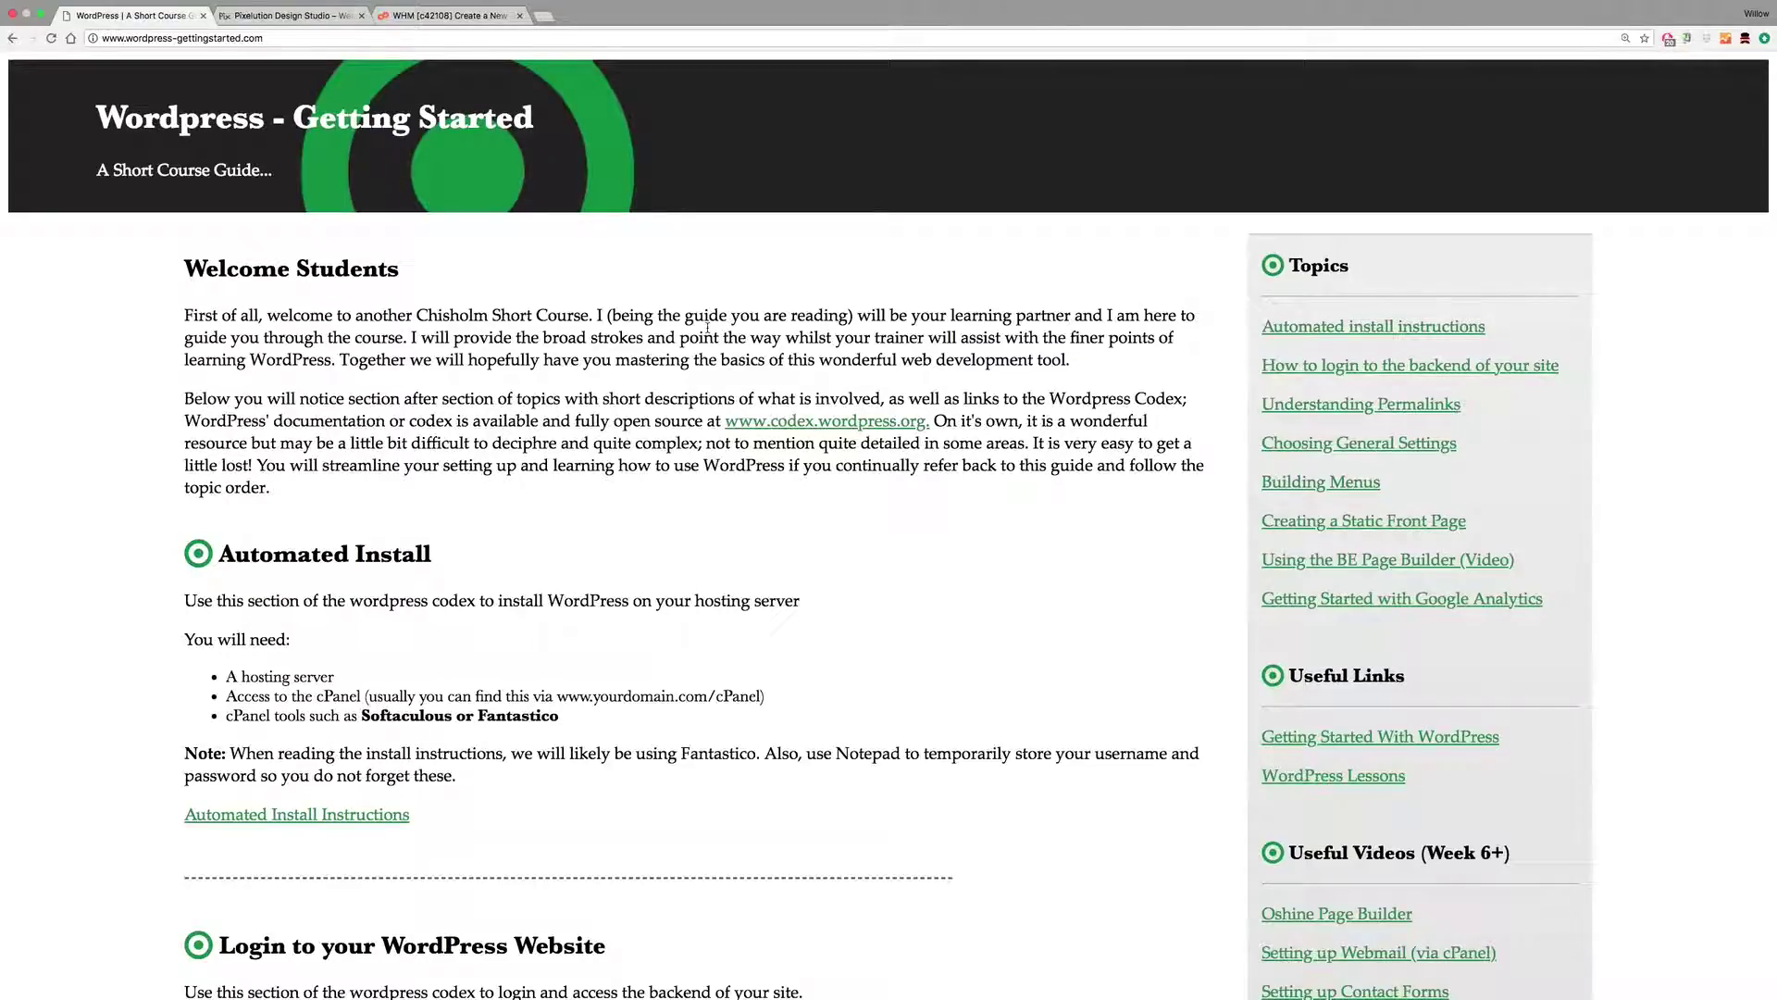
# Step: Return to the WHM tab showing the new account's creation results
pyautogui.scroll(-1, 707, 327)
pyautogui.scroll(1, 703, 353)
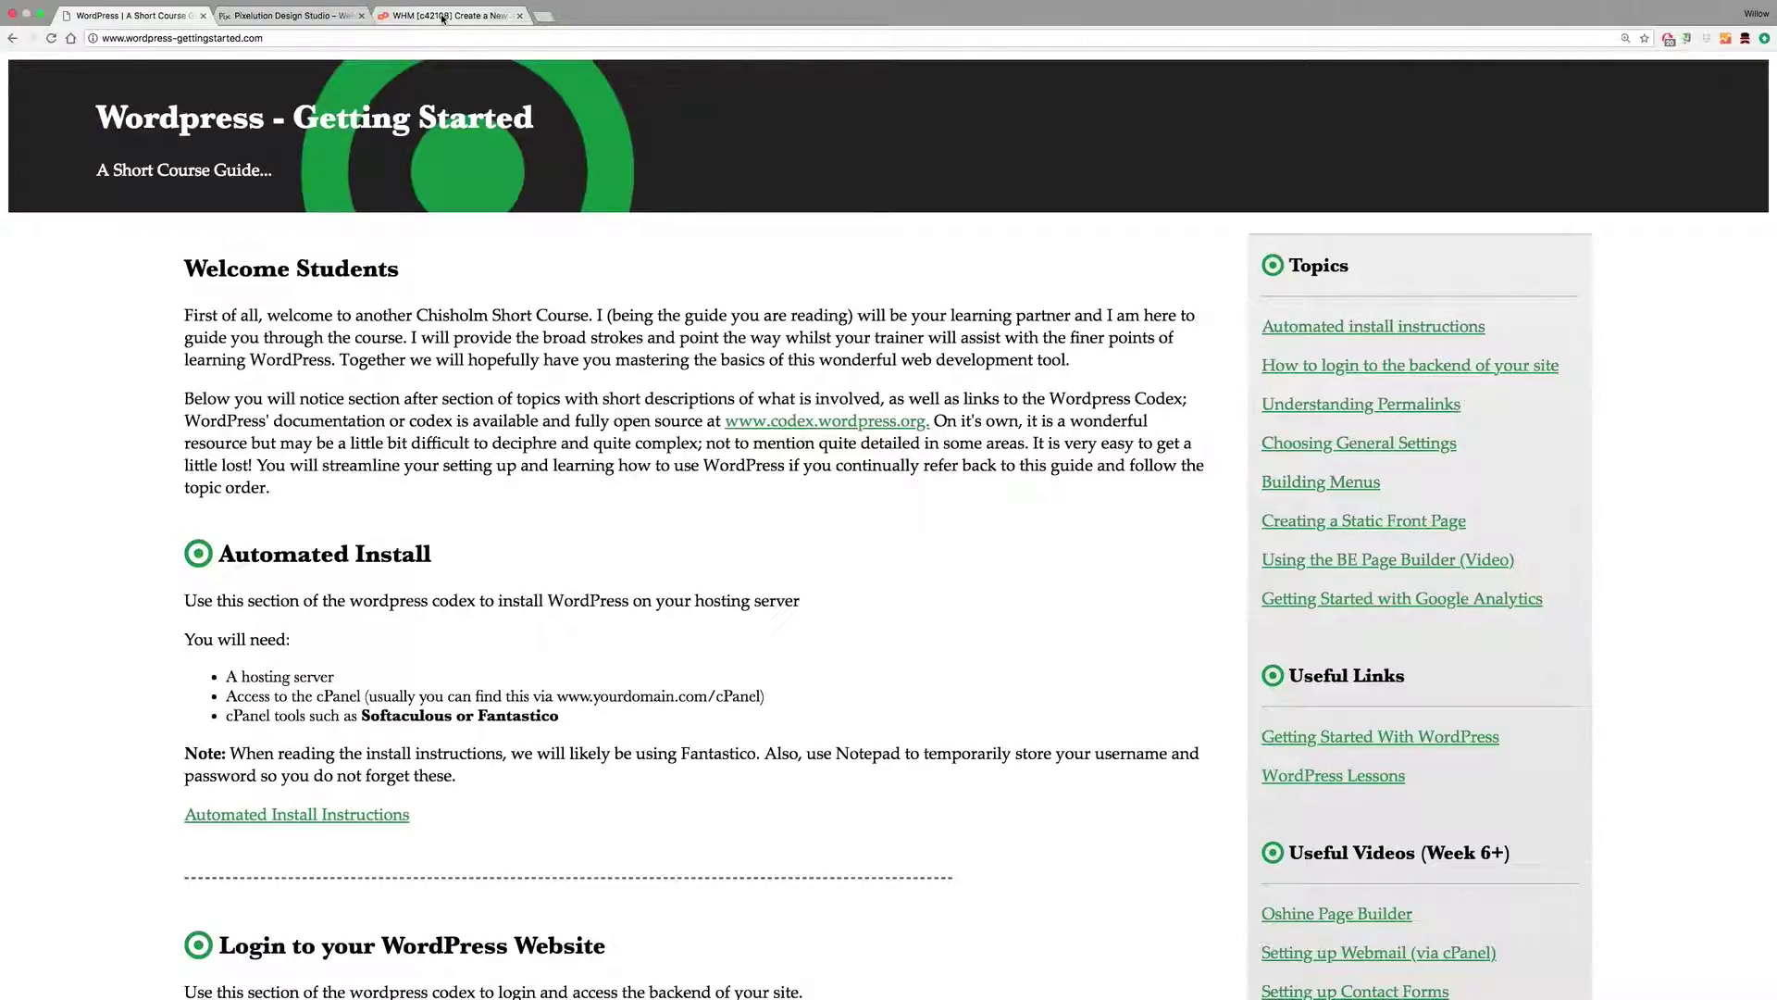
pyautogui.click(255, 17)
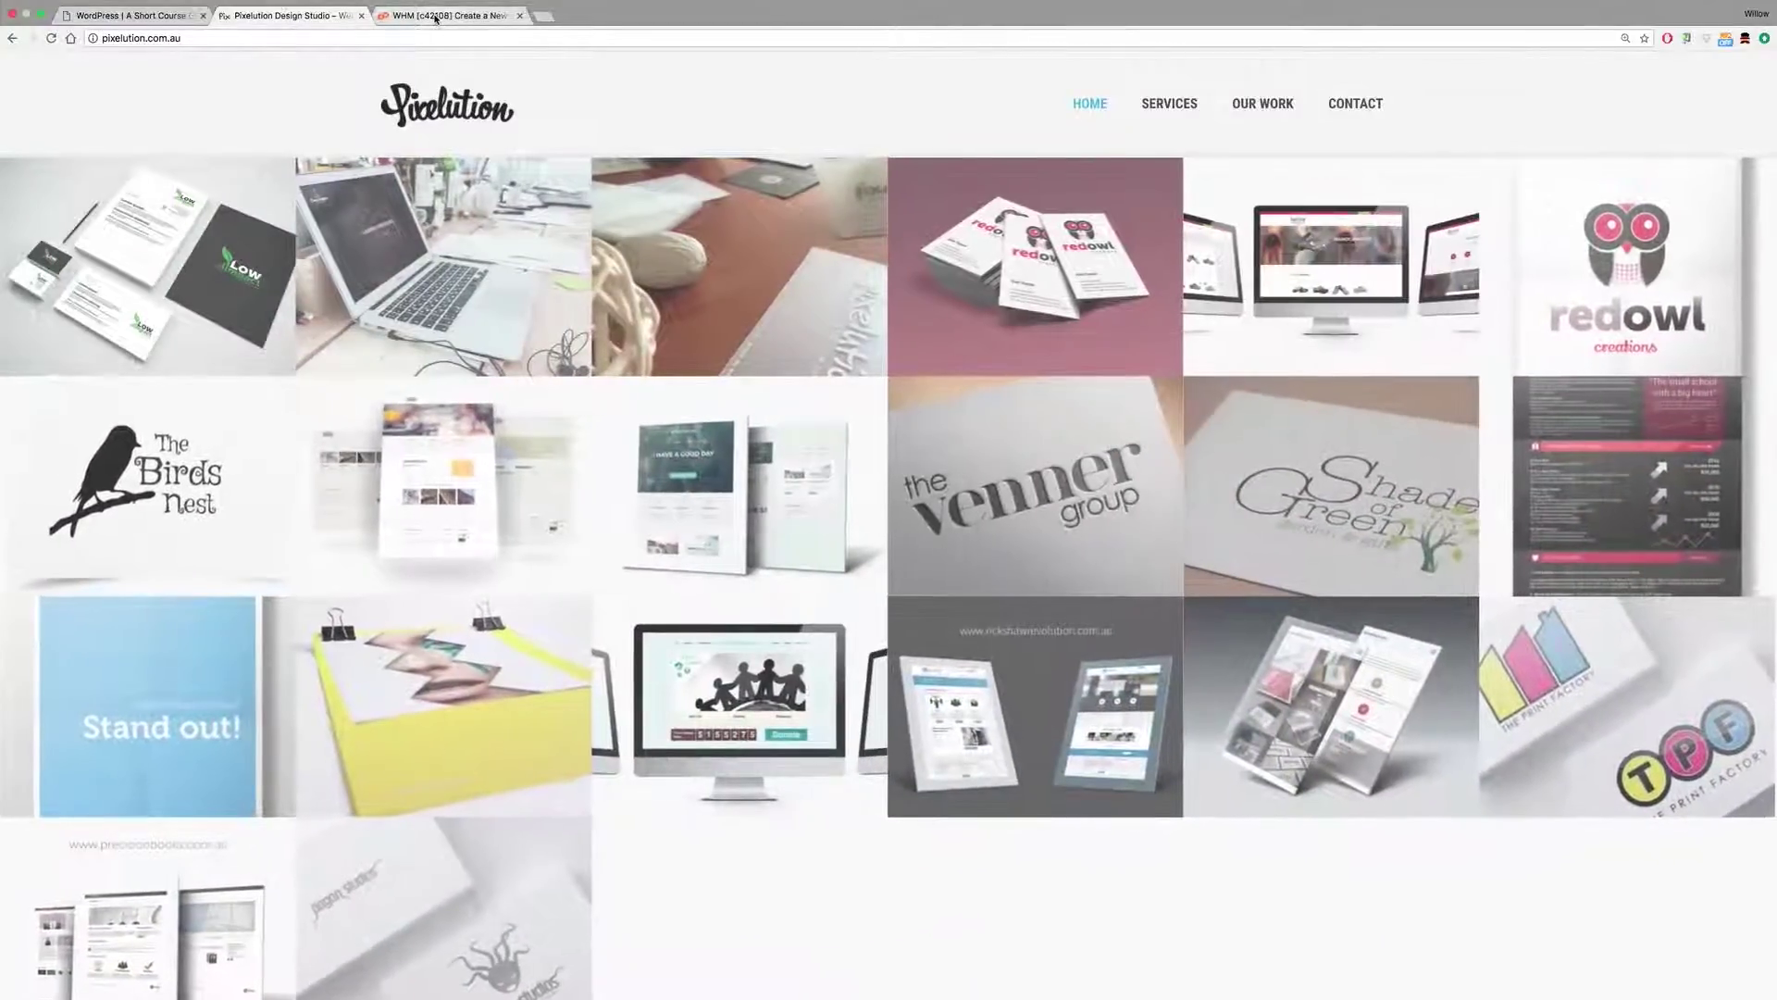
pyautogui.click(435, 17)
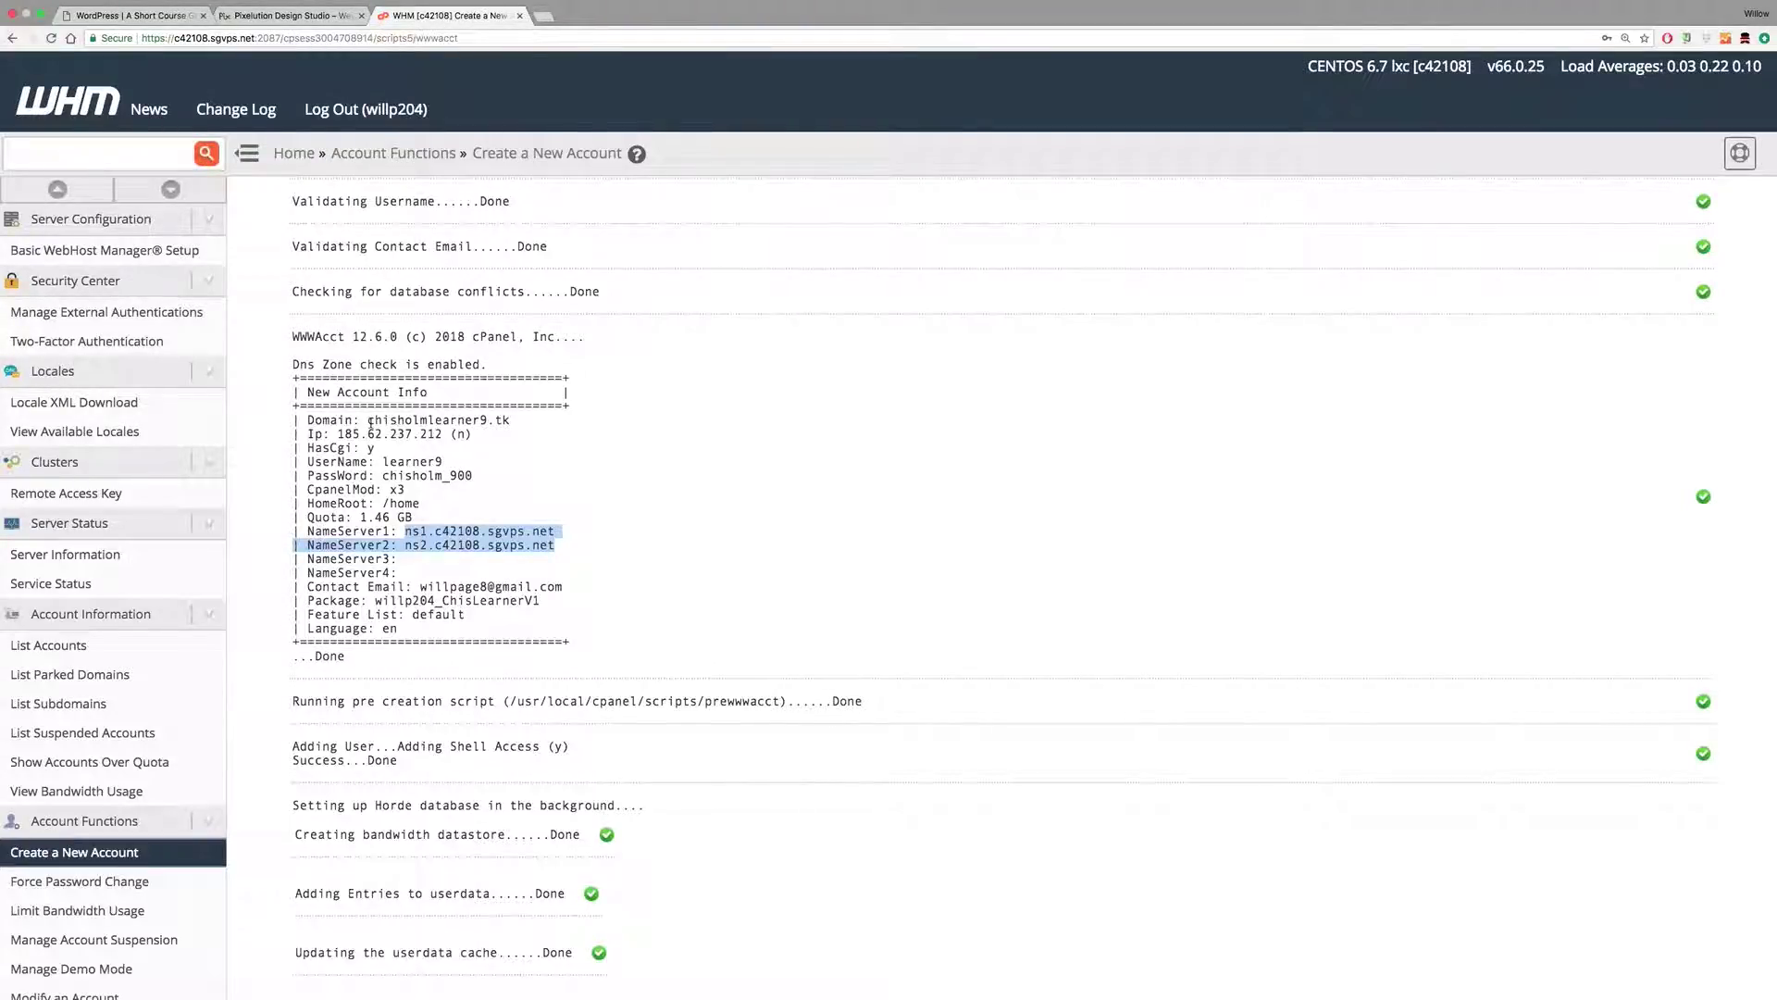
# Step: Highlight the domain chisholmlearner9.tk and username learner9, then start a blank tab
pyautogui.moveTo(367, 421); pyautogui.dragTo(516, 425)
pyautogui.click(408, 421)
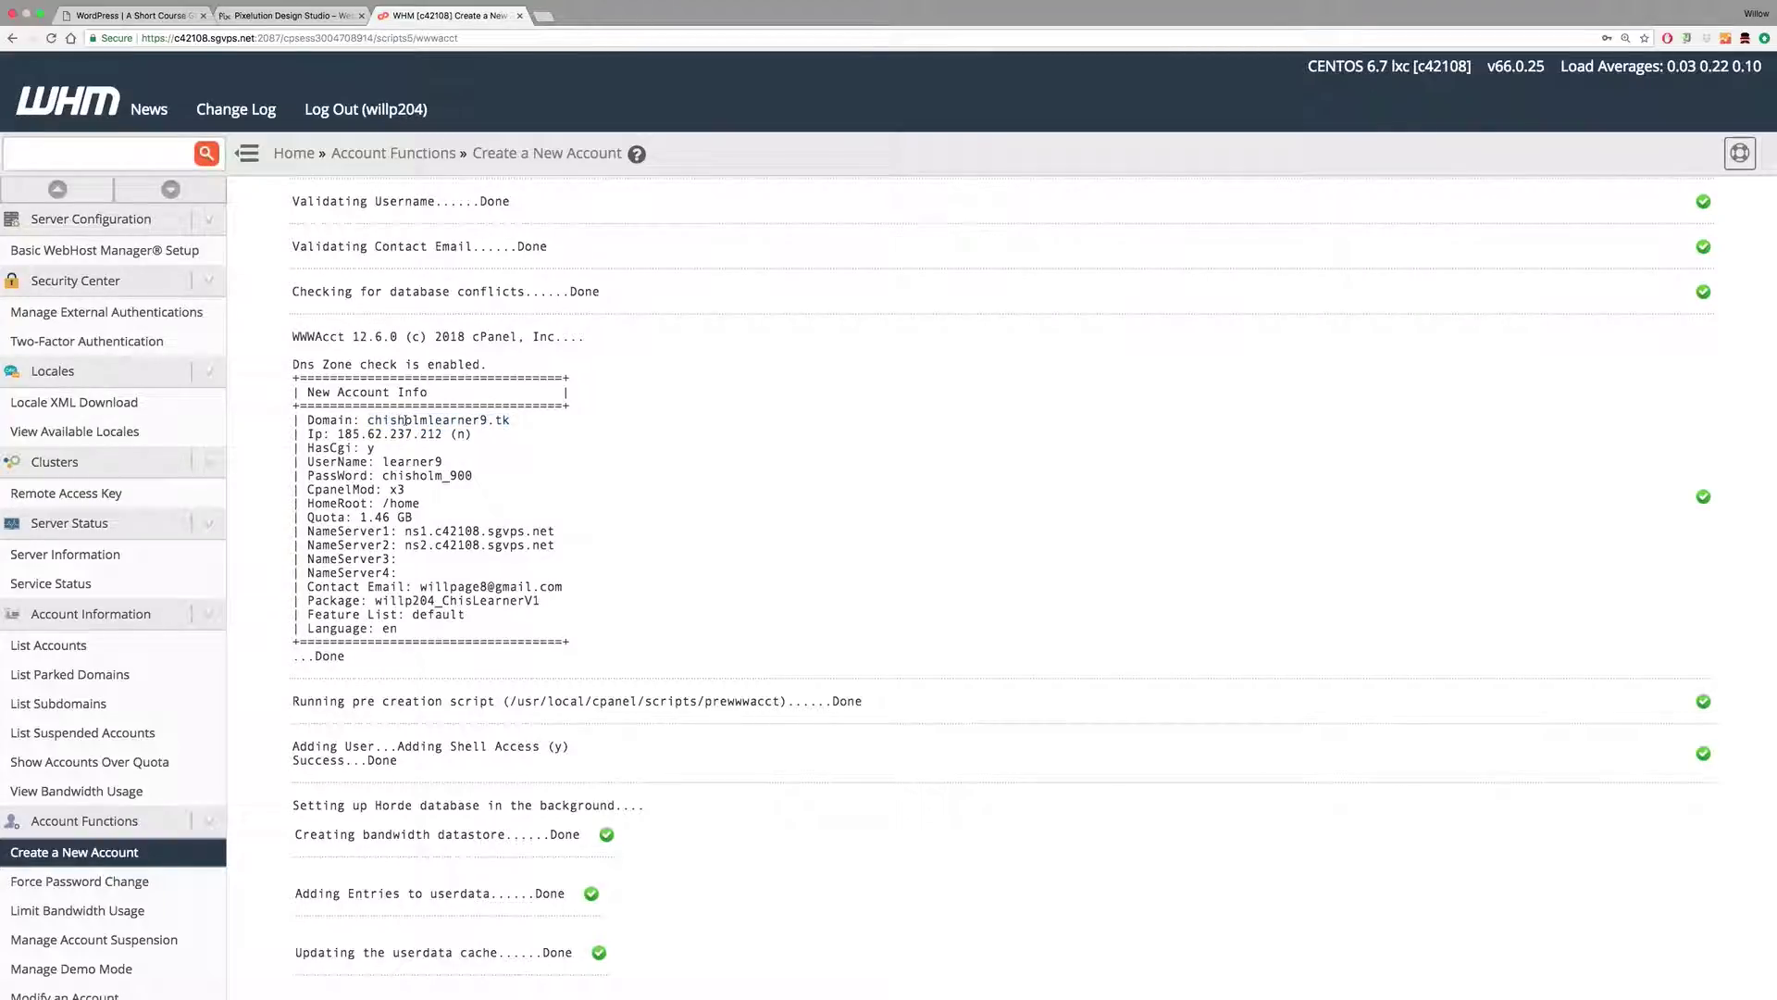
pyautogui.moveTo(367, 421); pyautogui.dragTo(510, 422)
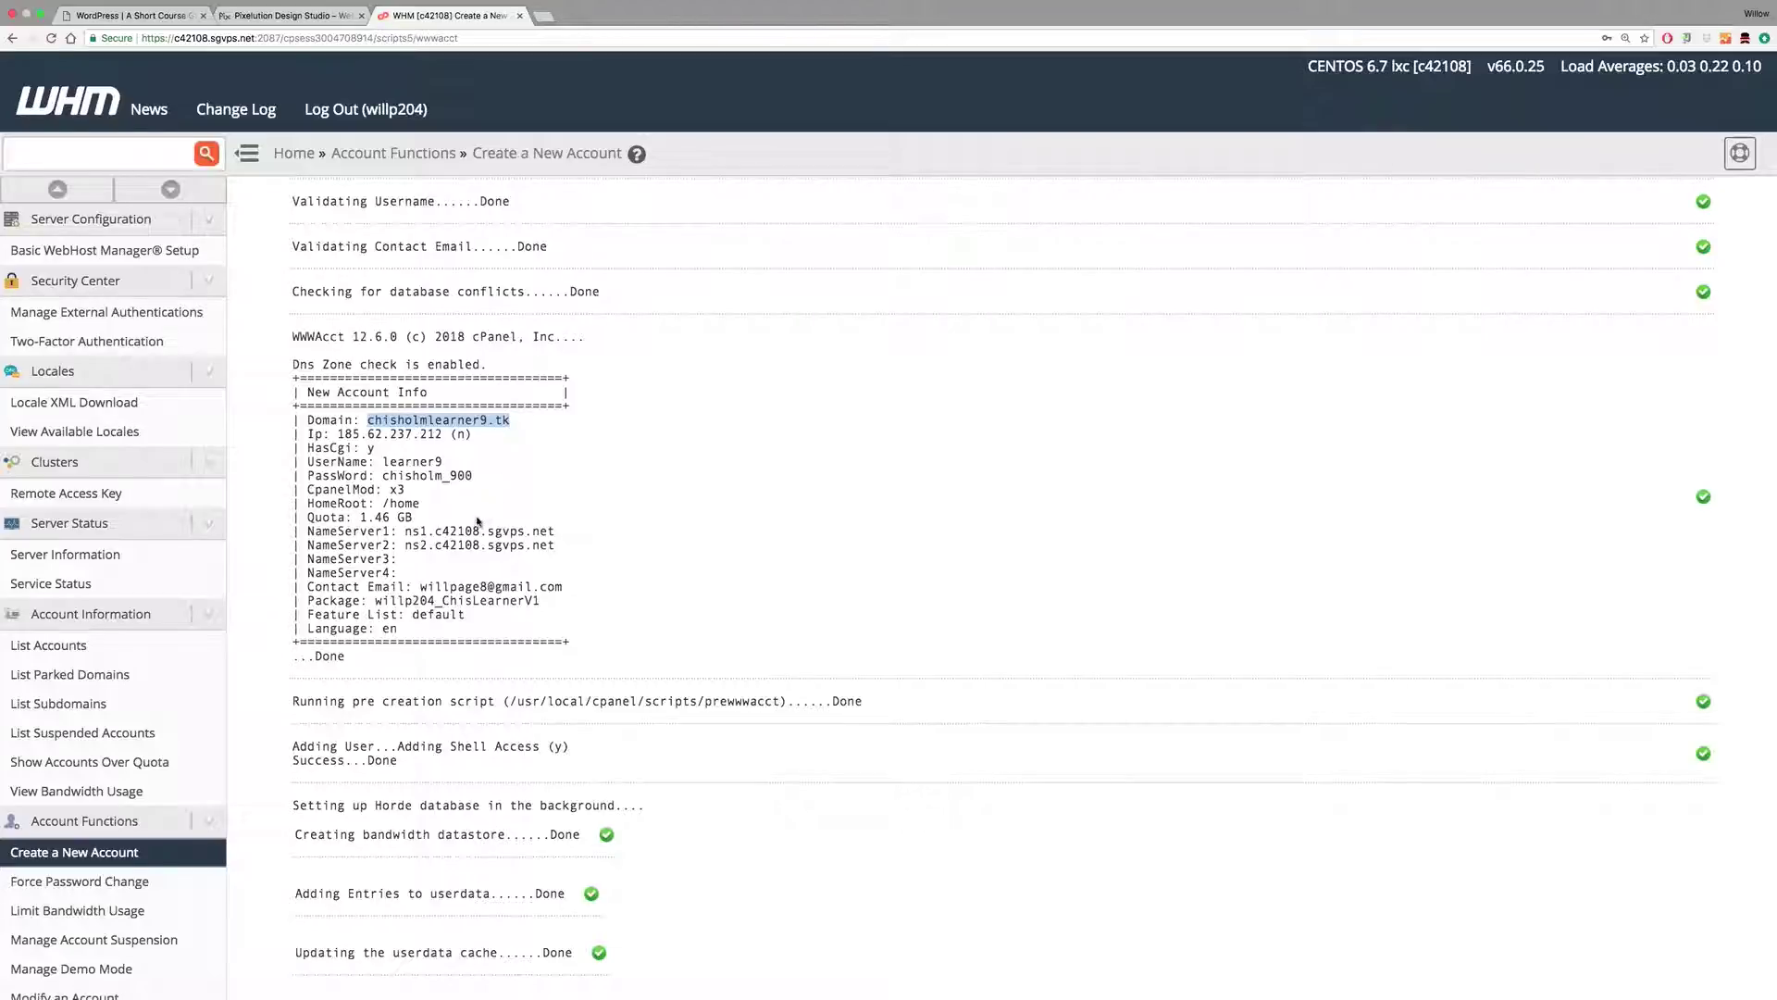
pyautogui.moveTo(383, 462); pyautogui.dragTo(476, 477)
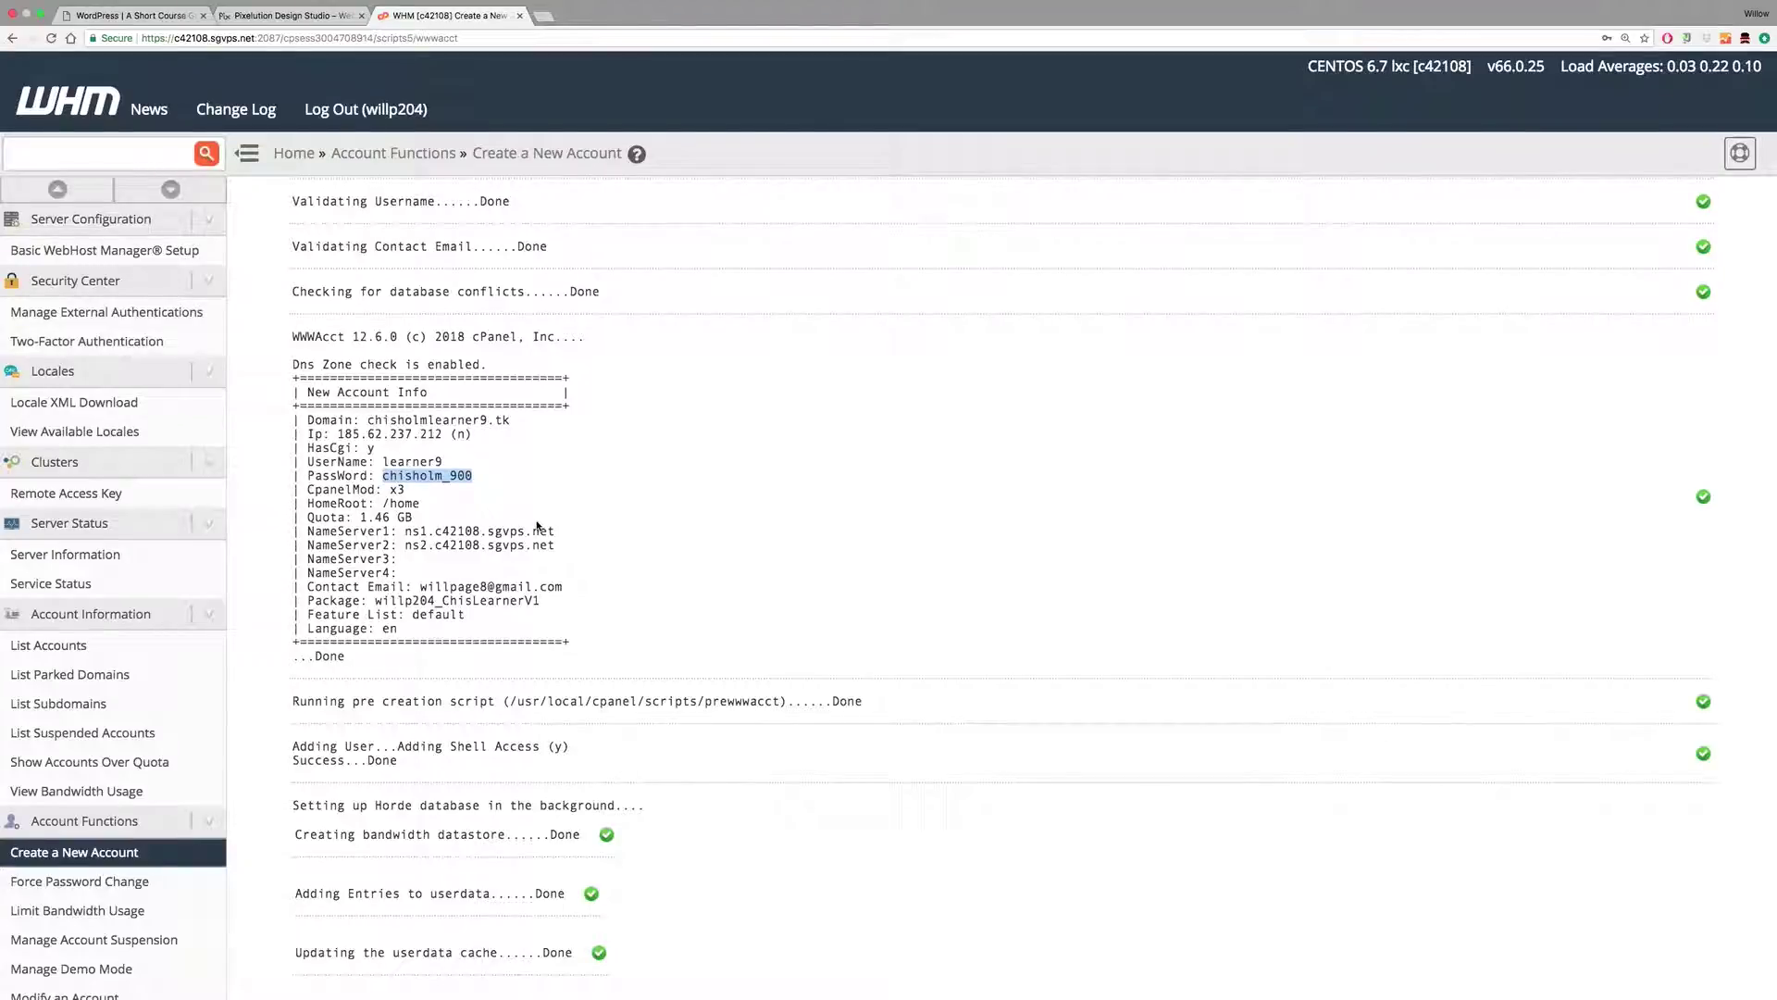
pyautogui.click(544, 16)
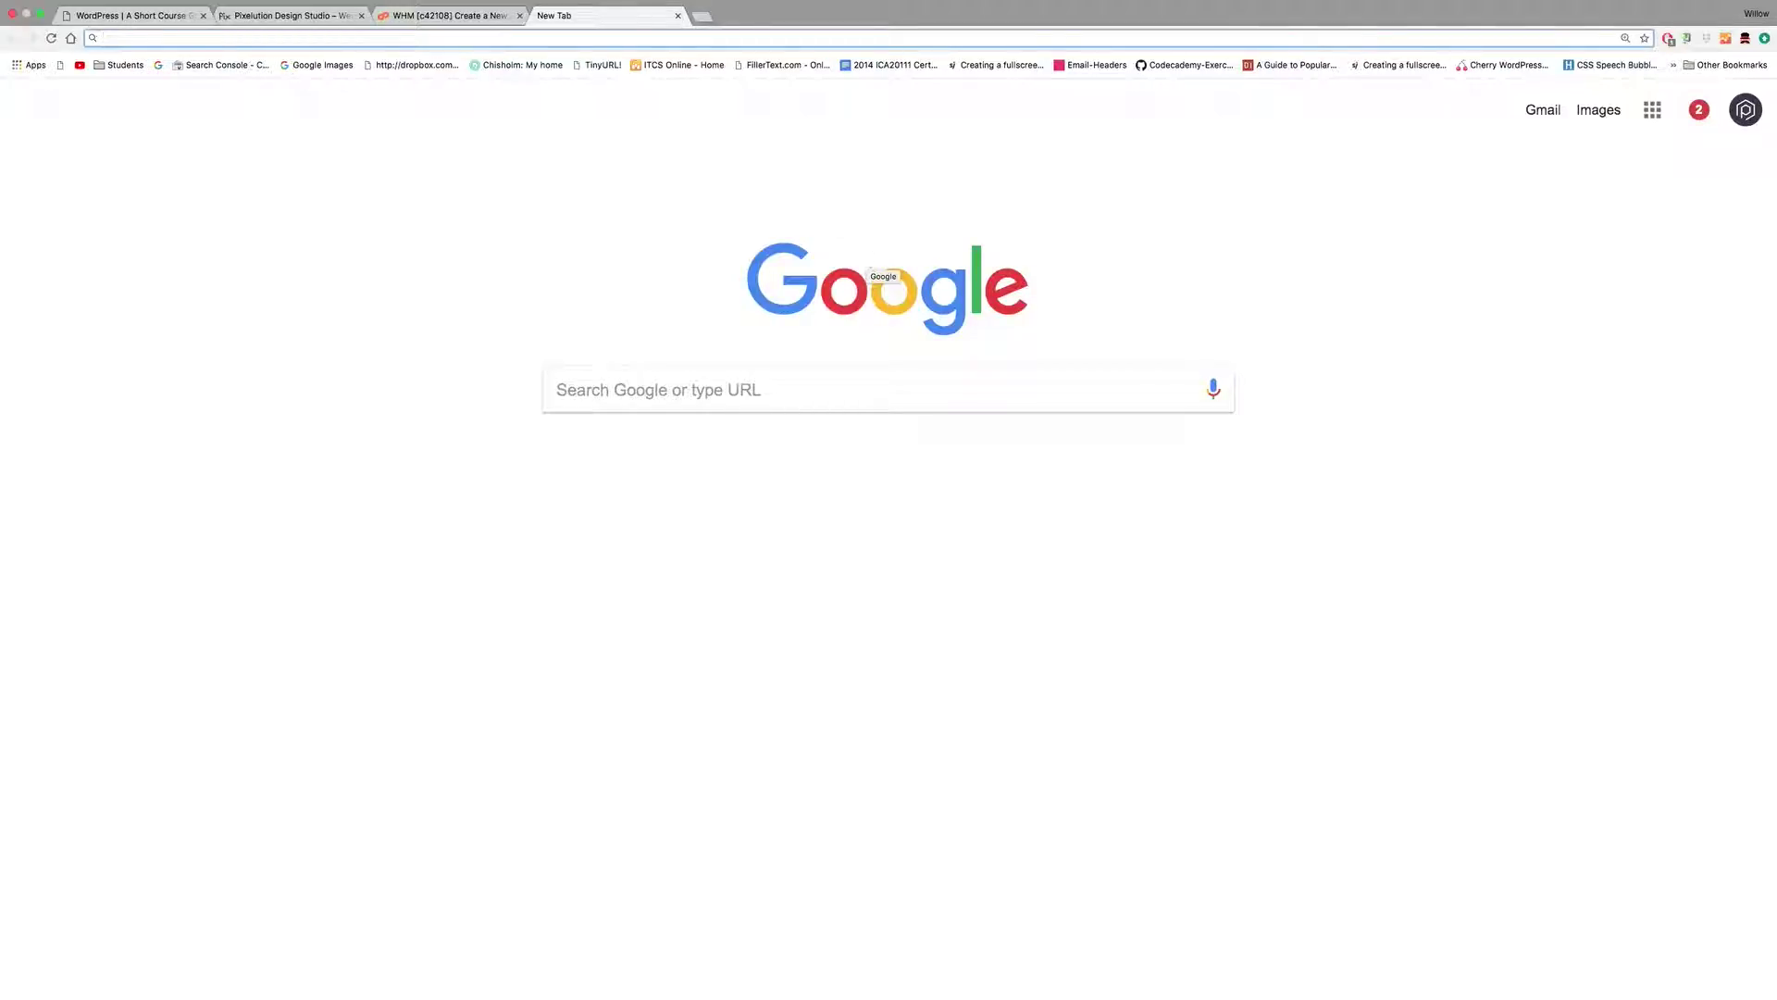
# Step: Search Google for 'free domain' and go to the Dot TK free domain site
pyautogui.write('free dp')
pyautogui.press('BackSpace')
pyautogui.write('omain')
pyautogui.press('Return')
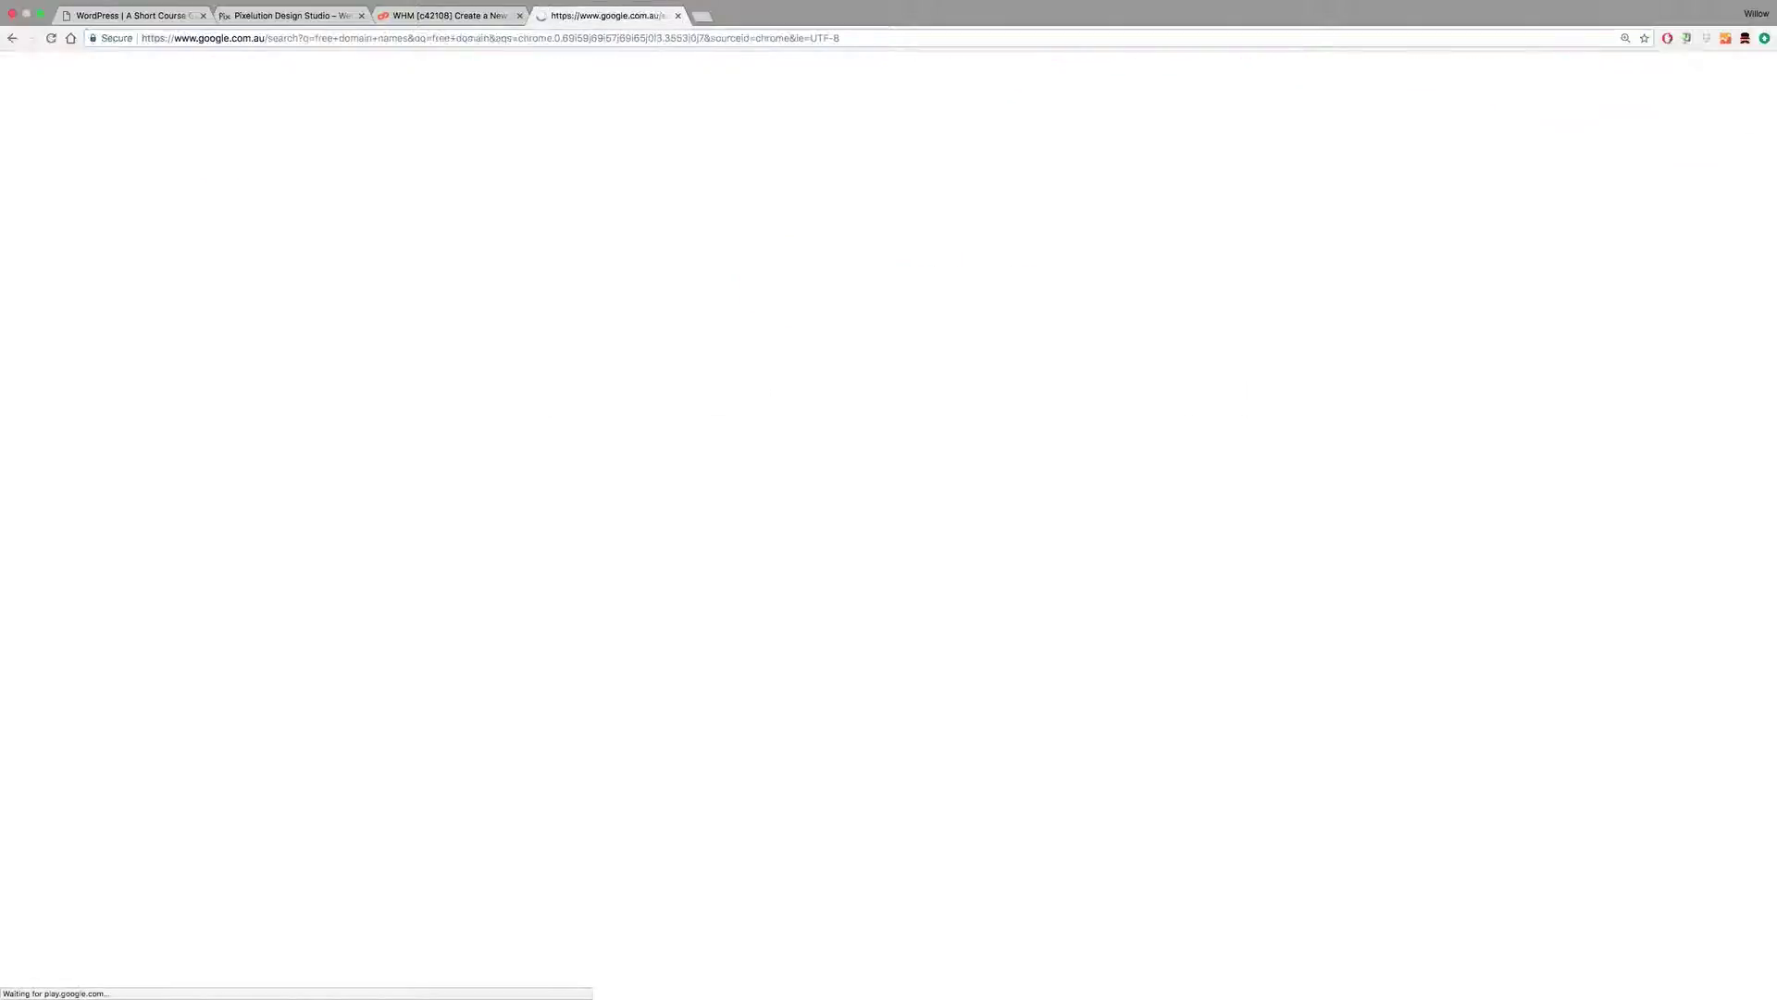
pyautogui.scroll(-5, 484, 447)
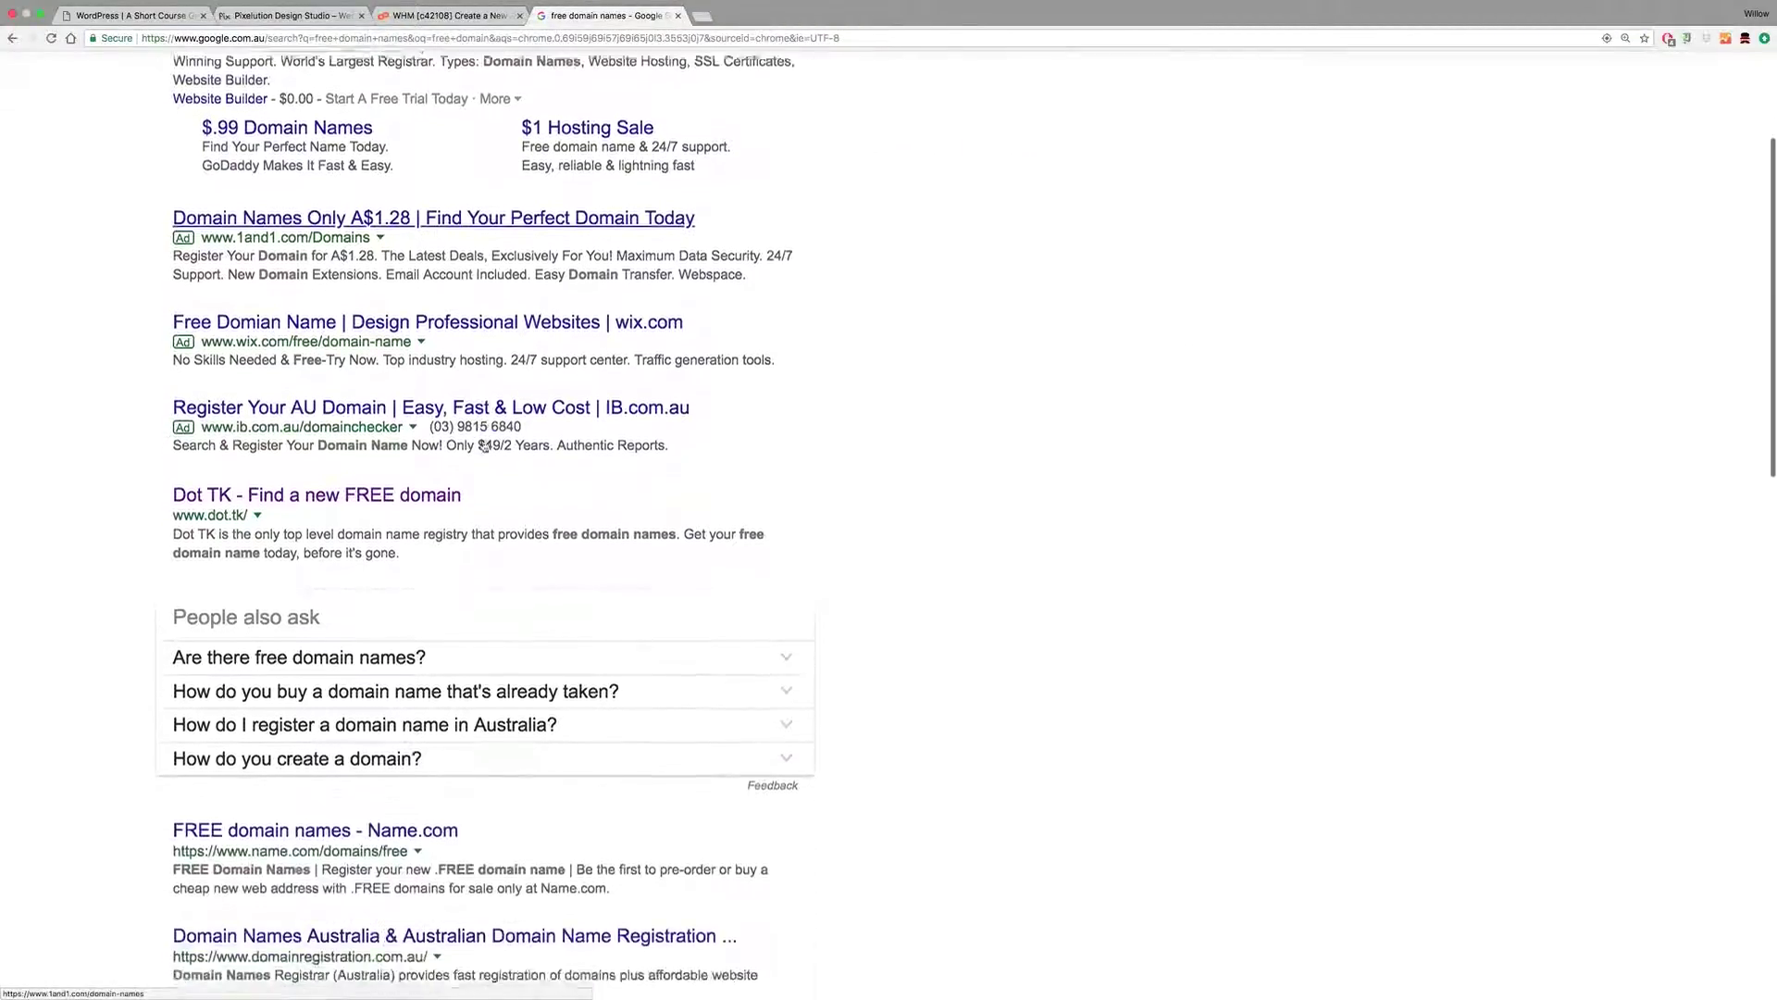
pyautogui.scroll(-4, 416, 398)
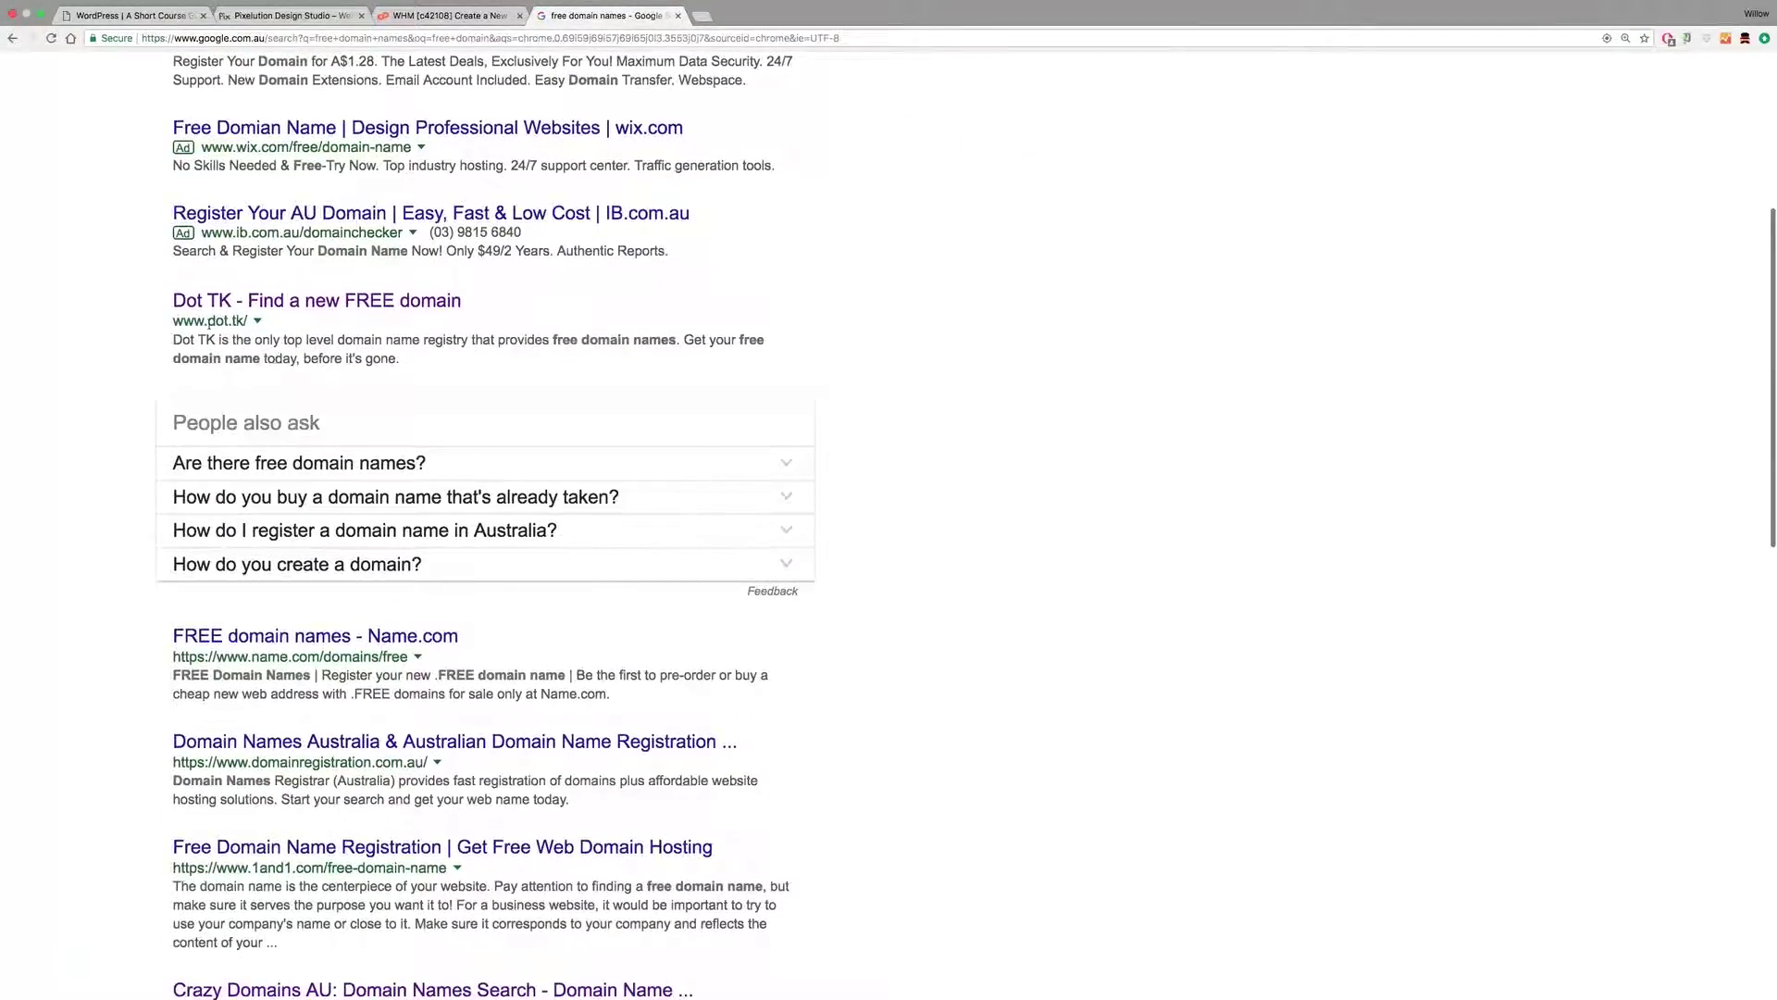
pyautogui.click(306, 305)
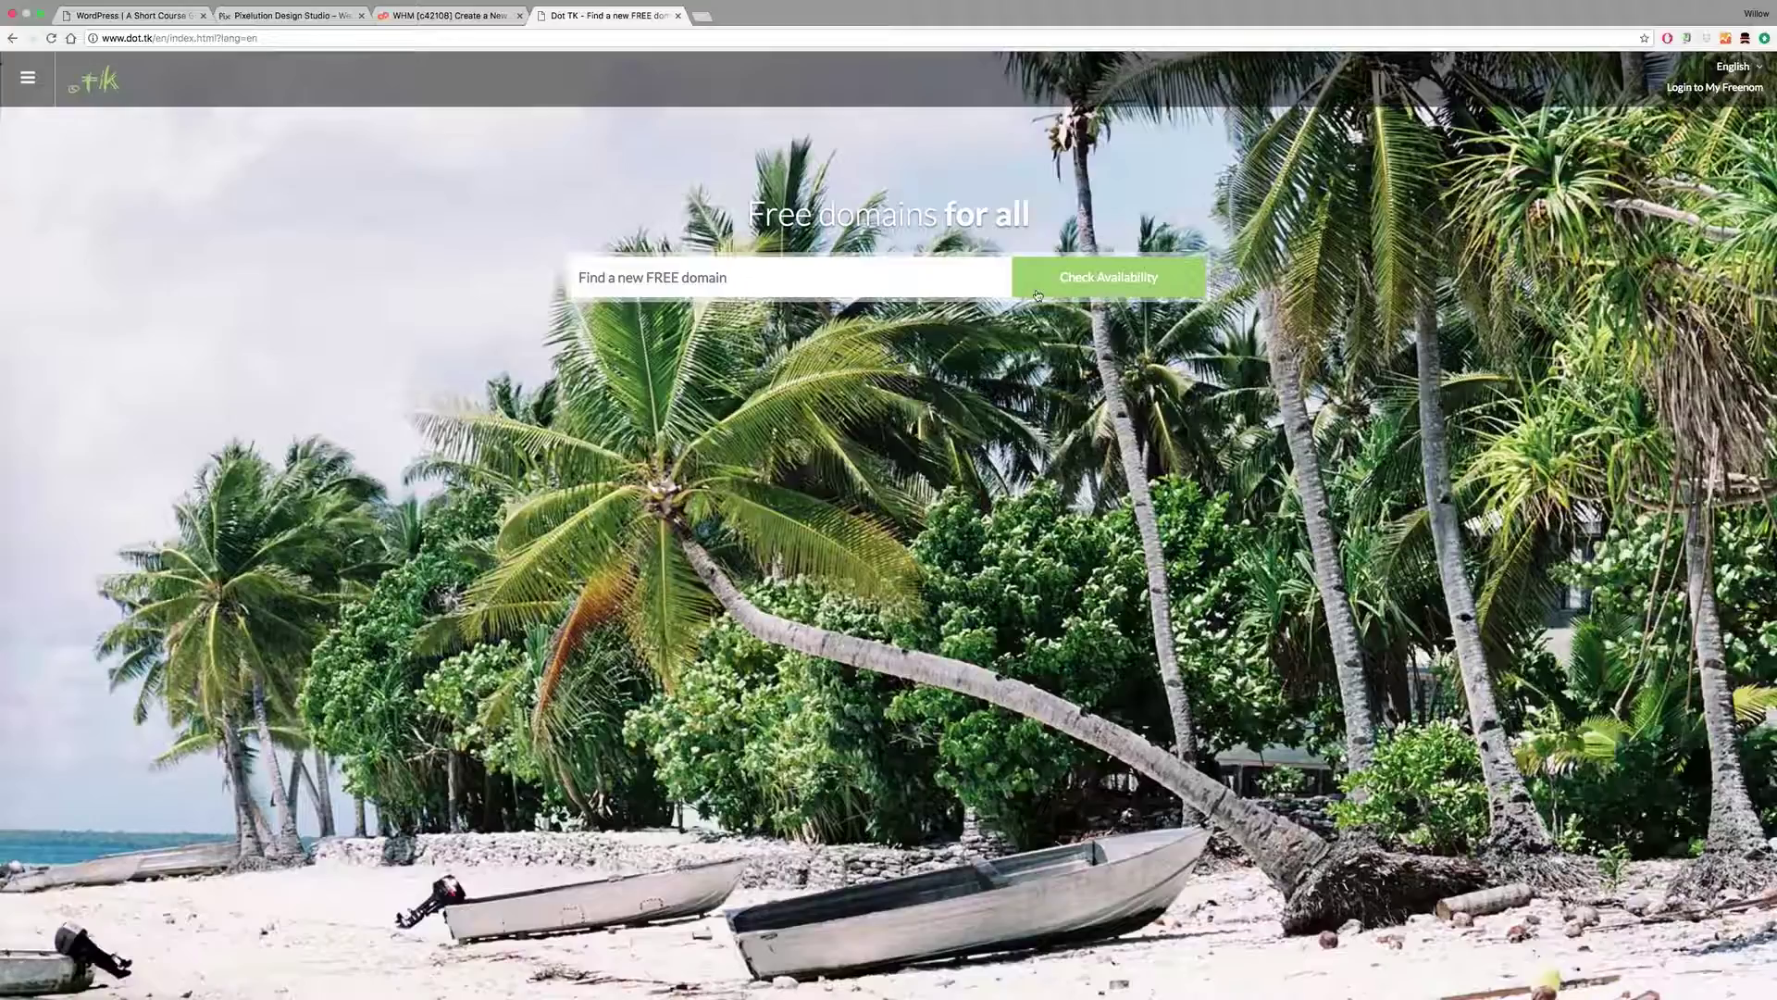
# Step: Check chisholmlearner9 availability on Dot TK, then go to the My Freenom client area
pyautogui.click(709, 277)
pyautogui.write('chisholmlearner2')
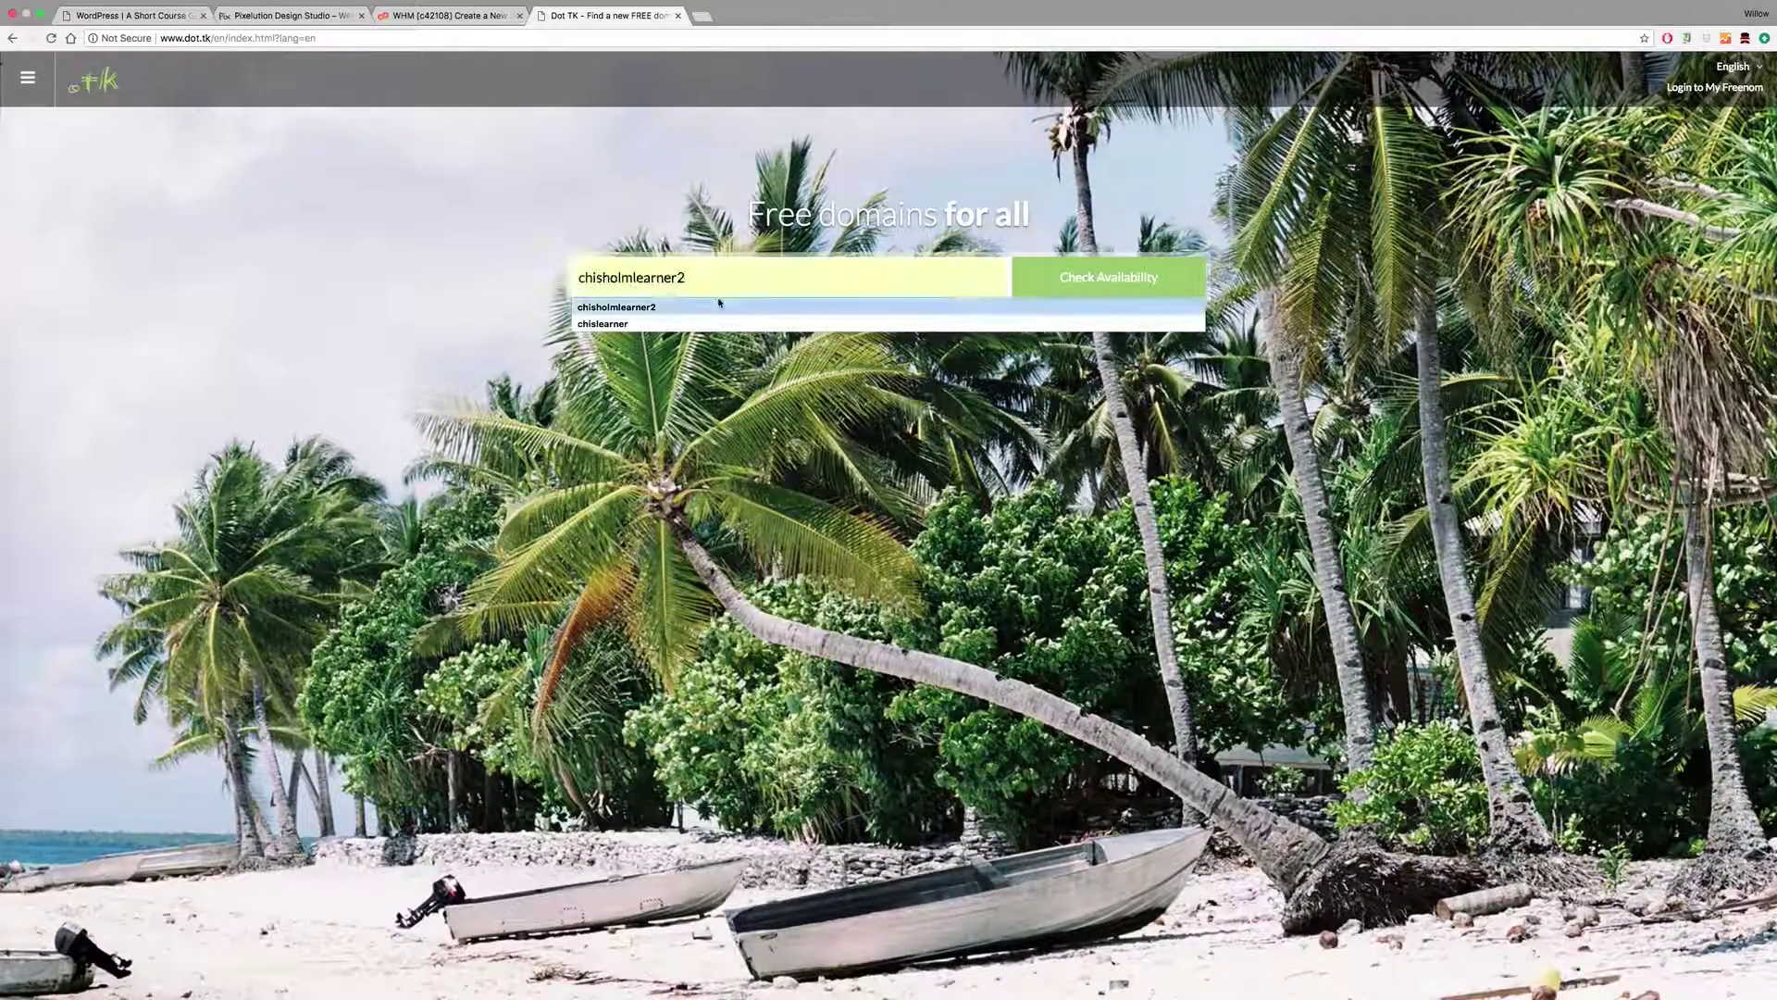
pyautogui.click(715, 306)
pyautogui.press('BackSpace')
pyautogui.write('9')
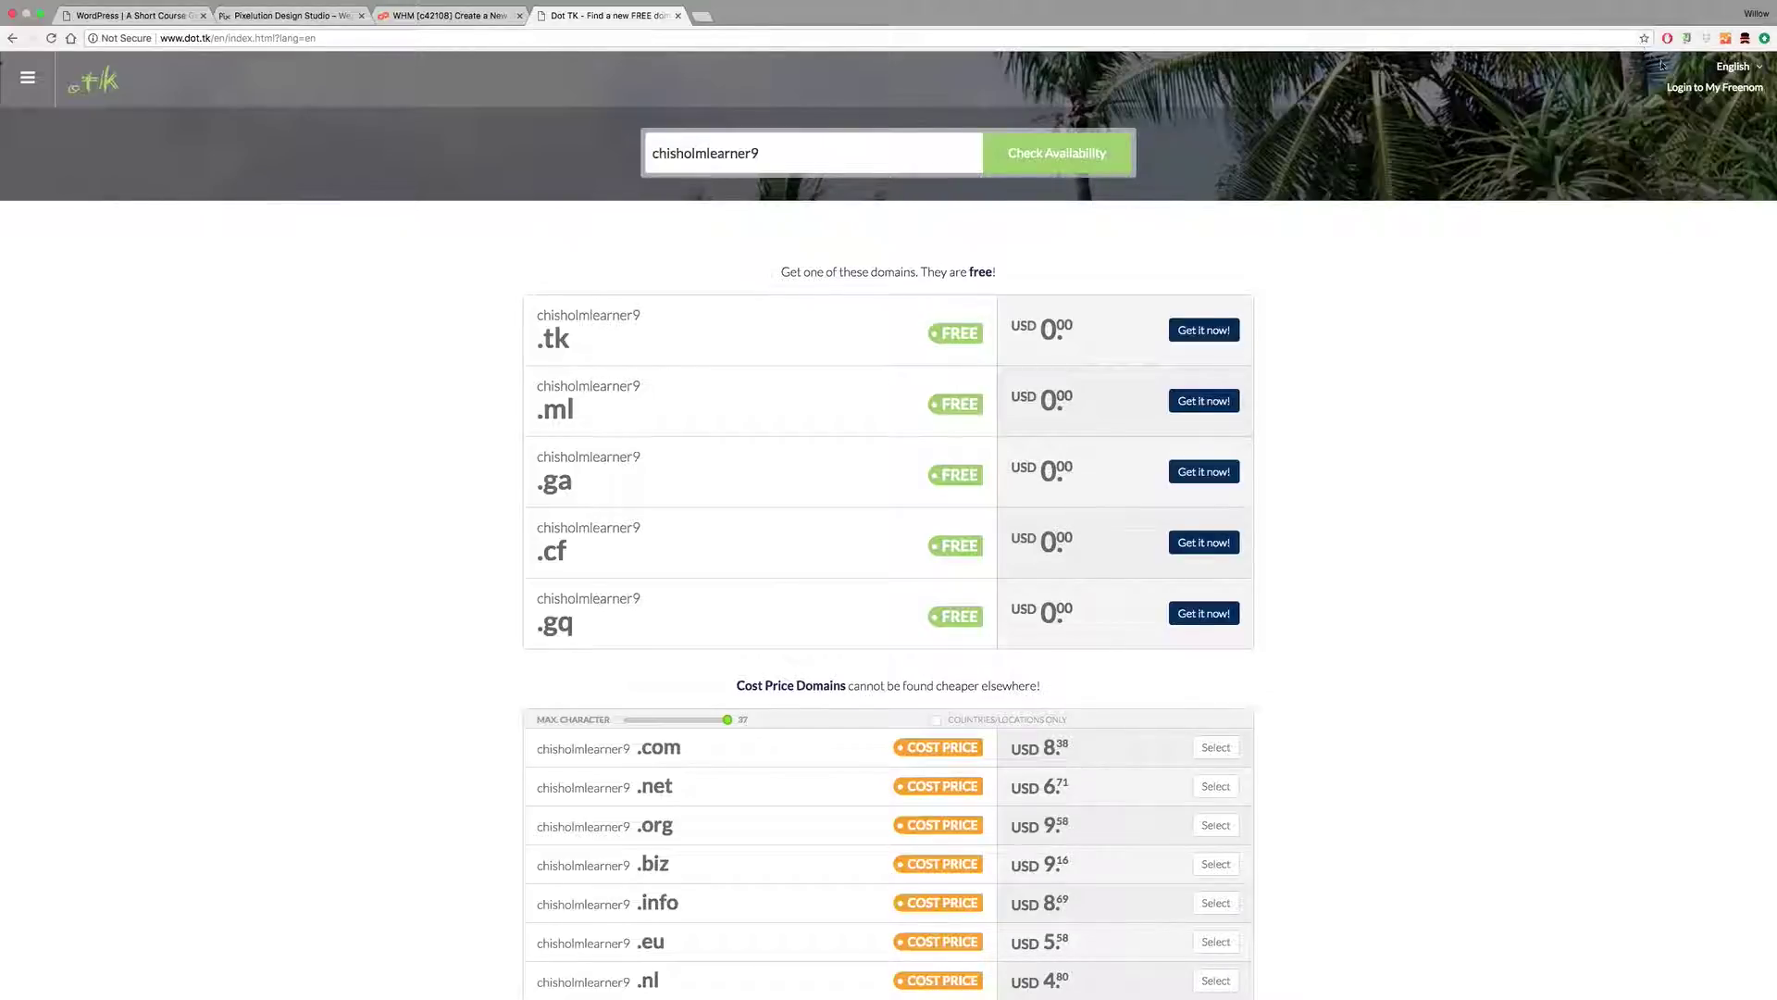
pyautogui.click(1712, 87)
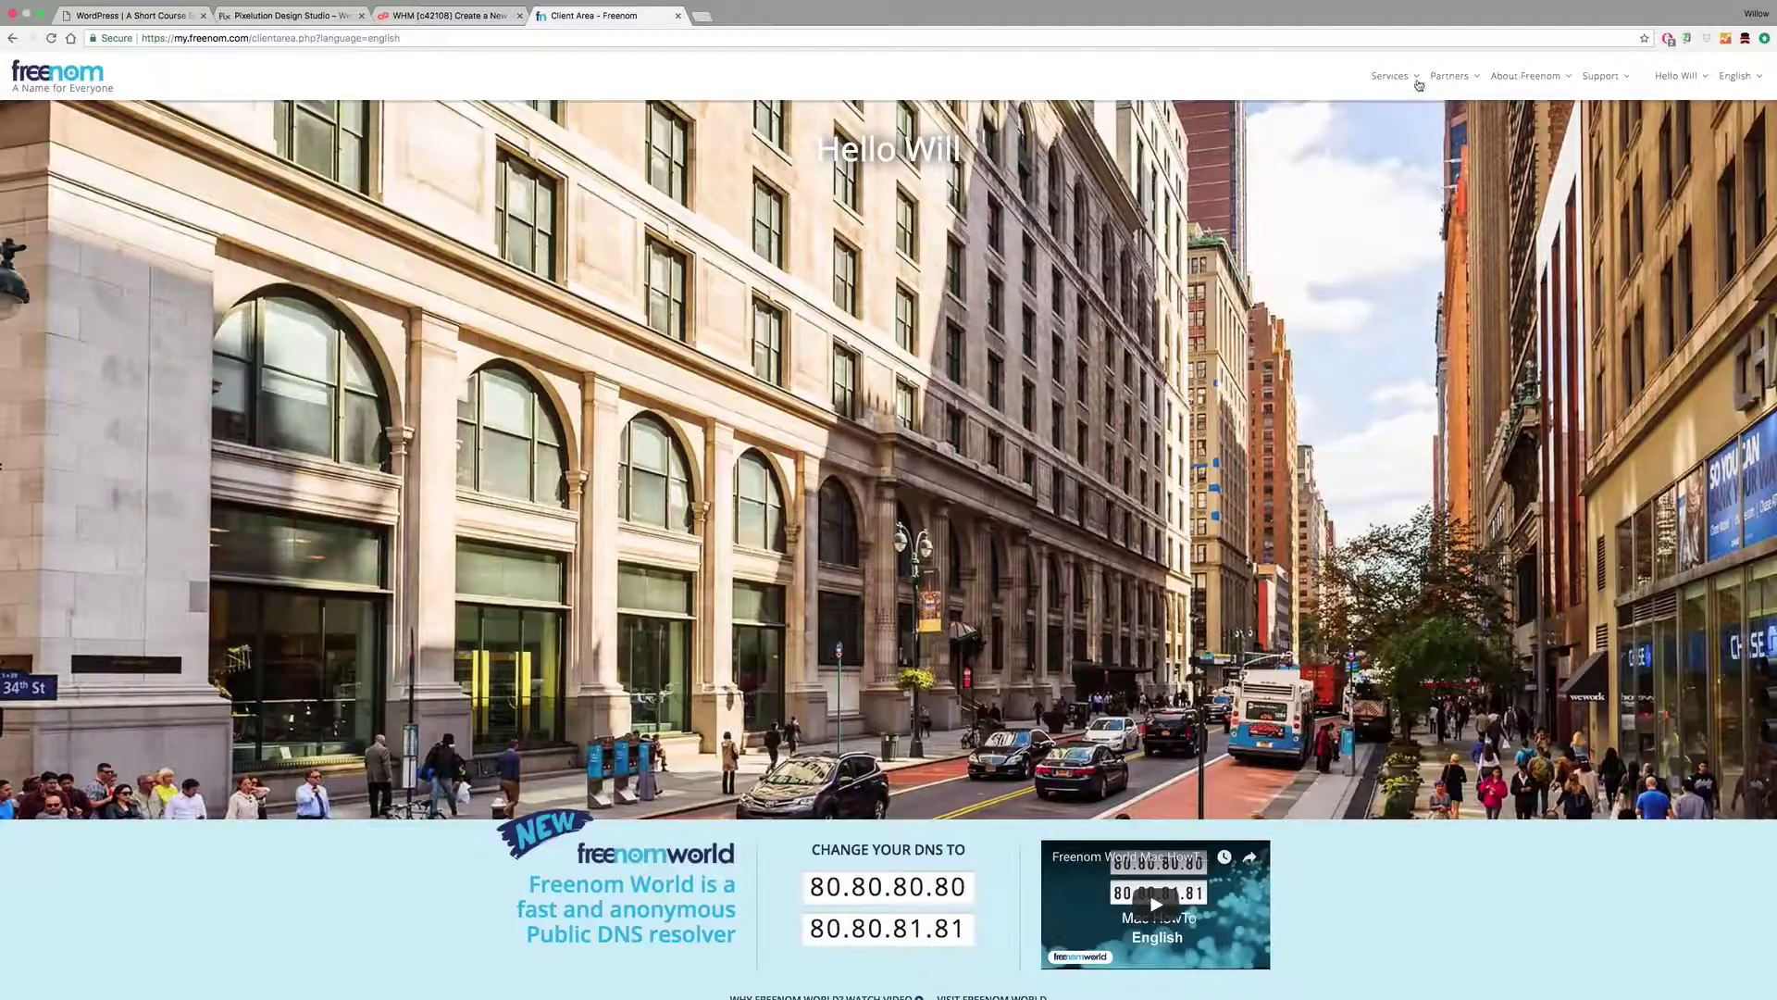
# Step: Search for chisholmlearner9 on Freenom's Register a New Domain page
pyautogui.click(1391, 76)
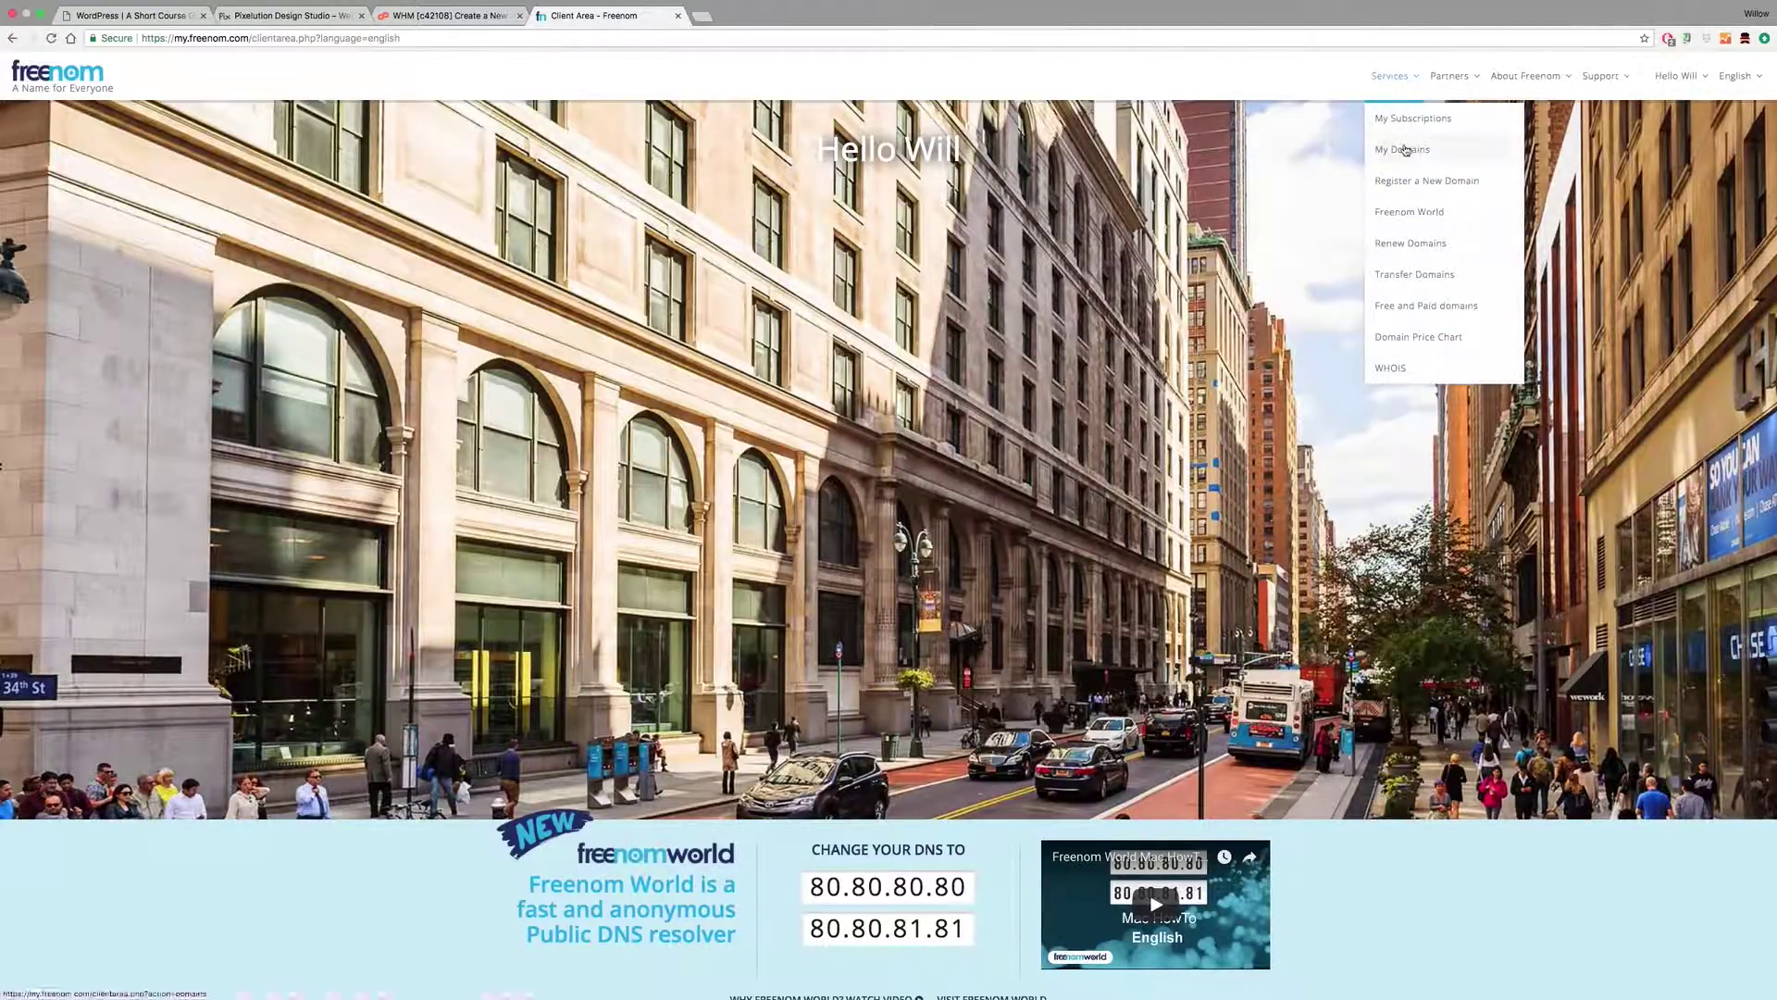
pyautogui.click(1406, 181)
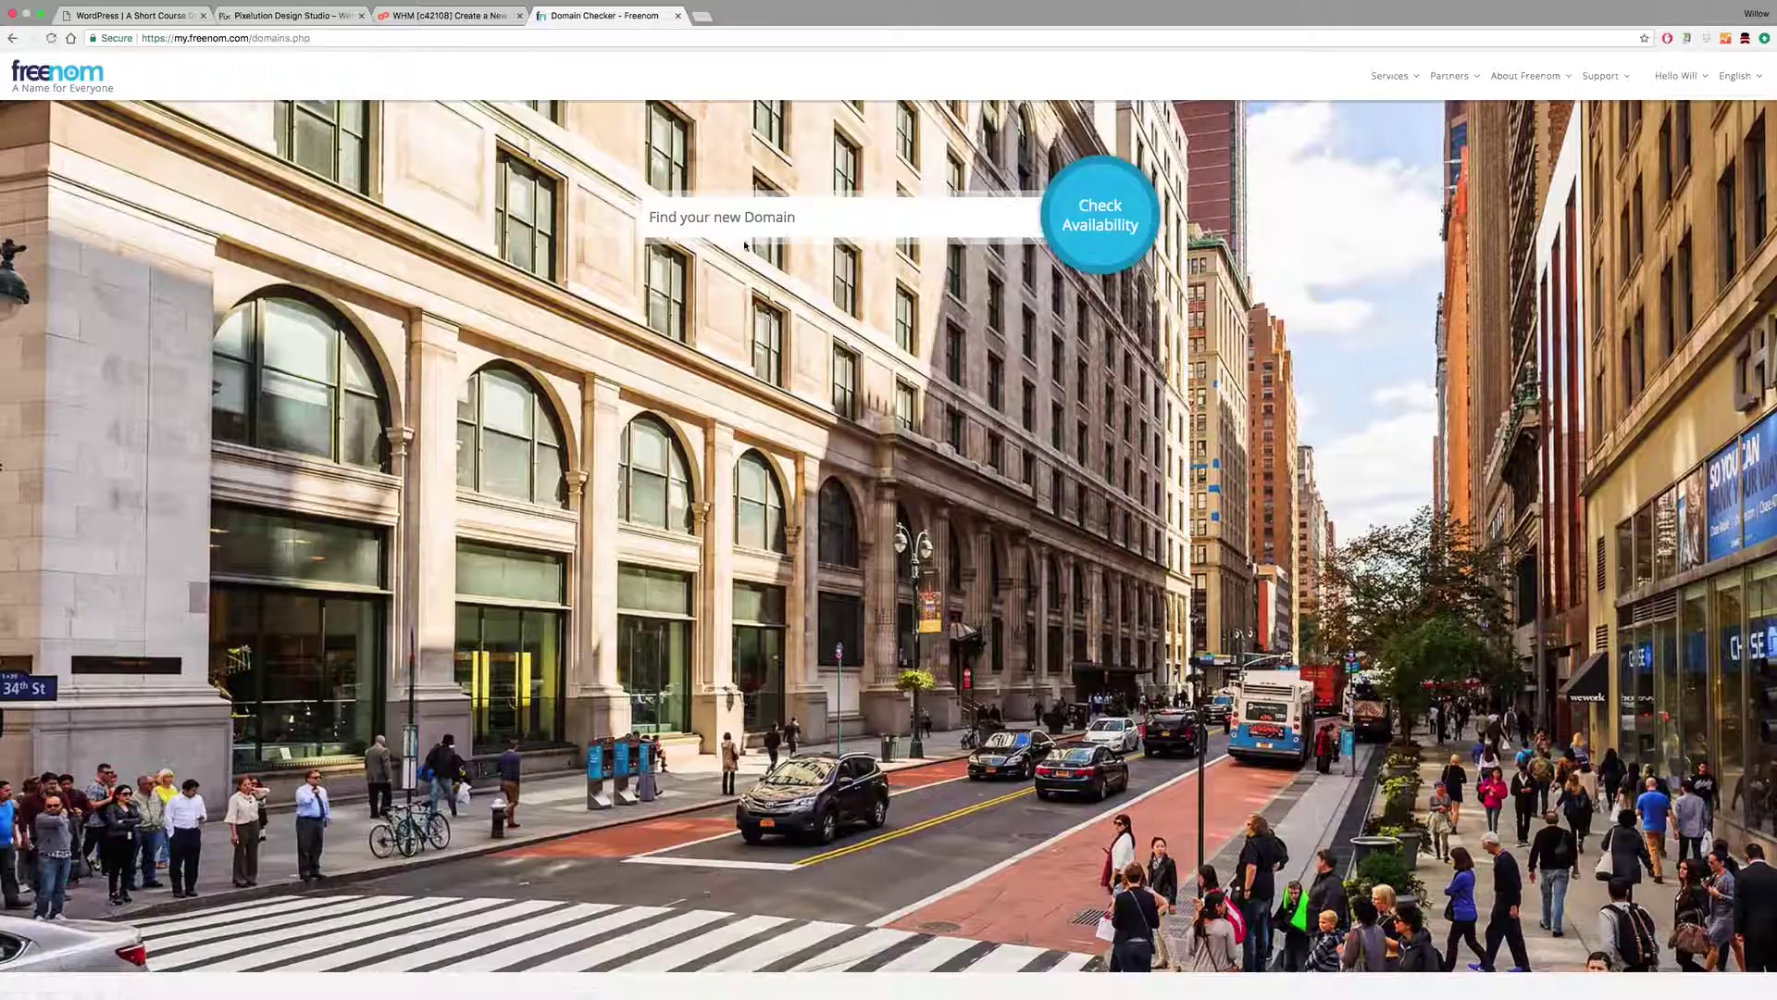
pyautogui.click(740, 211)
pyautogui.write('ch')
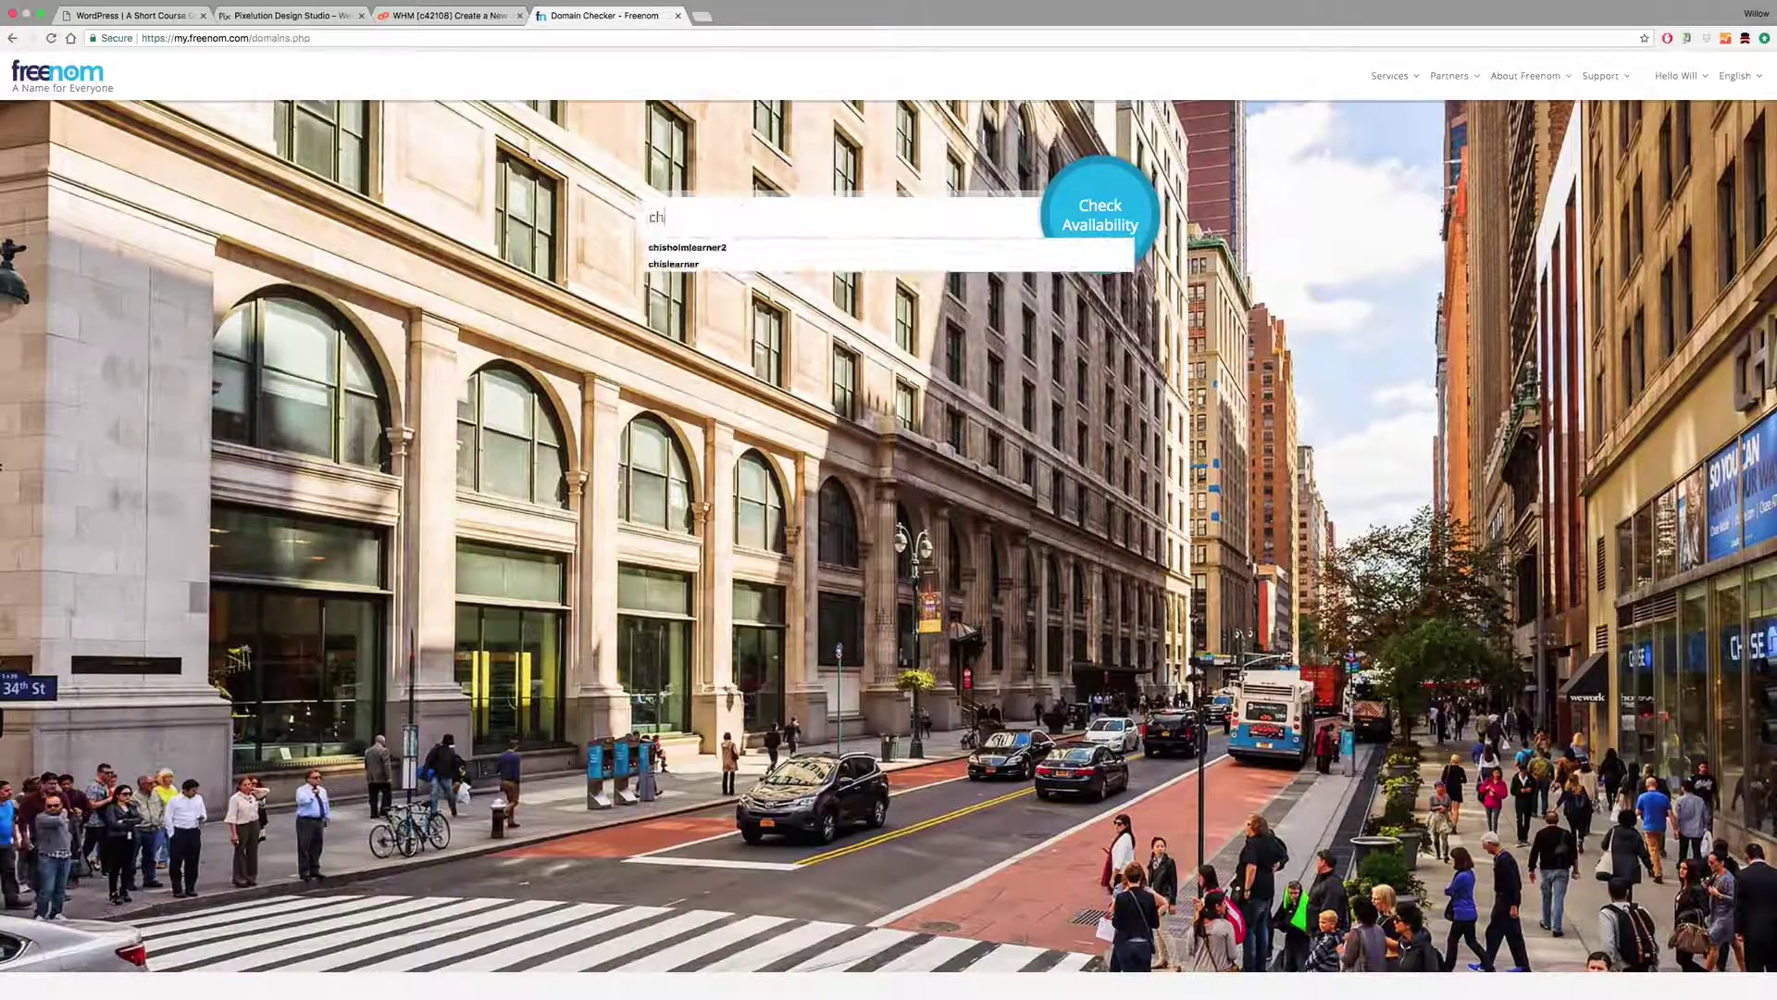
pyautogui.click(757, 247)
pyautogui.click(787, 214)
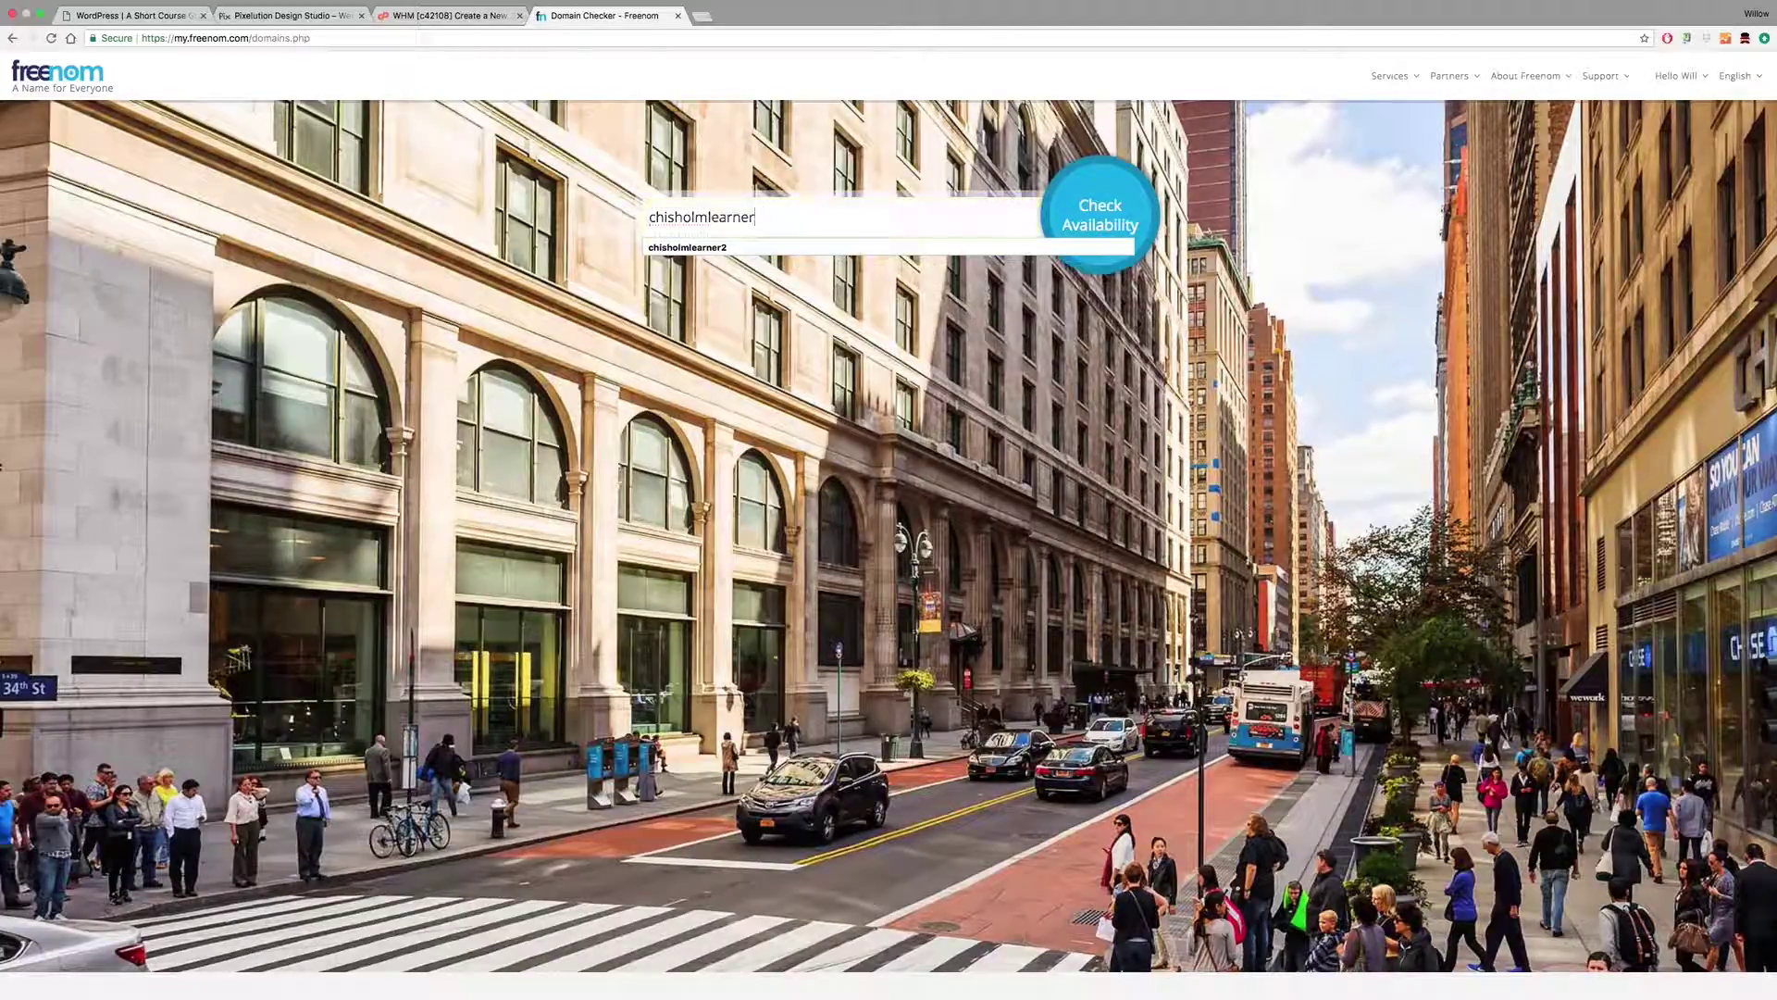
pyautogui.press('BackSpace')
pyautogui.write('9')
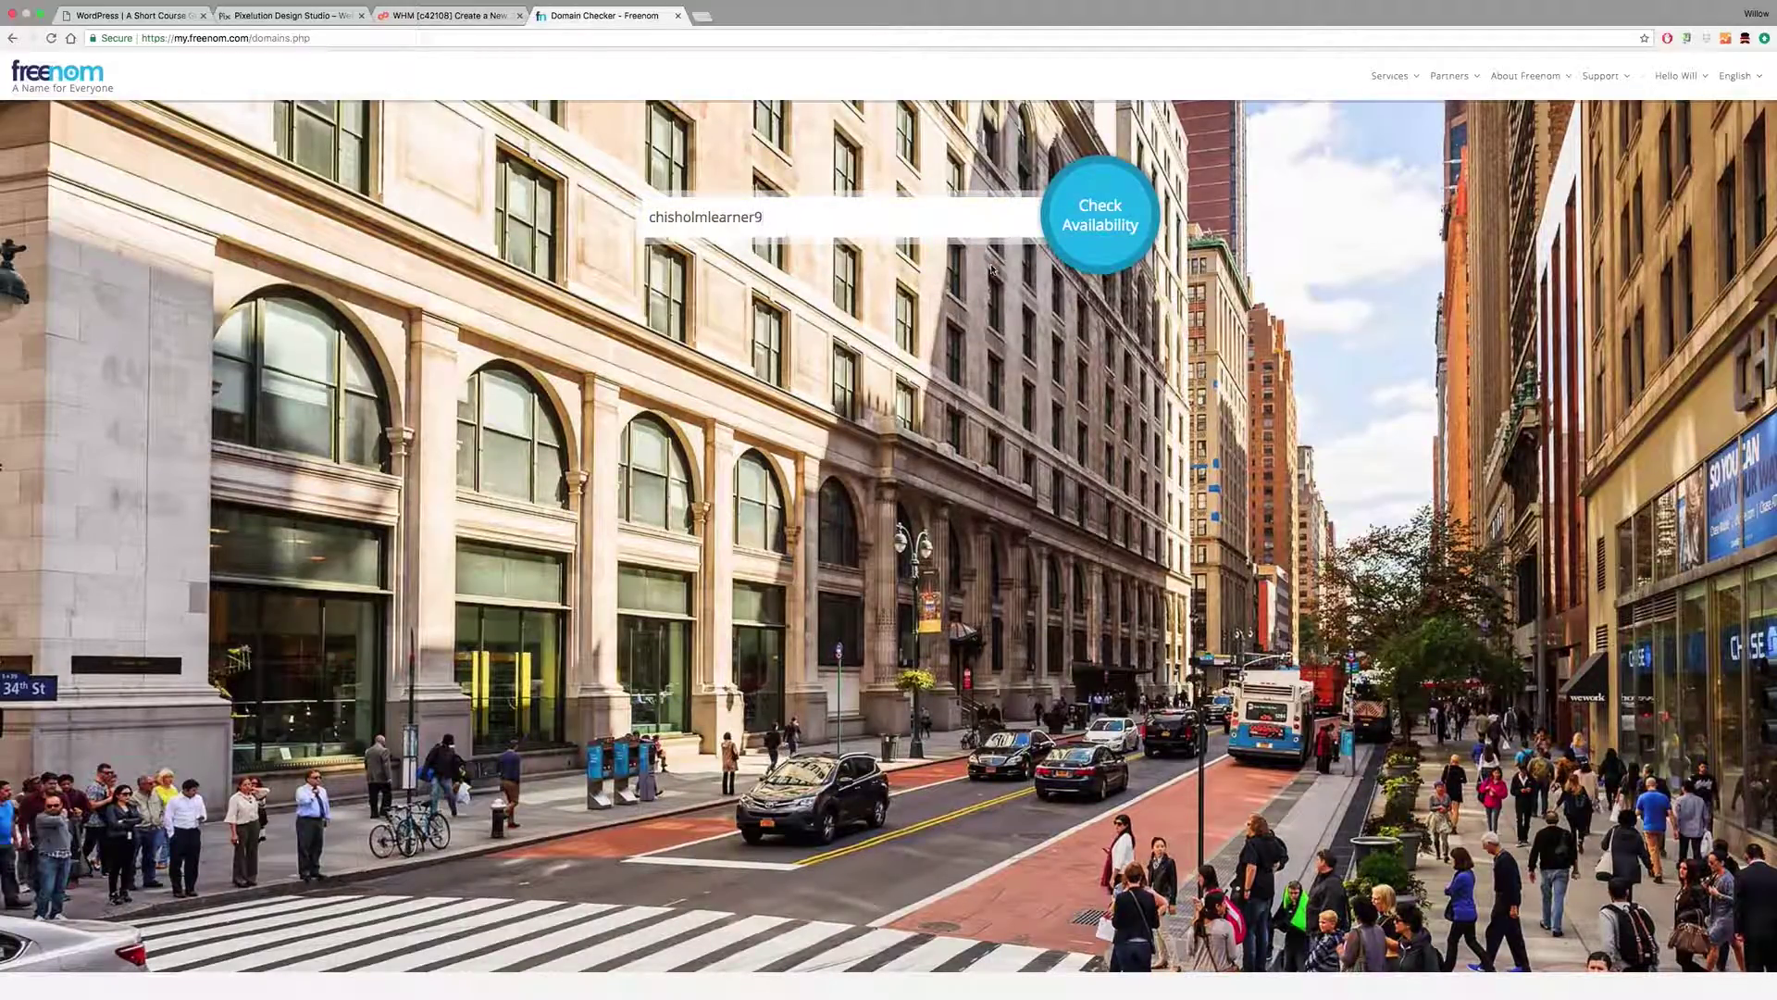
pyautogui.press('Return')
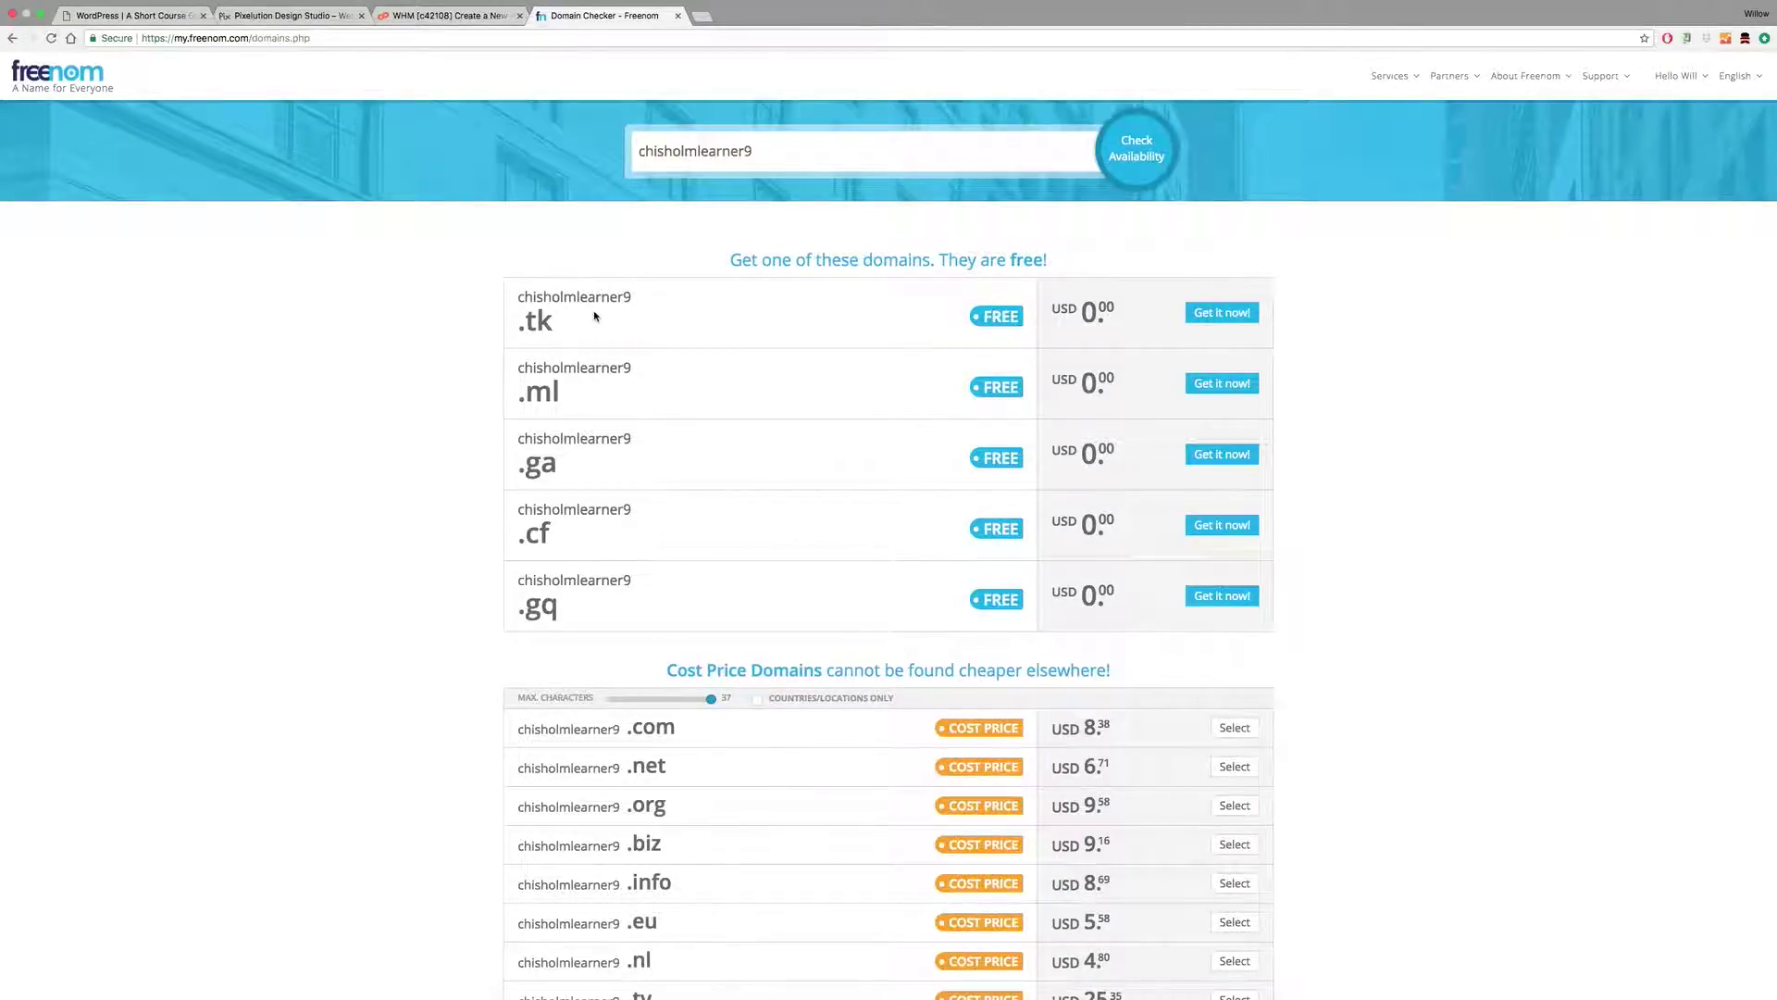
# Step: Add the free chisholmlearner9.tk domain to the cart and proceed to checkout
pyautogui.scroll(-3, 880, 345)
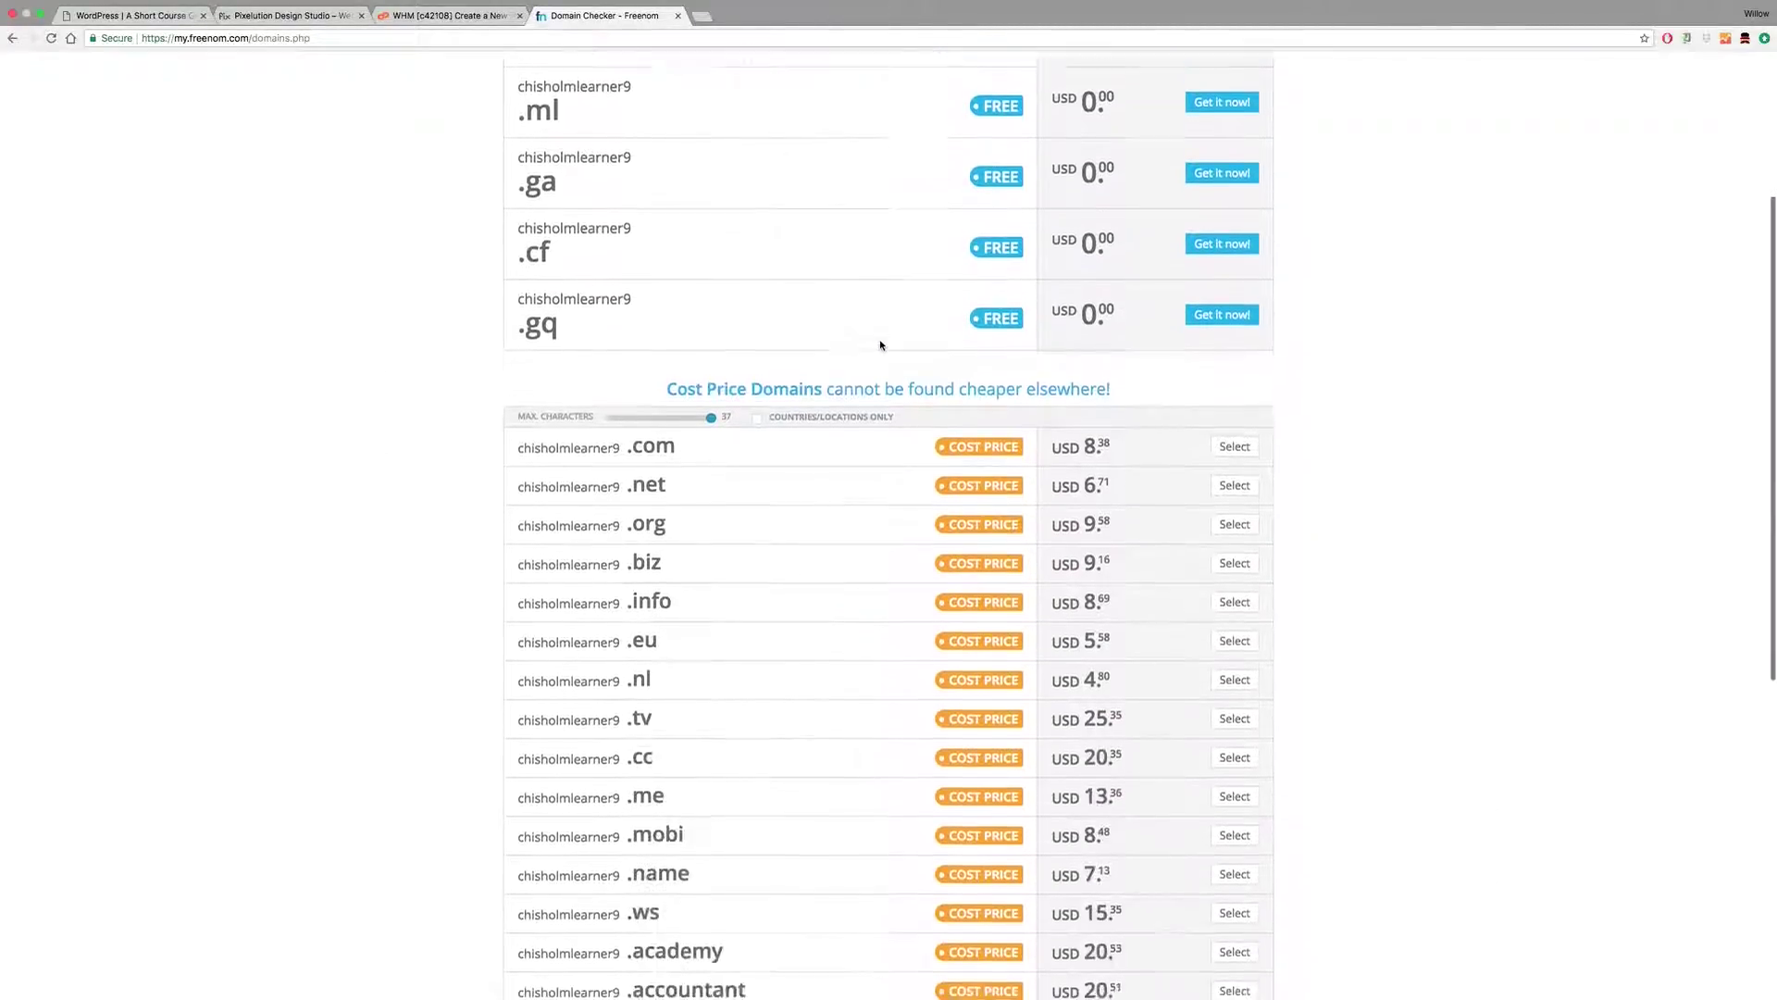
pyautogui.scroll(3, 879, 342)
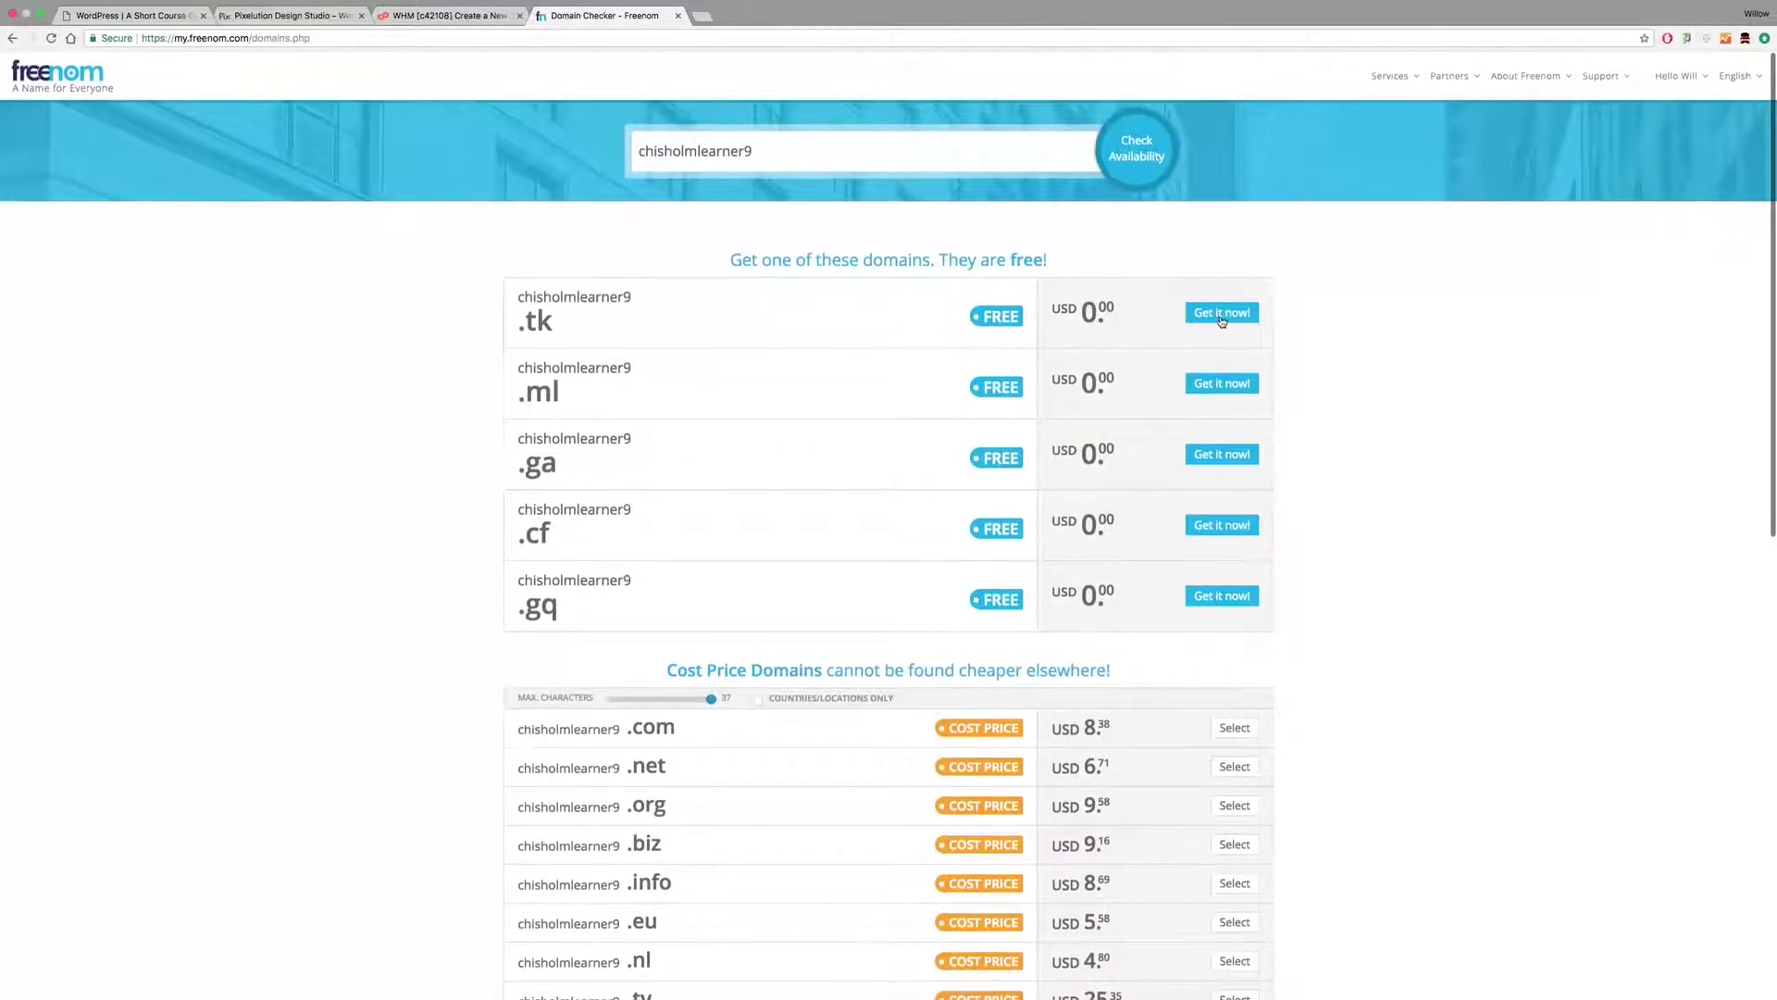
pyautogui.click(1222, 315)
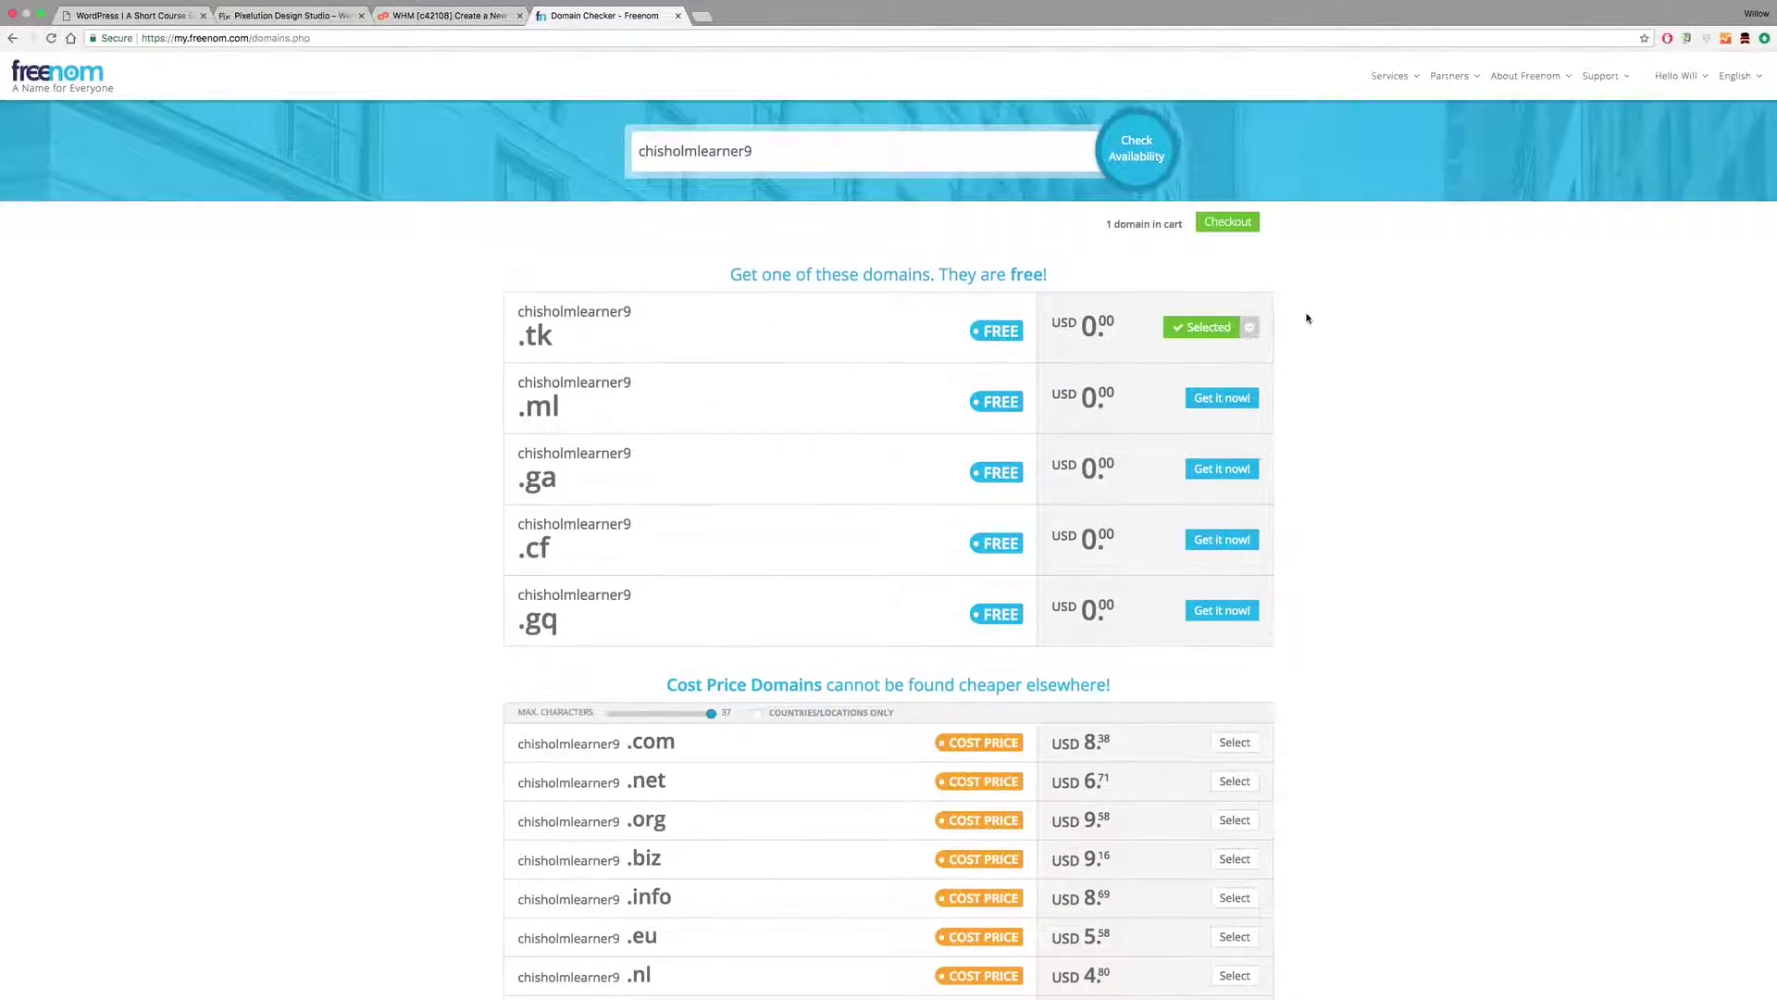
pyautogui.click(1224, 222)
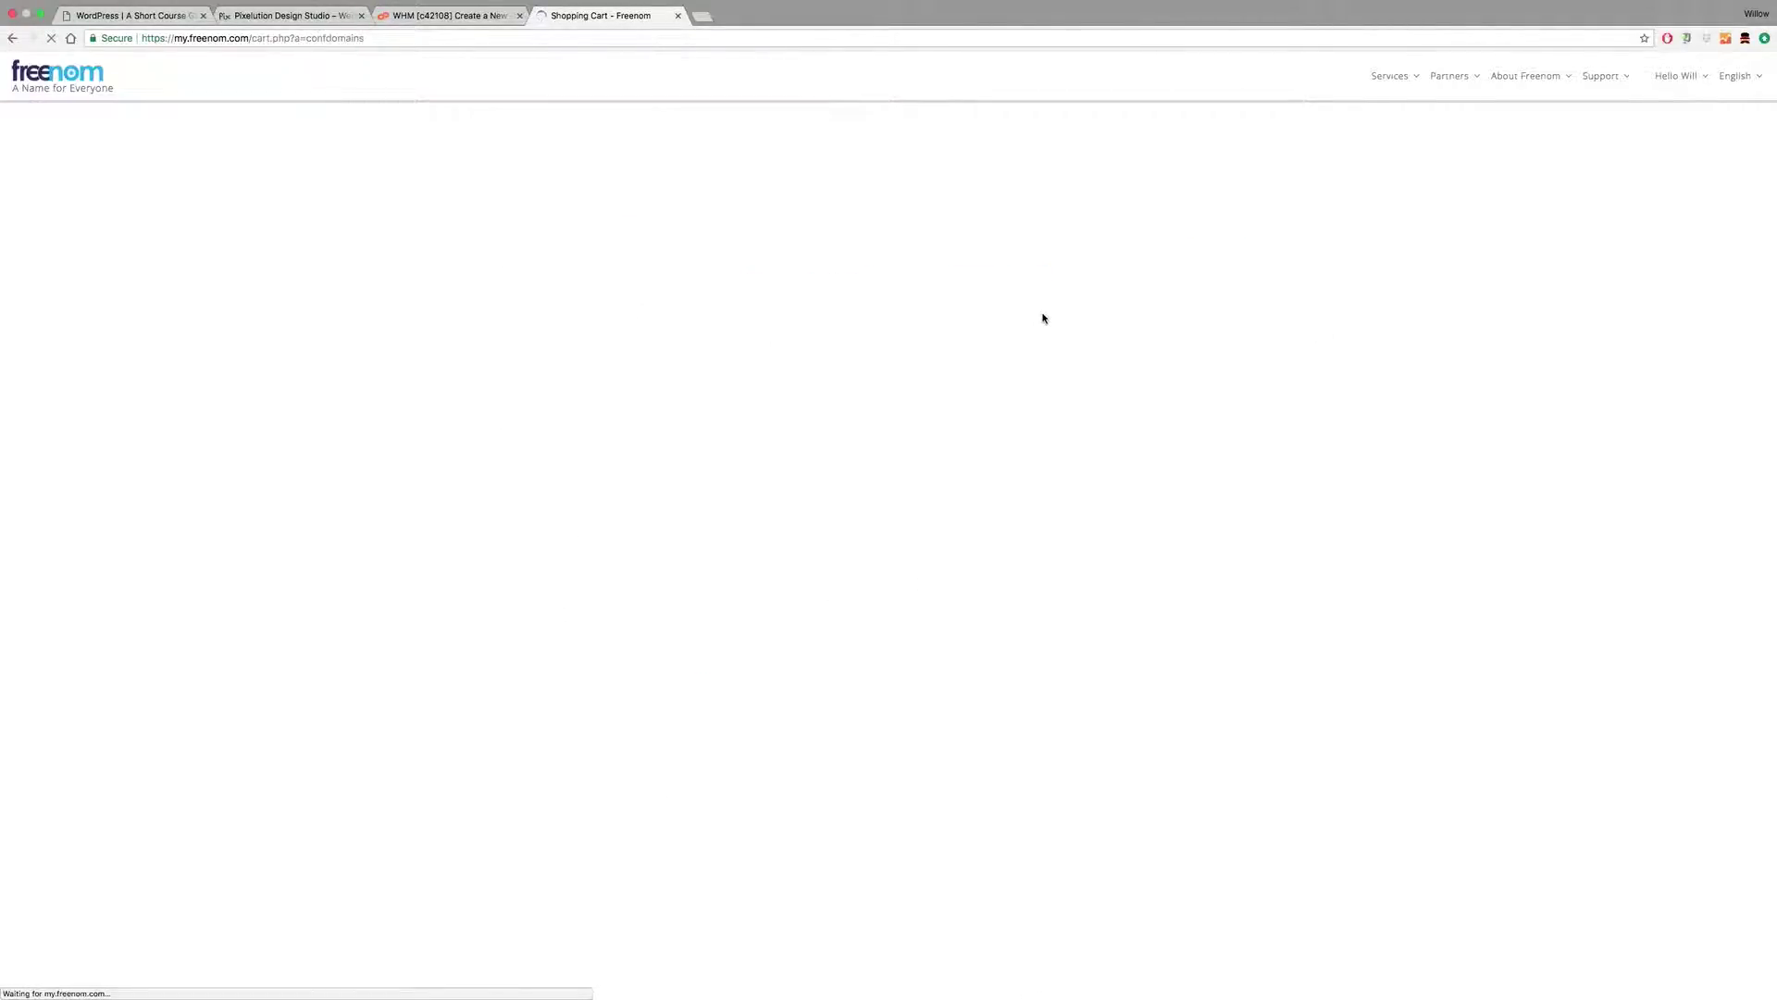
# Step: Zoom the cart to 150%, choose Use DNS for chisholmlearner9.tk, and go back to WHM
pyautogui.press('super+plus')
pyautogui.press('super+plus')
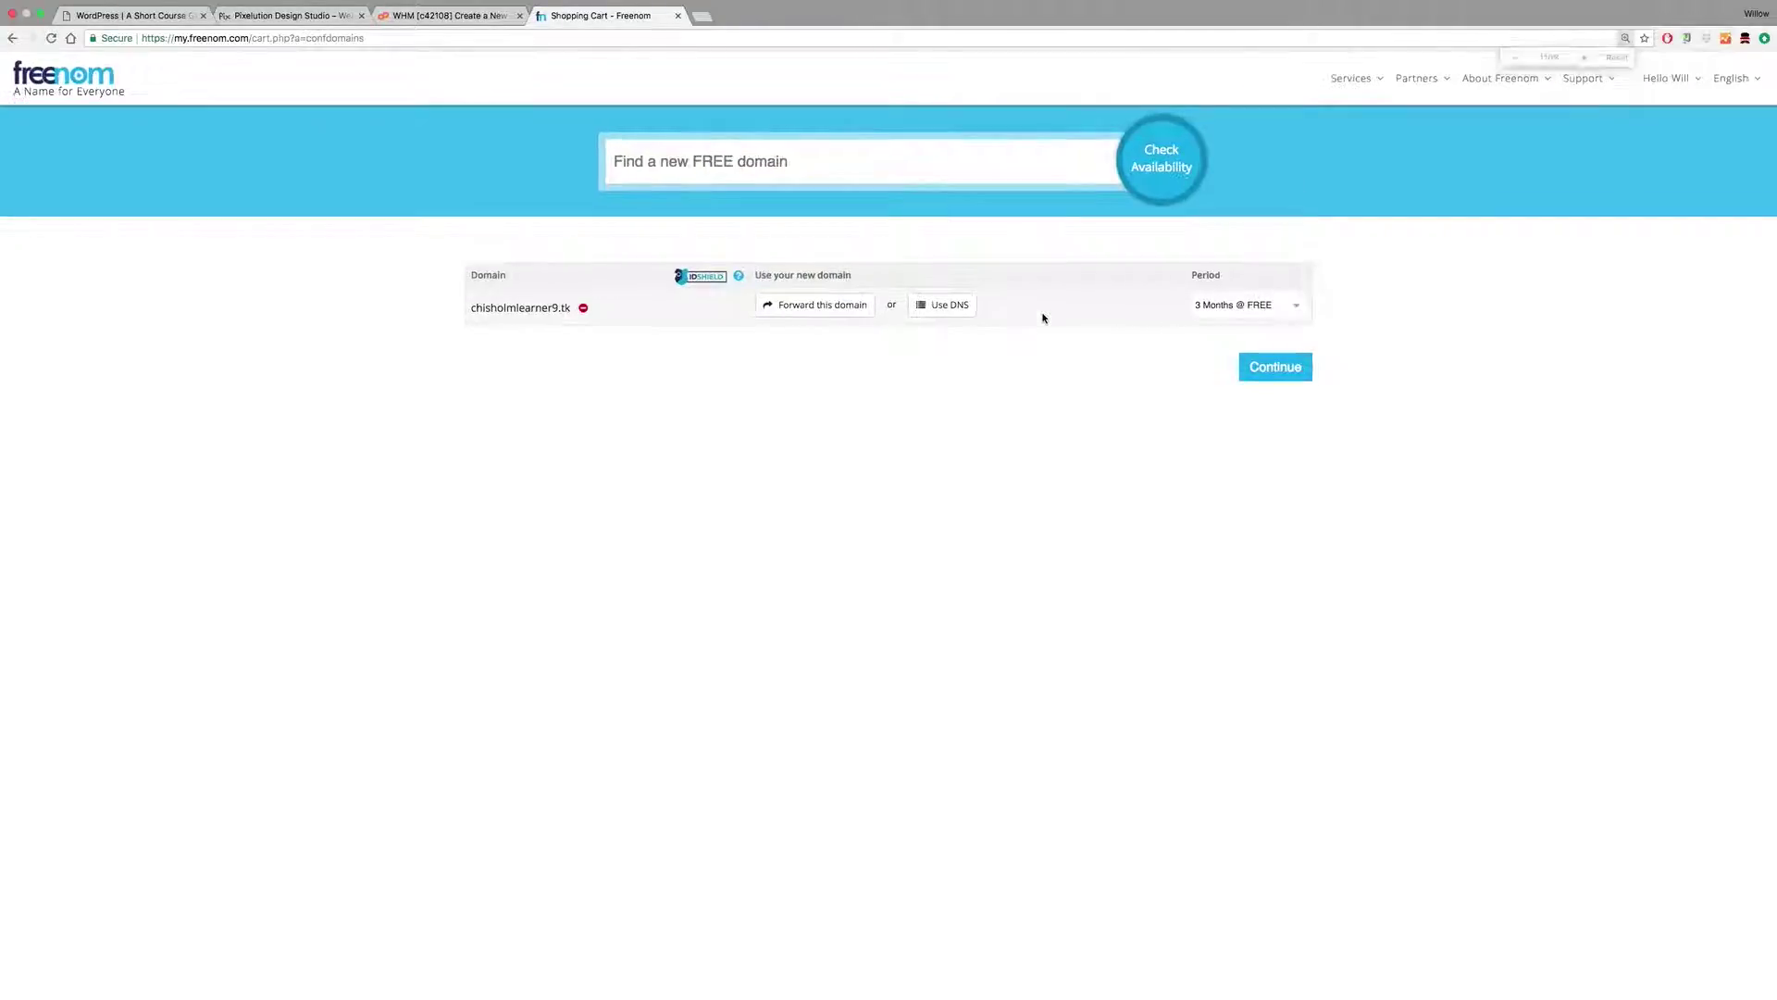
pyautogui.press('super+plus')
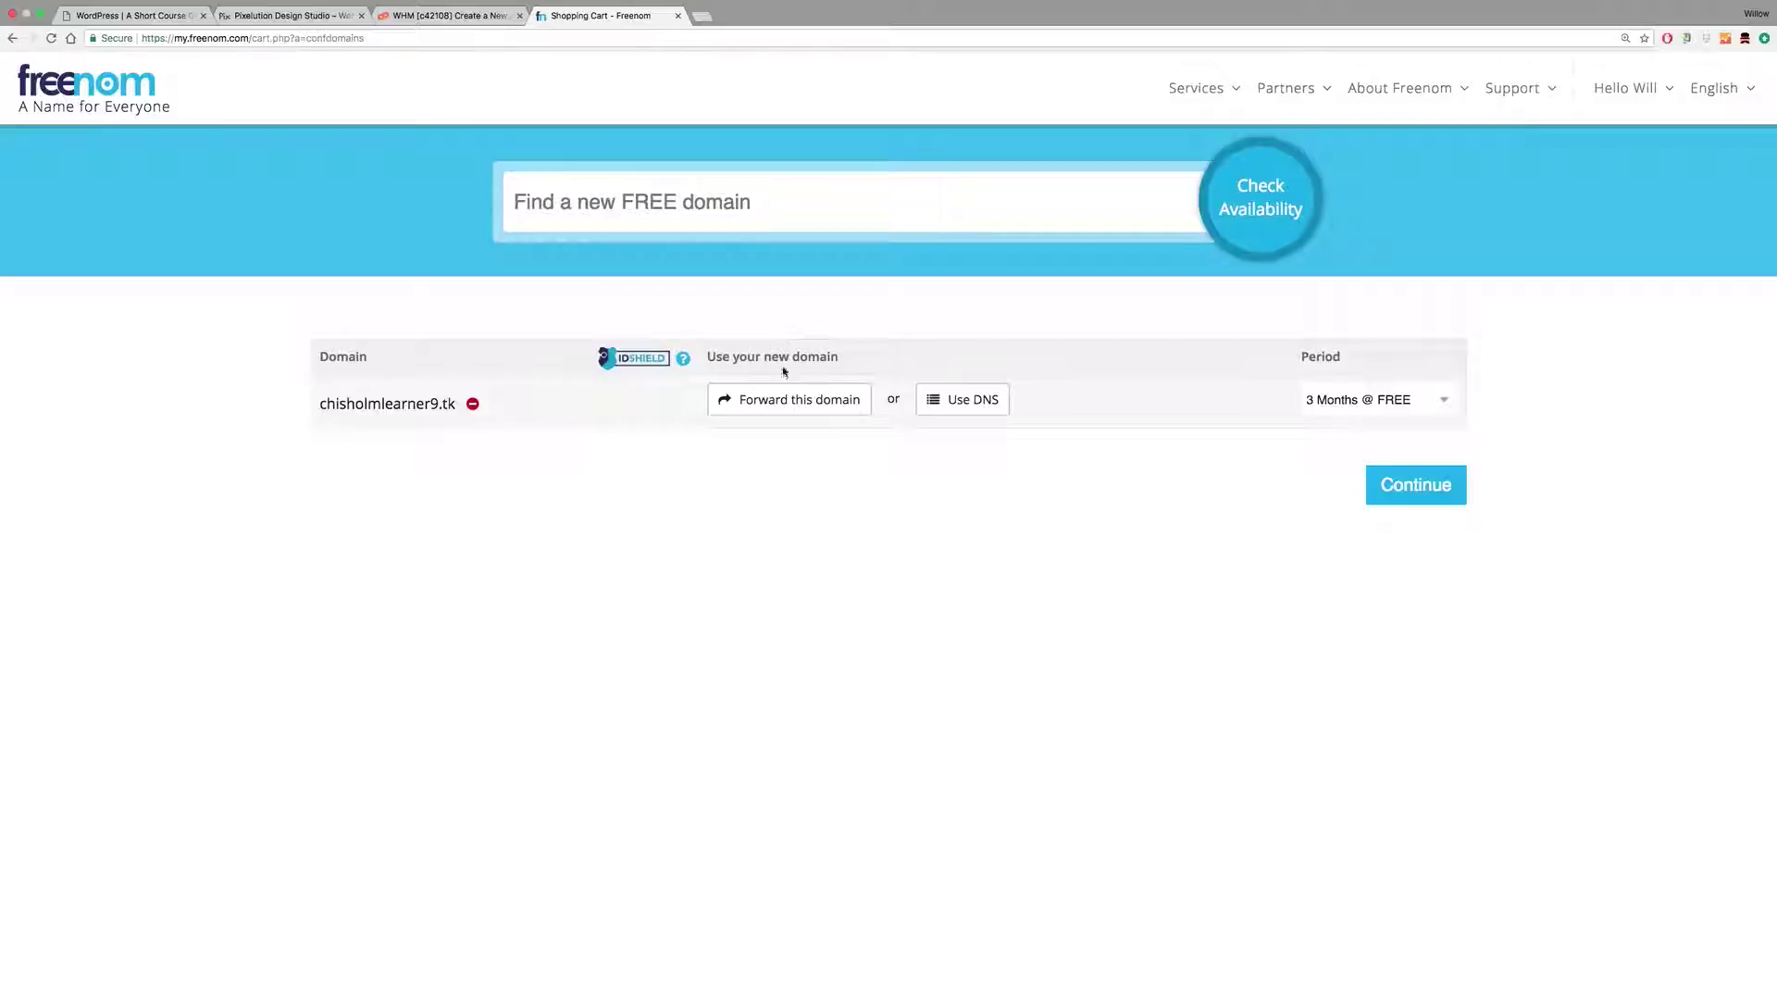
pyautogui.click(965, 401)
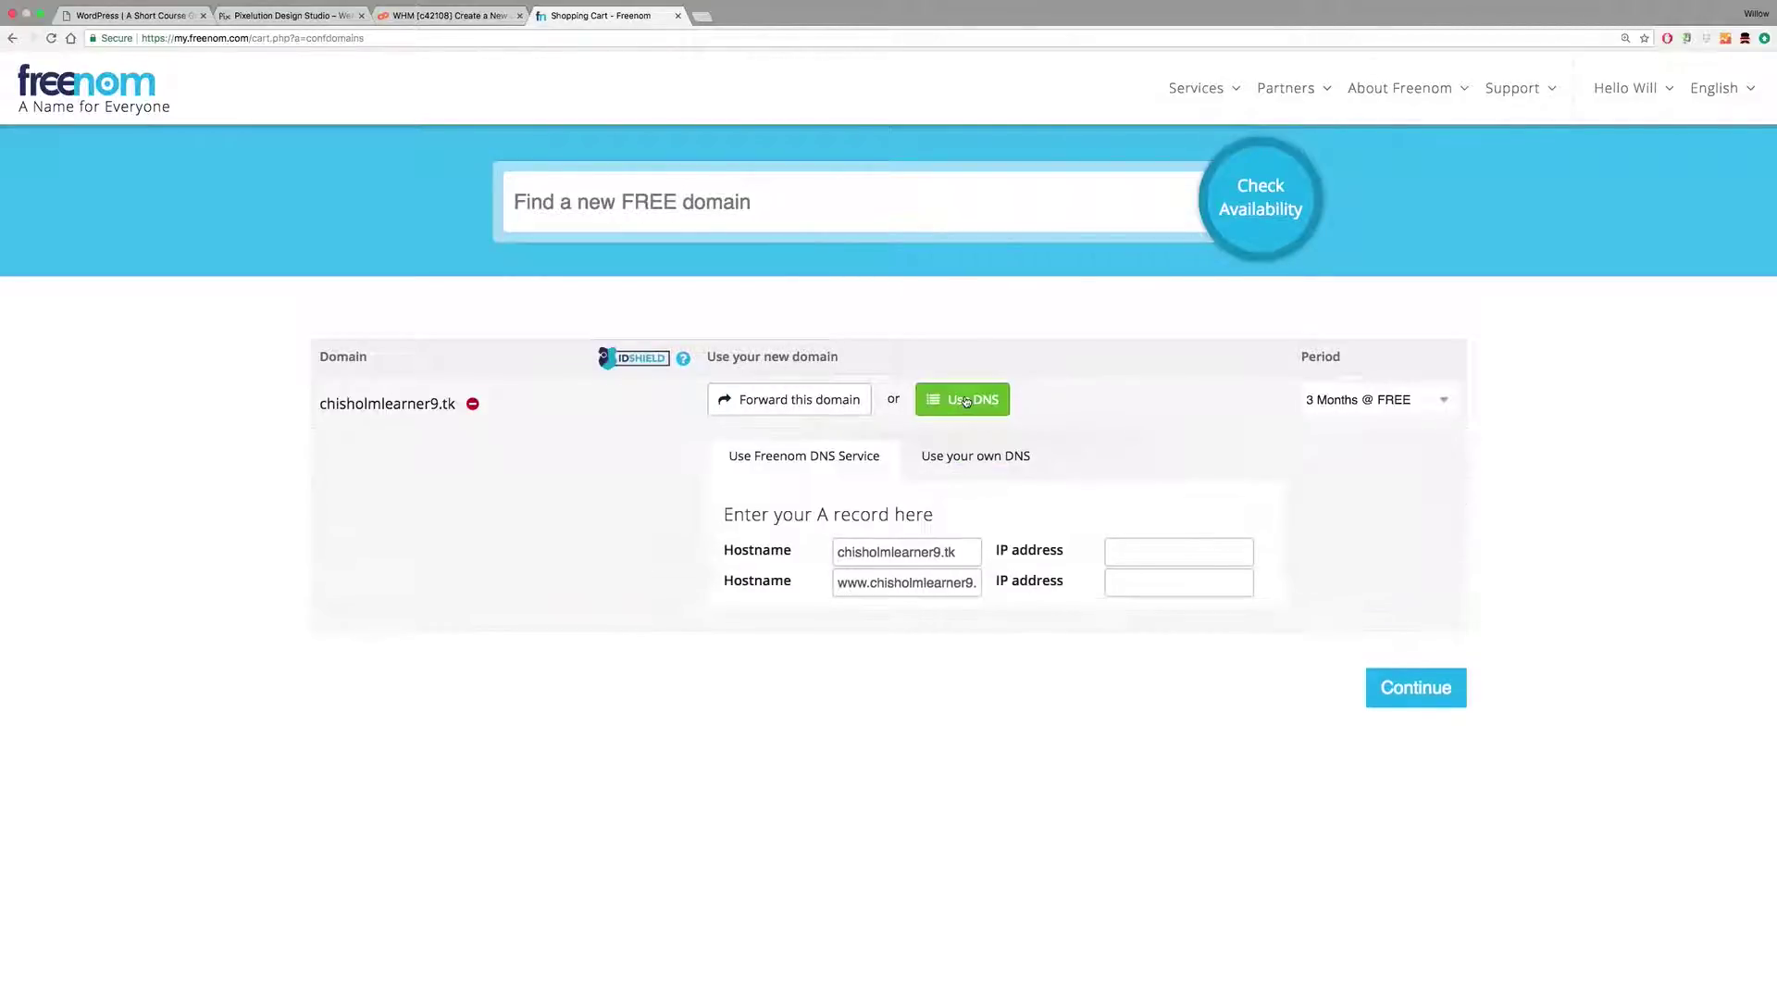
pyautogui.click(423, 16)
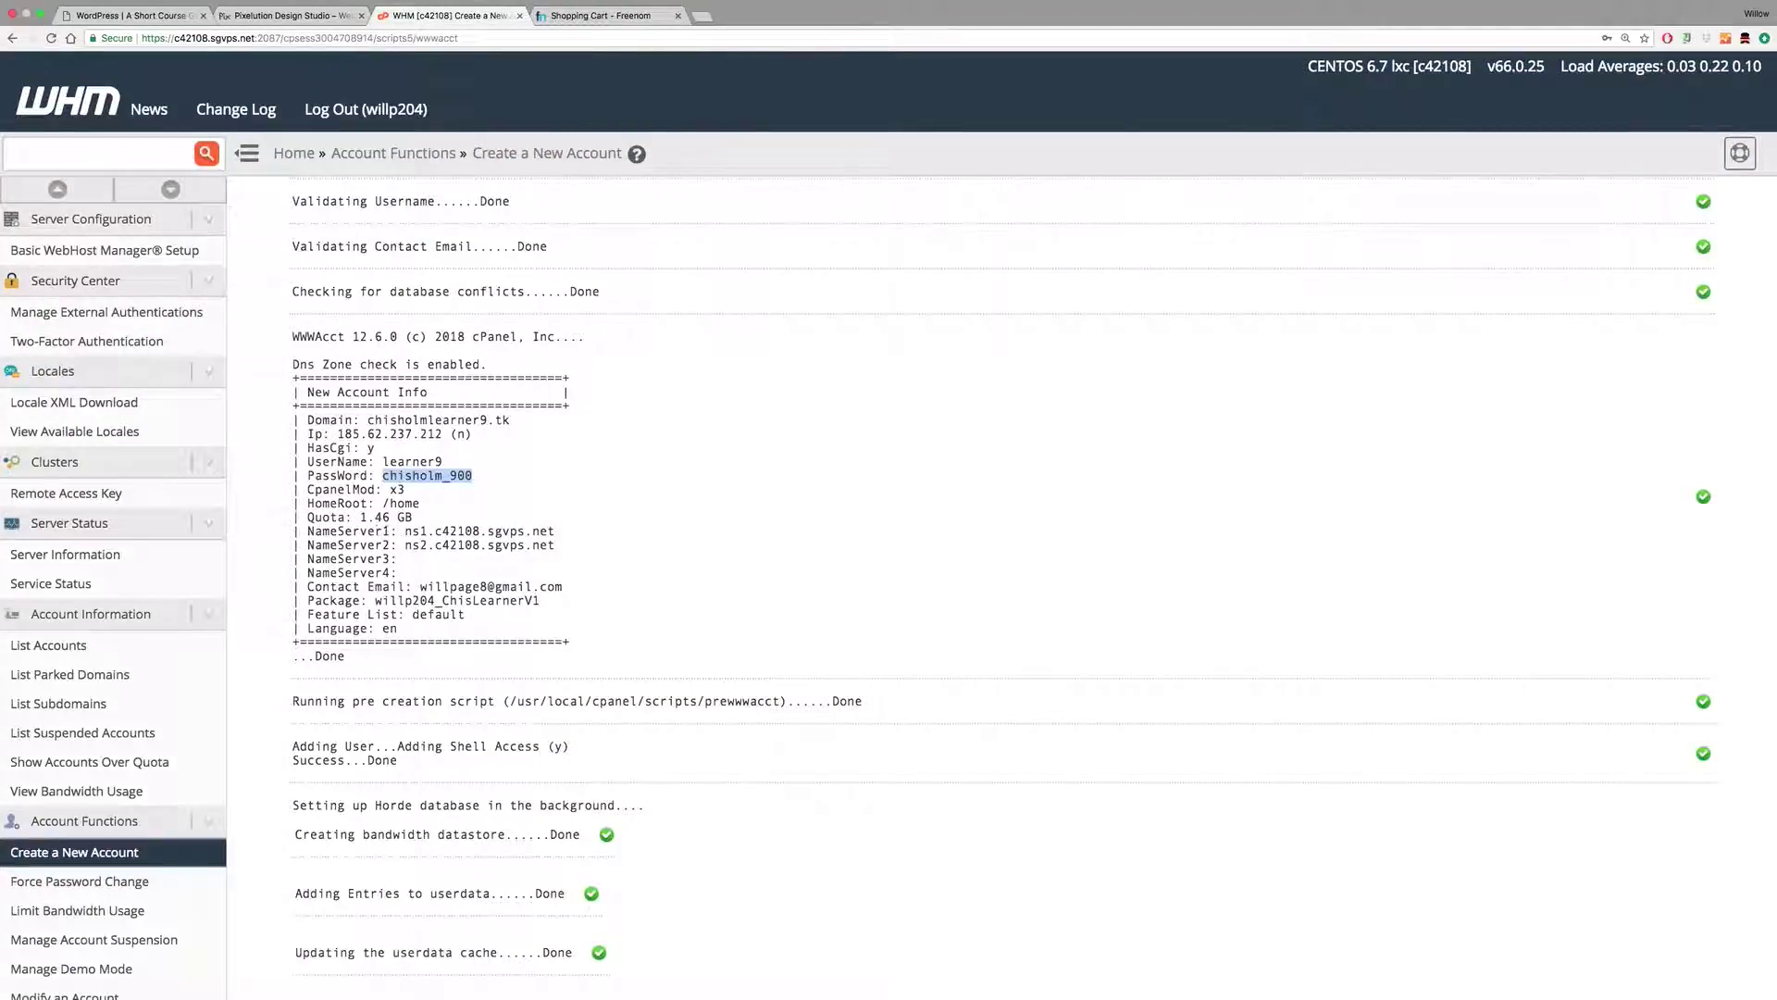
# Step: Copy the first nameserver ns1.c42108.sgvps.net and return to the Freenom cart
pyautogui.moveTo(402, 531); pyautogui.dragTo(571, 538)
pyautogui.press('super+c')
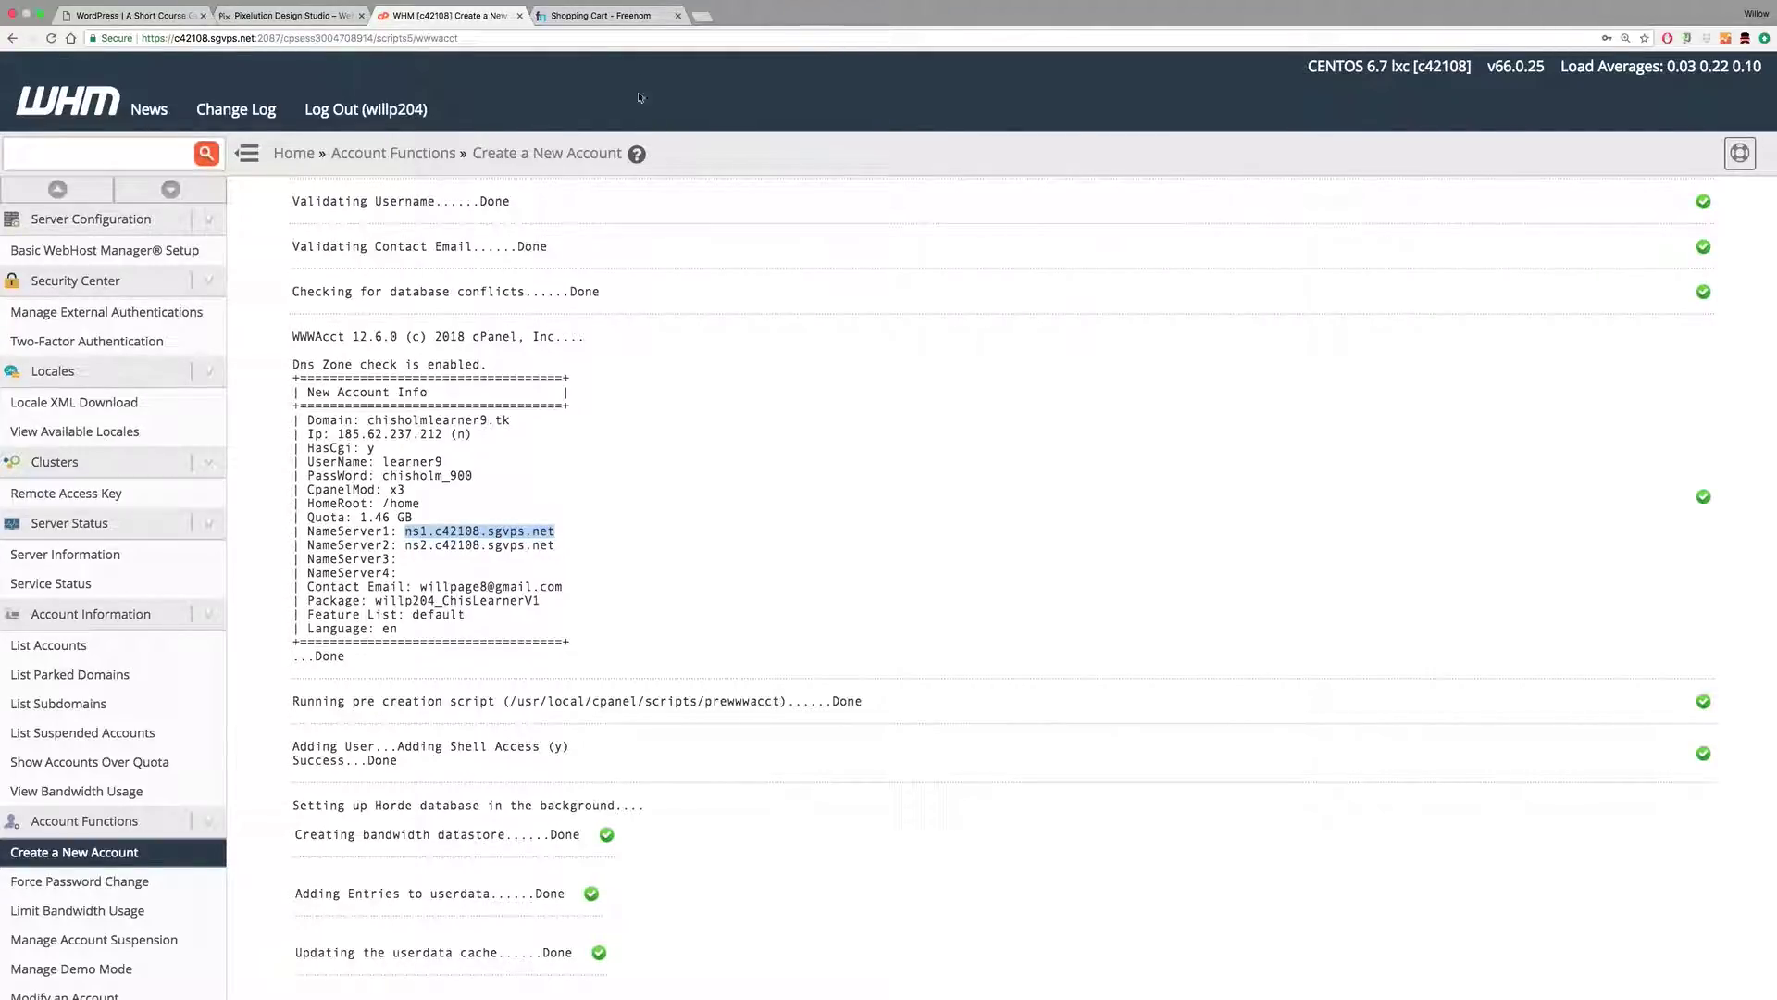
pyautogui.click(602, 16)
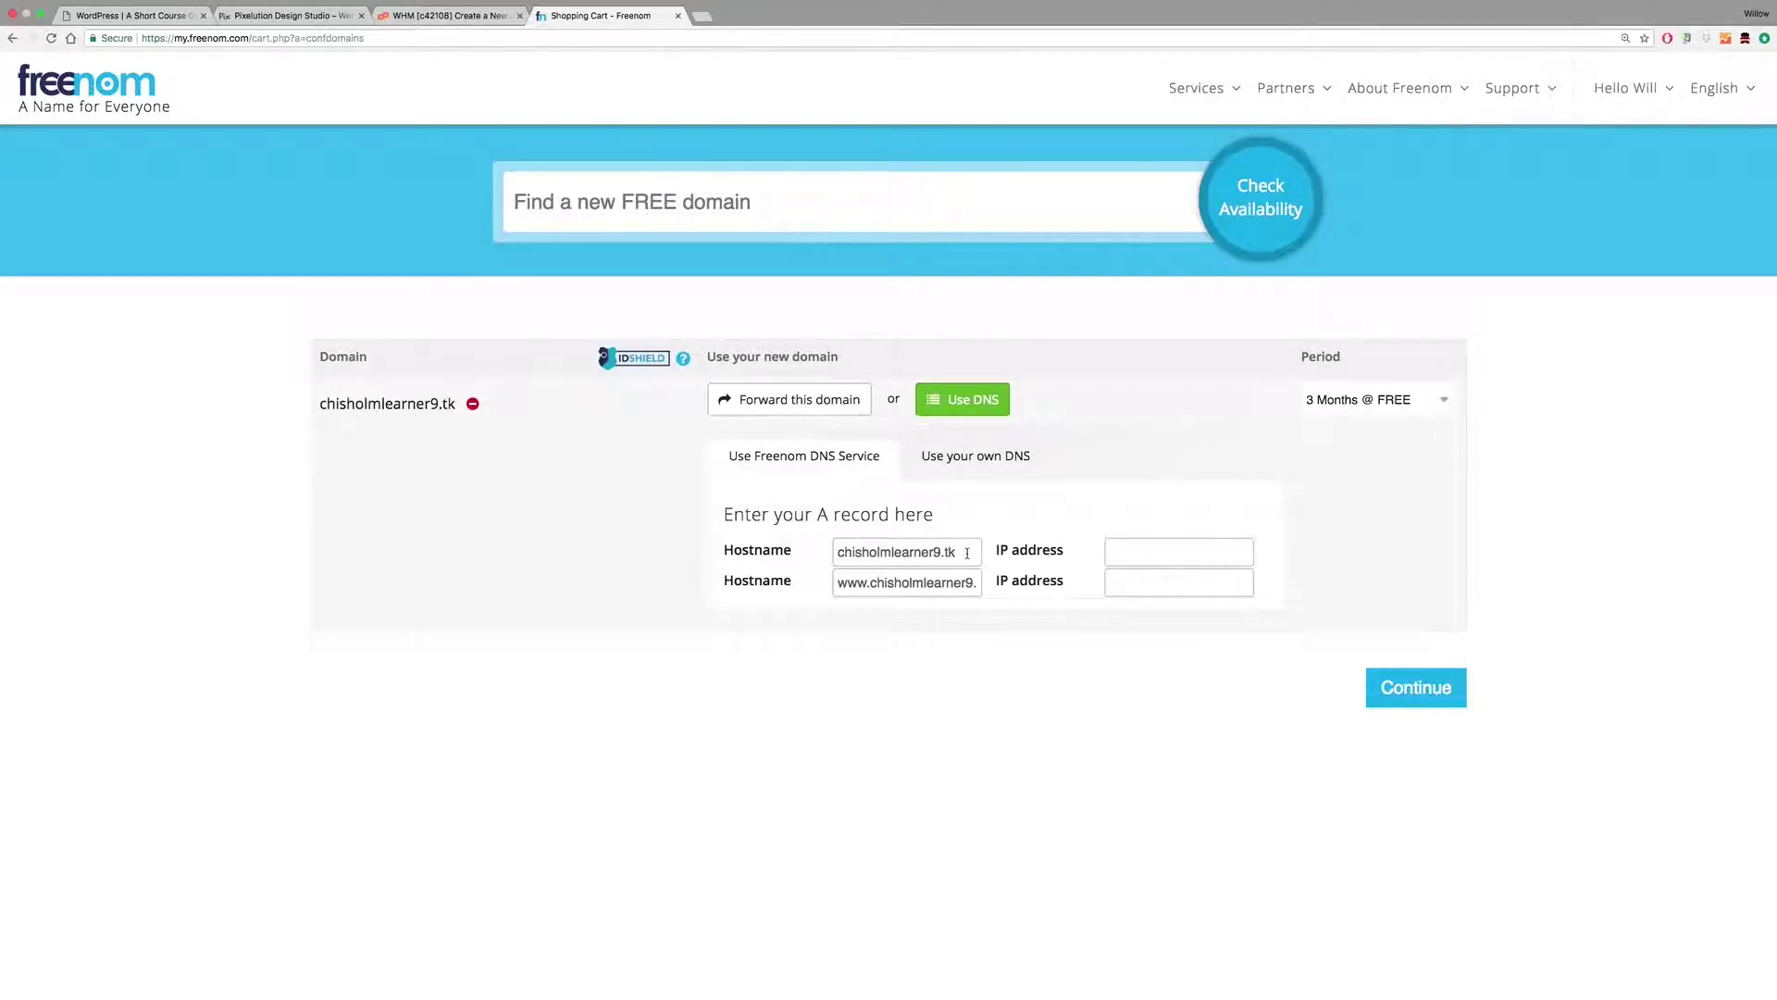
# Step: Set nameservers ns1.c42108.sgvps.net and ns2.c42108.sgvps.net for chisholmlearner9.tk and continue
pyautogui.click(964, 462)
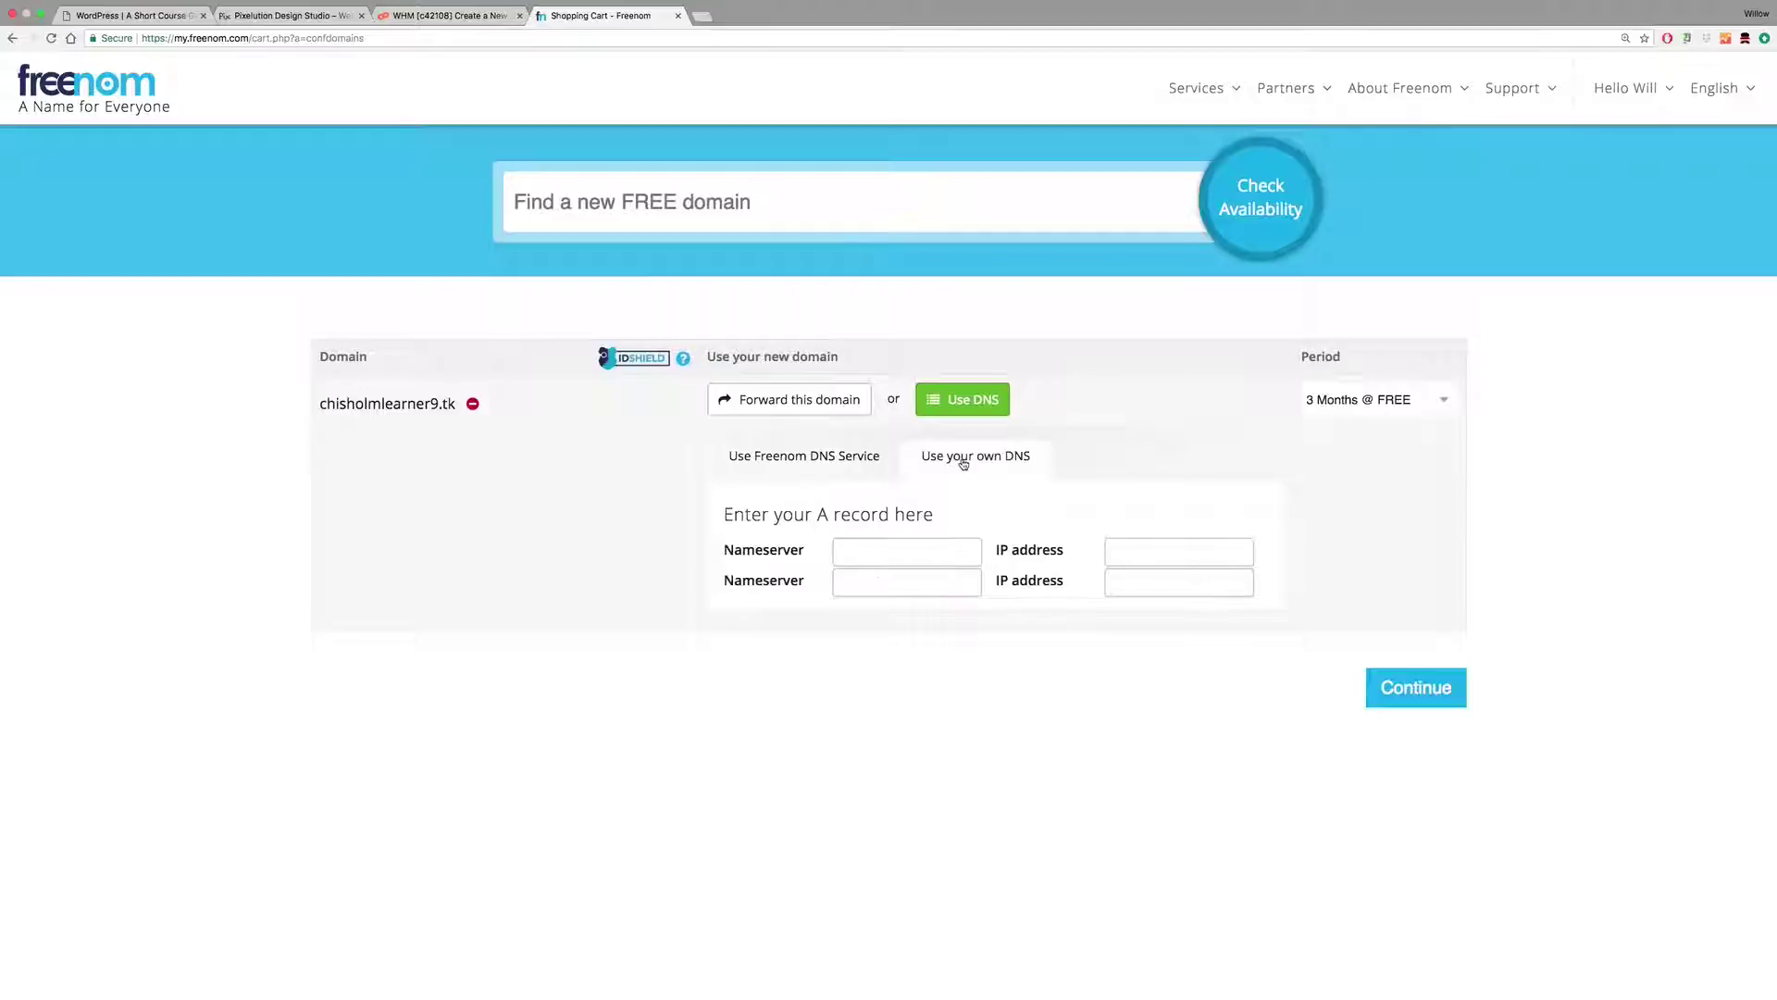
pyautogui.press('super+v')
pyautogui.click(870, 580)
pyautogui.press('super+v')
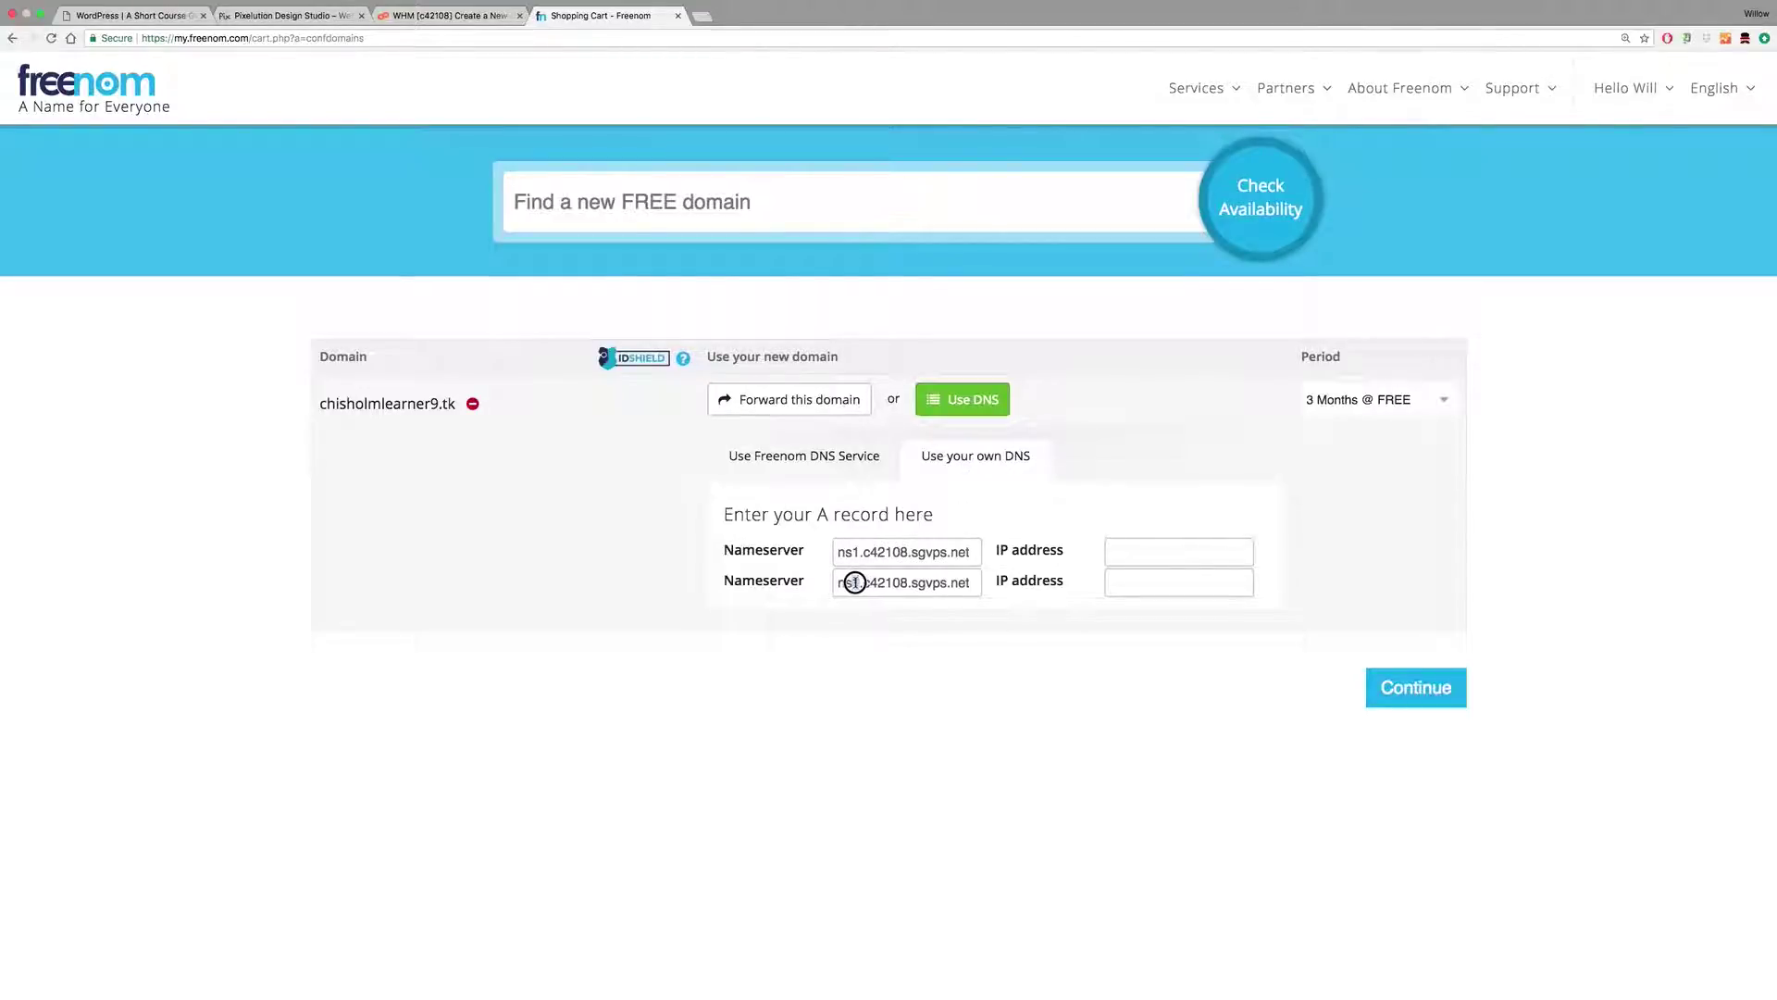
pyautogui.click(855, 582)
pyautogui.press('BackSpace')
pyautogui.write('2')
pyautogui.click(1391, 697)
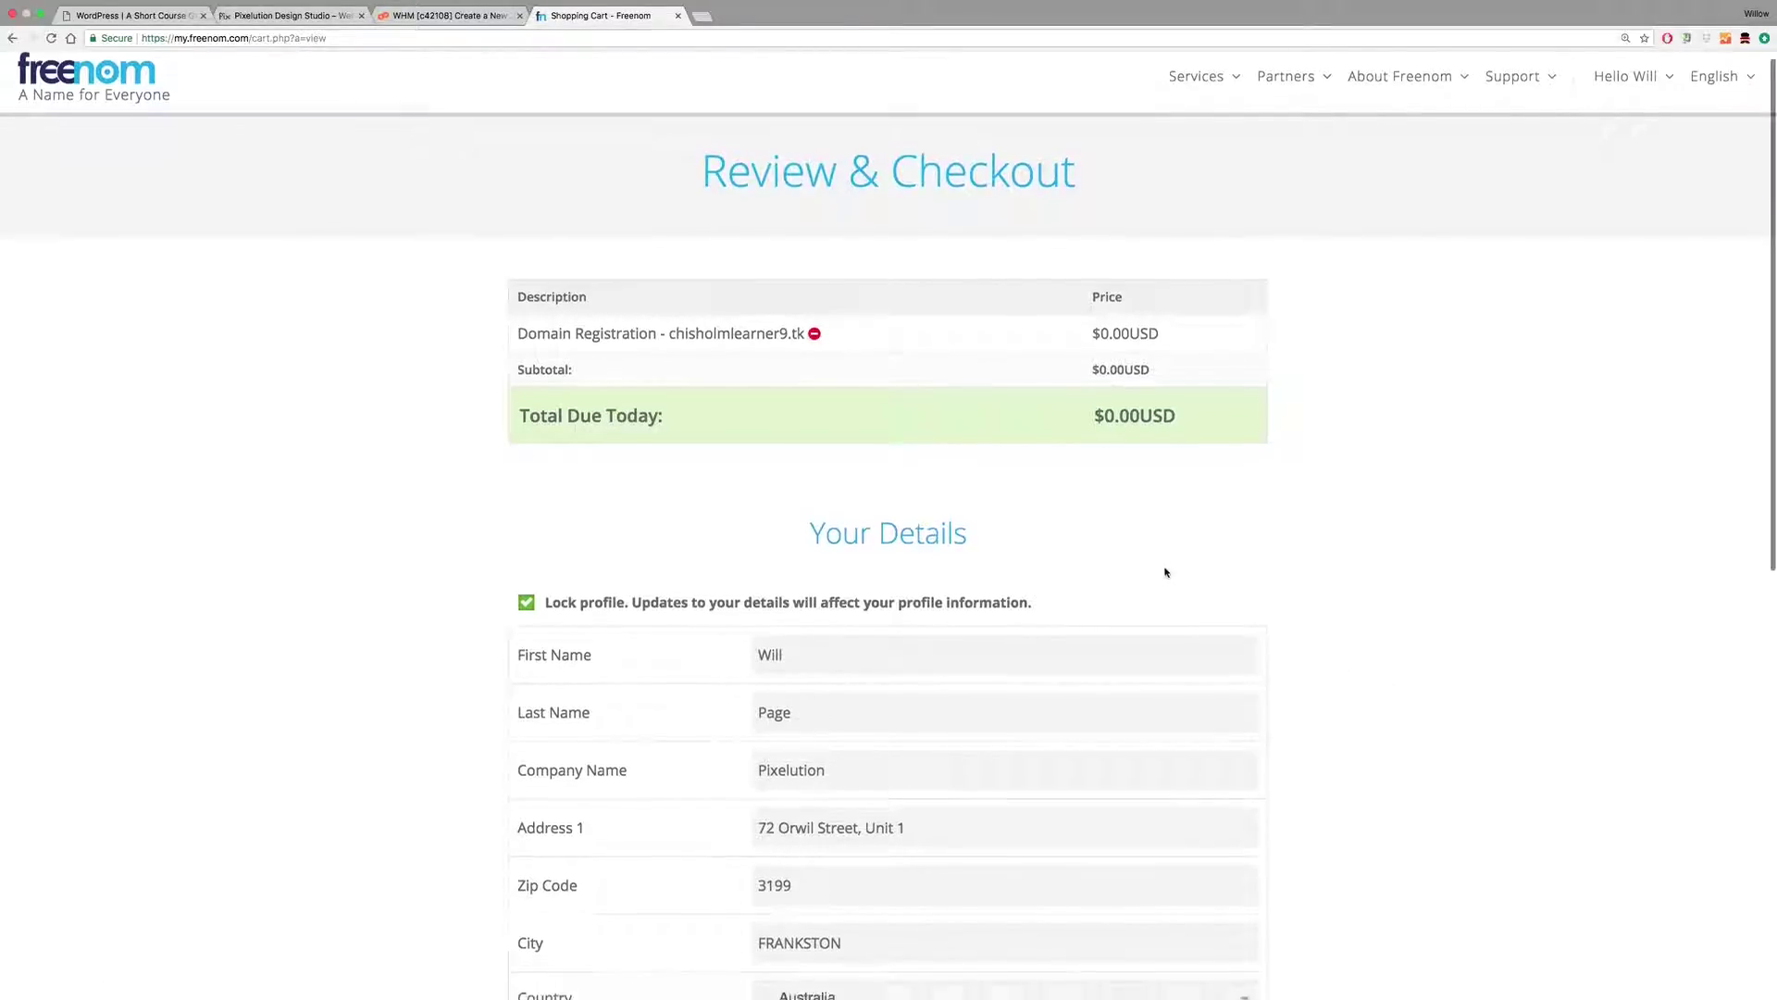
# Step: Agree to Freenom's Terms & Conditions on the checkout page
pyautogui.scroll(-3, 1166, 572)
pyautogui.scroll(-4, 1165, 572)
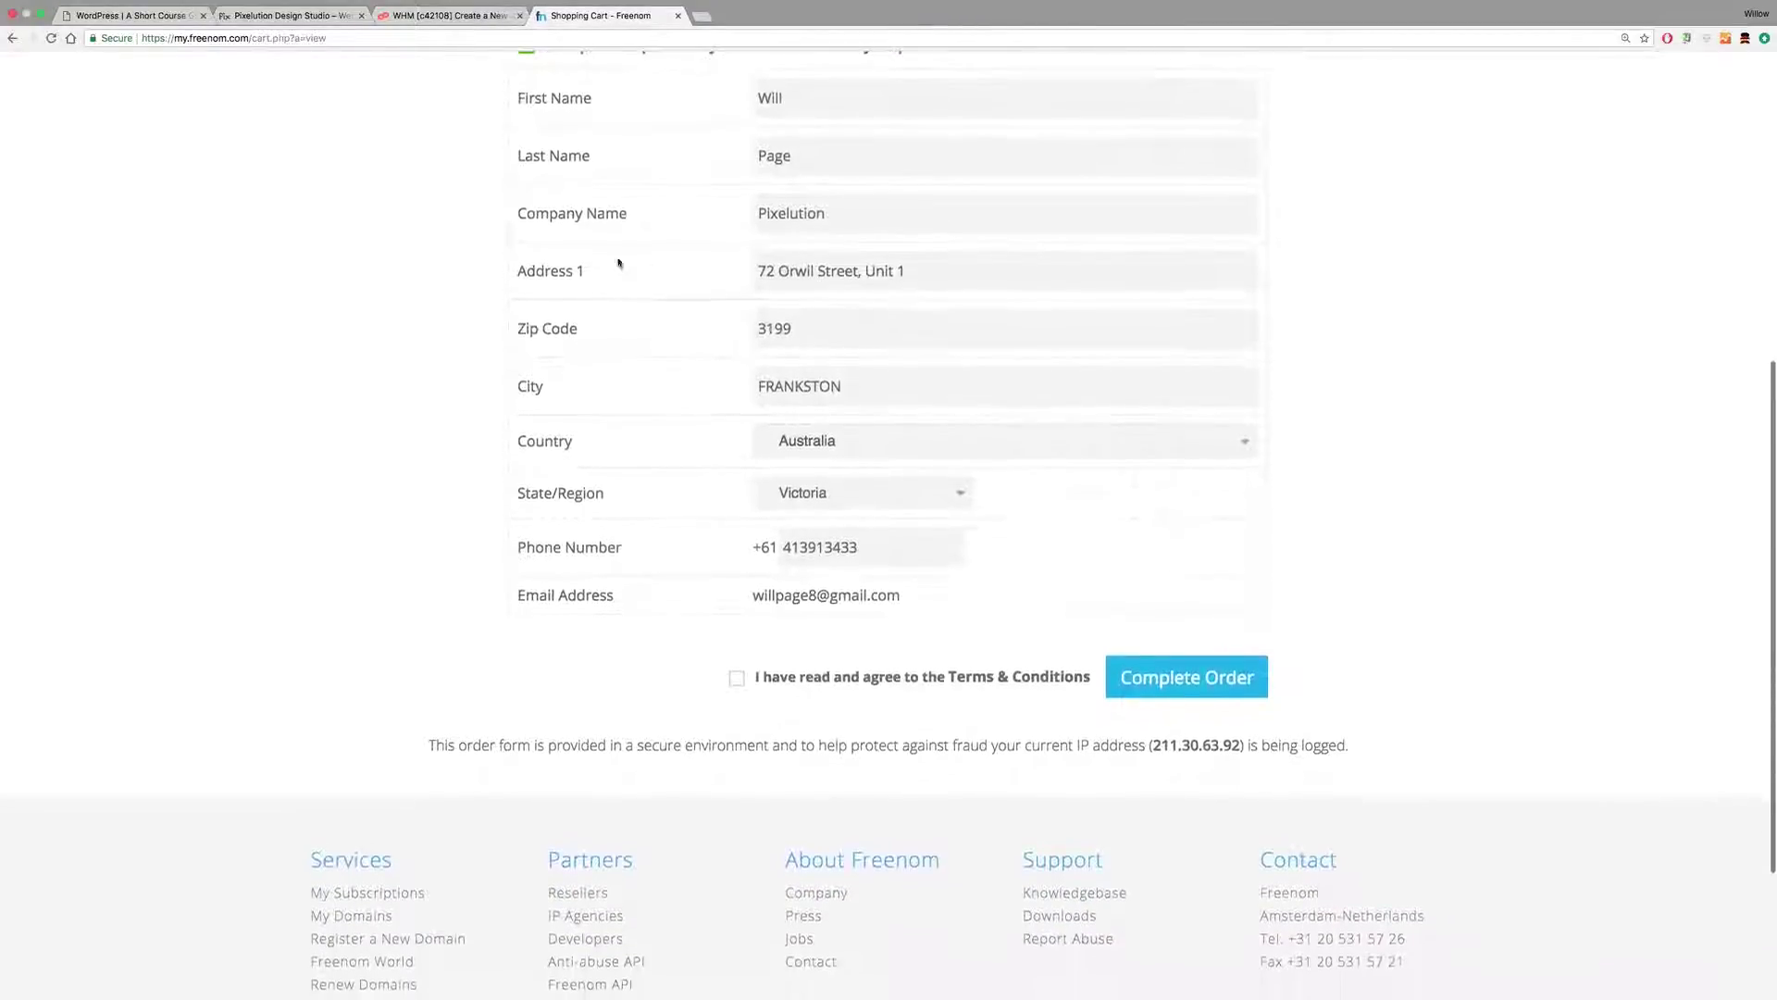
pyautogui.scroll(5, 821, 587)
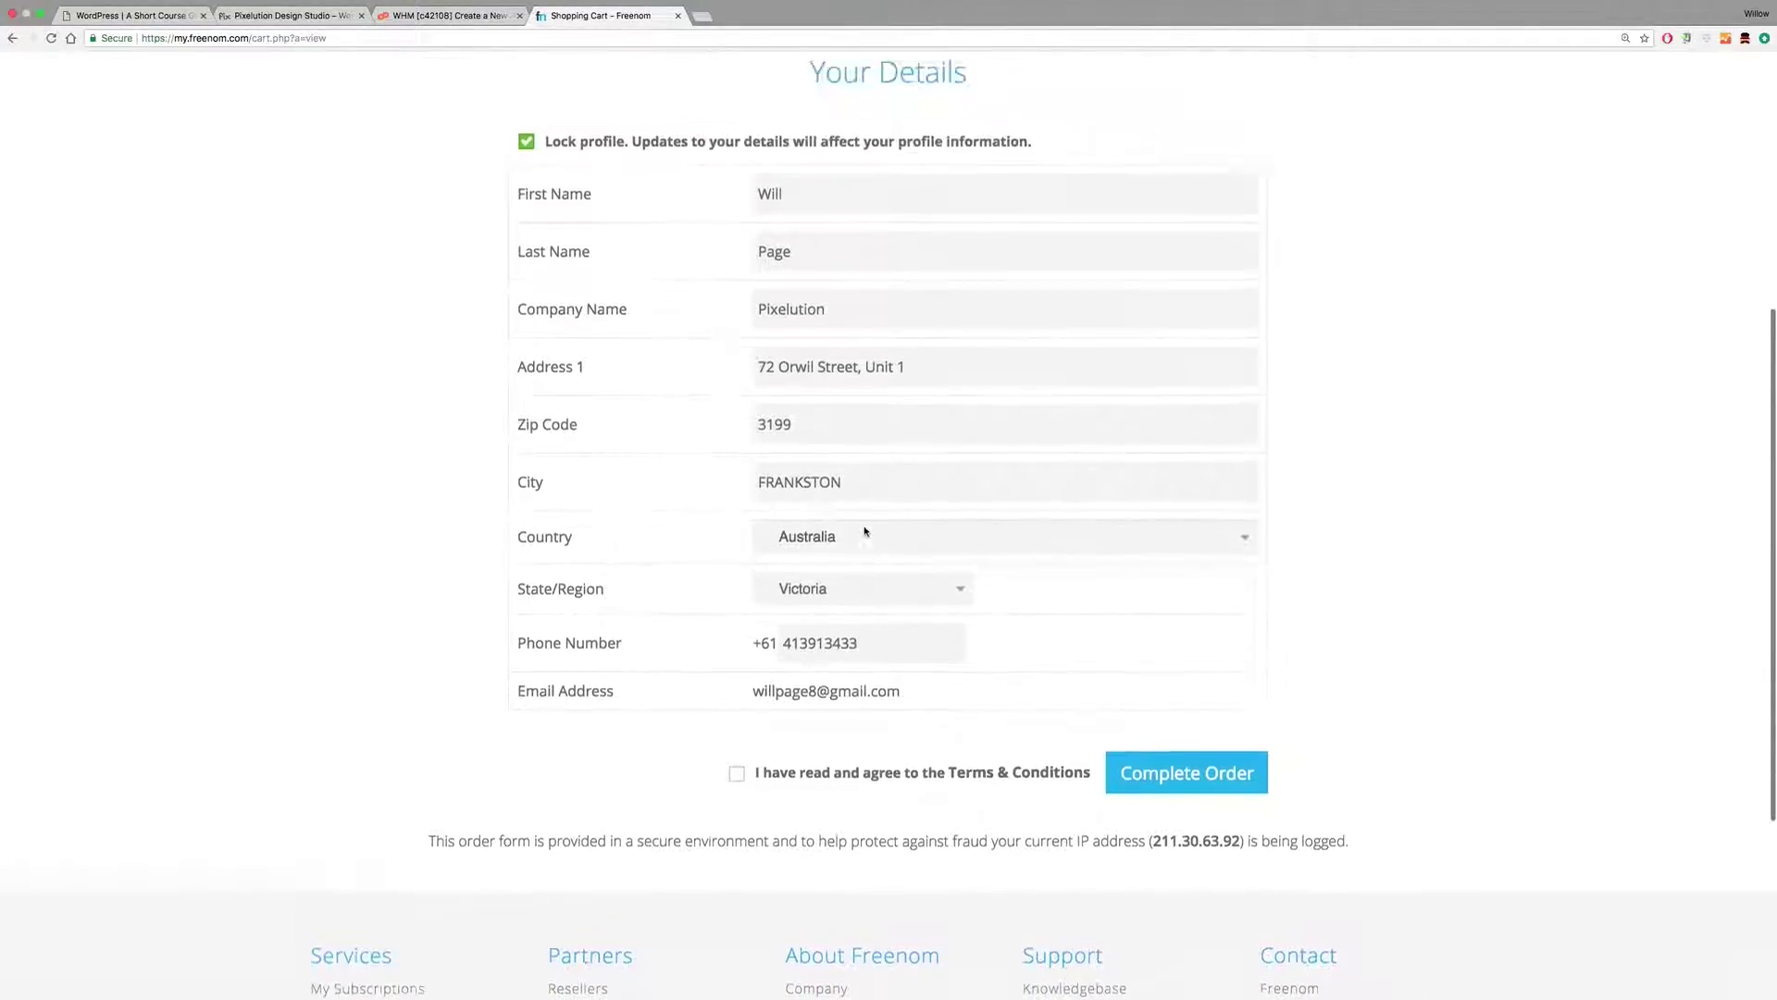
pyautogui.scroll(-4, 940, 612)
pyautogui.click(737, 713)
# Step: Complete the free chisholmlearner9.tk order and go to the Freenom client area
pyautogui.scroll(10, 870, 637)
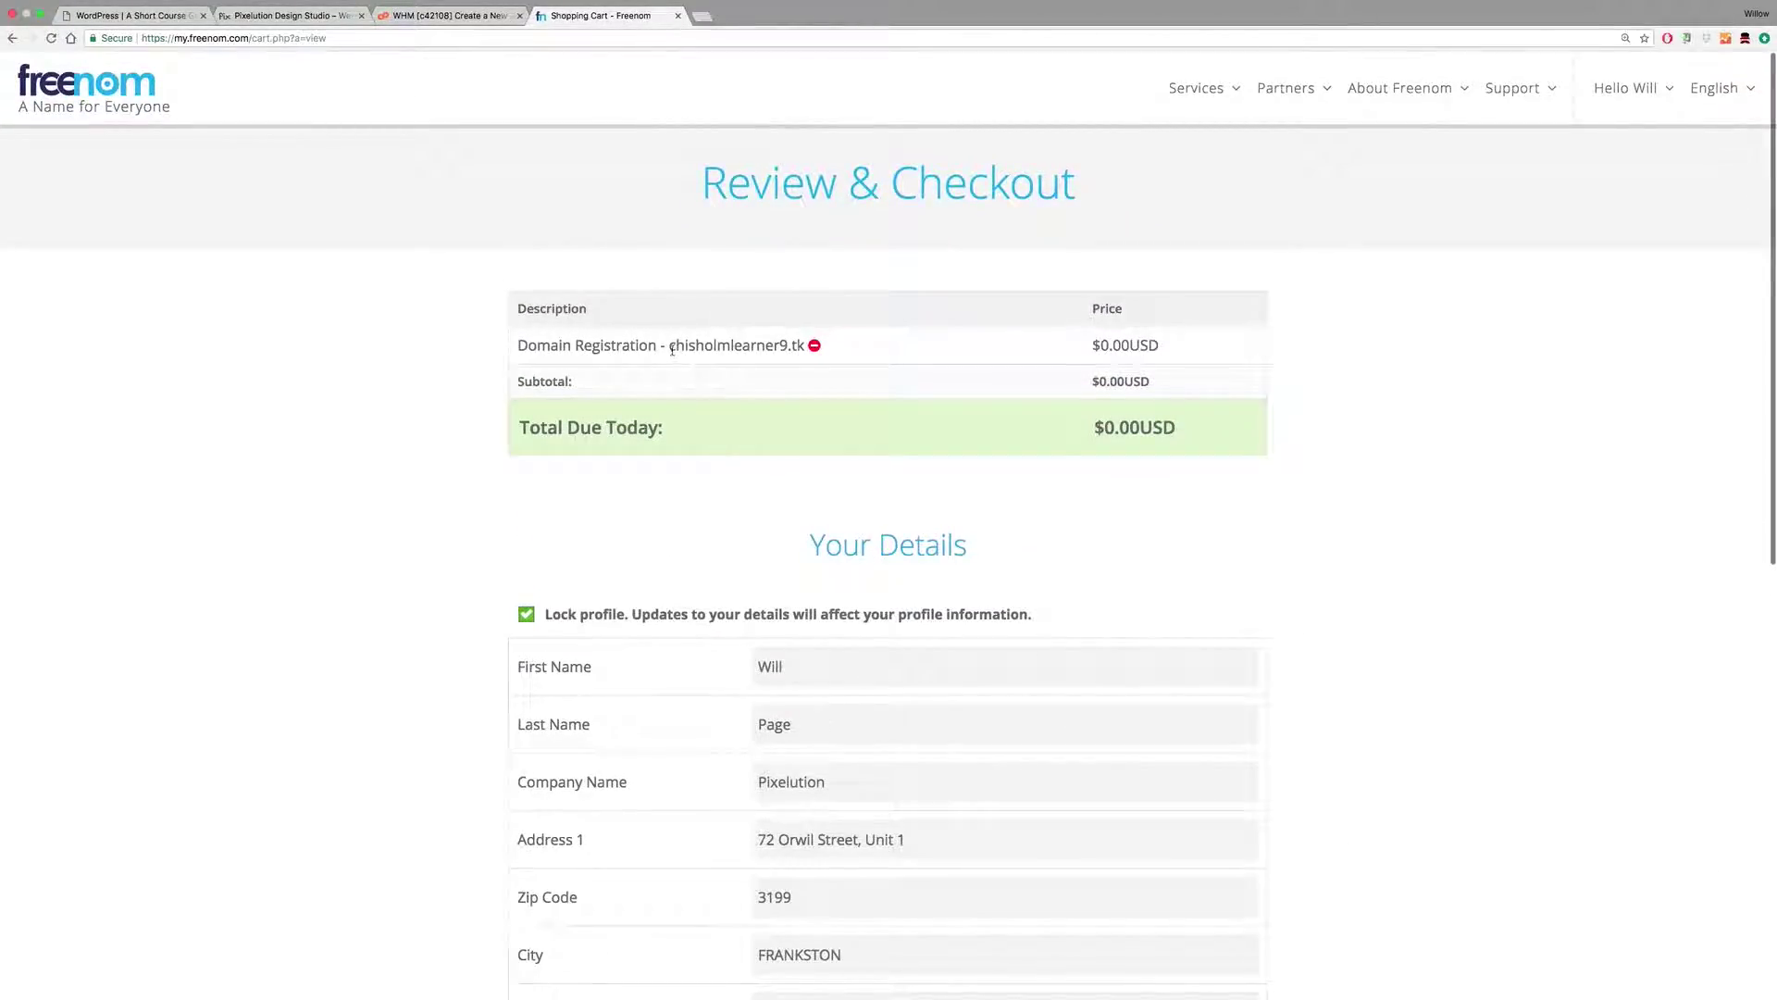
pyautogui.scroll(-6, 333, 269)
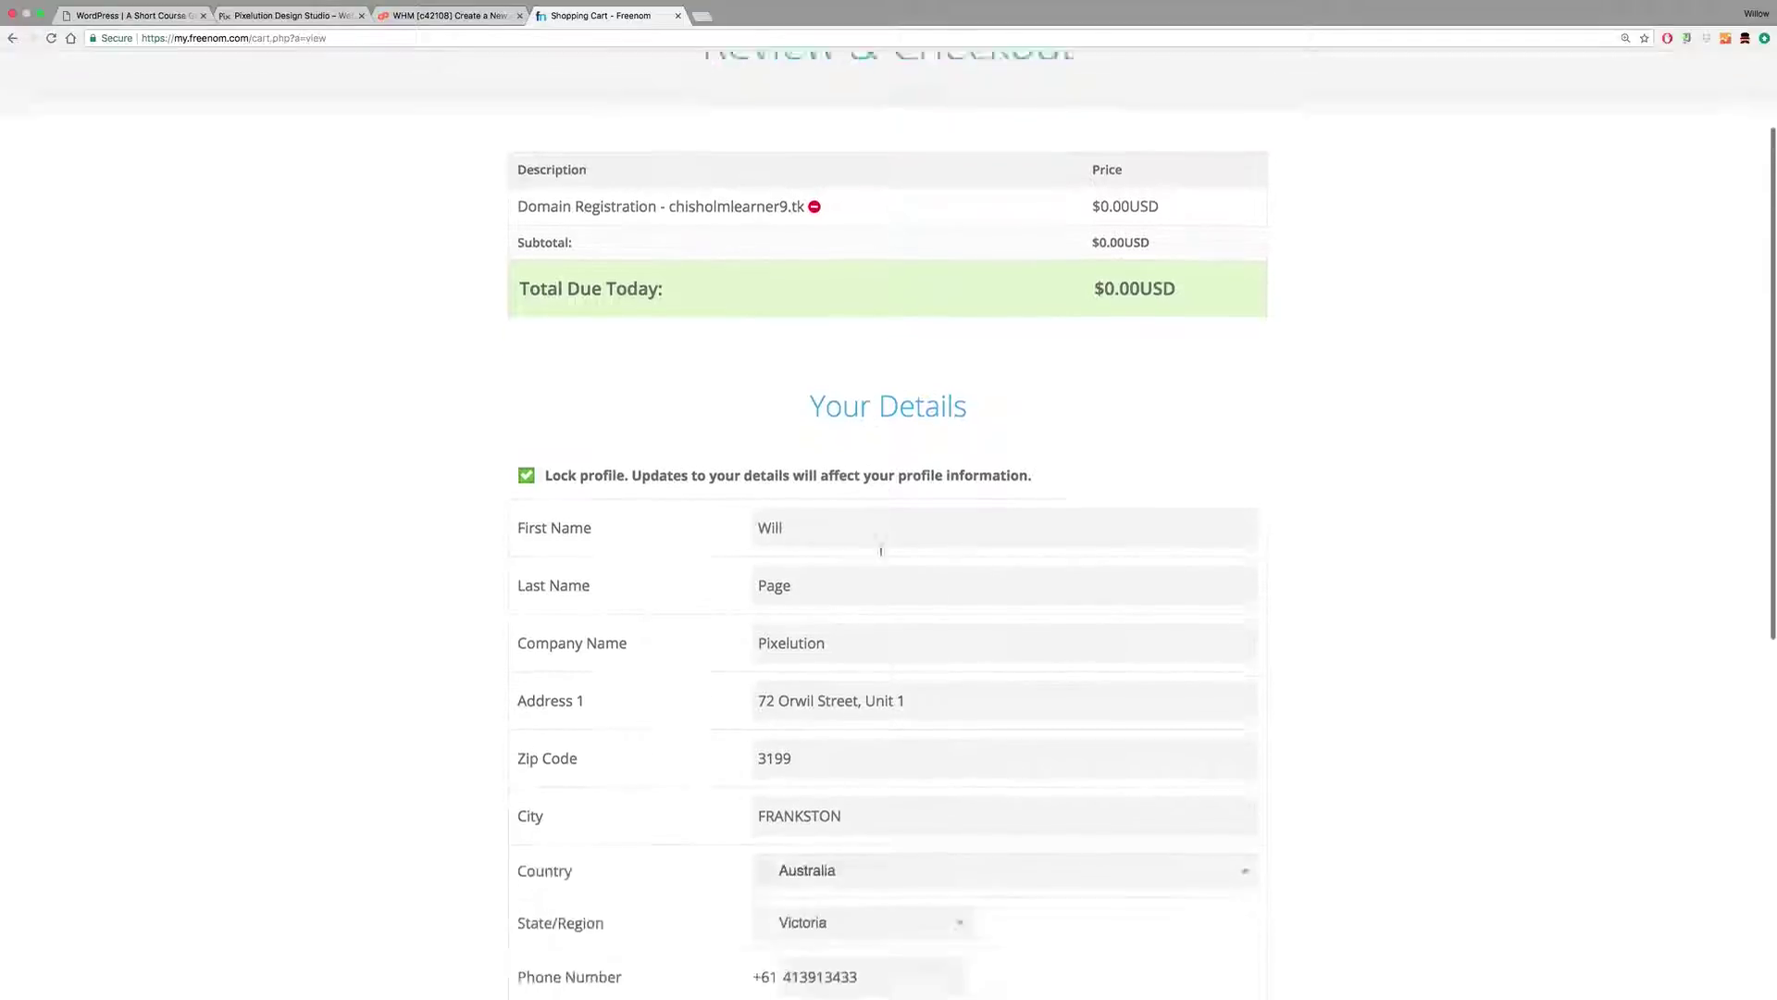
pyautogui.click(1193, 681)
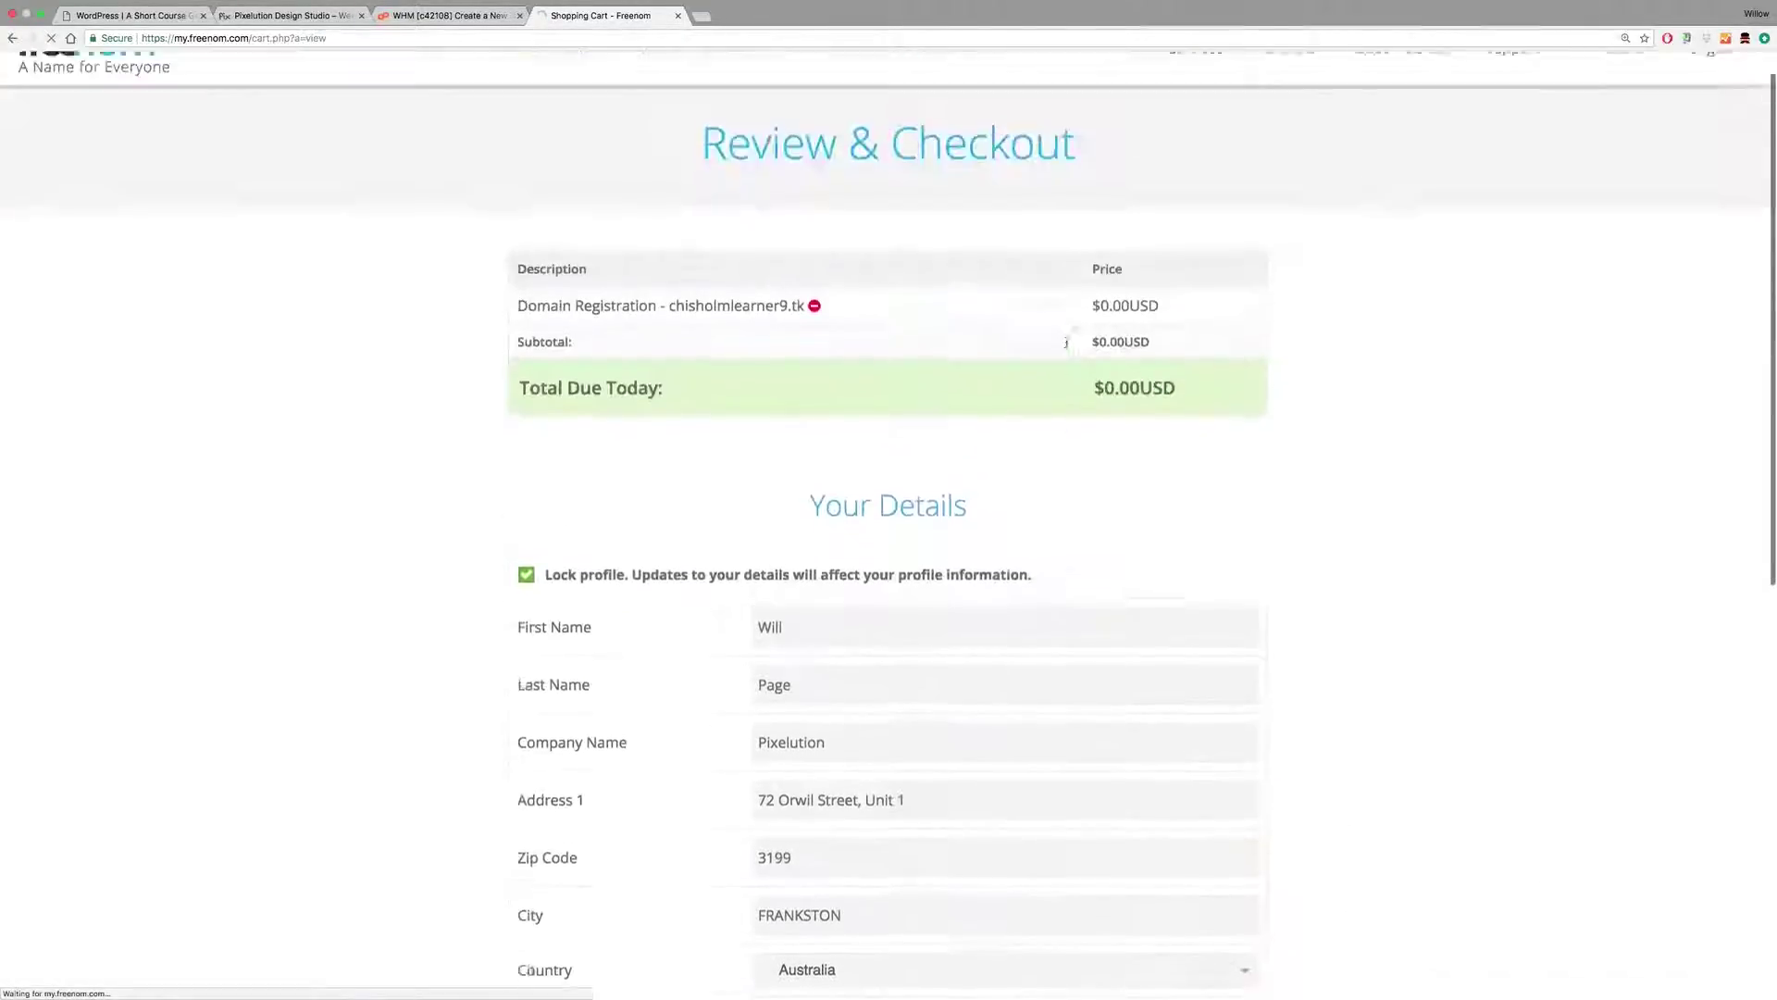
pyautogui.scroll(-7, 1369, 546)
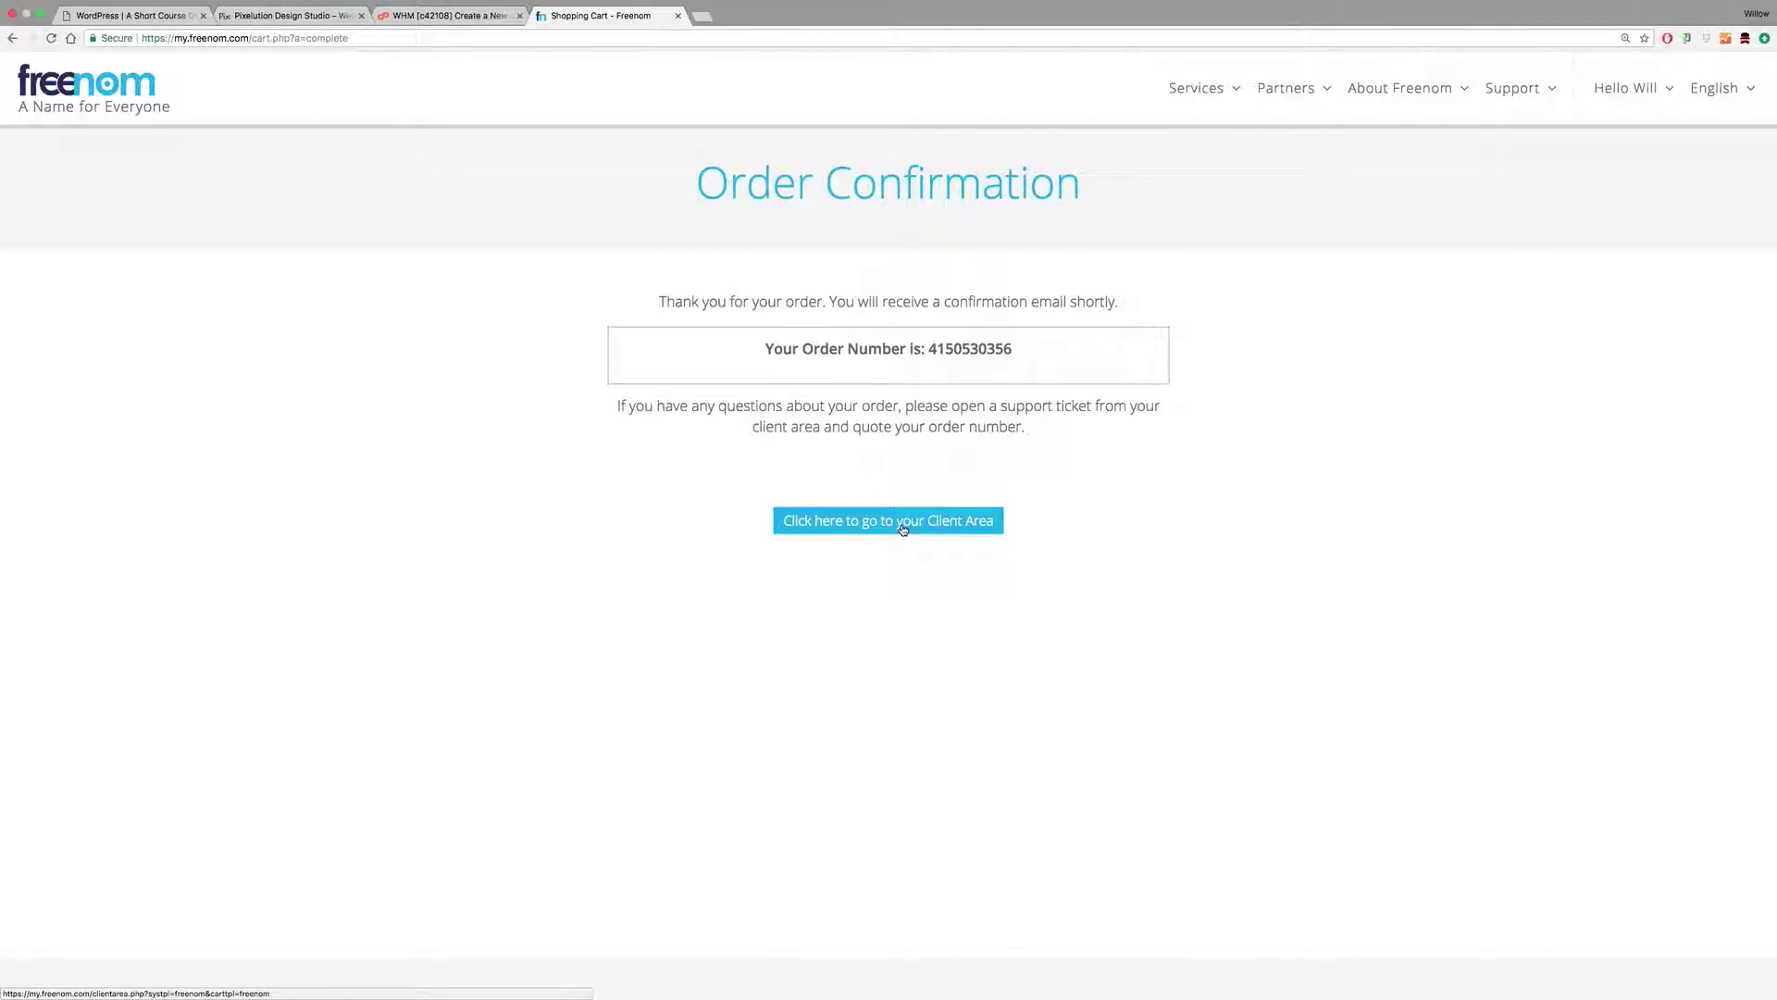
pyautogui.click(902, 526)
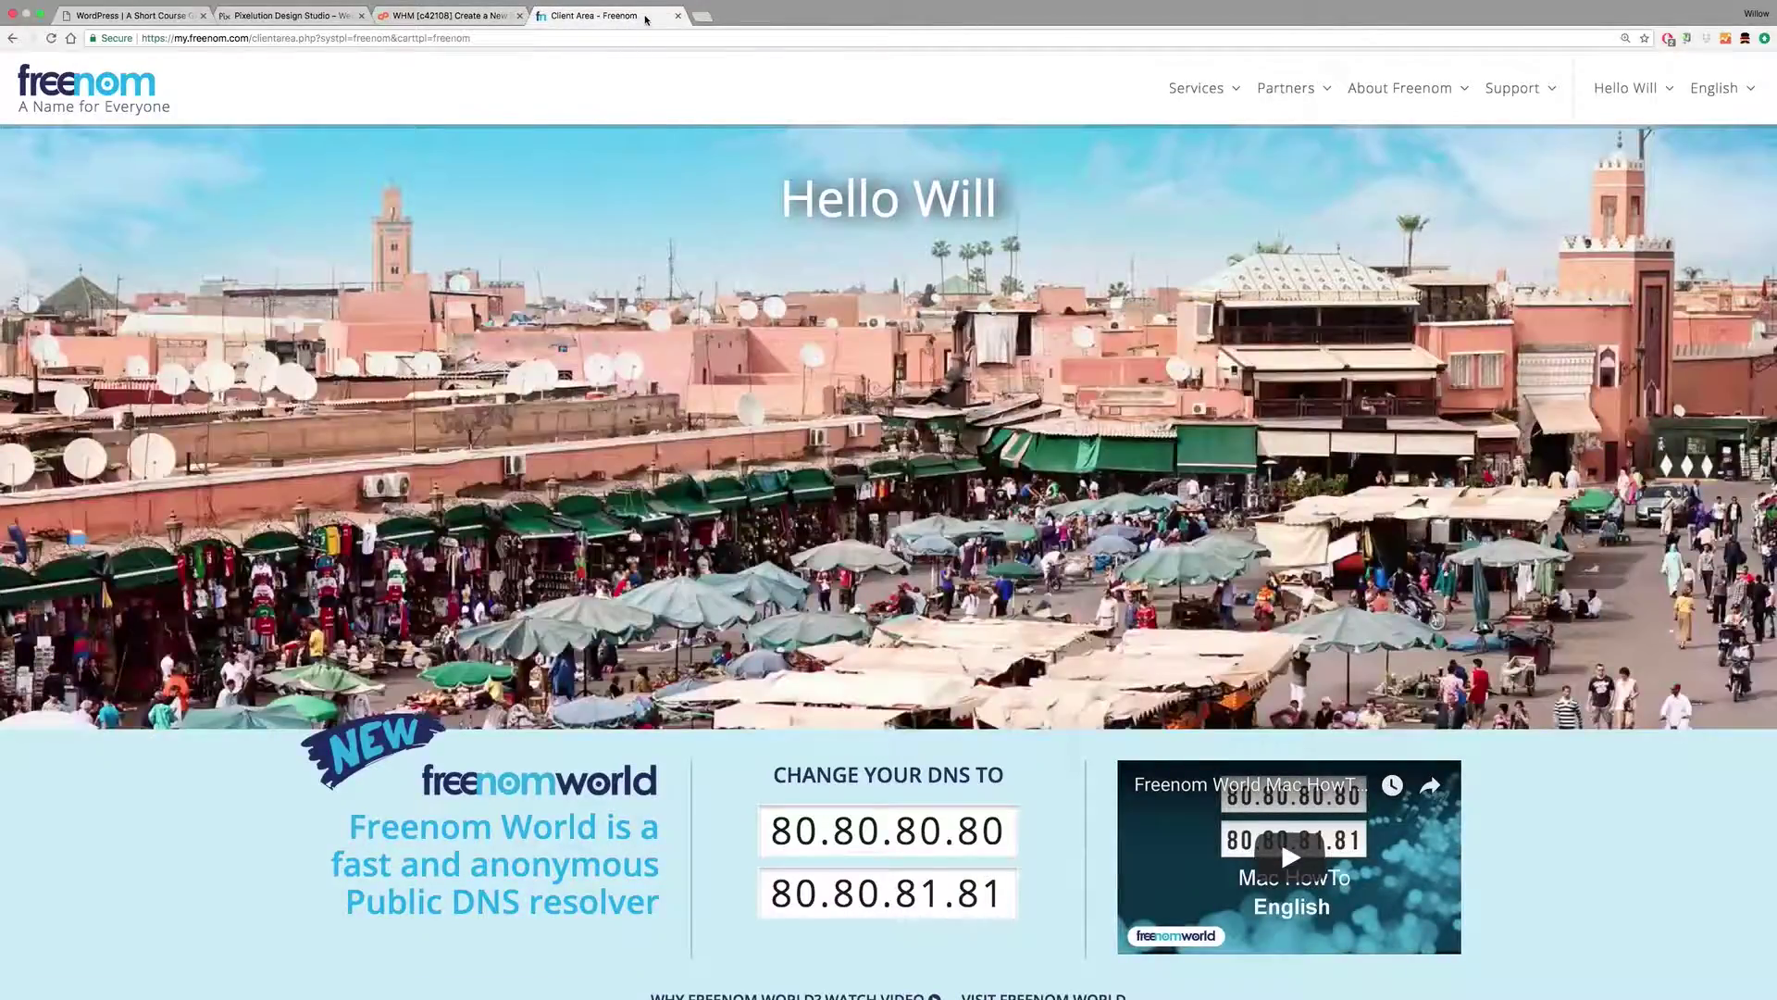
# Step: Load chisholmlearner9.tk in a new browser tab
pyautogui.click(703, 17)
pyautogui.write('chisholmtraine')
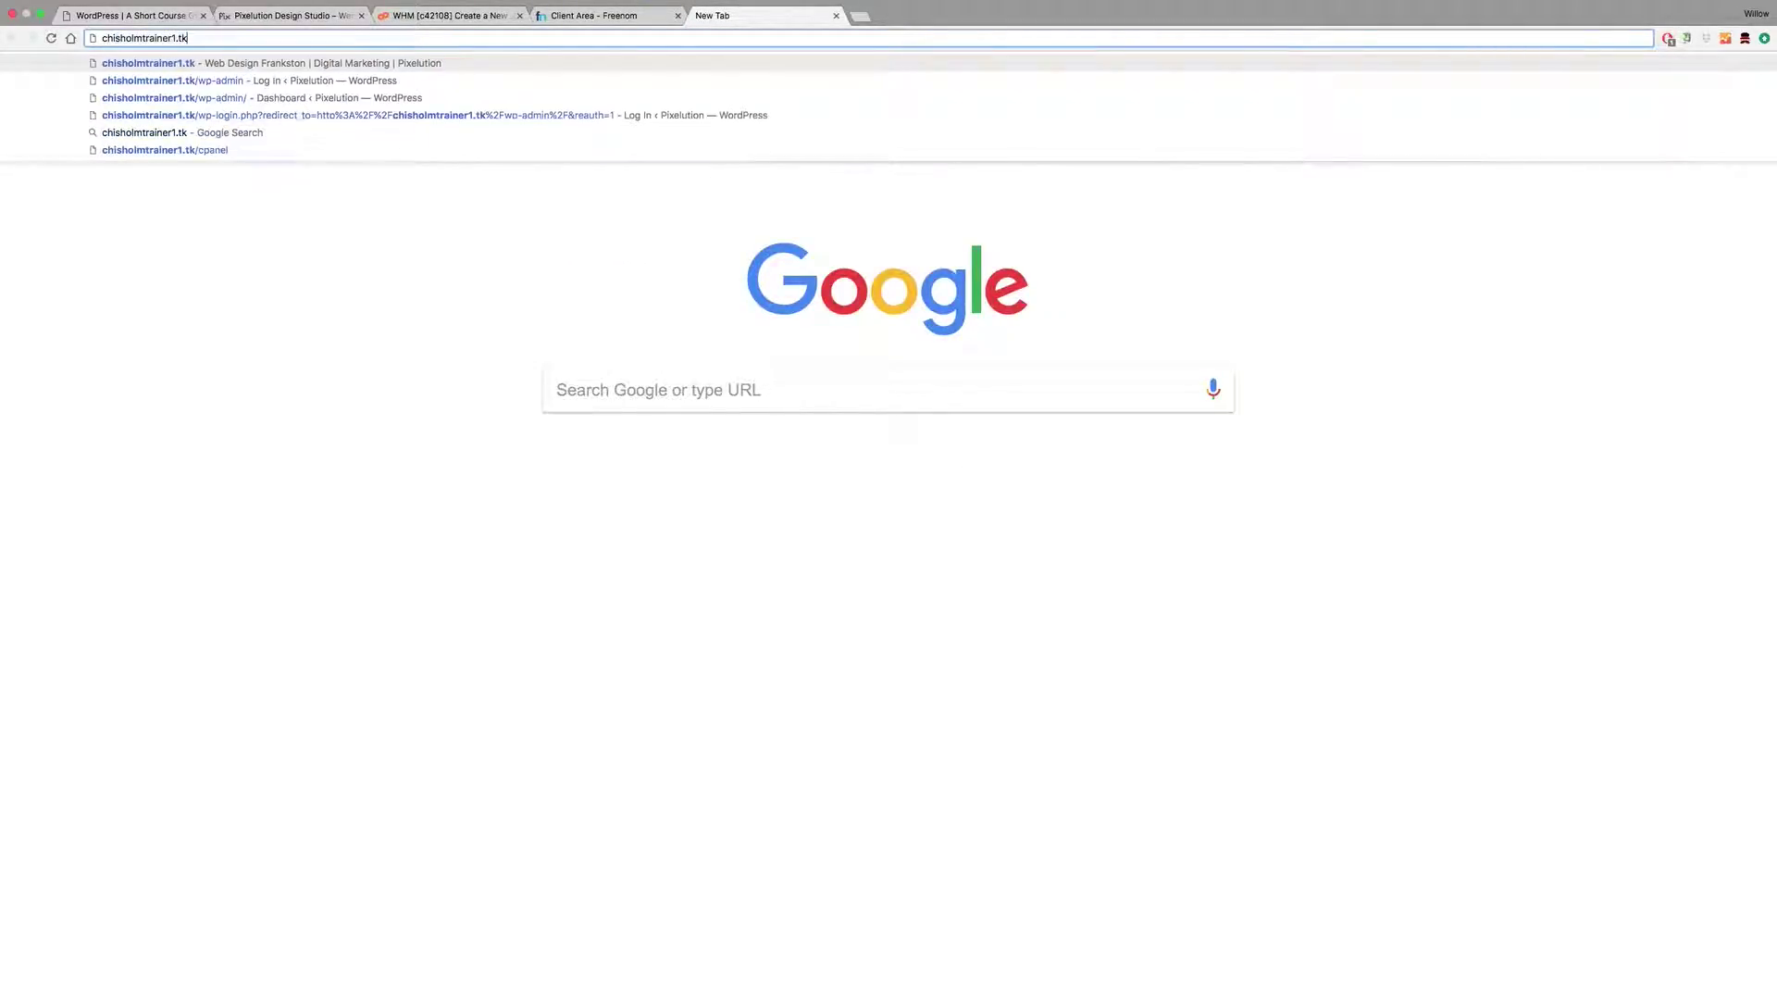
pyautogui.press('BackSpace')
pyautogui.press('BackSpace')
pyautogui.press('BackSpace')
pyautogui.press('BackSpace')
pyautogui.press('BackSpace')
pyautogui.press('BackSpace')
pyautogui.write('lear')
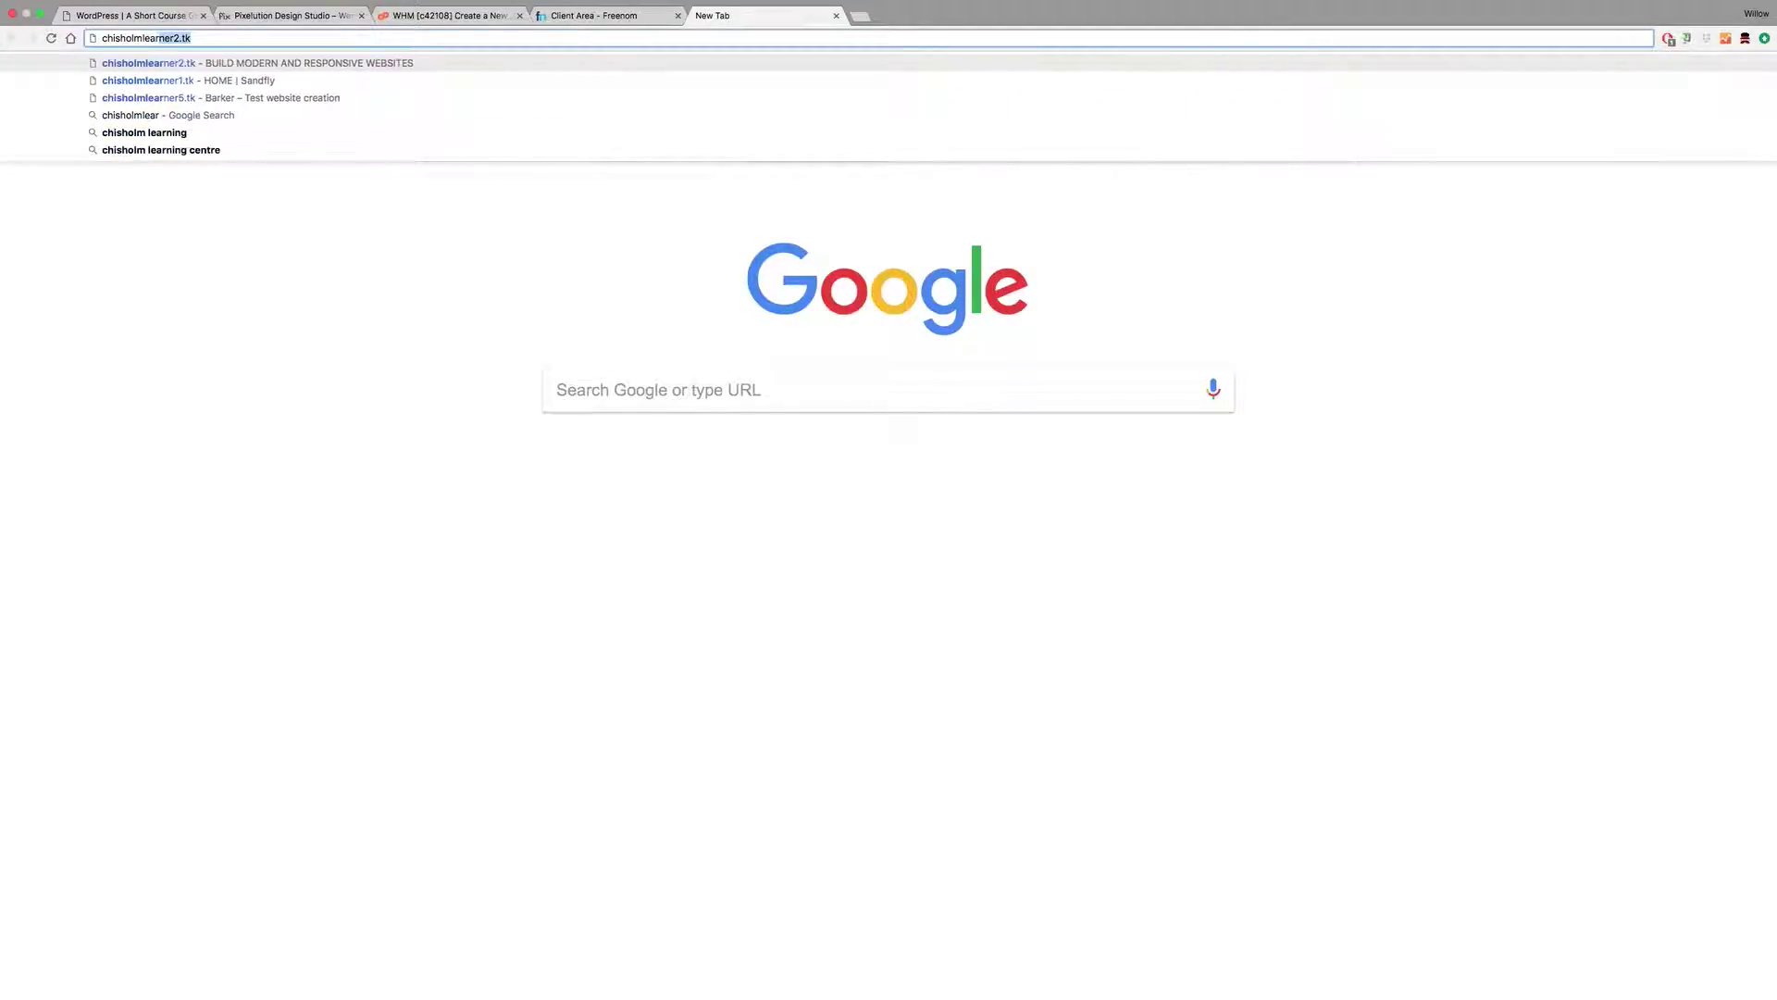
pyautogui.press('Right')
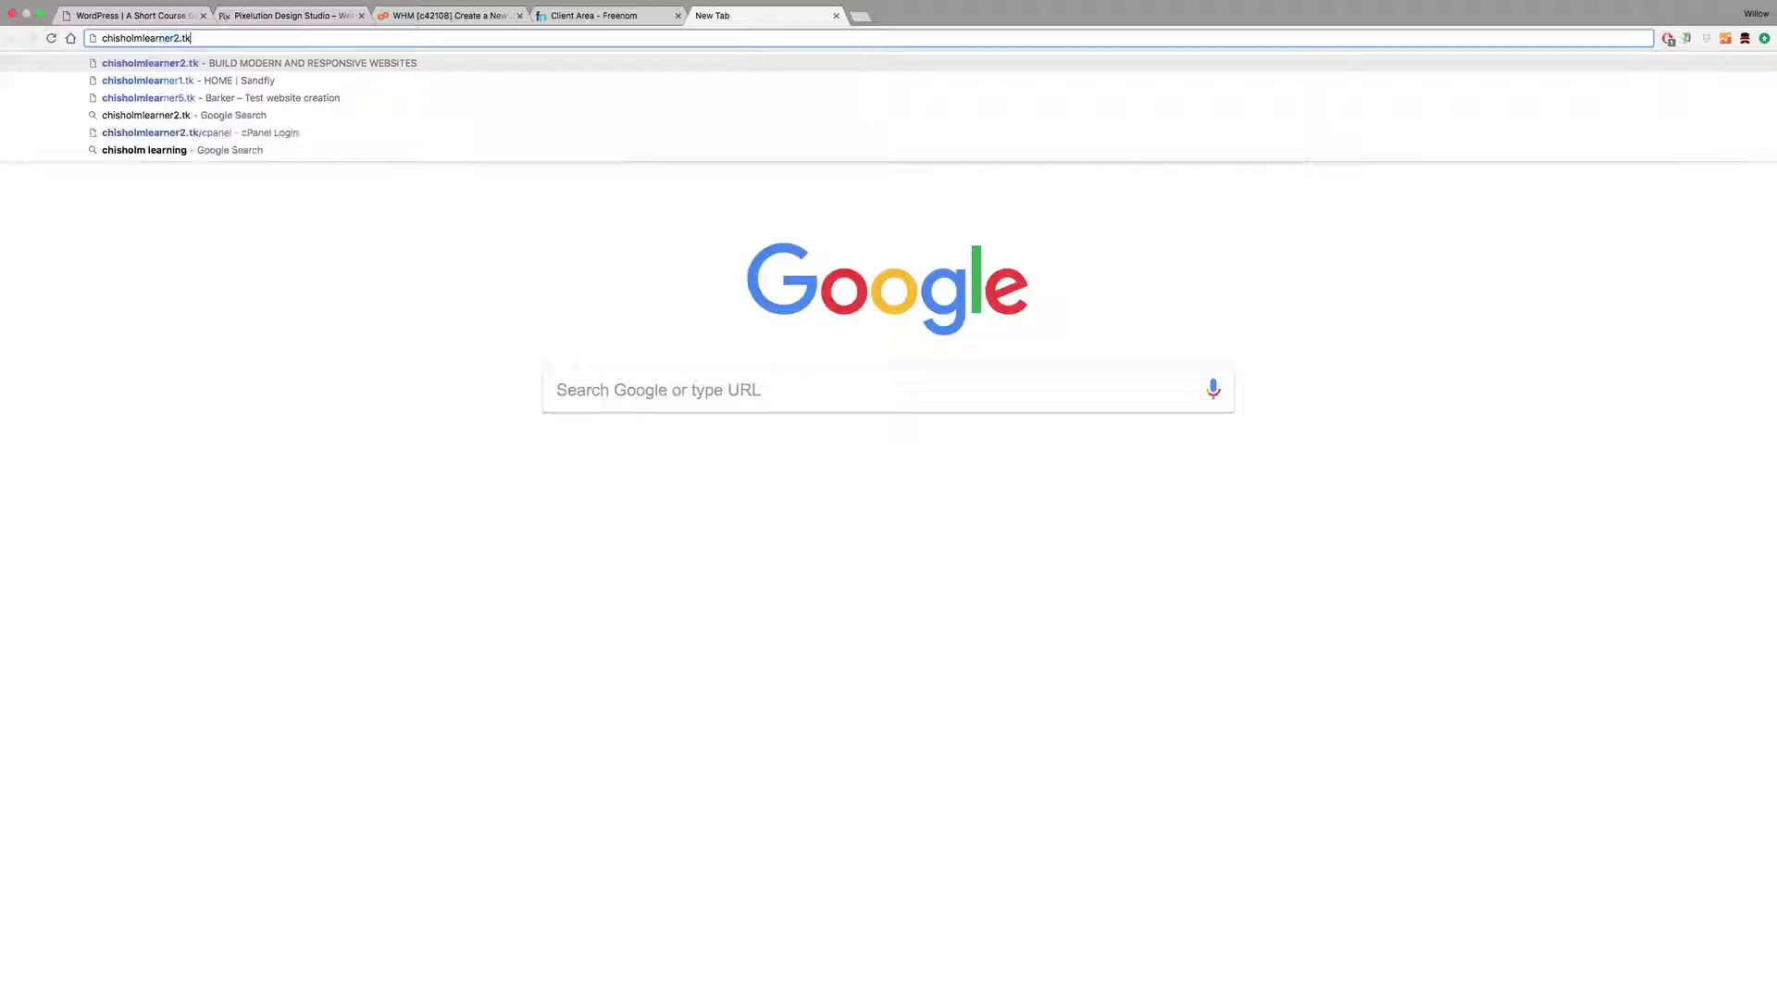
pyautogui.press('BackSpace')
pyautogui.press('BackSpace')
pyautogui.press('BackSpace')
pyautogui.press('BackSpace')
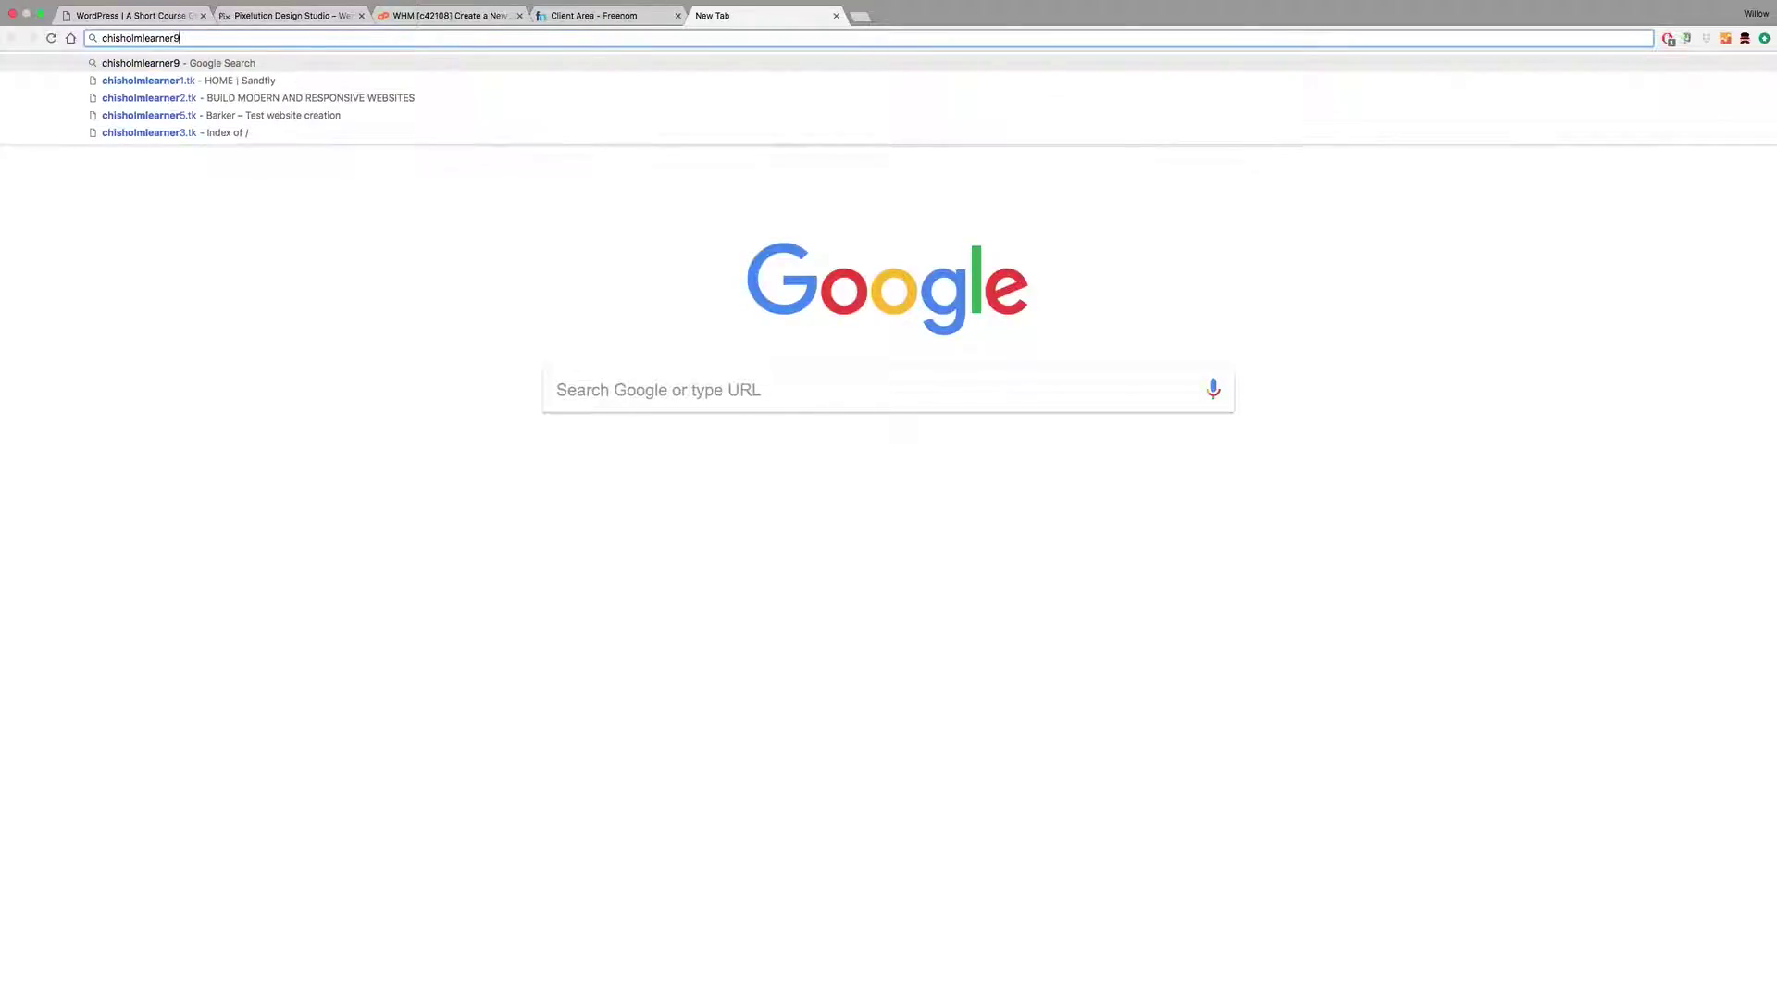
pyautogui.write('9.tk')
pyautogui.press('Return')
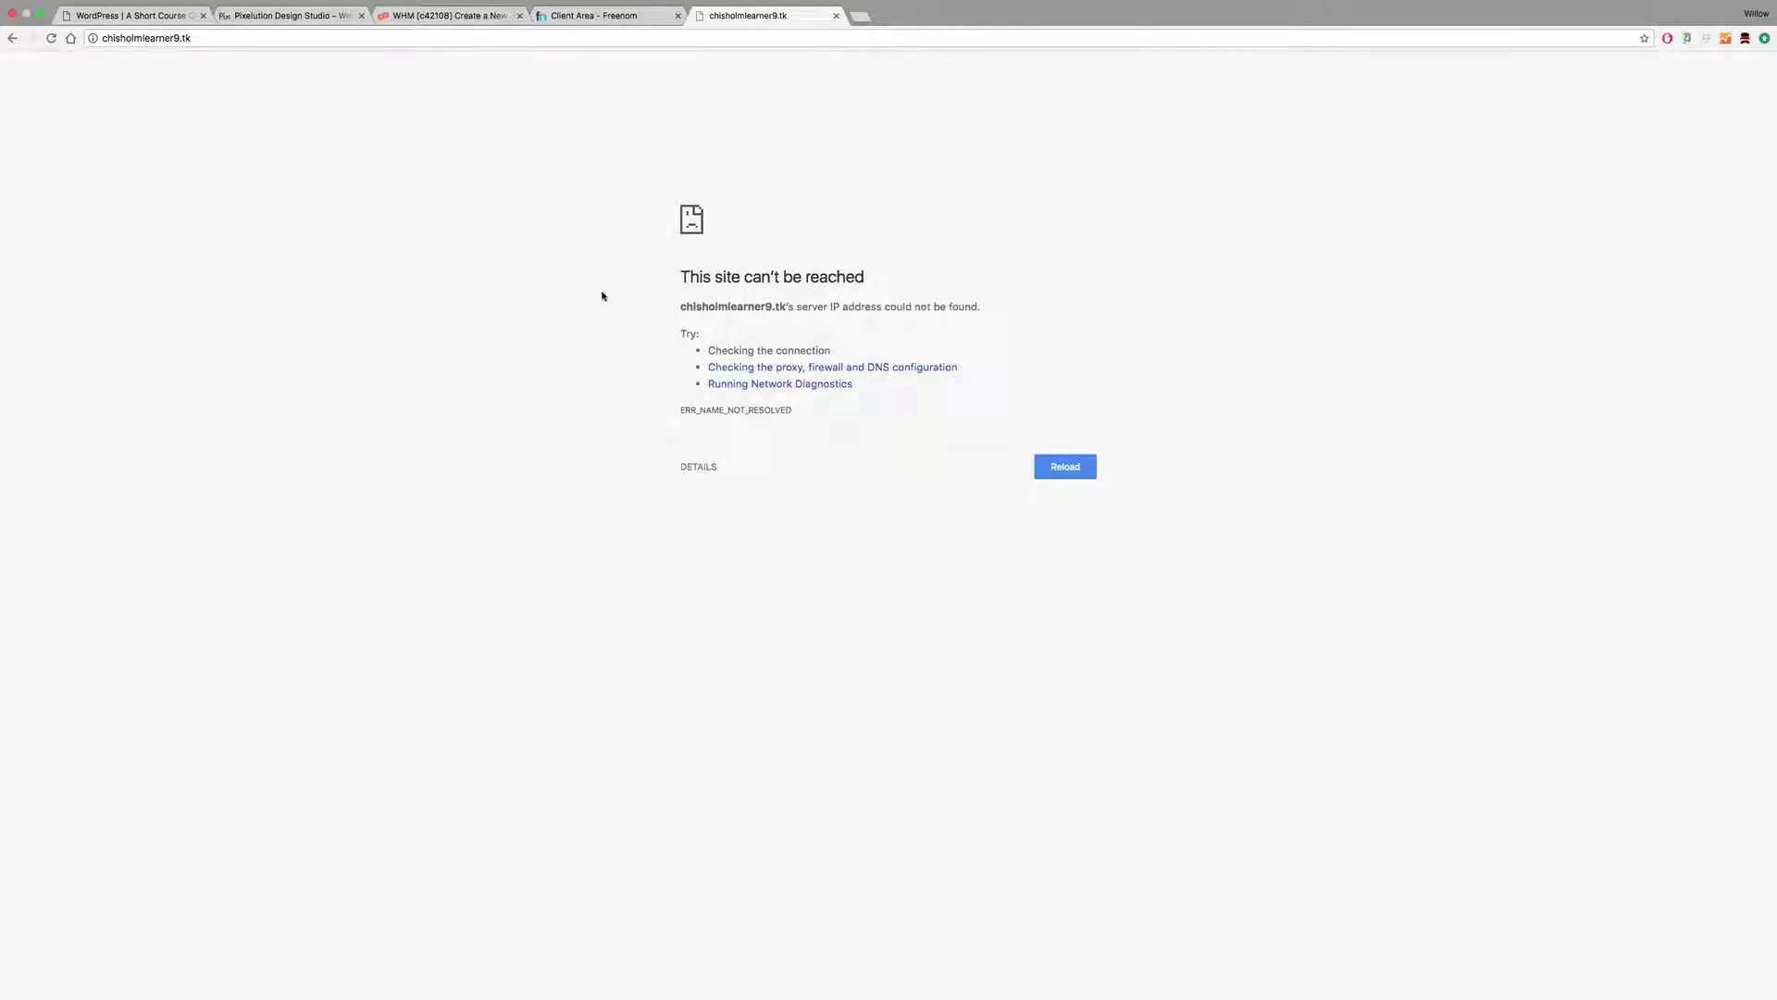
# Step: Confirm the domain now shows the Apache 'Index of /' listing with cgi-bin
pyautogui.moveTo(677, 307); pyautogui.dragTo(794, 306)
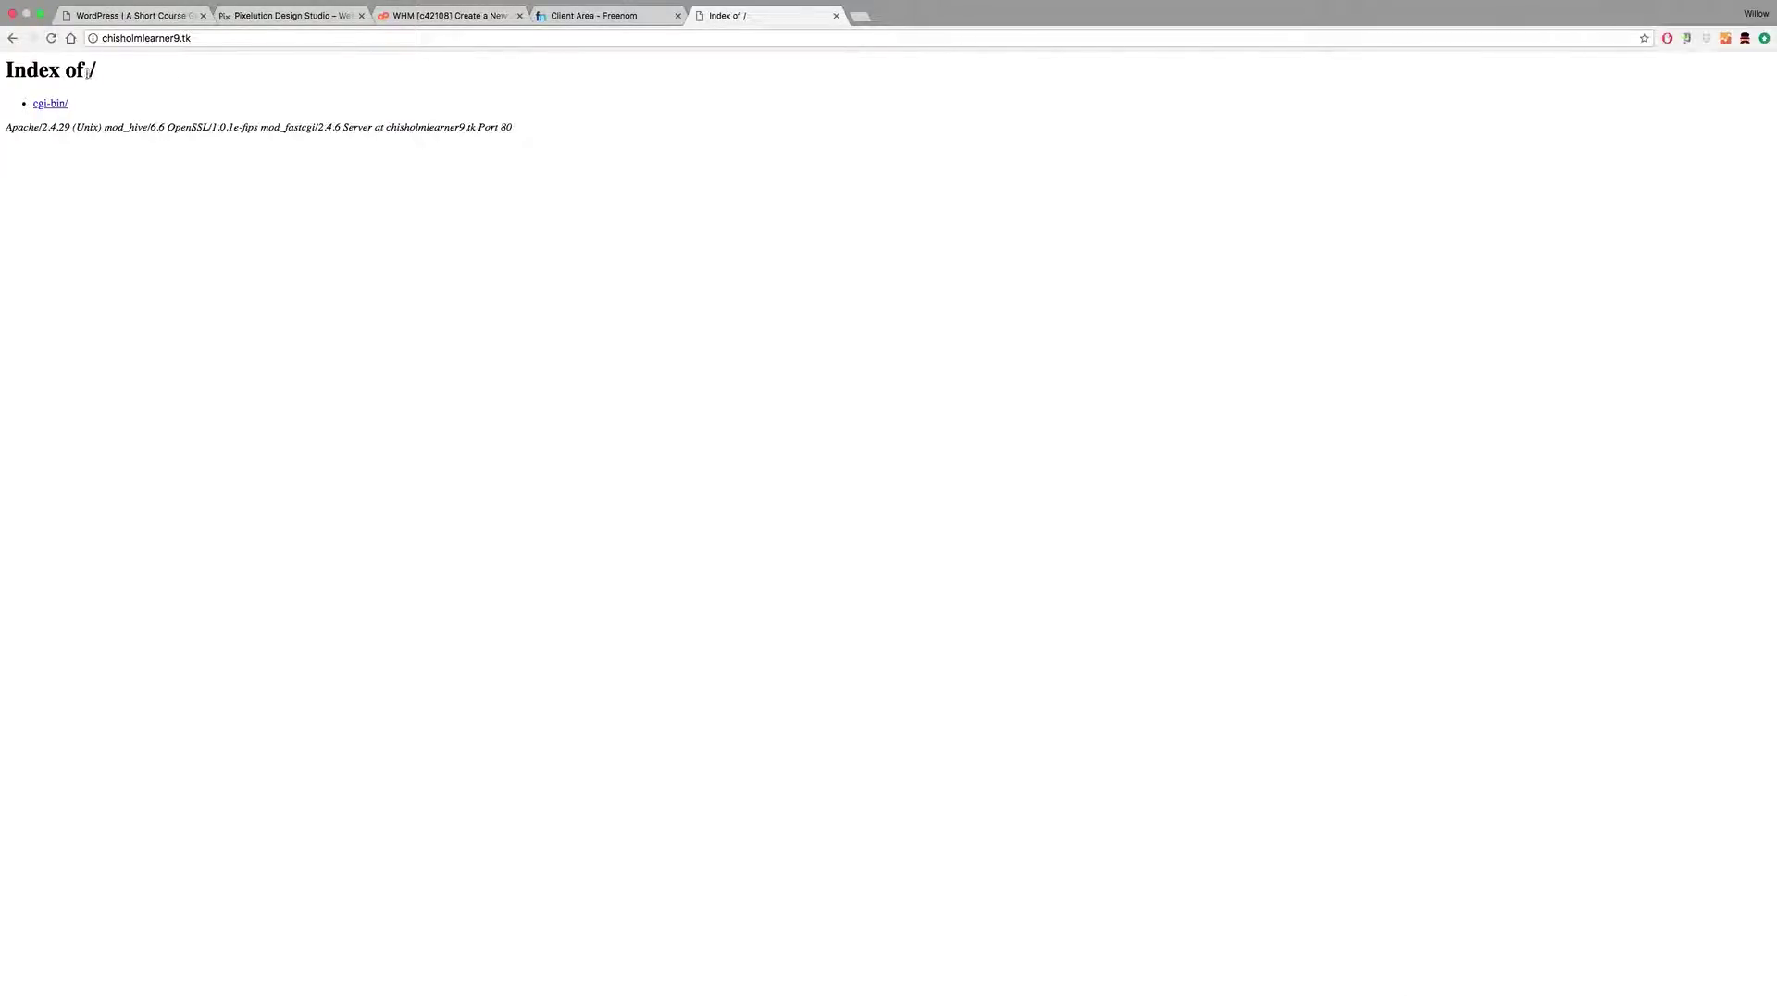
pyautogui.moveTo(5, 75); pyautogui.dragTo(99, 72)
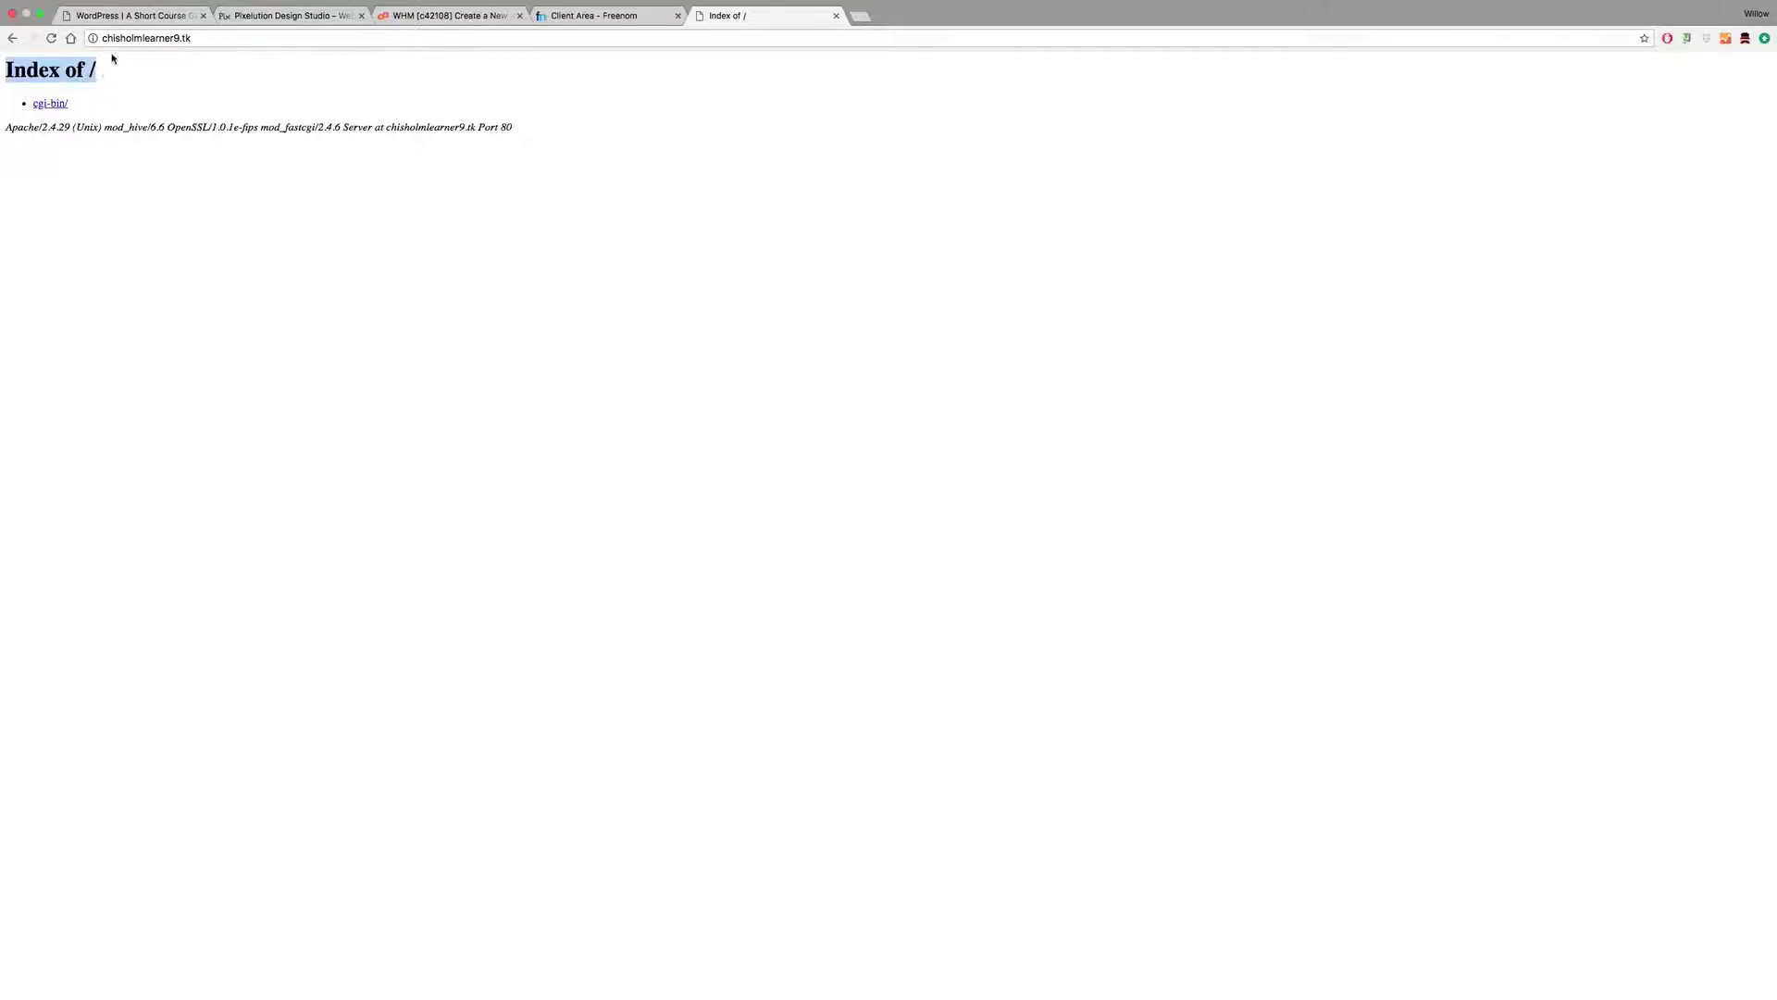
pyautogui.click(195, 38)
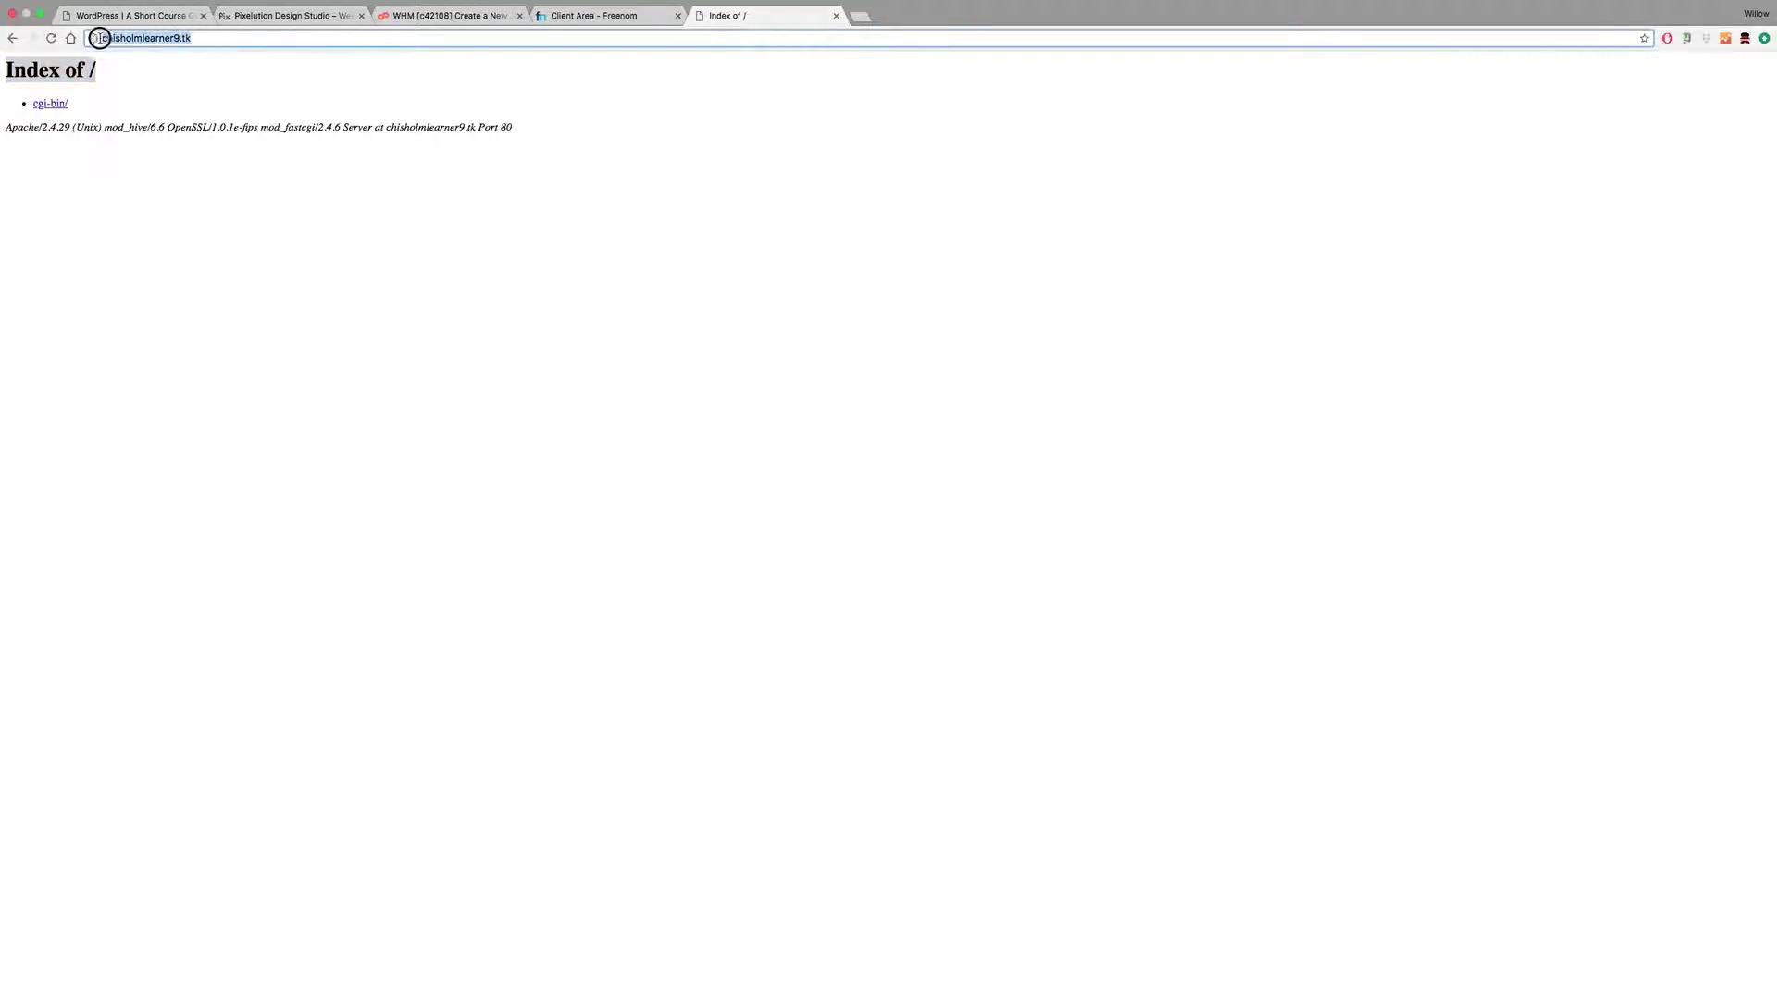
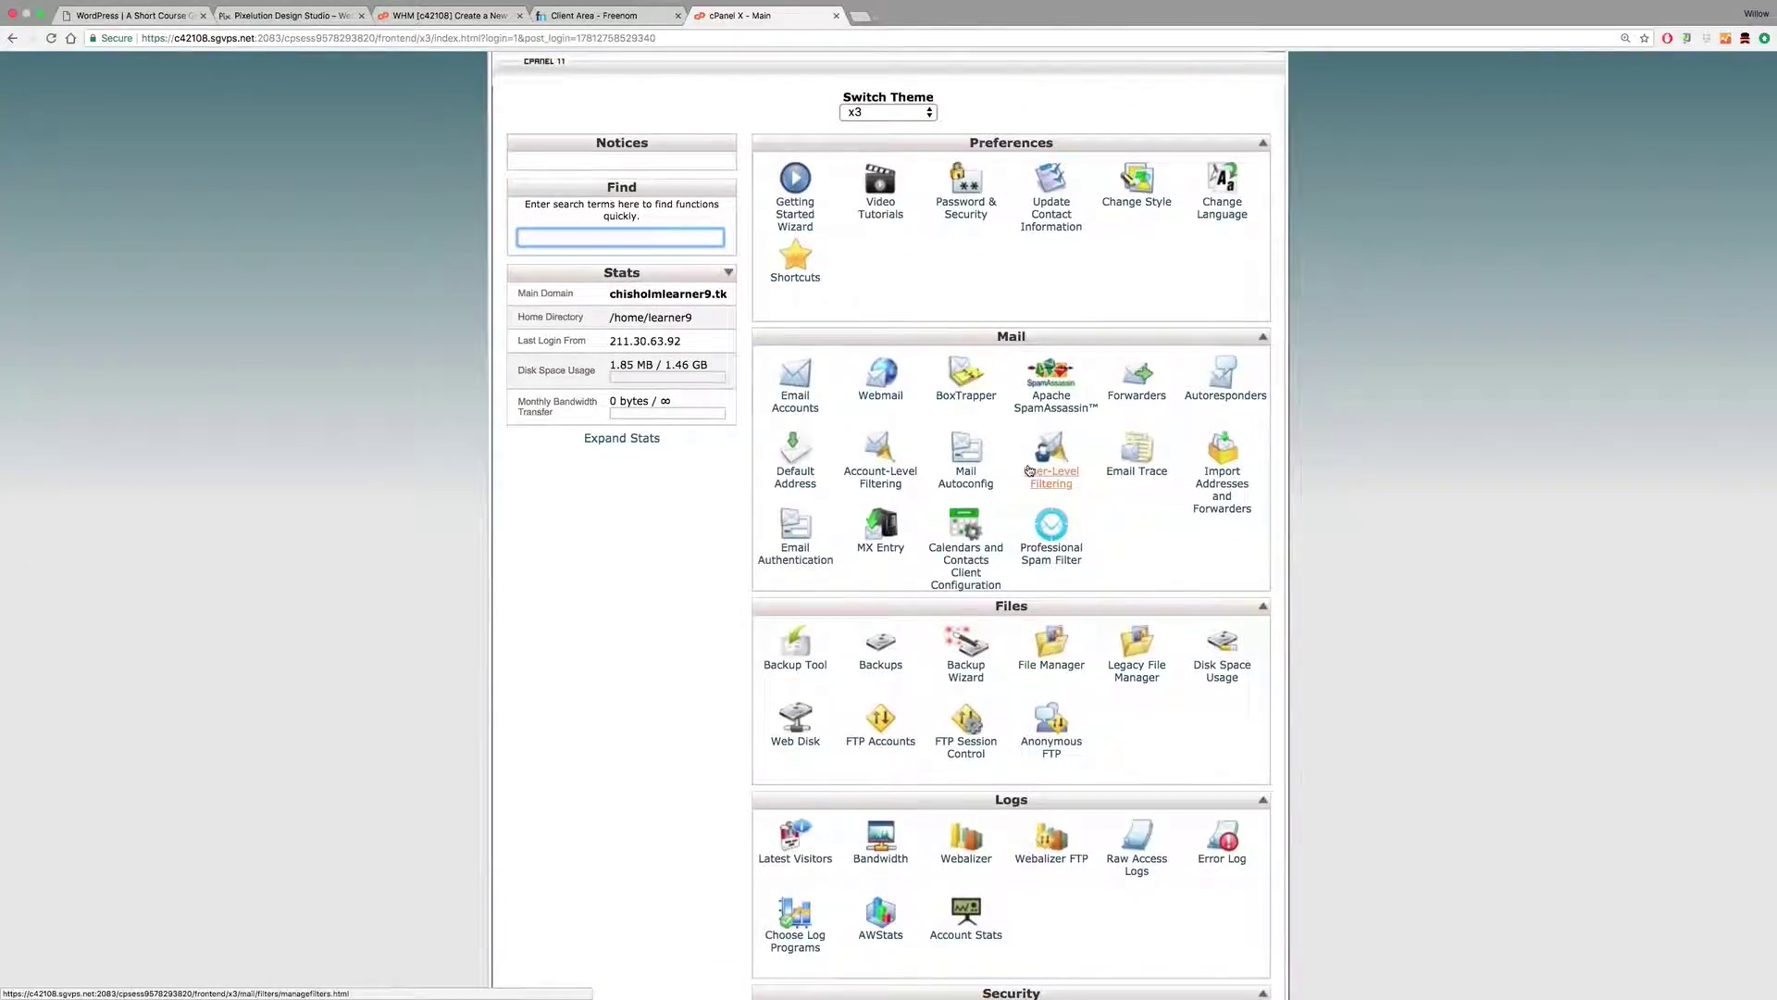
# Step: Open the WordPress installer in Softaculous from the cPanel page
pyautogui.scroll(-2, 1030, 470)
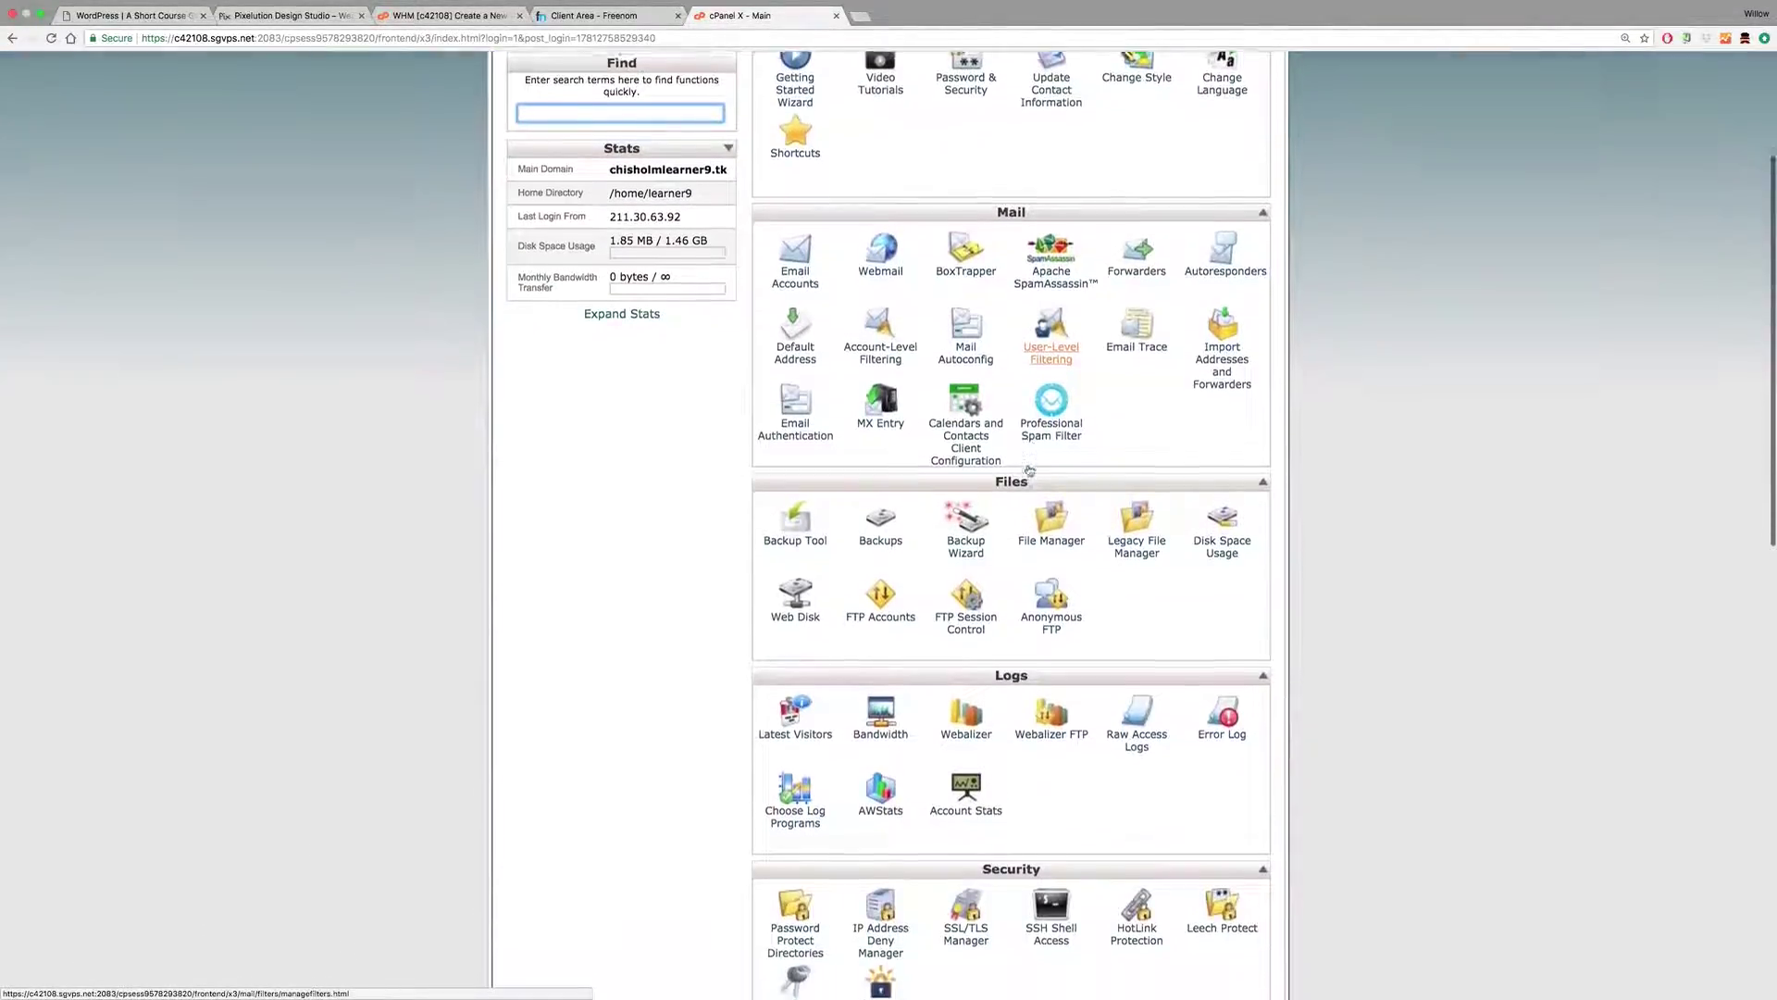
pyautogui.scroll(-7, 1029, 470)
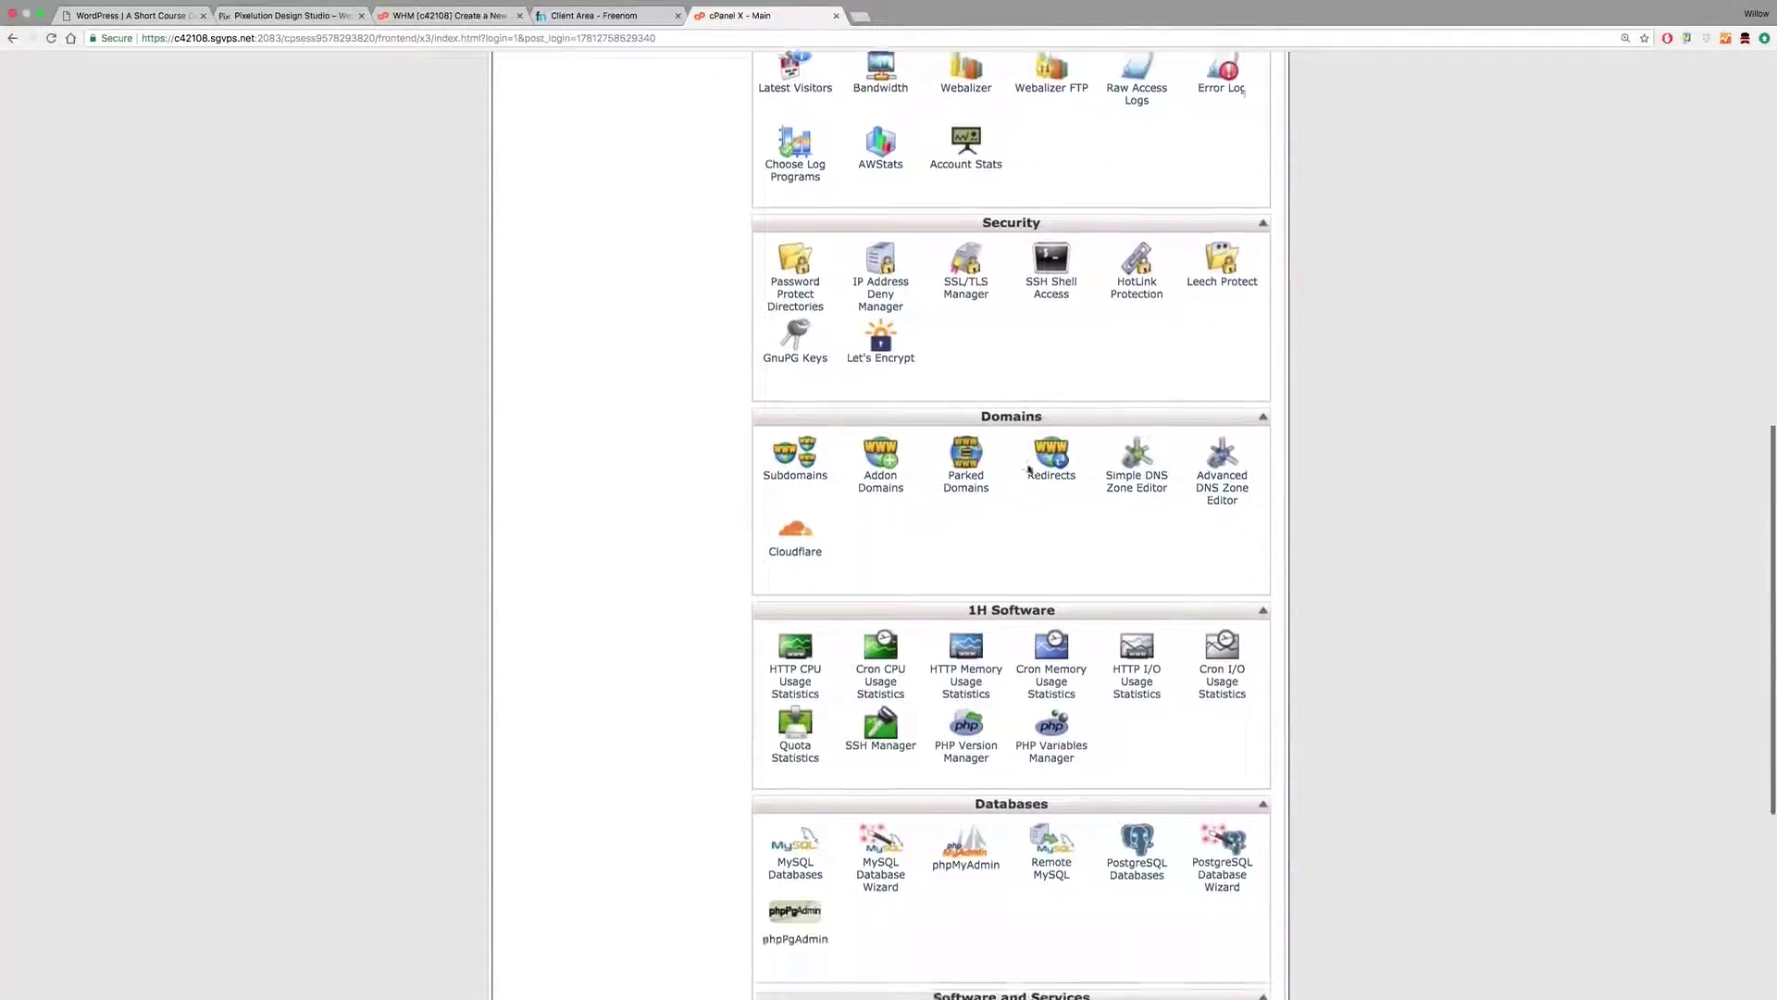
pyautogui.scroll(-2, 1029, 470)
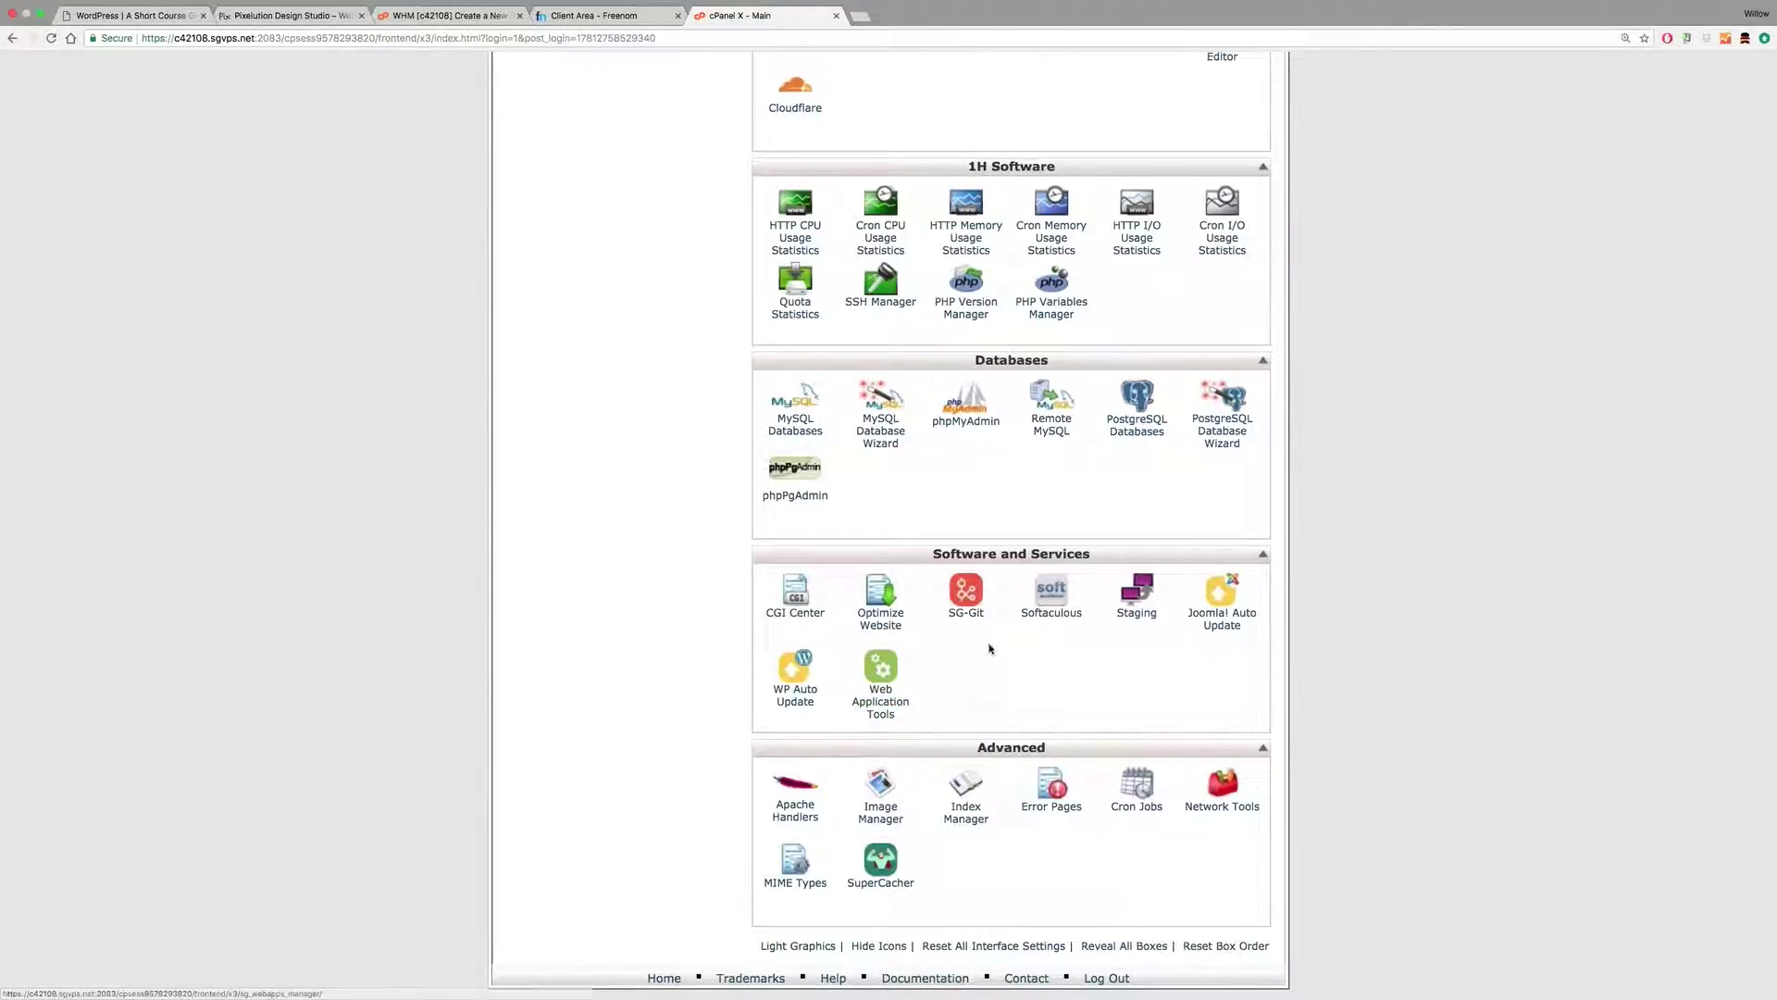
pyautogui.click(1047, 617)
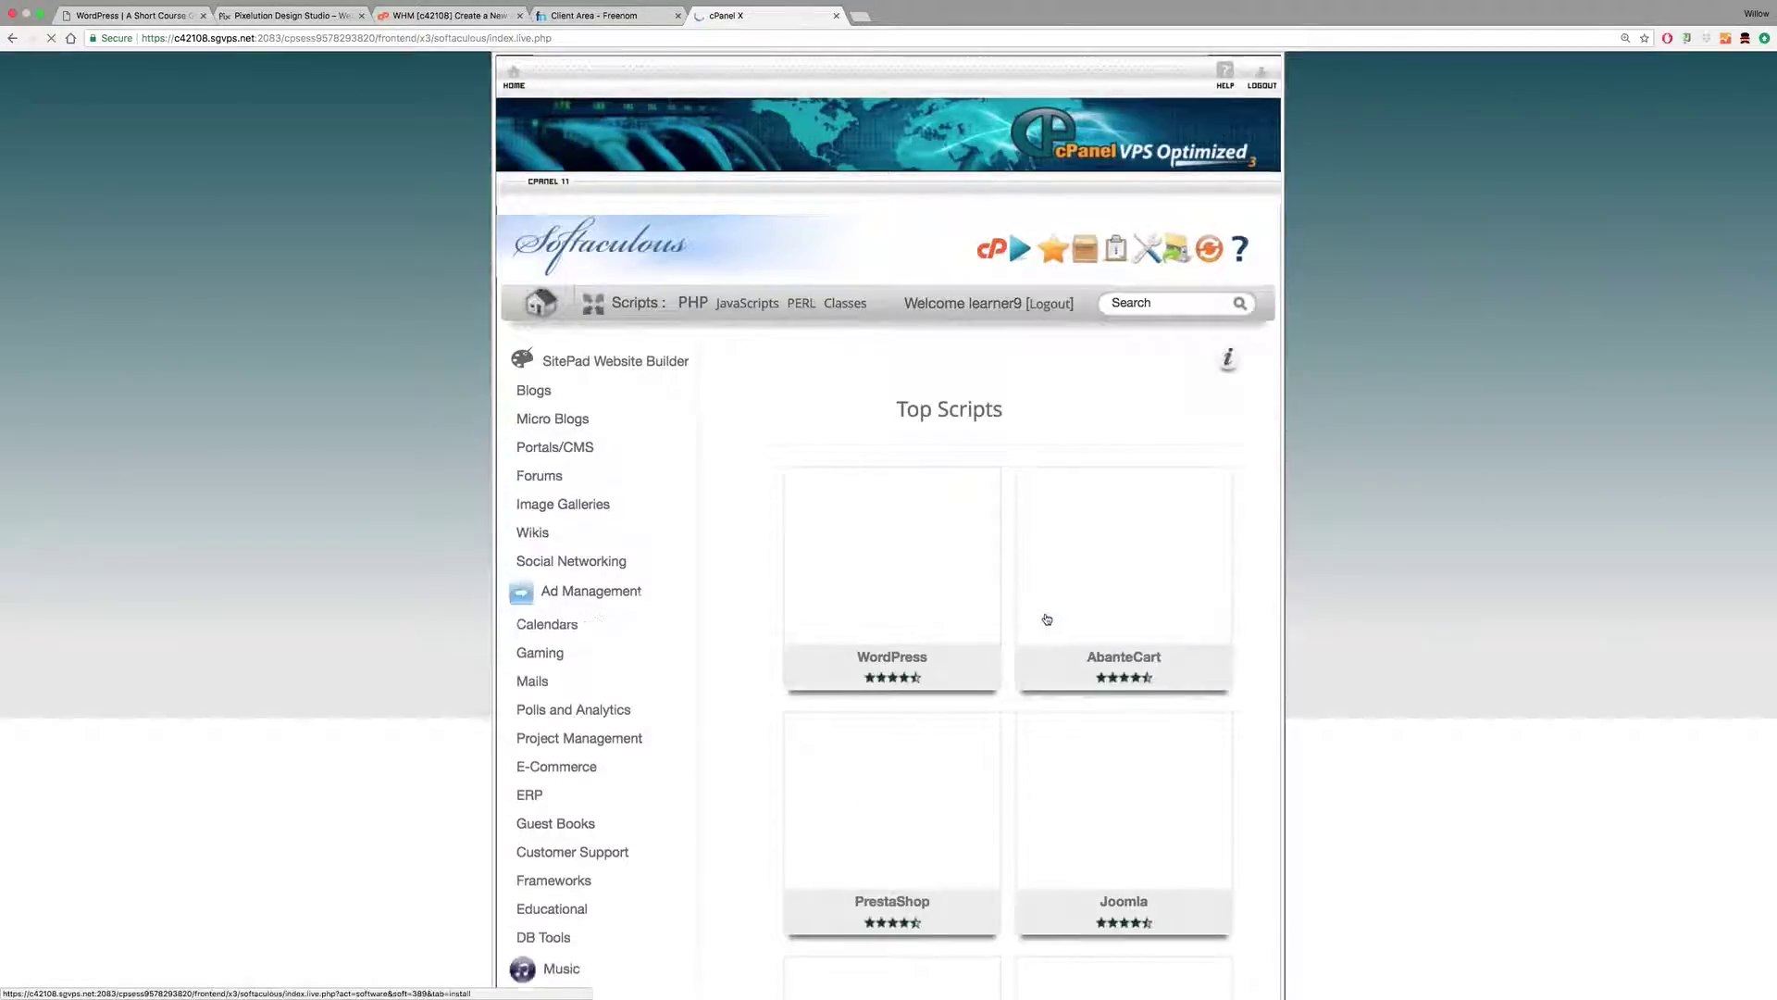
pyautogui.moveTo(818, 623)
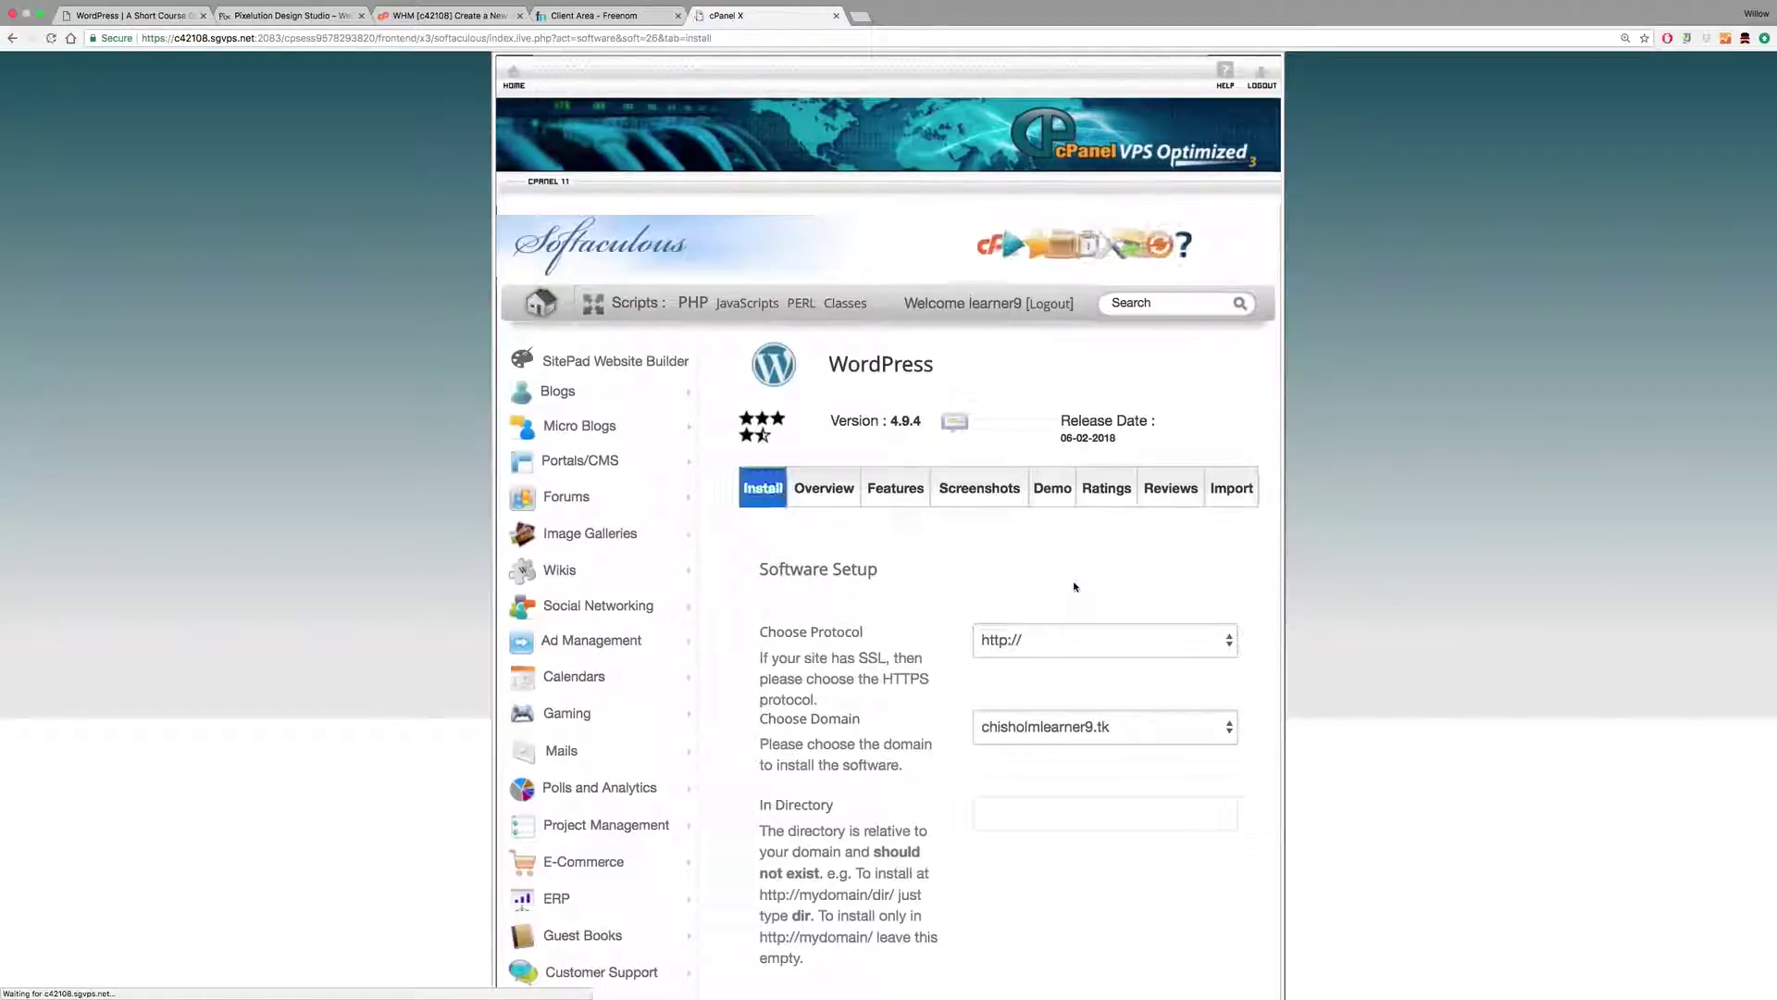
pyautogui.click(1062, 639)
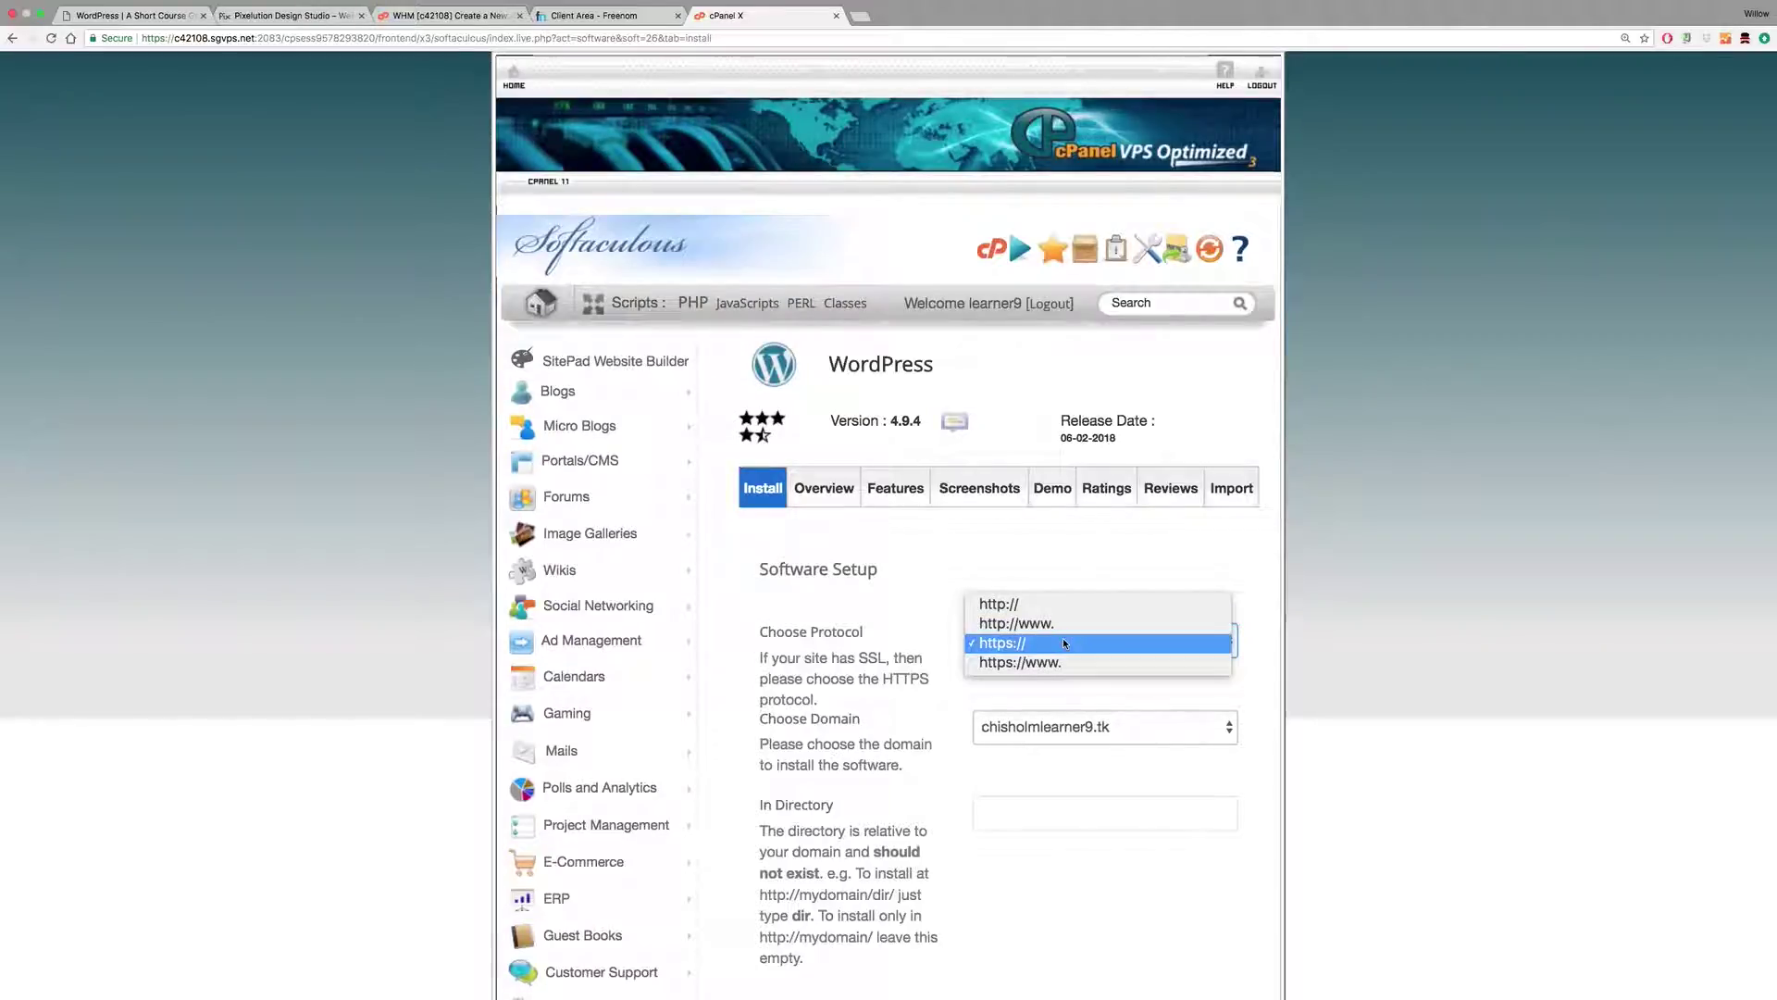
pyautogui.click(1057, 606)
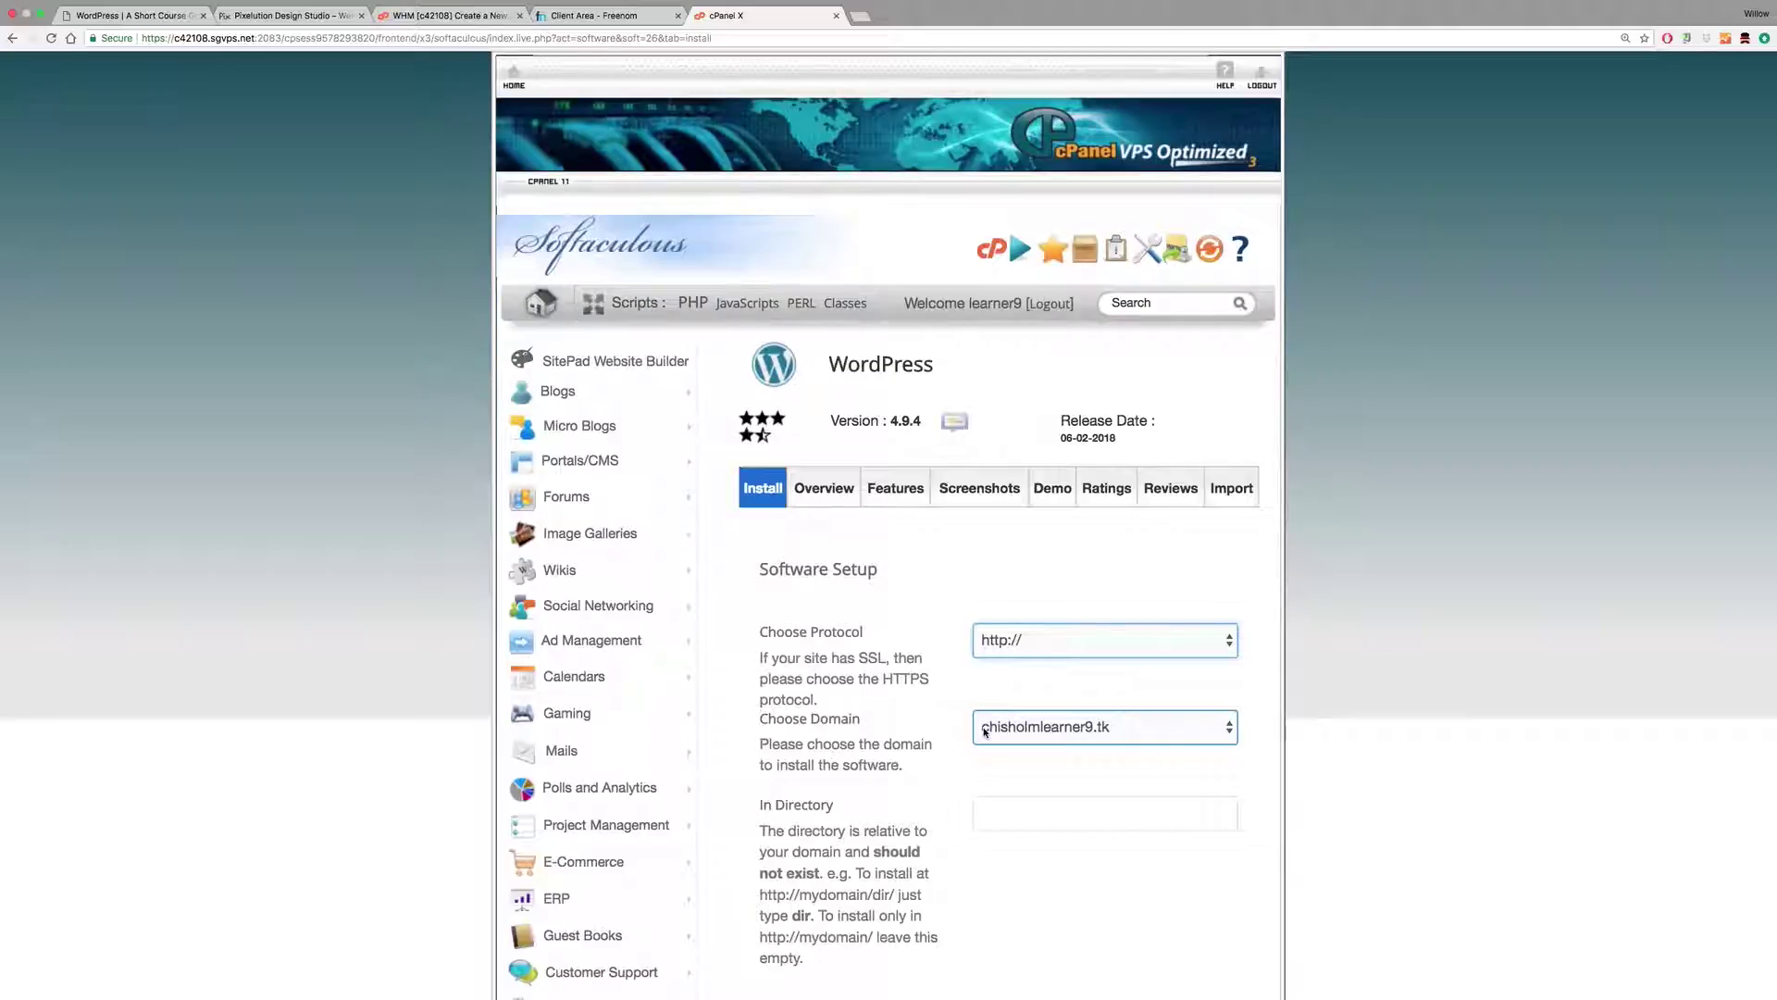
pyautogui.click(1059, 639)
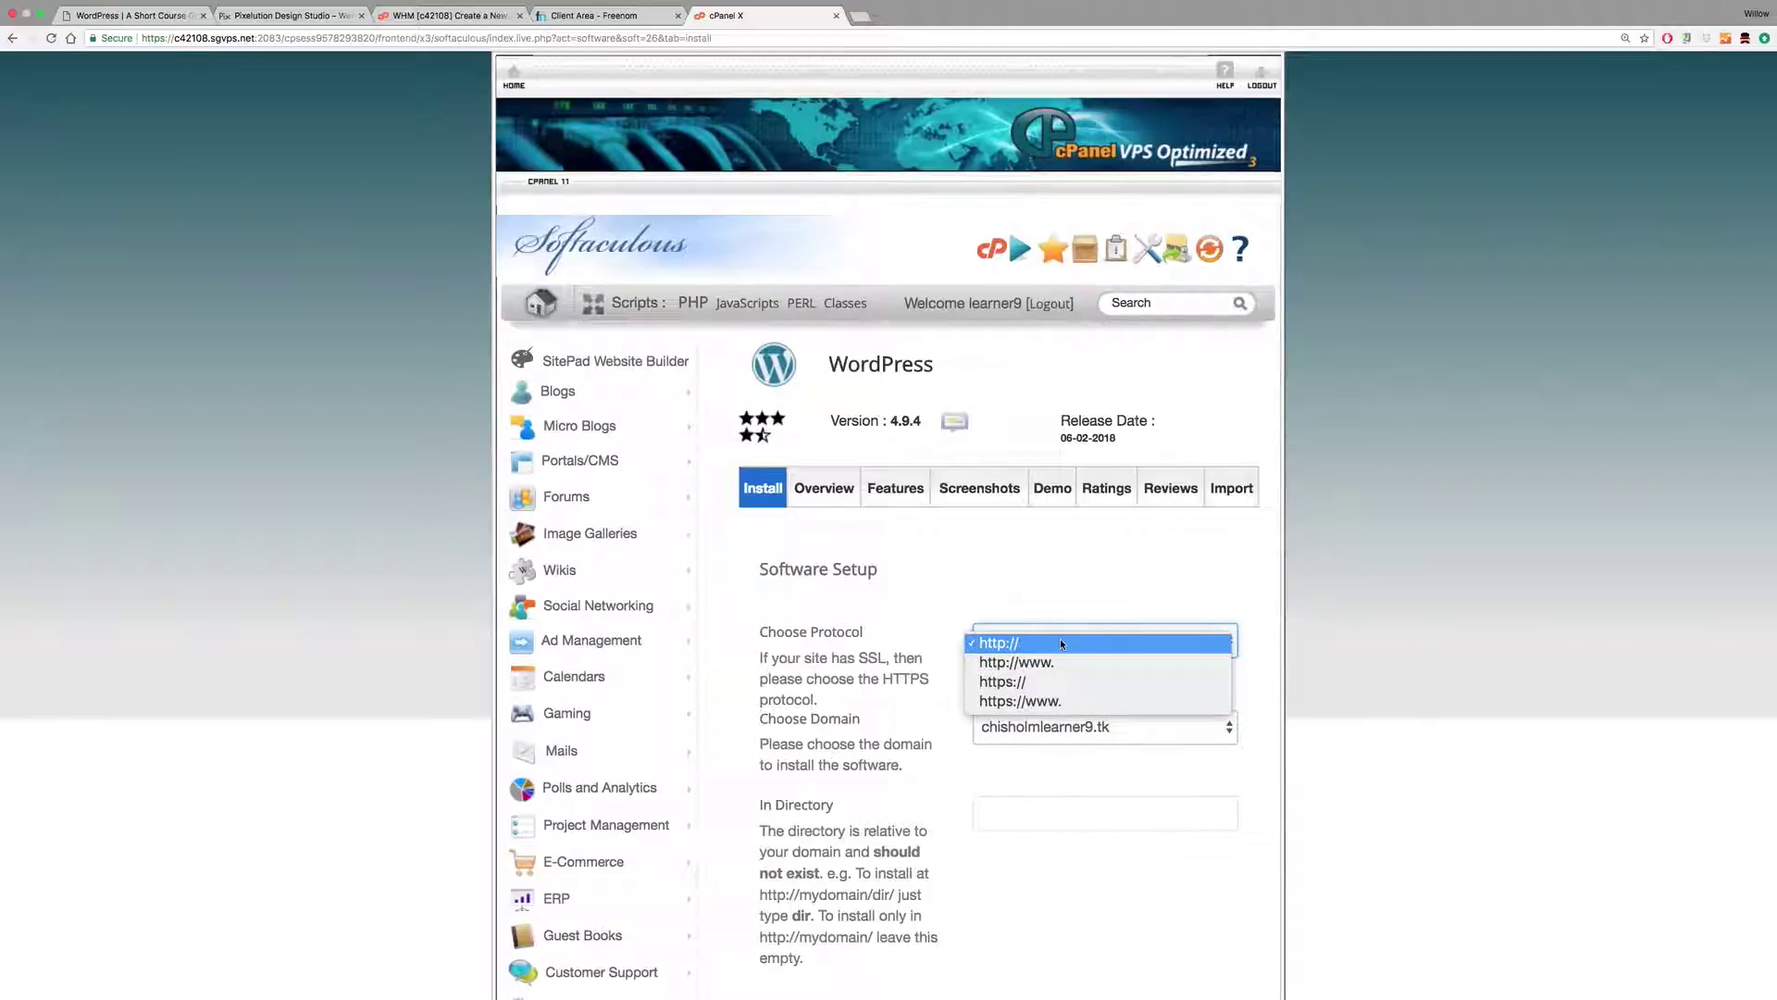
pyautogui.click(1059, 684)
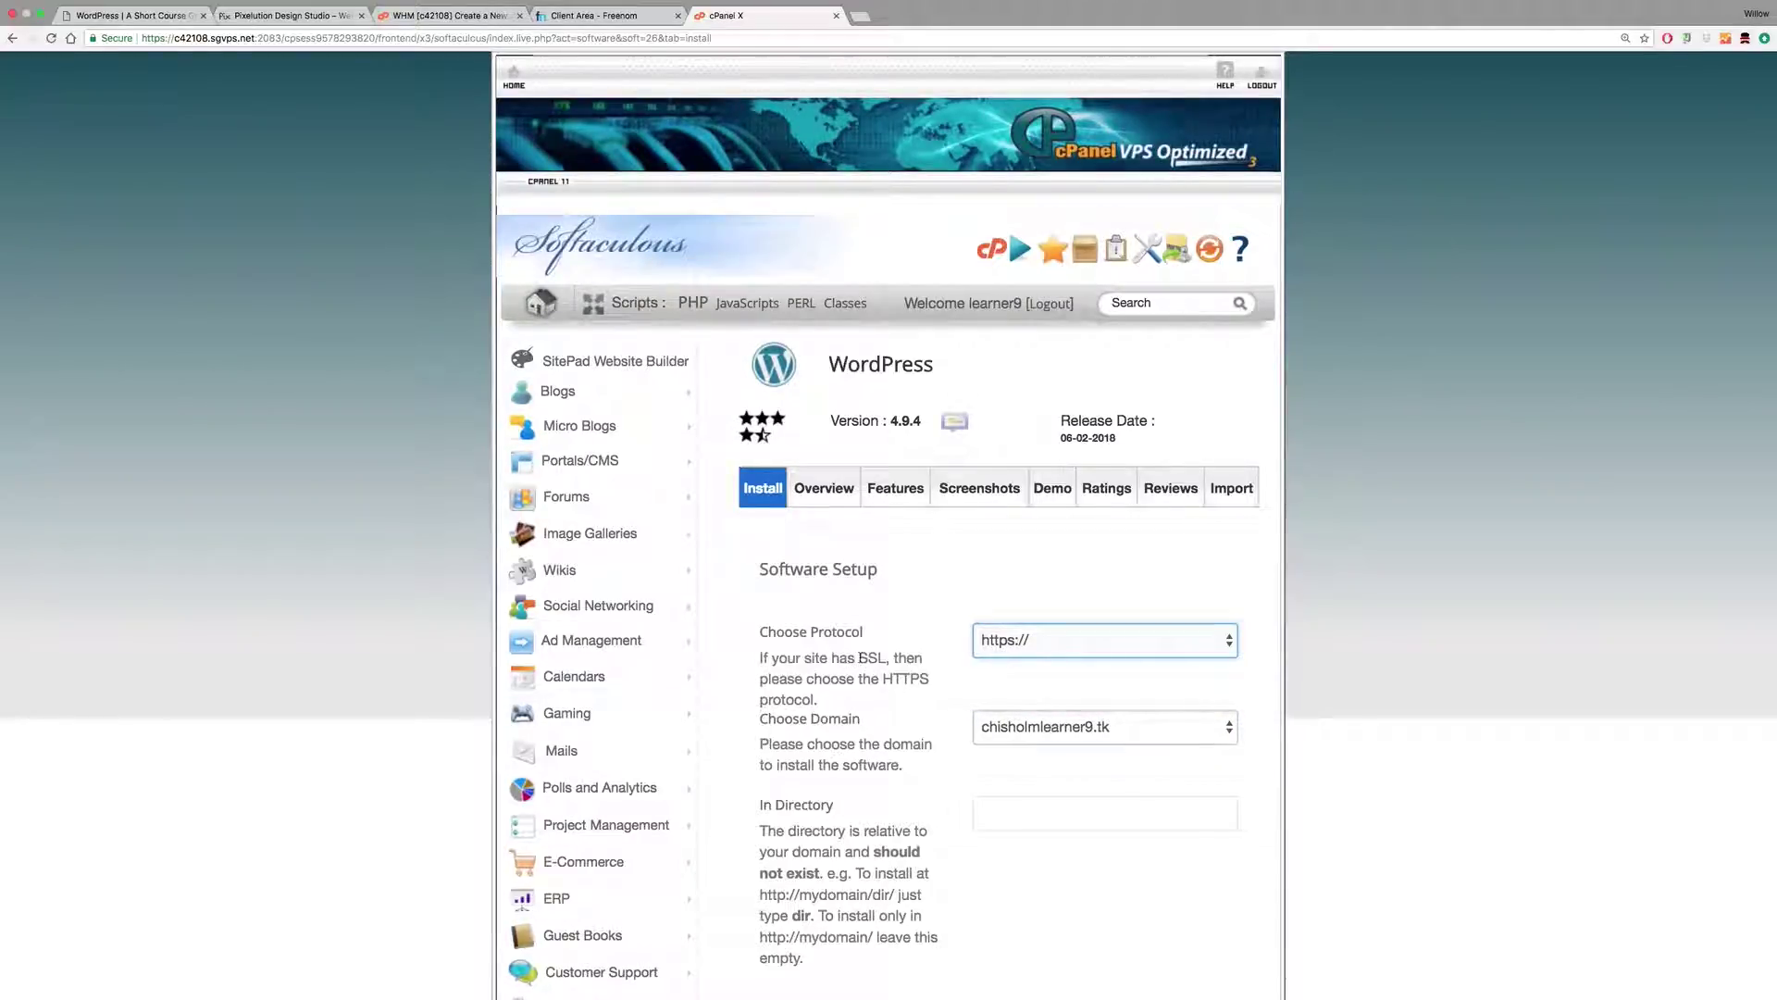
pyautogui.moveTo(860, 658); pyautogui.dragTo(886, 657)
pyautogui.click(1012, 648)
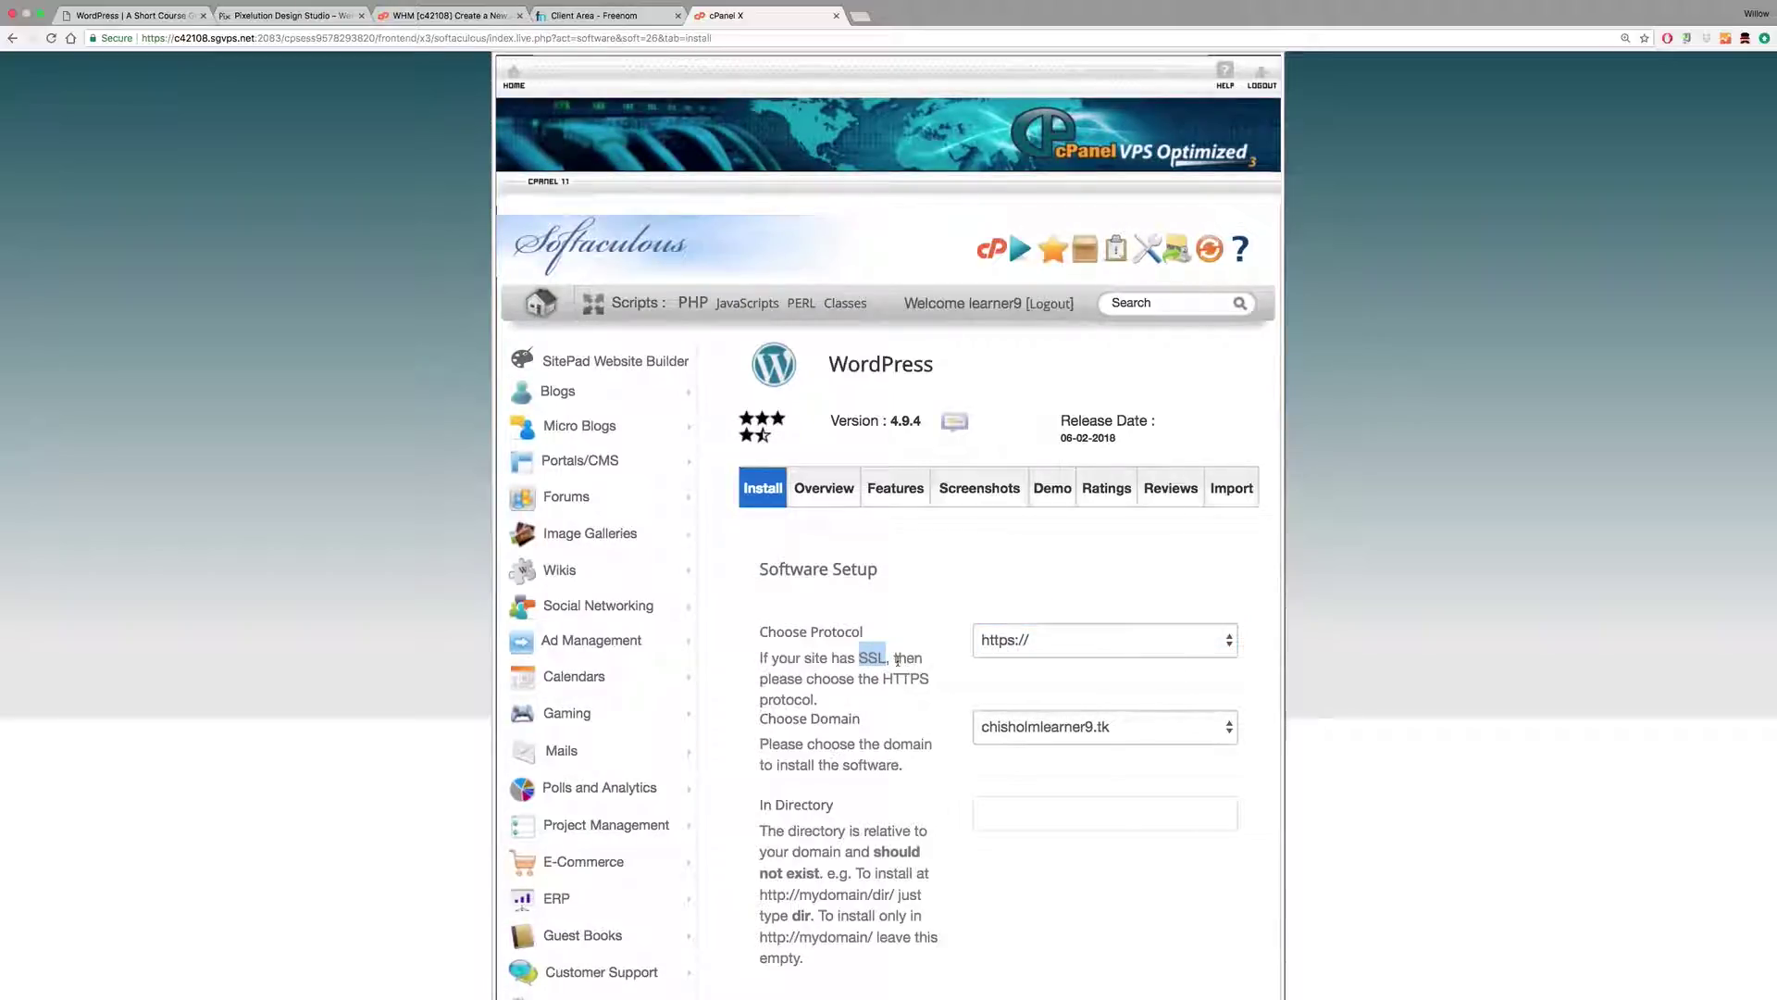
pyautogui.click(1041, 646)
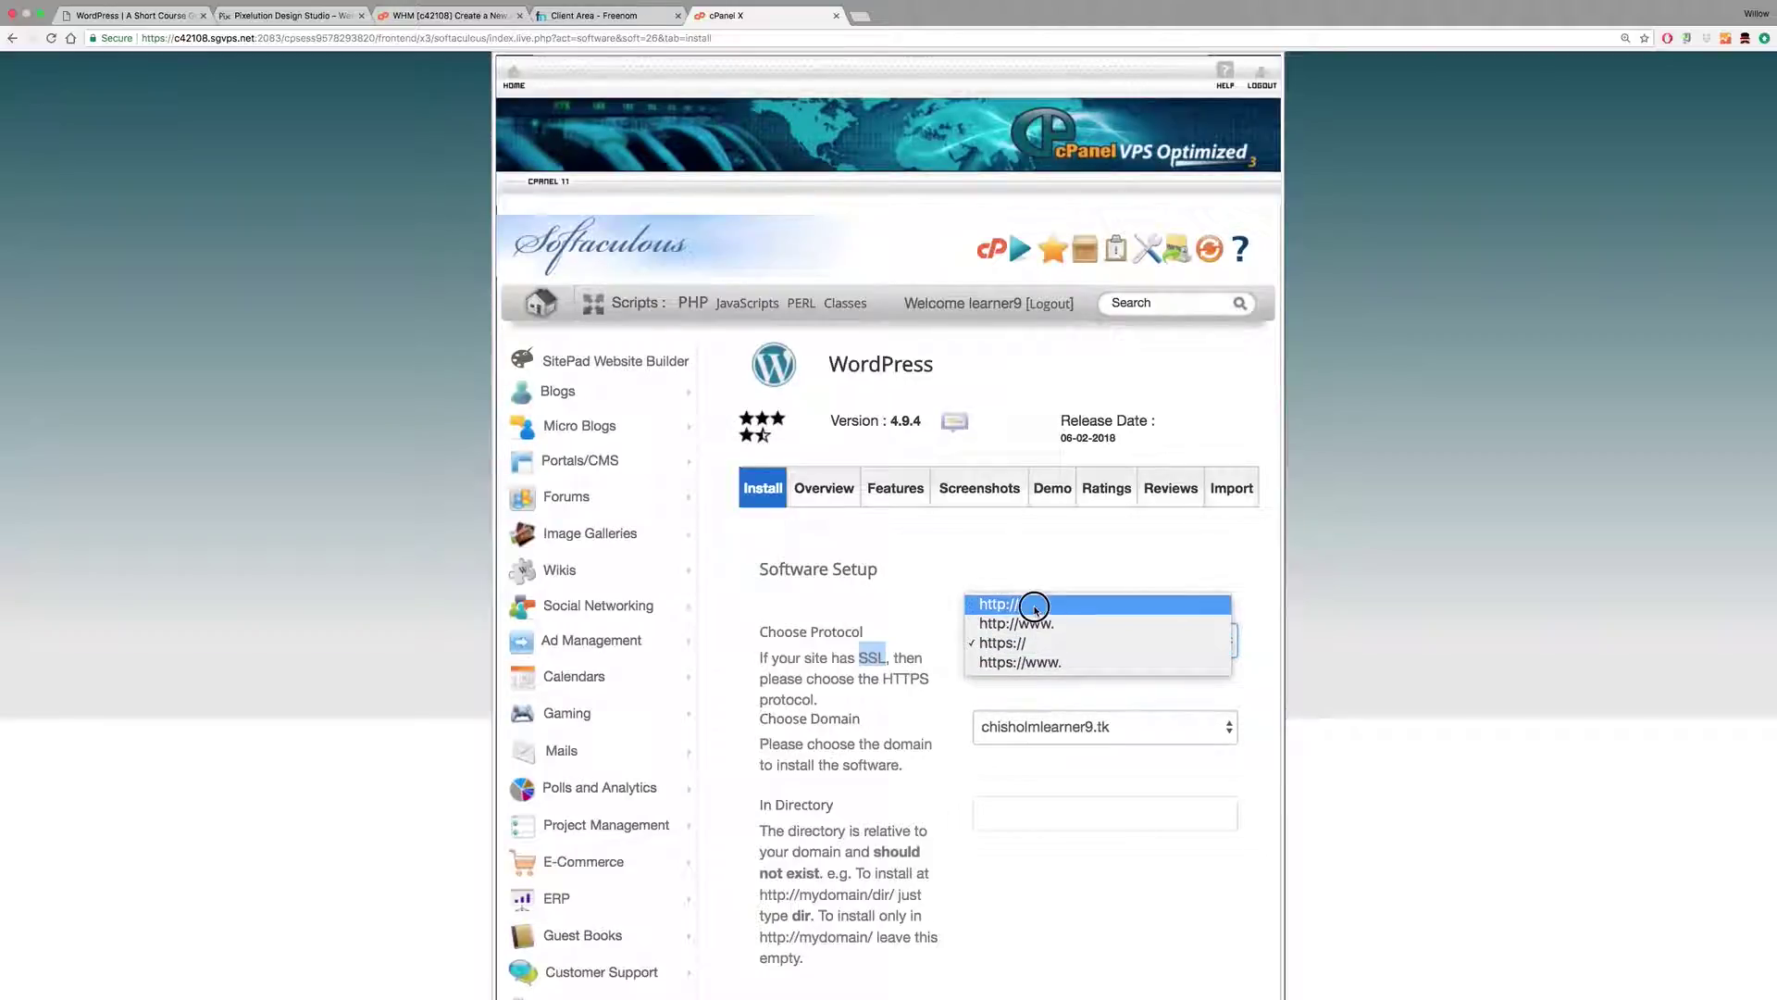
pyautogui.click(1030, 603)
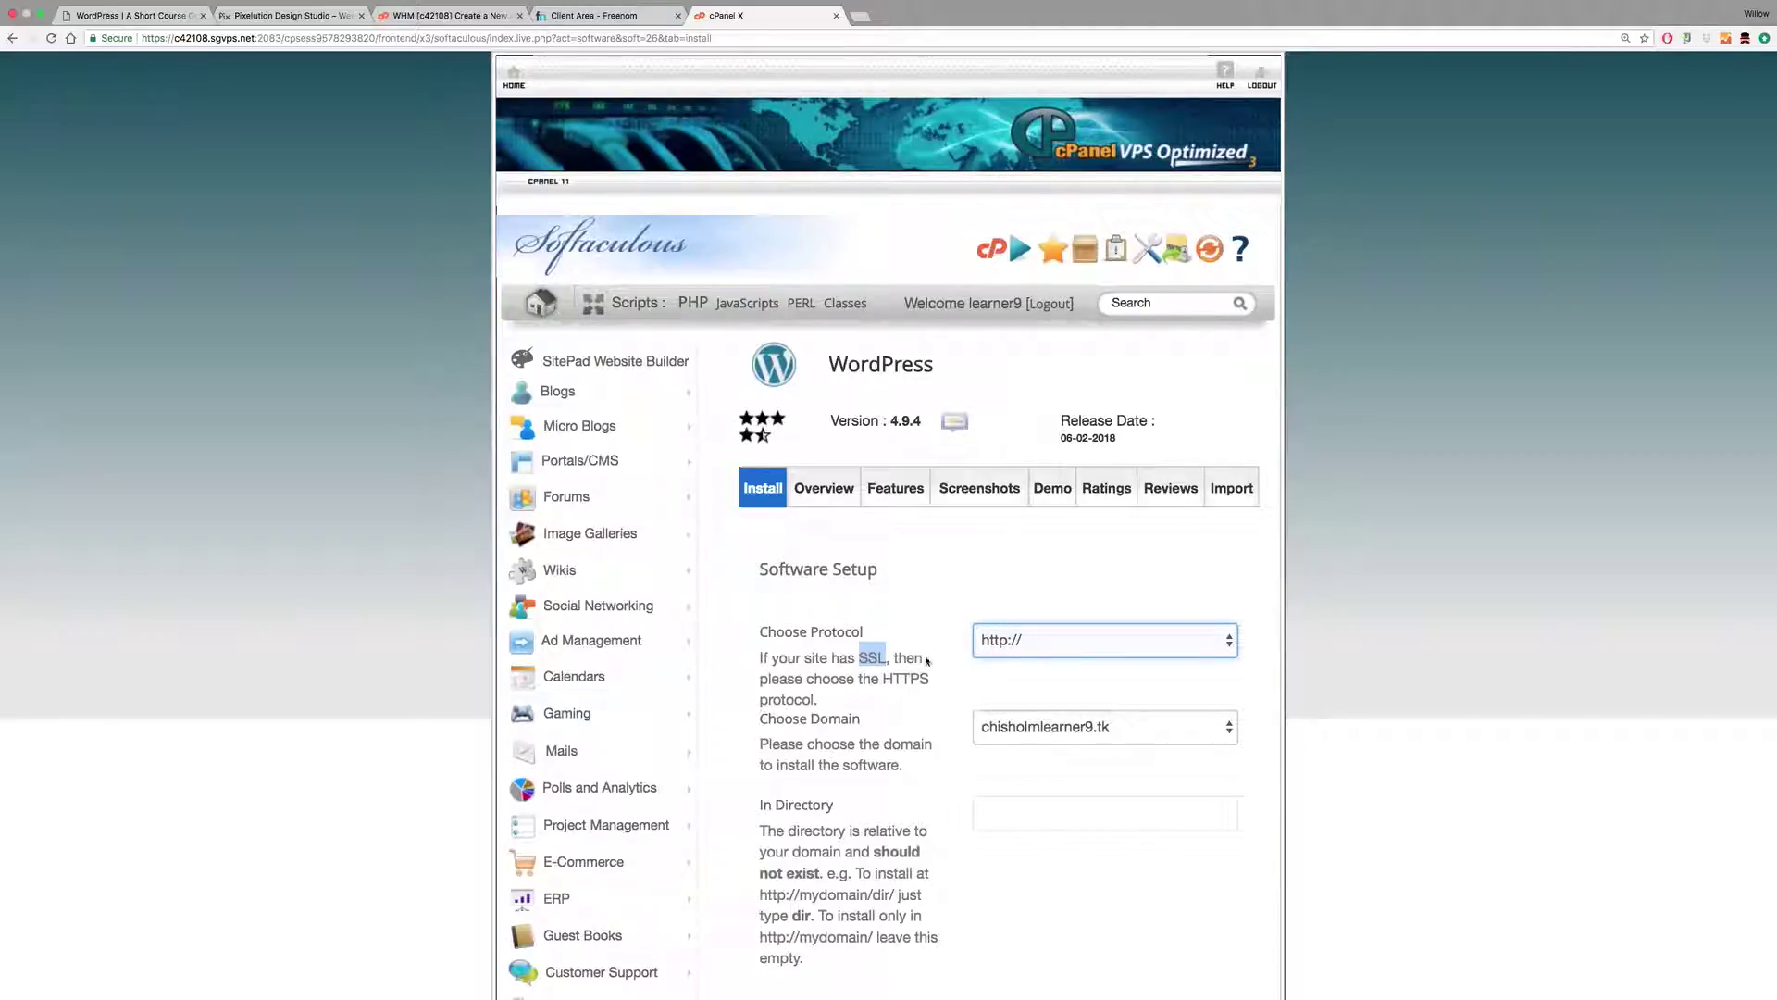
pyautogui.click(884, 656)
pyautogui.click(1003, 651)
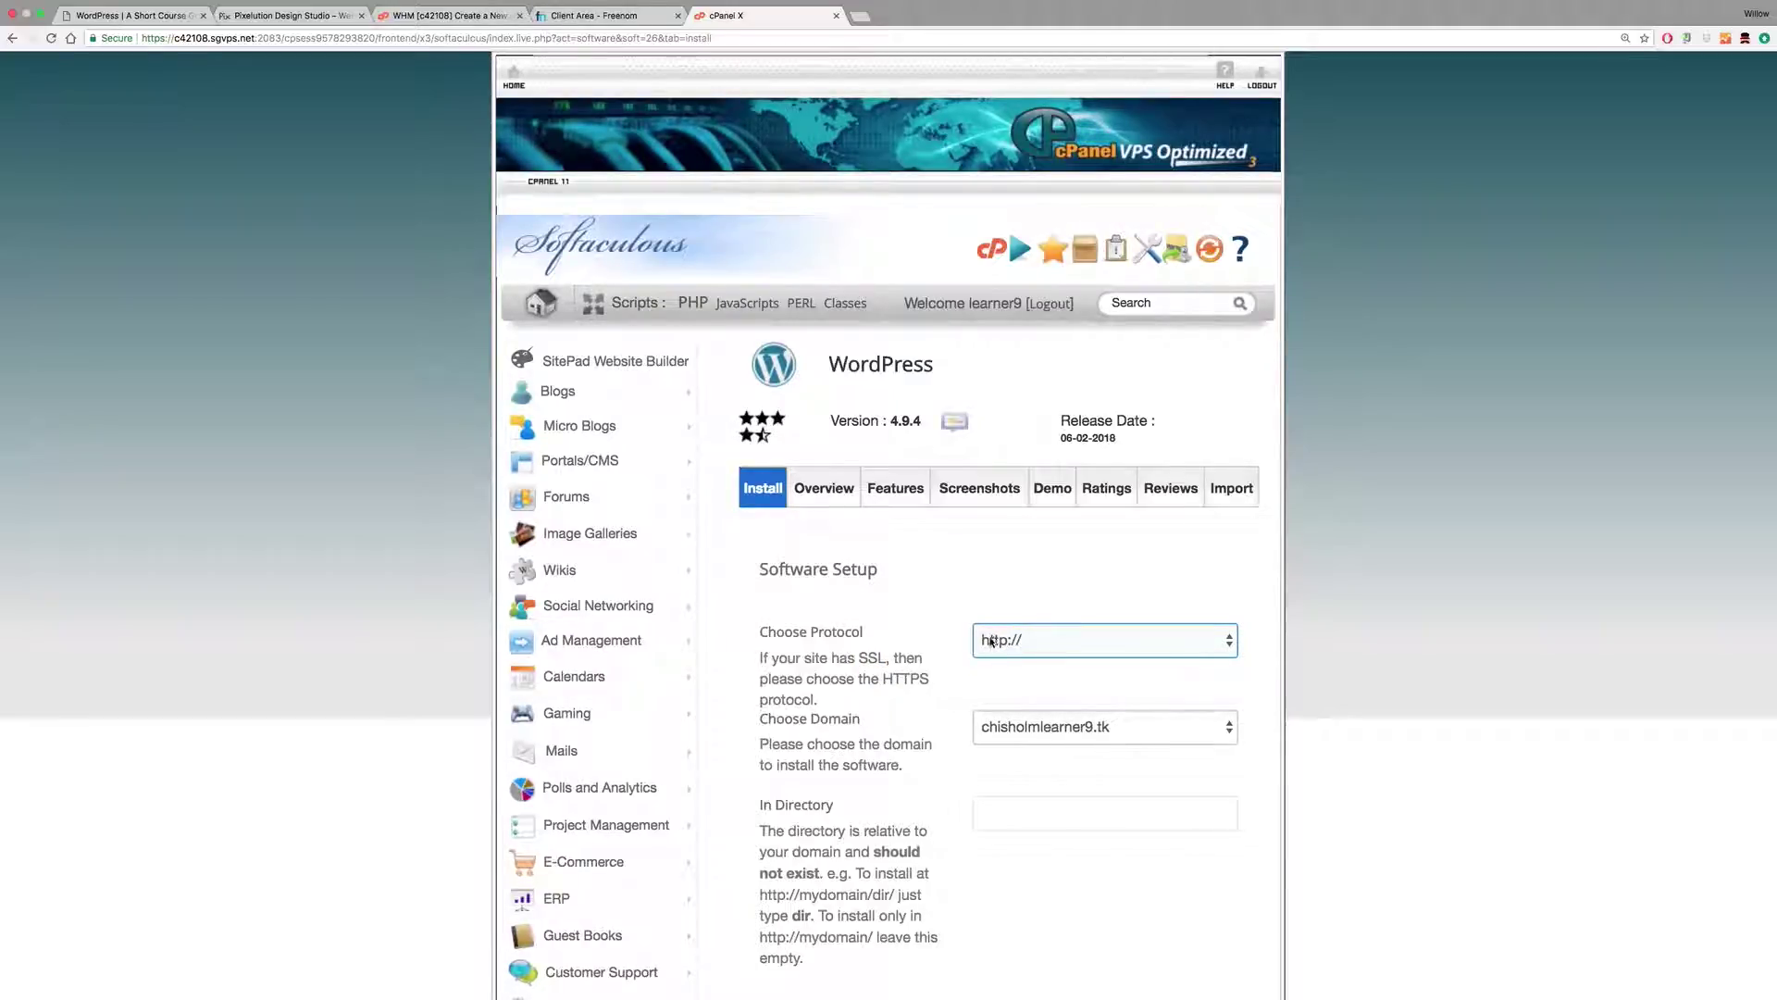
pyautogui.click(1005, 648)
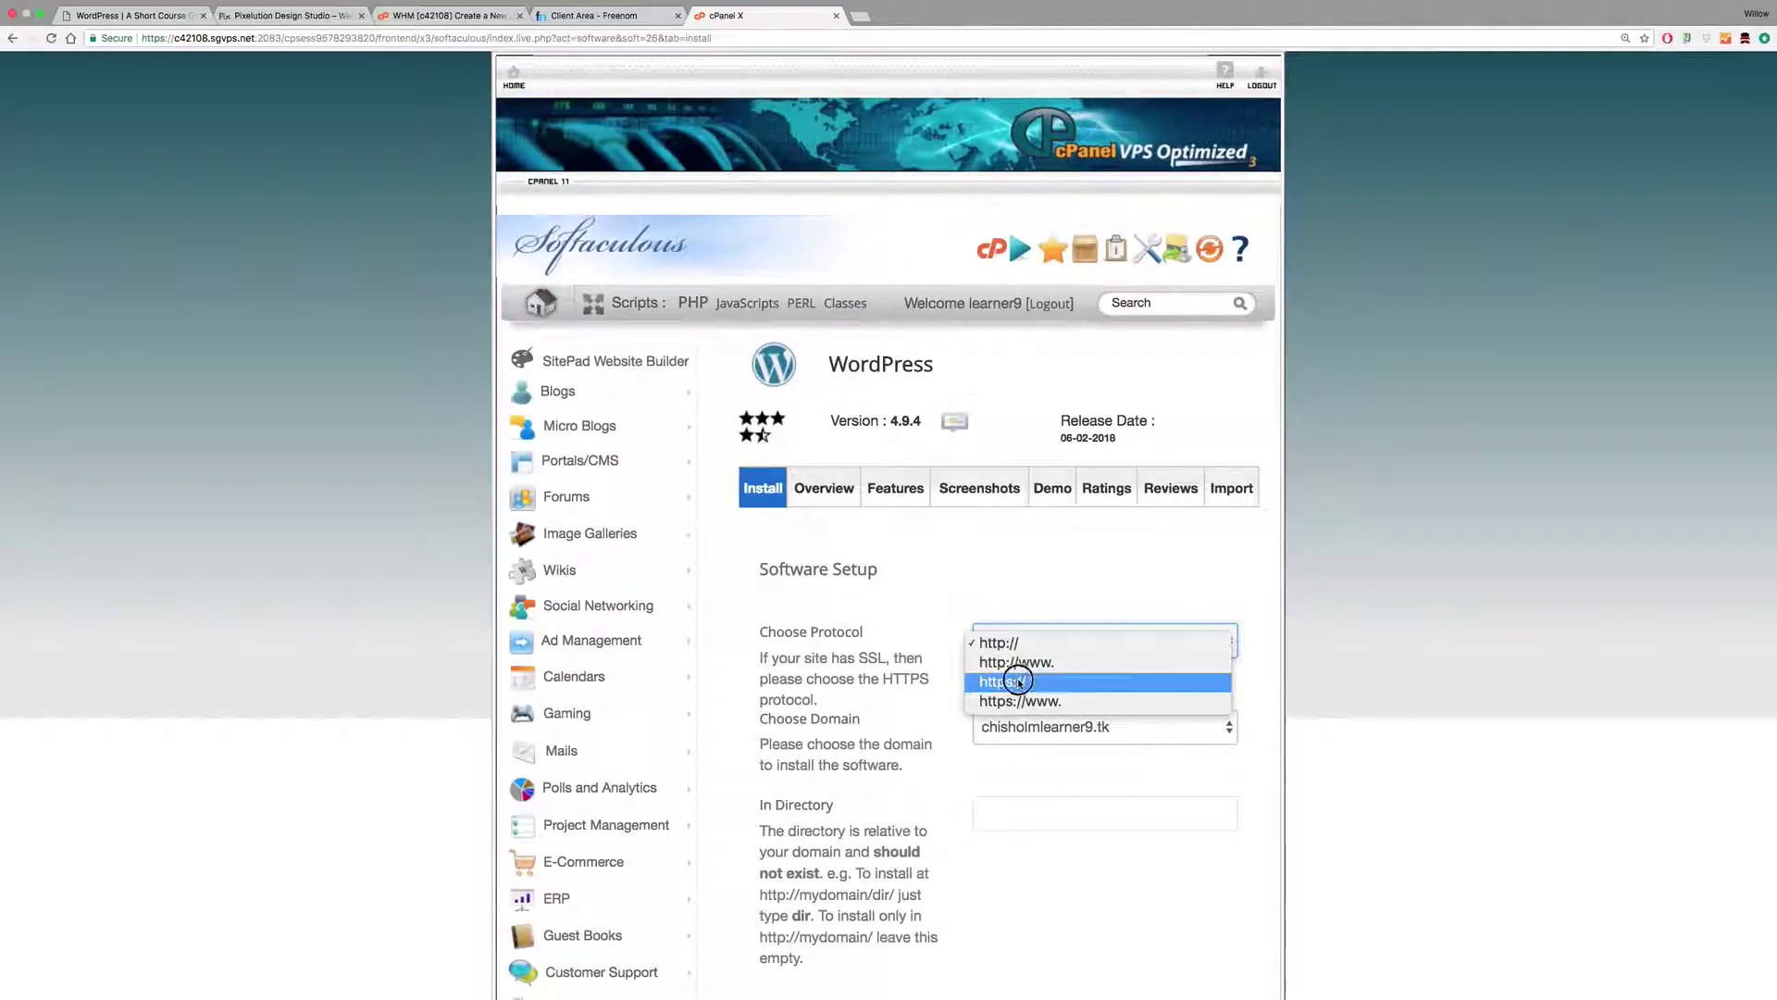
pyautogui.click(1016, 682)
# Step: Check the Choose Domain list, keep the site's domain, and inspect the In Directory field
pyautogui.click(1095, 726)
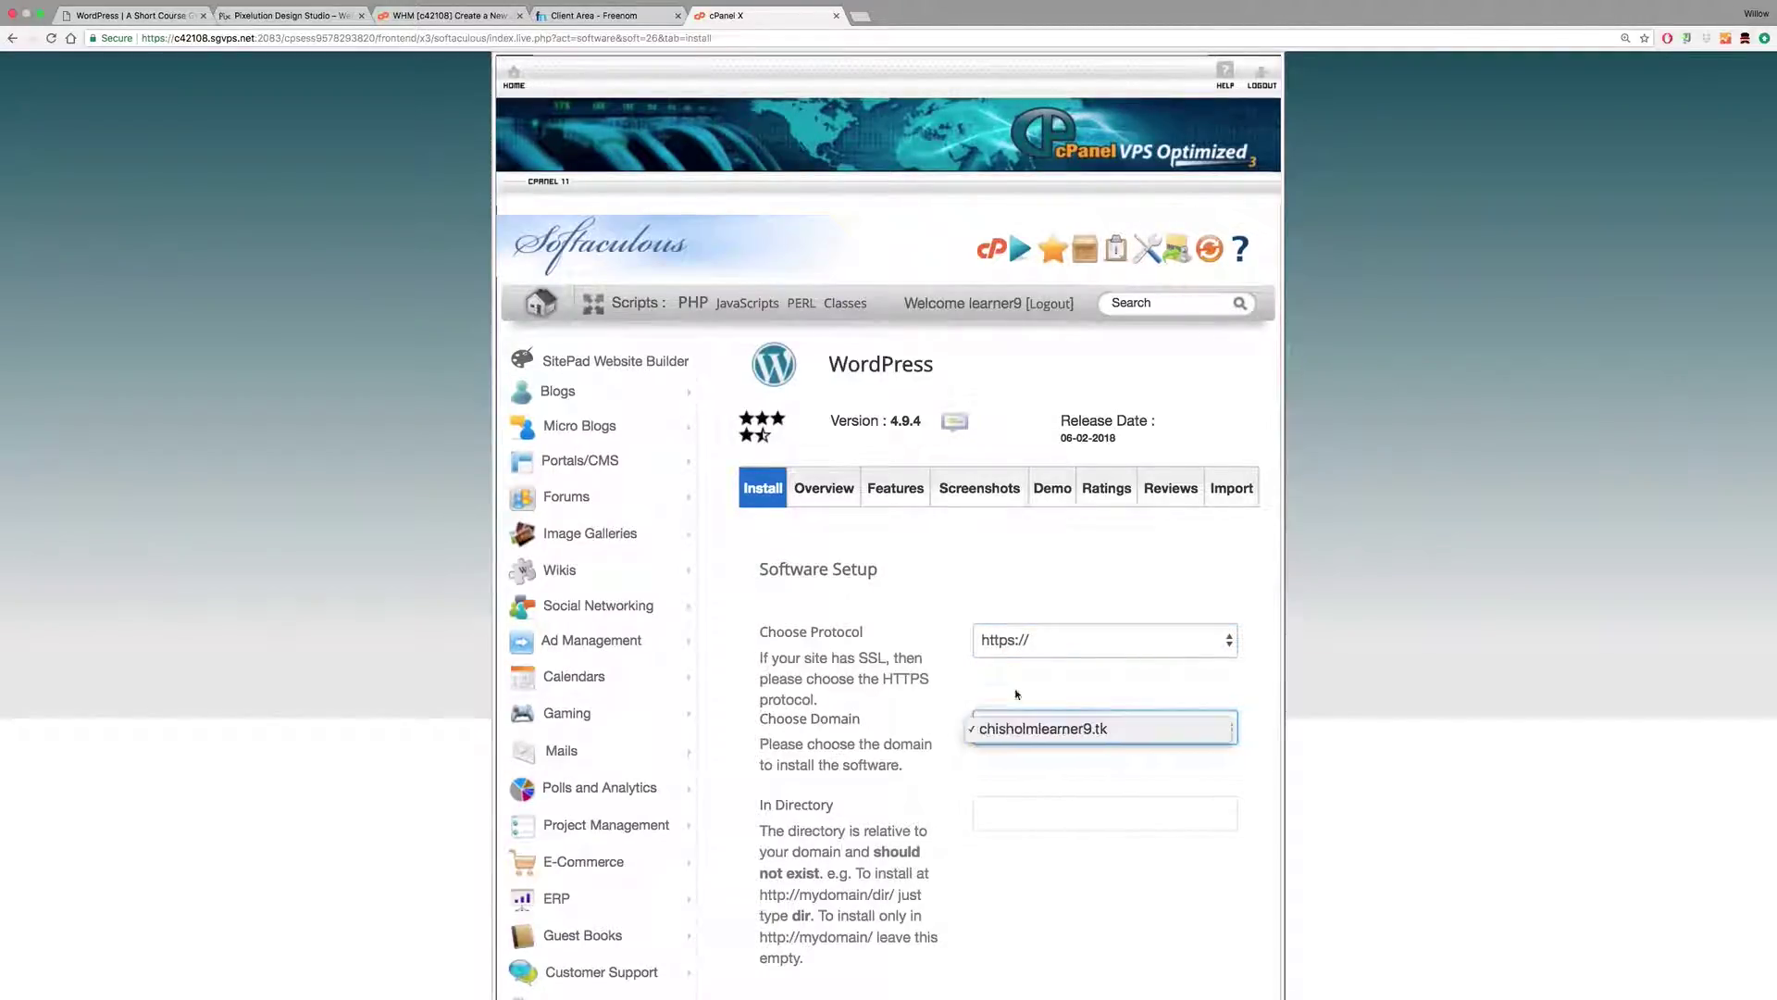
pyautogui.click(931, 688)
pyautogui.scroll(-5, 930, 690)
pyautogui.click(993, 602)
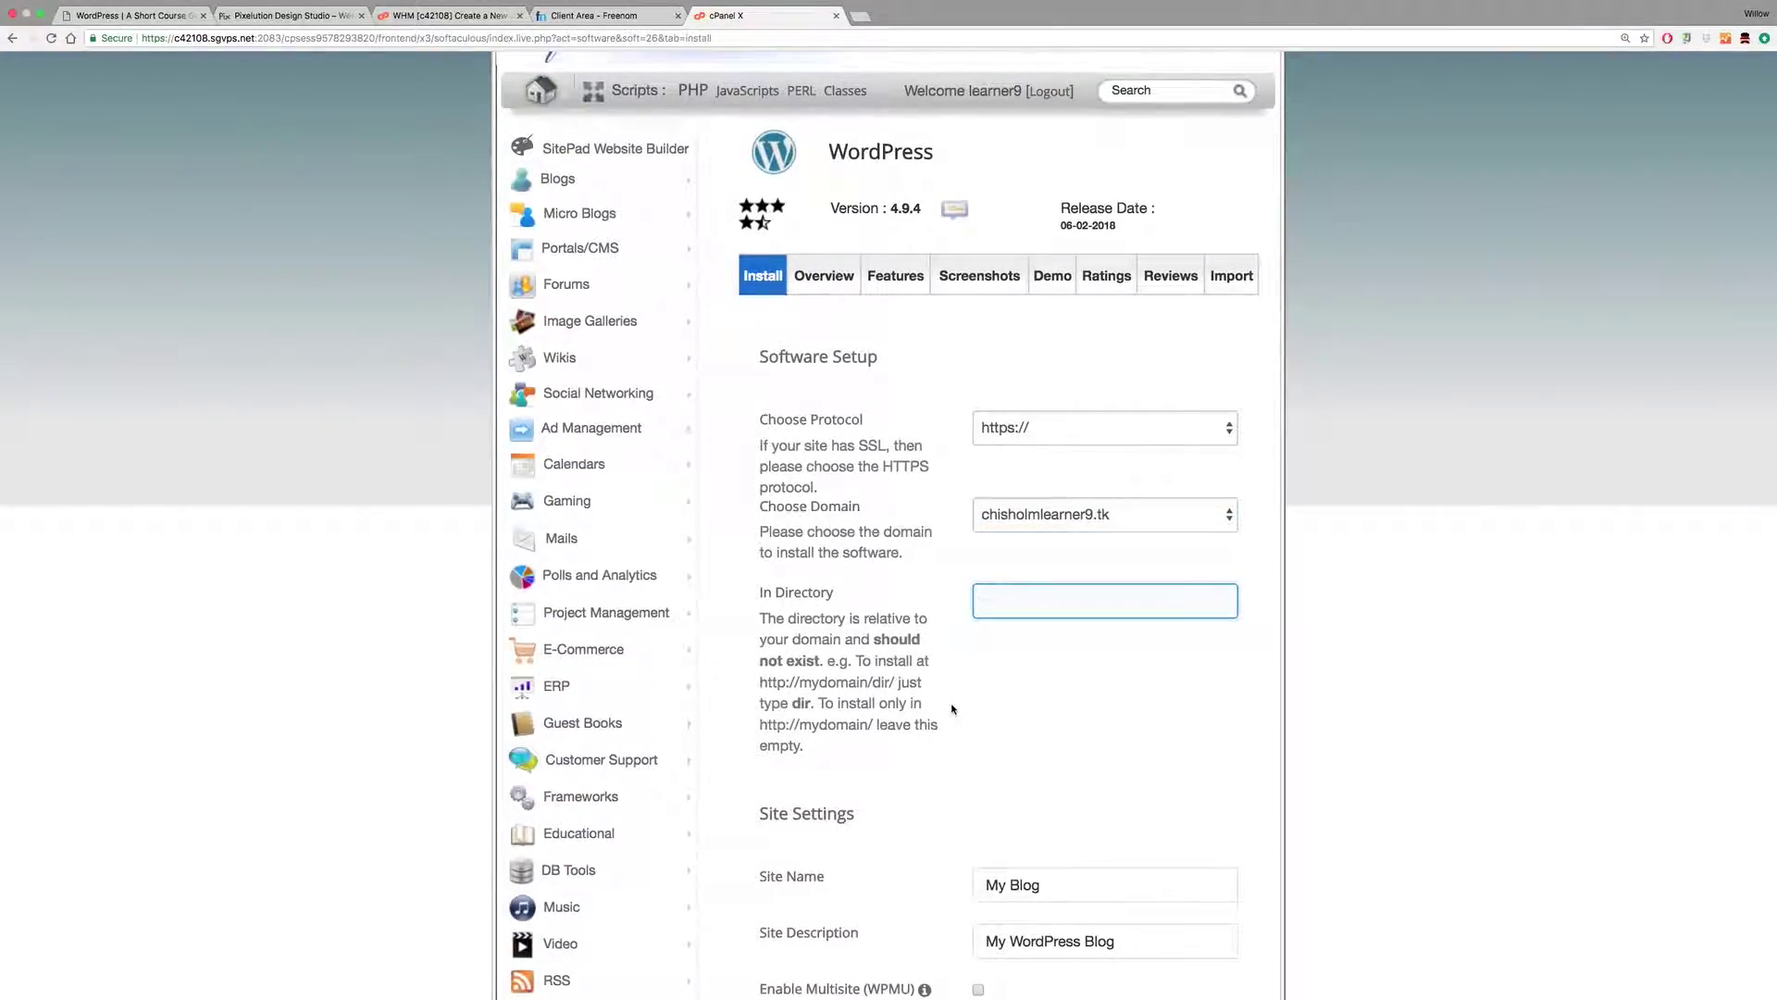
pyautogui.scroll(5, 953, 709)
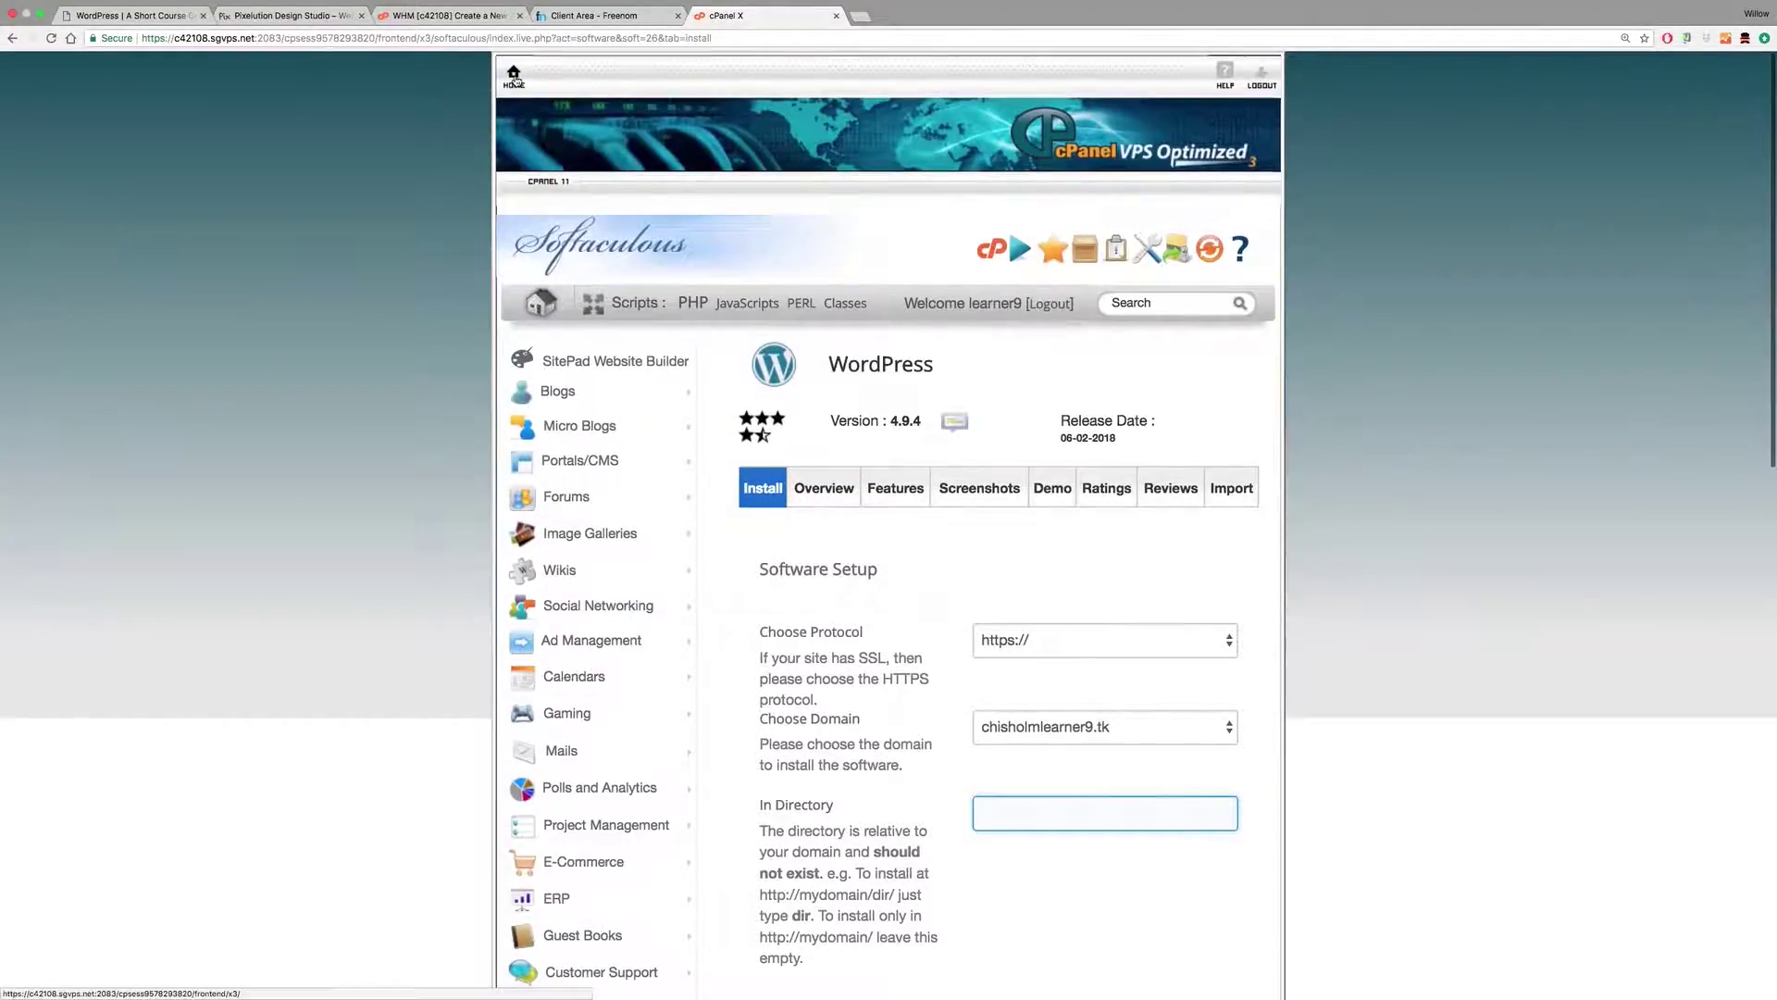
# Step: Switch HTTPS Enforce on for the domain on the Let's Encrypt SSL page, then return home
pyautogui.click(514, 76)
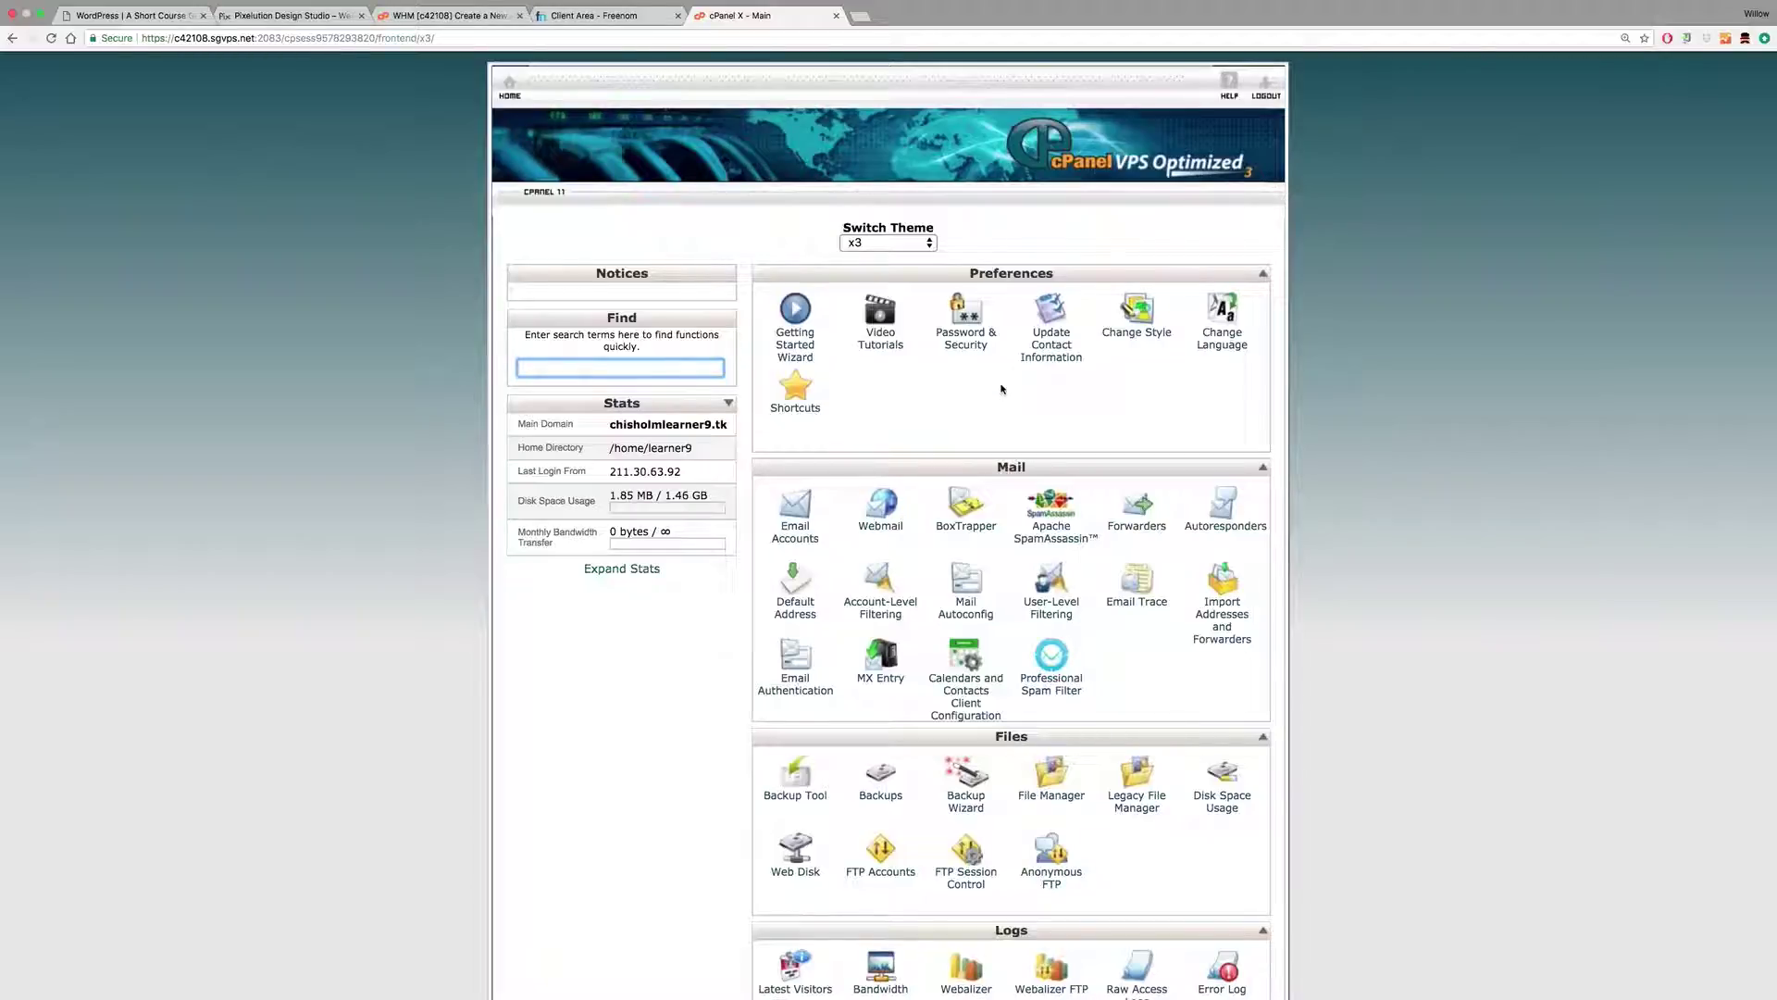
pyautogui.scroll(-5, 1000, 389)
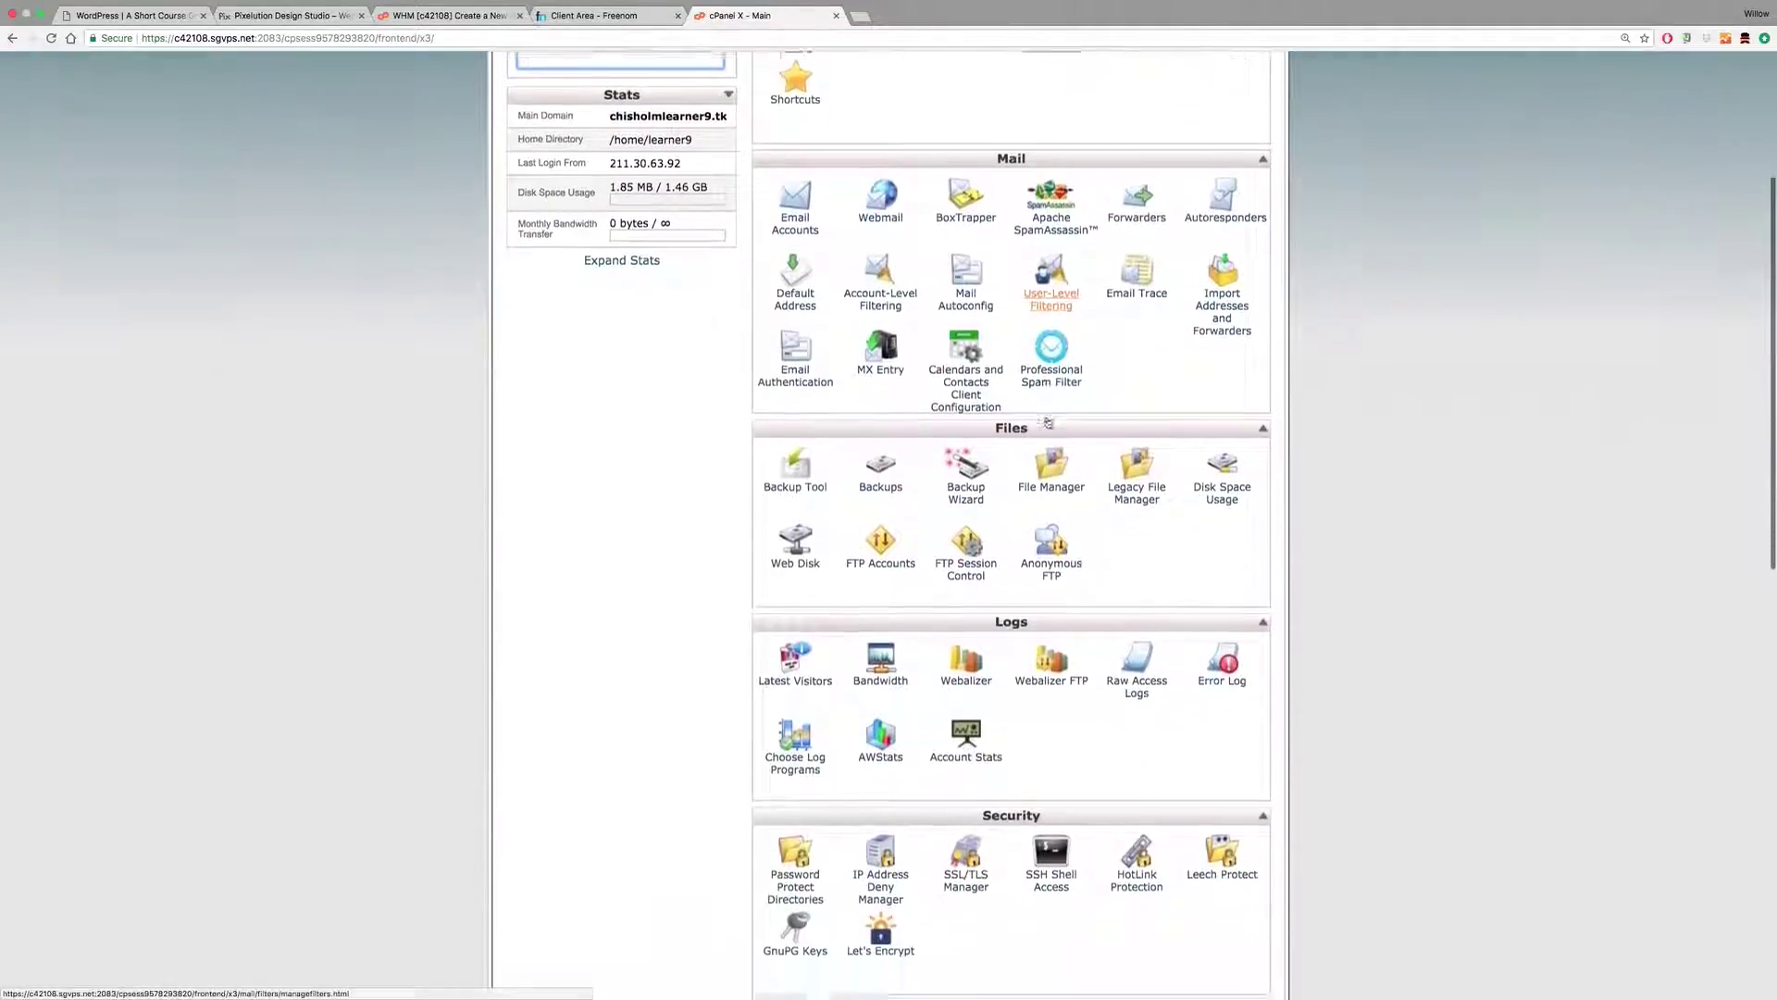
pyautogui.scroll(-8, 1048, 423)
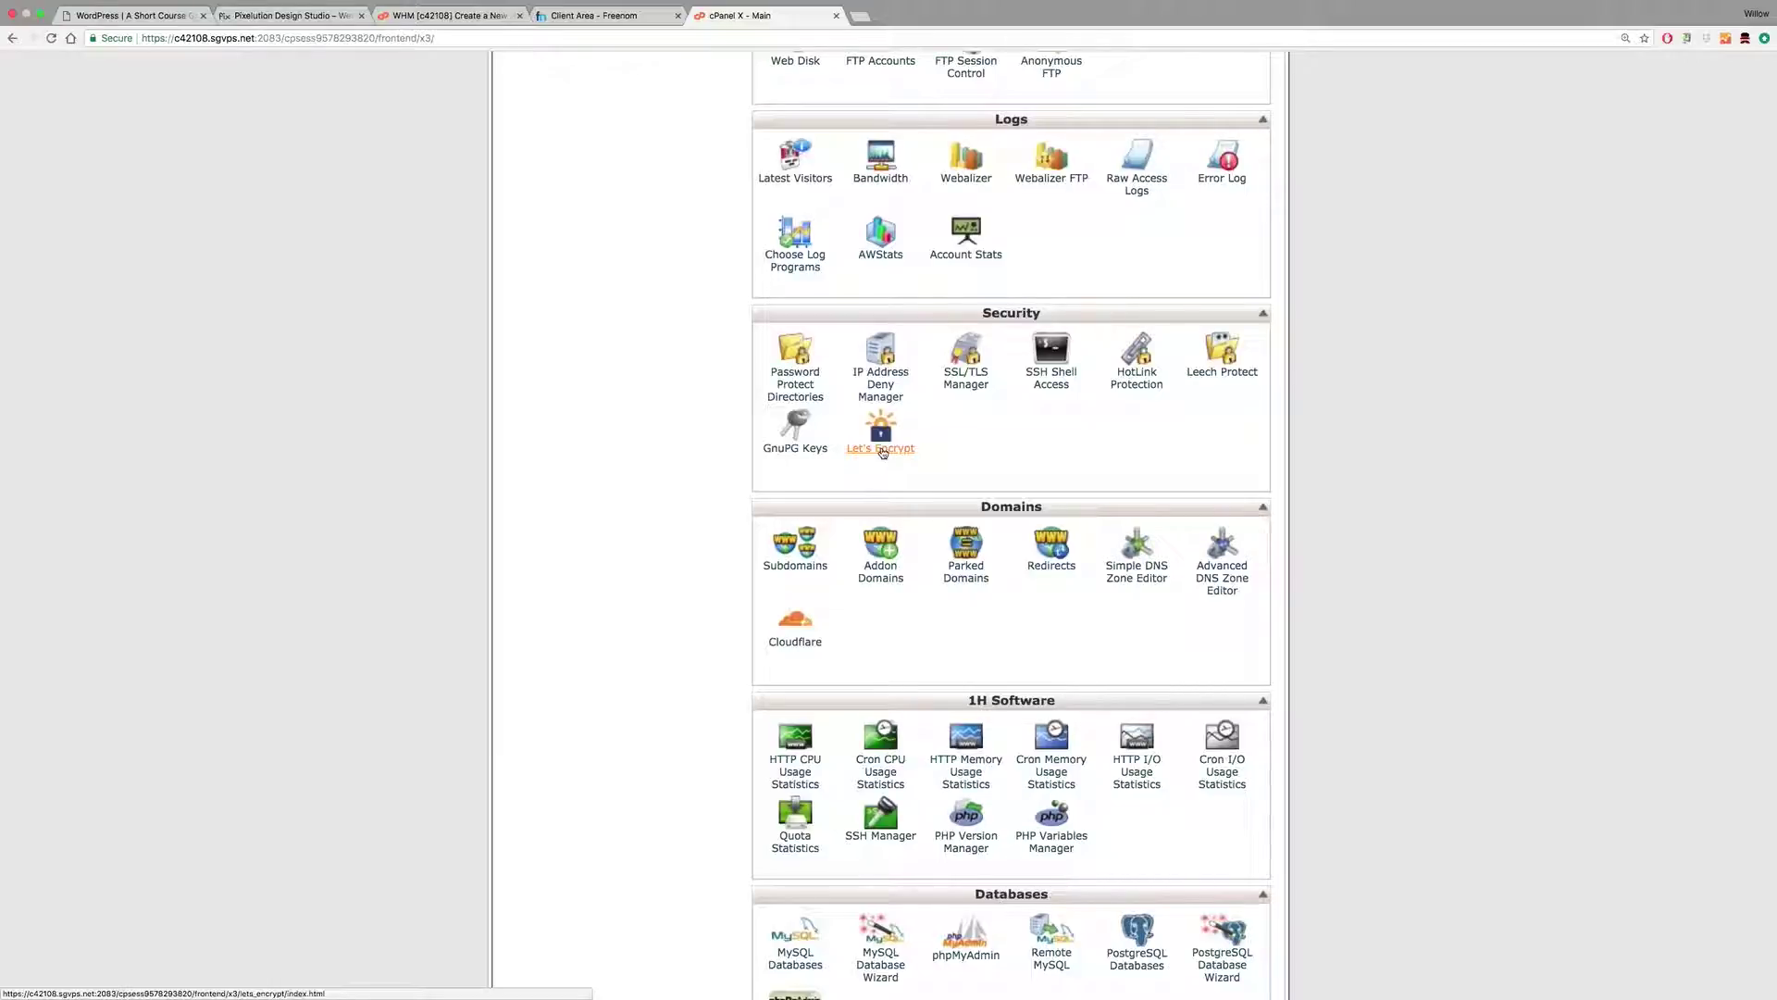
pyautogui.click(882, 450)
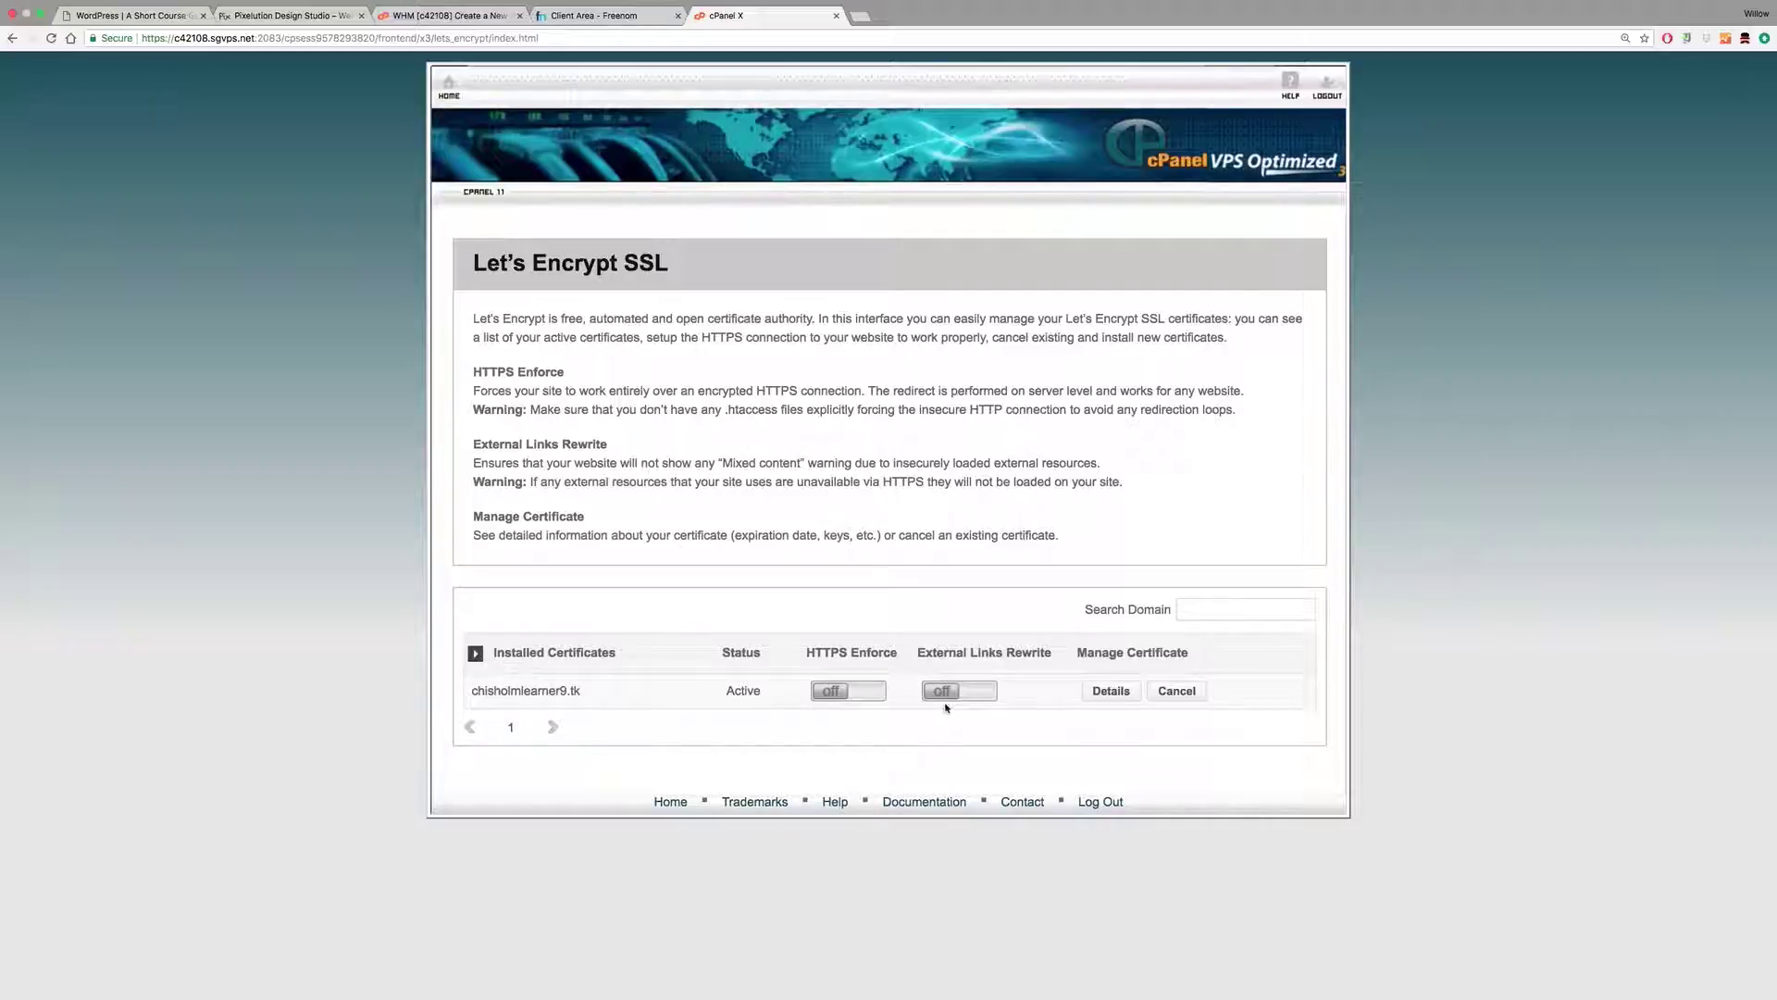
pyautogui.click(831, 692)
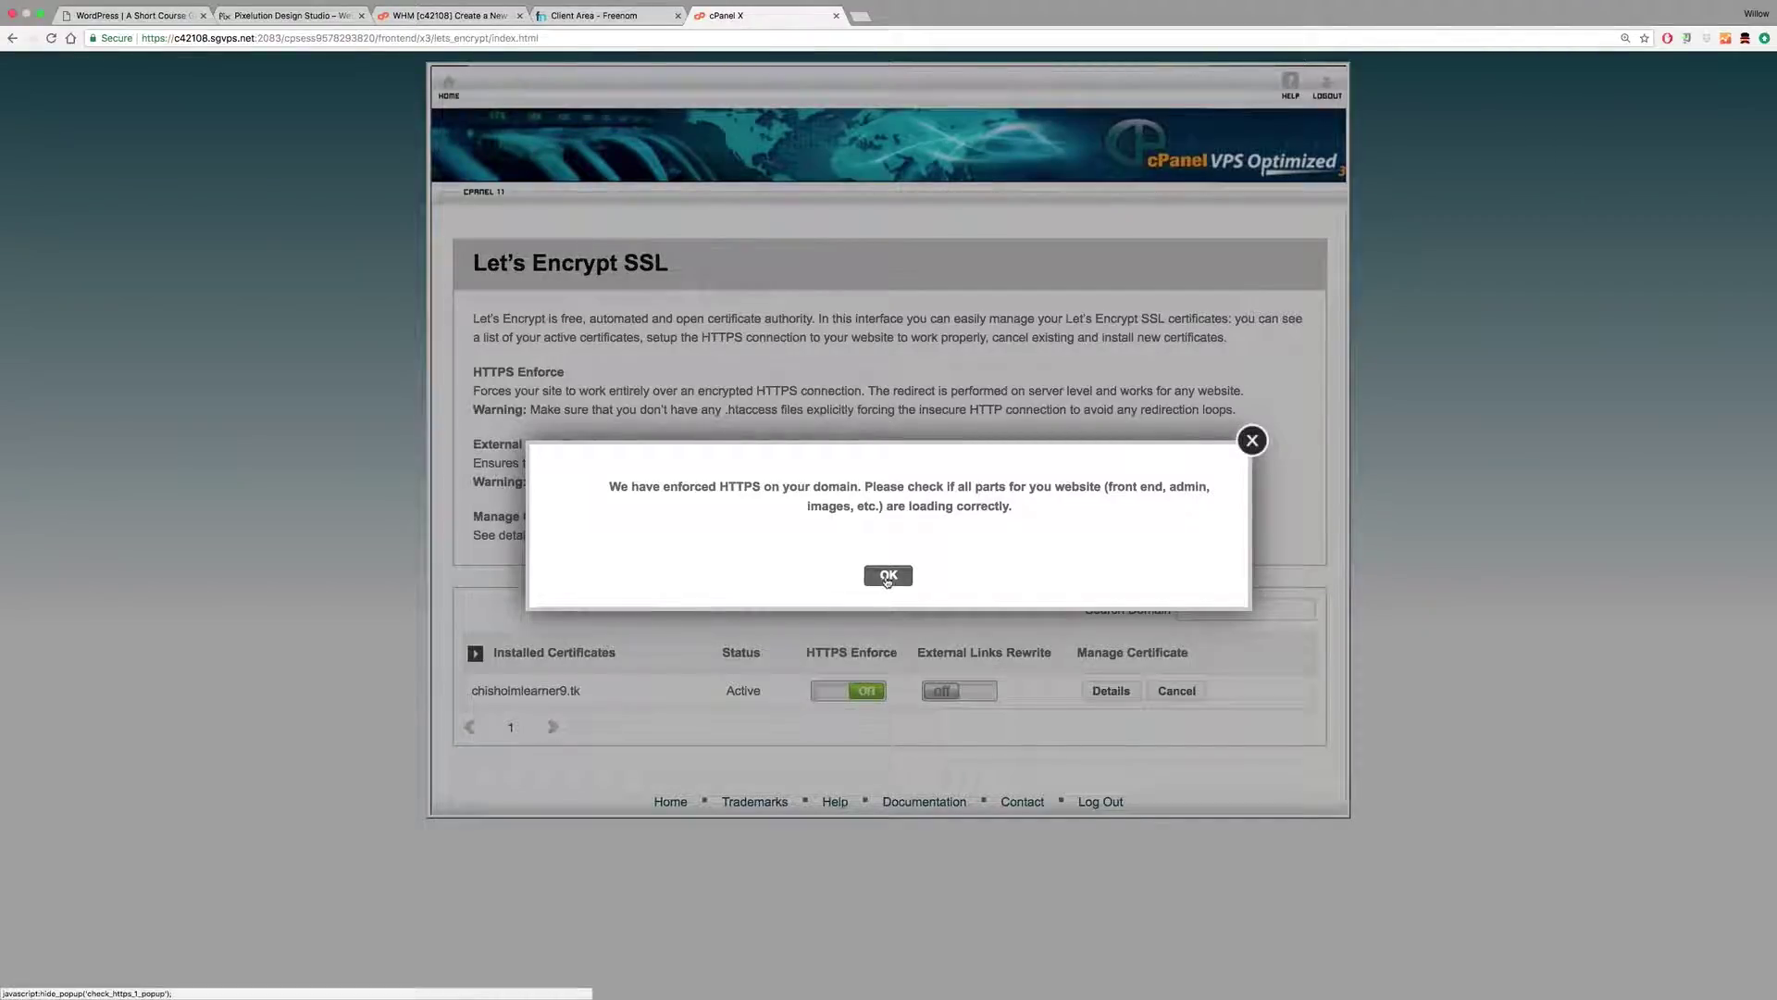
pyautogui.click(887, 576)
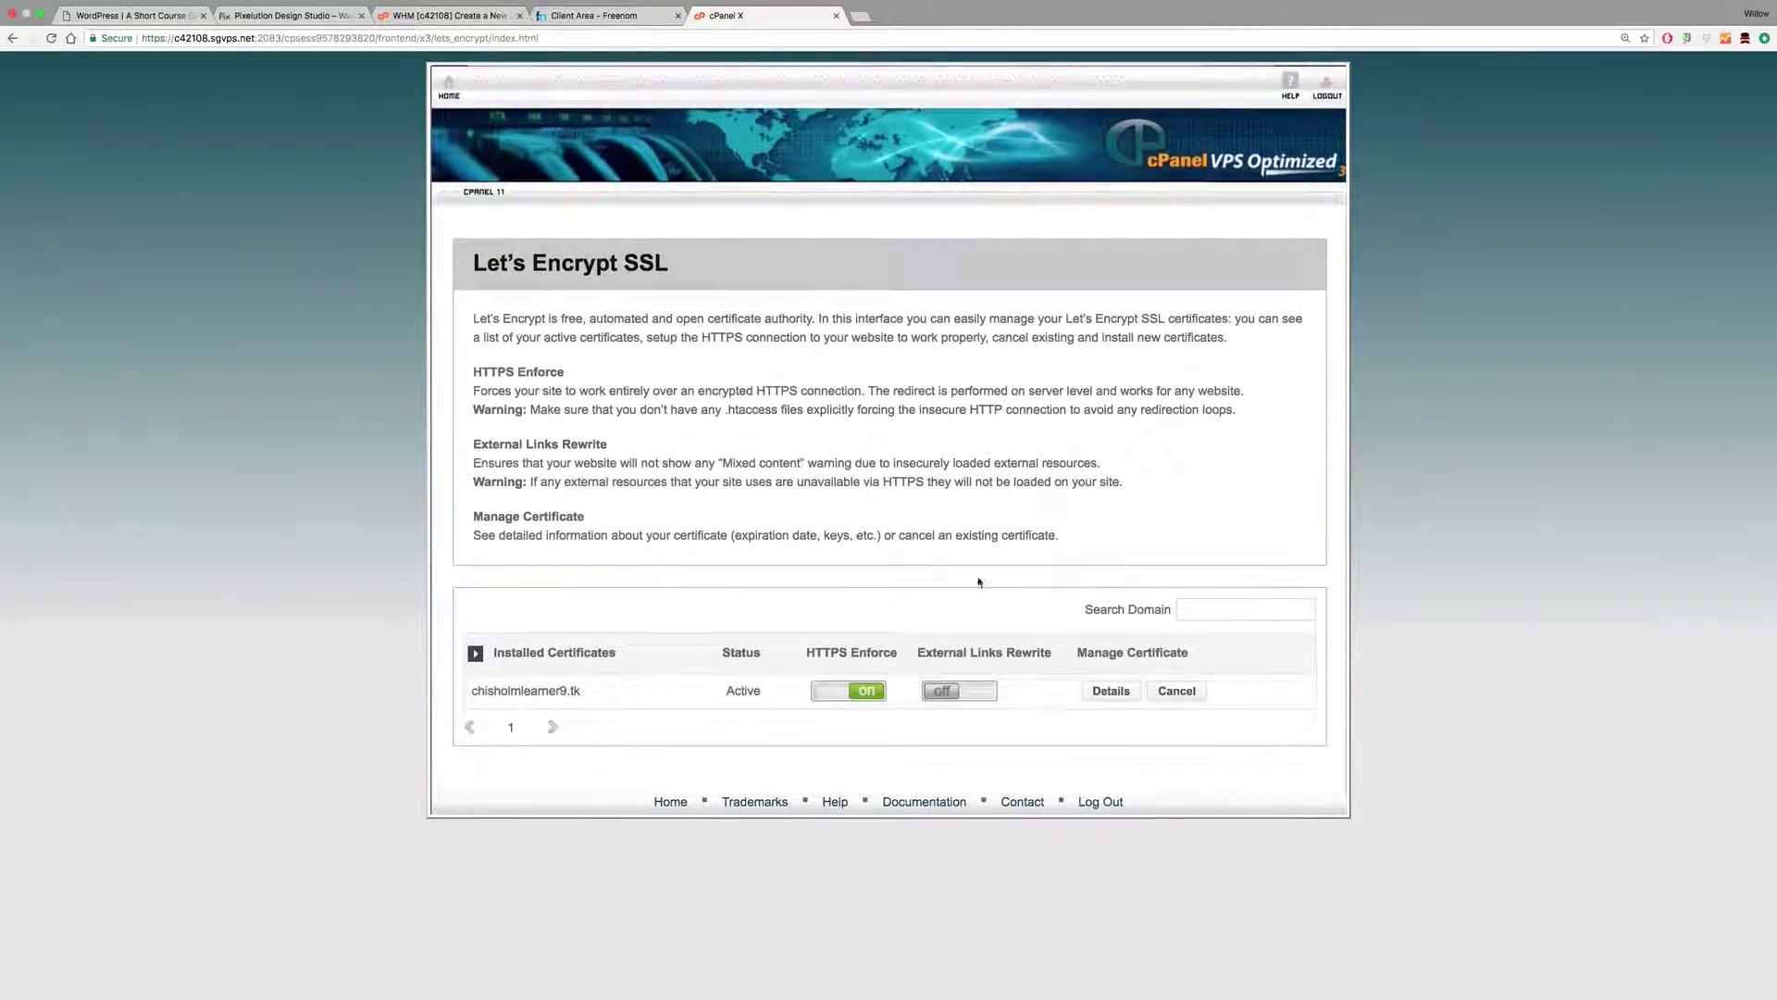
pyautogui.click(448, 88)
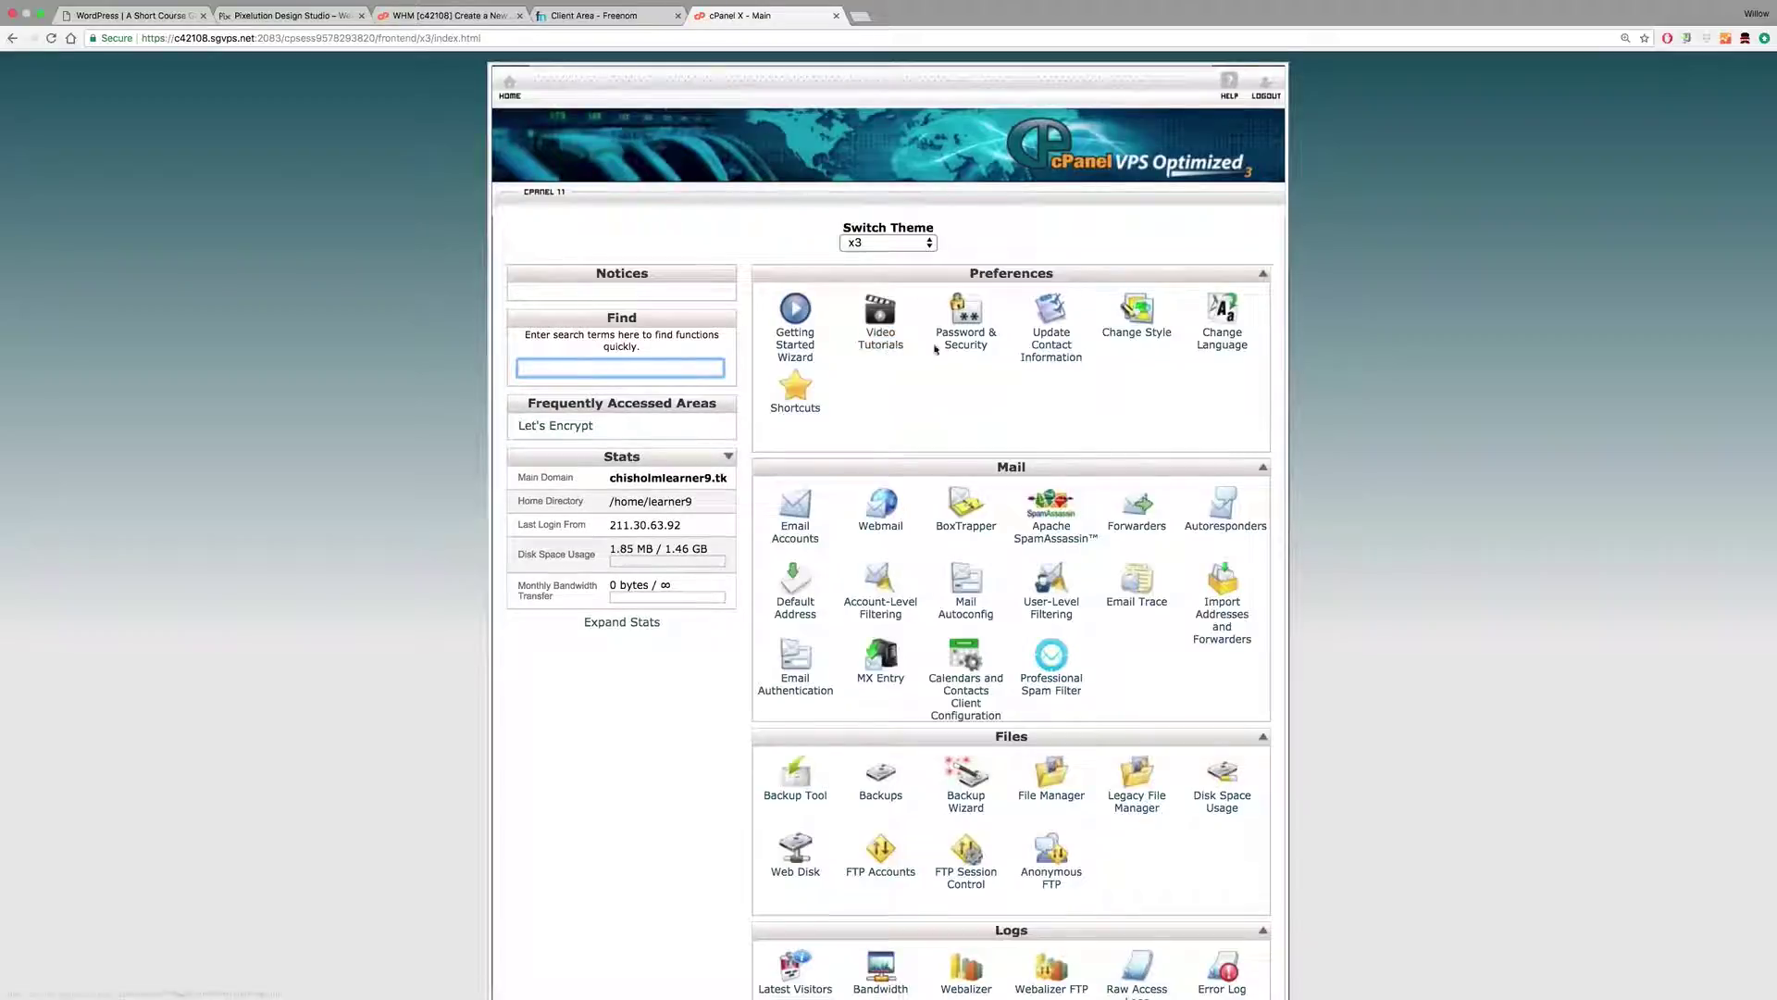
# Step: Review the certificate list in SSL/TLS Manager, covering the main and www domain names
pyautogui.scroll(-2, 1060, 362)
pyautogui.scroll(-10, 1060, 362)
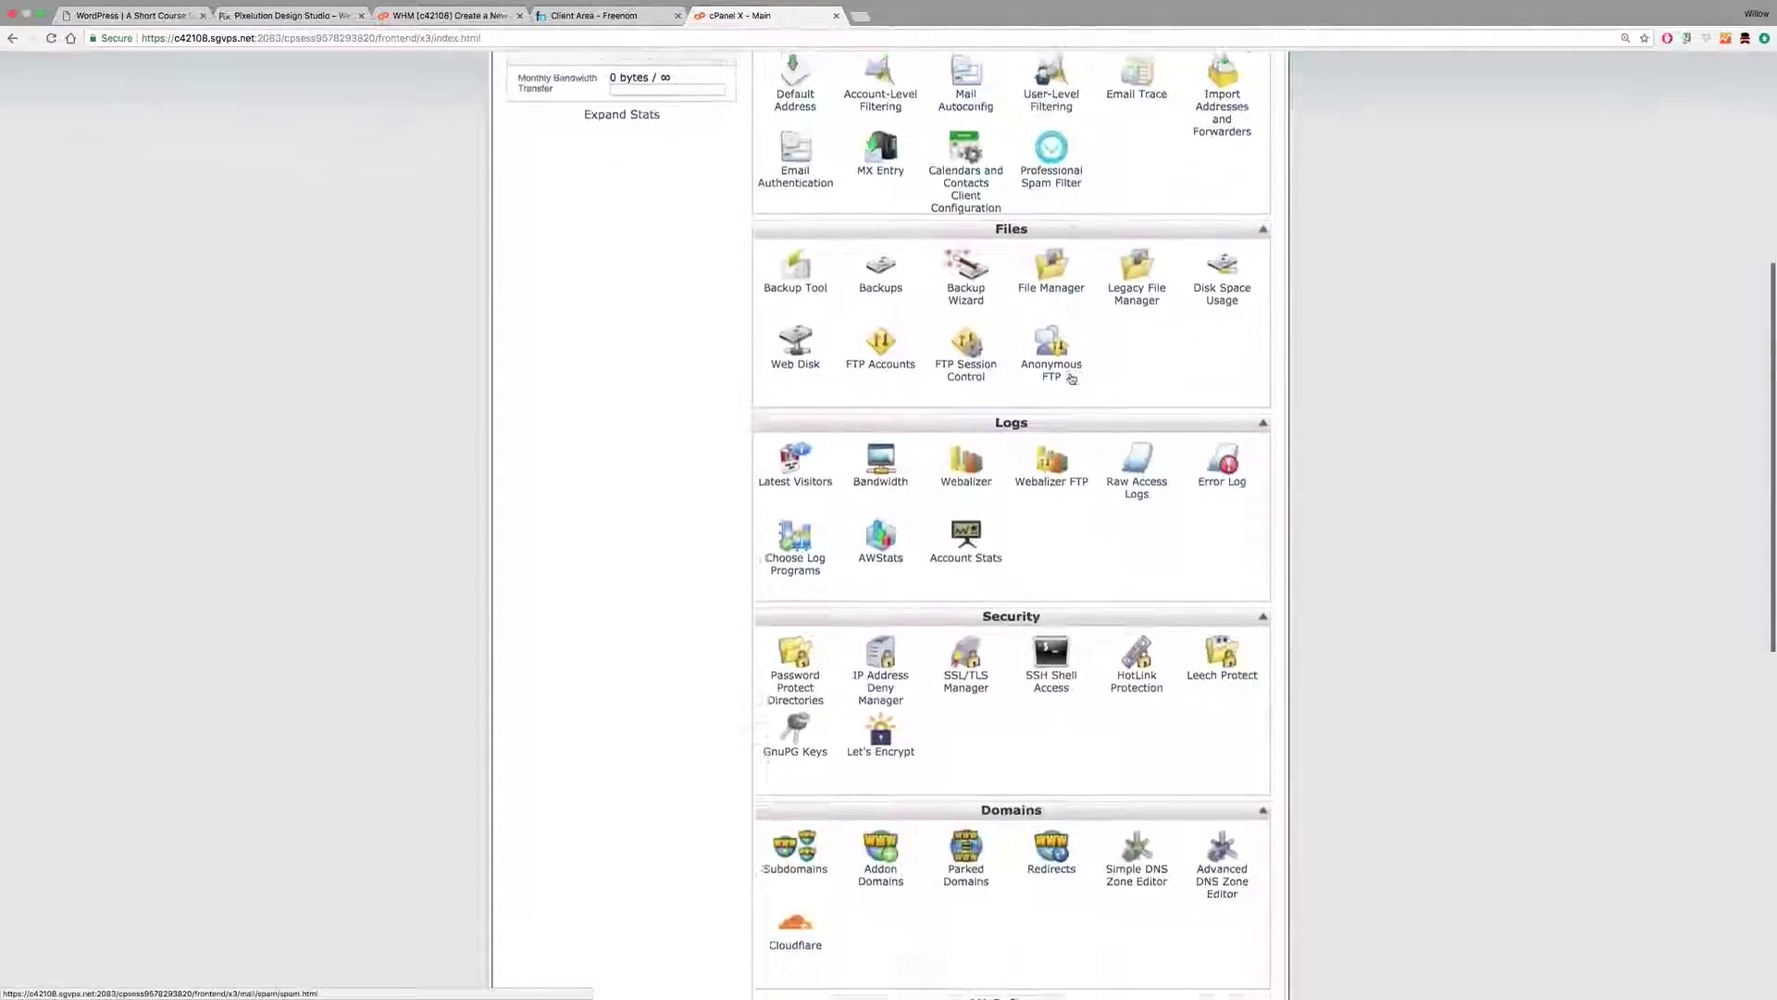
pyautogui.scroll(-1, 1071, 377)
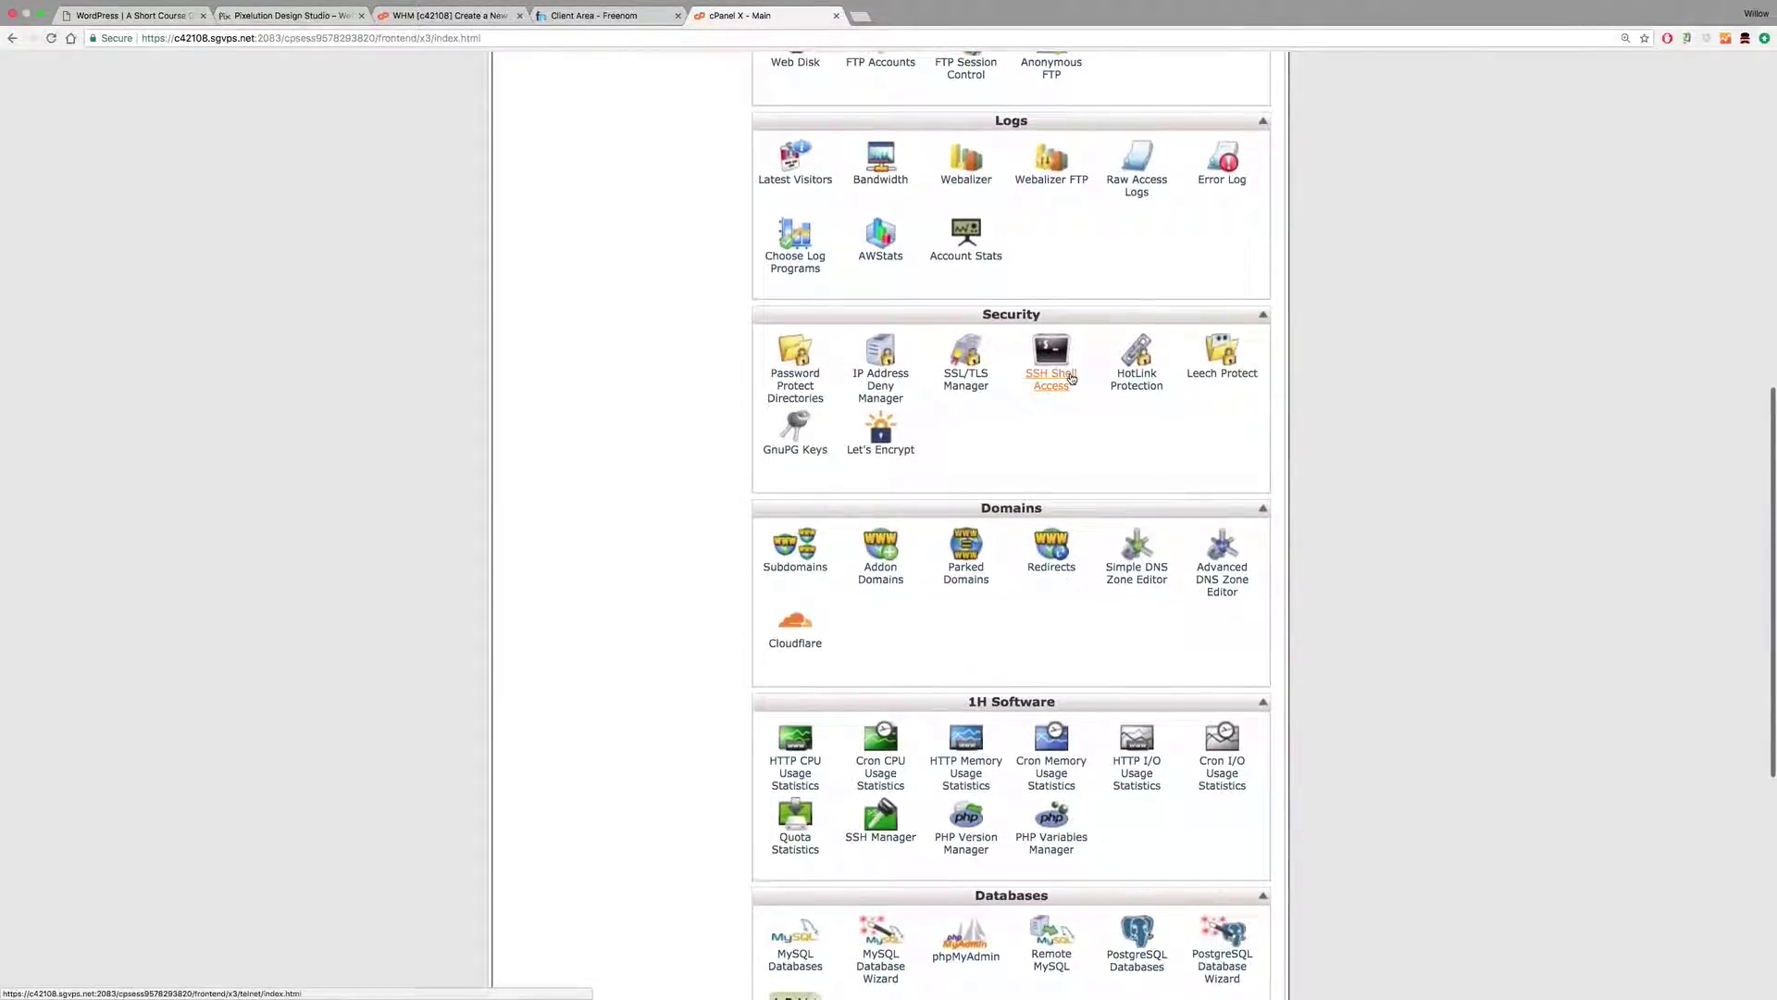
pyautogui.click(963, 386)
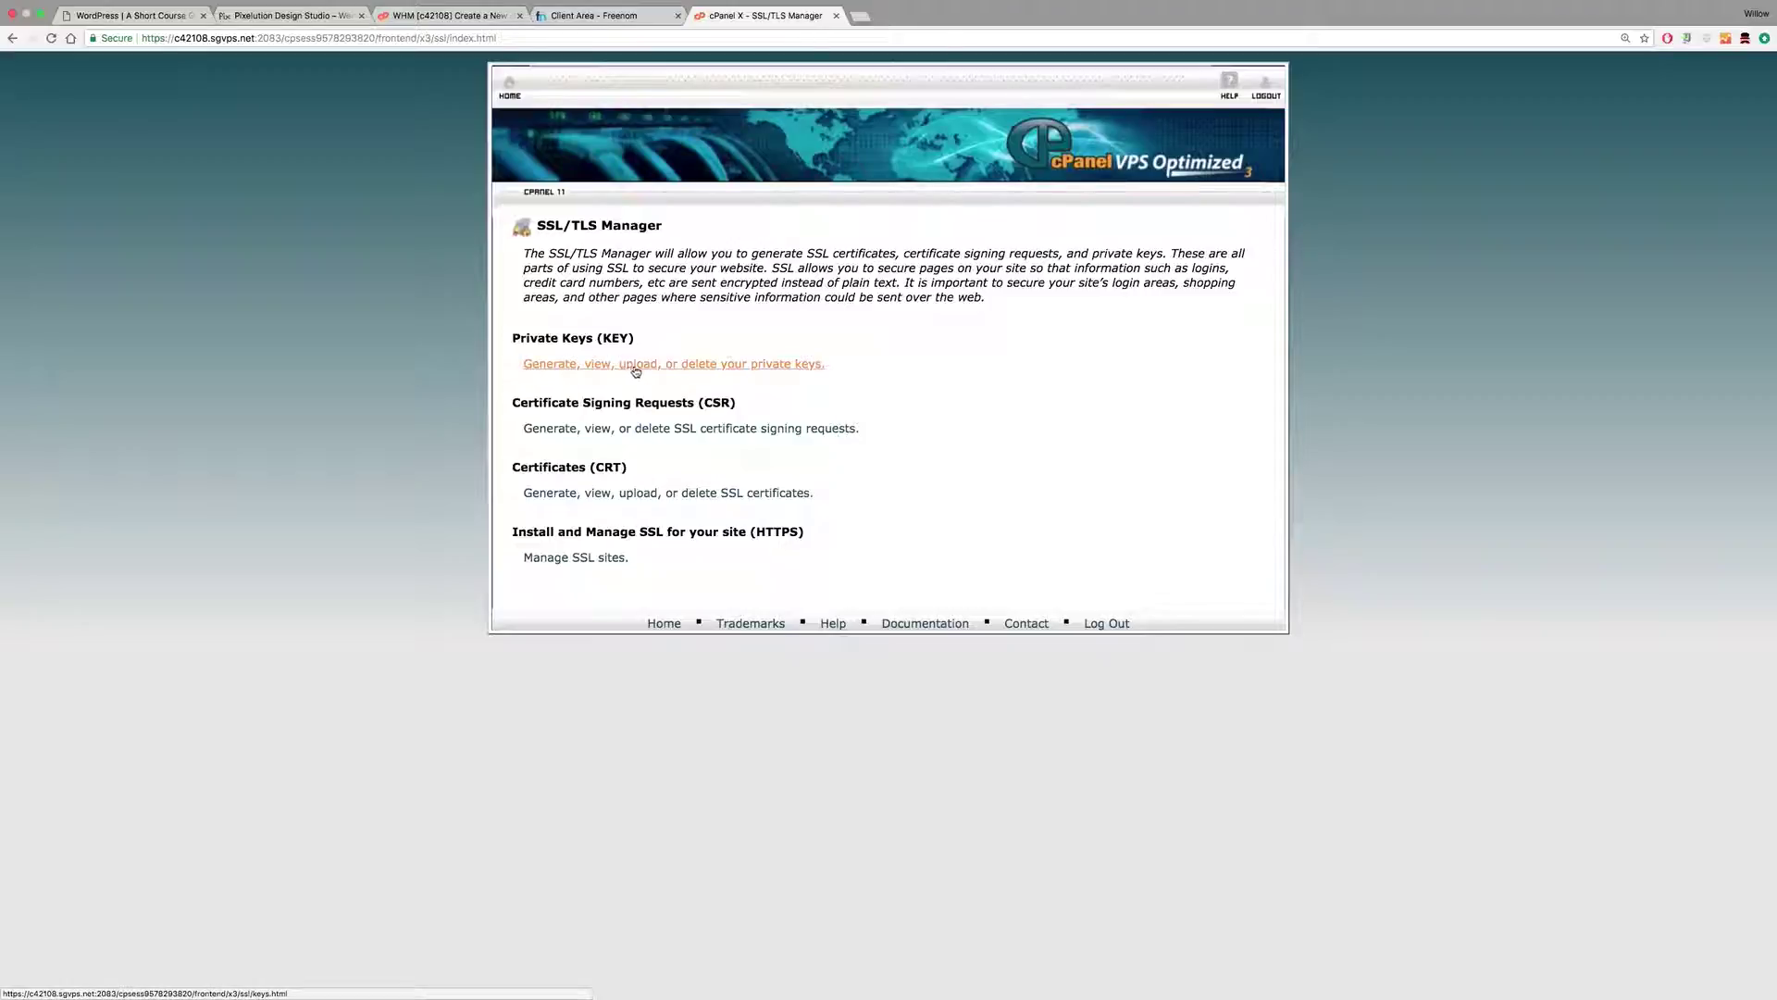
pyautogui.click(638, 501)
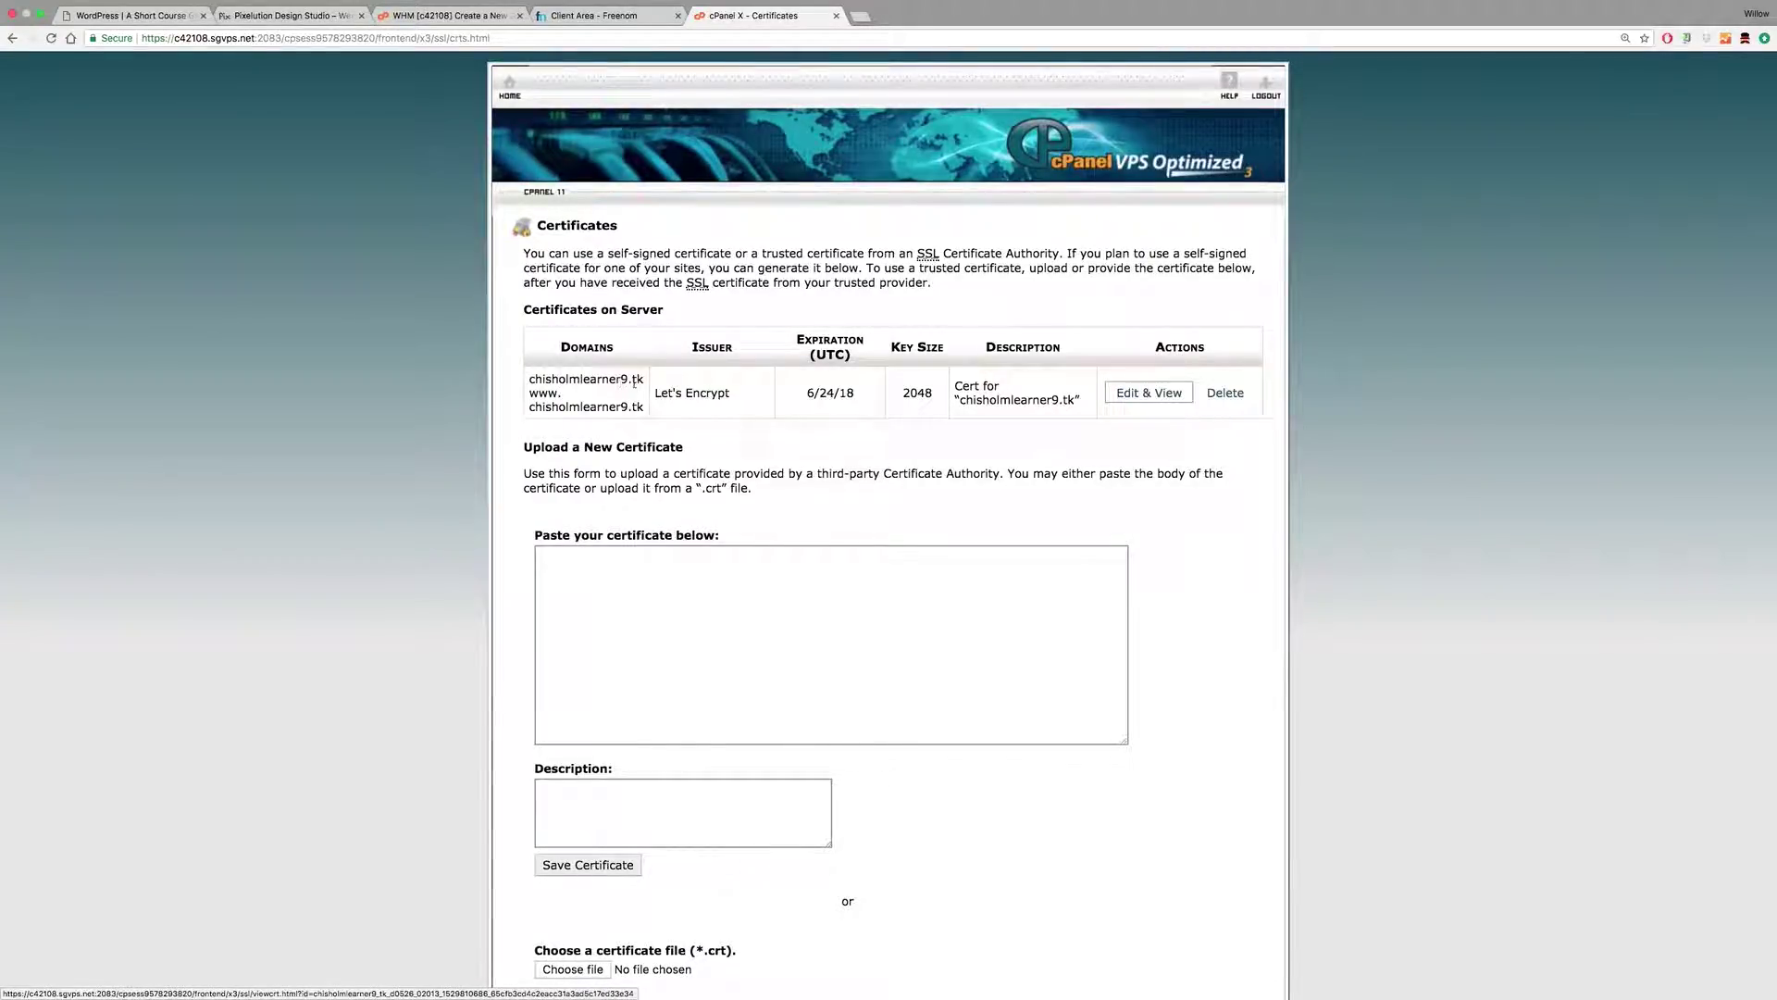
pyautogui.moveTo(529, 378); pyautogui.dragTo(645, 378)
pyautogui.moveTo(530, 392); pyautogui.dragTo(648, 410)
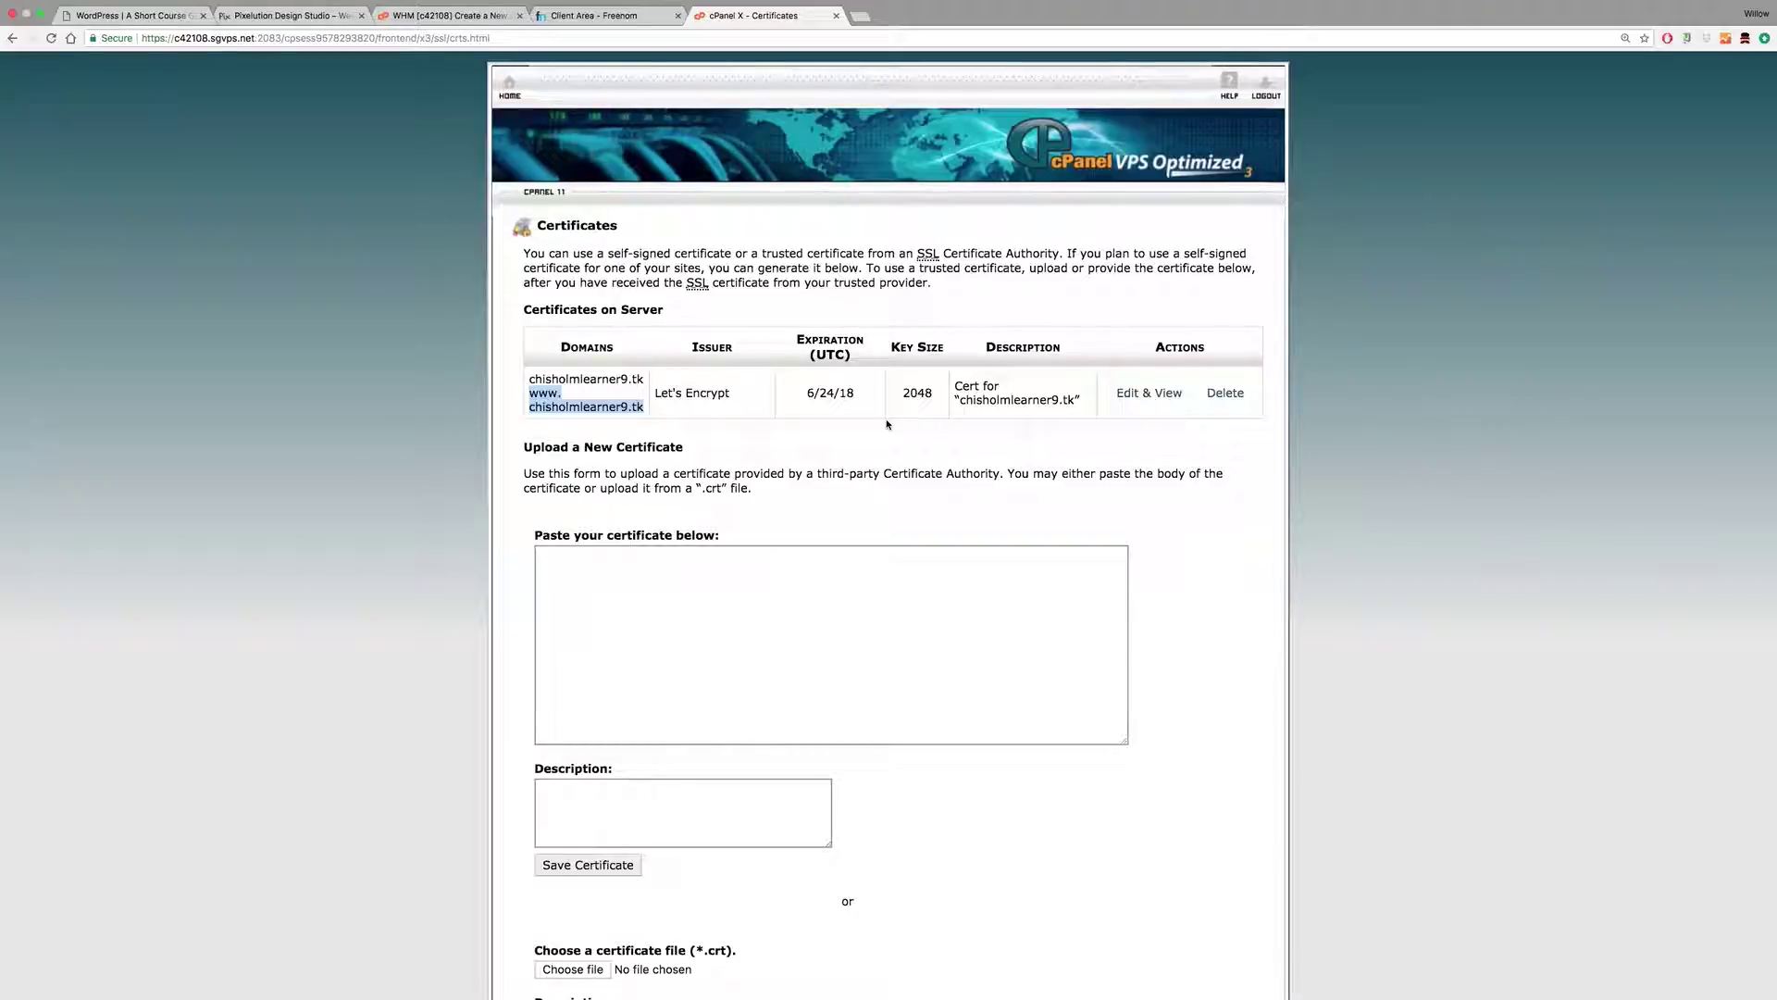
pyautogui.scroll(-10, 887, 429)
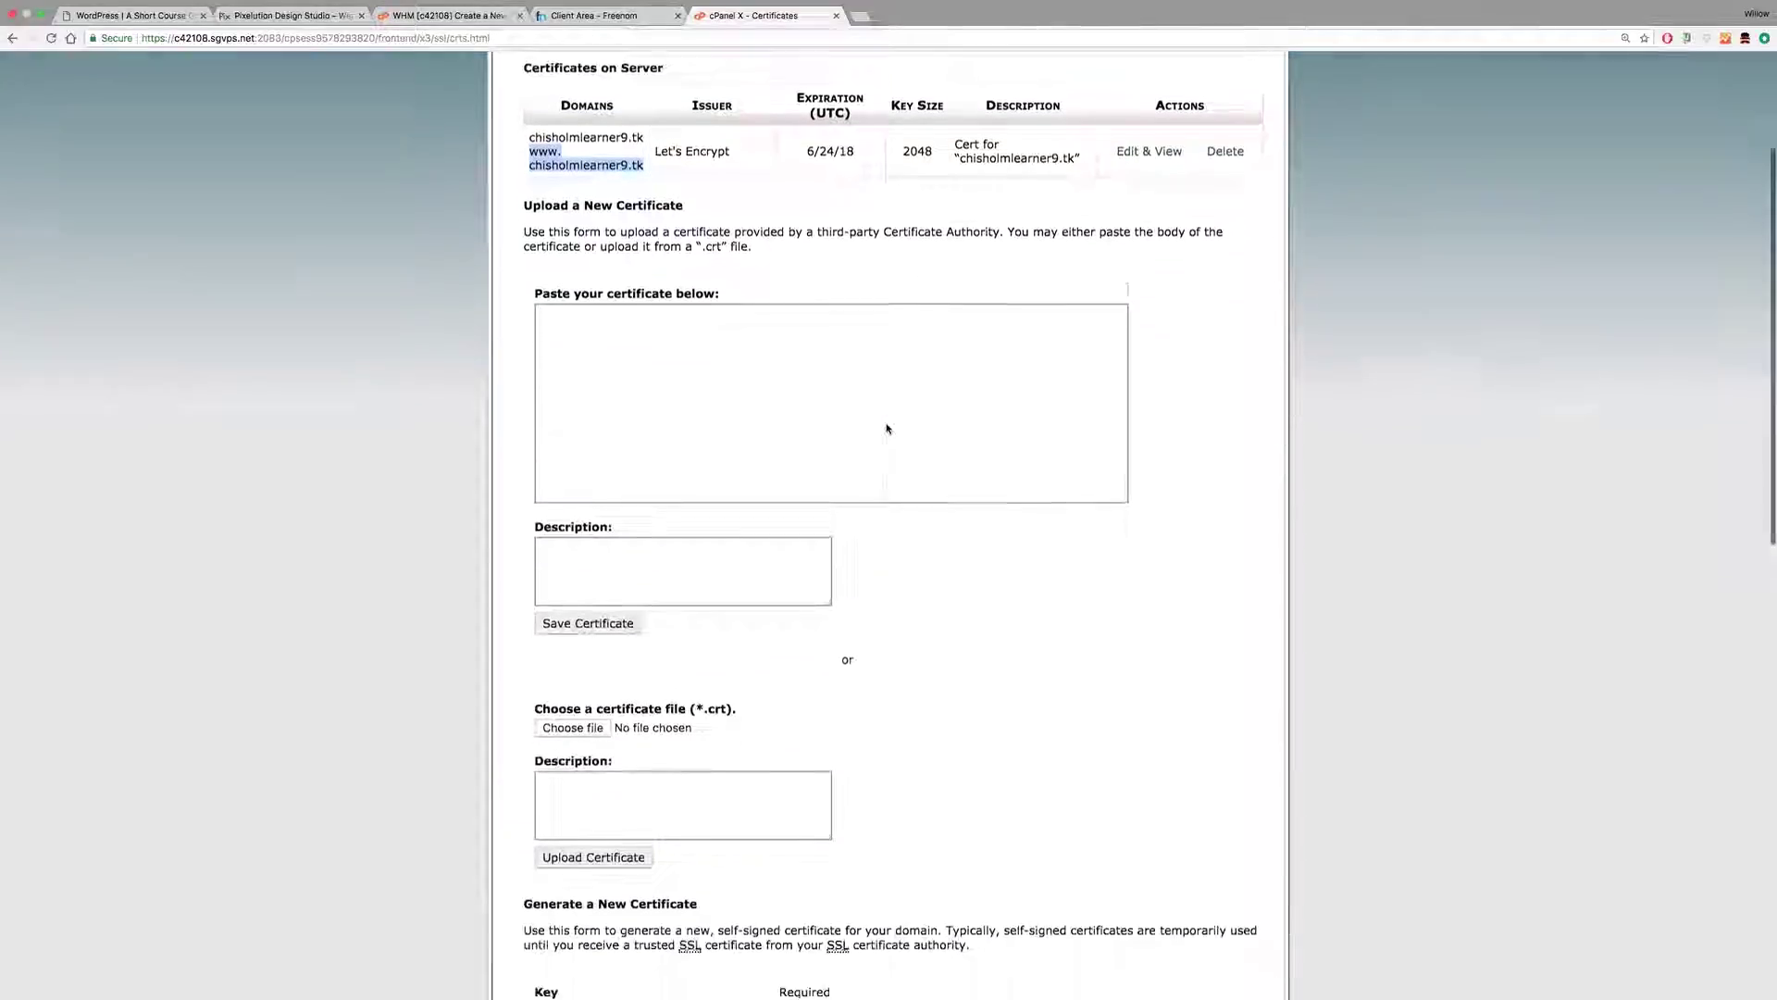
pyautogui.scroll(10, 887, 429)
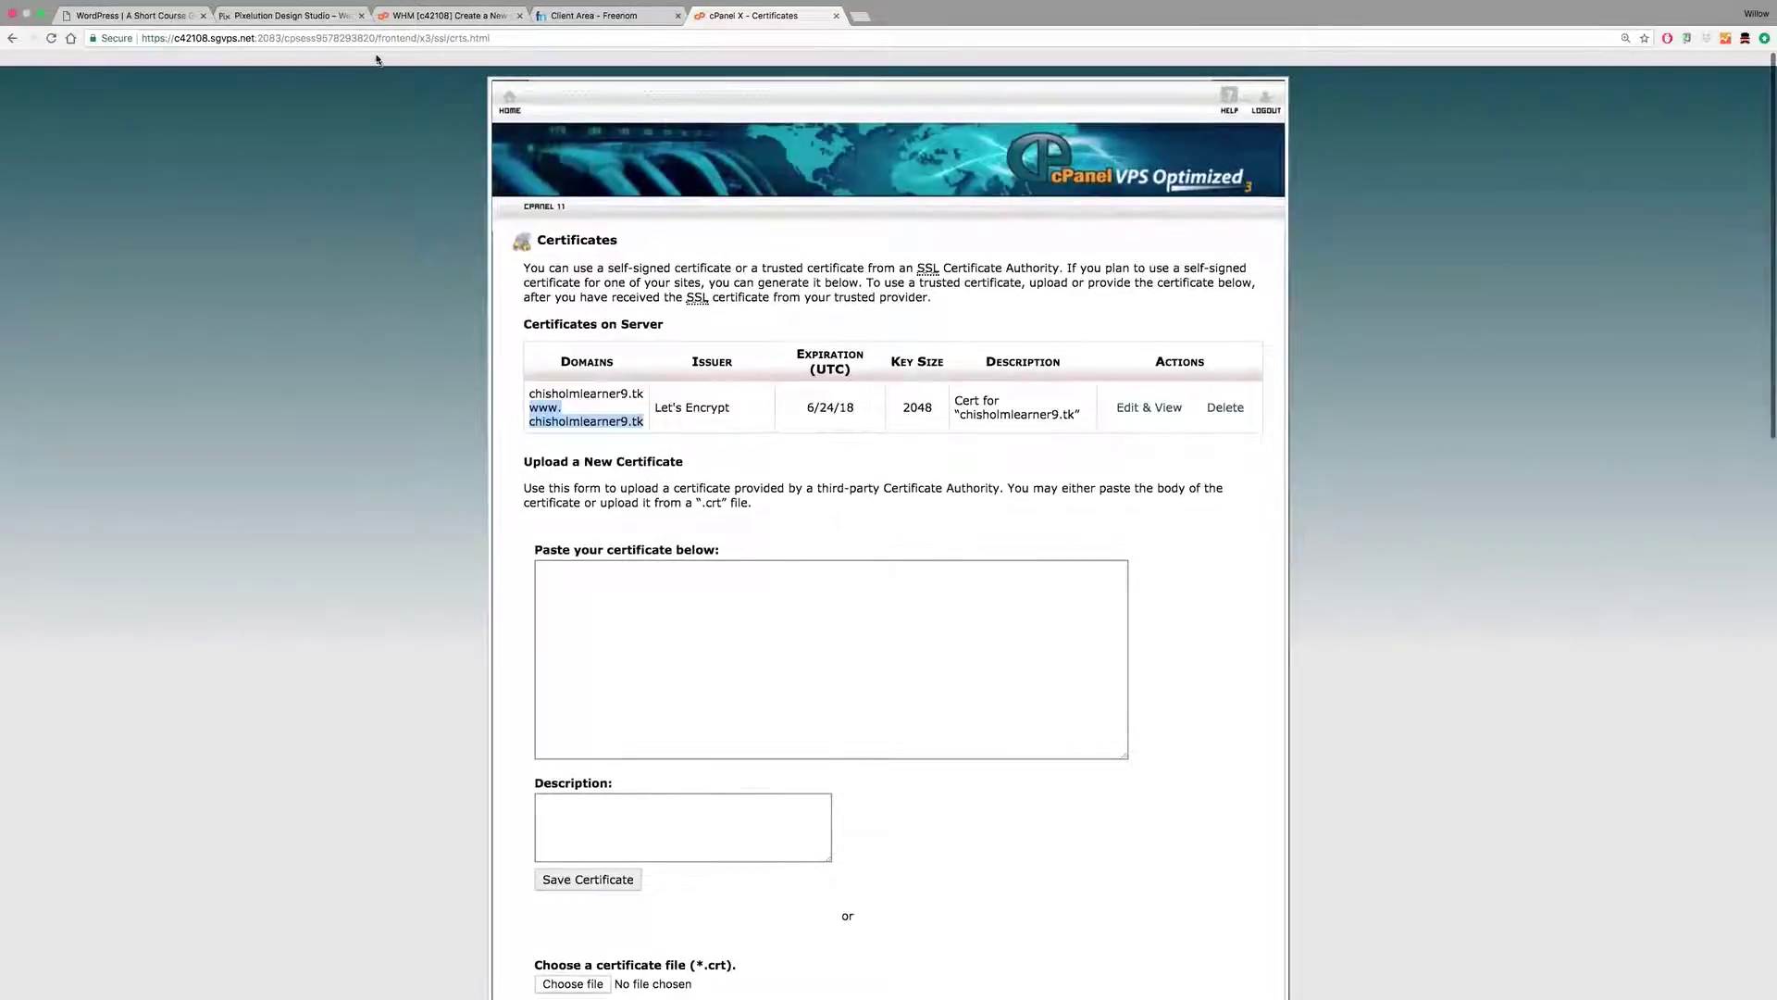
# Step: Check the installed SSL websites table under Manage SSL sites, then return to cPanel home
pyautogui.click(12, 38)
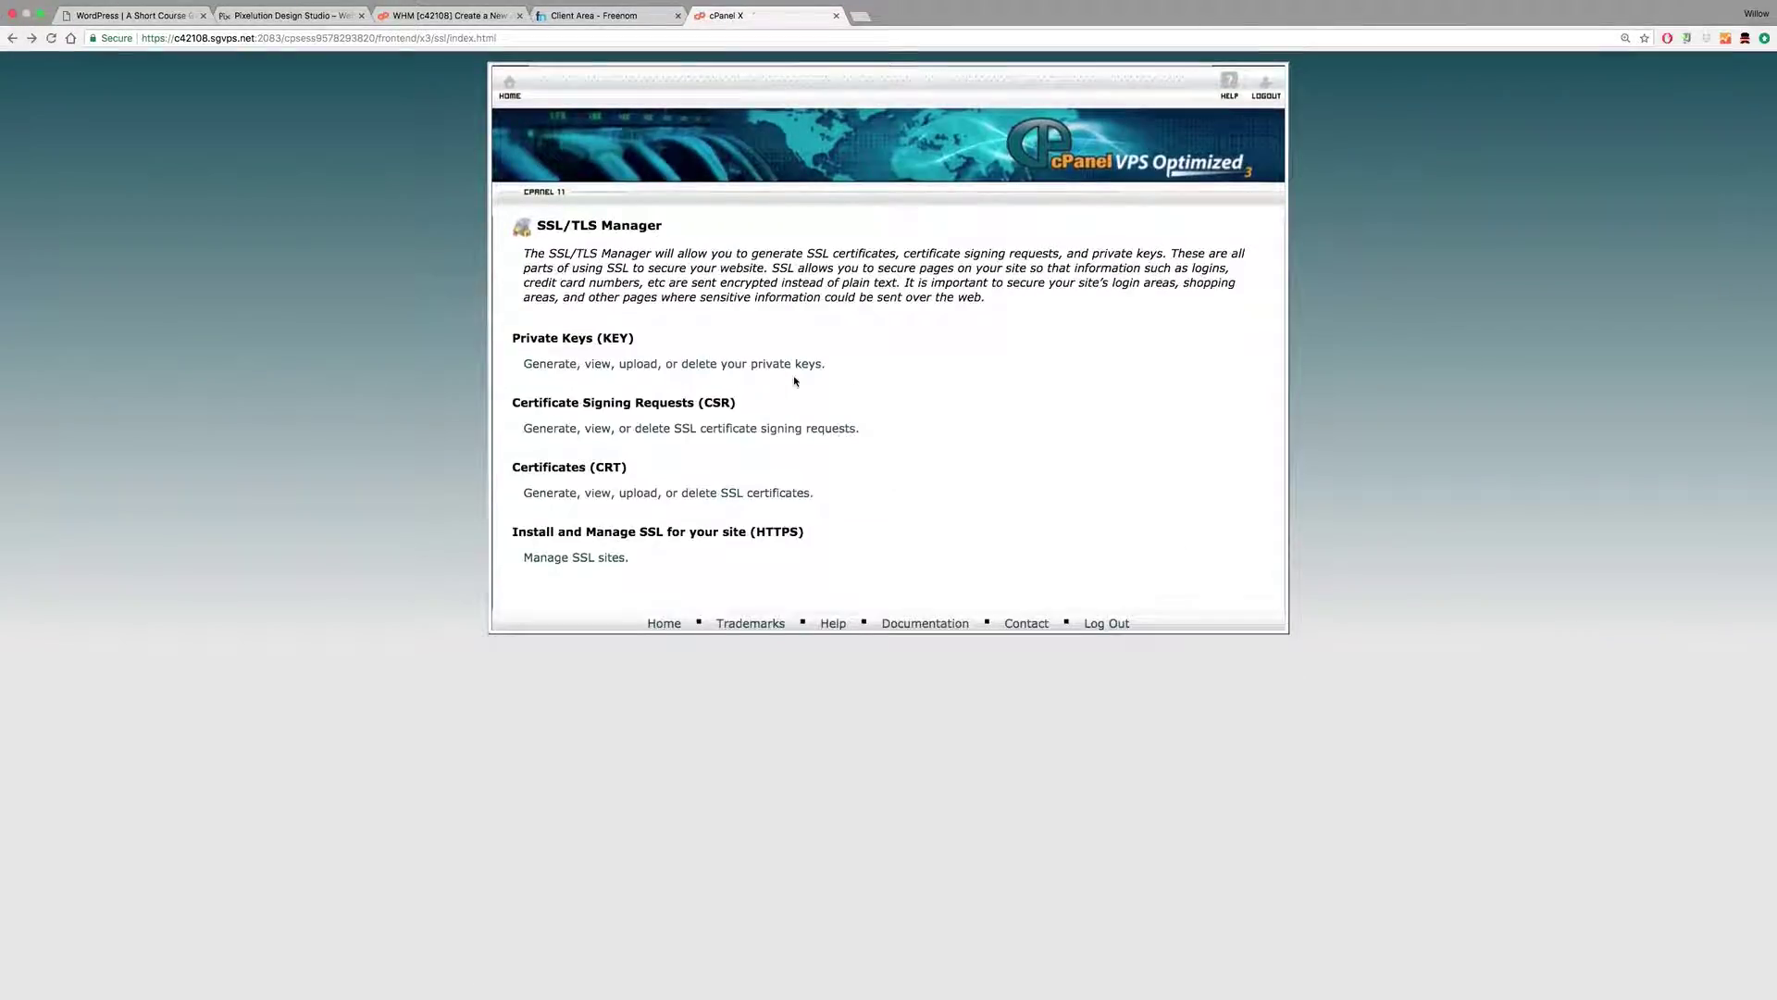
pyautogui.click(587, 561)
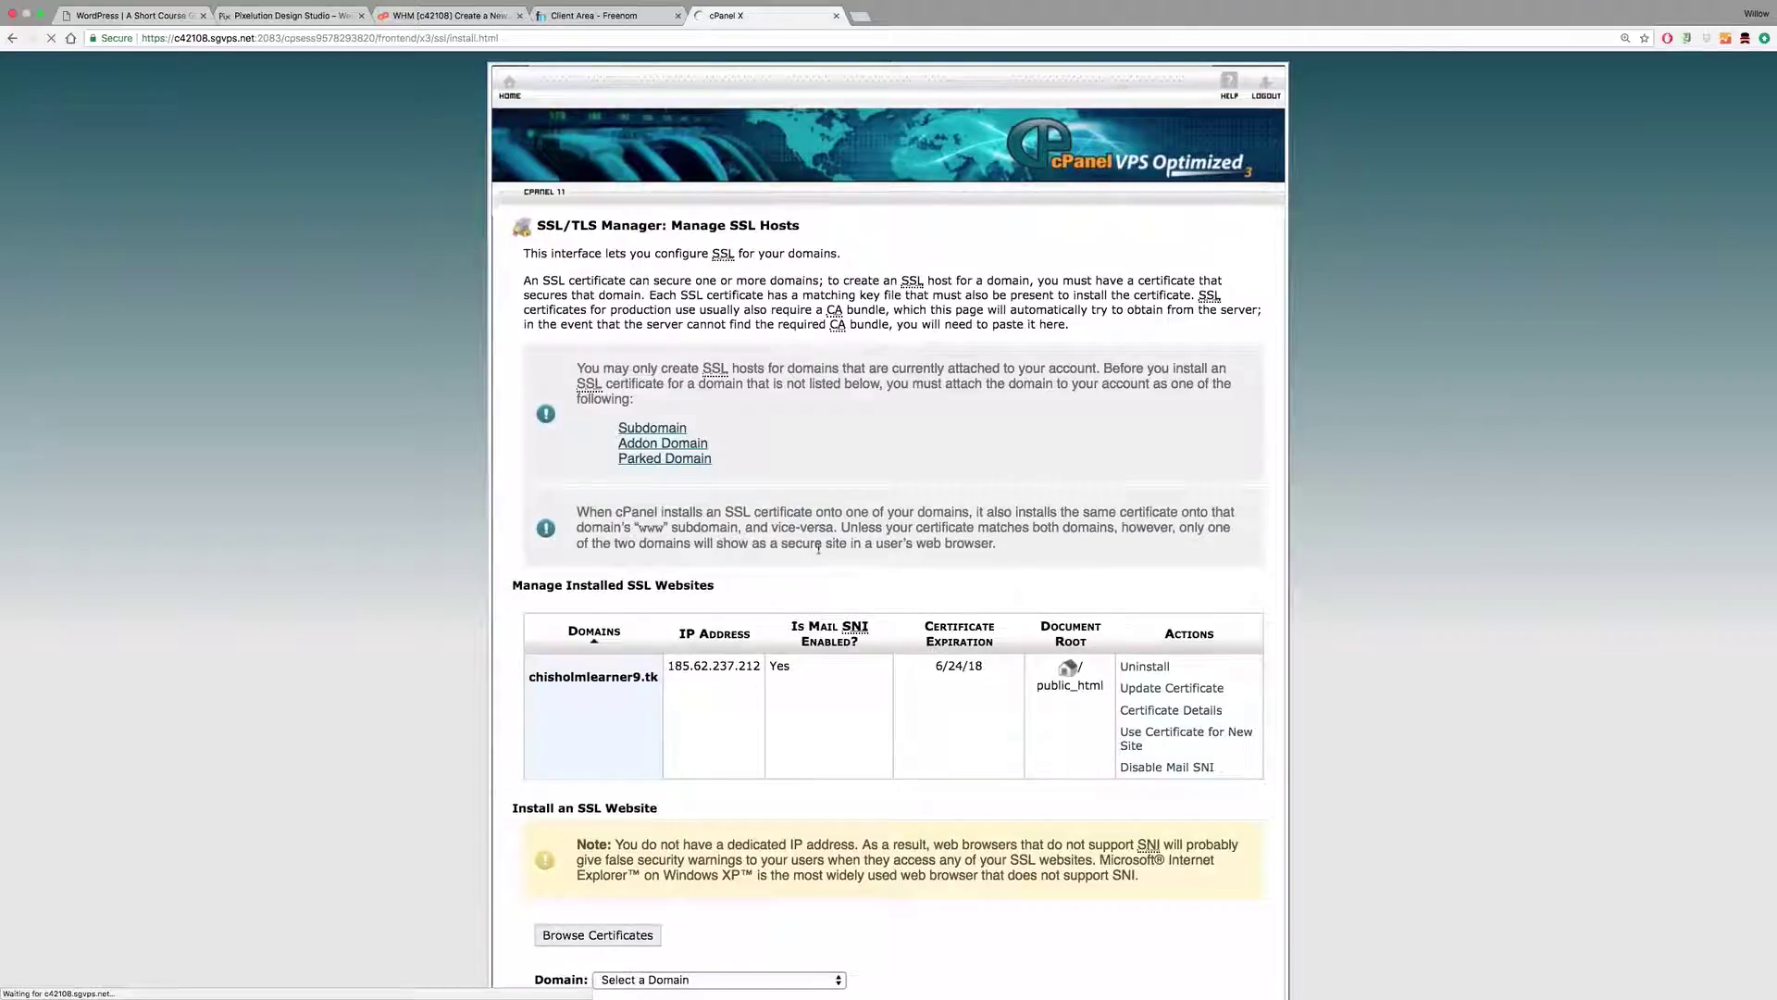
pyautogui.scroll(-3, 893, 400)
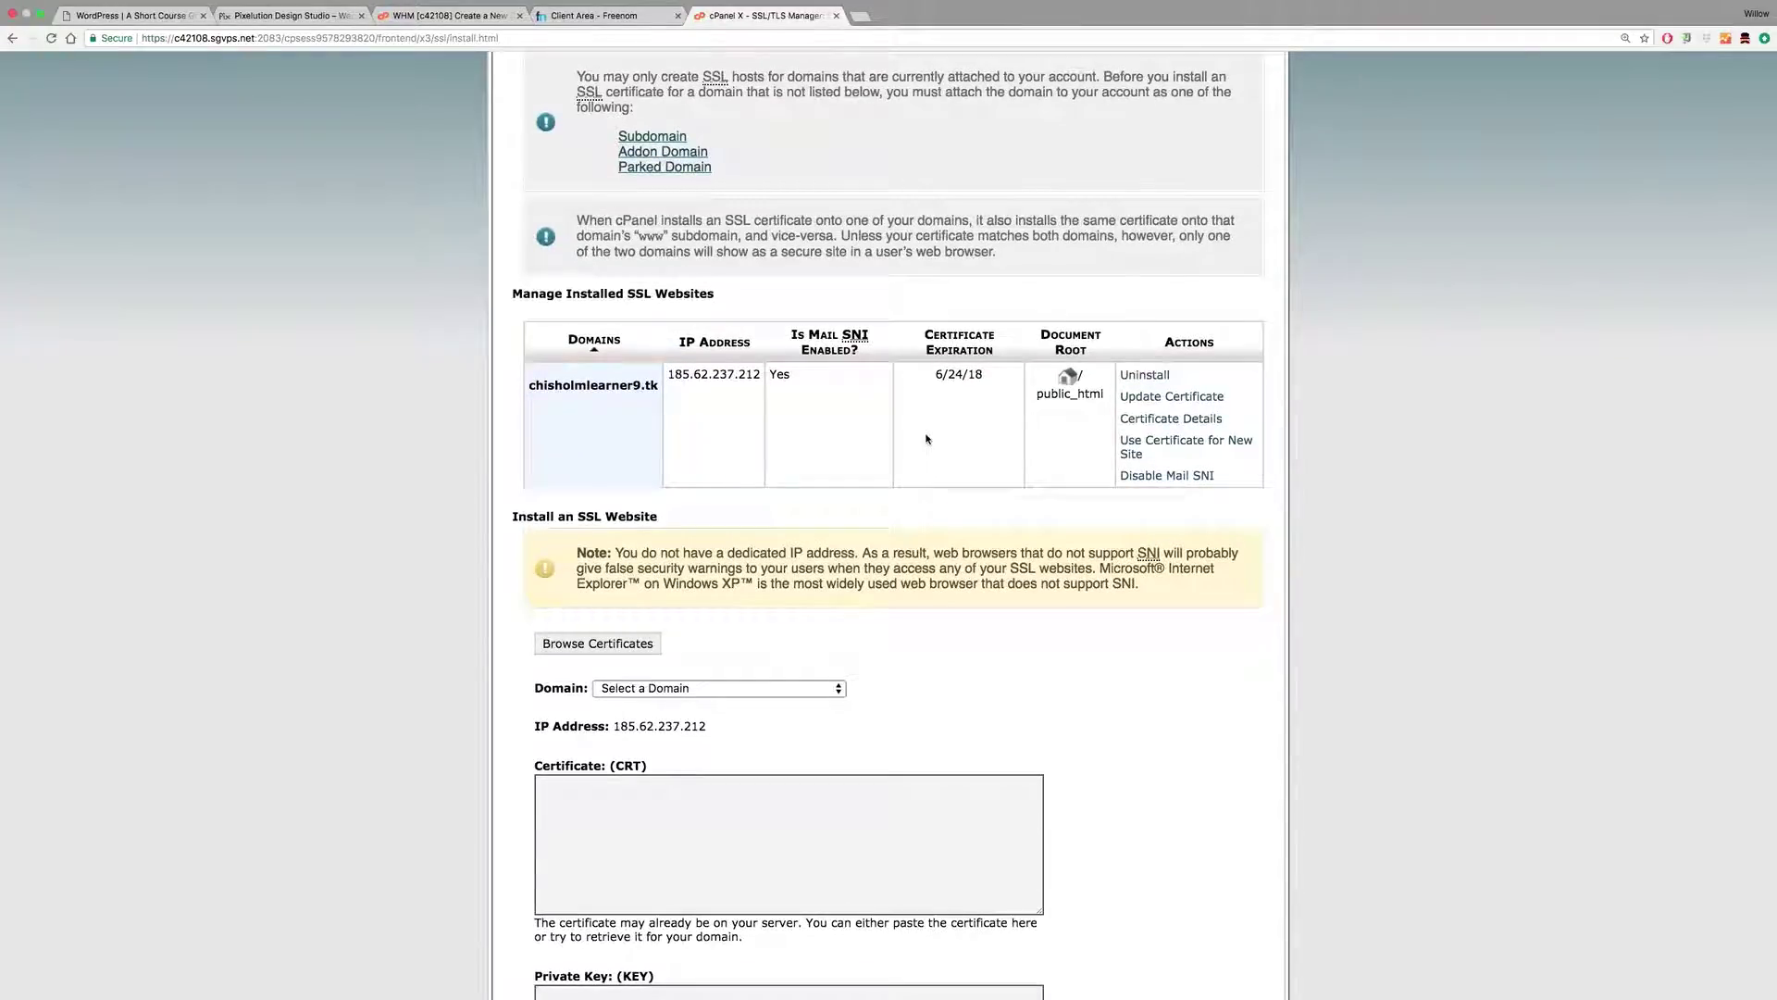
pyautogui.scroll(2, 927, 438)
pyautogui.scroll(3, 927, 437)
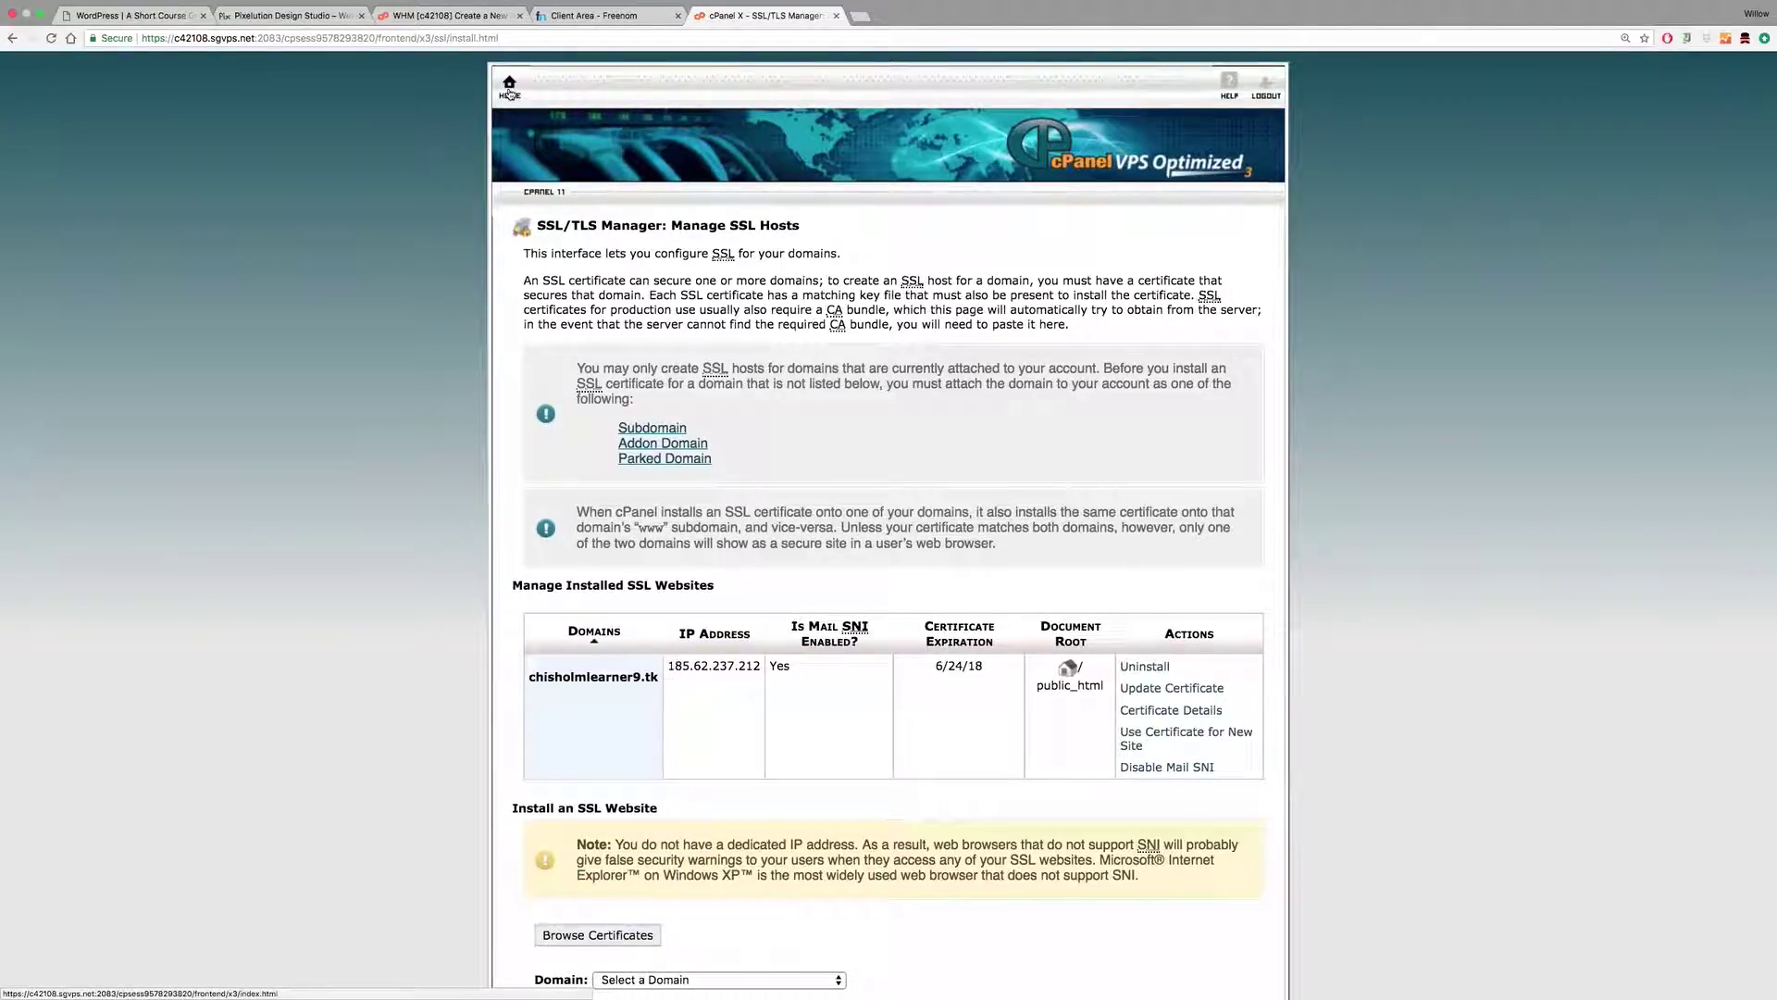
pyautogui.click(509, 90)
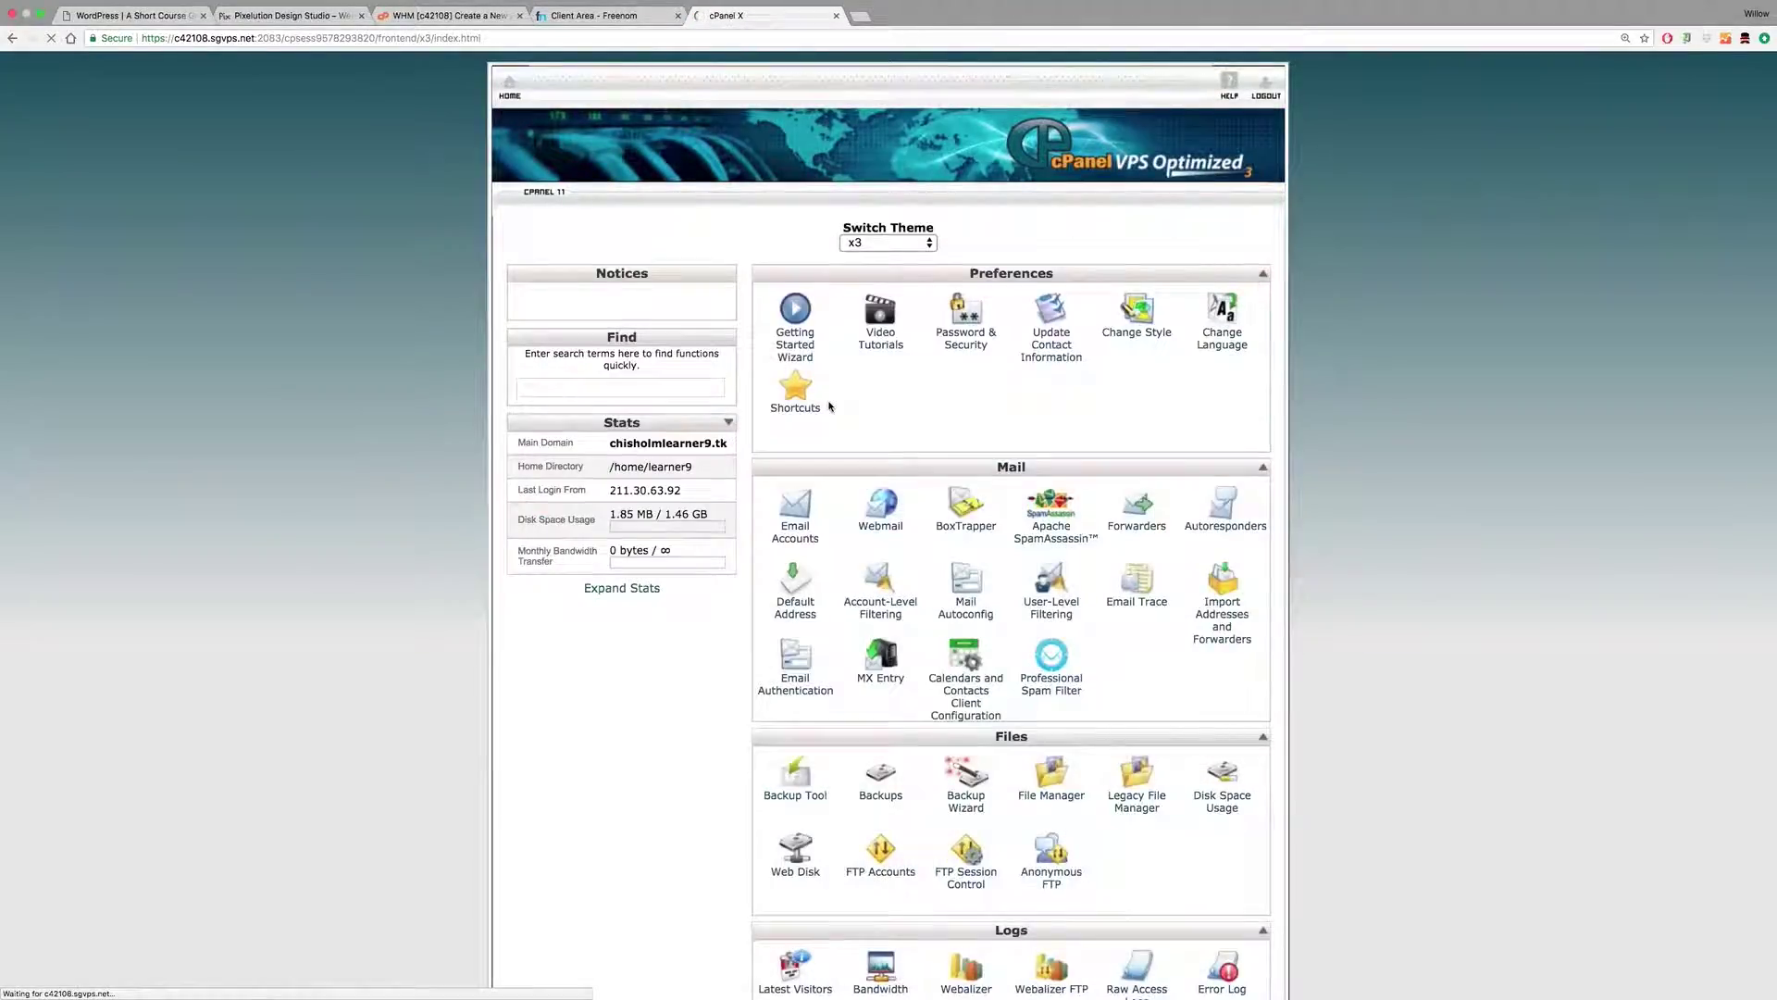
pyautogui.scroll(-10, 926, 463)
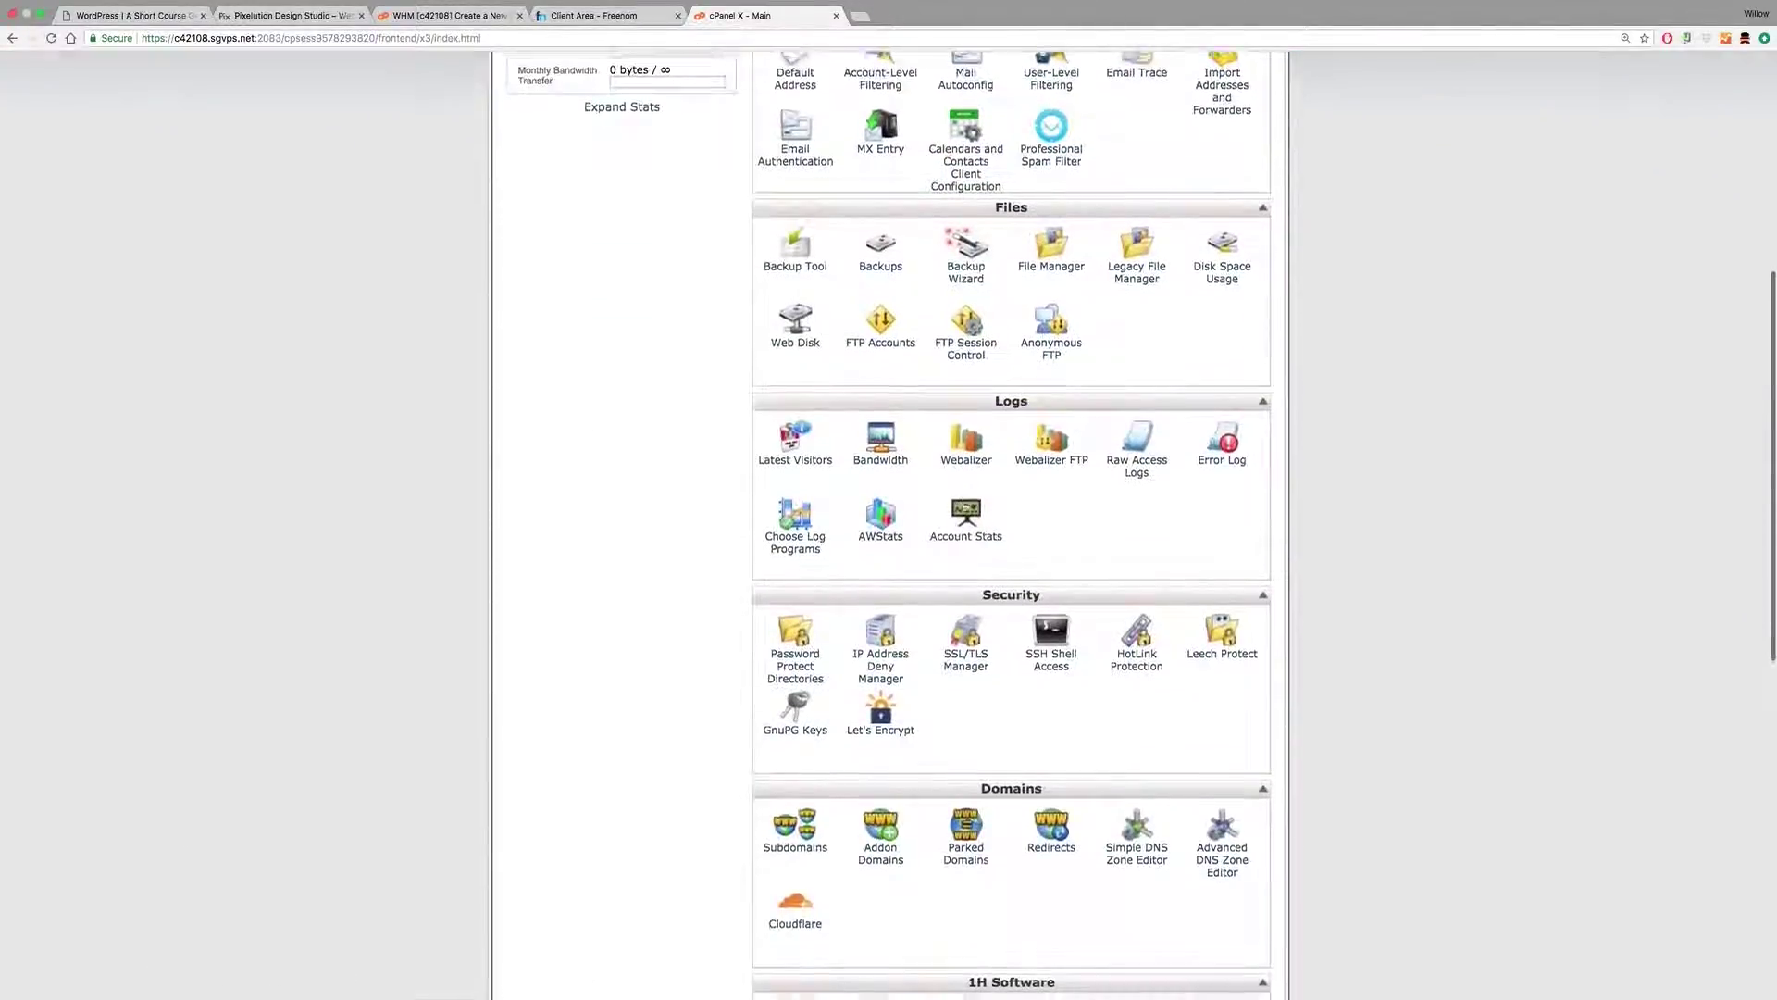
pyautogui.scroll(-7, 968, 508)
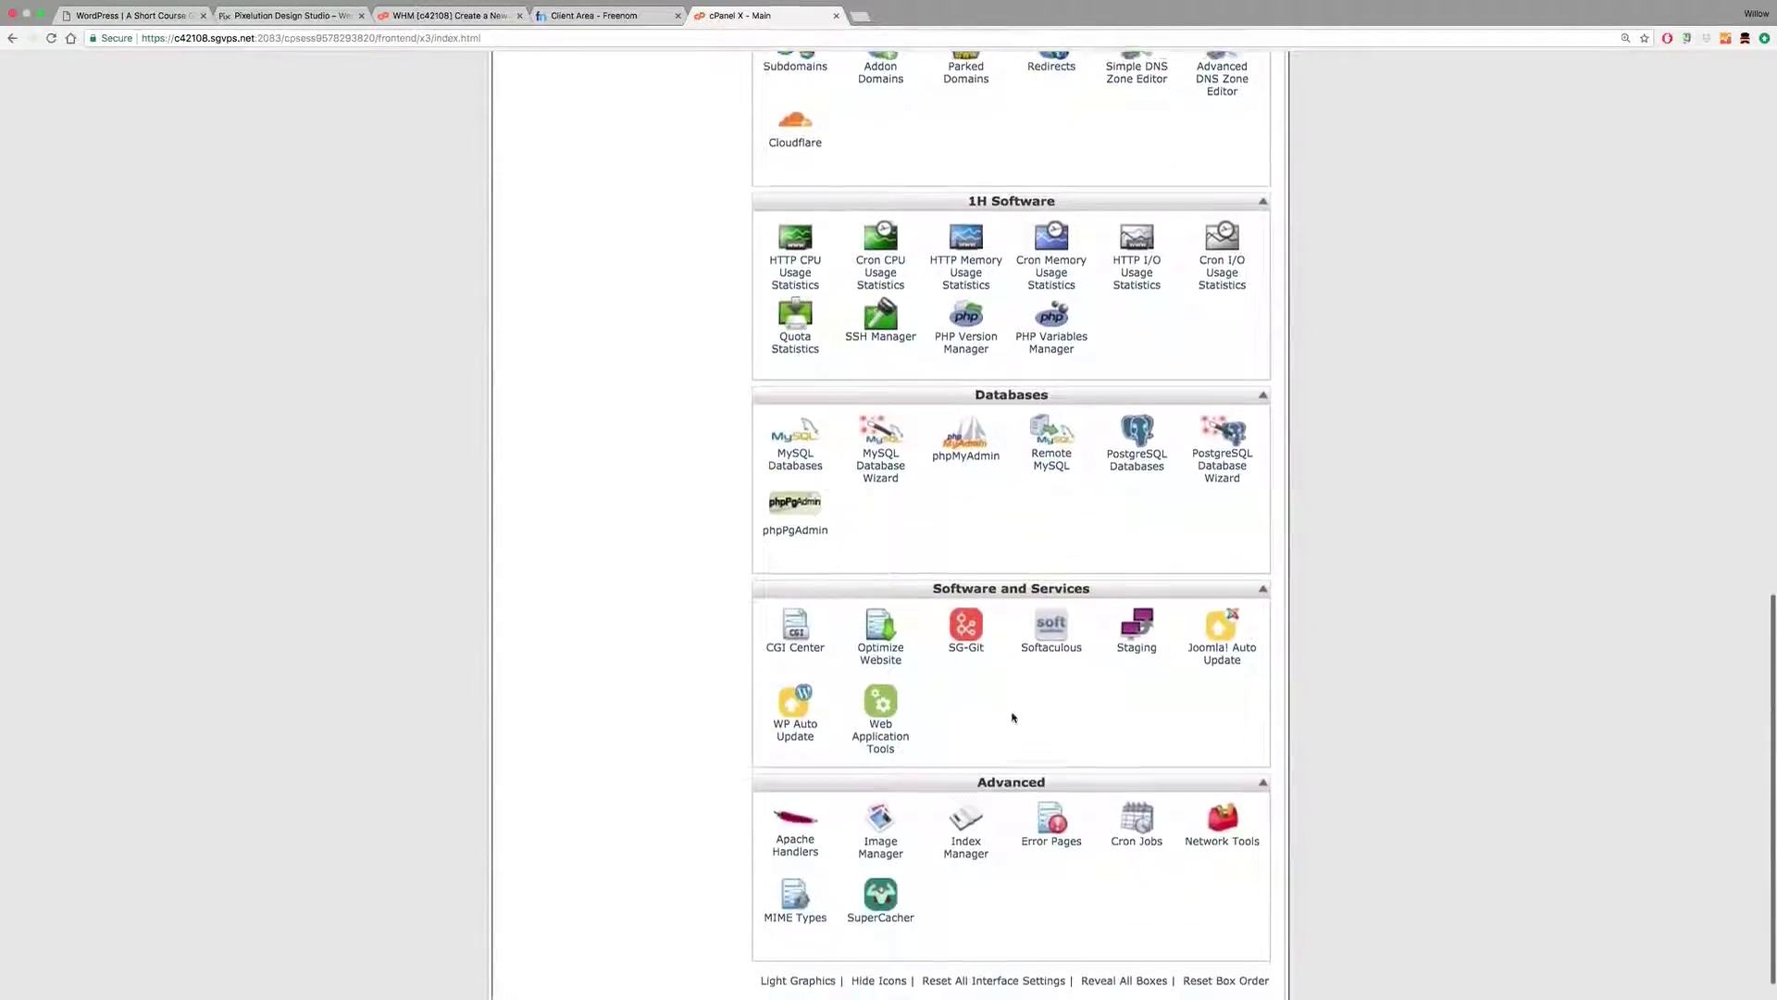
pyautogui.click(1051, 625)
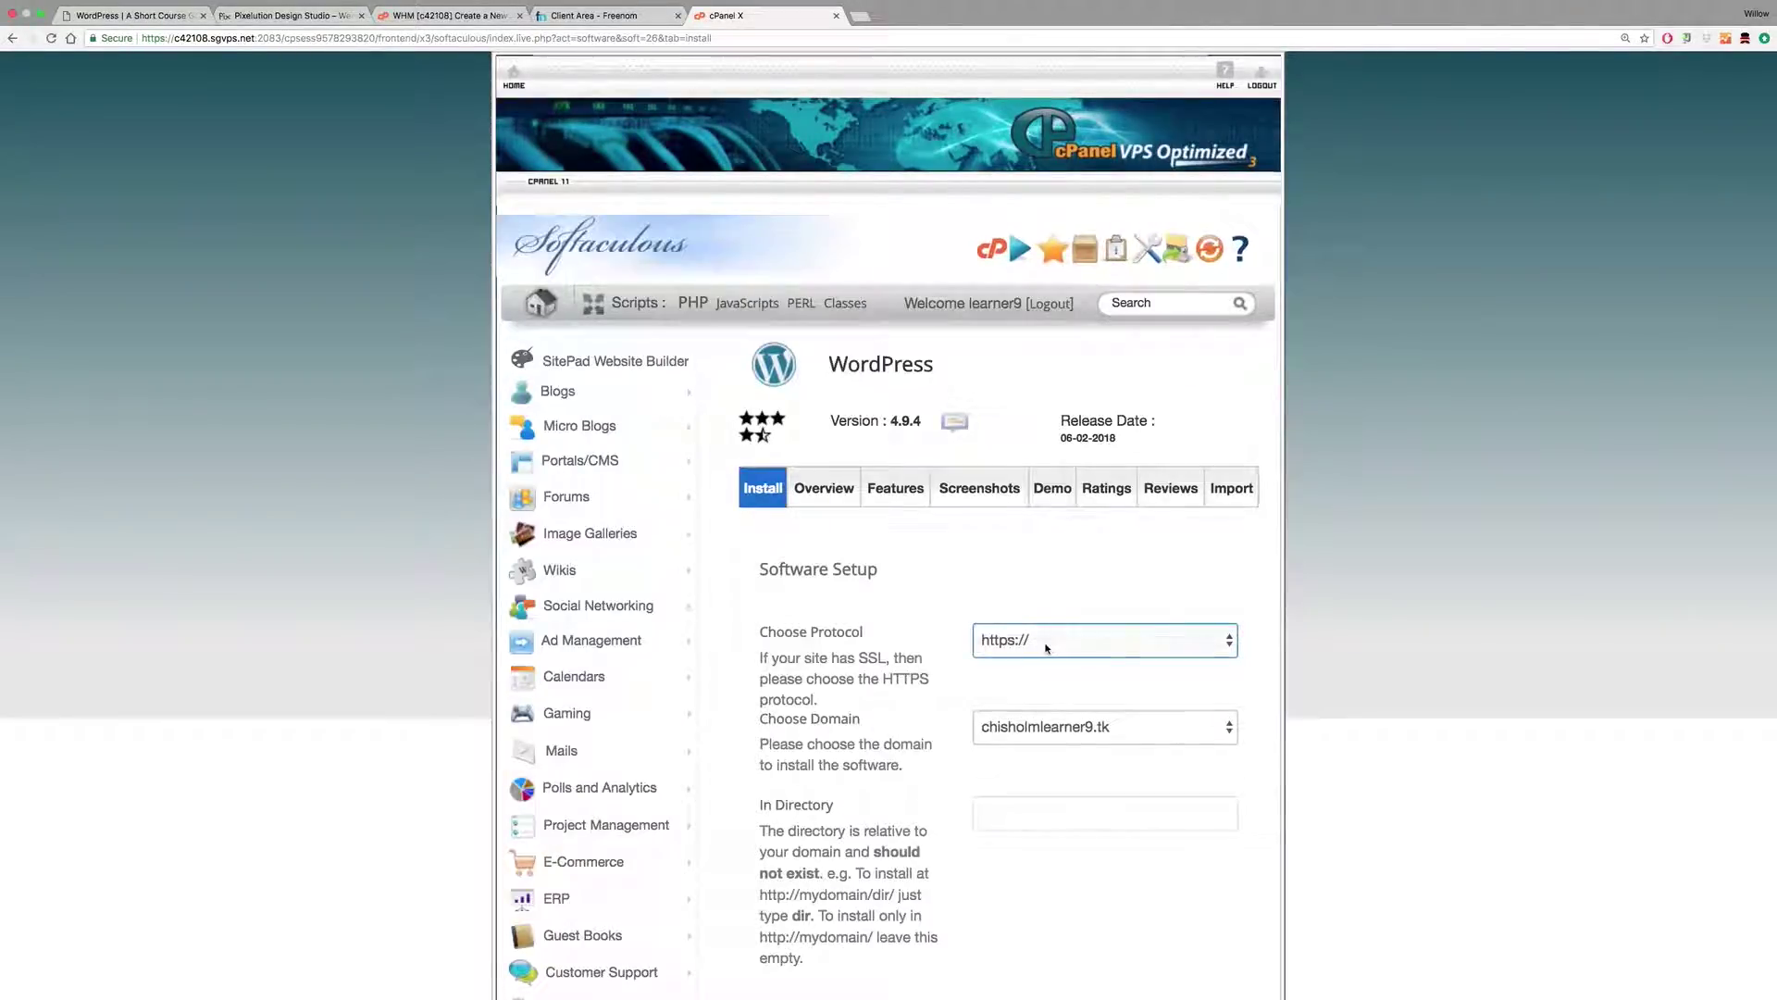
pyautogui.click(1044, 638)
pyautogui.click(1014, 643)
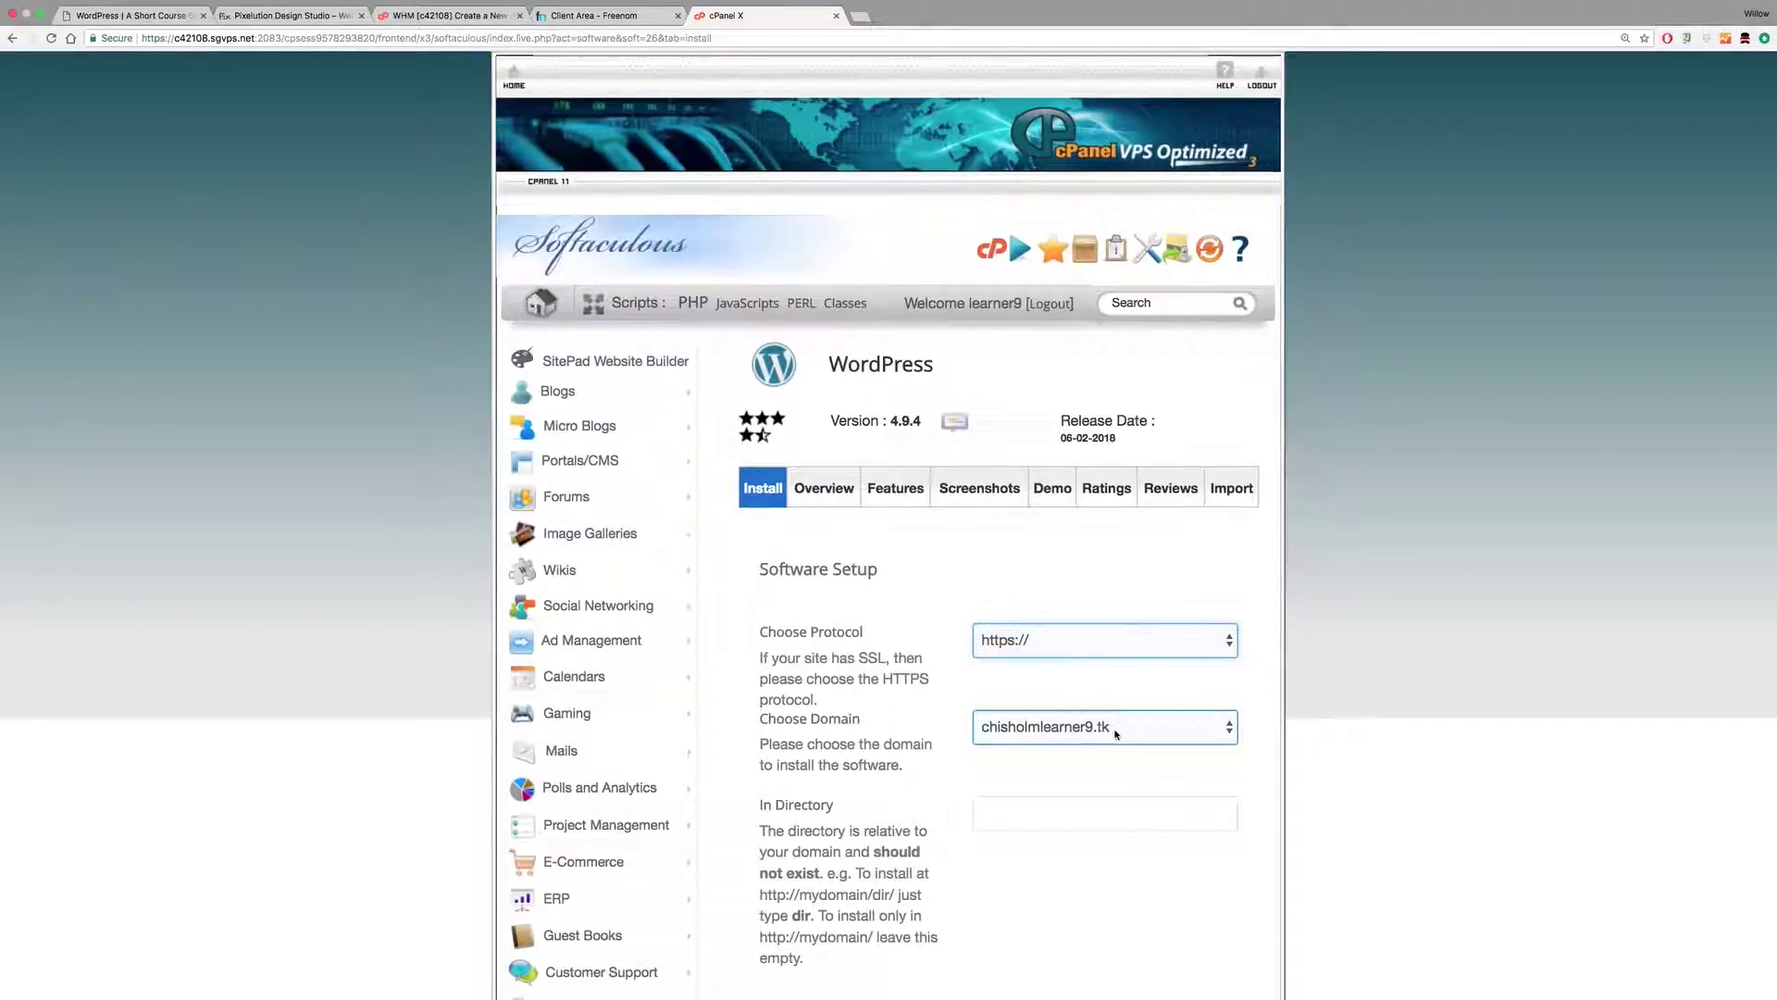
pyautogui.scroll(-3, 1035, 522)
pyautogui.click(998, 556)
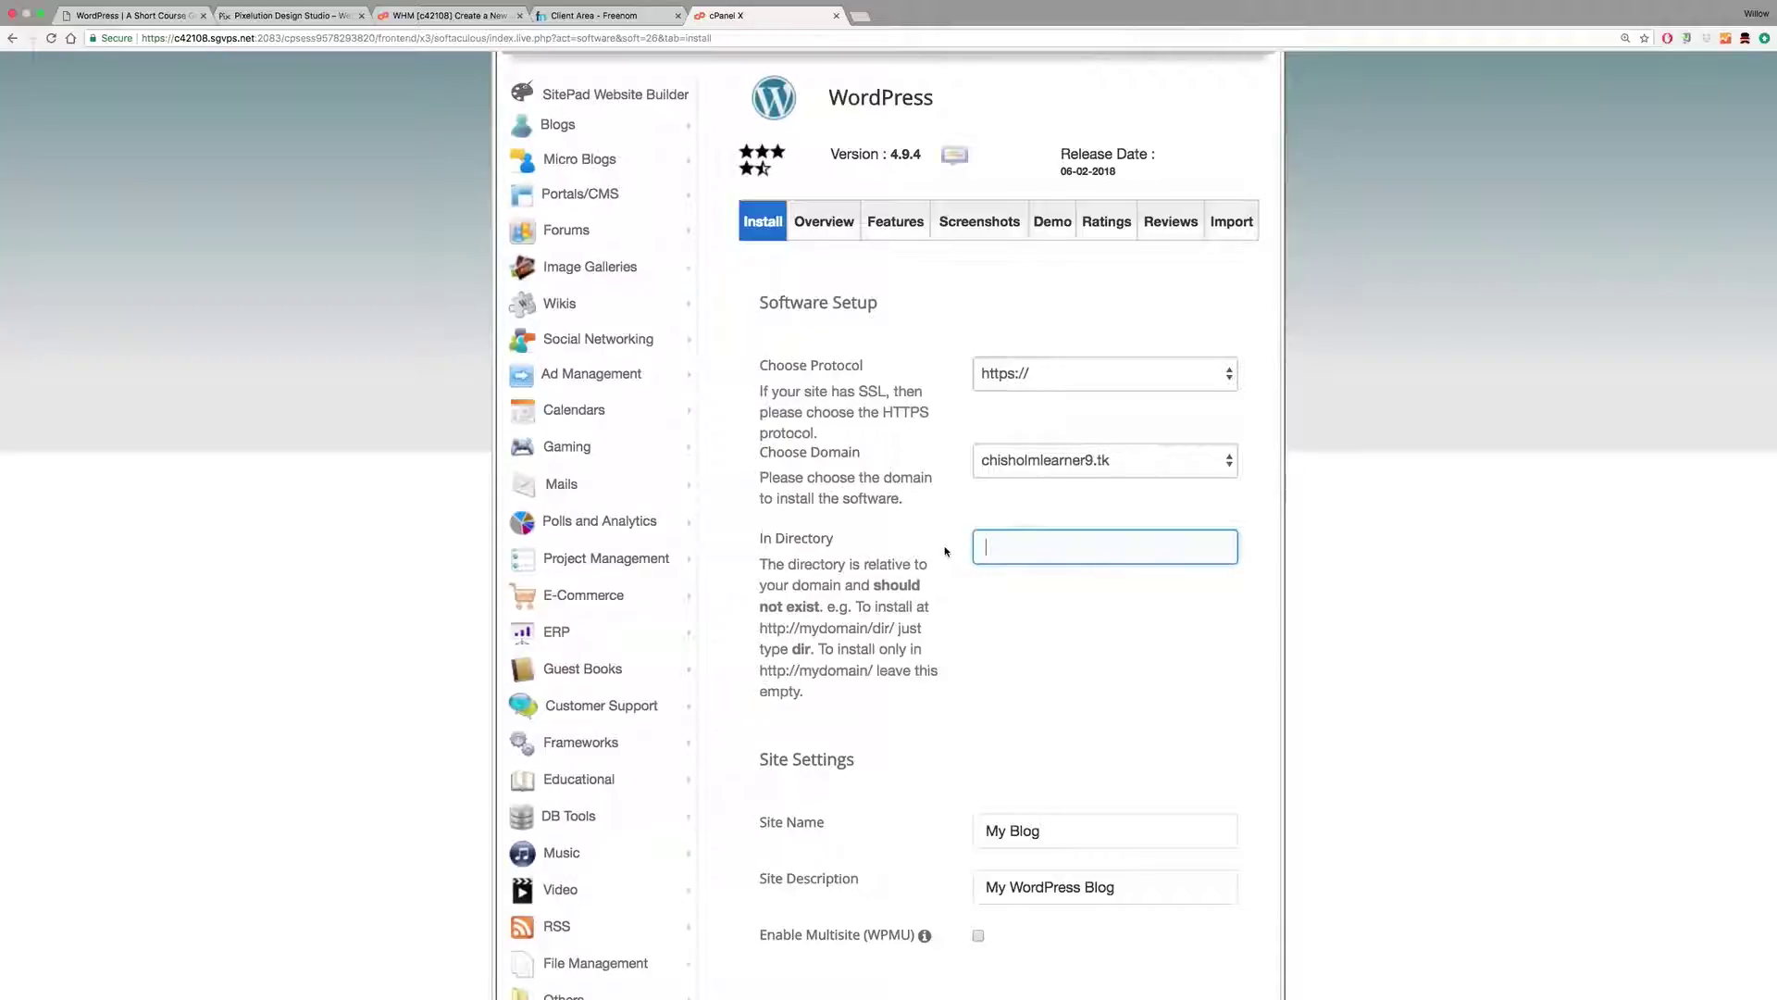
# Step: Replace site name 'My Blog' with 'Design Wizards' and keep the default description
pyautogui.scroll(-5, 945, 552)
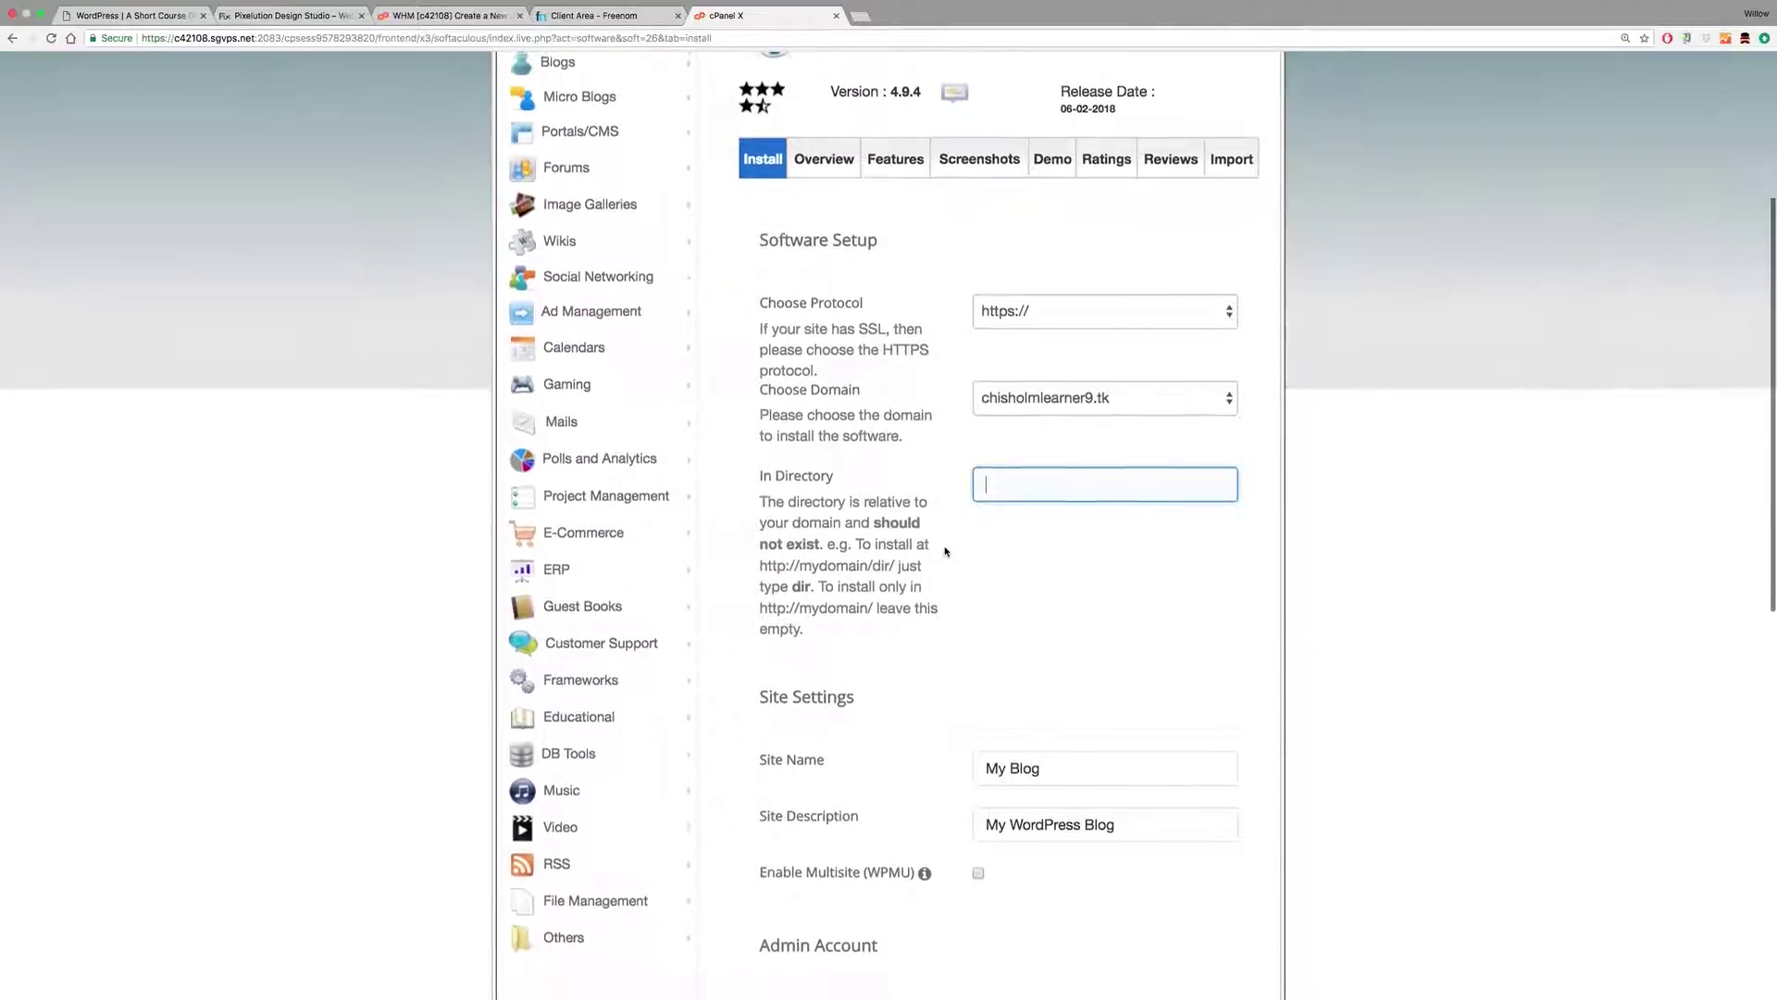
pyautogui.moveTo(1047, 606); pyautogui.dragTo(964, 611)
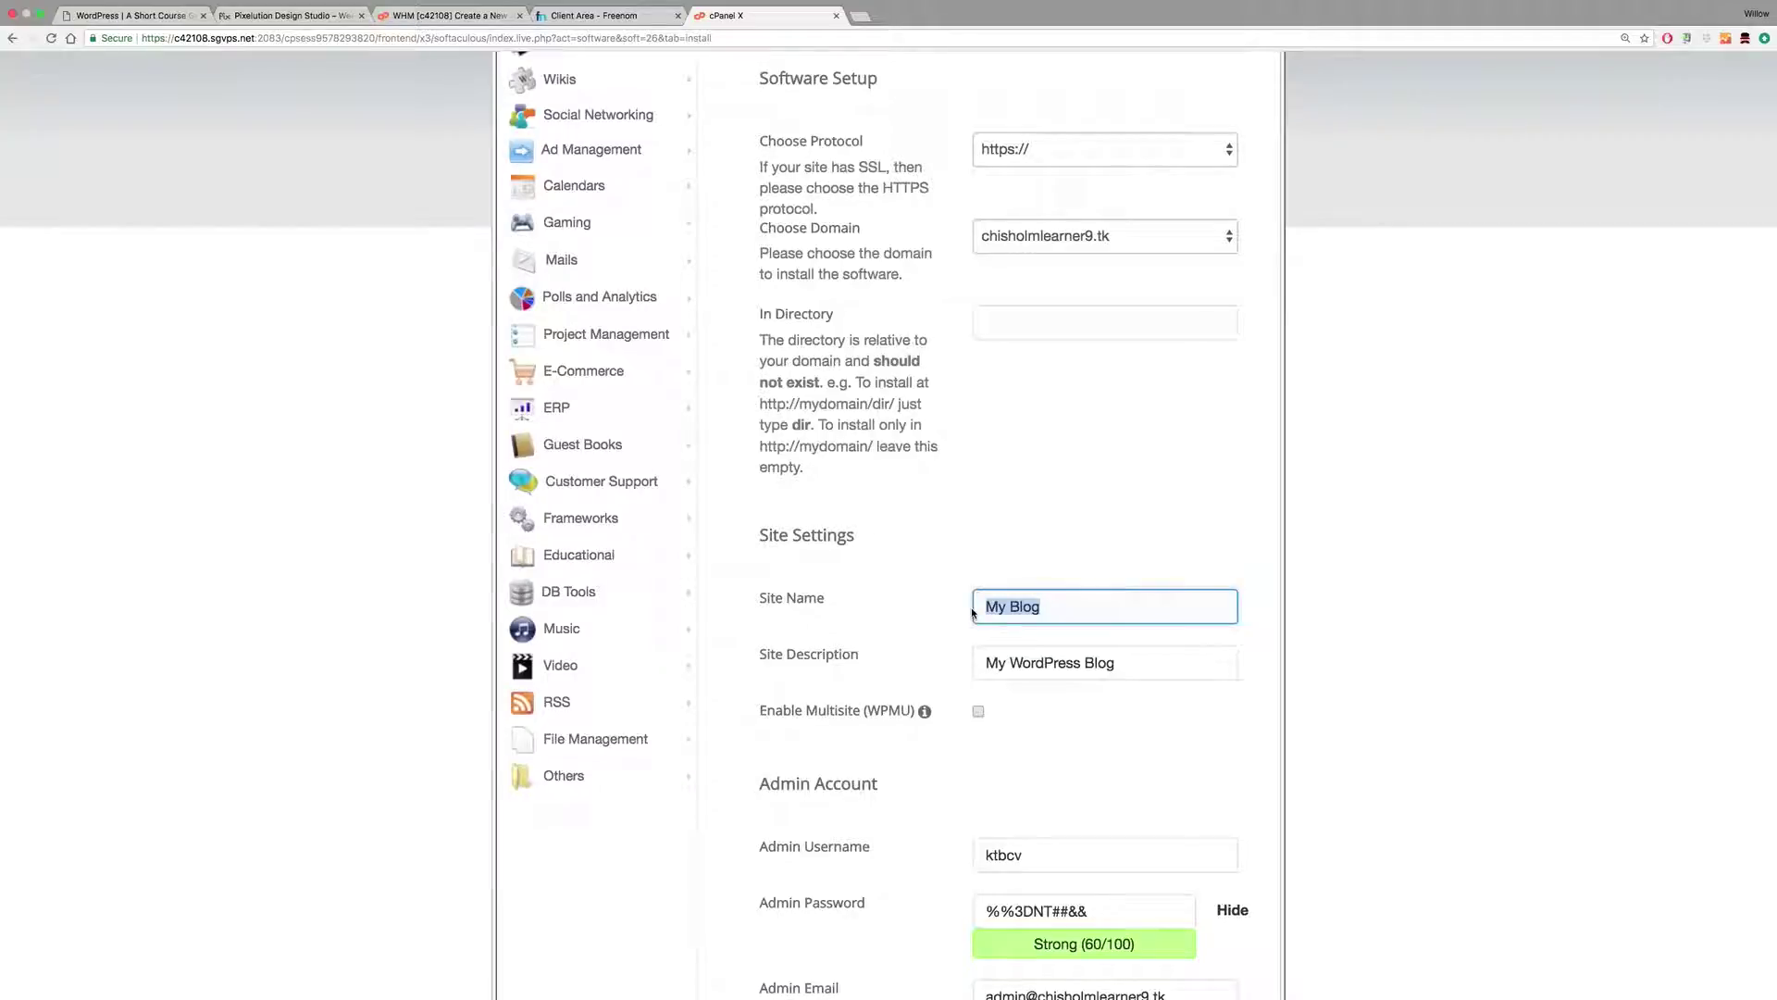
pyautogui.write('Design Wizards')
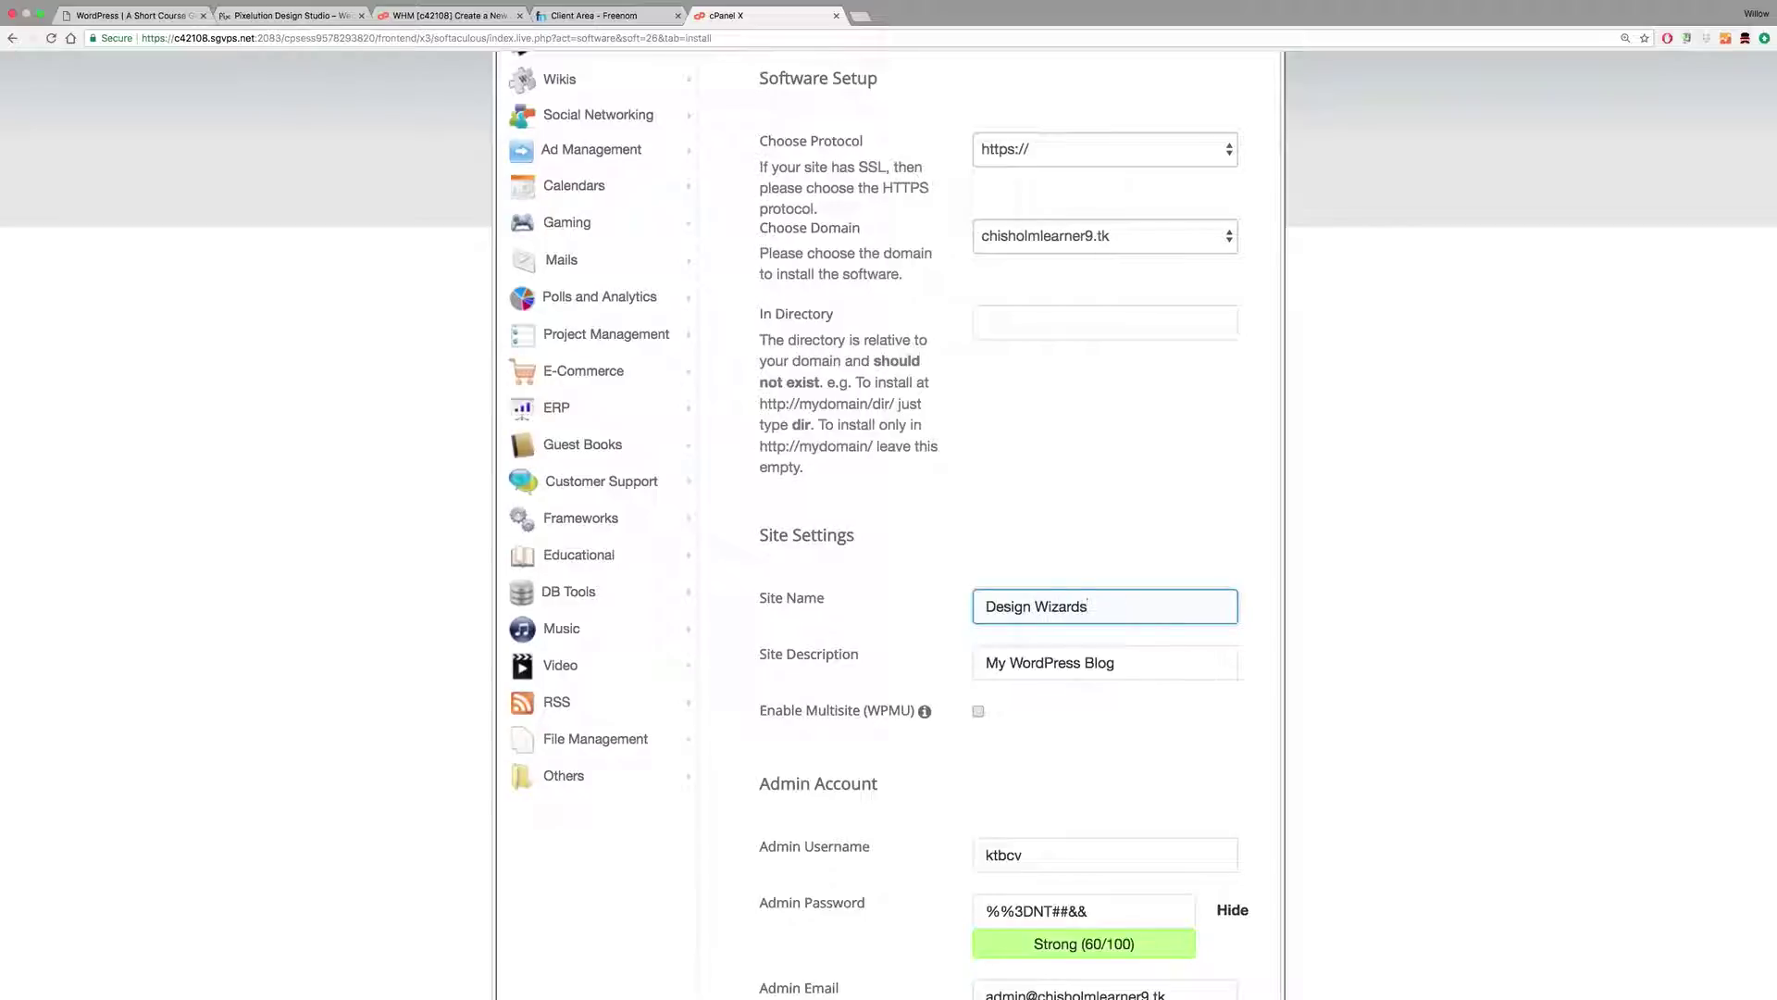
pyautogui.click(1131, 666)
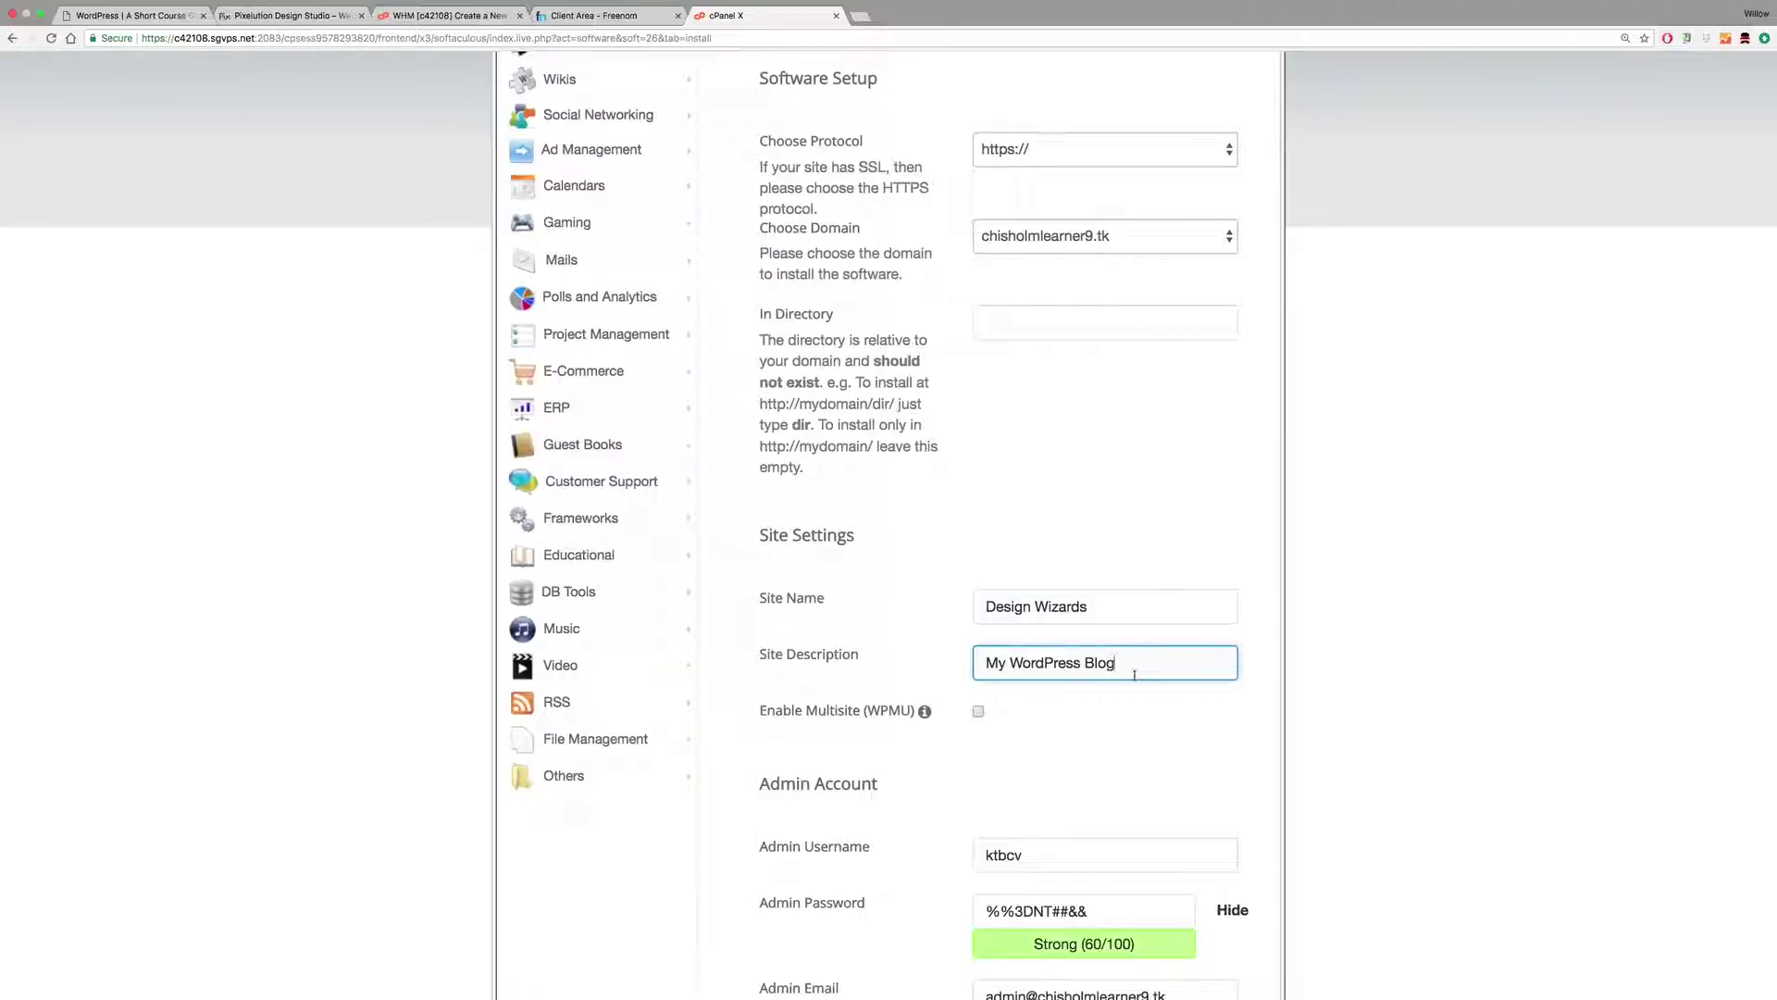
pyautogui.tripleClick(983, 670)
pyautogui.scroll(-1, 981, 669)
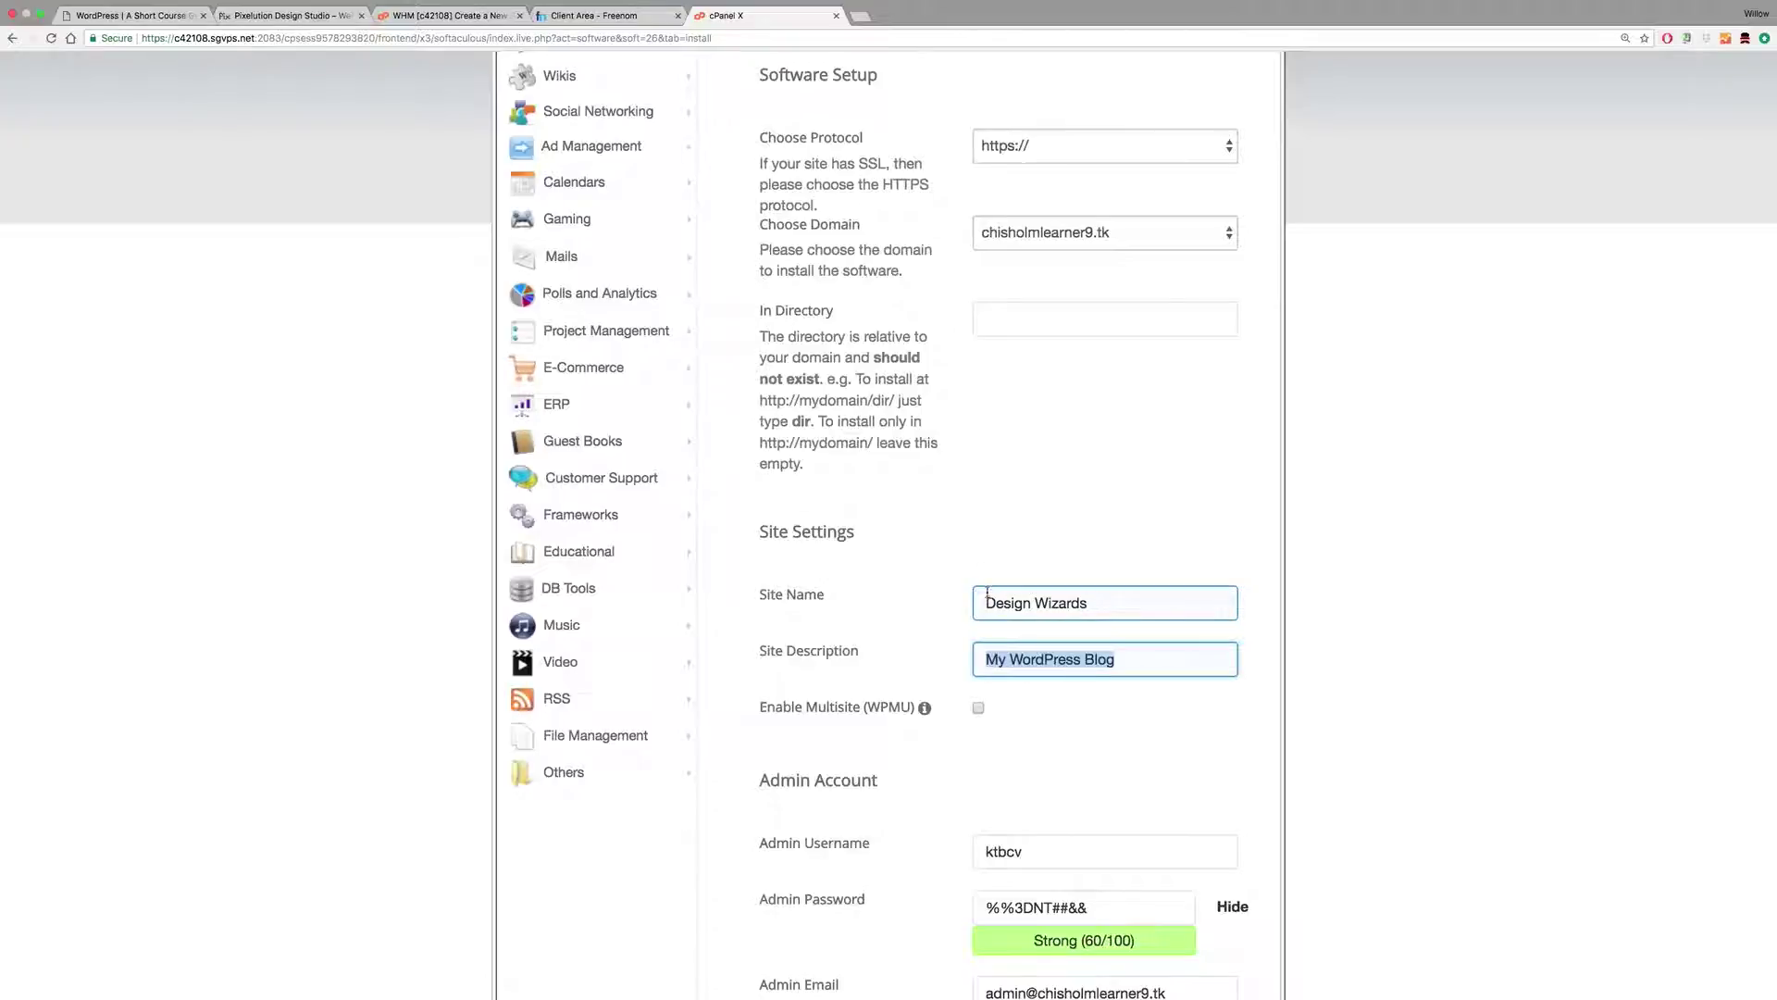
pyautogui.scroll(-4, 987, 592)
pyautogui.scroll(-1, 986, 592)
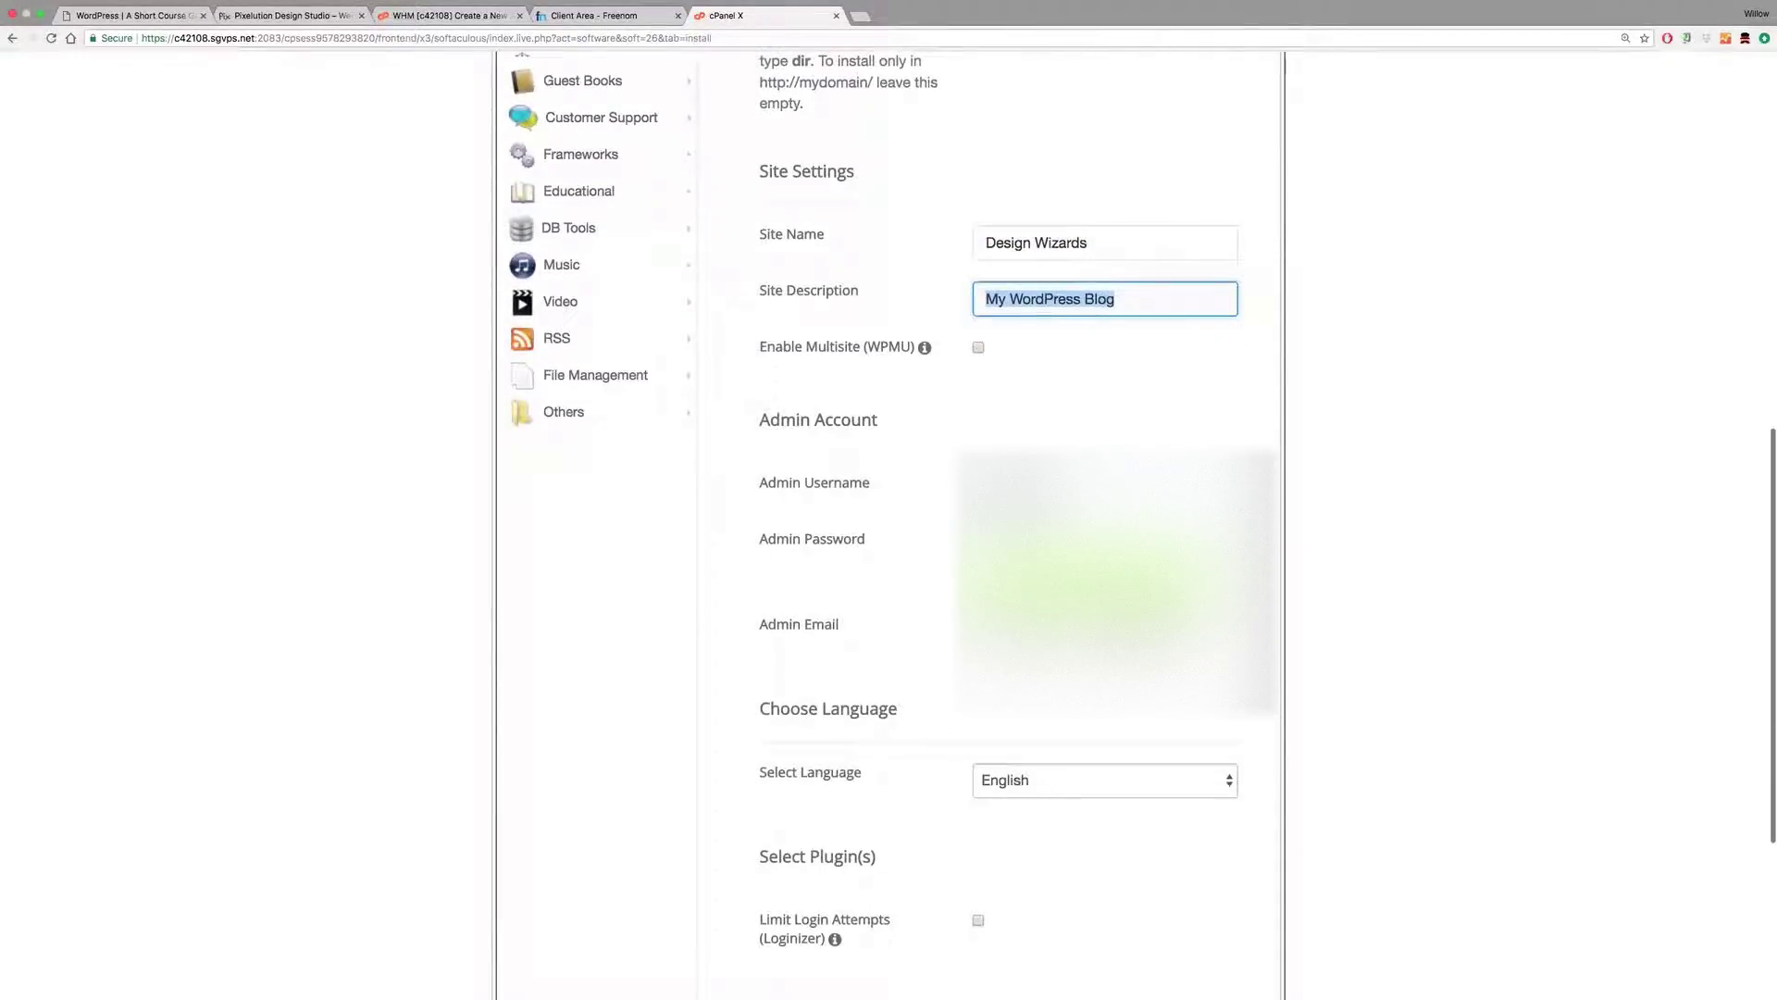
pyautogui.click(949, 491)
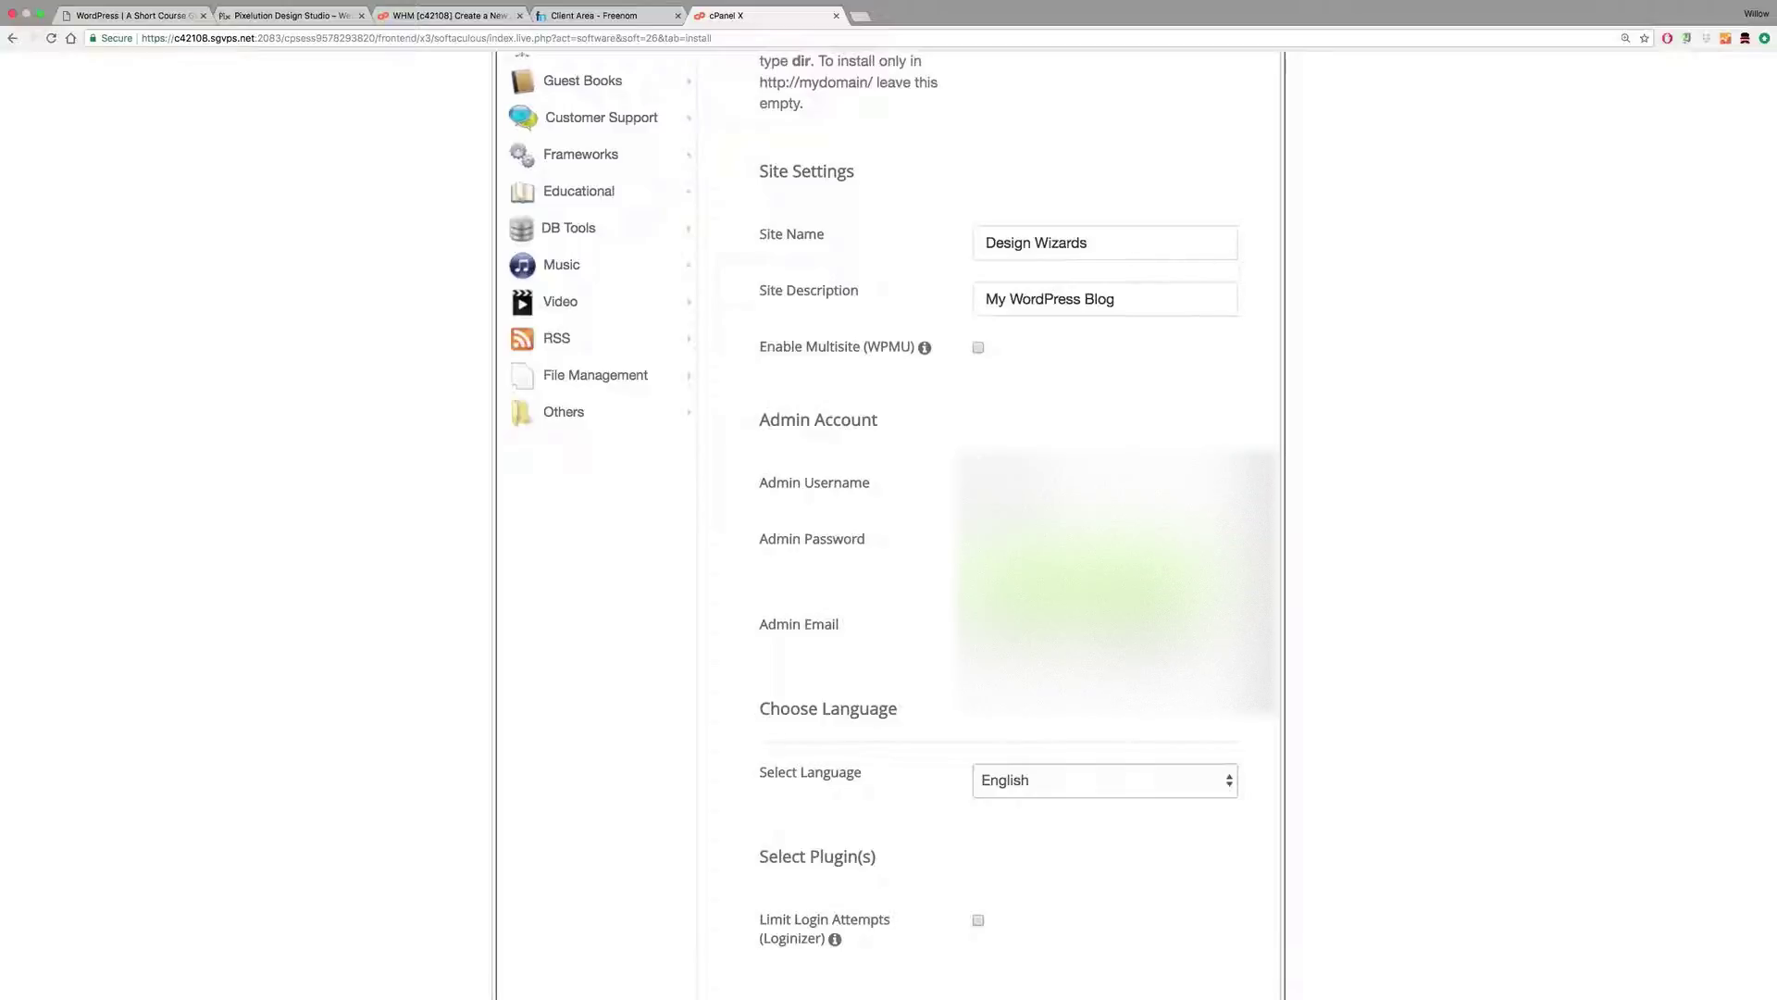
# Step: Replace the generated admin password with a new one and autofill the admin email
pyautogui.click(922, 545)
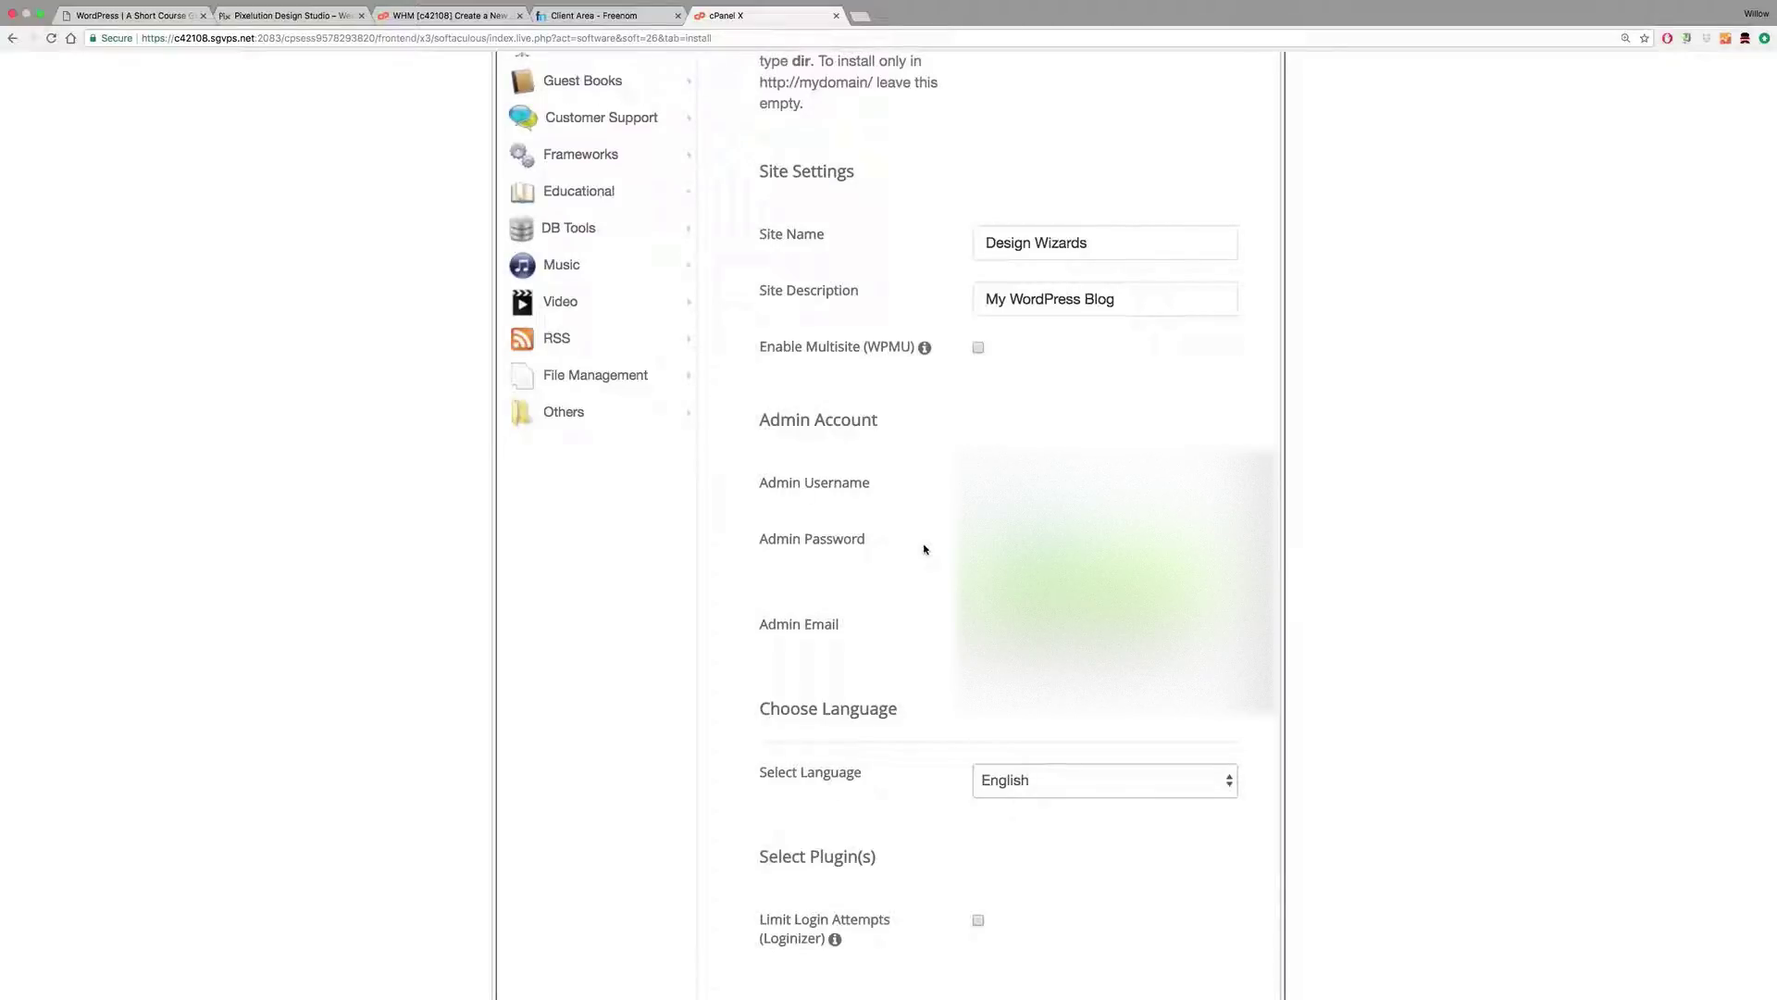
pyautogui.press('BackSpace')
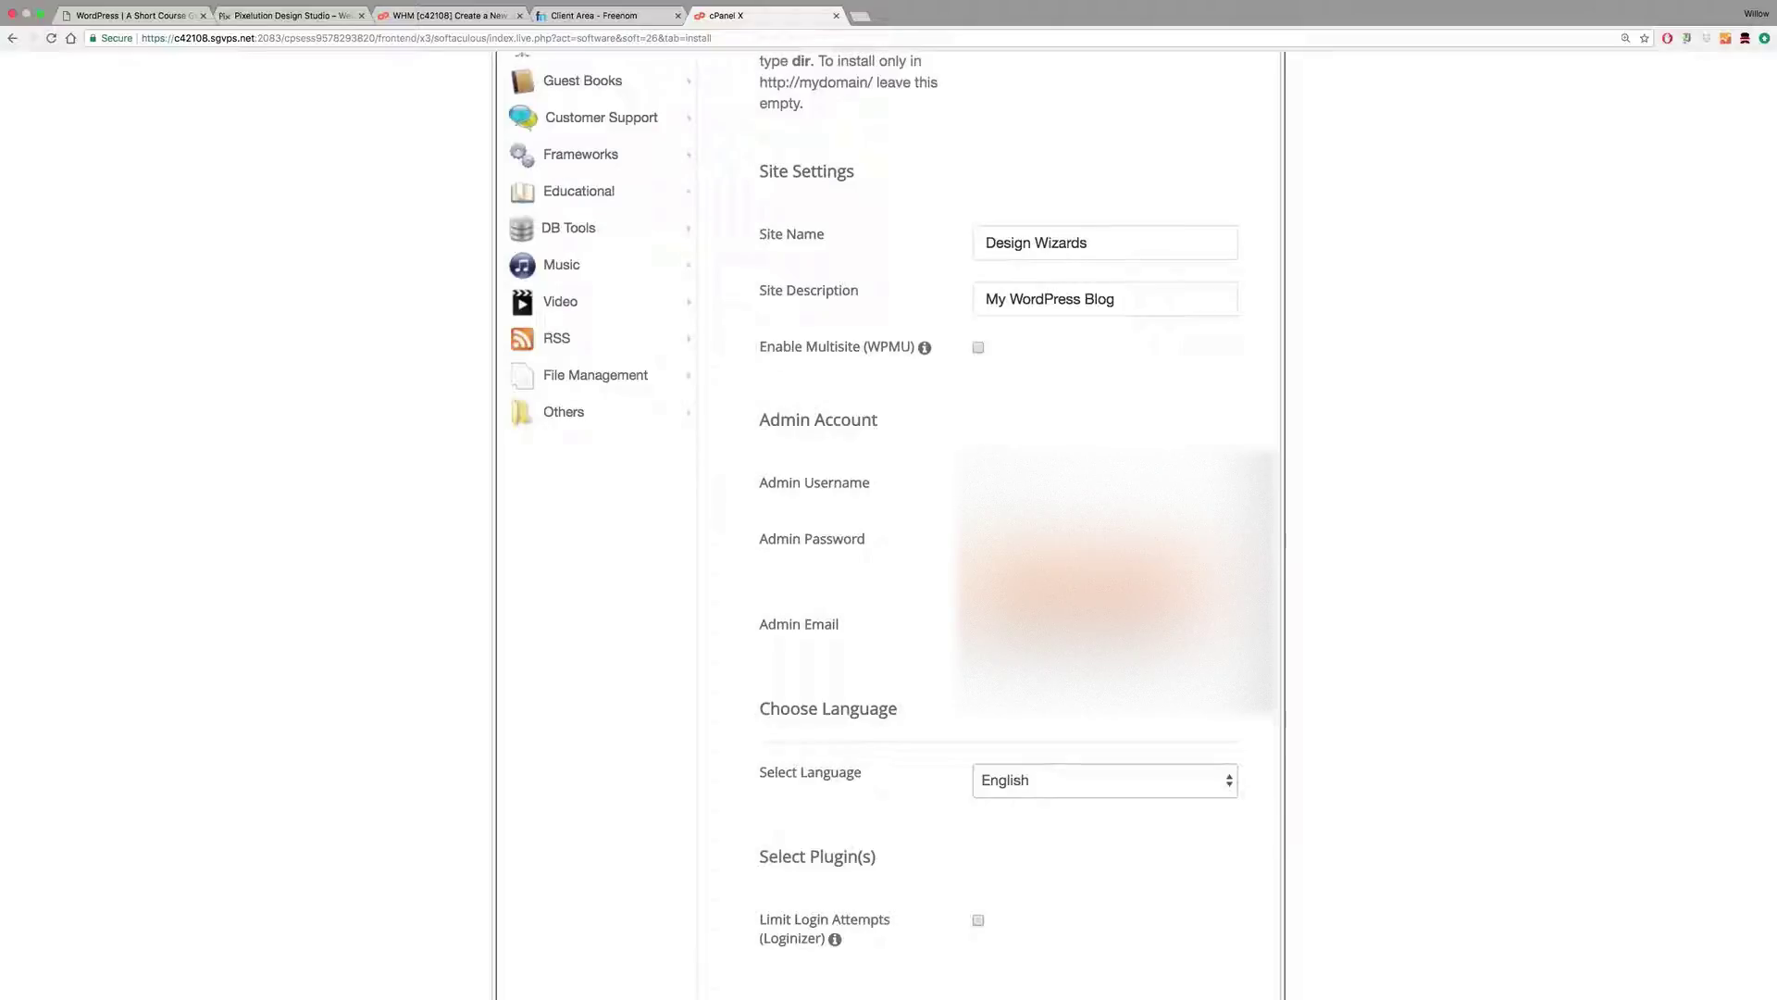
pyautogui.write('*****')
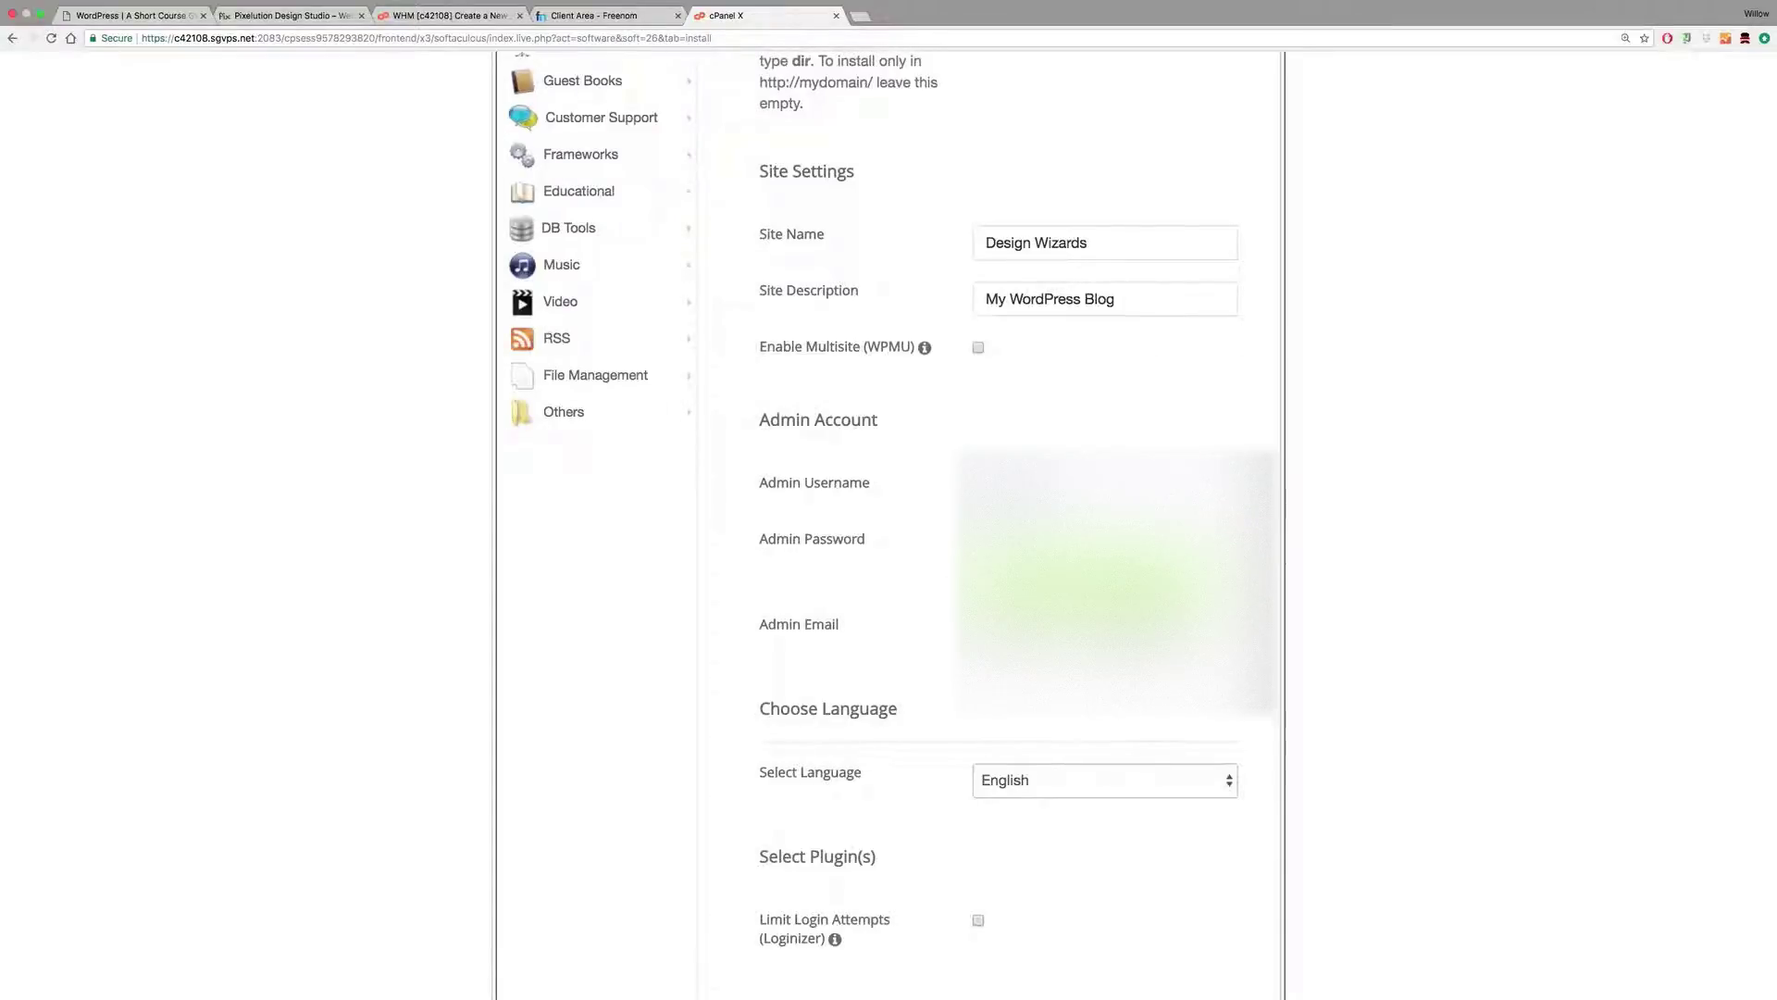
pyautogui.scroll(-1, 1142, 525)
pyautogui.scroll(-2, 1019, 519)
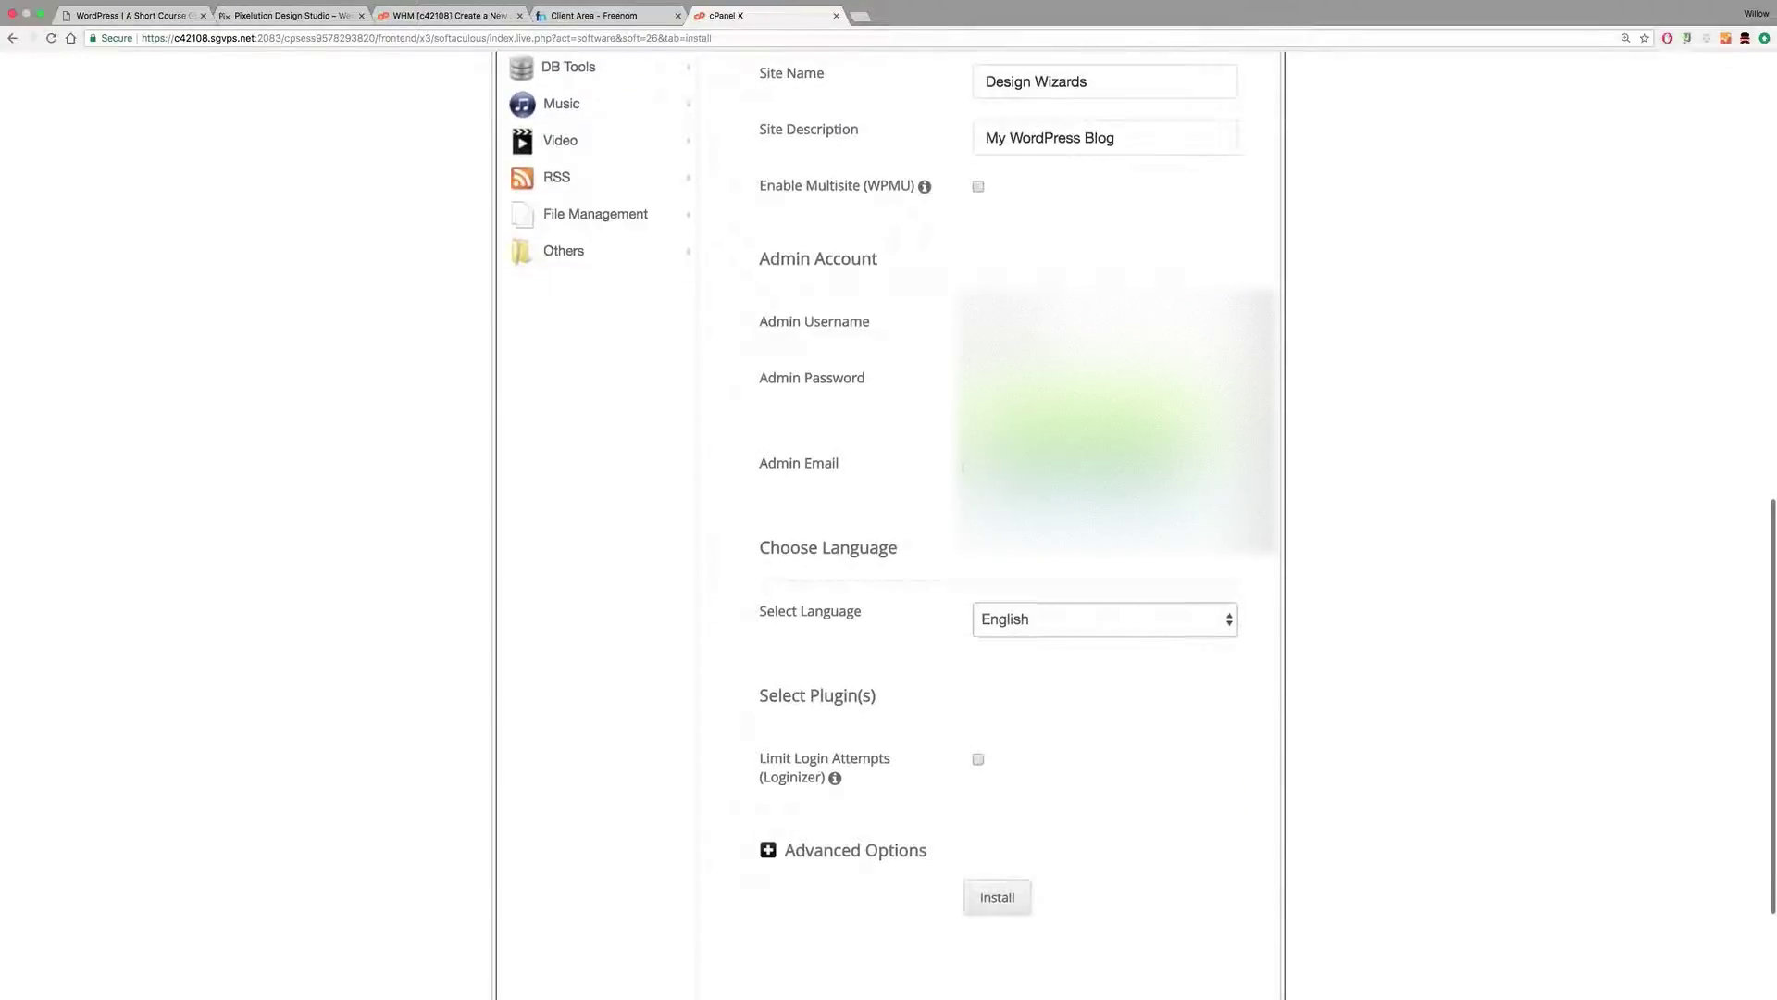
pyautogui.press('BackSpace')
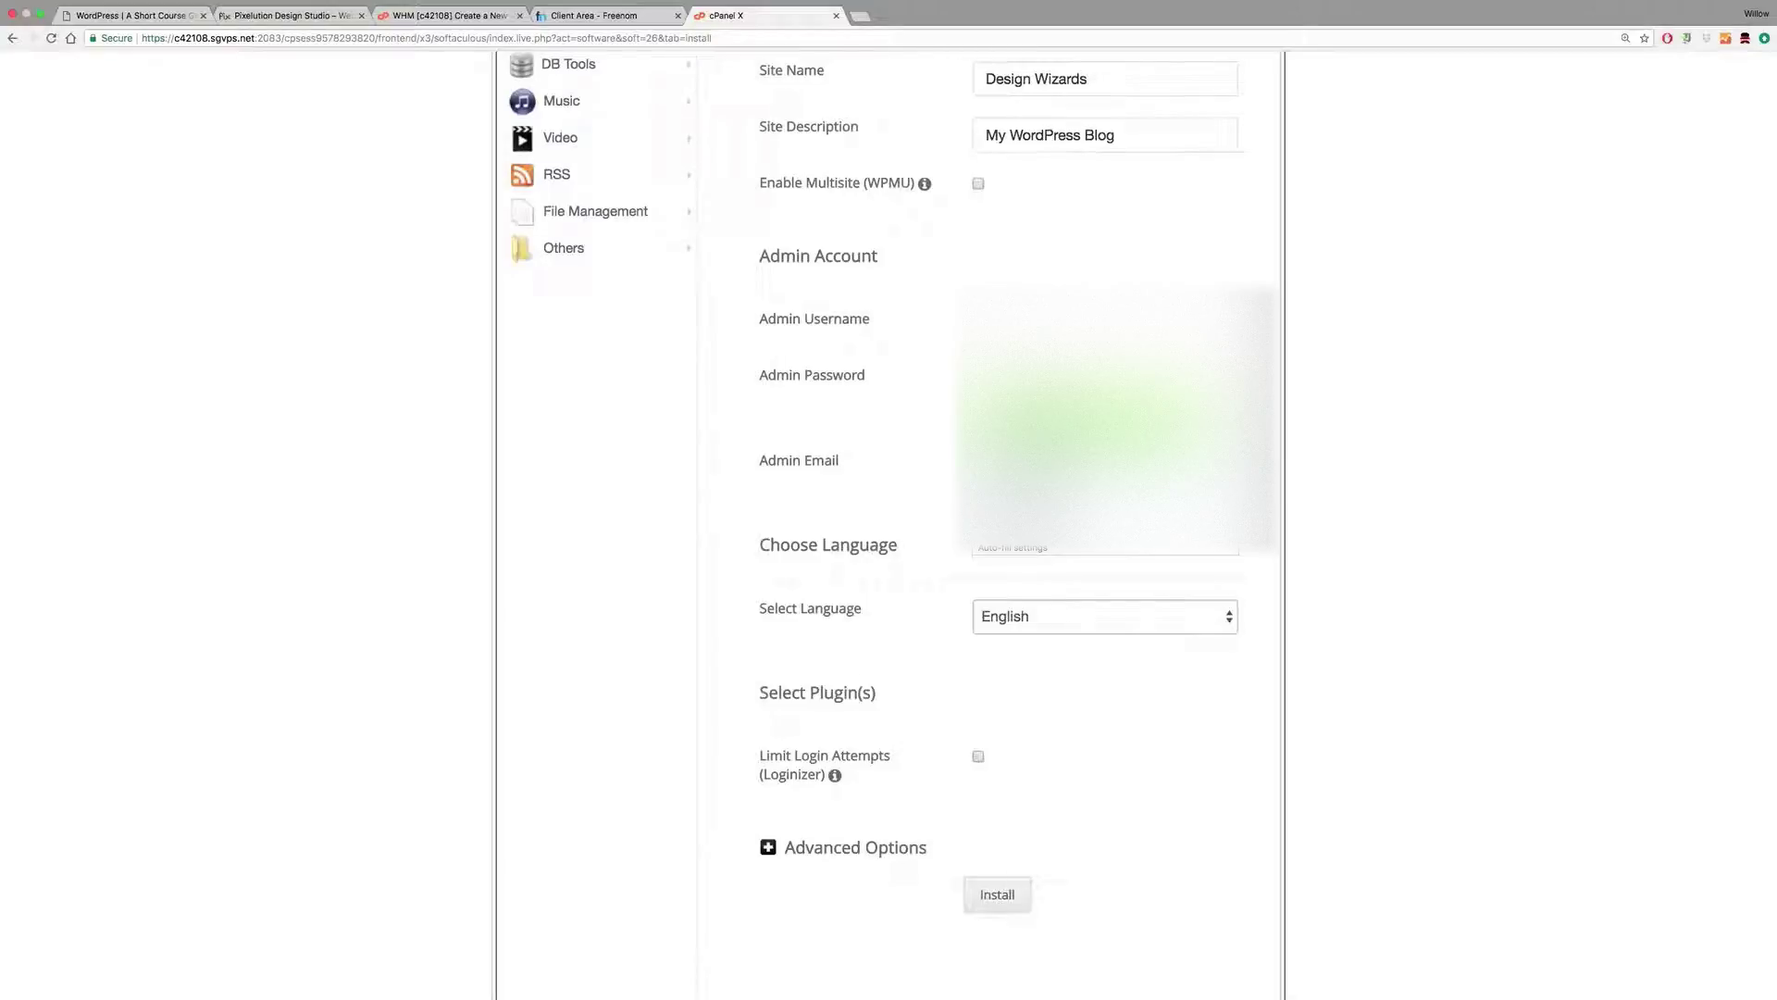
pyautogui.click(1028, 505)
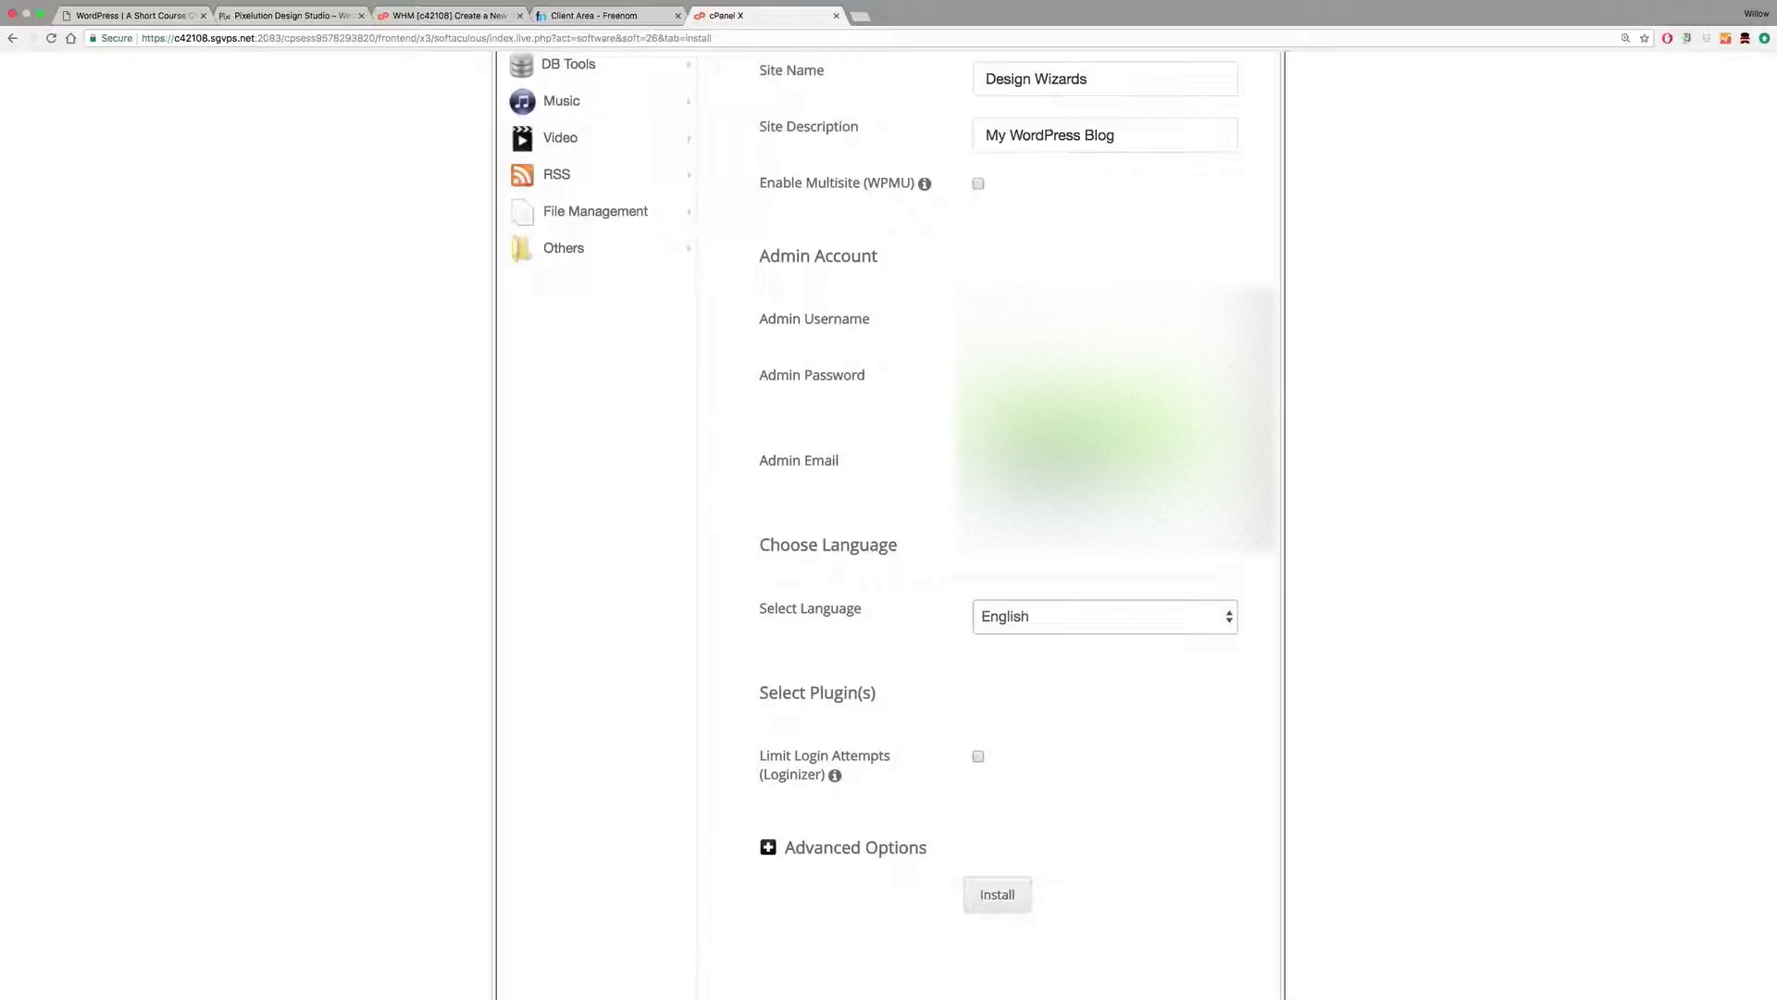
# Step: Scroll through the install form to review the admin account fields and reach Install
pyautogui.scroll(10, 1037, 468)
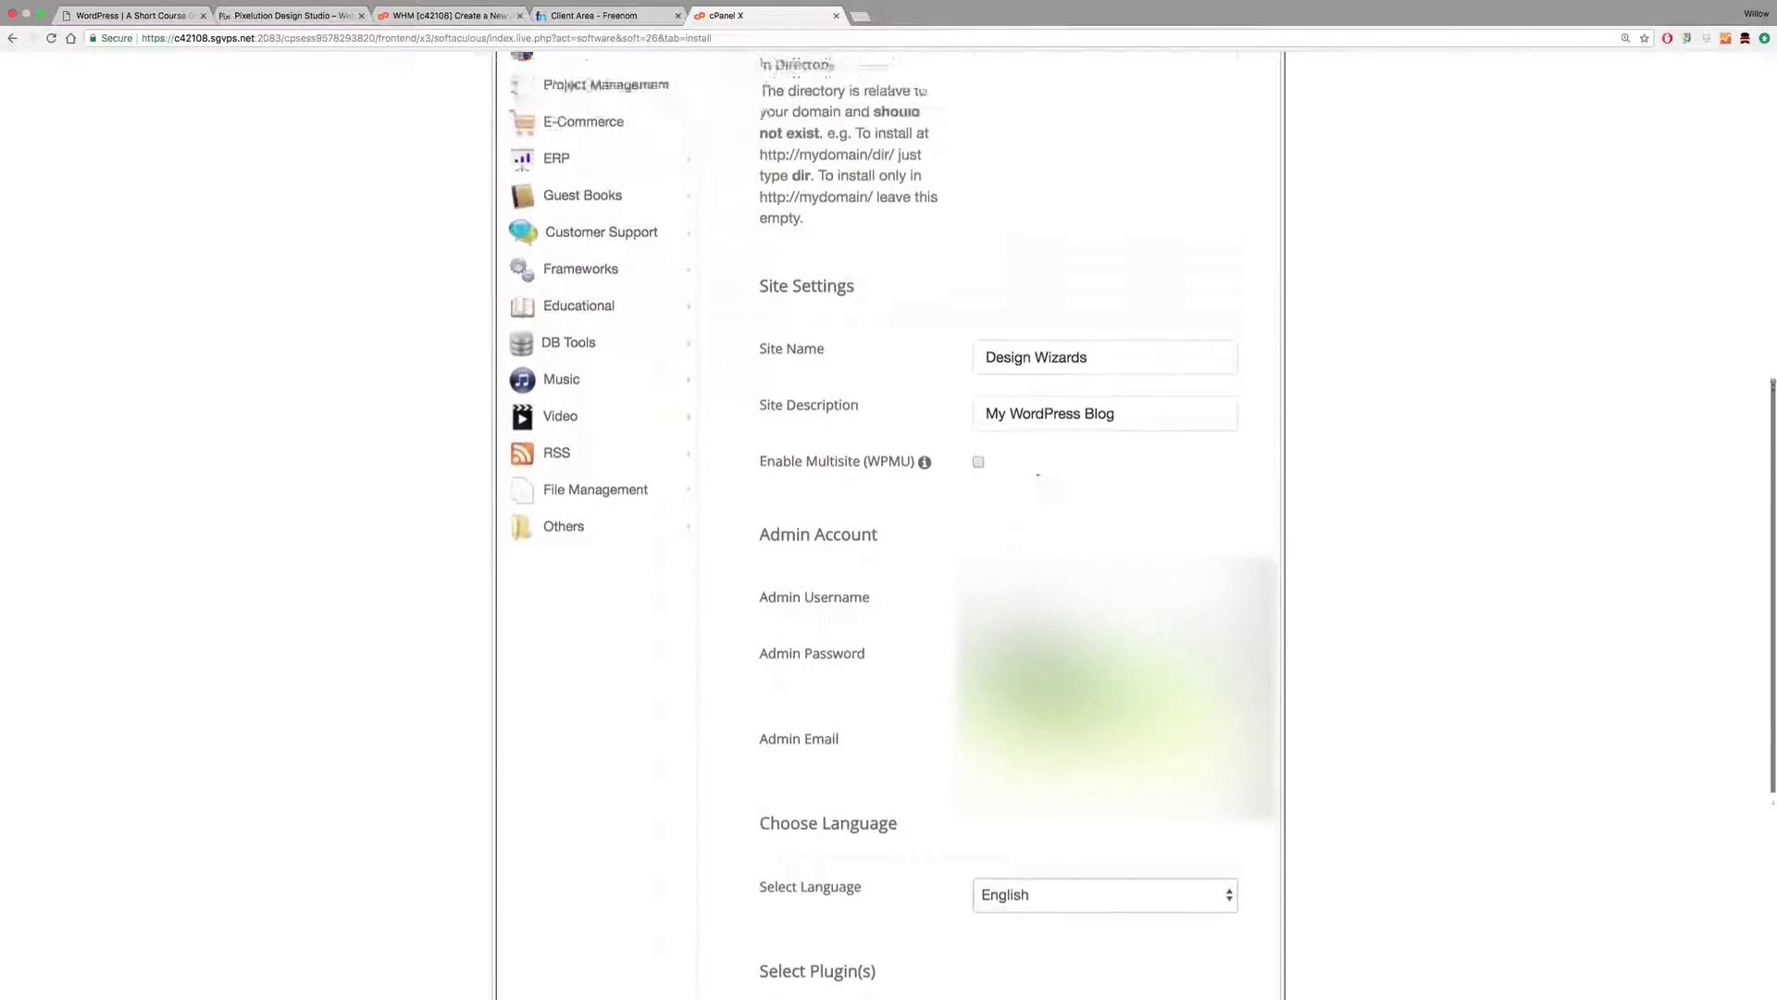
pyautogui.scroll(1, 1038, 467)
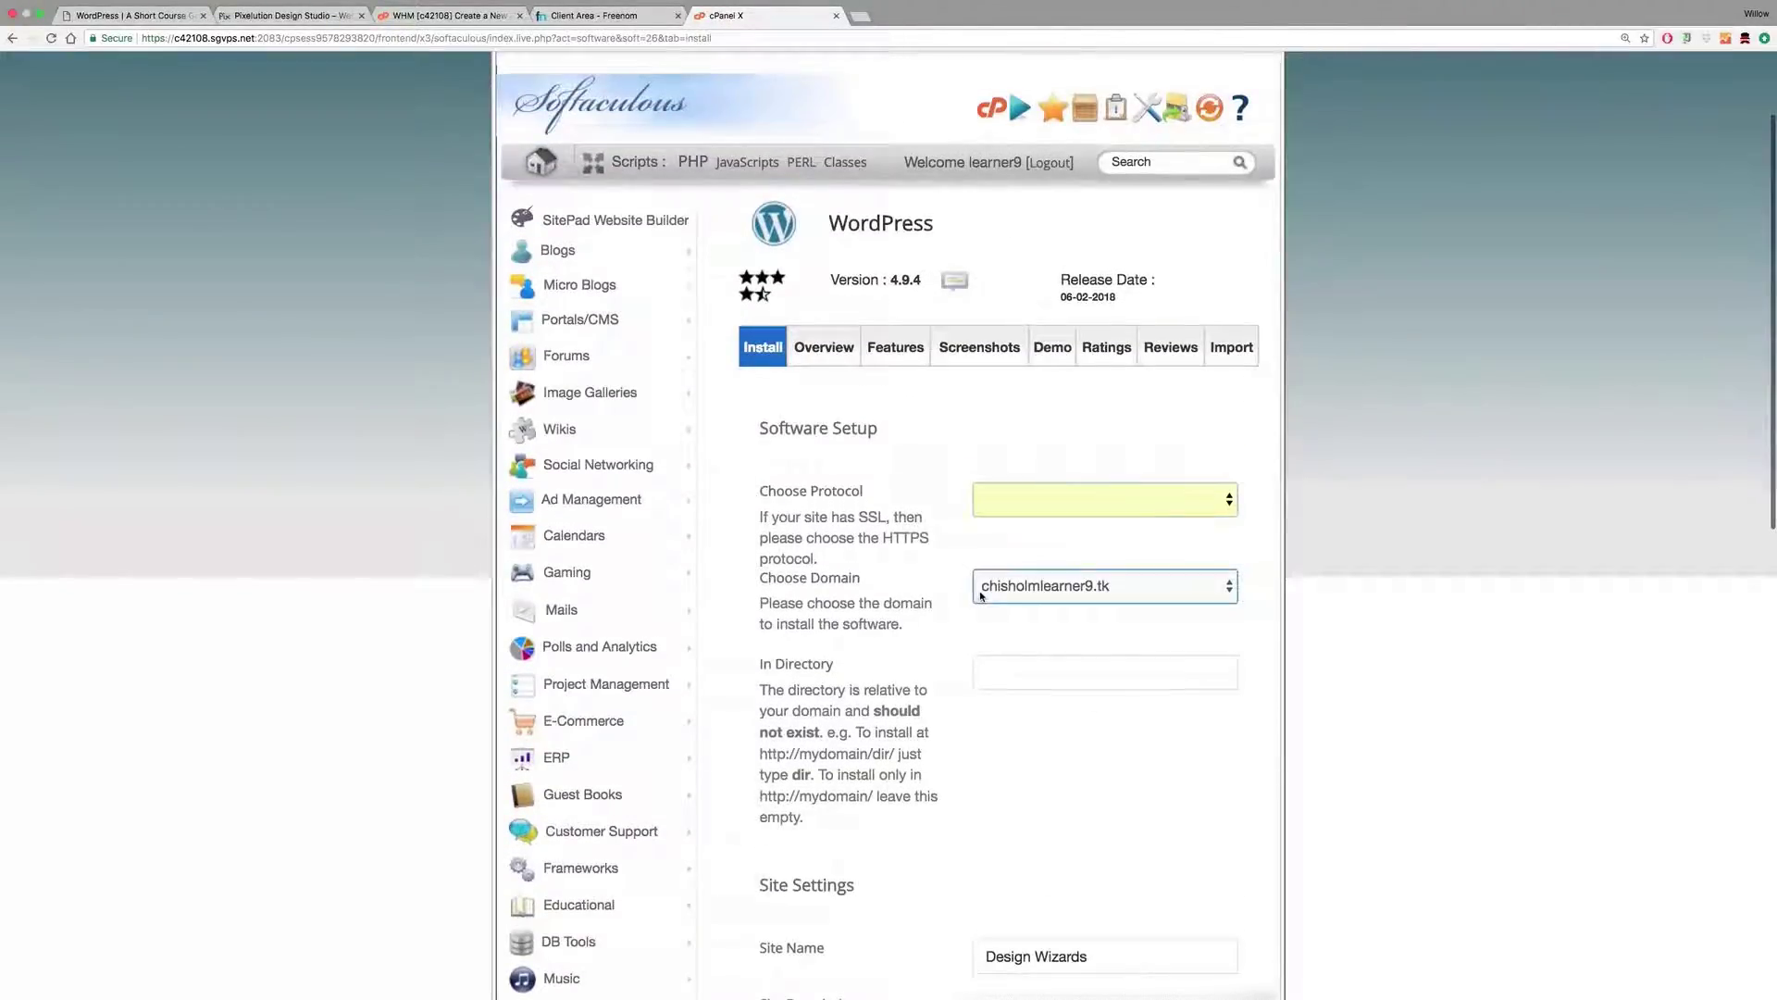
pyautogui.scroll(-10, 1018, 677)
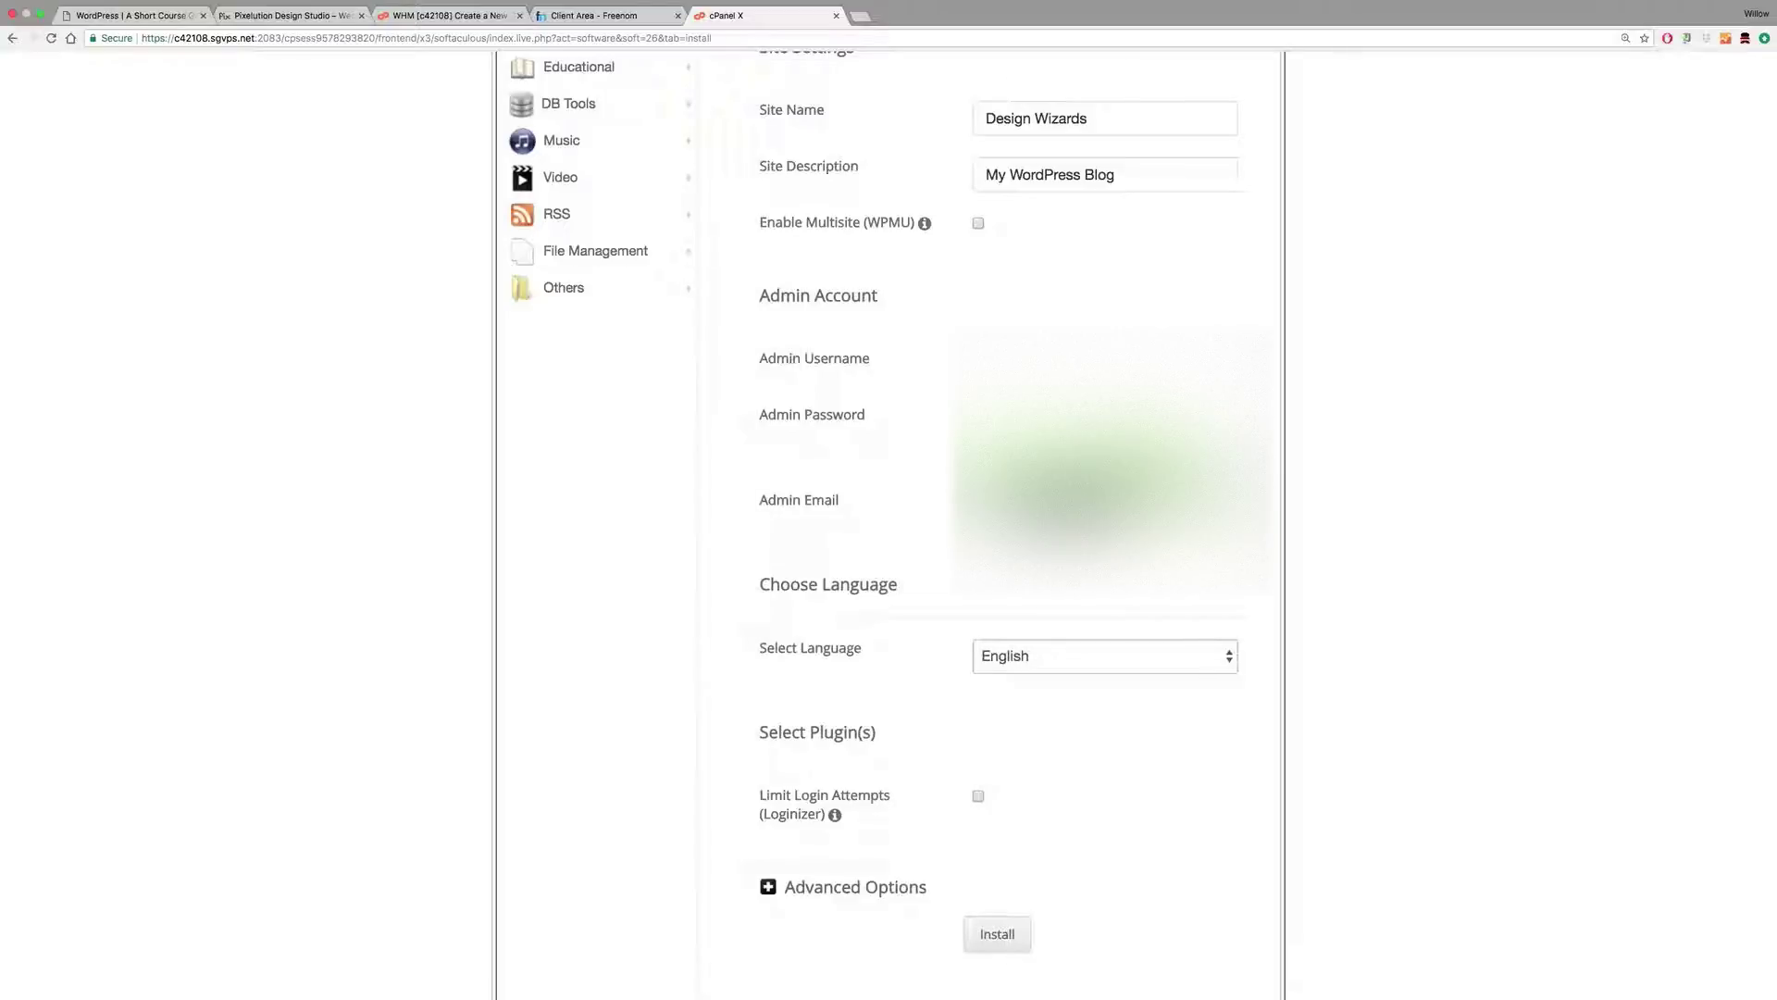
pyautogui.scroll(-5, 903, 491)
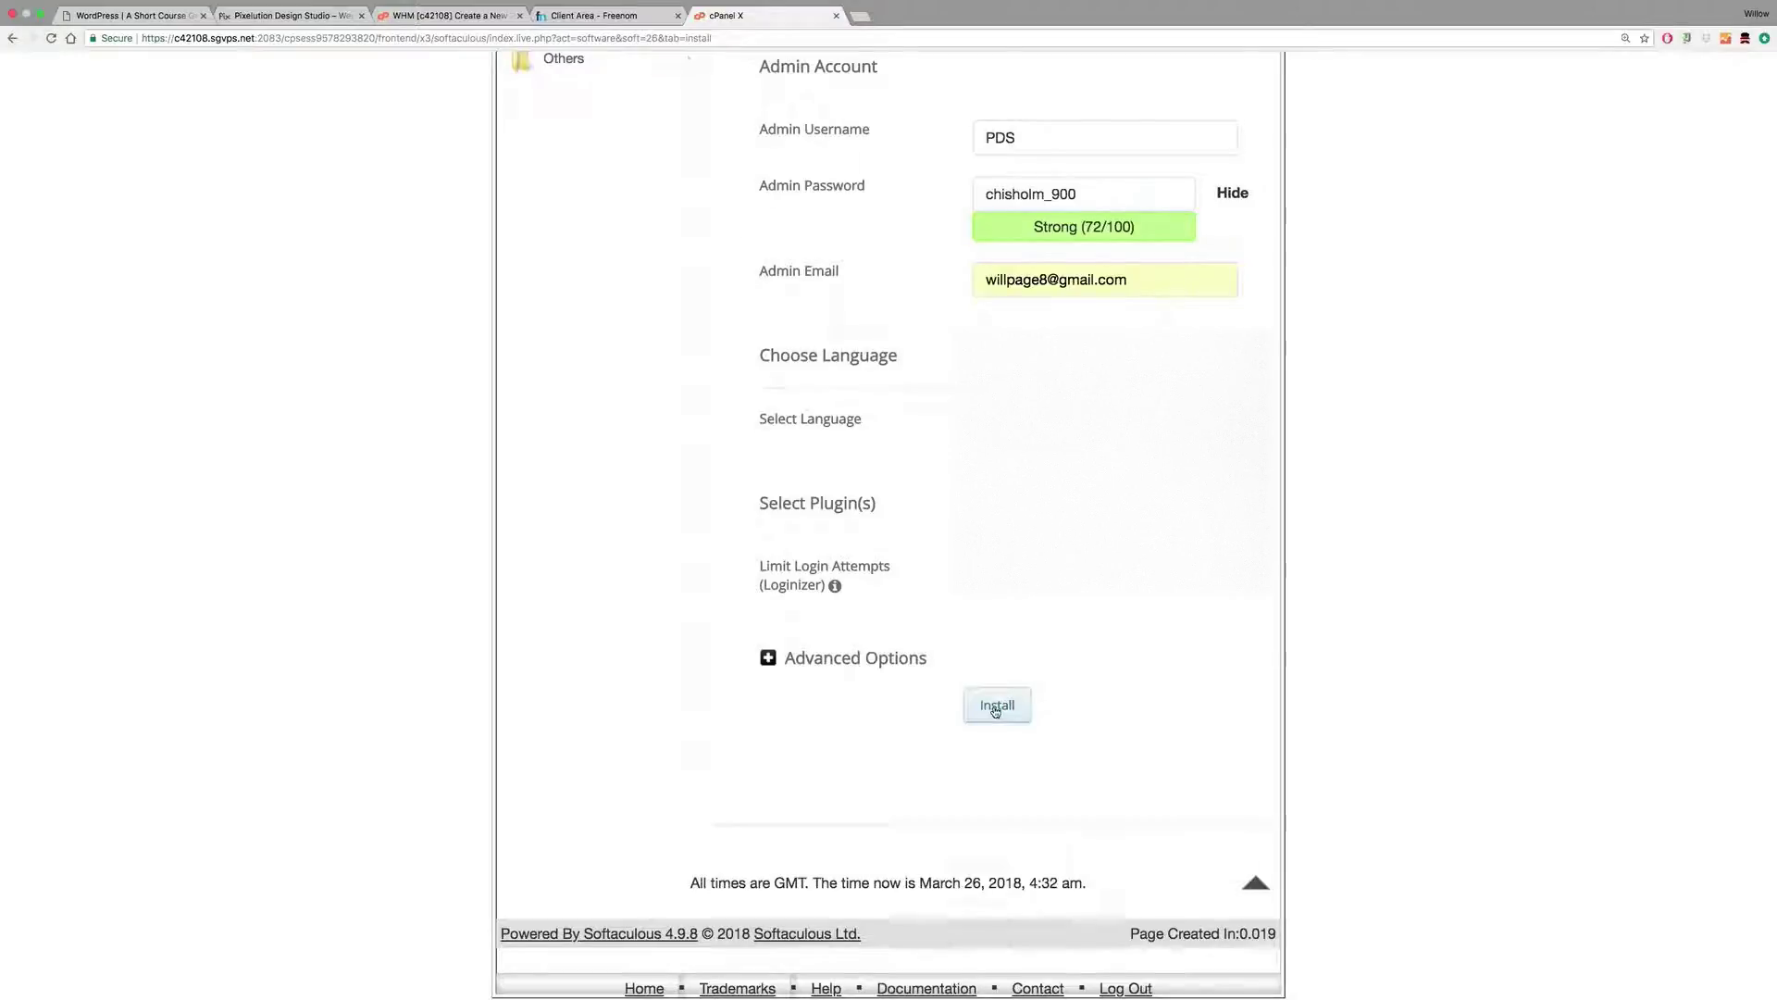
pyautogui.scroll(3, 952, 521)
pyautogui.scroll(10, 950, 521)
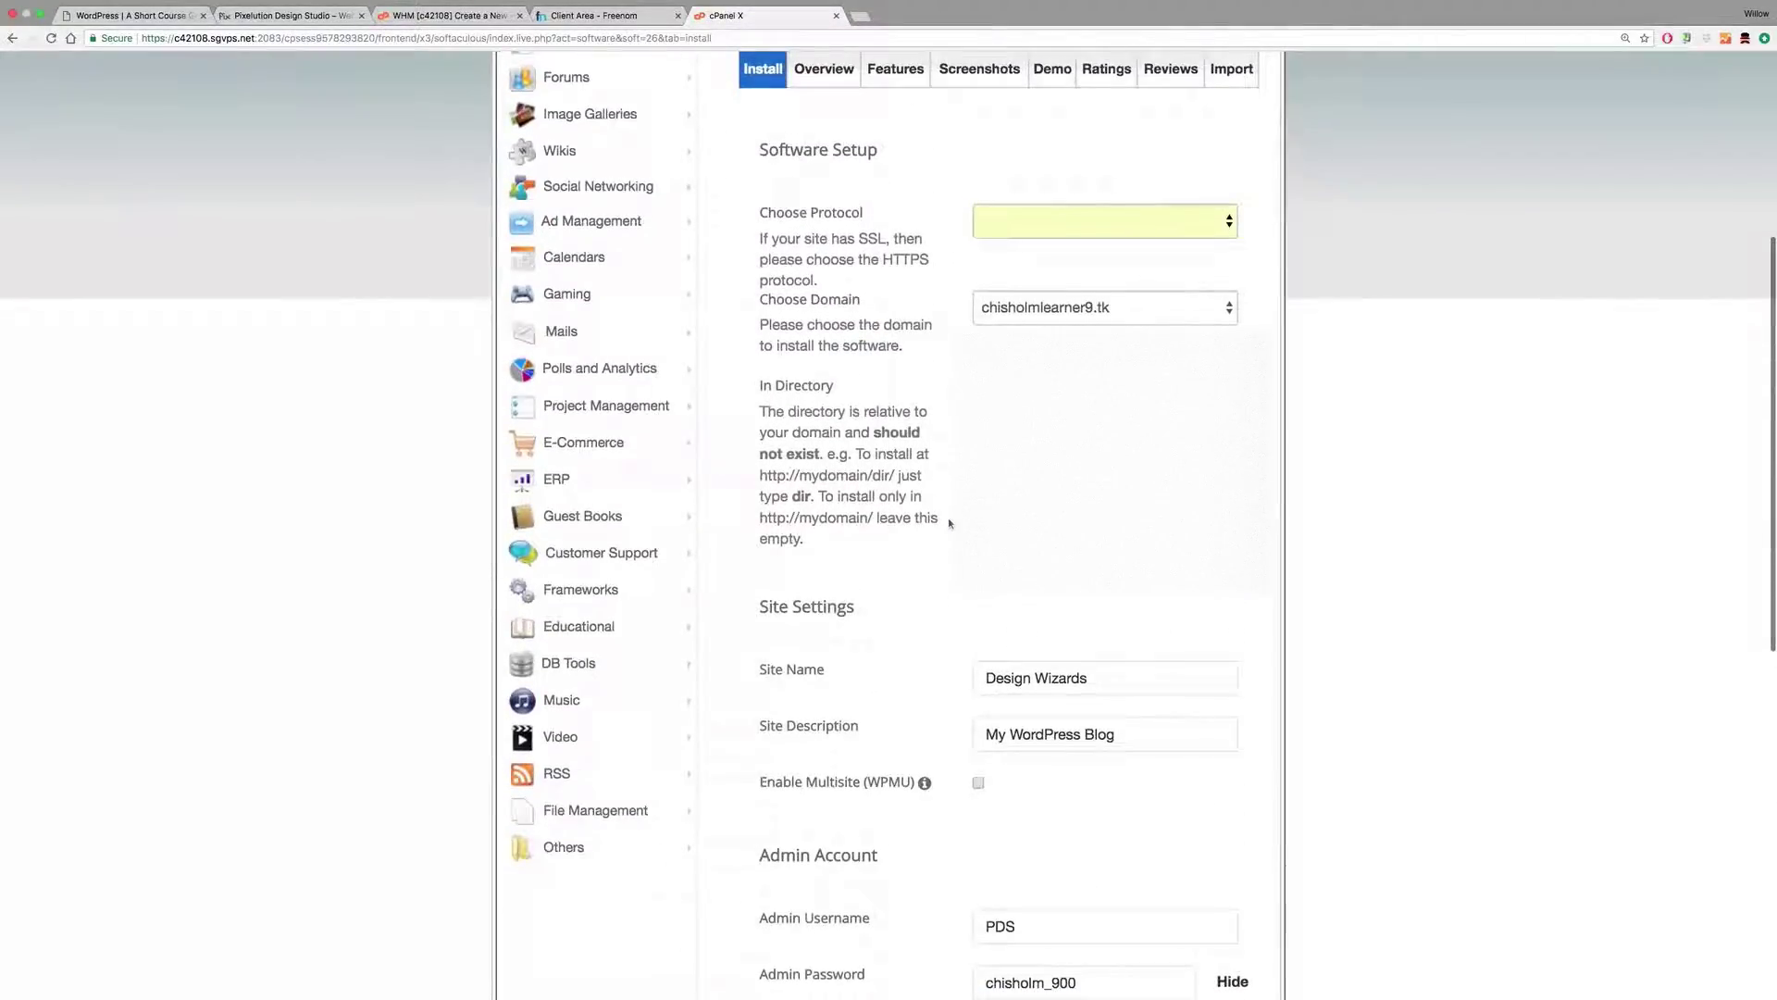
pyautogui.scroll(-3, 949, 524)
pyautogui.scroll(-3, 949, 523)
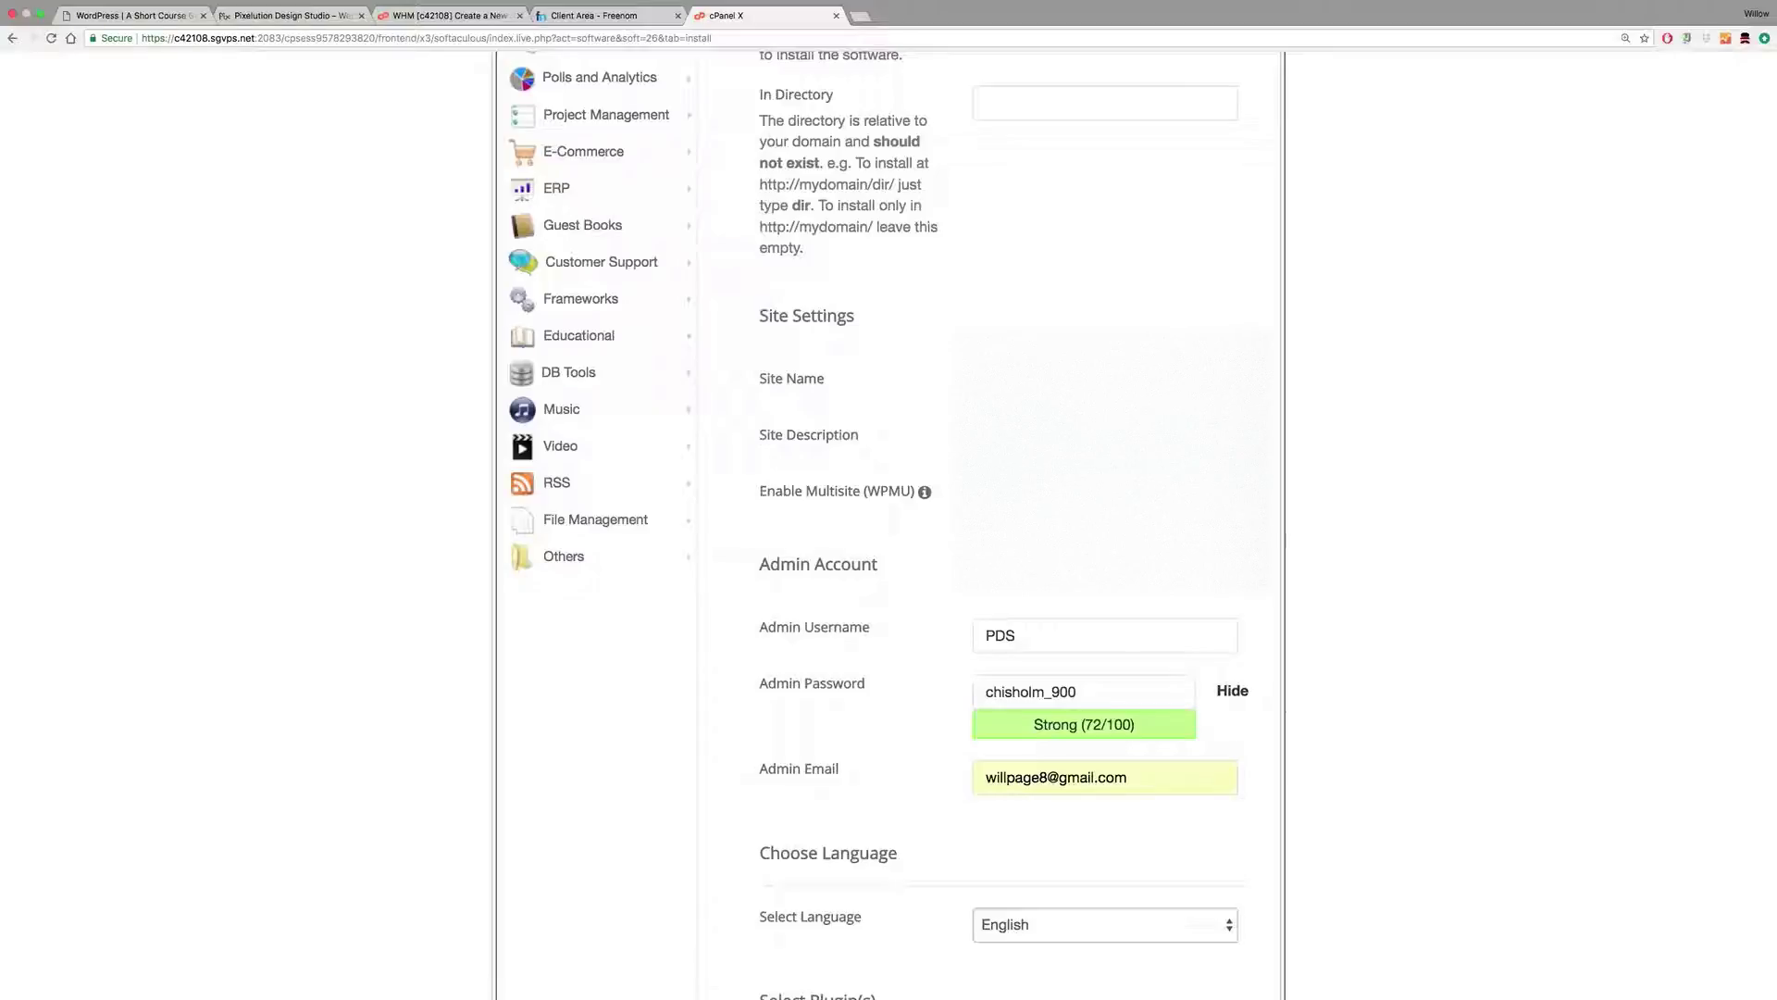
pyautogui.scroll(-10, 1034, 677)
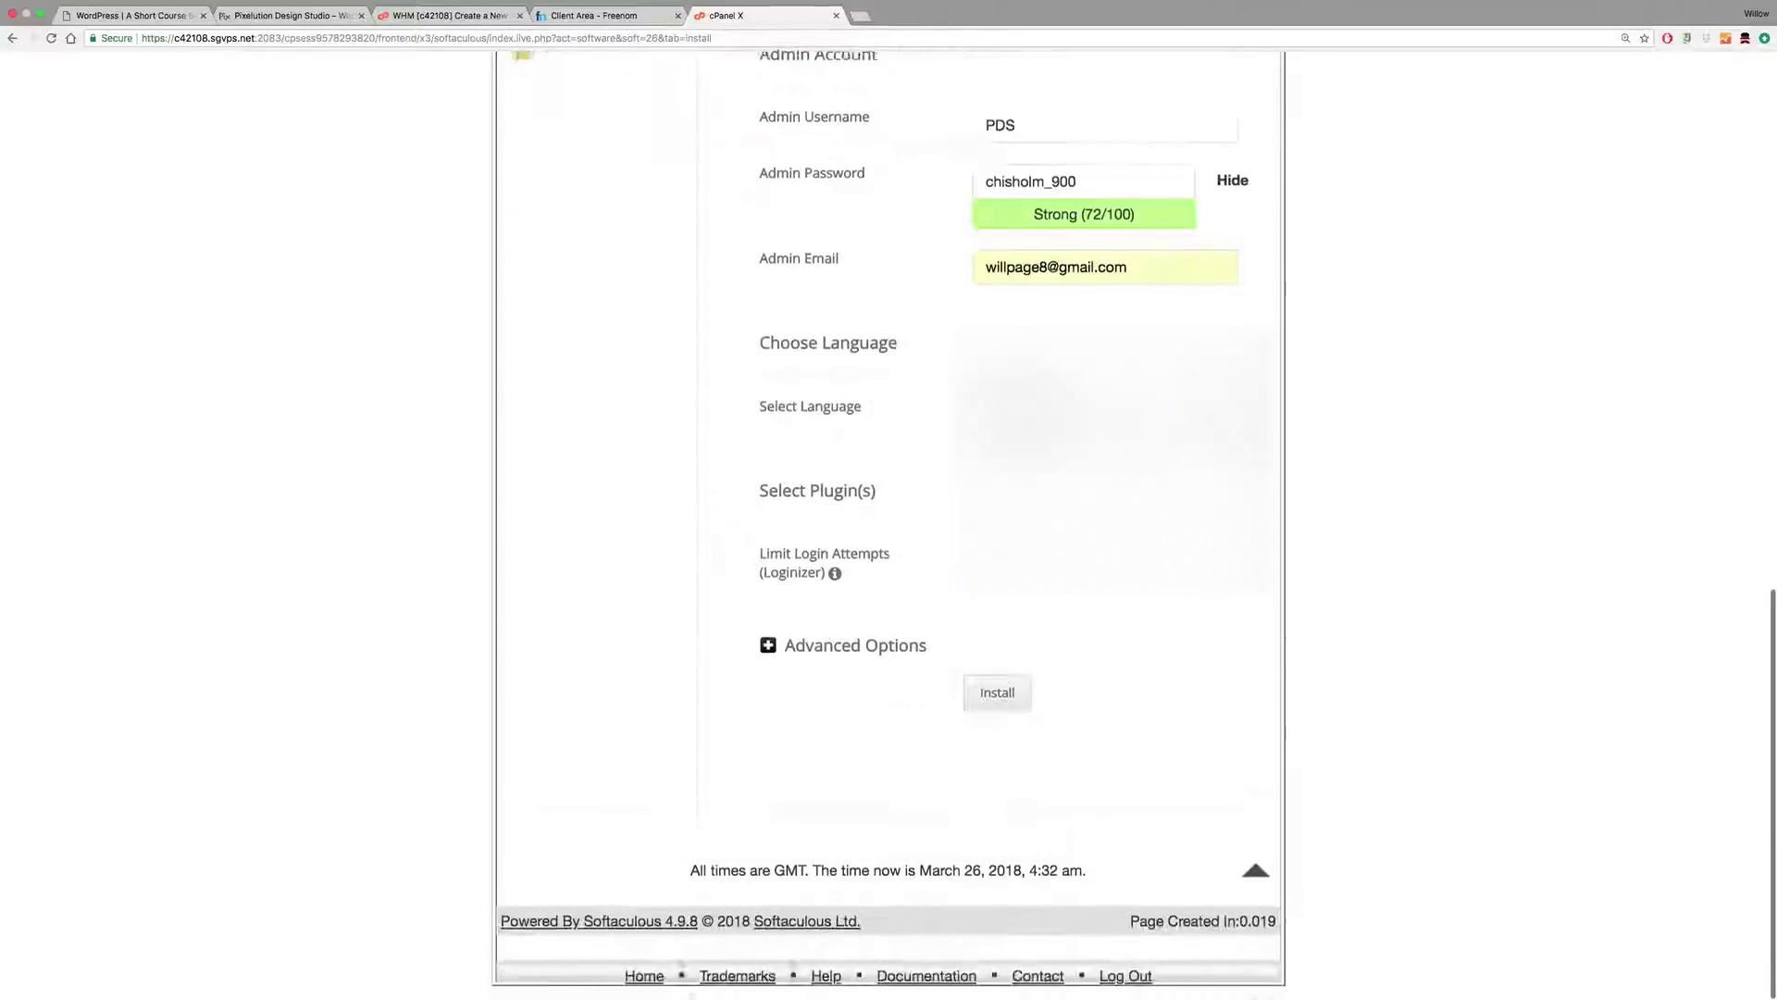
# Step: Run the WordPress install and review the success message with the site and wp-admin URLs
pyautogui.click(998, 706)
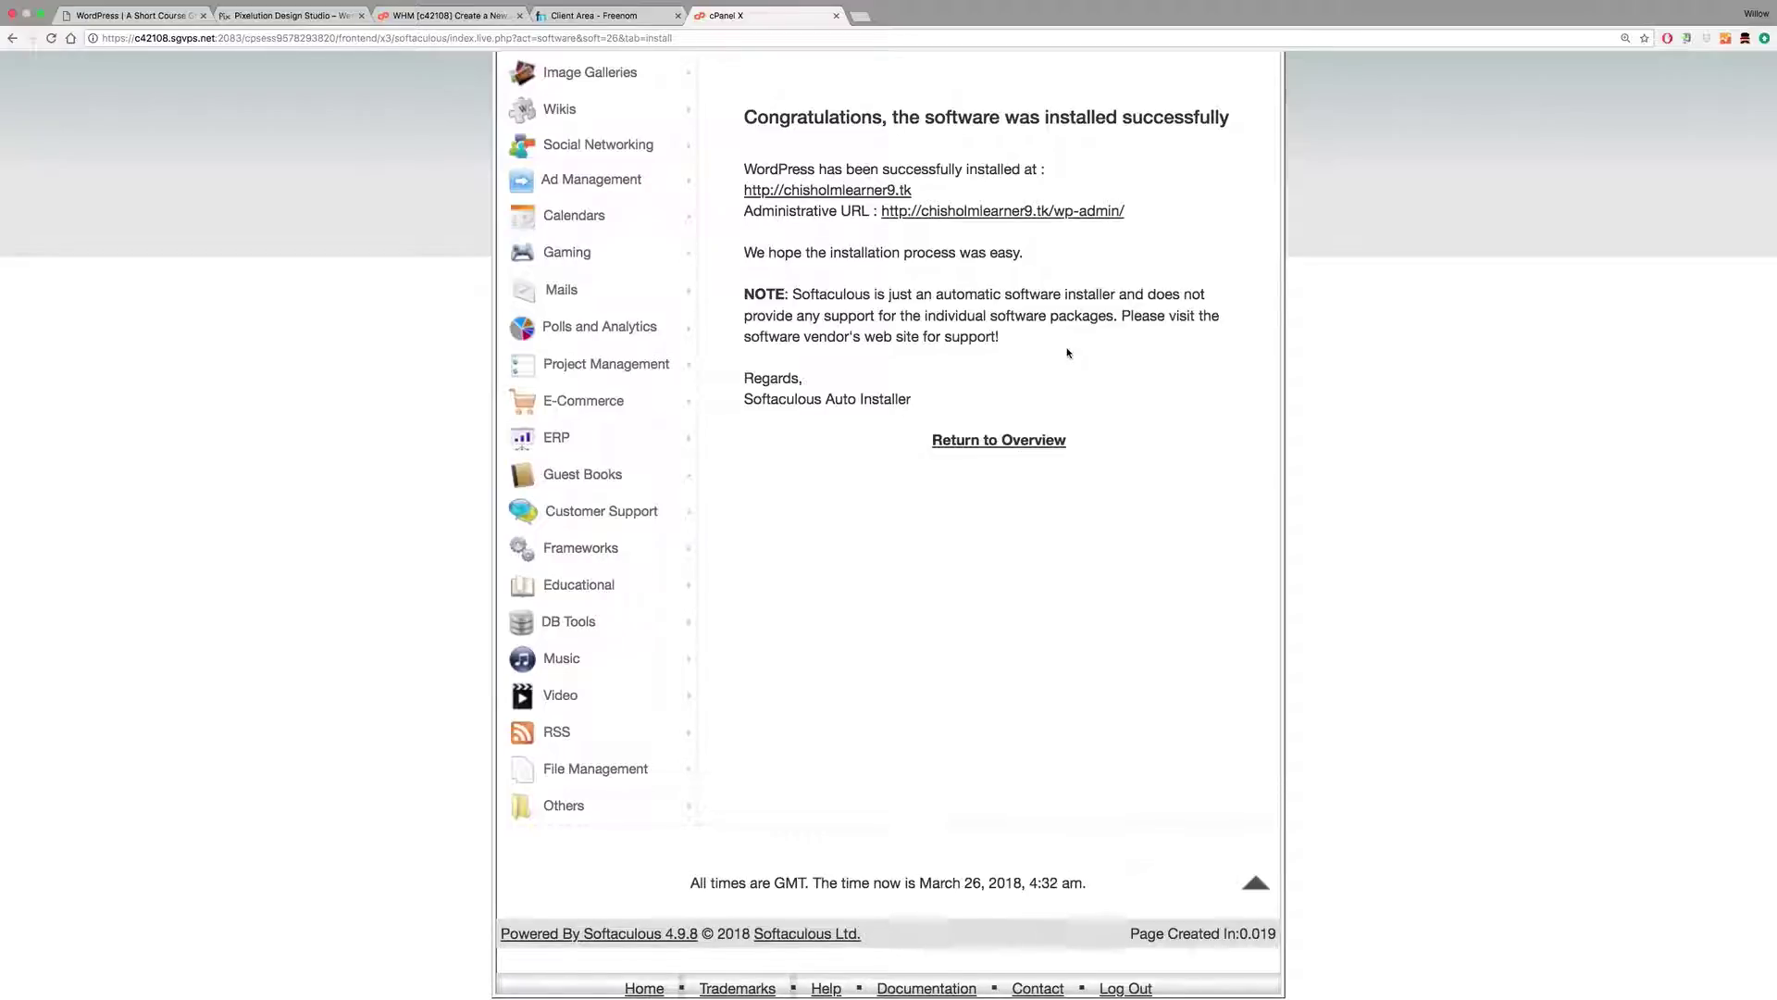
pyautogui.scroll(-1, 1113, 424)
pyautogui.scroll(5, 1113, 425)
pyautogui.scroll(1, 1095, 411)
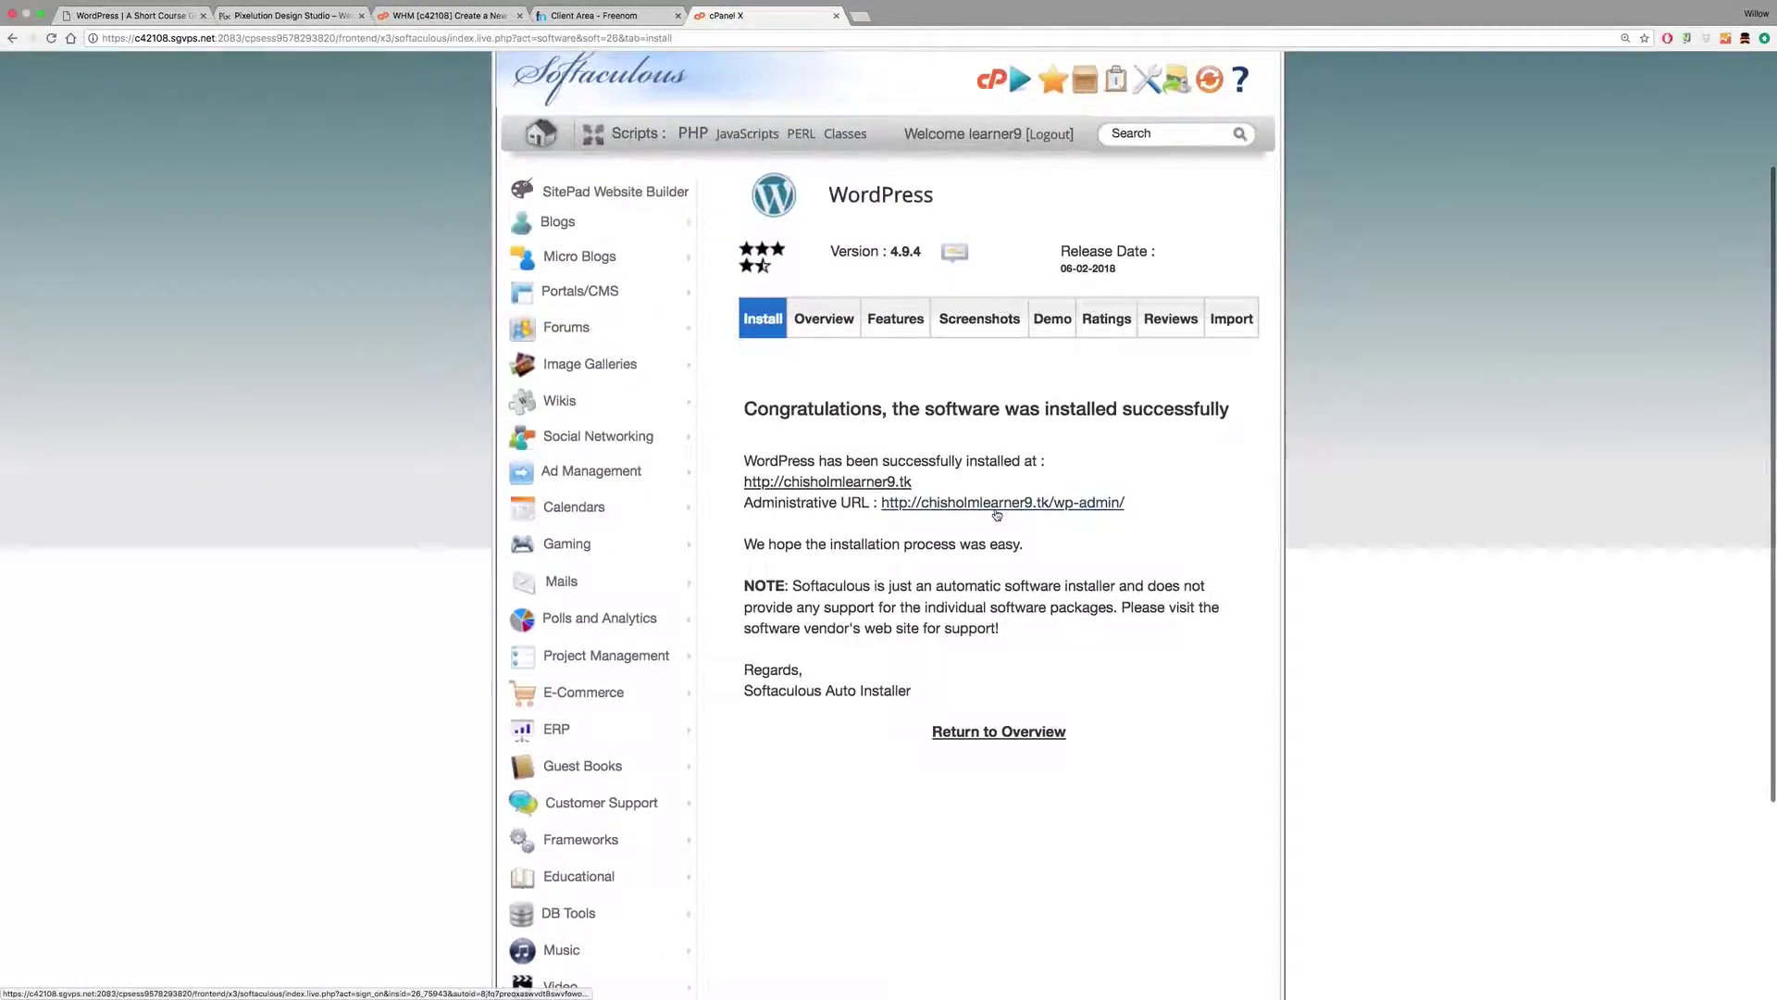
# Step: Open the new Design Wizards site in a new tab and look over its front page
pyautogui.rightClick(891, 482)
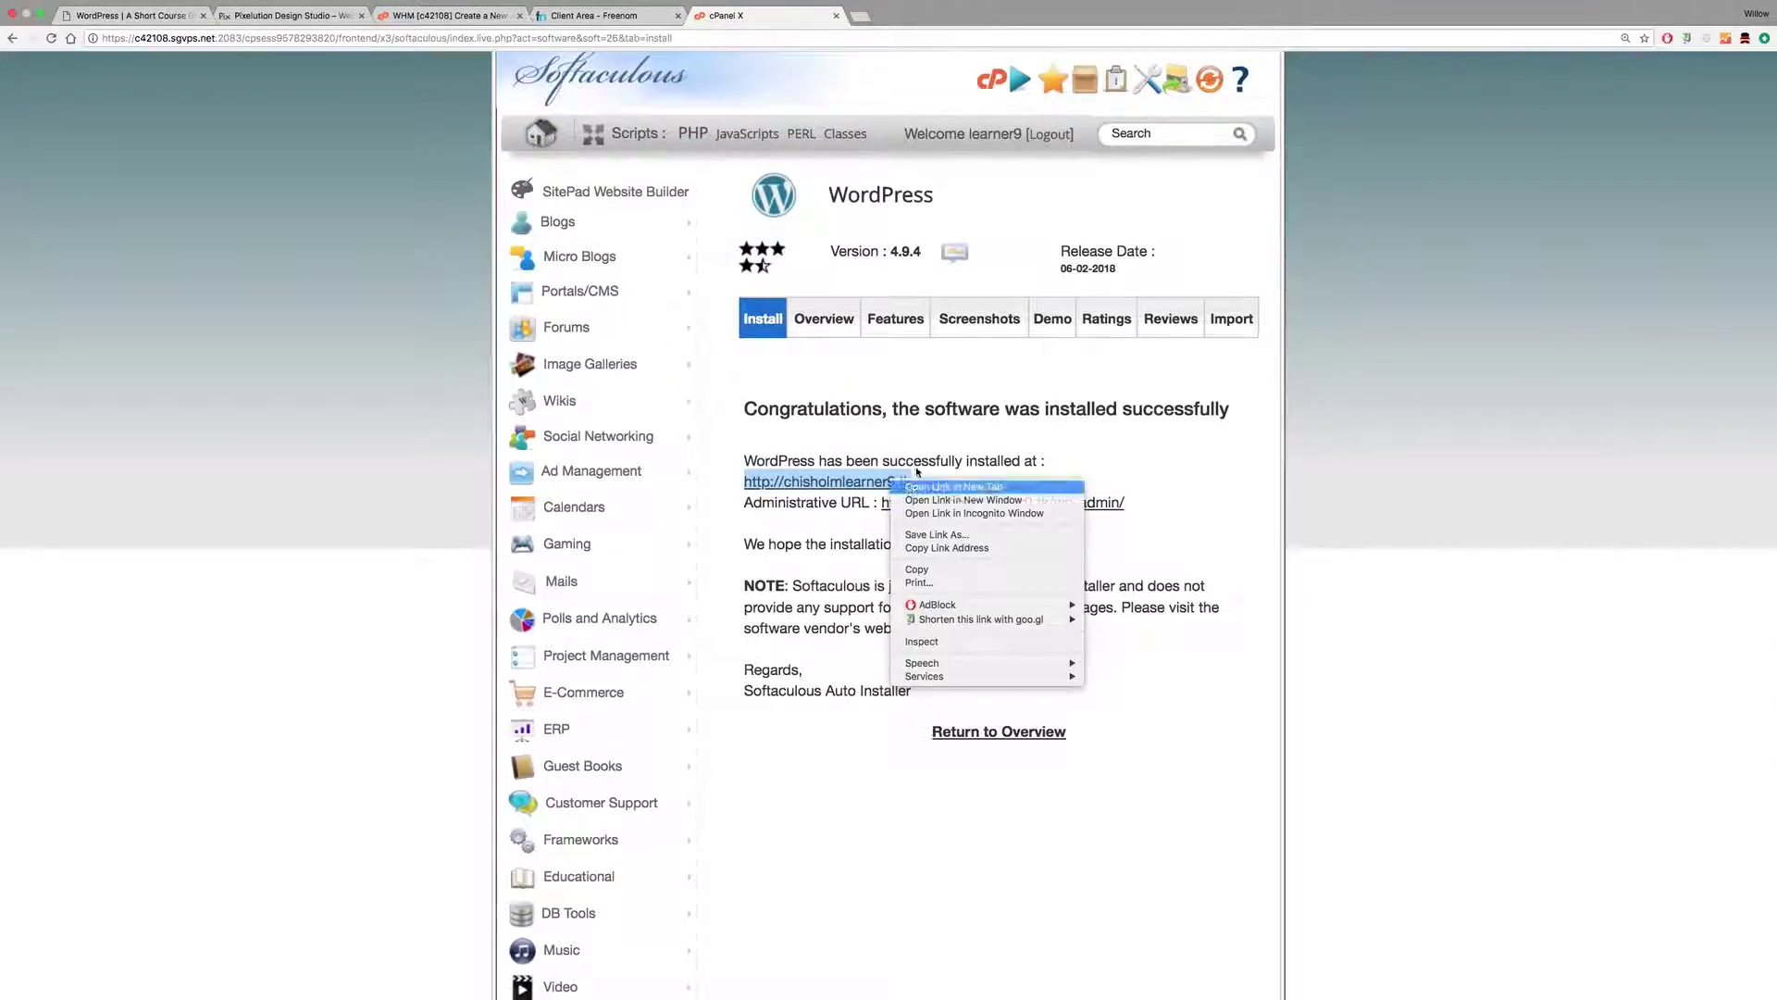
pyautogui.click(926, 491)
pyautogui.click(892, 18)
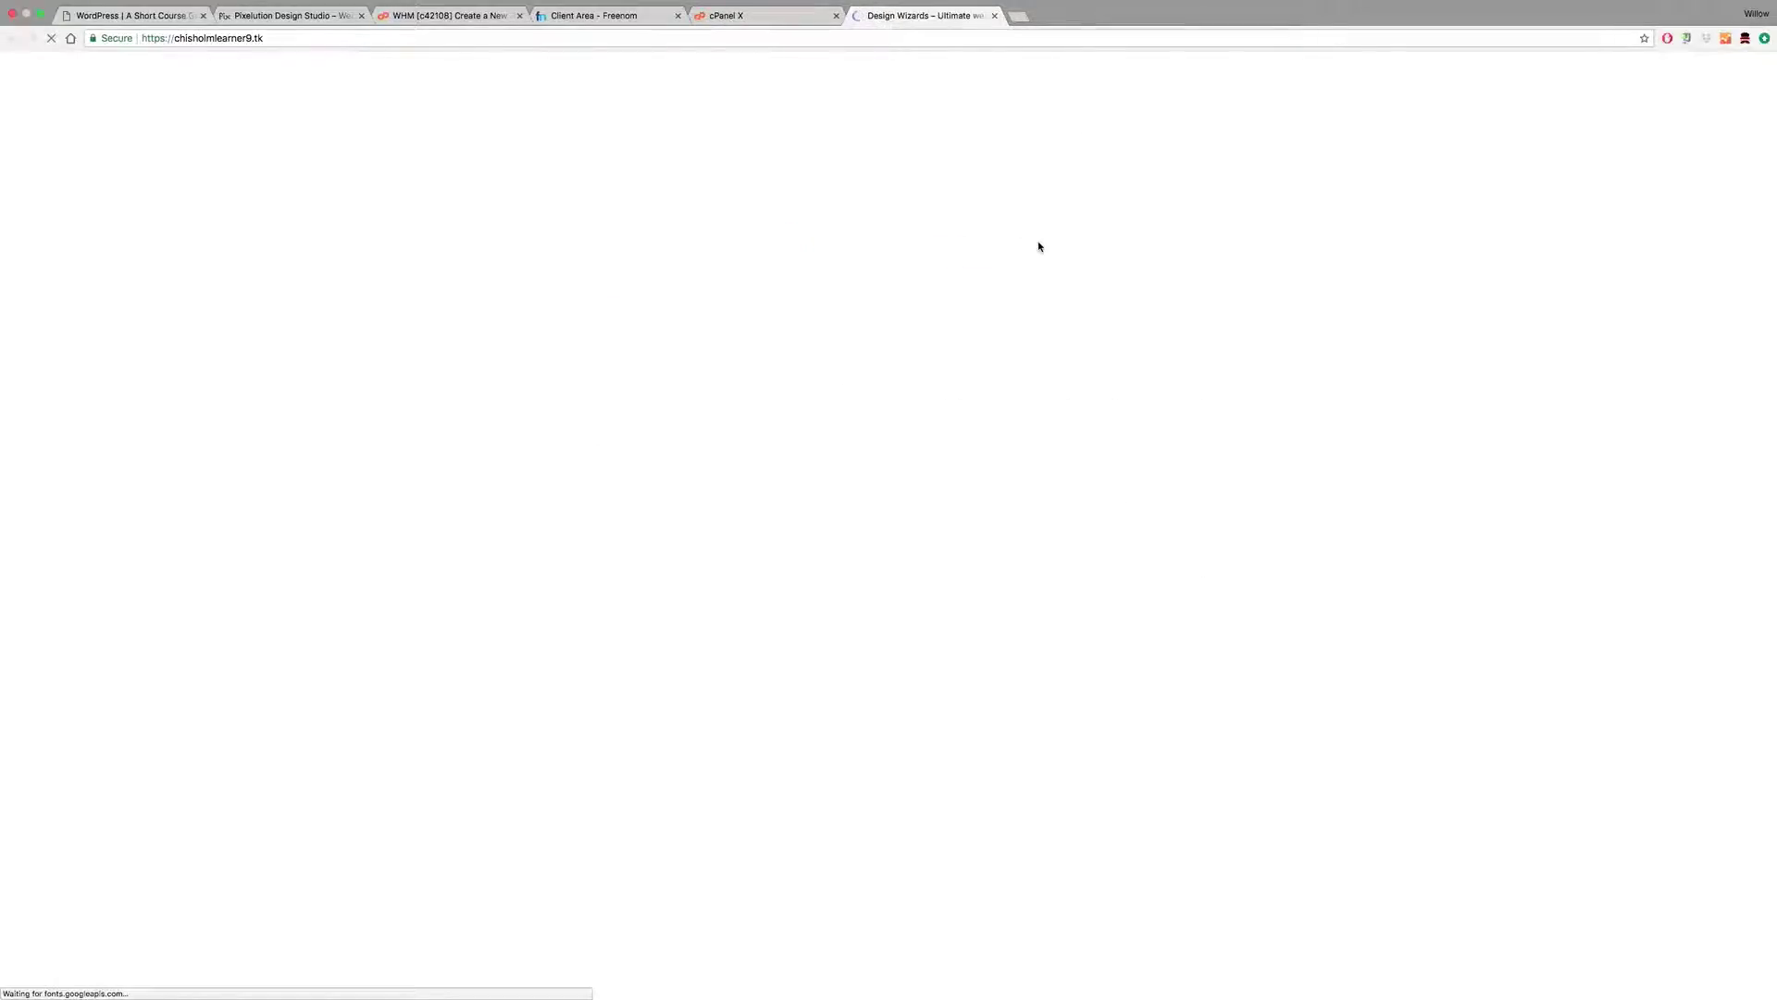
pyautogui.press('super+equal')
pyautogui.press('super+equal')
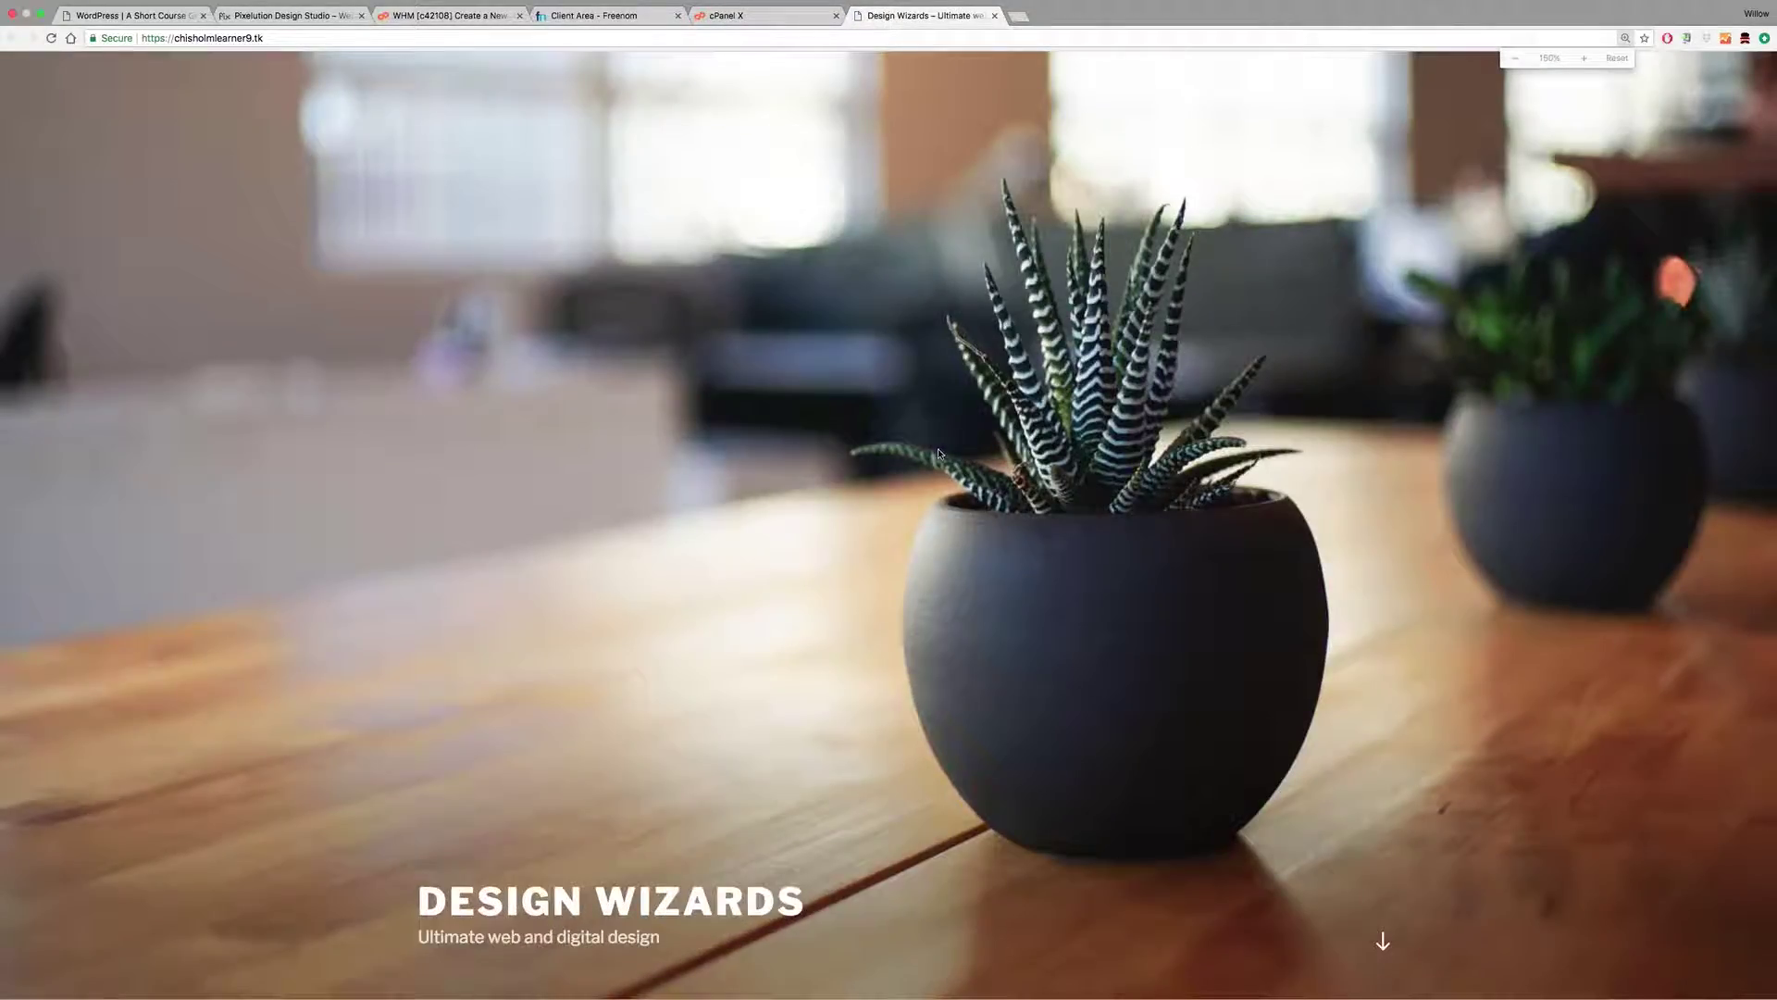
pyautogui.scroll(-5, 953, 462)
pyautogui.scroll(-10, 953, 463)
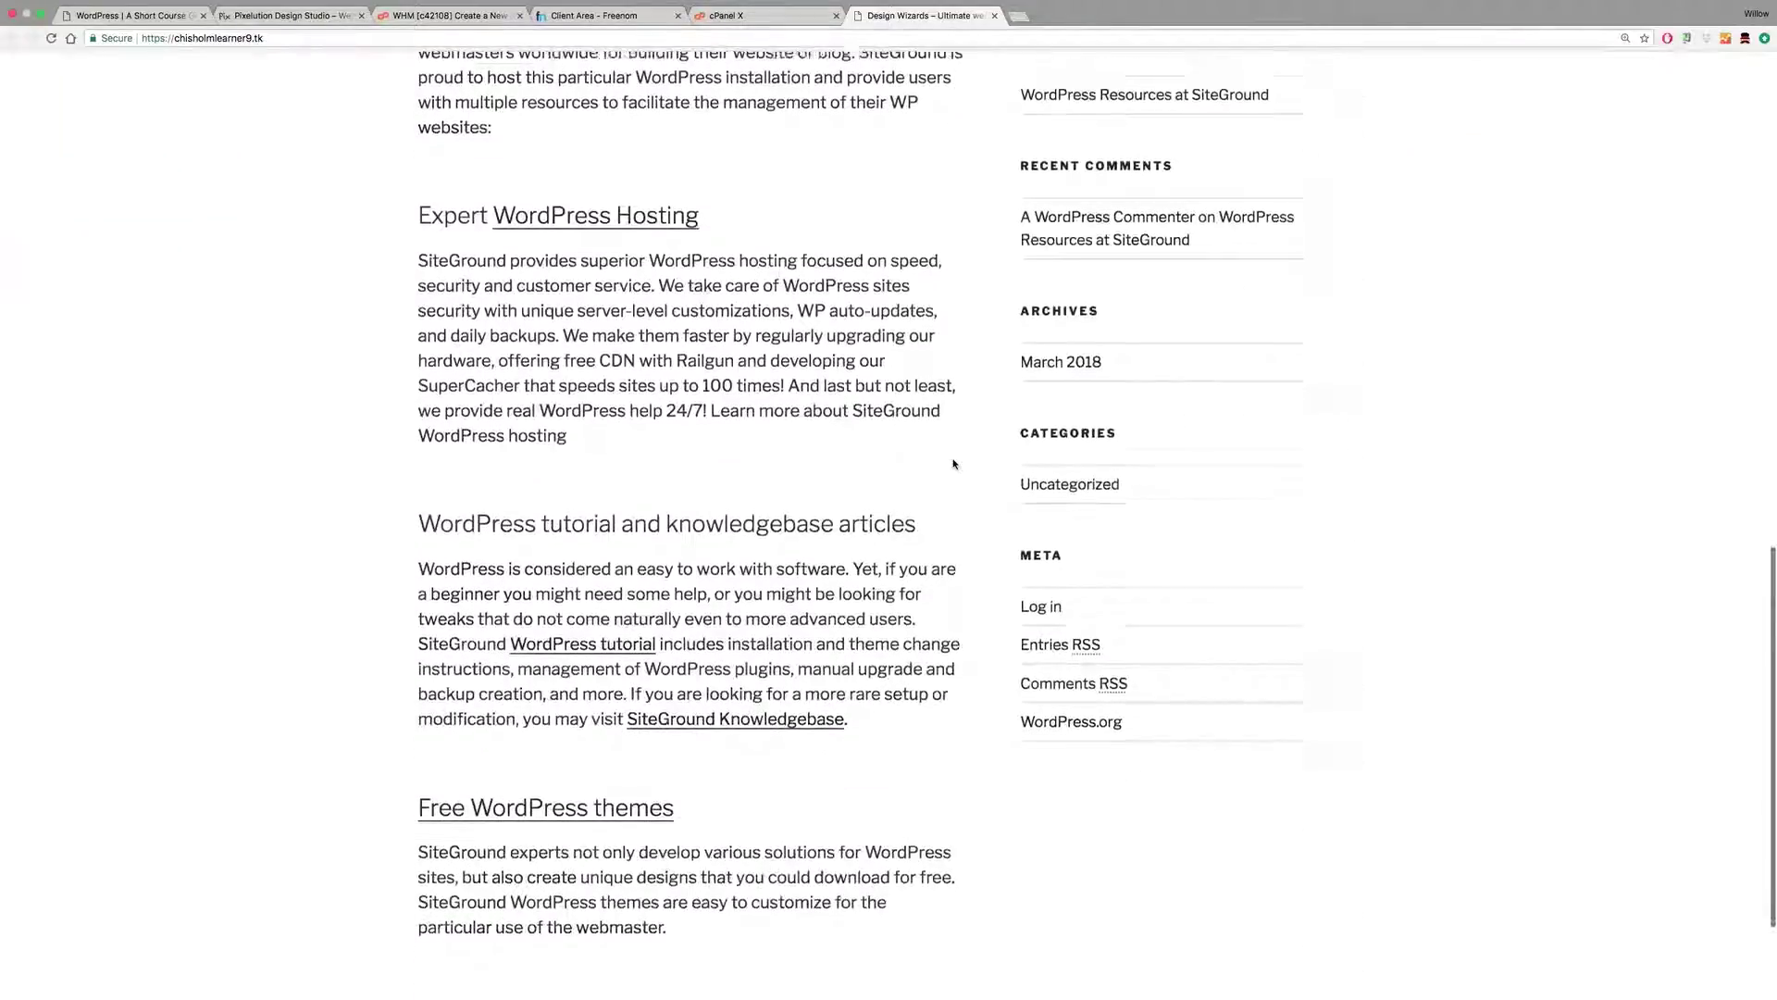
pyautogui.scroll(15, 956, 465)
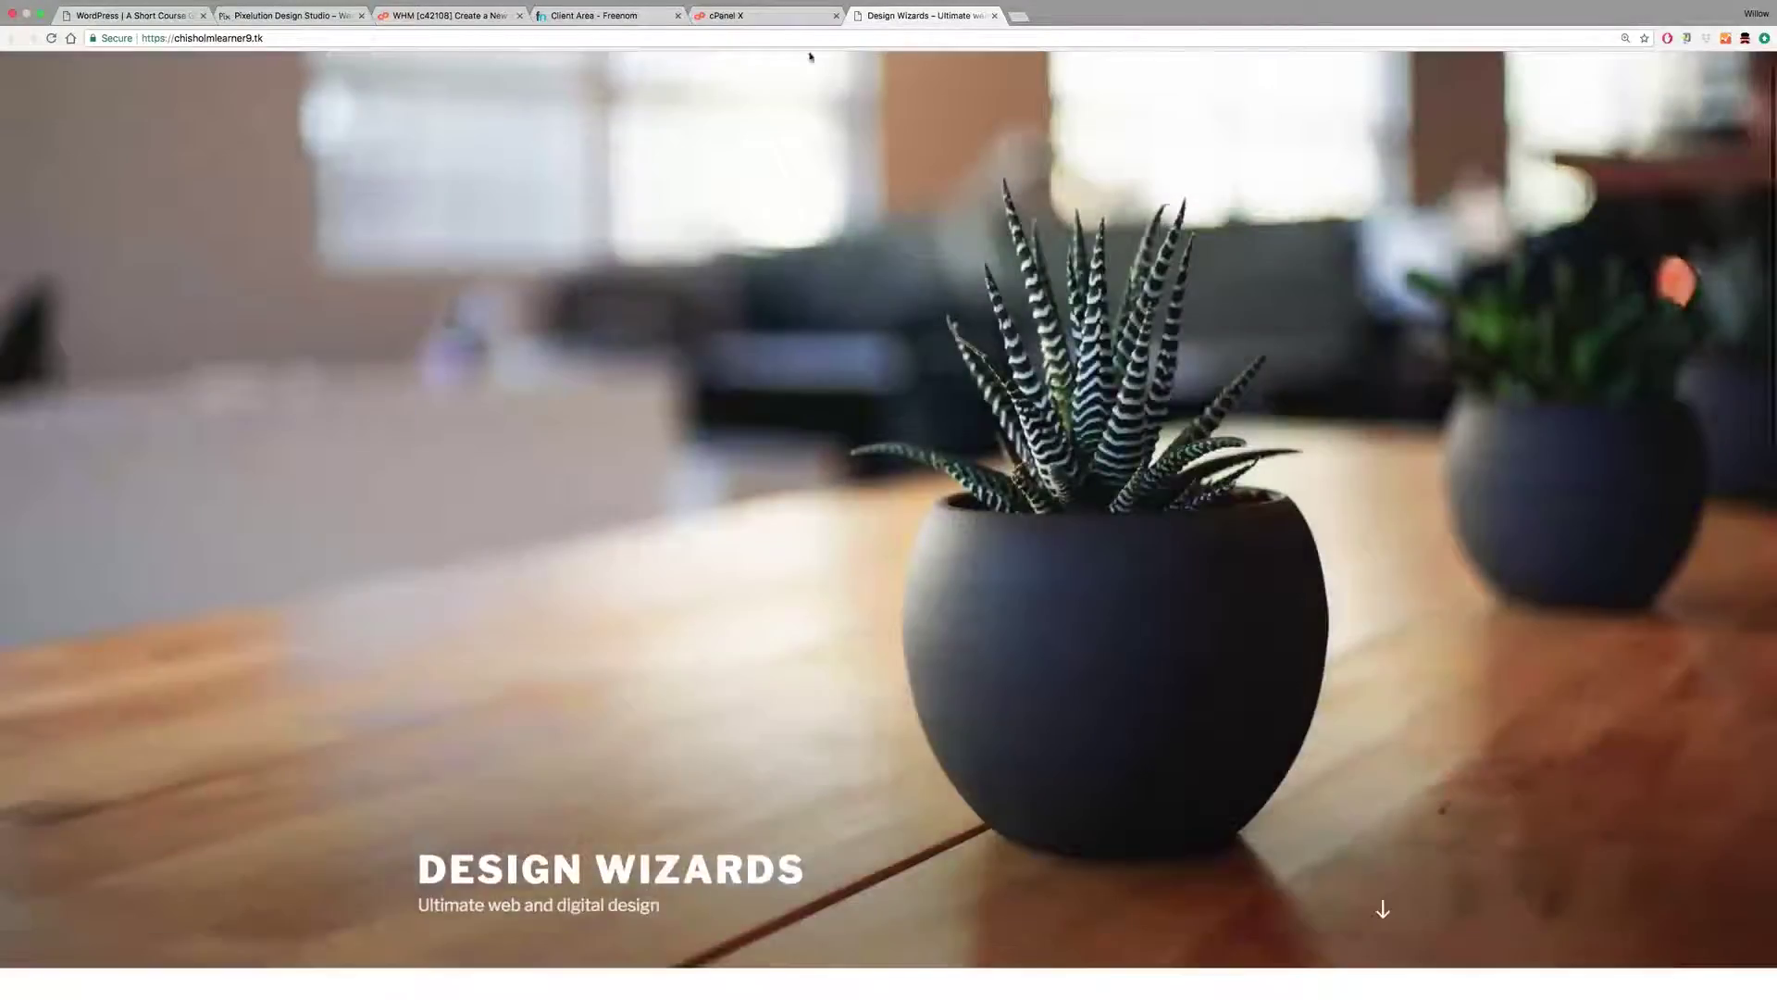
# Step: Open the wp-admin administrative URL in another new tab to view the Dashboard
pyautogui.click(750, 16)
pyautogui.rightClick(987, 505)
pyautogui.click(1046, 511)
pyautogui.click(1078, 16)
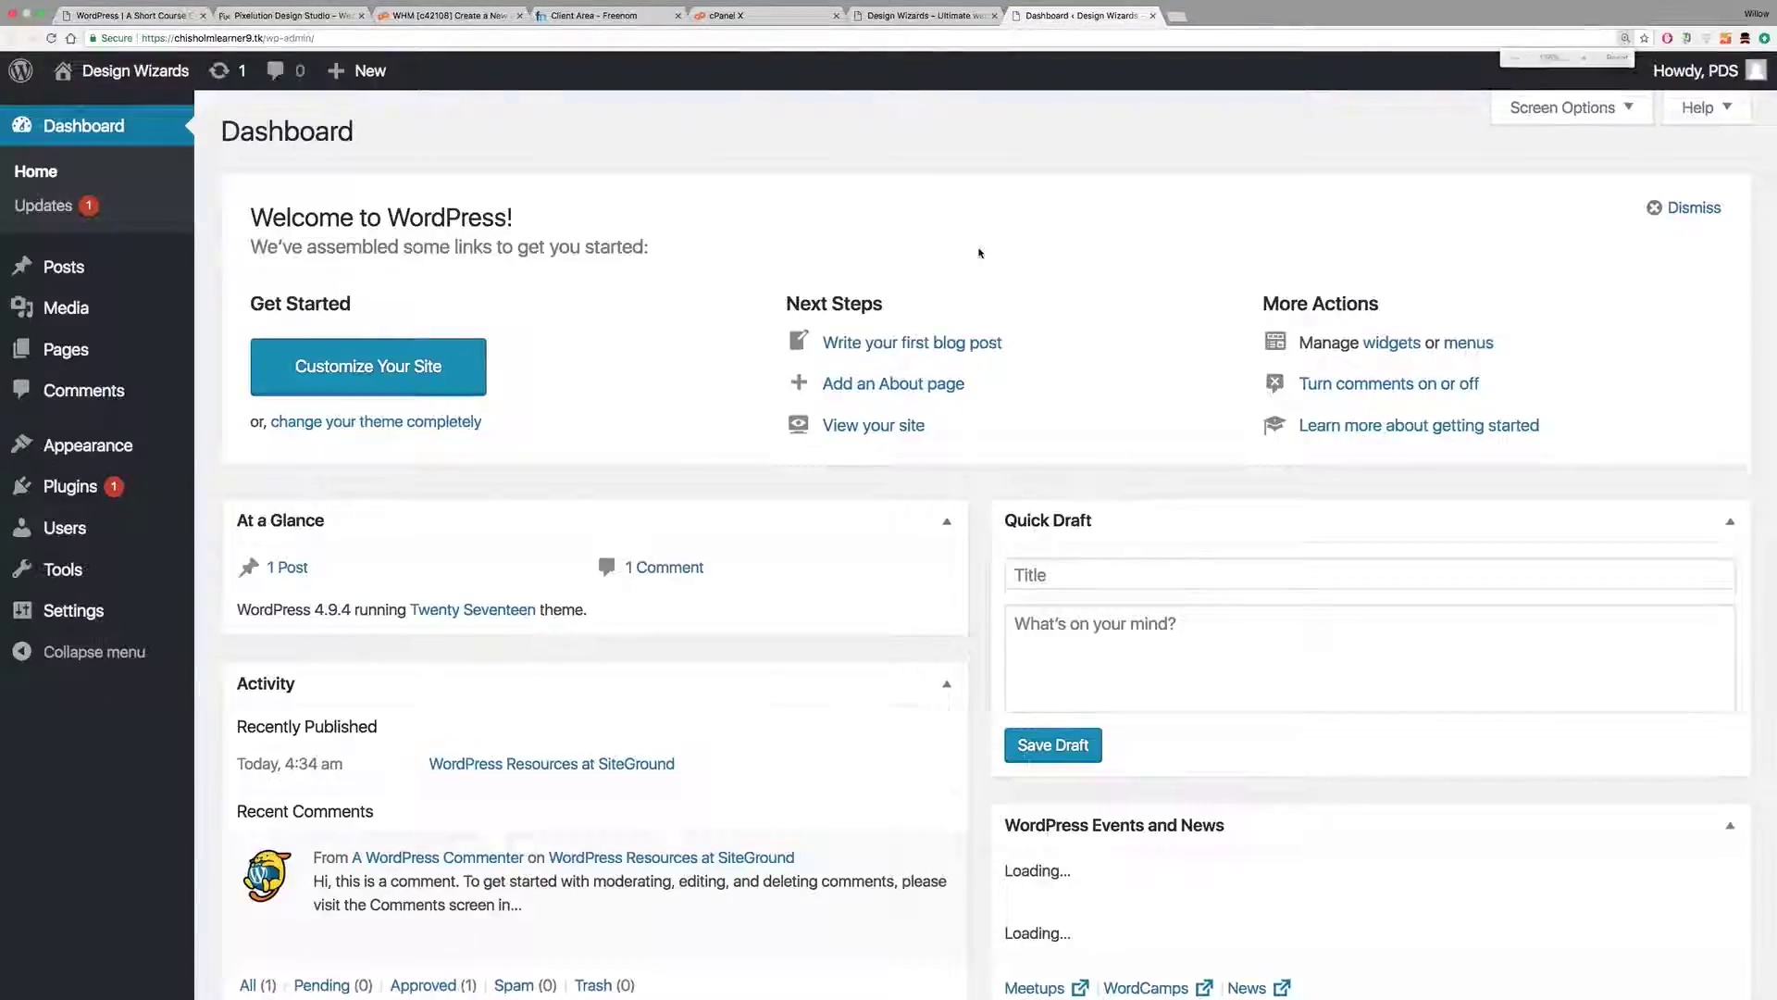
# Step: Zoom out the WordPress Dashboard and switch to the Freenom client area tab
pyautogui.hotkey('ctrl', '-')
pyautogui.moveTo(137, 74)
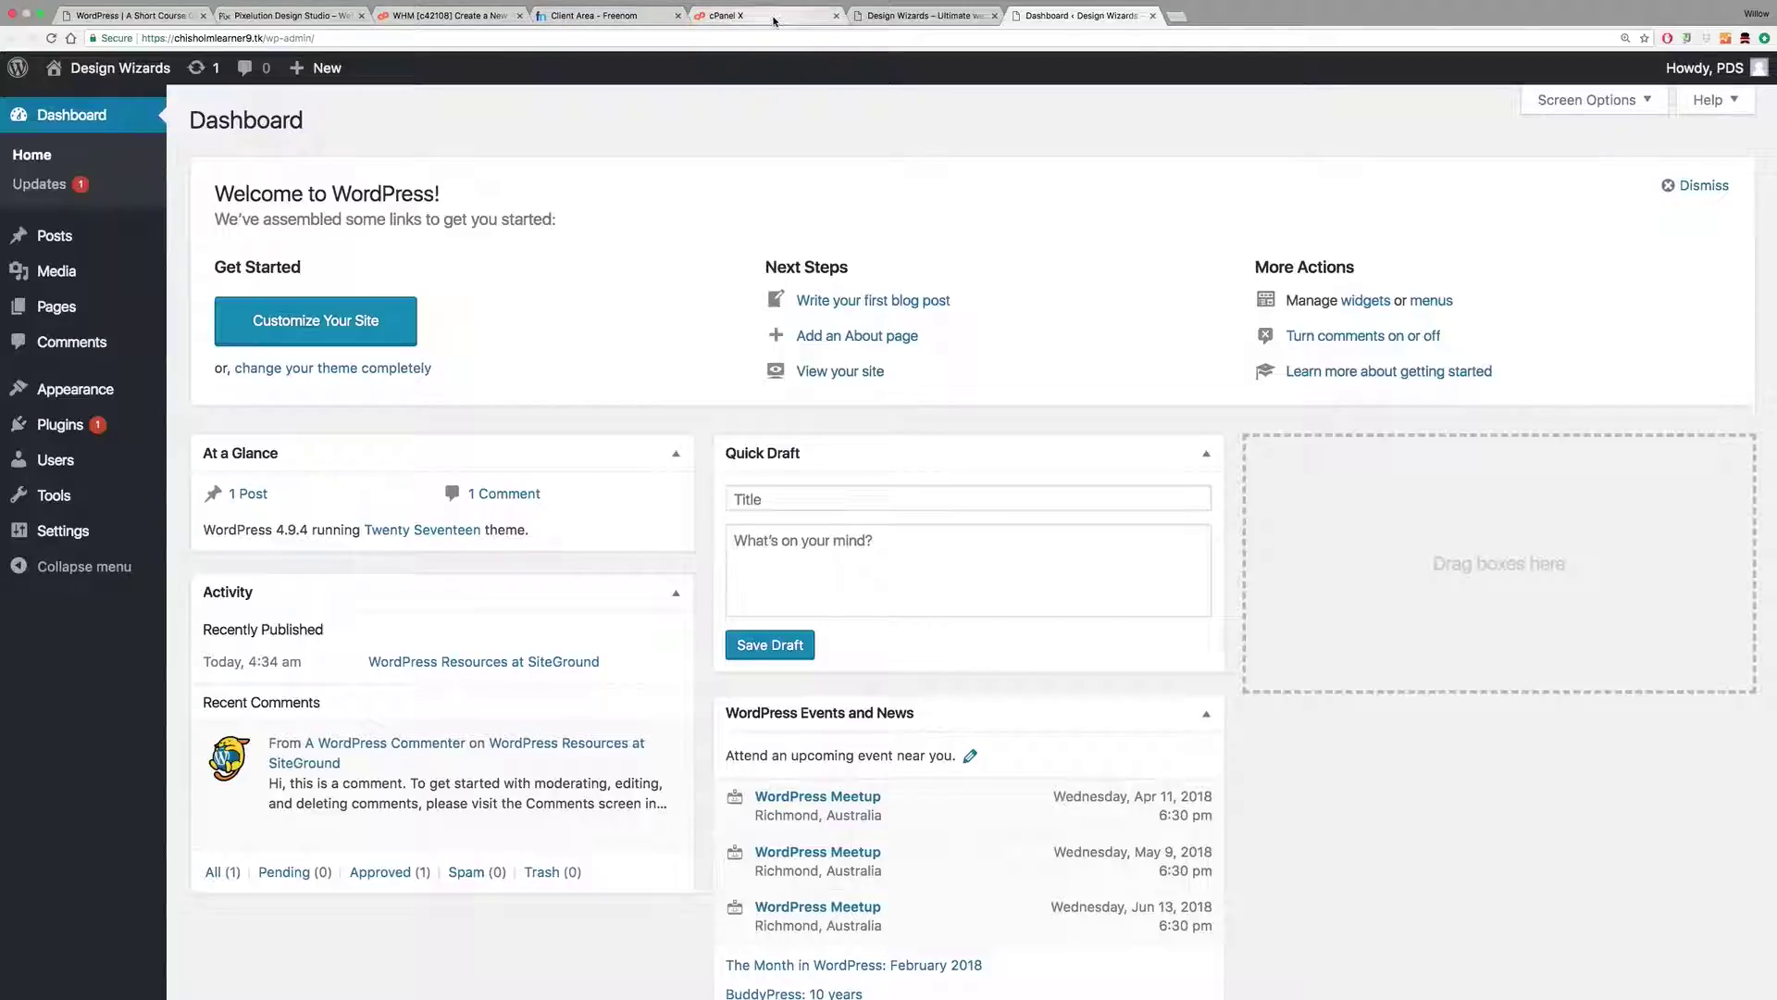
pyautogui.click(608, 17)
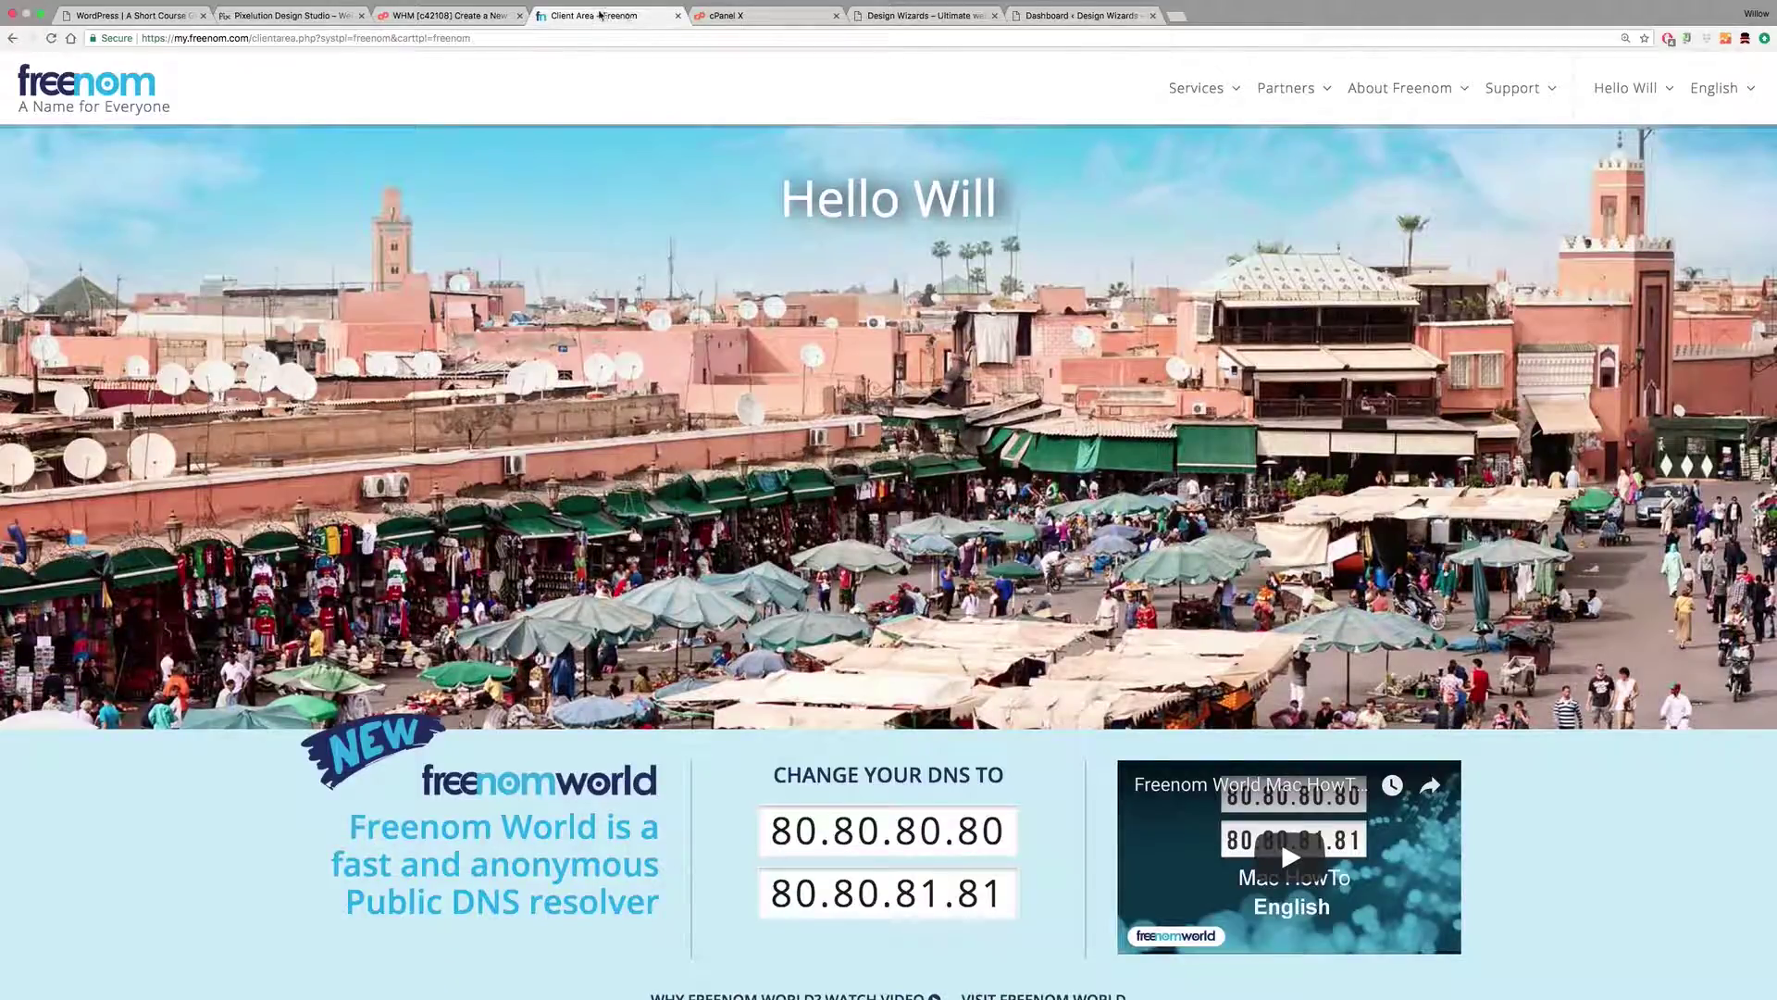
# Step: Close the Freenom and WHM tabs, reload cPanel home, and switch to the Design Wizards site
pyautogui.click(679, 16)
pyautogui.click(456, 16)
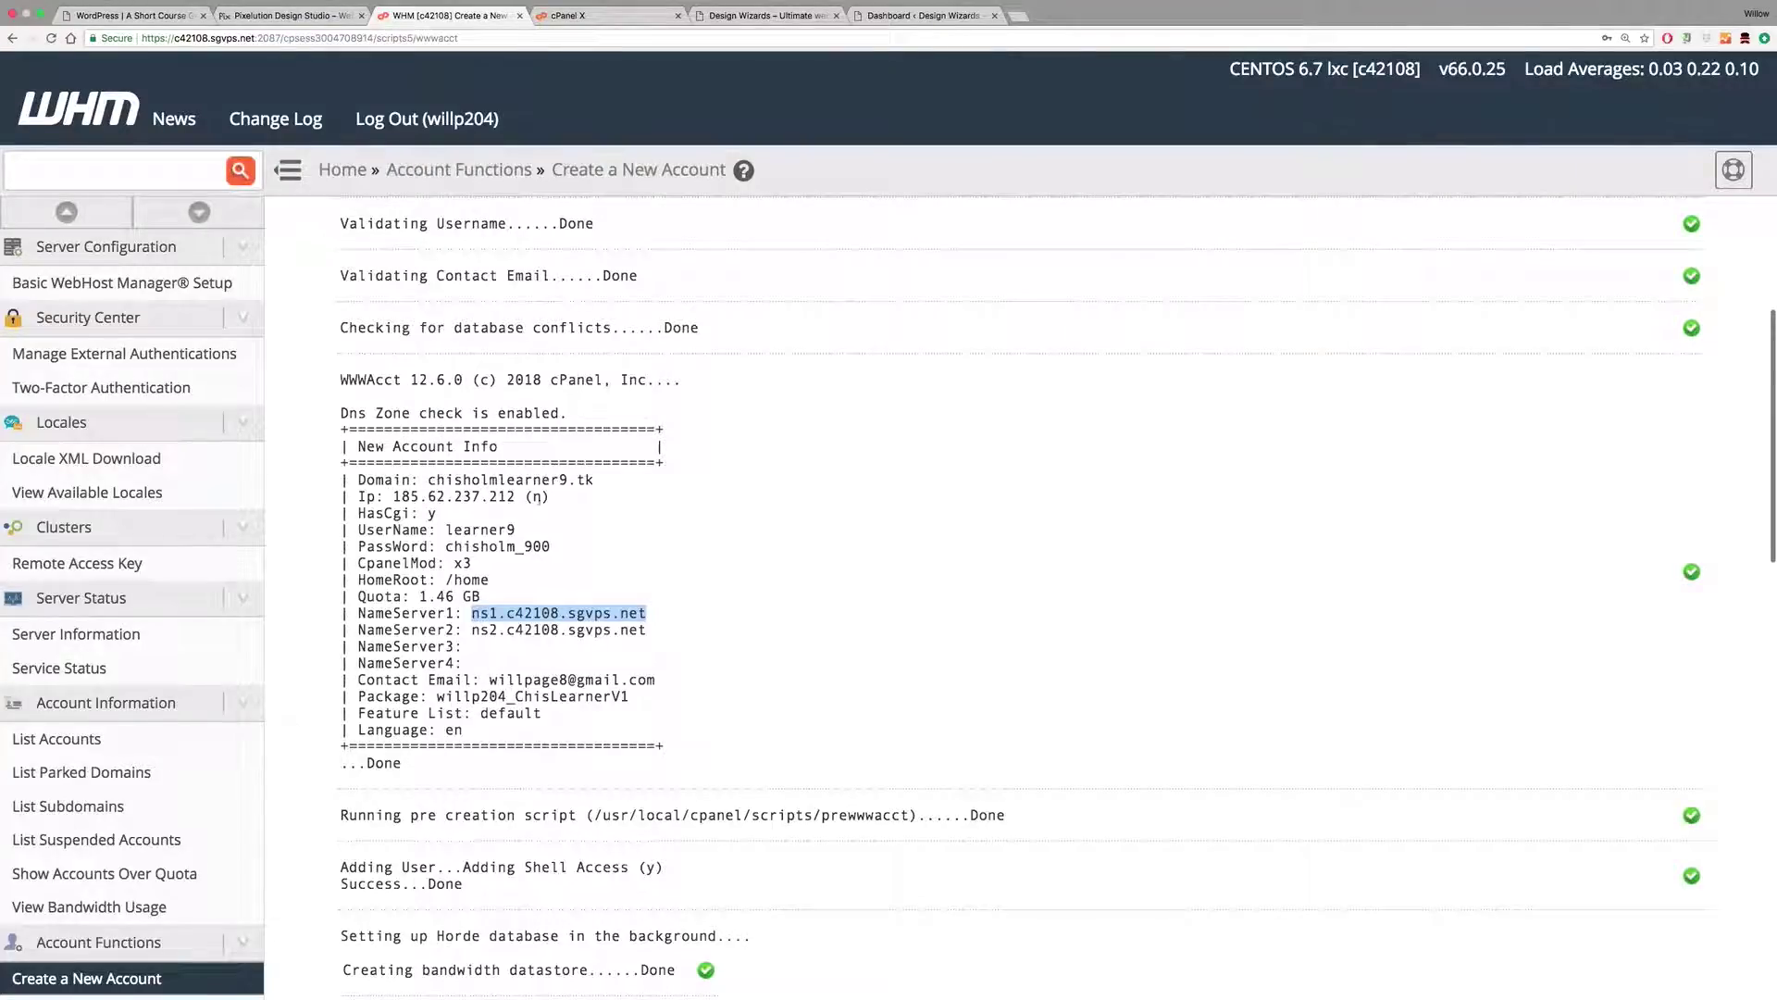
pyautogui.click(519, 16)
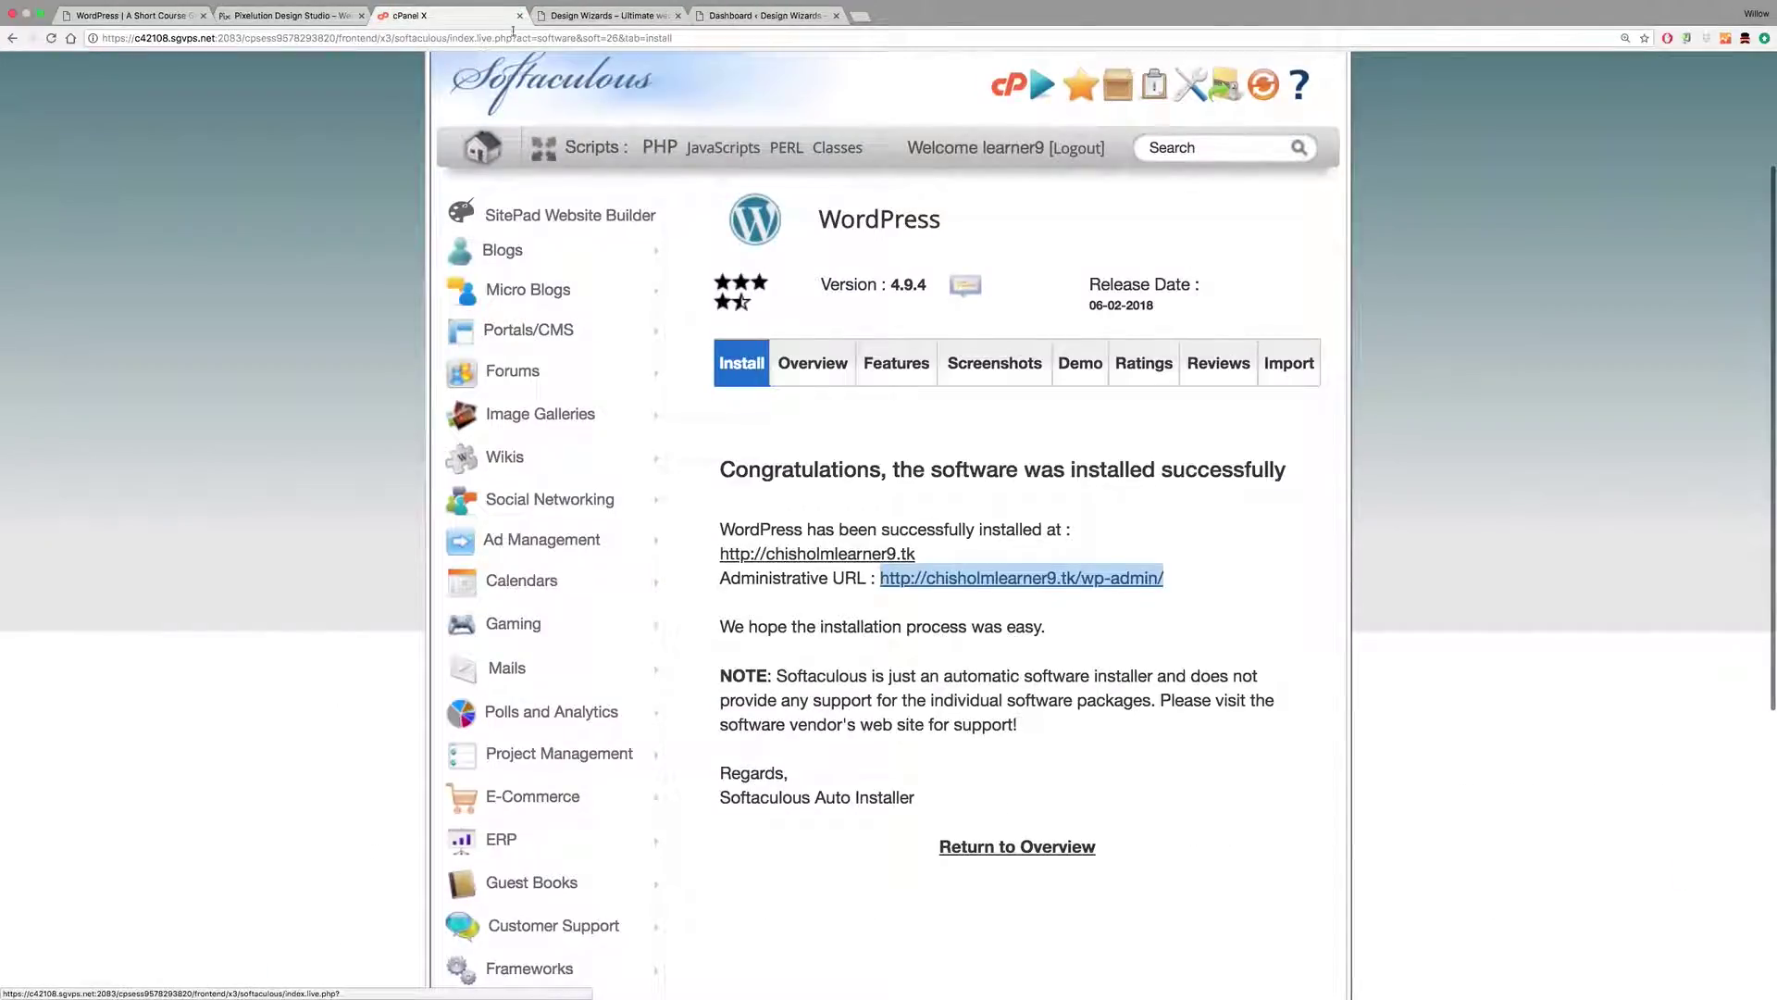
pyautogui.click(498, 103)
pyautogui.scroll(3, 463, 93)
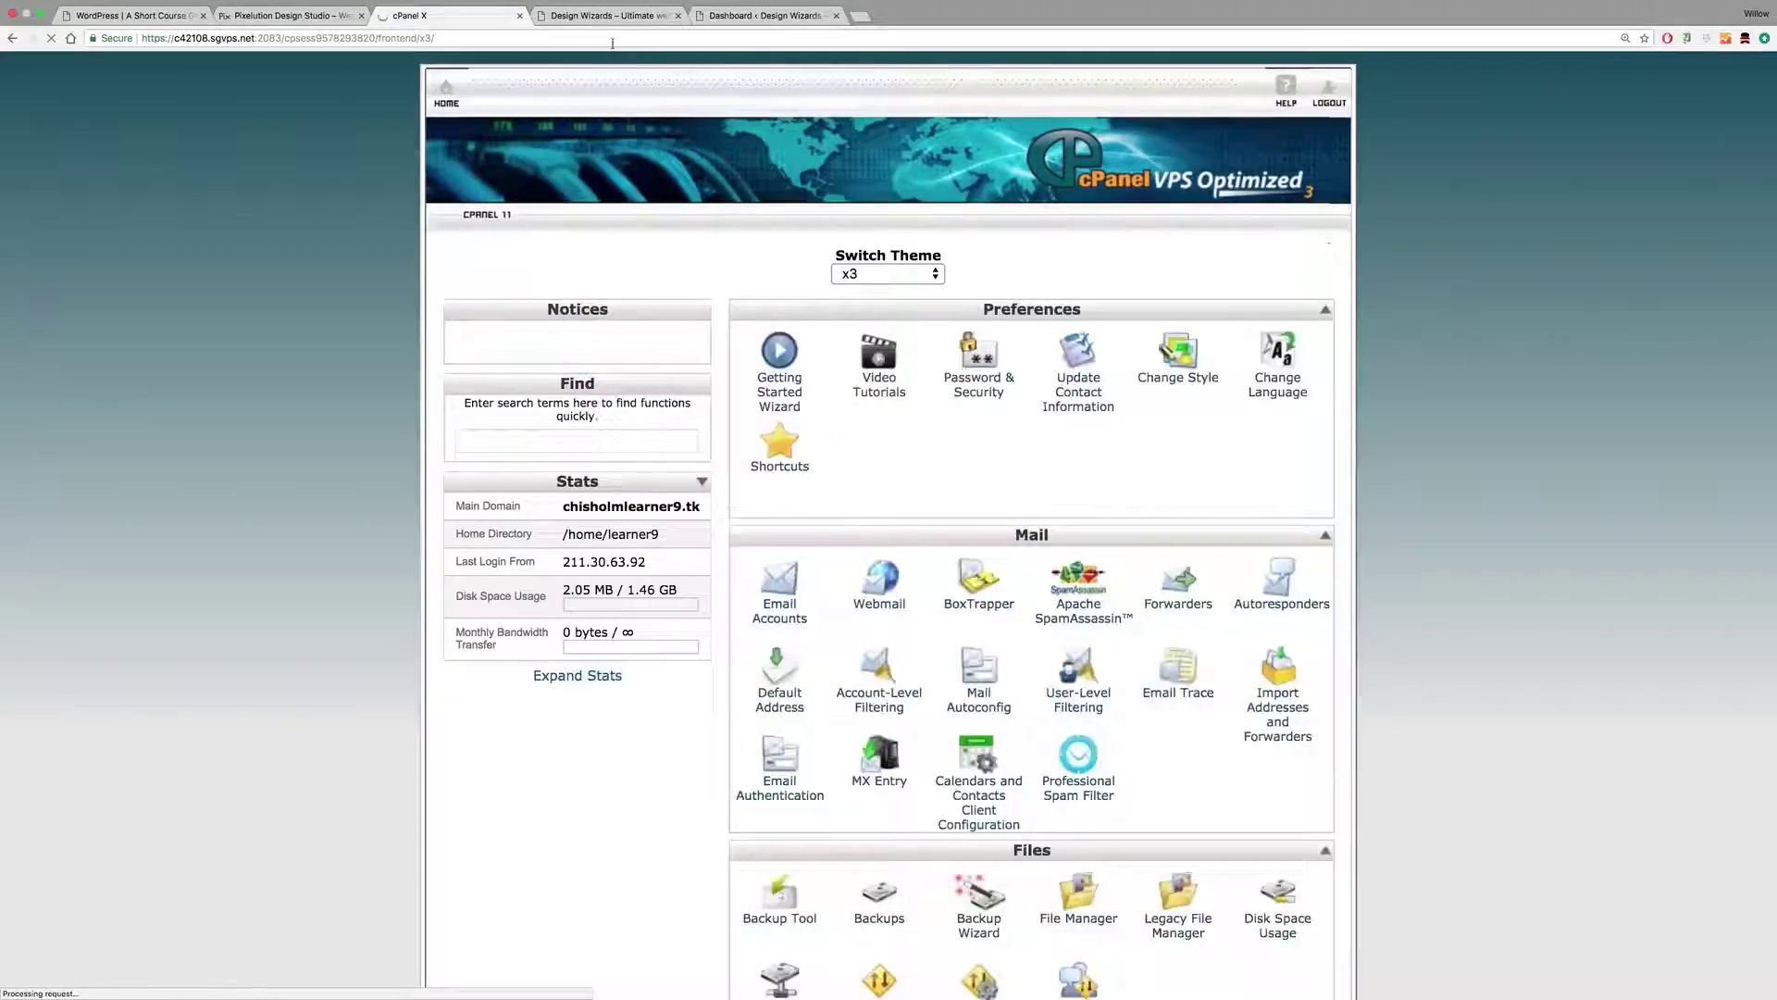
pyautogui.click(602, 15)
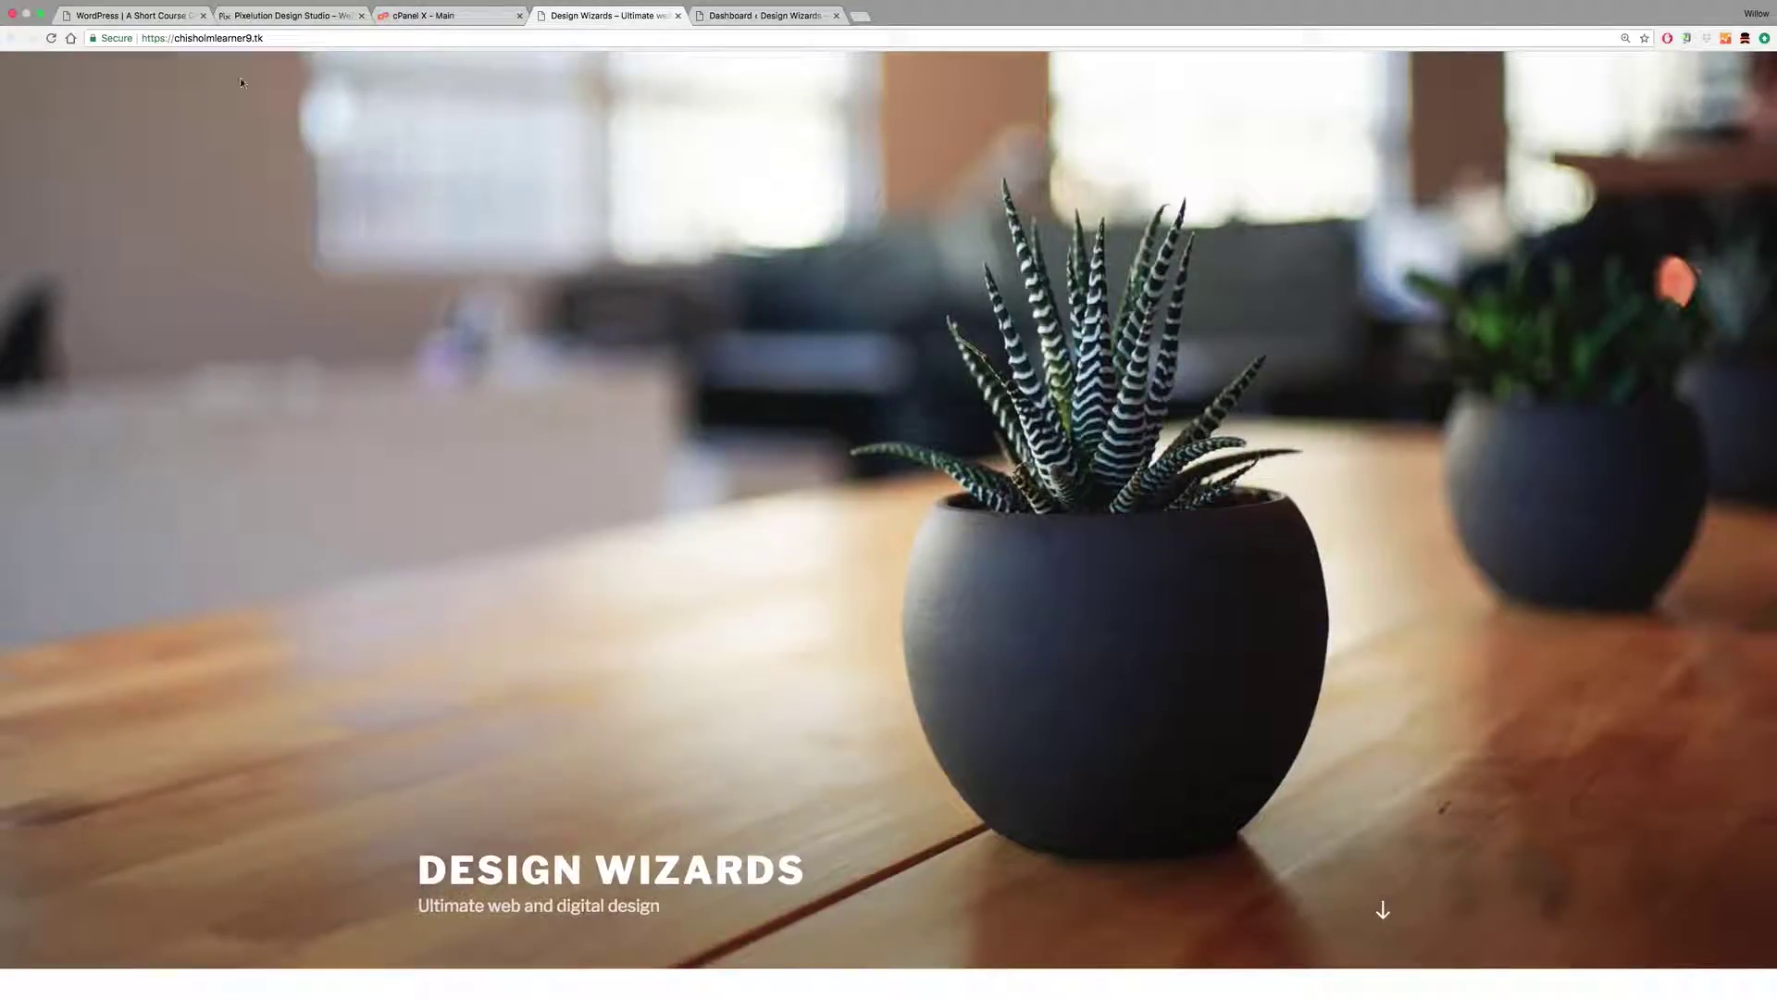
# Step: Go to Appearance > Themes in the Dashboard, where Twenty Seventeen is active
pyautogui.click(740, 15)
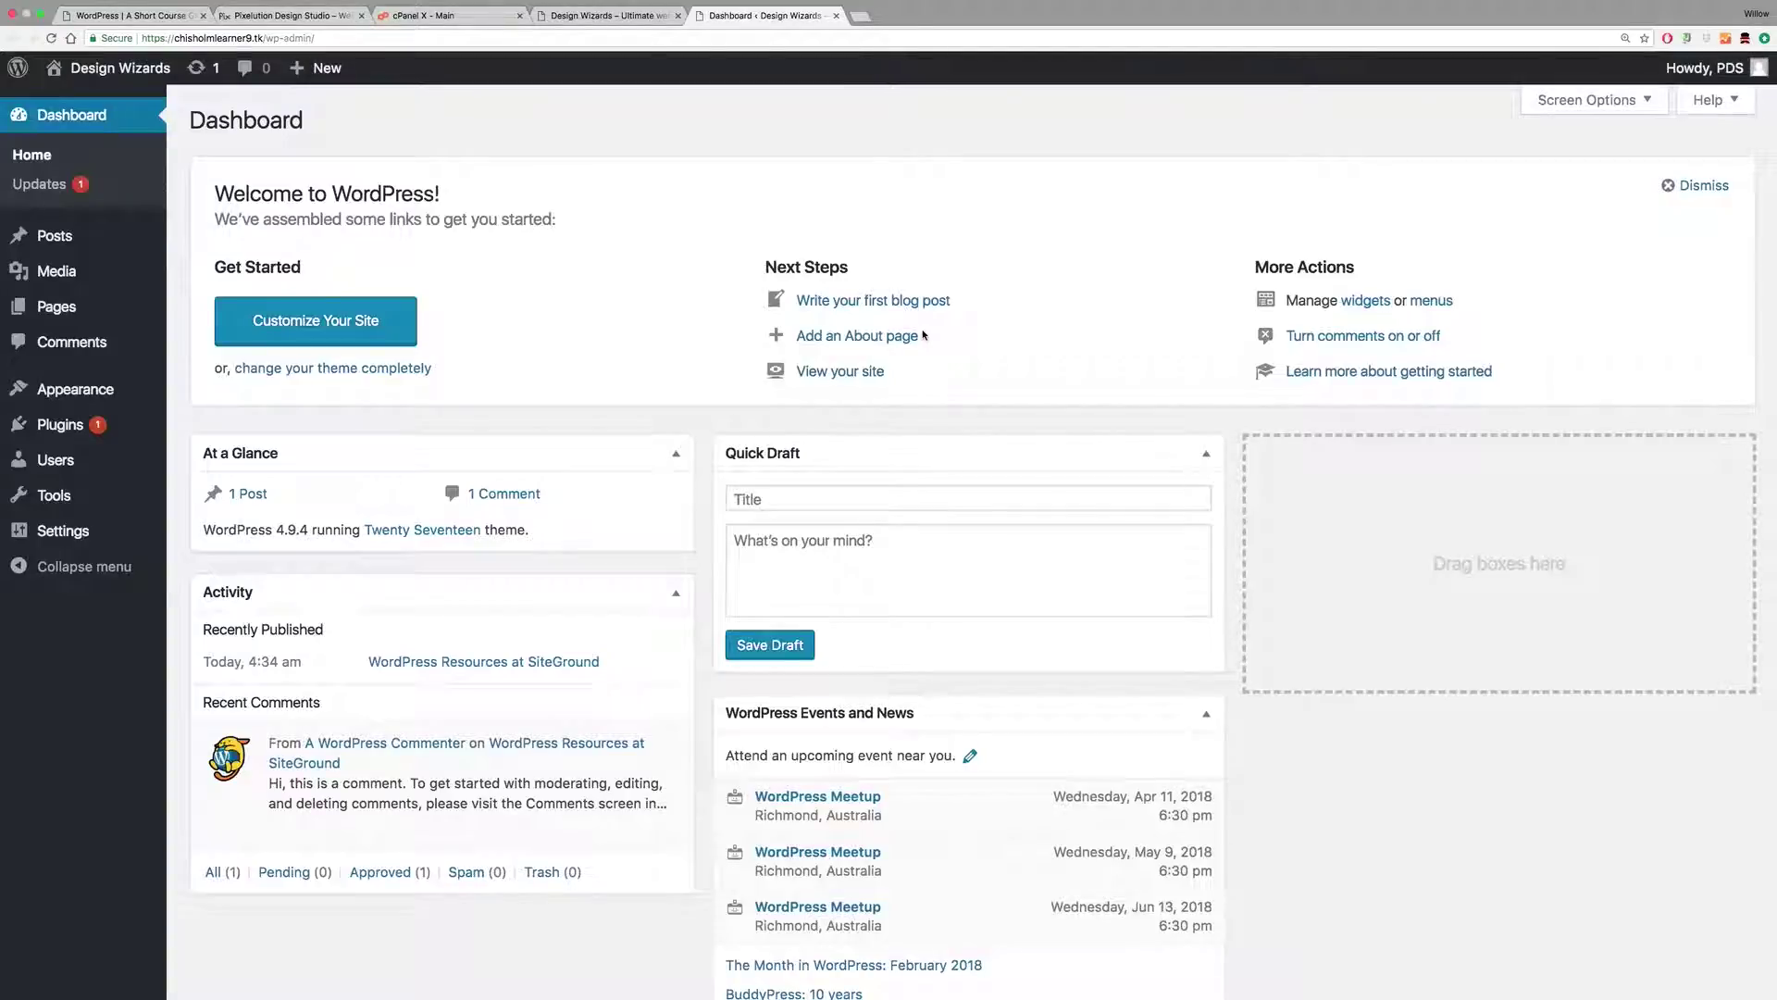
pyautogui.moveTo(56, 392)
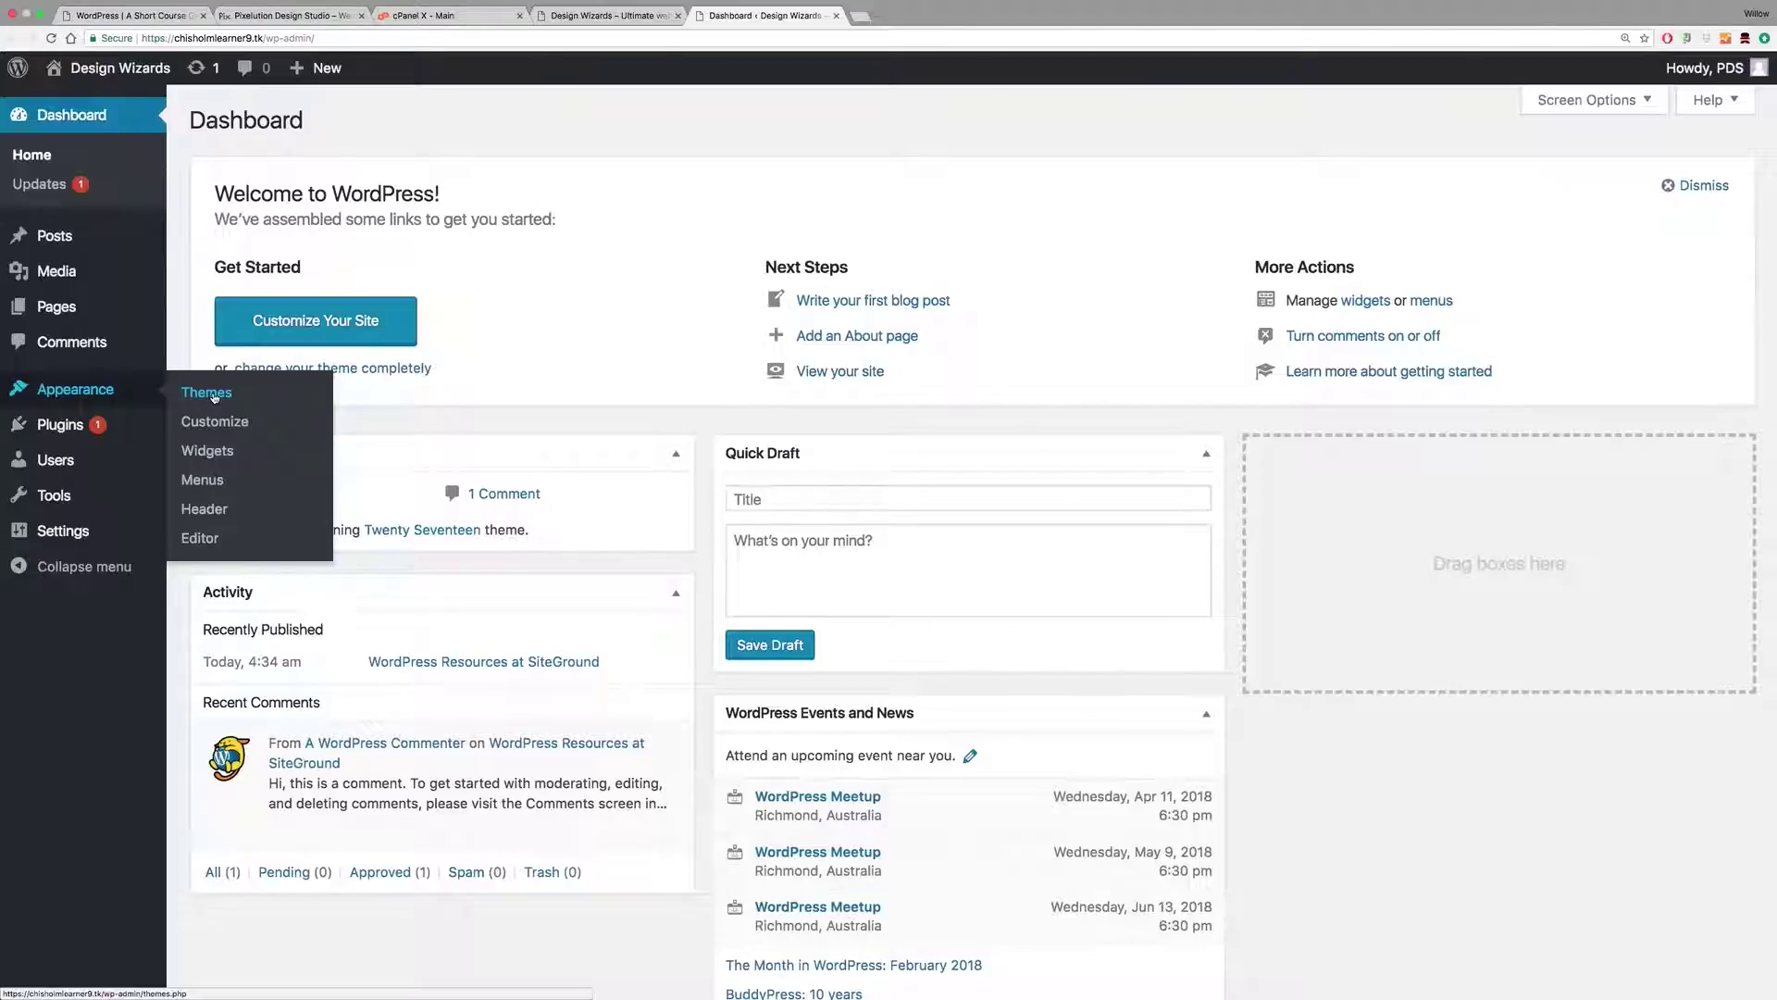
pyautogui.click(213, 396)
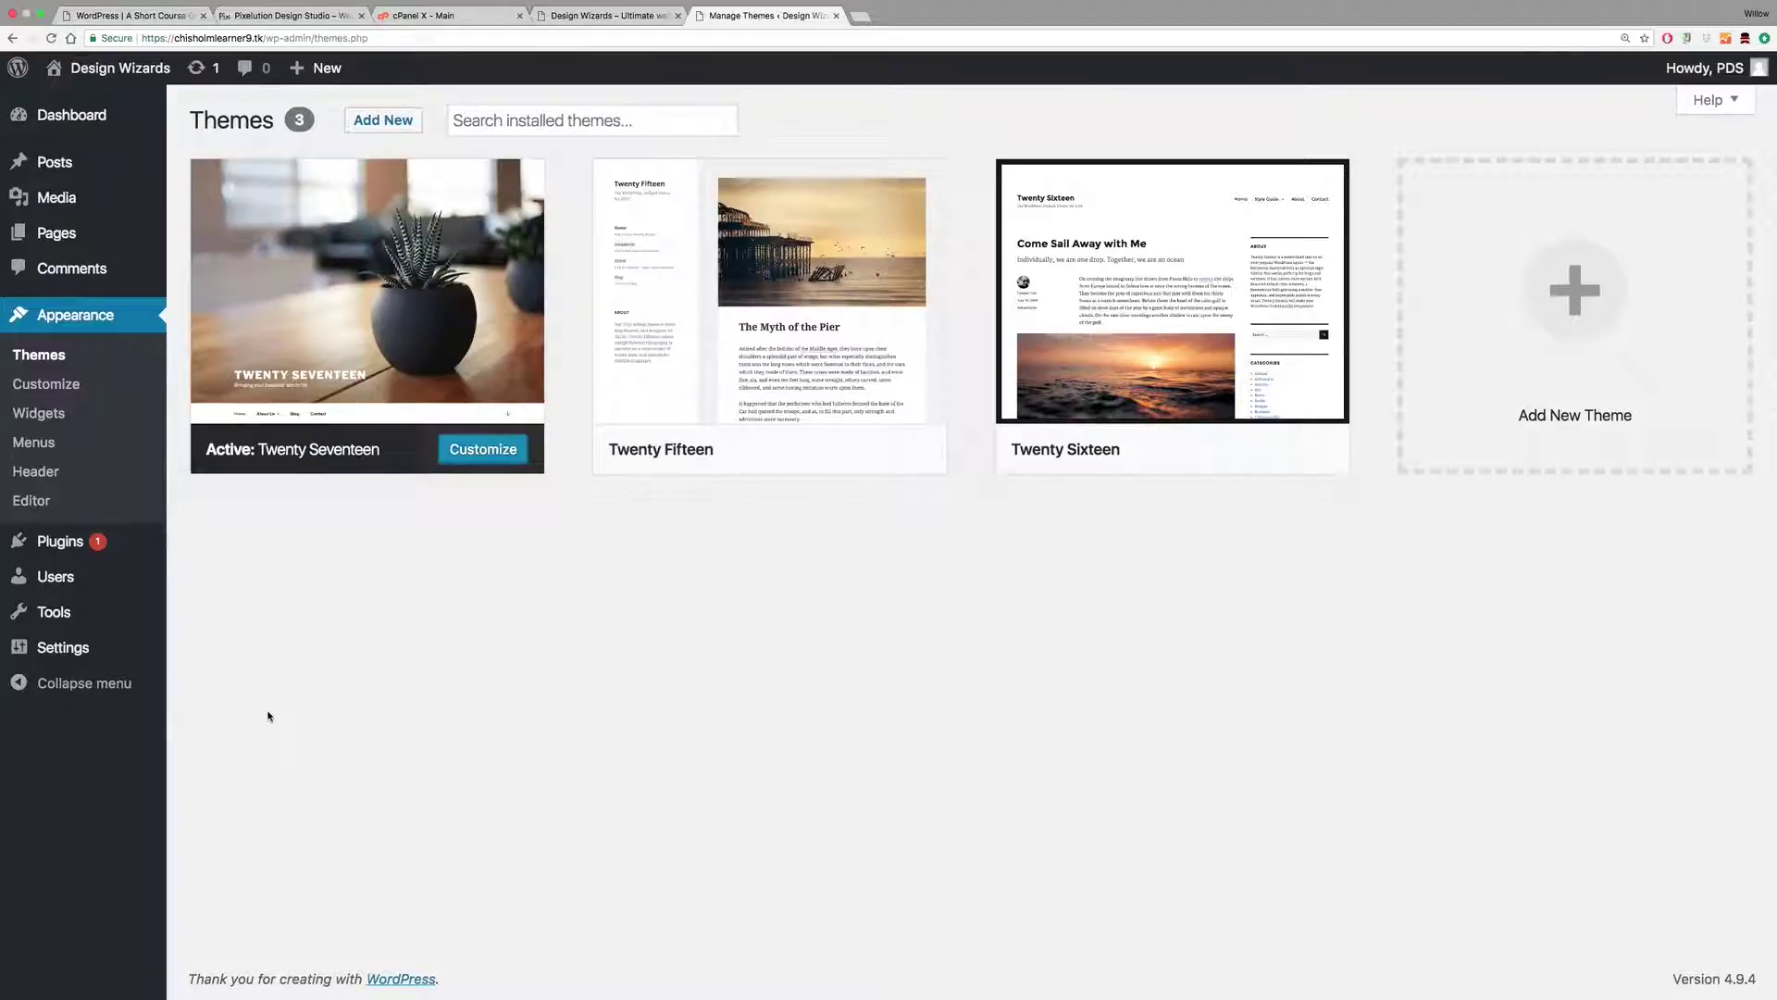
pyautogui.moveTo(288, 289)
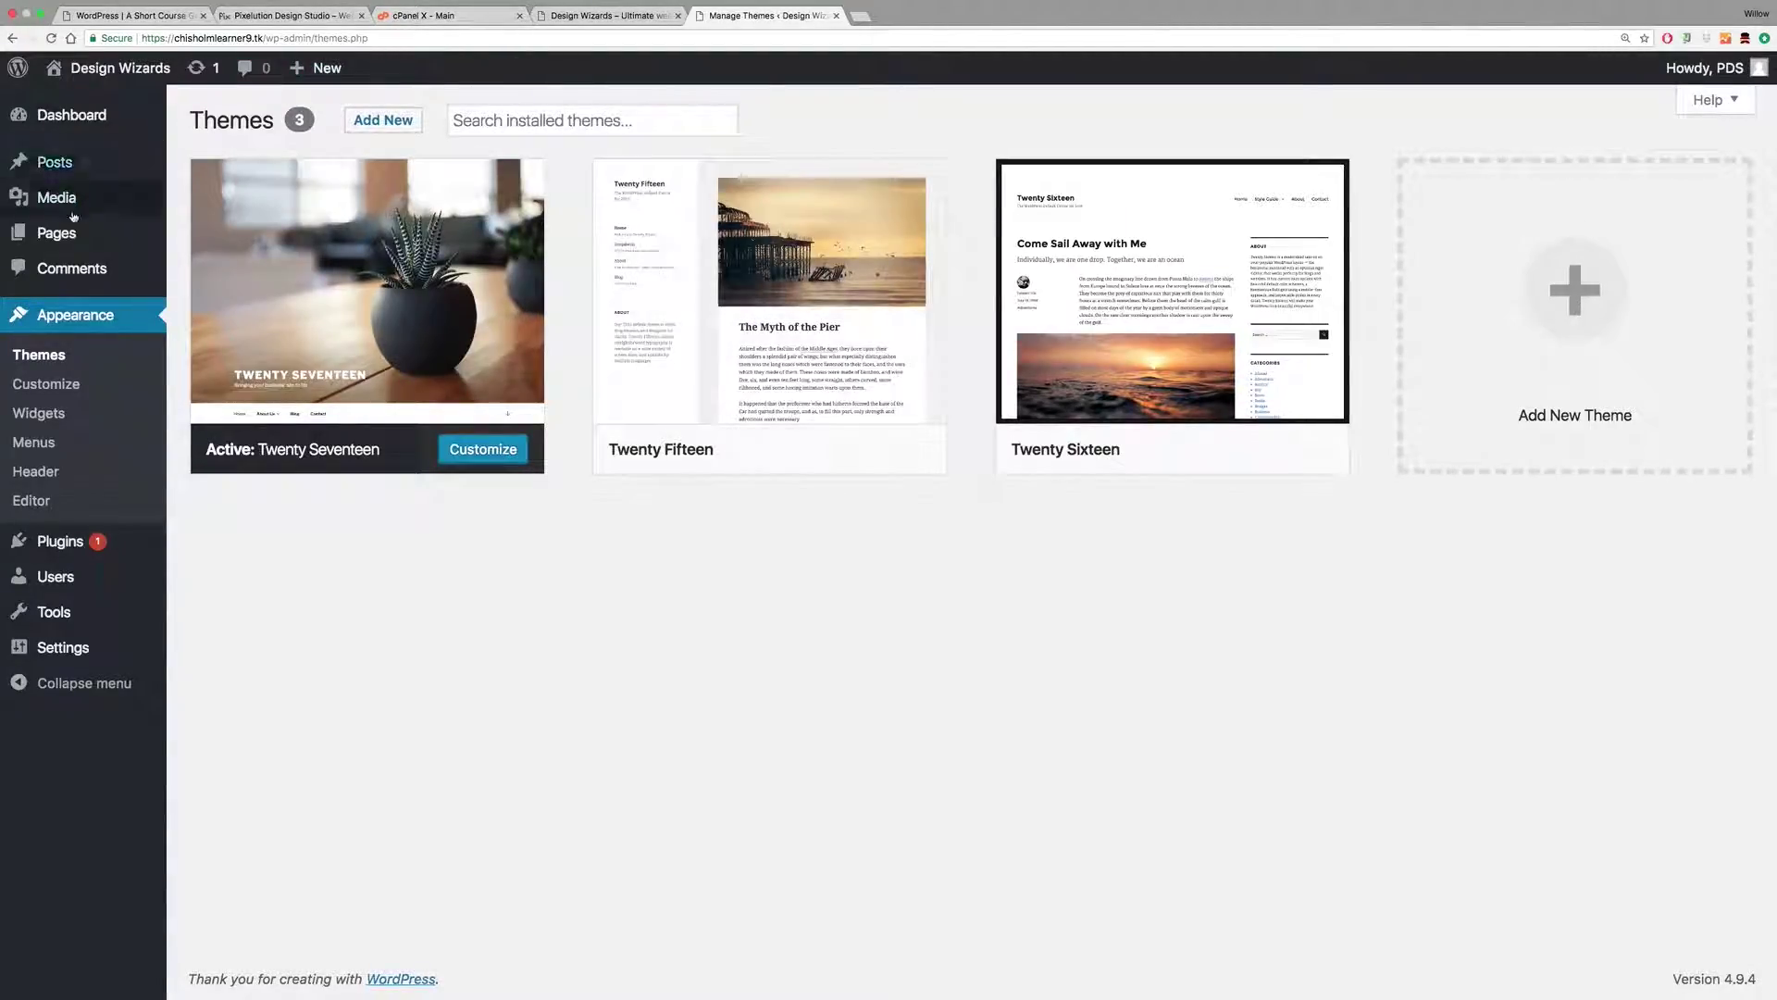
# Step: Open cPanel's File Manager on the public_html web root
pyautogui.click(447, 18)
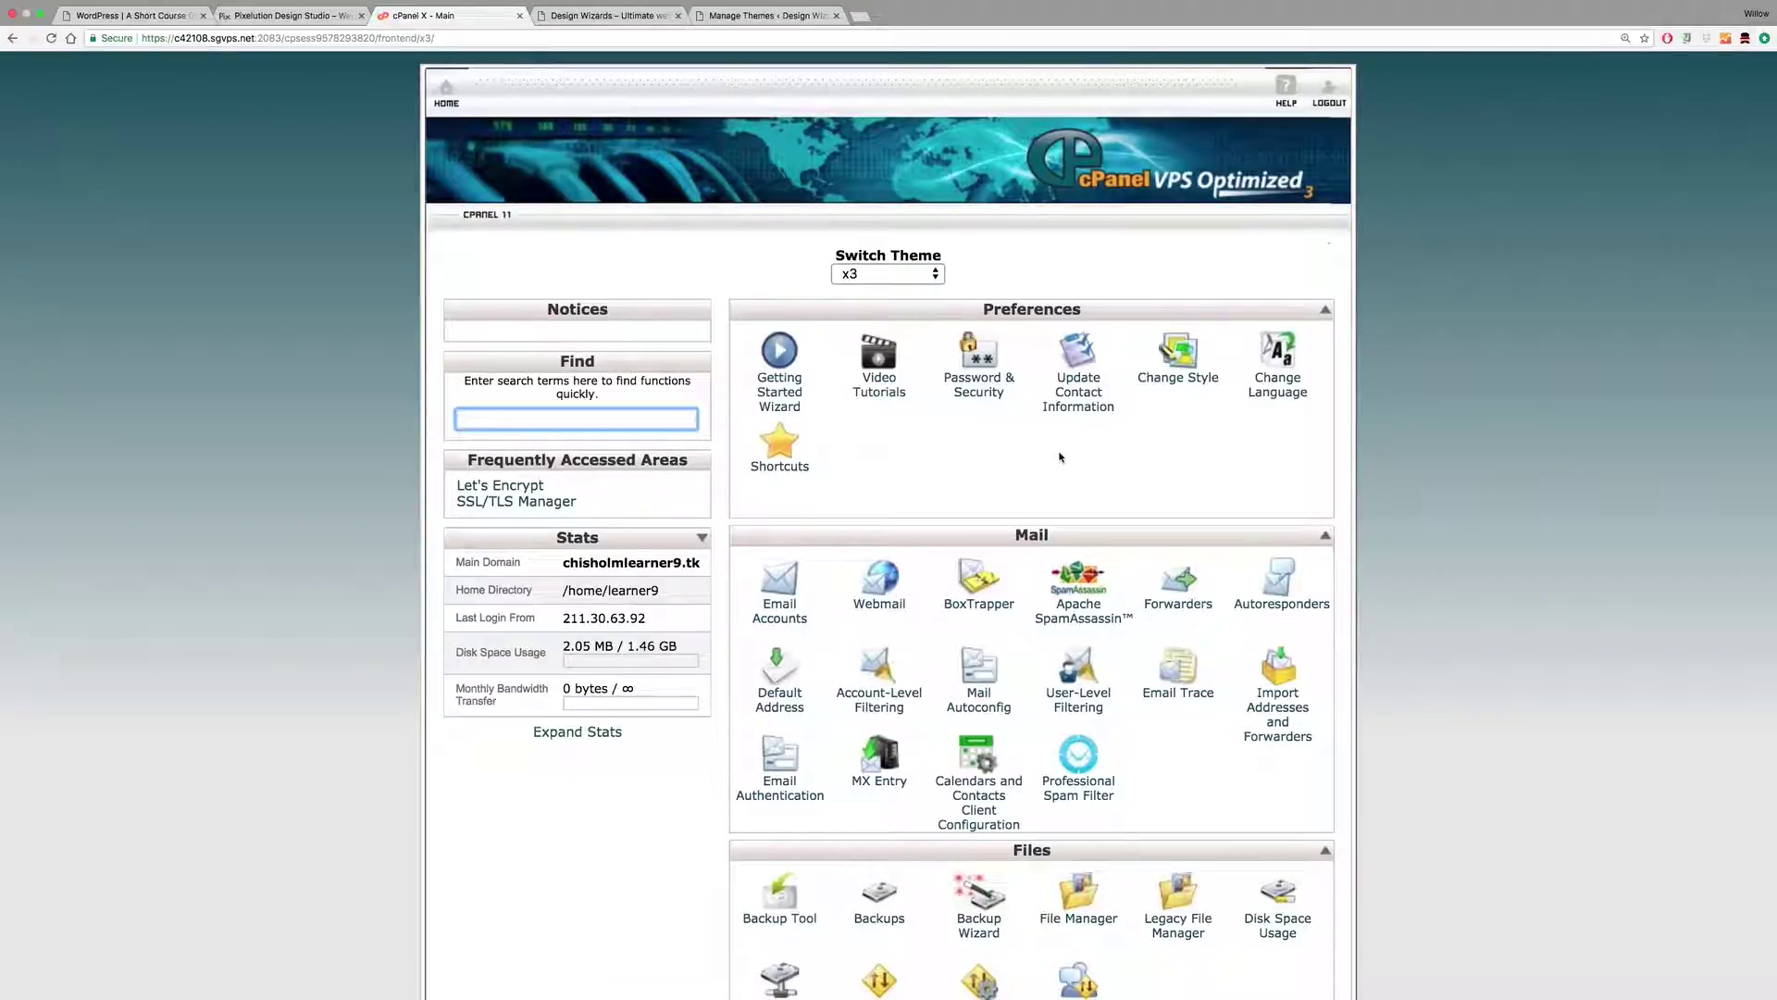
pyautogui.scroll(-5, 1060, 457)
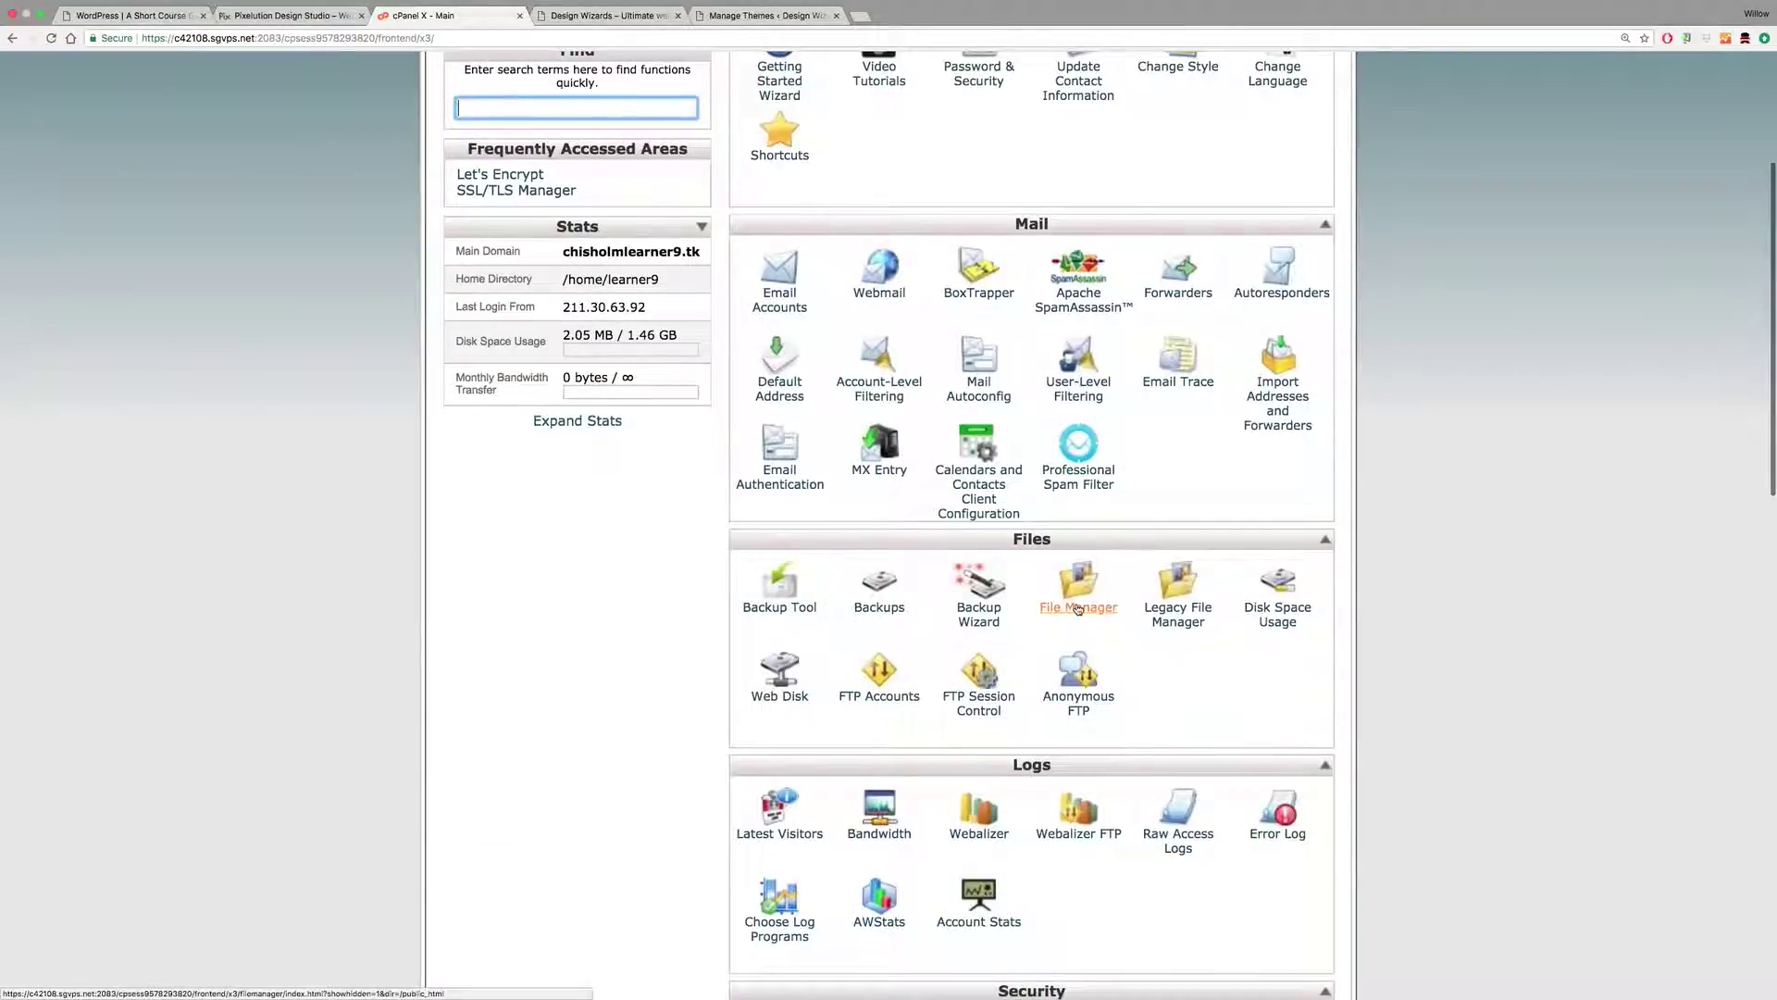
pyautogui.click(1078, 608)
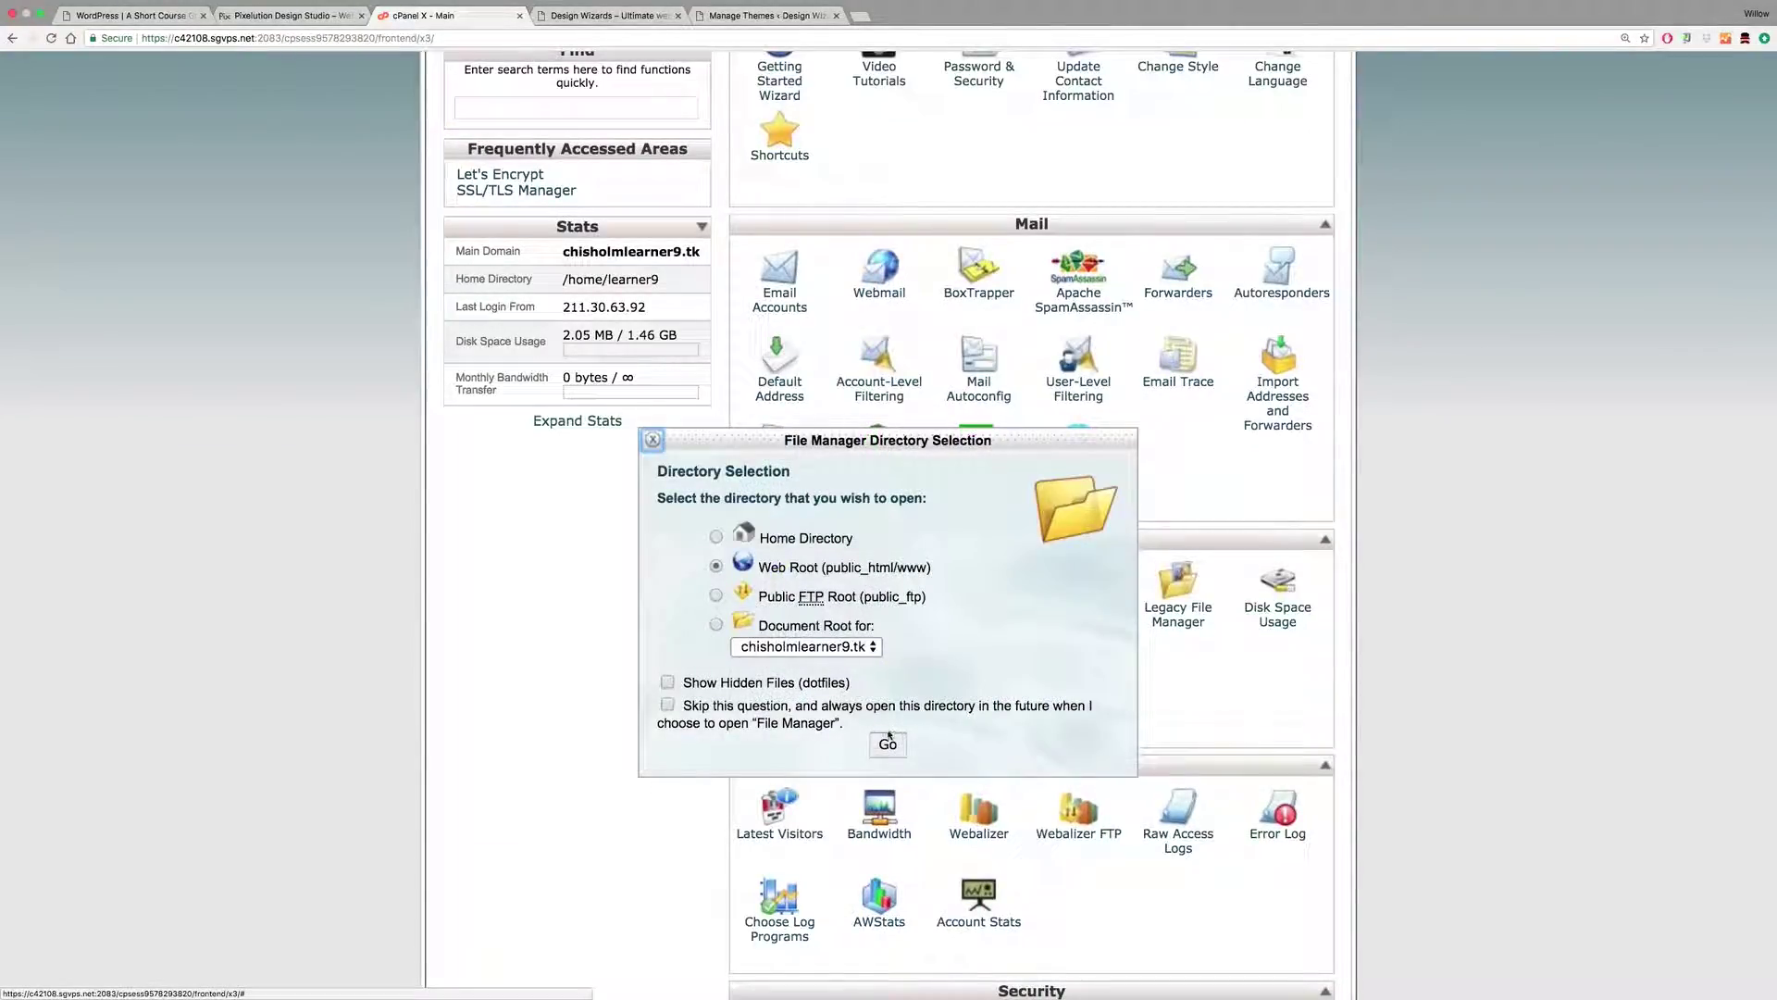
pyautogui.click(888, 744)
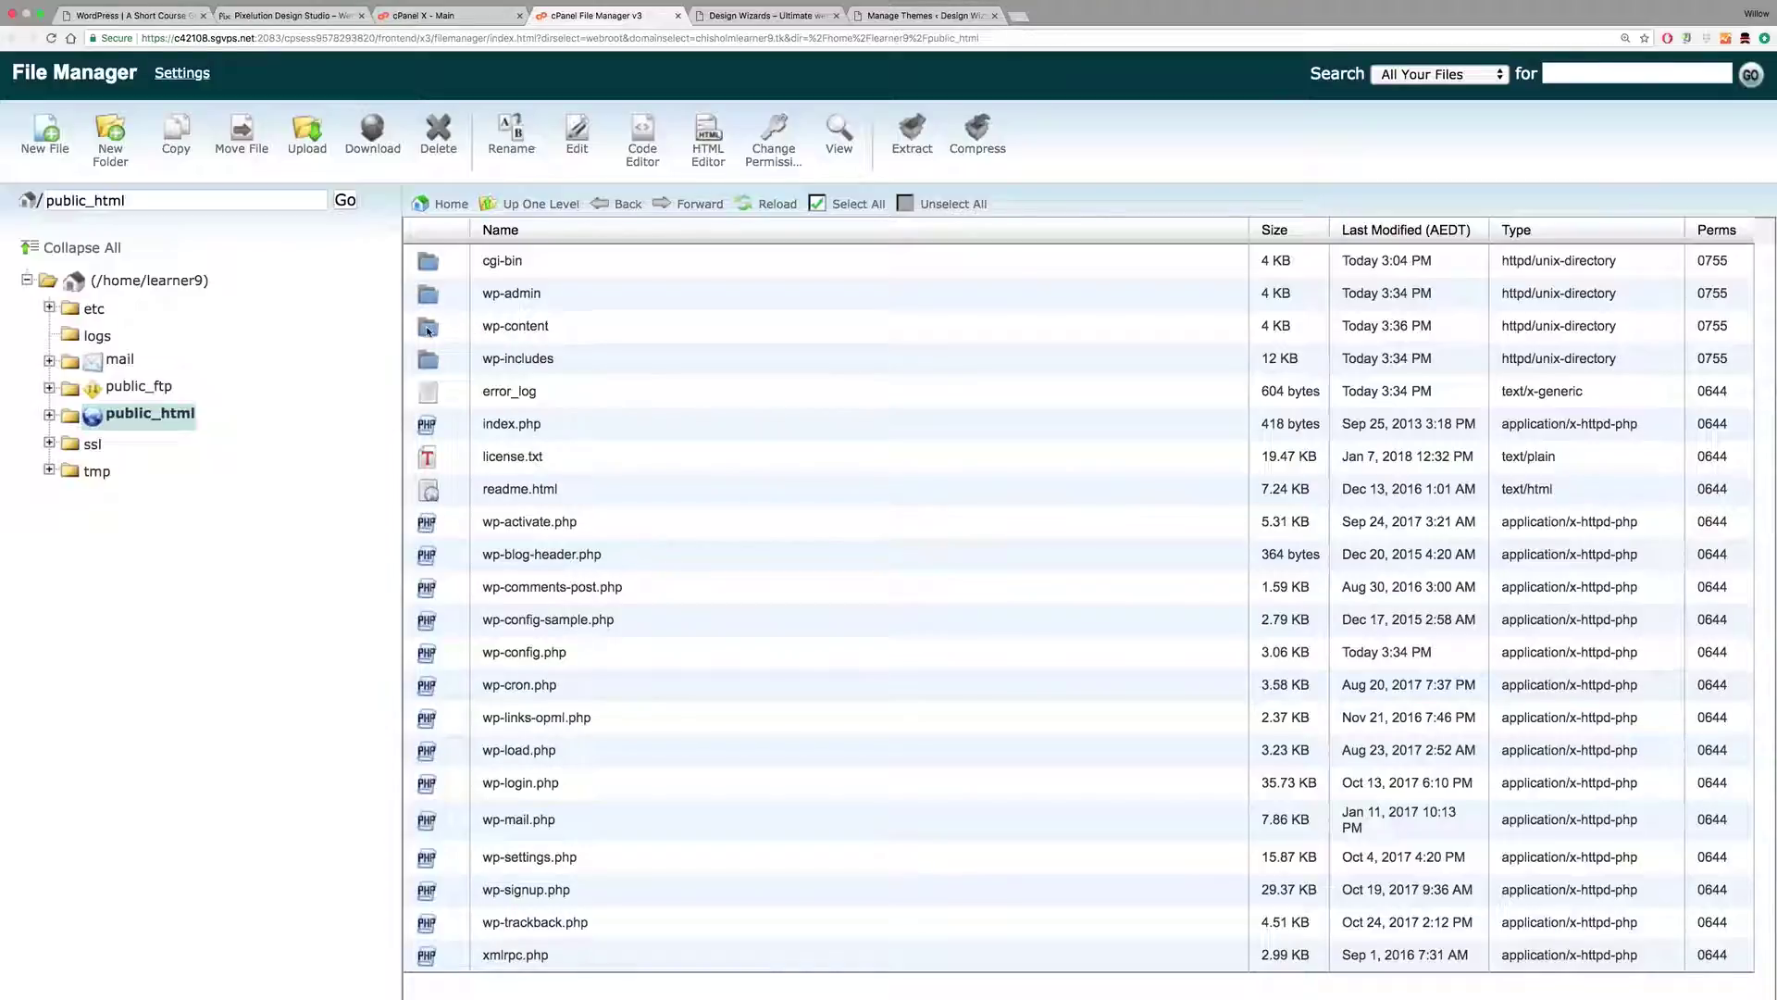
# Step: Go into wp-content/themes in File Manager and bring up its Upload Files page
pyautogui.click(428, 328)
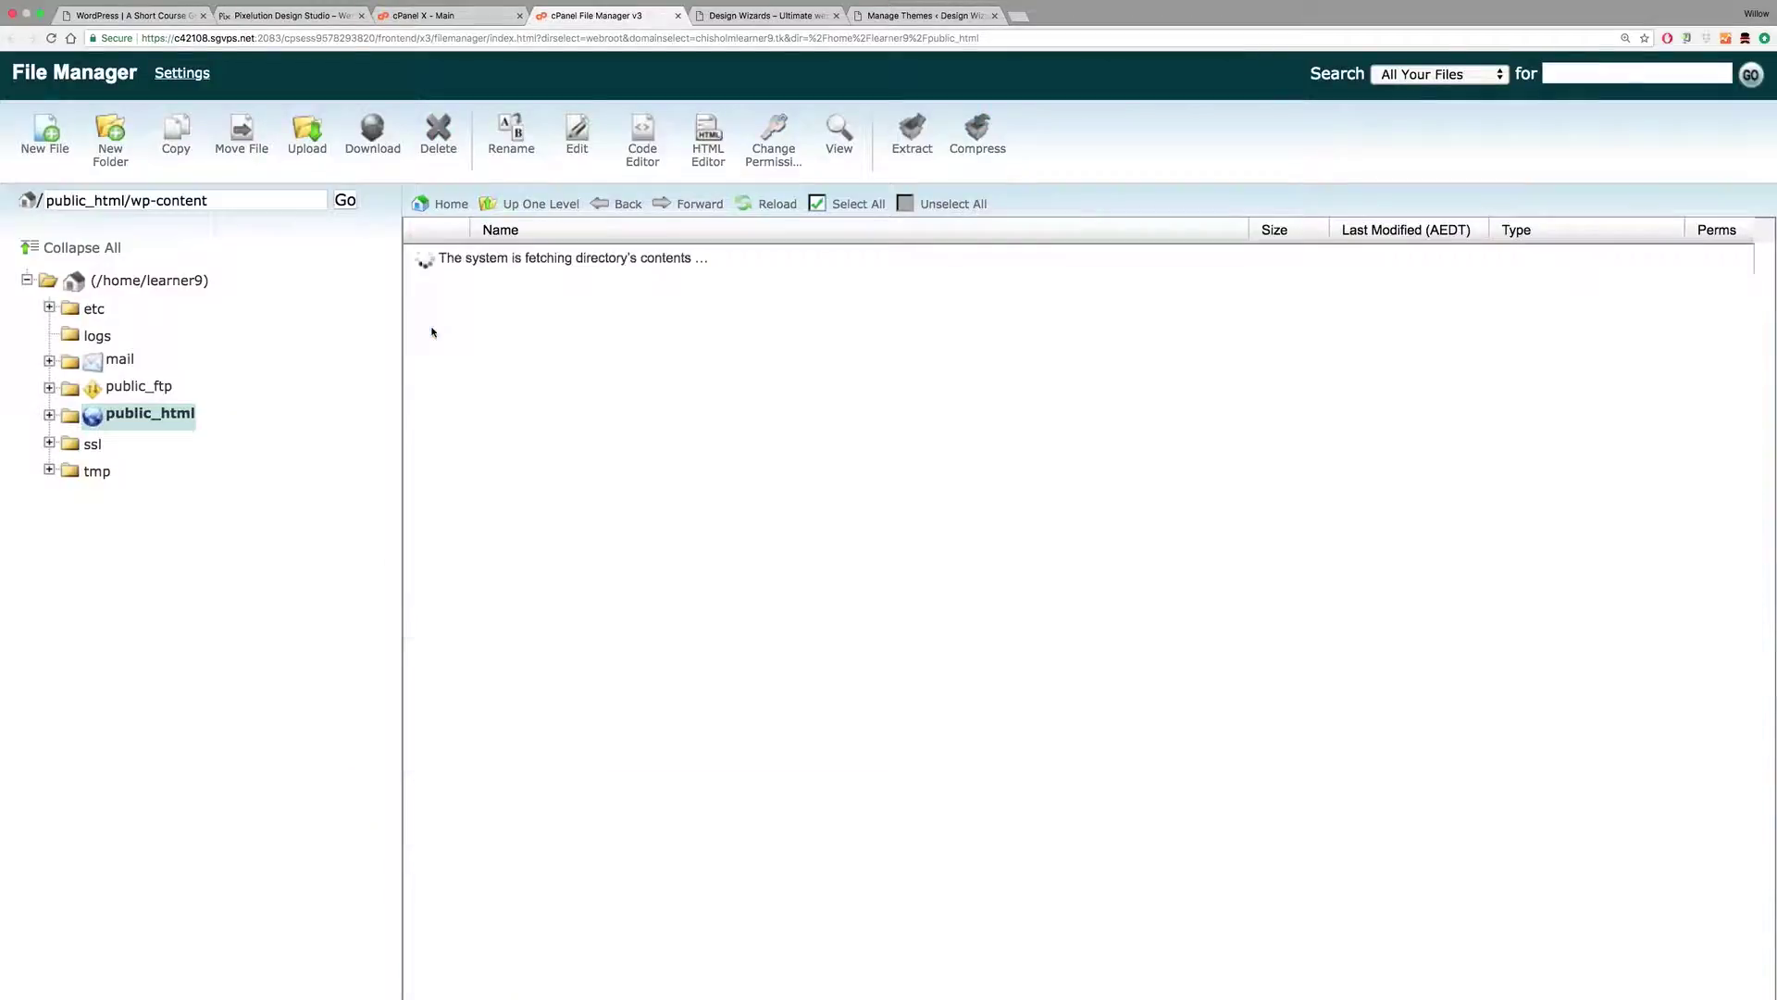
pyautogui.click(425, 295)
pyautogui.doubleClick(425, 294)
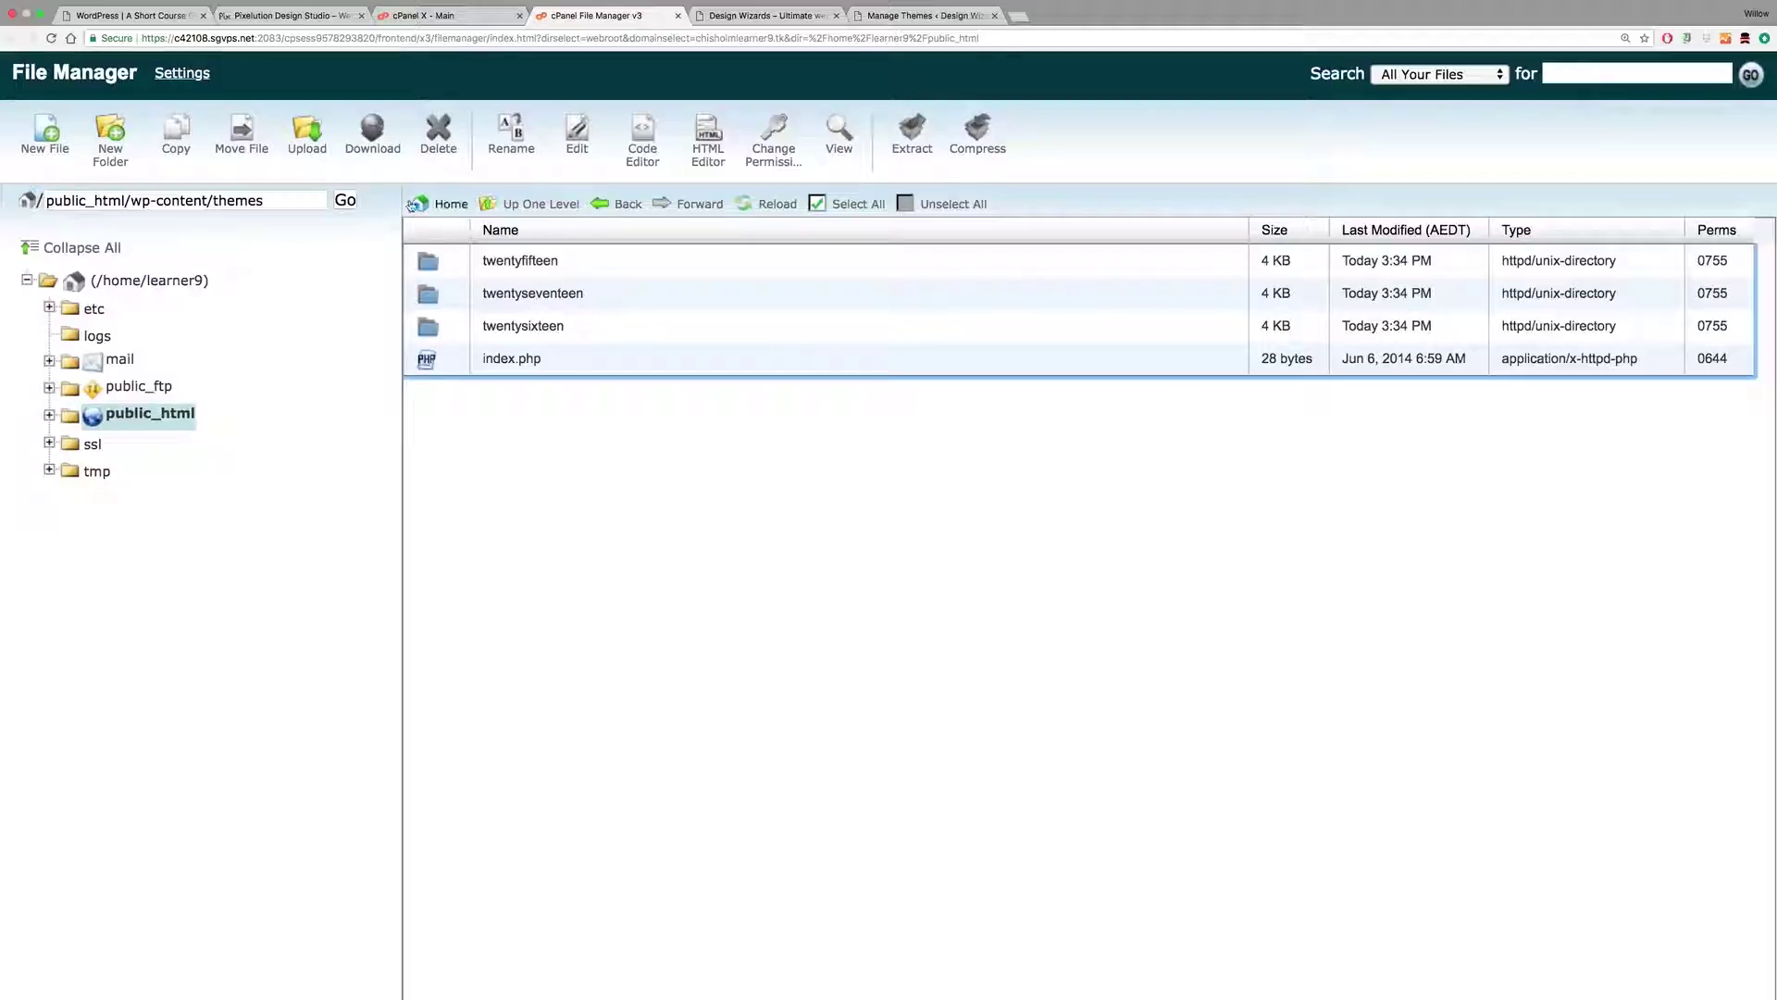
pyautogui.click(306, 151)
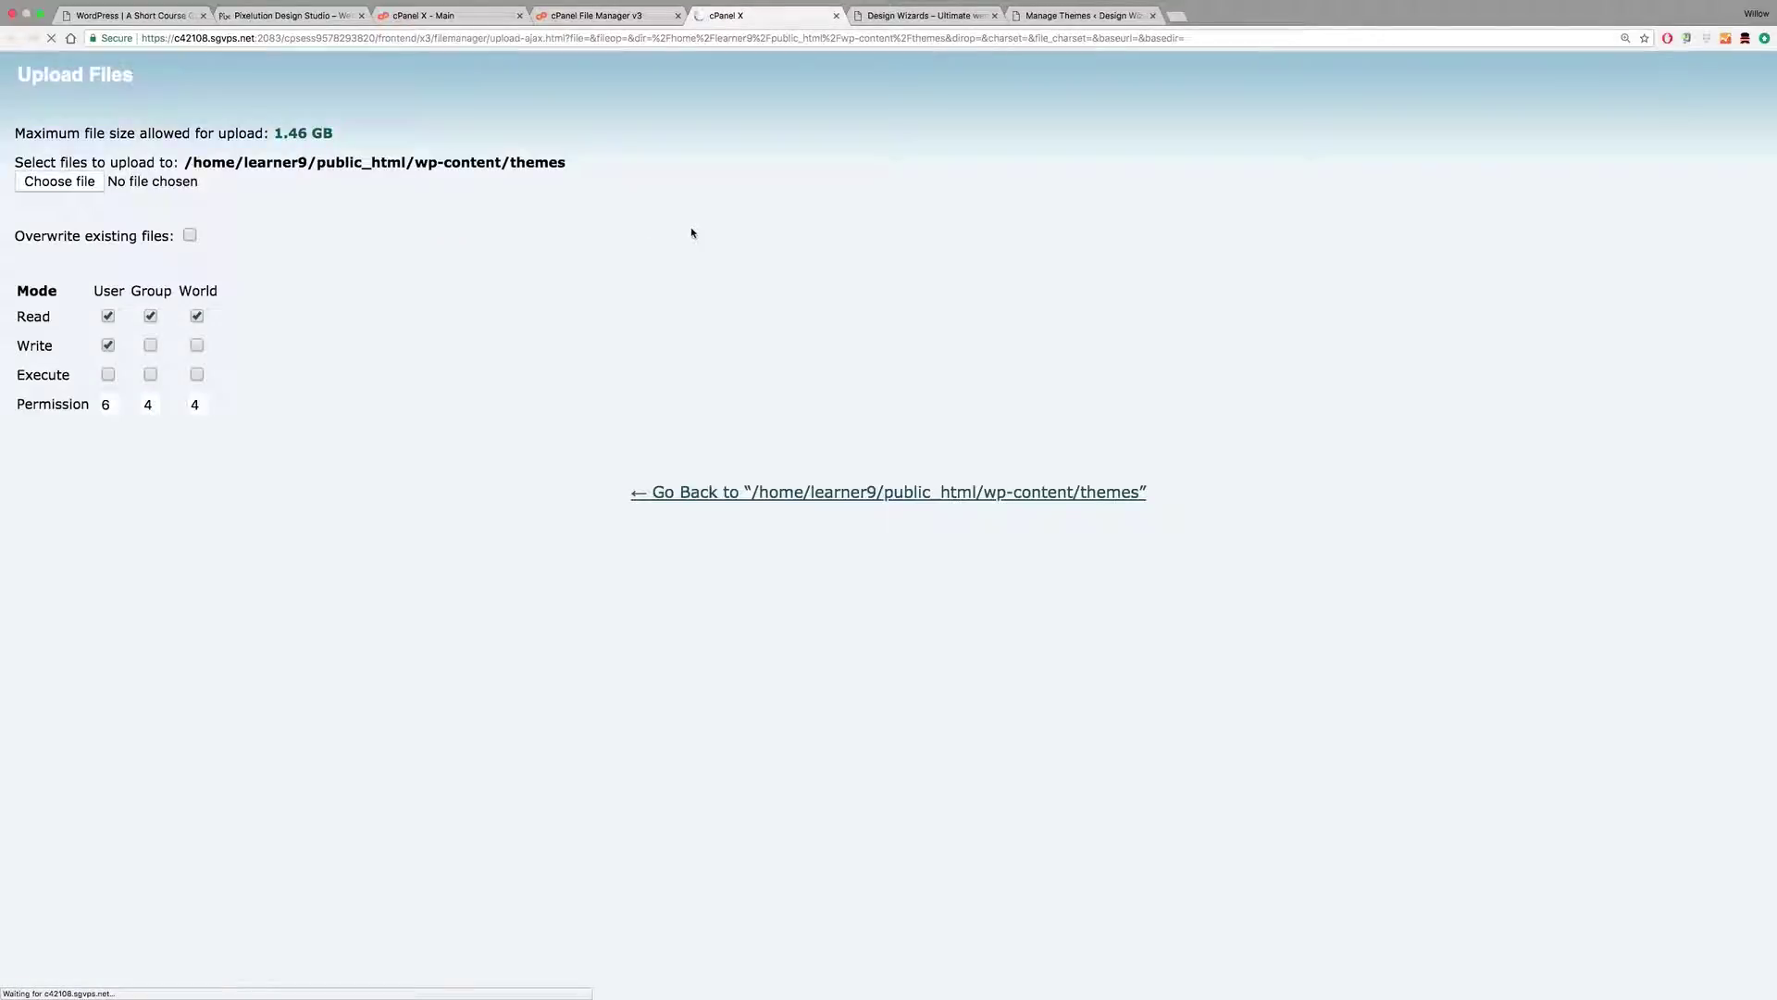
# Step: Find oshine.zip in the Oshine Buyers Package 6.2 folder from the file picker
pyautogui.click(73, 183)
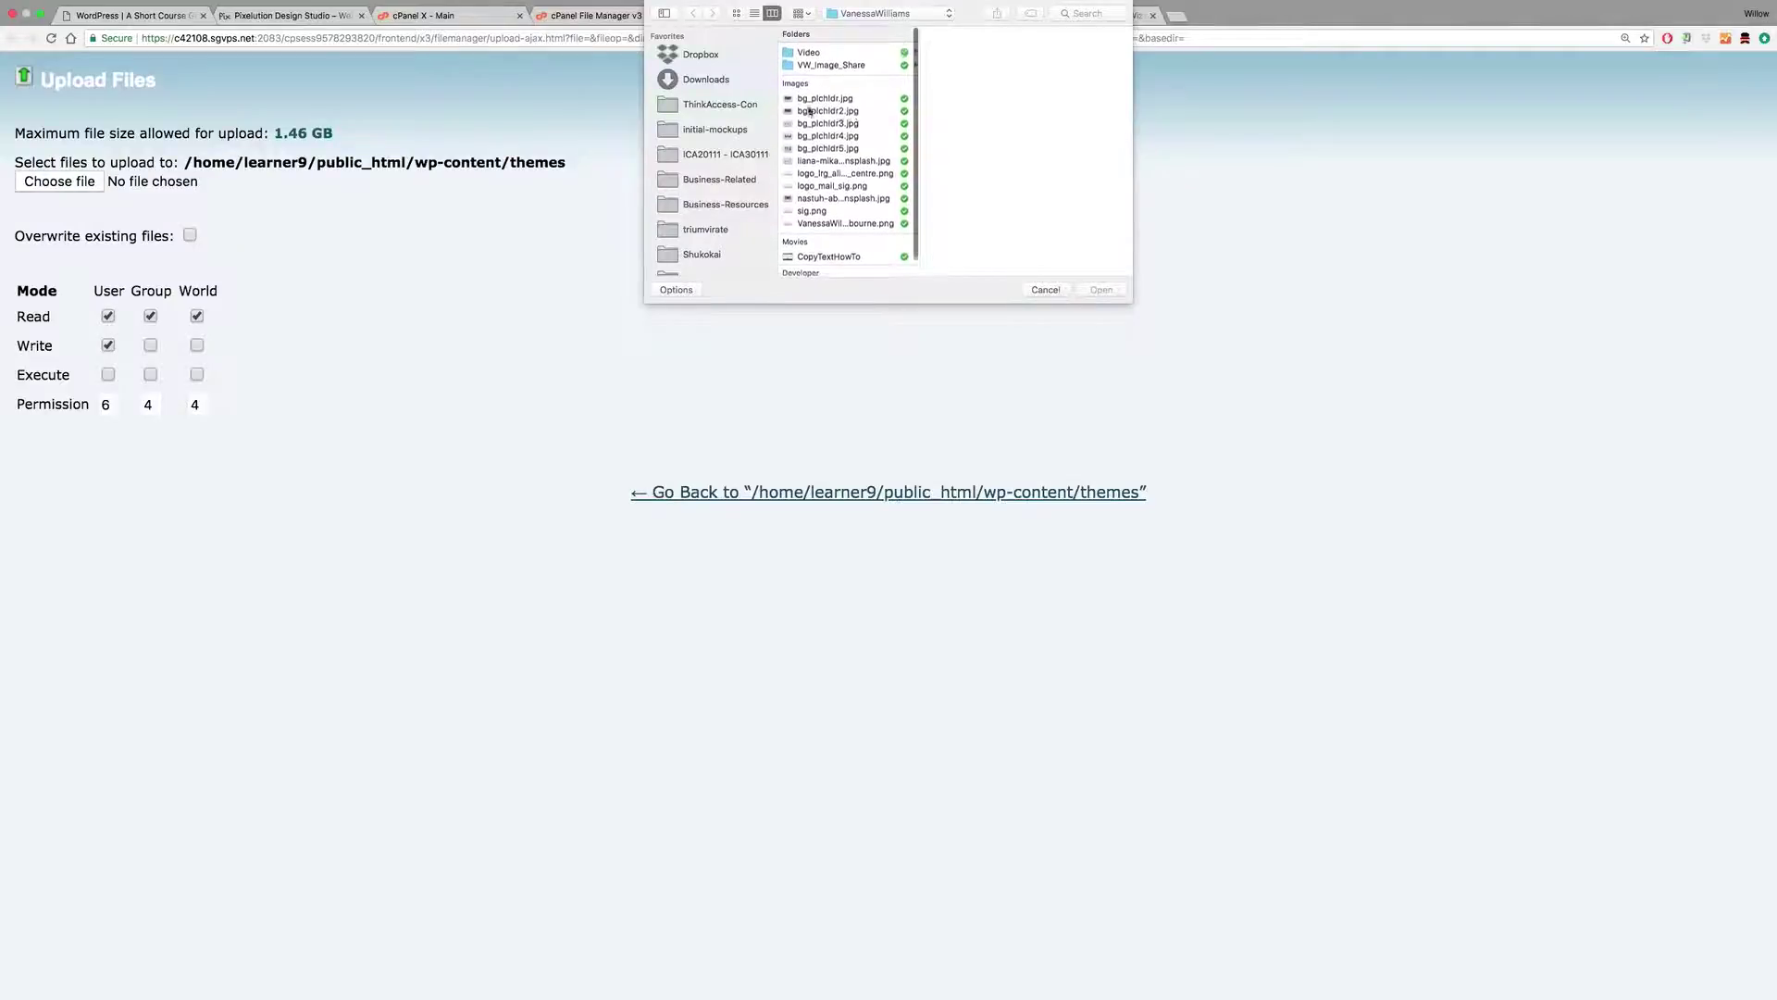
pyautogui.click(716, 80)
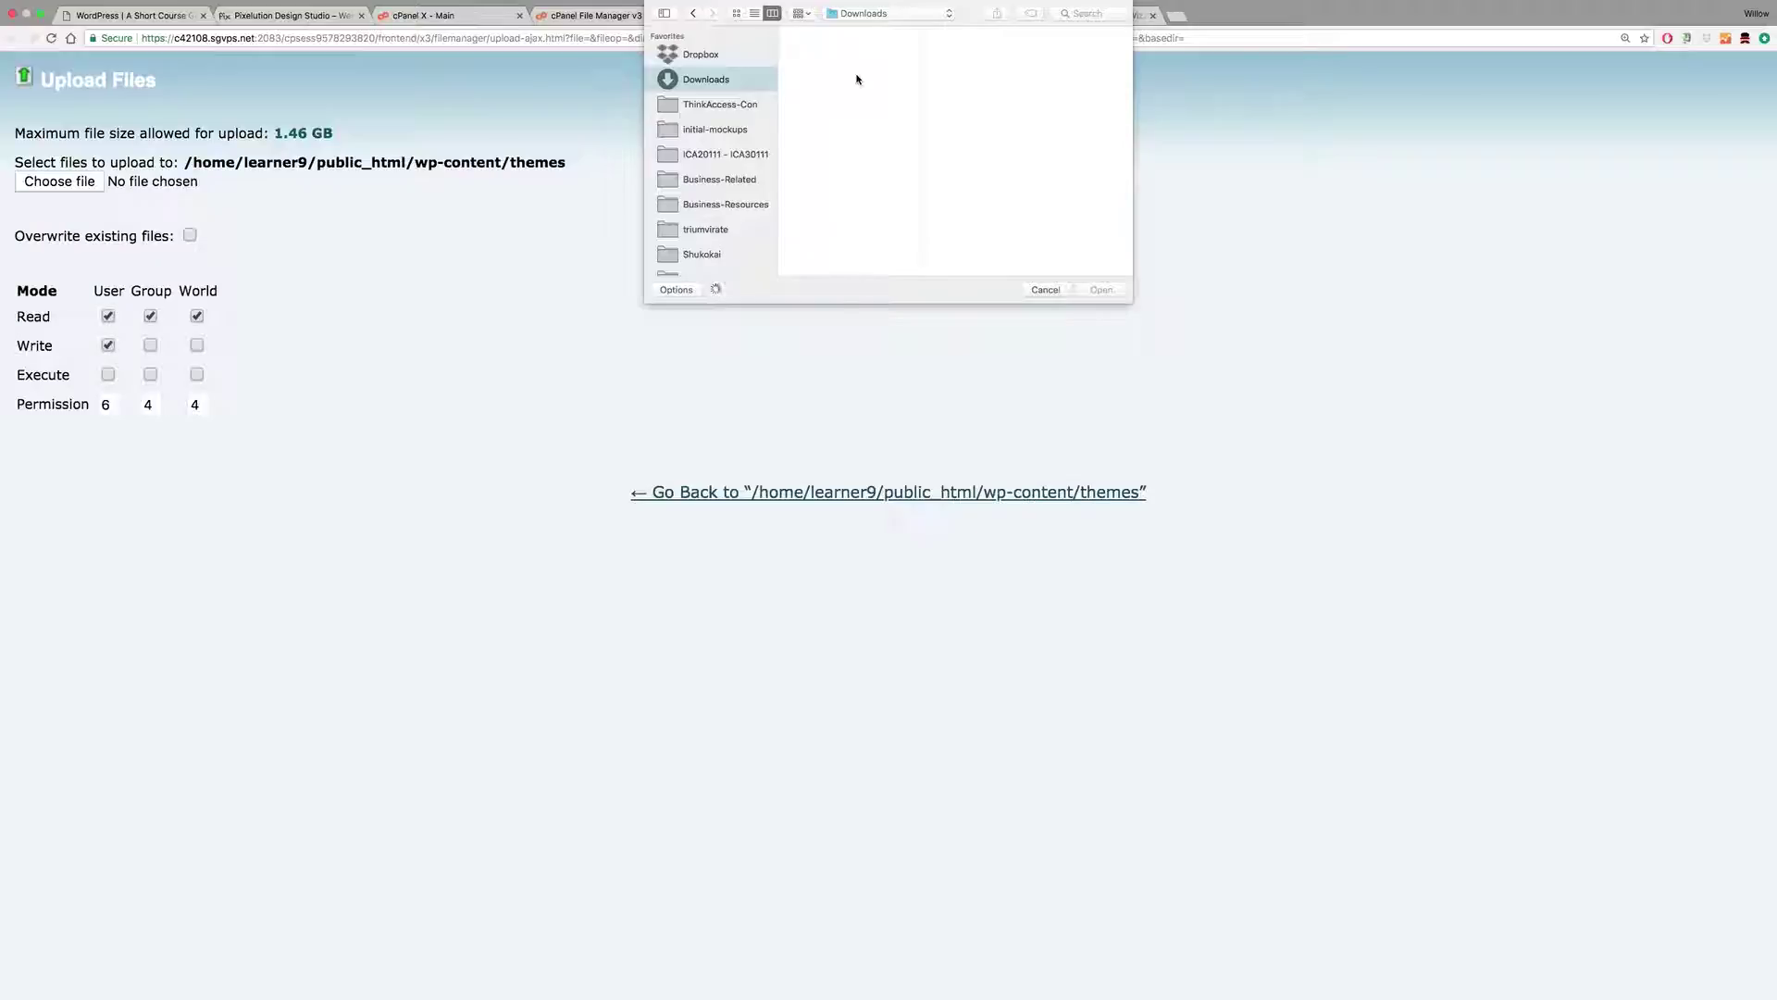
pyautogui.click(1069, 13)
pyautogui.write('qshi')
pyautogui.write('ne')
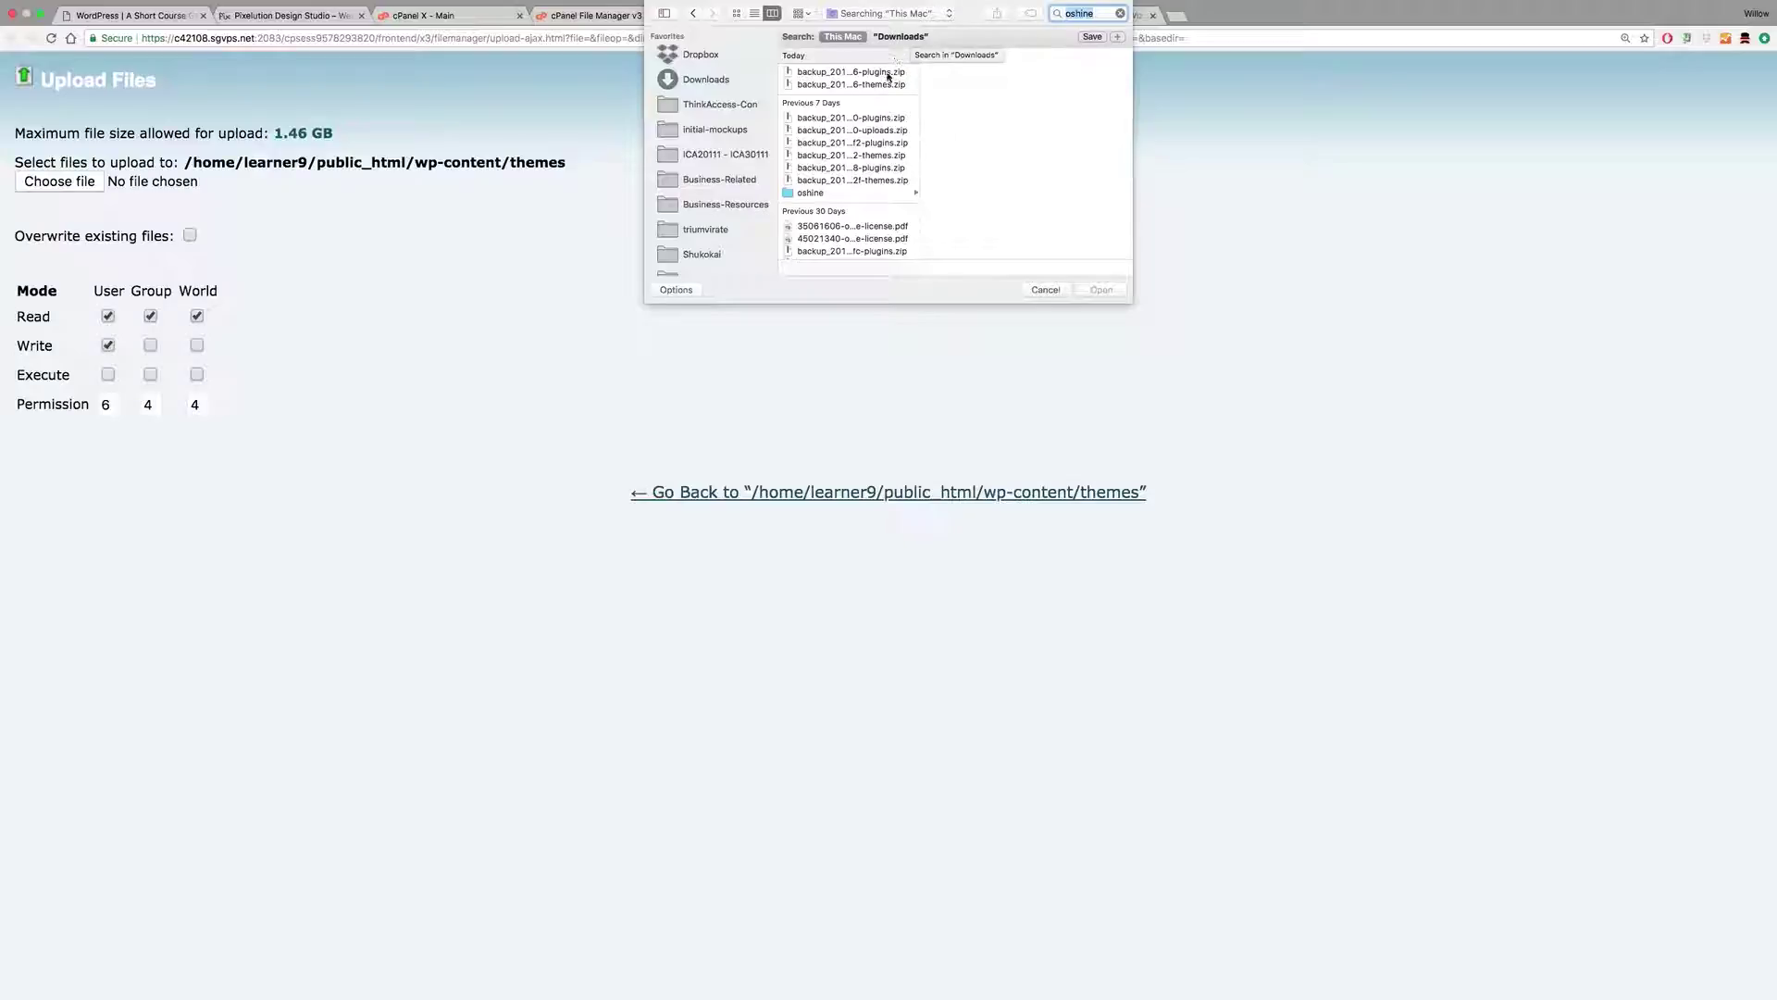
pyautogui.click(843, 193)
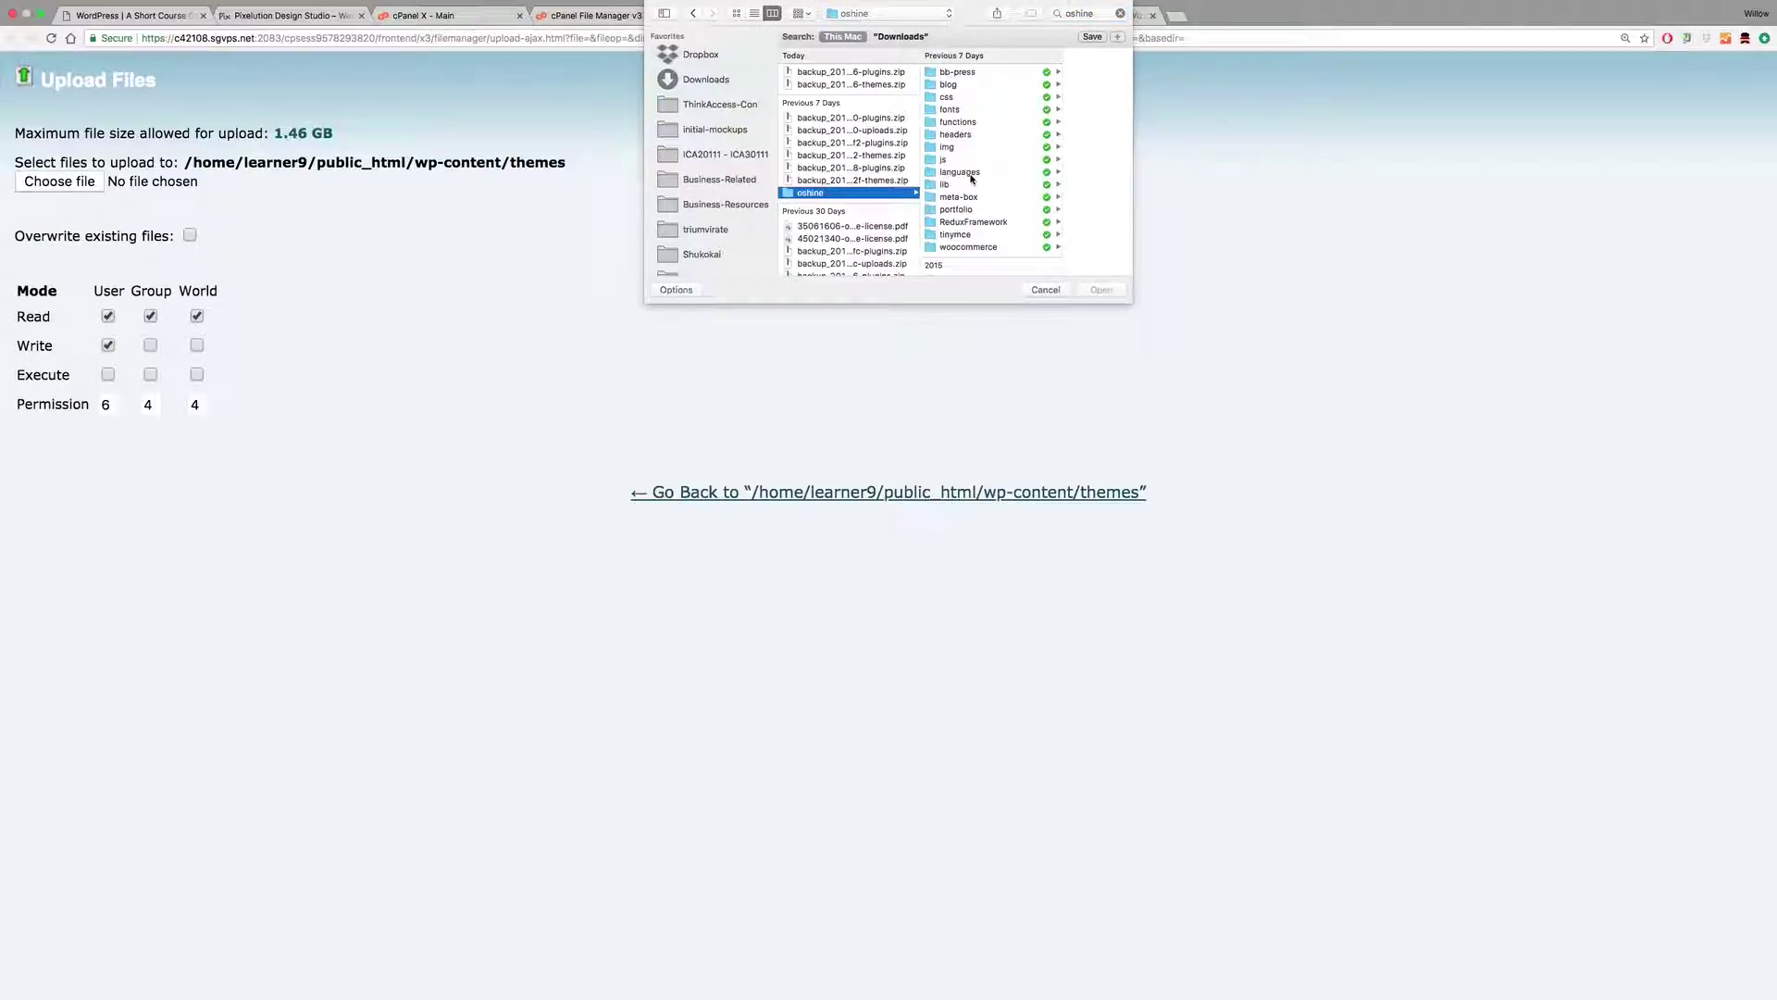
pyautogui.scroll(-10, 881, 177)
pyautogui.scroll(5, 881, 177)
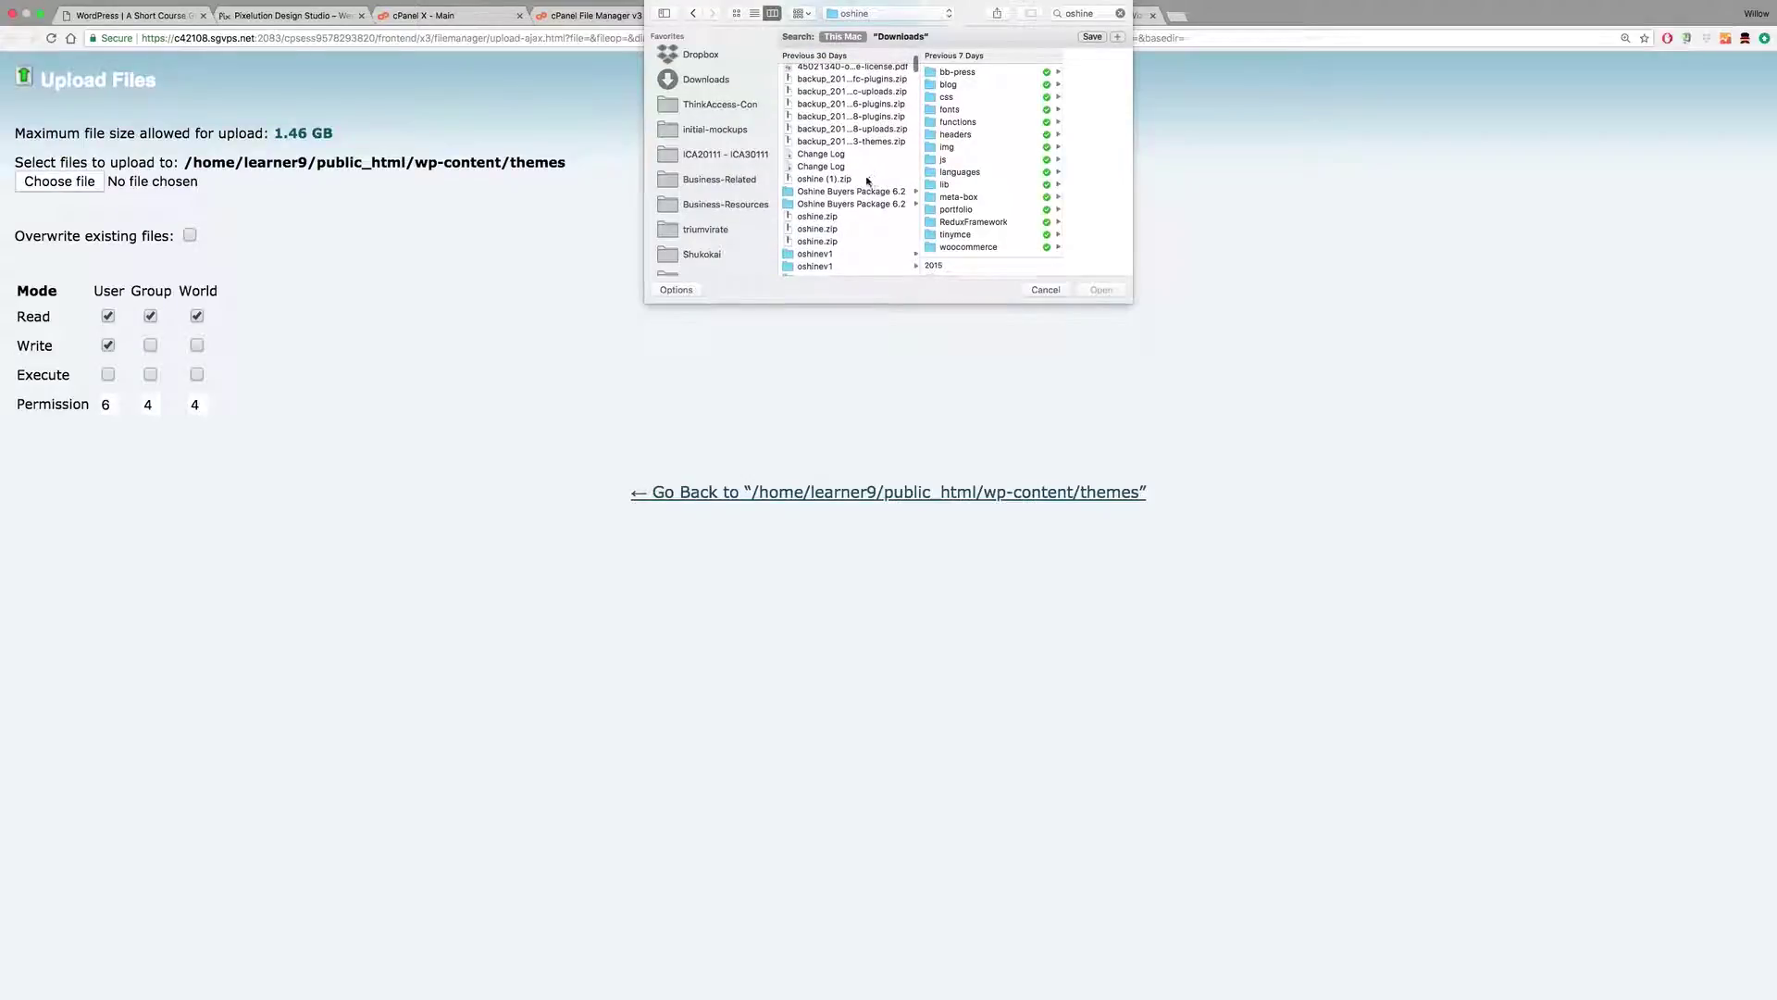
pyautogui.click(850, 190)
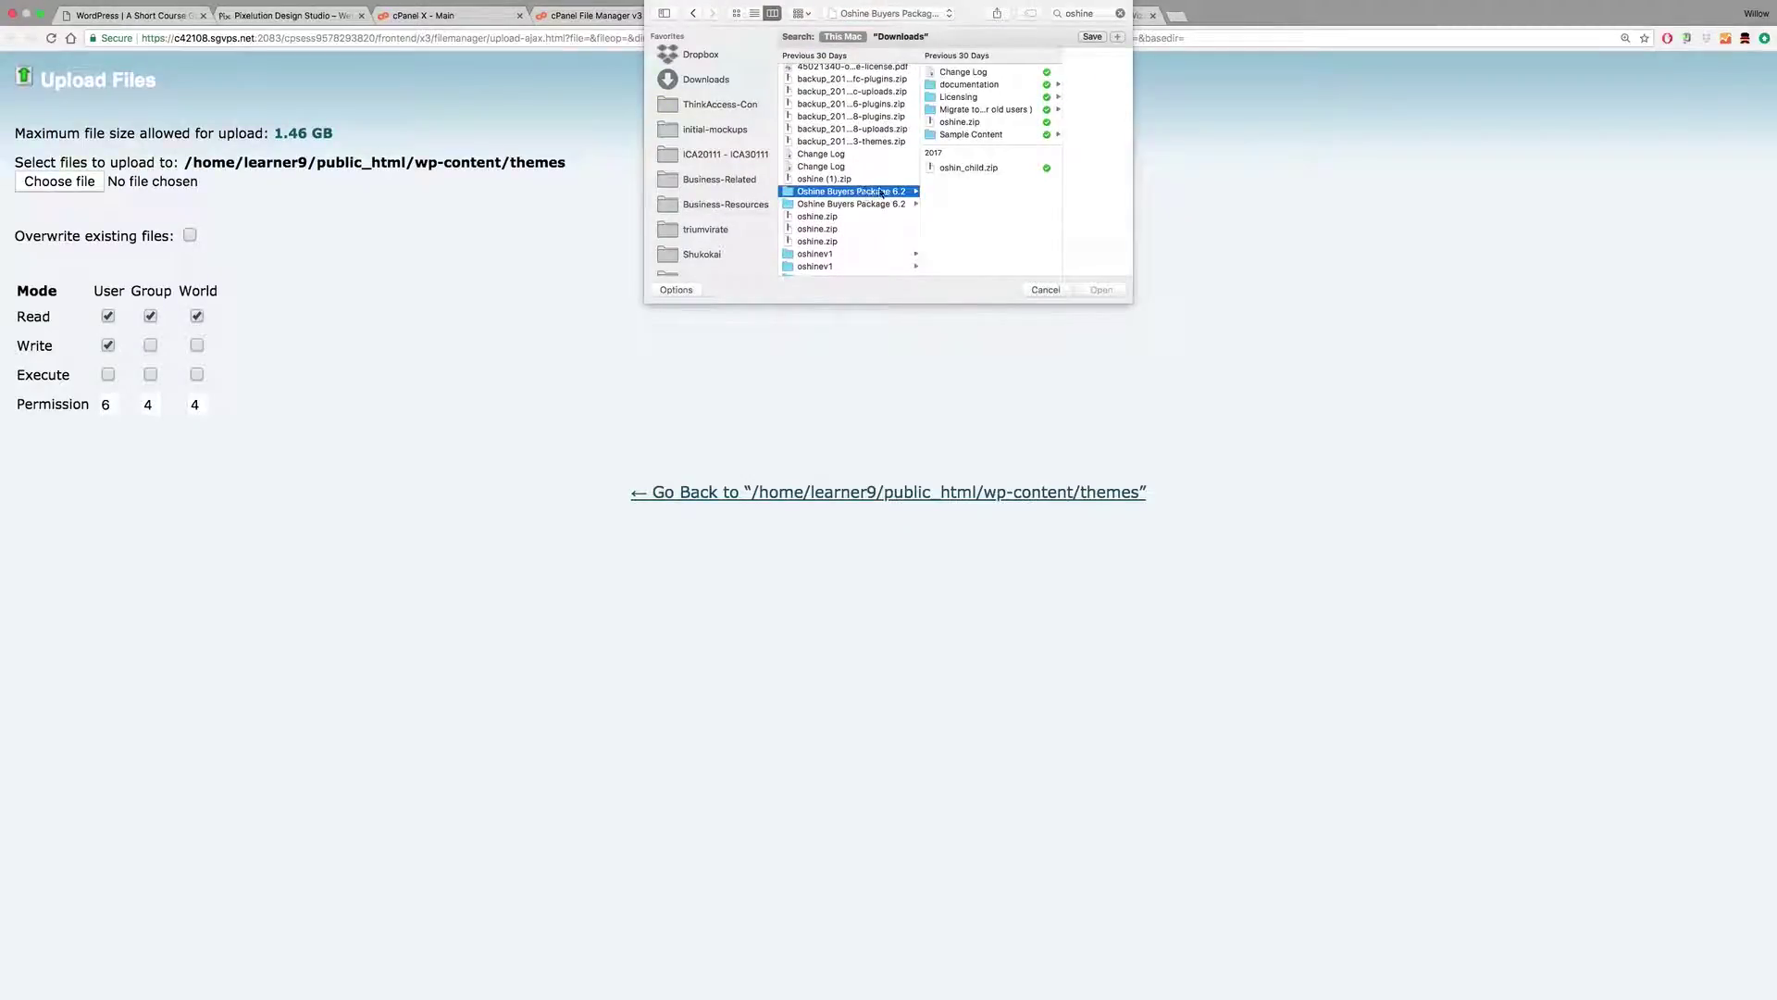
pyautogui.click(957, 123)
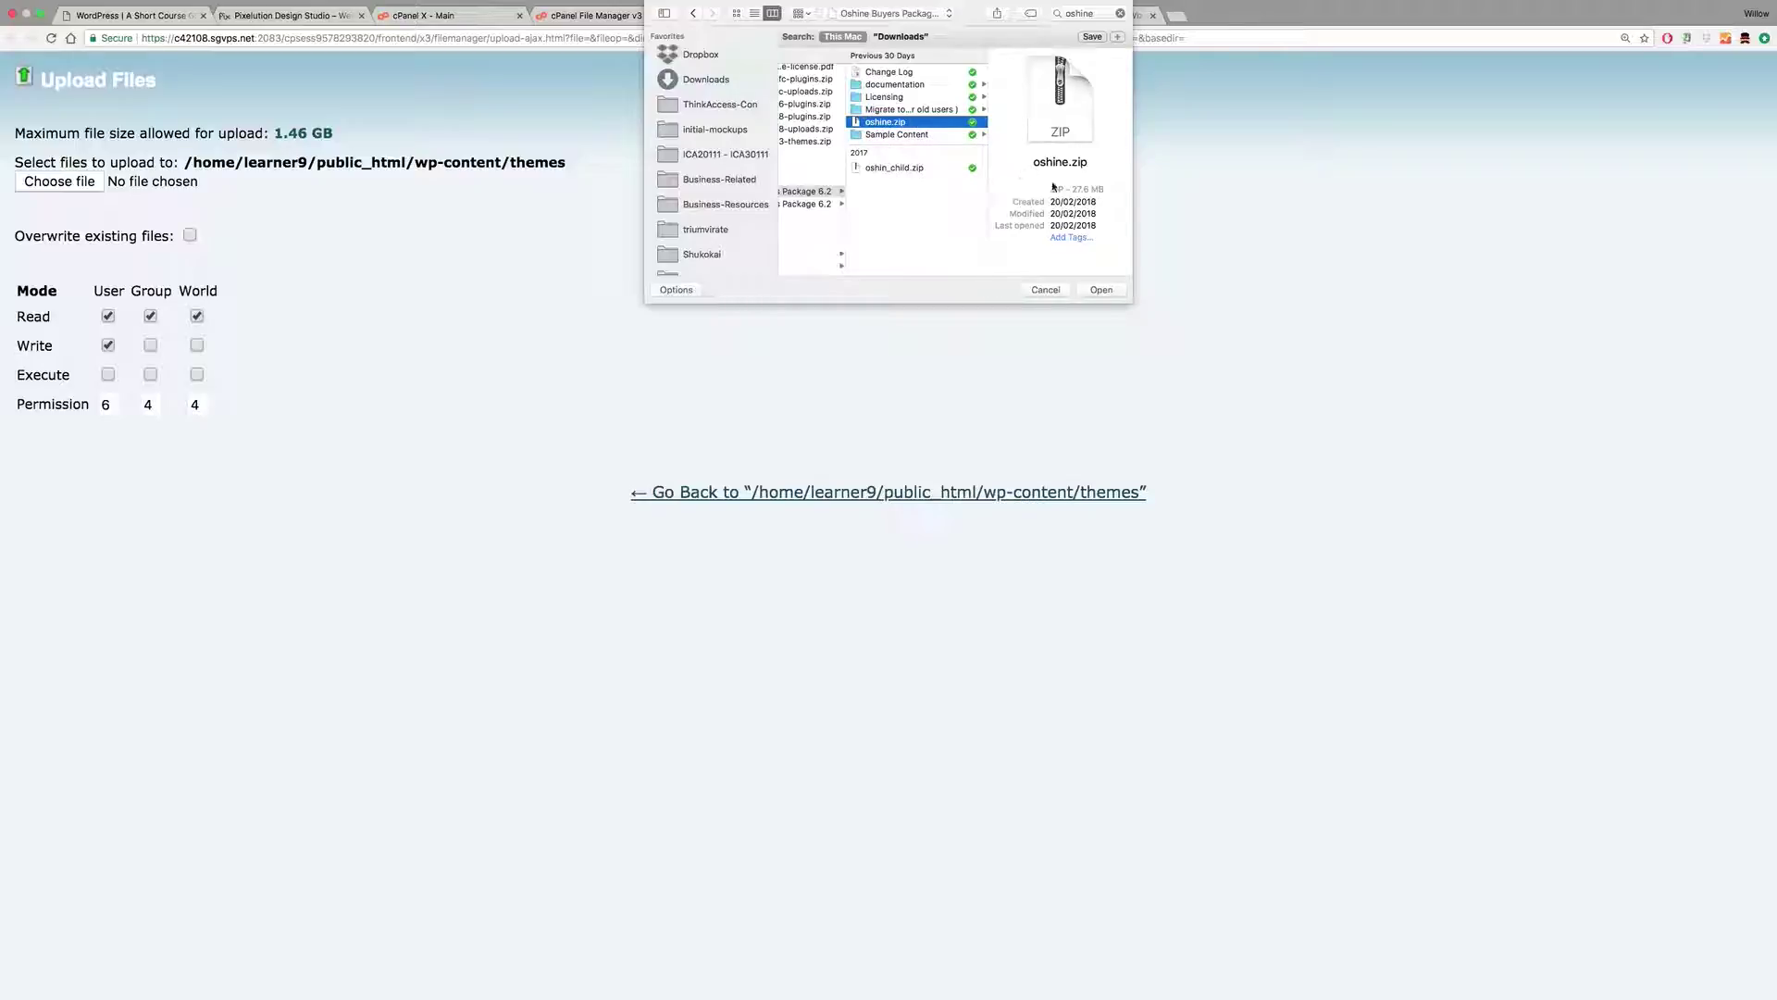
# Step: Upload oshine.zip into the themes folder
pyautogui.click(910, 169)
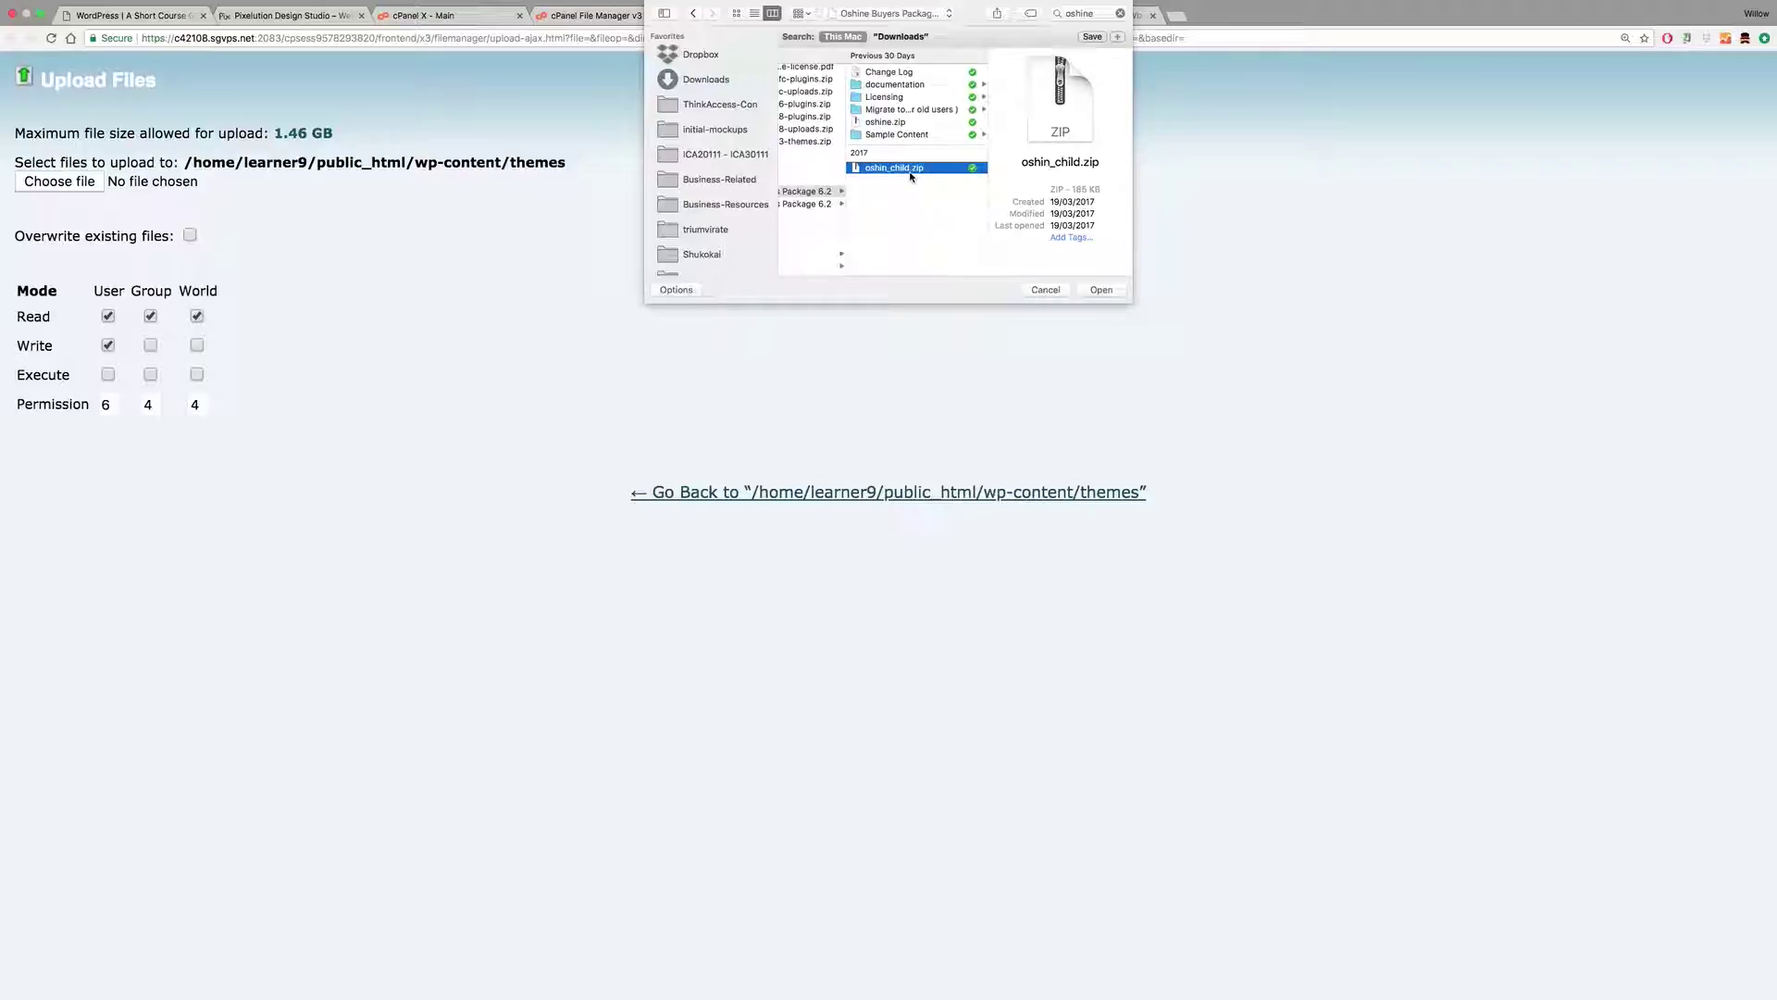
pyautogui.click(886, 123)
pyautogui.click(1100, 291)
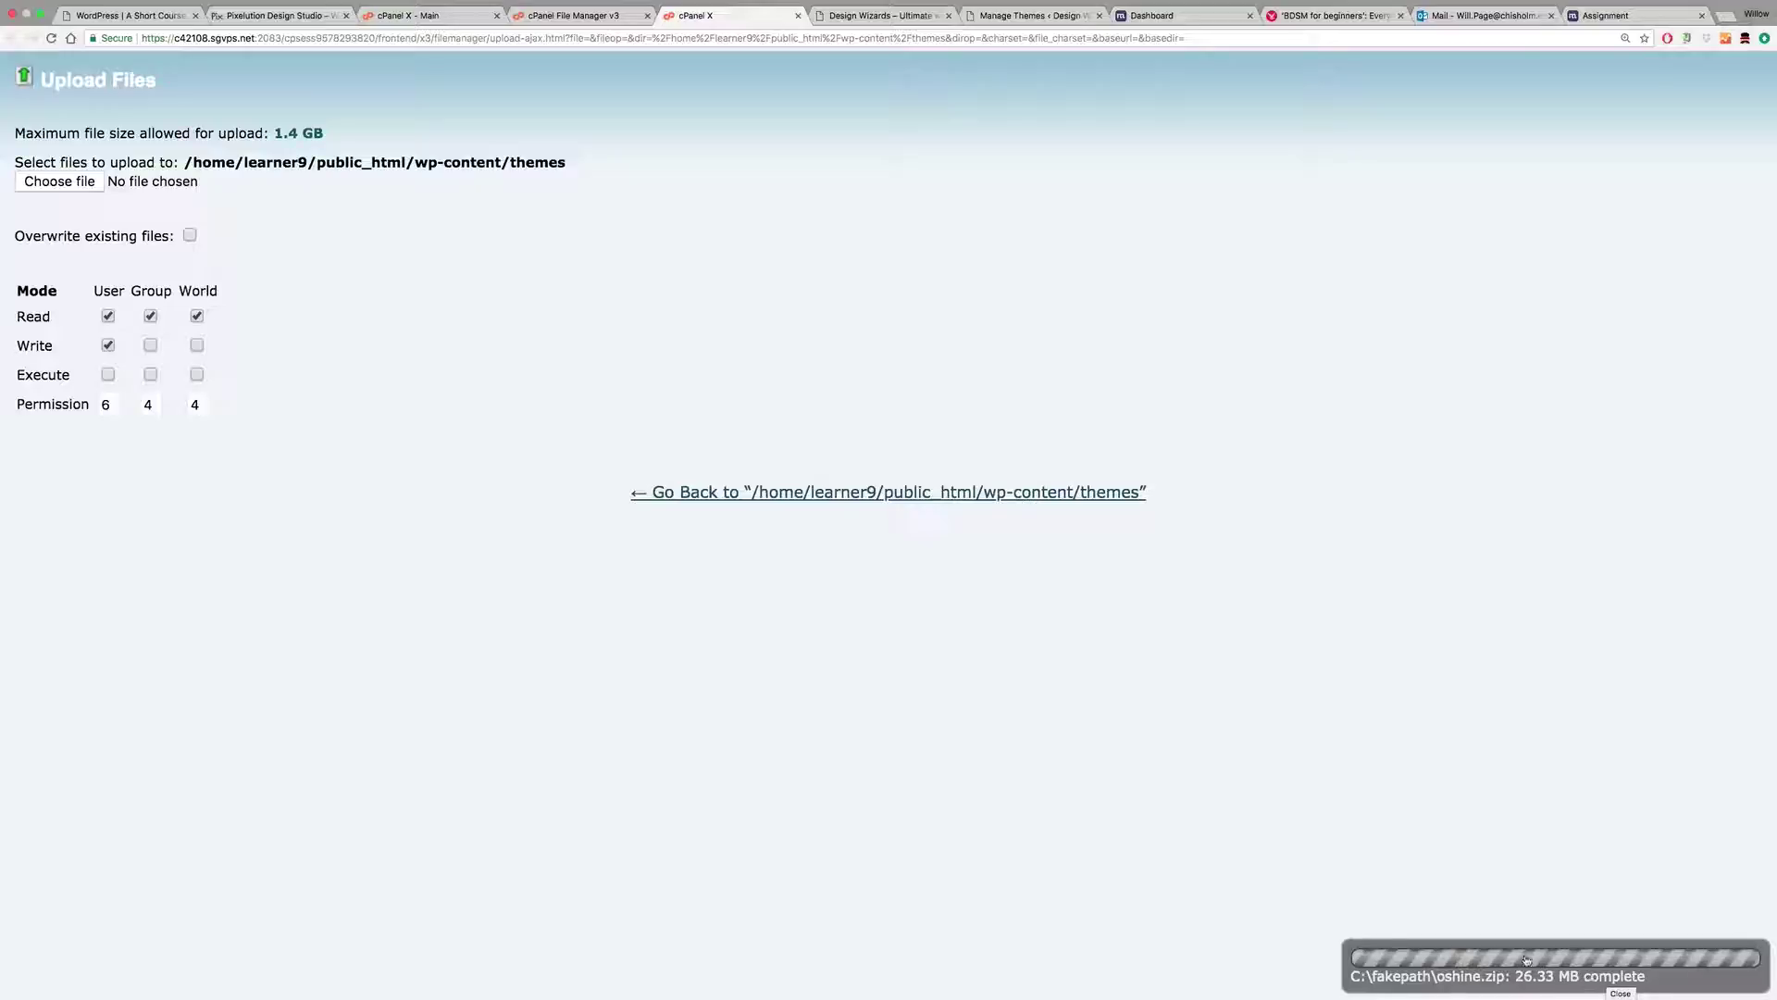
# Step: Upload oshin_child.zip to themes too, then close the finished upload page
pyautogui.click(76, 181)
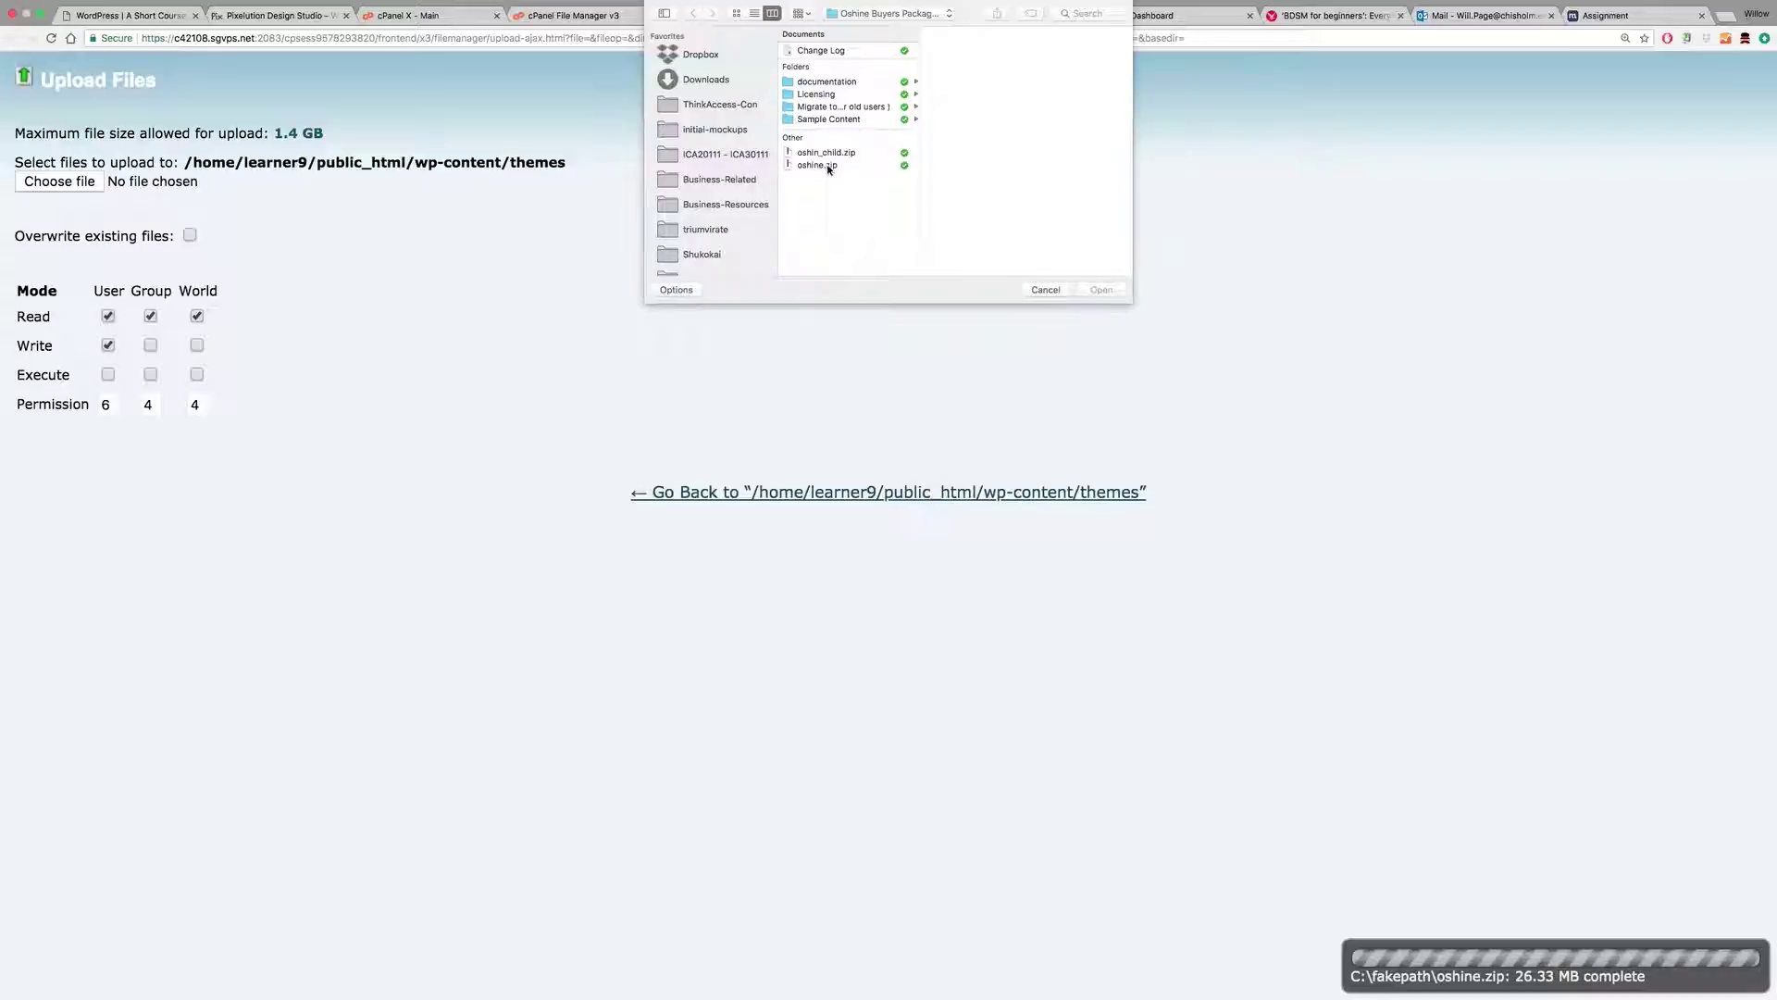
pyautogui.click(828, 157)
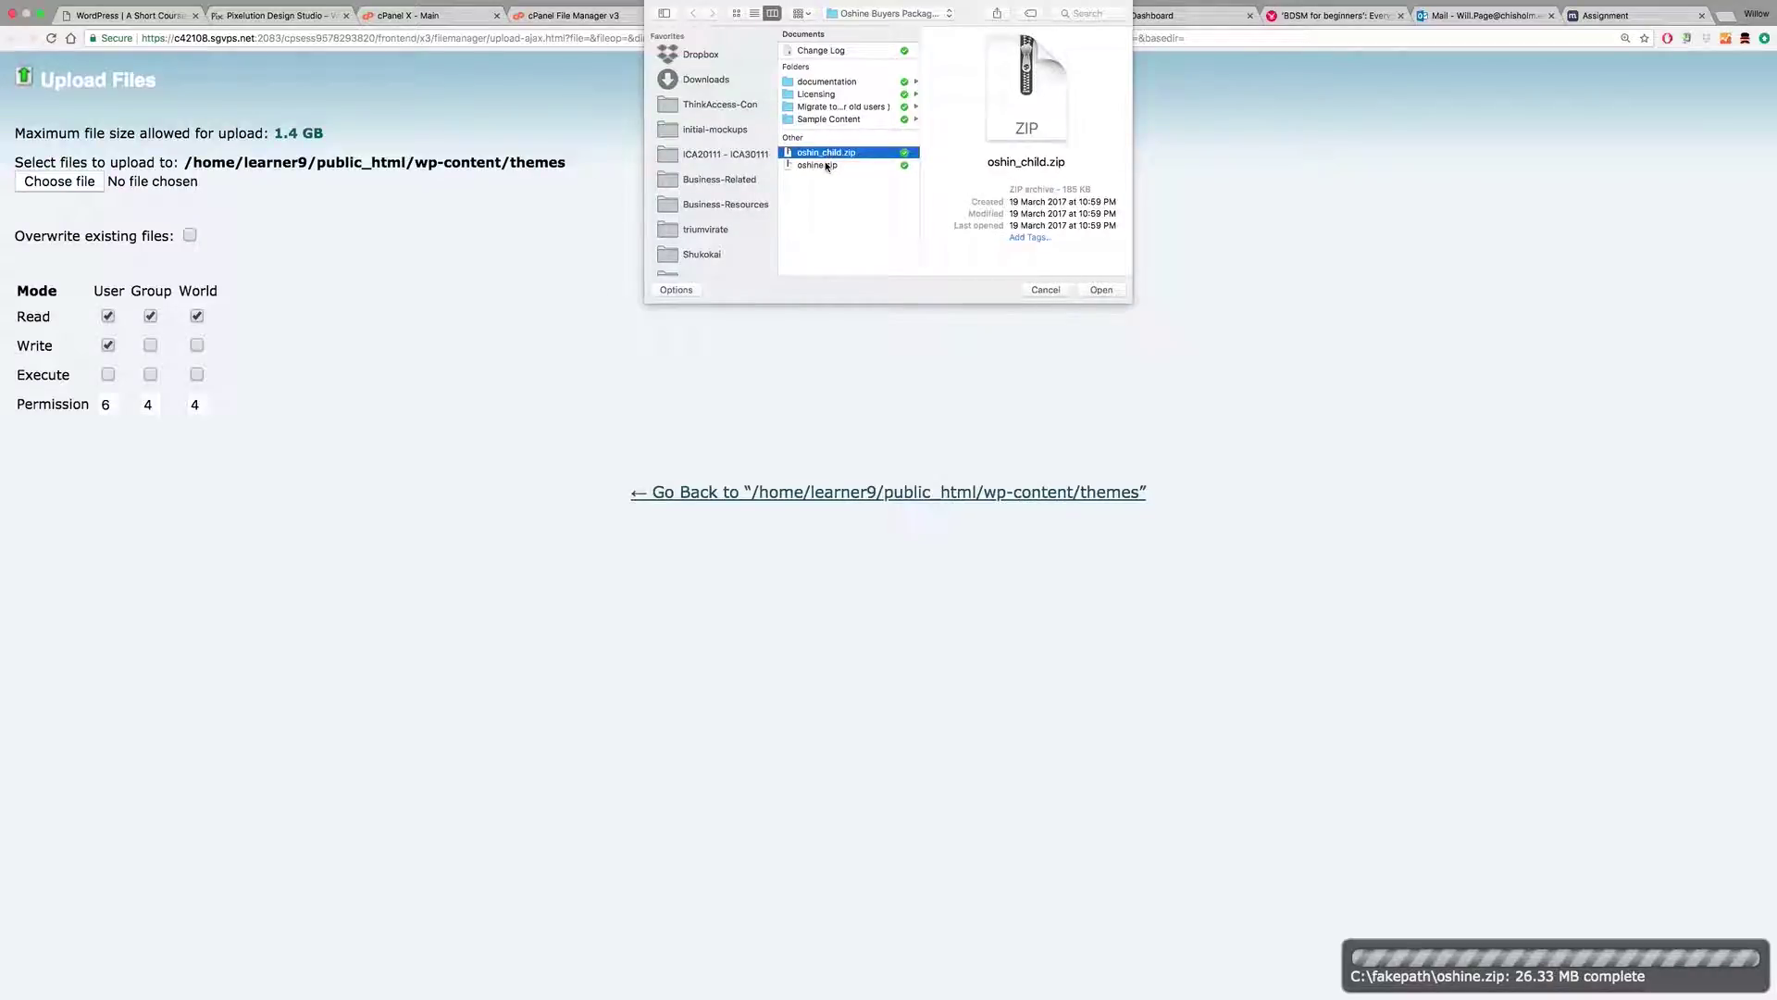
pyautogui.click(1101, 288)
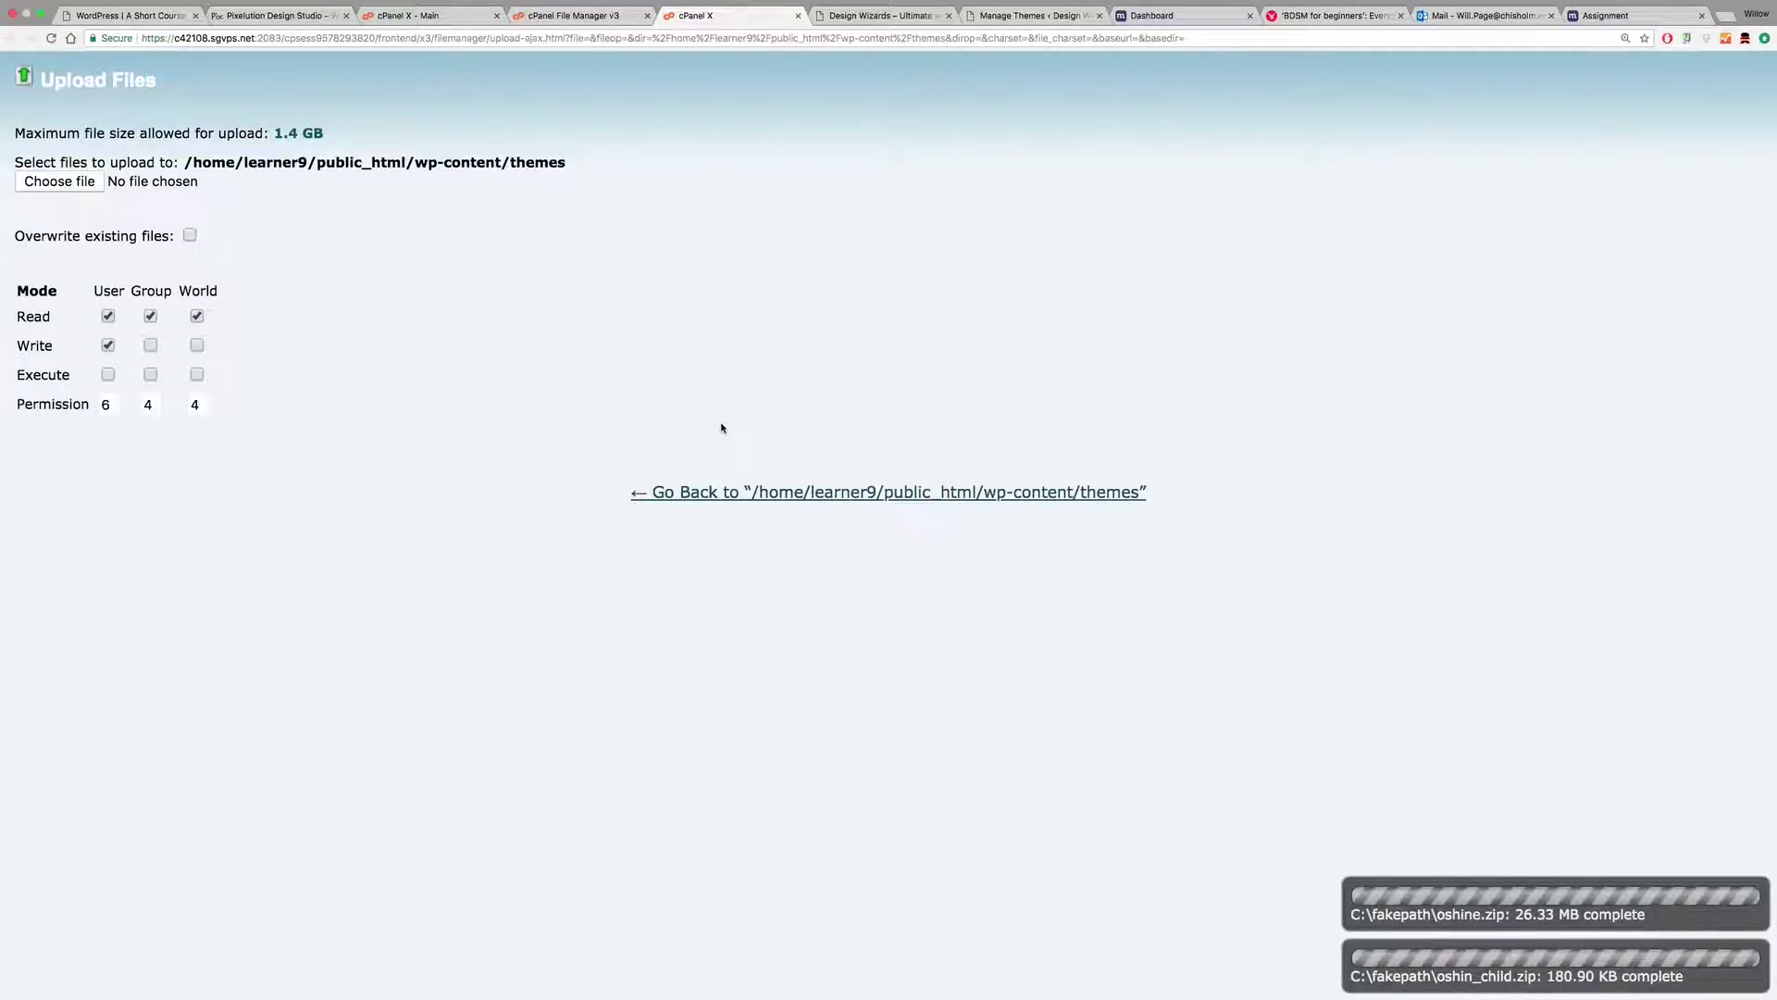
pyautogui.click(798, 16)
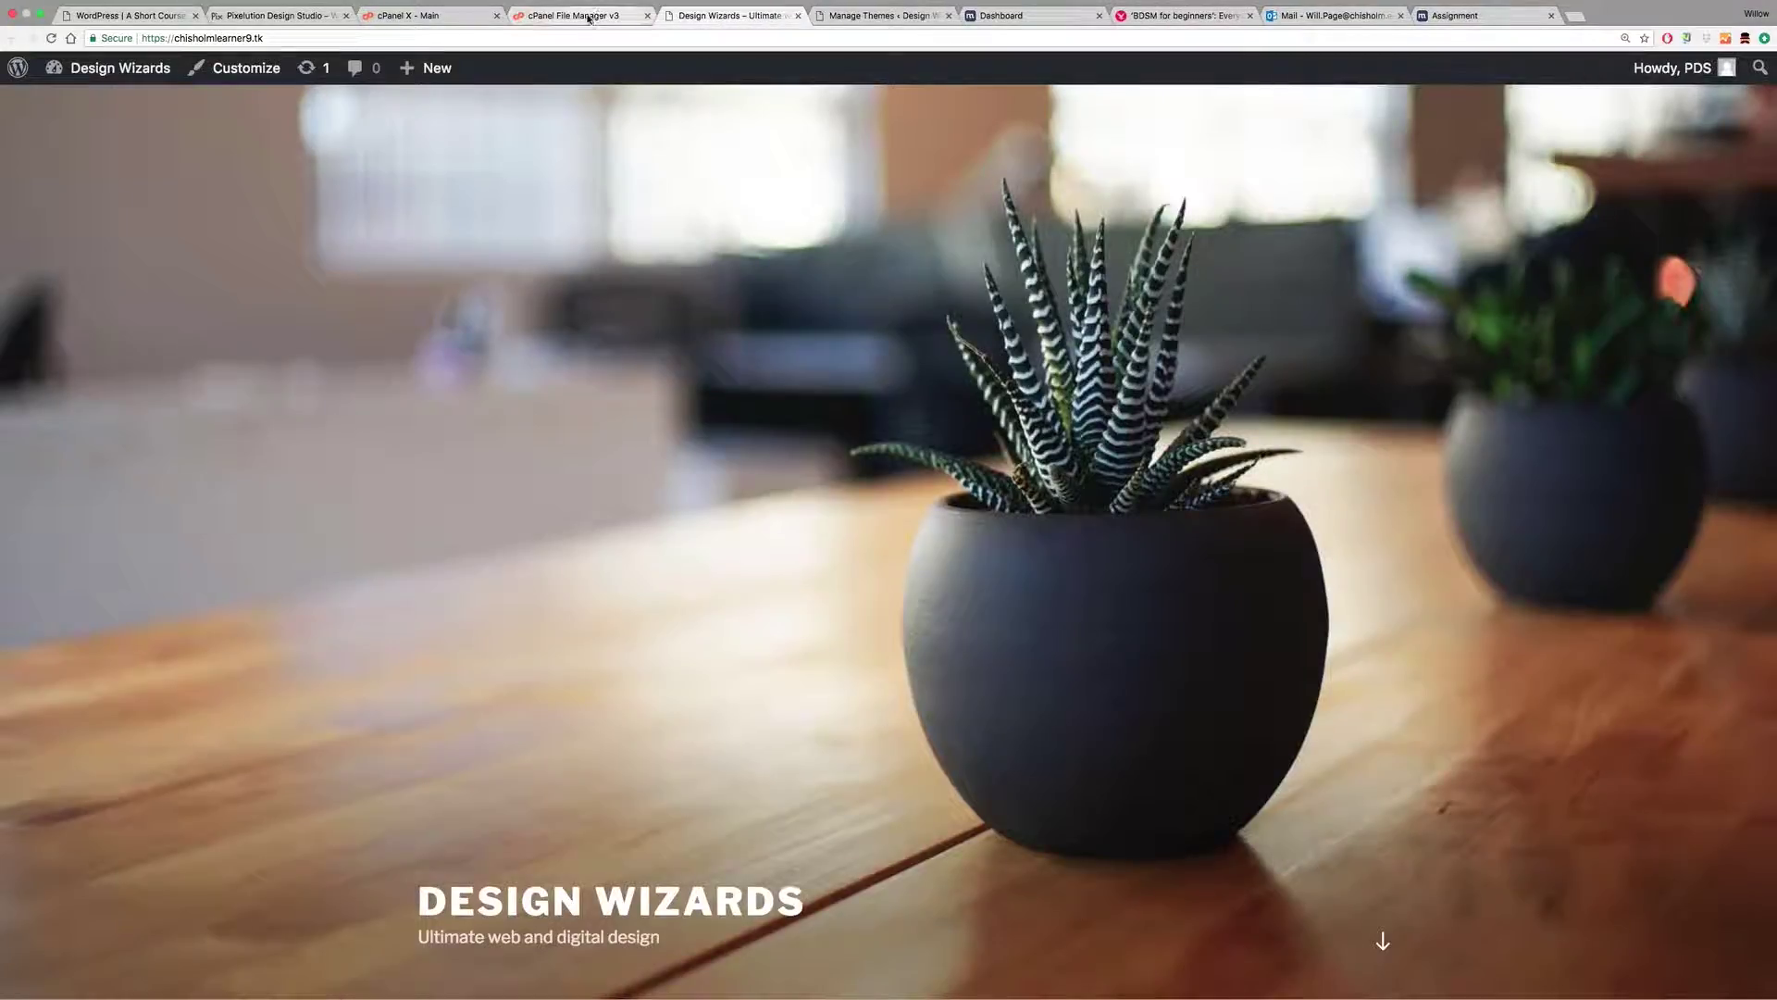
# Step: Refresh the themes listing and extract oshin_child.zip into the themes folder
pyautogui.click(589, 16)
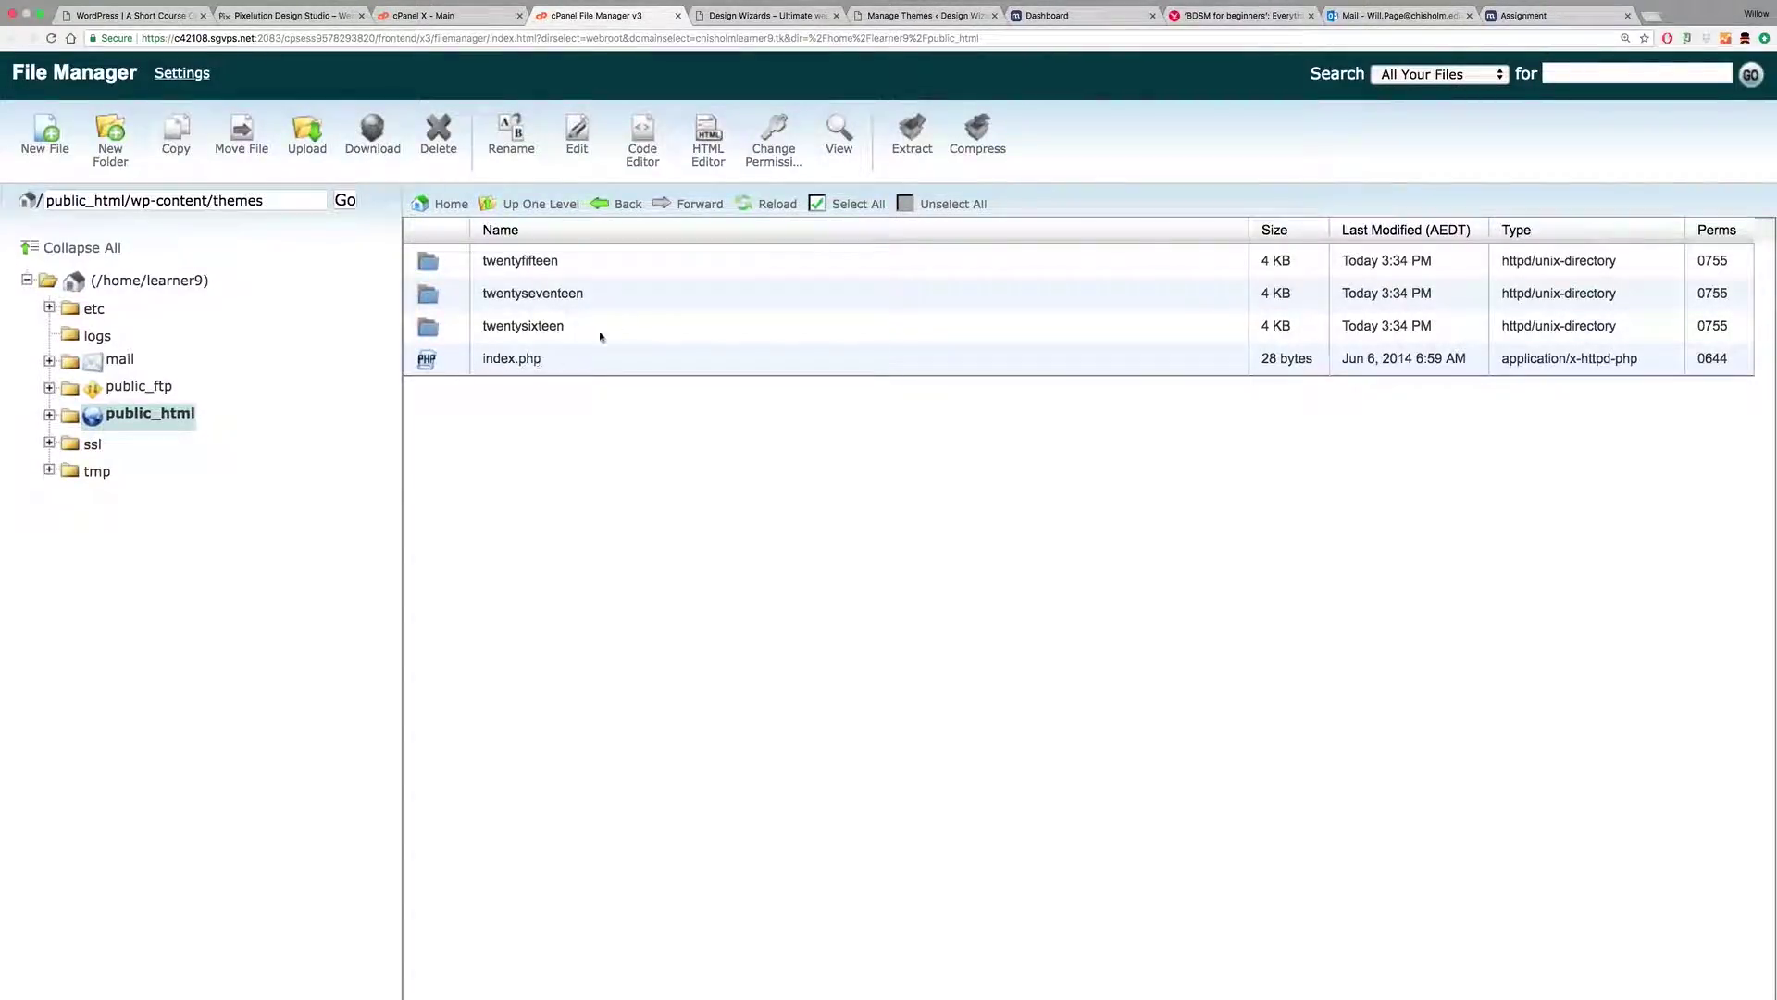
pyautogui.click(759, 203)
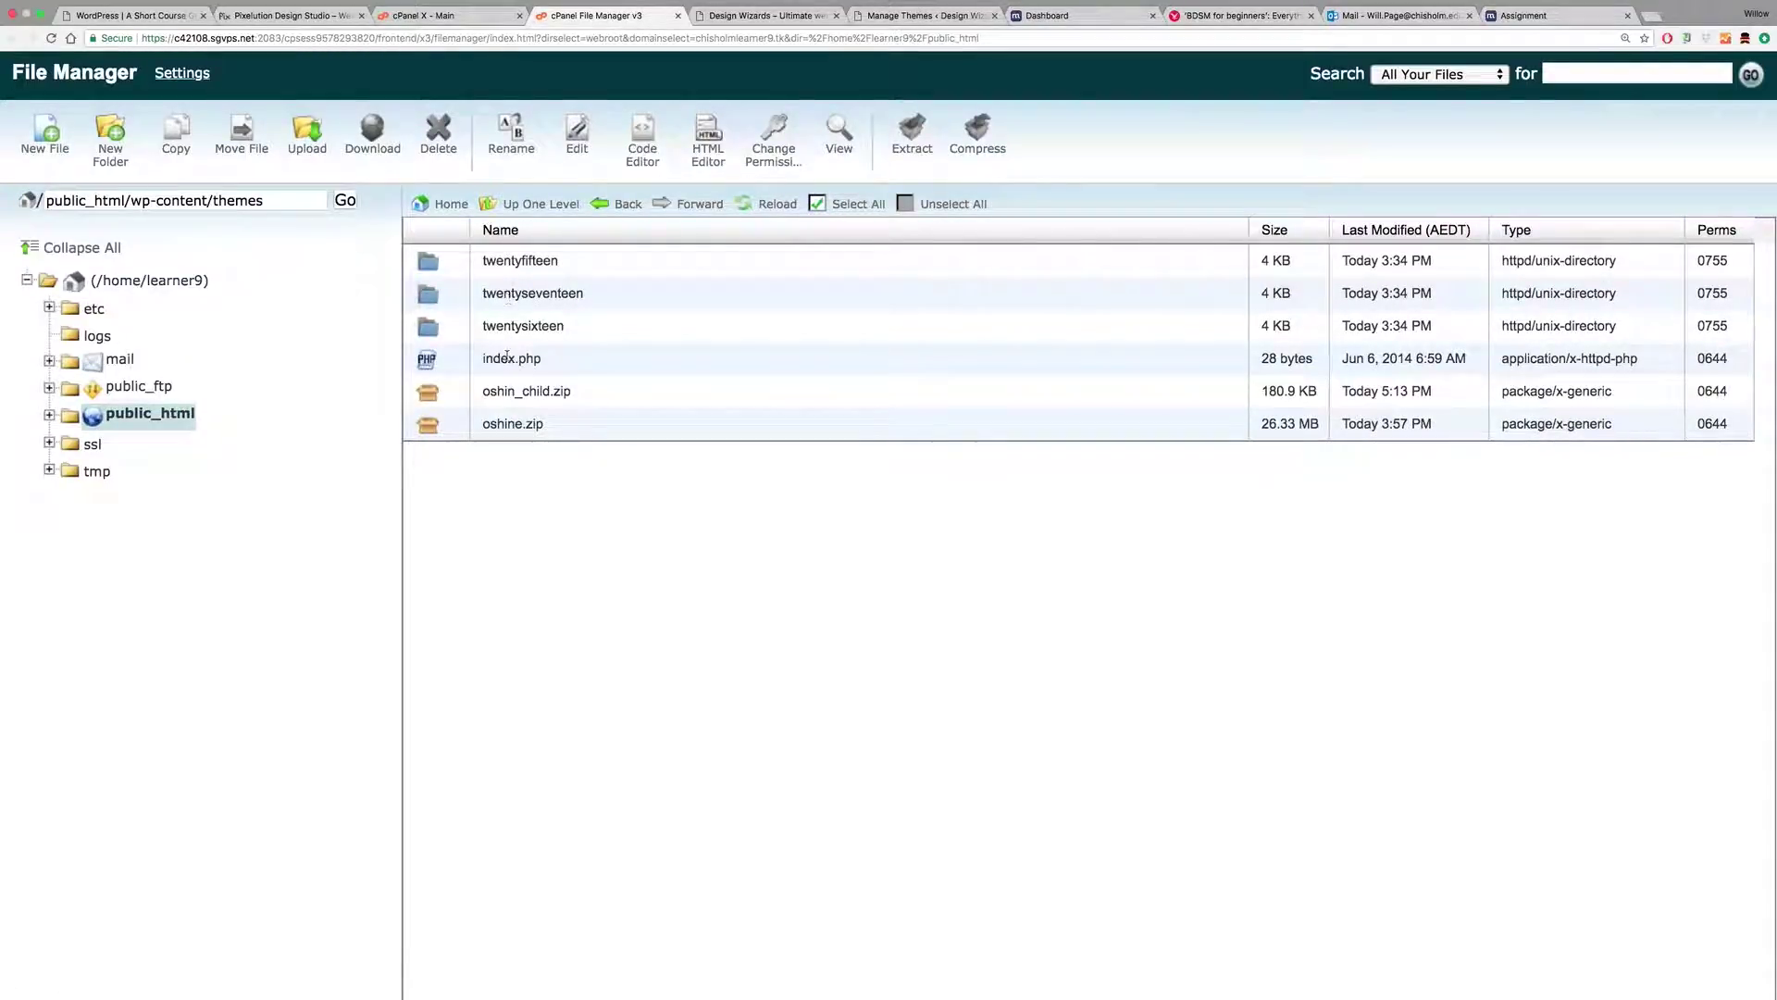
pyautogui.click(433, 395)
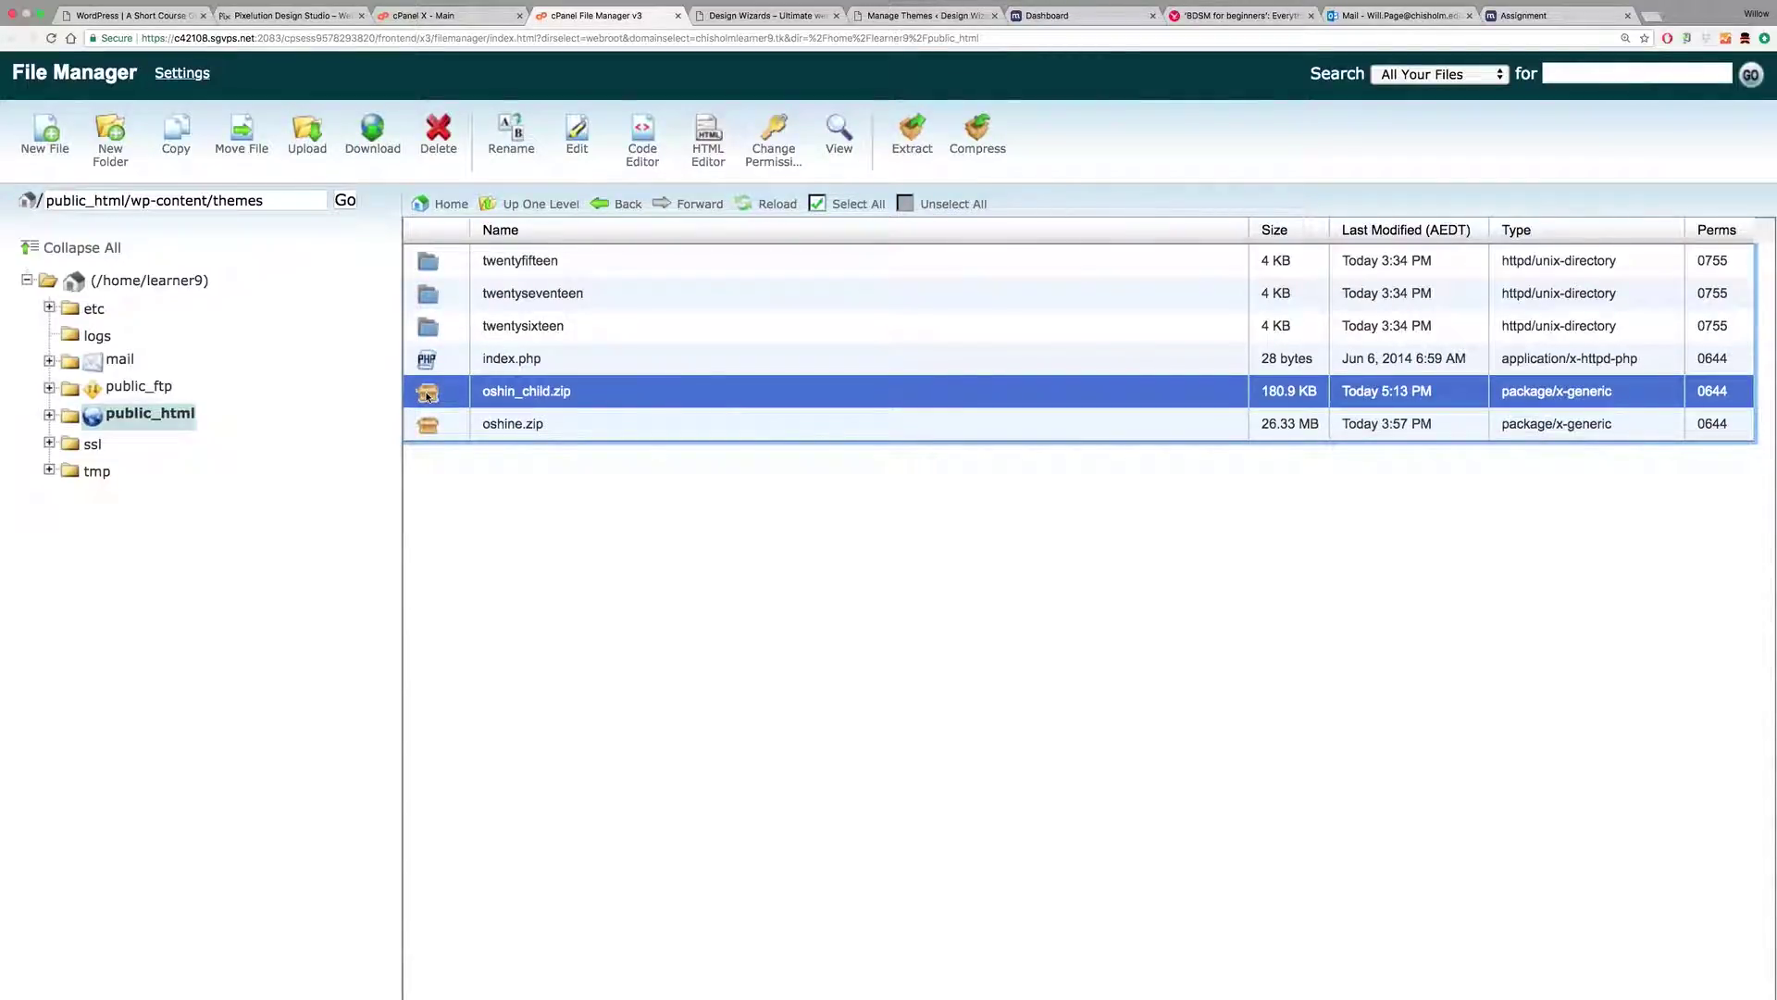
pyautogui.rightClick(429, 396)
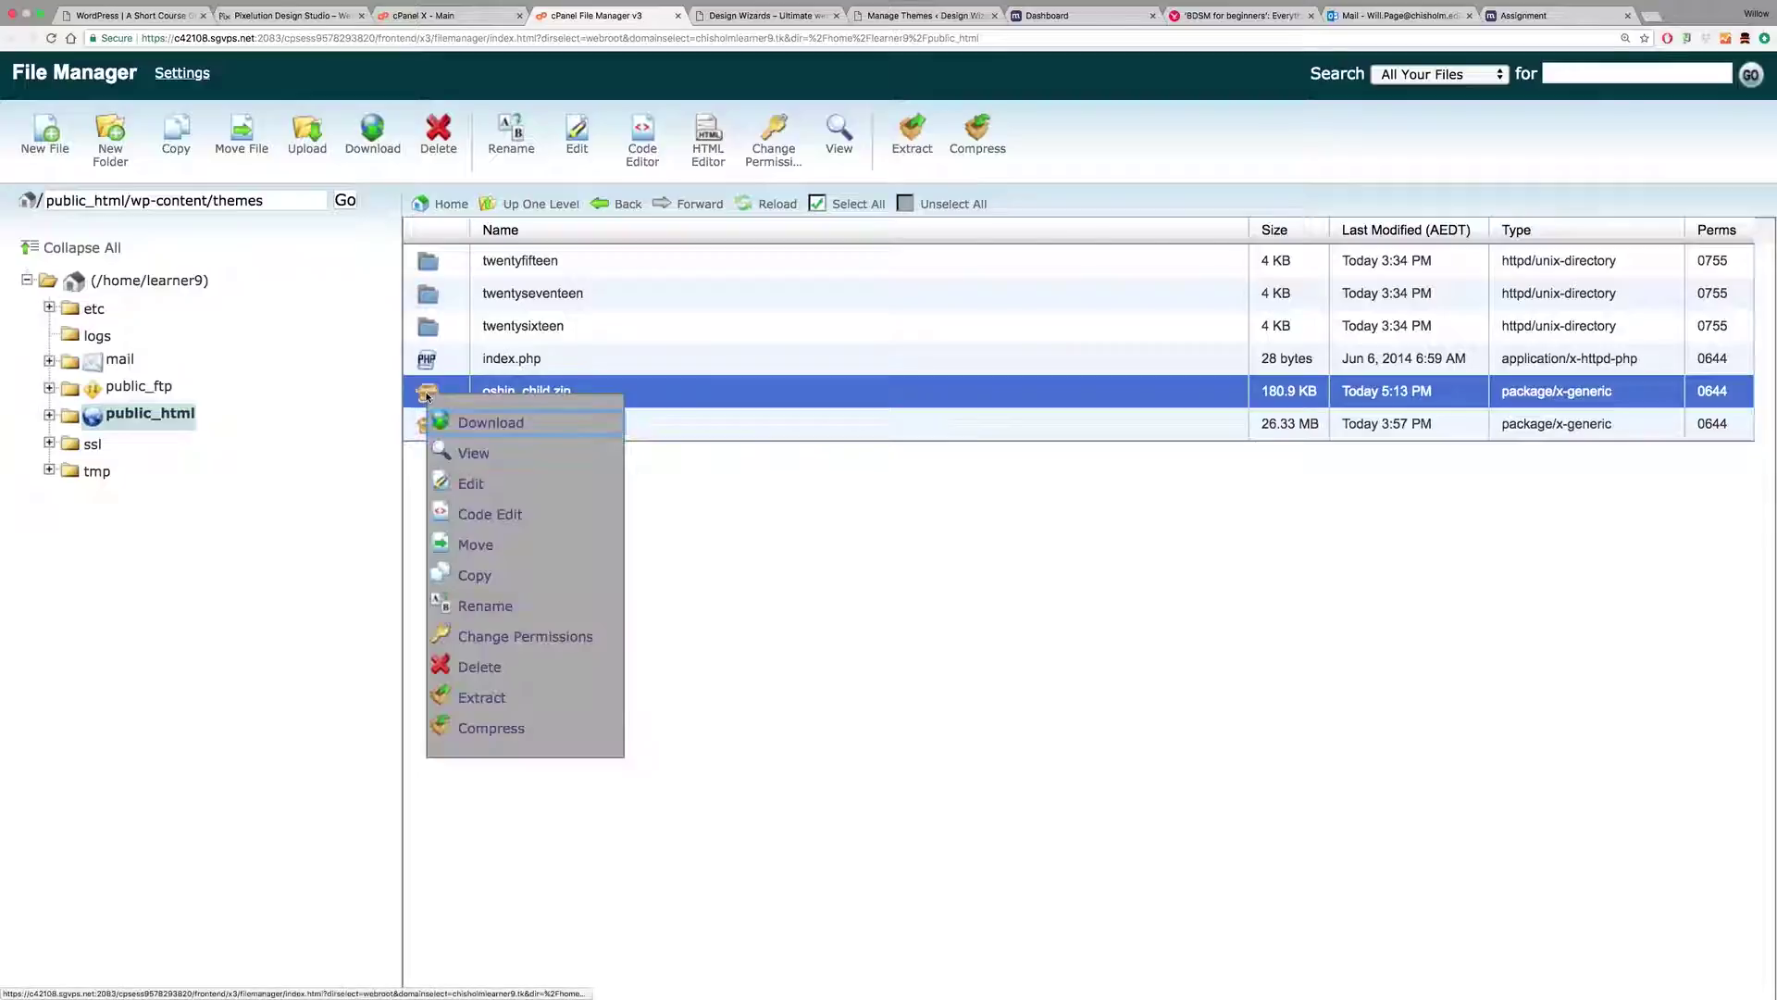
pyautogui.click(487, 698)
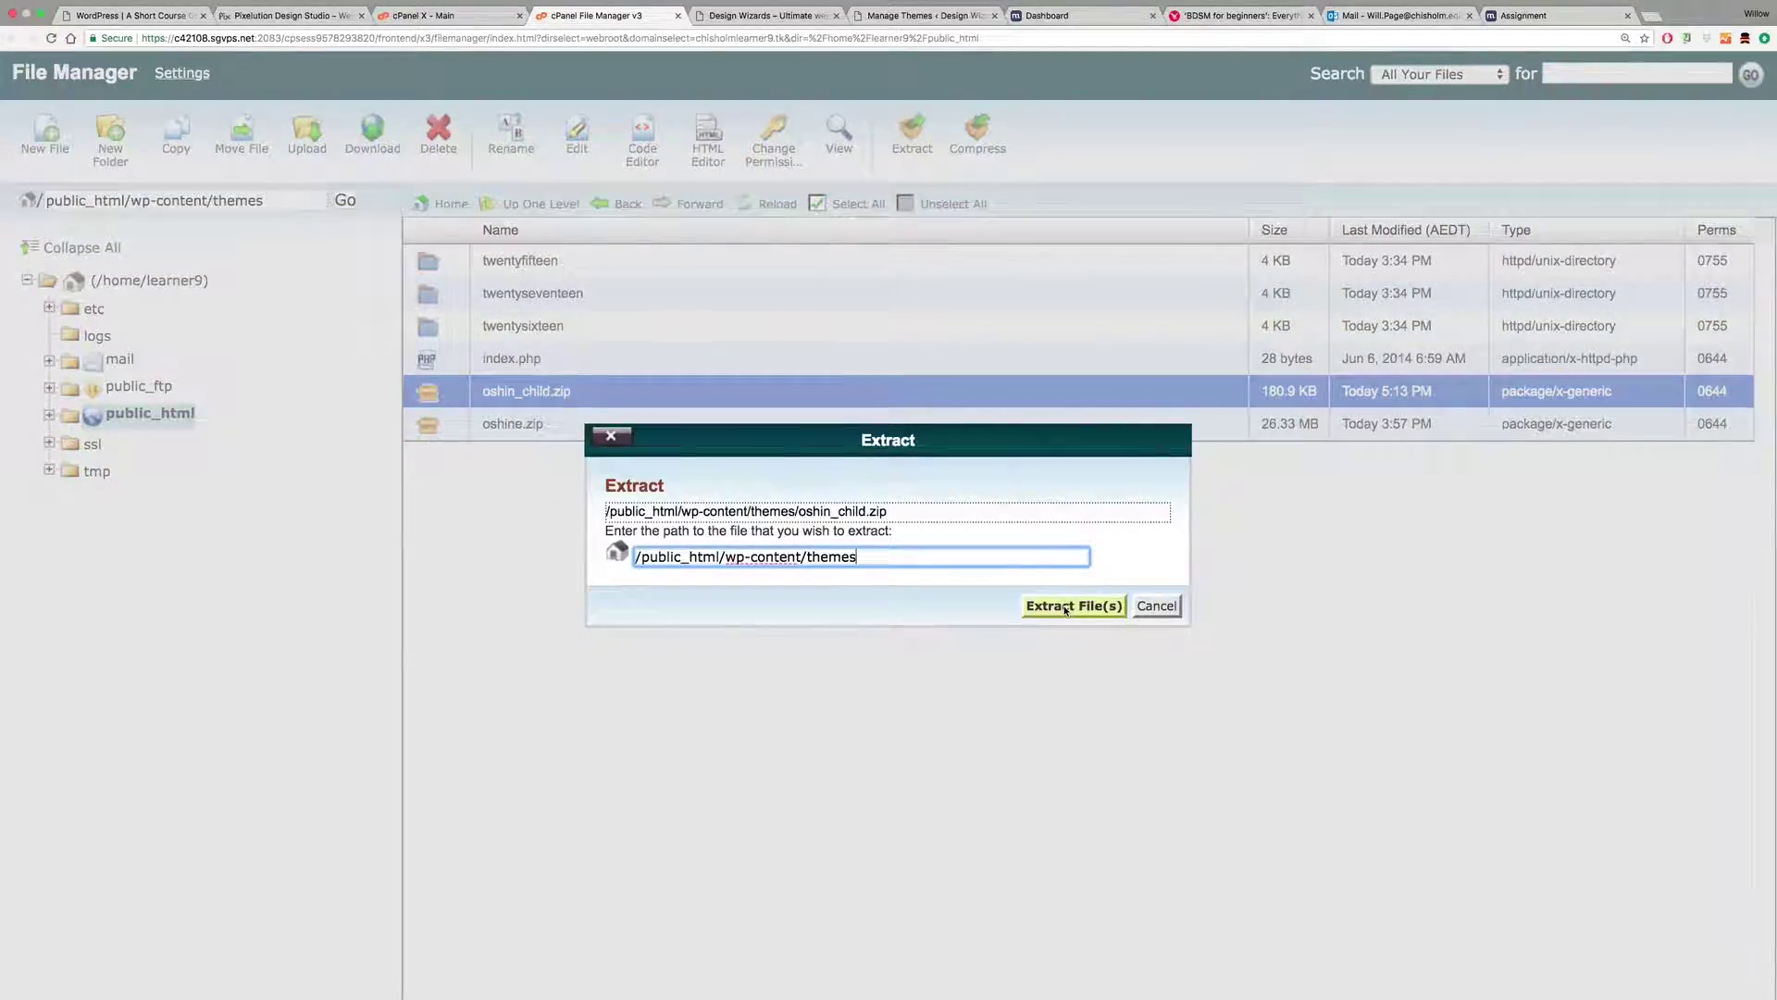
pyautogui.click(1066, 605)
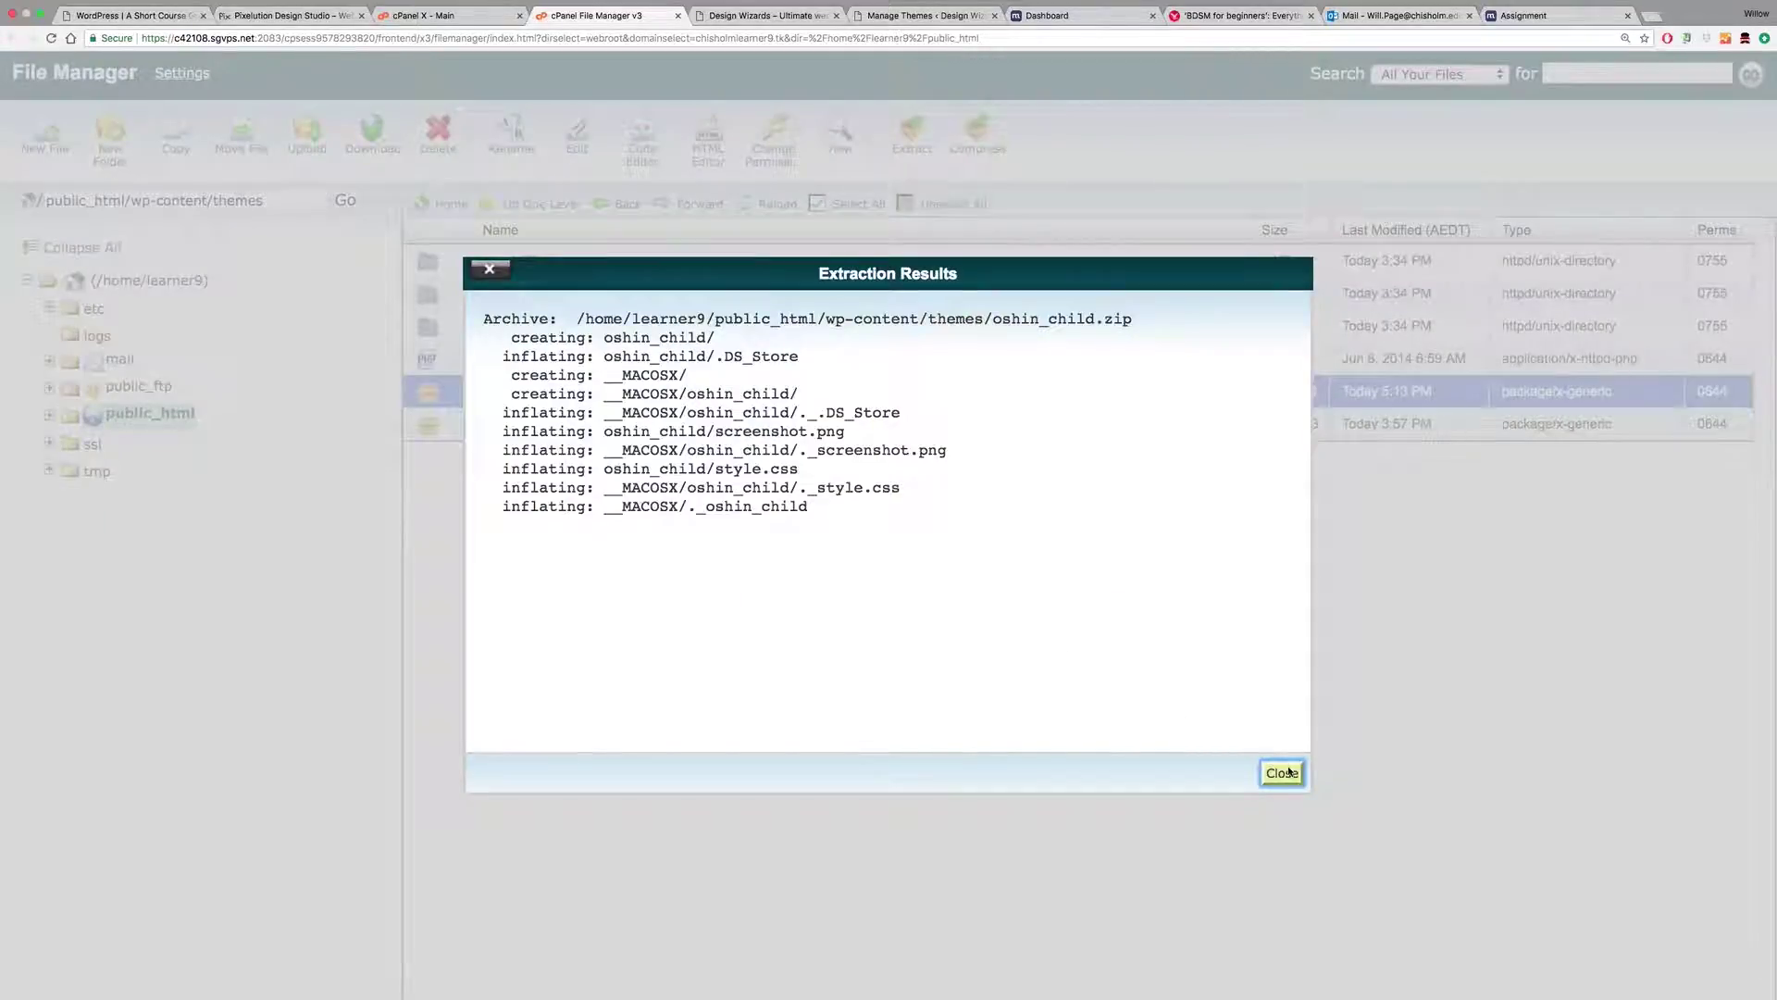
pyautogui.click(1283, 773)
# Step: Extract oshine.zip into themes and refresh to show the oshin folders
pyautogui.click(430, 430)
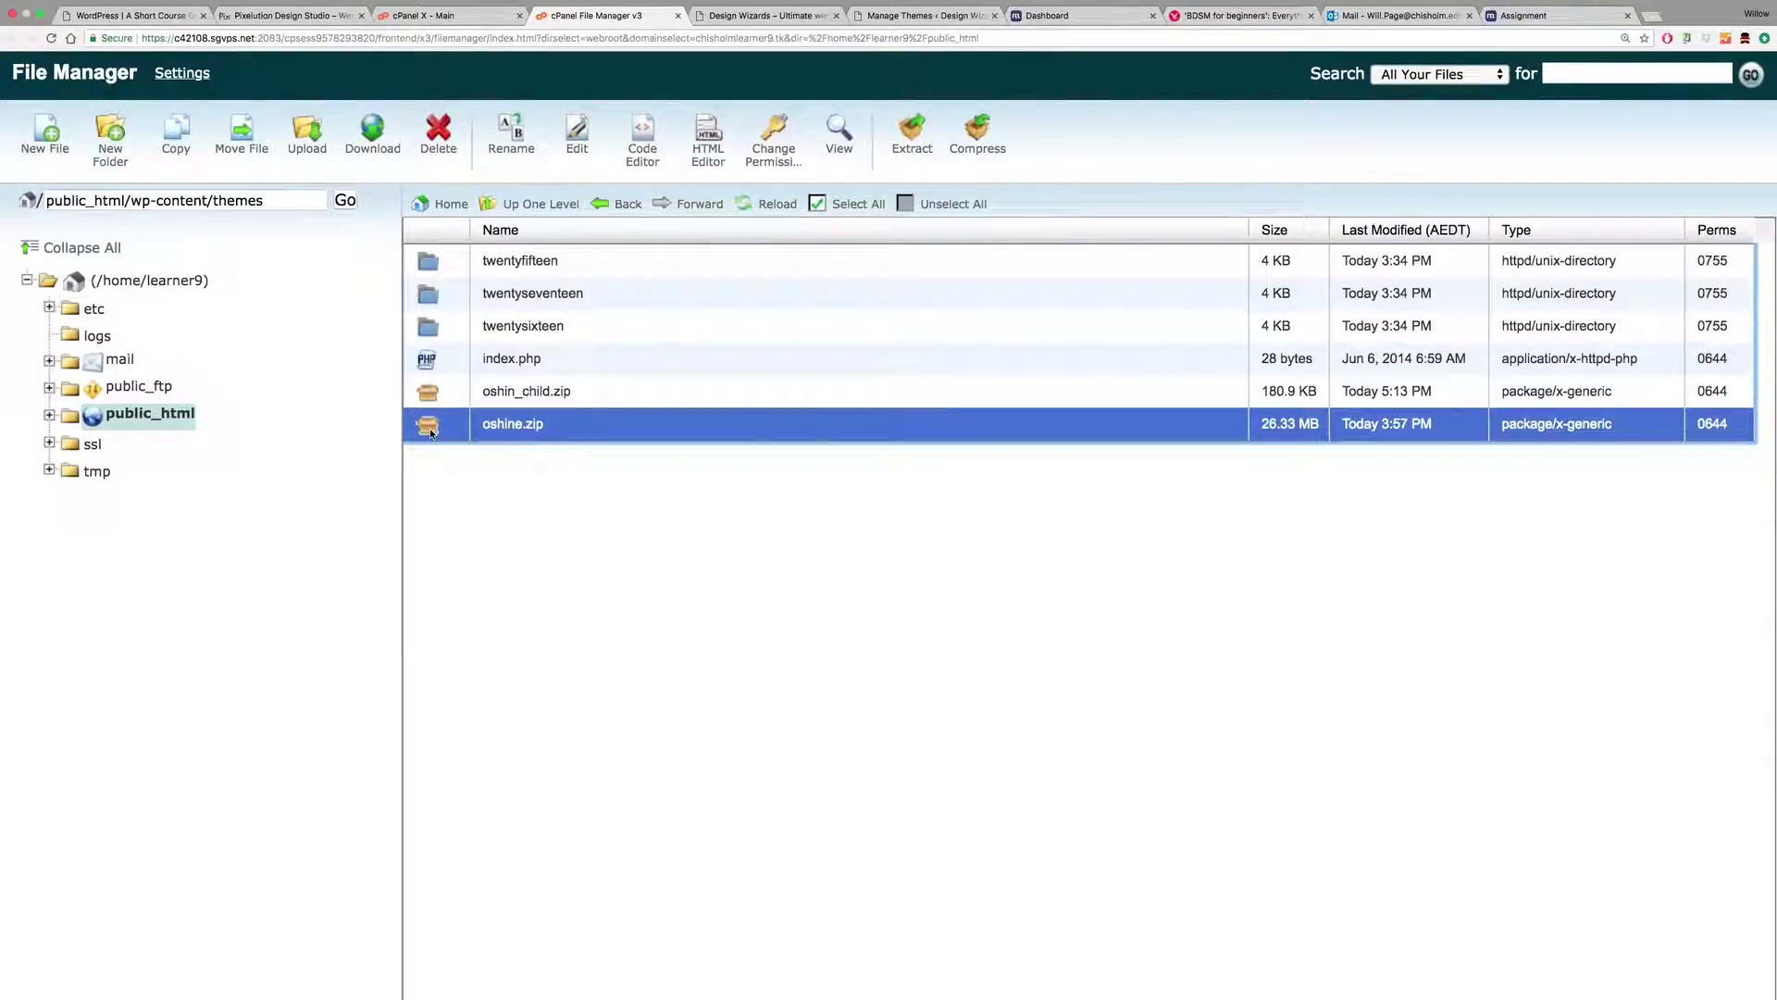
pyautogui.rightClick(430, 428)
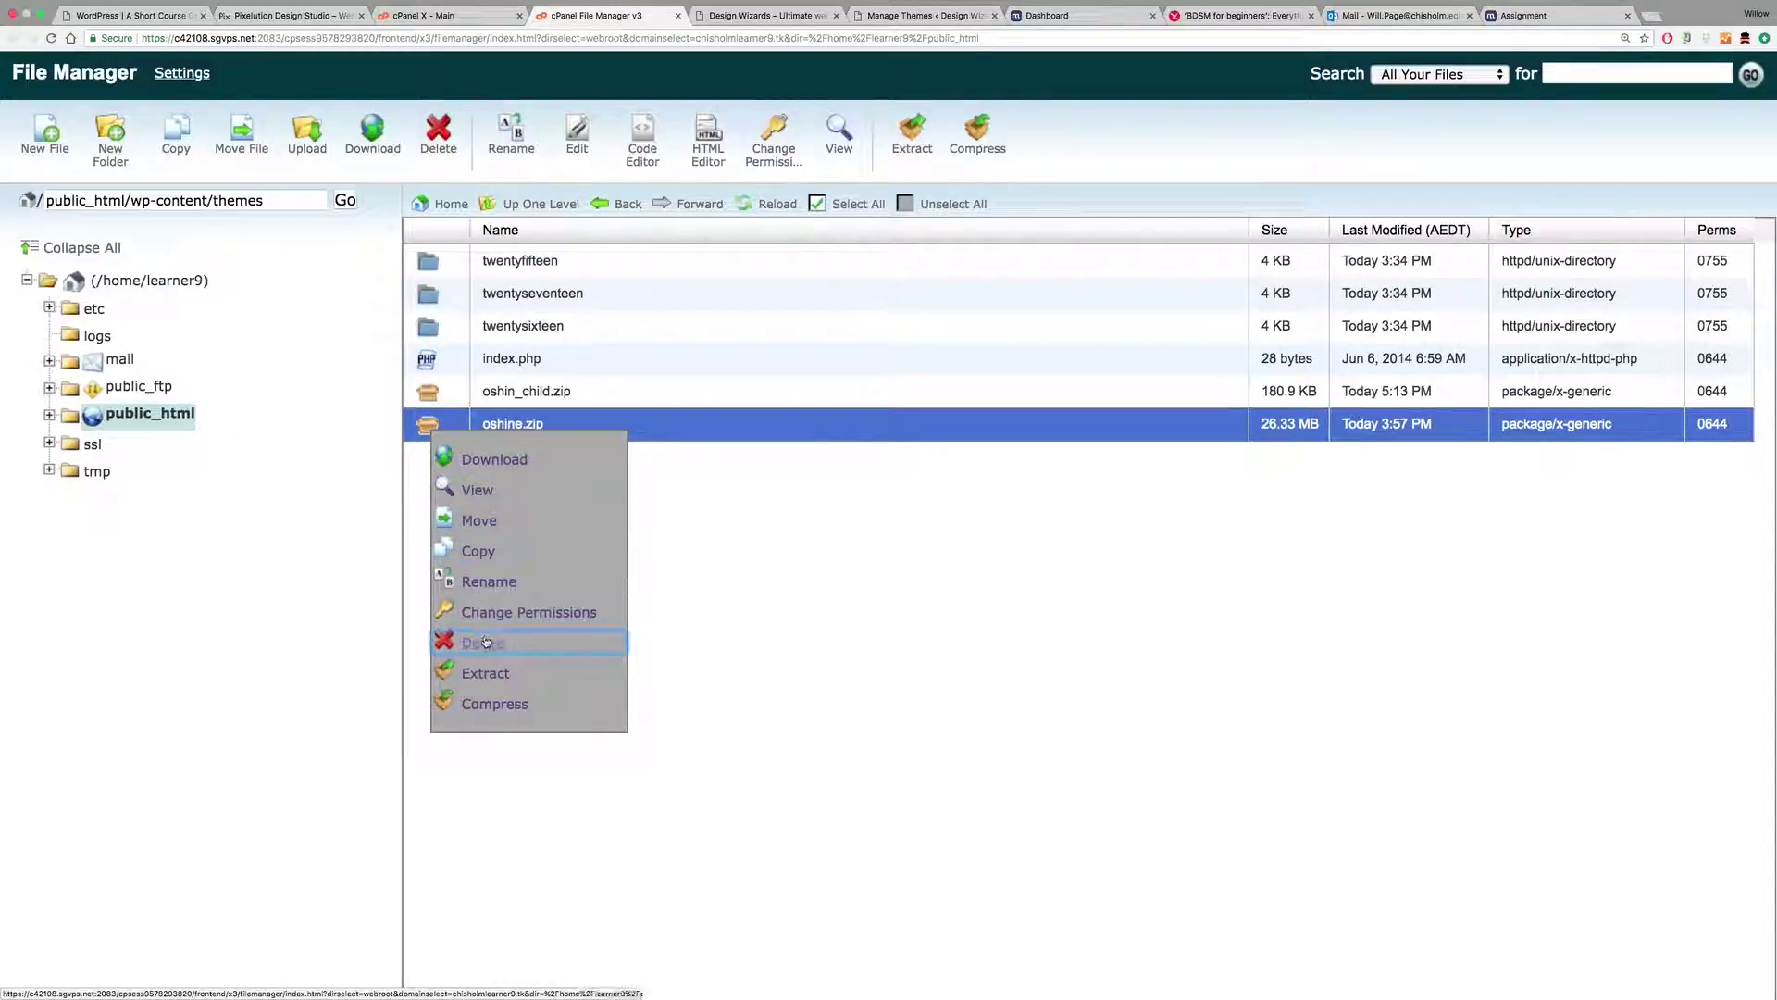
pyautogui.click(500, 673)
pyautogui.click(1071, 607)
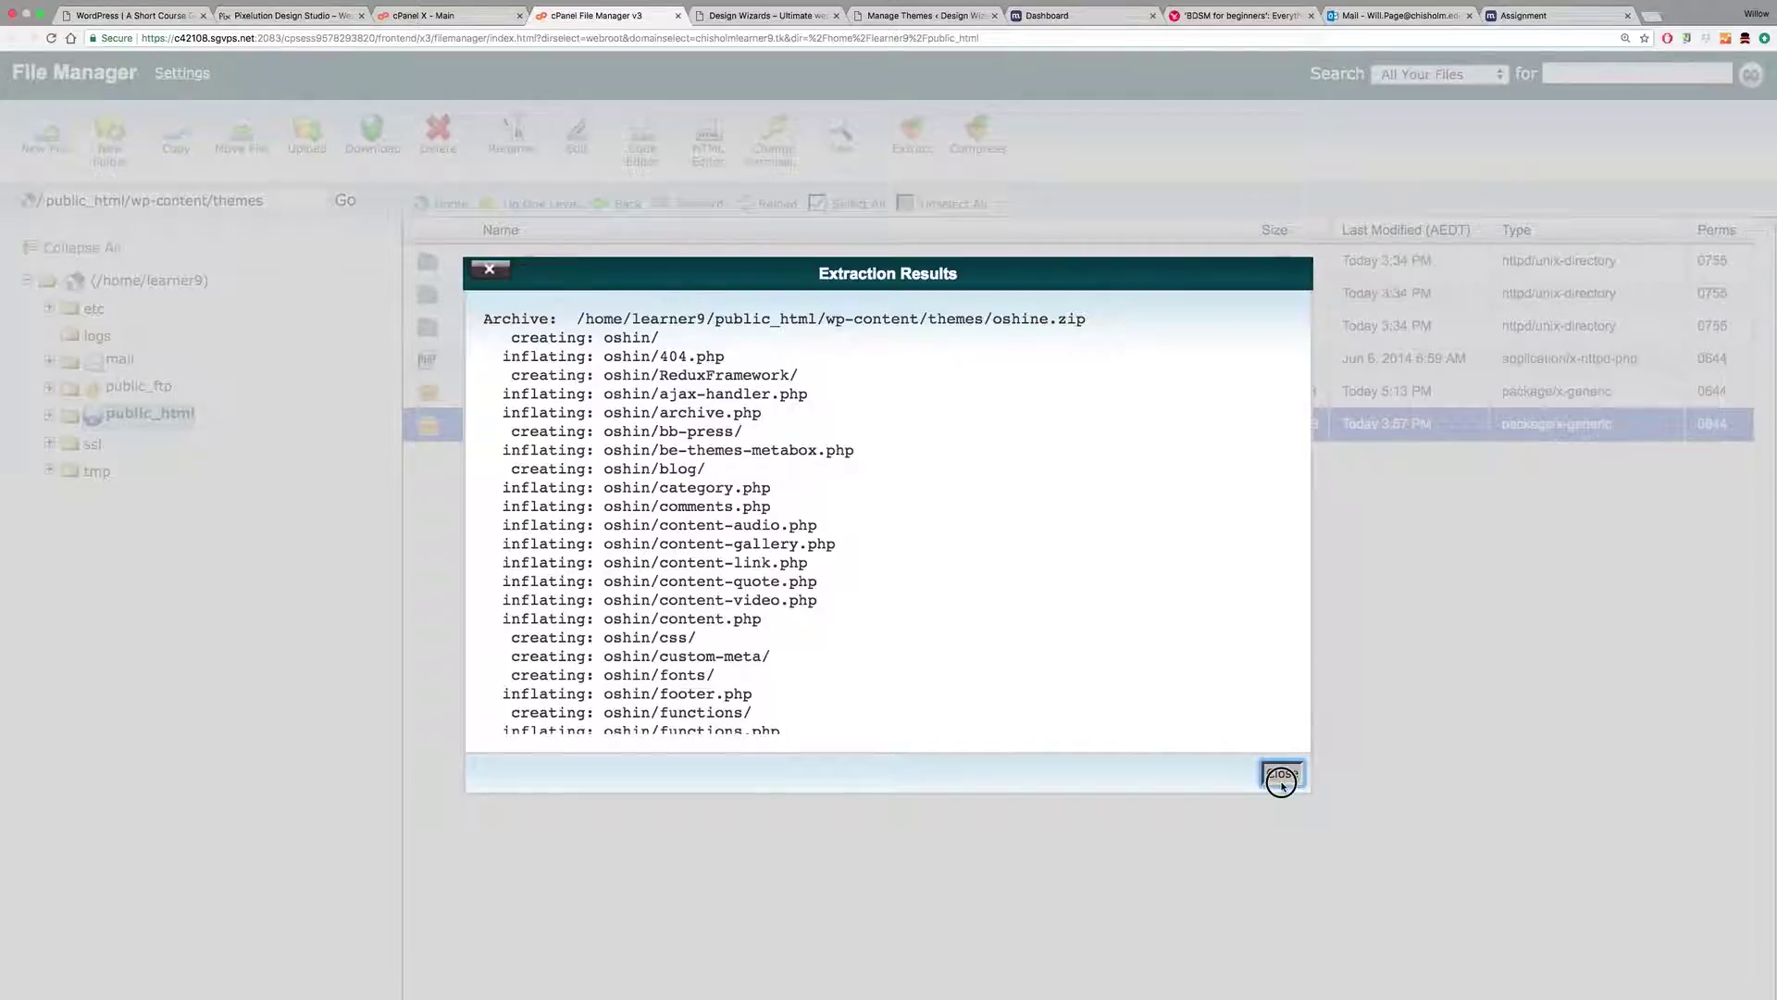
pyautogui.click(1282, 773)
pyautogui.click(768, 204)
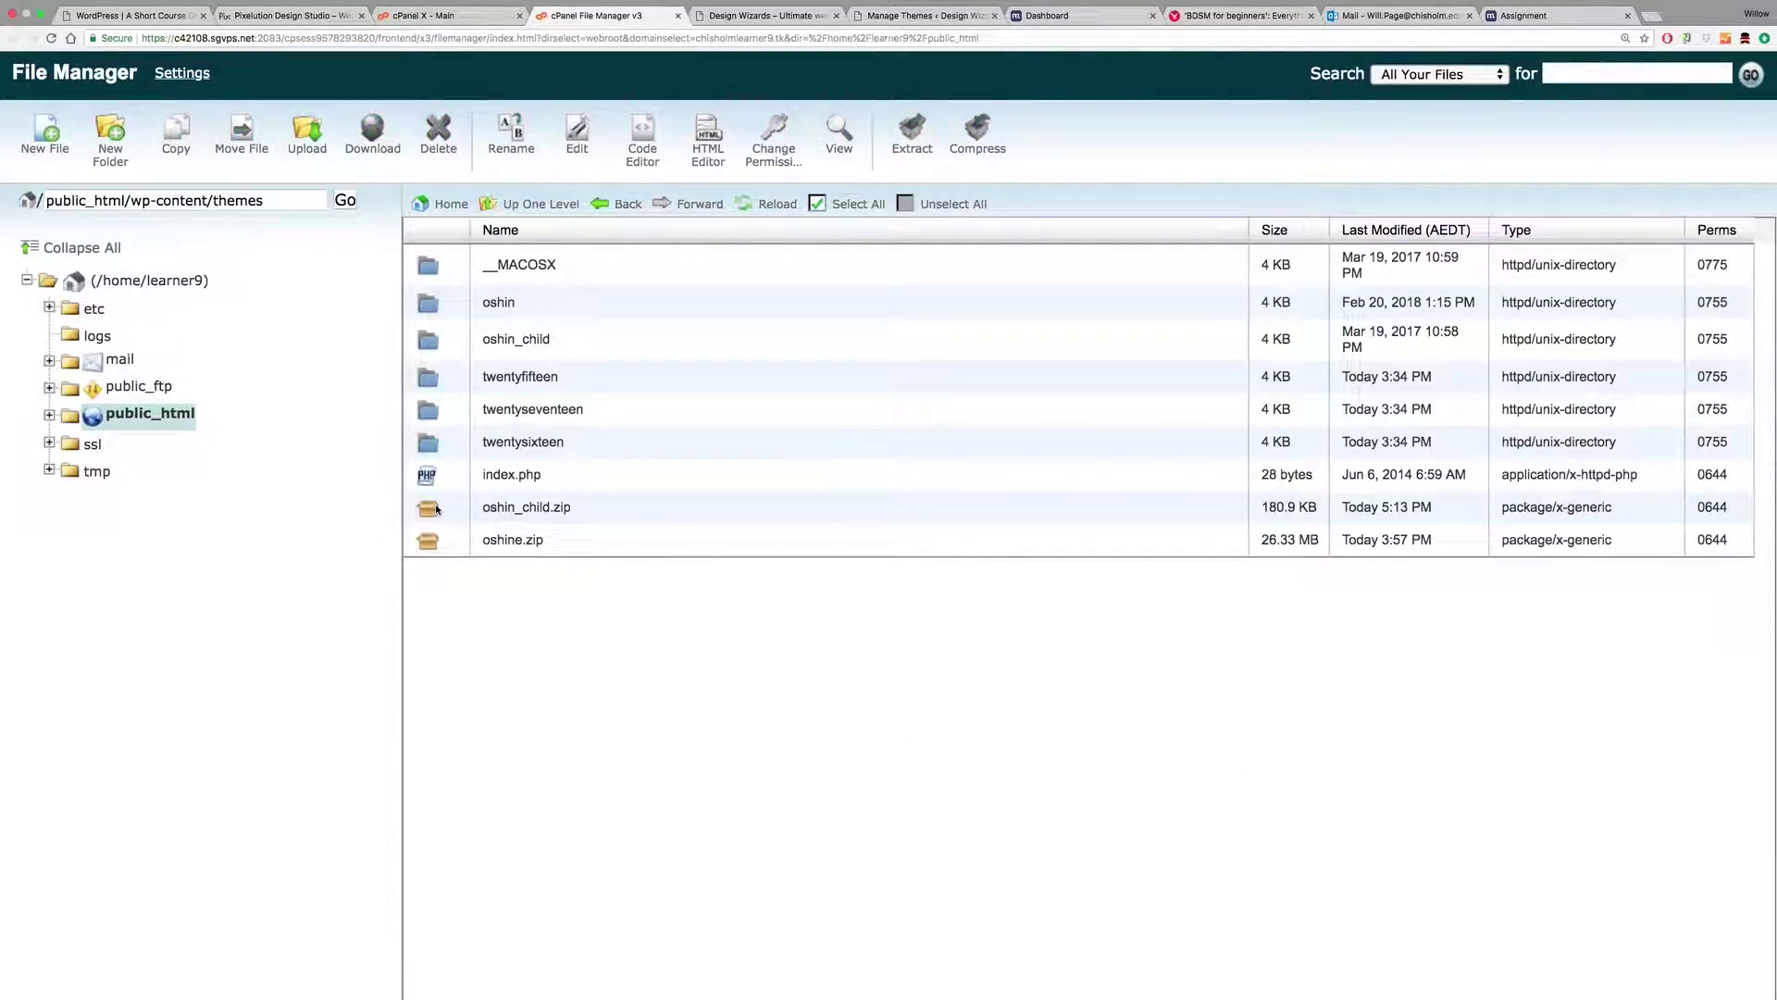
# Step: Delete oshin_child.zip and oshine.zip from themes, then return to the WordPress Themes page
pyautogui.click(437, 508)
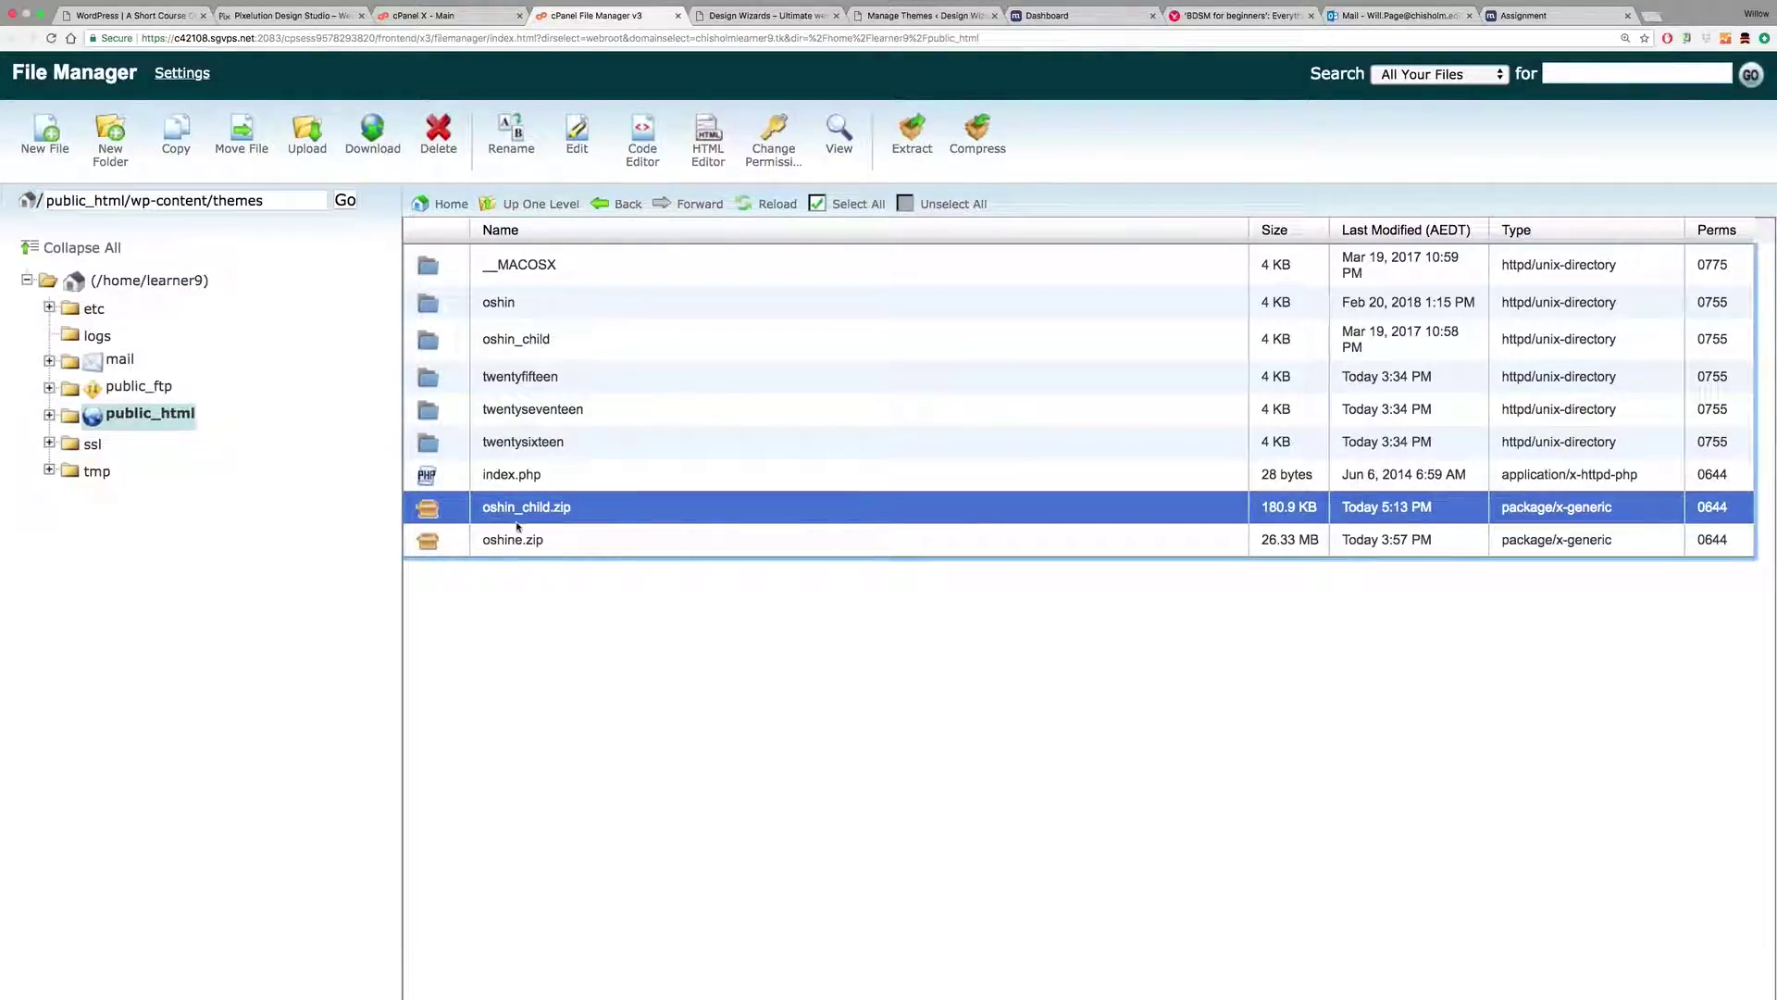
pyautogui.keyDown('shift'); pyautogui.click(437, 540); pyautogui.keyUp('shift')
pyautogui.rightClick(435, 541)
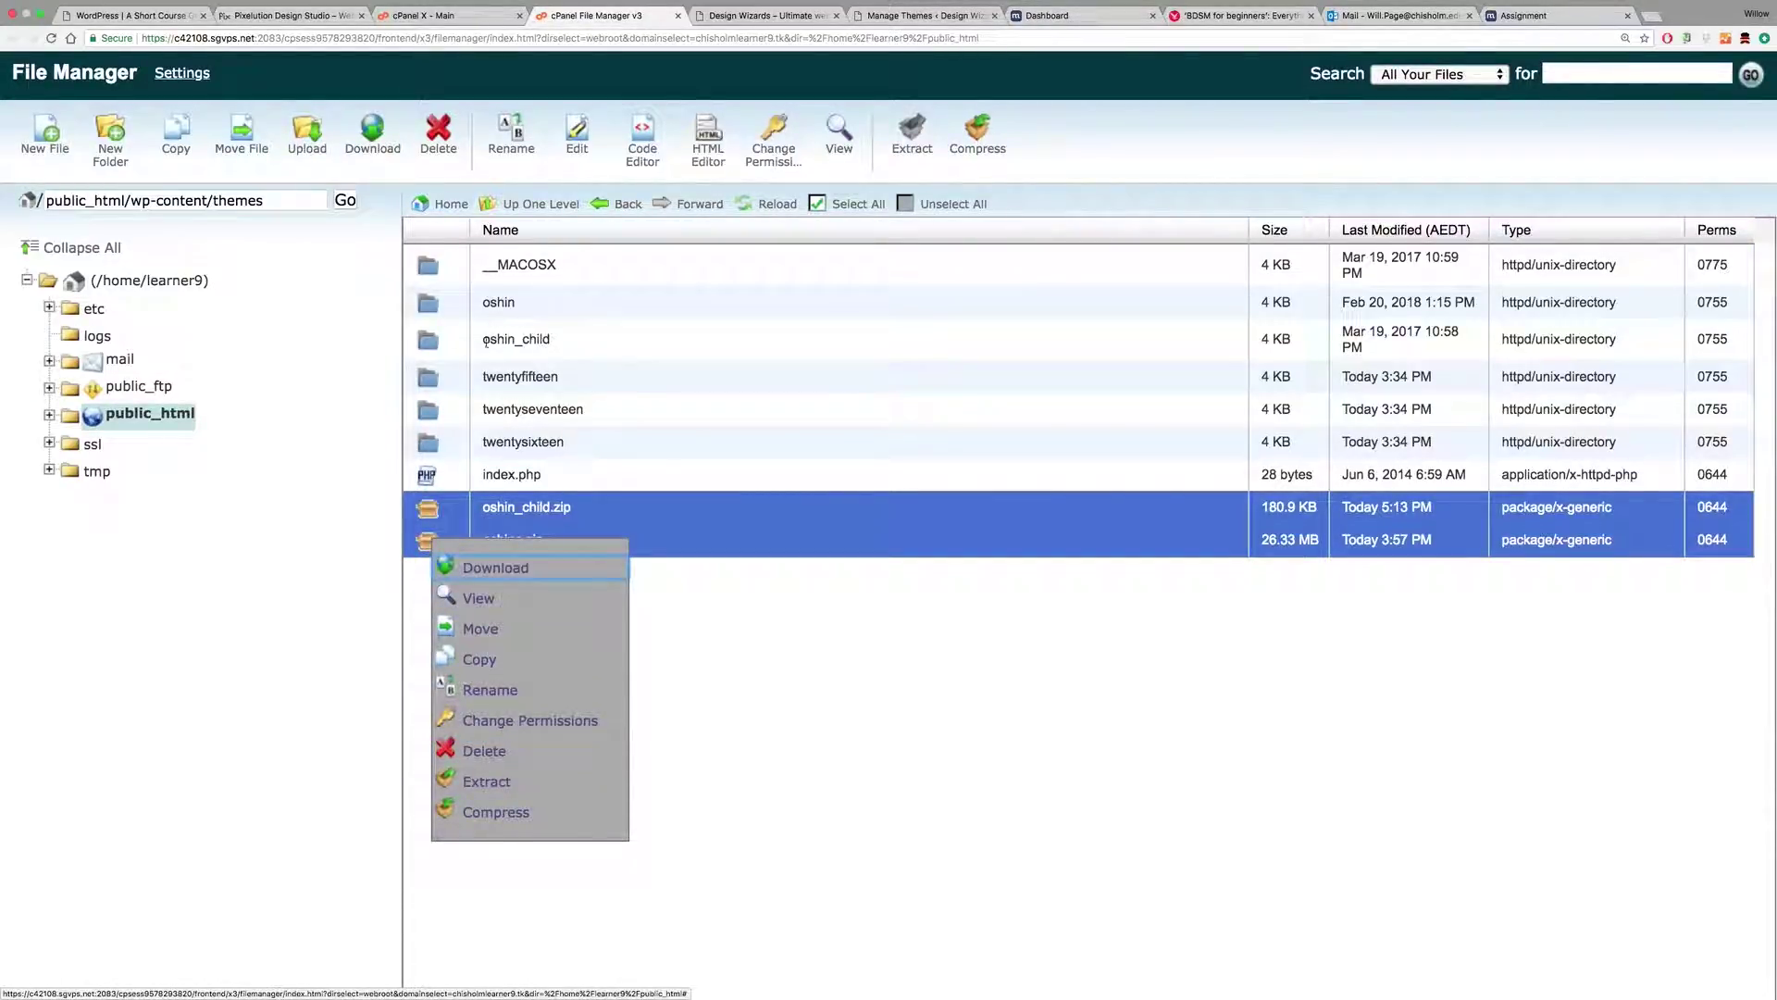
pyautogui.click(470, 750)
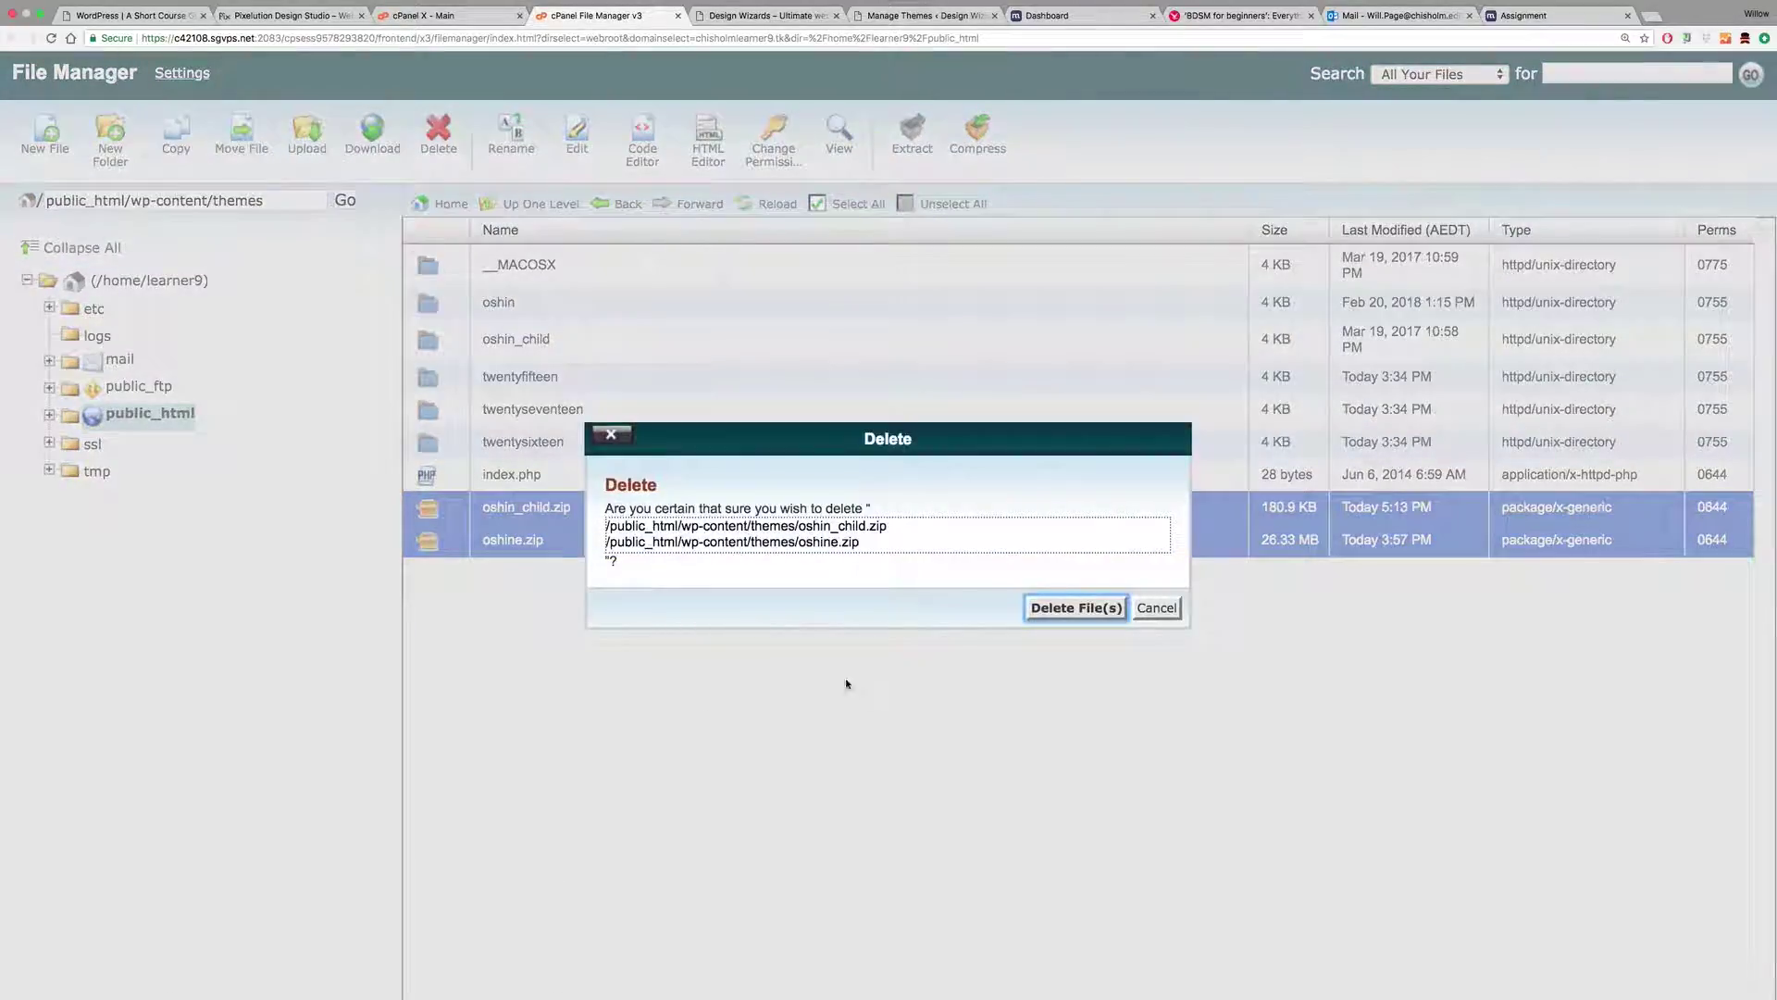
pyautogui.click(1074, 609)
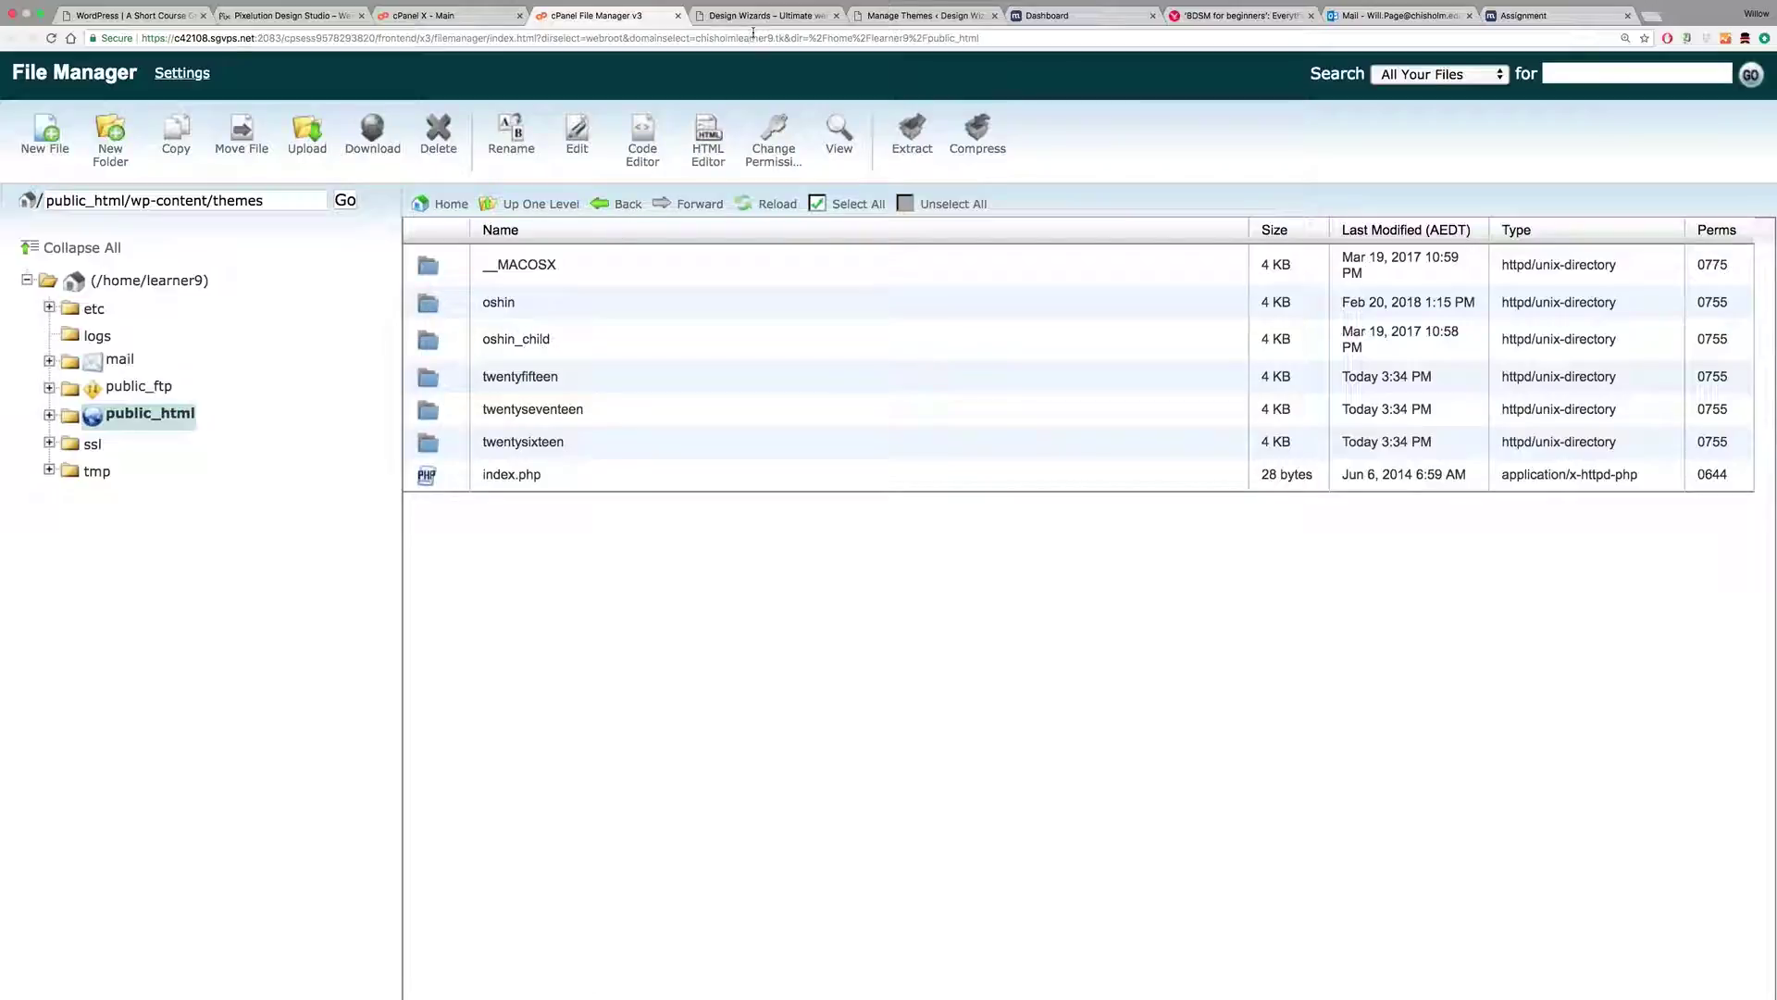
pyautogui.click(866, 16)
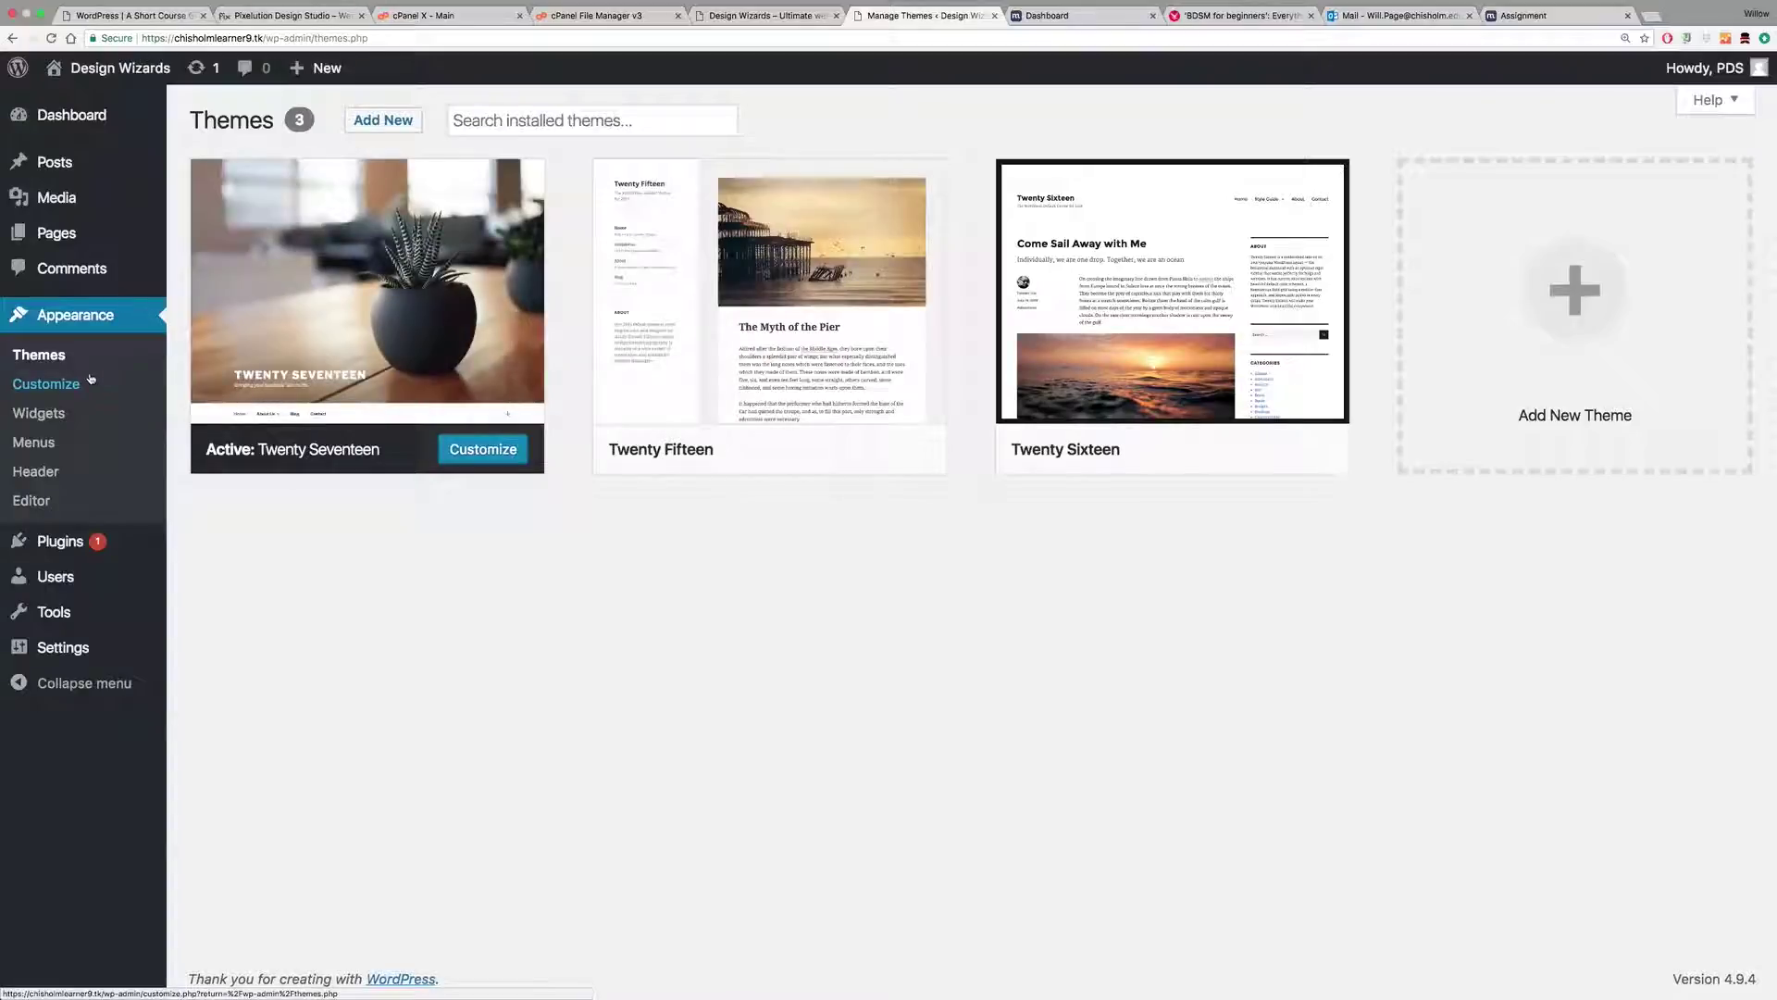
# Step: Reload Appearance > Themes so Oshin and Oshin Child appear among five themes
pyautogui.click(51, 38)
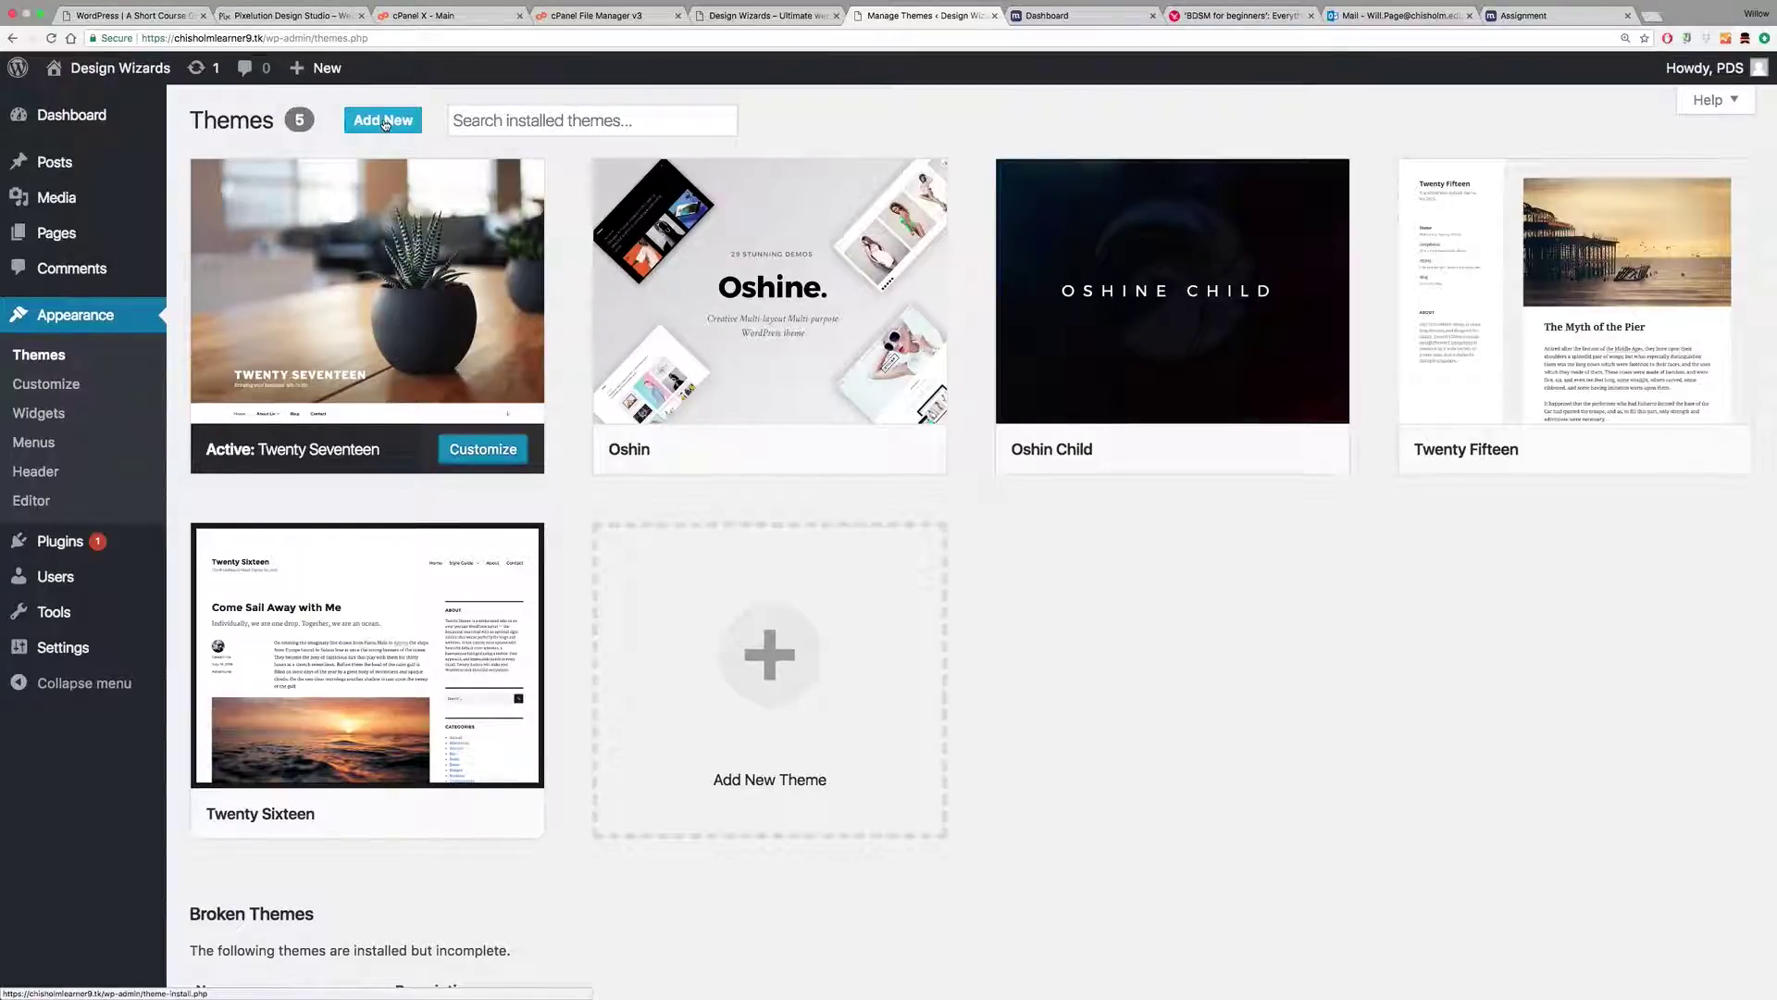
pyautogui.moveTo(780, 448)
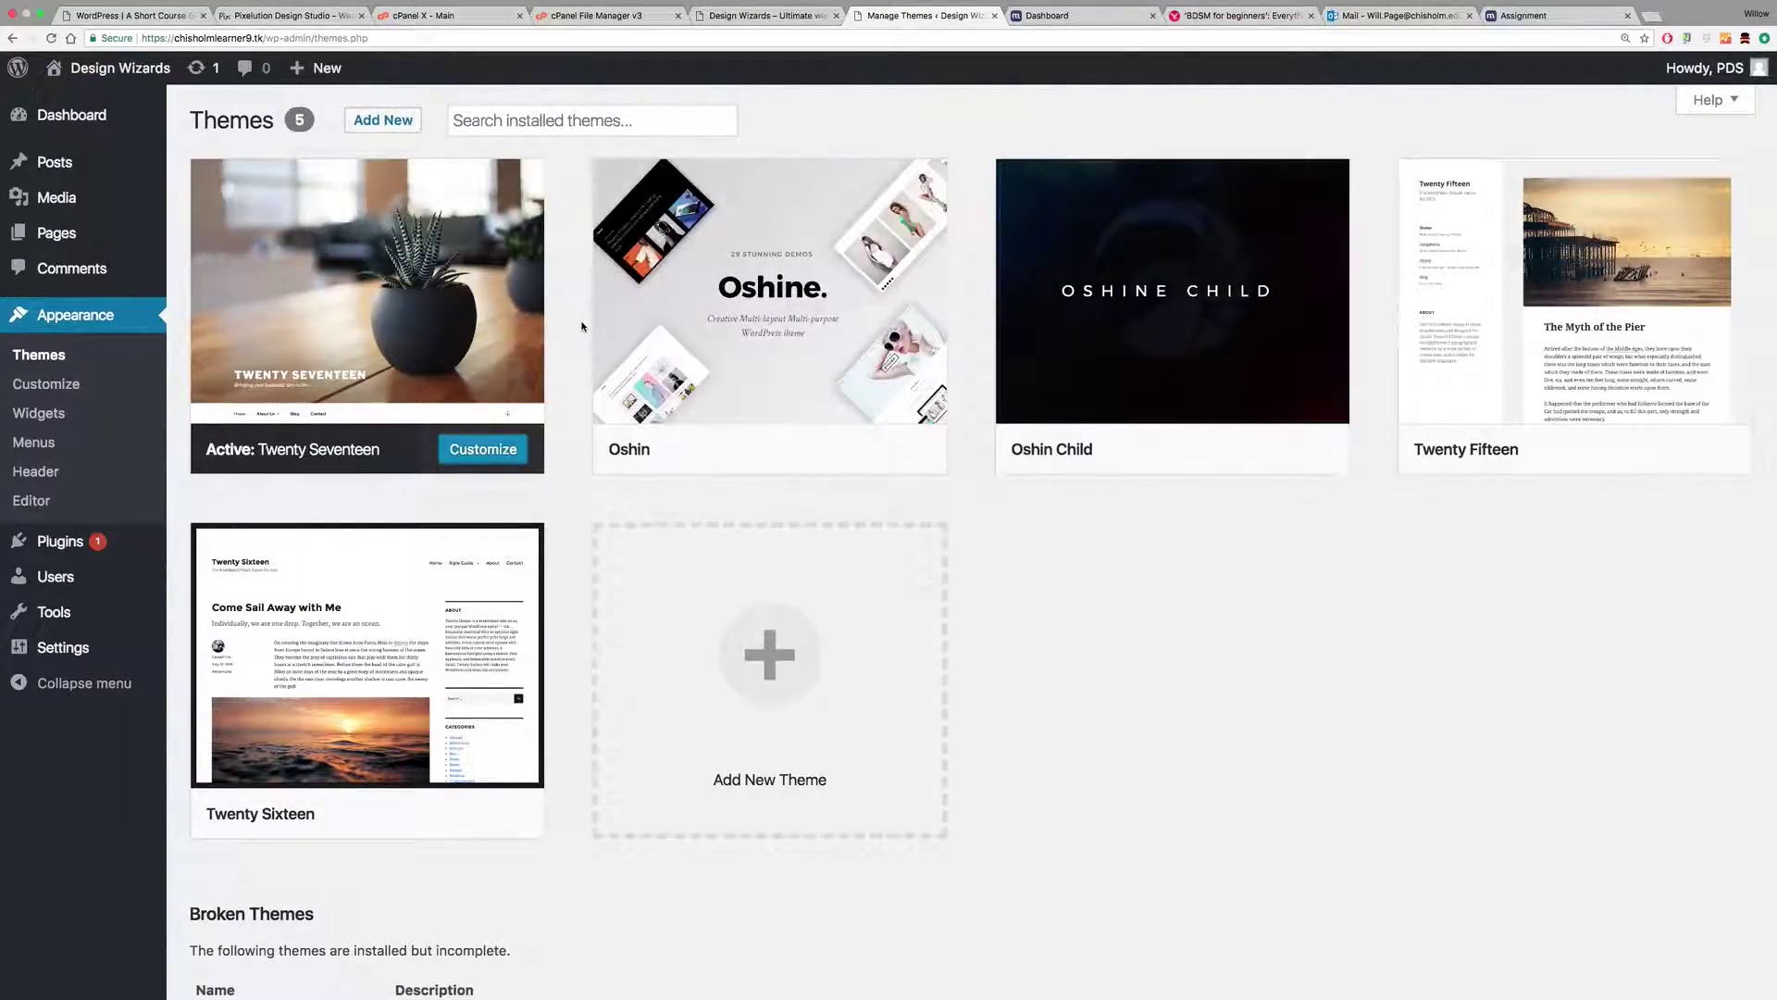
pyautogui.moveTo(673, 361)
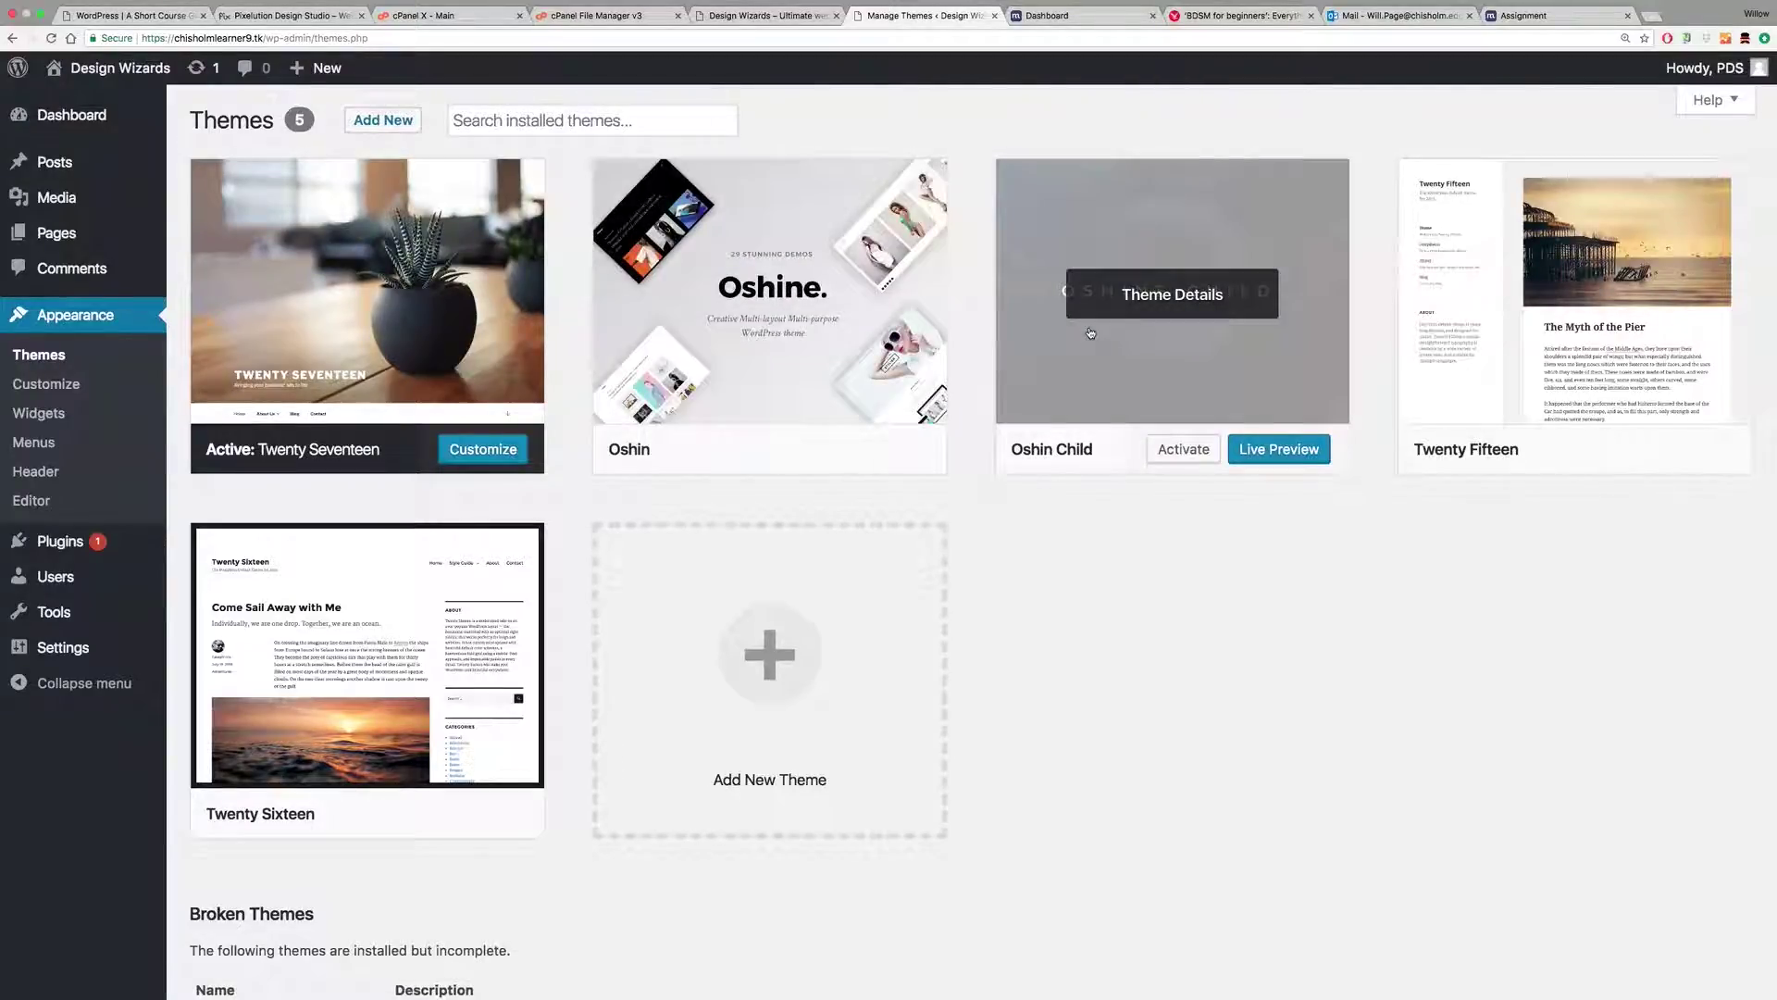
# Step: Activate the Oshin Child theme and read the Welcome to oshine page
pyautogui.click(1183, 452)
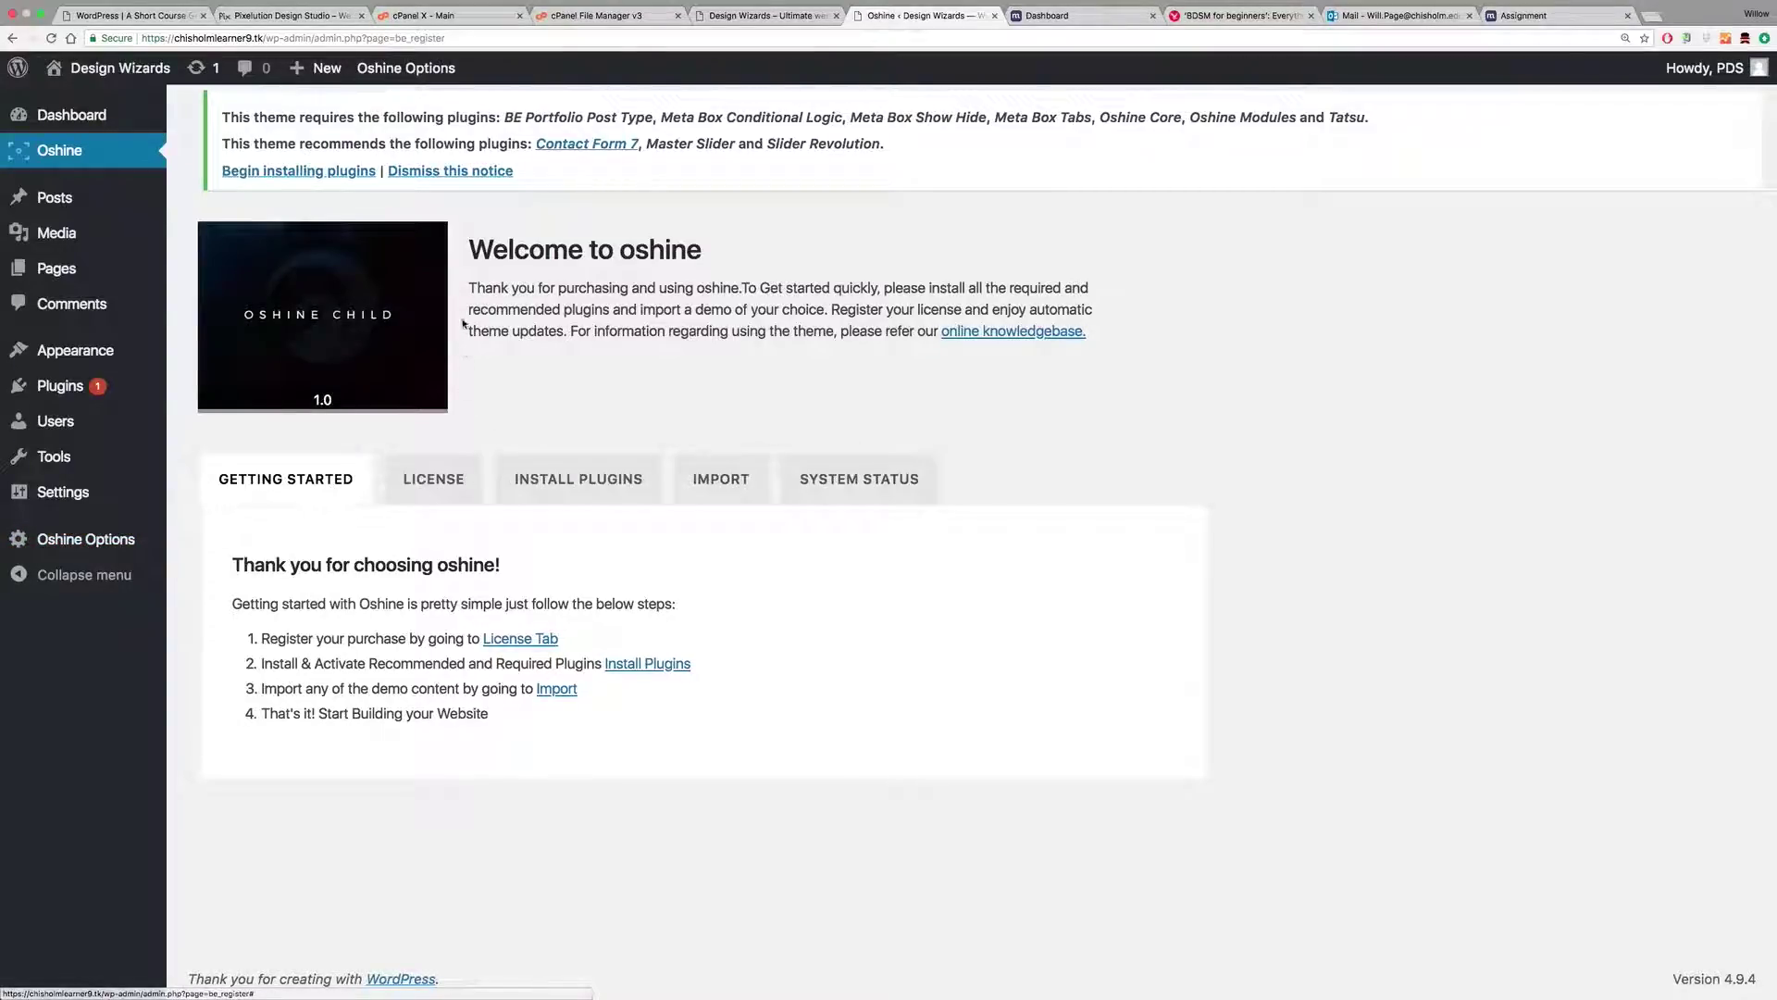
pyautogui.moveTo(476, 248); pyautogui.dragTo(824, 321)
pyautogui.click(689, 417)
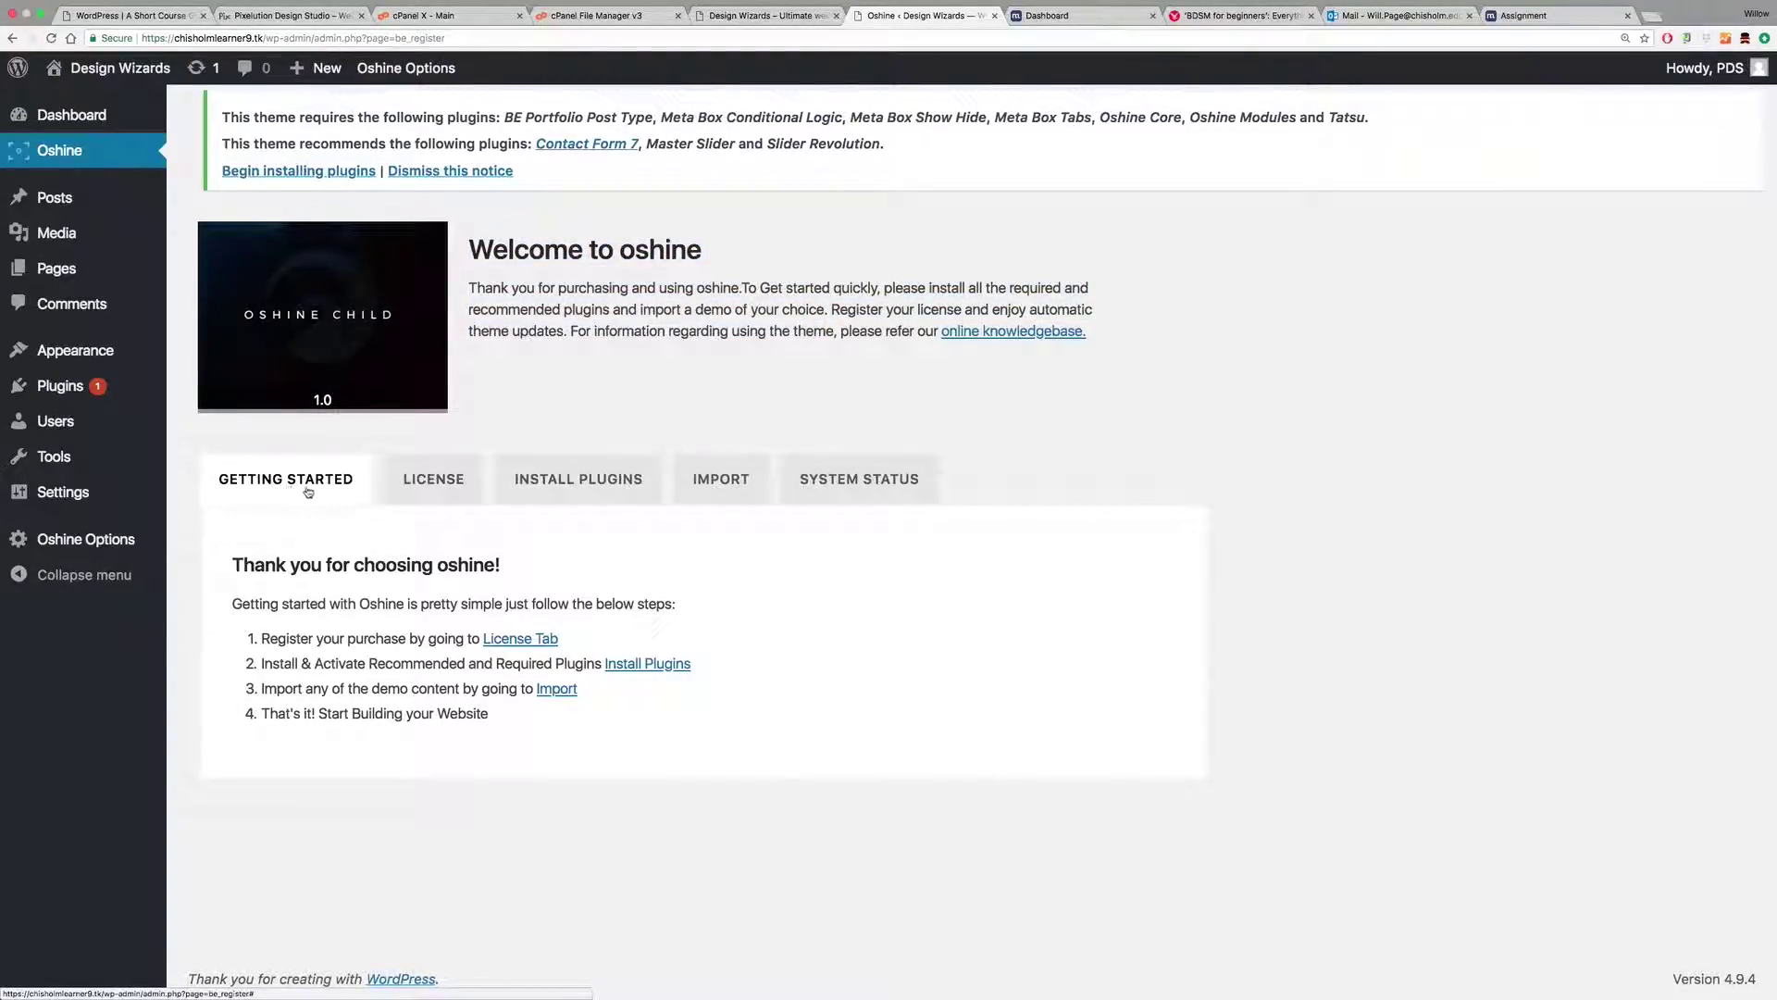
# Step: Start Install & Activate for all of Oshine's required plugins
pyautogui.click(583, 481)
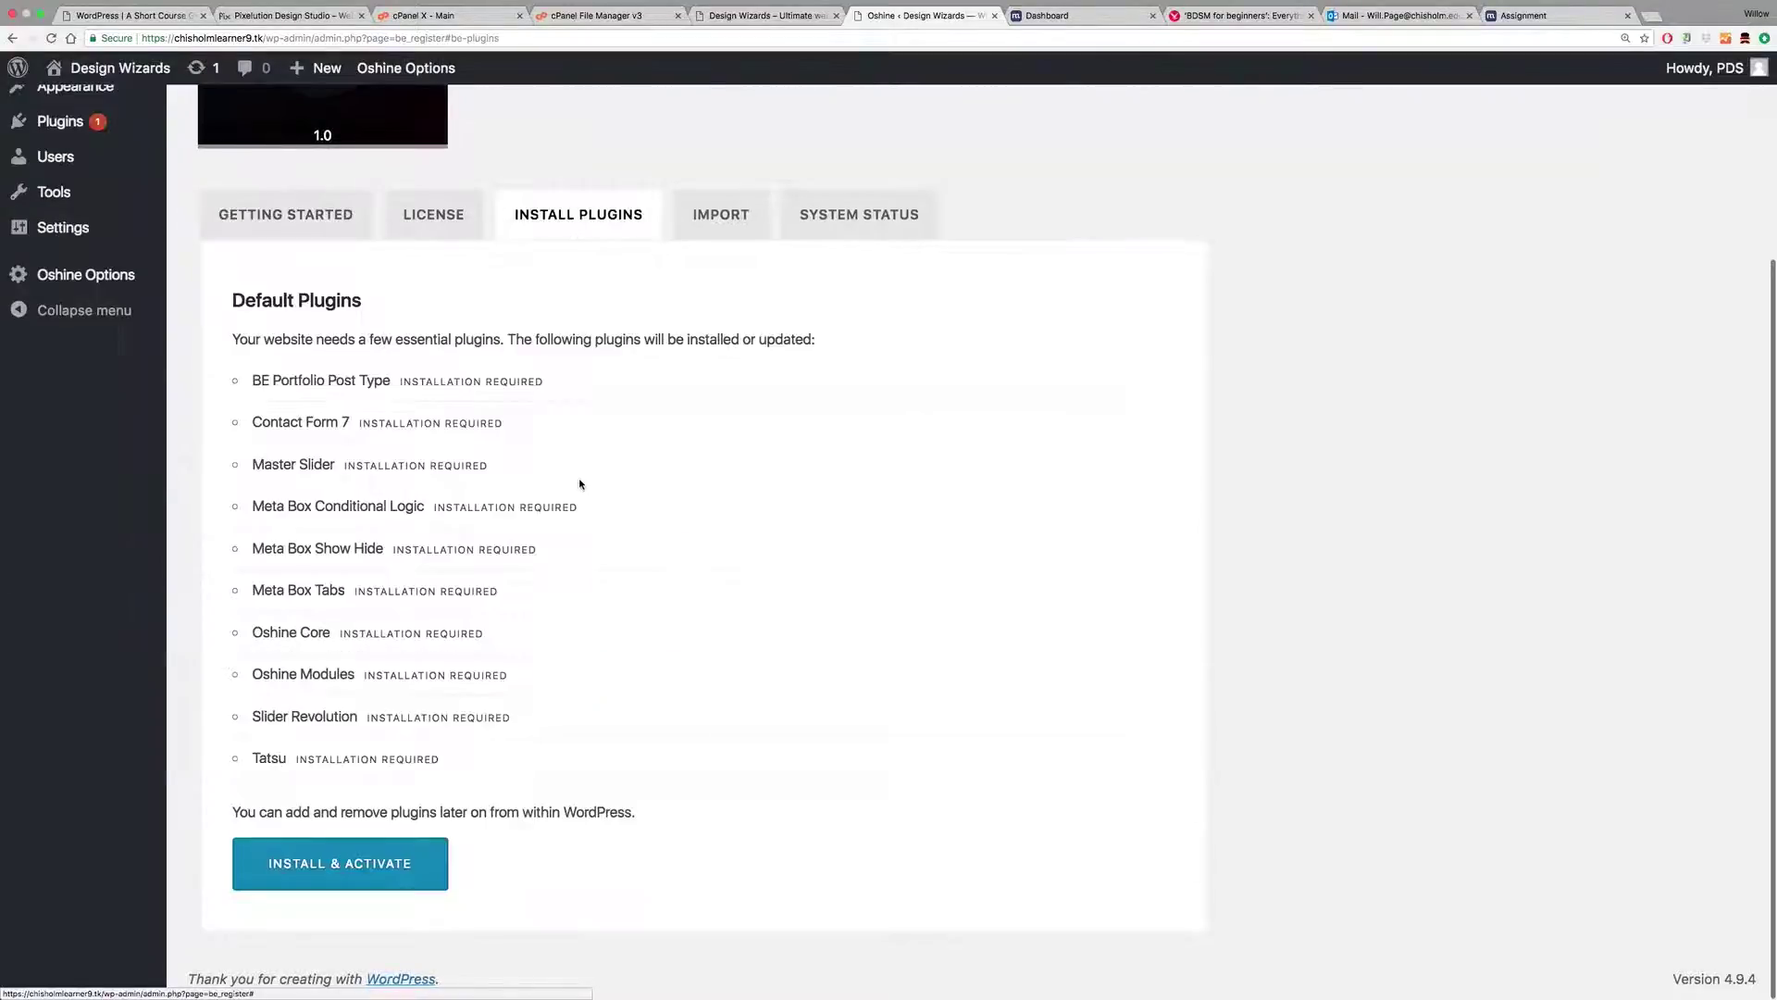
pyautogui.click(325, 867)
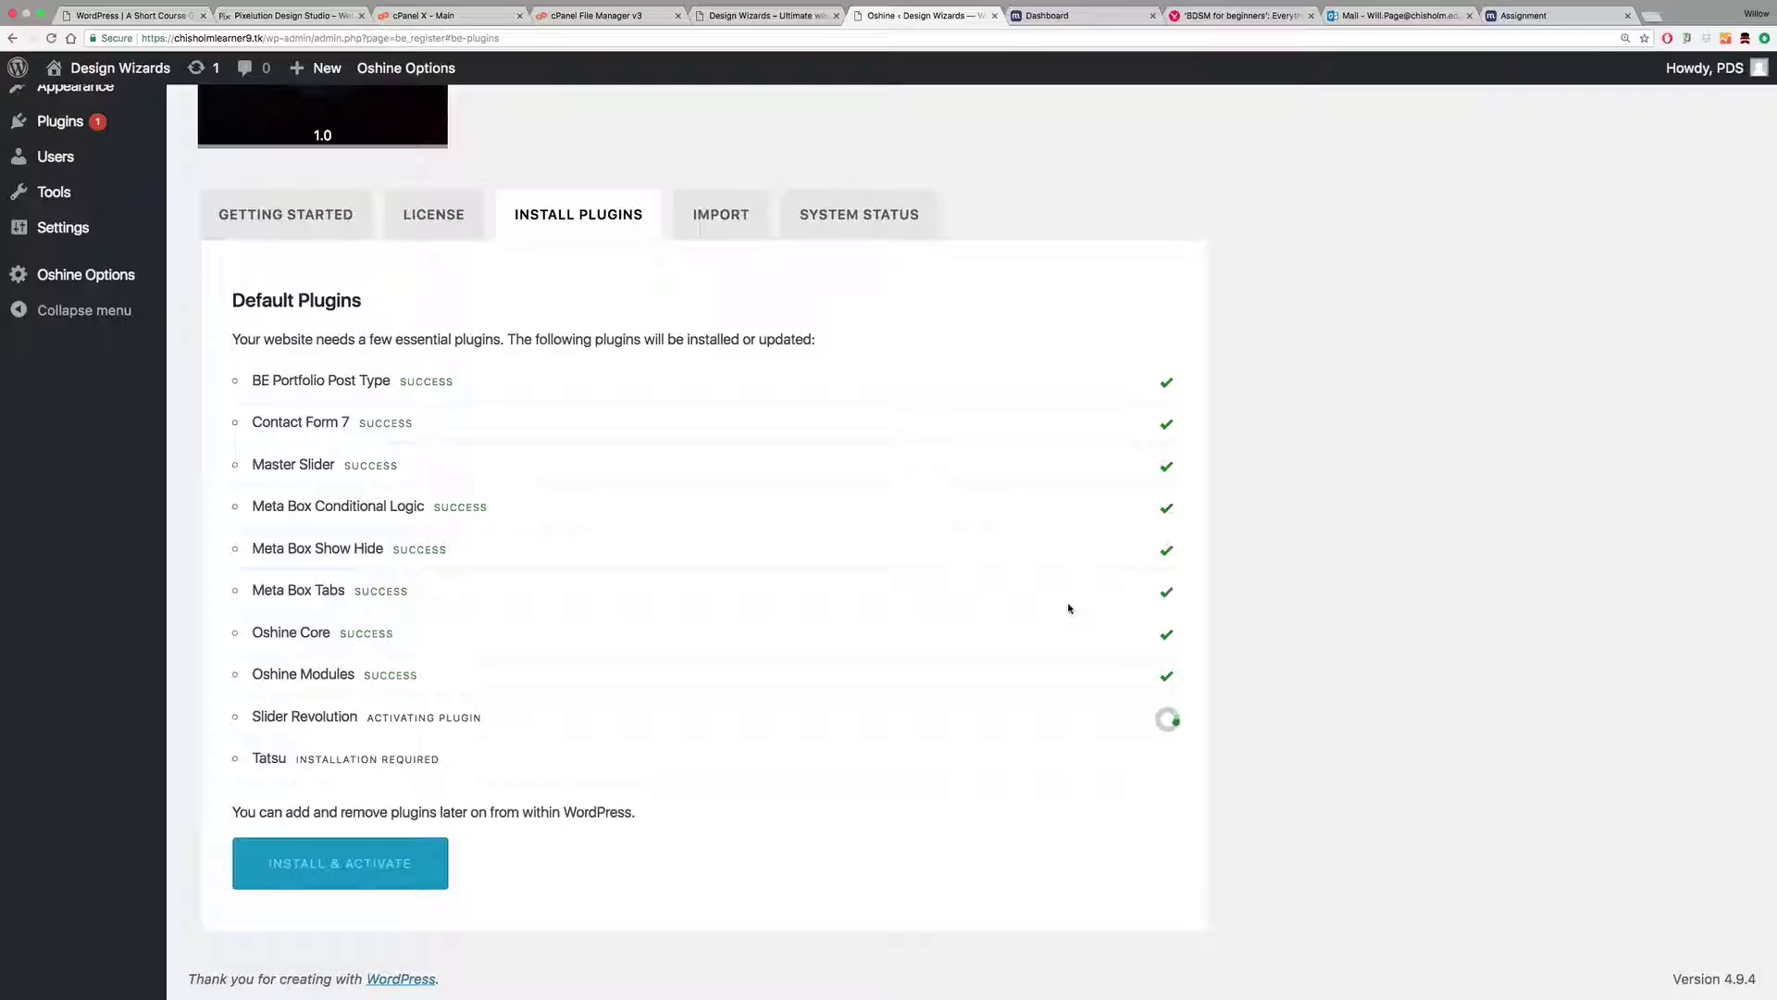
pyautogui.scroll(3, 1065, 555)
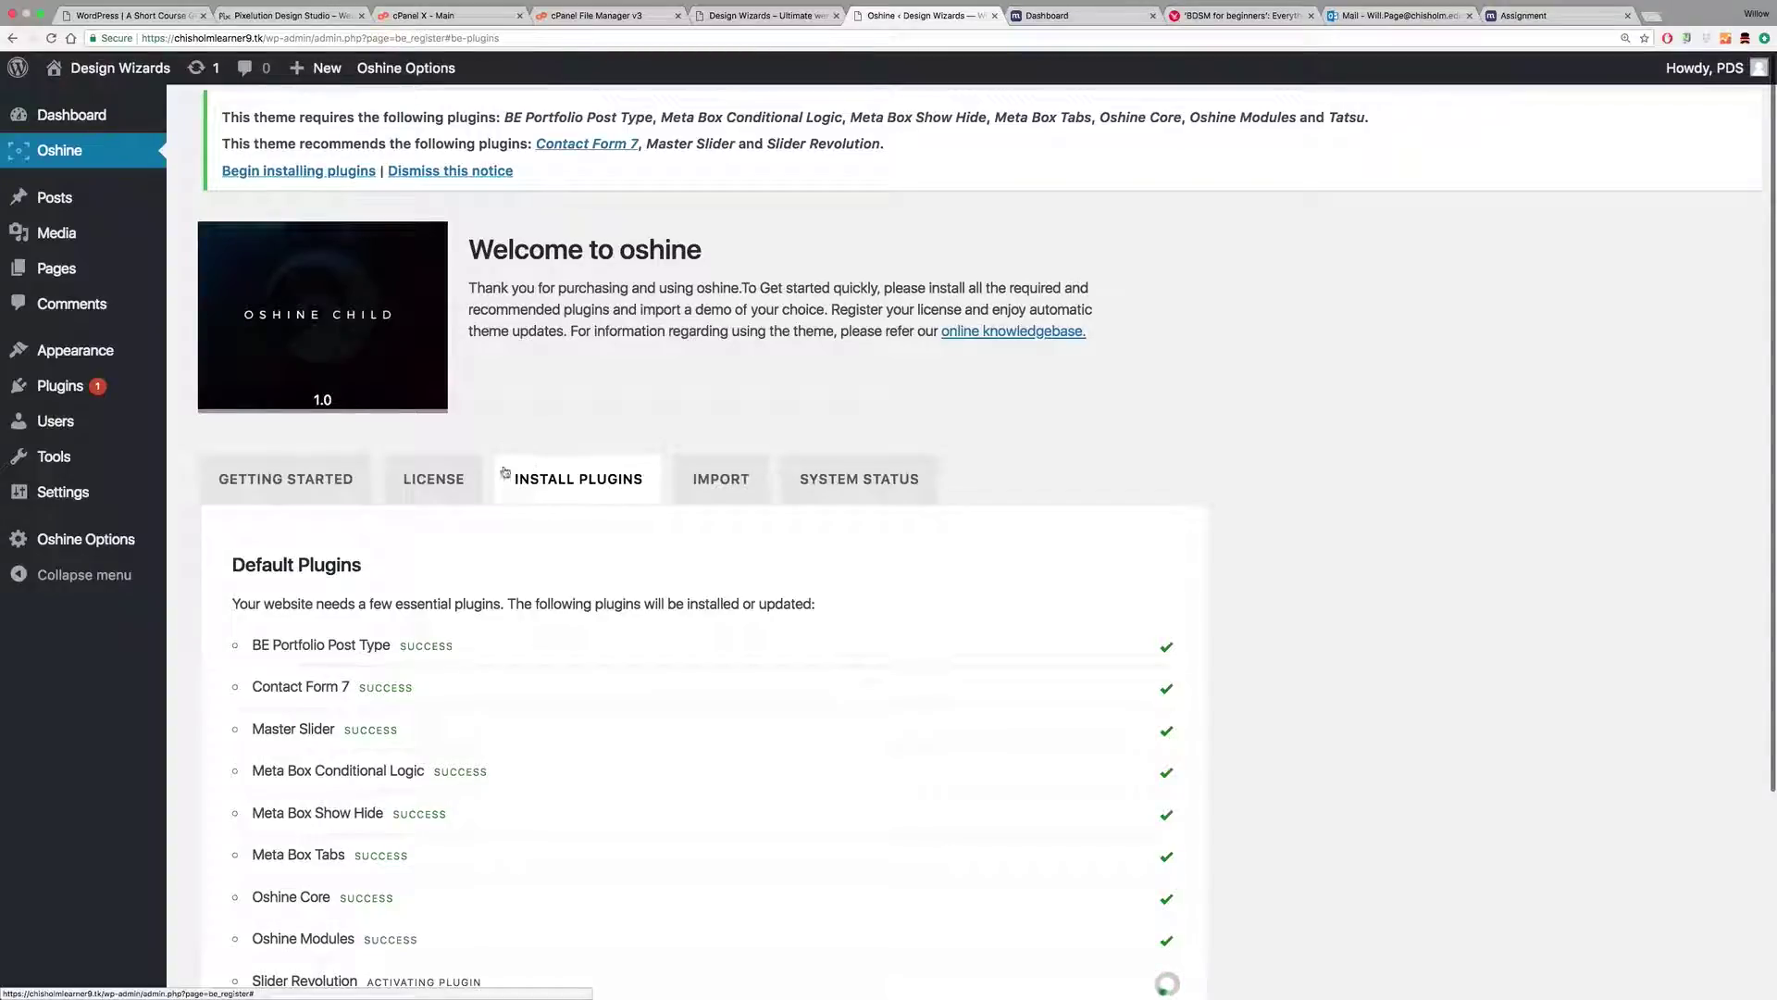
pyautogui.scroll(-3, 603, 504)
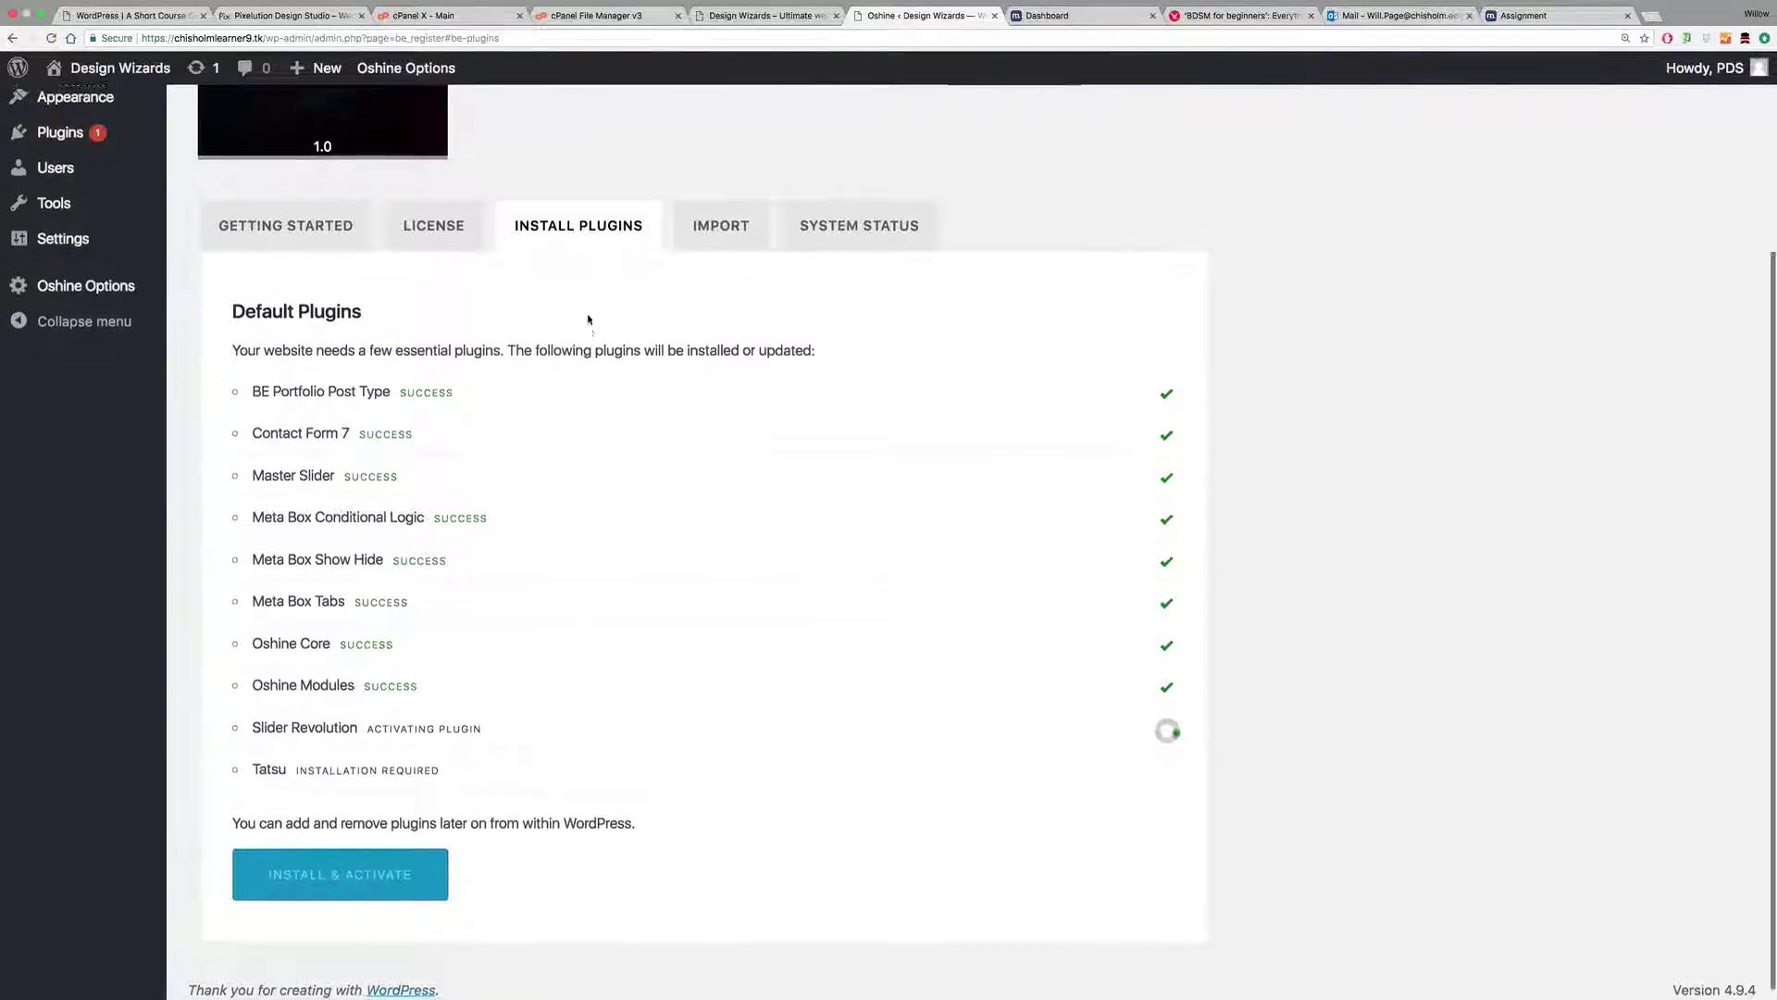
pyautogui.scroll(2, 588, 318)
pyautogui.scroll(2, 588, 318)
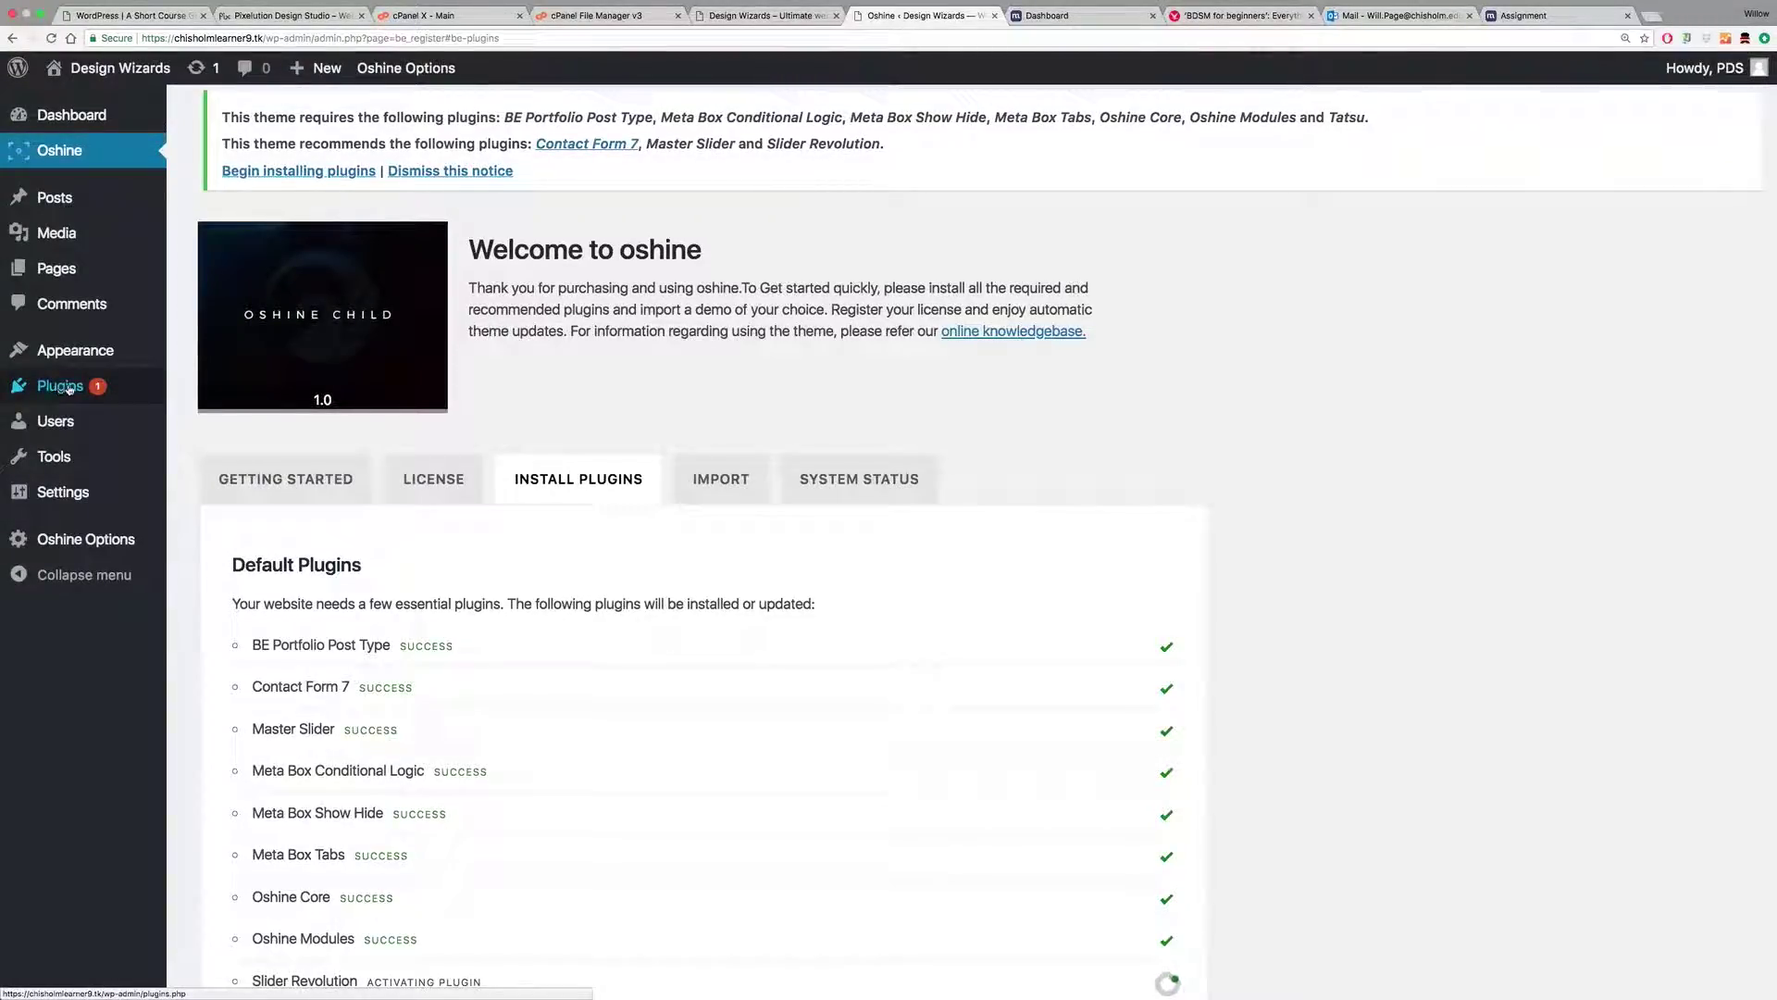
pyautogui.scroll(-4, 1230, 528)
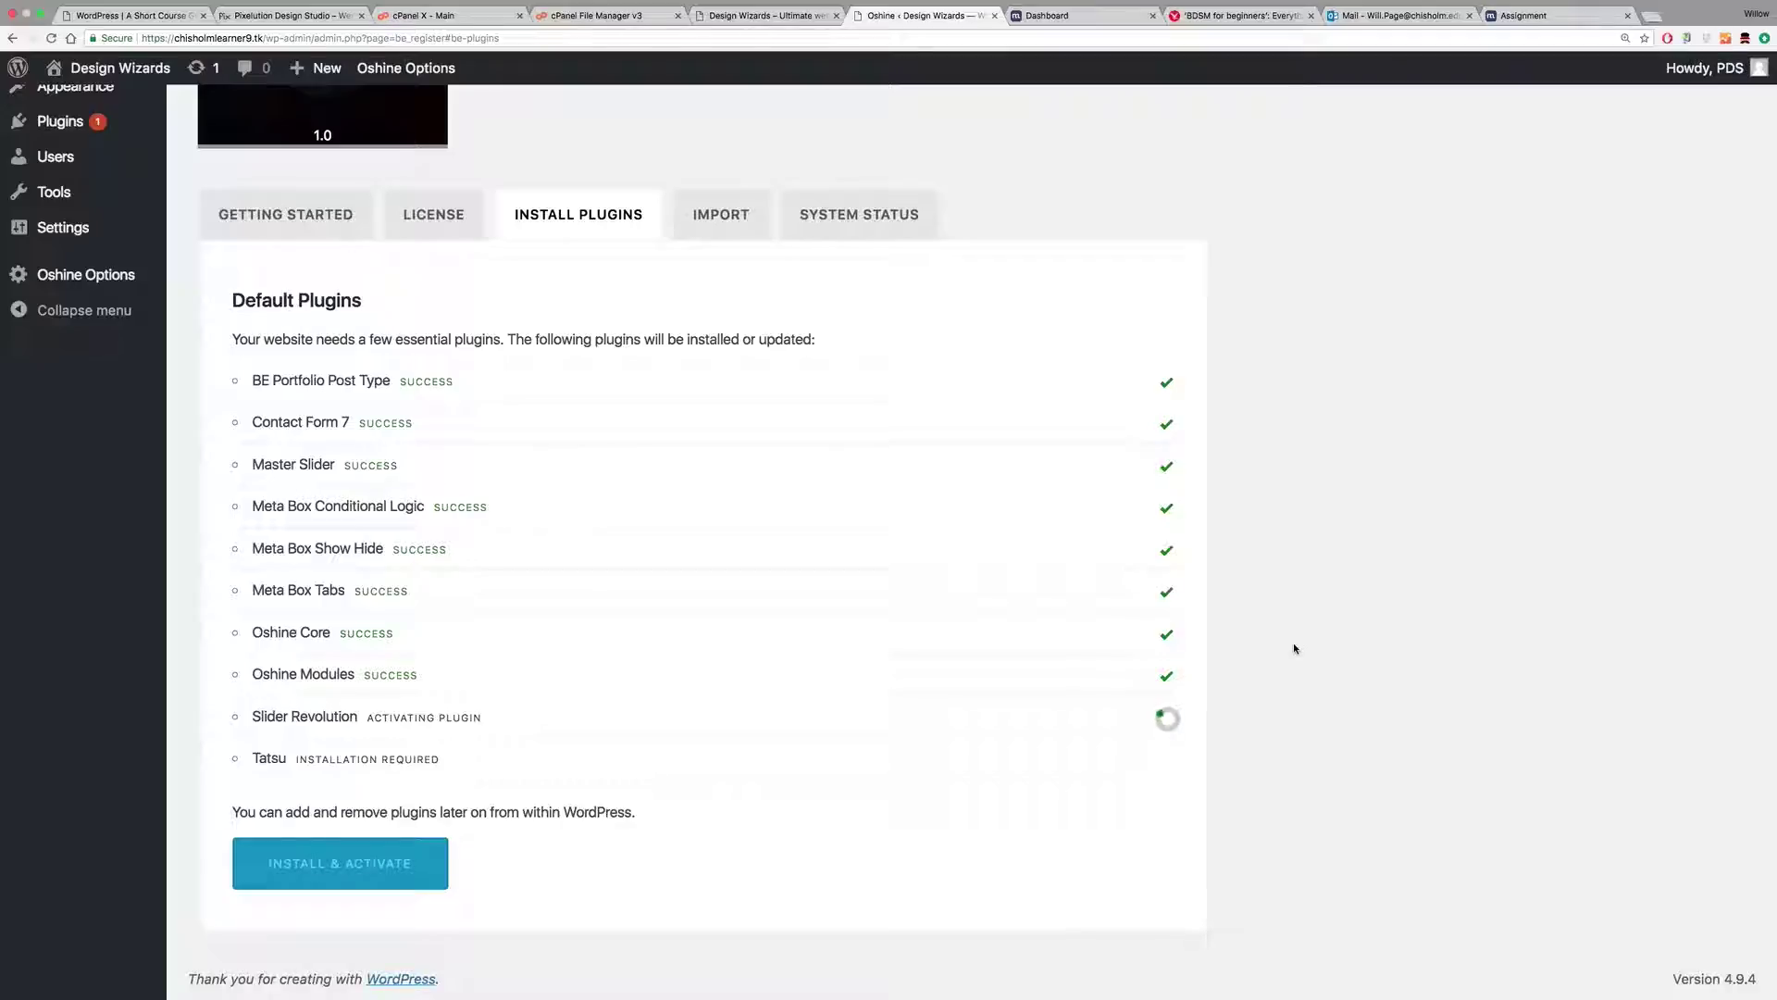
pyautogui.scroll(5, 1295, 648)
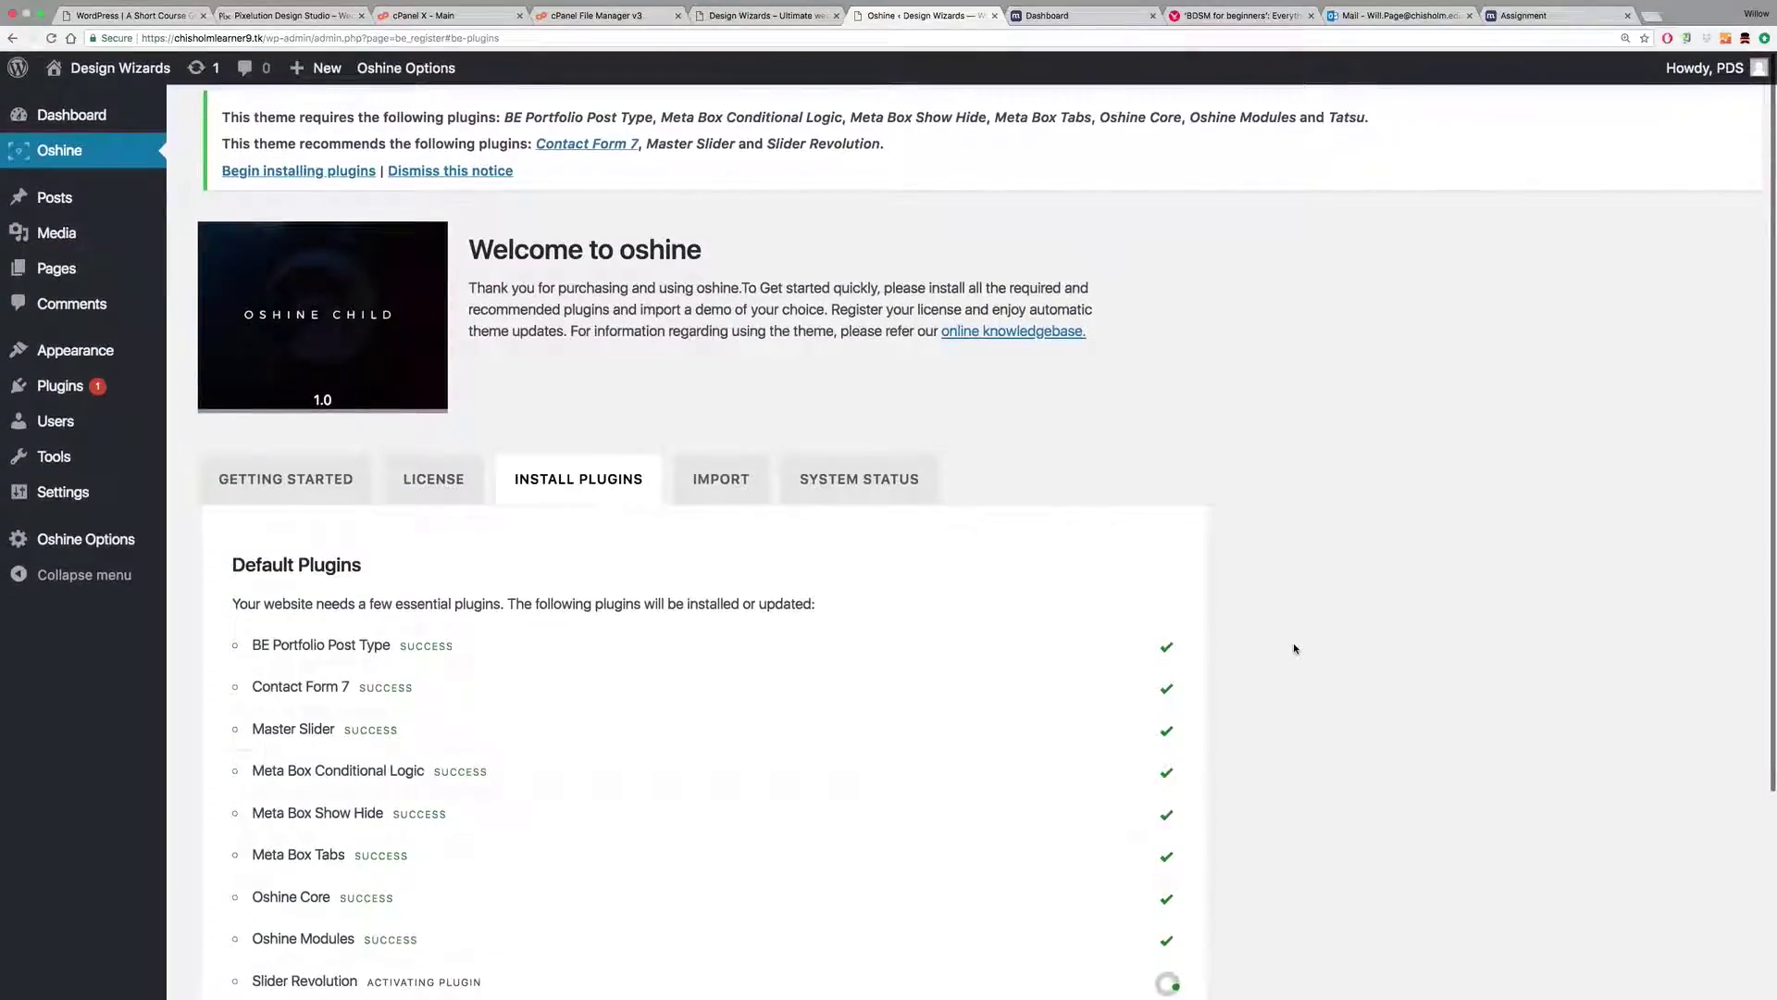
pyautogui.scroll(-3, 1294, 648)
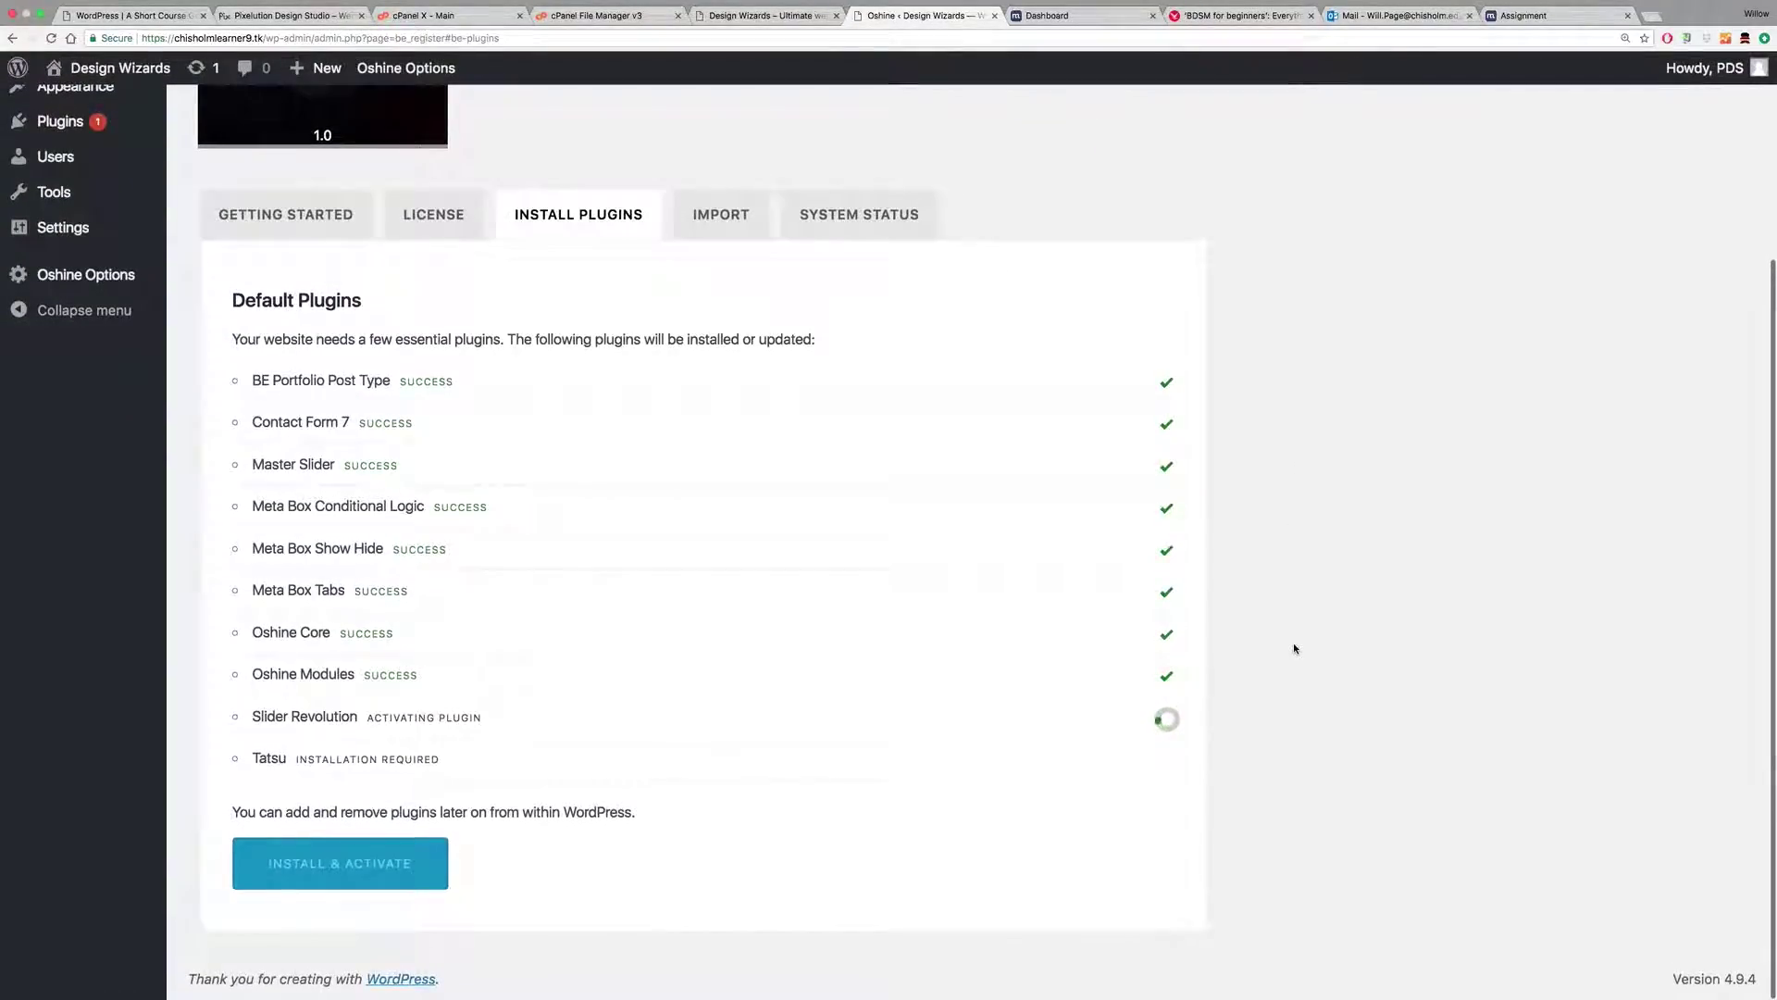
pyautogui.scroll(3, 1294, 648)
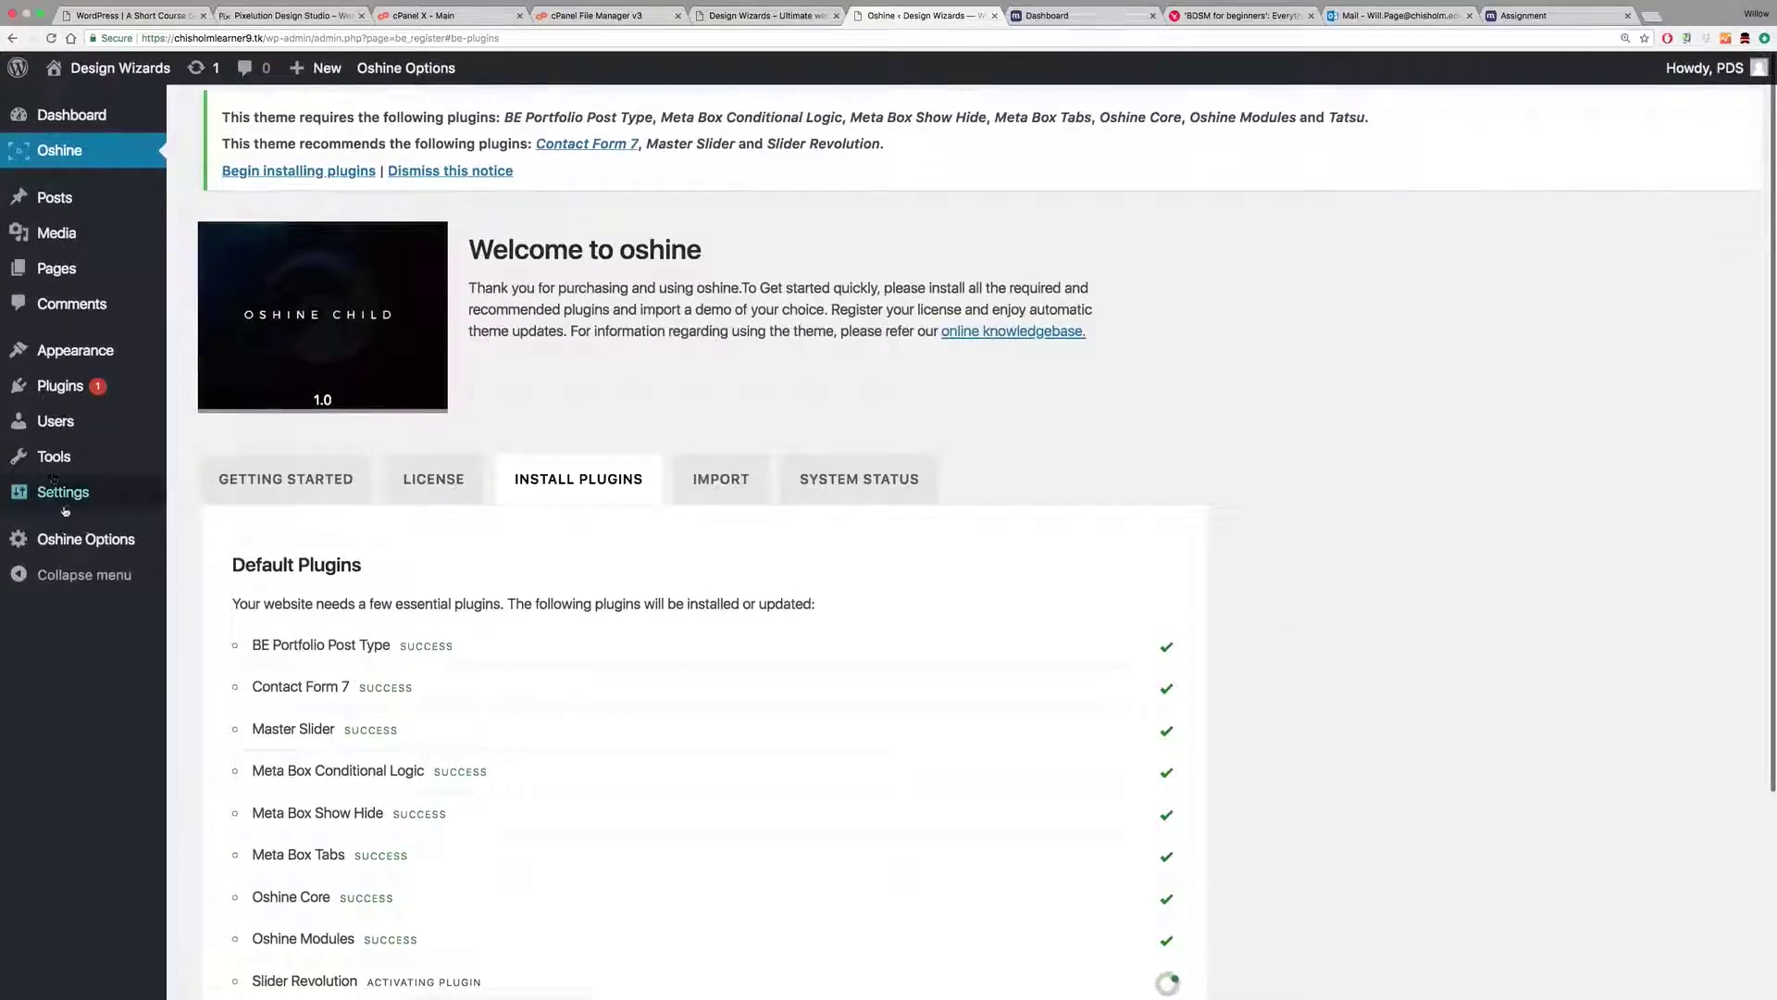
pyautogui.scroll(-2, 111, 514)
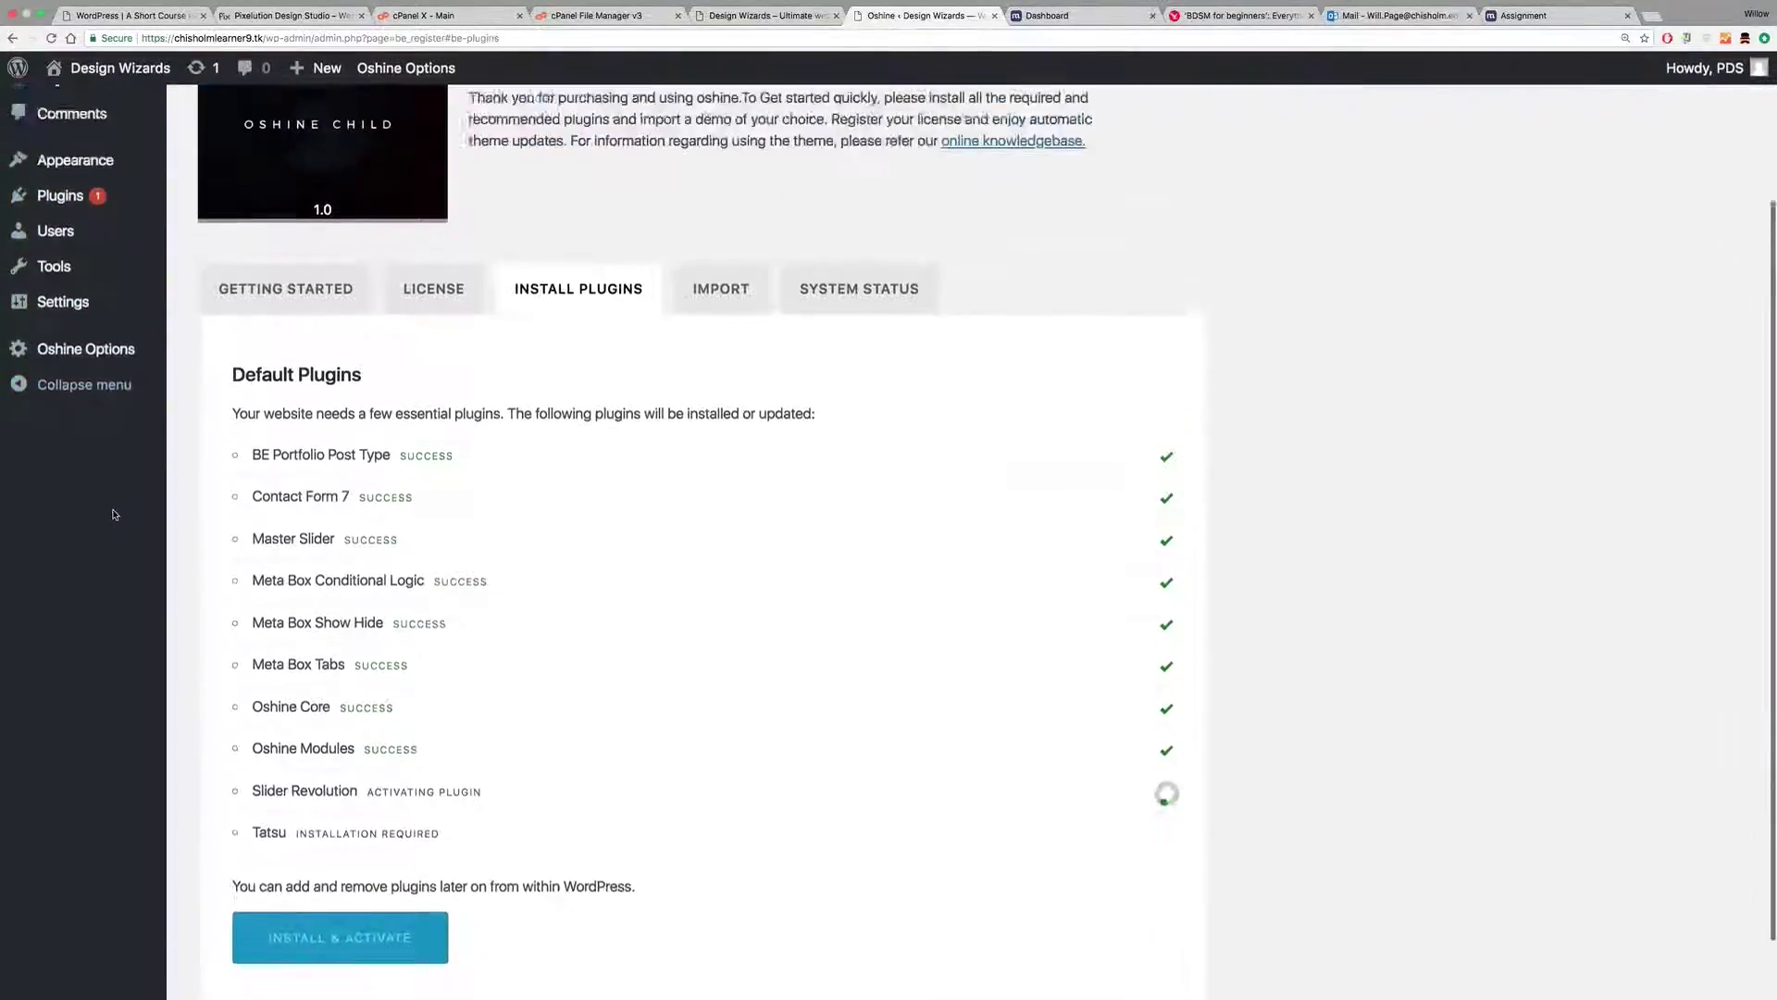
pyautogui.scroll(2, 113, 513)
# Step: Activate the Slider Revolution plugin on the Plugins page
pyautogui.moveTo(75, 389)
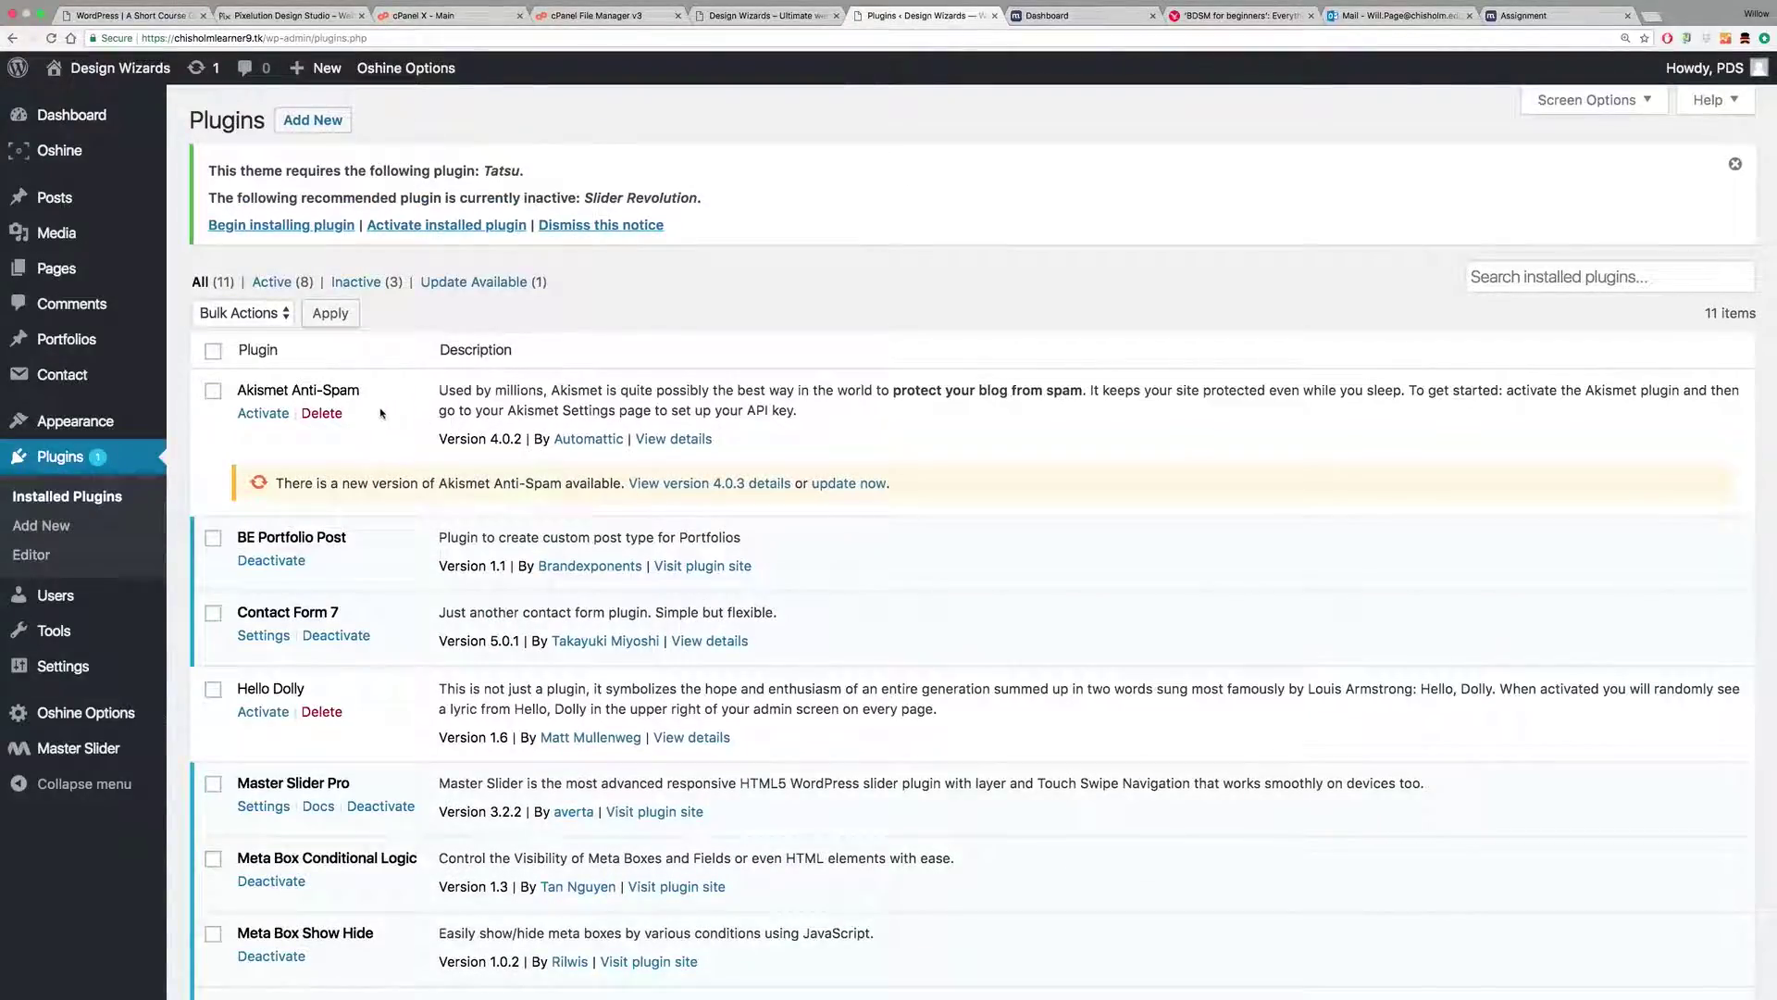
pyautogui.scroll(-5, 443, 465)
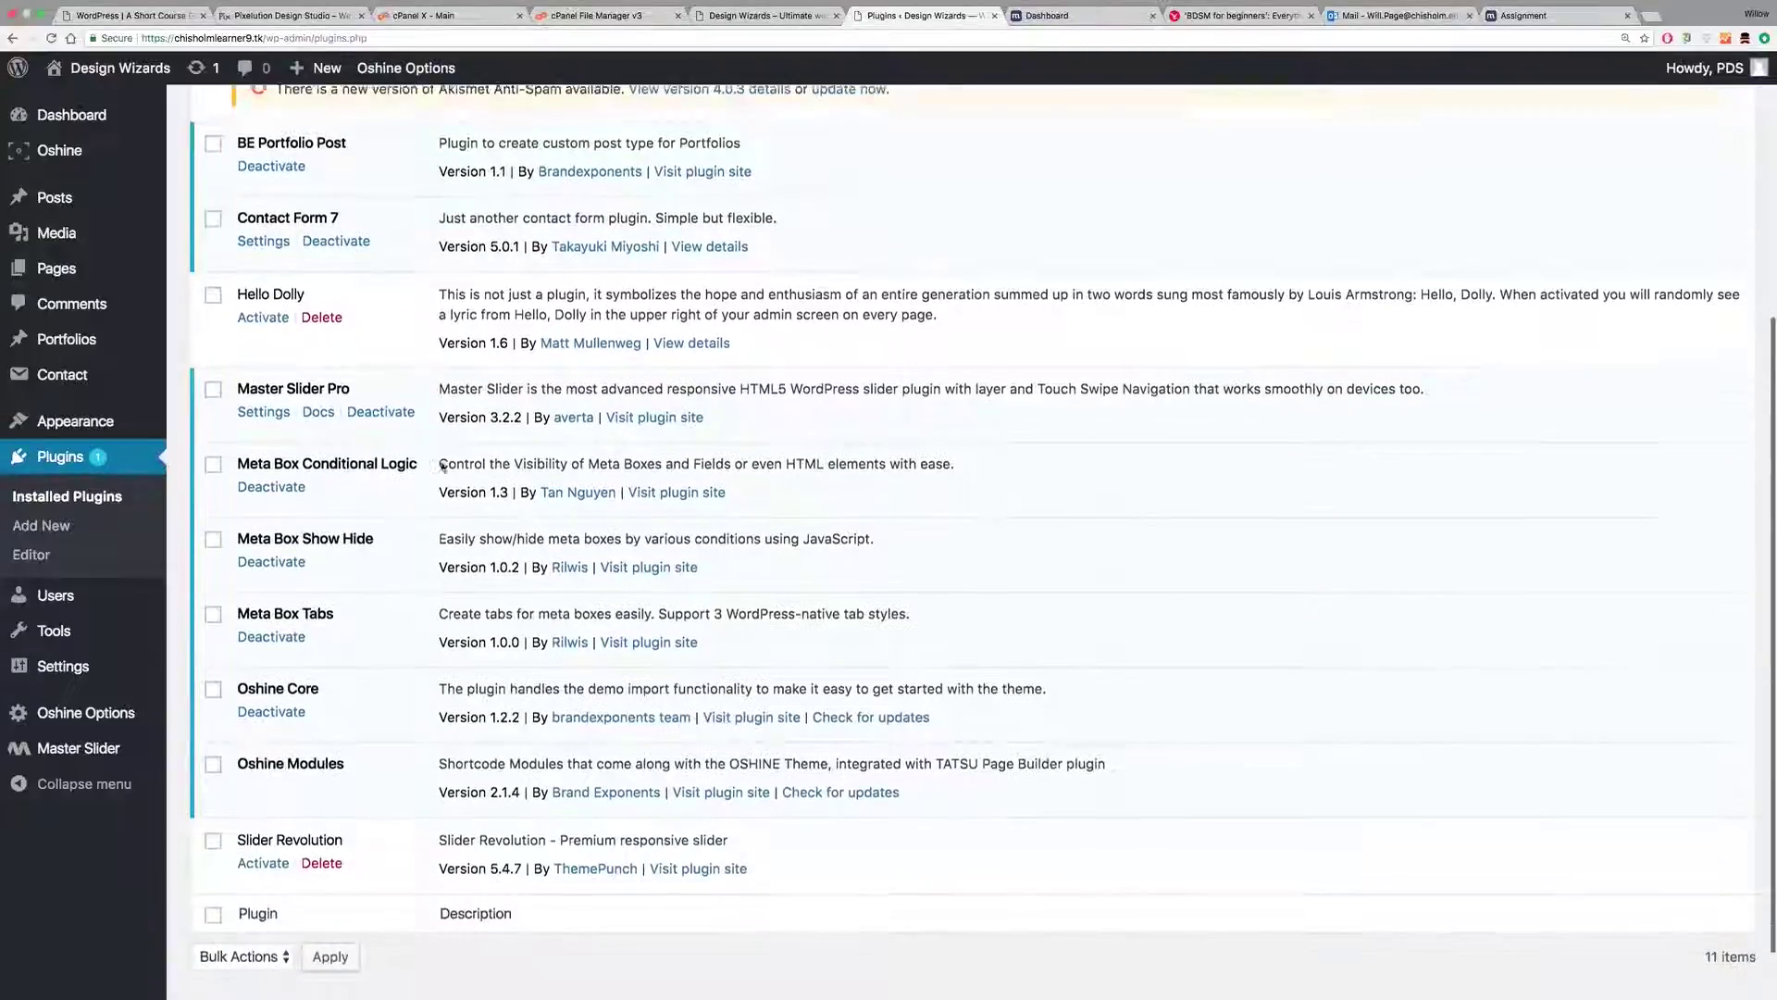
pyautogui.scroll(-1, 442, 466)
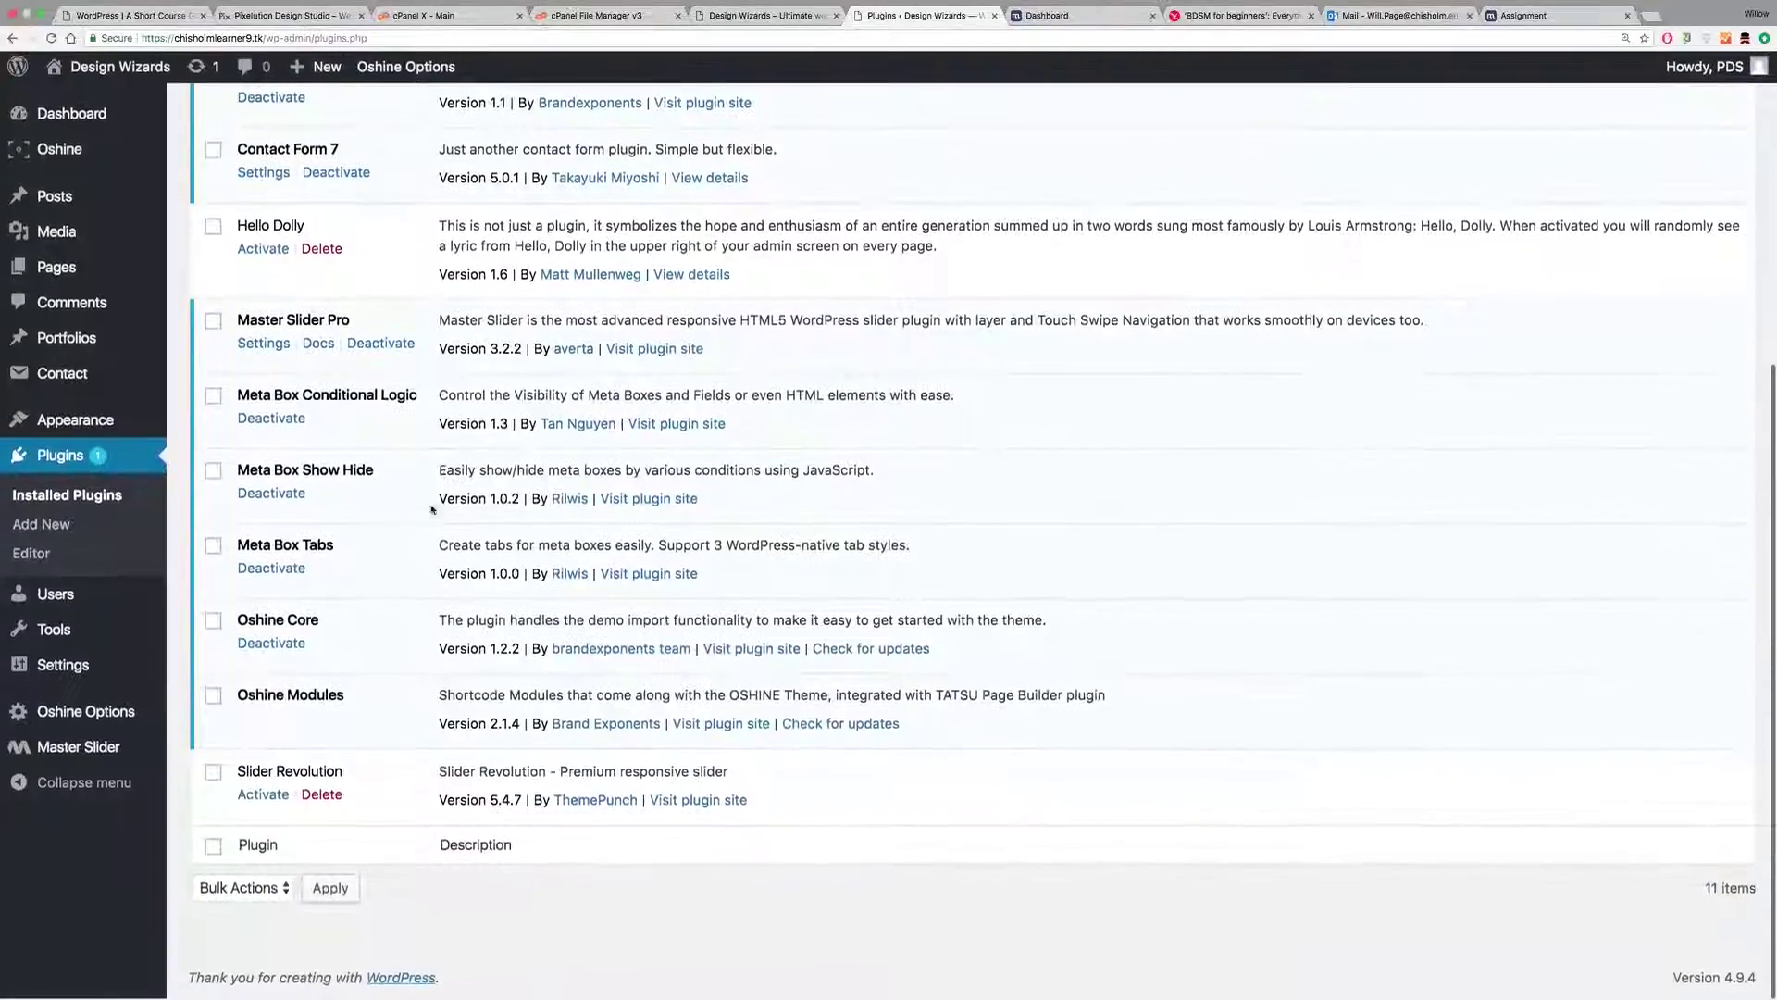
pyautogui.click(263, 799)
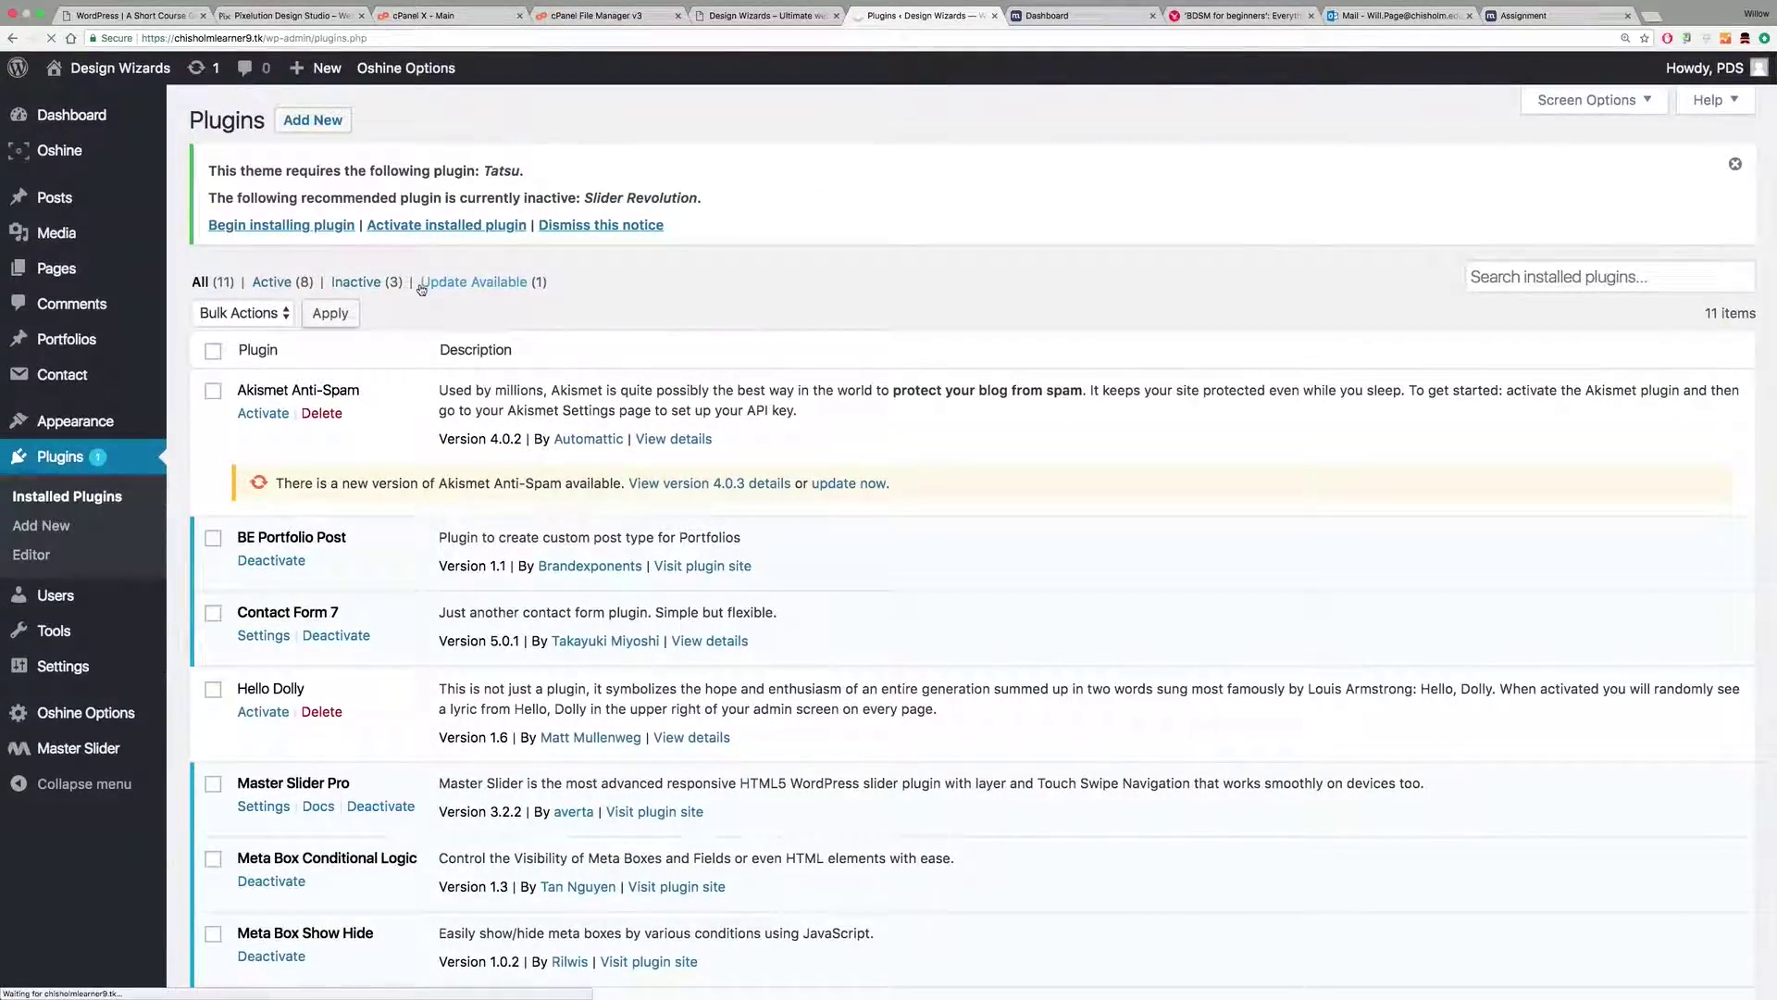
# Step: Install and activate the Tatsu plugin from Oshine's remaining required plugins
pyautogui.scroll(-5, 728, 437)
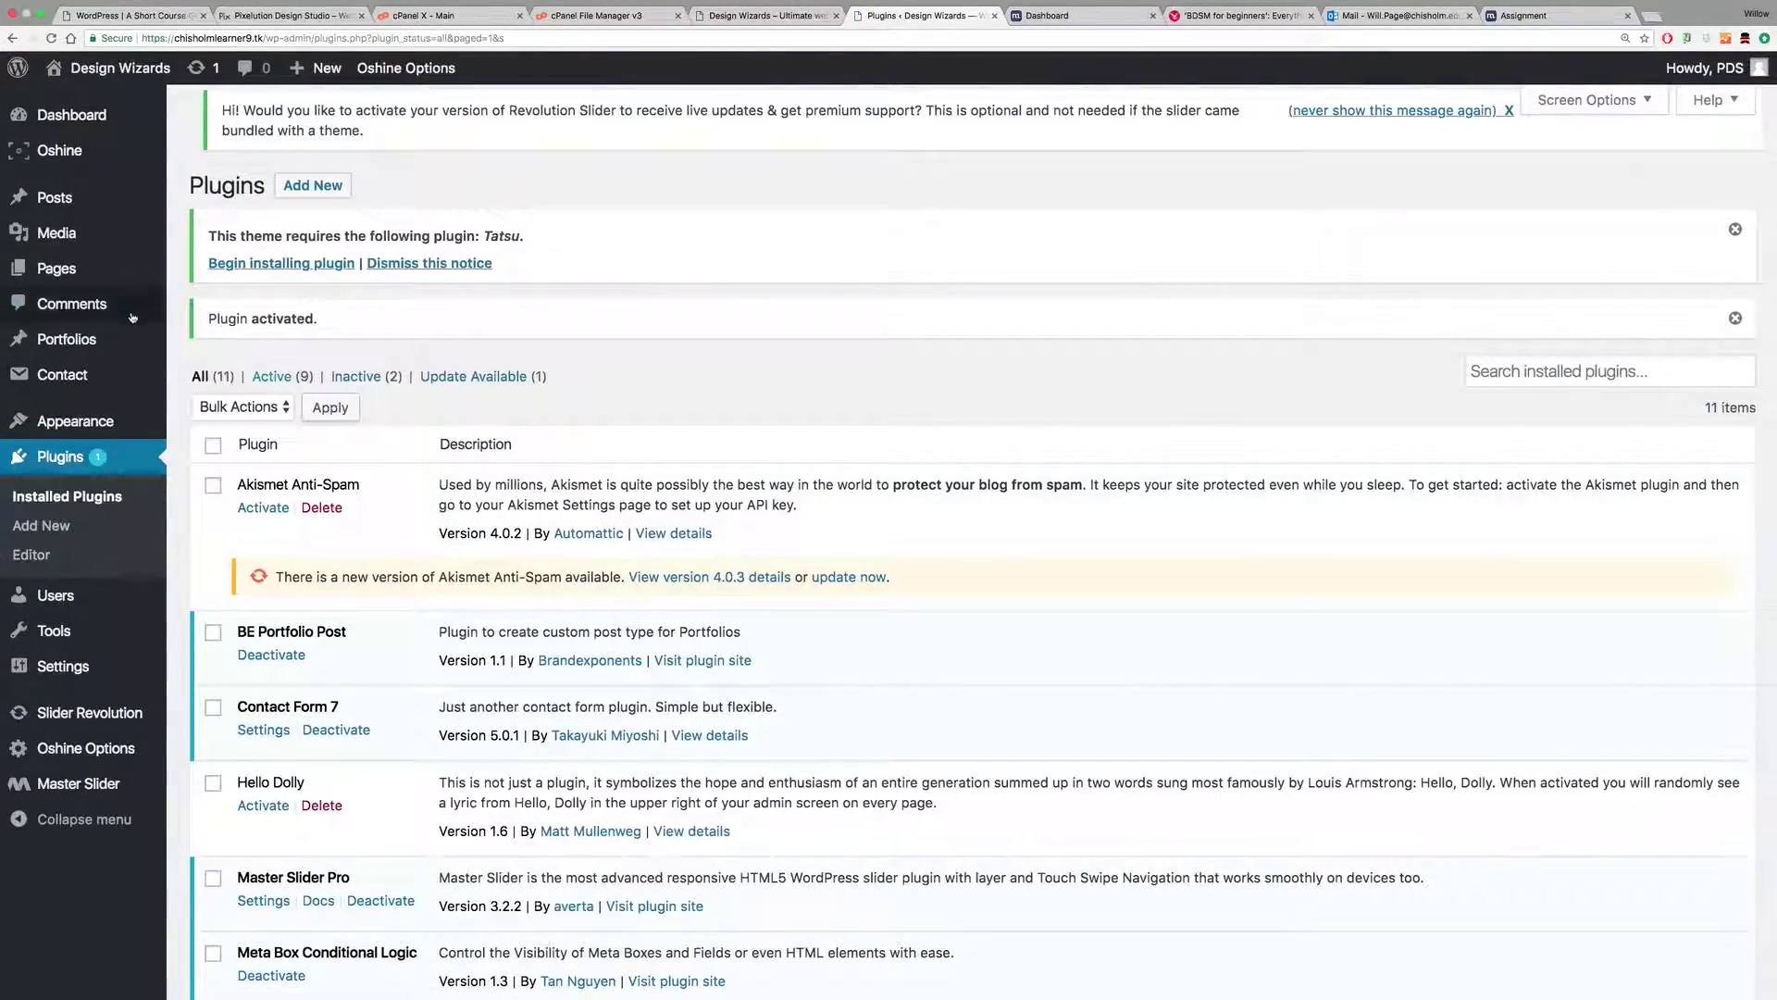
pyautogui.click(60, 151)
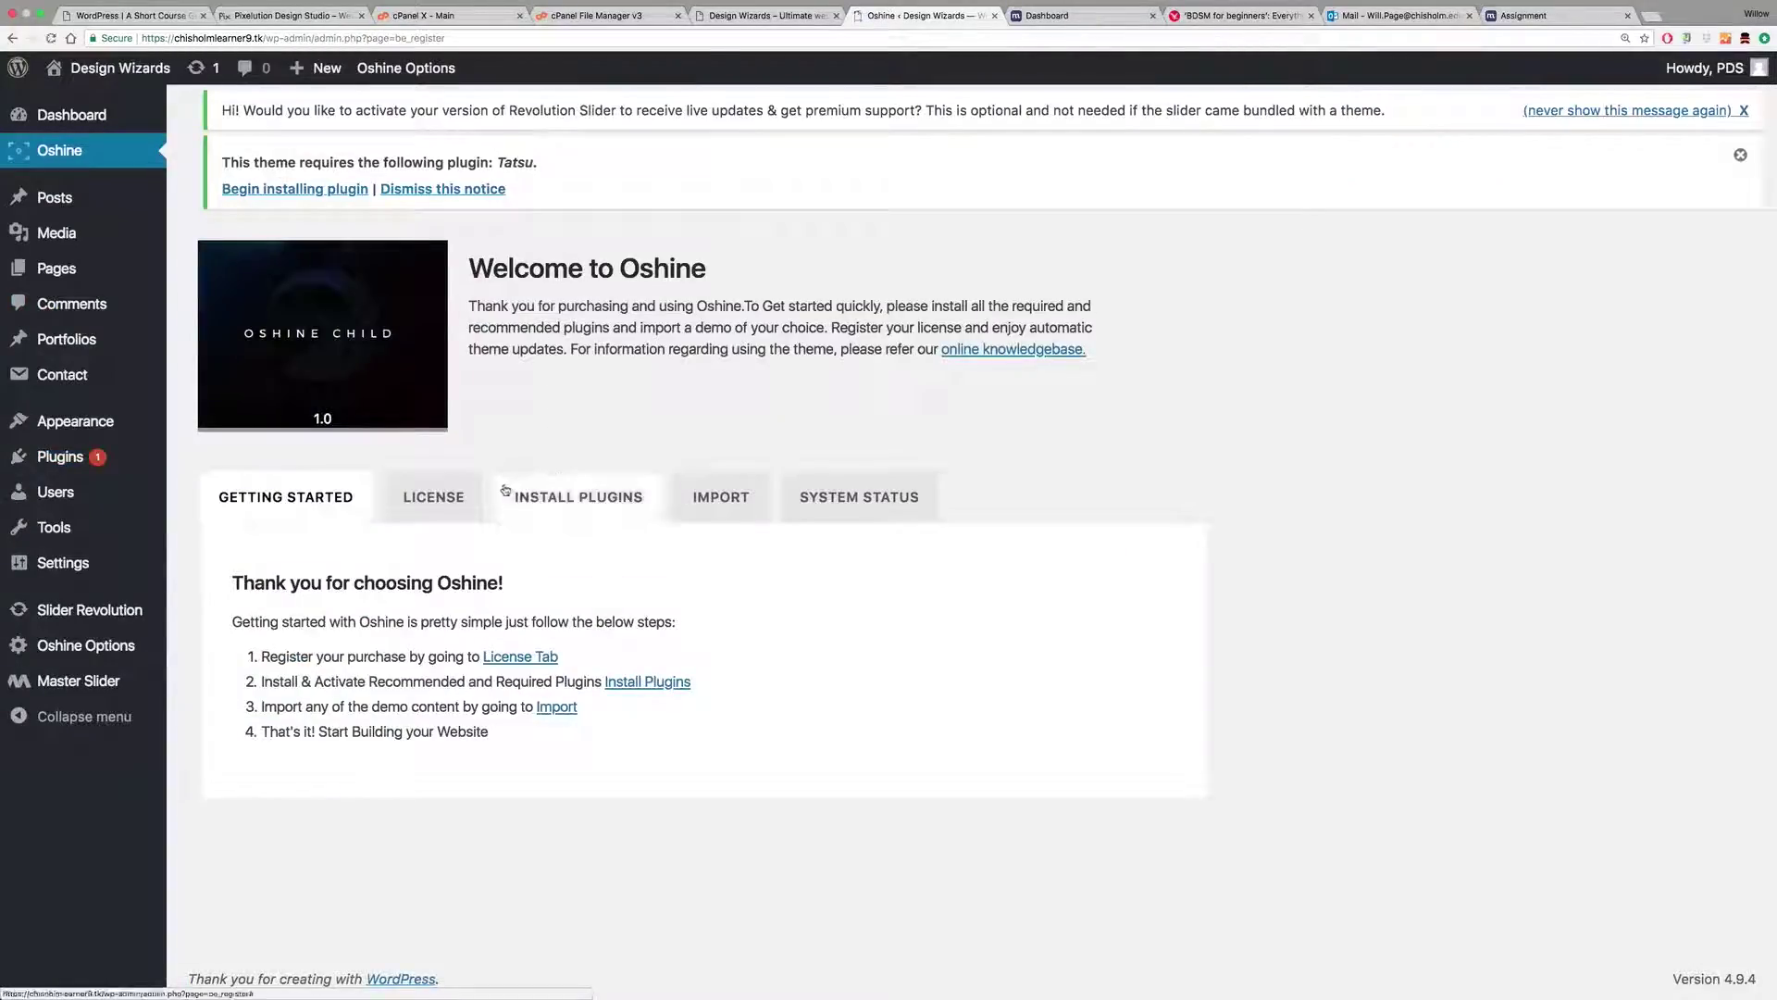
pyautogui.click(507, 495)
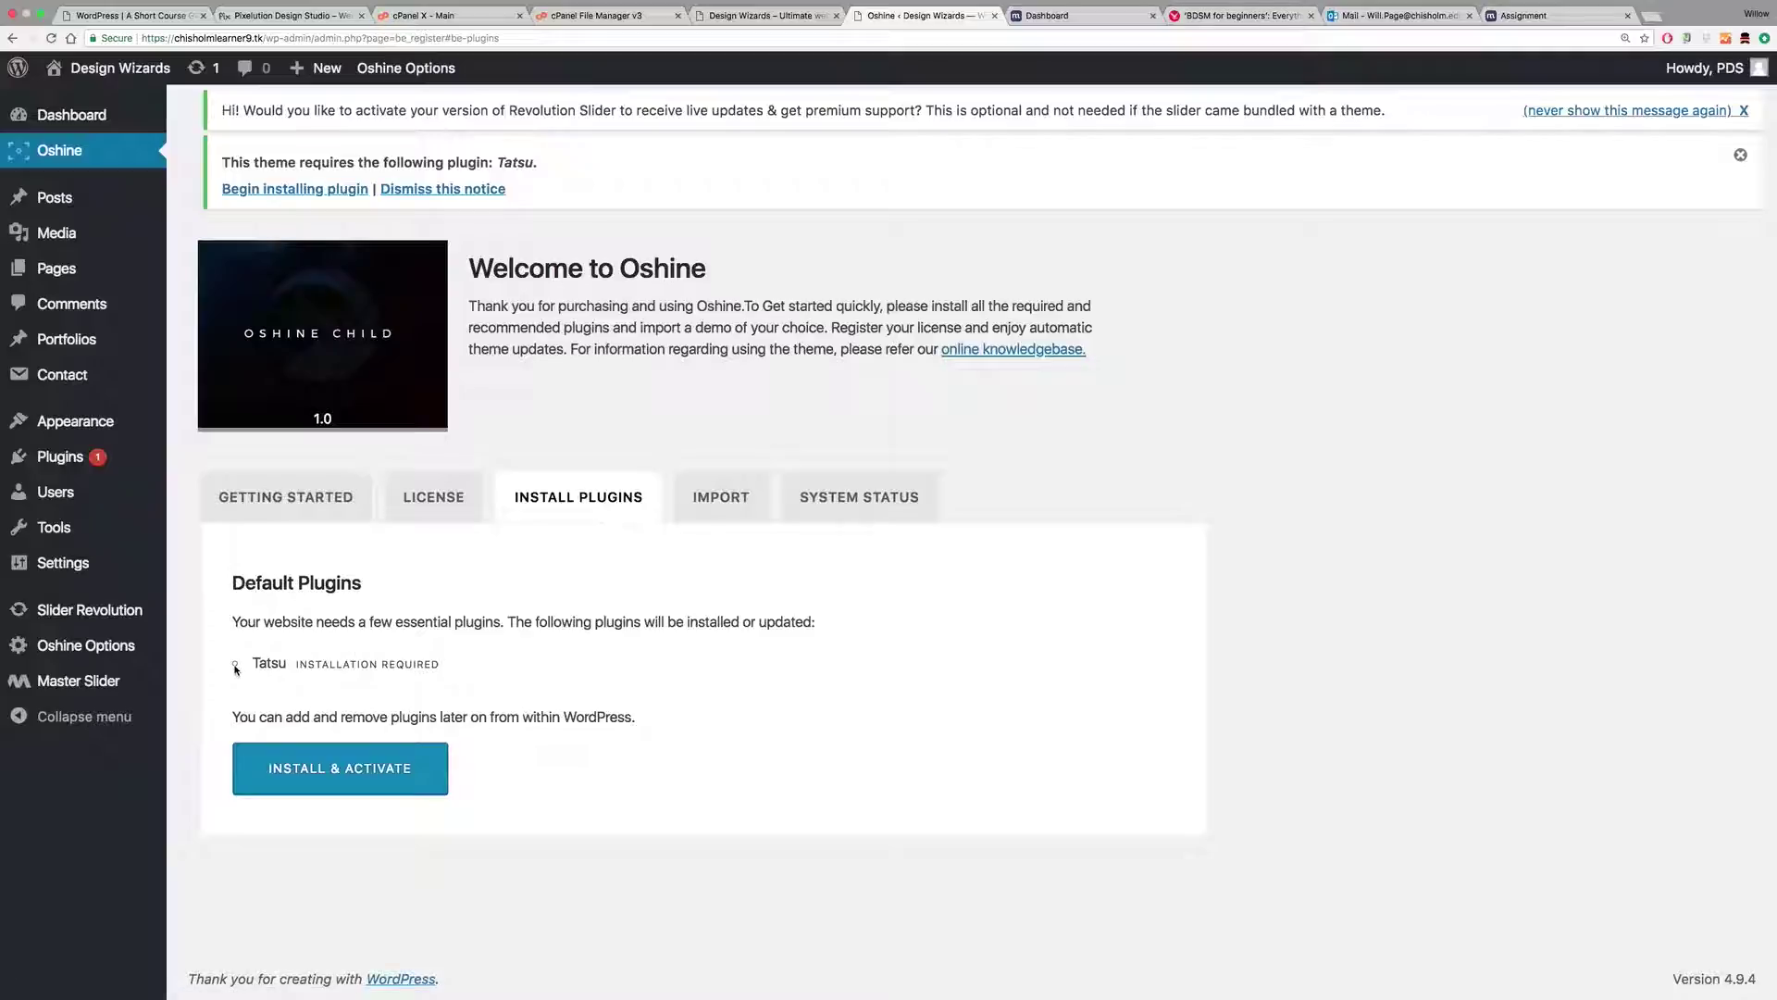
pyautogui.click(311, 767)
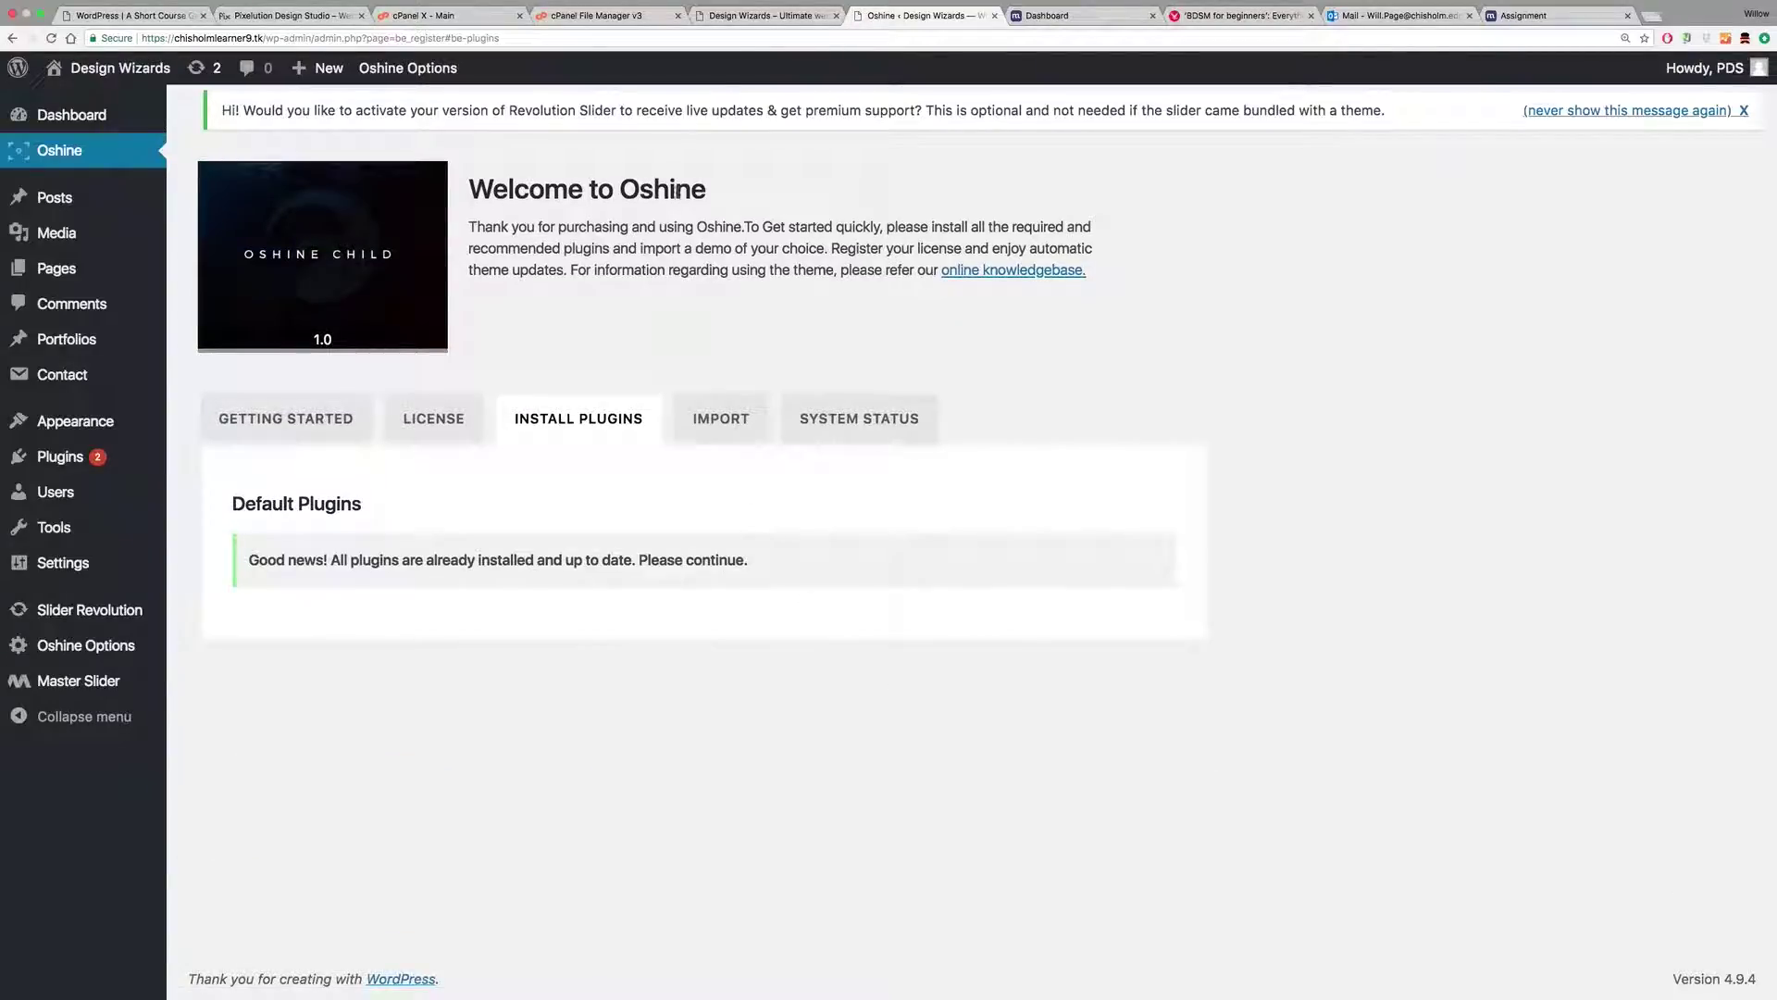
pyautogui.click(736, 17)
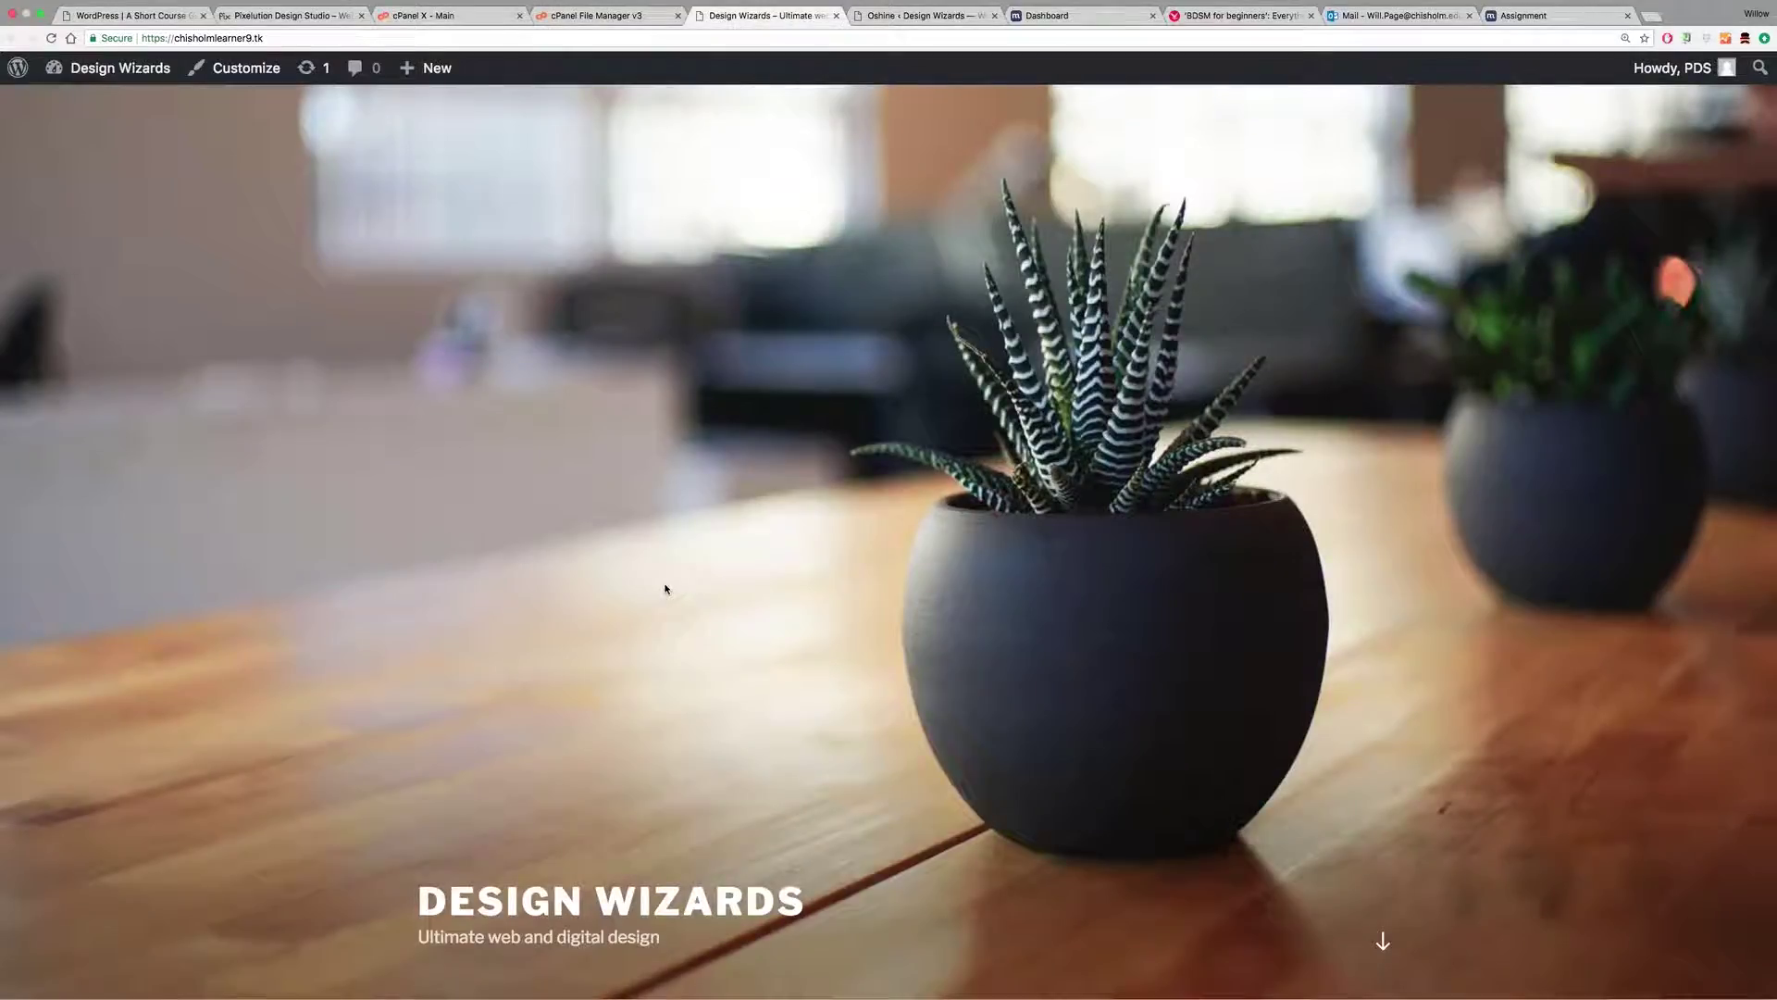
pyautogui.scroll(-5, 667, 587)
pyautogui.scroll(5, 666, 475)
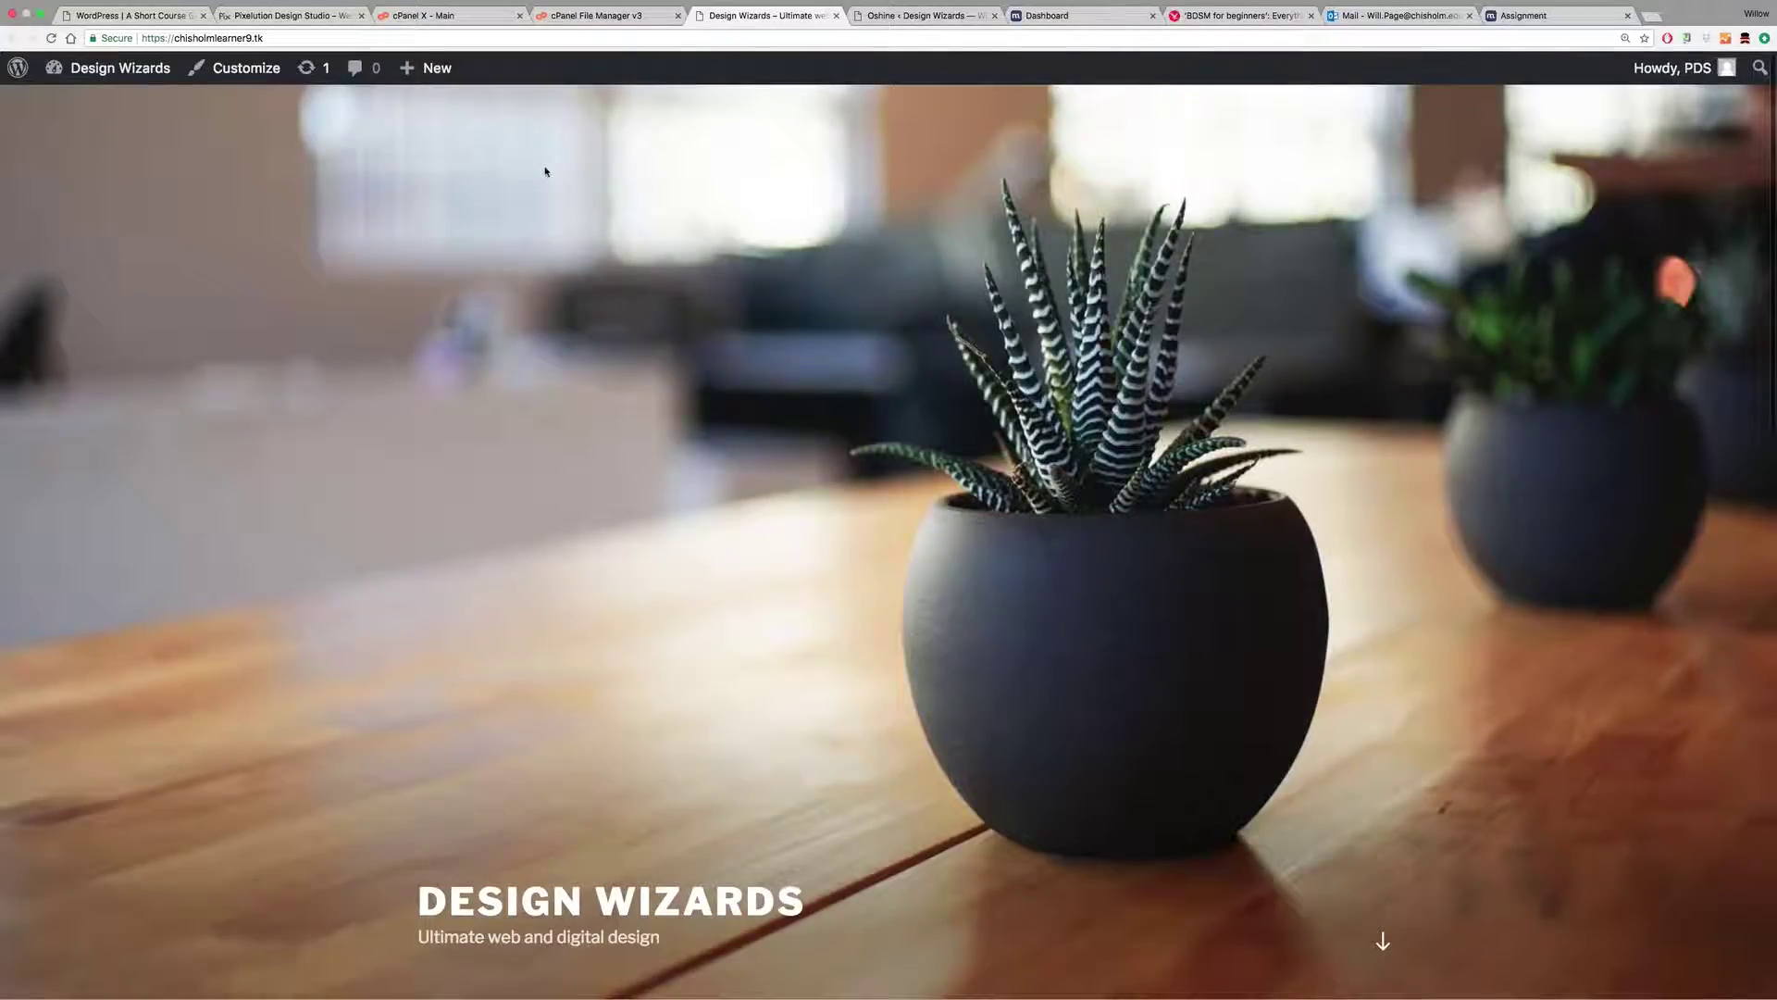
pyautogui.moveTo(109, 78)
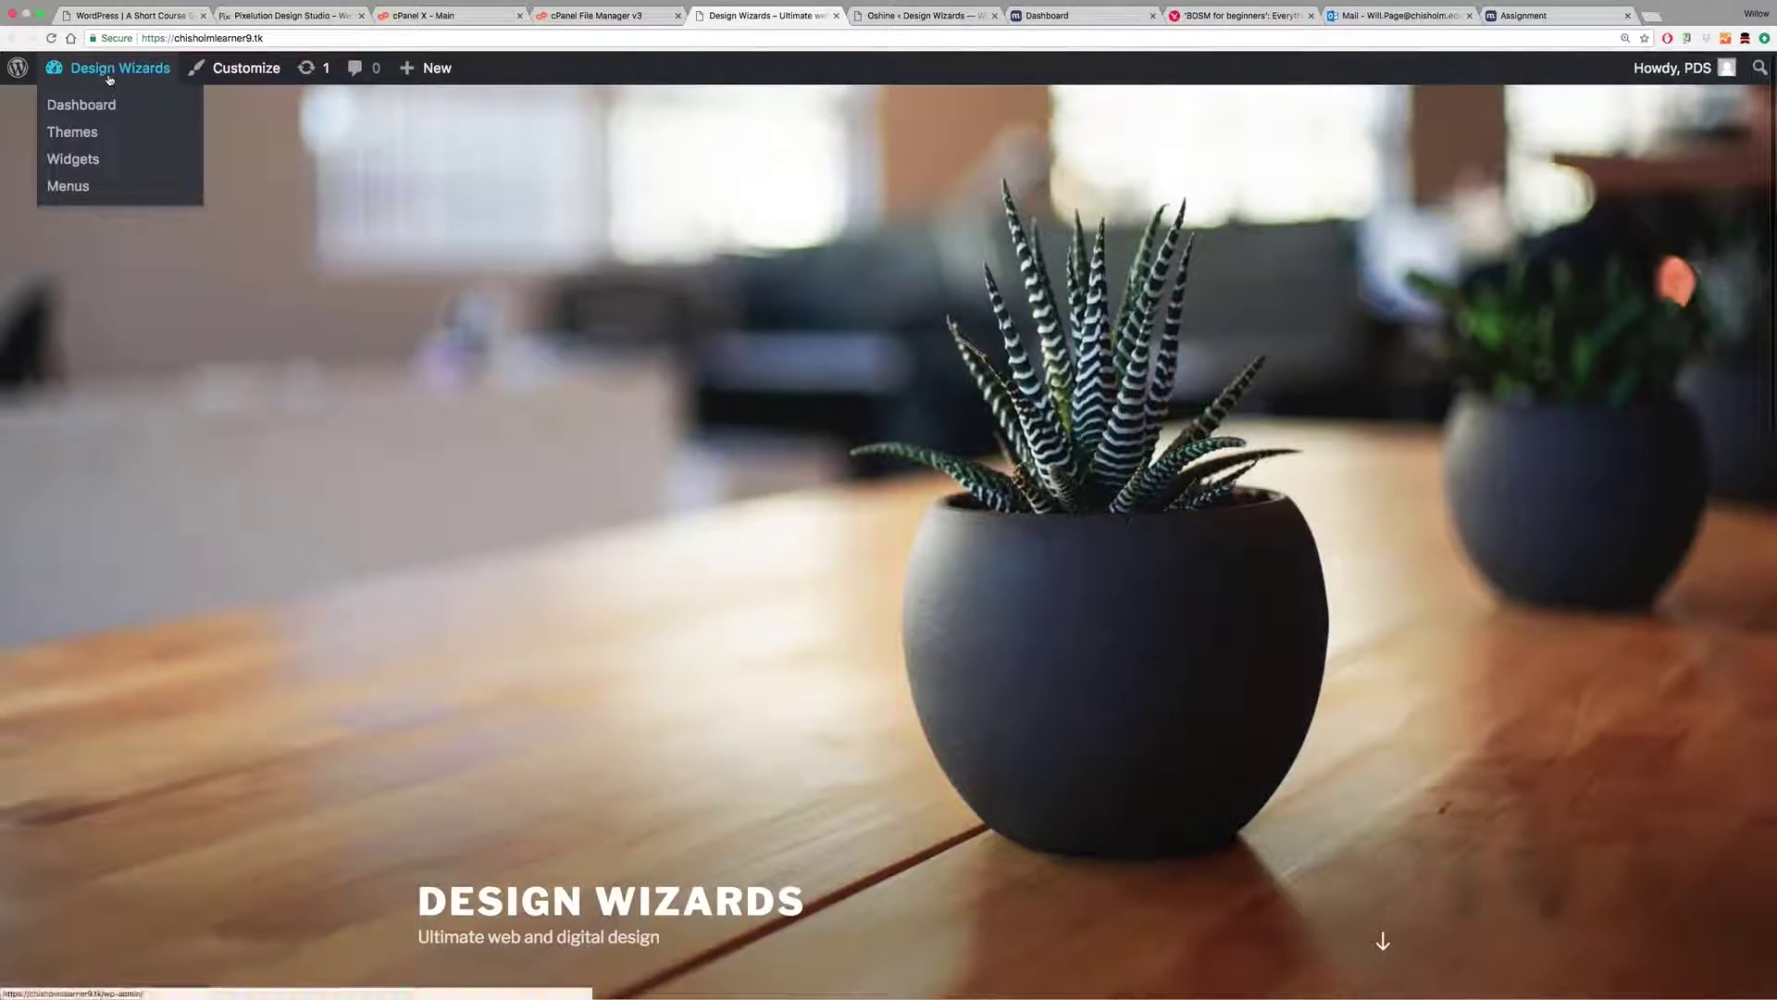
pyautogui.click(52, 37)
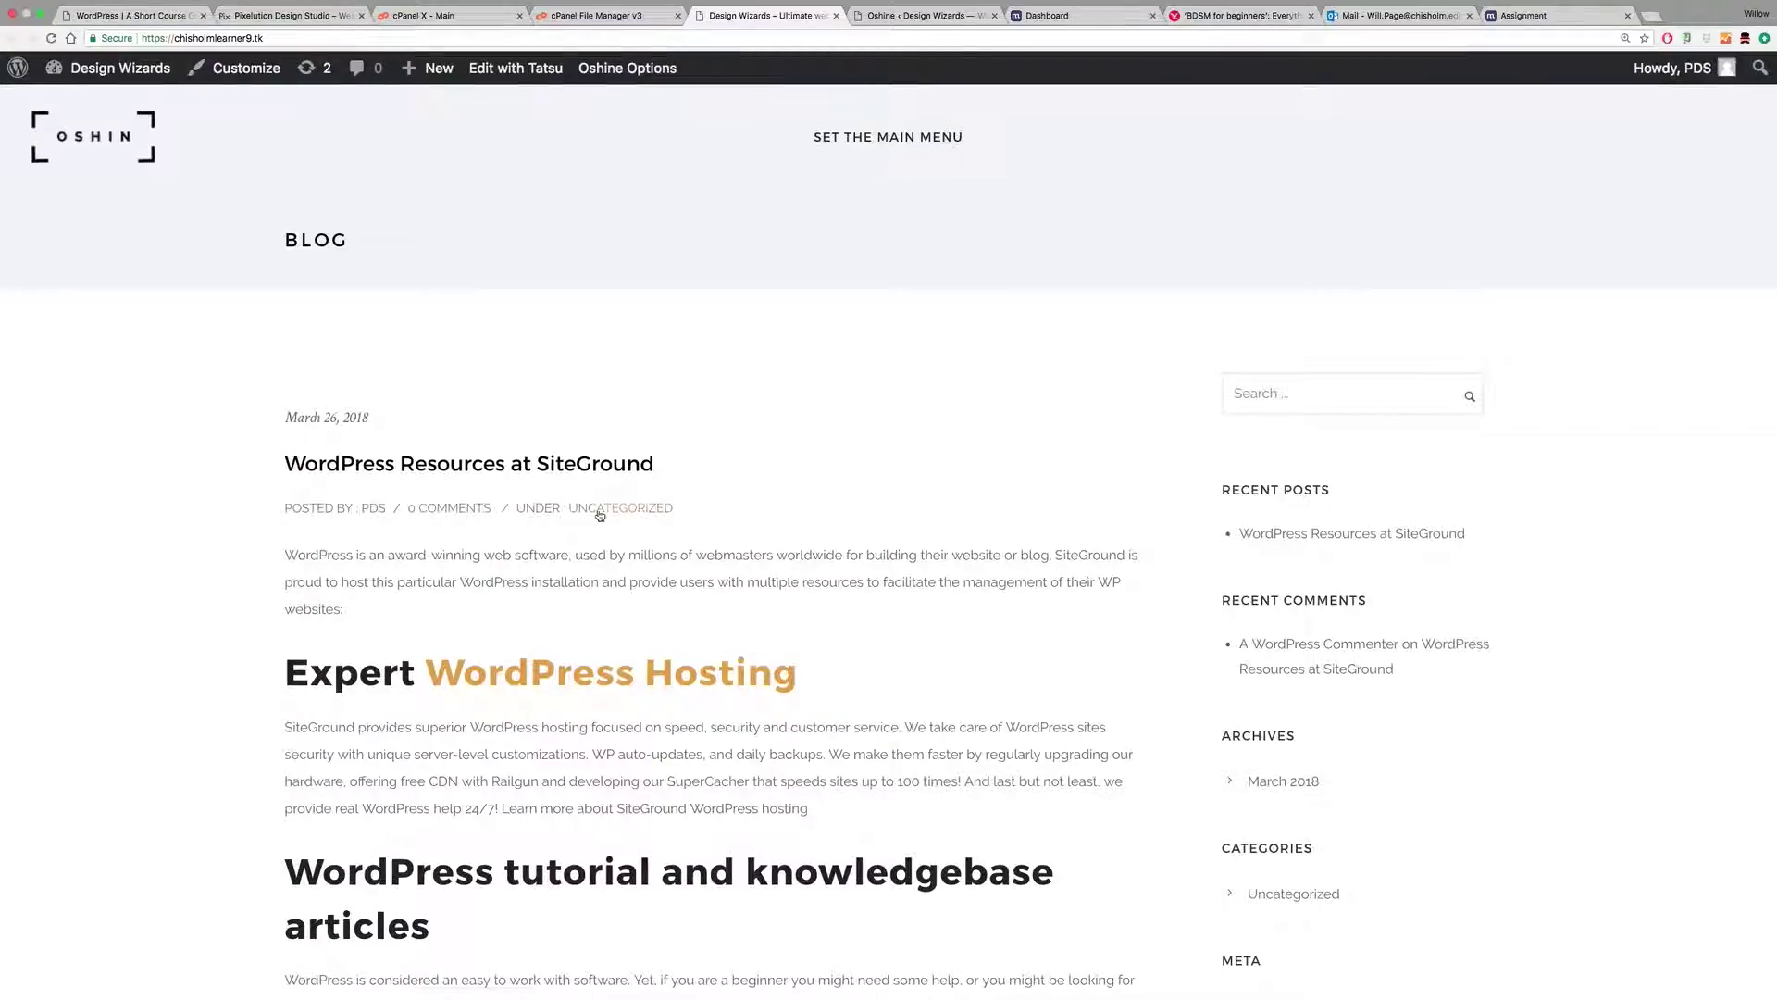
pyautogui.scroll(-5, 528, 487)
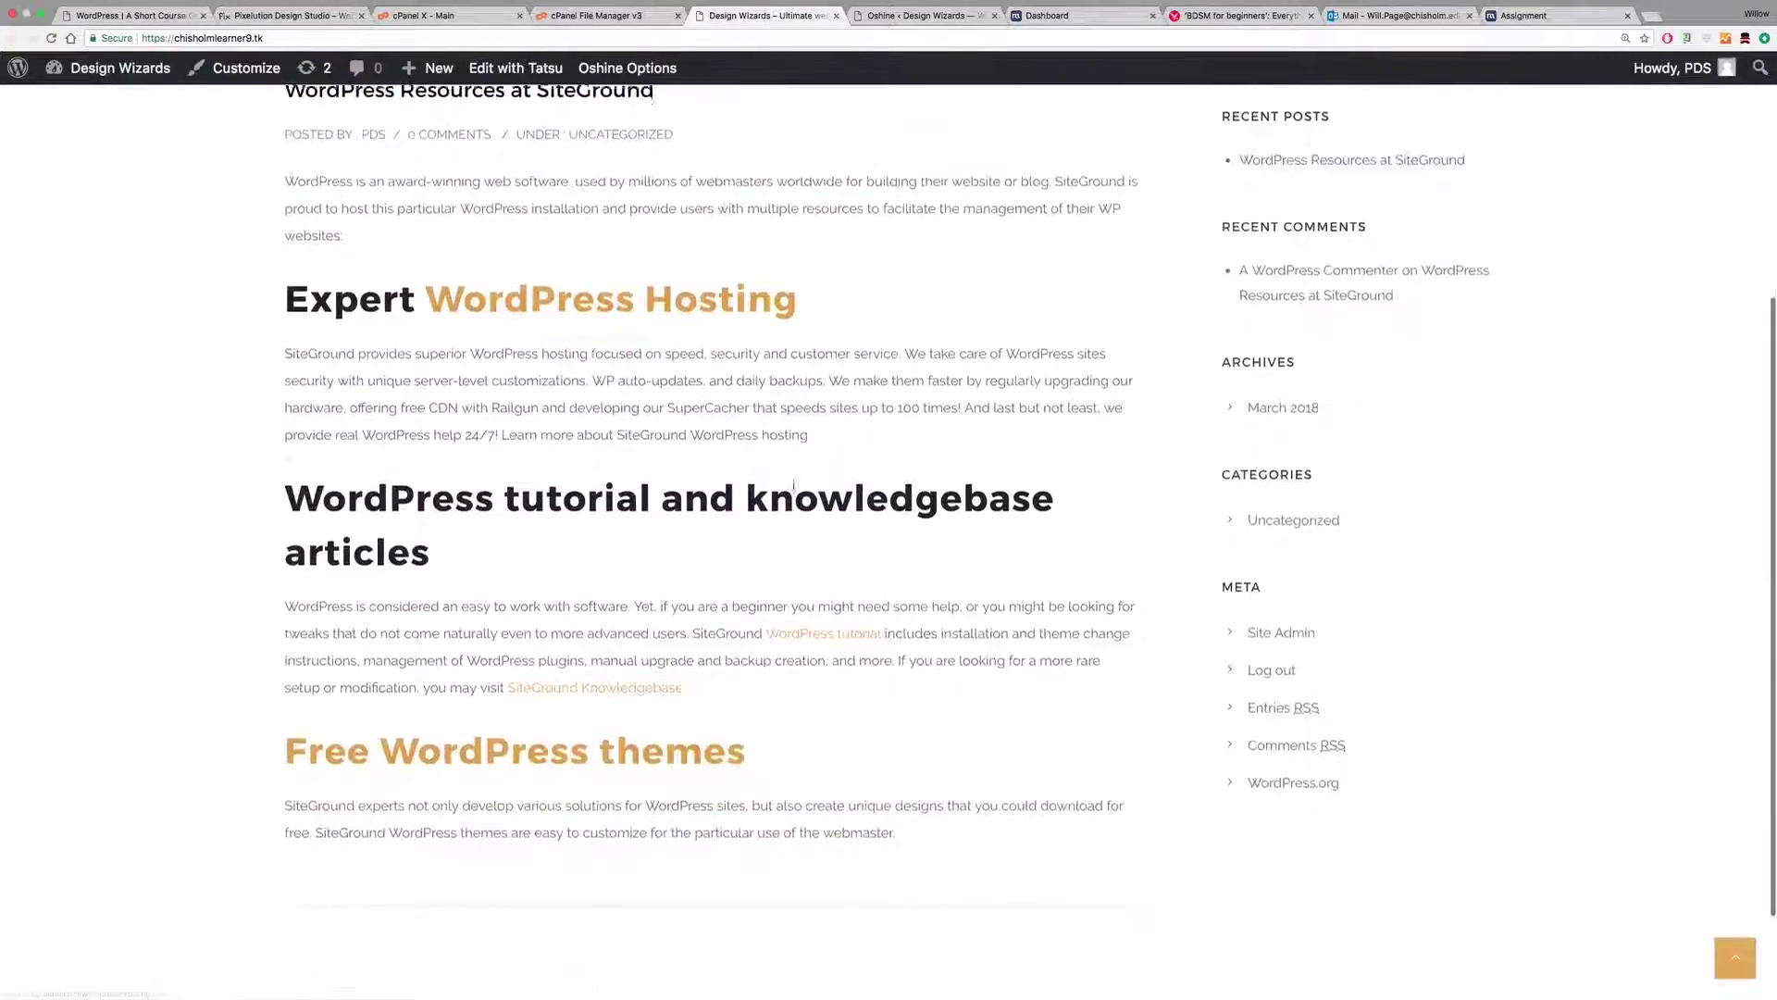
pyautogui.scroll(5, 911, 506)
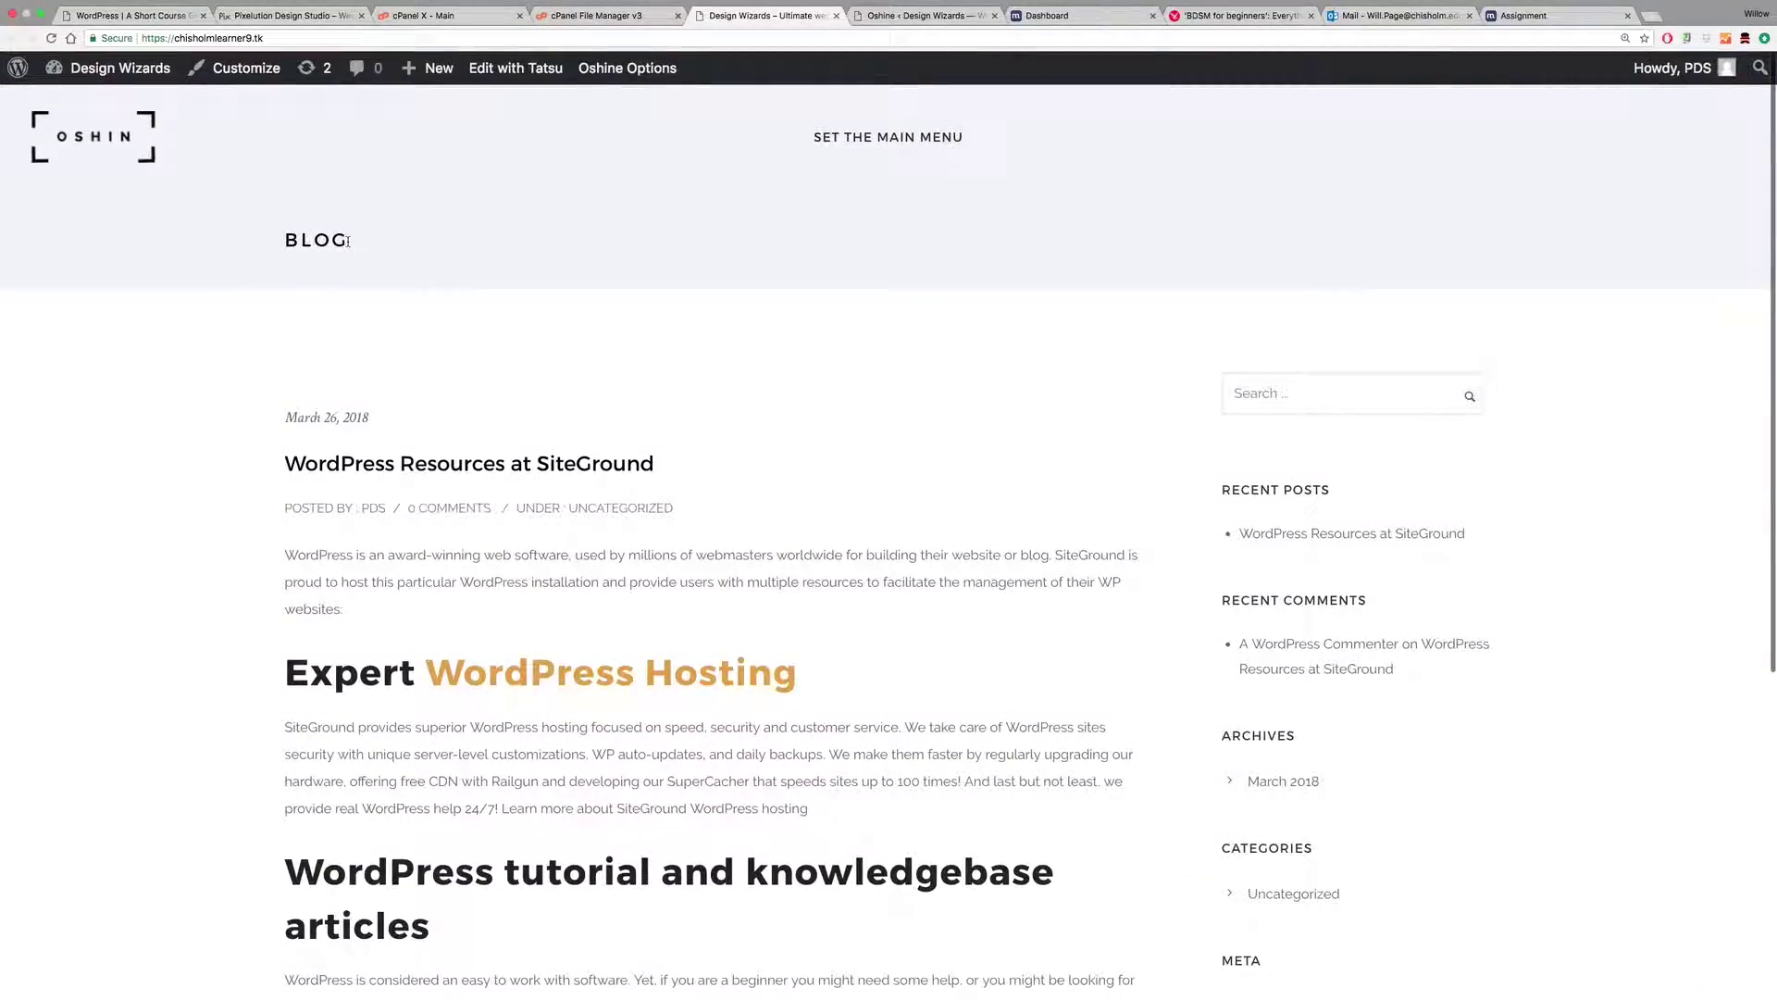
pyautogui.click(912, 16)
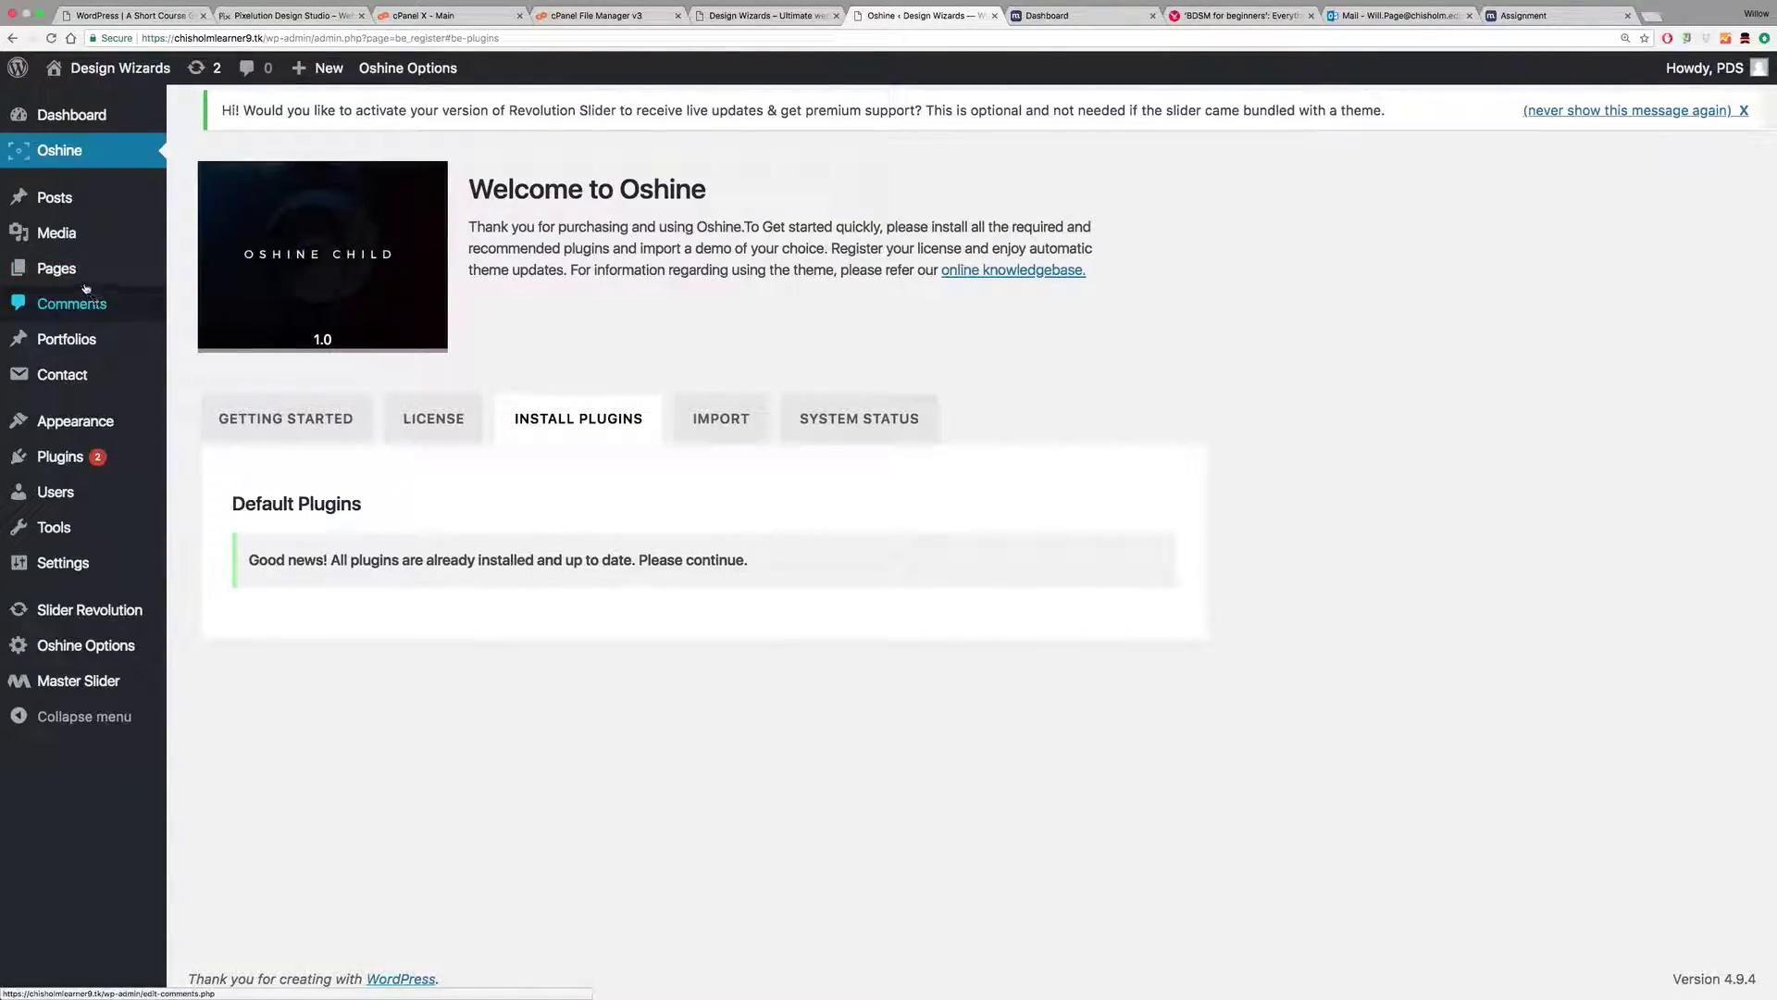
pyautogui.moveTo(69, 274)
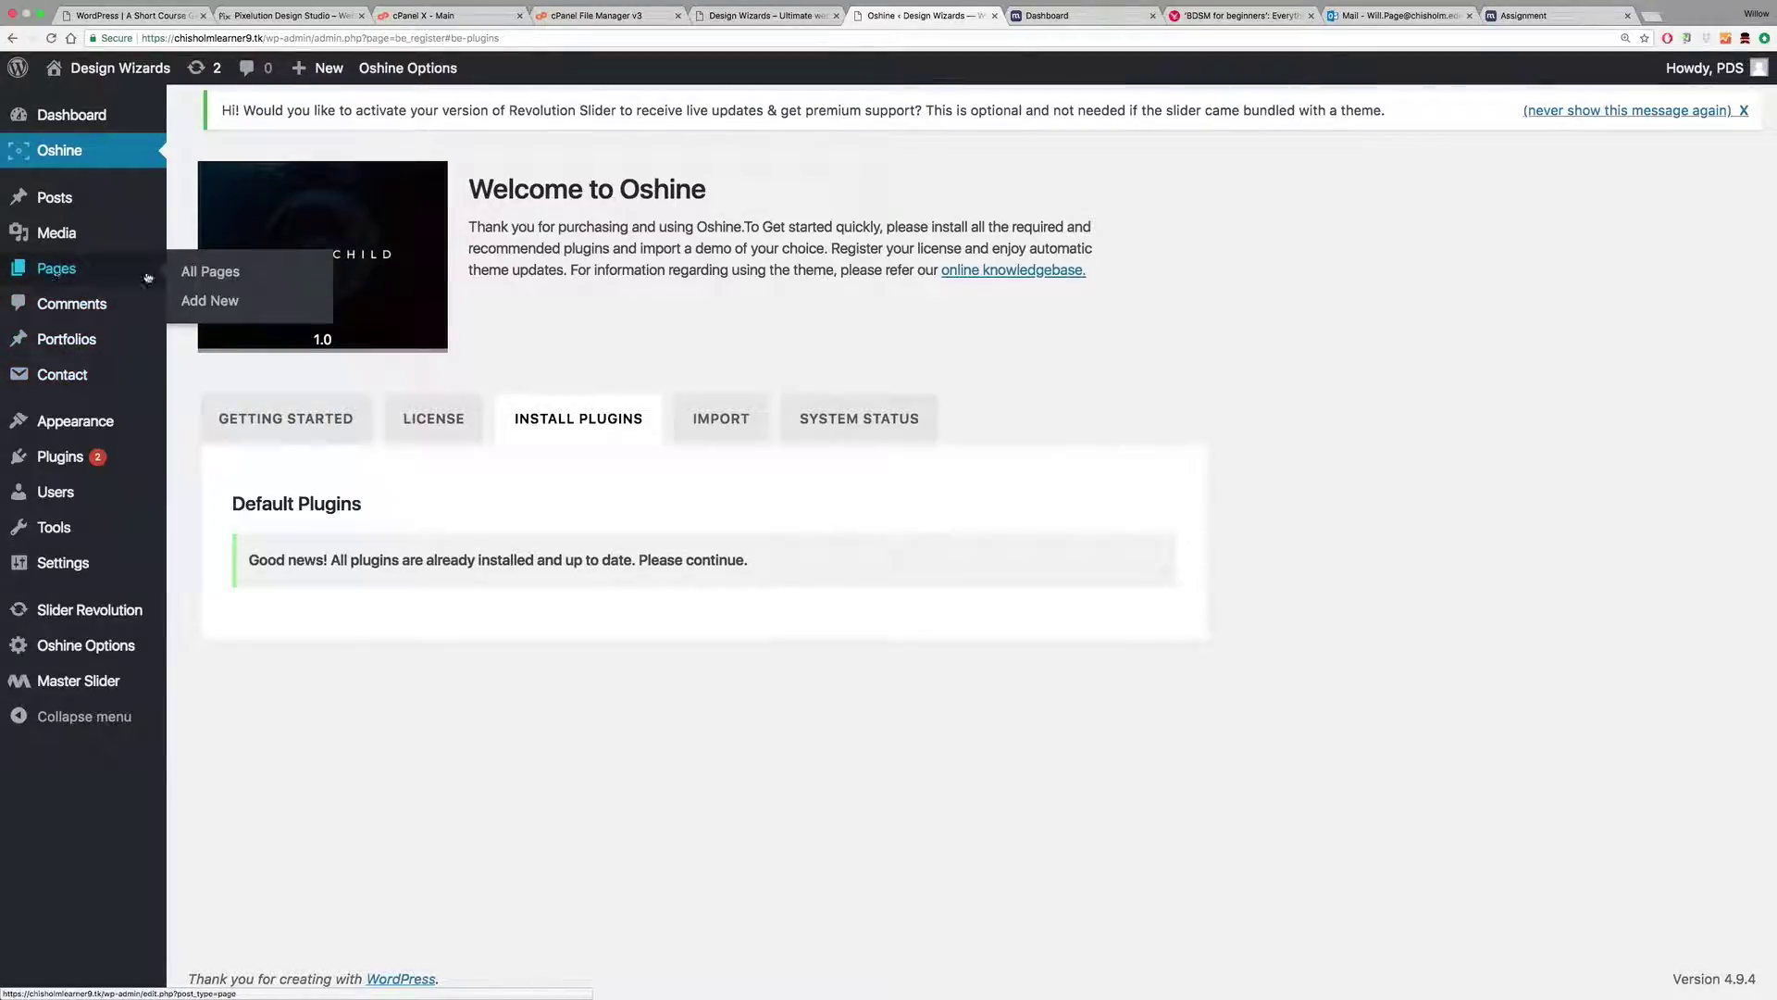
pyautogui.click(218, 272)
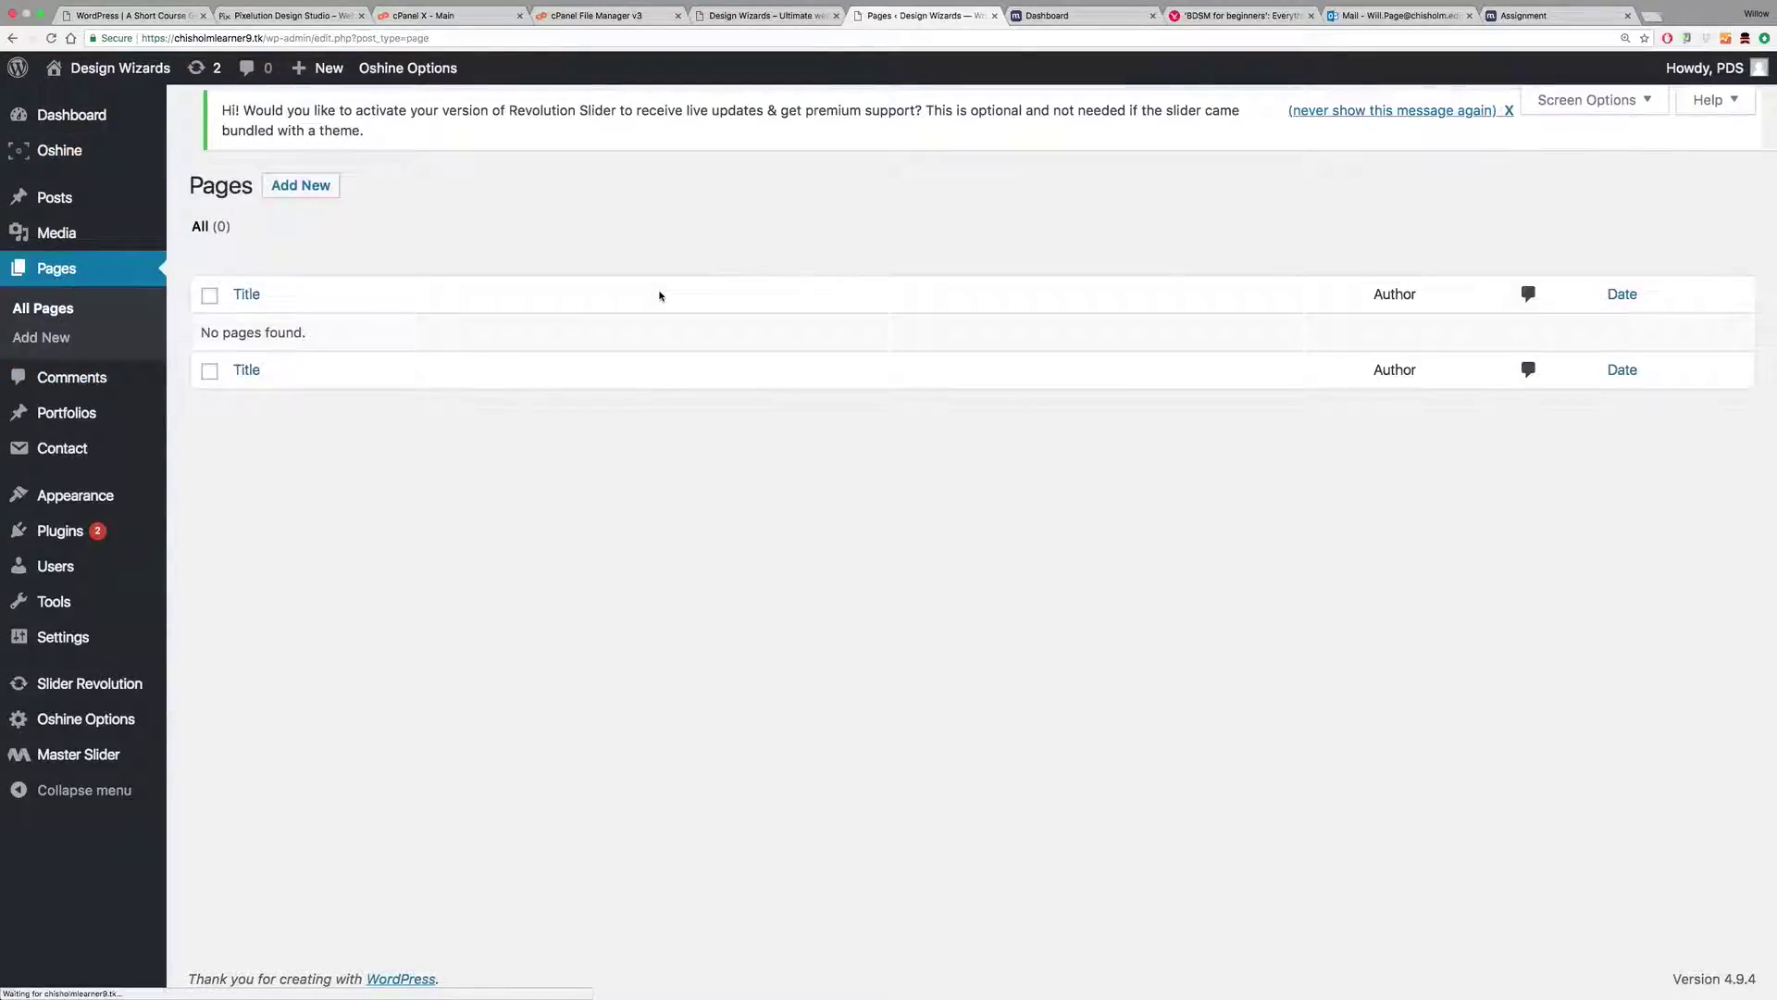
pyautogui.click(301, 185)
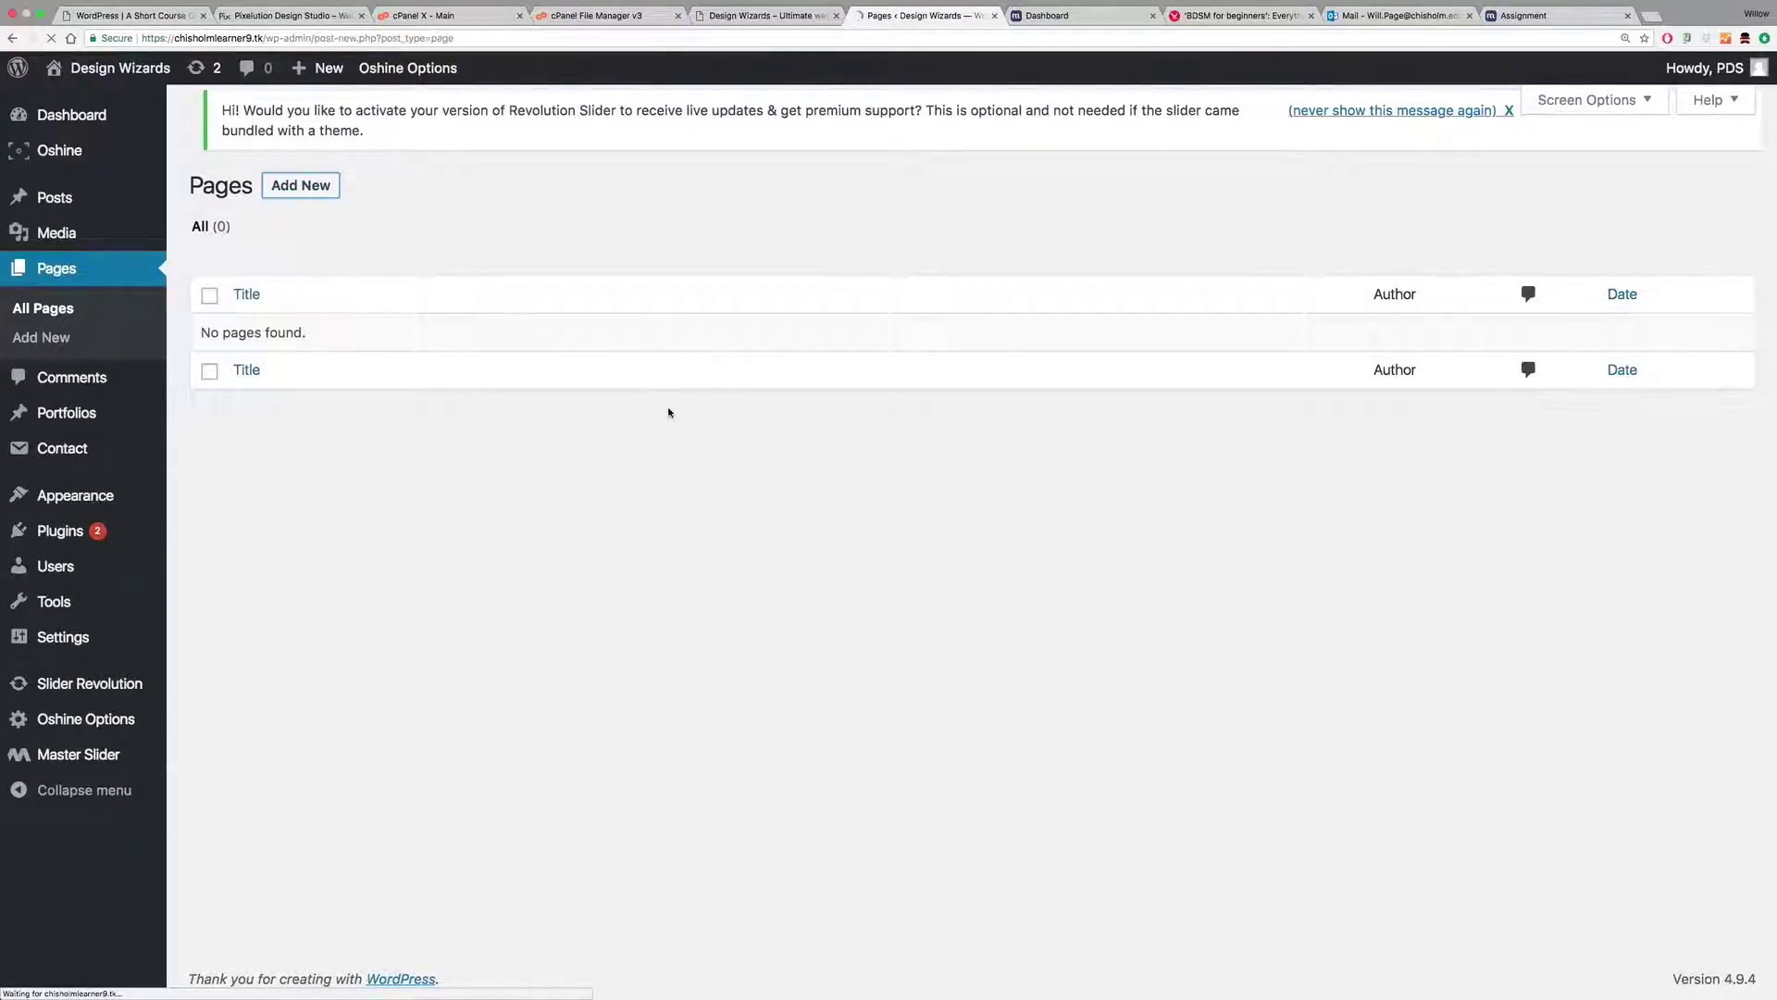
pyautogui.write('Home')
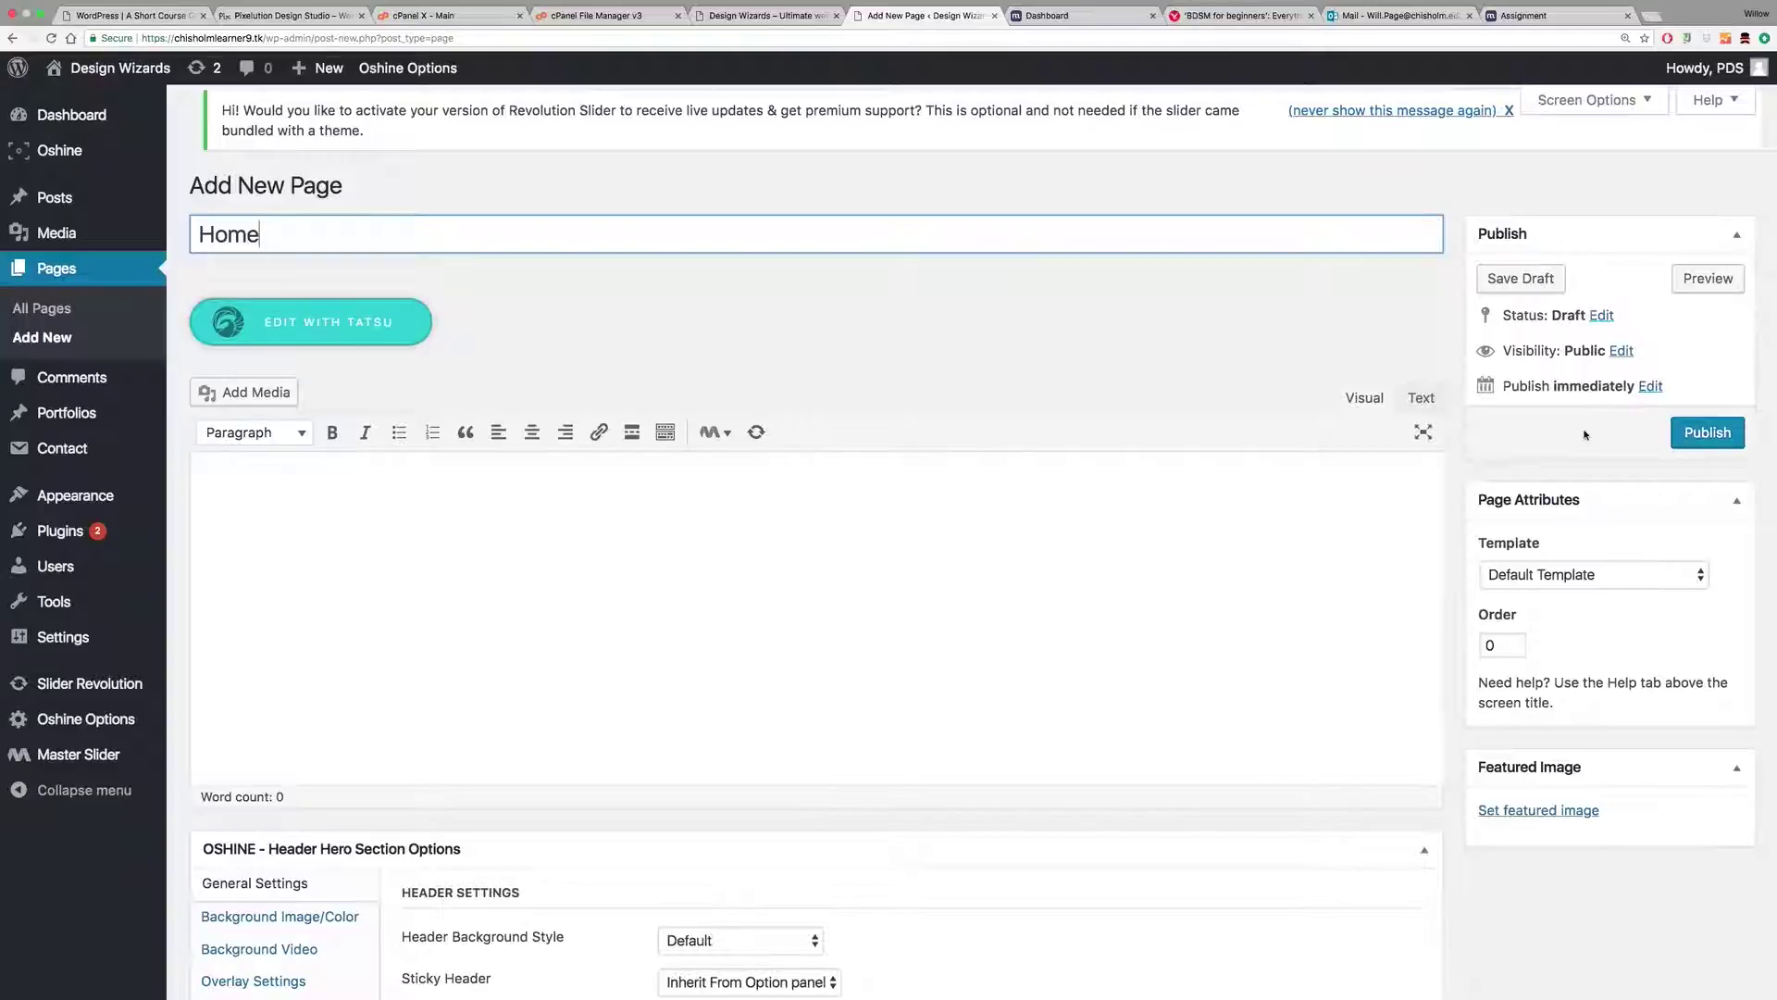
pyautogui.click(1719, 445)
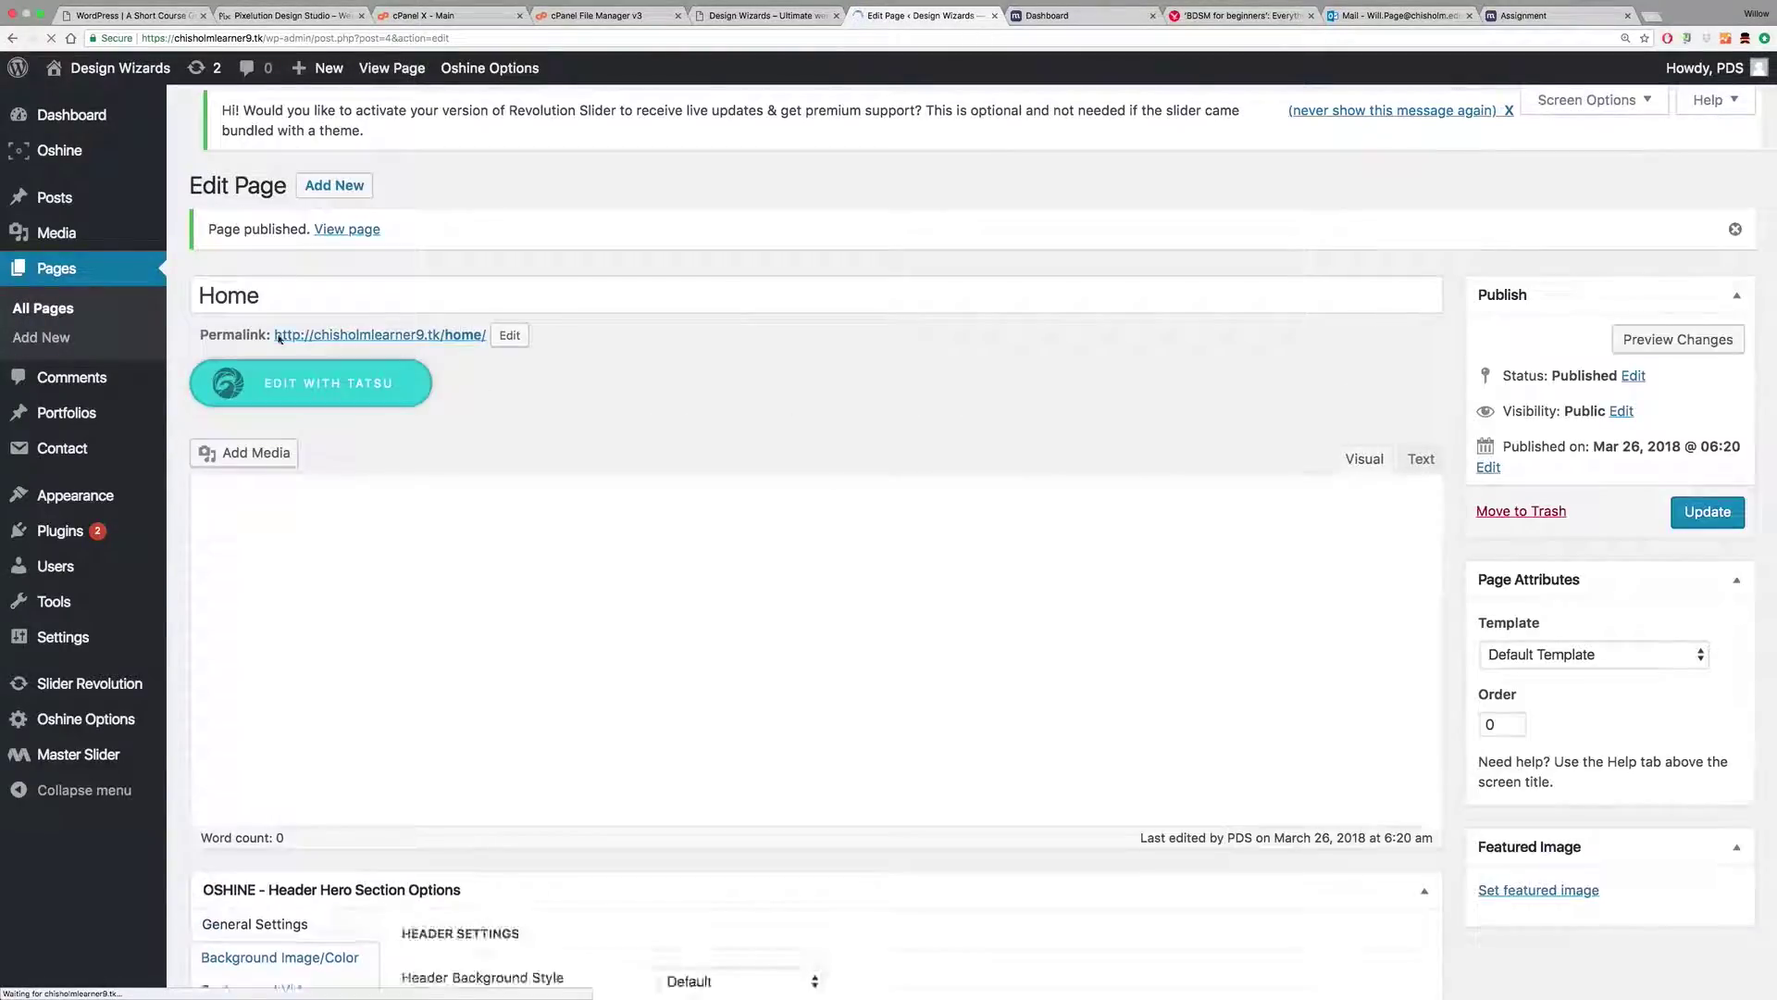
pyautogui.moveTo(81, 493)
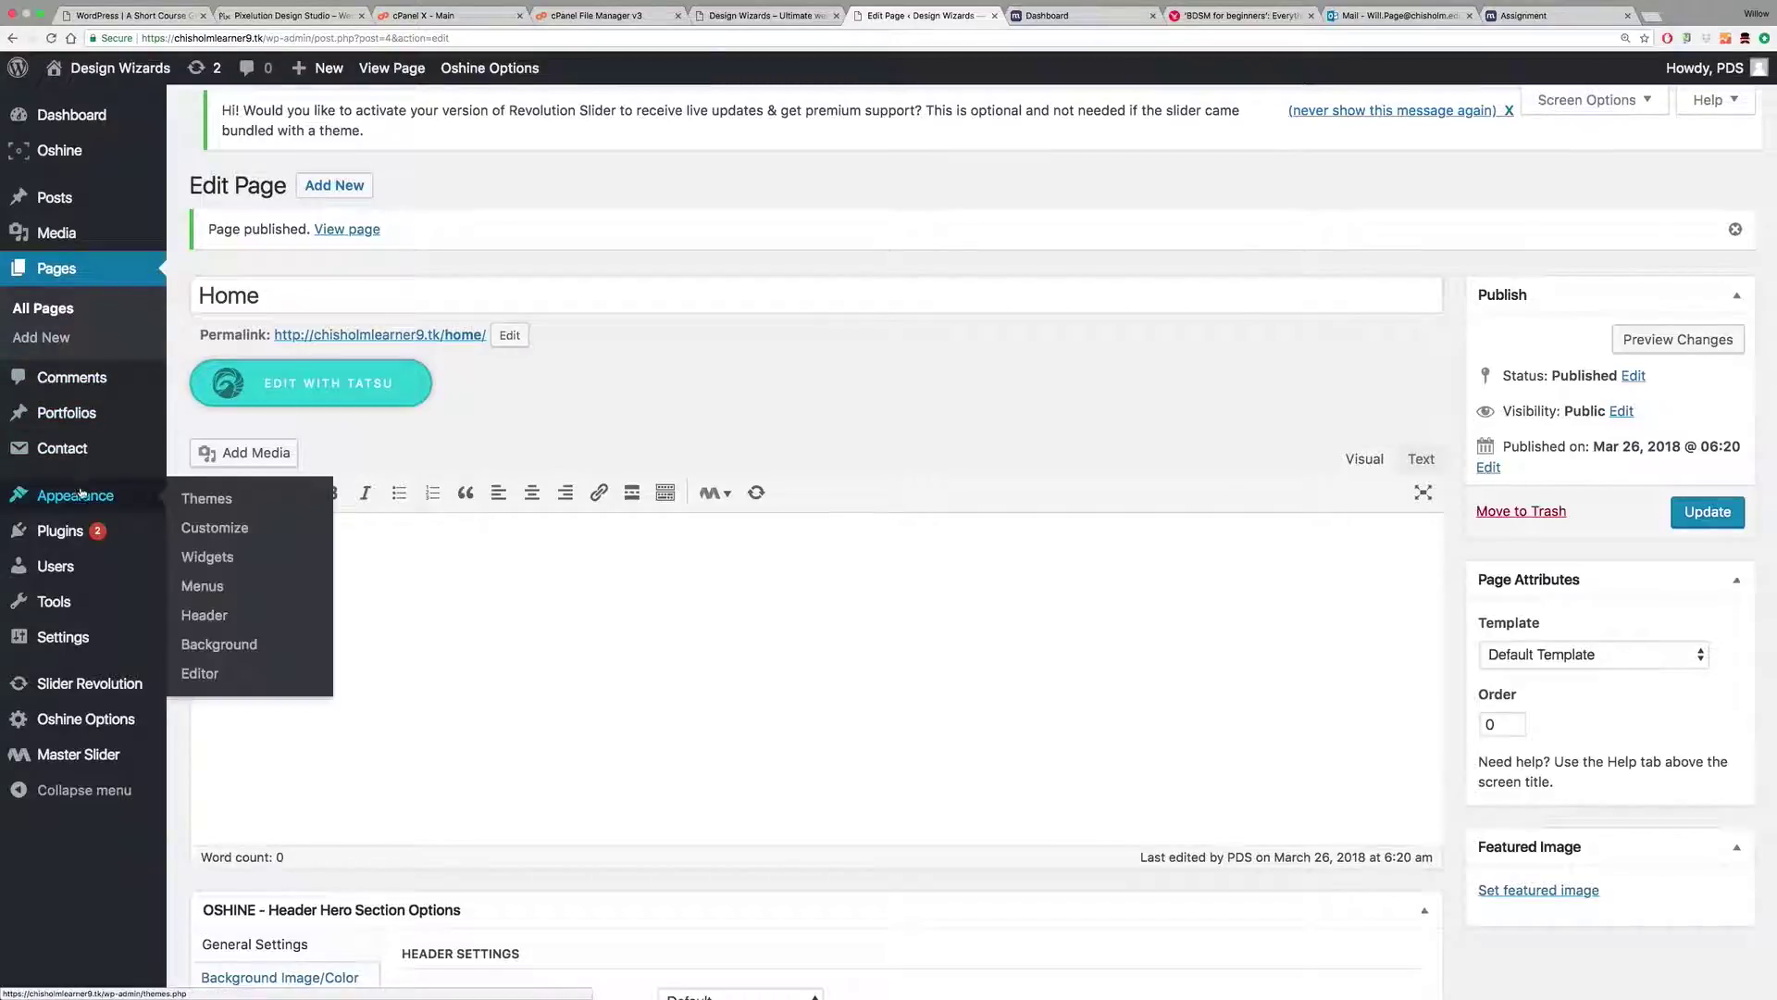
pyautogui.moveTo(66, 634)
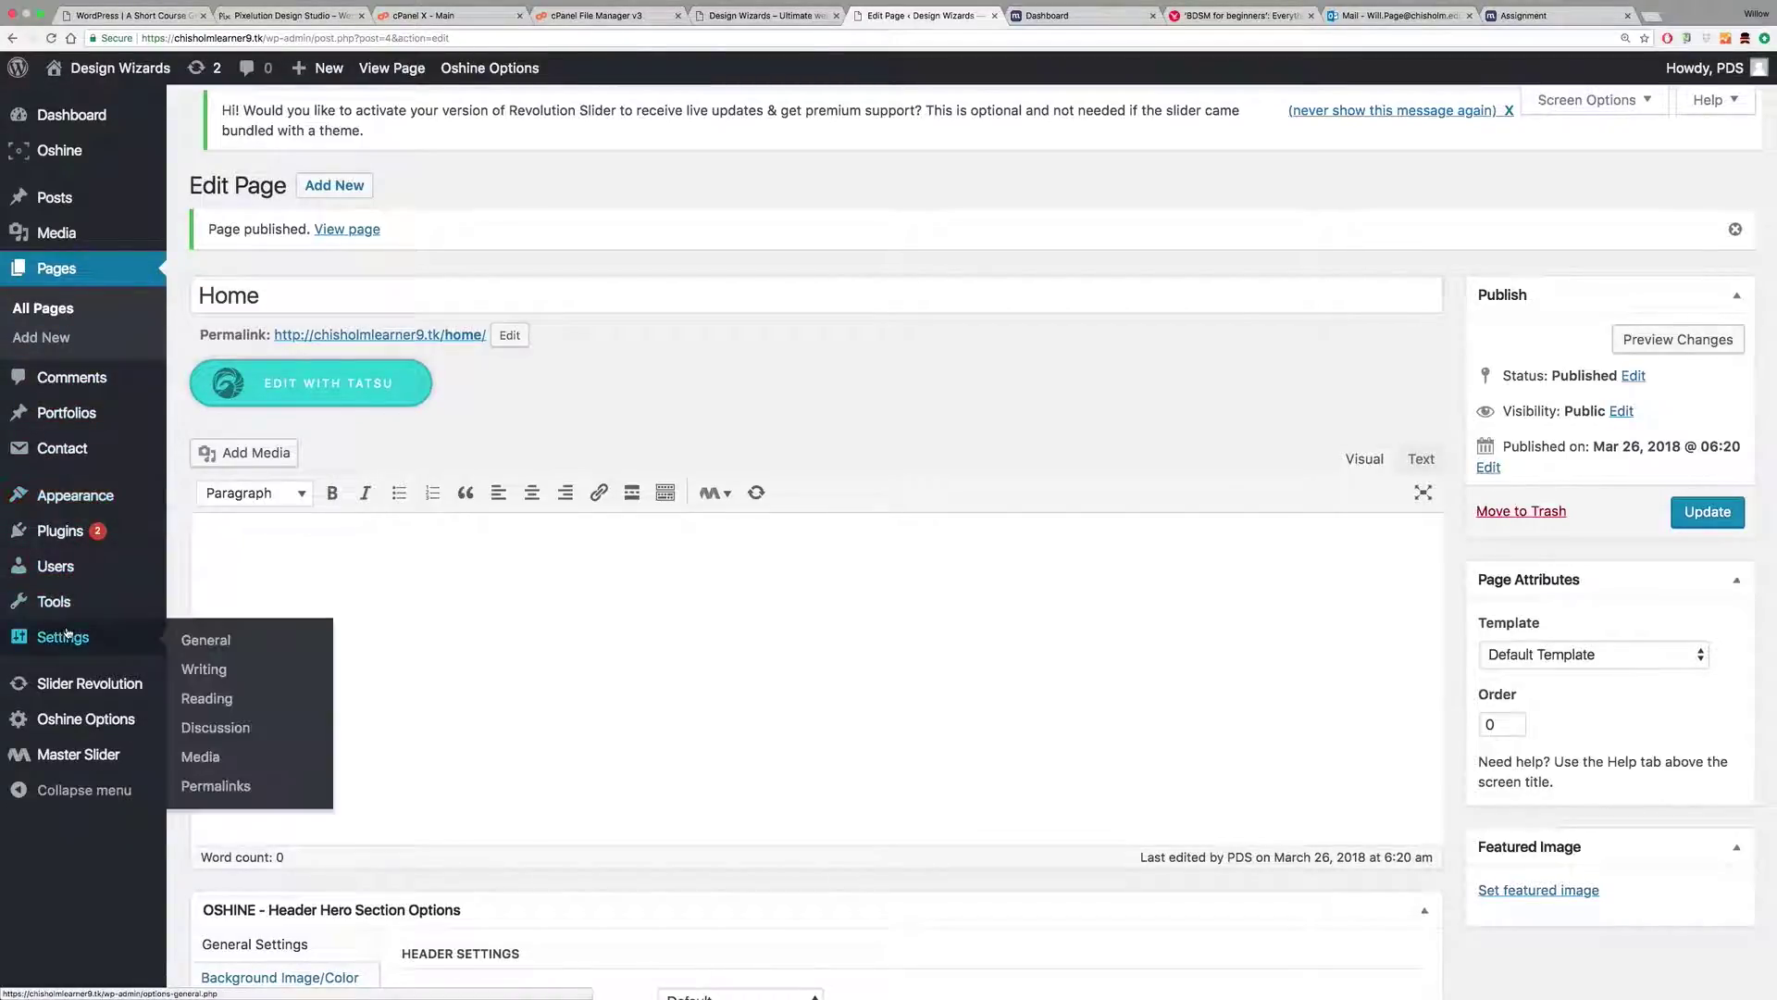
# Step: Set the timezone to Melbourne in General Settings and save the changes
pyautogui.click(206, 640)
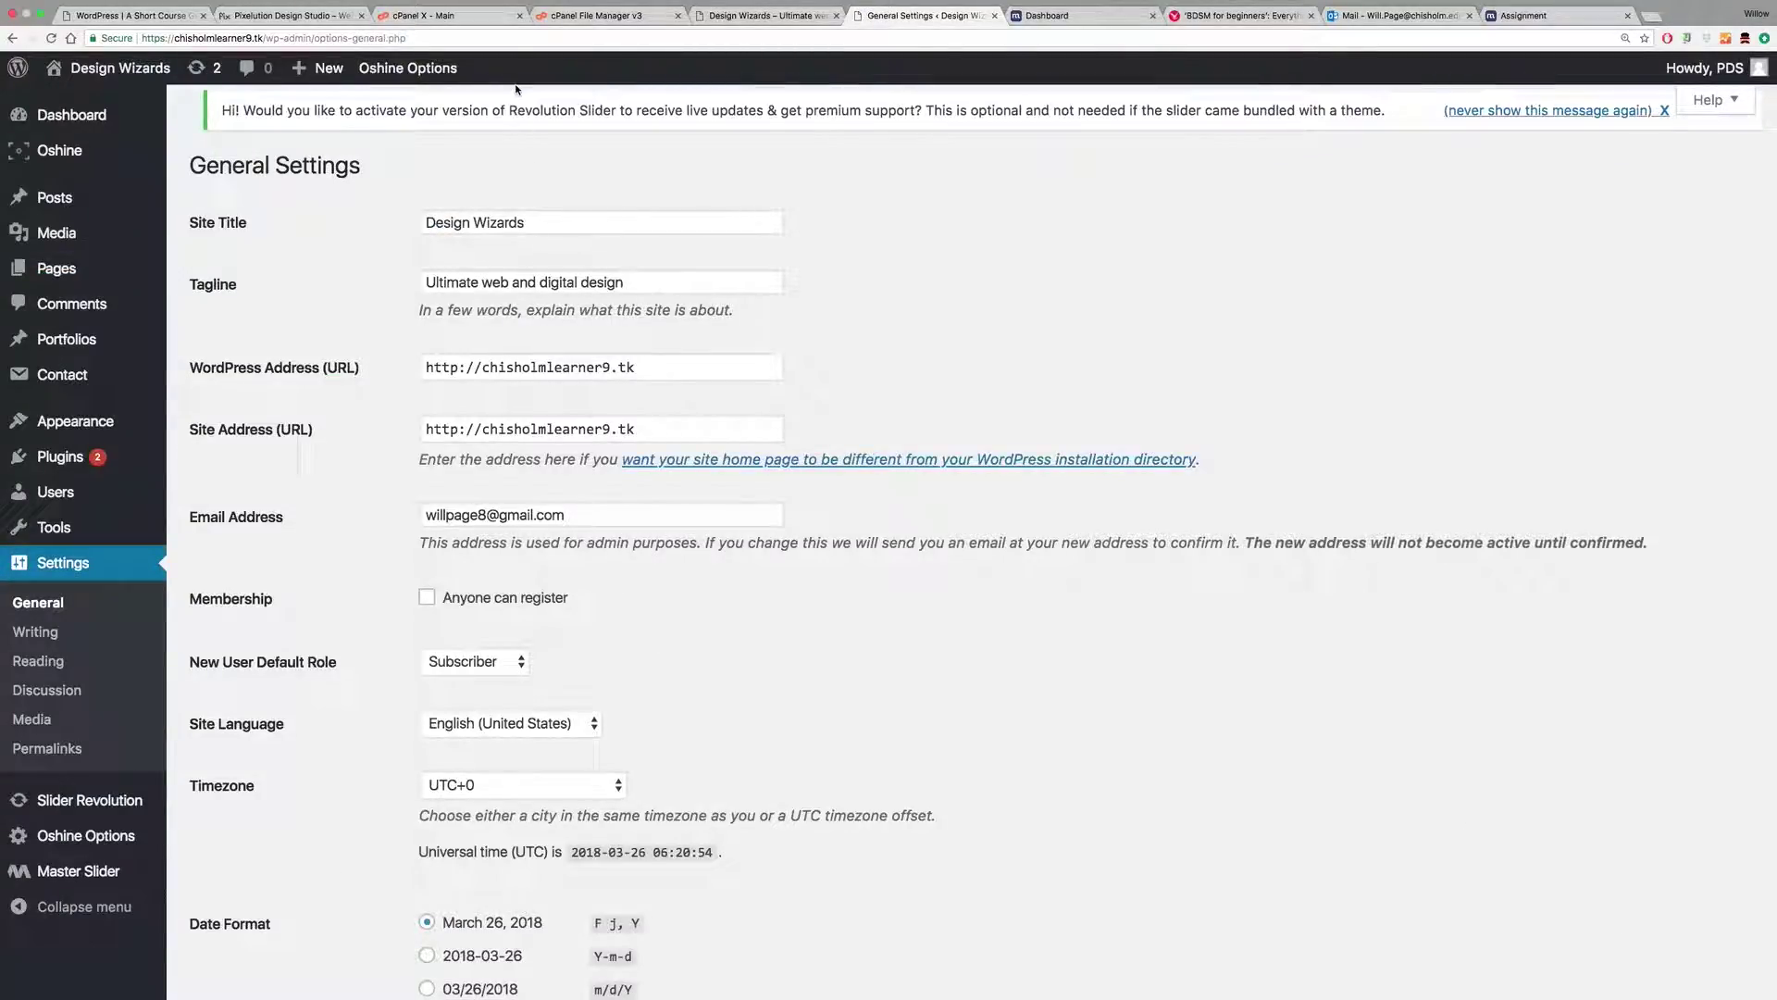
pyautogui.moveTo(423, 282)
pyautogui.mouseDown()
pyautogui.moveTo(646, 284)
pyautogui.moveTo(411, 285)
pyautogui.mouseUp()
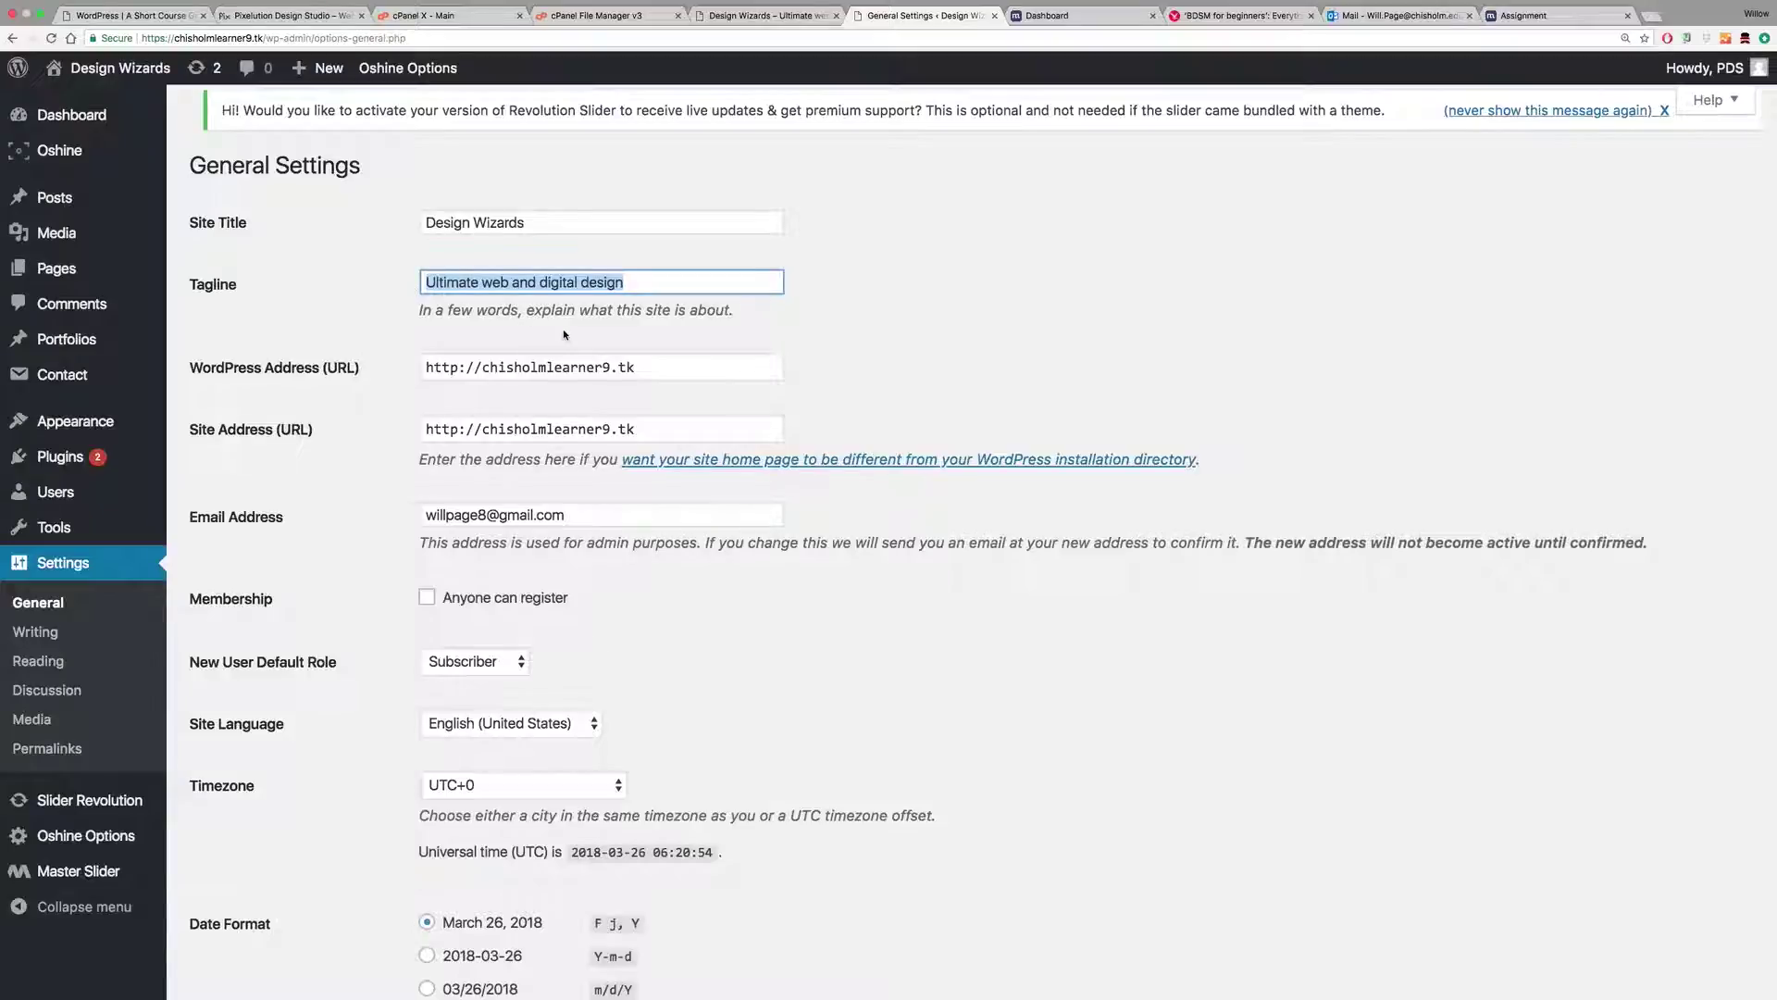
pyautogui.scroll(-3, 563, 330)
pyautogui.scroll(-3, 564, 333)
pyautogui.click(517, 416)
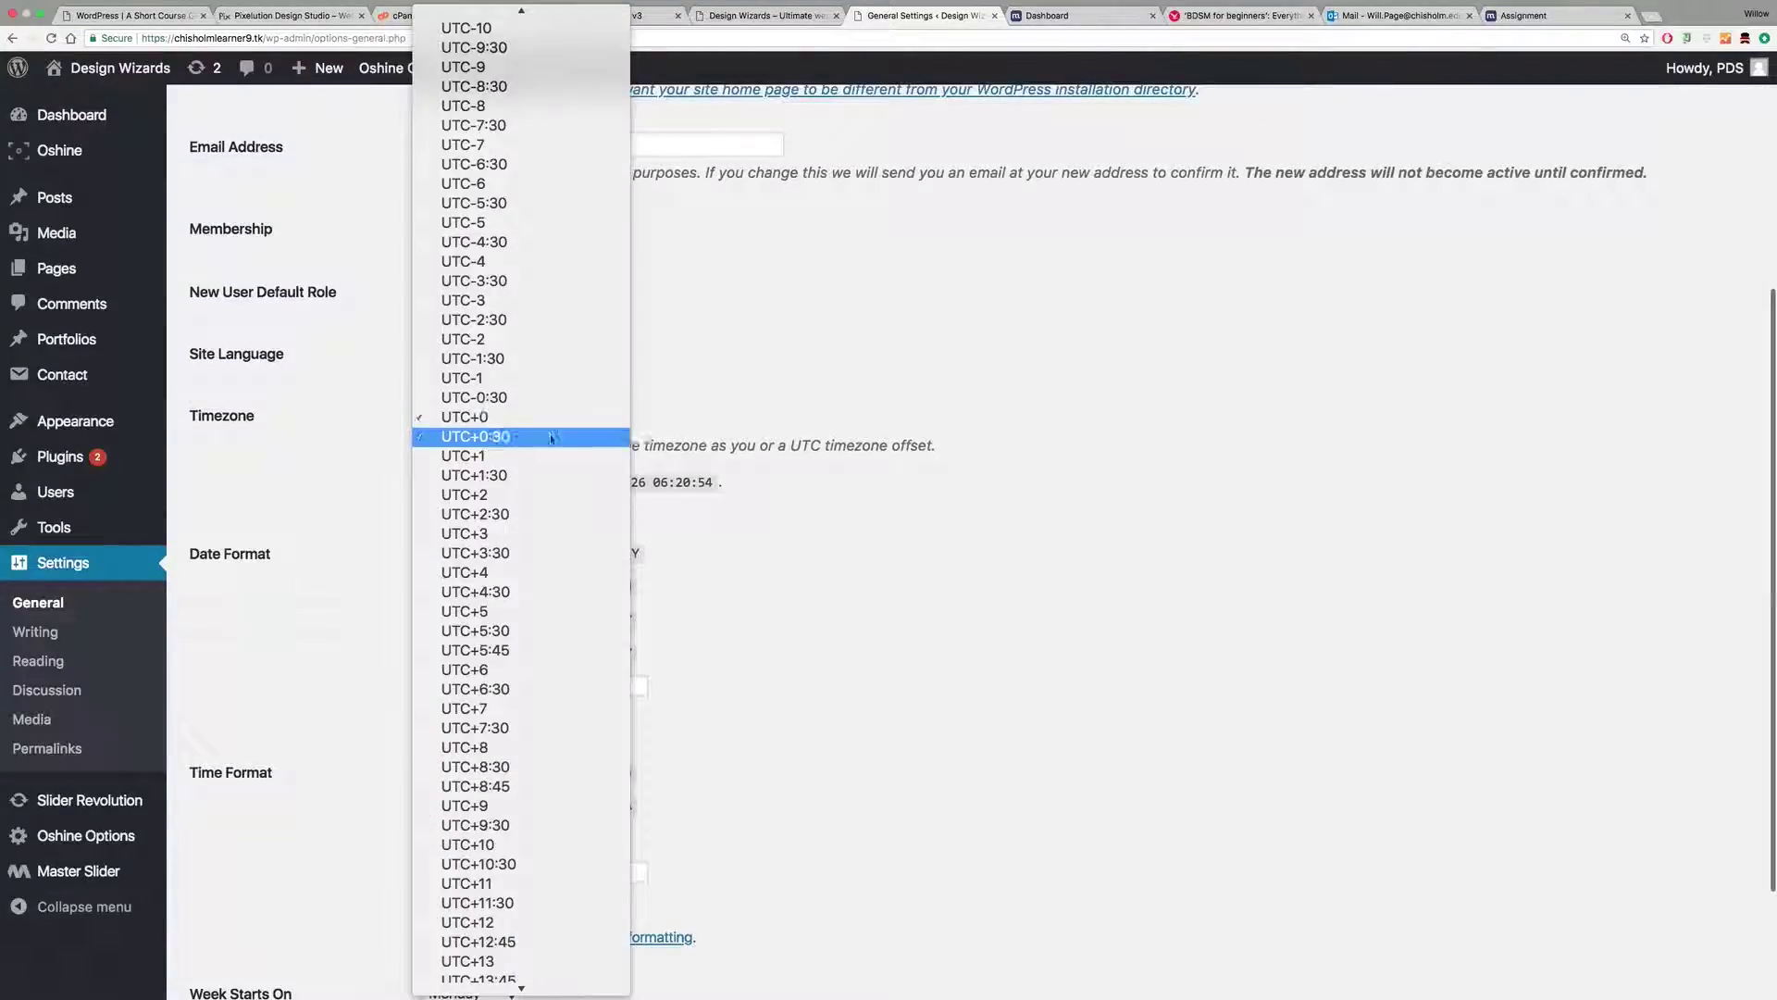
pyautogui.scroll(15, 529, 578)
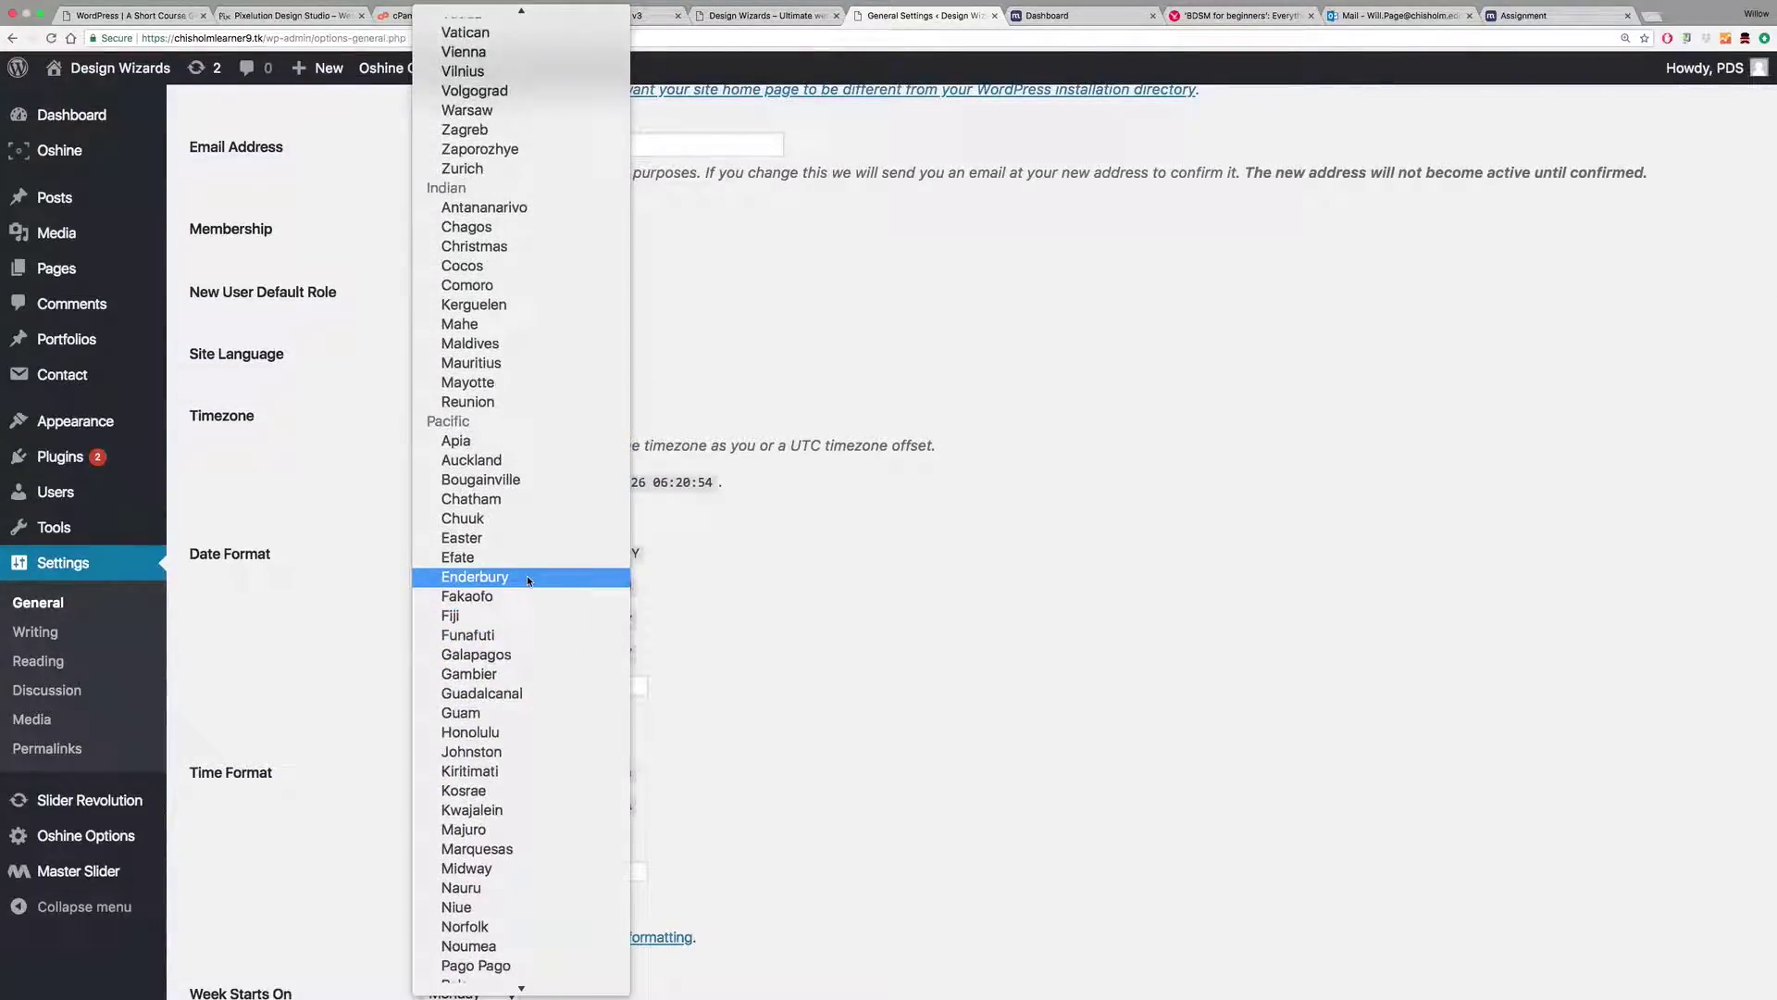
pyautogui.scroll(10, 528, 580)
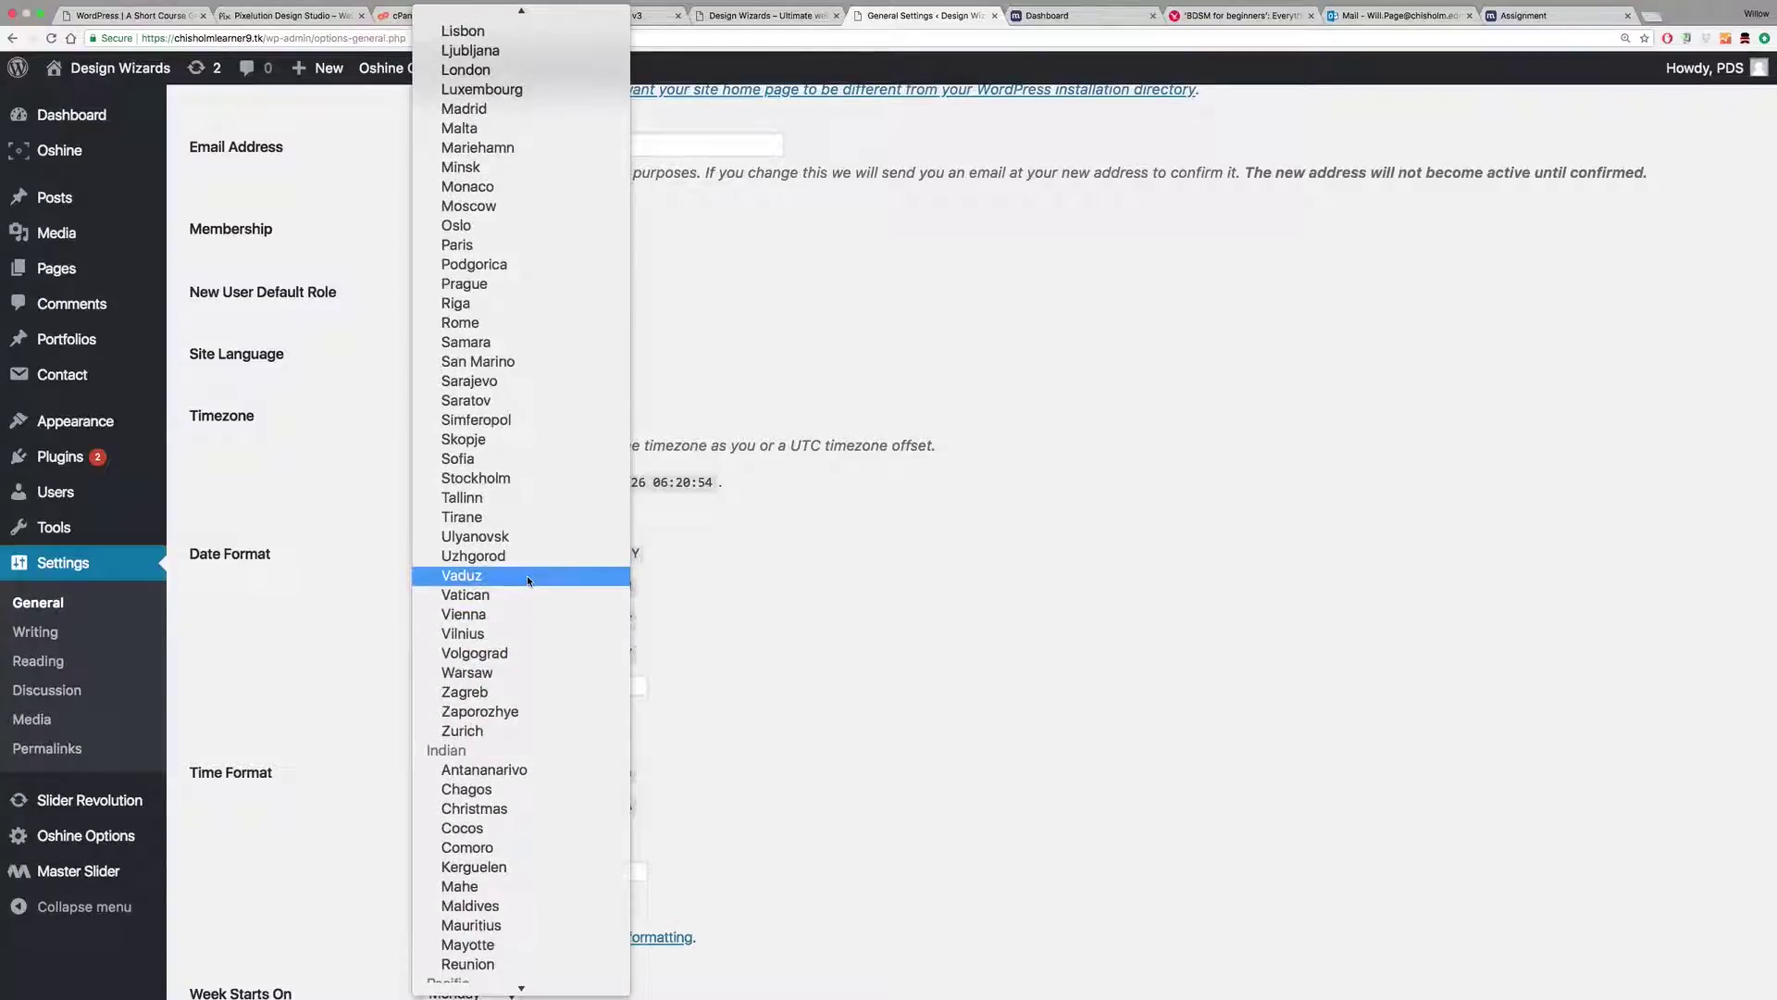
pyautogui.scroll(5, 526, 575)
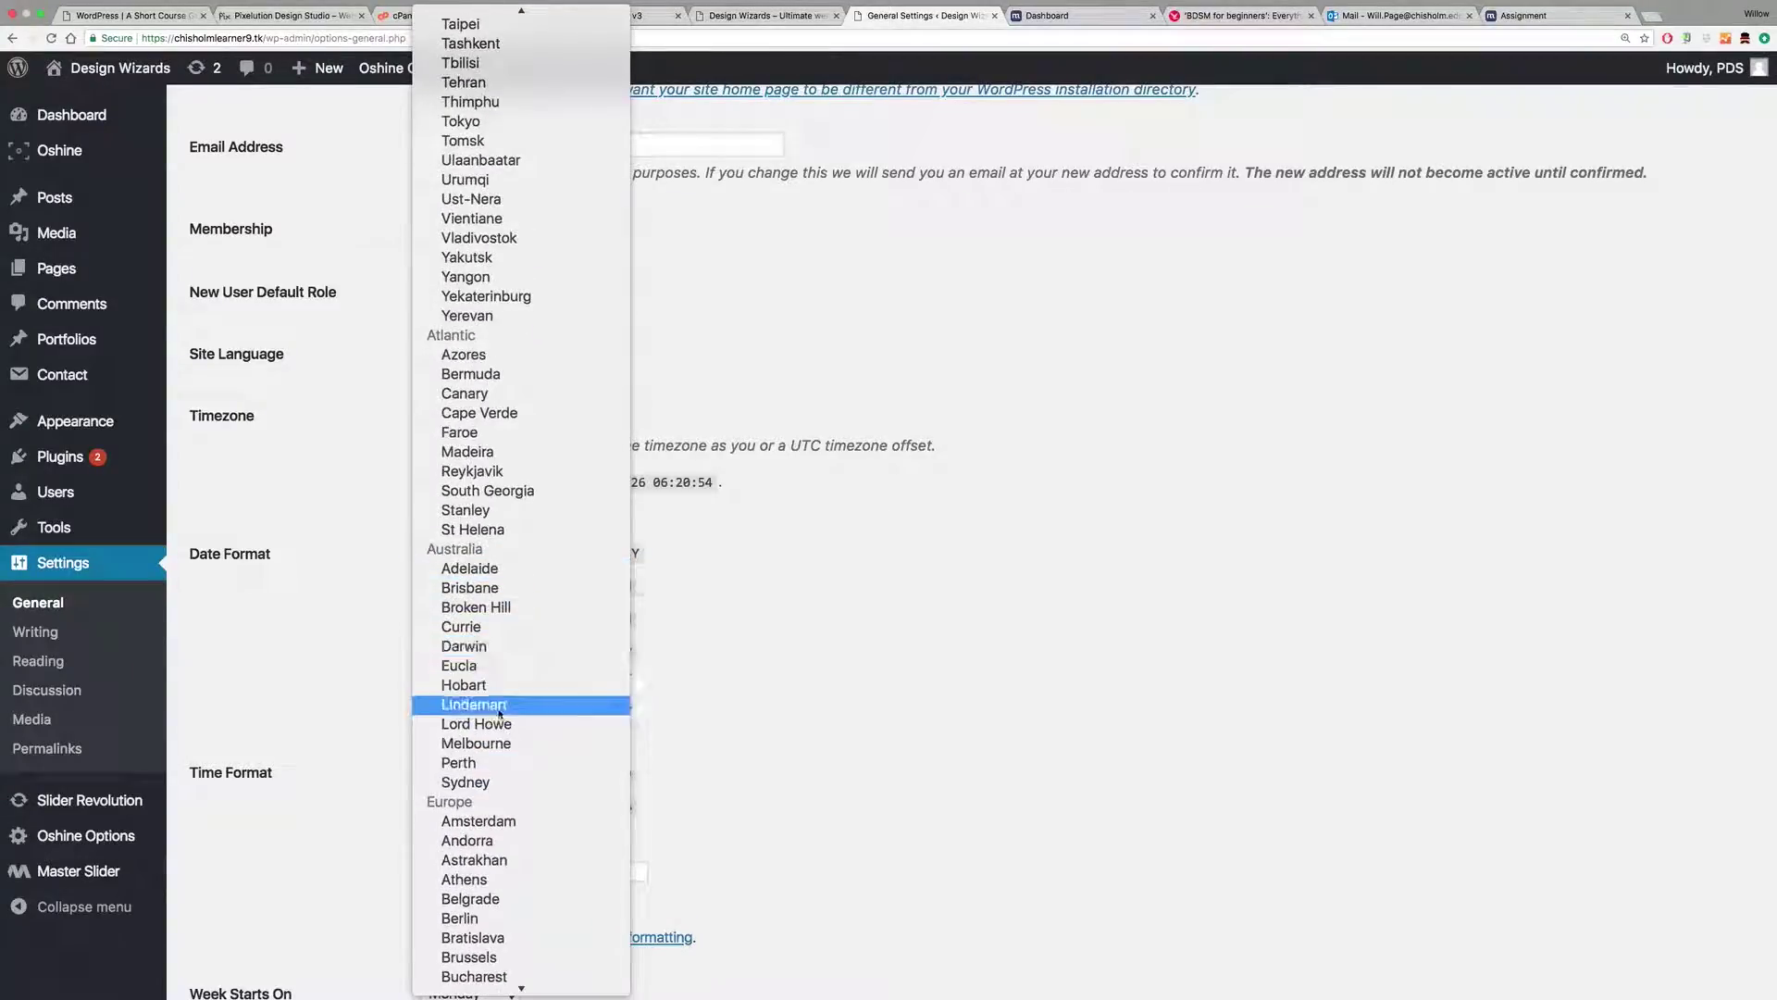
pyautogui.click(504, 743)
pyautogui.scroll(-4, 849, 583)
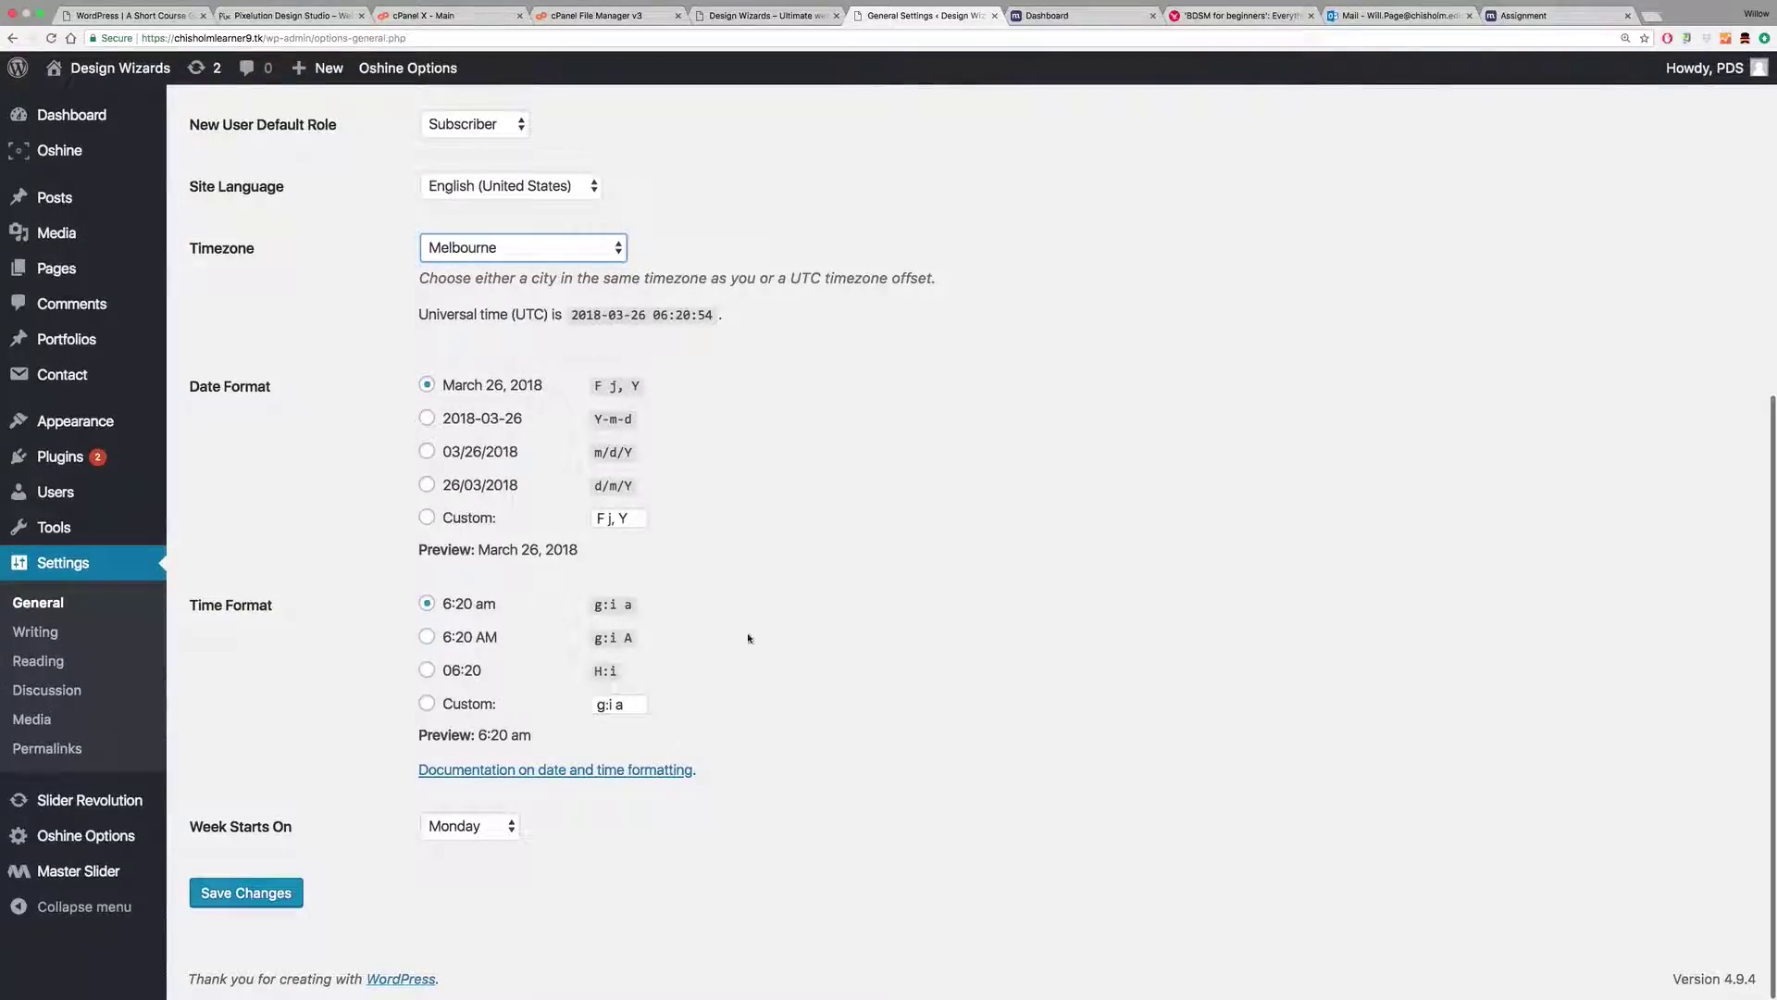
pyautogui.scroll(10, 675, 645)
pyautogui.scroll(-10, 675, 645)
pyautogui.click(269, 895)
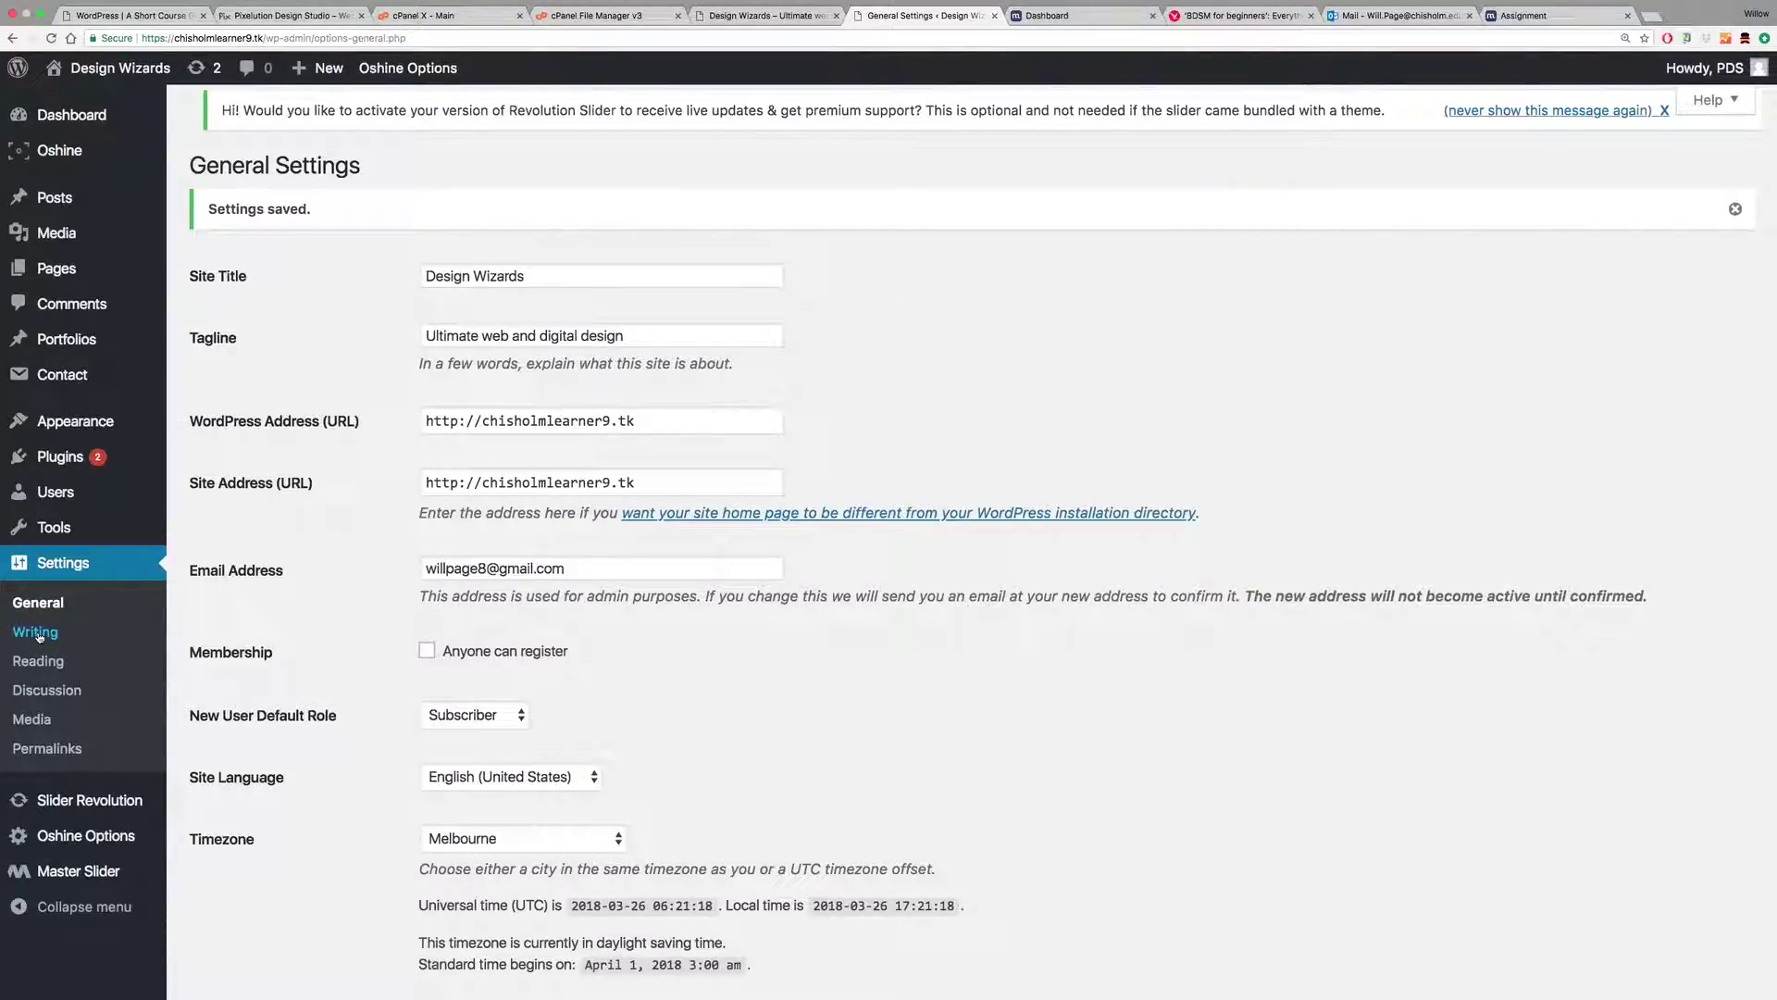
# Step: Review the administration e-mail field and its note, then go to Writing Settings
pyautogui.moveTo(590, 566); pyautogui.dragTo(416, 565)
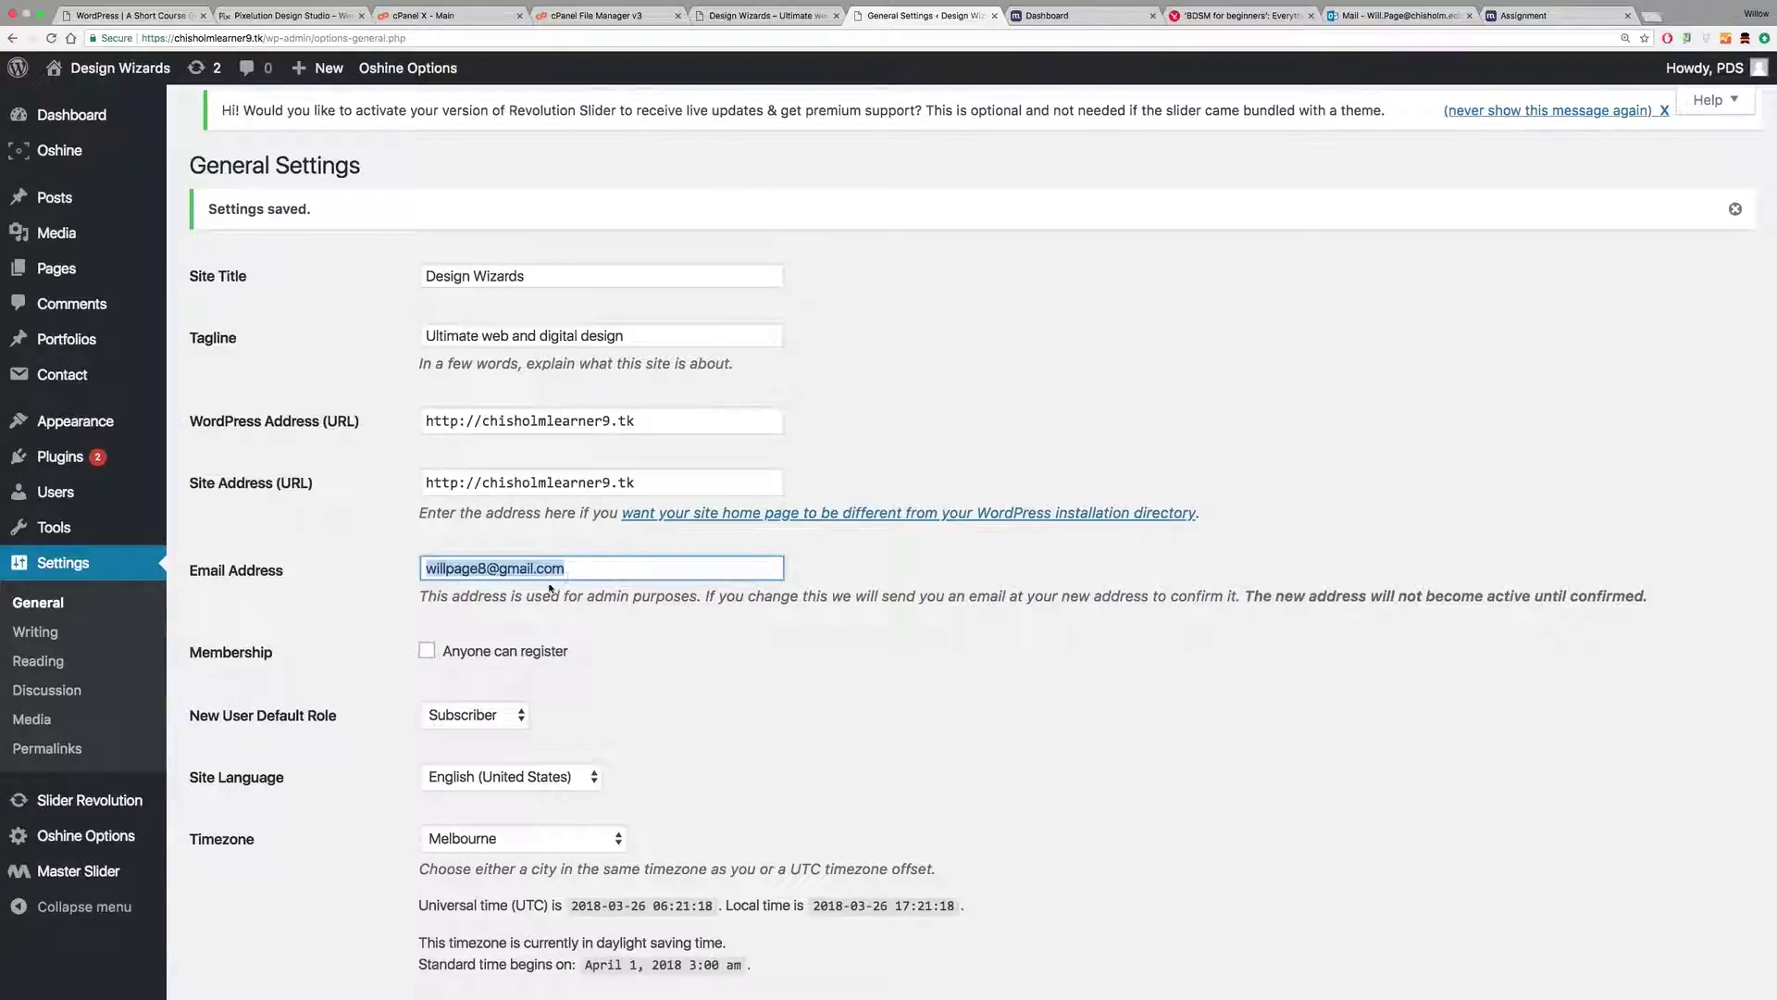
pyautogui.moveTo(439, 597); pyautogui.dragTo(707, 602)
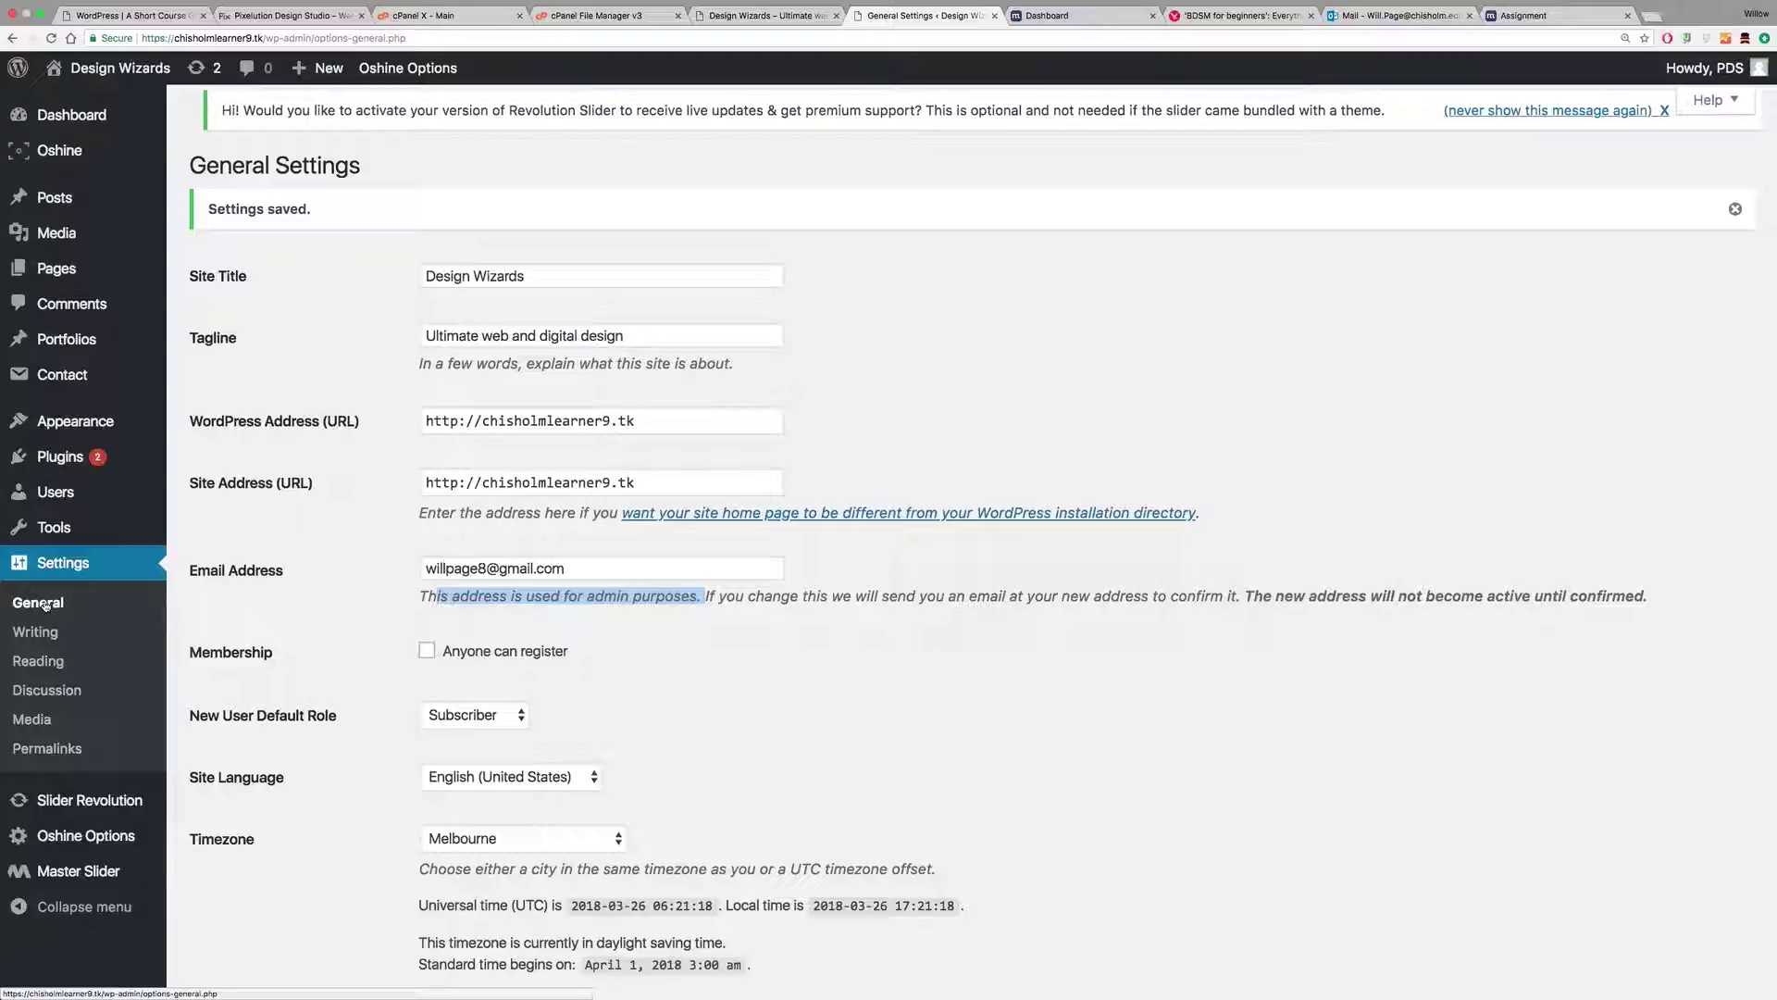
pyautogui.click(48, 635)
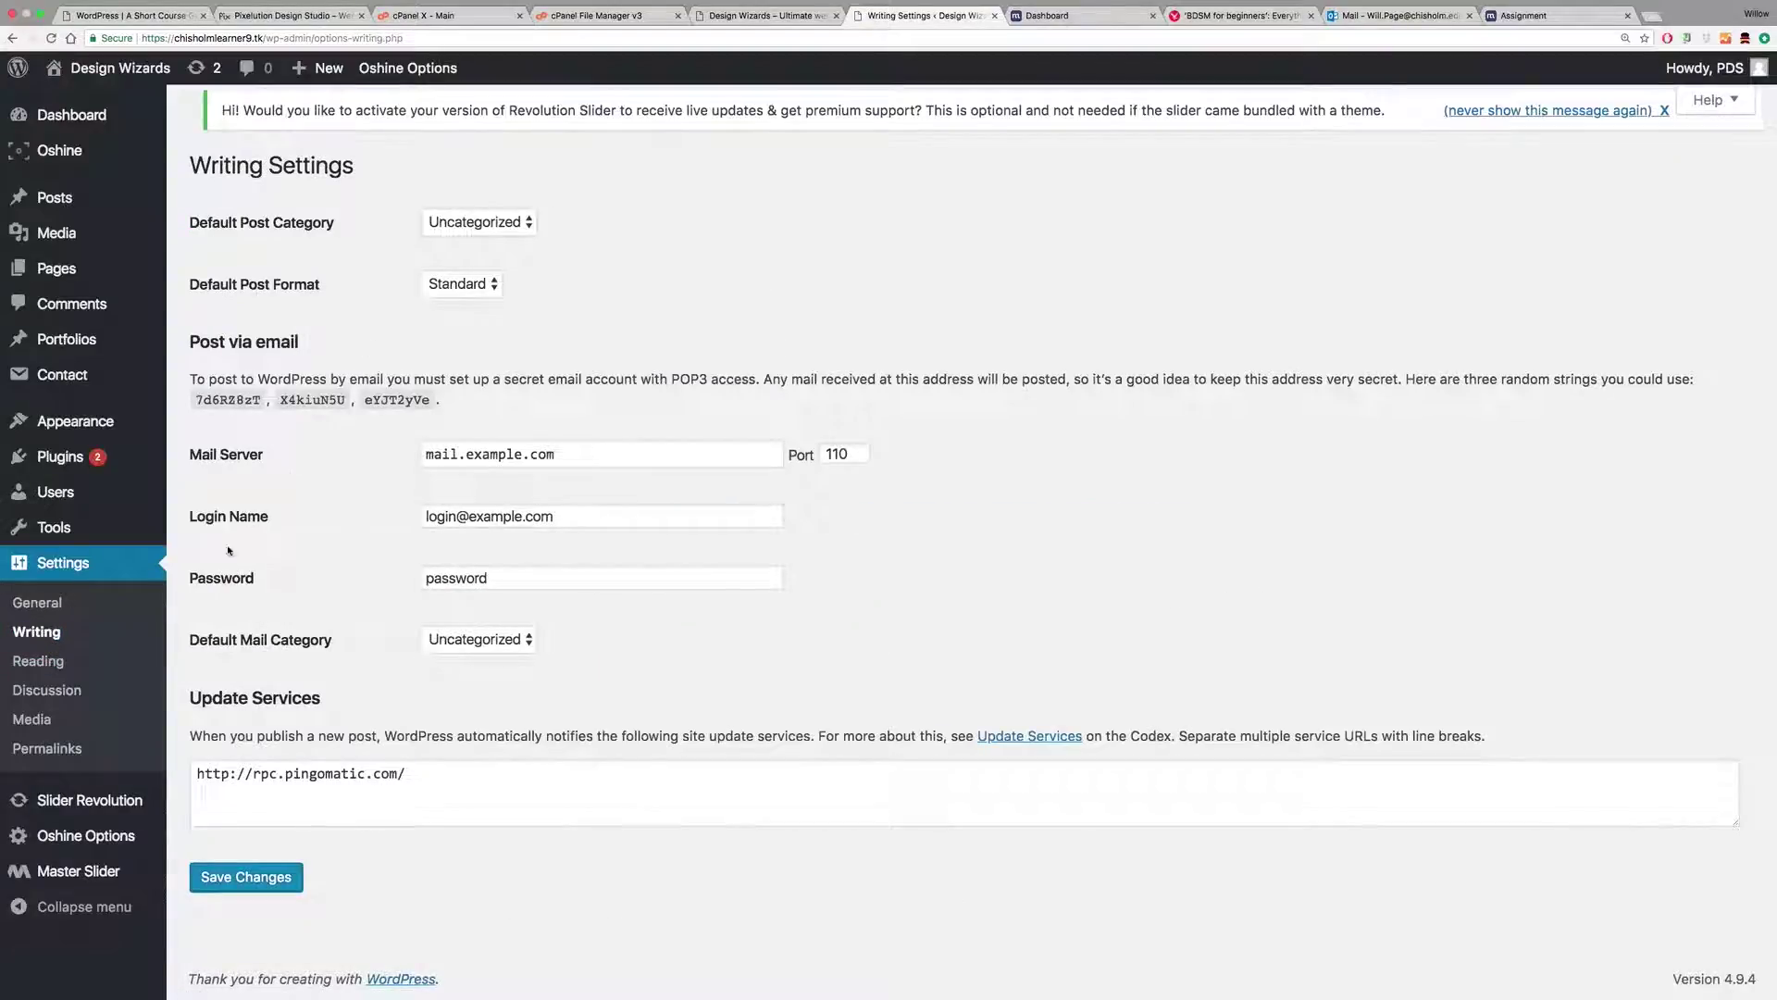
# Step: Set the homepage to display the static page 'Home' and save the Reading settings
pyautogui.click(38, 660)
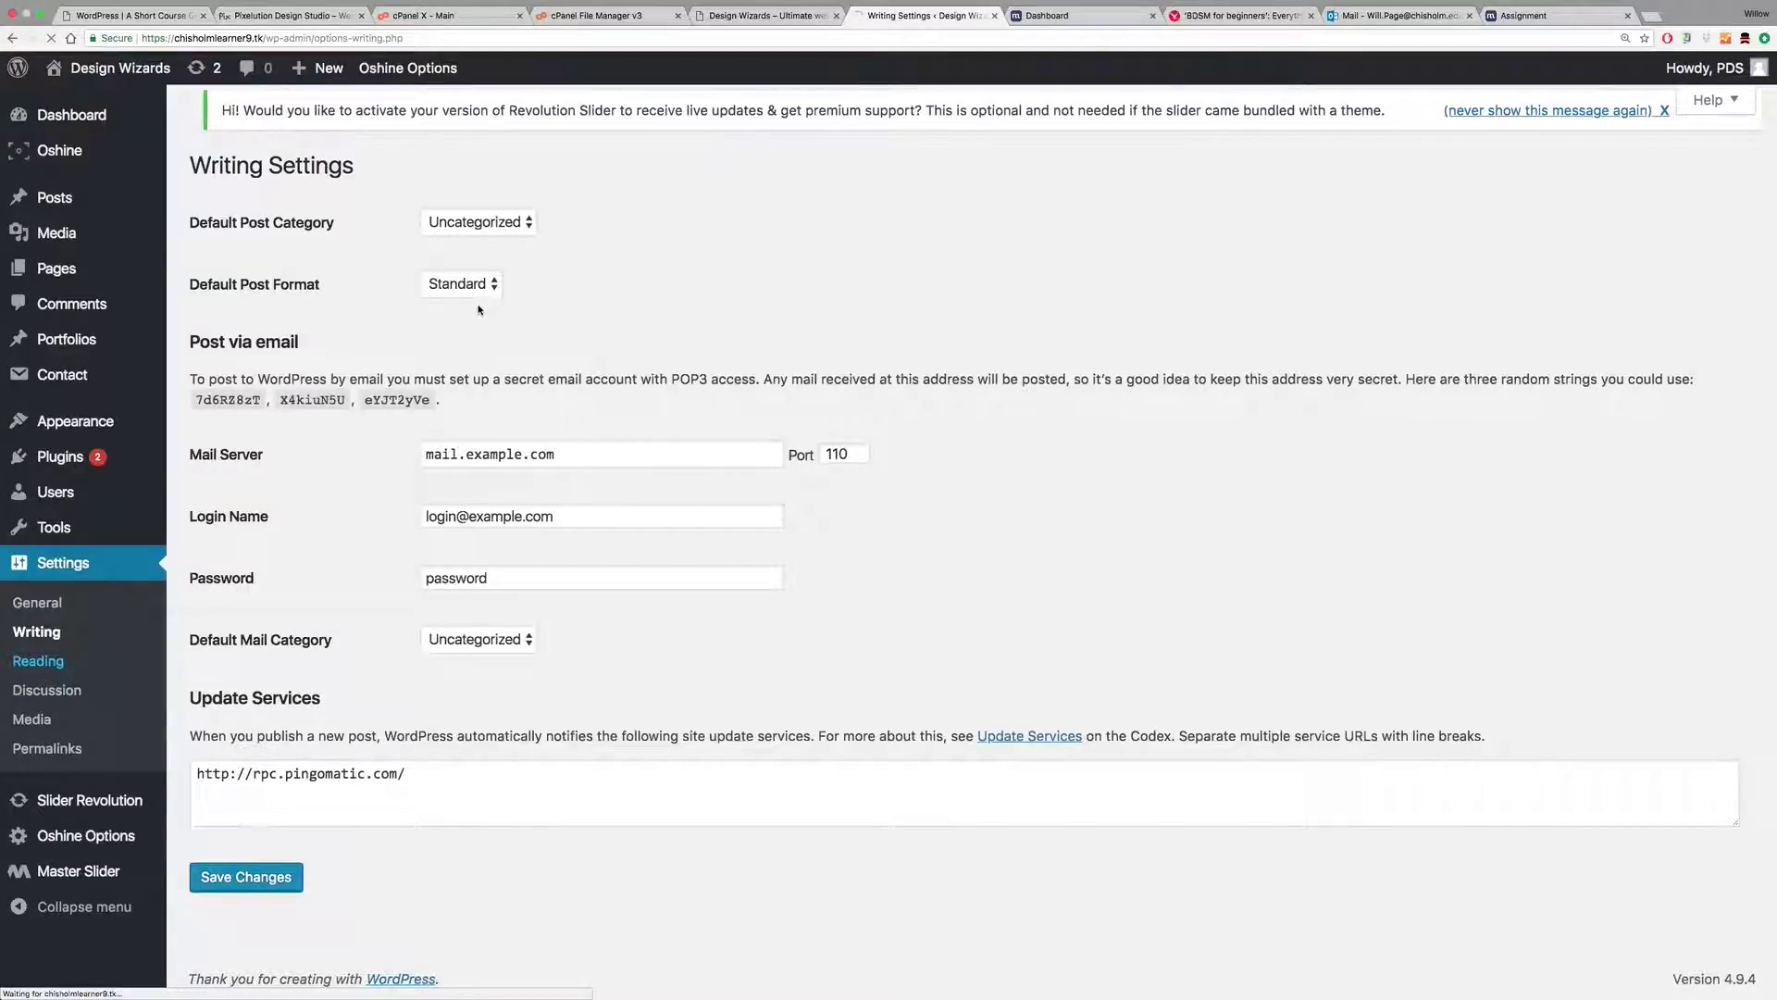
pyautogui.click(427, 259)
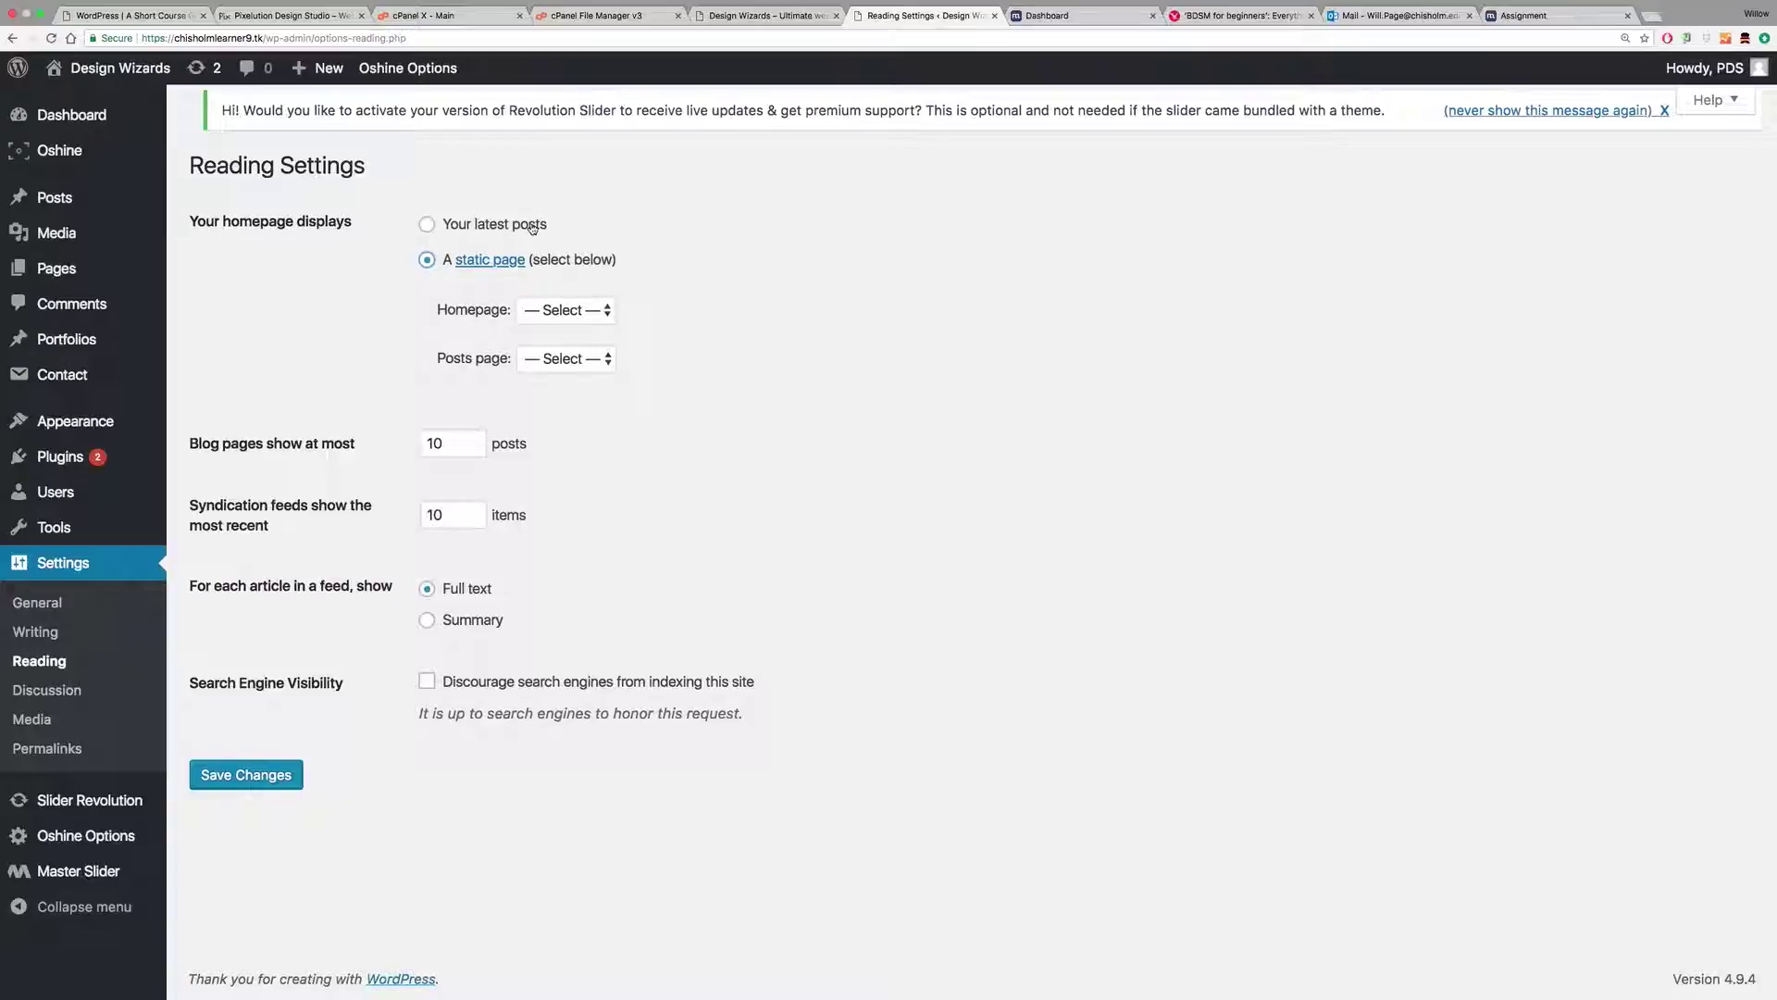
pyautogui.click(575, 310)
pyautogui.click(560, 334)
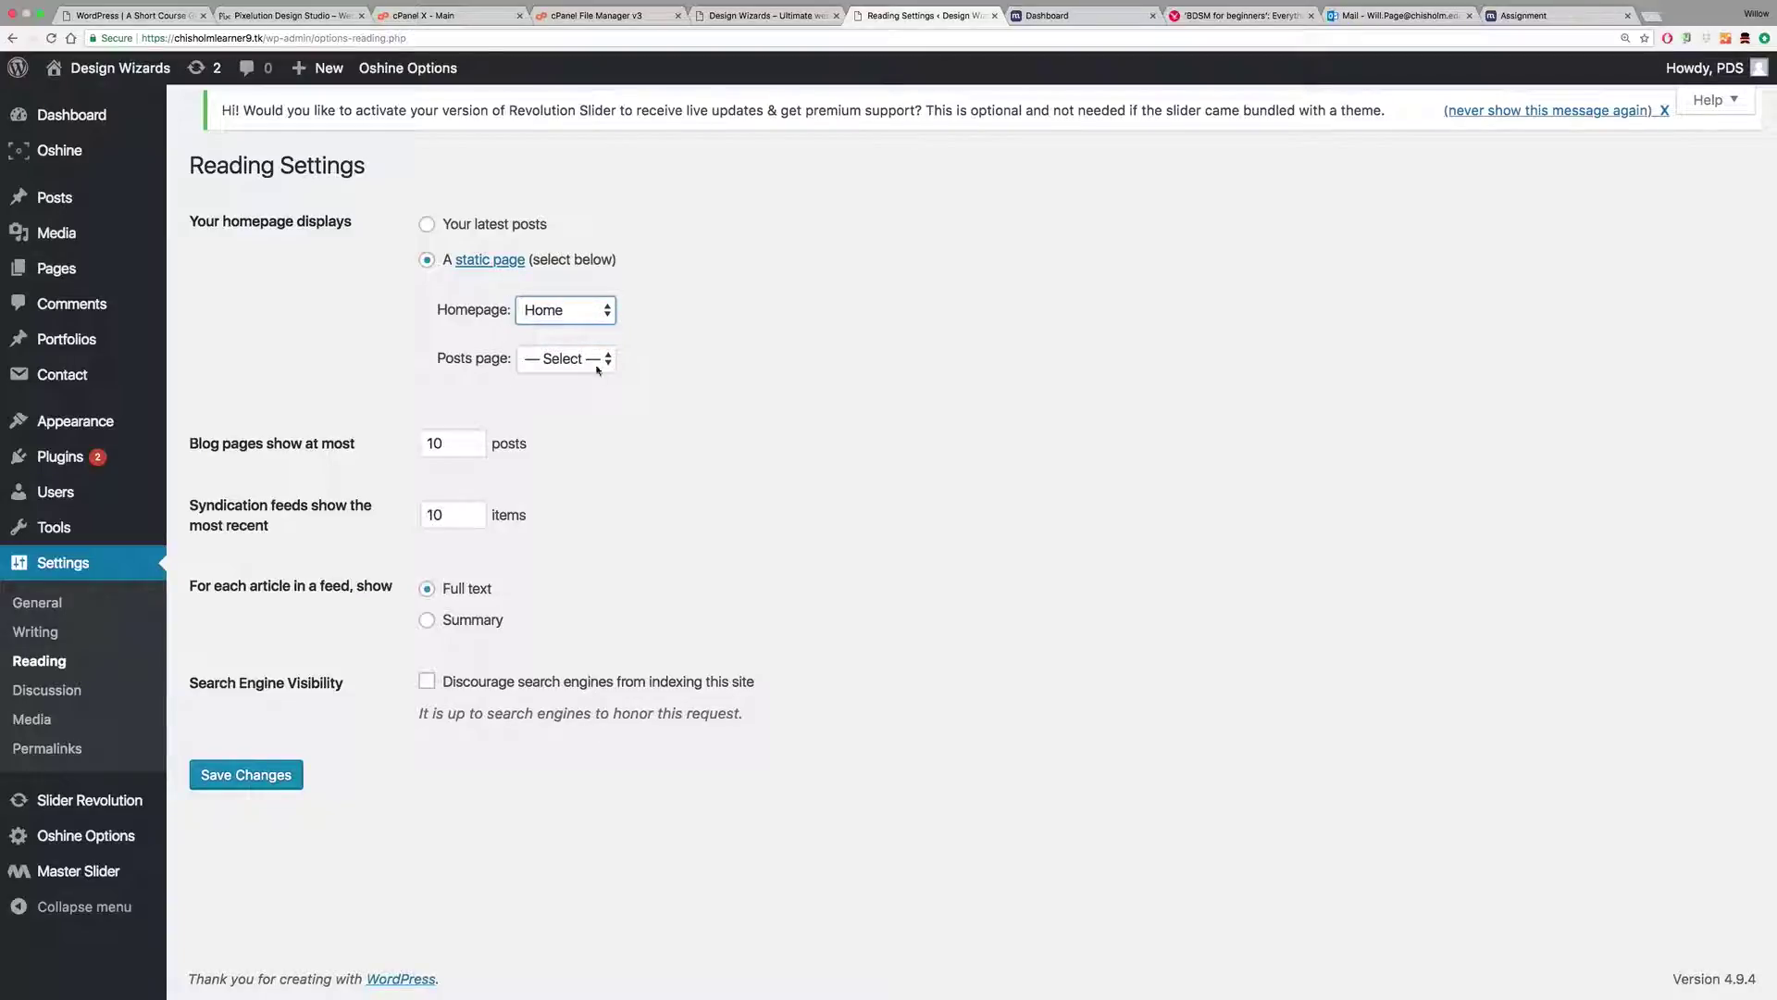
pyautogui.click(246, 774)
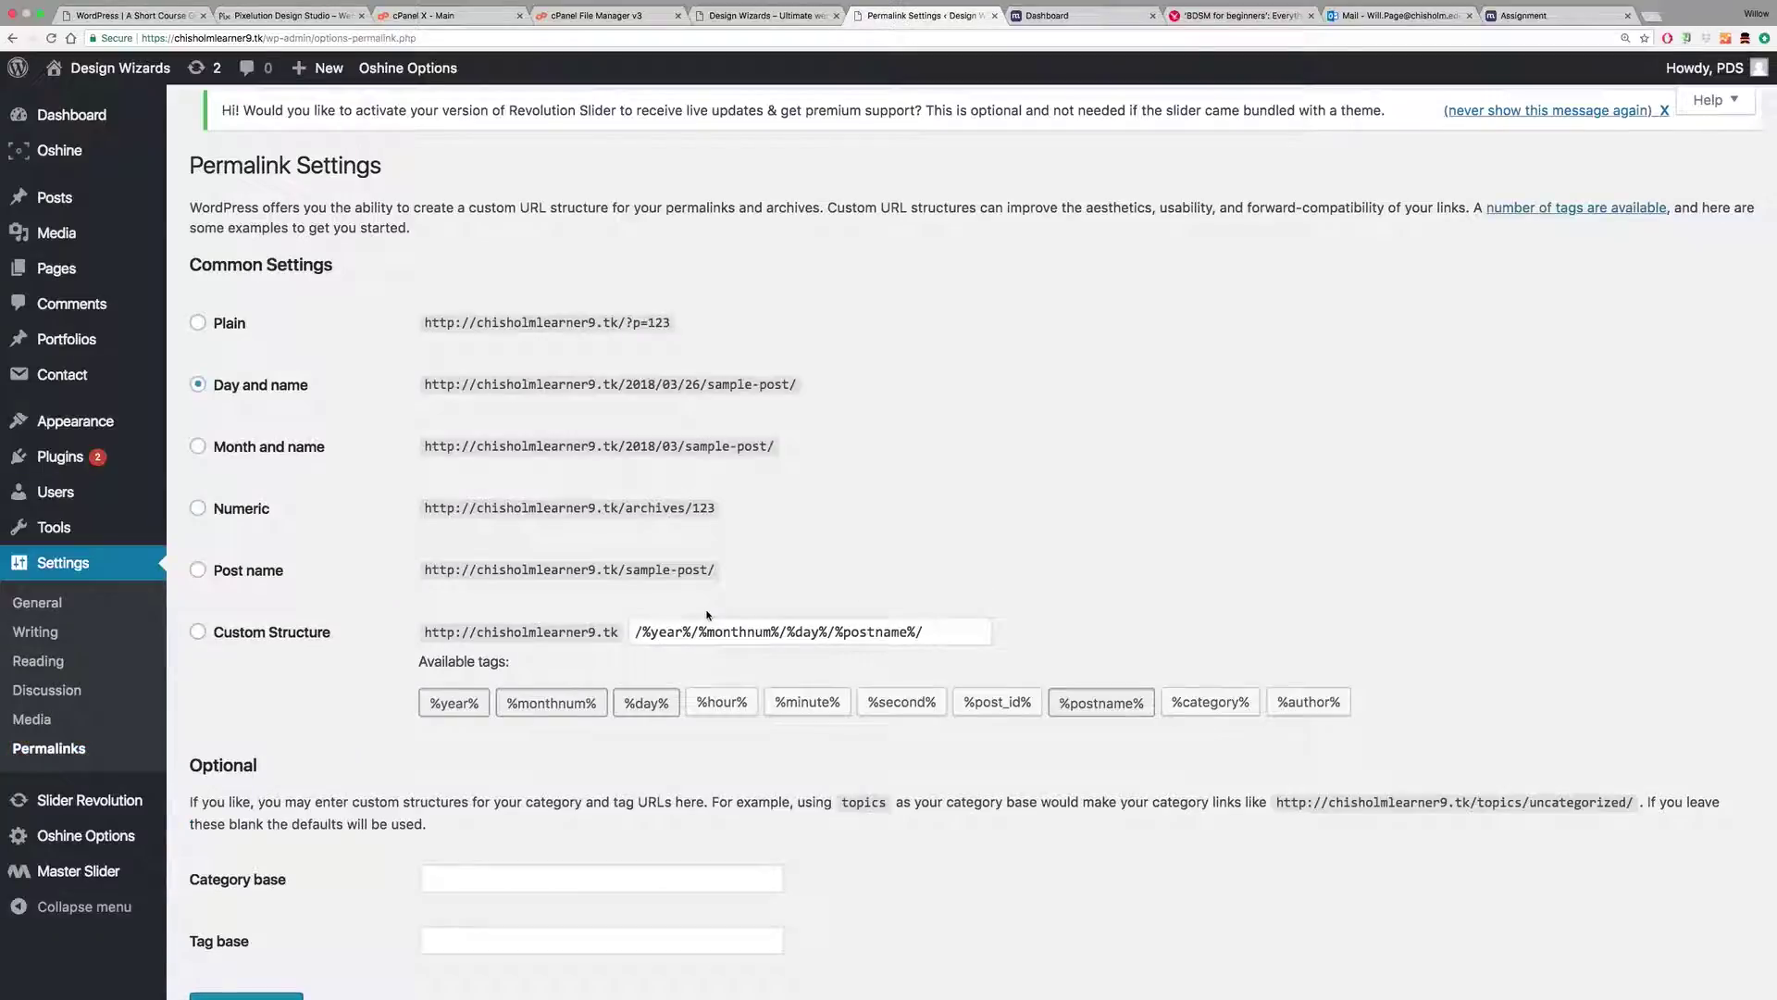
# Step: Select the Post name permalink structure and check it against the course guide's instructions
pyautogui.click(197, 570)
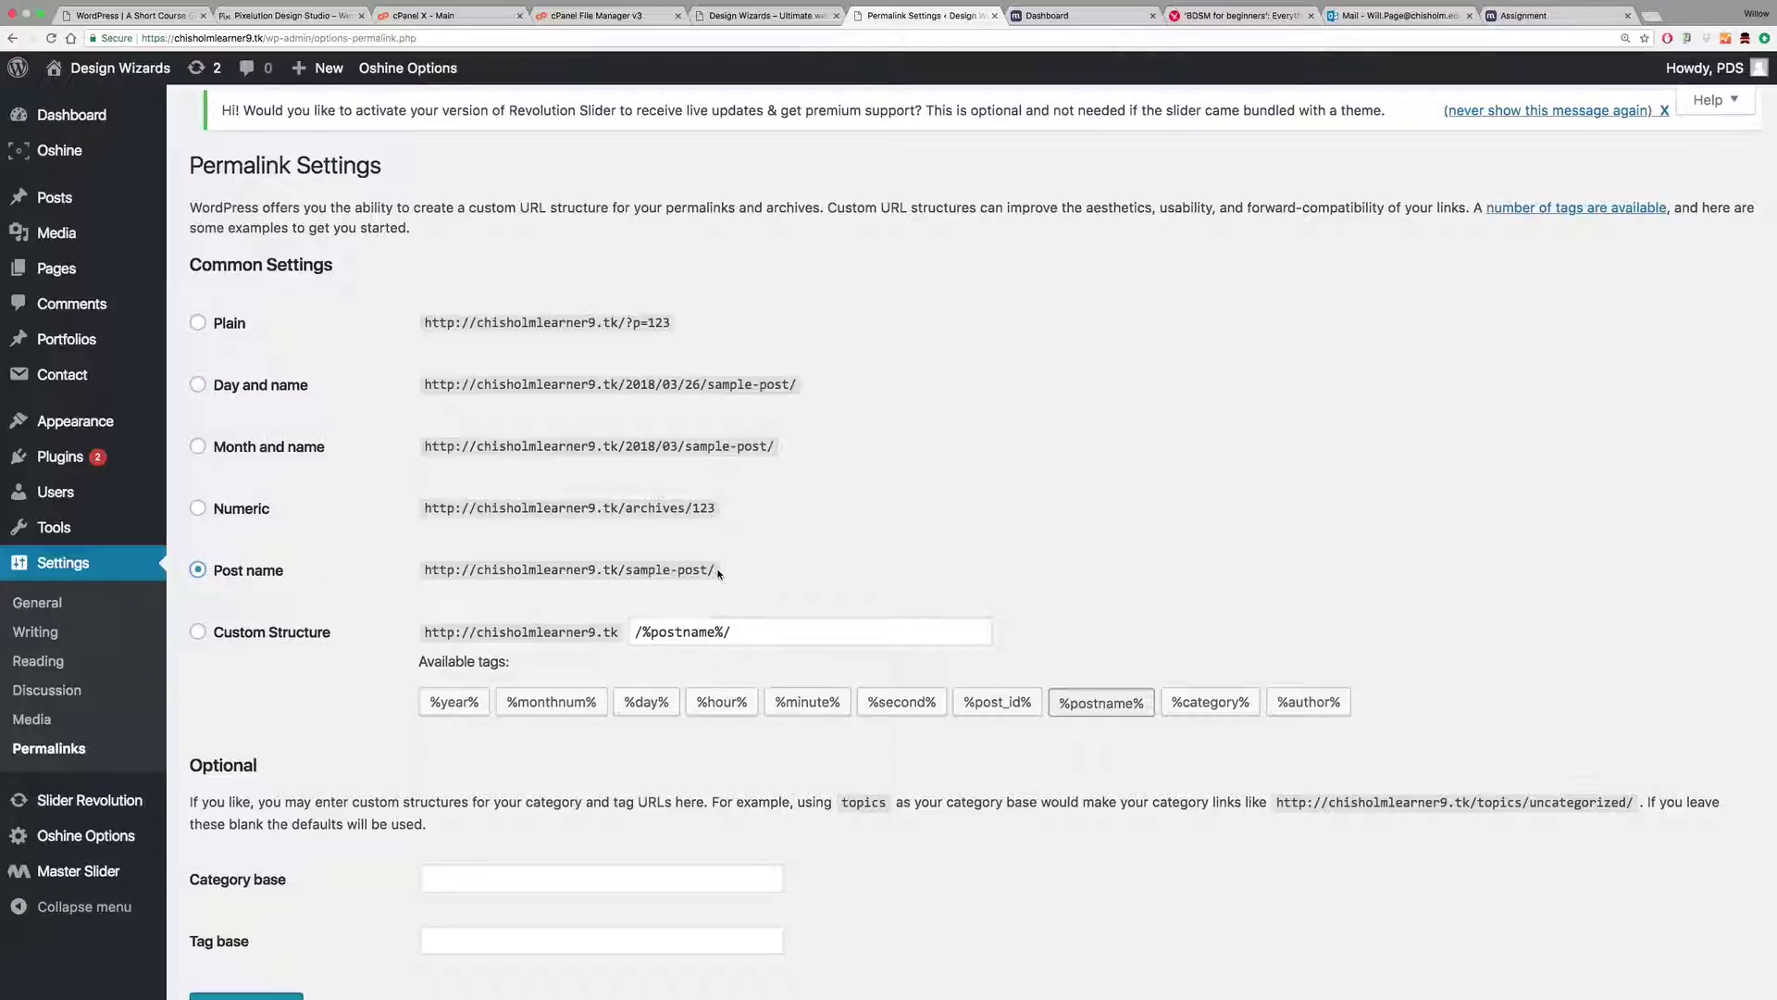
pyautogui.click(130, 14)
pyautogui.scroll(-15, 541, 661)
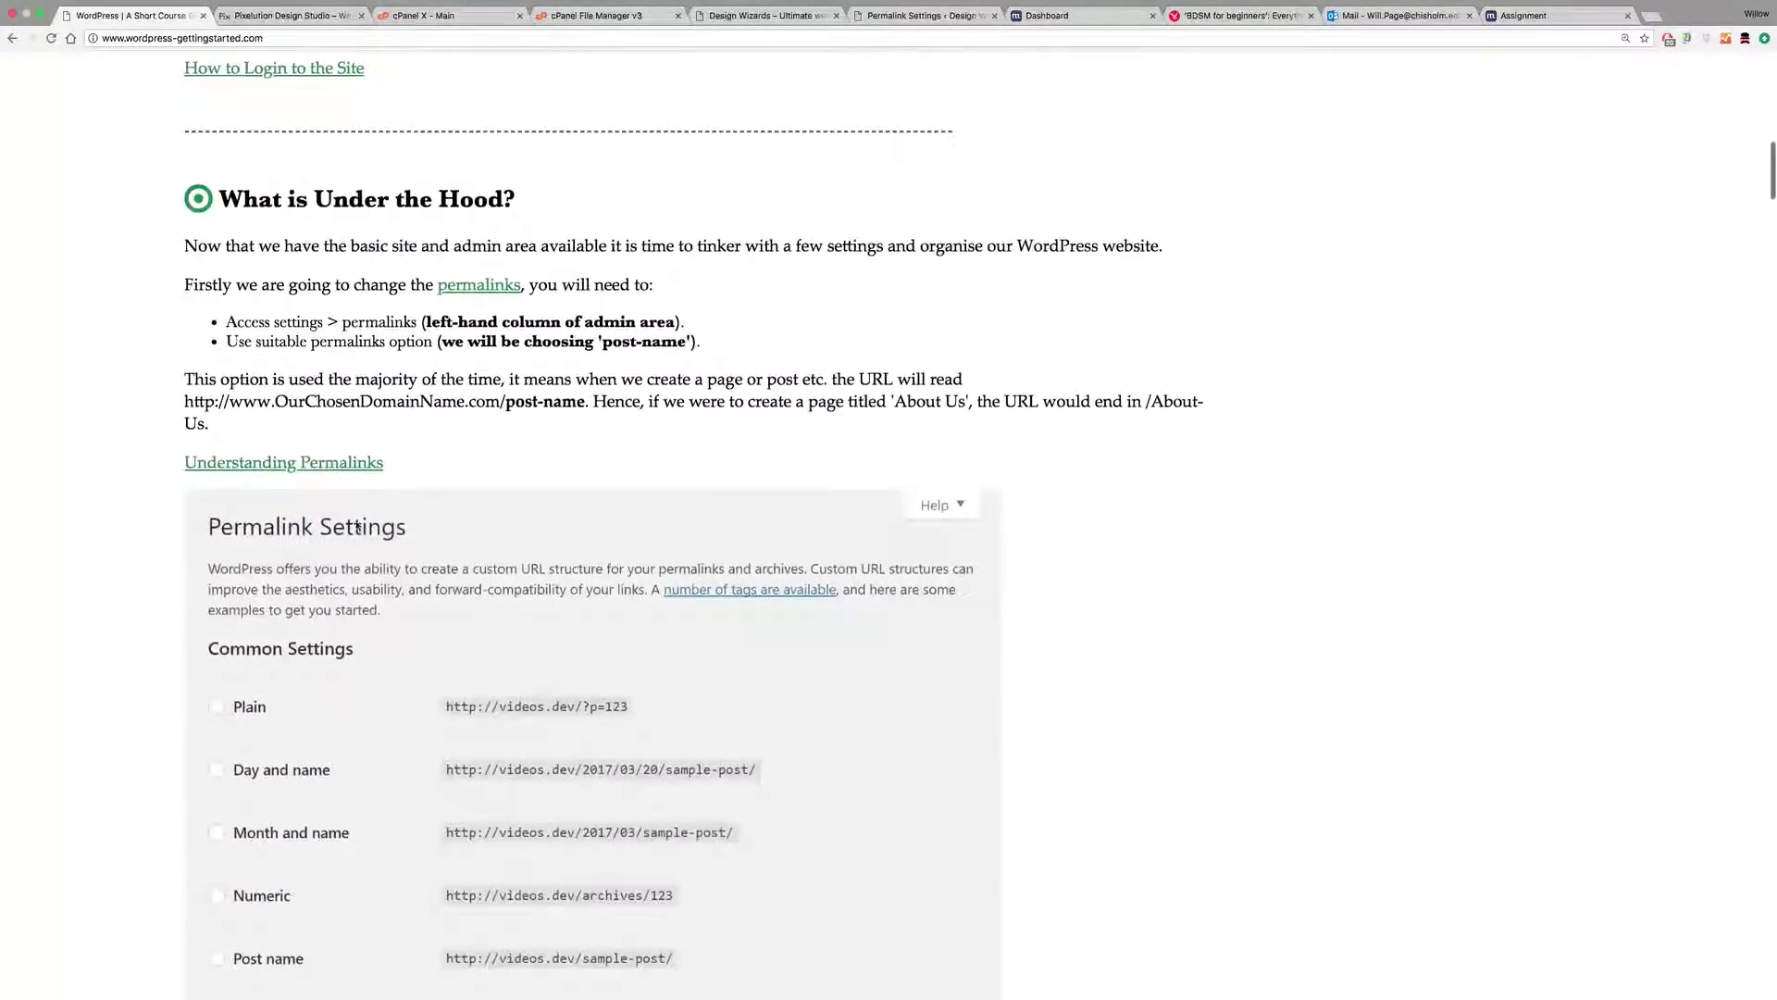
pyautogui.scroll(-5, 529, 656)
pyautogui.scroll(4, 554, 547)
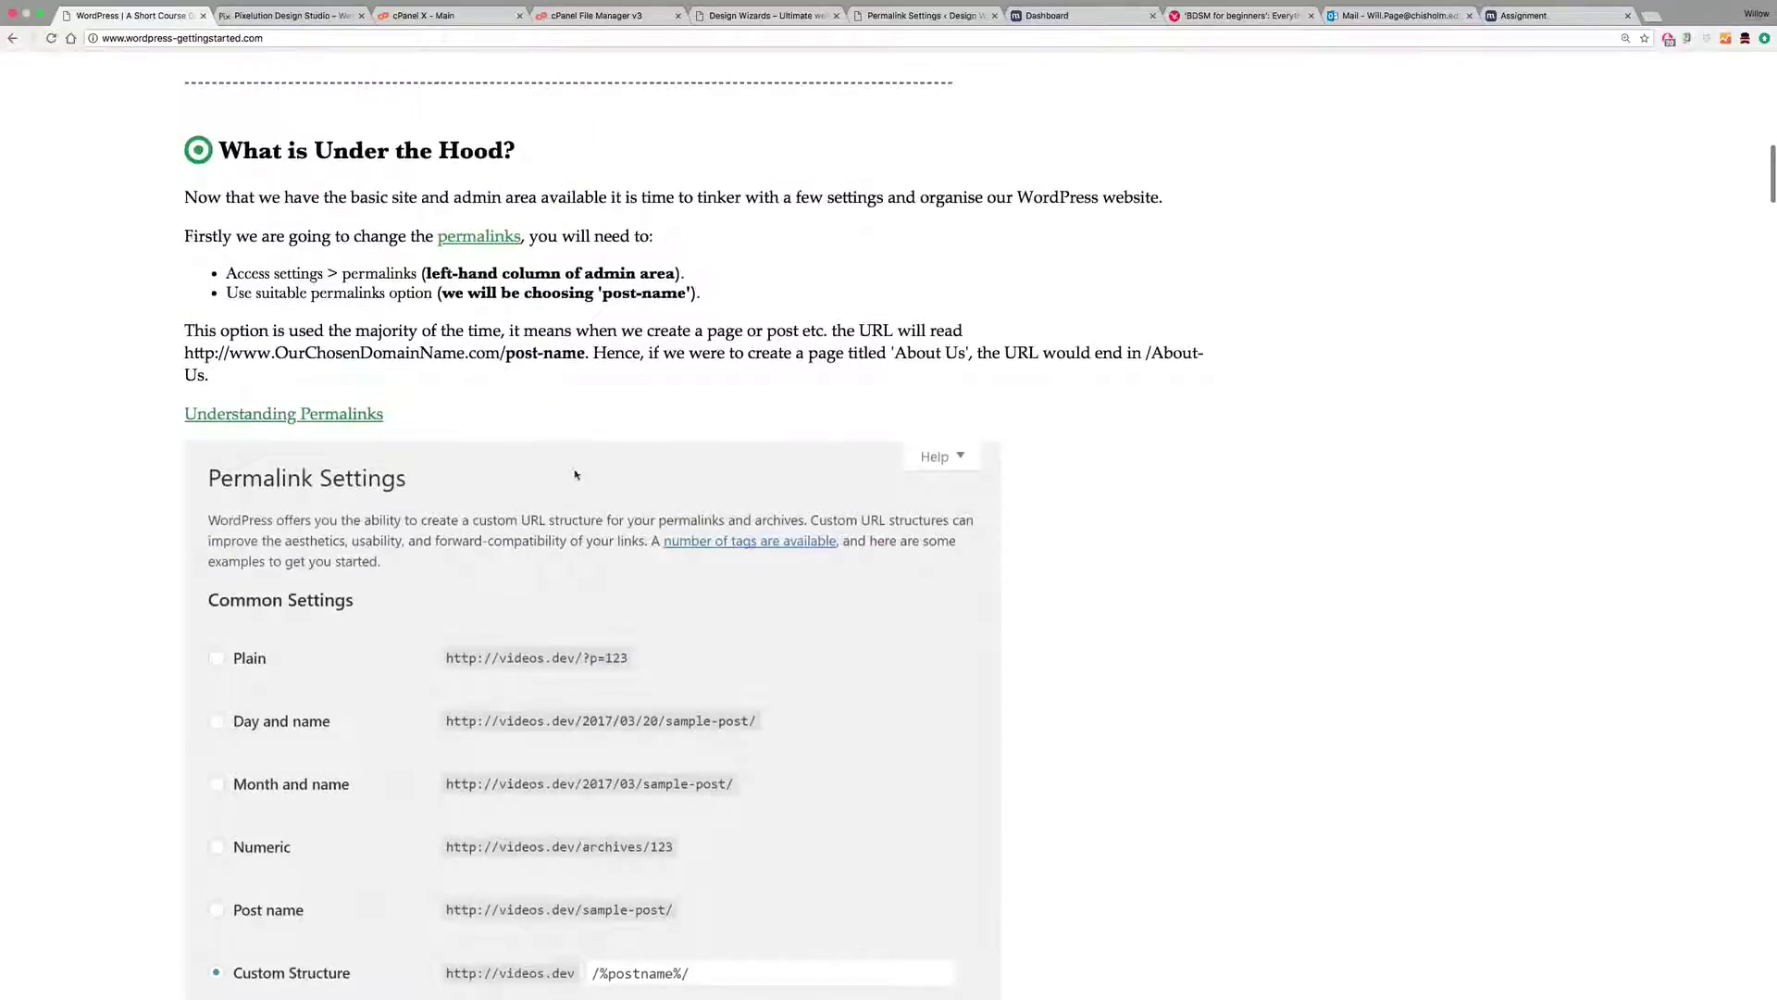
pyautogui.scroll(6, 486, 247)
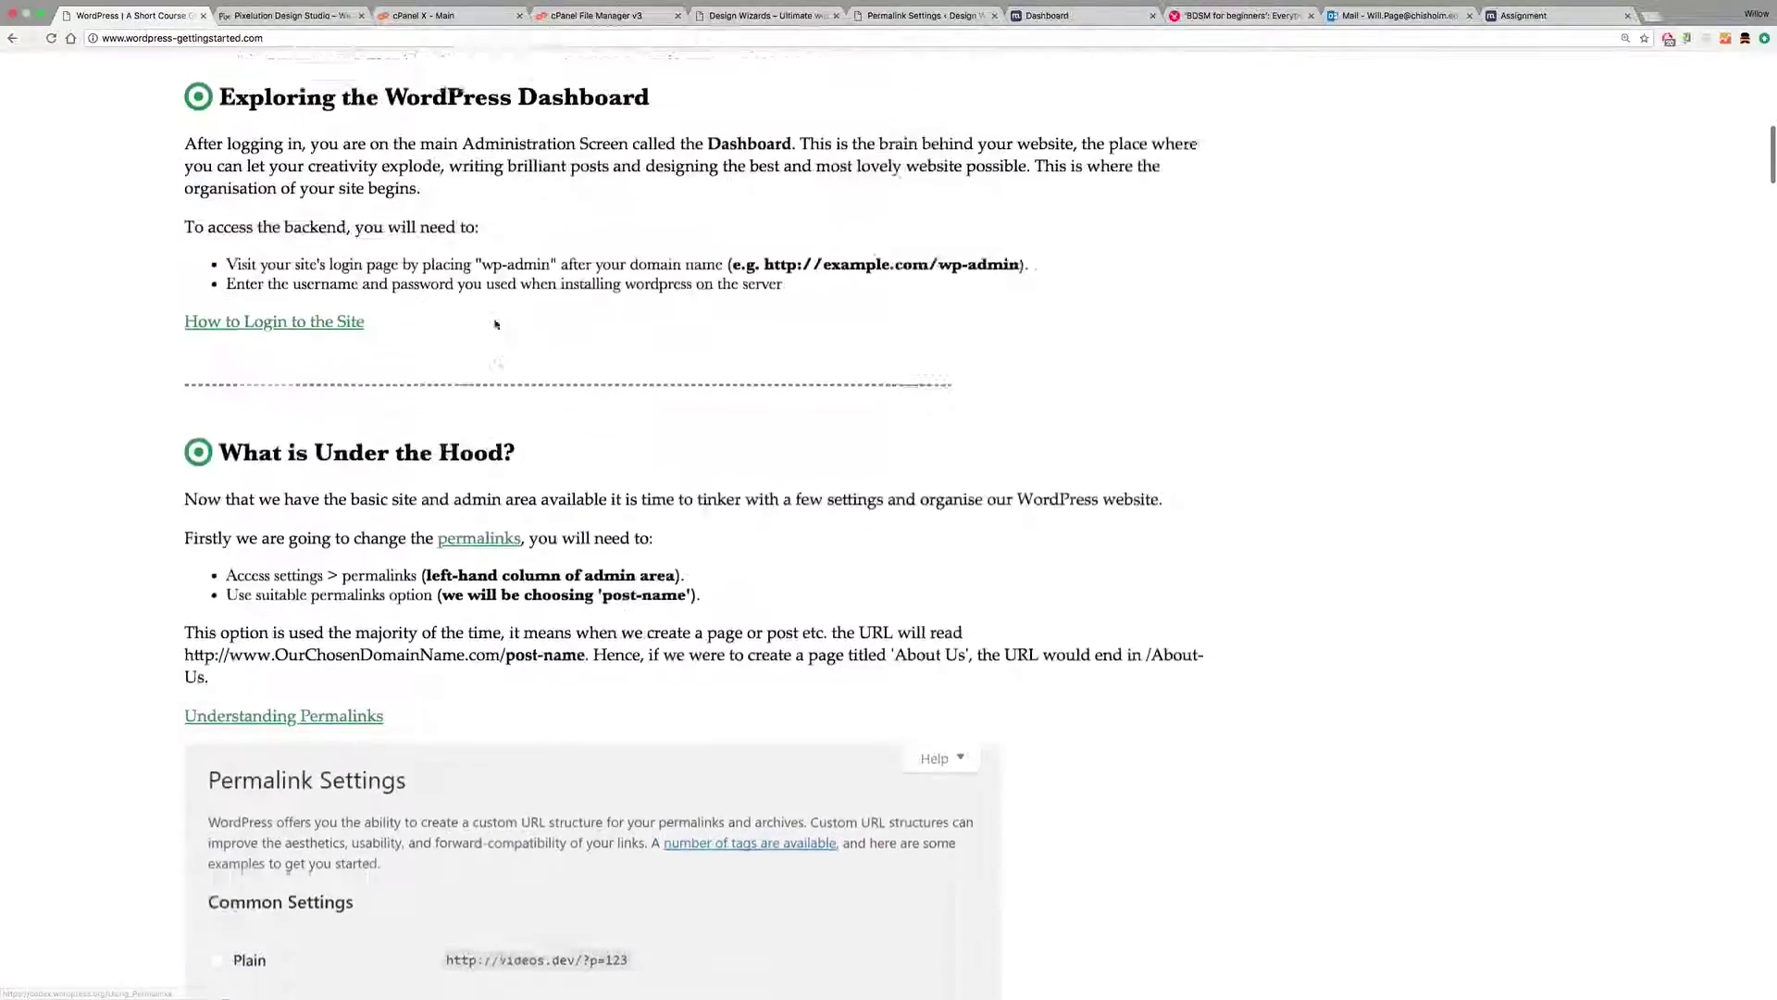
pyautogui.click(749, 18)
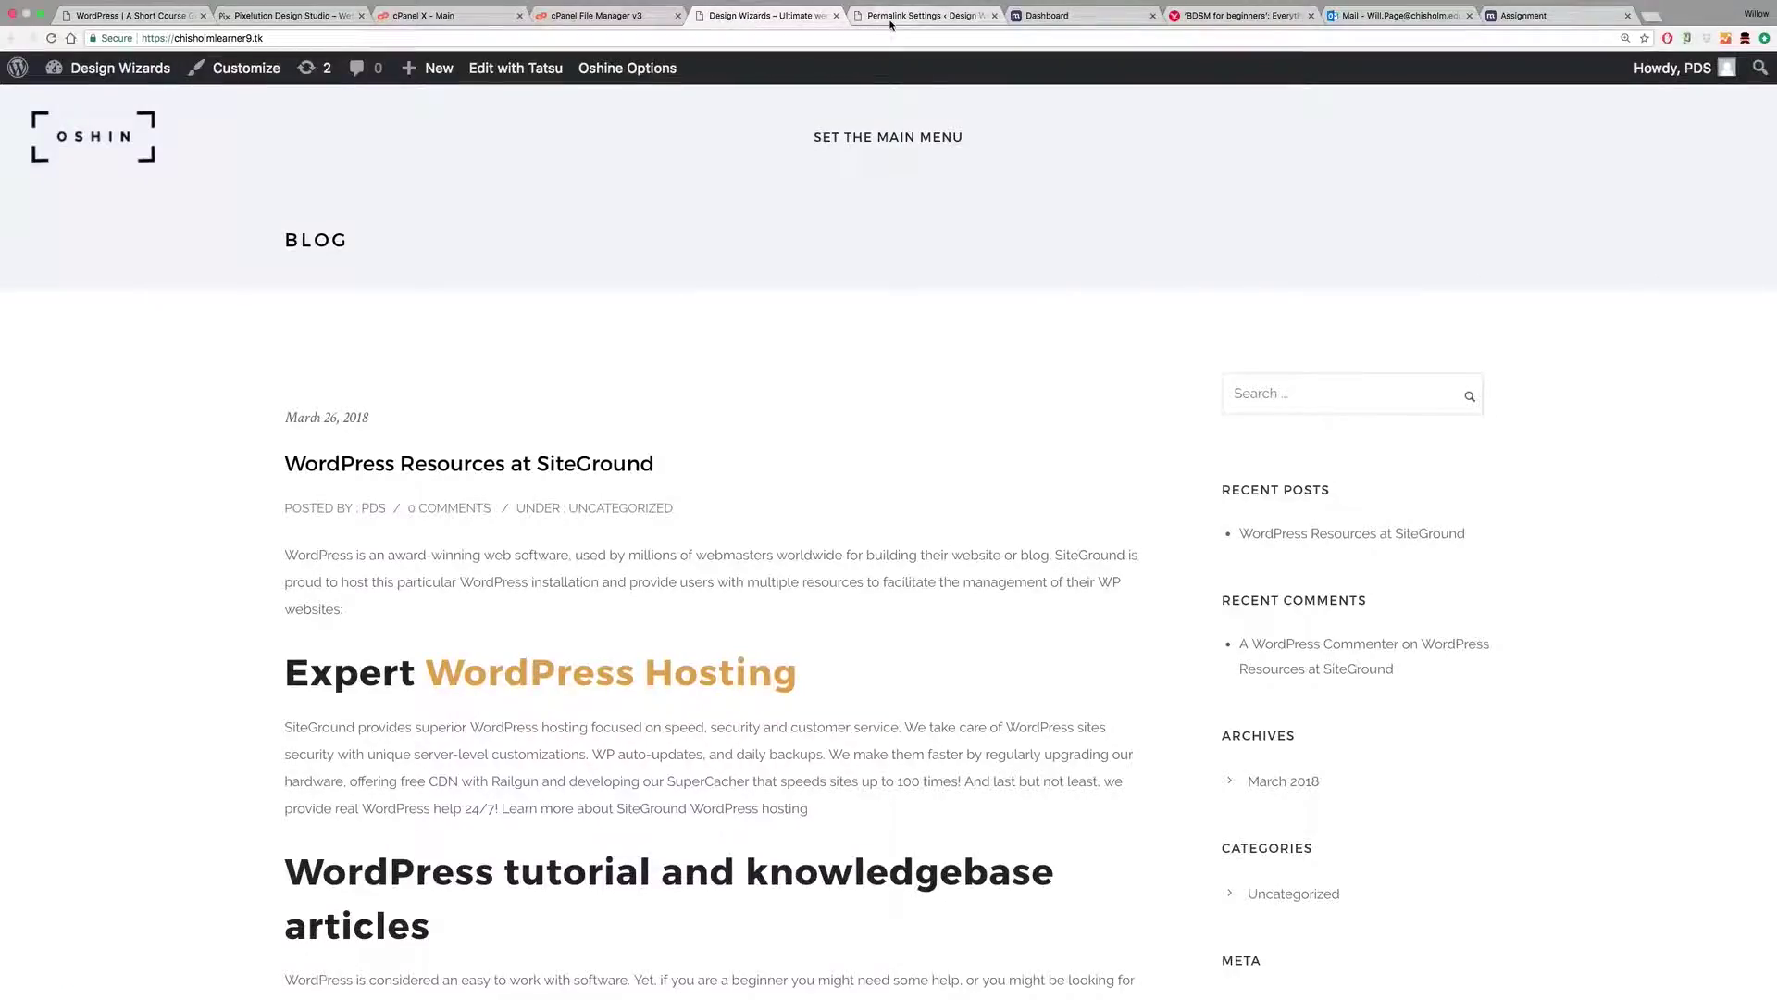
pyautogui.click(919, 16)
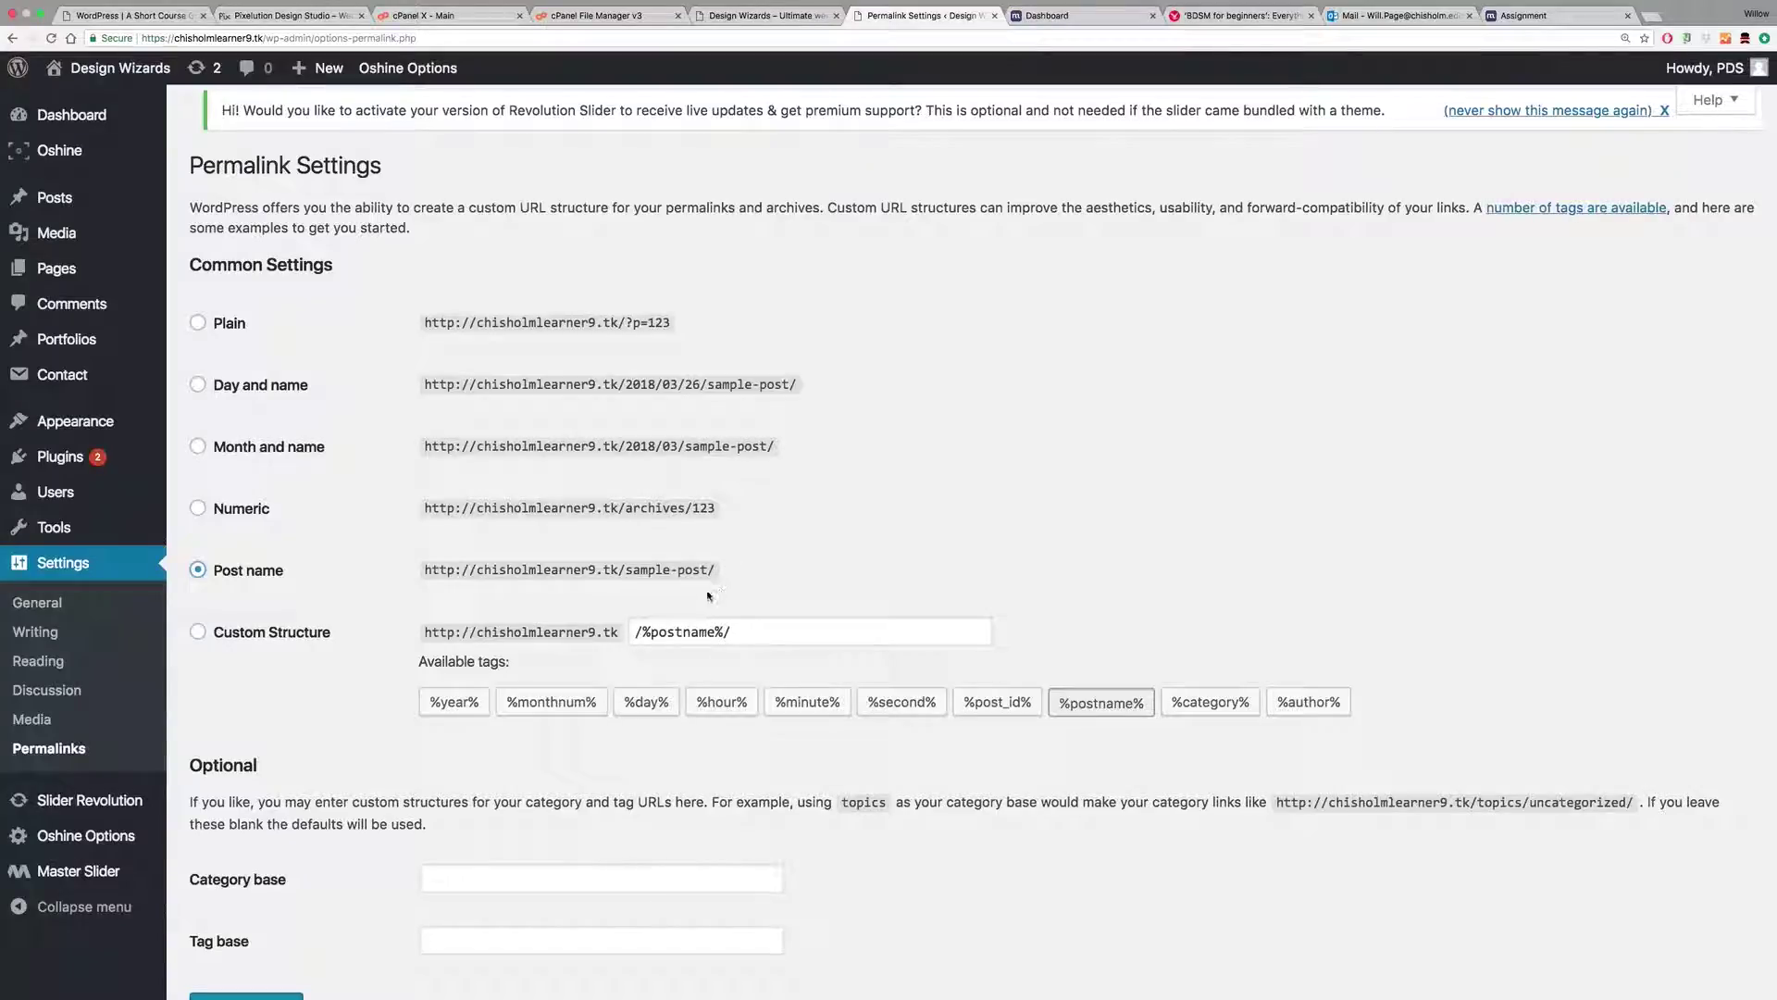
# Step: Highlight the sample-post/ example and save the Post name permalinks
pyautogui.moveTo(713, 572); pyautogui.dragTo(627, 571)
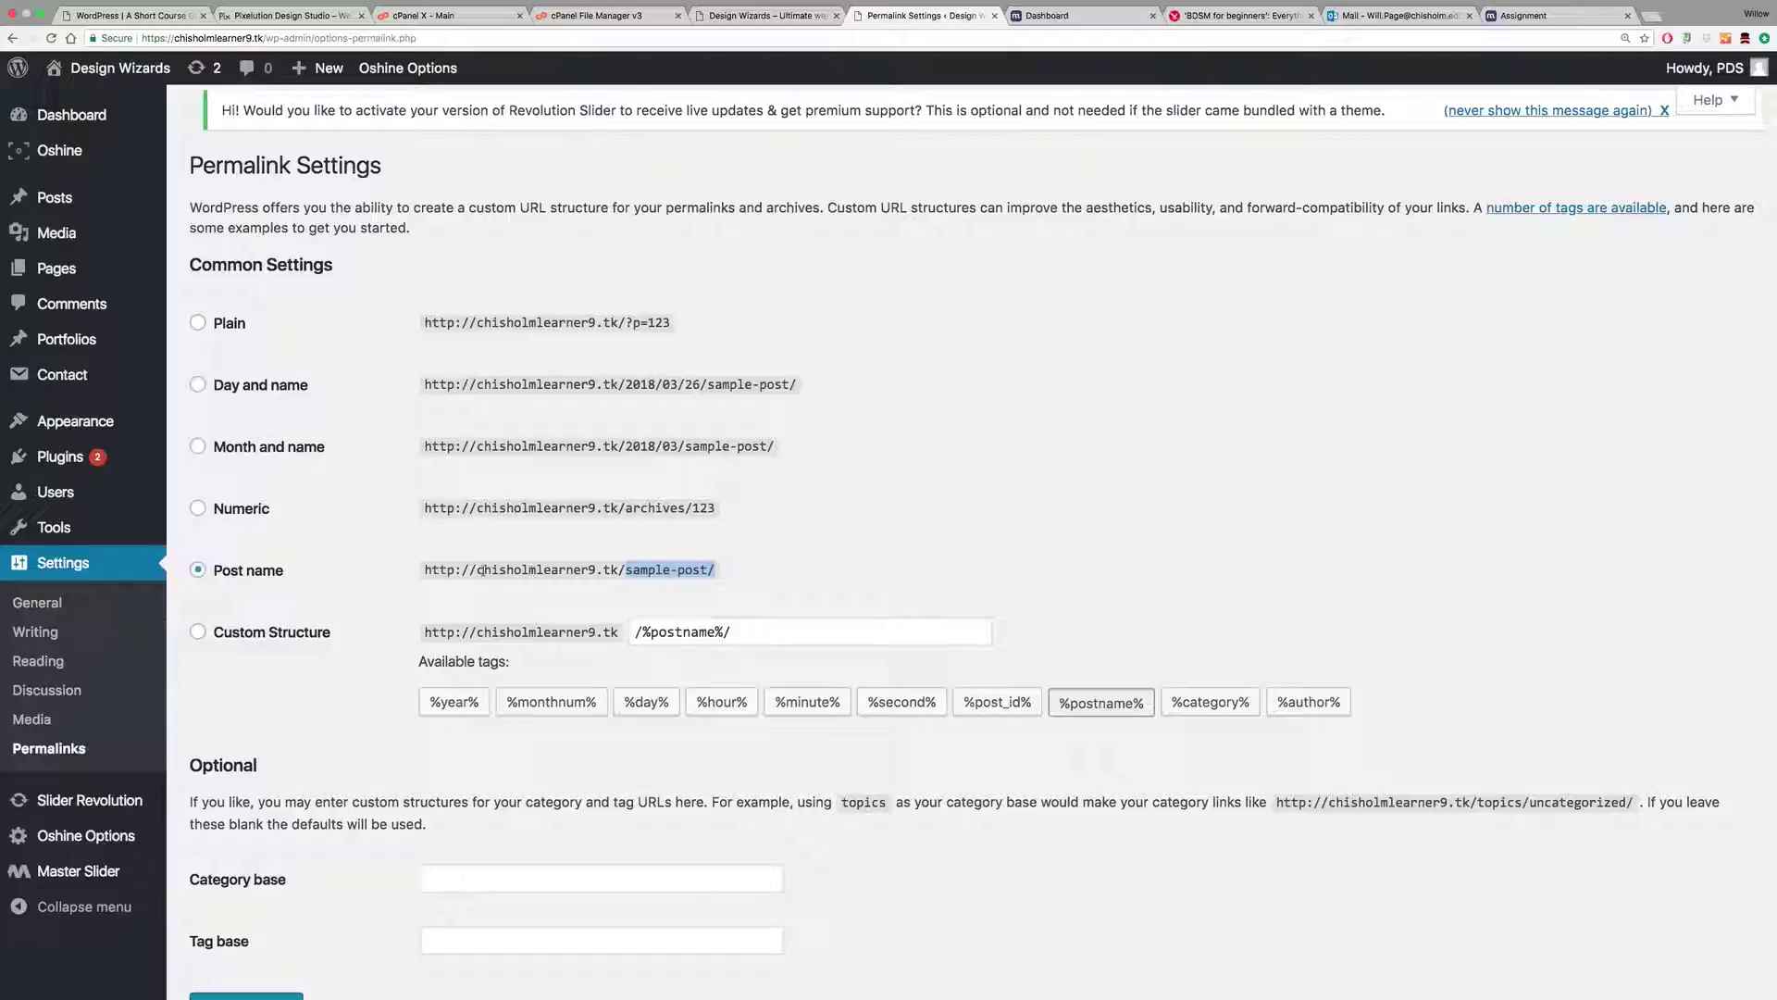
pyautogui.moveTo(416, 572); pyautogui.dragTo(626, 571)
pyautogui.scroll(-3, 1048, 526)
pyautogui.scroll(3, 1048, 526)
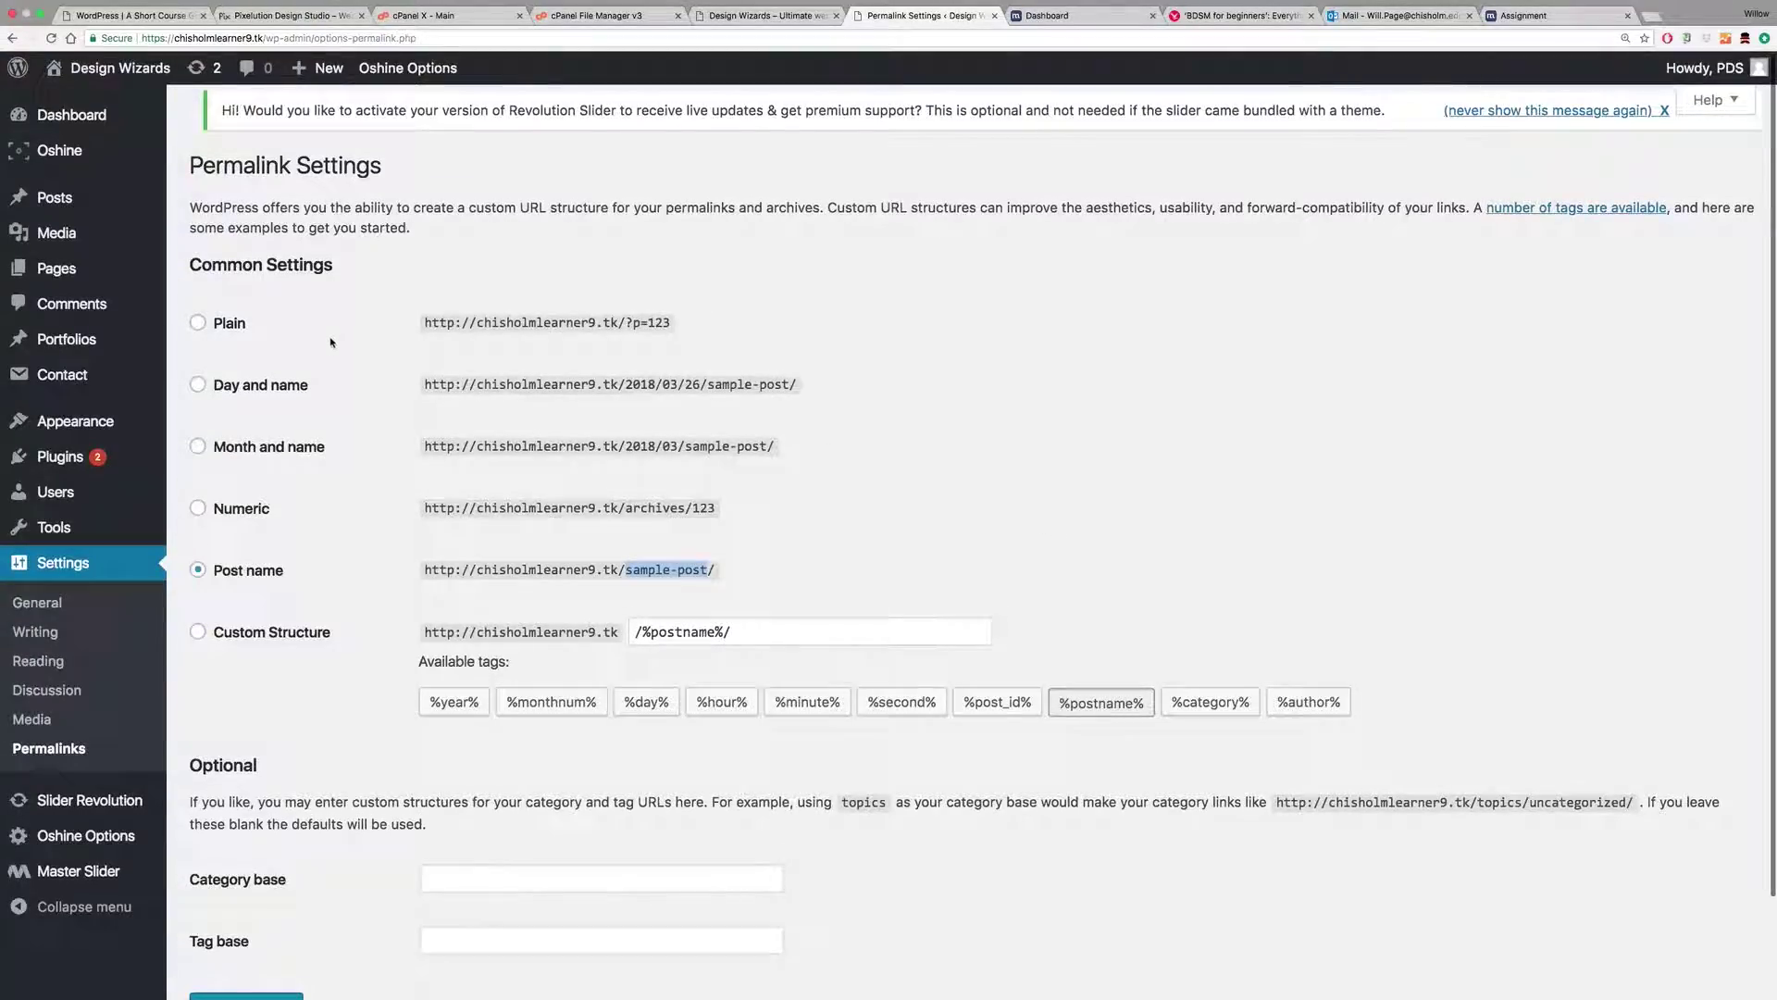
pyautogui.scroll(-3, 306, 648)
pyautogui.click(263, 903)
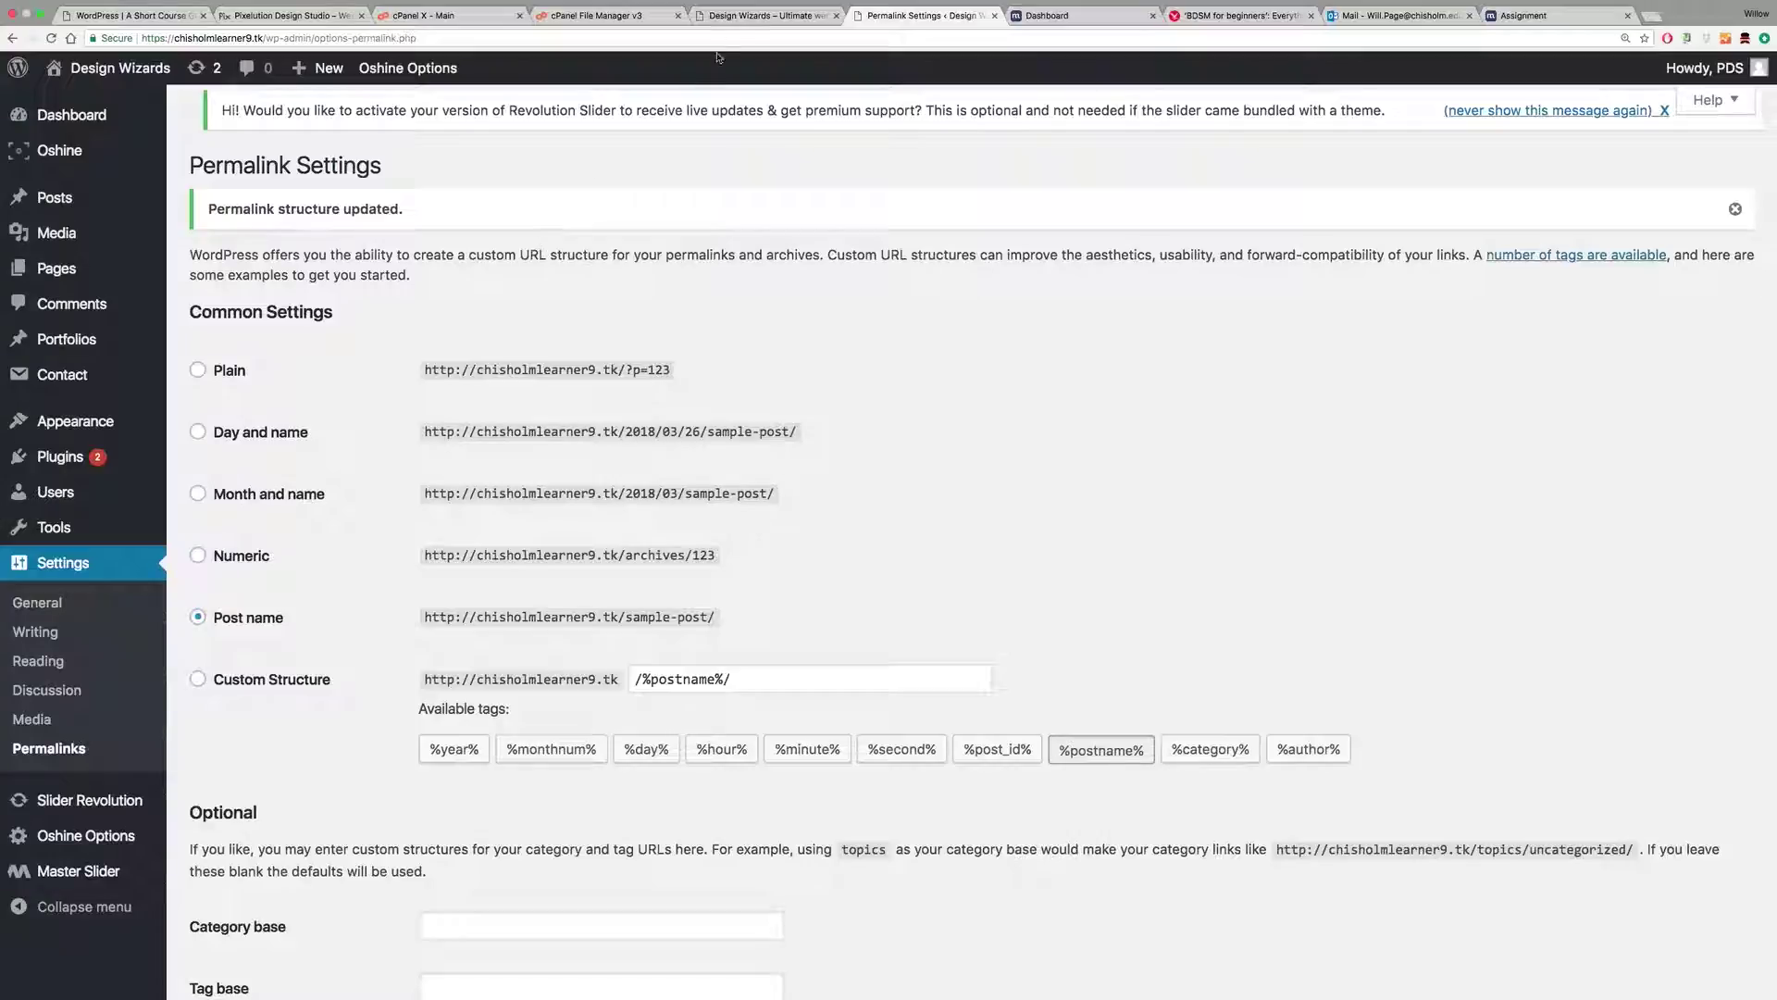
# Step: Reload the live Design Wizards front page through its logo so it shows the Home page
pyautogui.click(782, 17)
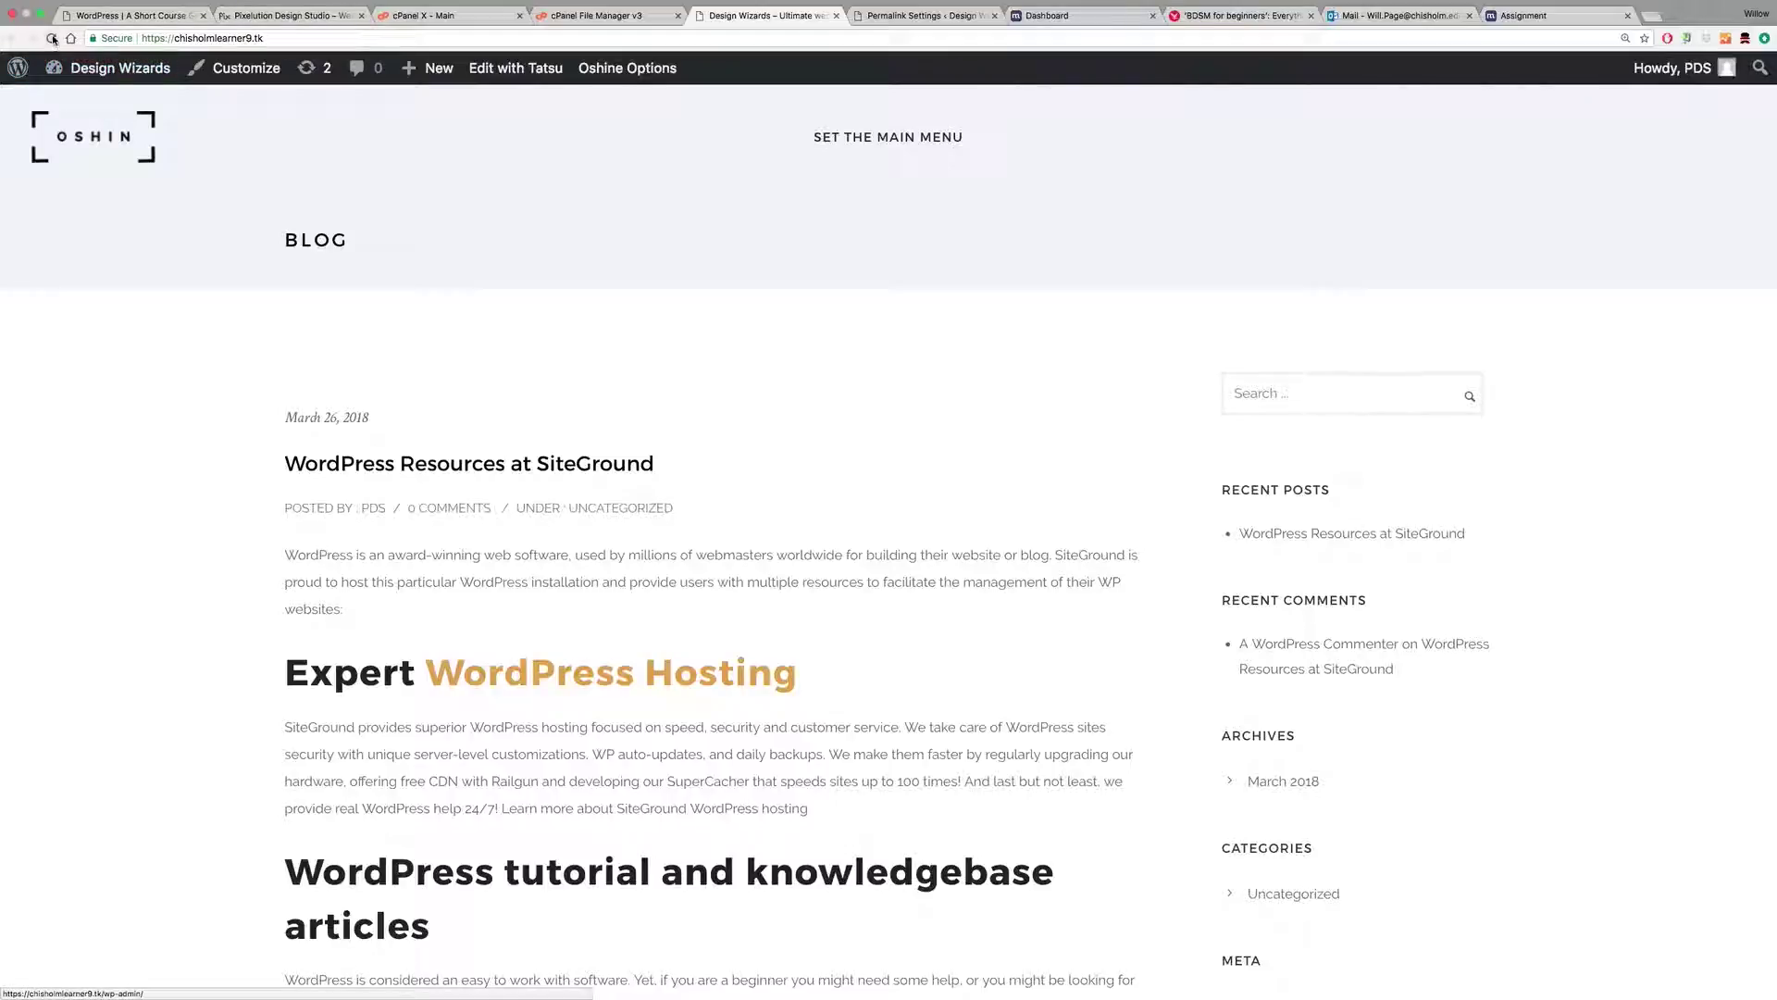
pyautogui.click(113, 138)
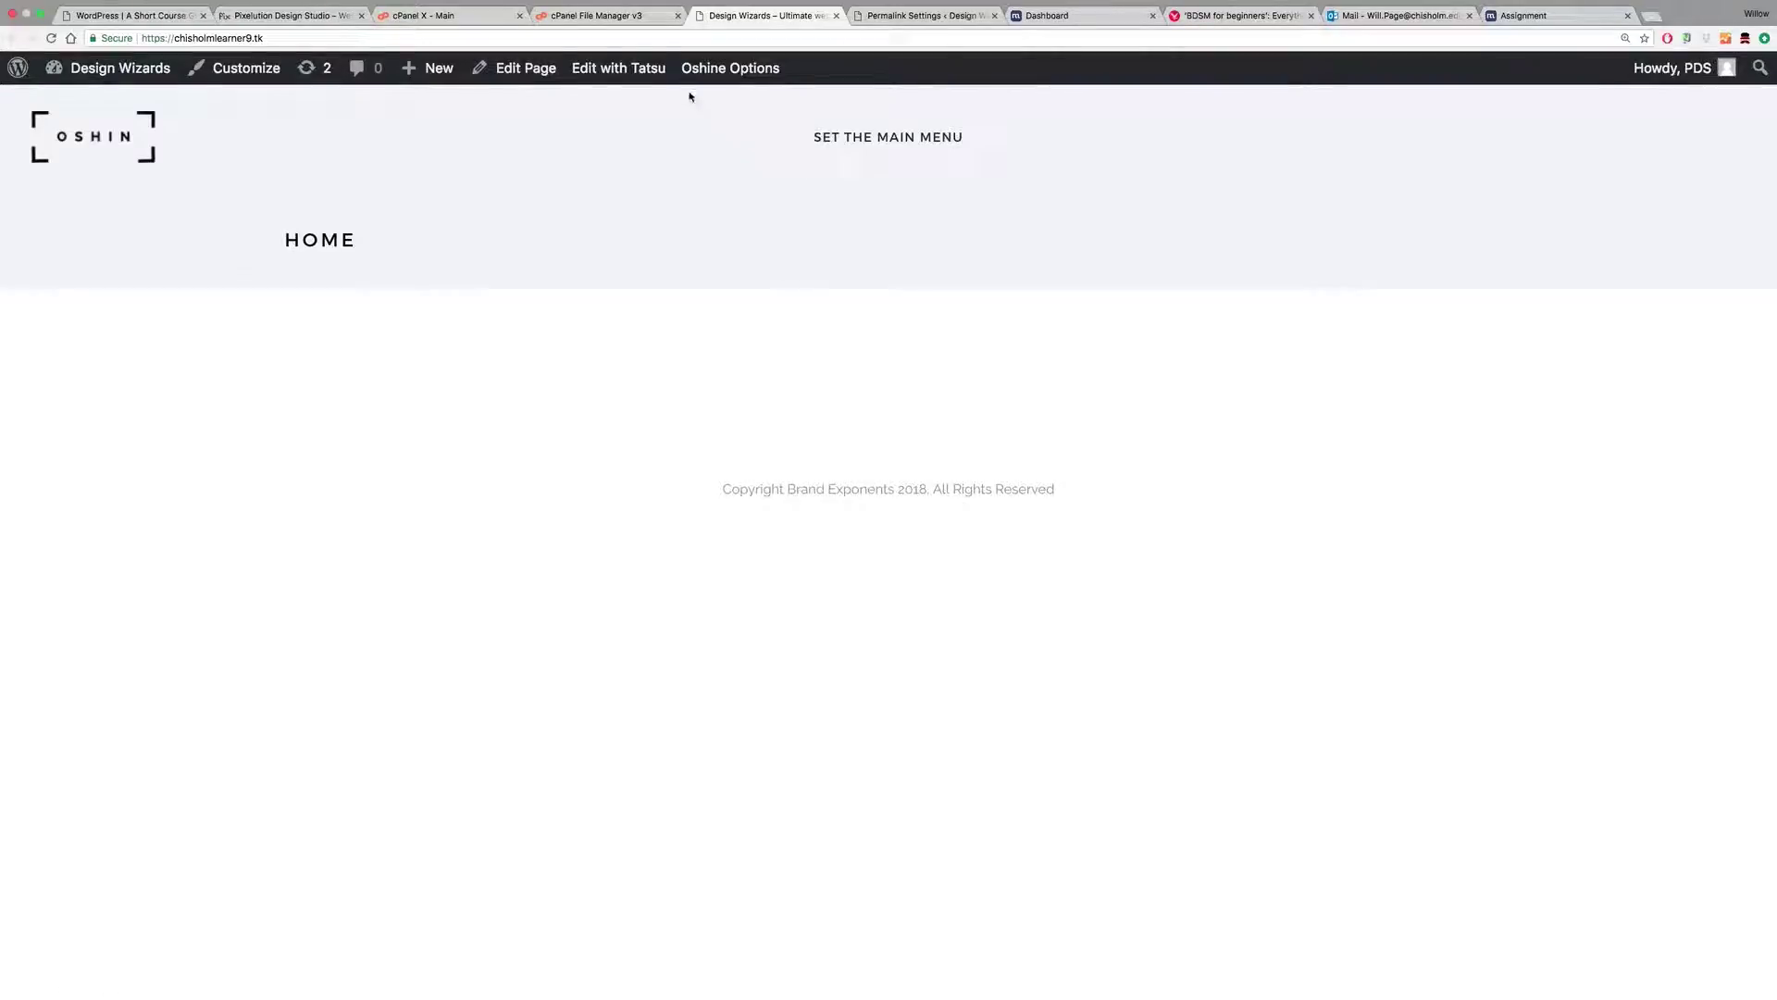
# Step: Open Home in Tatsu and load the 'I AM JOHN' hero concept into the empty section
pyautogui.click(609, 74)
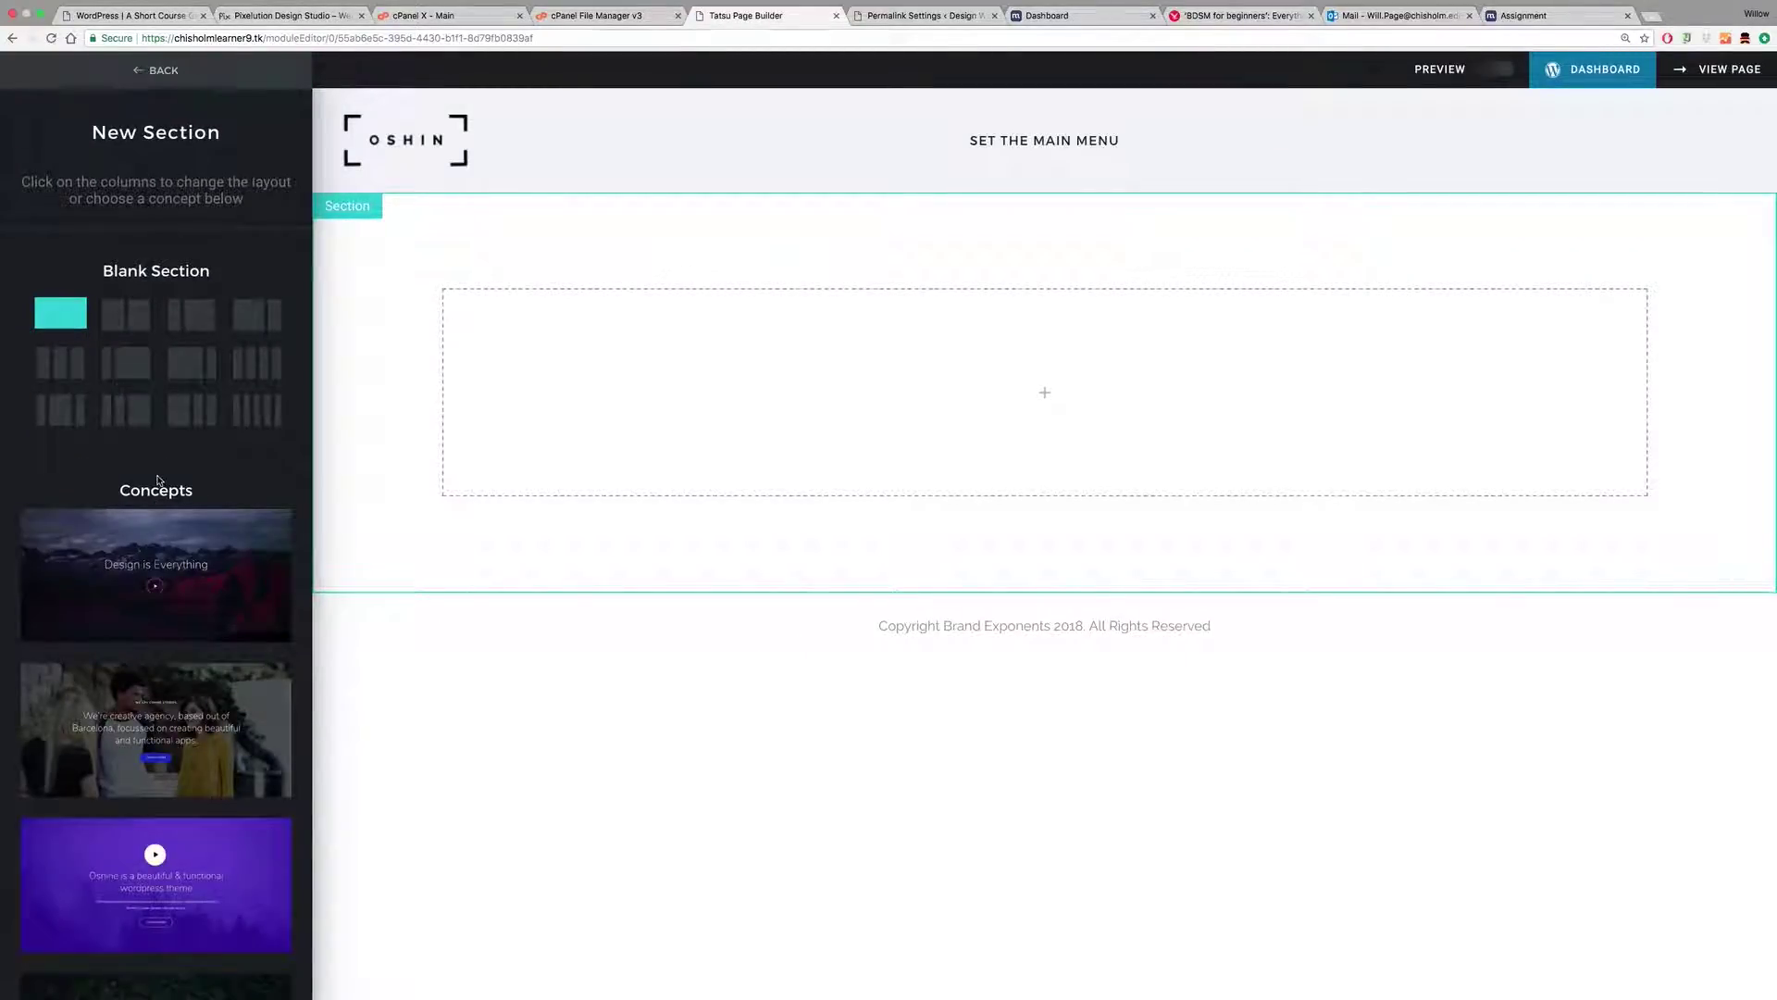
pyautogui.scroll(-10, 146, 573)
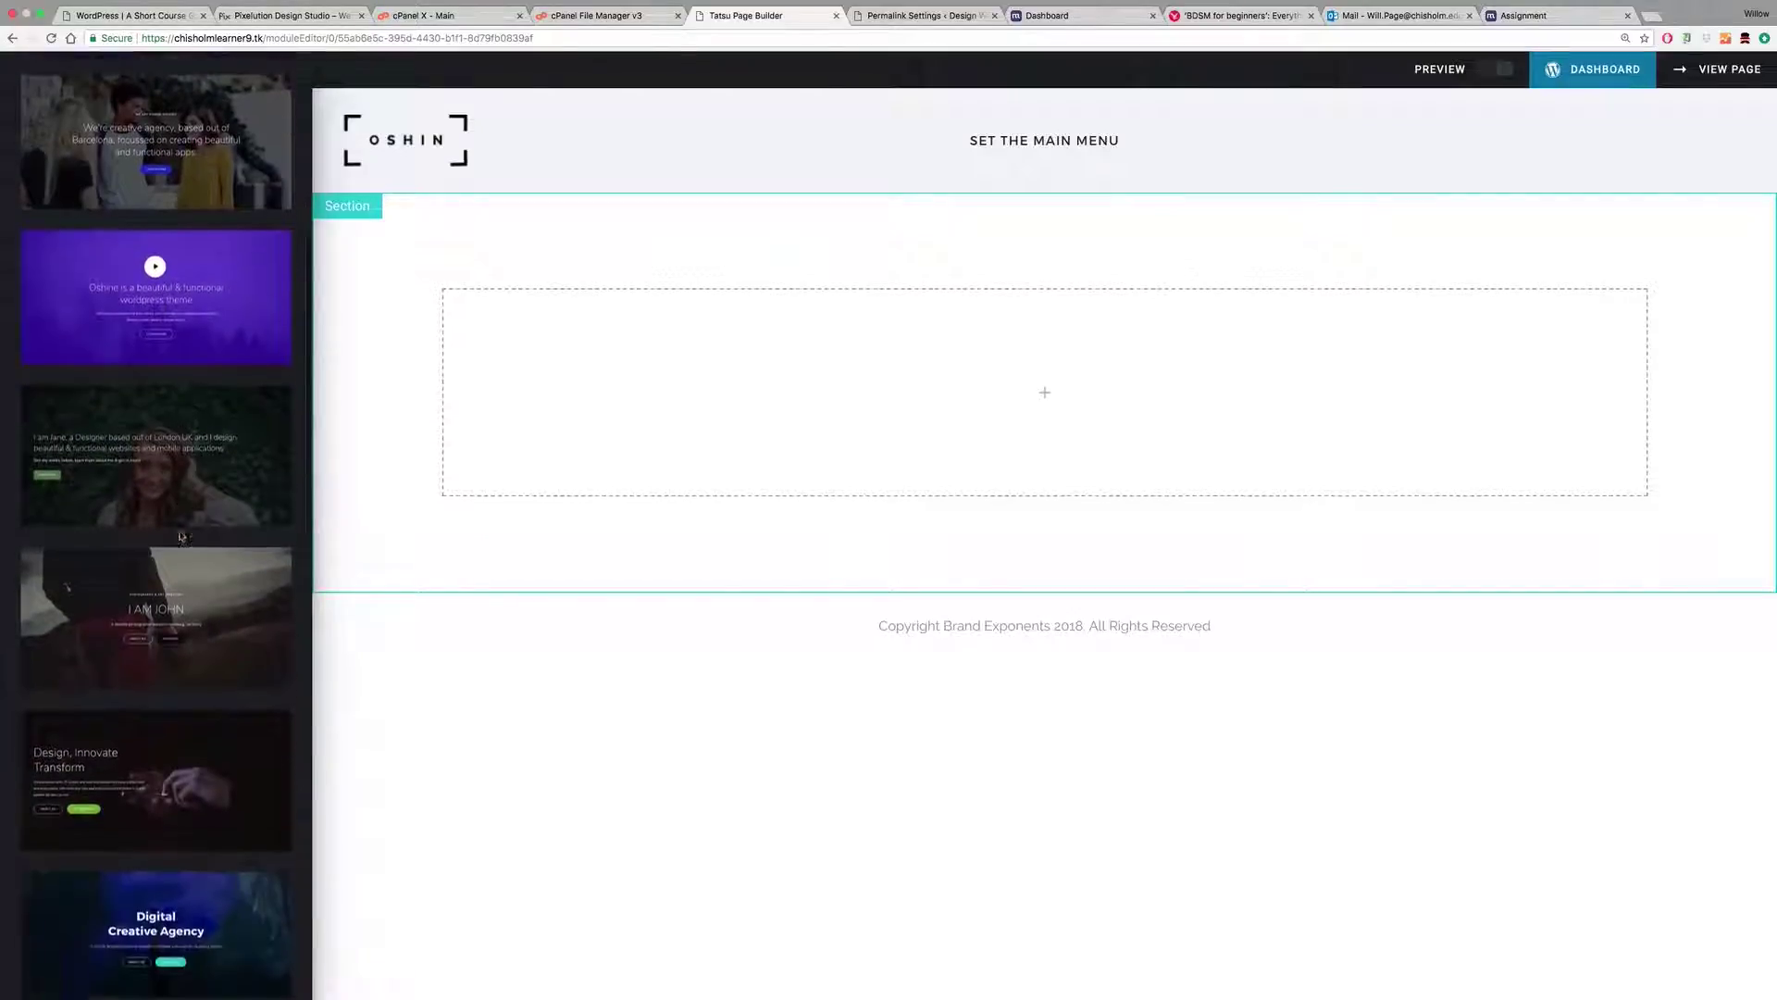
pyautogui.scroll(-10, 184, 494)
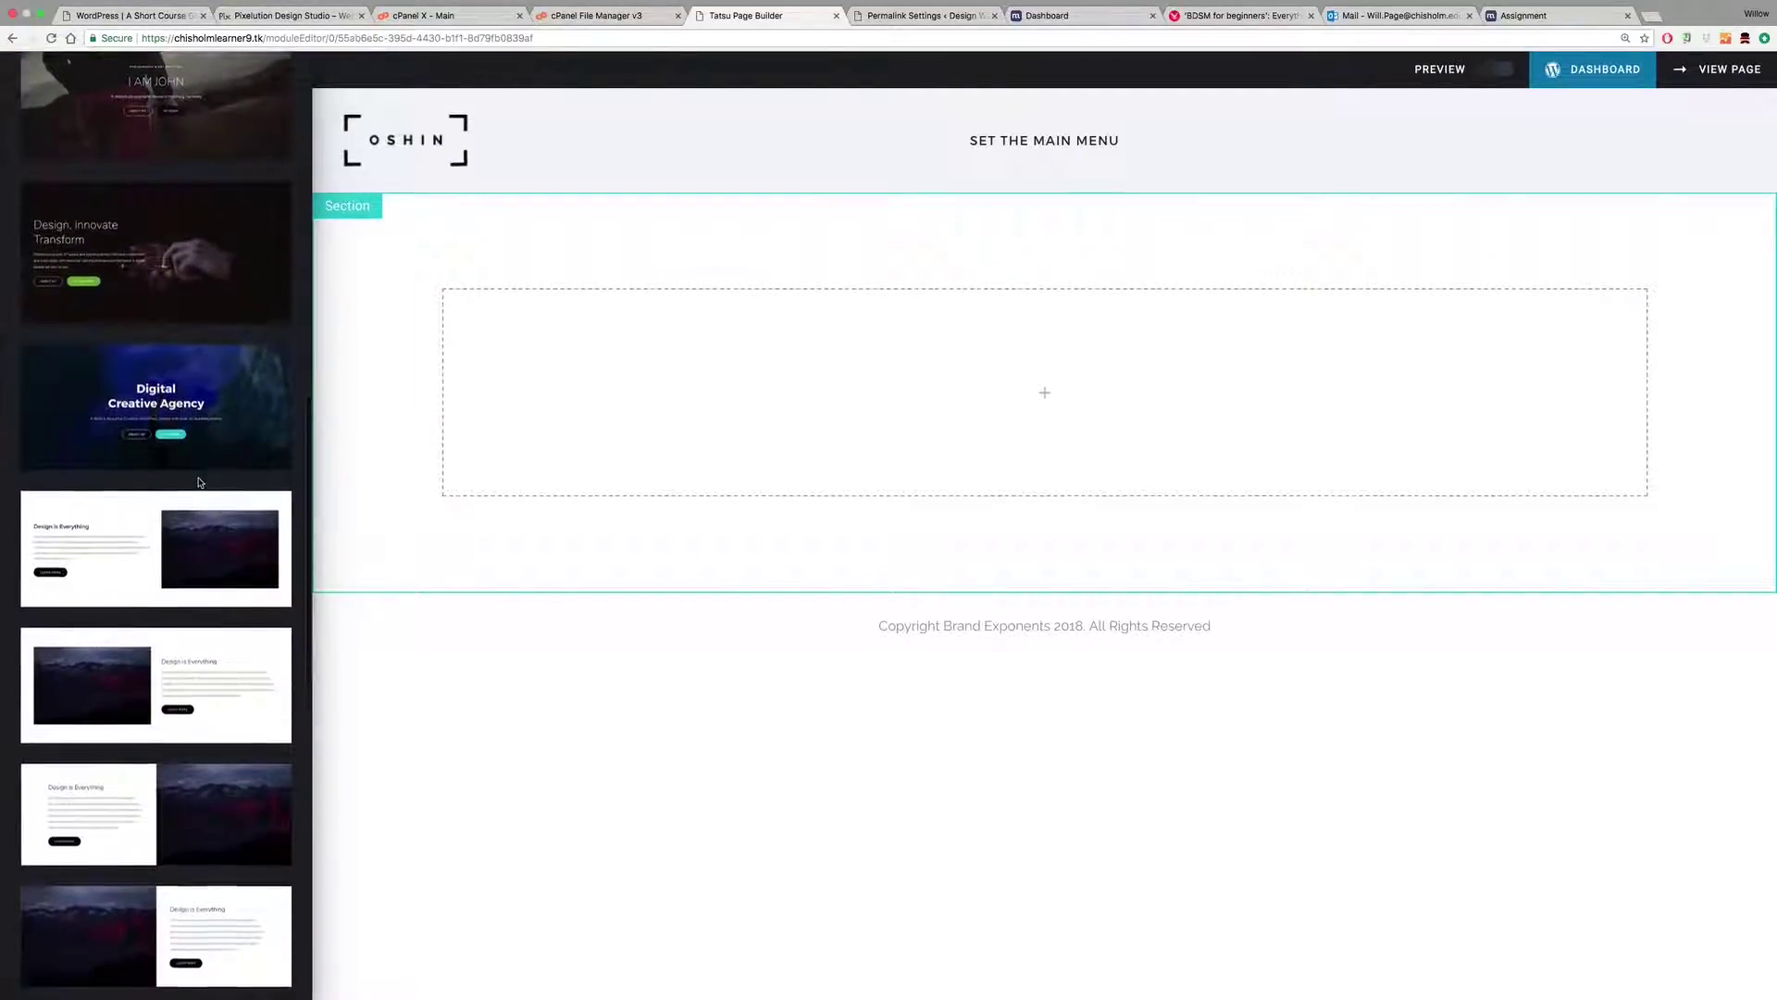
pyautogui.scroll(-10, 197, 500)
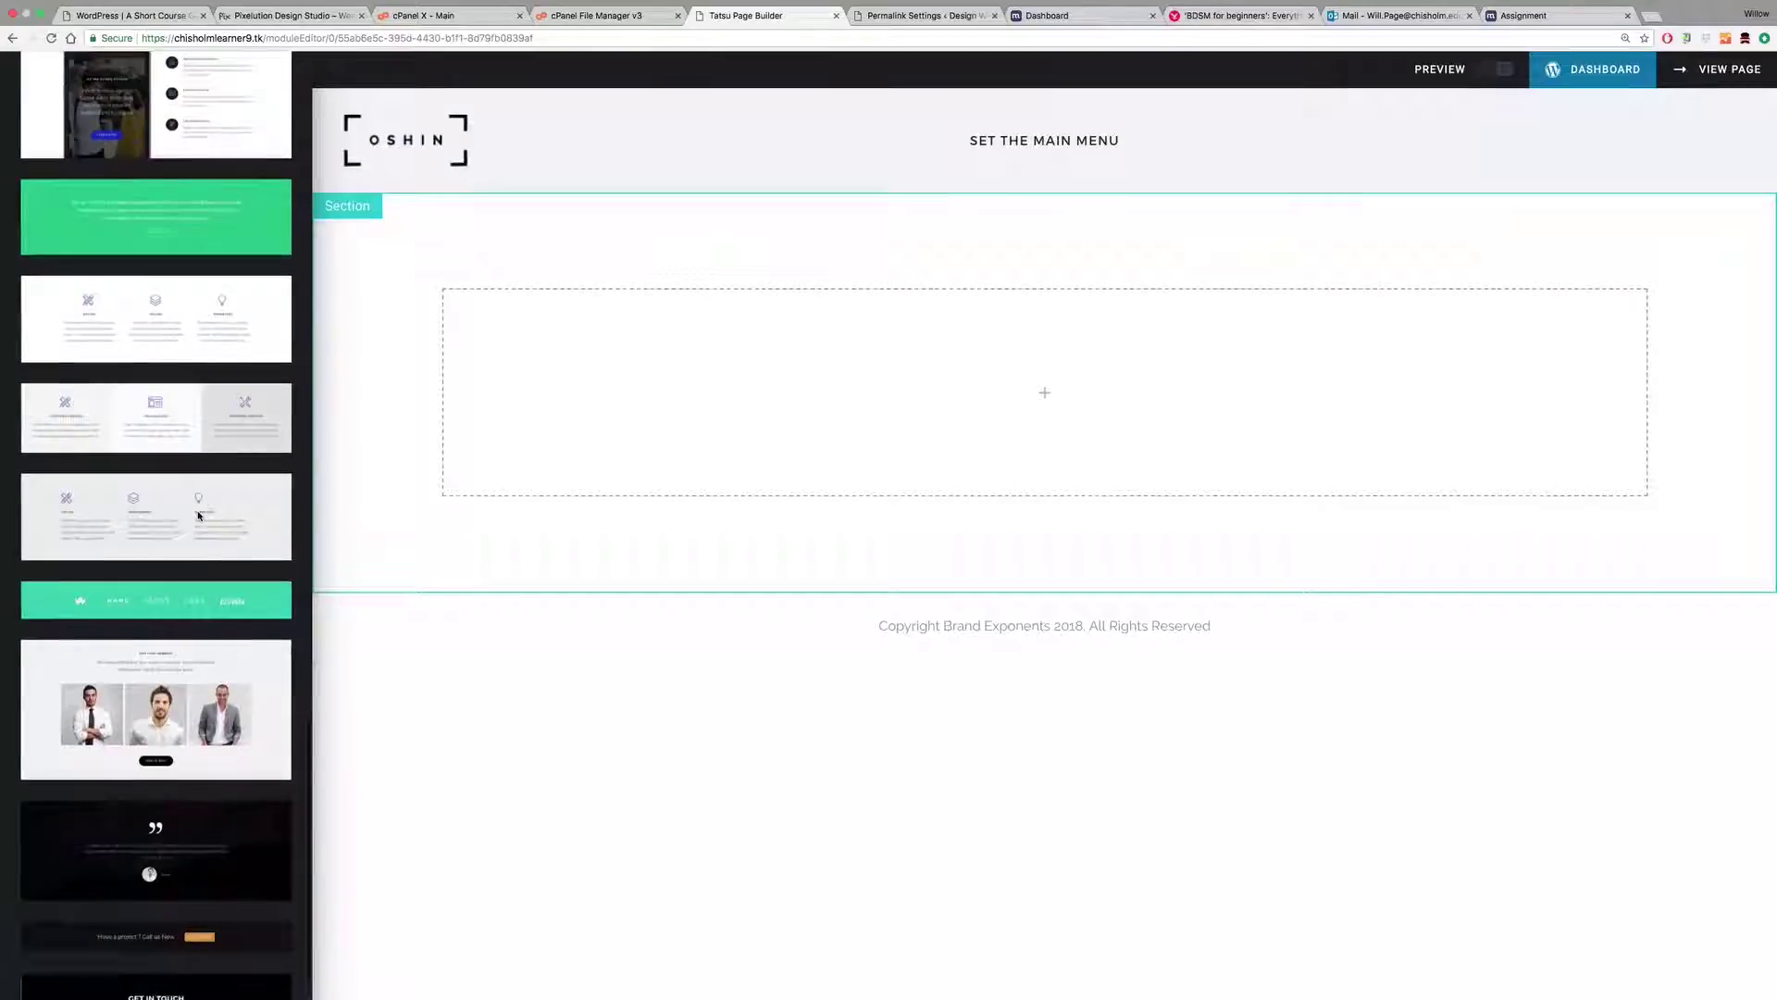
pyautogui.scroll(20, 197, 516)
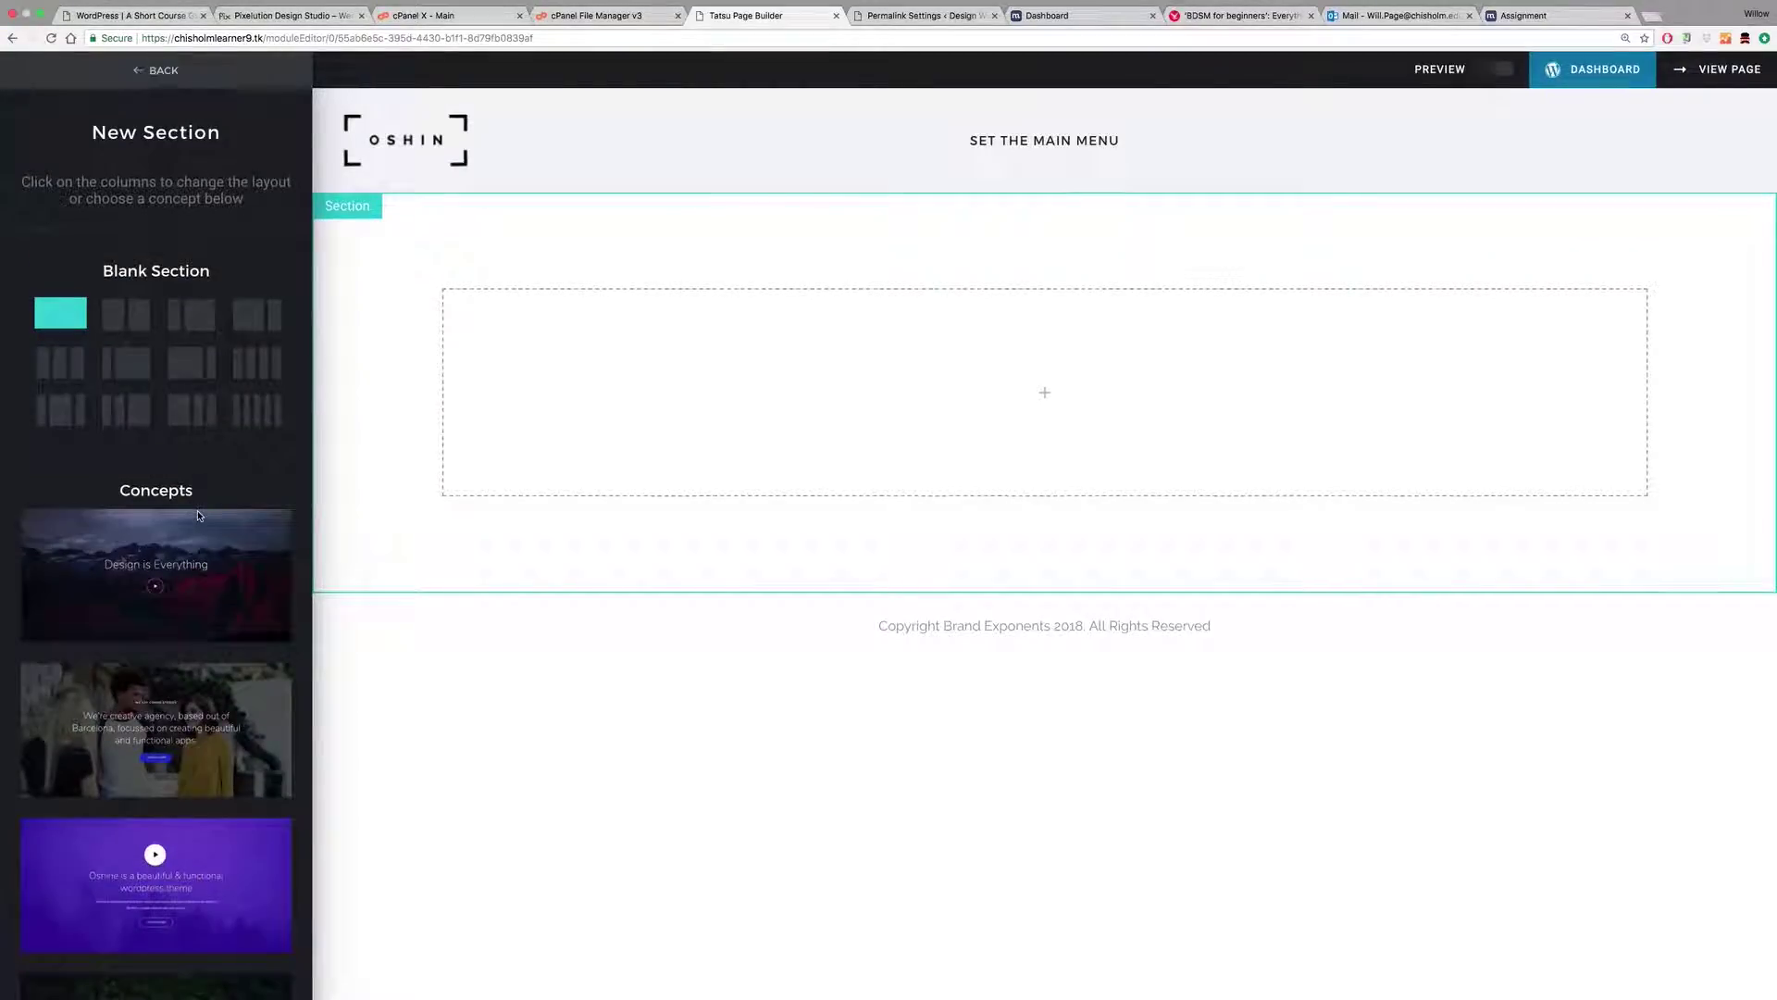
pyautogui.scroll(-5, 180, 670)
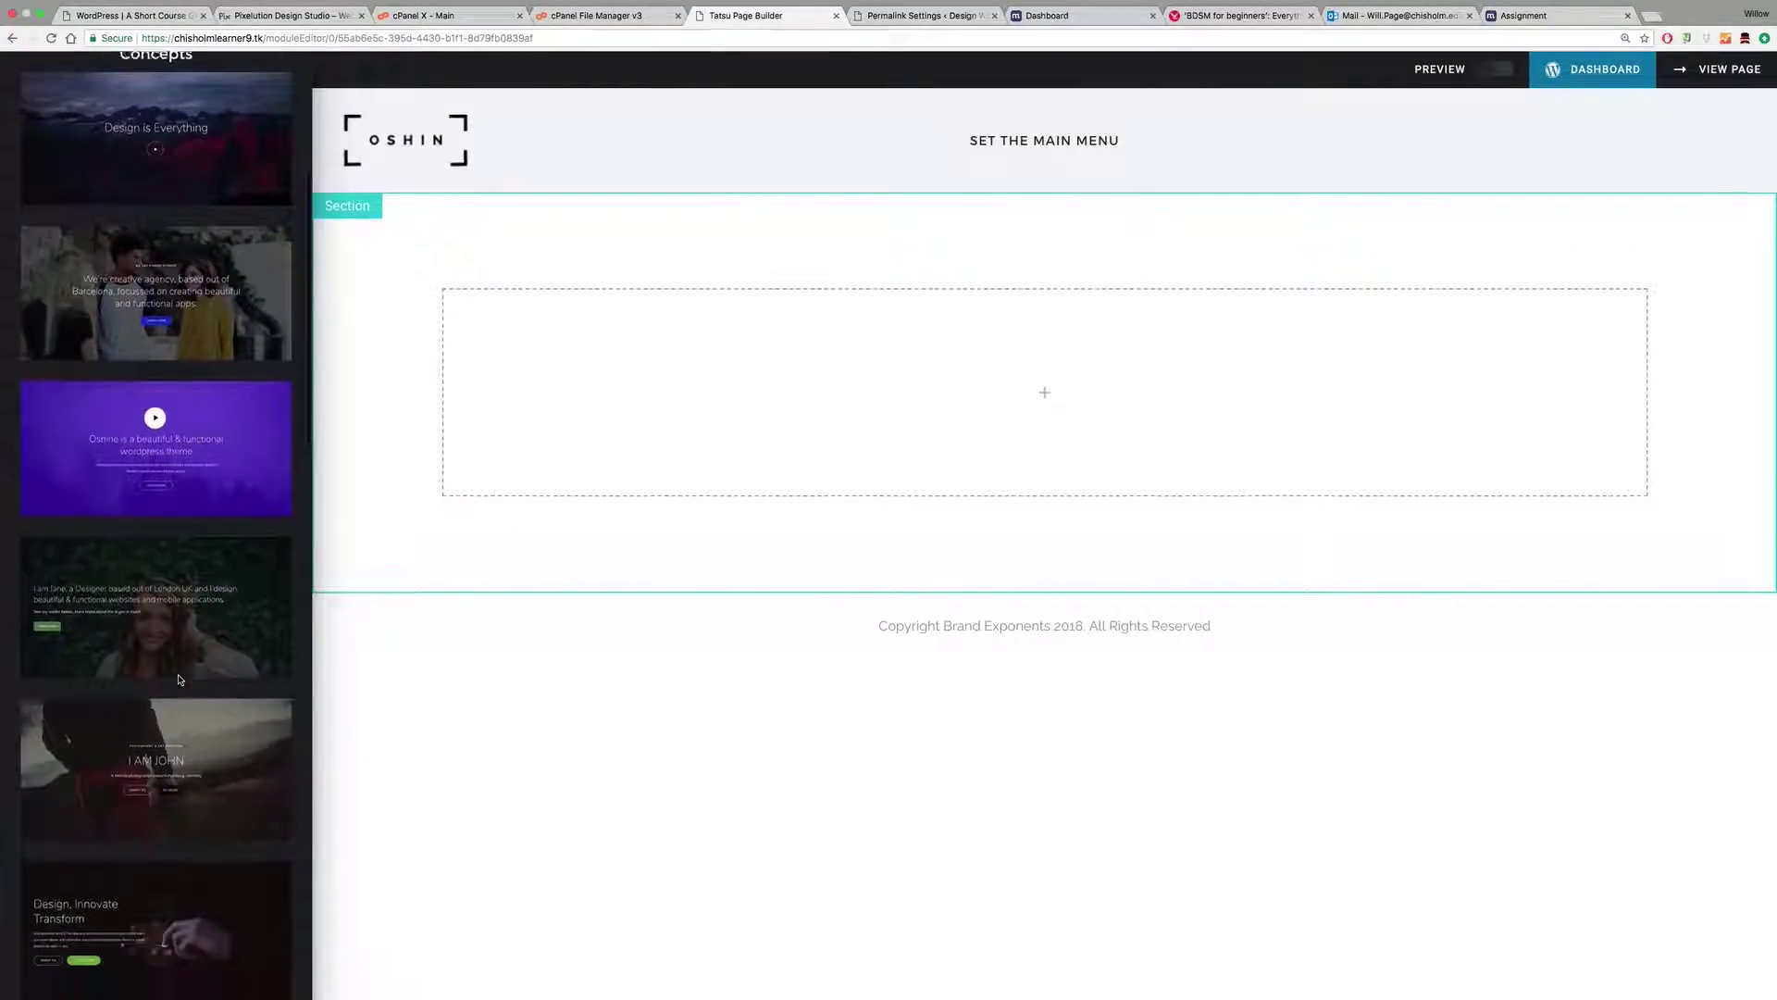
pyautogui.scroll(-3, 182, 676)
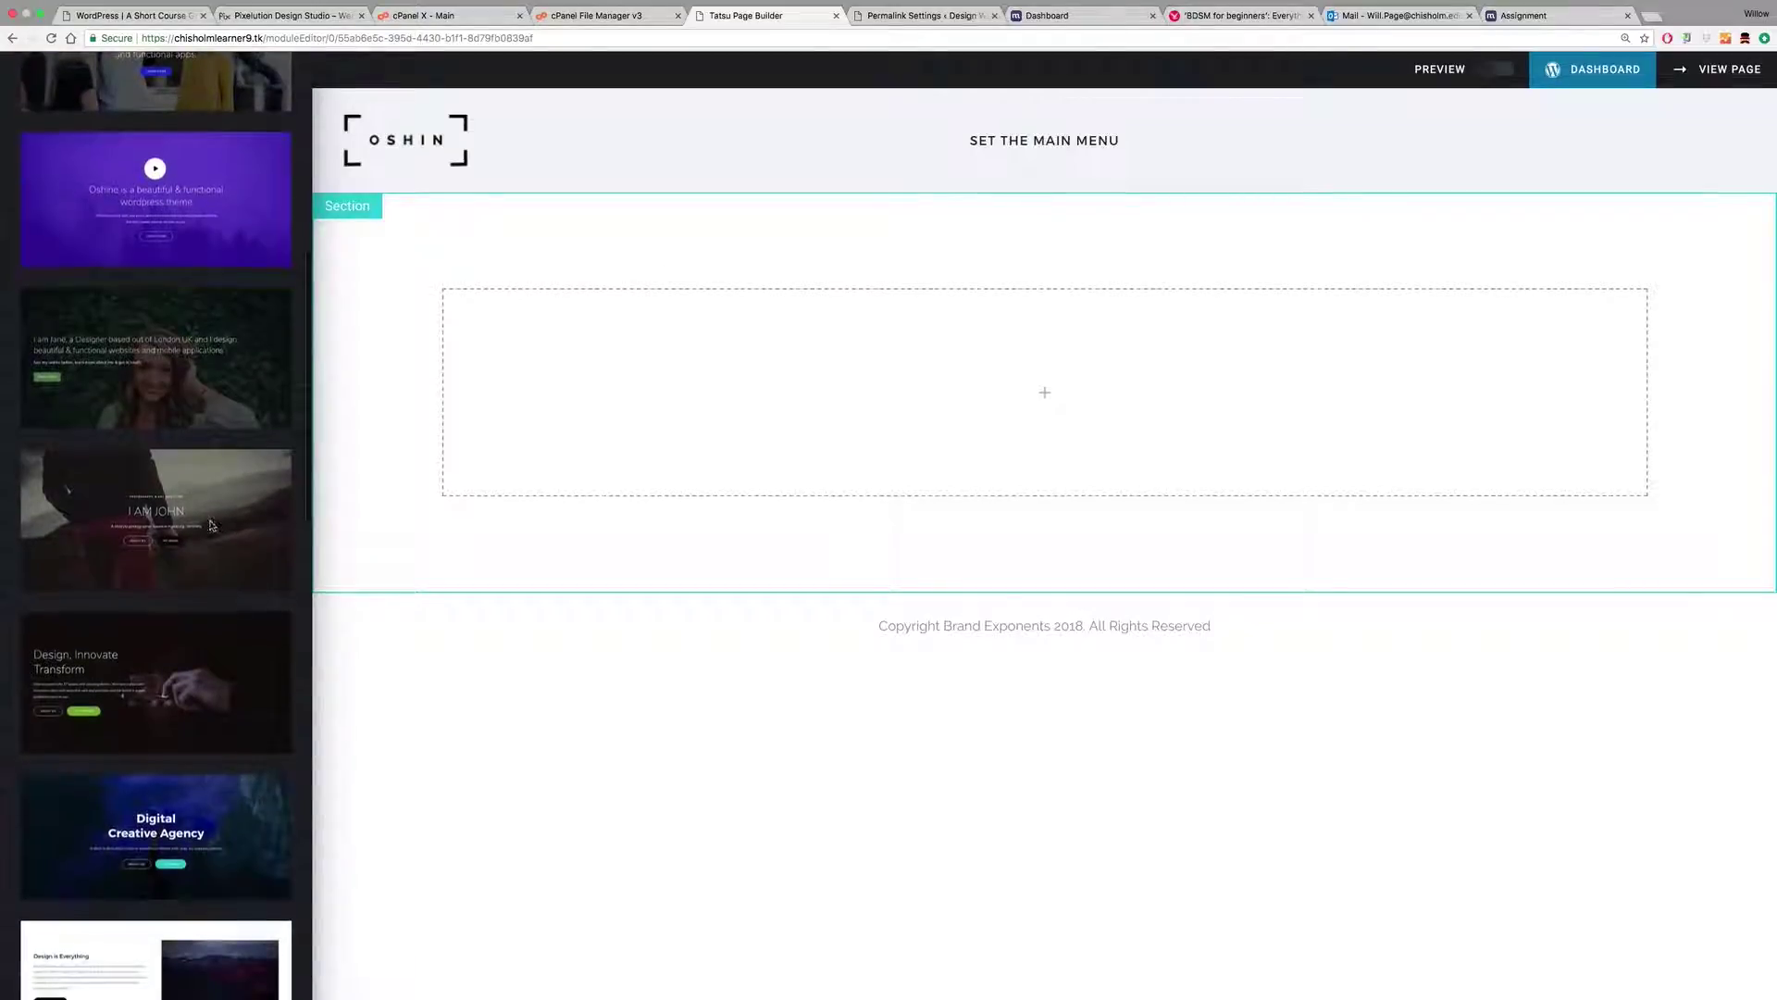
pyautogui.click(211, 523)
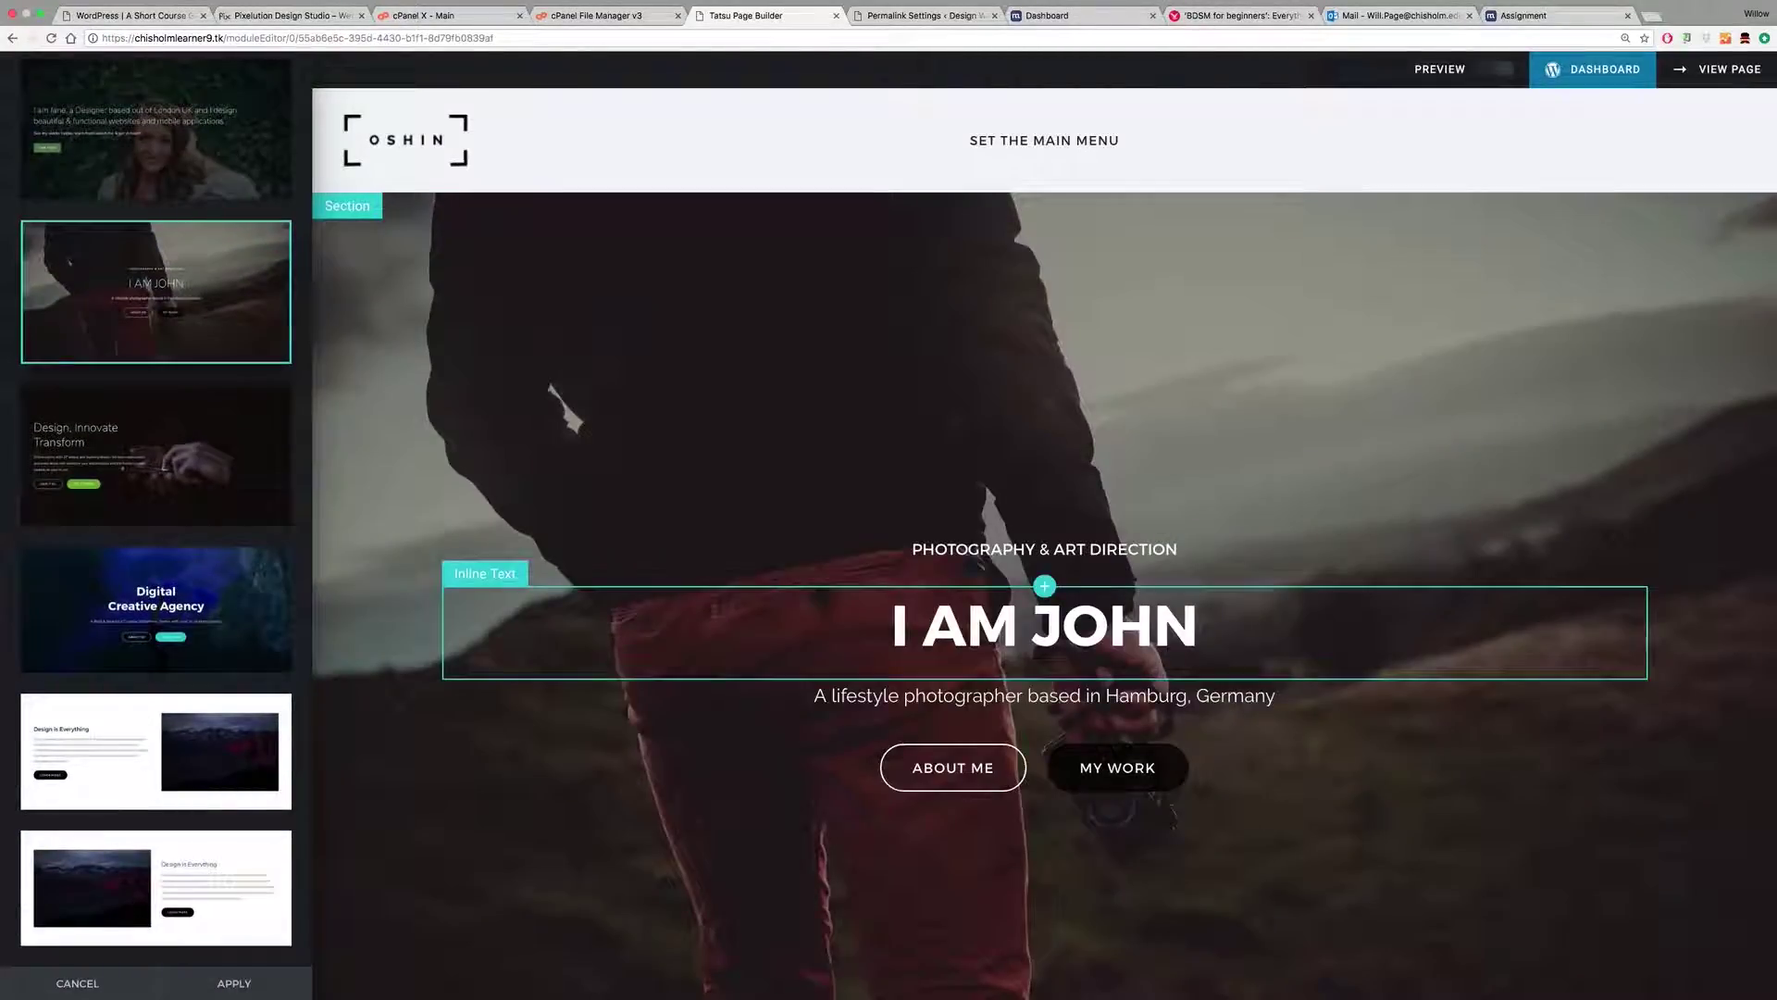
# Step: Inspect the hero's PHOTOGRAPHY & ART DIRECTION text, I AM JOHN heading and section, then save the page
pyautogui.click(911, 549)
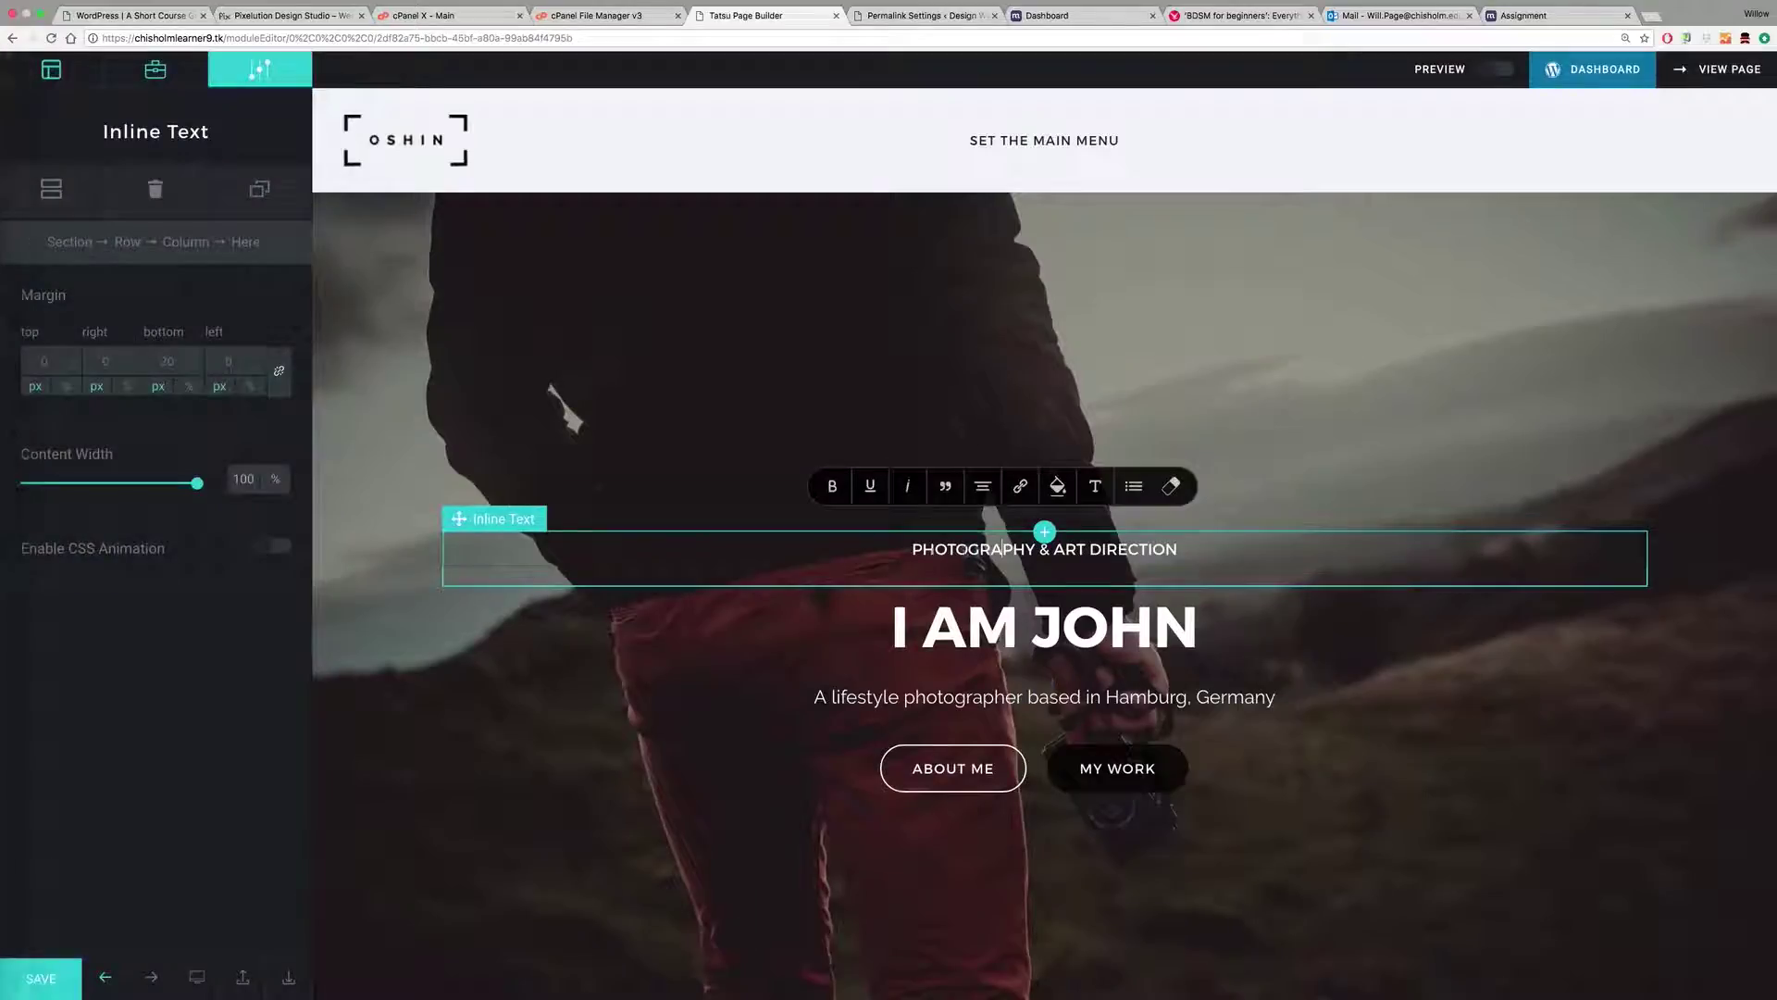
pyautogui.click(897, 628)
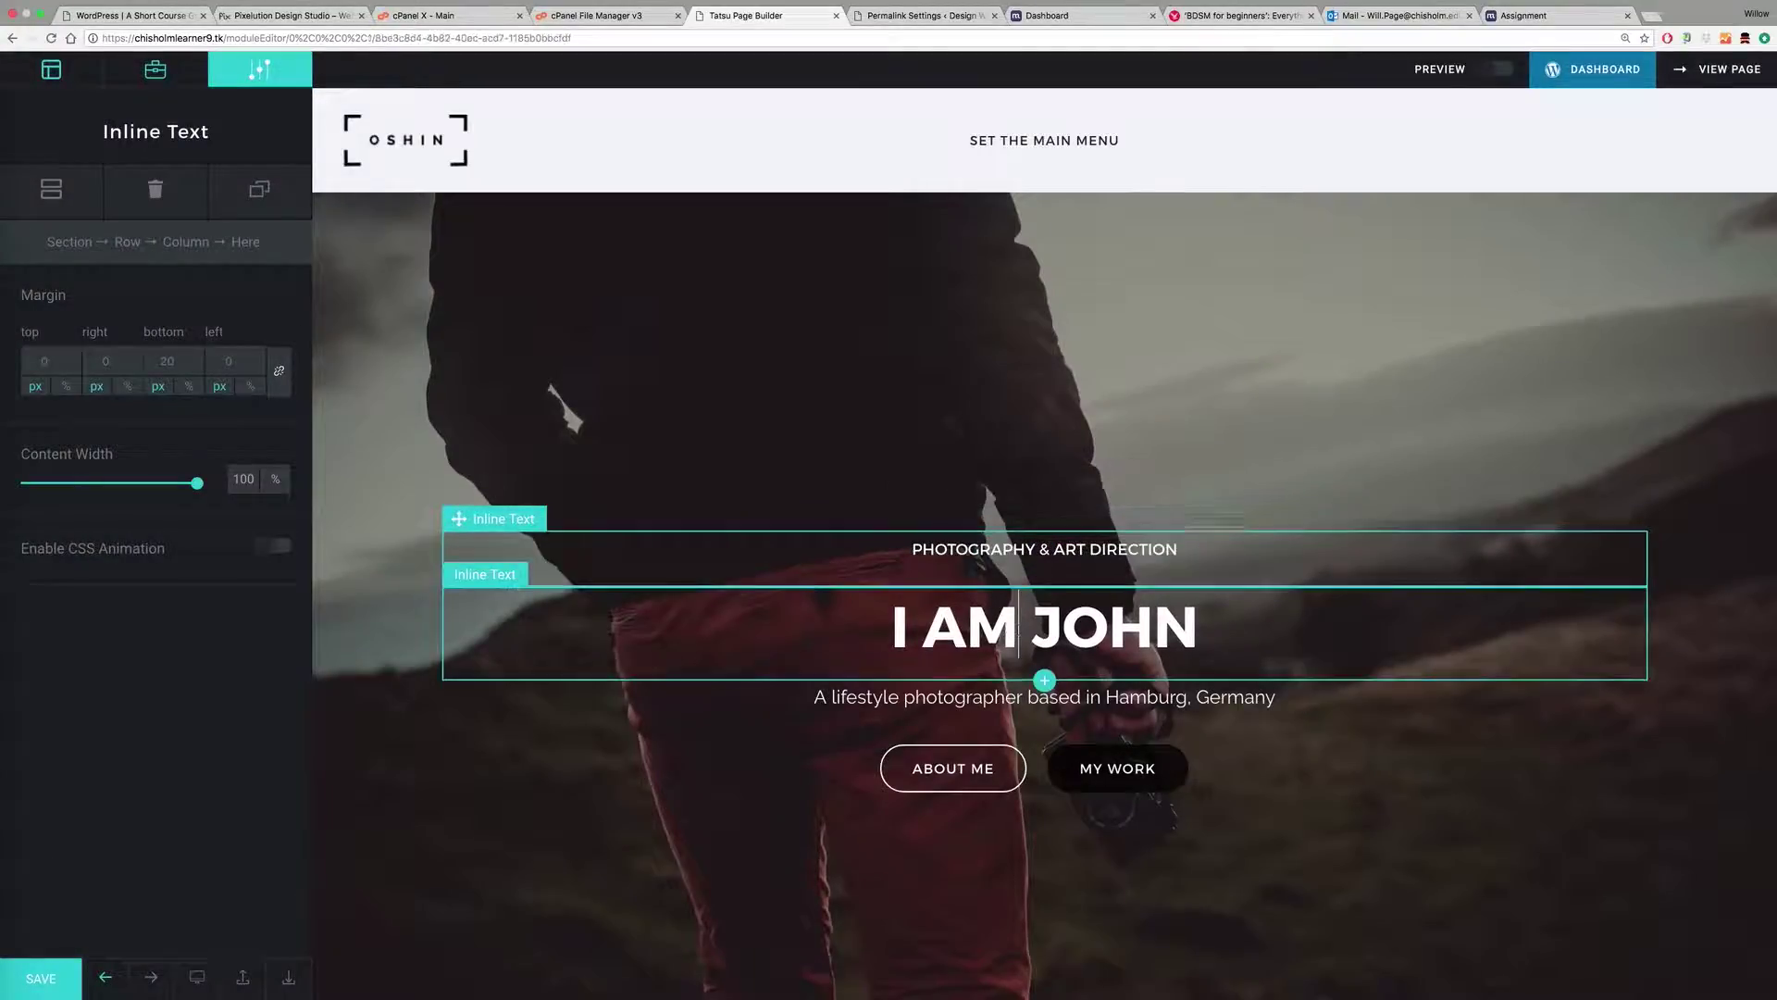
pyautogui.moveTo(895, 627); pyautogui.dragTo(1201, 637)
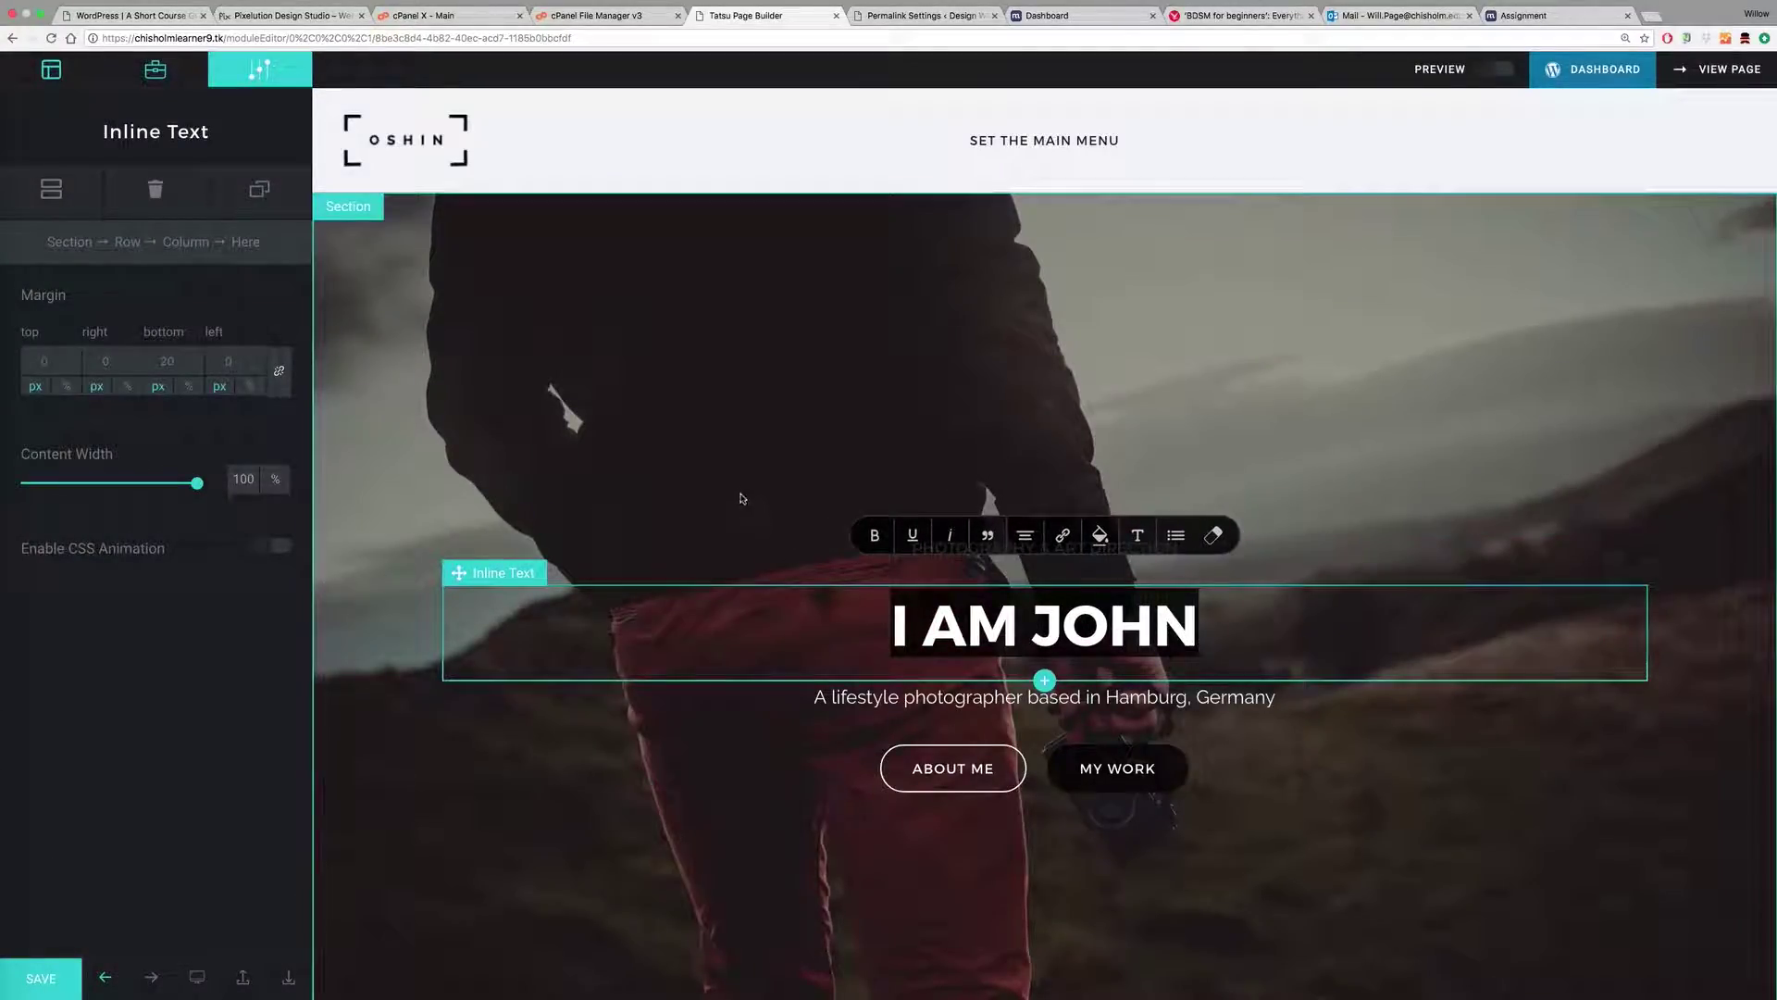
pyautogui.click(822, 476)
pyautogui.scroll(-3, 822, 476)
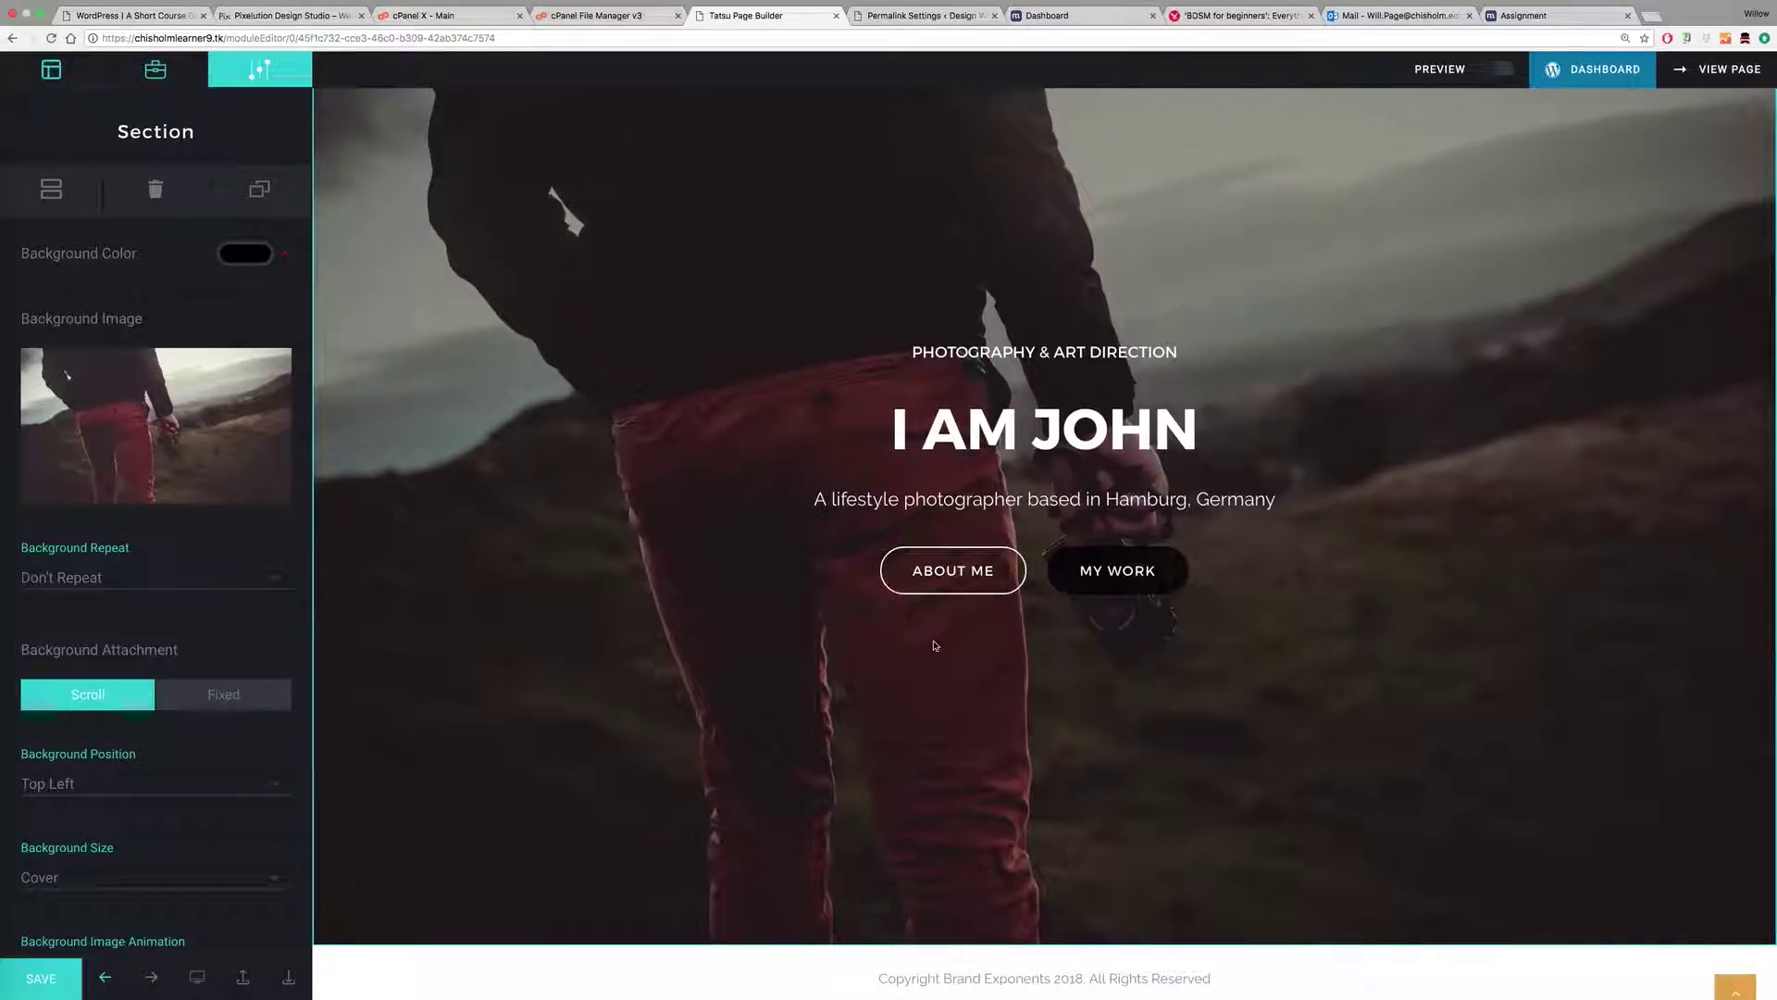
pyautogui.scroll(3, 938, 645)
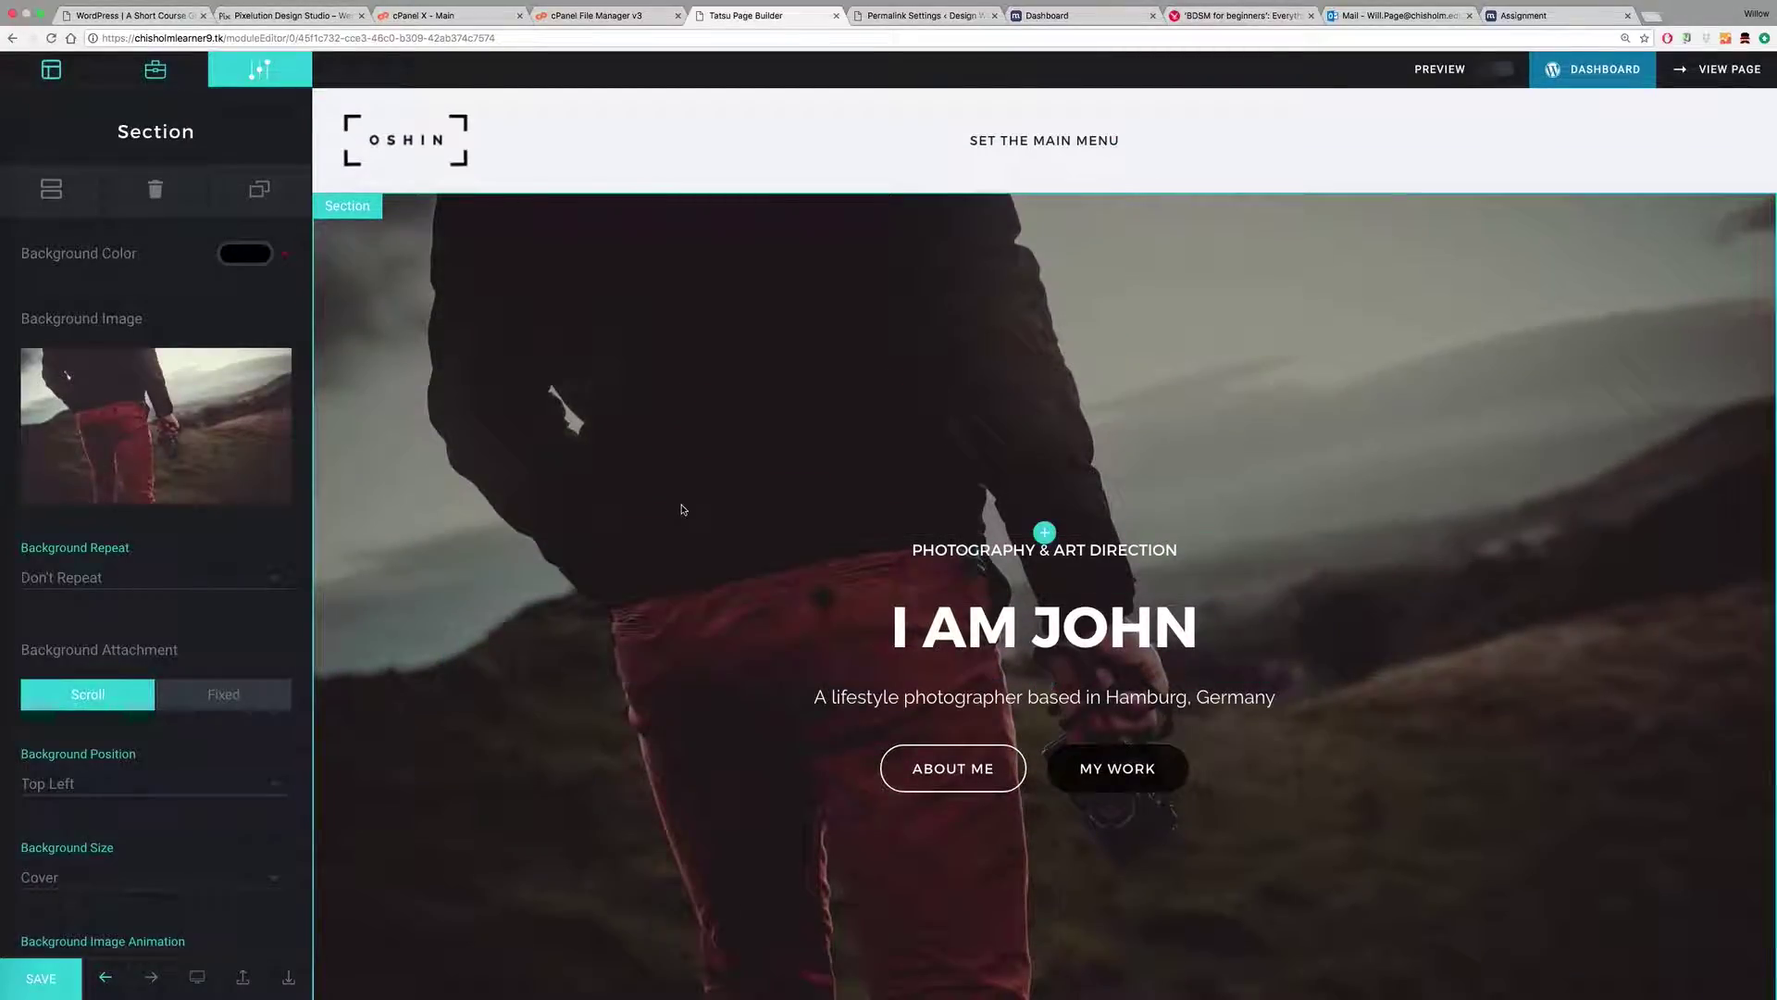
pyautogui.click(46, 977)
pyautogui.click(907, 17)
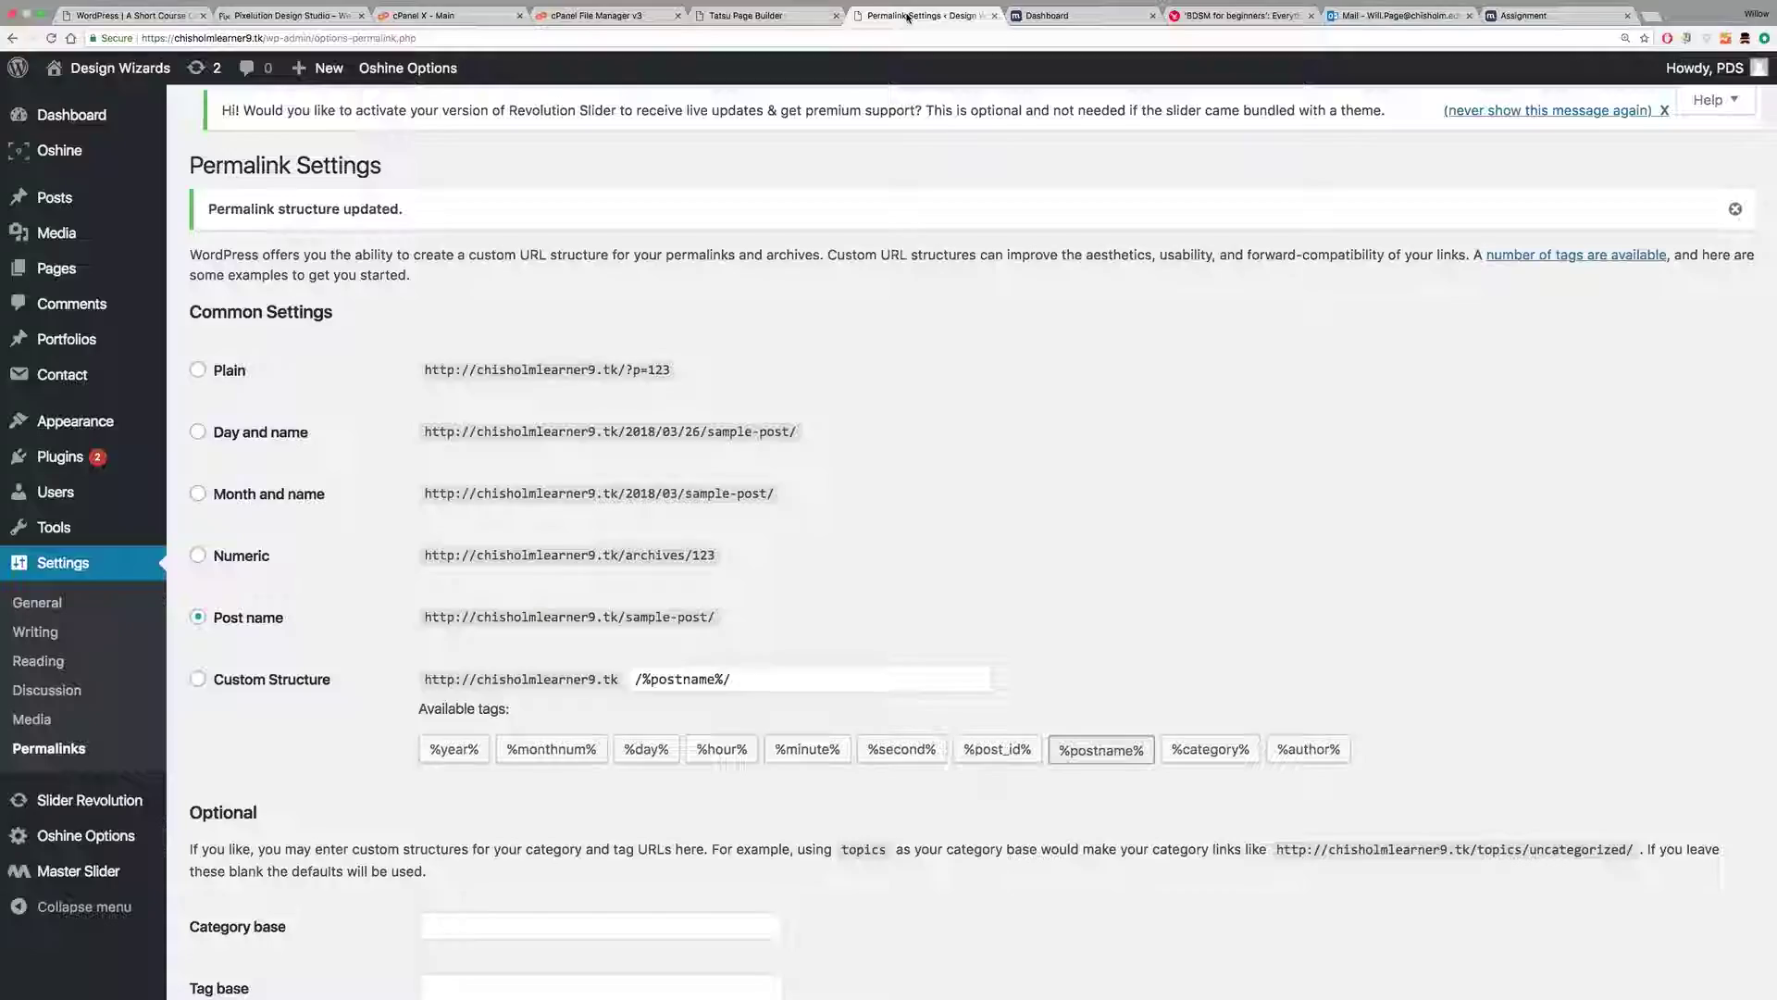
# Step: Bring up the General Settings section of the Oshine Options panel for the Oshin Child theme
pyautogui.click(760, 17)
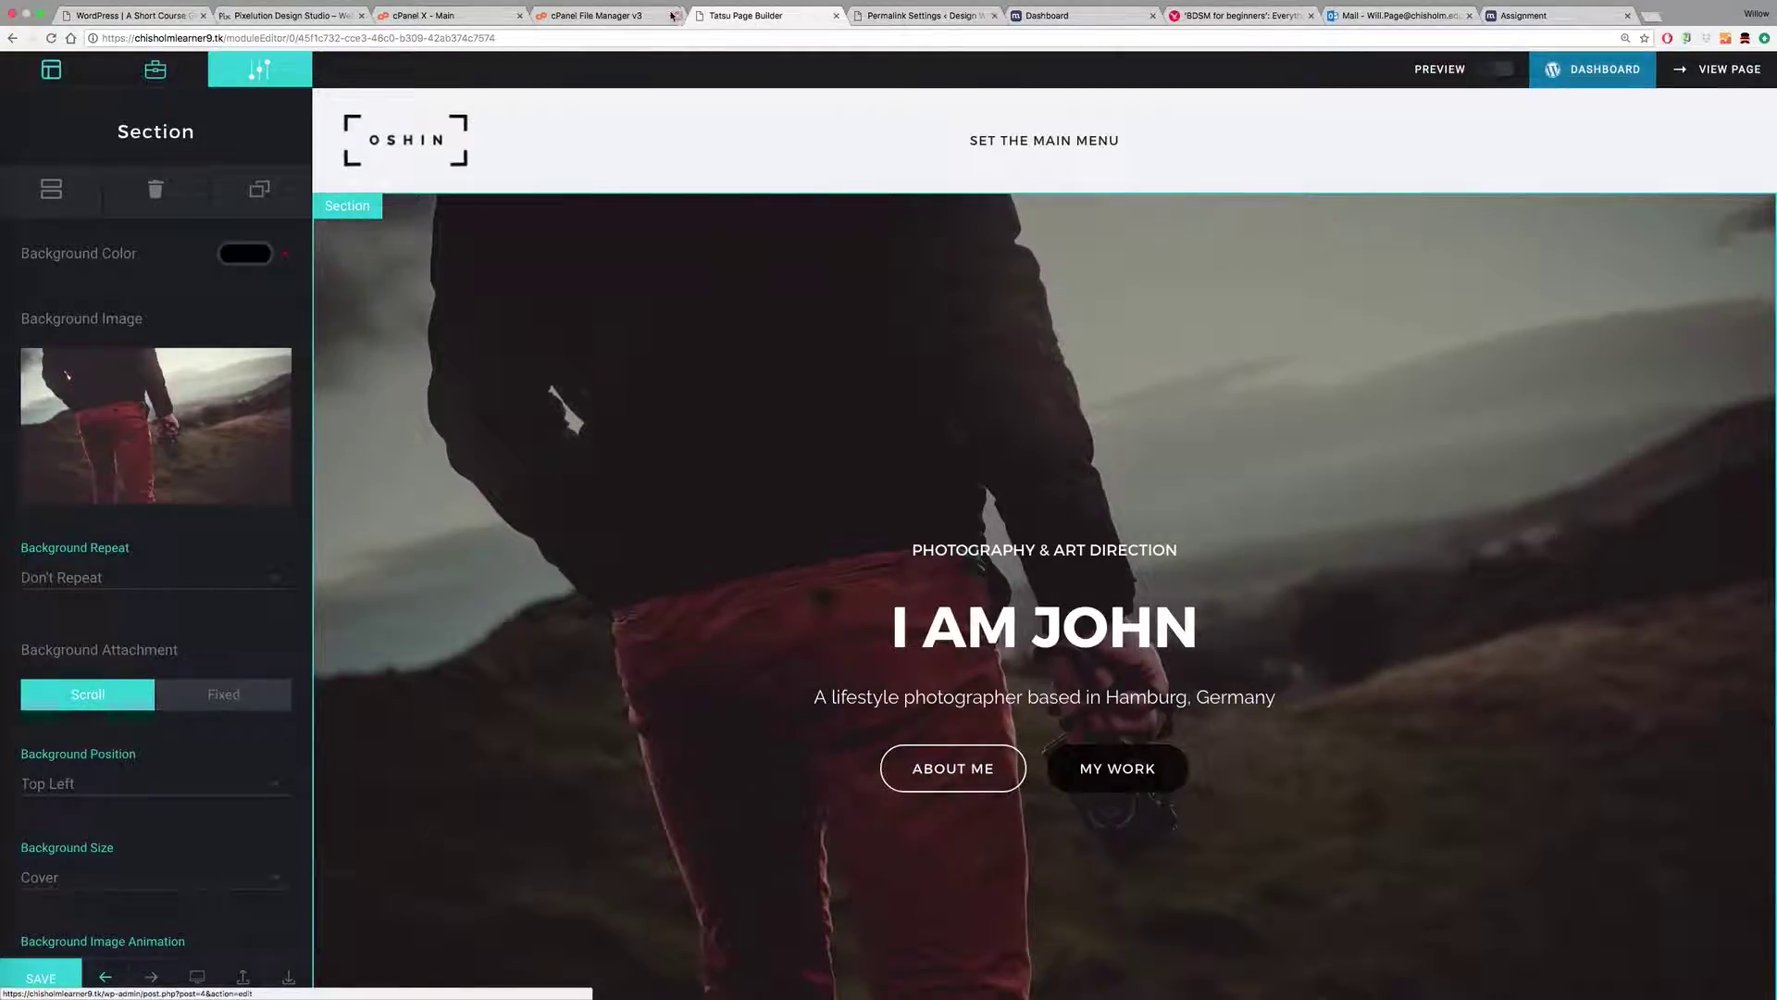
pyautogui.click(916, 16)
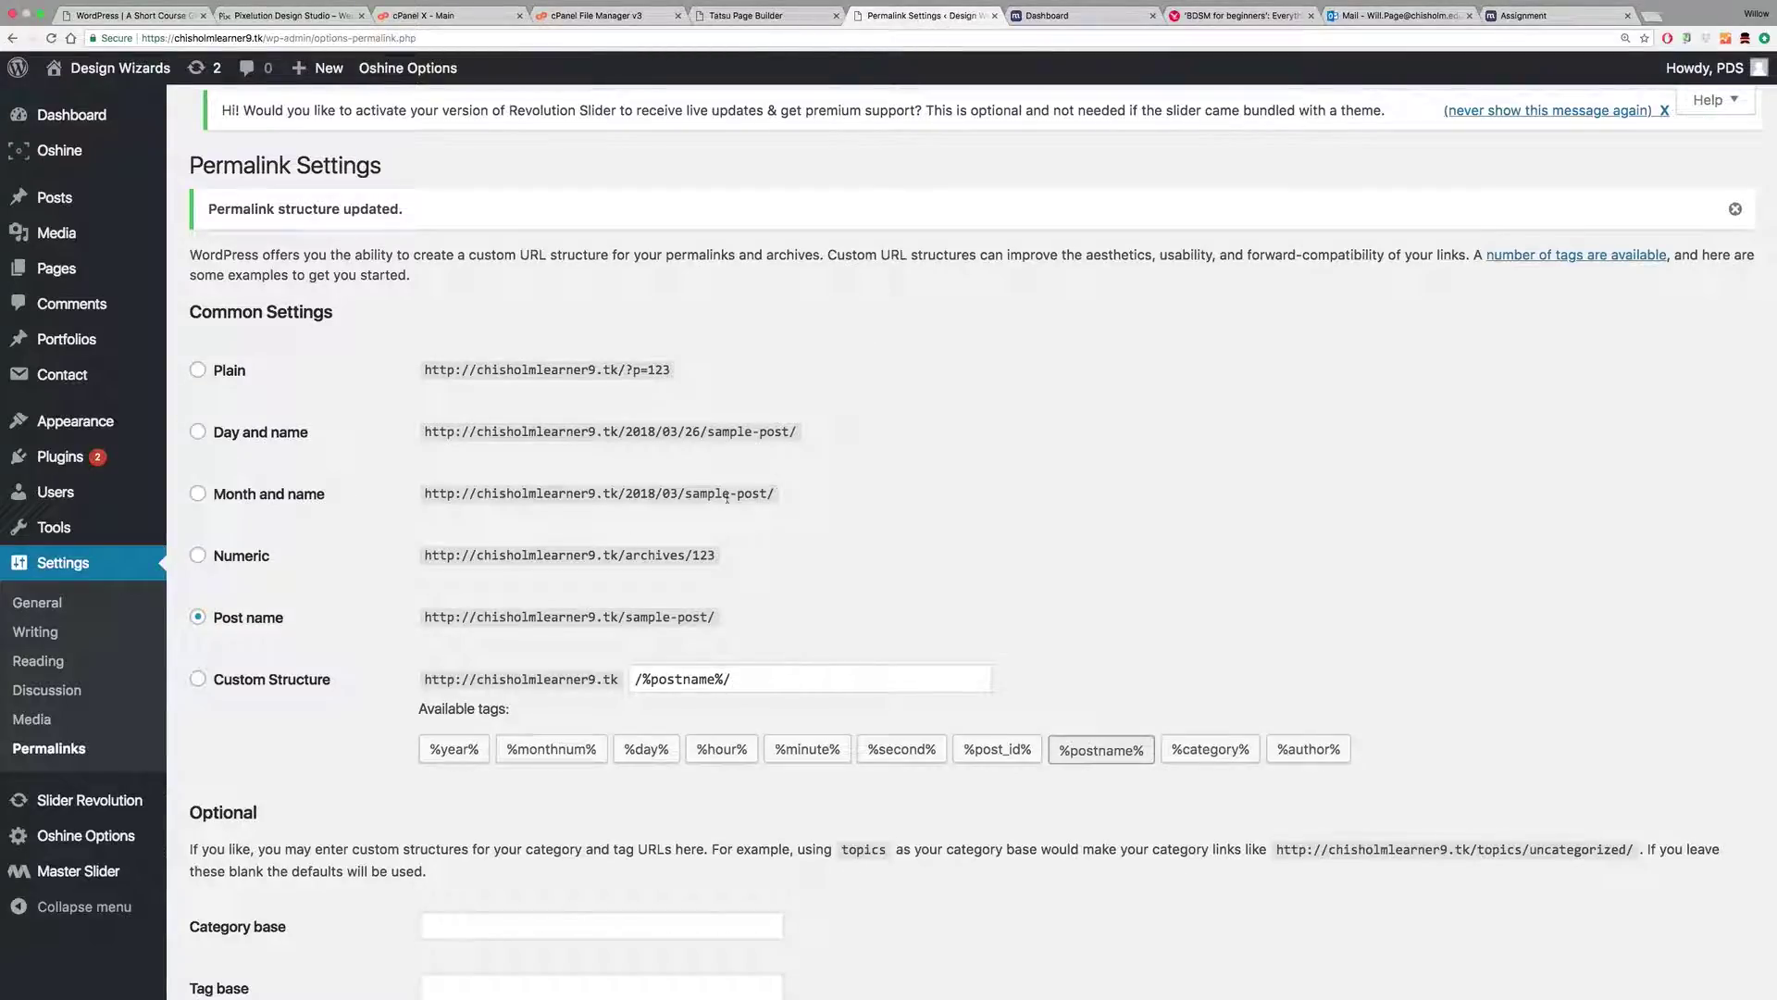
pyautogui.moveTo(72, 801)
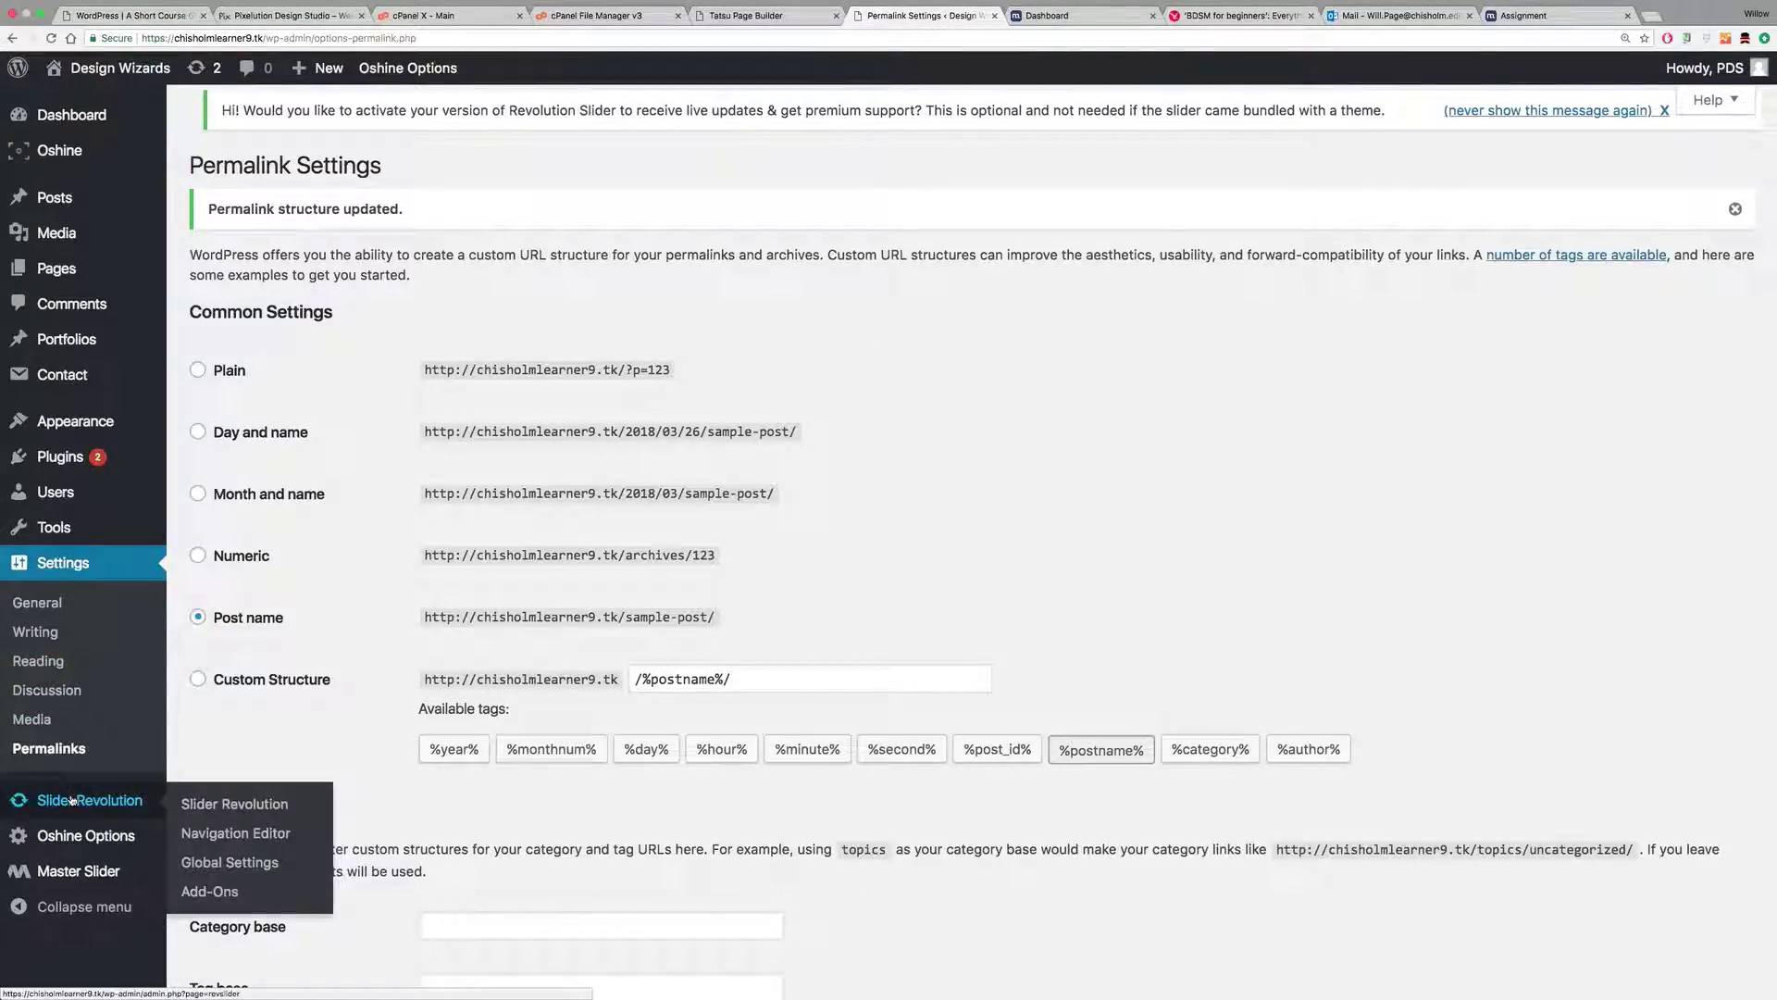
pyautogui.moveTo(66, 838)
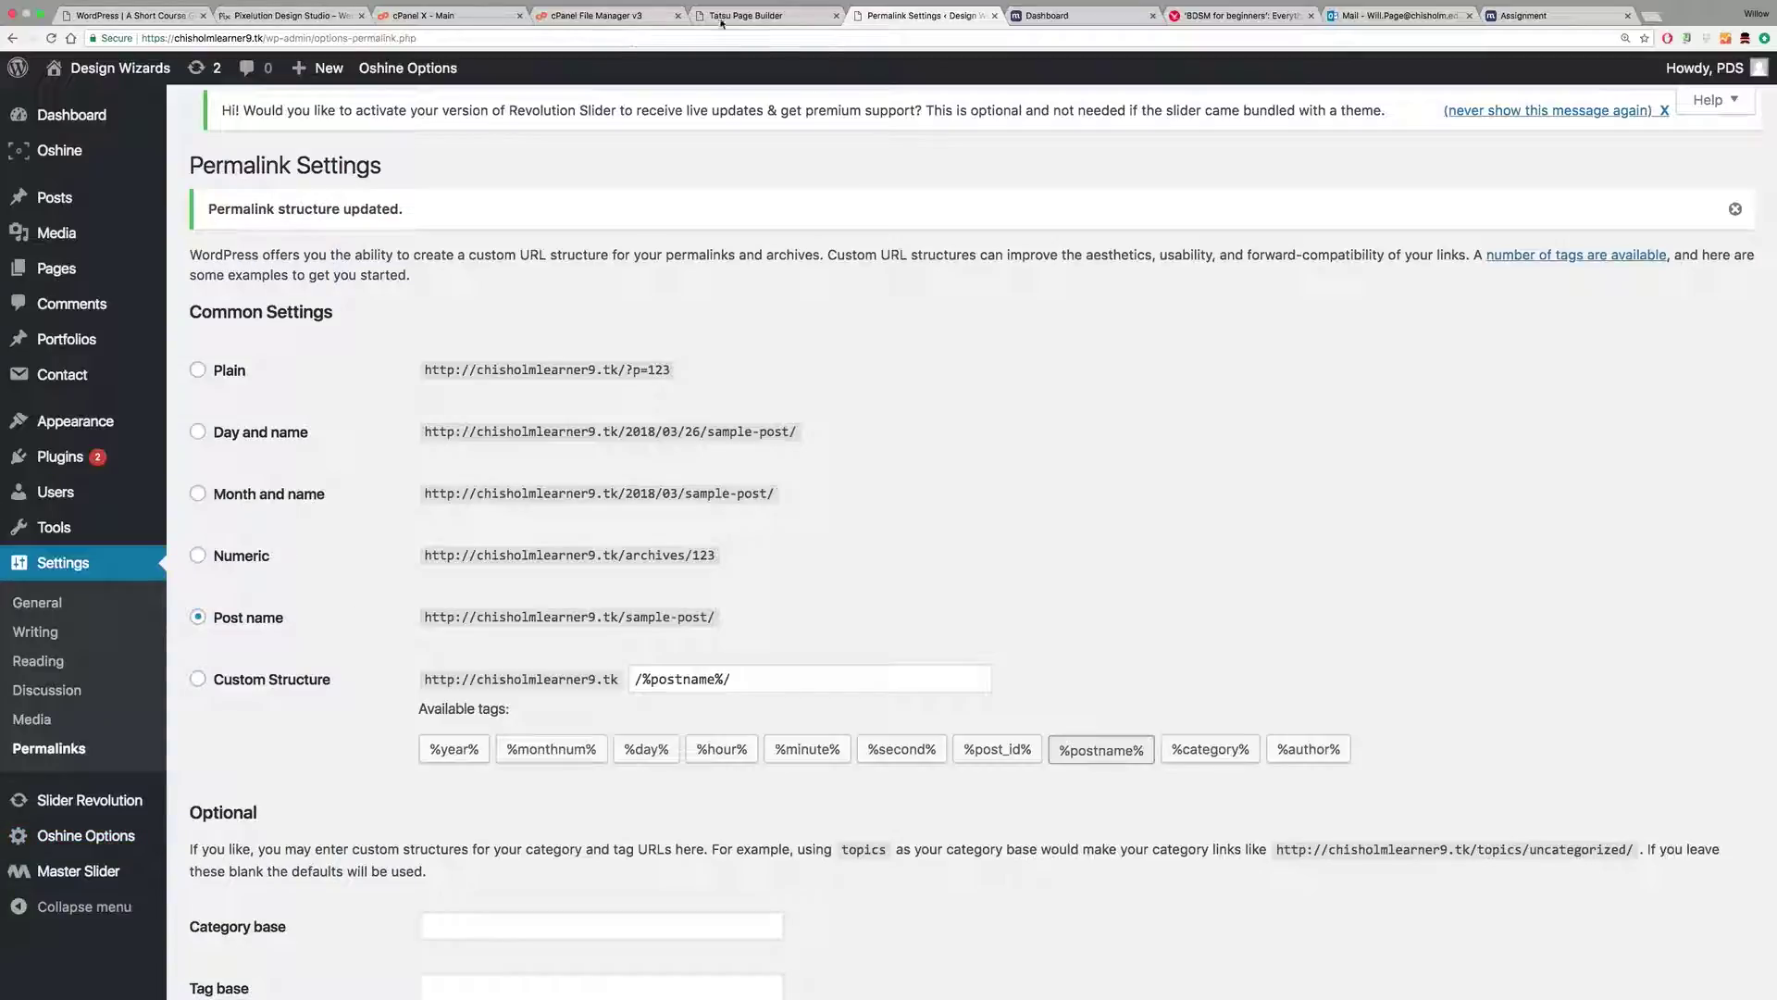
pyautogui.click(758, 16)
pyautogui.scroll(-3, 1049, 580)
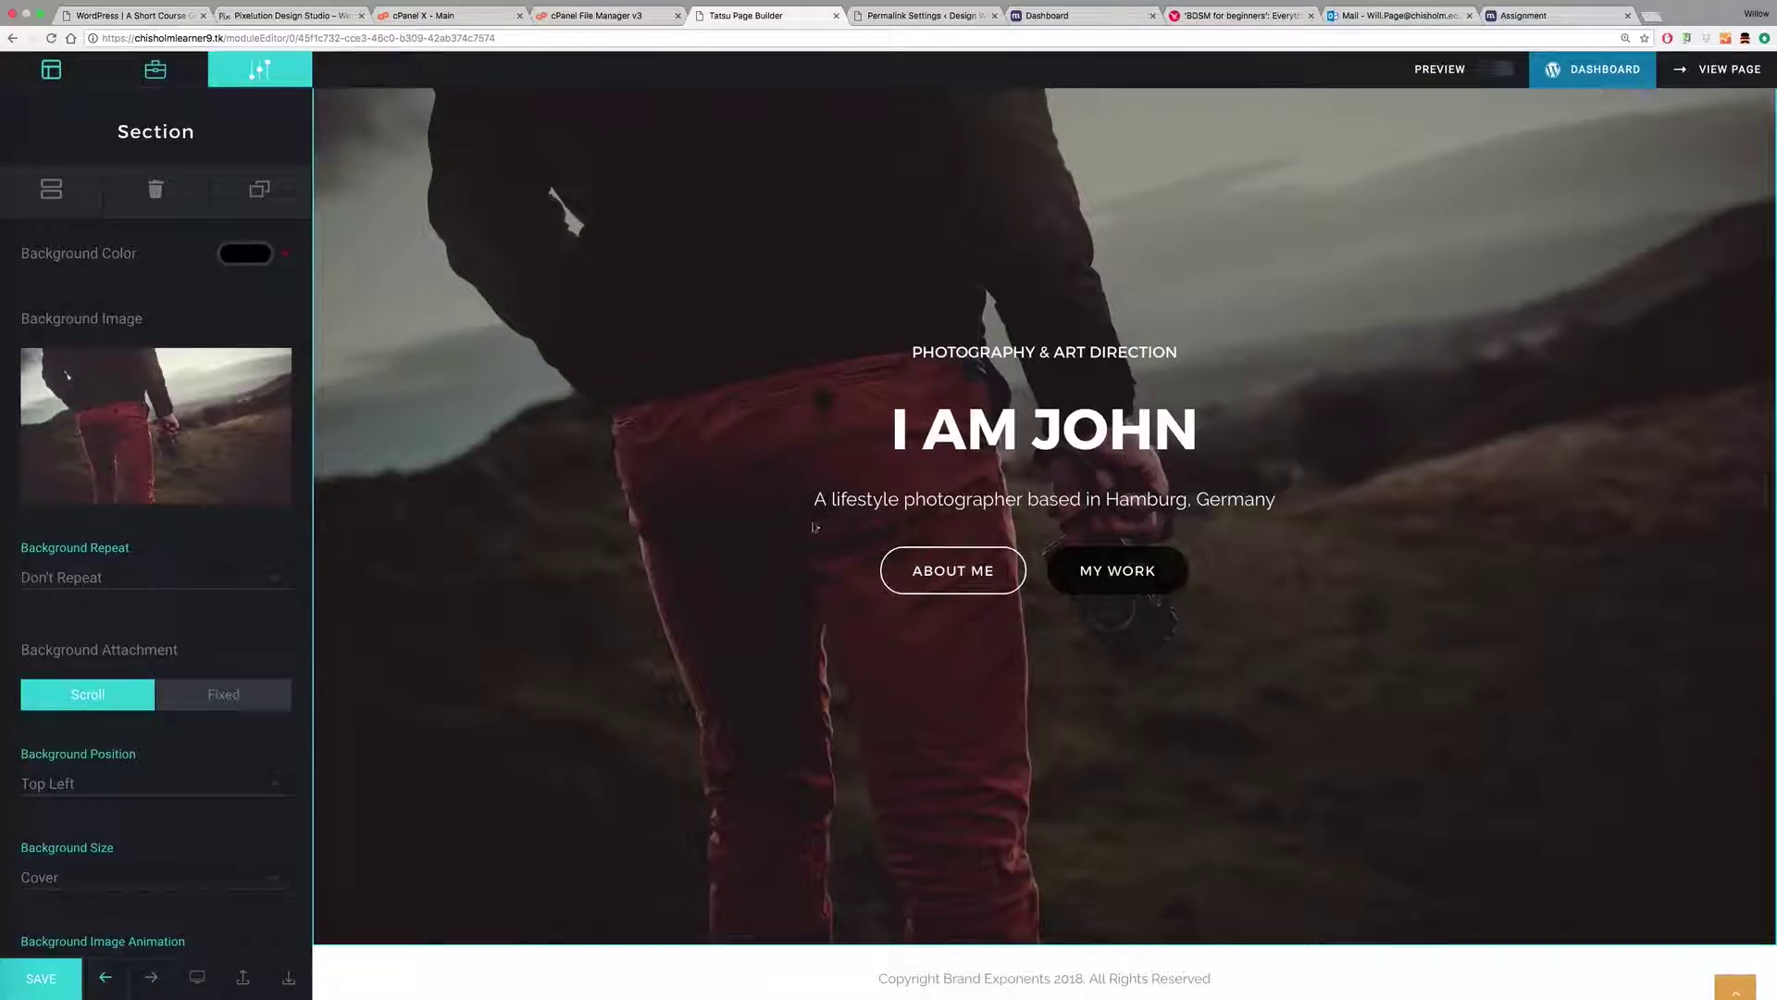
pyautogui.click(916, 16)
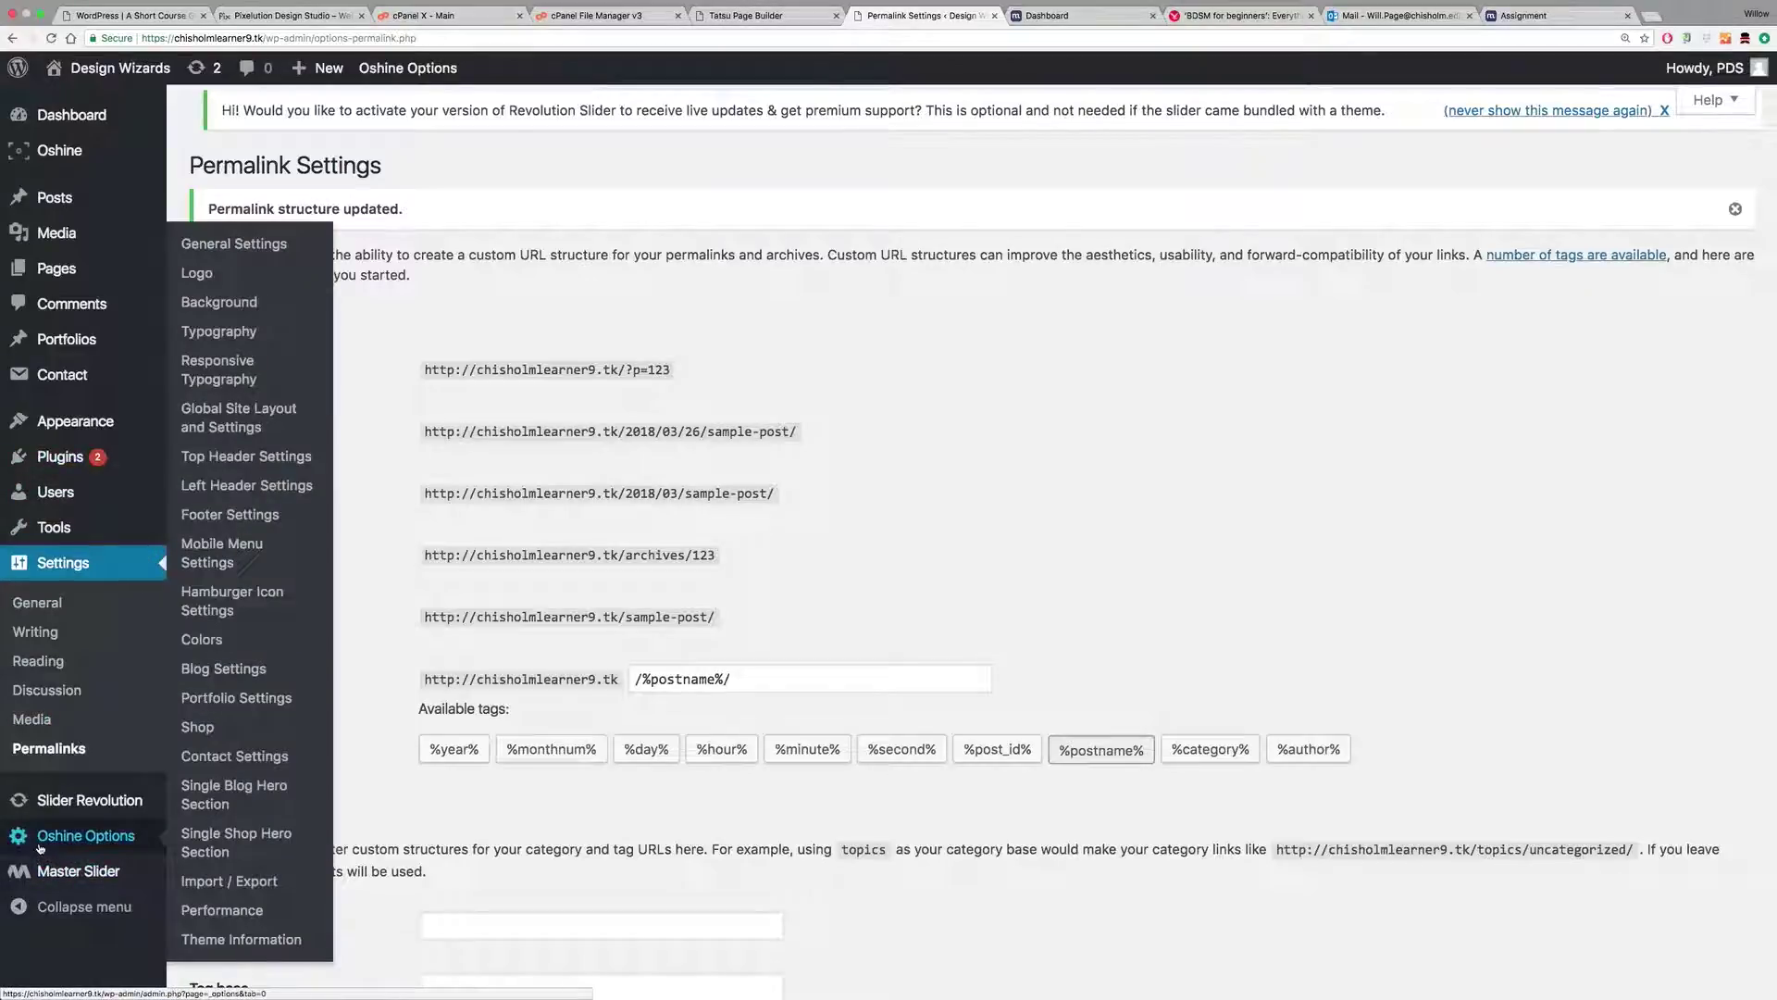
pyautogui.click(263, 246)
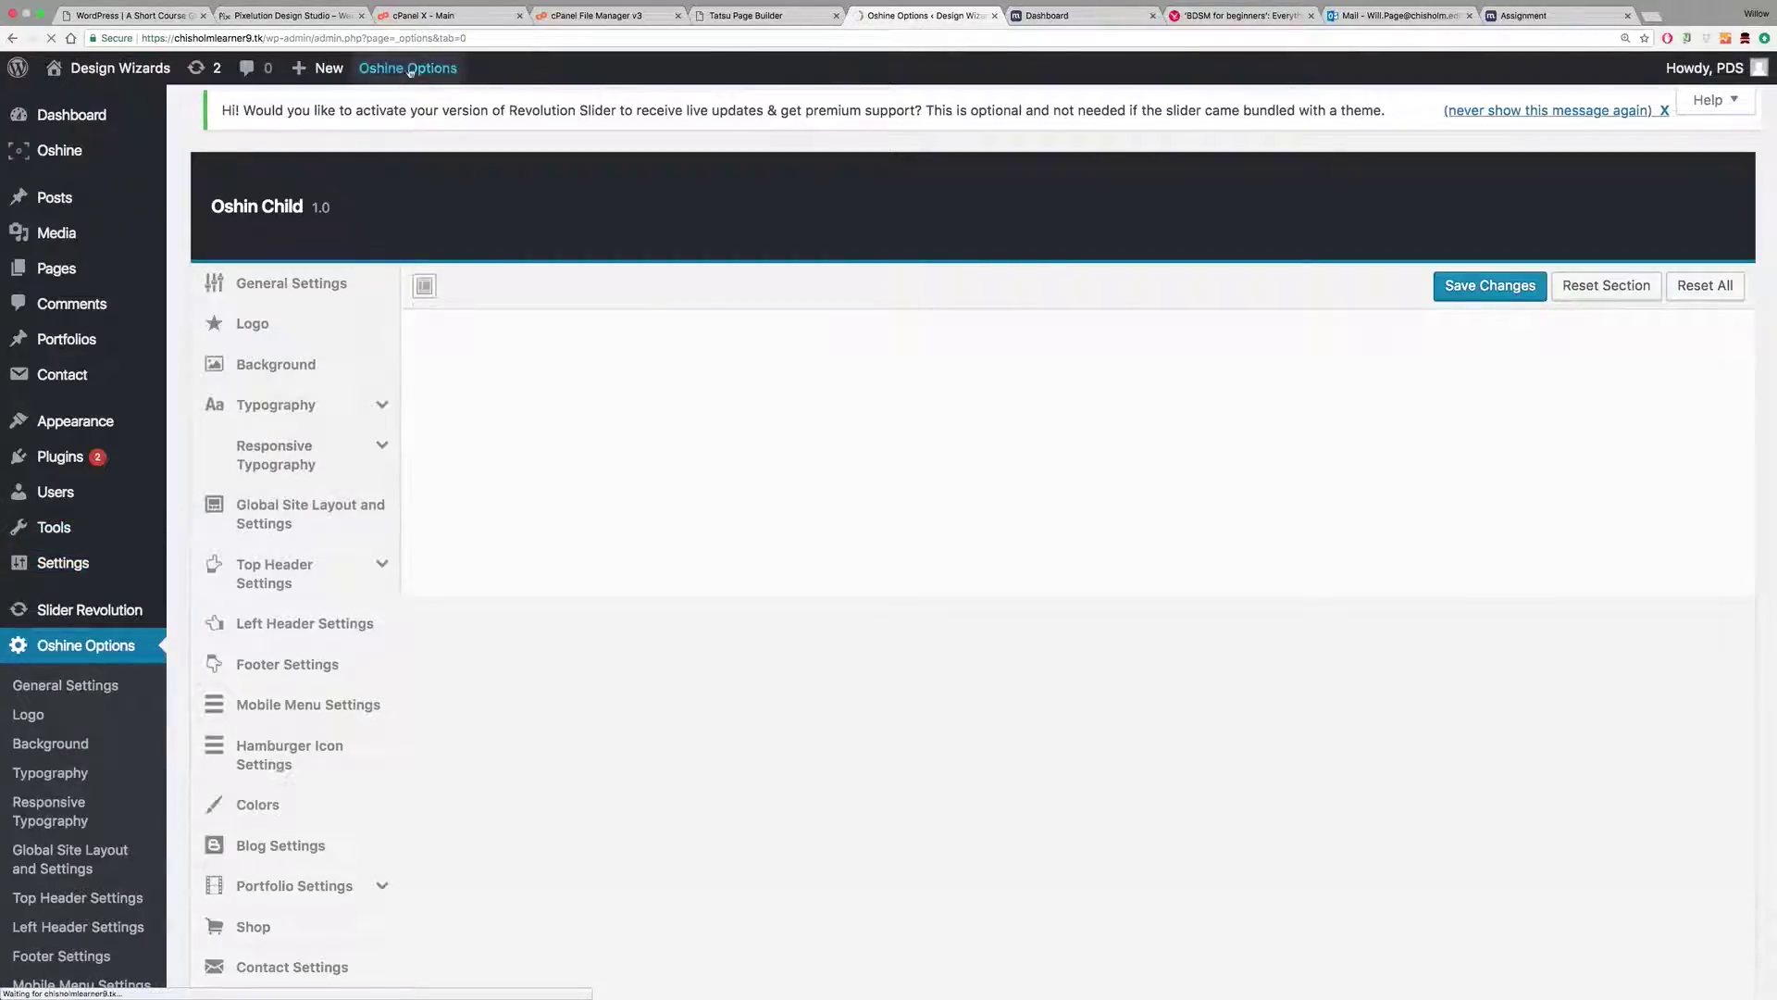
pyautogui.moveTo(426, 71)
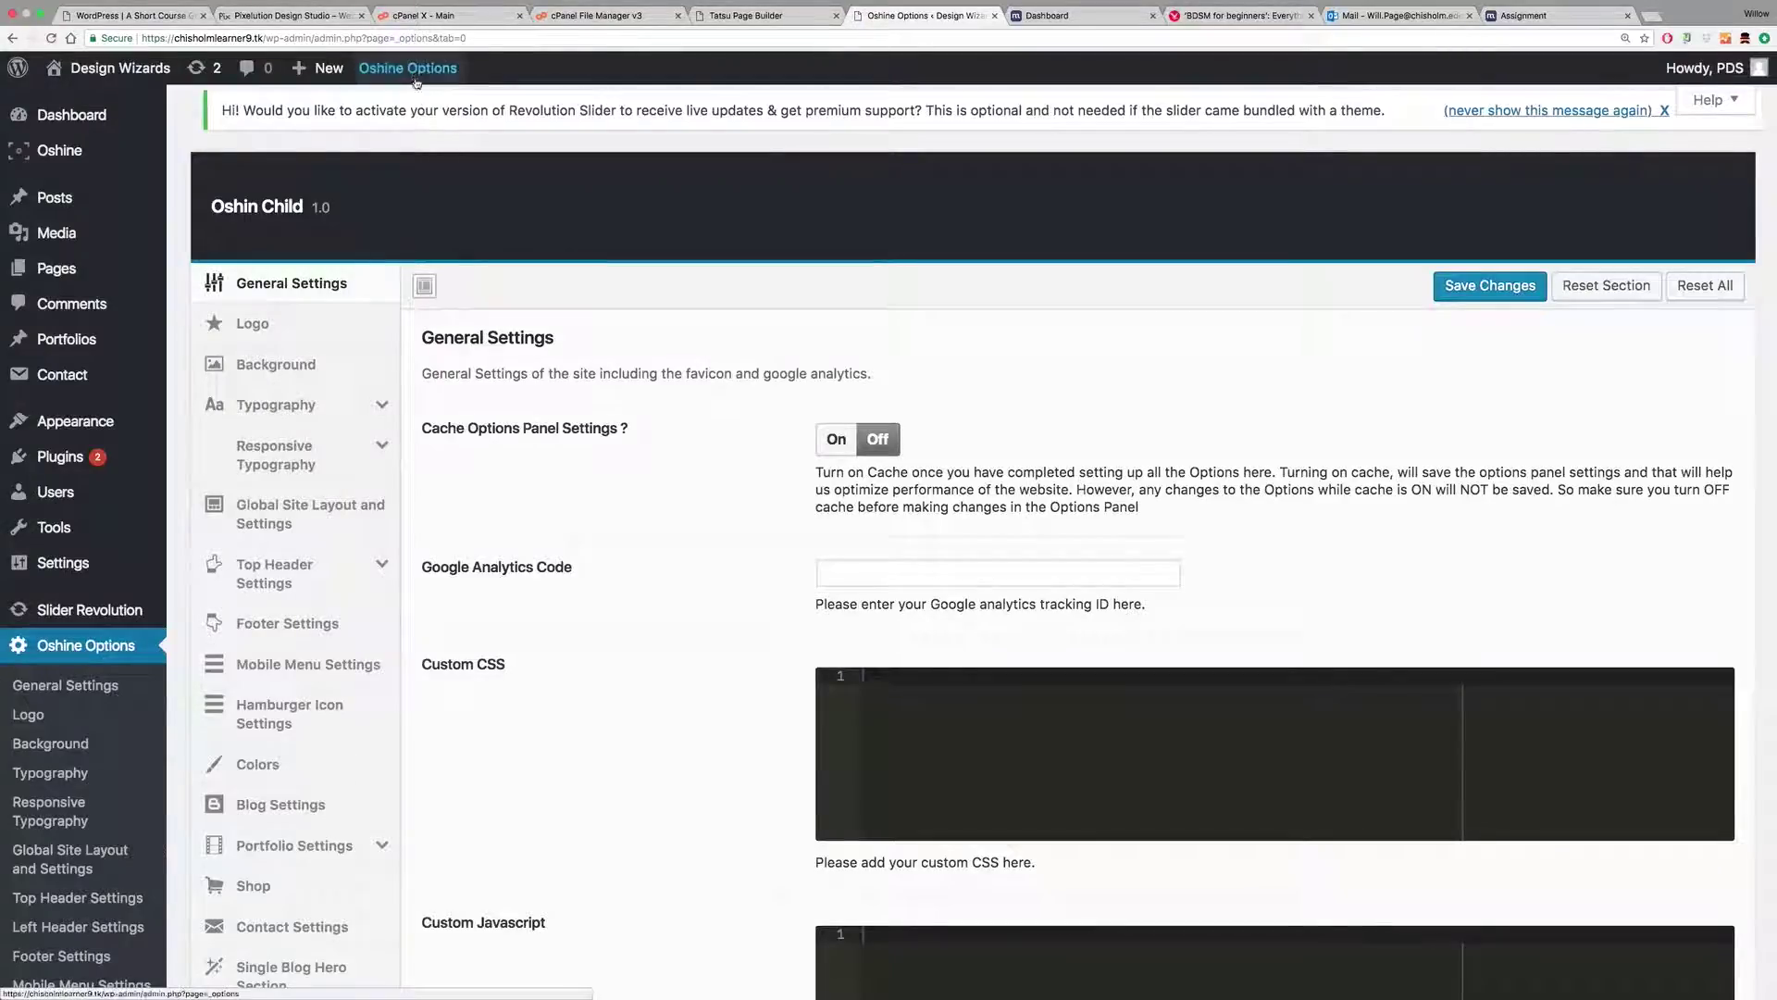
pyautogui.click(745, 16)
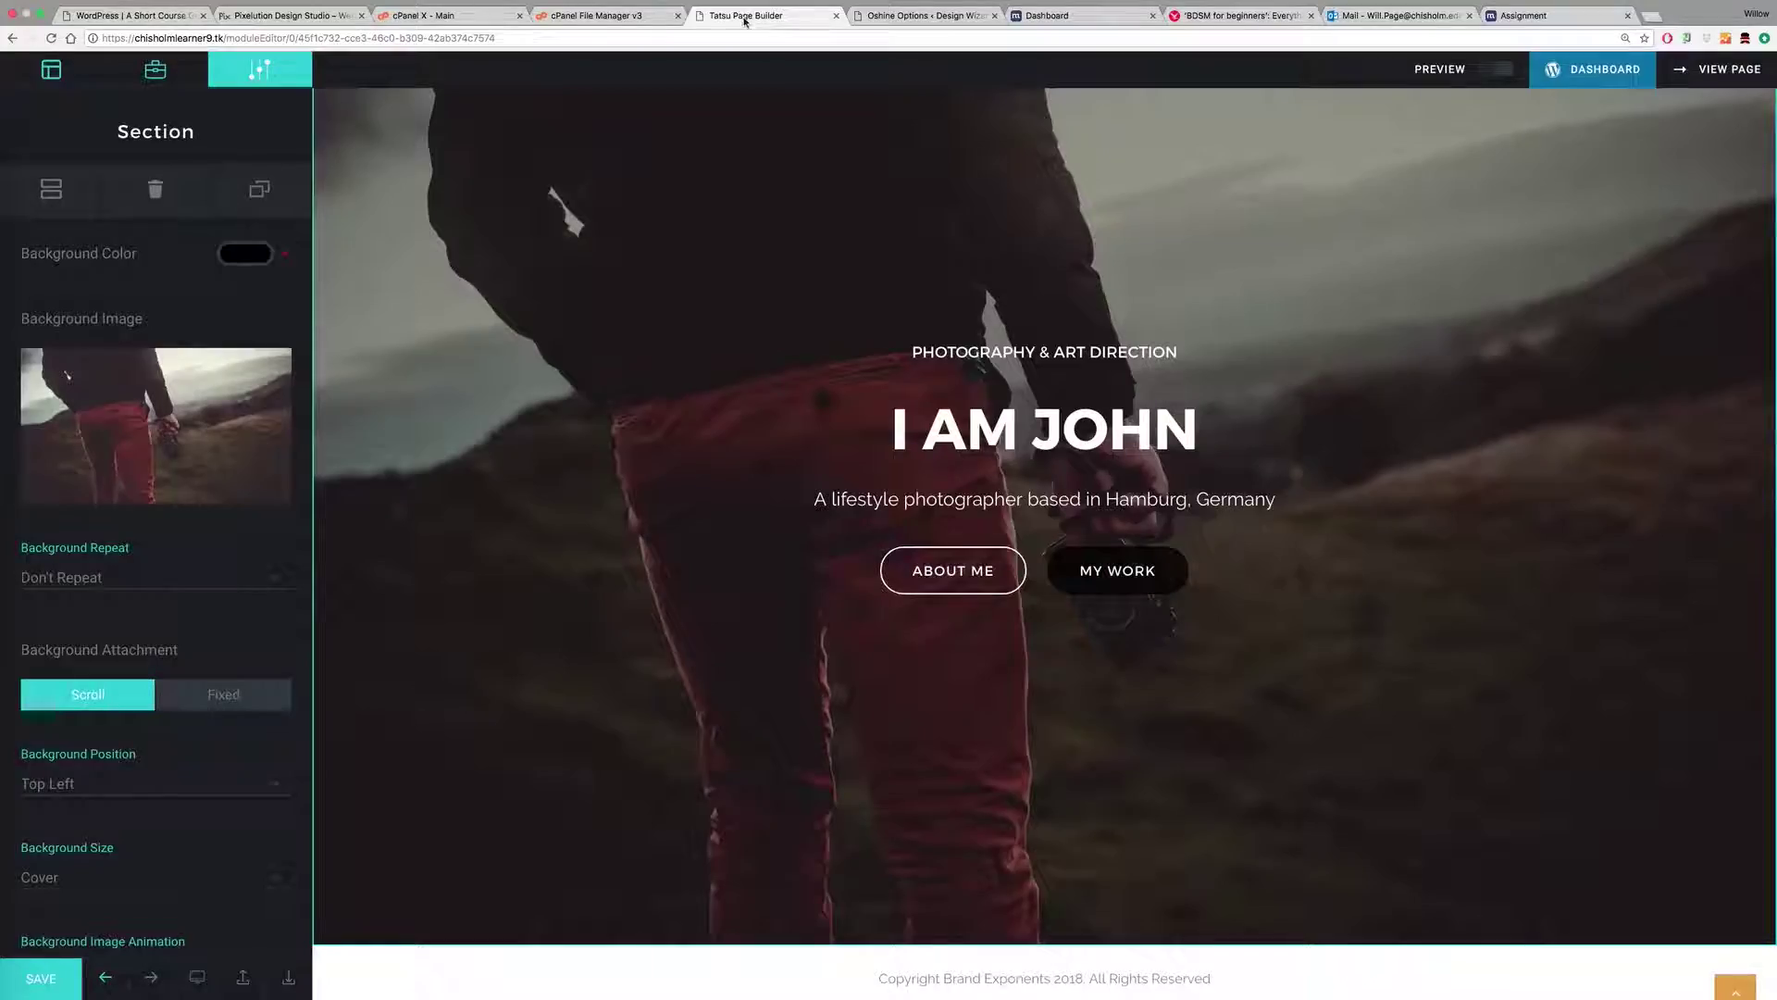
pyautogui.click(902, 17)
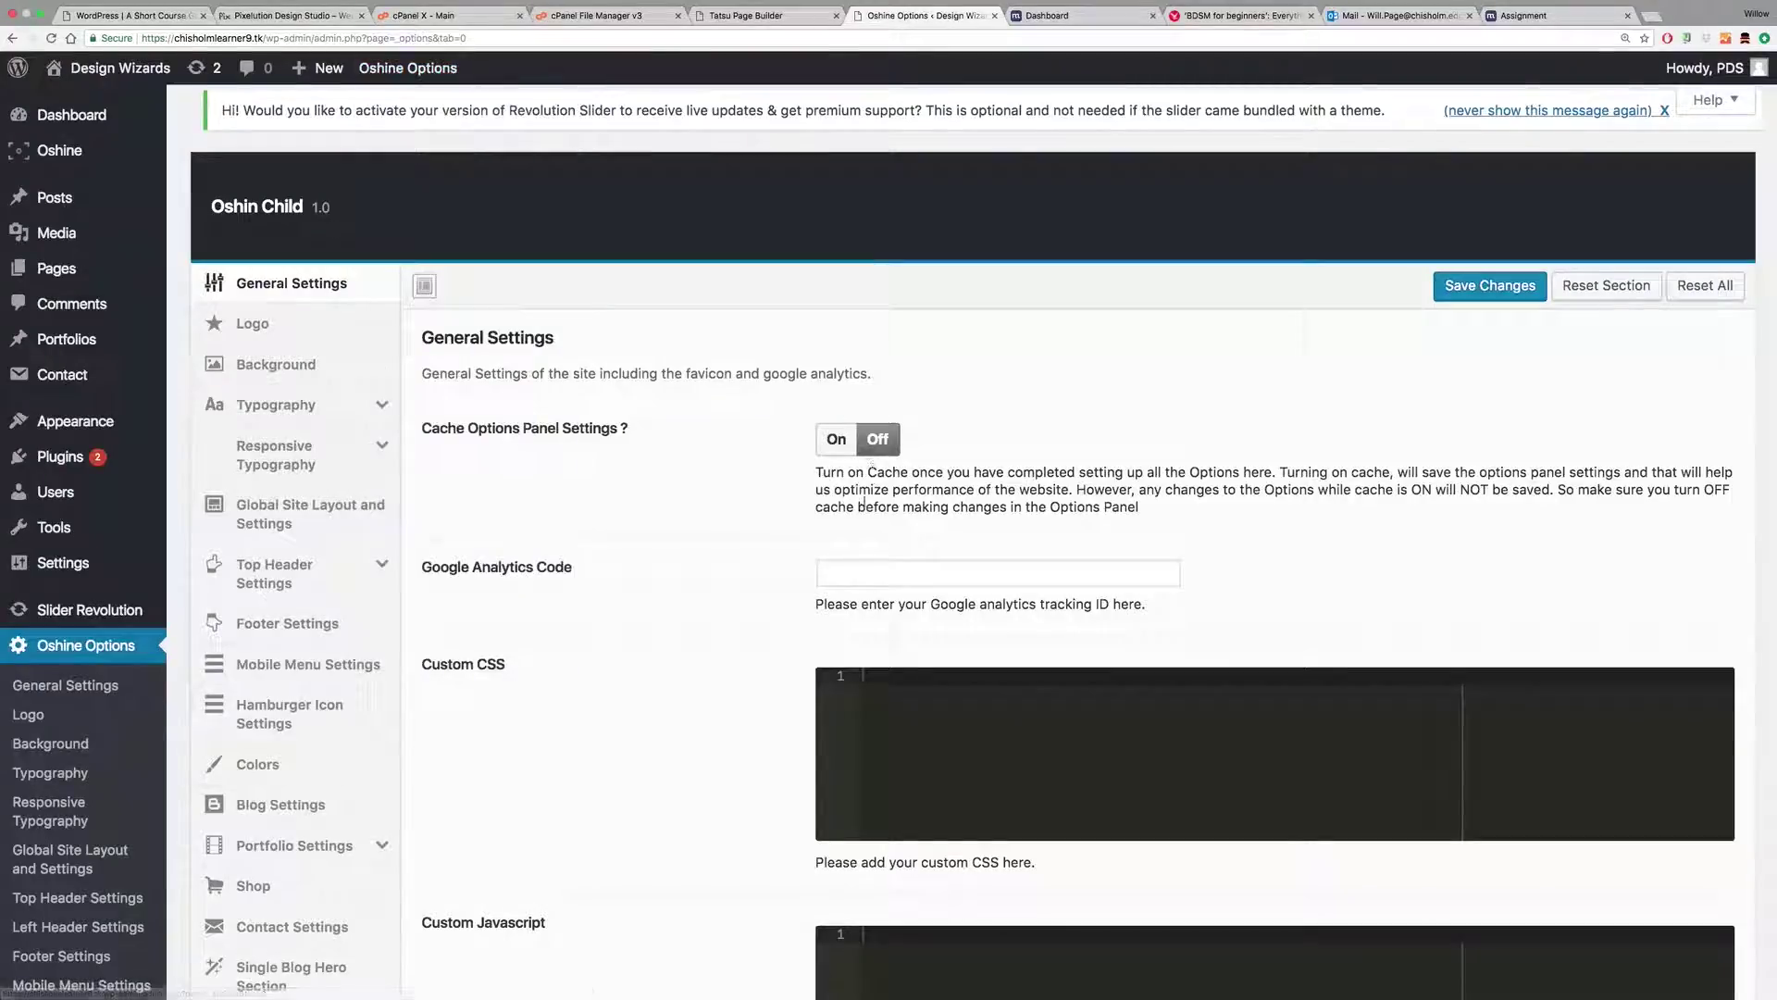
pyautogui.scroll(-5, 734, 637)
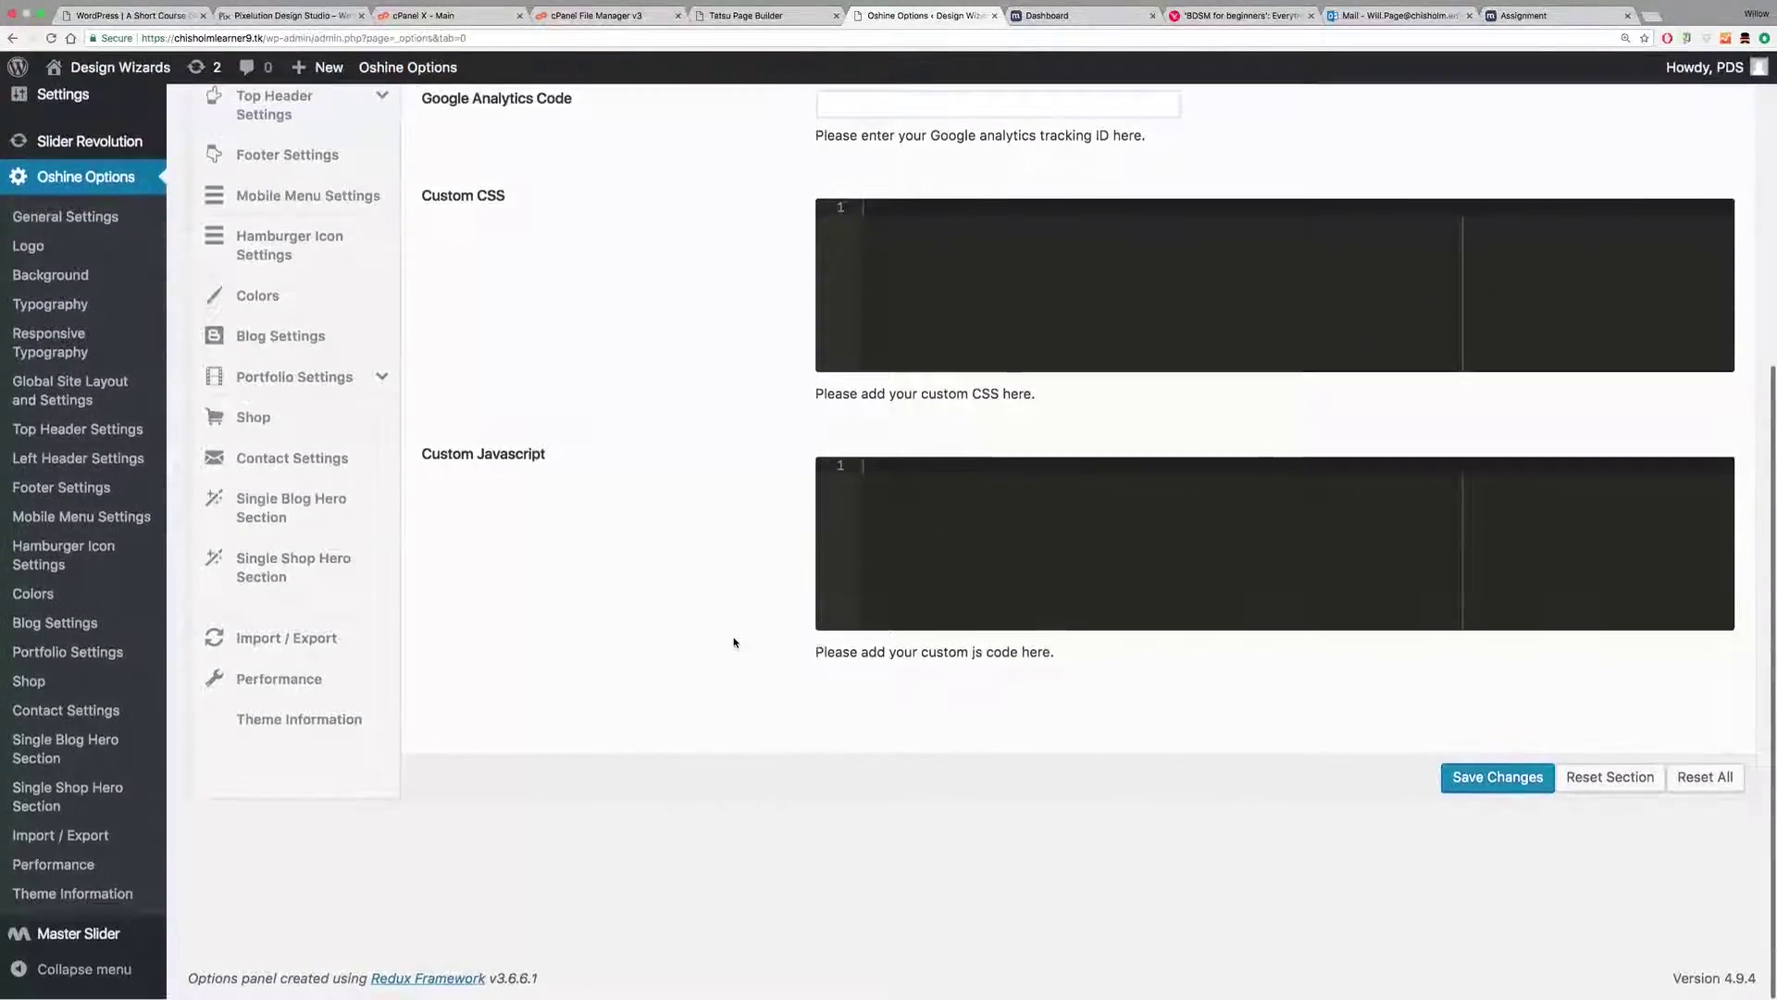
pyautogui.scroll(5, 734, 639)
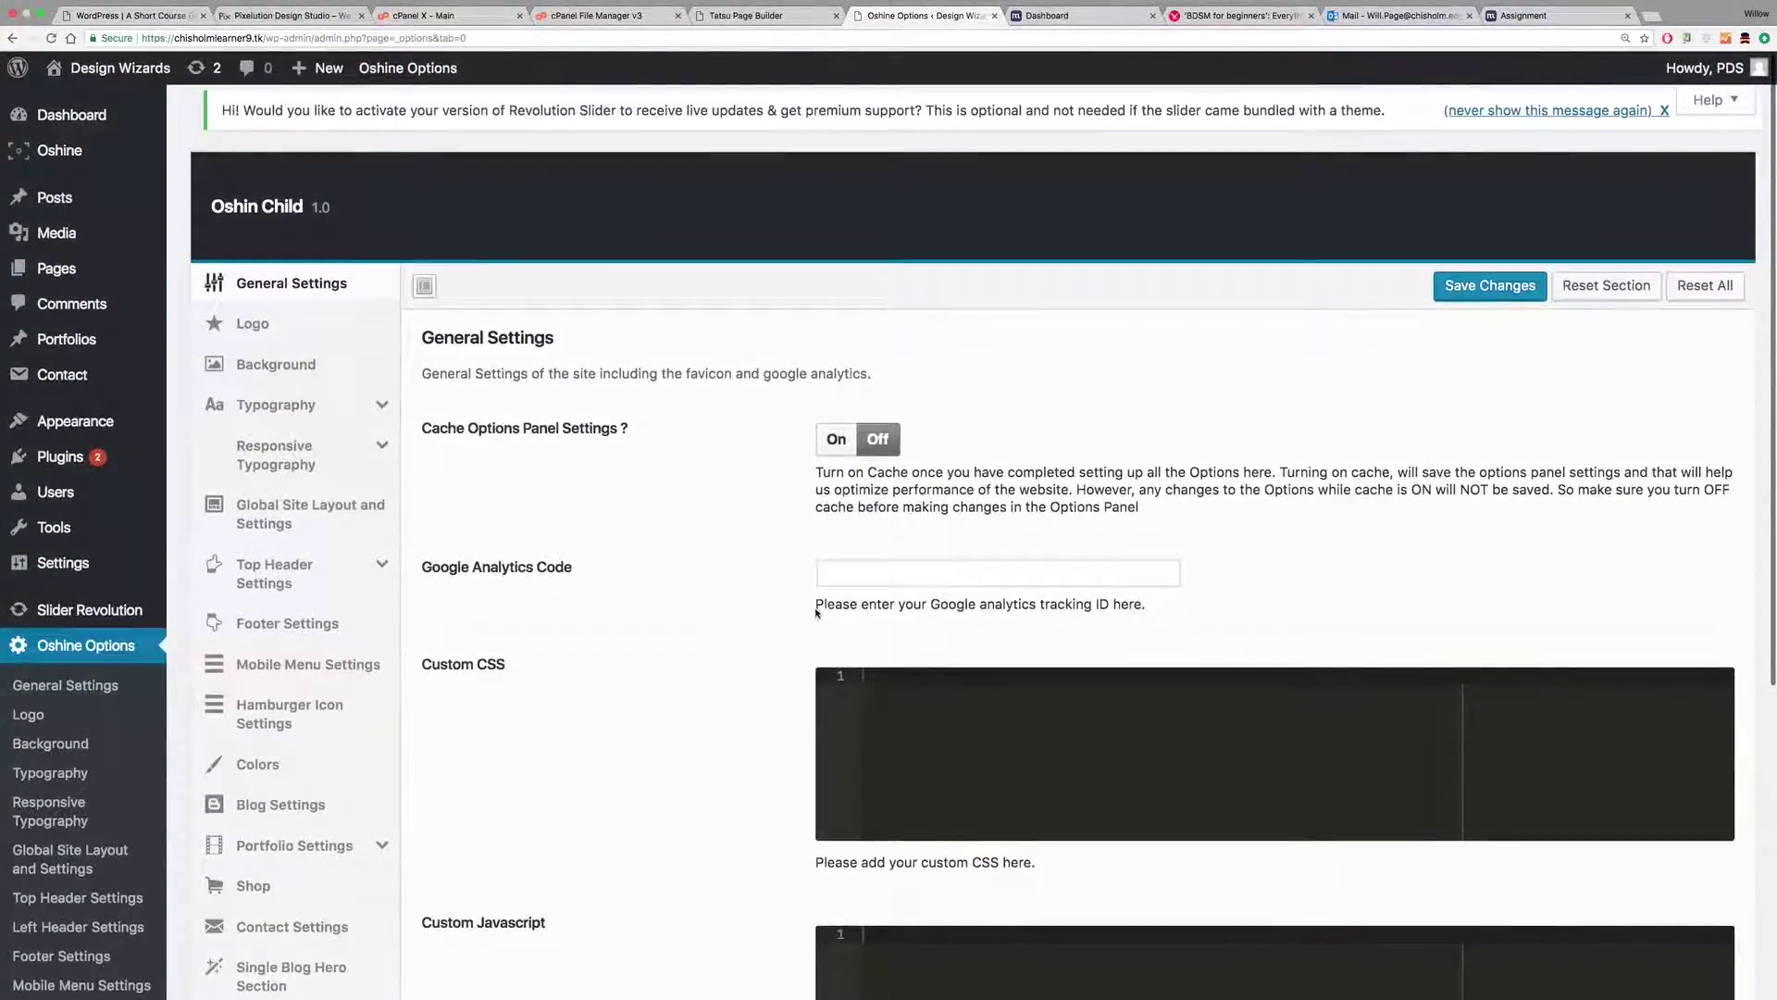
pyautogui.click(847, 573)
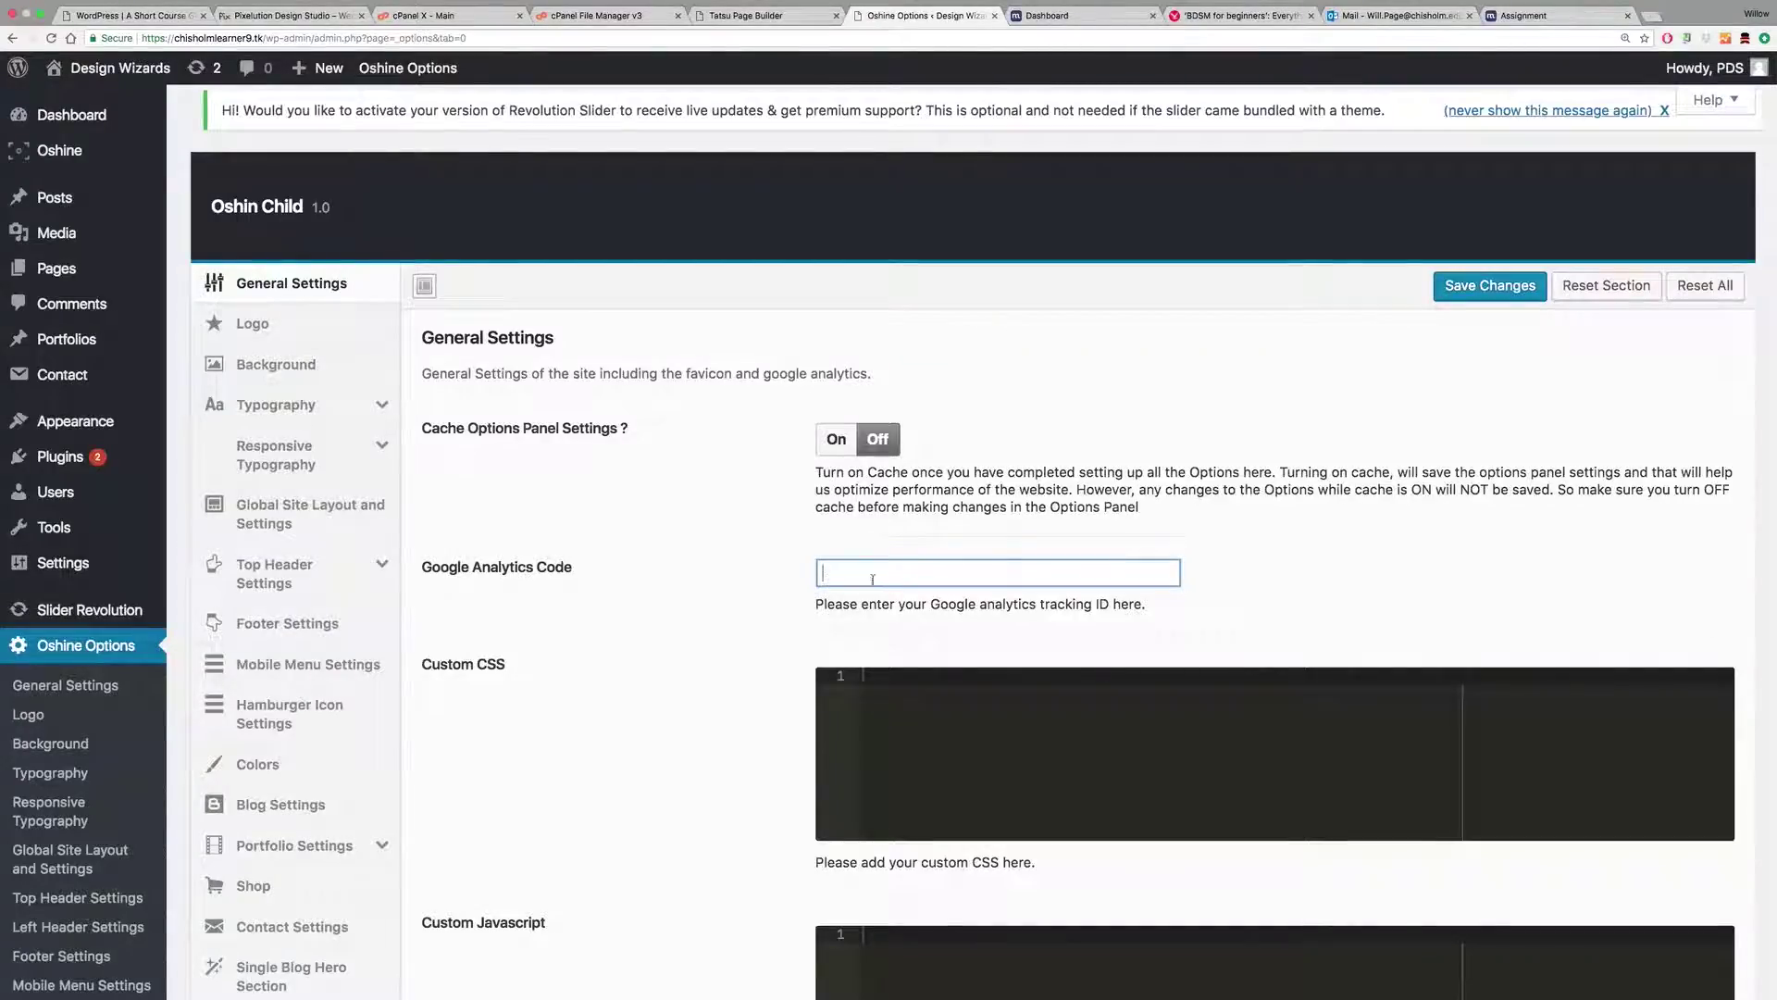
pyautogui.moveTo(1144, 605); pyautogui.dragTo(817, 609)
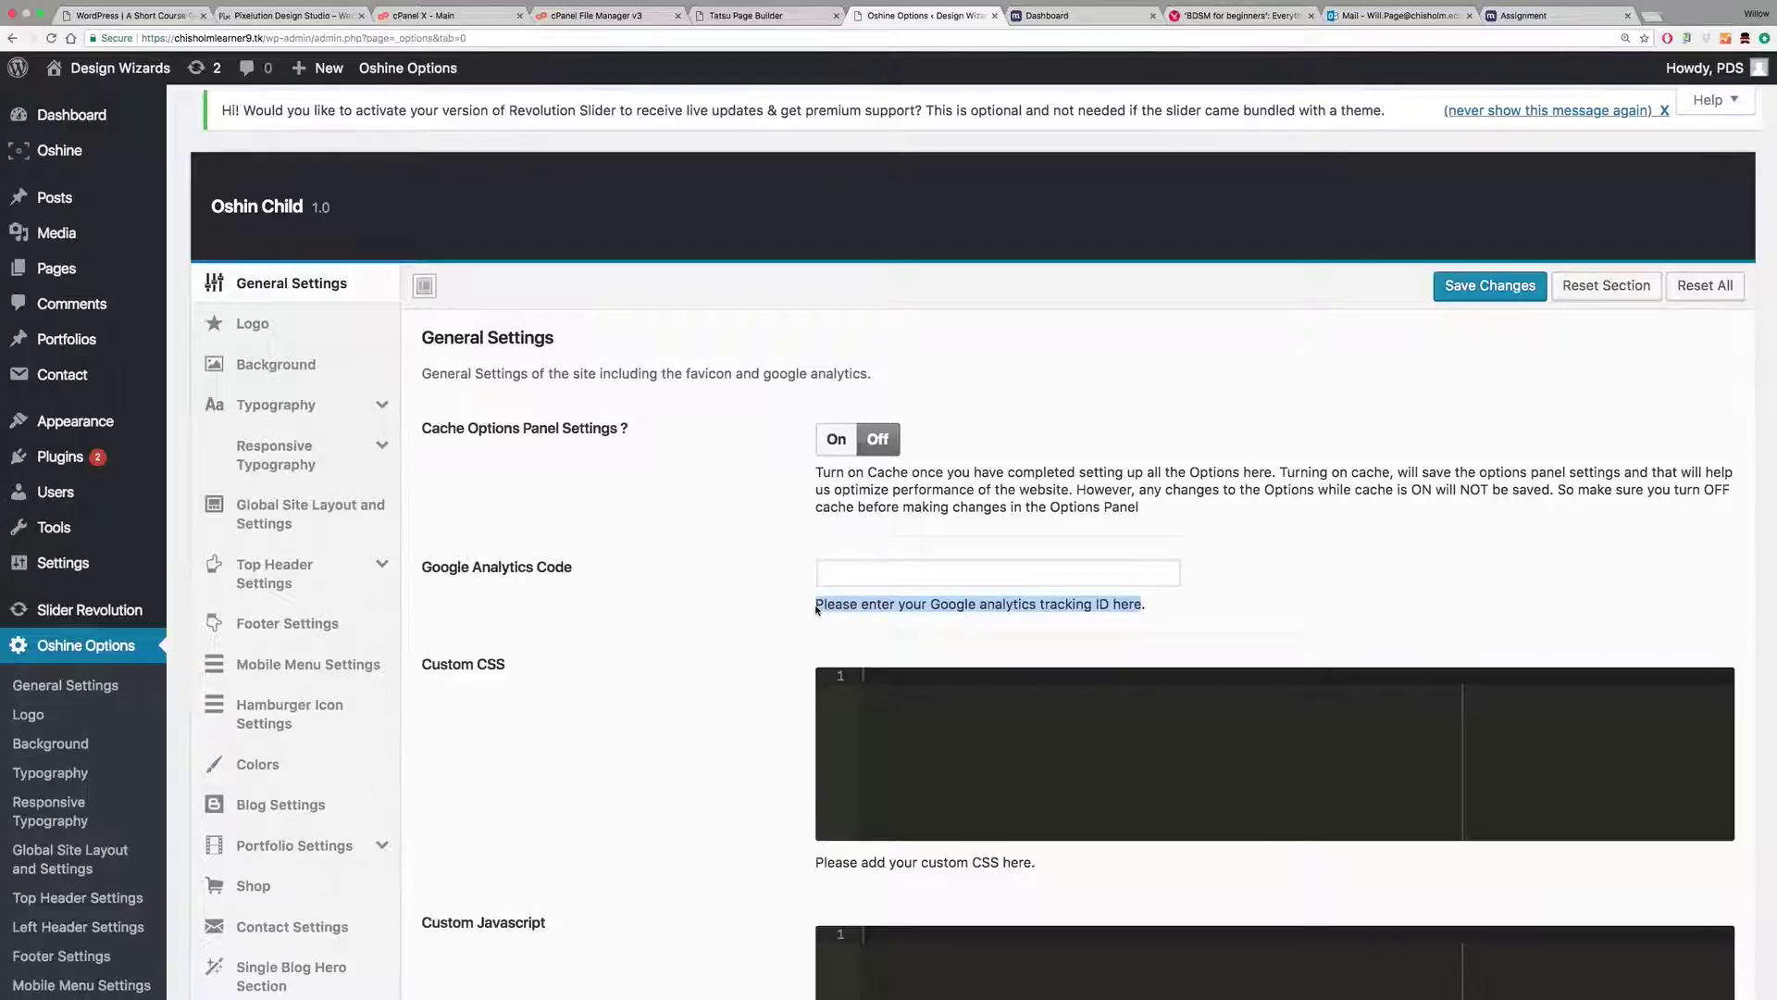
pyautogui.click(826, 576)
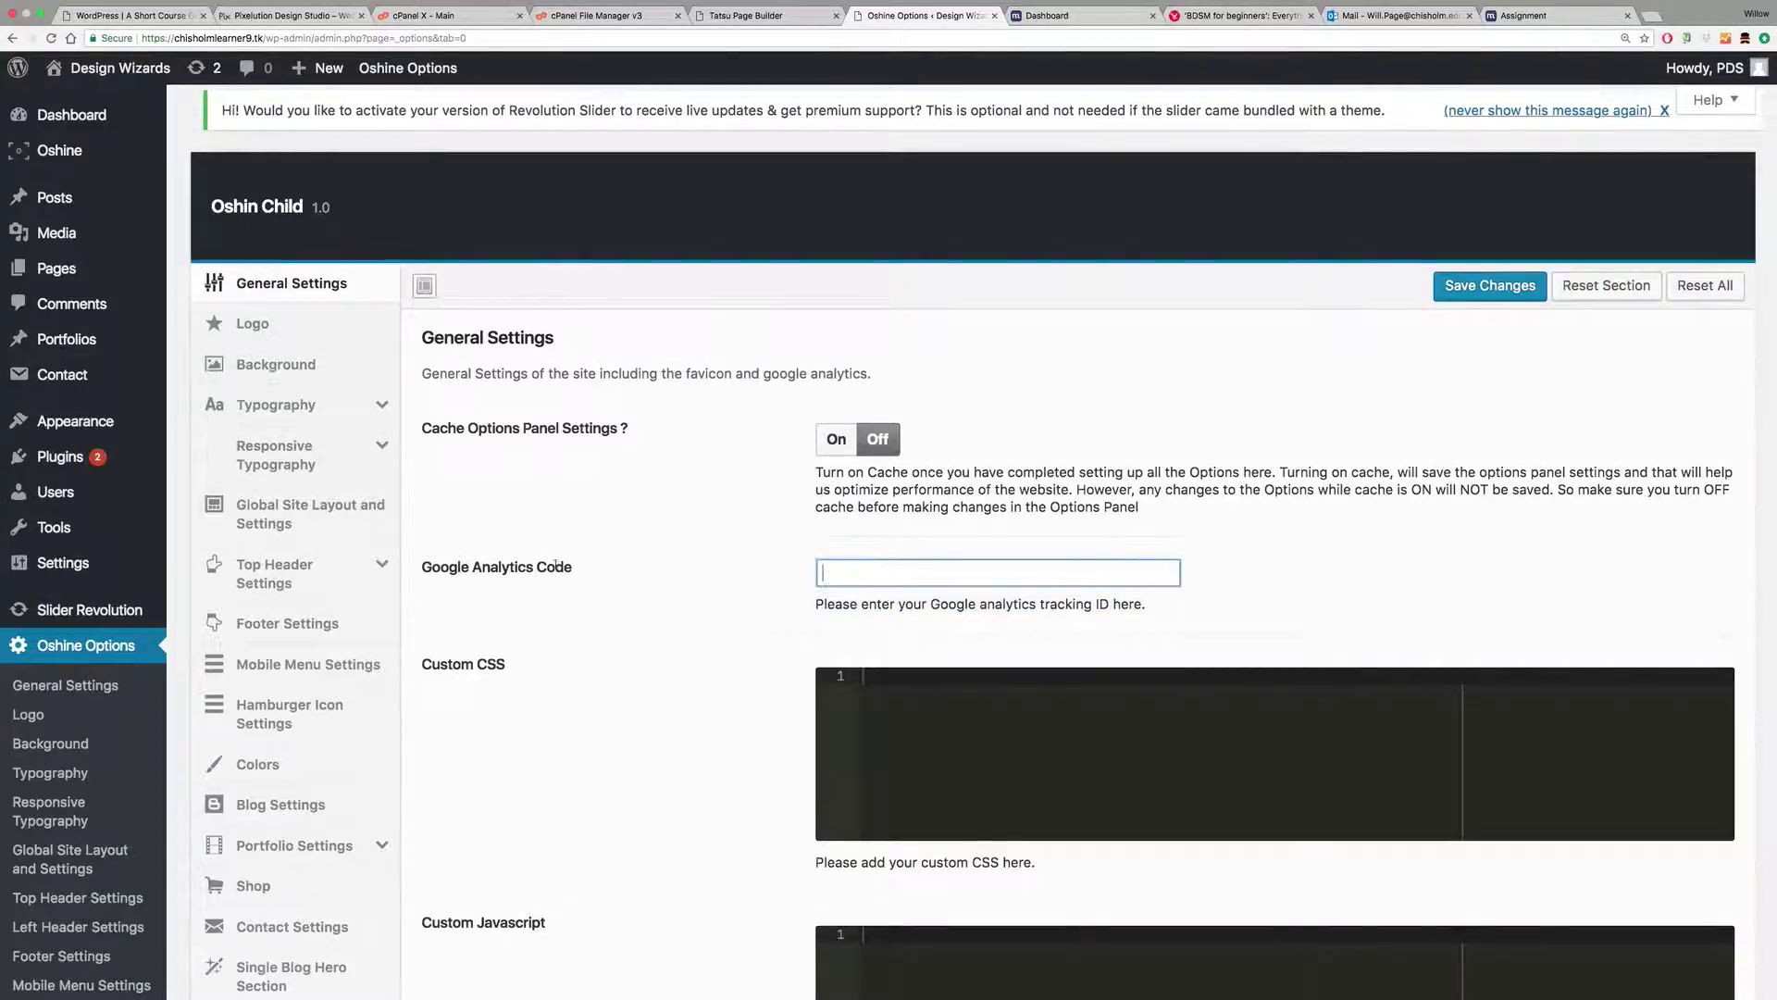
# Step: Upload social1_logo.jpg from Business-Resources/branding/2017 as the main logo image
pyautogui.click(291, 323)
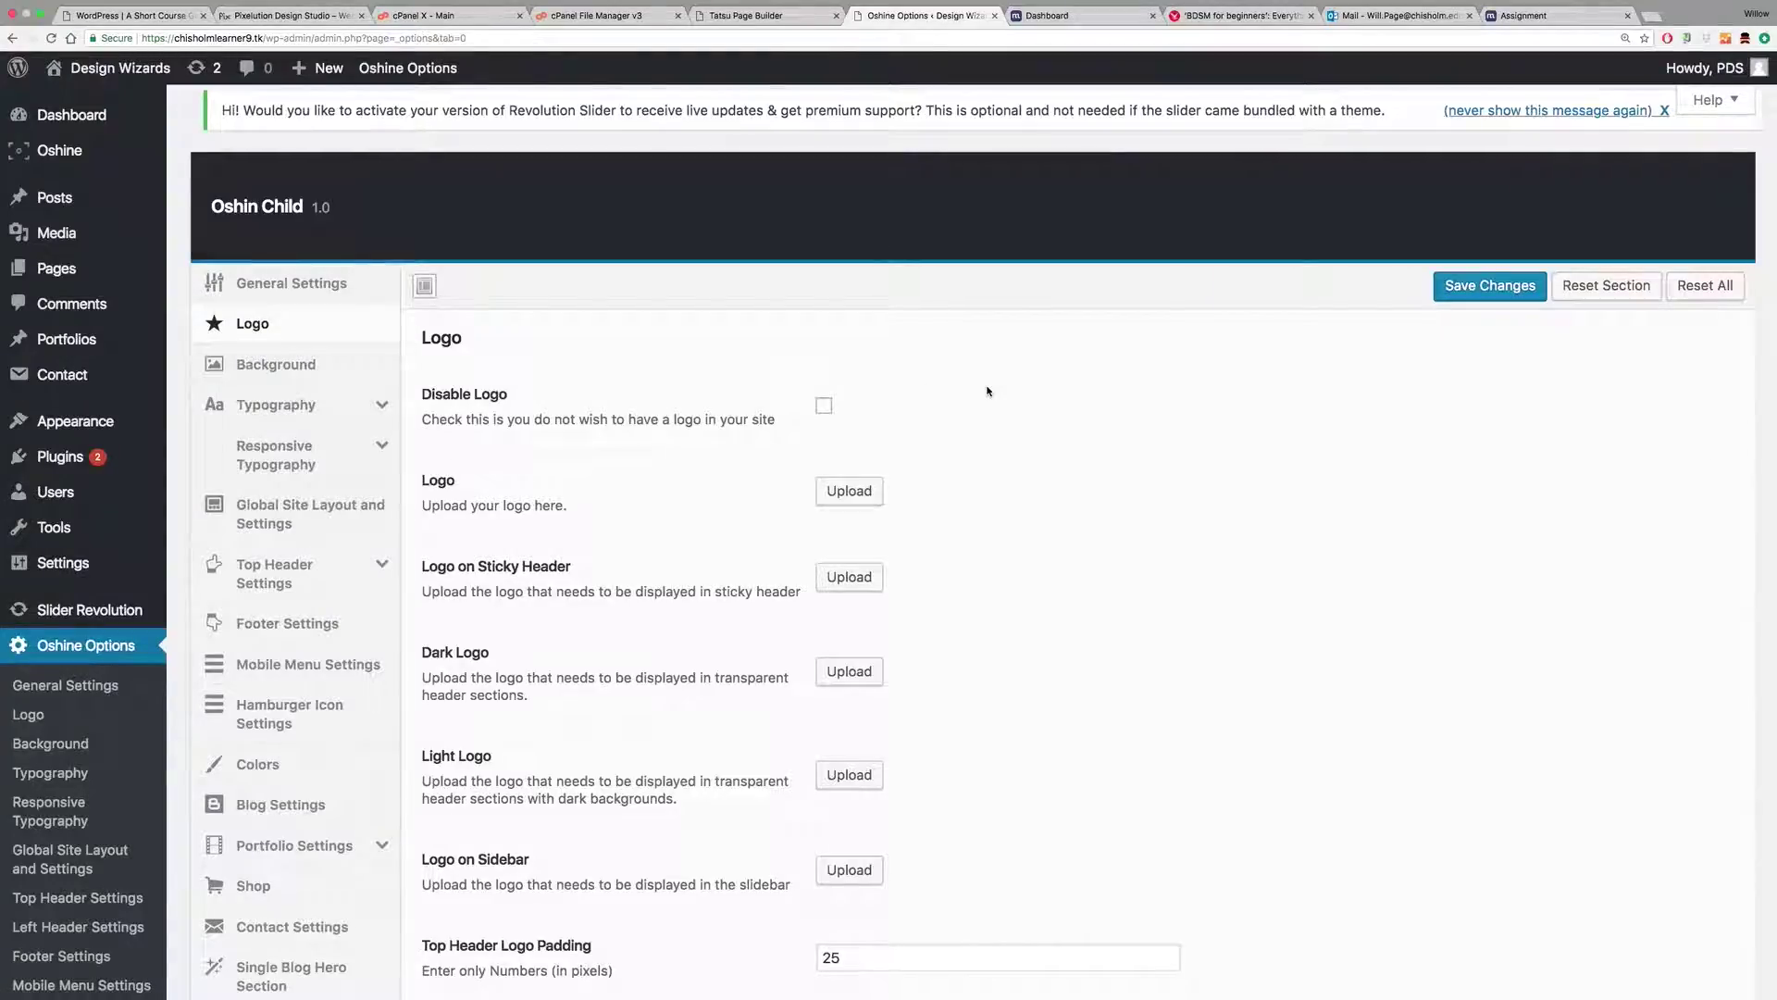
pyautogui.scroll(-4, 958, 440)
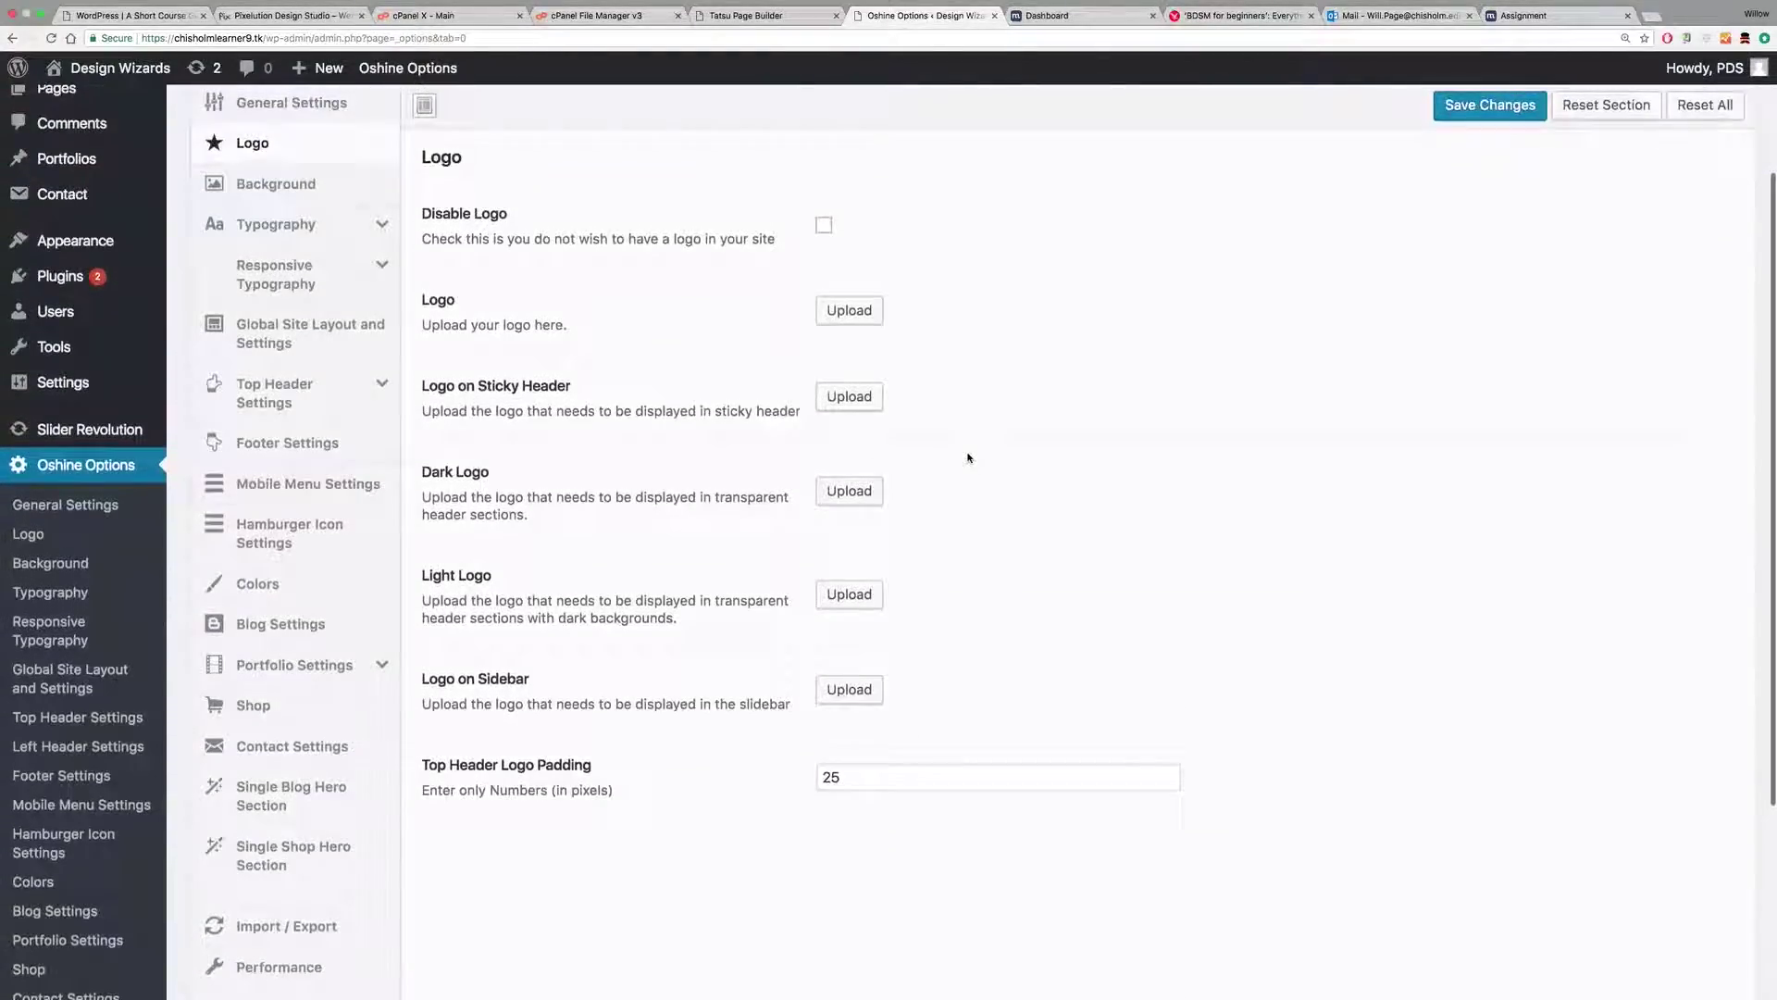
pyautogui.click(847, 311)
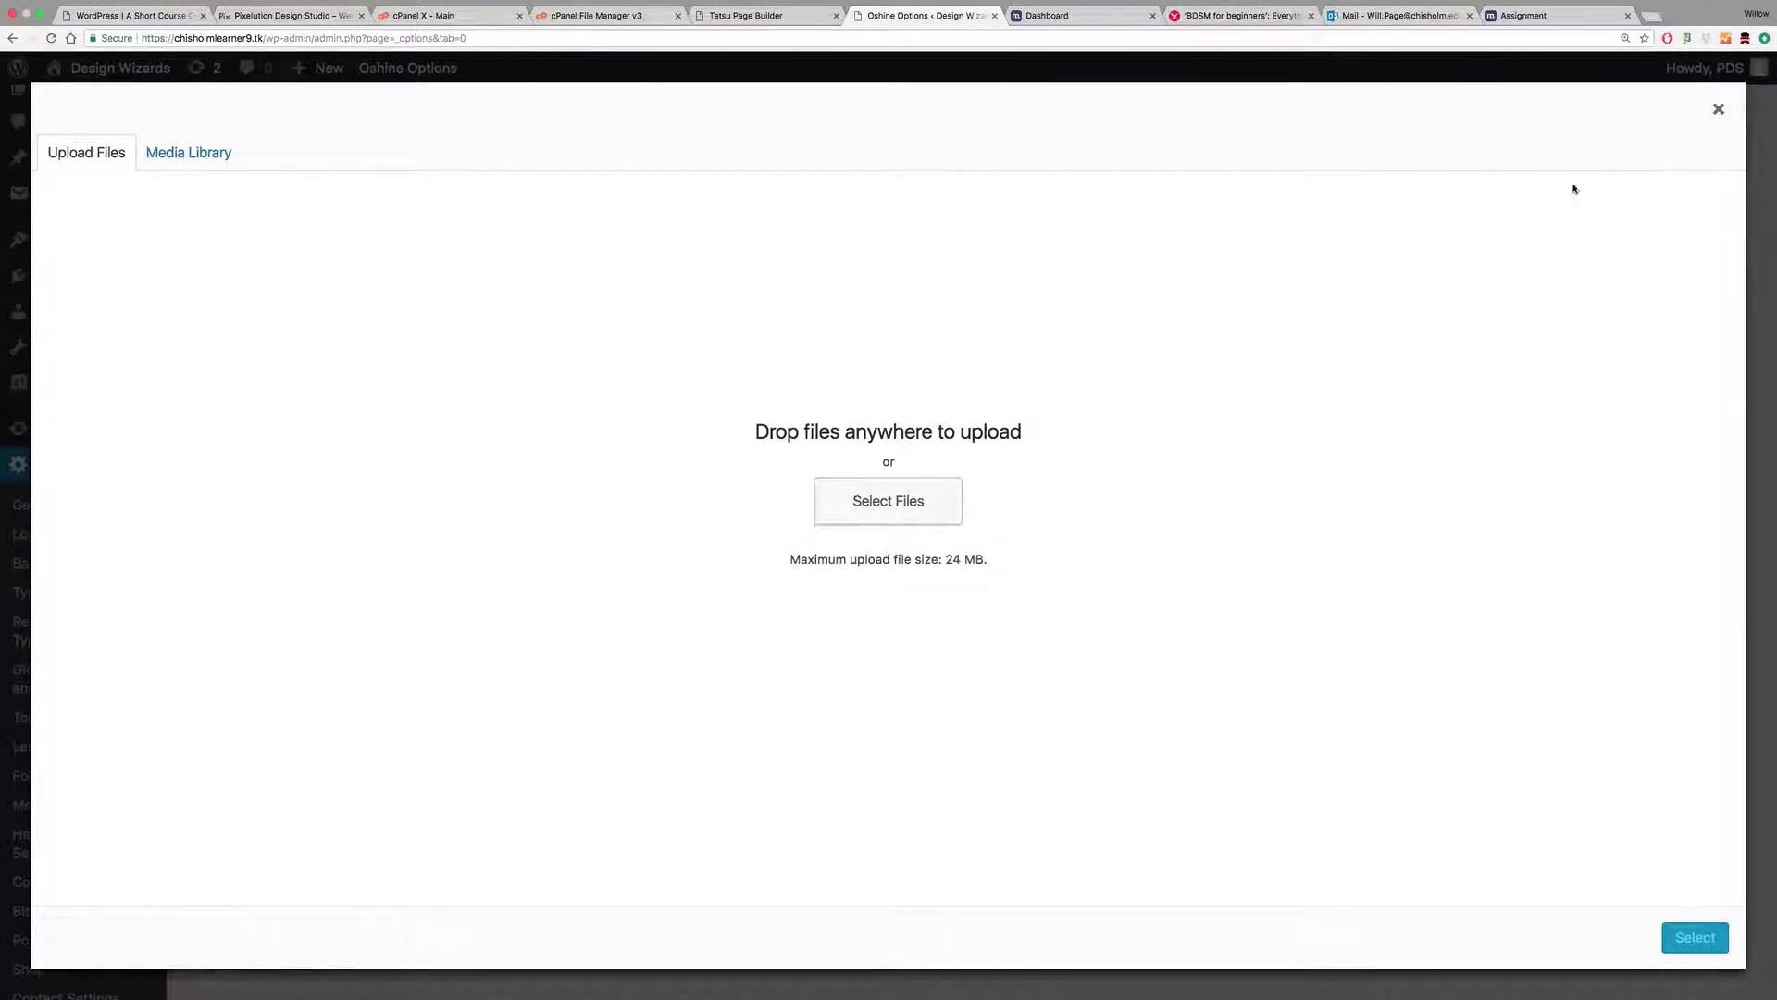
pyautogui.click(902, 508)
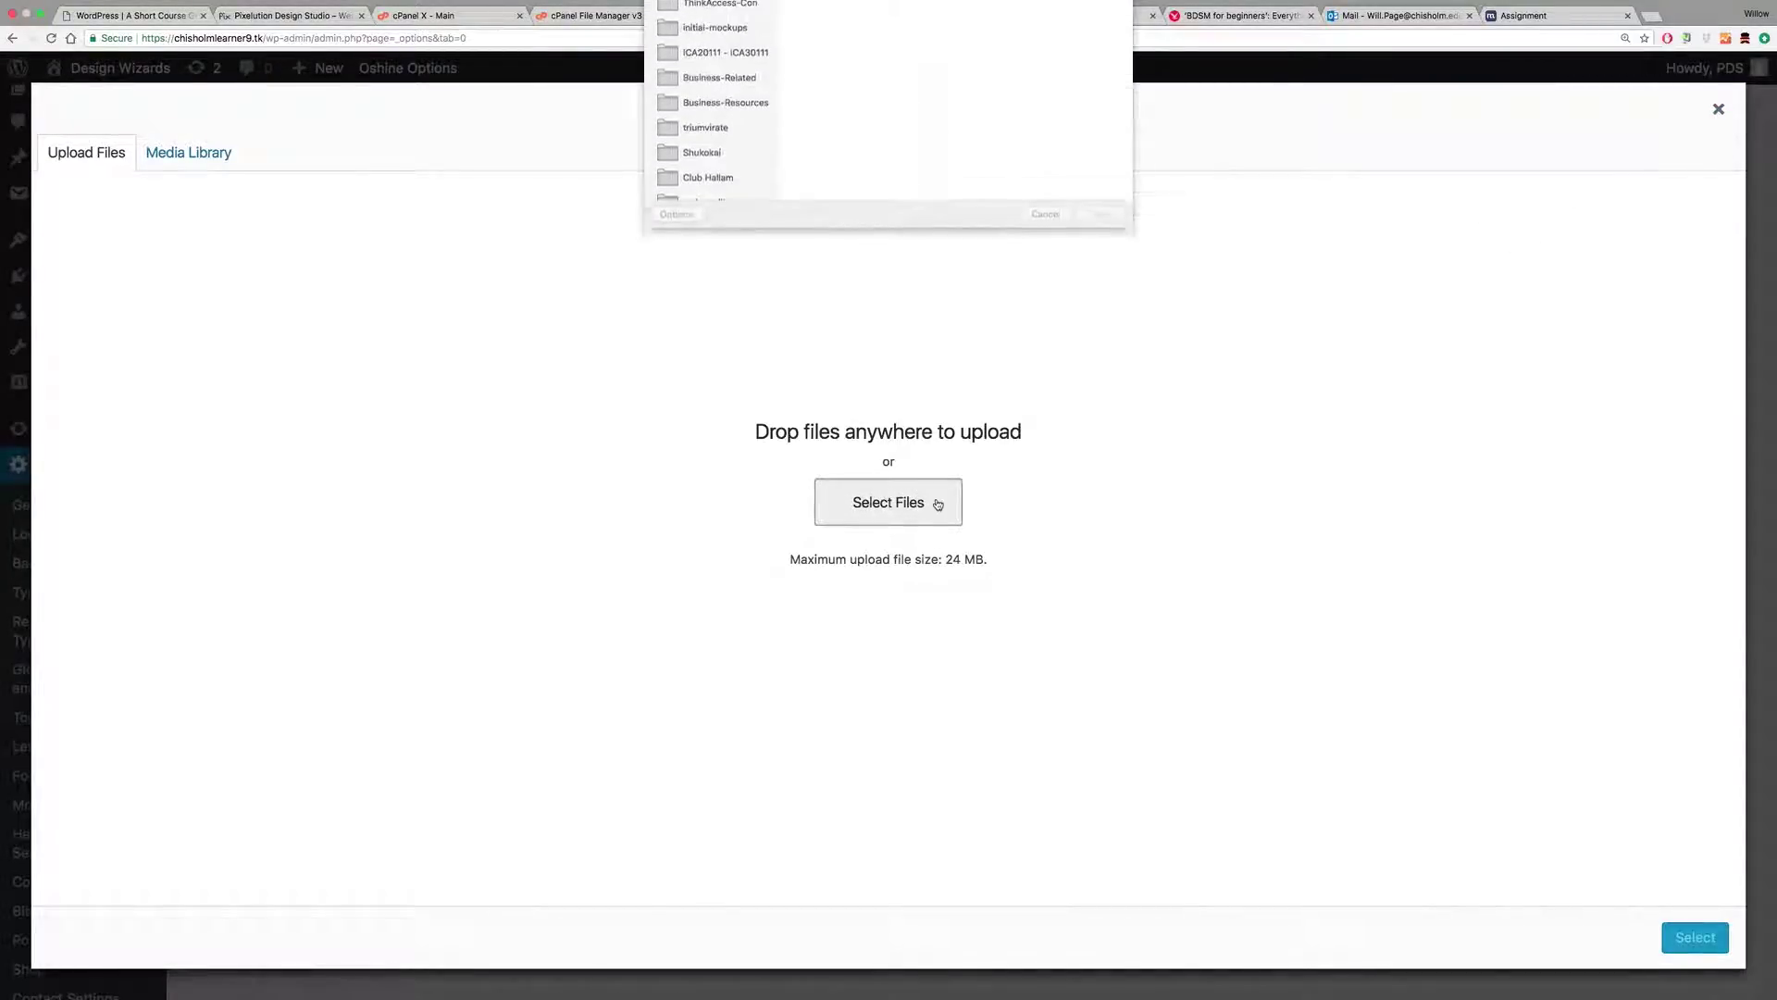
pyautogui.scroll(3, 740, 207)
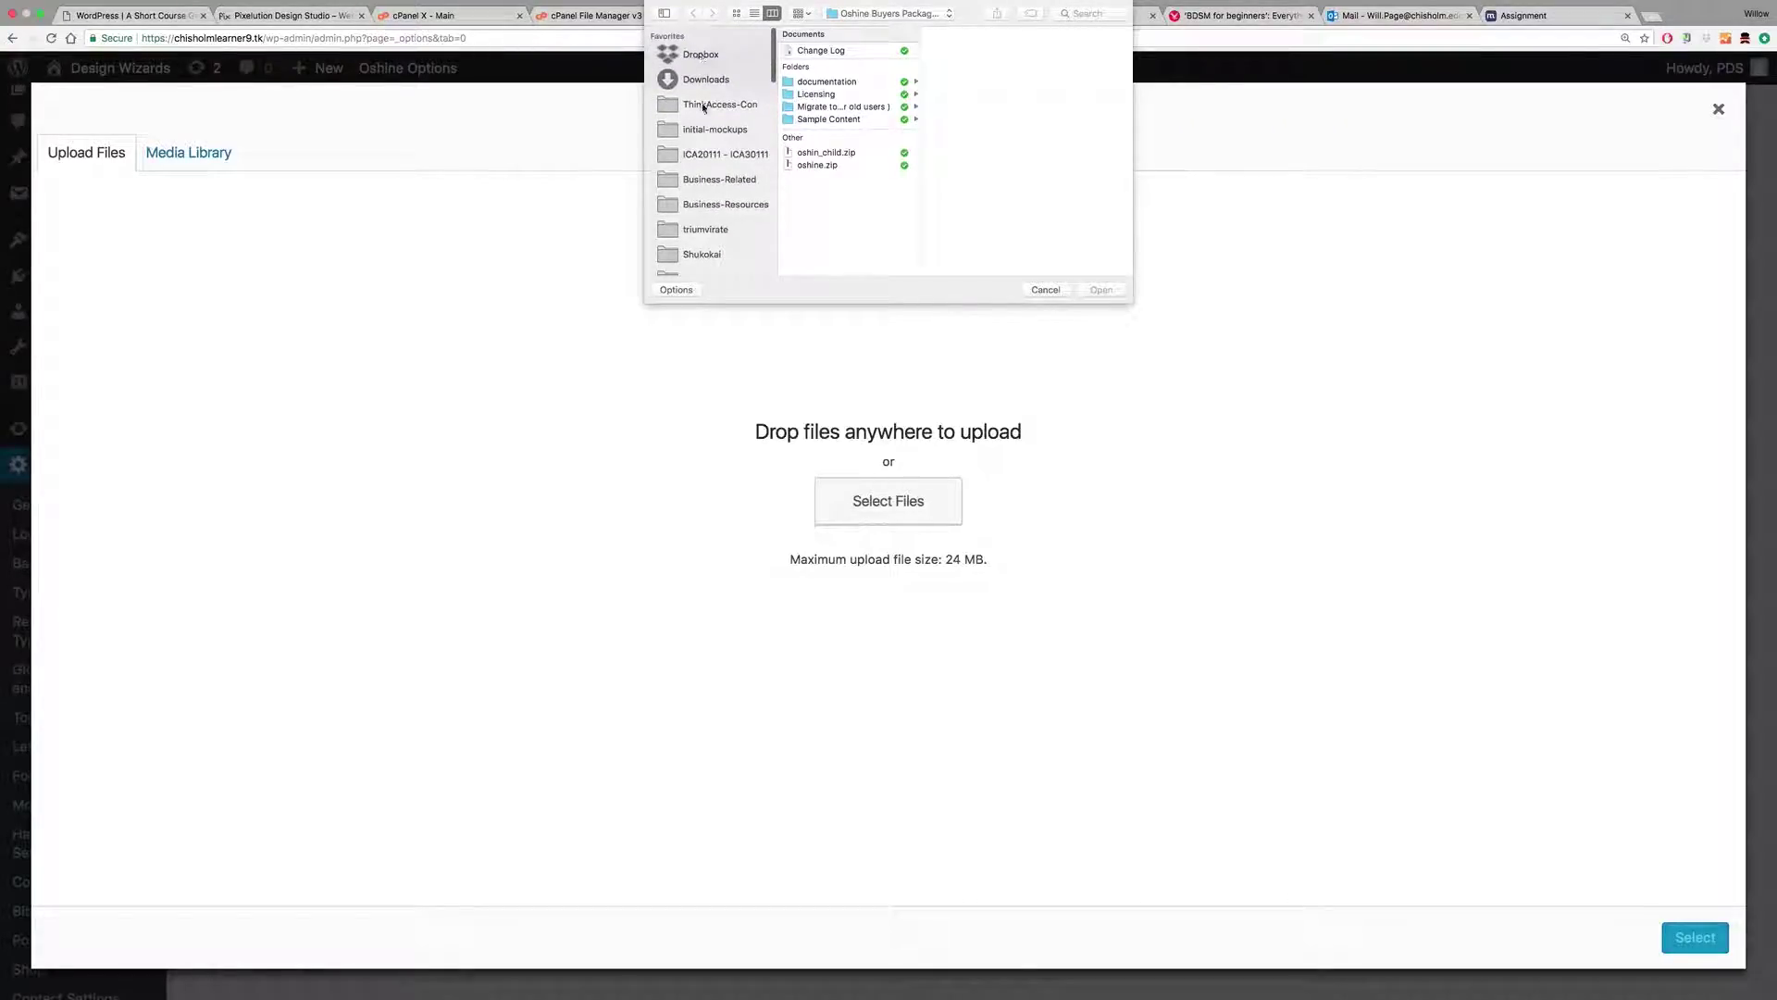
pyautogui.click(711, 179)
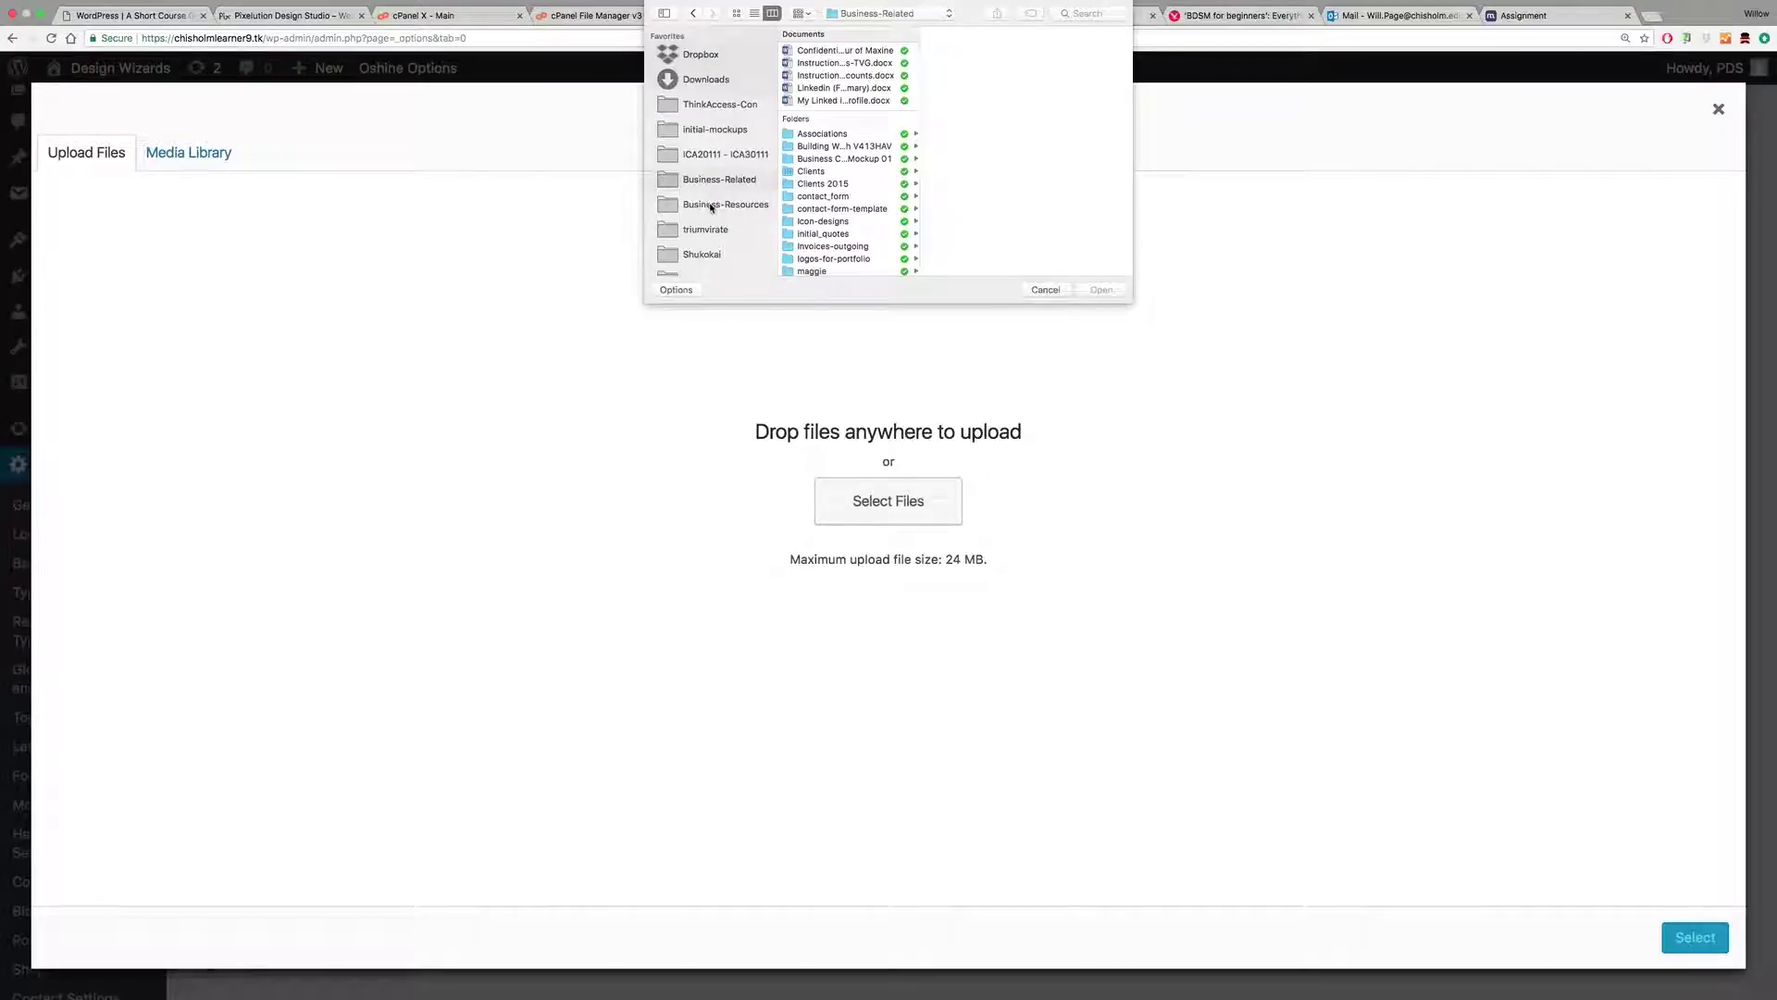
pyautogui.click(713, 204)
pyautogui.click(833, 110)
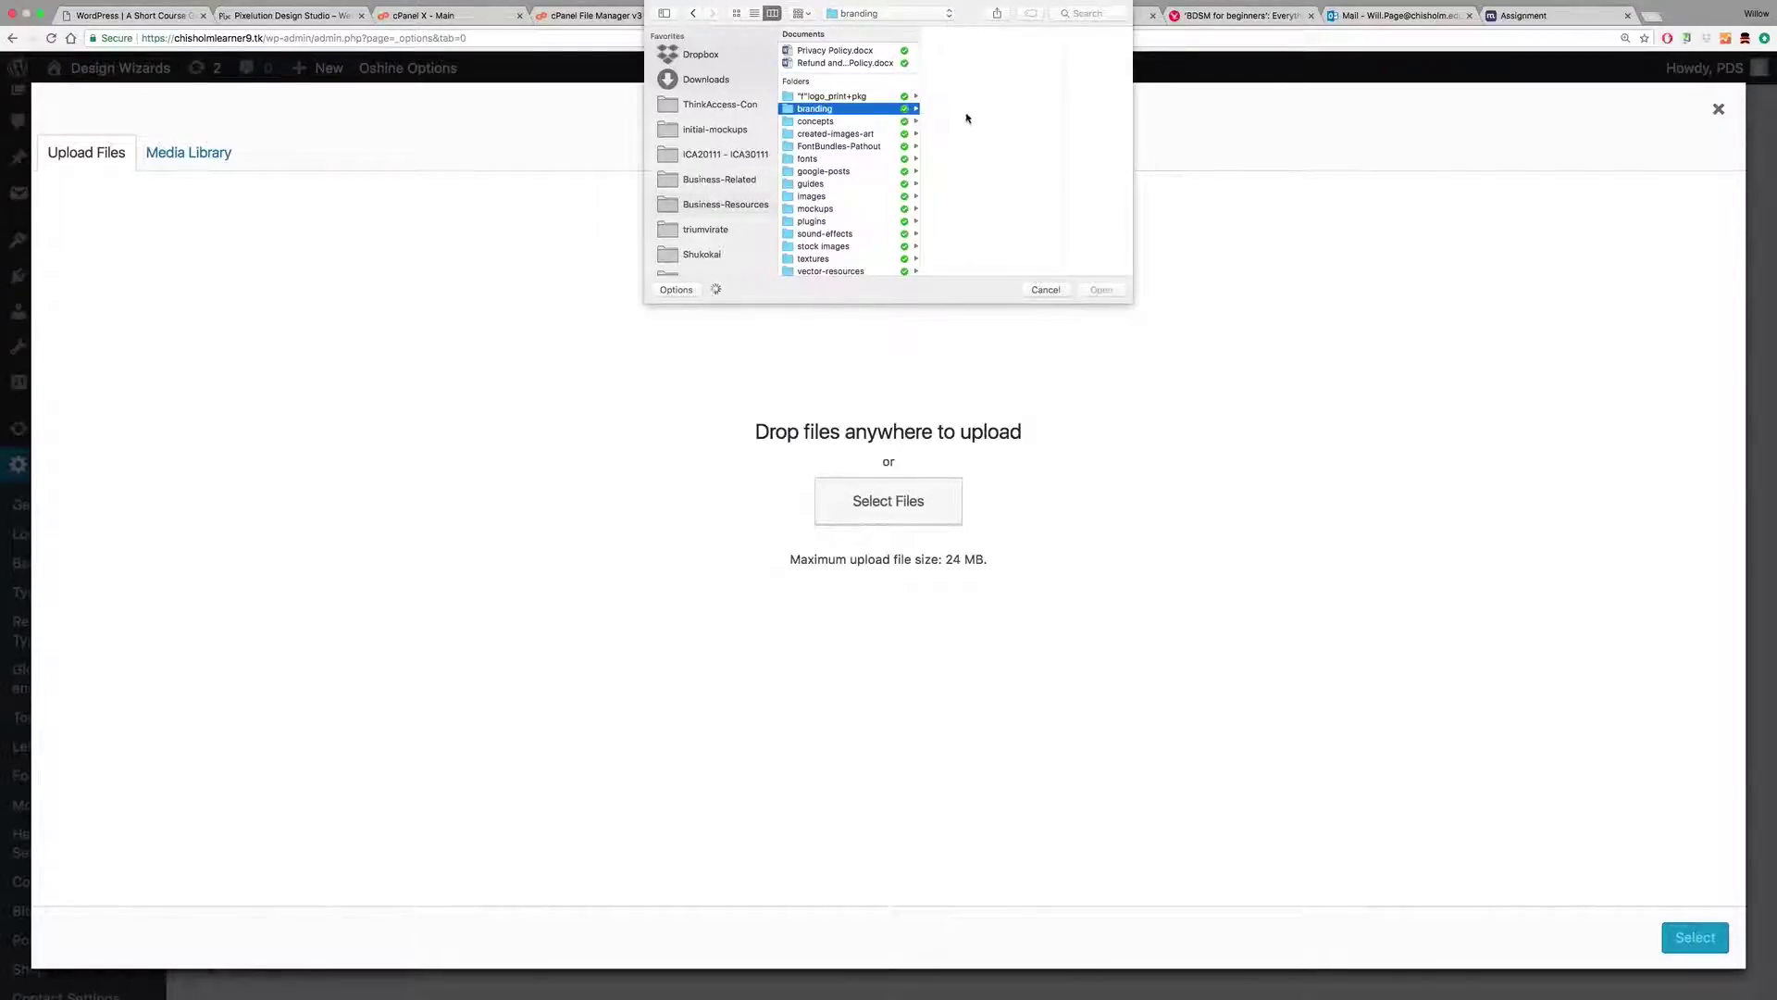
pyautogui.click(963, 51)
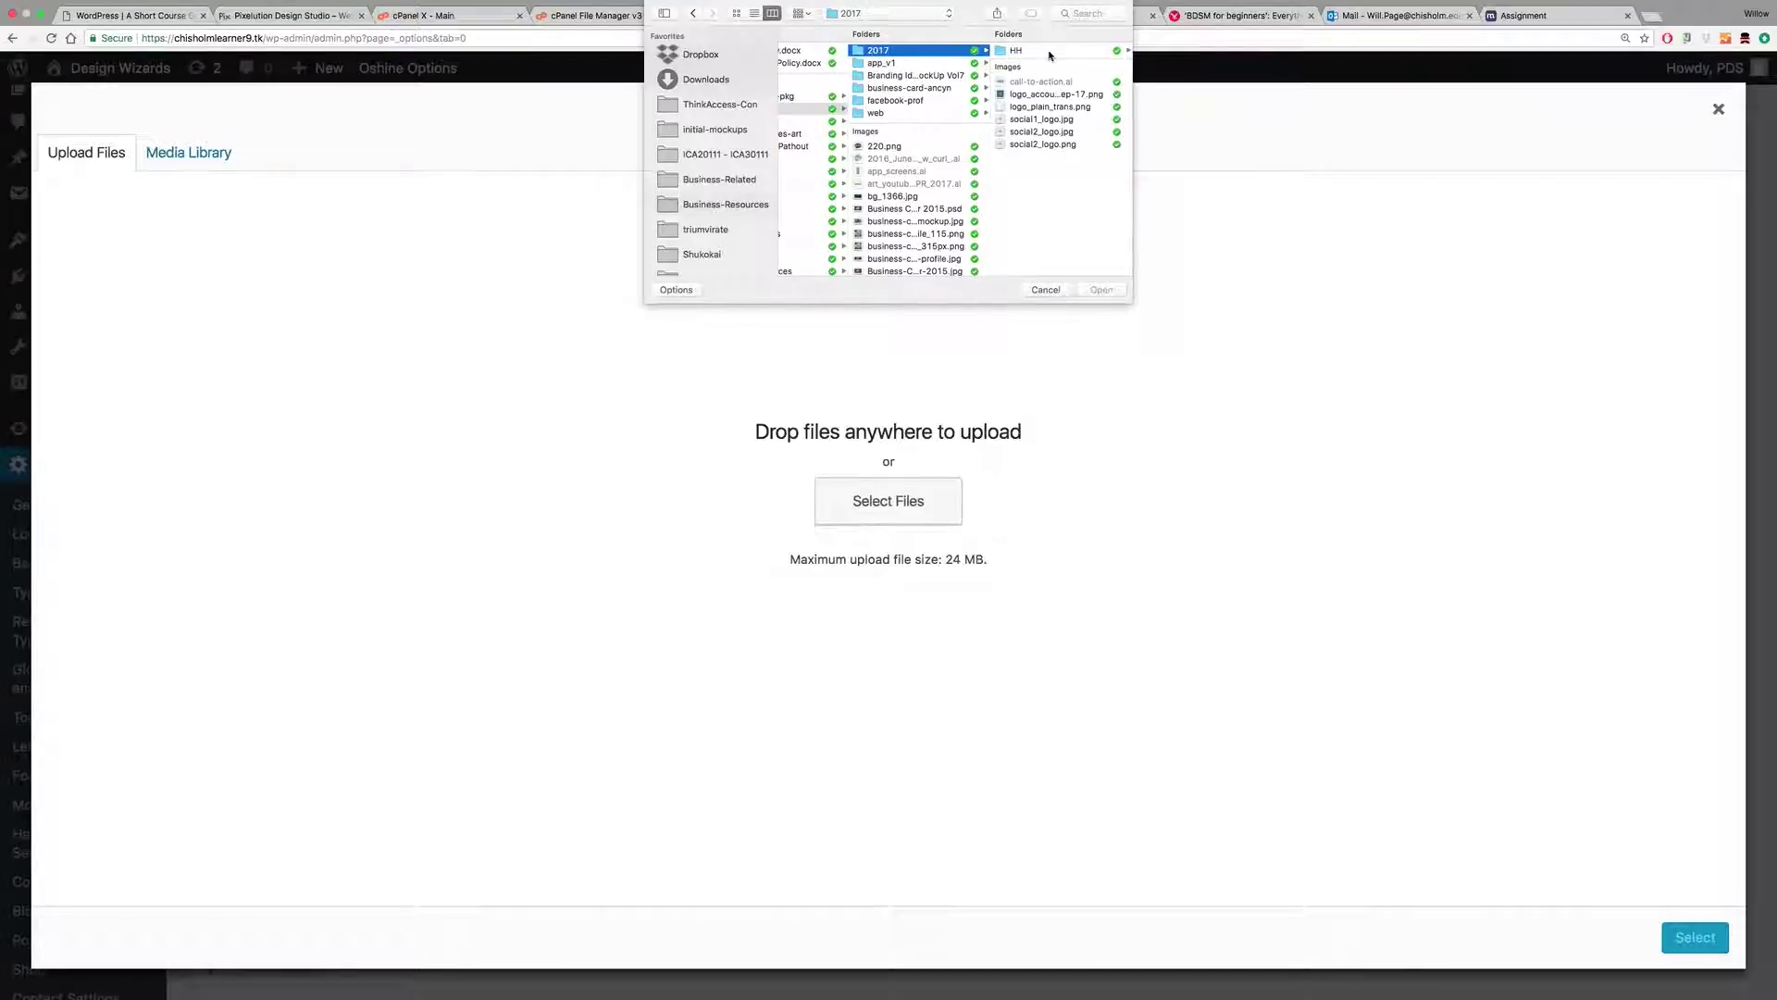
pyautogui.click(1037, 120)
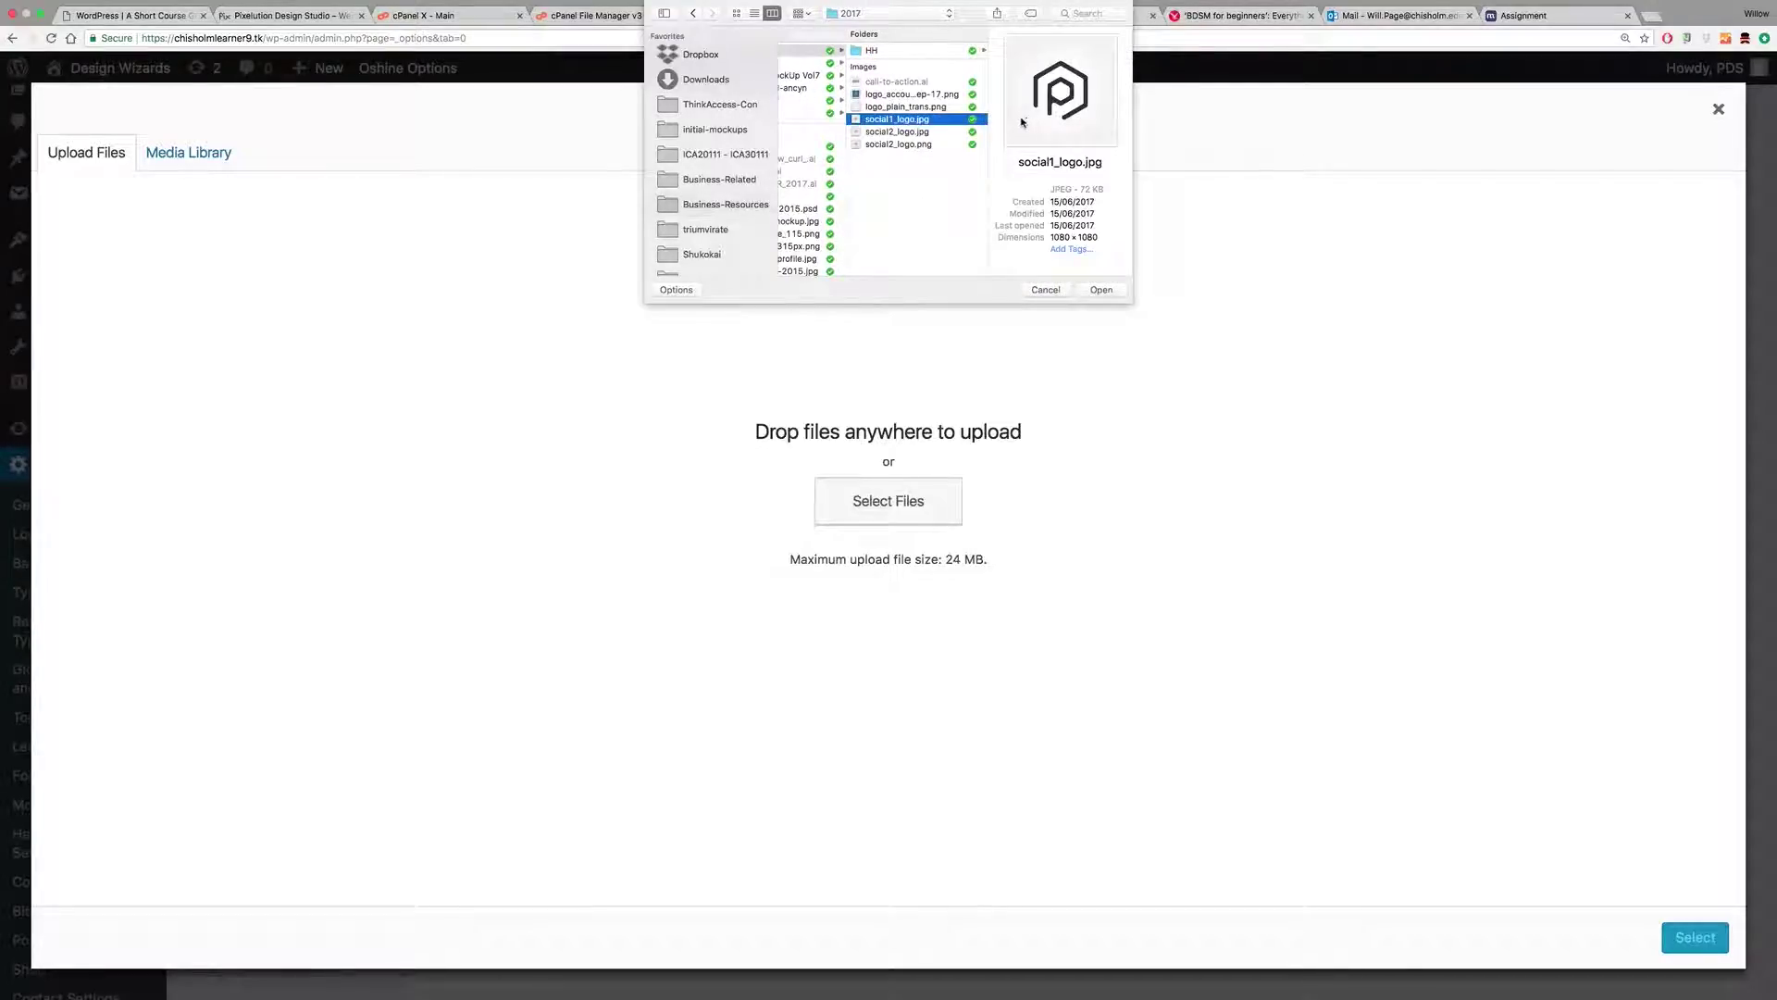
pyautogui.click(1101, 290)
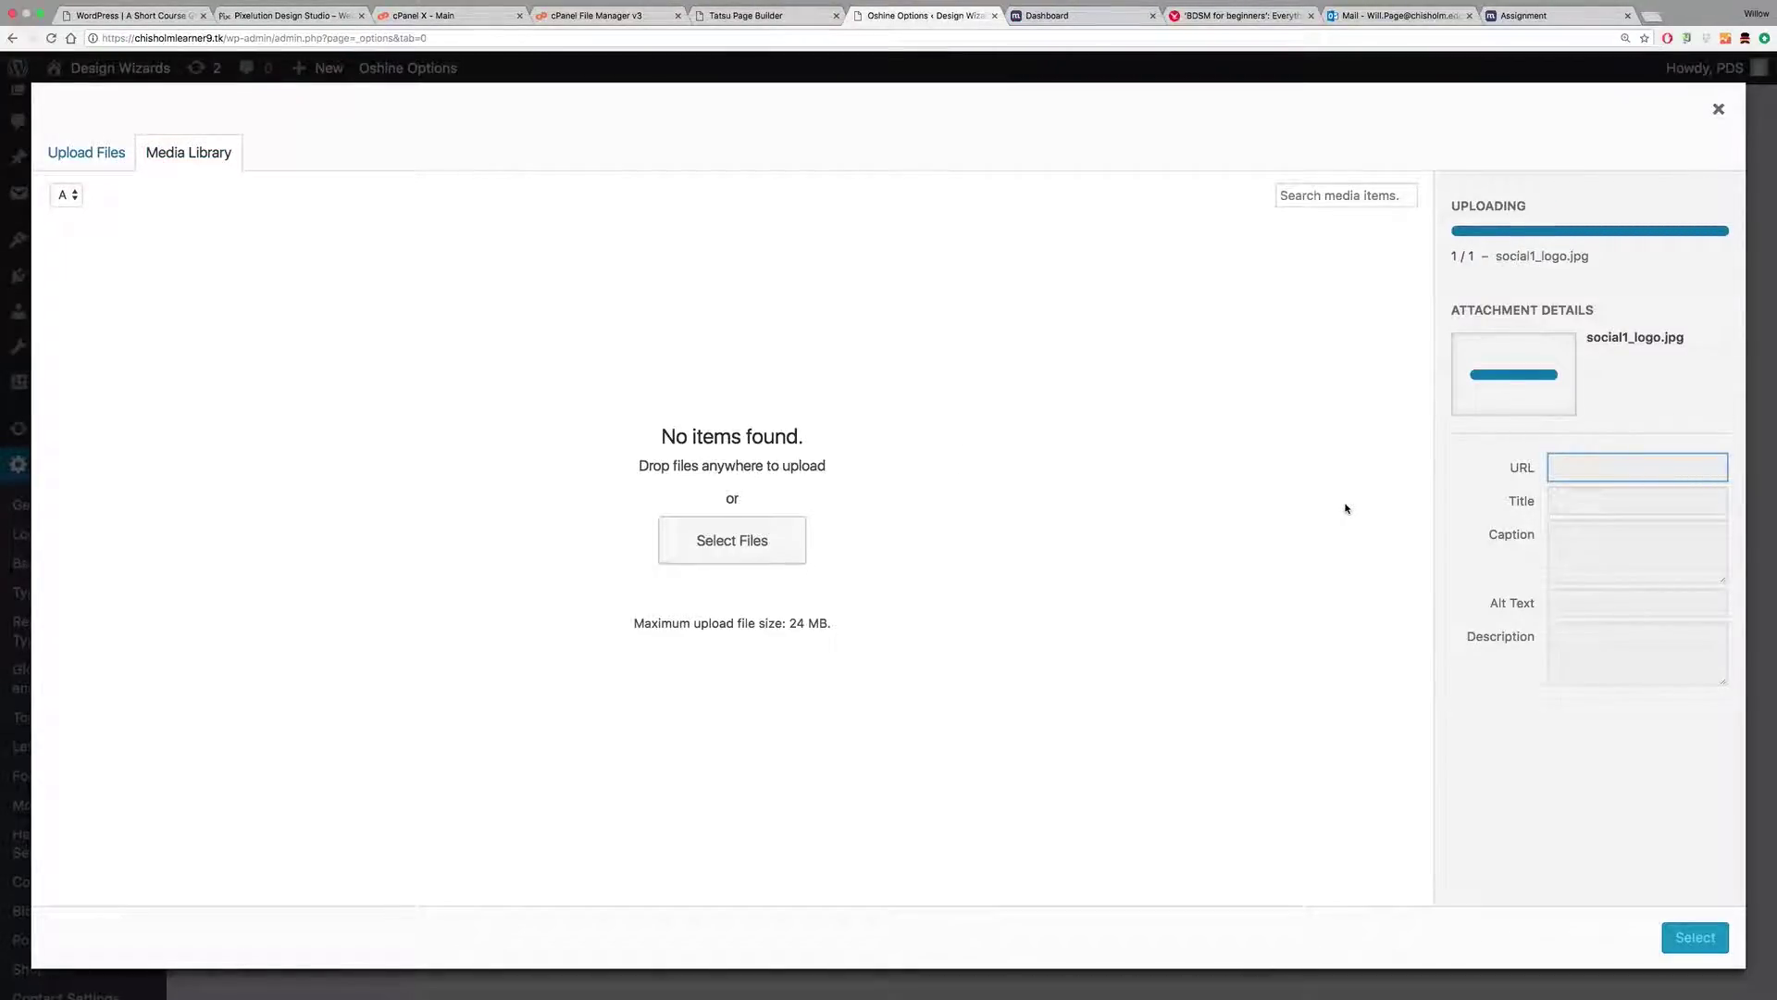
# Step: Give the logo alt text 'Pixelution Logo', use it as the site logo, and save
pyautogui.click(1573, 539)
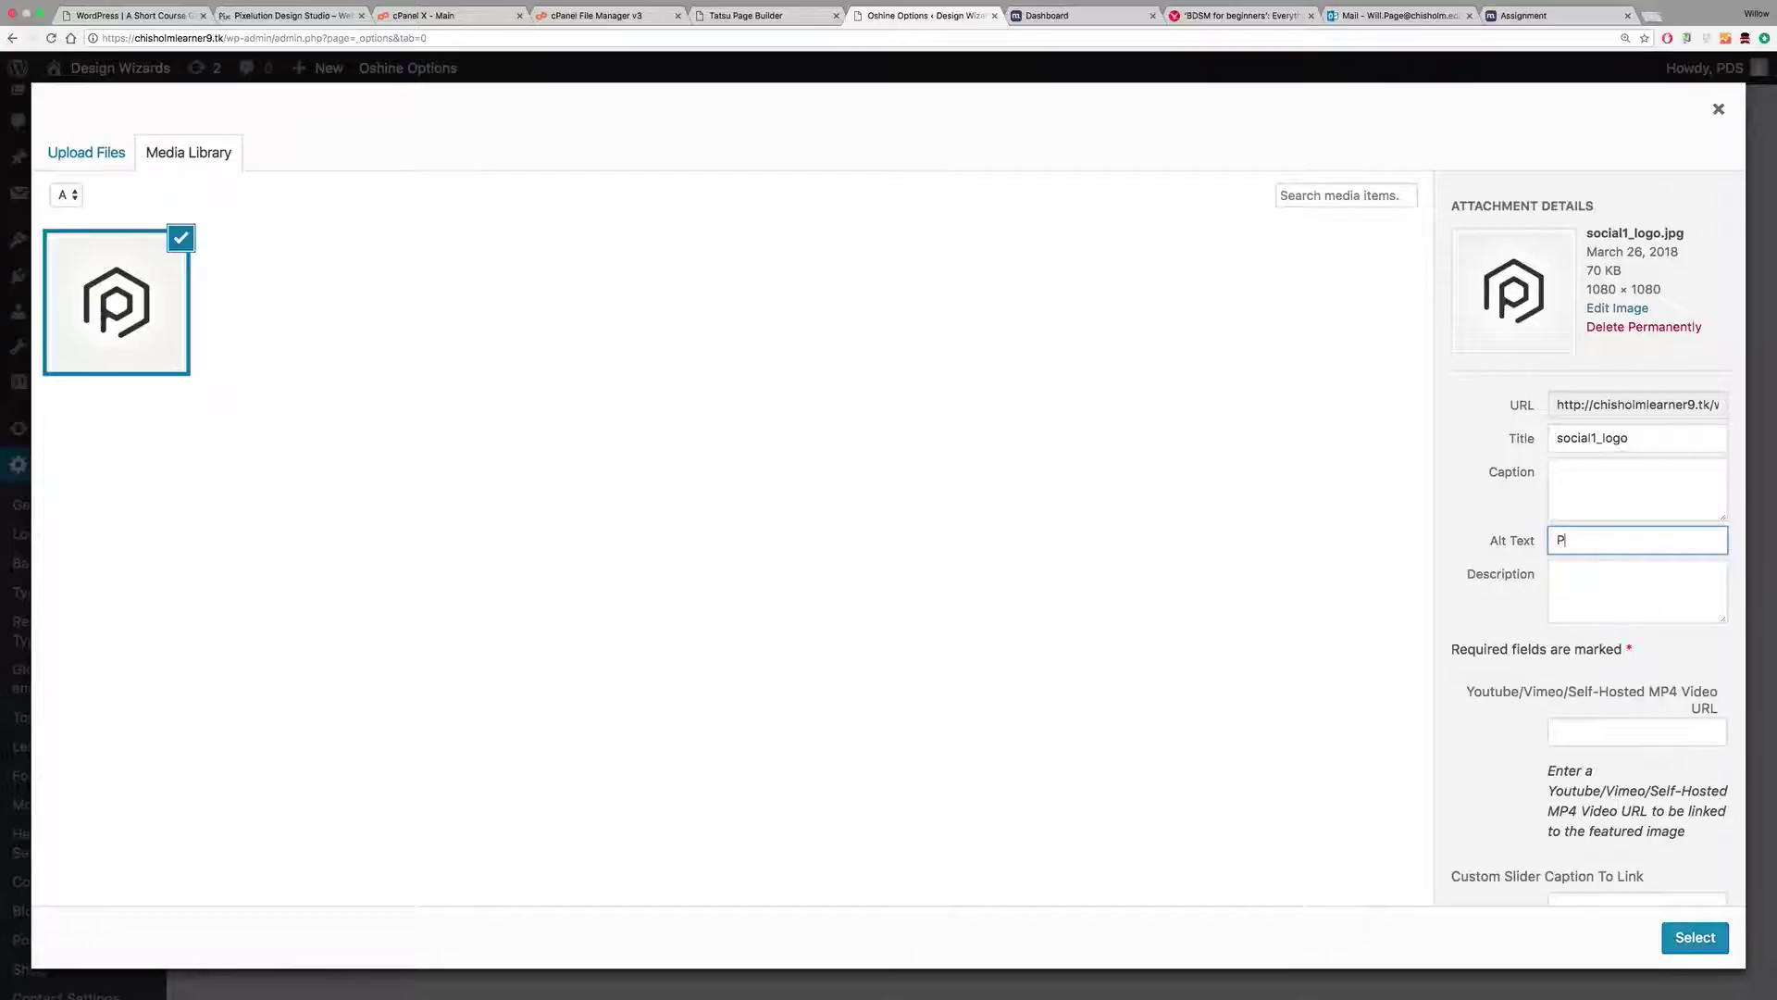
pyautogui.write('Pixelution Logo')
pyautogui.click(1564, 585)
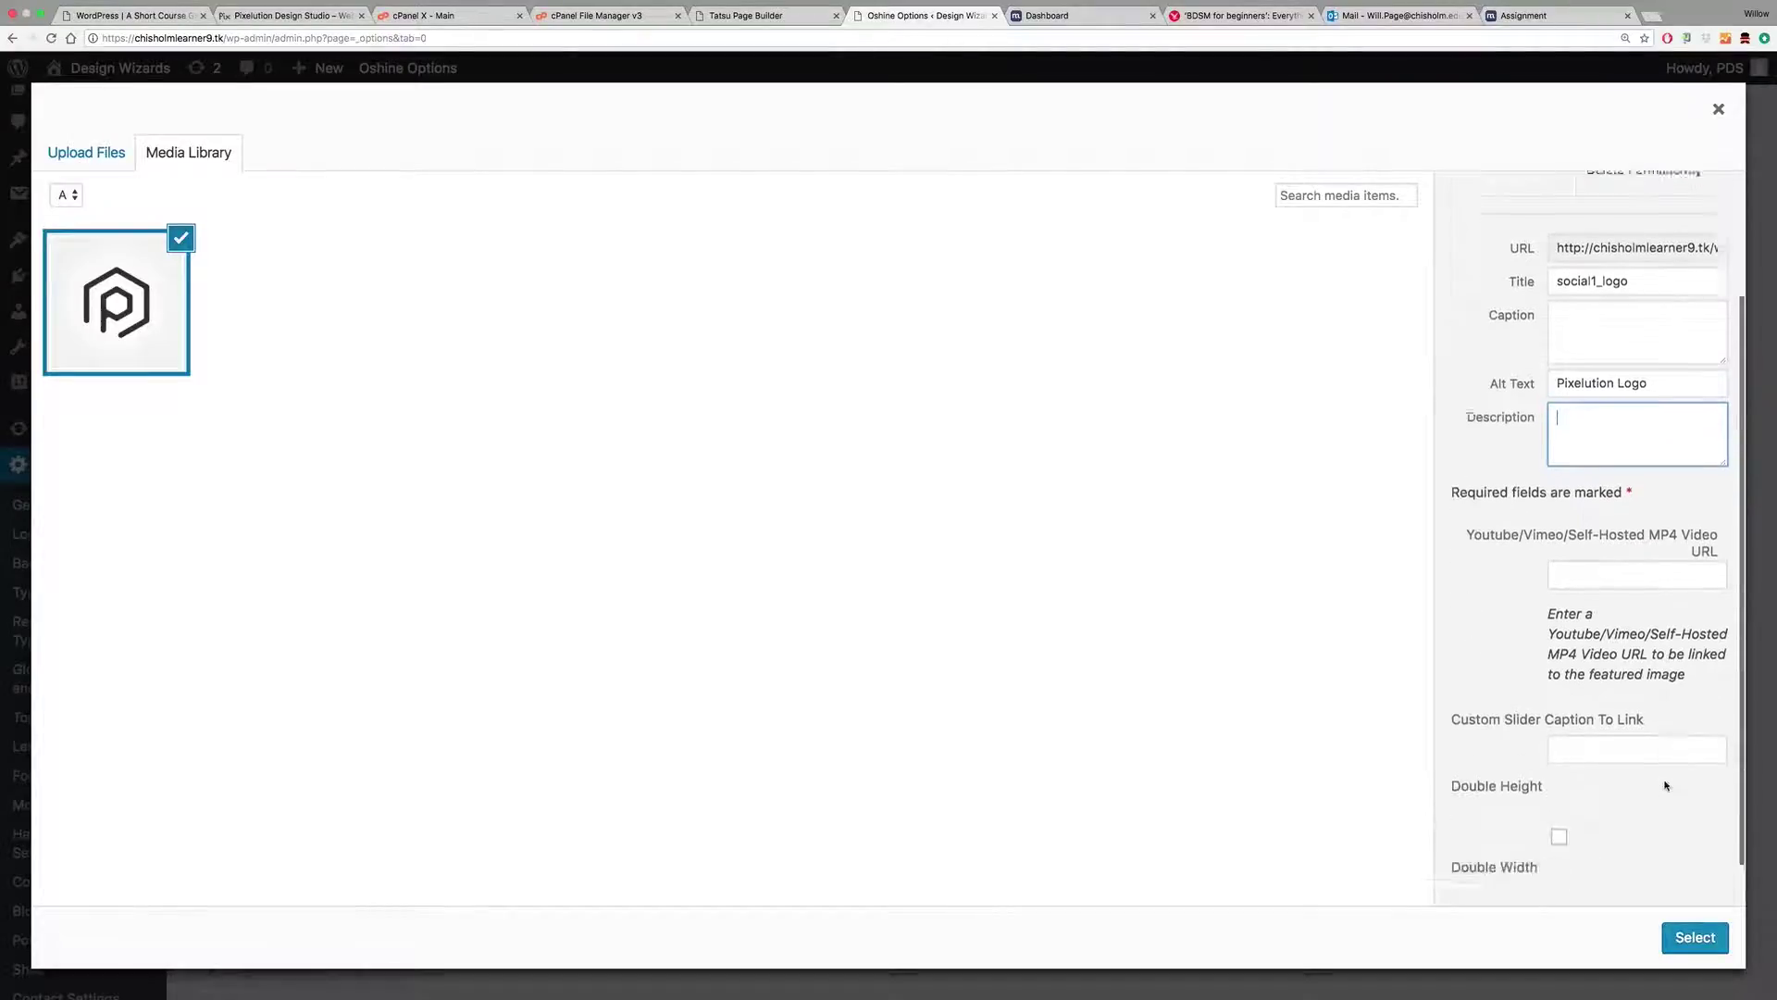
pyautogui.click(1693, 936)
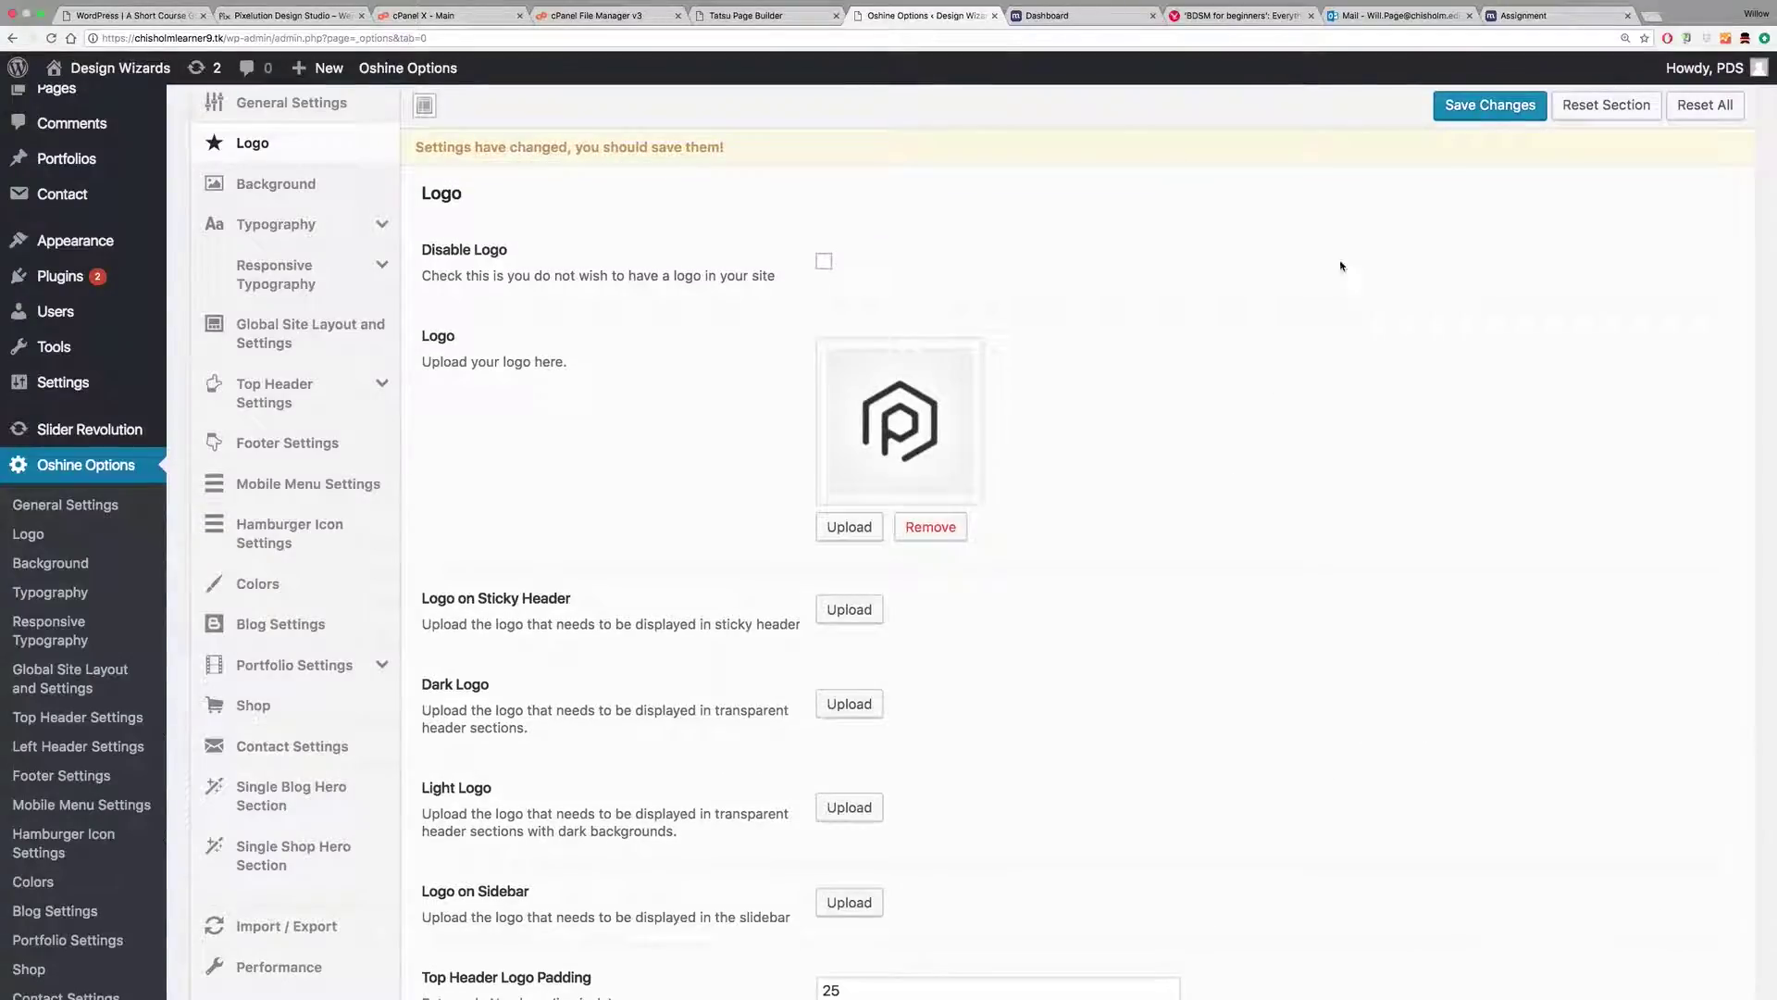
pyautogui.click(1491, 105)
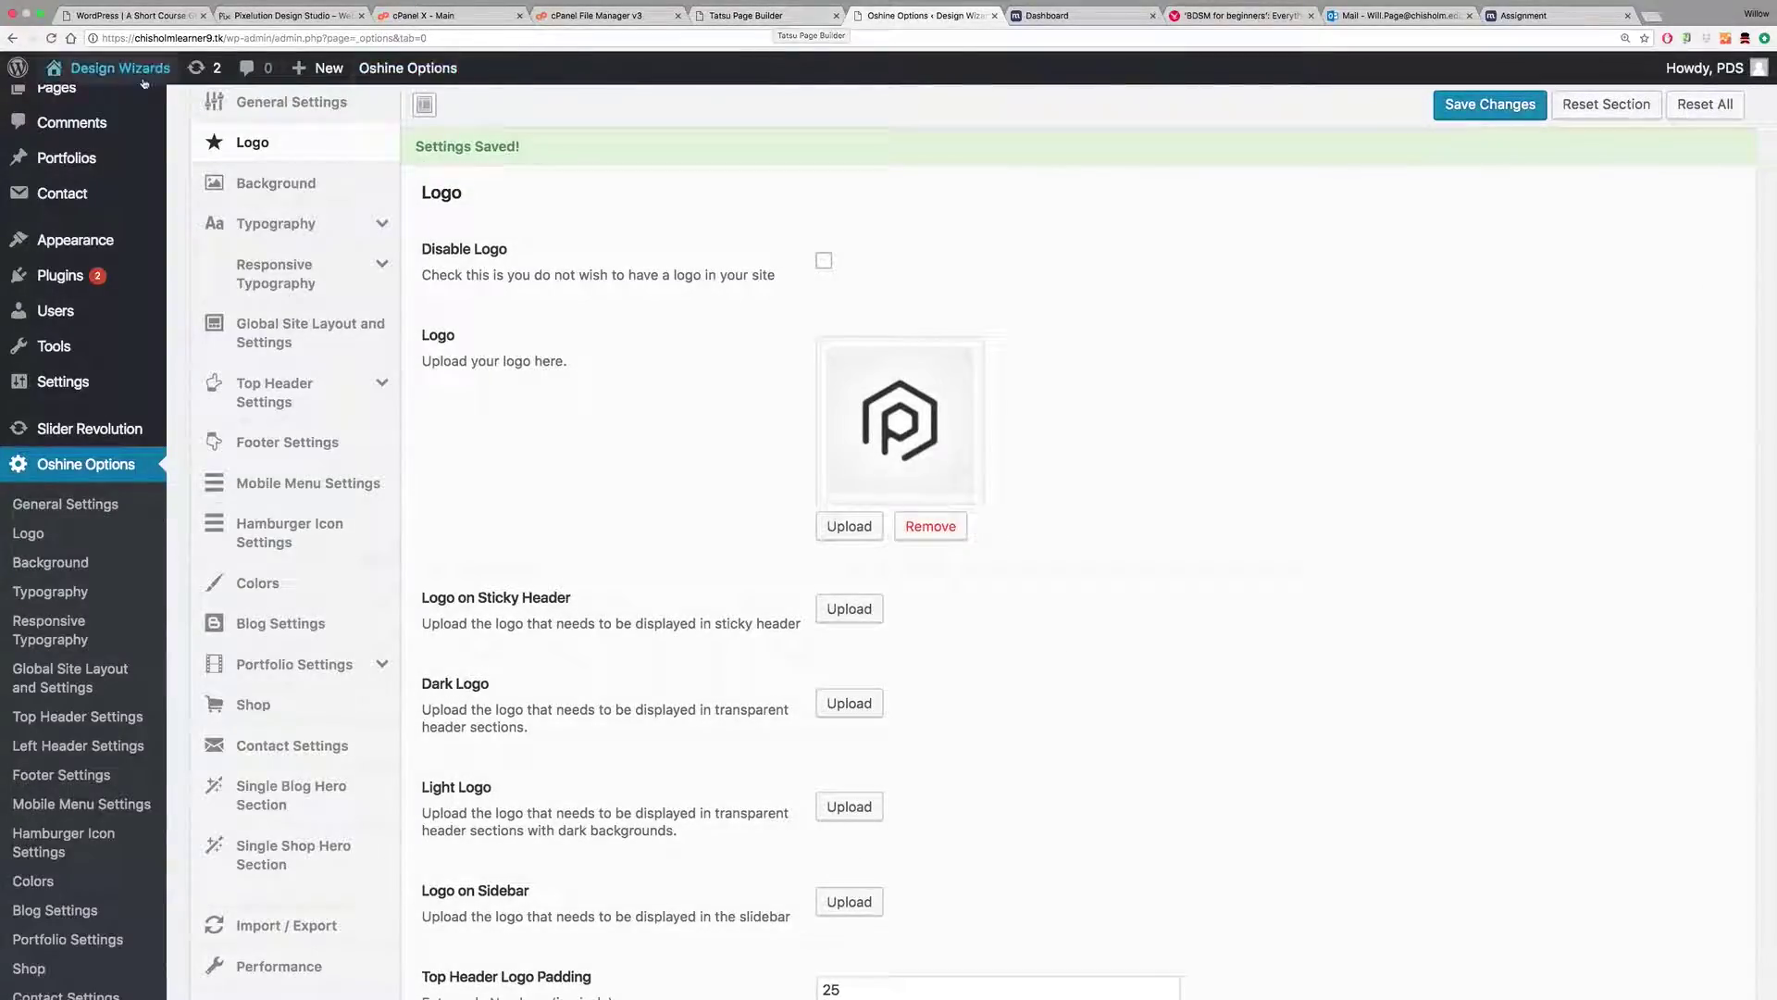
# Step: Open the live Design Wizards site in a new tab and scroll through it
pyautogui.rightClick(114, 69)
pyautogui.click(177, 77)
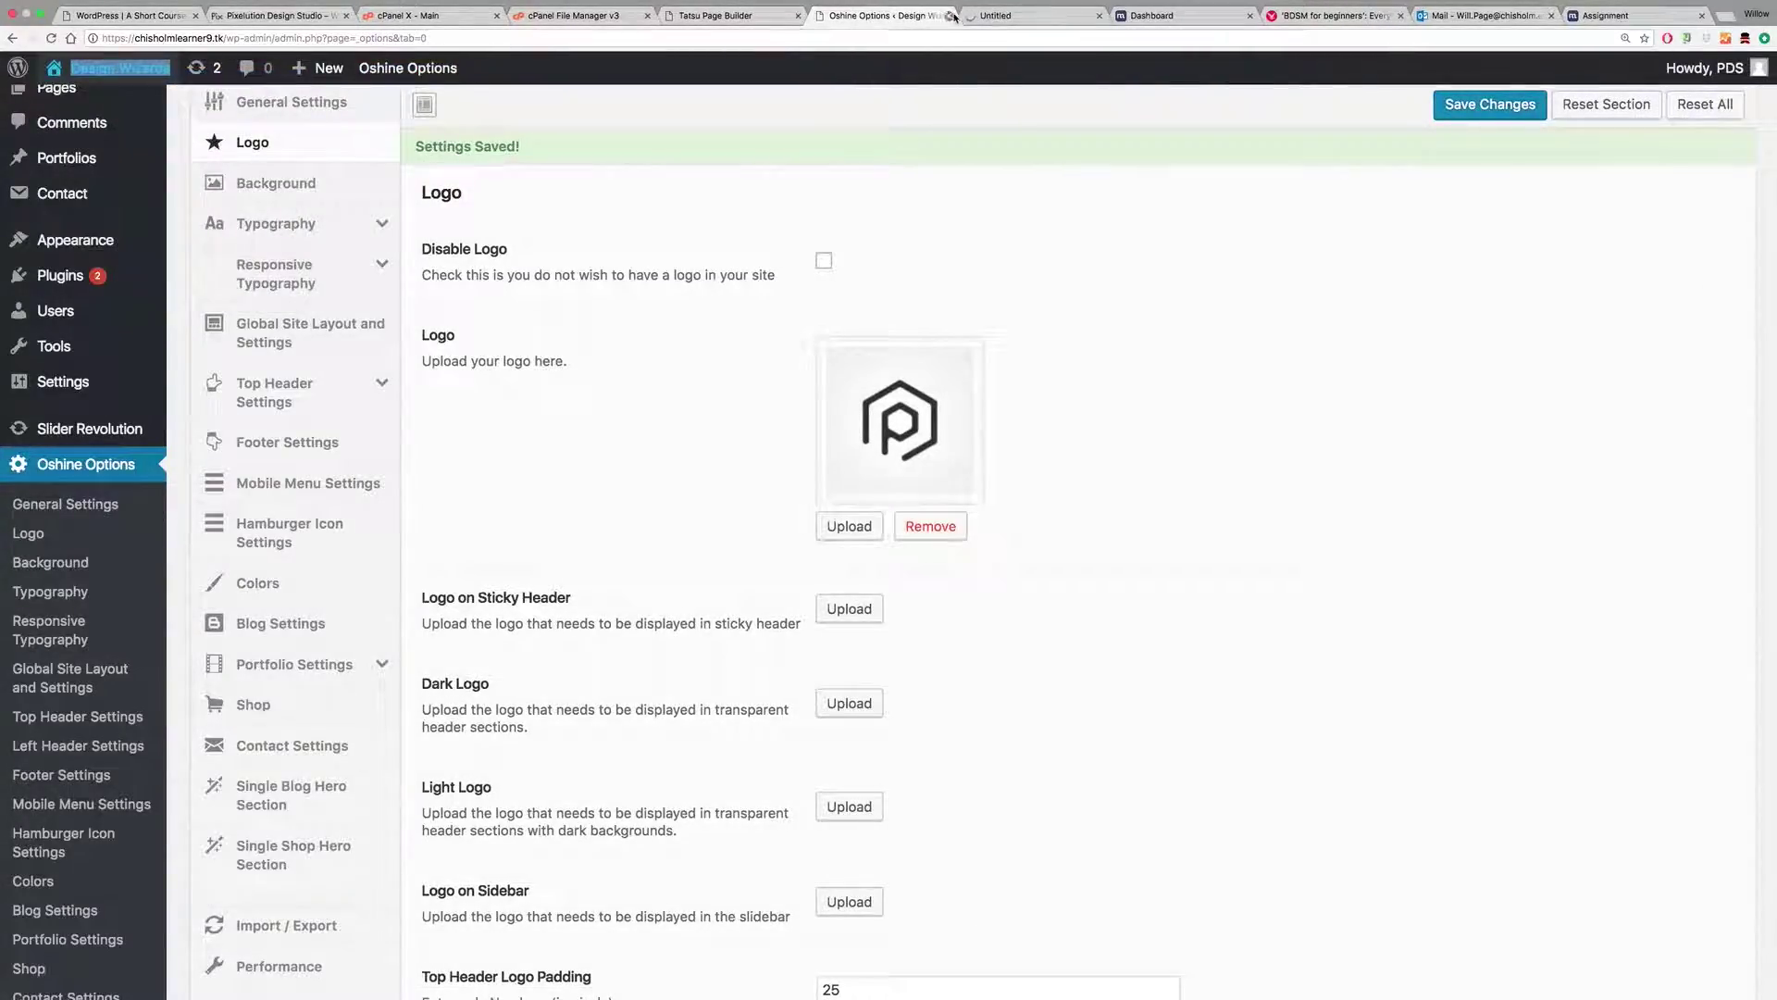
pyautogui.click(997, 17)
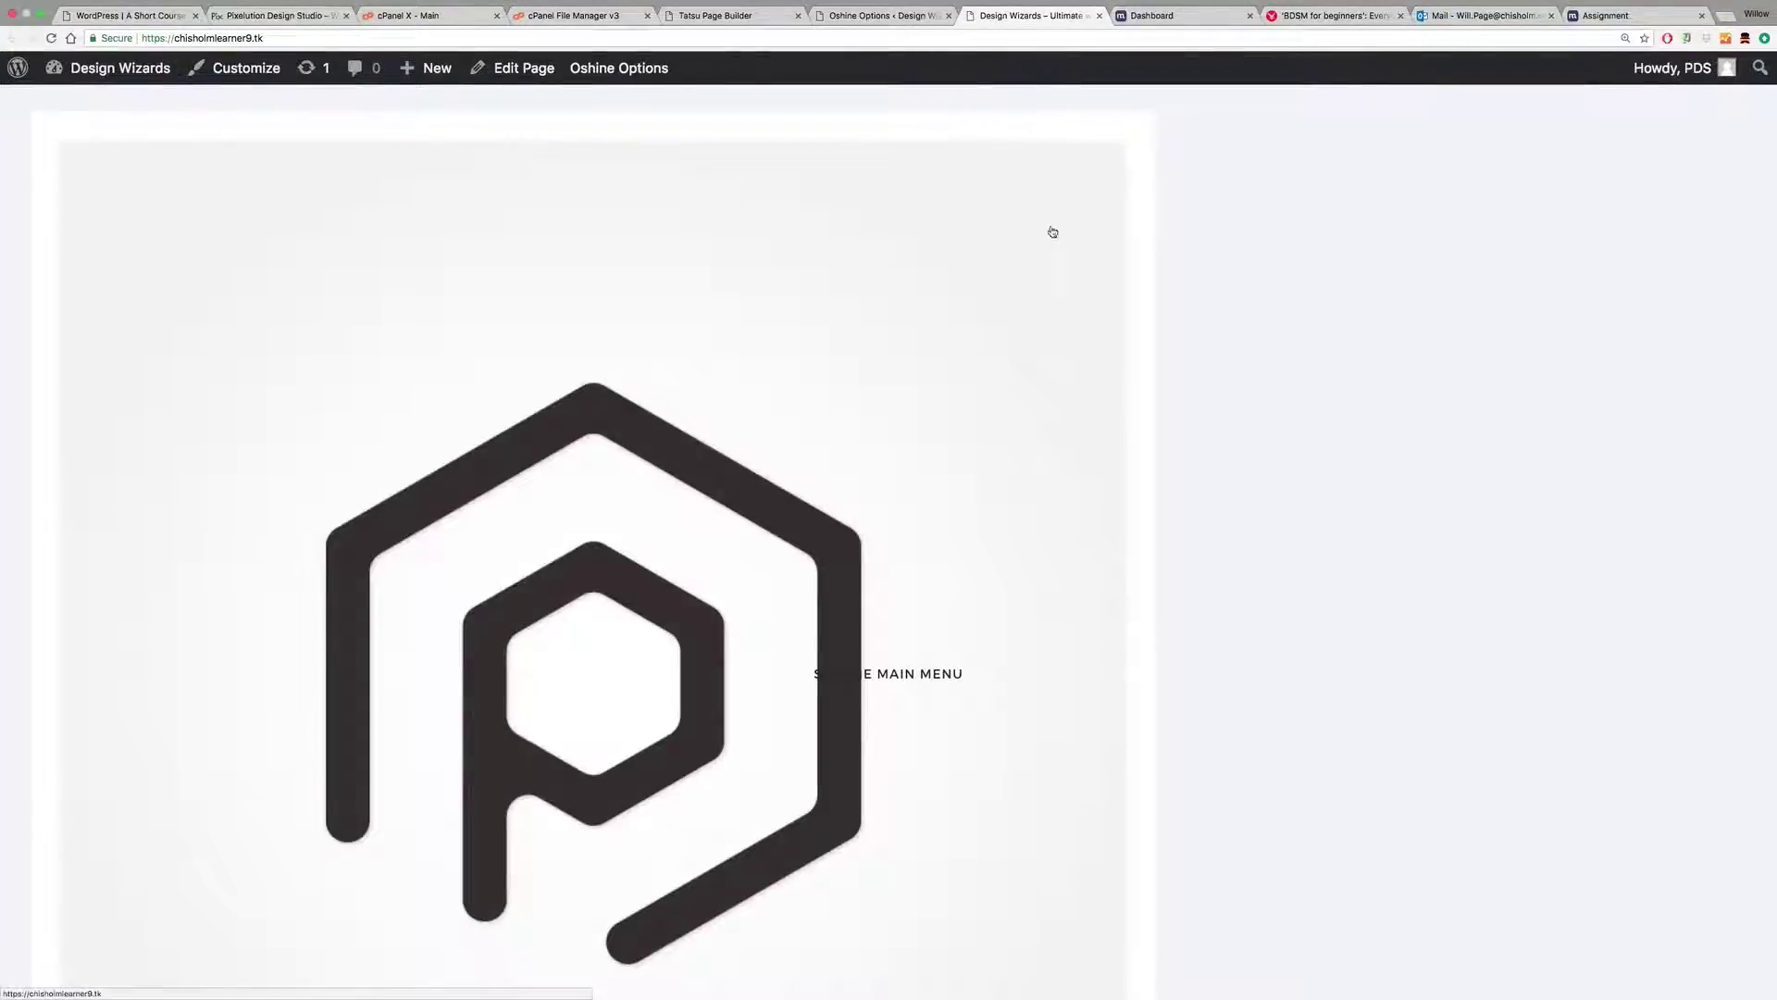
pyautogui.scroll(-8, 1258, 346)
pyautogui.scroll(9, 714, 408)
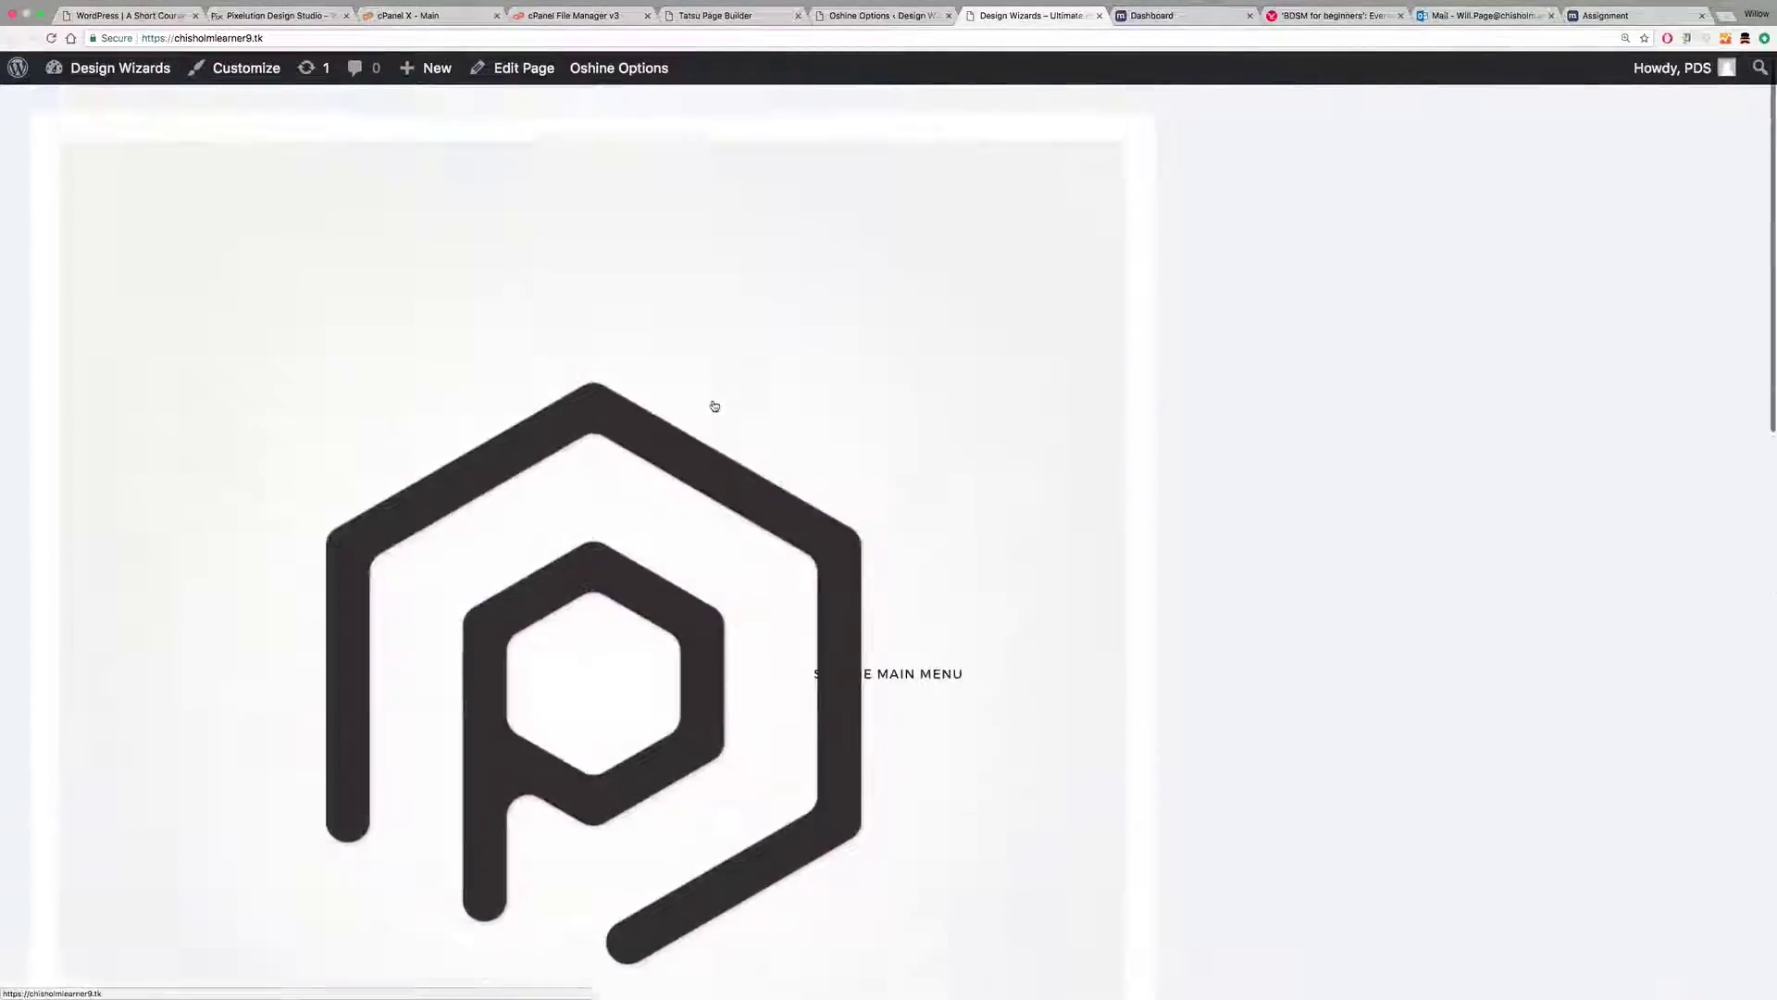
pyautogui.scroll(-9, 809, 464)
pyautogui.scroll(9, 819, 458)
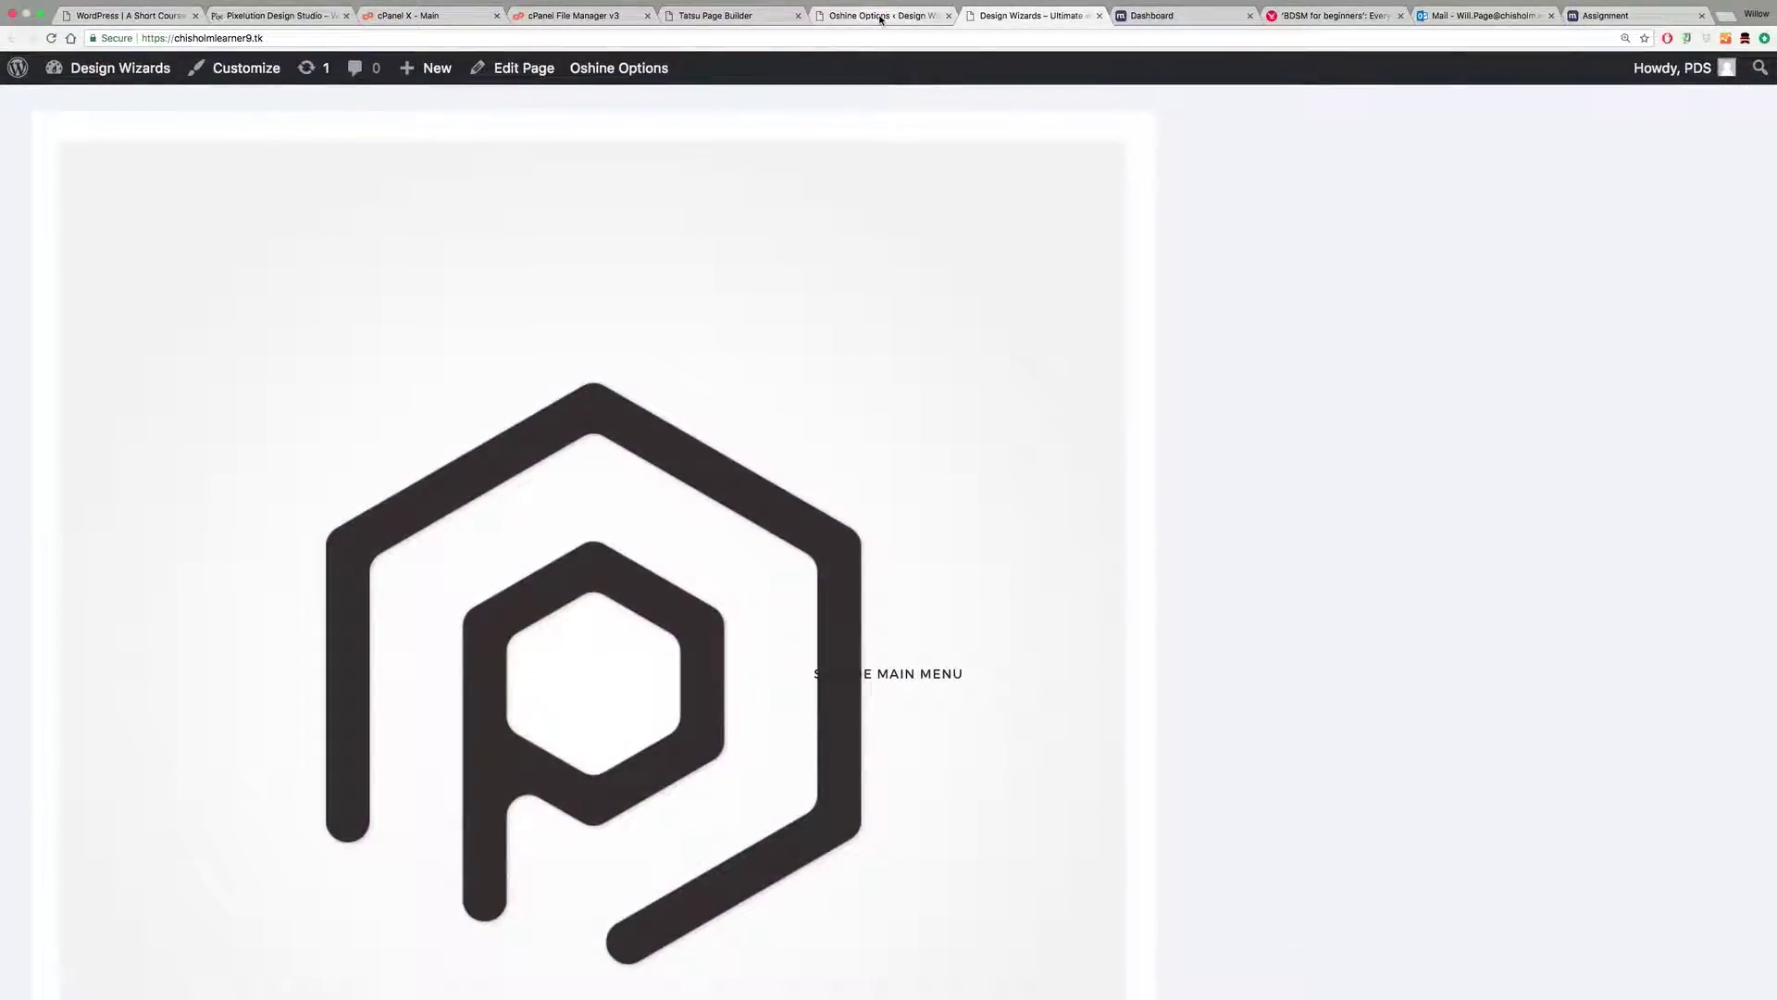
# Step: View the Home page from Tatsu and compare it with the live site tab
pyautogui.click(703, 16)
pyautogui.click(1724, 70)
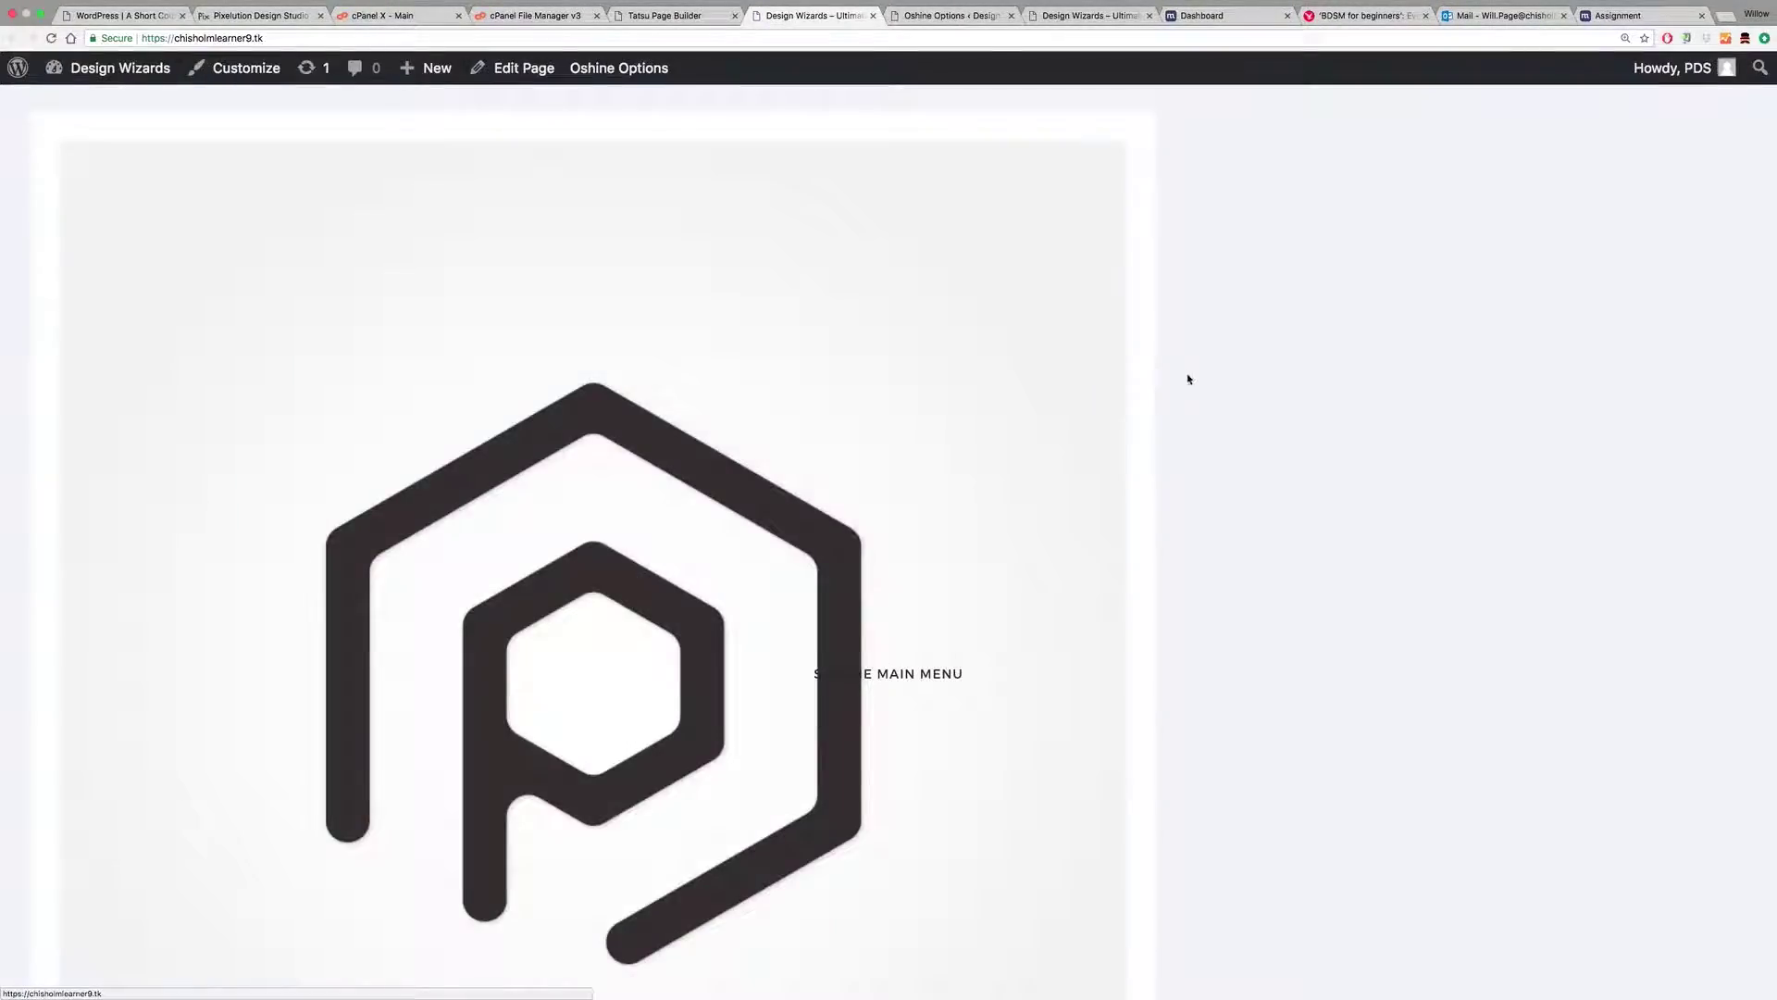
pyautogui.scroll(-10, 1204, 384)
pyautogui.scroll(-5, 1227, 395)
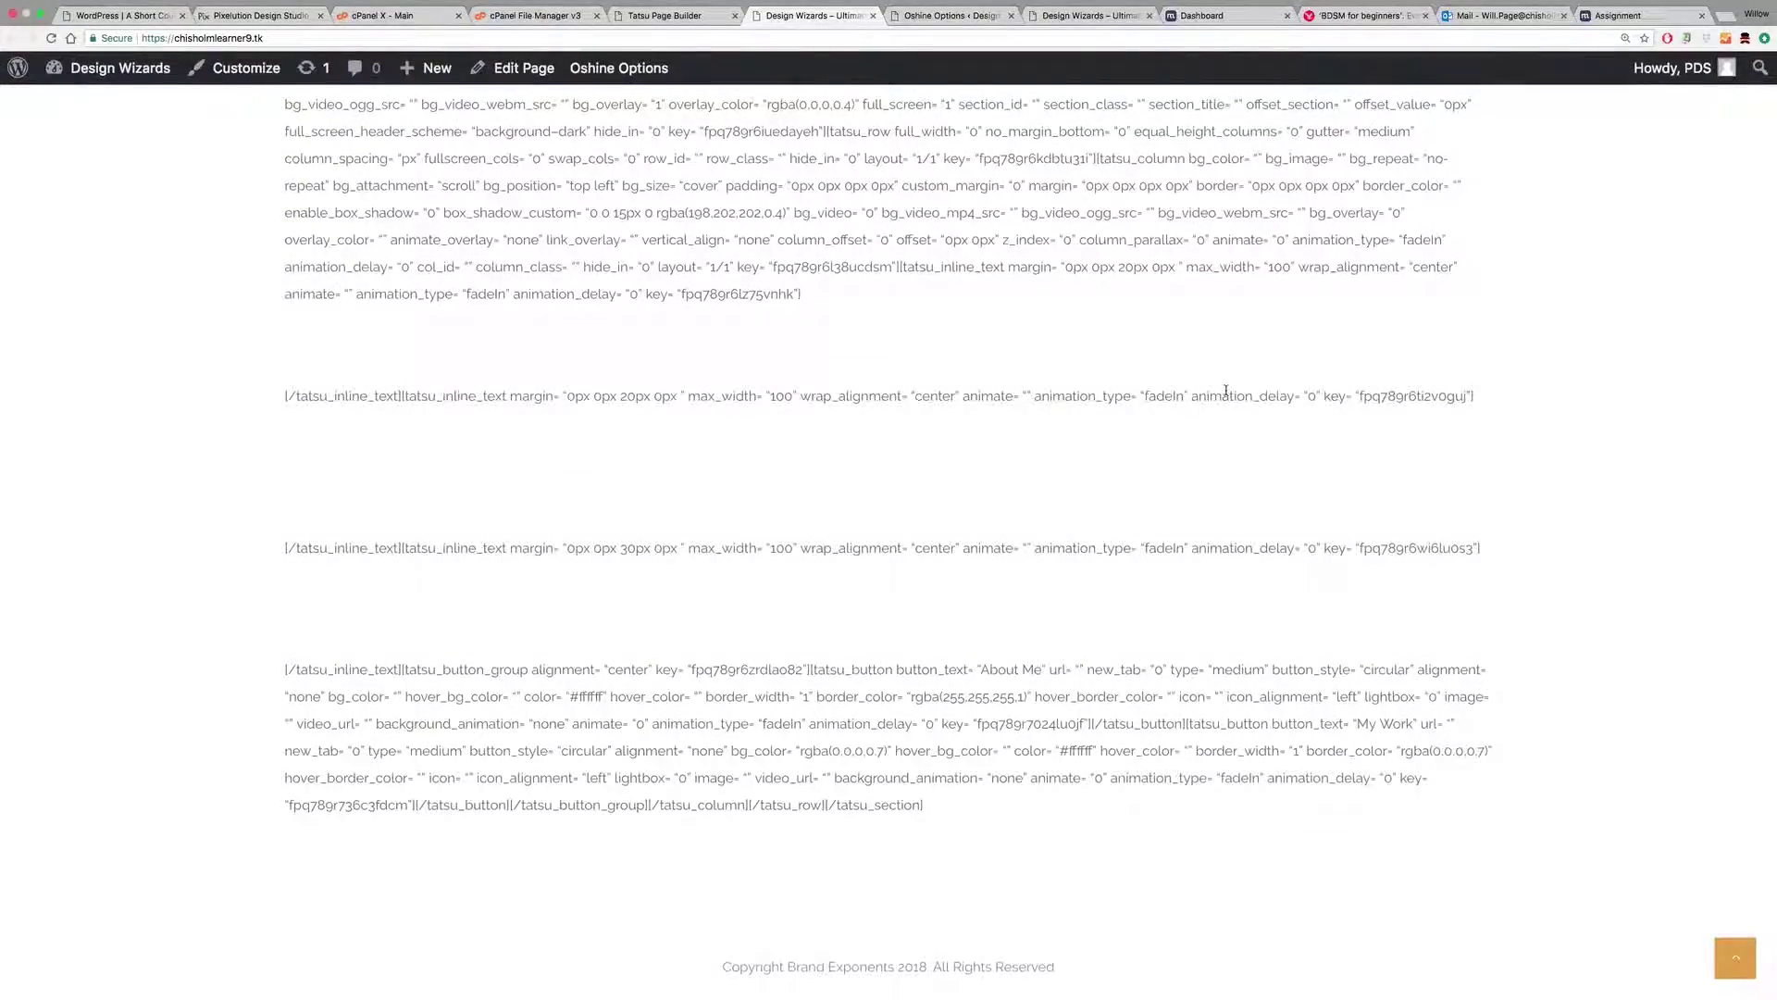
pyautogui.scroll(4, 1226, 393)
pyautogui.scroll(10, 1226, 396)
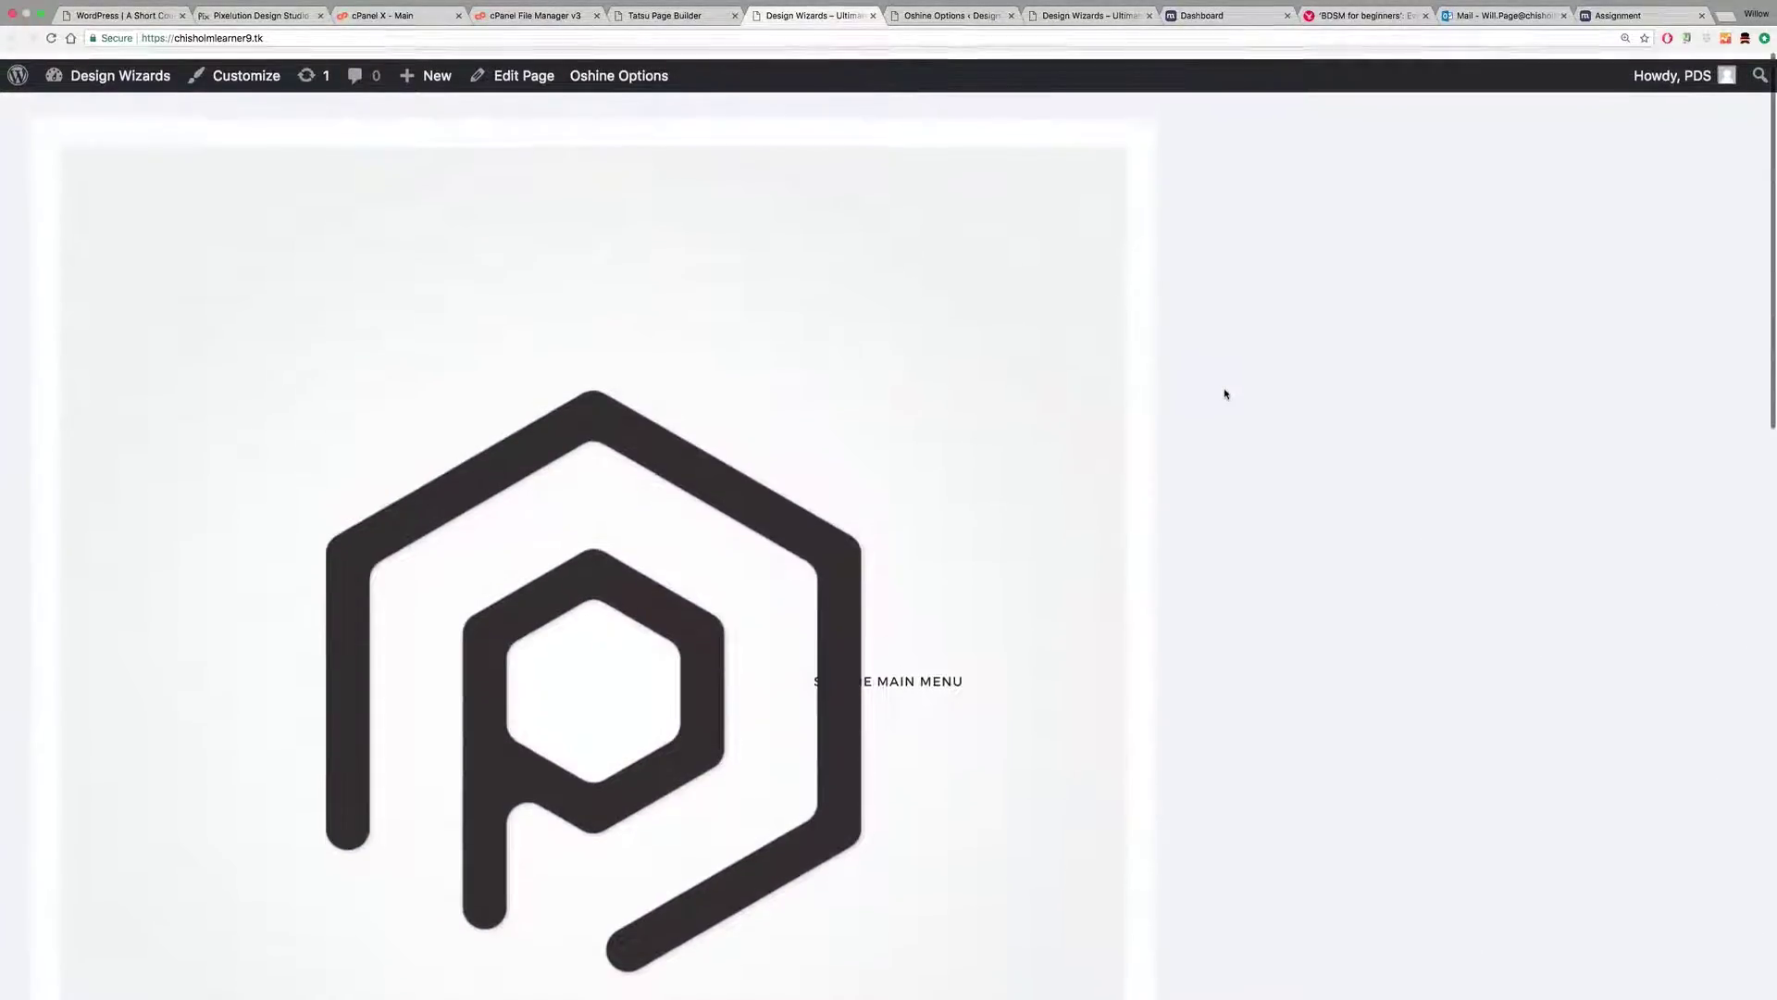
pyautogui.click(659, 16)
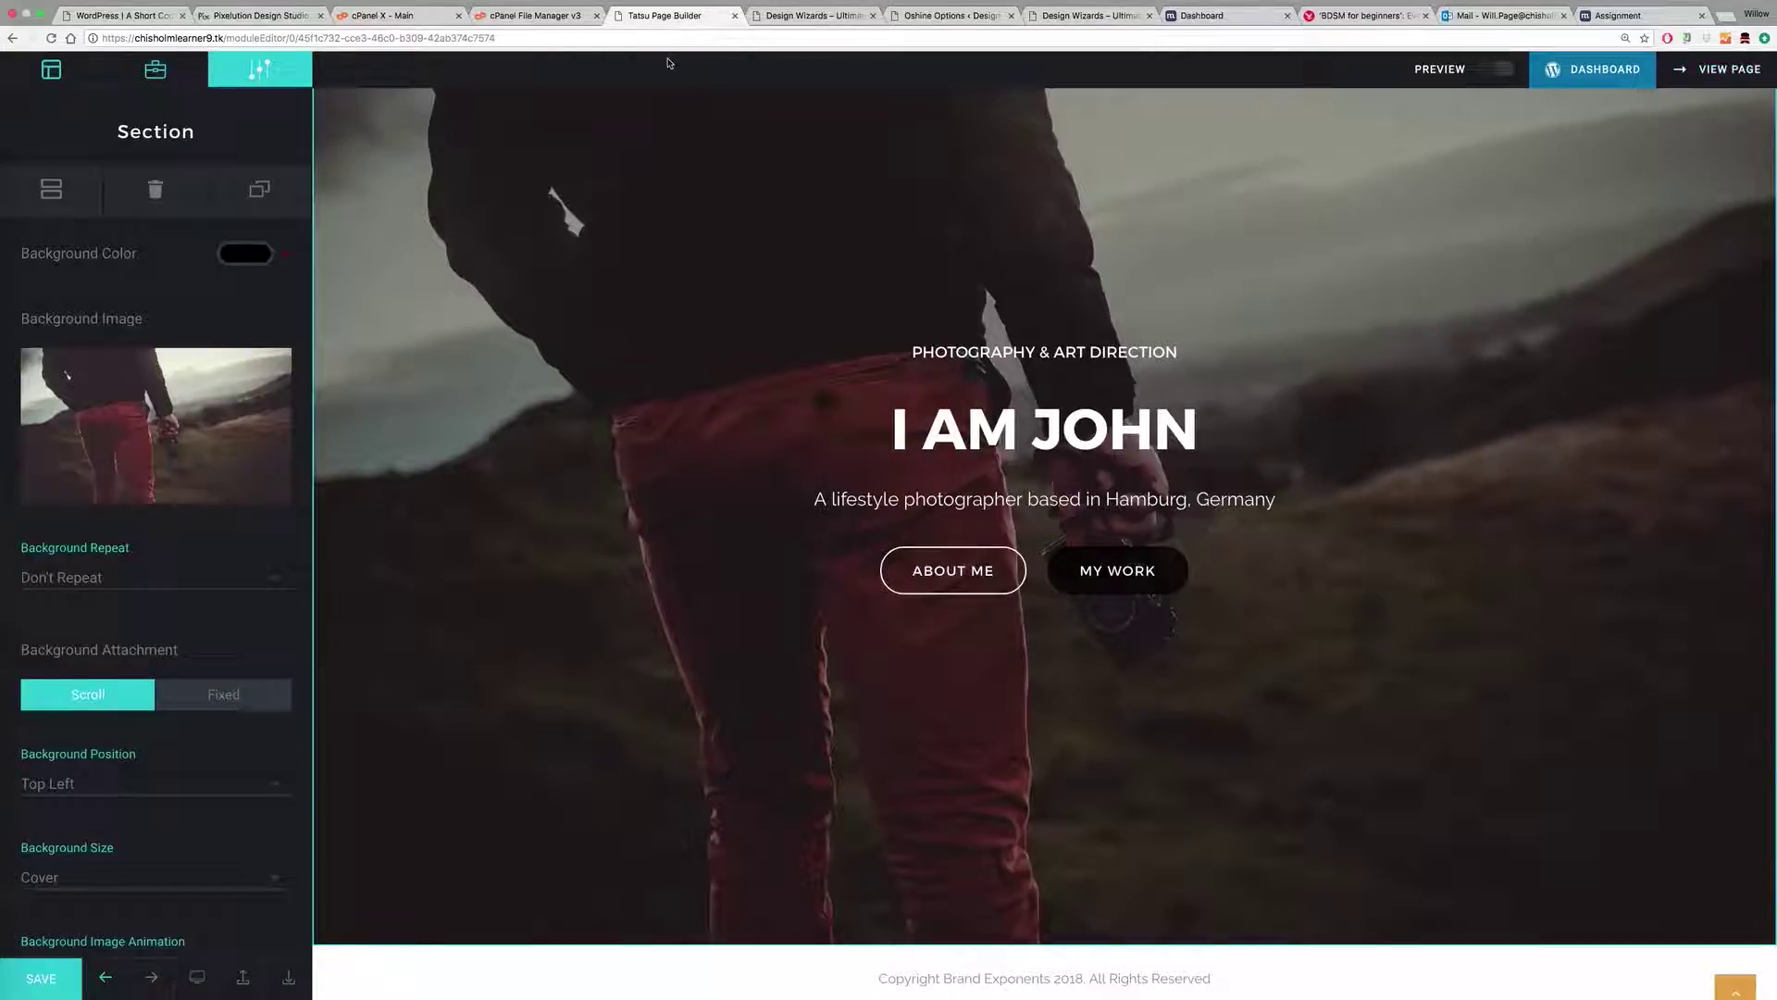
pyautogui.click(1066, 18)
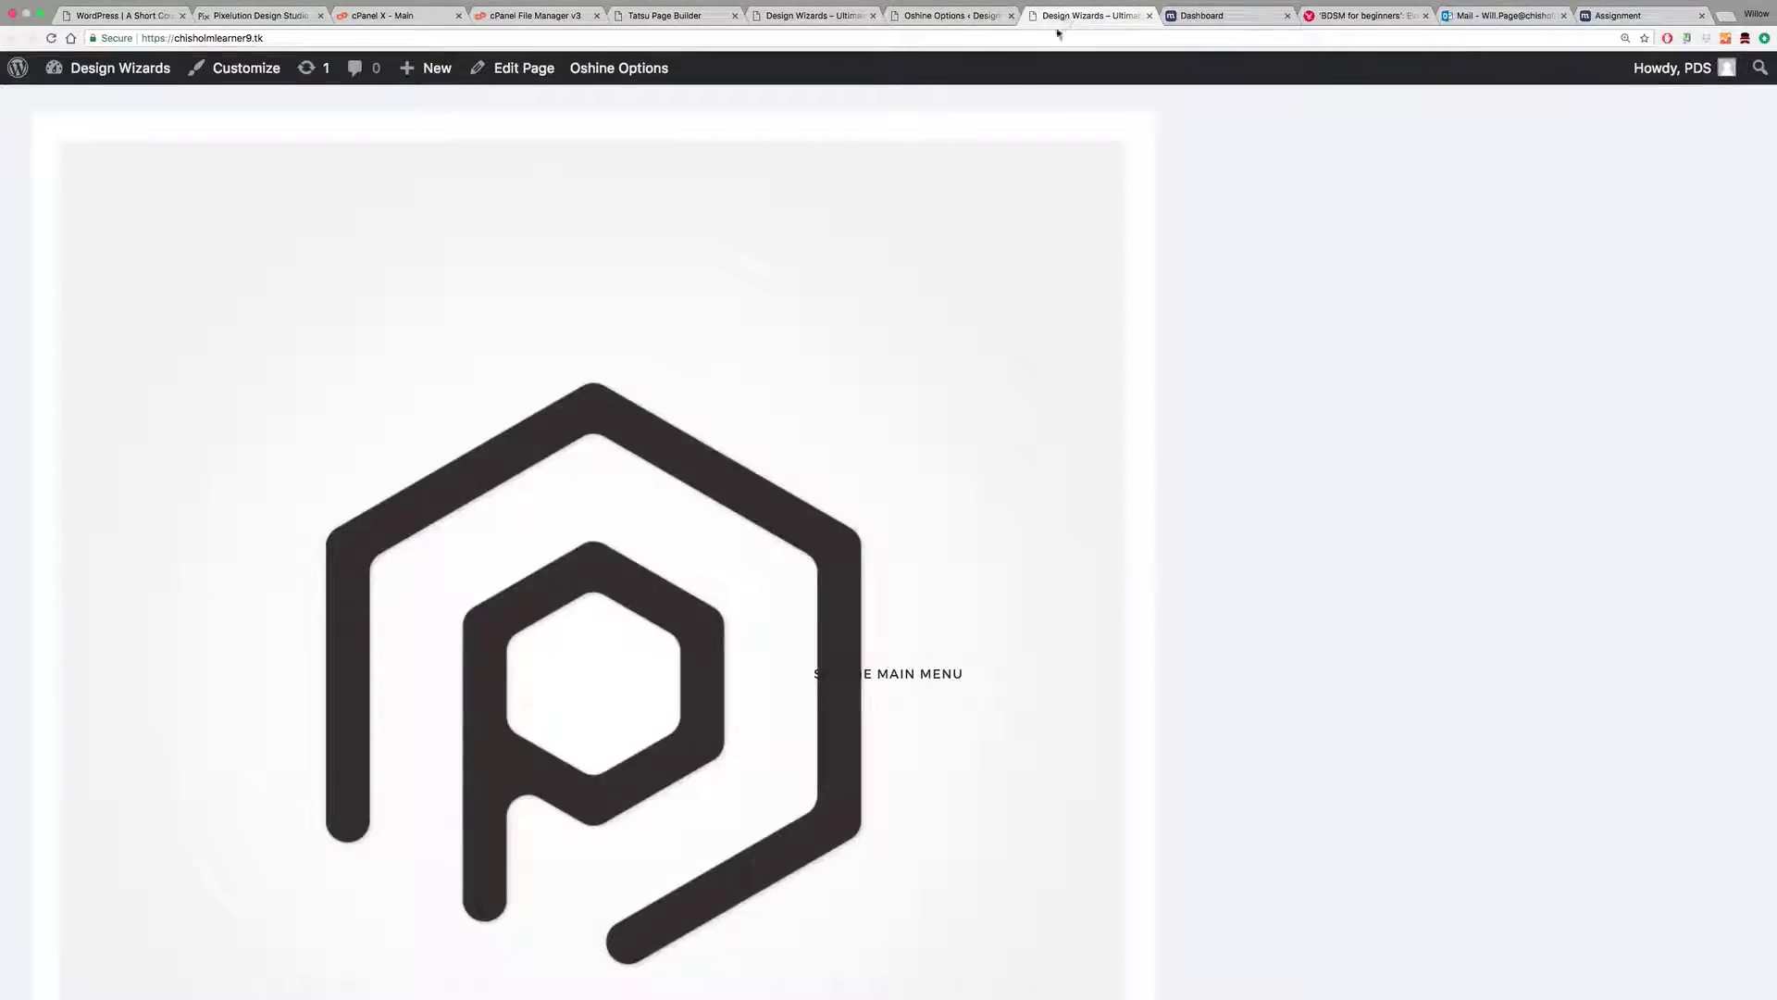
# Step: Go from the Oshine logo settings to the Installed Plugins list
pyautogui.click(945, 17)
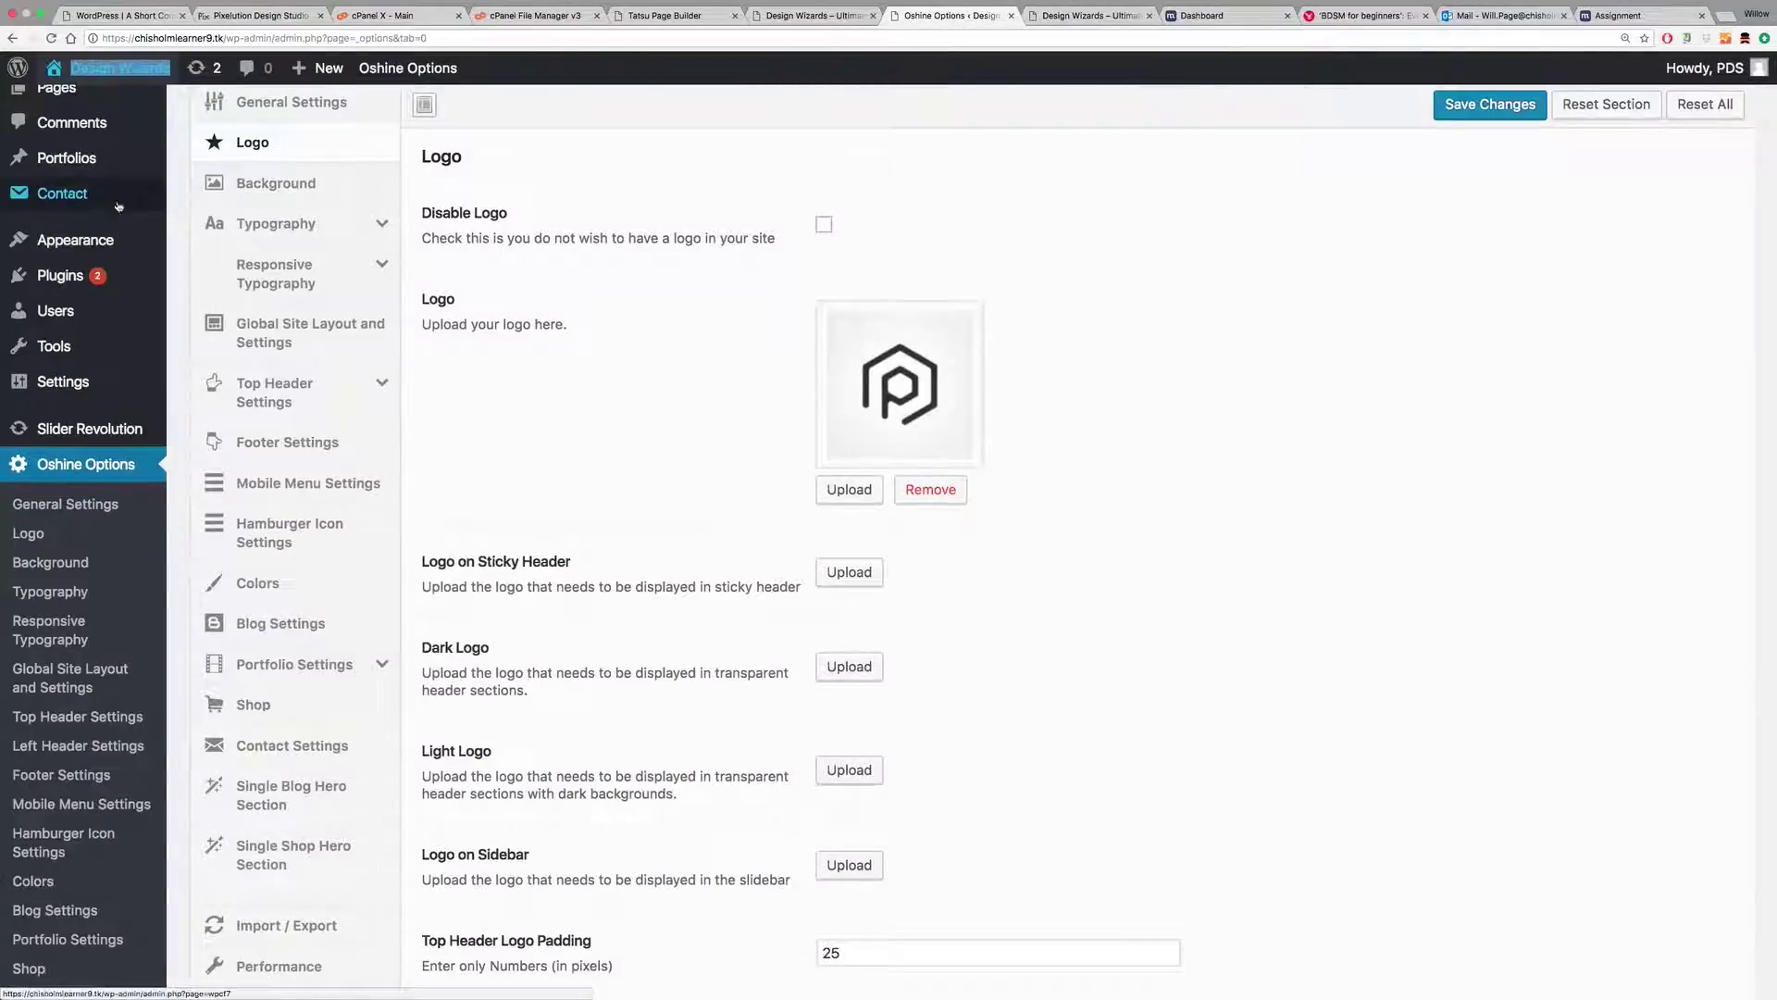
pyautogui.moveTo(77, 236)
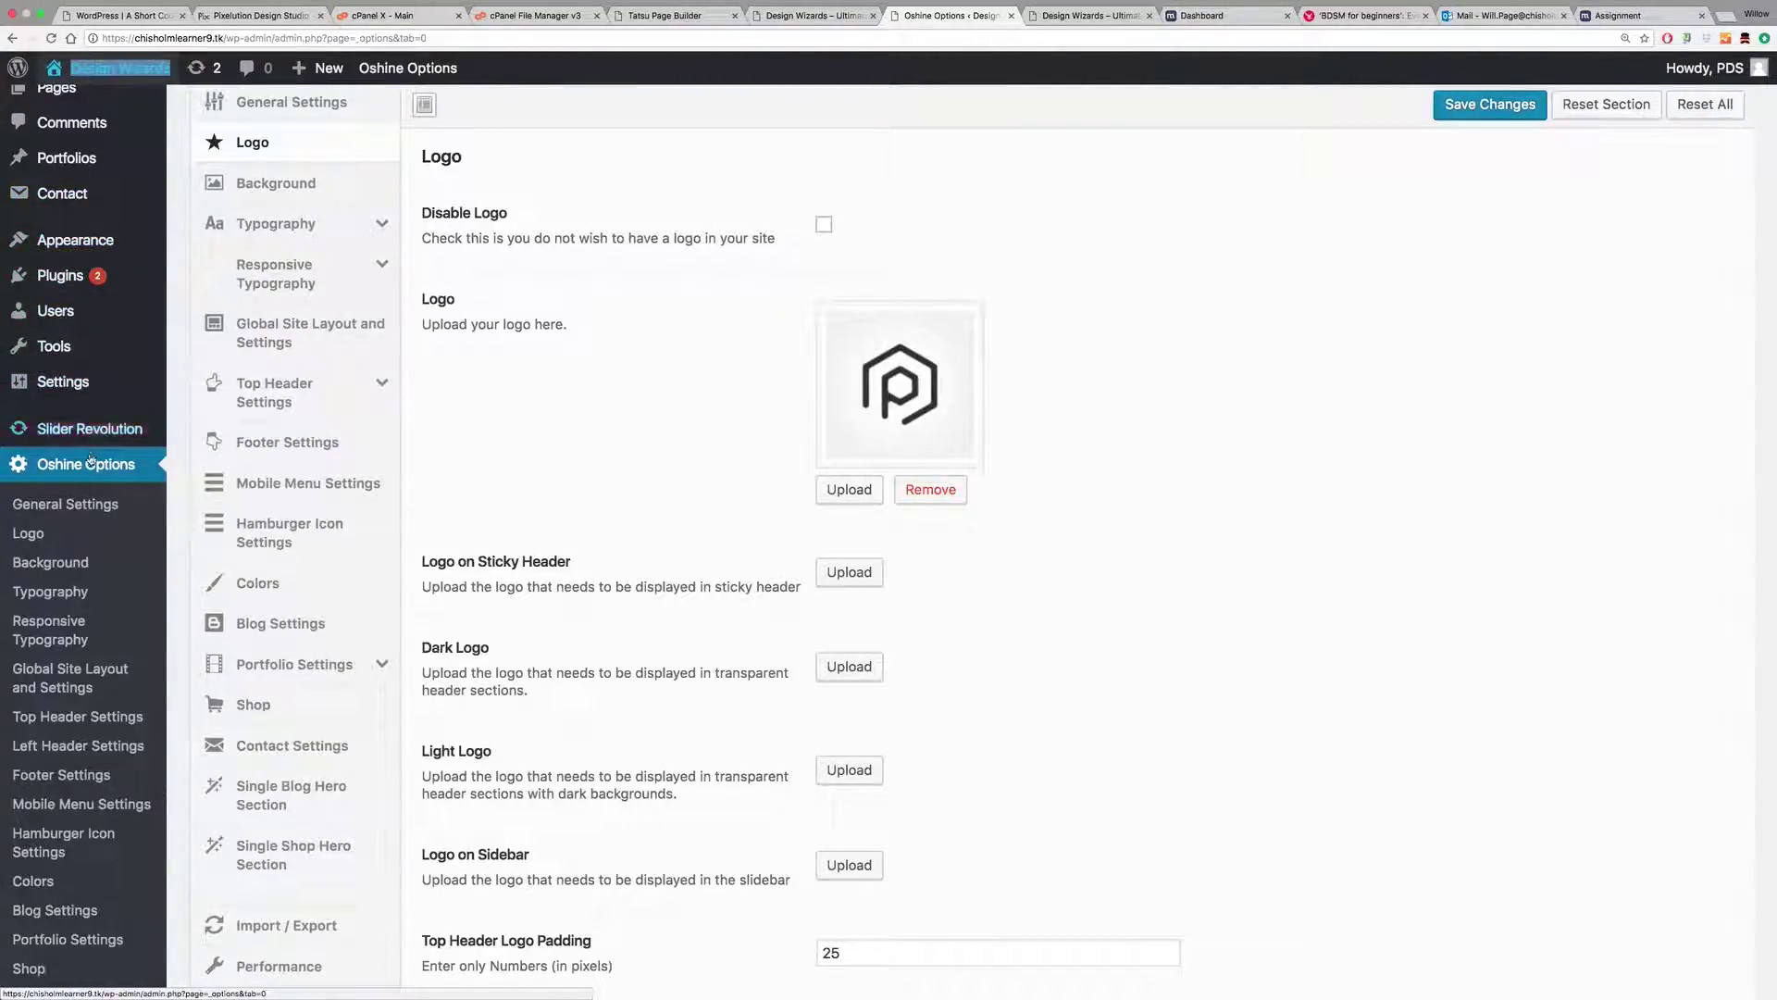
pyautogui.moveTo(148, 281)
pyautogui.click(231, 278)
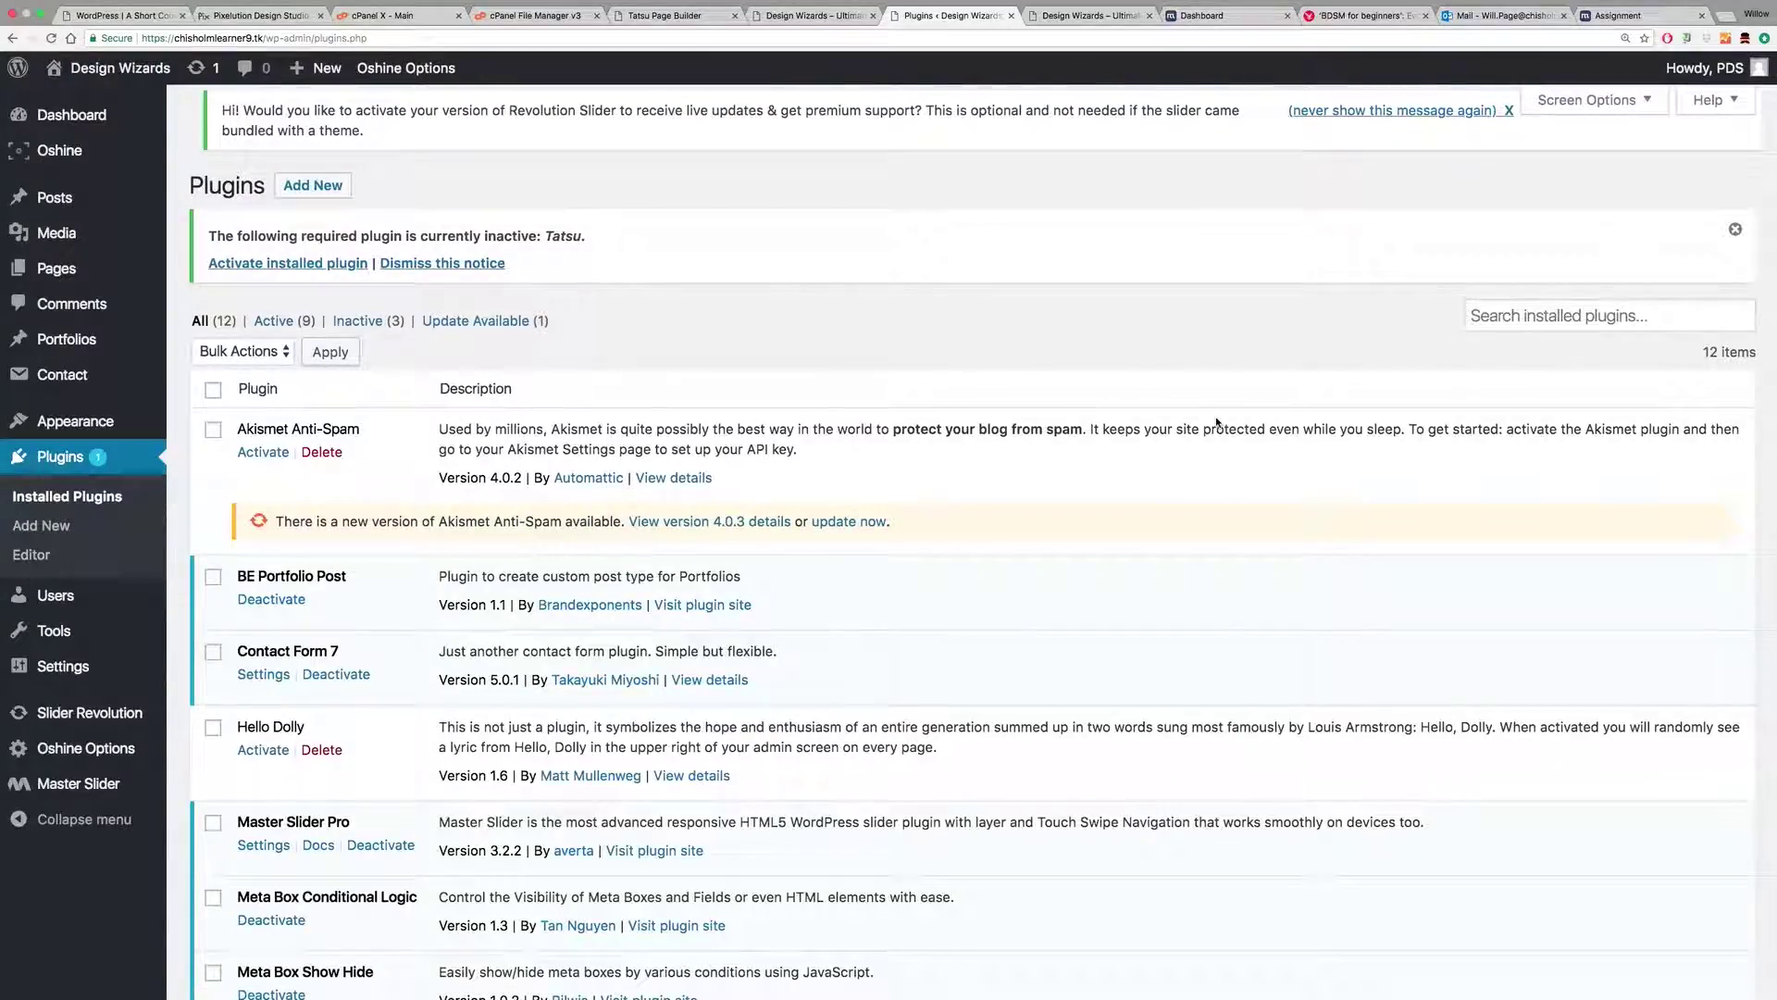
# Step: Activate the Tatsu plugin in Installed Plugins and return to the live site tab
pyautogui.moveTo(111, 421)
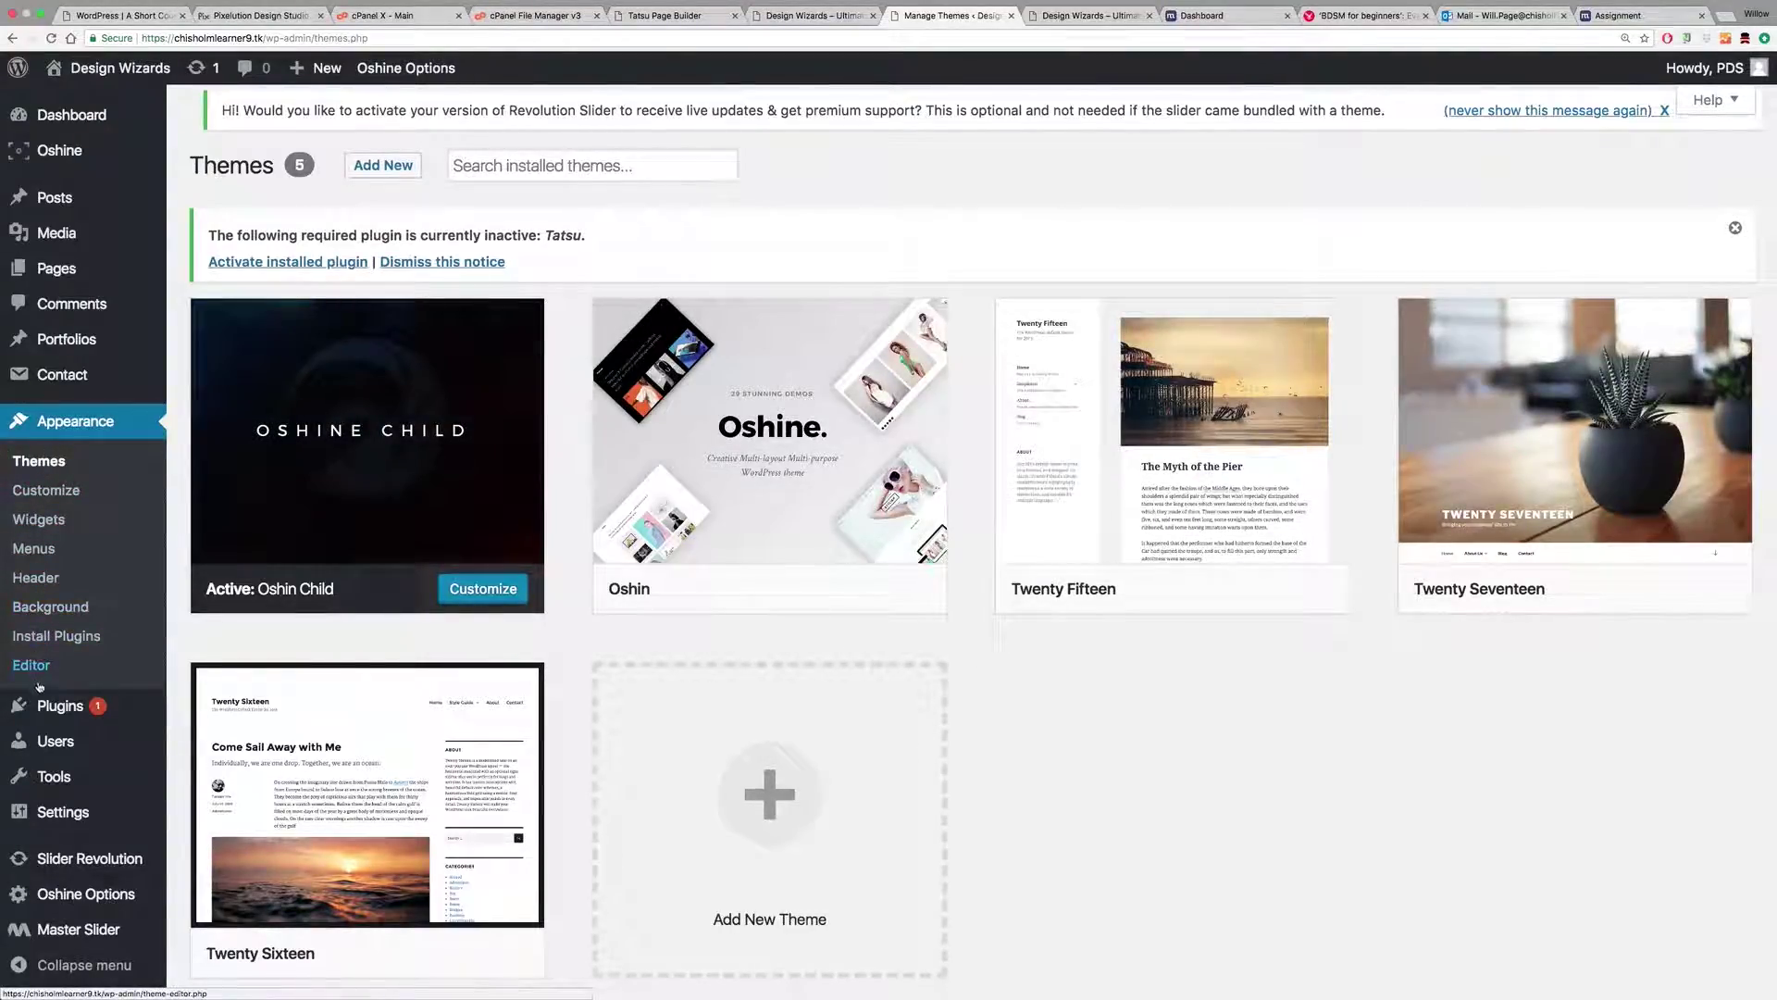
pyautogui.click(63, 707)
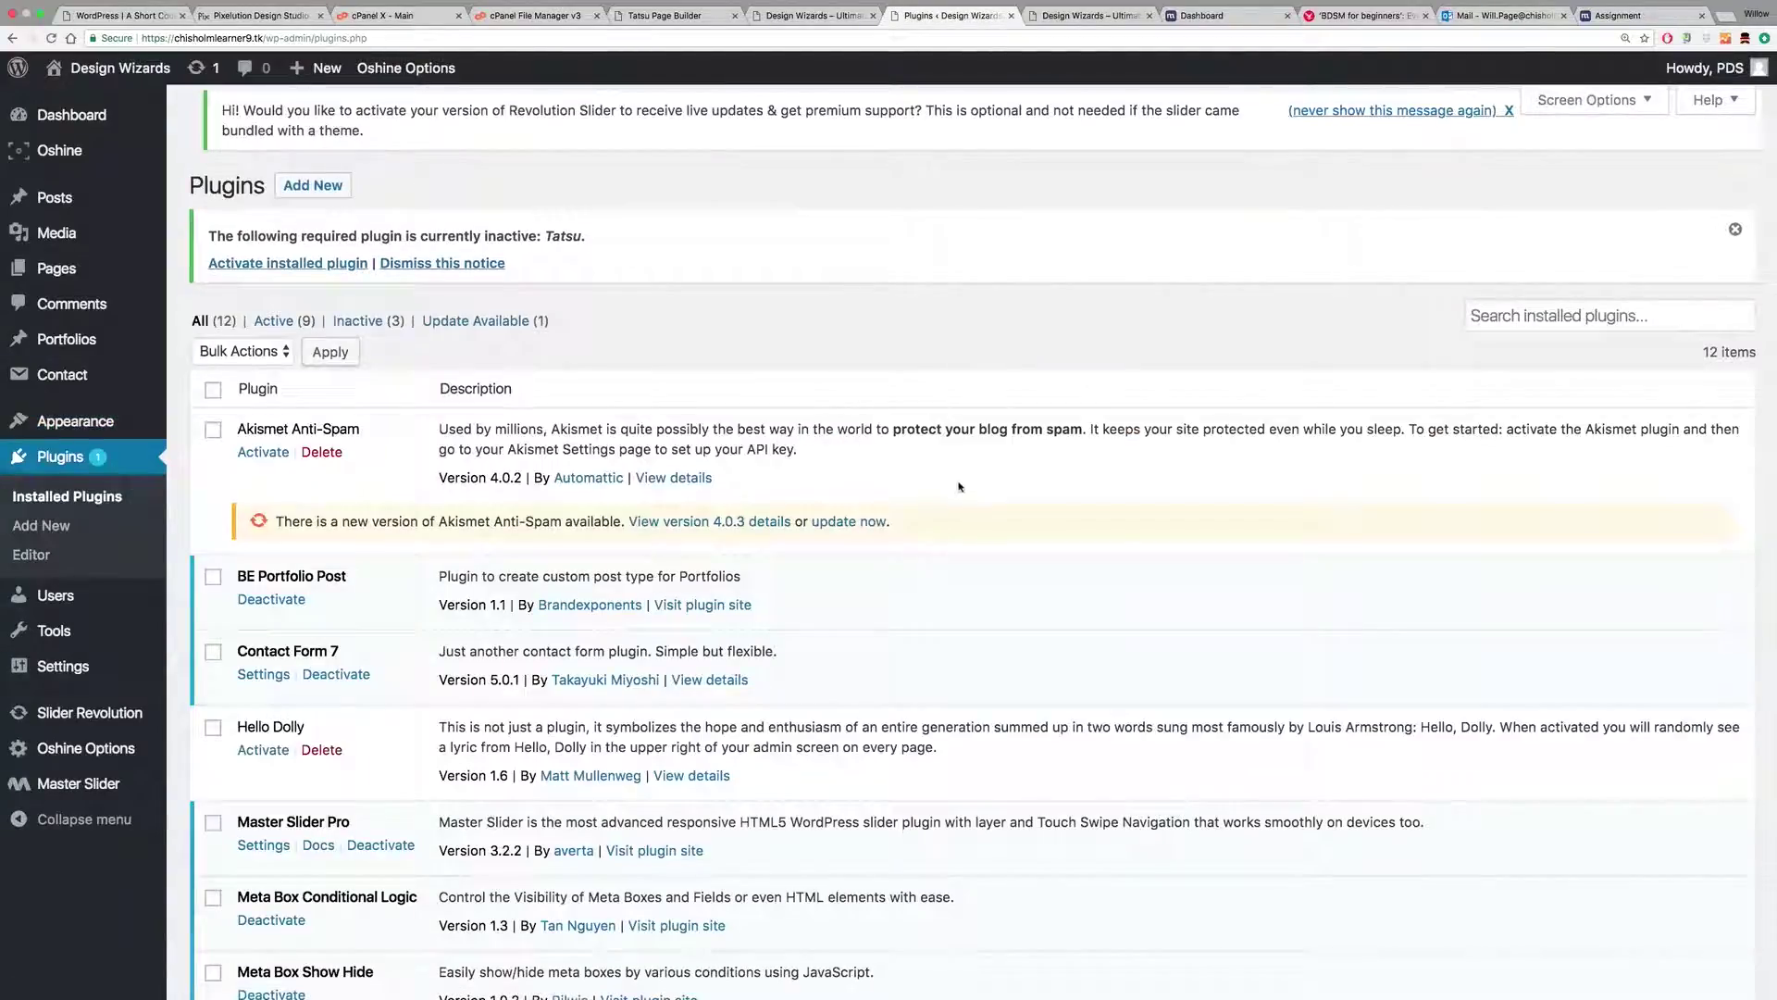
pyautogui.scroll(-6, 923, 435)
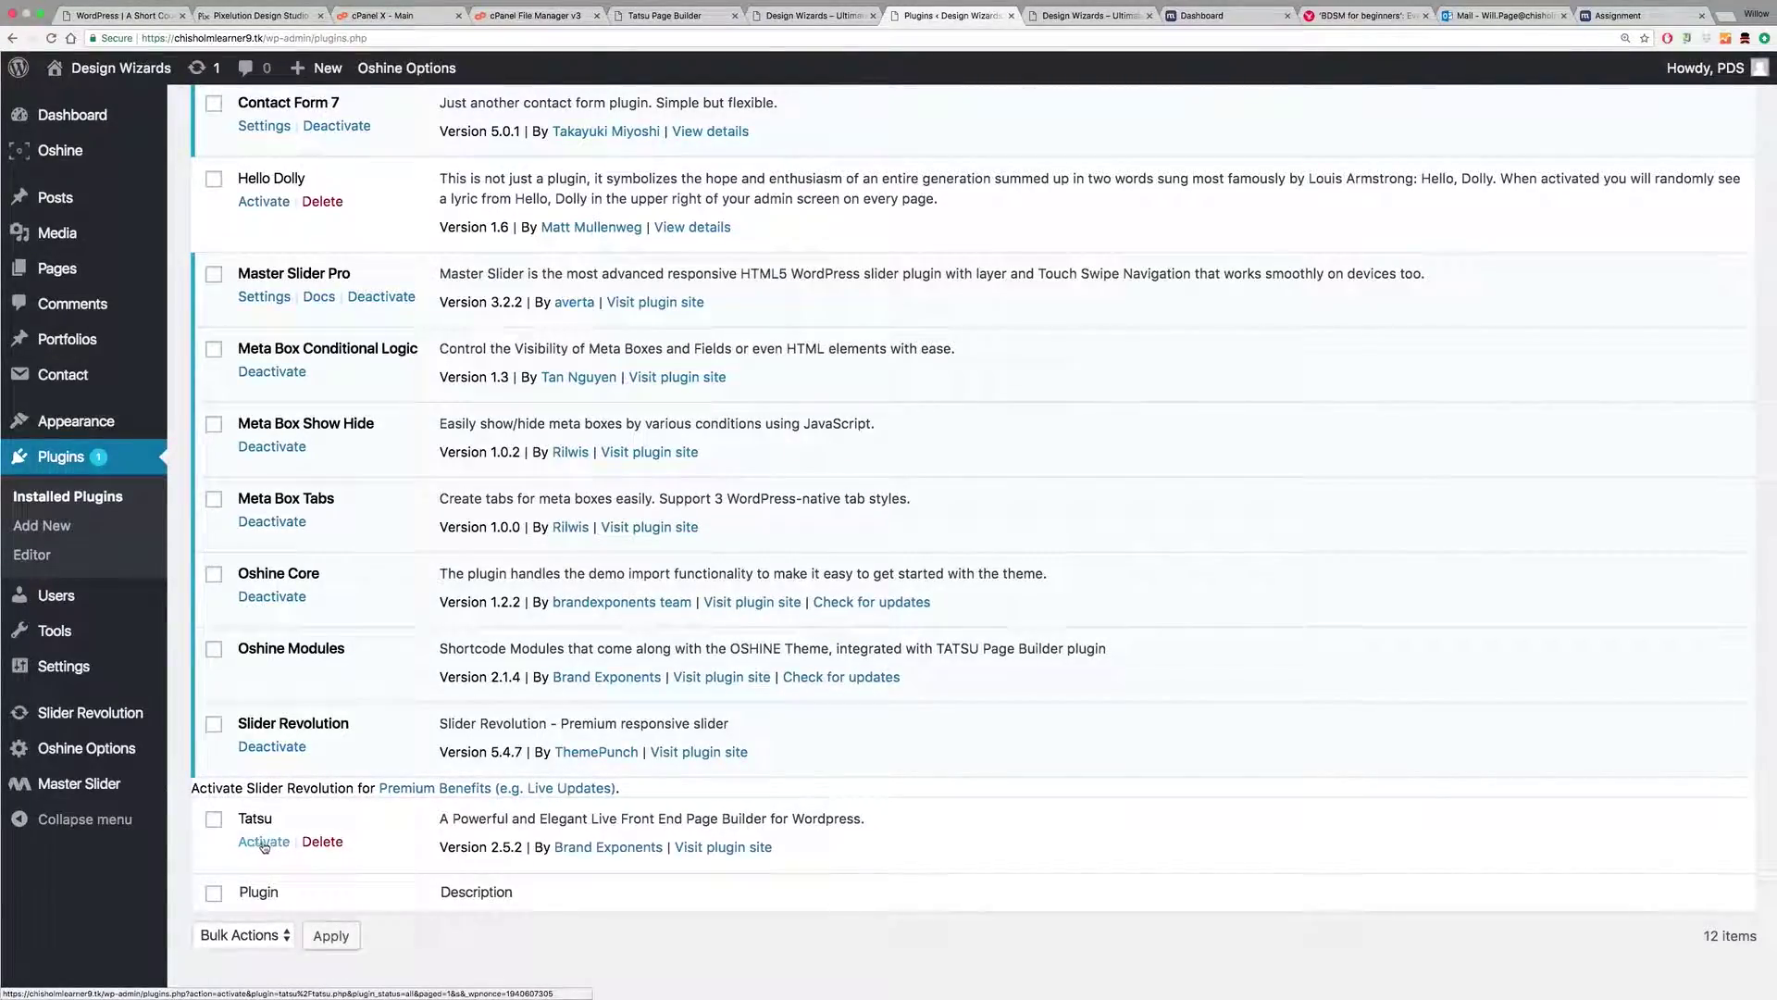
pyautogui.scroll(1, 263, 842)
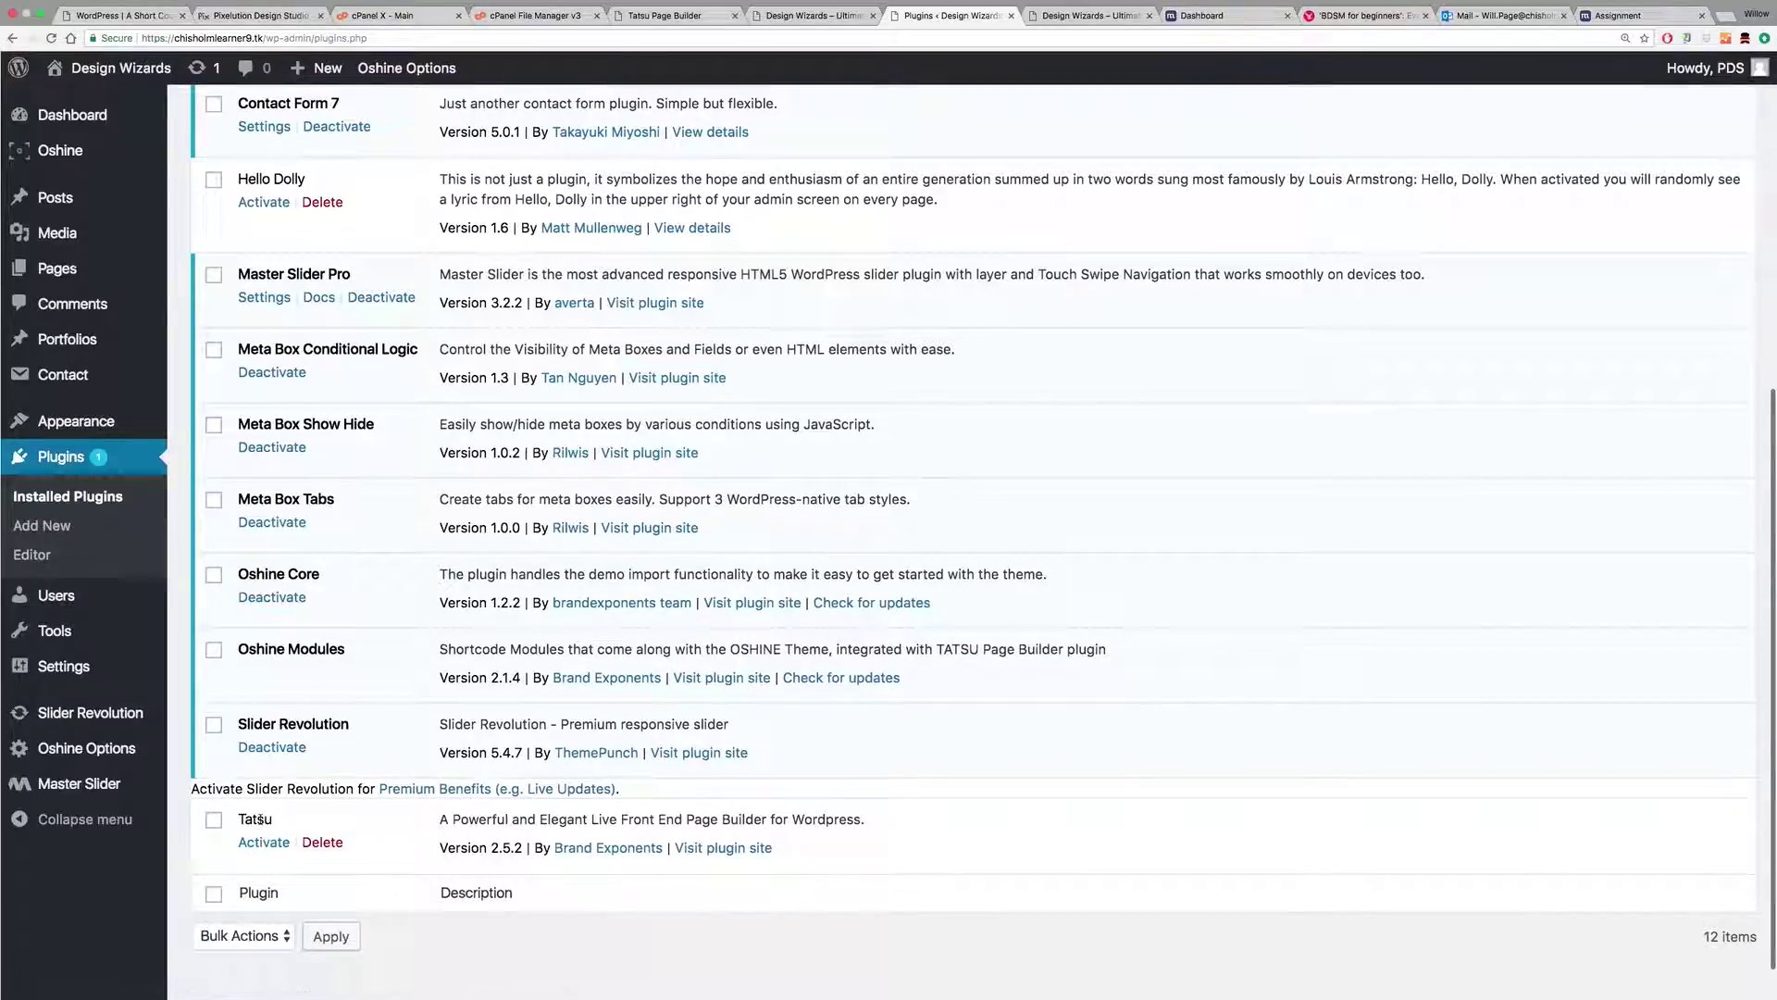
pyautogui.click(266, 842)
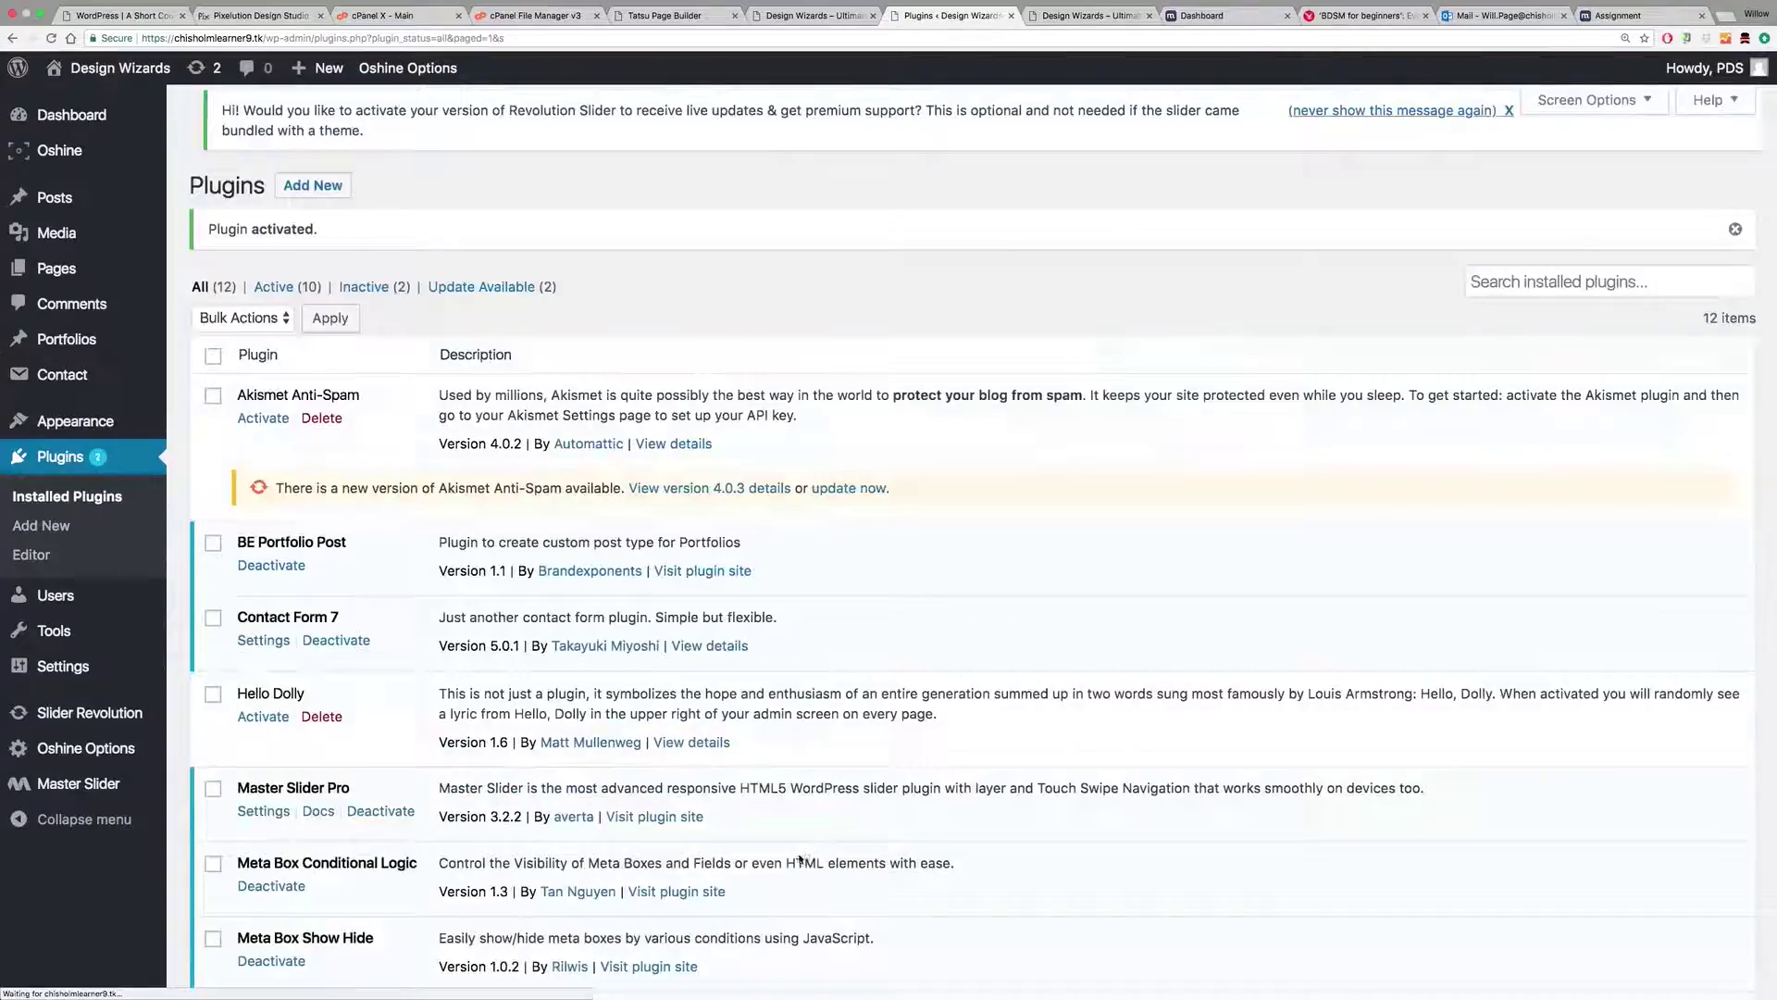
pyautogui.click(1091, 16)
pyautogui.scroll(-10, 976, 398)
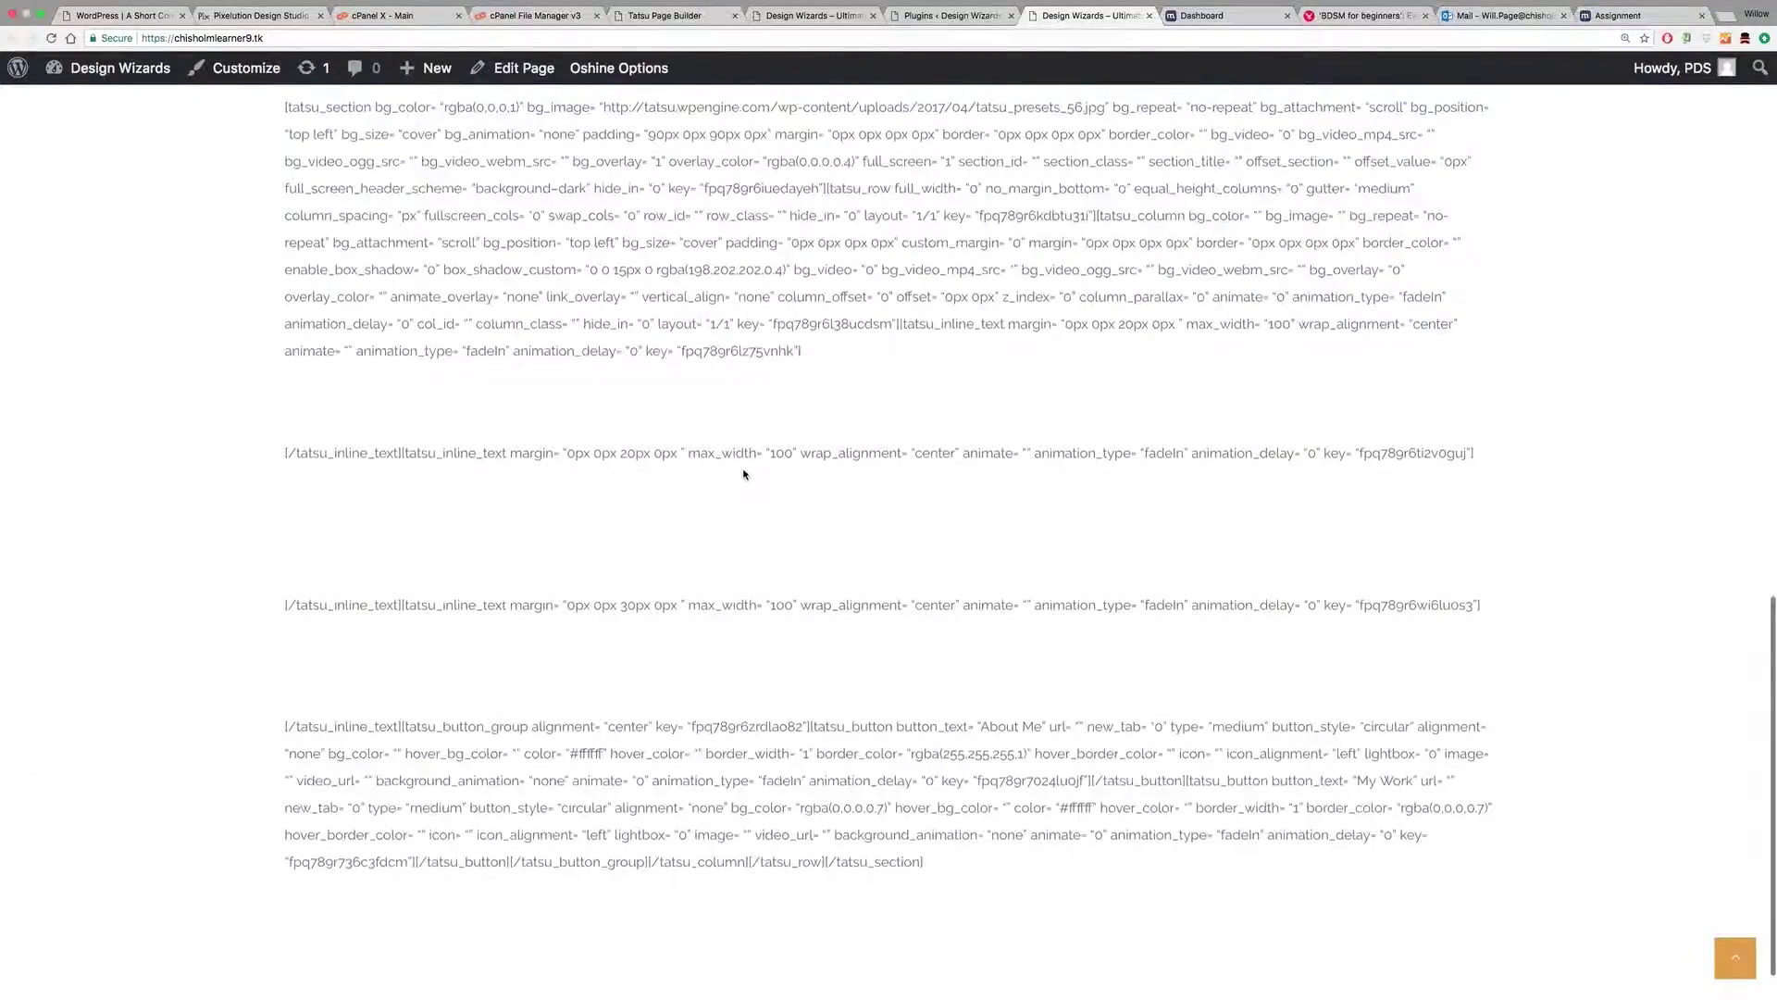
# Step: Check the Plugins, Tatsu and live-site tabs, then reload the live page
pyautogui.scroll(2, 494, 292)
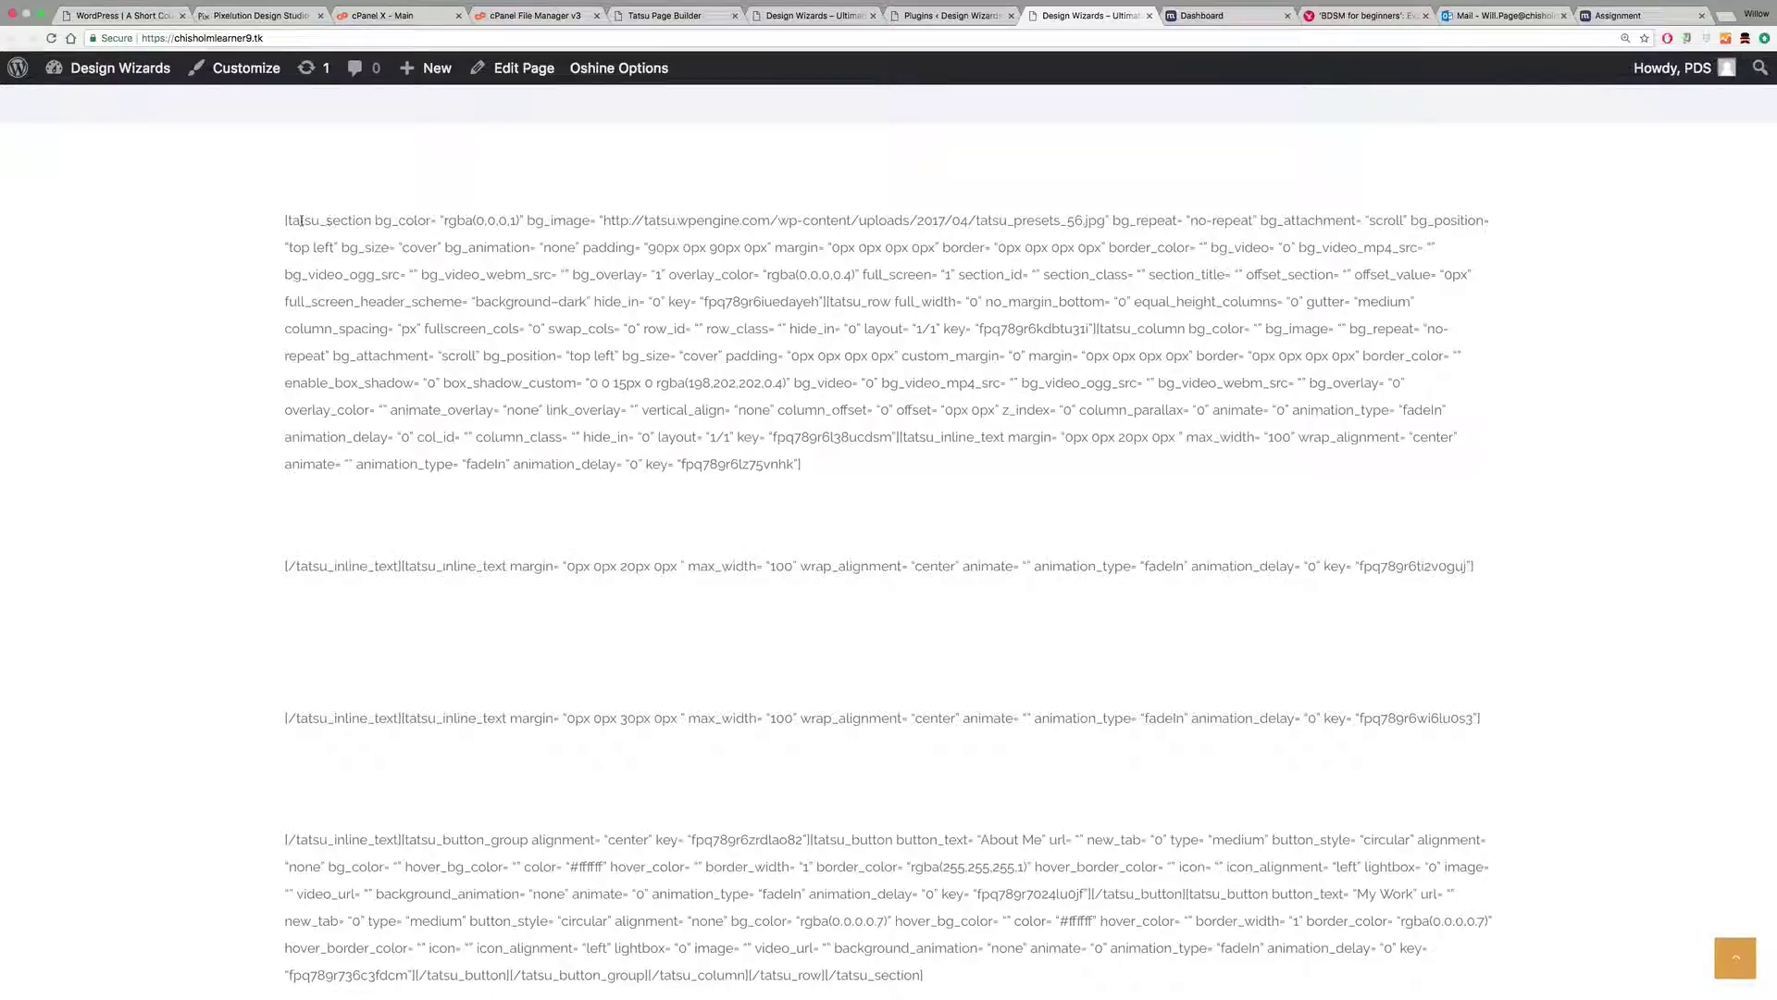
pyautogui.scroll(-4, 888, 574)
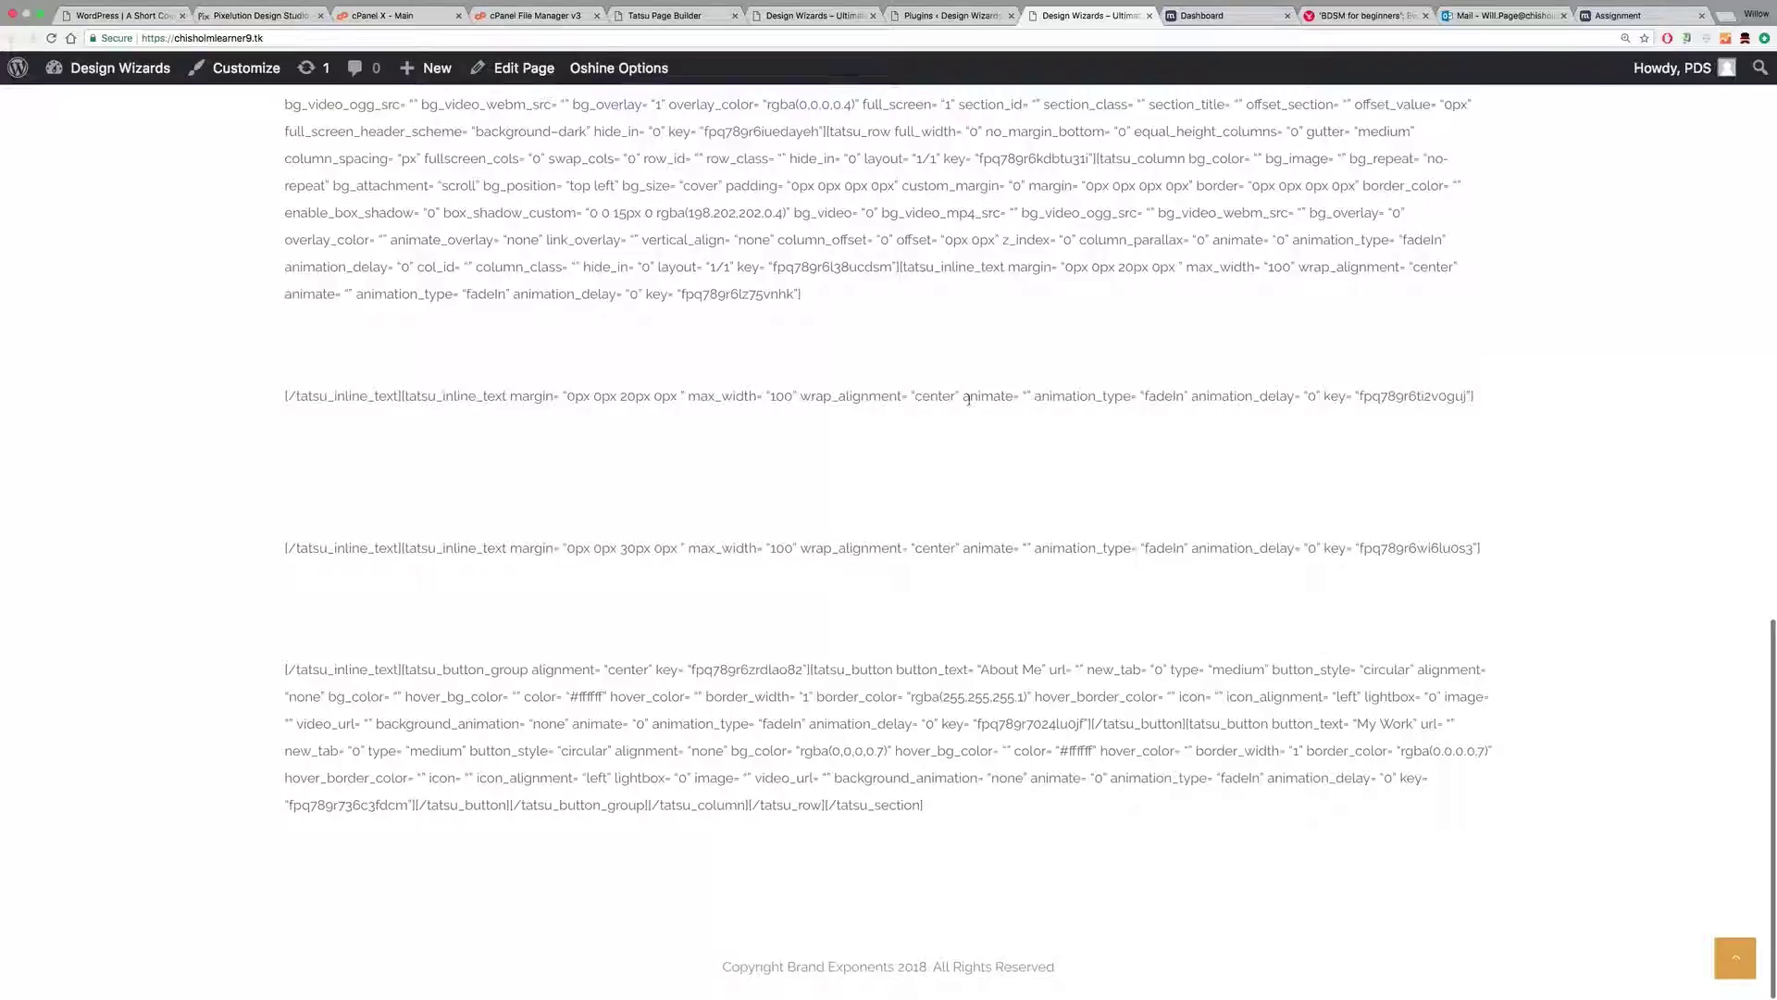
pyautogui.click(951, 31)
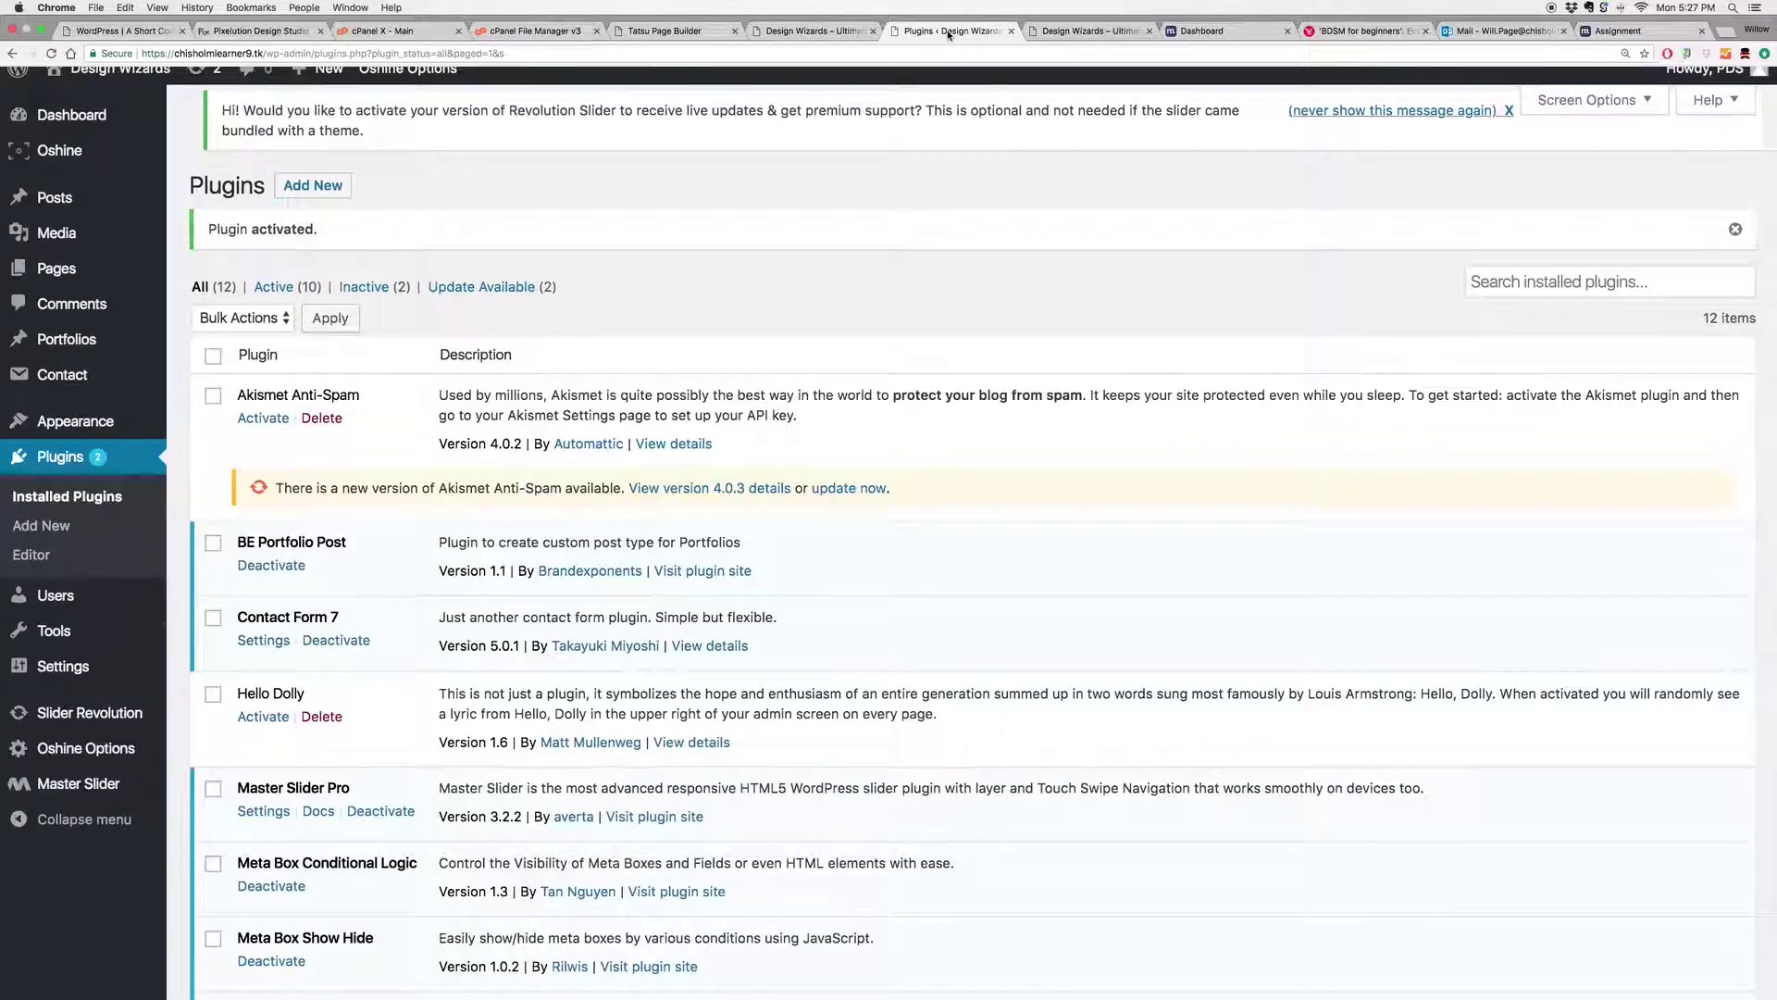
pyautogui.click(819, 33)
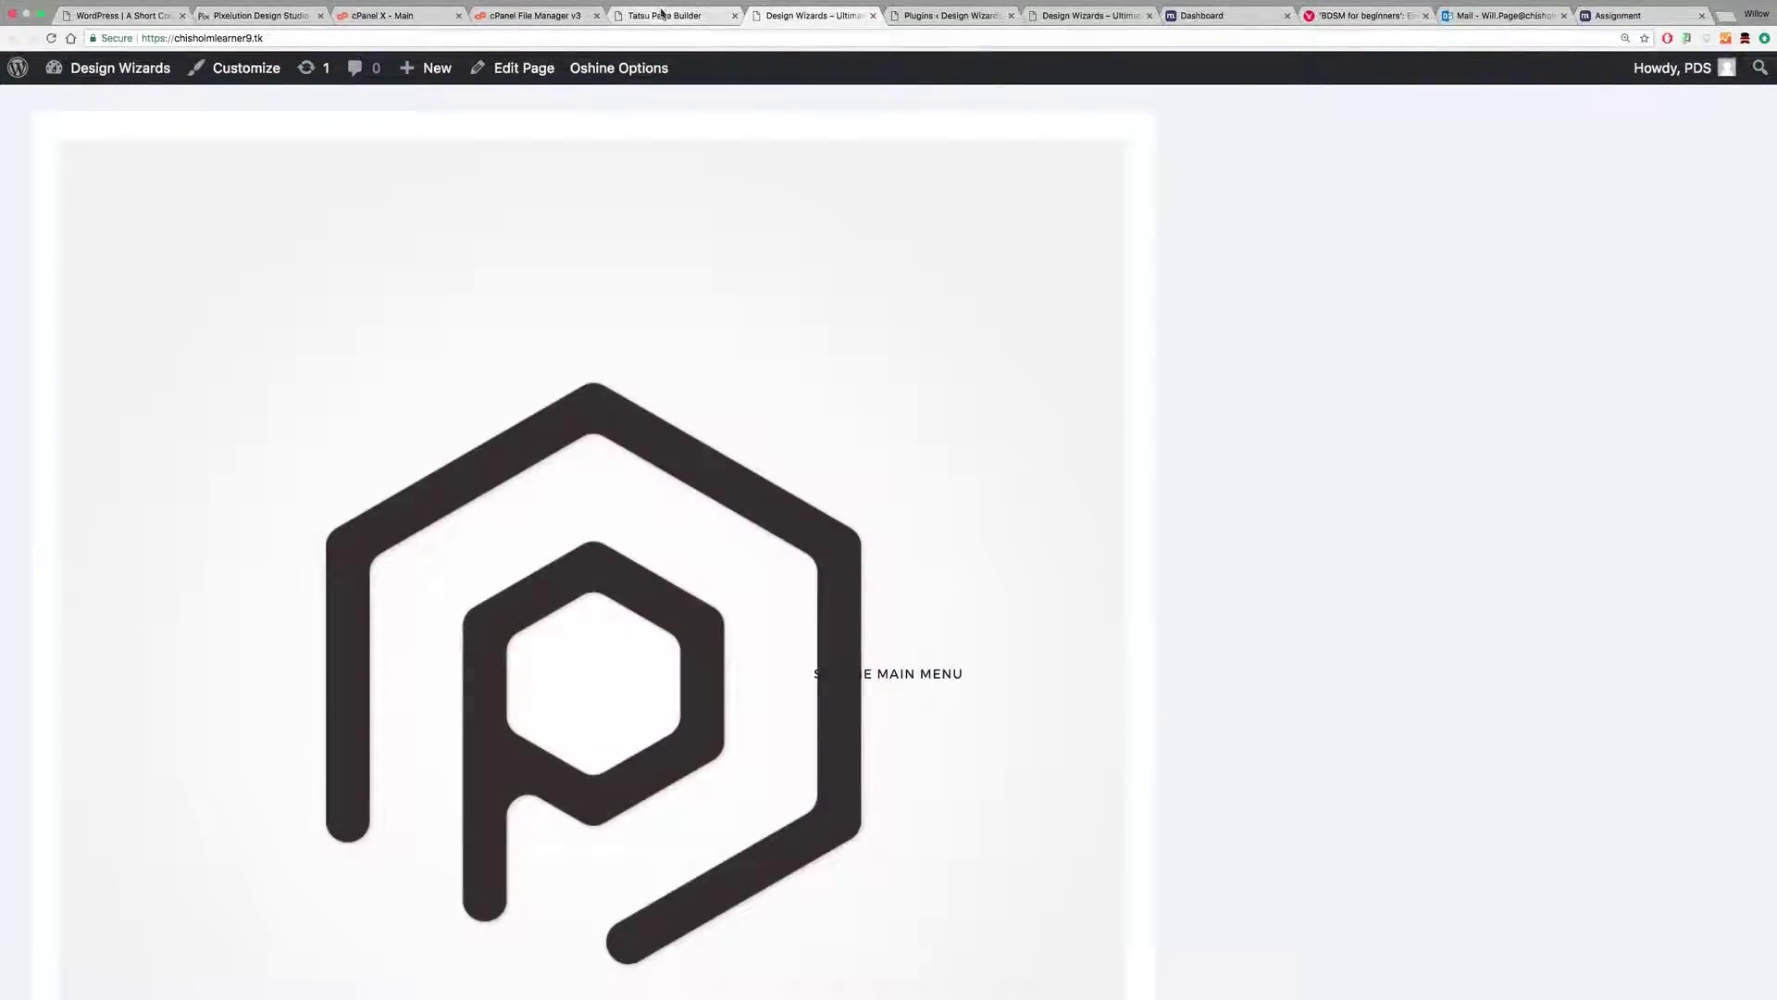
pyautogui.click(665, 15)
pyautogui.click(1085, 14)
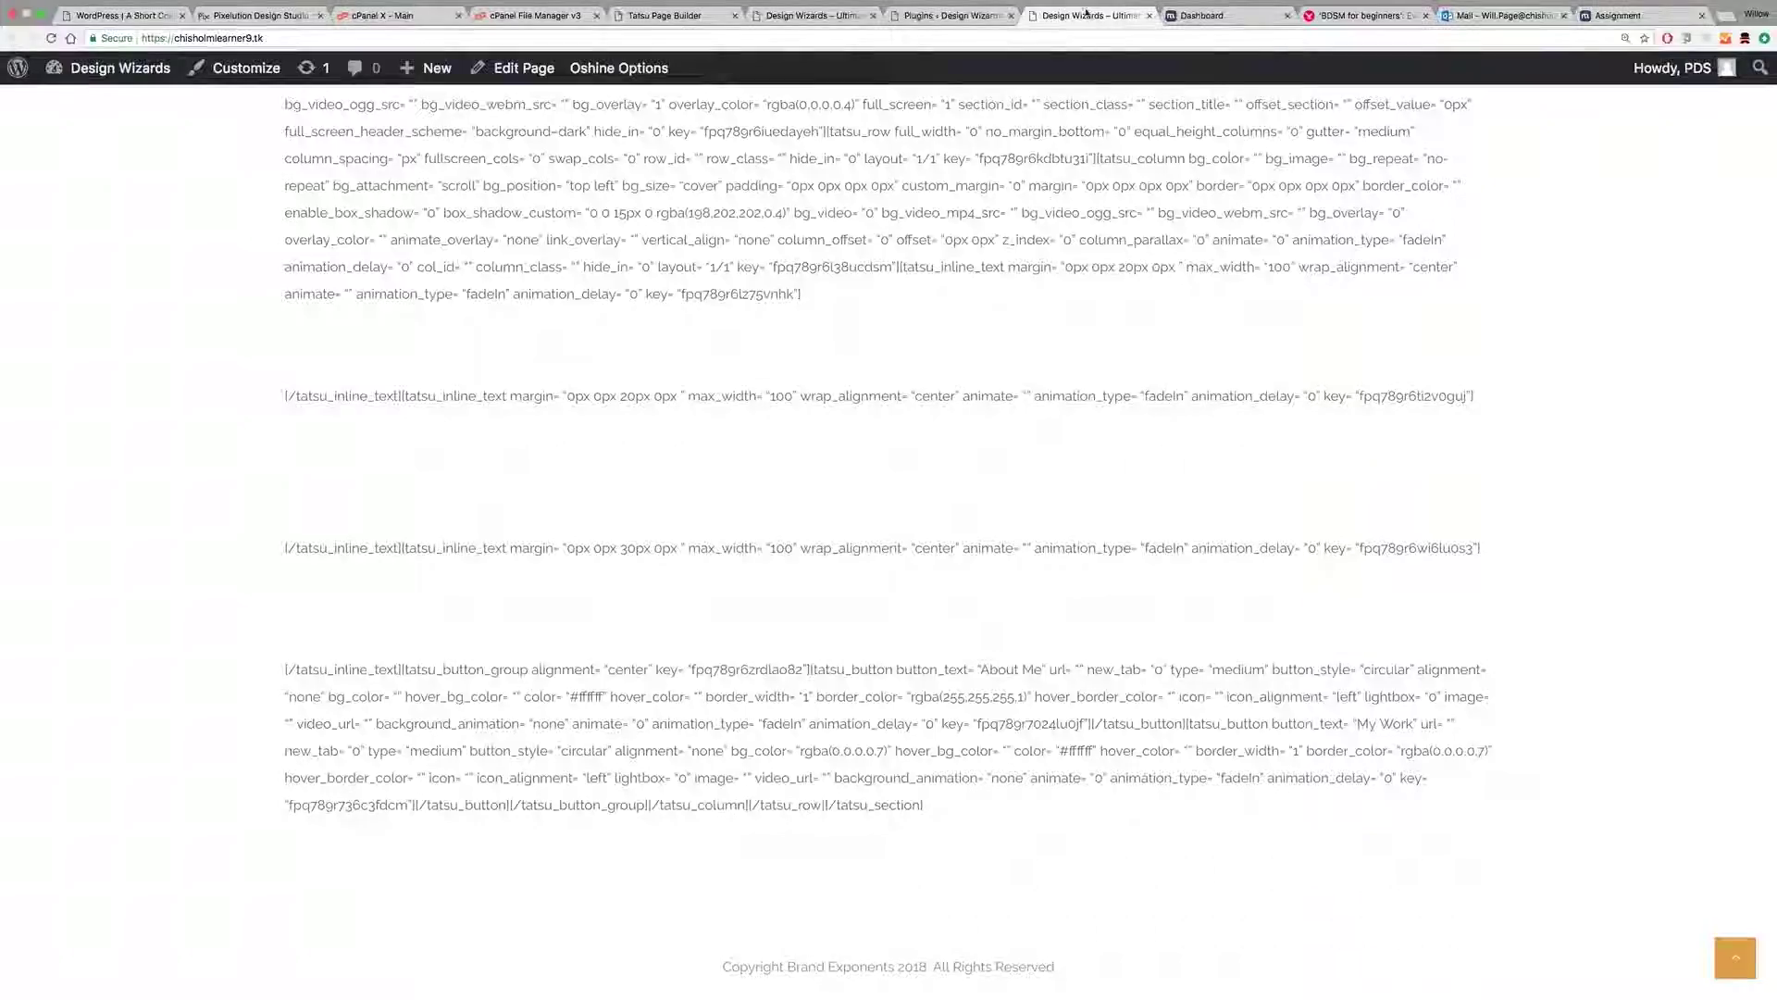
pyautogui.scroll(5, 671, 226)
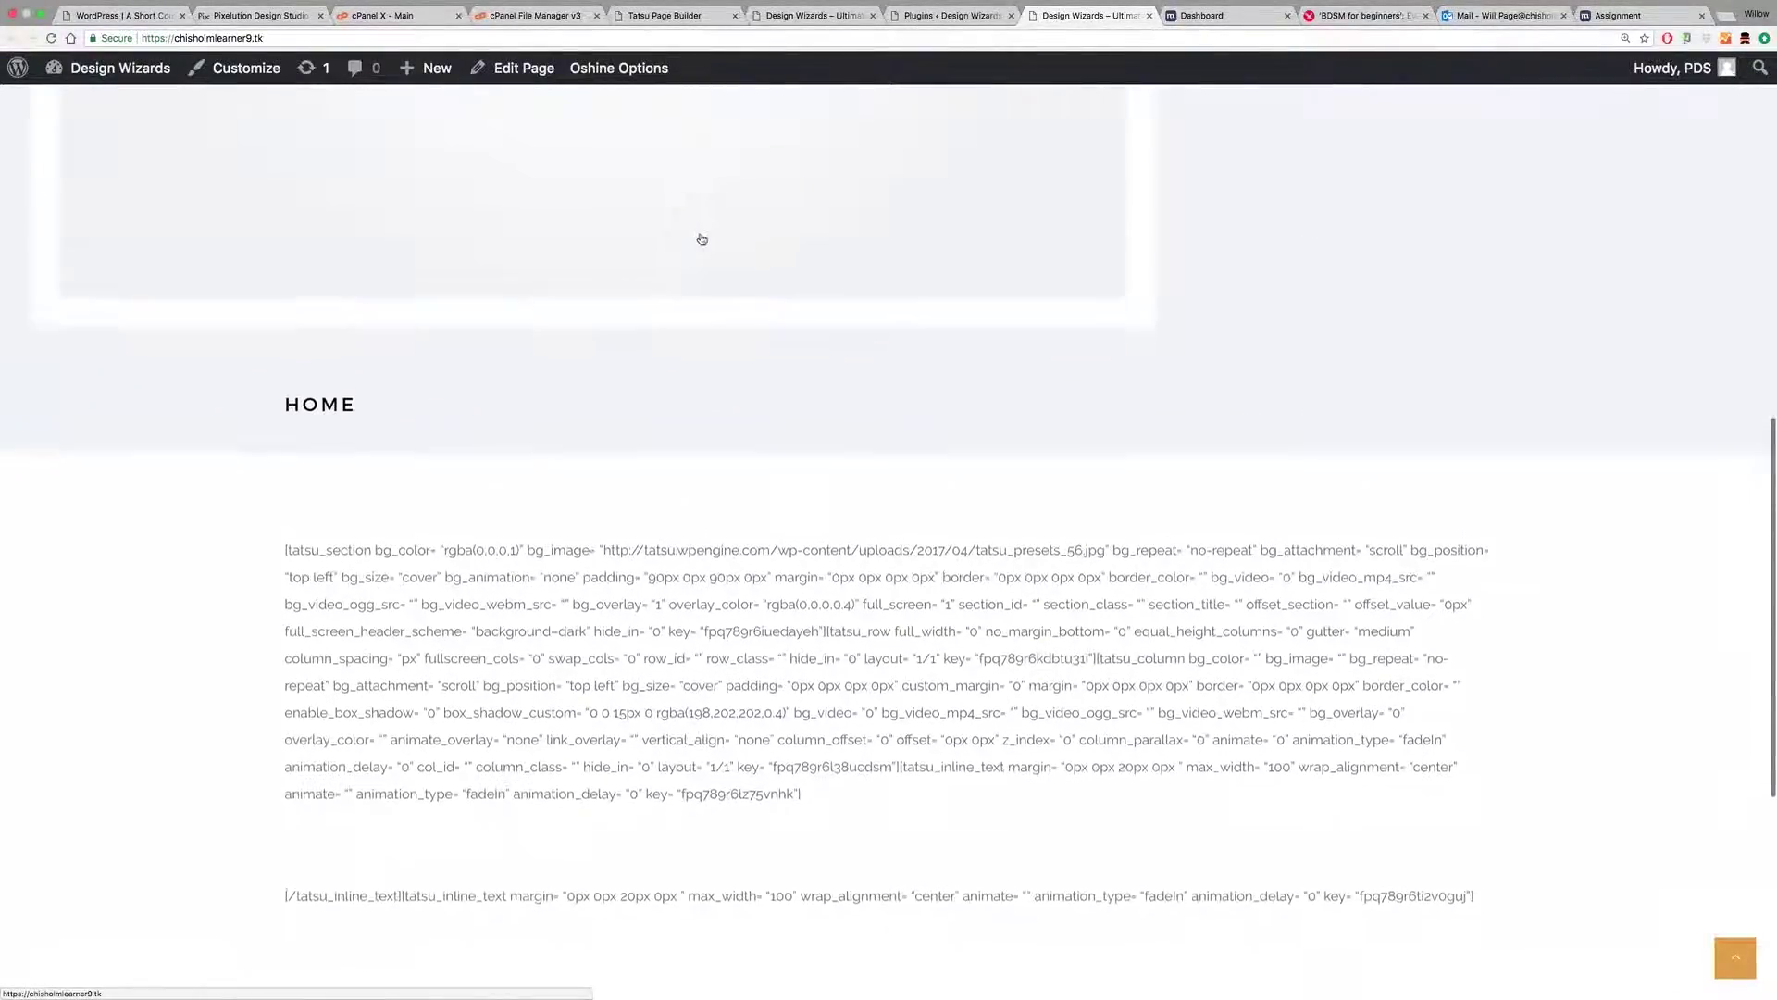
pyautogui.click(51, 39)
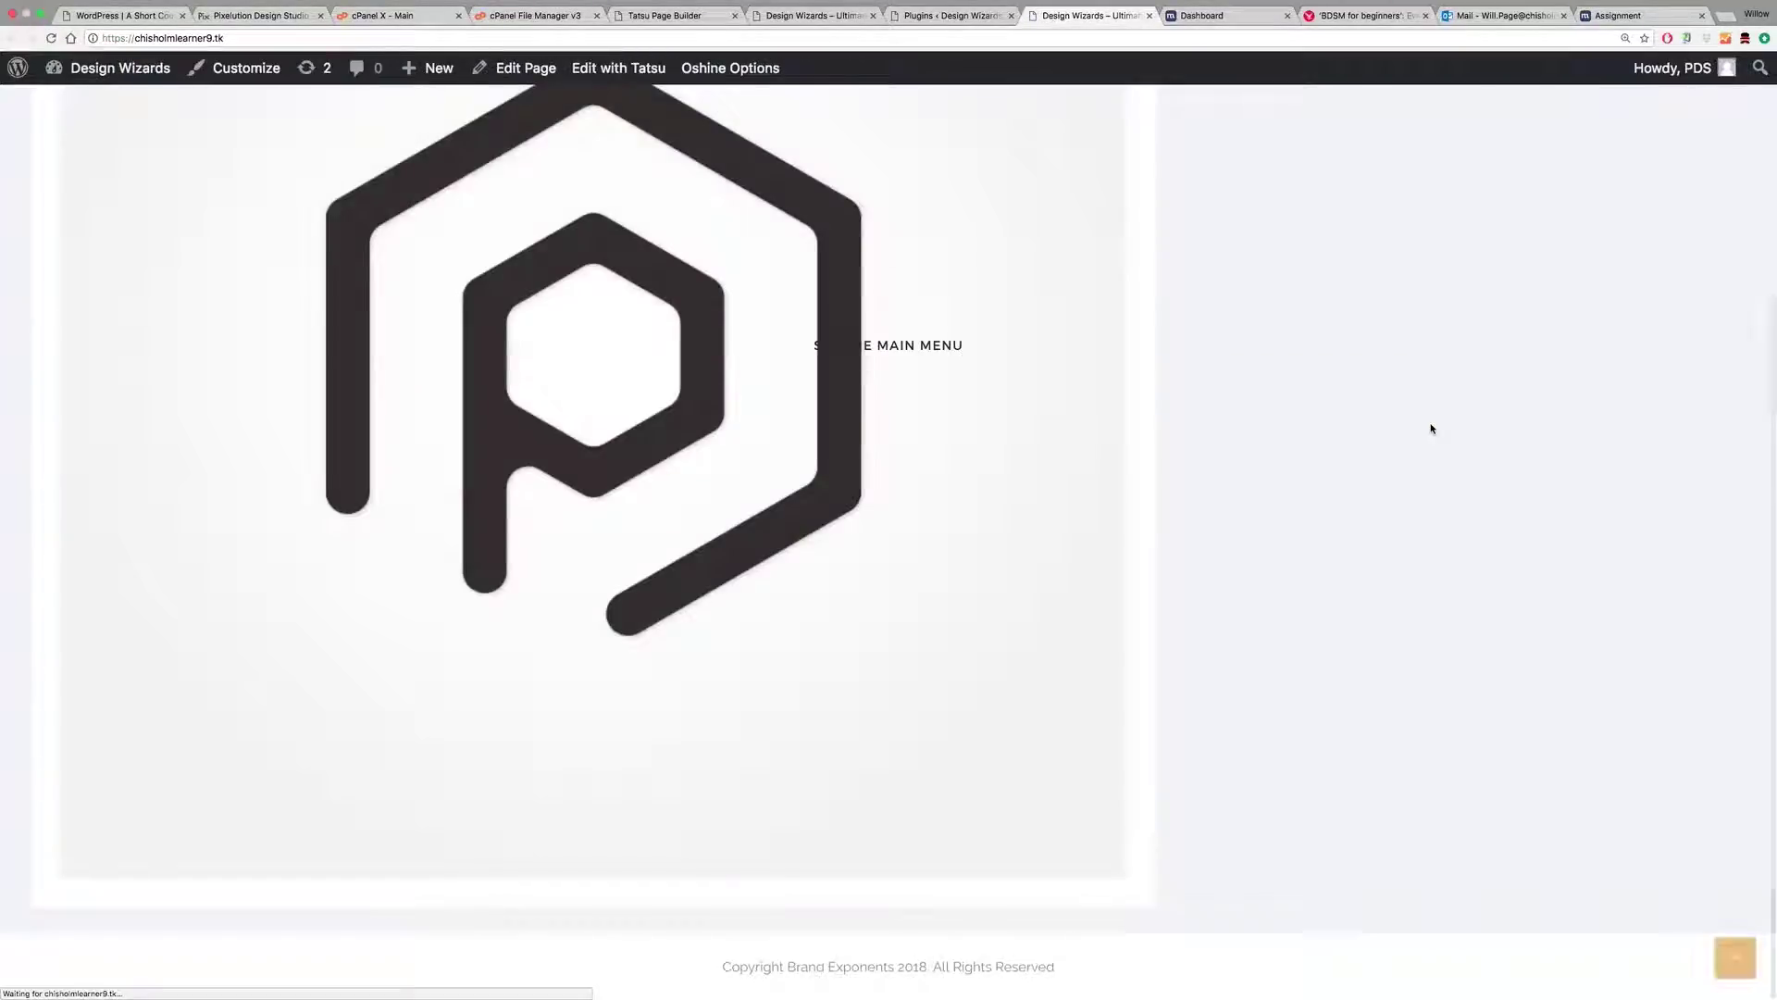
pyautogui.scroll(4, 1317, 424)
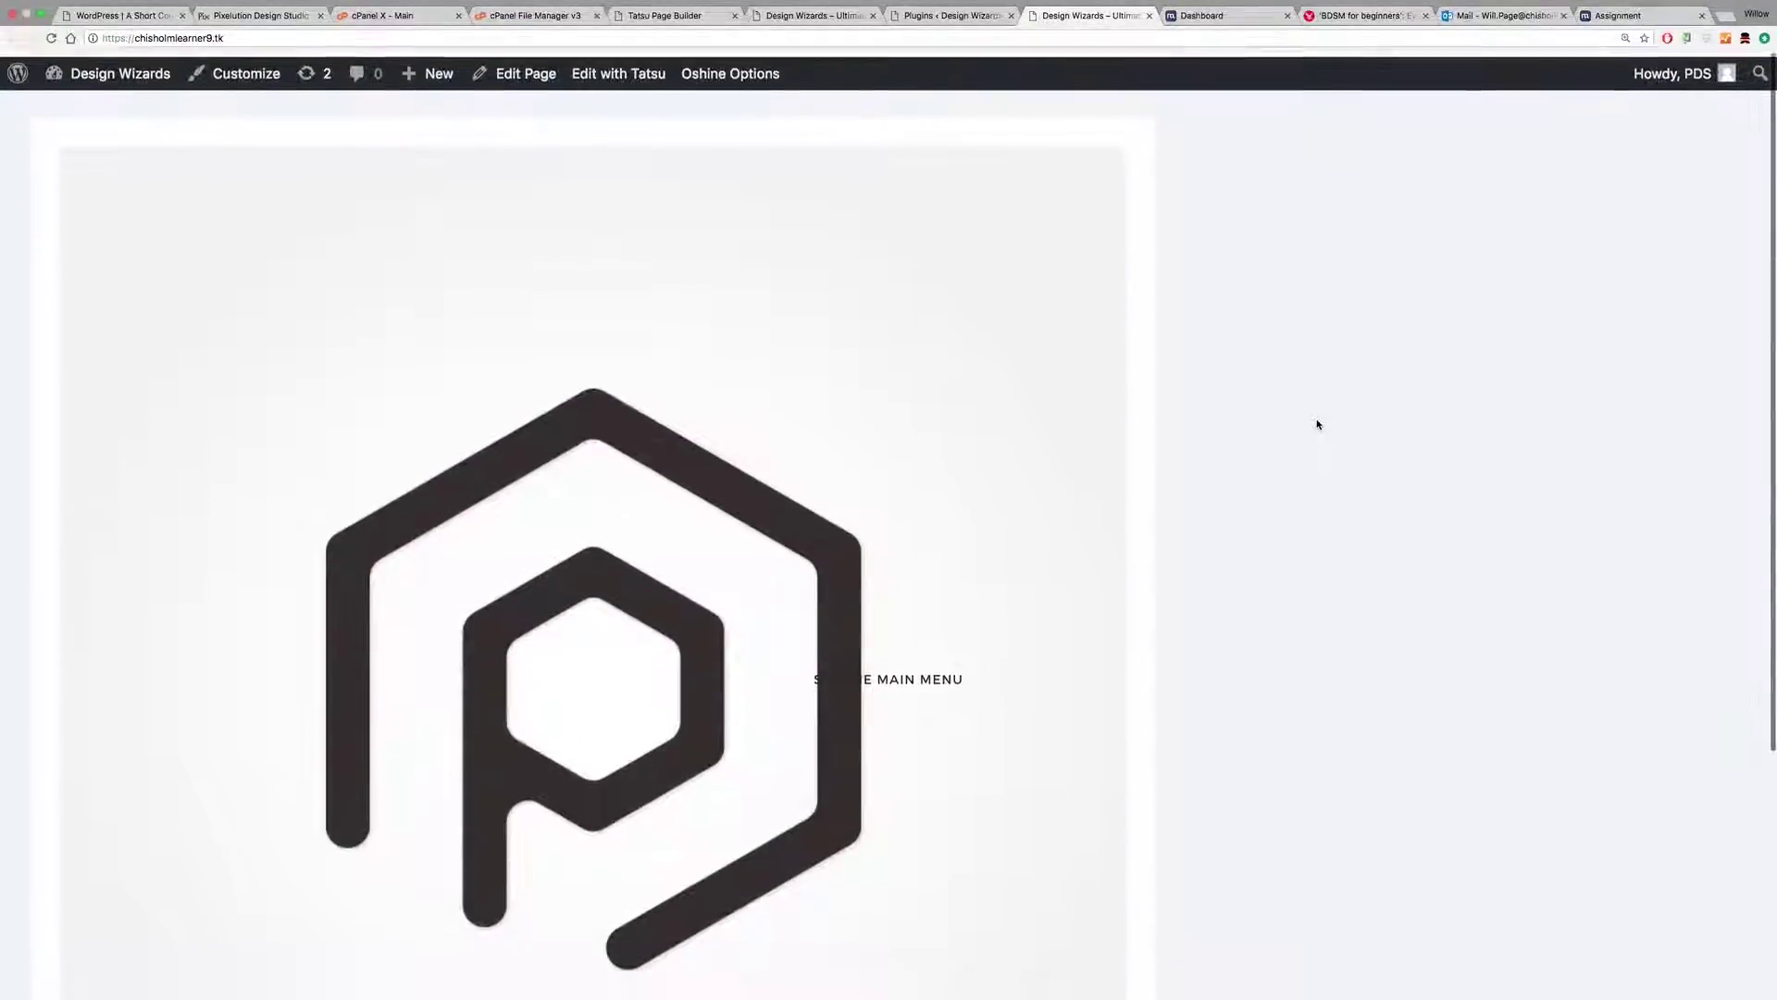
pyautogui.scroll(-5, 1327, 432)
# Step: Save the I AM JOHN section in Tatsu, reload the site, and reopen Home in Tatsu
pyautogui.click(664, 16)
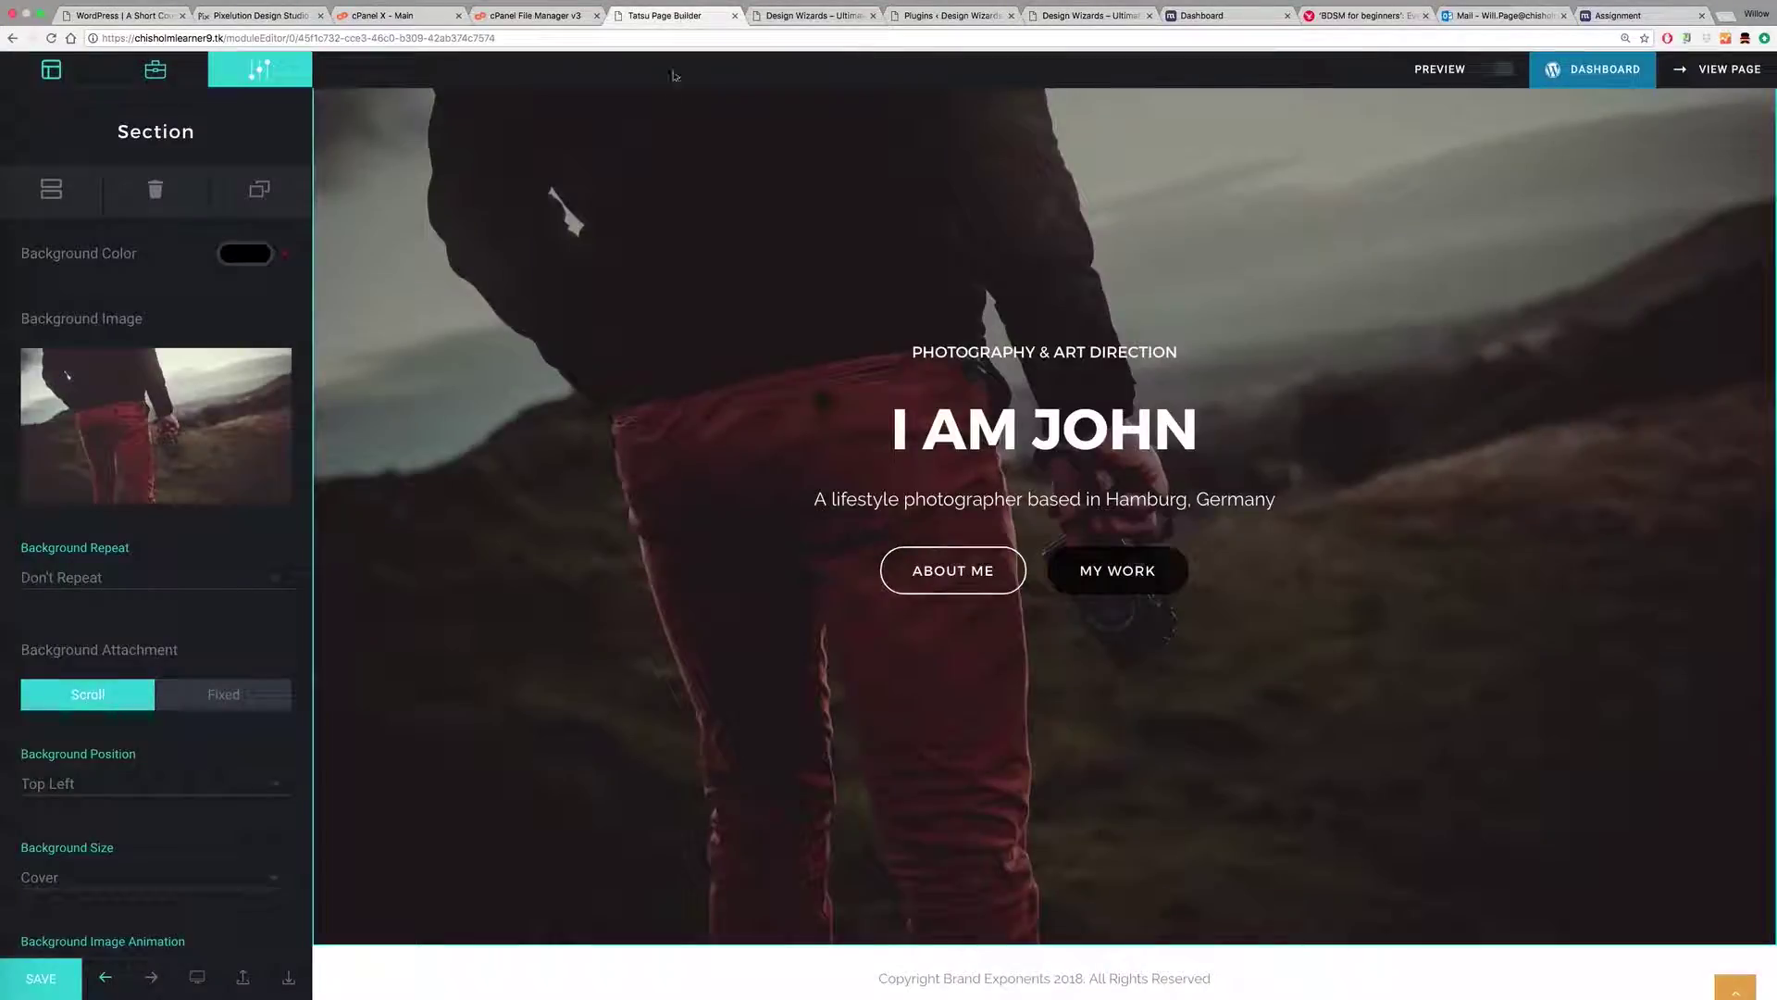
pyautogui.click(40, 974)
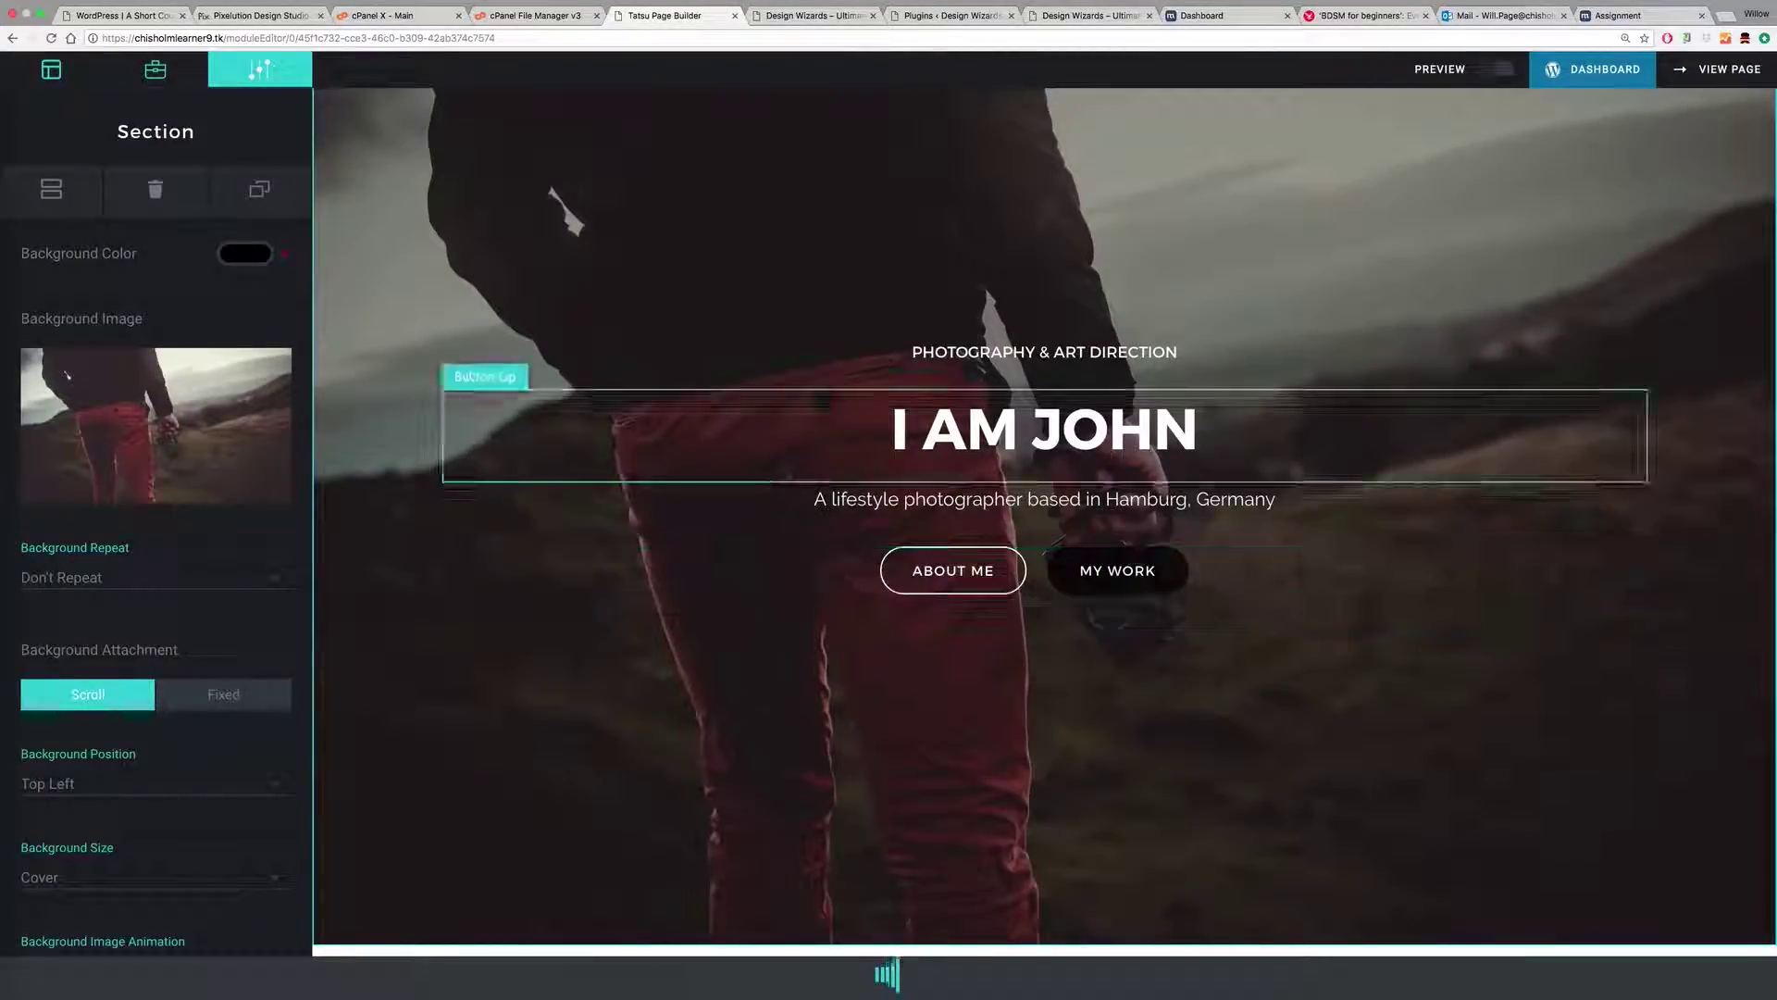
pyautogui.click(1088, 17)
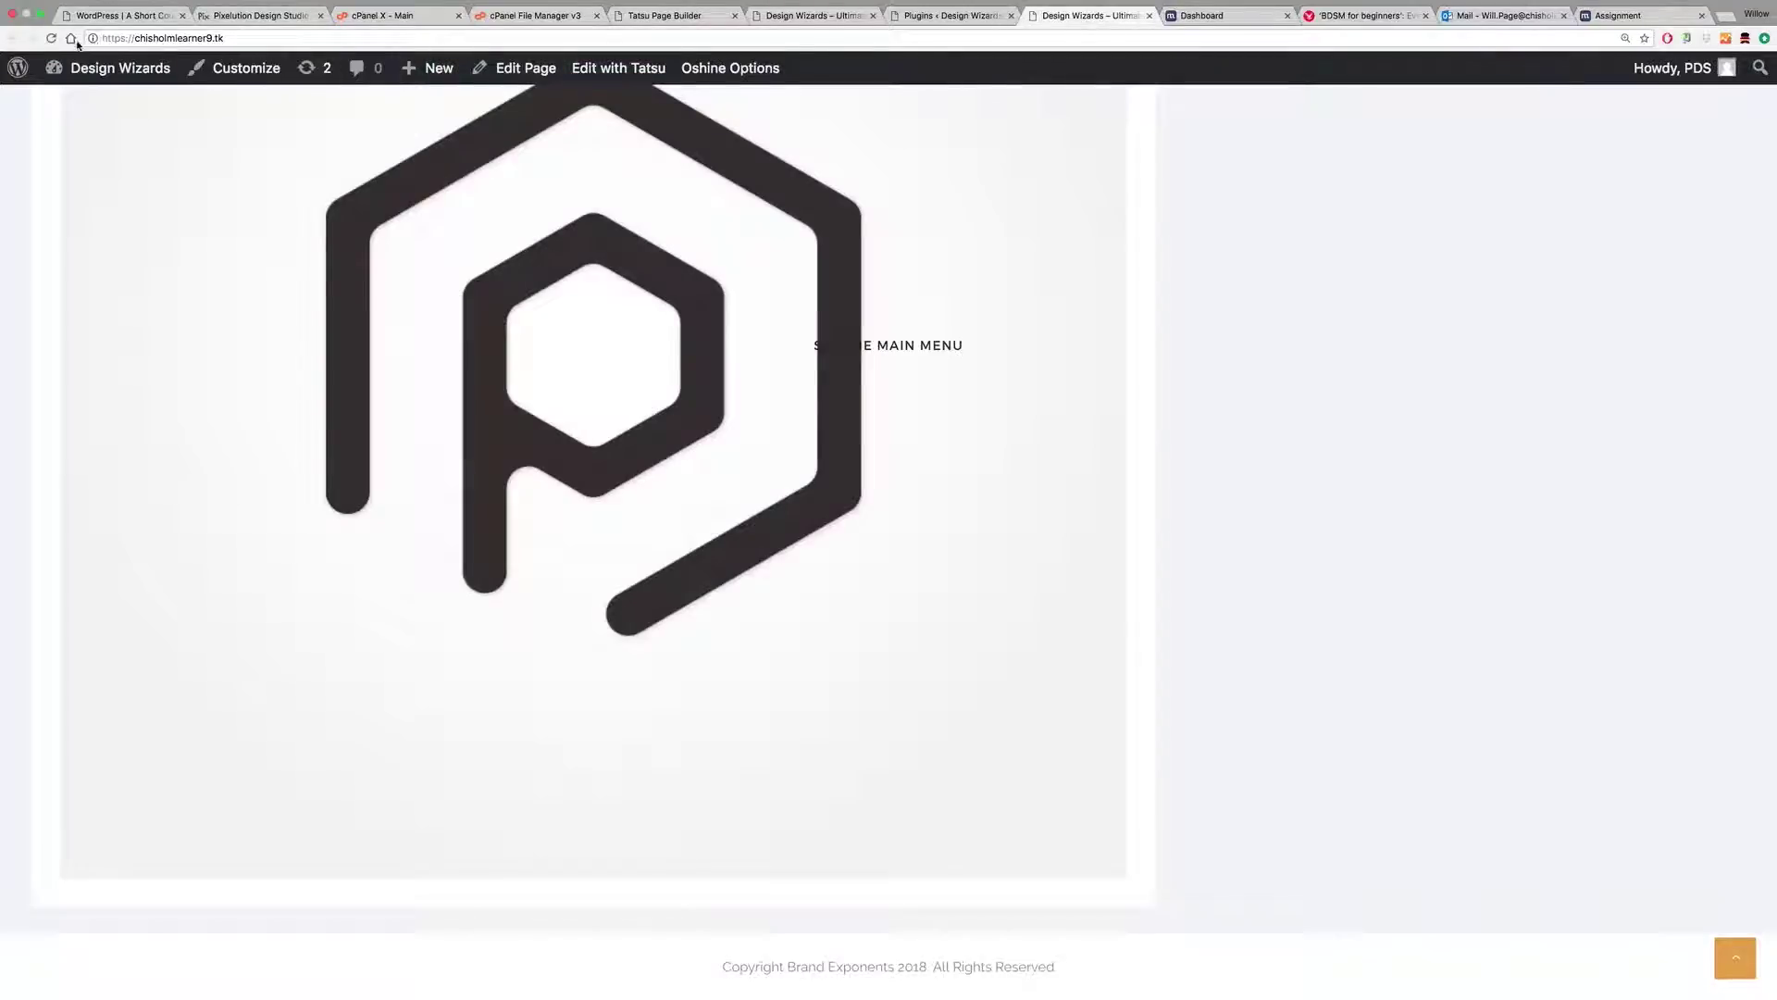
pyautogui.click(52, 38)
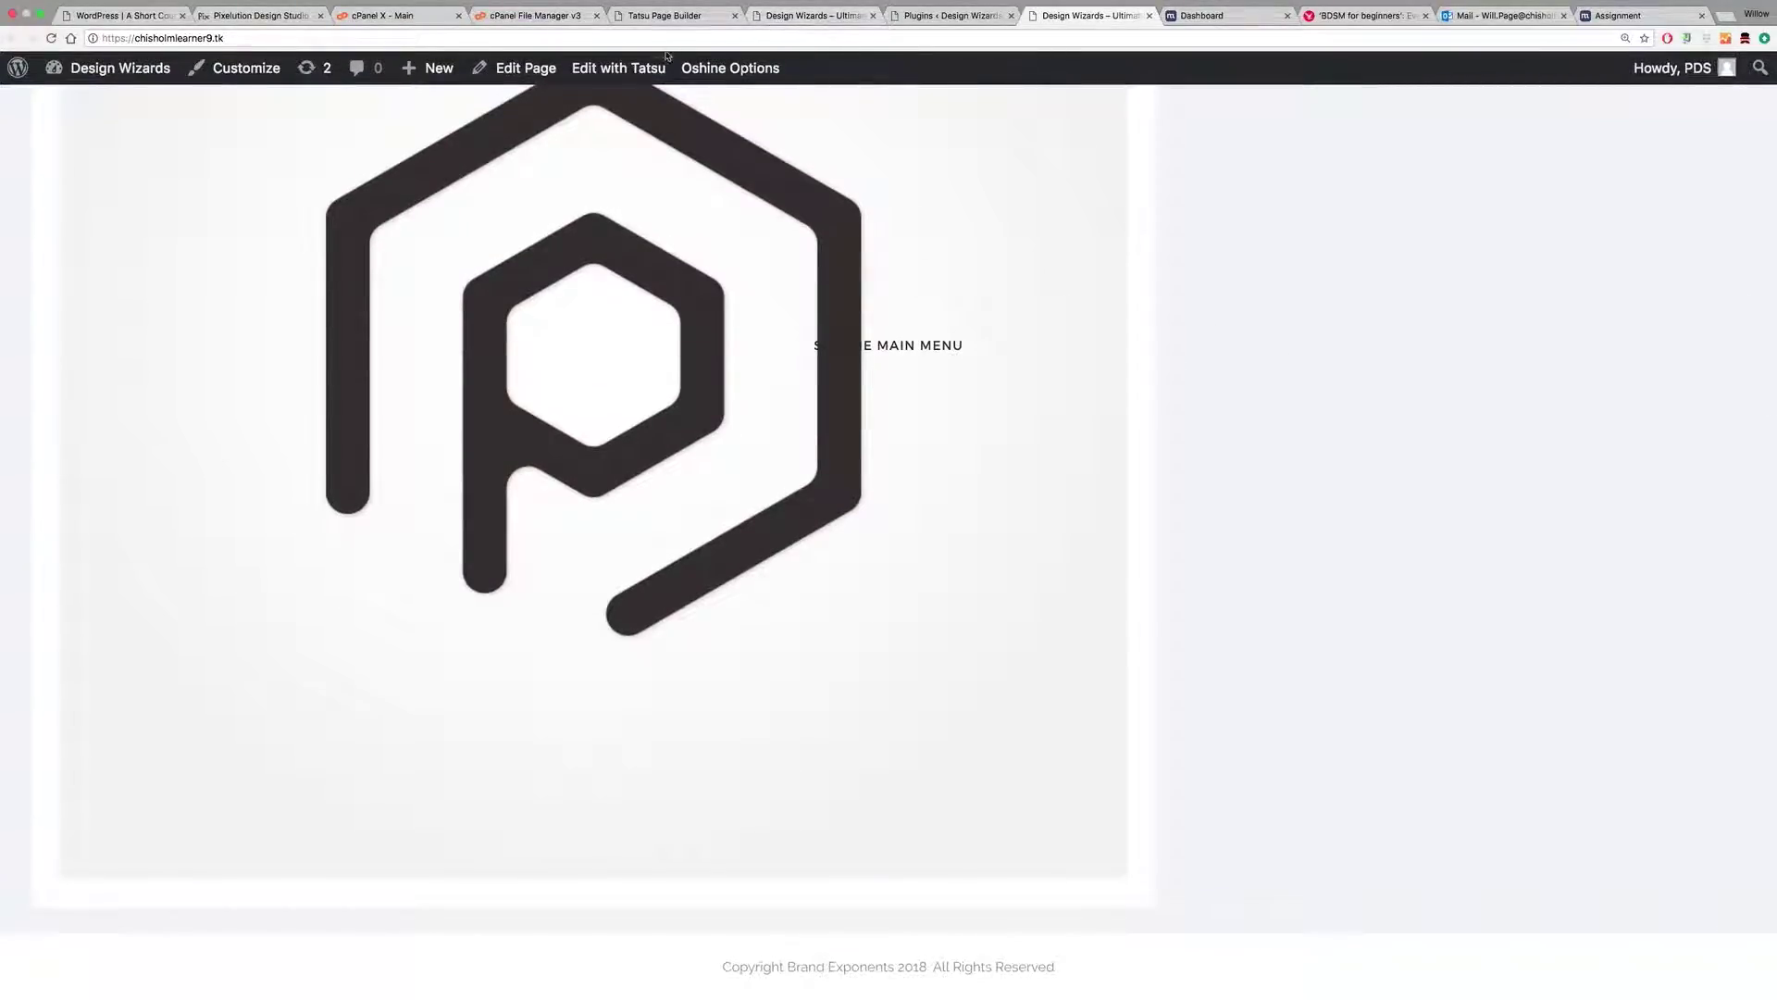
pyautogui.click(627, 68)
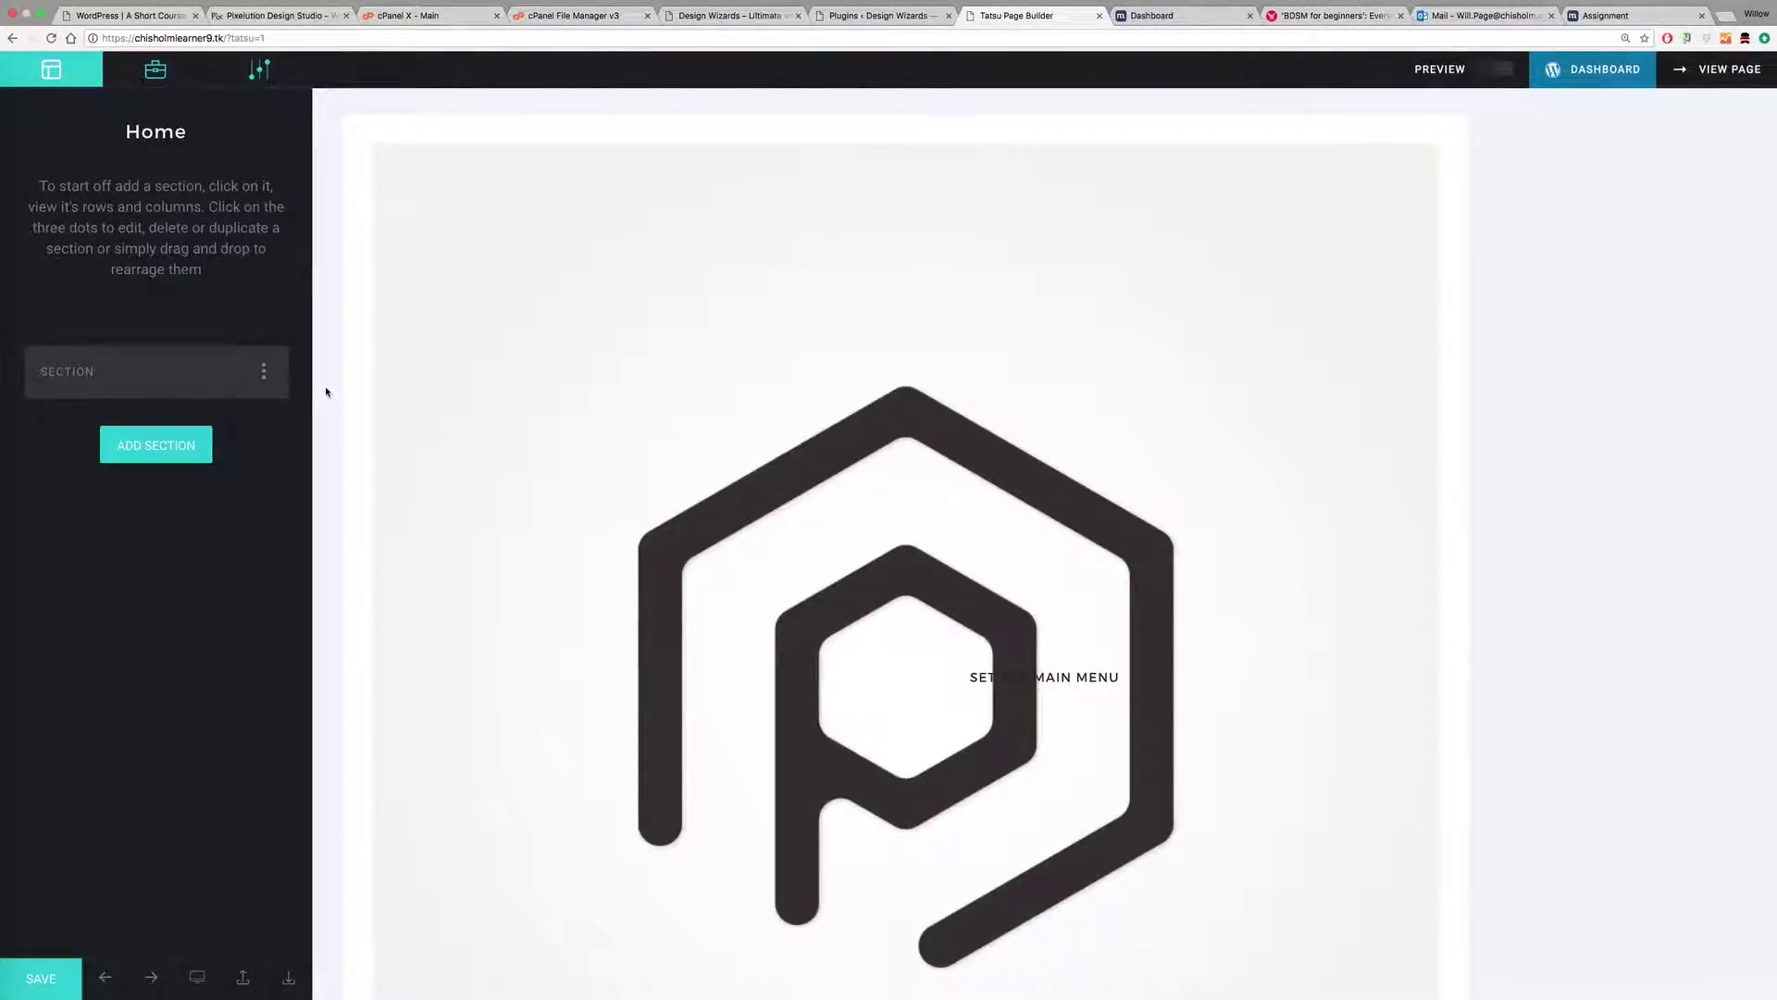
# Step: View the published Home page from Tatsu and scroll through it
pyautogui.scroll(-10, 638, 393)
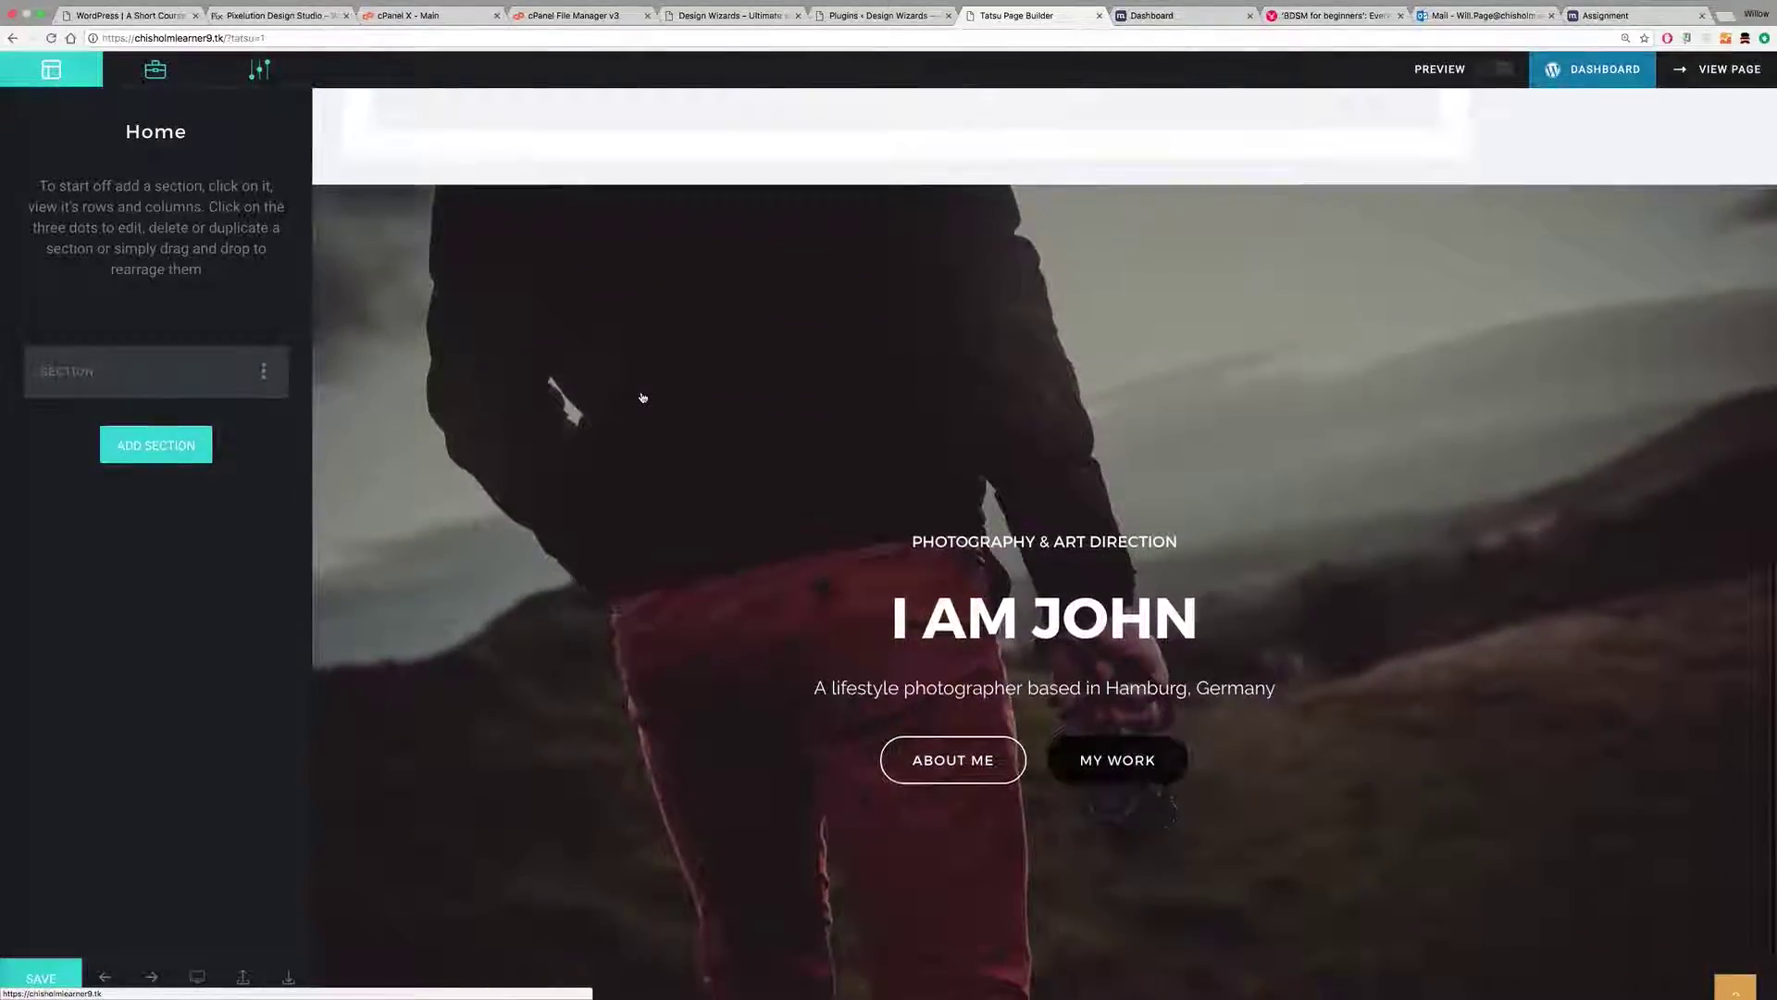
pyautogui.scroll(-2, 643, 397)
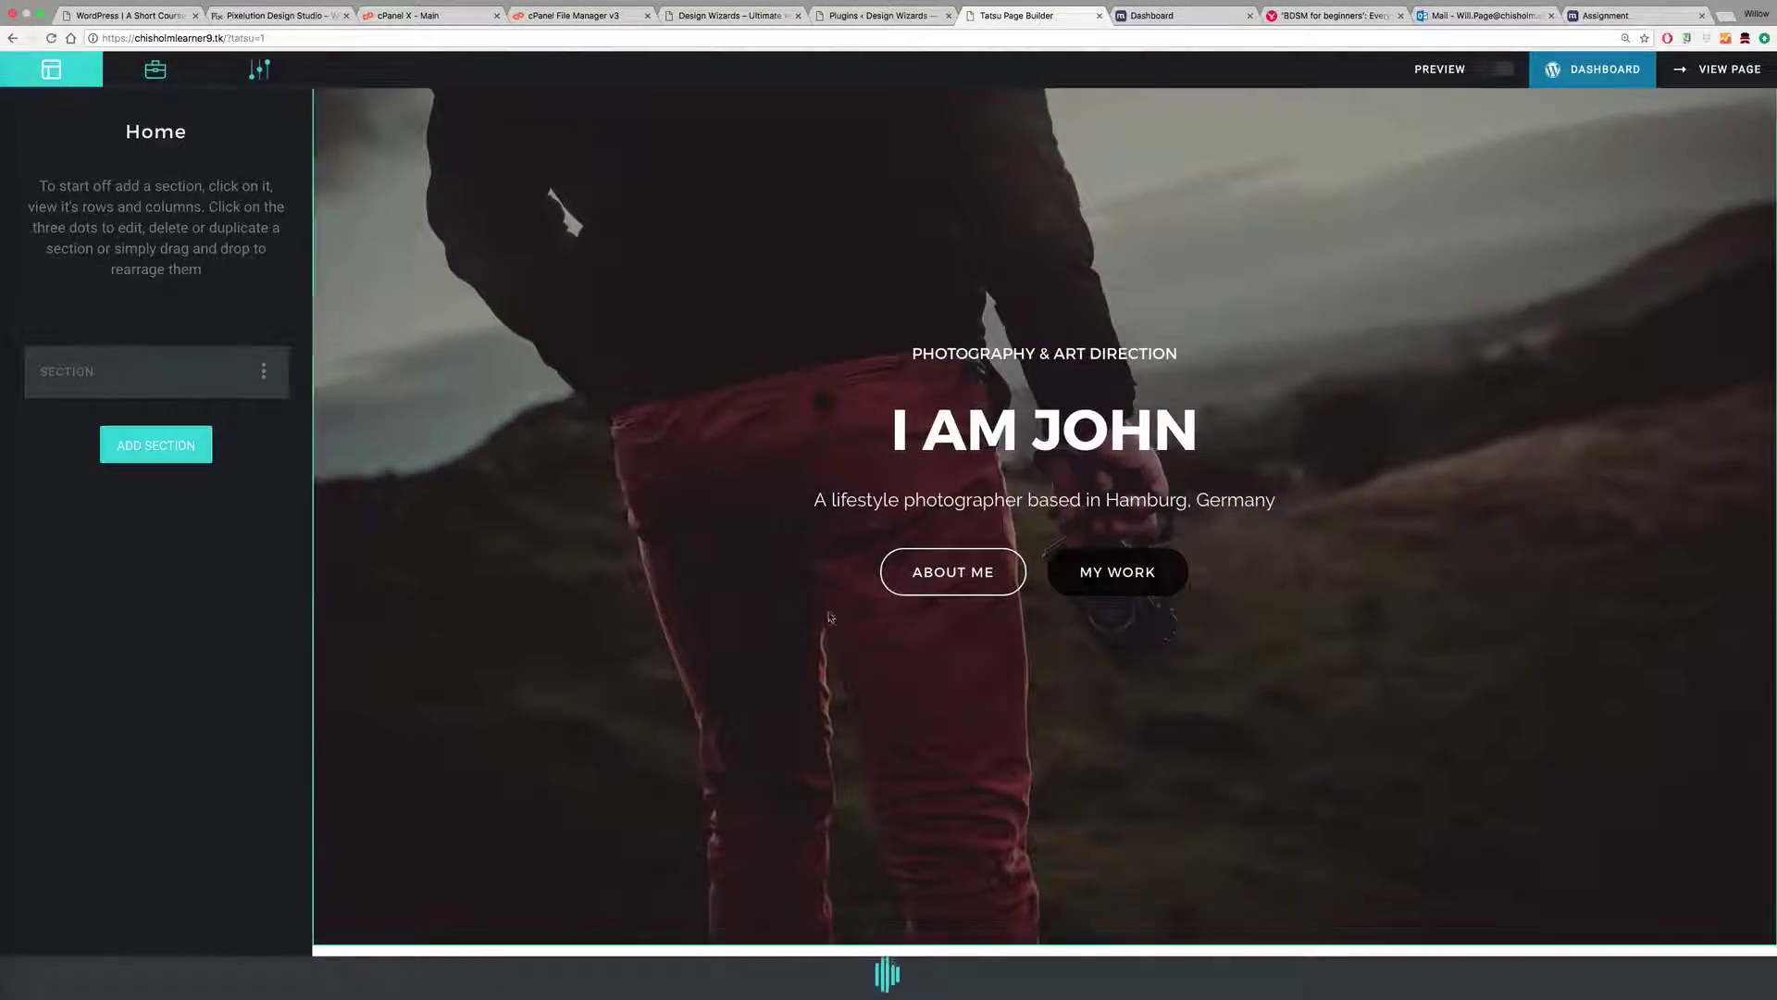
pyautogui.click(1730, 70)
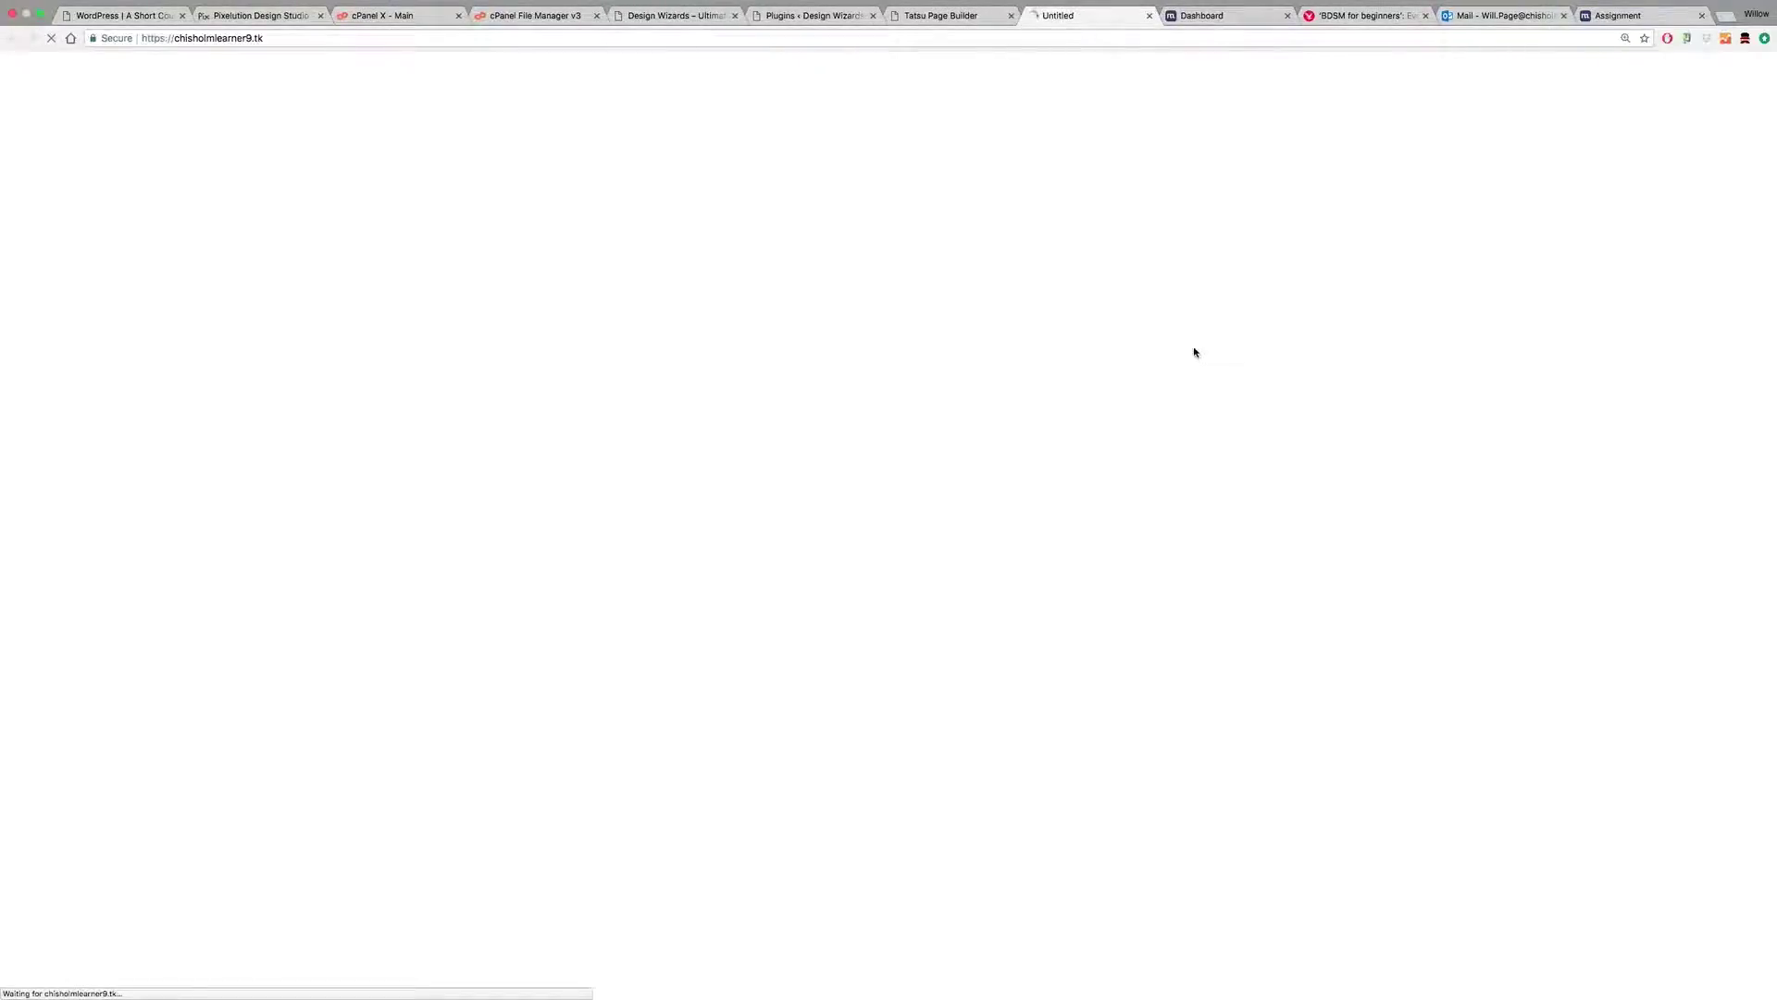
pyautogui.scroll(-5, 1214, 385)
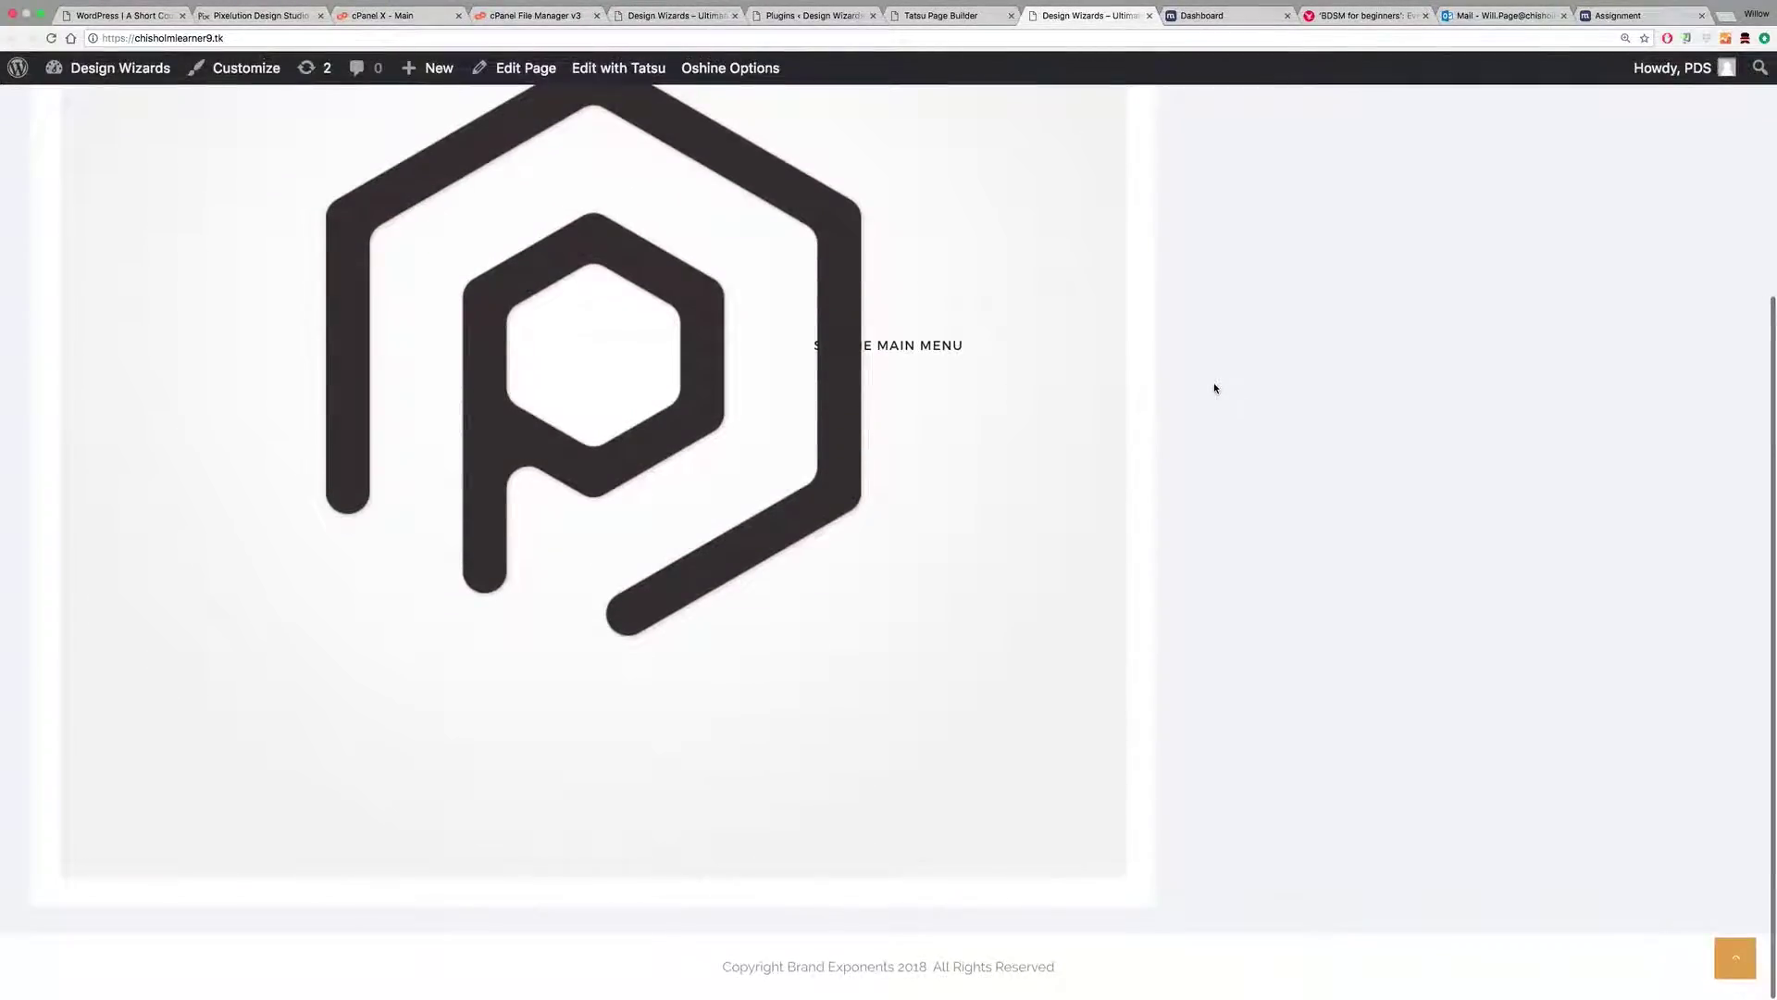
pyautogui.scroll(4, 1214, 387)
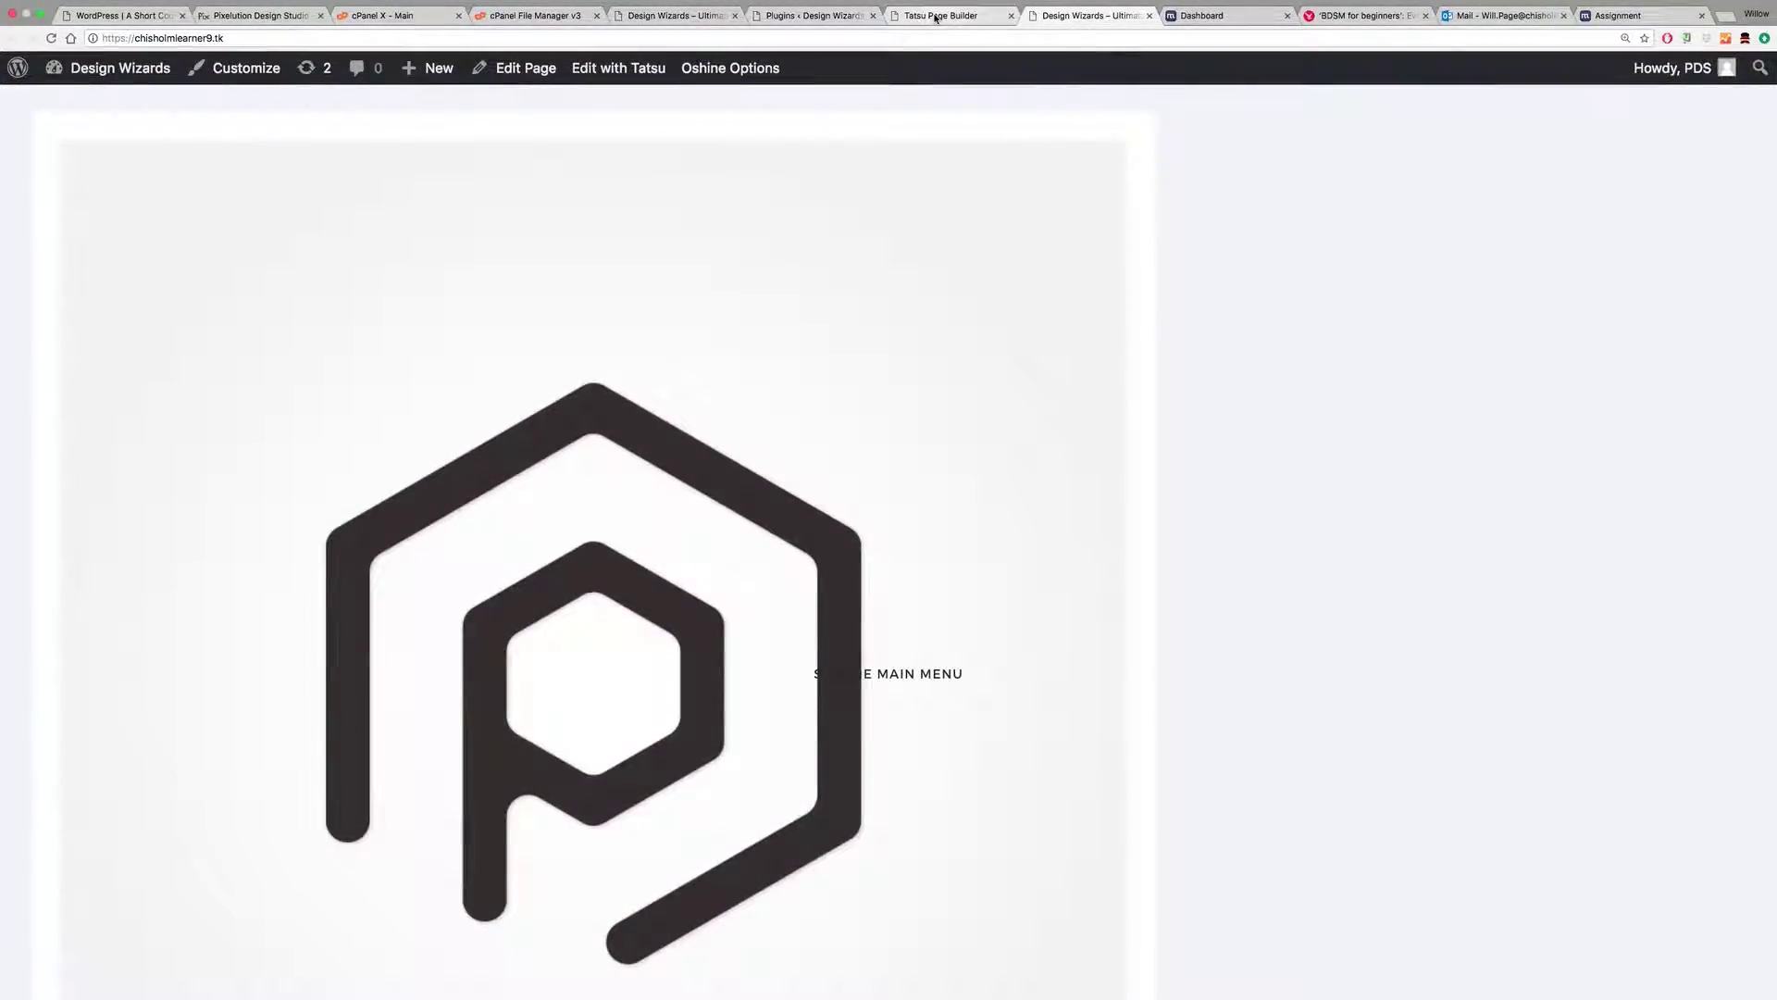
pyautogui.moveTo(125, 71)
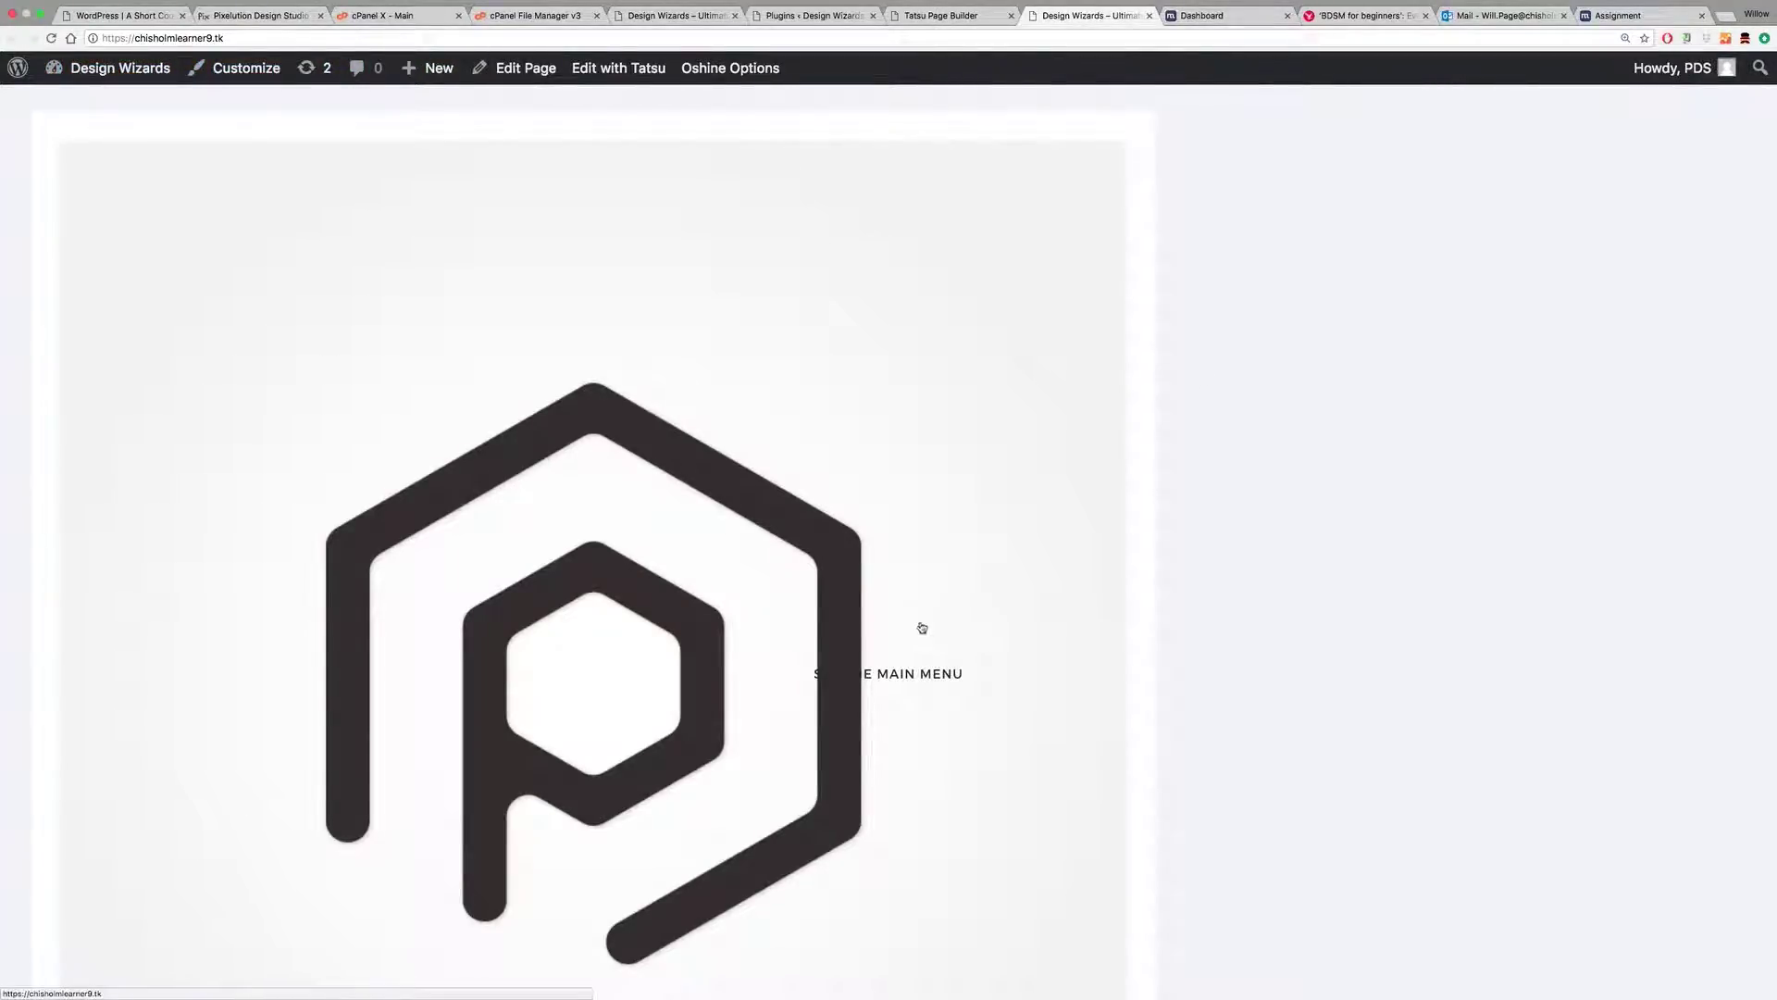
pyautogui.scroll(-4, 1142, 531)
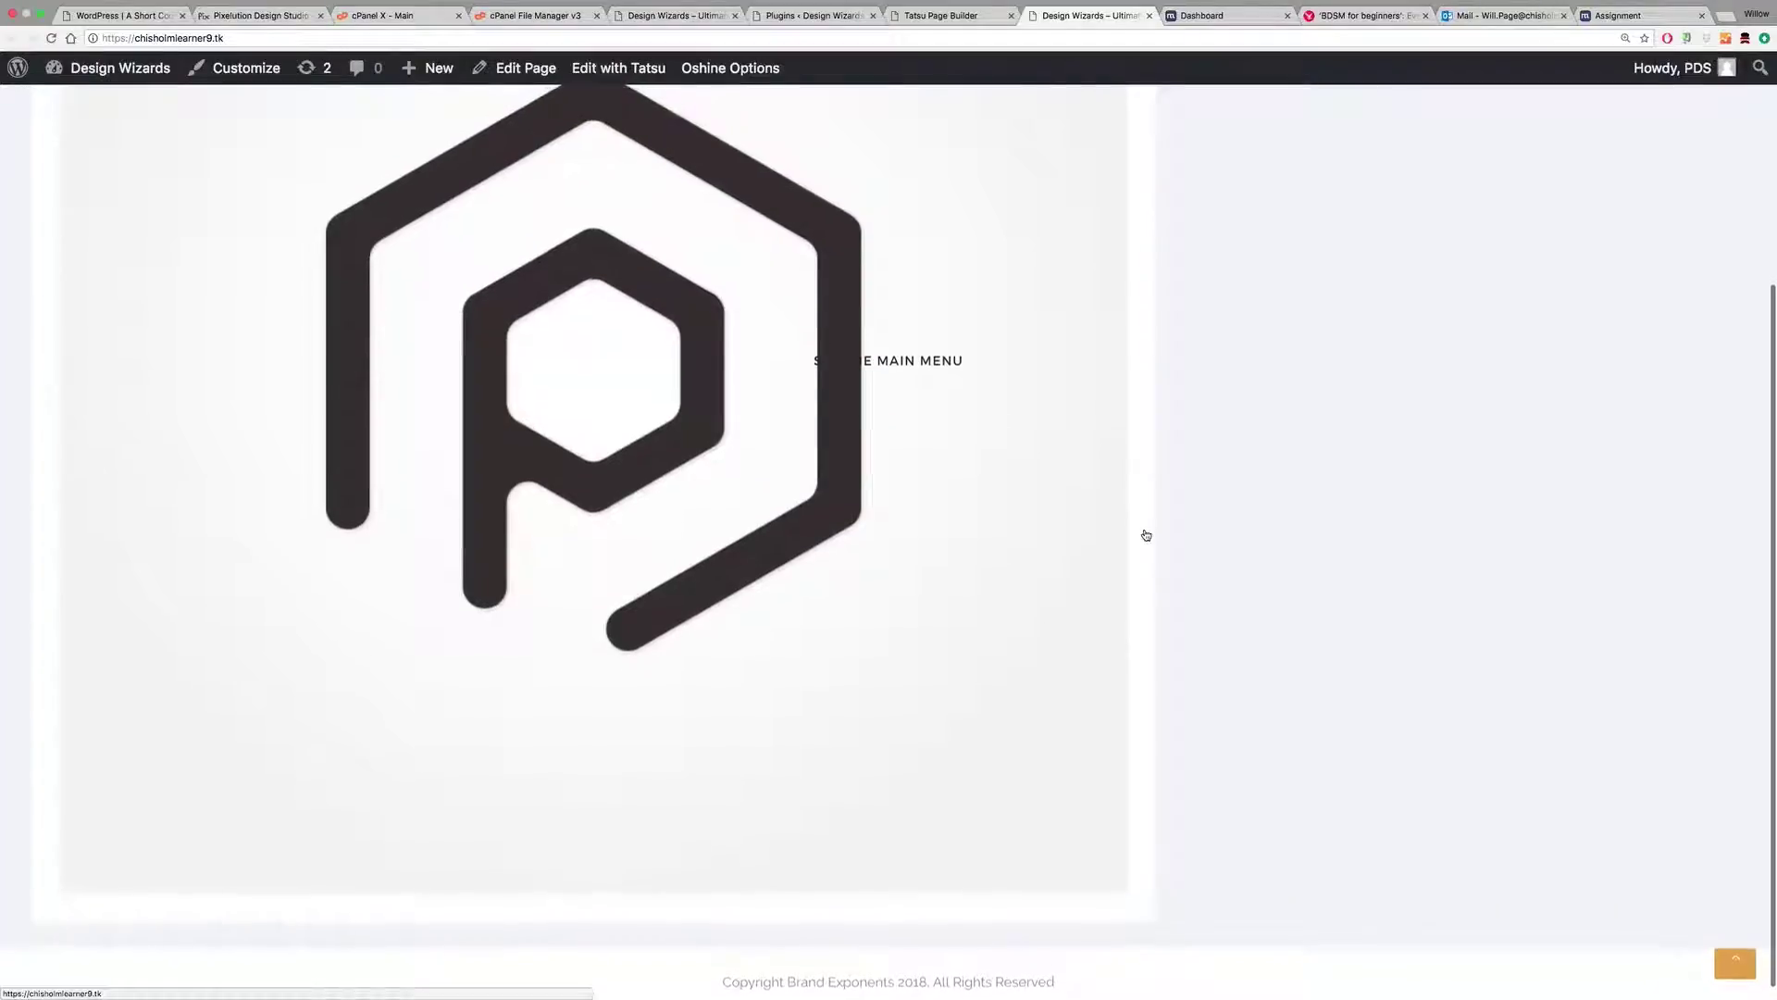
pyautogui.scroll(4, 1146, 535)
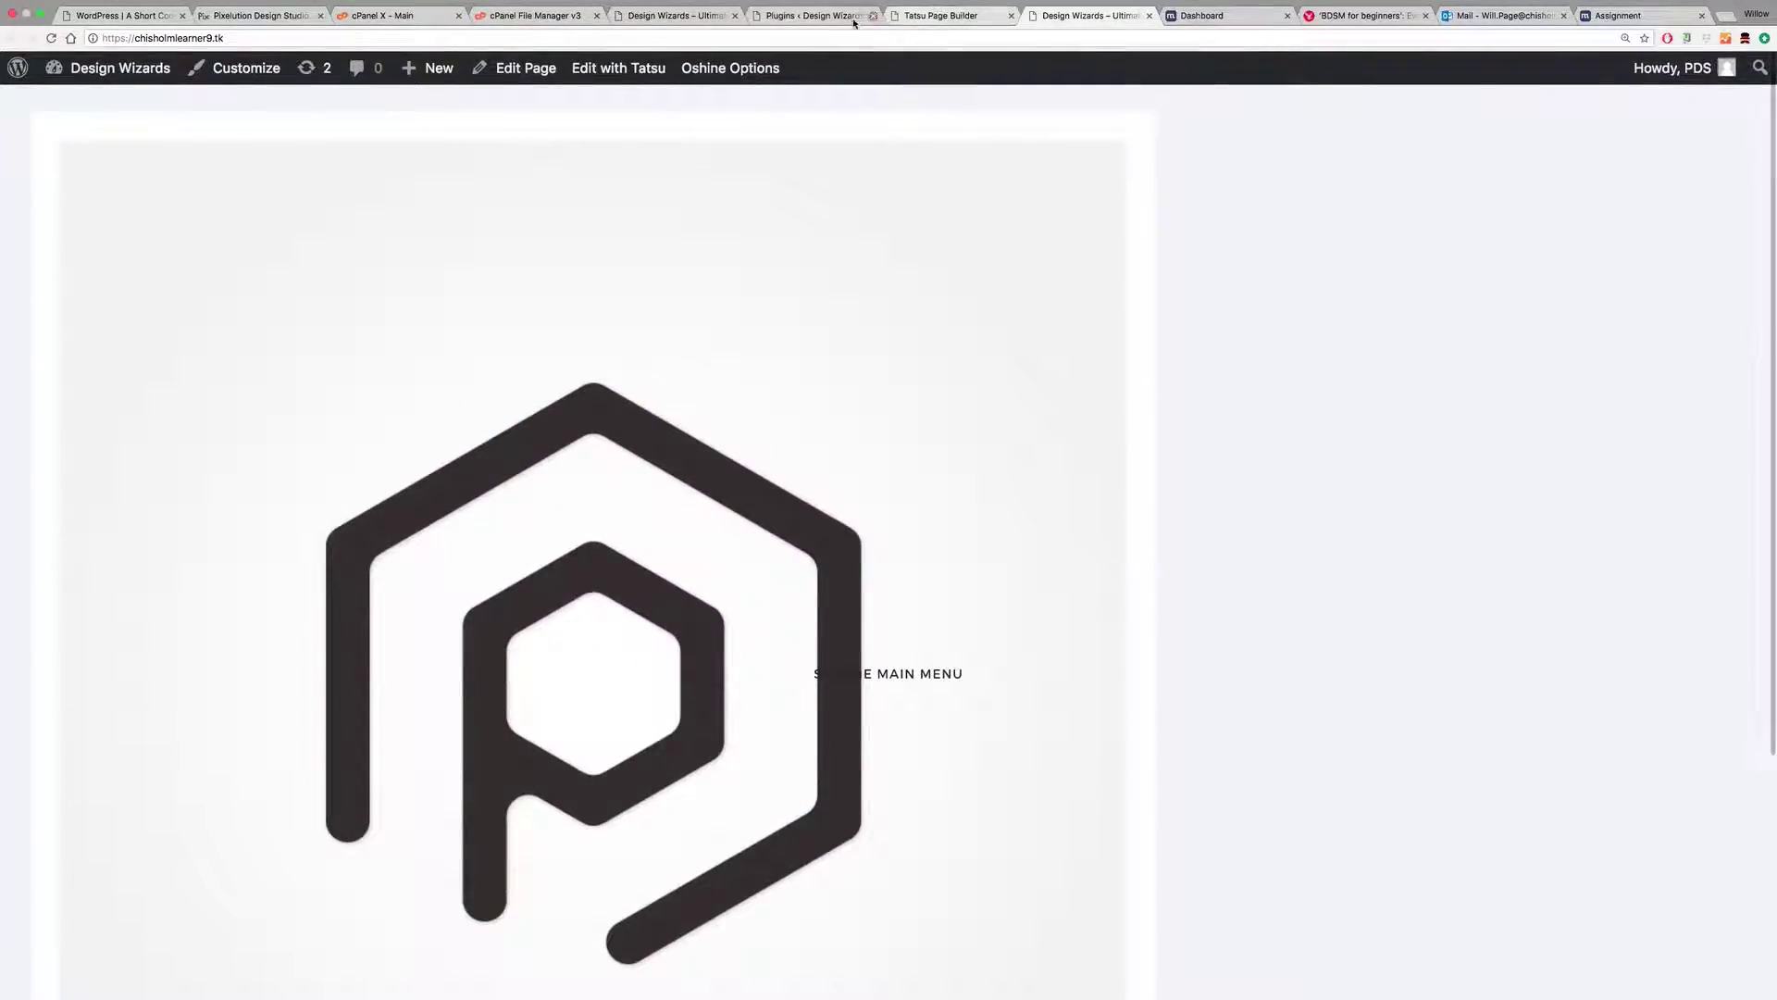
# Step: Look over the other tabs, then open the Media Library from the Plugins admin tab
pyautogui.click(657, 17)
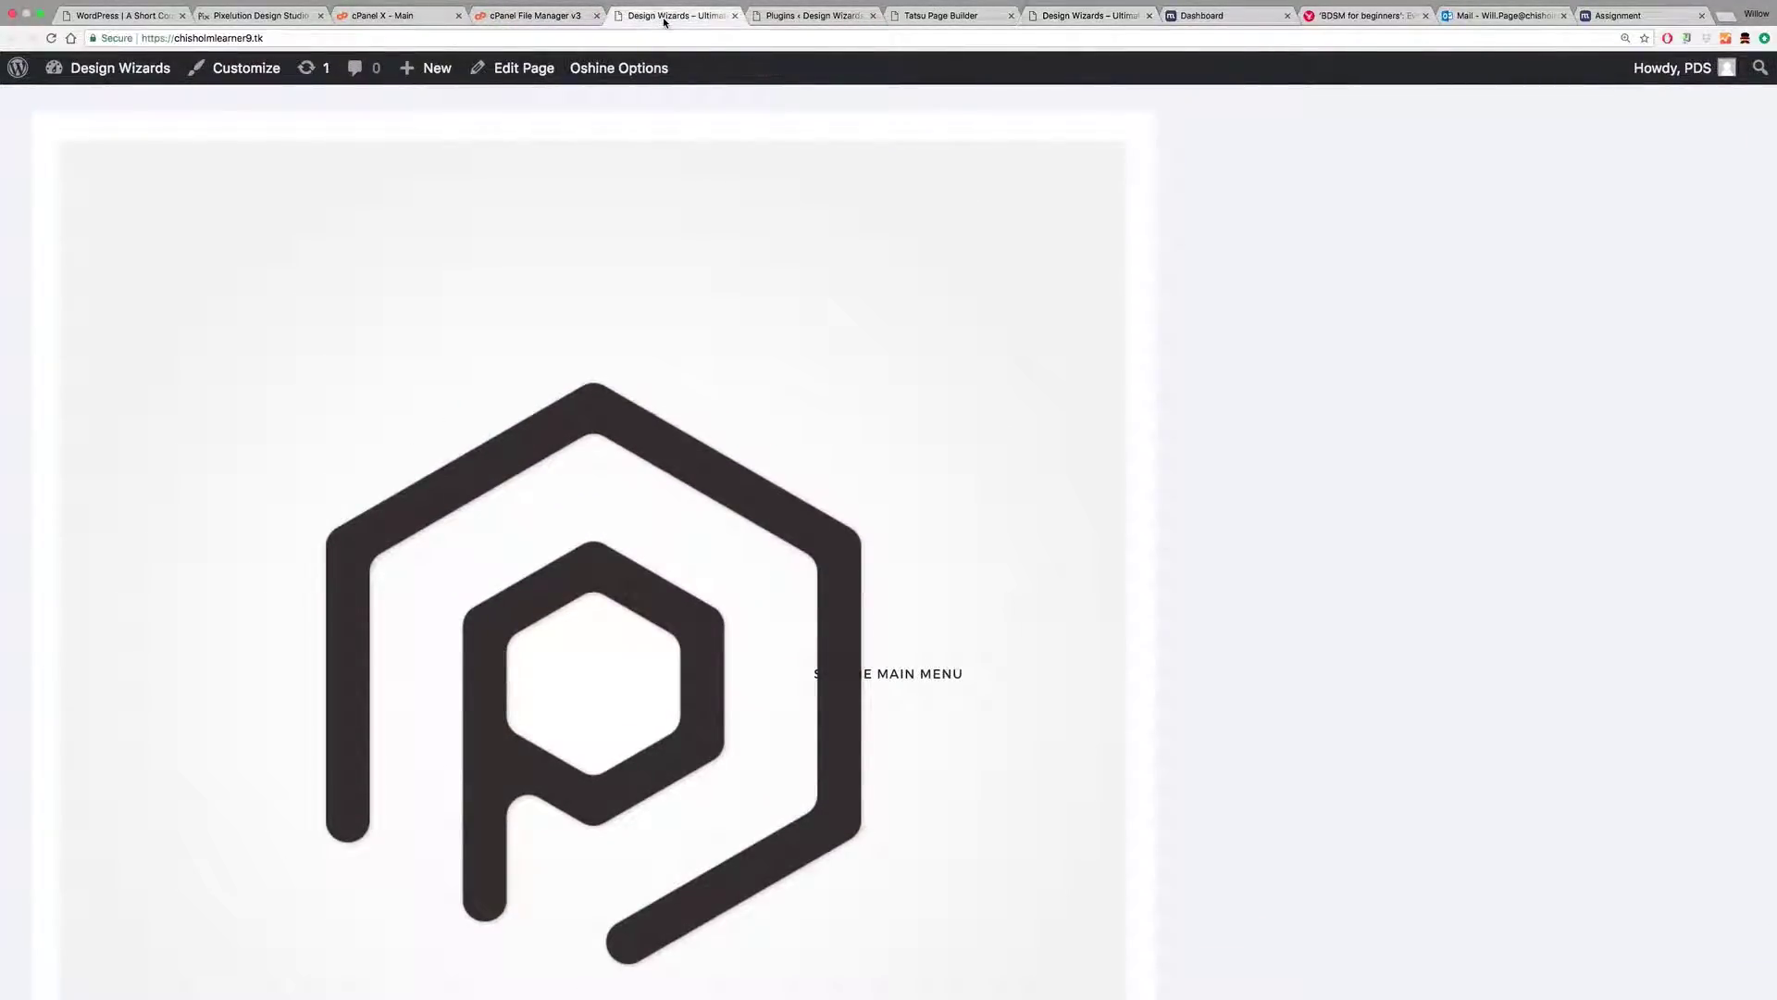
pyautogui.click(937, 16)
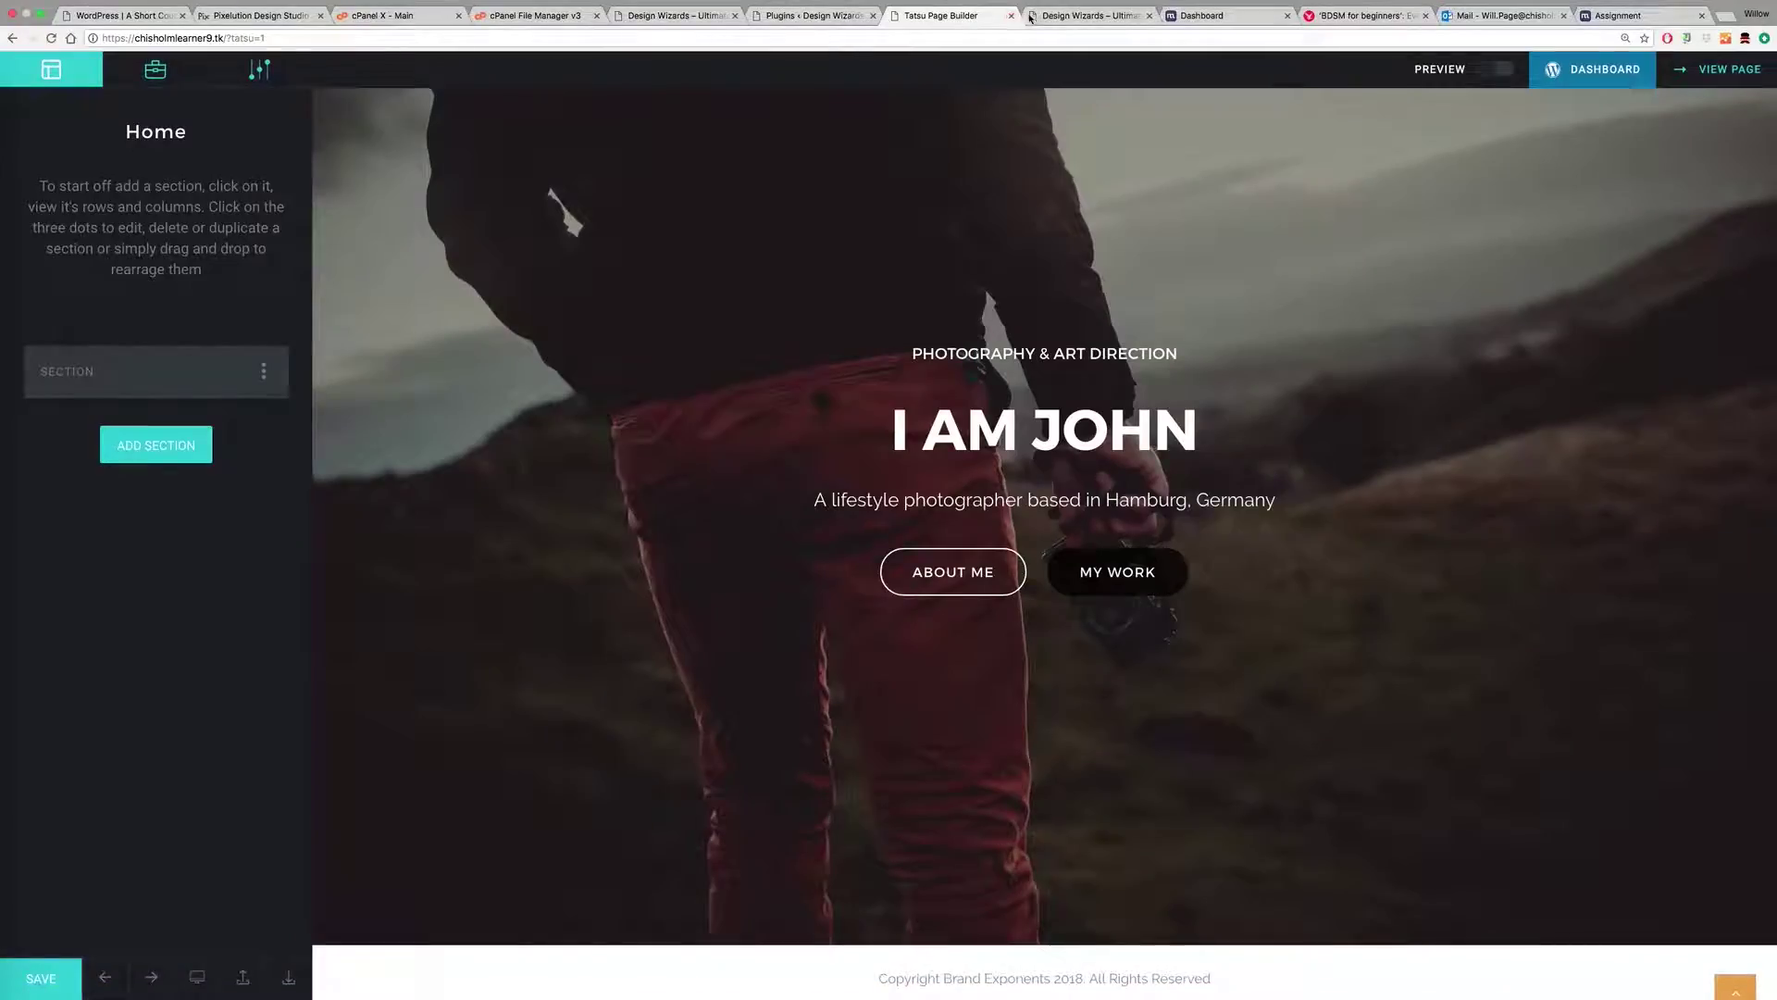
pyautogui.click(1091, 16)
pyautogui.click(816, 19)
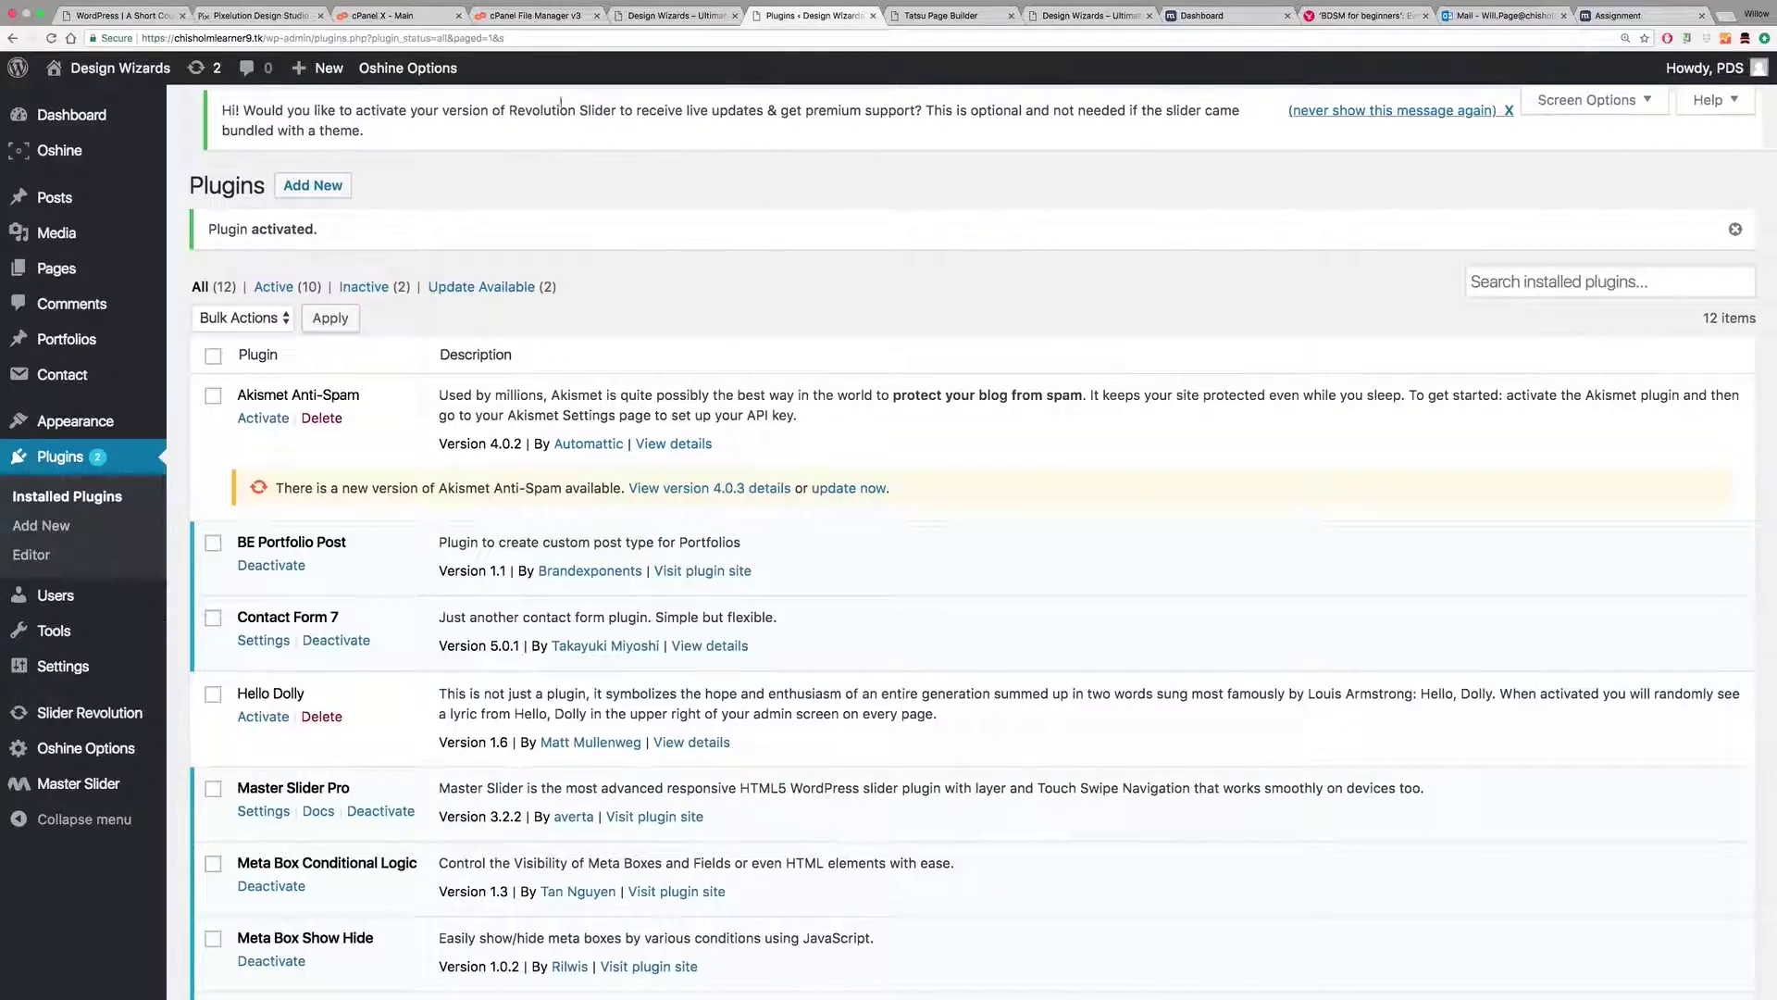
pyautogui.moveTo(33, 232)
pyautogui.click(200, 237)
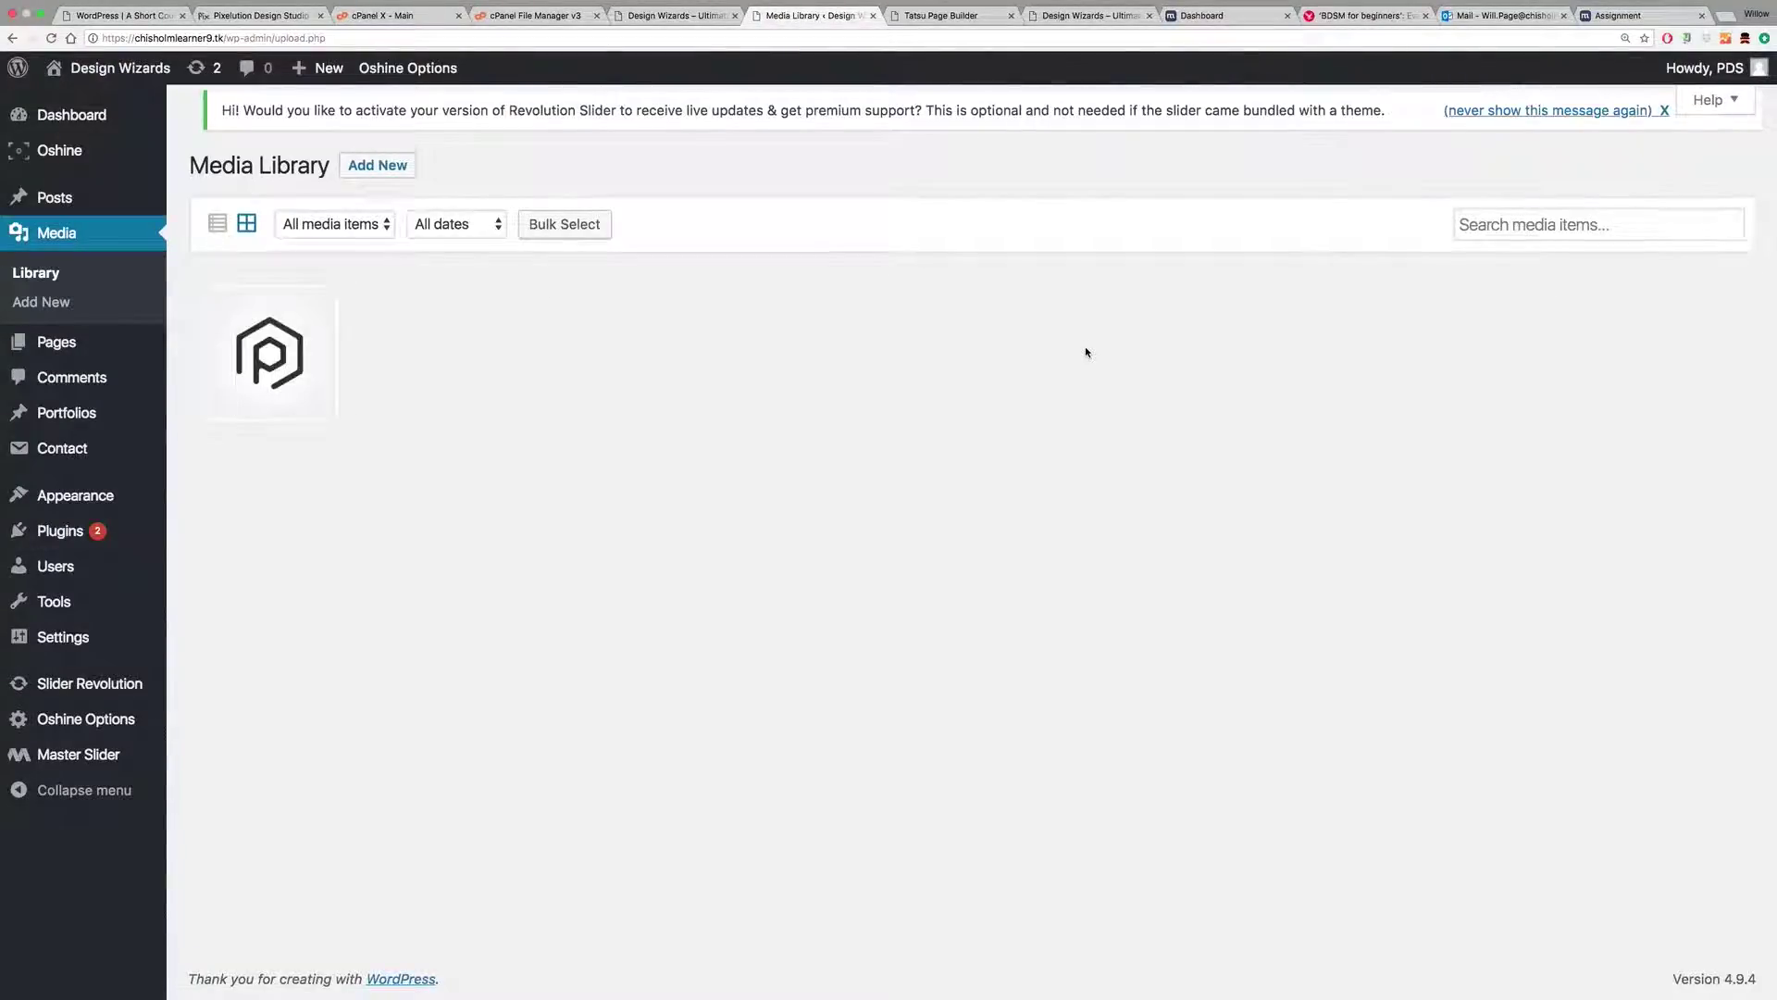
# Step: Check the existing social1_logo image's 1080 × 1080 dimensions in its attachment details
pyautogui.click(274, 391)
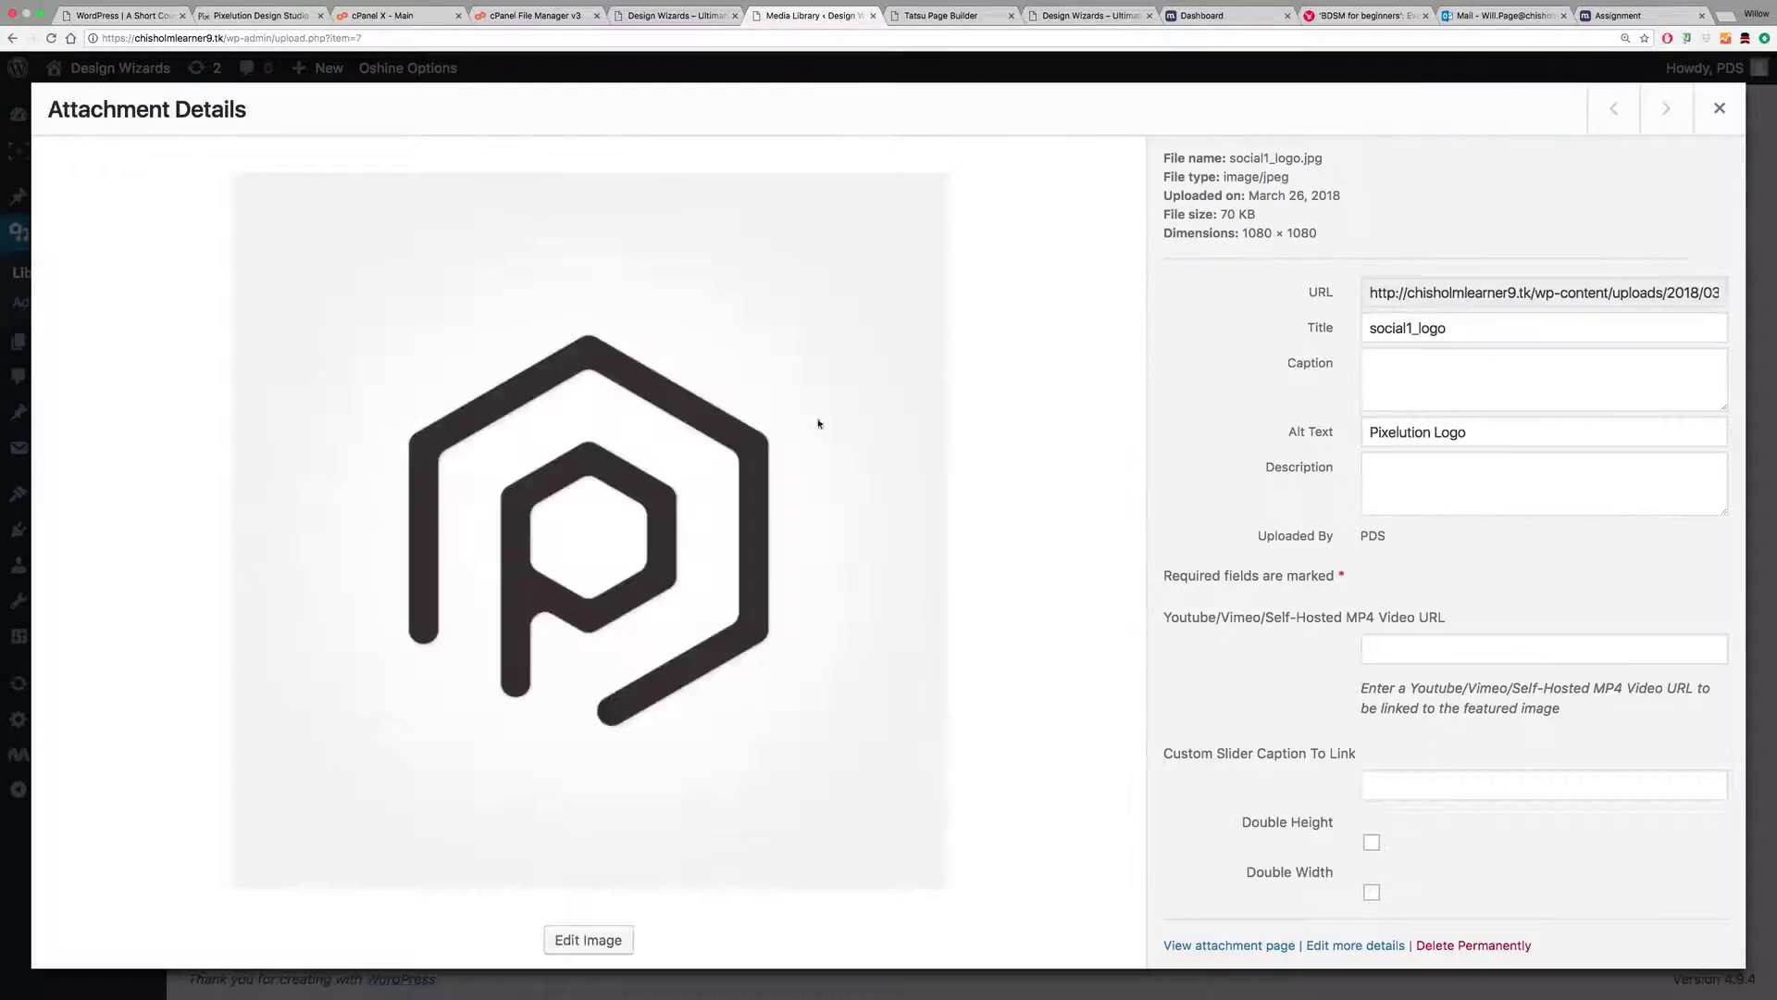
pyautogui.scroll(-1, 1490, 407)
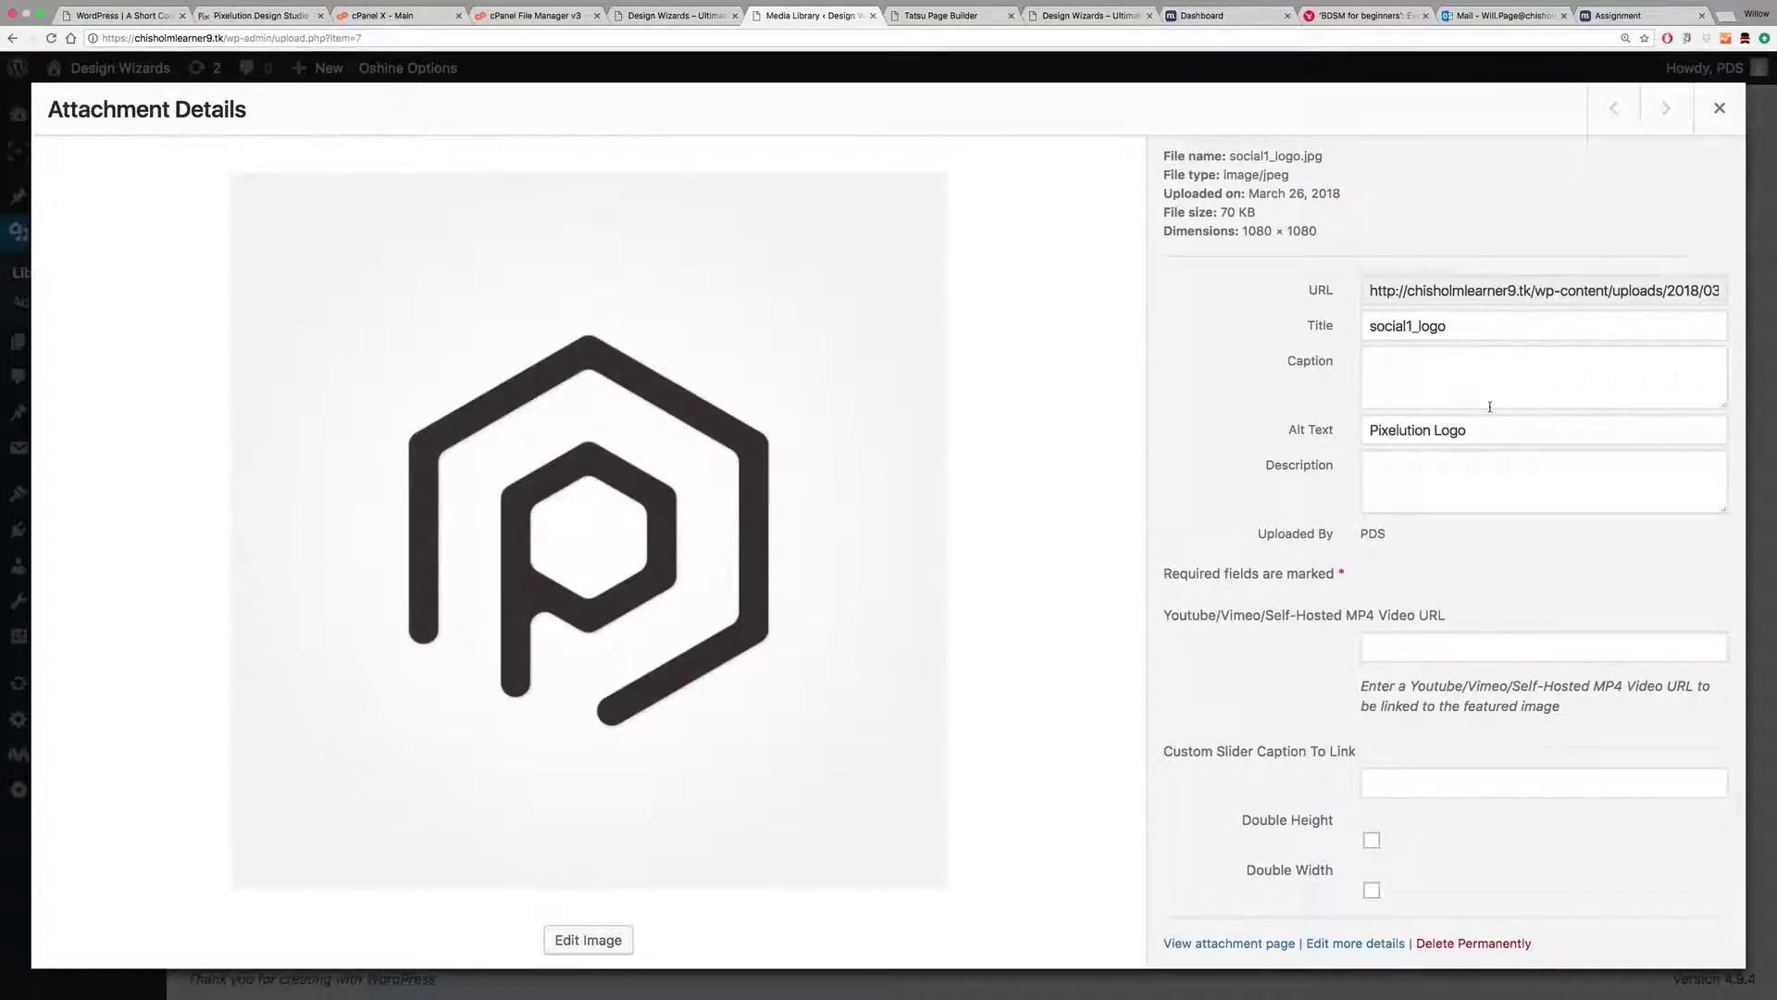
pyautogui.moveTo(1247, 230); pyautogui.dragTo(1319, 235)
pyautogui.click(1720, 108)
# Step: Pick social1_logo.jpg from the HH folder and upload it as new media
pyautogui.click(377, 166)
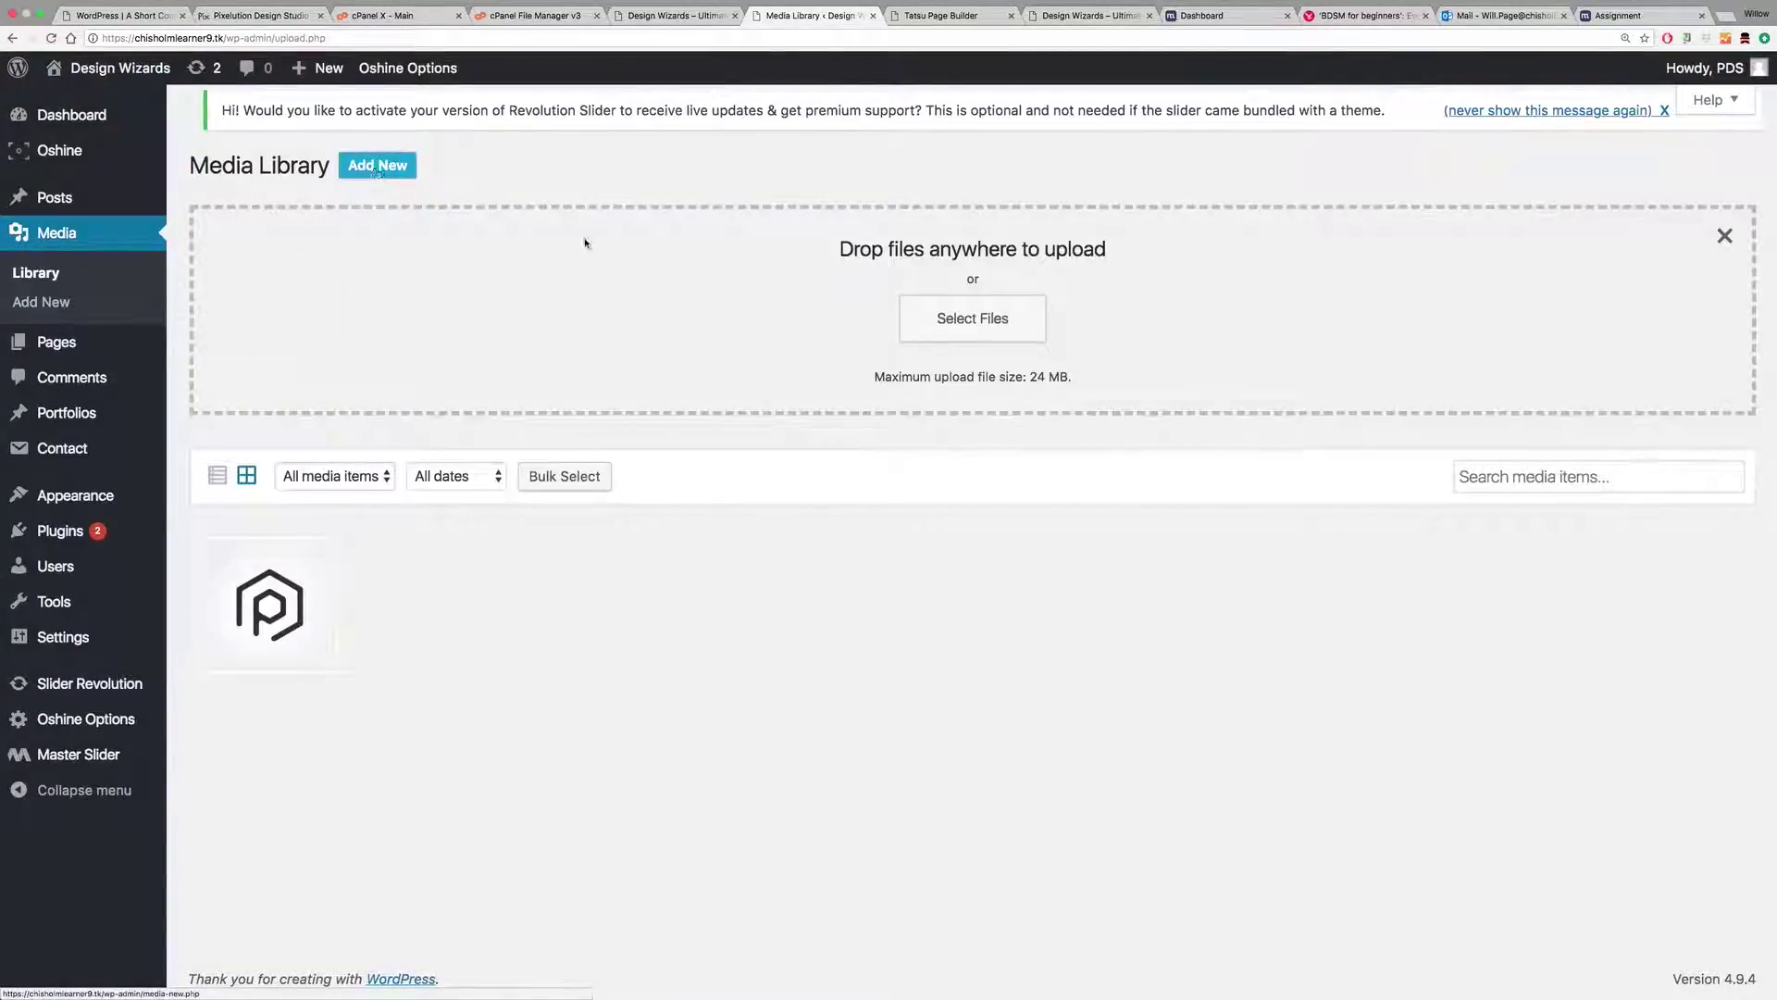
pyautogui.click(969, 318)
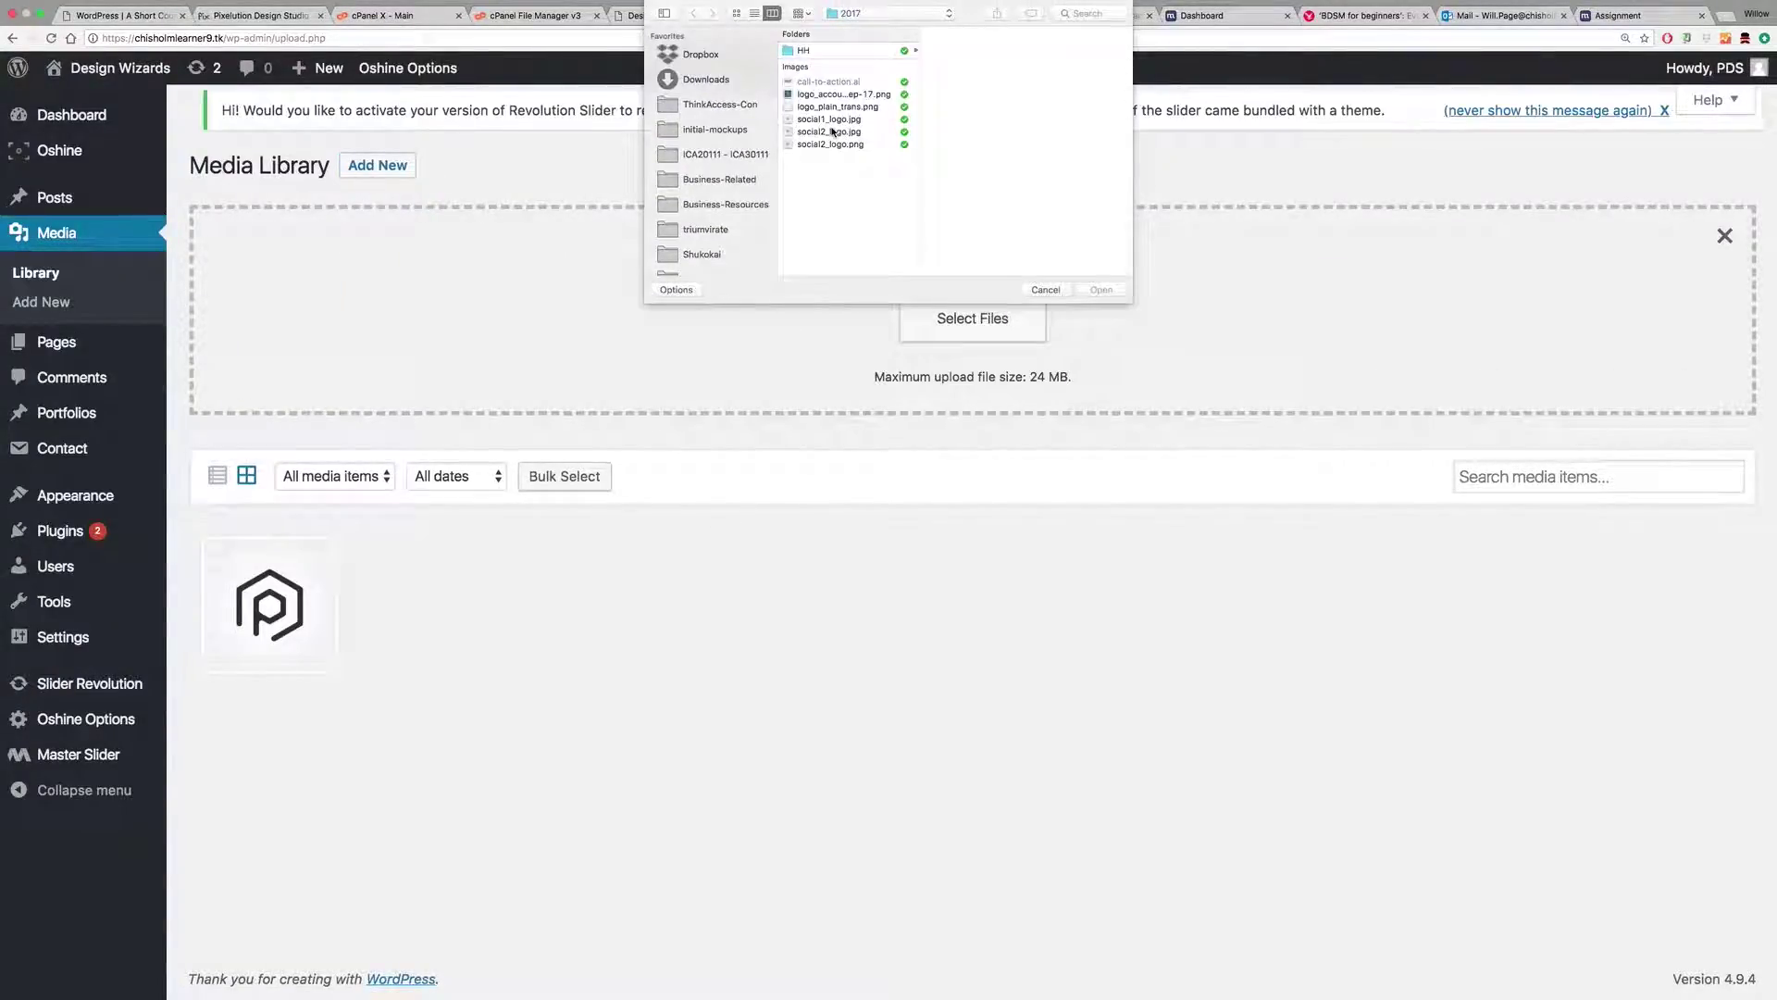
pyautogui.click(832, 131)
pyautogui.press('Down')
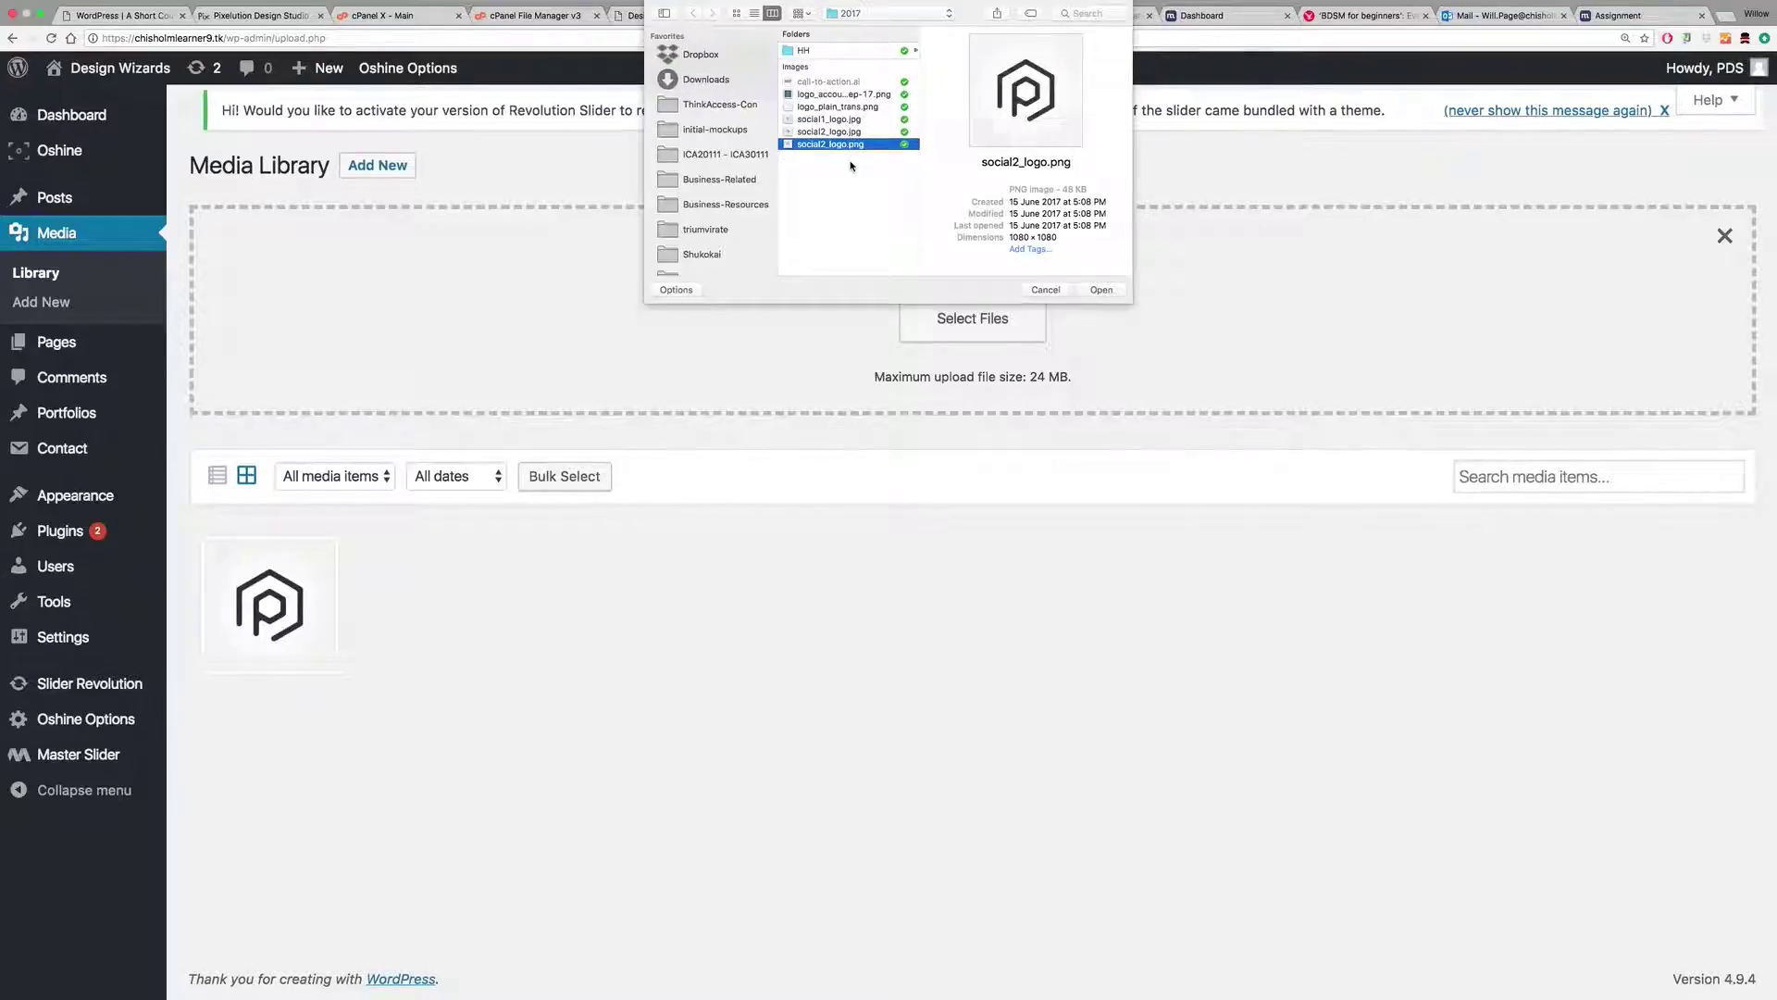
pyautogui.press('Up')
pyautogui.press('Up')
pyautogui.press('Up')
pyautogui.press('Up')
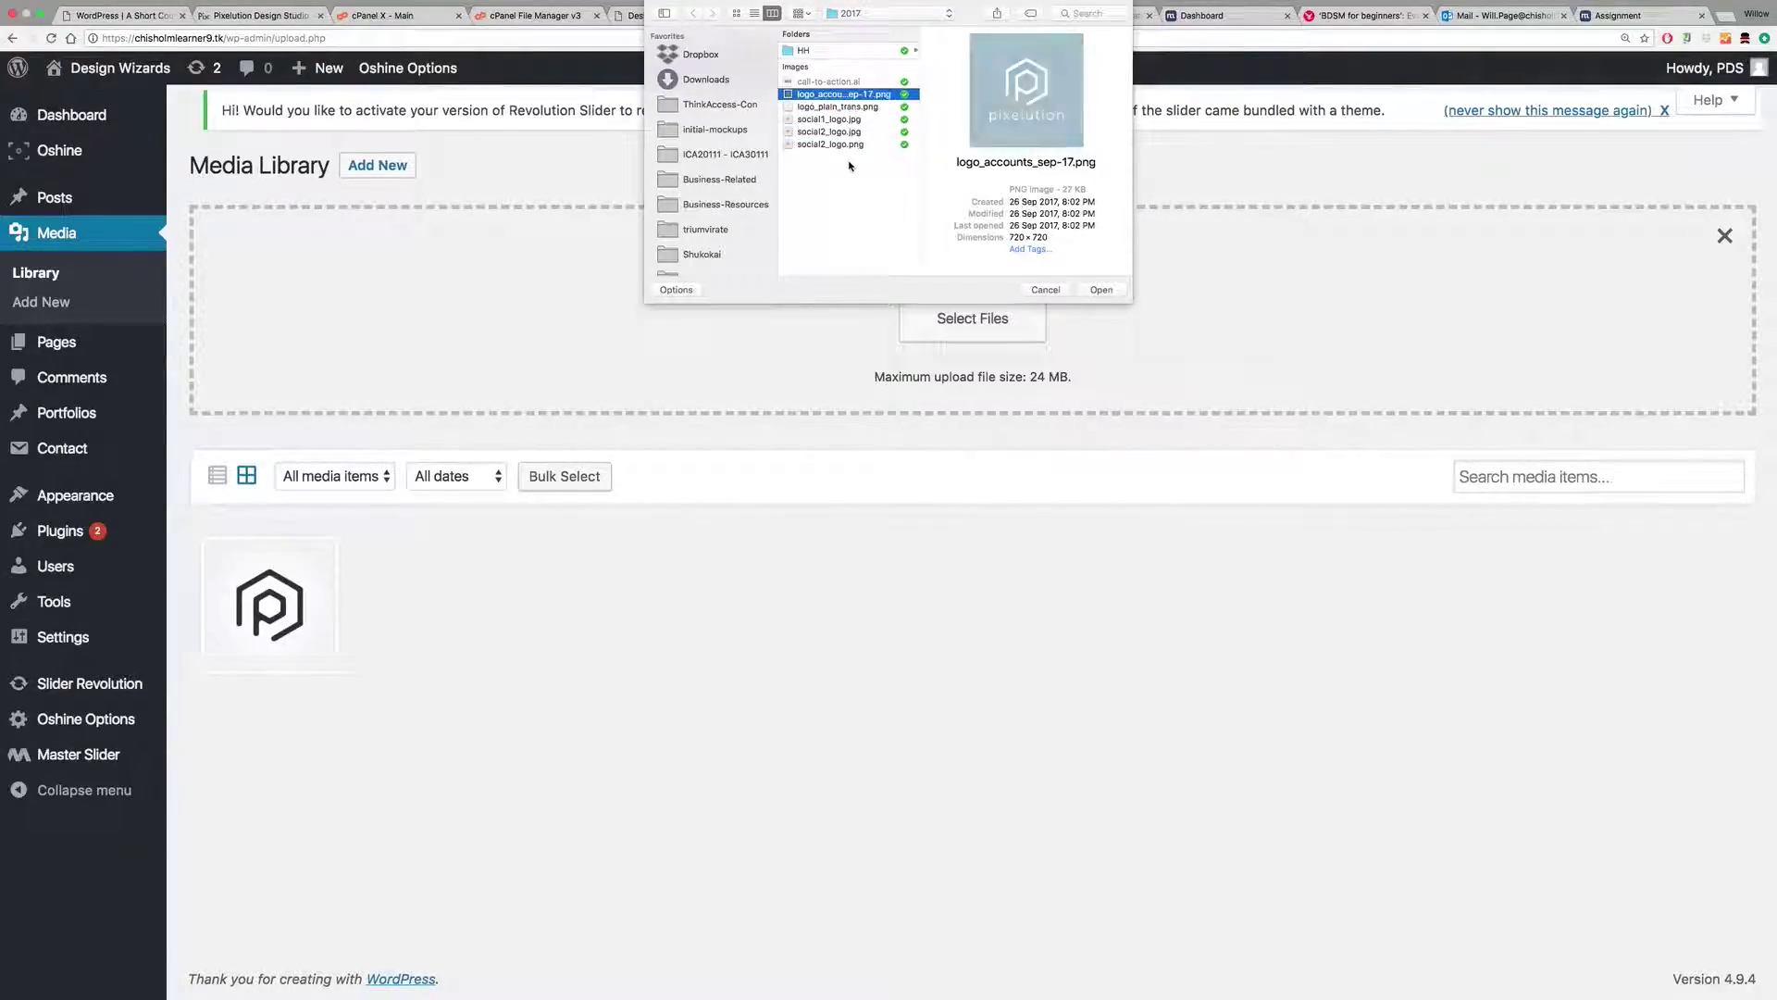
pyautogui.press('Up')
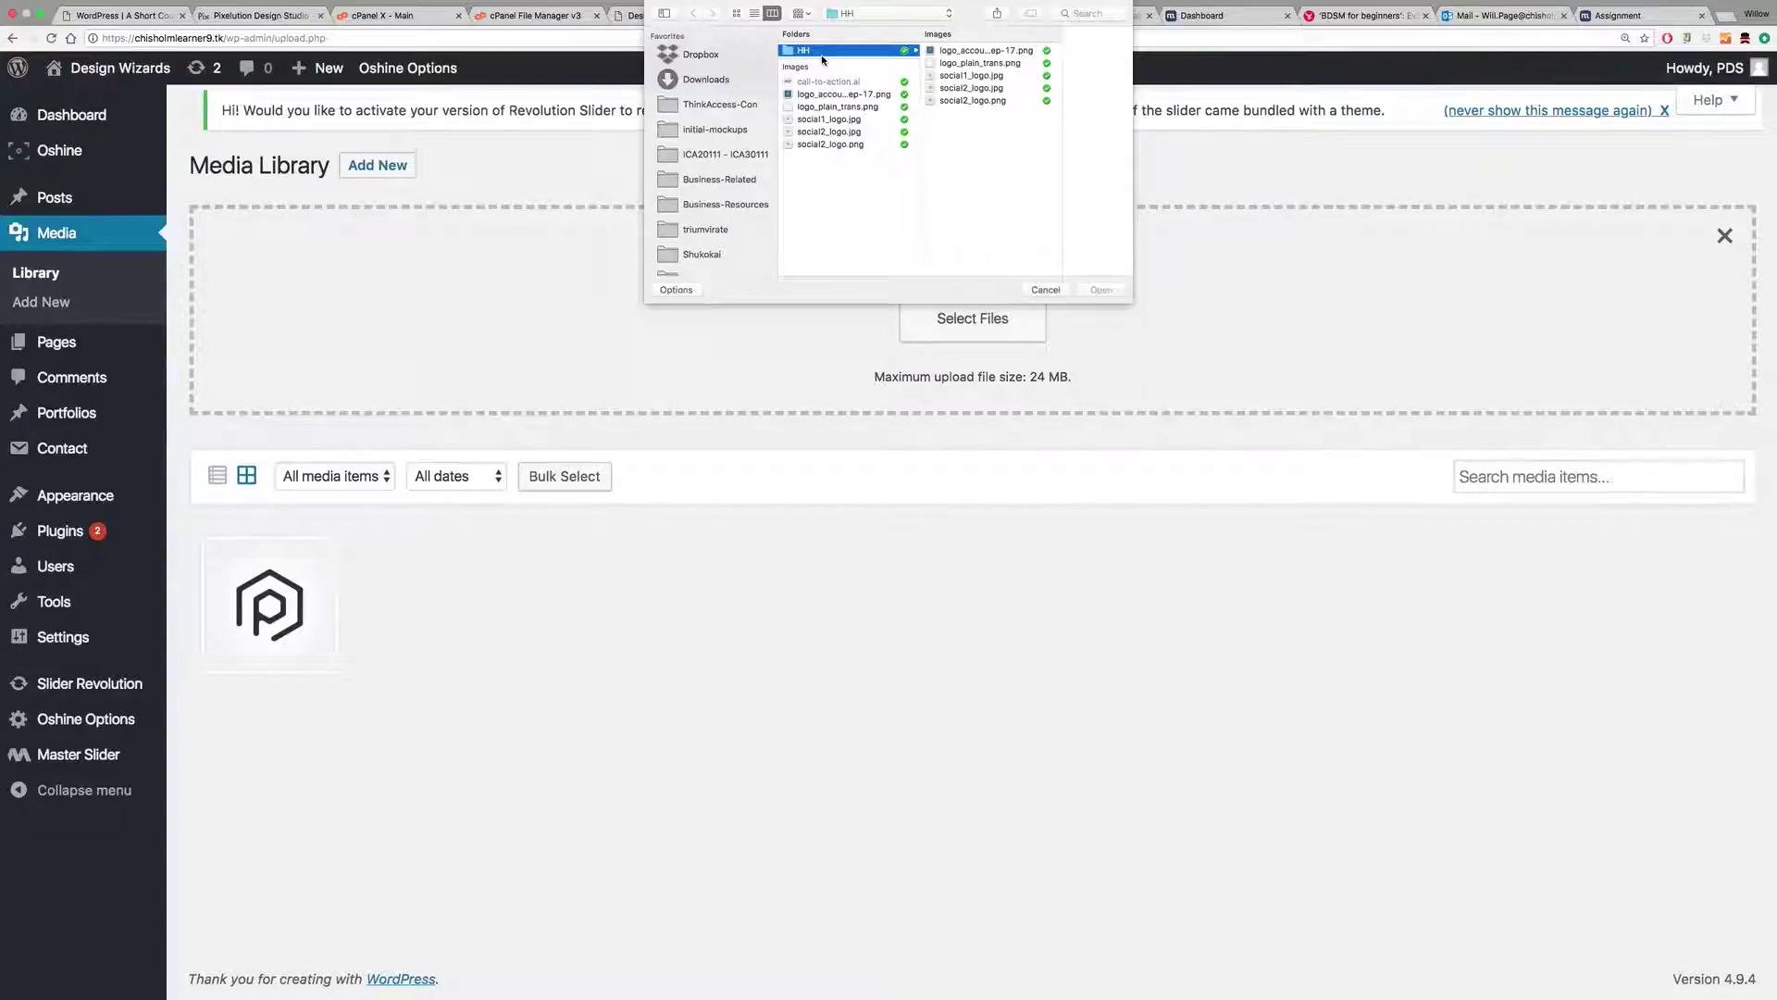
pyautogui.click(1001, 50)
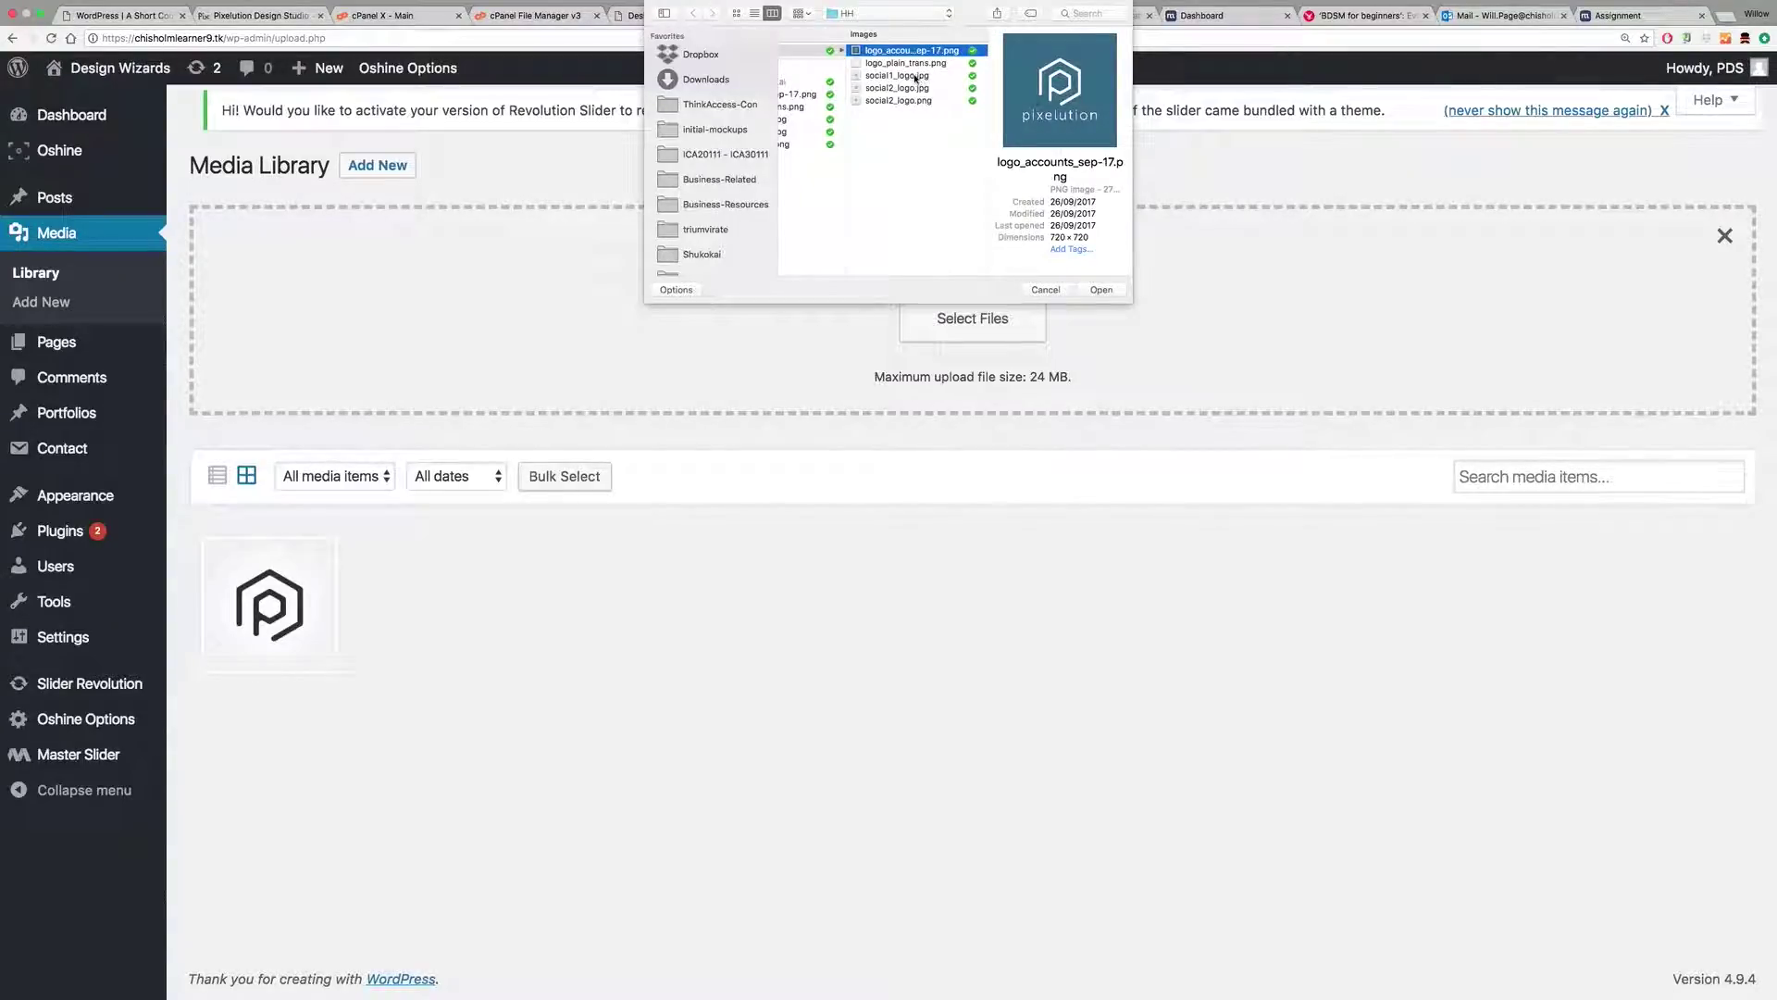
pyautogui.press('Down')
pyautogui.press('Down')
pyautogui.press('Down')
pyautogui.press('Down')
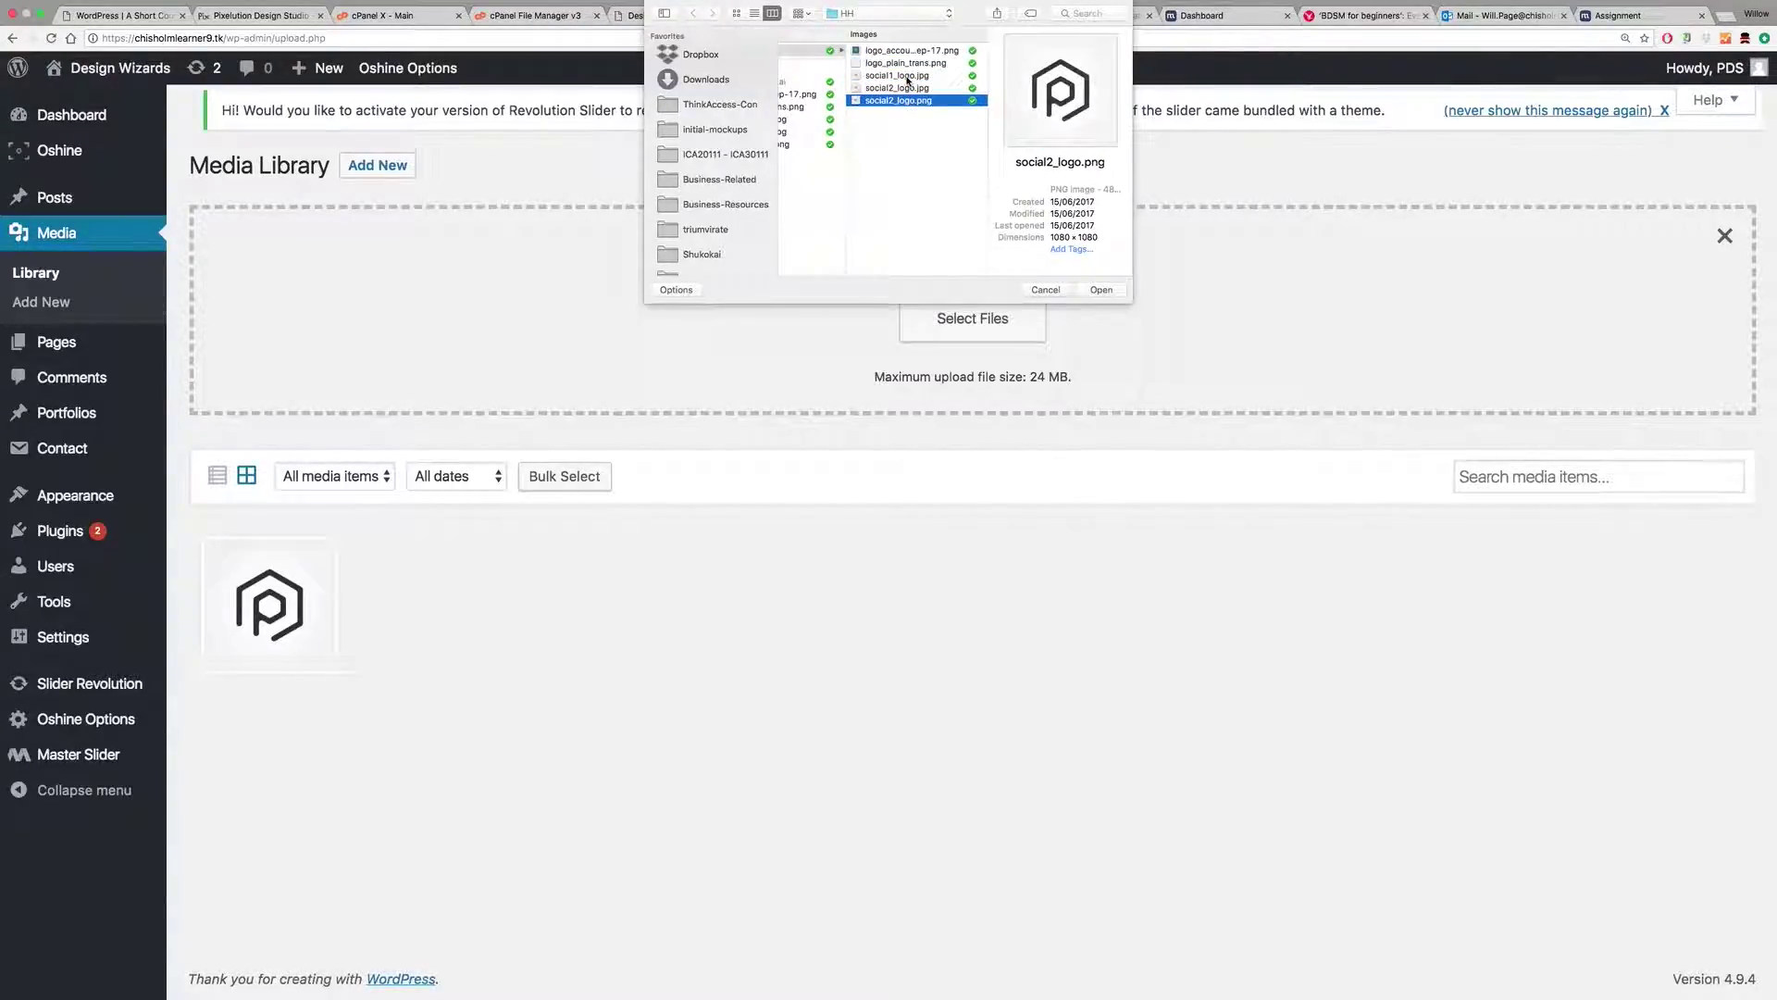
pyautogui.press('Up')
pyautogui.press('Up')
pyautogui.press('Up')
pyautogui.press('Down')
pyautogui.press('Up')
pyautogui.press('Down')
pyautogui.click(1088, 288)
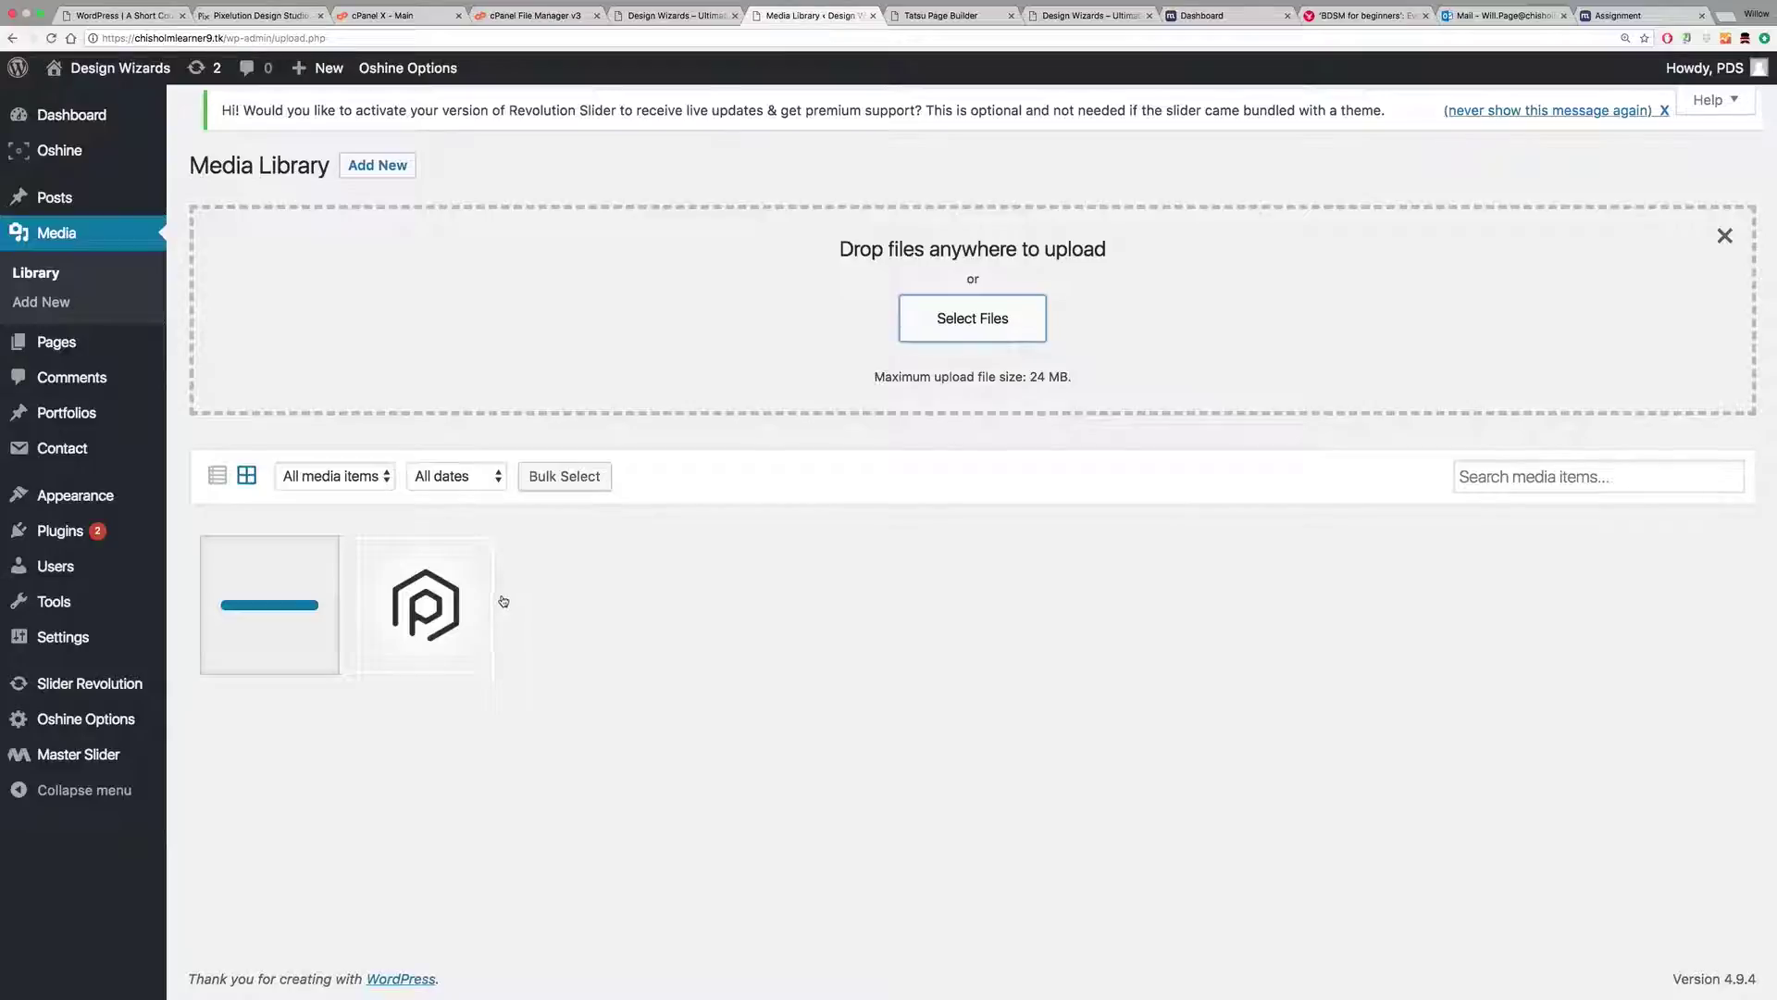
# Step: Scale the new social1_logo image from 1080 × 1080 down to 200 × 200 pixels
pyautogui.click(278, 602)
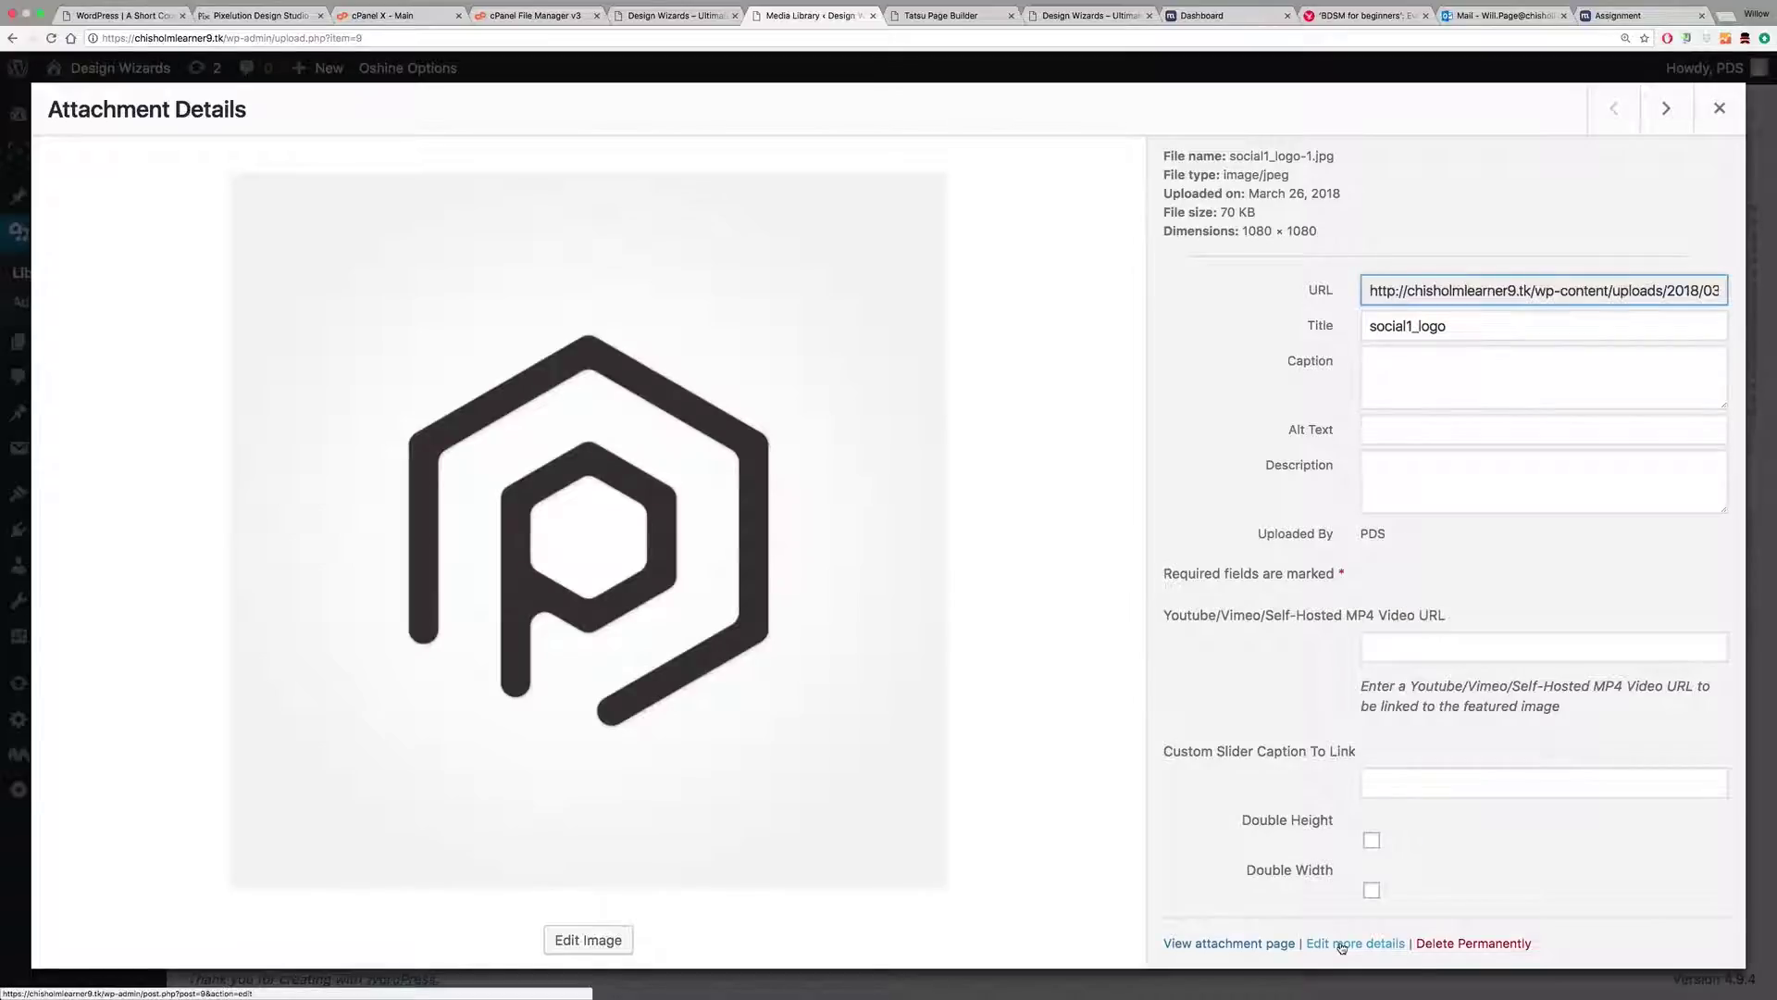
pyautogui.click(613, 939)
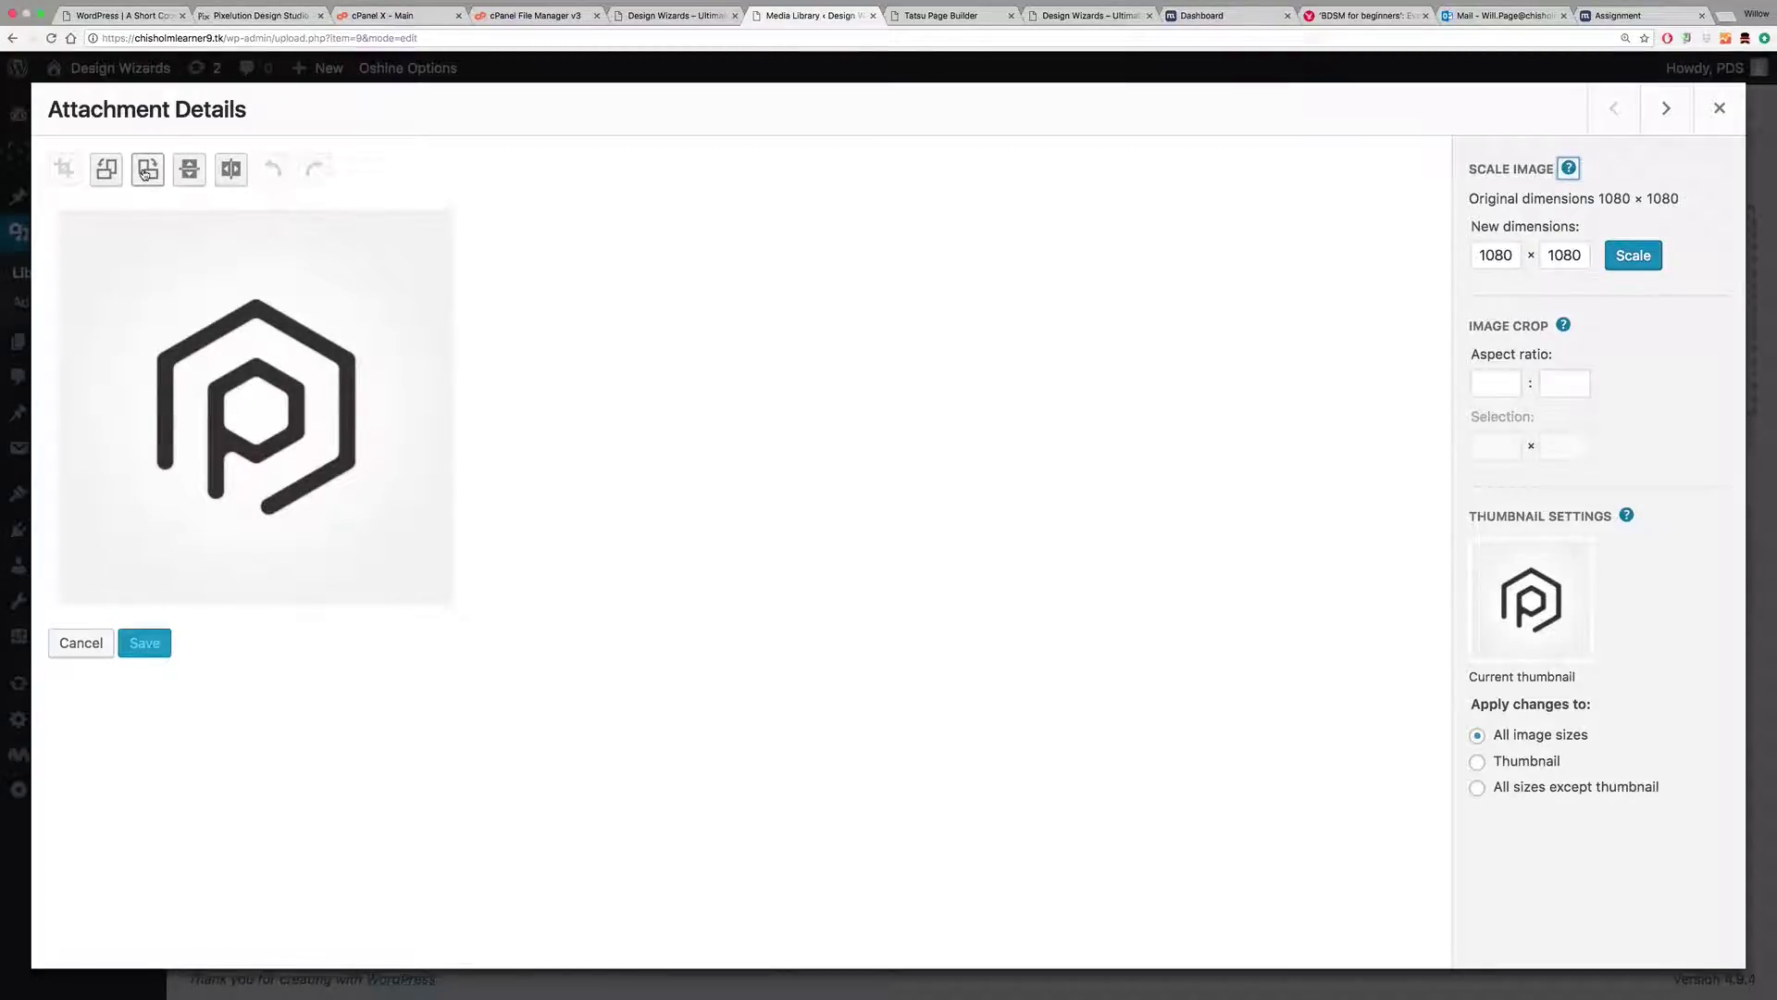
pyautogui.doubleClick(1516, 255)
pyautogui.write('20')
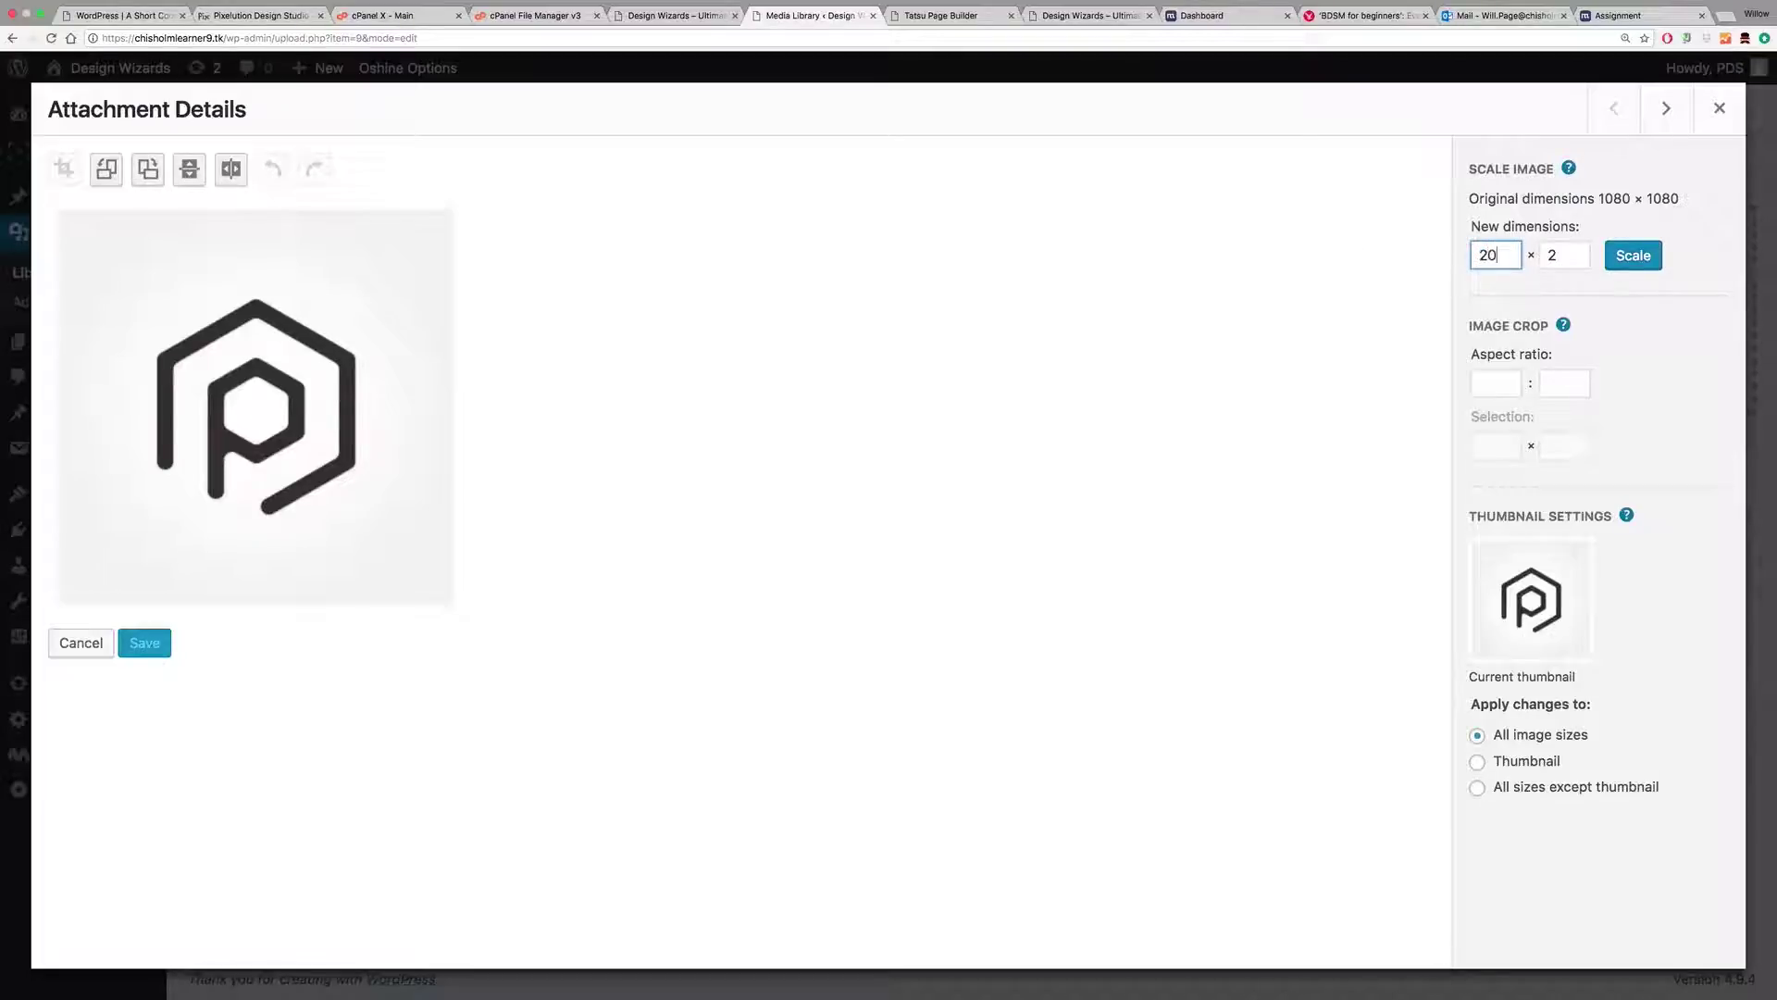
pyautogui.click(1634, 255)
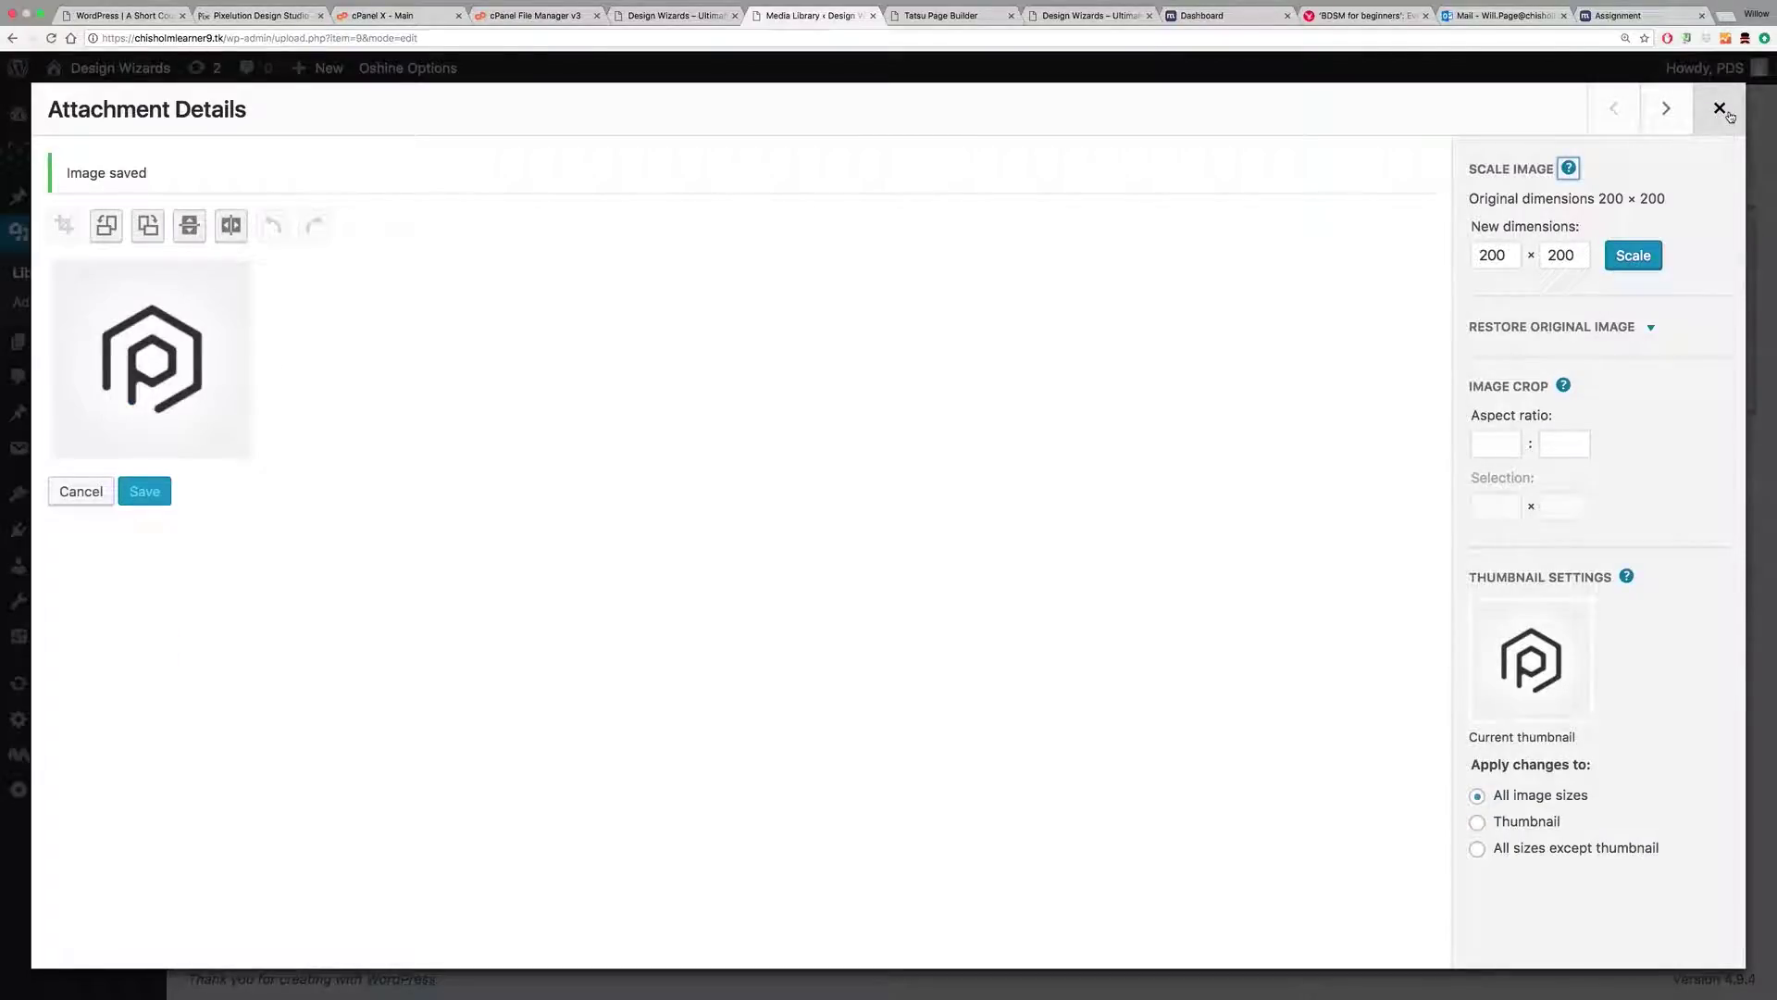
pyautogui.click(108, 548)
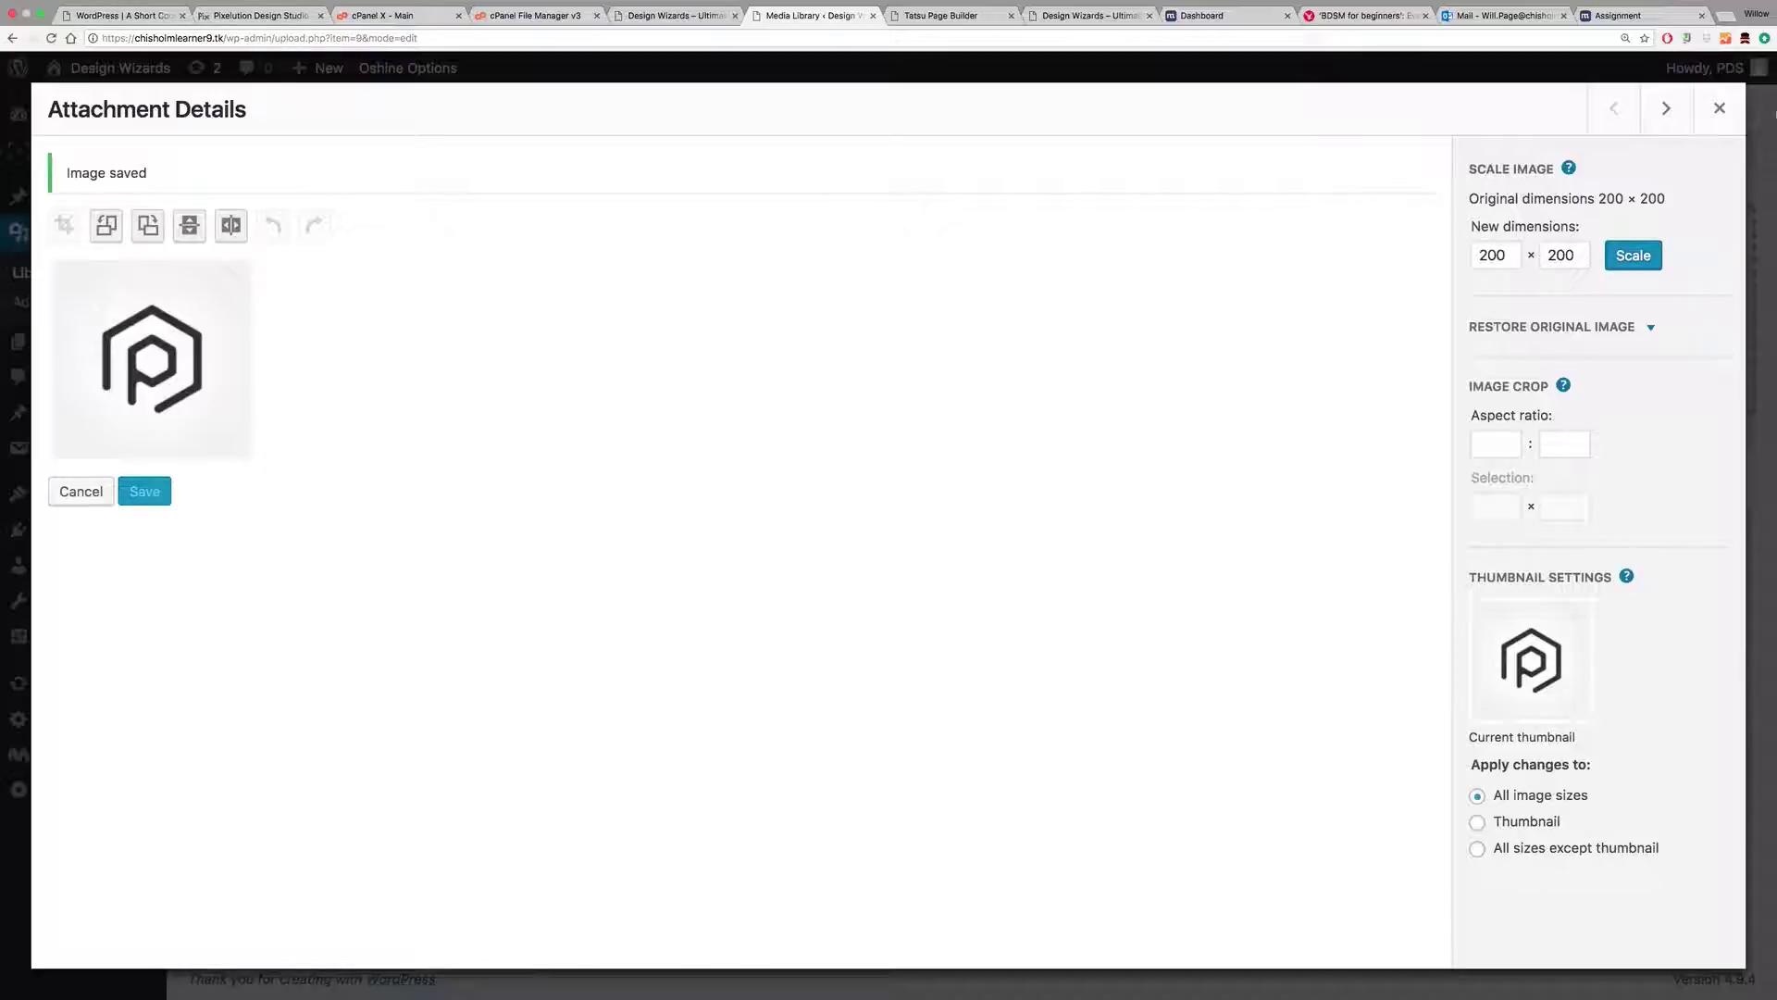
pyautogui.click(1724, 107)
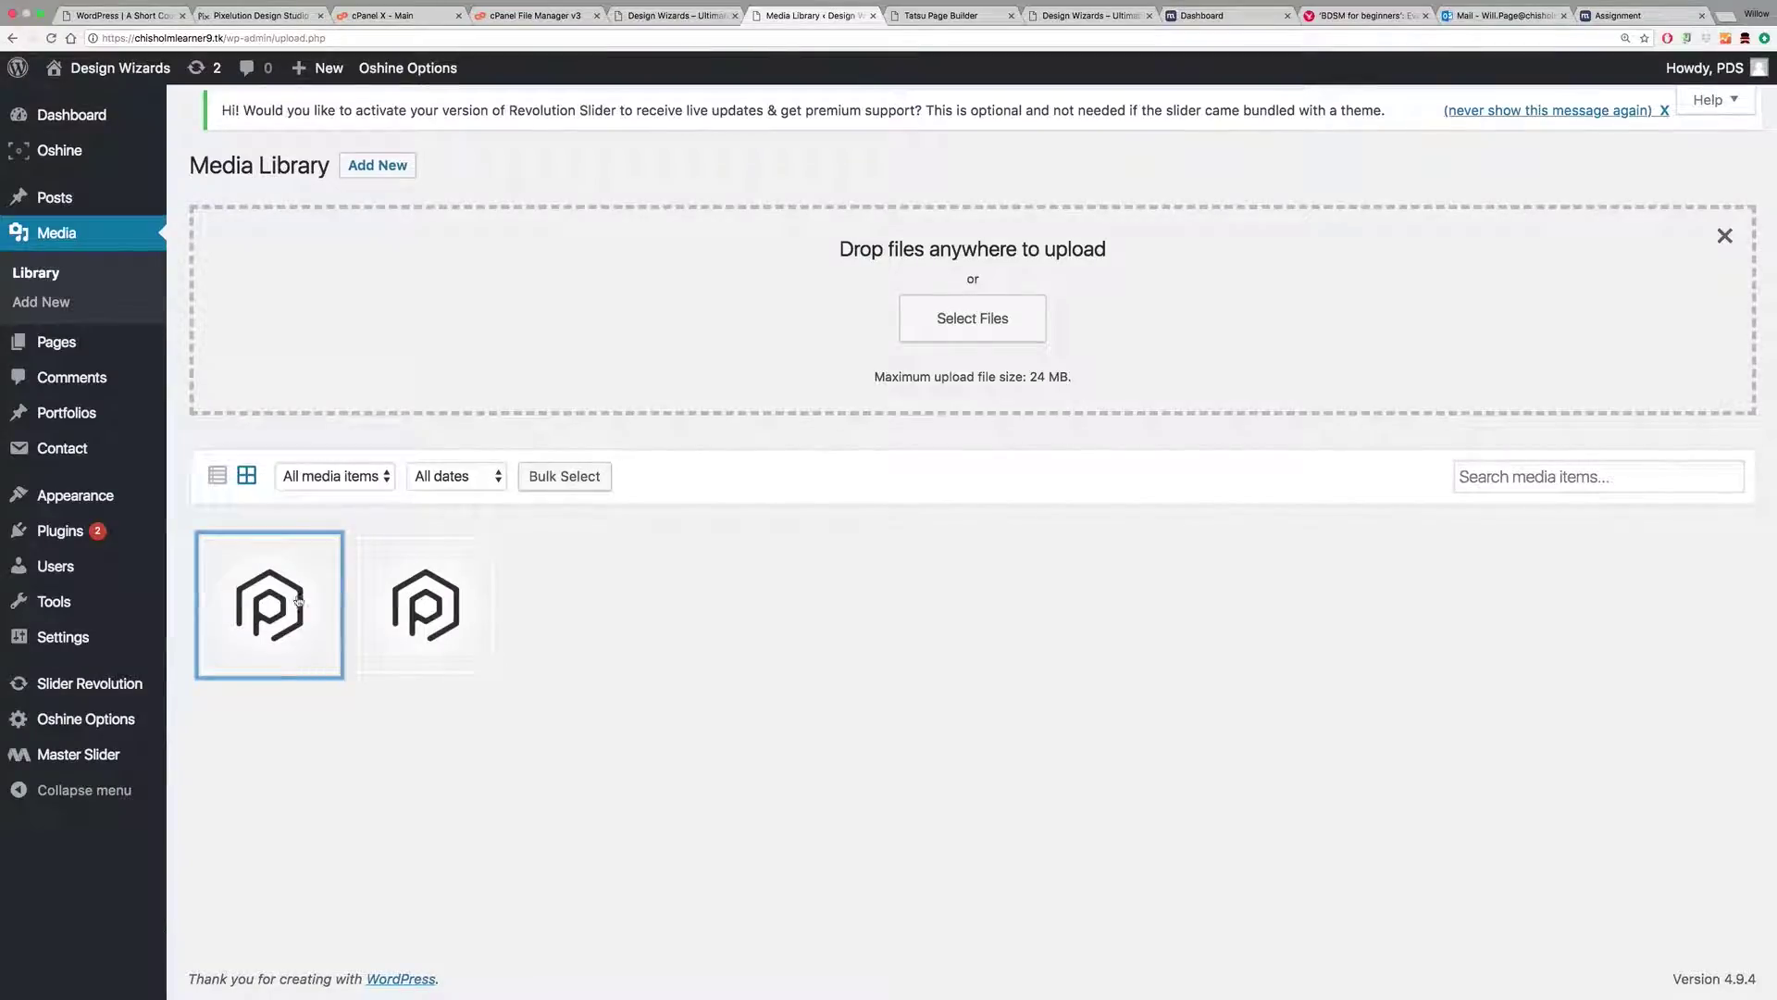
# Step: Swap the Oshine logo for the 200 × 200 social1_logo image with alt text Pixelution, and save
pyautogui.moveTo(154, 722)
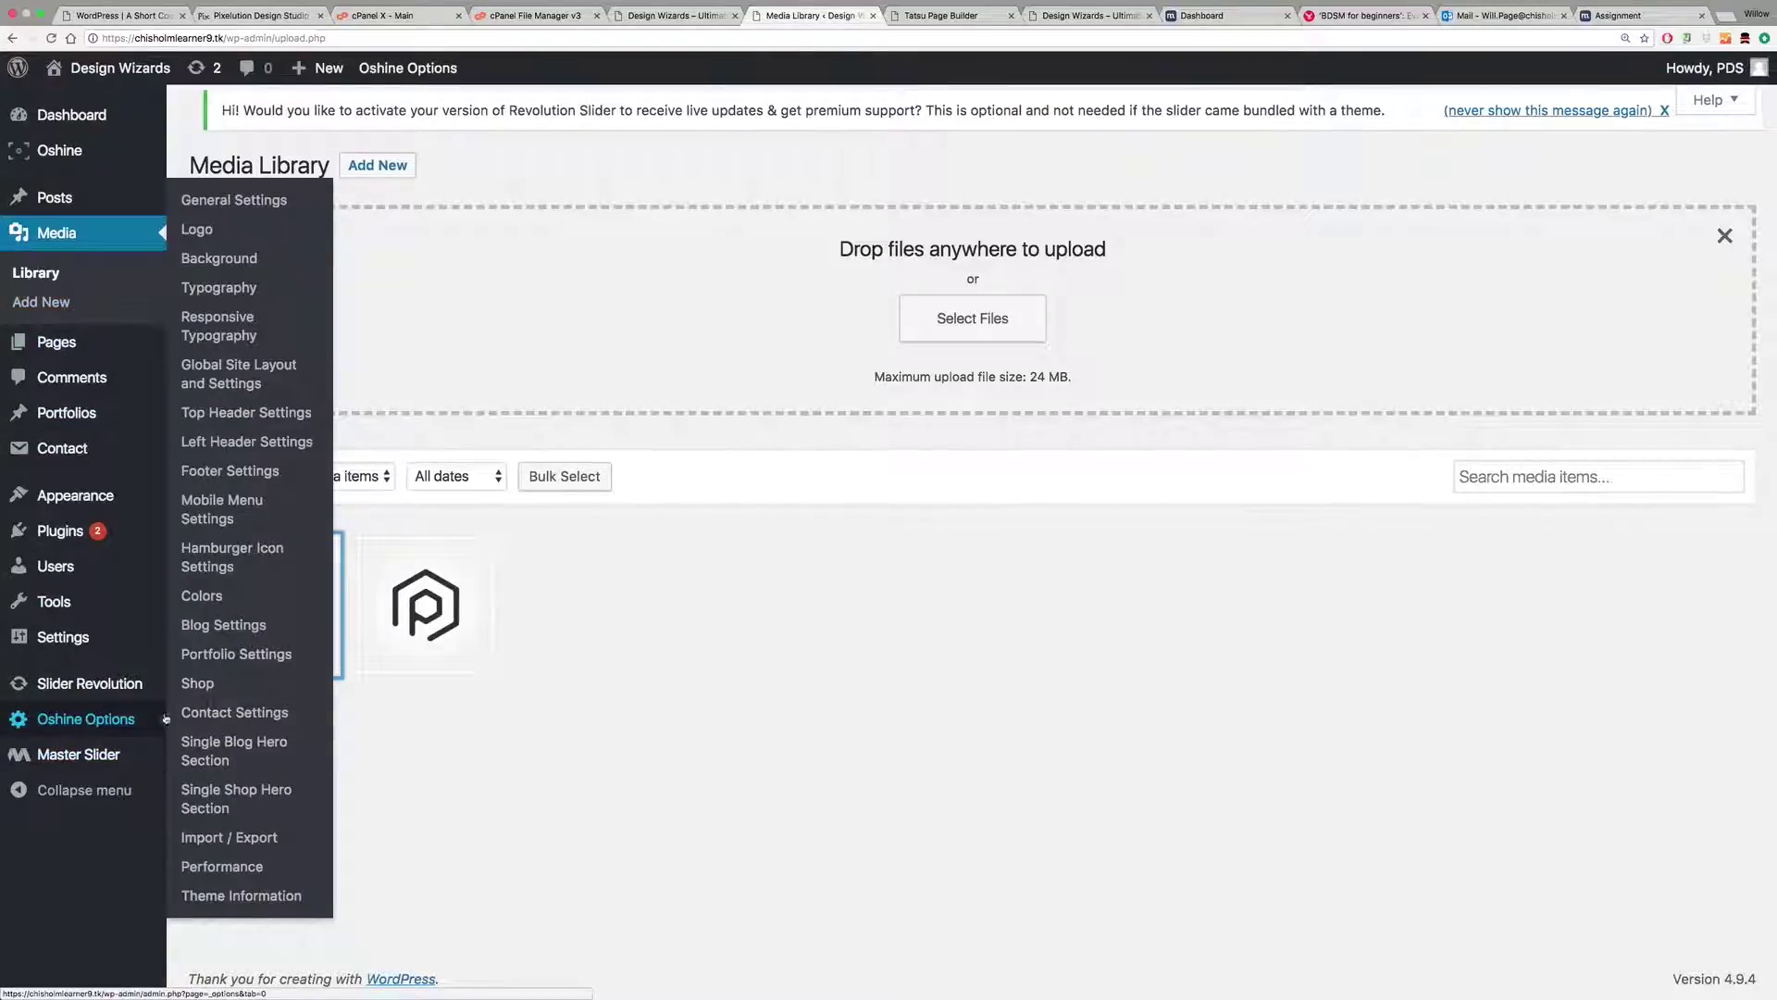
pyautogui.click(193, 232)
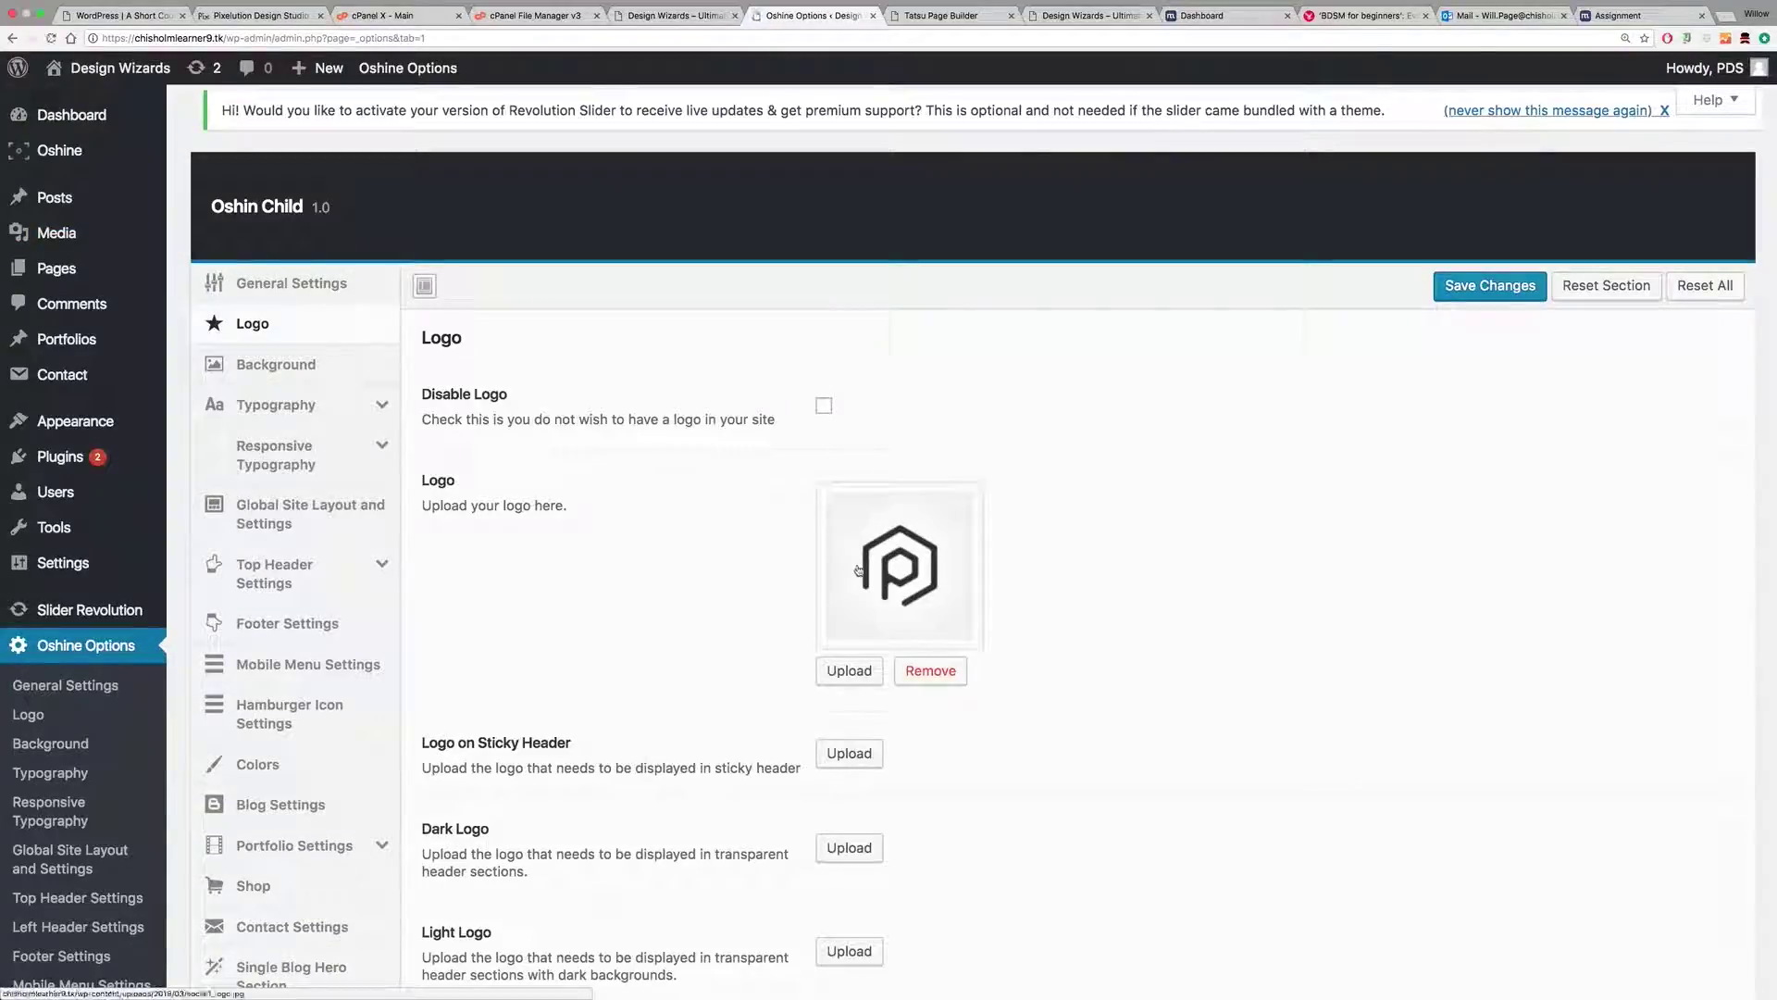
pyautogui.click(917, 669)
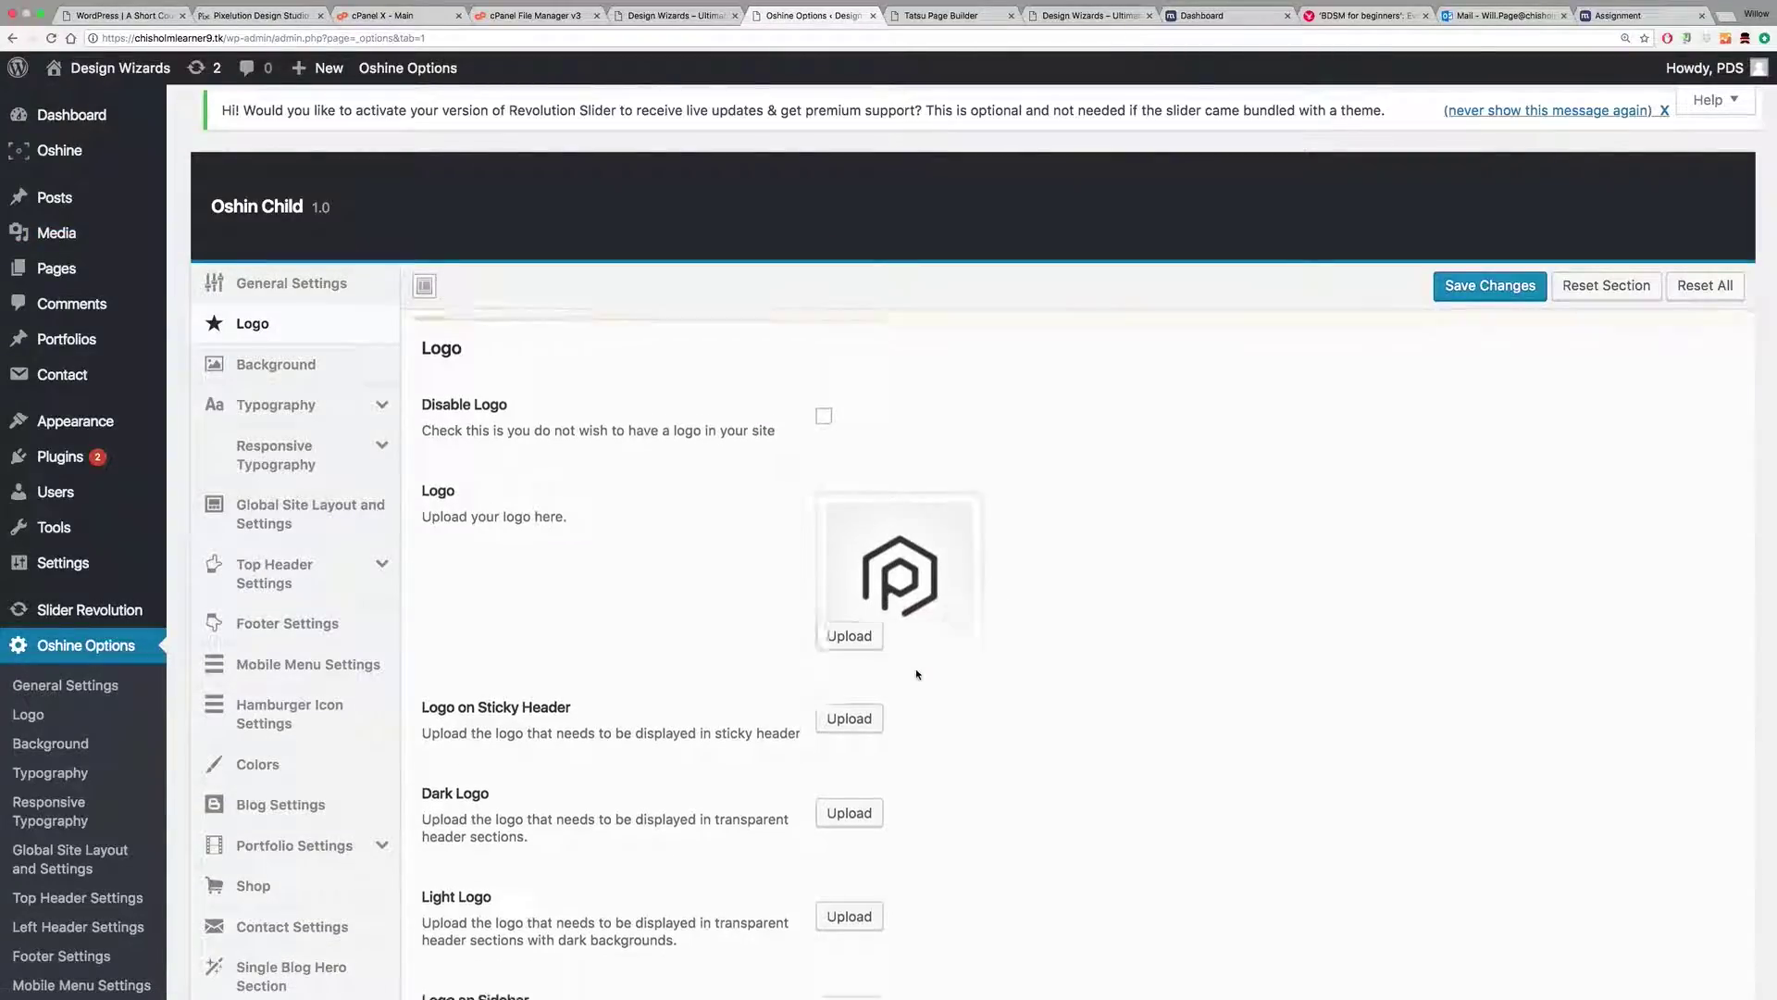
pyautogui.click(847, 526)
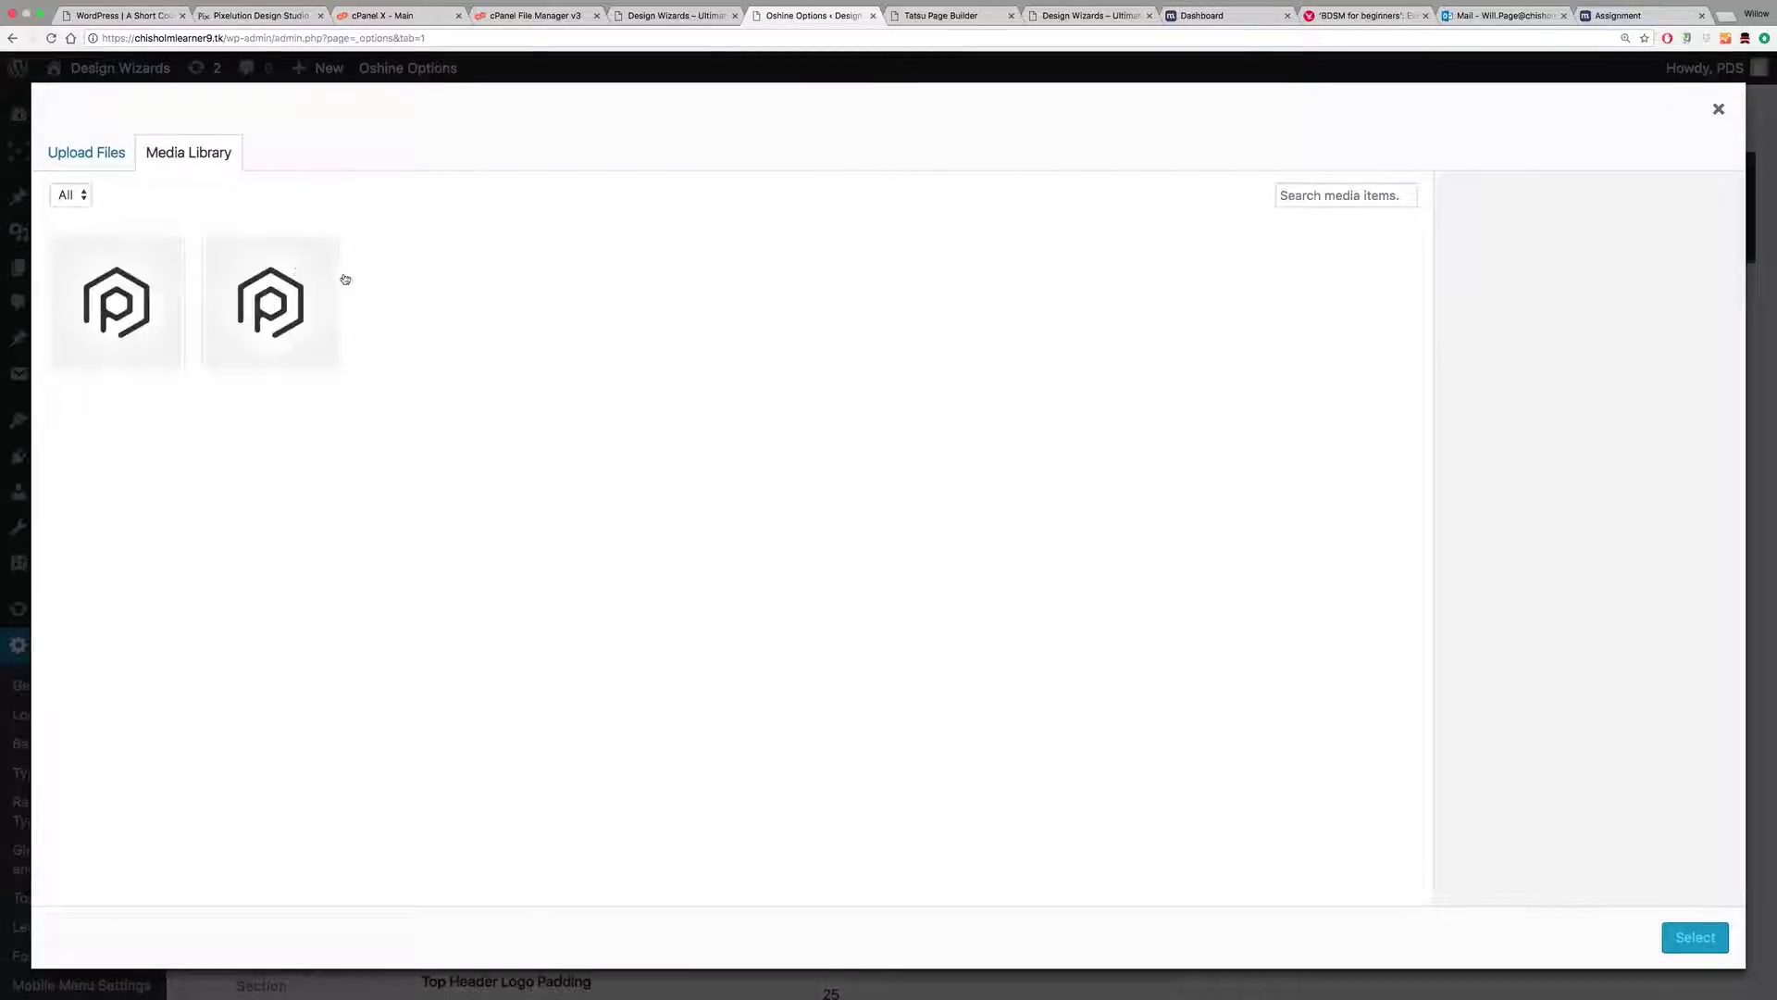
pyautogui.click(100, 299)
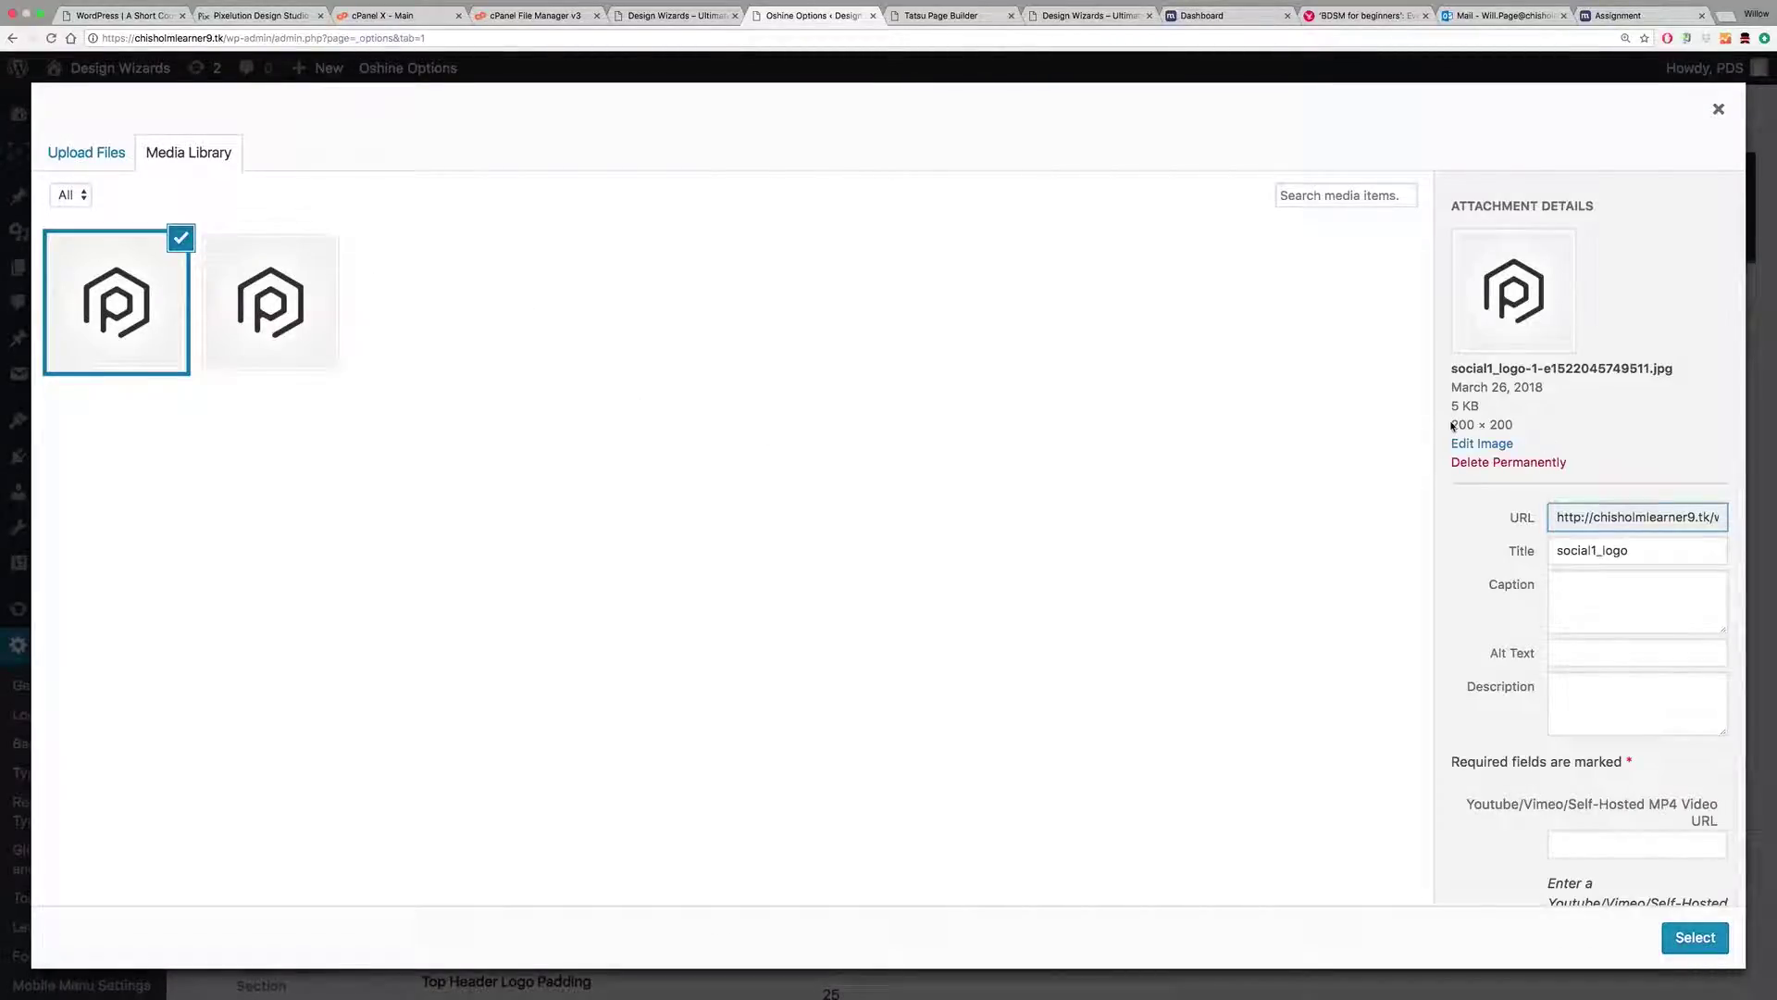
pyautogui.click(1606, 658)
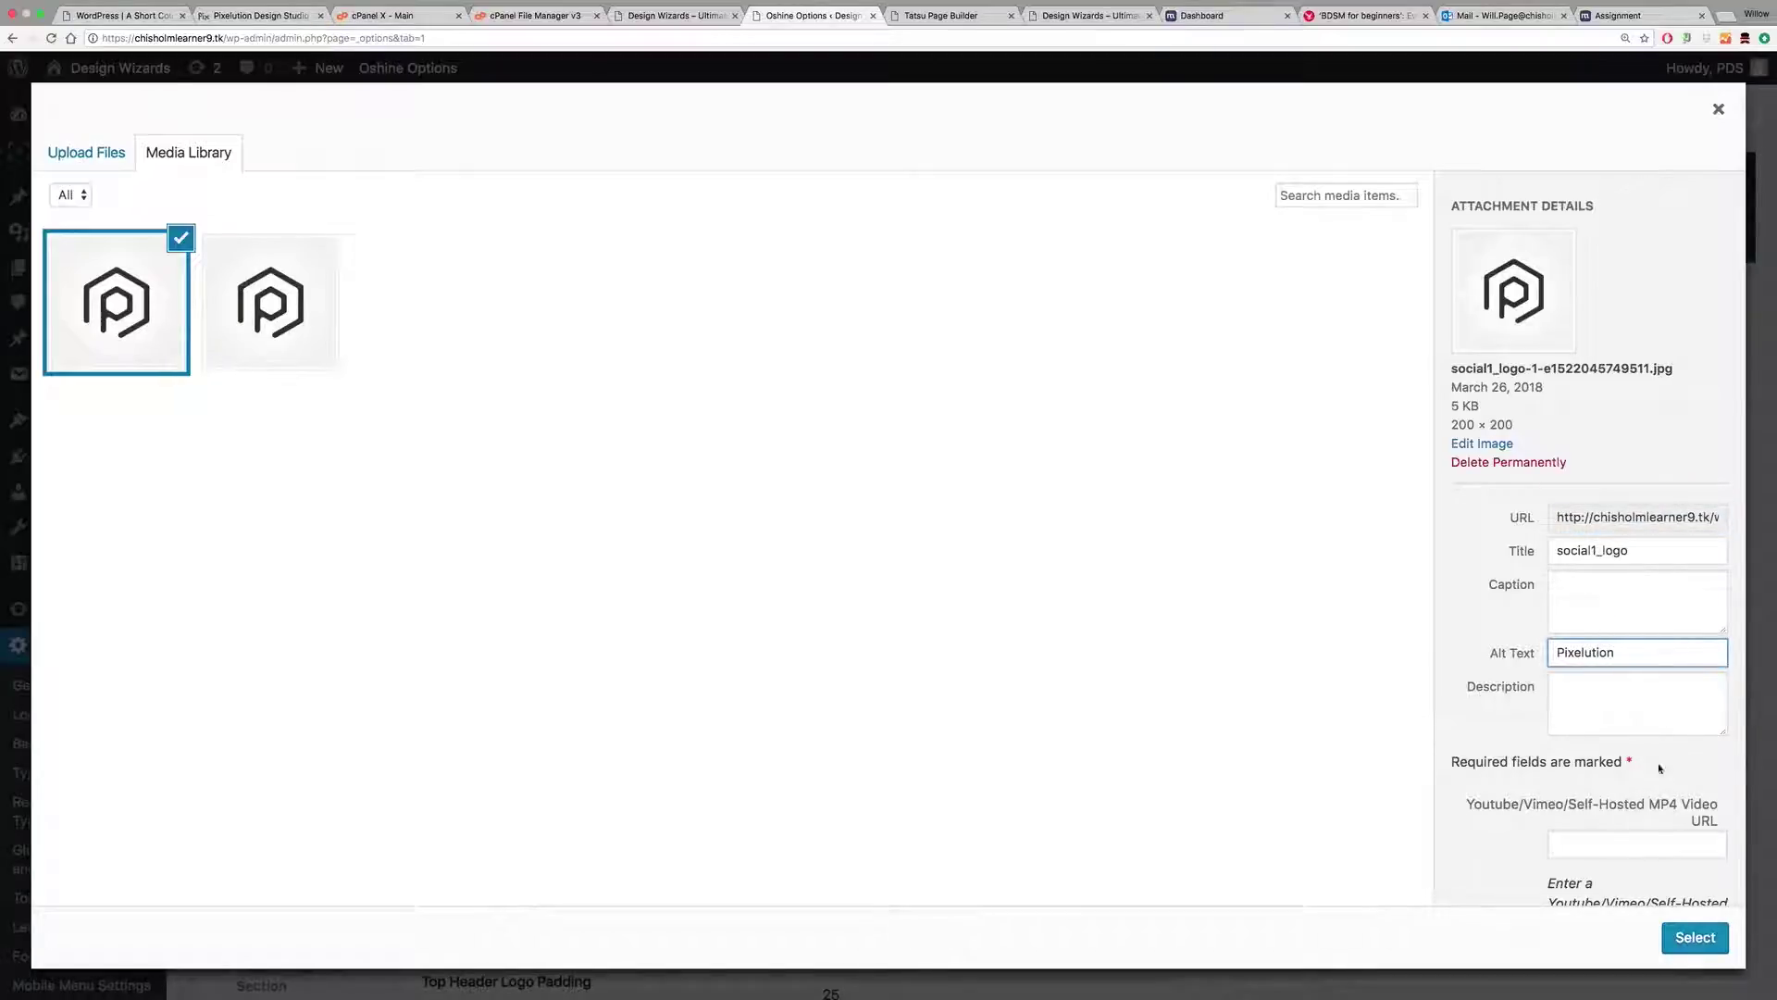
pyautogui.click(1706, 929)
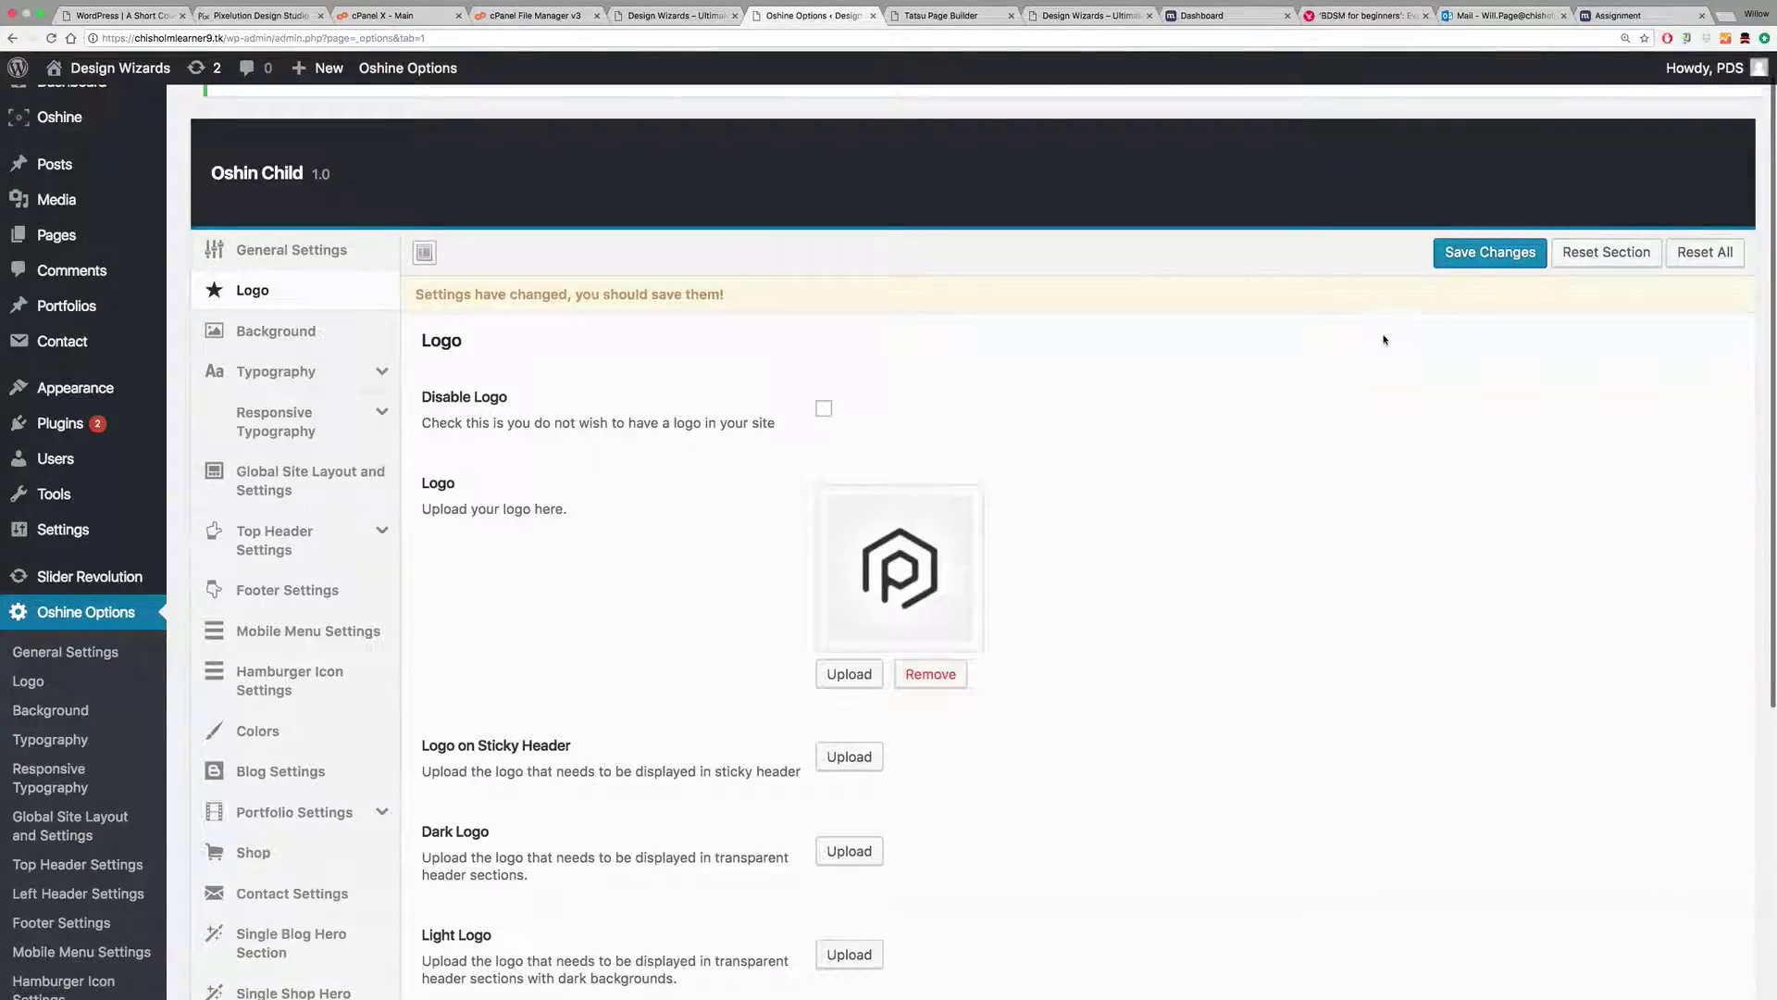
pyautogui.click(1482, 256)
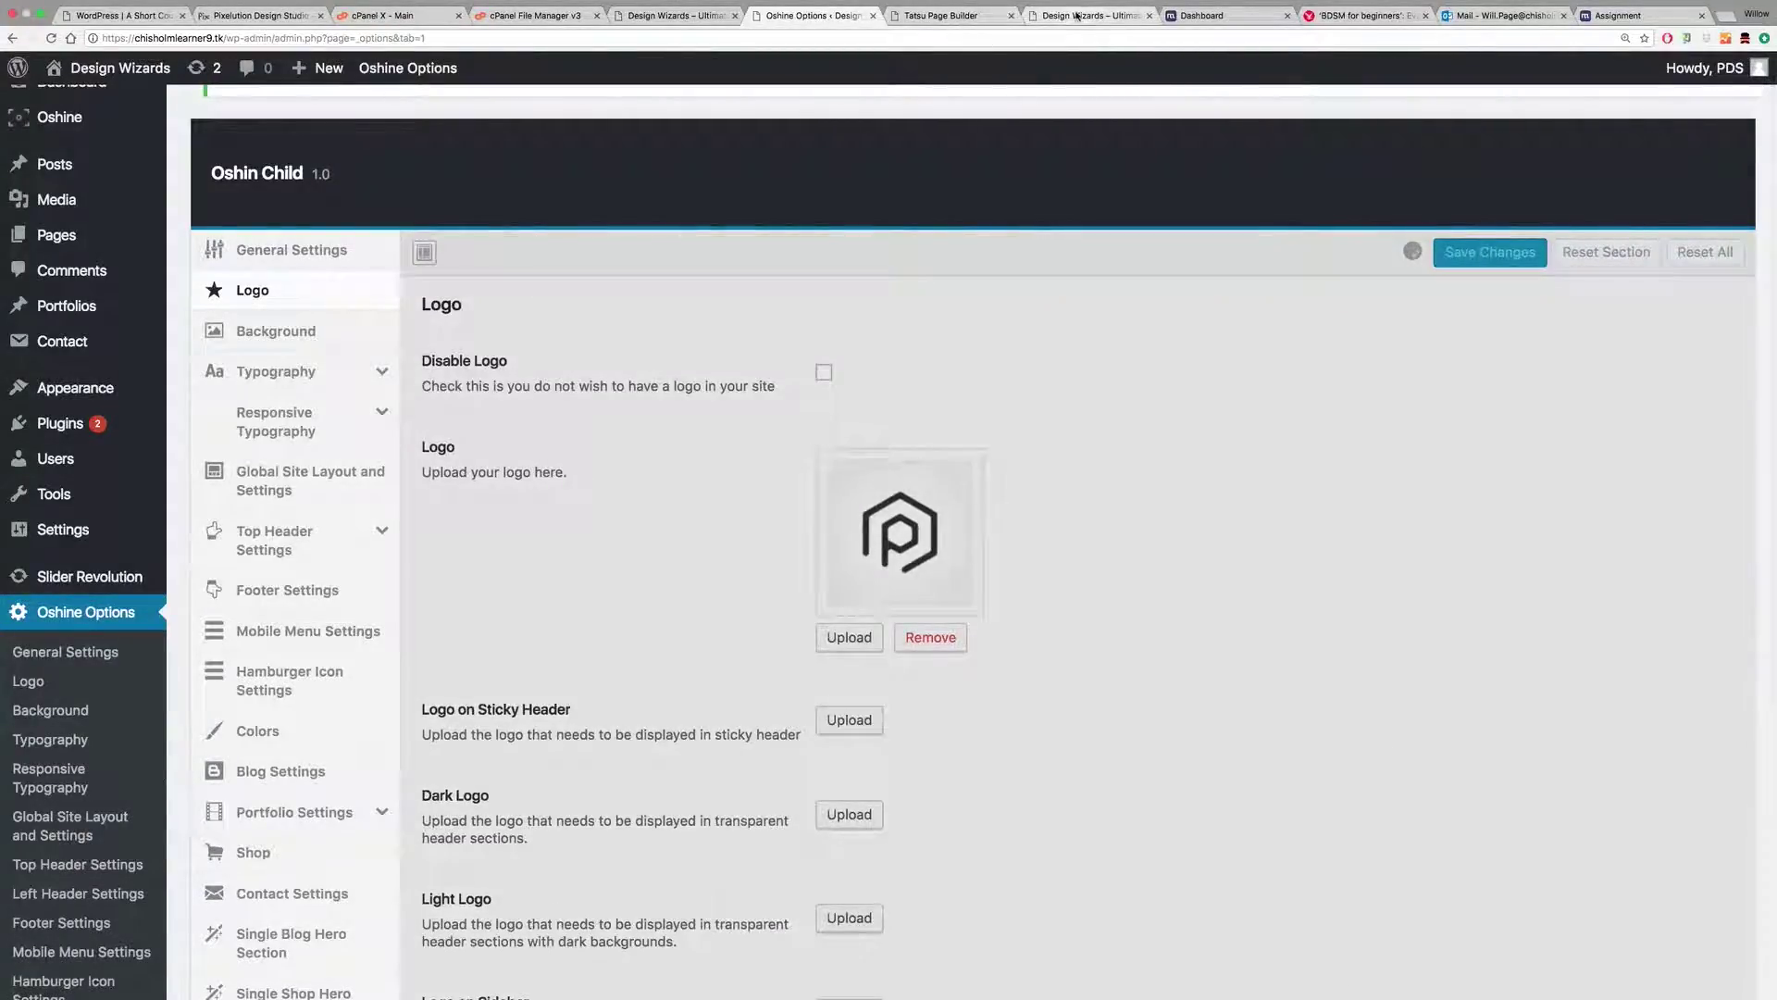
pyautogui.click(1092, 14)
# Step: Reload the Design Wizards home page and check the new logo appears
pyautogui.click(51, 38)
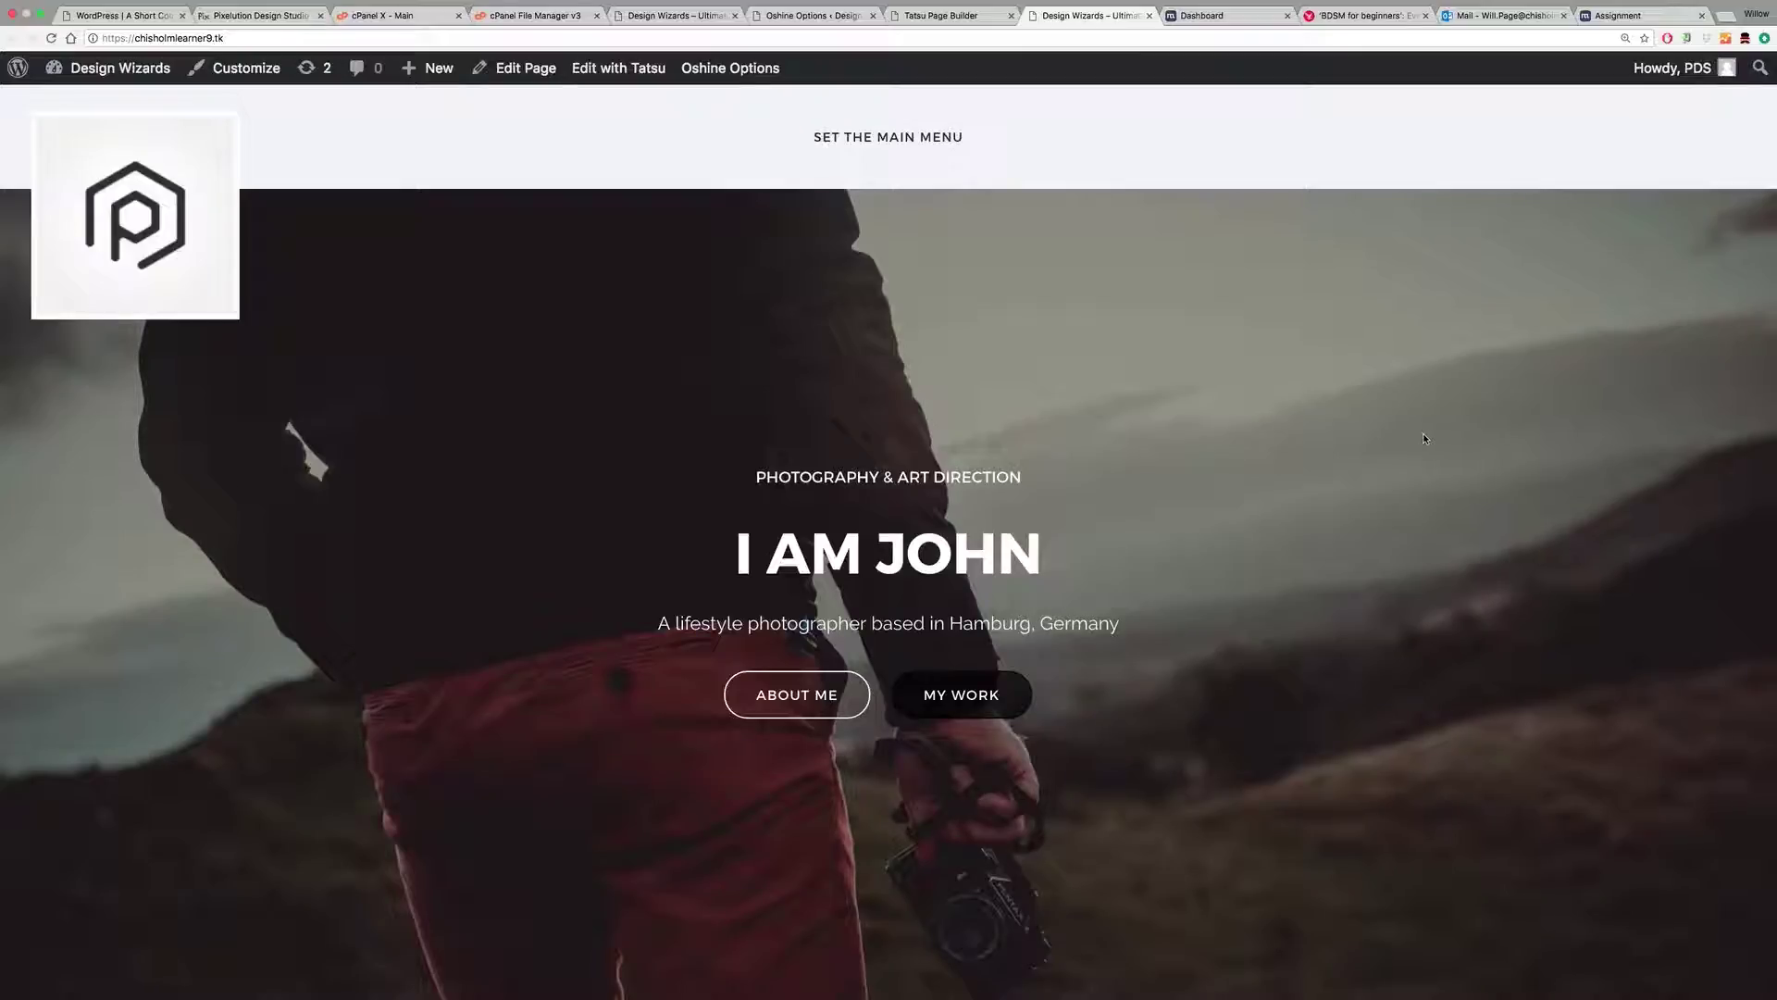
pyautogui.scroll(-2, 1270, 442)
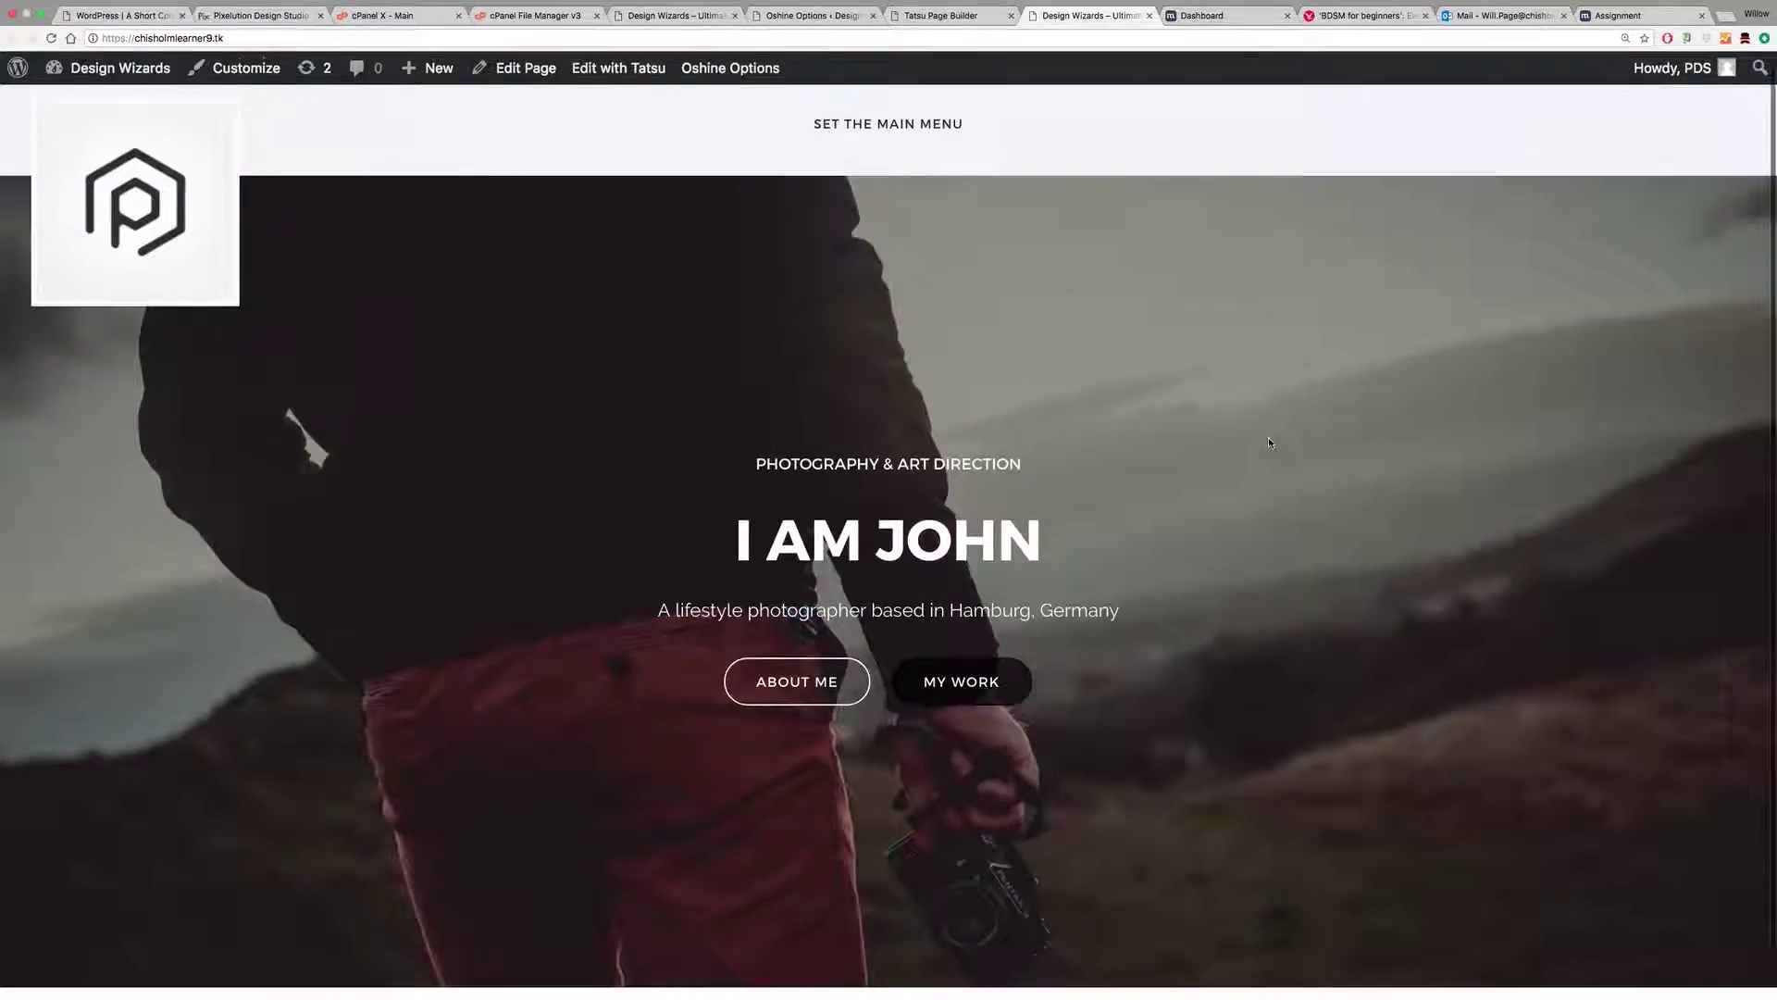
pyautogui.scroll(2, 1269, 442)
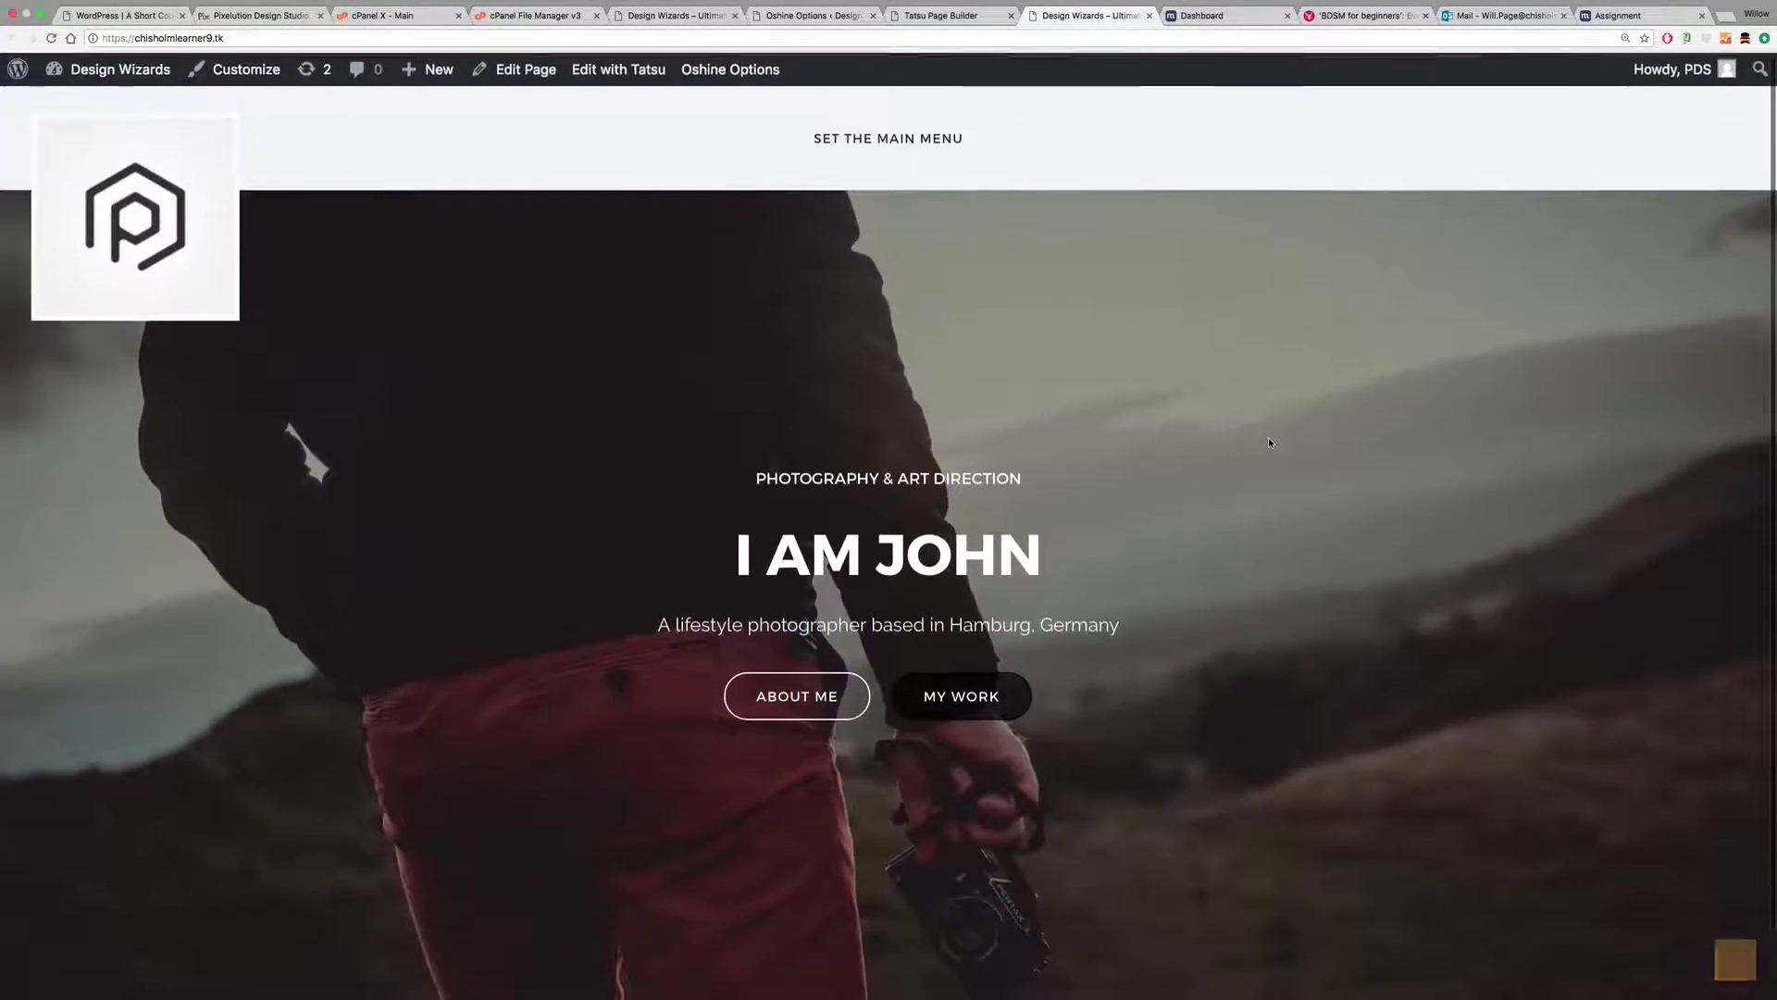
# Step: Return to Oshine Options and open the Background settings section
pyautogui.click(941, 15)
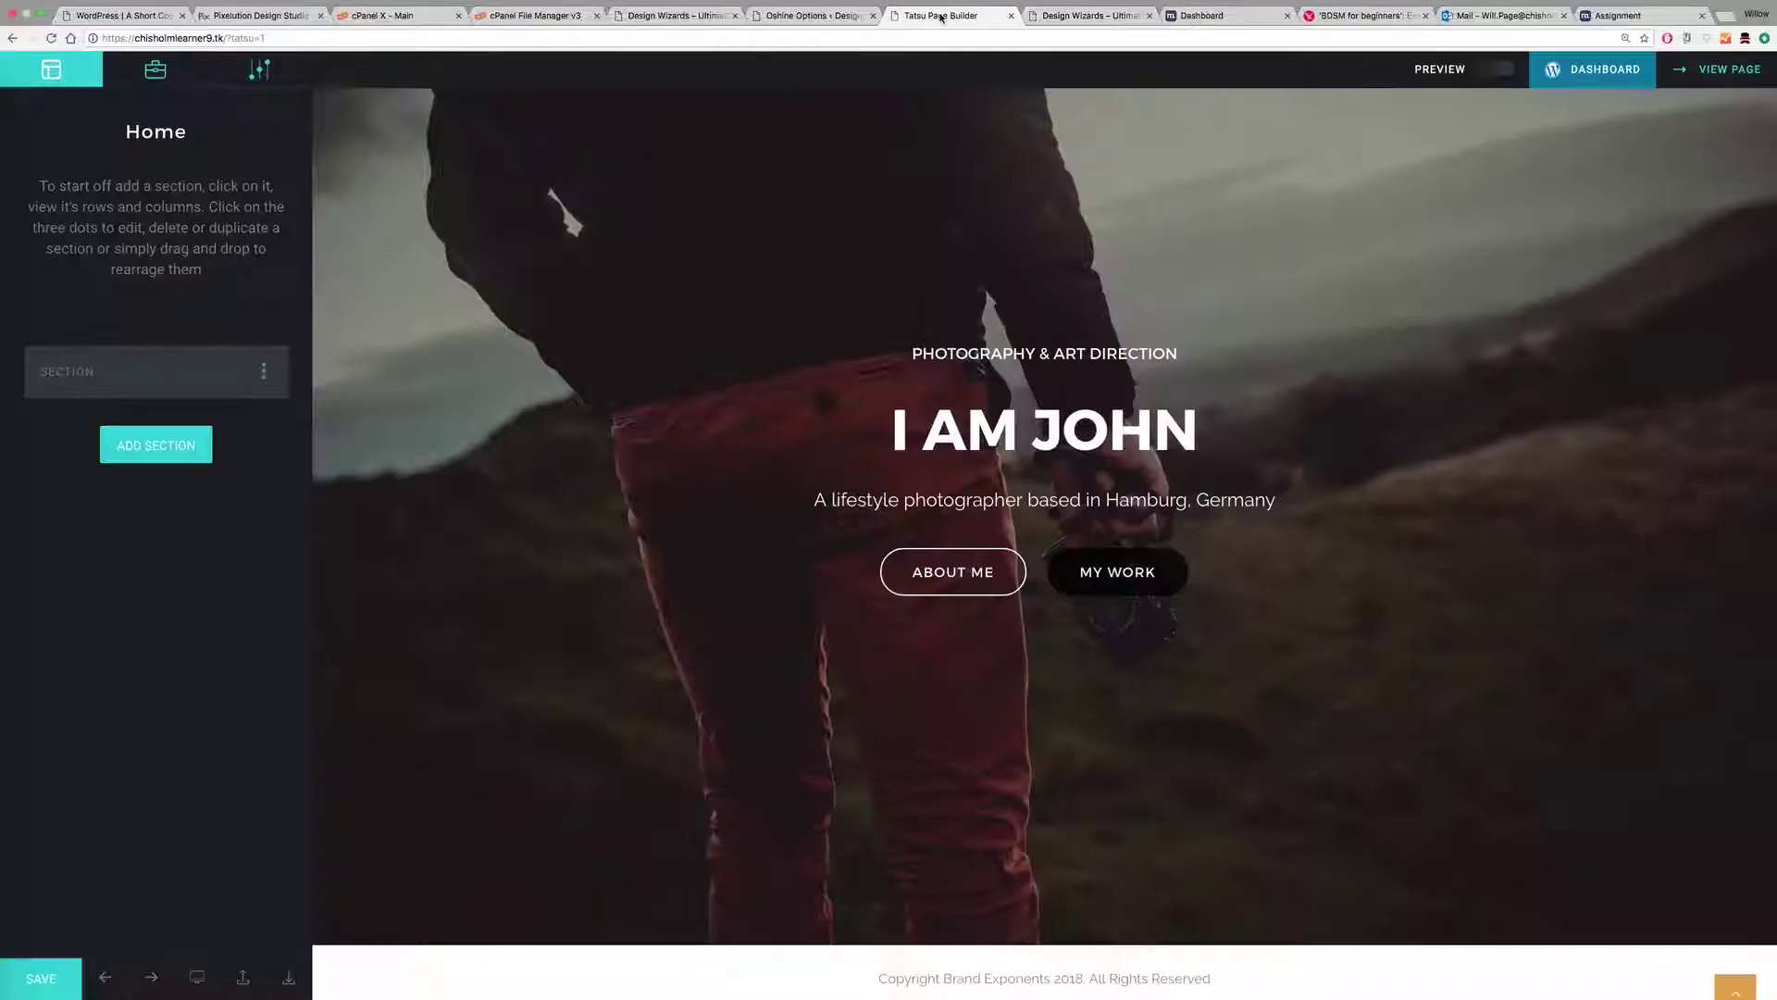
pyautogui.click(827, 16)
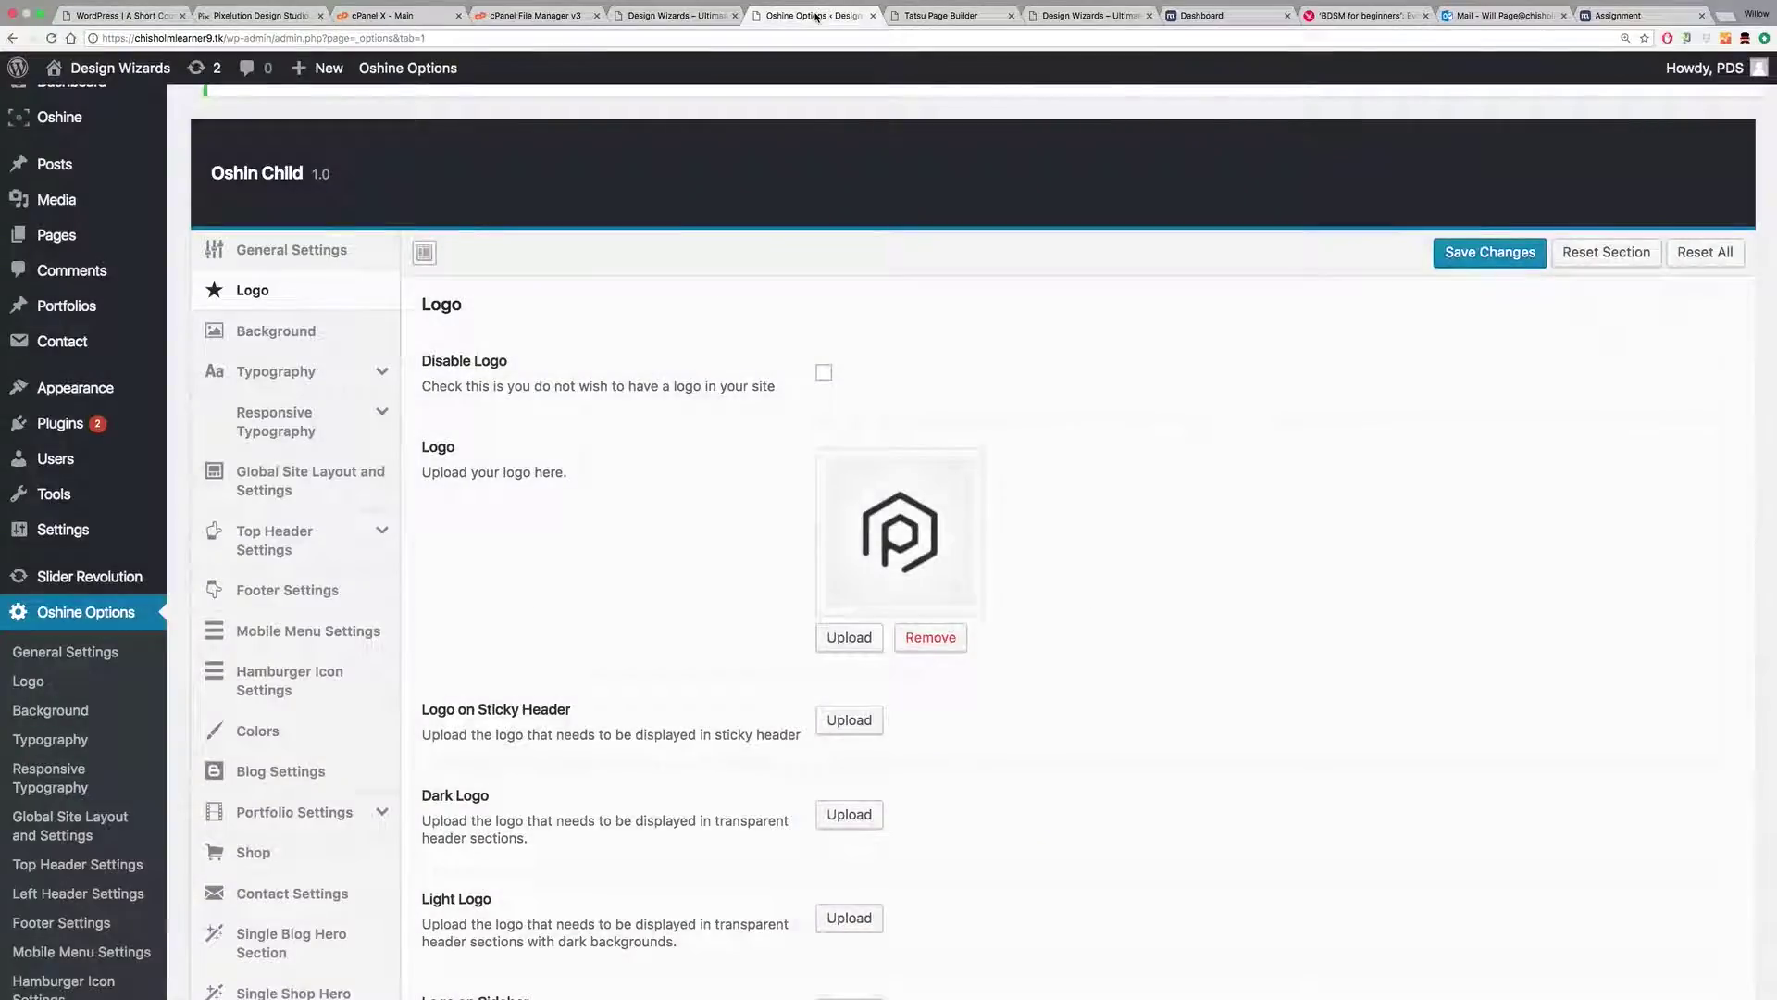
pyautogui.scroll(-6, 579, 480)
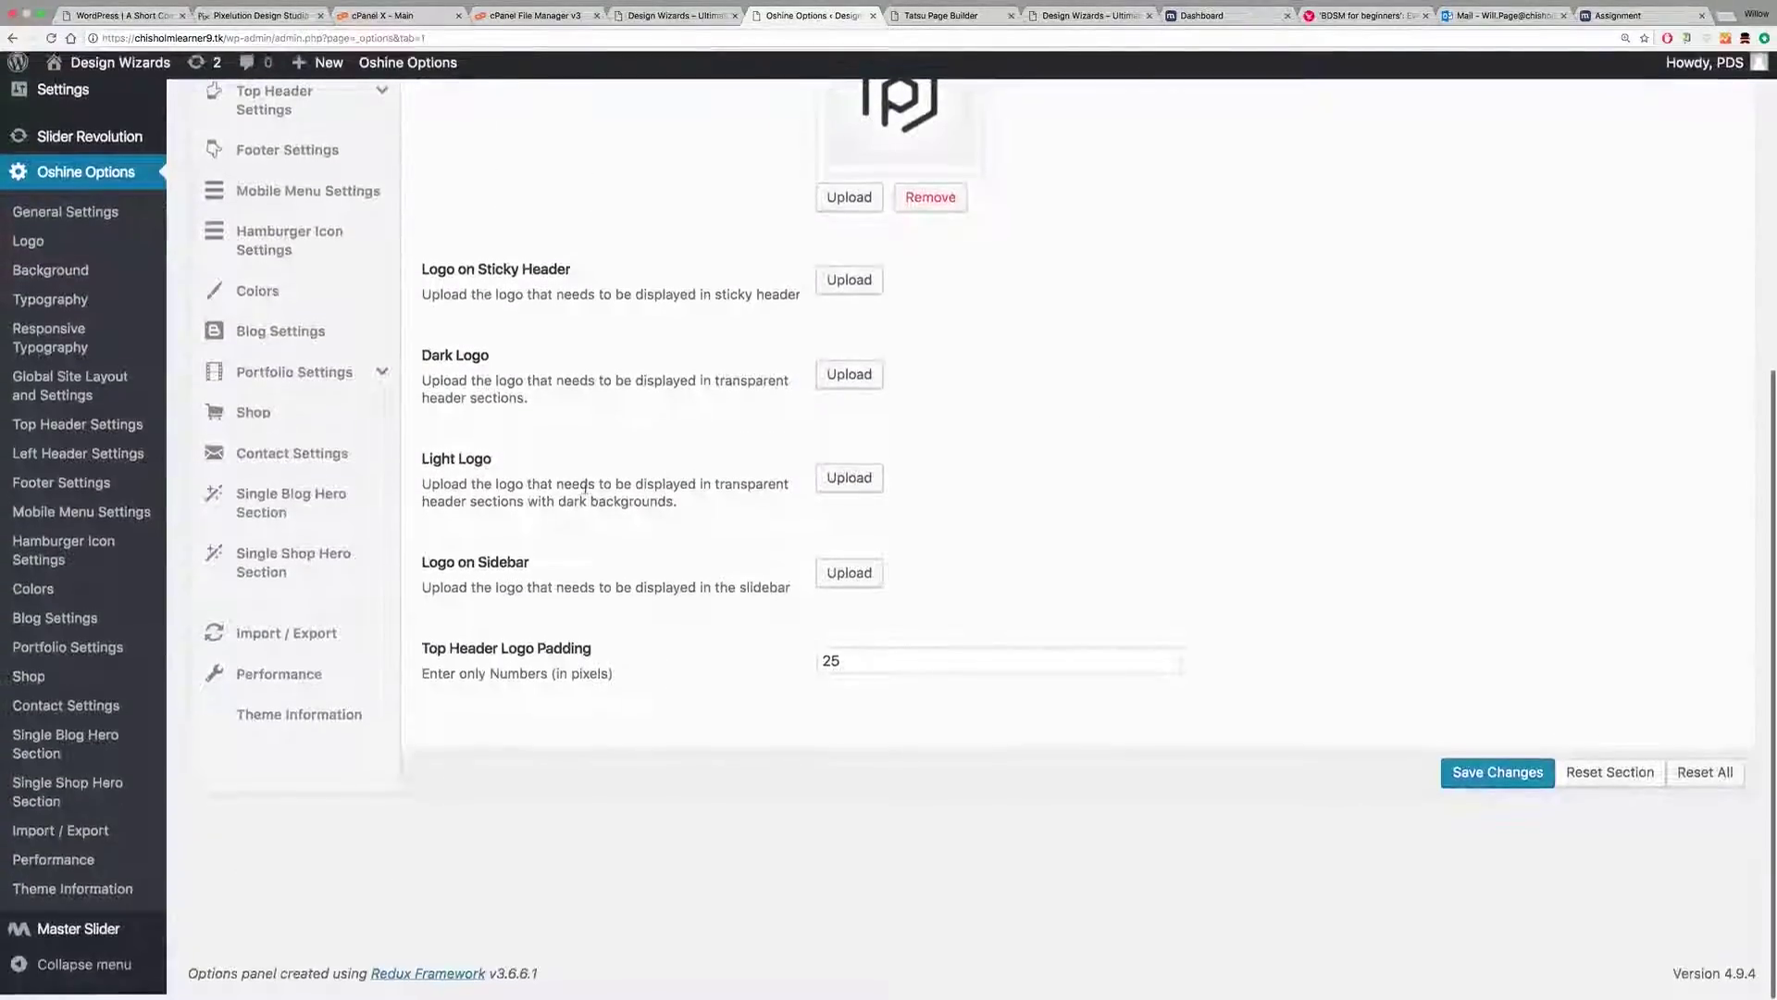
pyautogui.scroll(7, 584, 488)
pyautogui.click(292, 371)
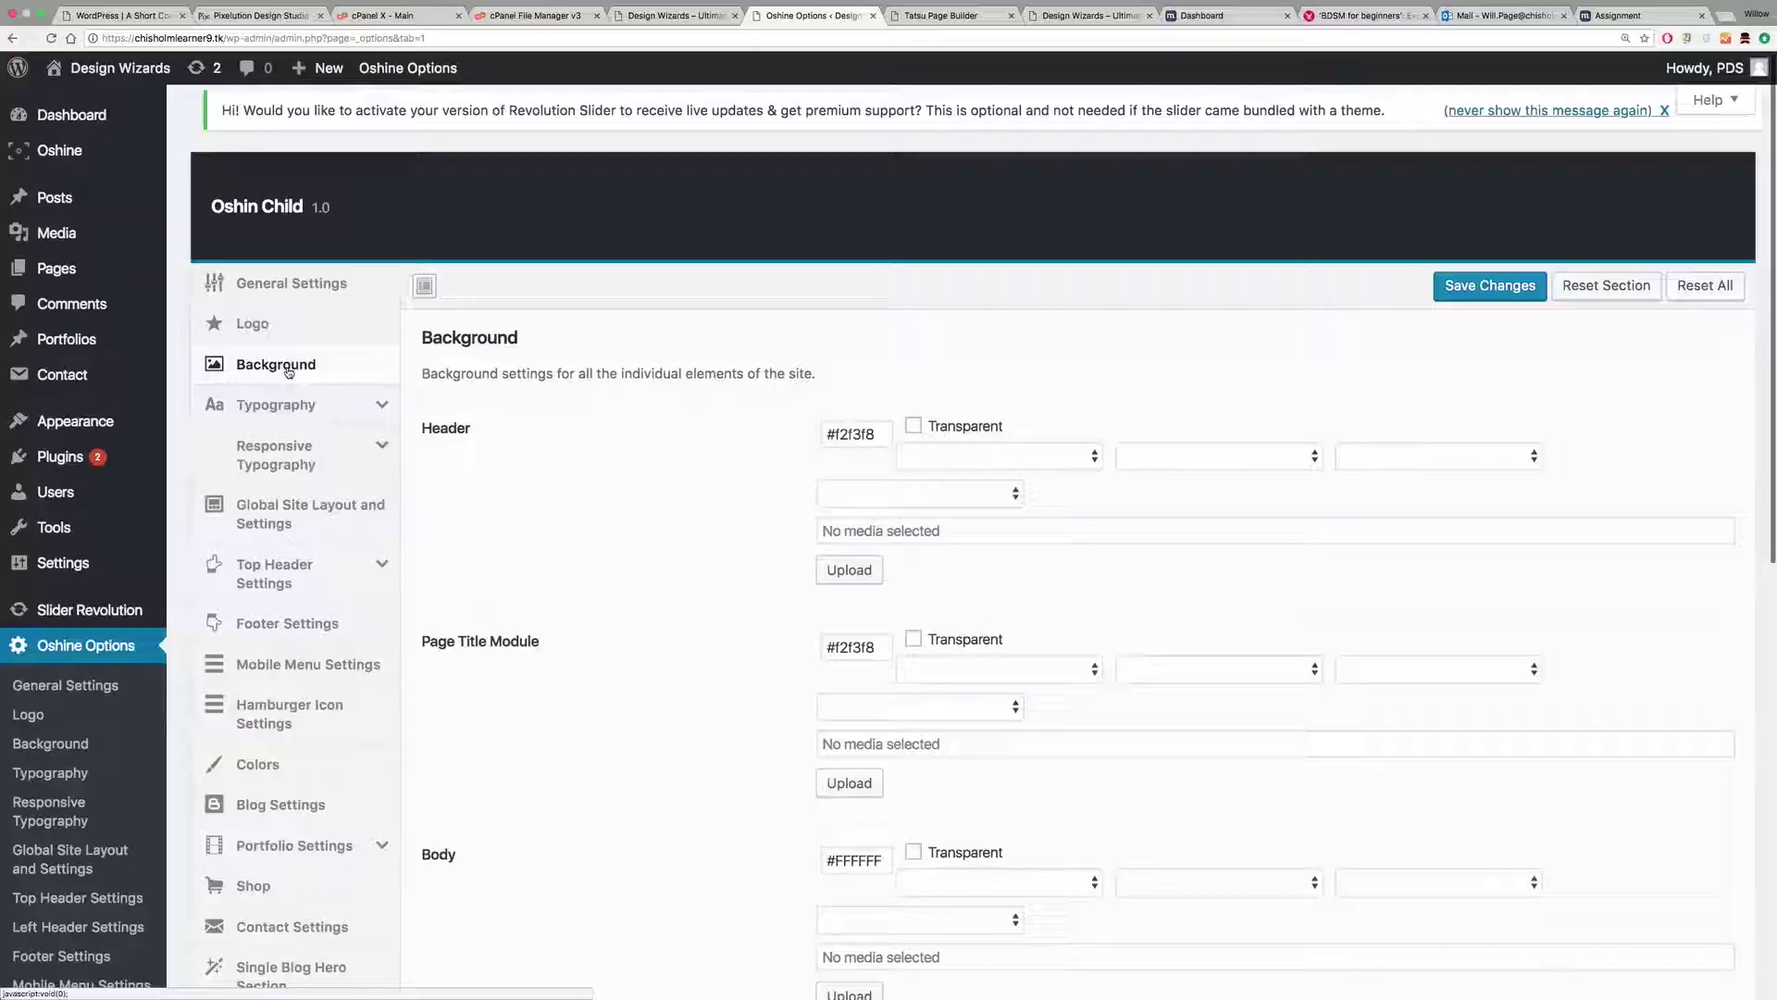
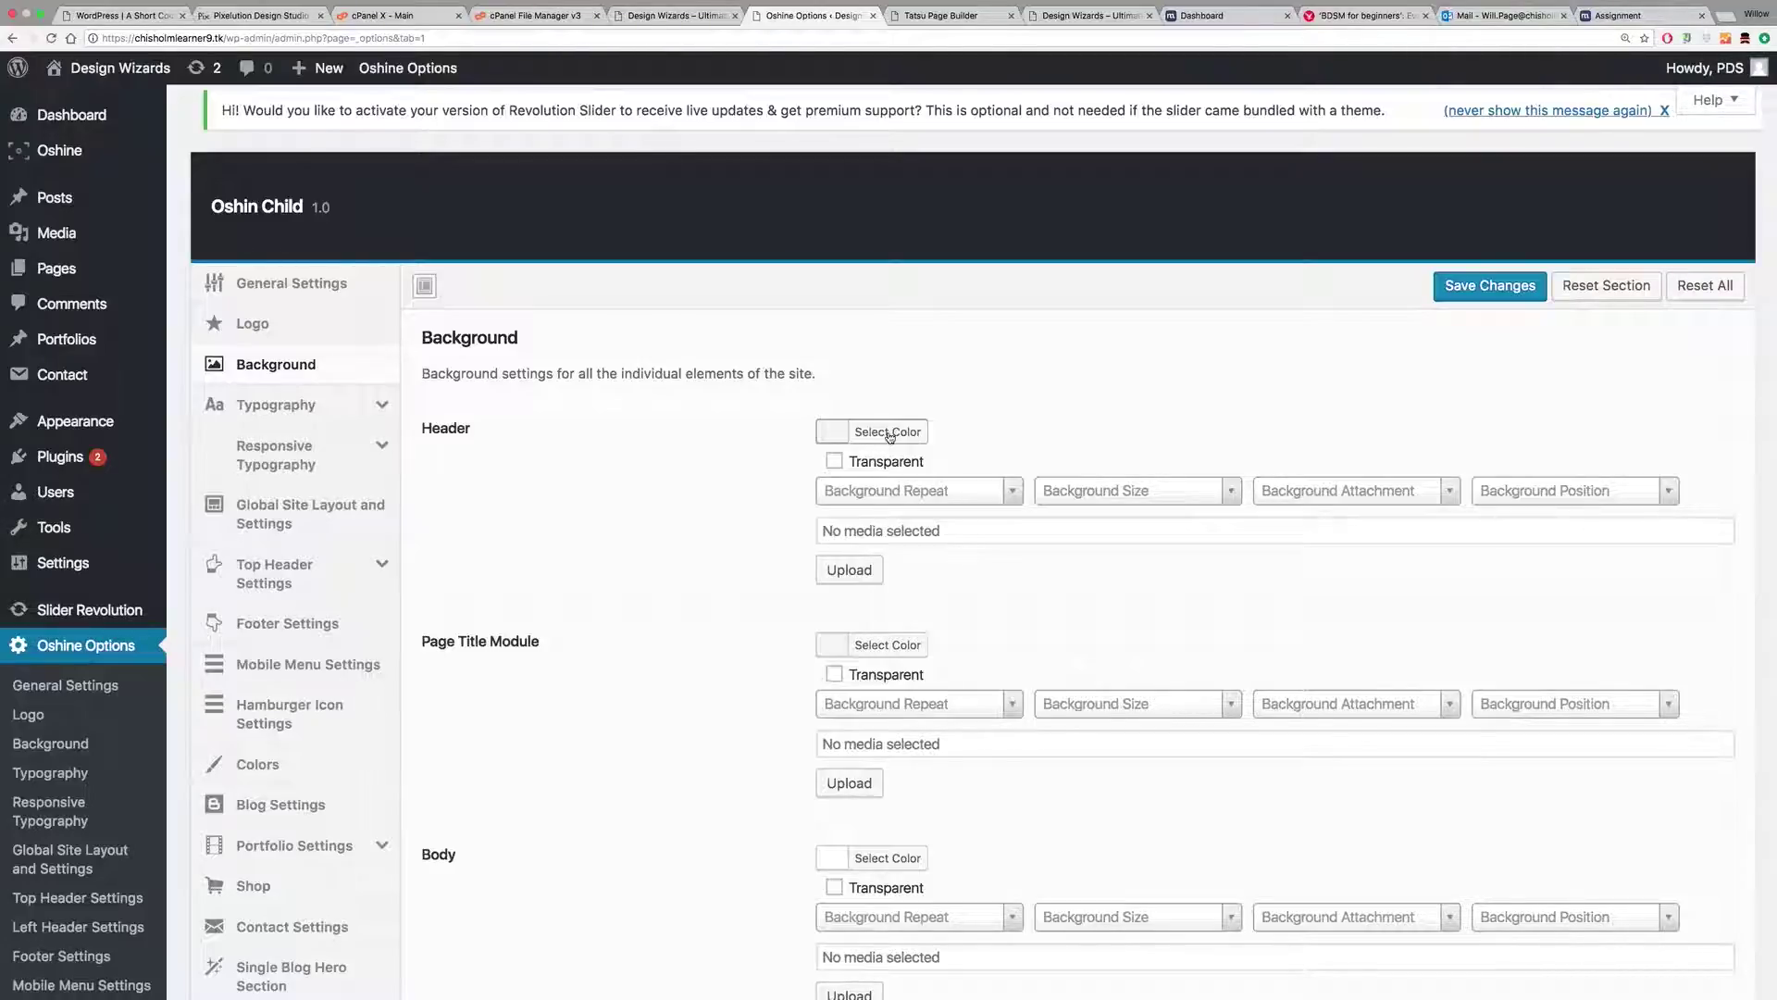
# Step: Change the header background colour from near-white to dark teal, starting from the blue swatch
pyautogui.click(888, 434)
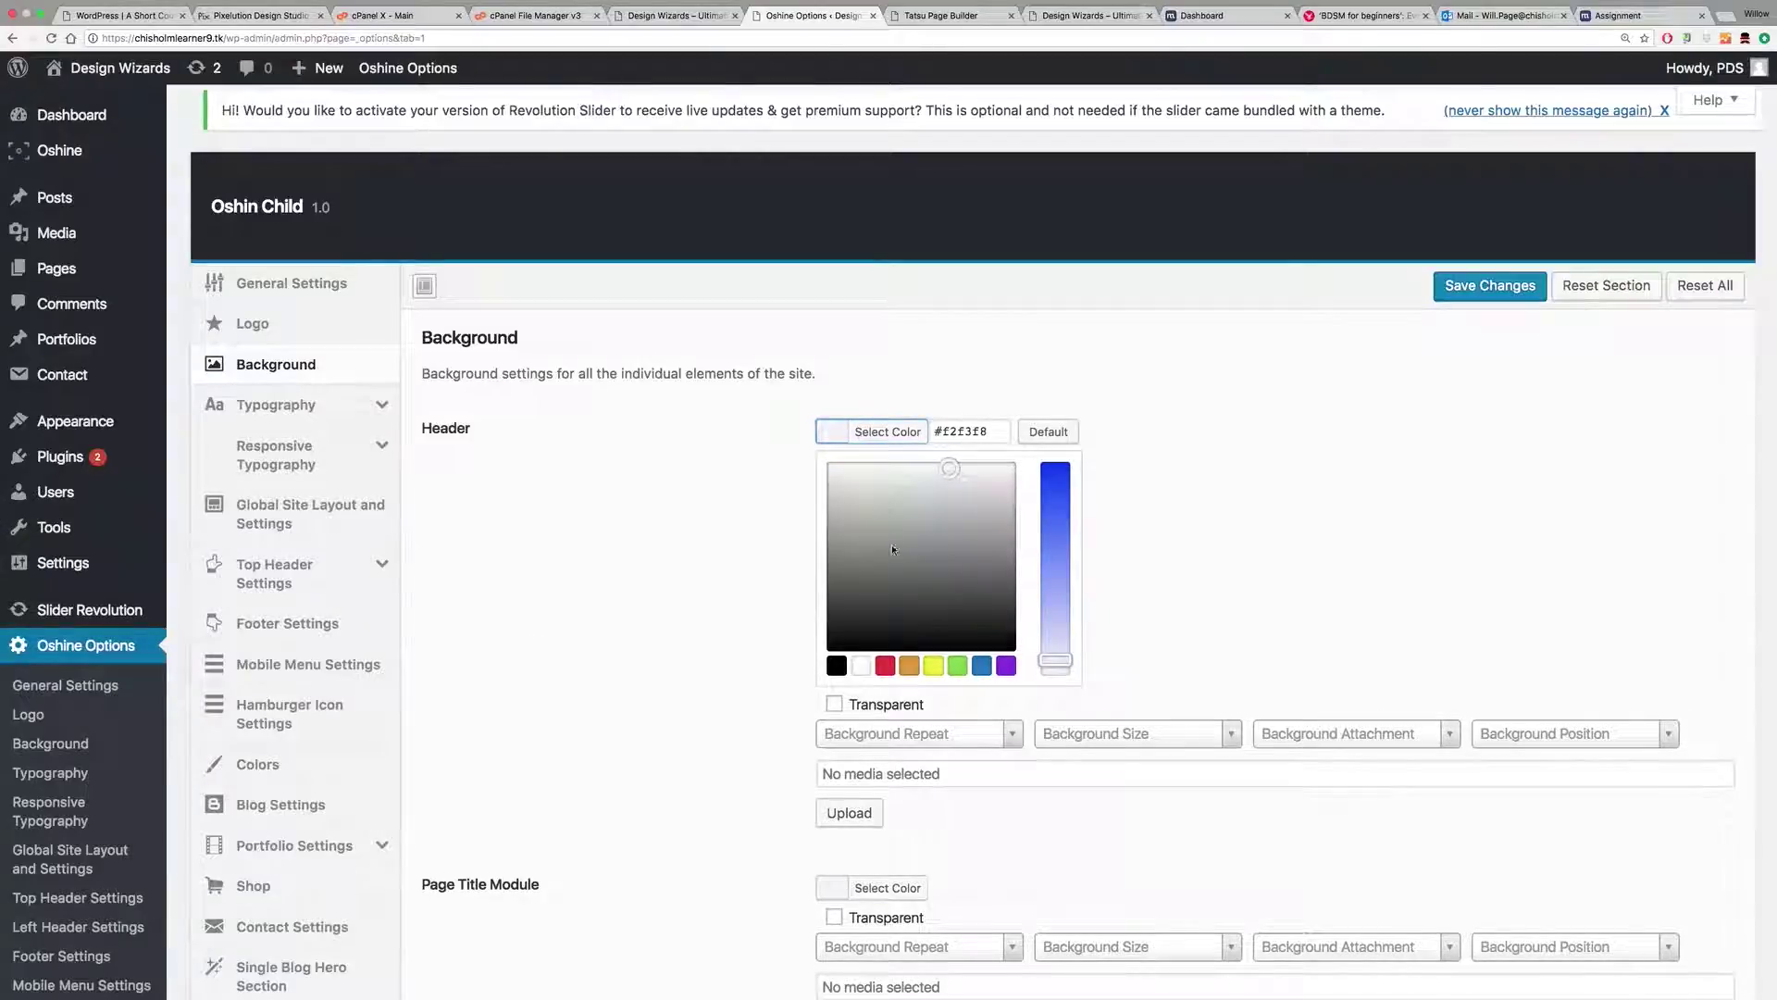
pyautogui.click(982, 667)
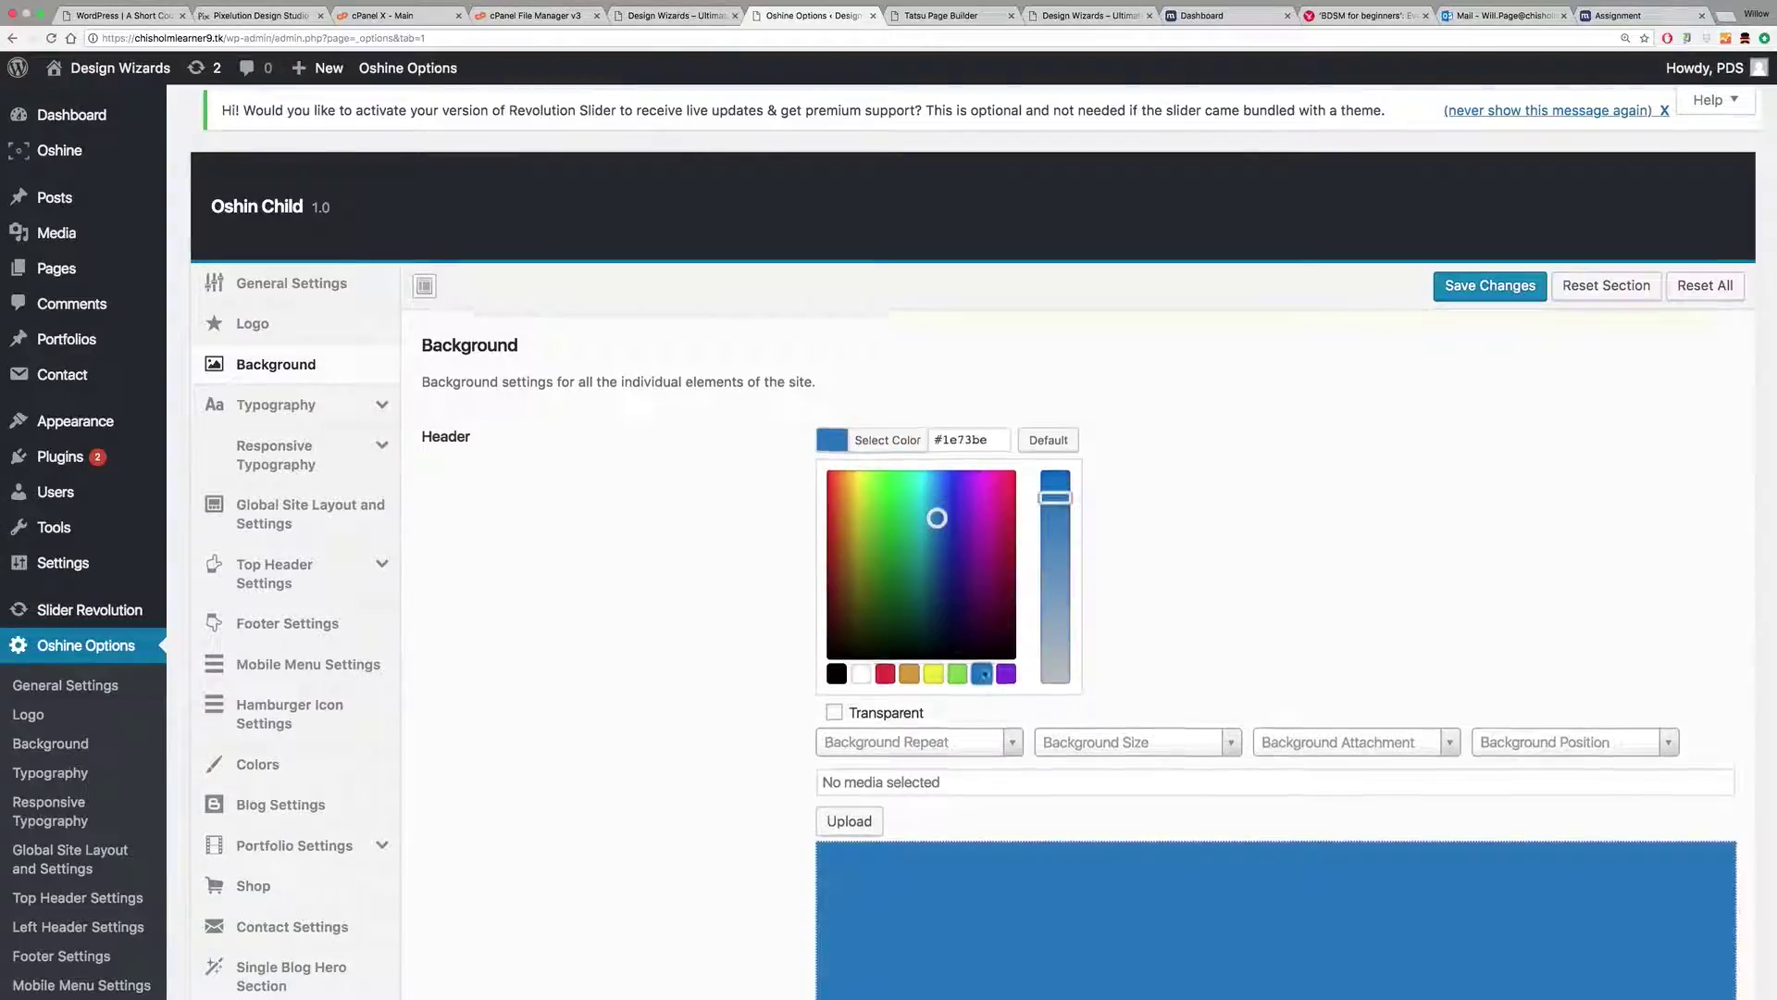
pyautogui.moveTo(934, 538); pyautogui.dragTo(930, 609)
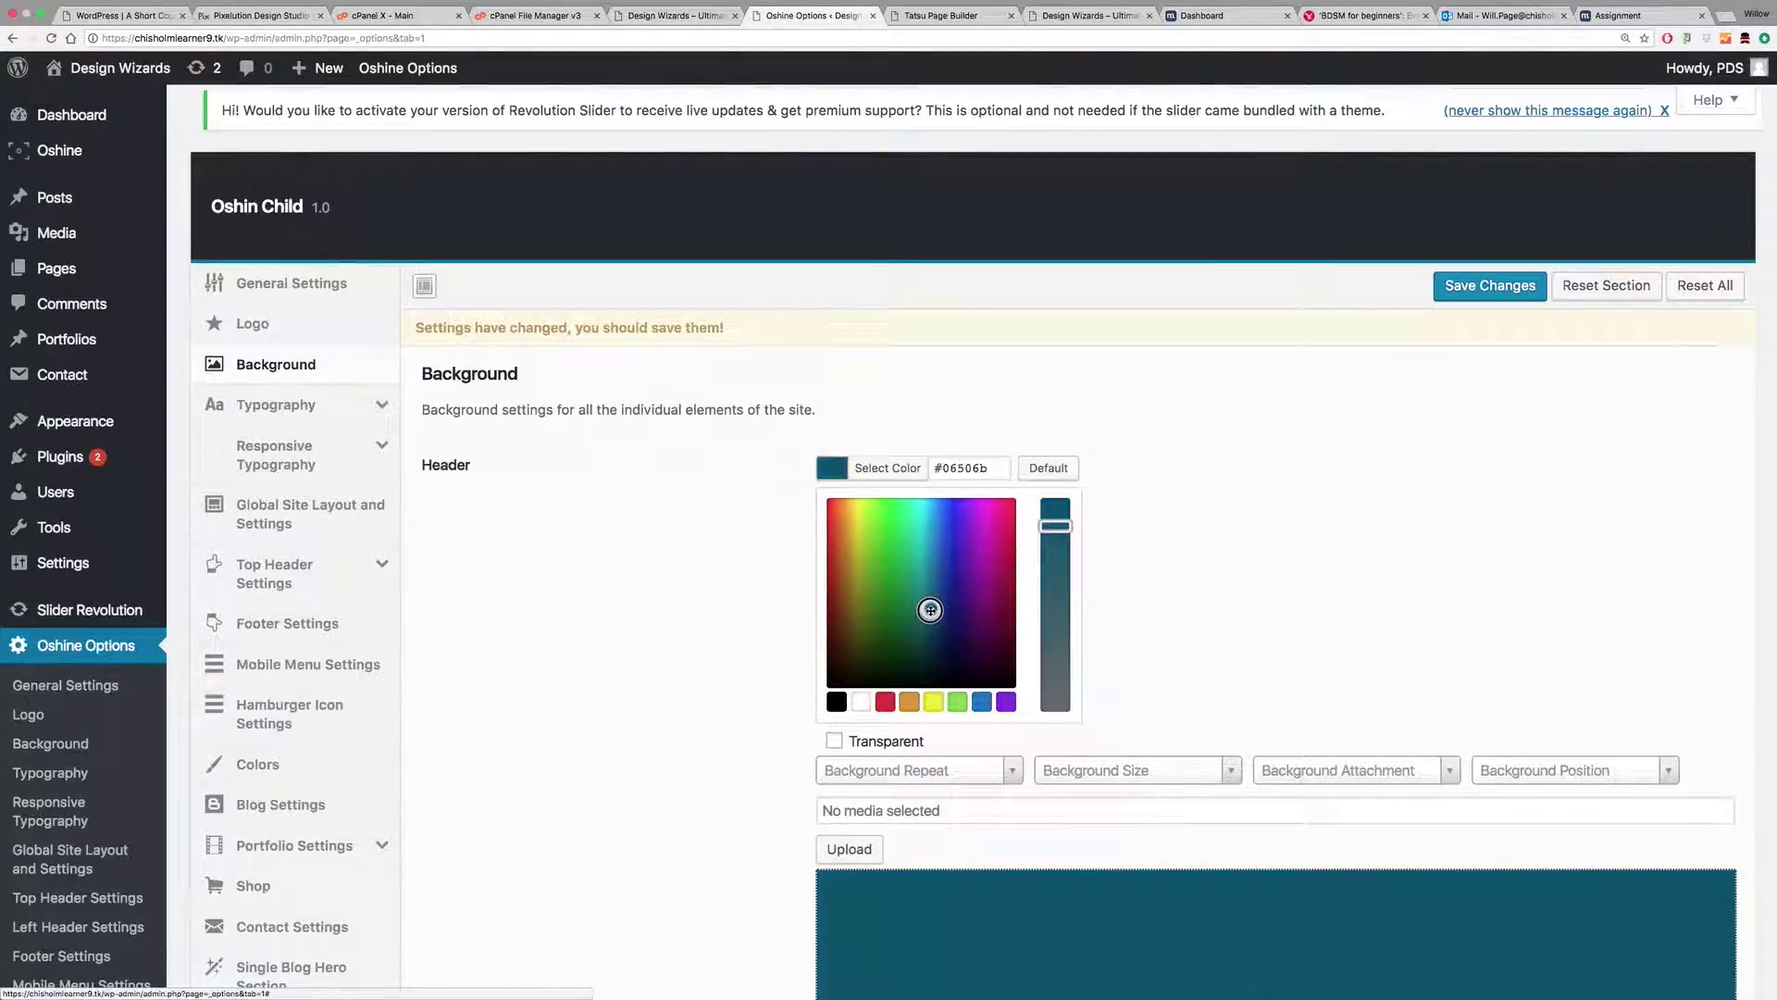
pyautogui.scroll(-10, 654, 498)
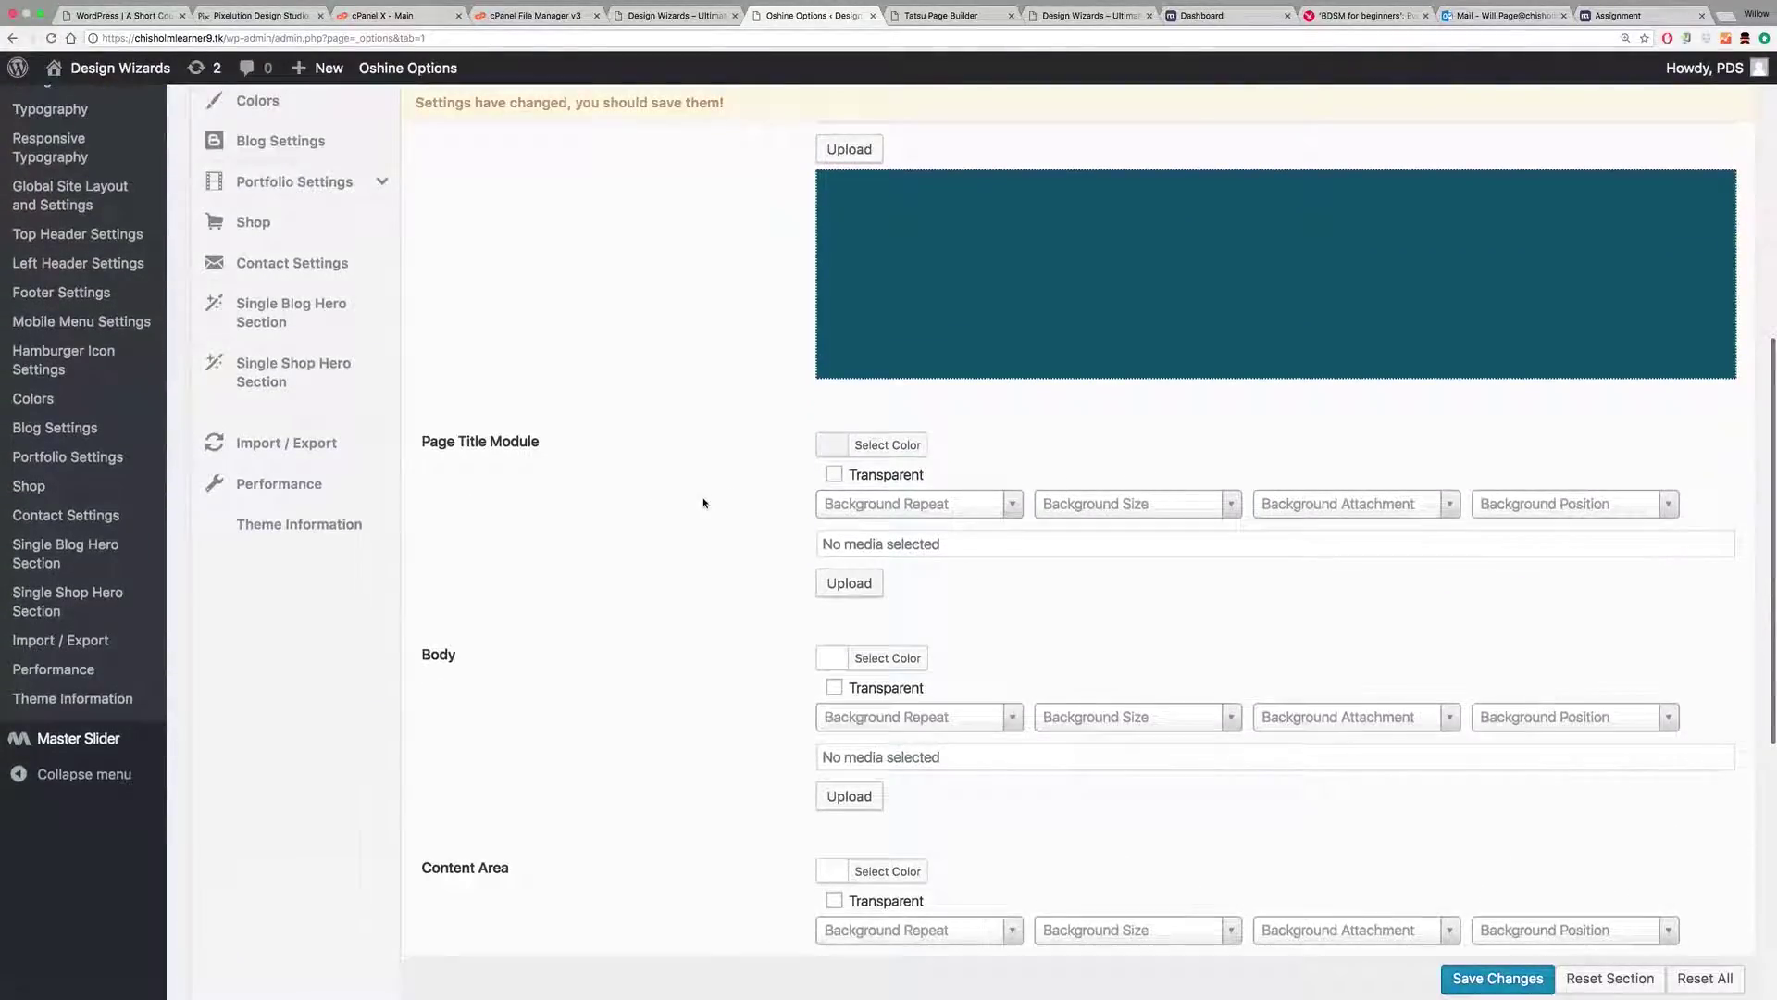
pyautogui.scroll(10, 718, 497)
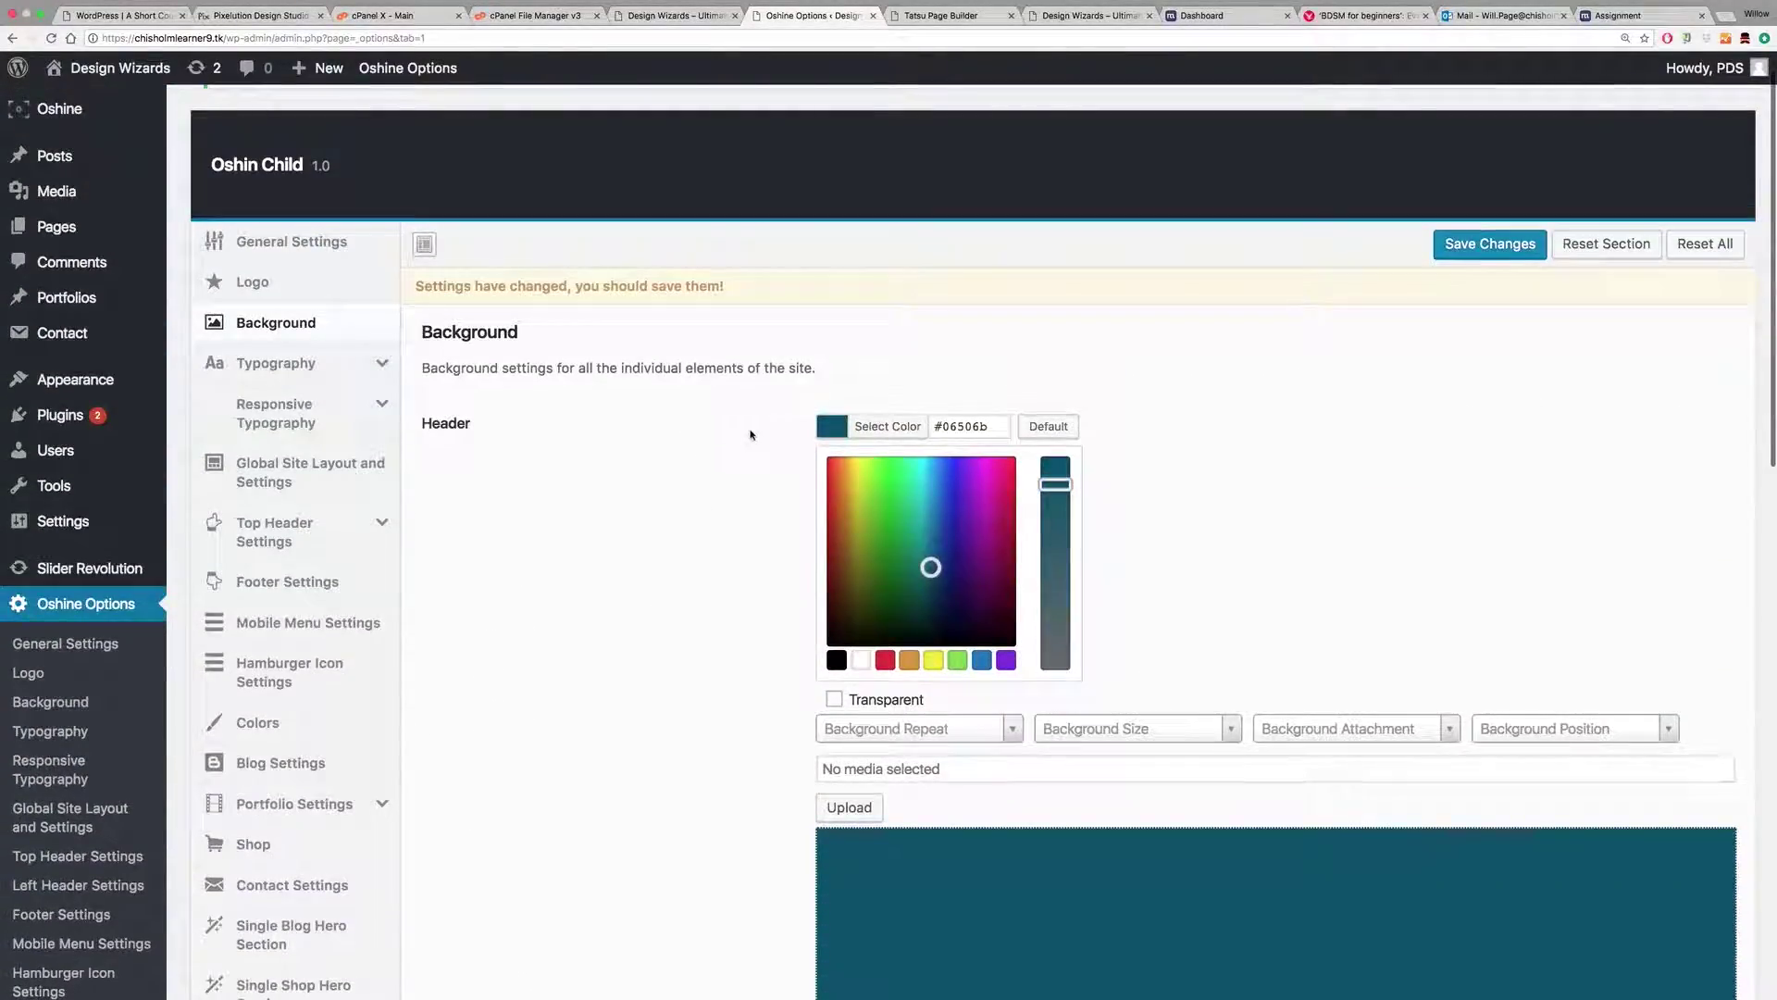
pyautogui.moveTo(934, 581); pyautogui.dragTo(930, 588)
pyautogui.click(659, 507)
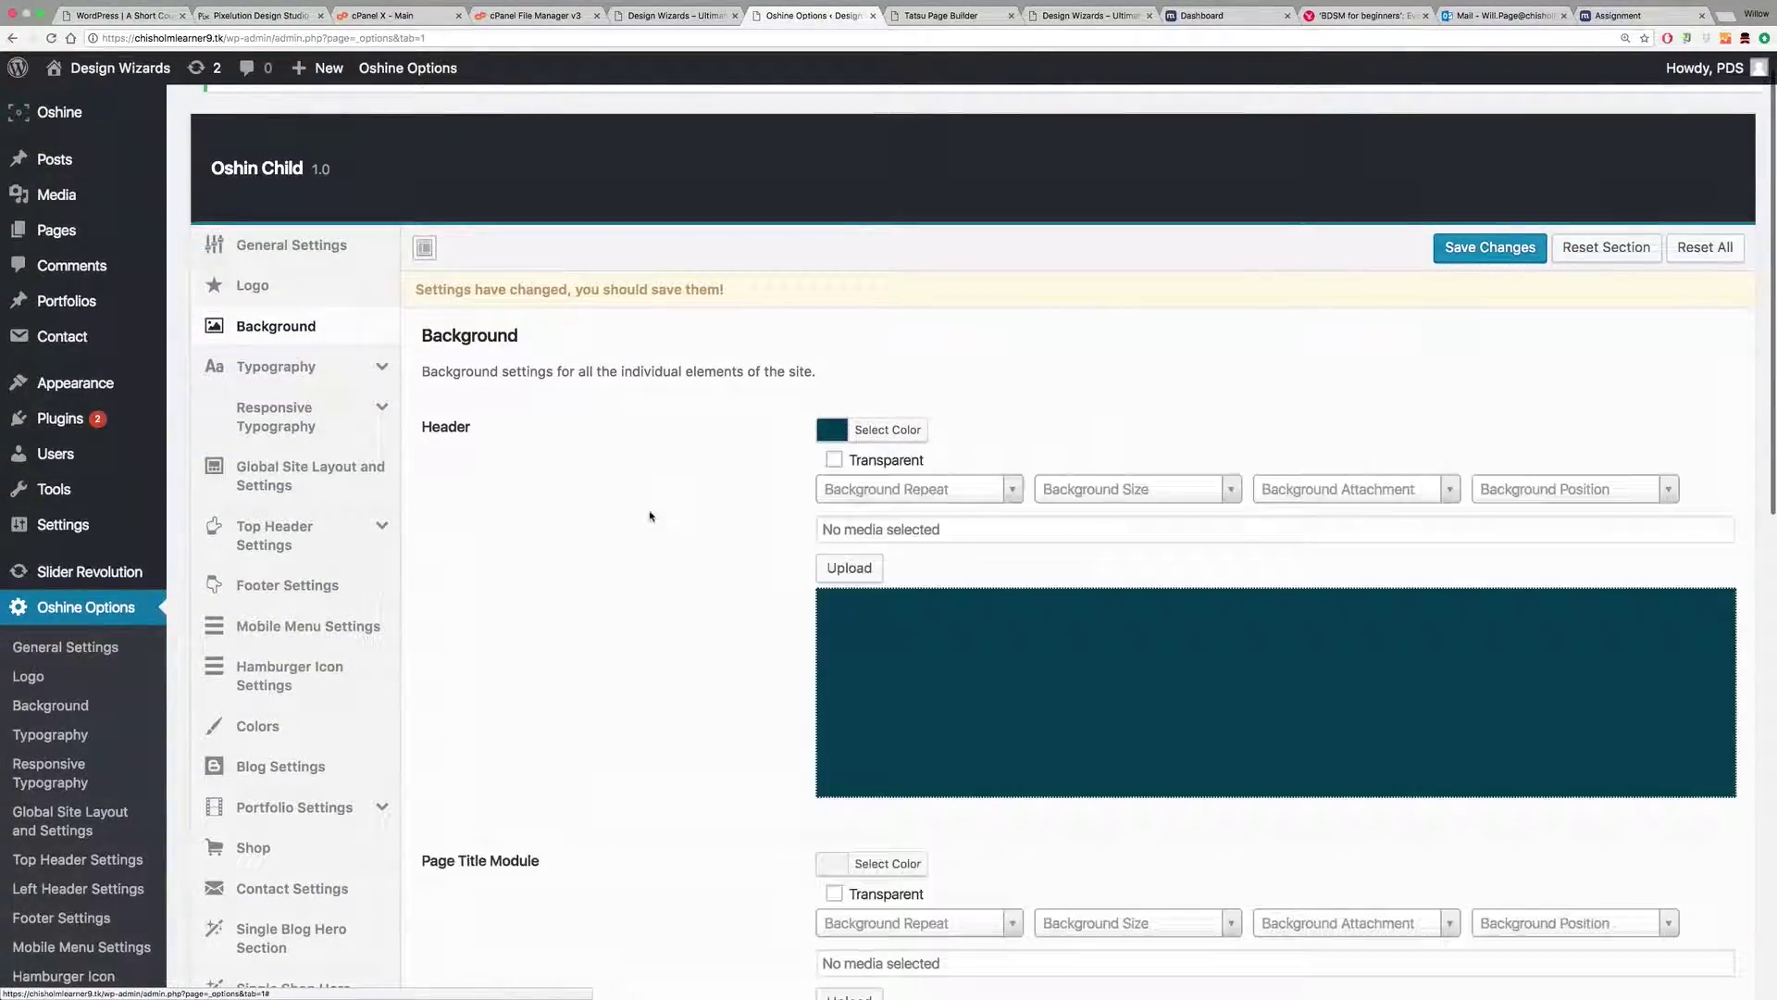
pyautogui.scroll(-7, 659, 505)
pyautogui.scroll(3, 661, 501)
pyautogui.scroll(-7, 661, 501)
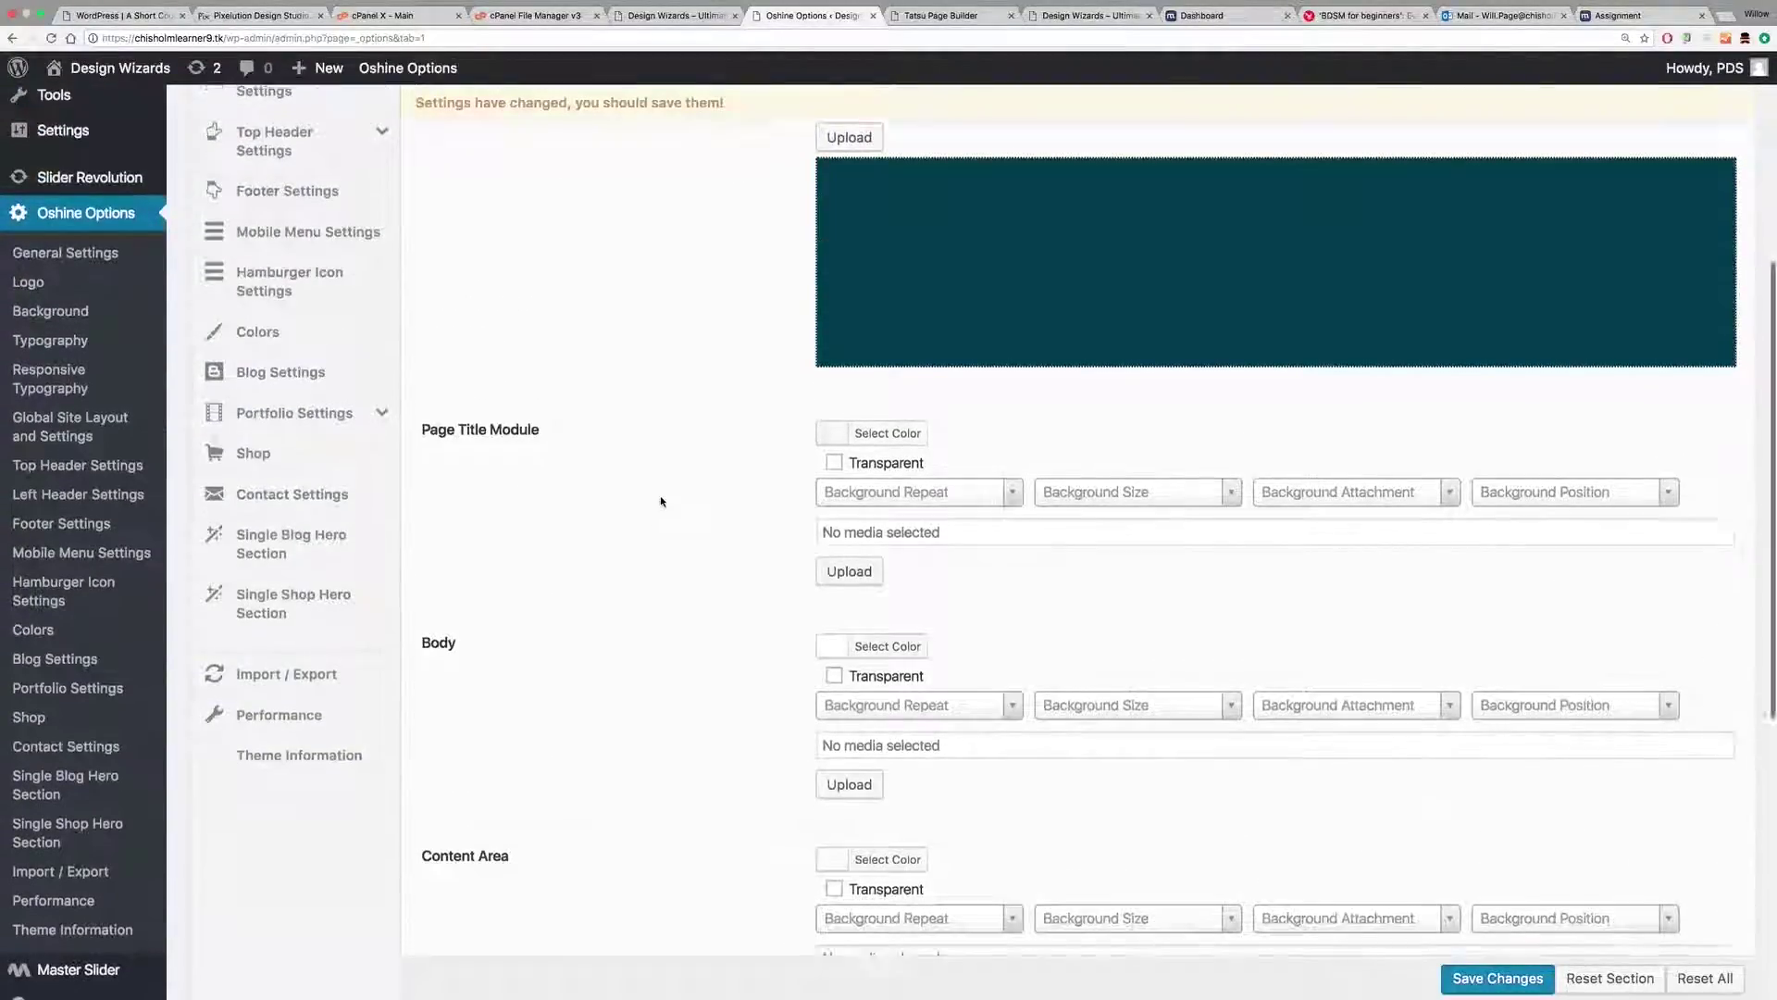
pyautogui.scroll(4, 661, 501)
pyautogui.scroll(-4, 661, 501)
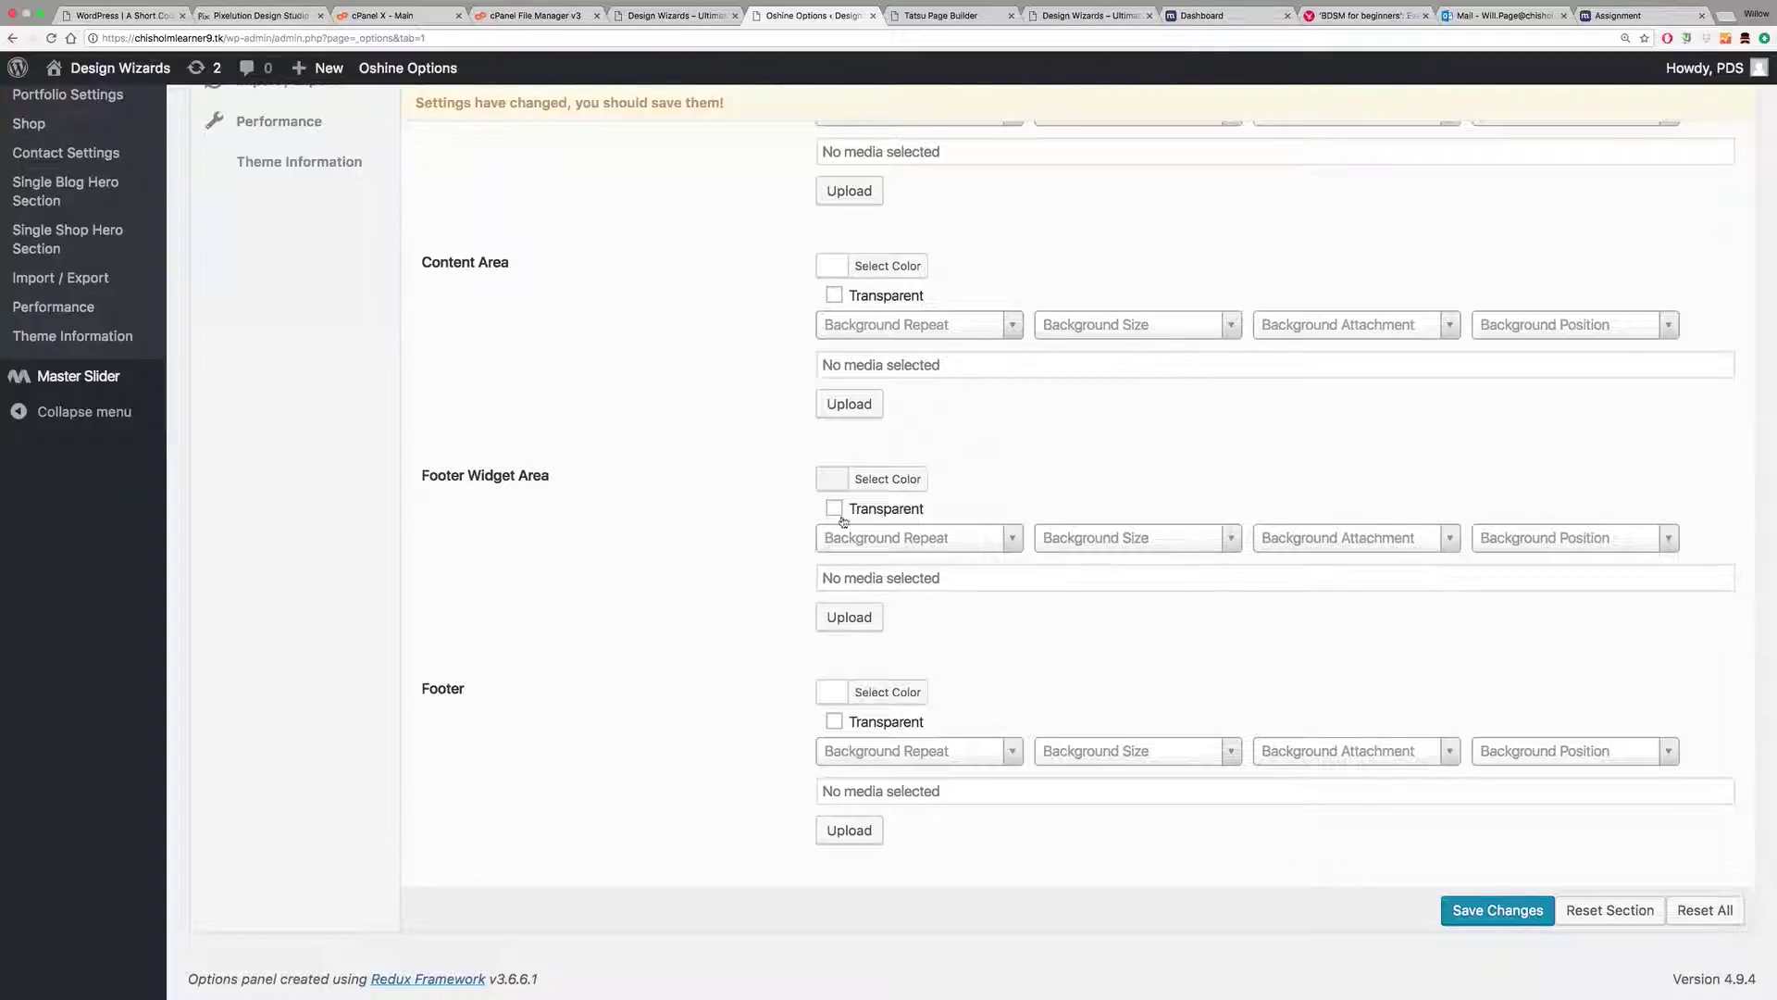
# Step: Give the Footer Widget Area a muted grey-teal background colour
pyautogui.click(886, 481)
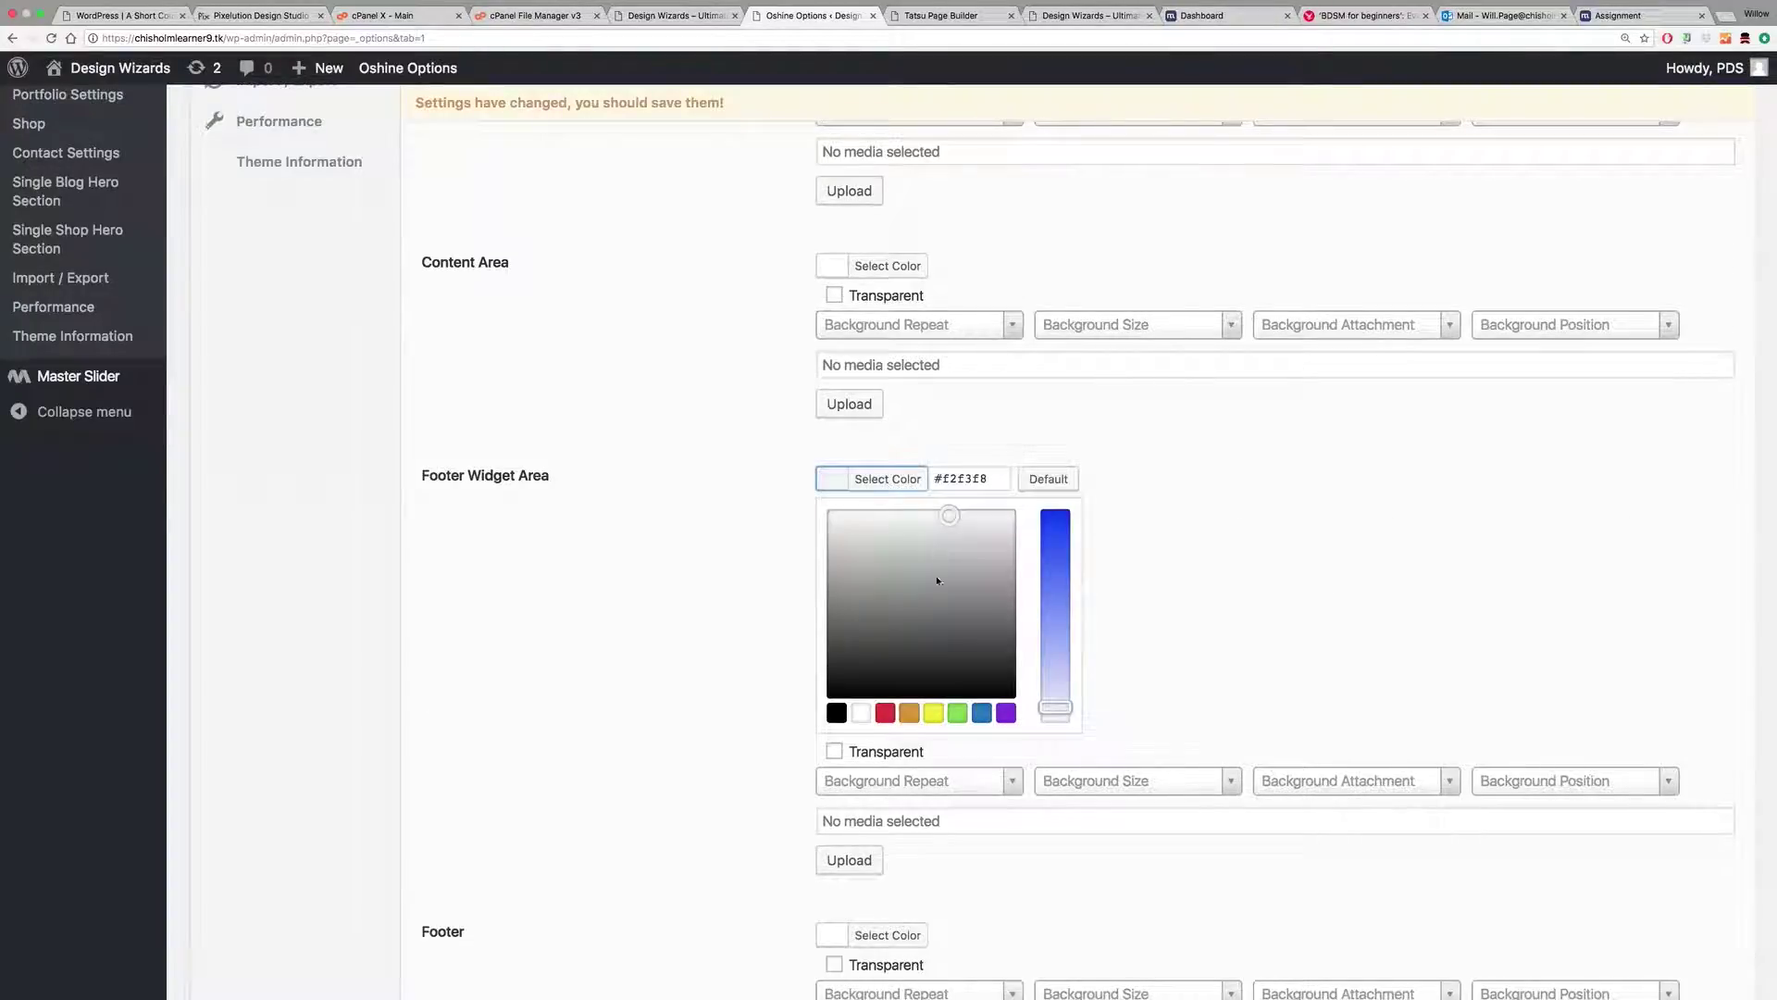
pyautogui.click(981, 712)
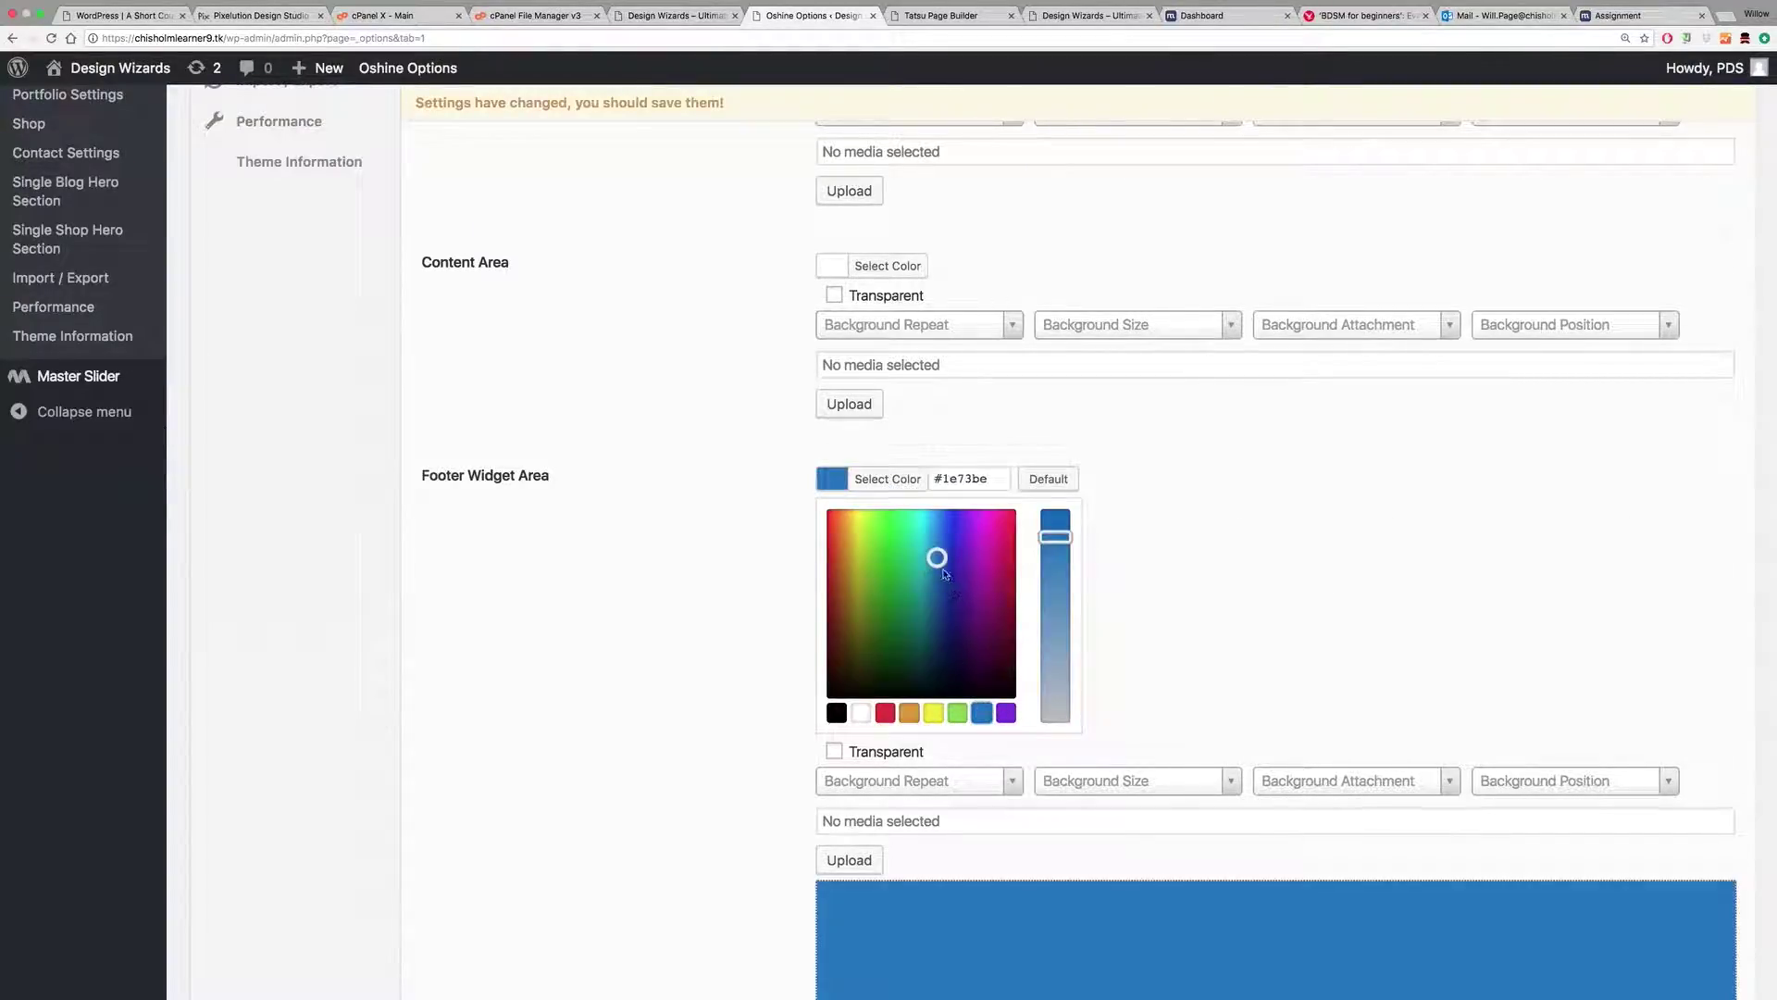
pyautogui.moveTo(940, 561); pyautogui.dragTo(932, 584)
pyautogui.moveTo(1059, 559); pyautogui.dragTo(1055, 651)
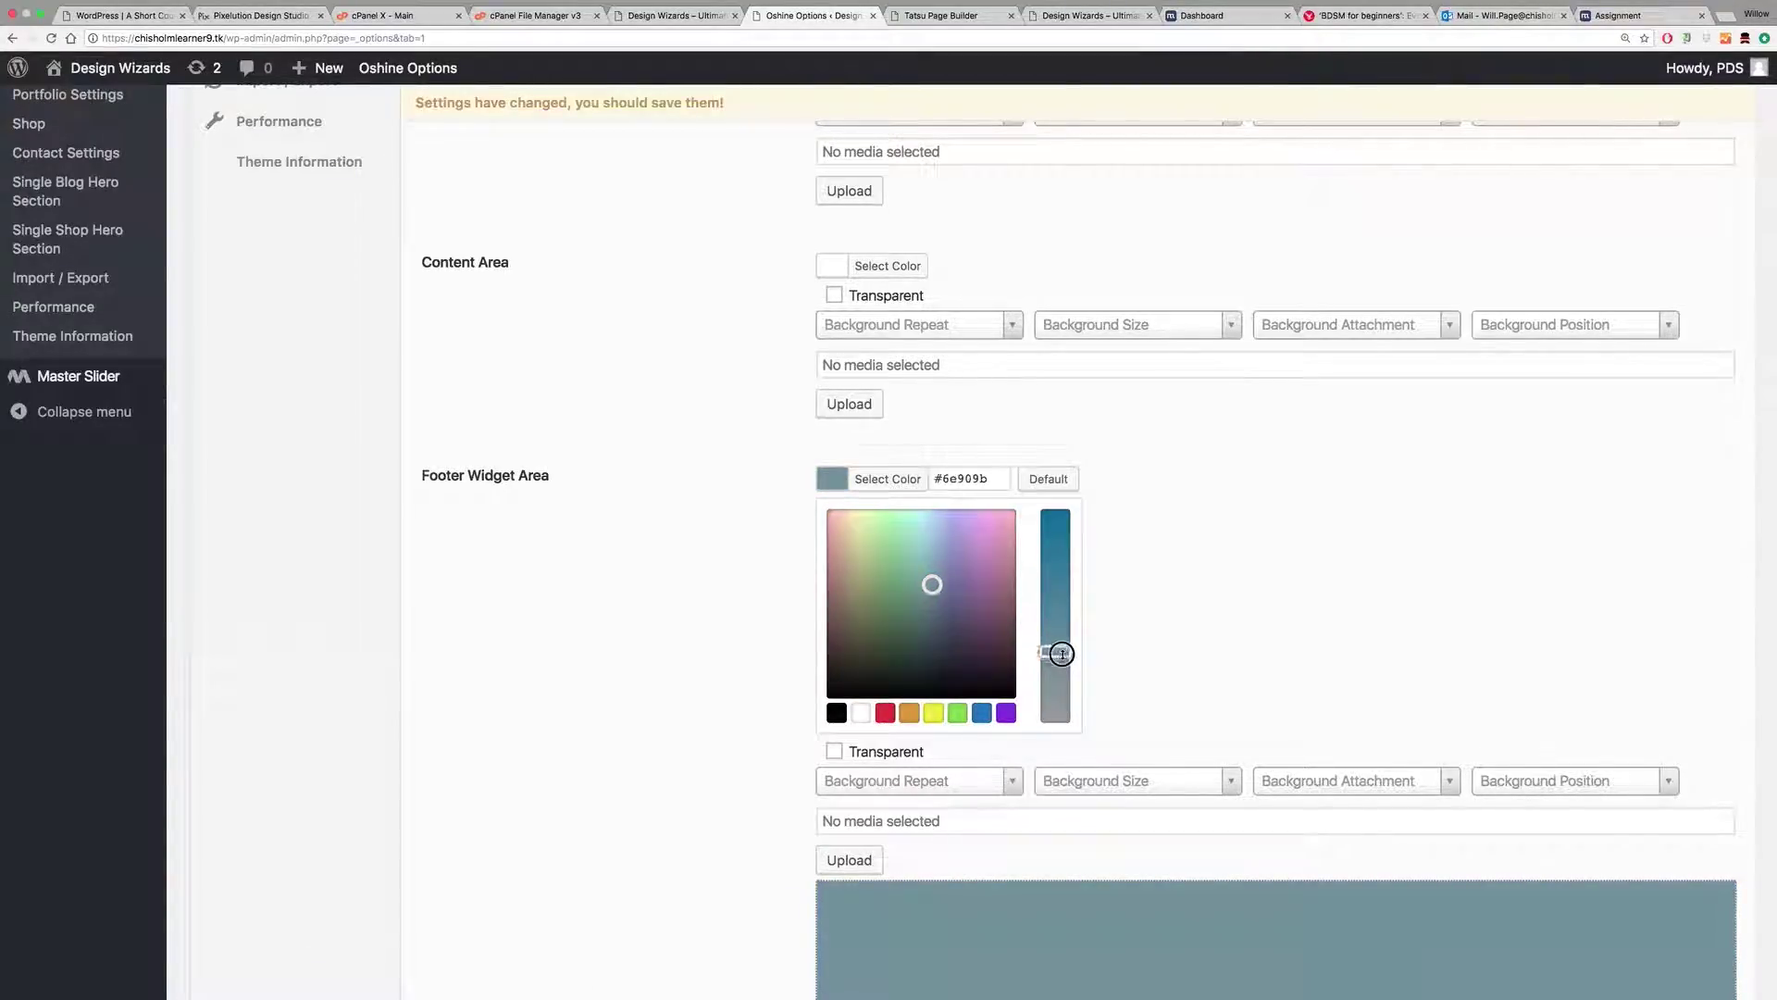
pyautogui.moveTo(932, 586); pyautogui.dragTo(928, 570)
pyautogui.click(665, 567)
pyautogui.scroll(-5, 671, 523)
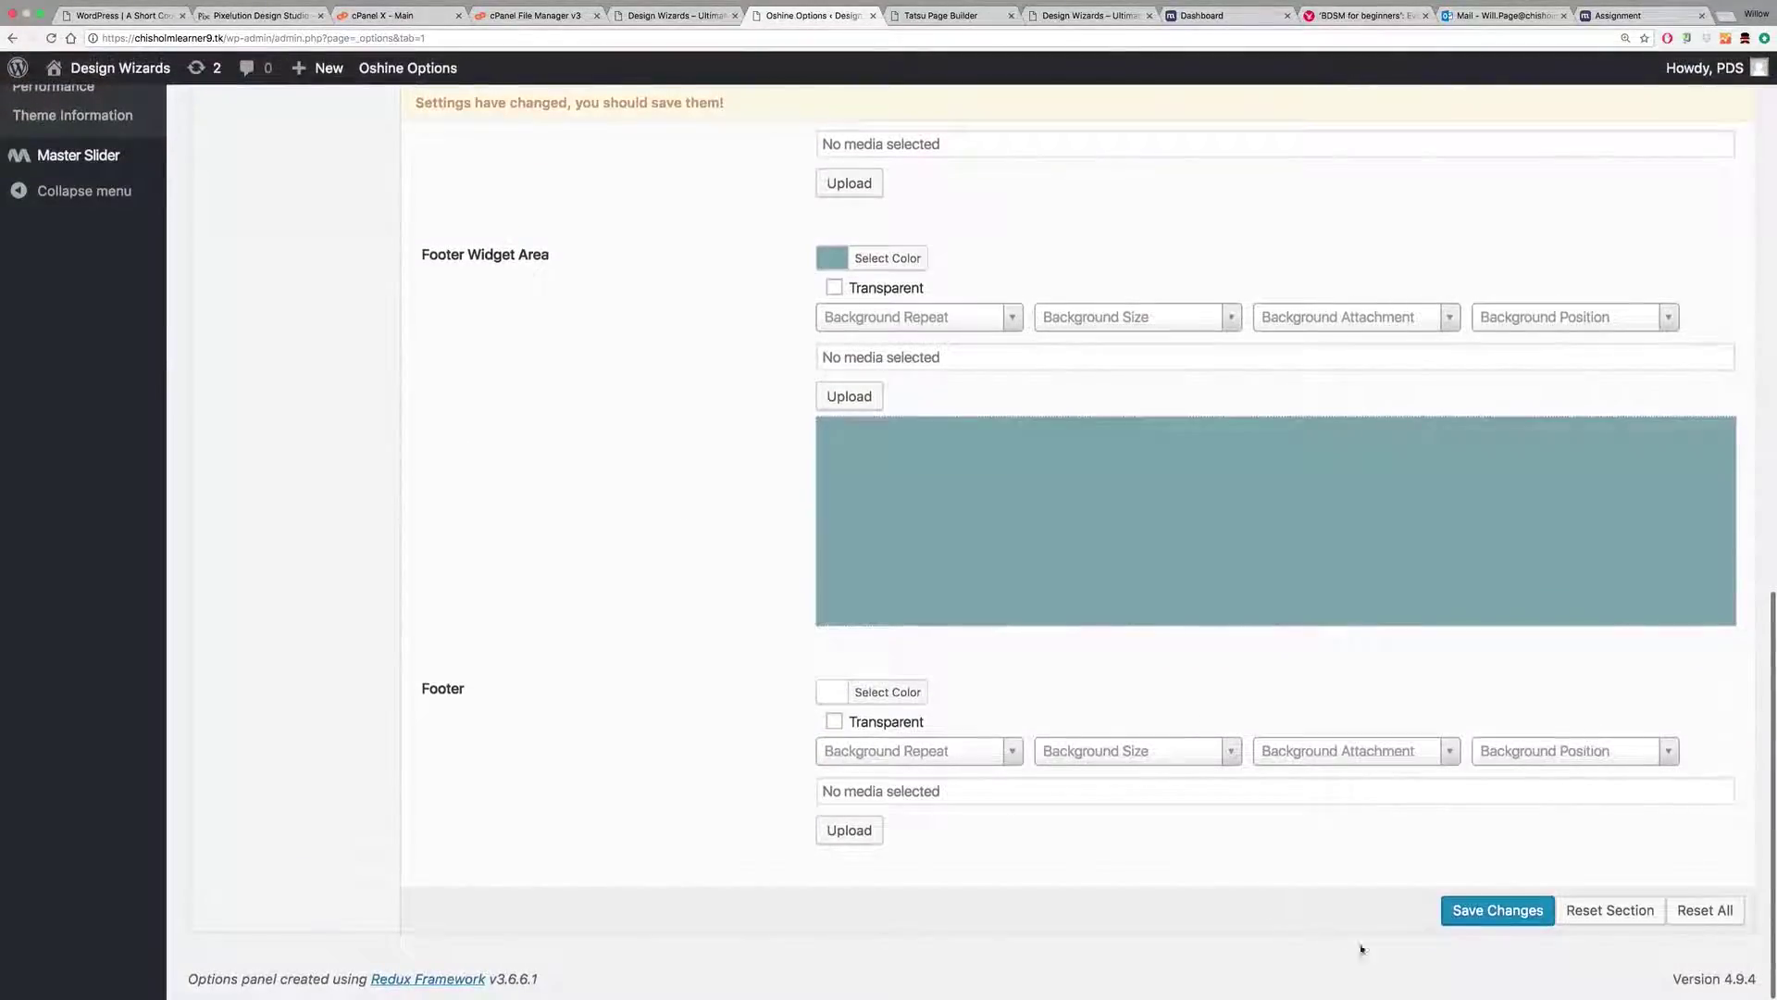
# Step: Save the background changes and reload the homepage to check the dark teal header
pyautogui.click(1456, 917)
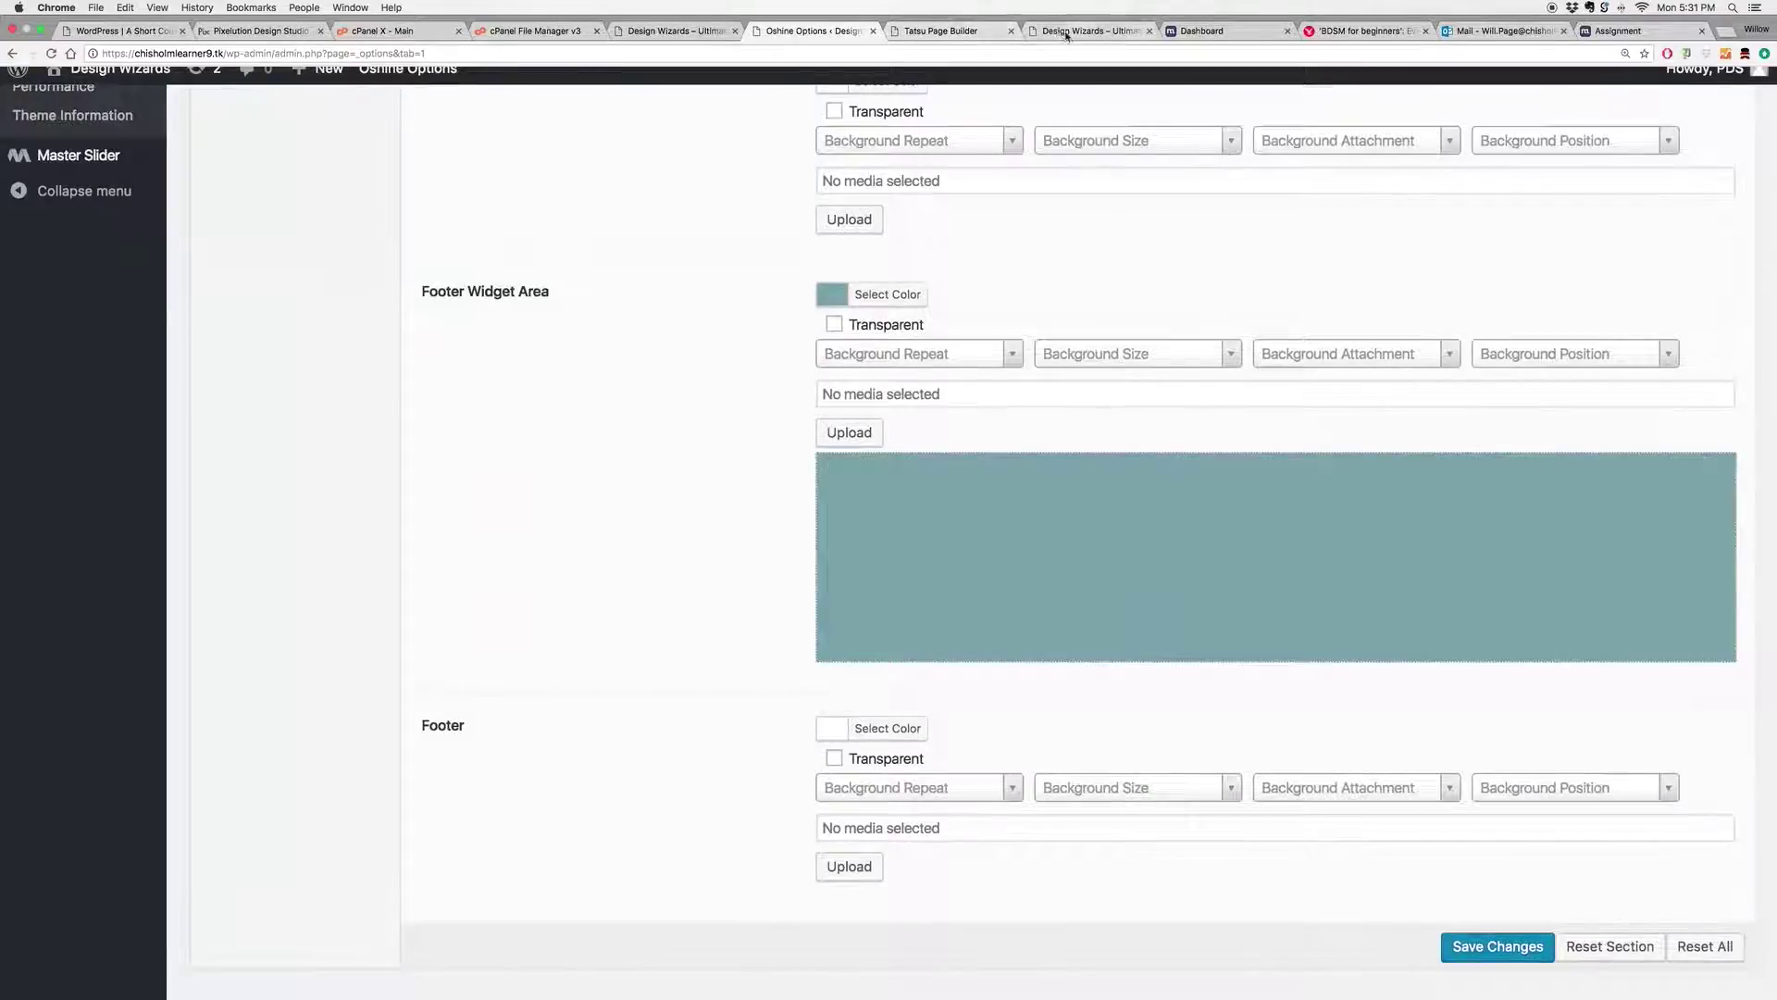
pyautogui.click(1090, 30)
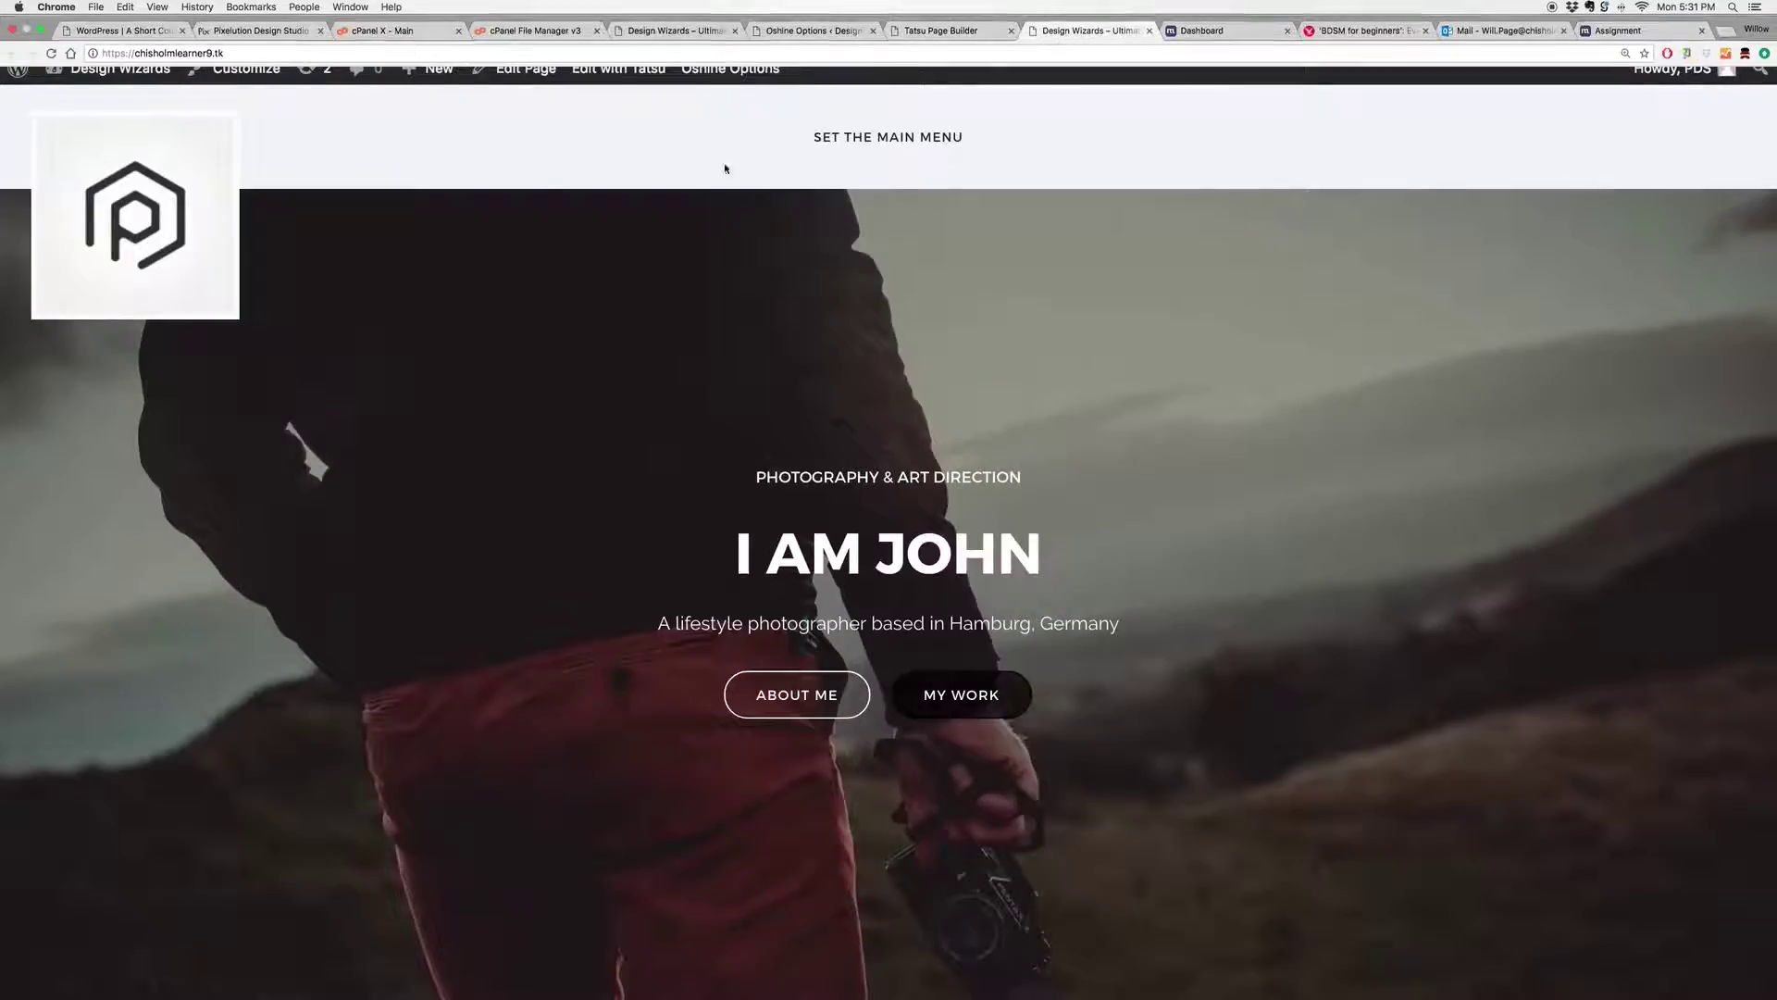
pyautogui.click(50, 38)
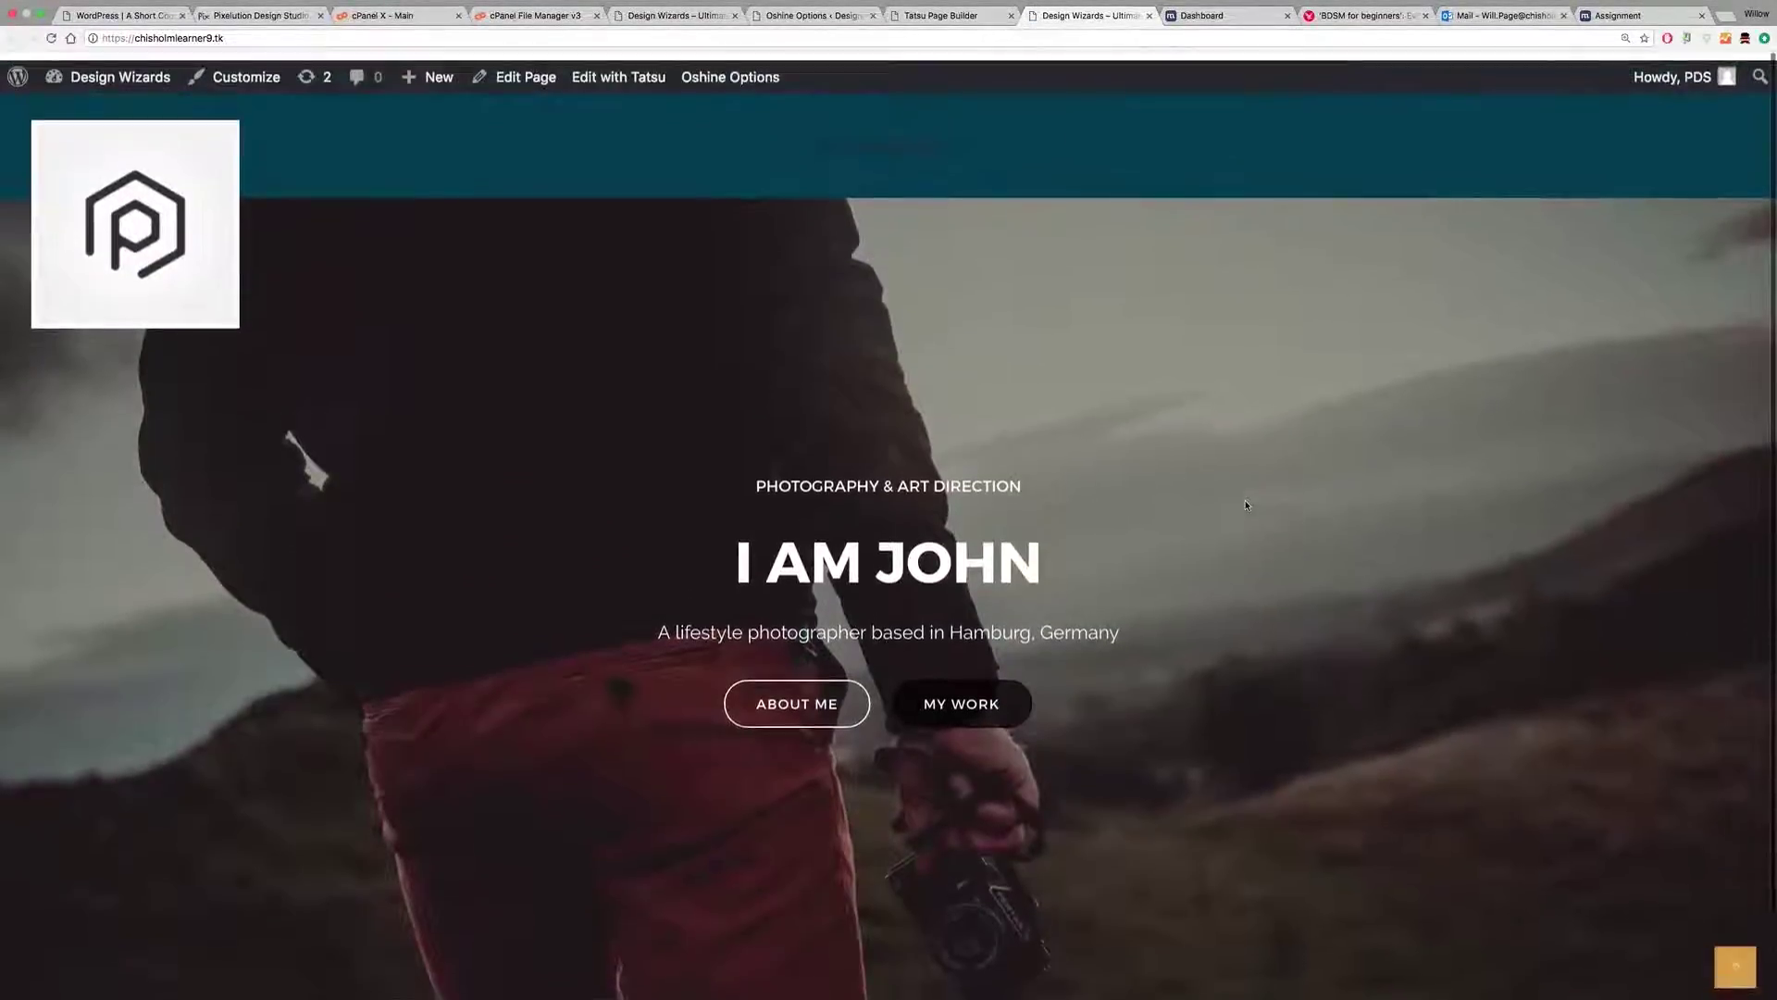
pyautogui.scroll(-2, 1219, 368)
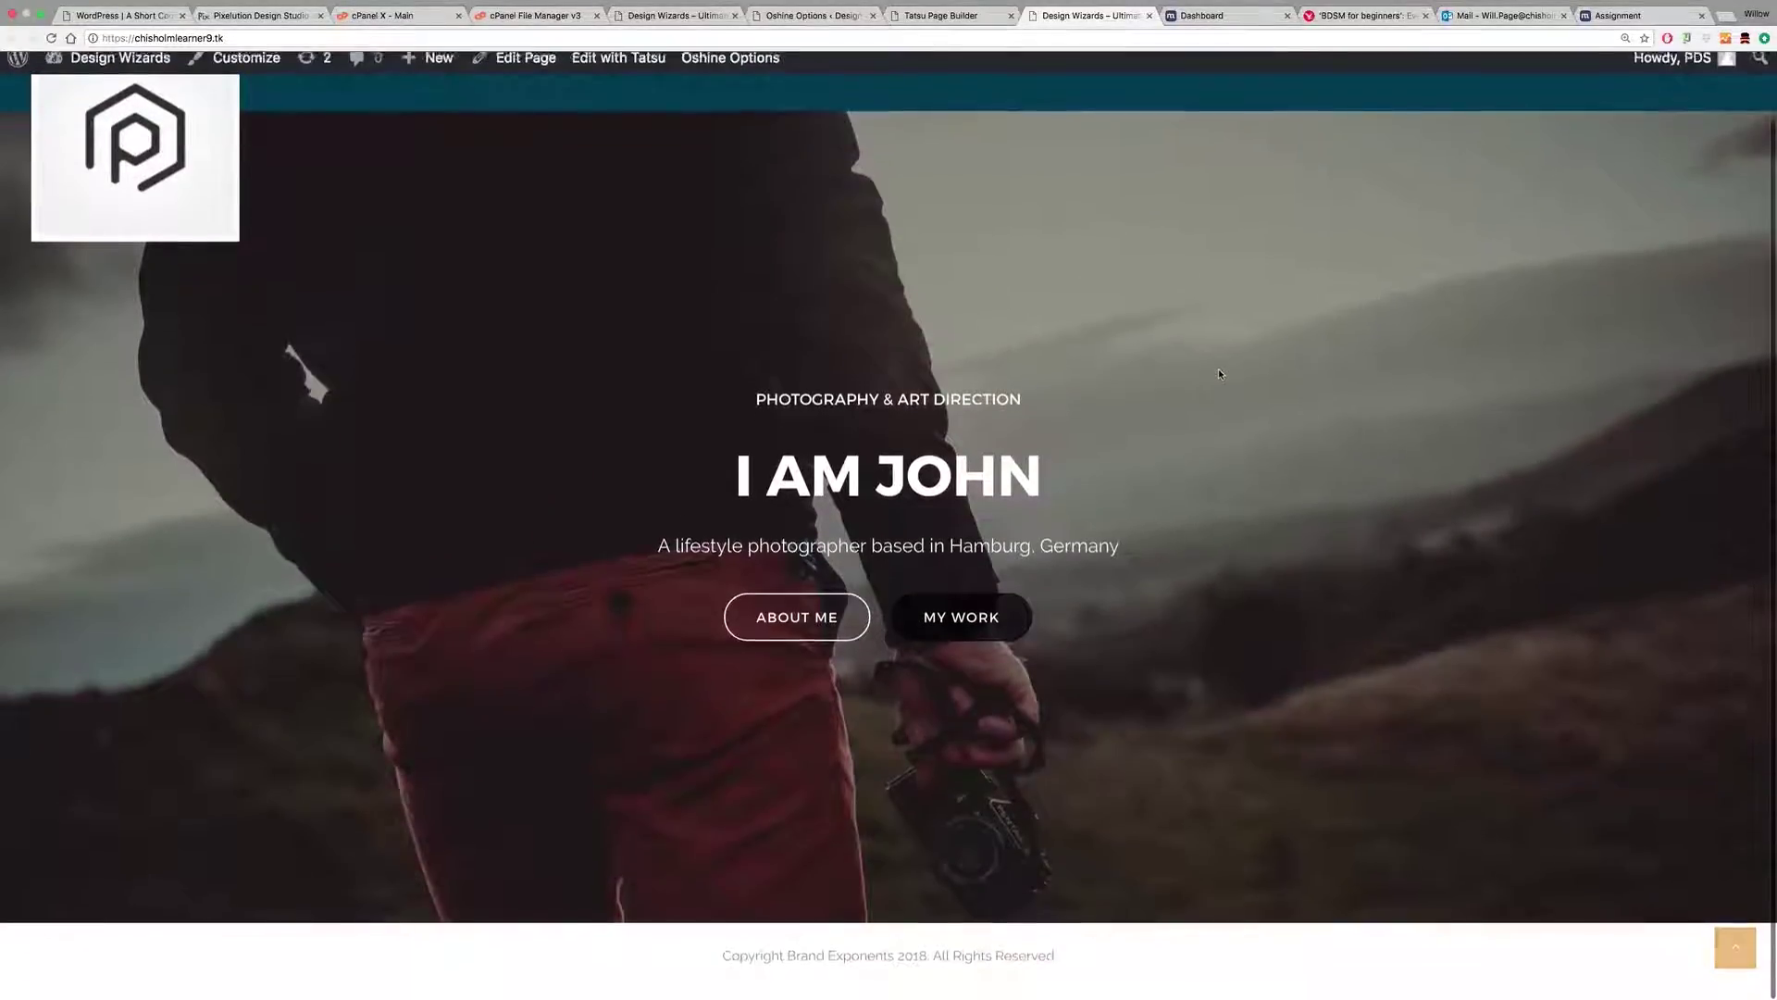
pyautogui.scroll(2, 773, 118)
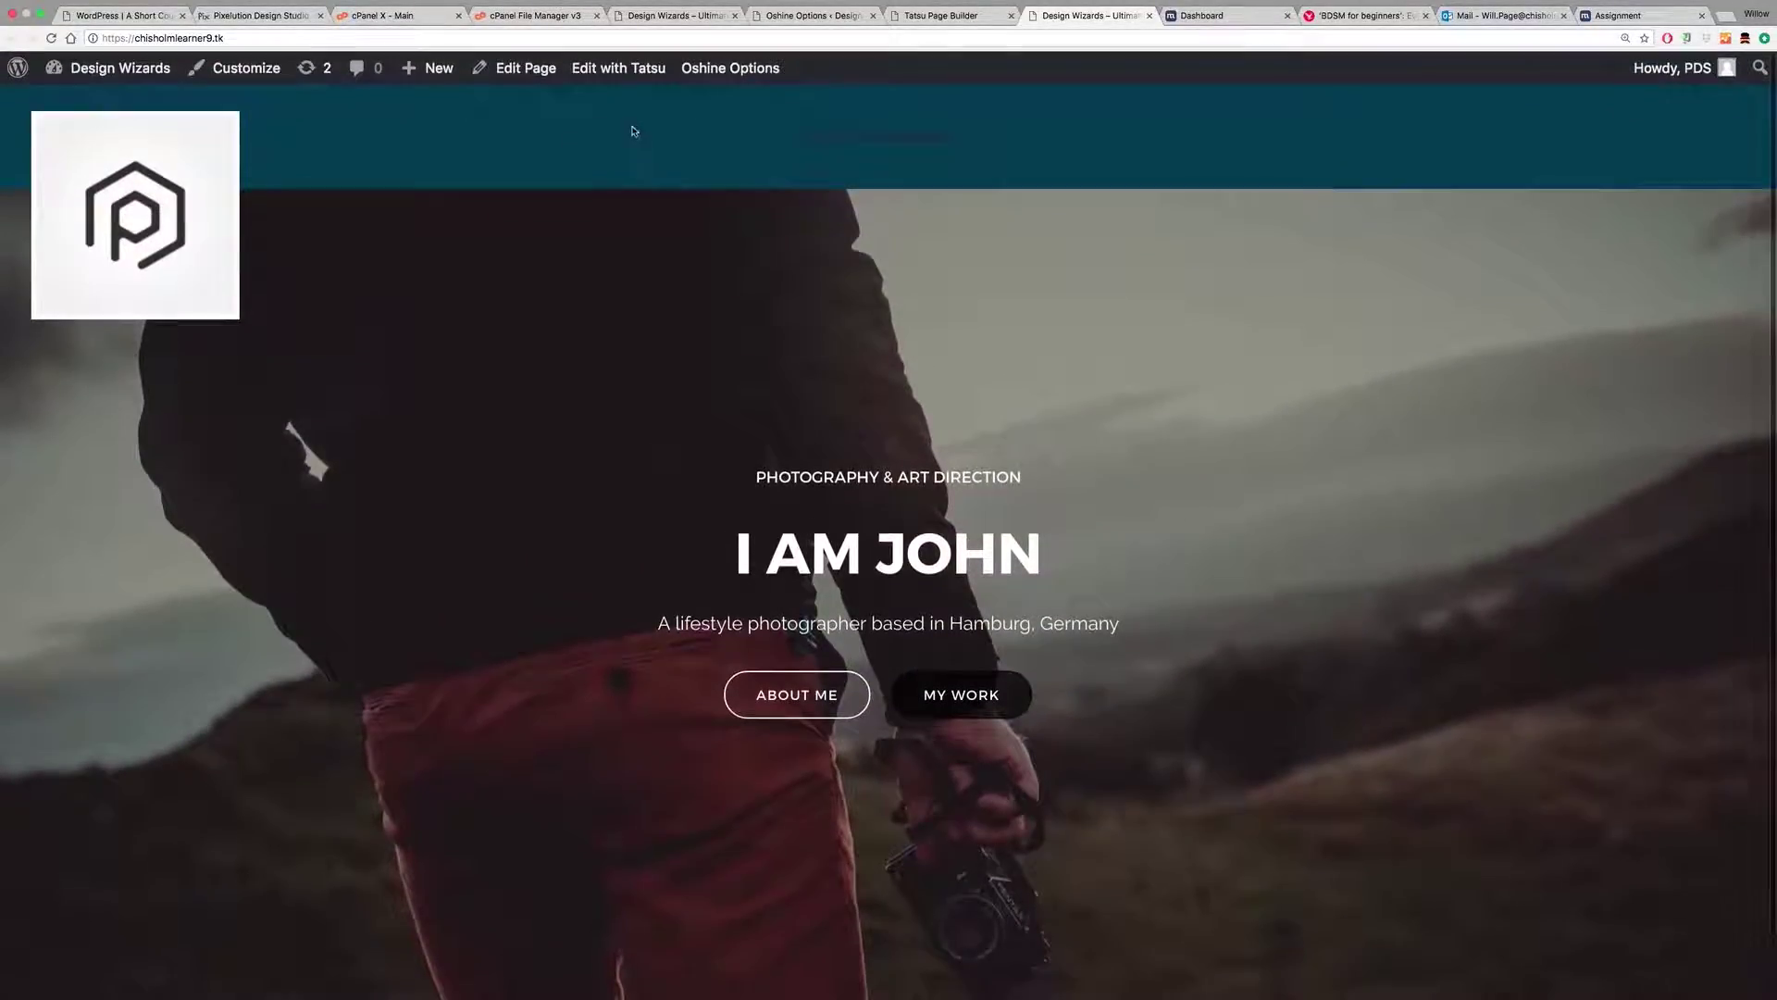
pyautogui.scroll(-2, 1214, 420)
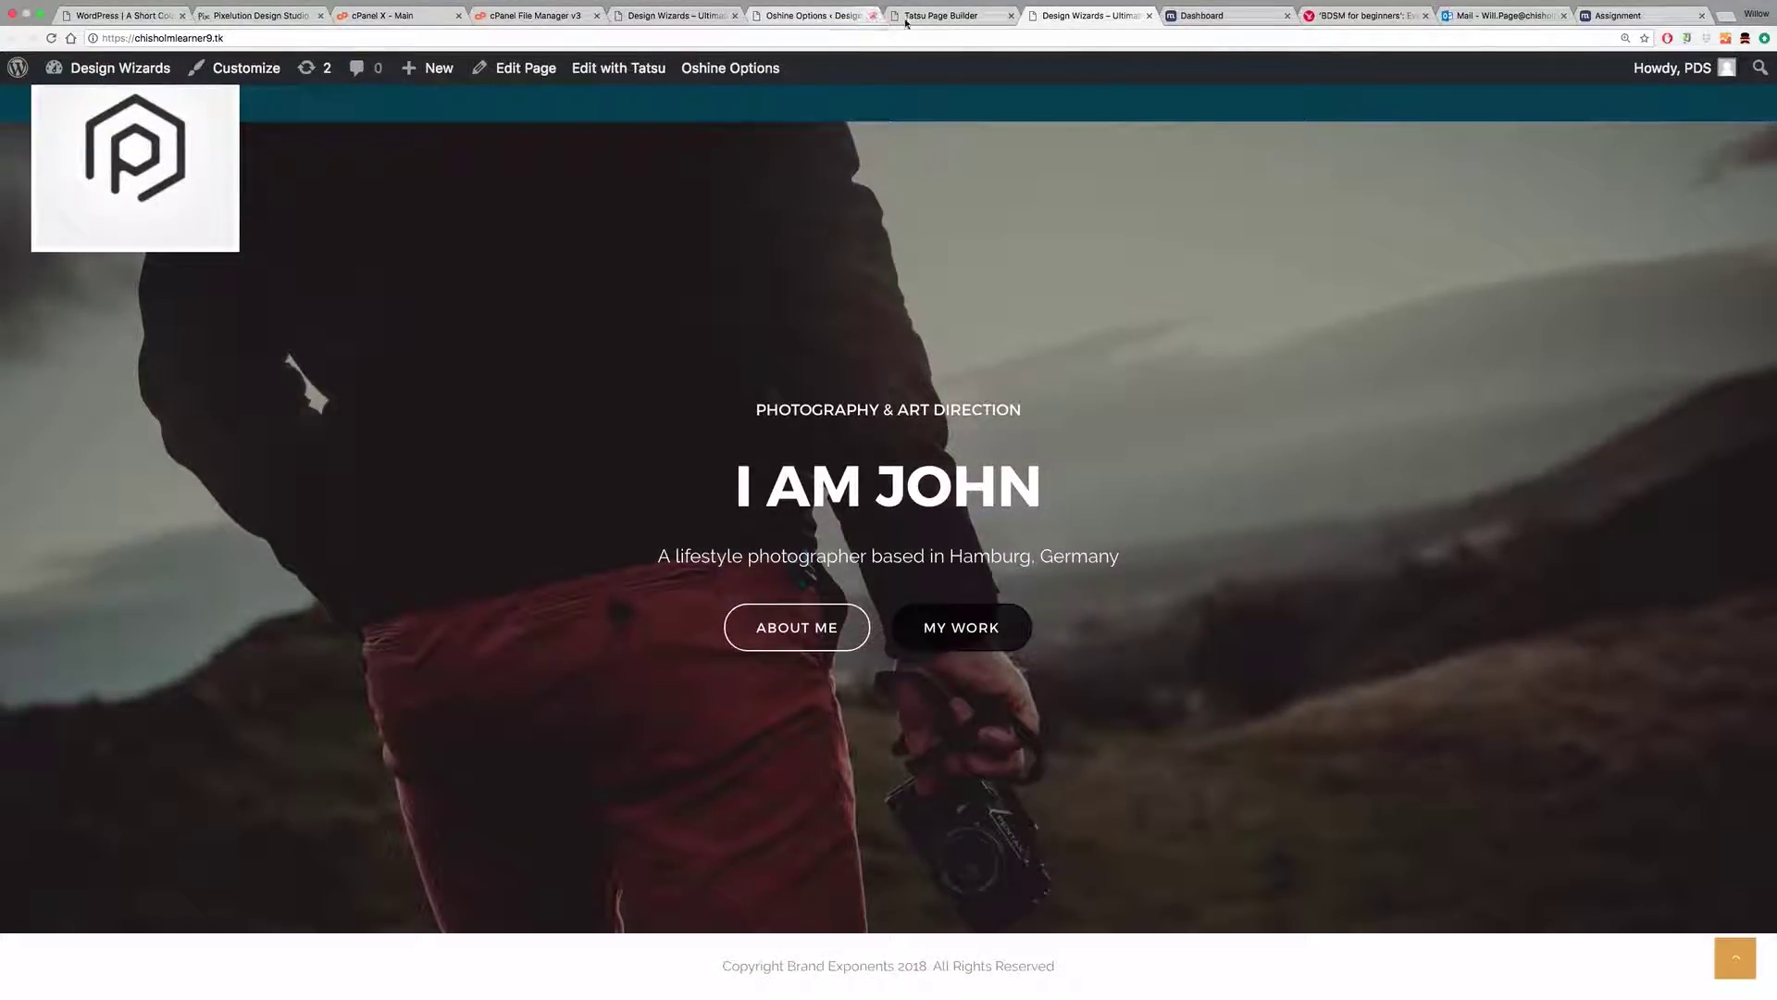
pyautogui.click(951, 19)
pyautogui.click(805, 16)
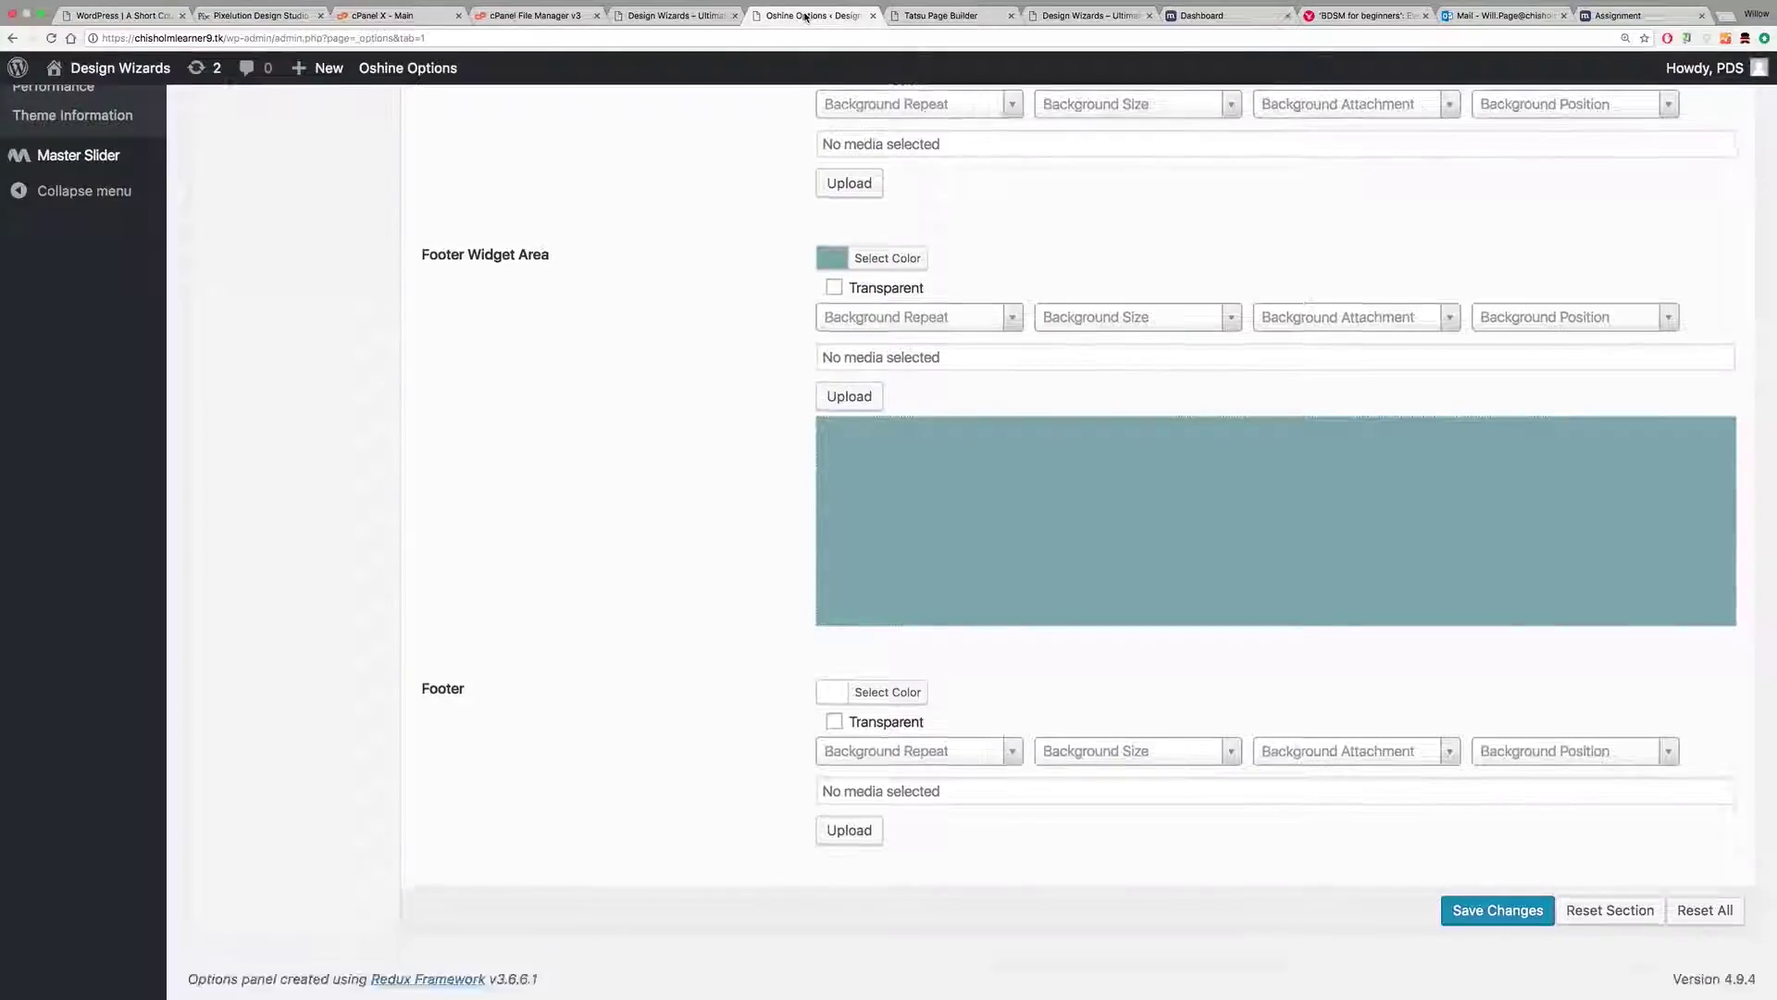
# Step: After trying black and grey, set the header background to almost-black teal #00272d
pyautogui.scroll(3, 702, 311)
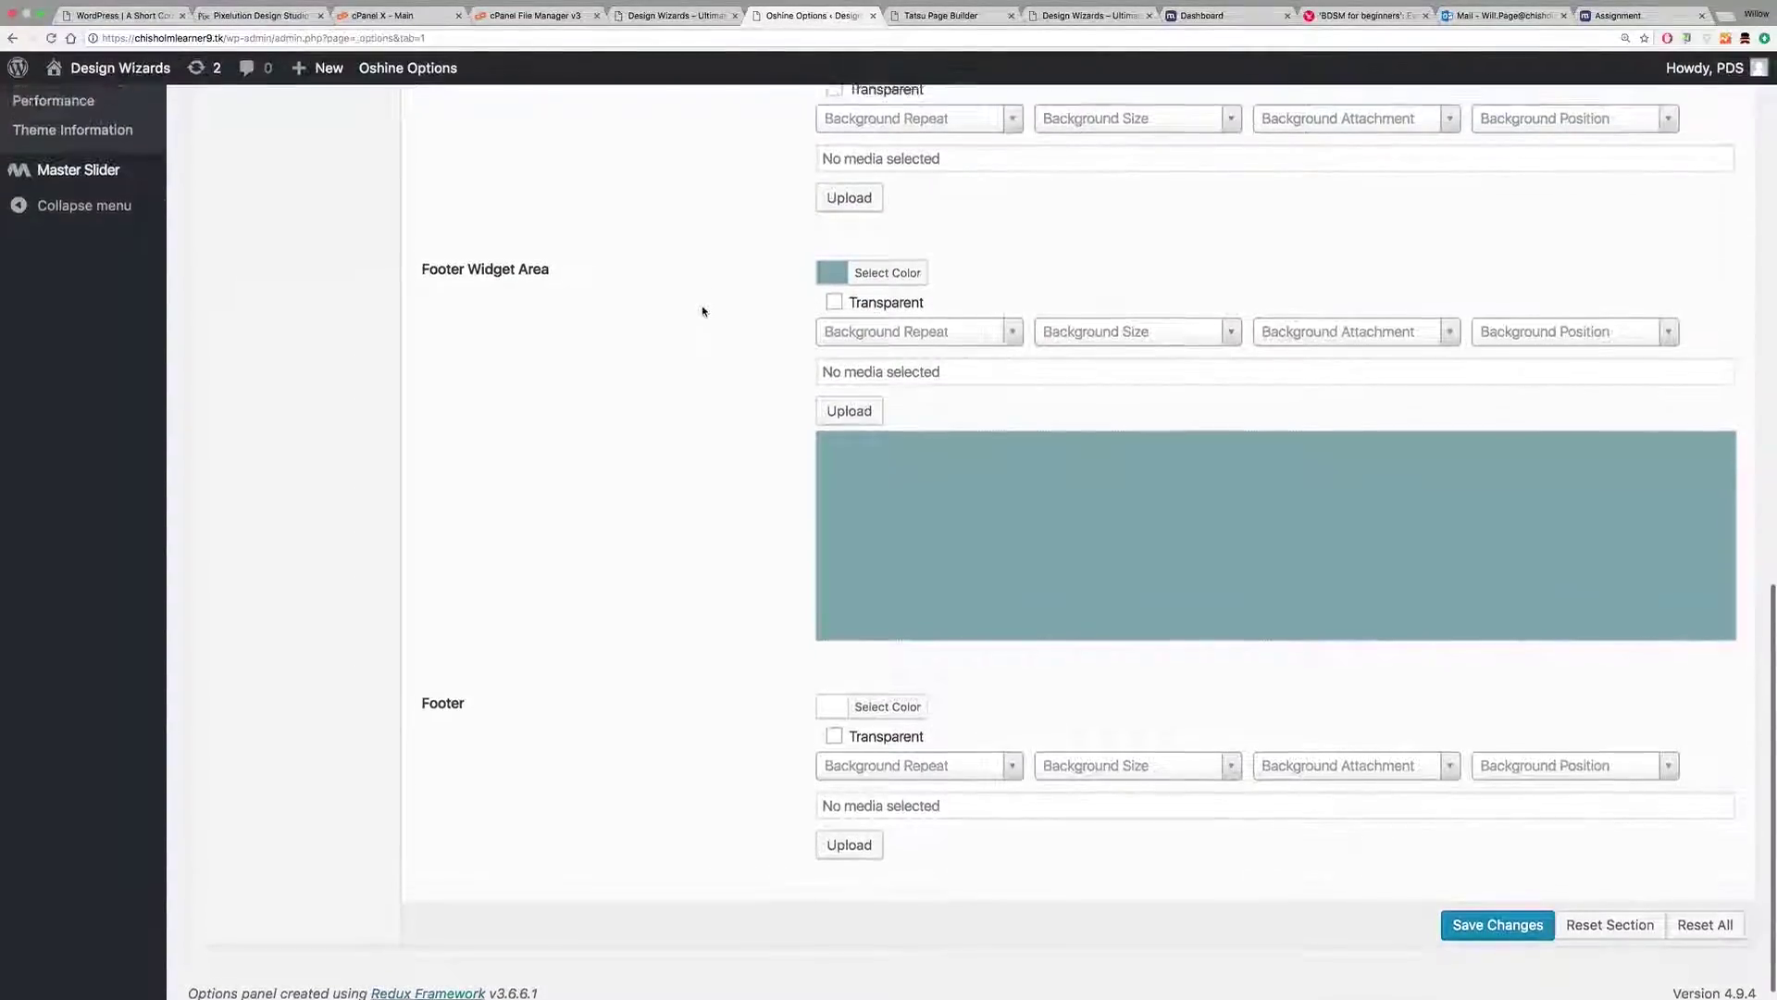
pyautogui.scroll(10, 702, 311)
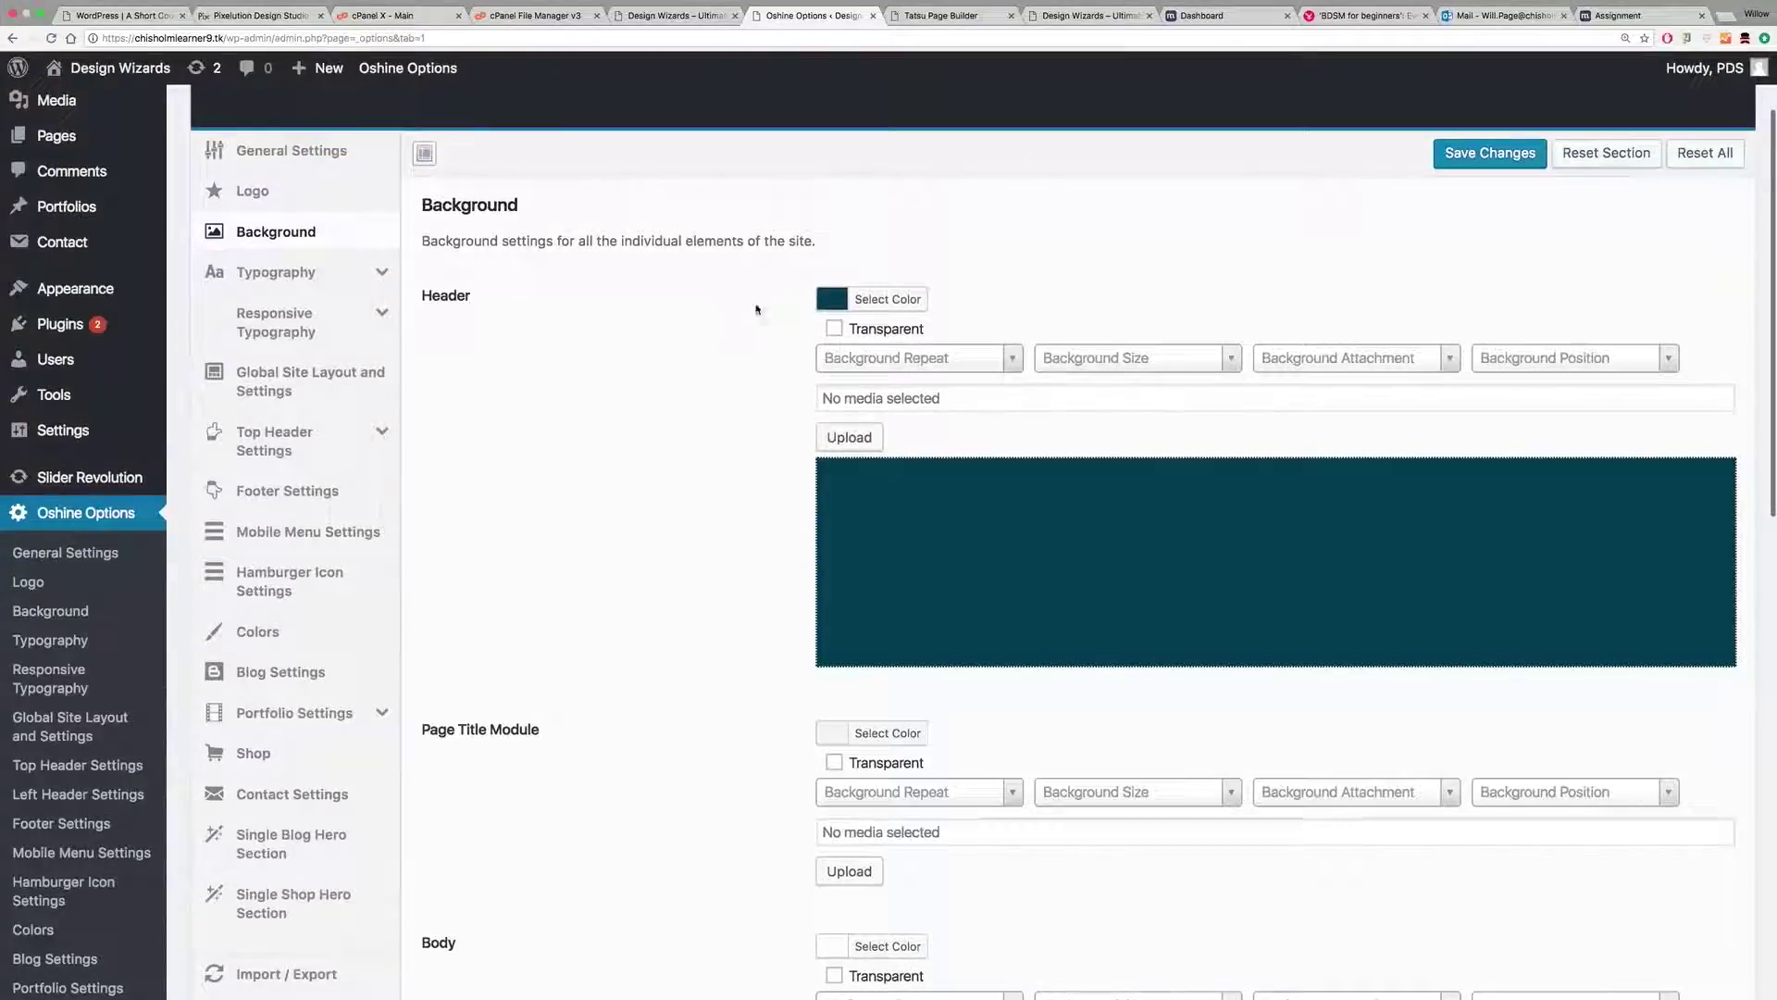
pyautogui.click(871, 301)
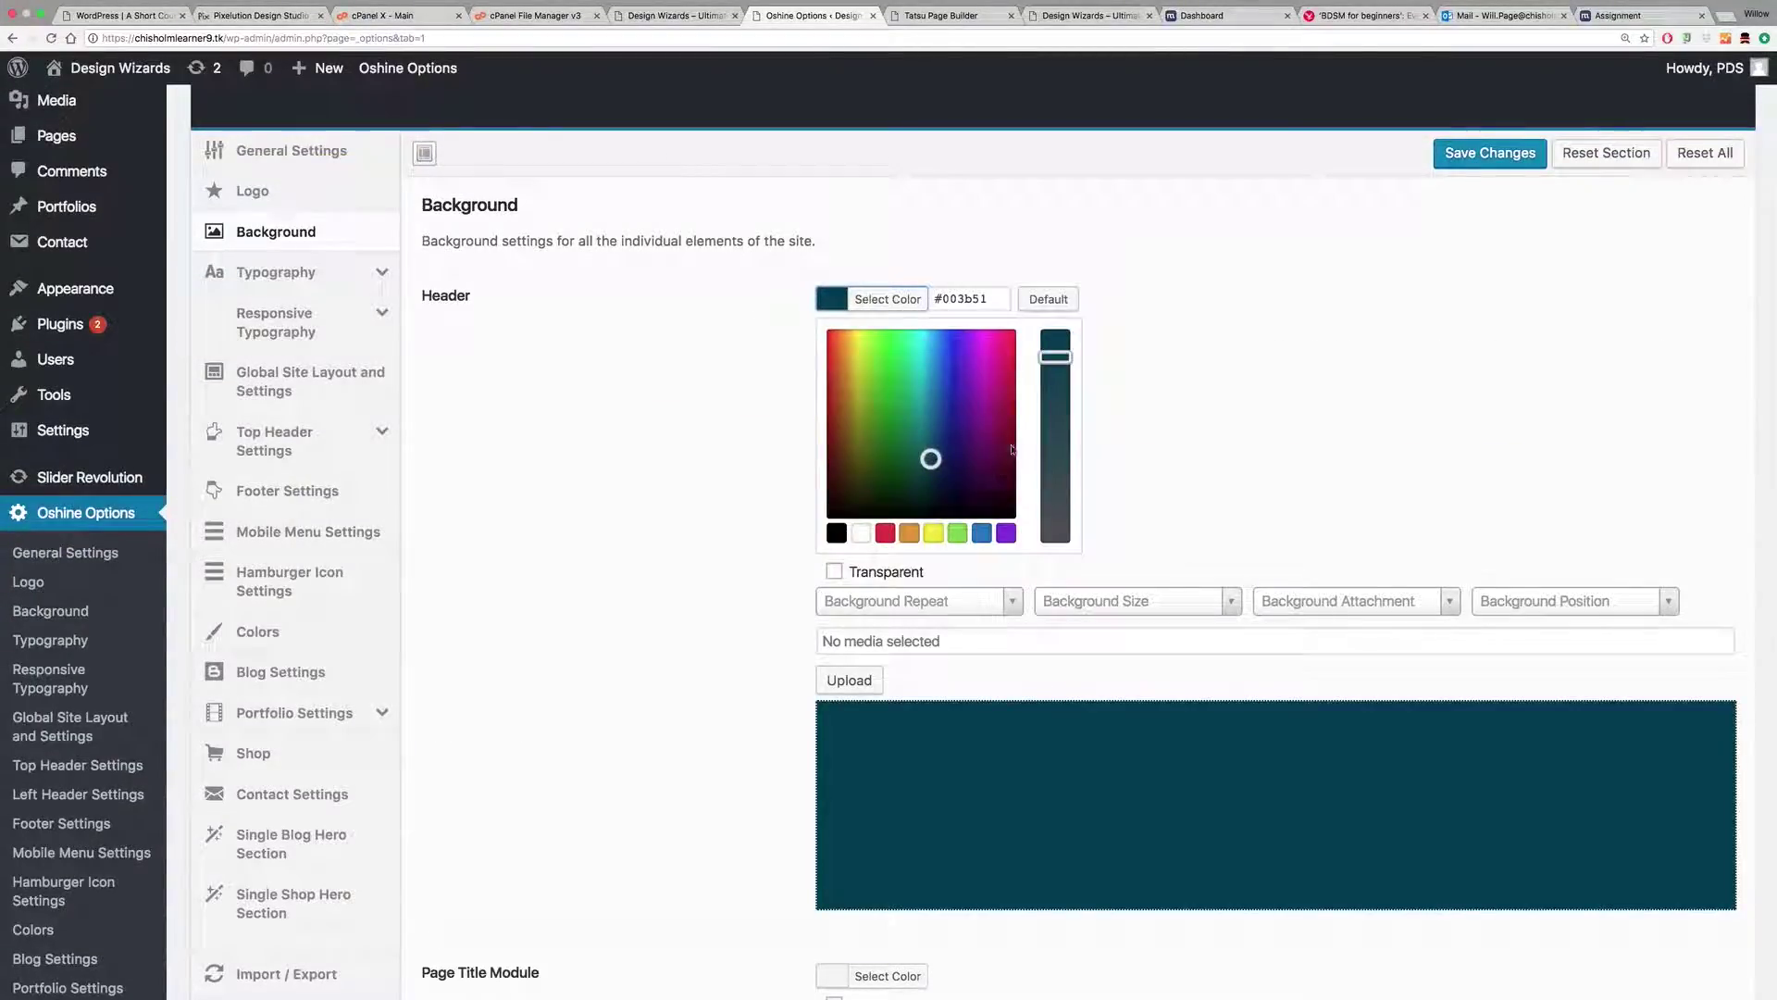
pyautogui.click(838, 534)
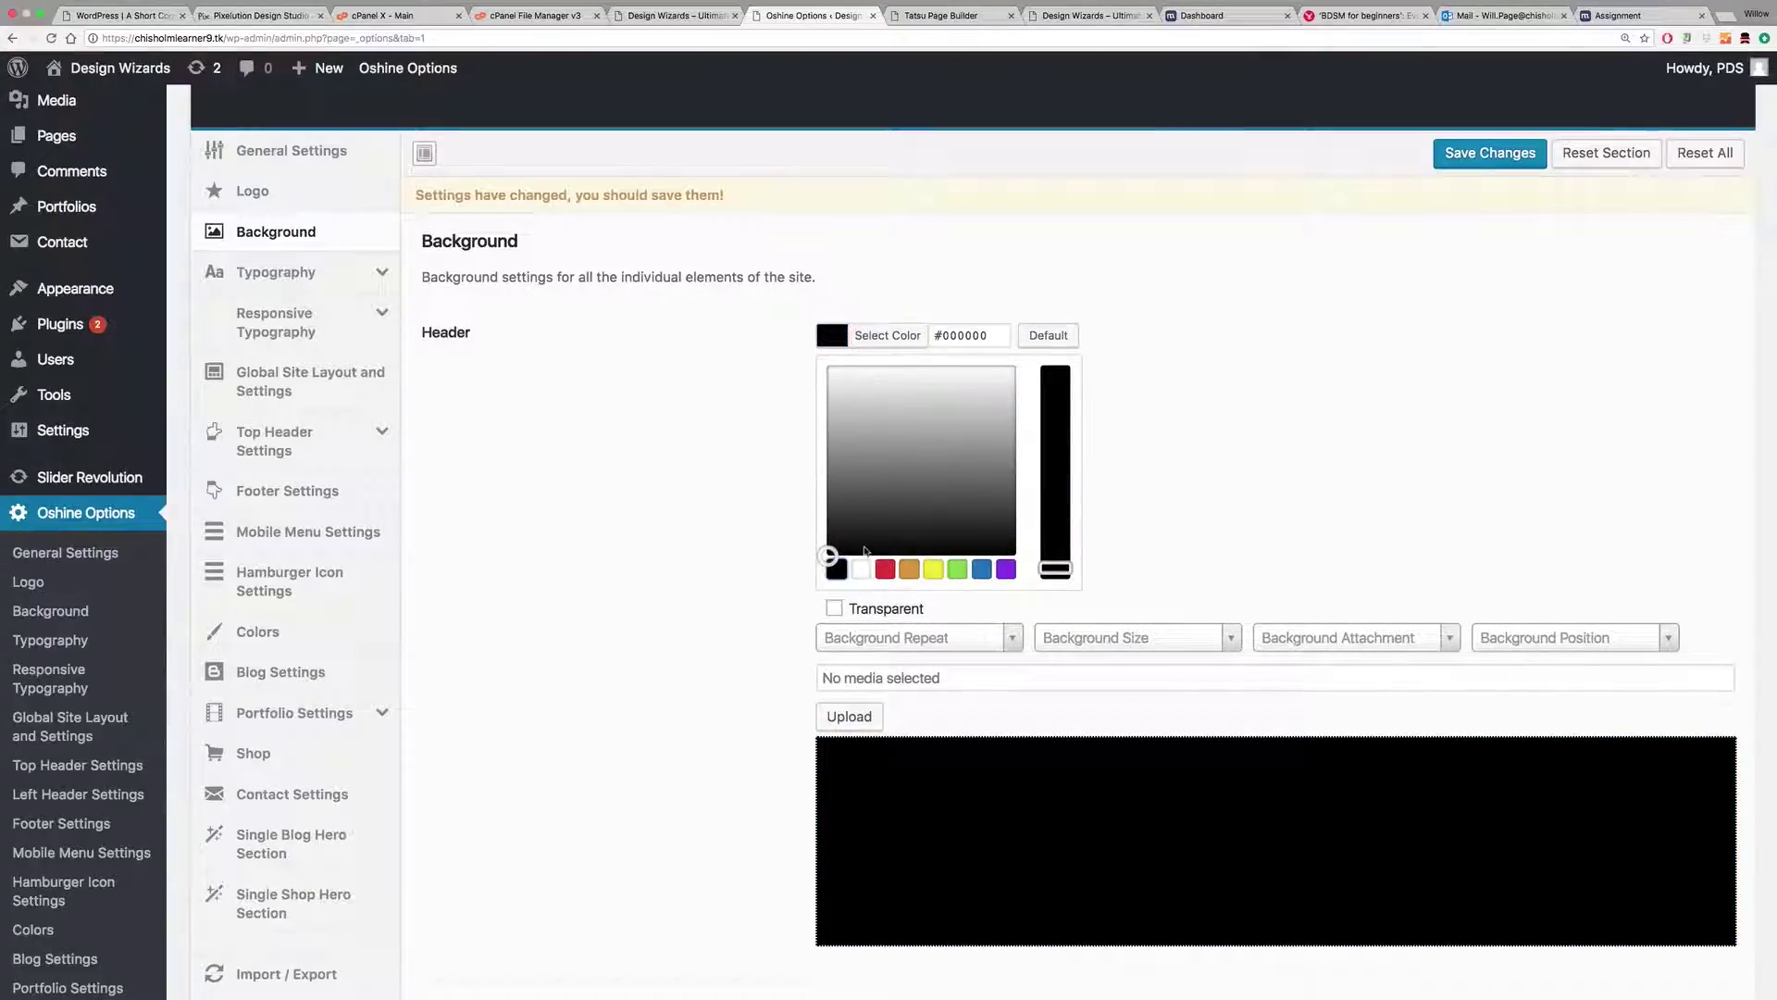
pyautogui.moveTo(859, 531); pyautogui.dragTo(876, 530)
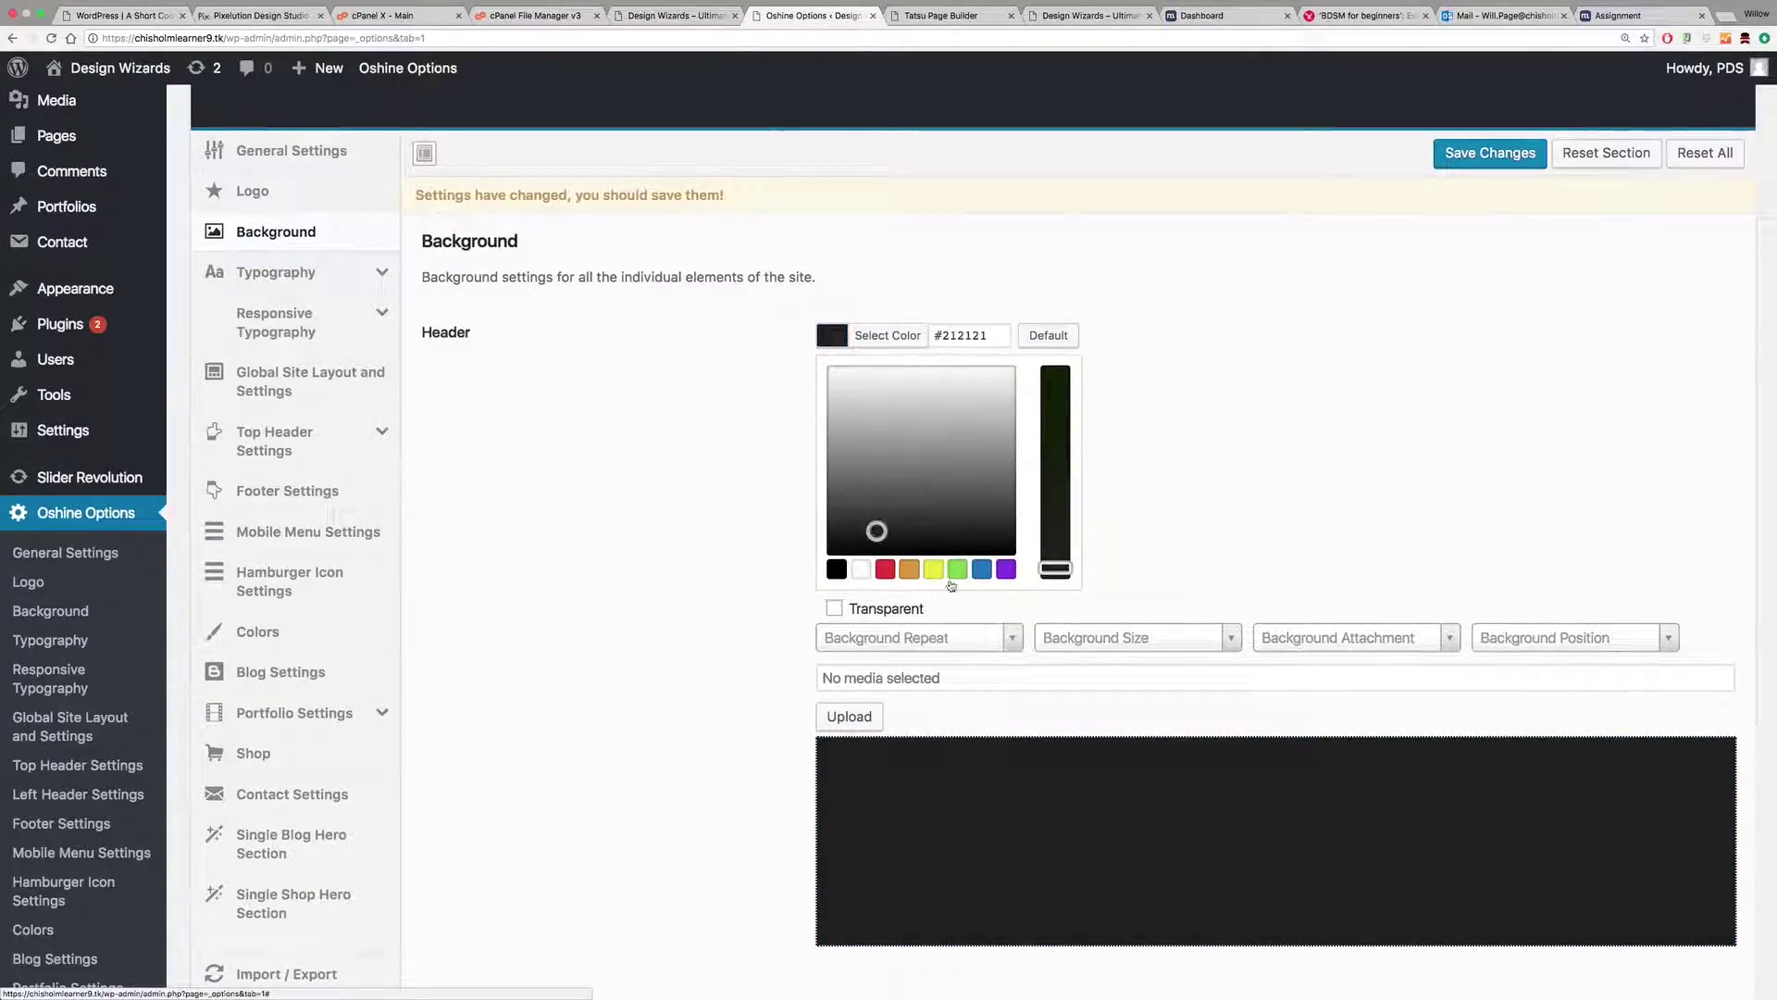
pyautogui.click(981, 569)
pyautogui.moveTo(936, 408); pyautogui.dragTo(930, 517)
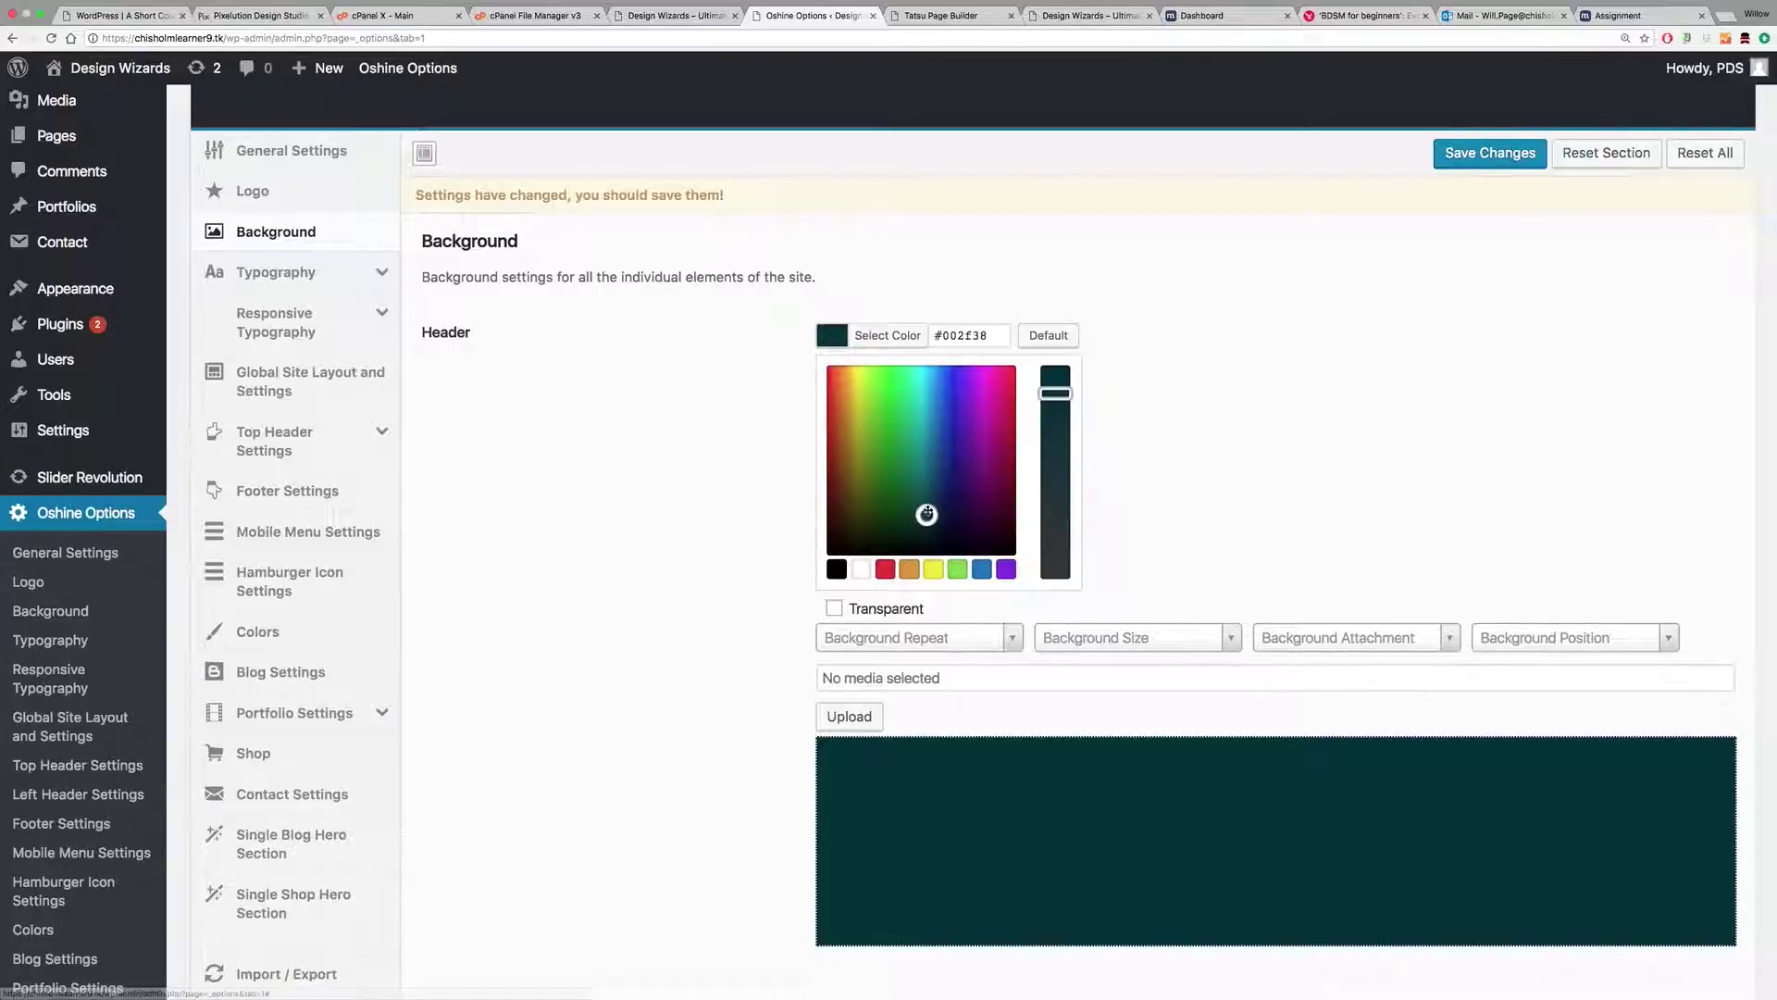
pyautogui.scroll(1, 927, 514)
pyautogui.moveTo(927, 518); pyautogui.dragTo(926, 526)
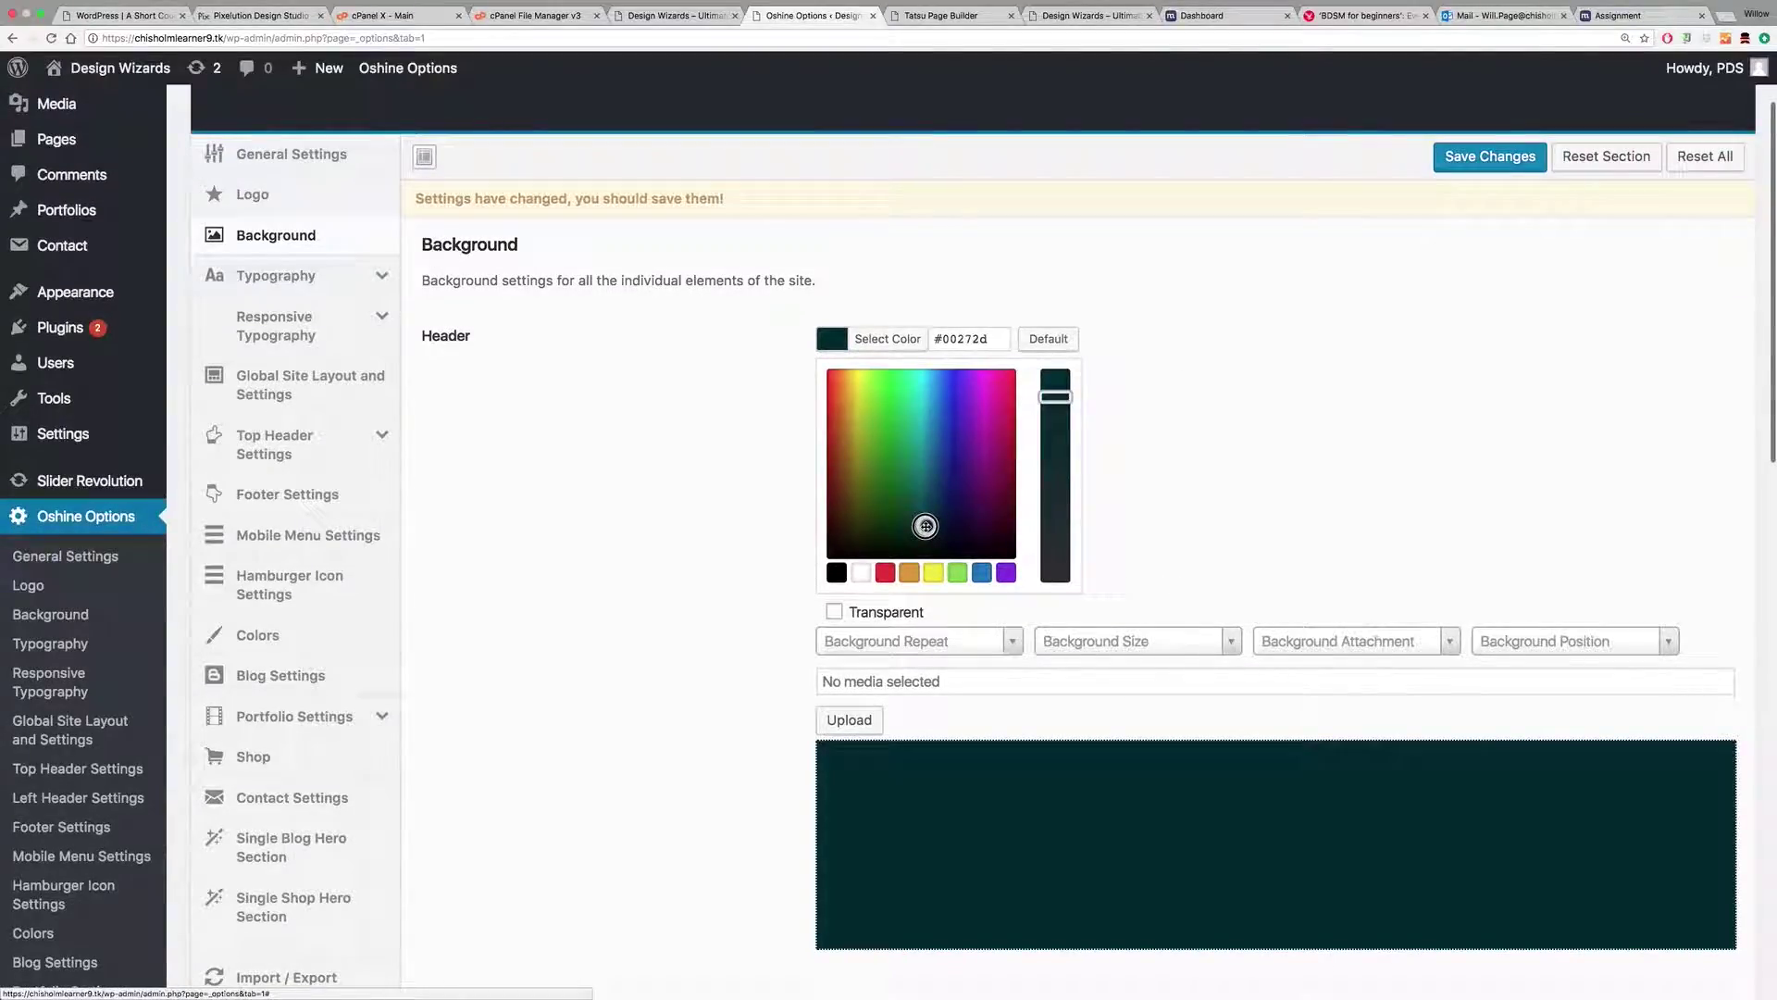
# Step: Save the header colour and reload the homepage to confirm the darker header
pyautogui.click(1490, 155)
pyautogui.click(1017, 17)
pyautogui.click(51, 38)
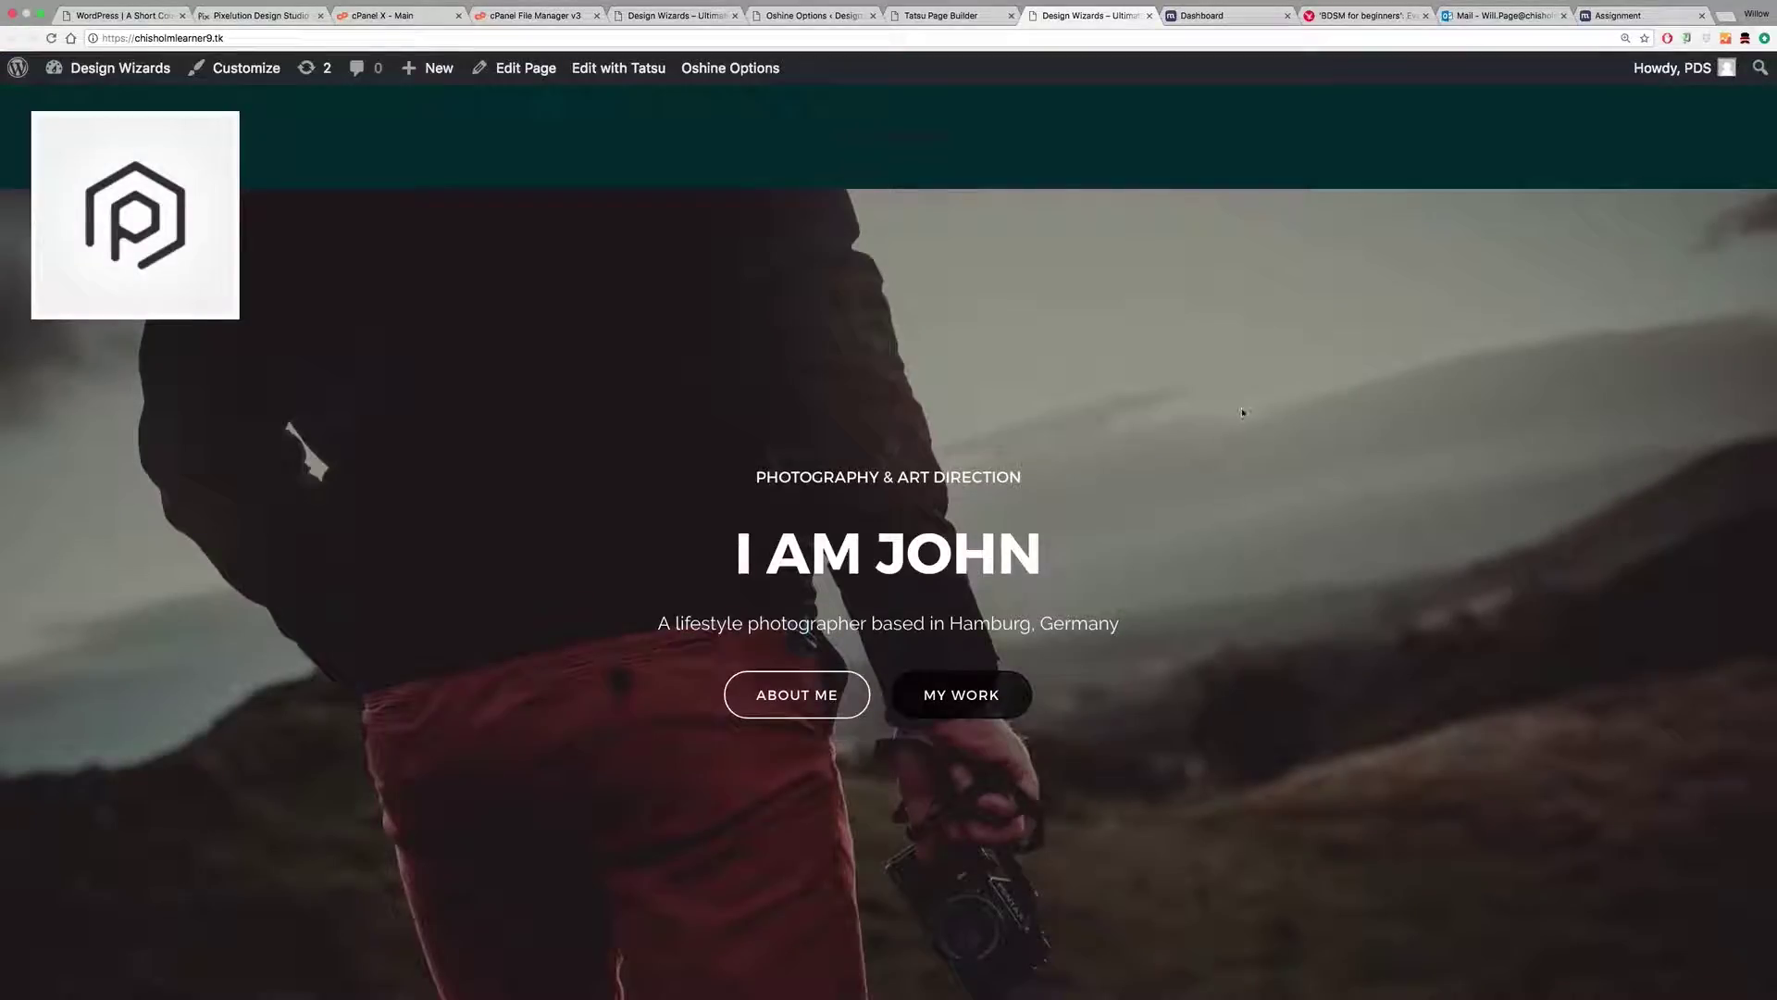
pyautogui.scroll(-3, 1242, 412)
pyautogui.scroll(3, 1242, 412)
pyautogui.click(936, 17)
pyautogui.click(813, 15)
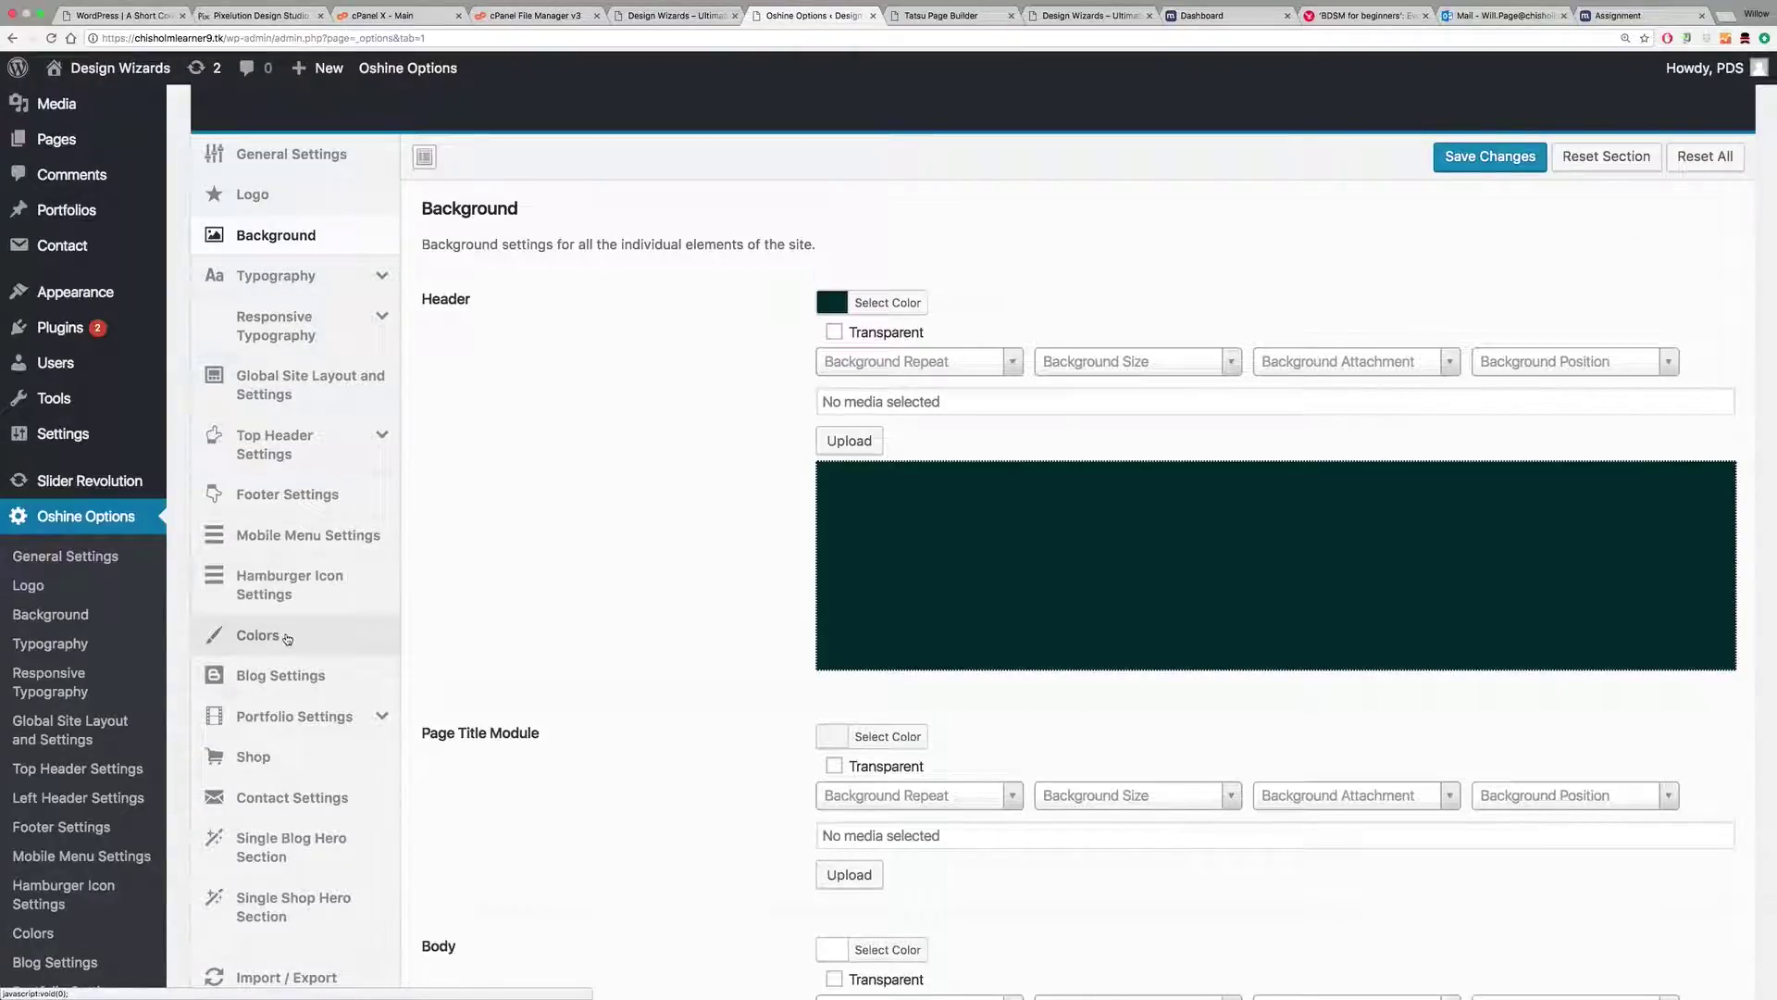
# Step: Change the Colors section's Color Scheme from orange to dark teal #0f3d42 and save
pyautogui.click(287, 639)
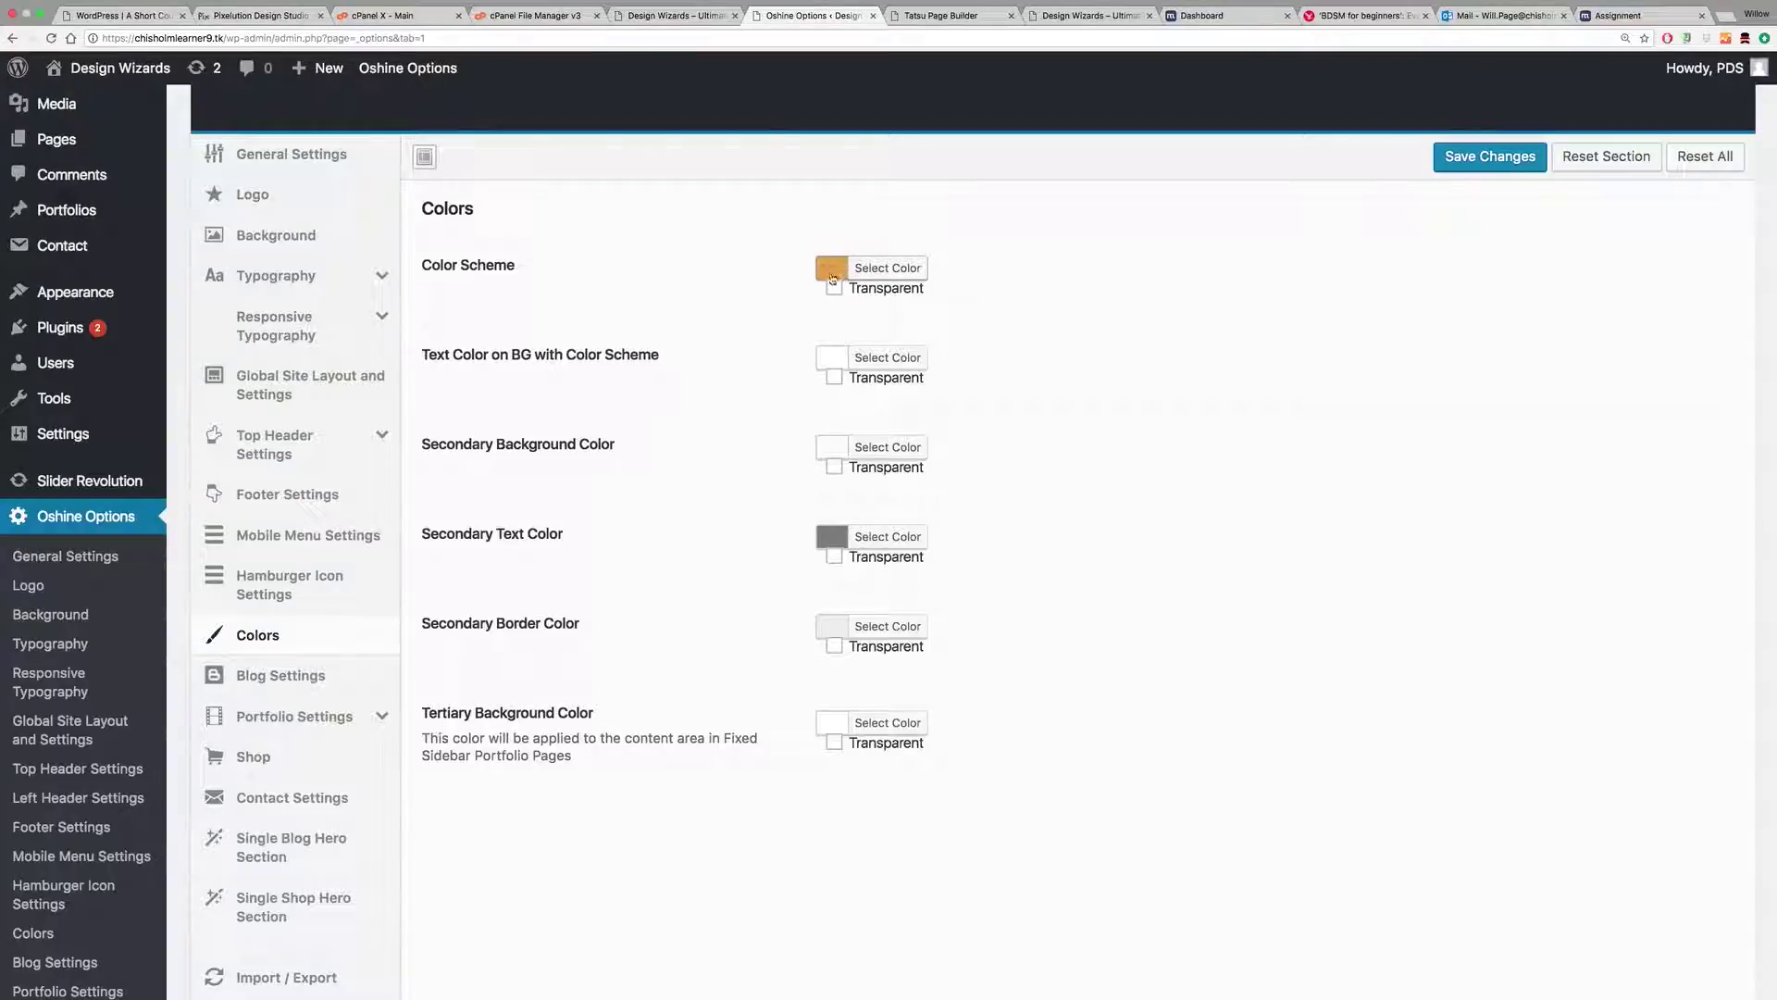
pyautogui.click(886, 268)
pyautogui.click(931, 447)
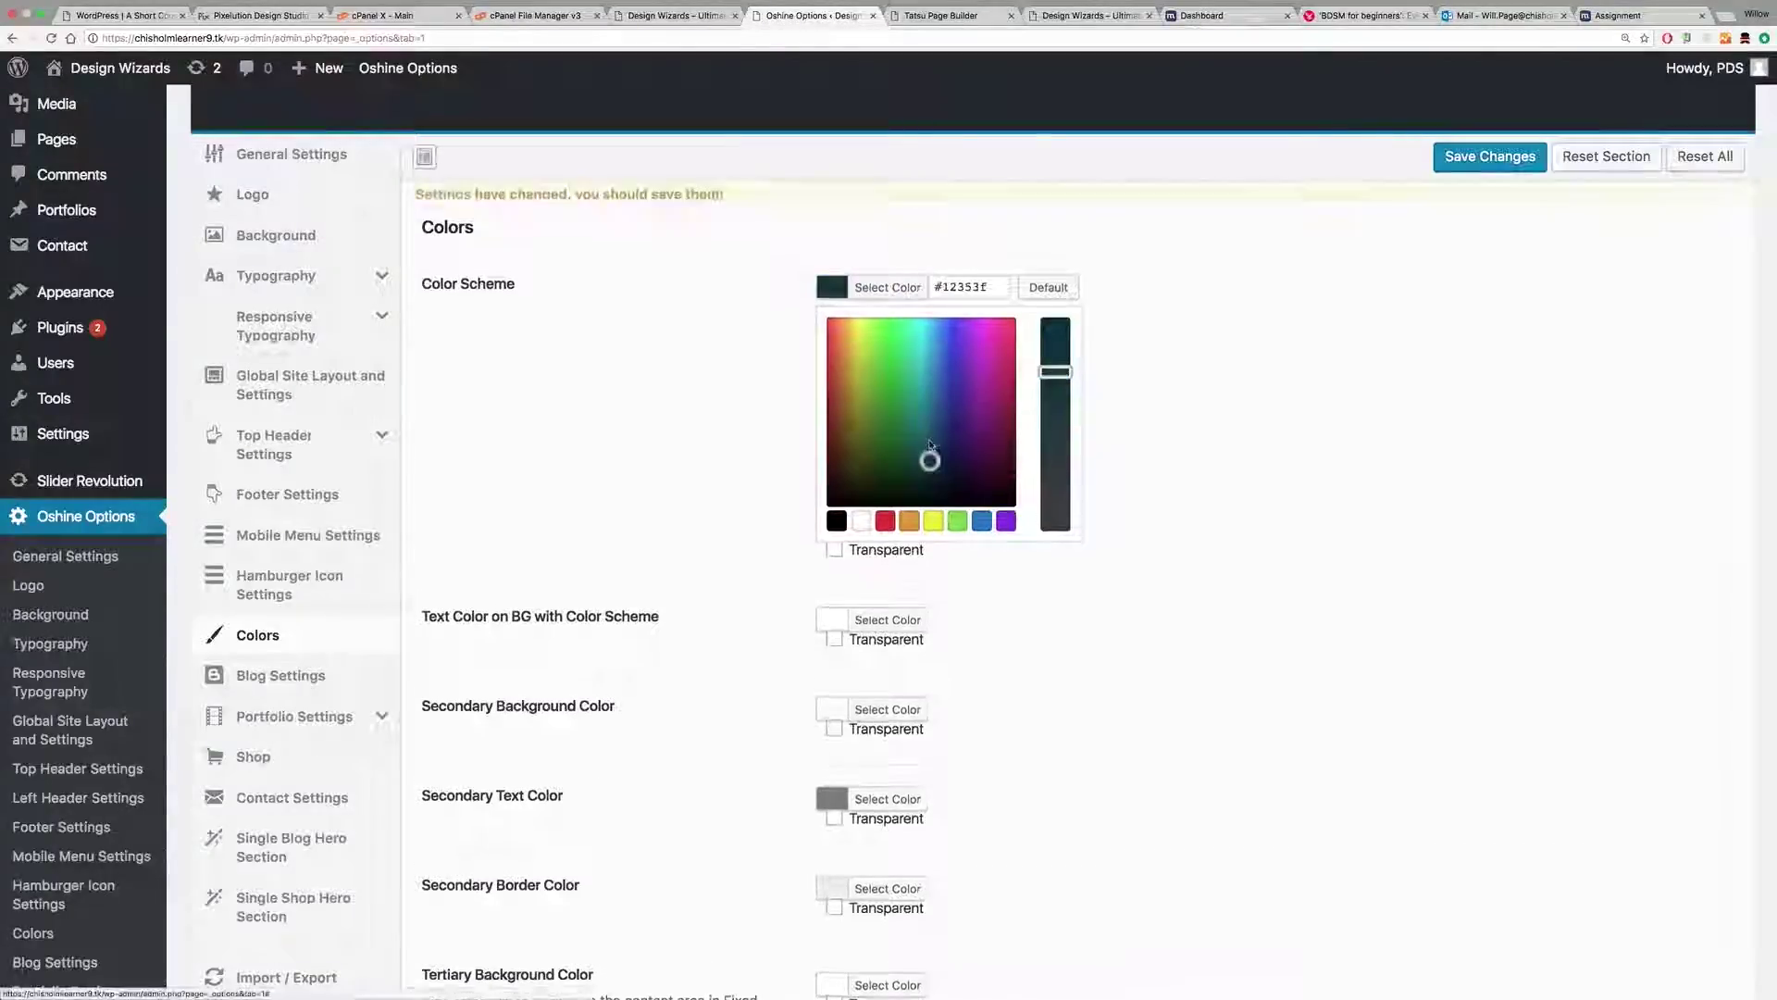
pyautogui.moveTo(926, 467); pyautogui.dragTo(926, 475)
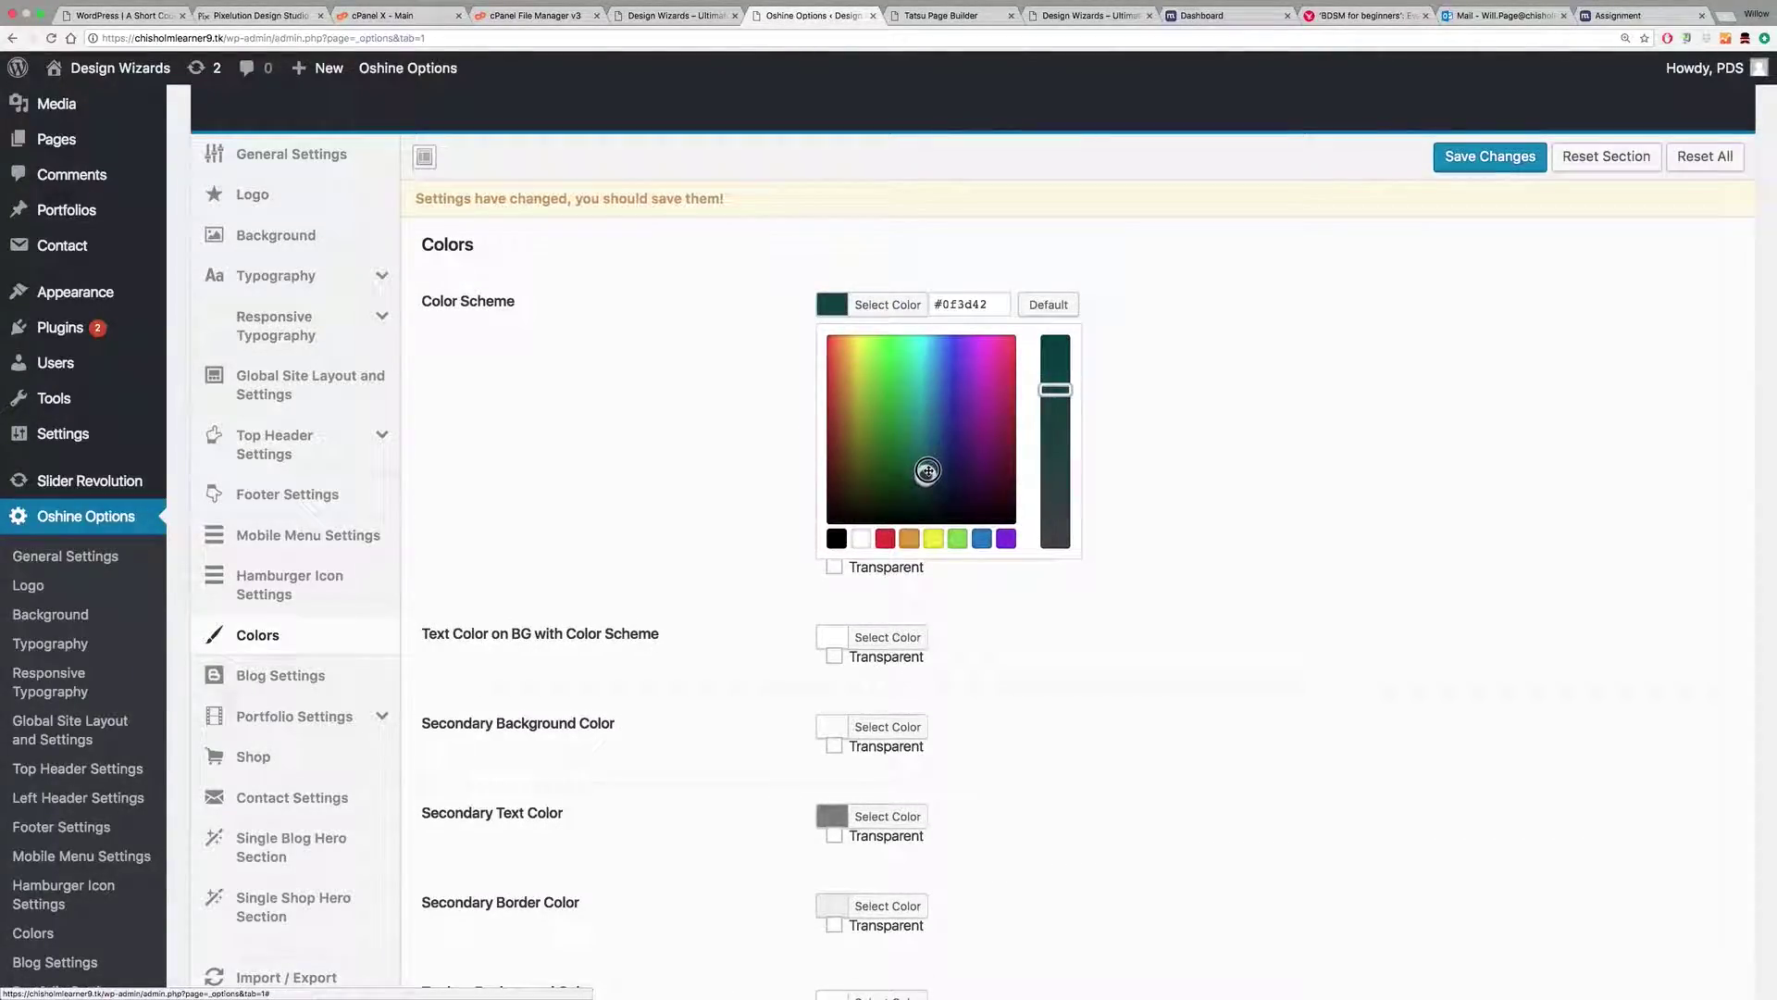
pyautogui.click(1458, 158)
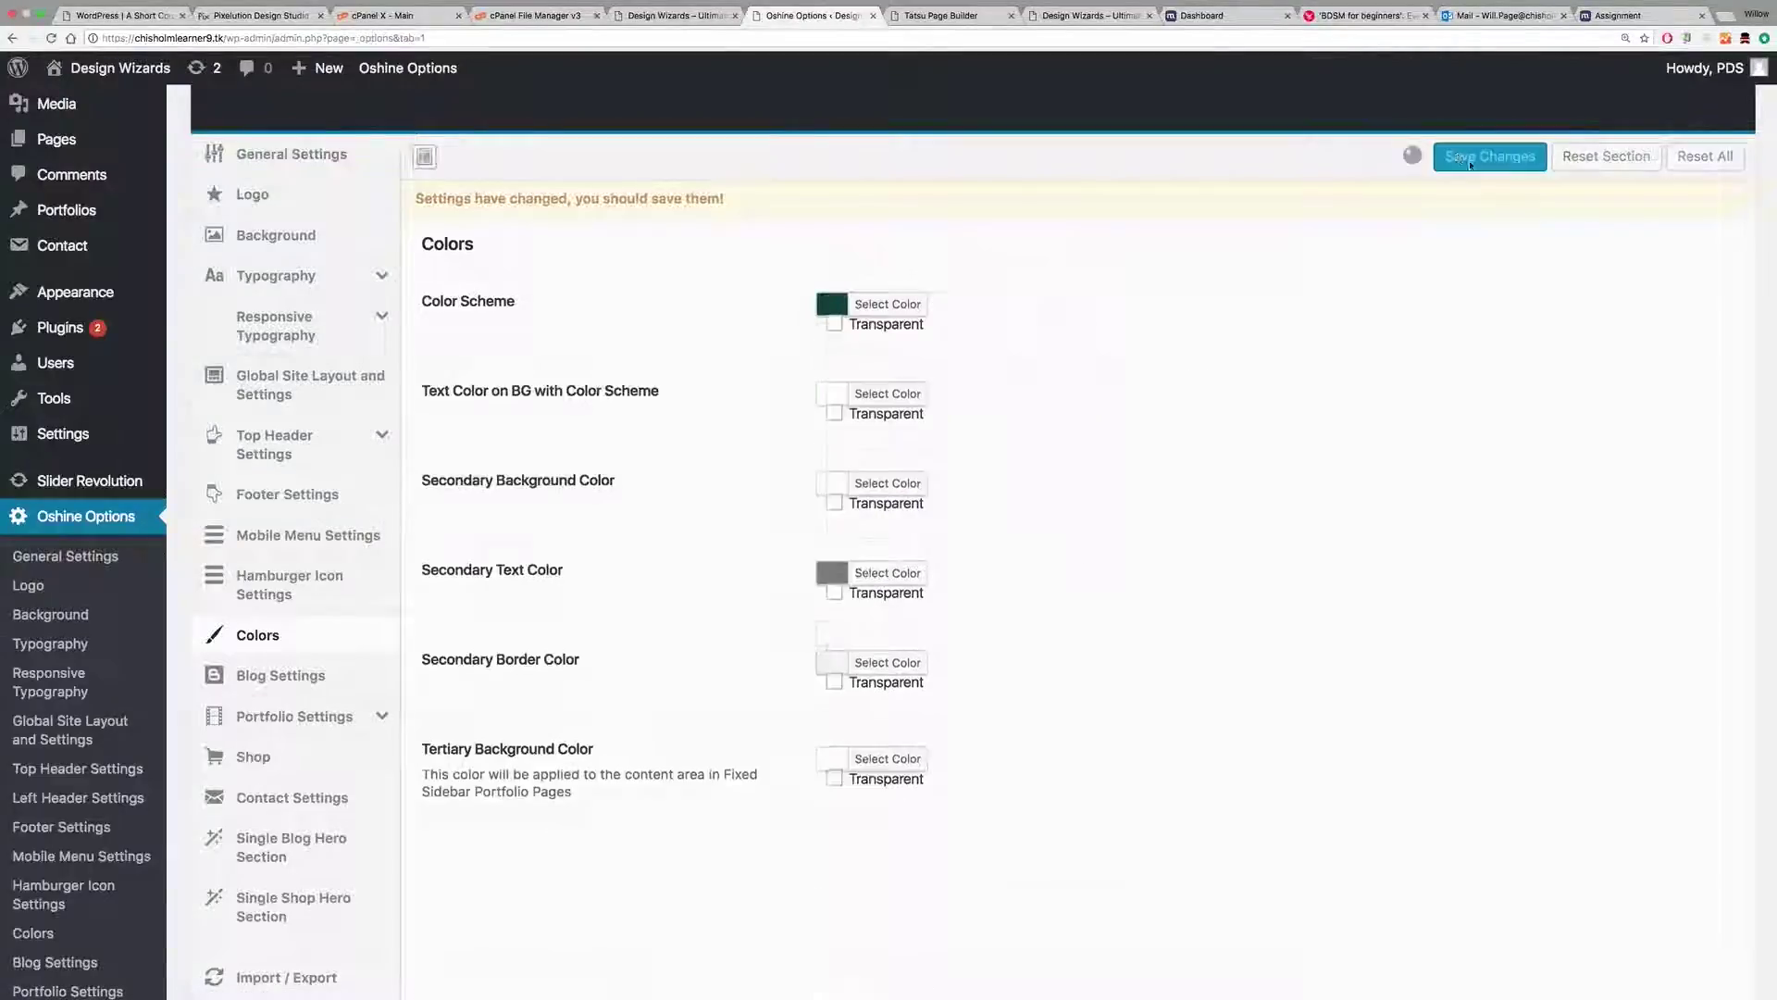
pyautogui.click(1092, 15)
pyautogui.scroll(-2, 1051, 331)
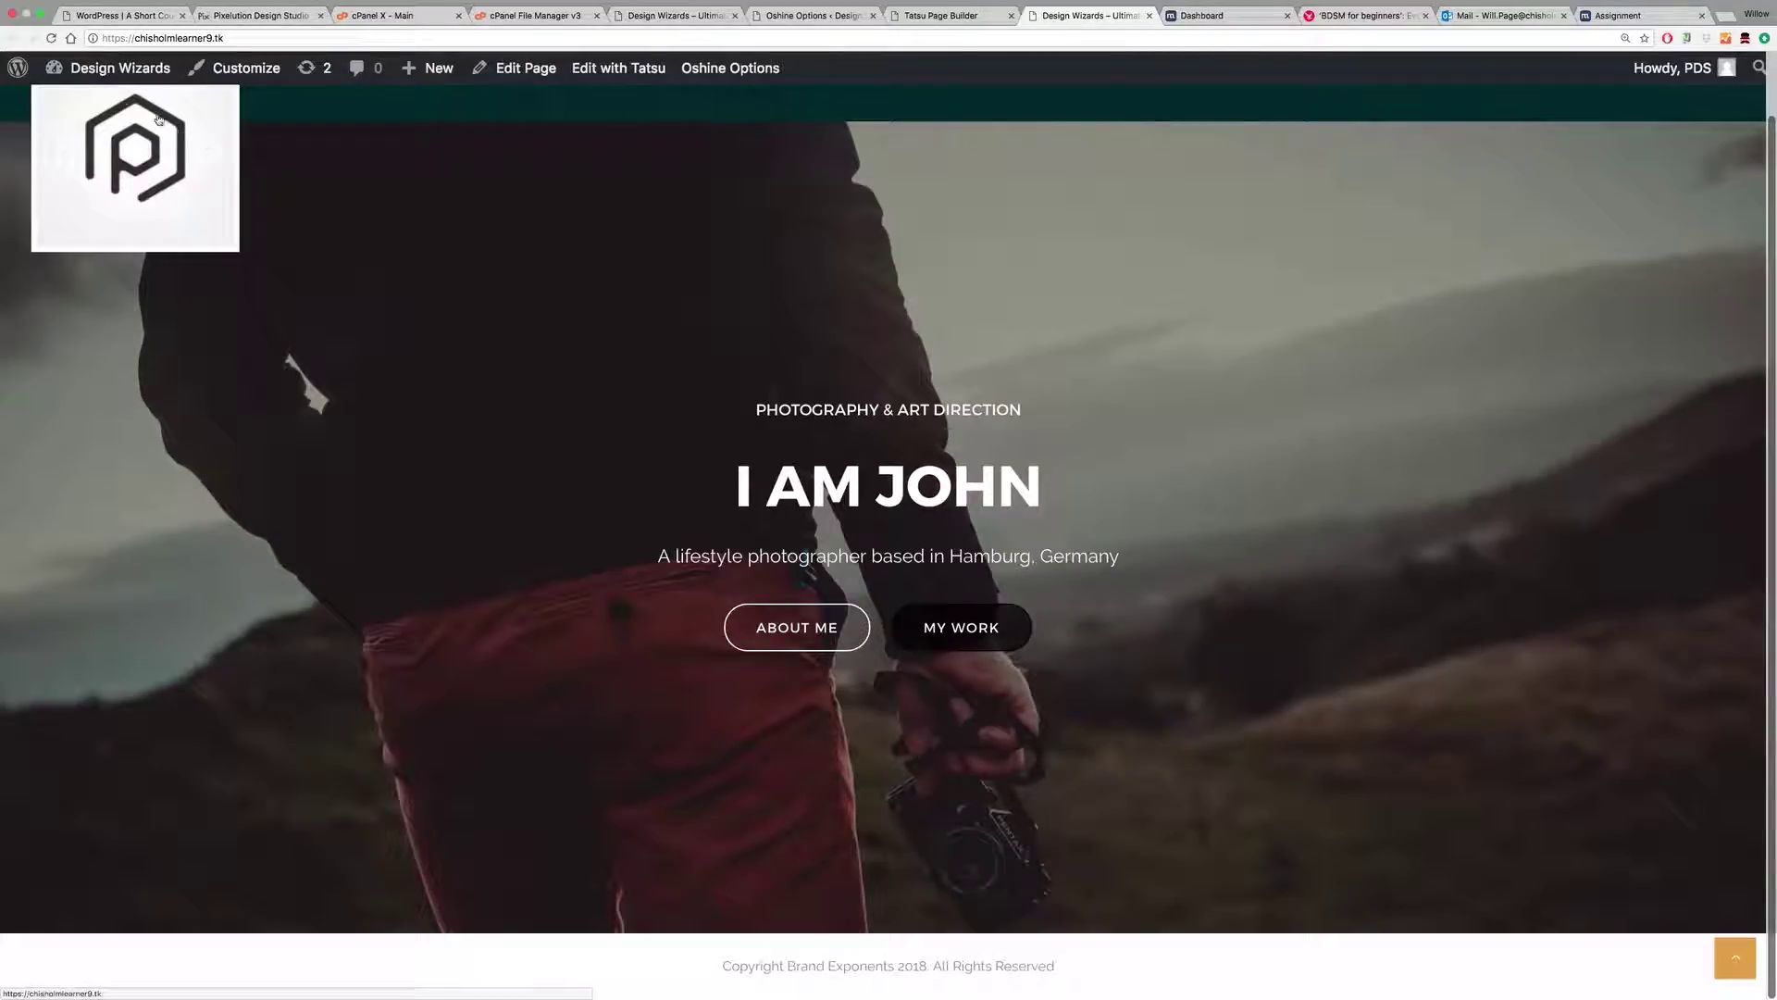
# Step: Reload the front page to review the darker teal header, then close the Tatsu builder tab
pyautogui.click(52, 39)
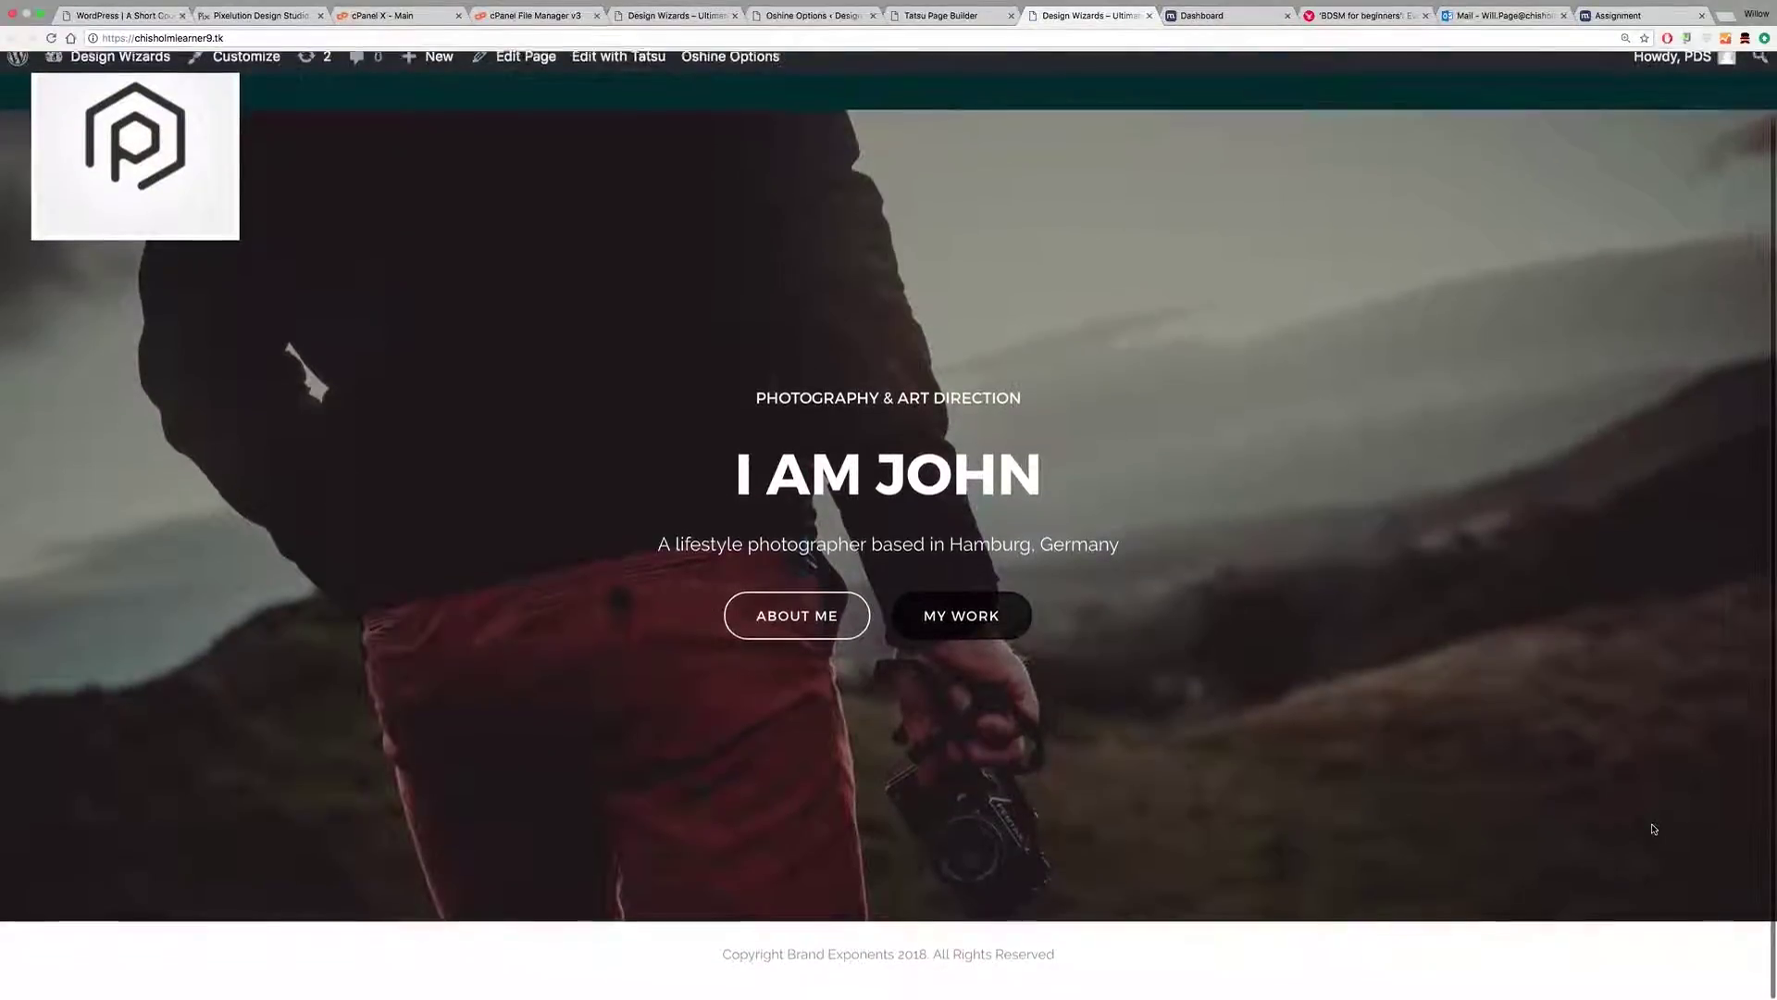
pyautogui.scroll(2, 1575, 672)
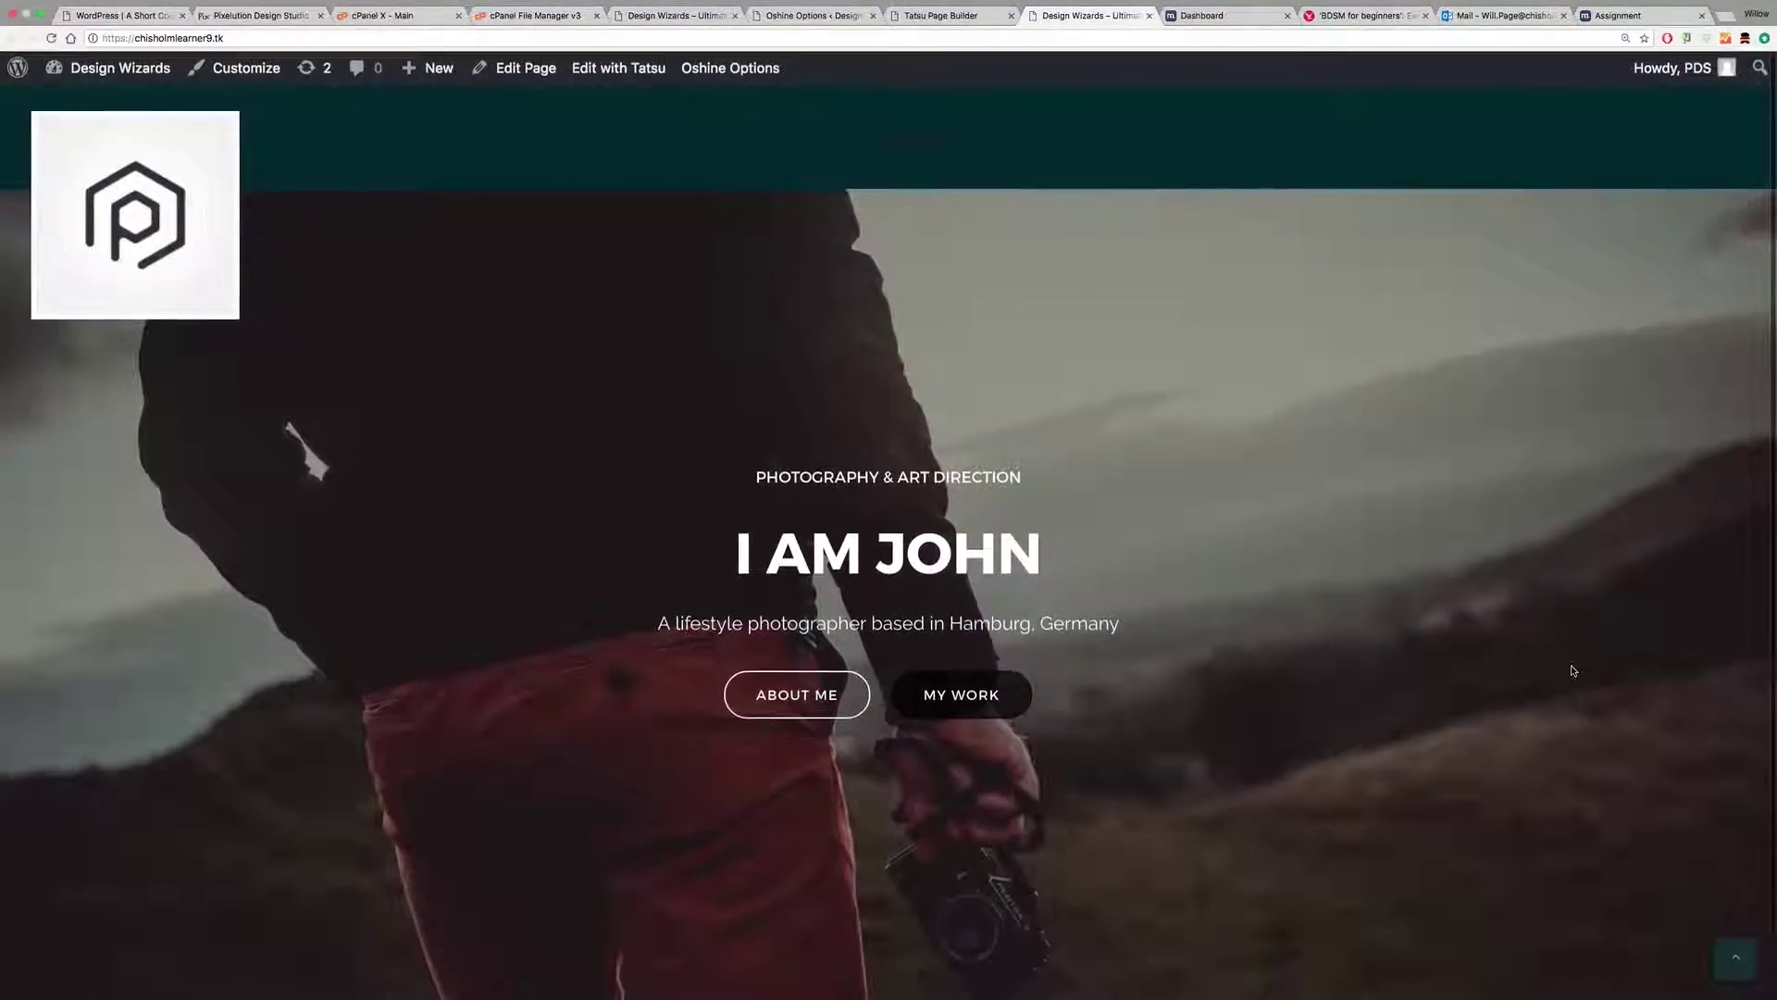
pyautogui.scroll(-2, 1734, 977)
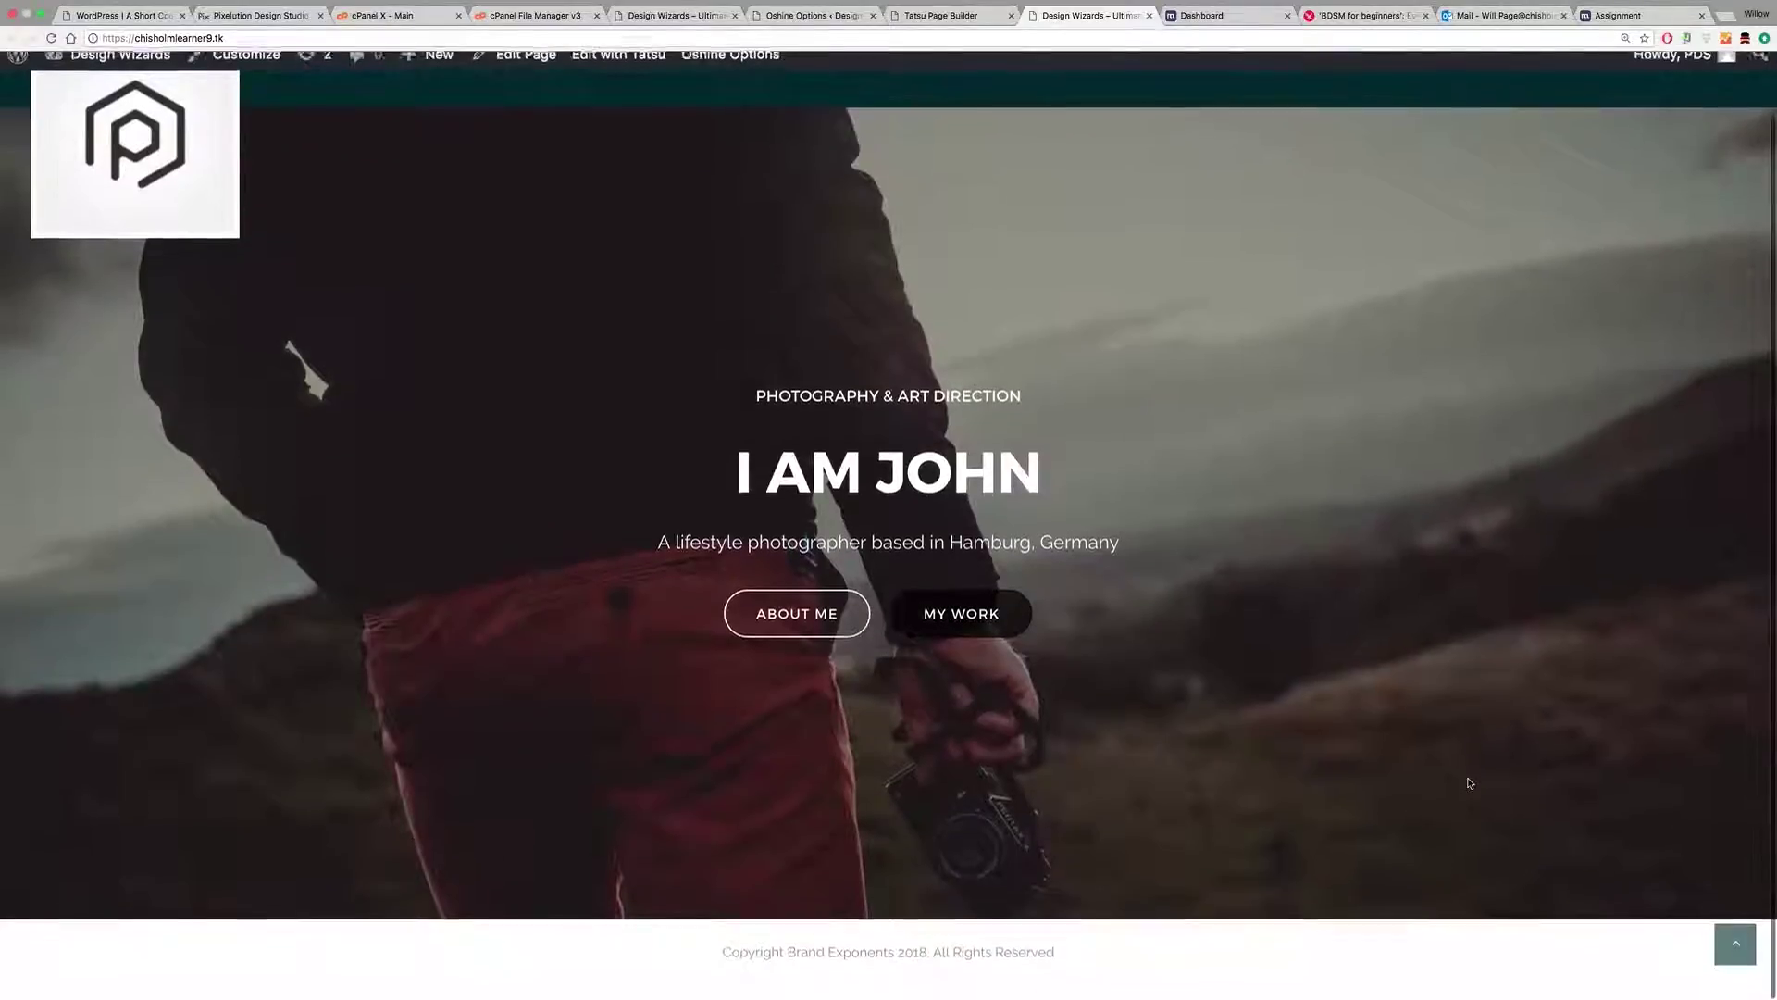
pyautogui.click(1737, 962)
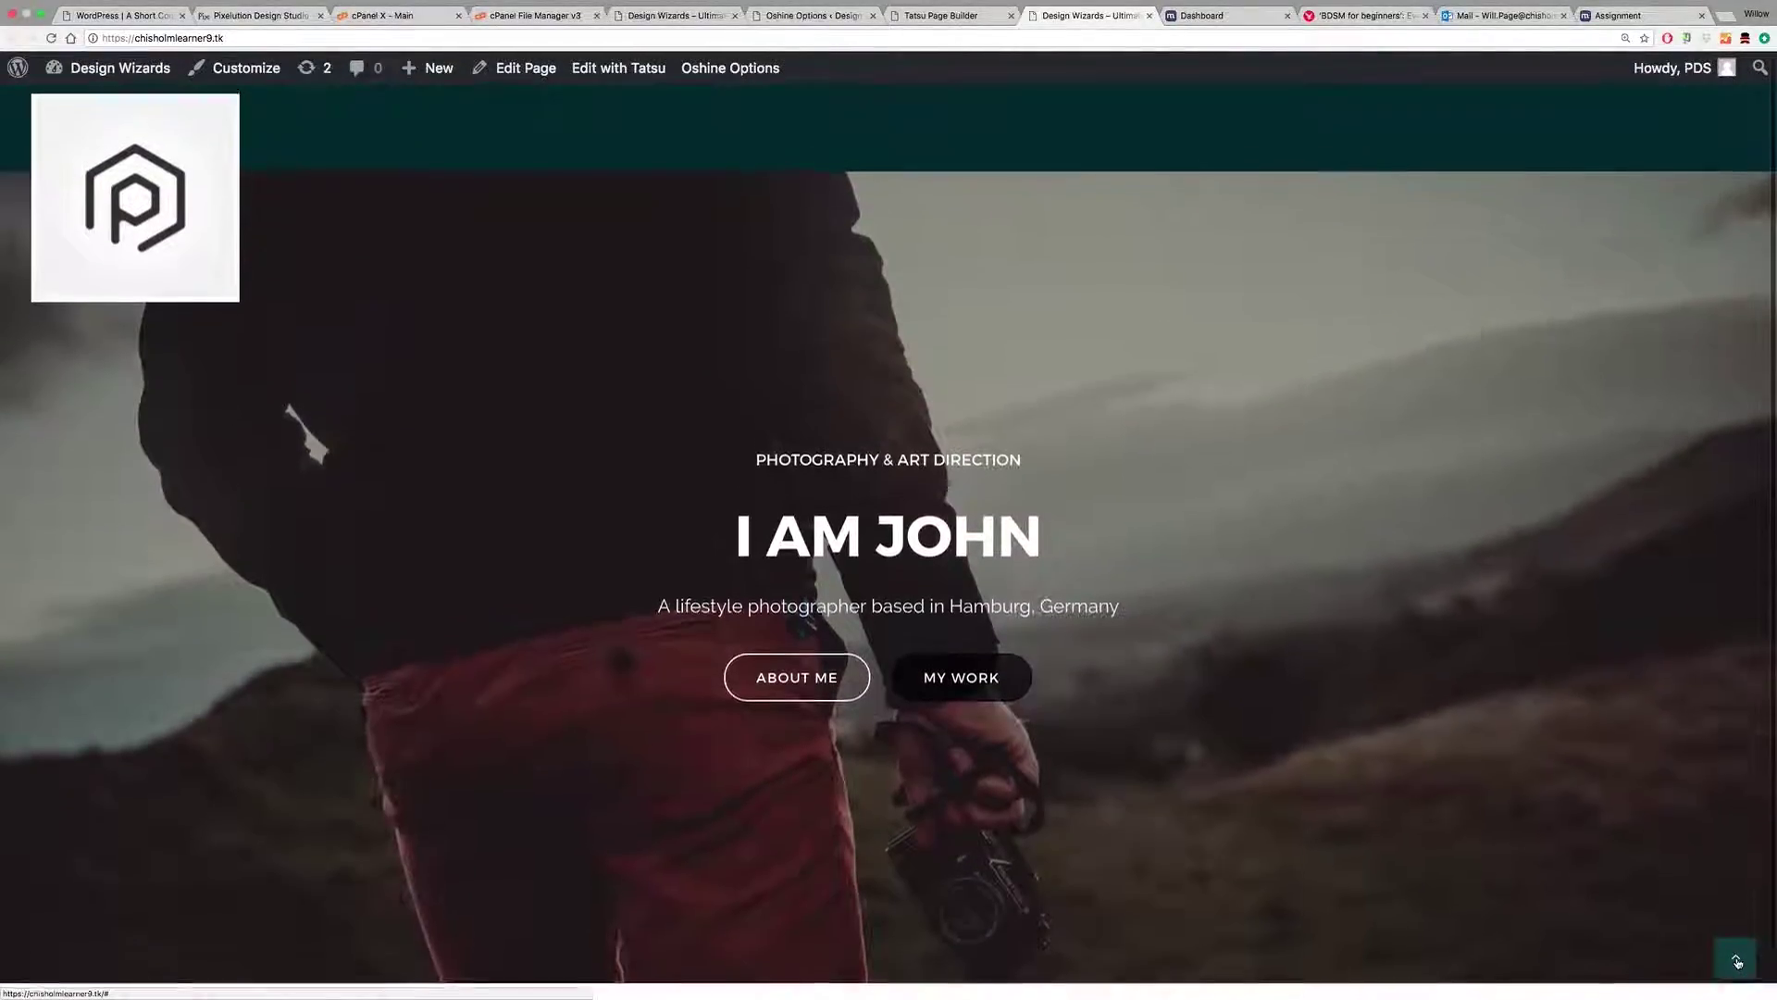
pyautogui.scroll(-2, 1708, 910)
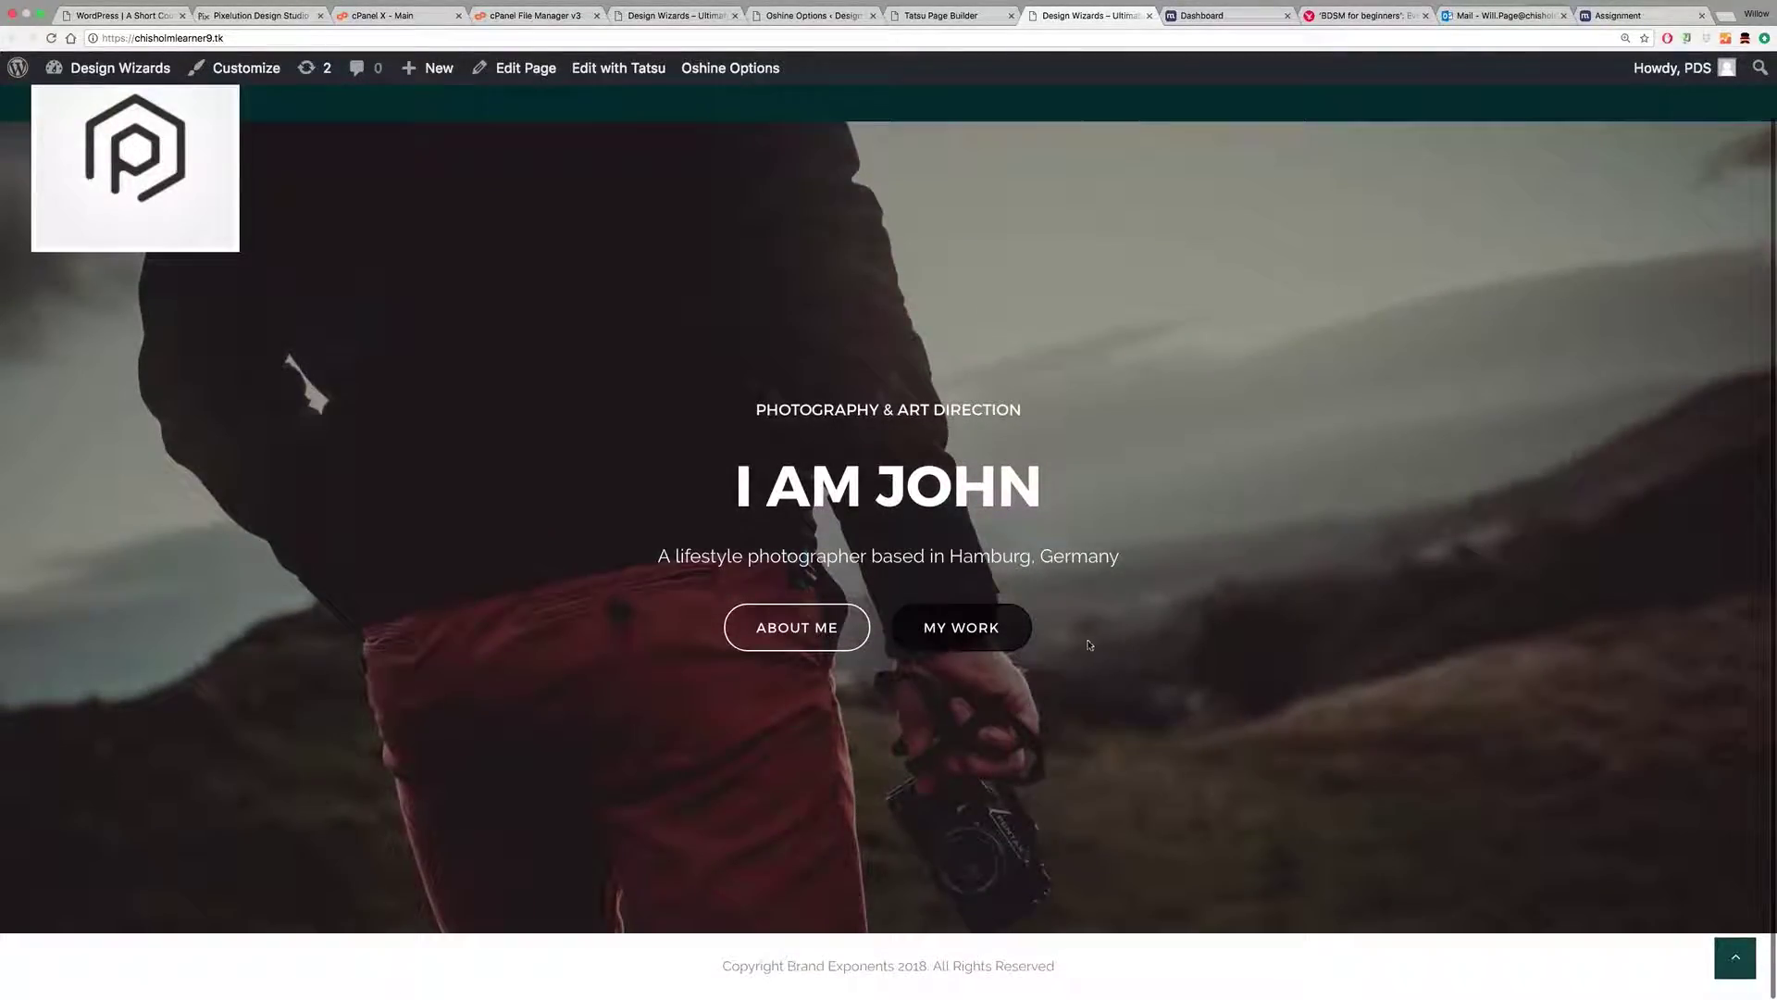
pyautogui.scroll(2, 1194, 602)
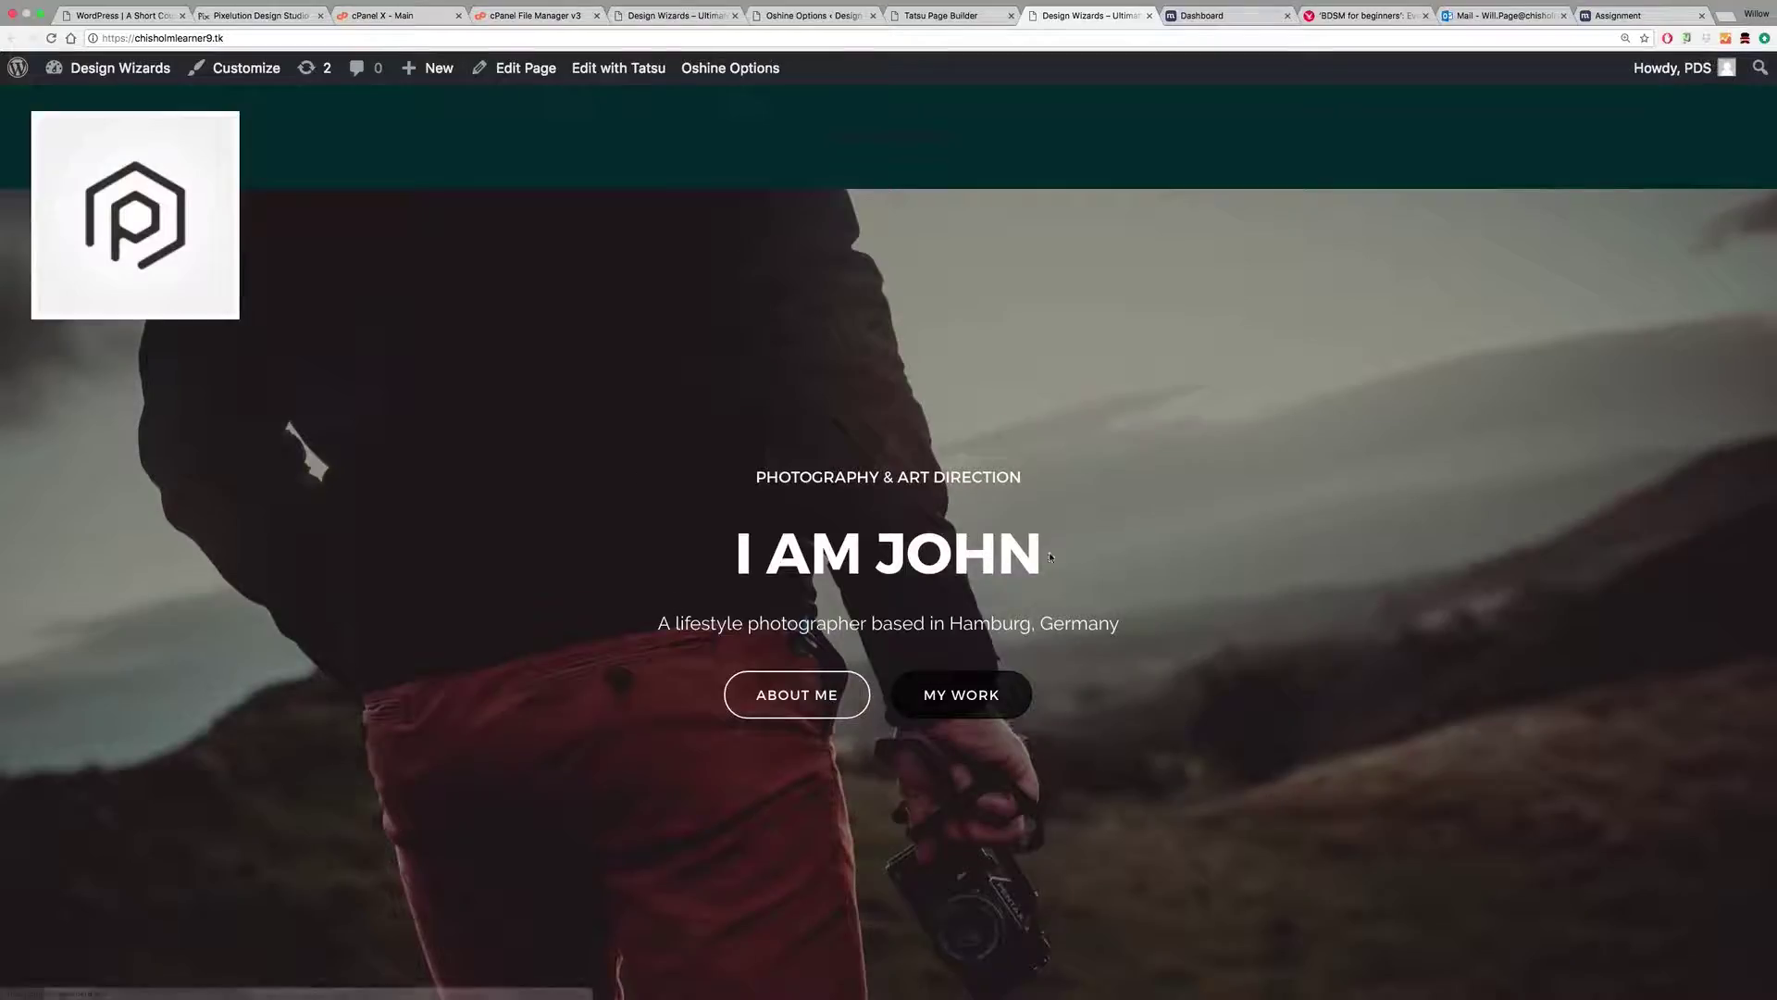
pyautogui.click(937, 18)
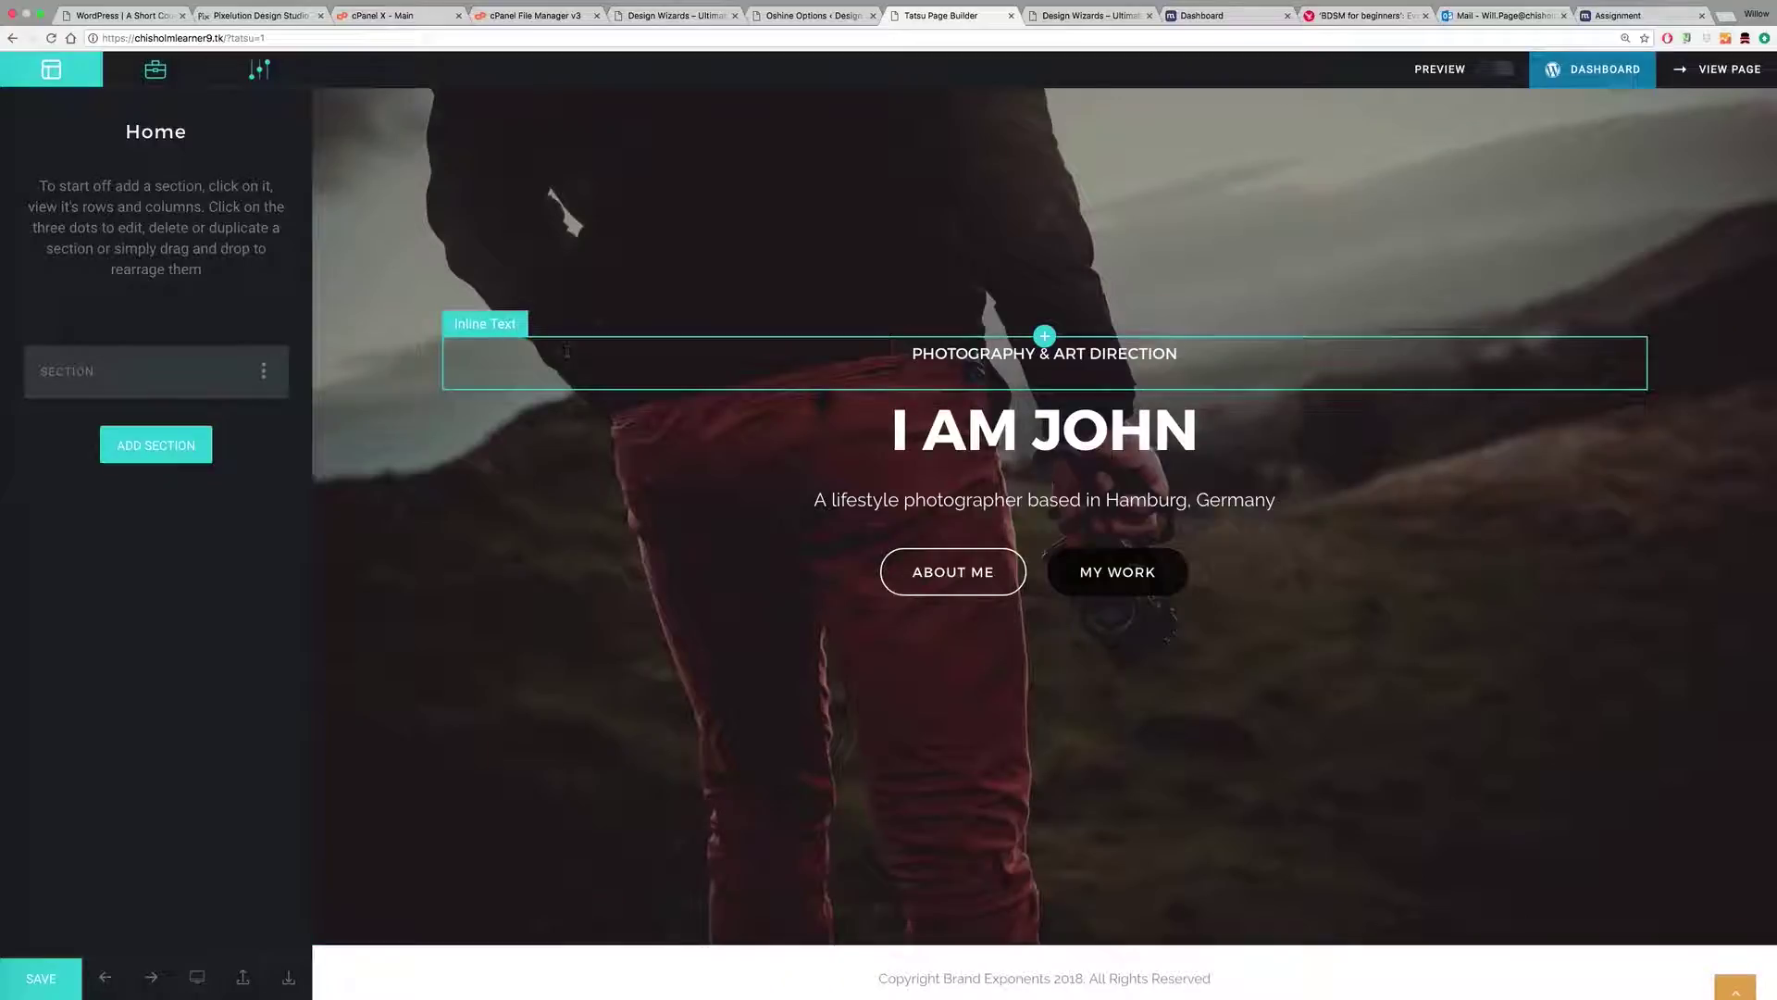
pyautogui.click(1011, 16)
pyautogui.click(810, 16)
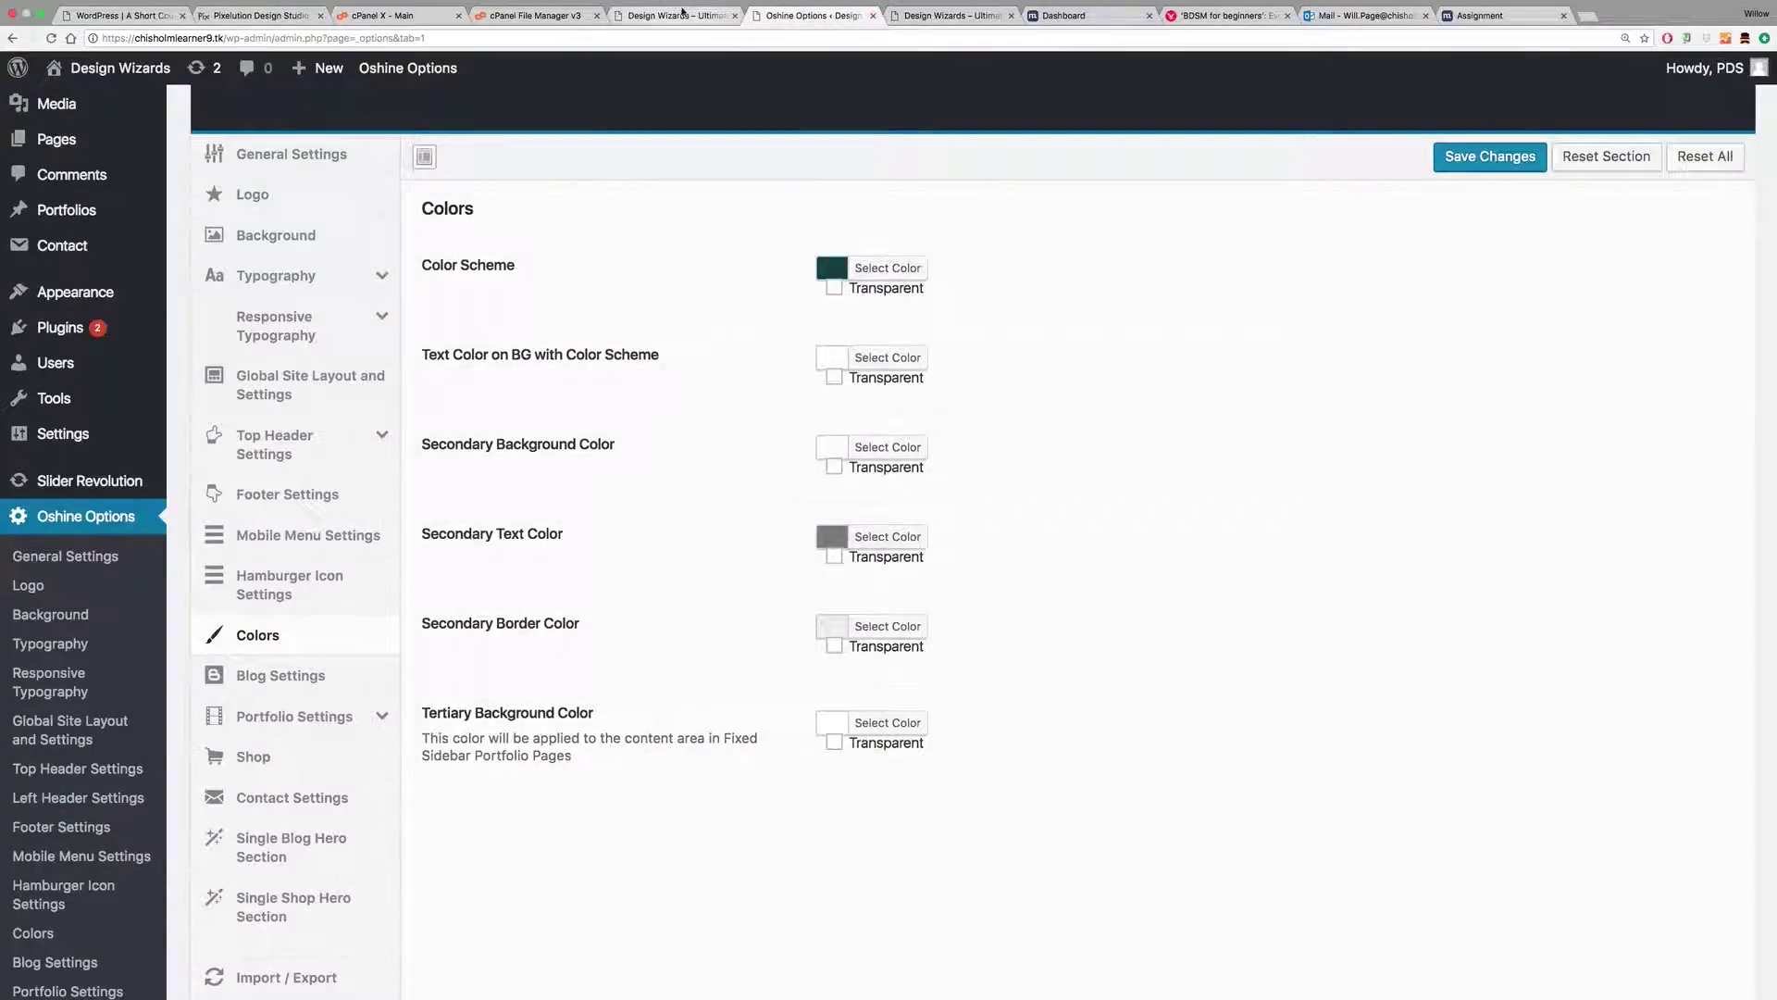
# Step: Close the duplicate front-page tabs and launch Edit with Tatsu for the home page
pyautogui.click(683, 12)
pyautogui.click(735, 16)
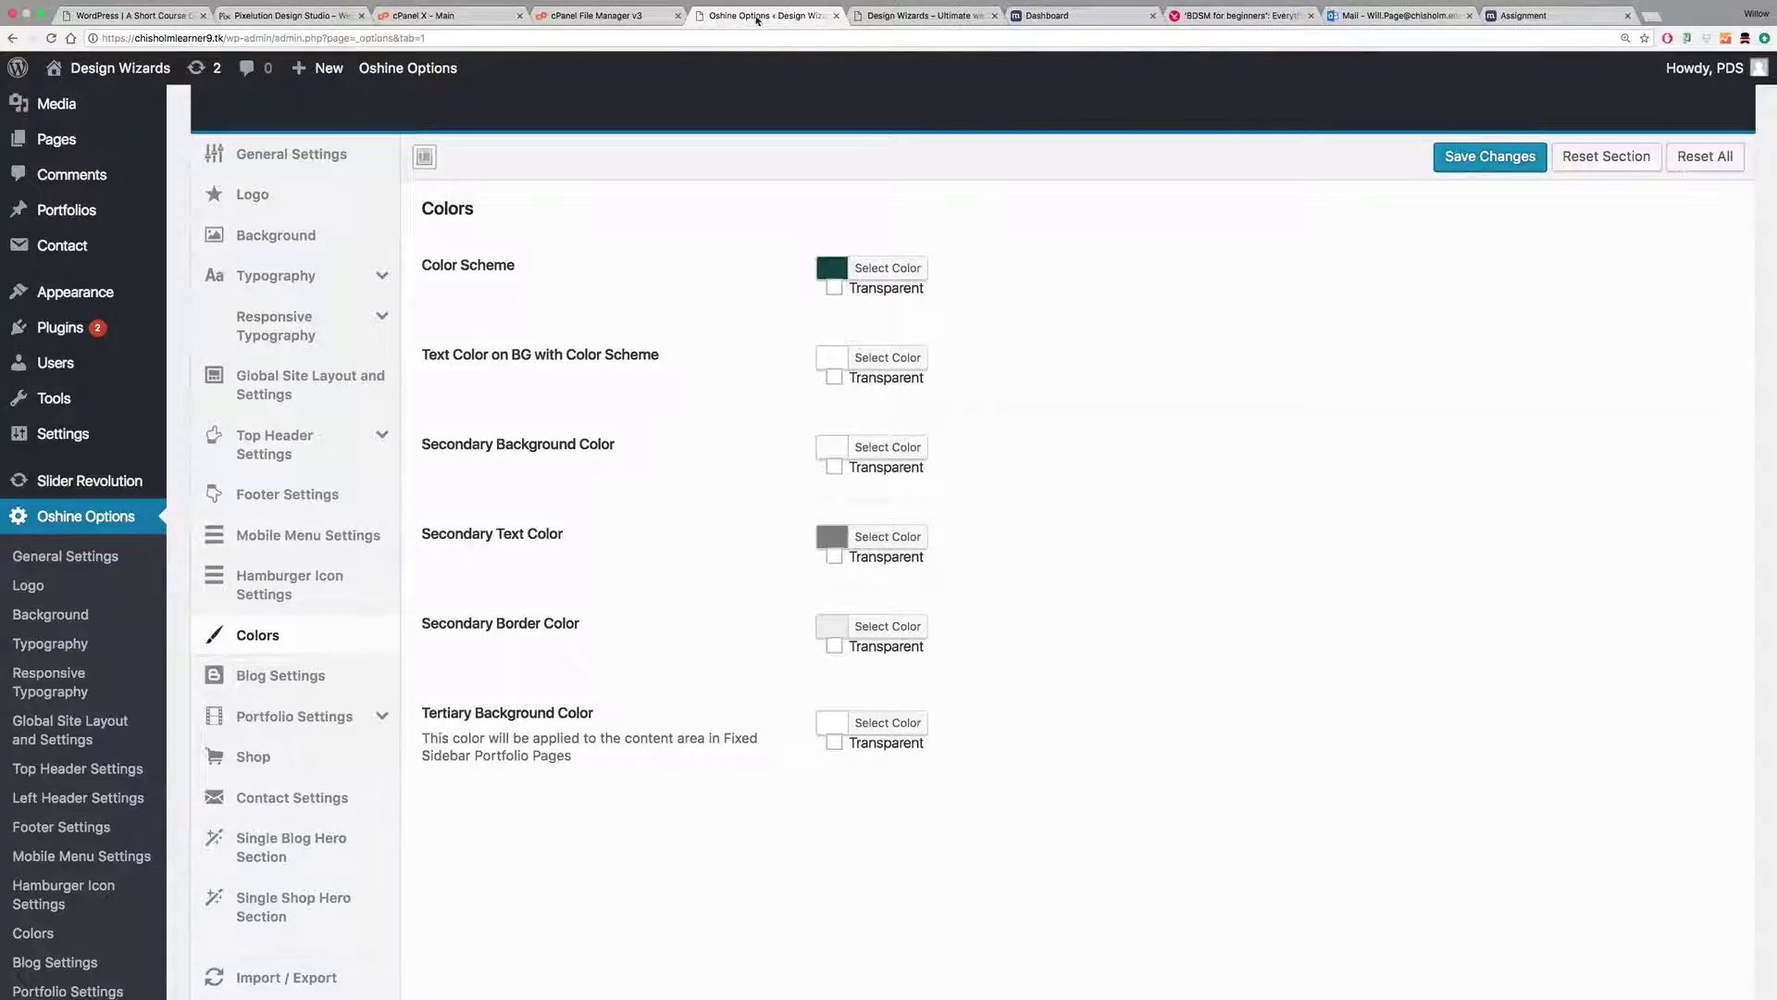
pyautogui.click(897, 15)
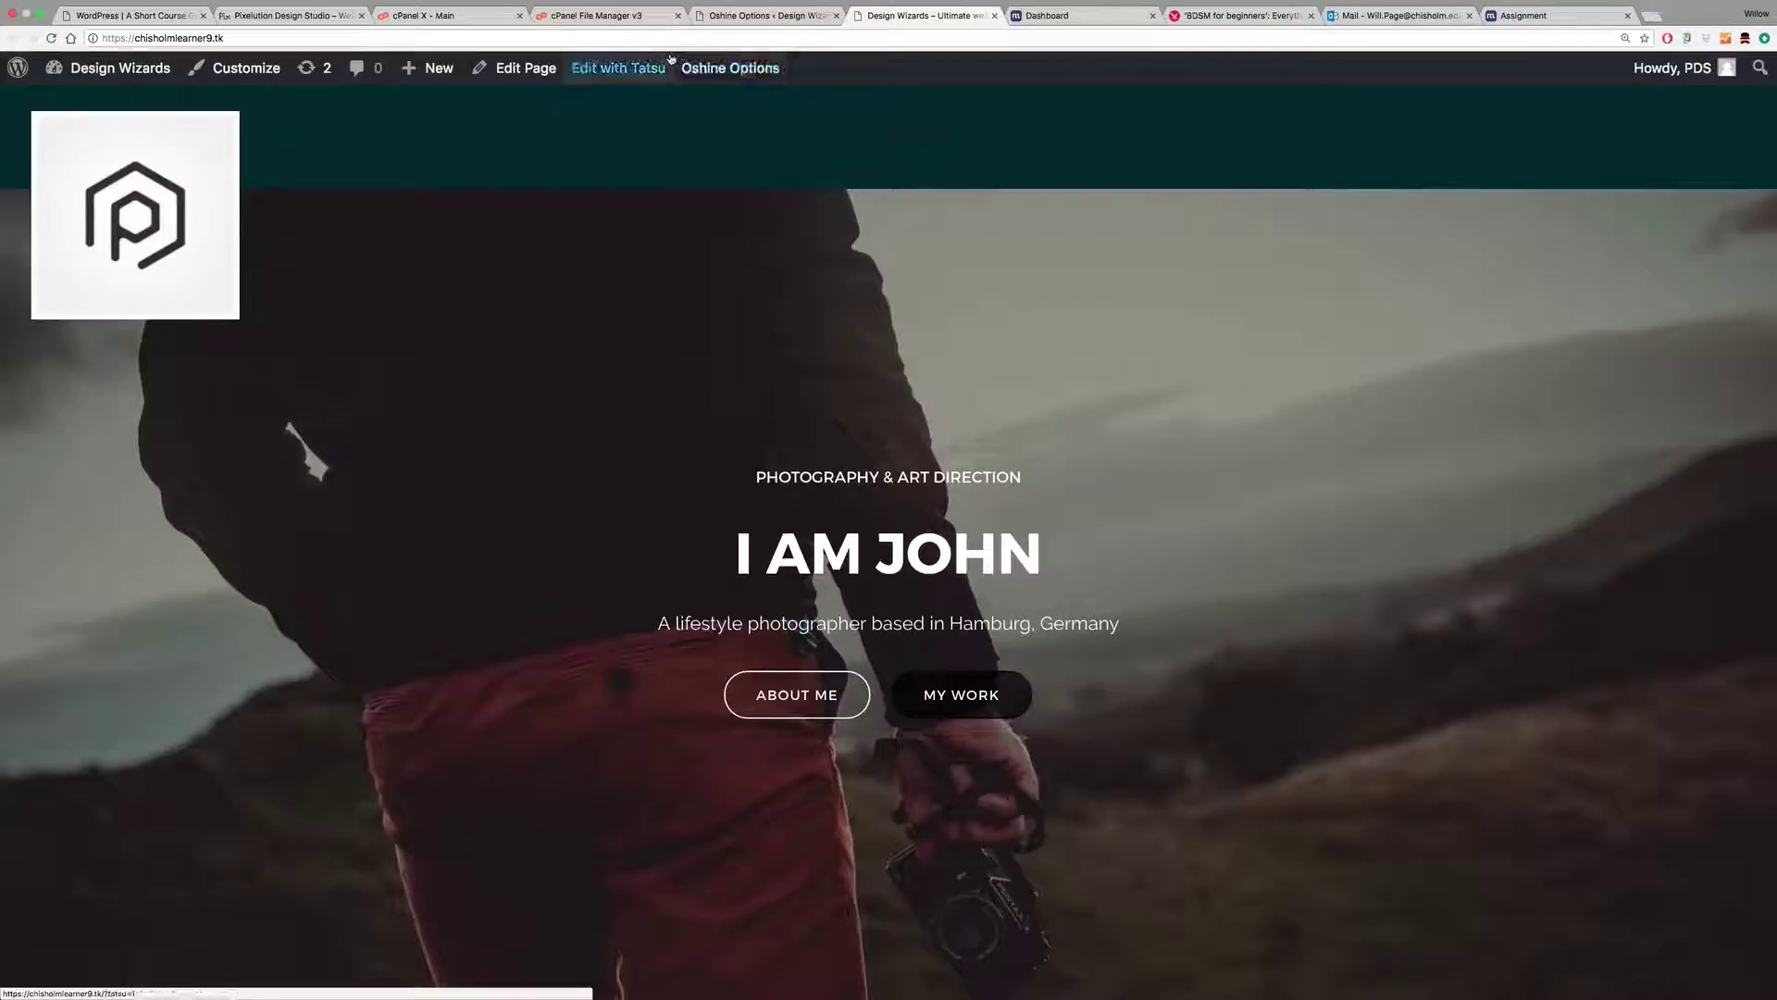
pyautogui.click(751, 17)
pyautogui.click(892, 17)
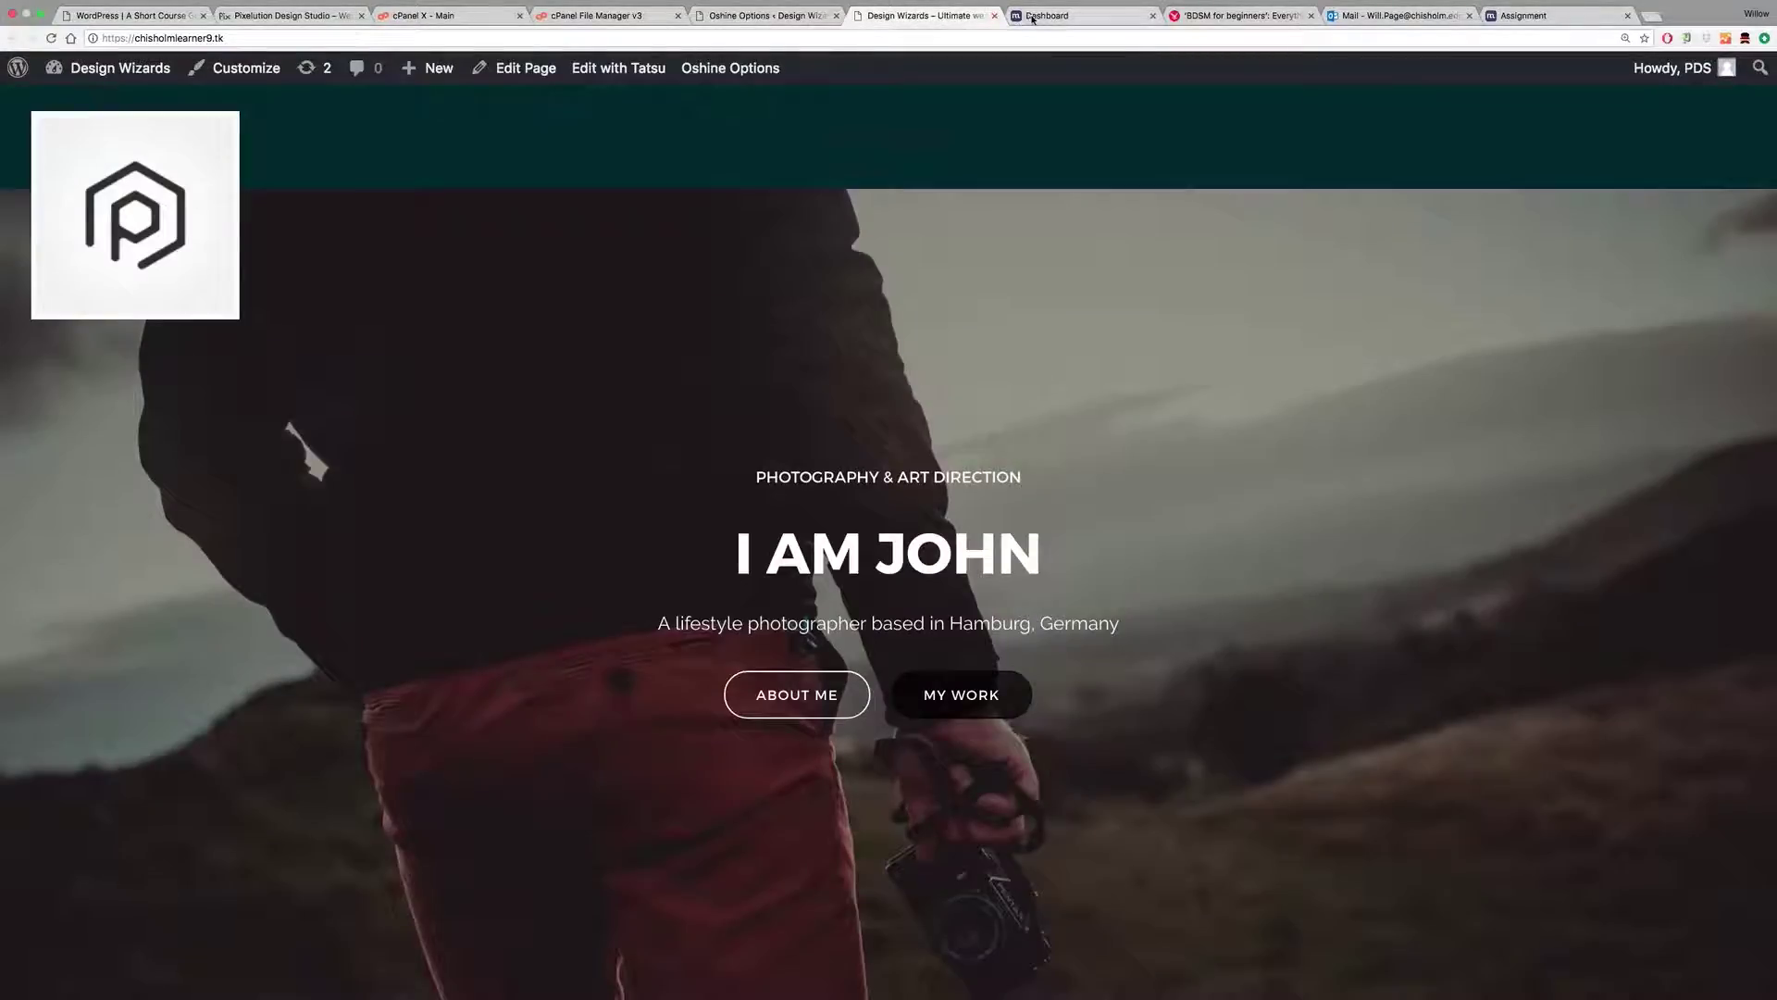
pyautogui.click(635, 73)
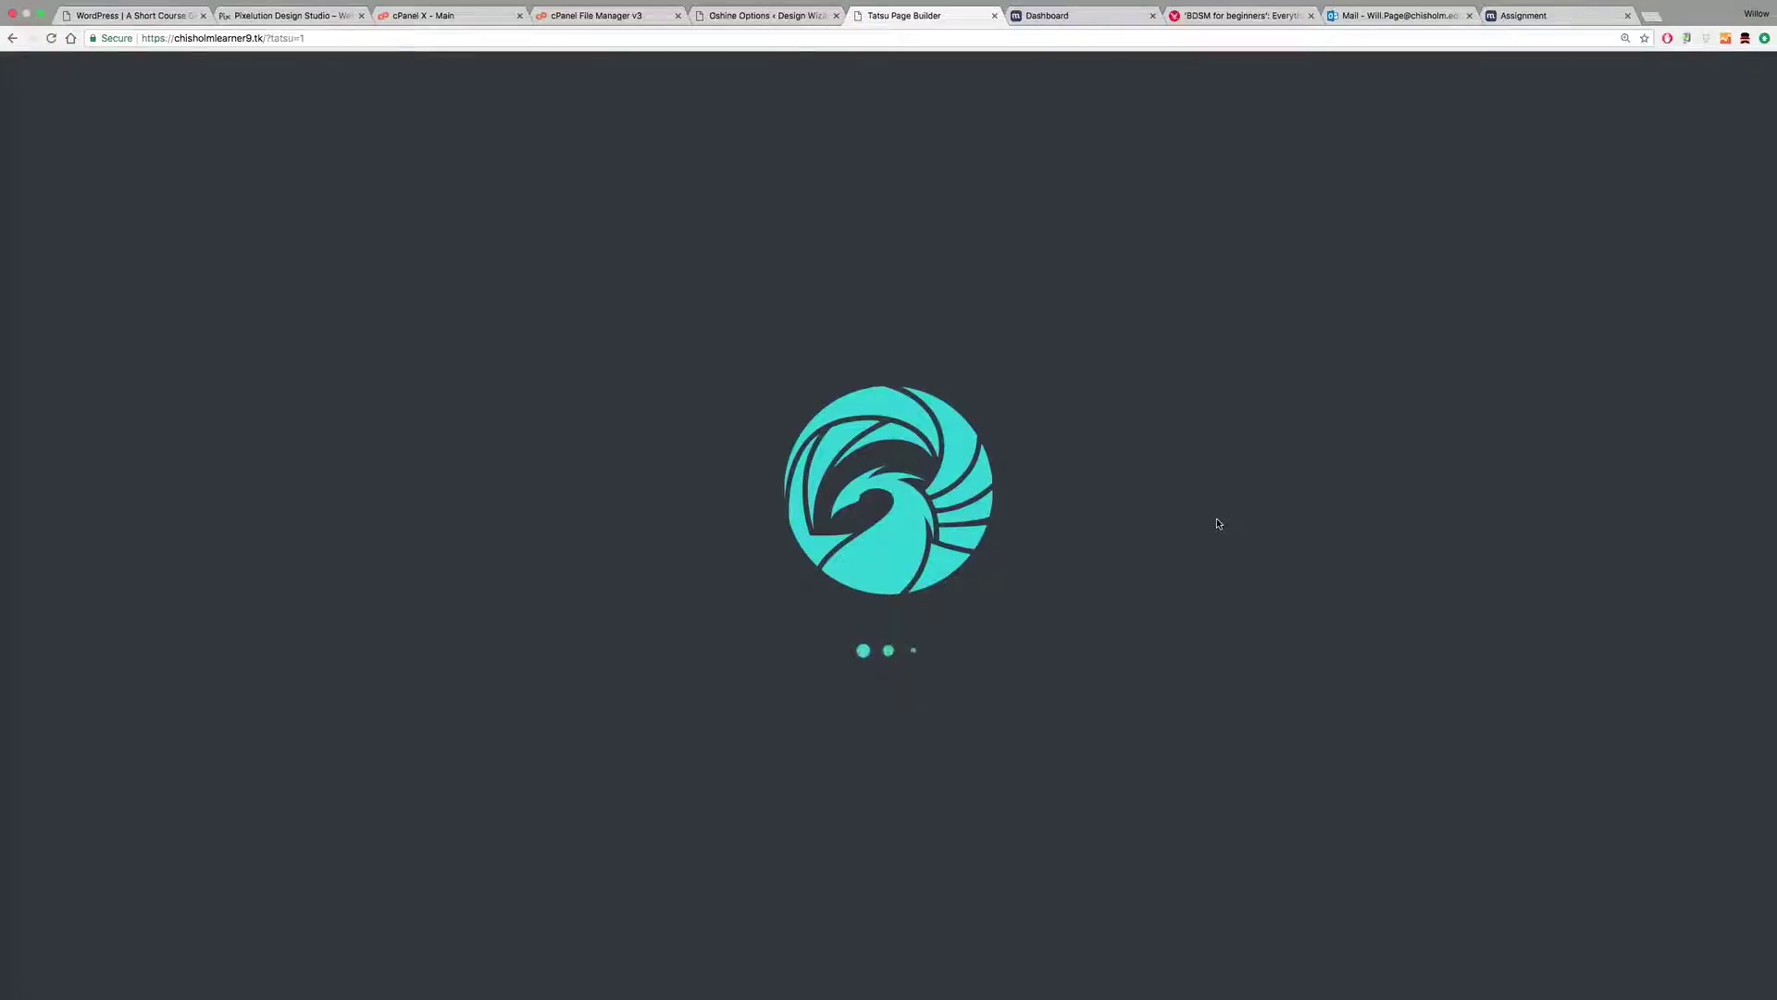
# Step: Select the hero's button group, I AM JOHN heading, subtitle and PHOTOGRAPHY & ART DIRECTION line
pyautogui.scroll(-3, 1219, 524)
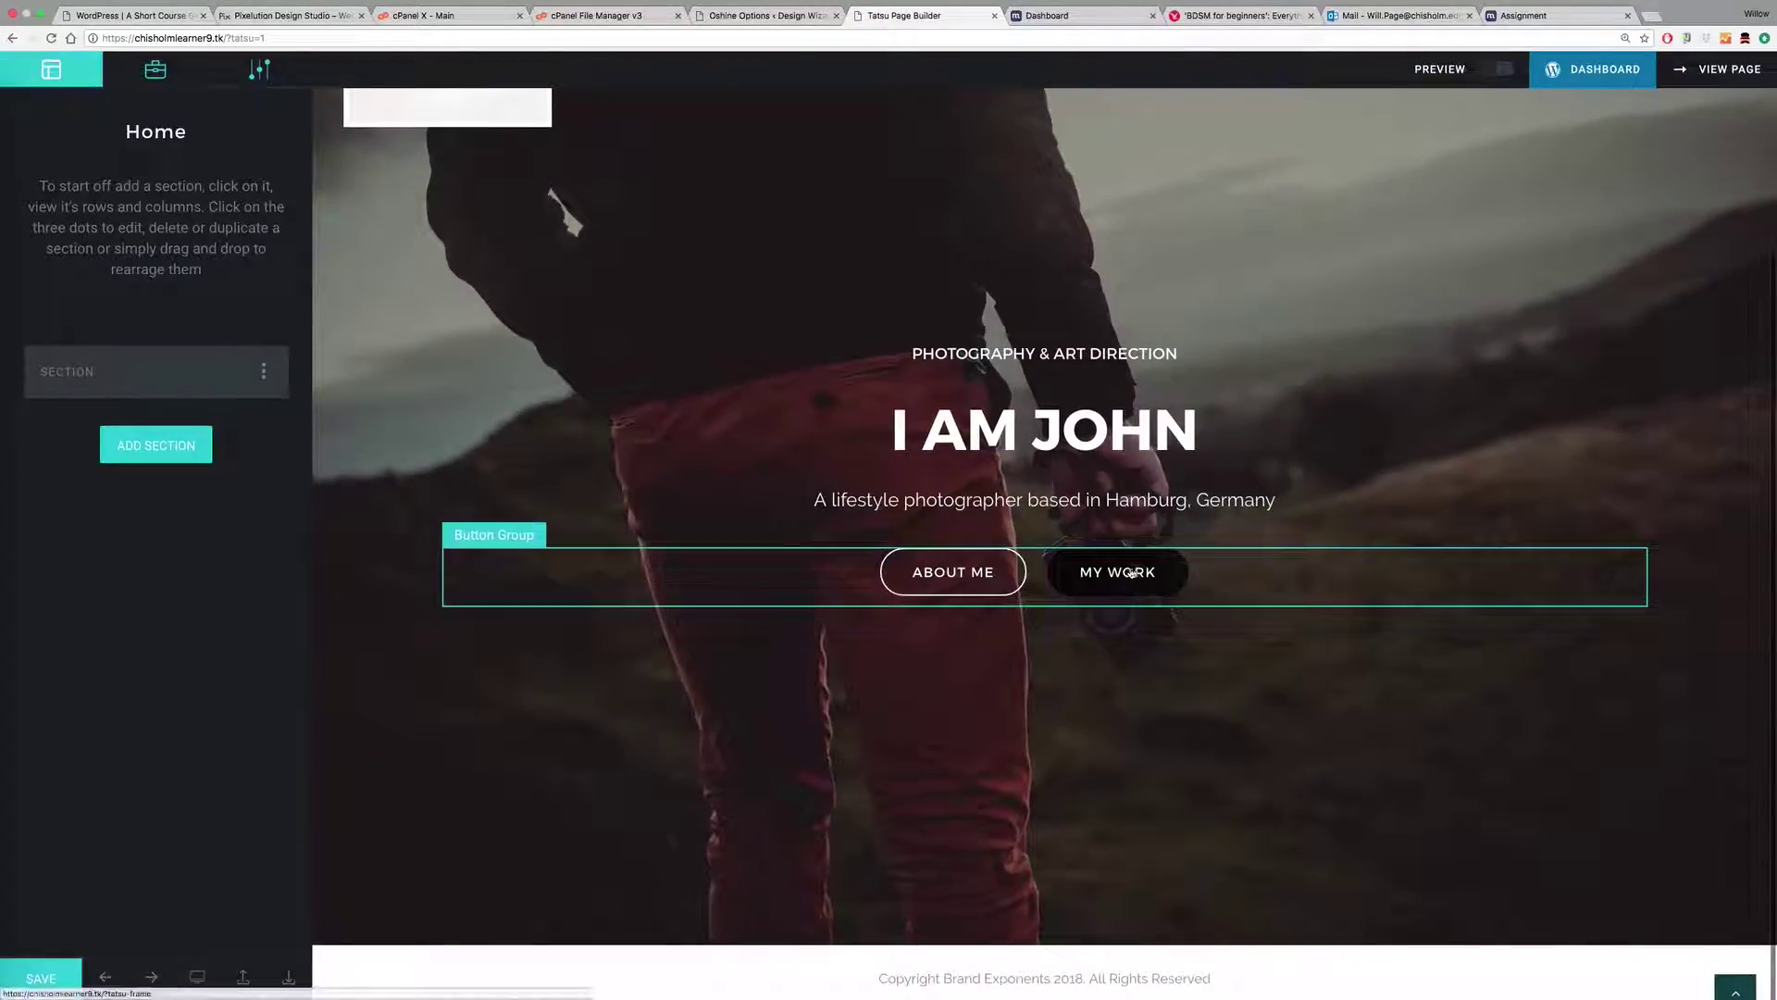
pyautogui.click(1101, 574)
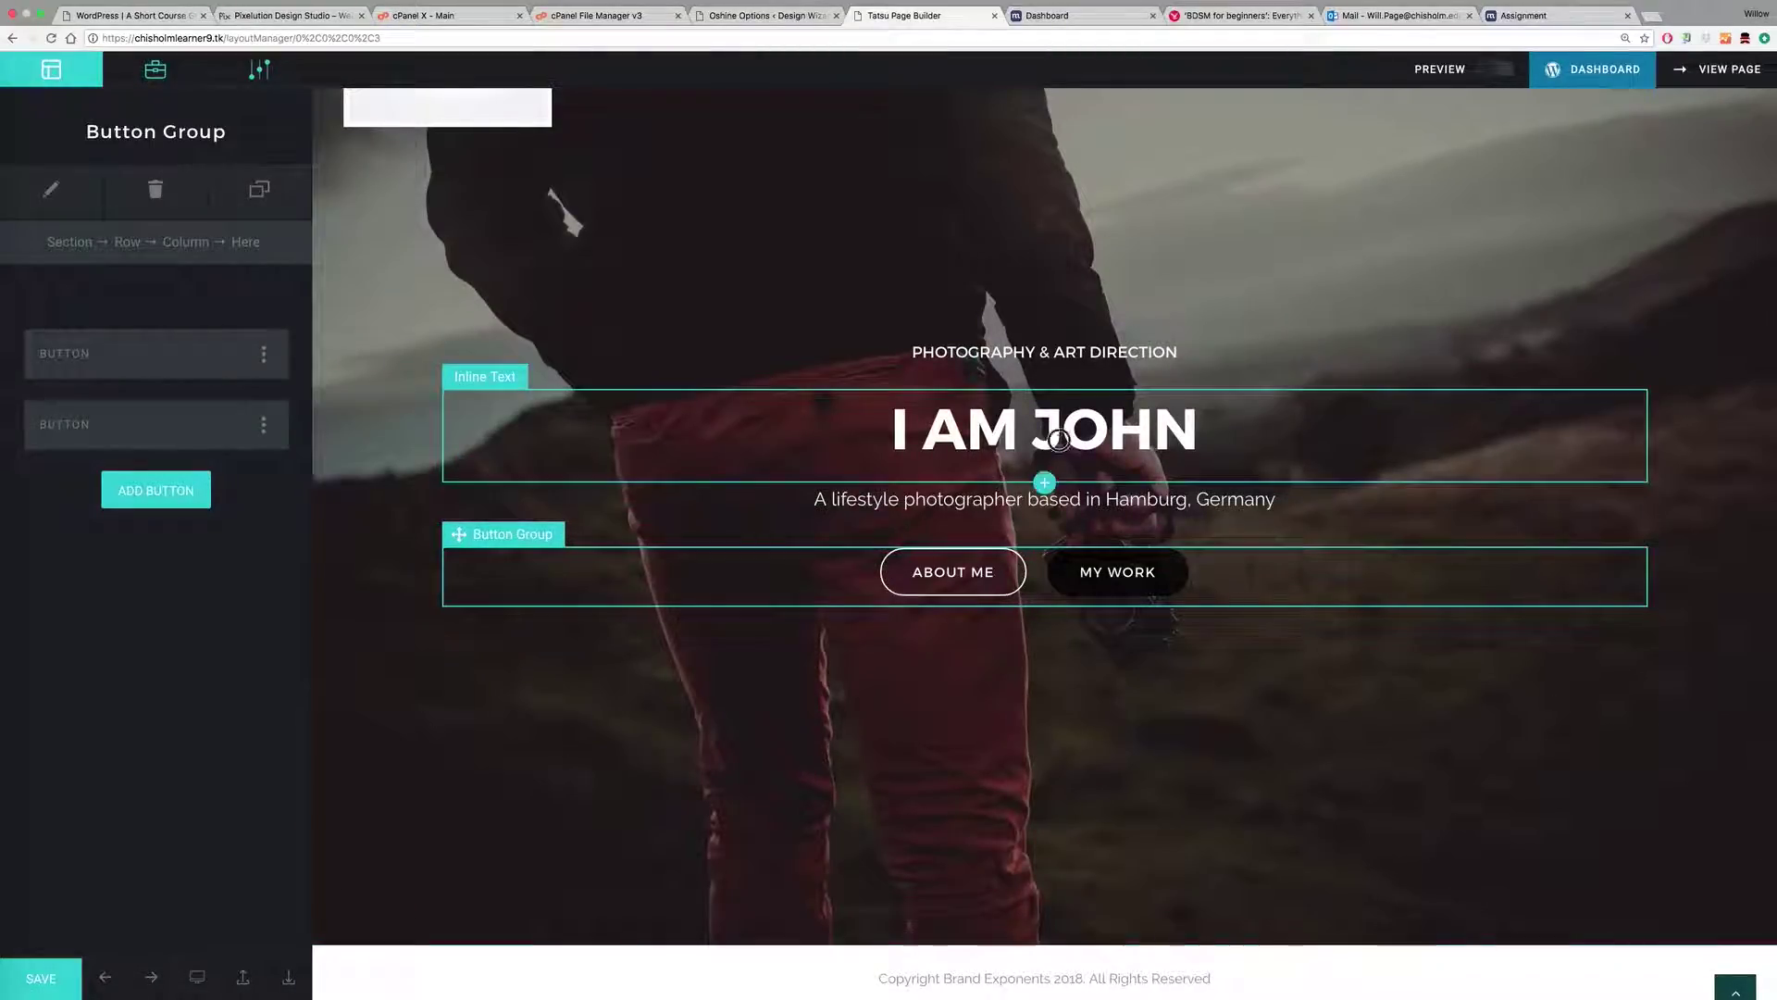
pyautogui.click(1042, 479)
pyautogui.click(1019, 498)
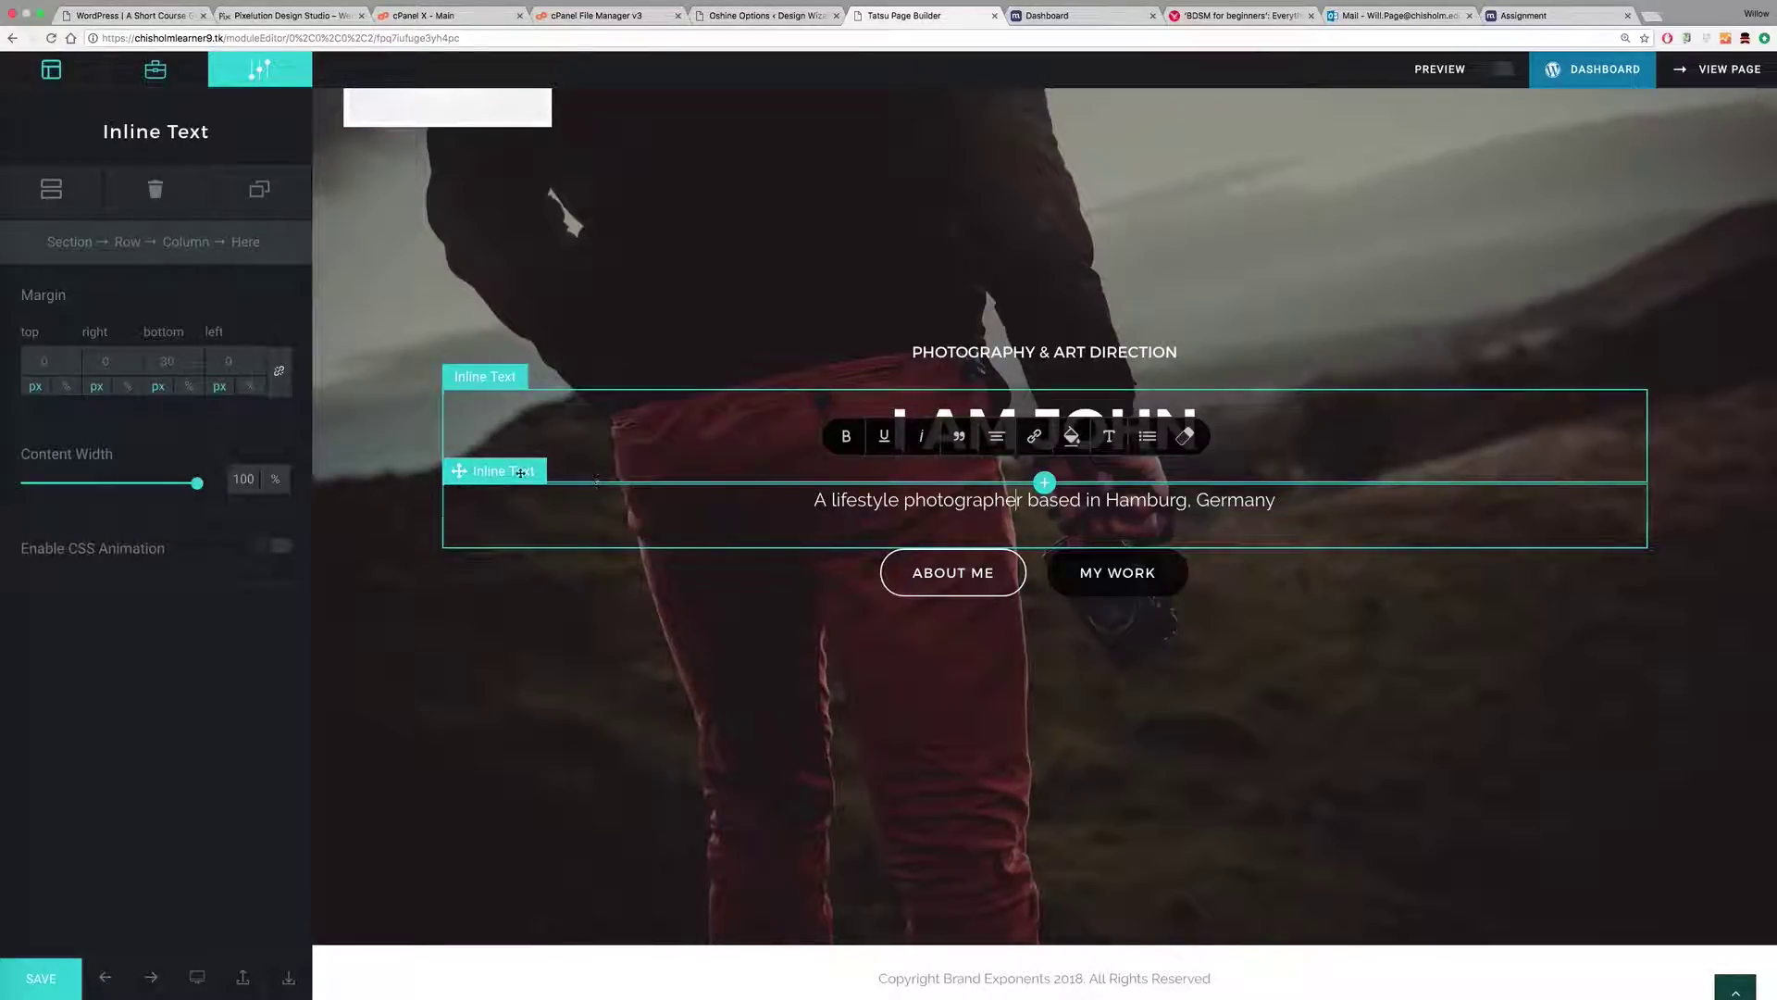
pyautogui.click(841, 500)
pyautogui.moveTo(816, 500); pyautogui.dragTo(1301, 508)
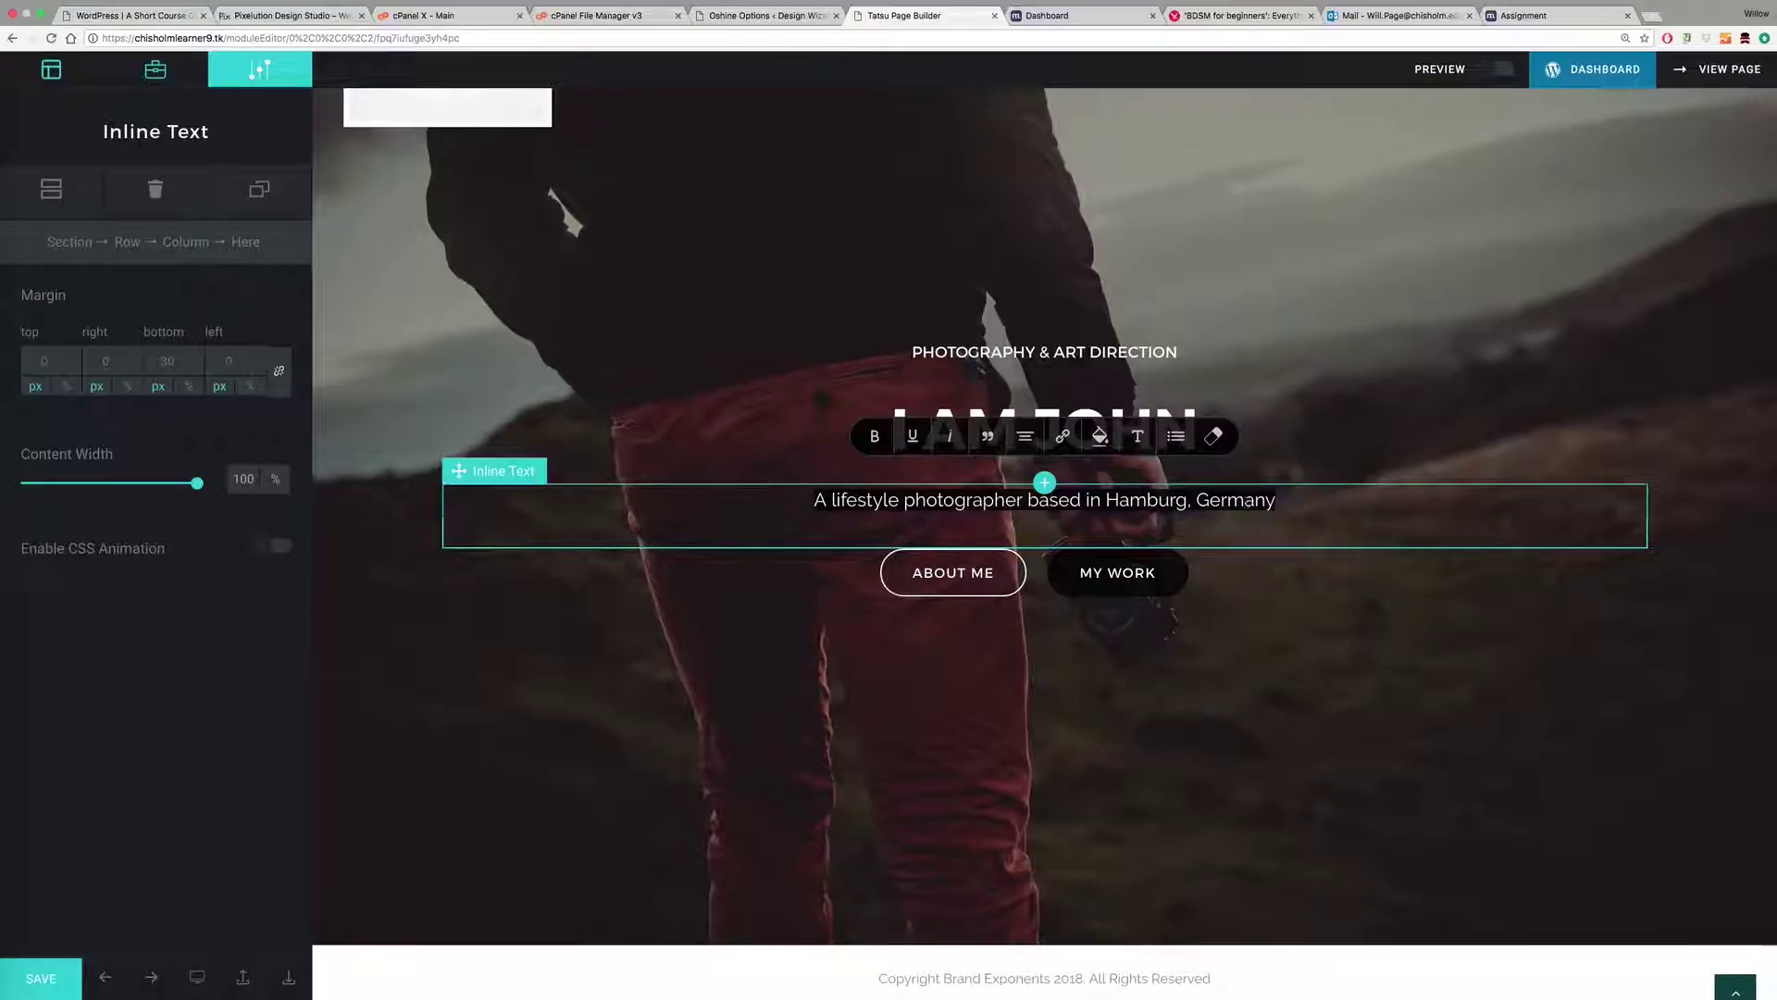
pyautogui.click(986, 355)
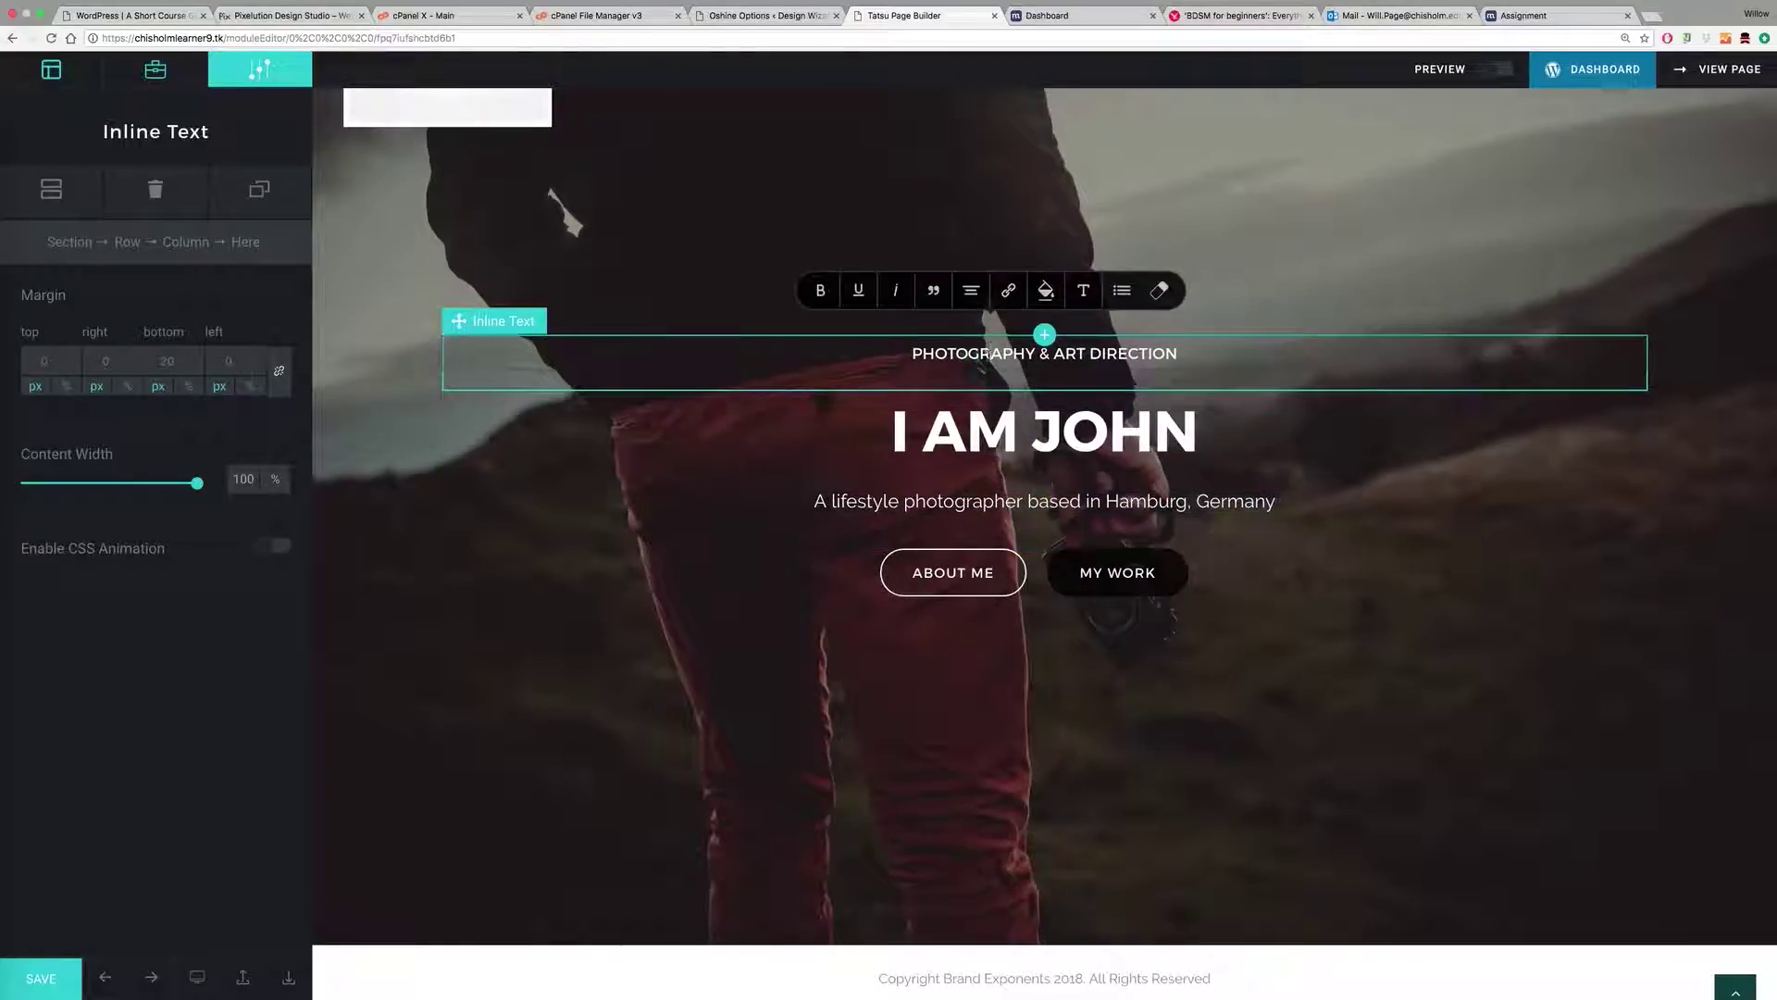
pyautogui.moveTo(913, 352); pyautogui.dragTo(1177, 353)
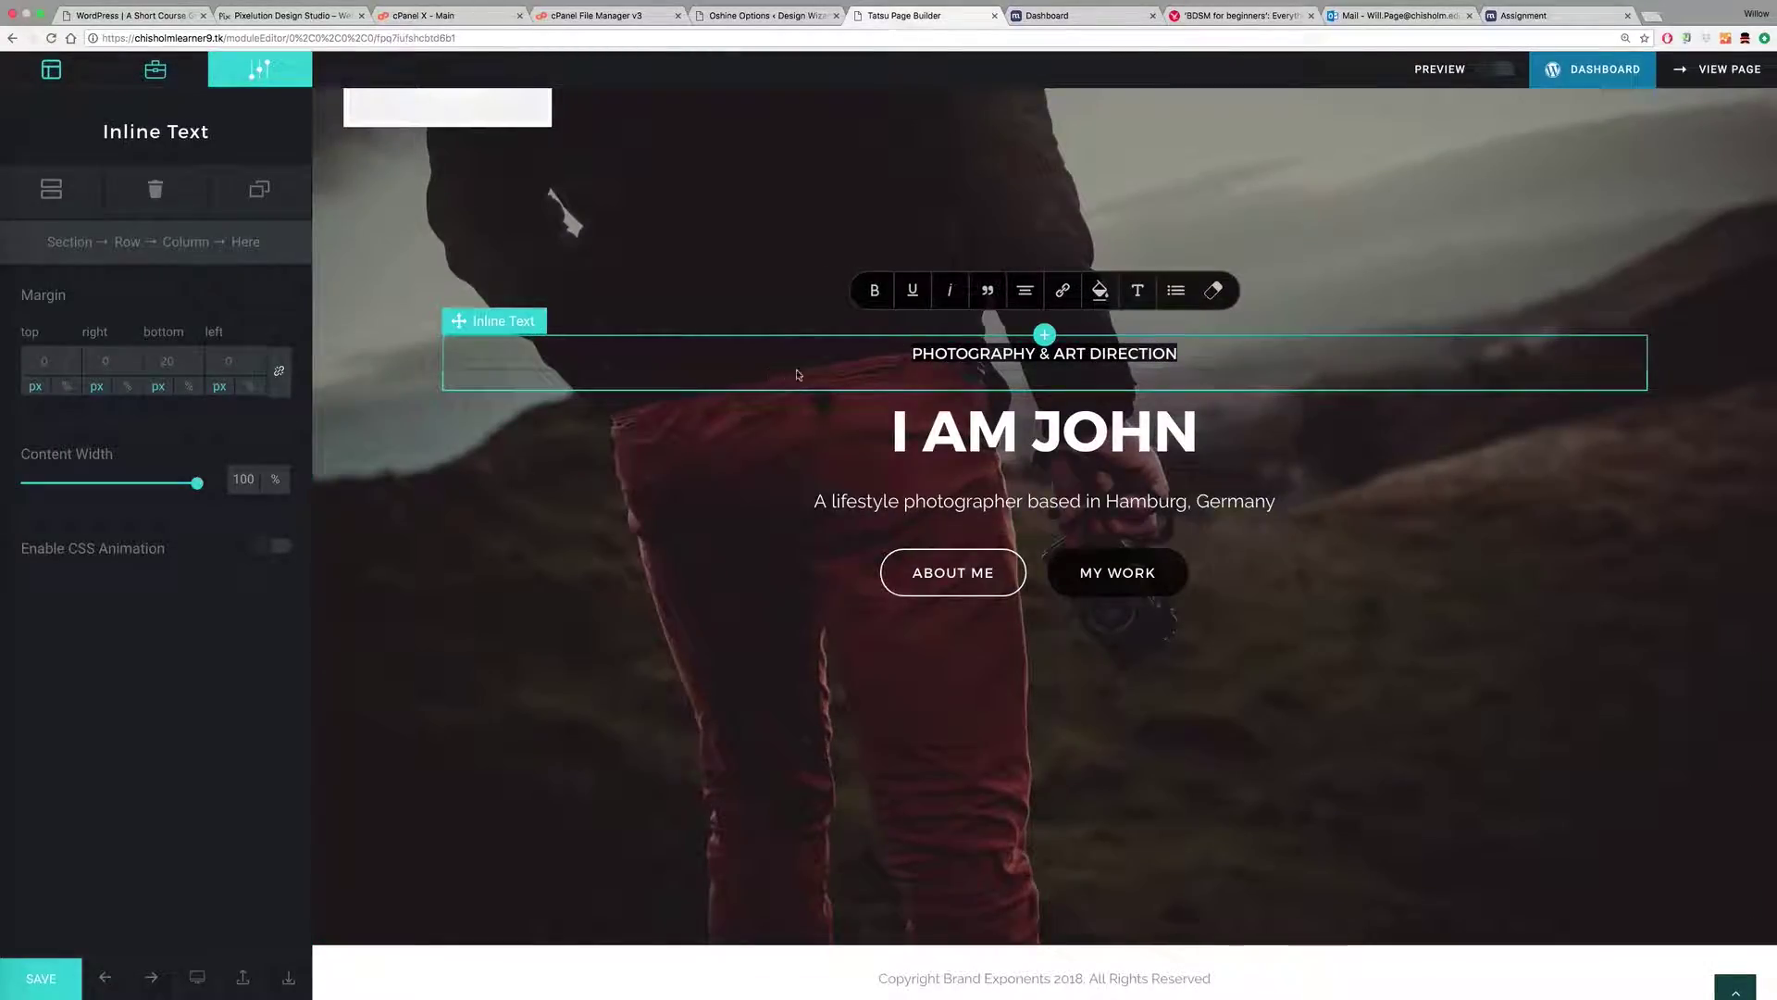
pyautogui.click(978, 422)
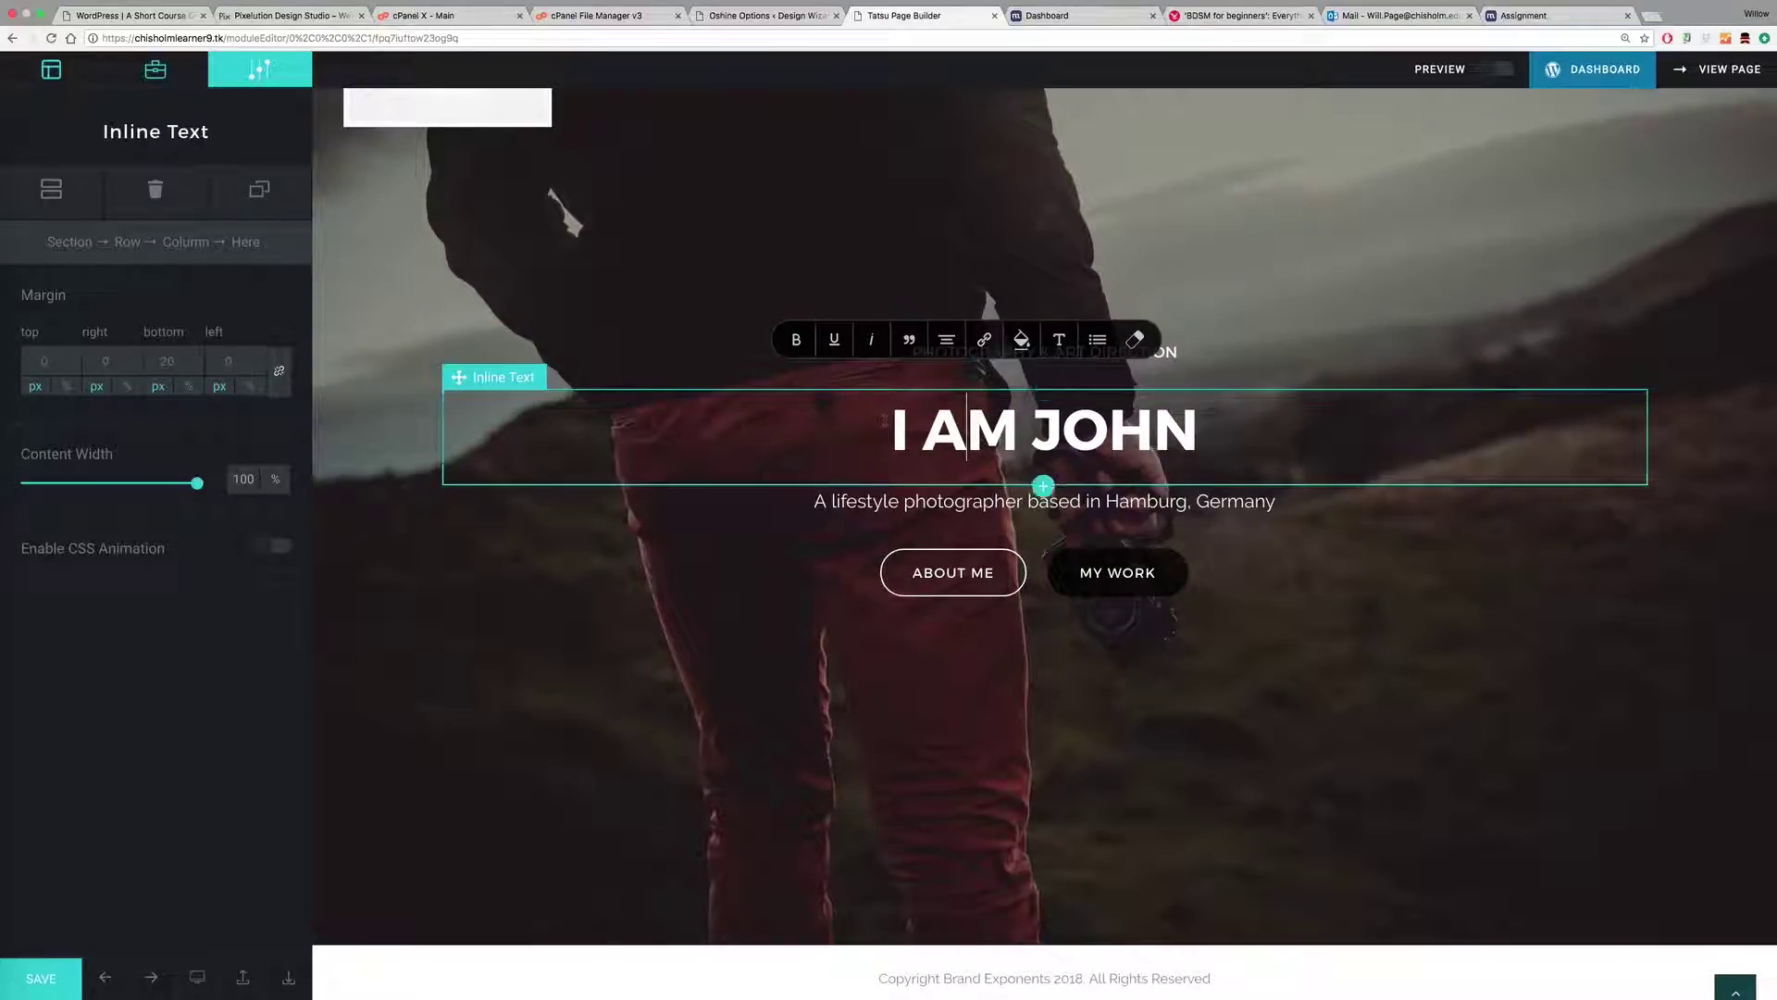
# Step: Rename the heading to PIXELUTION and the top line to 'WEB | DIGITAL | MARKETING'
pyautogui.moveTo(901, 422); pyautogui.dragTo(1231, 426)
pyautogui.write('PI')
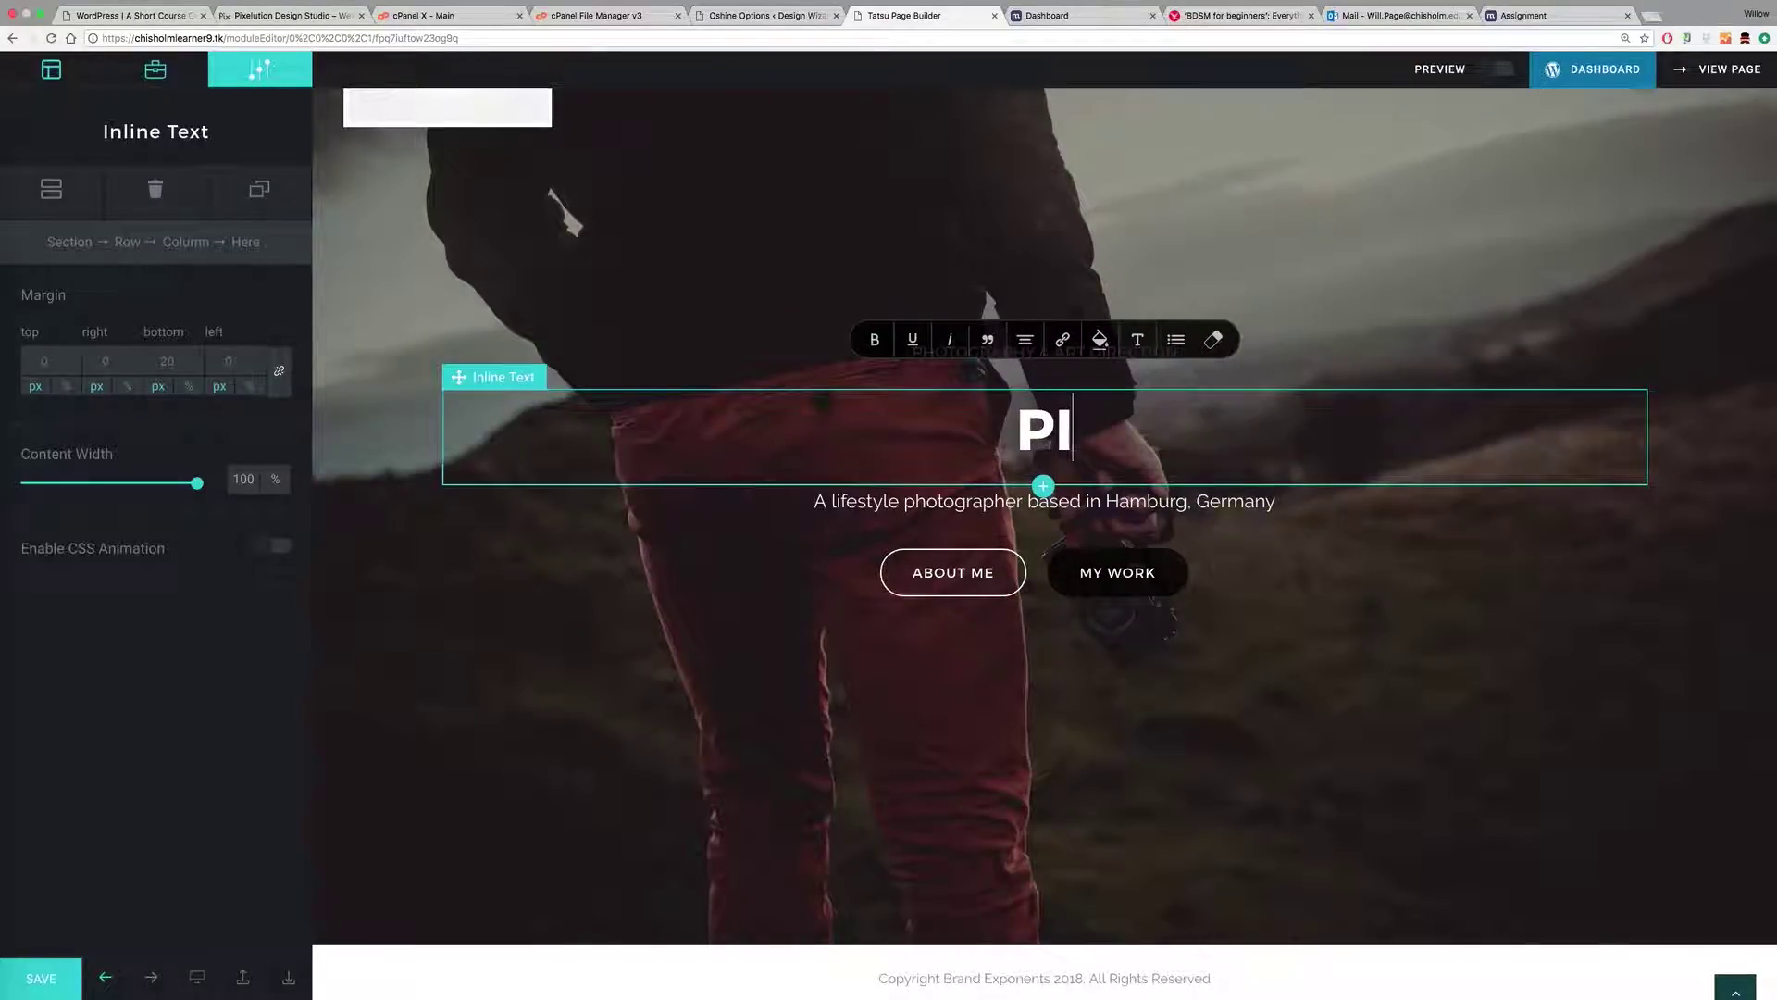
pyautogui.write('XELUTION')
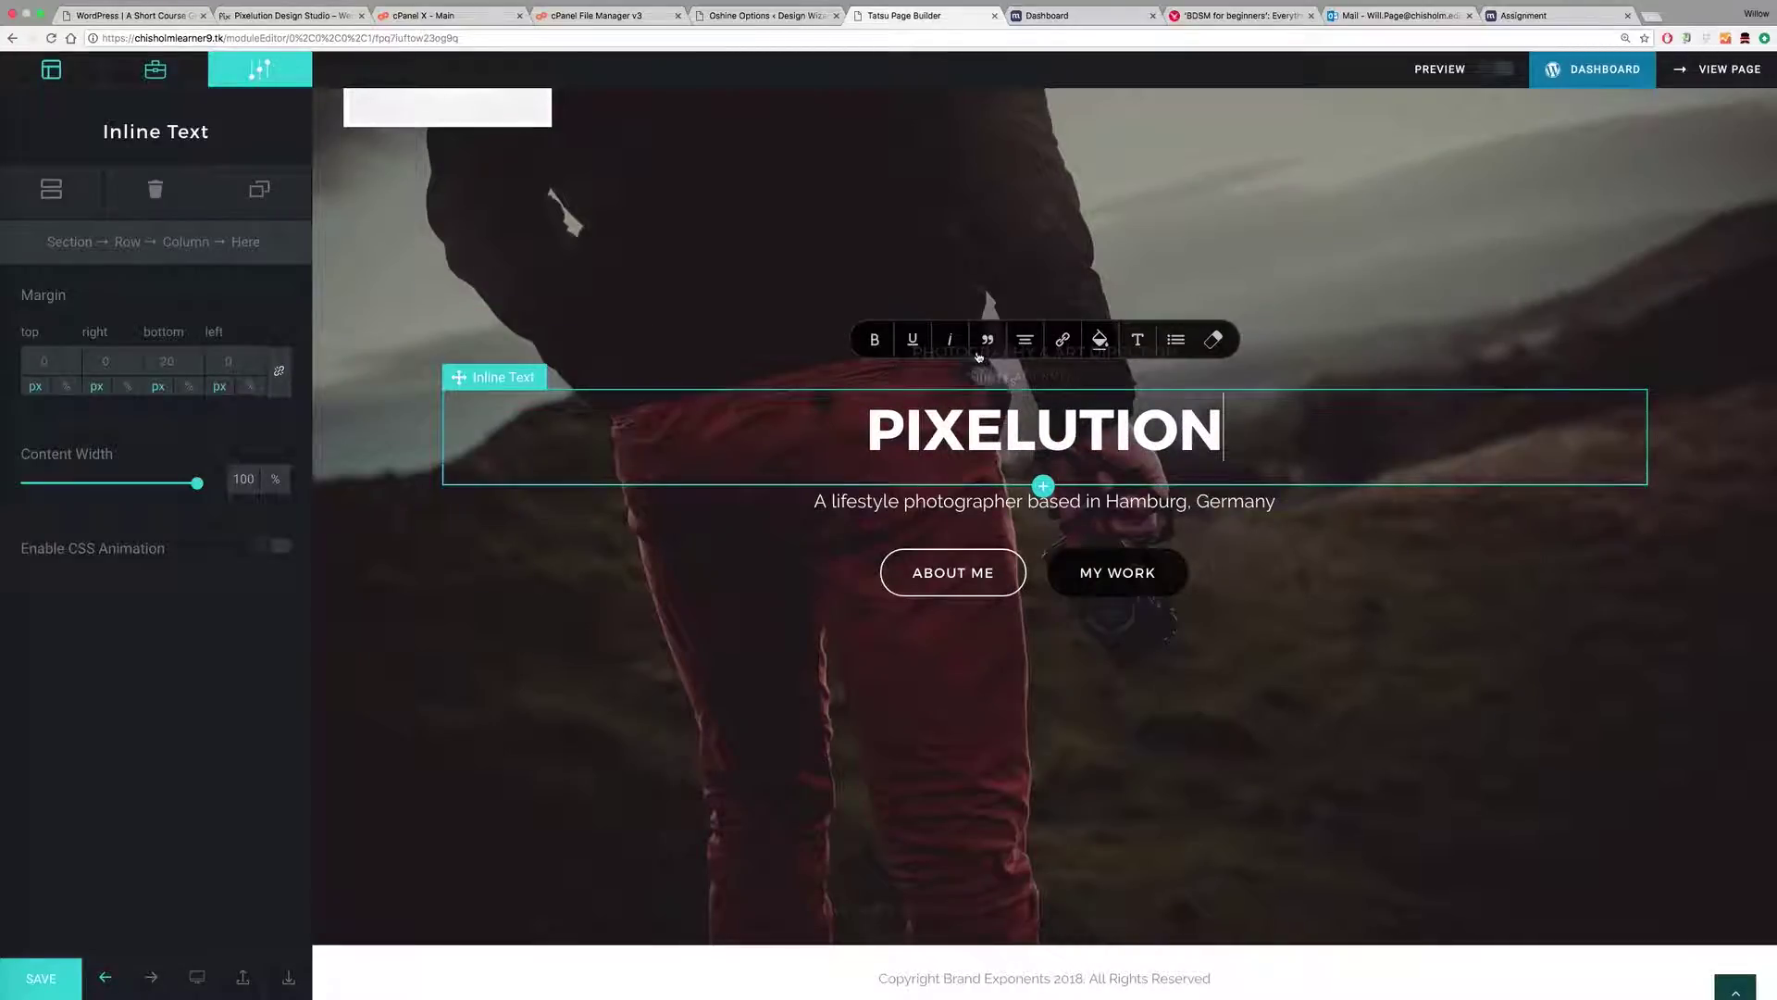
pyautogui.click(926, 501)
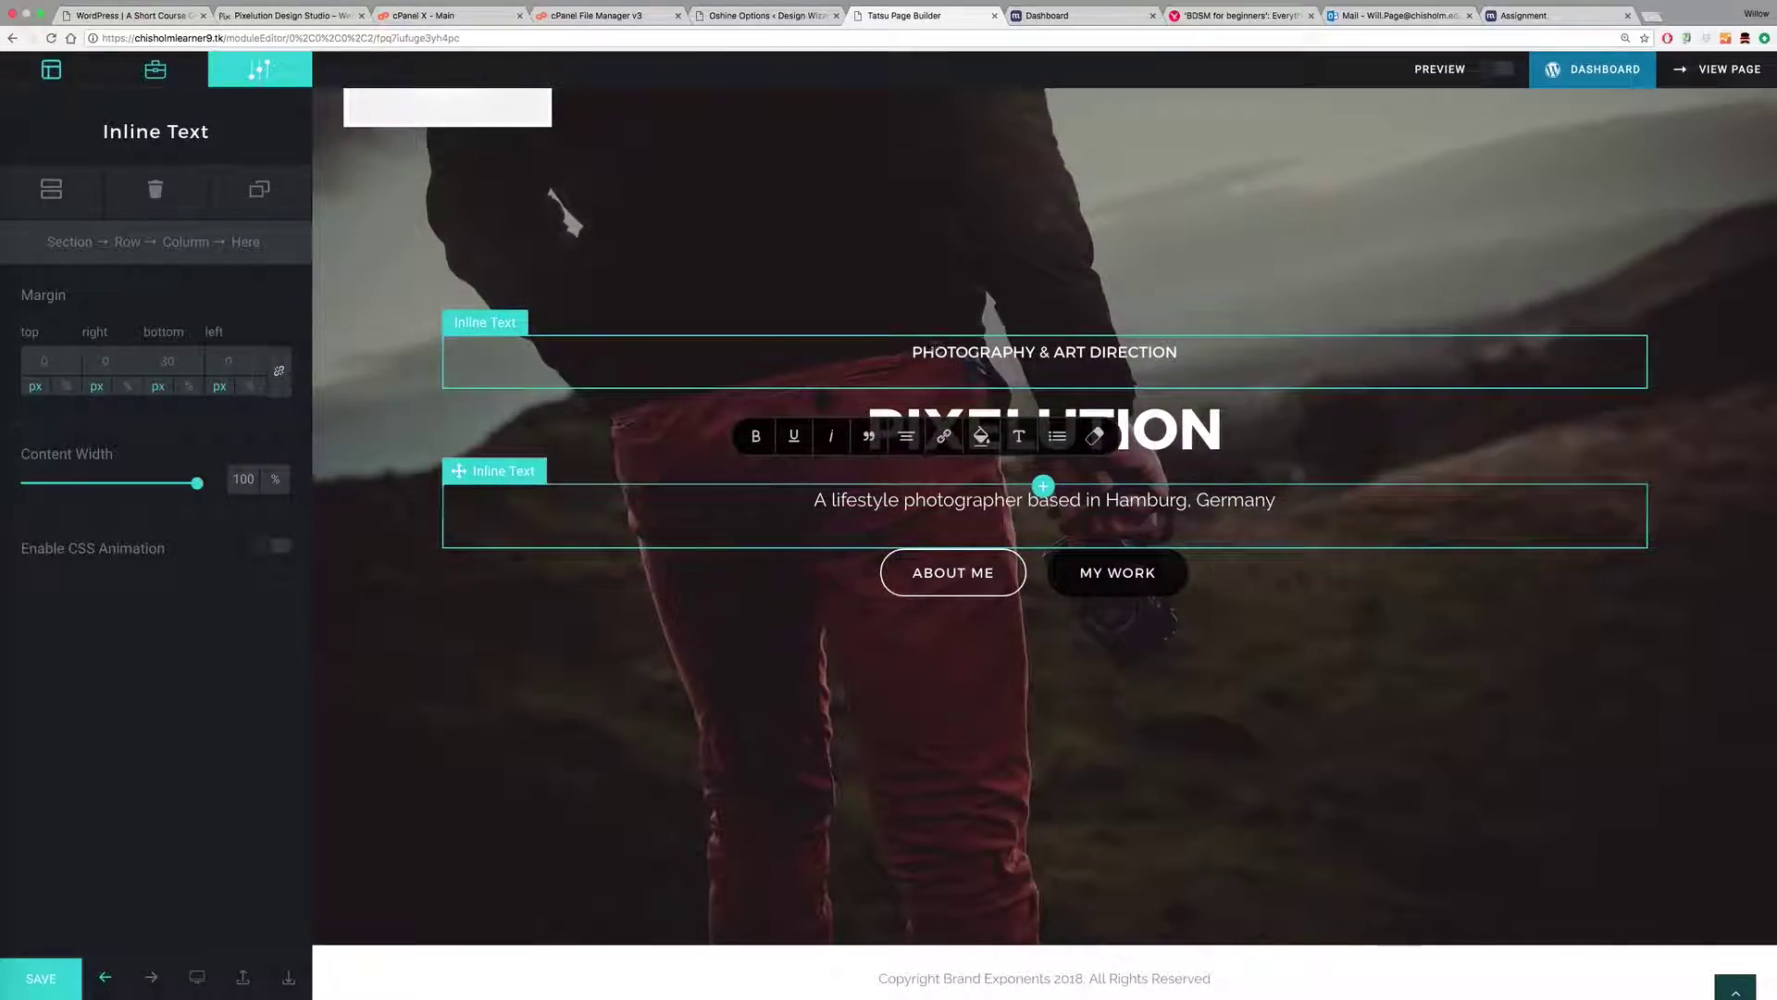
pyautogui.moveTo(912, 354); pyautogui.dragTo(1204, 359)
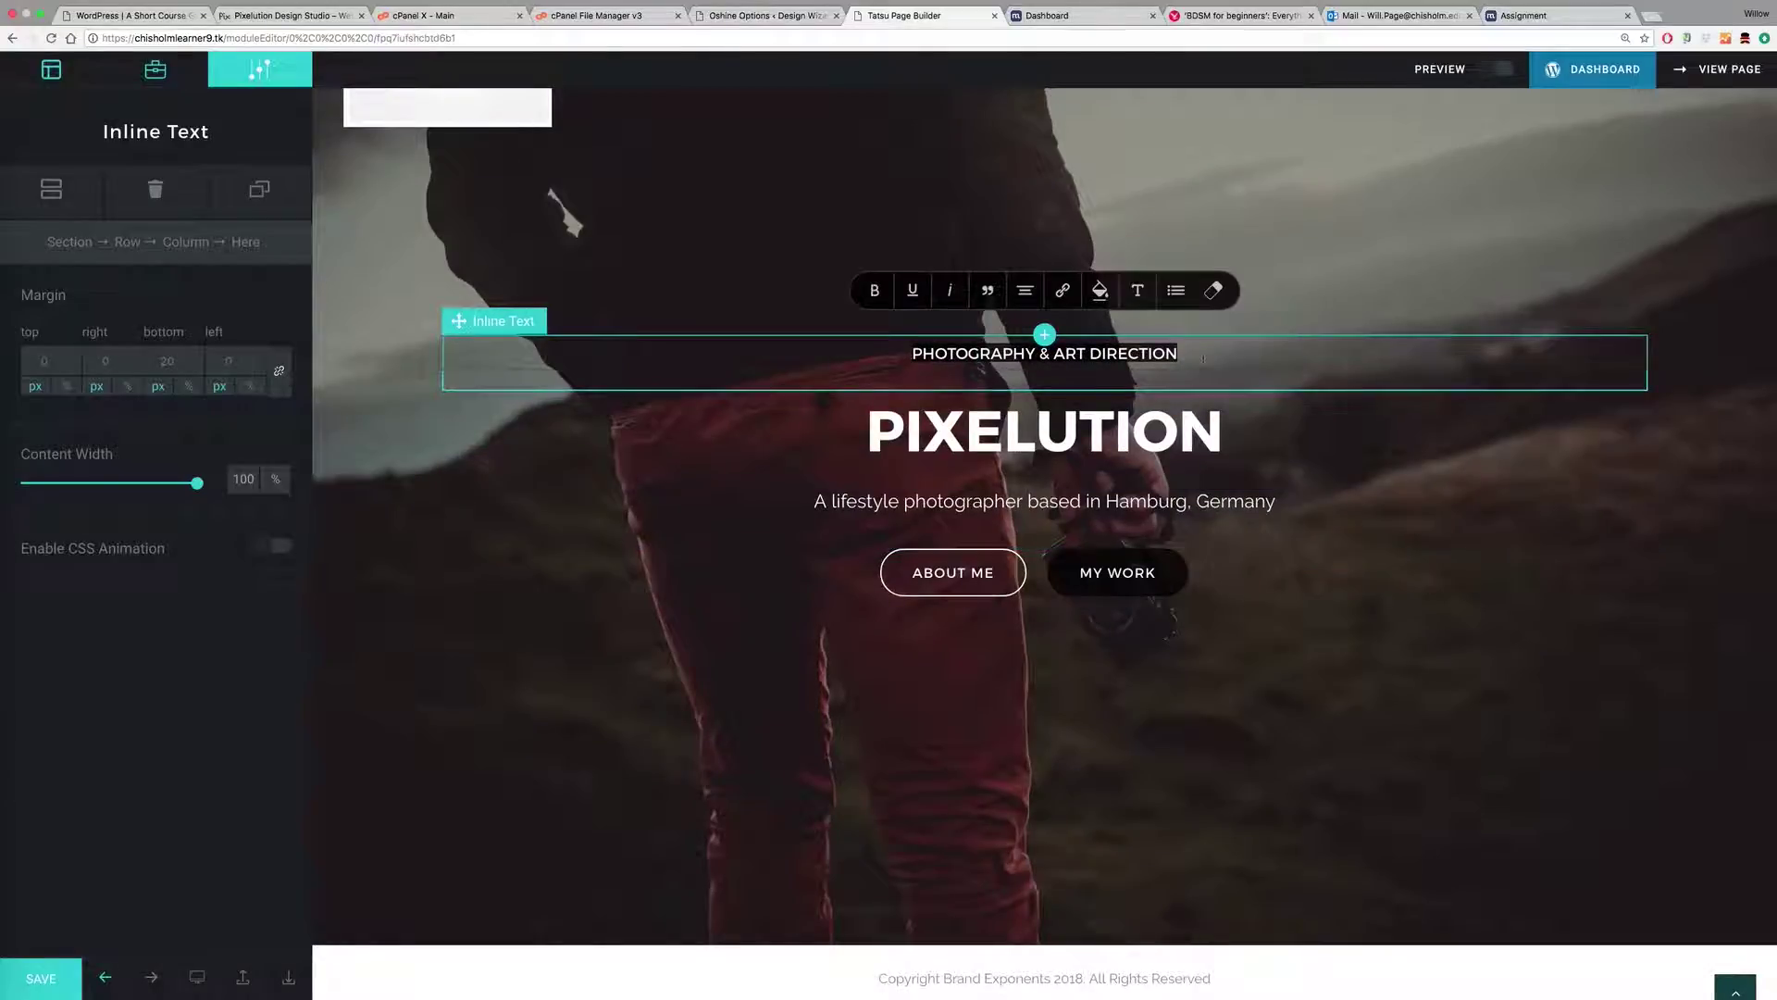
pyautogui.write('WEB')
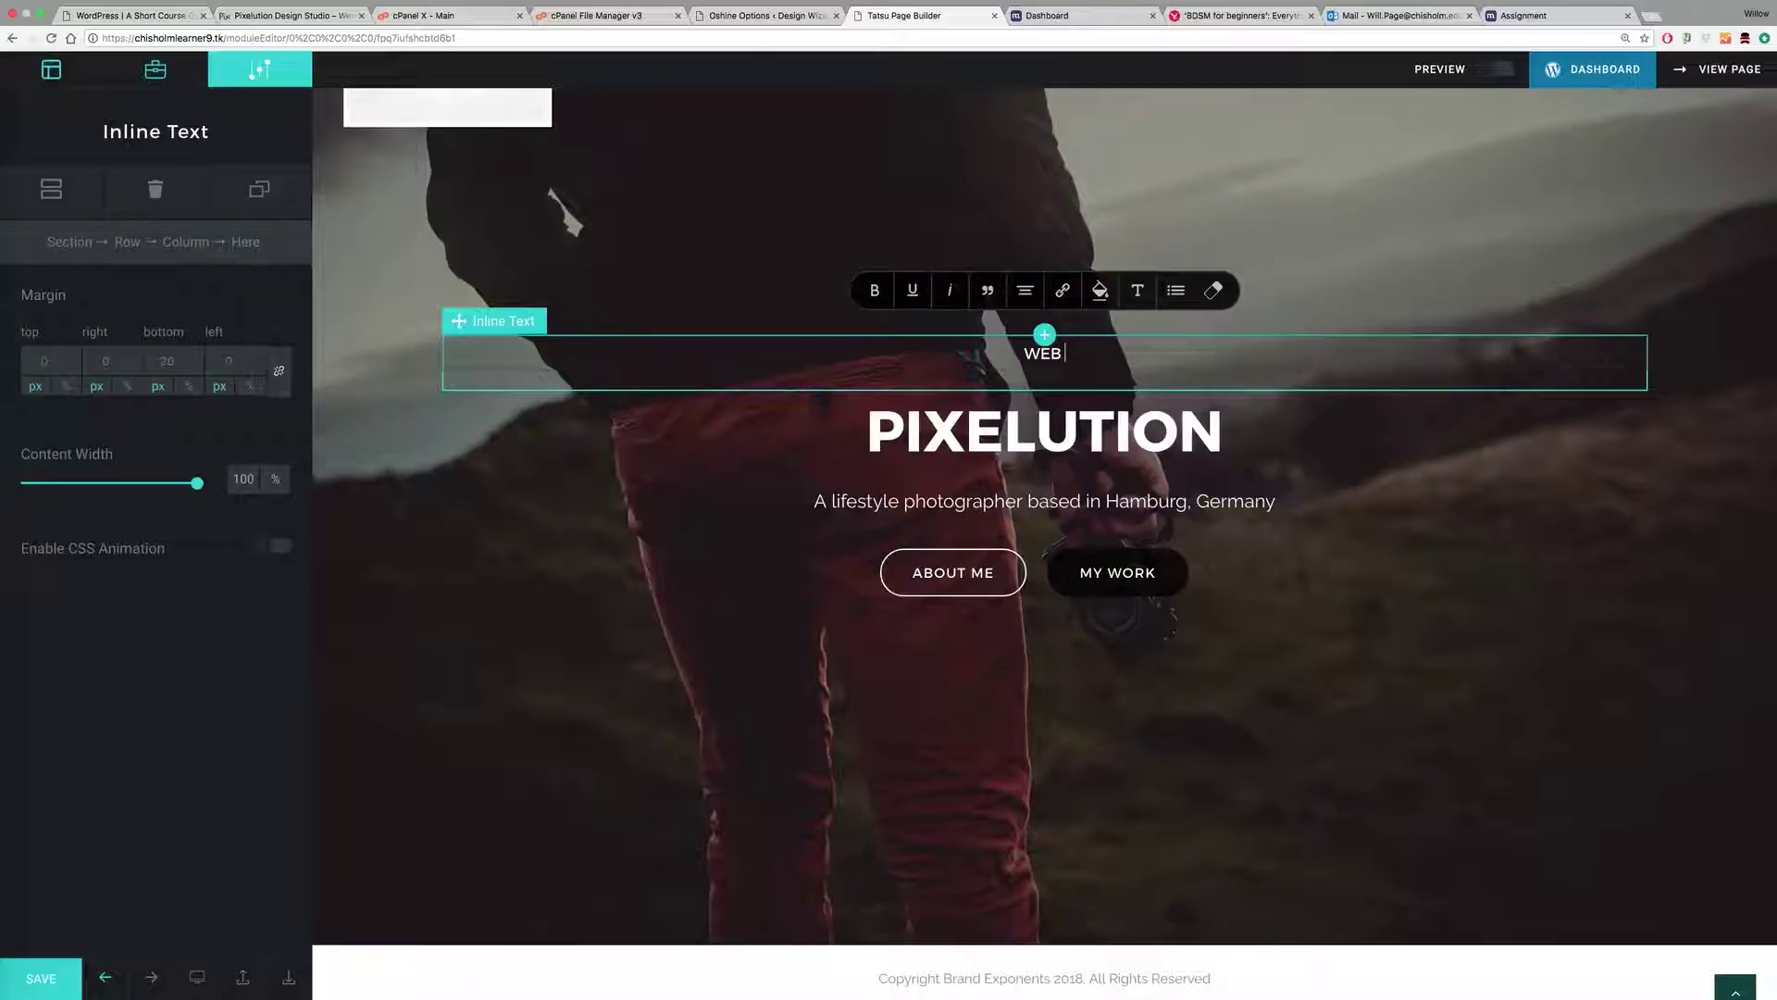
pyautogui.press('BackSpace')
pyautogui.write('| DIGITAL | MARKE')
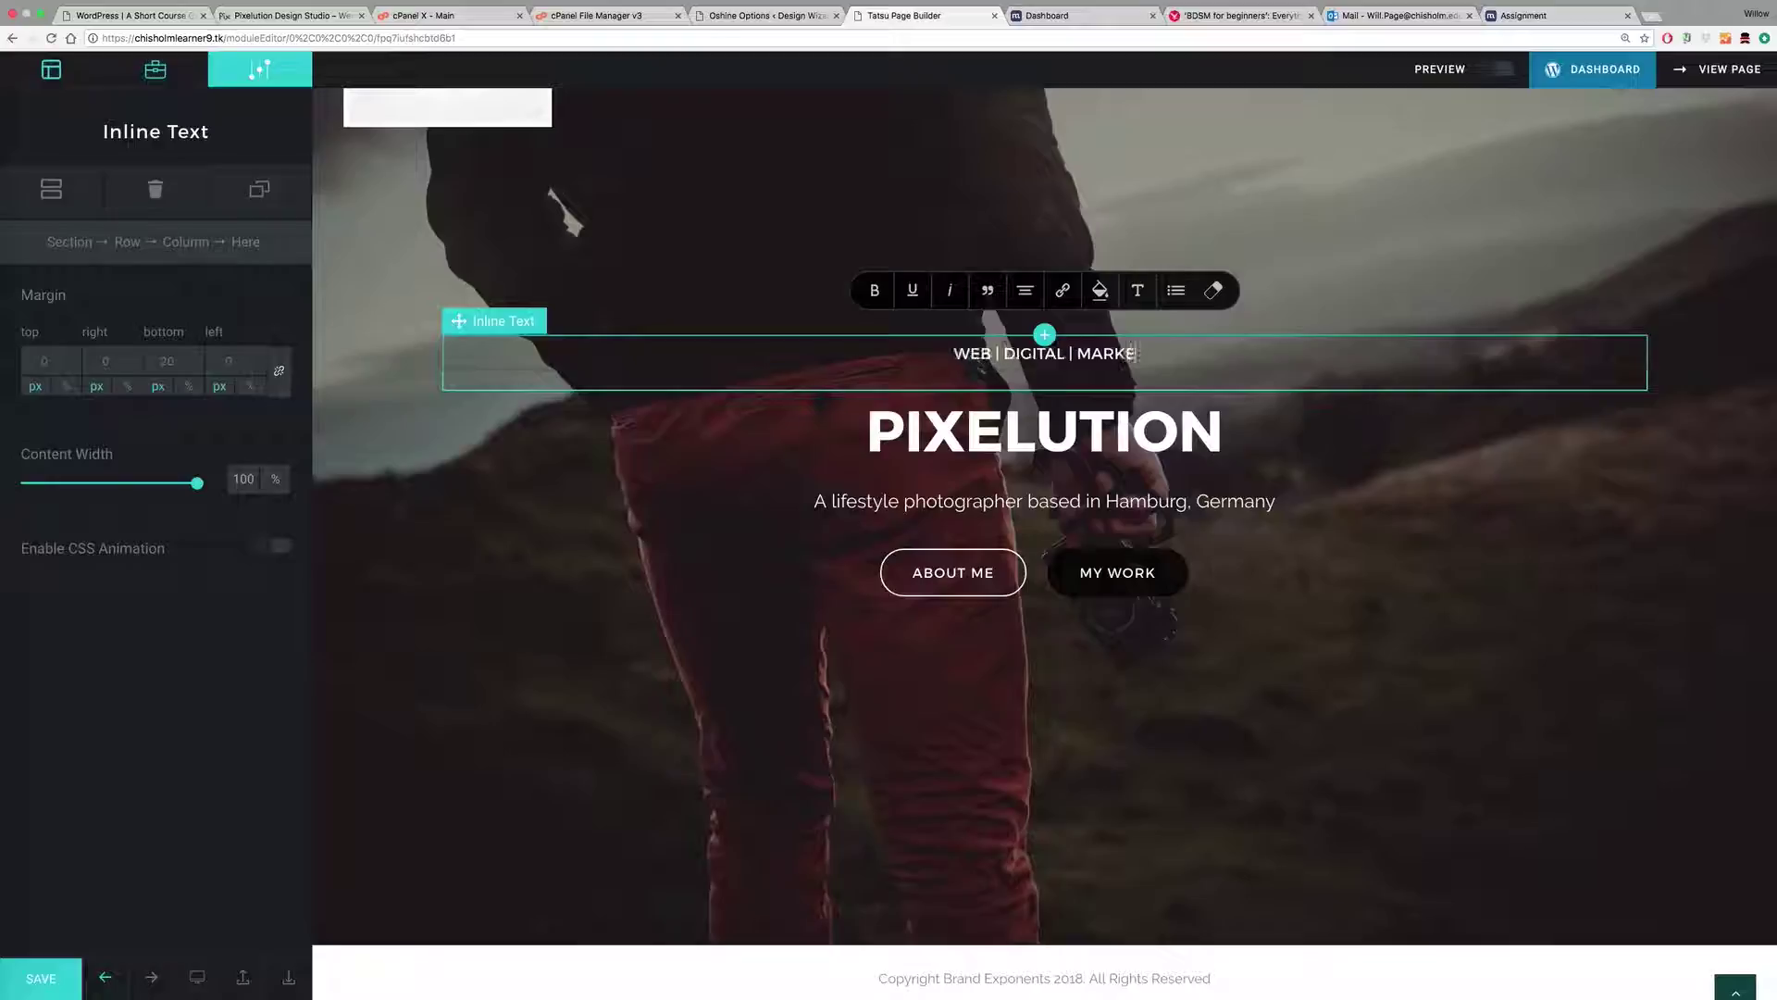
pyautogui.write('TING')
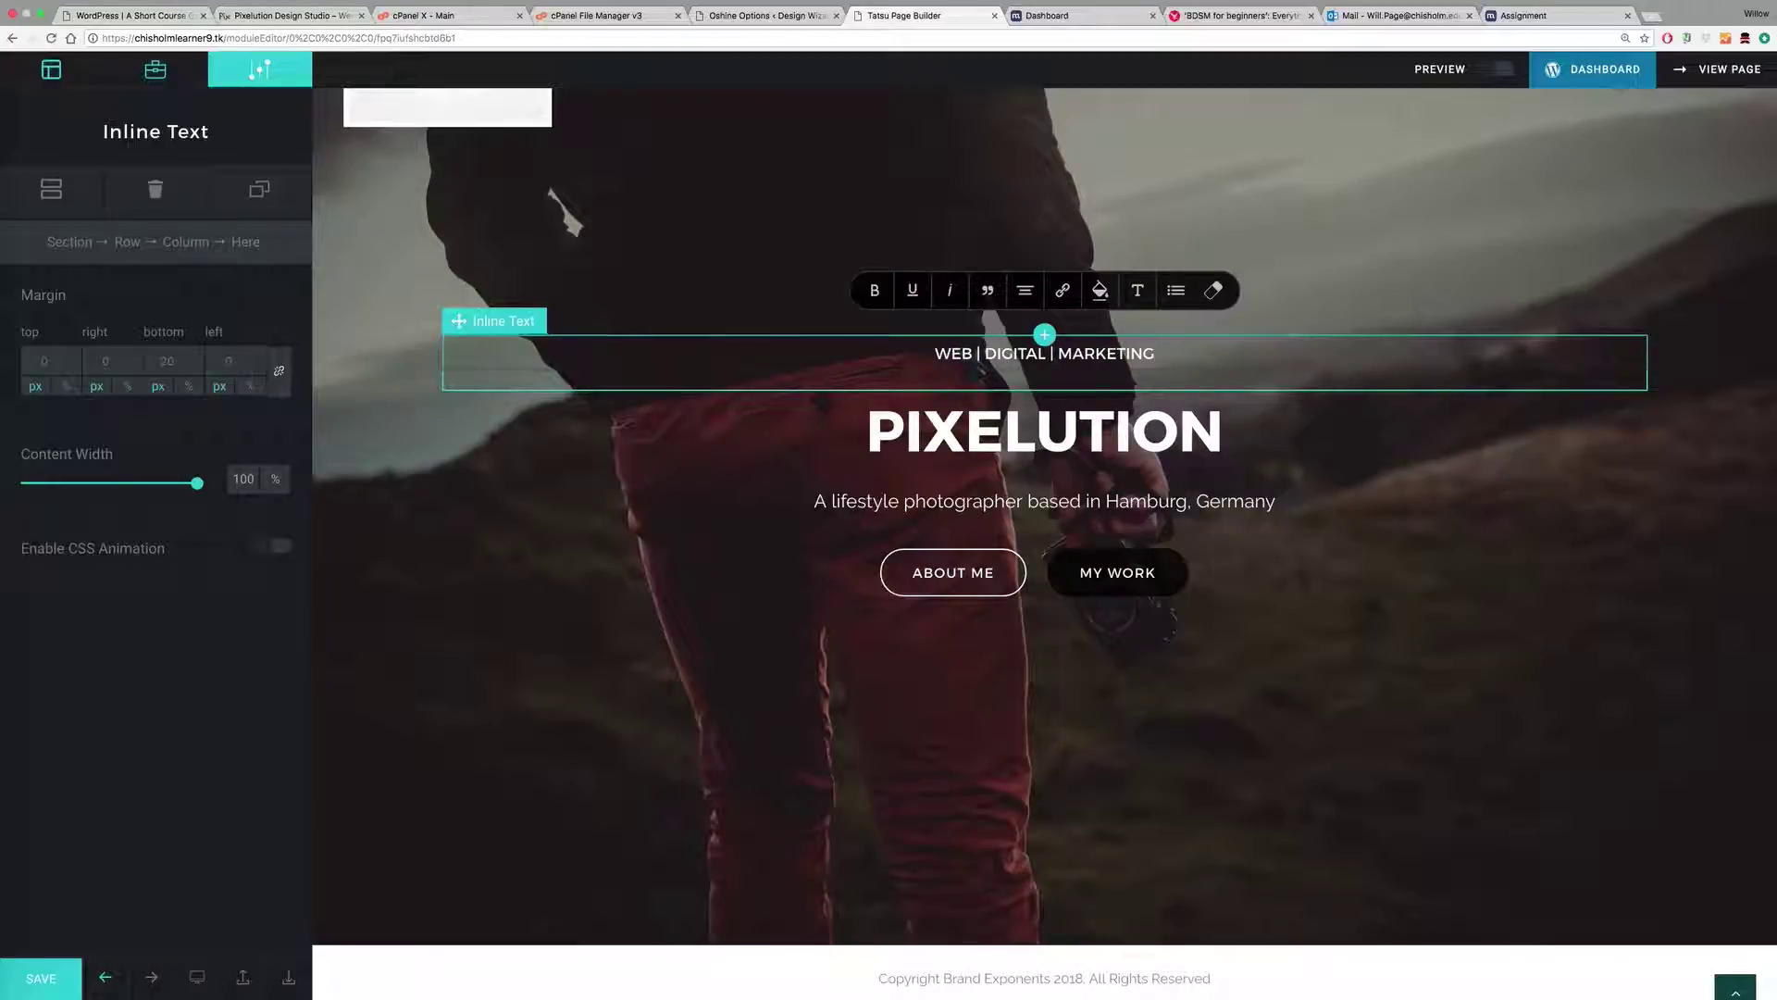
# Step: Replace the lifestyle photographer subtitle with 'Are you falling behind?'
pyautogui.click(1017, 501)
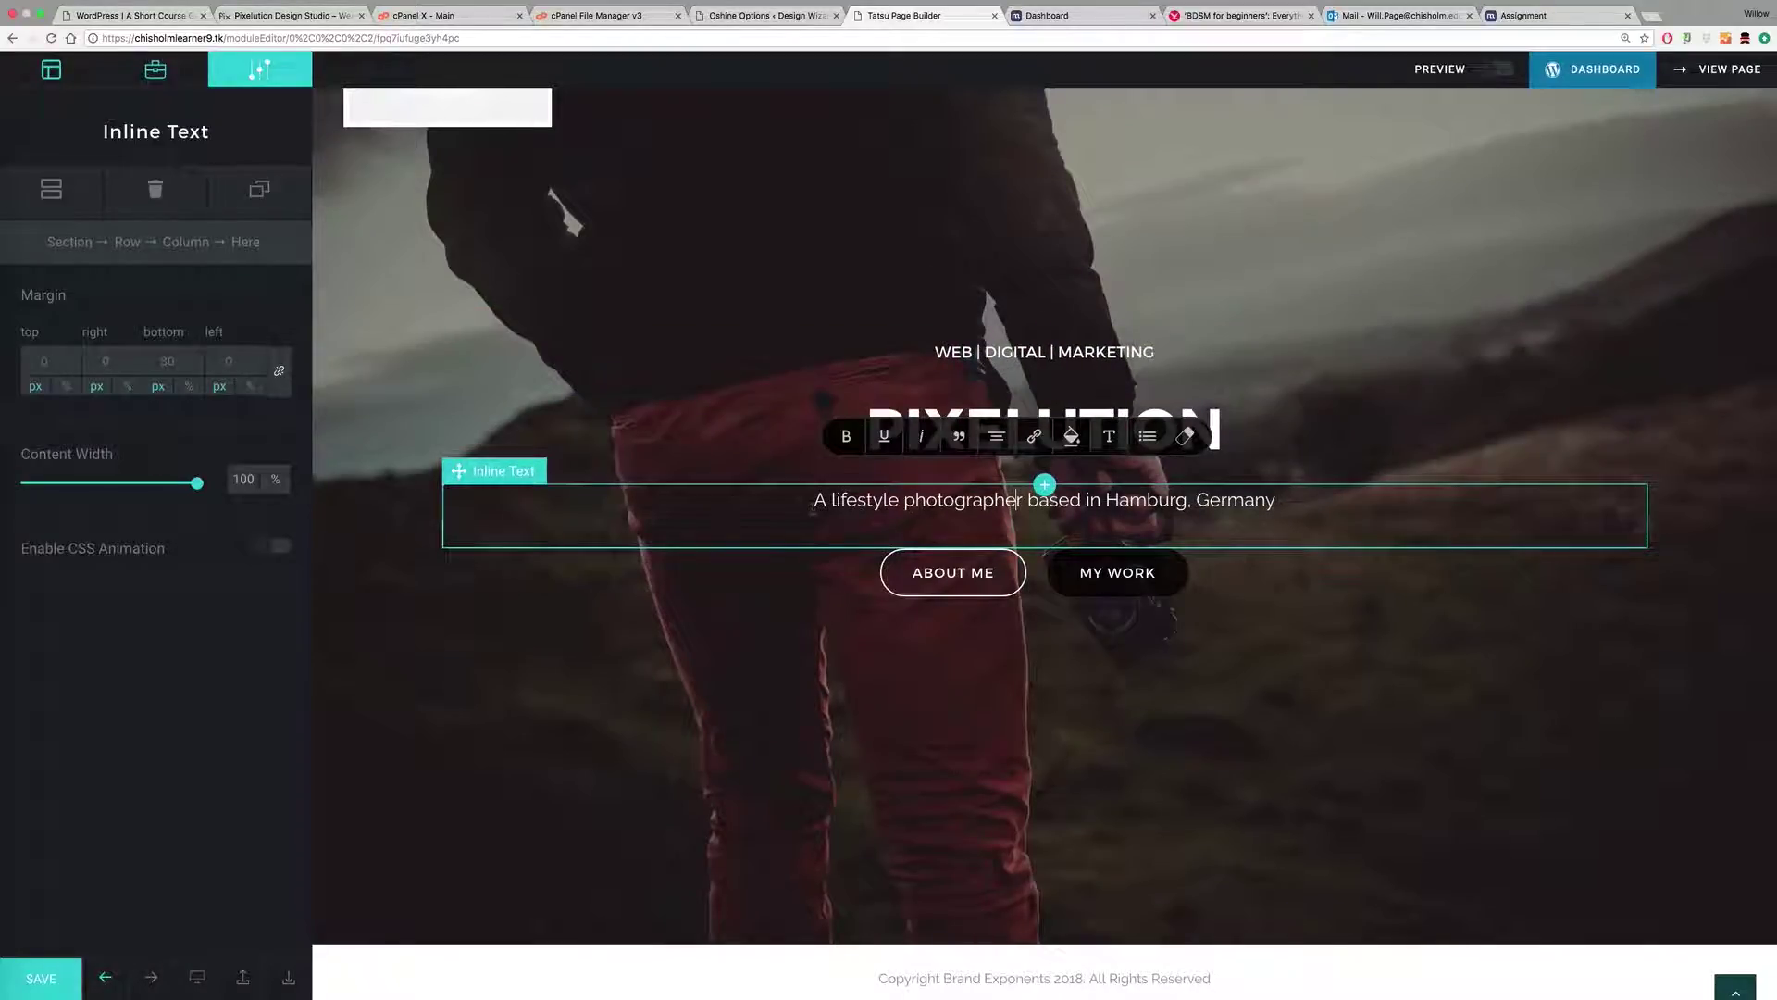
pyautogui.tripleClick(1019, 501)
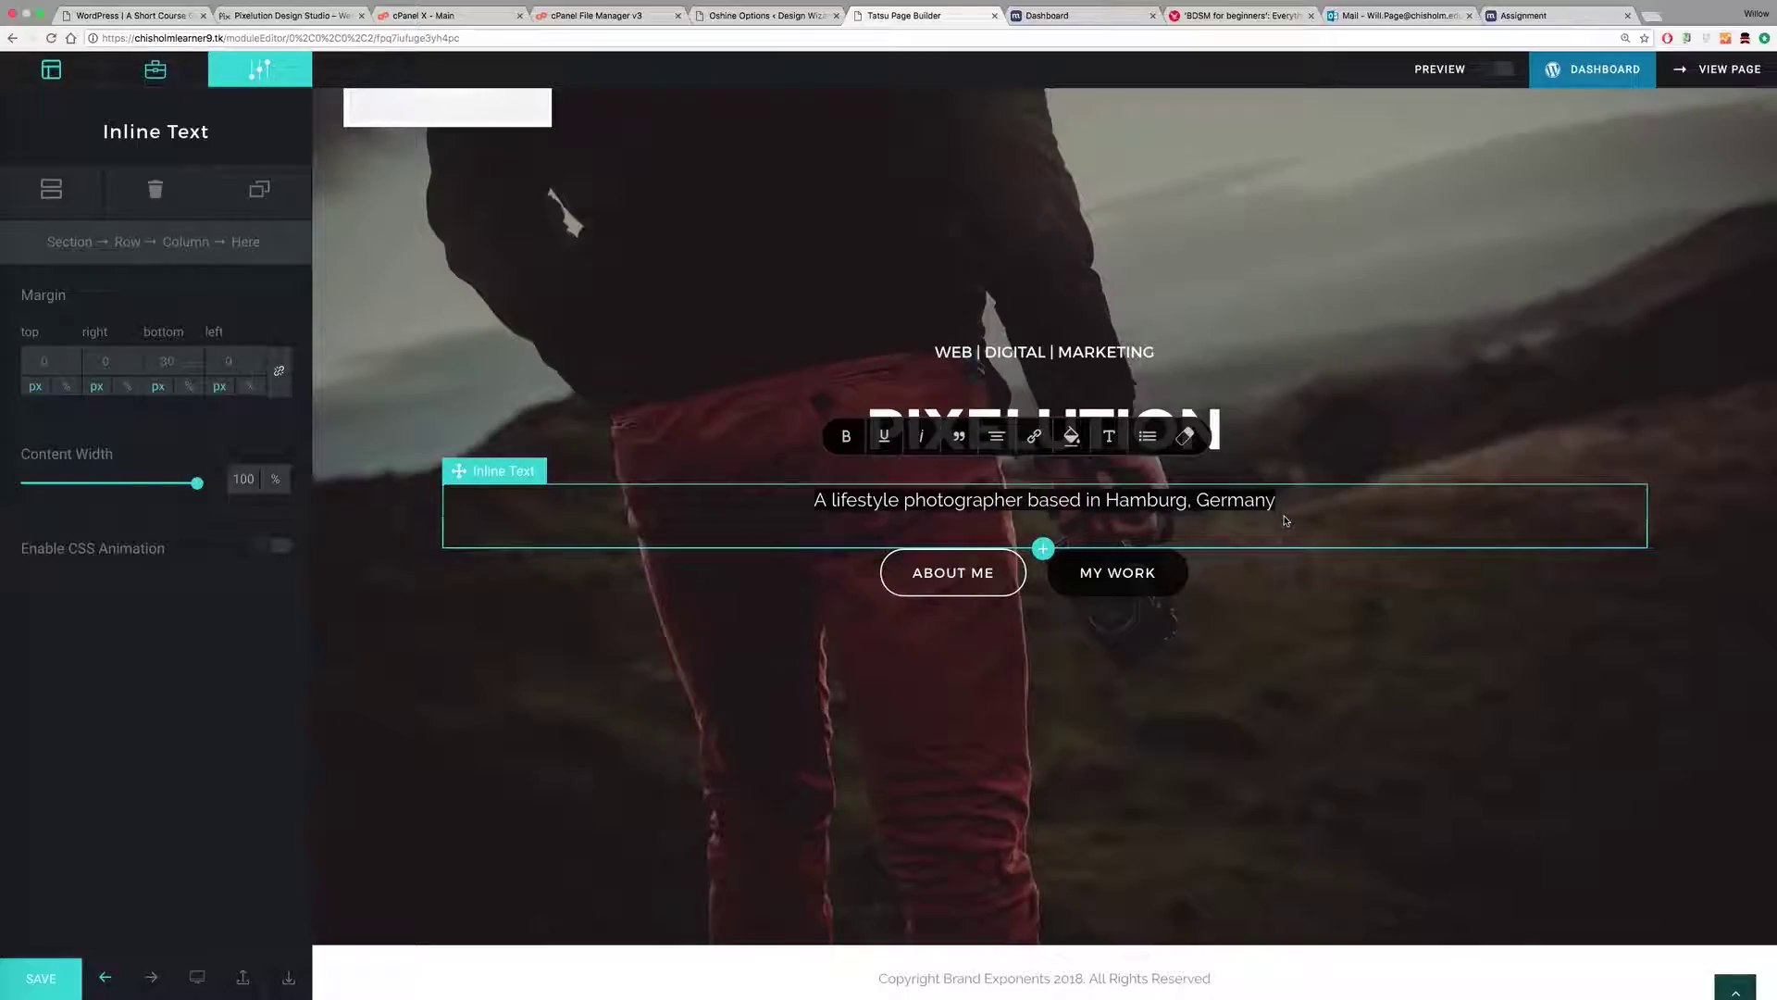
pyautogui.write('Are ')
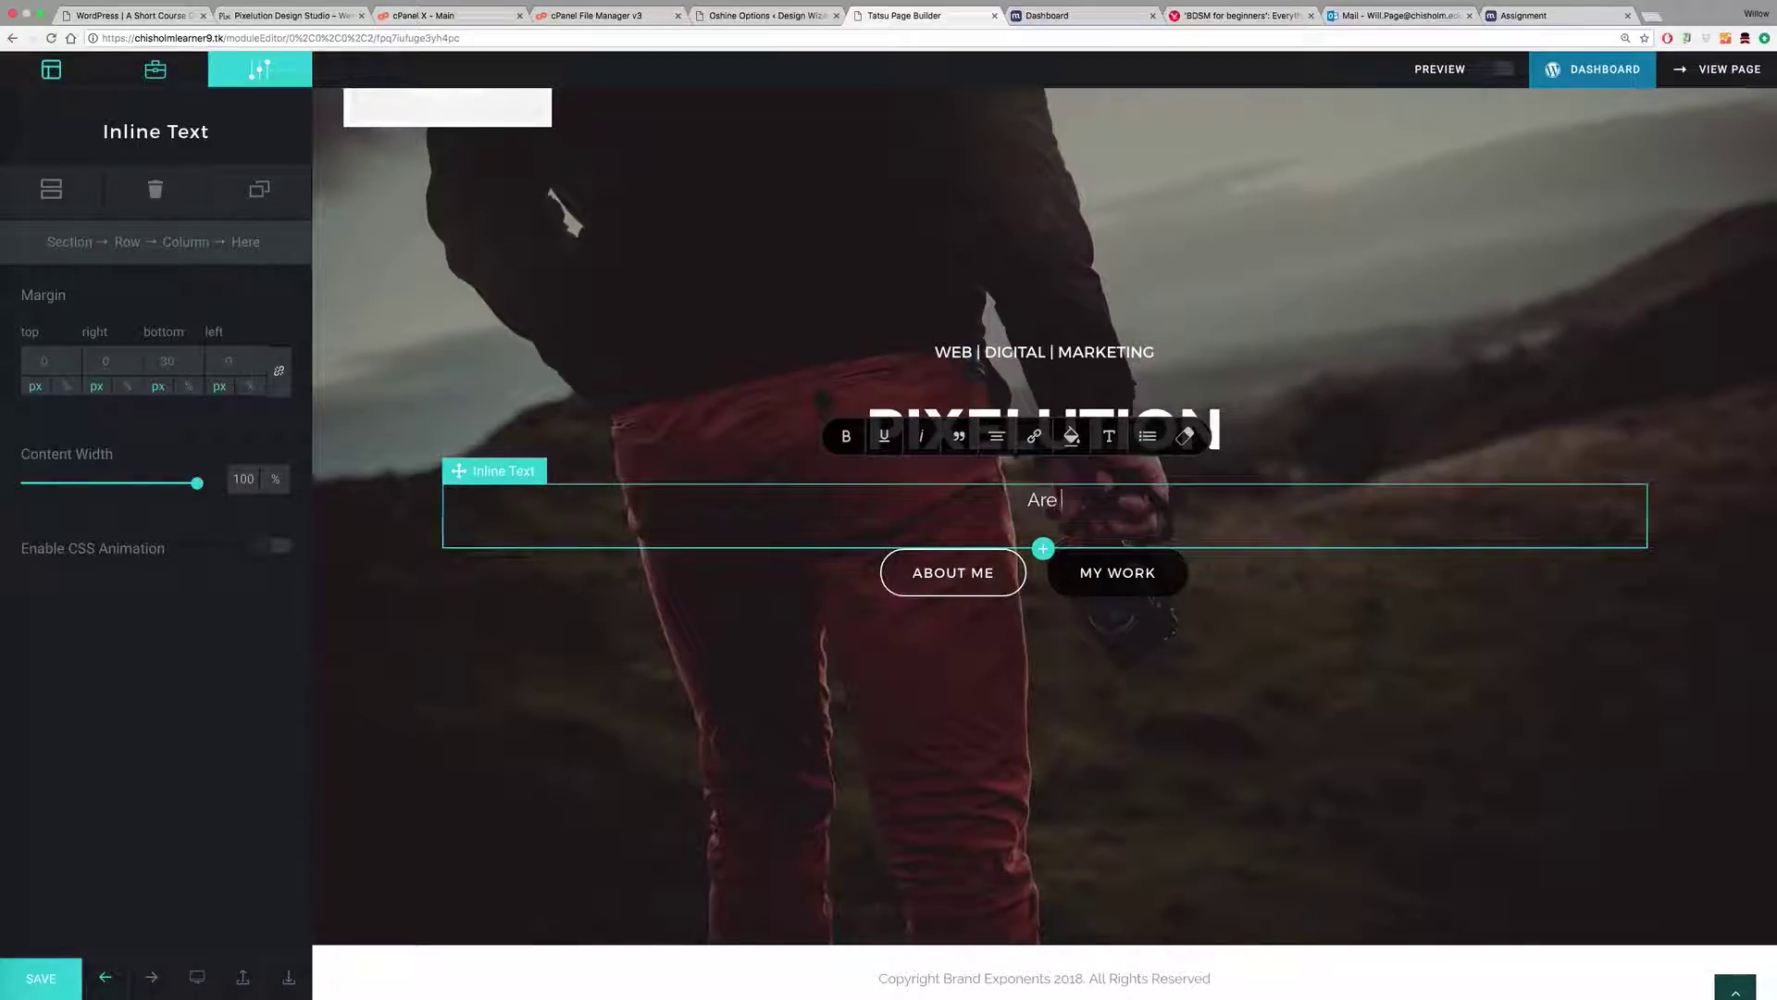
pyautogui.write('you falling behind?')
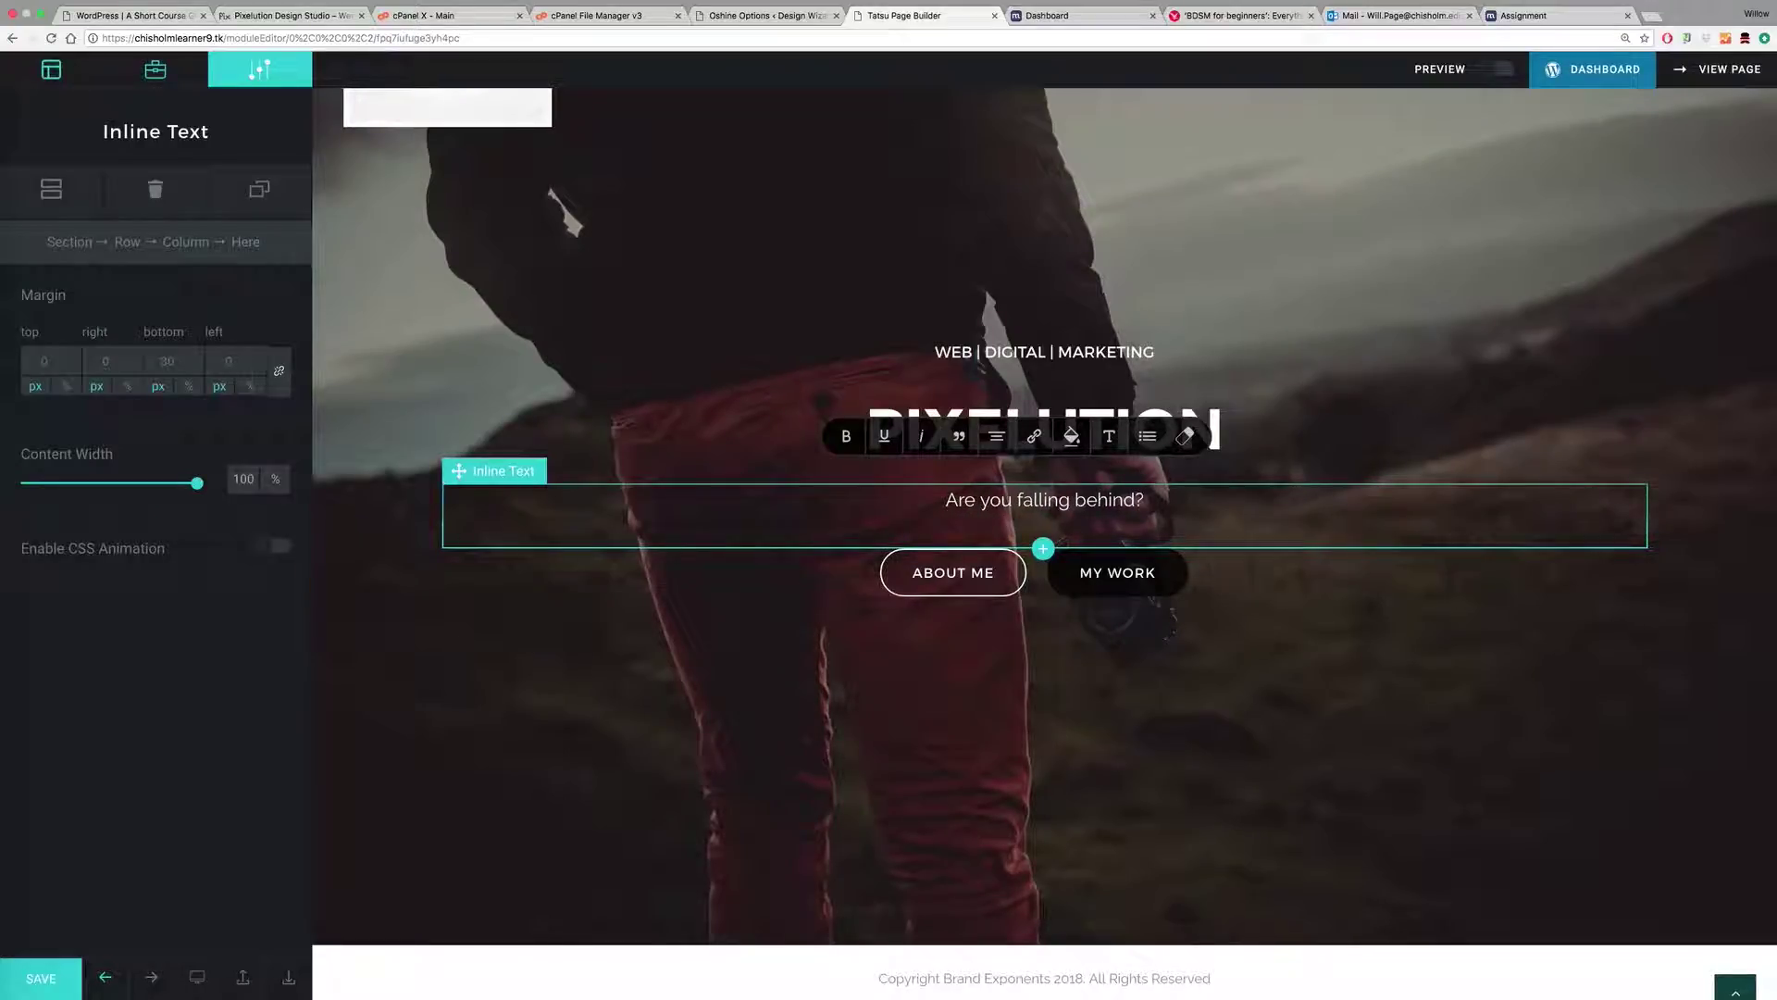
pyautogui.click(563, 202)
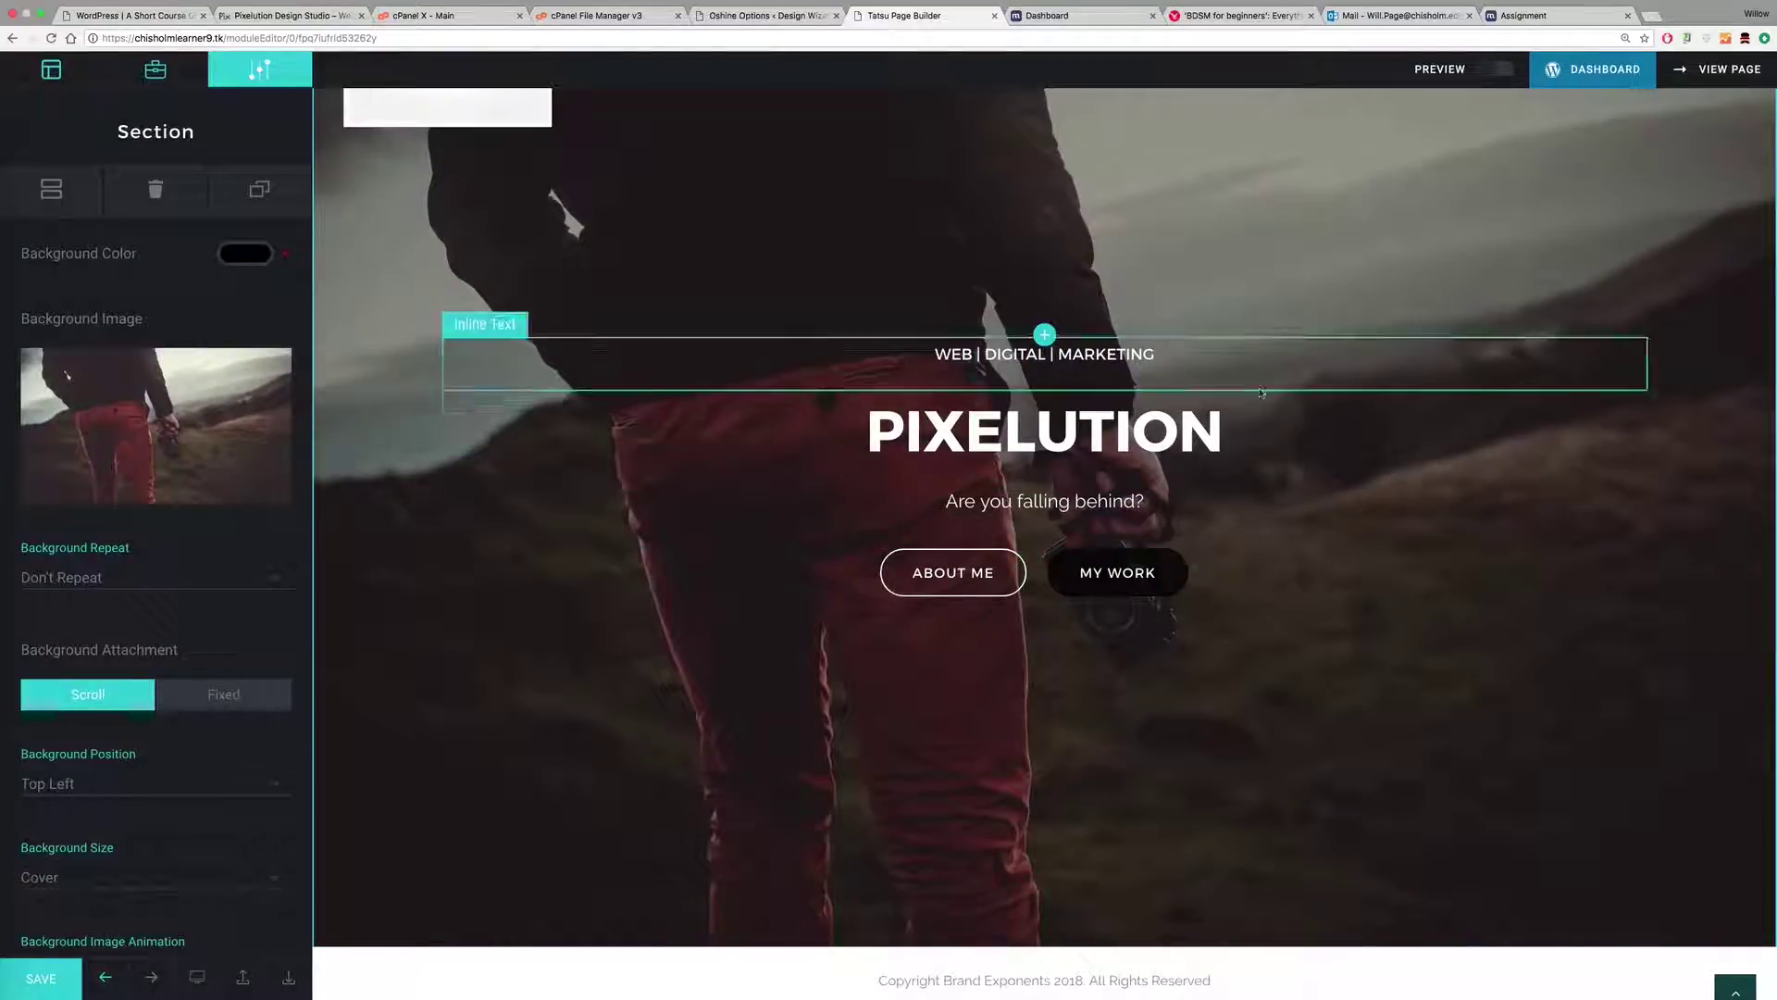
# Step: Open the My Work button settings in the Button Group and keep its size at Medium
pyautogui.click(1019, 501)
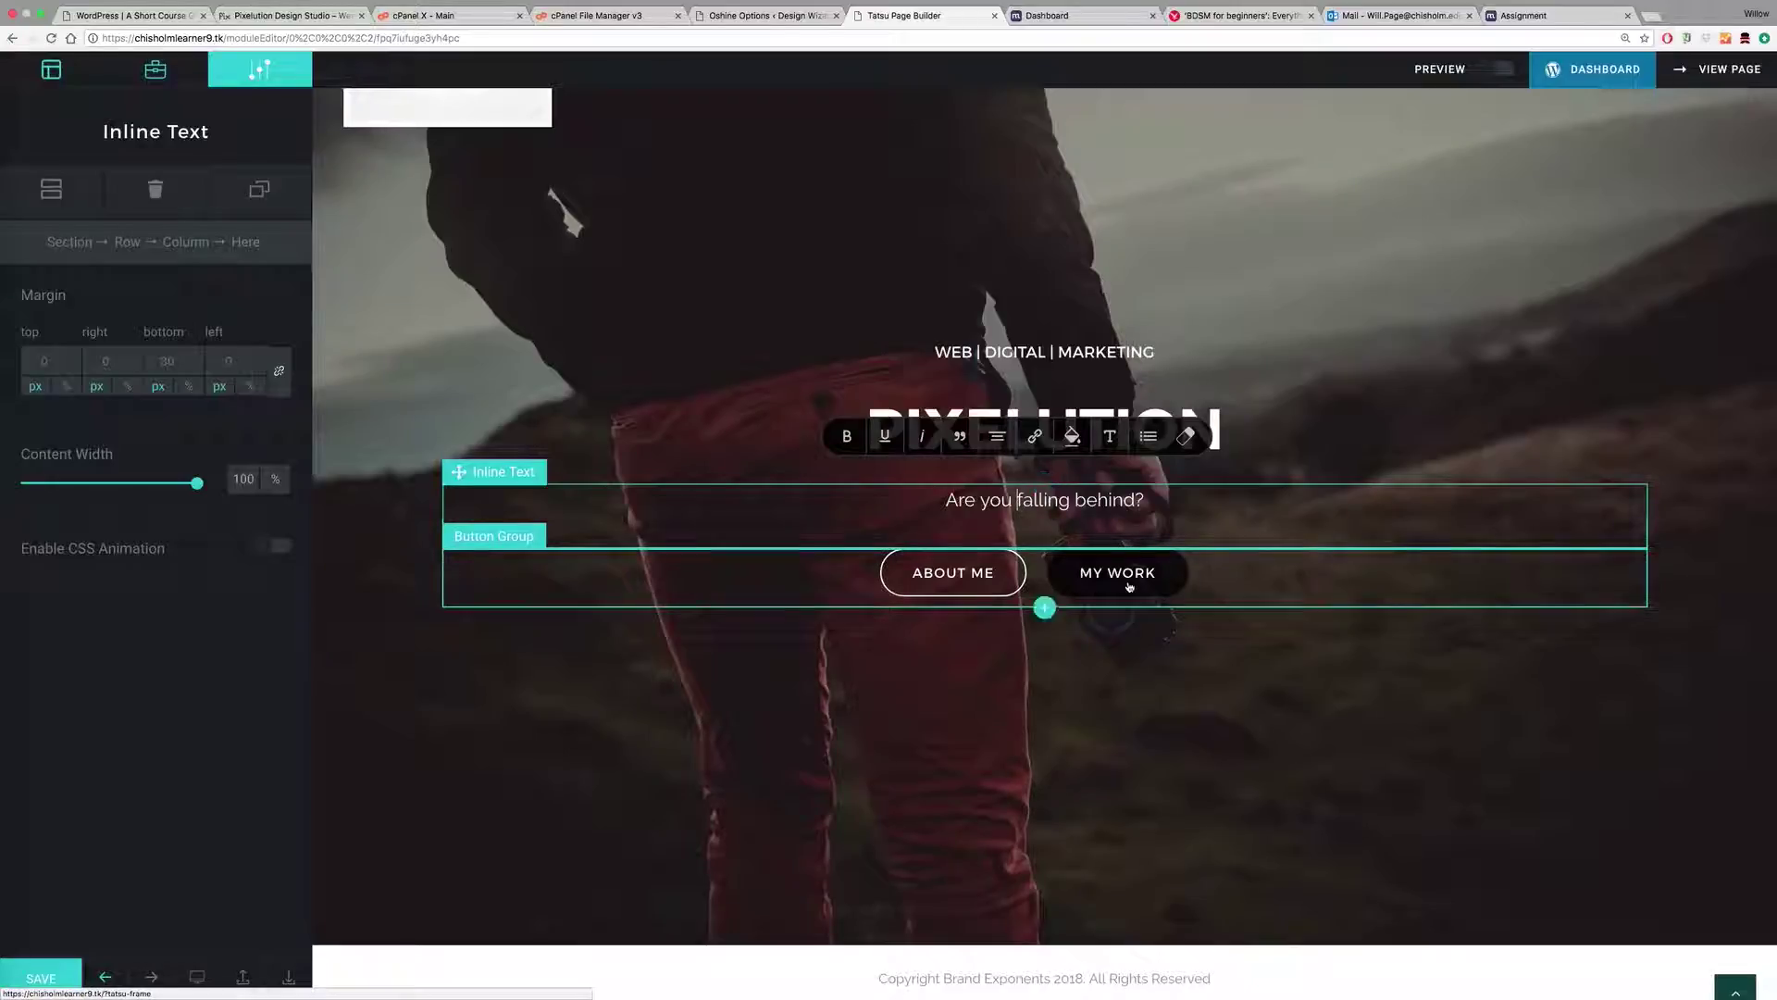
pyautogui.click(1095, 568)
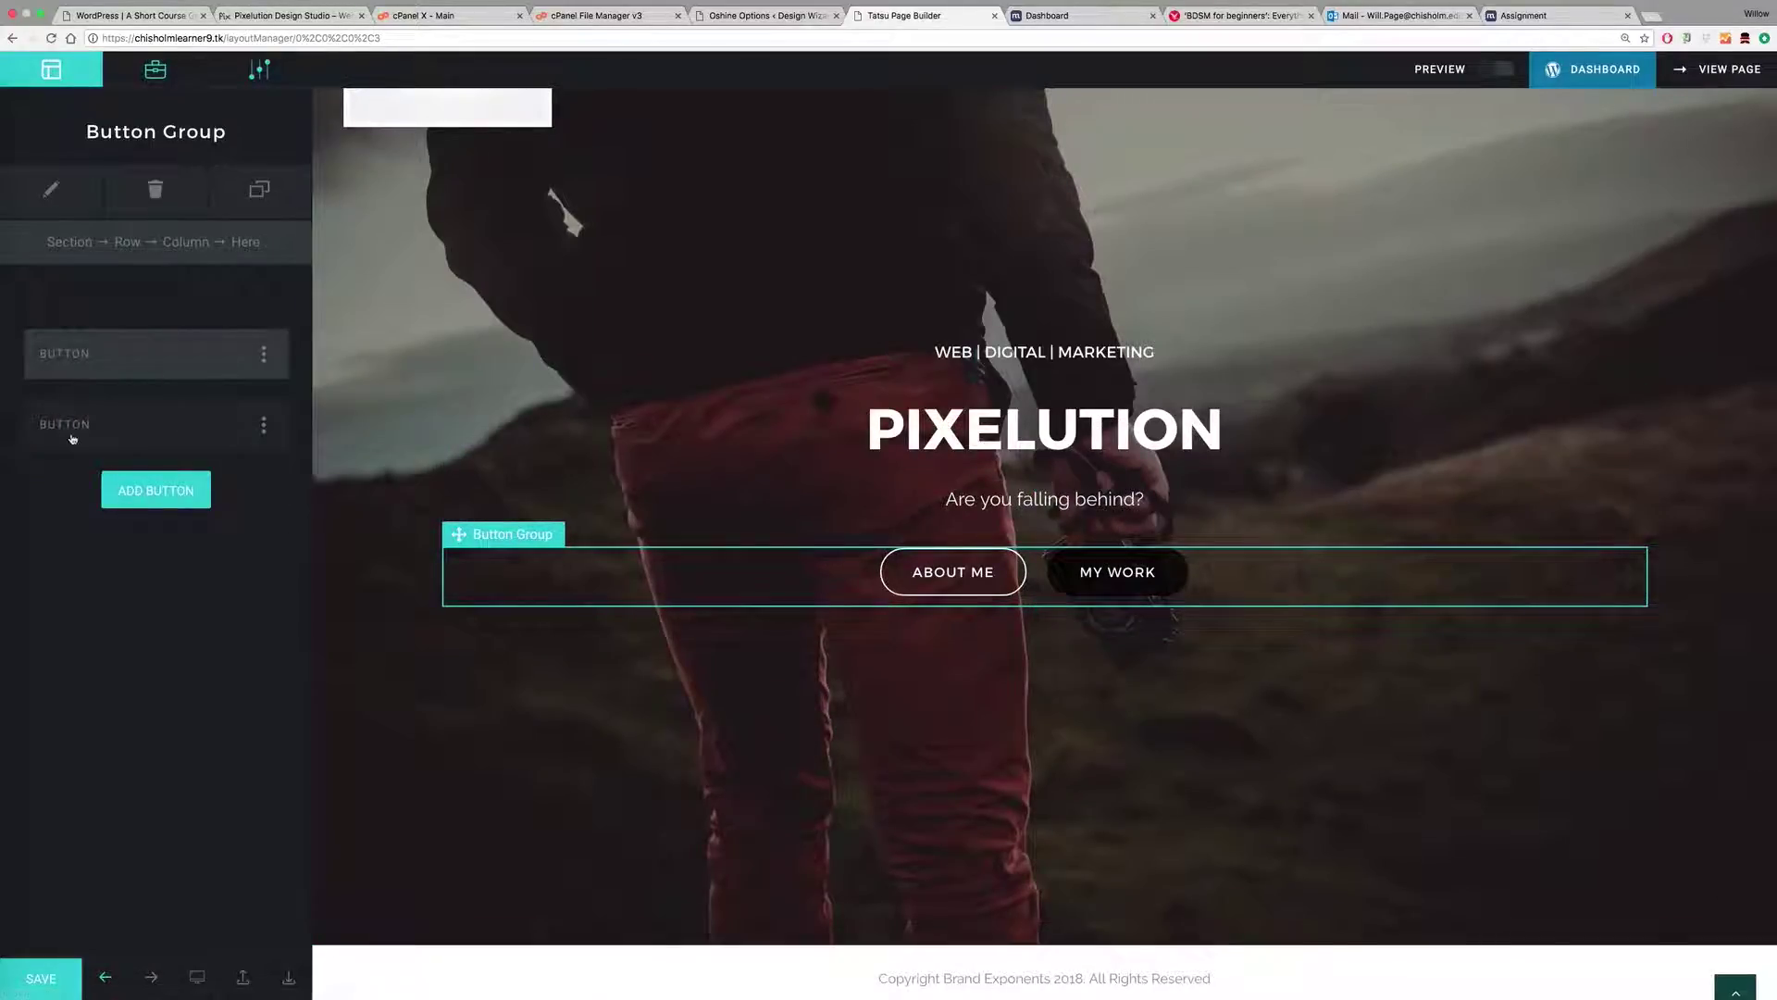
pyautogui.click(70, 426)
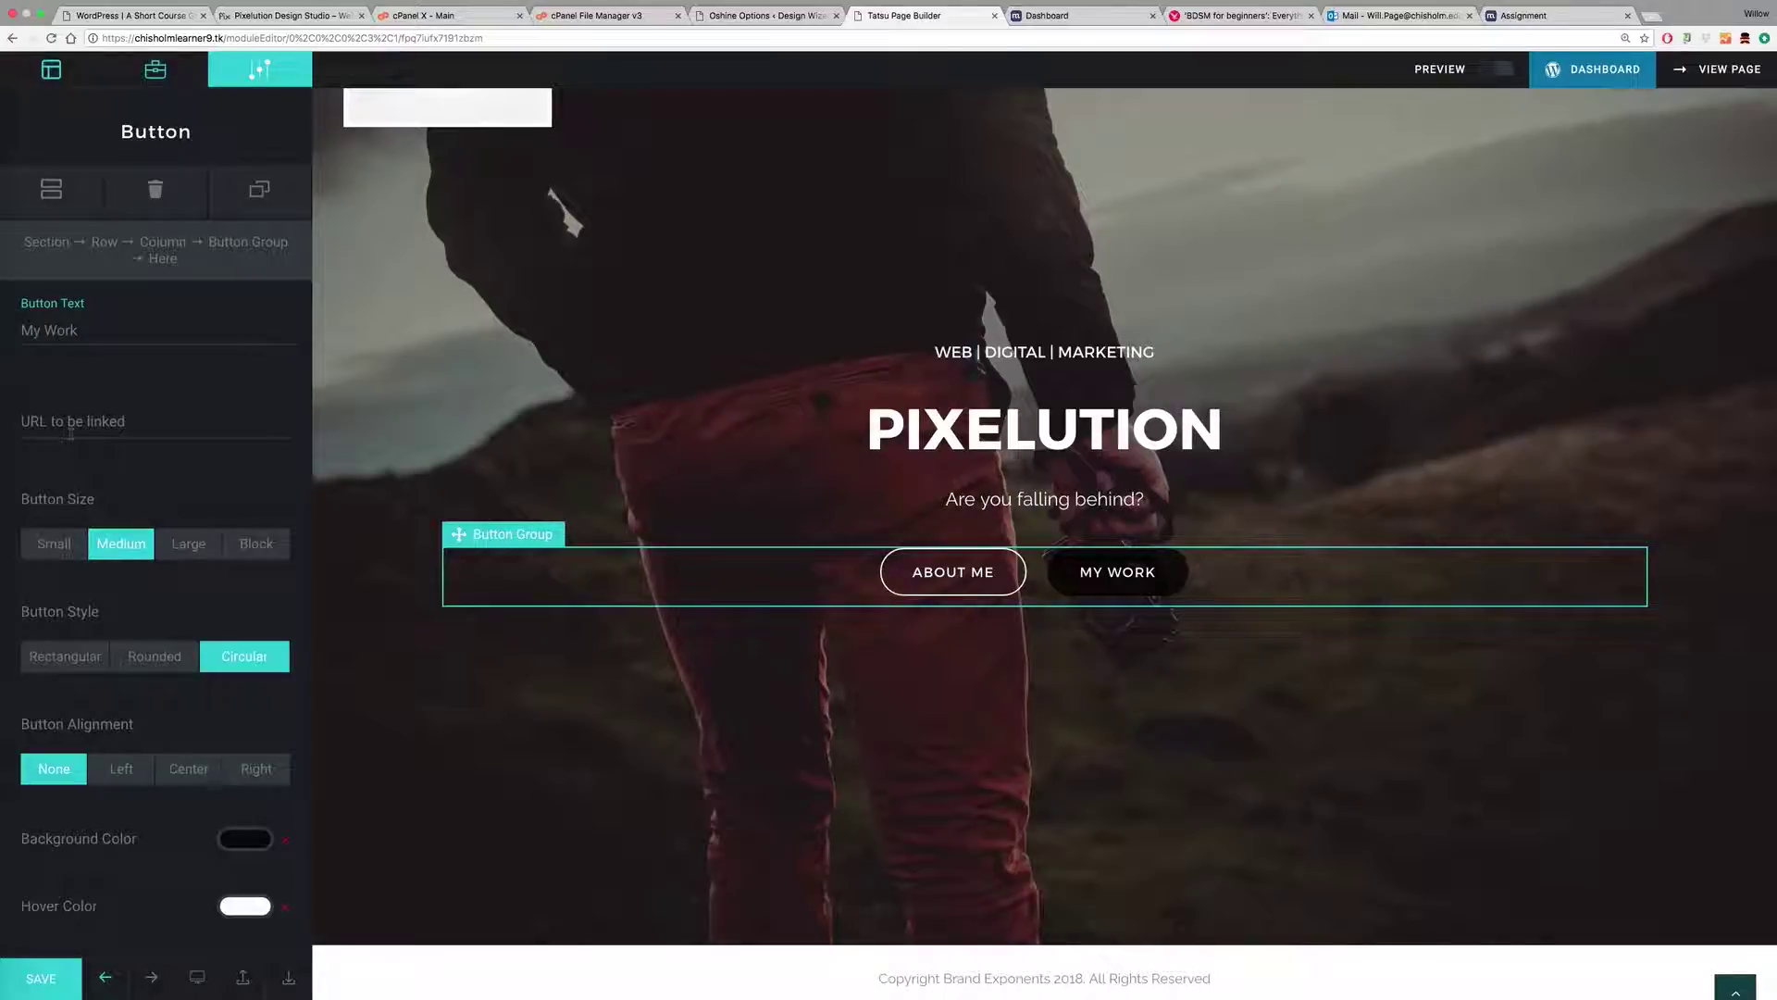
pyautogui.scroll(-3, 171, 484)
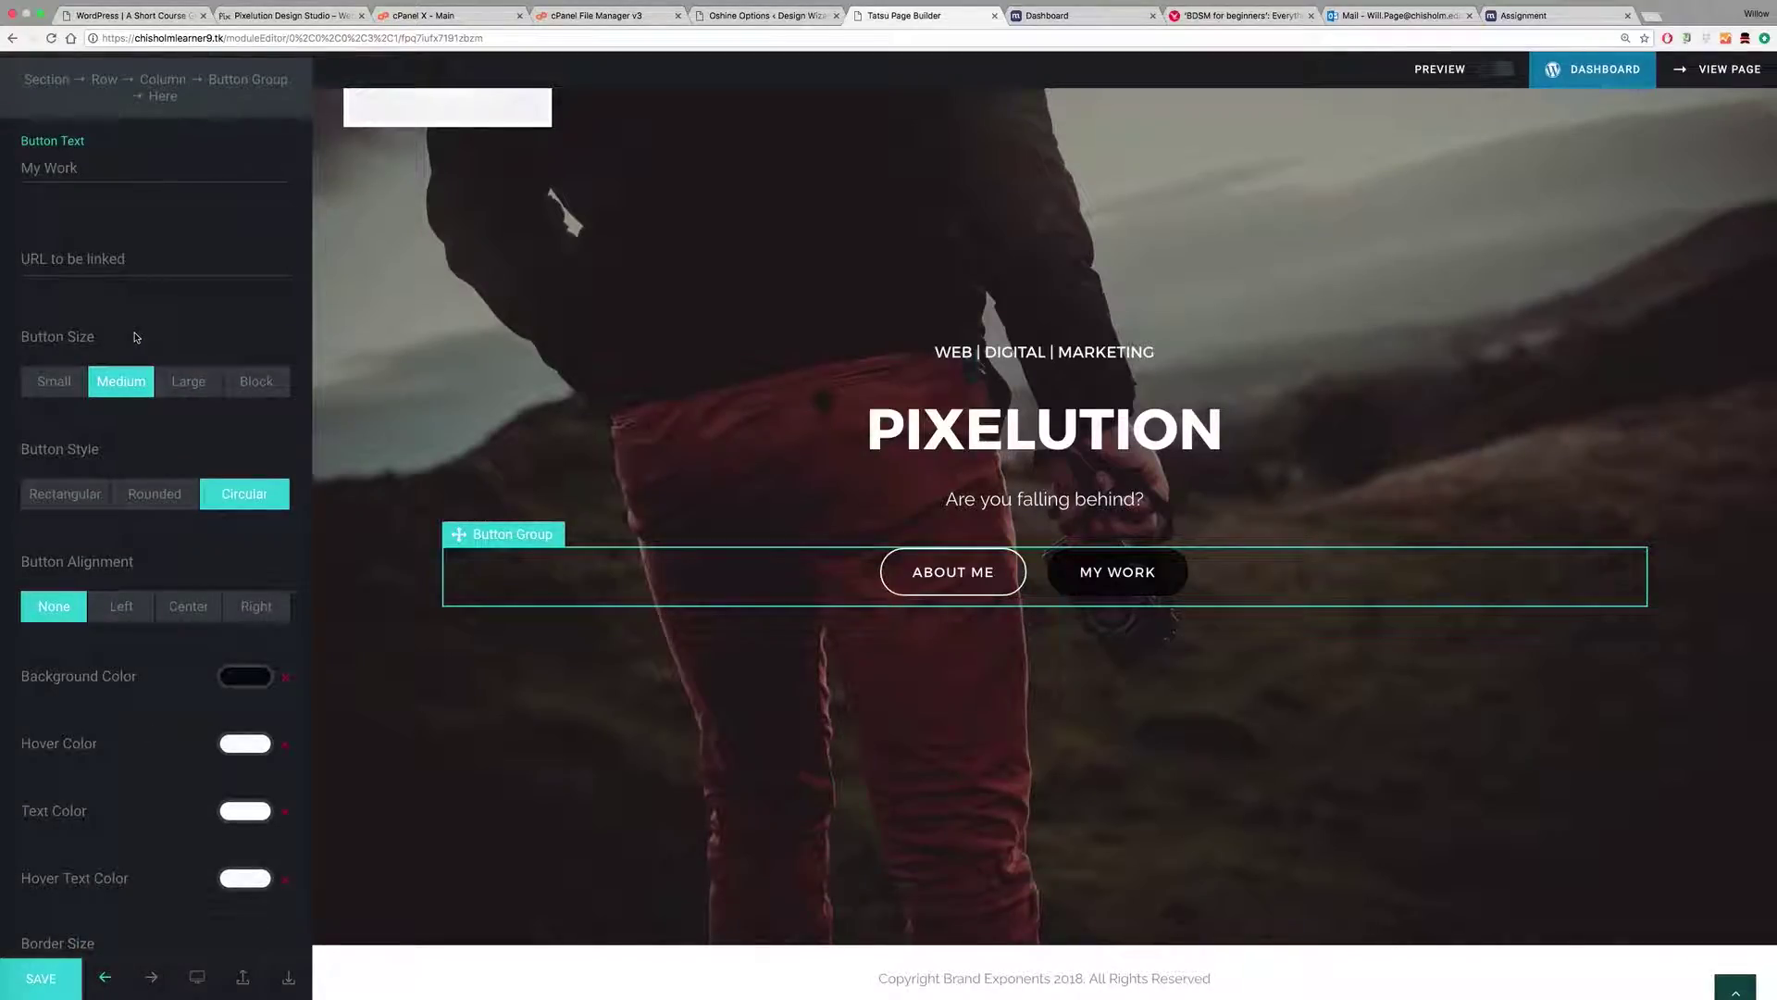
pyautogui.click(183, 382)
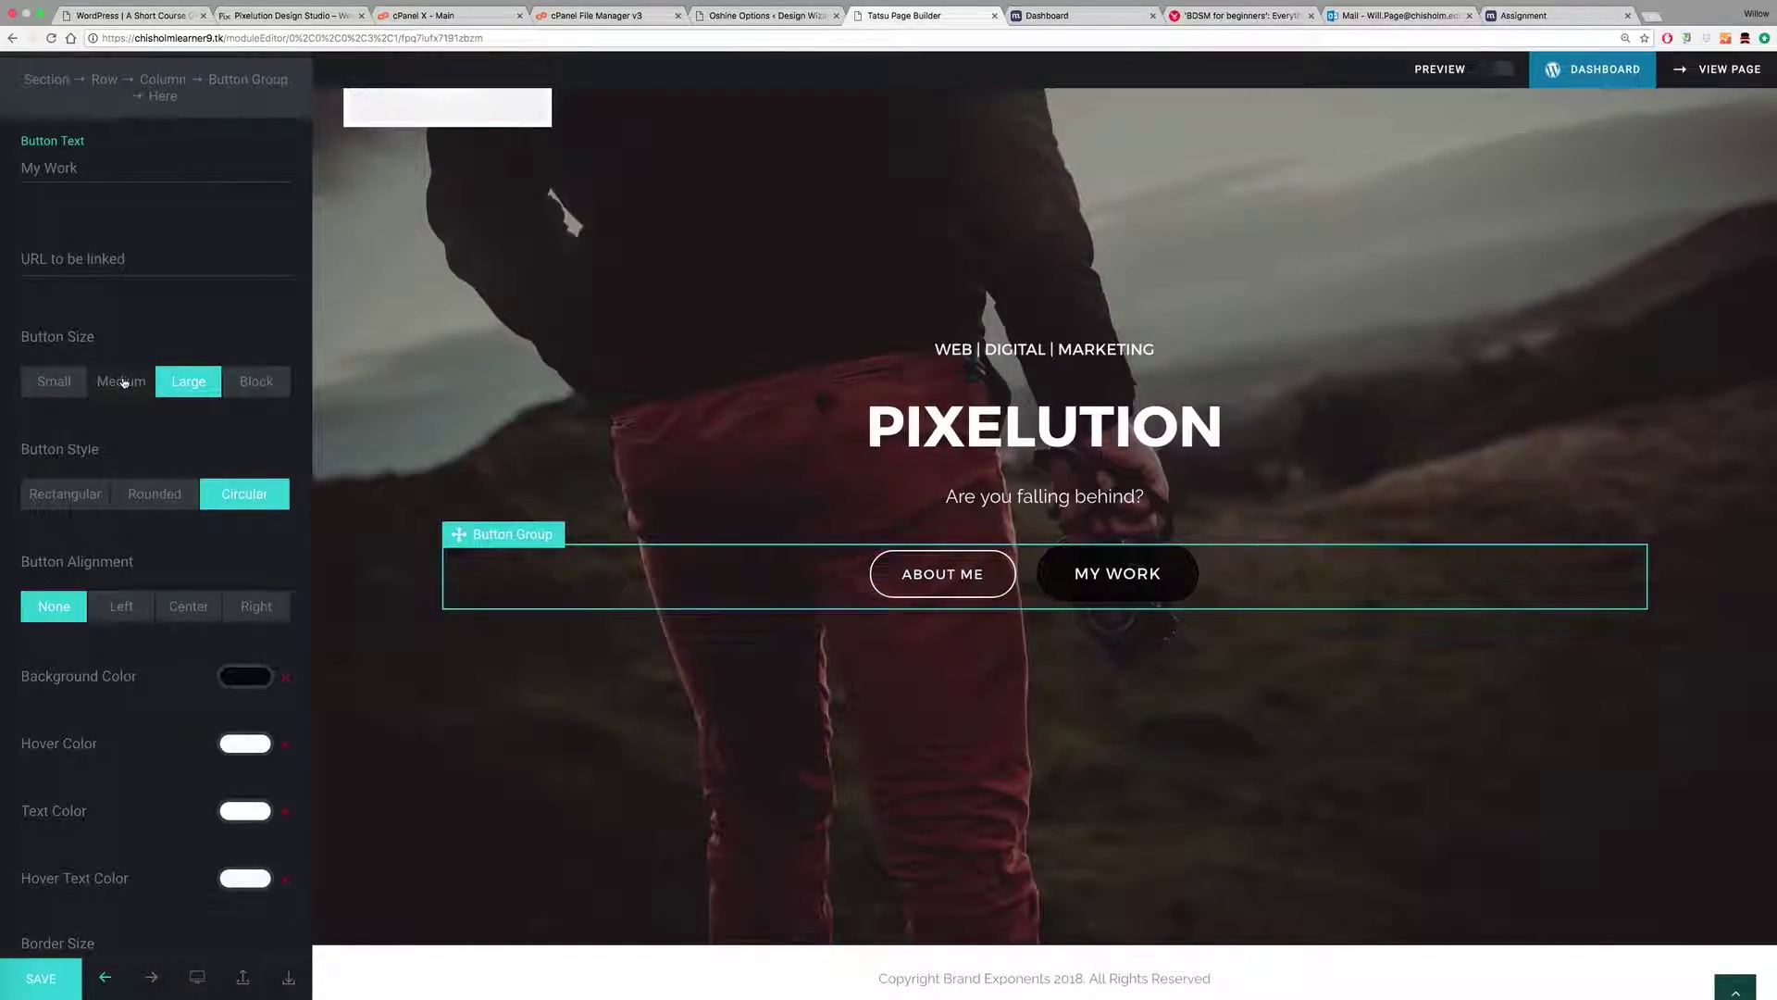
pyautogui.click(124, 383)
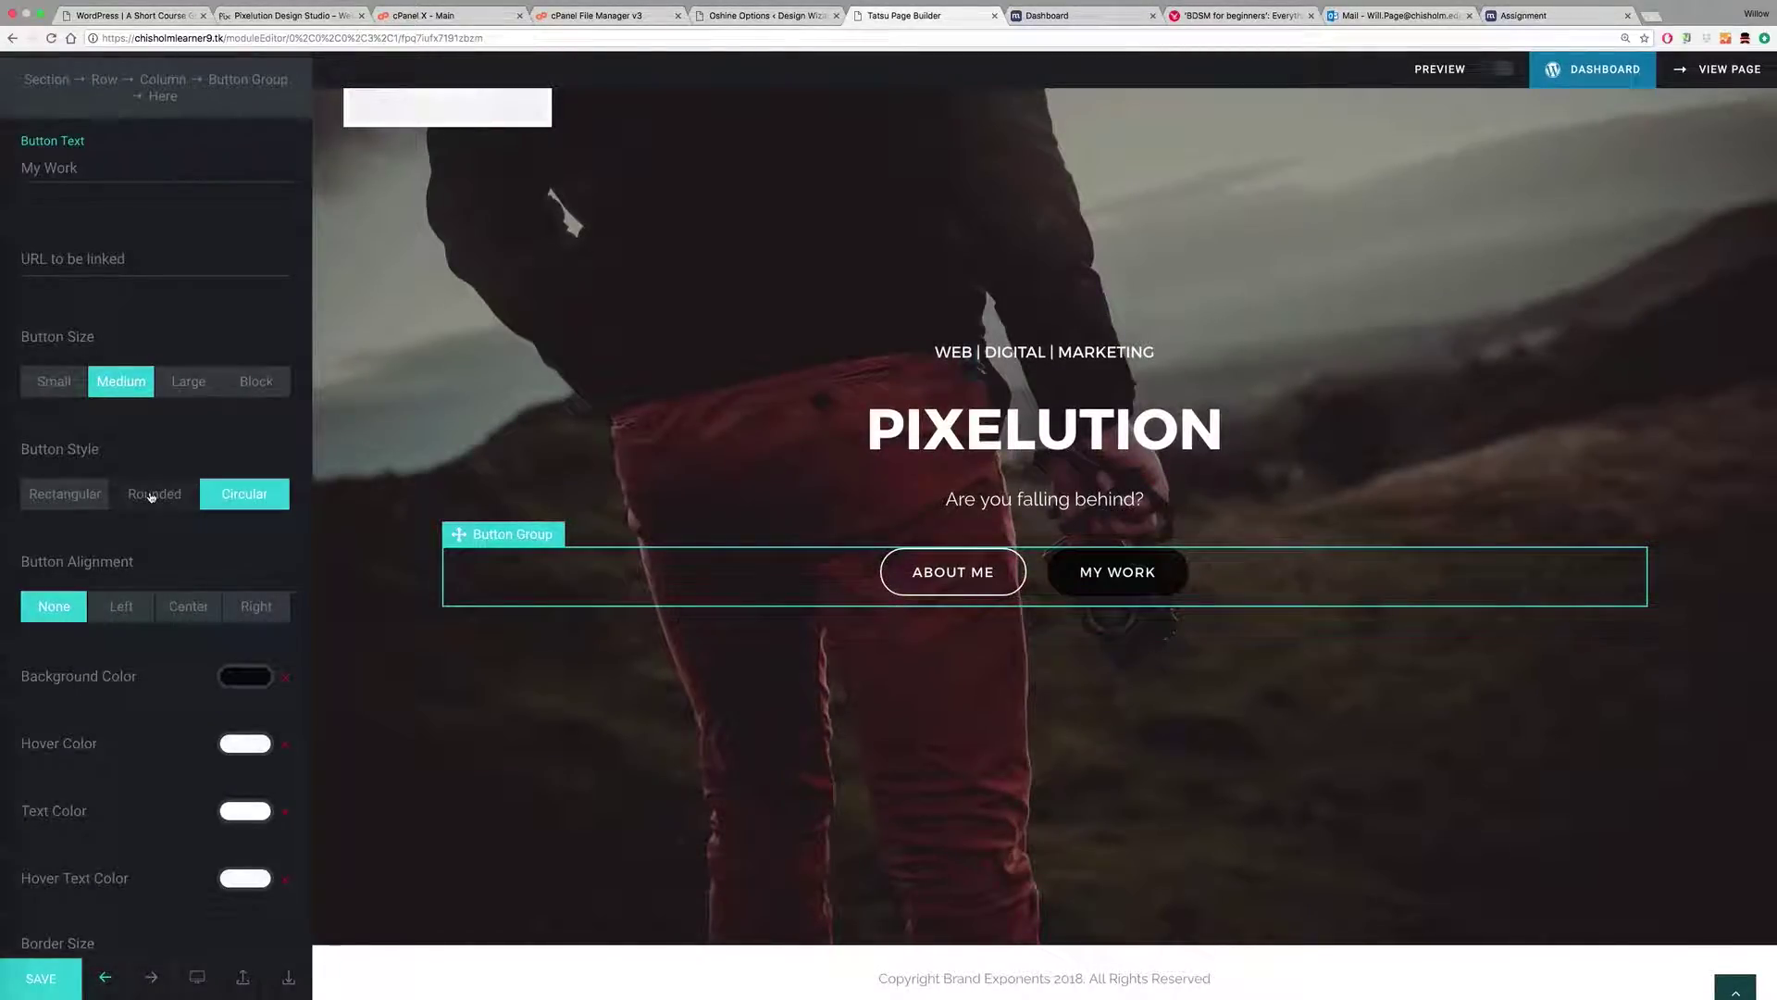
# Step: Compare the button shape options and set the My Work button style to Rectangular
pyautogui.click(143, 494)
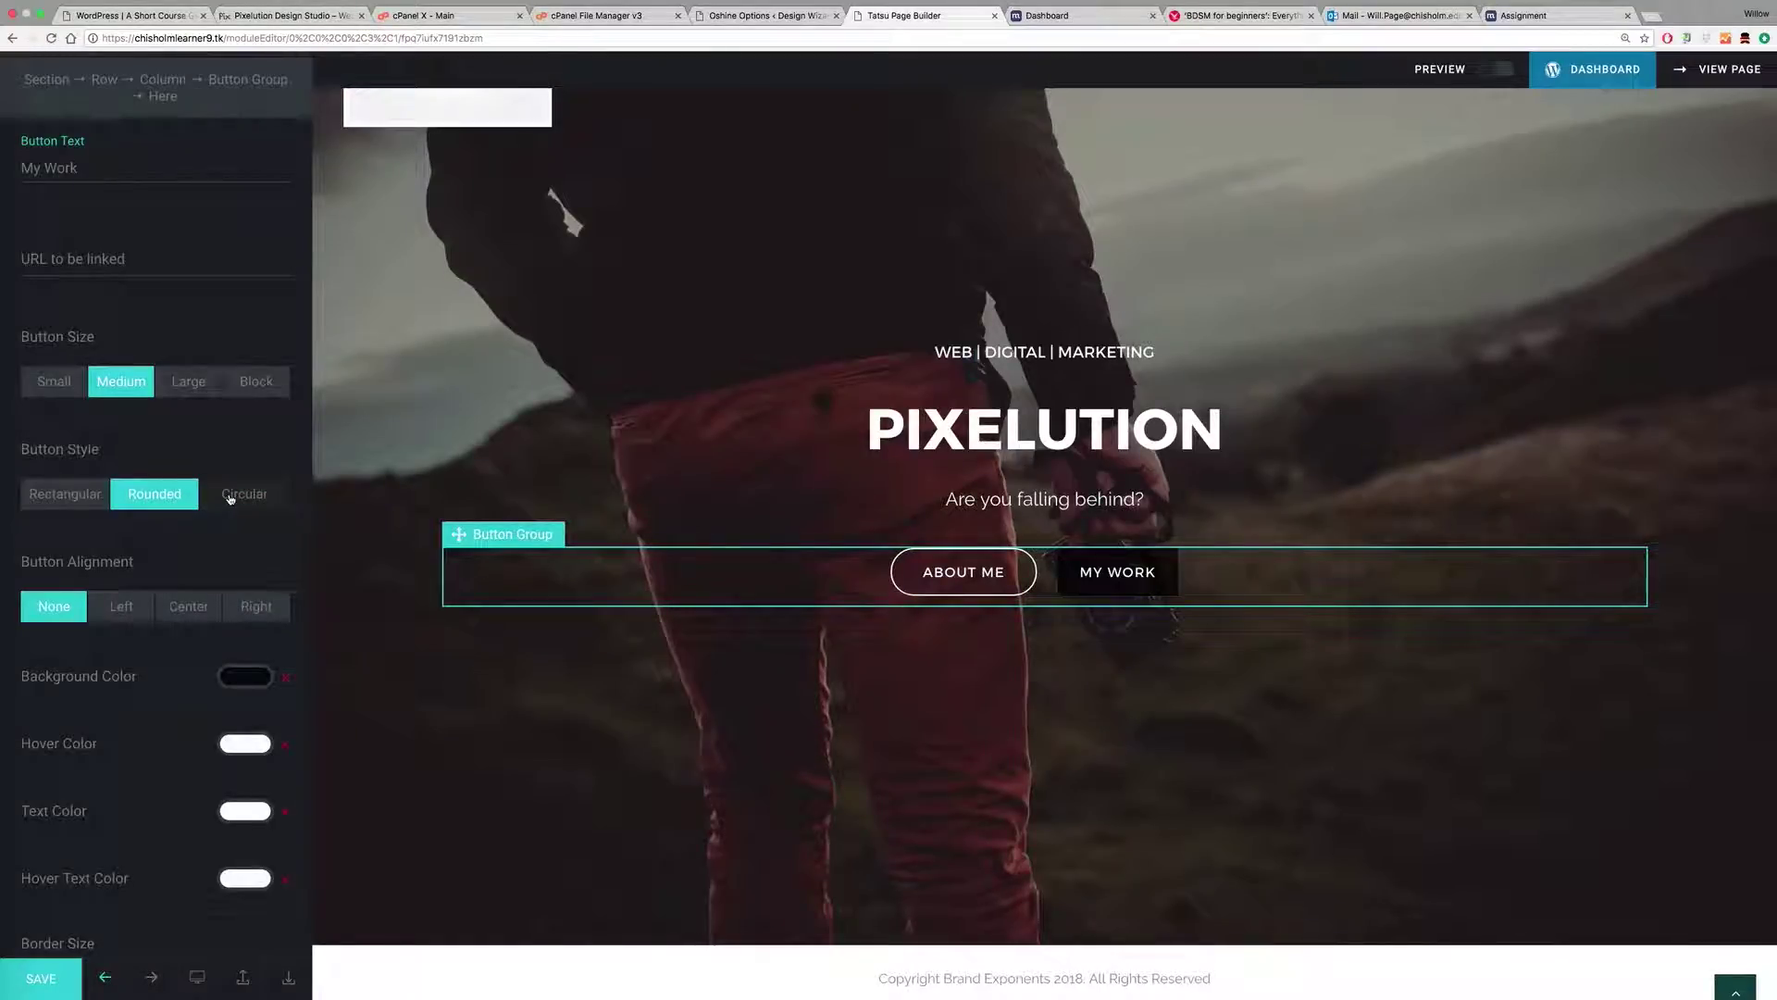
pyautogui.click(229, 498)
pyautogui.click(63, 500)
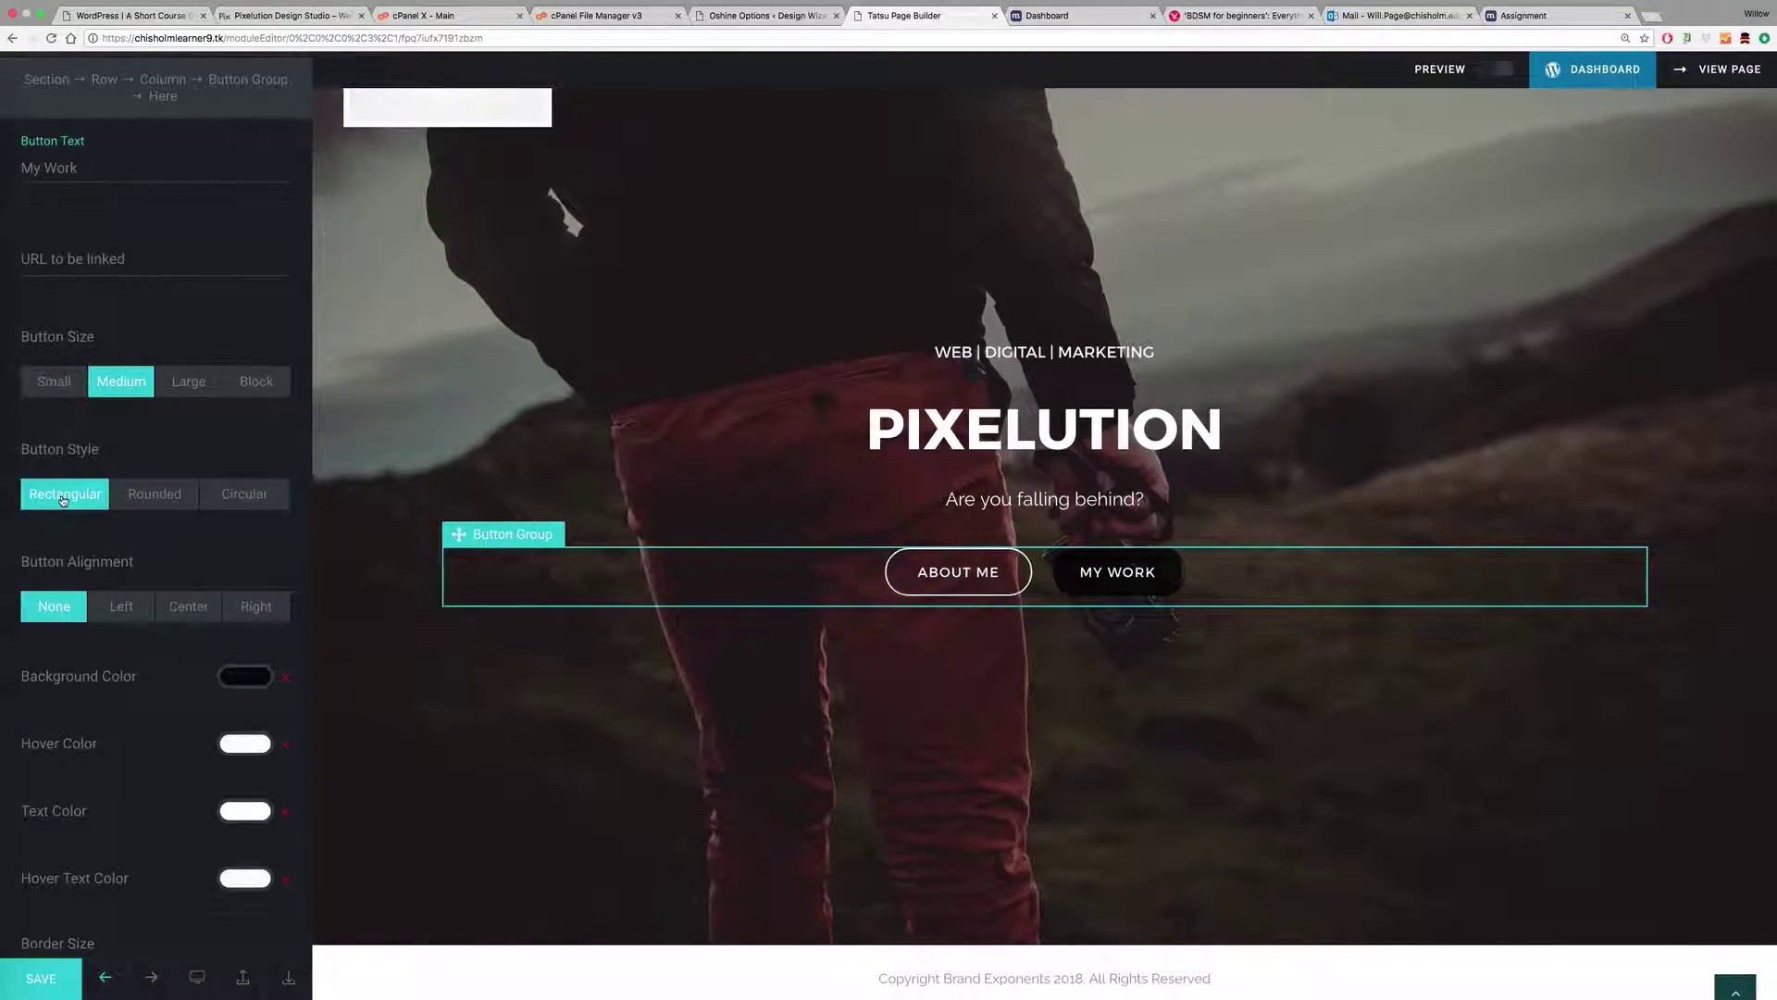
pyautogui.click(149, 498)
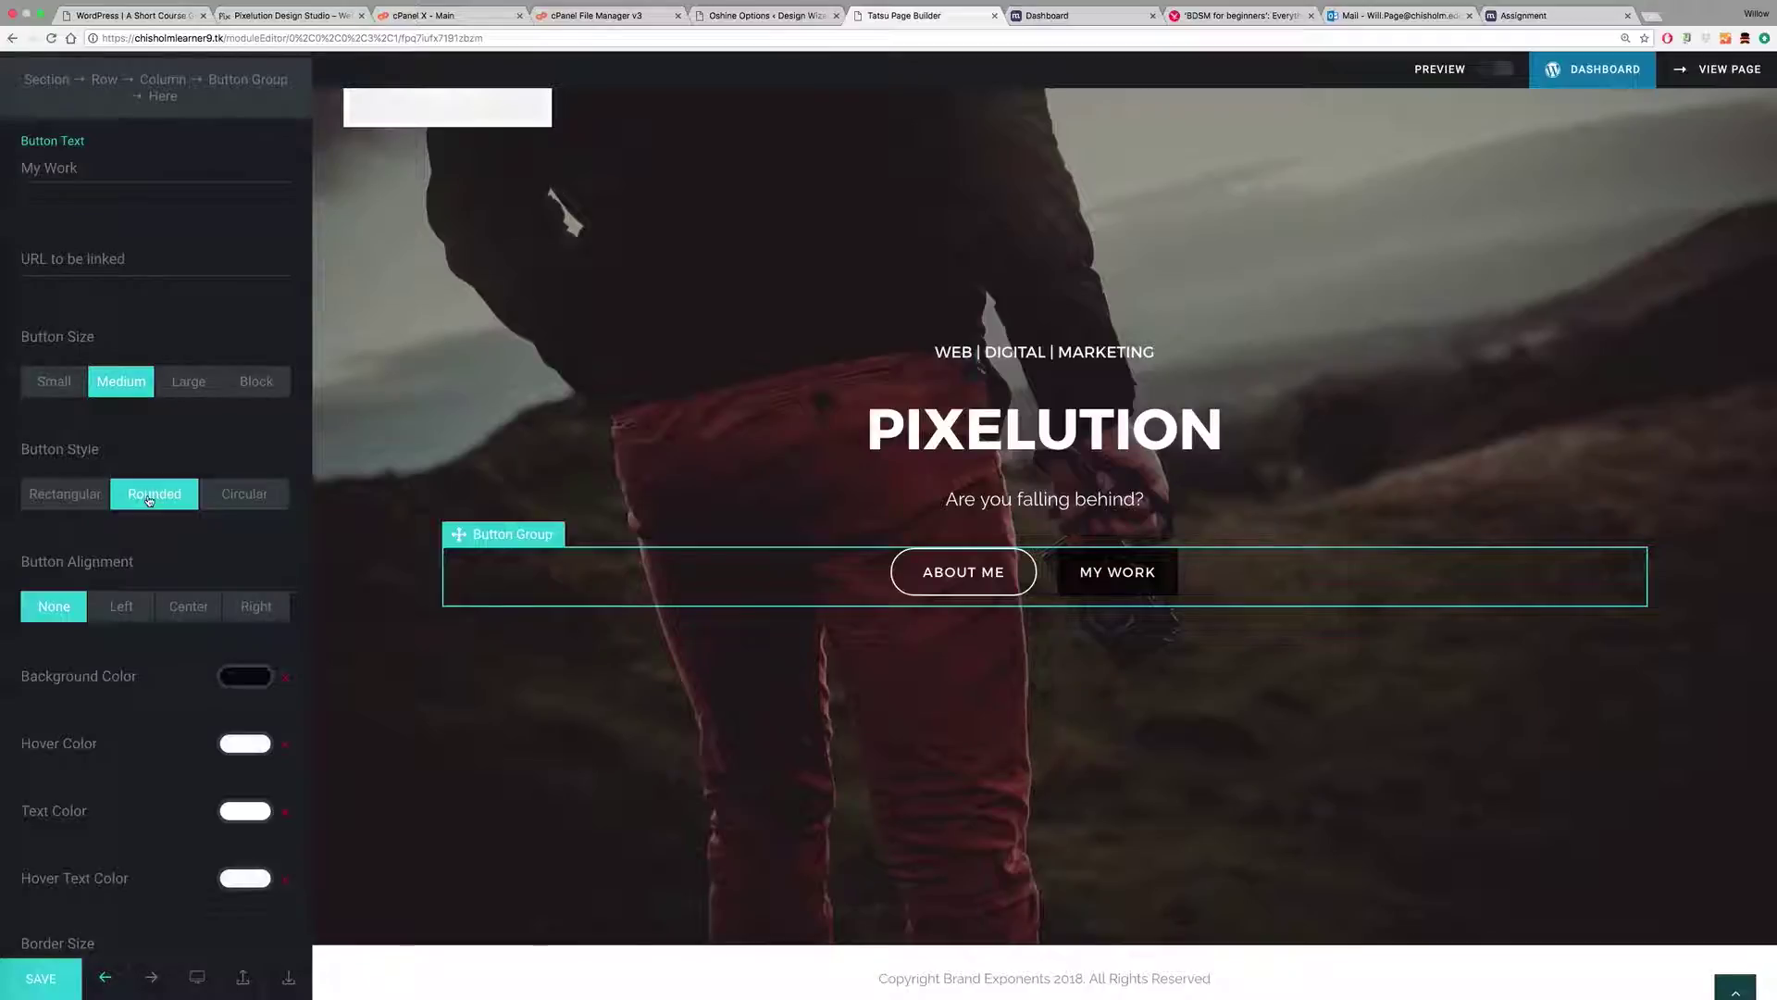
pyautogui.click(231, 495)
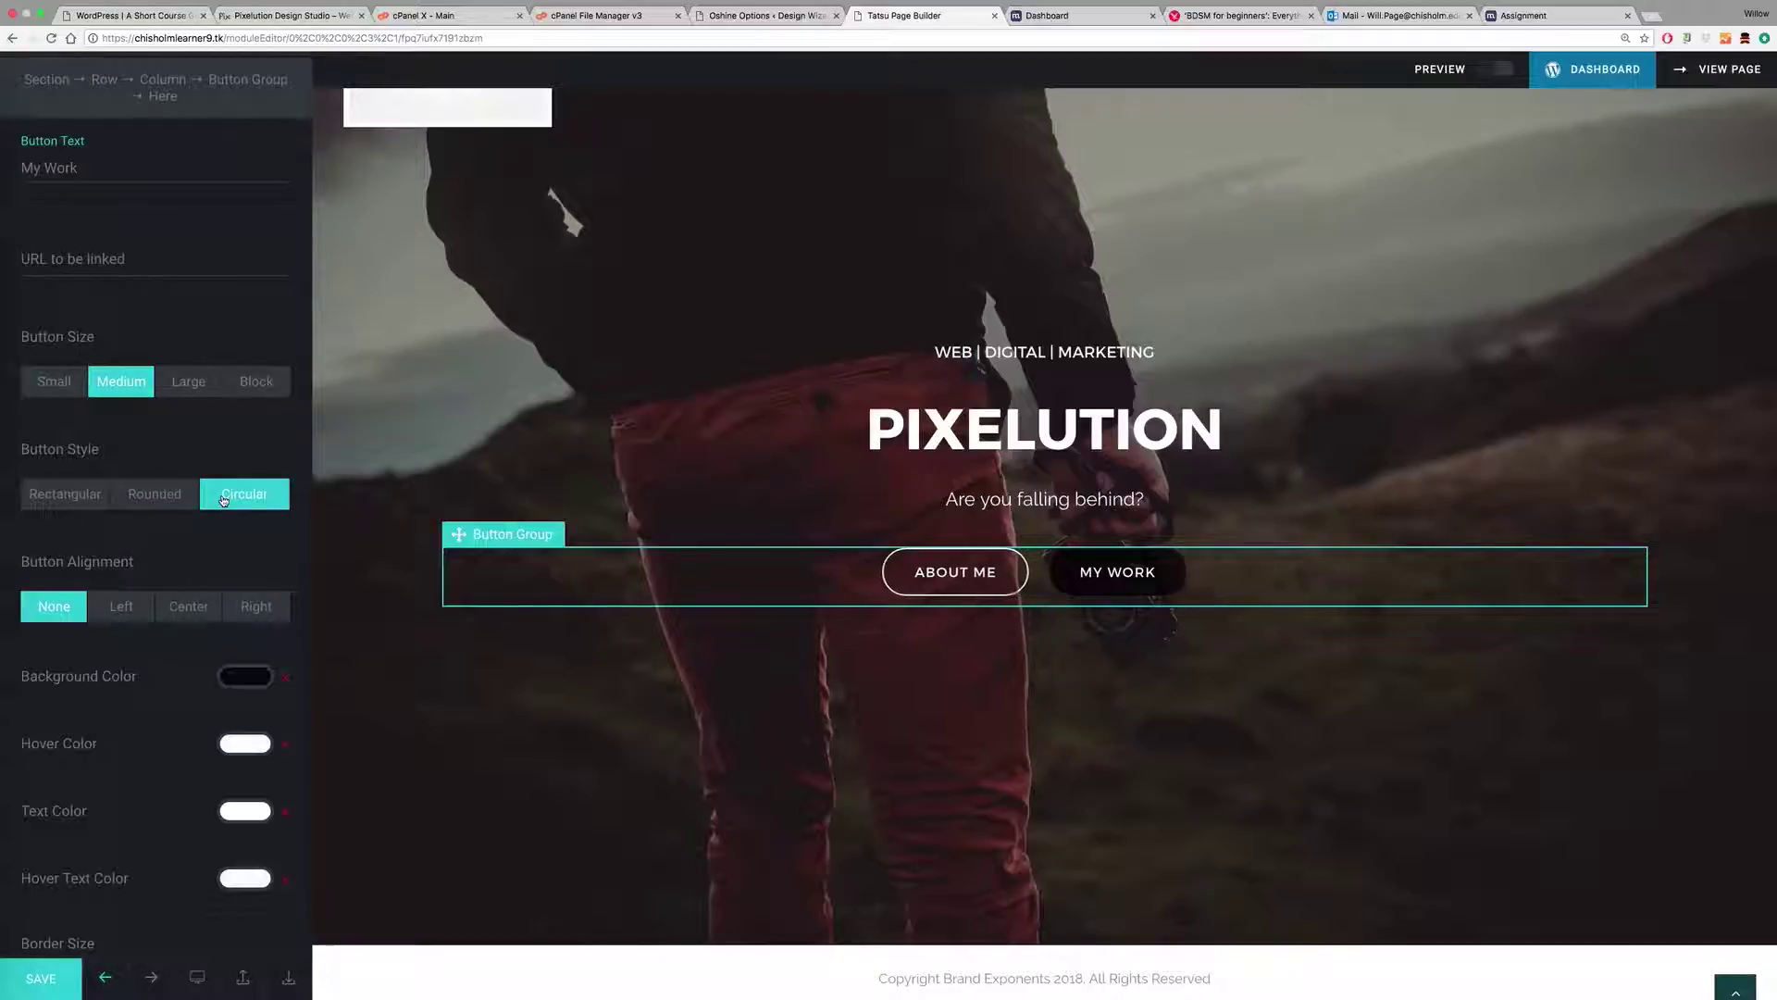
pyautogui.click(157, 498)
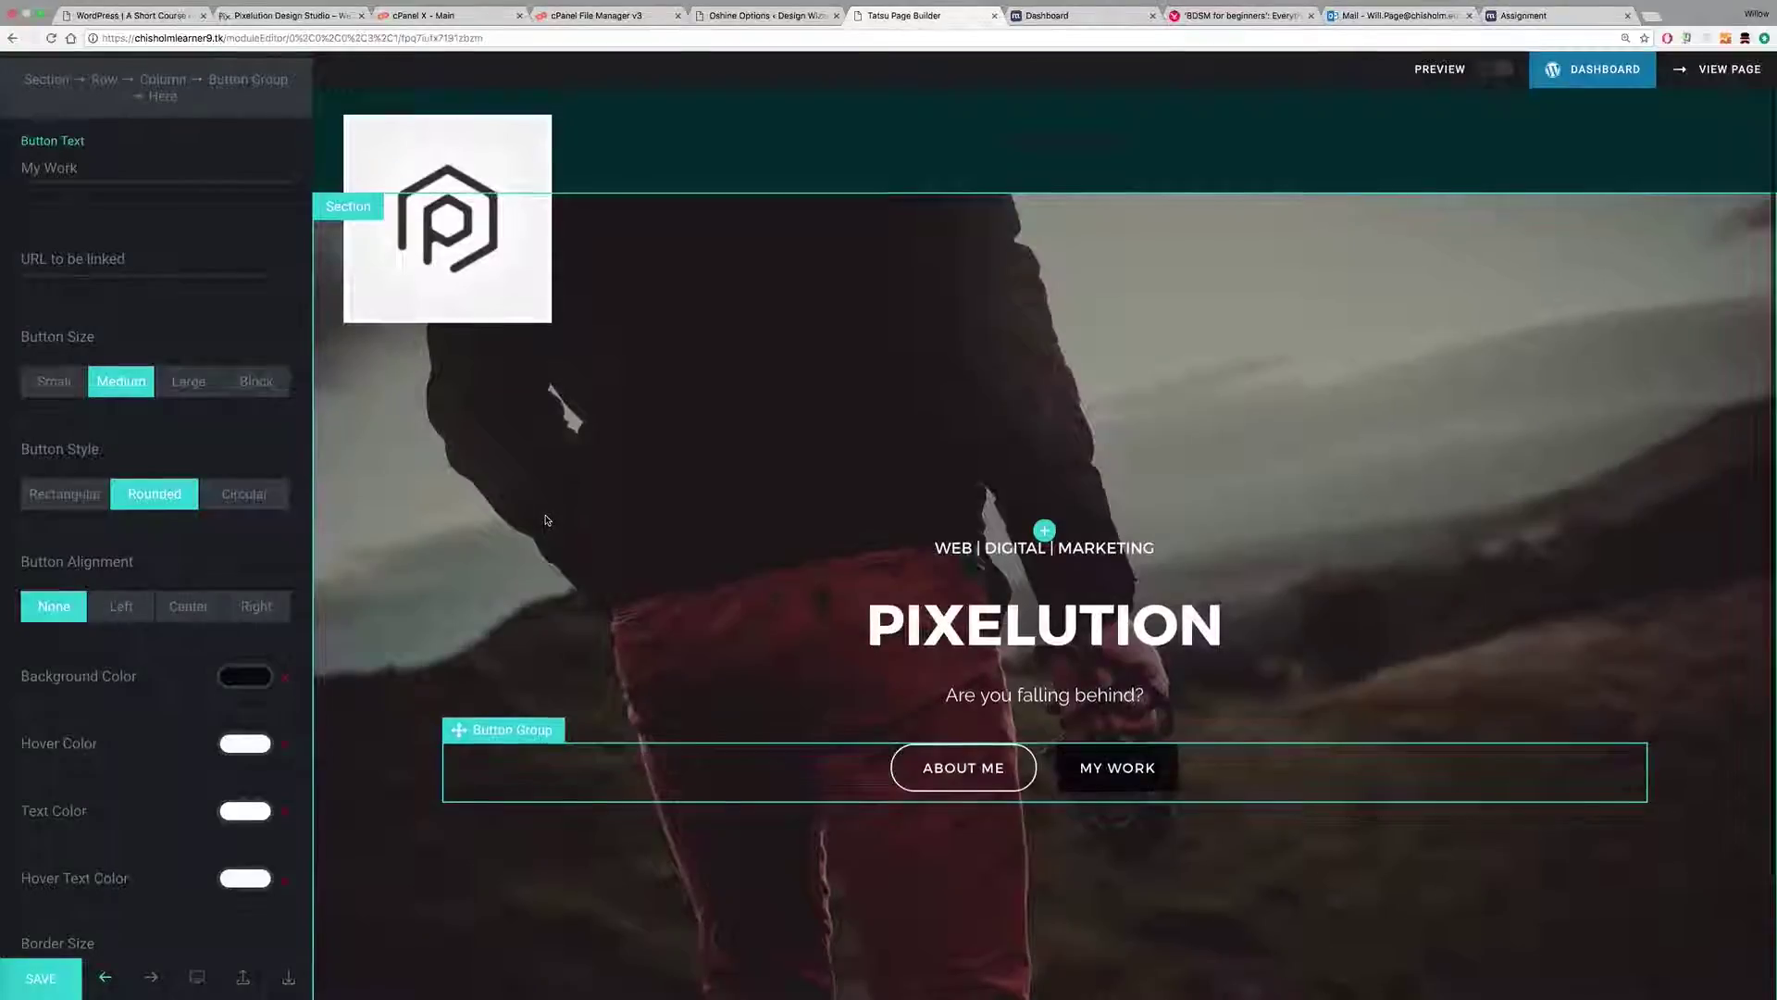
pyautogui.scroll(-3, 553, 435)
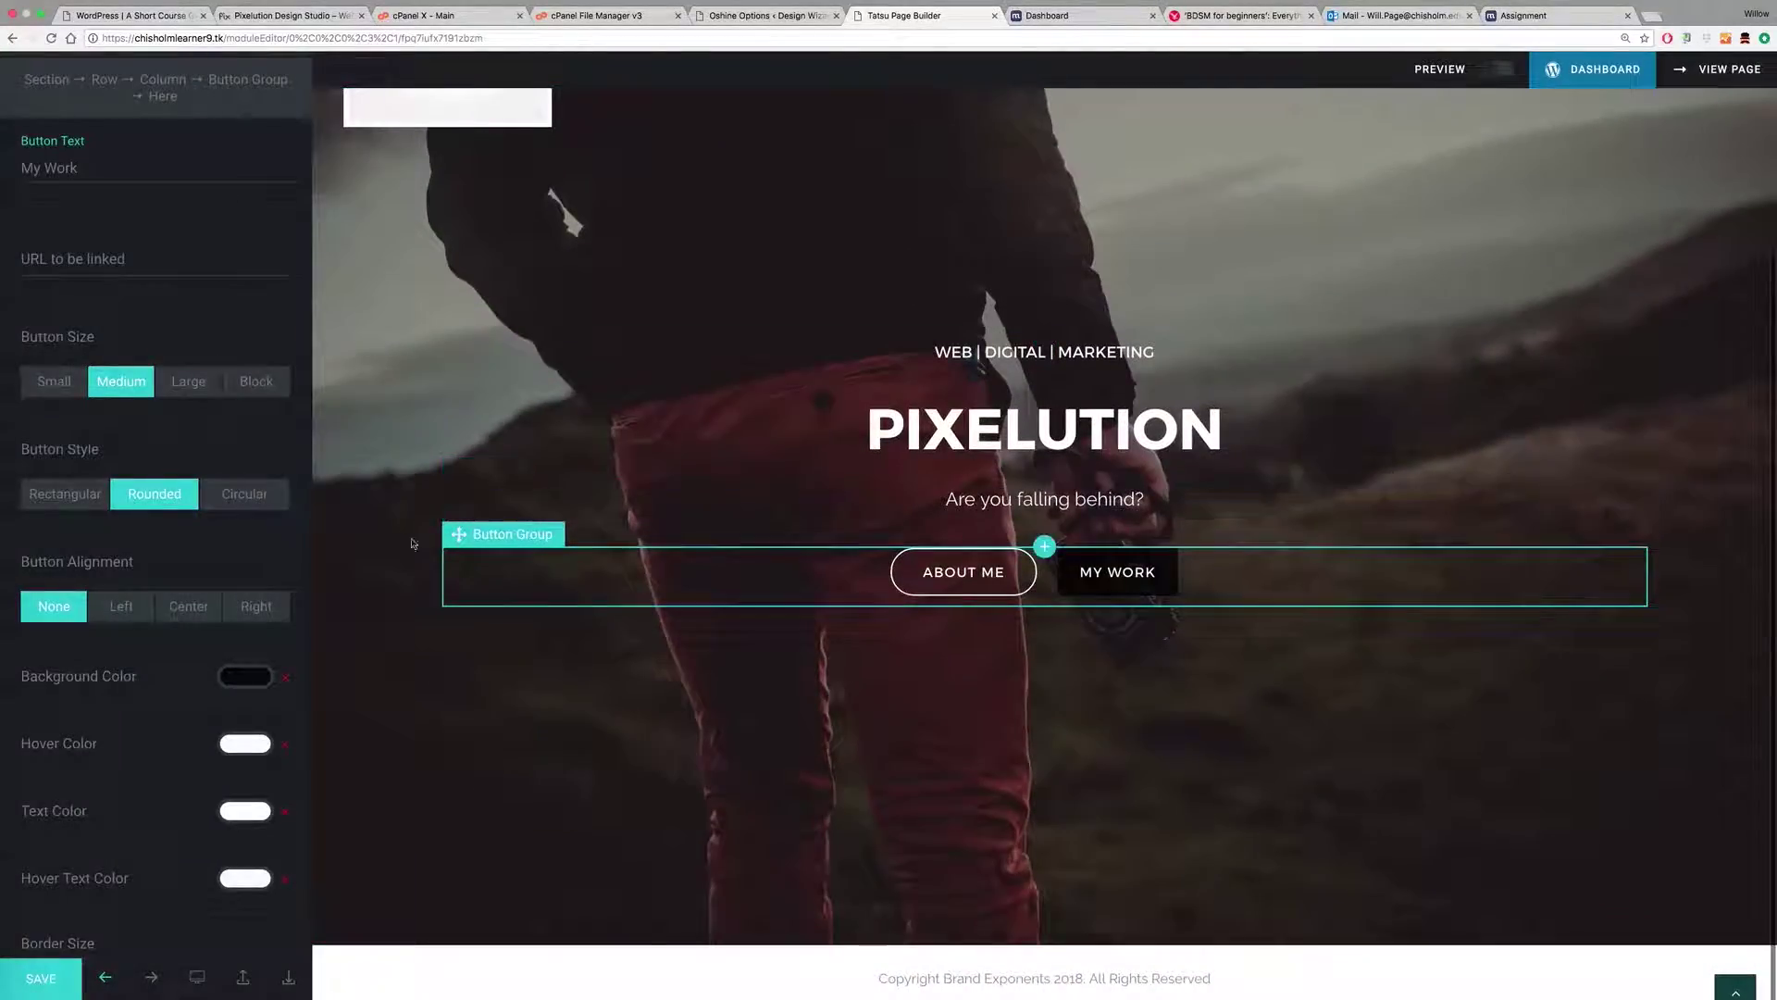
pyautogui.click(87, 497)
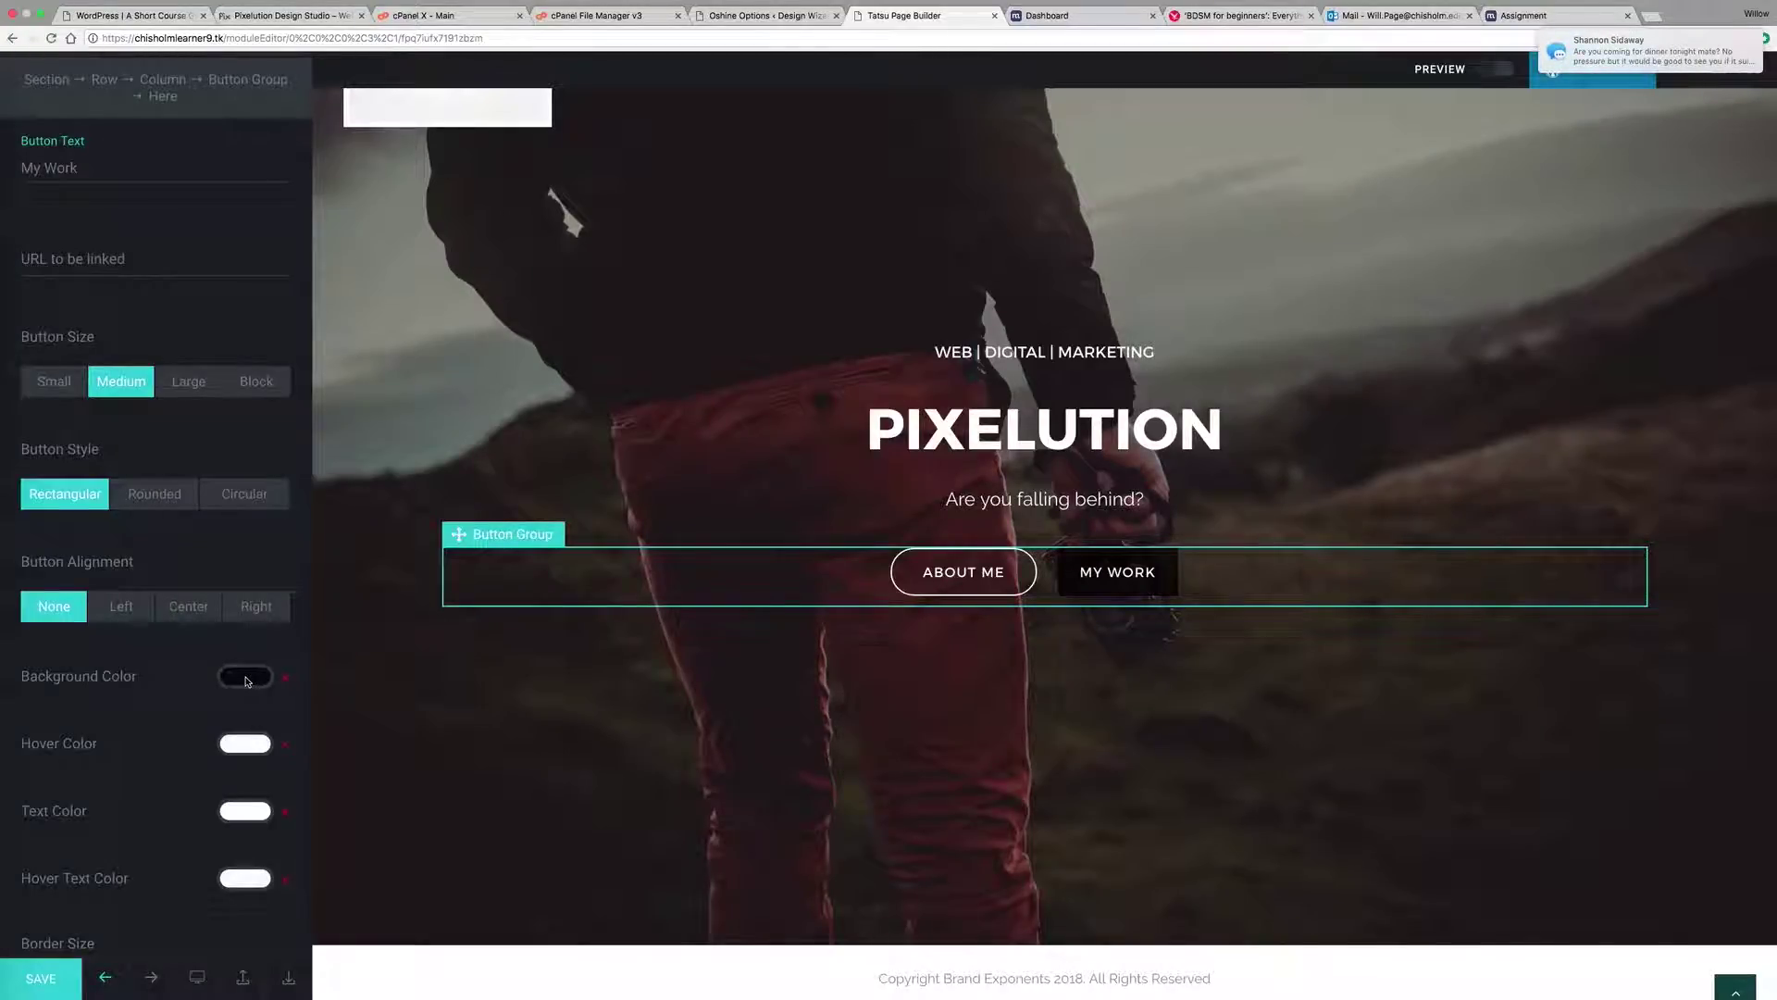
# Step: Set the My Work button background colour to dark blue 1A2731
pyautogui.click(247, 679)
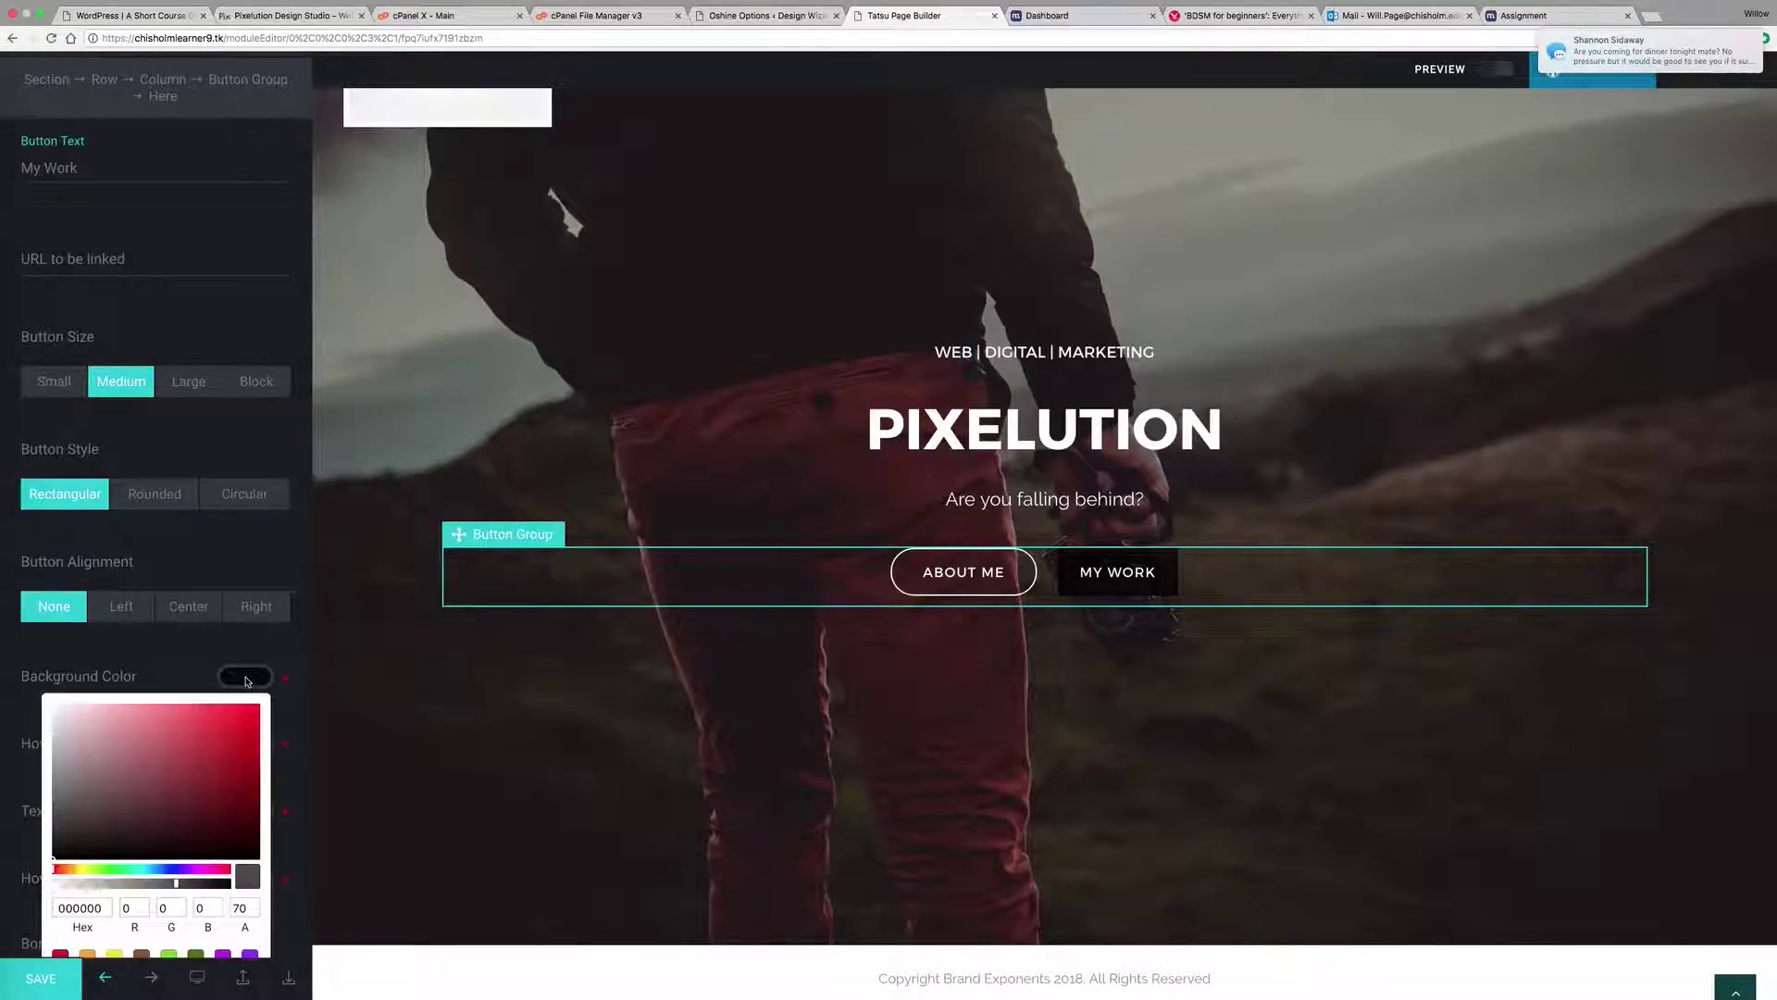
pyautogui.click(153, 870)
pyautogui.moveTo(139, 837); pyautogui.dragTo(163, 823)
pyautogui.moveTo(149, 831); pyautogui.dragTo(146, 838)
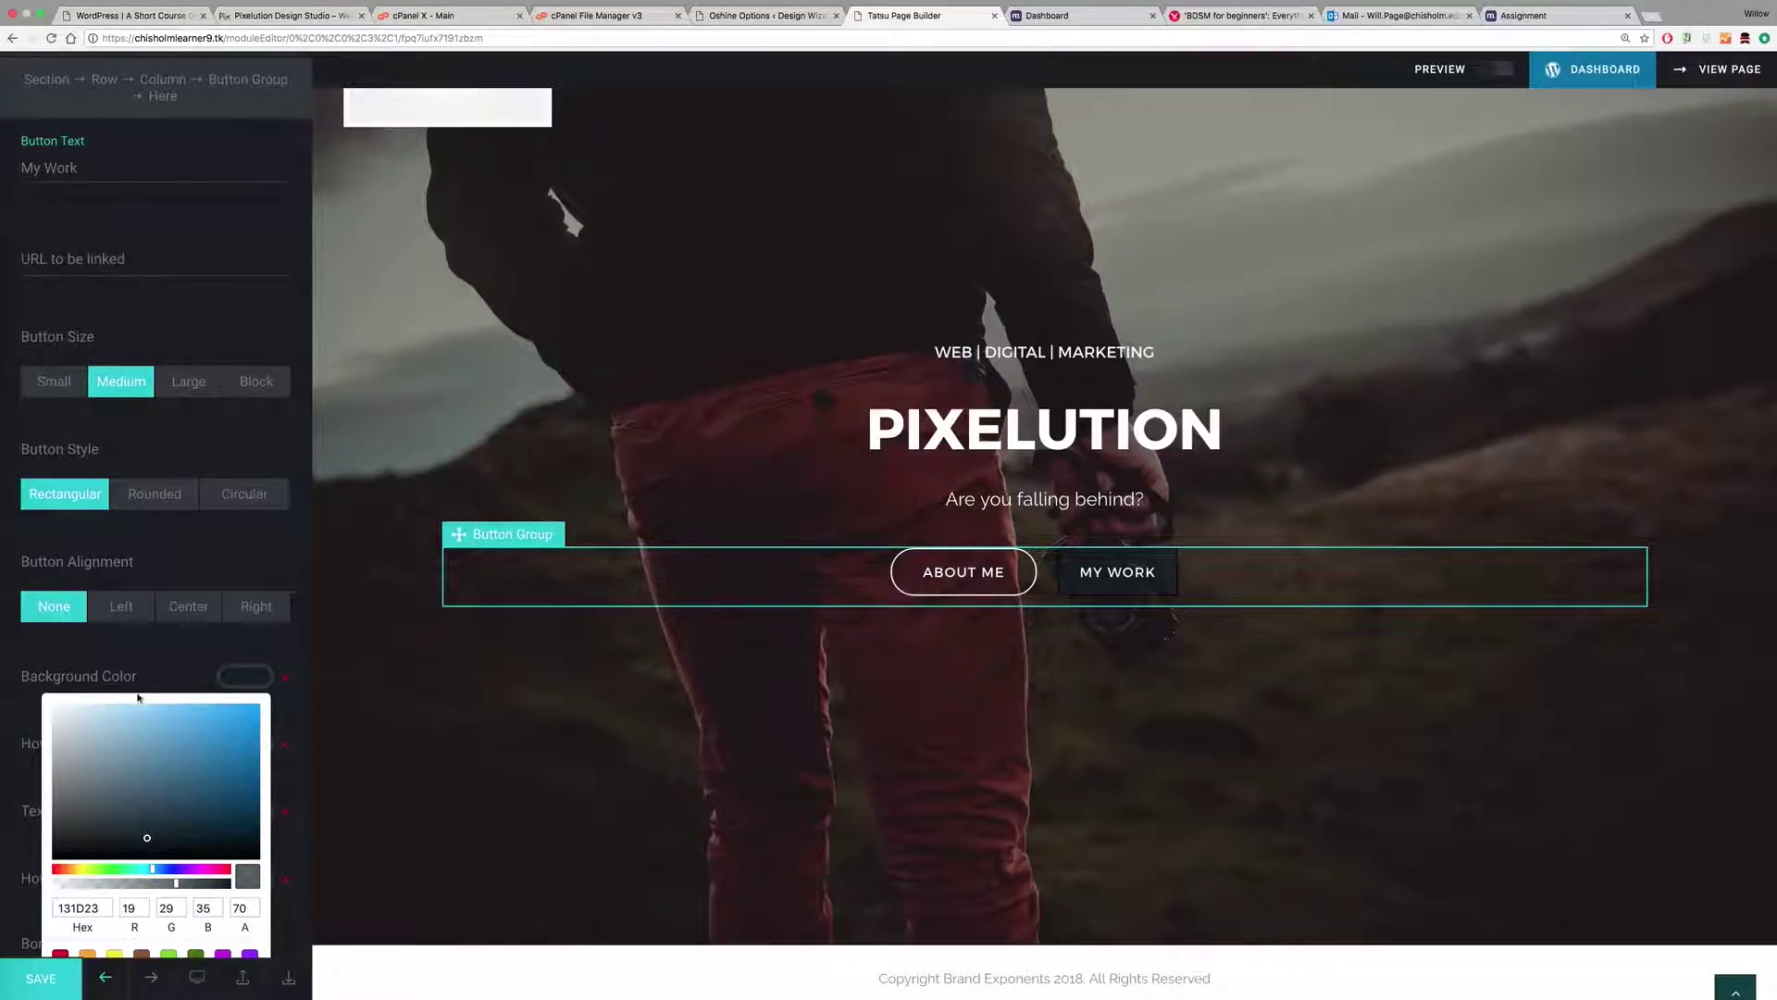
pyautogui.click(144, 660)
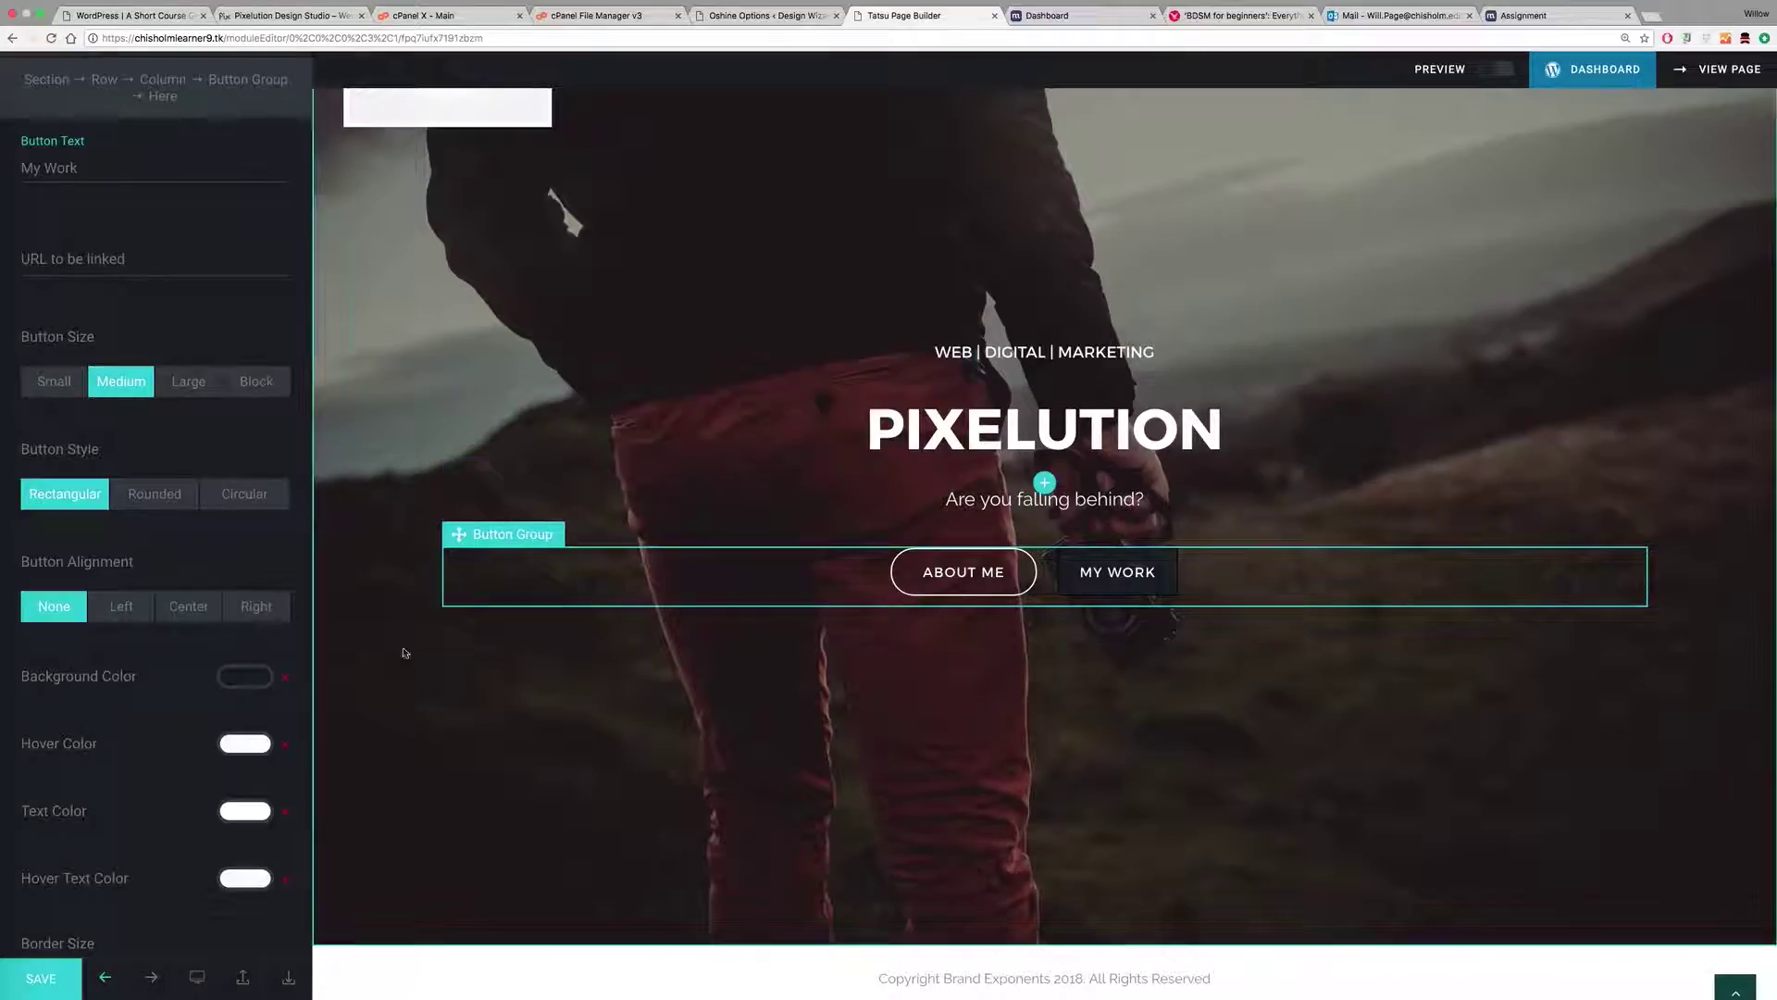
pyautogui.scroll(-3, 186, 737)
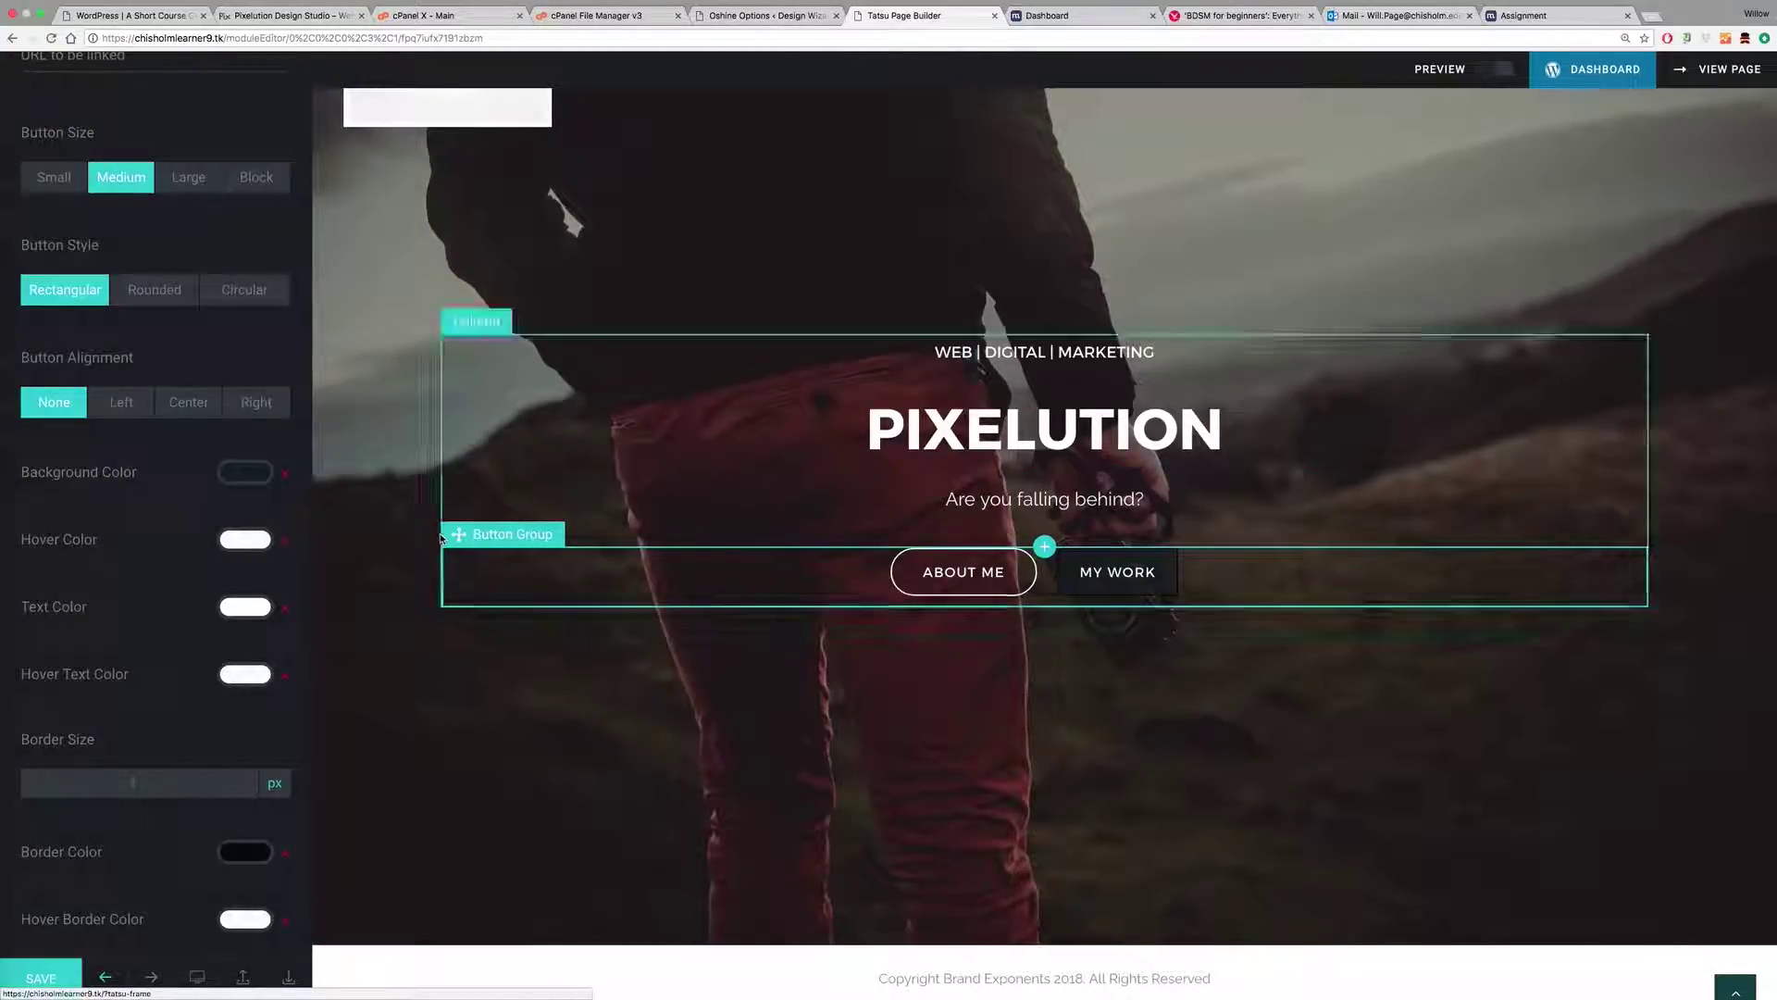
# Step: Replace a trial red hover colour with a dark blue hover colour for My Work
pyautogui.click(246, 538)
pyautogui.click(218, 591)
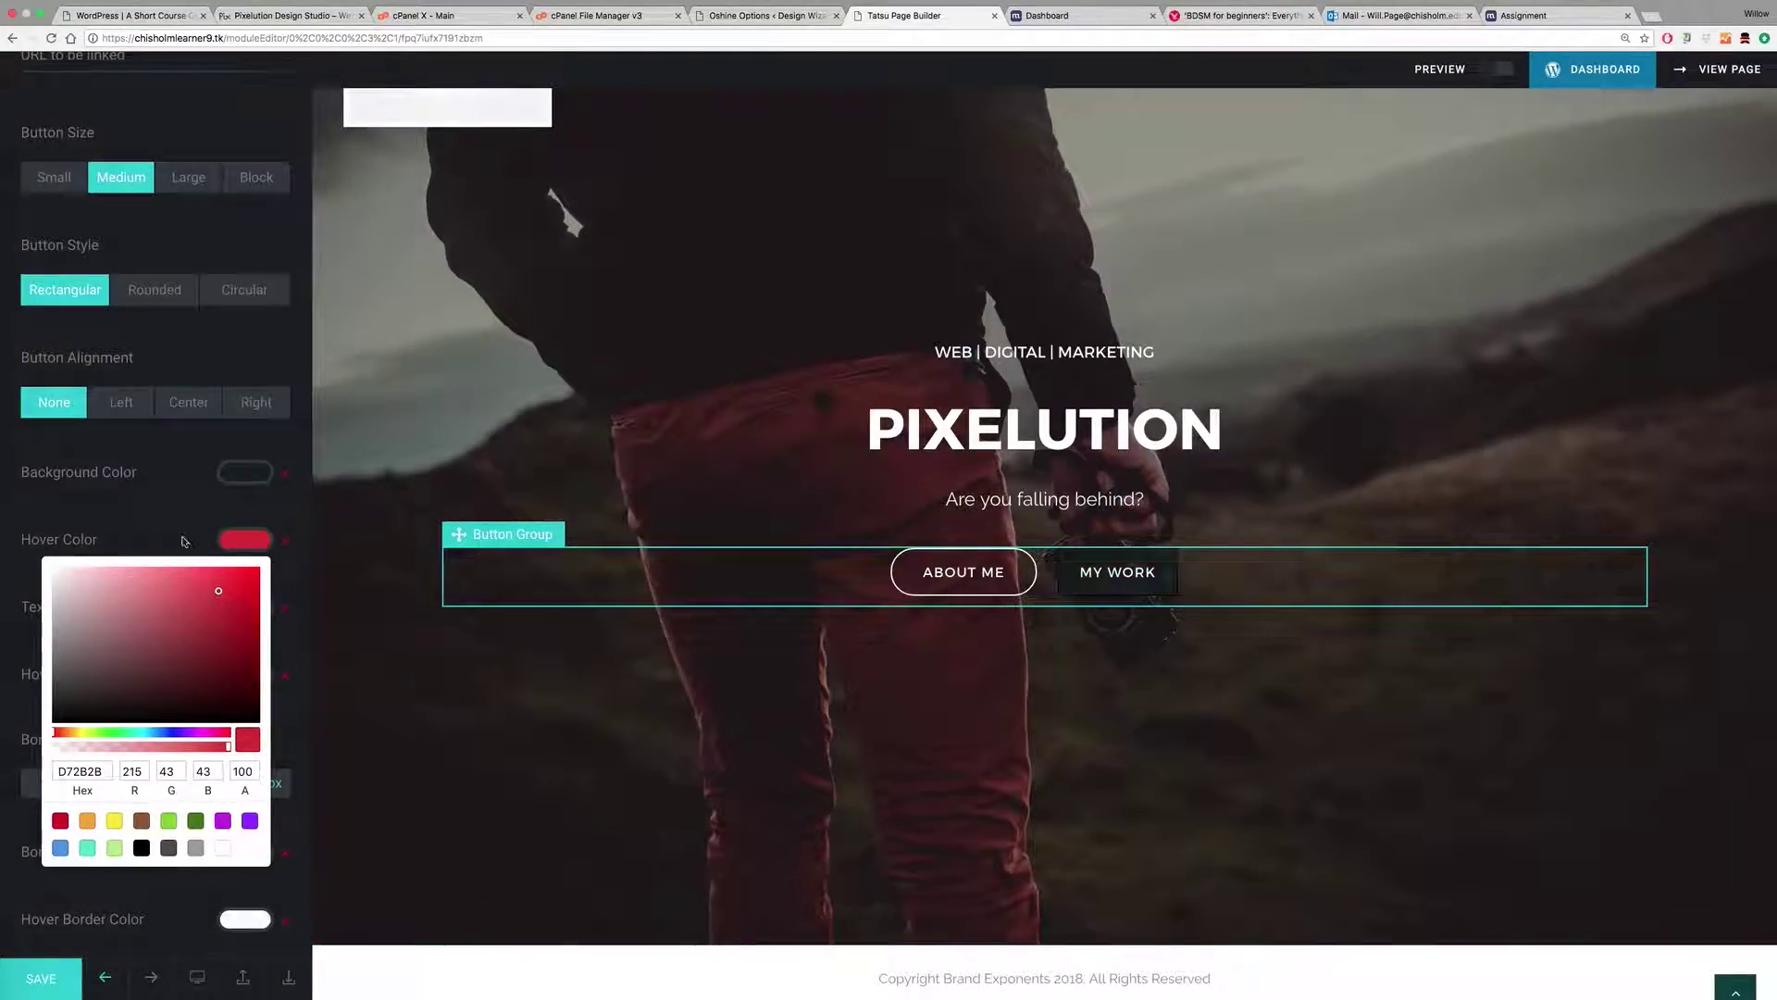
pyautogui.click(188, 545)
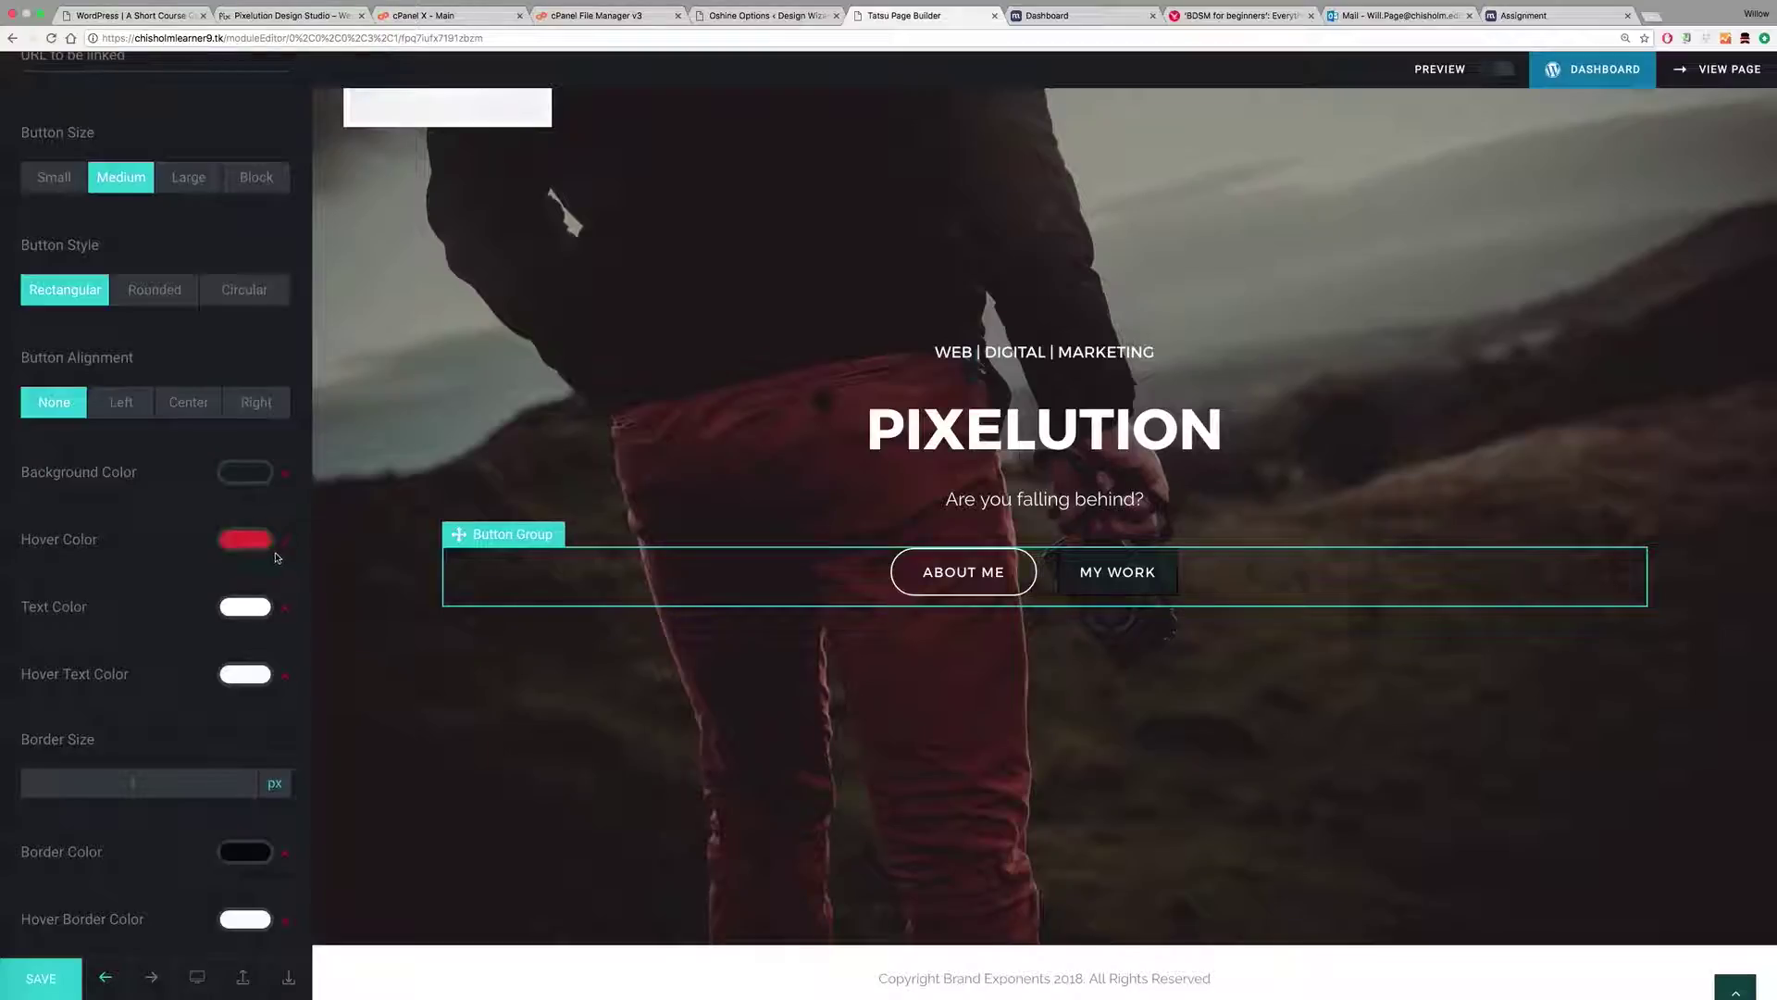
pyautogui.click(286, 547)
pyautogui.click(254, 542)
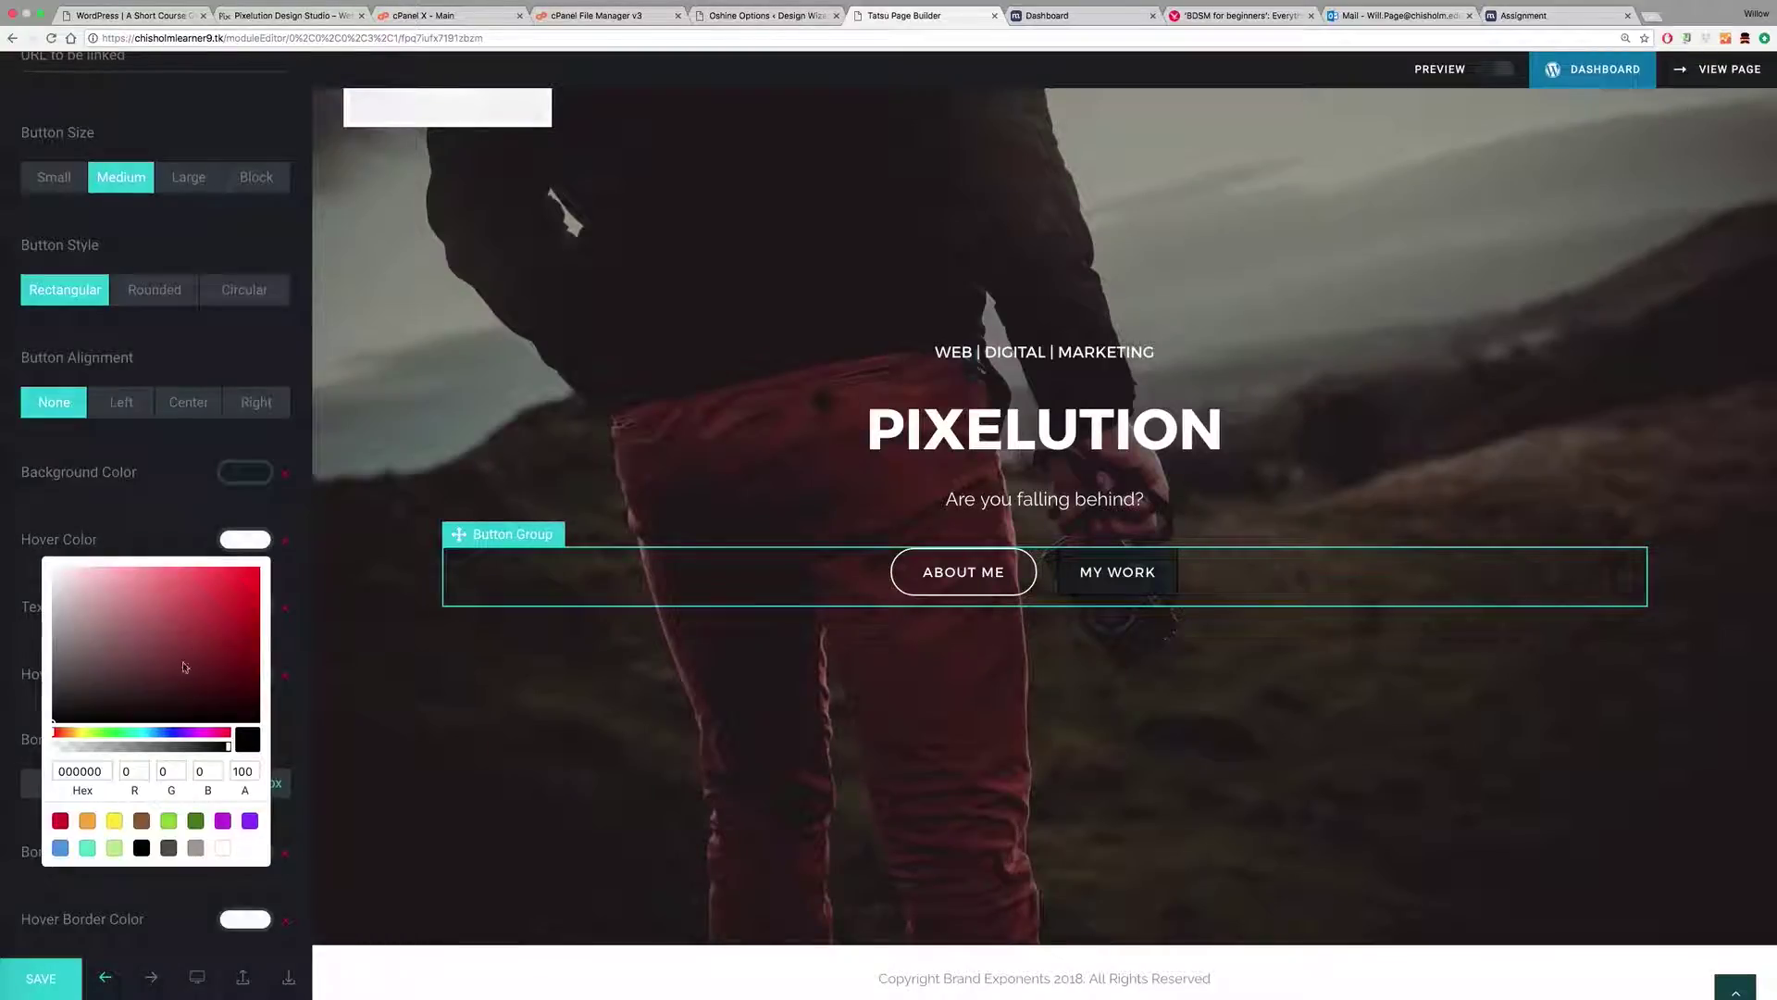
pyautogui.click(154, 732)
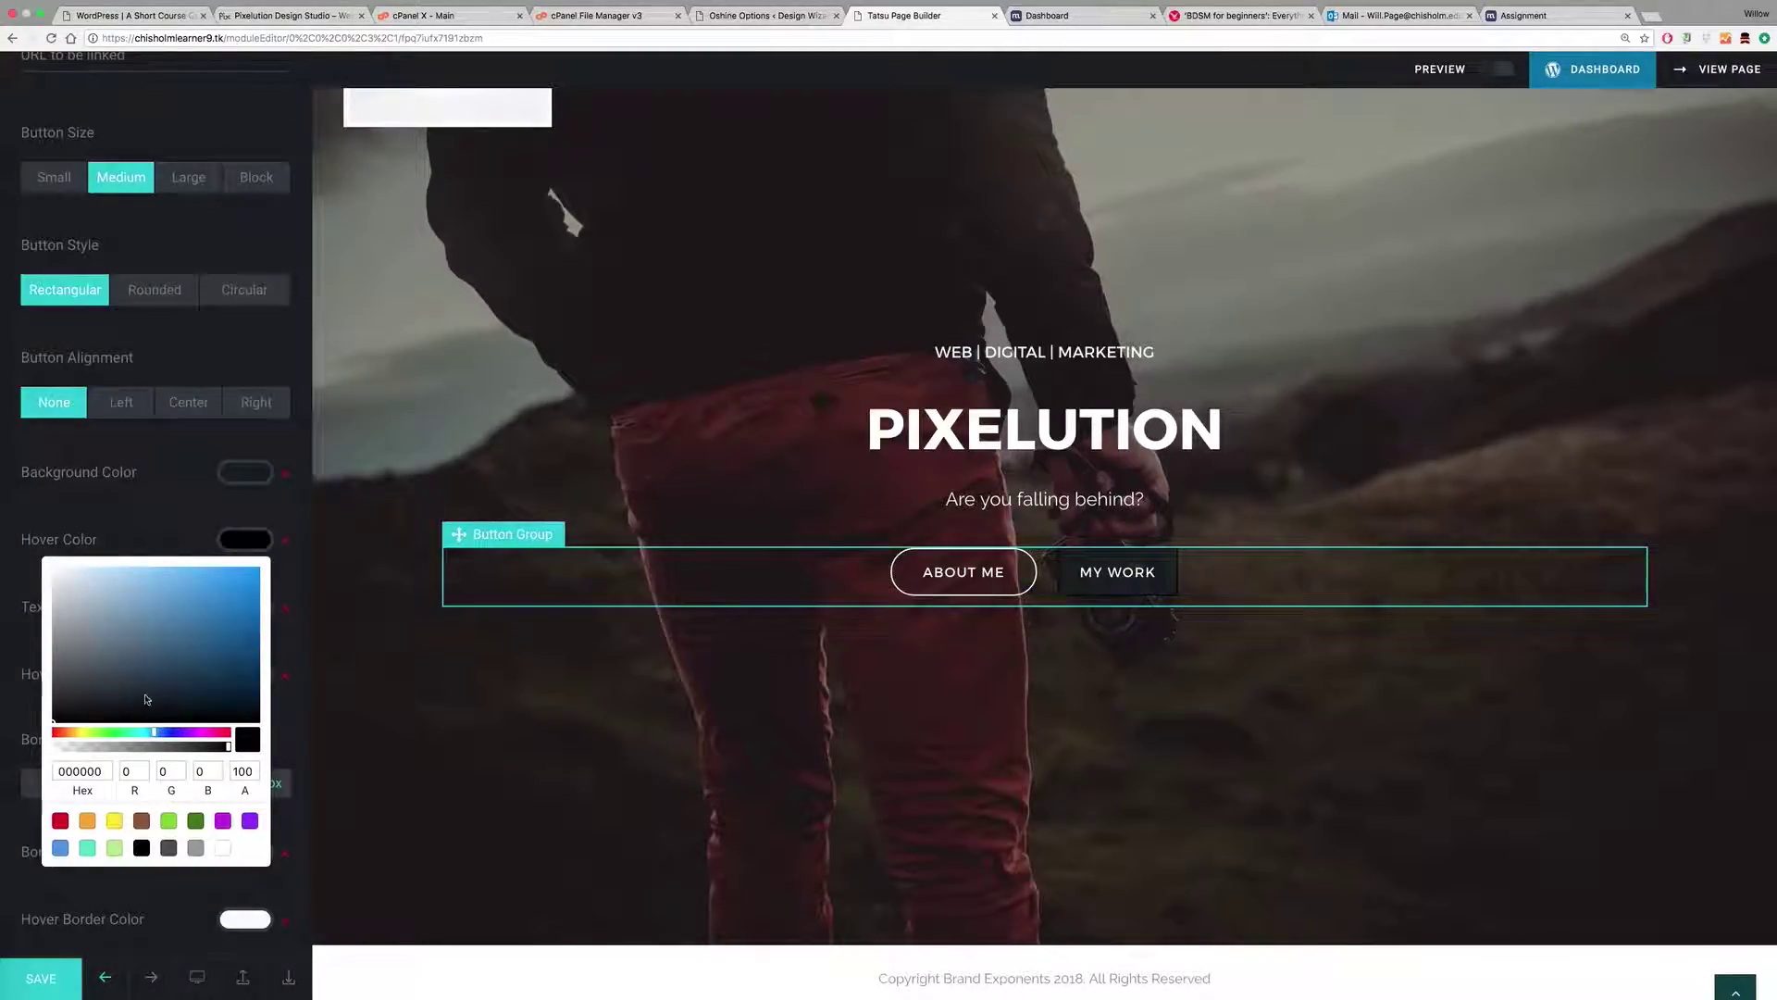
pyautogui.click(150, 682)
pyautogui.moveTo(151, 682); pyautogui.dragTo(159, 692)
pyautogui.click(158, 540)
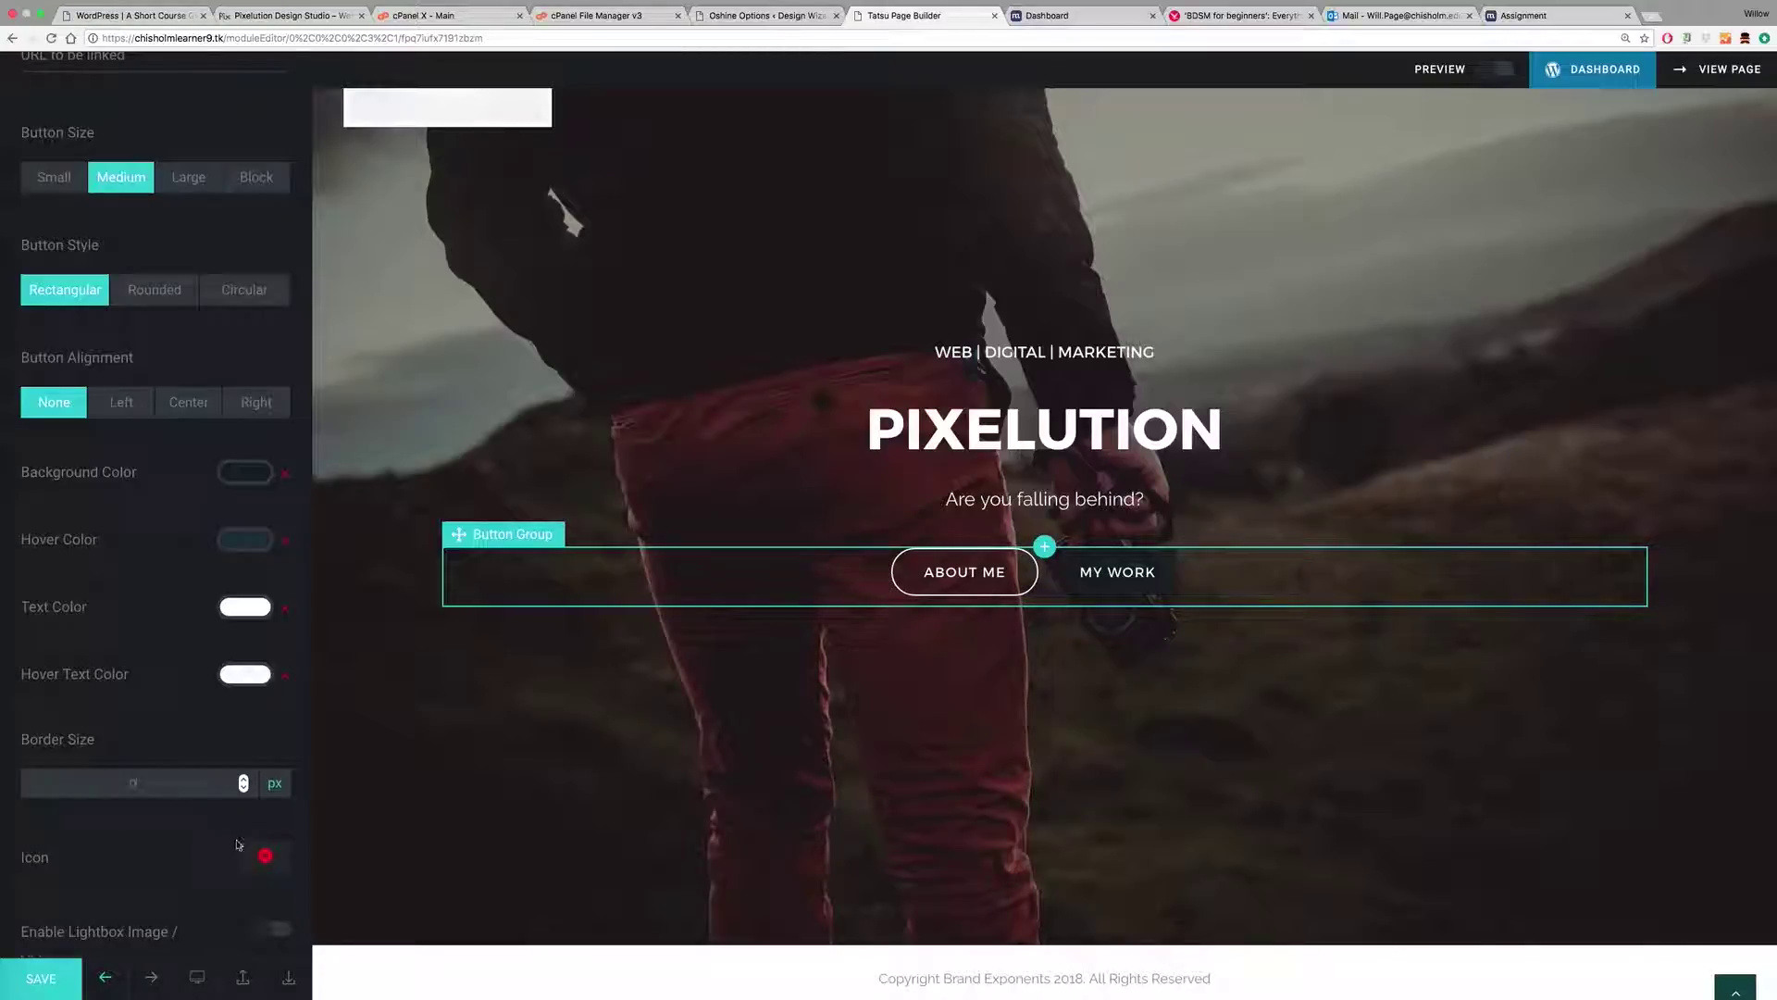
# Step: Give the My Work button the Oshine circled-arrow icon, aligned to the right of its label
pyautogui.scroll(-2, 218, 839)
pyautogui.scroll(-1, 219, 839)
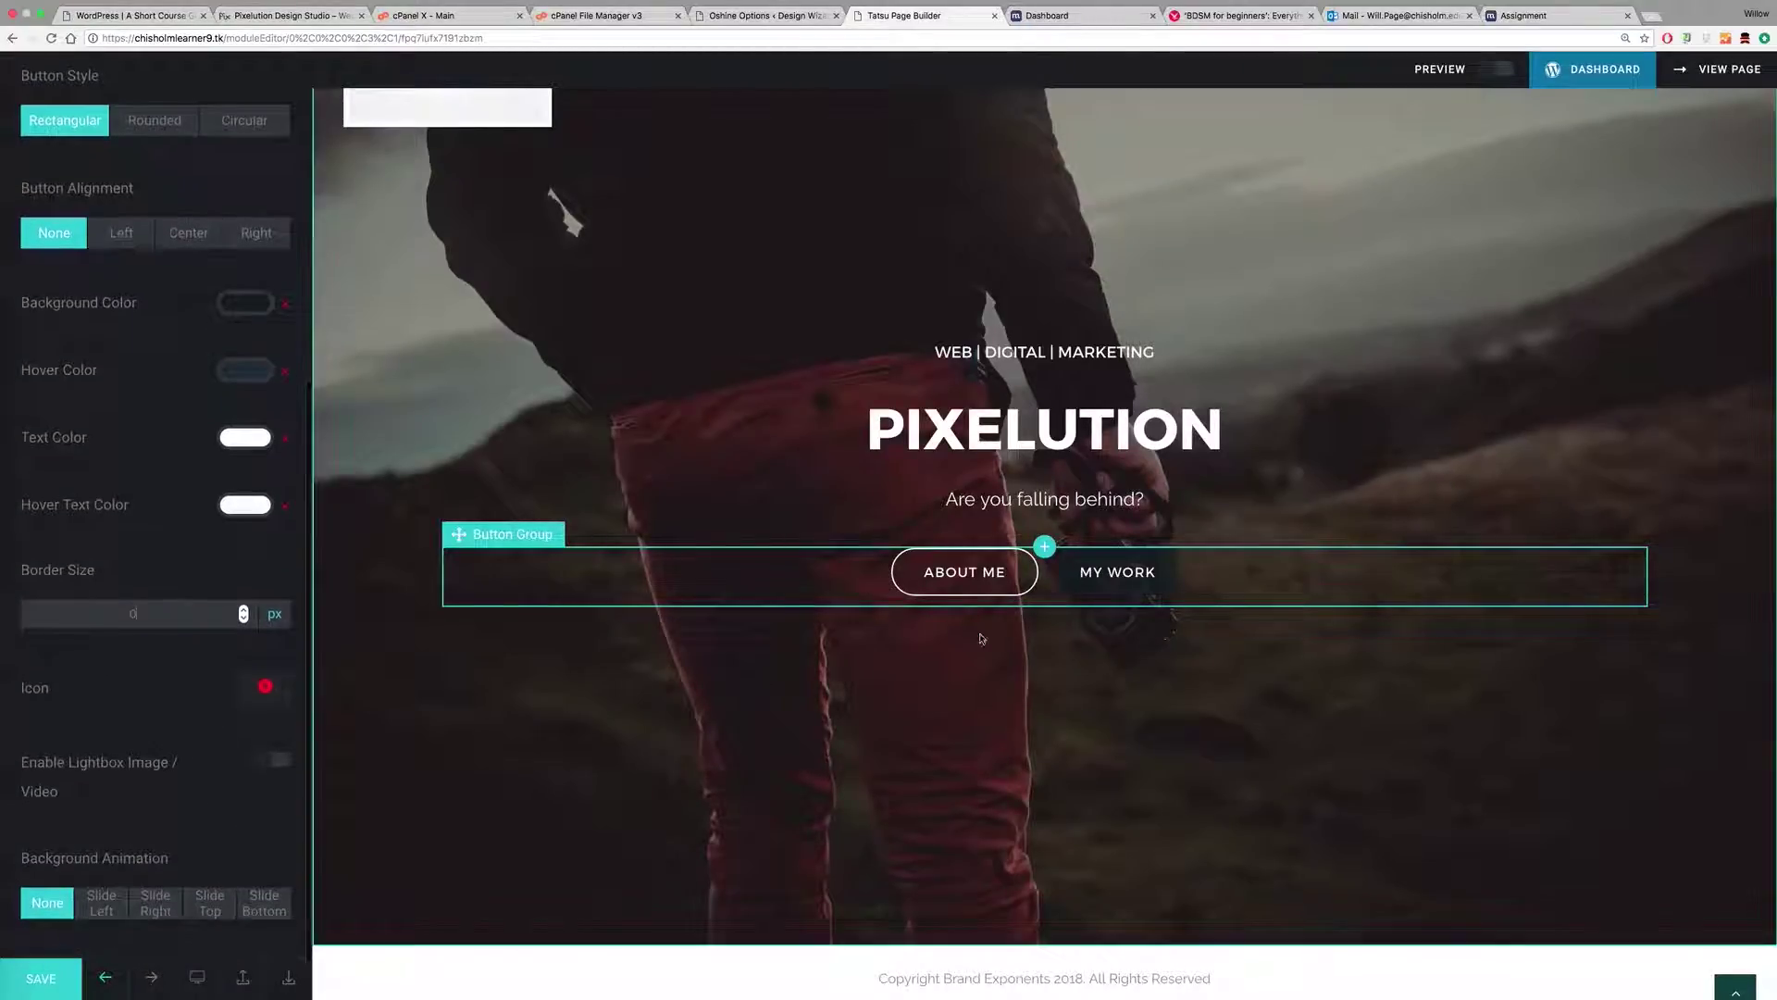
pyautogui.click(280, 698)
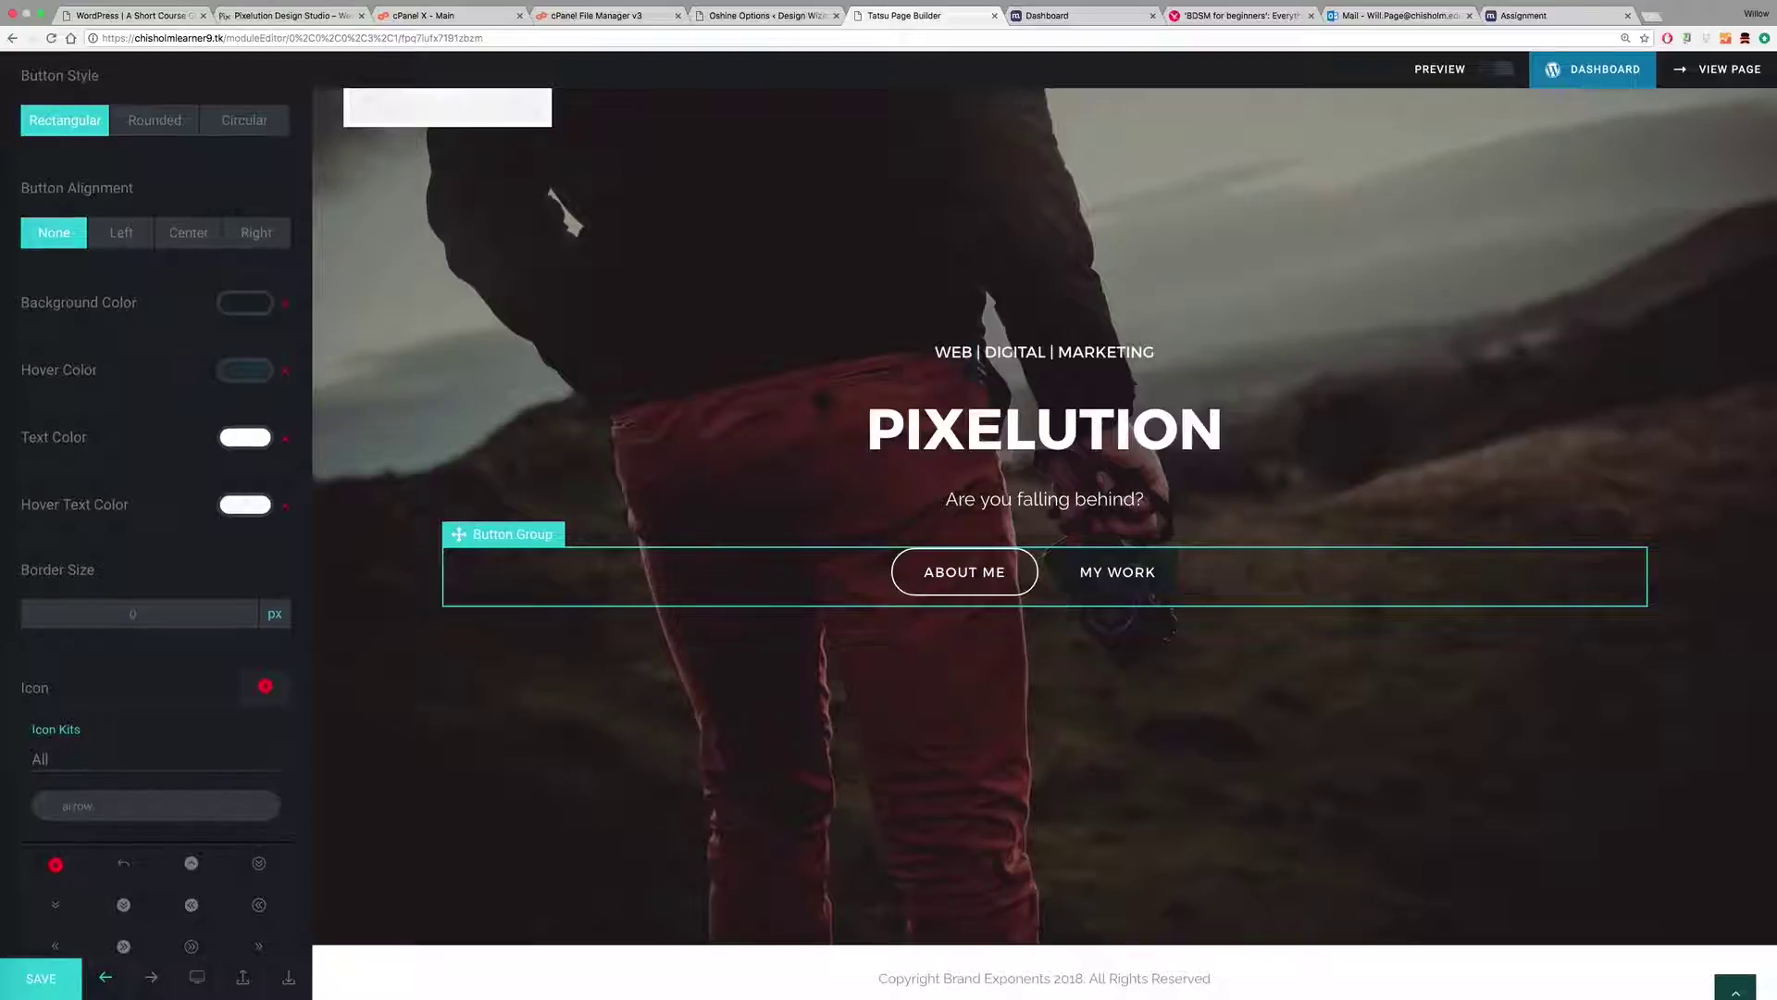
pyautogui.scroll(-4, 245, 656)
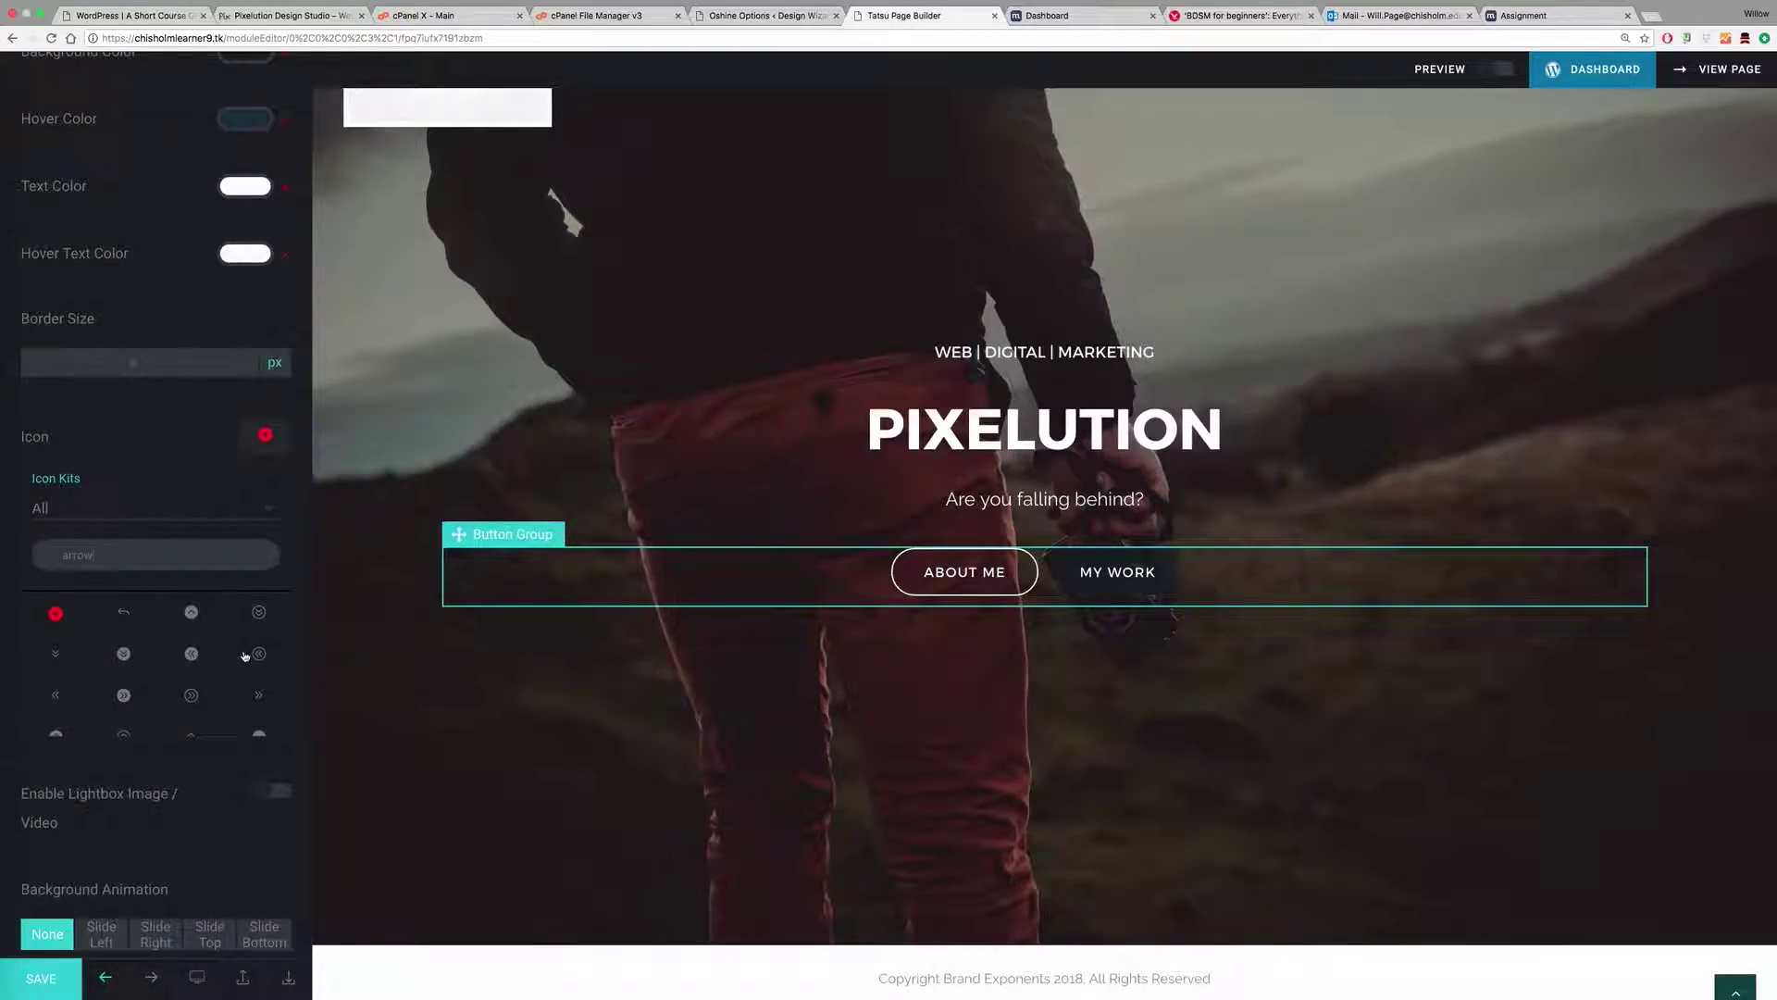
pyautogui.click(191, 697)
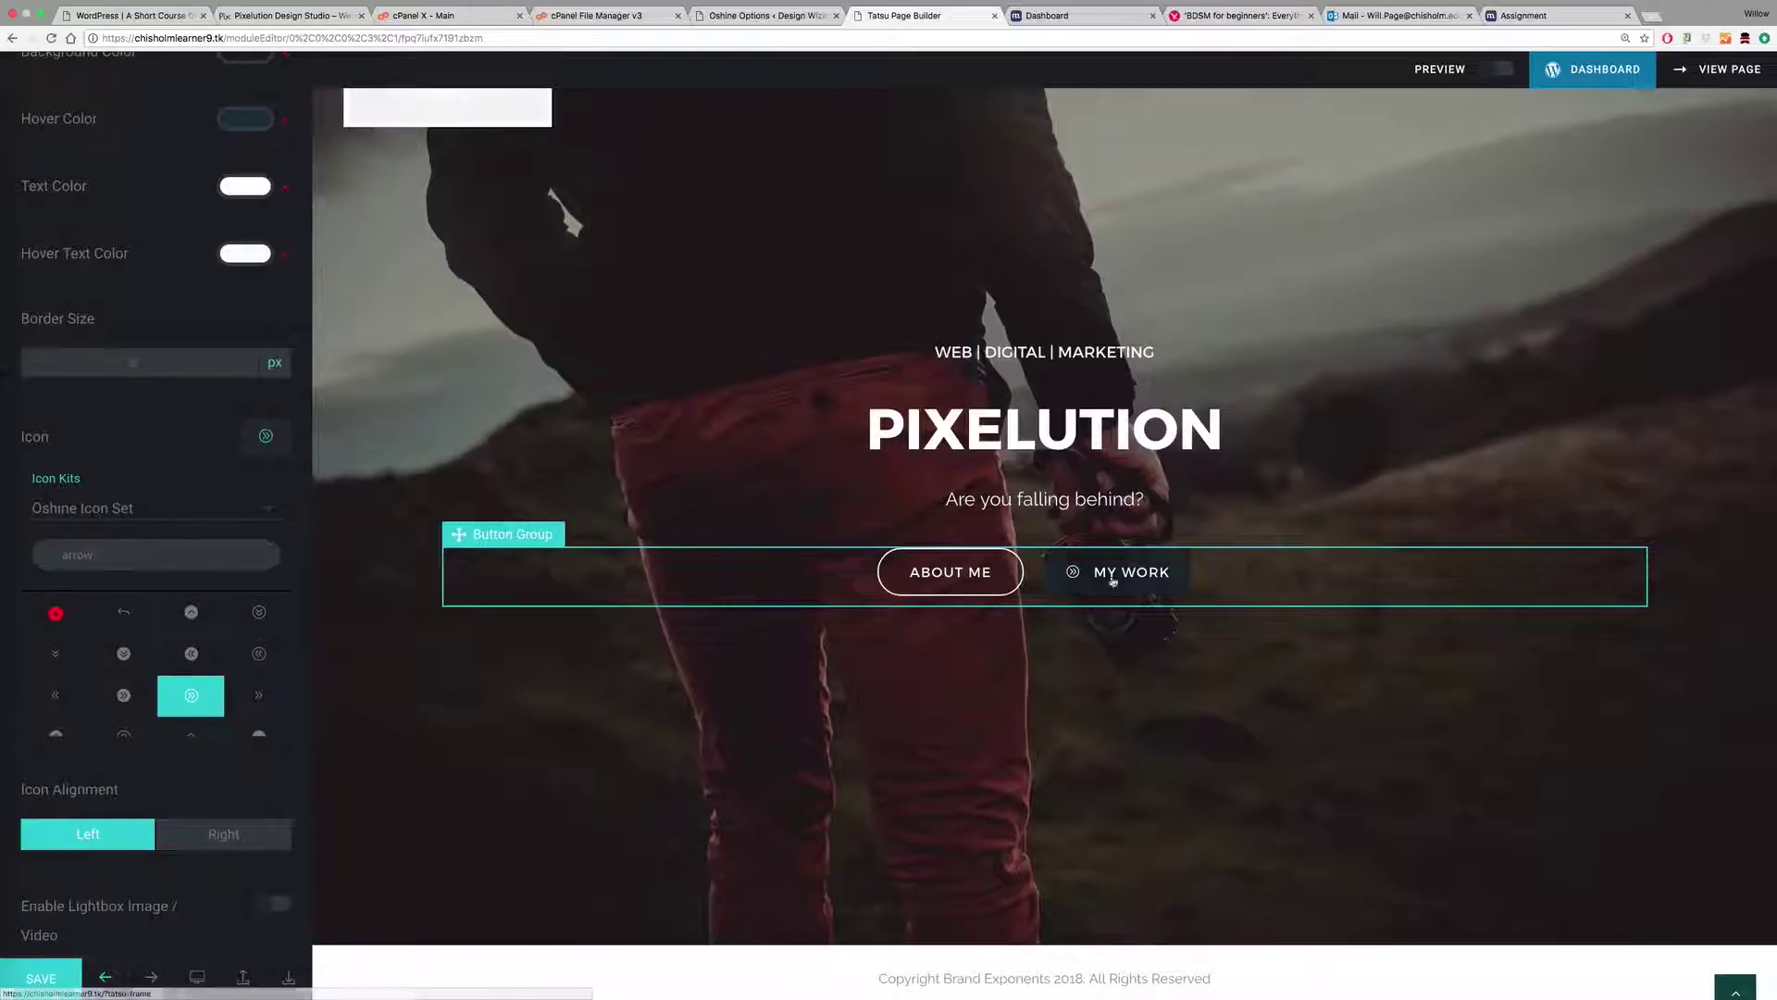
pyautogui.scroll(-2, 157, 676)
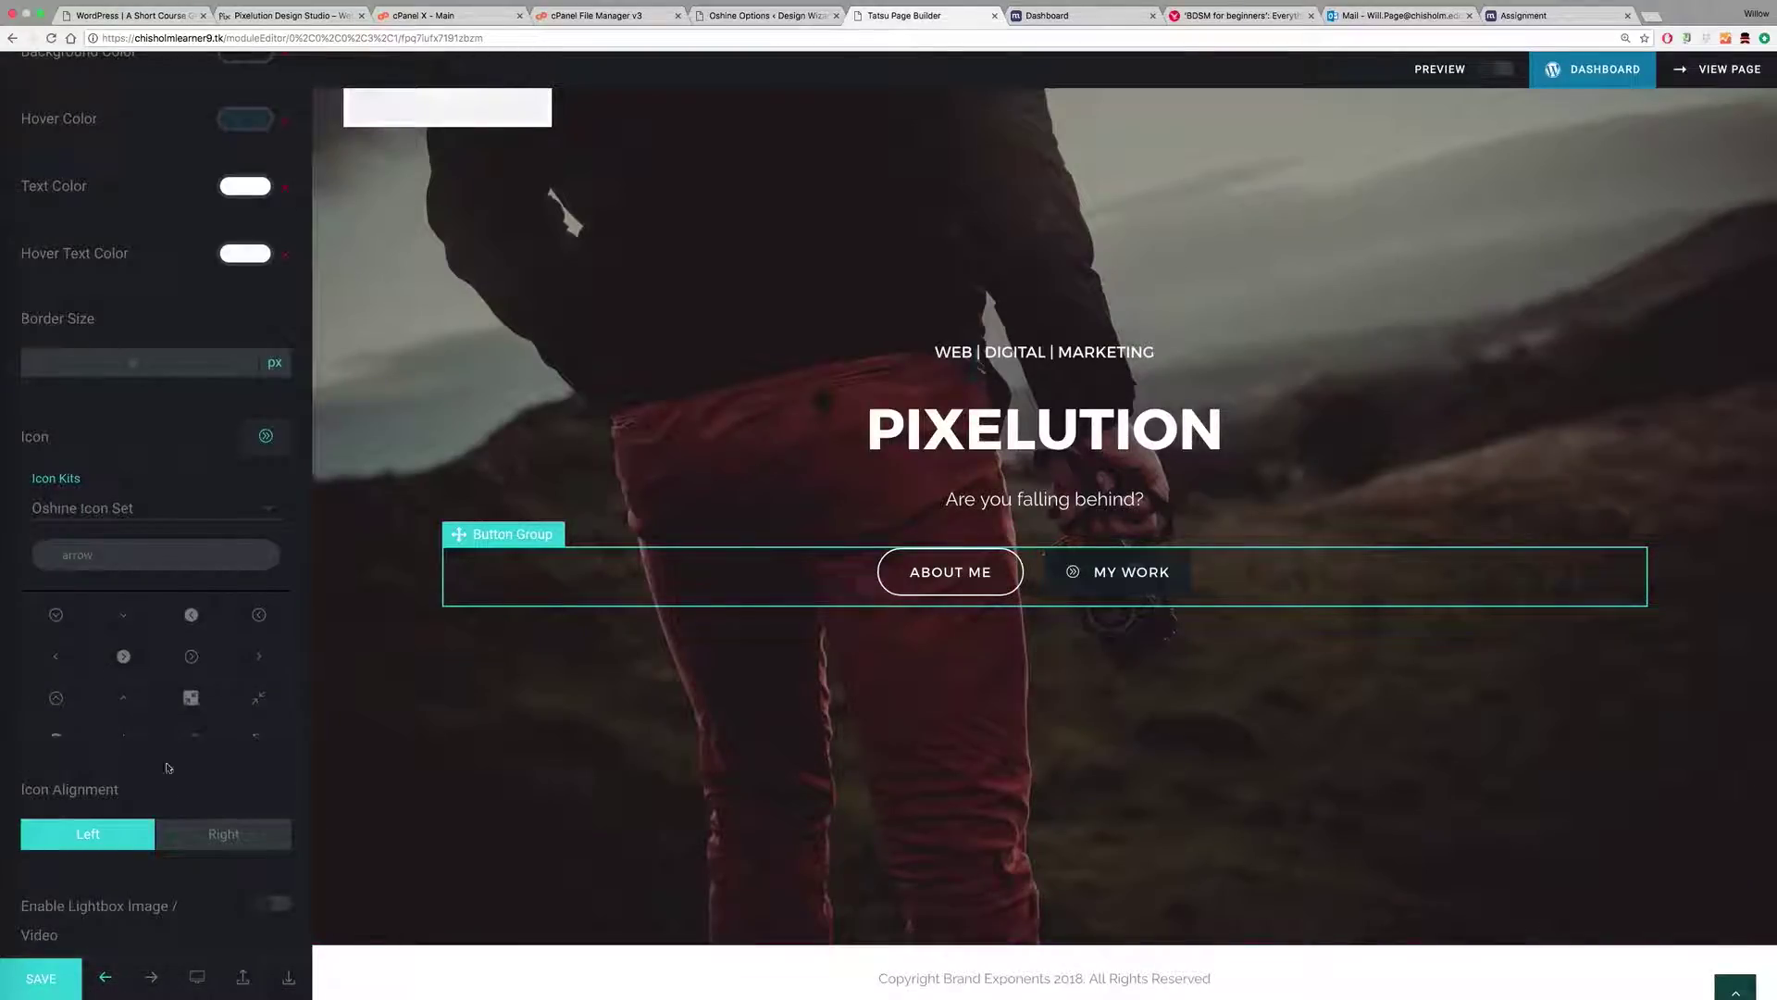
pyautogui.click(215, 836)
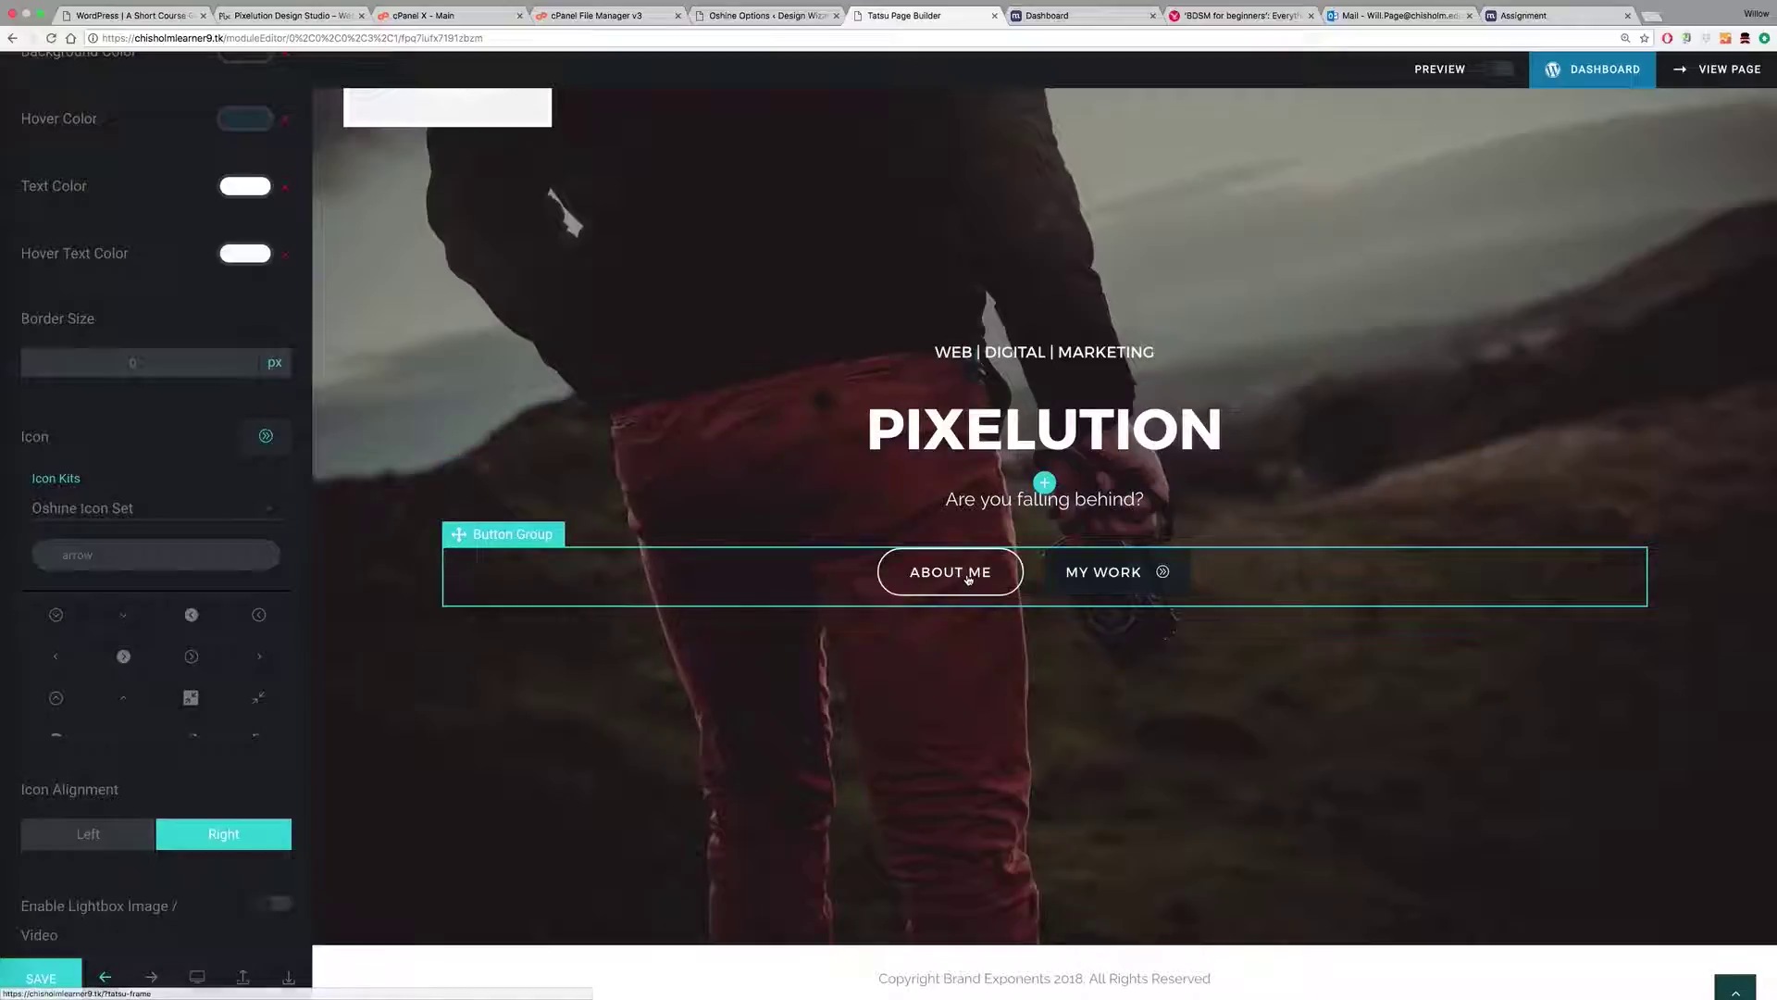
# Step: In the hero button group, set the About Me button's style to Rectangular
pyautogui.click(754, 484)
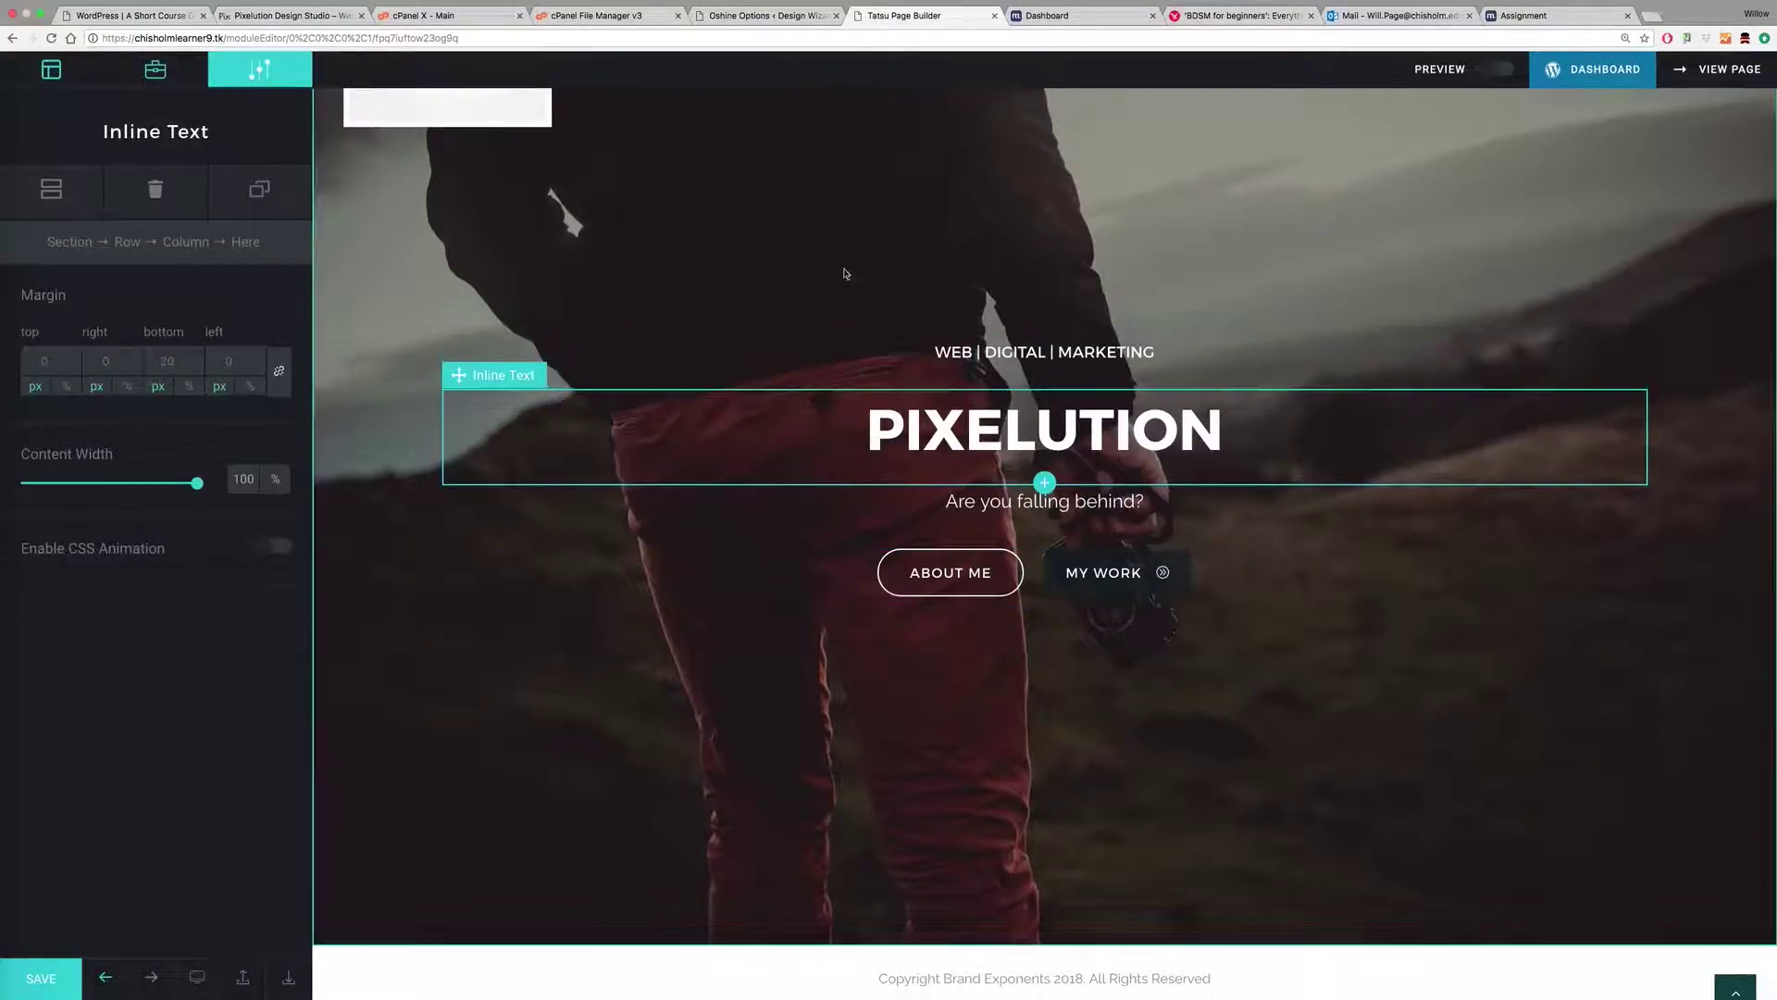
pyautogui.click(768, 285)
pyautogui.click(962, 604)
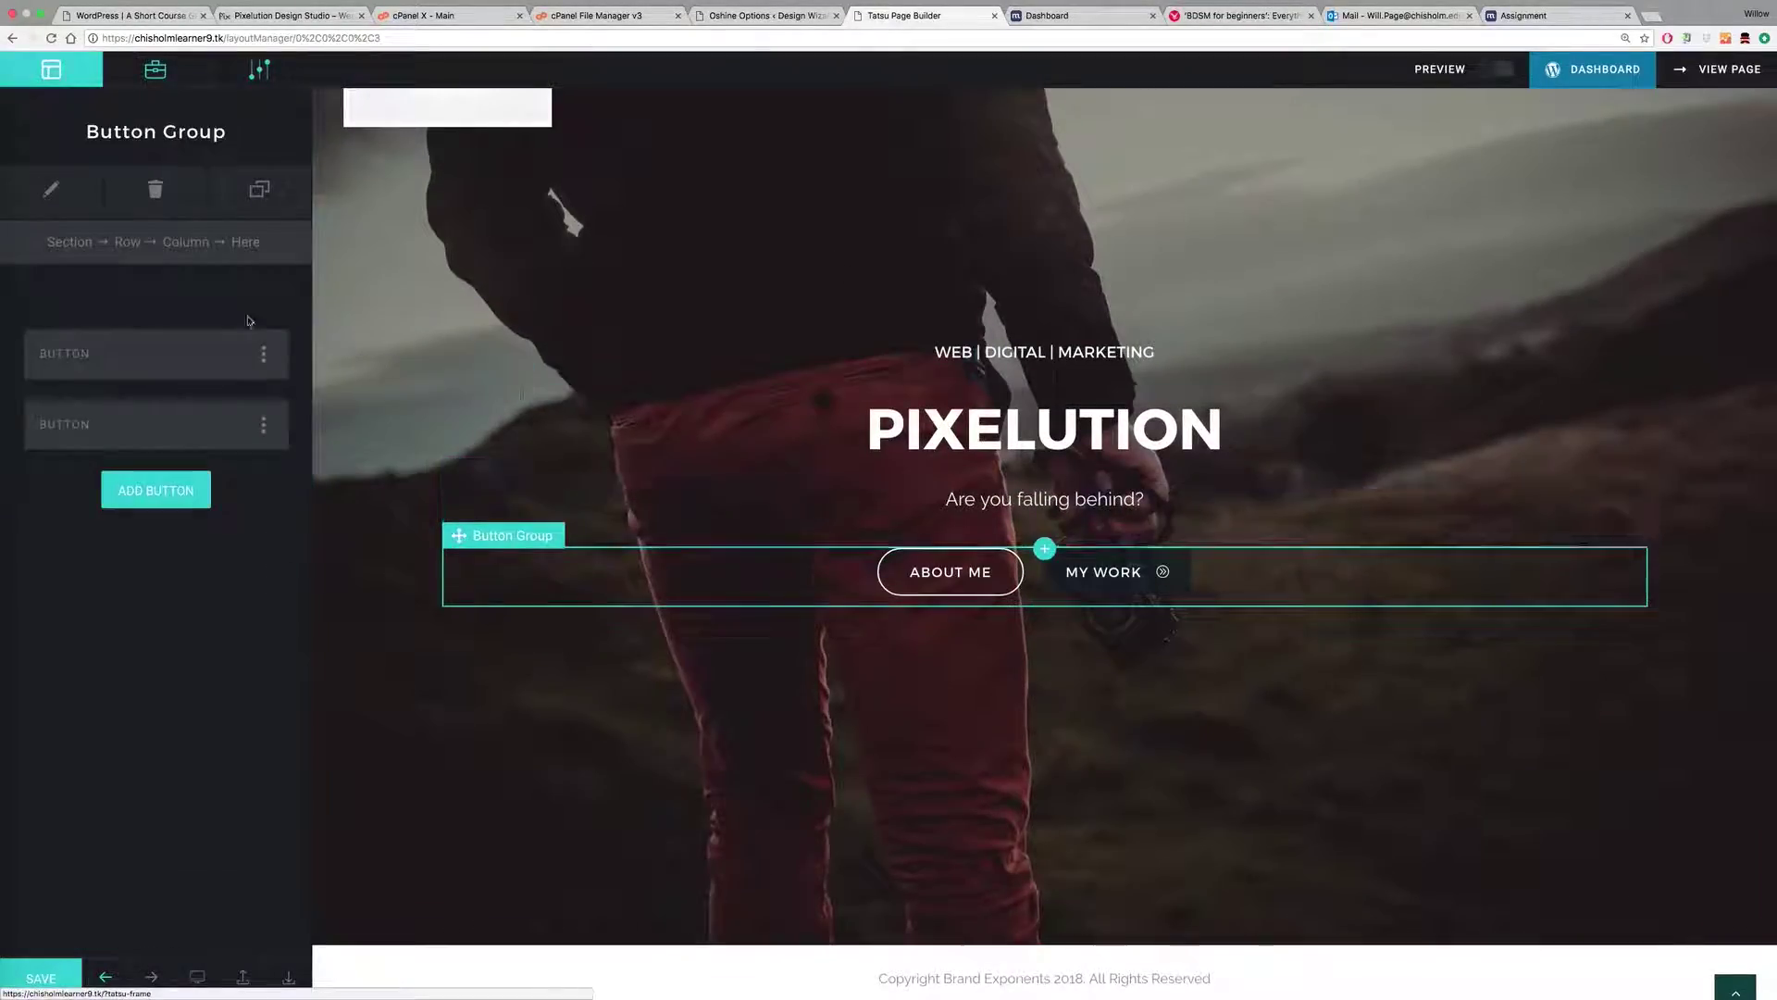
pyautogui.click(134, 432)
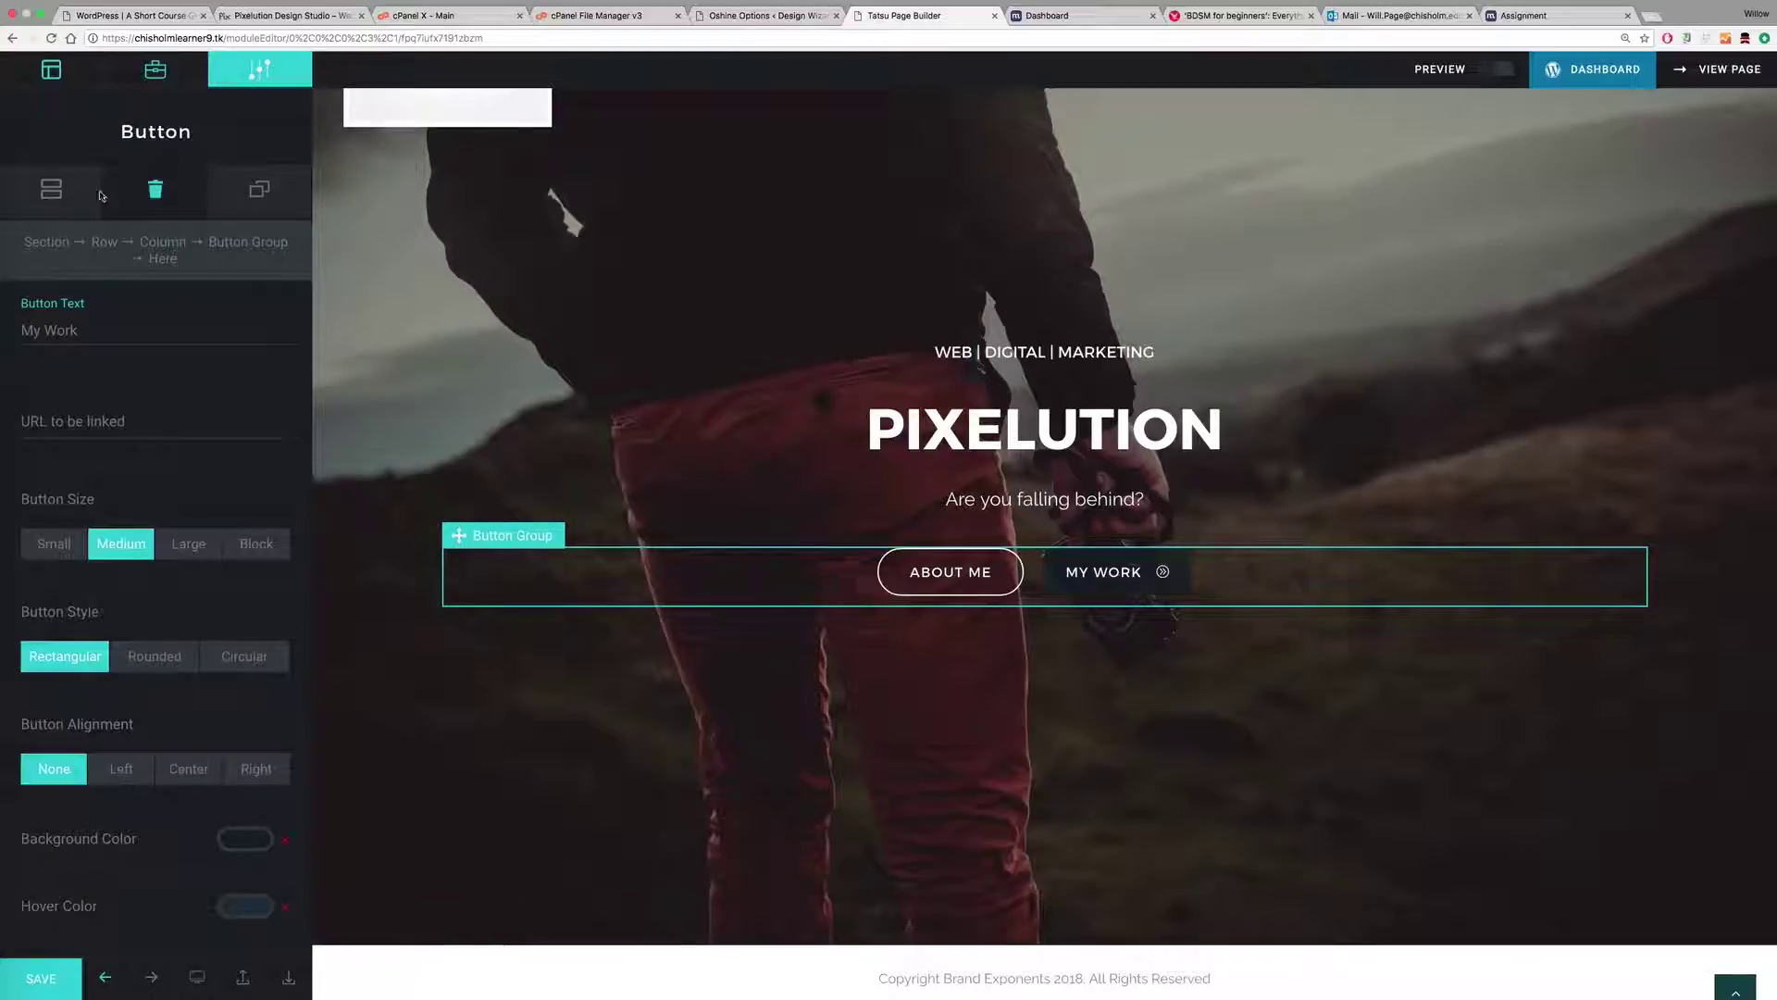
pyautogui.click(53, 193)
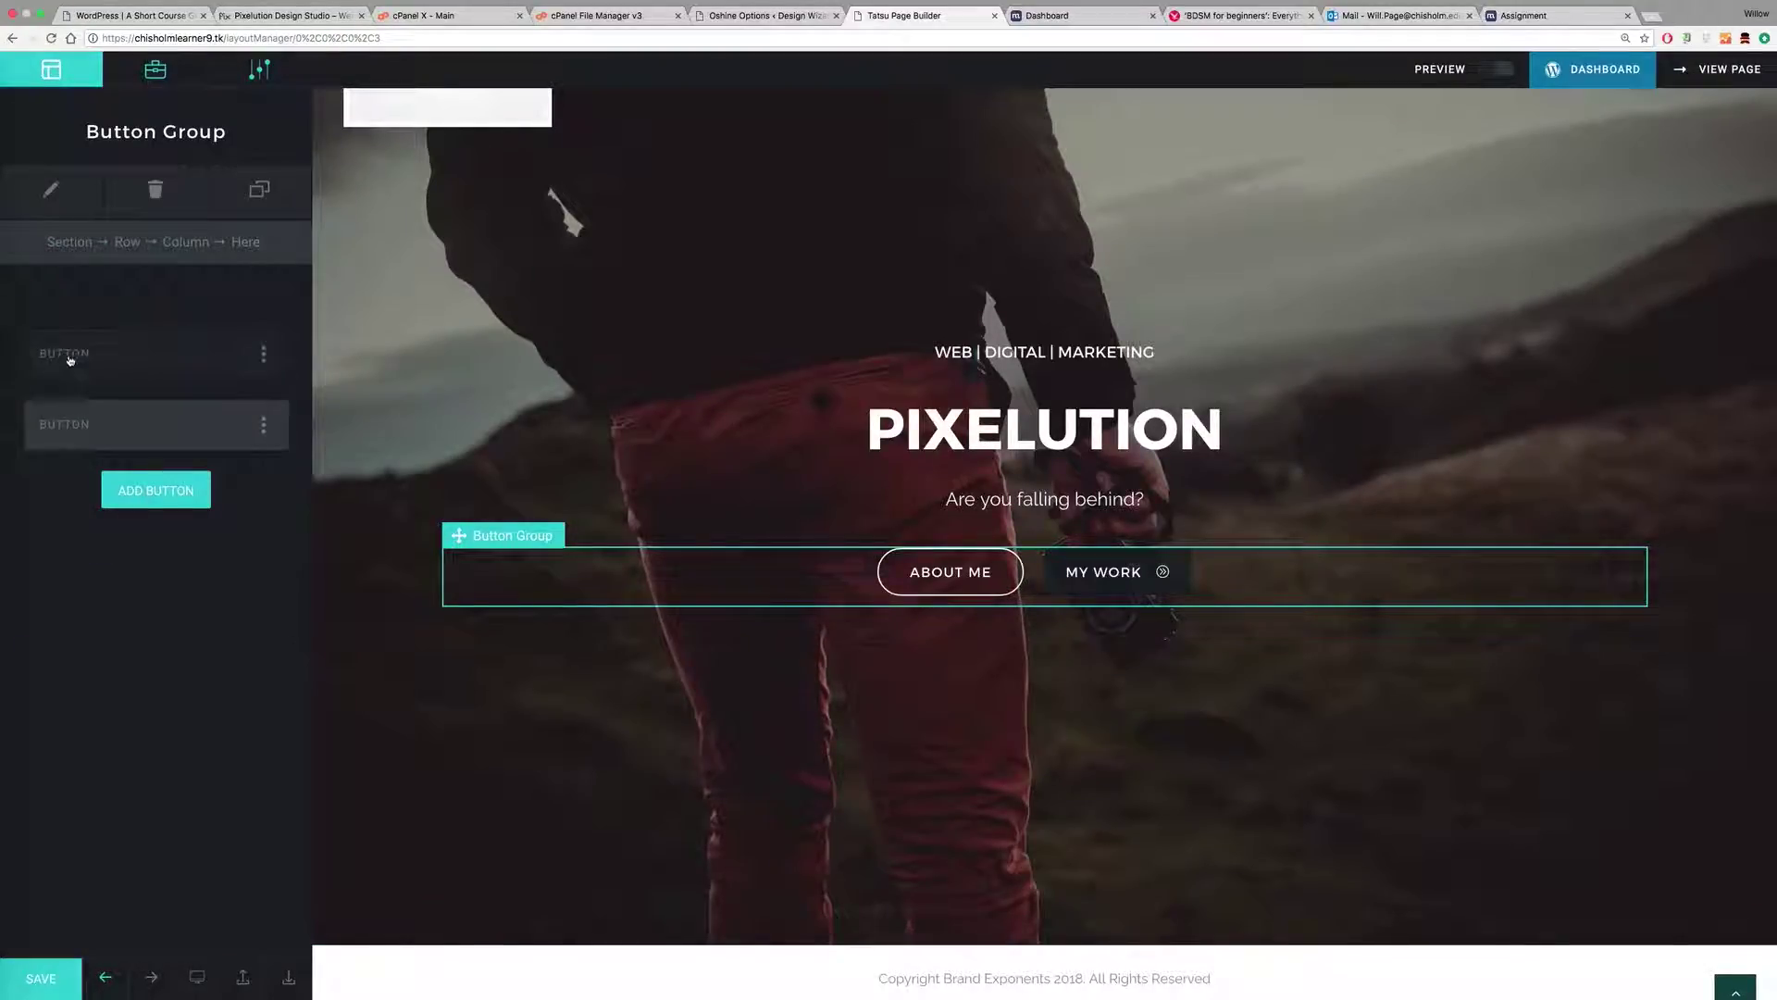
pyautogui.click(123, 359)
pyautogui.click(78, 657)
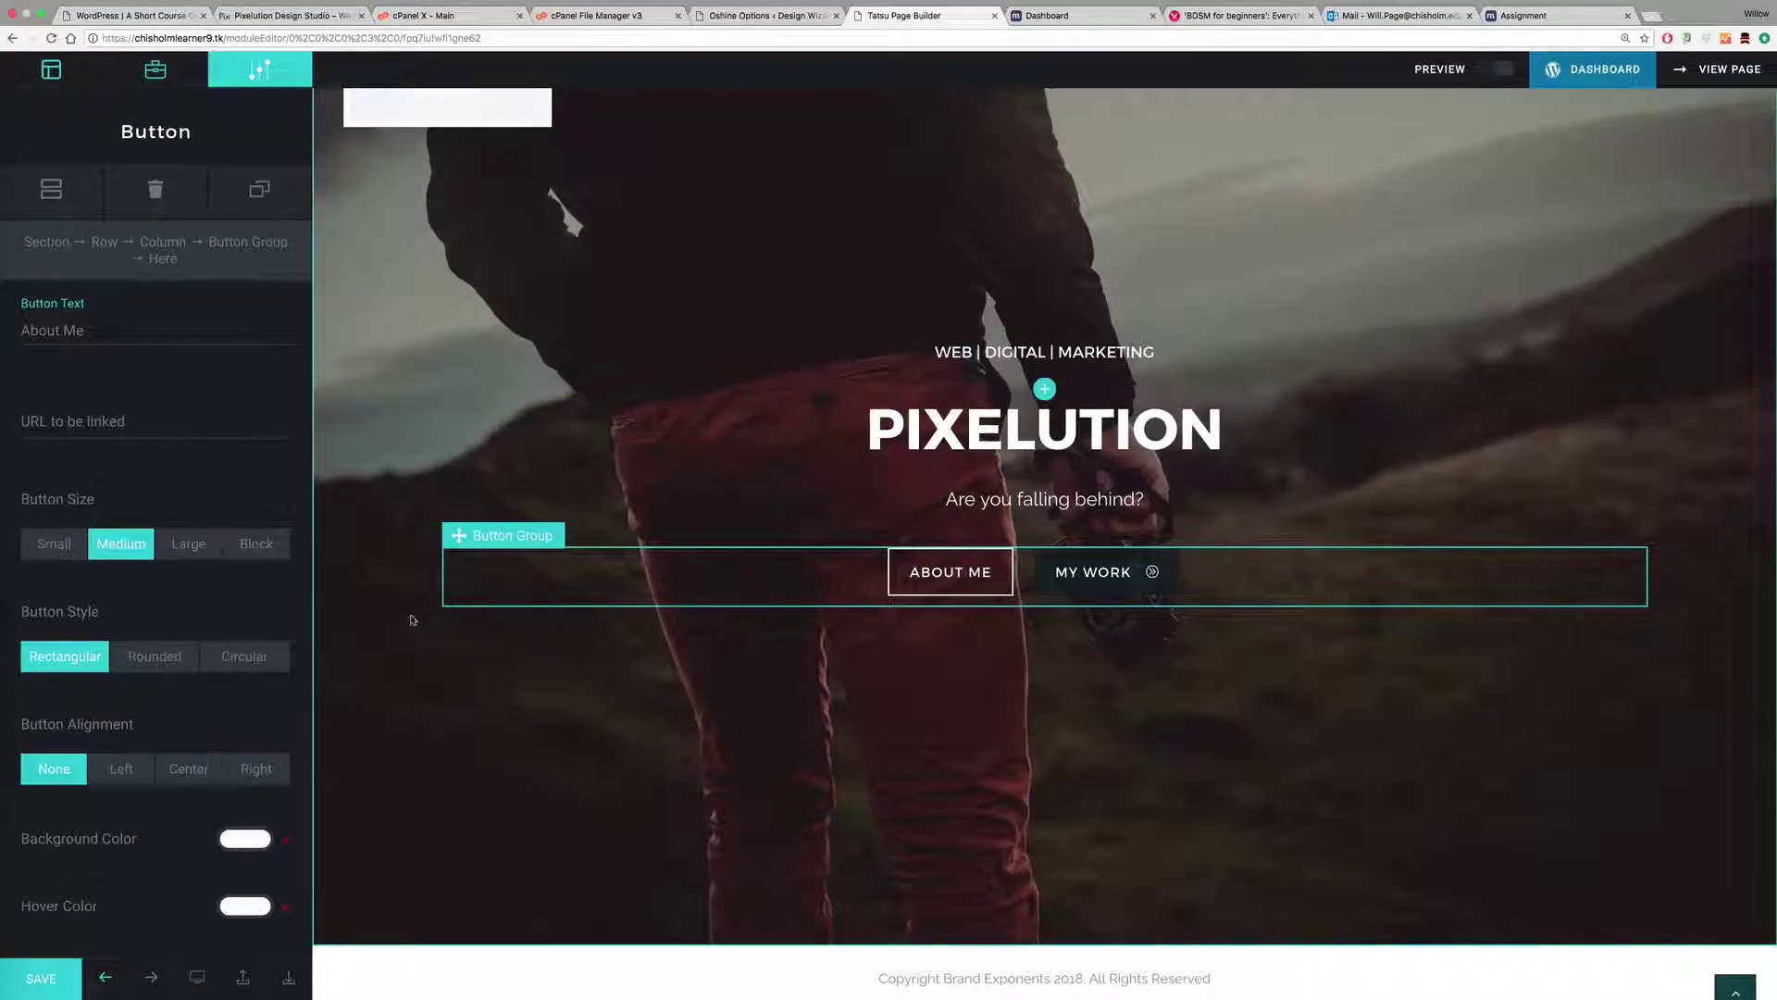
pyautogui.scroll(-2, 206, 661)
pyautogui.scroll(-2, 206, 661)
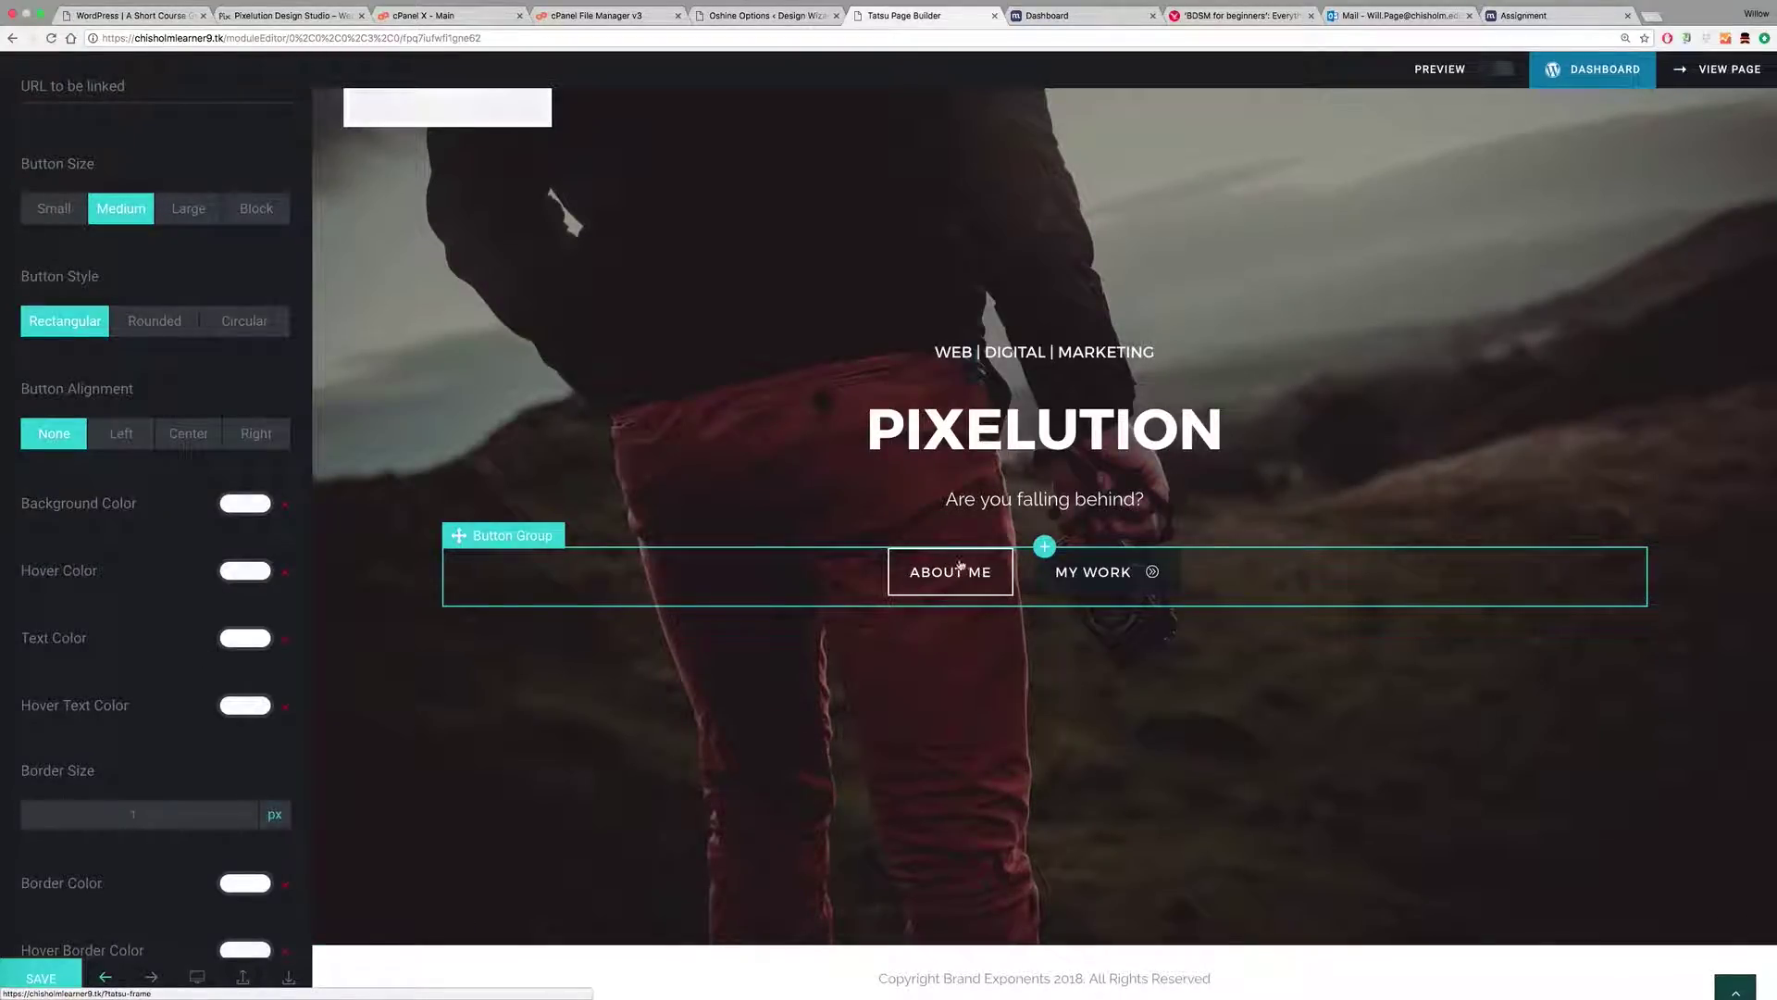
pyautogui.scroll(3, 1111, 499)
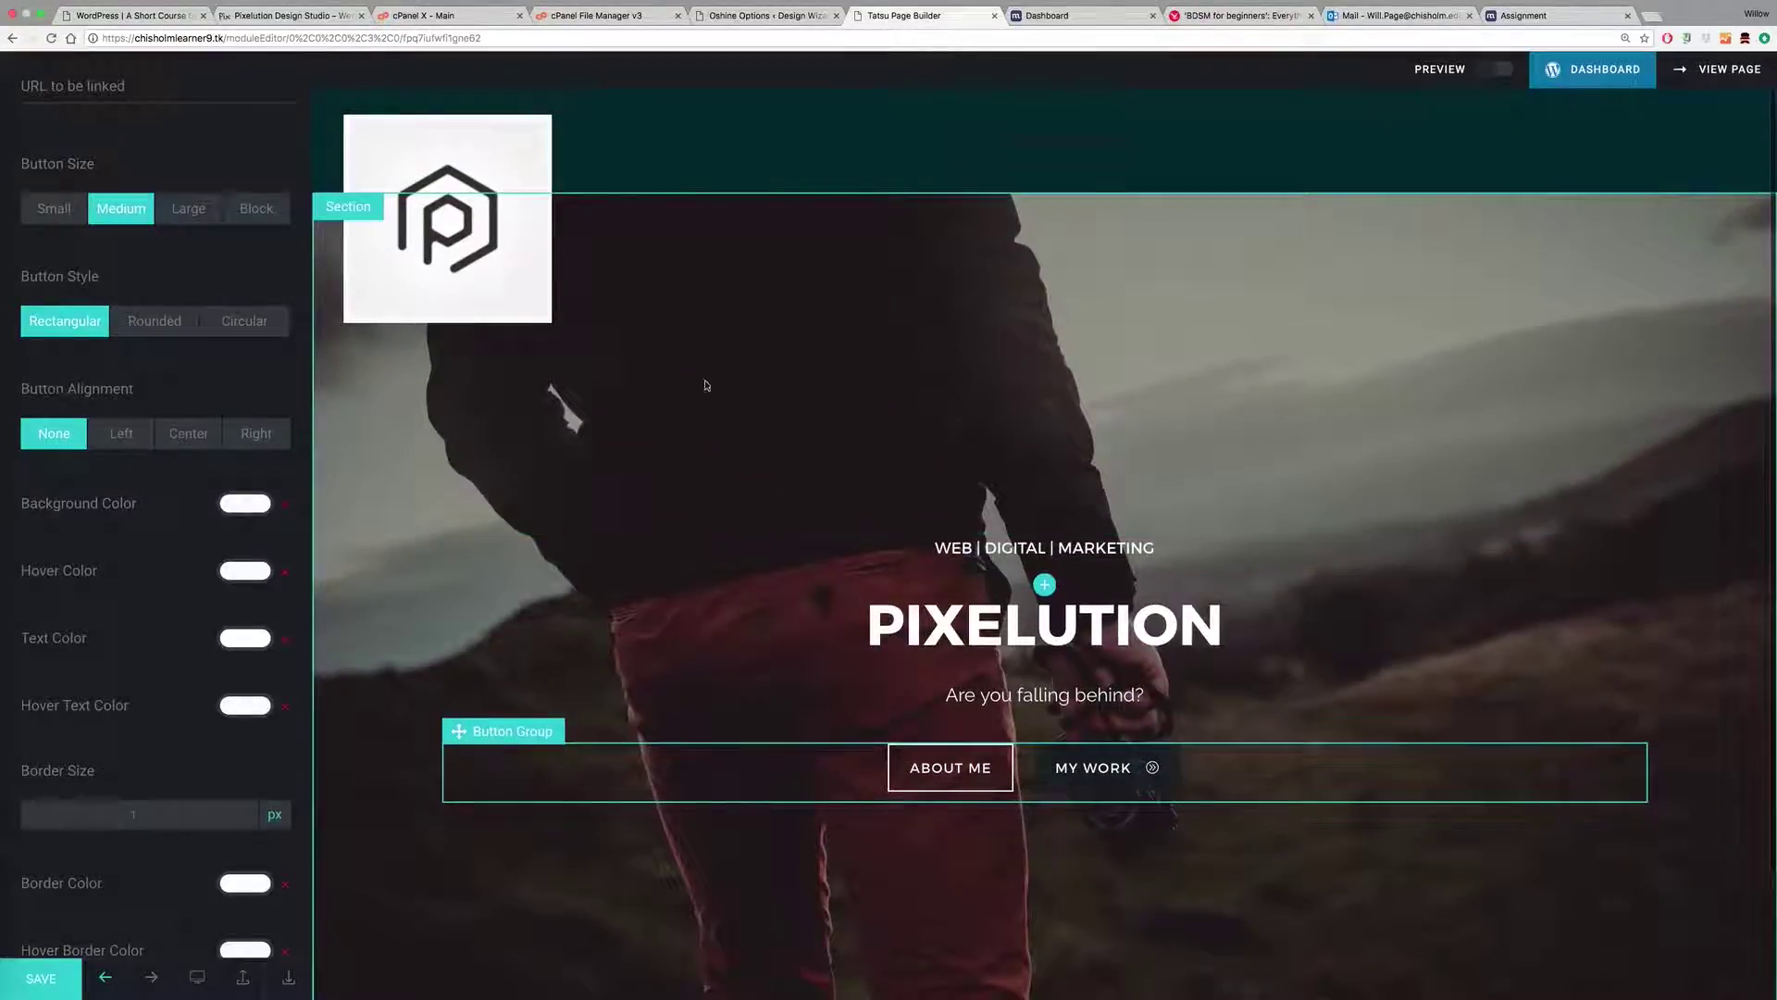
# Step: Search Unsplash for 'digital marketing' photos
pyautogui.click(605, 347)
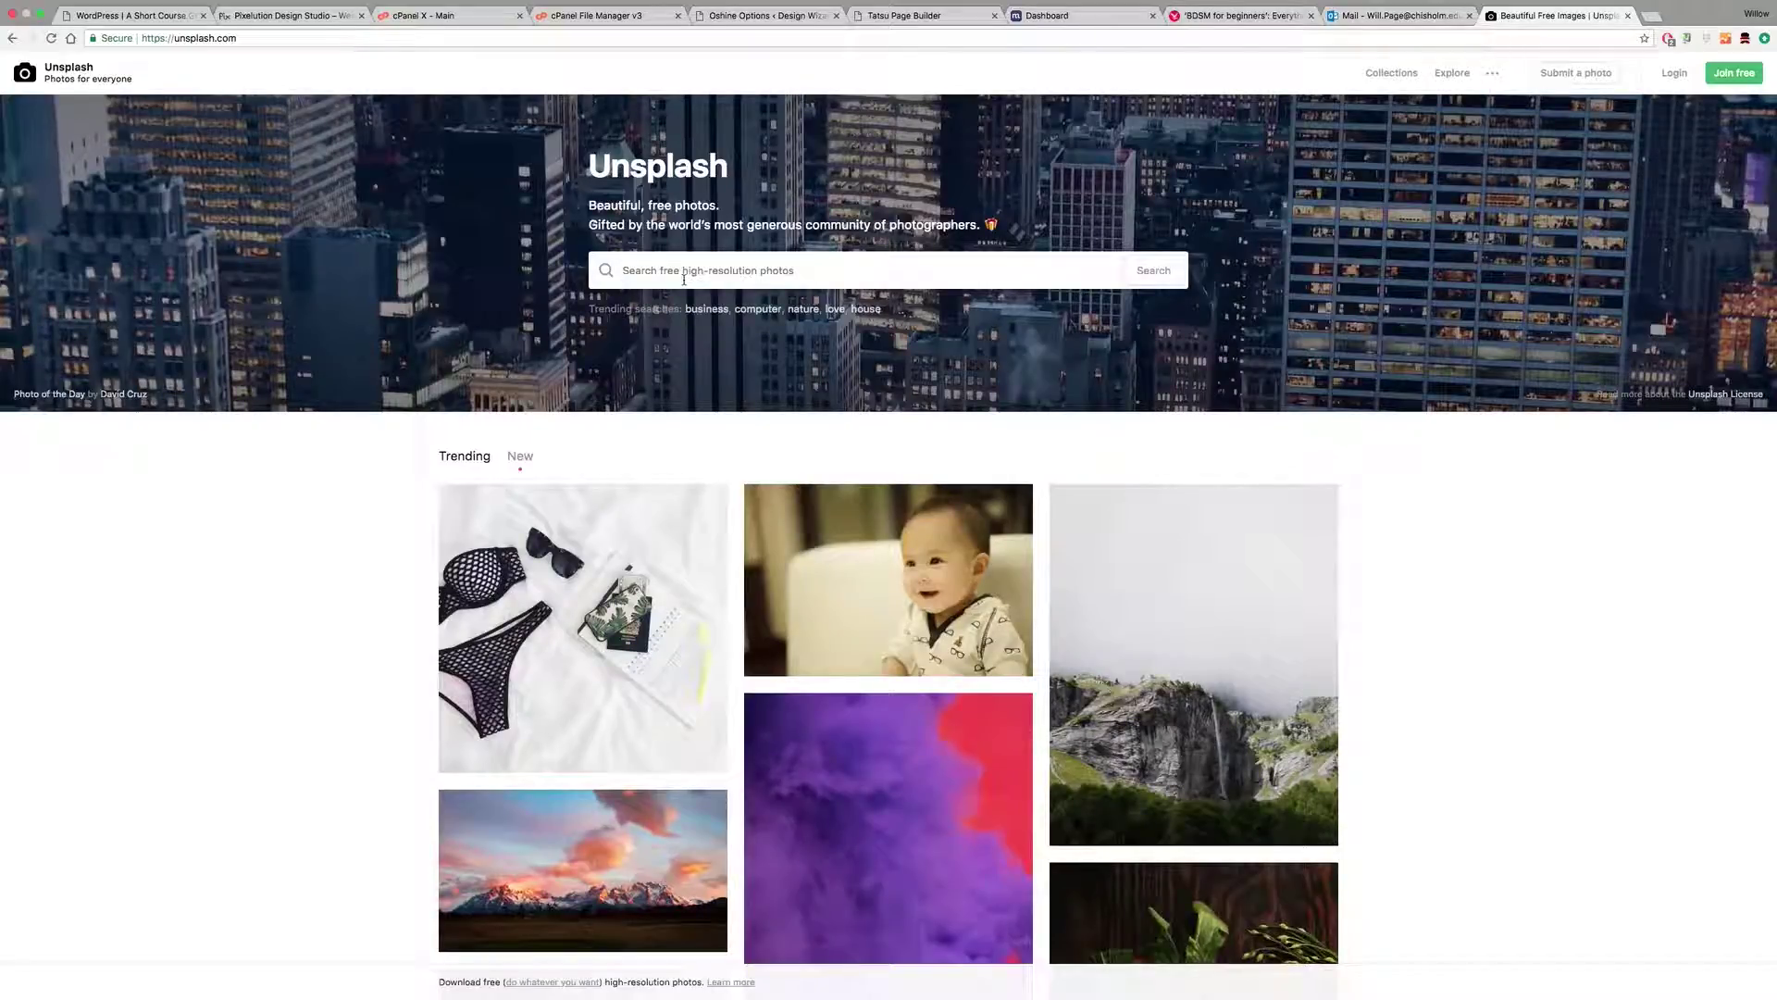
pyautogui.write('digital marketing')
pyautogui.press('Return')
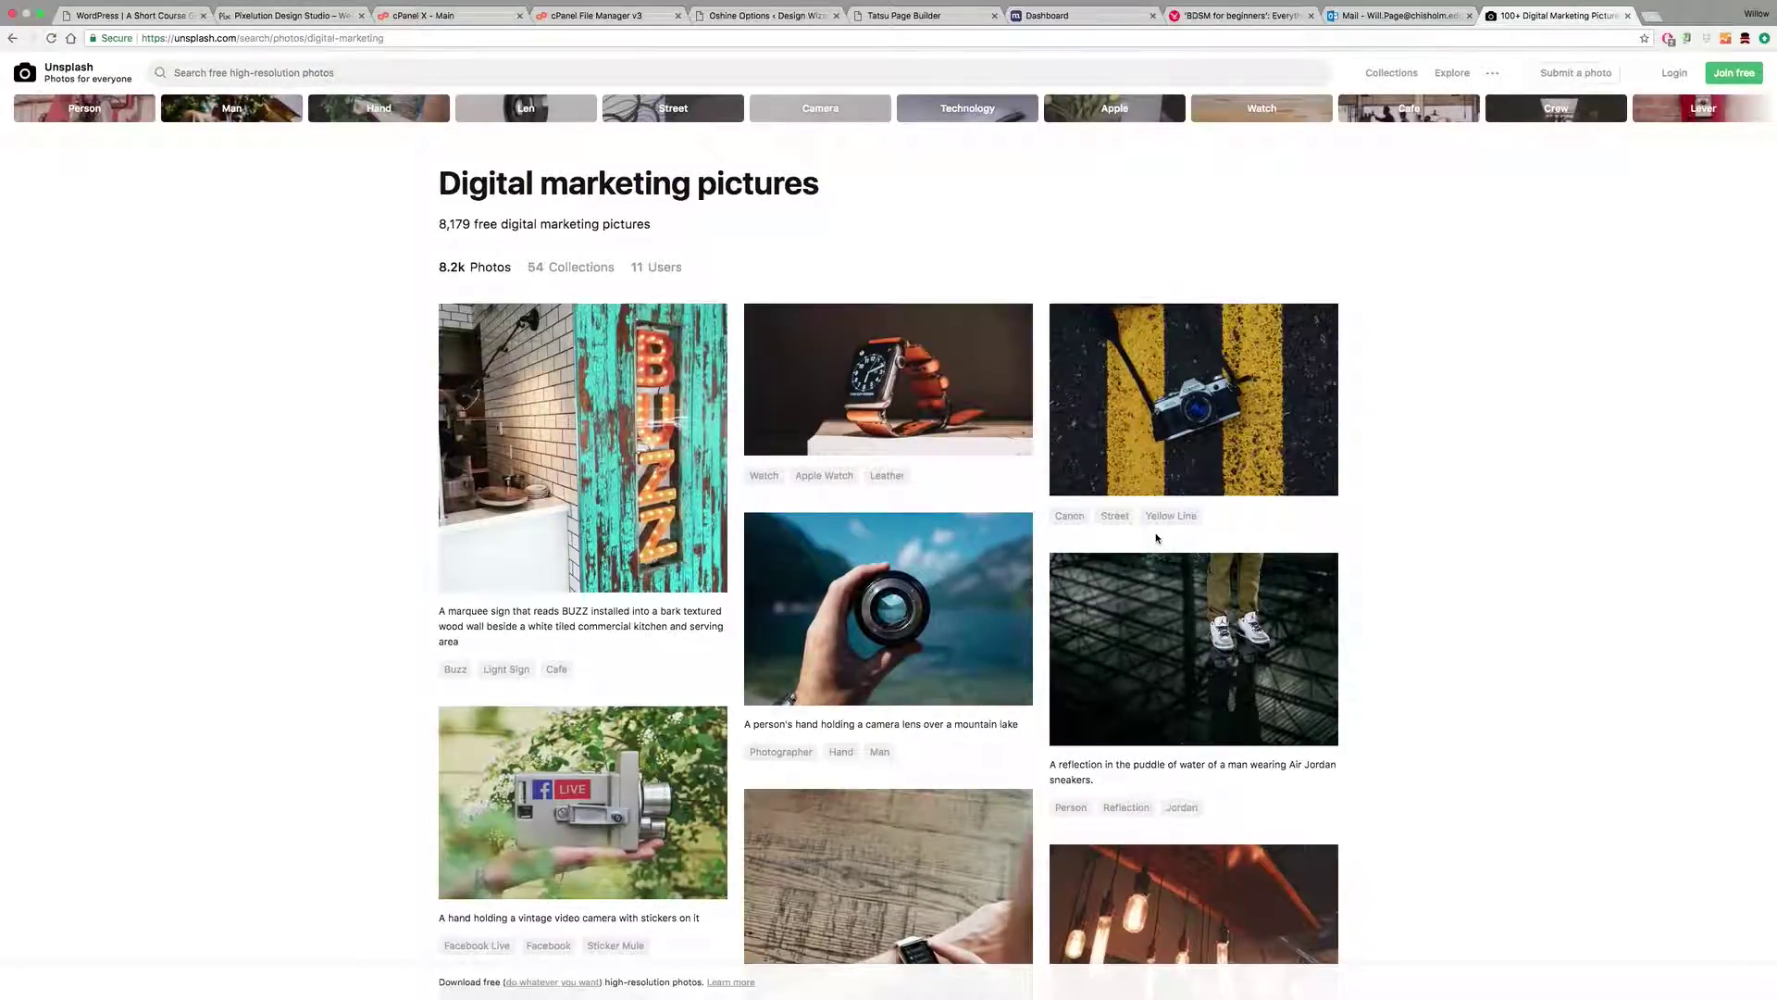
# Step: Scroll through the 8,179 digital marketing photo results
pyautogui.scroll(-5, 1156, 538)
pyautogui.scroll(-3, 1087, 587)
pyautogui.scroll(-4, 1088, 584)
pyautogui.scroll(-5, 1086, 581)
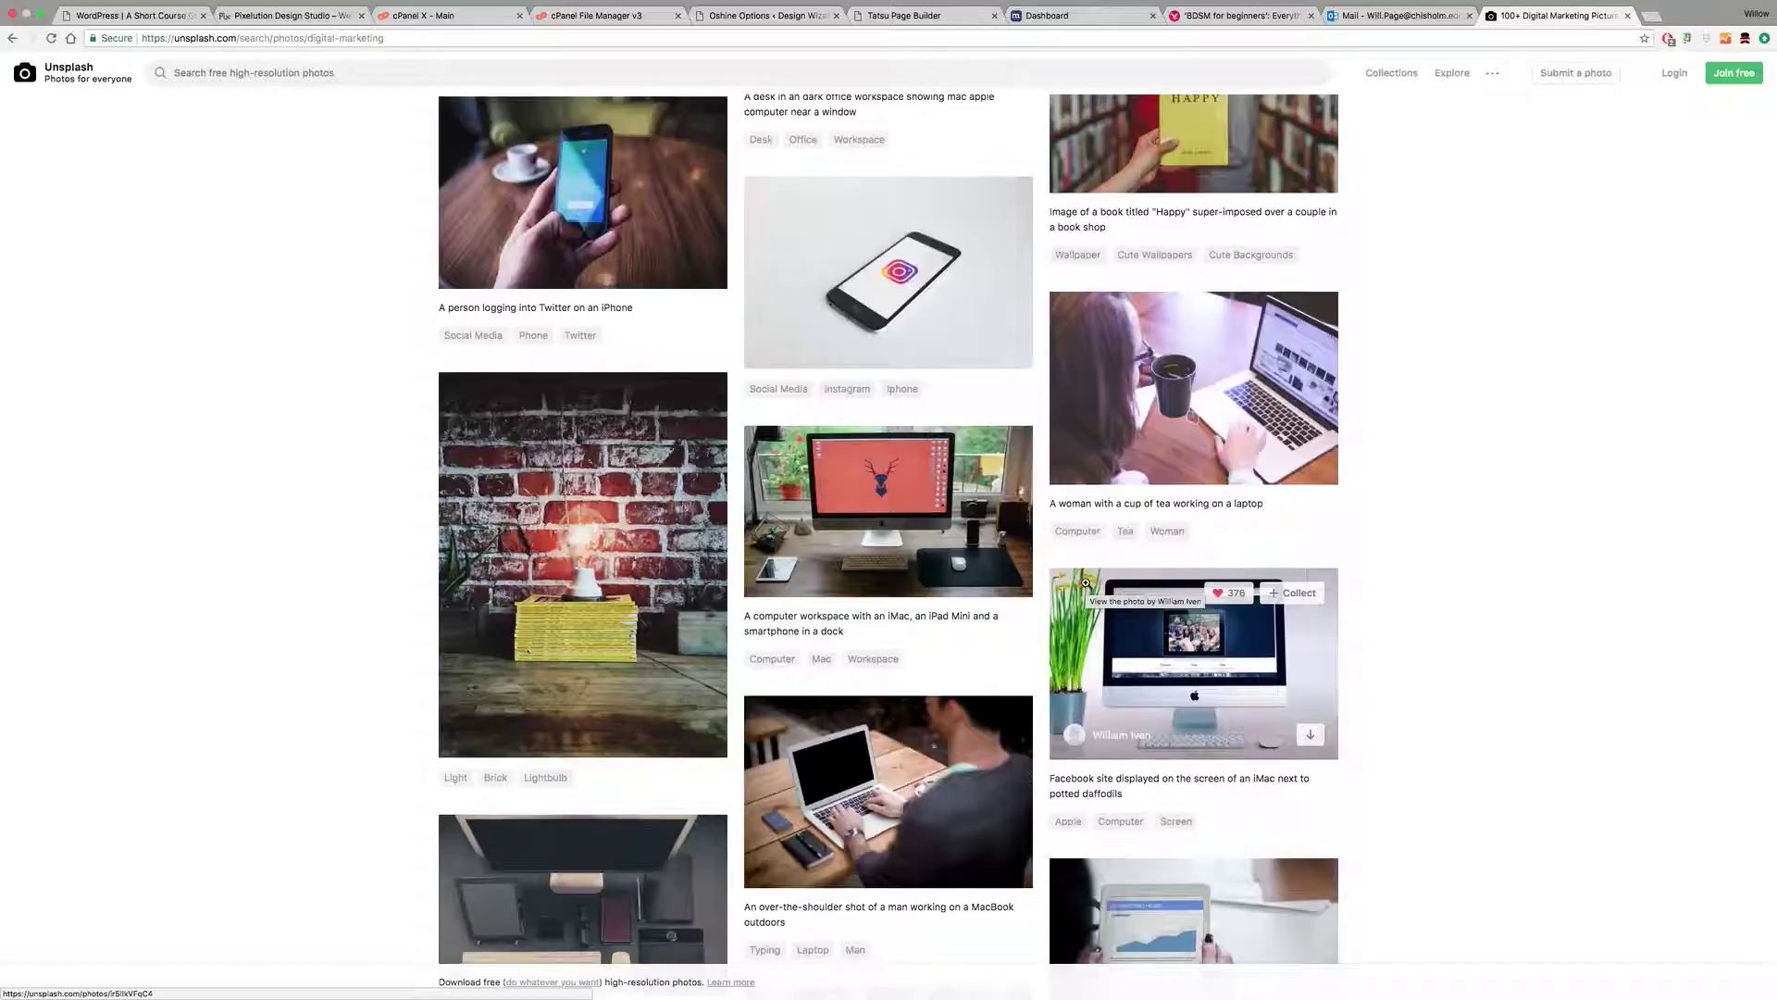
pyautogui.scroll(-5, 1086, 582)
pyautogui.scroll(-8, 1086, 582)
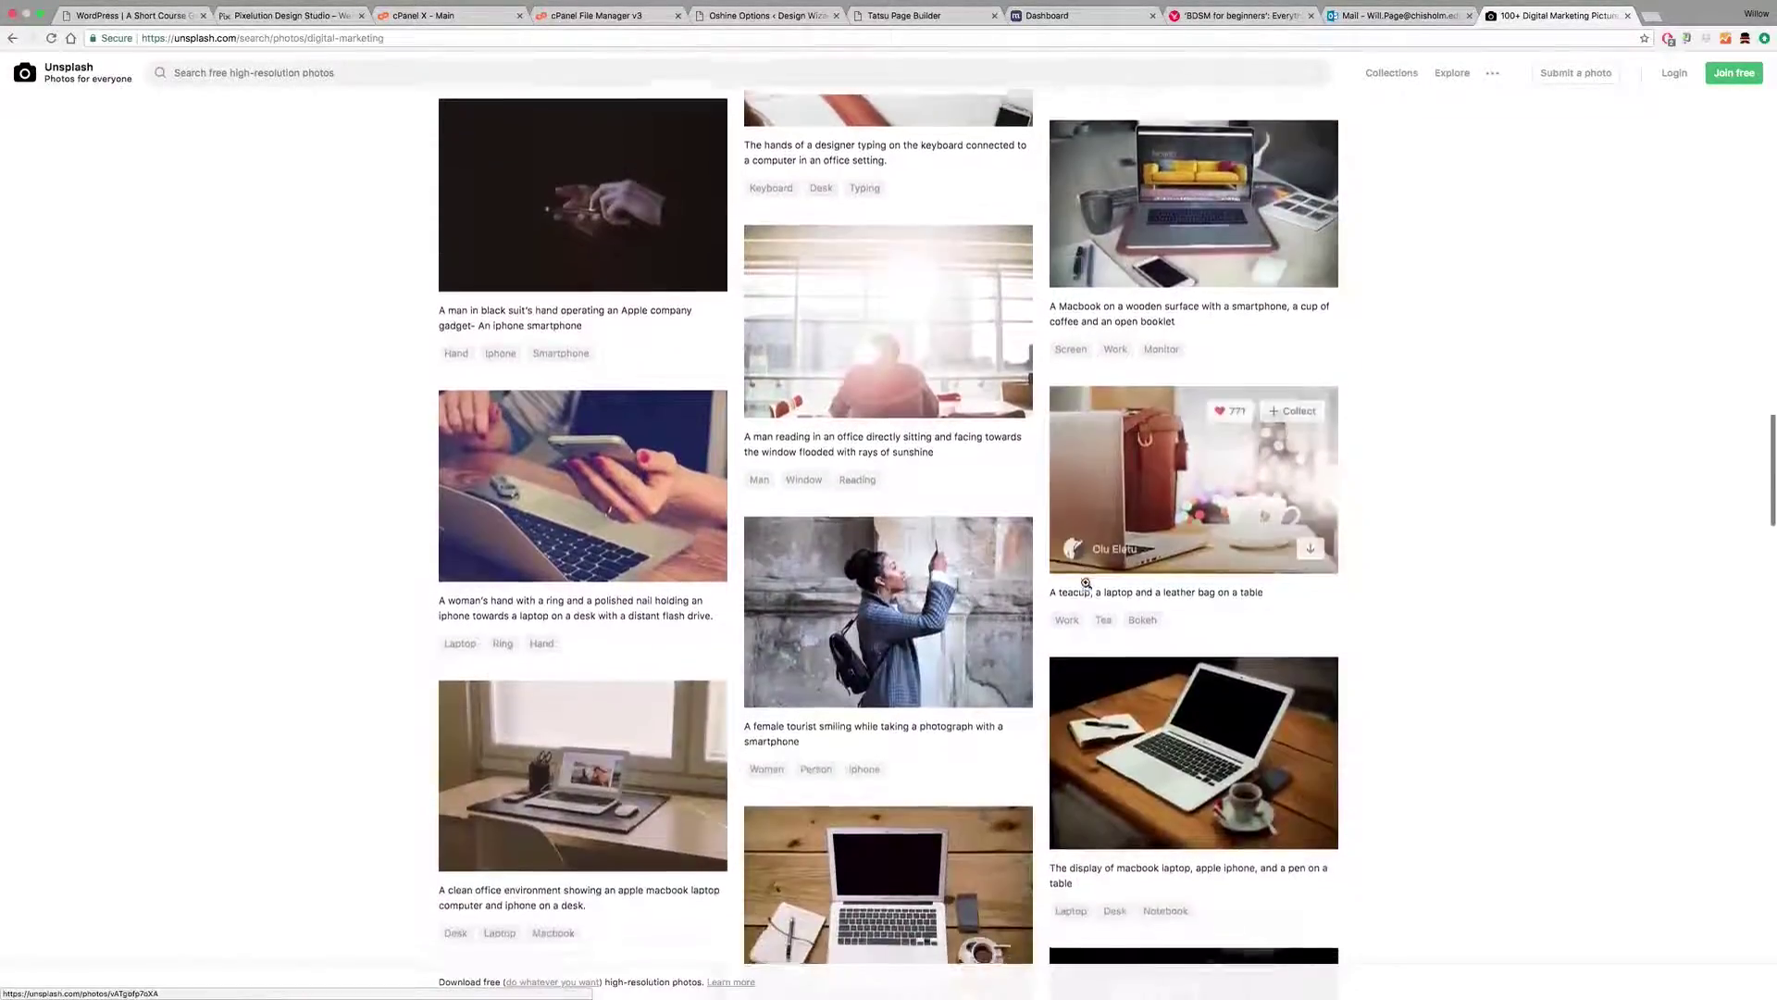
pyautogui.scroll(-3, 1086, 582)
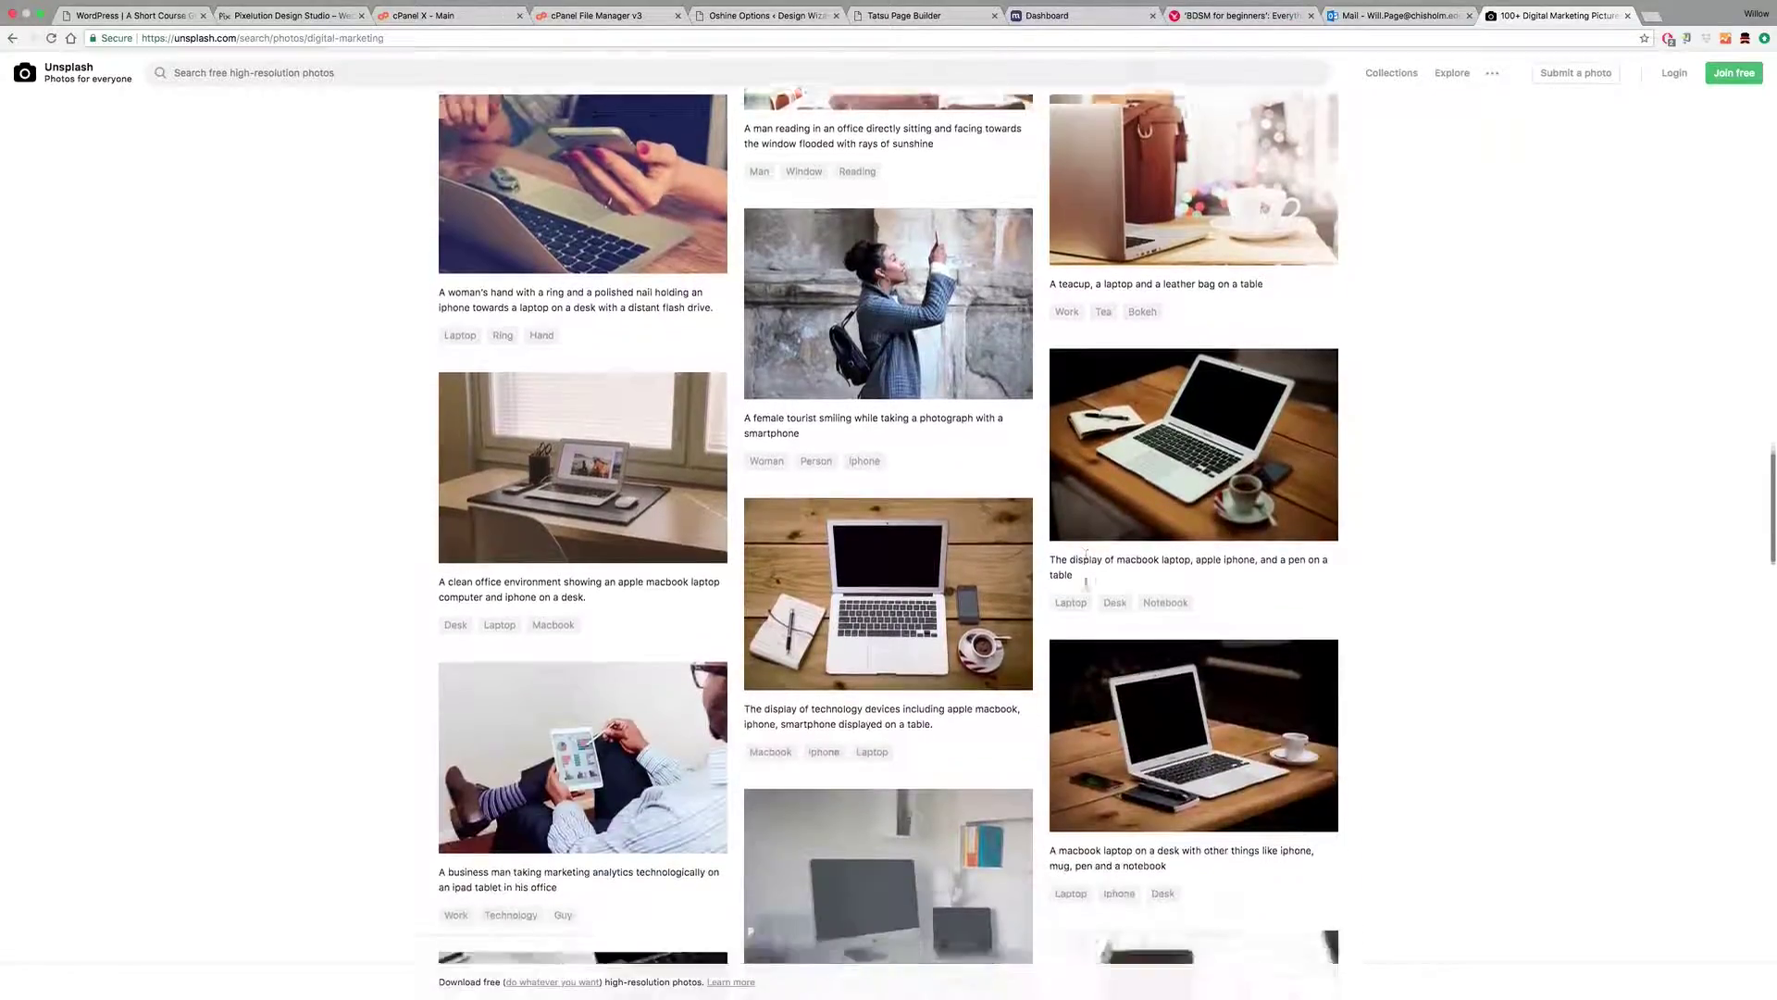
pyautogui.scroll(-3, 1086, 581)
pyautogui.scroll(-4, 1085, 586)
pyautogui.scroll(-5, 1086, 583)
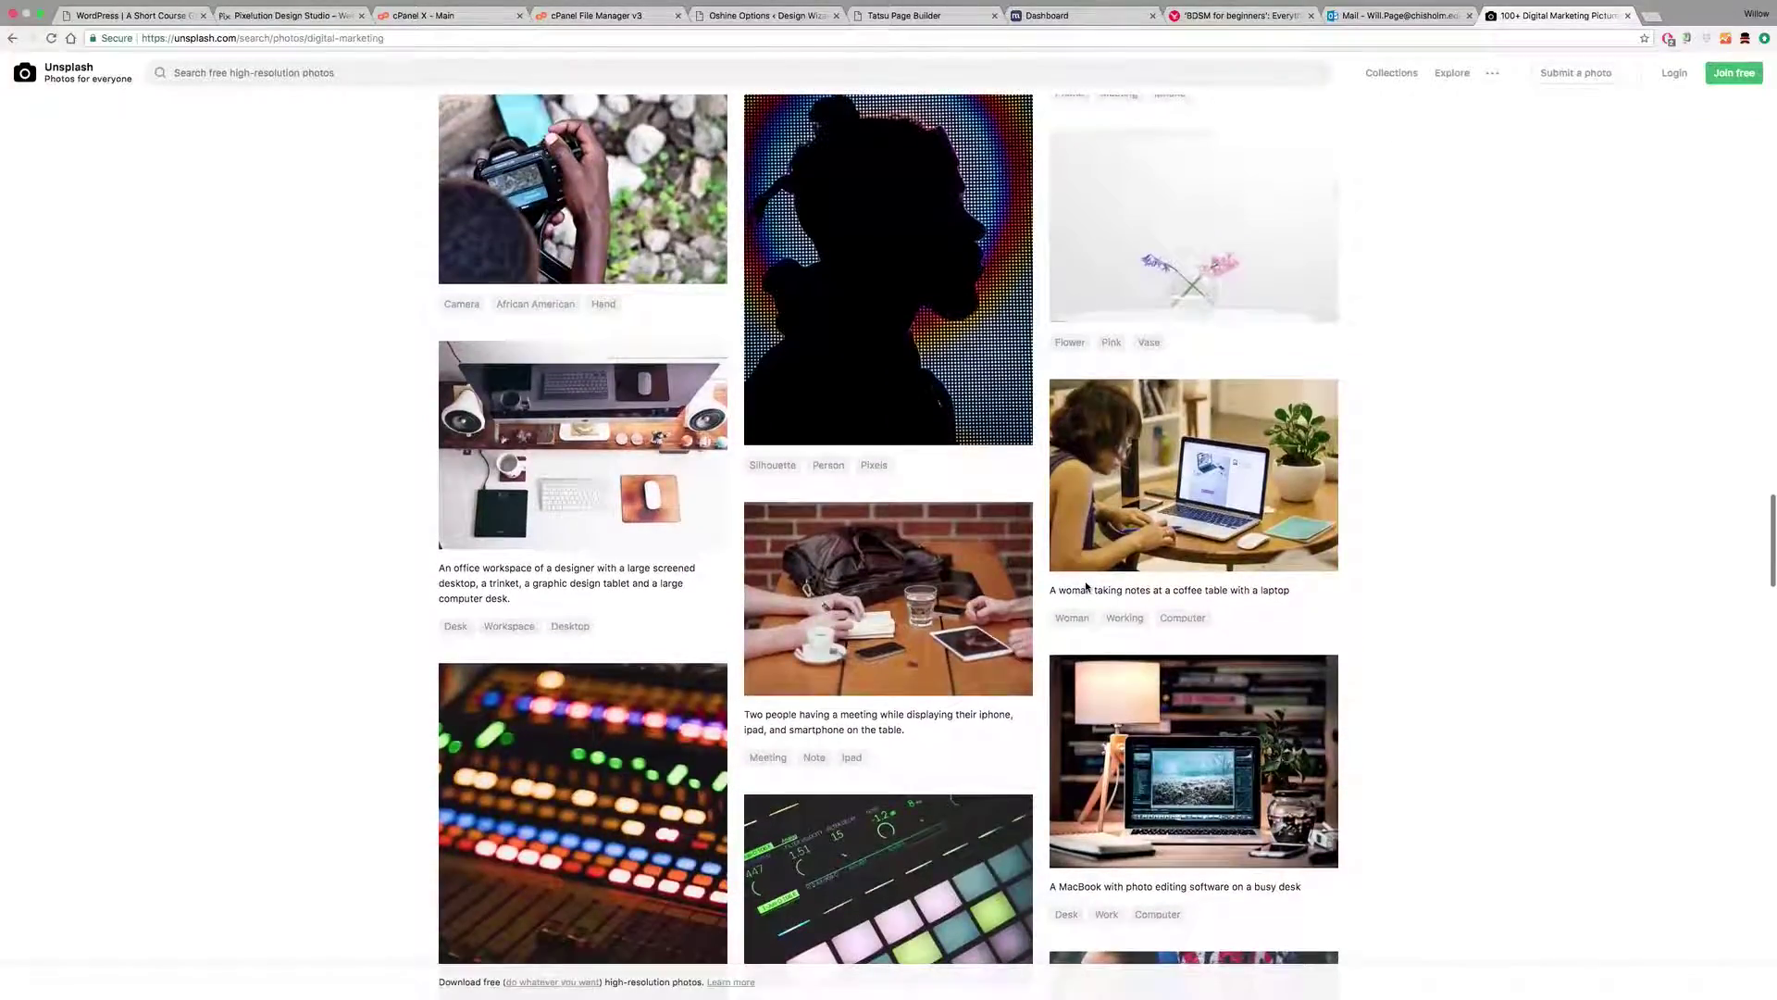
pyautogui.scroll(-4, 1086, 586)
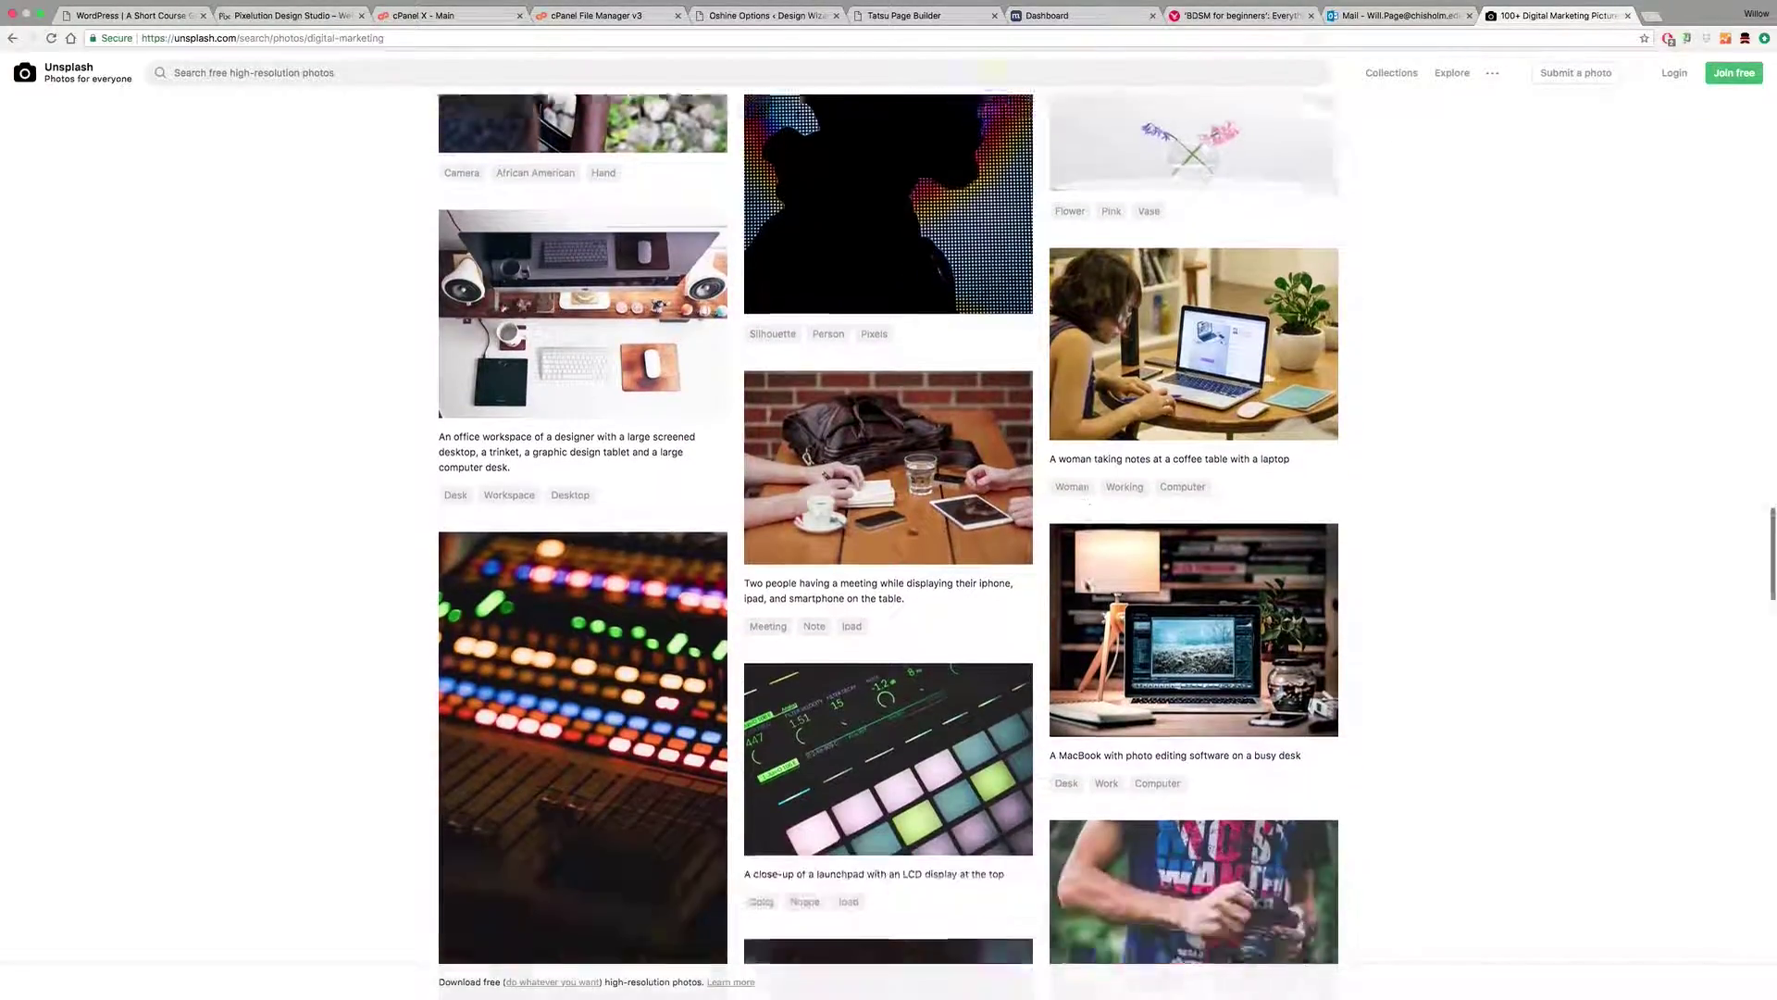
pyautogui.scroll(-9, 1085, 586)
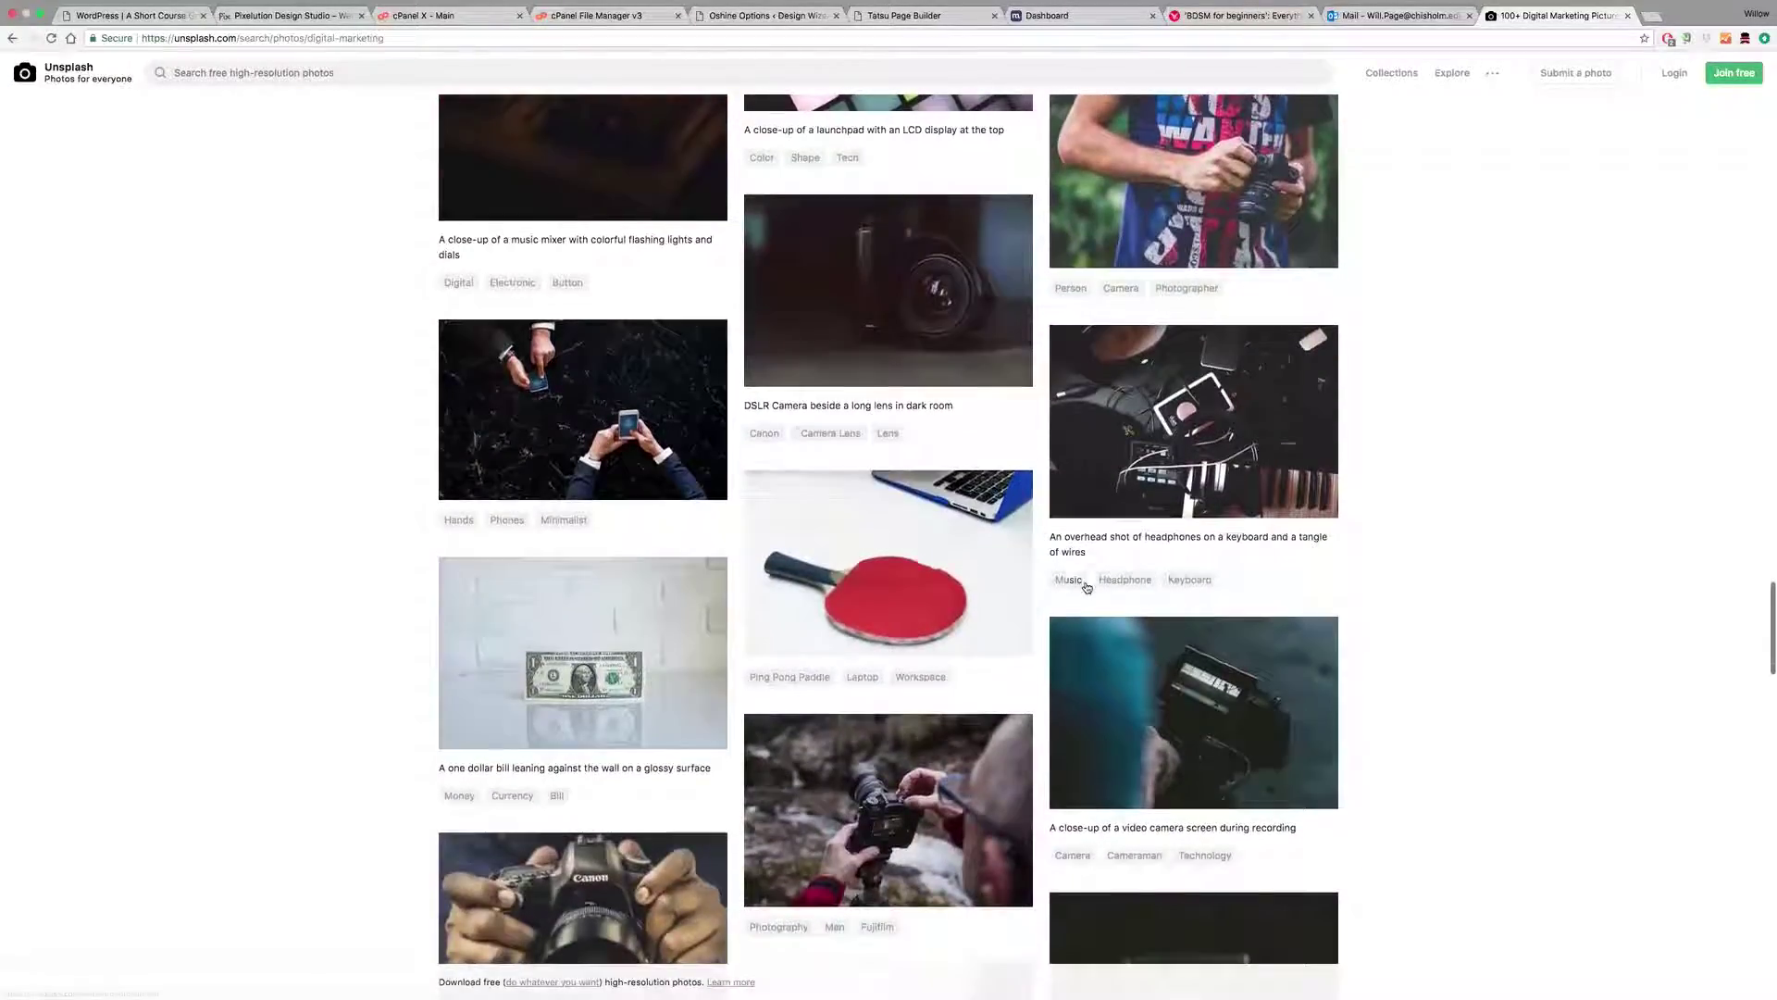
pyautogui.scroll(-3, 1086, 587)
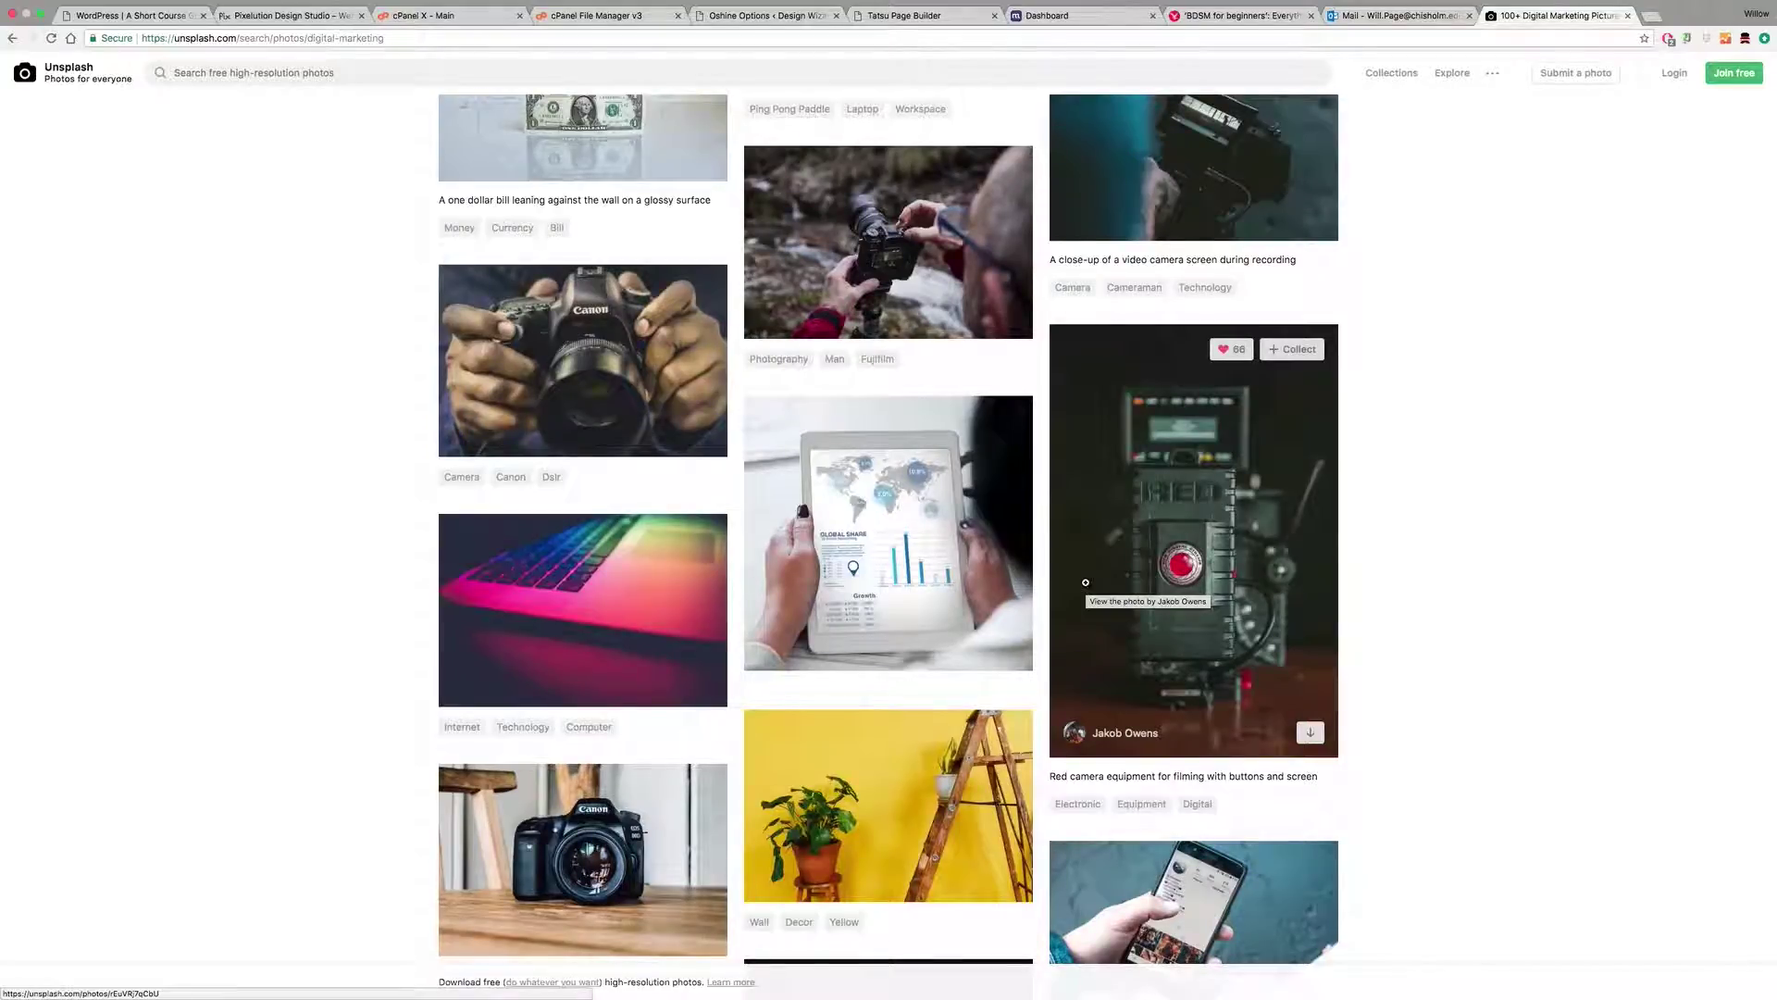
pyautogui.scroll(-7, 1085, 582)
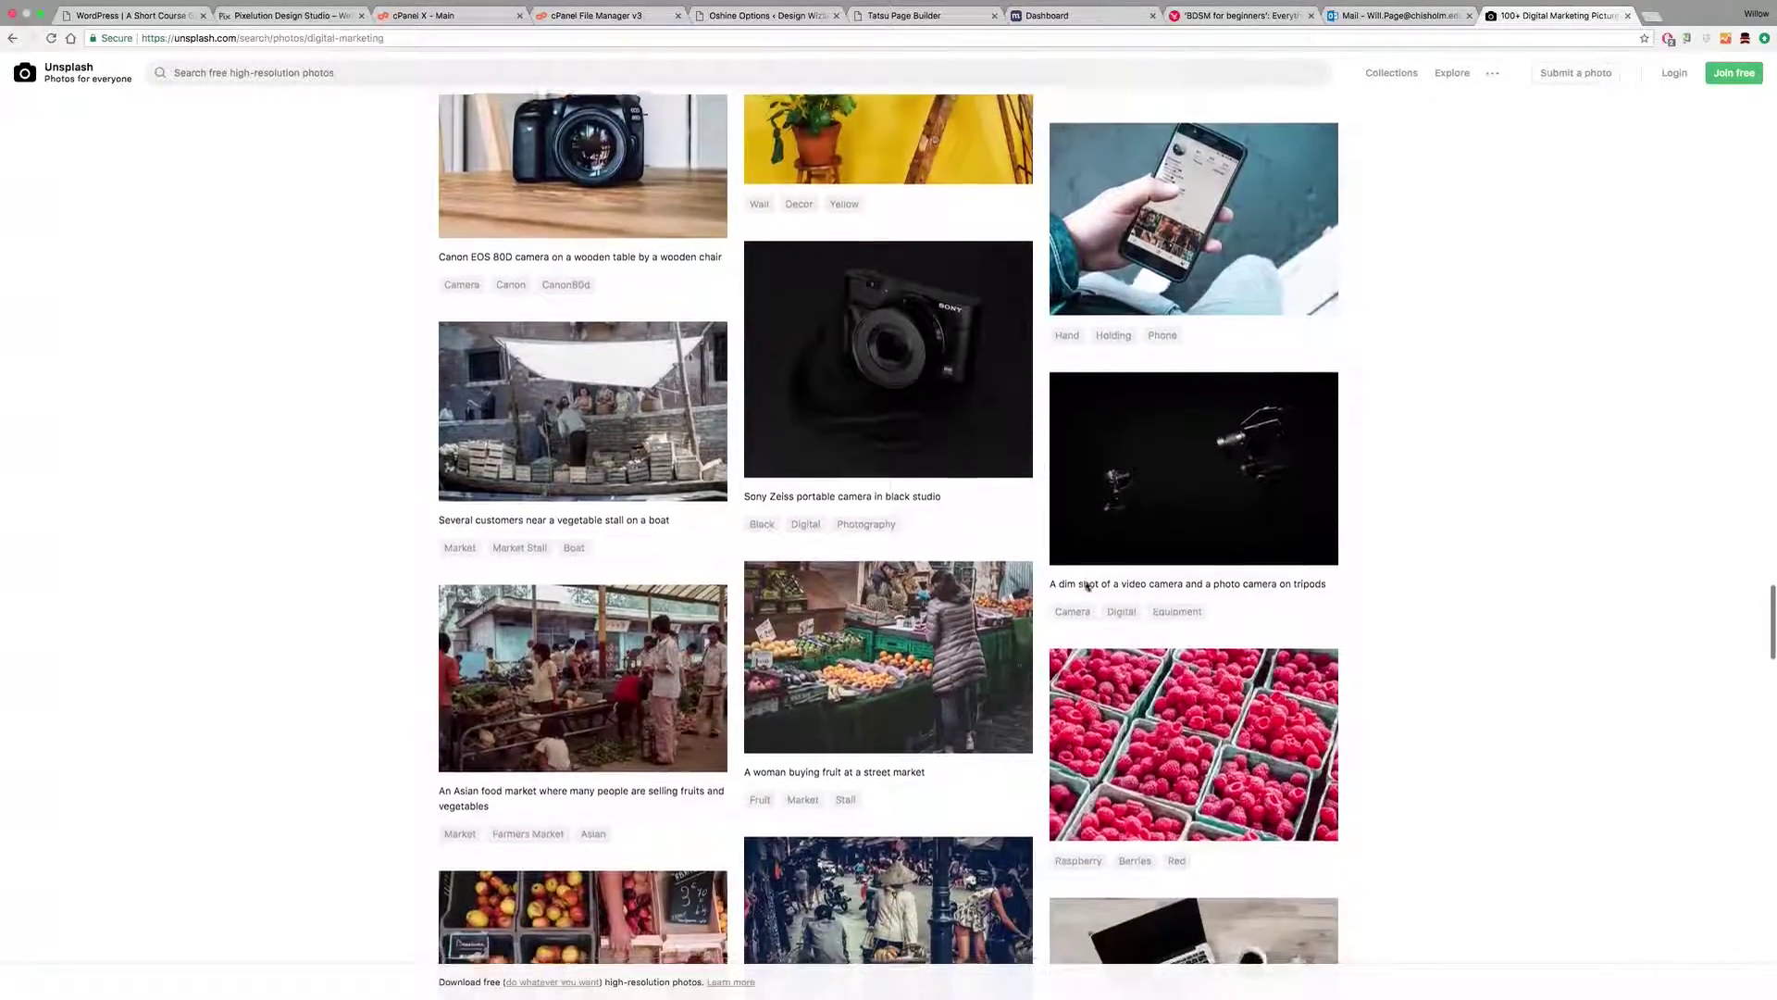
pyautogui.scroll(-10, 1088, 586)
pyautogui.scroll(3, 1086, 583)
pyautogui.scroll(10, 1085, 582)
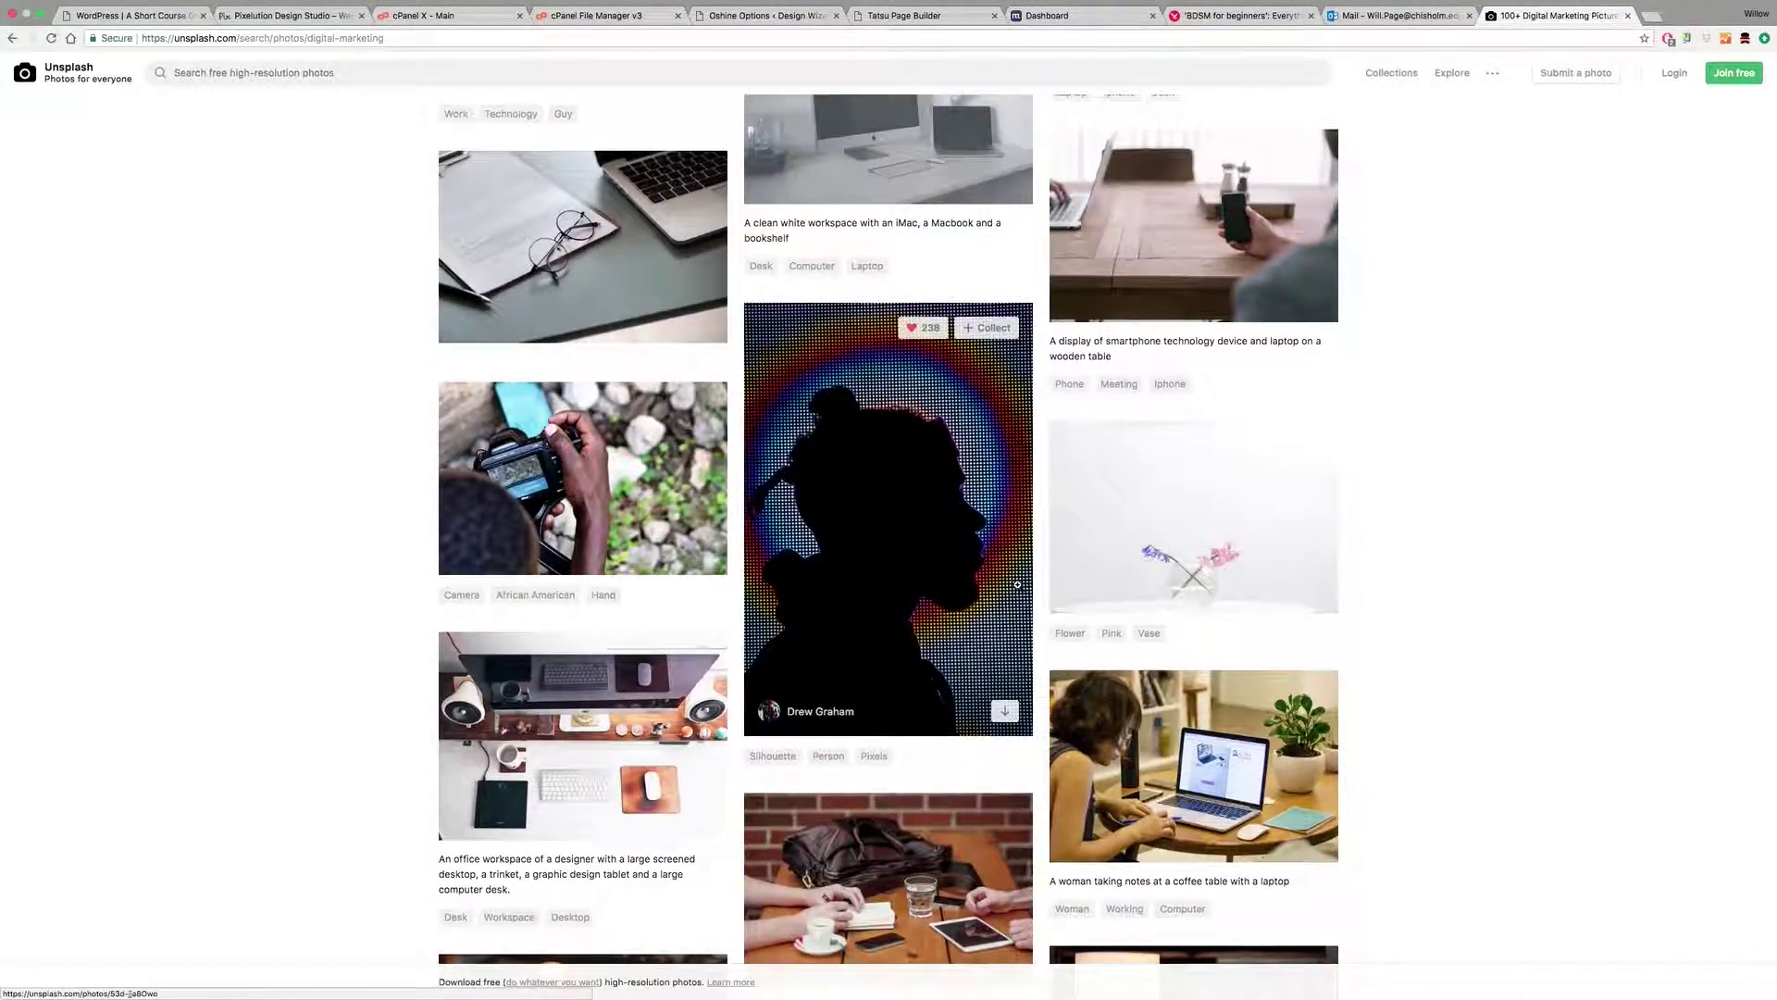
pyautogui.scroll(-10, 1009, 585)
pyautogui.scroll(15, 1003, 585)
pyautogui.click(314, 75)
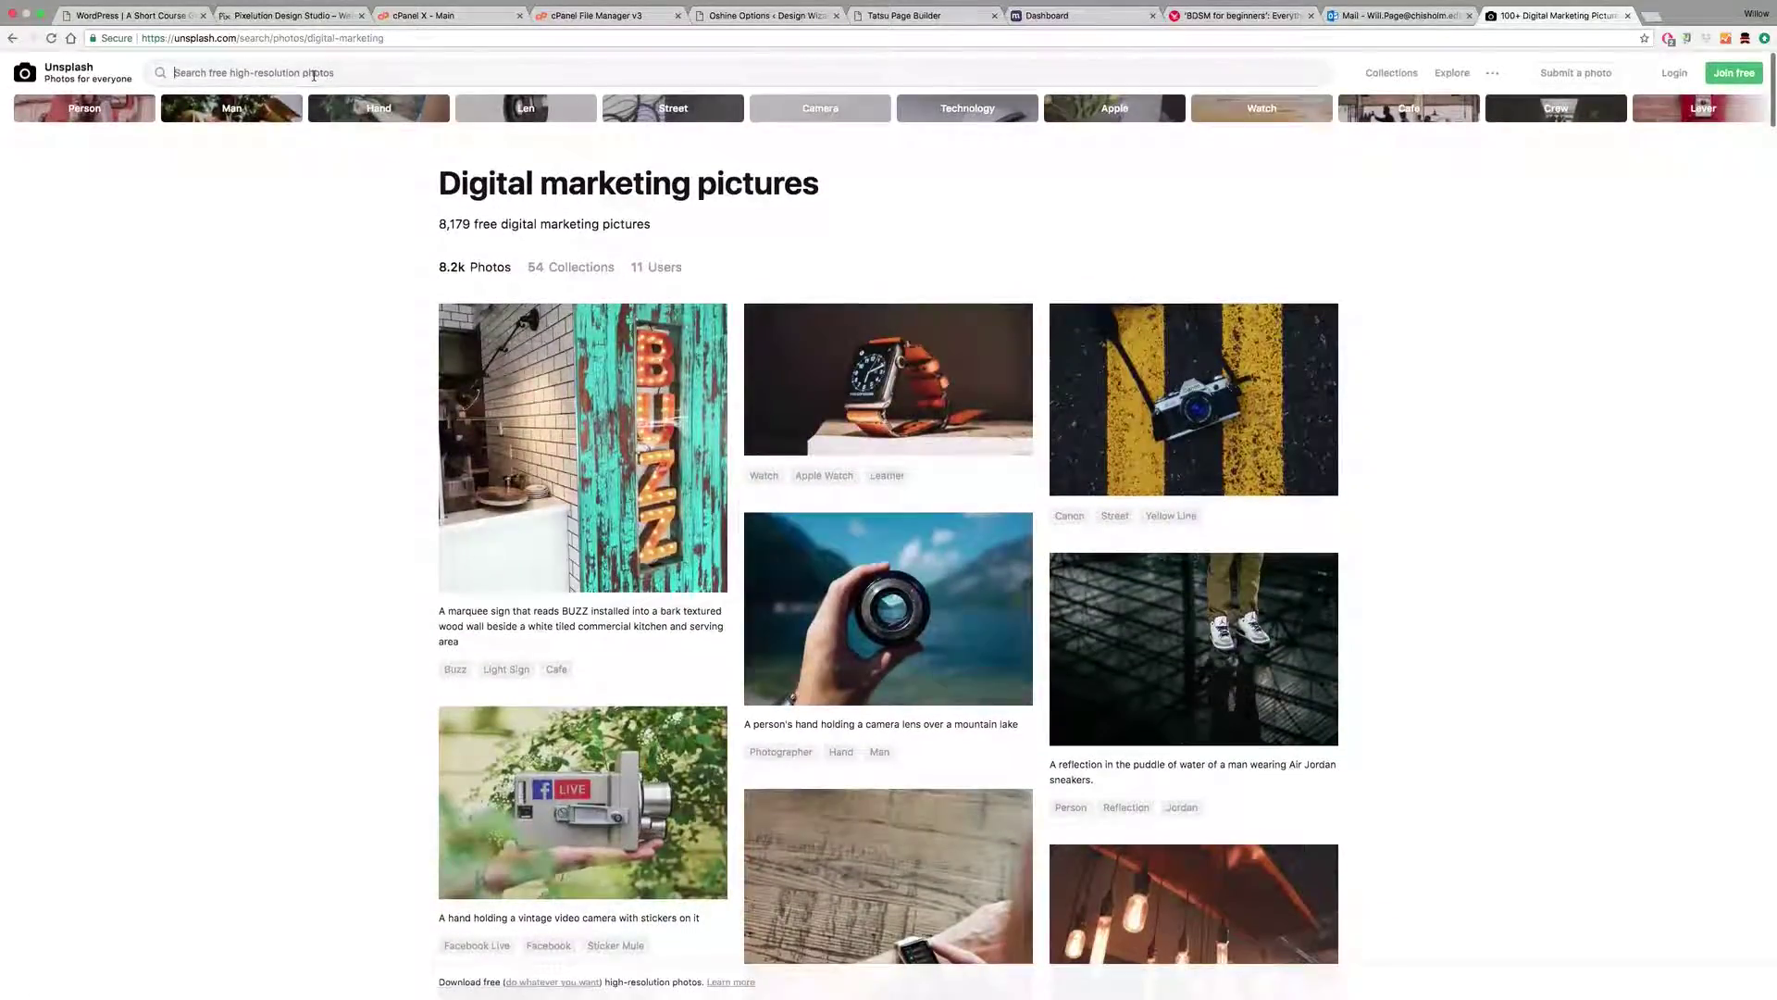
pyautogui.write('web ')
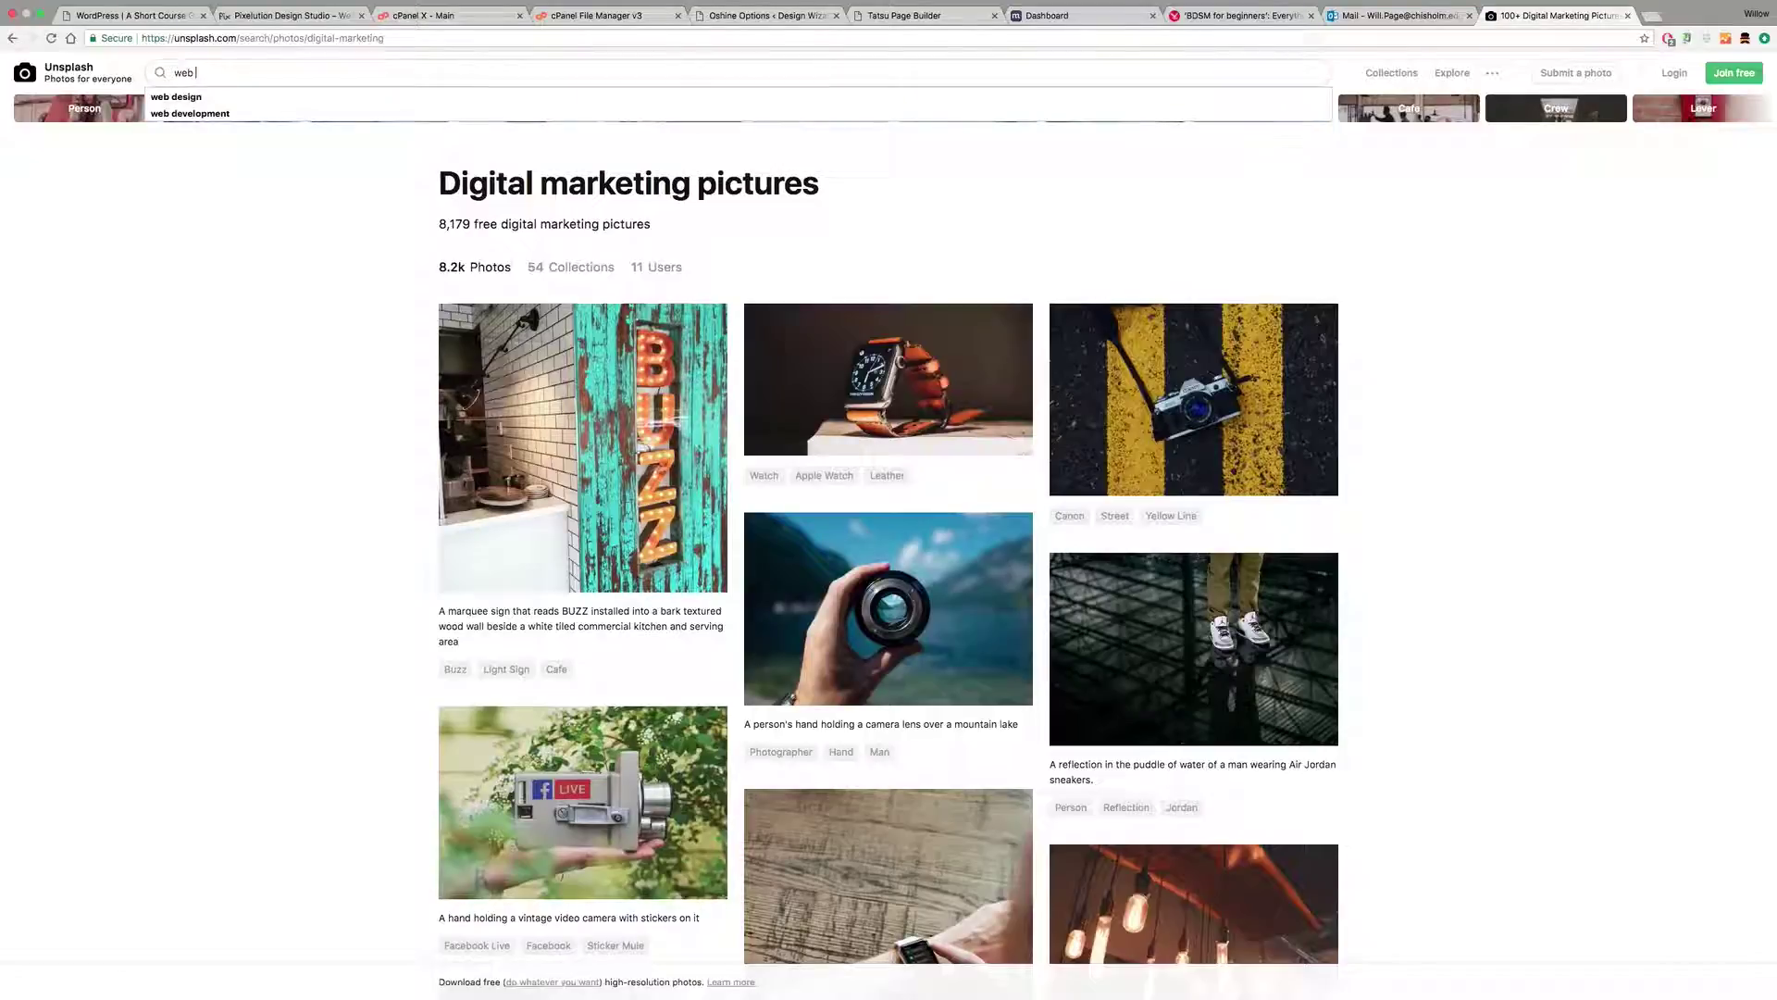
pyautogui.write('design')
pyautogui.press('Return')
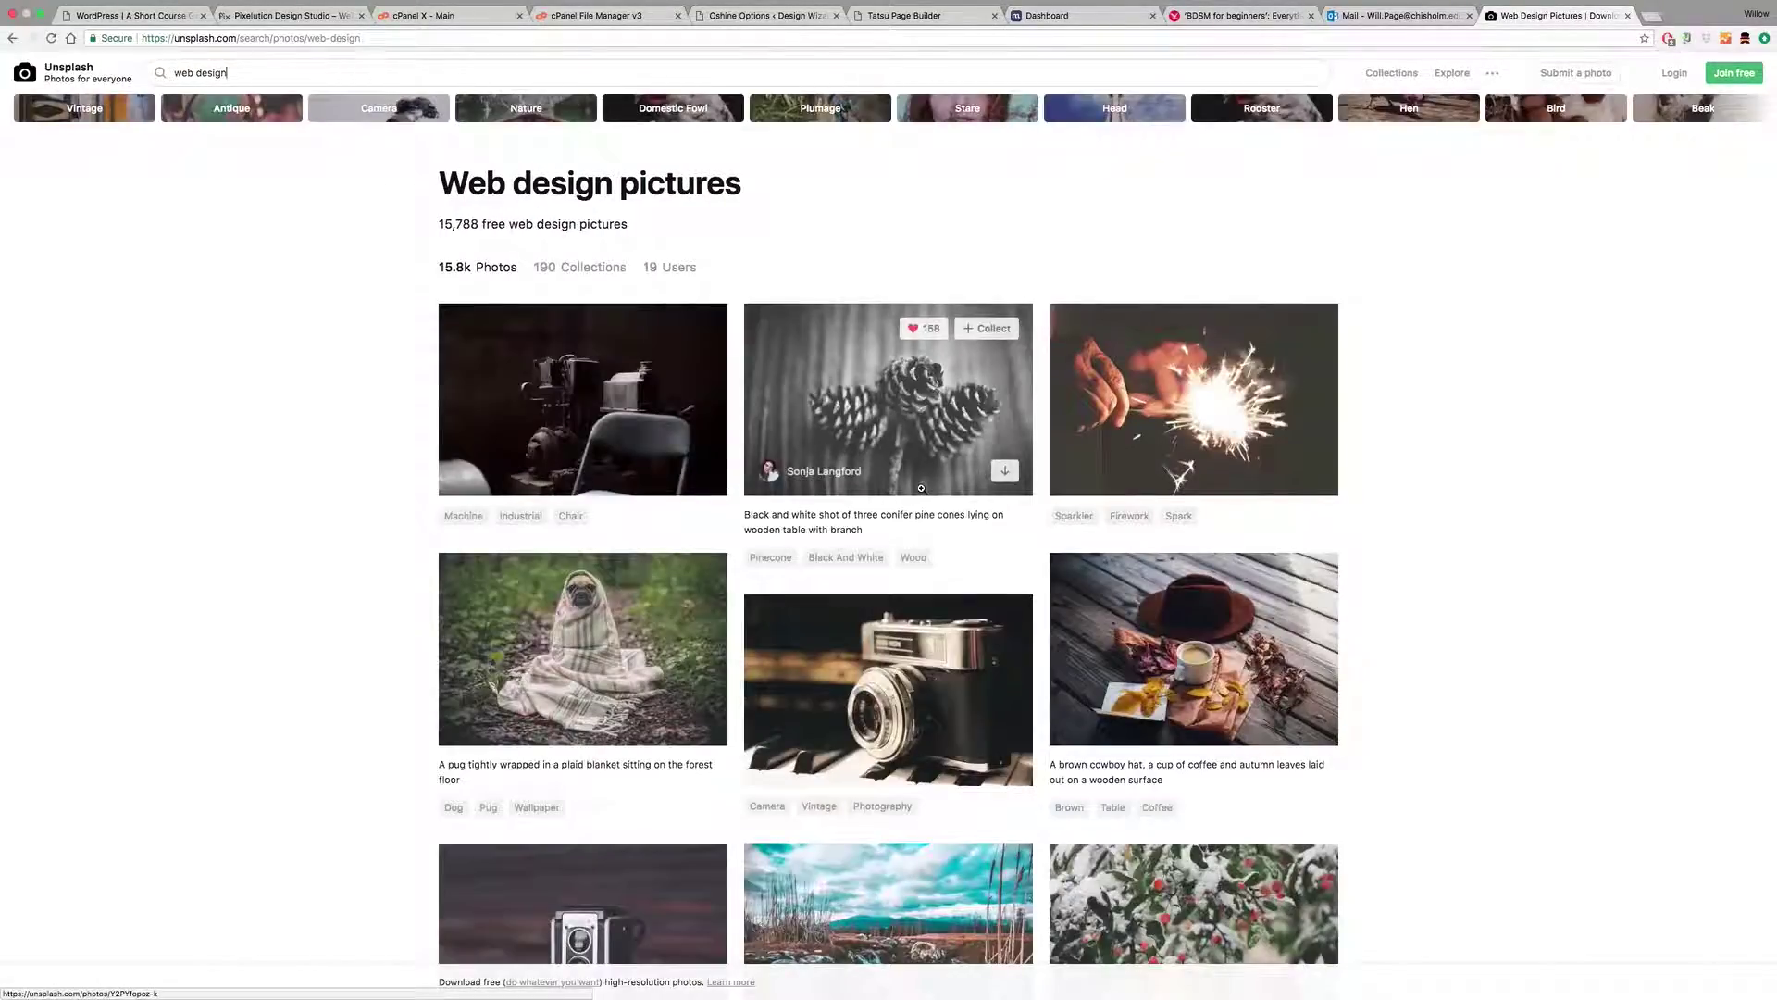
pyautogui.scroll(-7, 921, 487)
pyautogui.scroll(-1, 922, 489)
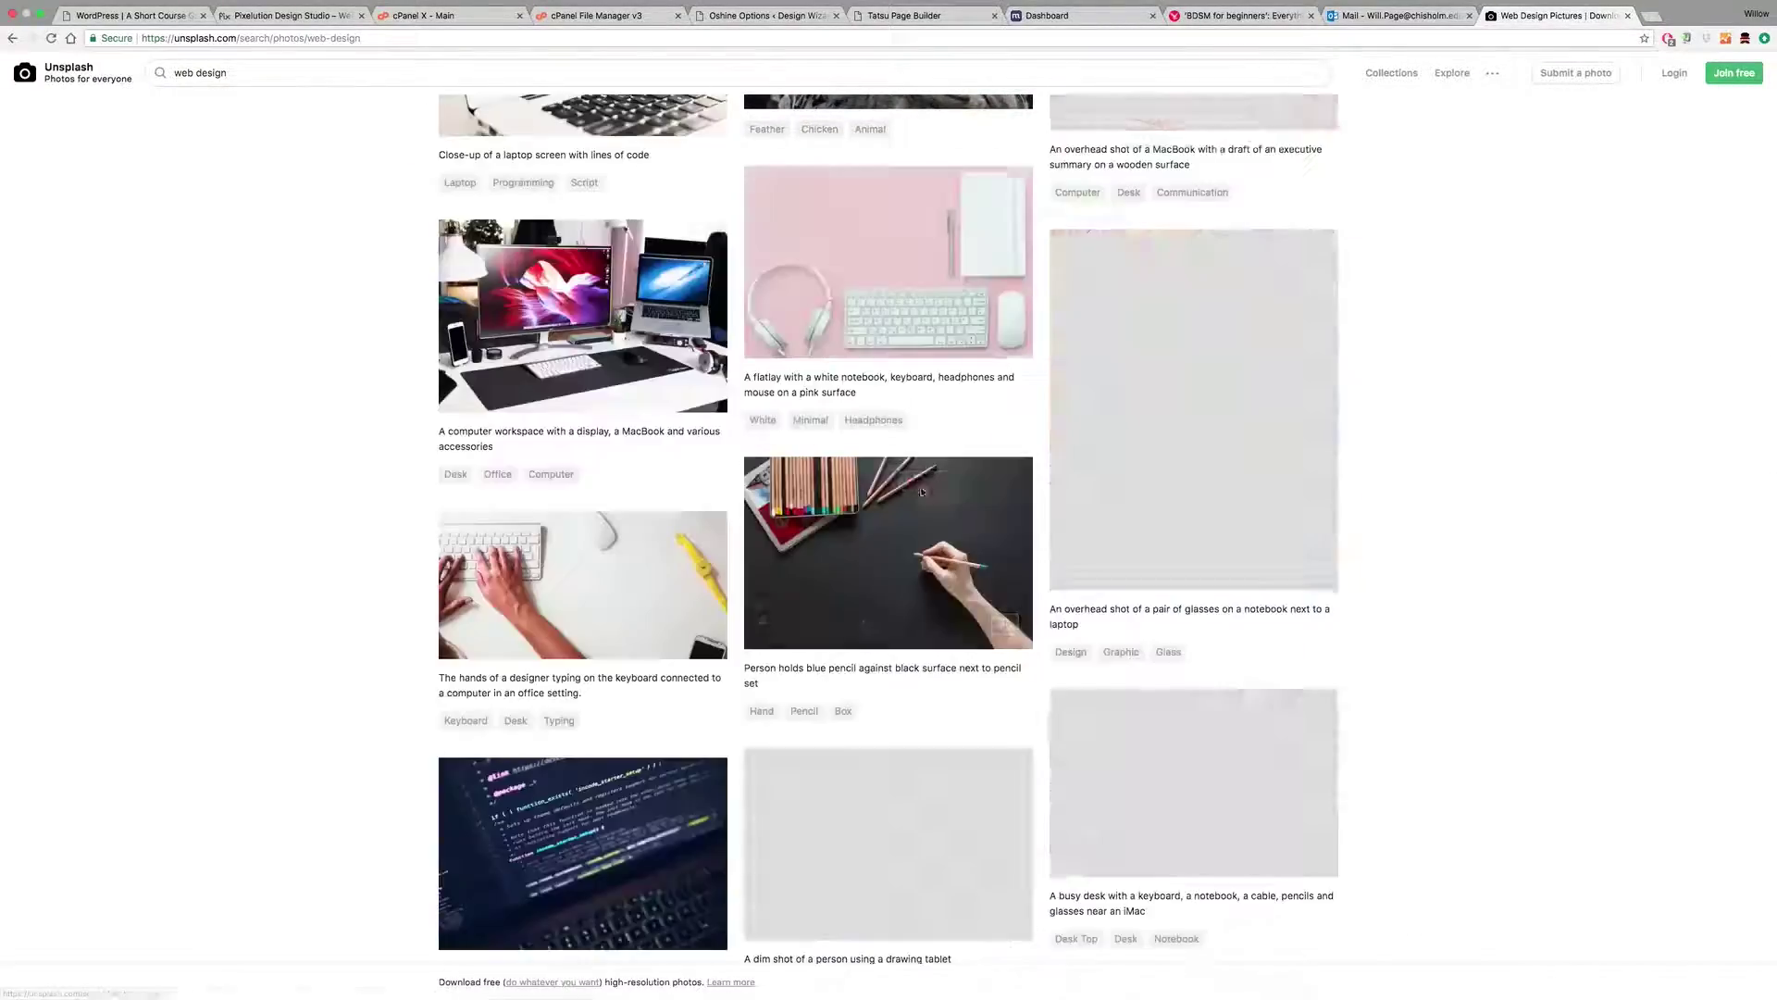
pyautogui.scroll(5, 922, 492)
pyautogui.scroll(6, 922, 490)
pyautogui.scroll(-15, 922, 491)
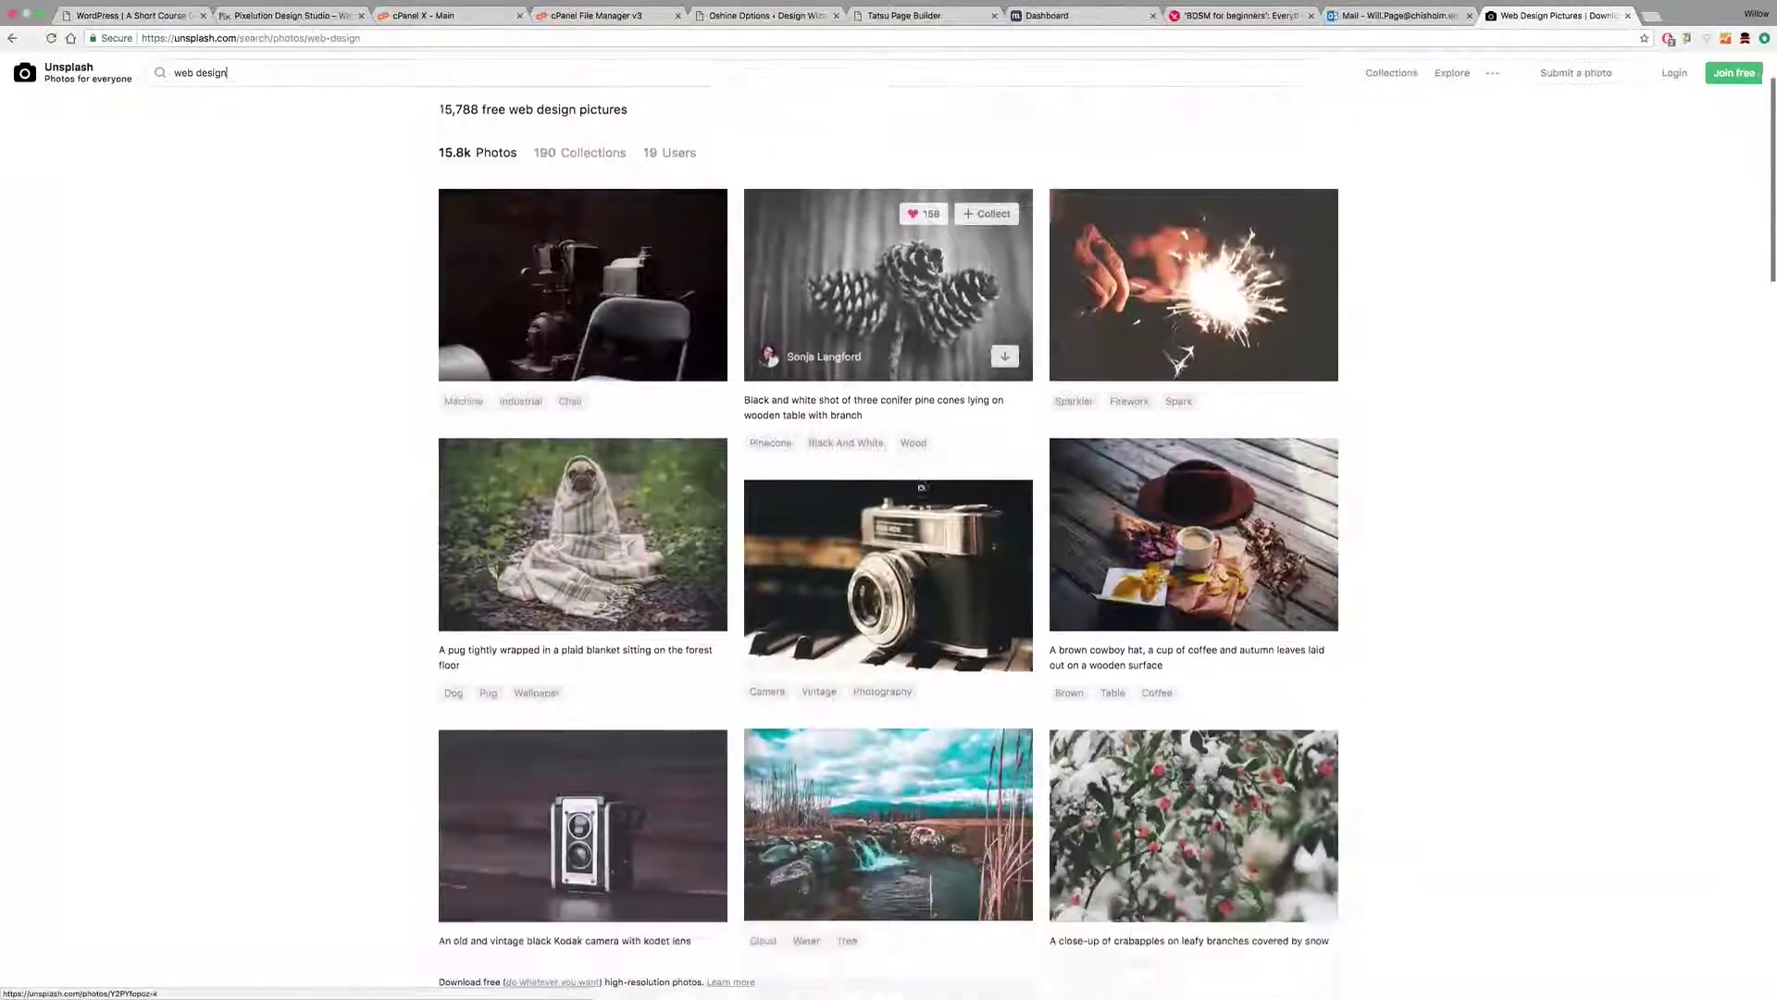
pyautogui.scroll(-2, 922, 492)
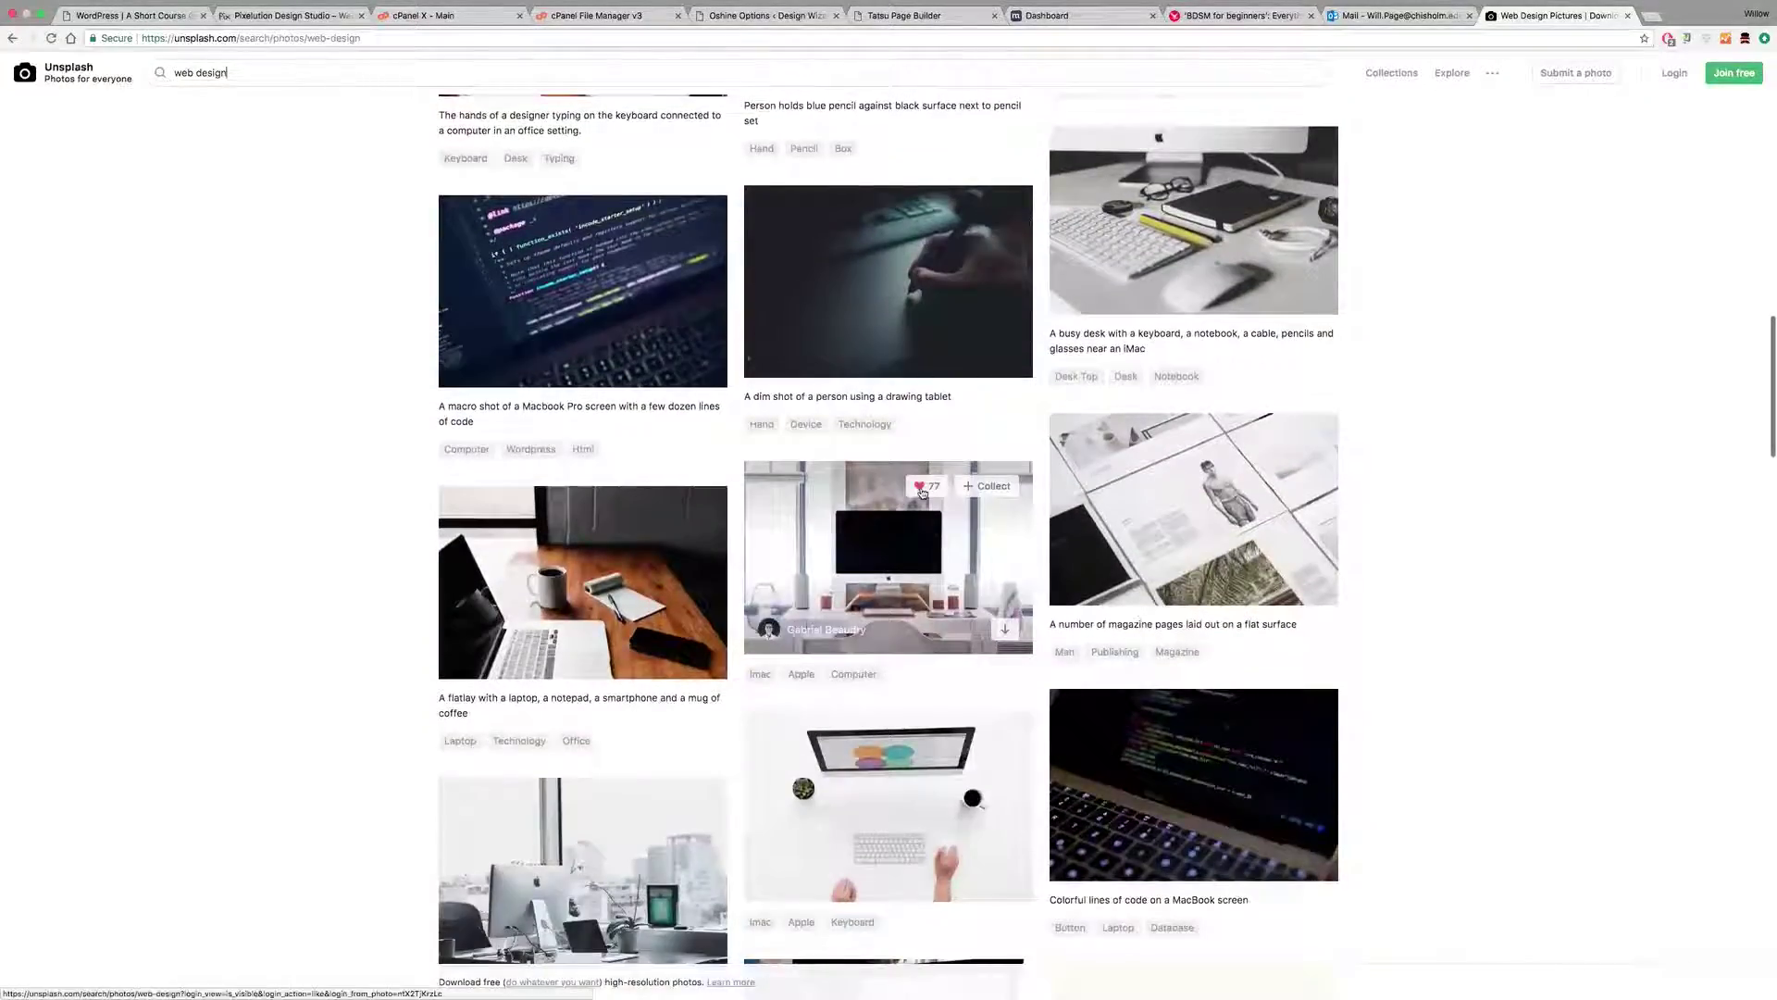
pyautogui.scroll(-4, 922, 493)
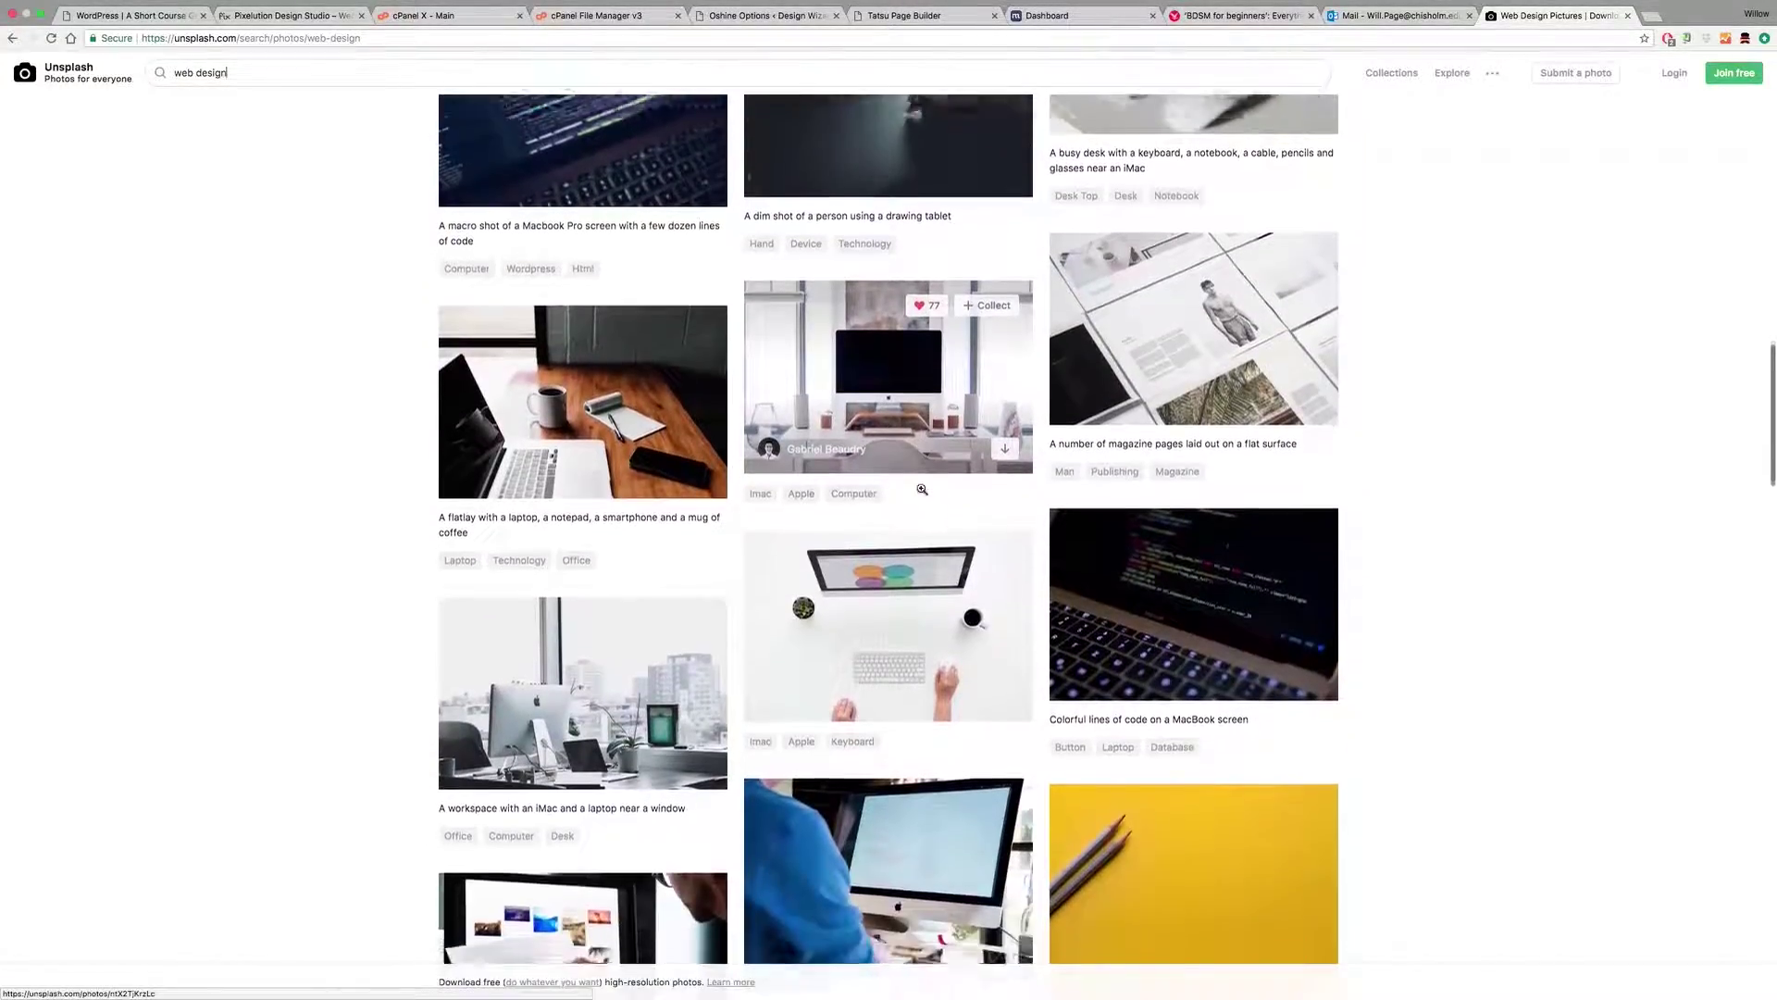
pyautogui.scroll(-8, 922, 489)
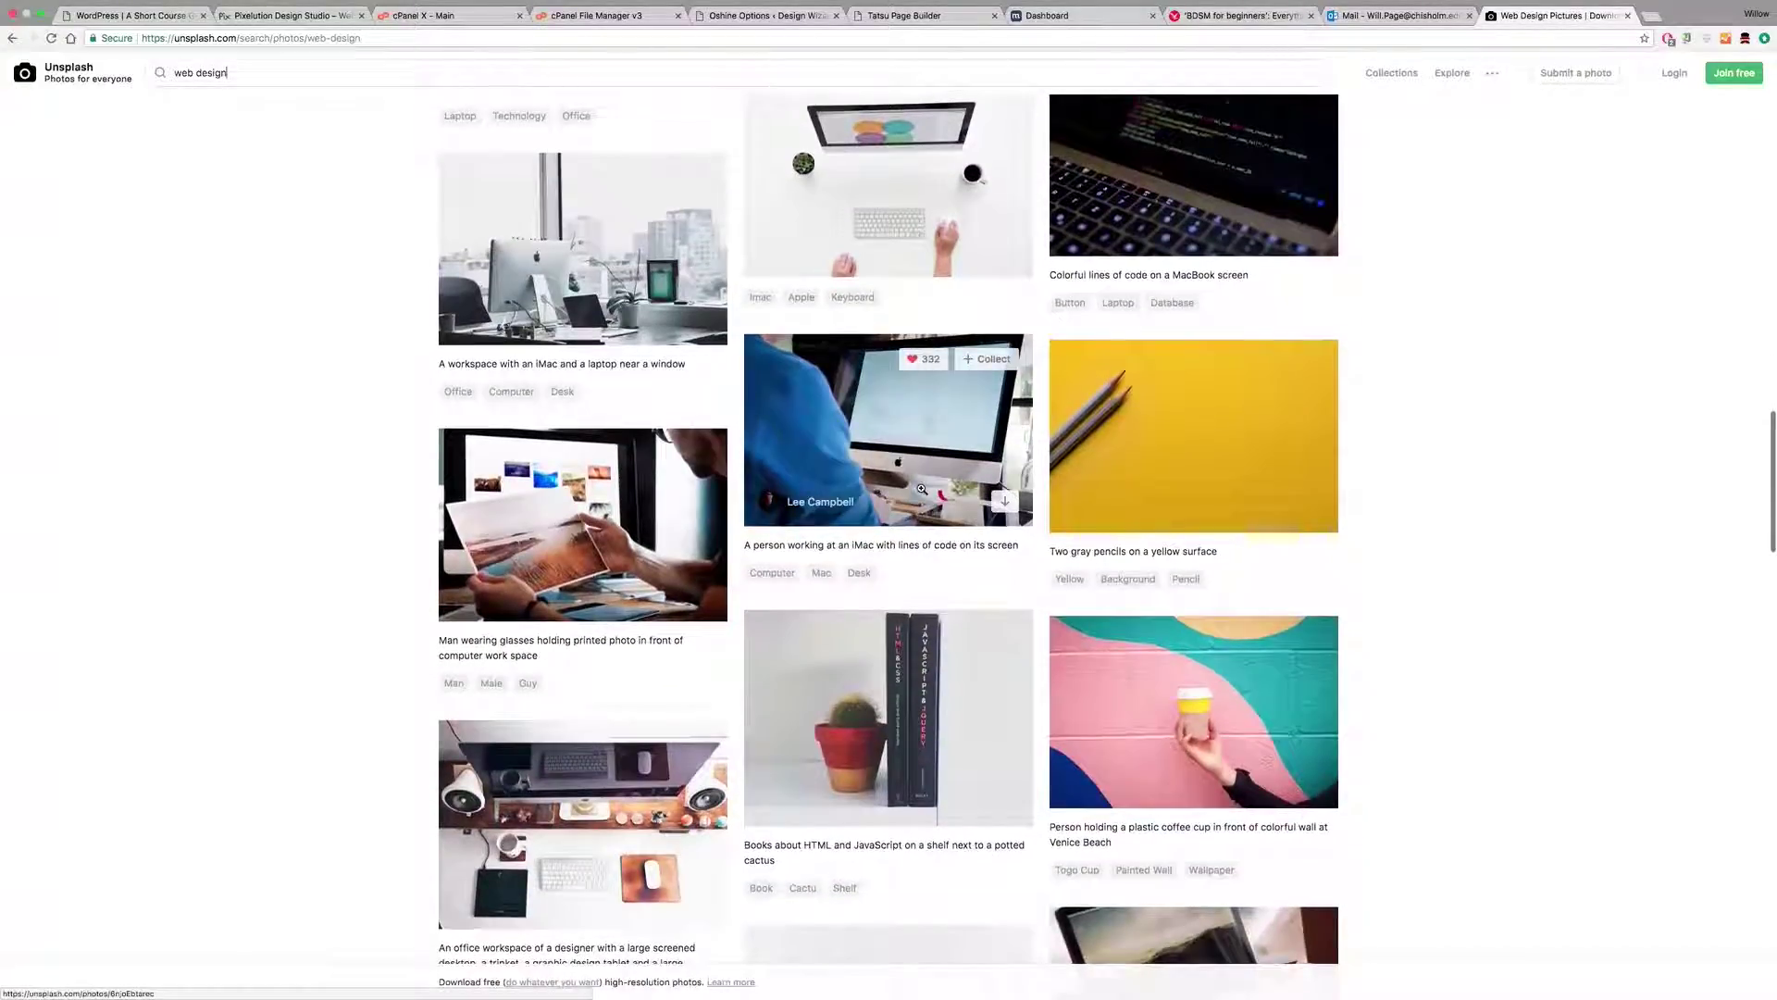
pyautogui.scroll(-14, 922, 489)
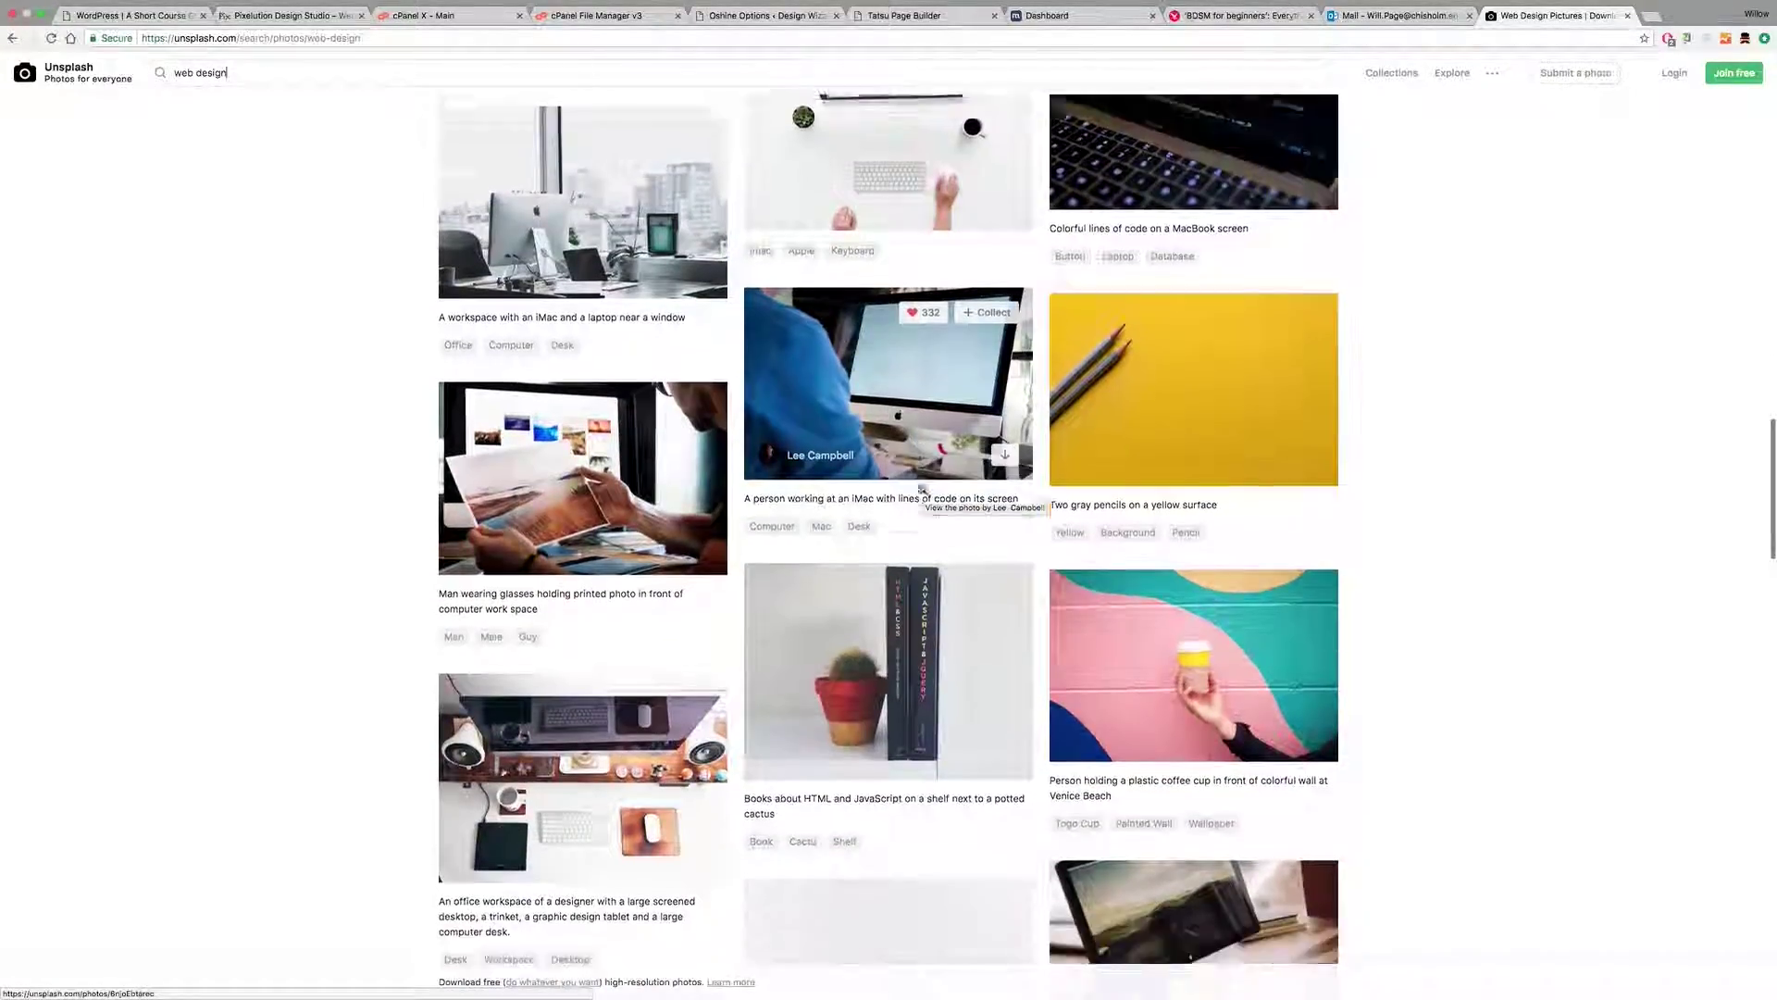
pyautogui.scroll(-9, 921, 488)
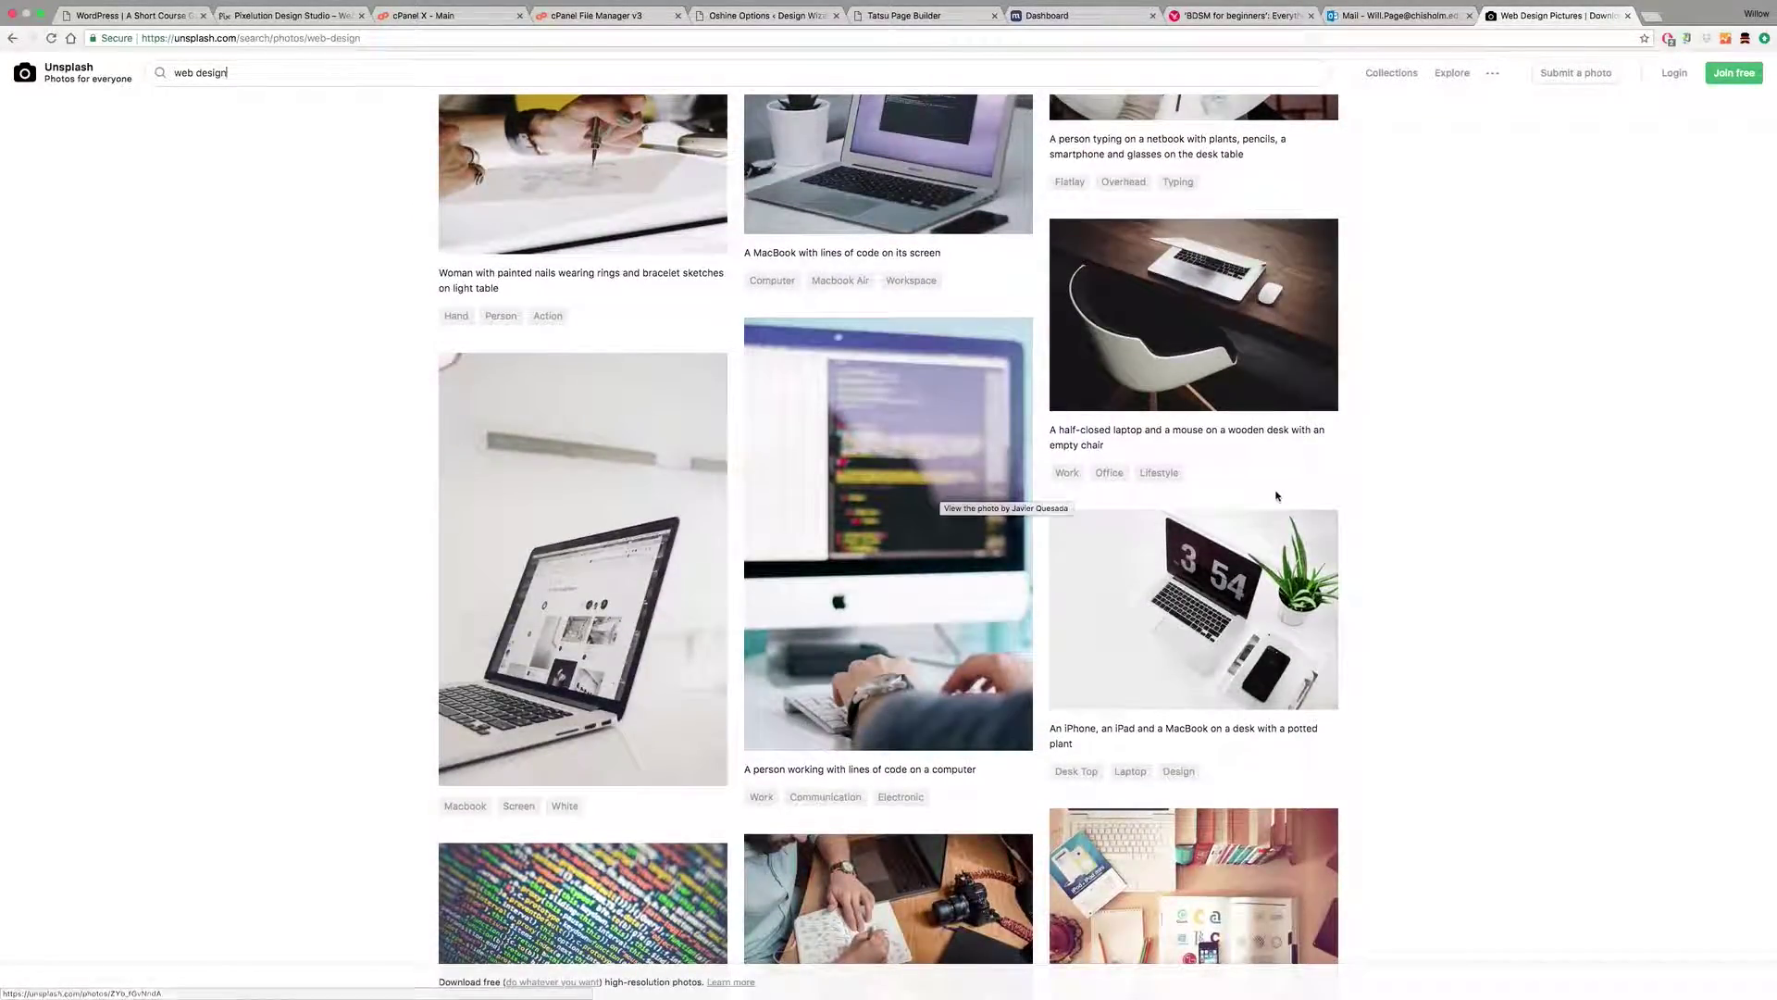
pyautogui.scroll(-15, 961, 492)
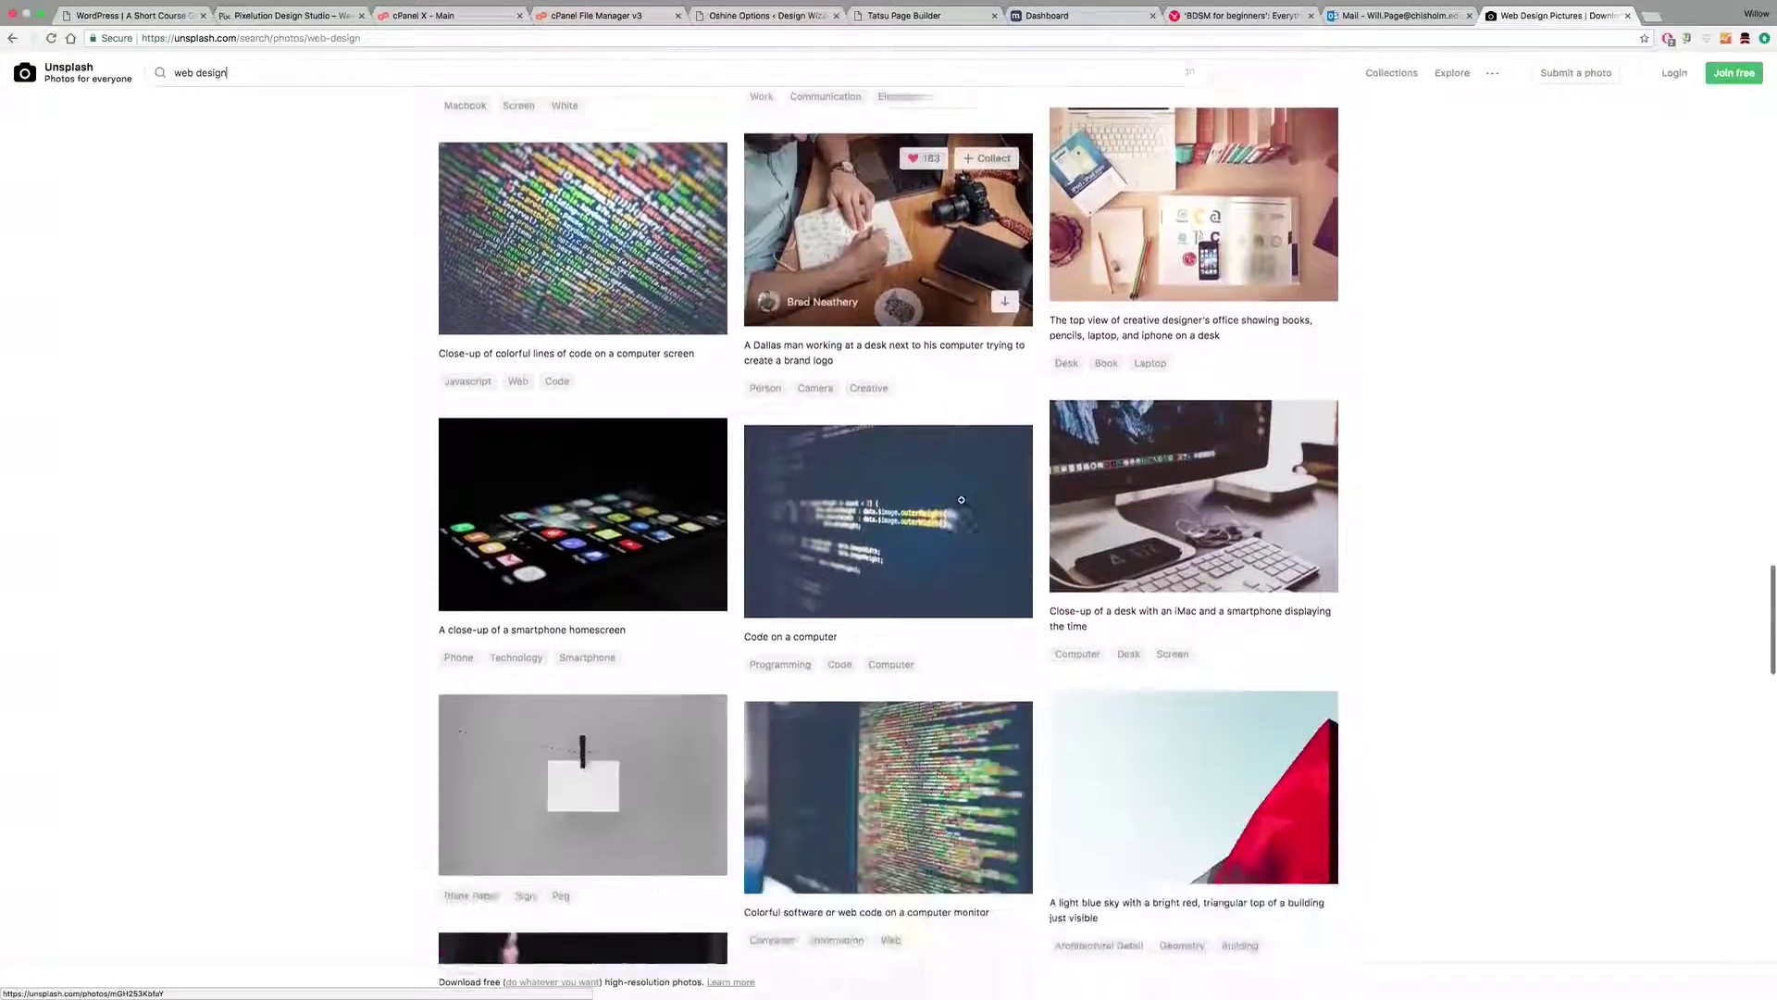
pyautogui.scroll(-4, 962, 501)
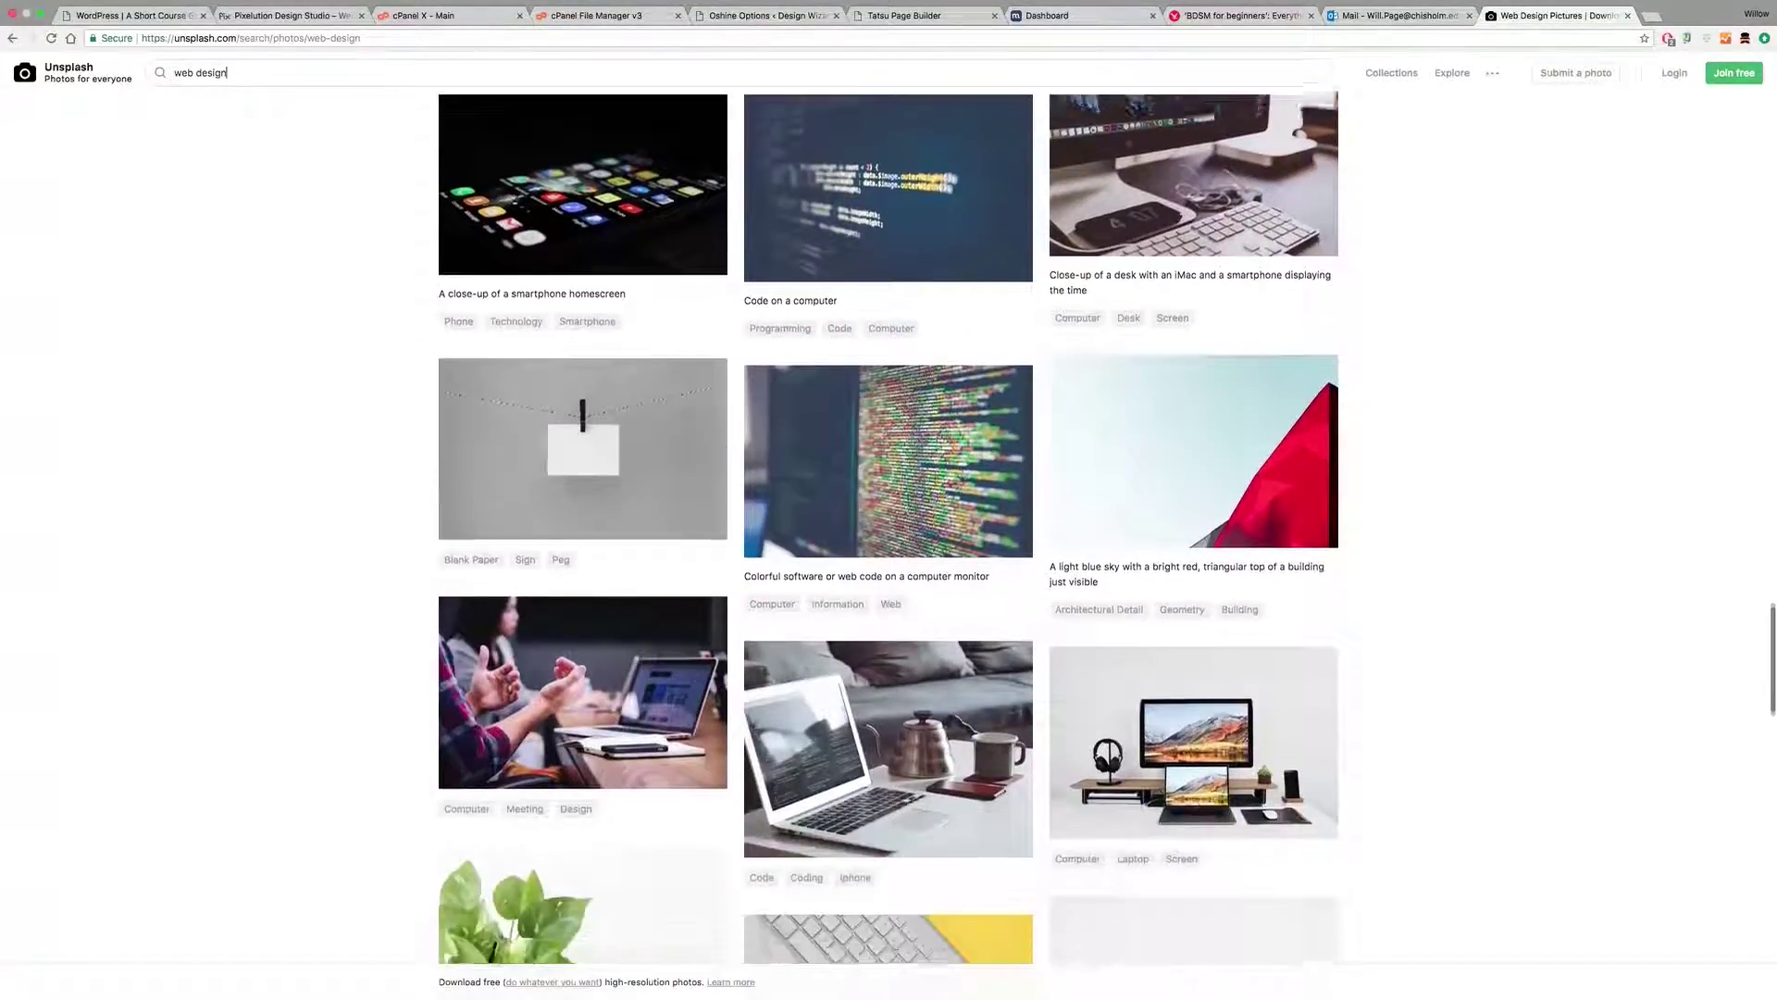
pyautogui.scroll(-20, 962, 501)
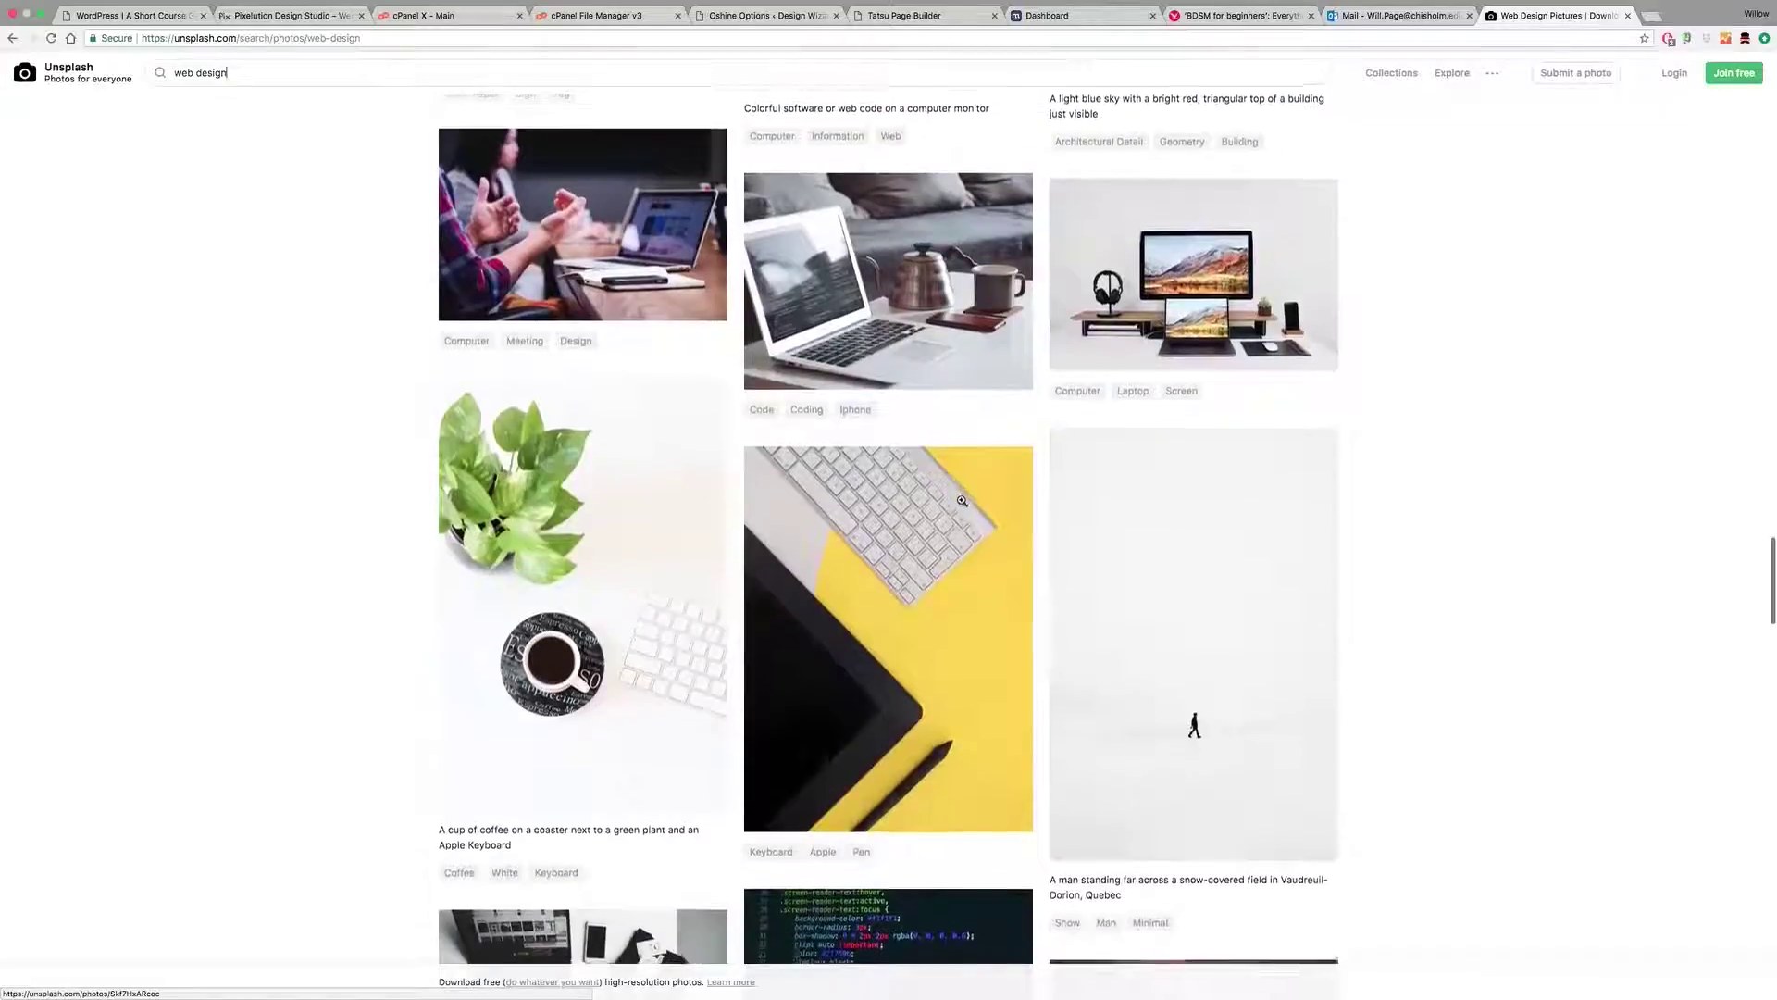
pyautogui.scroll(-14, 961, 499)
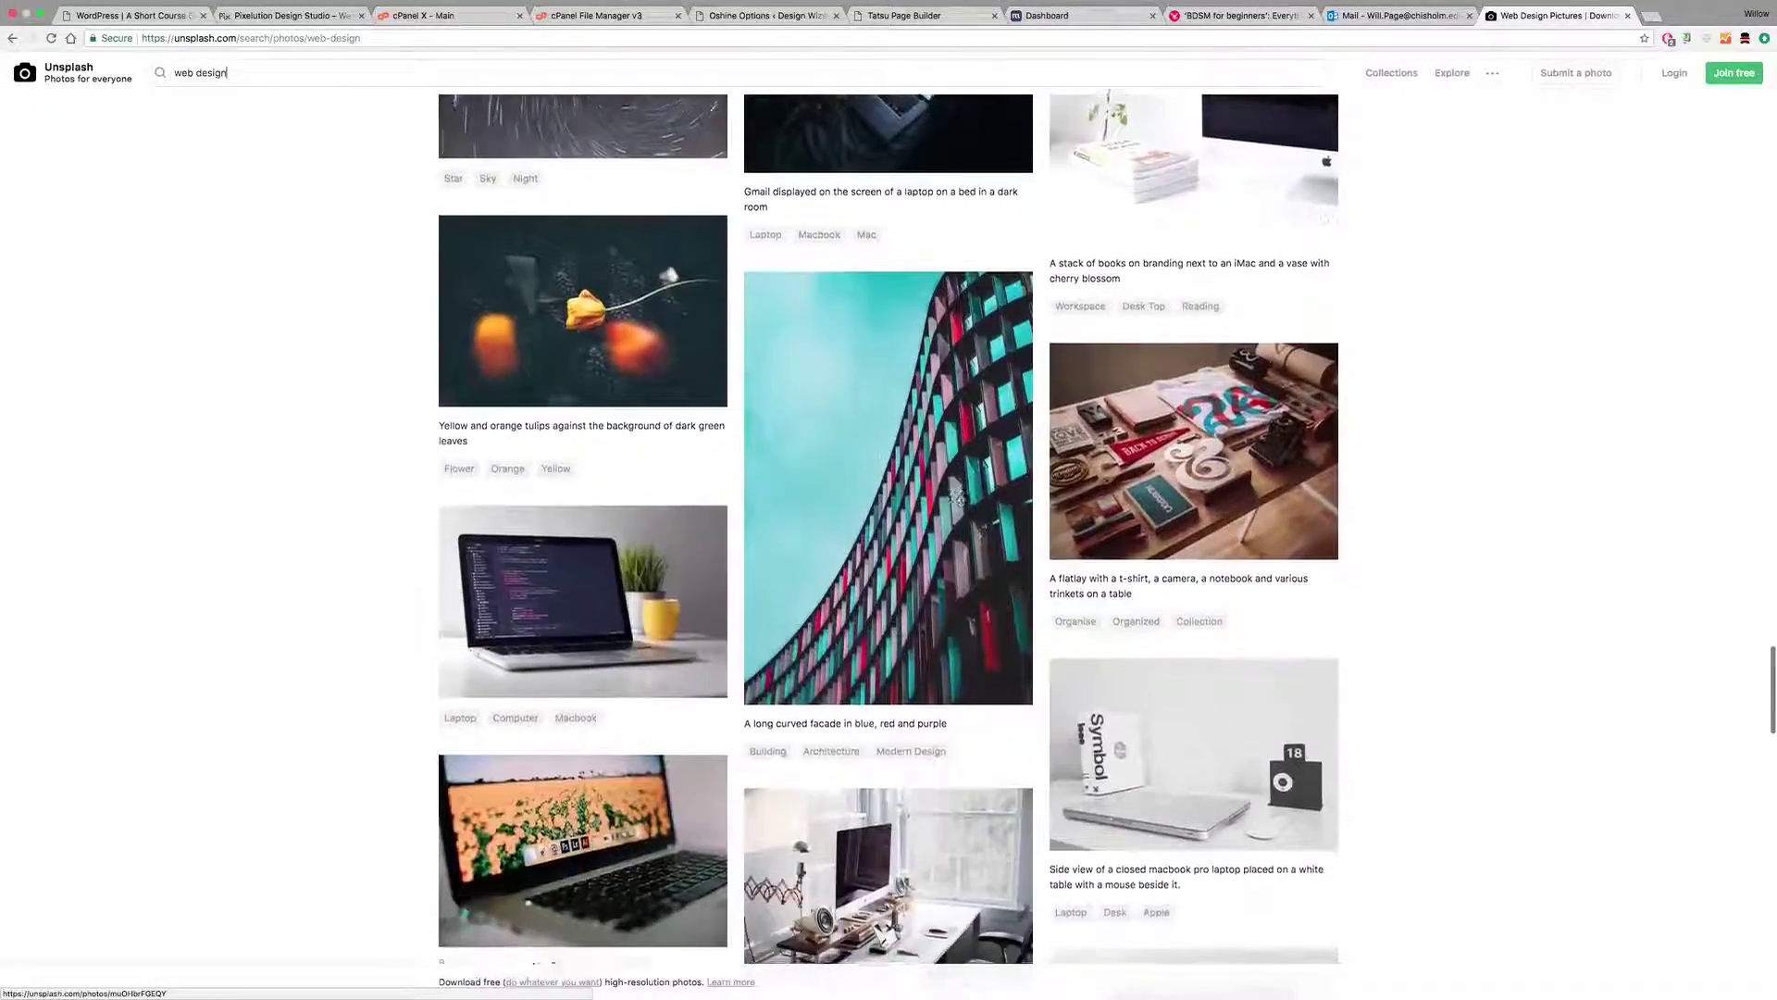
pyautogui.scroll(-3, 963, 501)
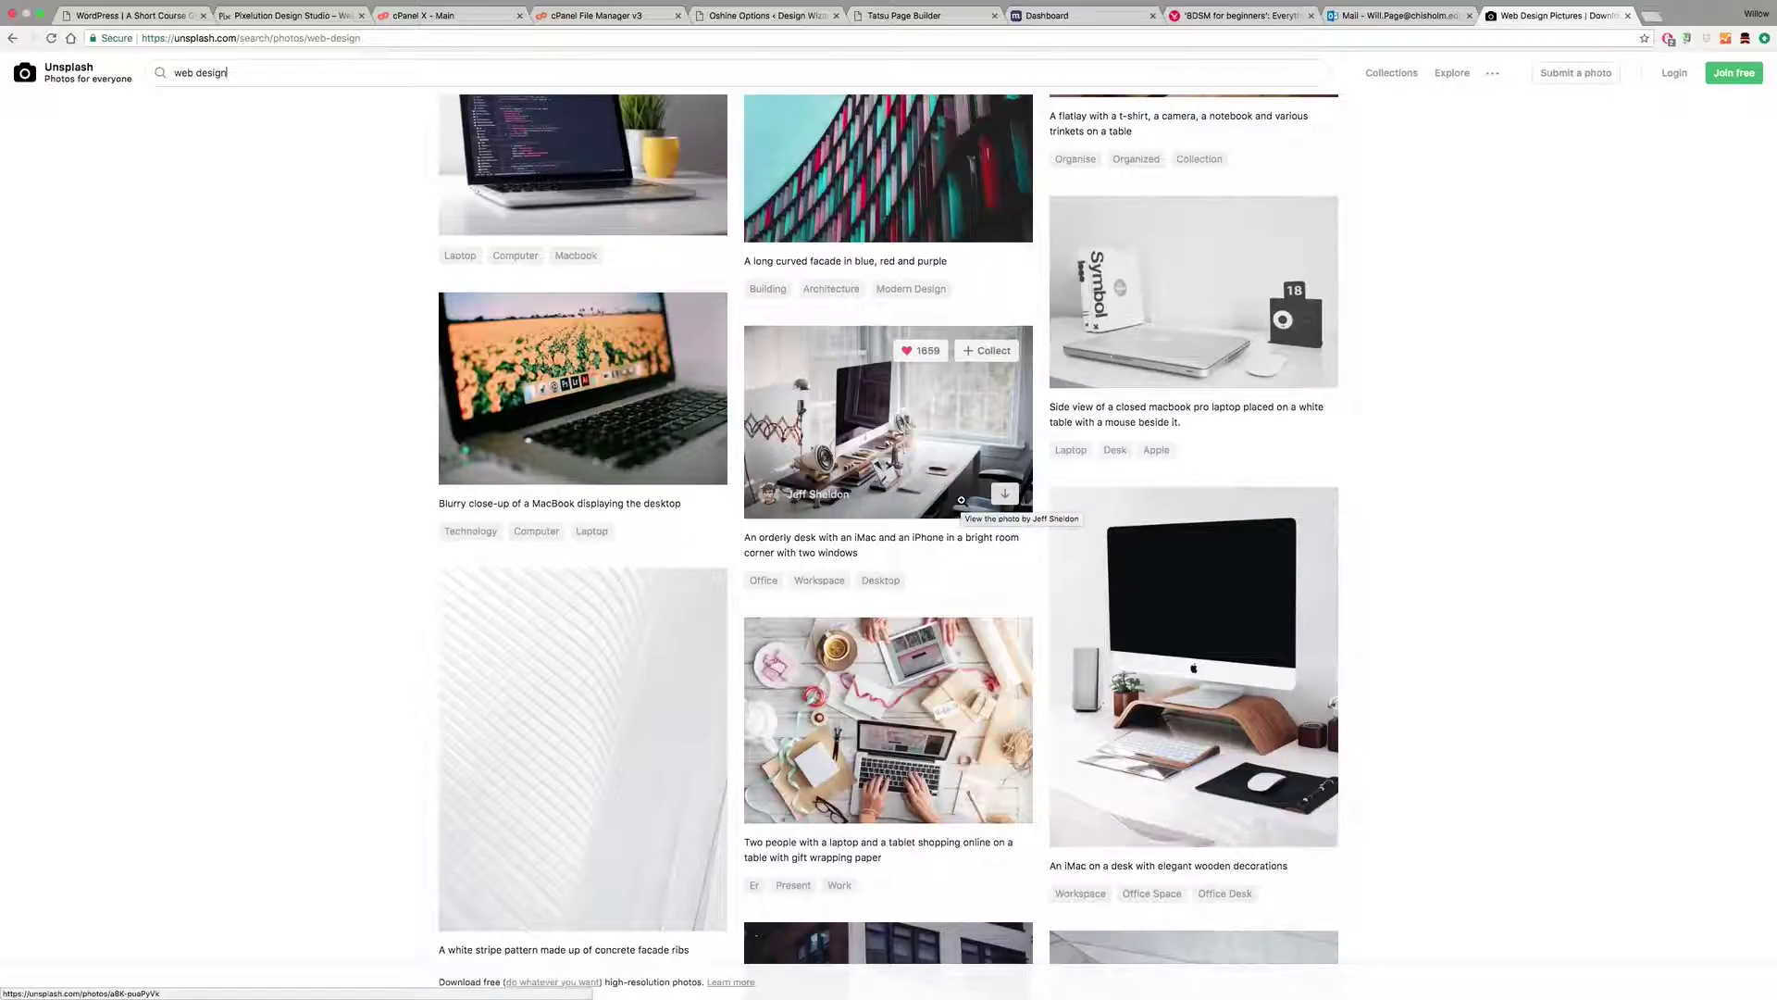
pyautogui.scroll(-15, 961, 500)
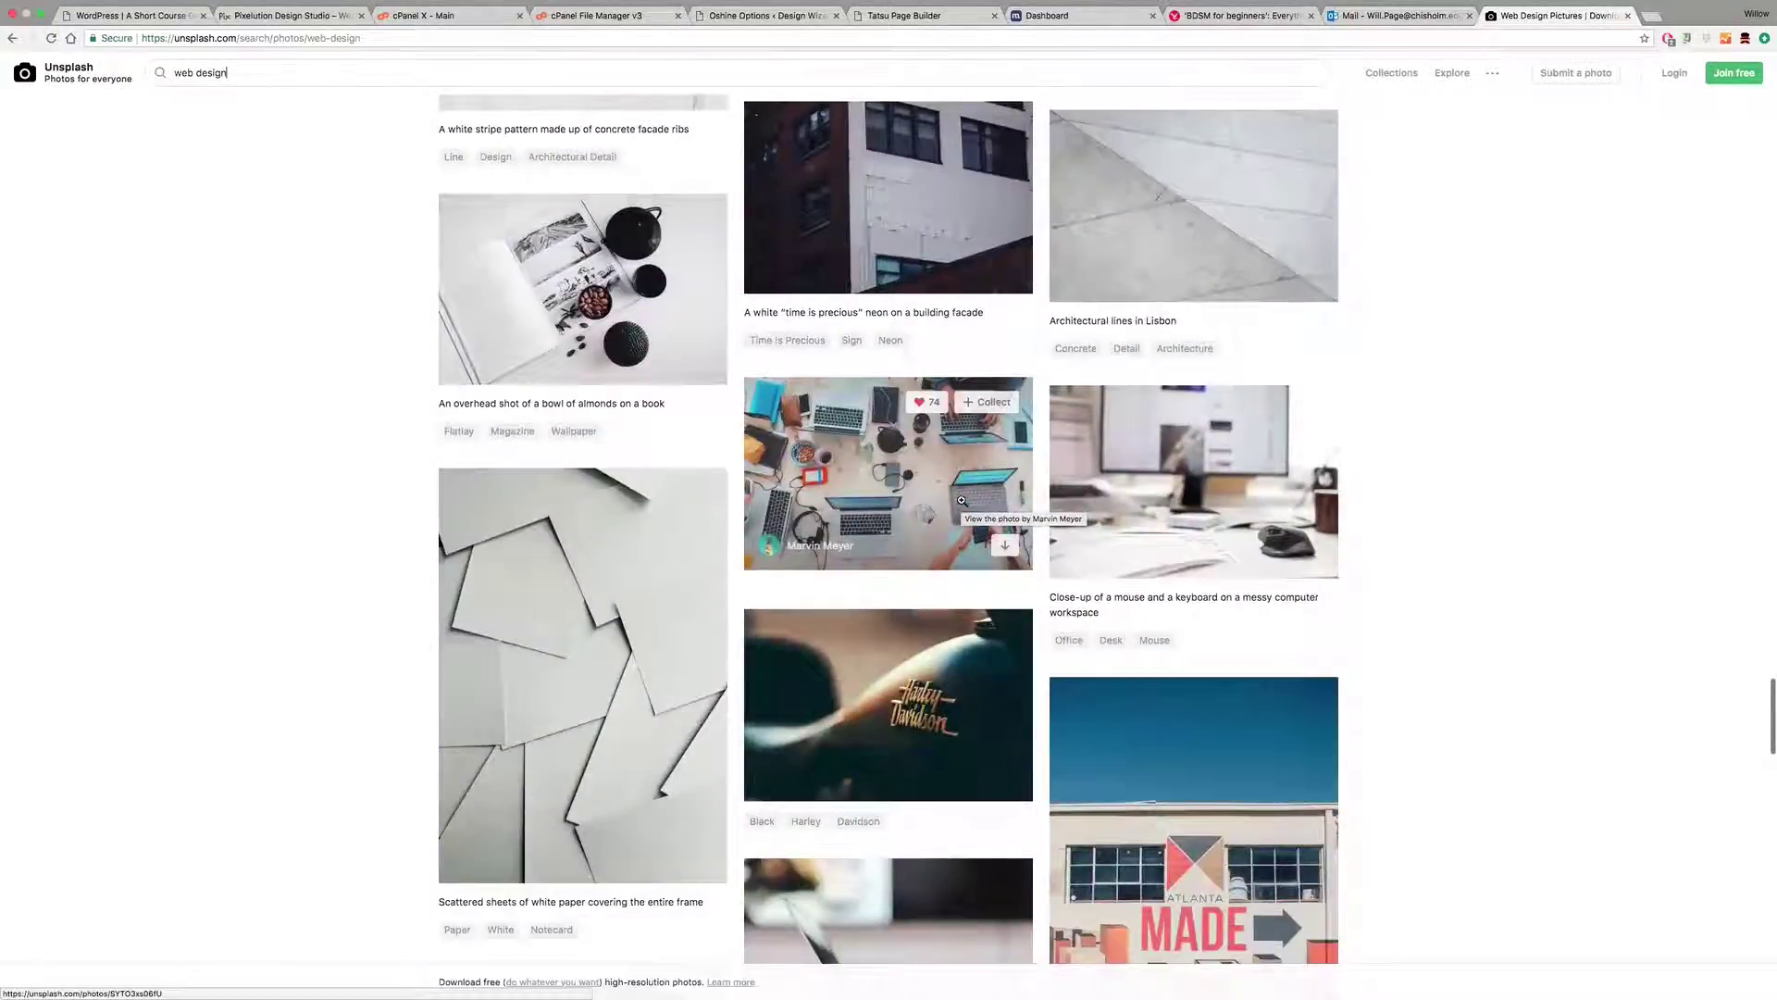
pyautogui.scroll(20, 961, 500)
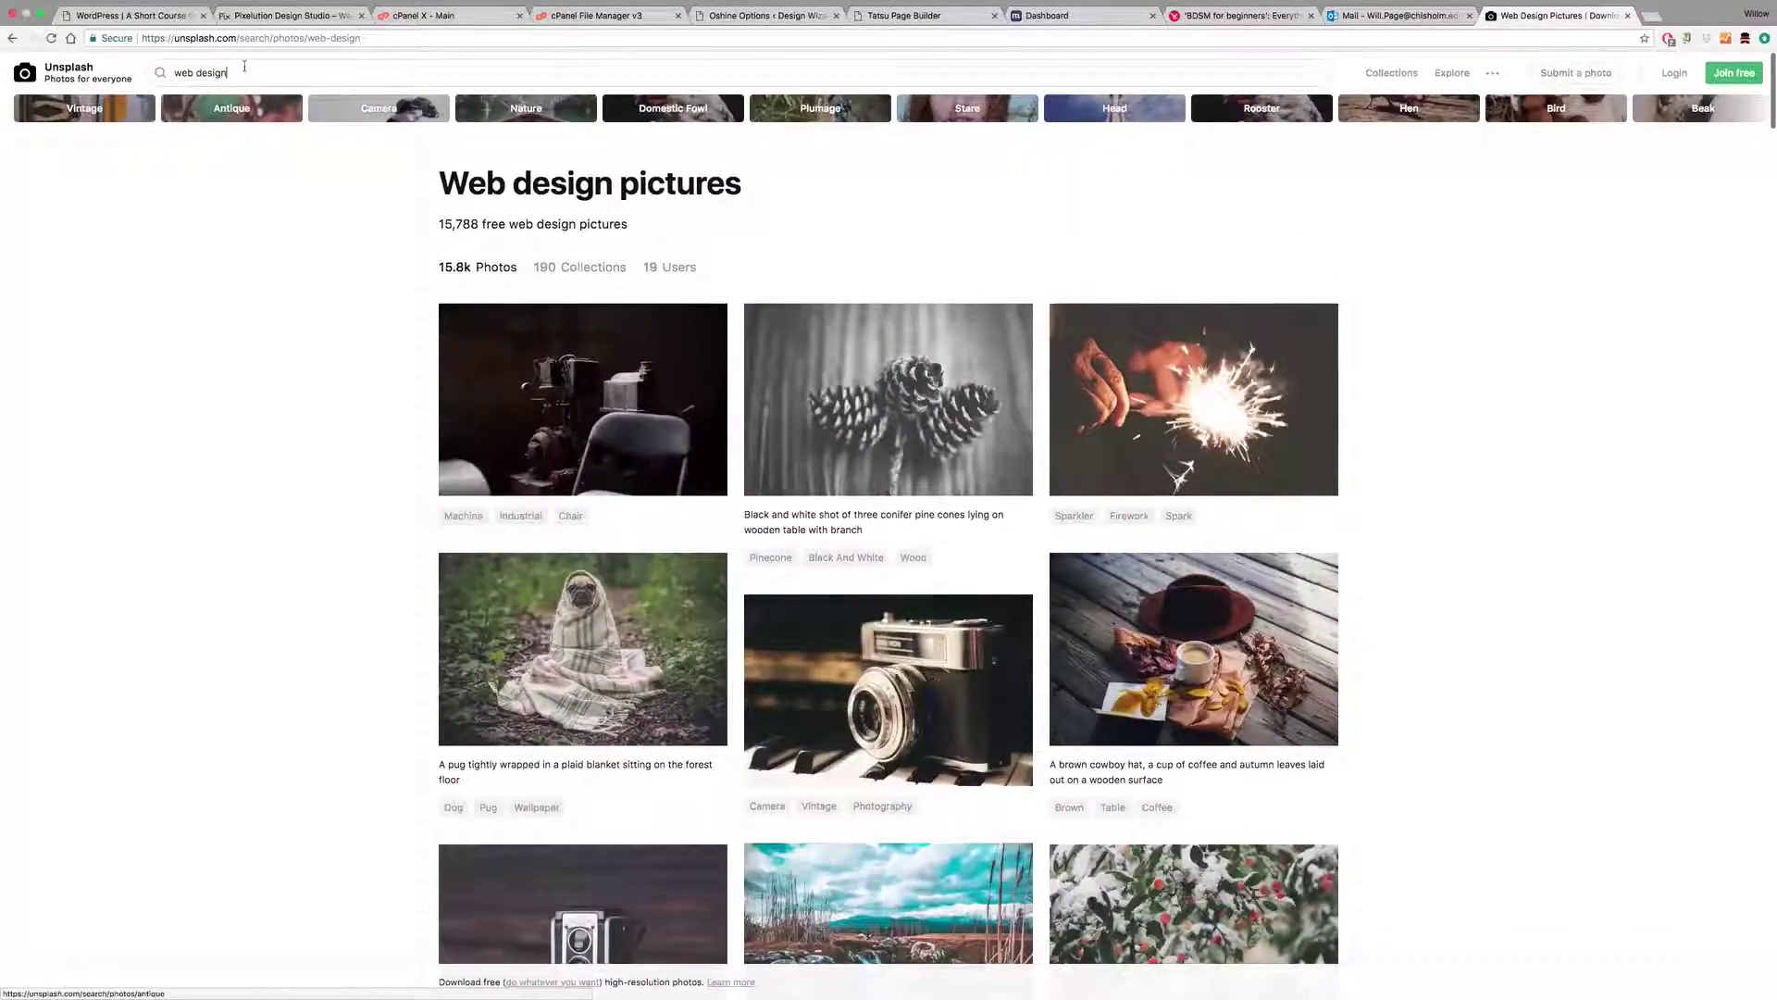
pyautogui.moveTo(244, 71); pyautogui.dragTo(162, 71)
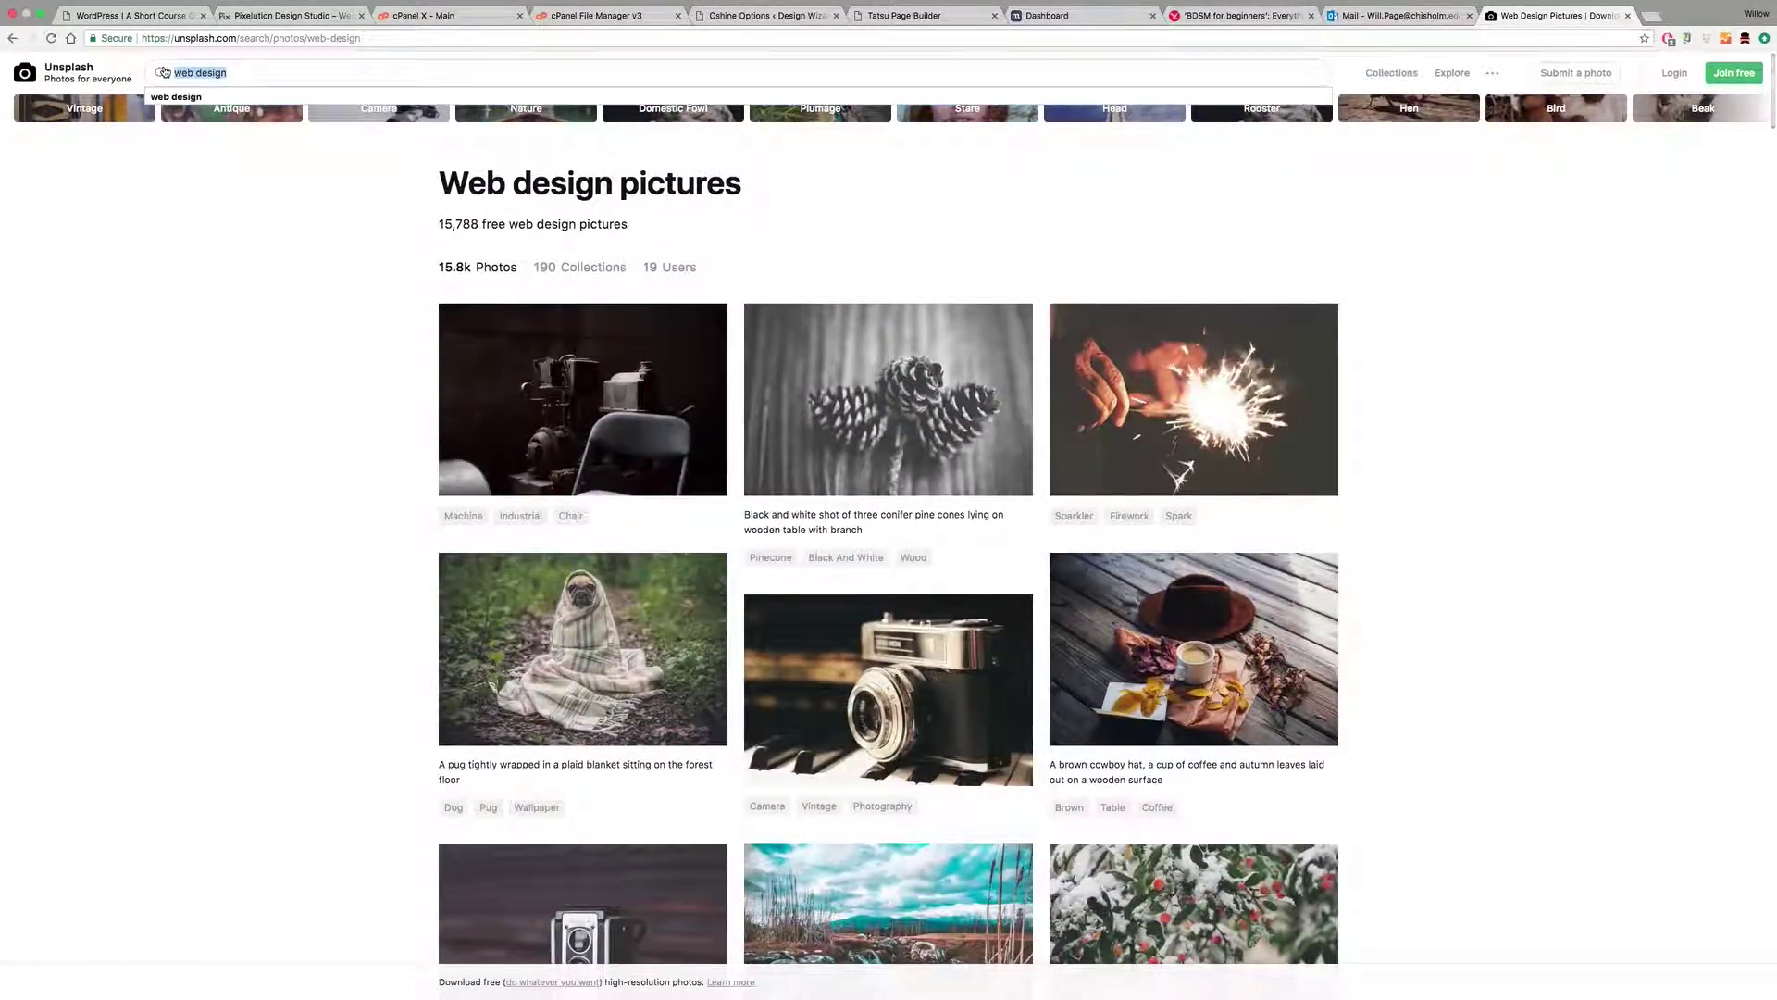
# Step: Search Unsplash for 'cow' and scroll through the results
pyautogui.write('cow')
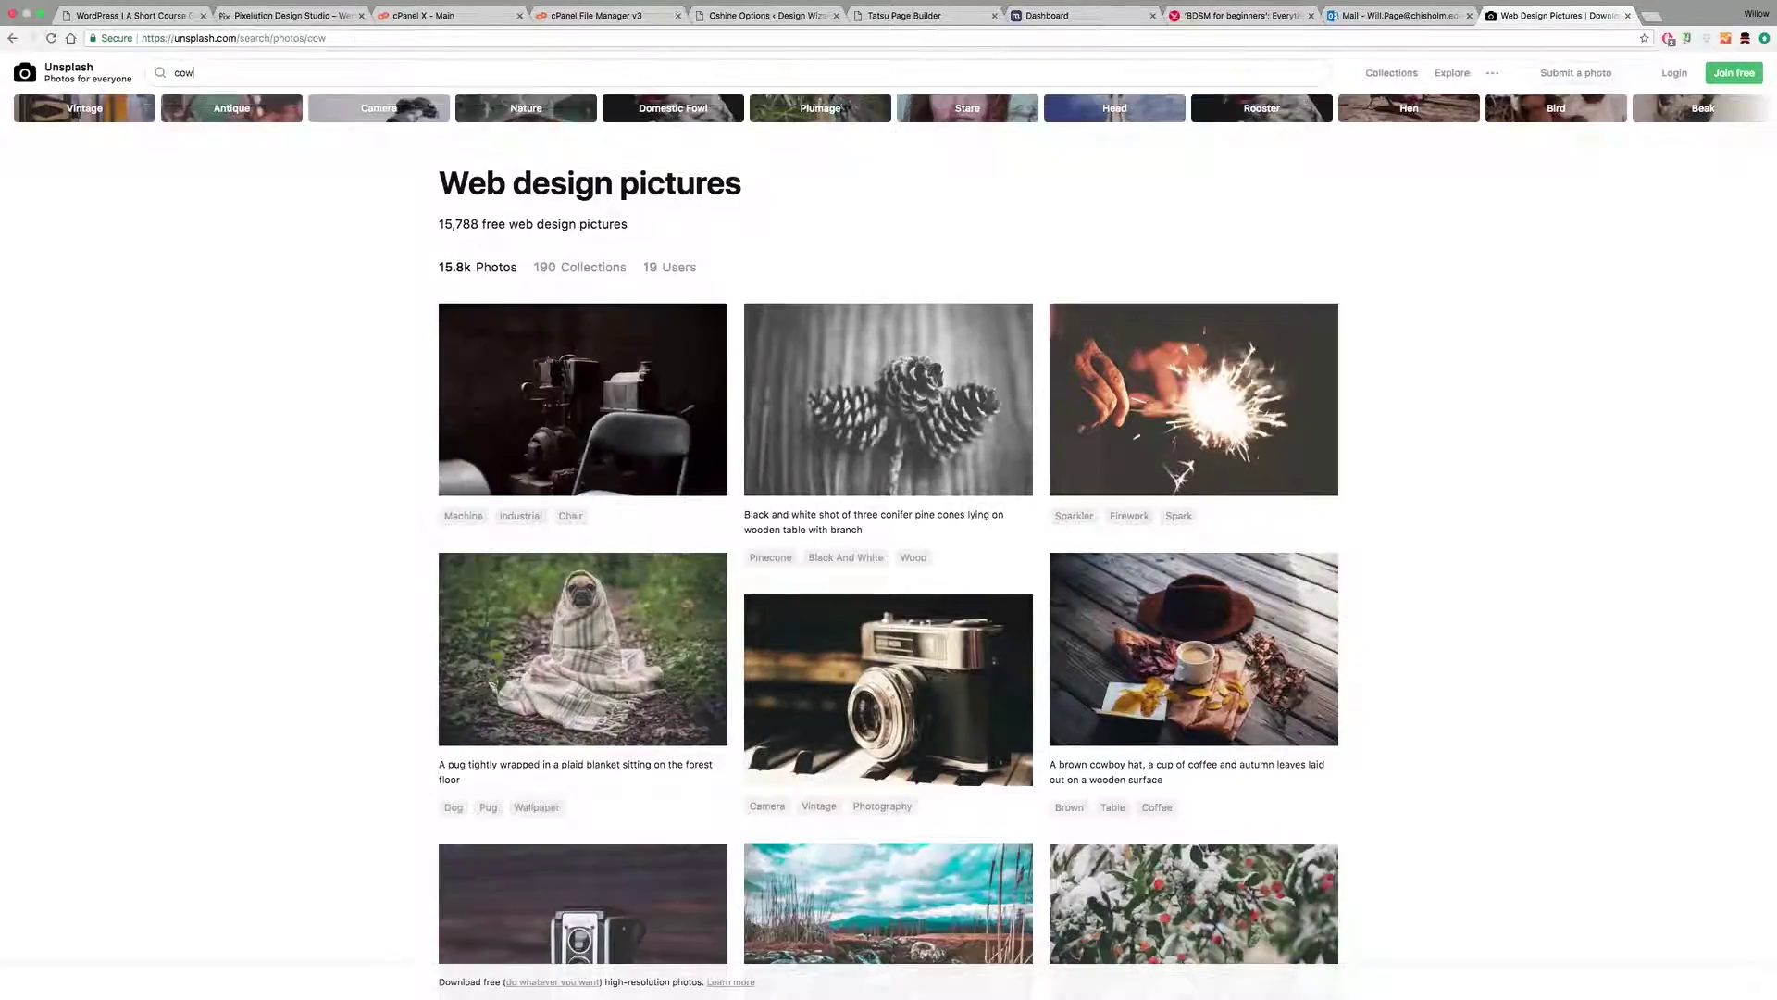
pyautogui.press('Return')
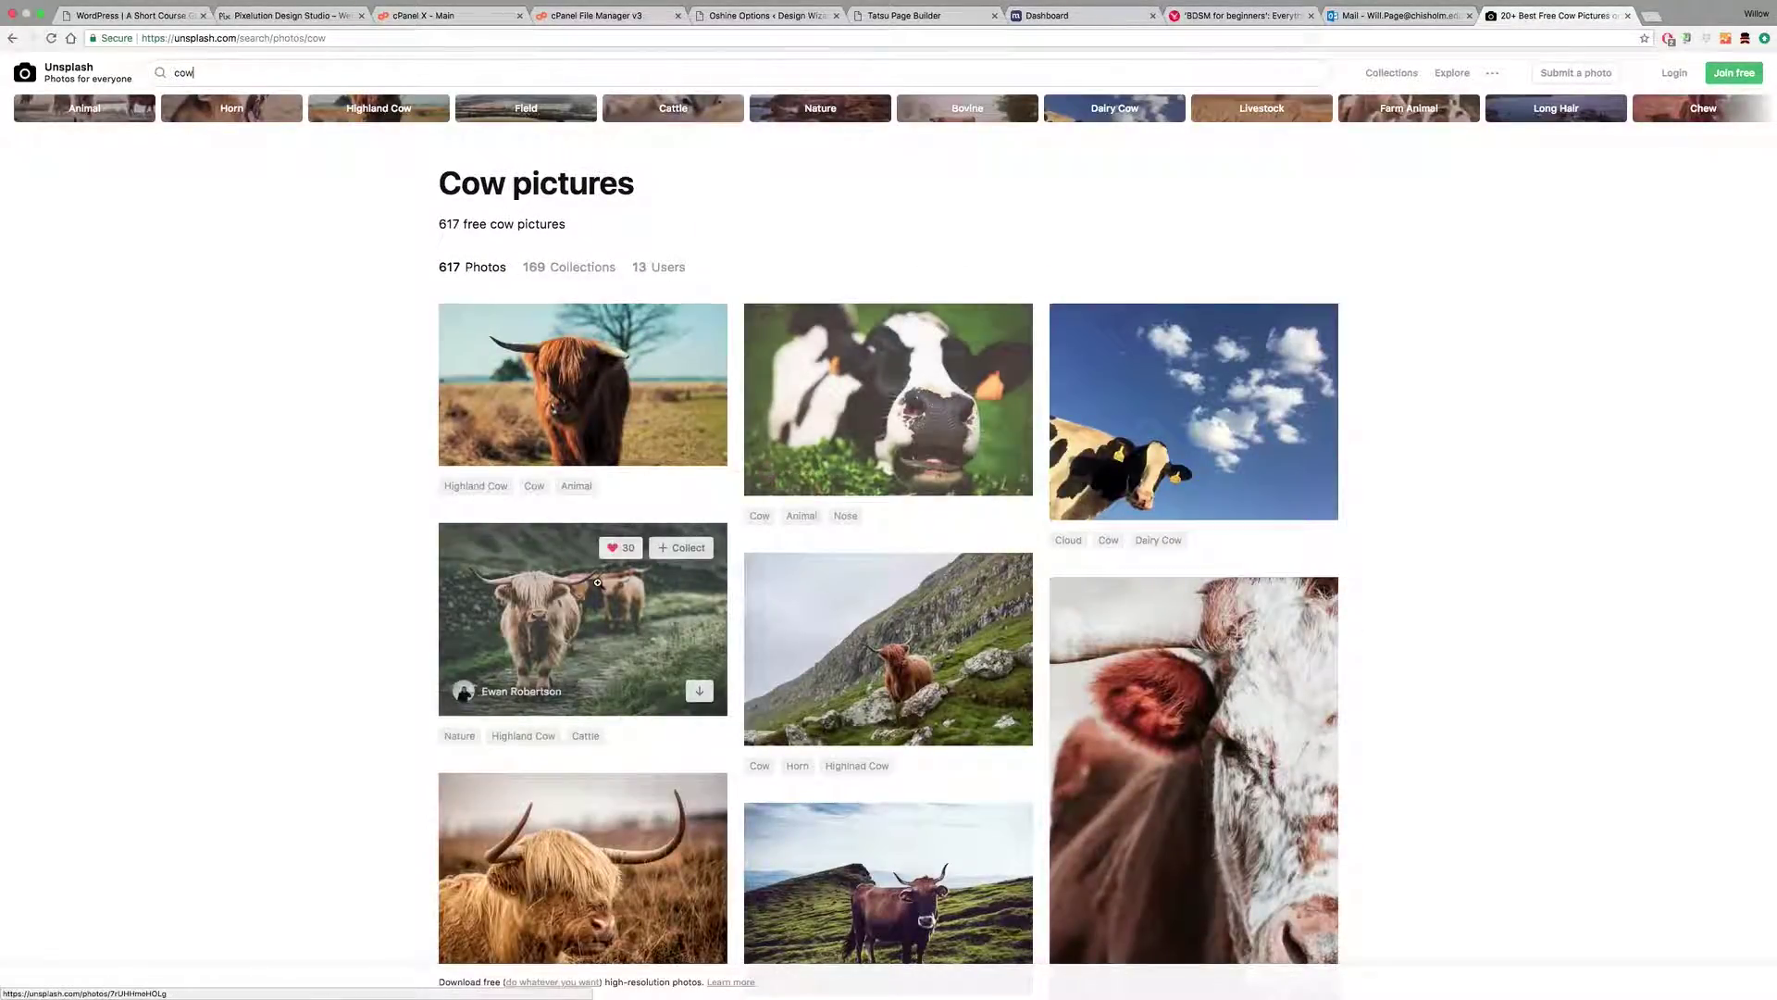
pyautogui.scroll(-2, 598, 584)
pyautogui.scroll(-3, 598, 585)
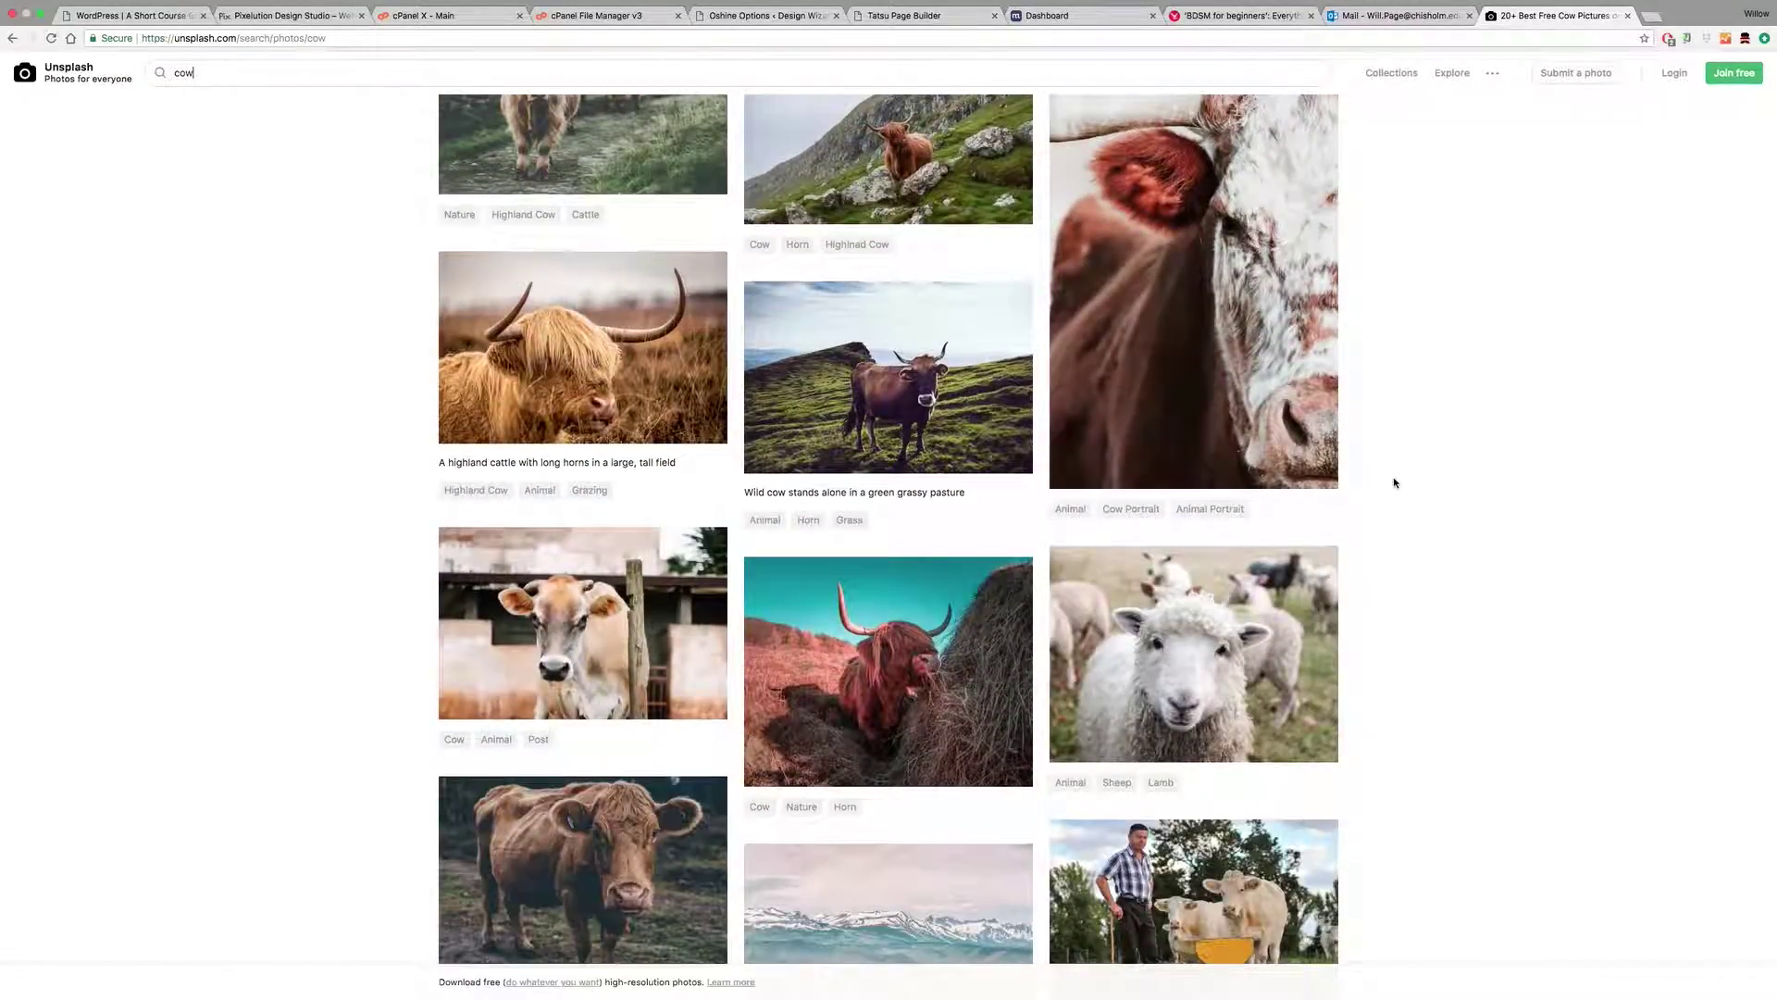
pyautogui.scroll(-6, 1395, 482)
pyautogui.scroll(-8, 1397, 484)
pyautogui.scroll(-2, 1397, 484)
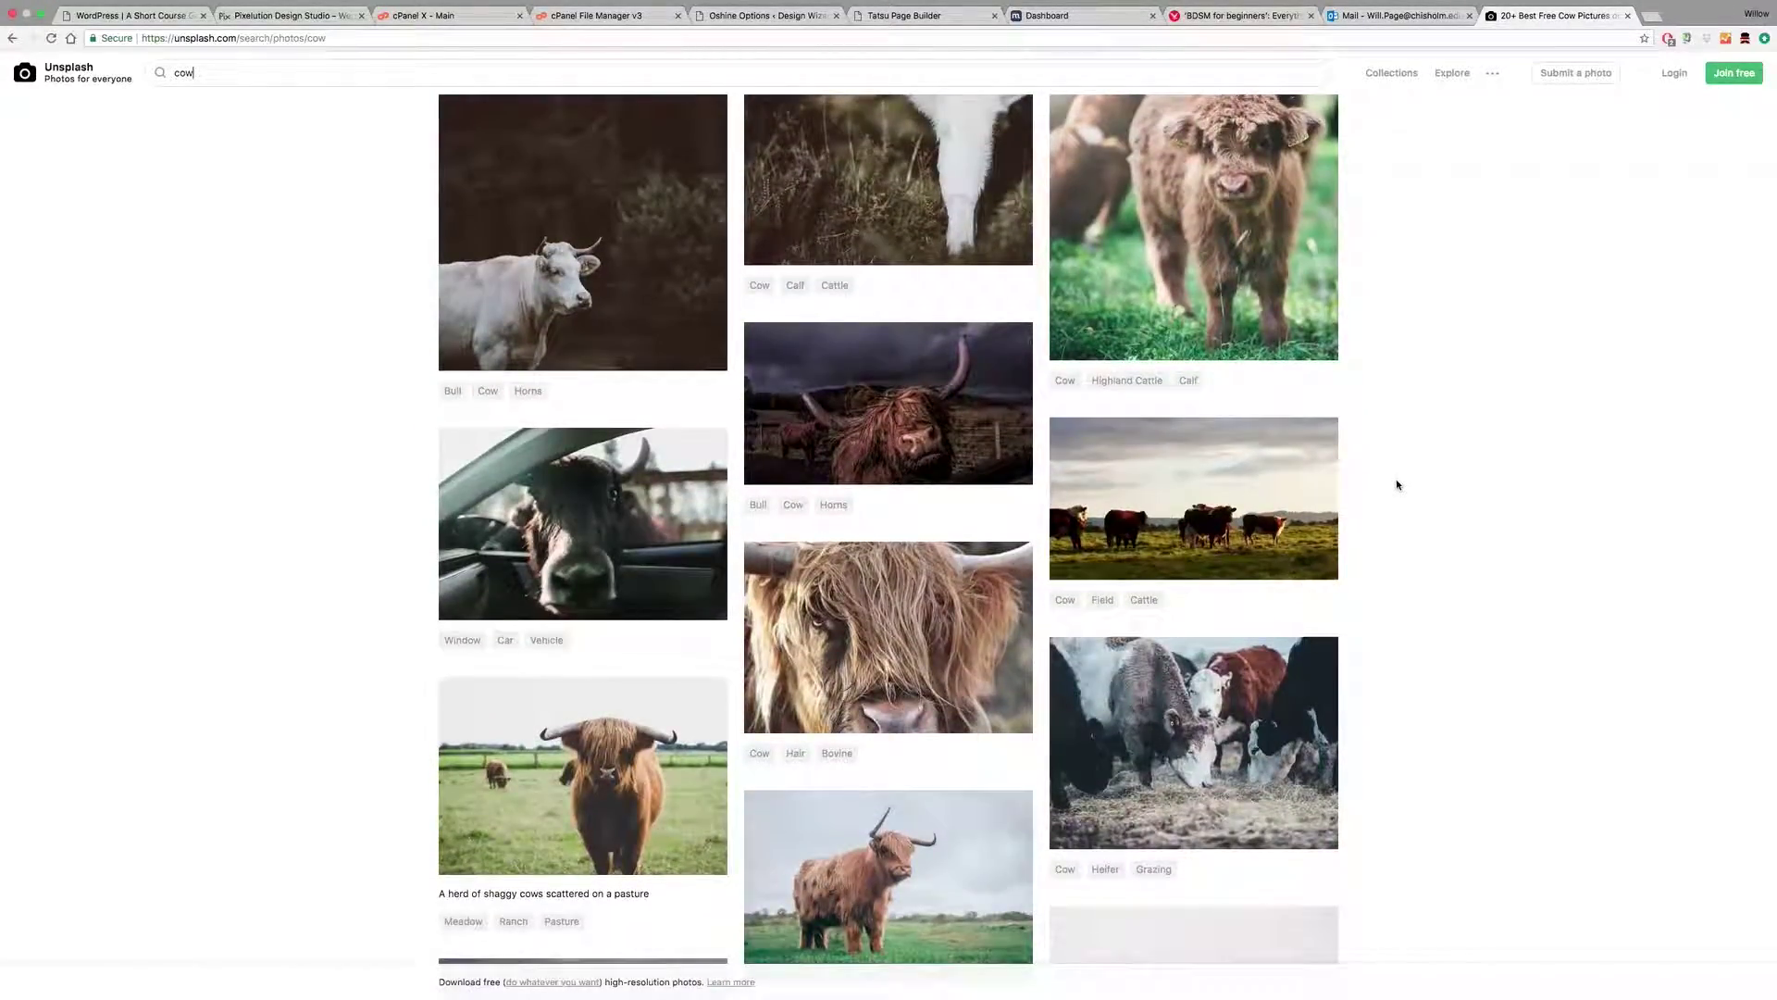
# Step: Compare Highland cow photos and download the dark Highland bull photo for free
pyautogui.click(878, 430)
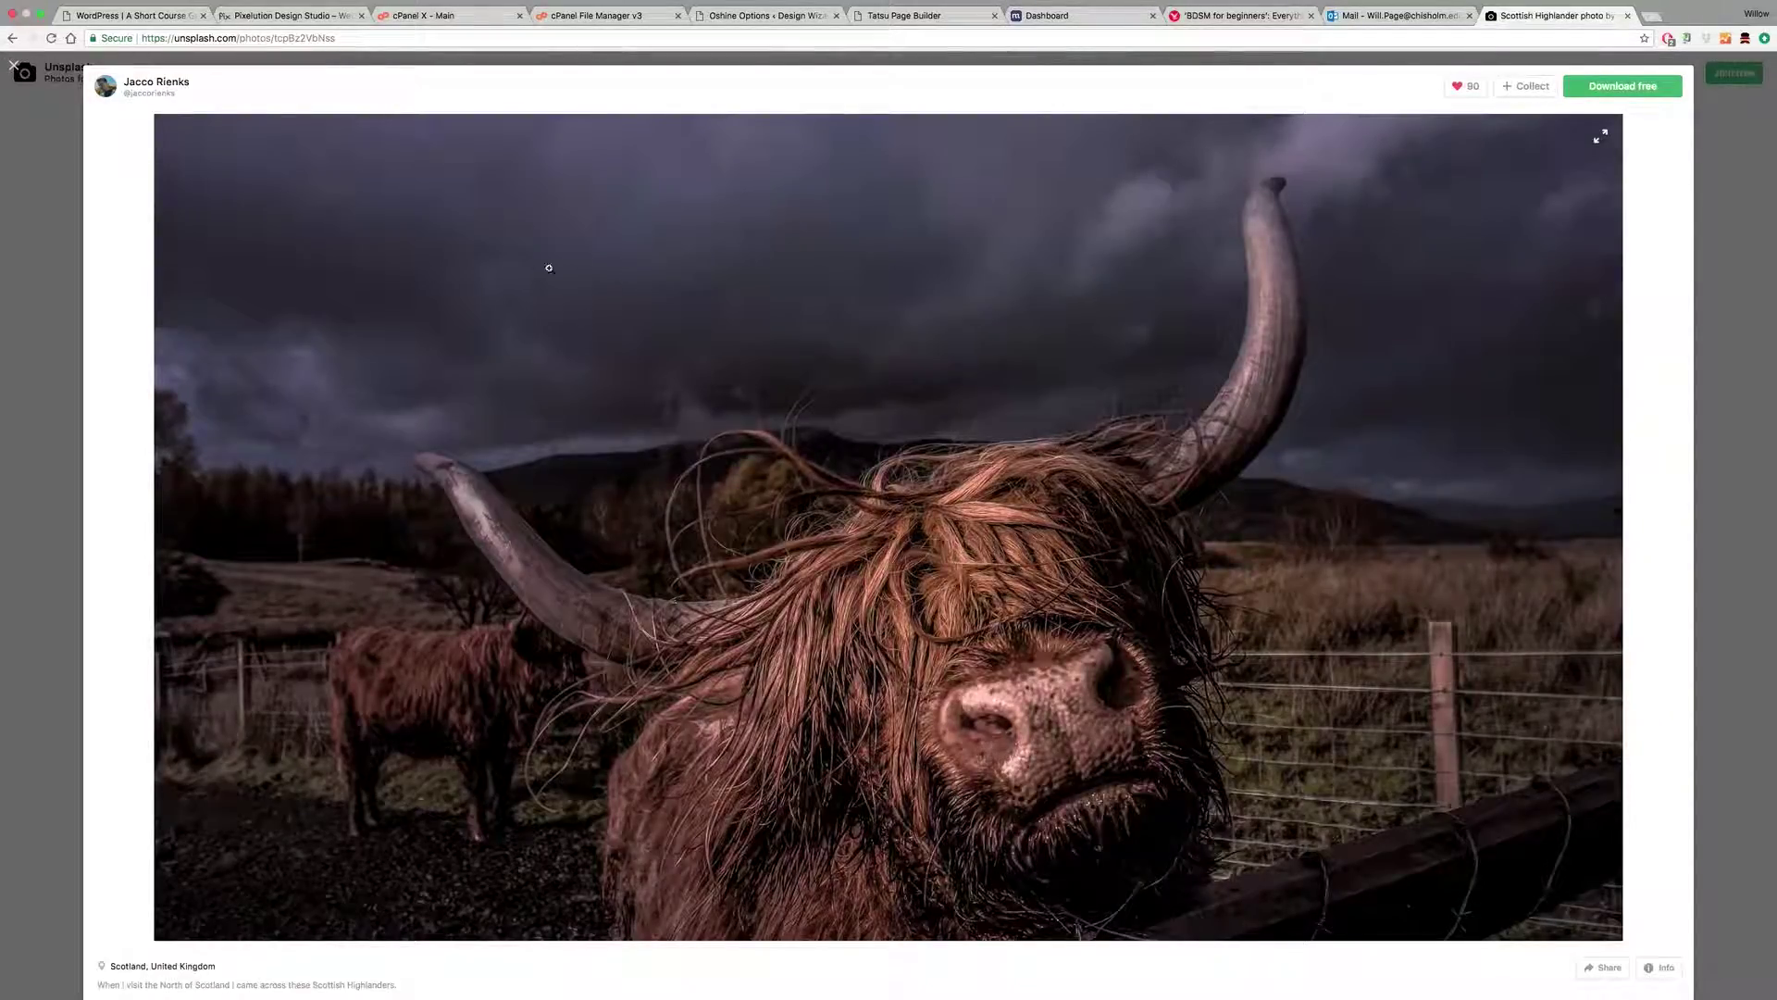
pyautogui.click(1708, 164)
pyautogui.click(890, 638)
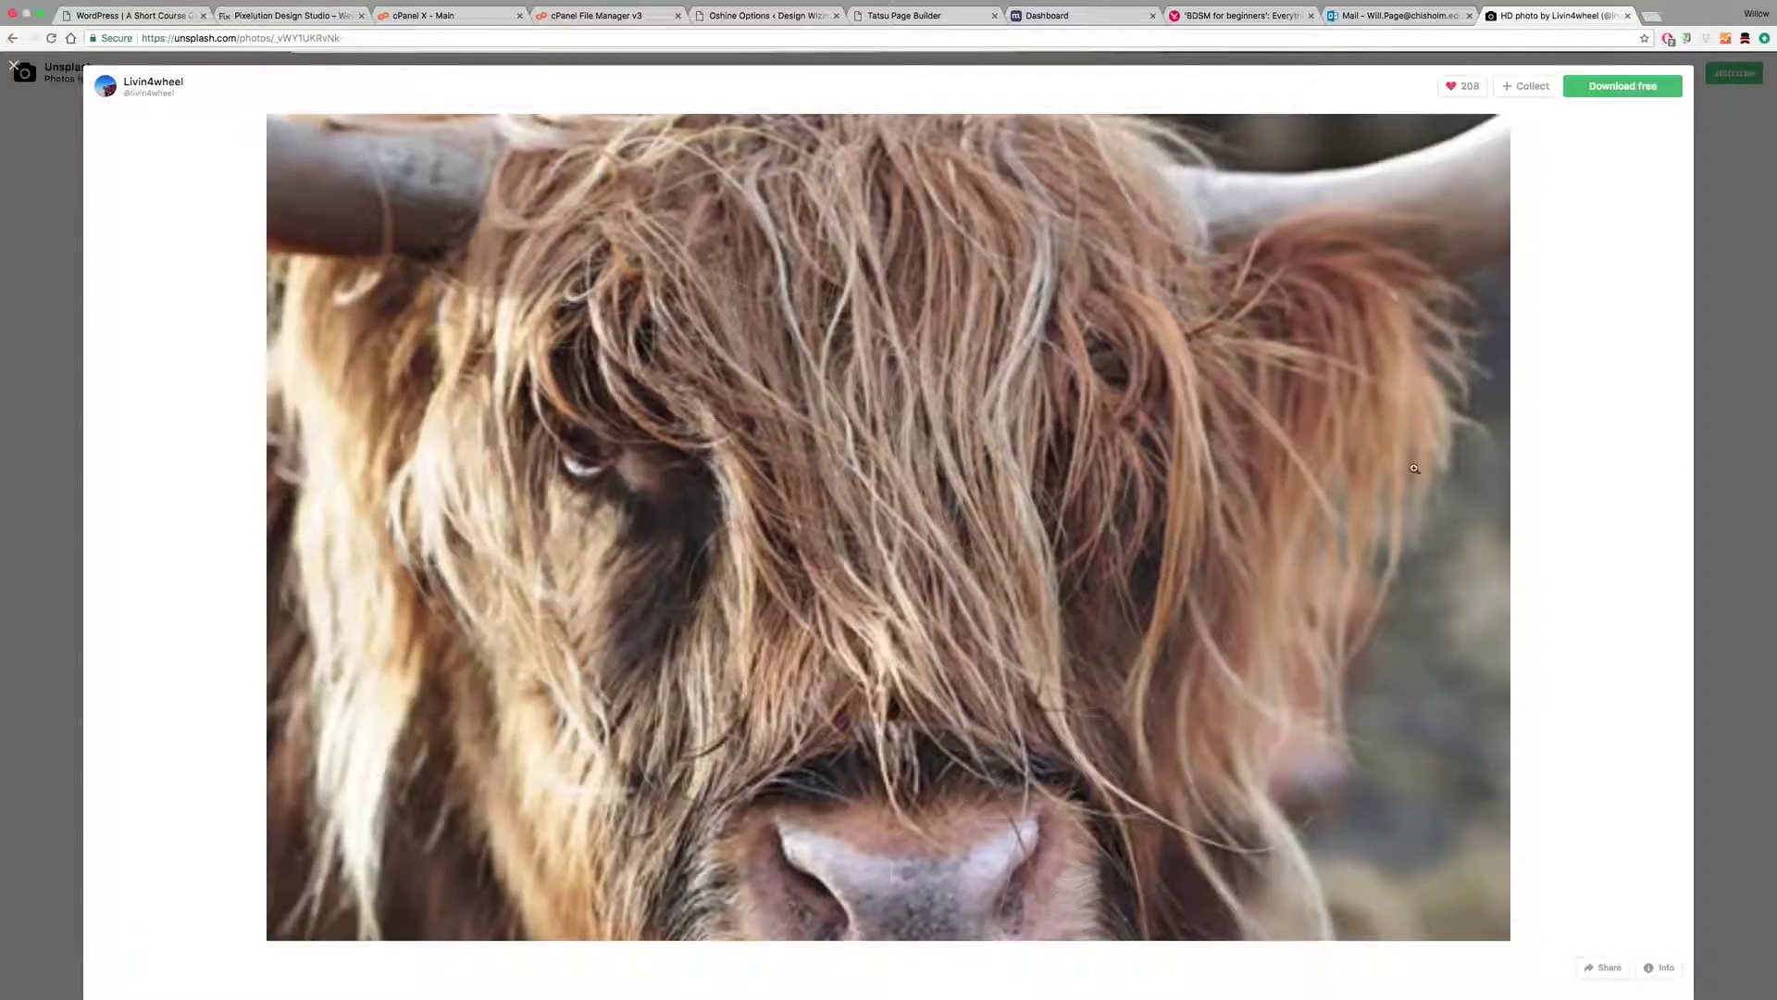
pyautogui.press('Escape')
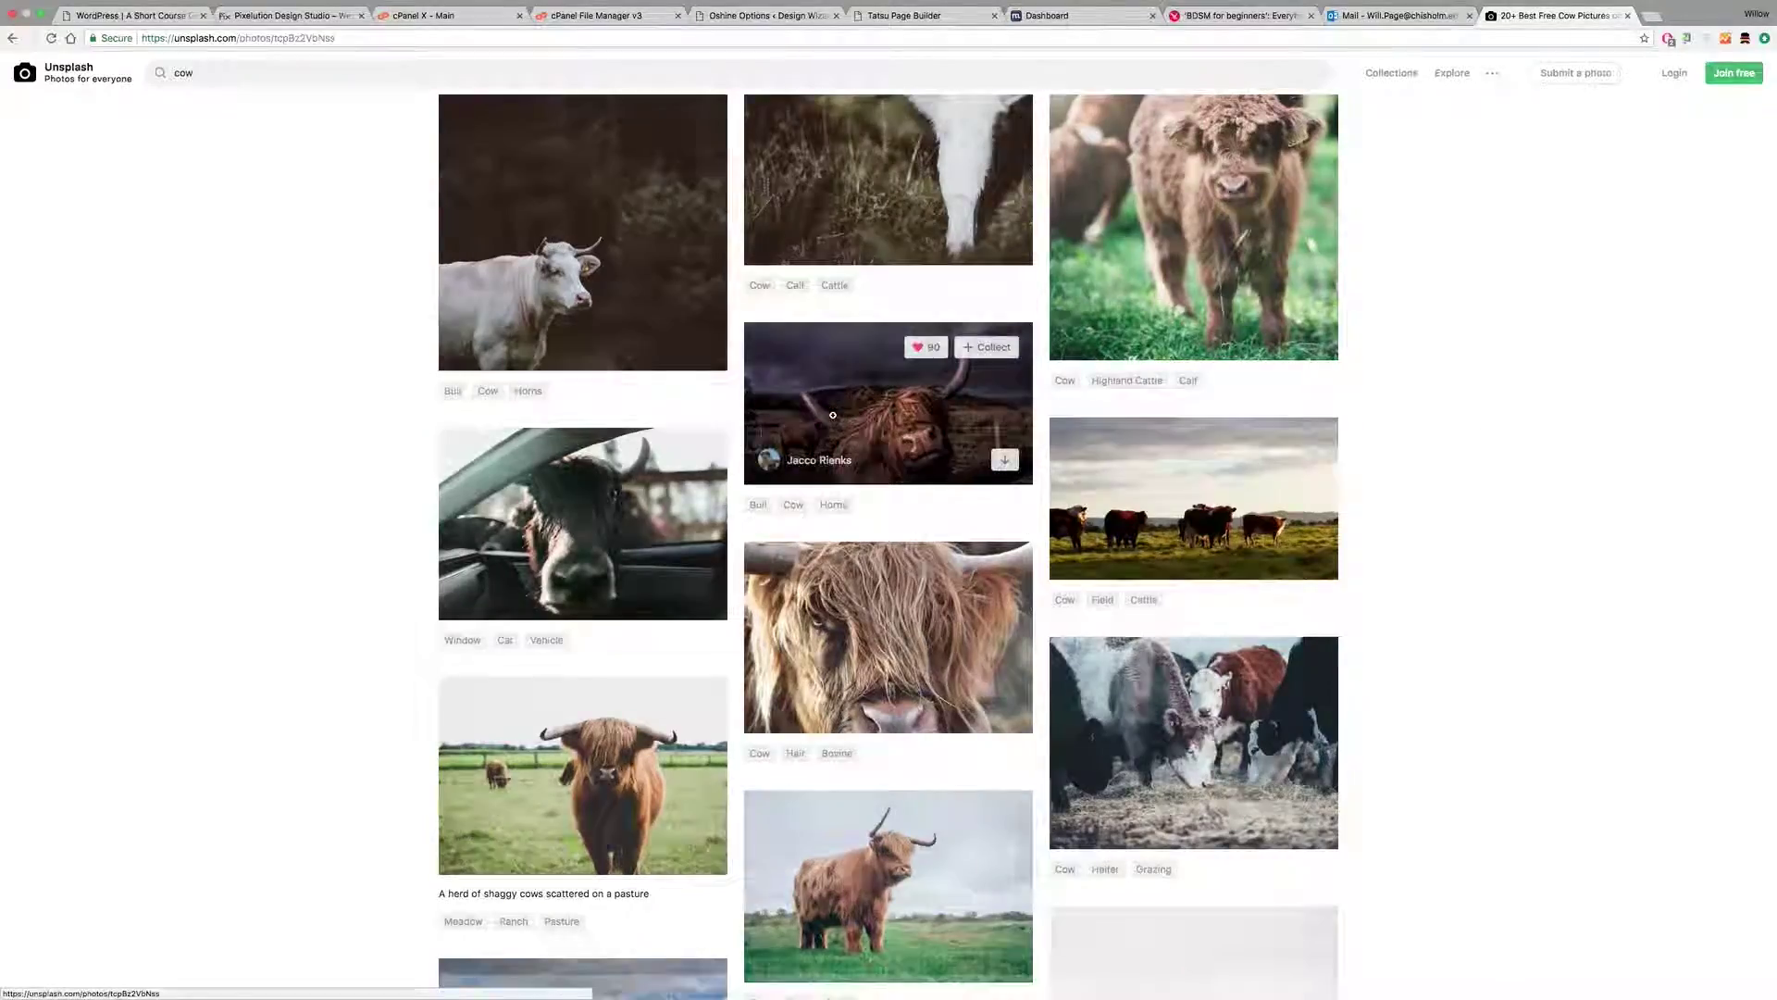
pyautogui.click(832, 415)
pyautogui.click(1597, 82)
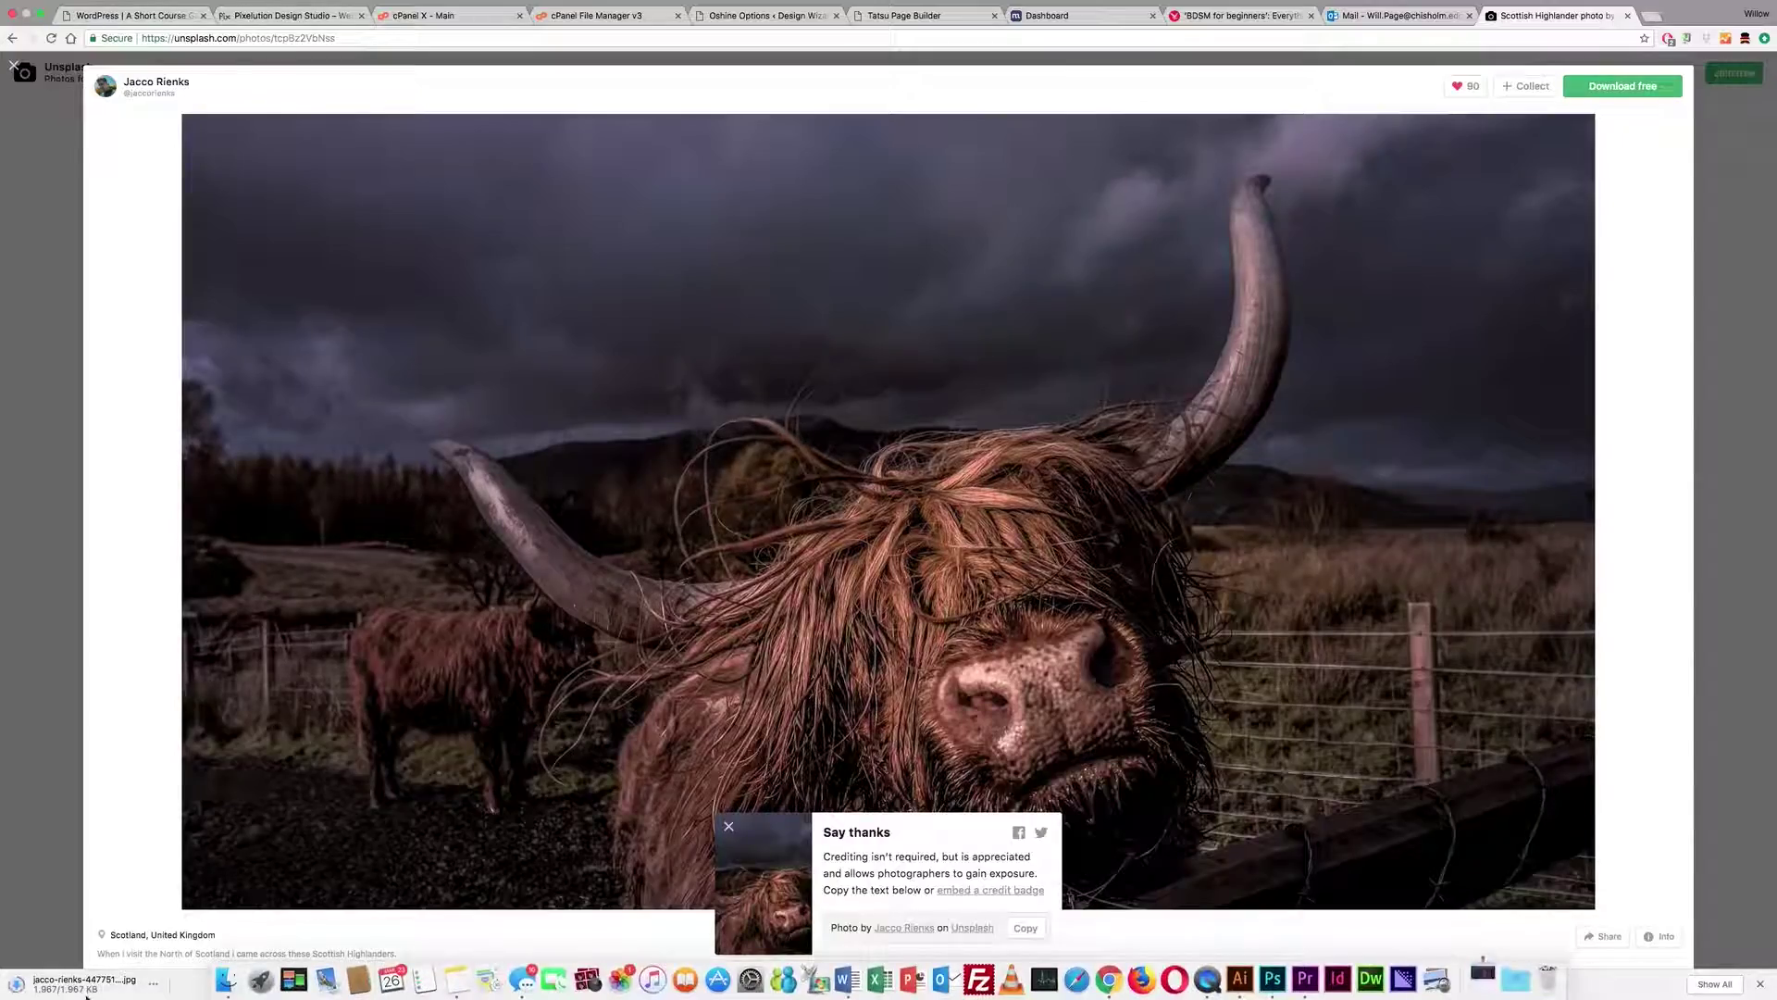
pyautogui.click(152, 986)
pyautogui.click(211, 949)
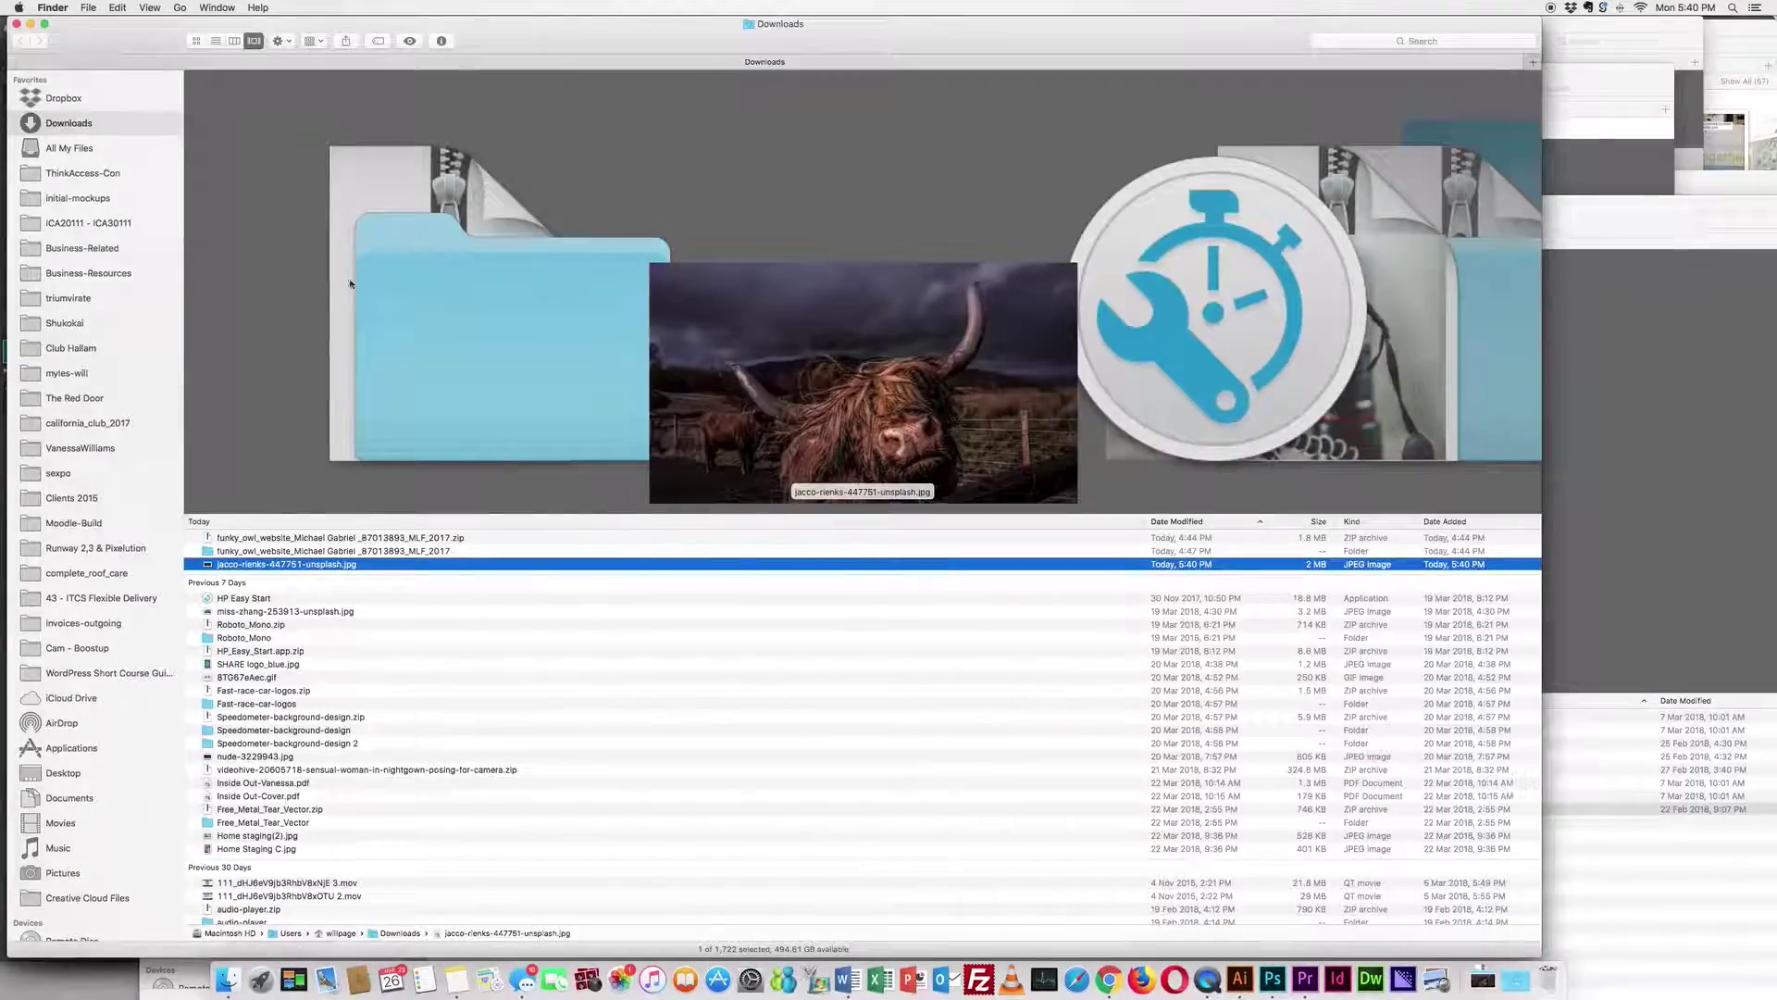
pyautogui.click(441, 41)
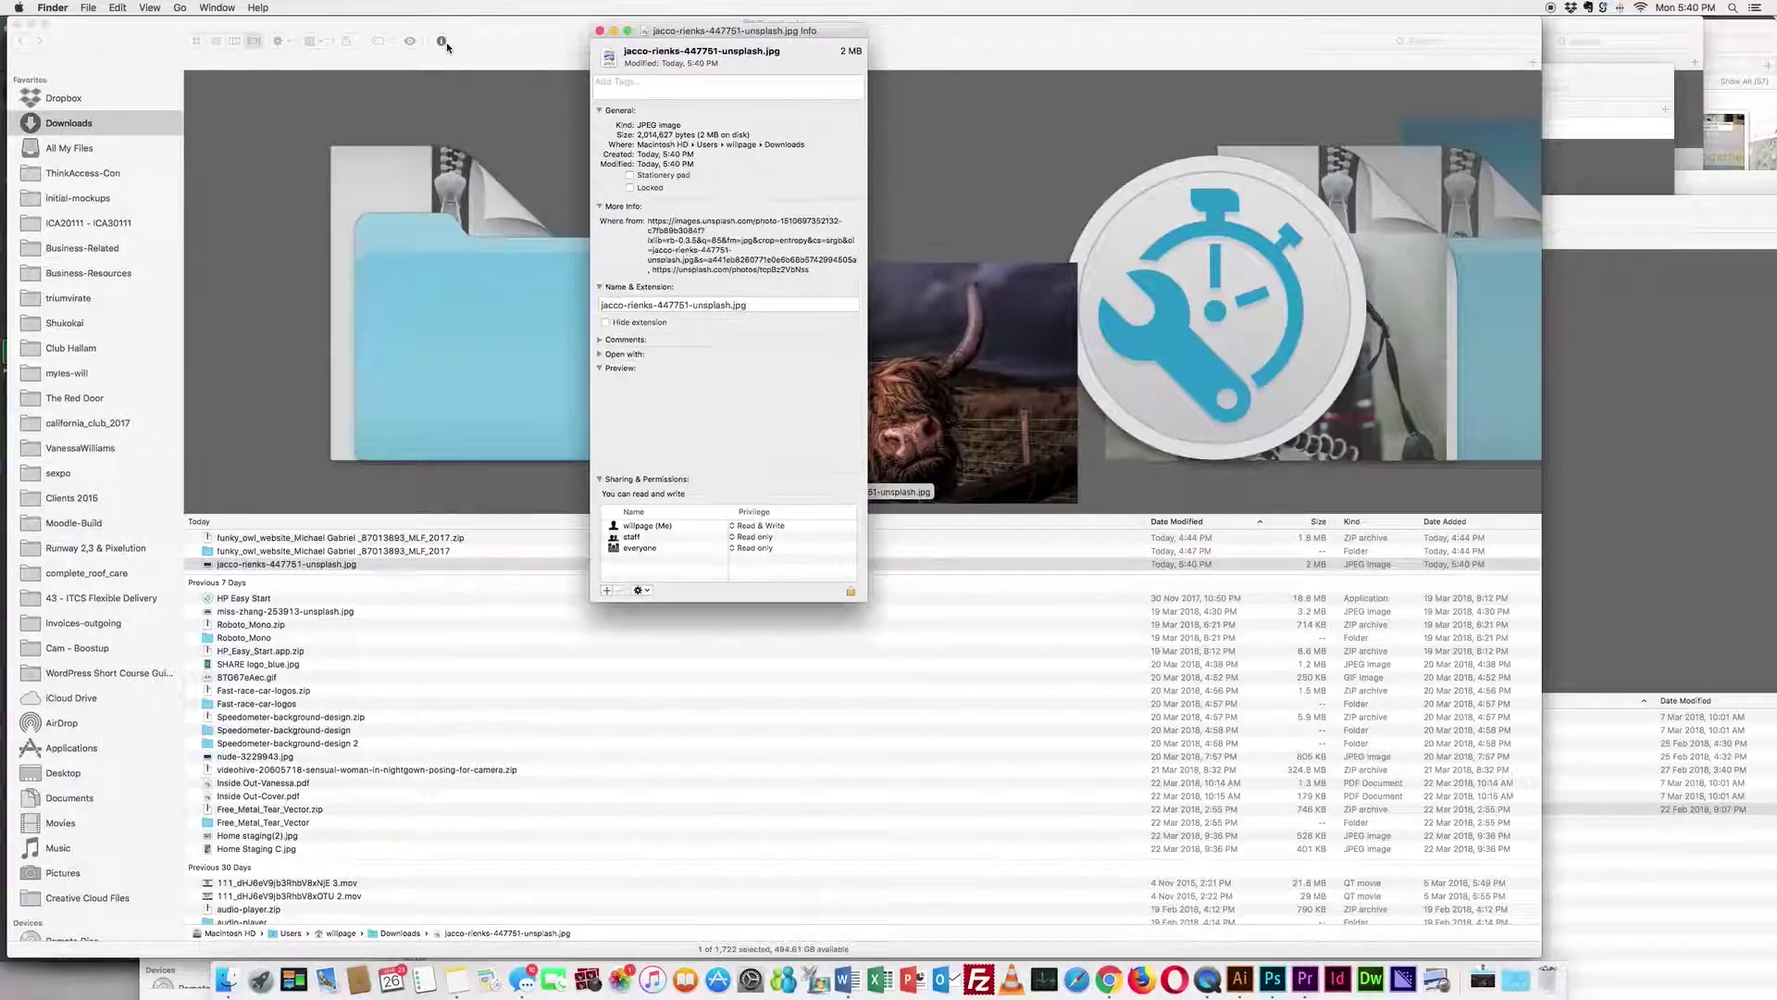
pyautogui.click(600, 31)
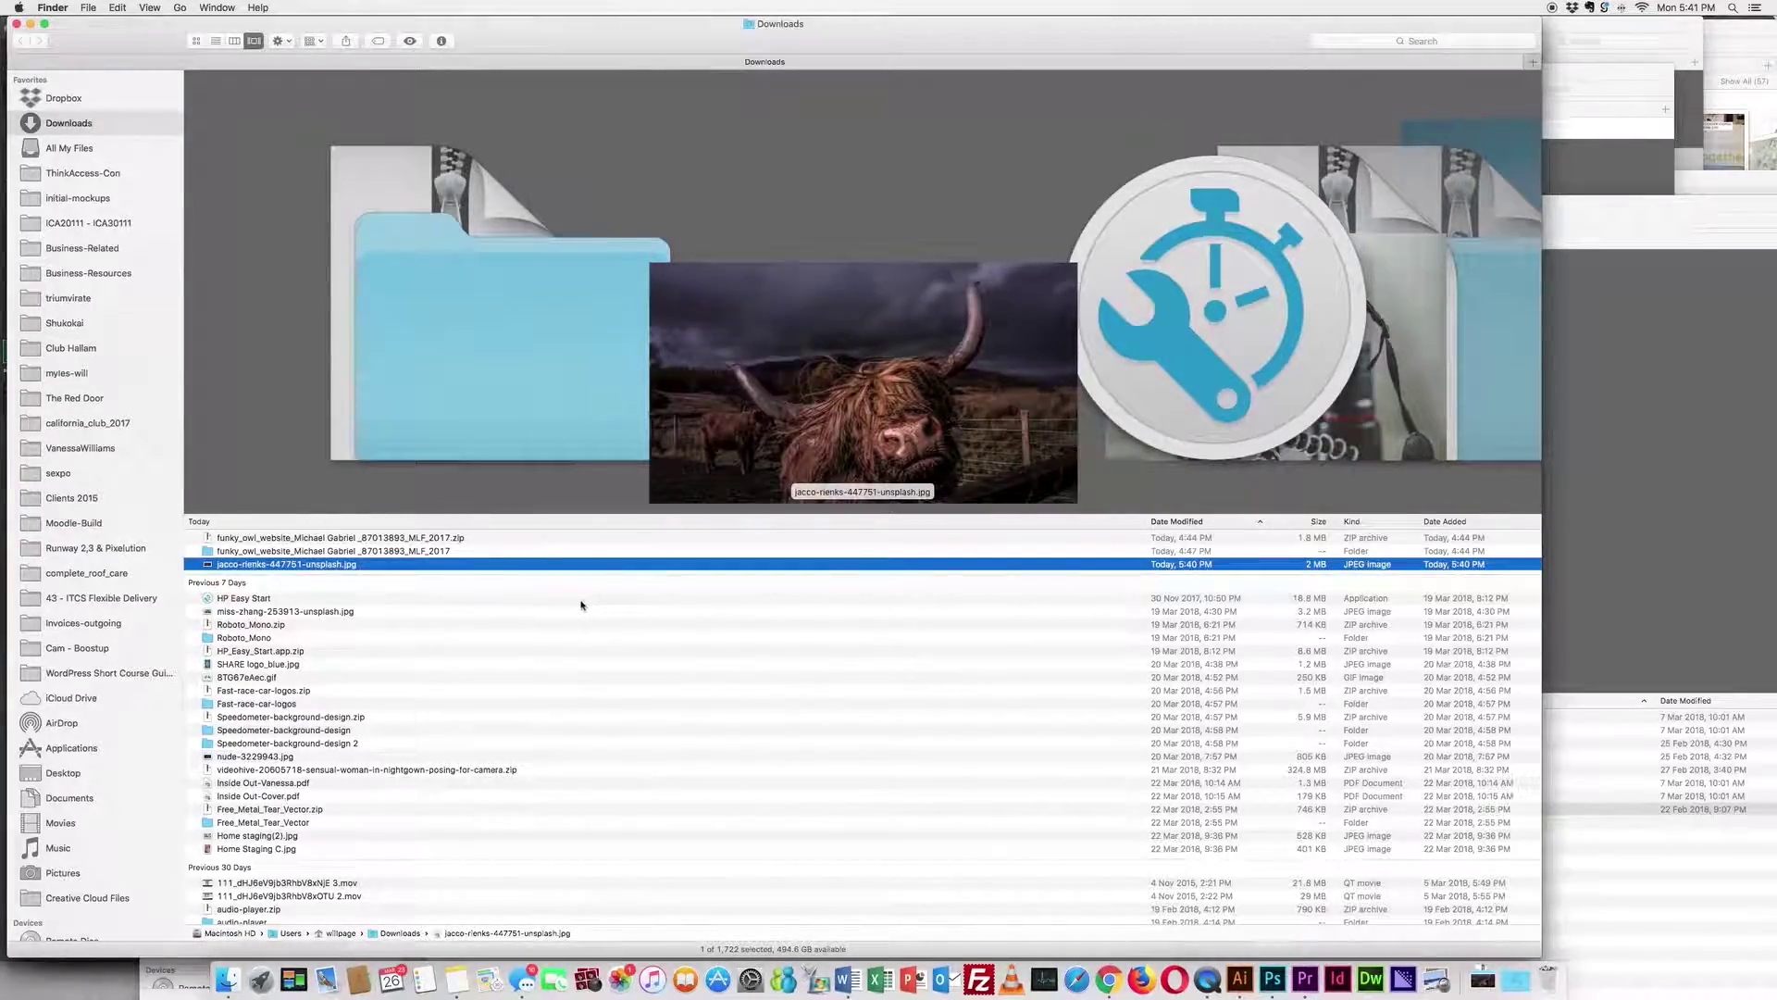
pyautogui.click(1108, 979)
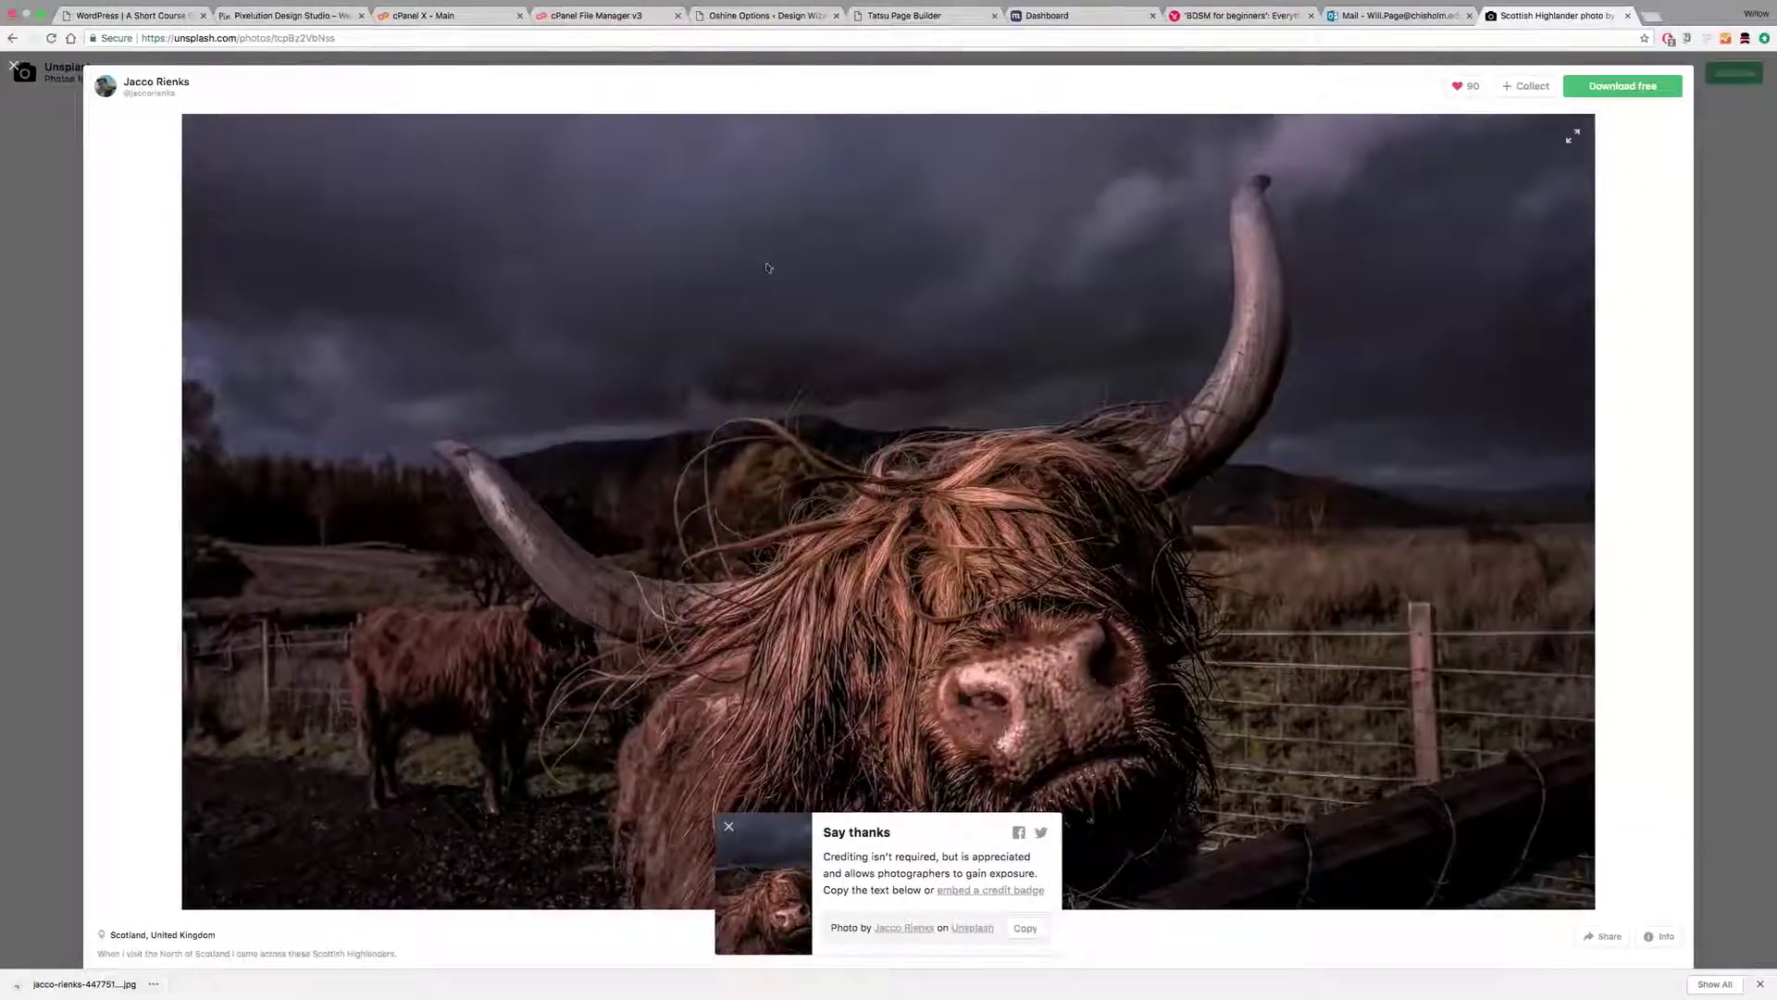
# Step: Upload the downloaded cow JPG to the WordPress Media Library, then go to cPanel File Manager
pyautogui.click(794, 17)
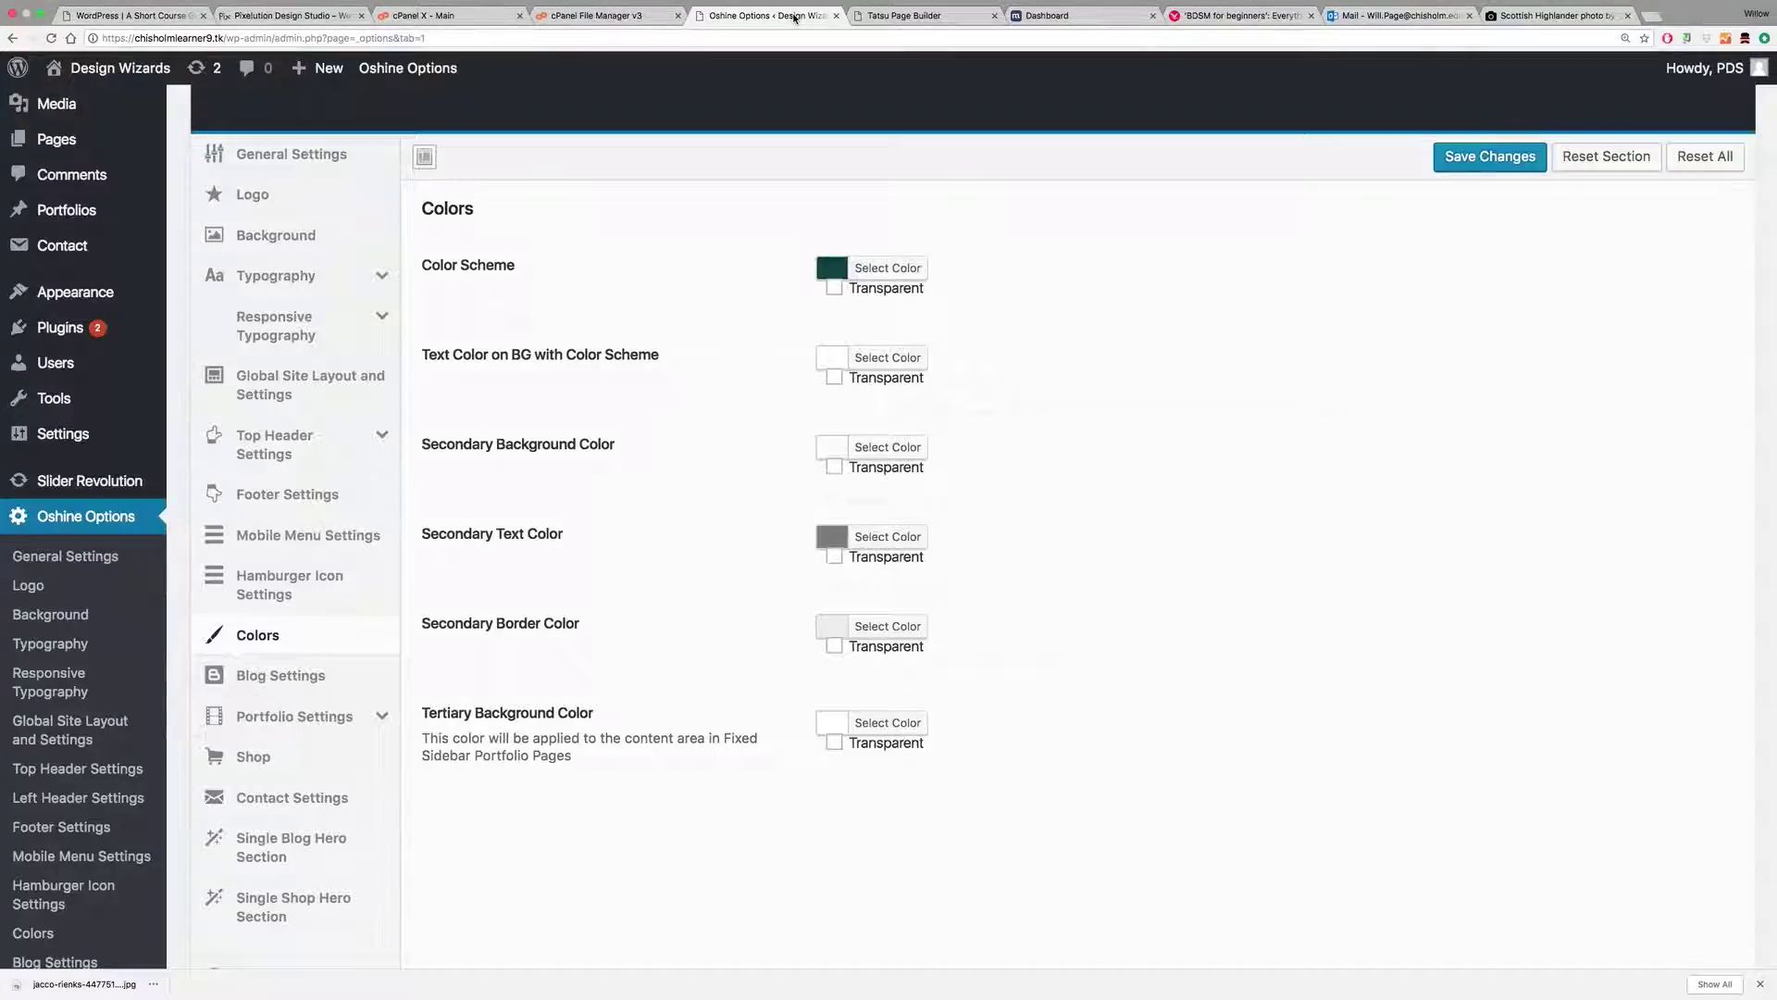
pyautogui.moveTo(71, 142)
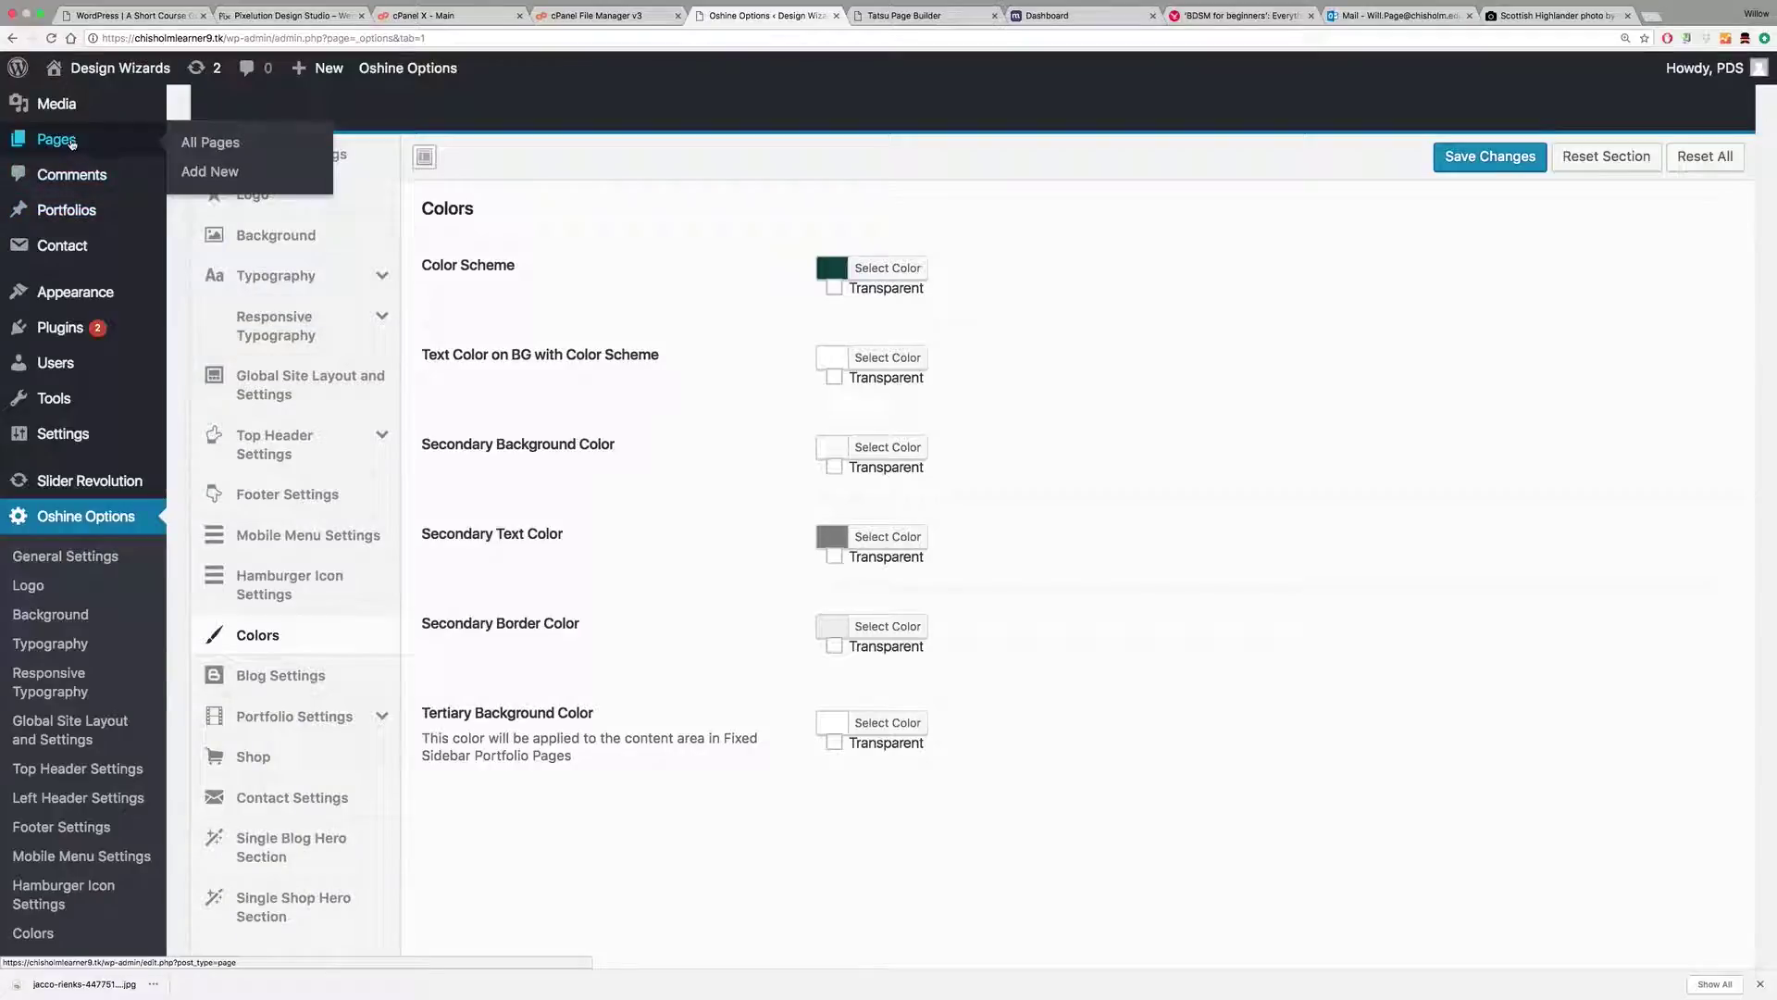
pyautogui.scroll(3, 65, 164)
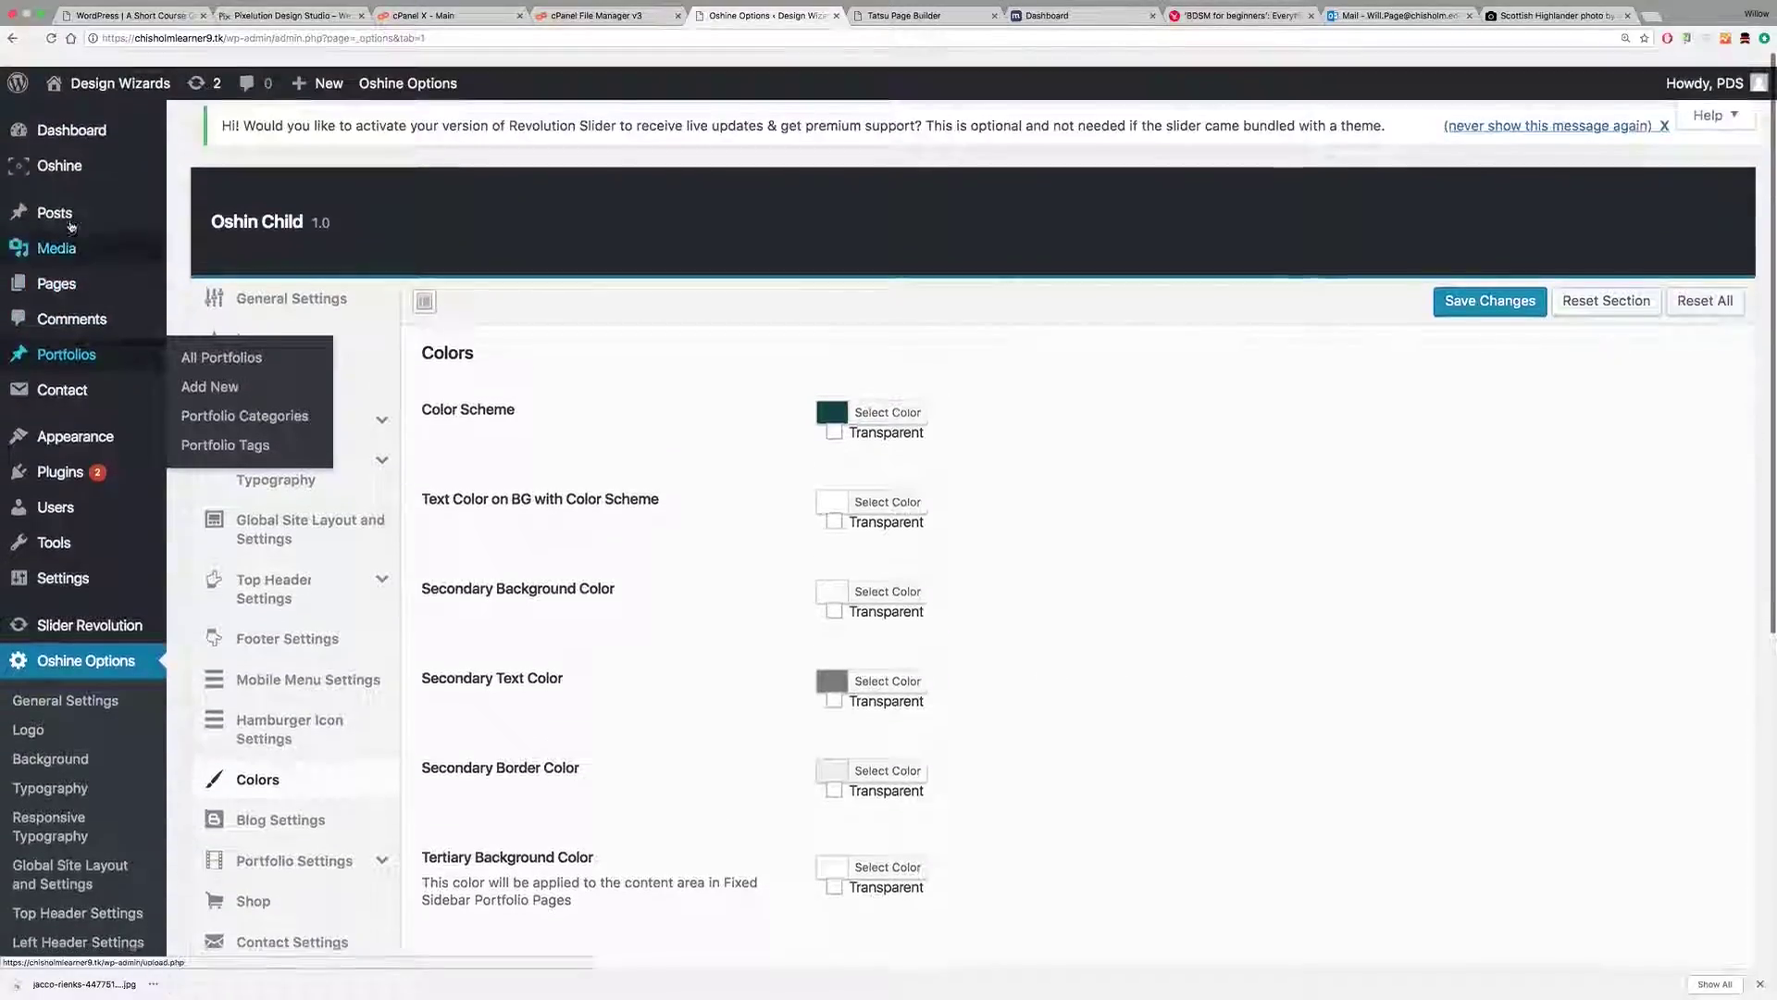
pyautogui.moveTo(67, 232)
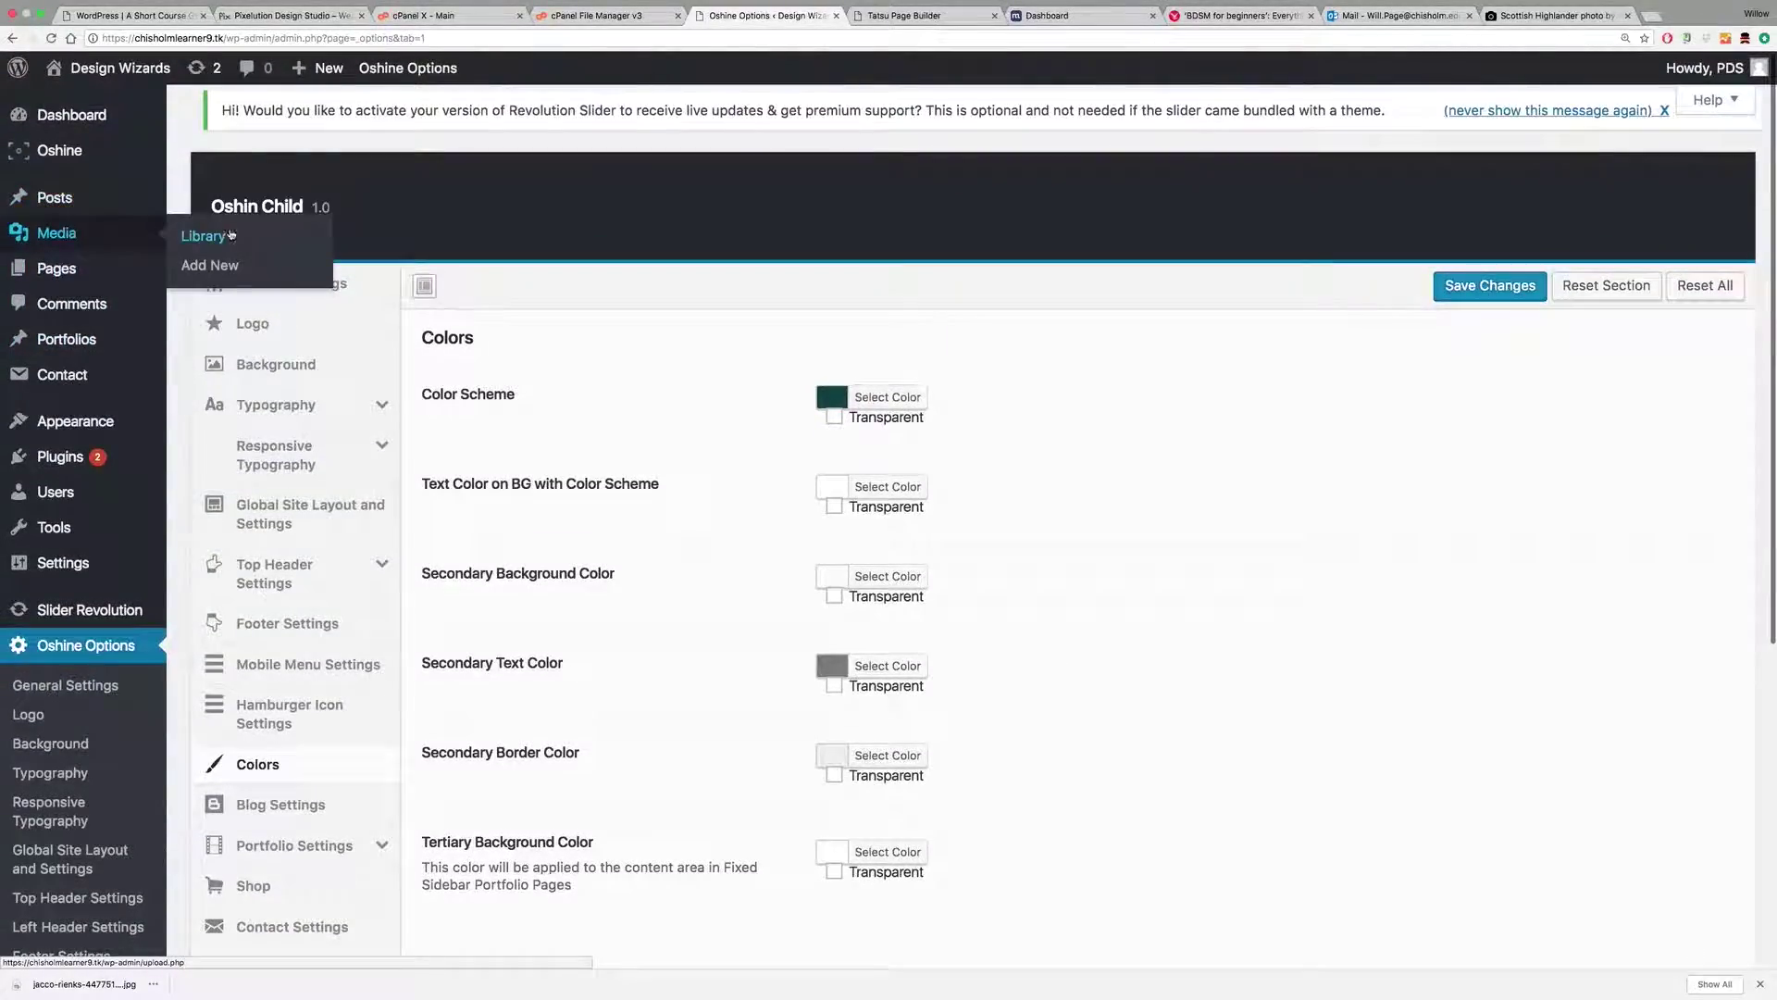
pyautogui.click(201, 236)
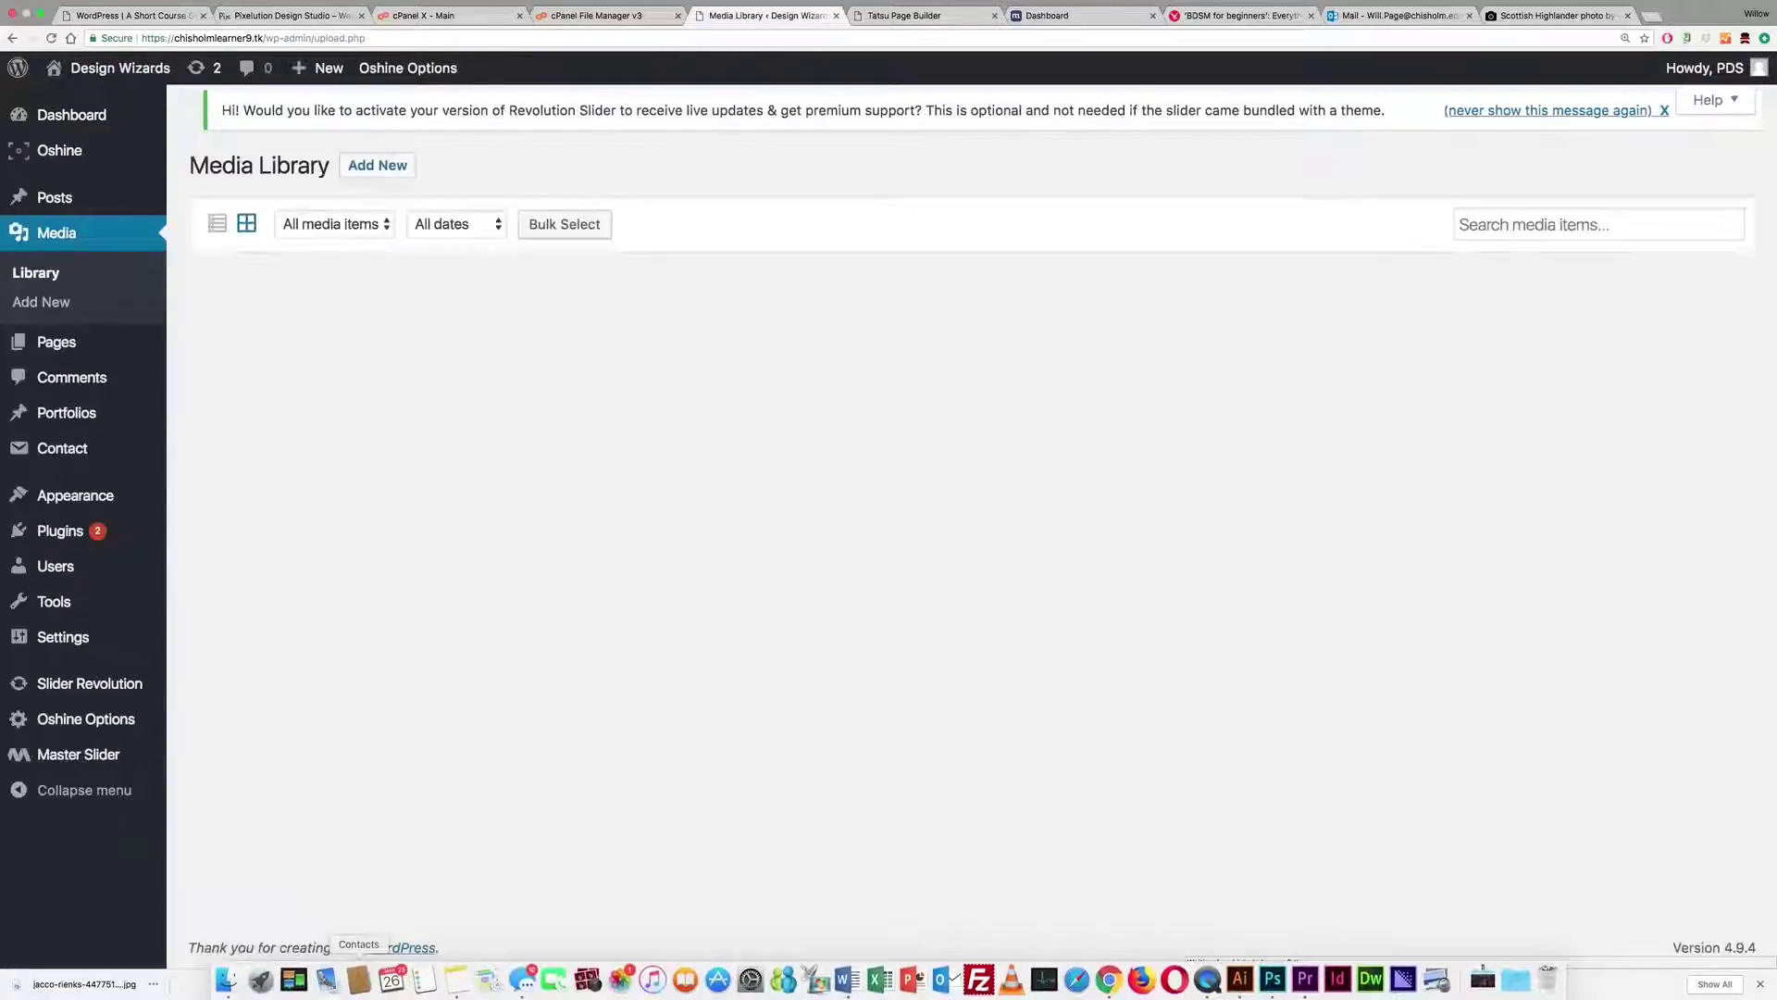
pyautogui.moveTo(93, 981); pyautogui.dragTo(783, 517)
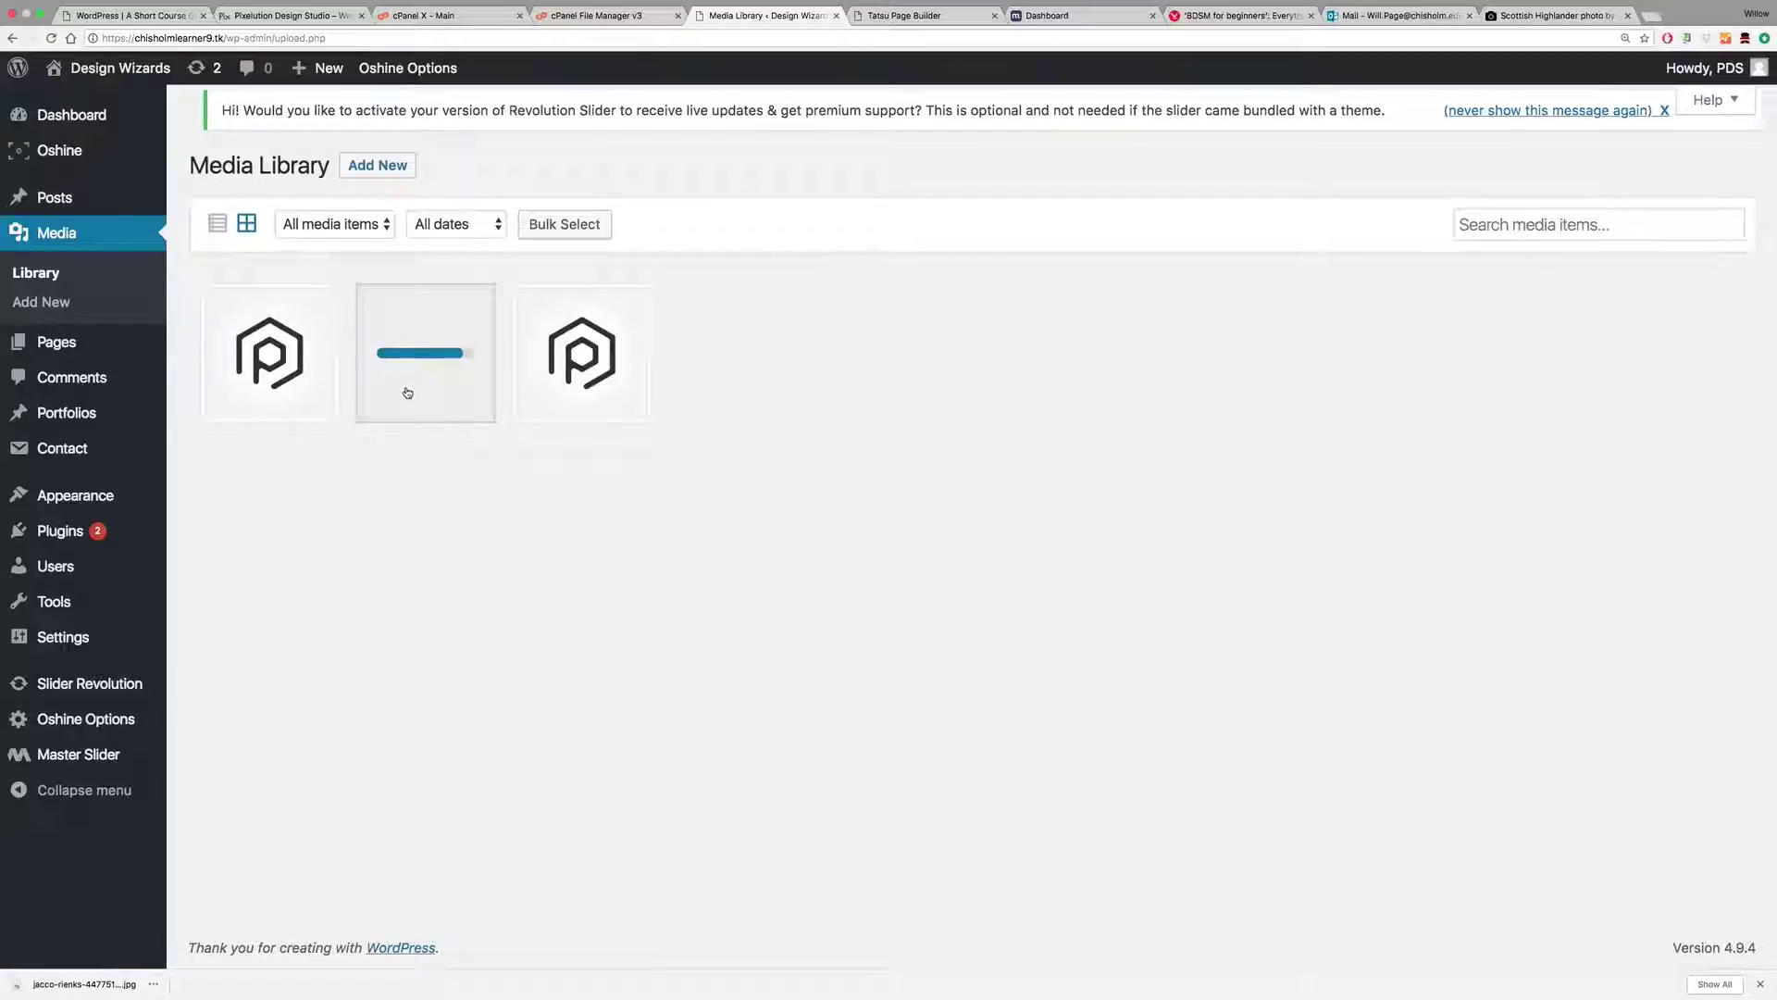
pyautogui.click(612, 17)
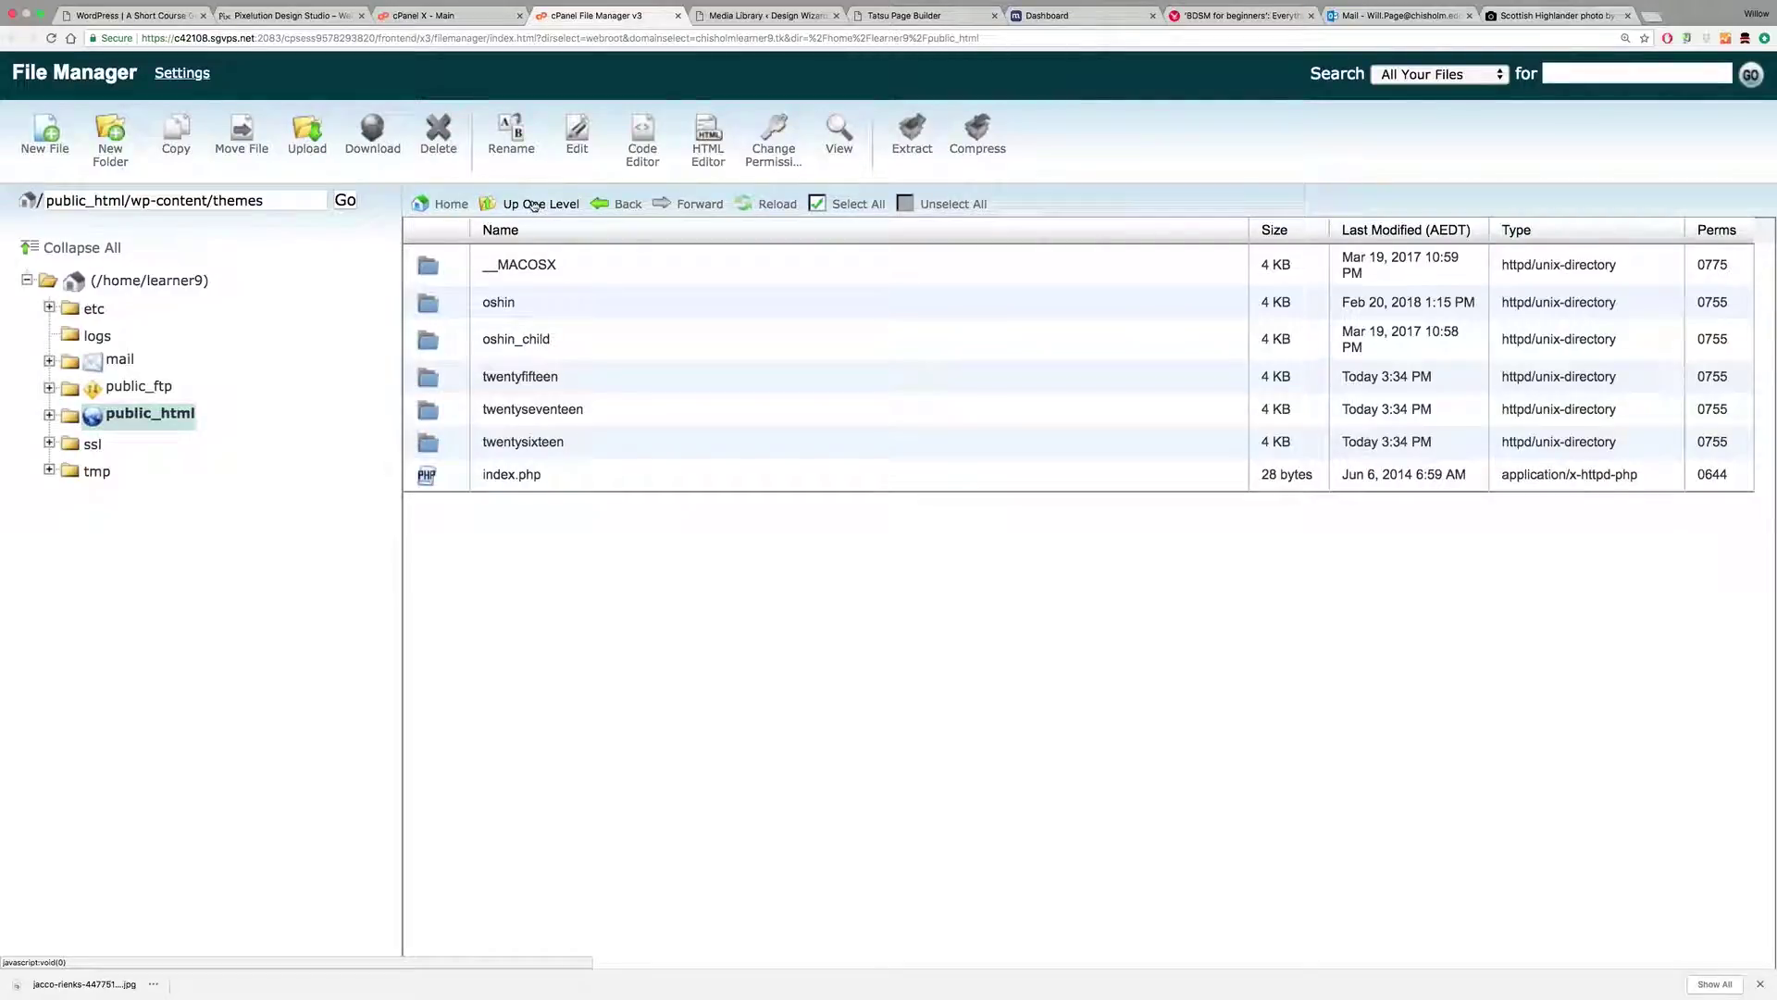
# Step: Navigate File Manager to public_html/wp-content/uploads, then return to the Media Library
pyautogui.click(537, 205)
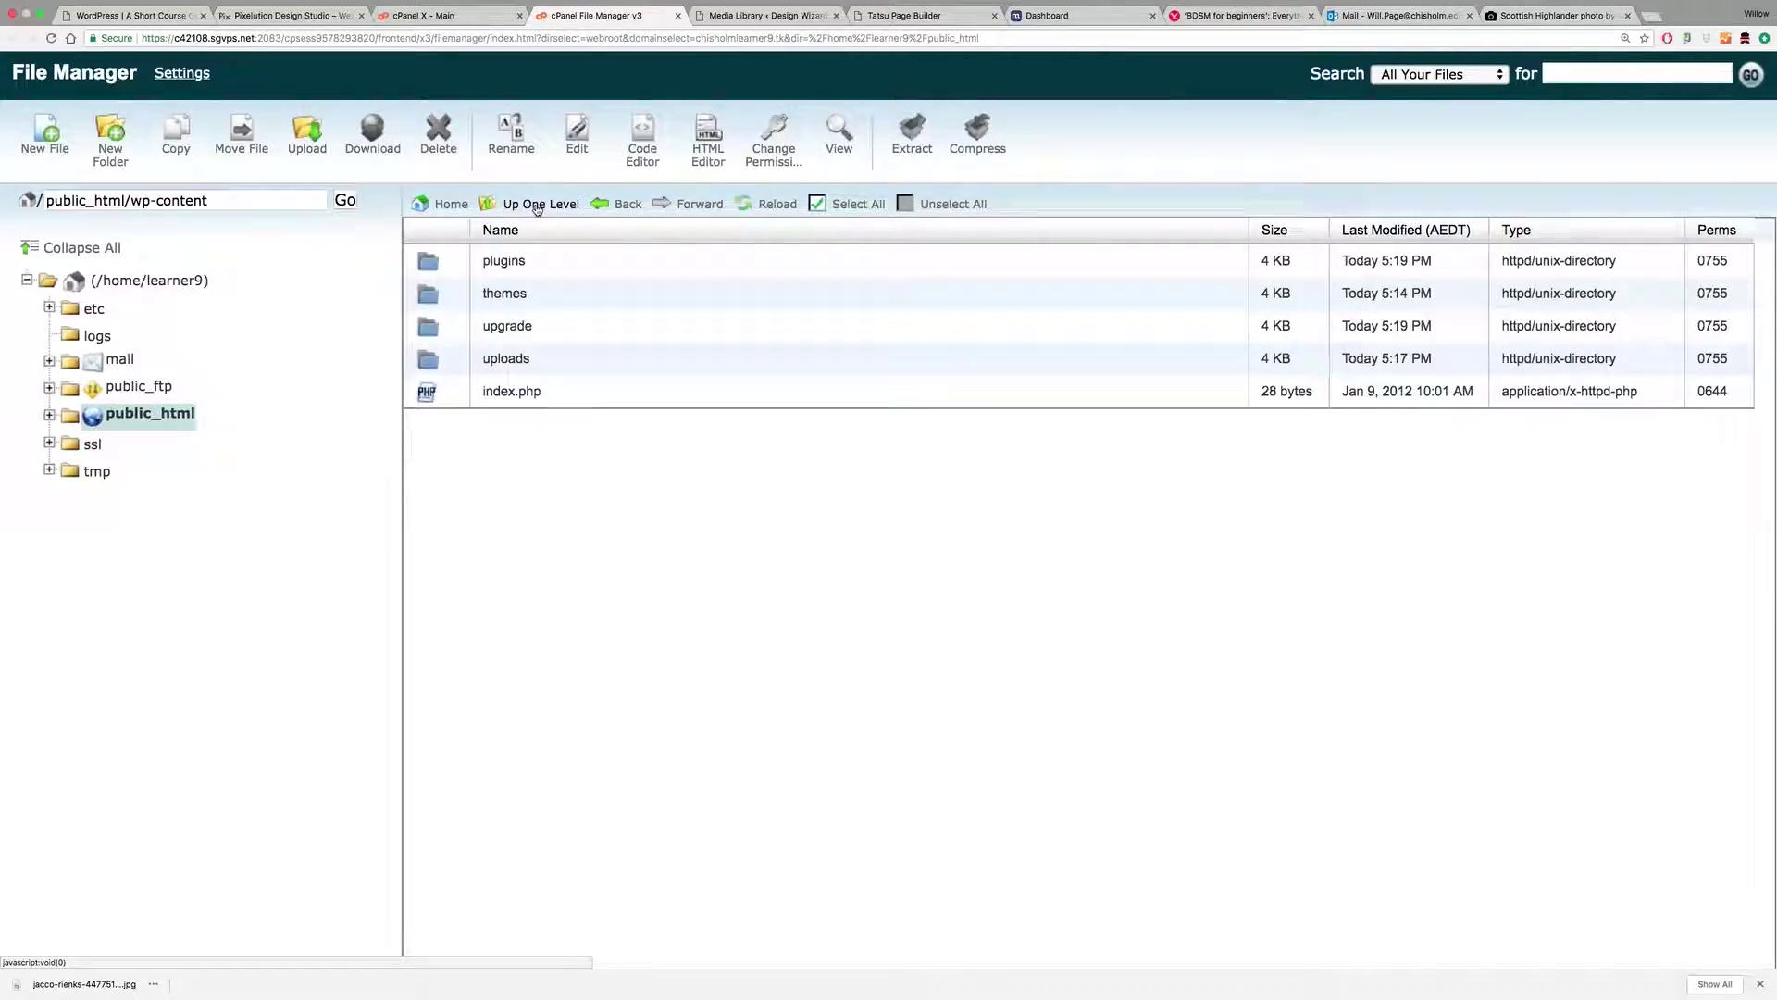
pyautogui.click(537, 207)
pyautogui.click(433, 331)
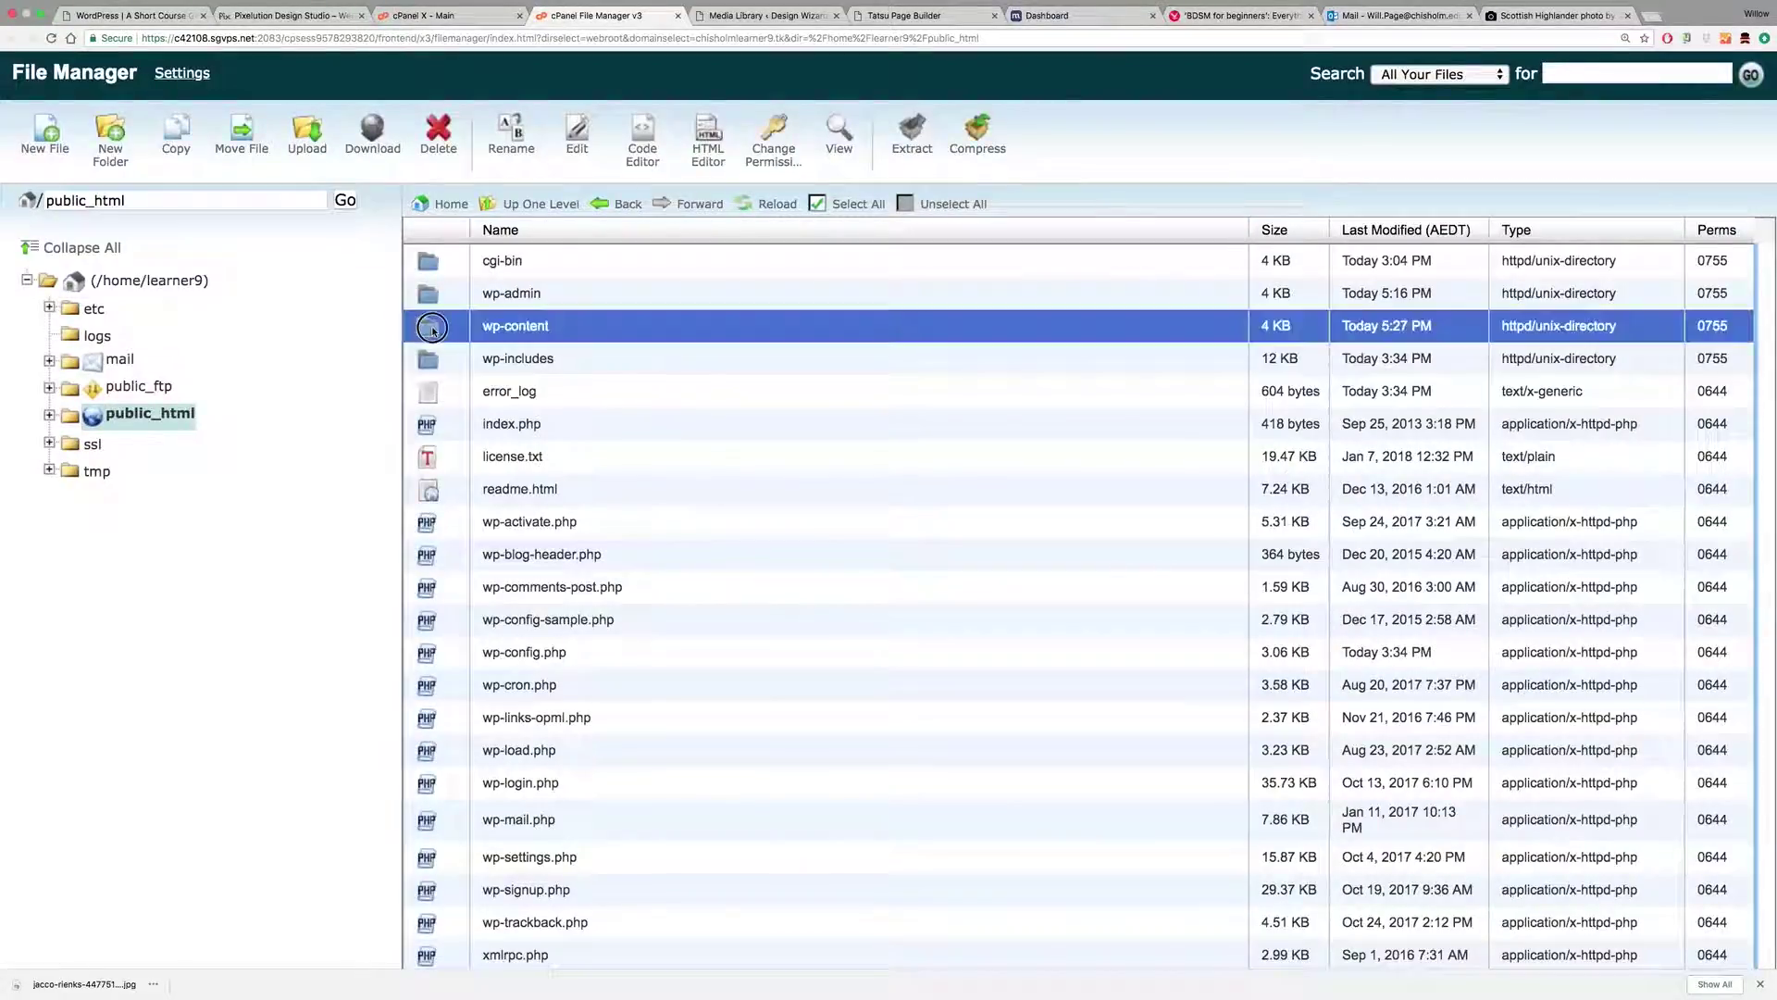
pyautogui.doubleClick(433, 331)
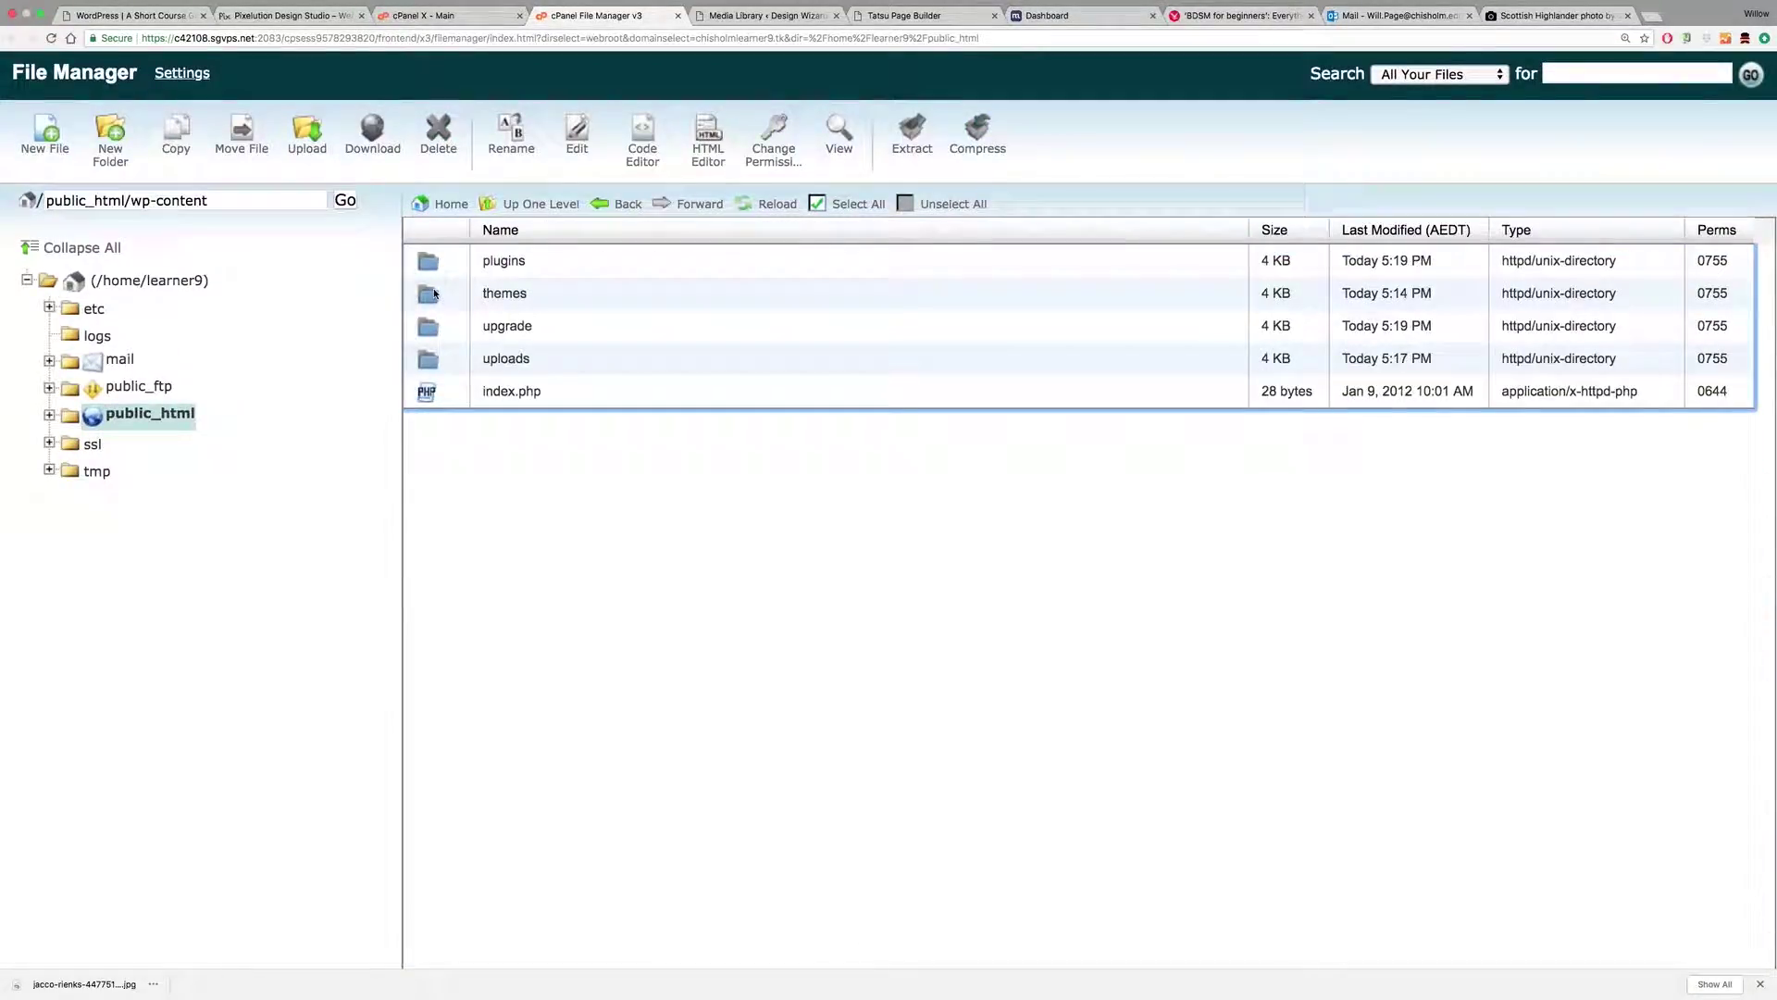
pyautogui.doubleClick(434, 358)
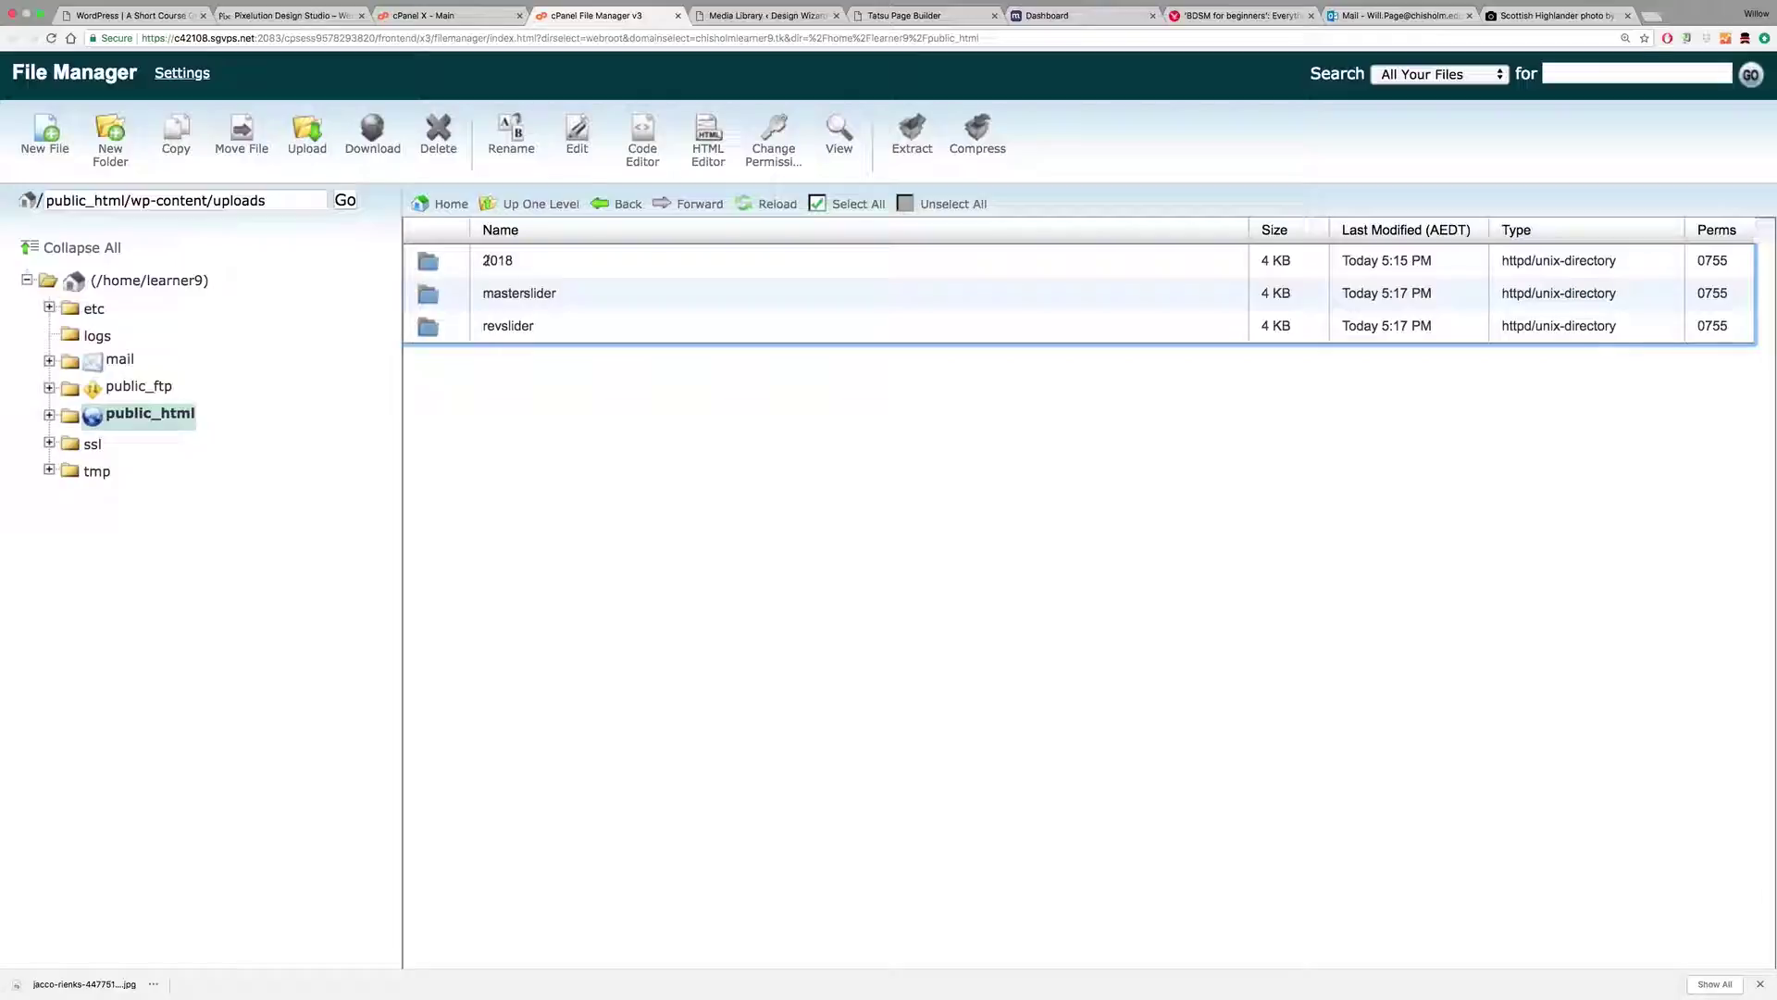
pyautogui.click(777, 16)
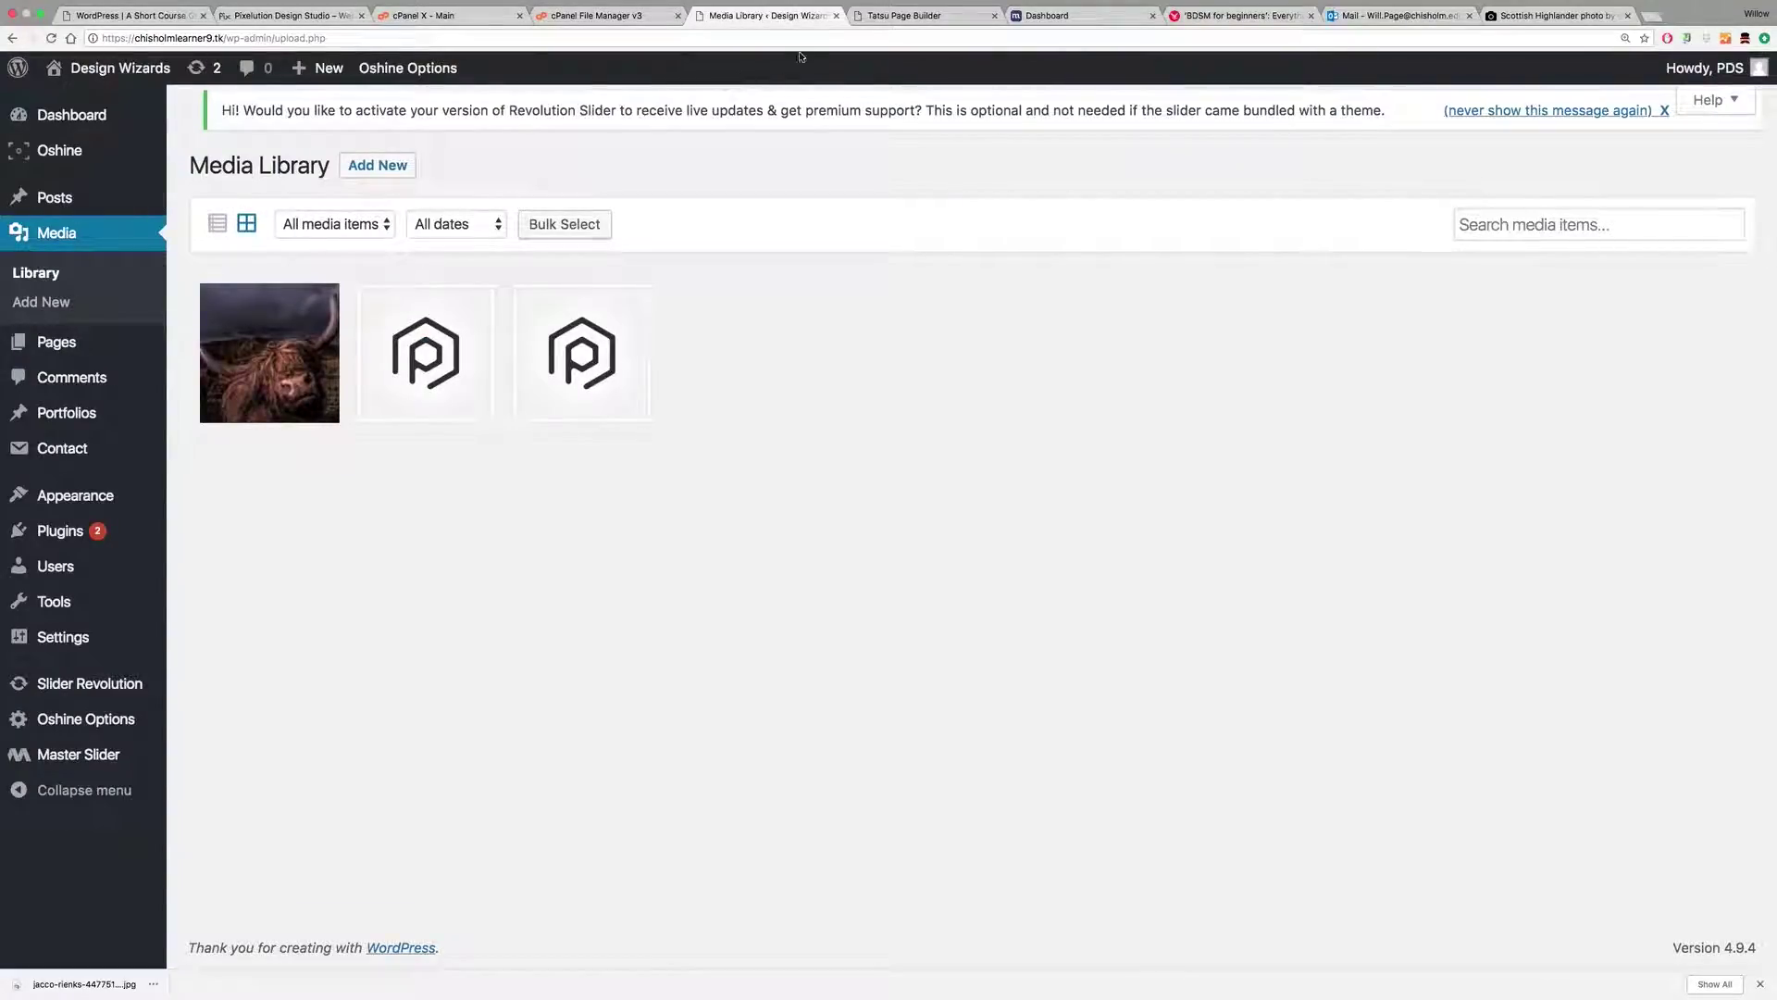
# Step: In Tatsu, replace the section's background image selection with the Highland cow photo
pyautogui.click(903, 15)
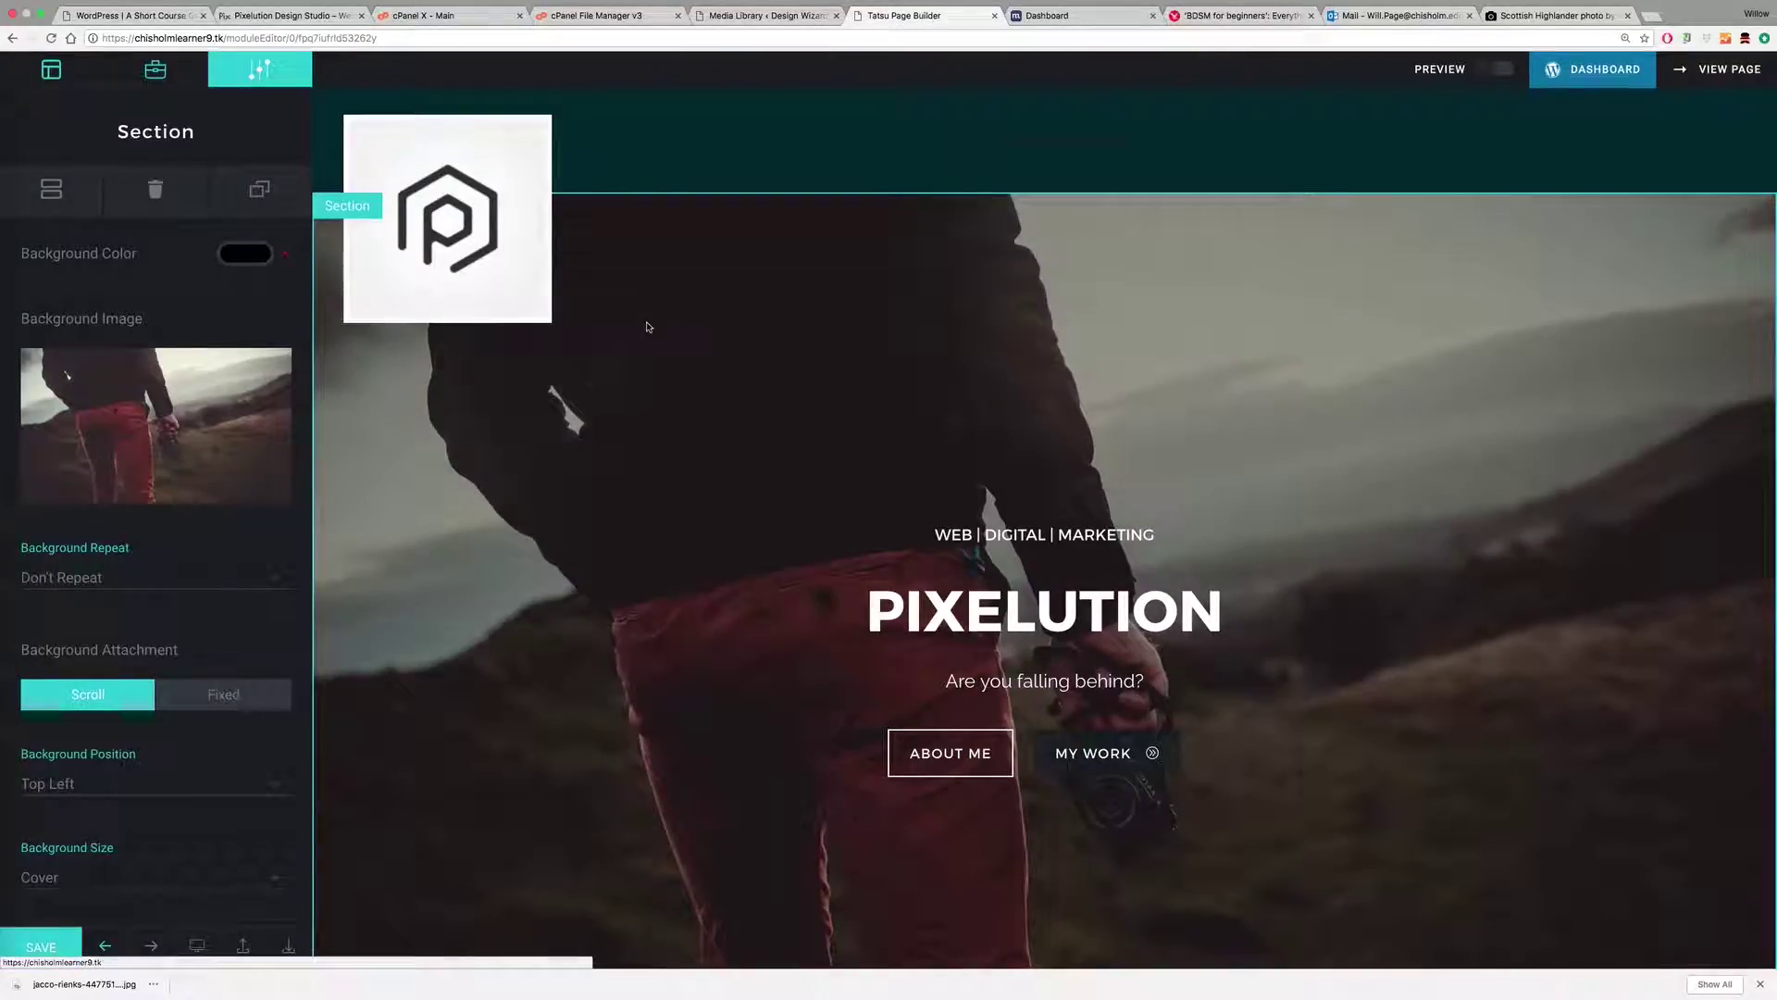
pyautogui.click(158, 424)
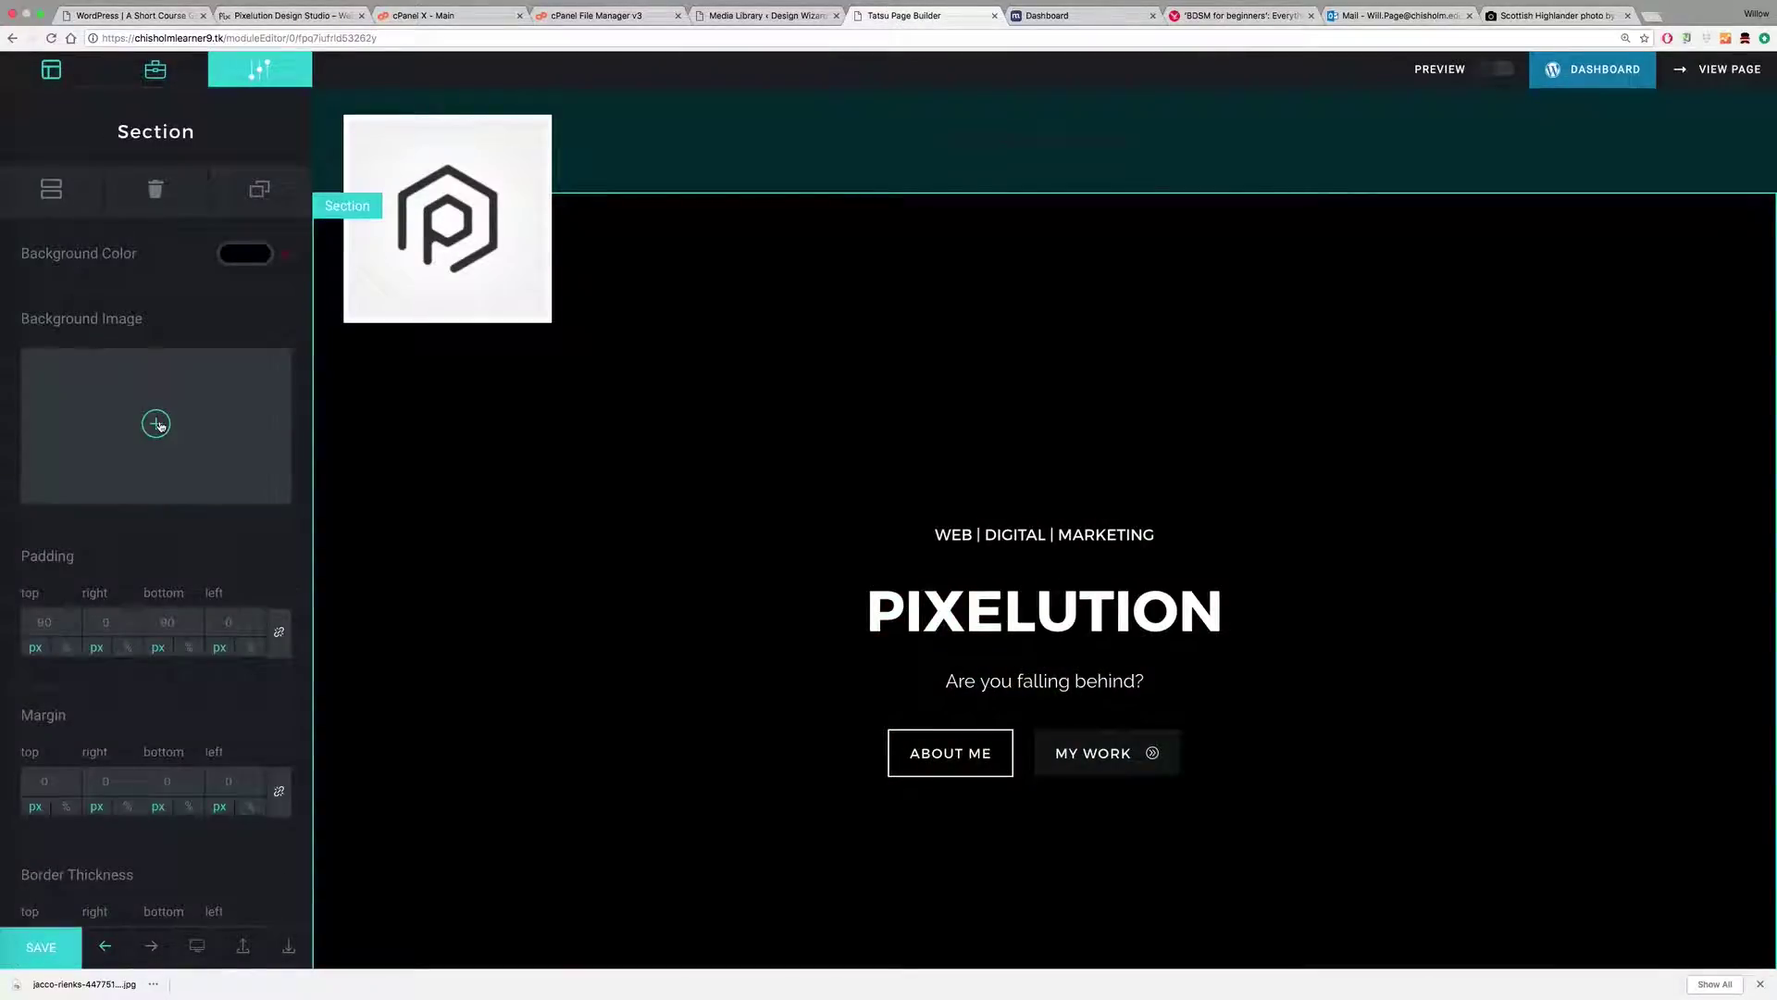
pyautogui.click(156, 424)
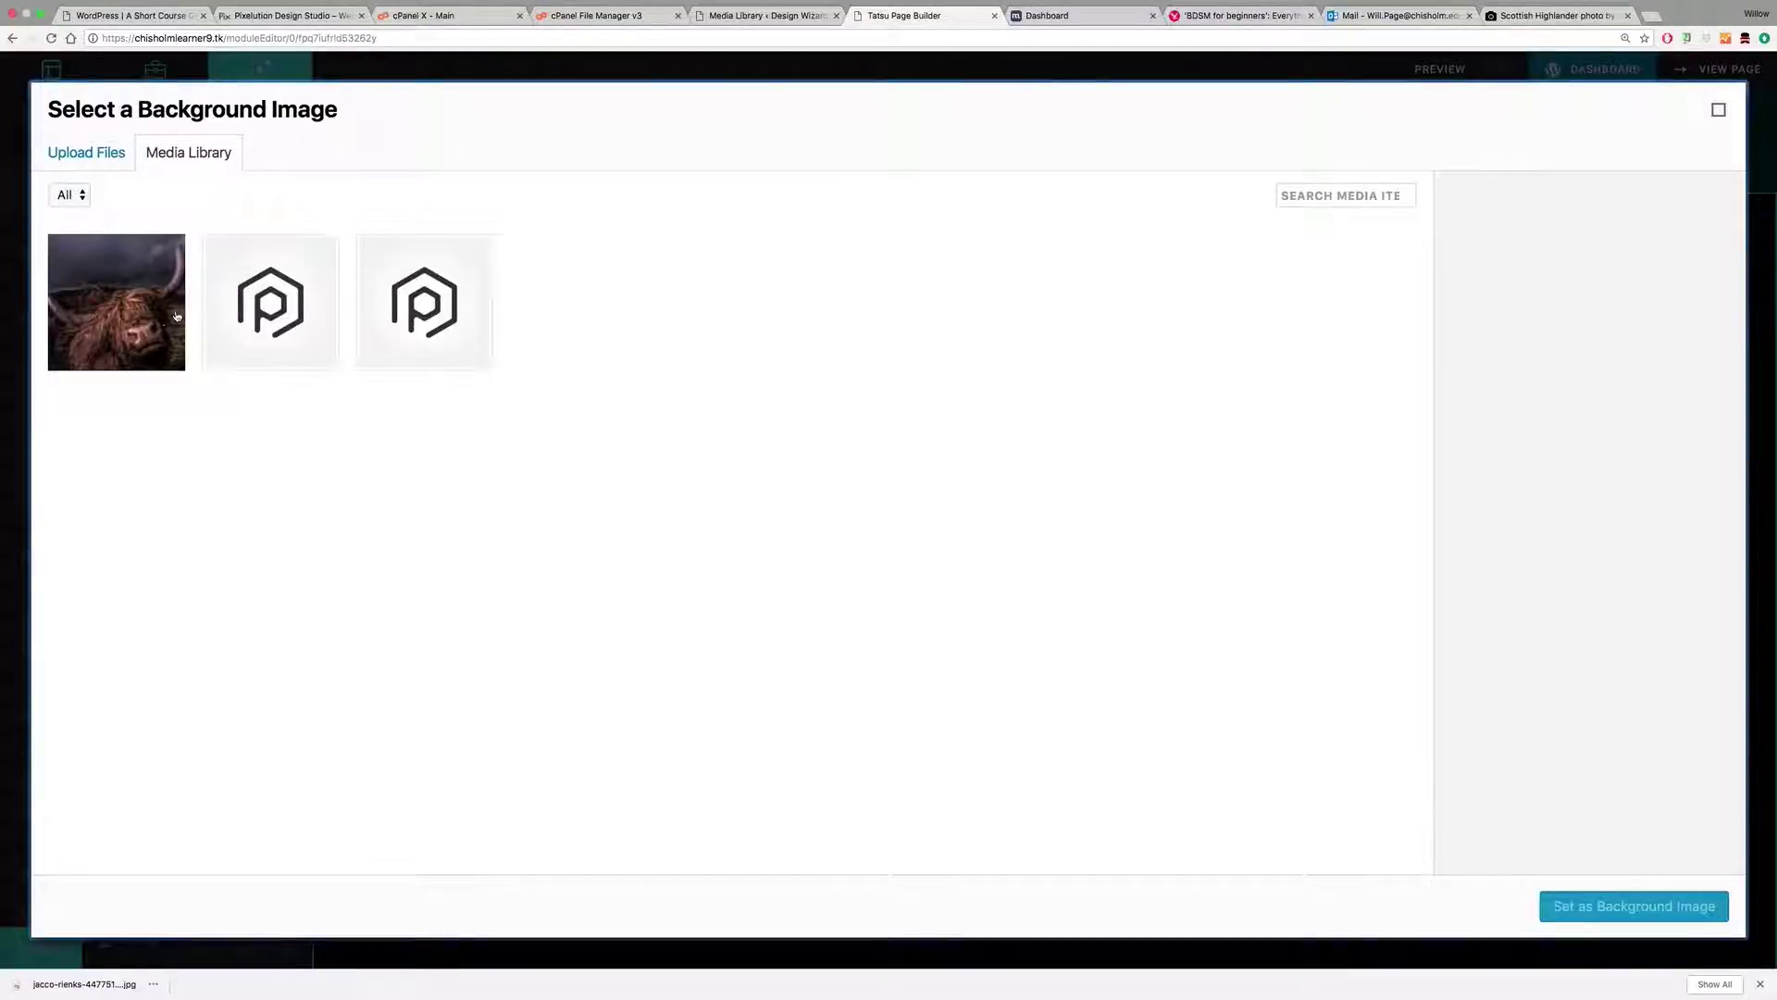
pyautogui.click(177, 317)
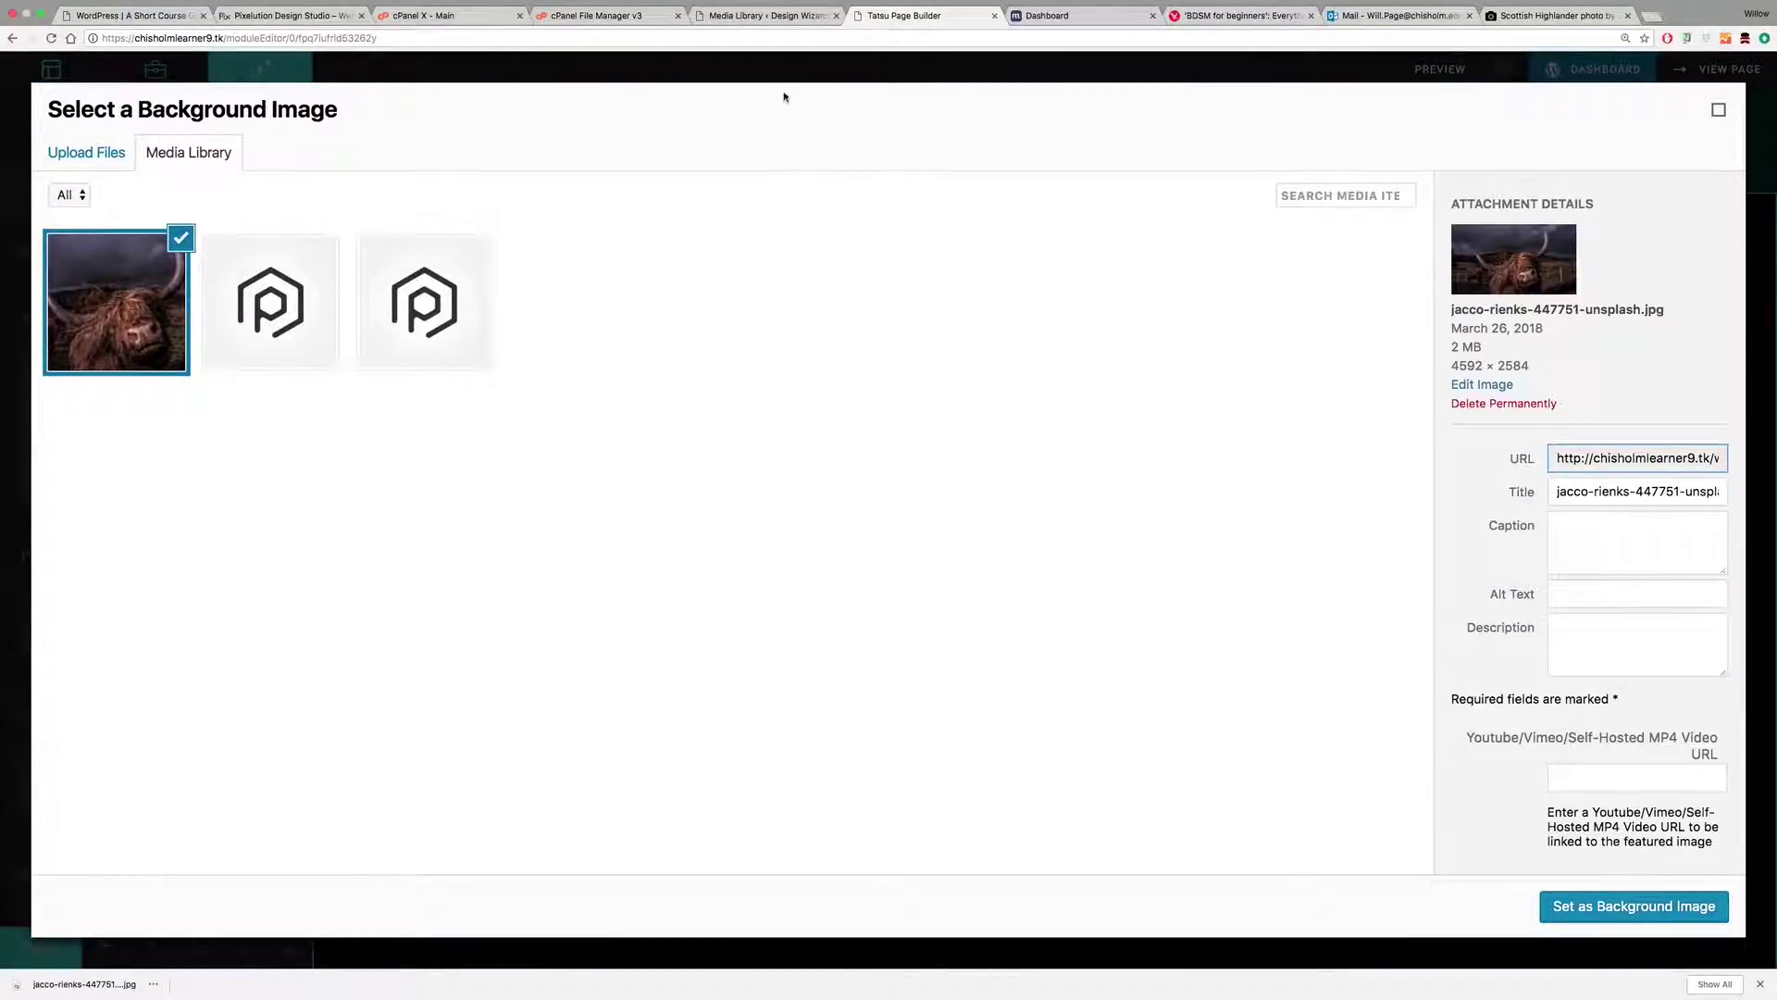
# Step: View the cow photo's attachment details in the Media Library: 2 MB, 4592 × 2584 JPEG
pyautogui.click(761, 17)
pyautogui.click(269, 353)
pyautogui.scroll(-1, 1488, 582)
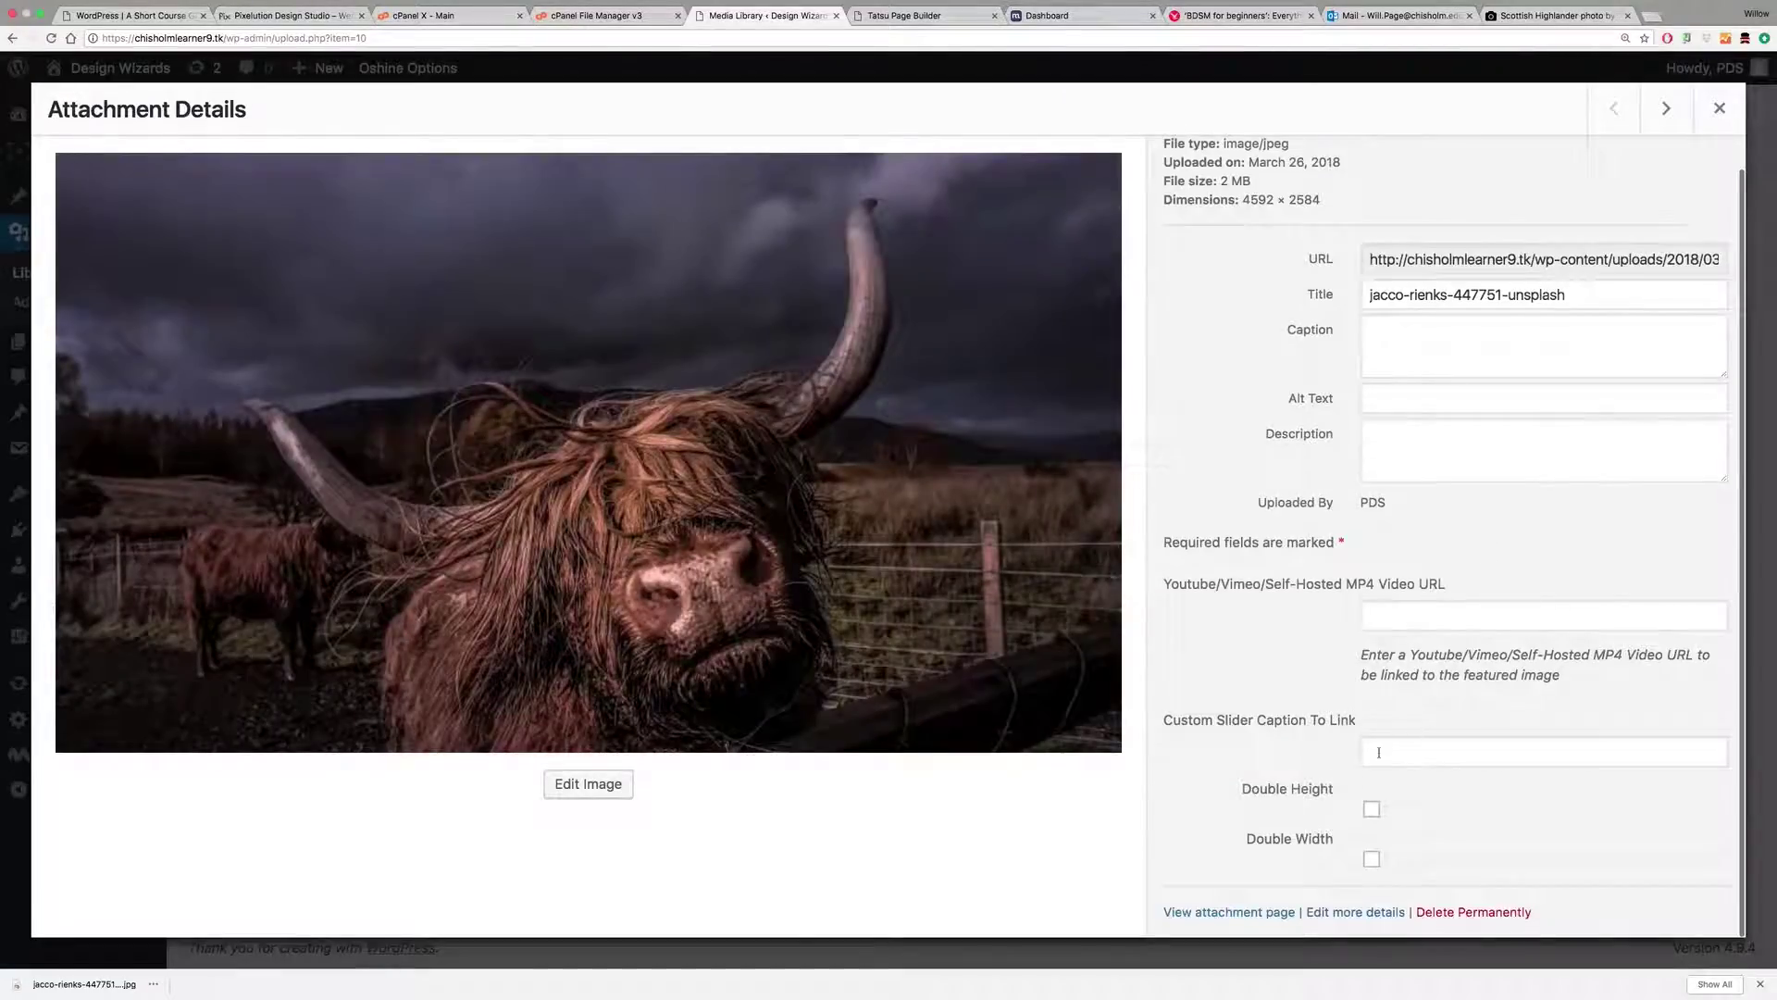
# Step: Scale the Highland cow photo to 1919 × 1080 pixels and confirm its new size
pyautogui.click(589, 783)
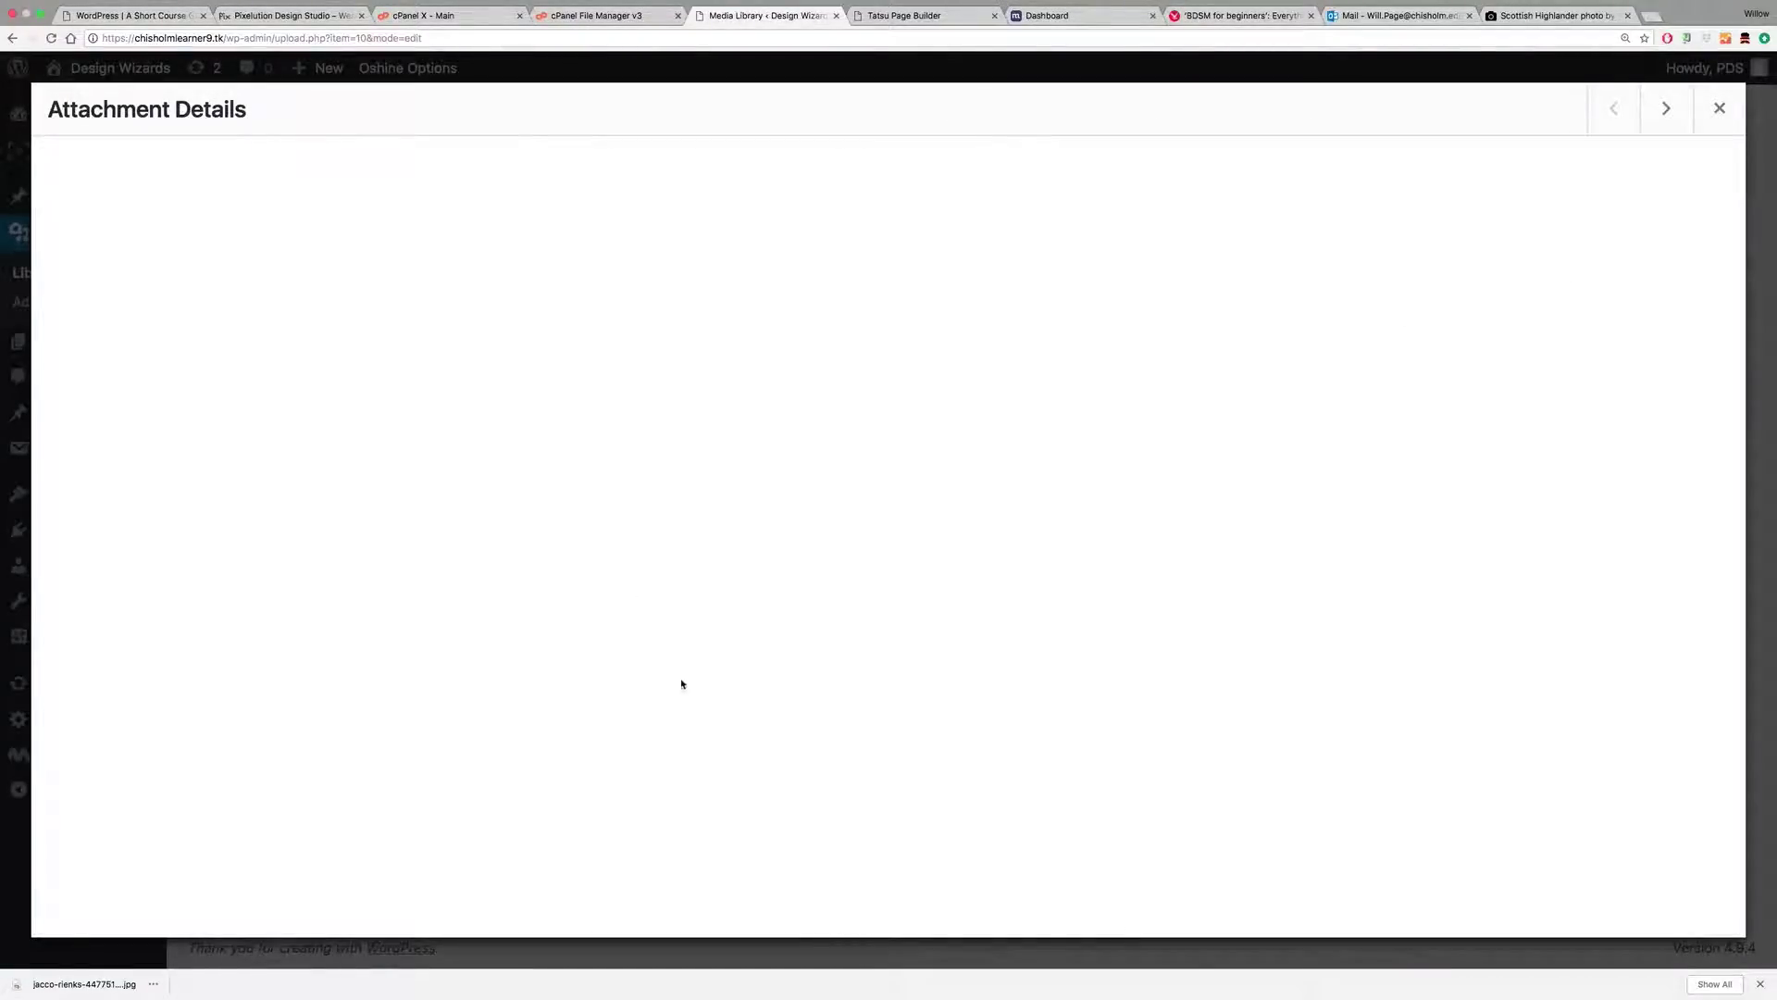
pyautogui.doubleClick(1513, 255)
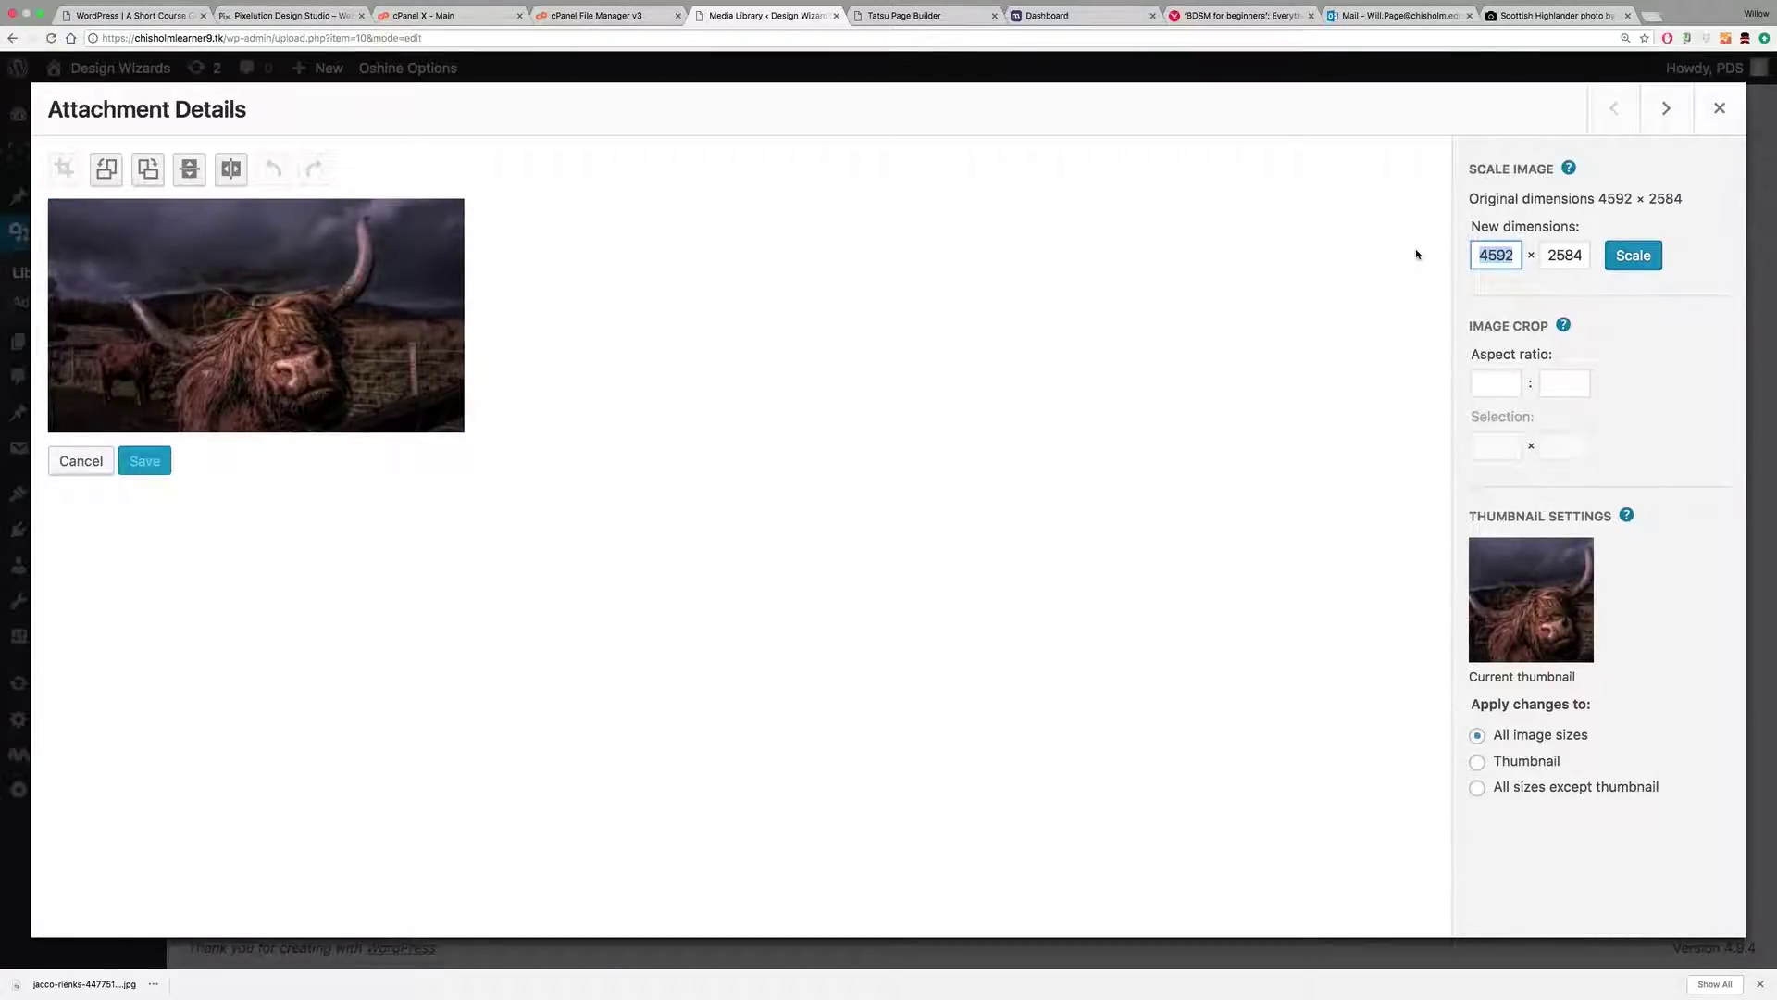
pyautogui.write('1919')
pyautogui.click(1575, 255)
pyautogui.click(1636, 257)
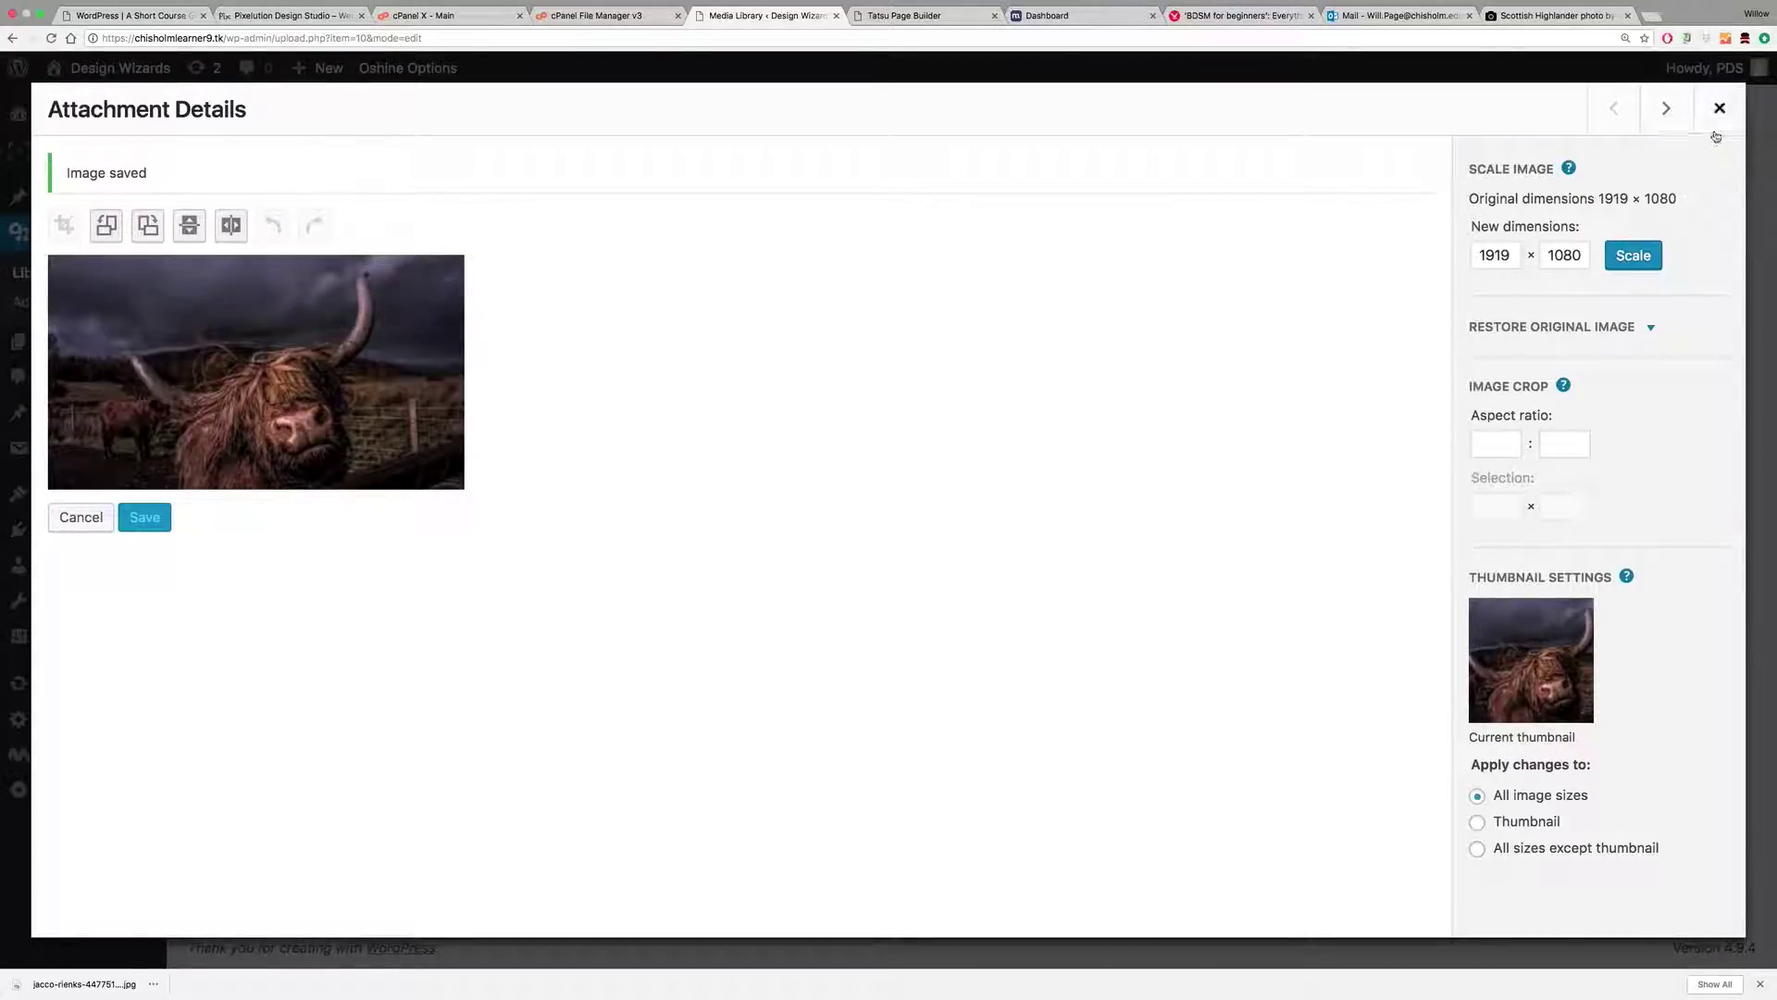
pyautogui.click(1719, 109)
pyautogui.click(240, 373)
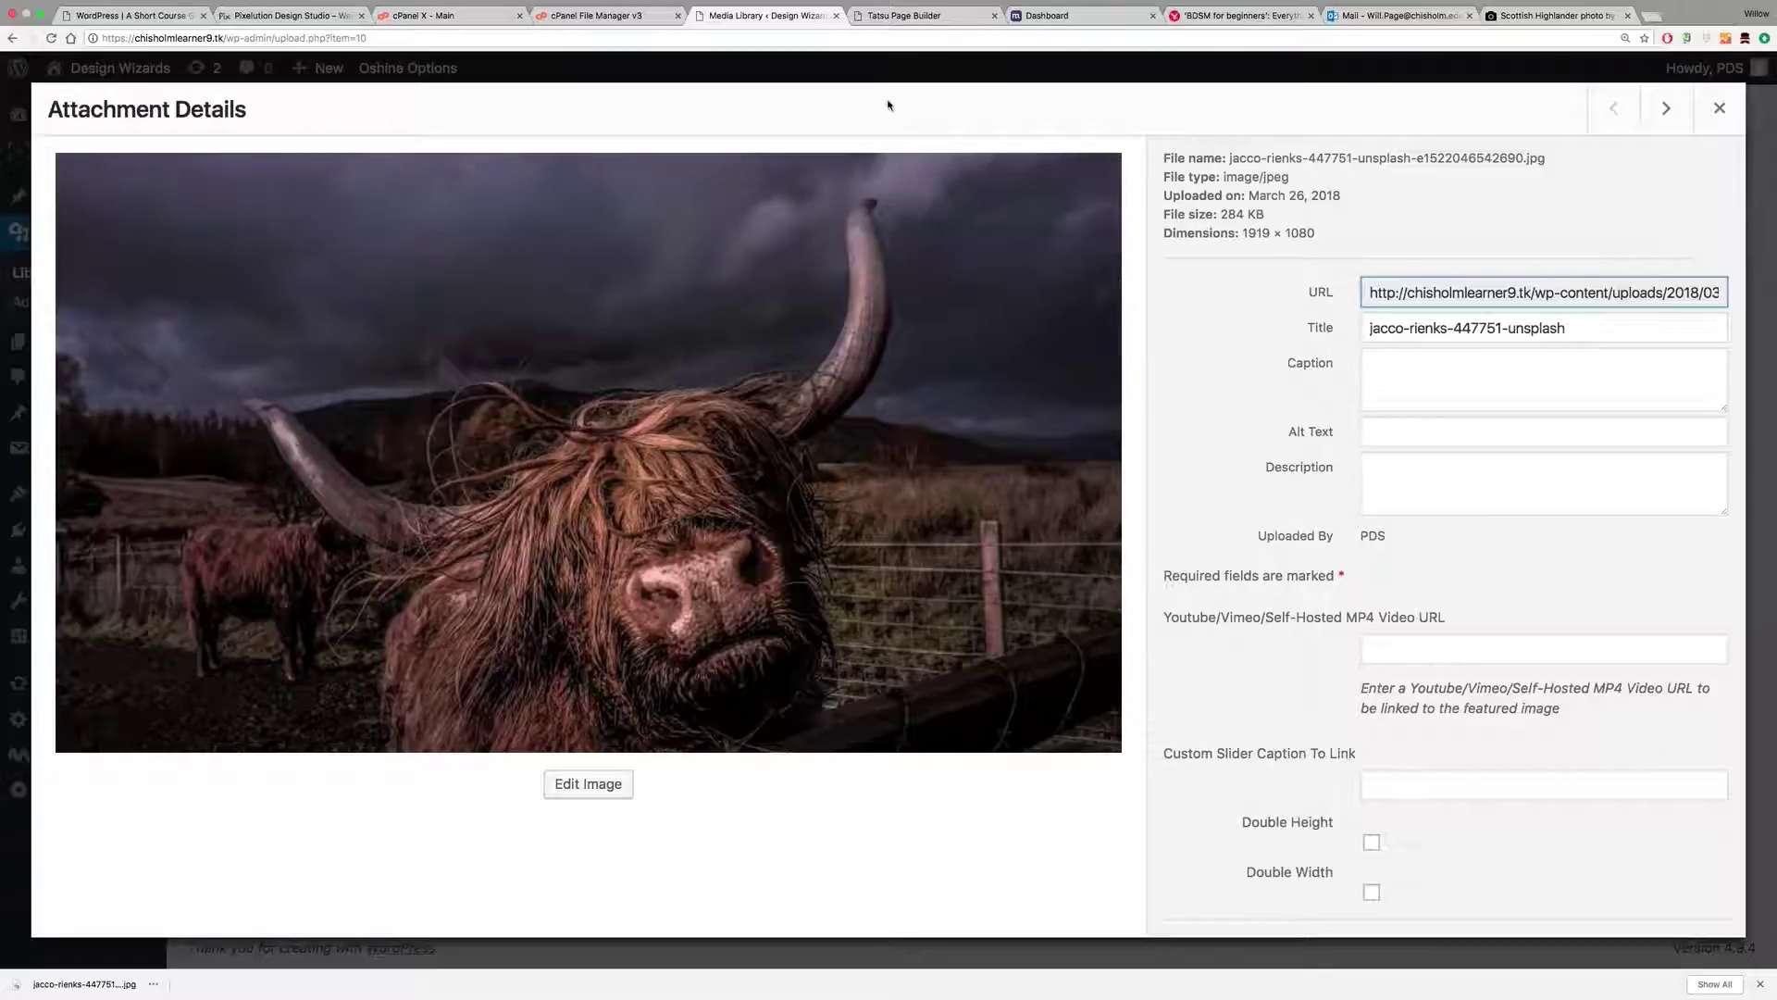
# Step: Back in Tatsu, close and reopen the section's background image picker
pyautogui.click(904, 15)
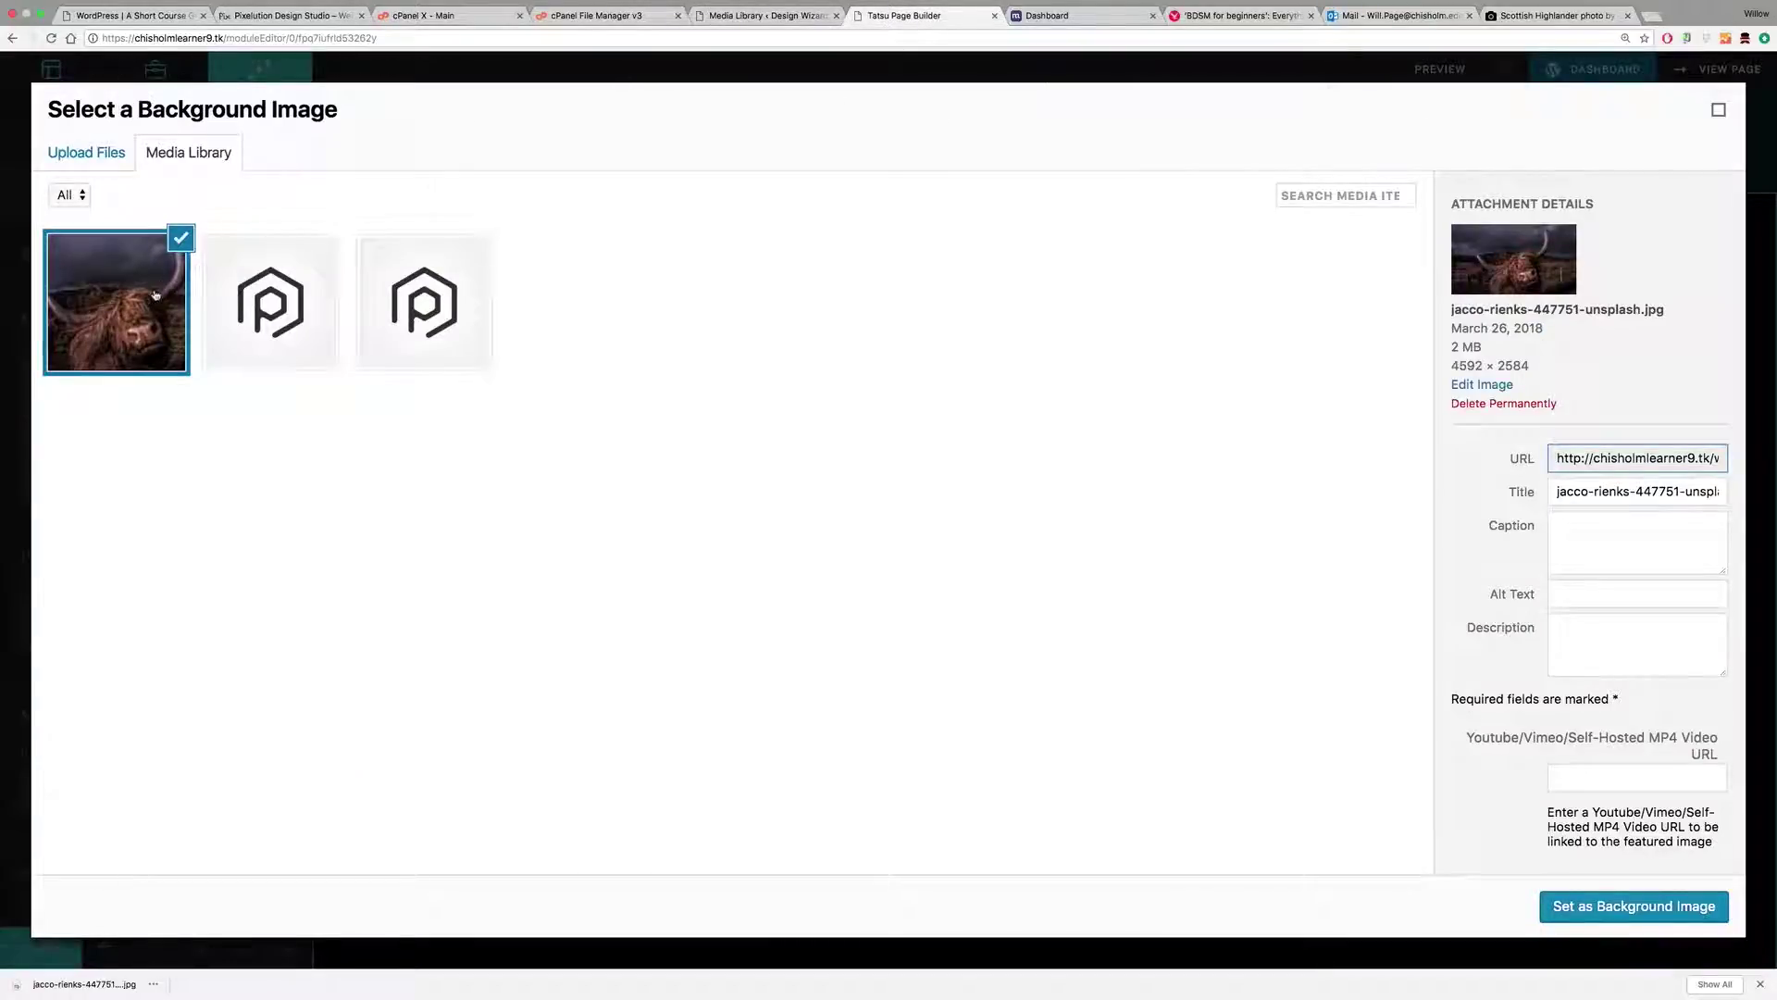
pyautogui.click(594, 328)
pyautogui.click(1718, 111)
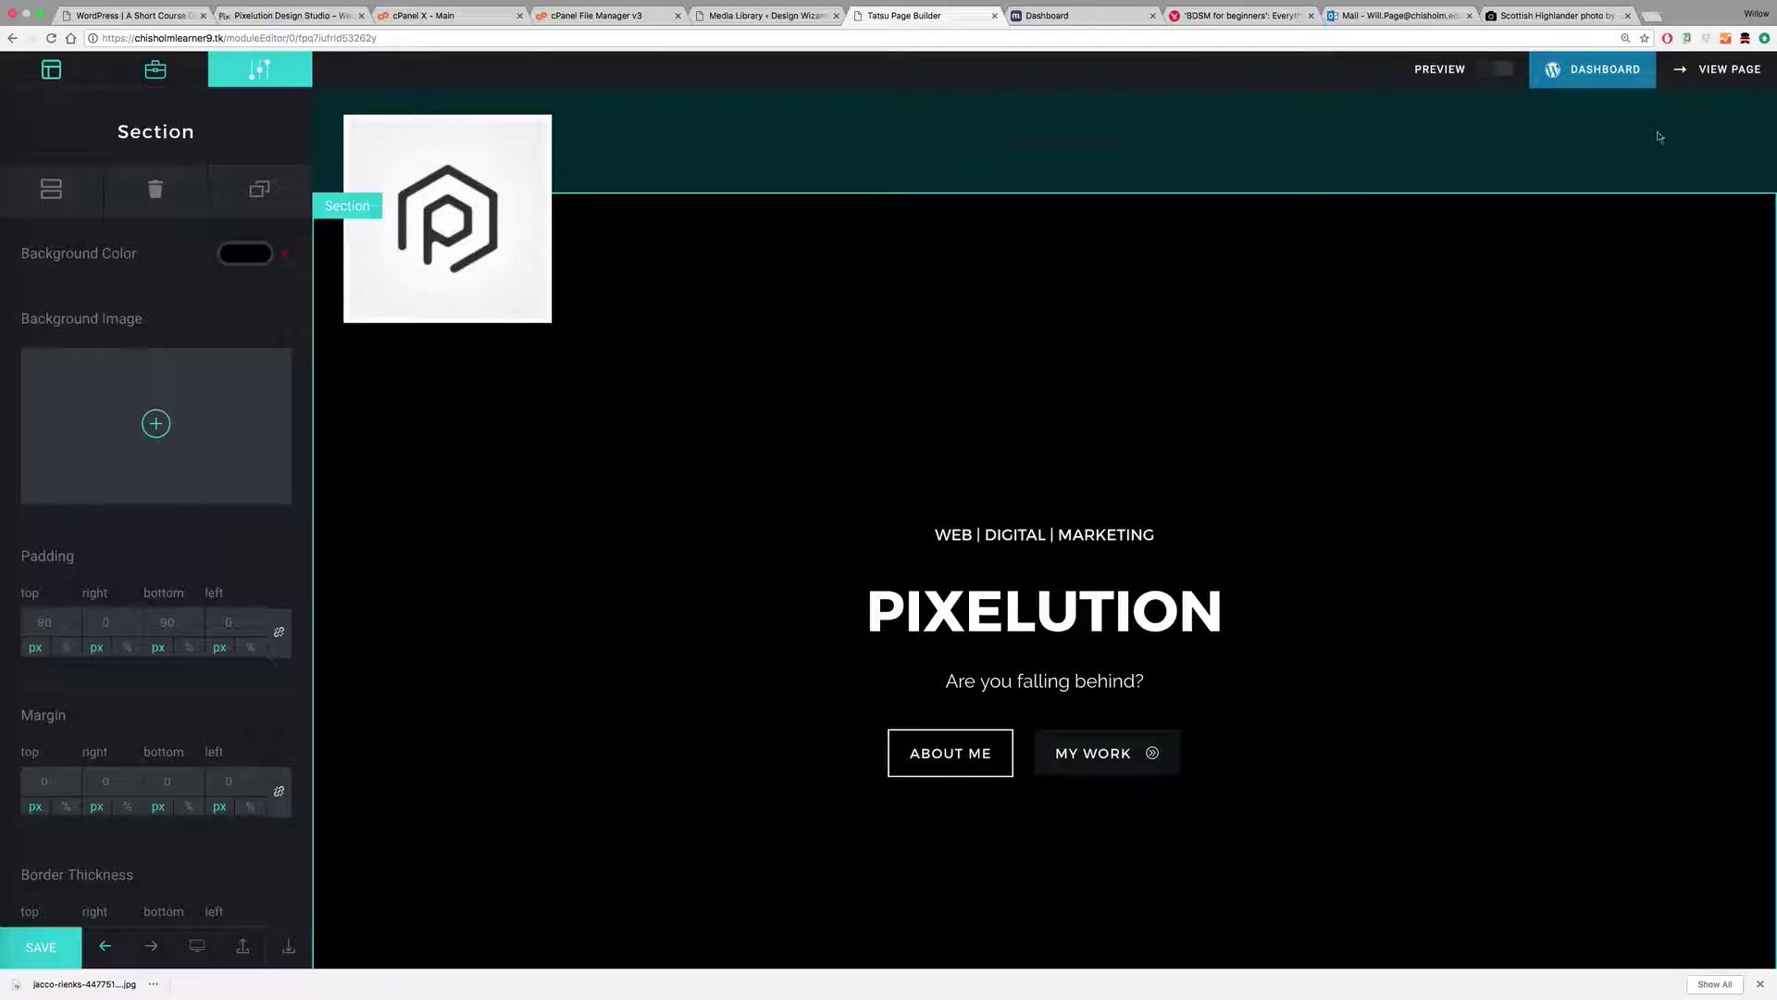
pyautogui.click(155, 426)
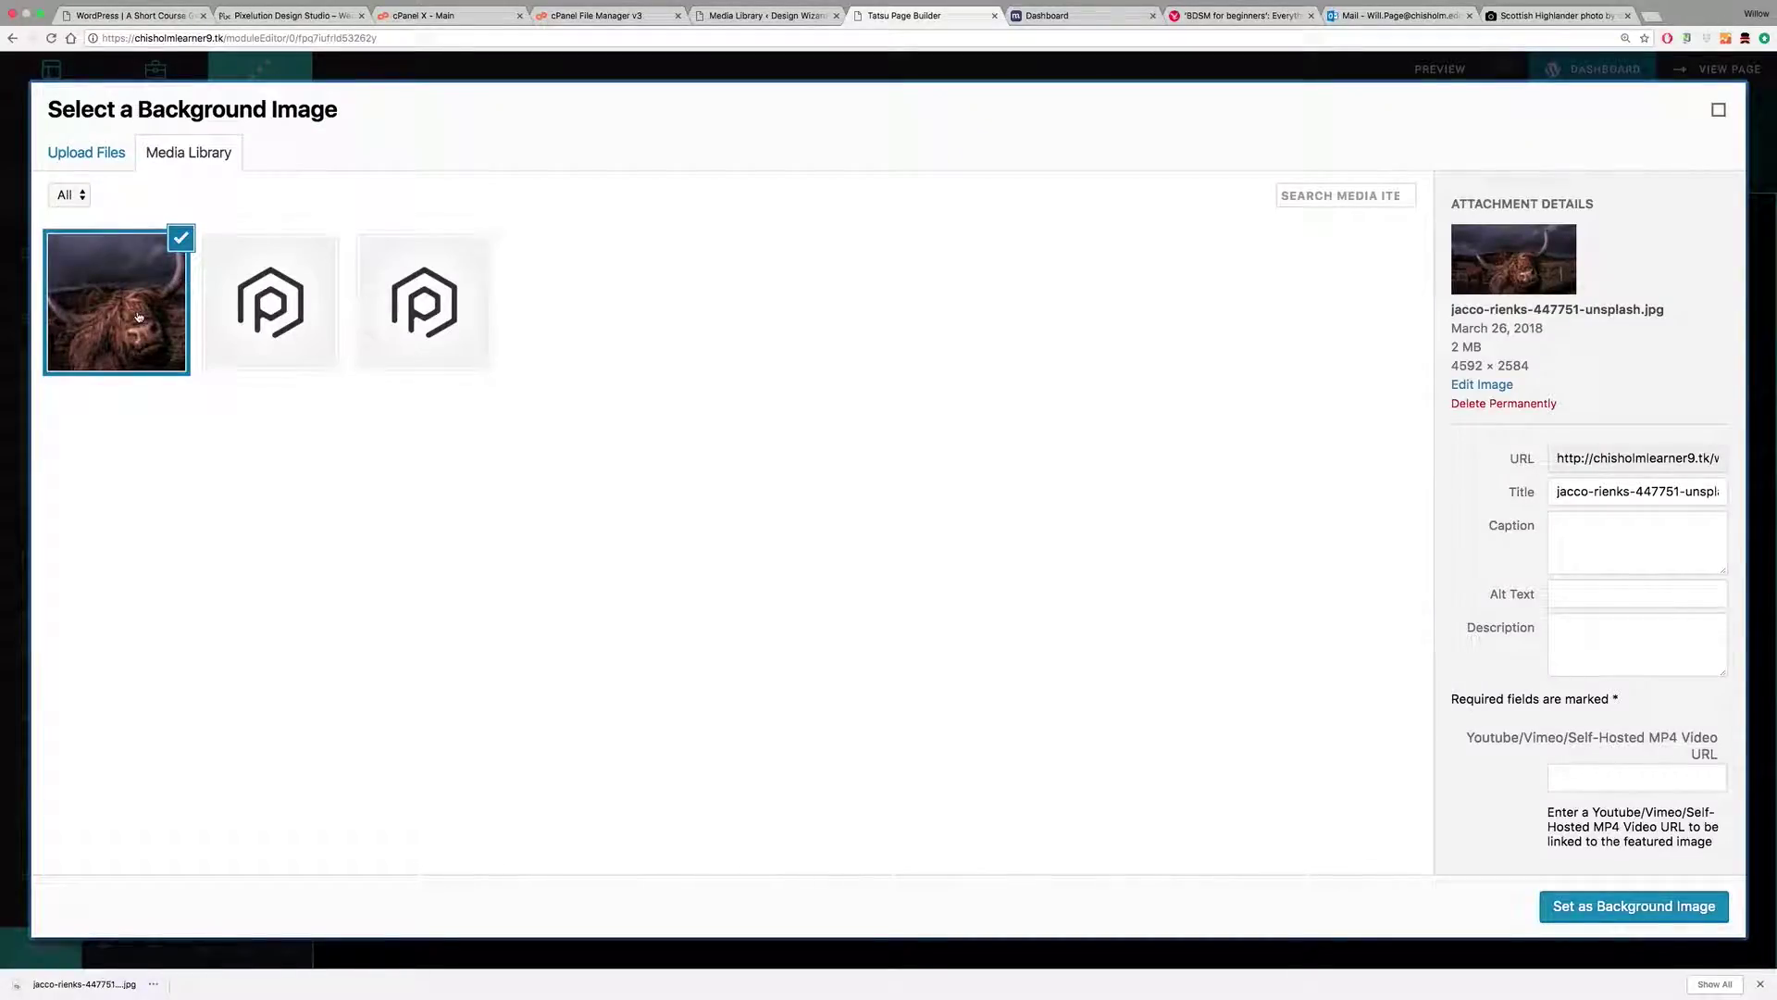
# Step: Close the background image picker without choosing, then return to the Home page's Edit Page screen
pyautogui.click(1718, 111)
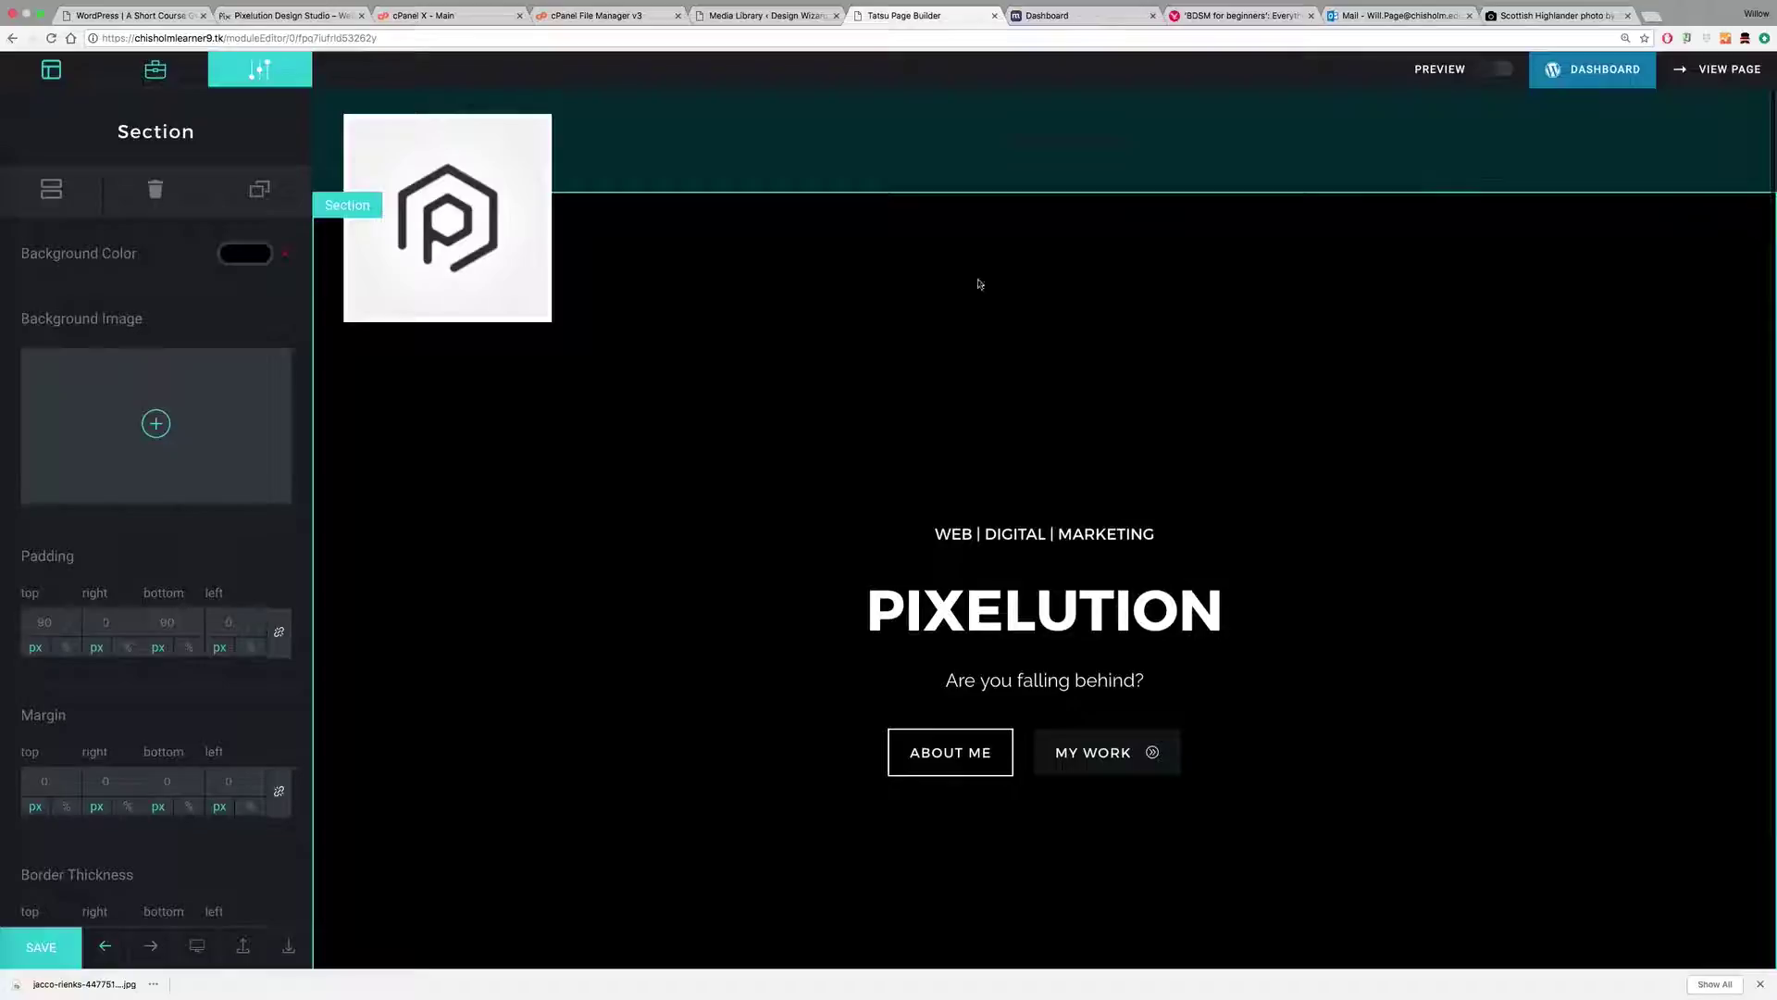
pyautogui.click(40, 954)
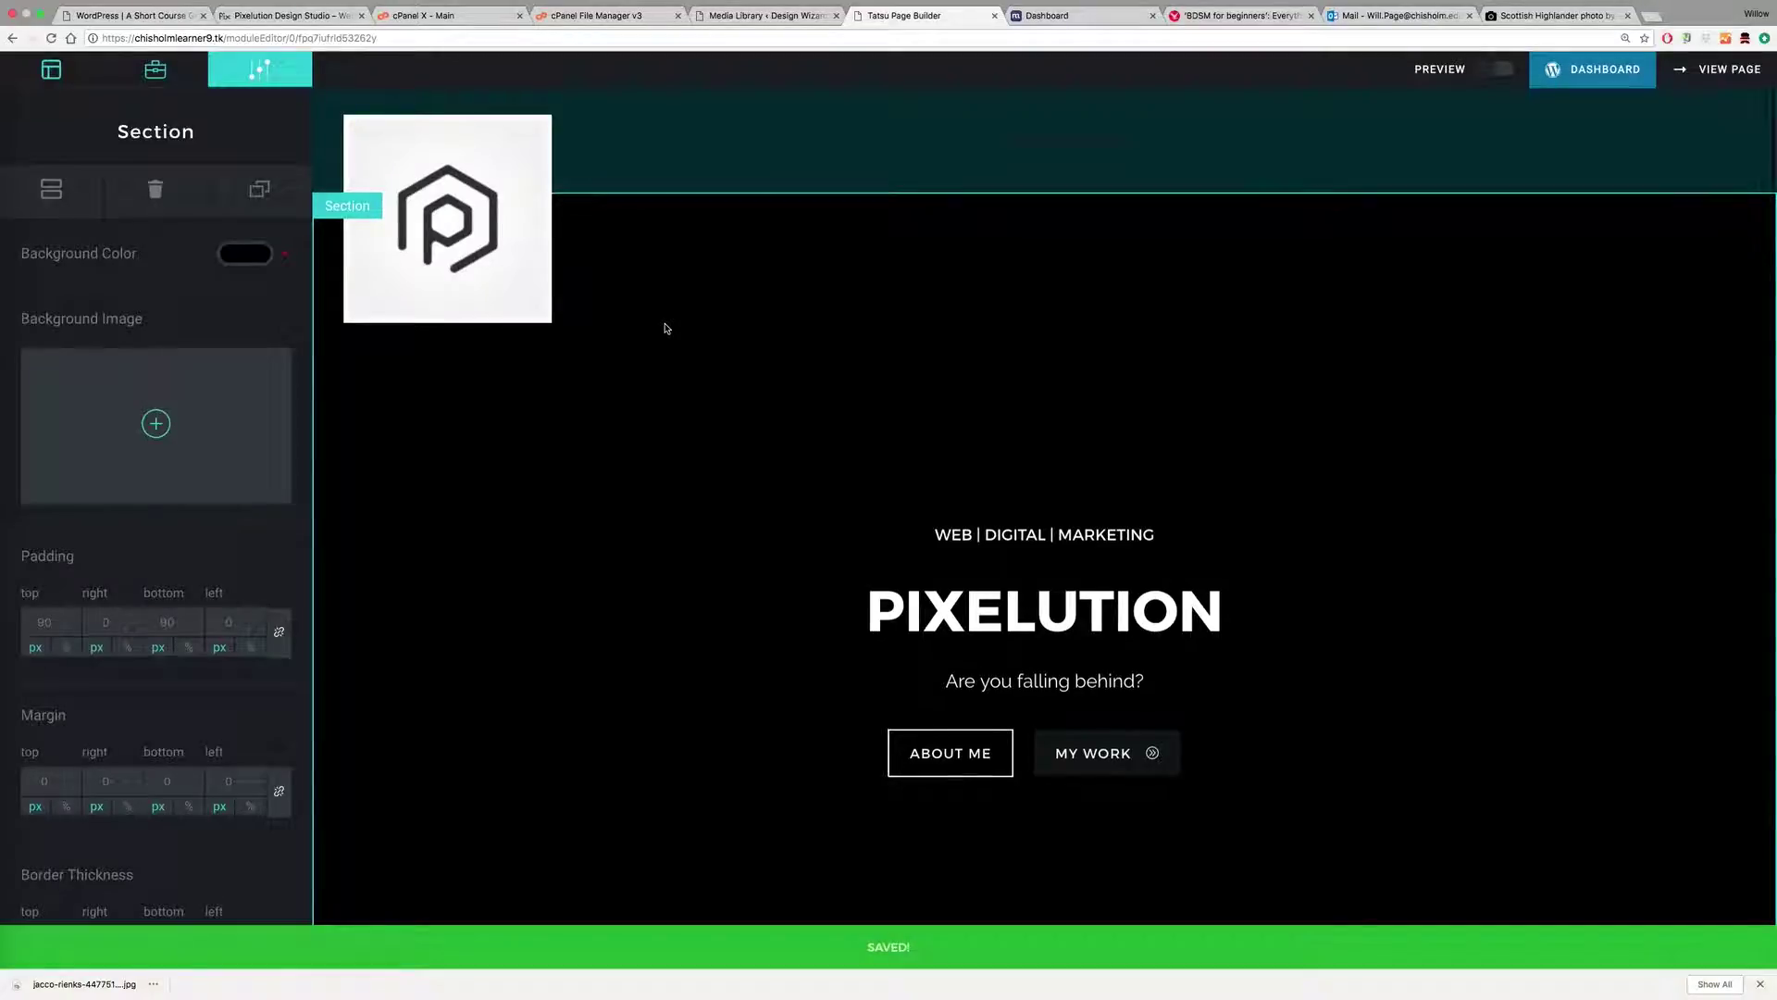
pyautogui.click(161, 423)
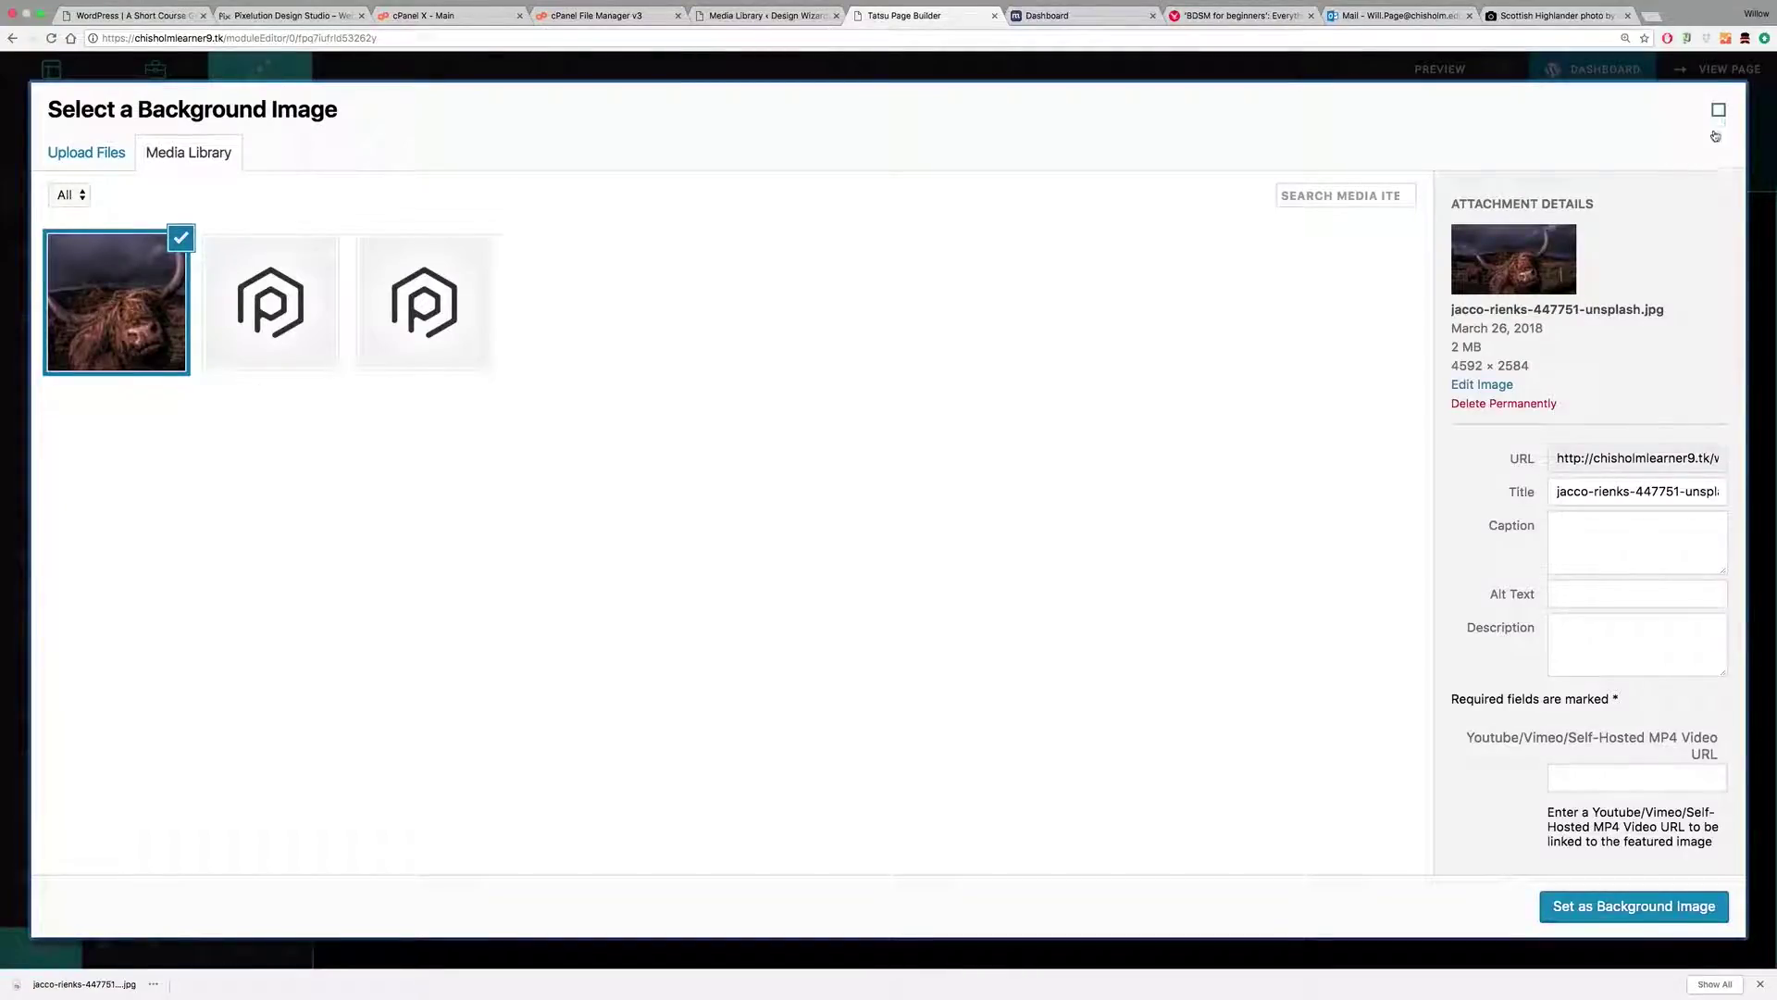
pyautogui.click(1719, 110)
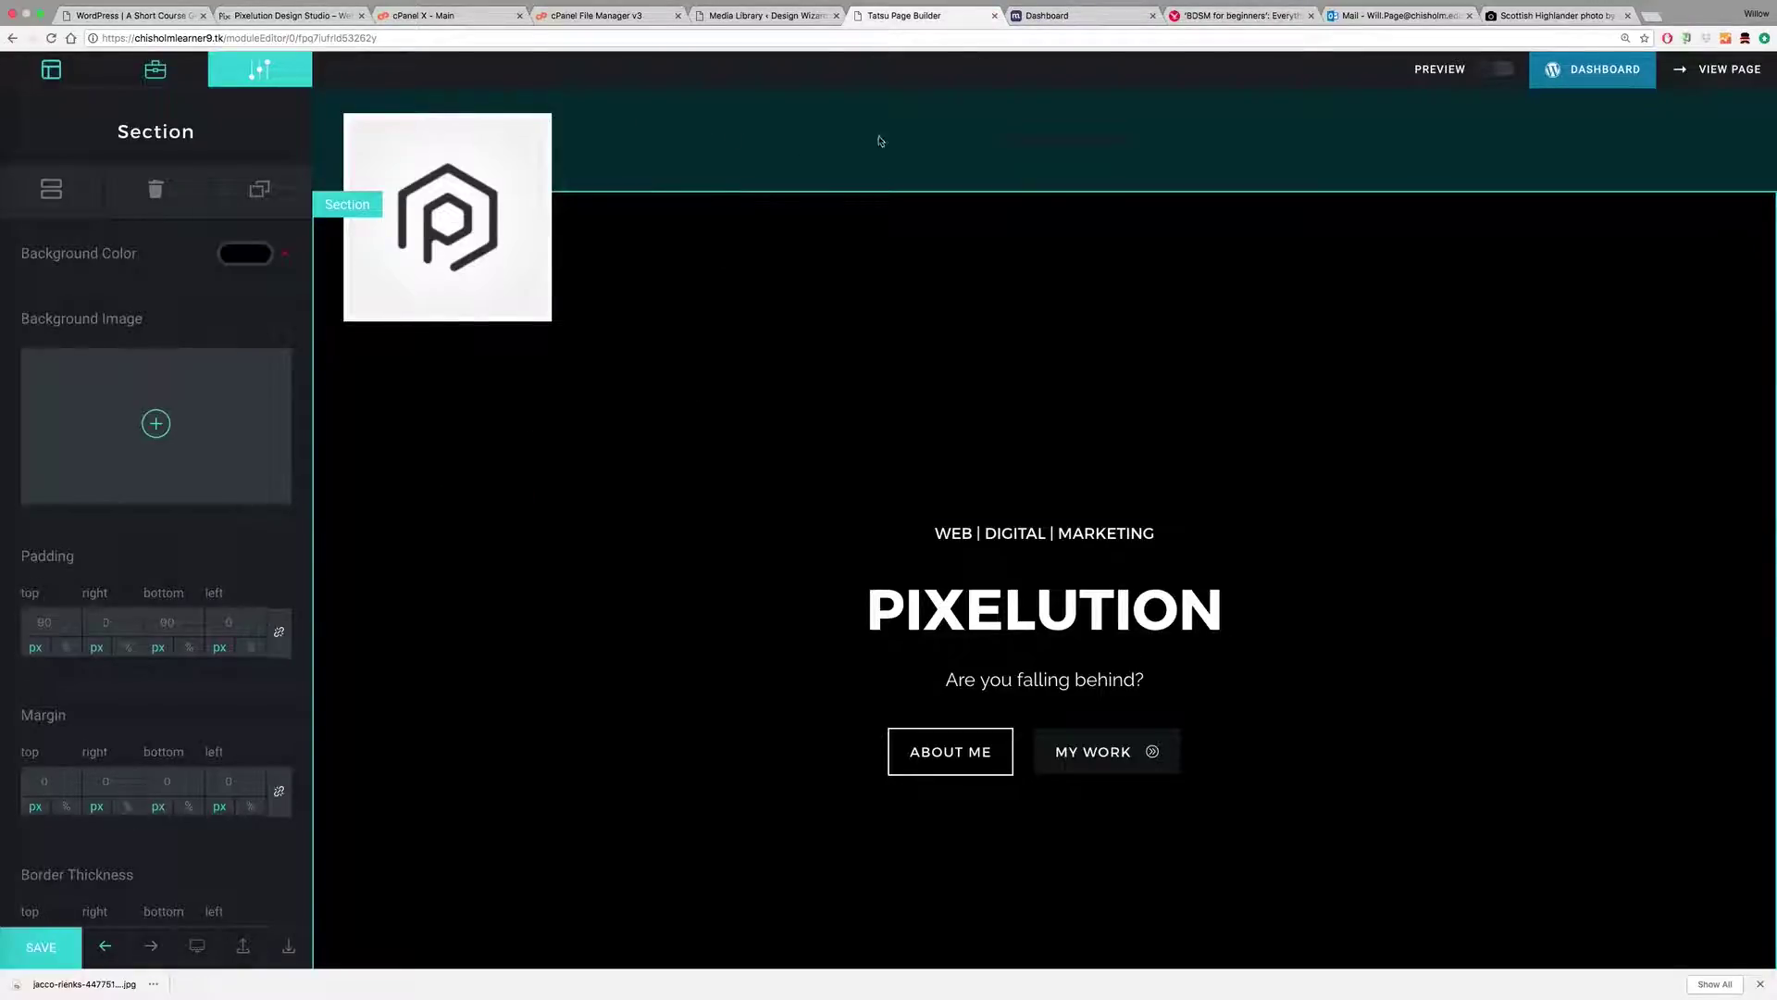
pyautogui.click(1593, 70)
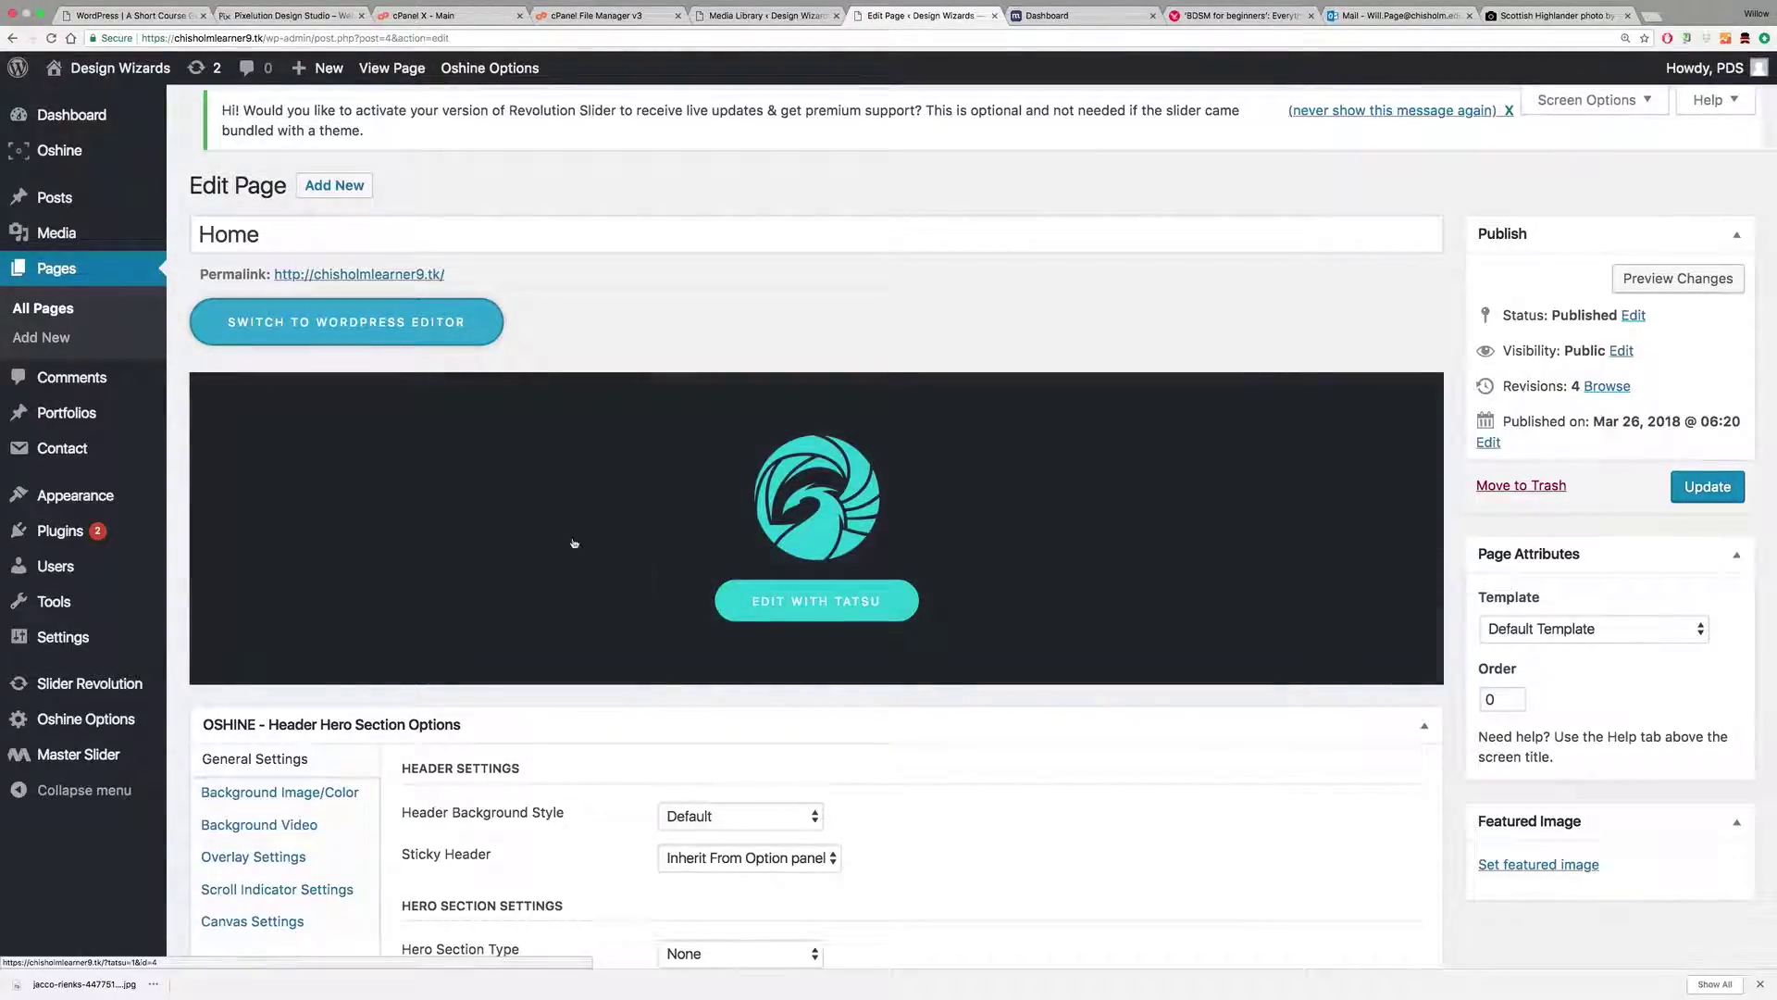
# Step: Reopen the Home page in Tatsu and set the resized Highland cow photo as the hero background
pyautogui.click(828, 603)
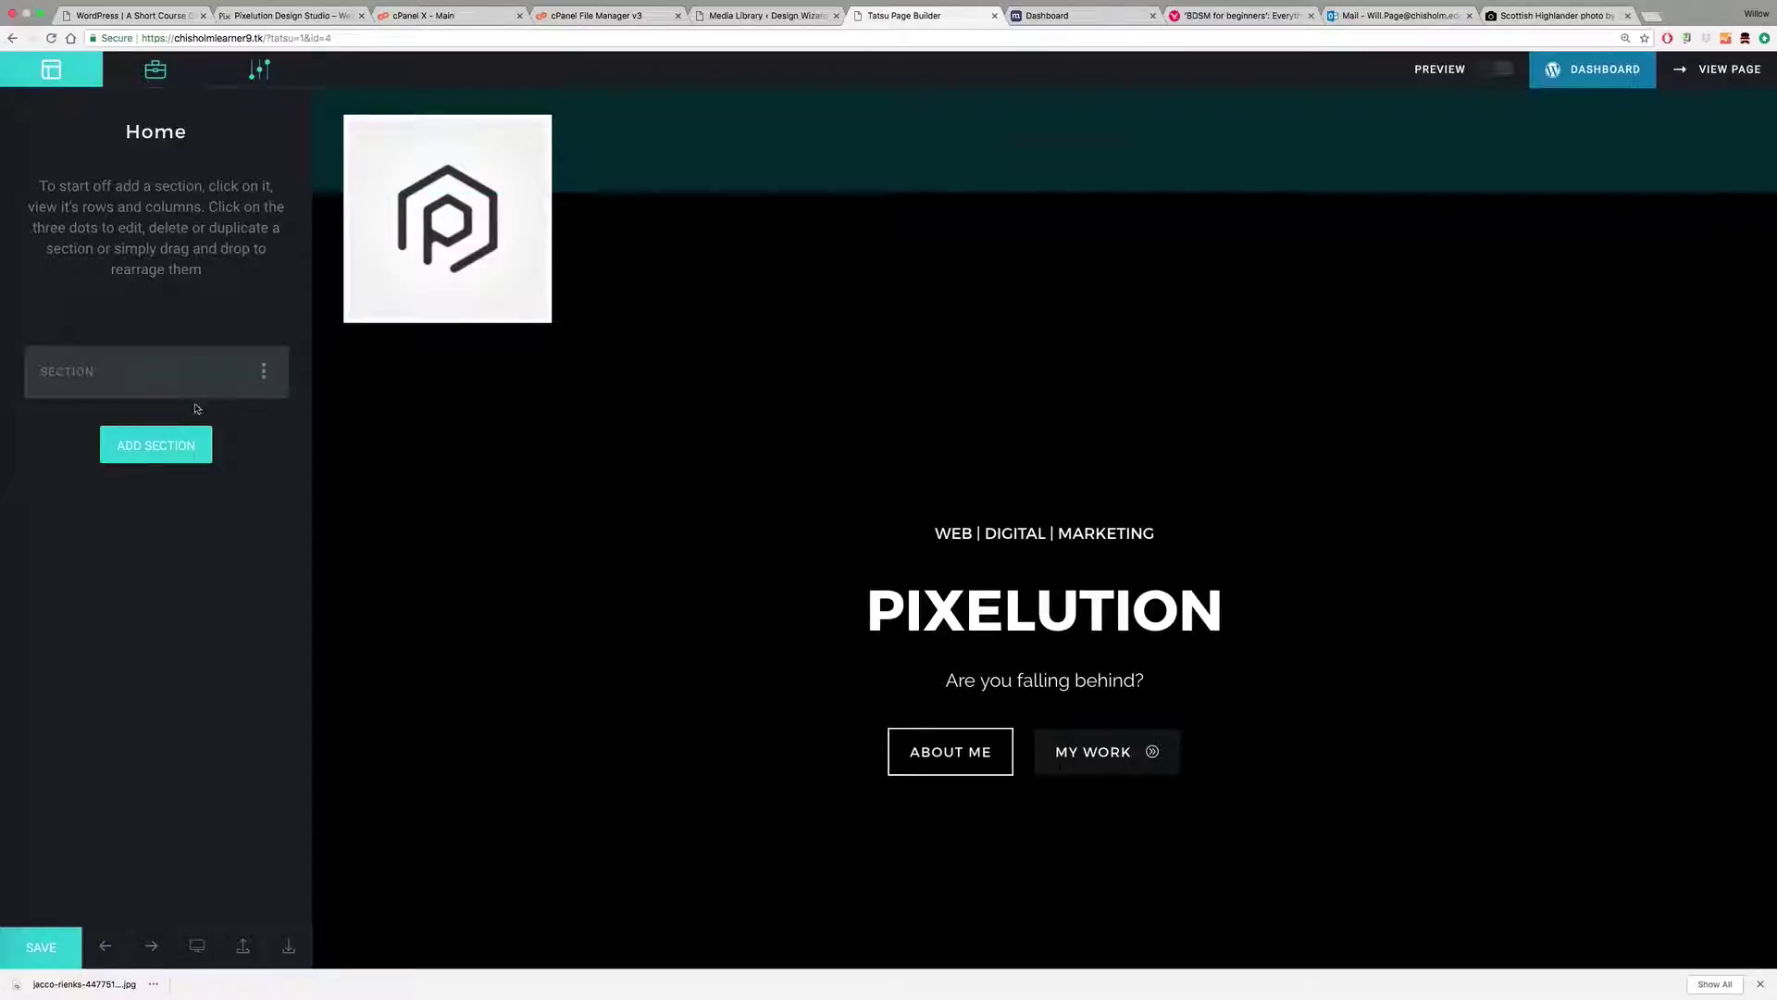
pyautogui.click(365, 350)
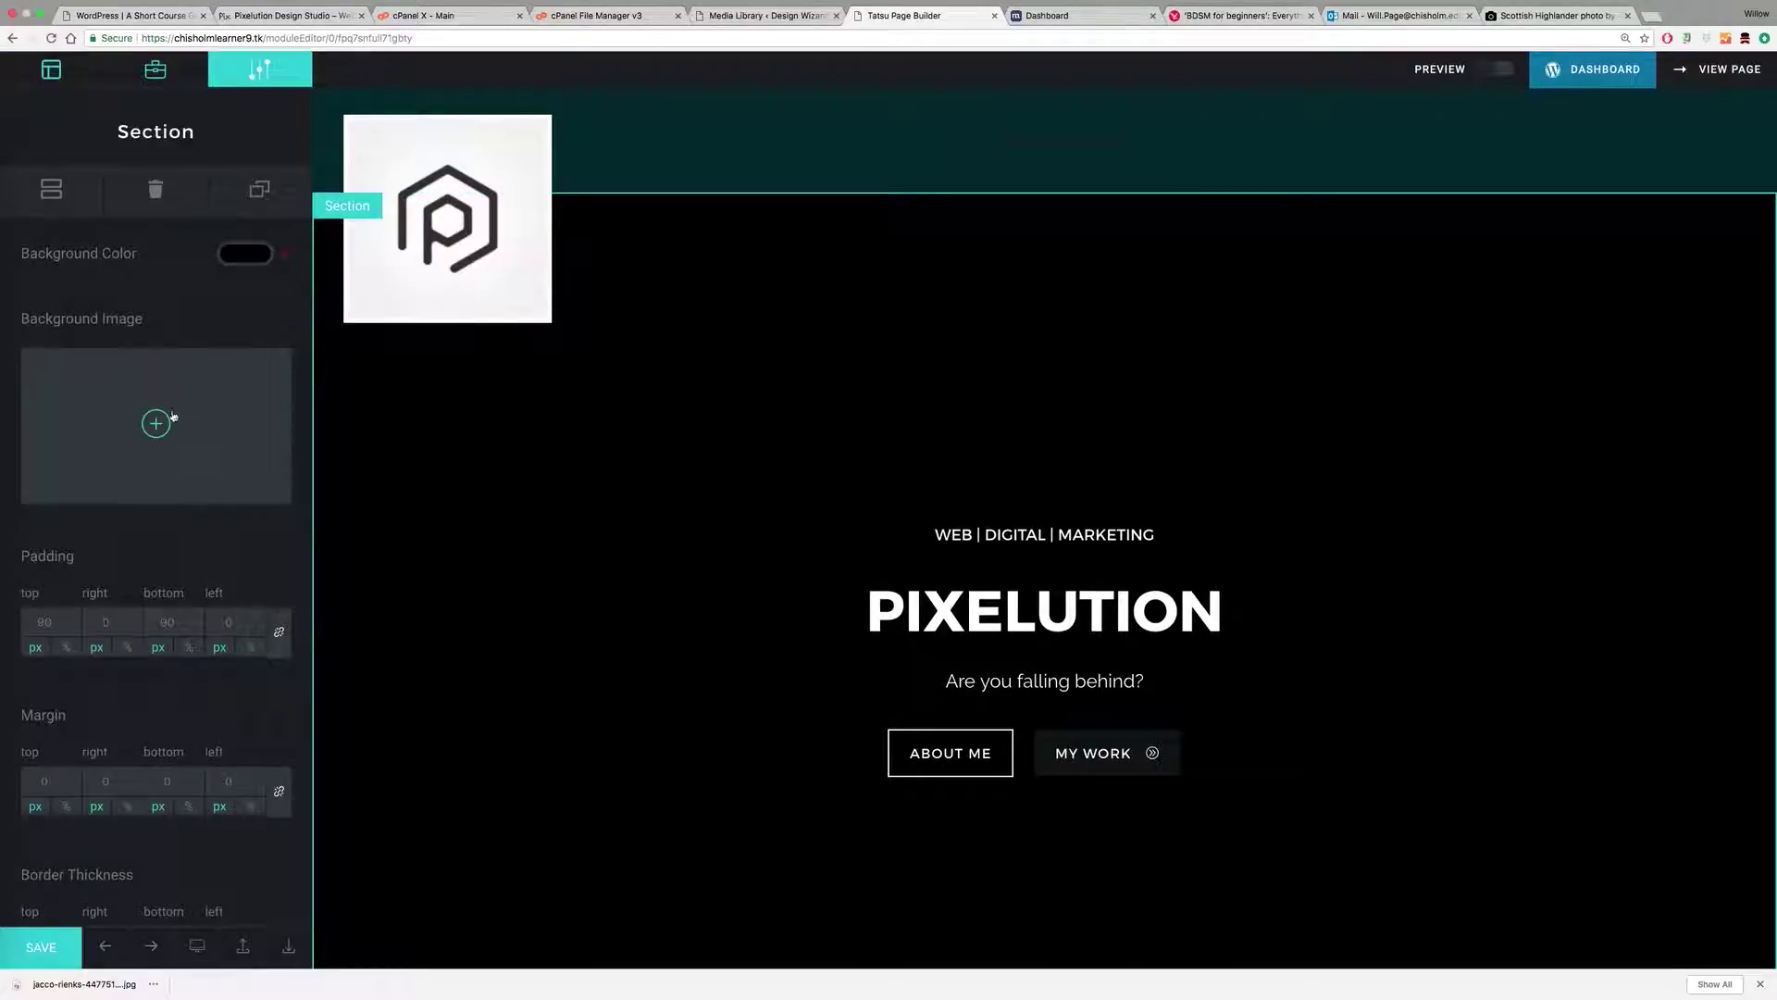
pyautogui.click(154, 310)
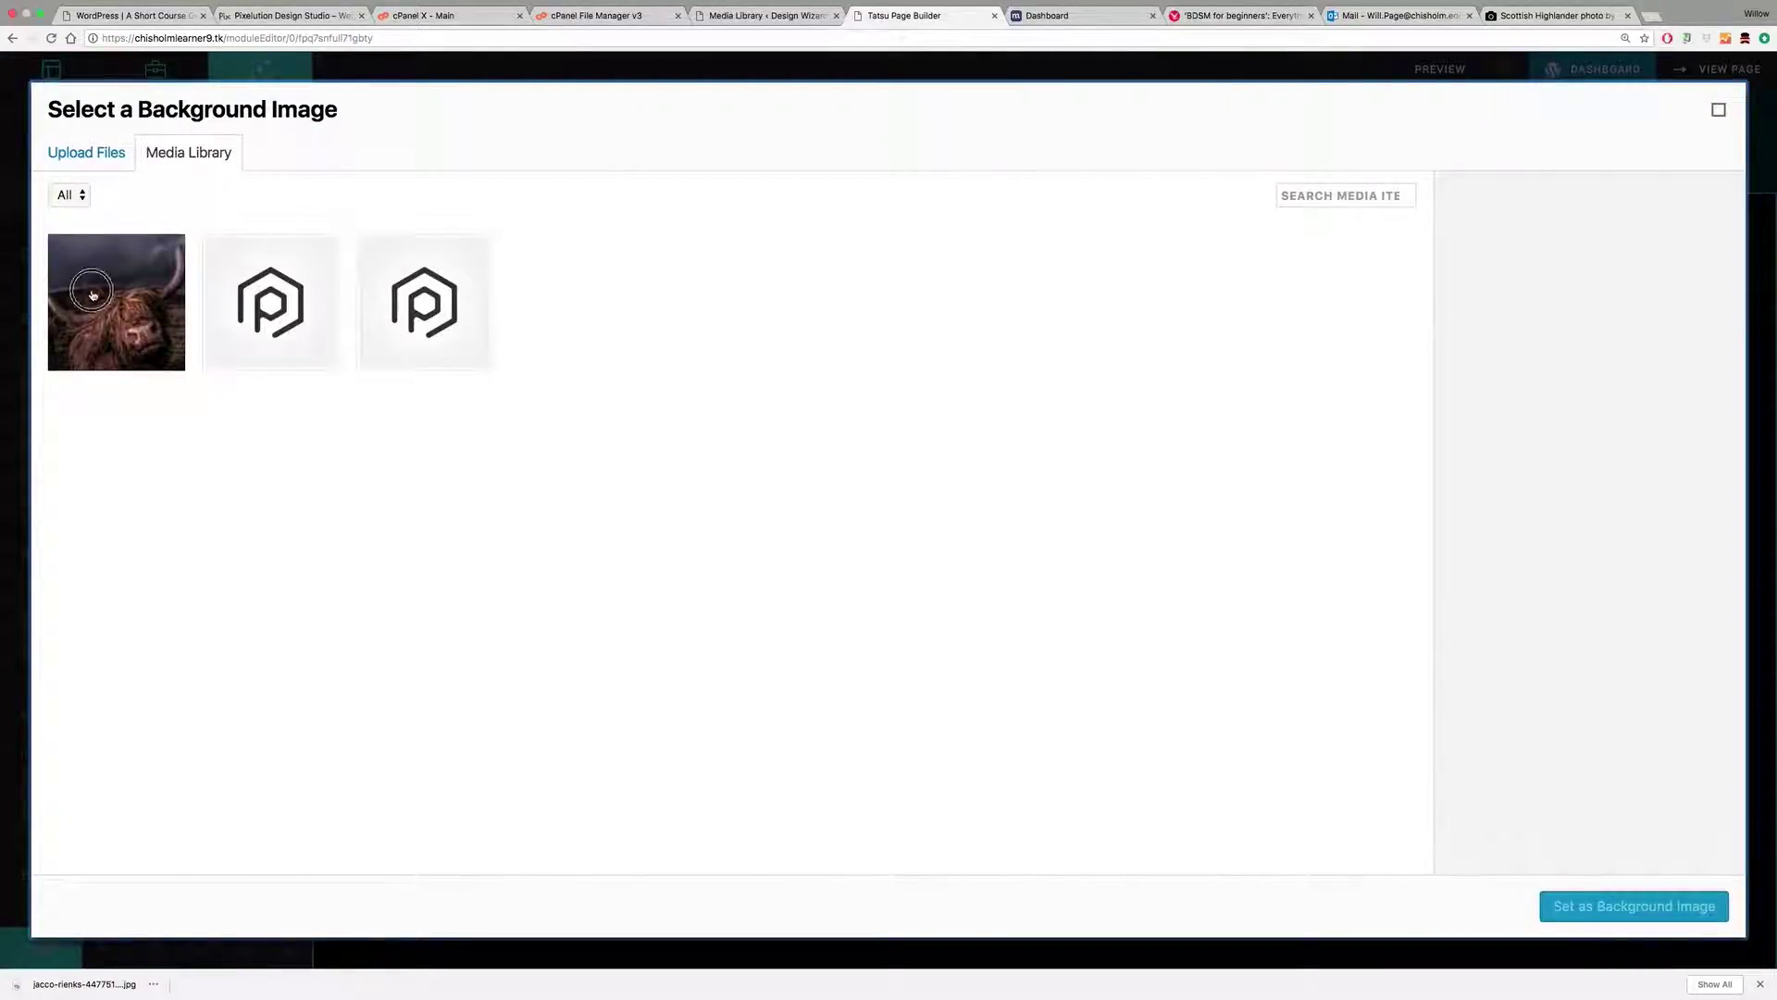
pyautogui.click(82, 313)
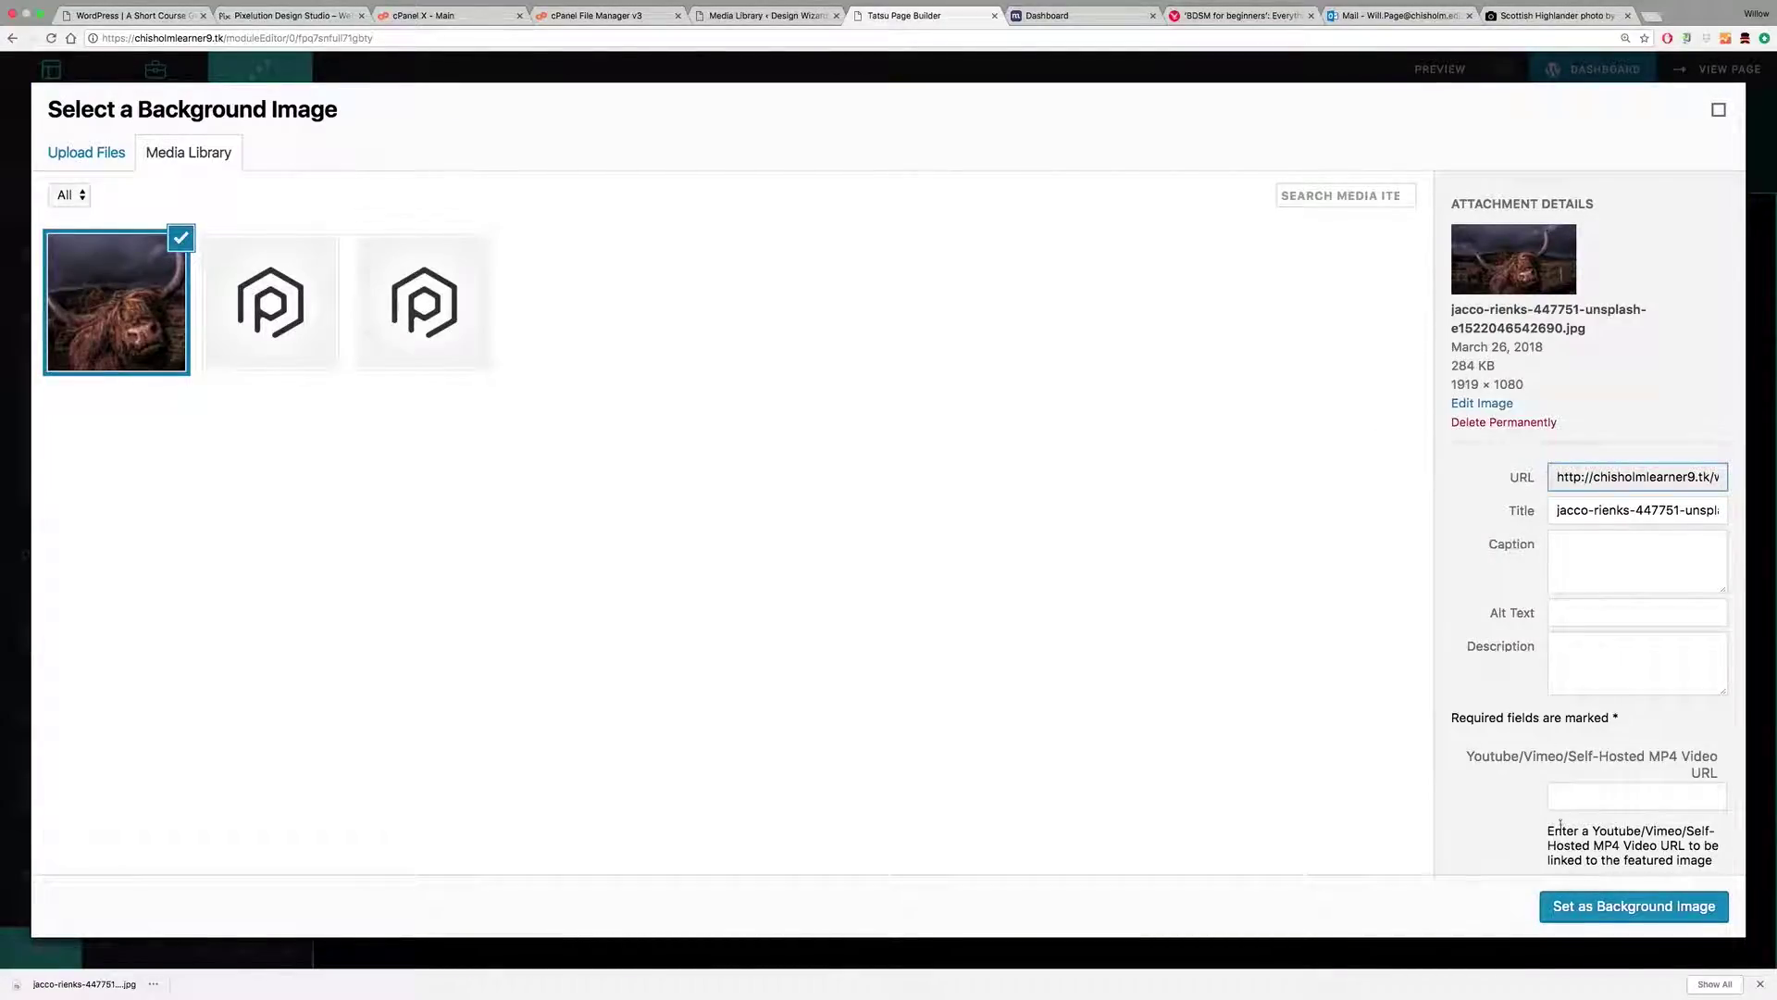
pyautogui.click(1573, 904)
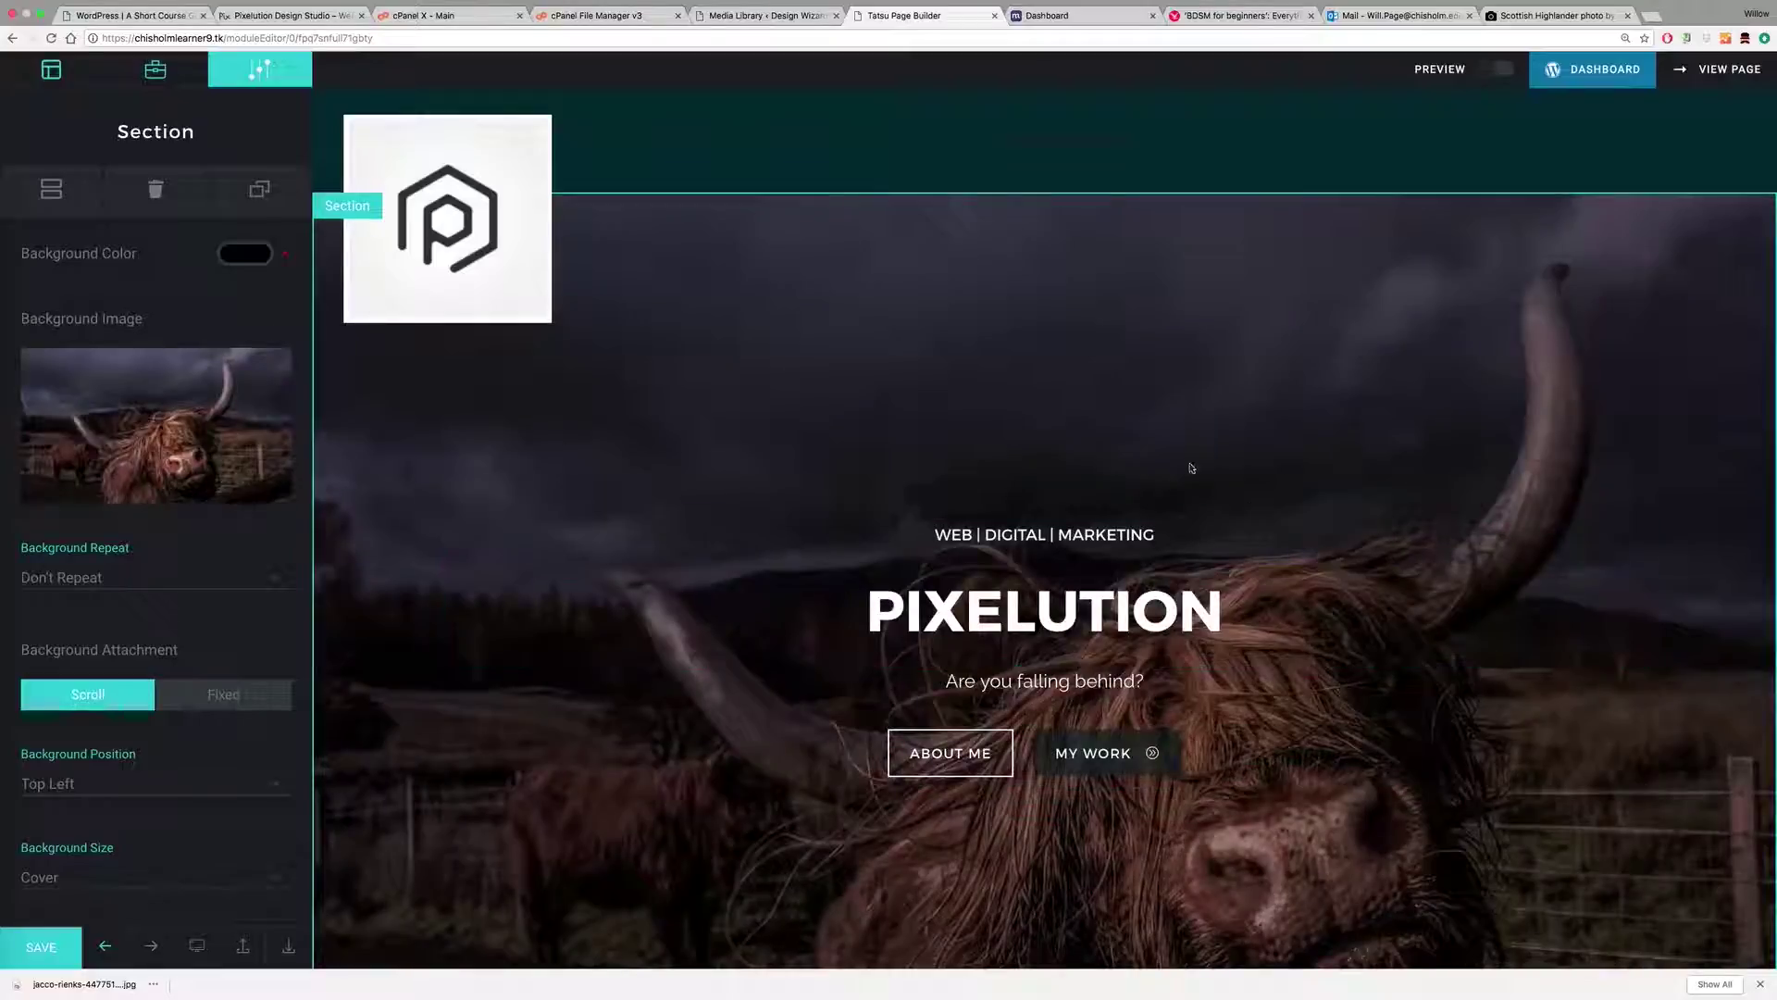
# Step: Set the hero section's Background Position to Center Center
pyautogui.scroll(-5, 194, 537)
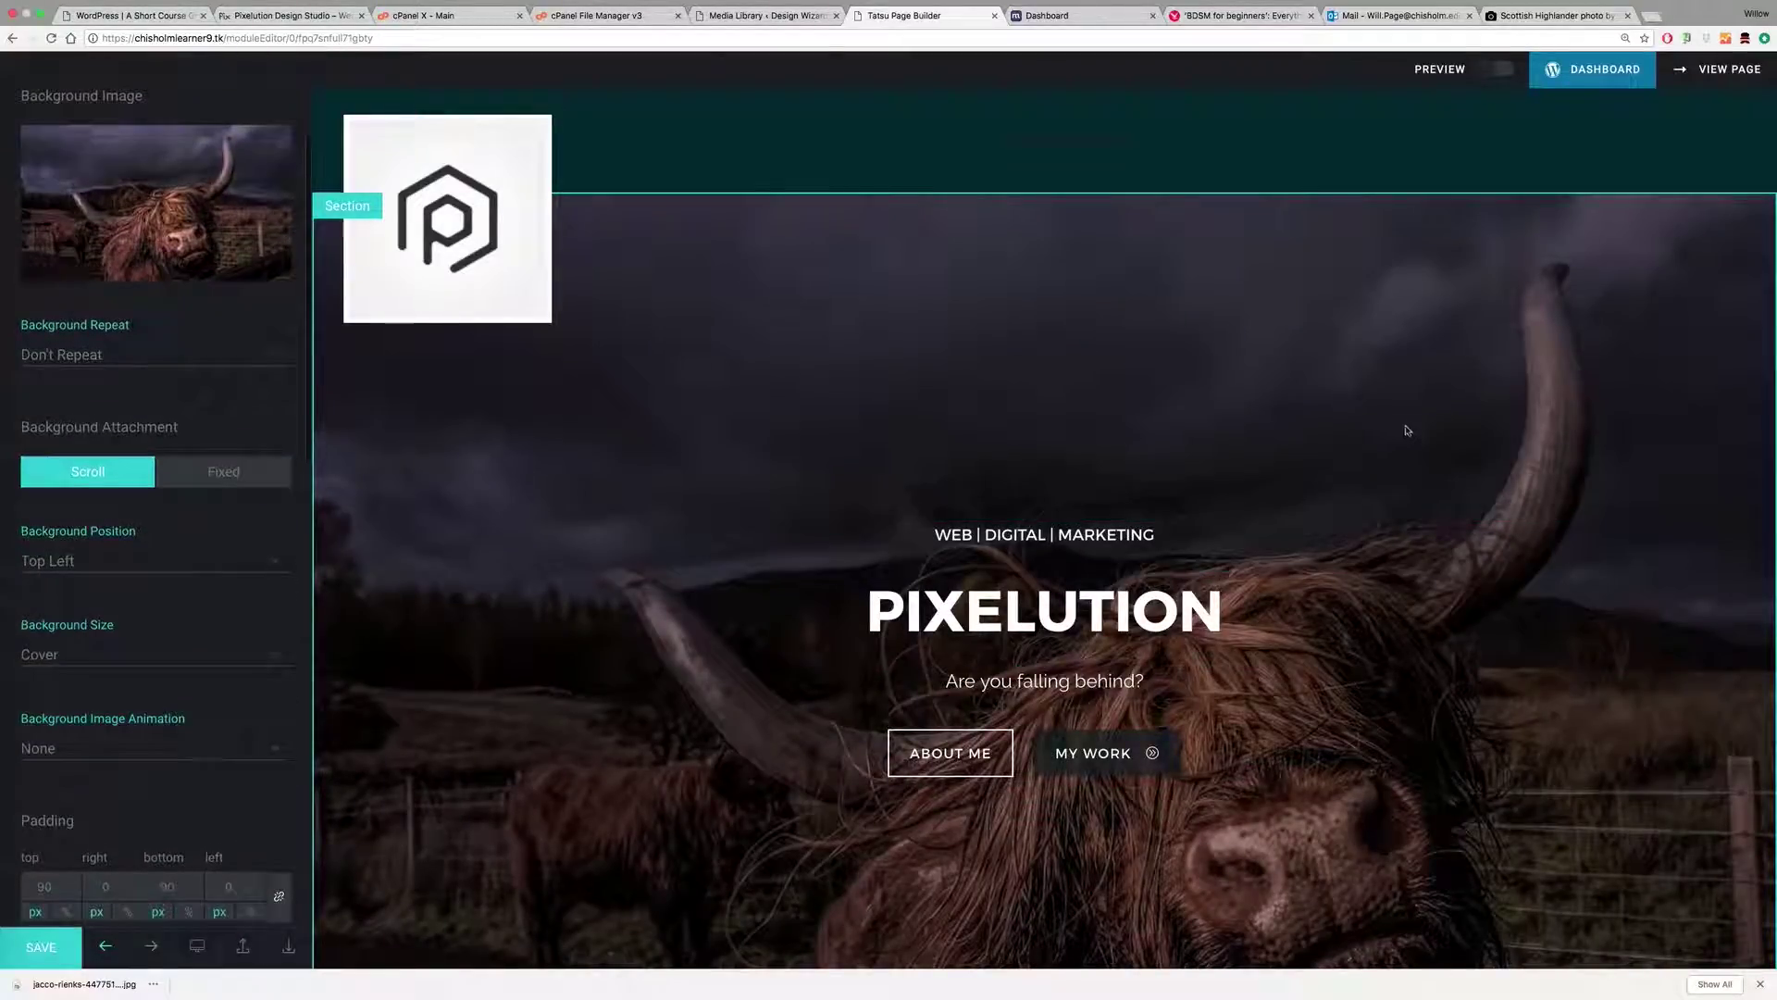
pyautogui.scroll(-1, 1472, 403)
pyautogui.scroll(-3, 1493, 393)
pyautogui.scroll(4, 1500, 401)
pyautogui.click(82, 562)
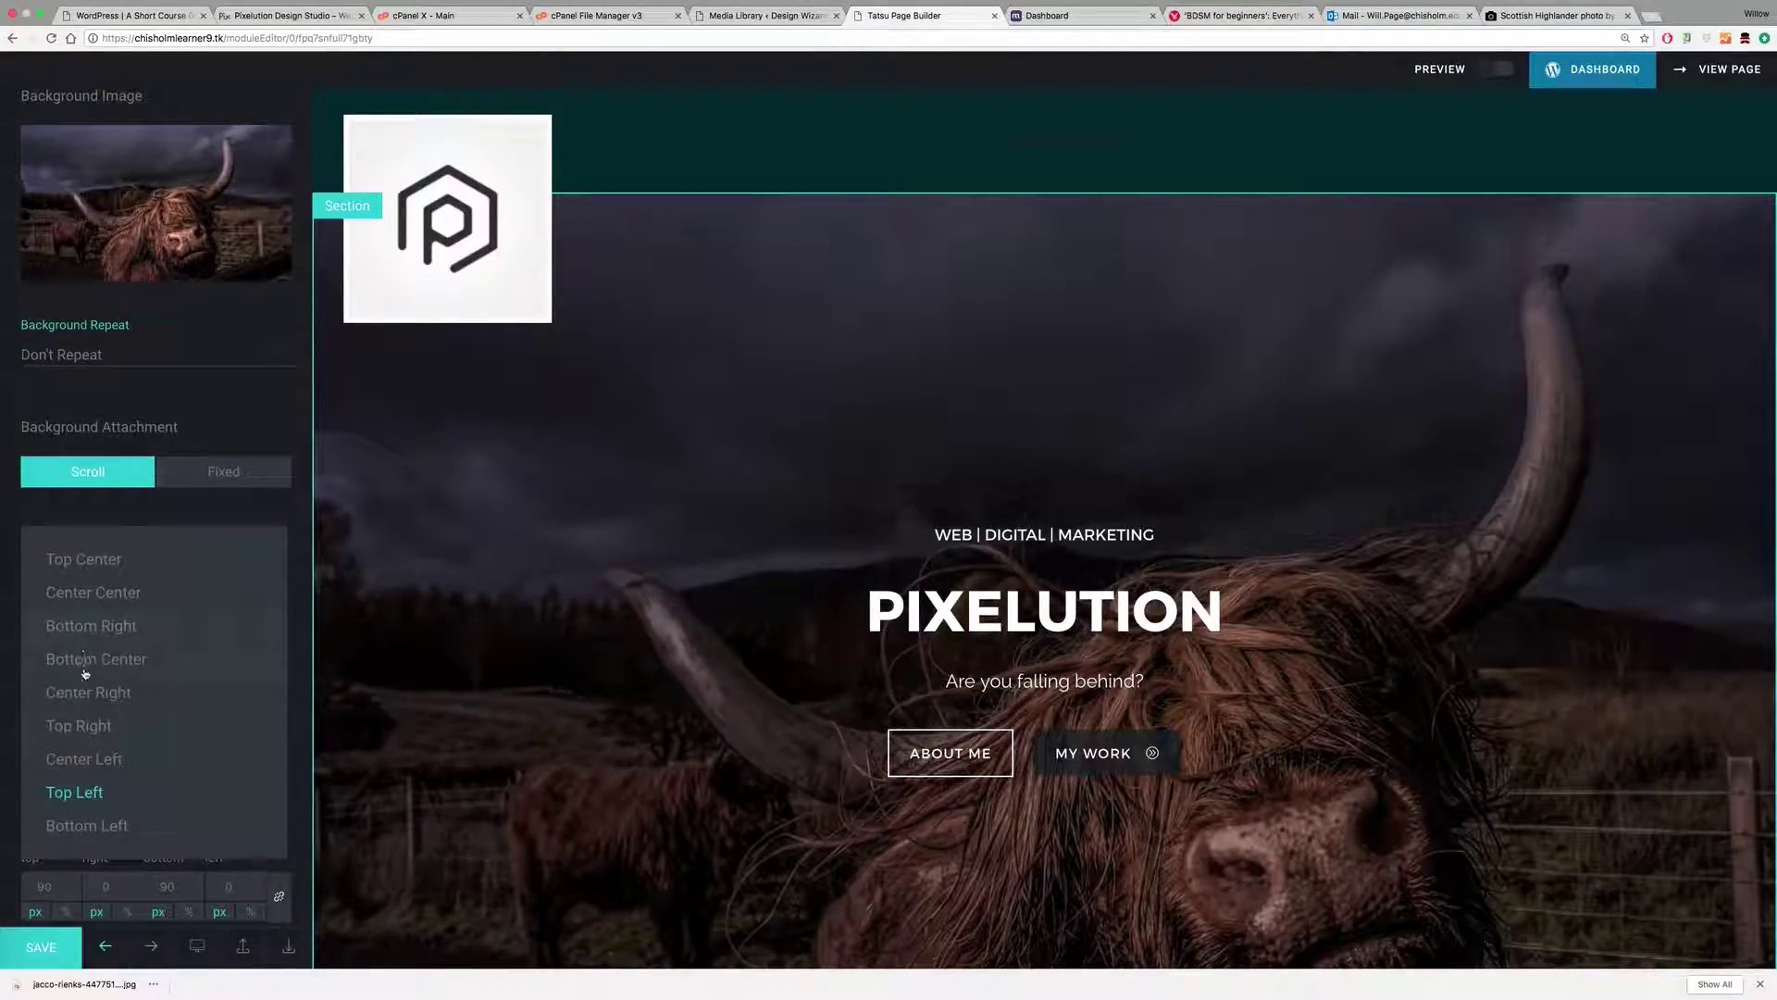
pyautogui.click(99, 591)
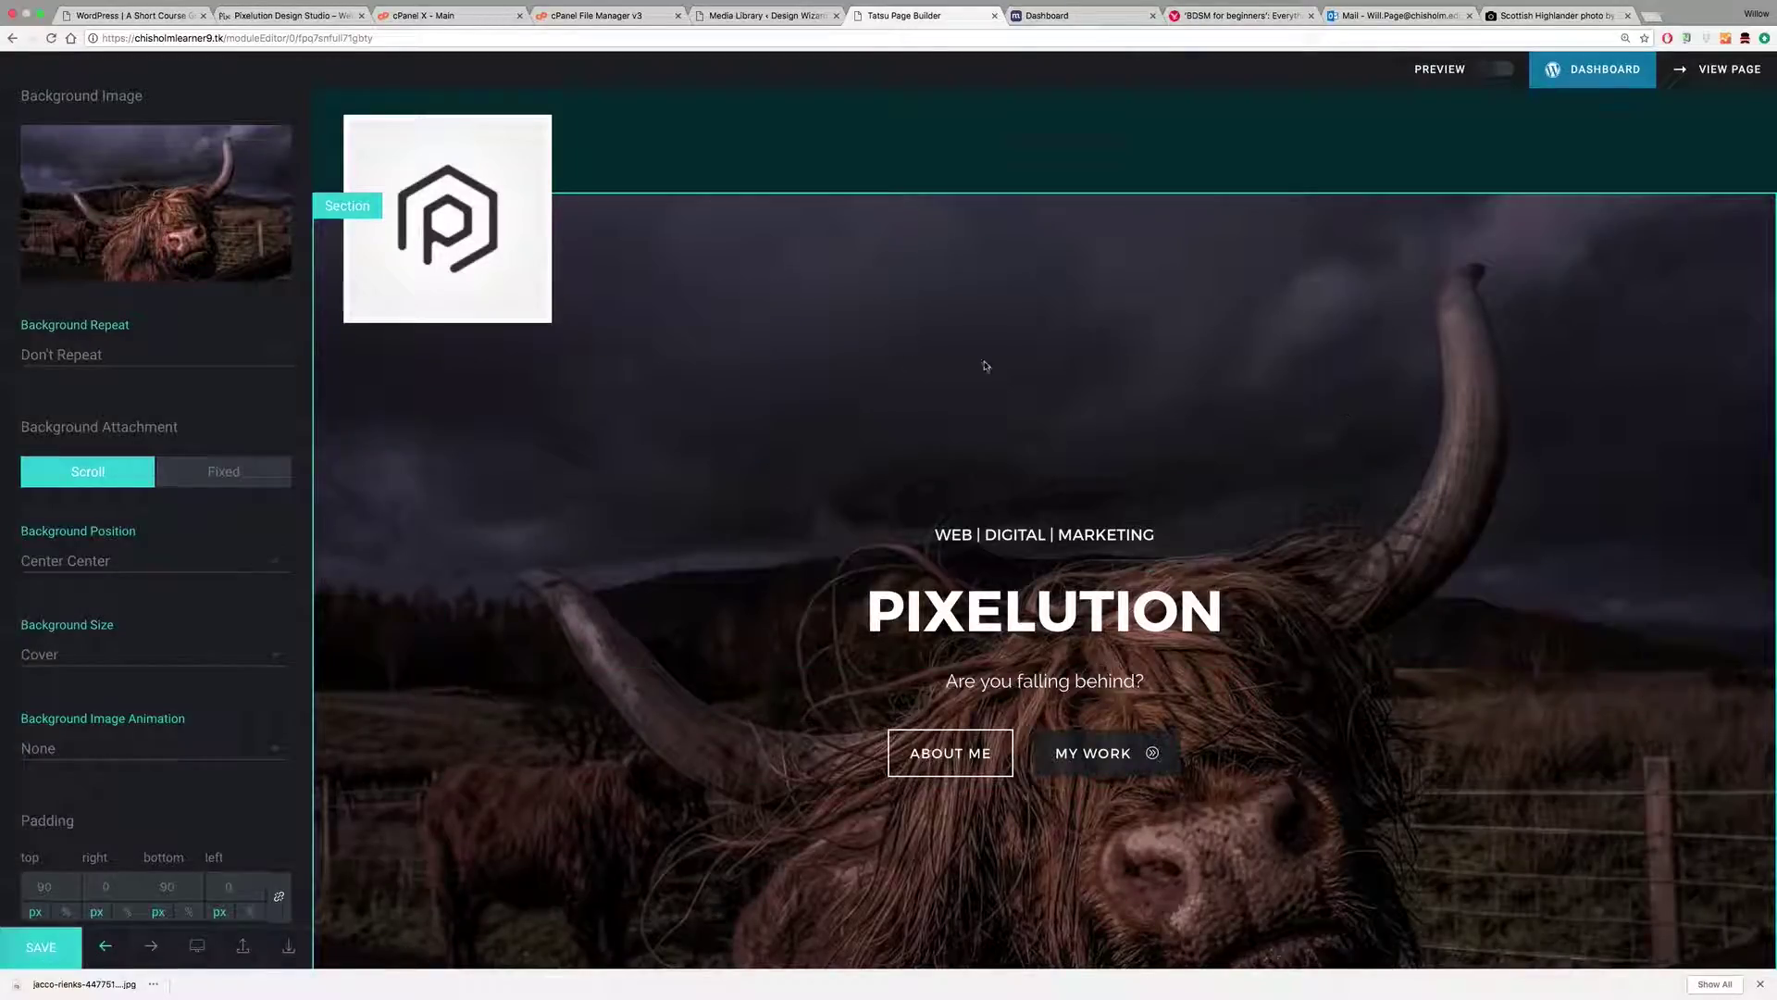
# Step: Save the home page in Tatsu
pyautogui.scroll(-3, 1095, 471)
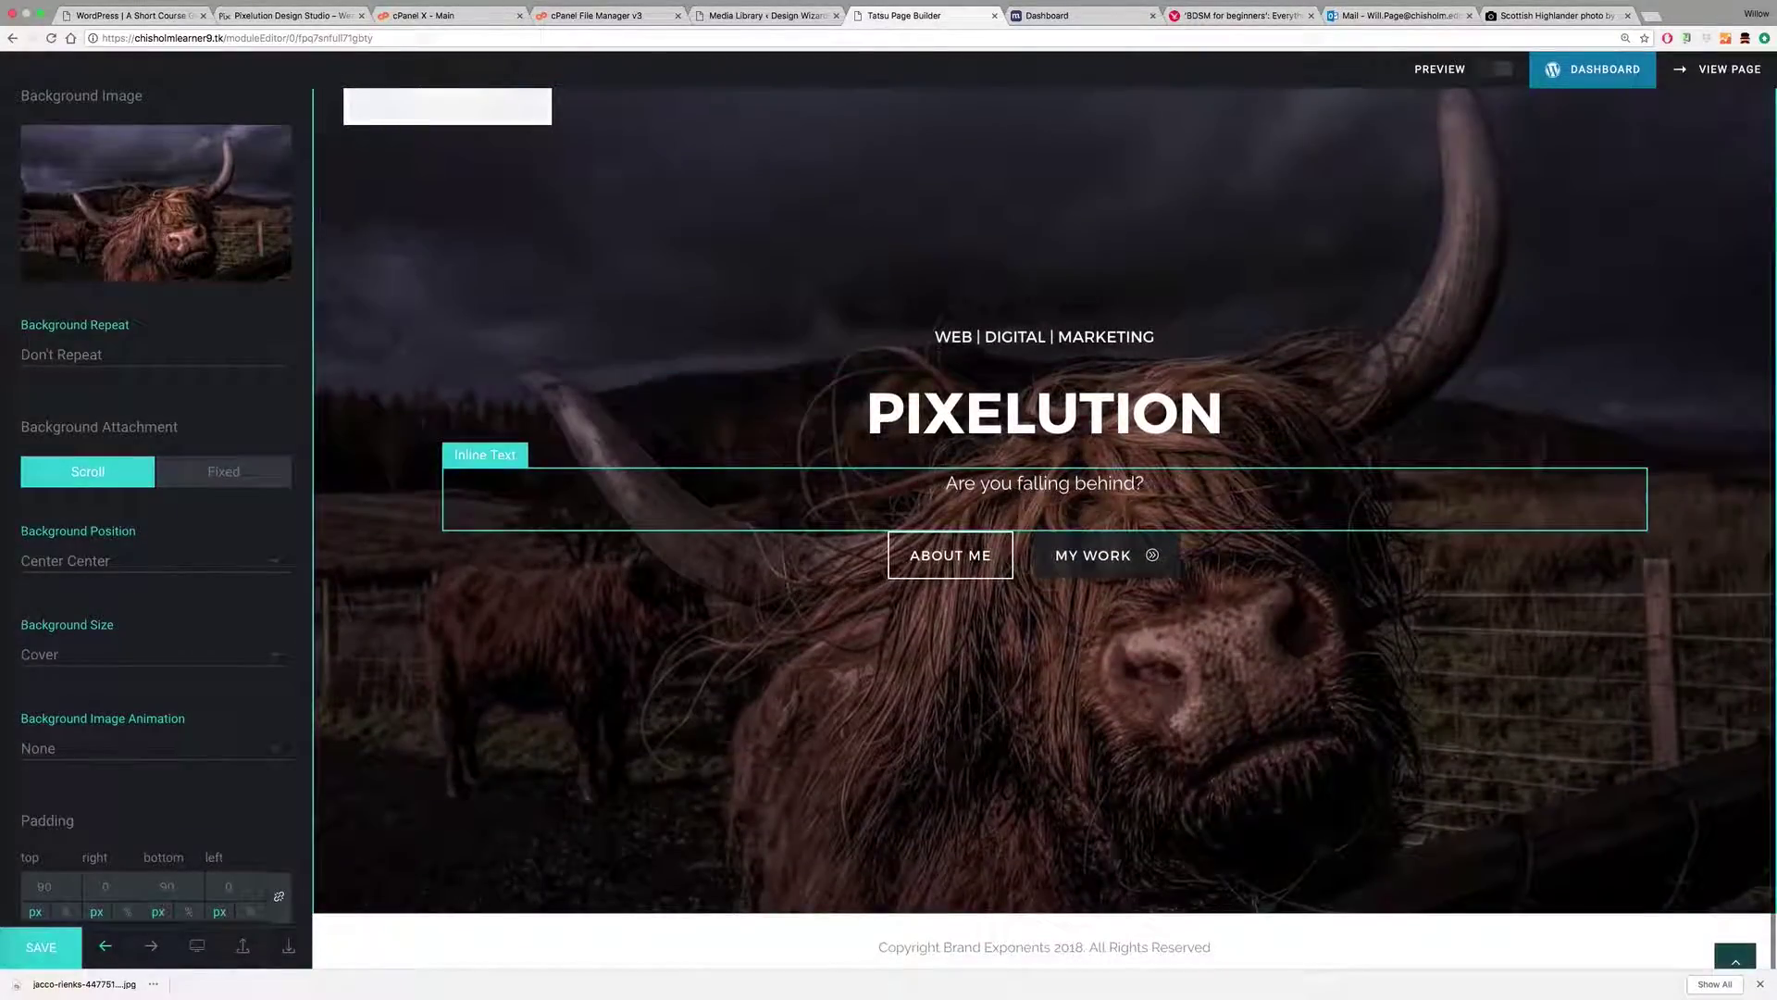
pyautogui.scroll(2, 1046, 483)
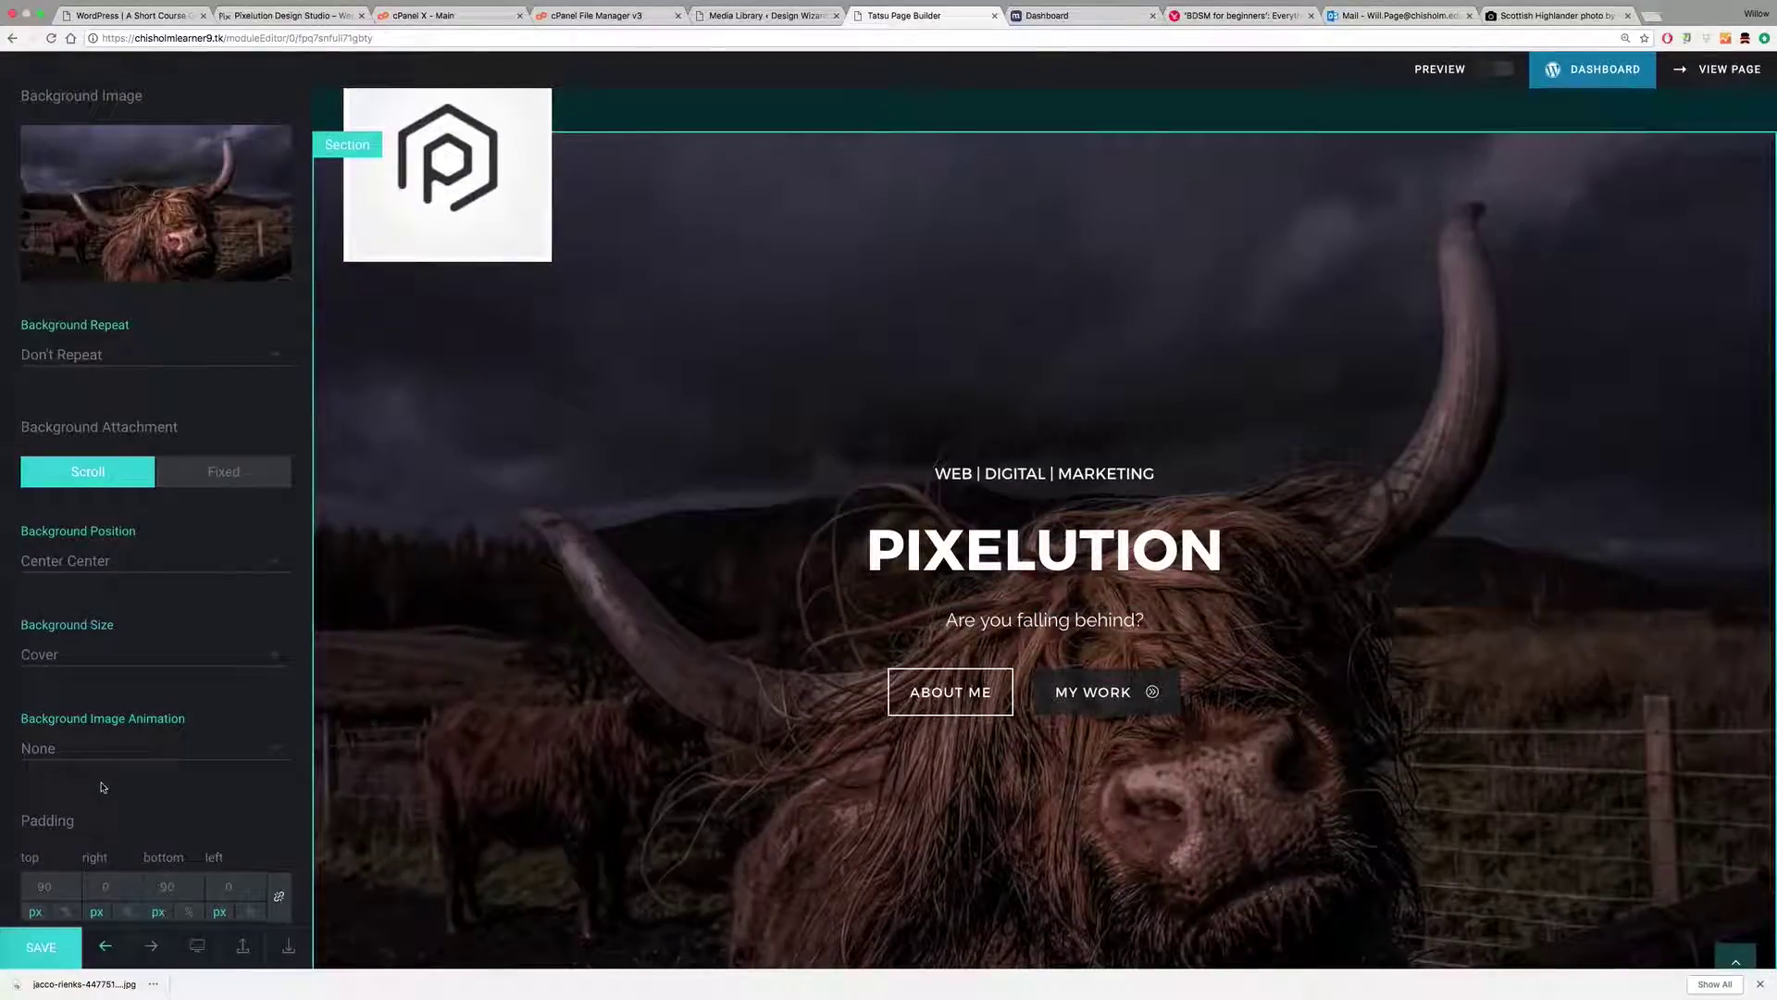
pyautogui.scroll(-3, 119, 780)
pyautogui.scroll(-1, 118, 780)
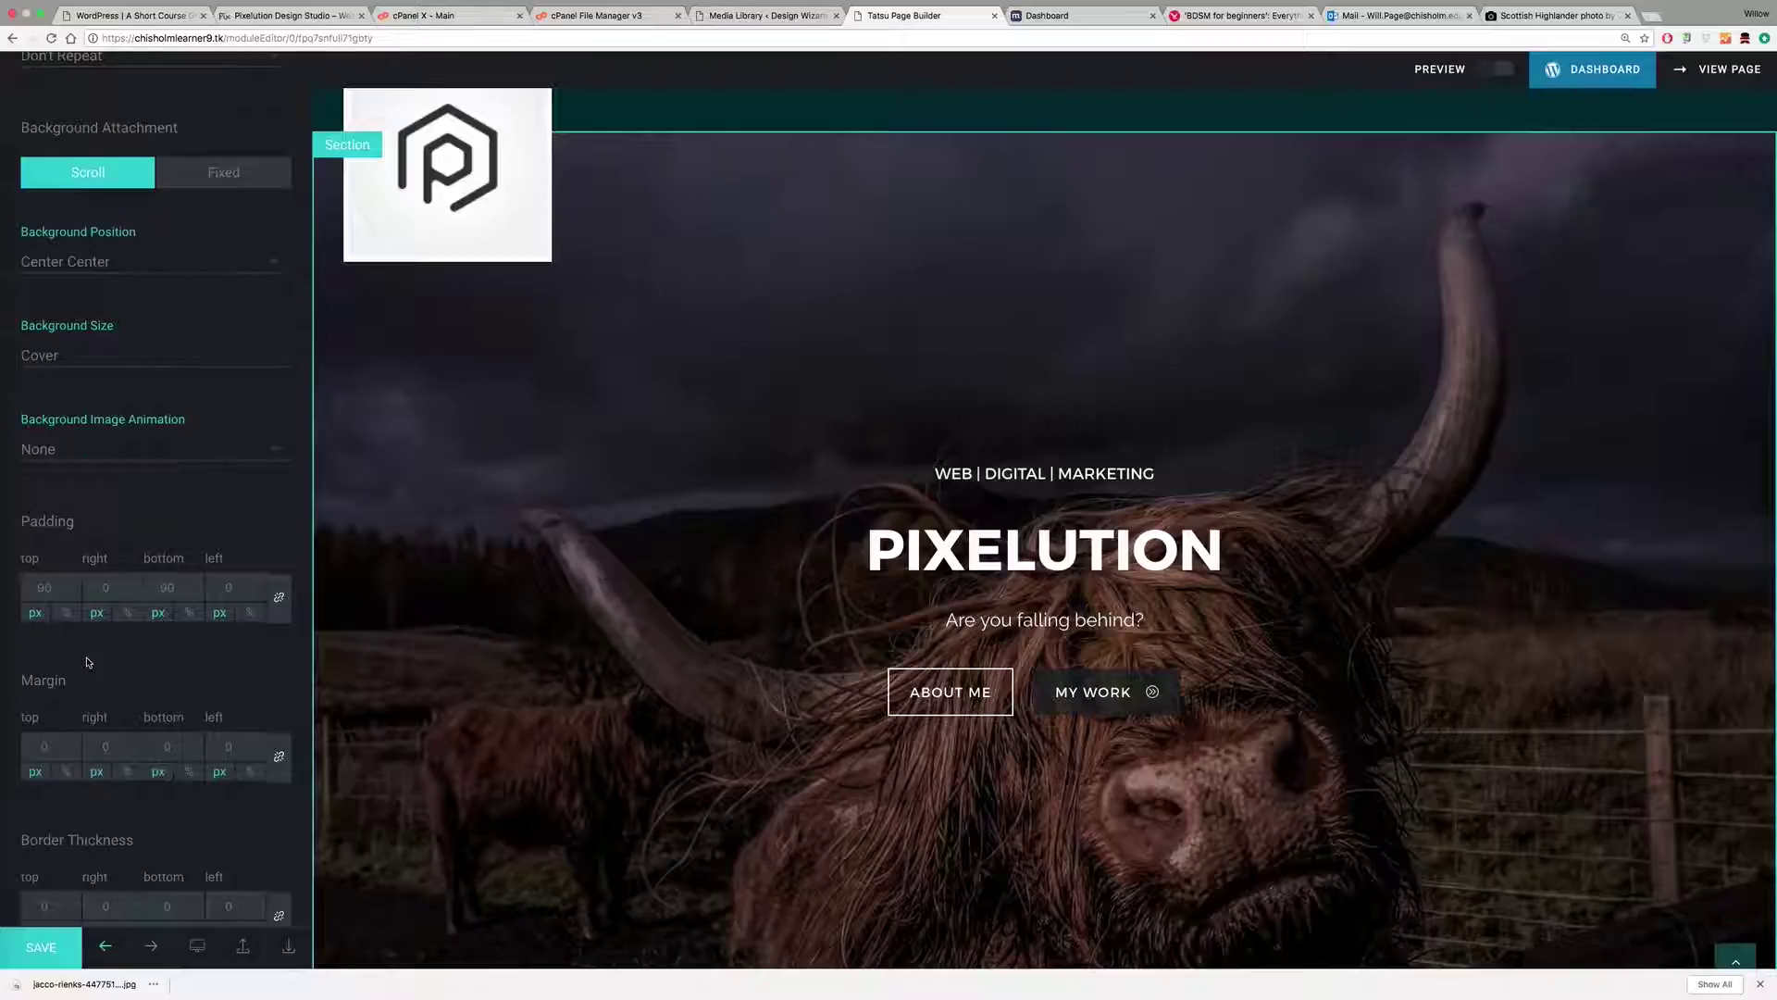
pyautogui.scroll(-5, 81, 648)
pyautogui.scroll(-5, 87, 663)
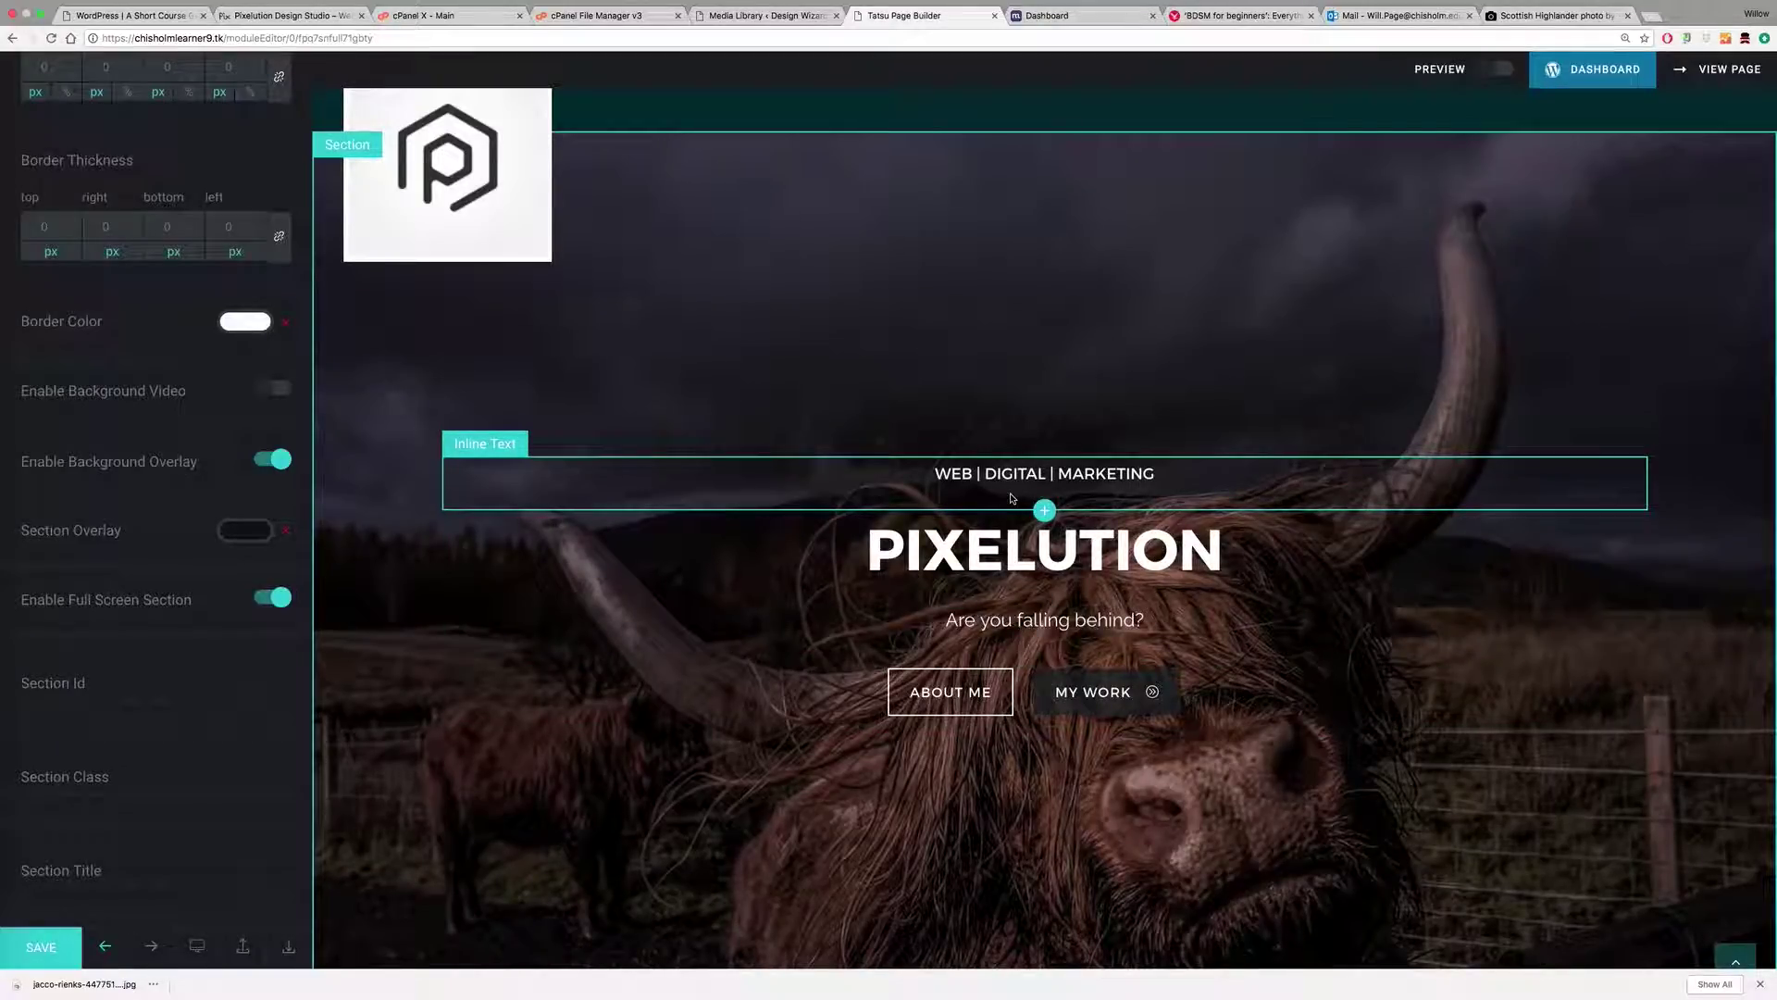
pyautogui.click(58, 946)
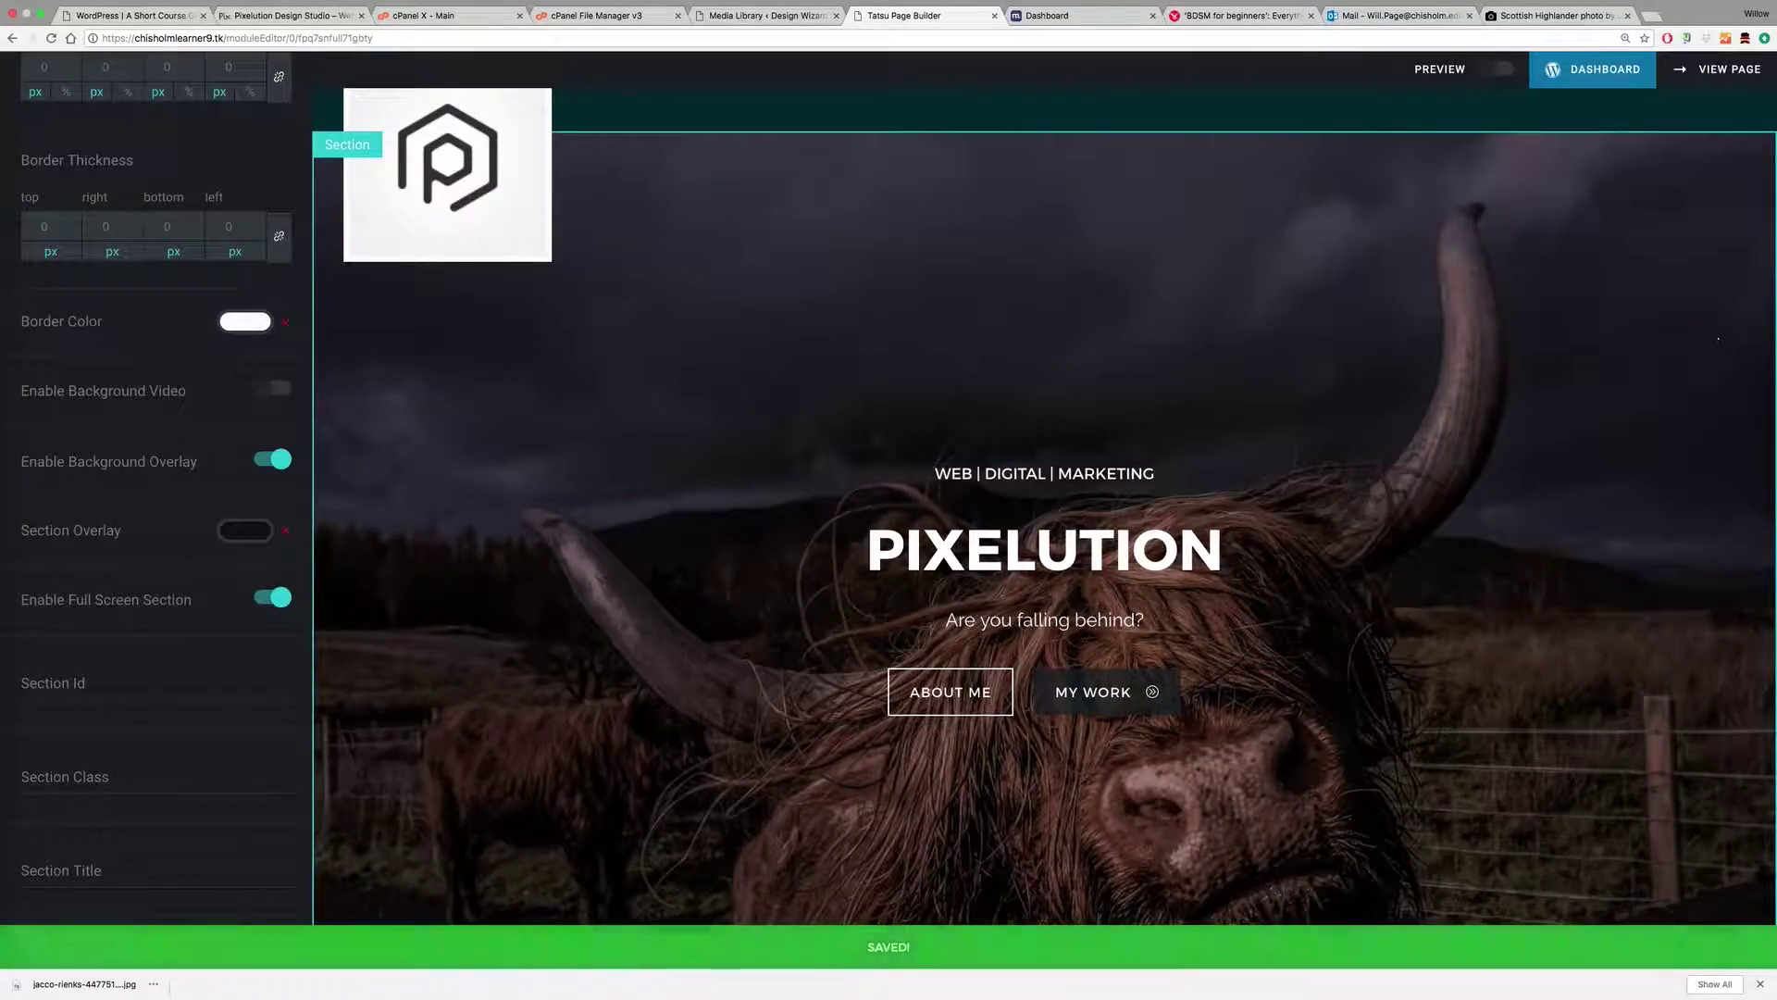
# Step: Open the live home page and scroll to check the highland cow hero
pyautogui.click(1728, 70)
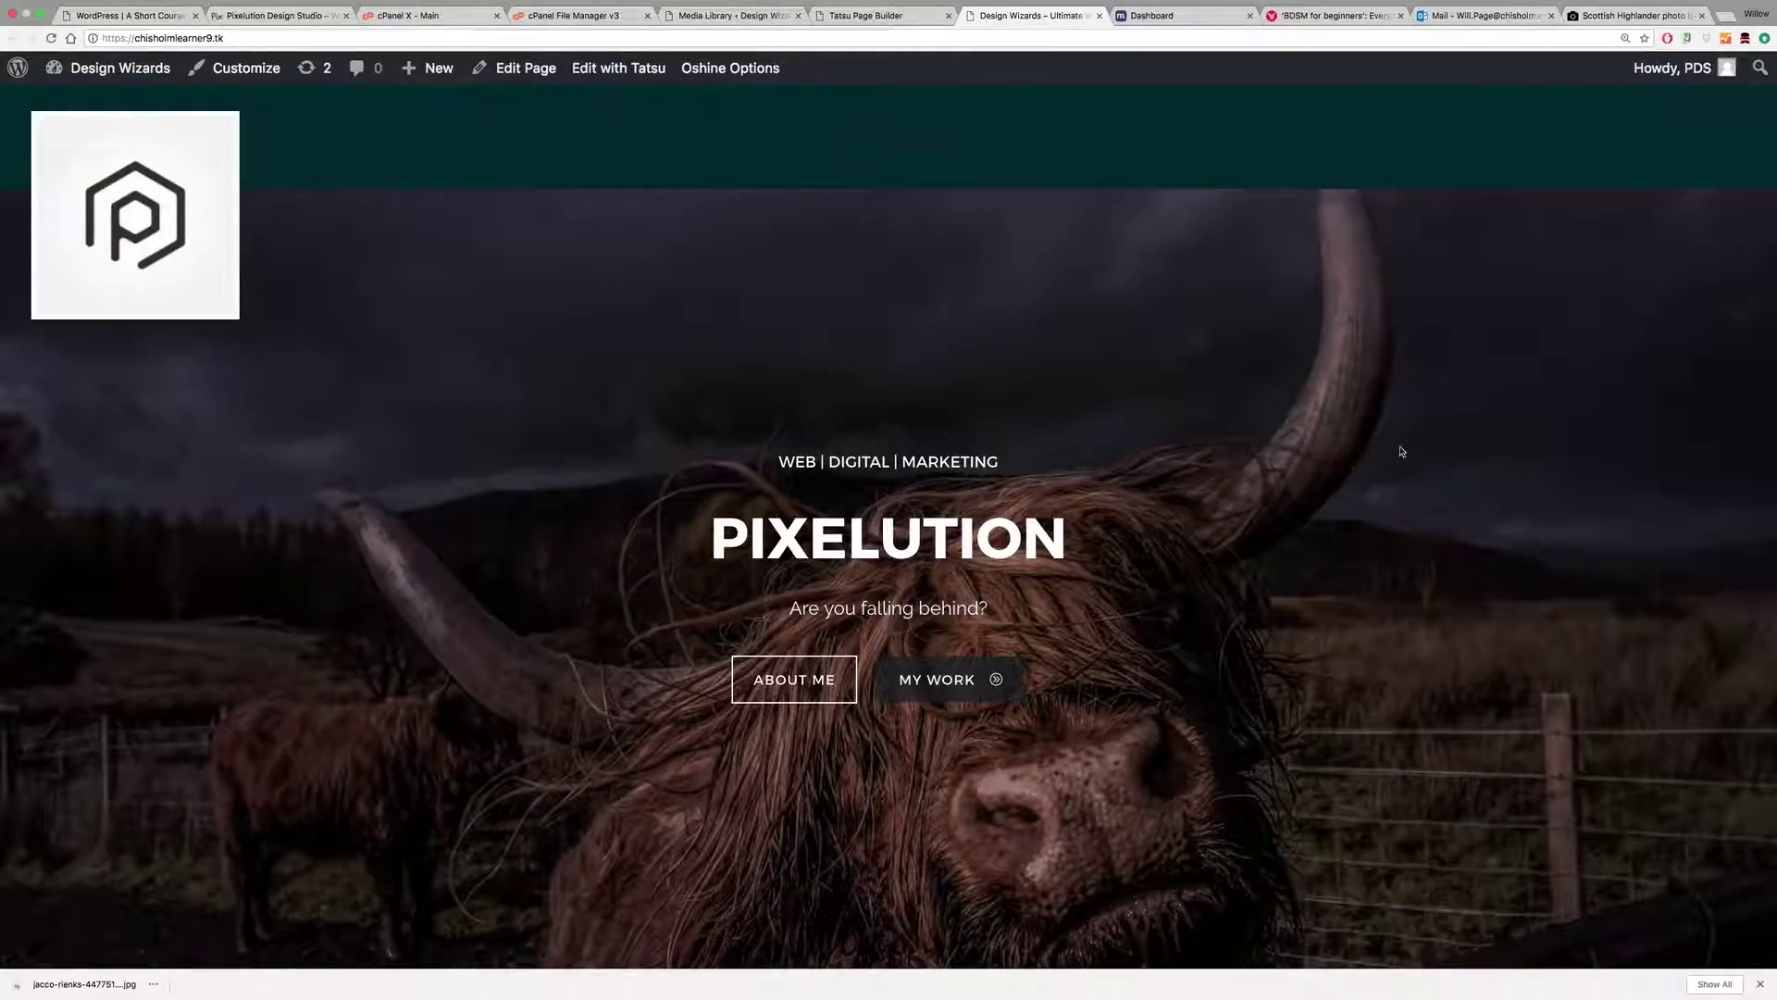
pyautogui.scroll(-2, 1425, 390)
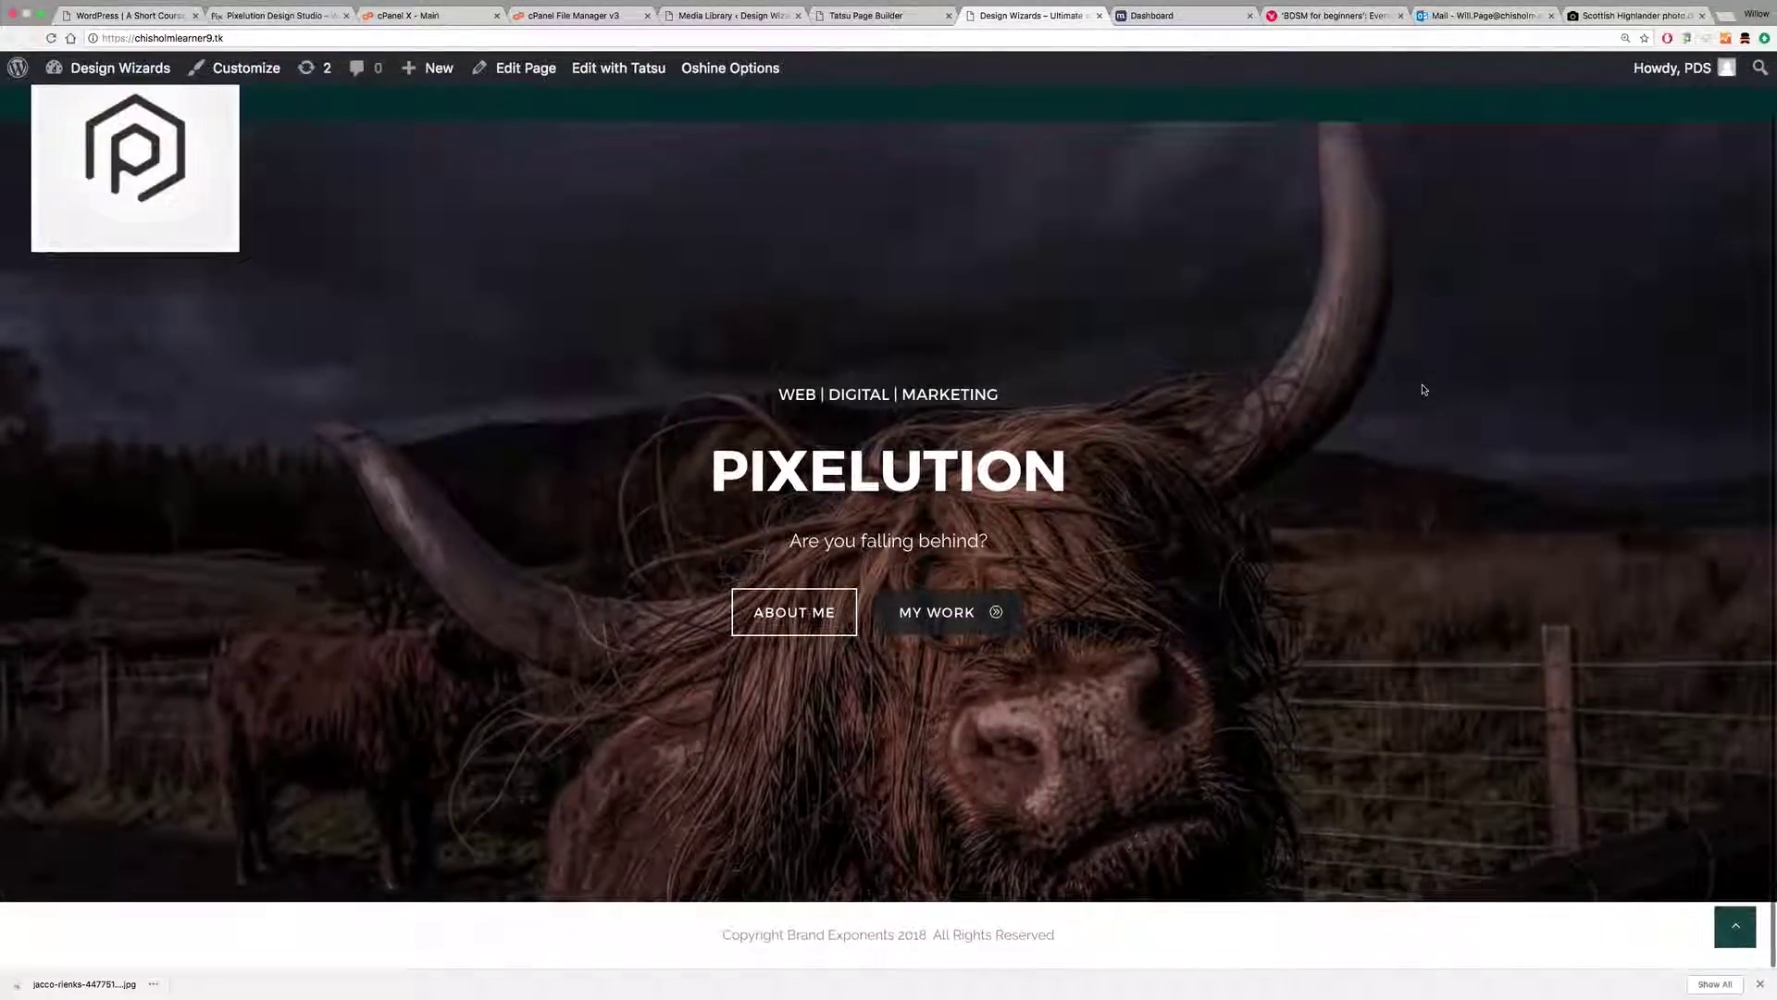
pyautogui.scroll(2, 1424, 390)
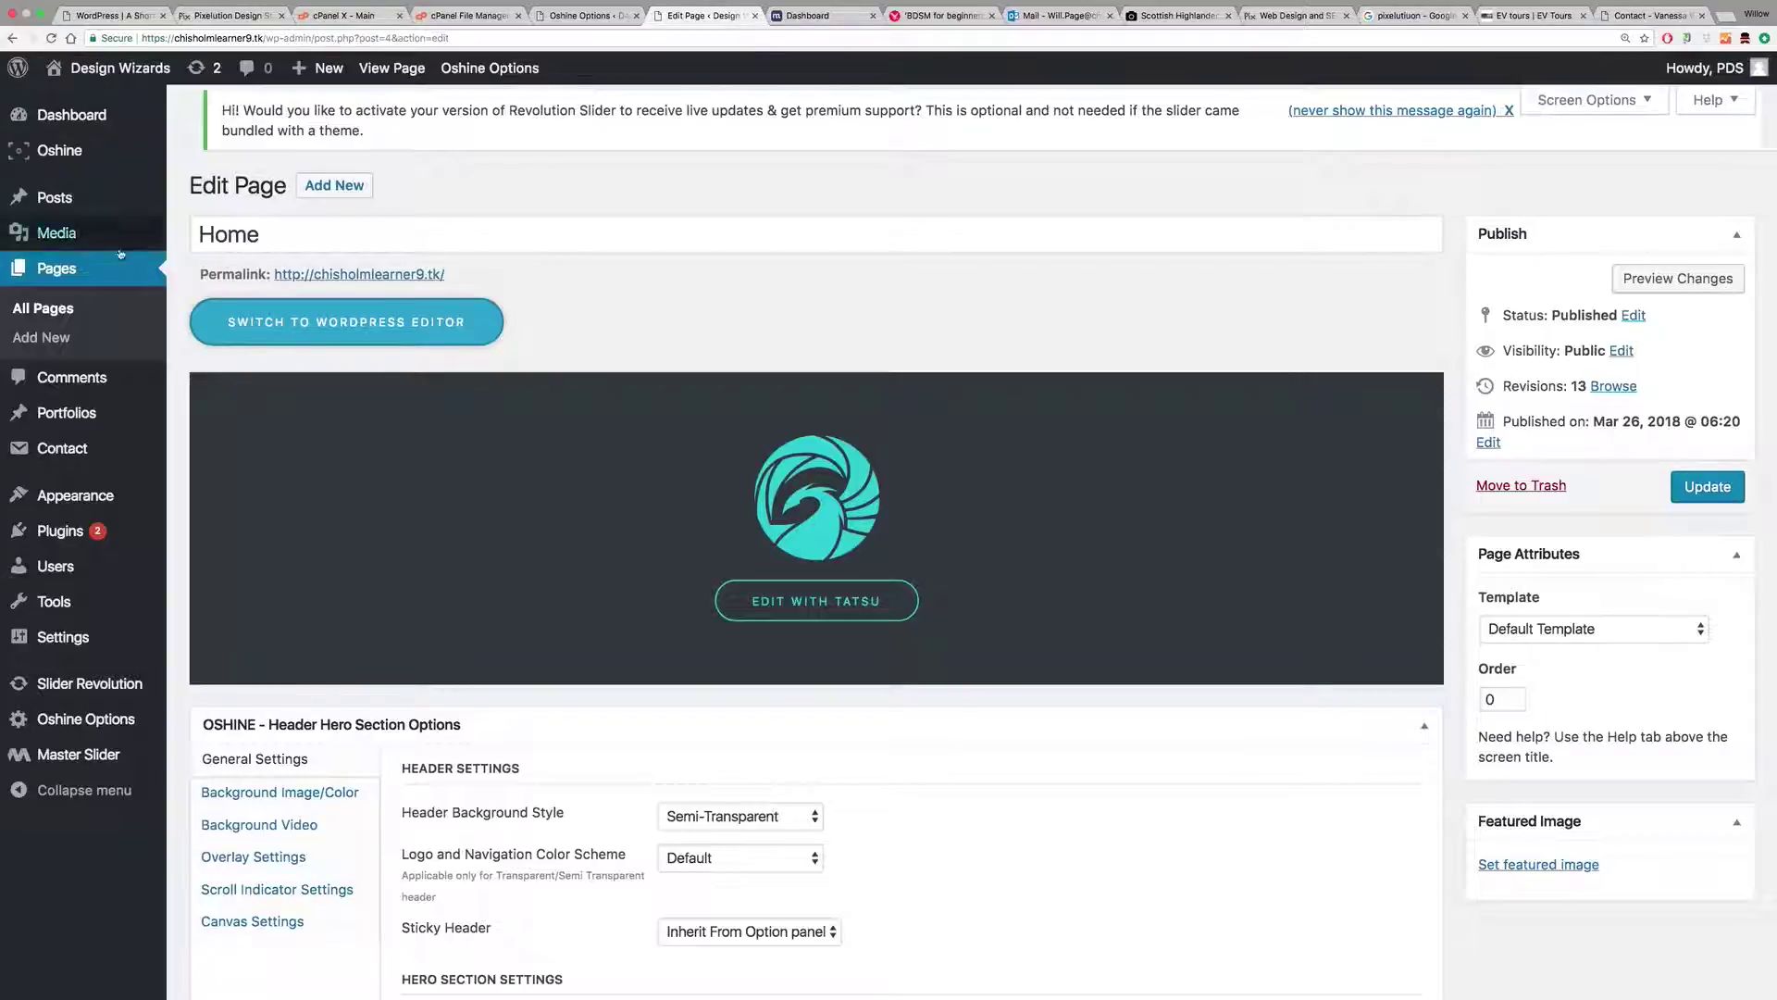
# Step: Create and publish a new page titled 'Contact'
pyautogui.click(58, 340)
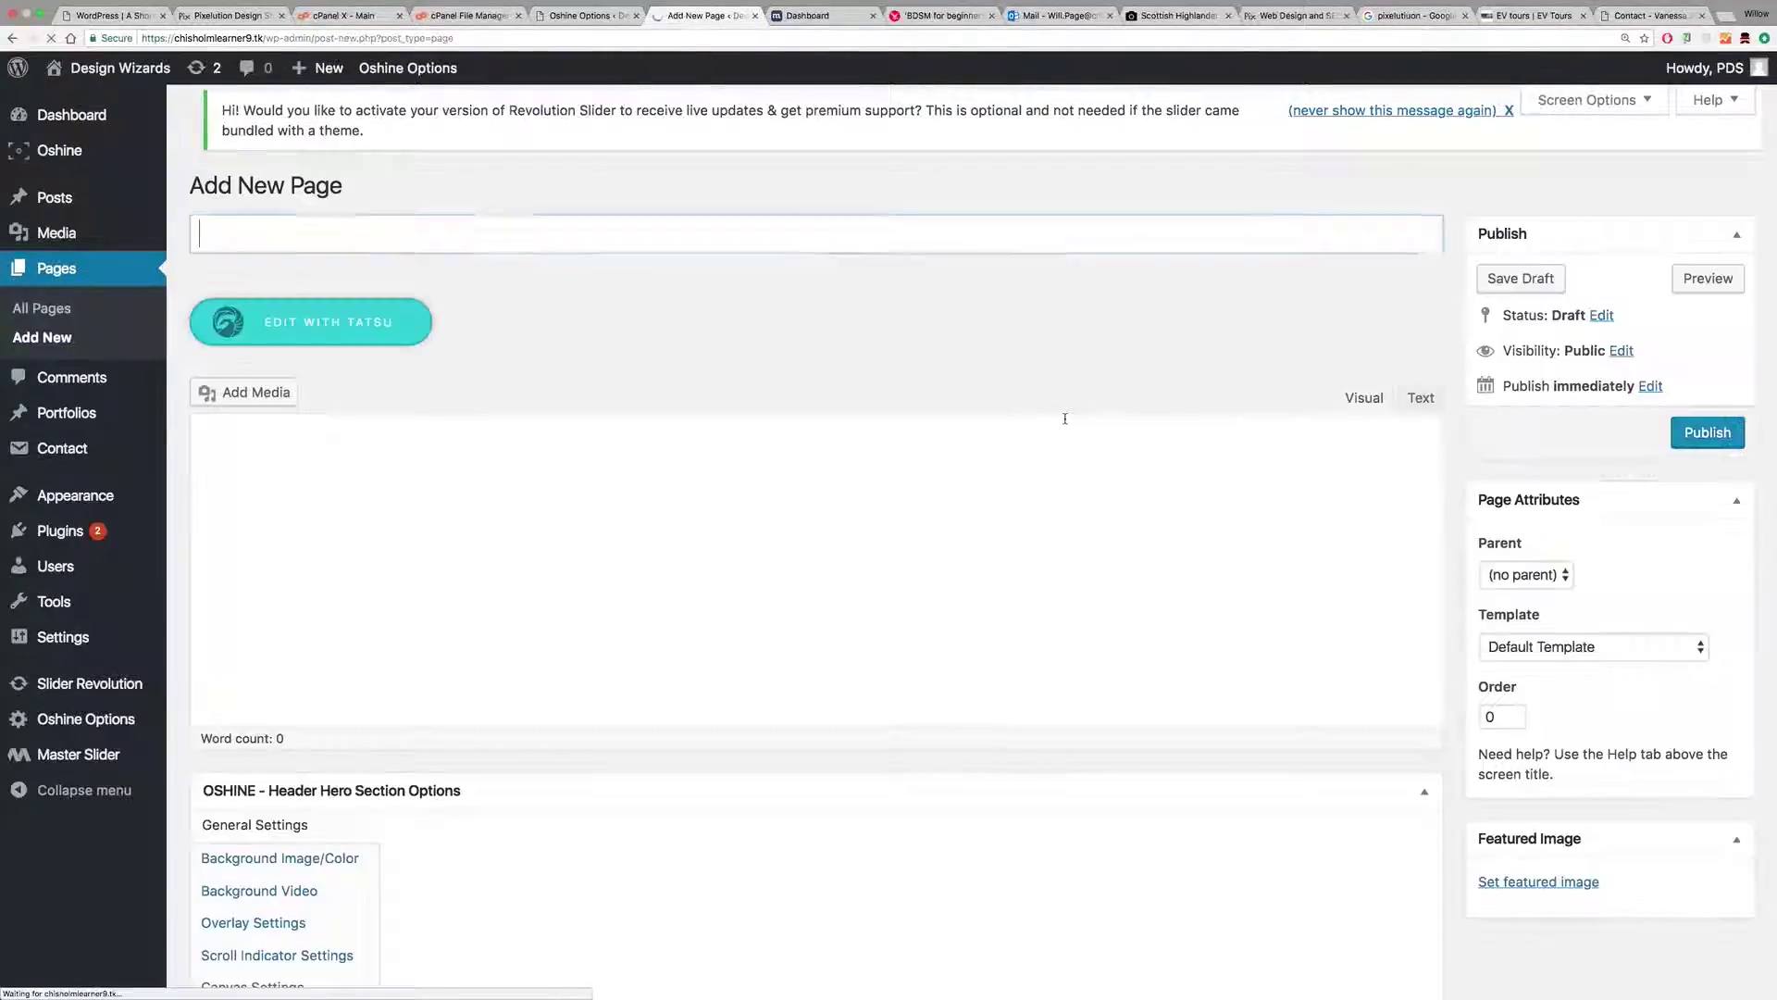
pyautogui.write('Contact')
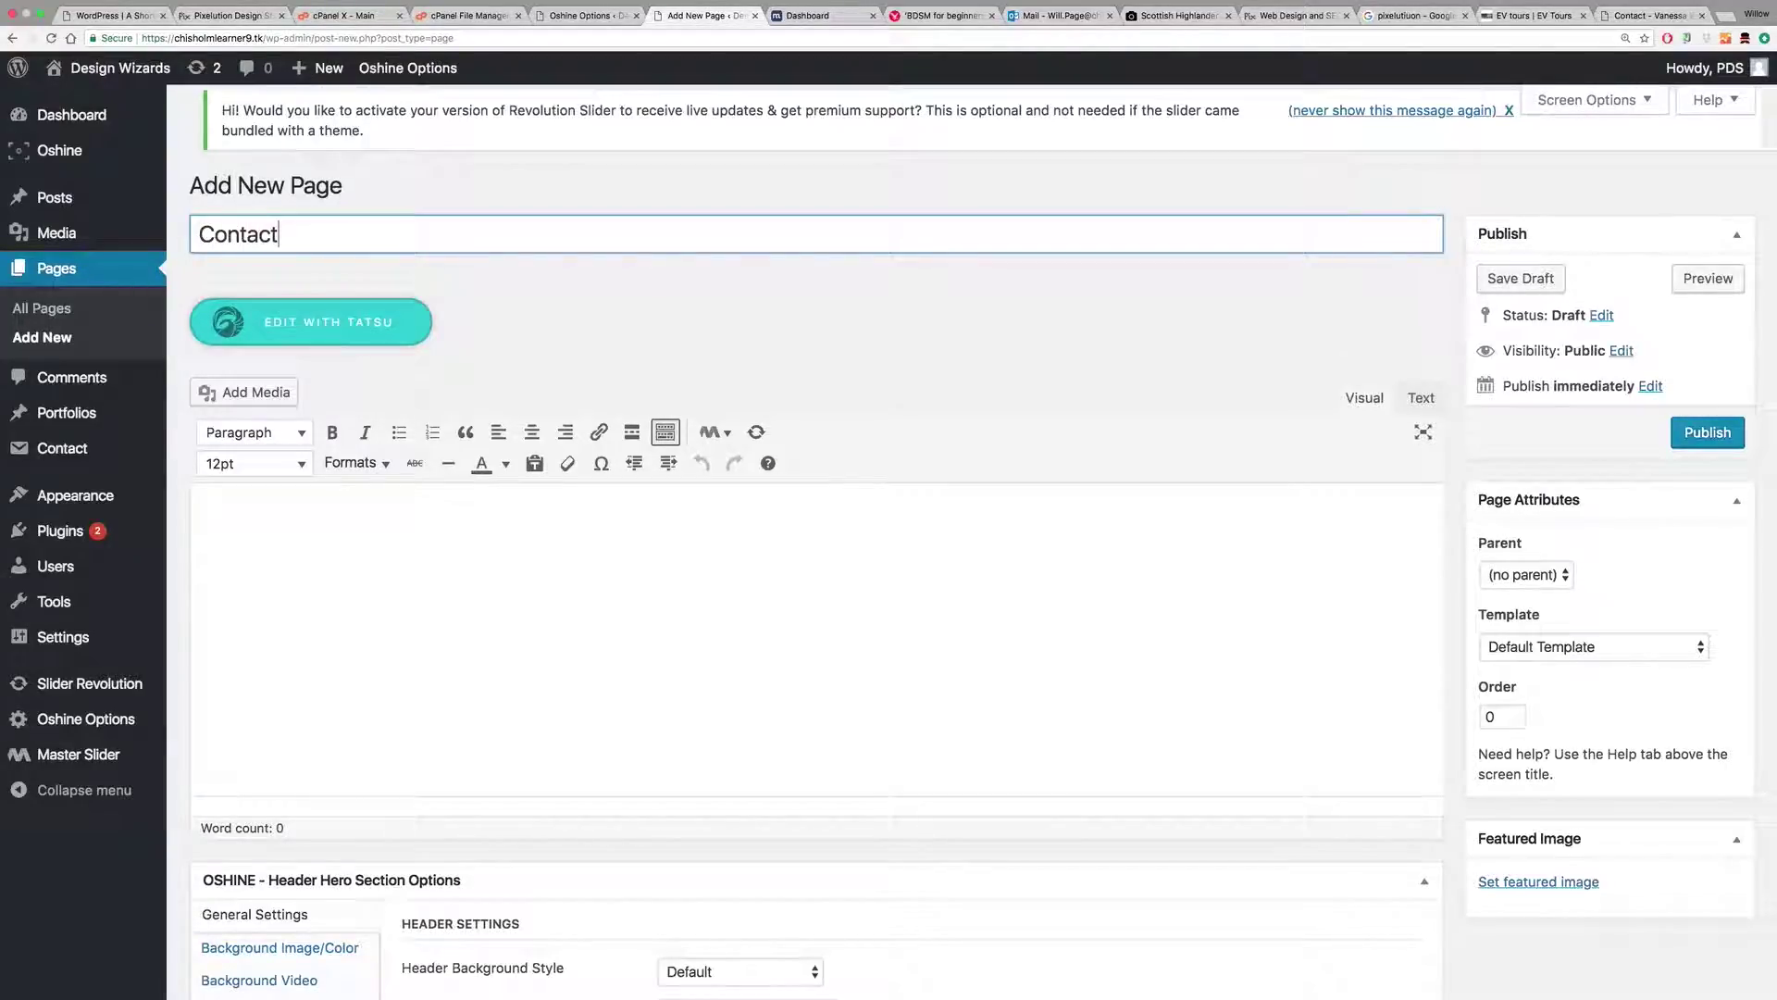
pyautogui.press('Tab')
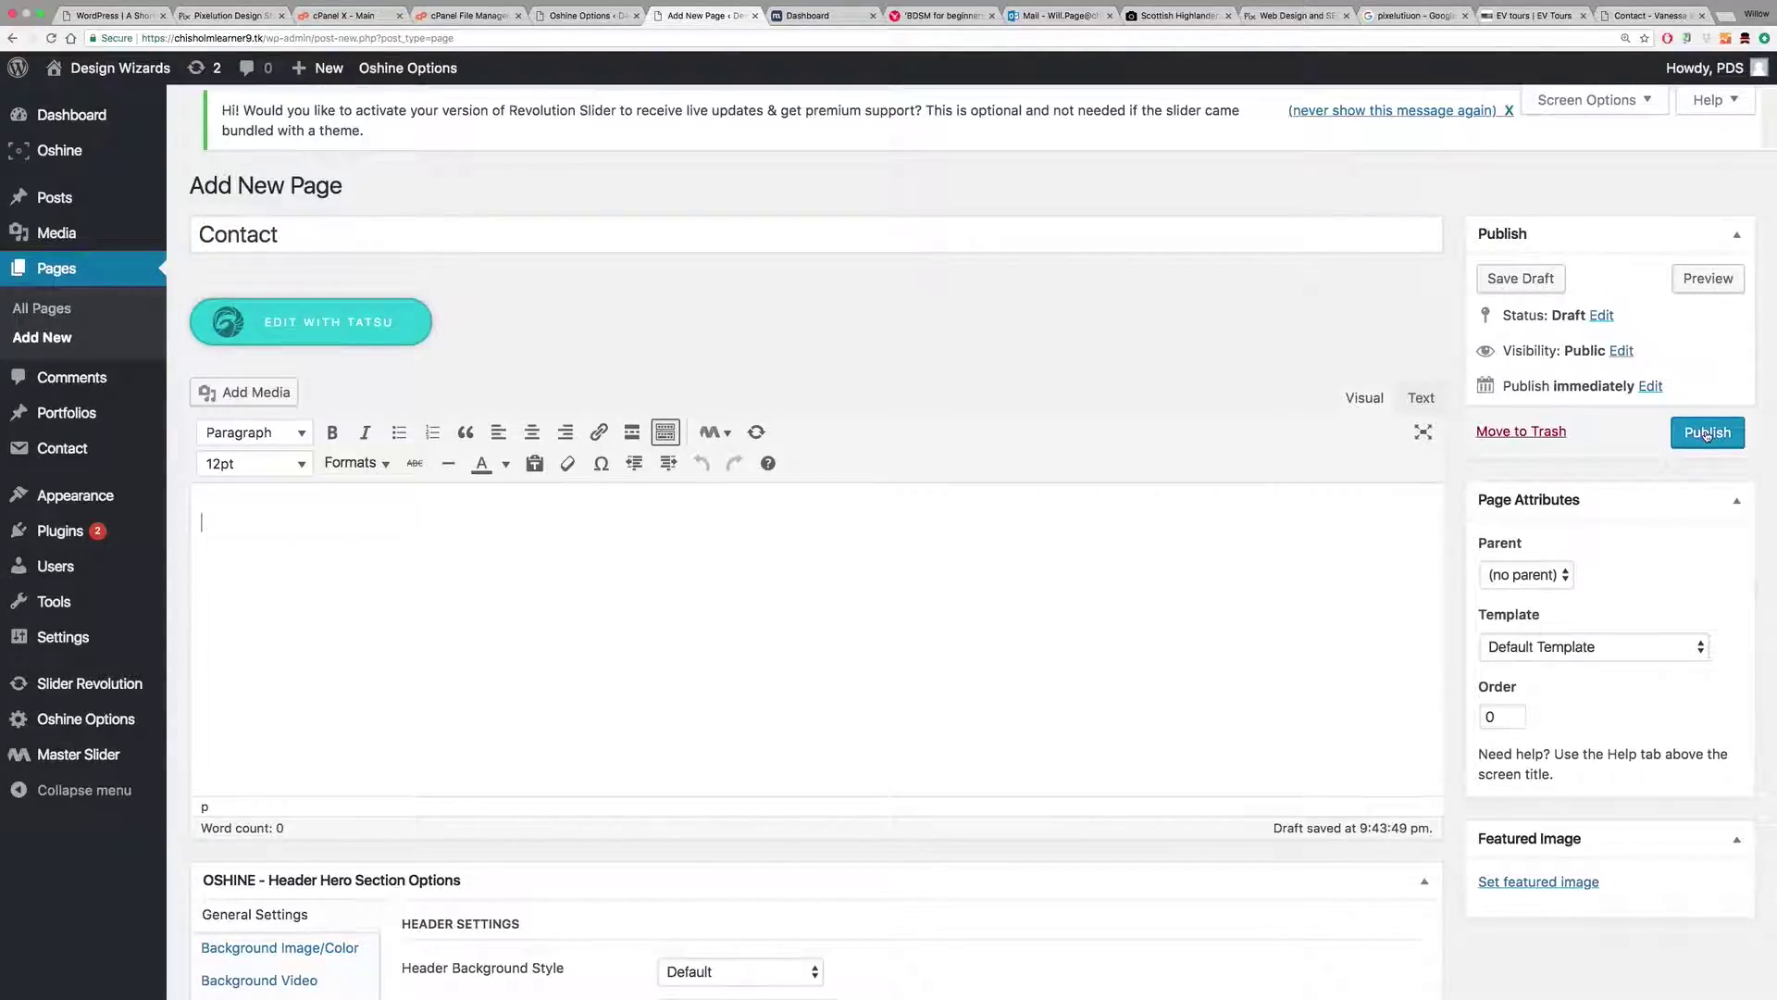
pyautogui.click(1707, 433)
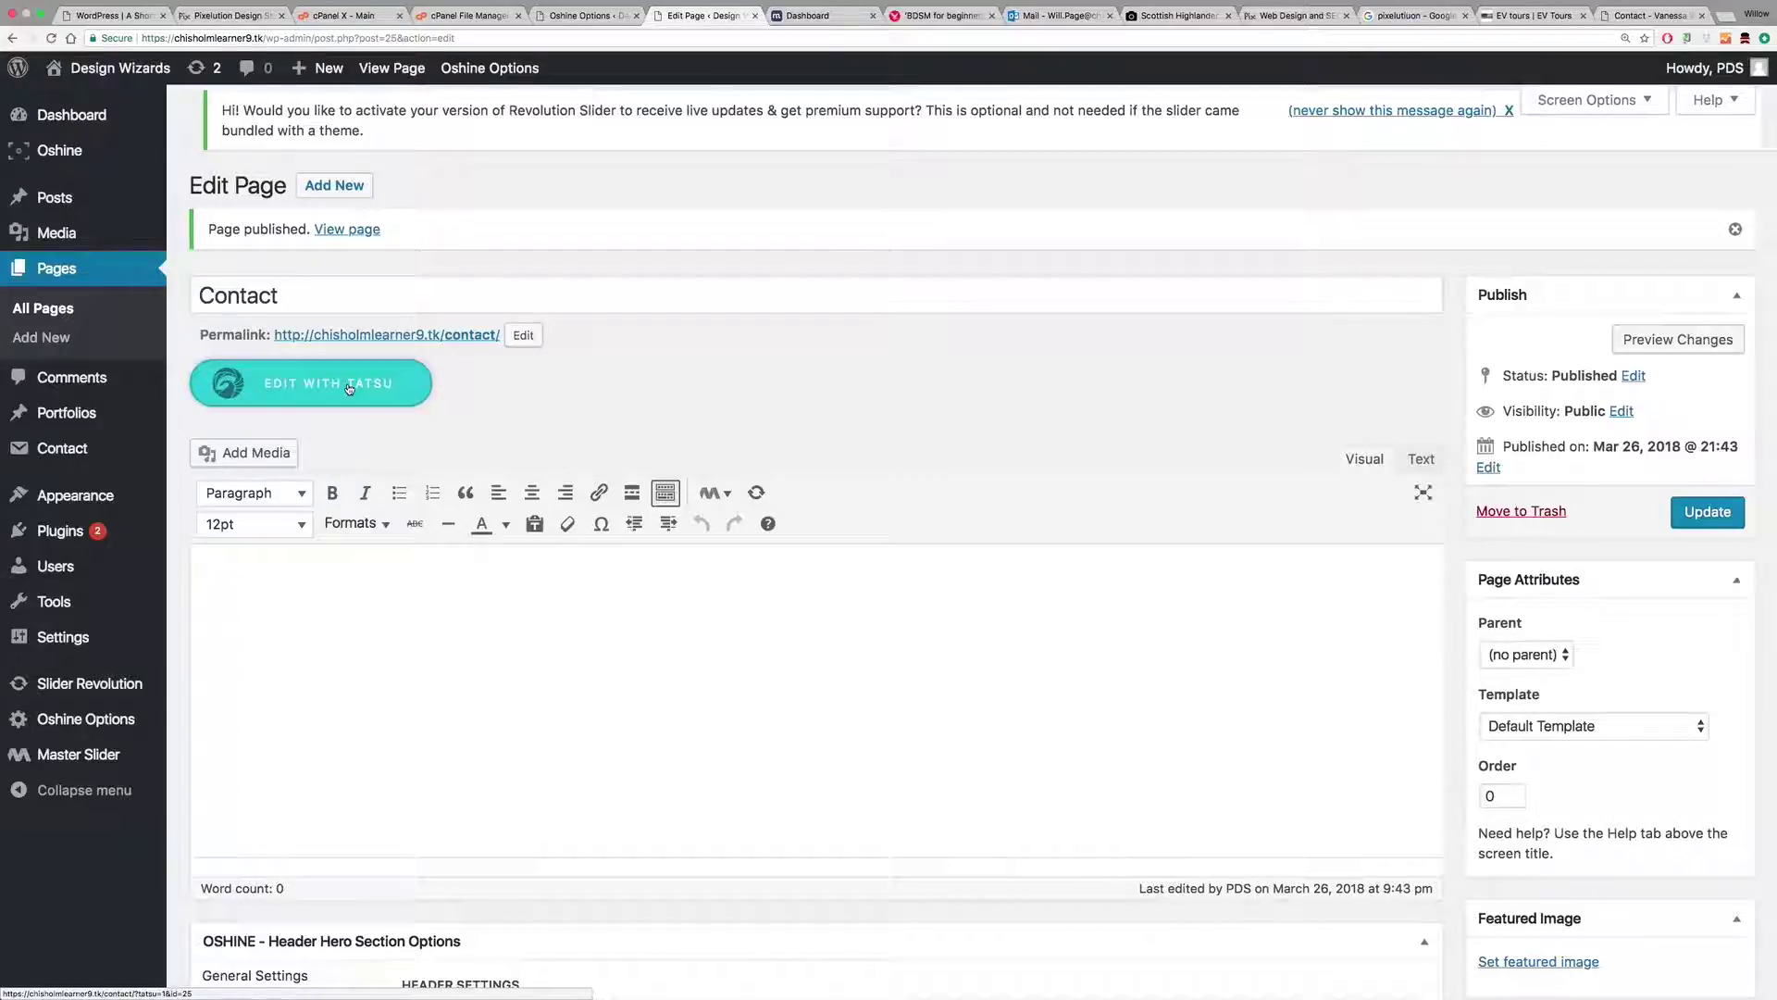
# Step: Set Header Background Style to Semi-Transparent, update, and edit the page with Tatsu
pyautogui.scroll(-15, 845, 381)
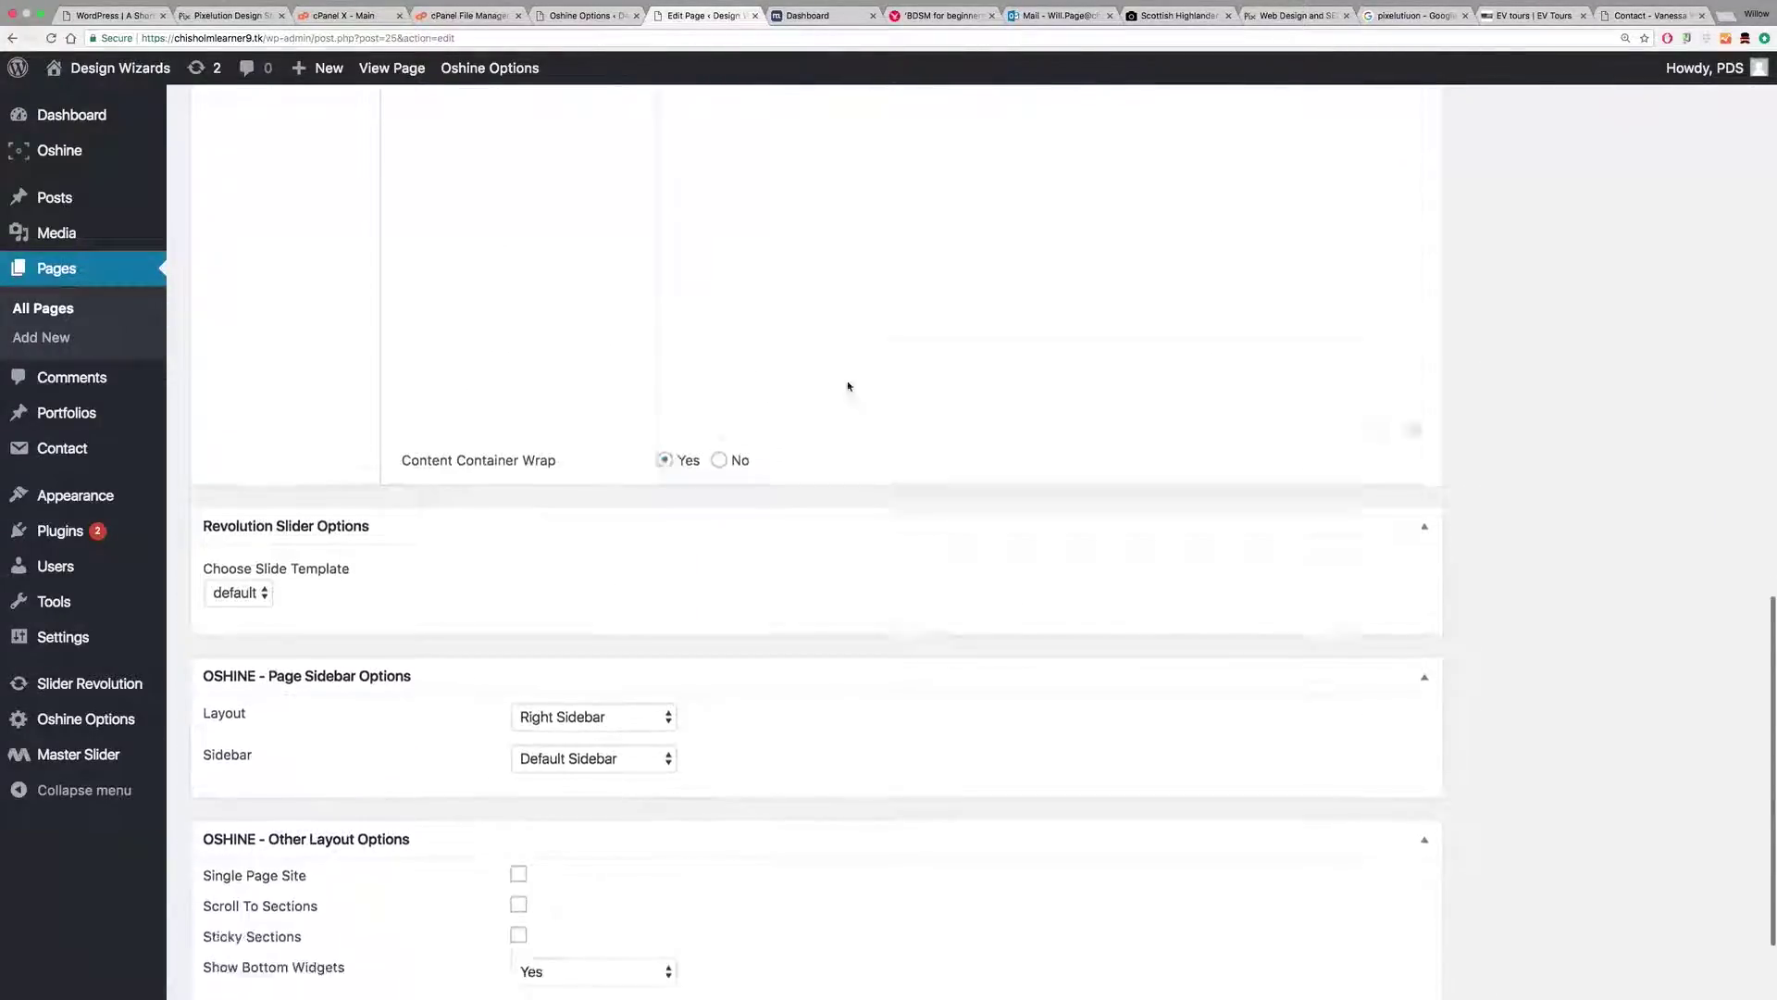
pyautogui.scroll(10, 848, 383)
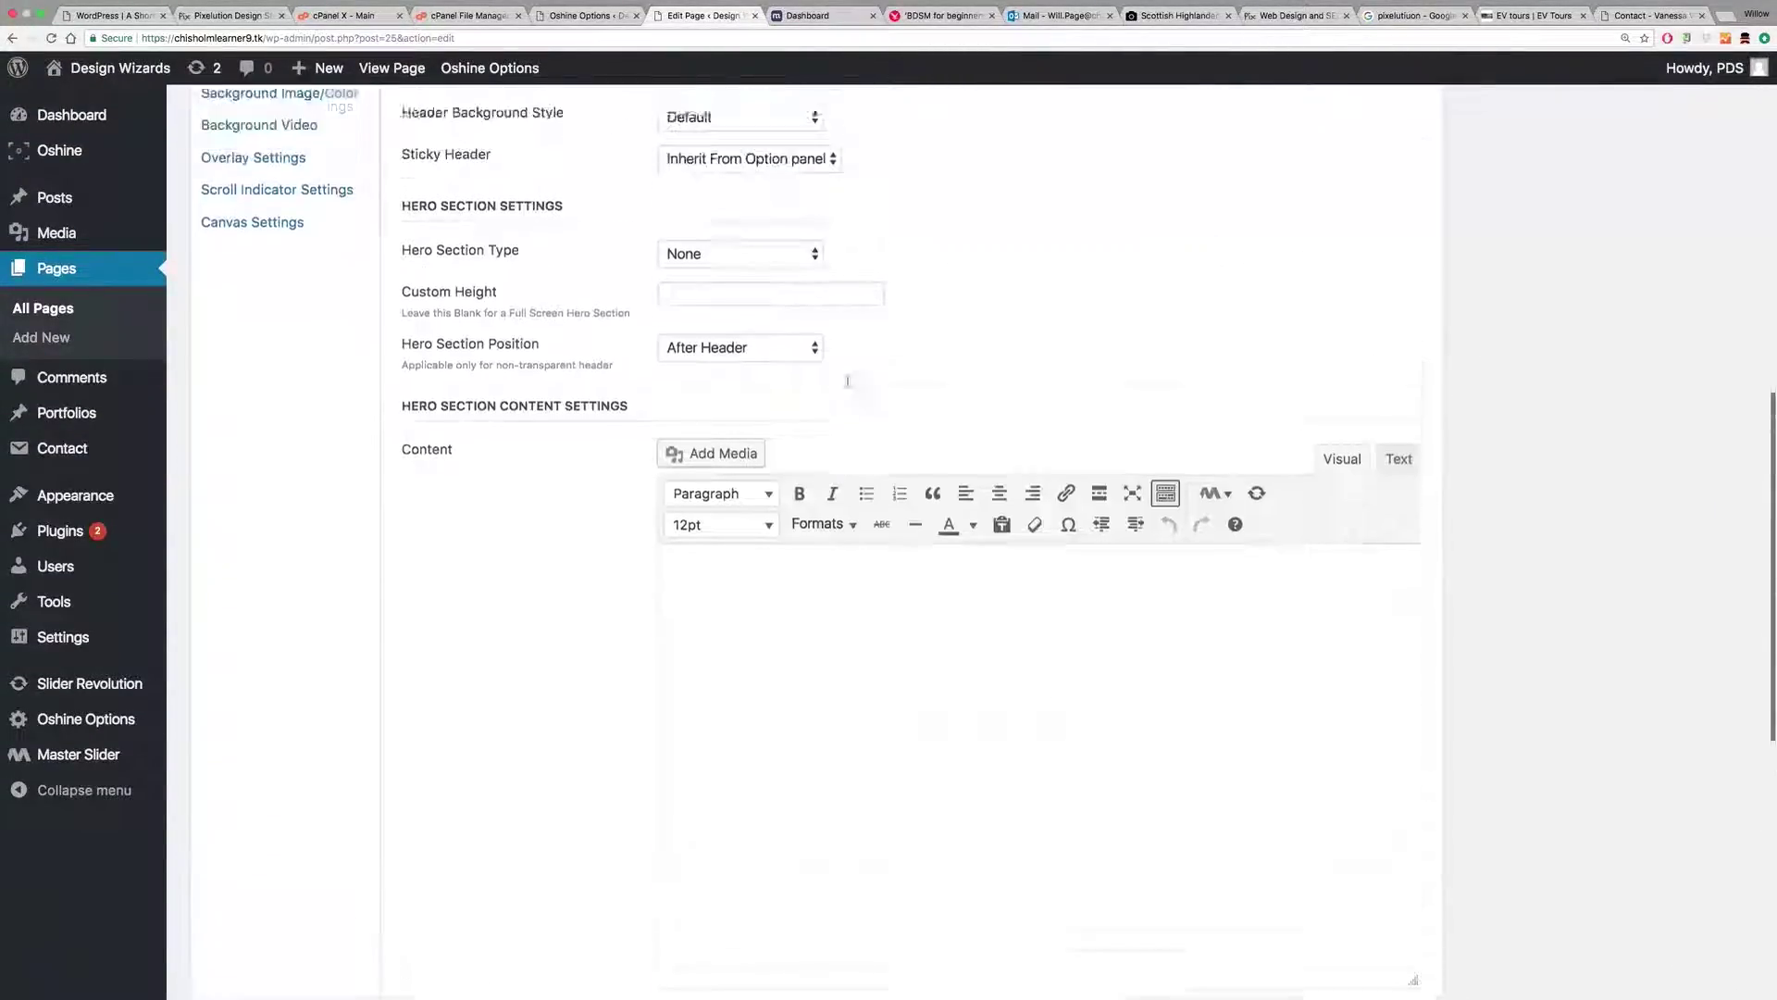
pyautogui.click(731, 323)
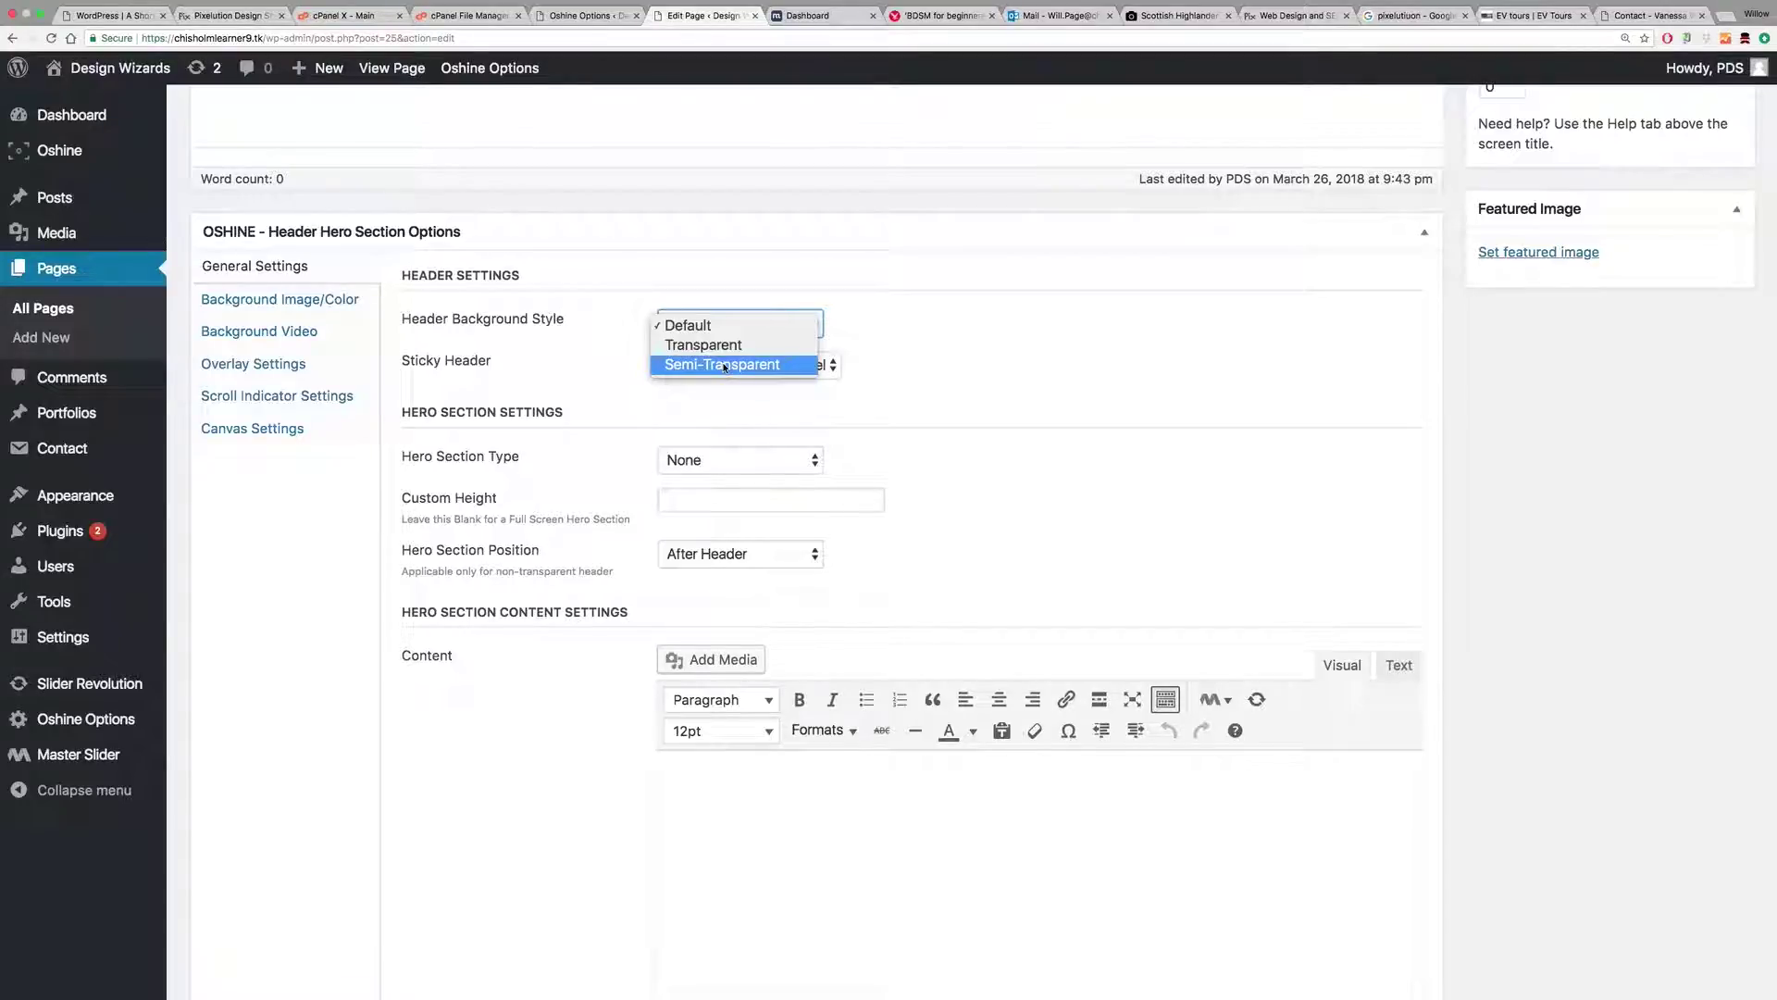
pyautogui.click(721, 366)
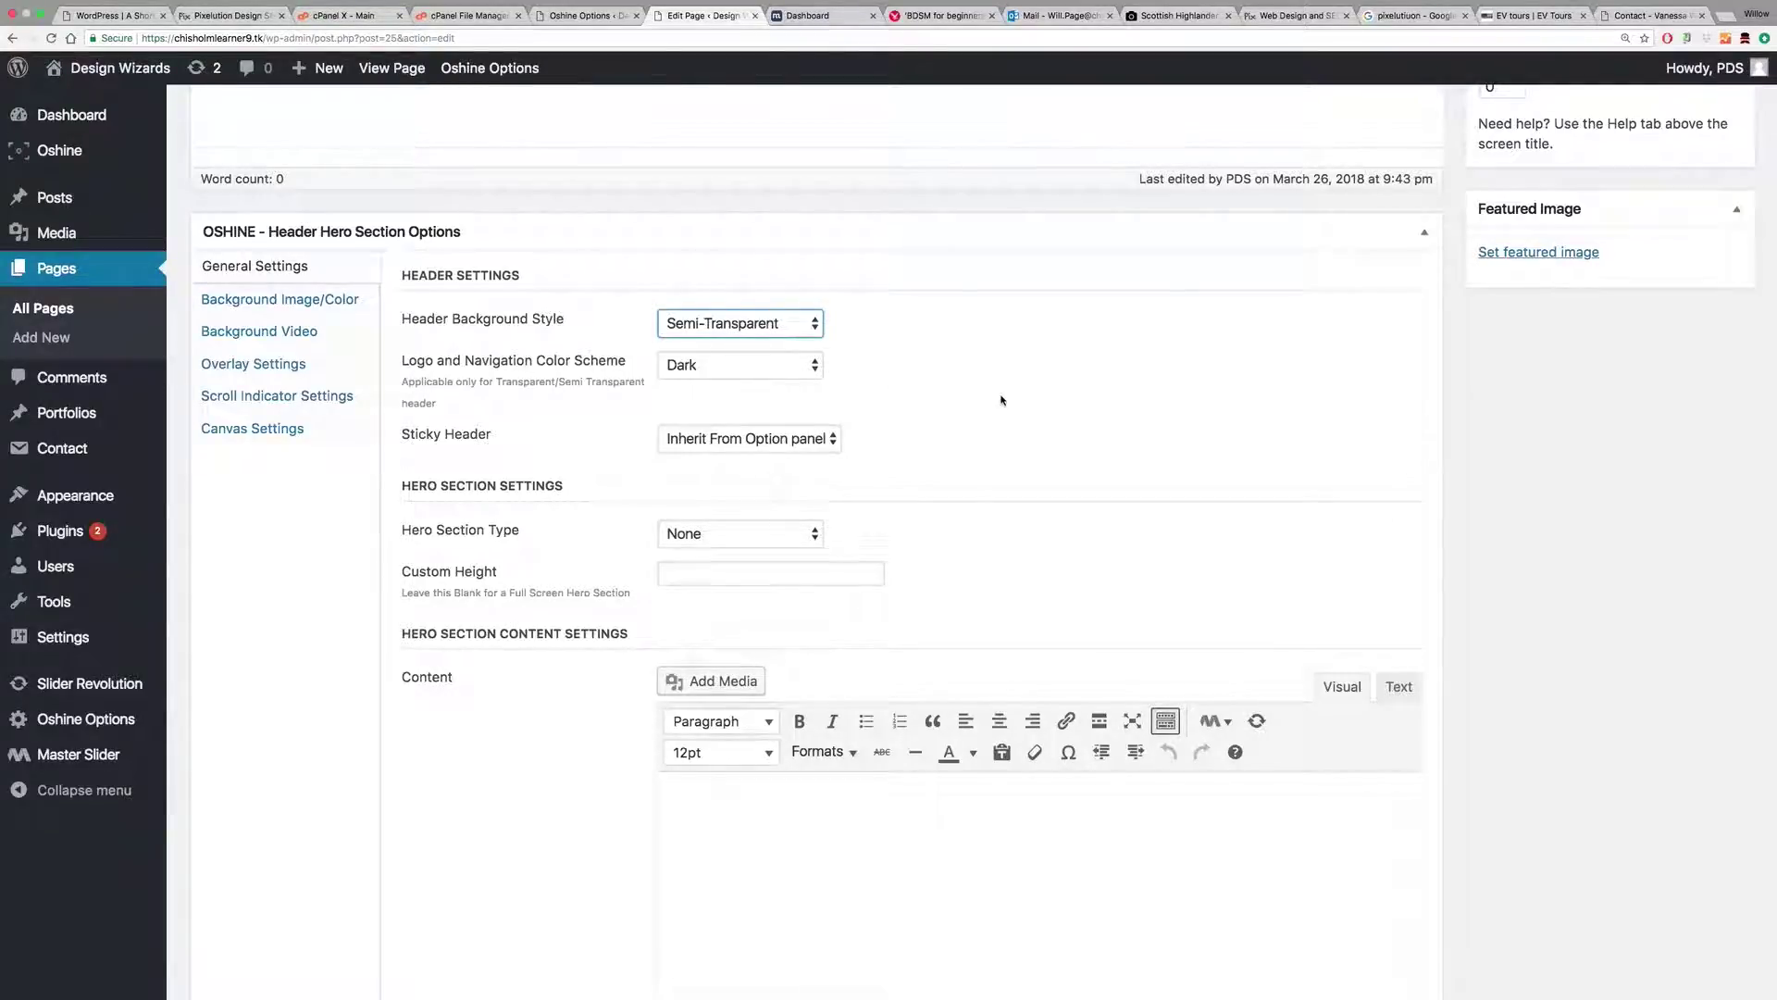
pyautogui.scroll(2, 997, 398)
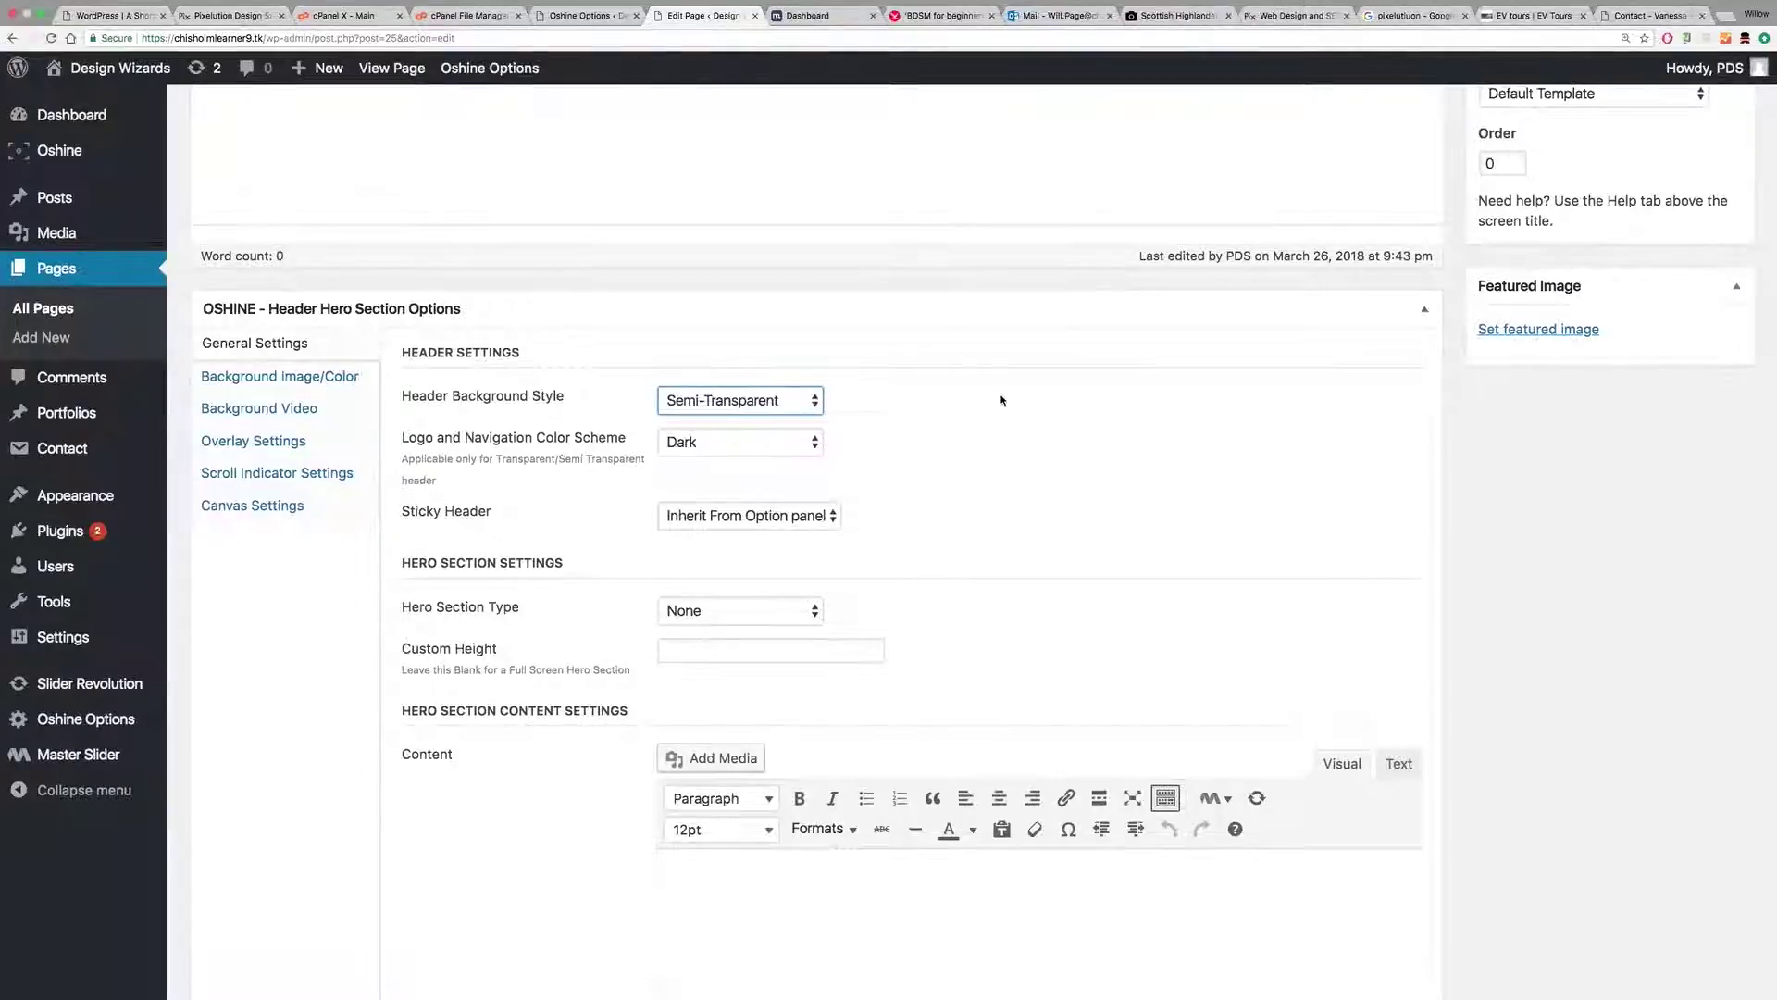
pyautogui.scroll(10, 998, 398)
pyautogui.click(1709, 512)
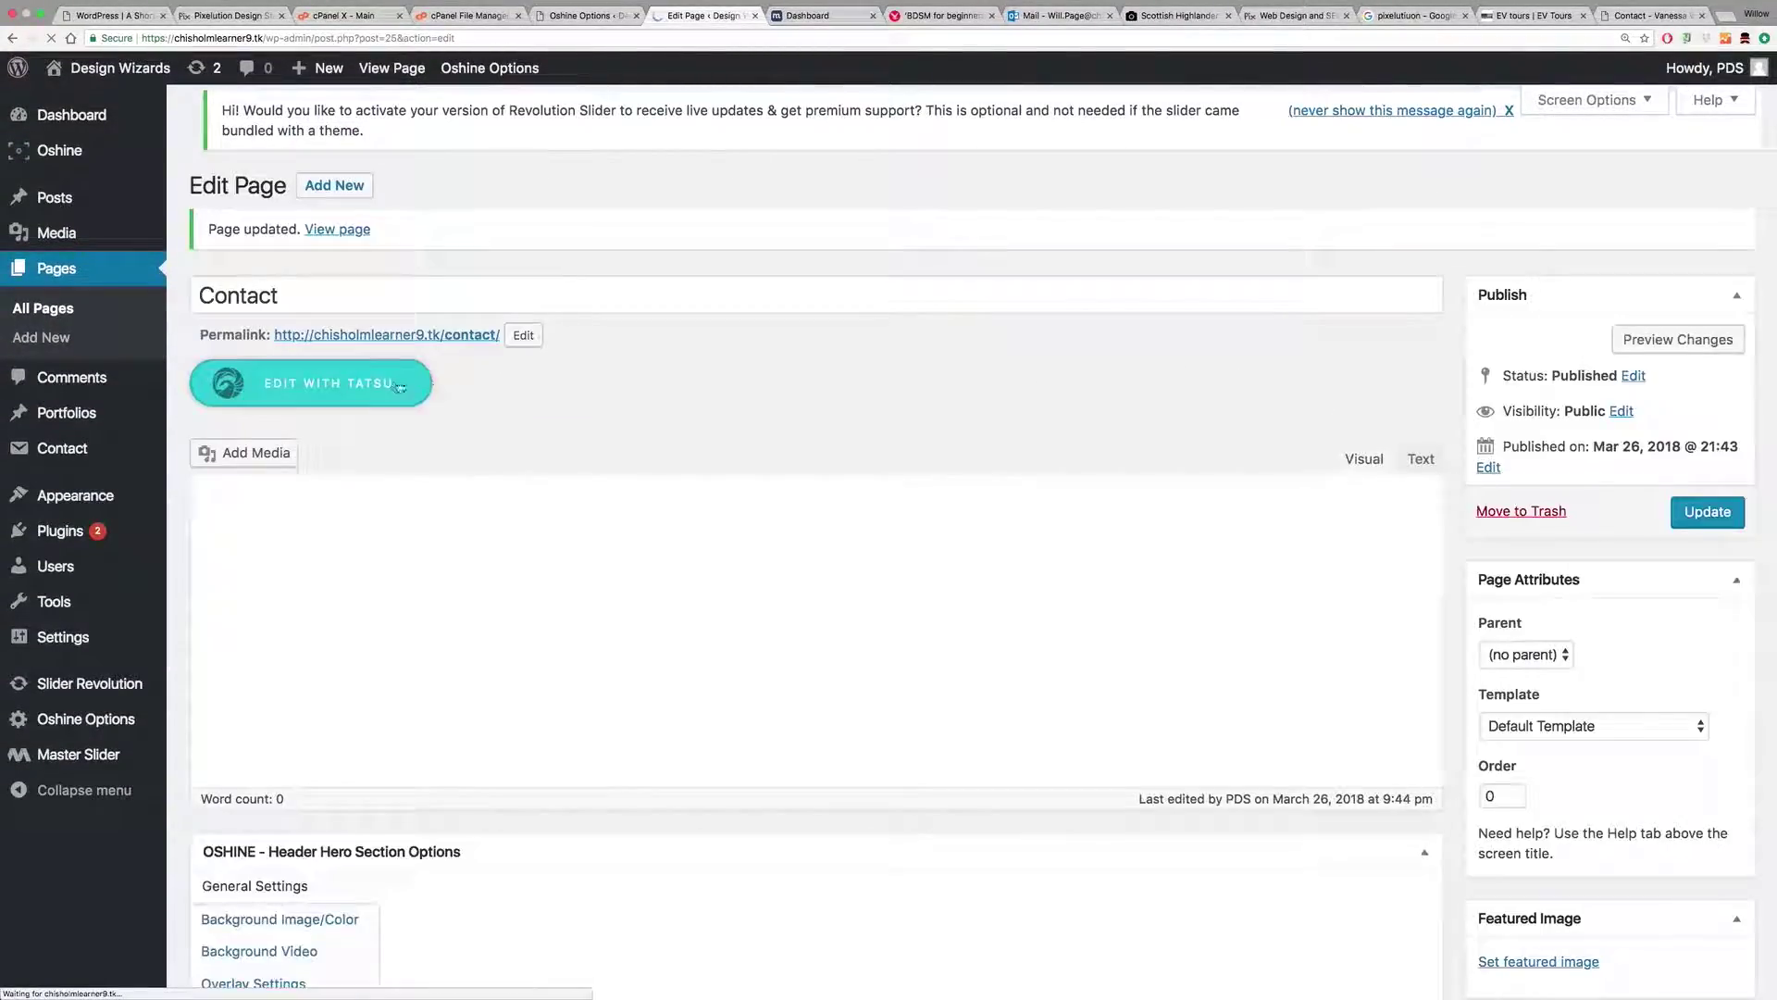
pyautogui.click(360, 386)
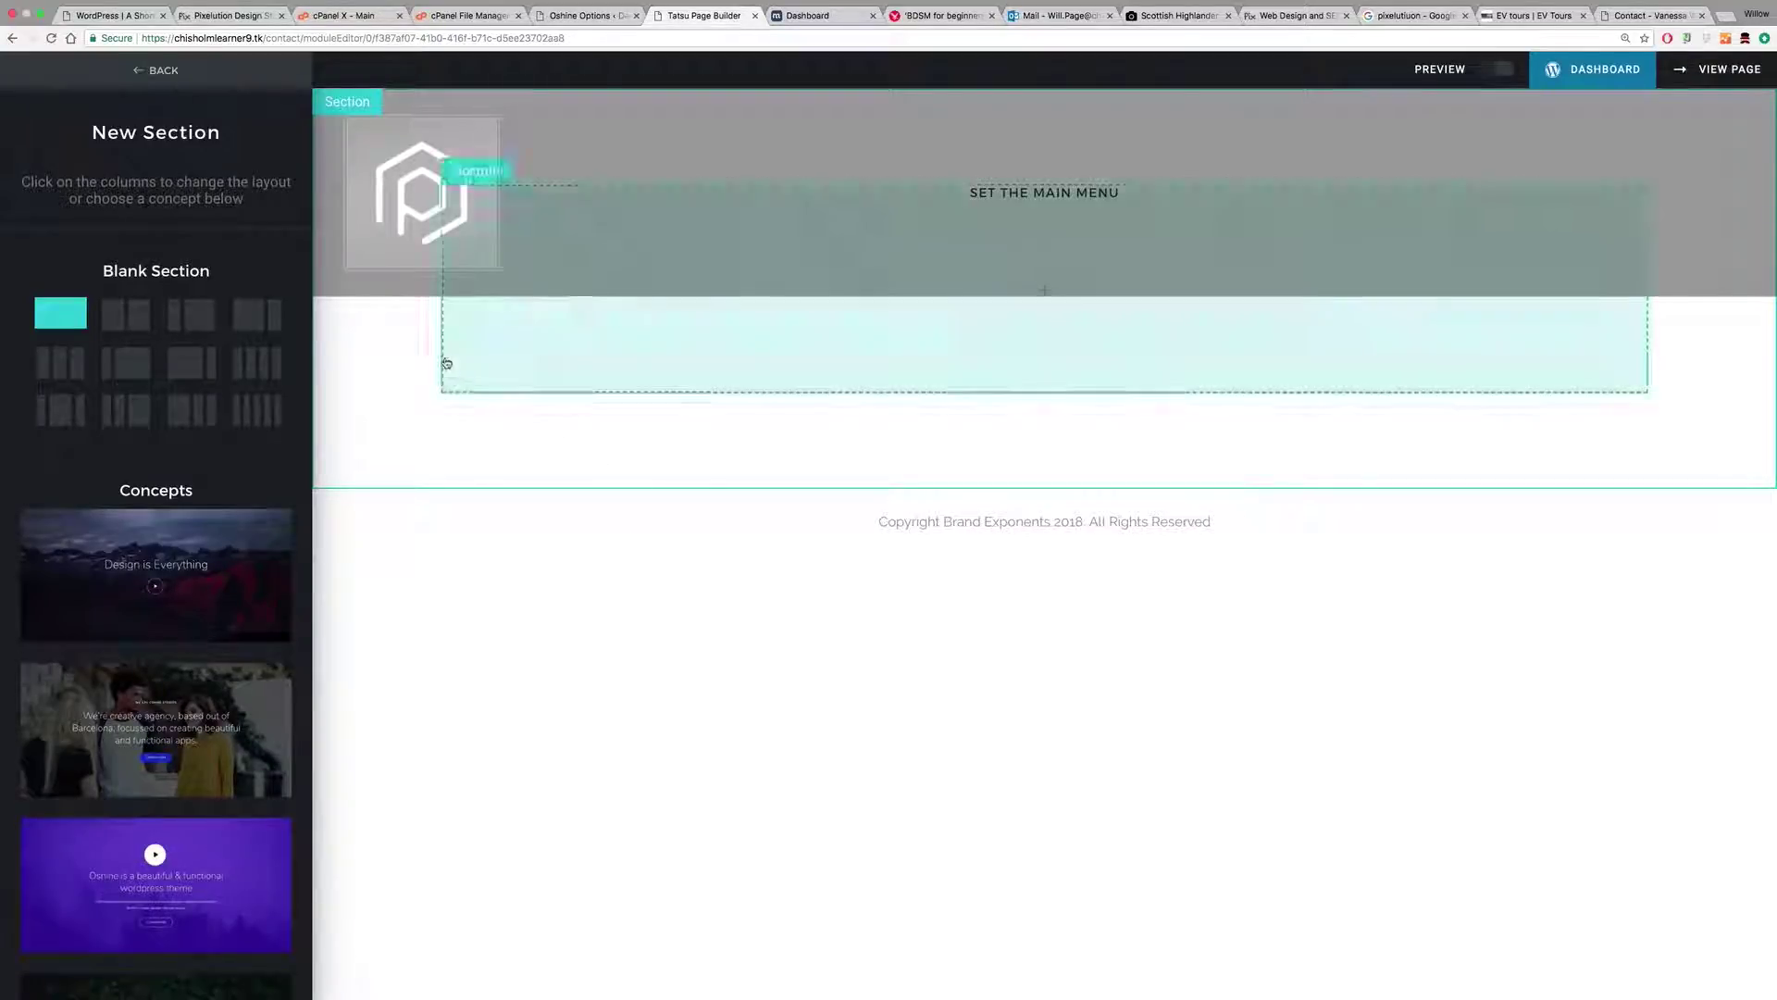
# Step: Use the highland cow photo as the section's background image, then add a module to the row
pyautogui.click(375, 339)
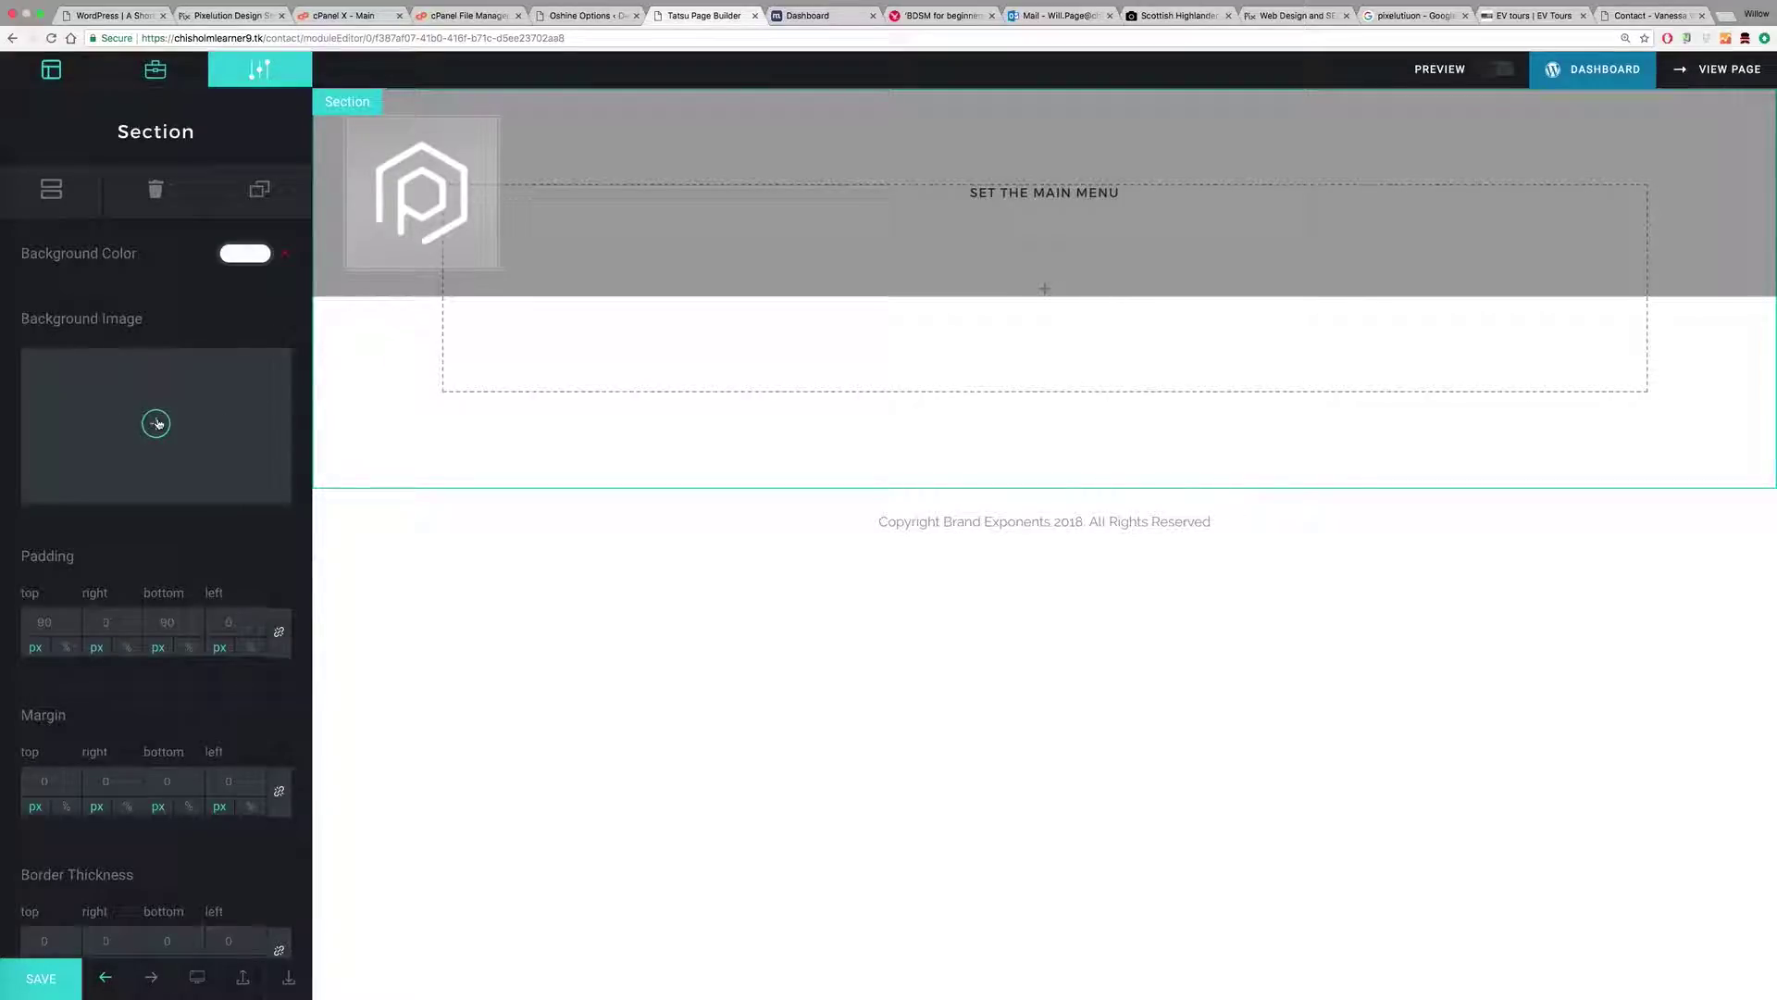
pyautogui.click(157, 424)
pyautogui.click(695, 294)
pyautogui.click(1574, 937)
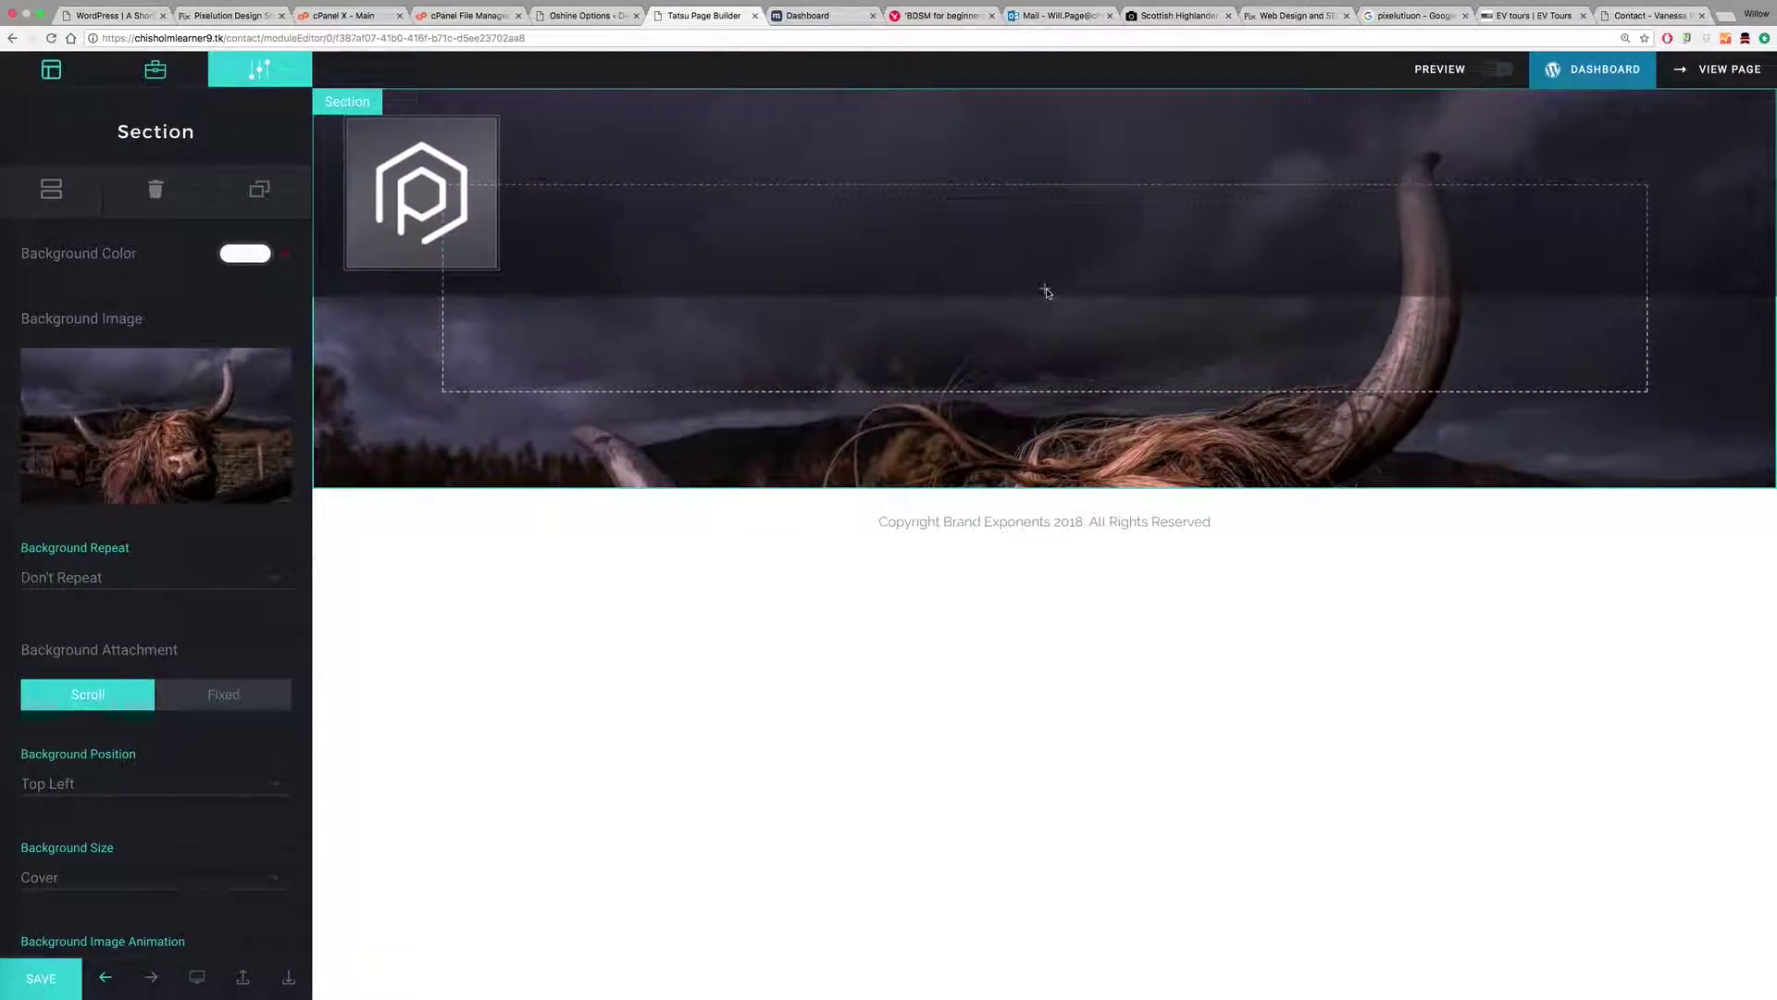
pyautogui.click(1044, 292)
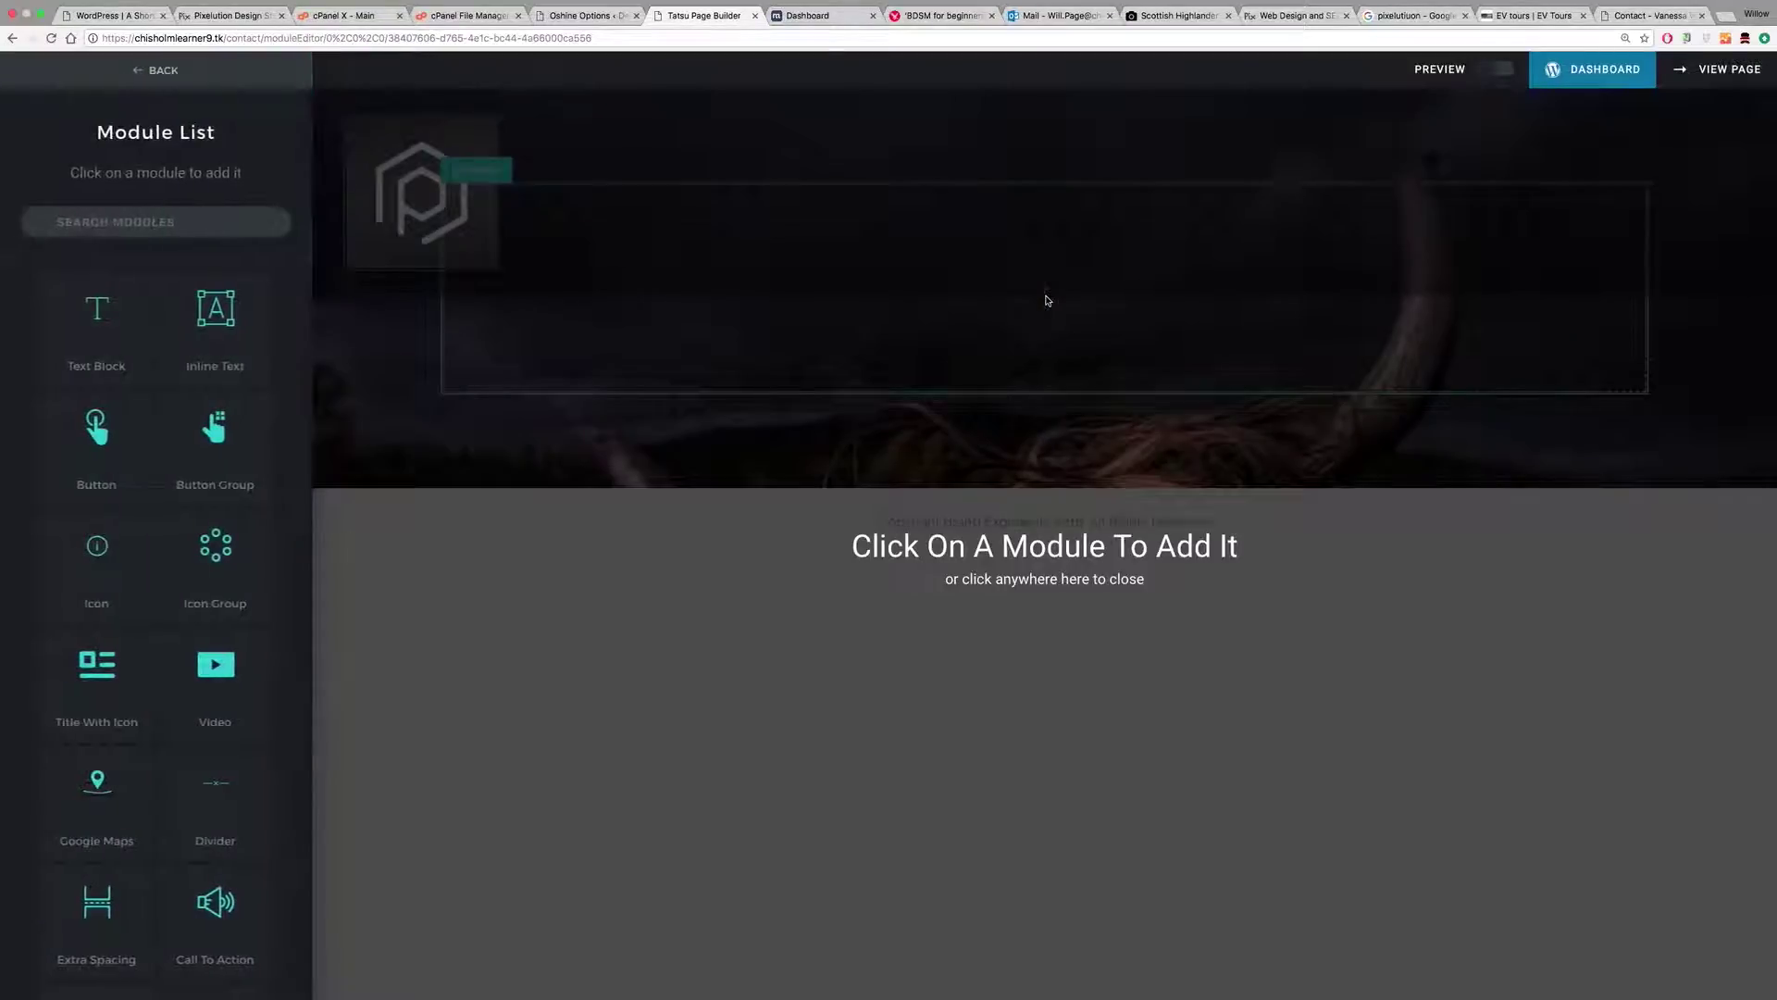
# Step: Add a Contact Form module, found by searching 'for', with the Two Column layout
pyautogui.scroll(-10, 159, 528)
pyautogui.scroll(7, 159, 537)
pyautogui.scroll(3, 159, 536)
pyautogui.click(155, 221)
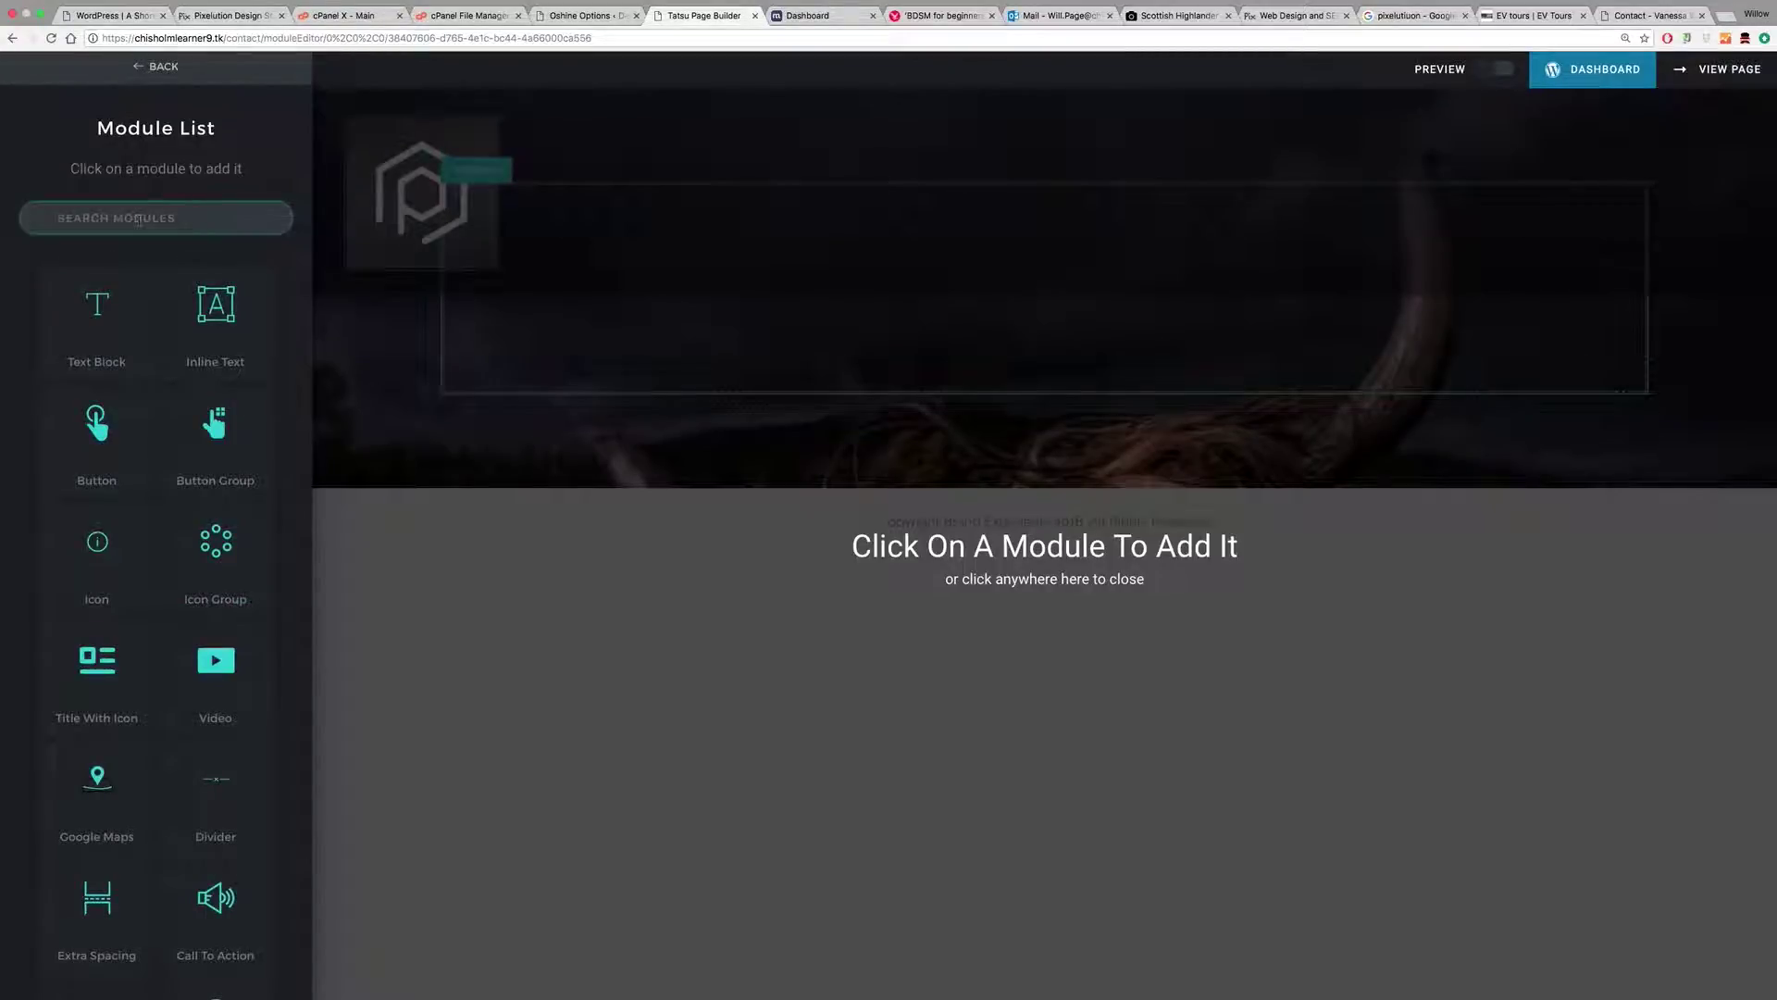
pyautogui.write('form')
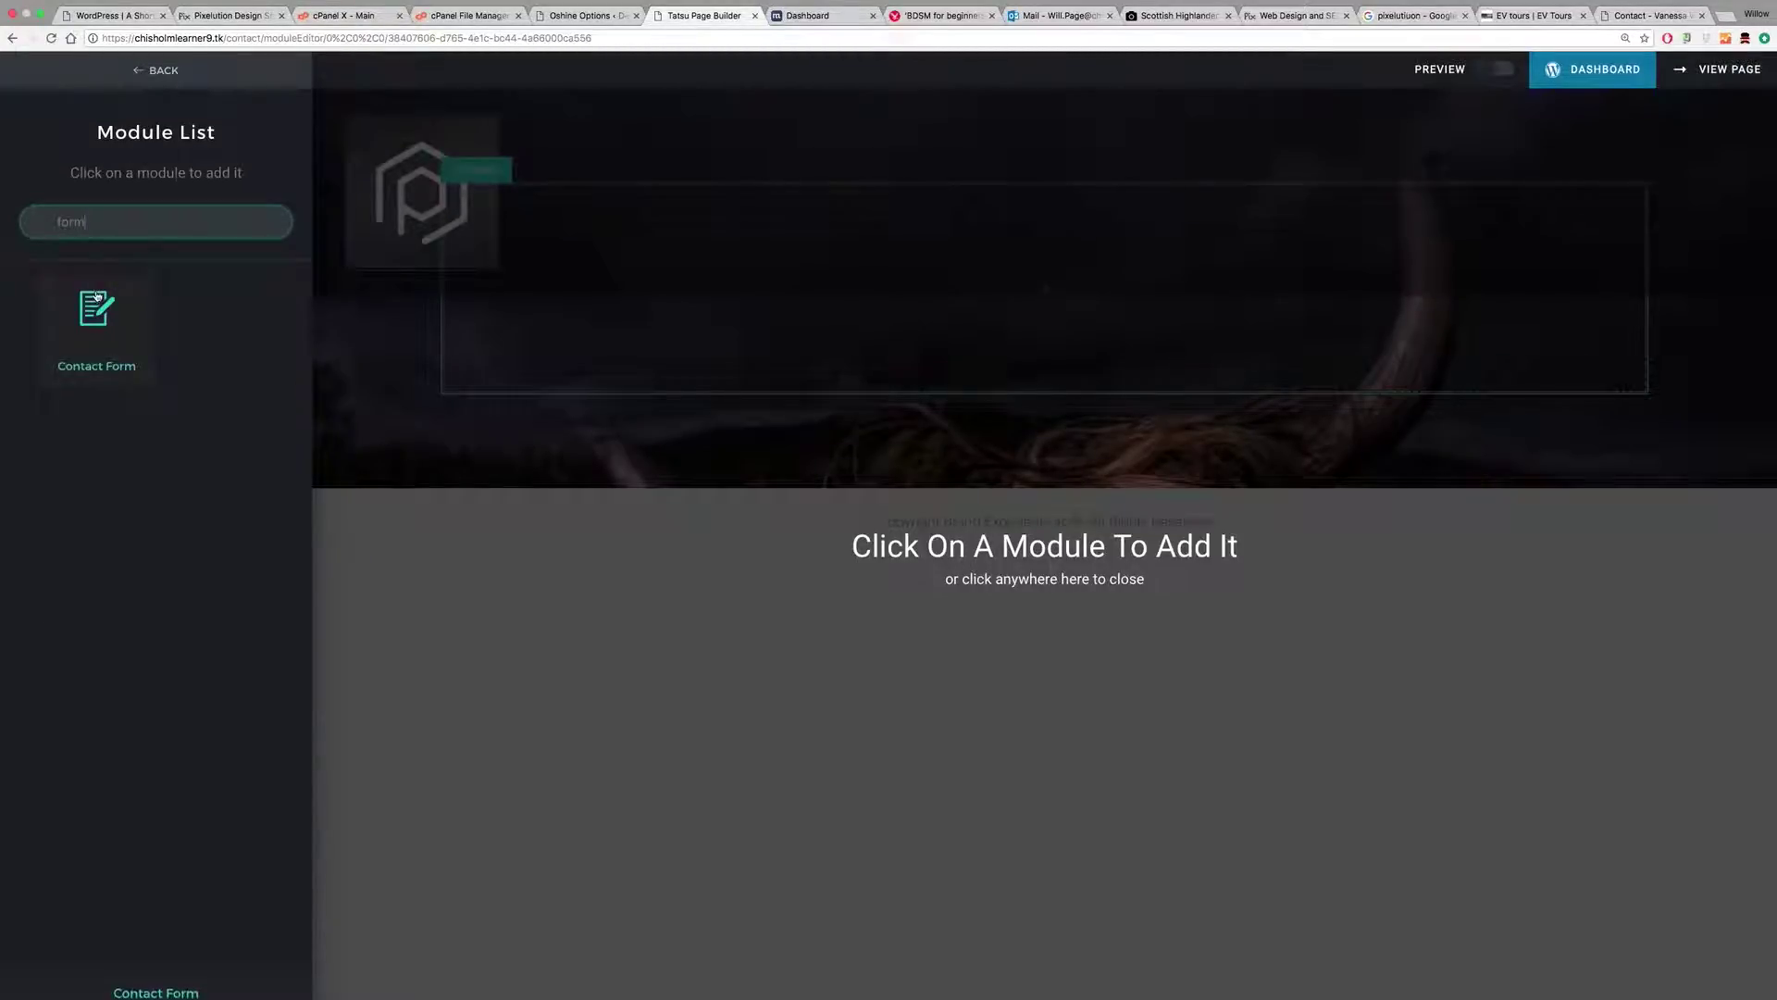
pyautogui.click(97, 296)
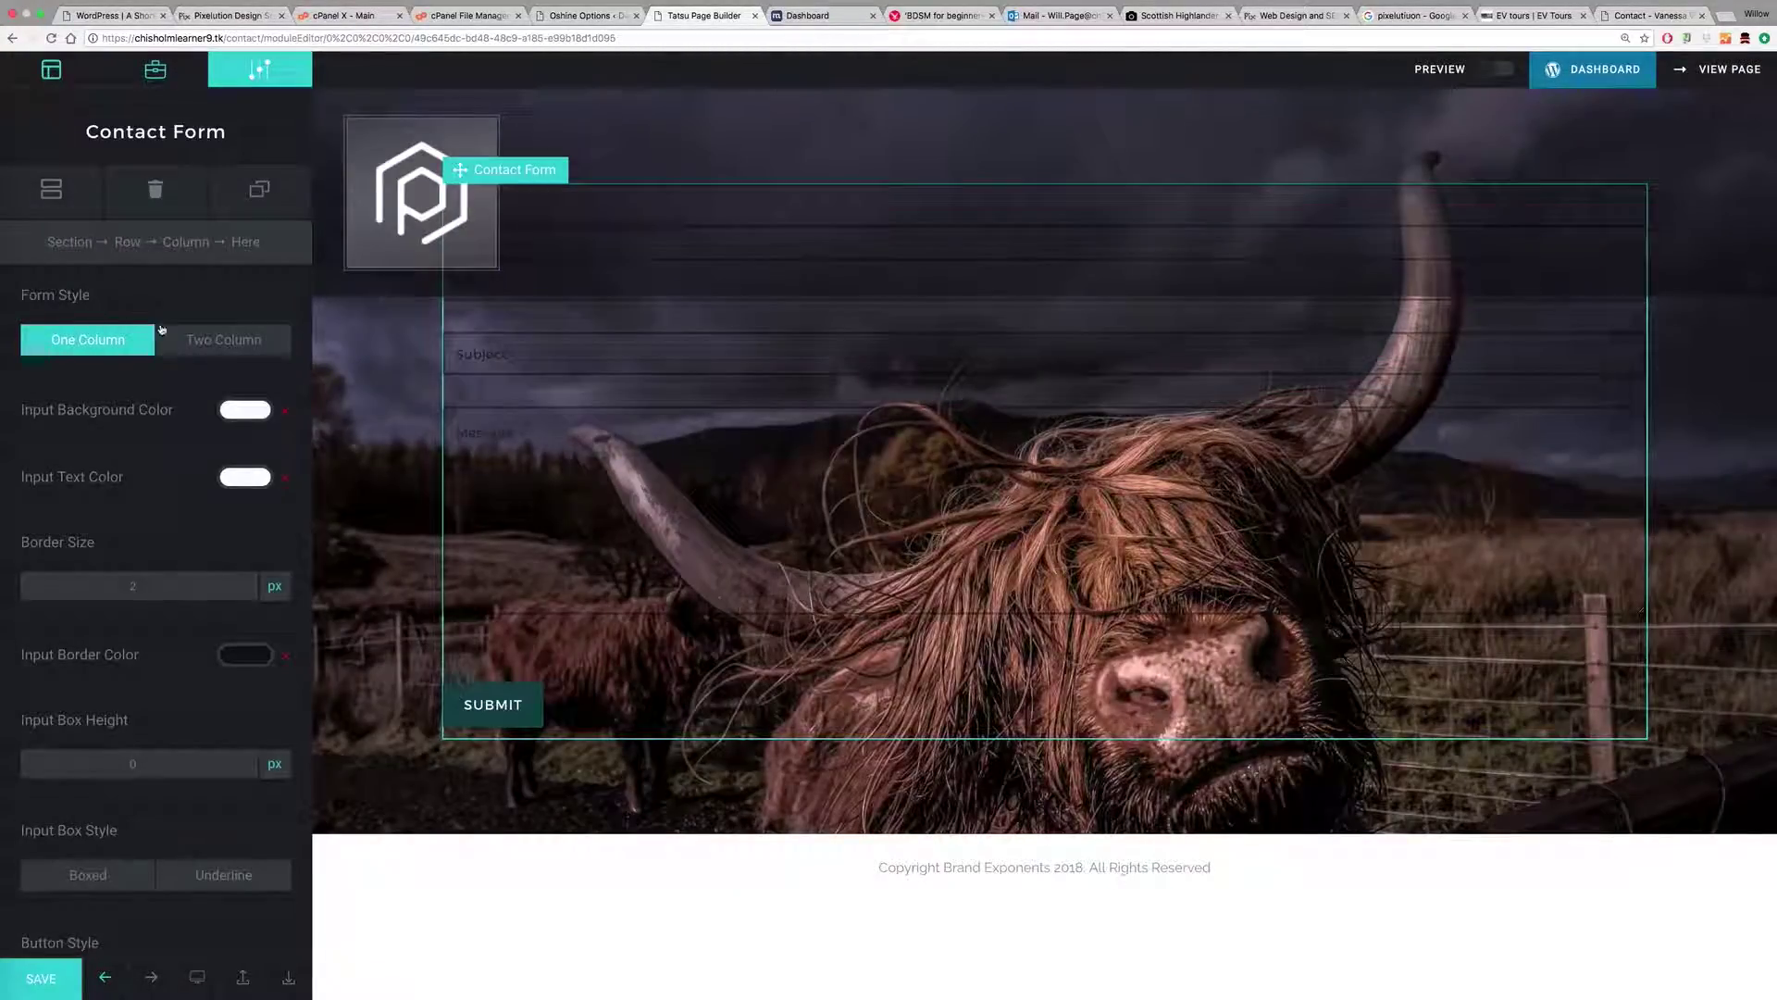
pyautogui.click(225, 339)
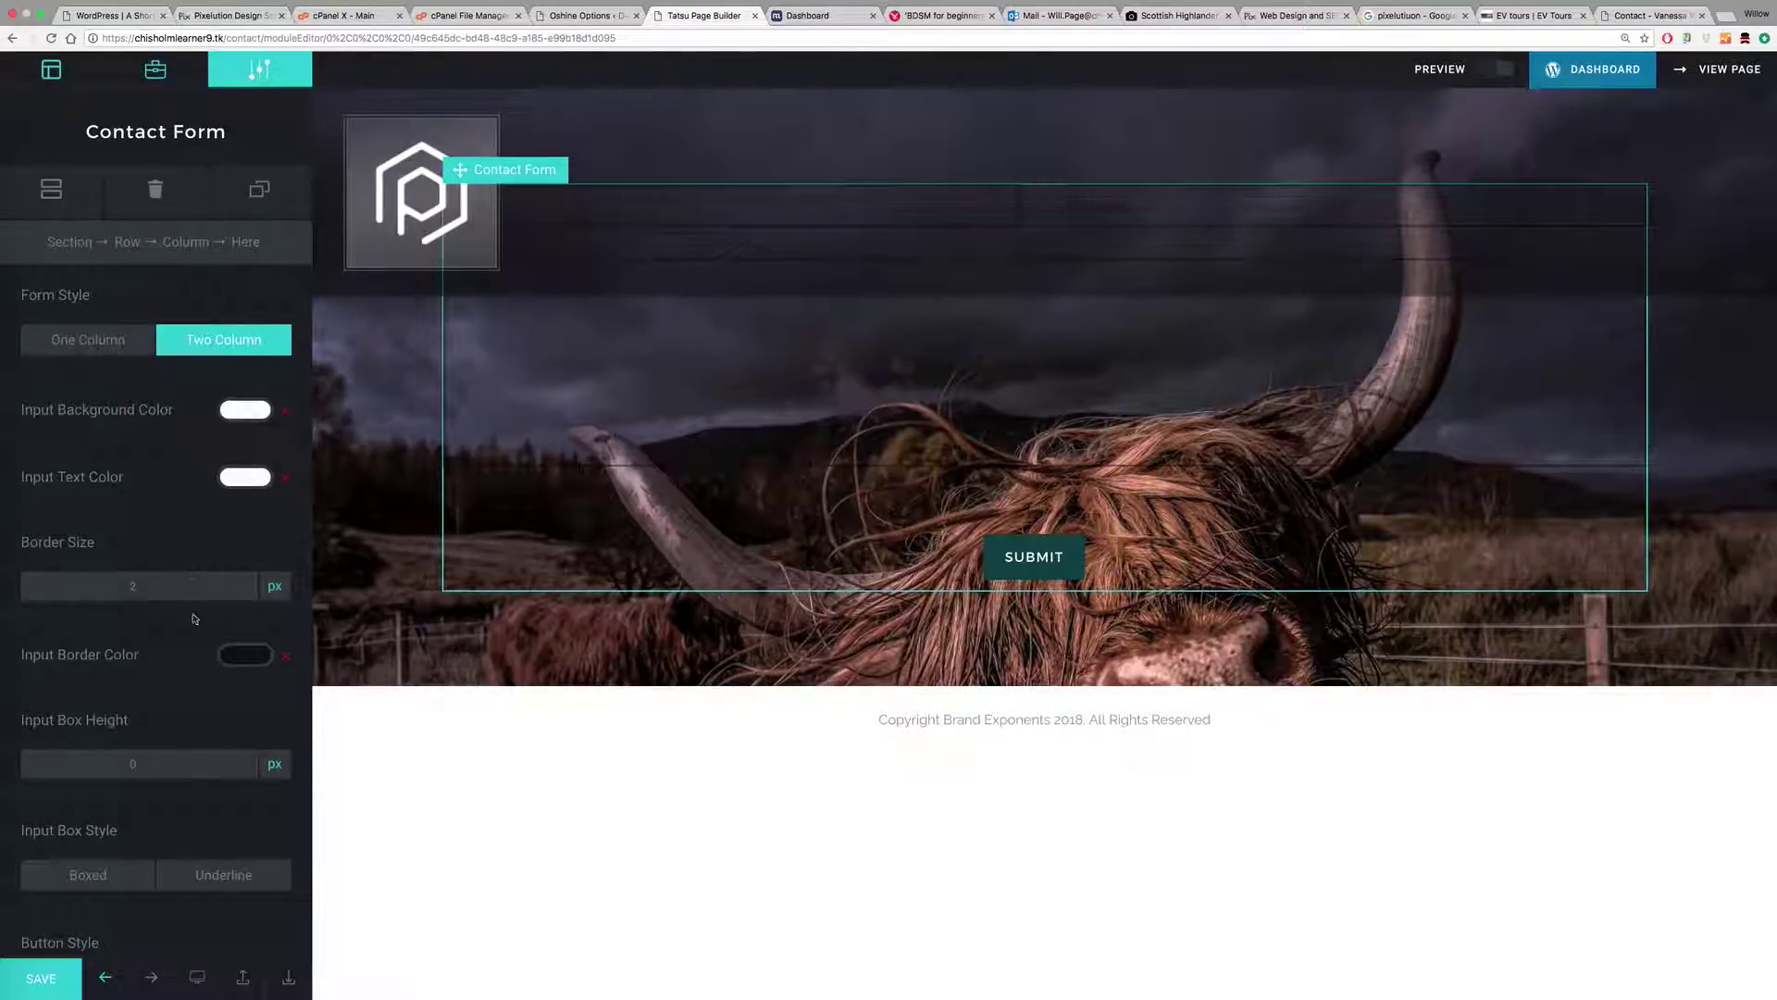
# Step: Set the form's Input Border Color to white FFFFFF at alpha 40
pyautogui.click(246, 654)
pyautogui.click(56, 685)
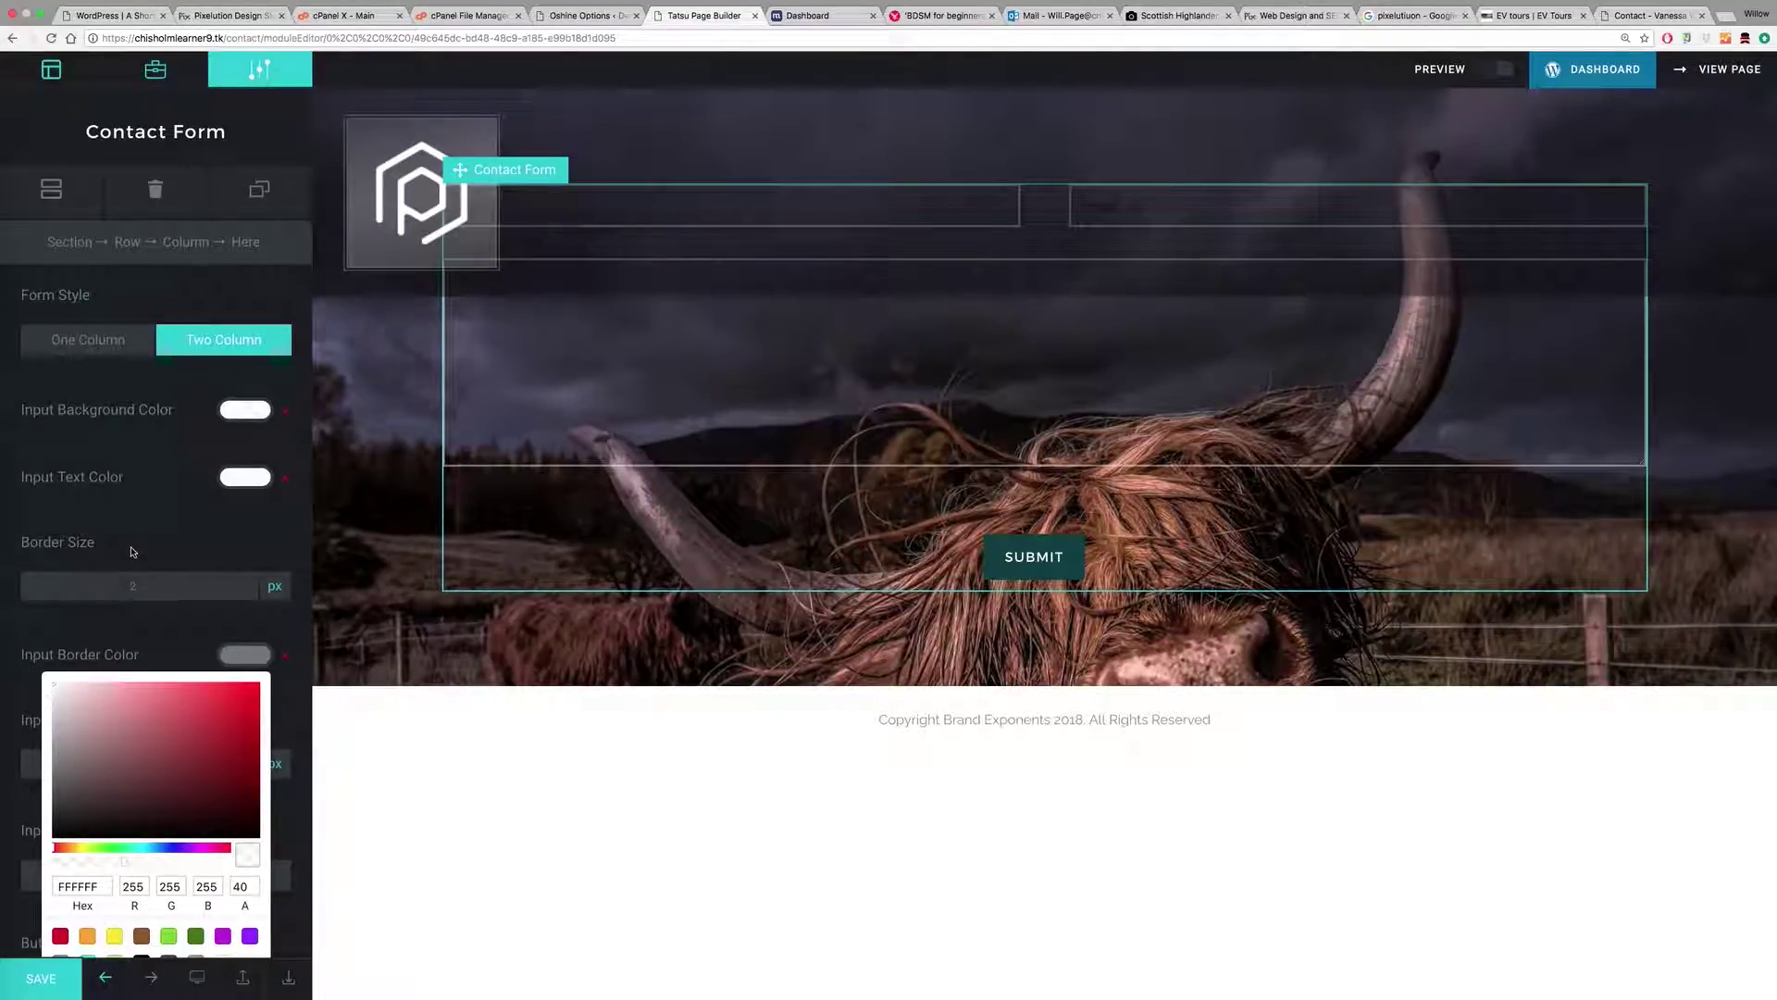
pyautogui.click(246, 477)
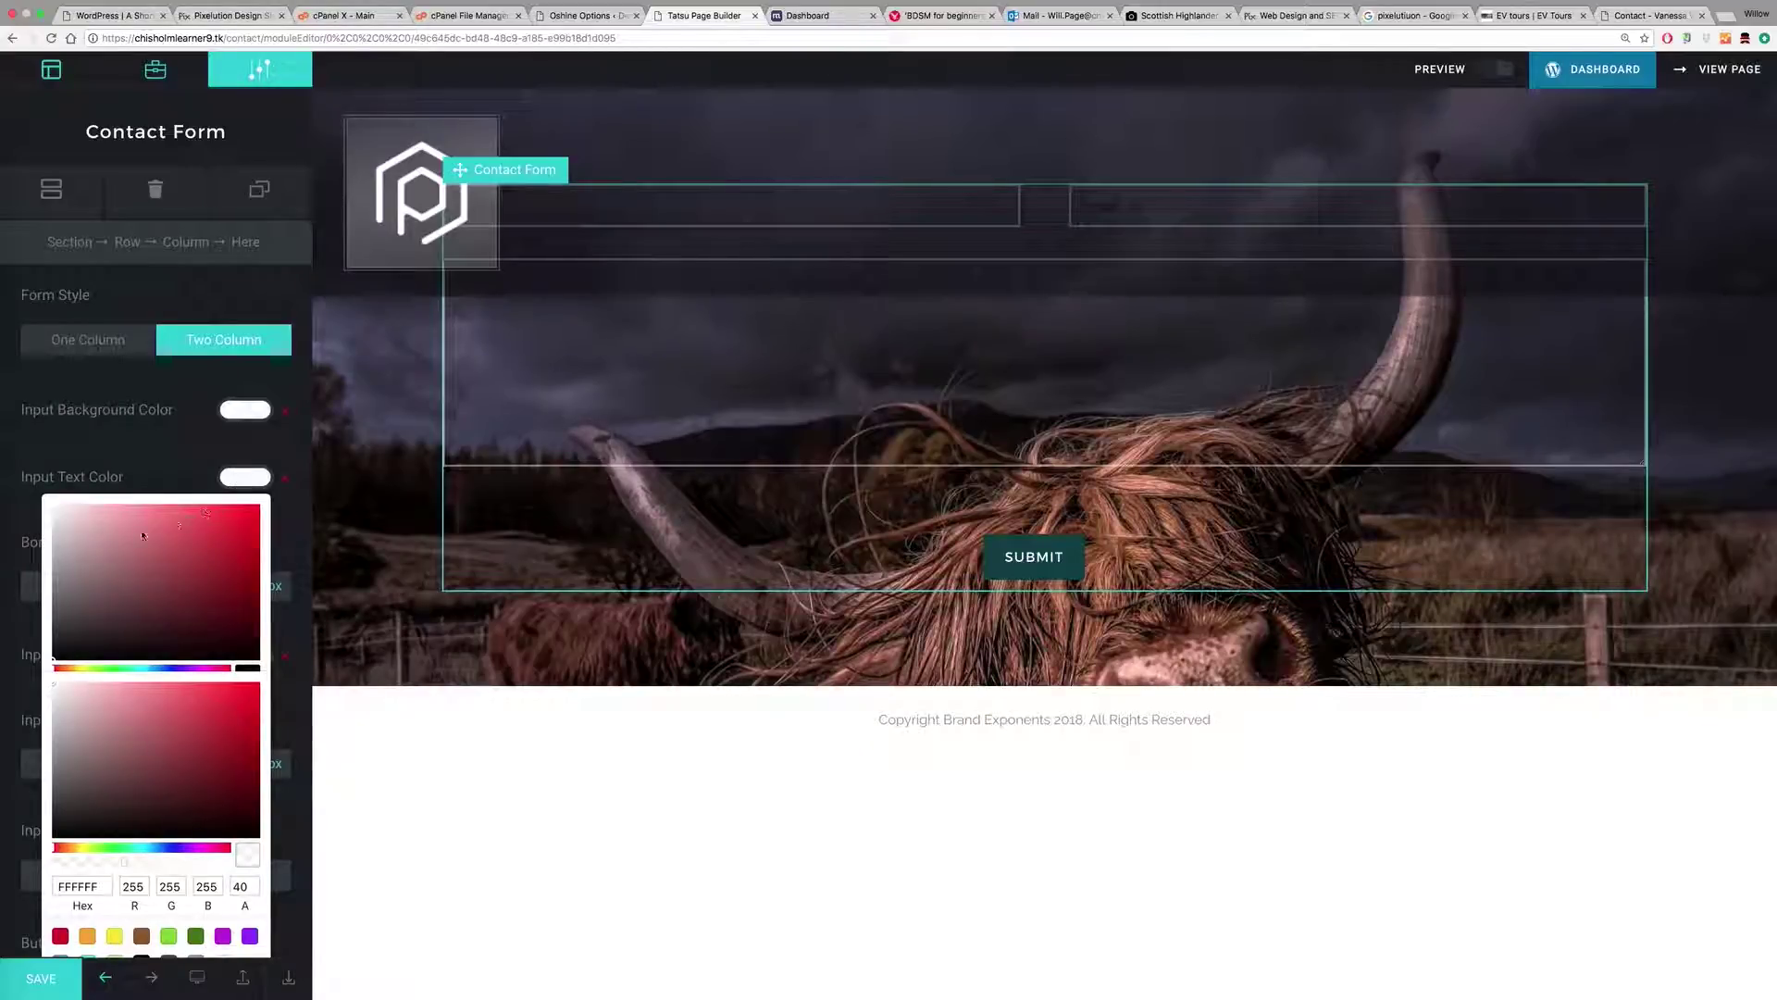
pyautogui.click(178, 460)
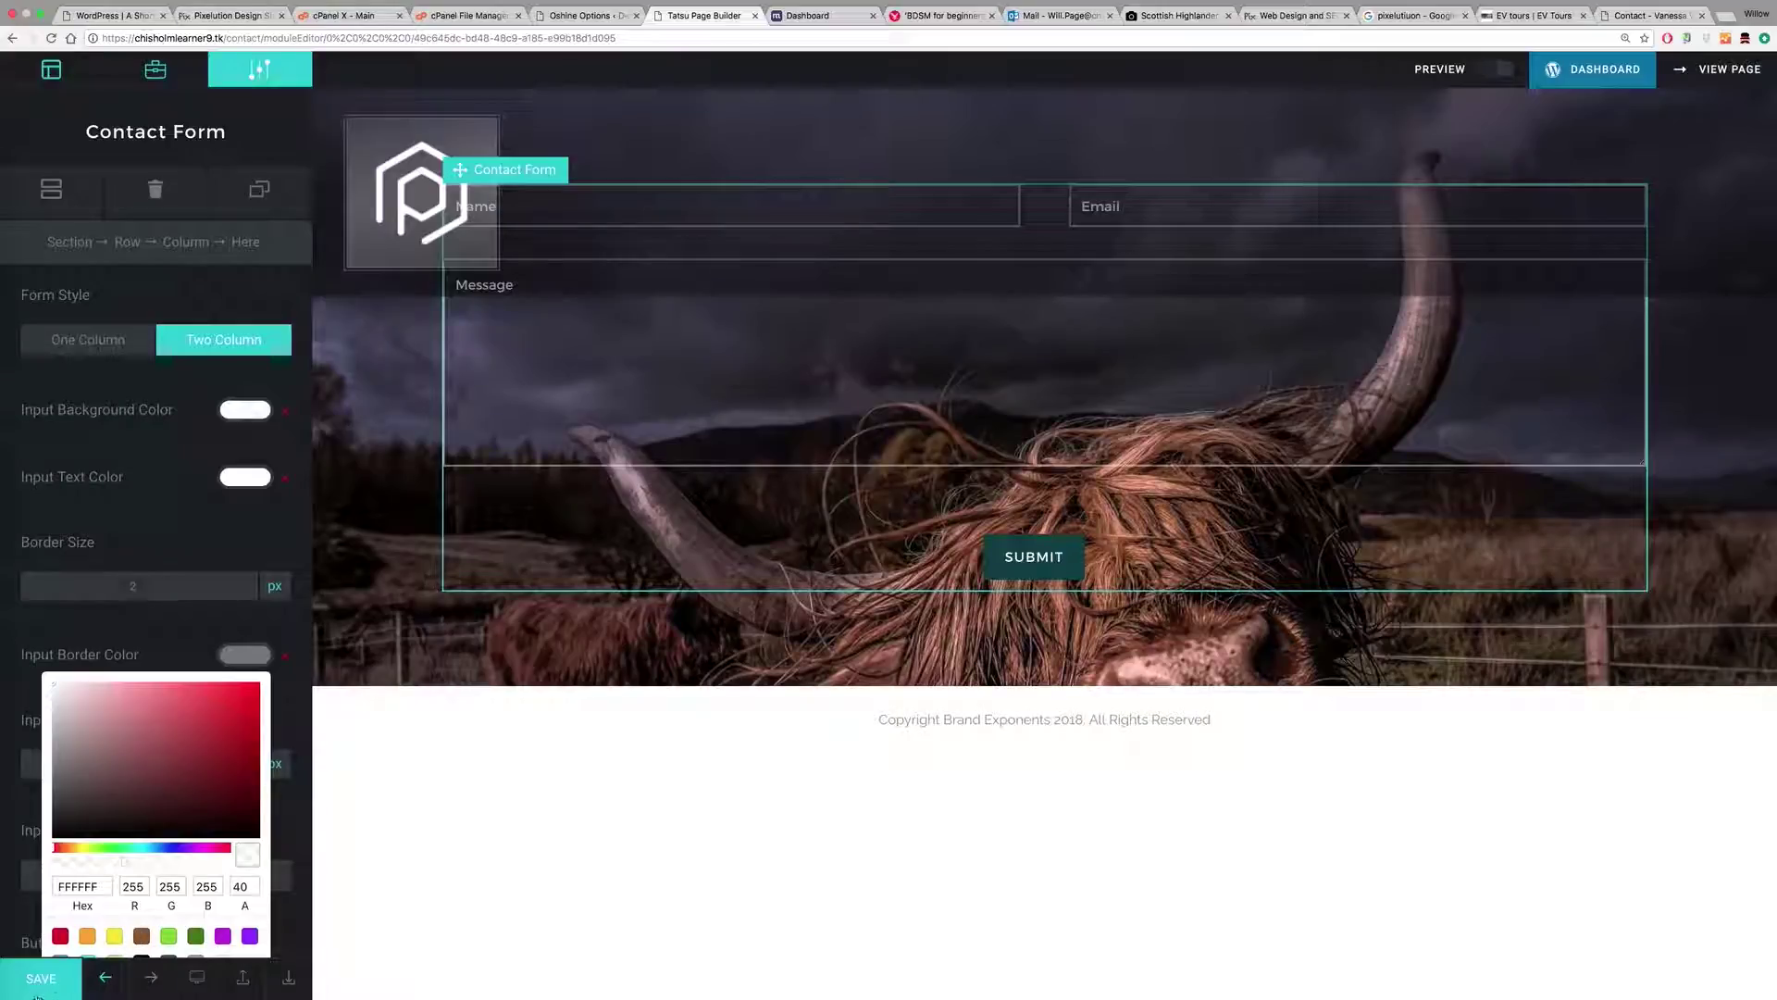
# Step: Save the layout and preview the live Contact page before returning to Tatsu
pyautogui.click(41, 978)
pyautogui.click(1731, 70)
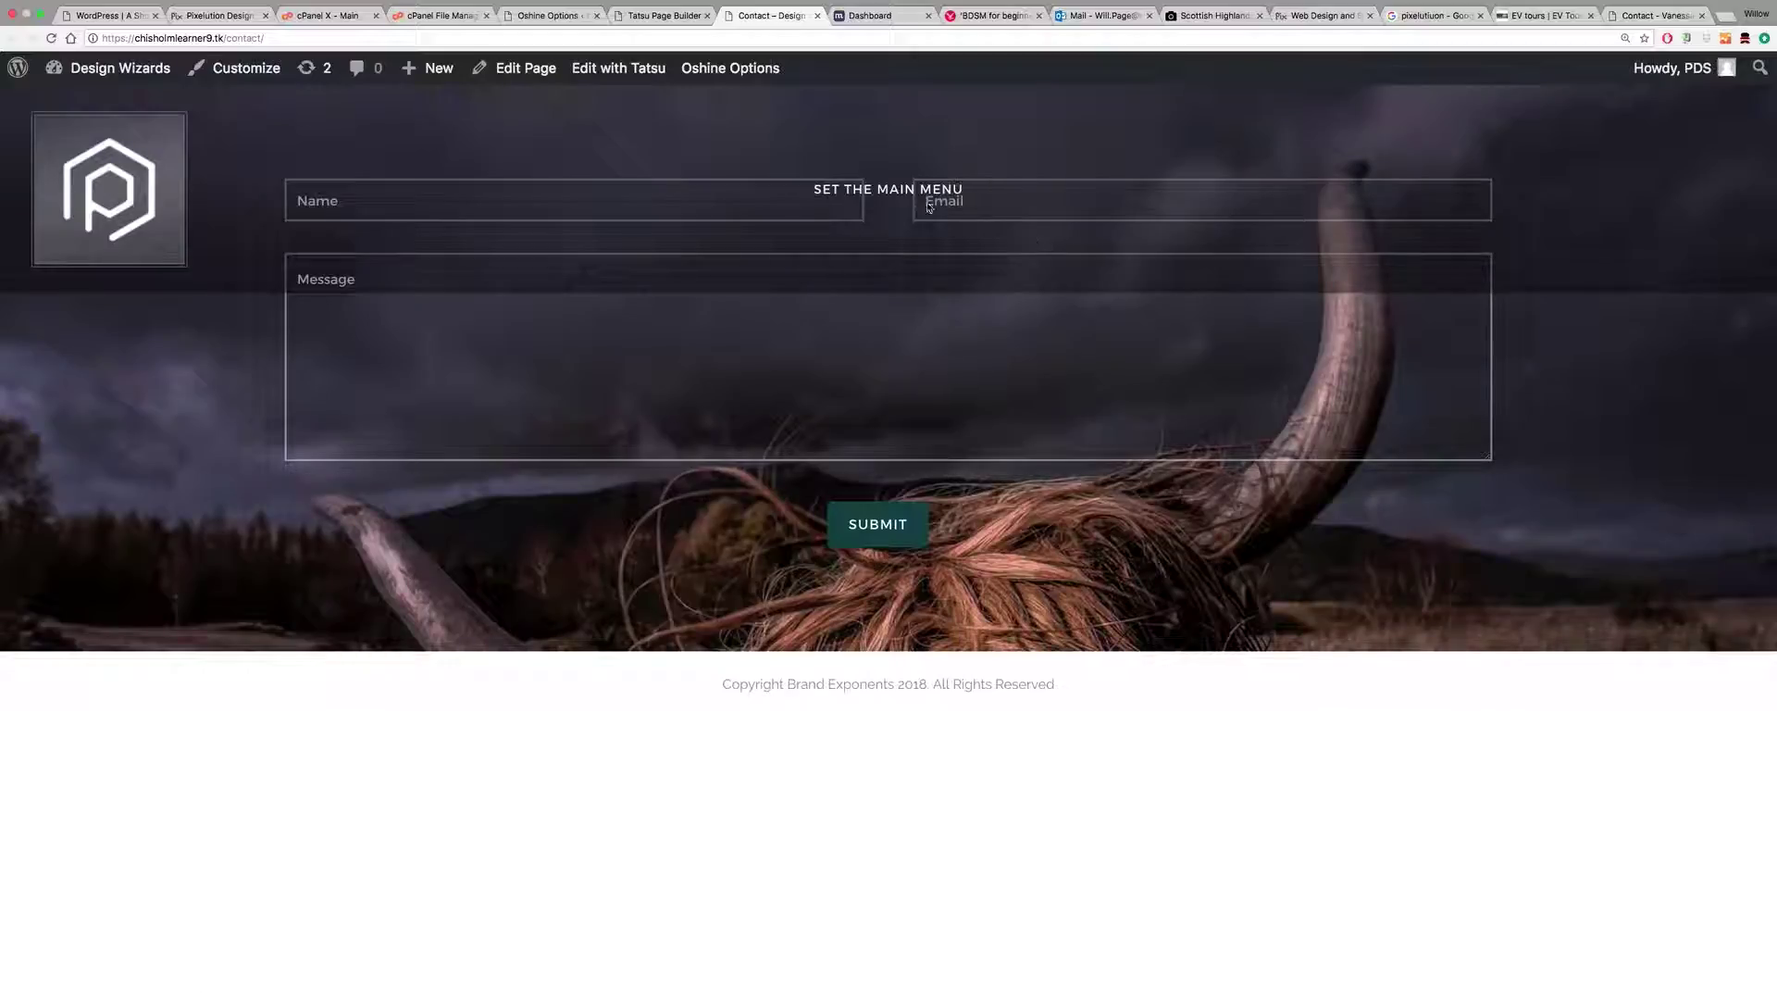
pyautogui.hotkey('ctrl', 'shift', 'Tab')
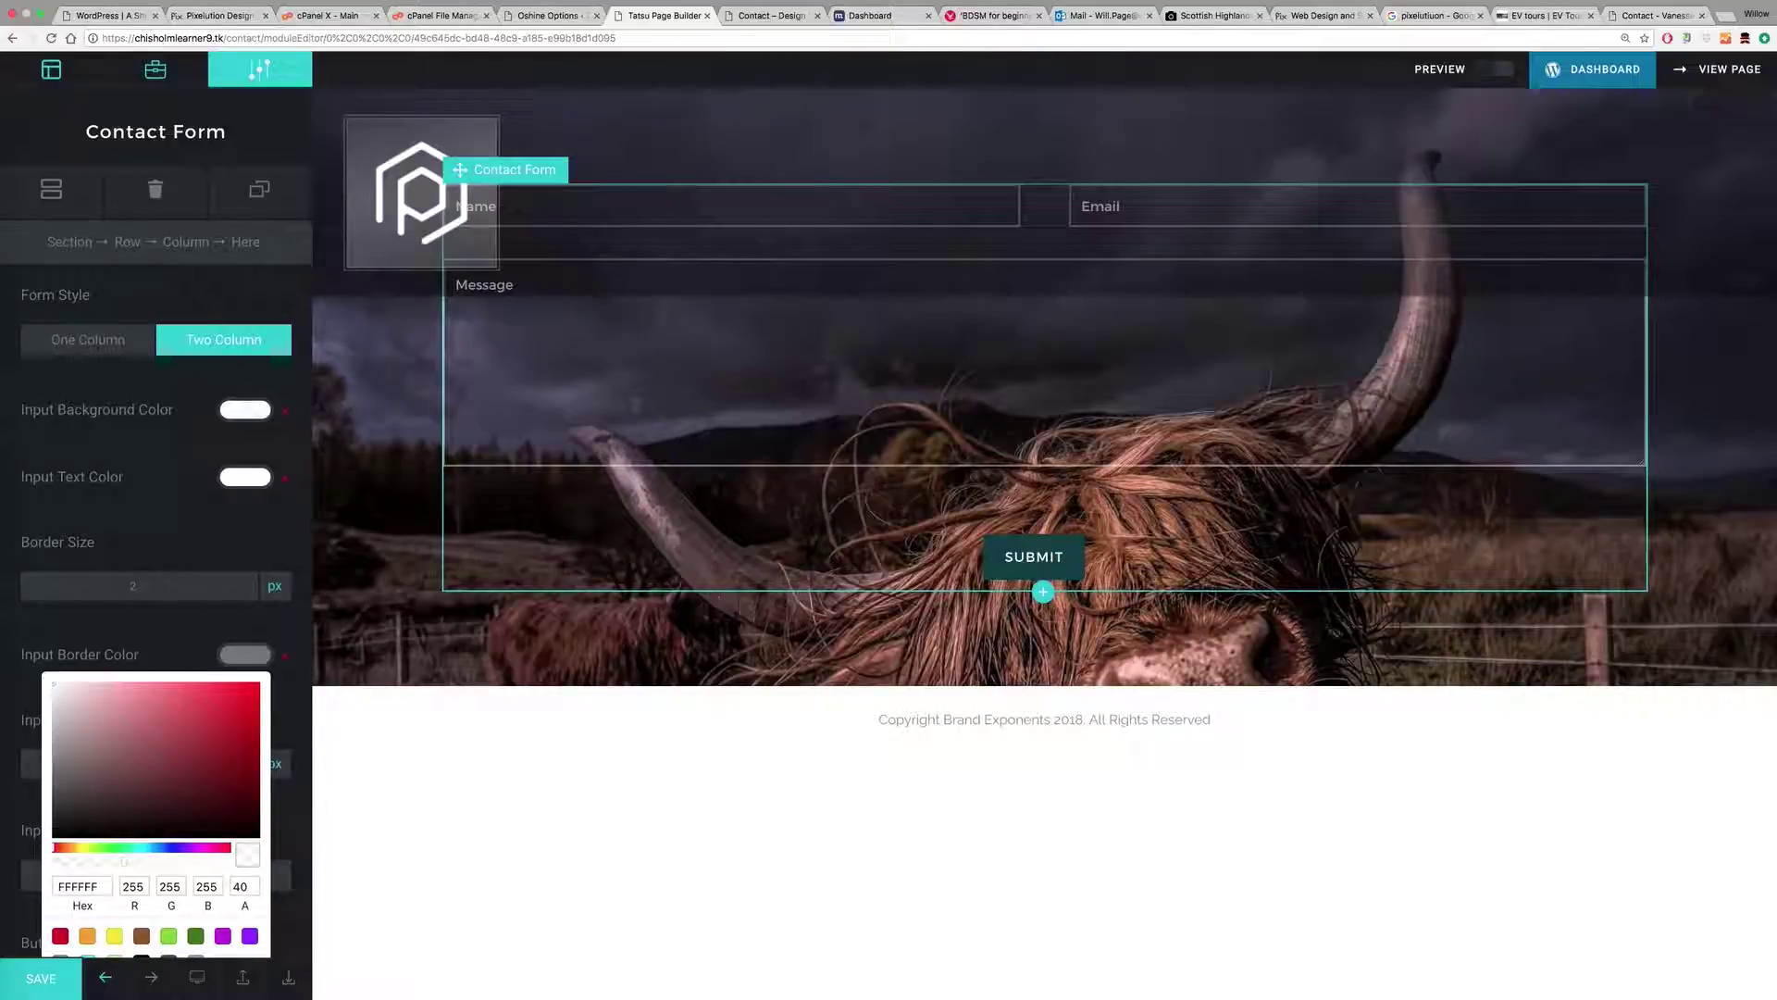
# Step: Change the section's top padding from 90 to 270, then add a module above the form
pyautogui.click(400, 338)
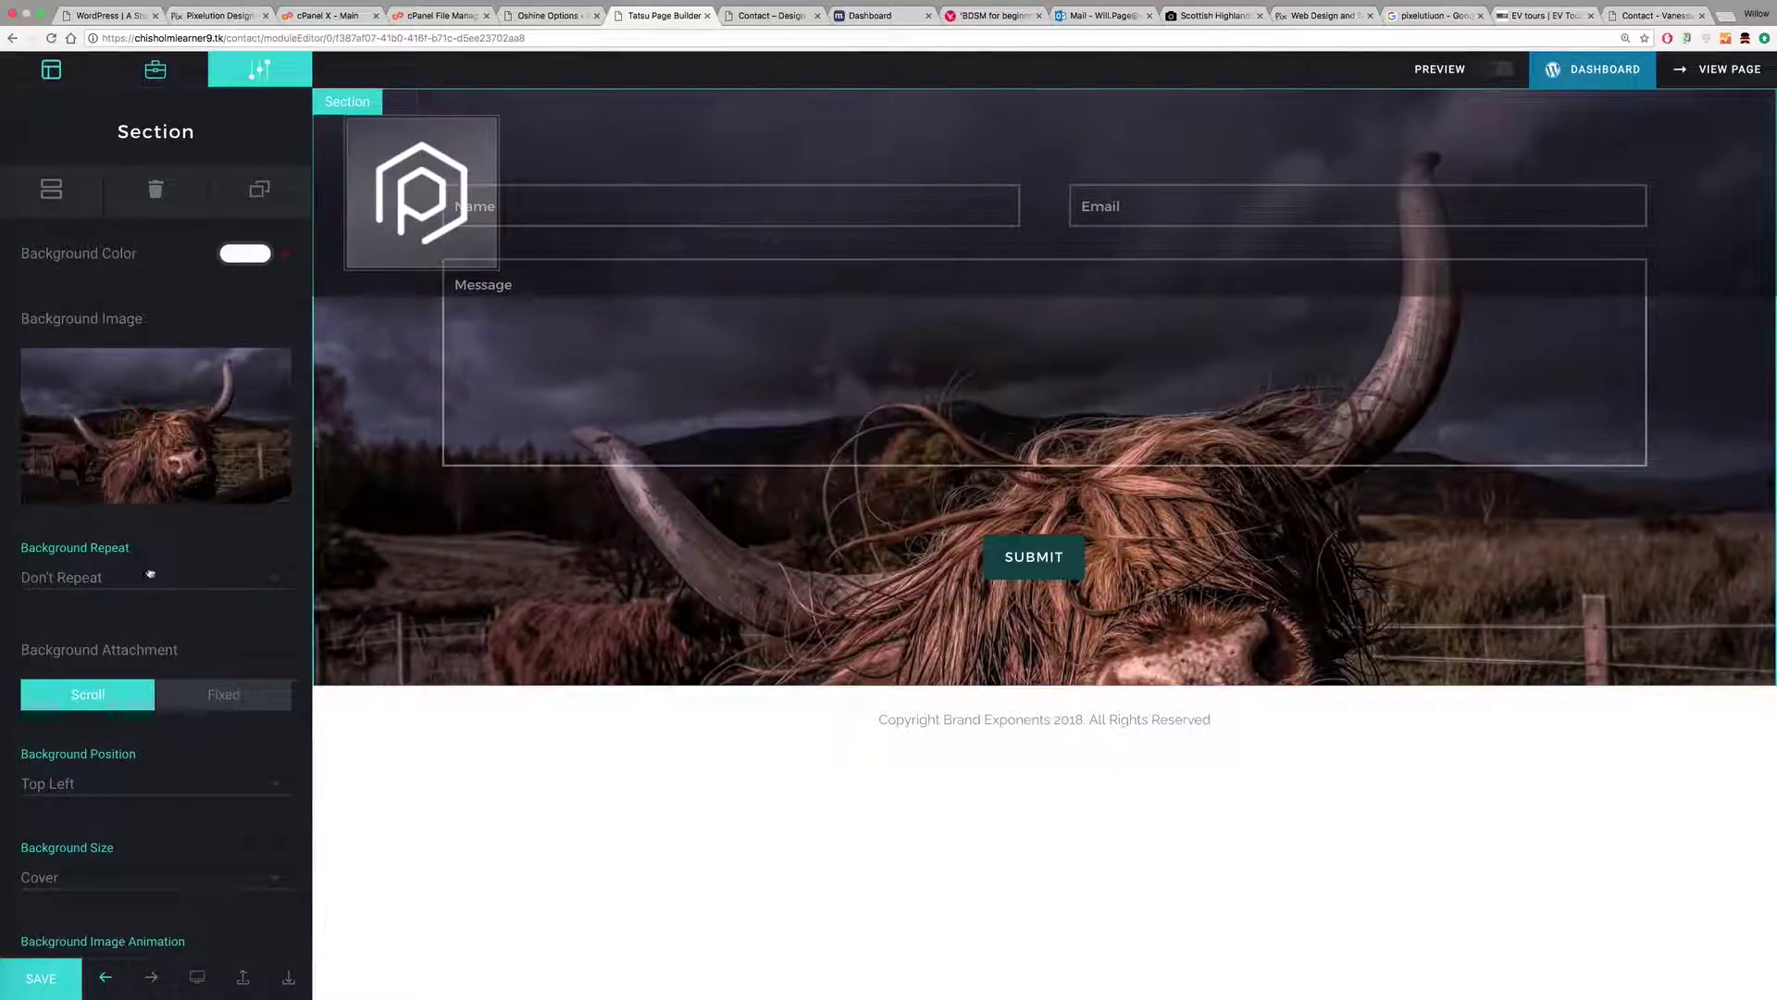
pyautogui.scroll(-5, 162, 602)
pyautogui.scroll(-3, 138, 630)
pyautogui.moveTo(56, 574); pyautogui.dragTo(4, 580)
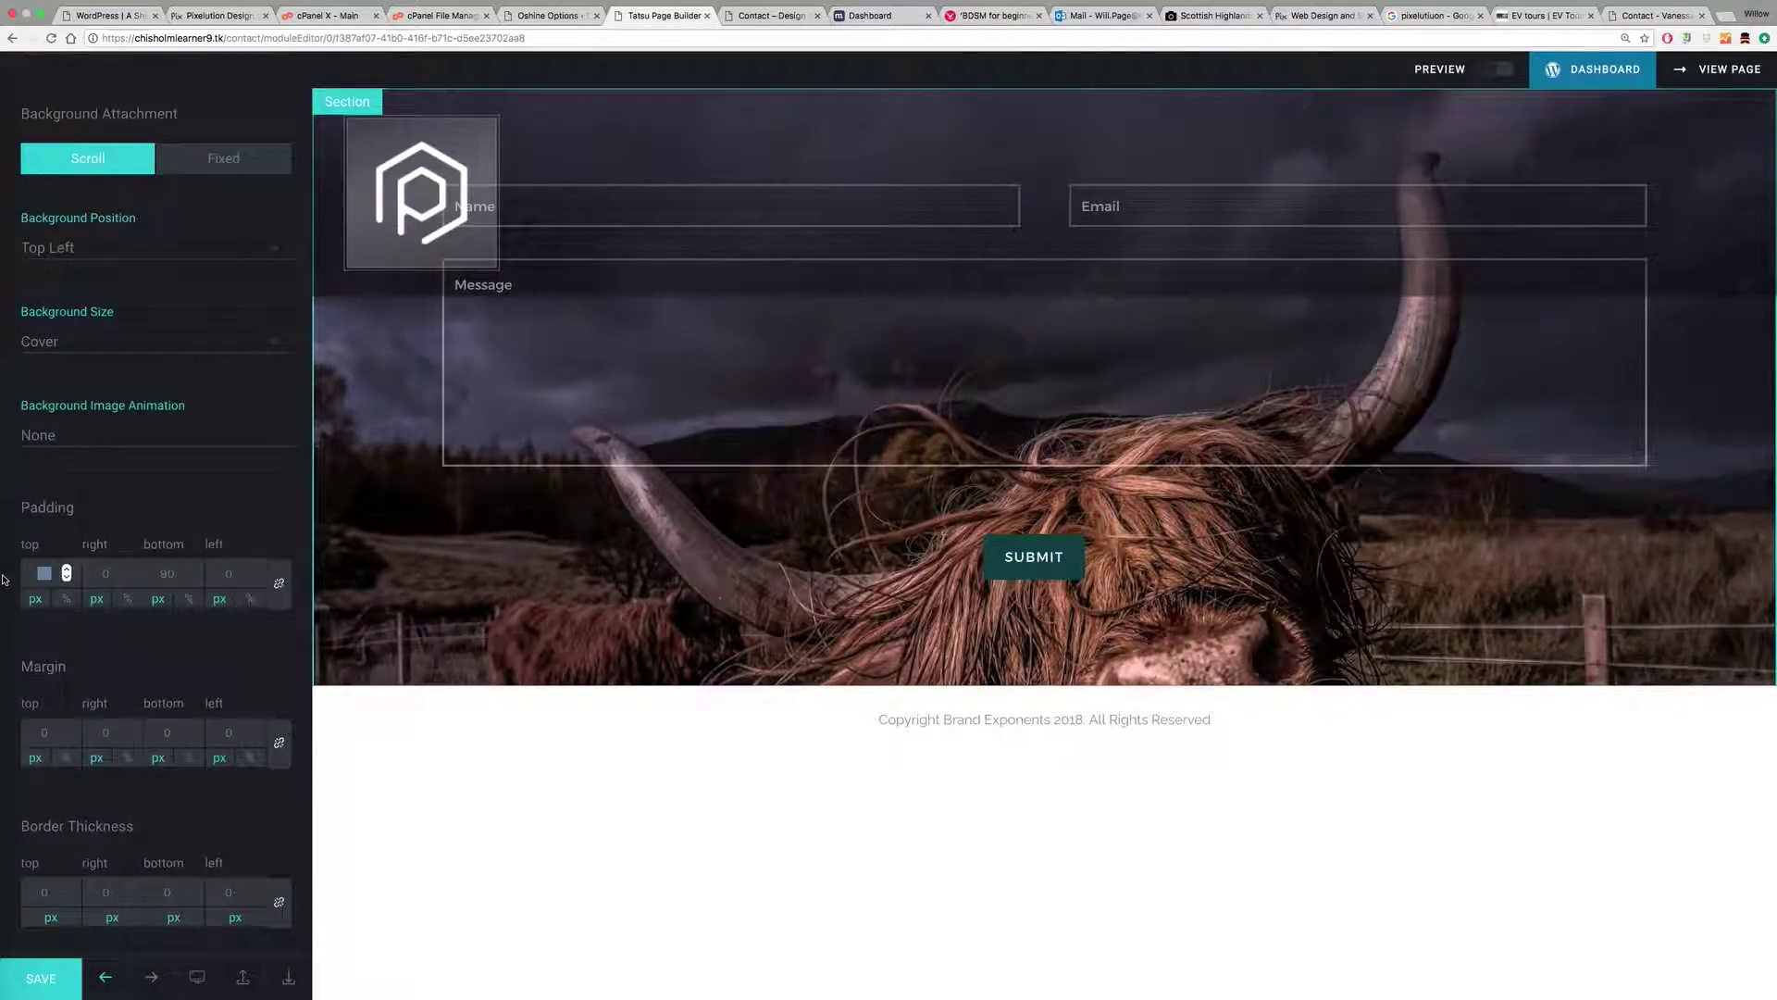
pyautogui.write('270')
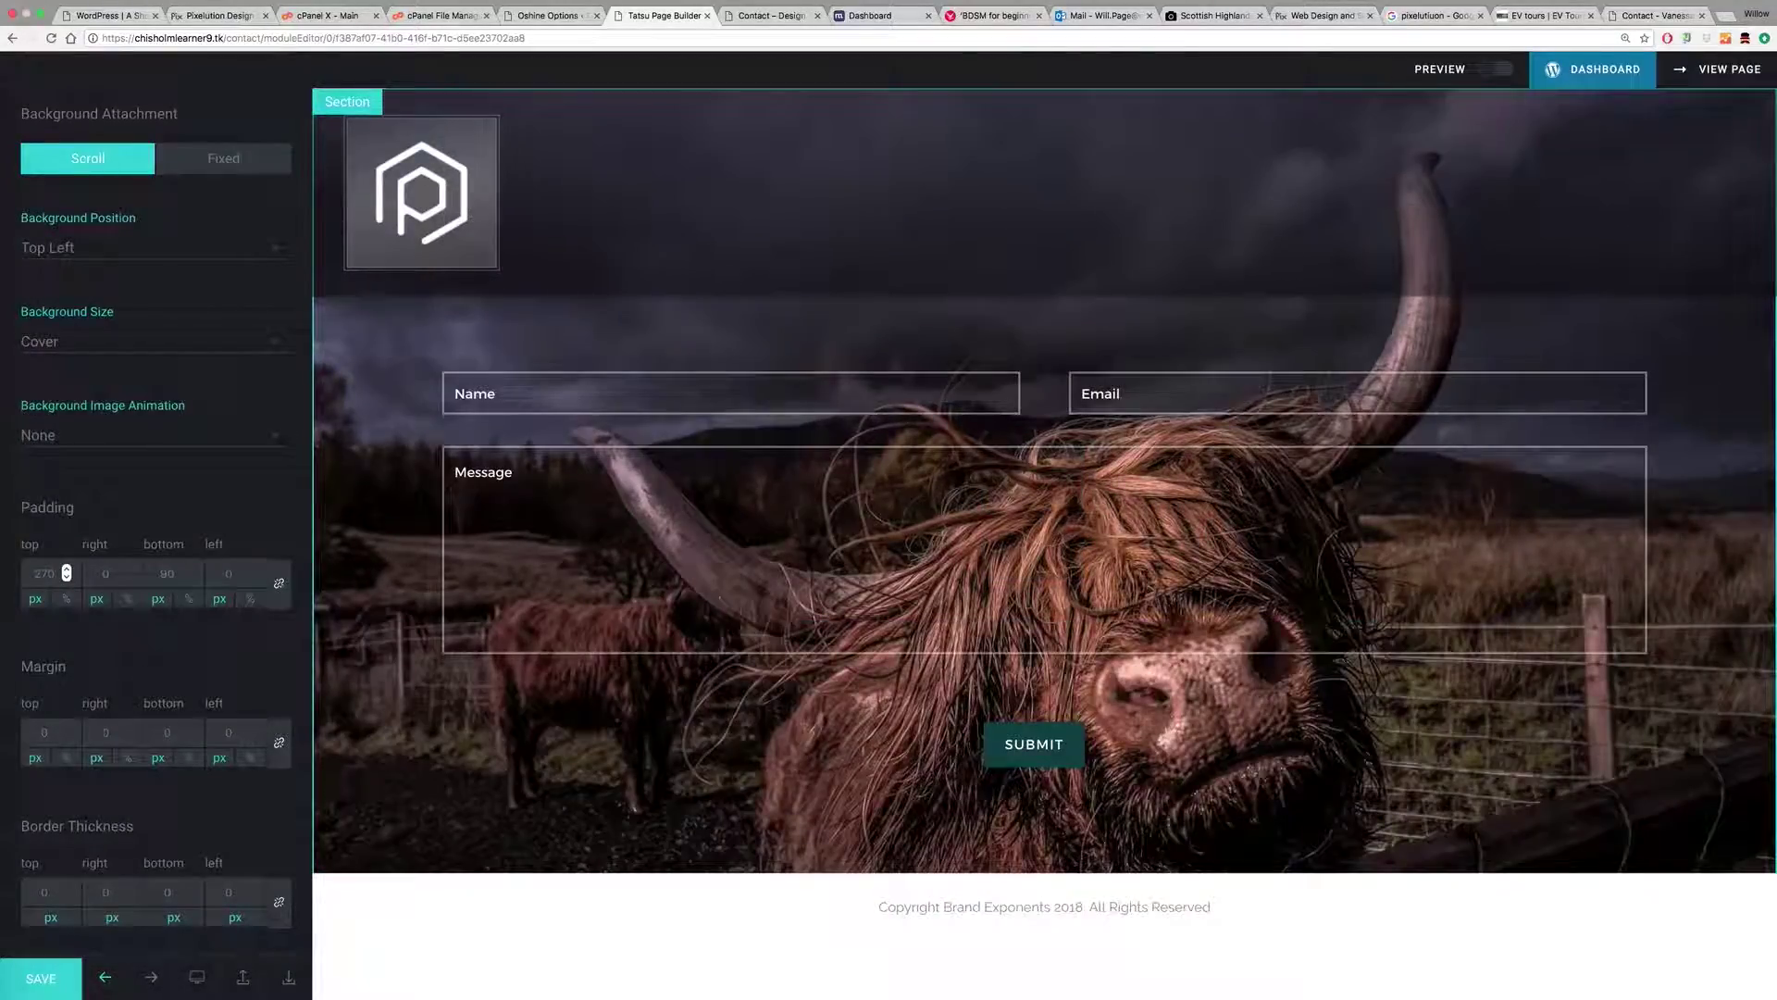
pyautogui.scroll(-2, 135, 683)
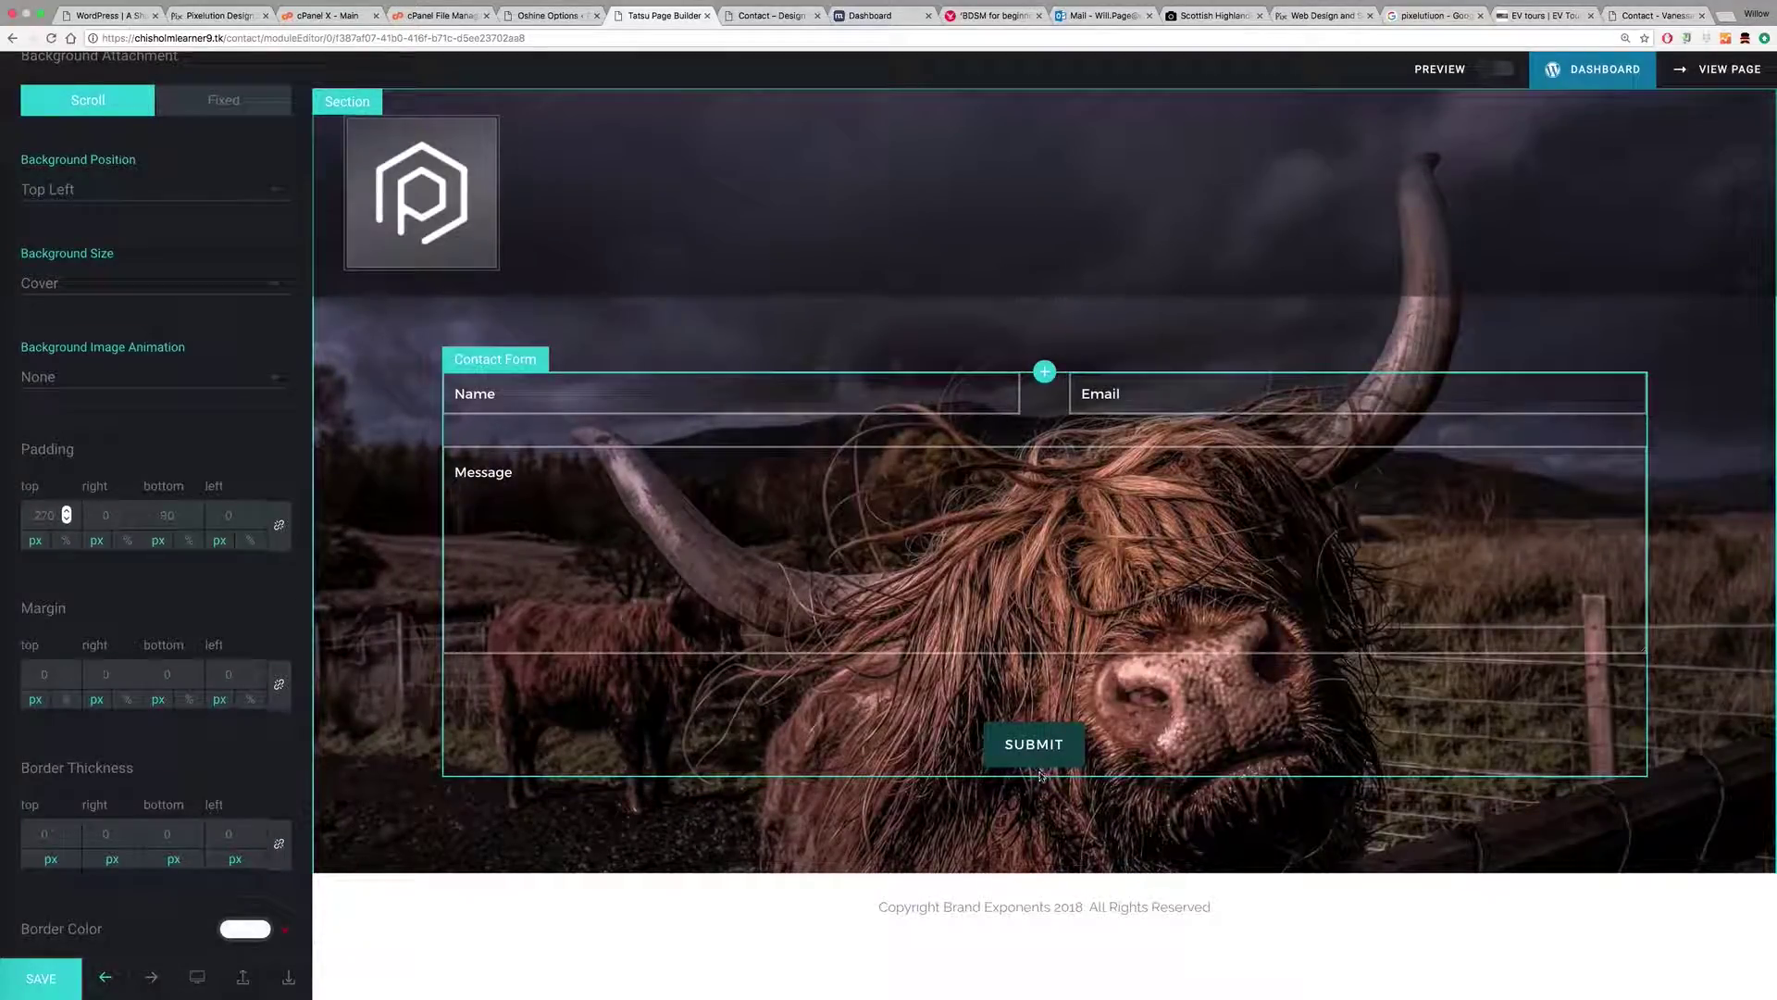
pyautogui.click(1045, 371)
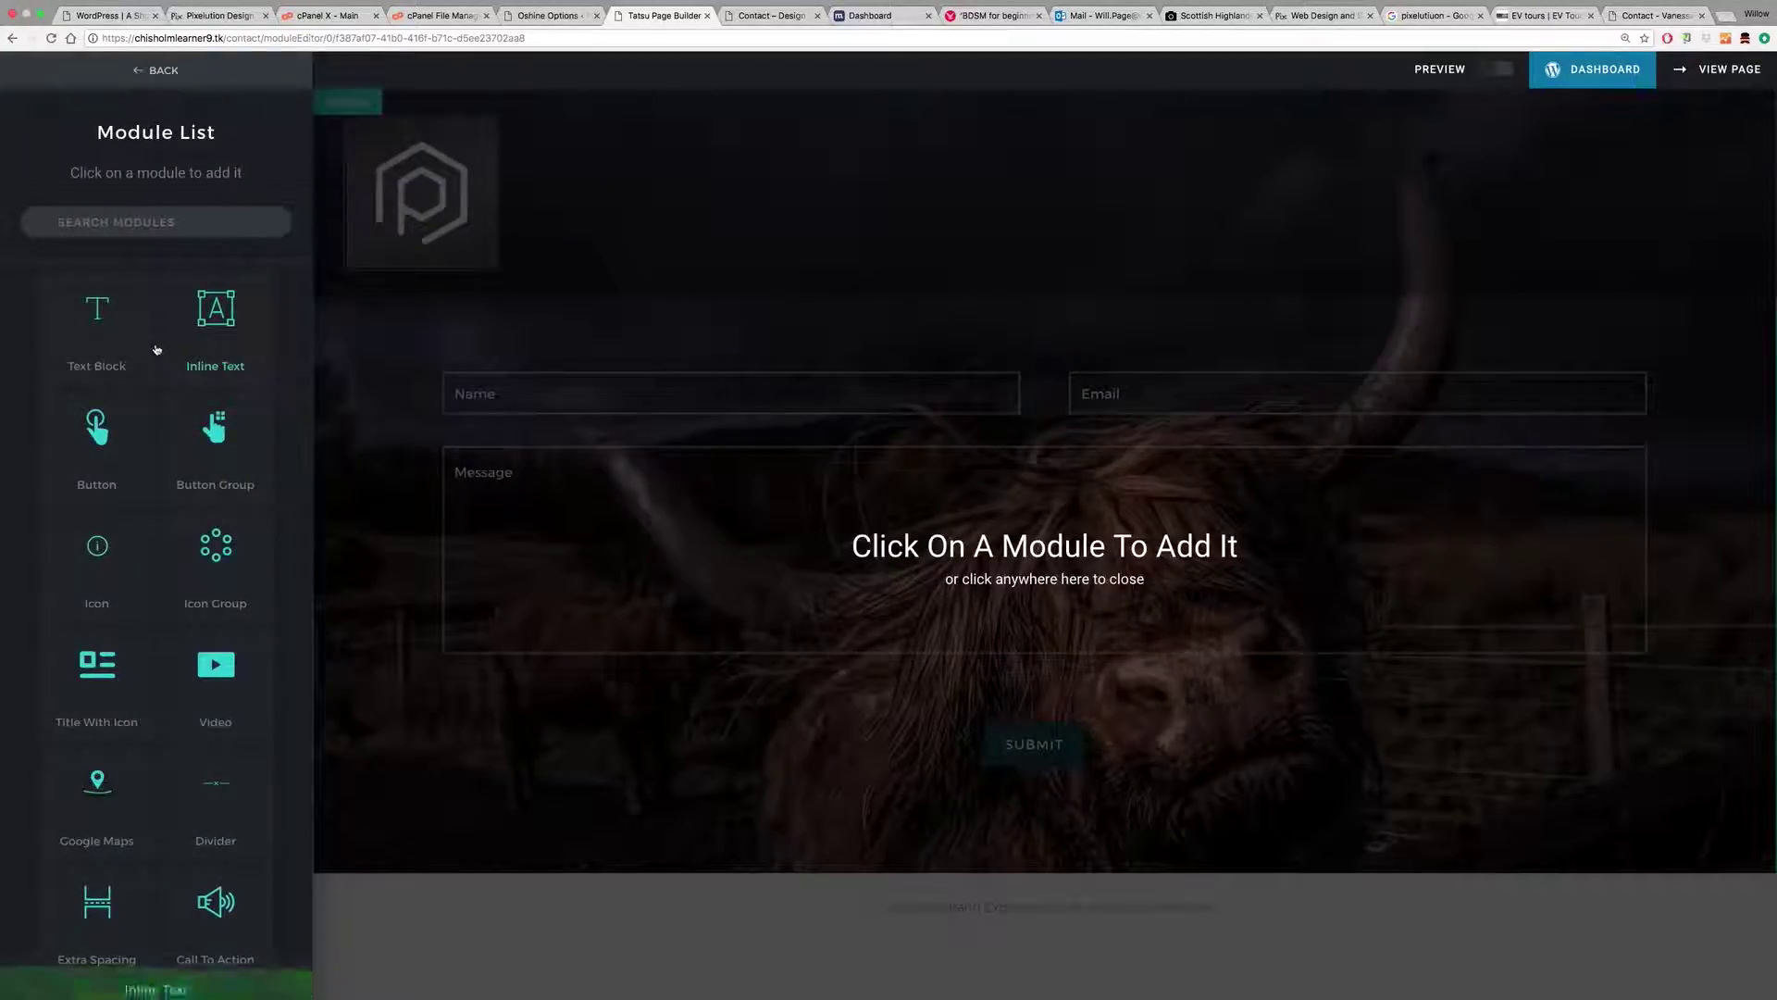
# Step: Add a text block reading 'Contact us' above the form, formatted as Heading 1
pyautogui.click(88, 338)
pyautogui.moveTo(139, 627); pyautogui.dragTo(1, 496)
pyautogui.write('Contact us')
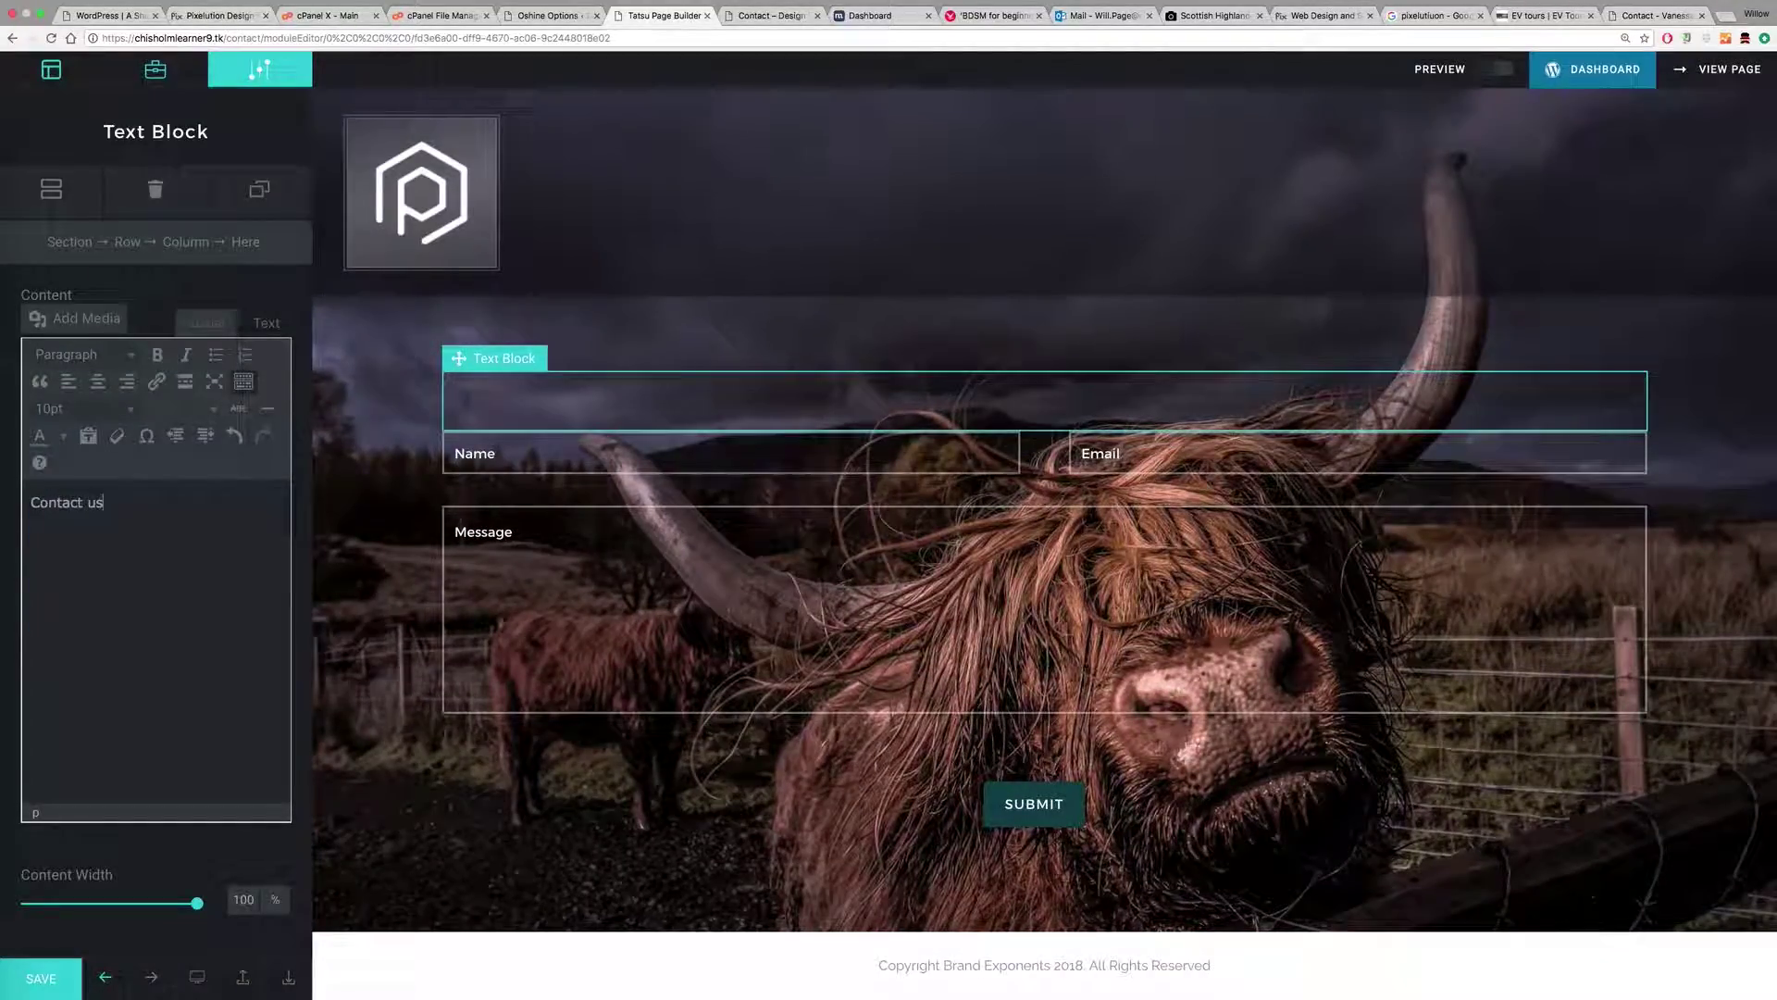
pyautogui.moveTo(104, 505); pyautogui.dragTo(25, 505)
pyautogui.click(113, 354)
pyautogui.click(98, 427)
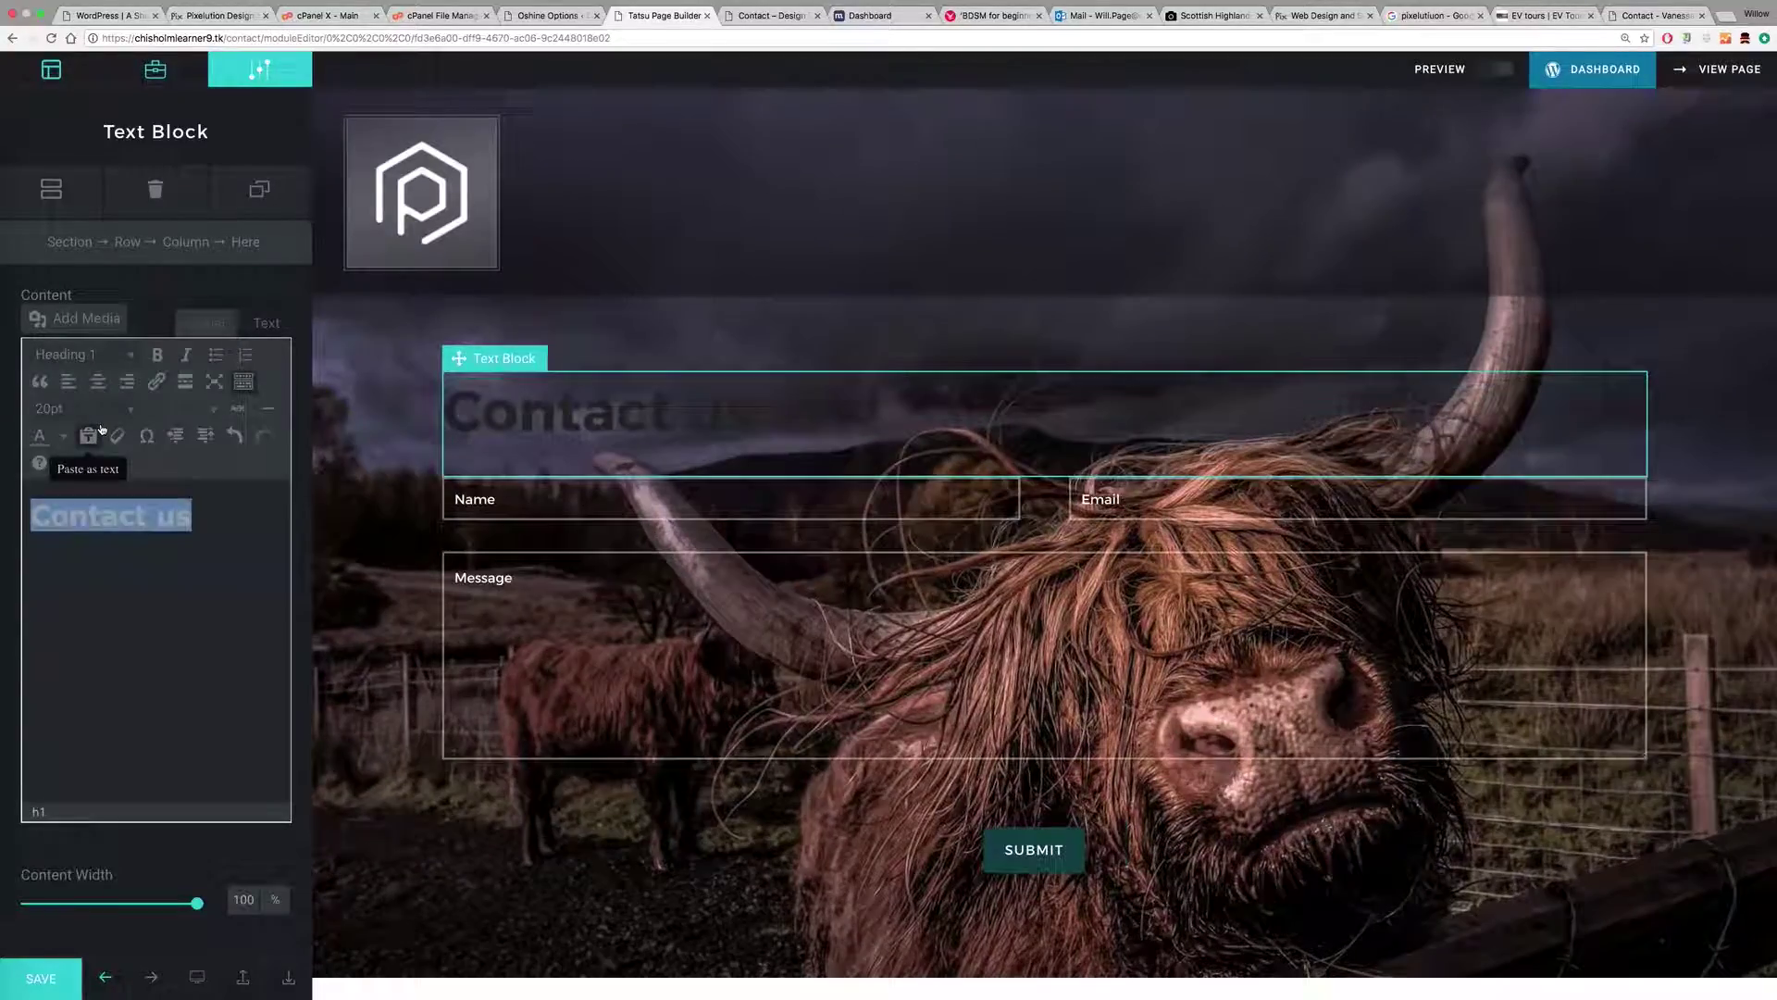
# Step: Colour the 'Contact us' heading white and switch to the section's settings
pyautogui.click(244, 384)
pyautogui.click(243, 383)
pyautogui.click(243, 383)
pyautogui.click(243, 383)
pyautogui.click(243, 384)
pyautogui.click(243, 384)
pyautogui.click(39, 435)
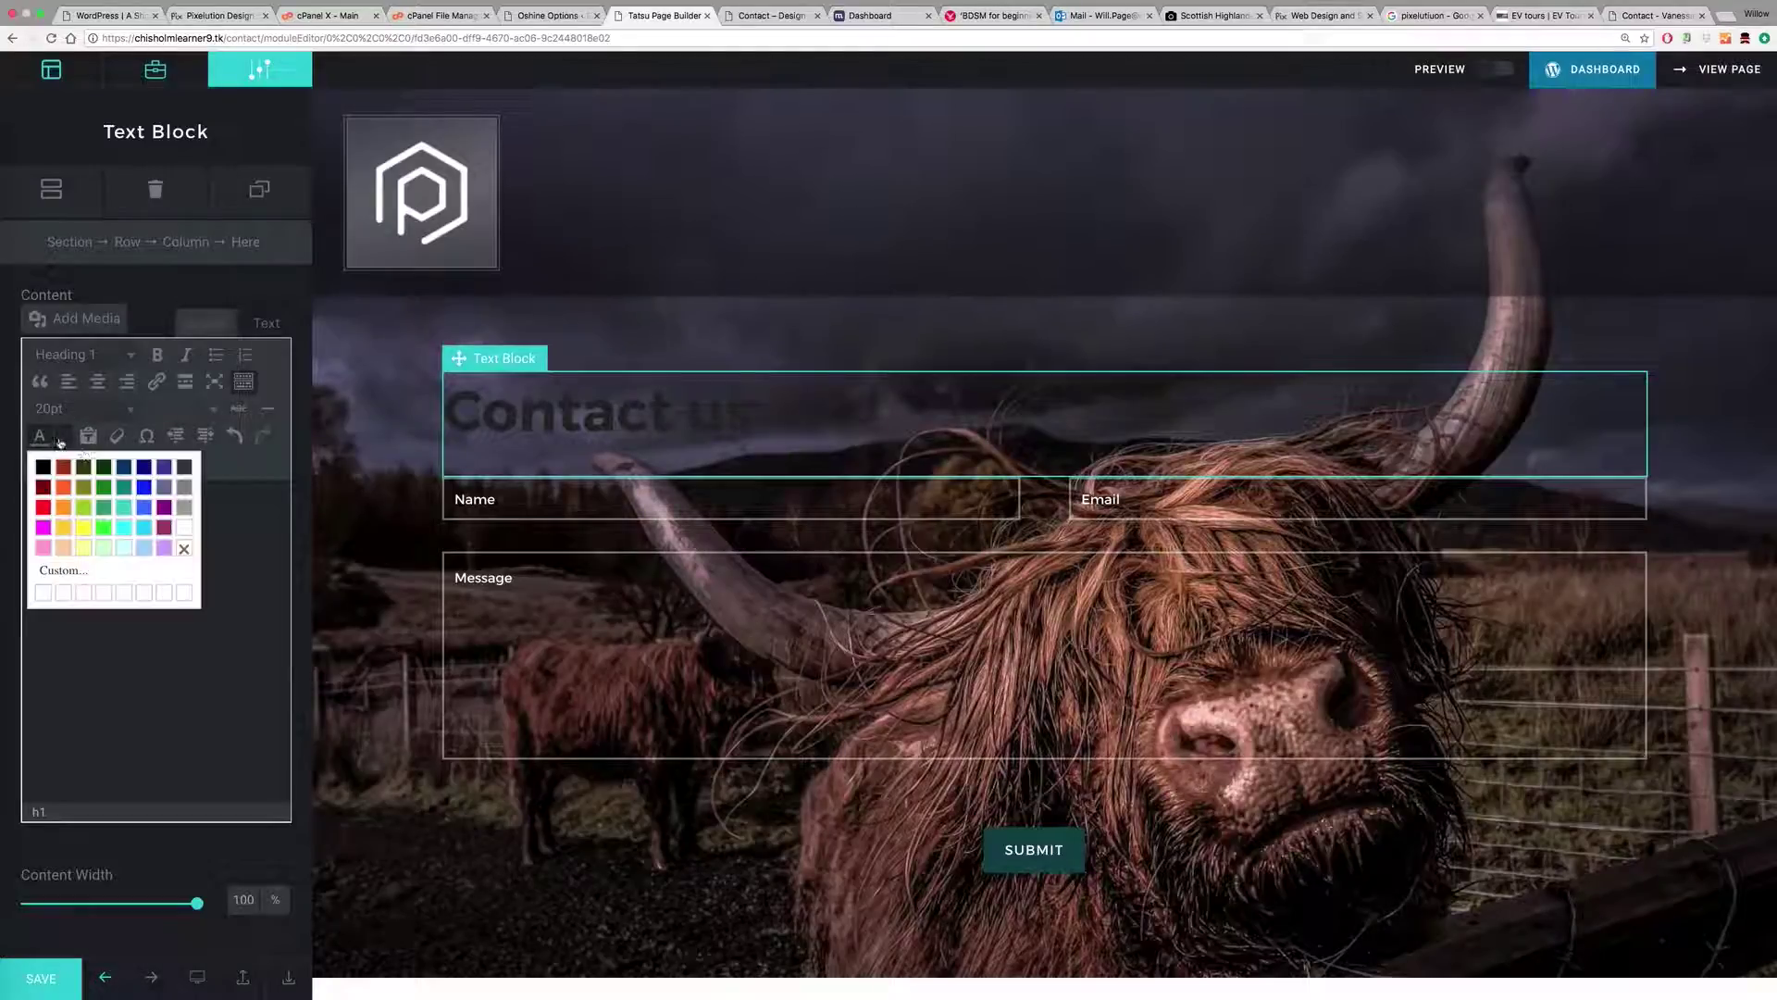
pyautogui.click(185, 526)
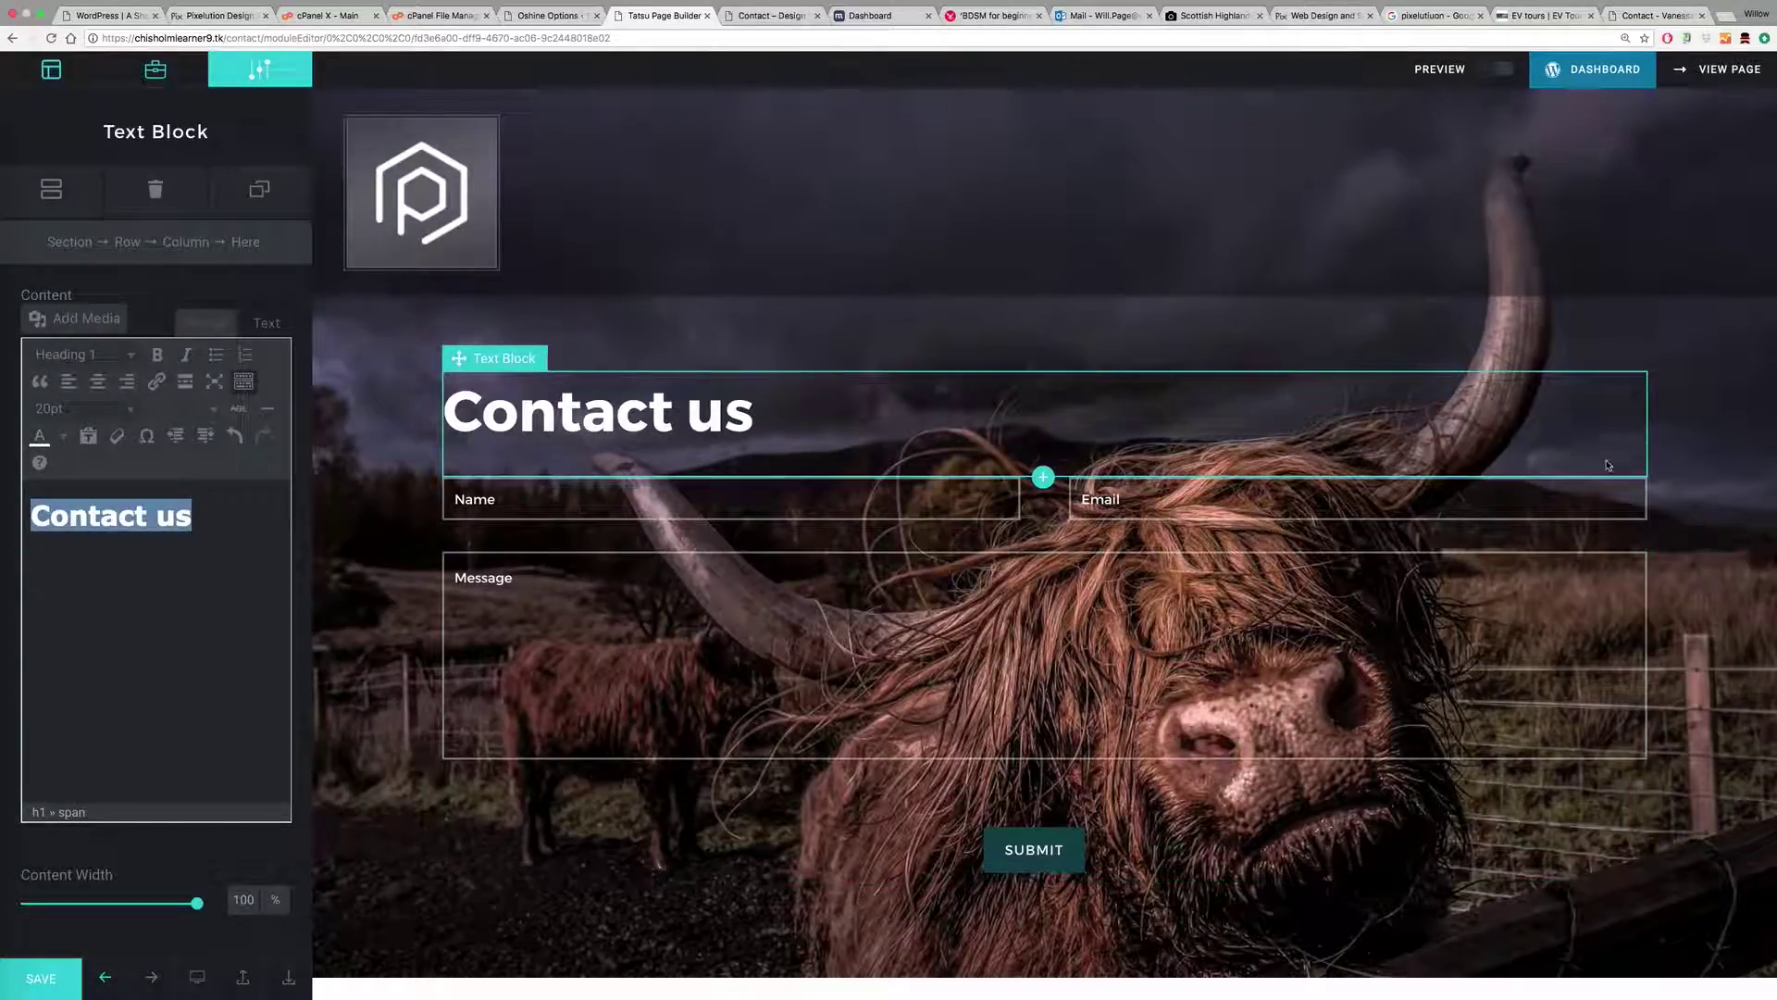
pyautogui.click(1706, 470)
pyautogui.scroll(-1, 1036, 648)
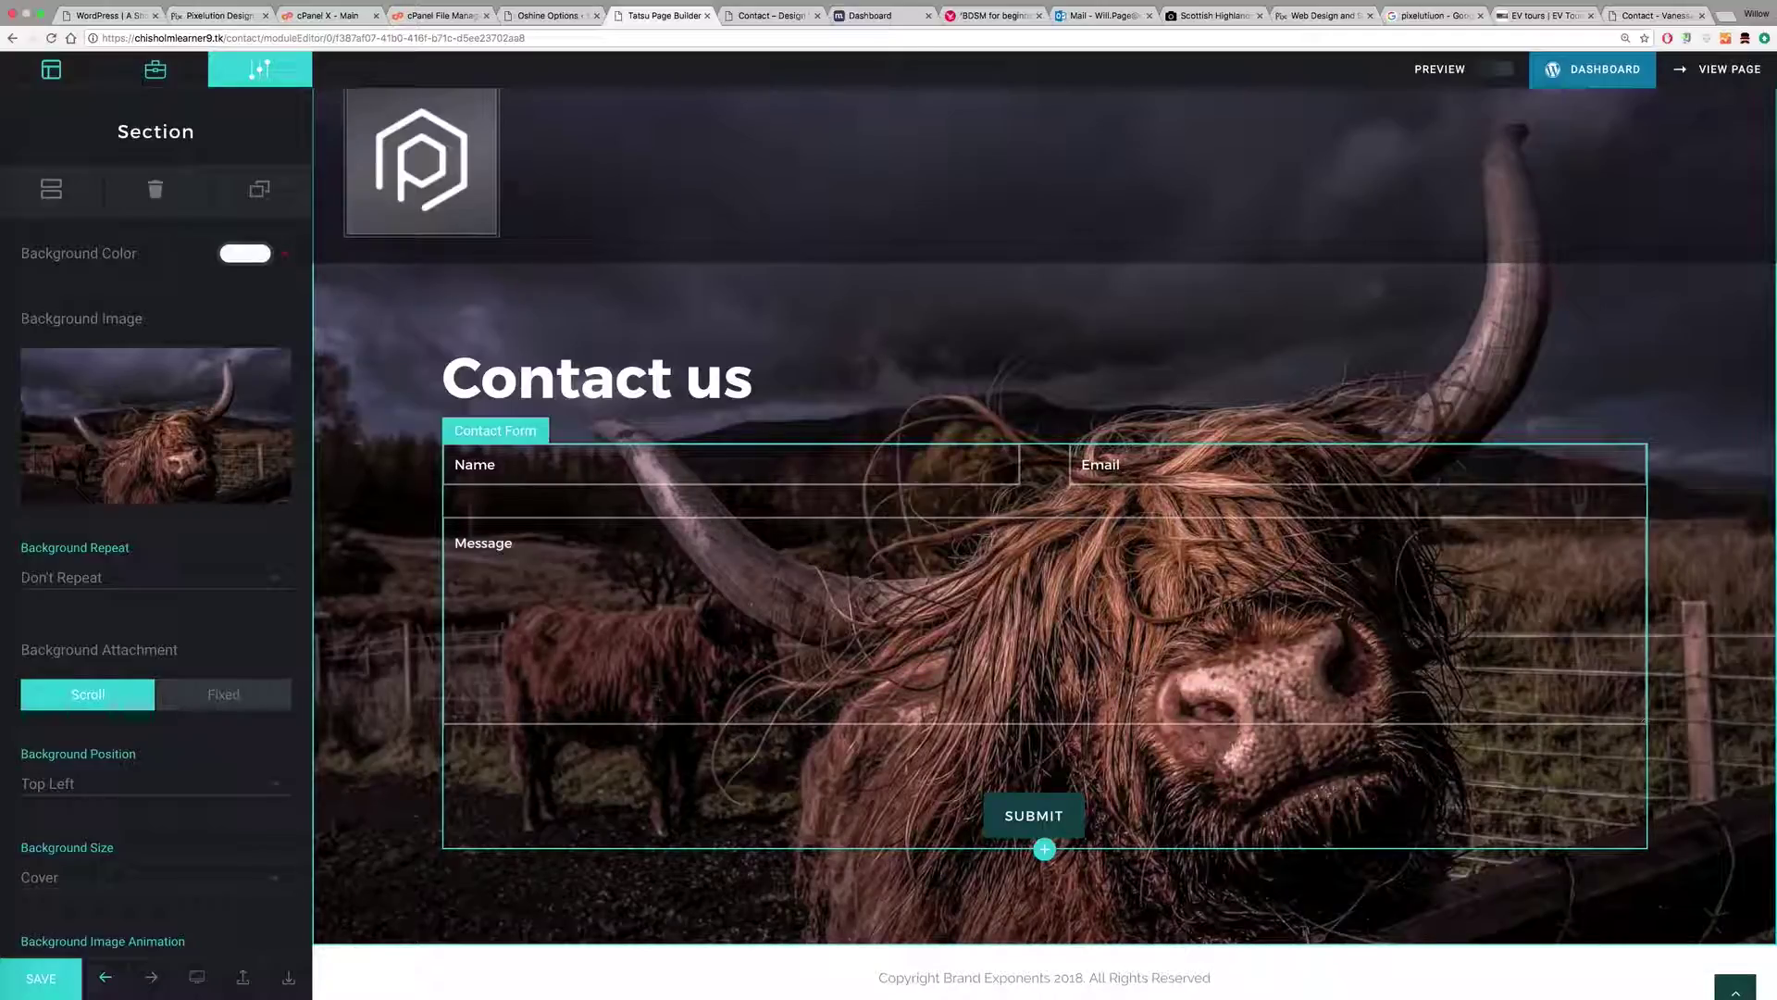
# Step: Enable a black section overlay at alpha 40 over the cow photo and save
pyautogui.scroll(-3, 244, 579)
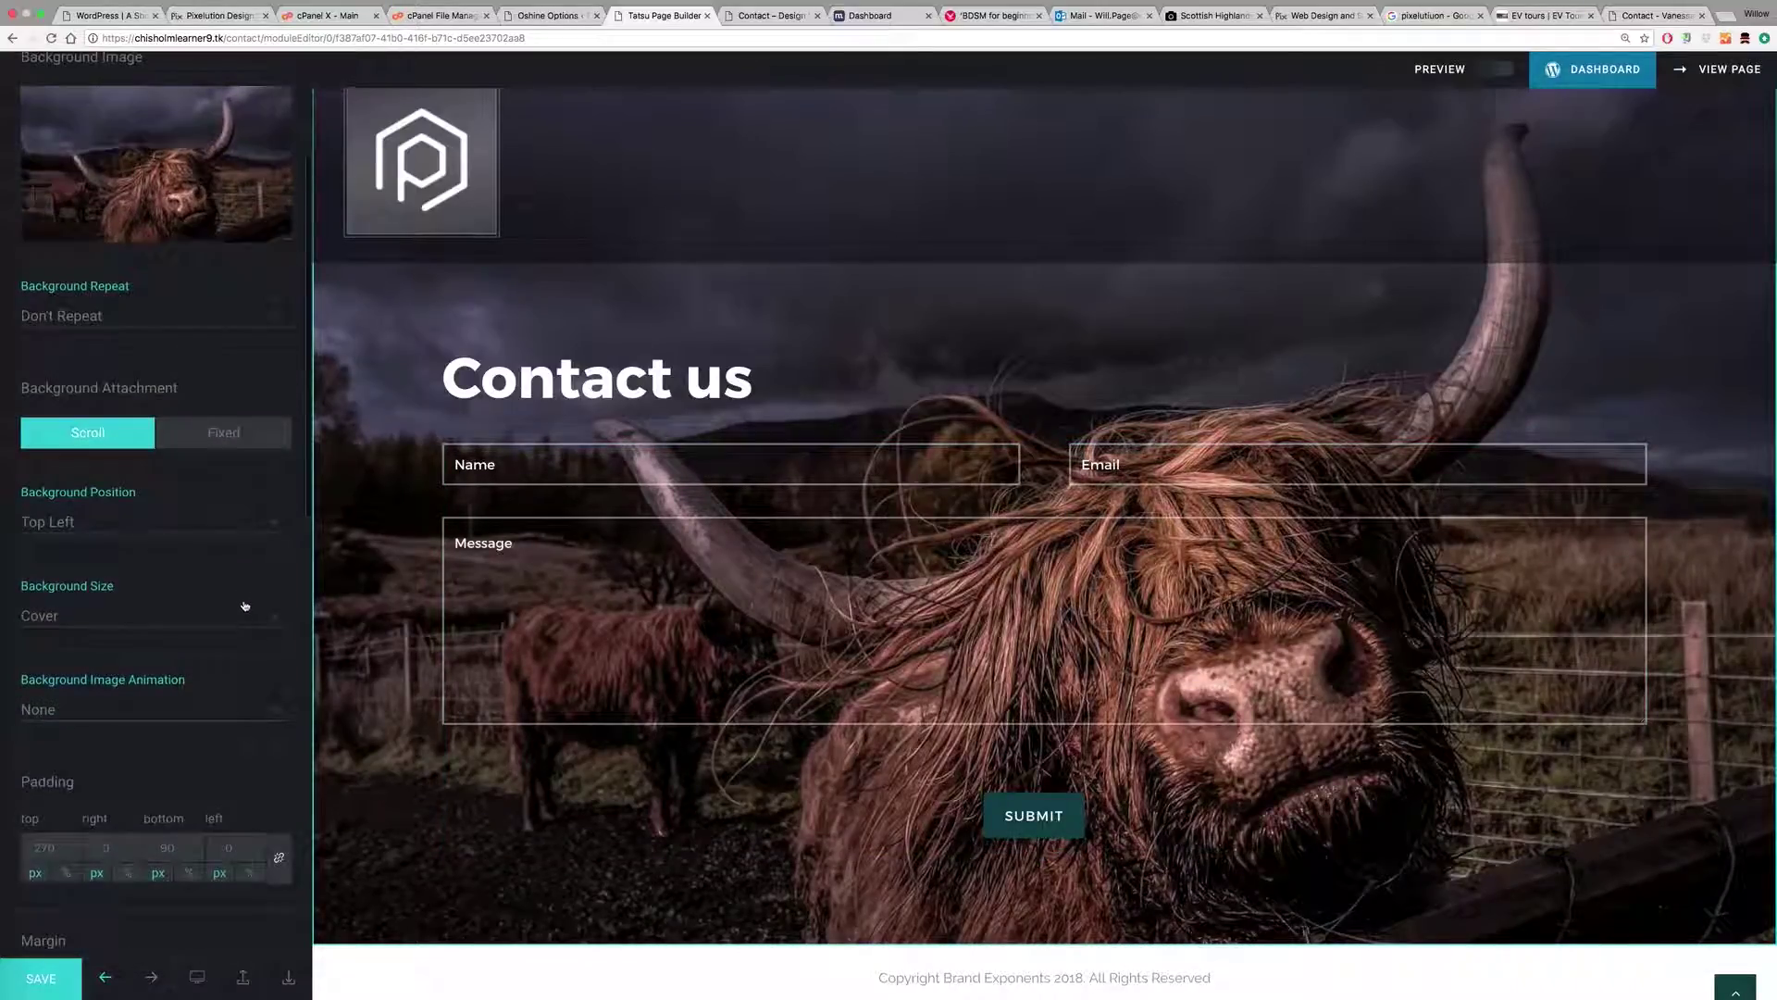
pyautogui.scroll(-8, 247, 639)
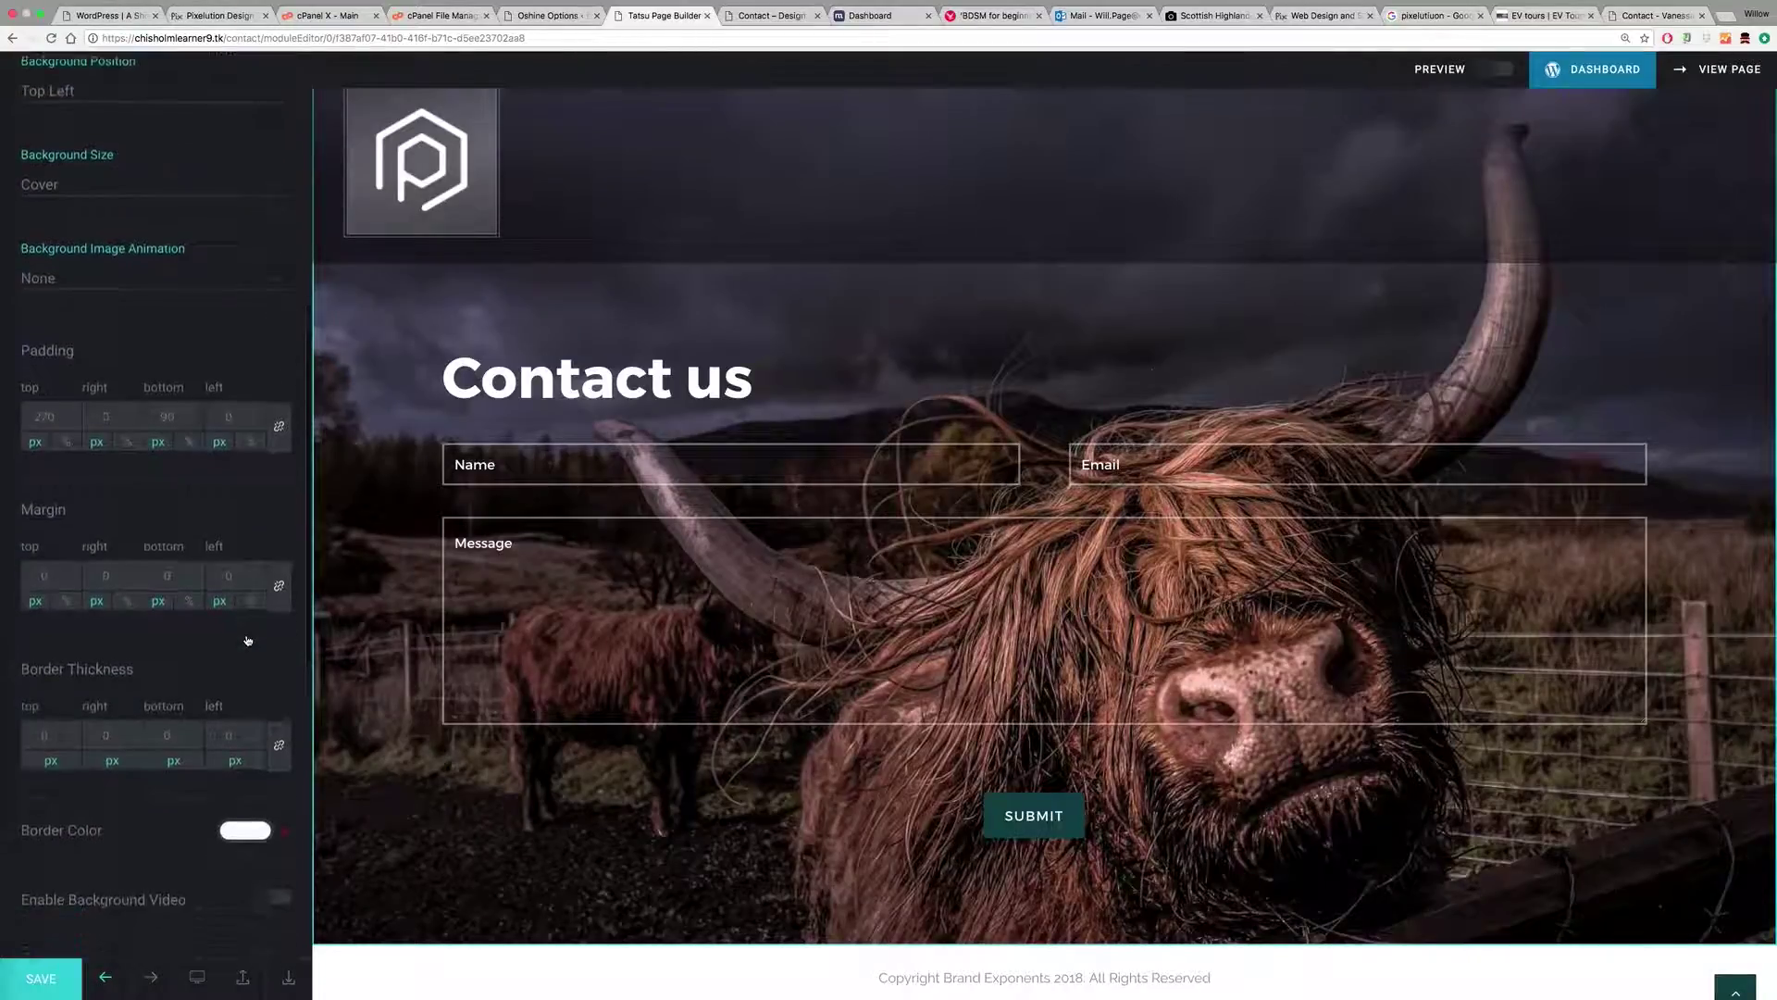
pyautogui.click(271, 660)
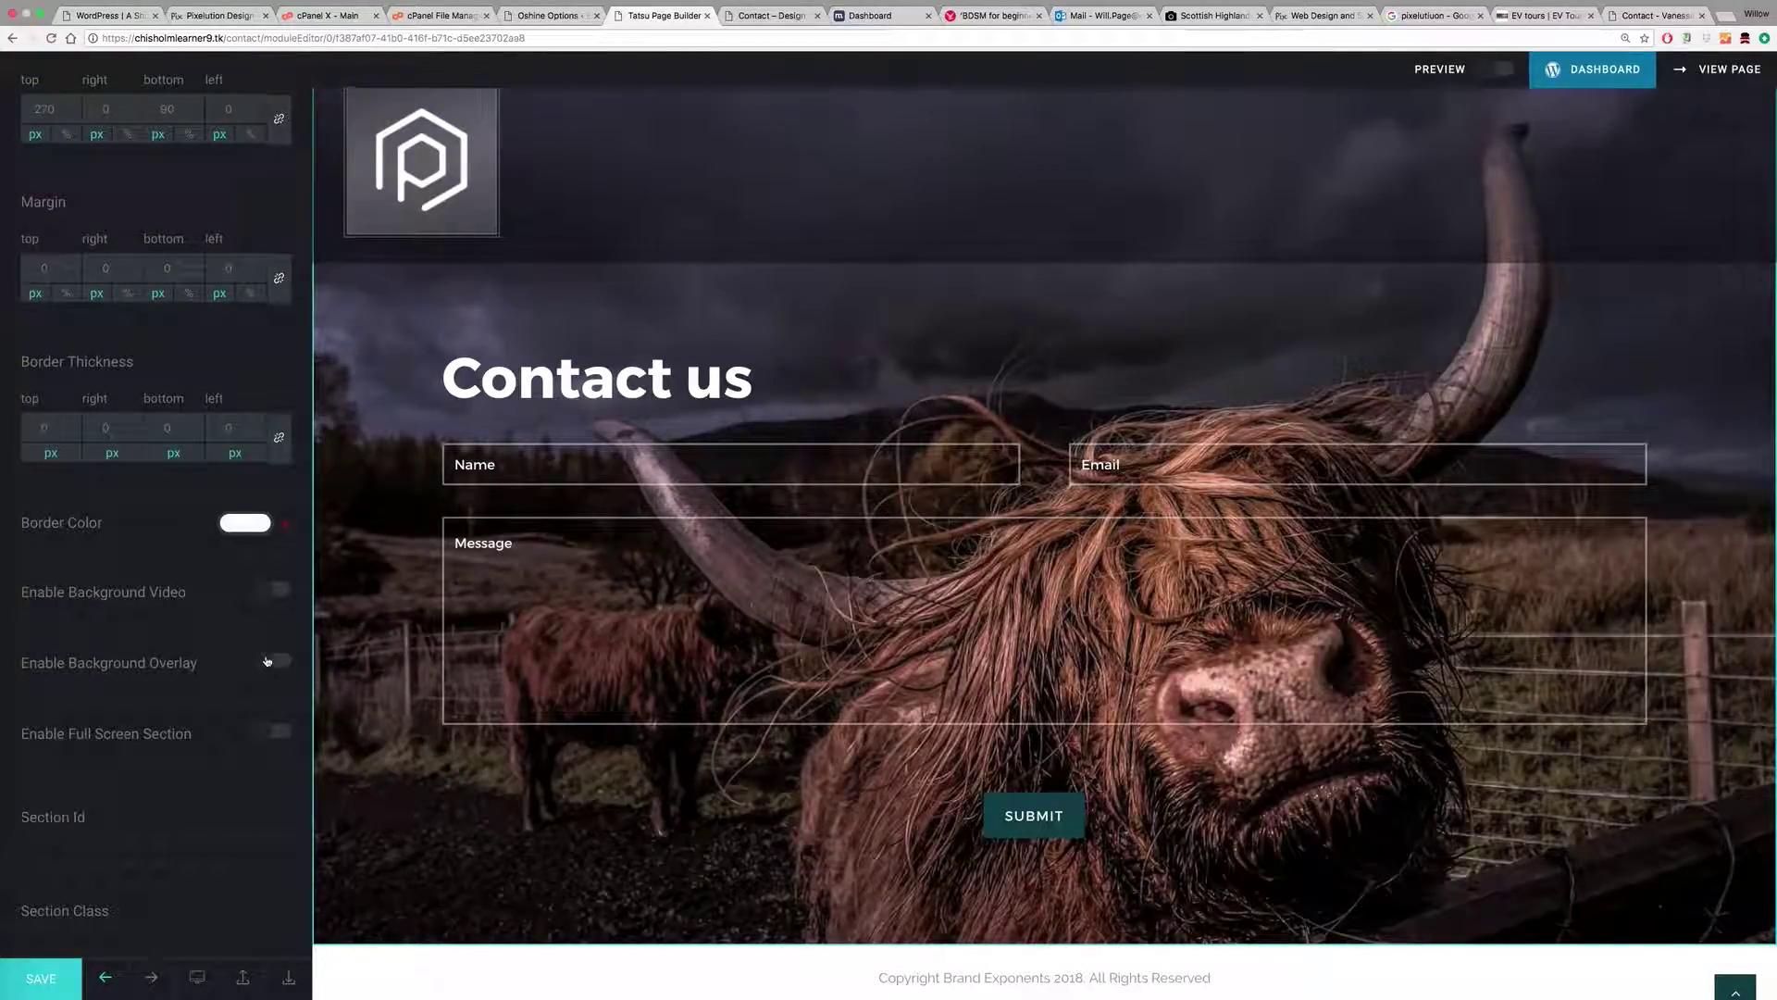
pyautogui.scroll(-1, 281, 703)
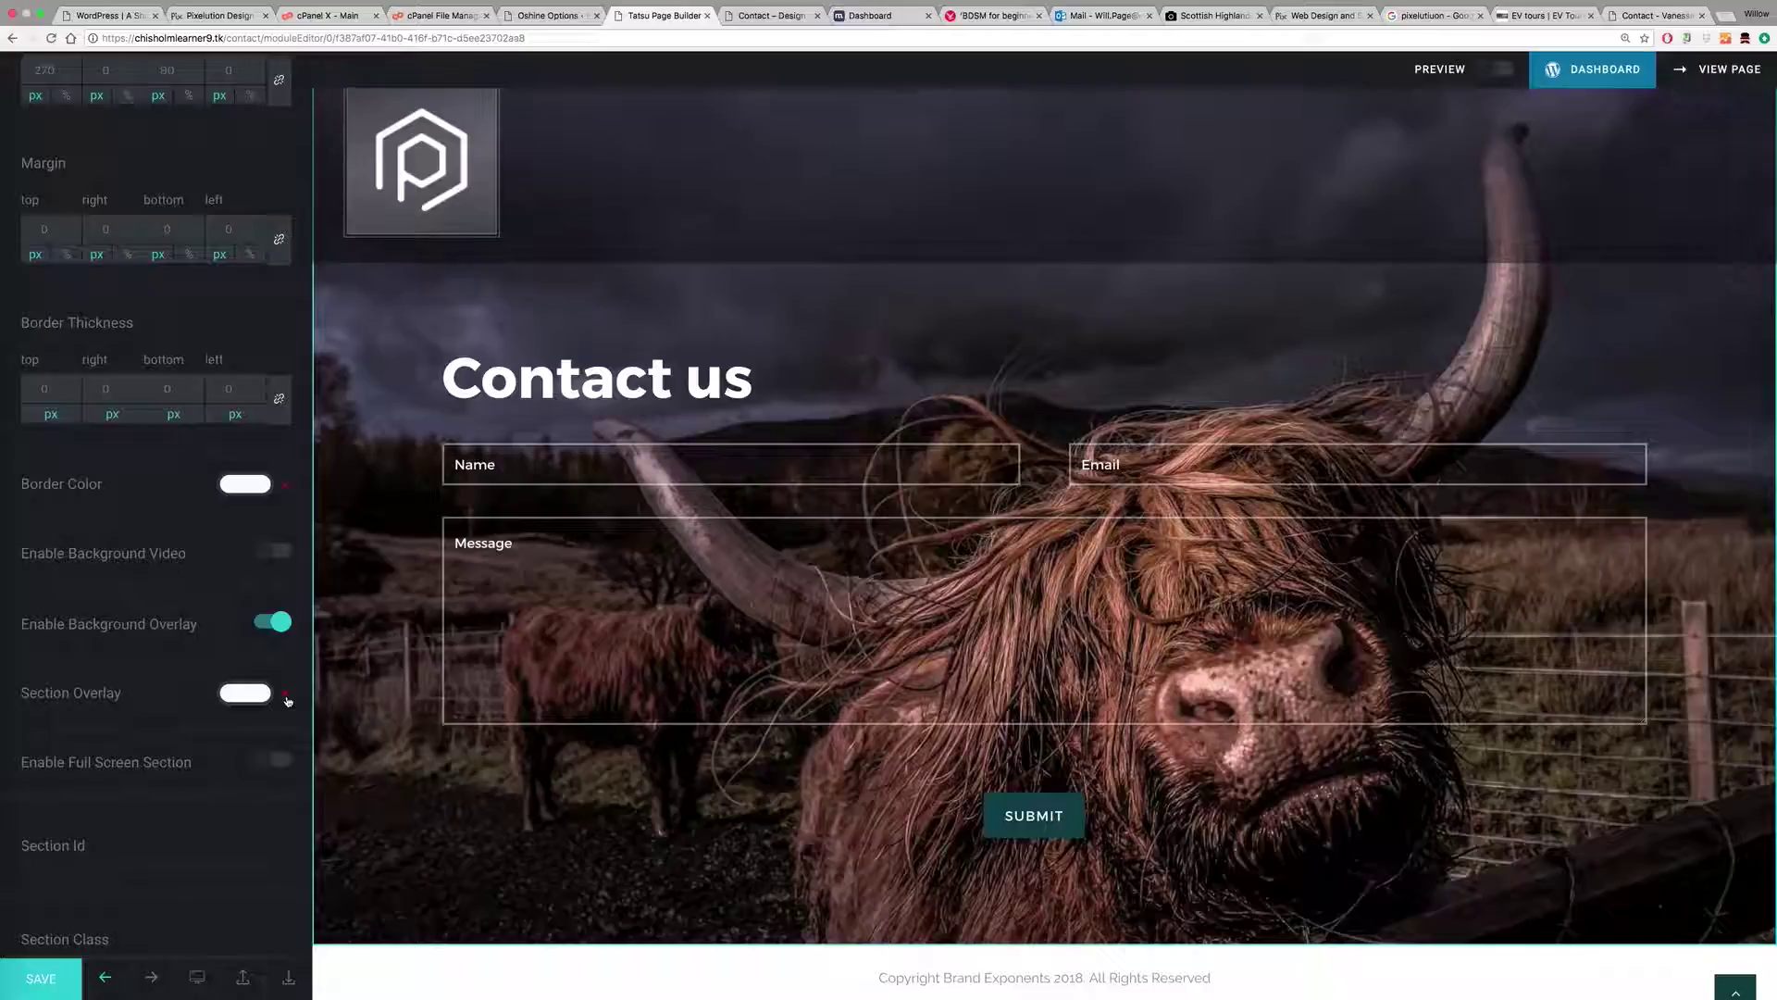
pyautogui.click(245, 692)
pyautogui.moveTo(162, 871); pyautogui.dragTo(30, 951)
pyautogui.scroll(-5, 250, 741)
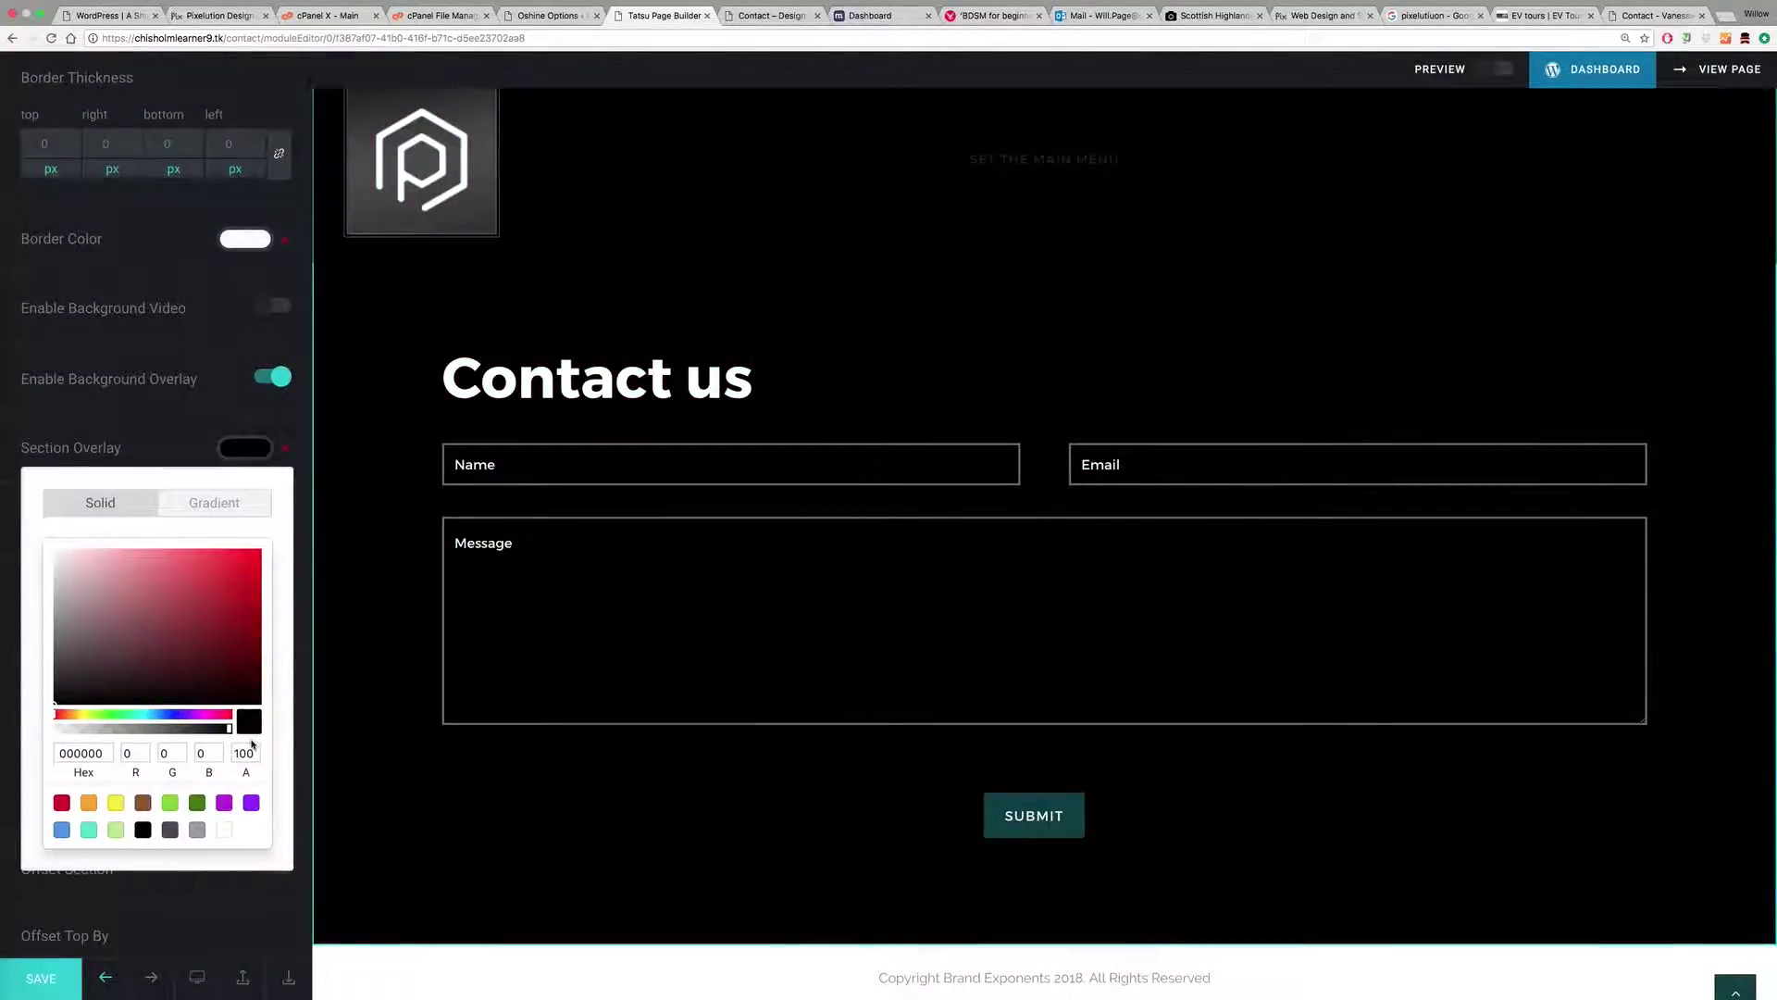
pyautogui.doubleClick(244, 753)
pyautogui.write('40')
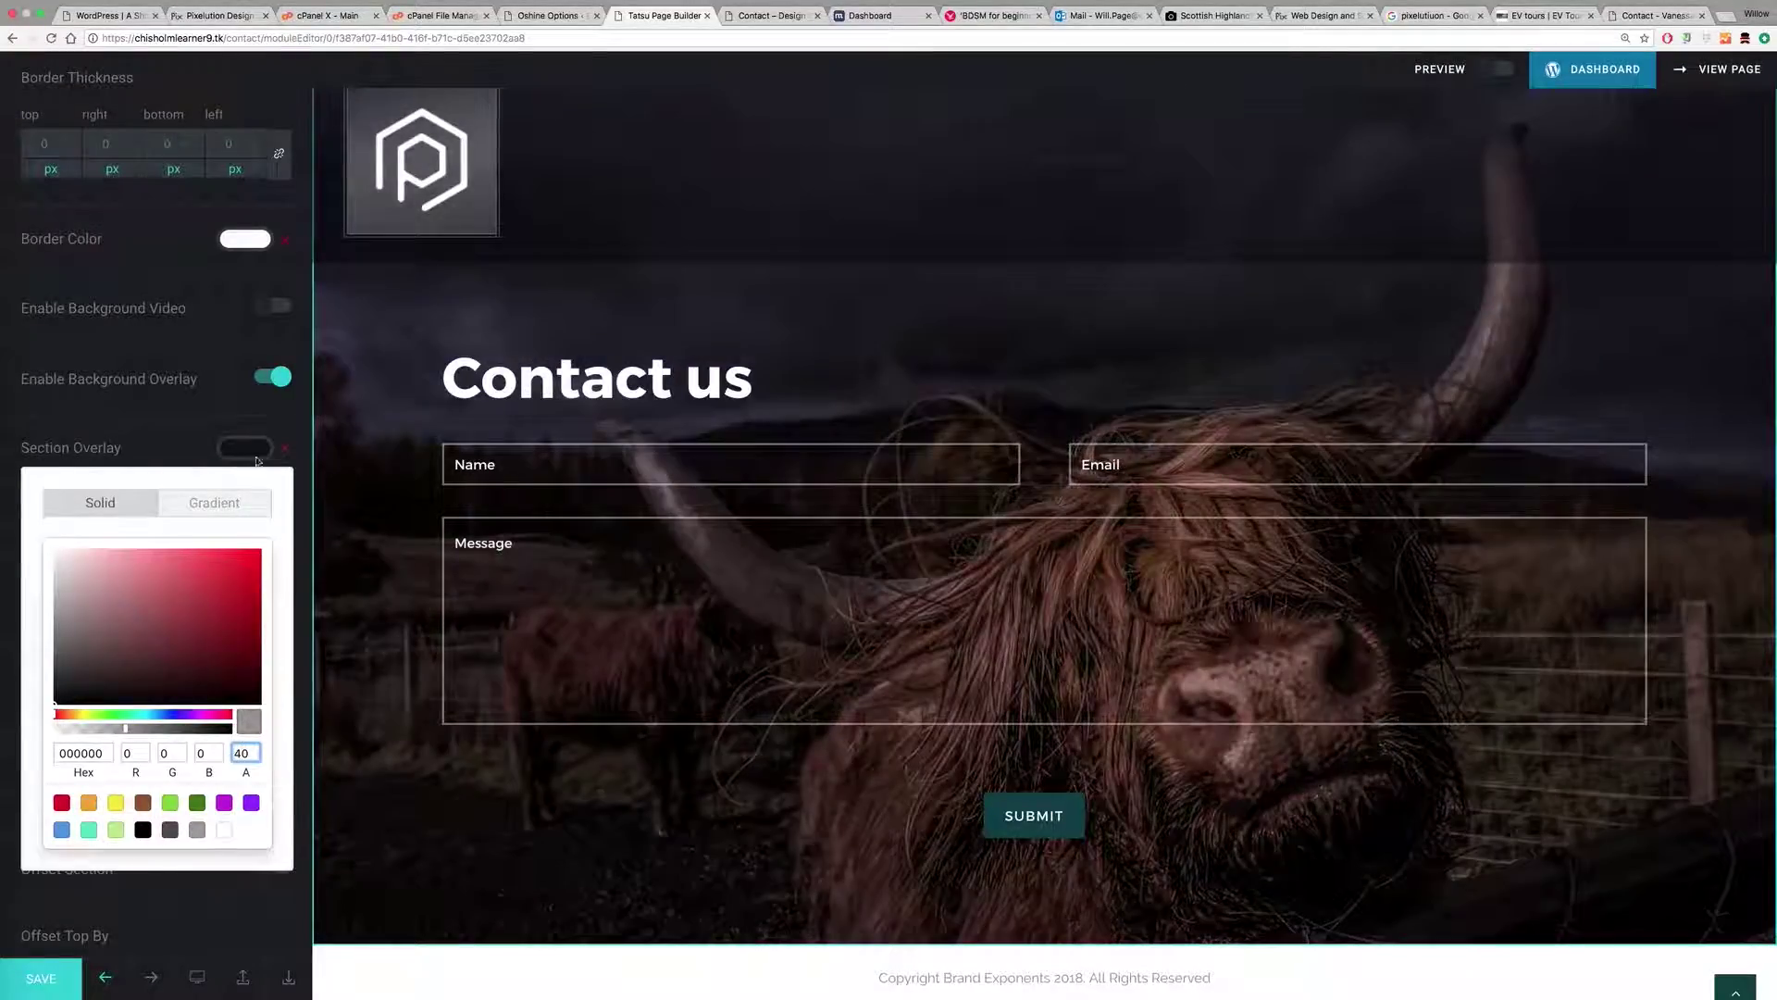
pyautogui.click(180, 444)
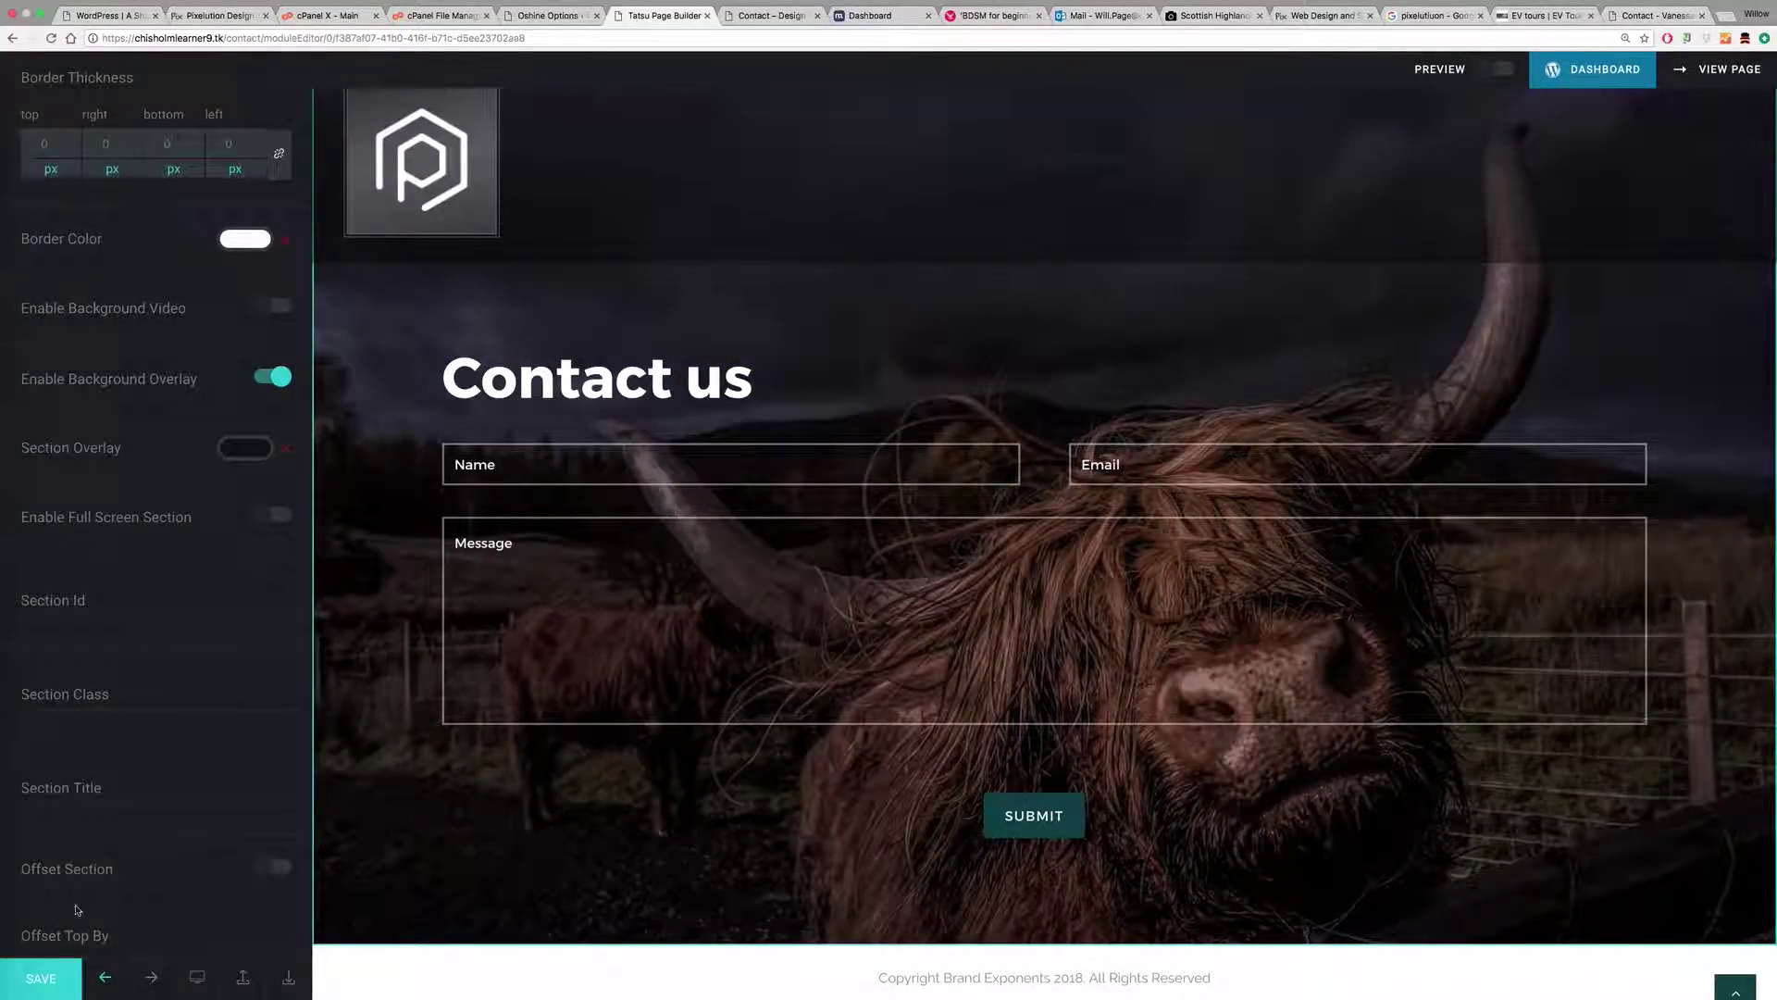
pyautogui.click(55, 977)
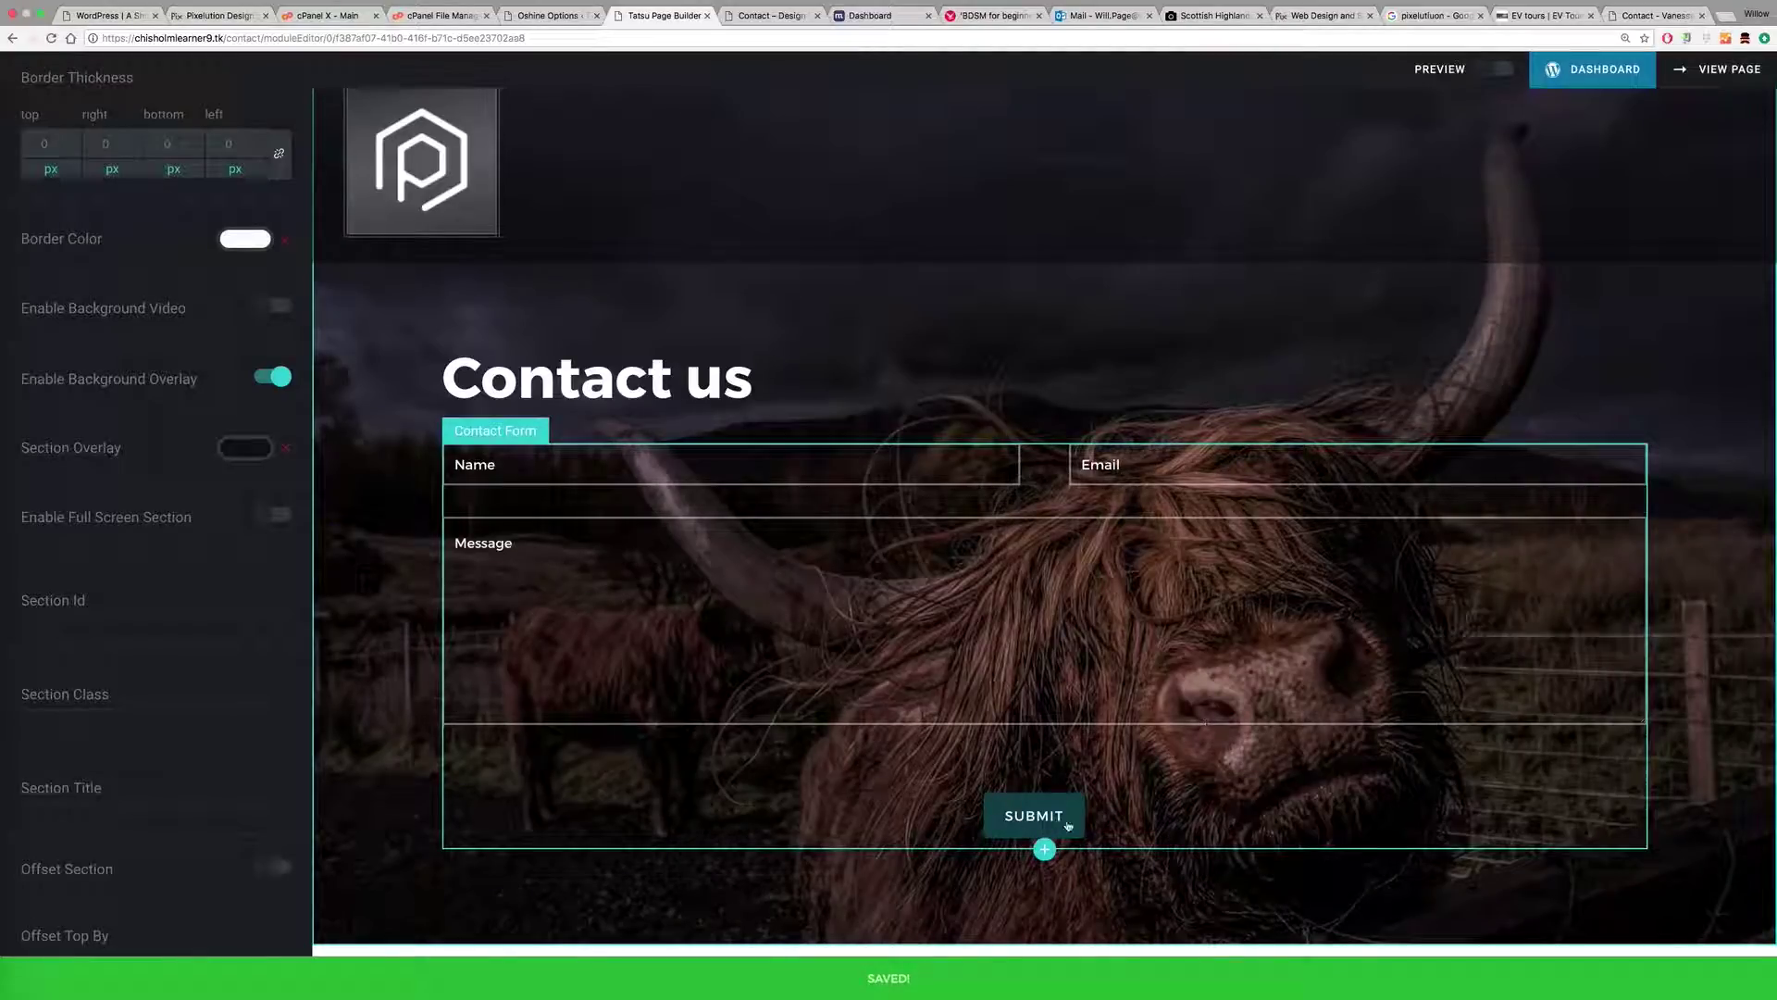
# Step: Add a new section below the contact section holding a Google Maps module, searched as 'map'
pyautogui.rightClick(916, 915)
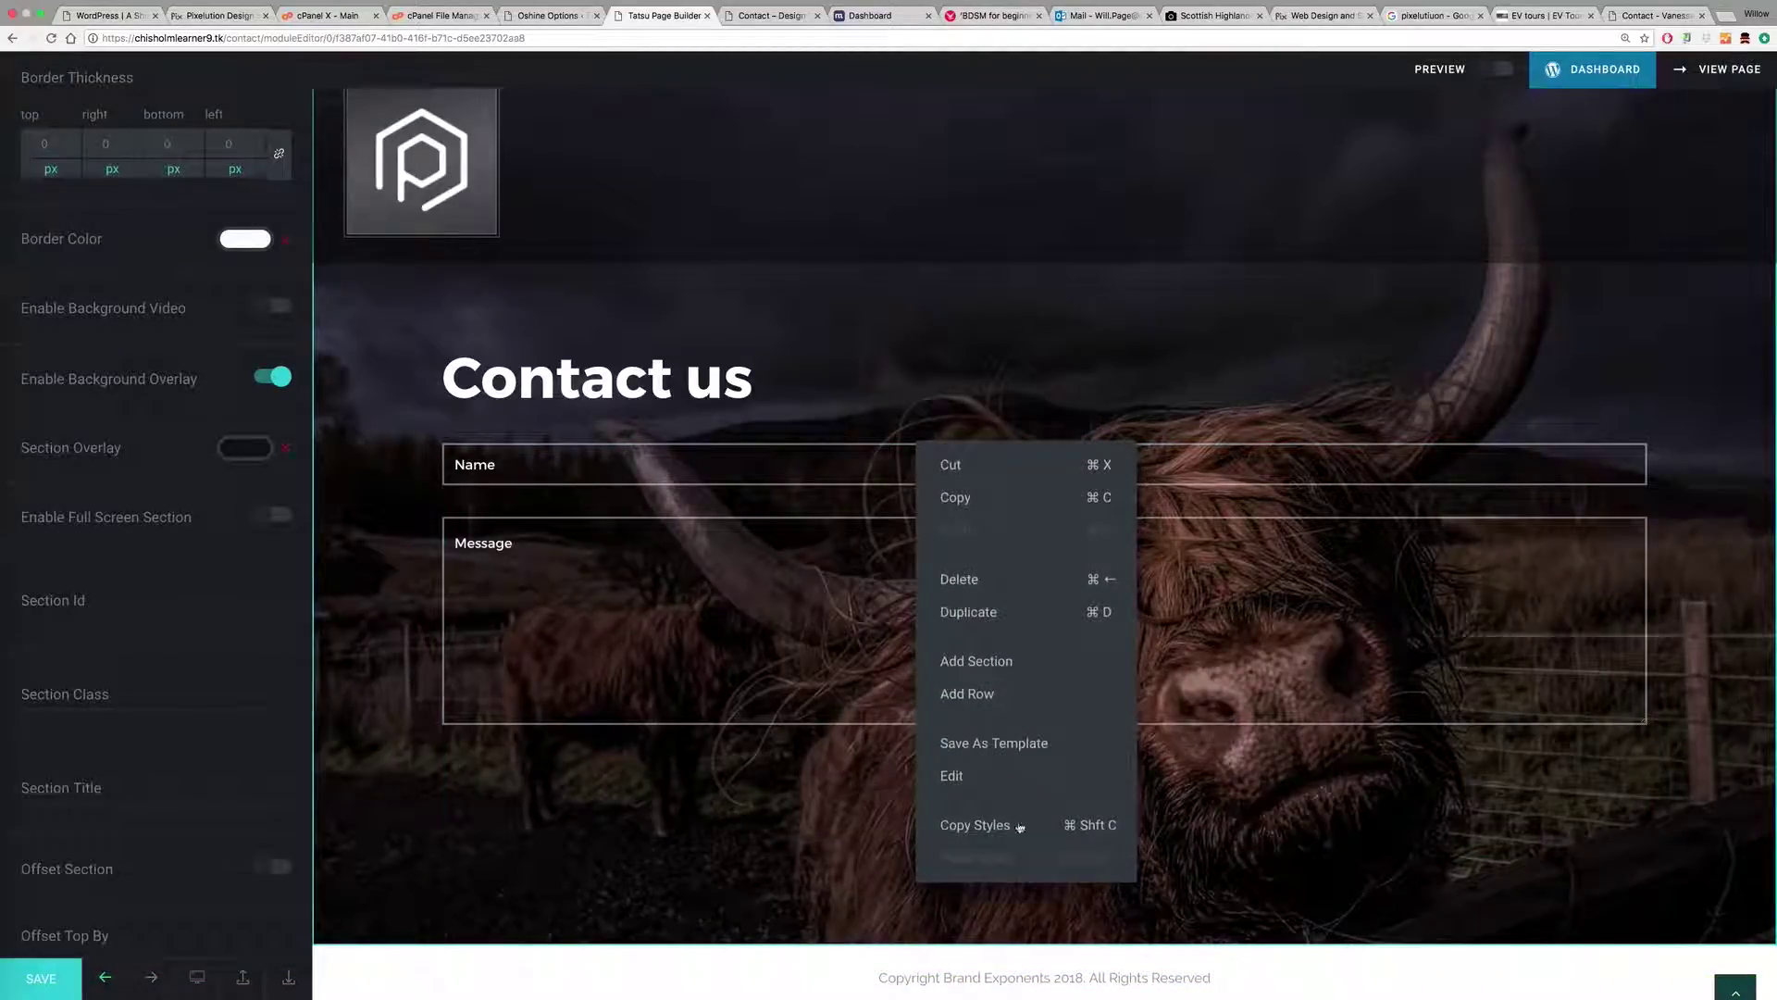
pyautogui.click(1011, 663)
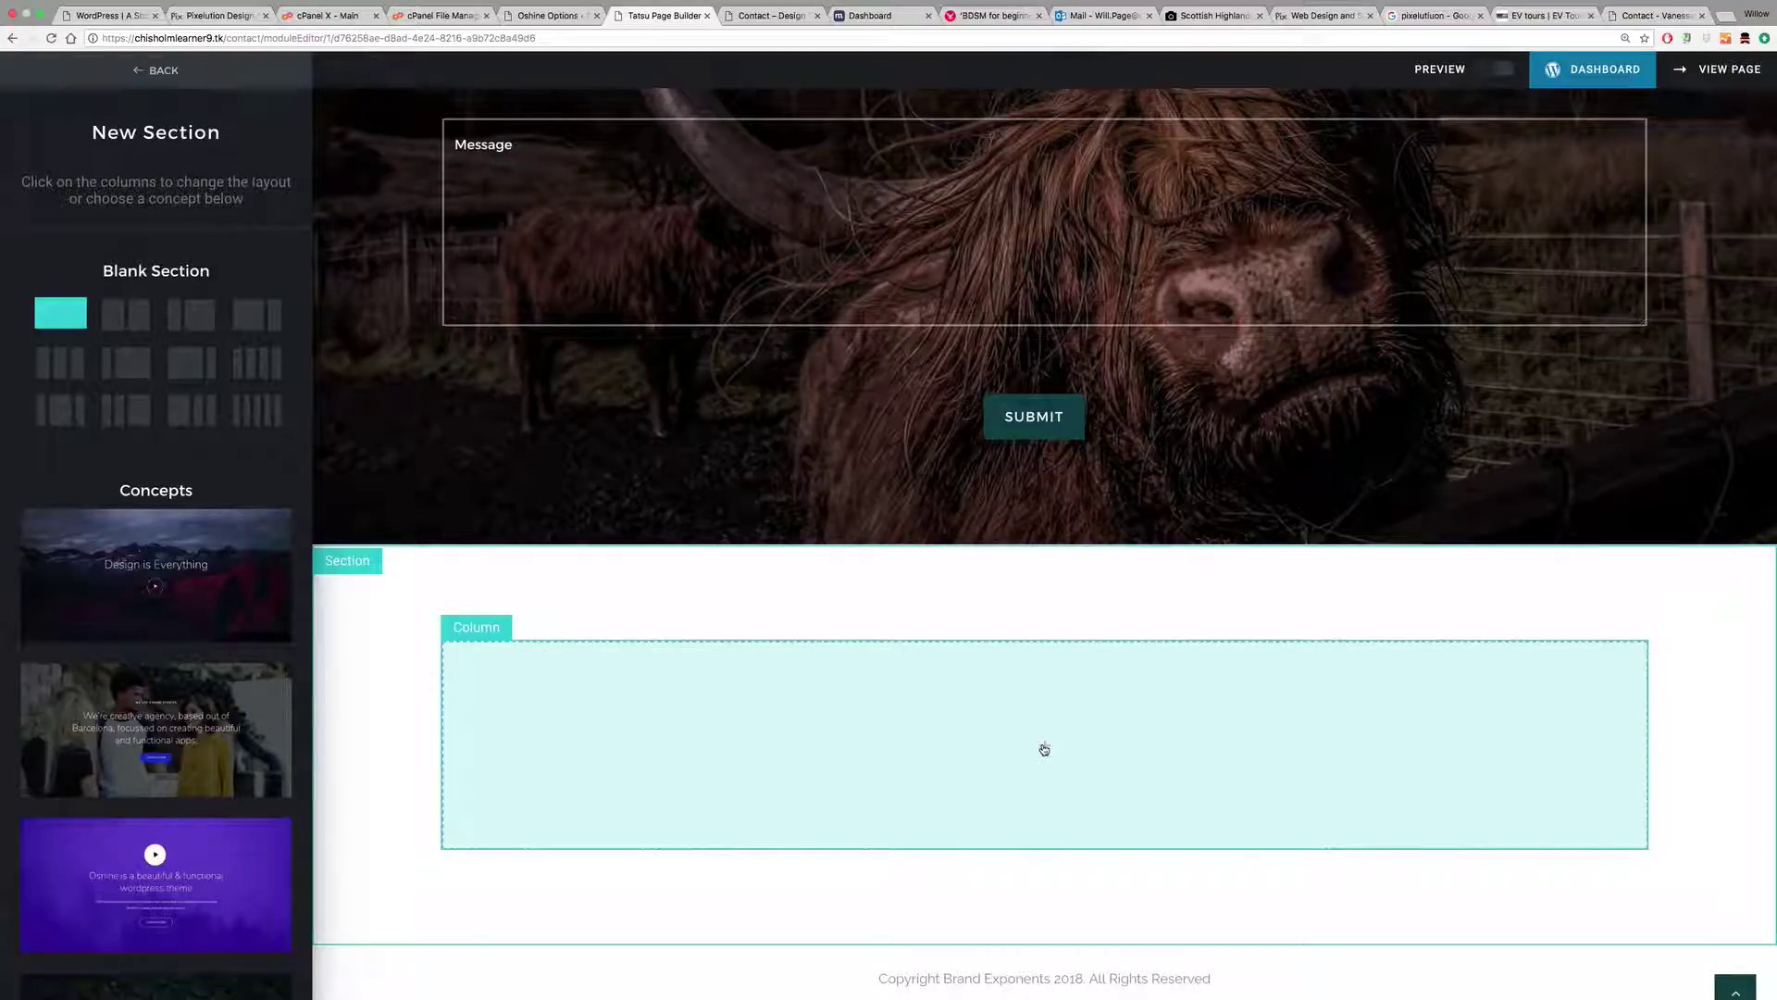
pyautogui.click(1045, 749)
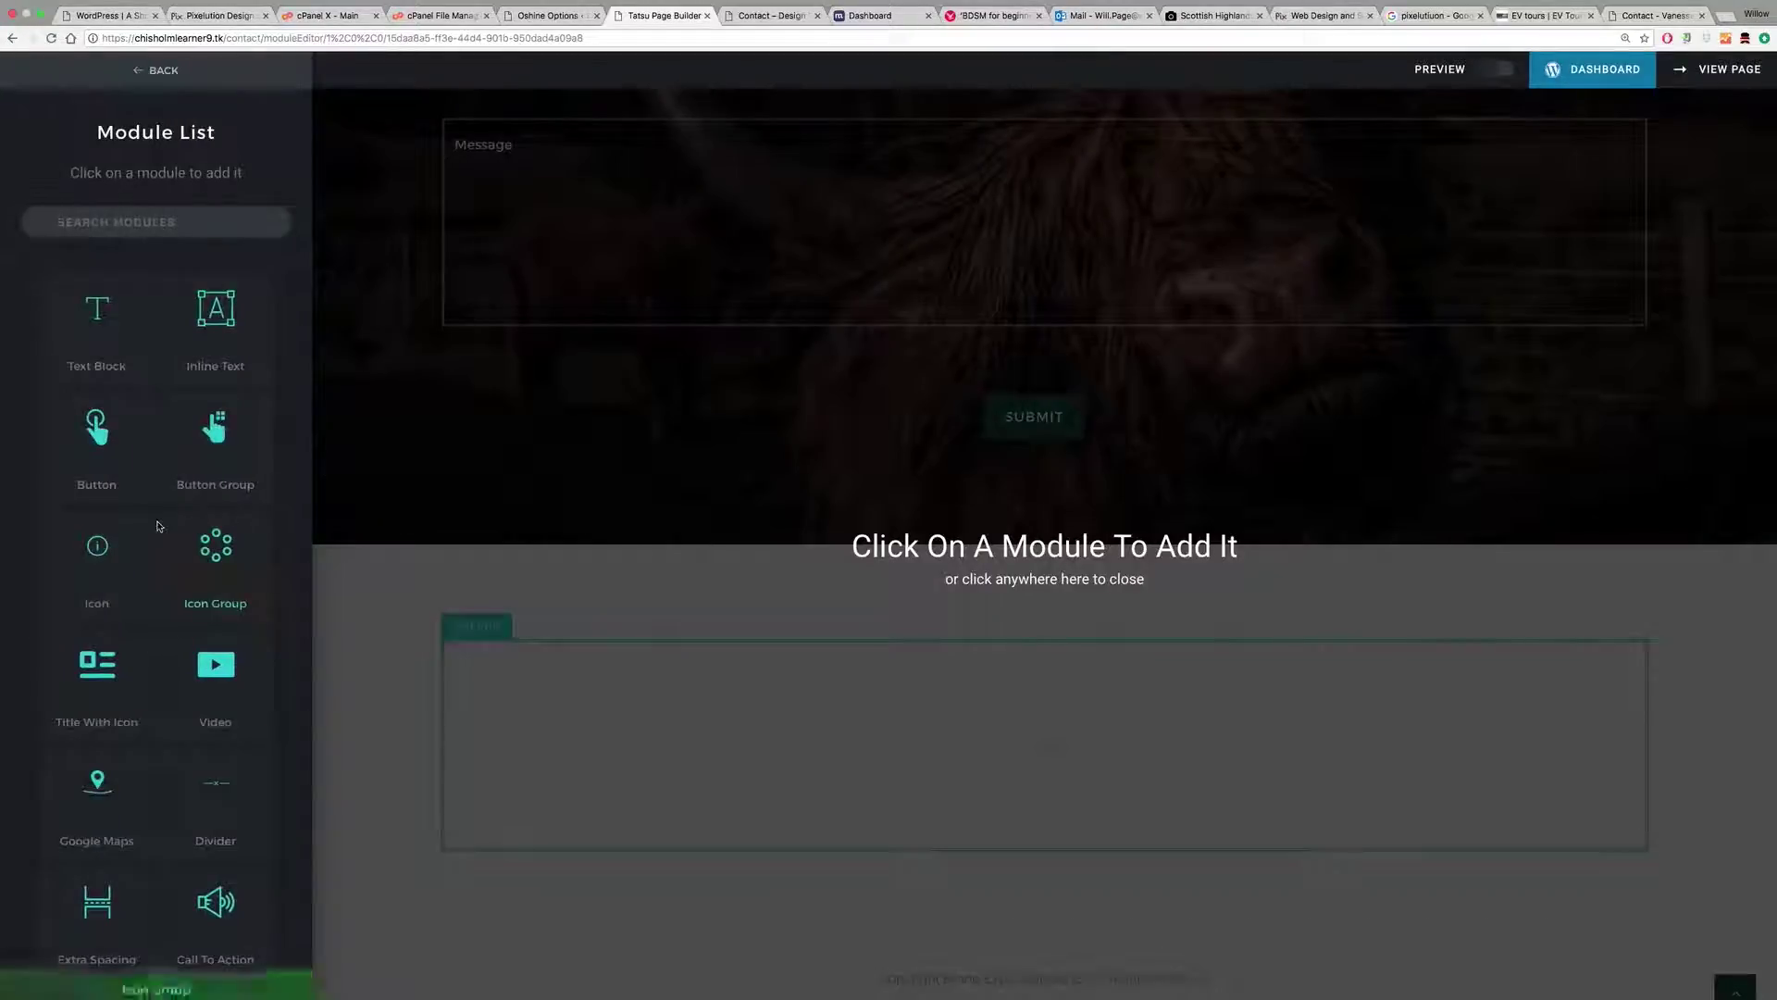
pyautogui.click(139, 222)
pyautogui.write('map')
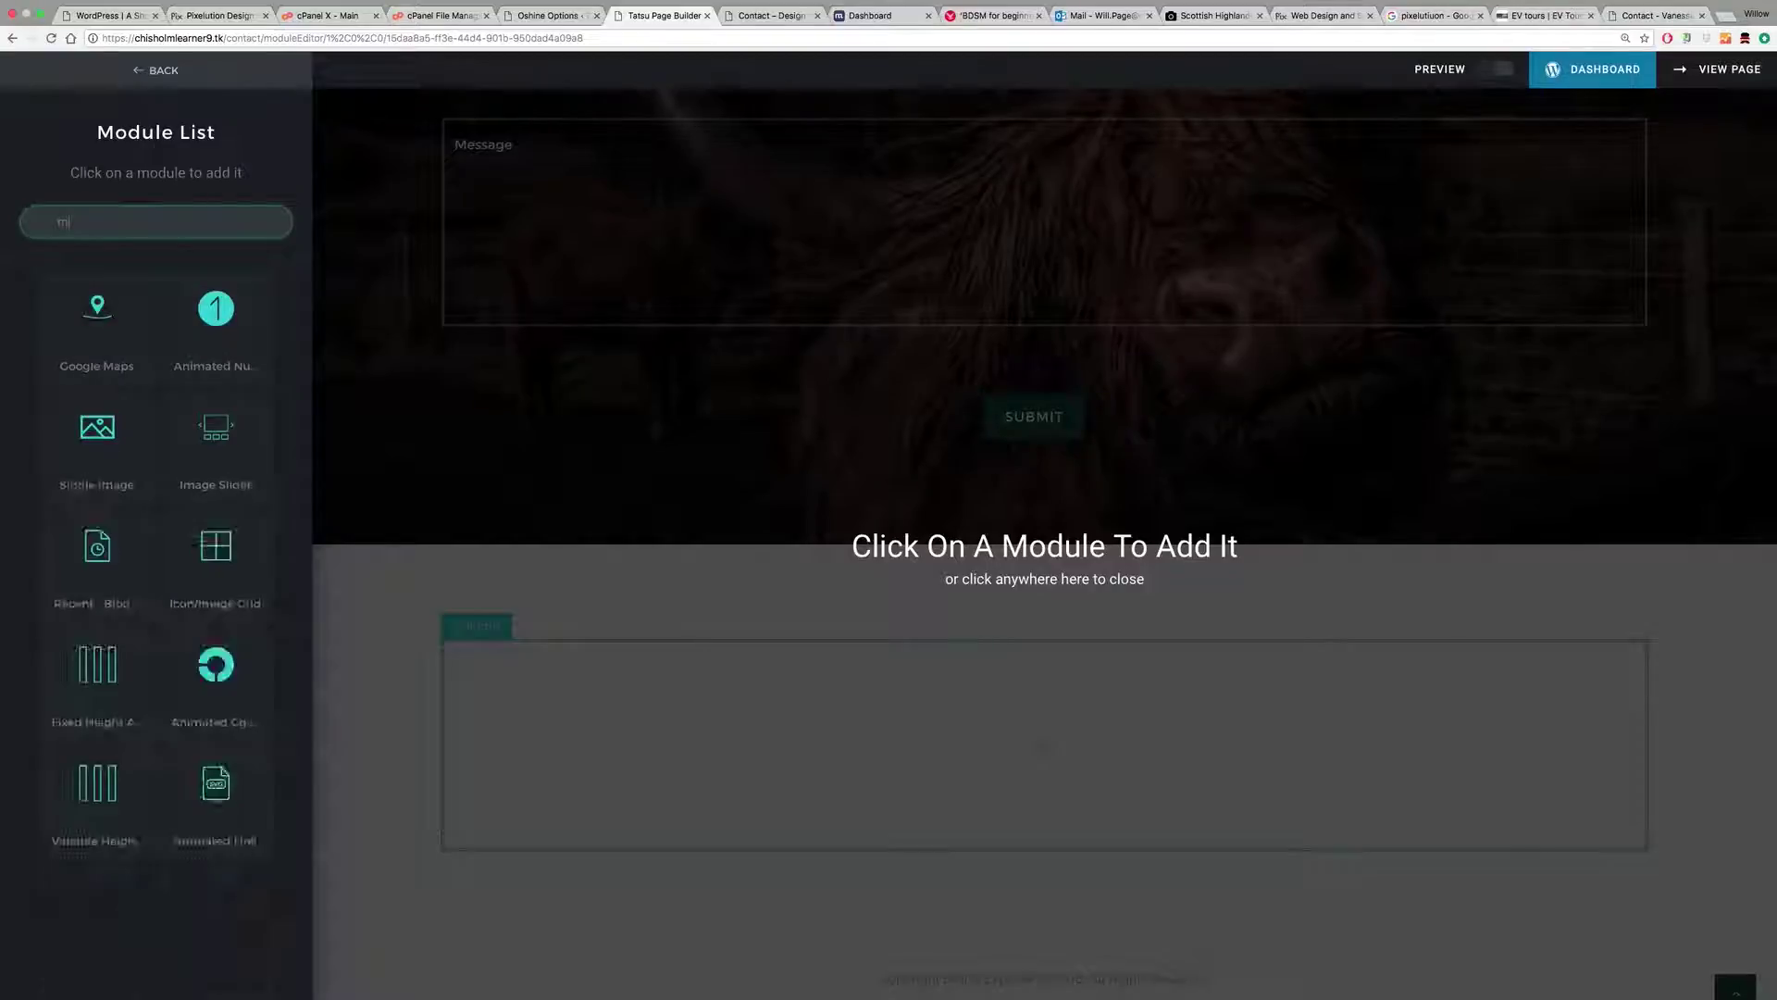
pyautogui.click(96, 315)
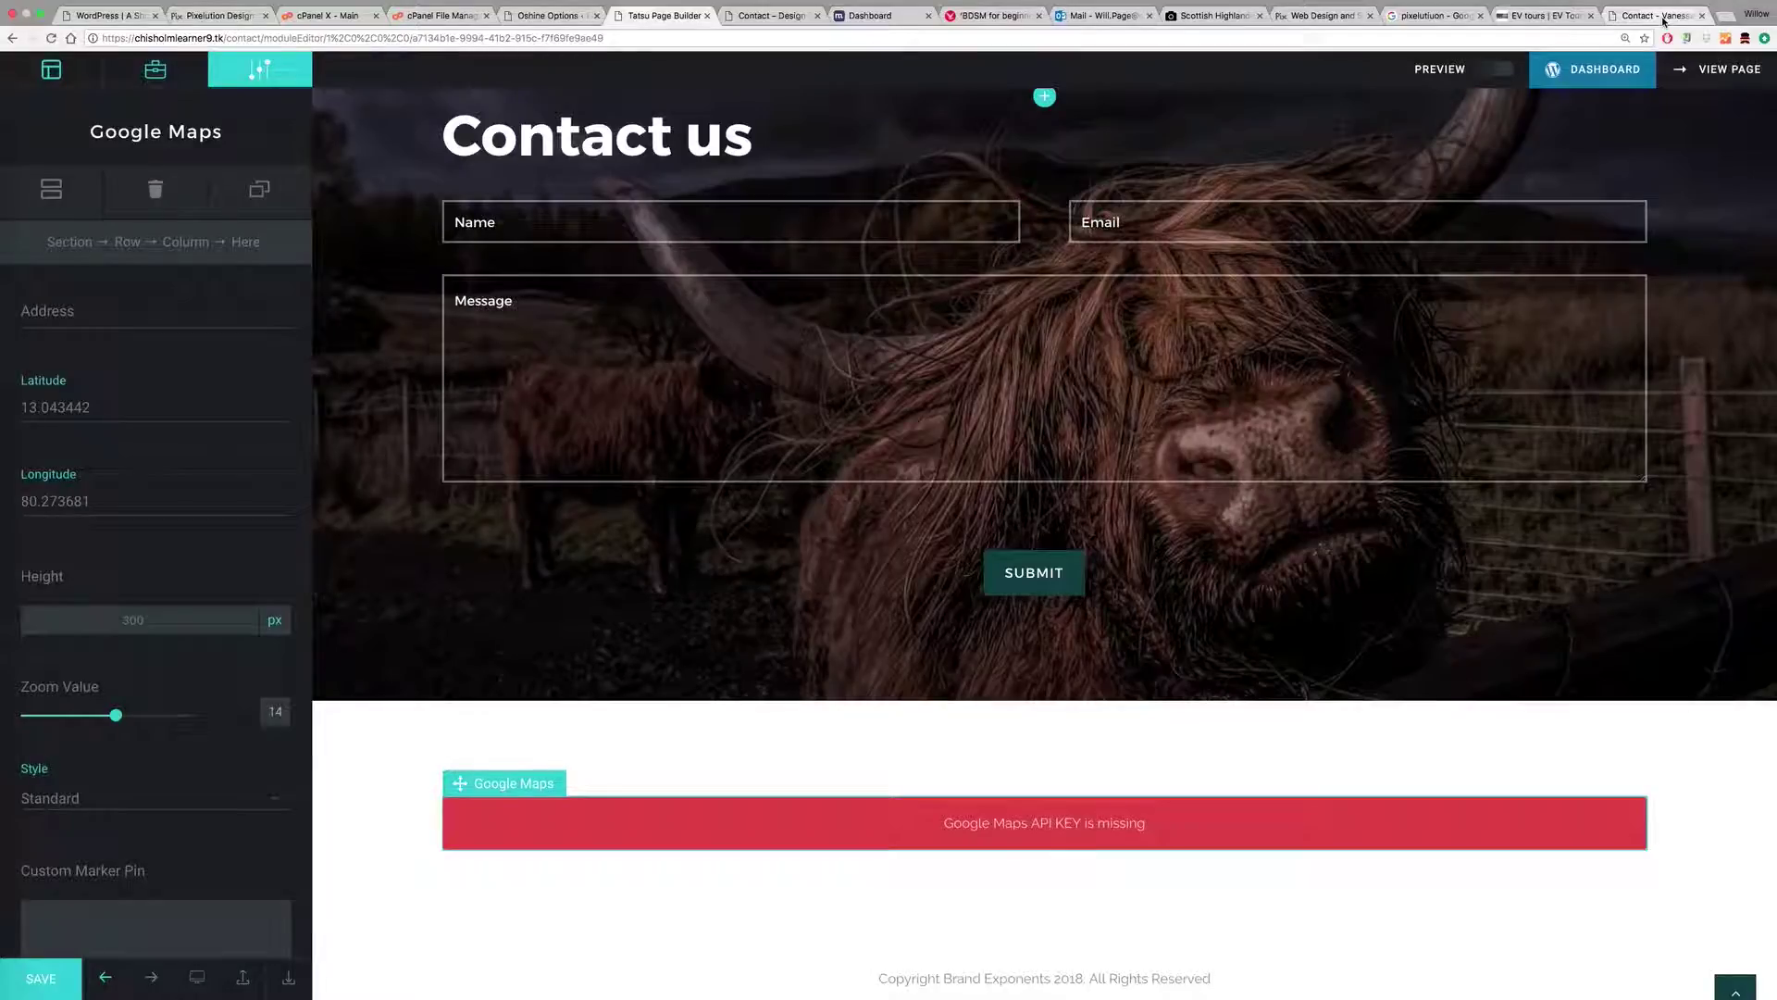
pyautogui.click(773, 15)
# Step: Search Google for 'google maps api key' and open the Maps Embed API key page
pyautogui.click(196, 40)
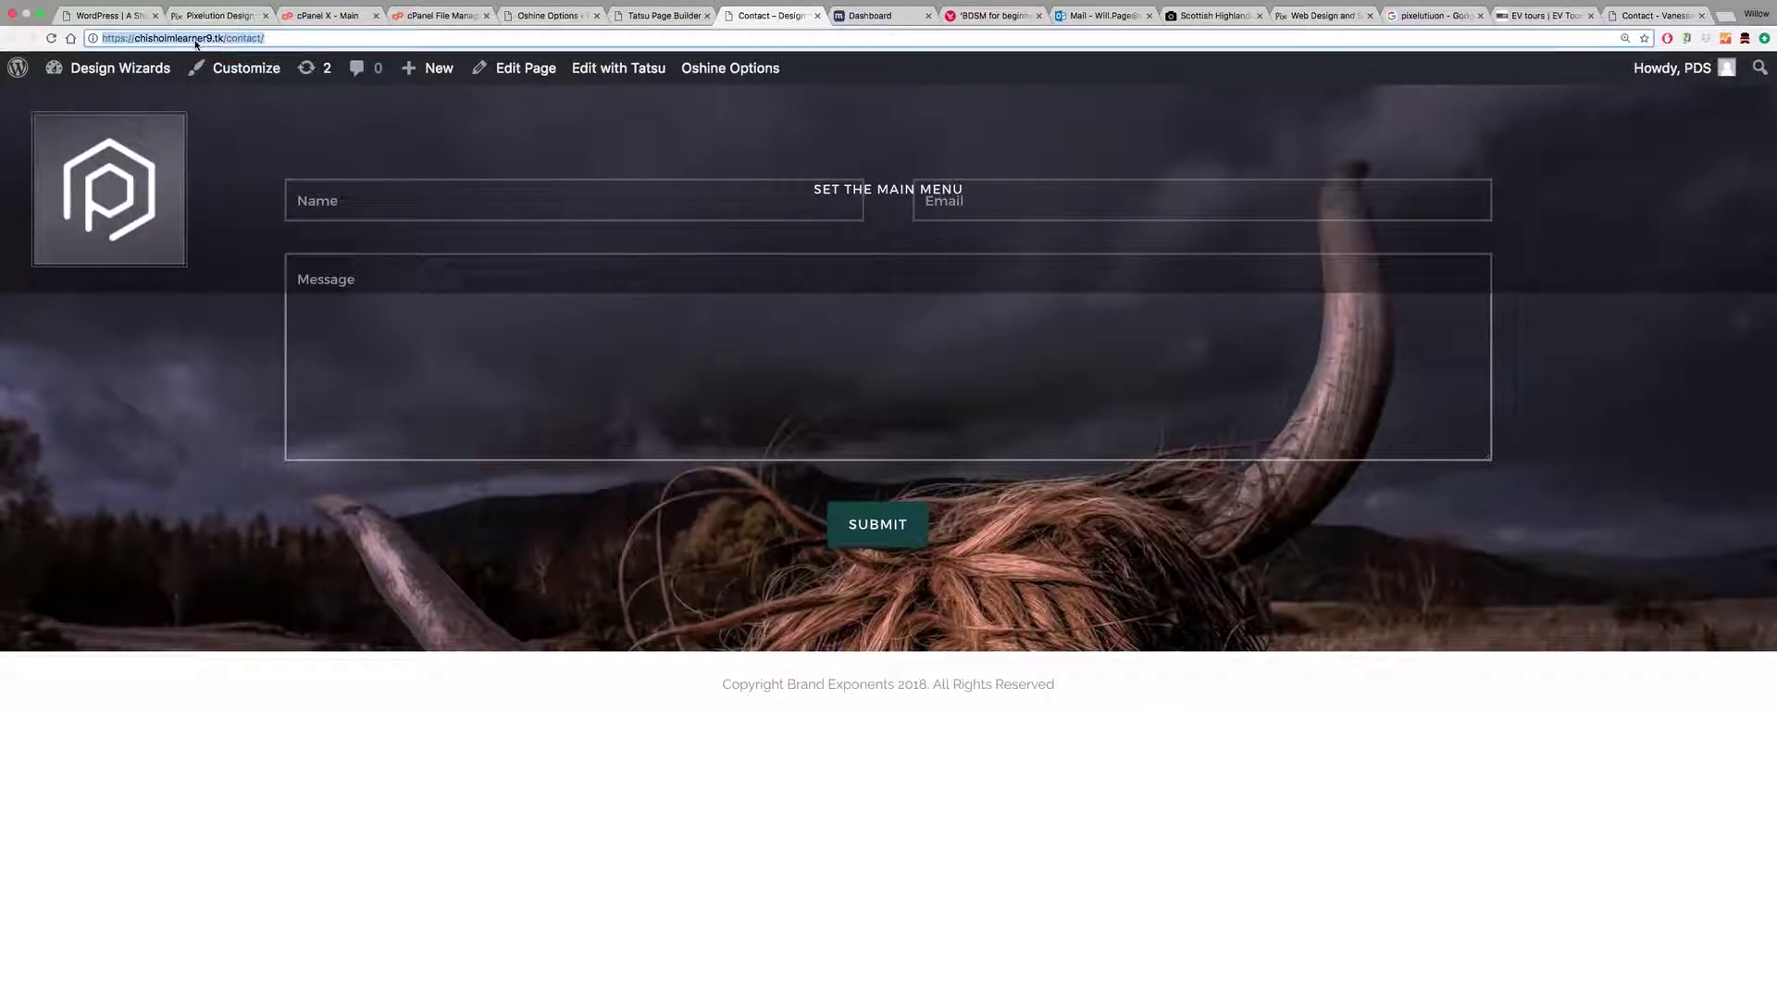
pyautogui.write('google maps')
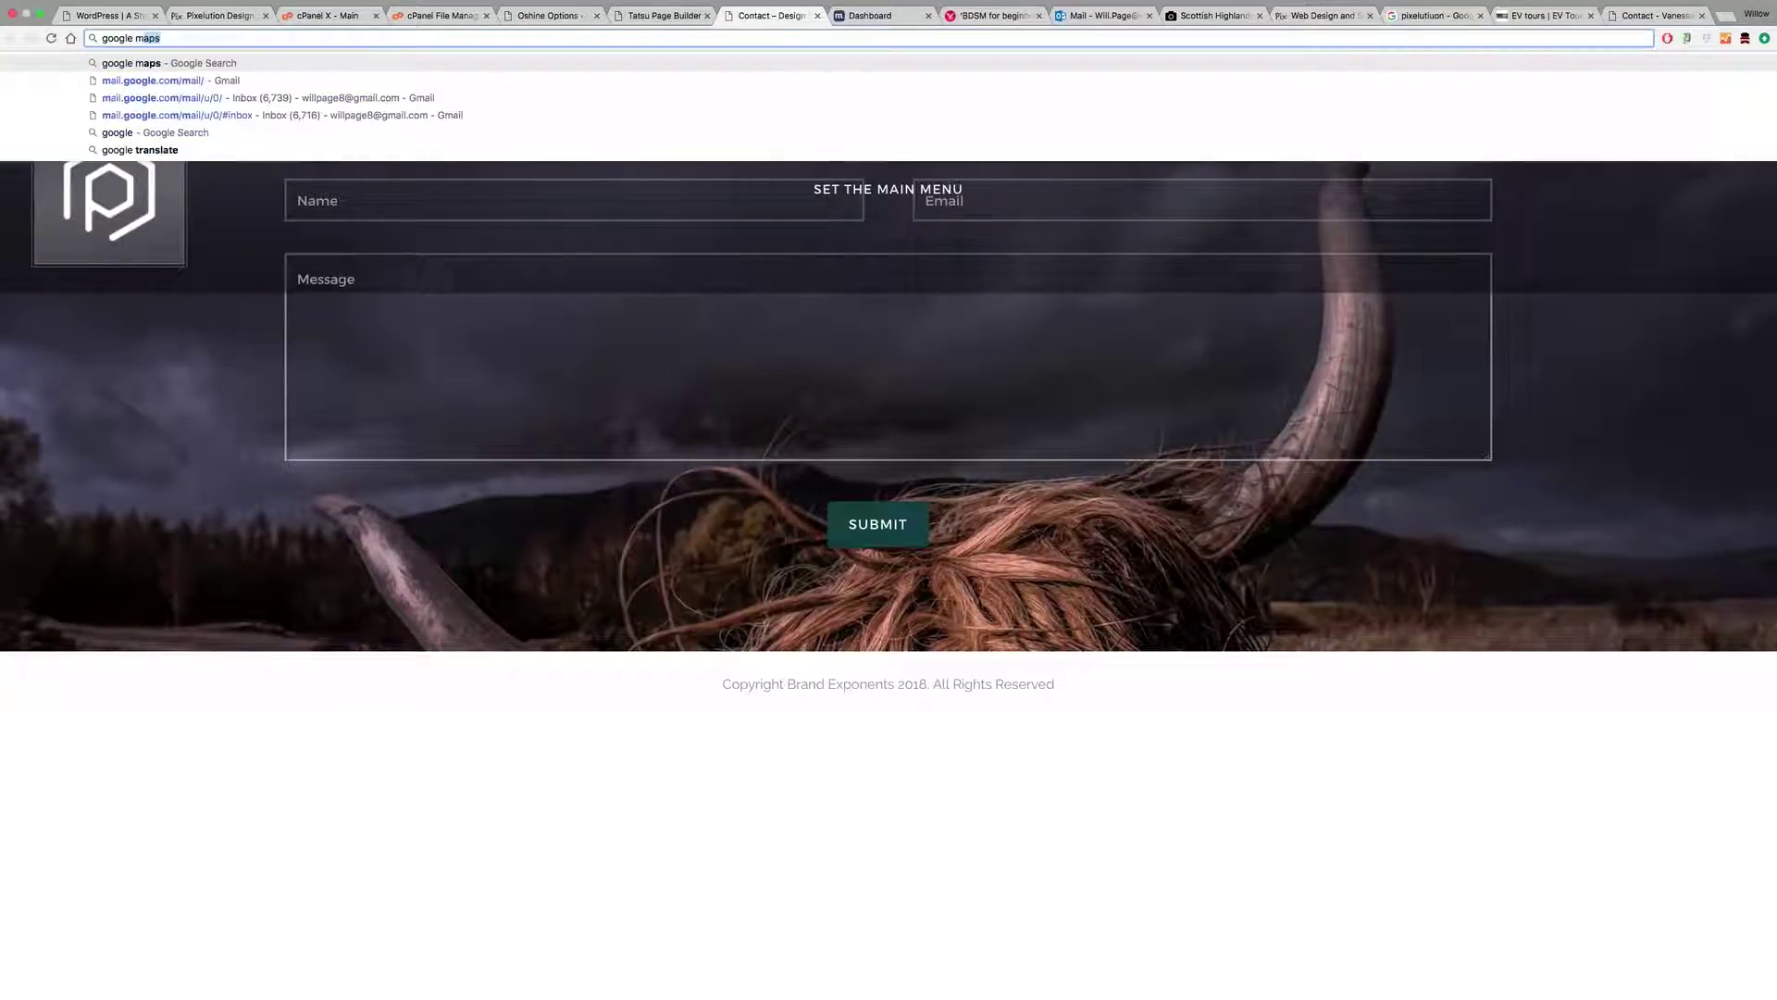
pyautogui.write(' api ')
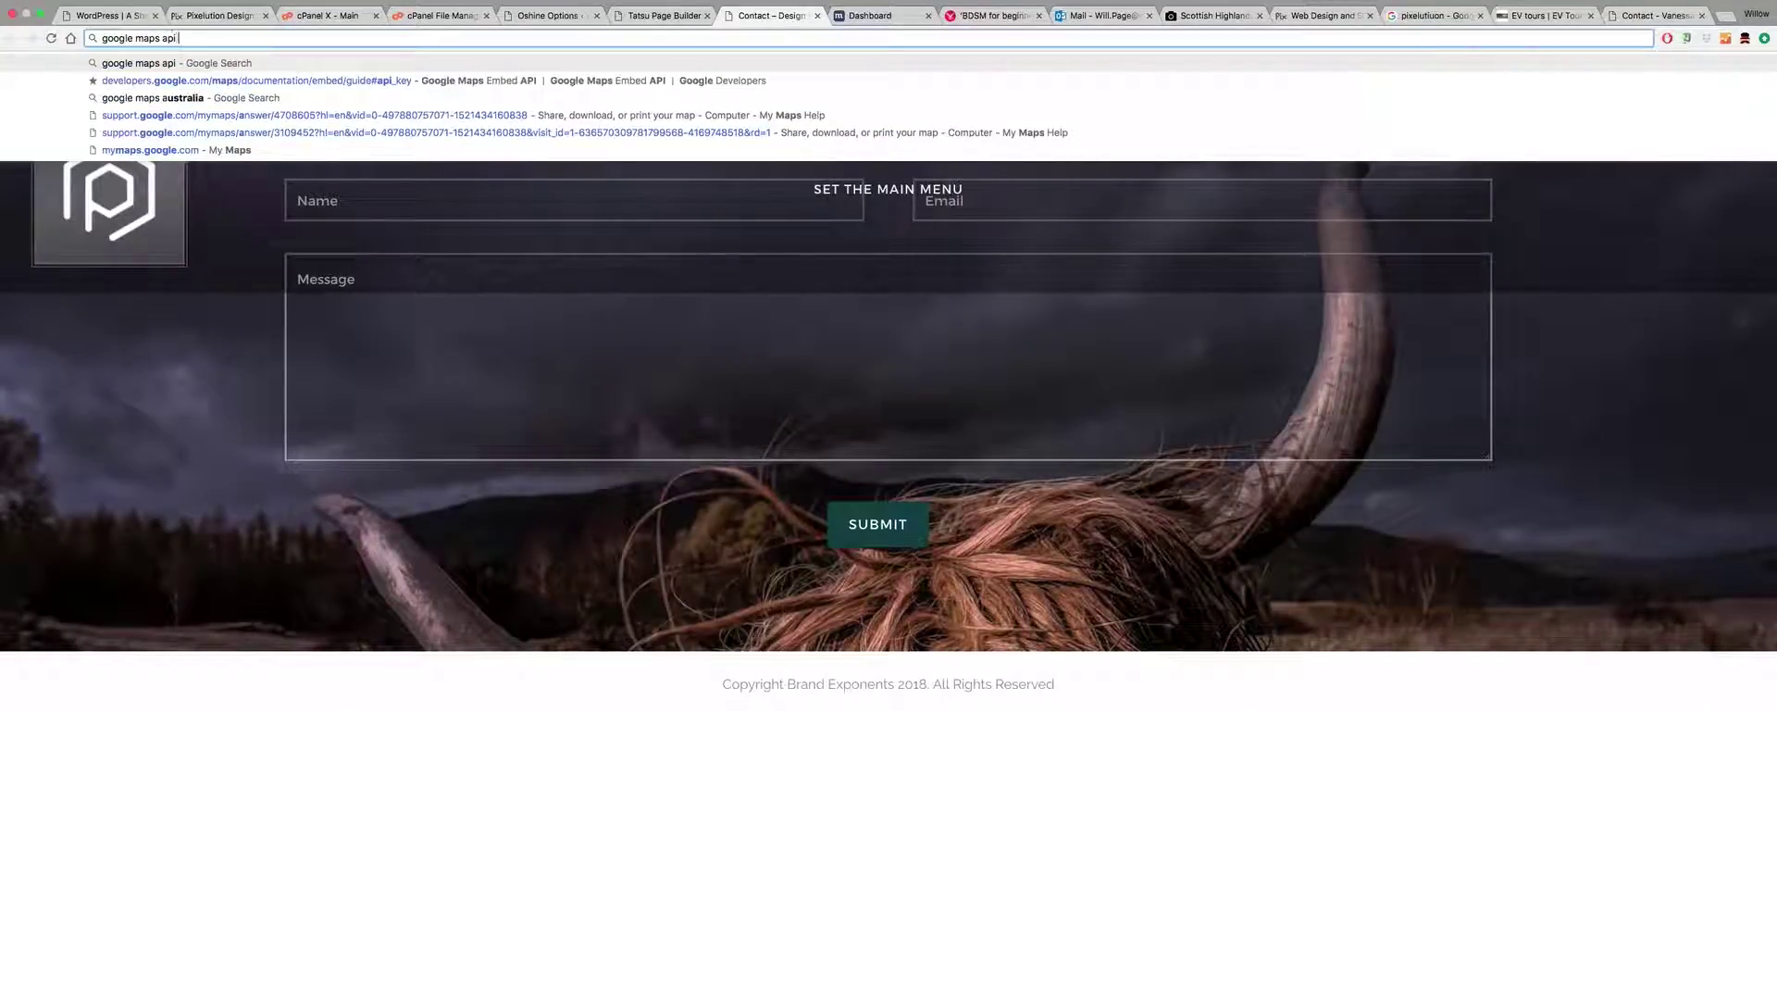
pyautogui.write('key')
pyautogui.press('Return')
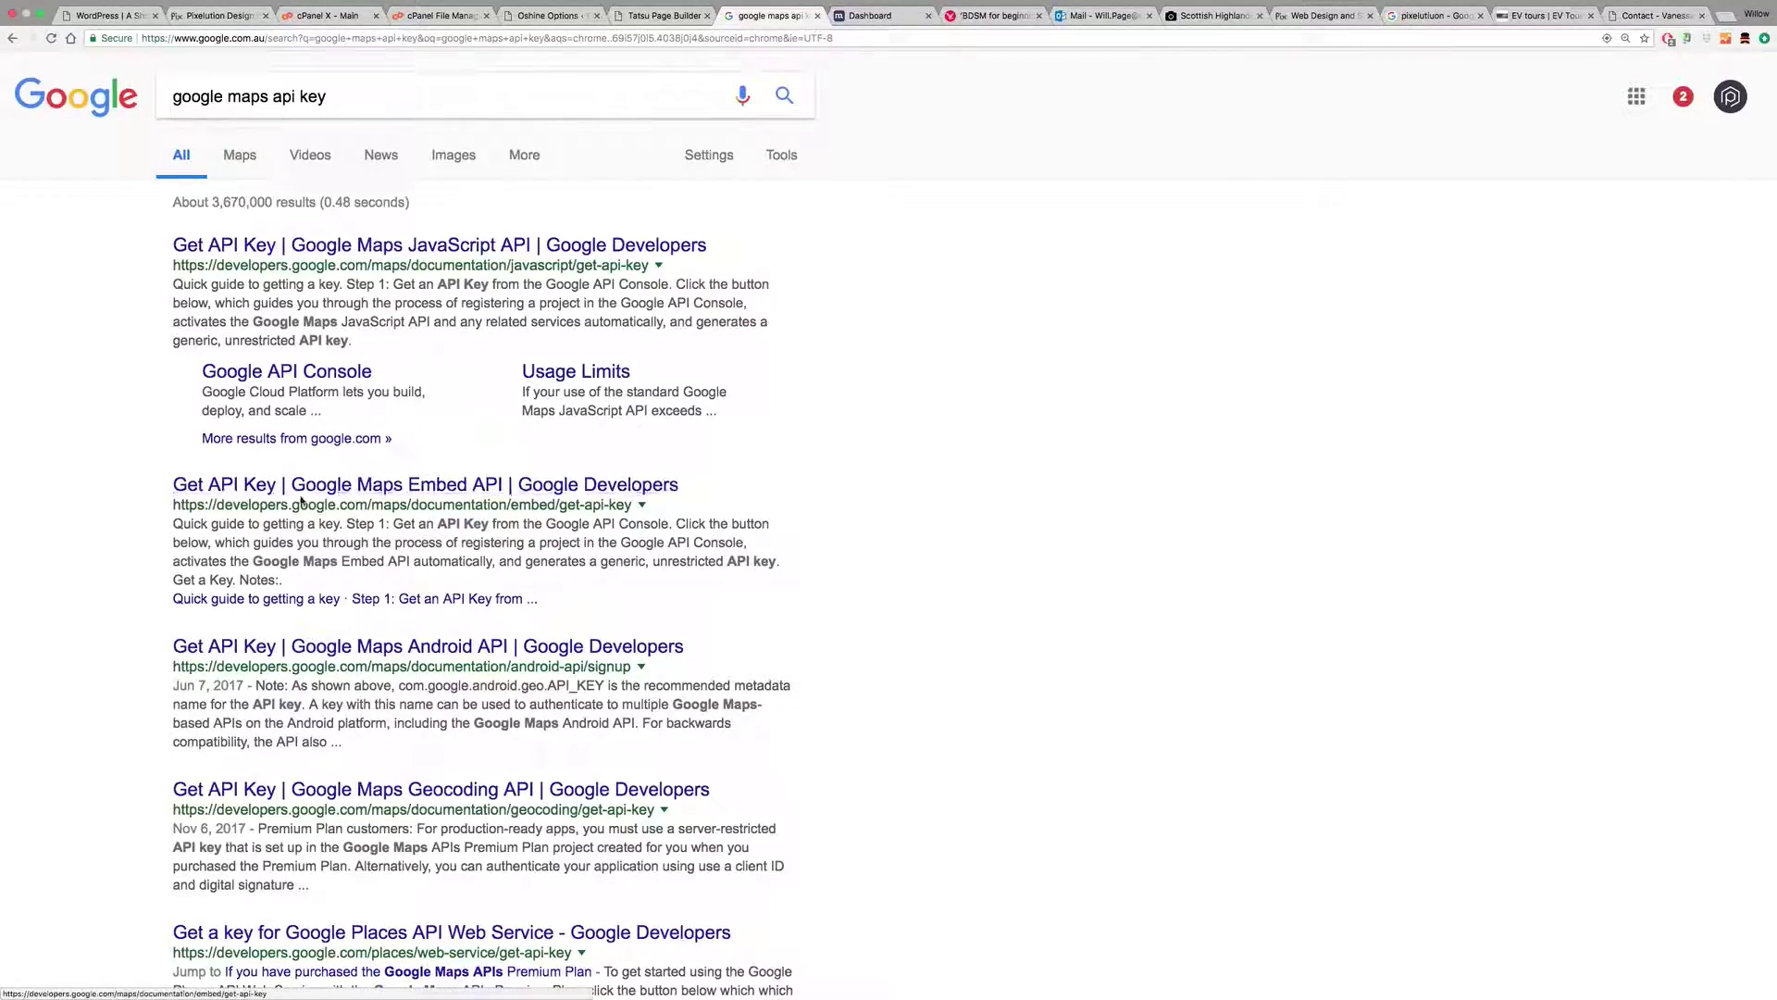
pyautogui.click(359, 500)
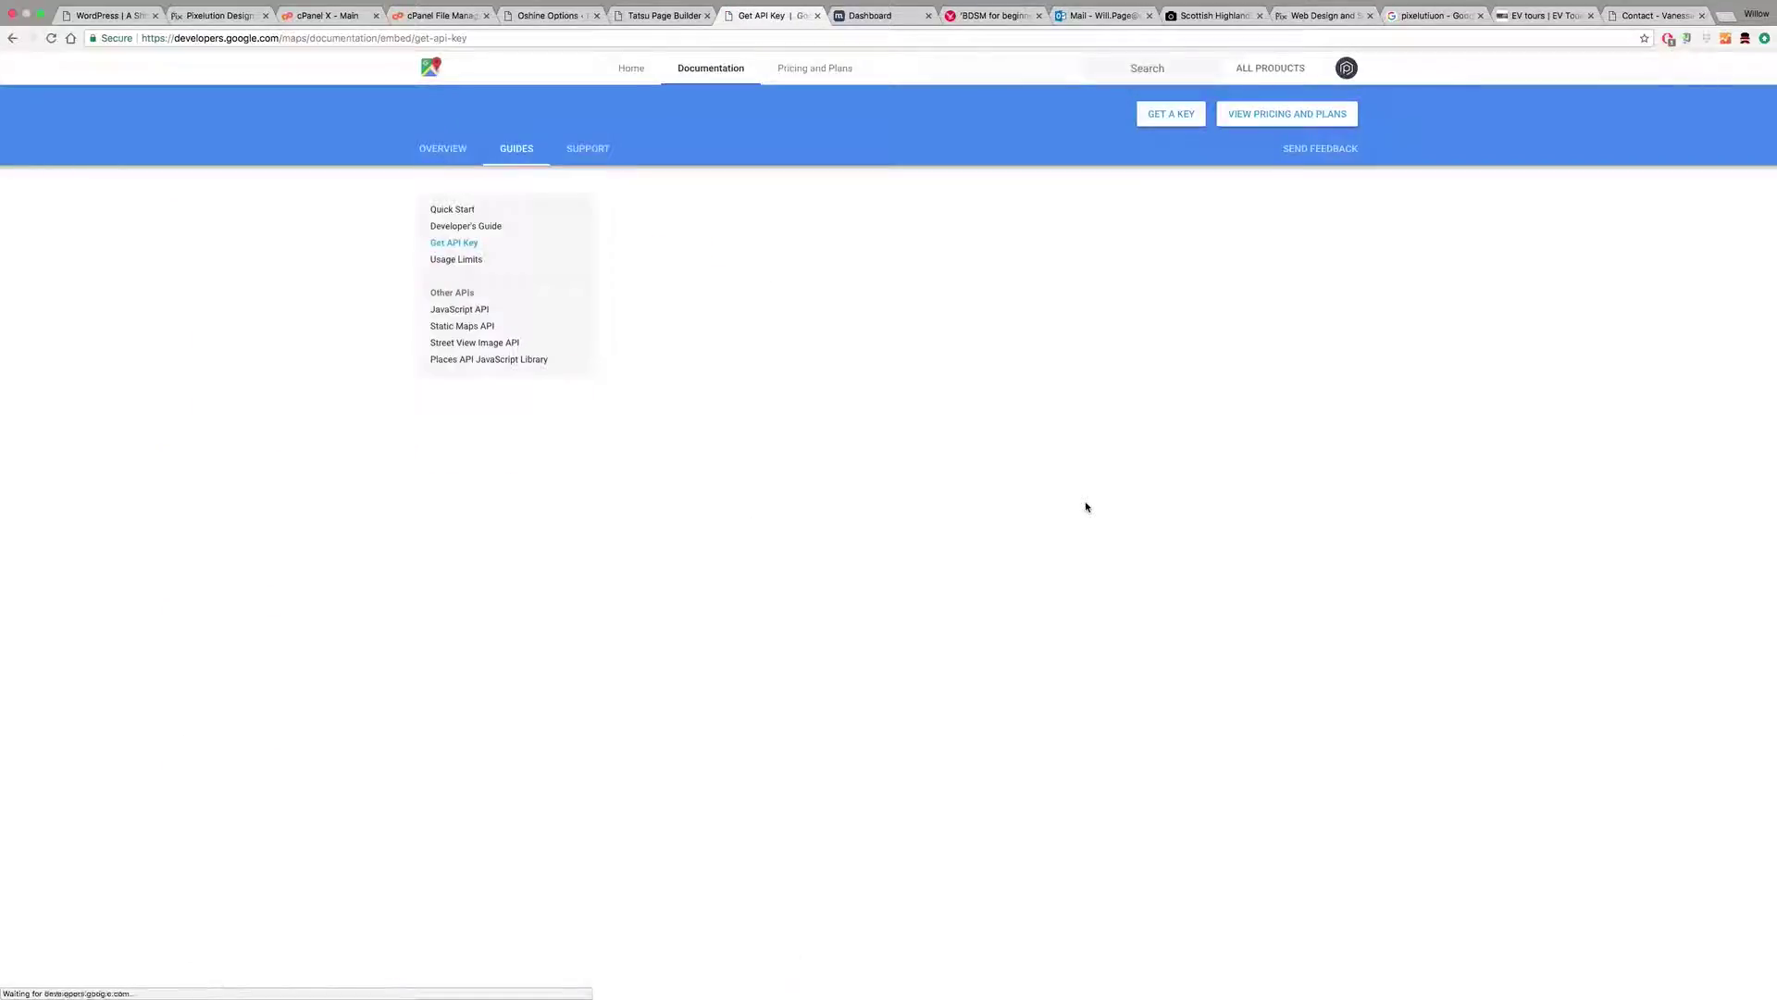
# Step: Start getting a key, choosing API Project, and proceed to enable the Embed API
pyautogui.click(659, 431)
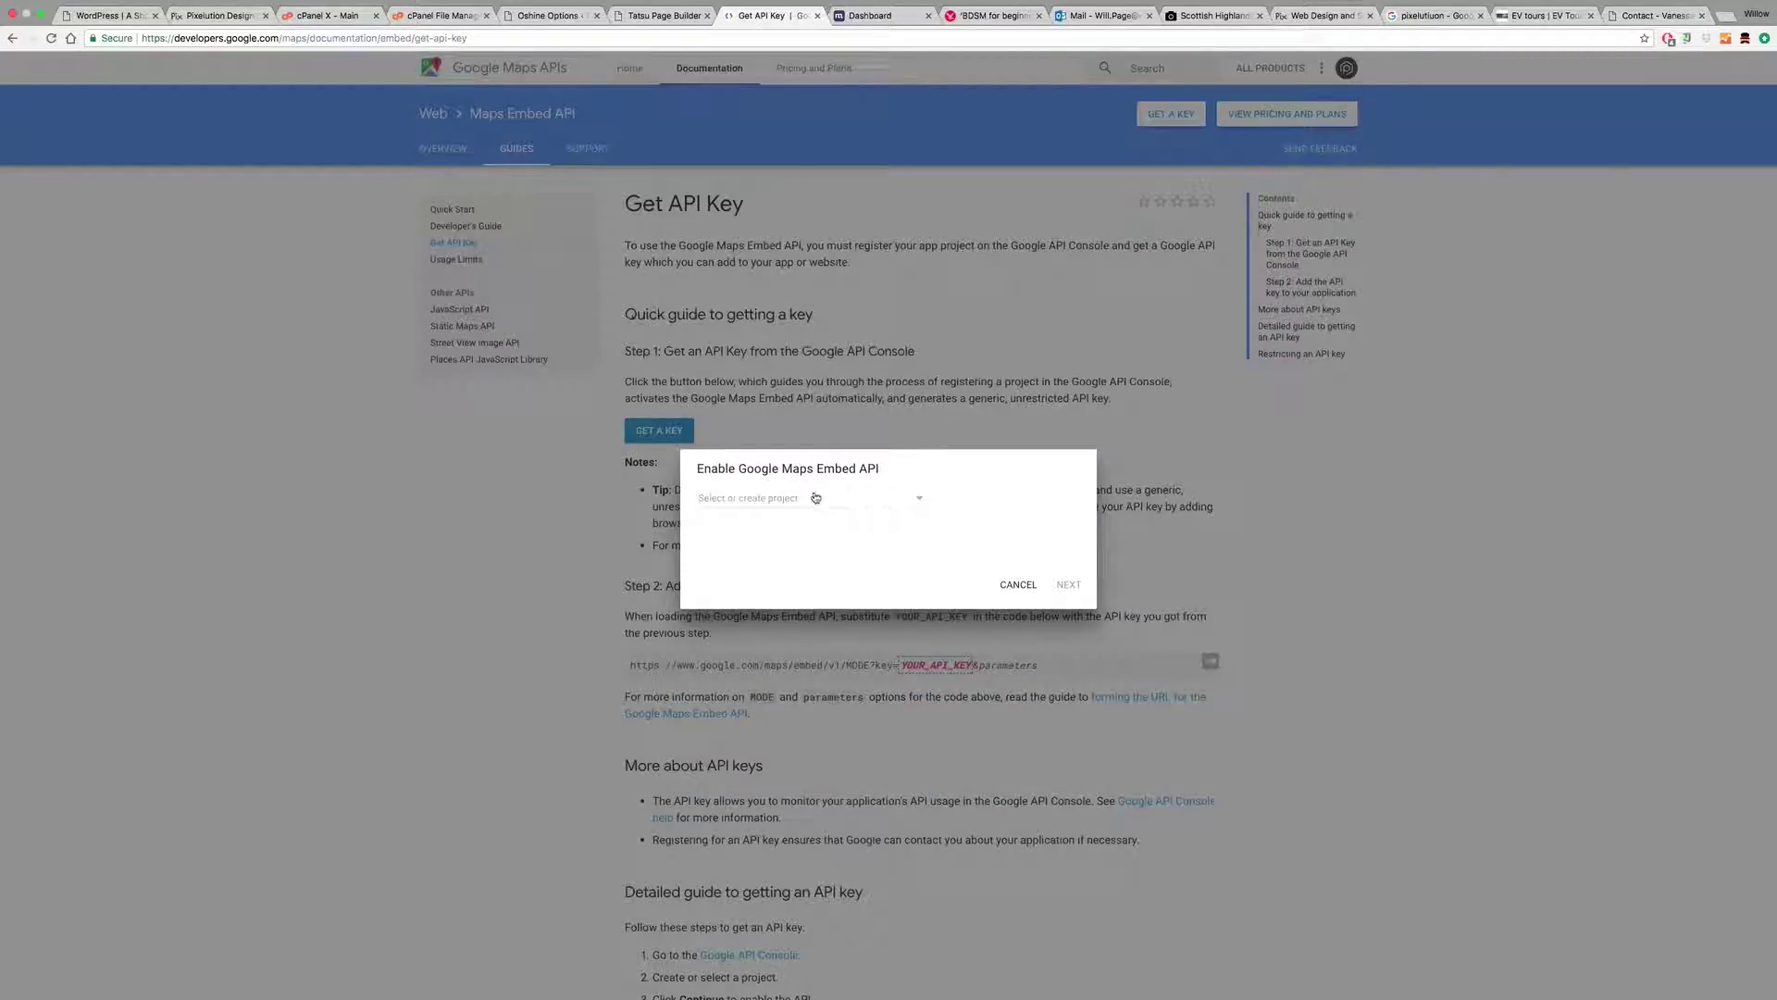
pyautogui.click(810, 499)
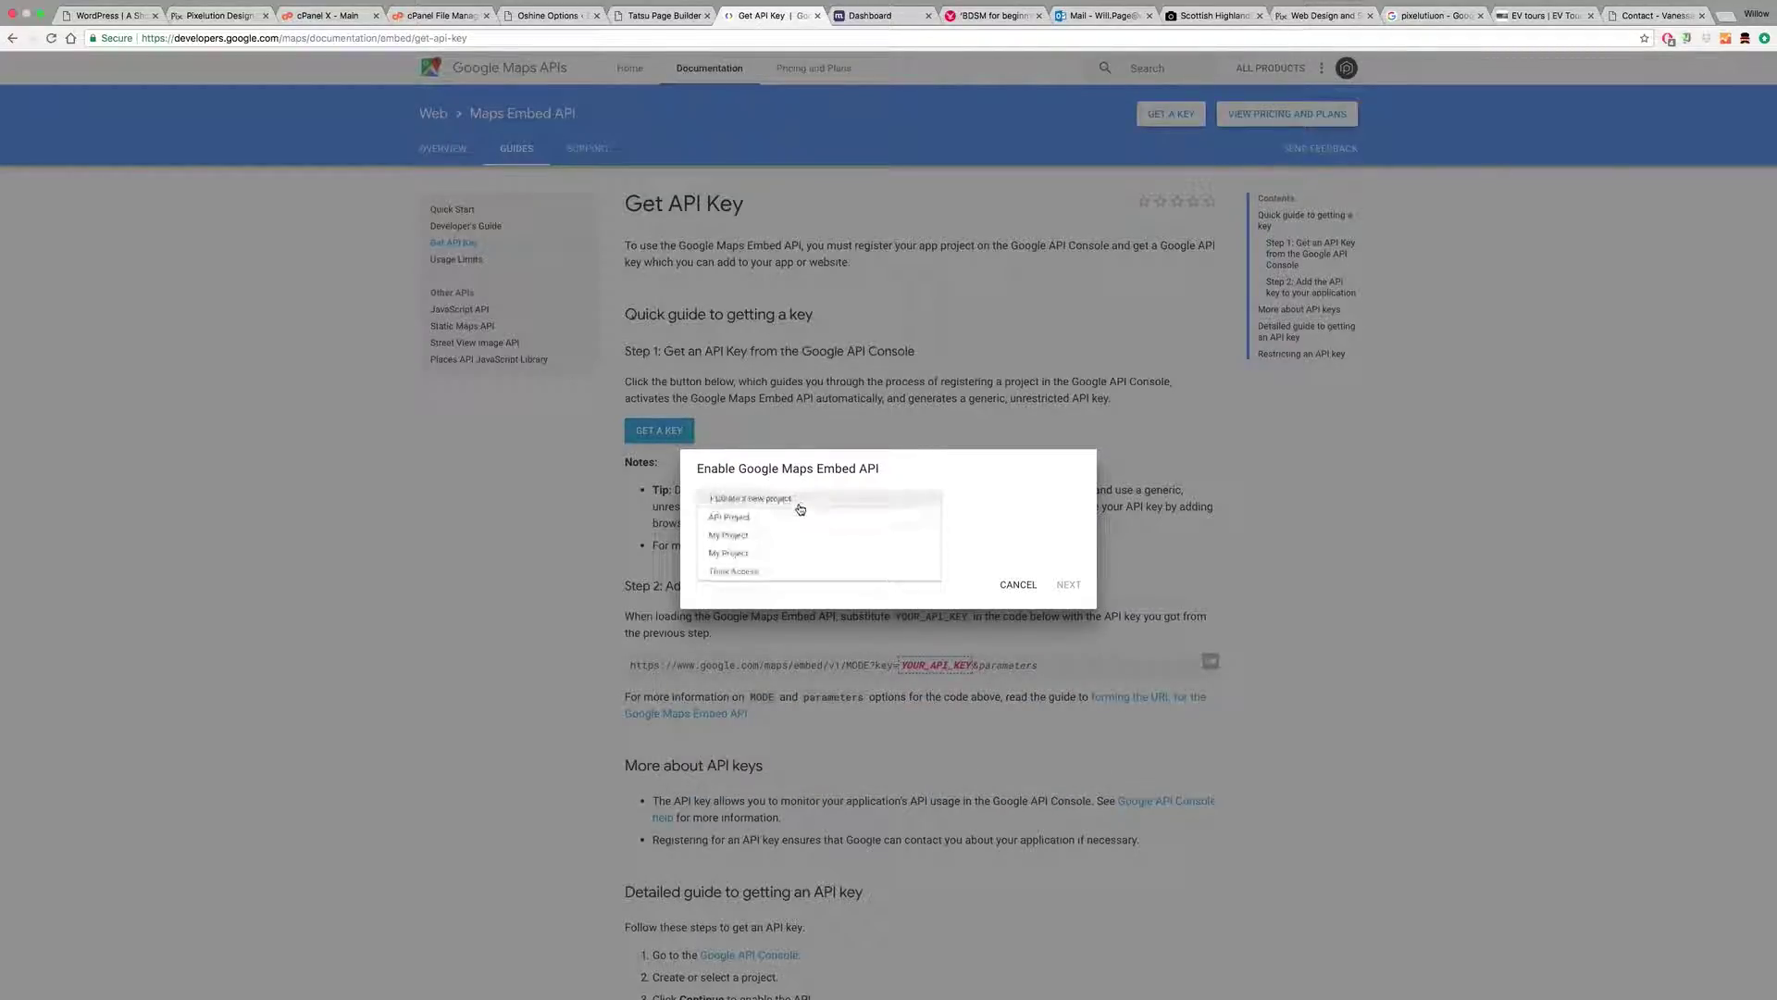
pyautogui.click(738, 519)
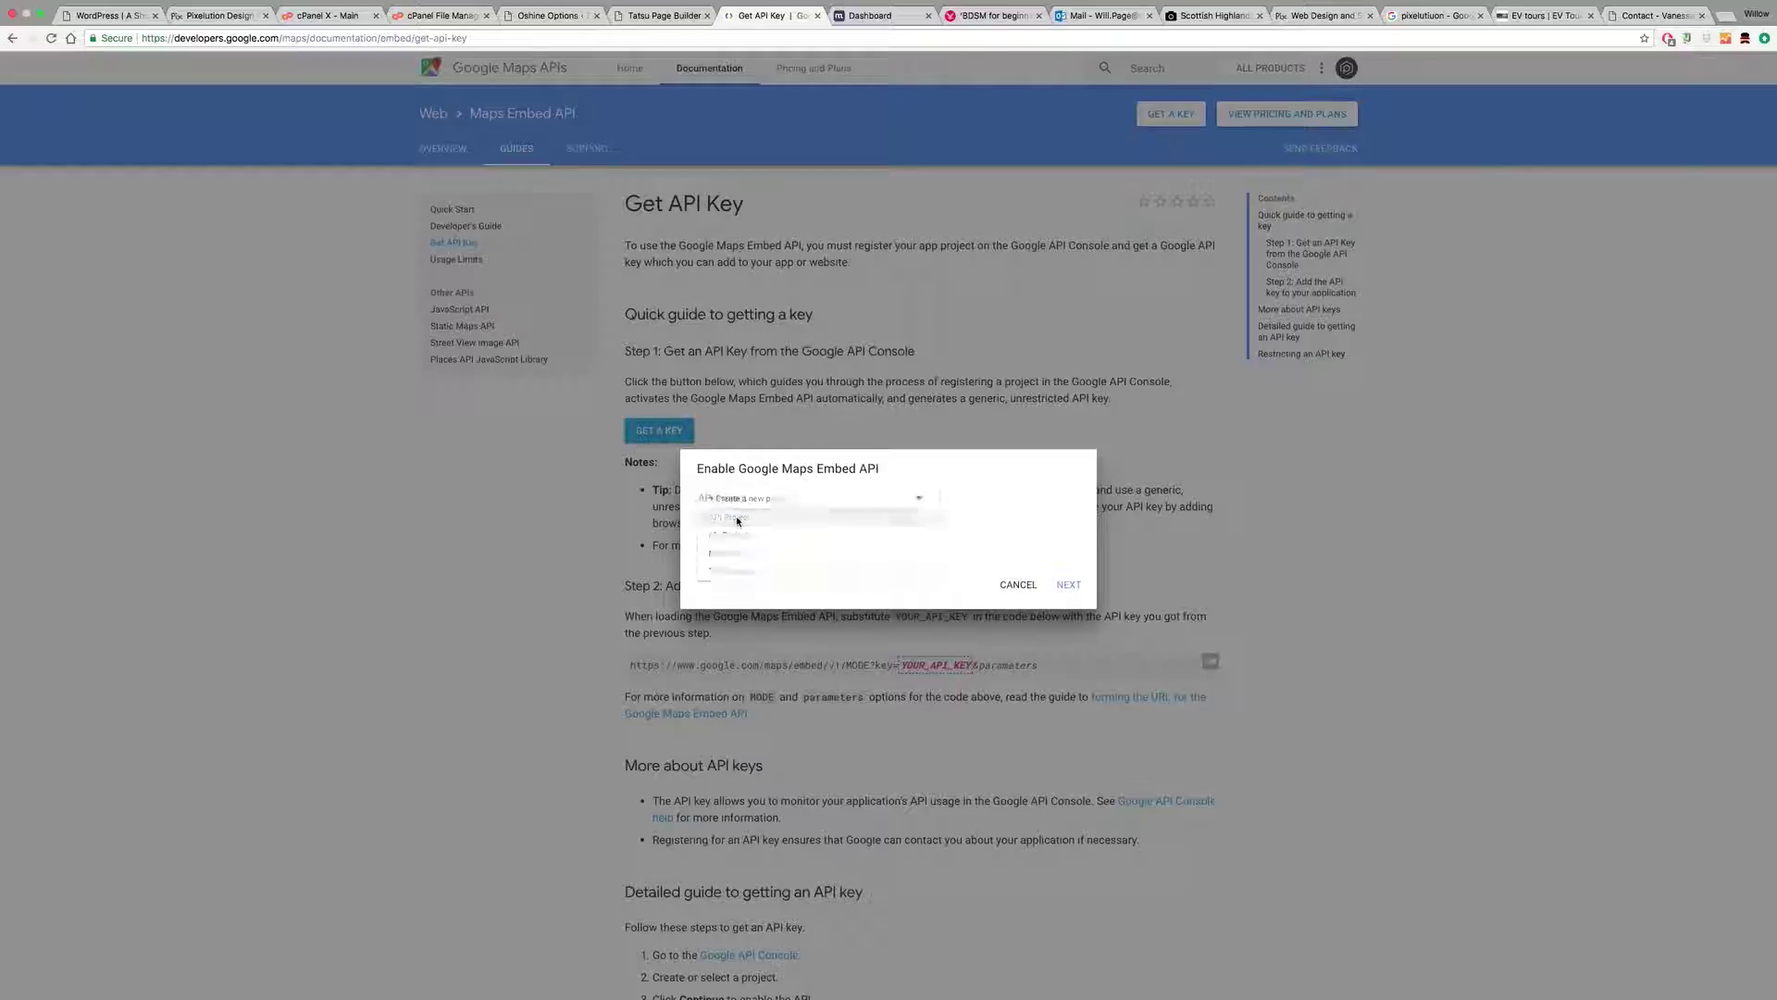
pyautogui.click(1066, 586)
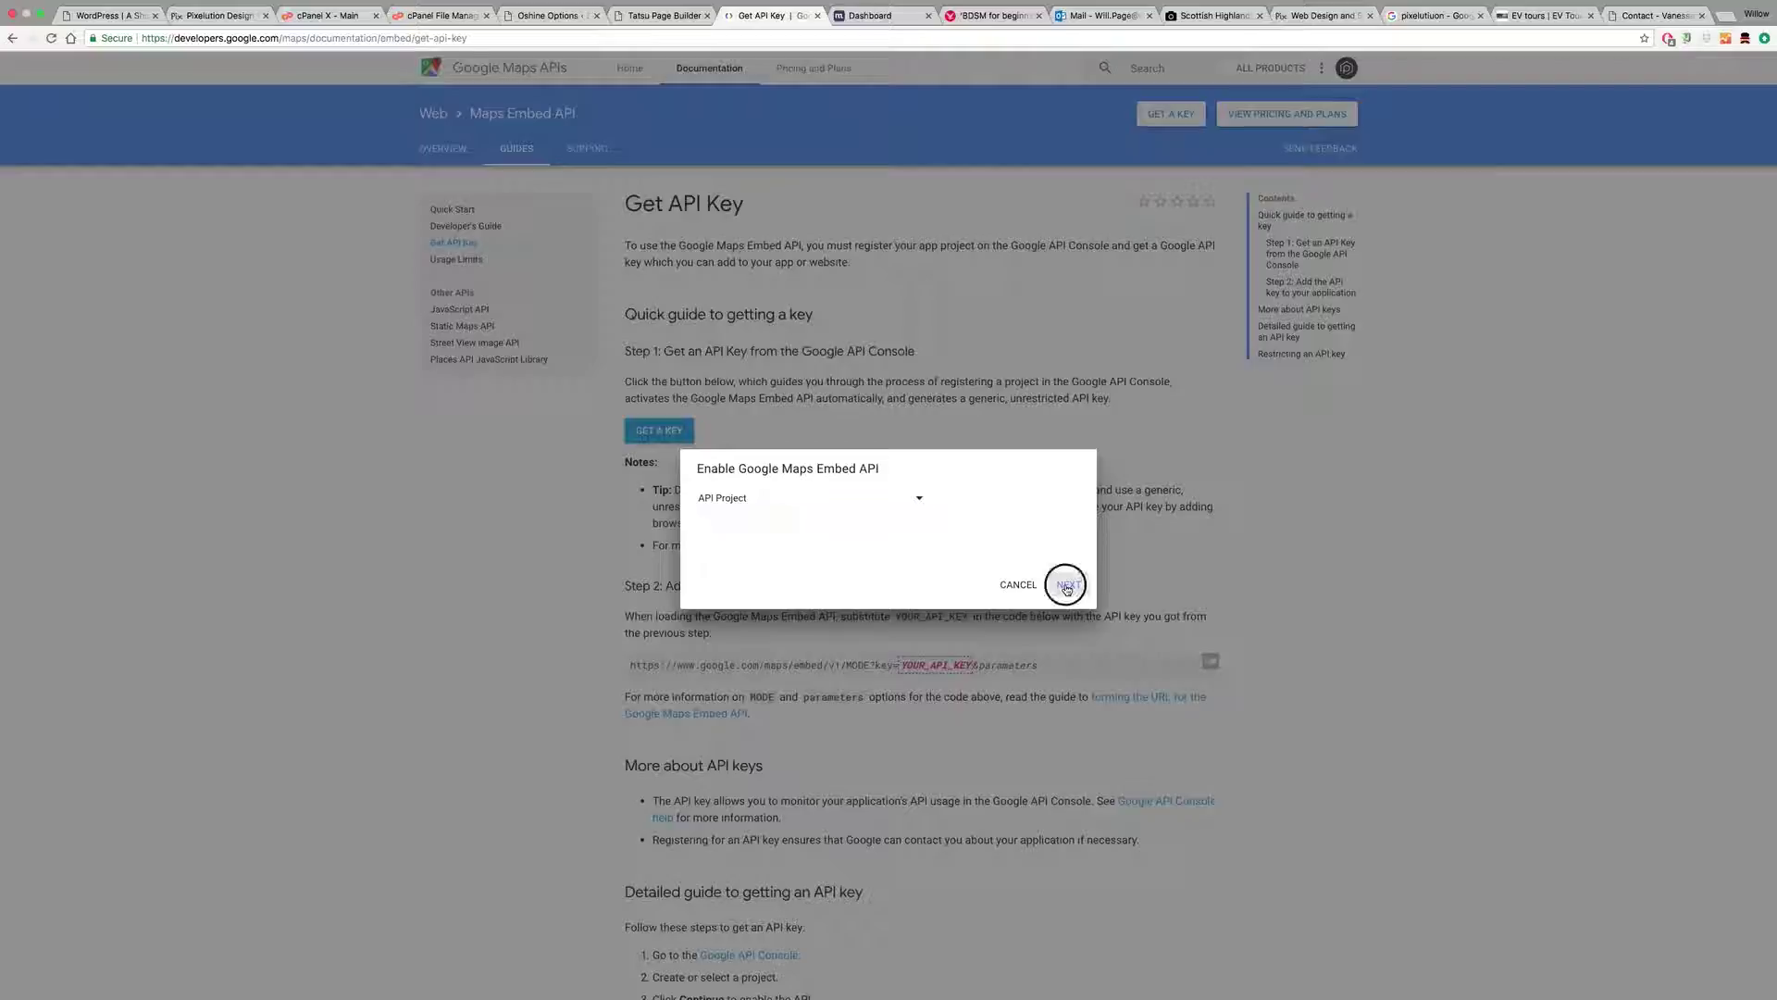
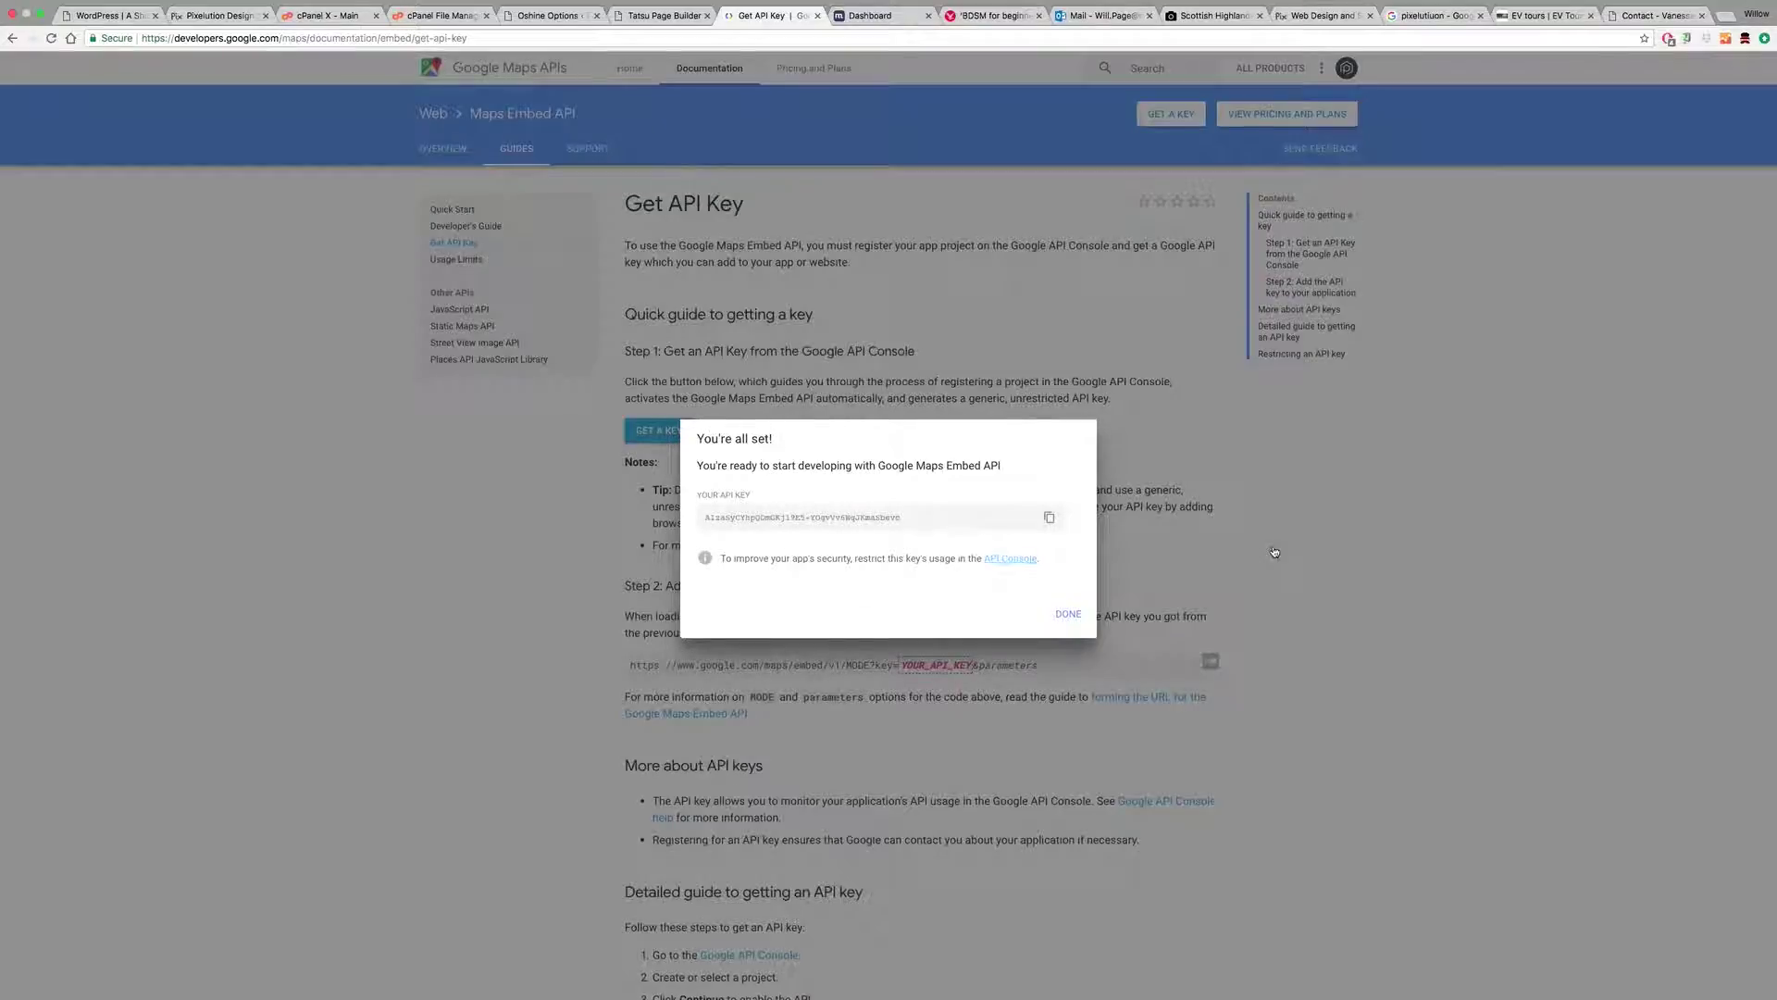
# Step: Select the newly generated Maps Embed API key so it can be copied
pyautogui.moveTo(903, 518); pyautogui.dragTo(753, 515)
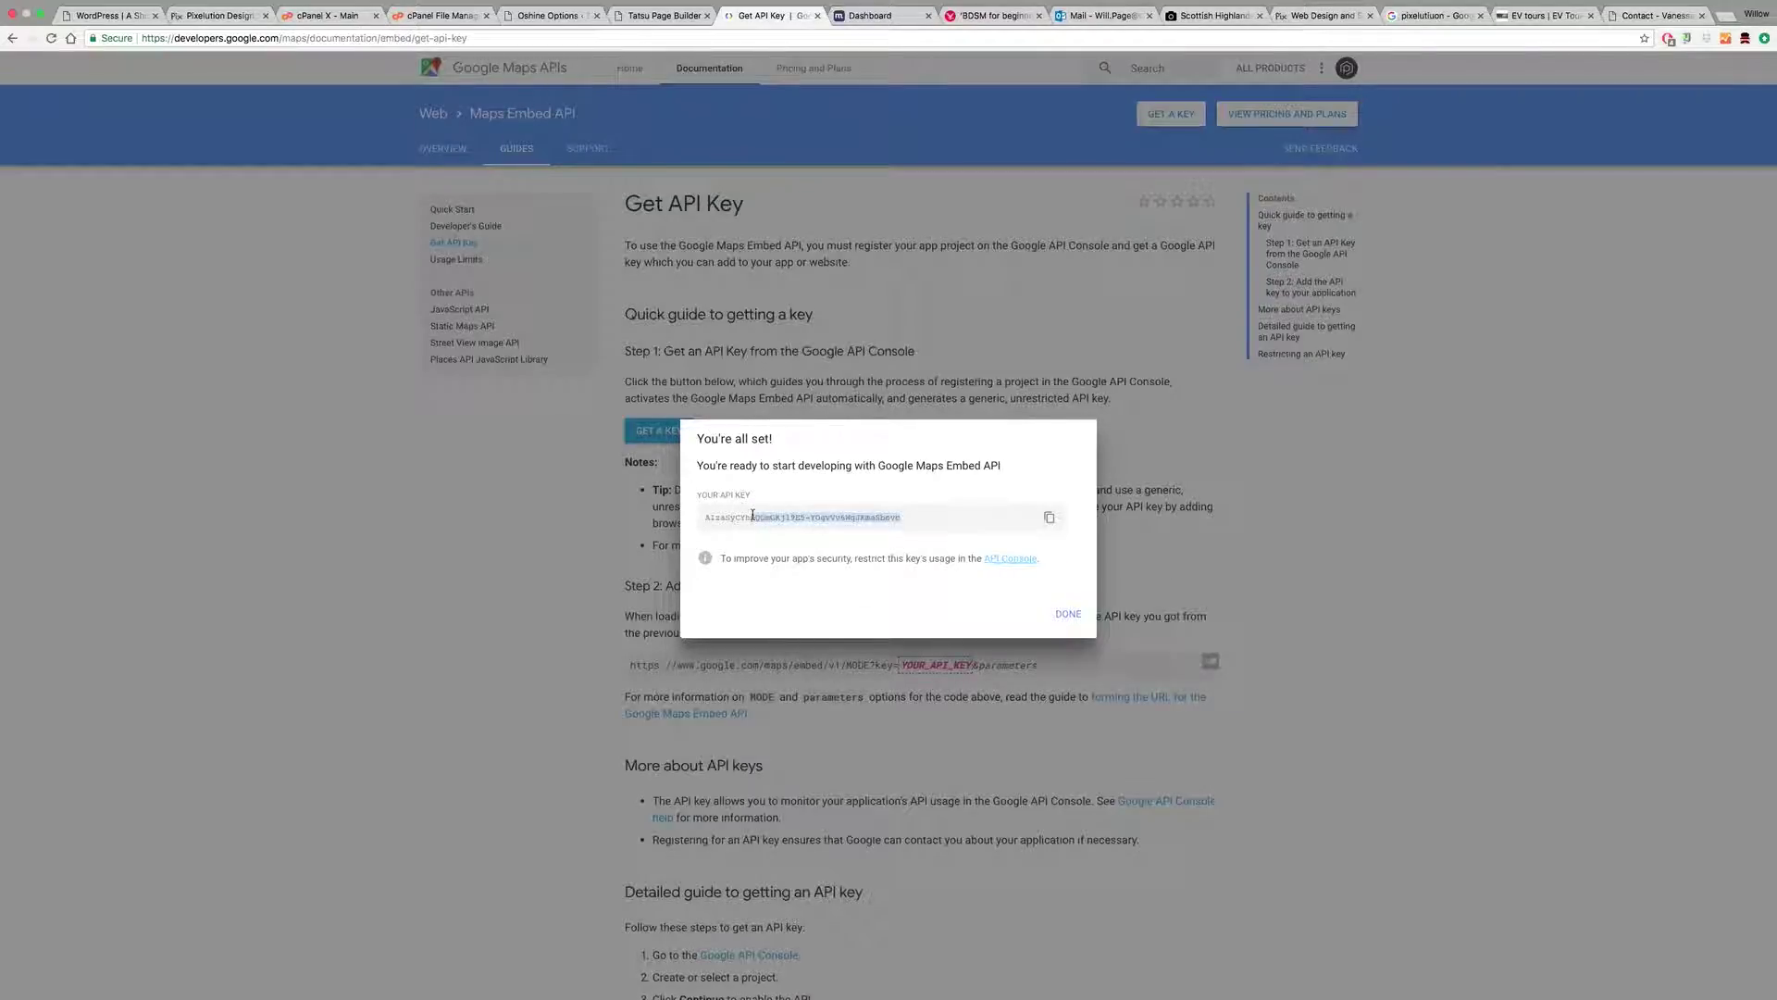
pyautogui.tripleClick(734, 516)
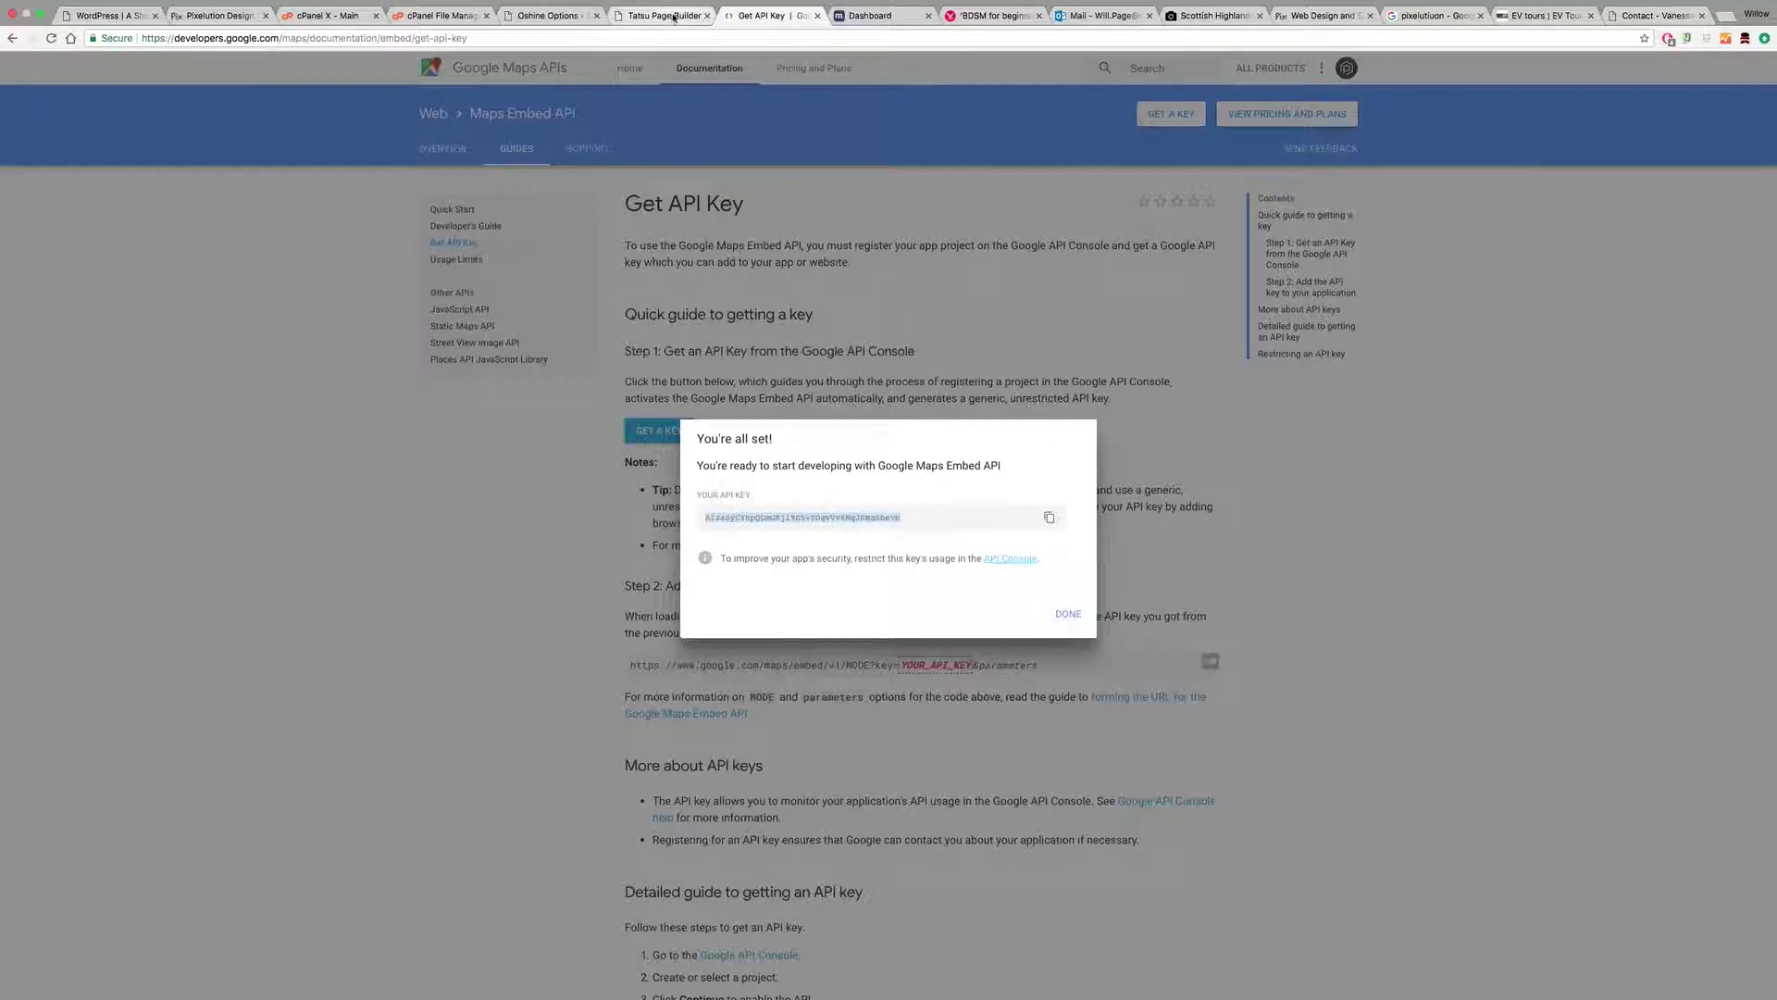
# Step: Go from the WordPress dashboard to Oshine Options' Global Site Layout and Settings
pyautogui.click(12, 39)
pyautogui.moveTo(92, 69)
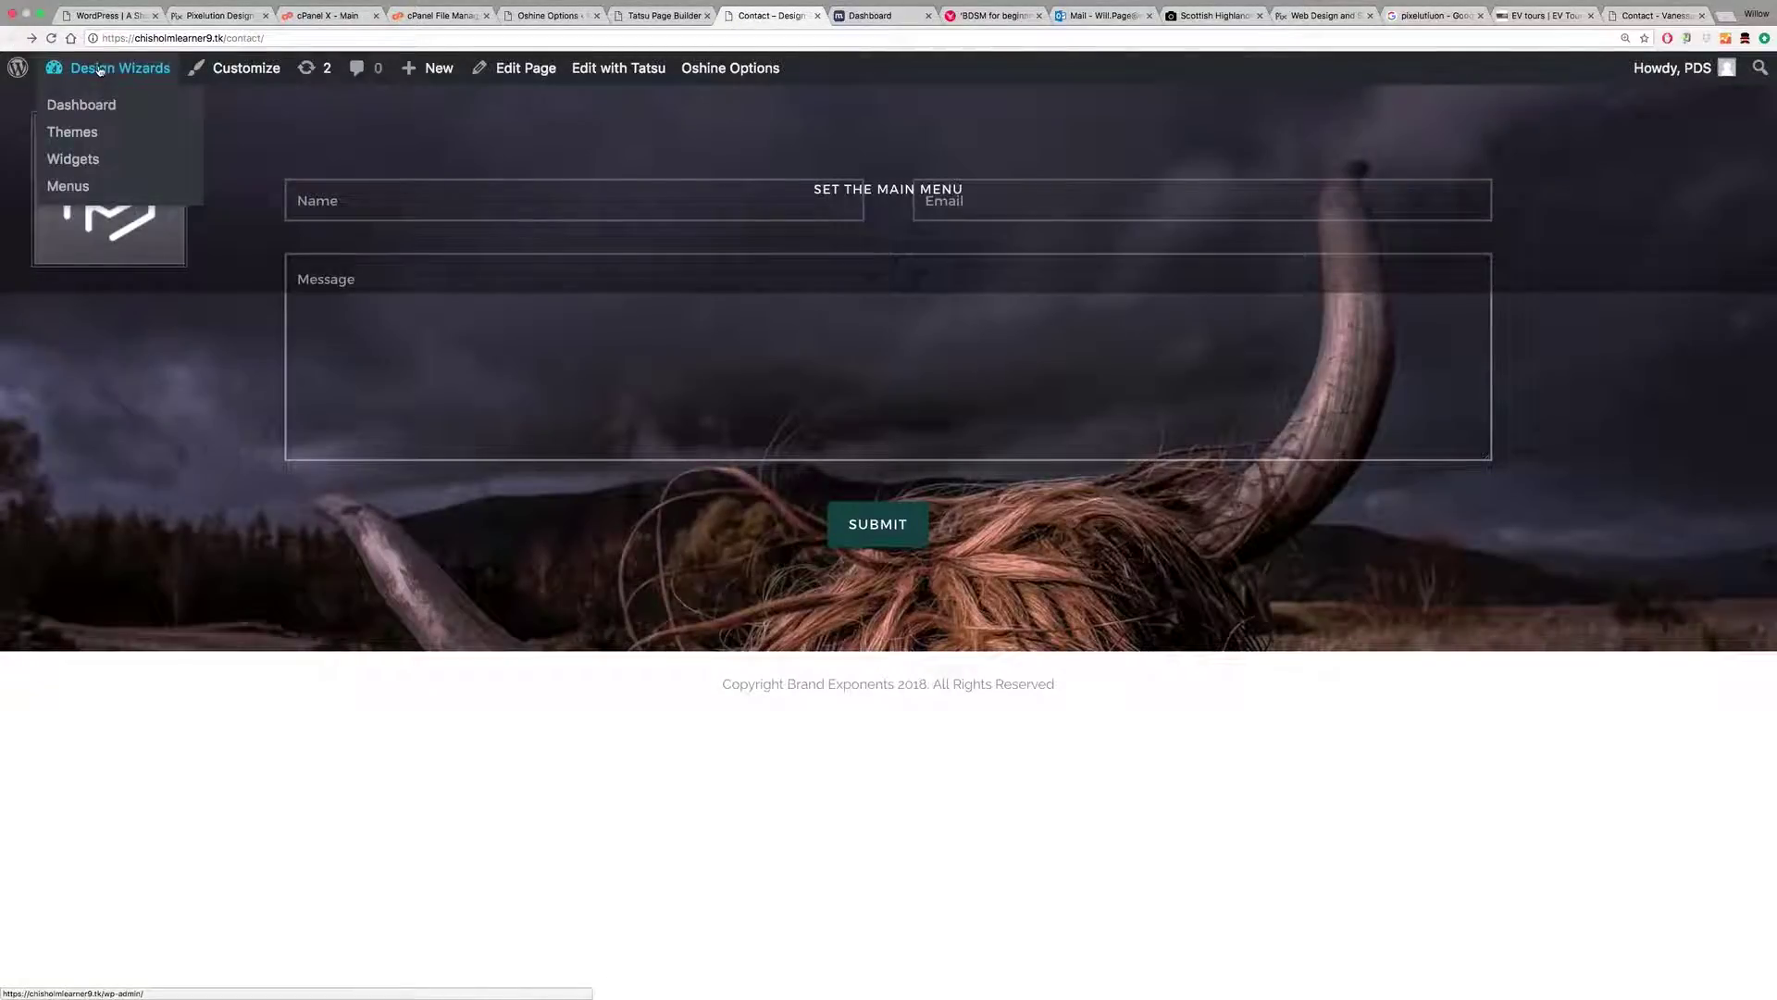
pyautogui.click(80, 109)
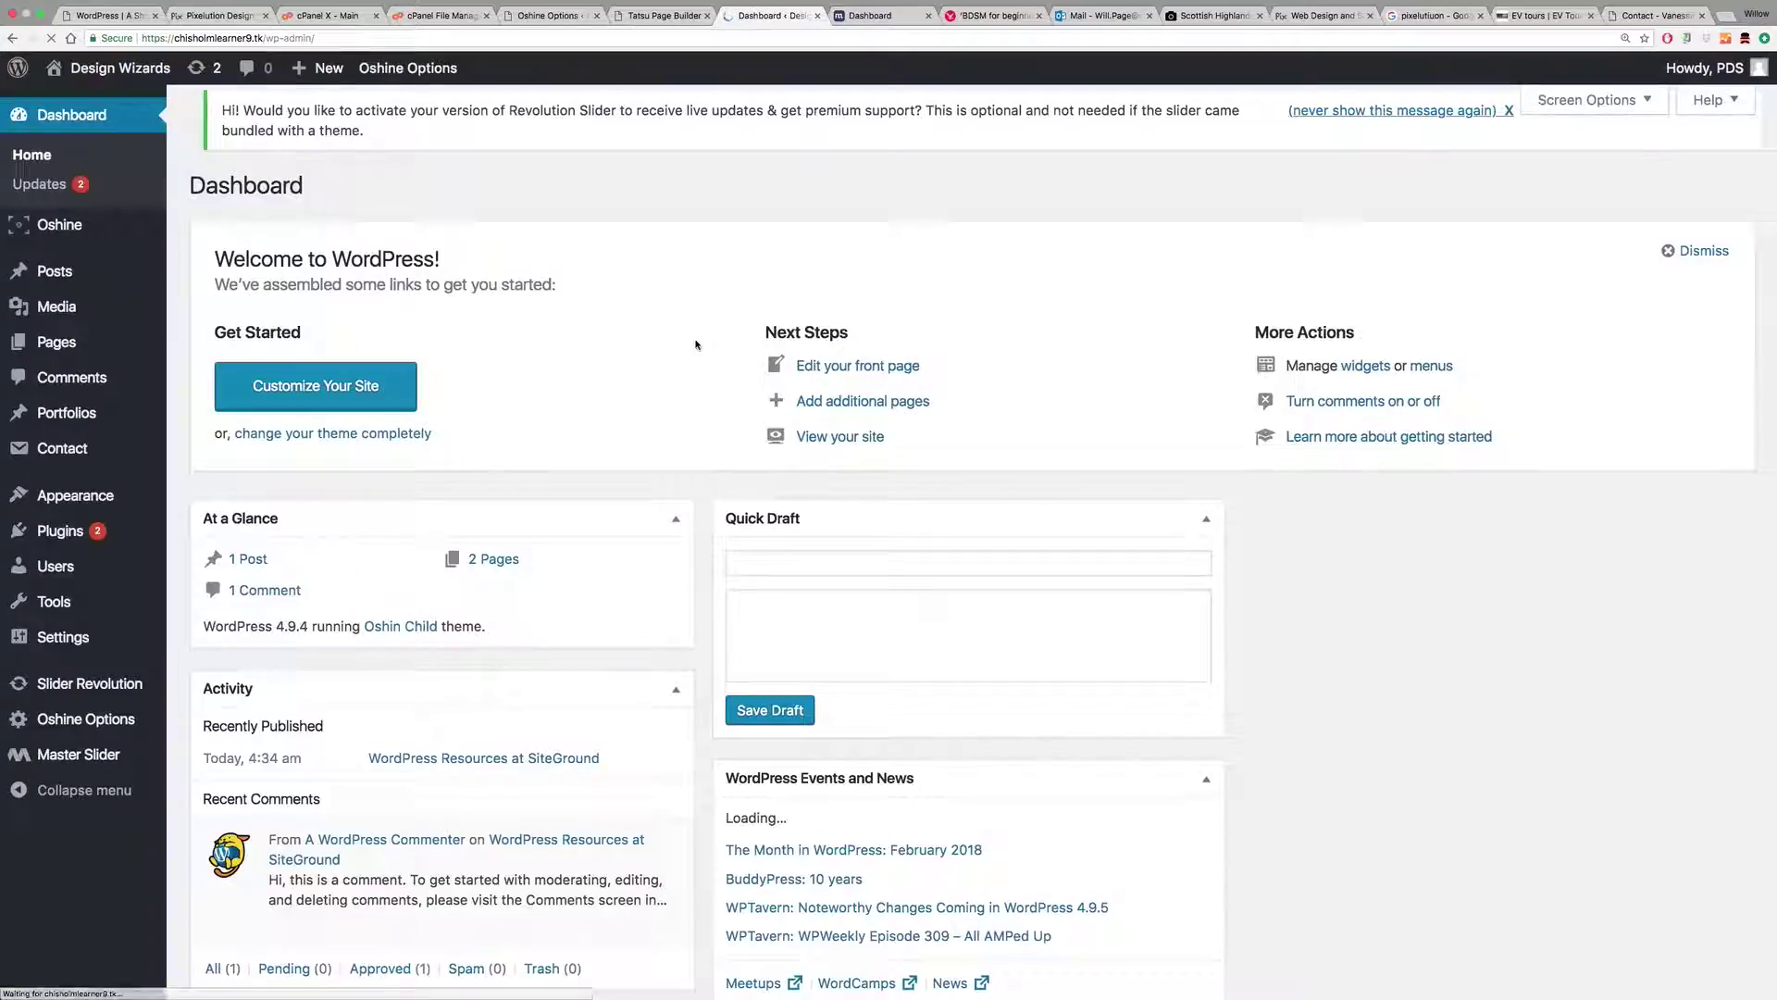
pyautogui.moveTo(64, 728)
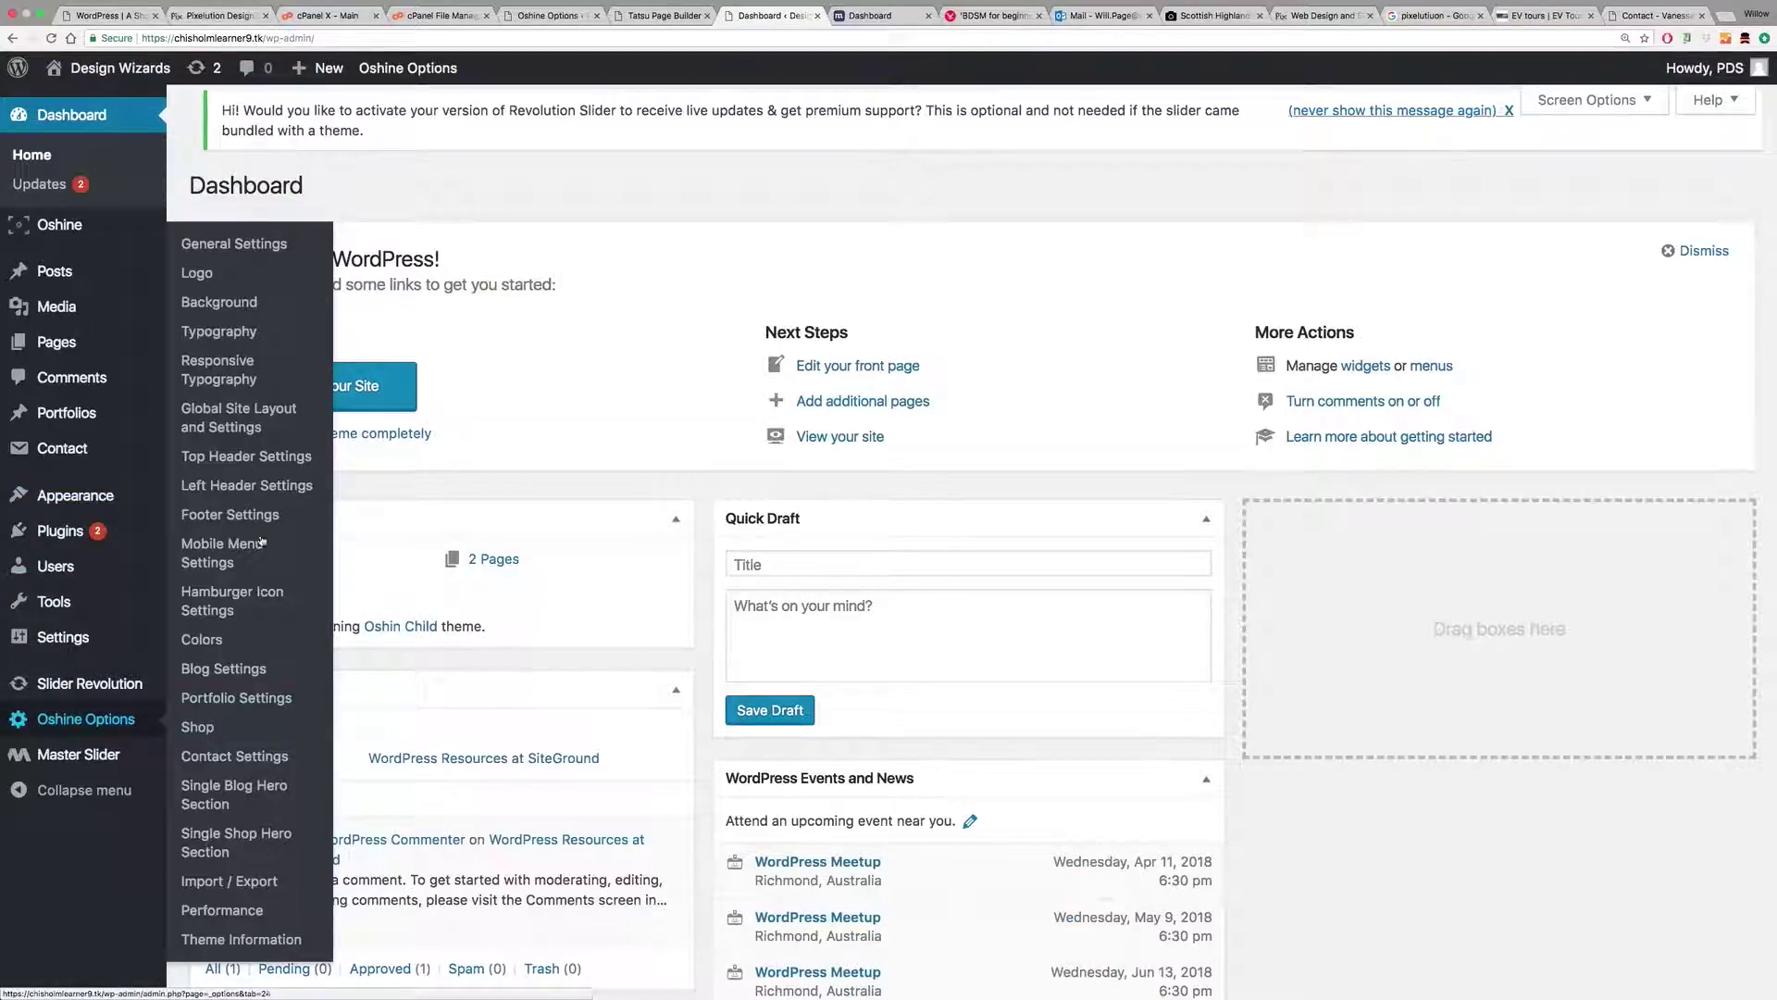
pyautogui.click(229, 416)
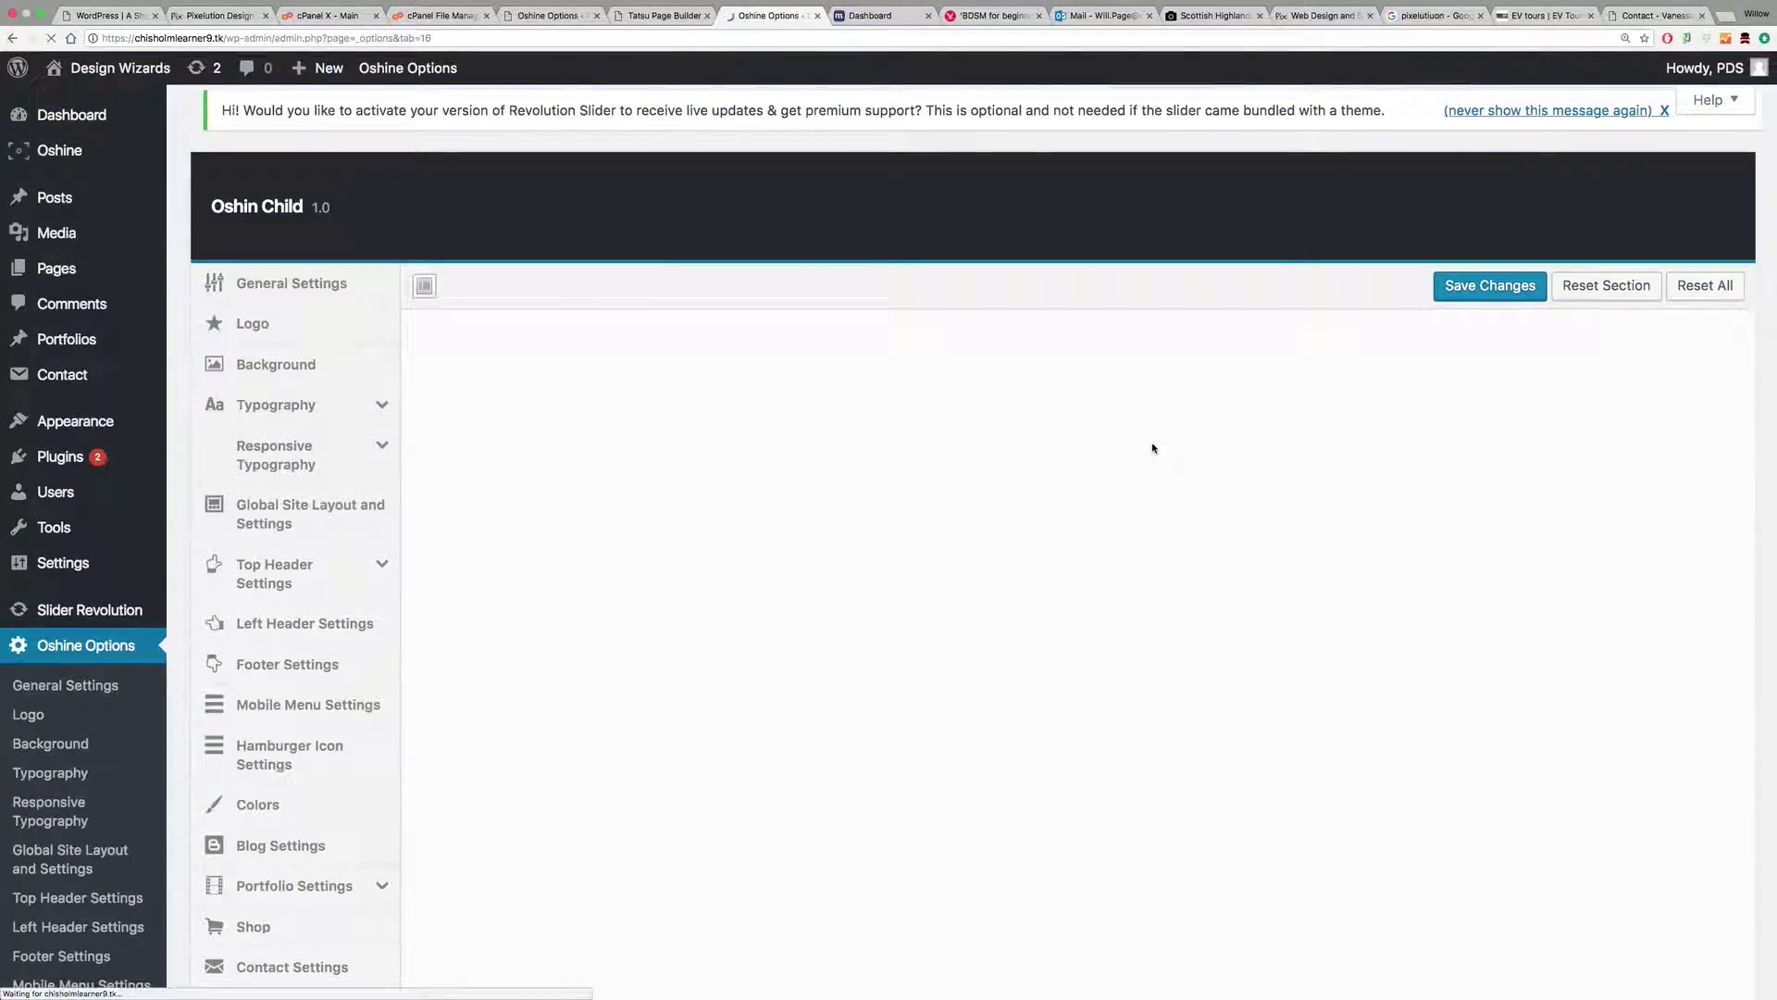
# Step: Paste the key into Google Map API Key and save the changes
pyautogui.scroll(-5, 1194, 514)
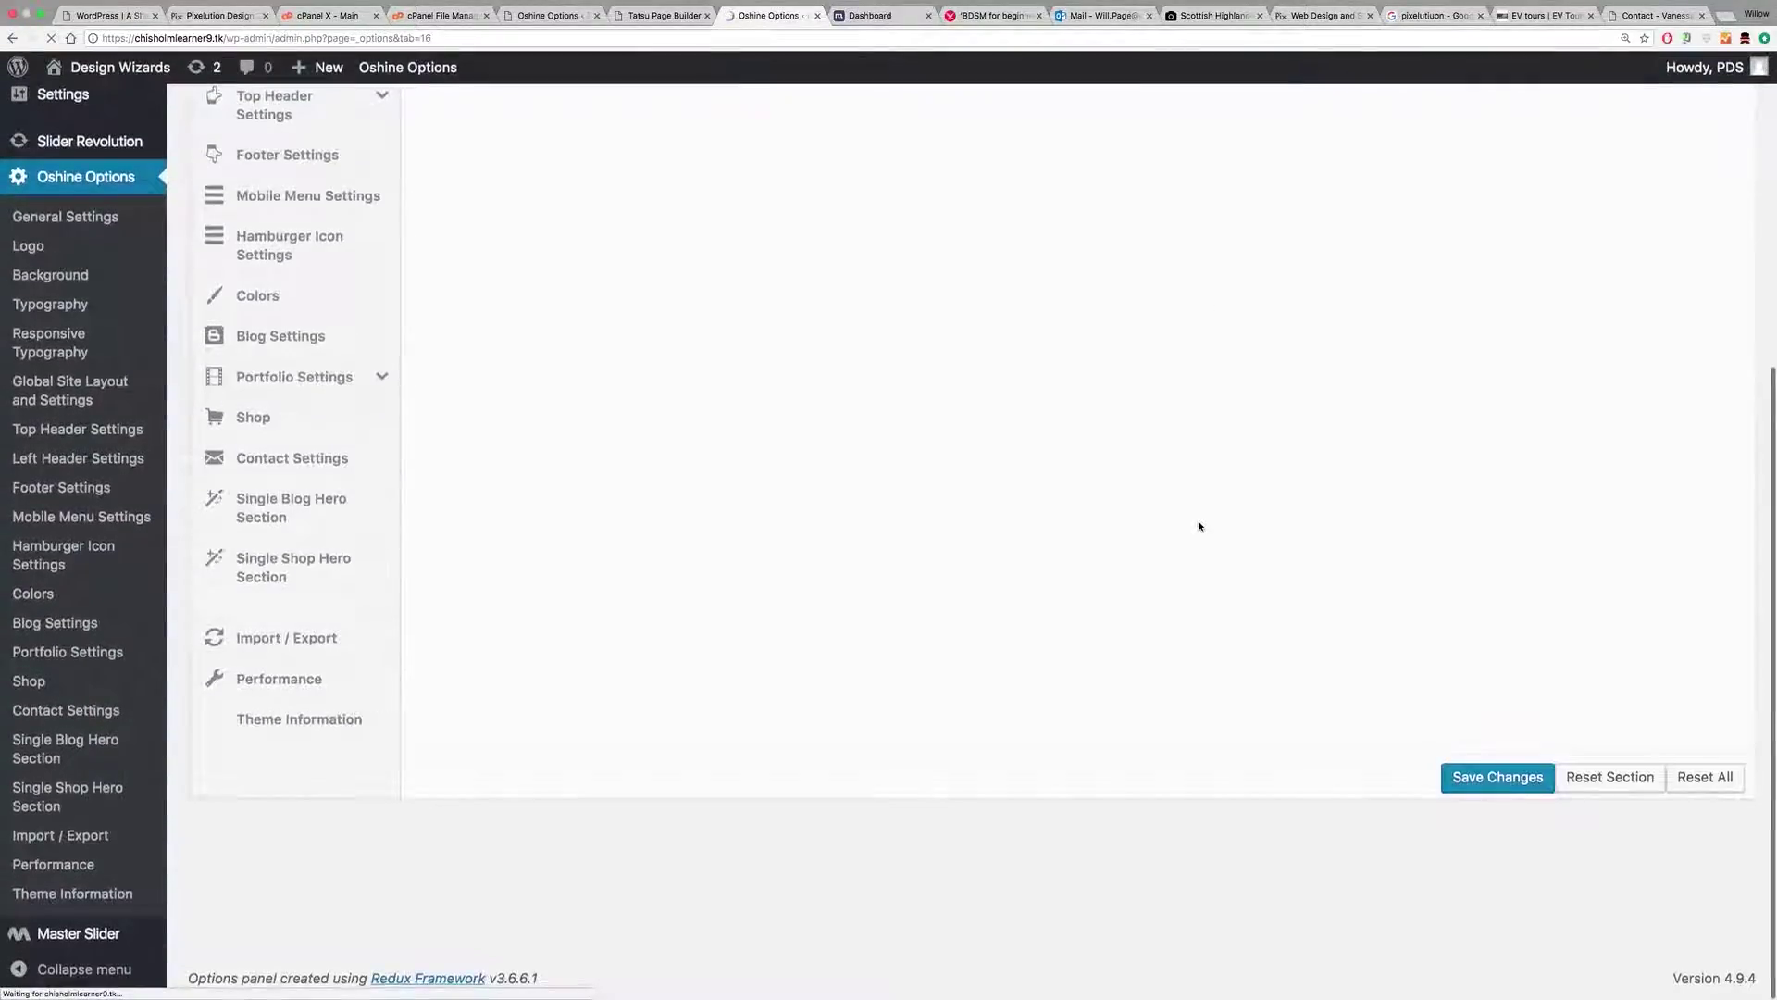
pyautogui.scroll(-5, 1199, 526)
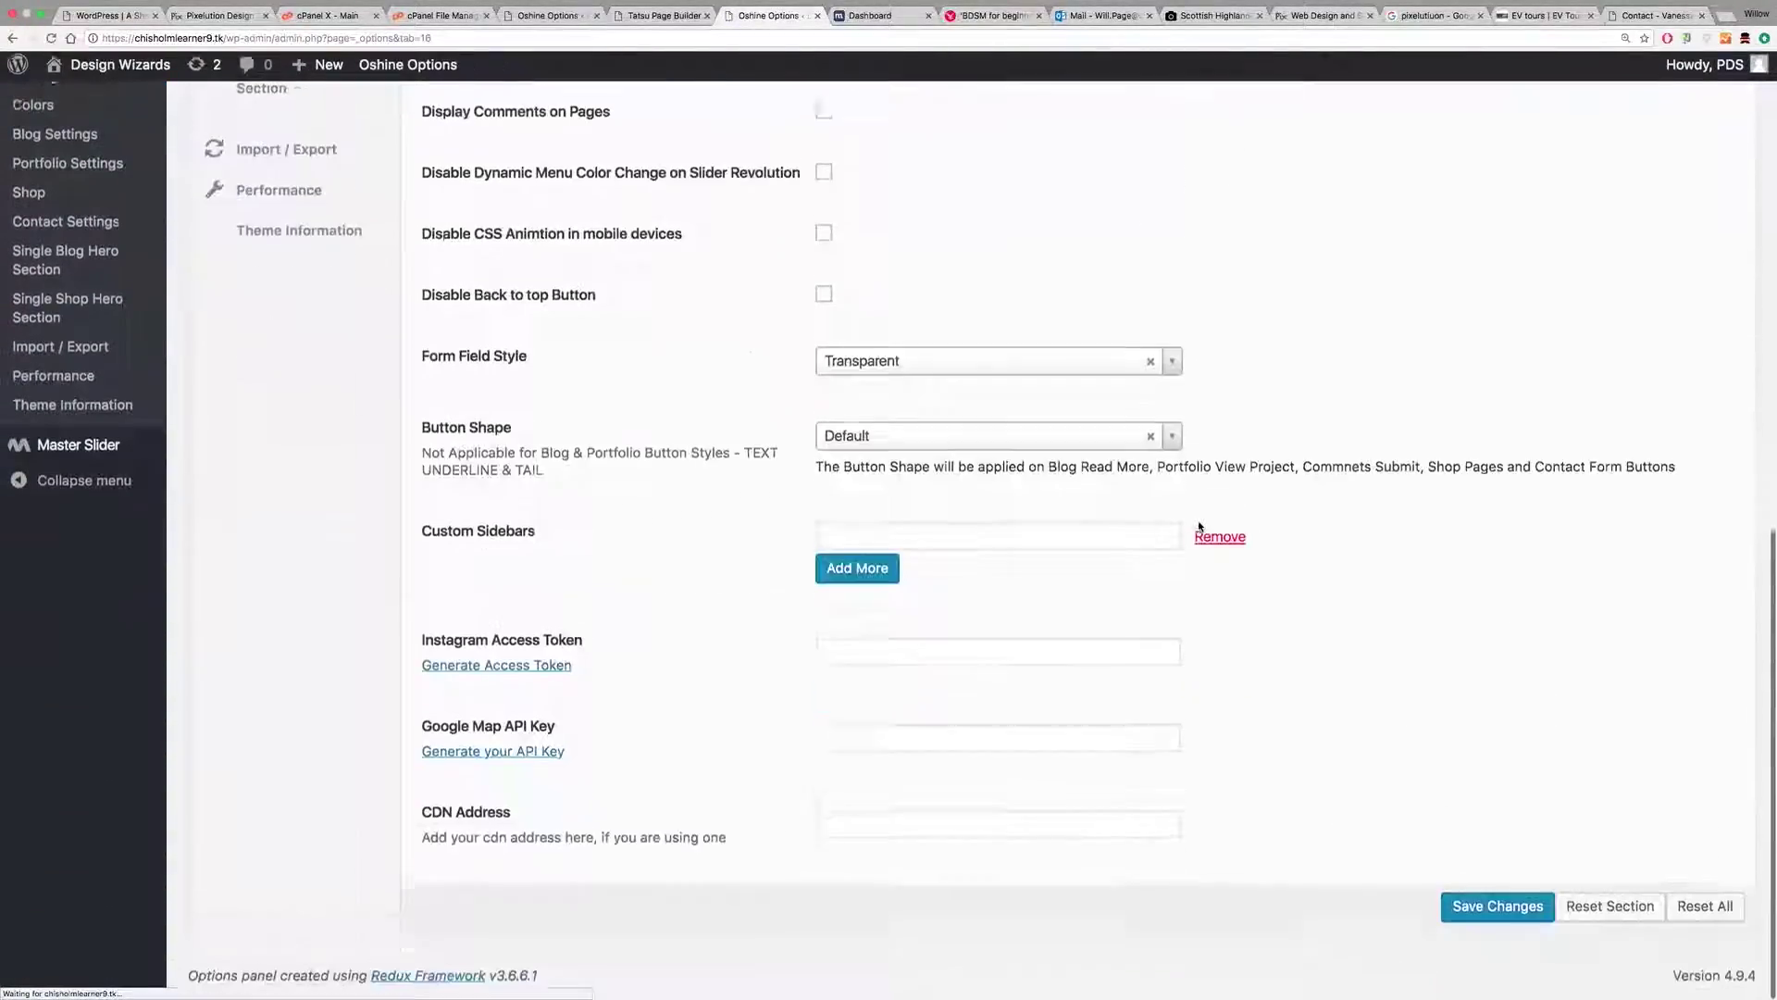
pyautogui.click(835, 738)
pyautogui.press('super+v')
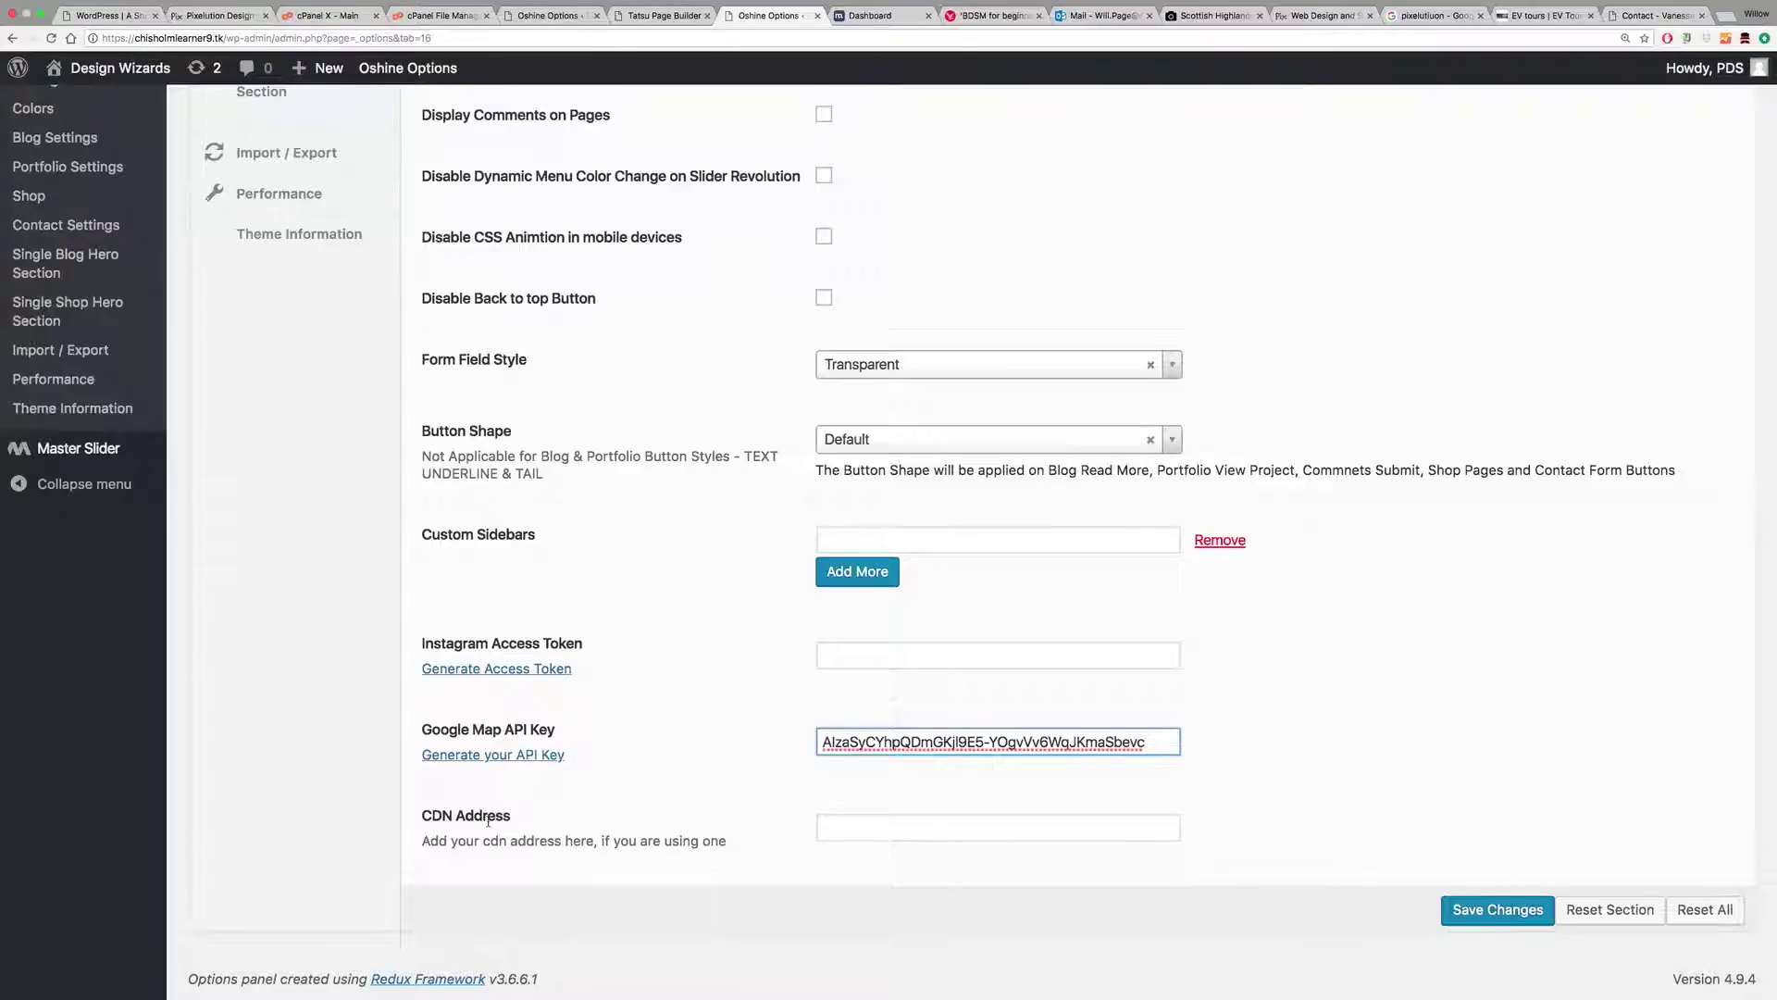
pyautogui.click(1497, 908)
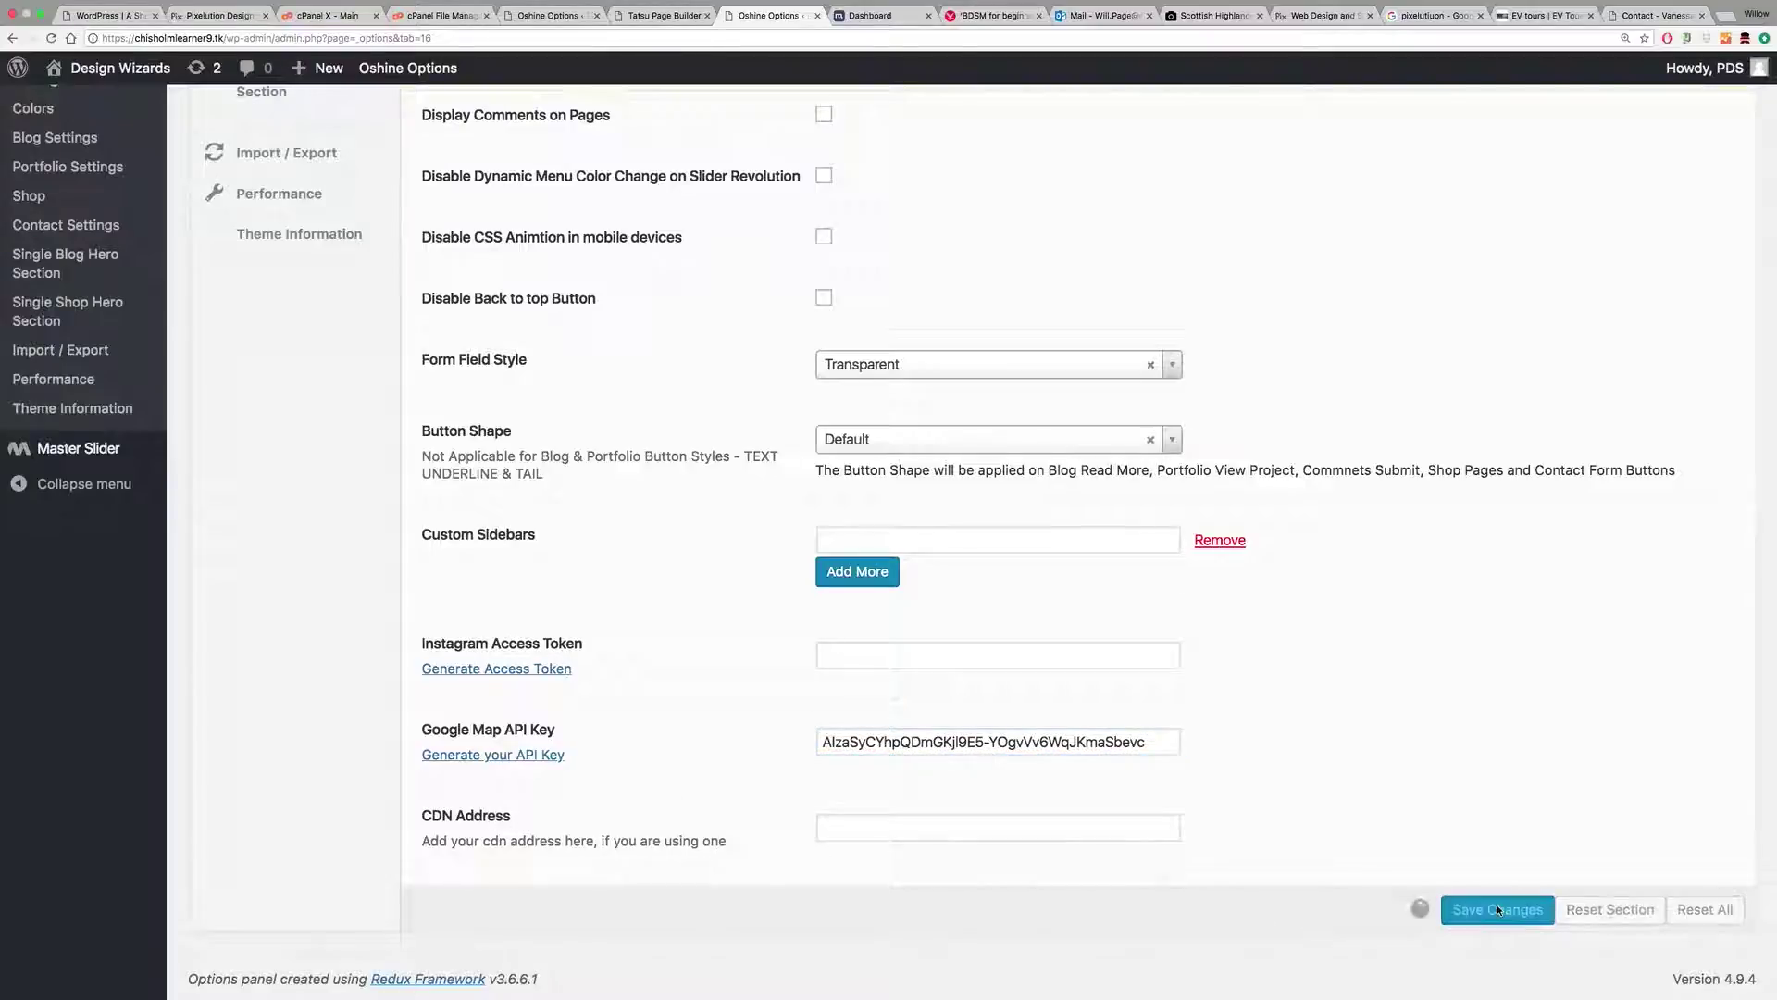
pyautogui.click(644, 15)
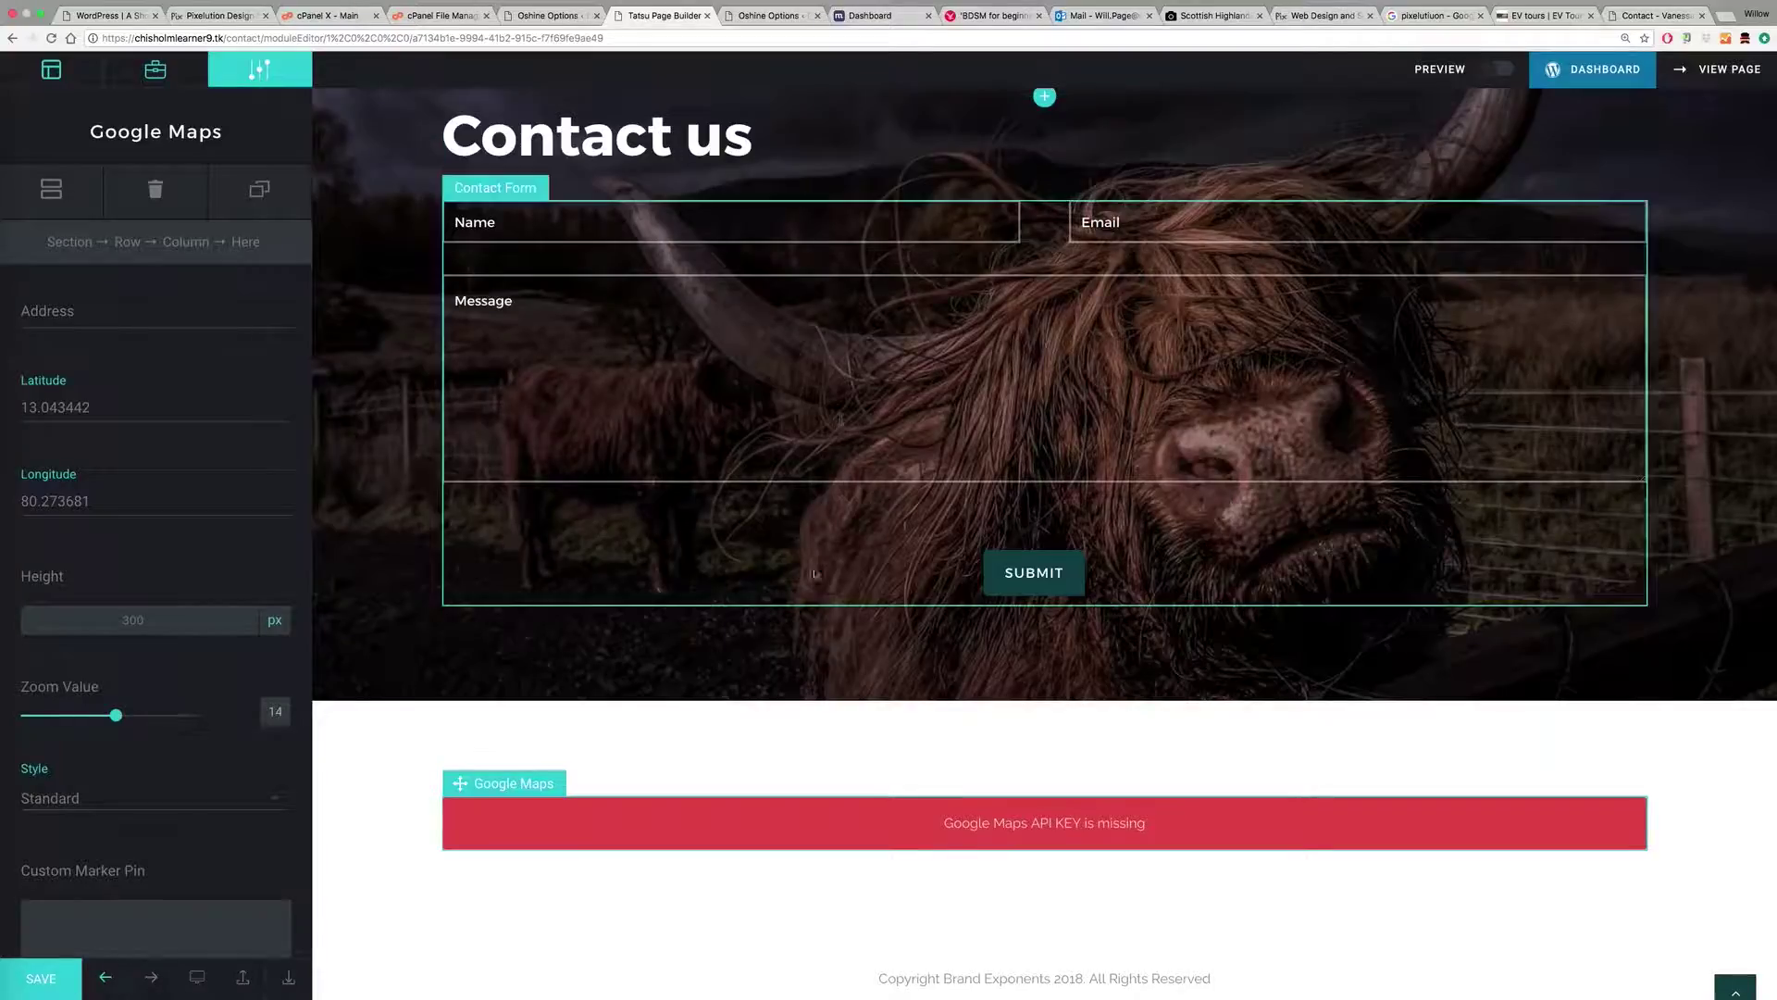
# Step: Save the Contact page and view it live
pyautogui.click(50, 977)
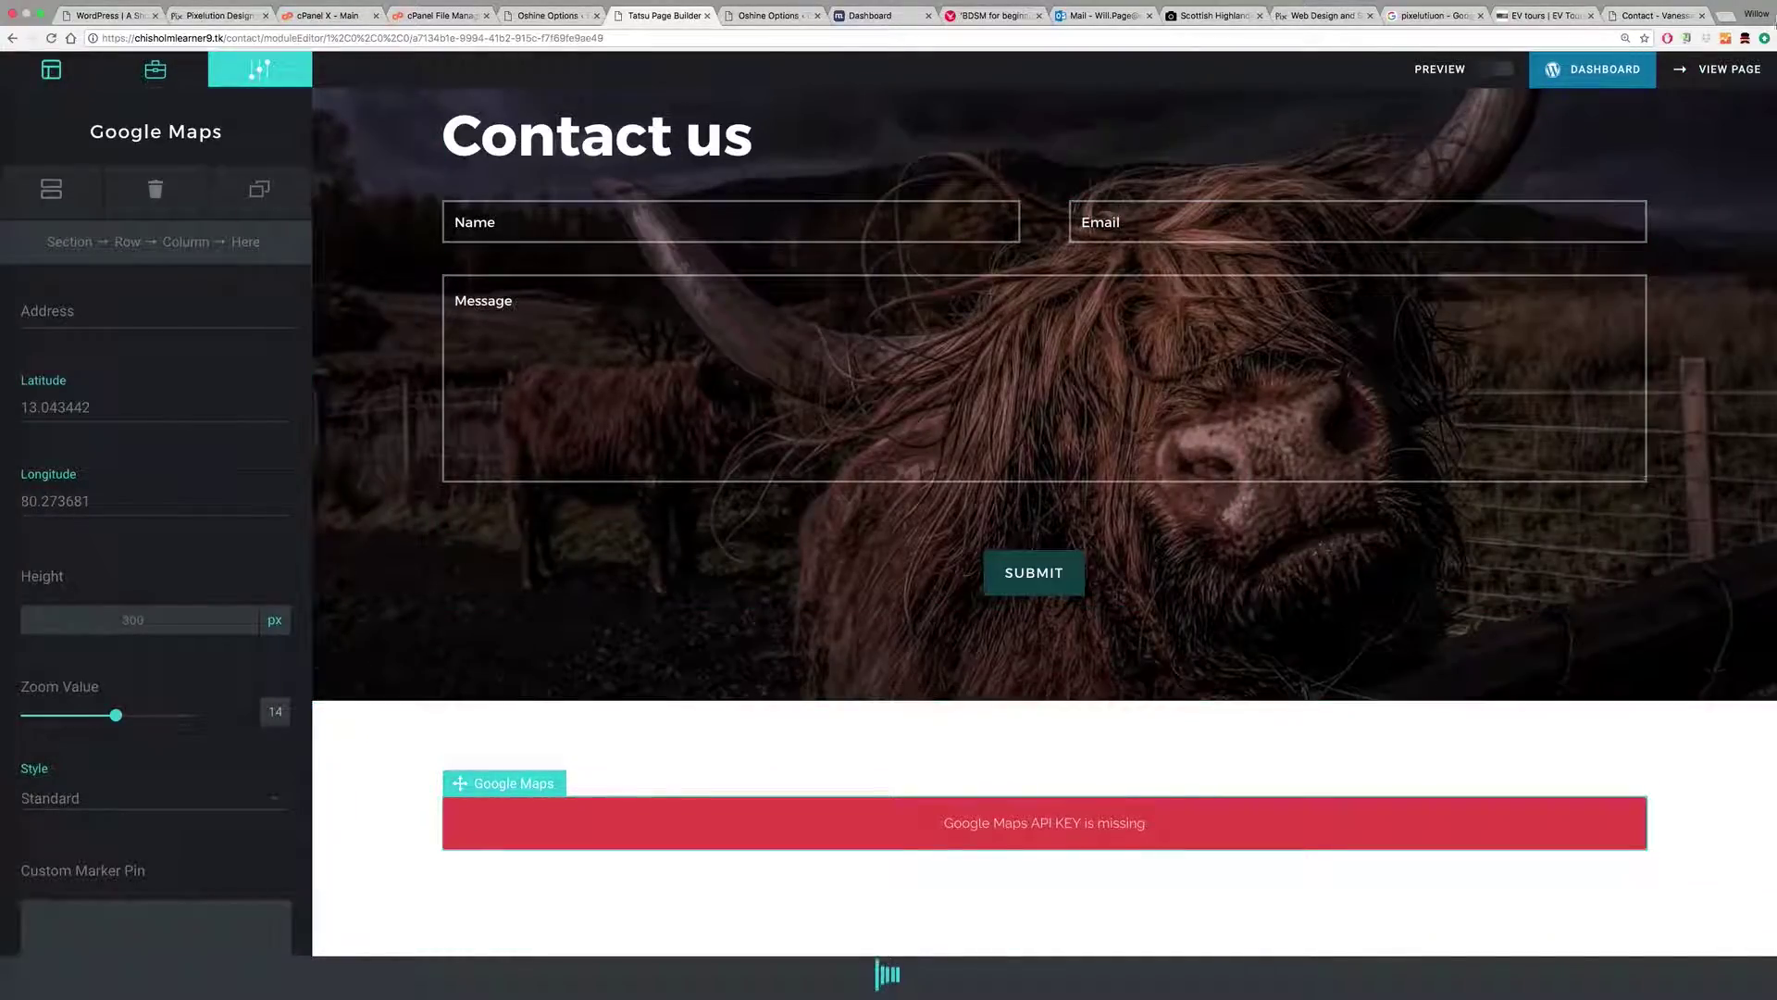
pyautogui.click(1728, 78)
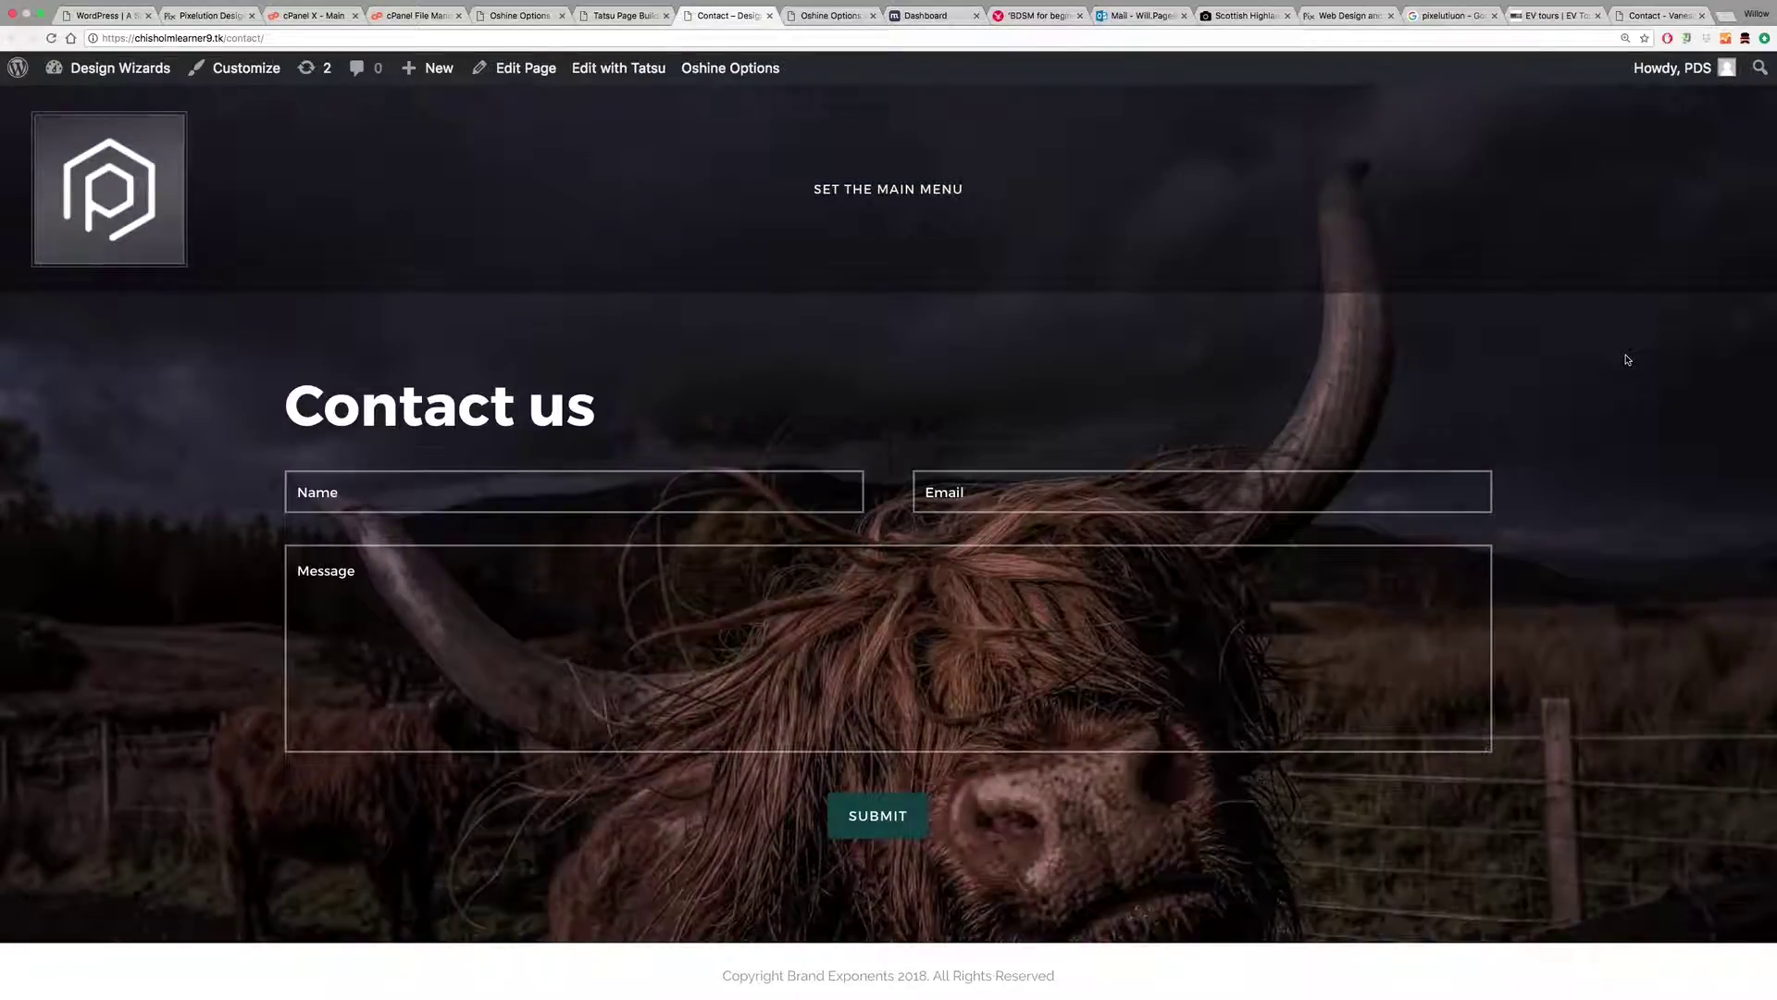
pyautogui.scroll(-1, 1628, 359)
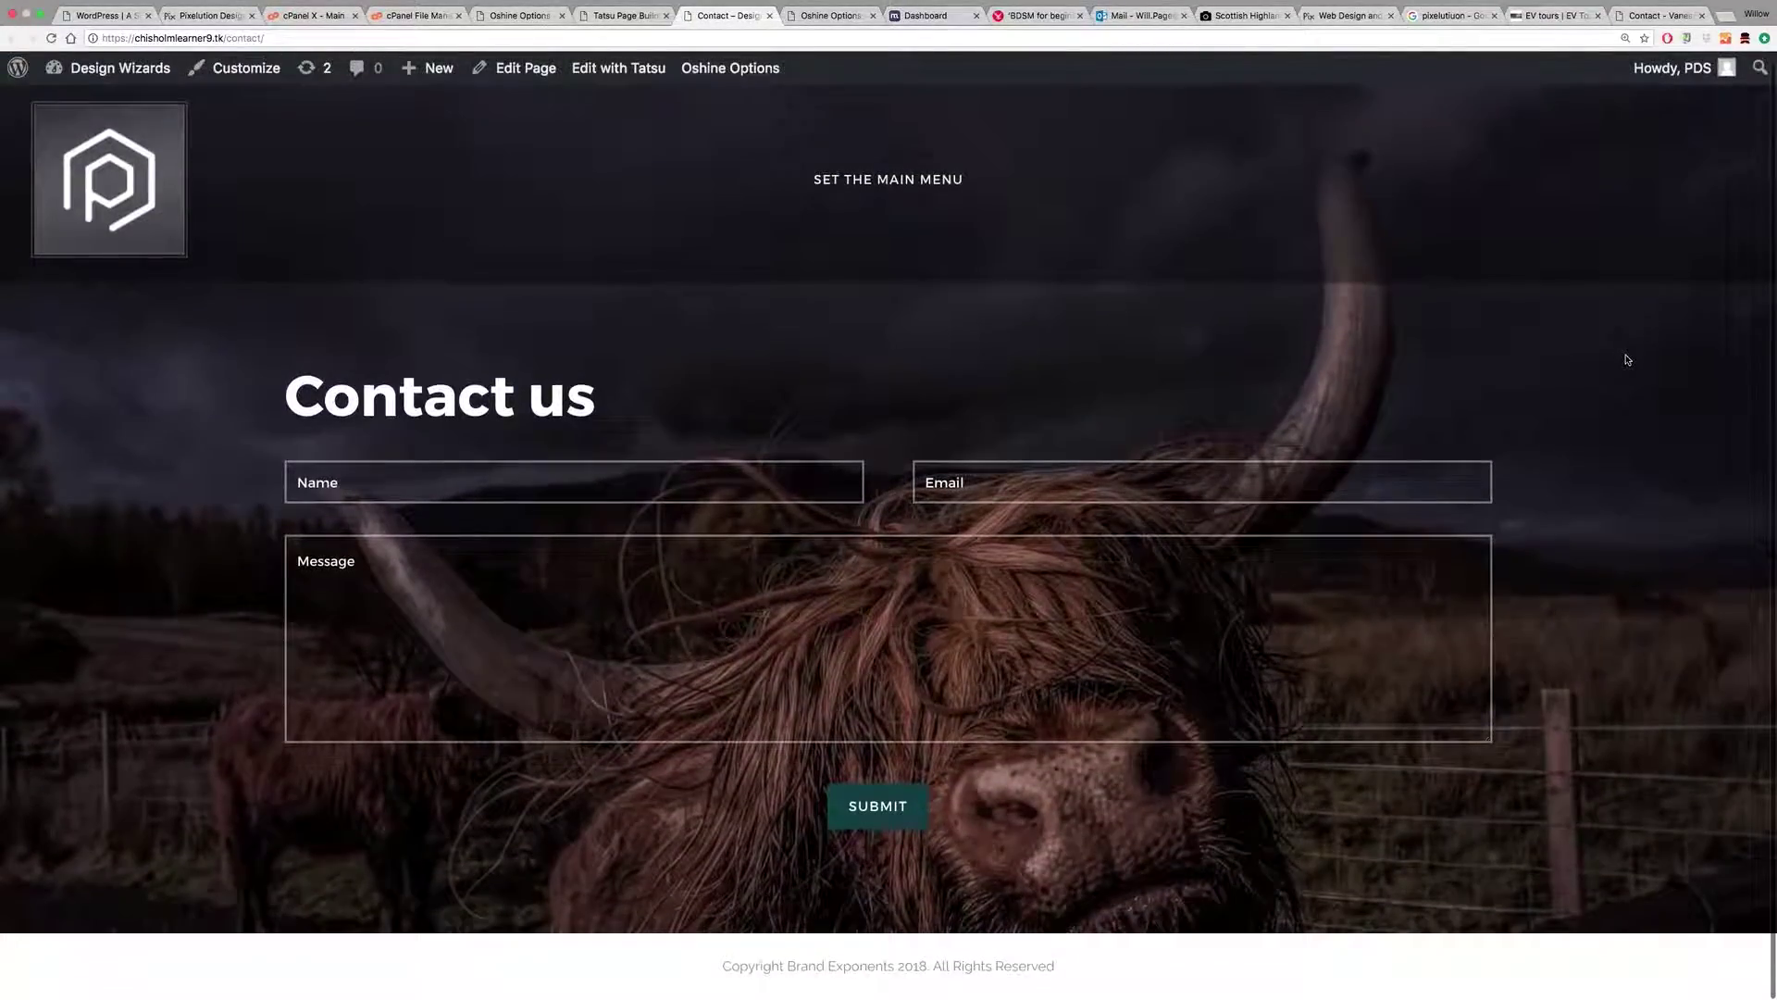
# Step: Back in the builder, delete the Google Maps module still missing its API key
pyautogui.click(630, 16)
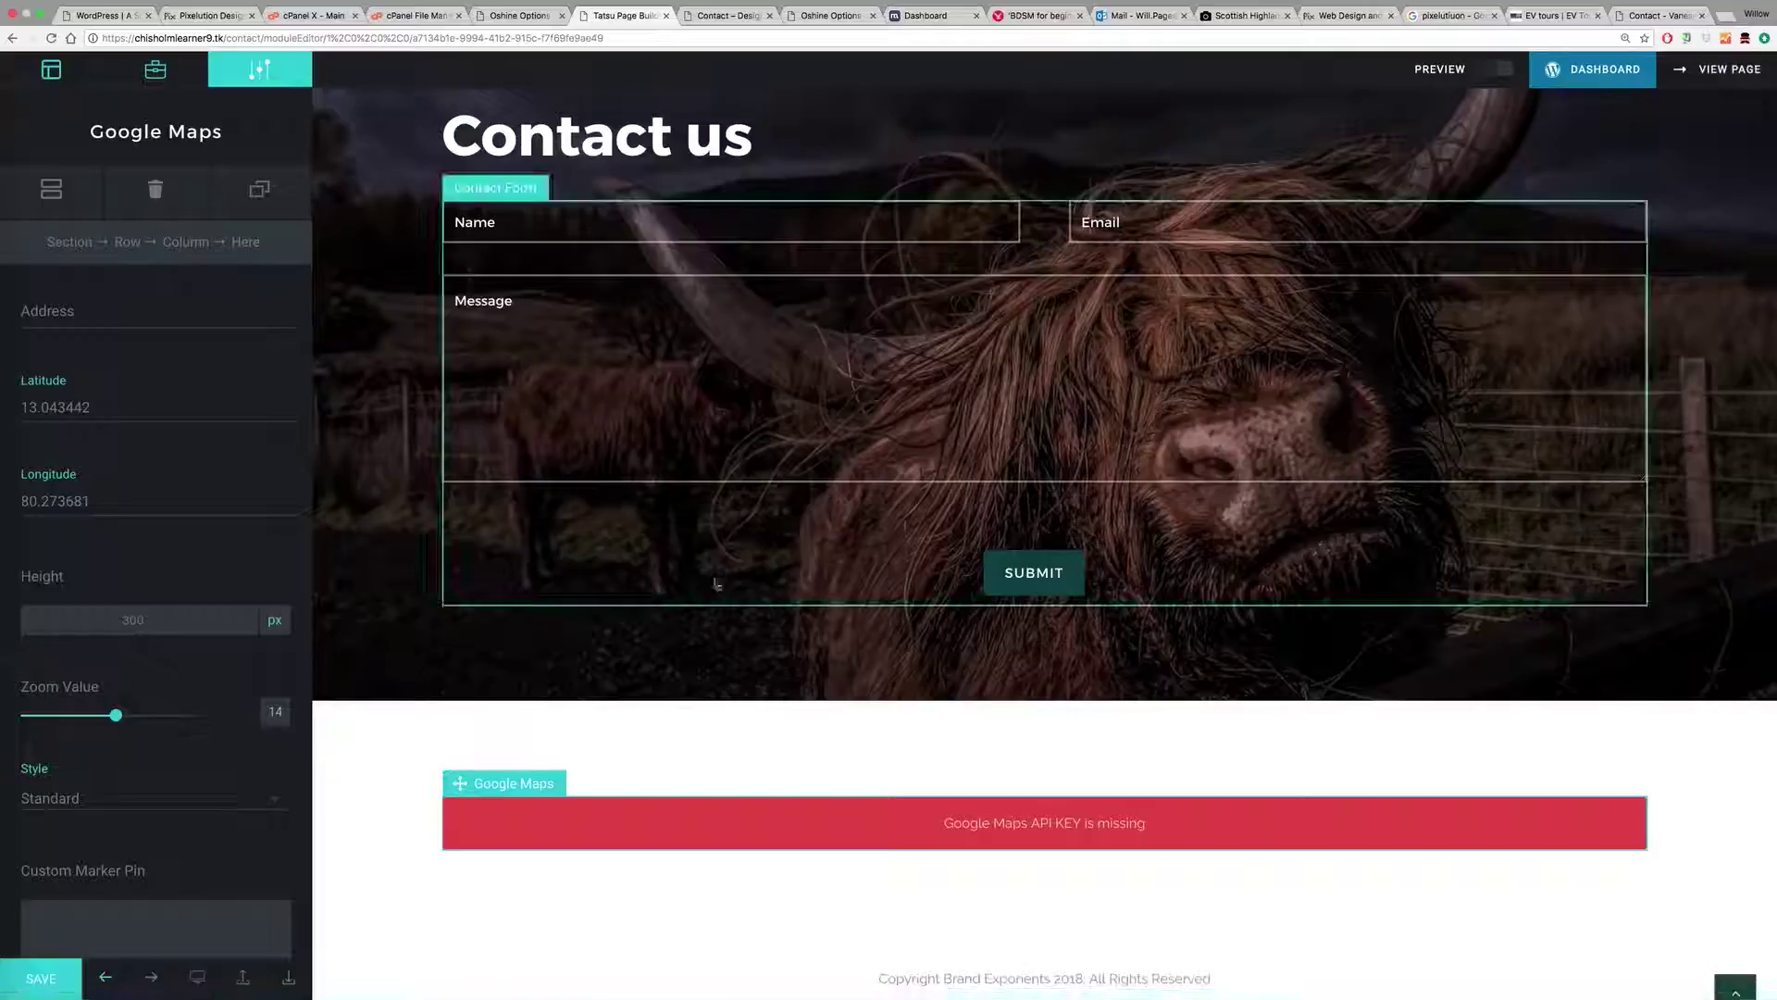
pyautogui.click(141, 206)
pyautogui.click(1049, 745)
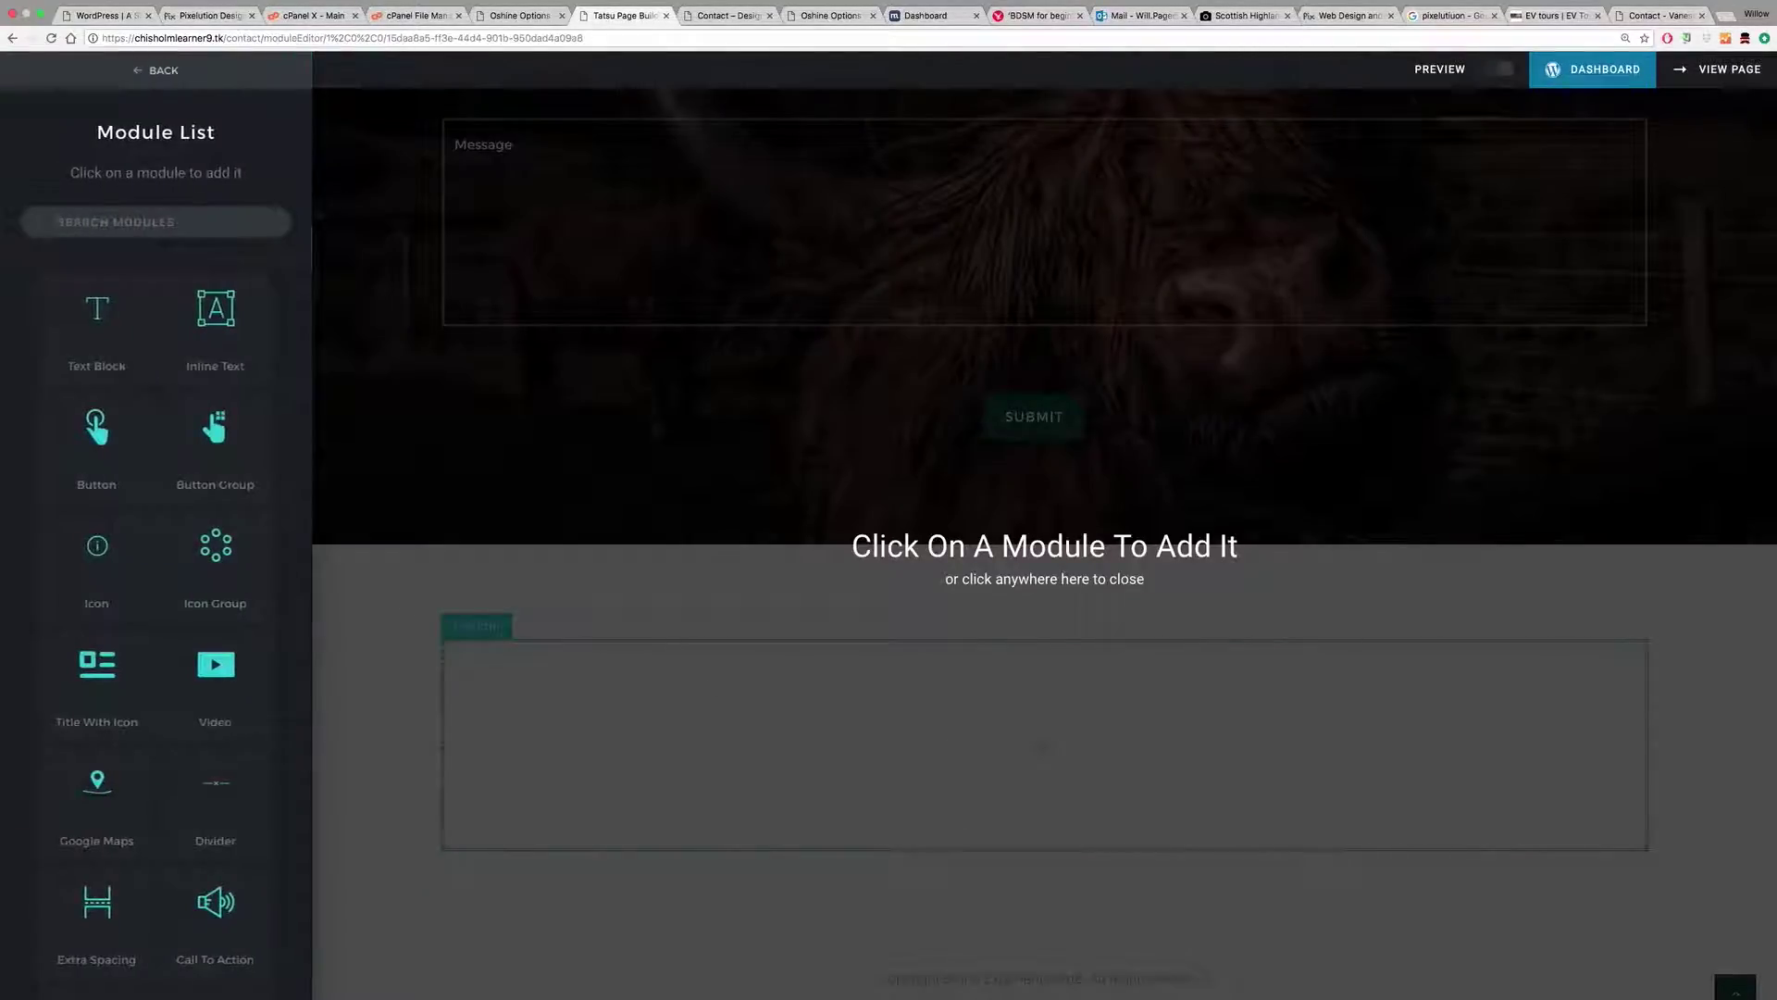
# Step: Add a Google Maps module found by searching modules for 'map'
pyautogui.click(155, 222)
pyautogui.write('map')
pyautogui.click(98, 320)
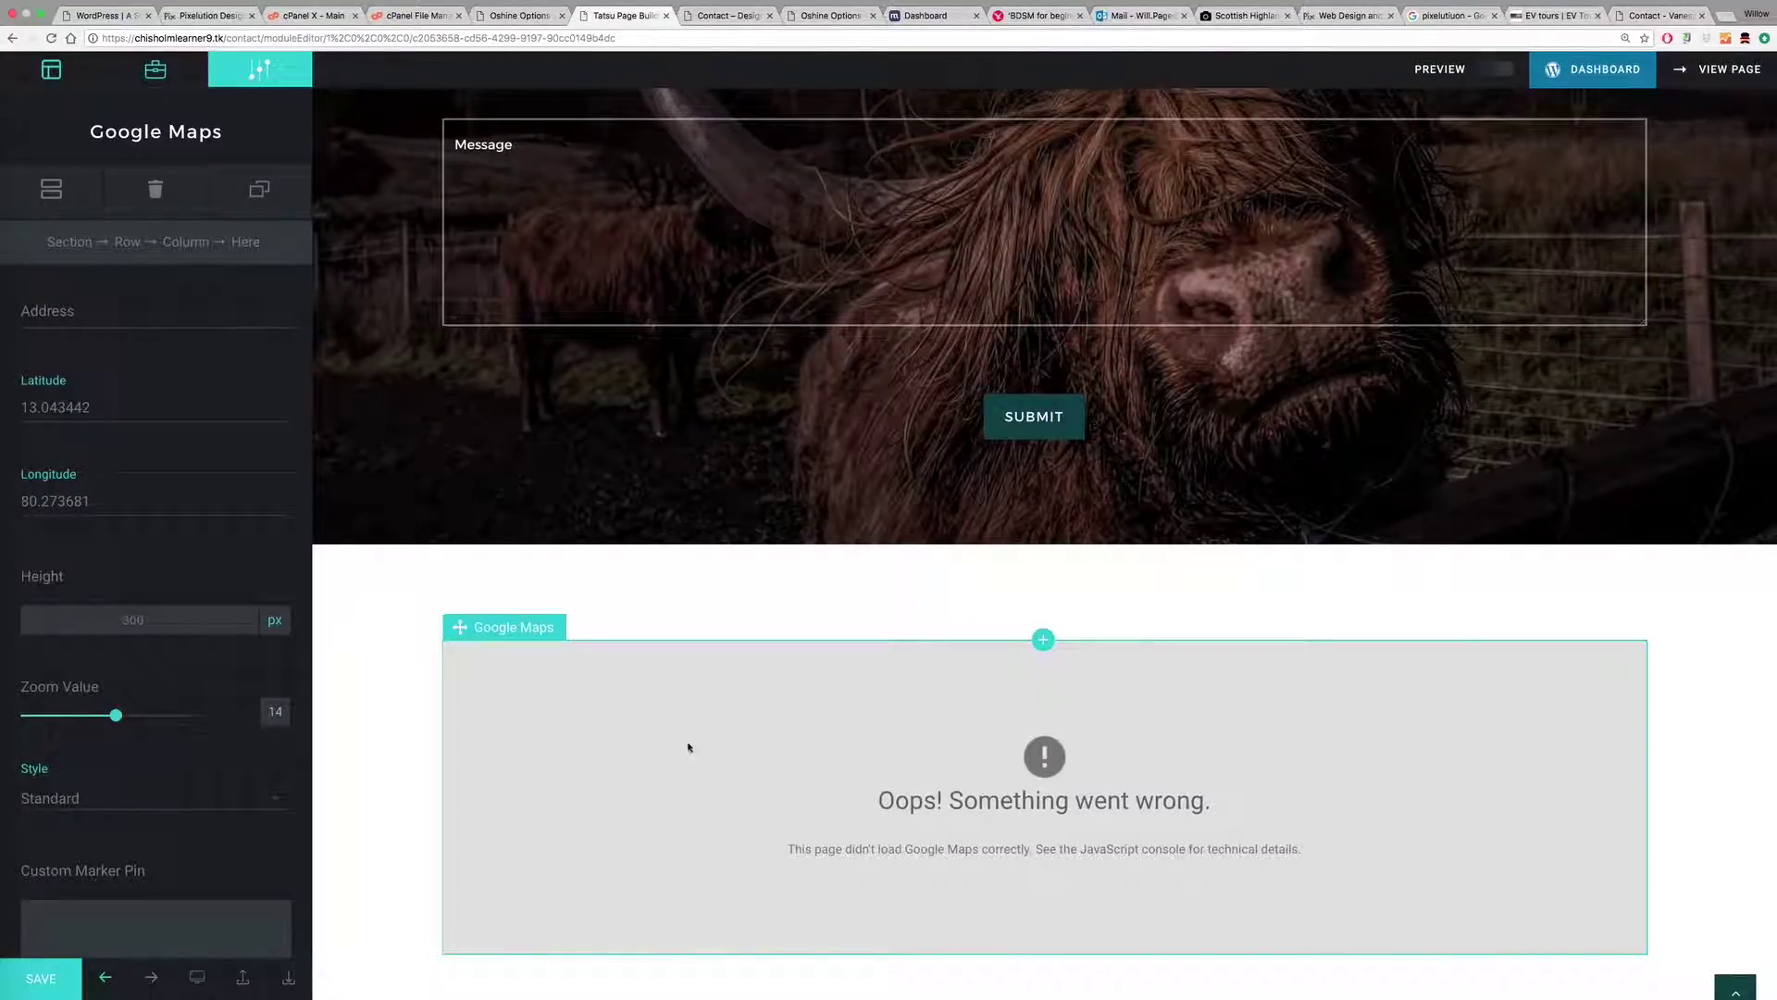
pyautogui.click(70, 313)
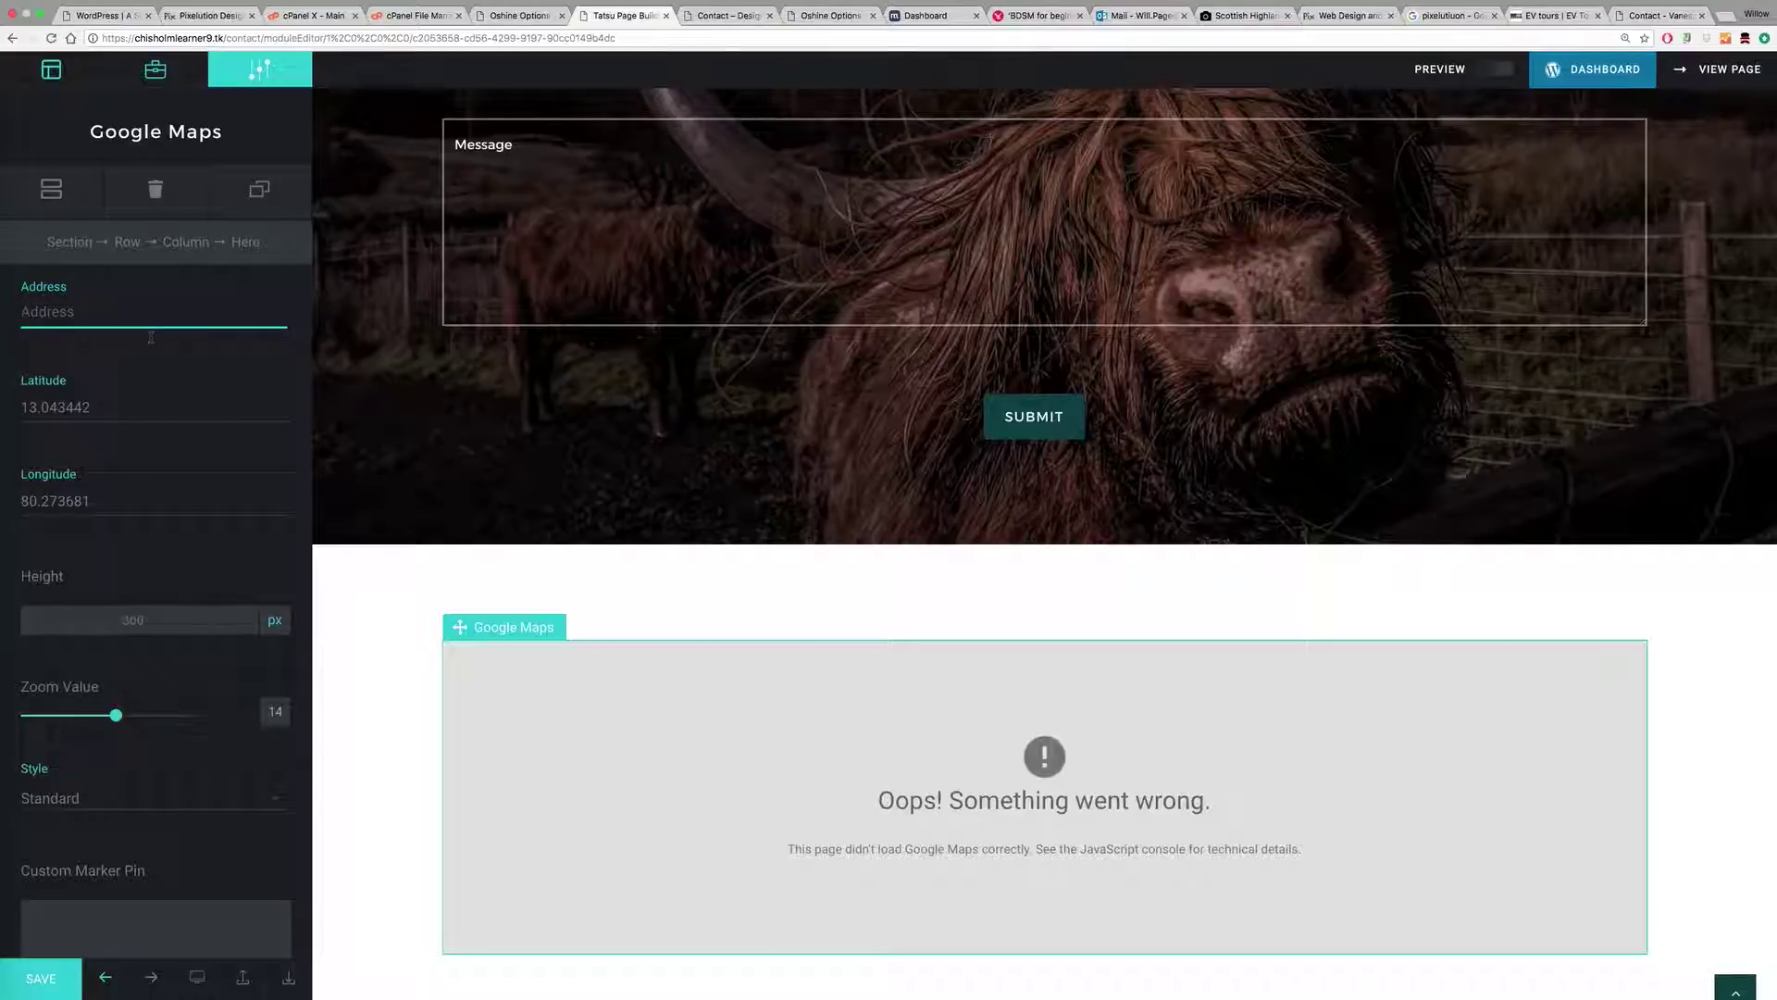
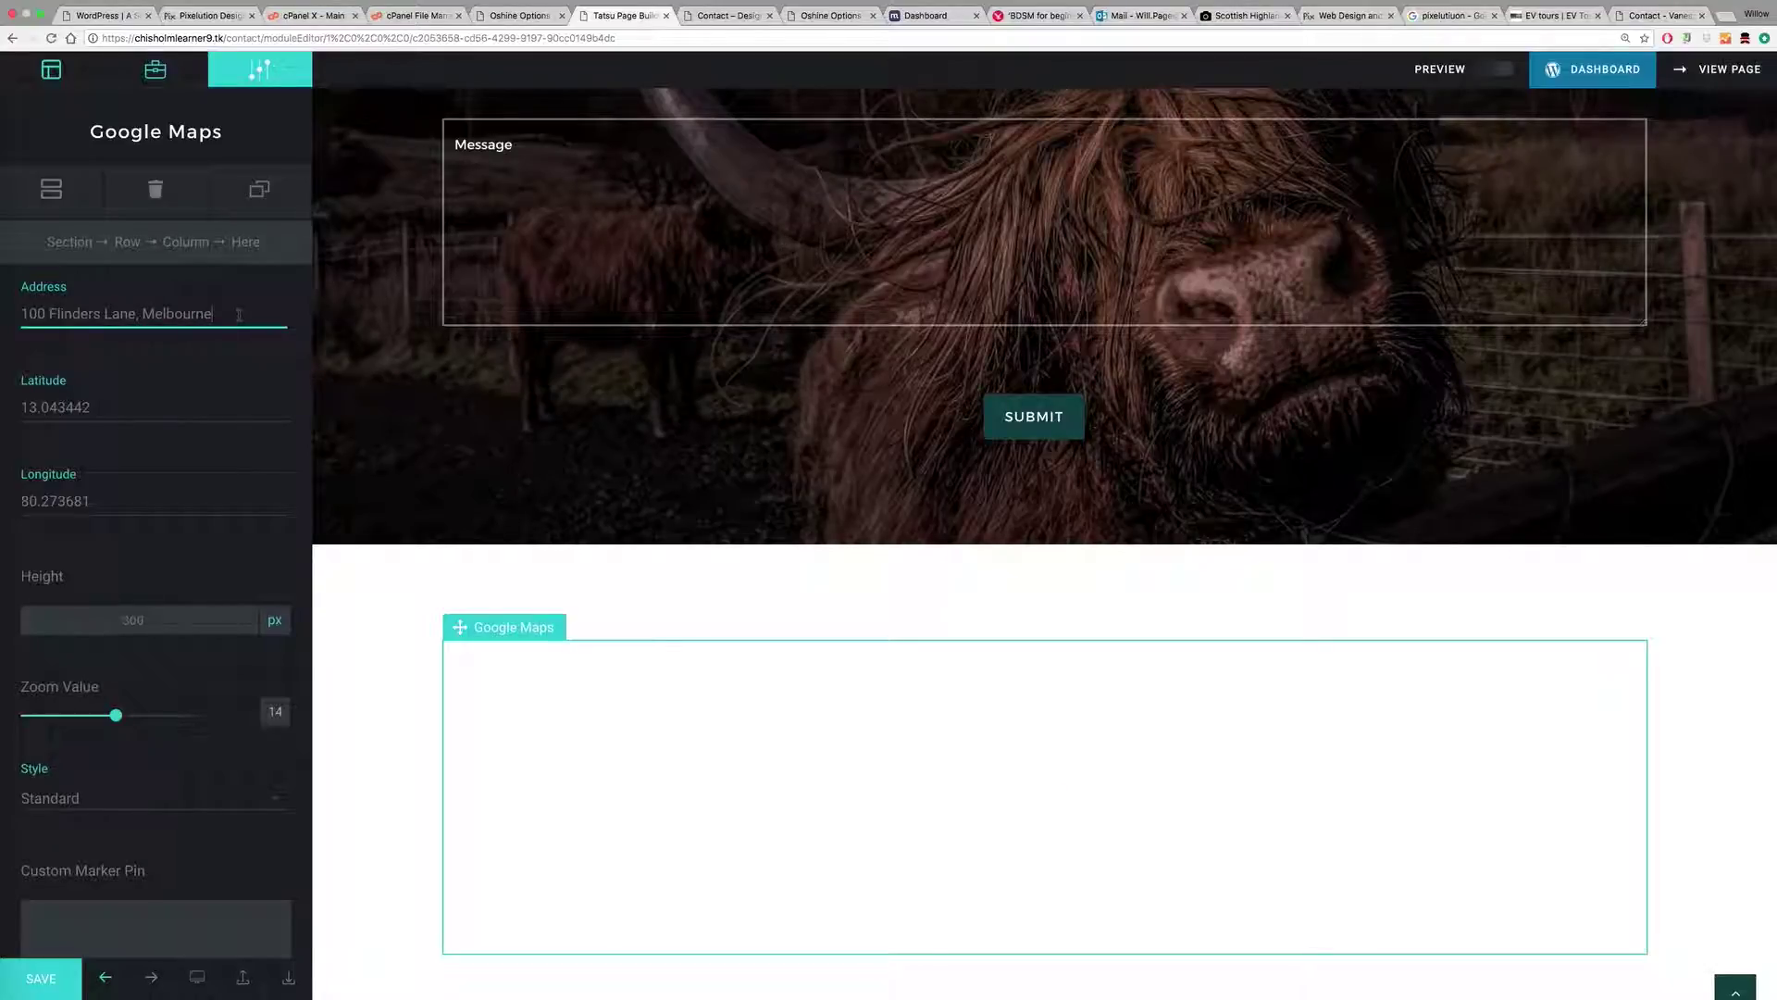
pyautogui.click(110, 407)
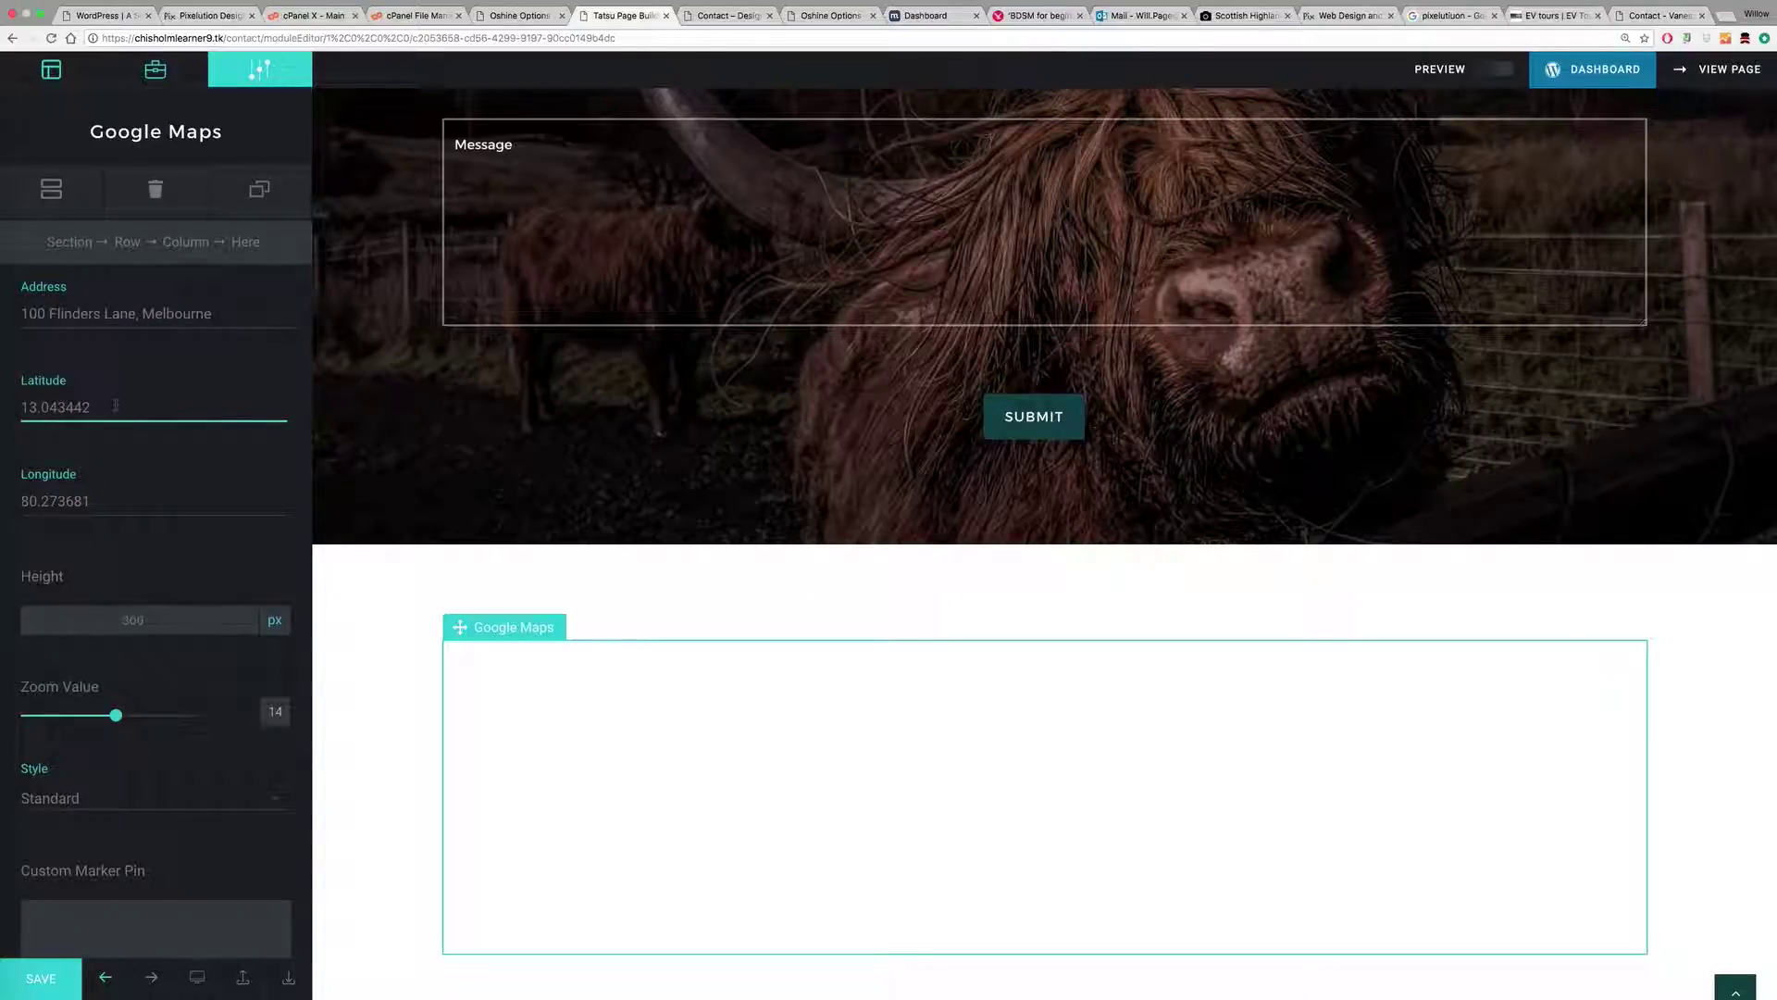
pyautogui.moveTo(116, 406); pyautogui.dragTo(2, 407)
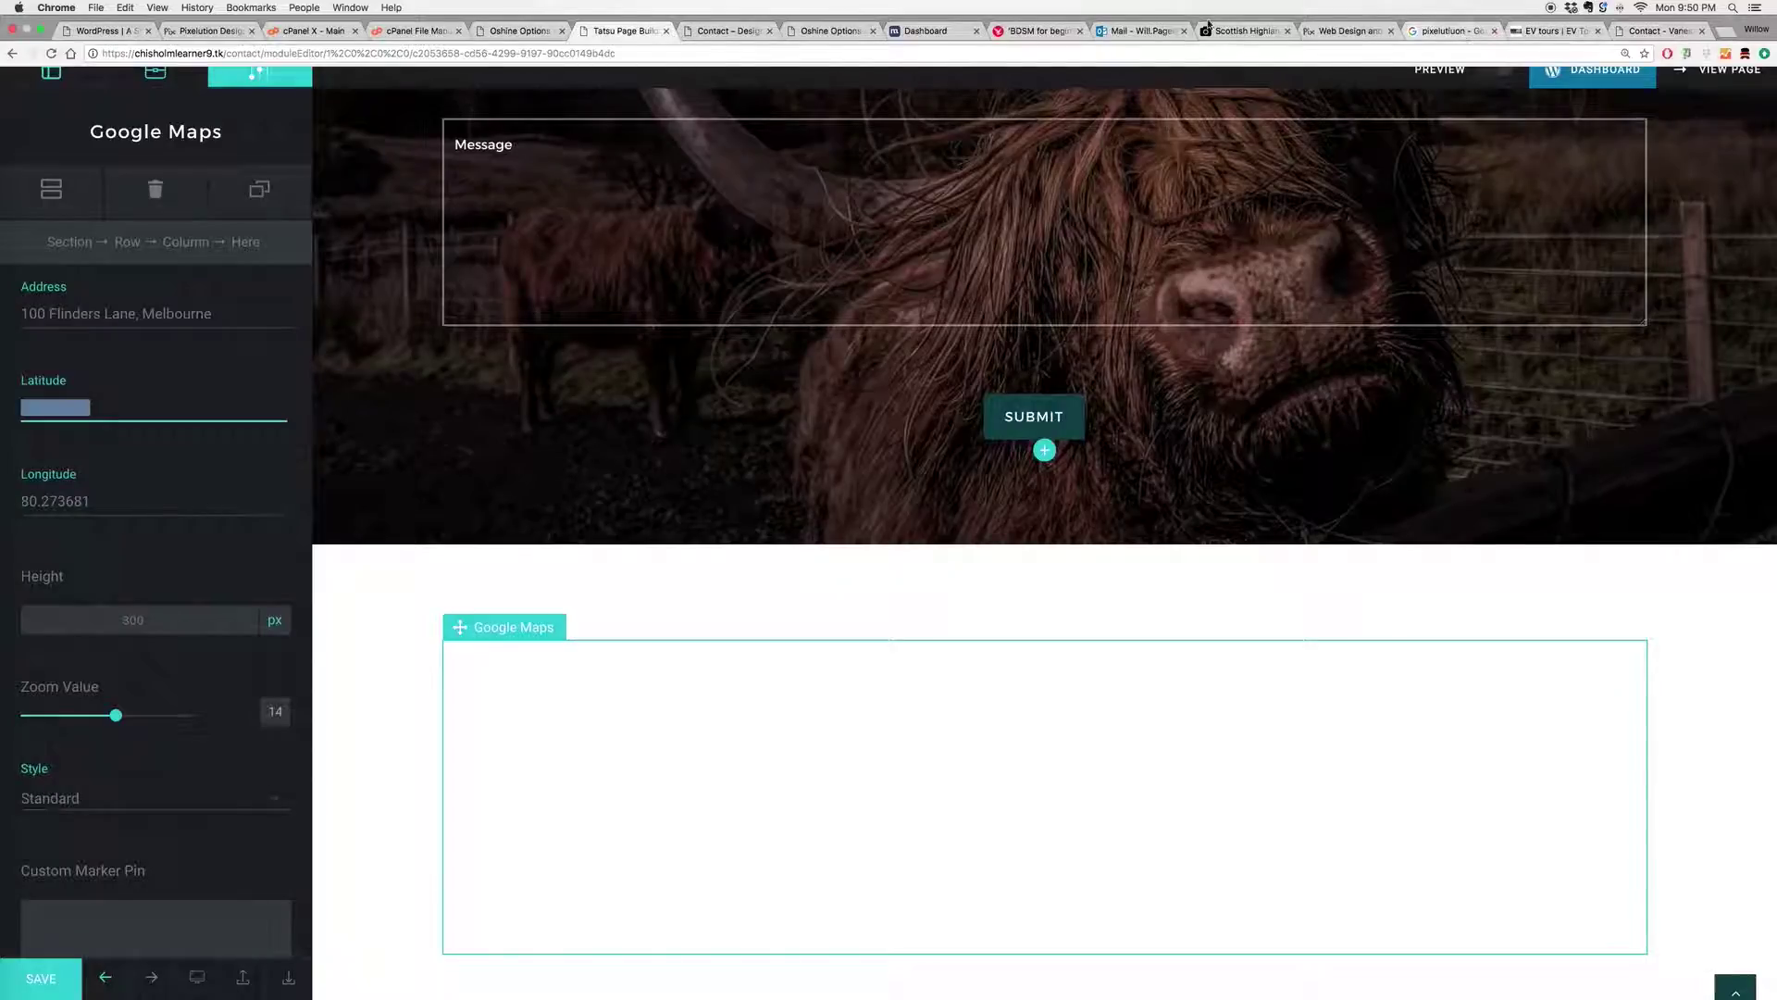
pyautogui.click(740, 31)
pyautogui.click(235, 53)
# Step: Find Pixelution in Google Maps and open its Share > Embed map dialog
pyautogui.write('google ')
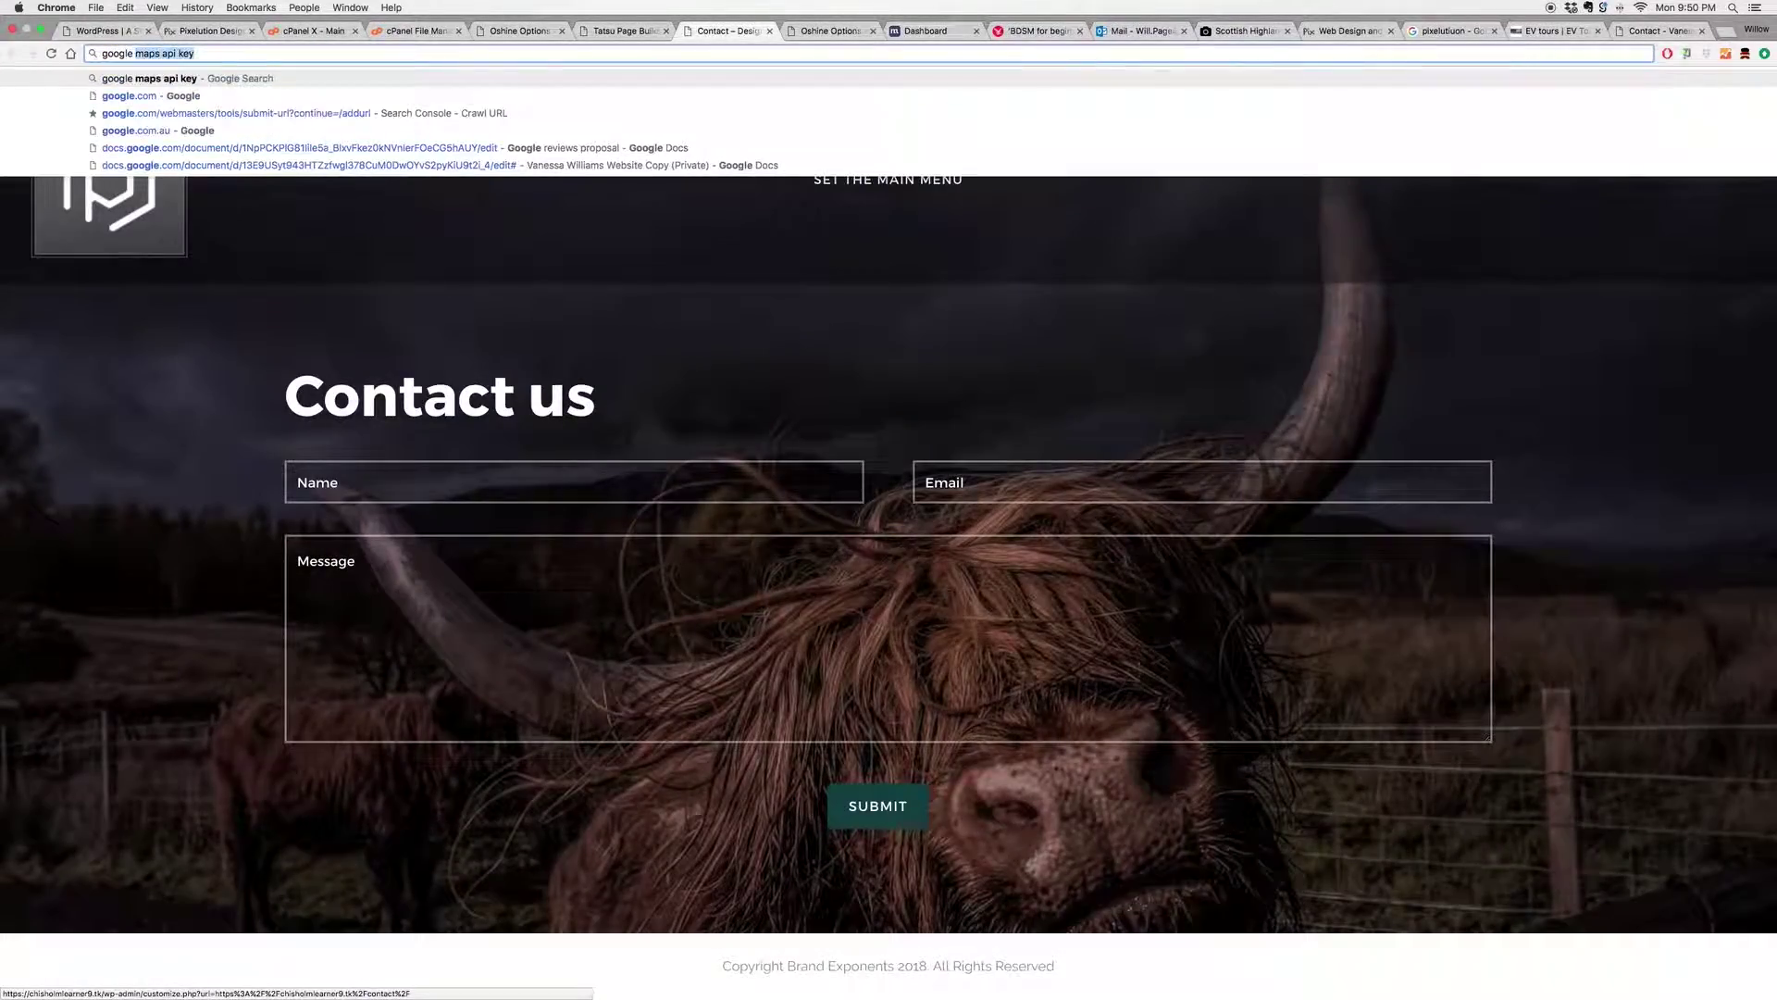
pyautogui.write('maps')
pyautogui.press('Return')
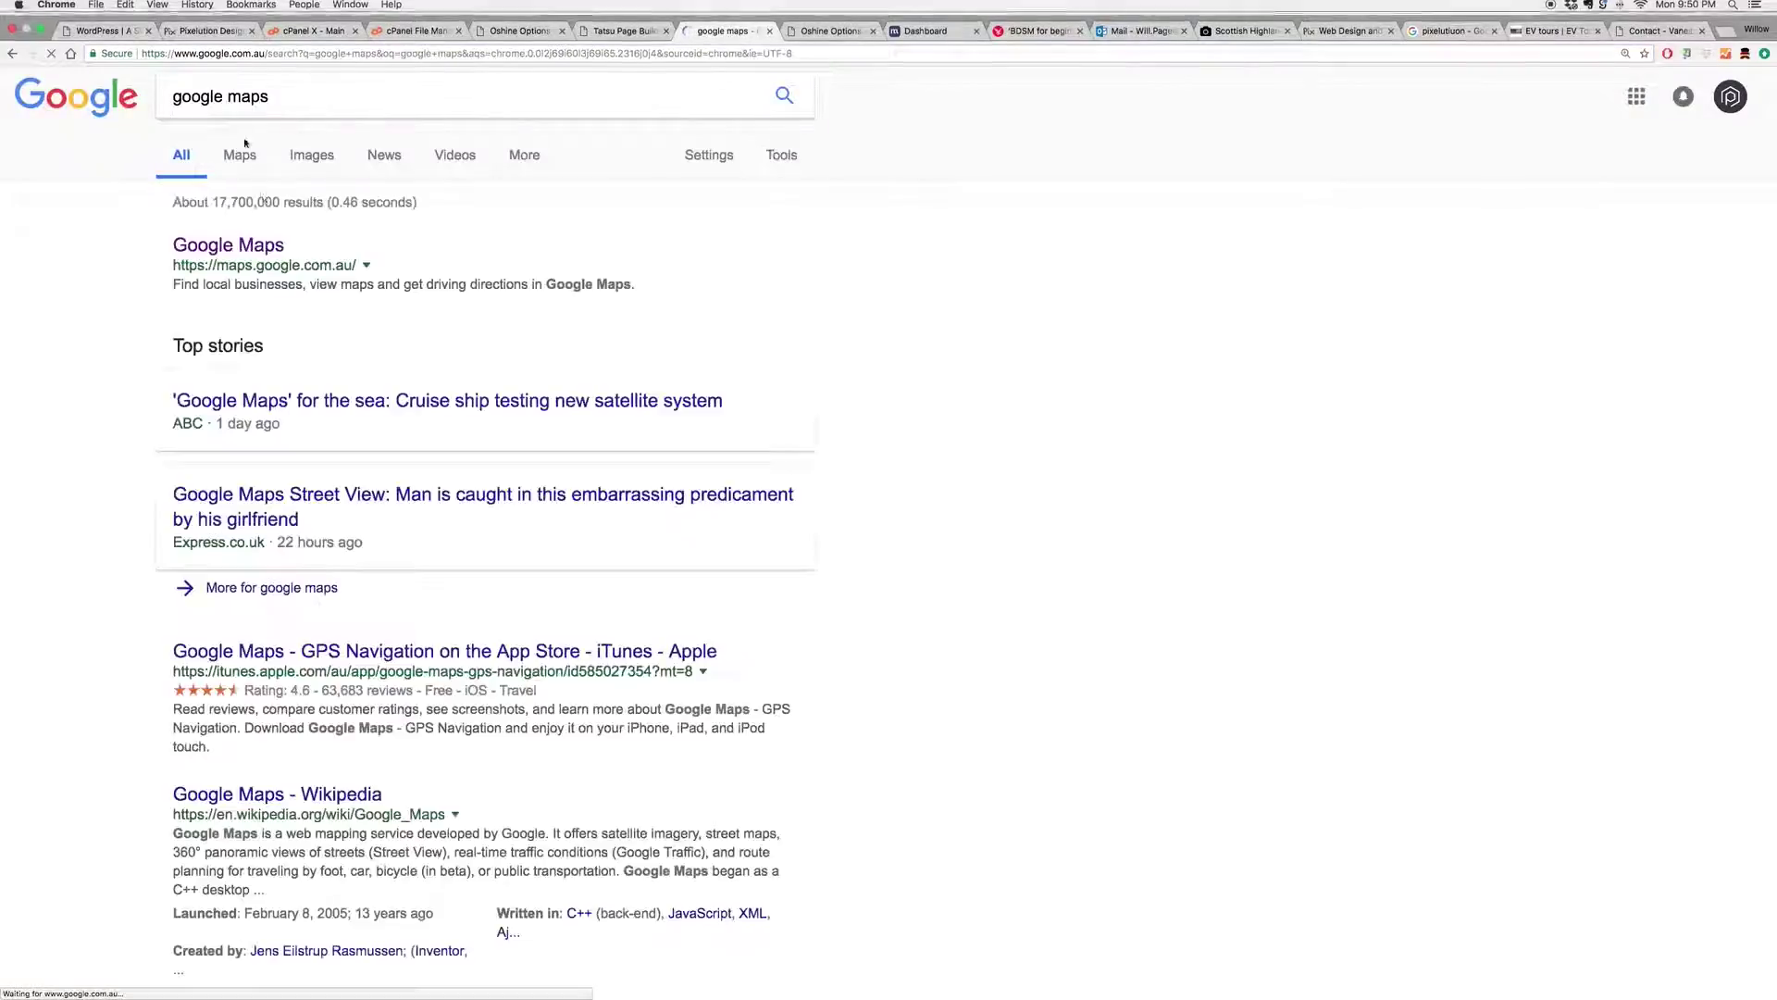
pyautogui.click(255, 243)
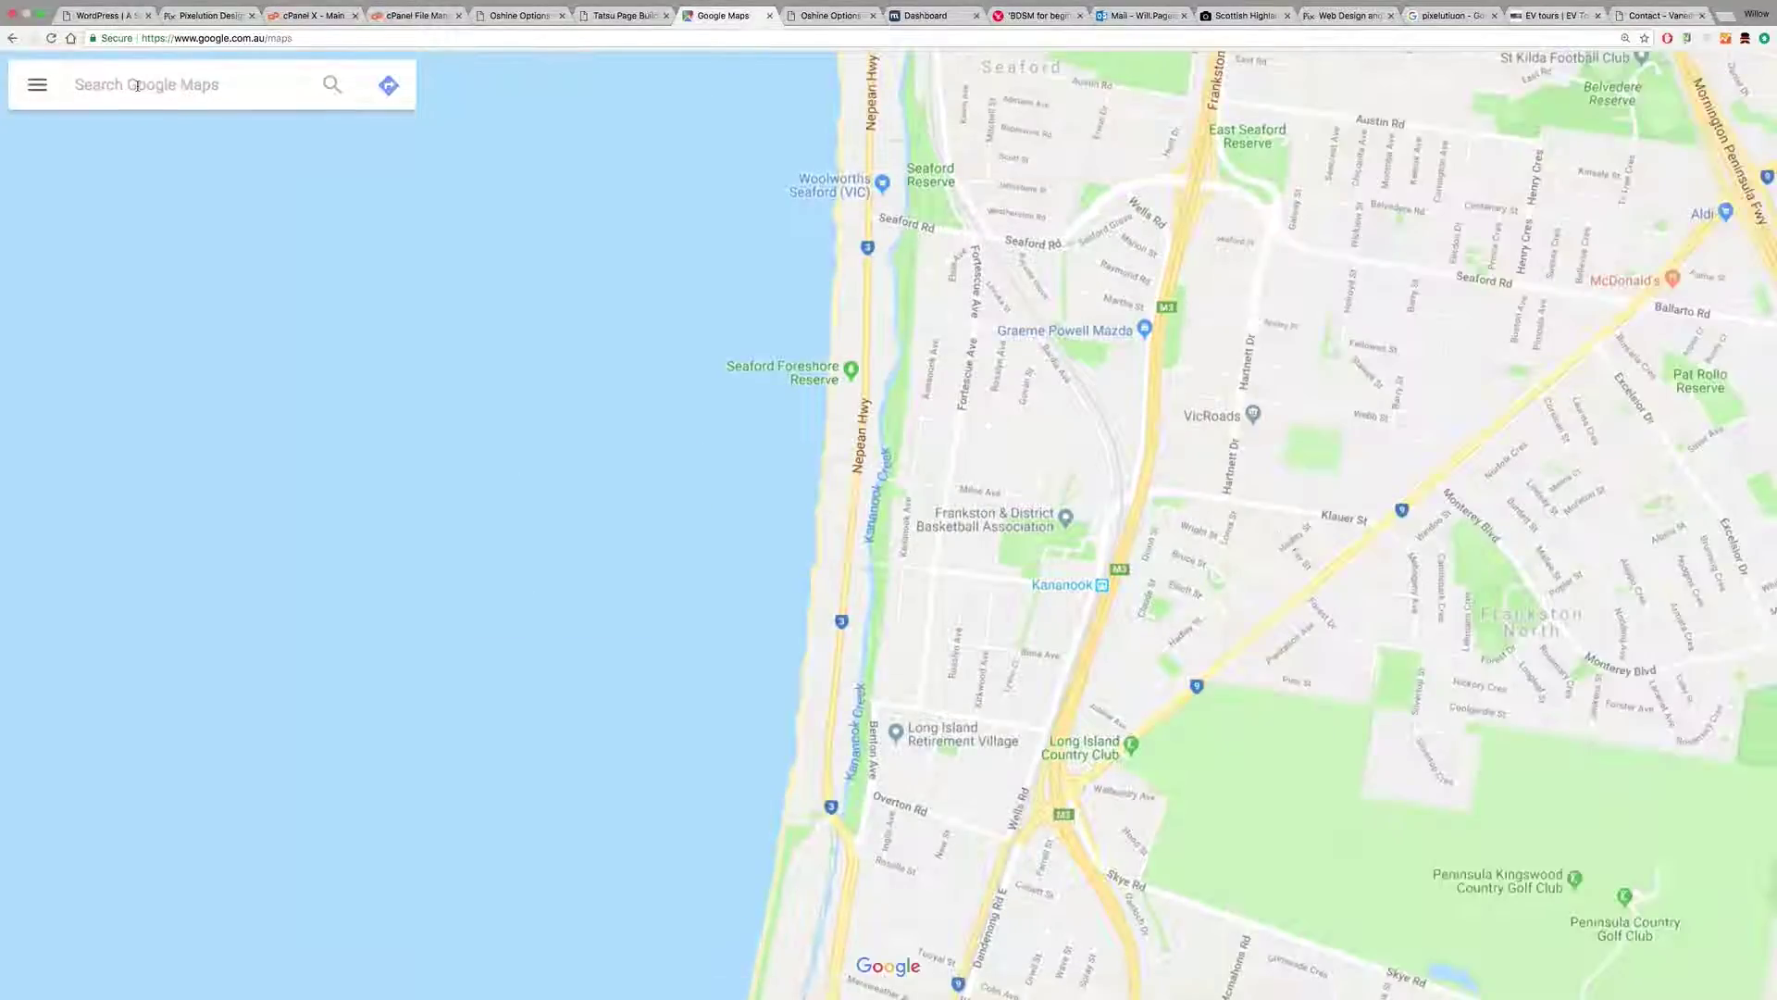
pyautogui.click(137, 89)
pyautogui.write('pixel')
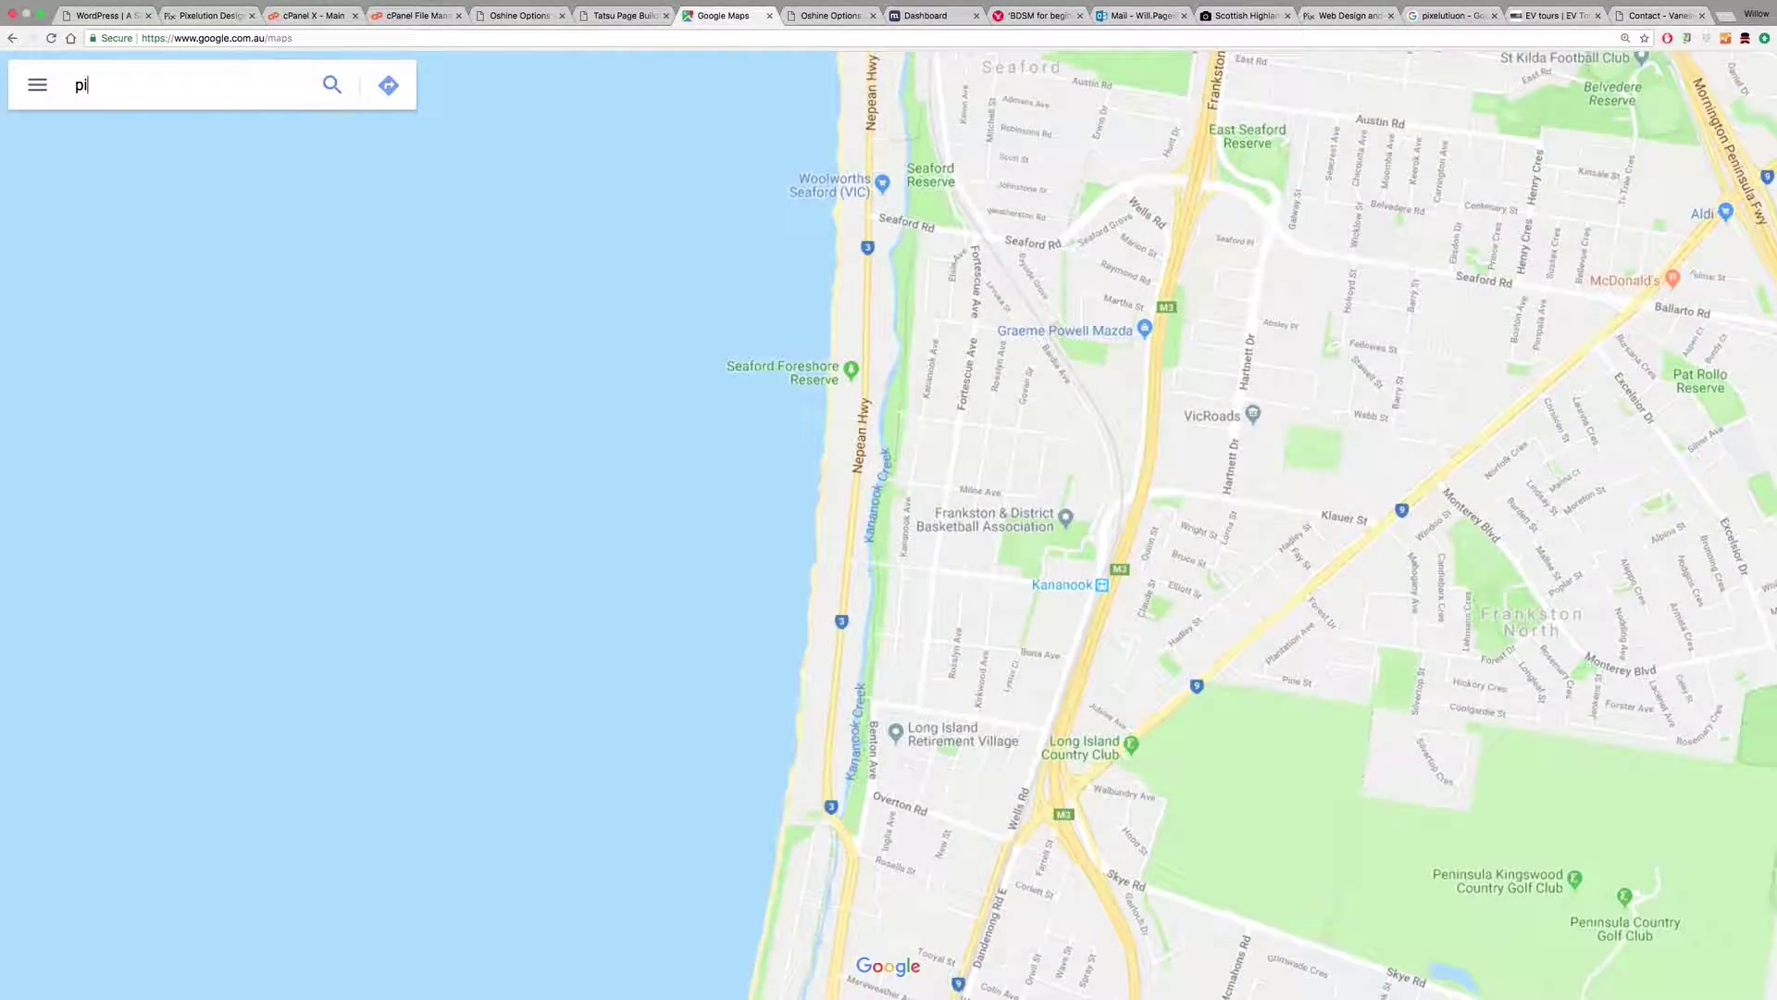
pyautogui.write('ution')
pyautogui.press('Return')
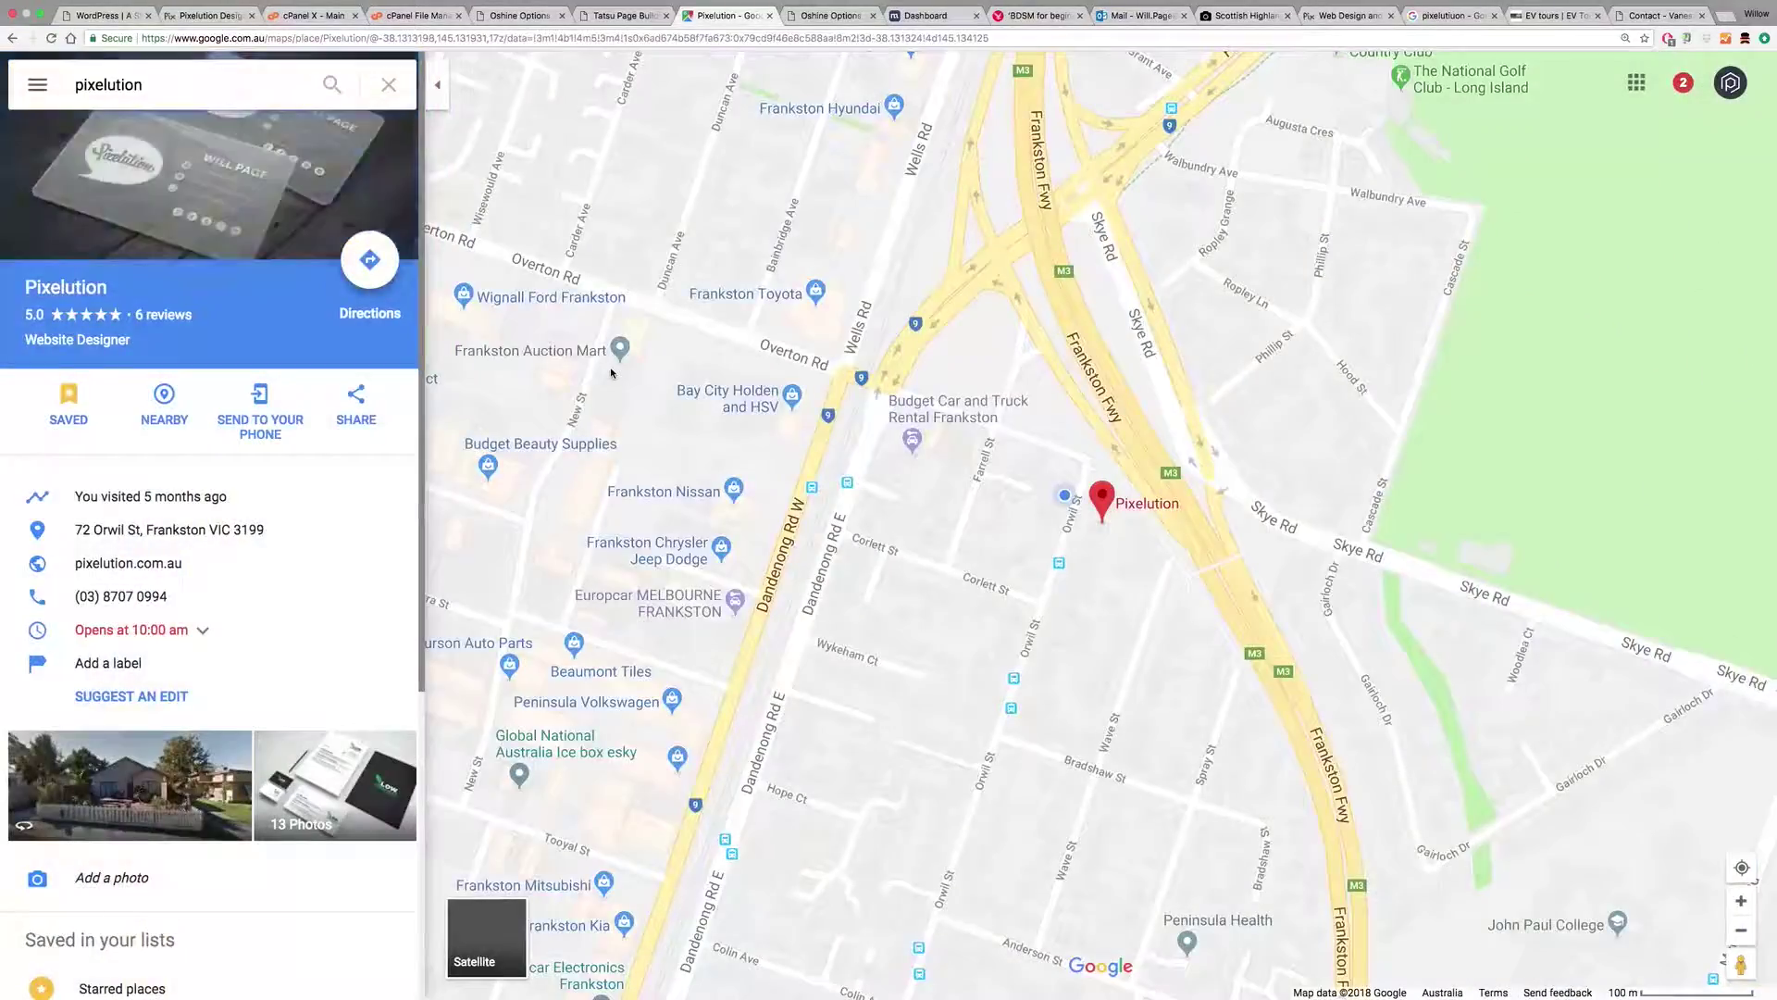
pyautogui.click(357, 402)
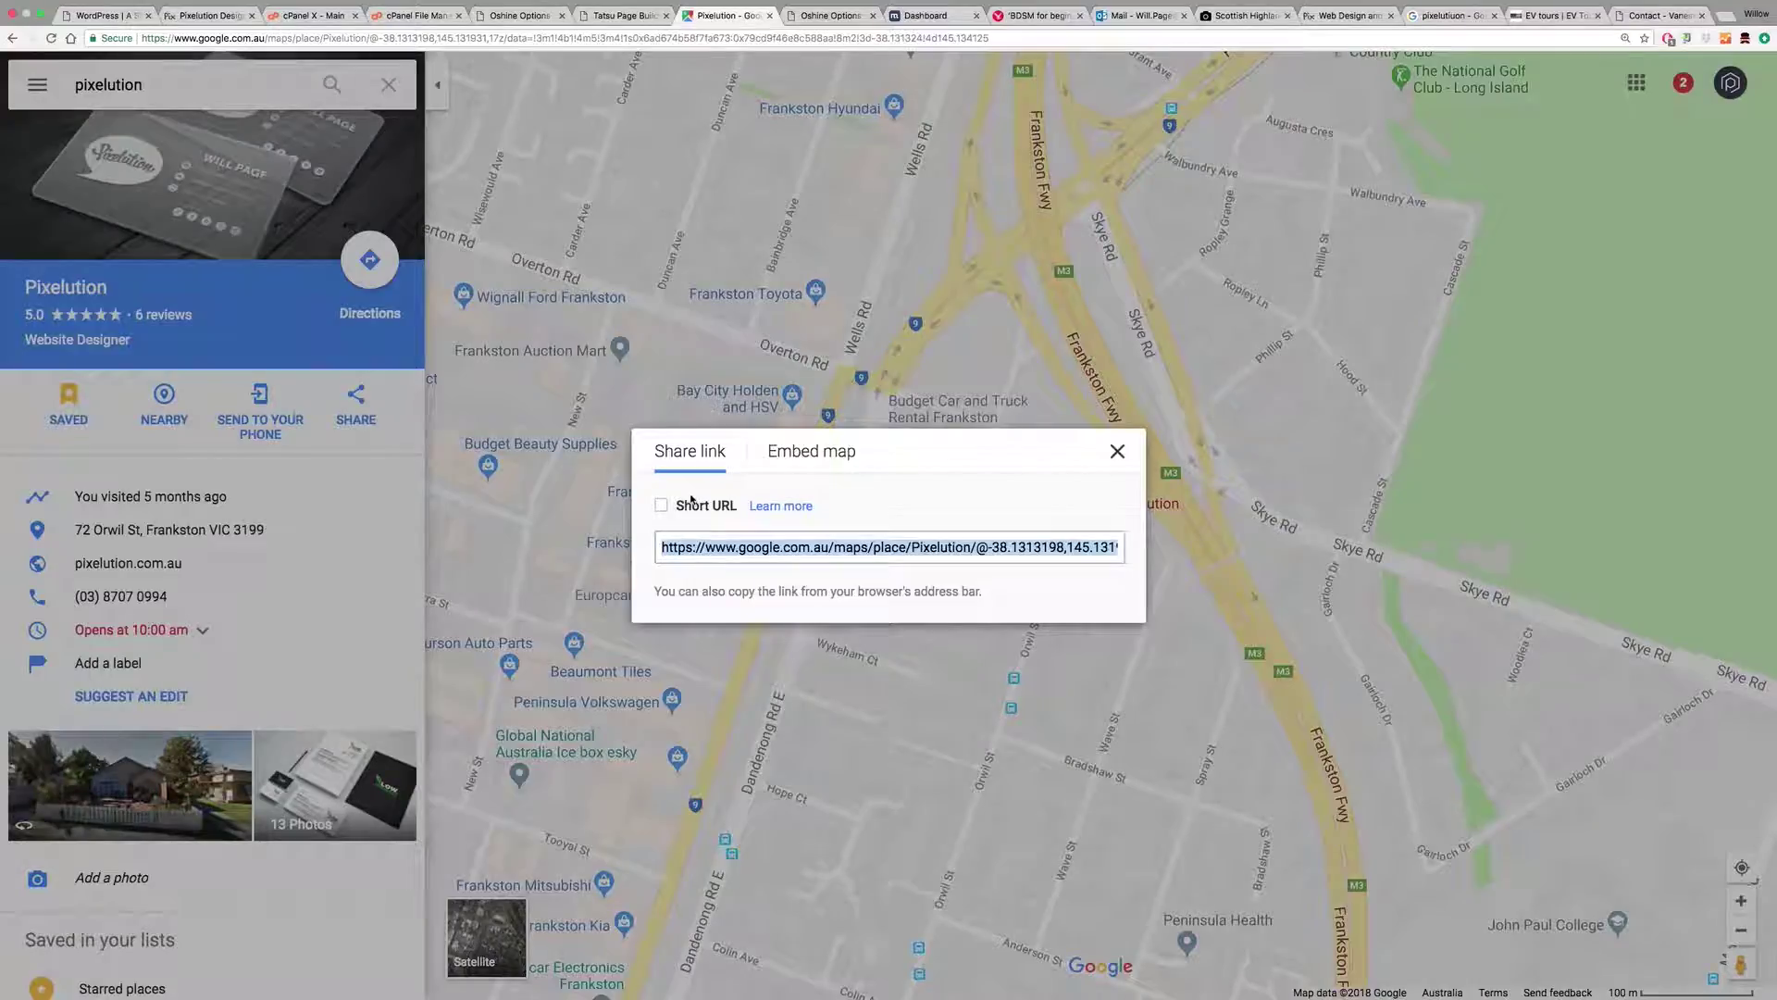
pyautogui.click(797, 454)
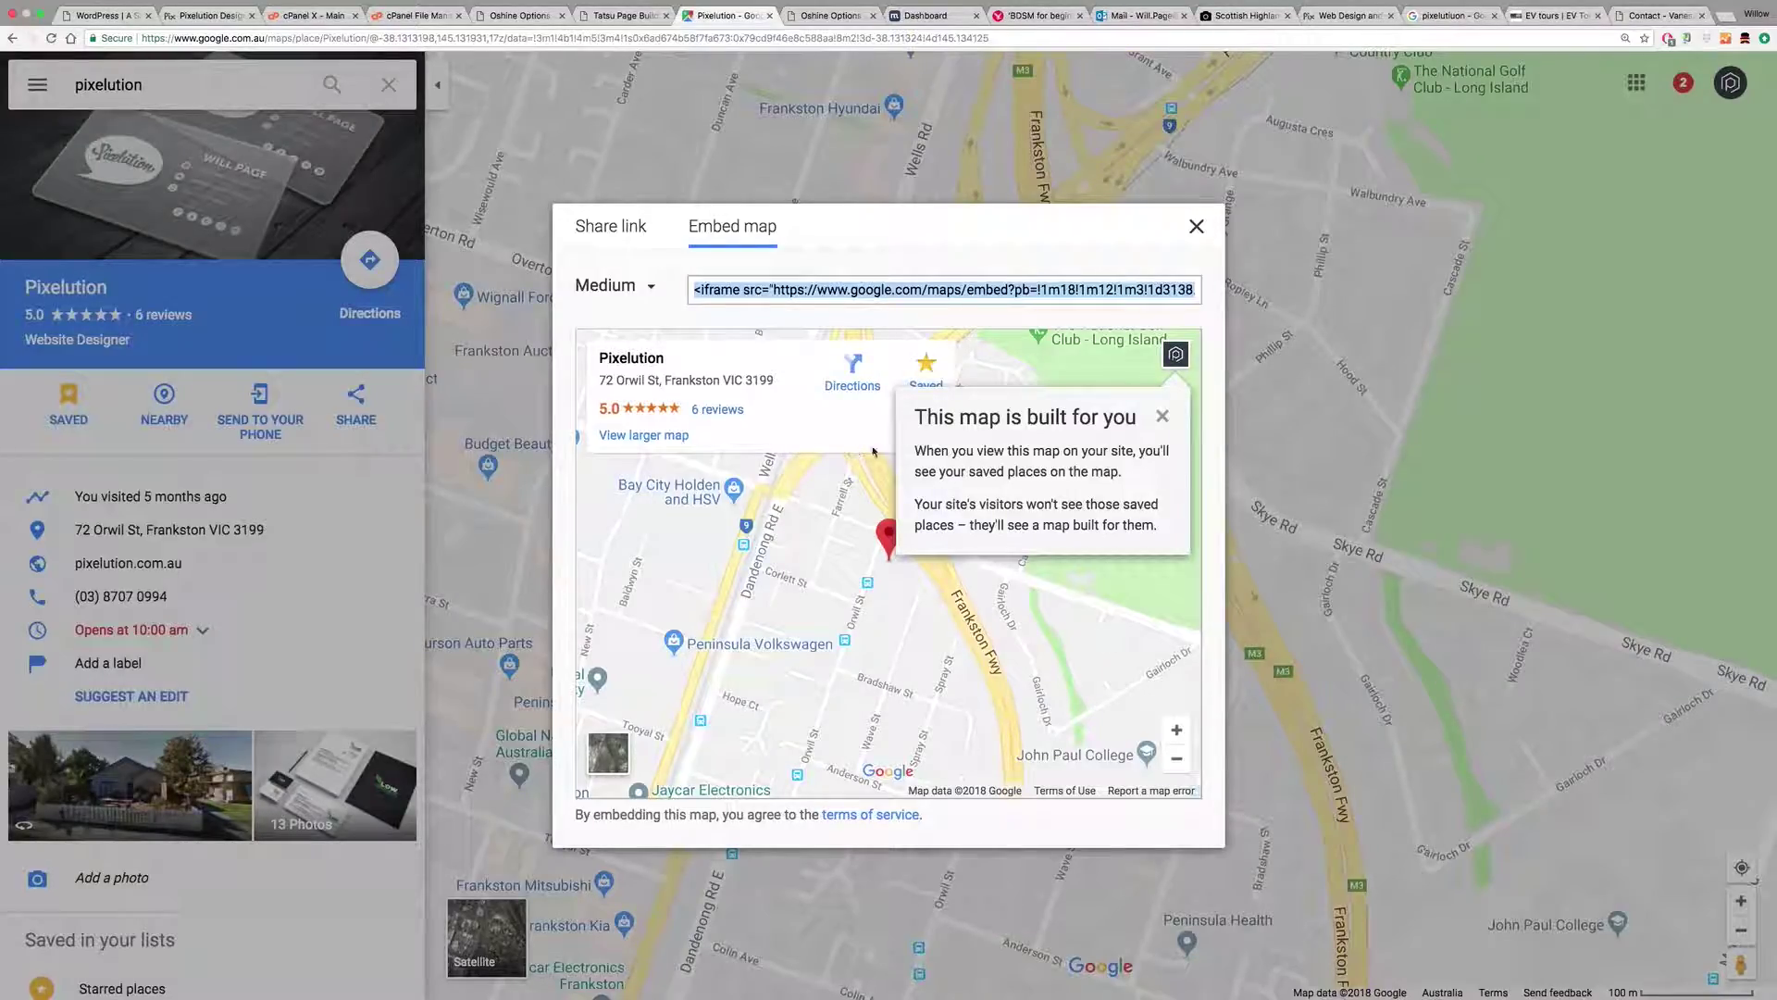
pyautogui.click(1162, 417)
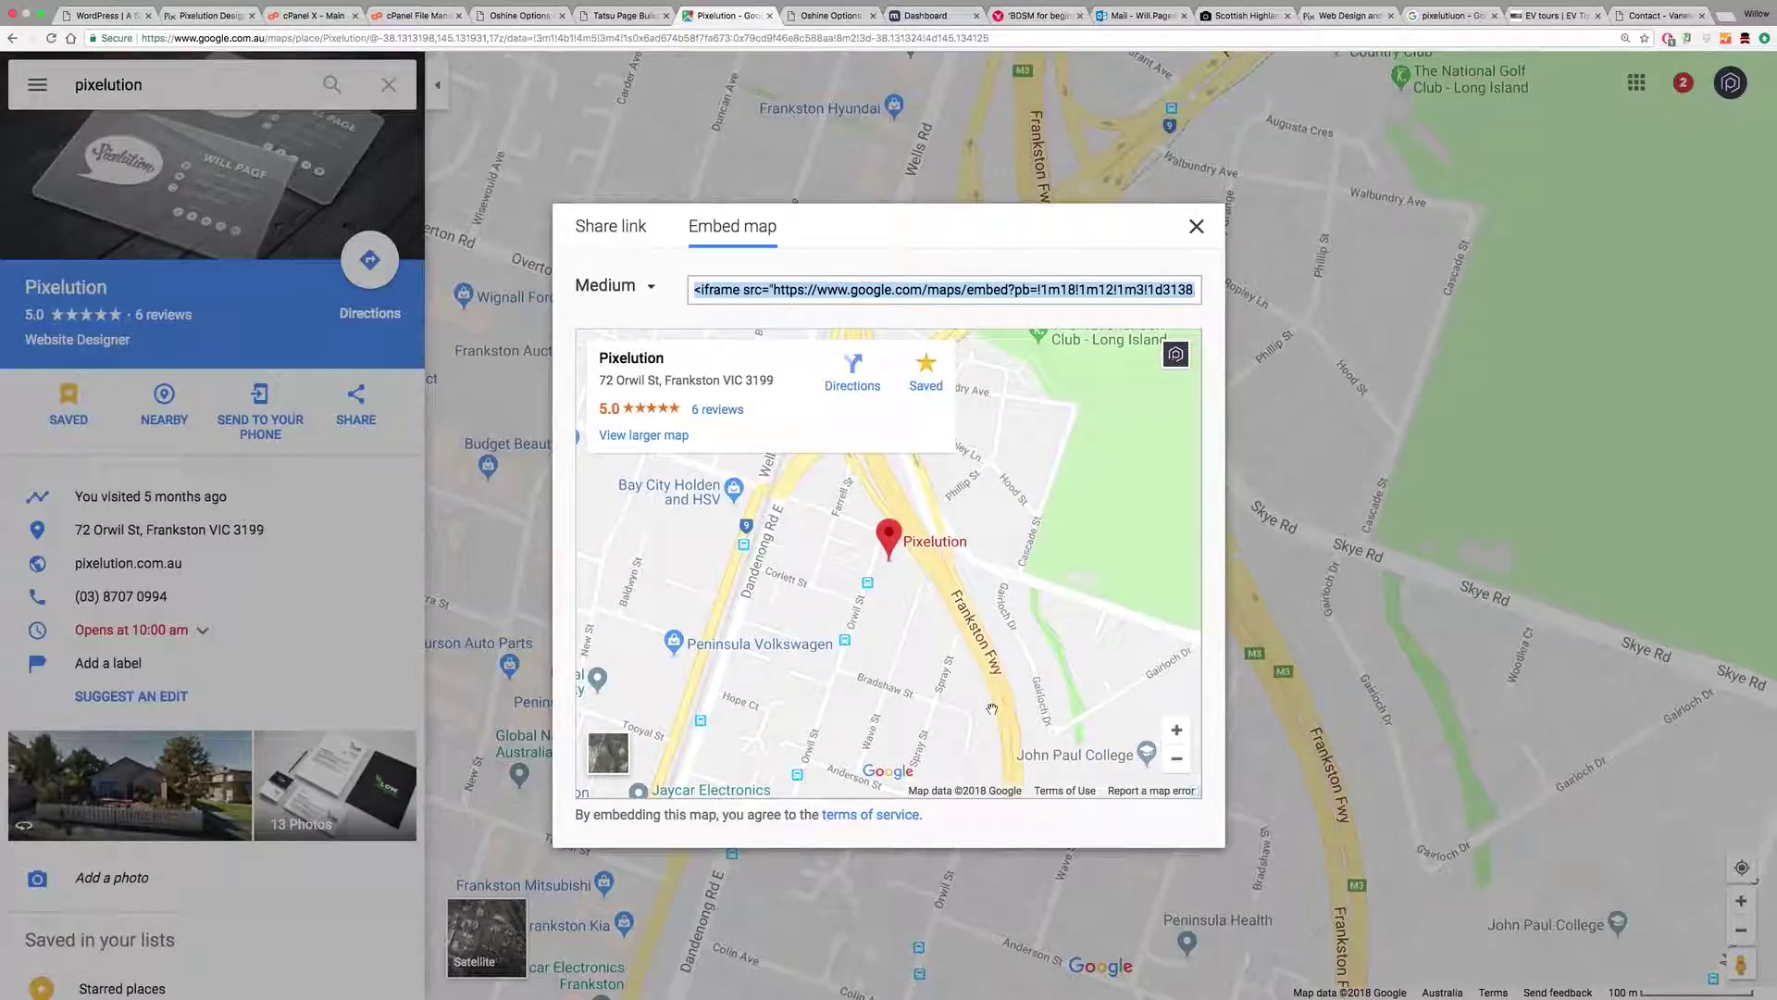
# Step: Set a custom 1920 × 600 embed size, preview it, and select the iframe code
pyautogui.click(653, 289)
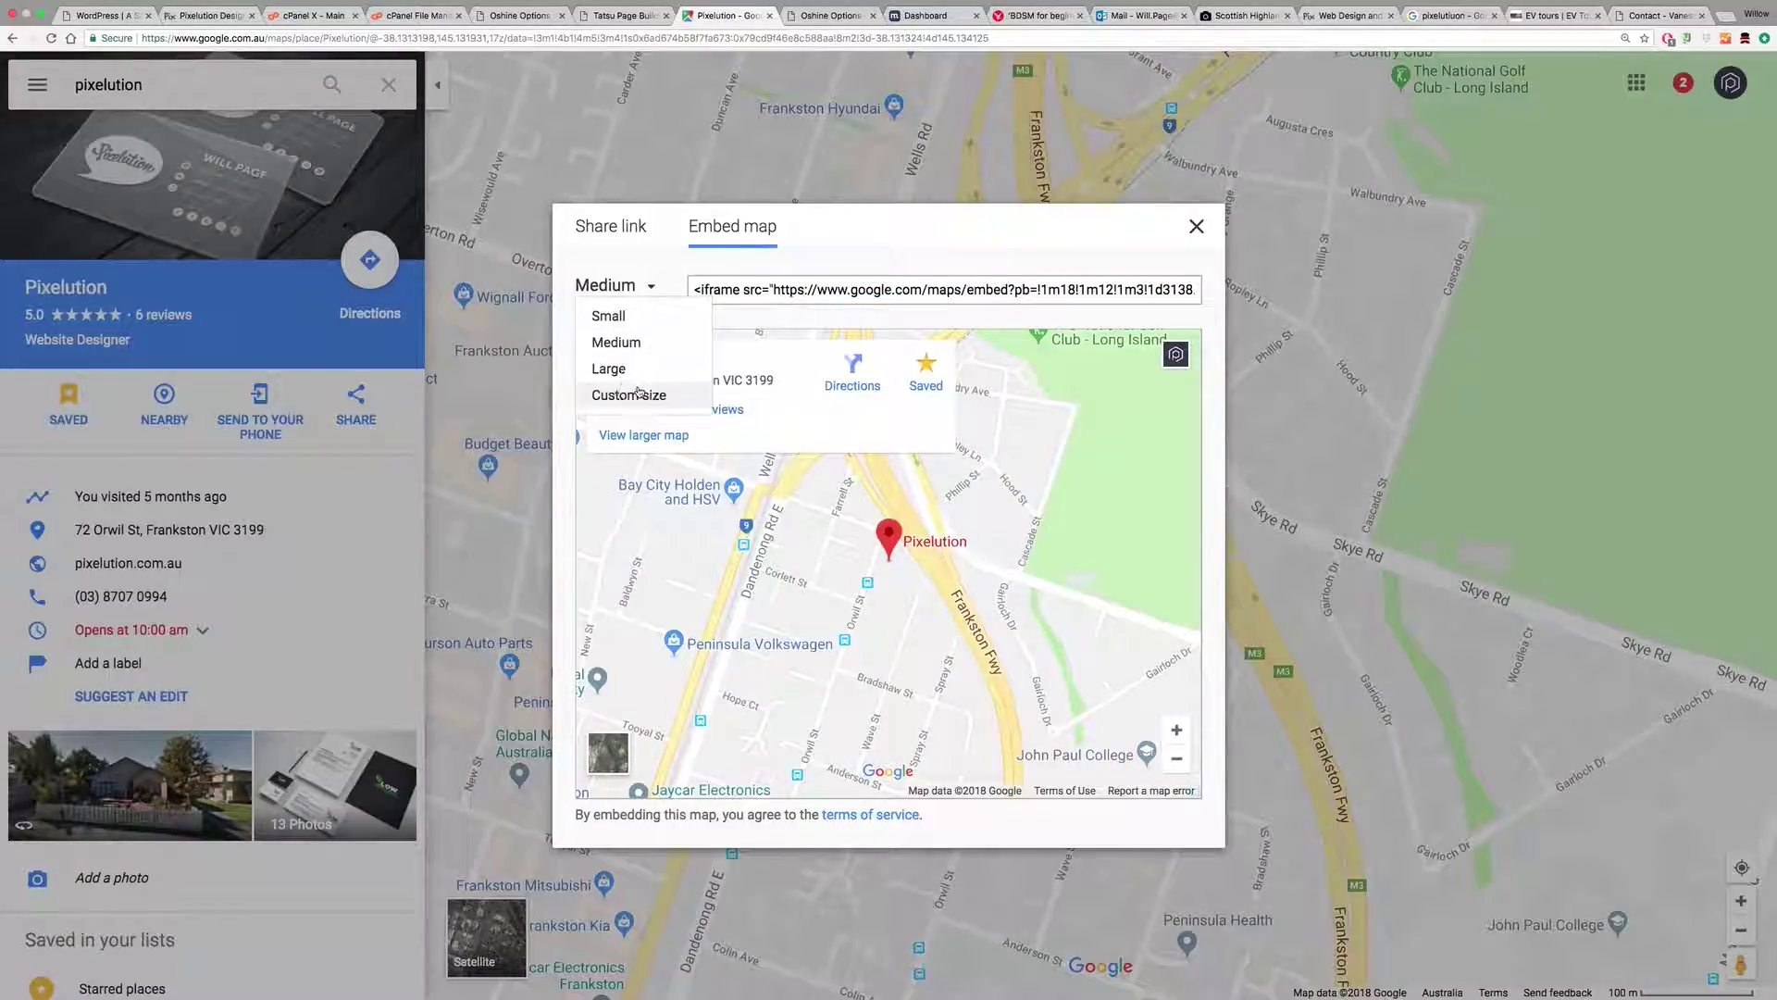
pyautogui.click(630, 396)
pyautogui.write('192')
pyautogui.moveTo(853, 510); pyautogui.dragTo(827, 511)
pyautogui.click(953, 509)
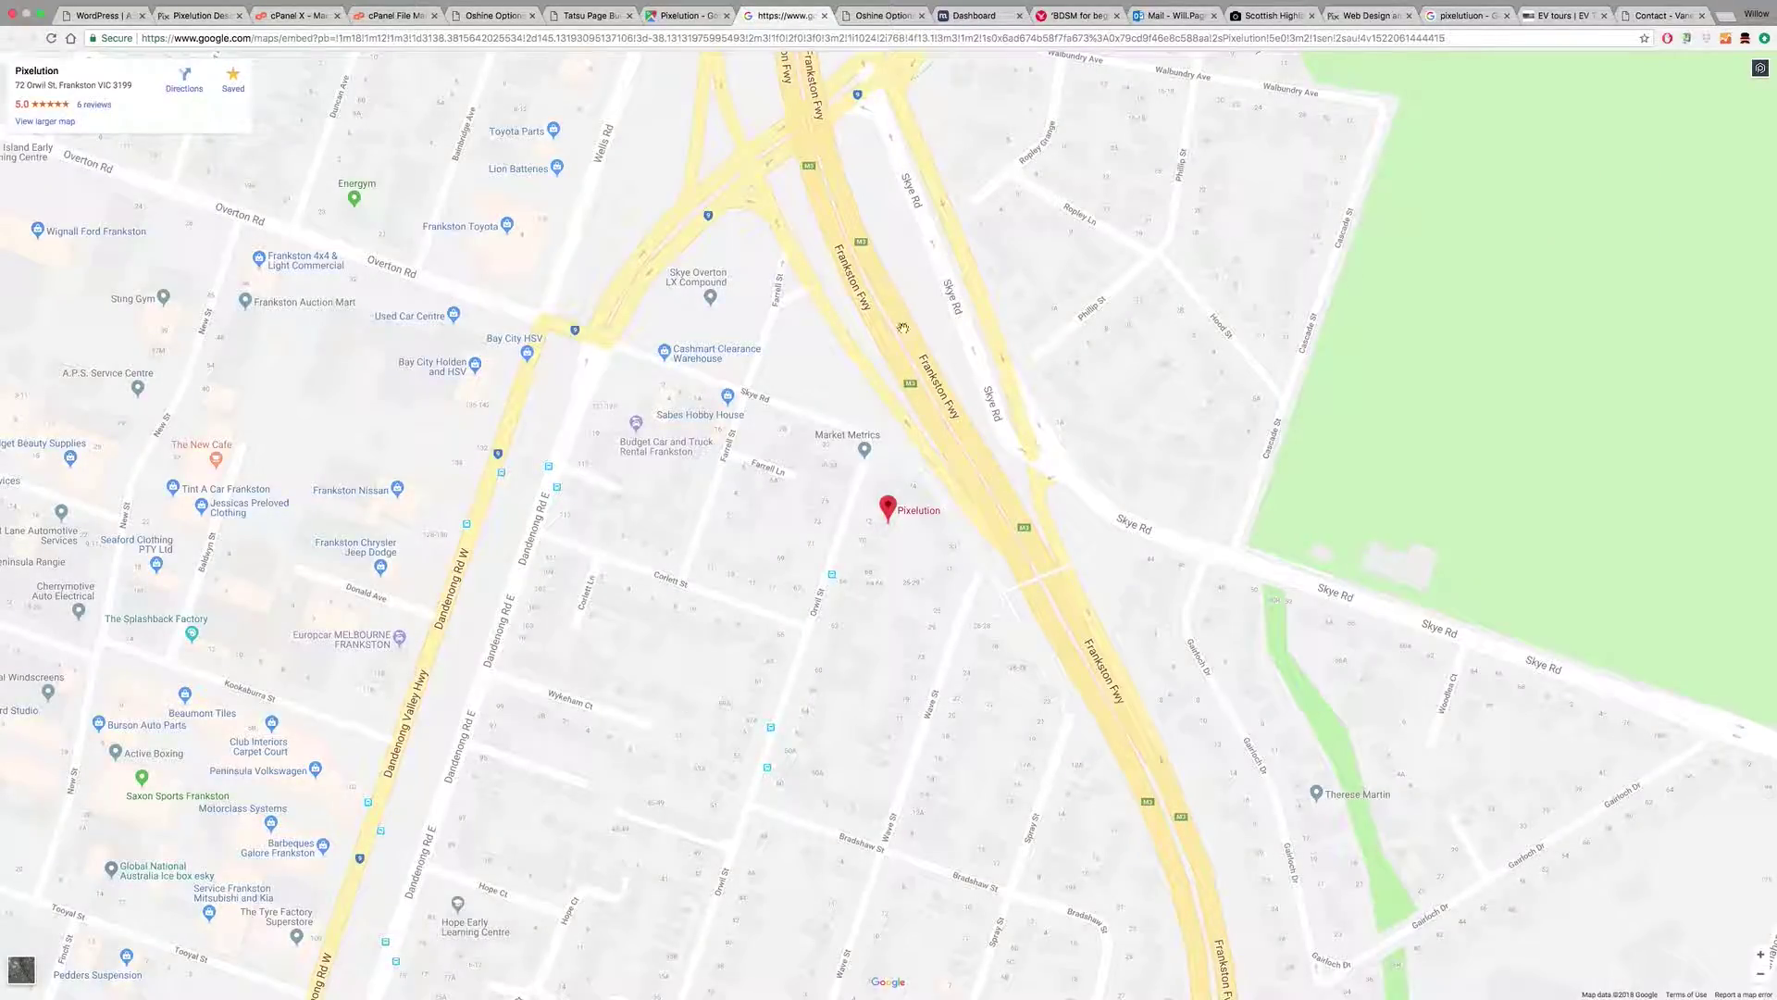
pyautogui.click(685, 19)
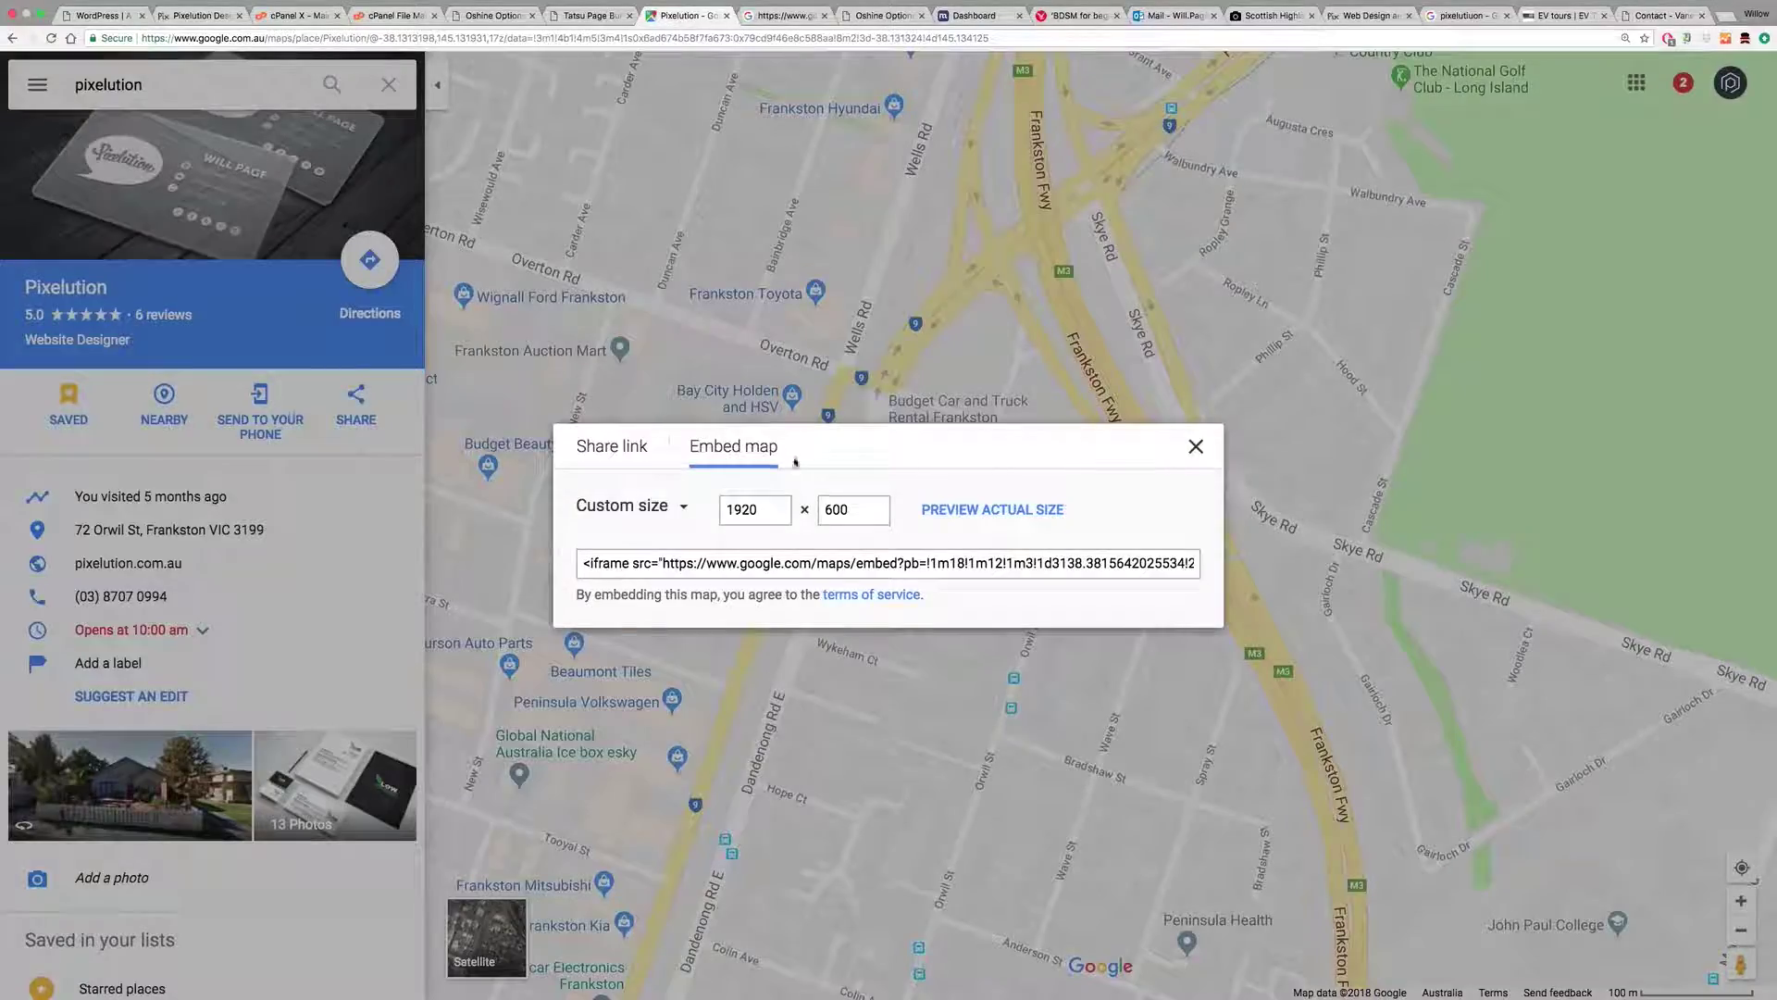
pyautogui.click(853, 508)
pyautogui.click(777, 562)
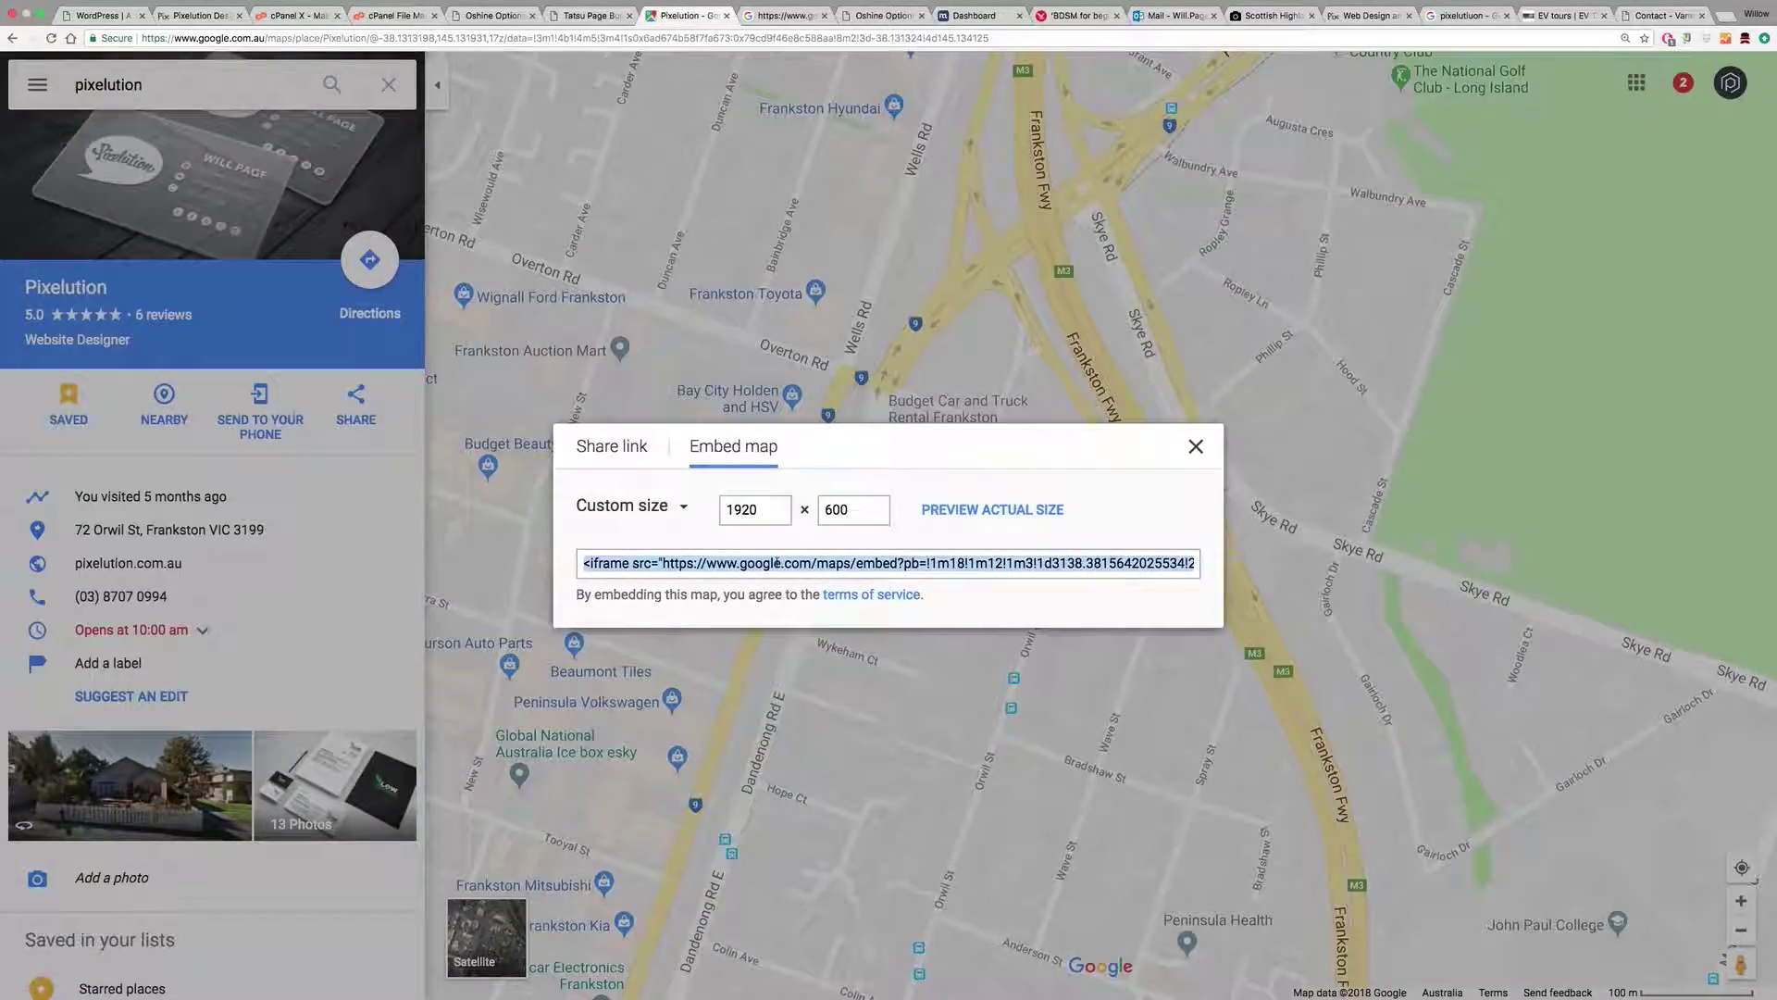
pyautogui.click(592, 16)
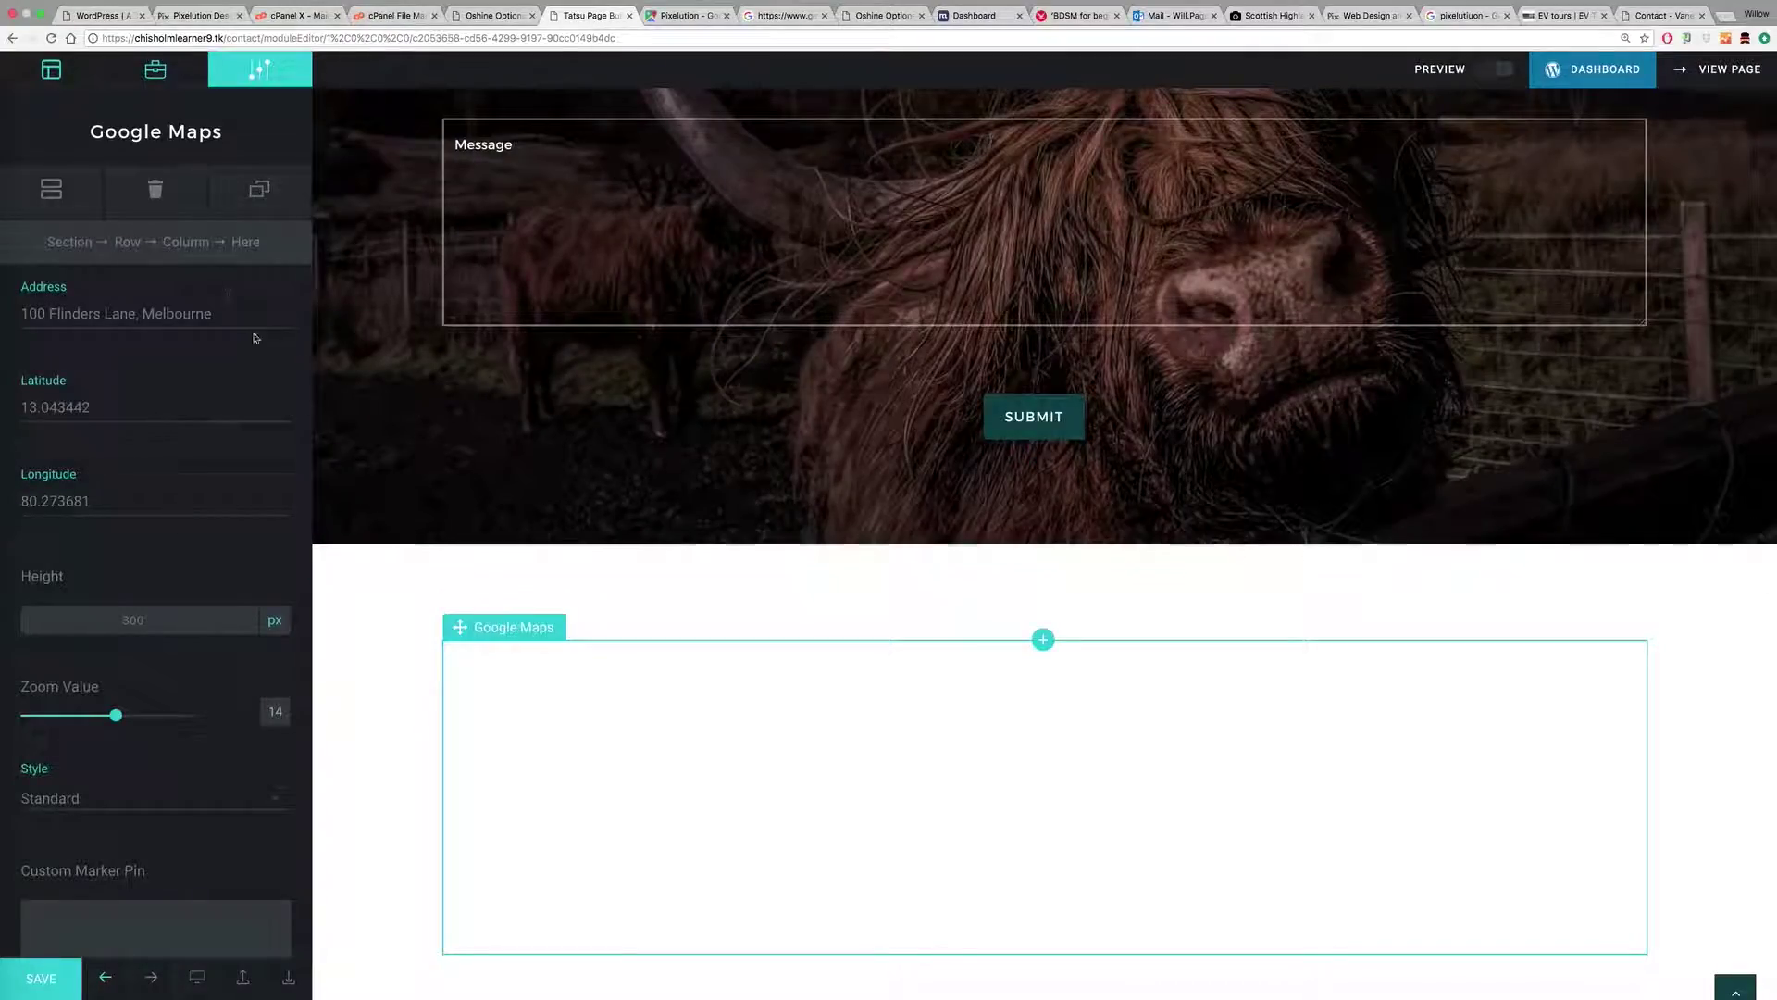
# Step: Replace the Google Maps module with a Text Block containing the pasted map iframe code
pyautogui.click(156, 189)
pyautogui.click(587, 697)
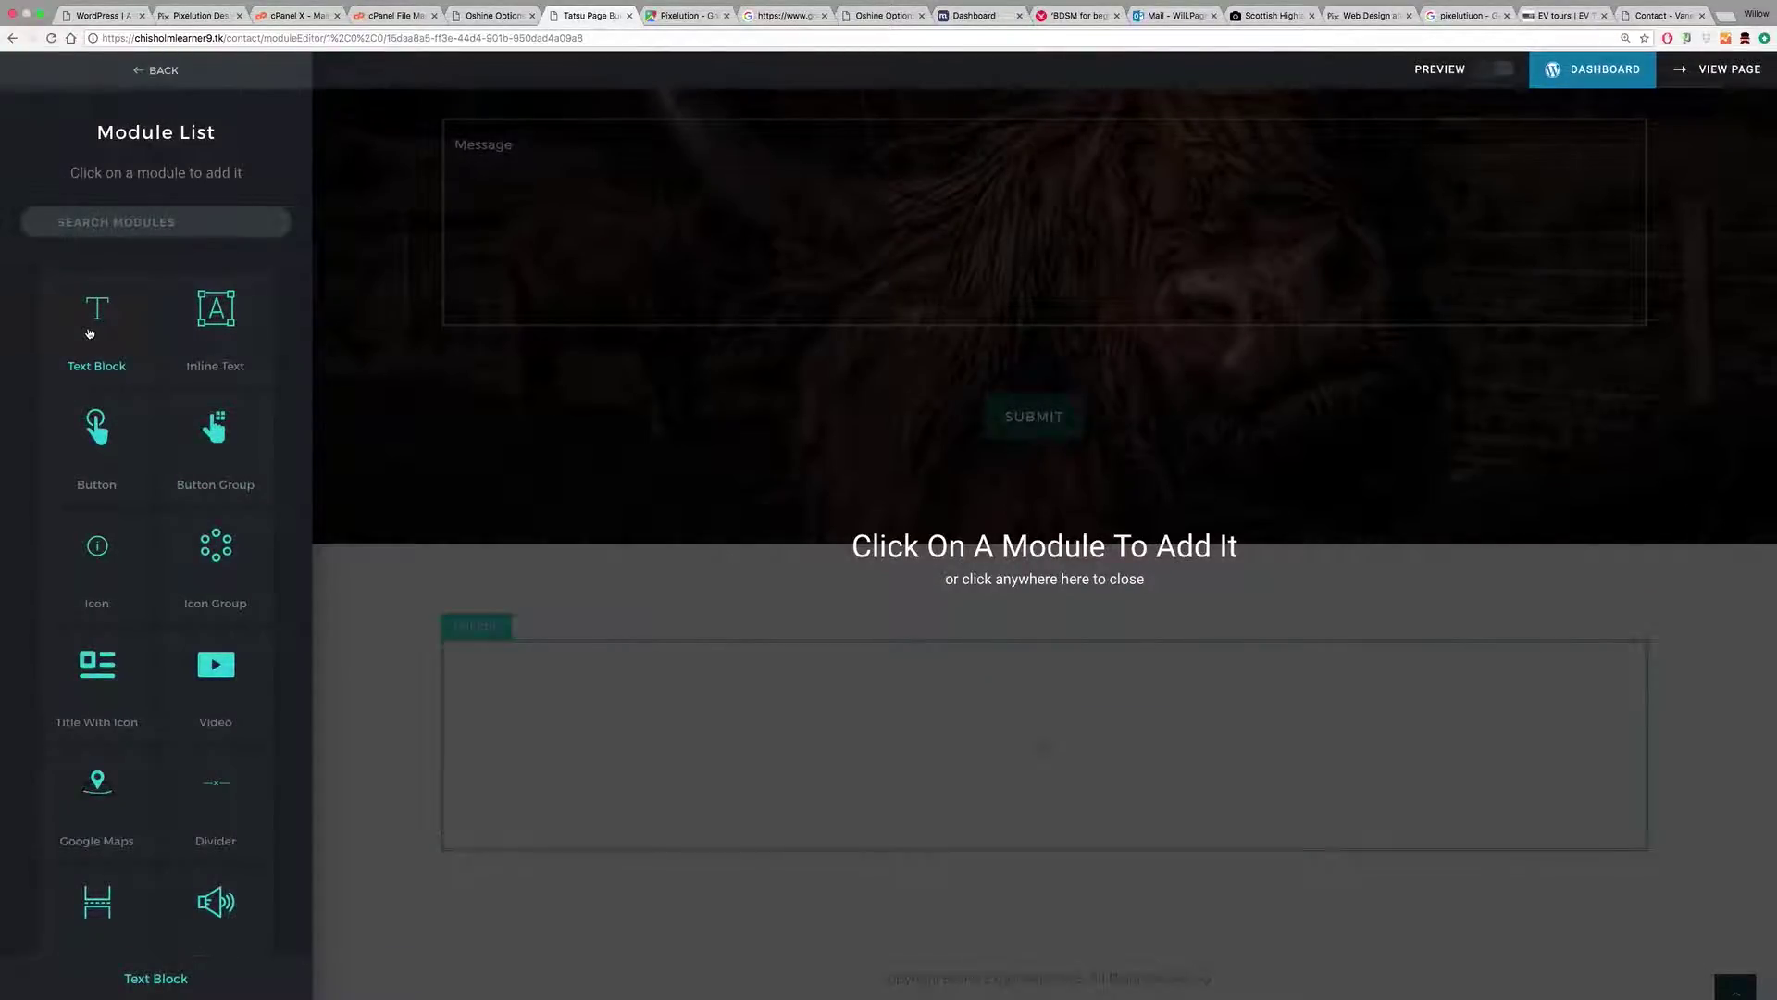
pyautogui.click(89, 333)
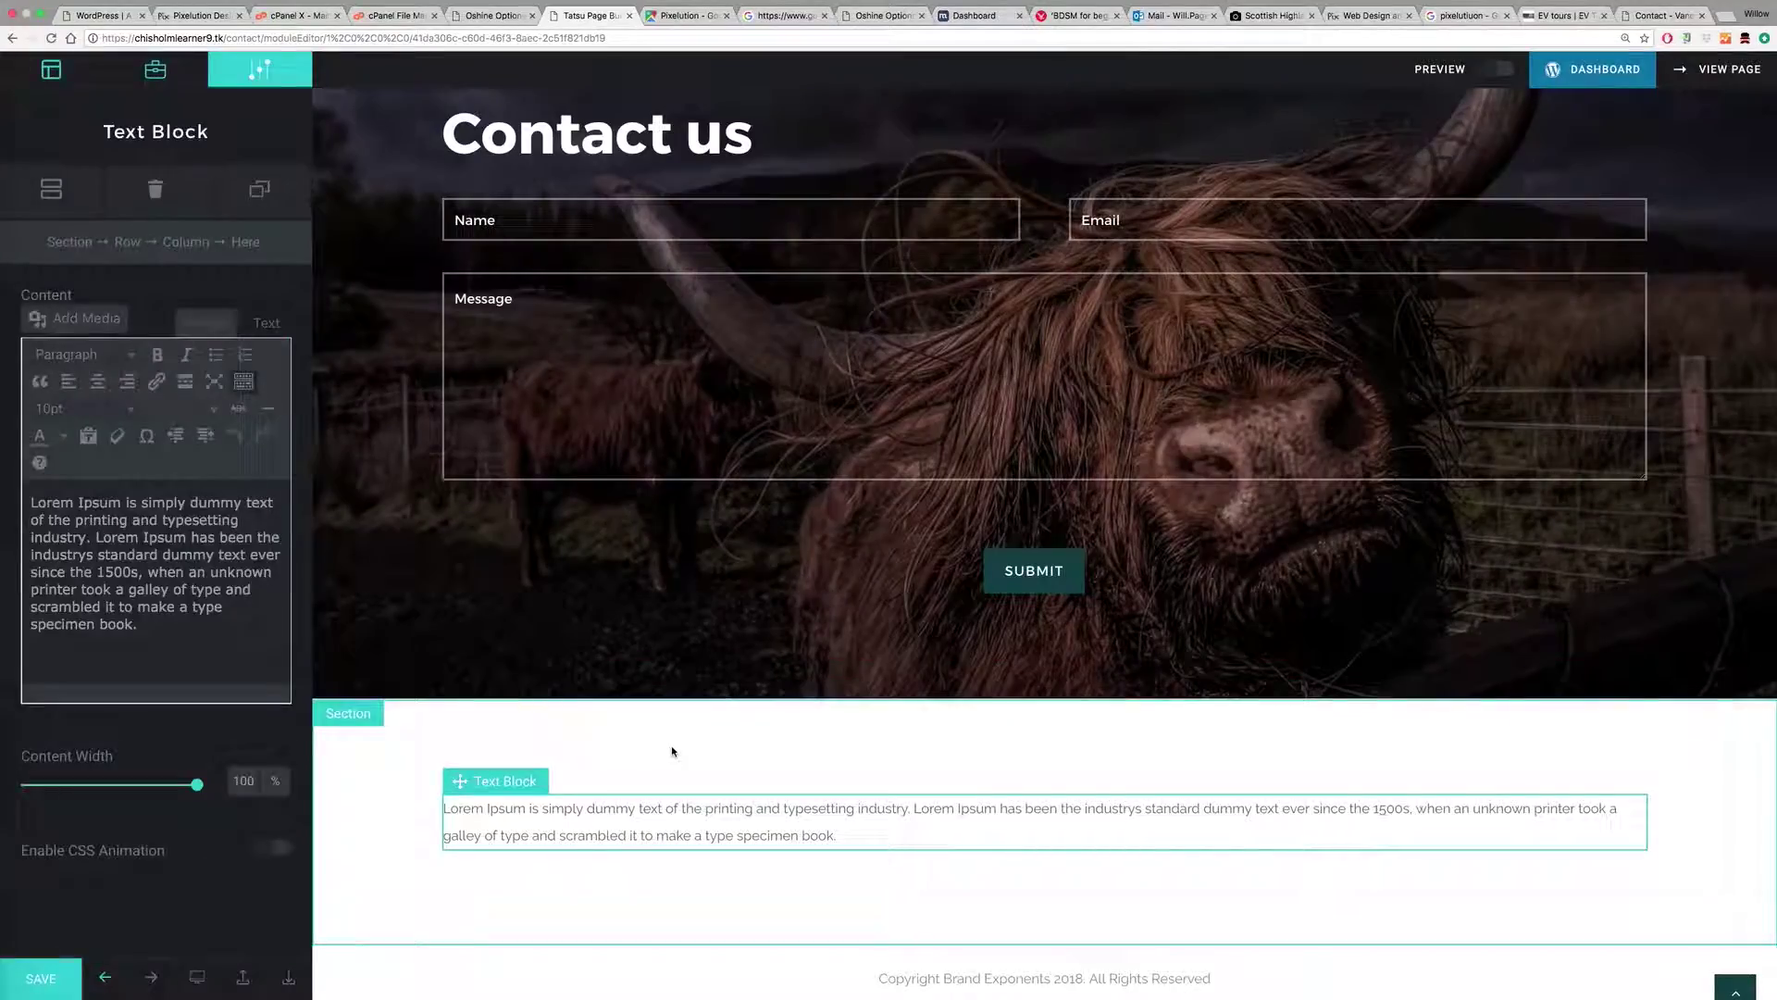
pyautogui.click(267, 323)
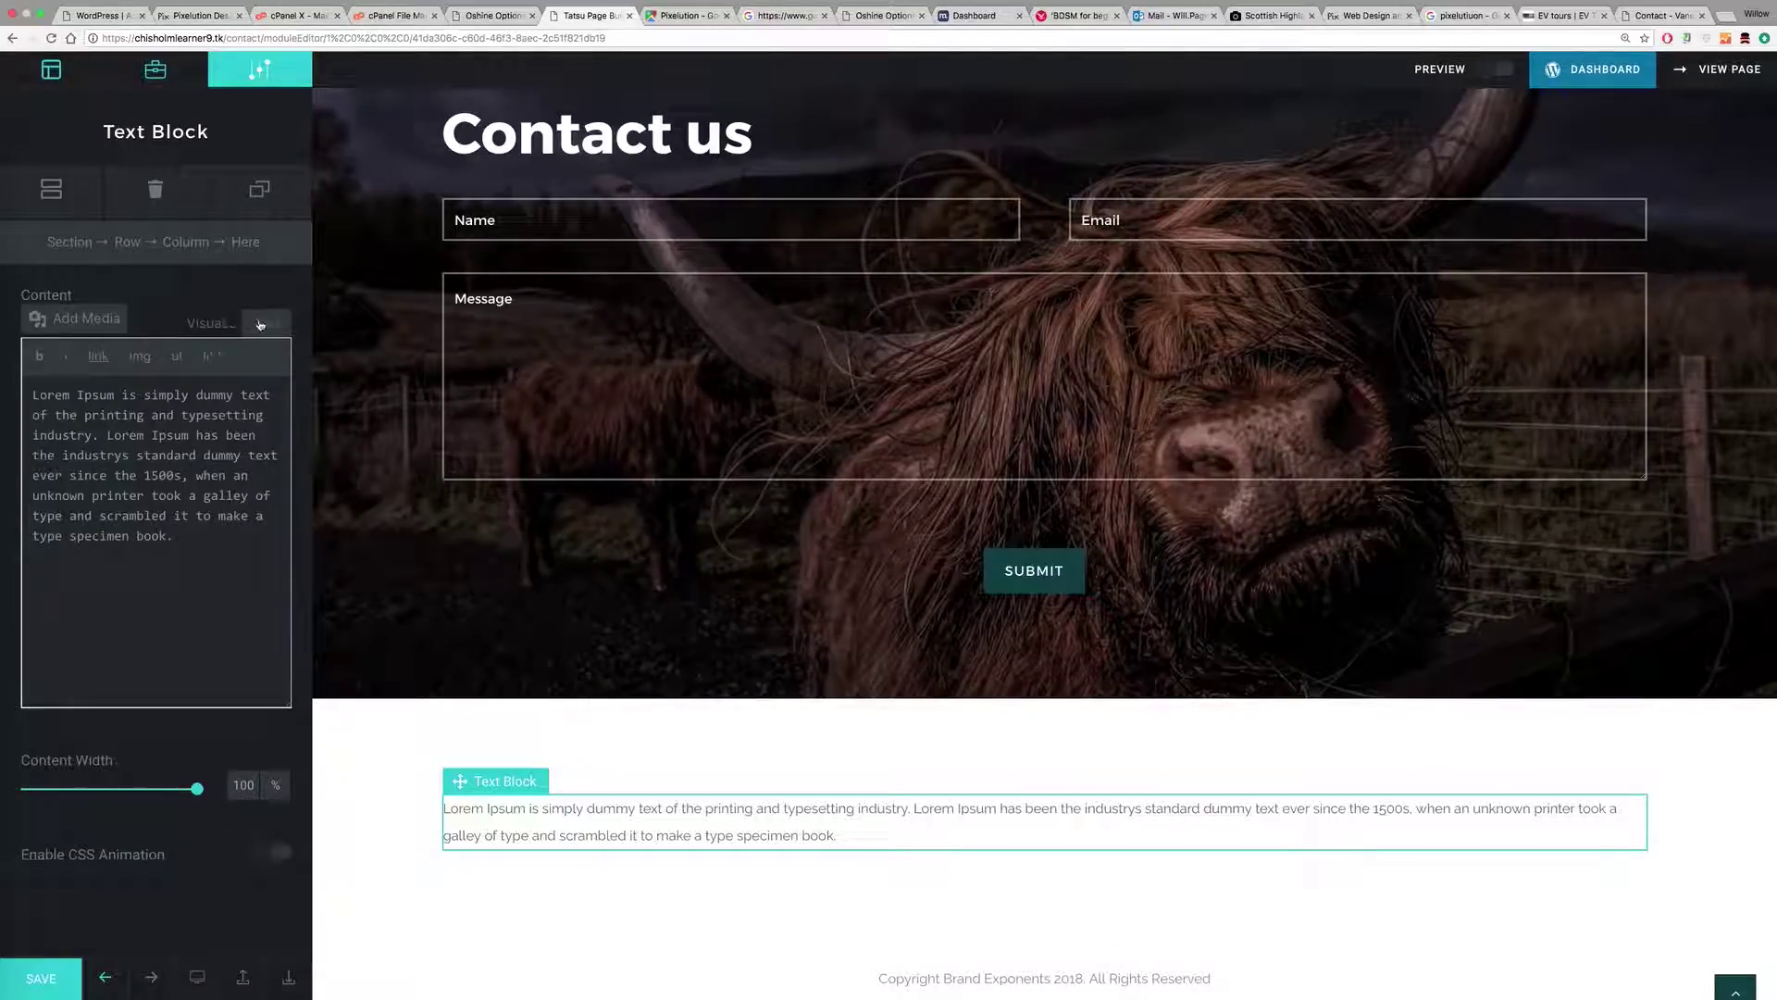
pyautogui.moveTo(162, 529); pyautogui.dragTo(13, 382)
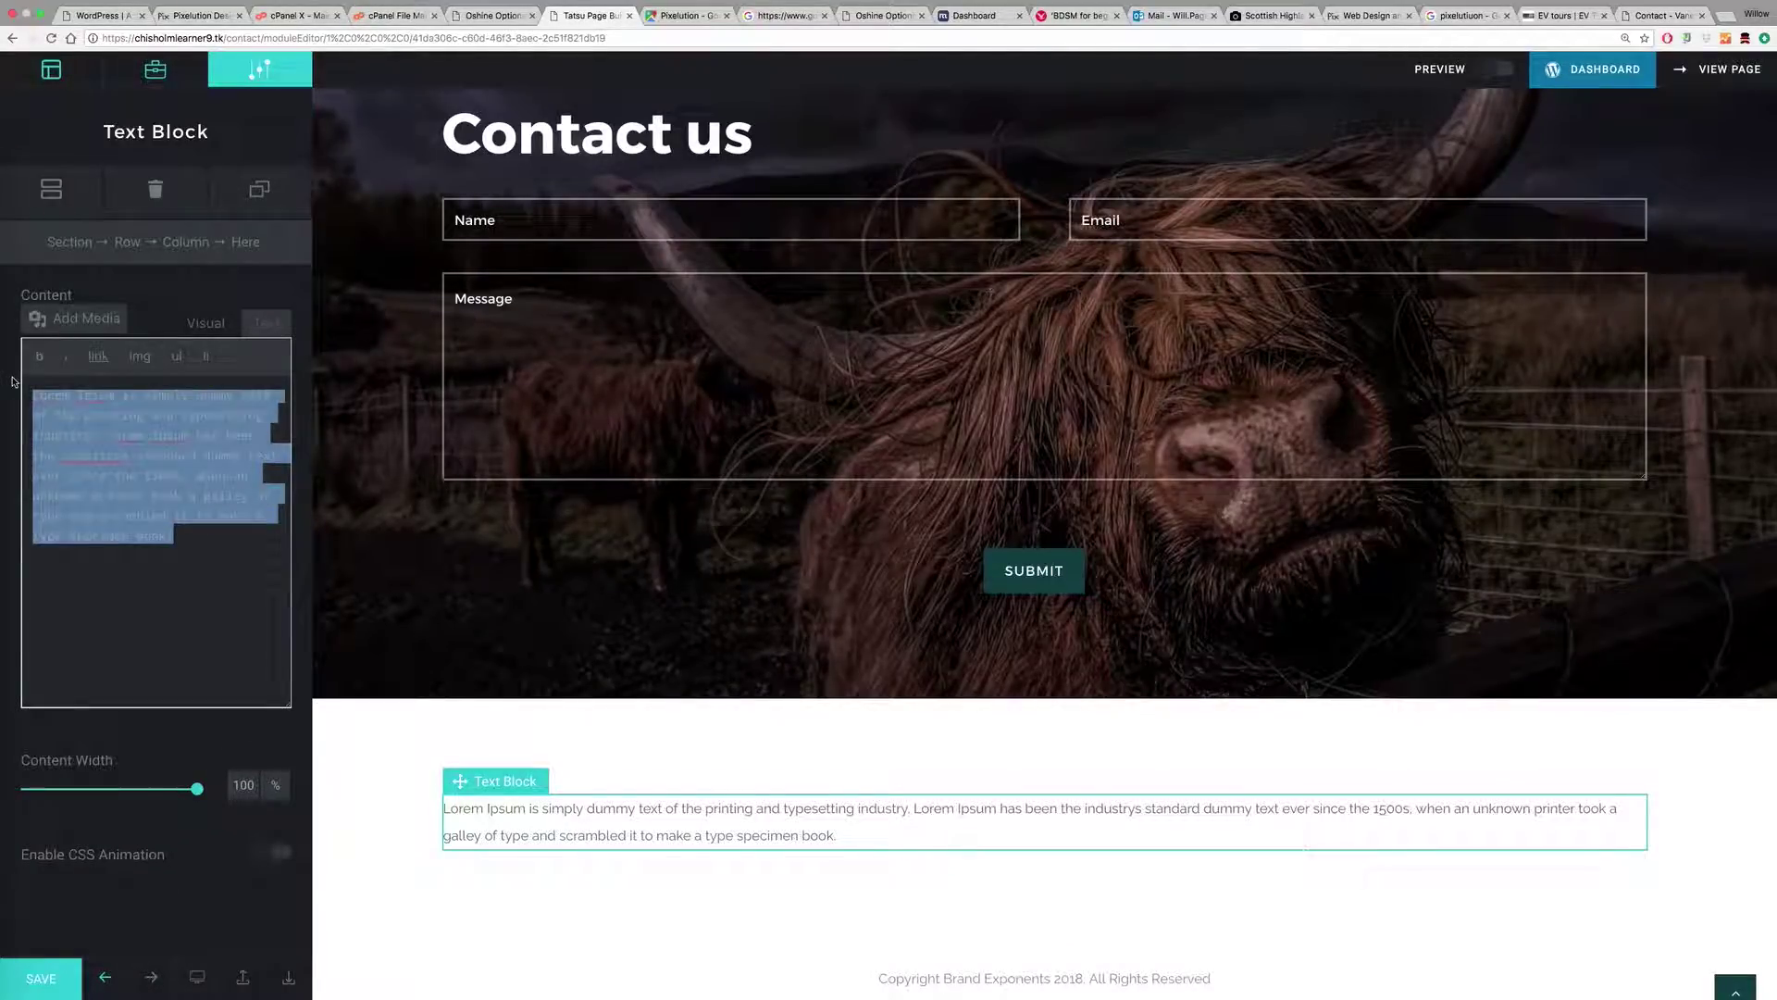
pyautogui.press('super+v')
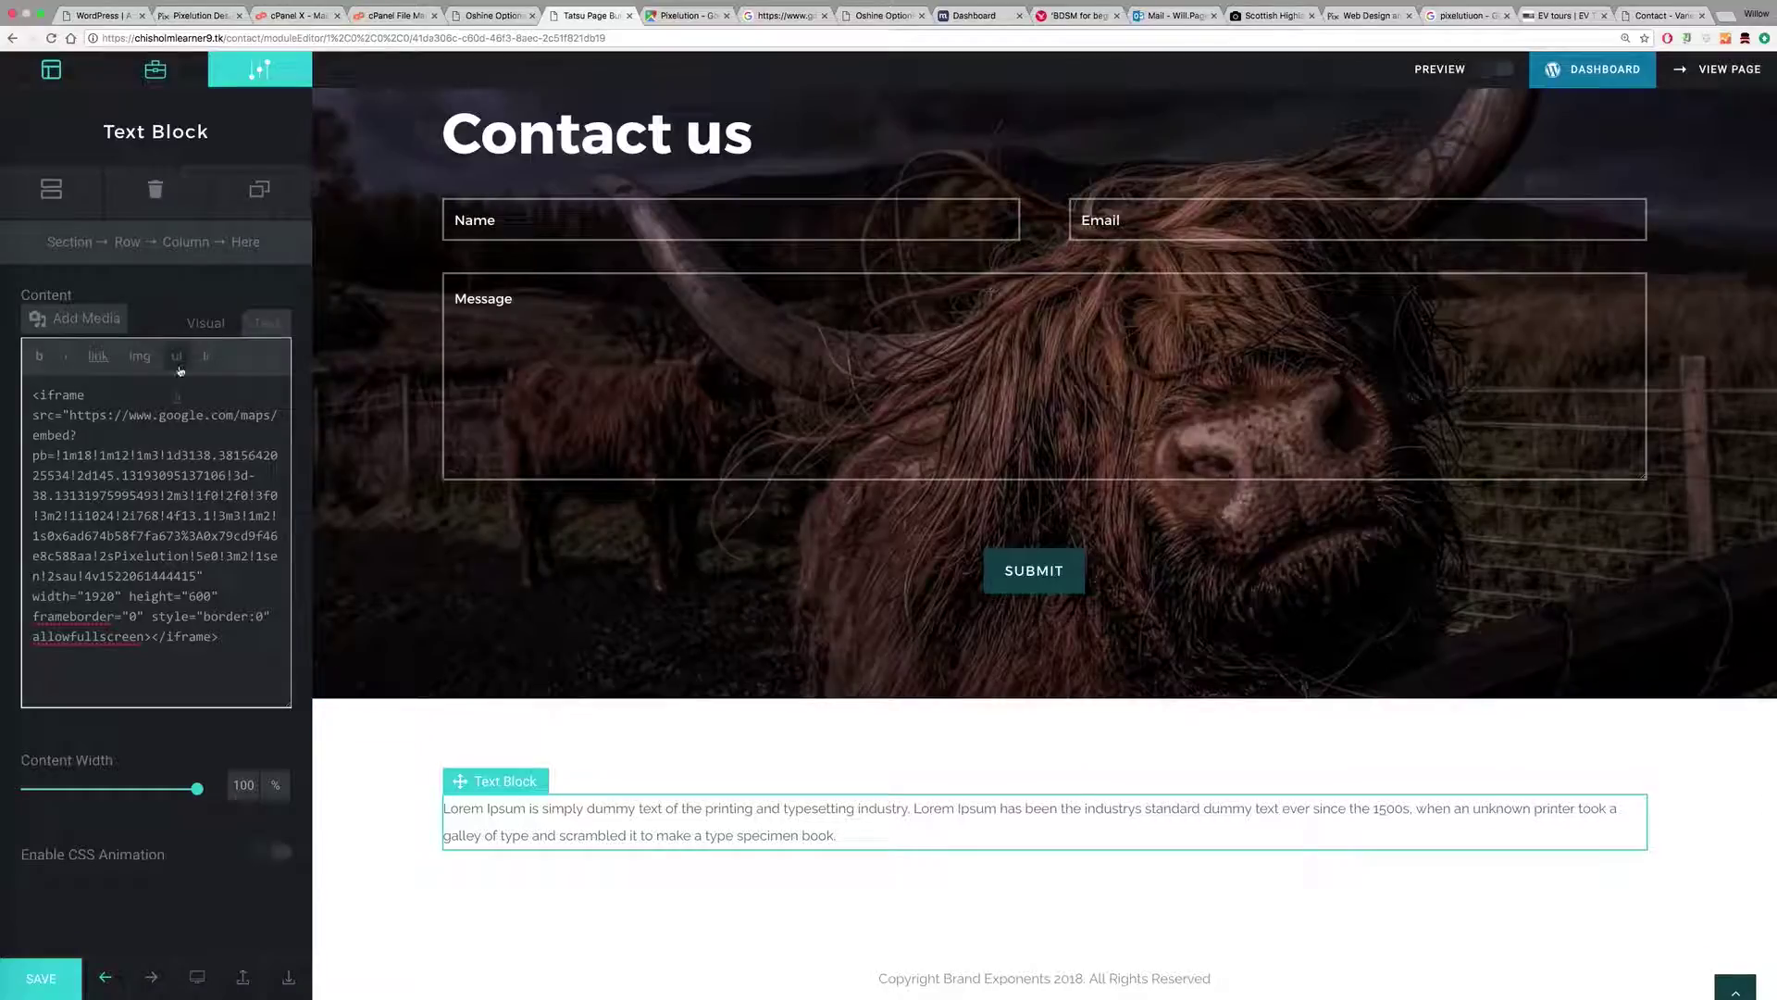
pyautogui.click(207, 324)
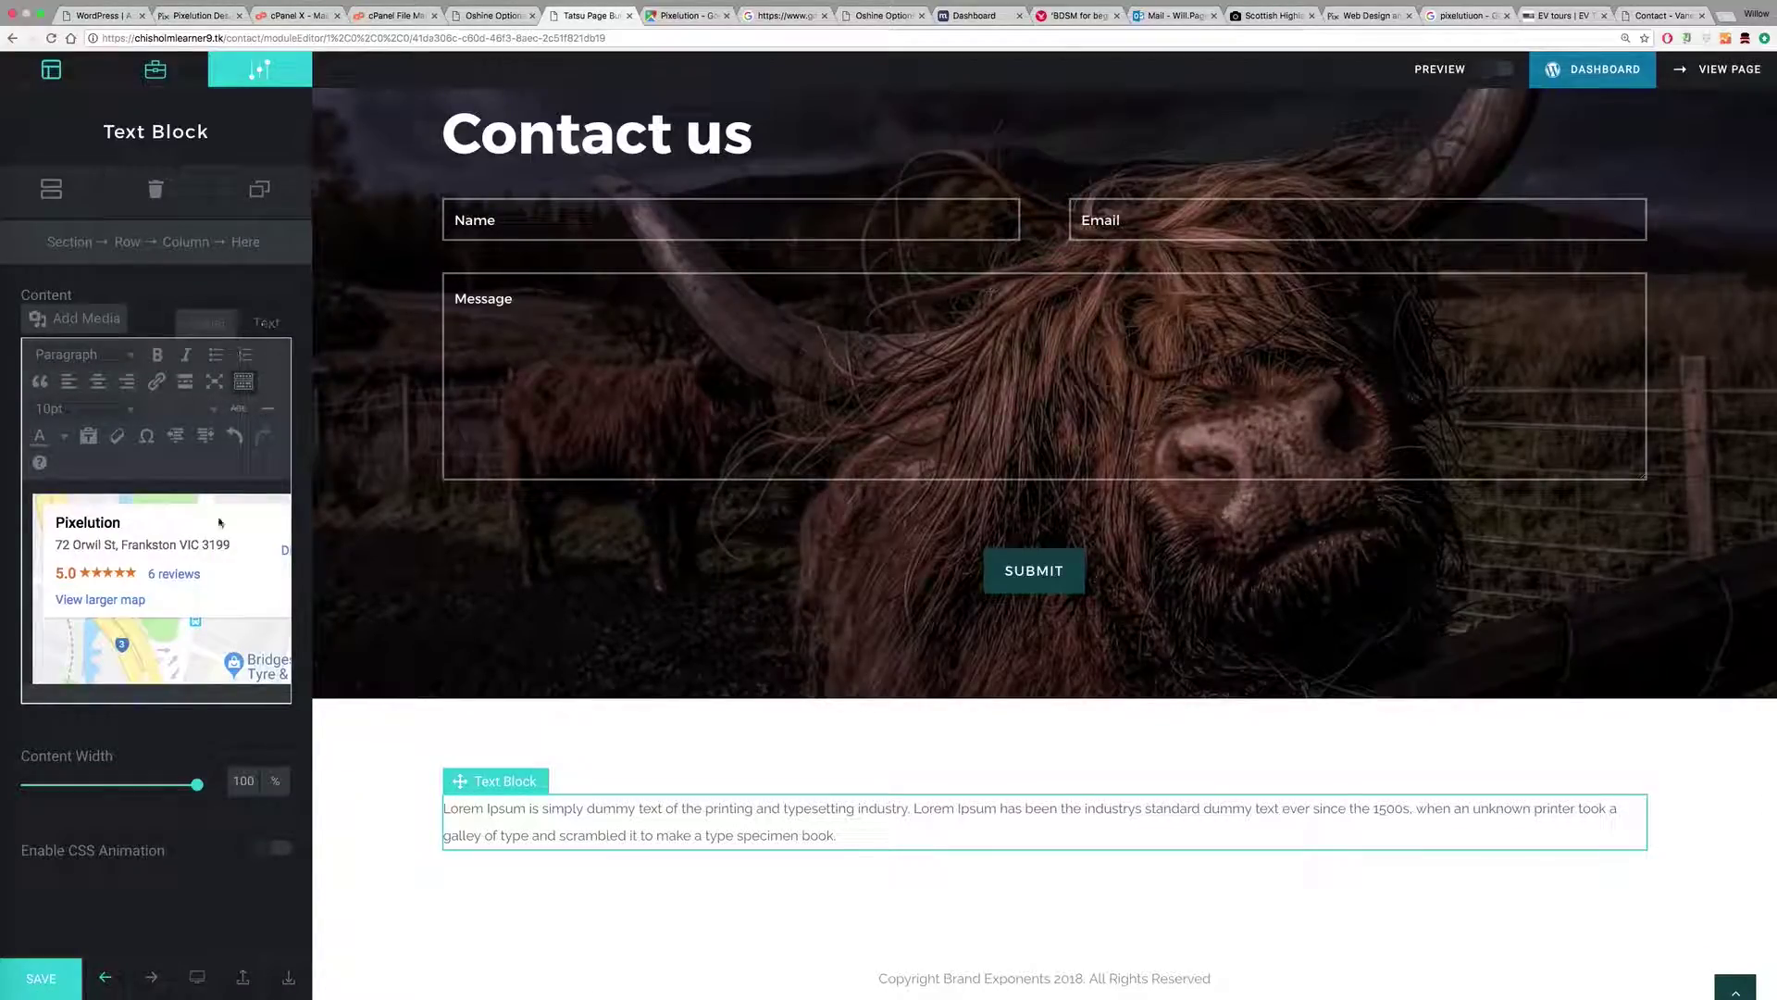
pyautogui.click(267, 324)
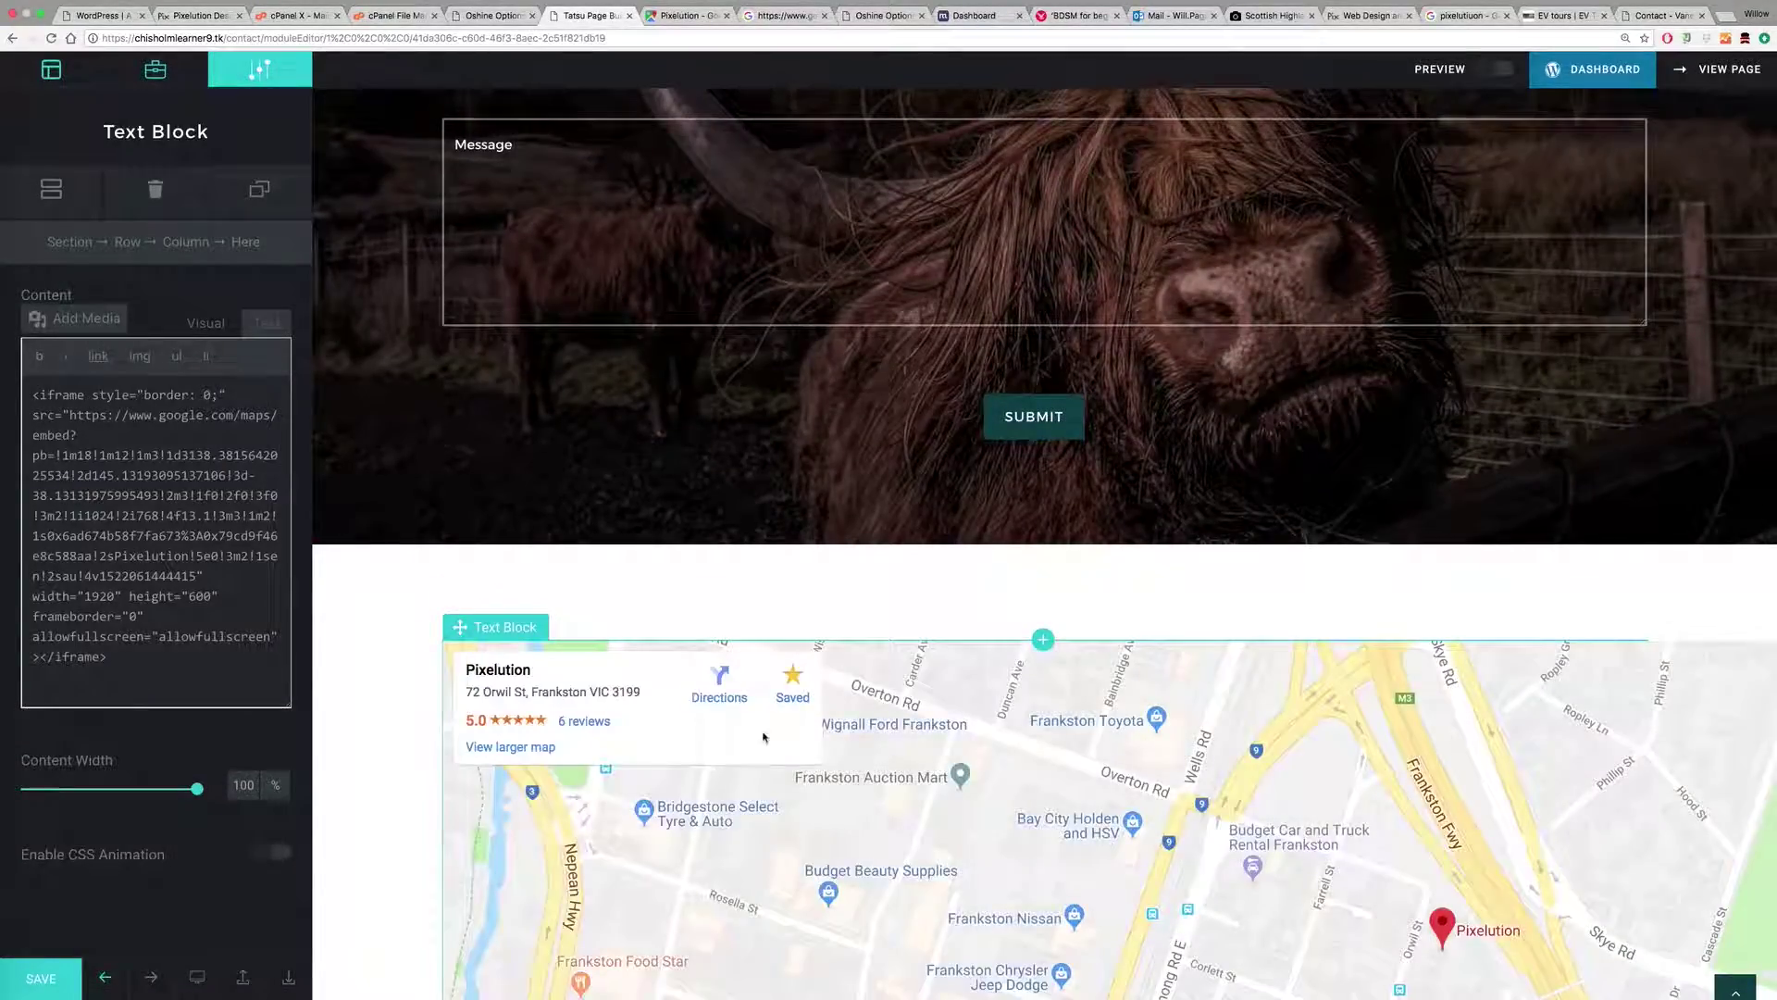
# Step: Change the iframe width from 1920 to 100% and give it a new height
pyautogui.scroll(-5, 1214, 755)
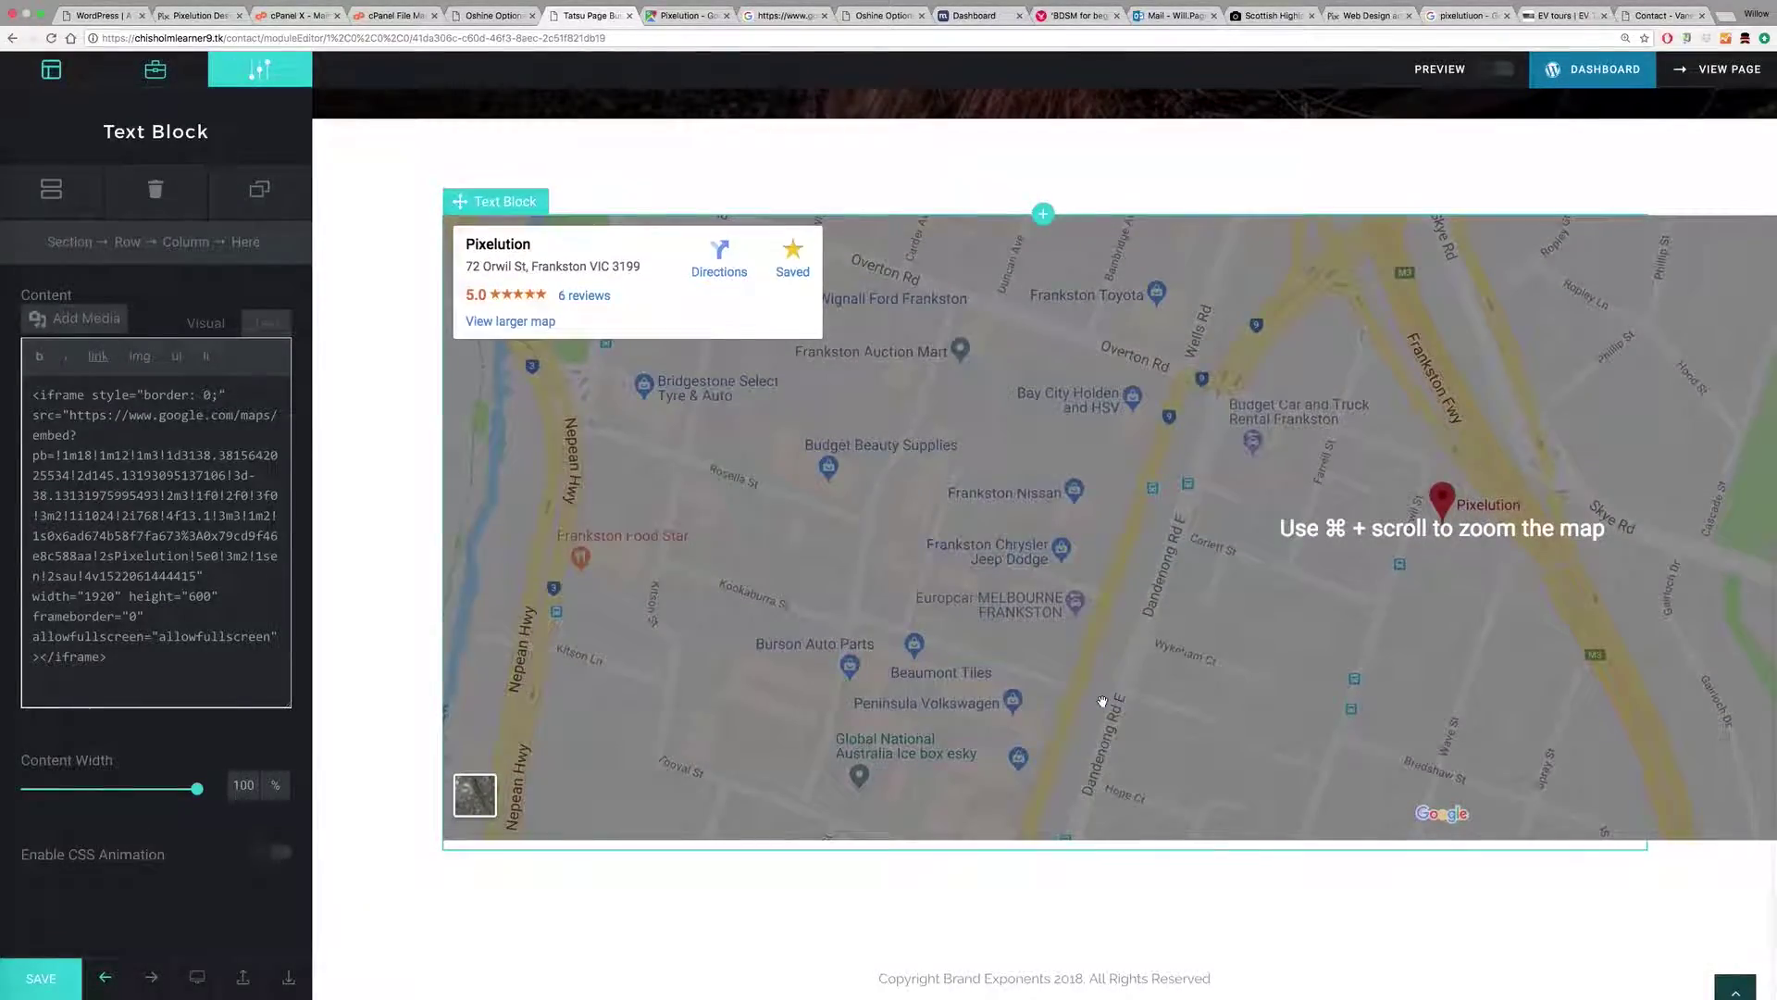
pyautogui.scroll(4, 1102, 700)
pyautogui.scroll(-4, 1103, 700)
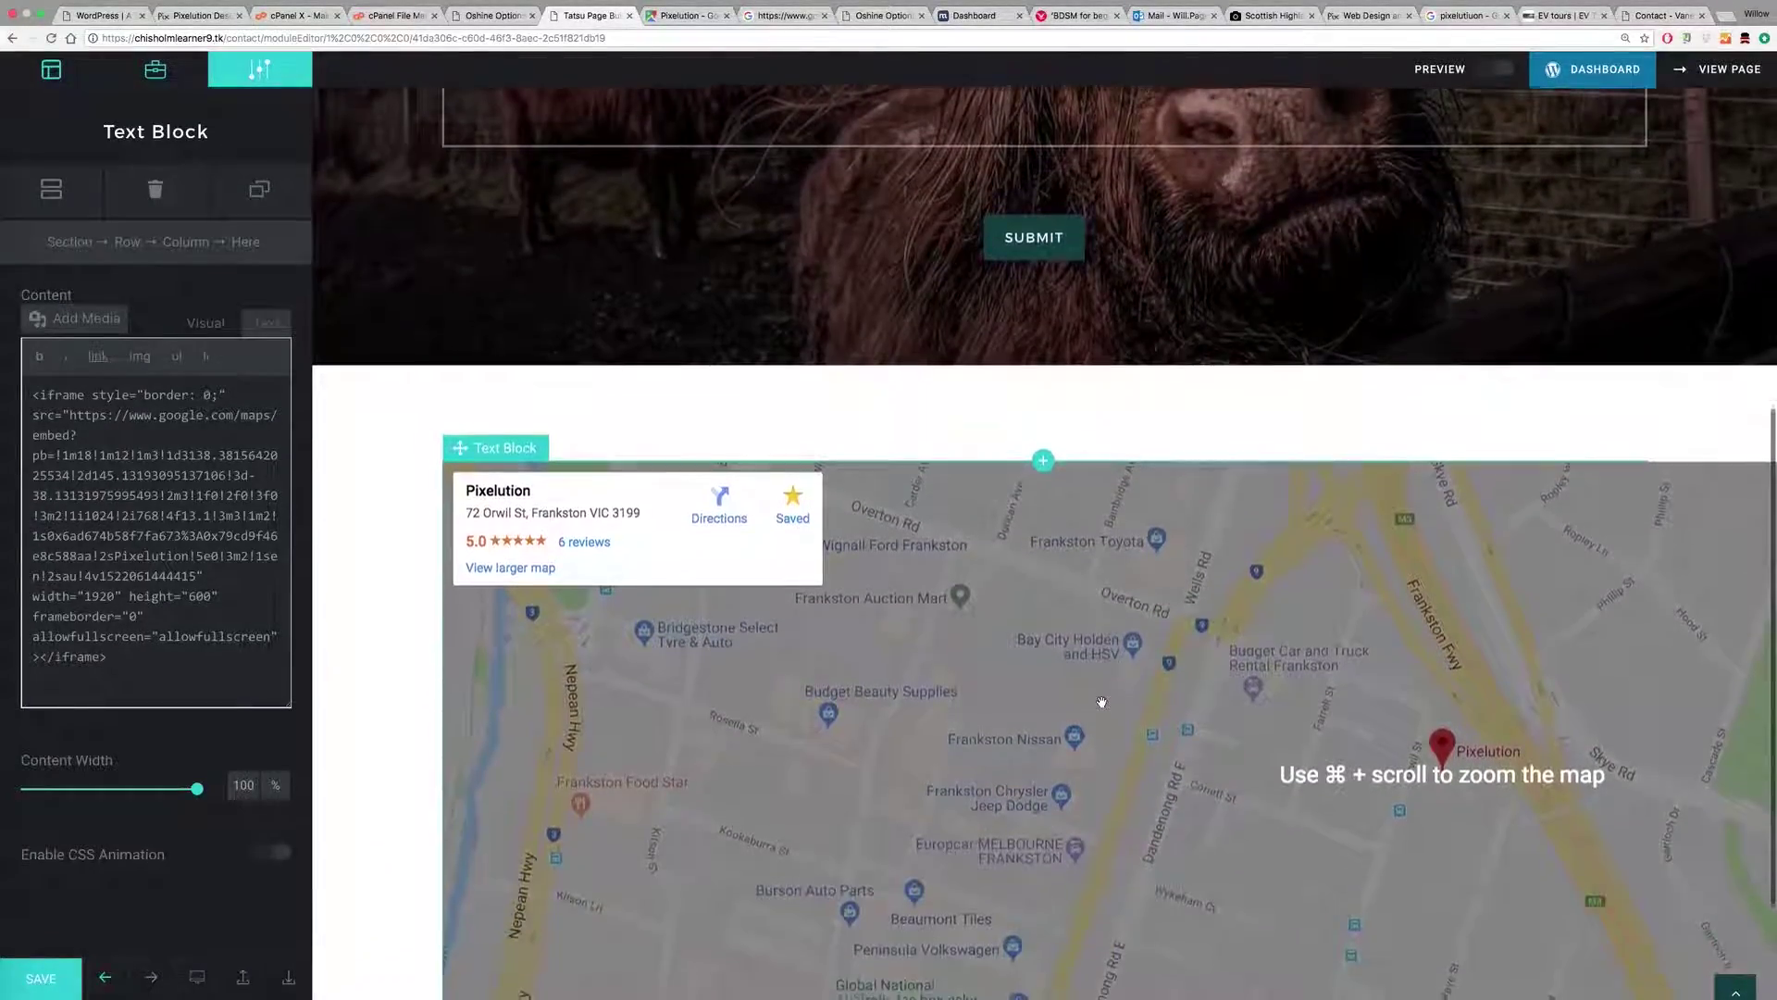
pyautogui.click(154, 416)
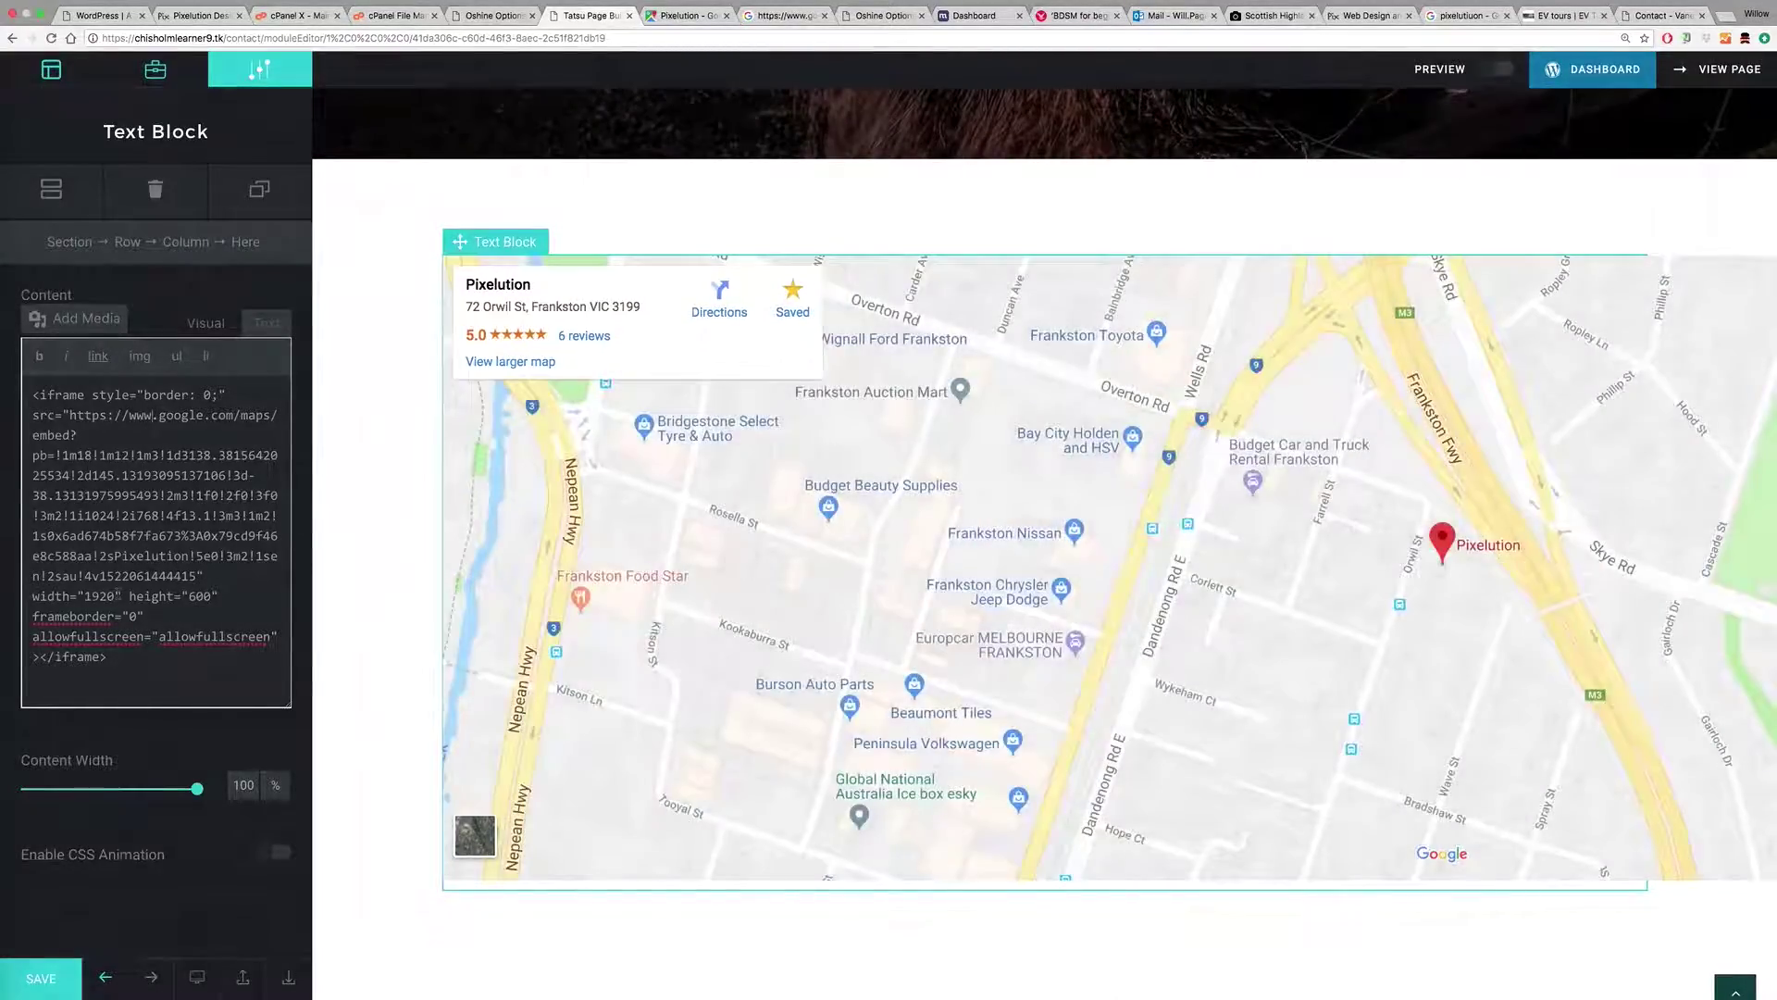
pyautogui.doubleClick(87, 597)
pyautogui.write('100%')
pyautogui.doubleClick(199, 597)
pyautogui.write('4')
pyautogui.click(205, 323)
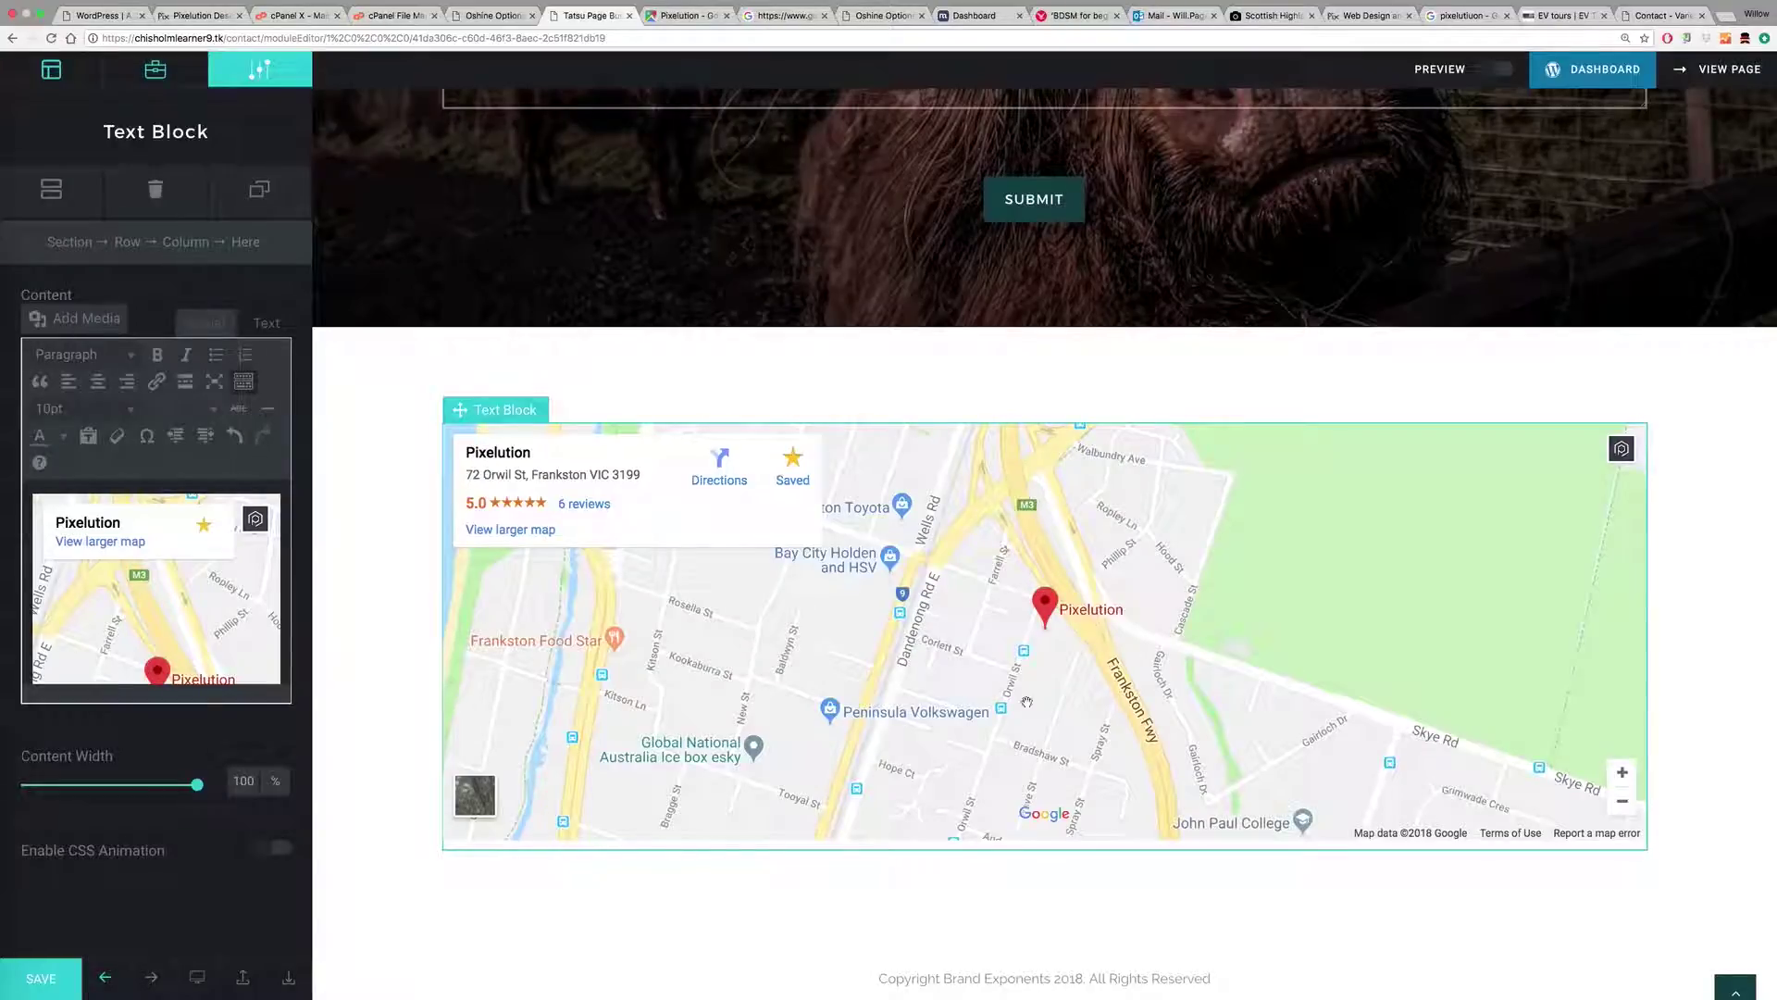
pyautogui.scroll(6, 1122, 561)
pyautogui.scroll(-5, 1122, 561)
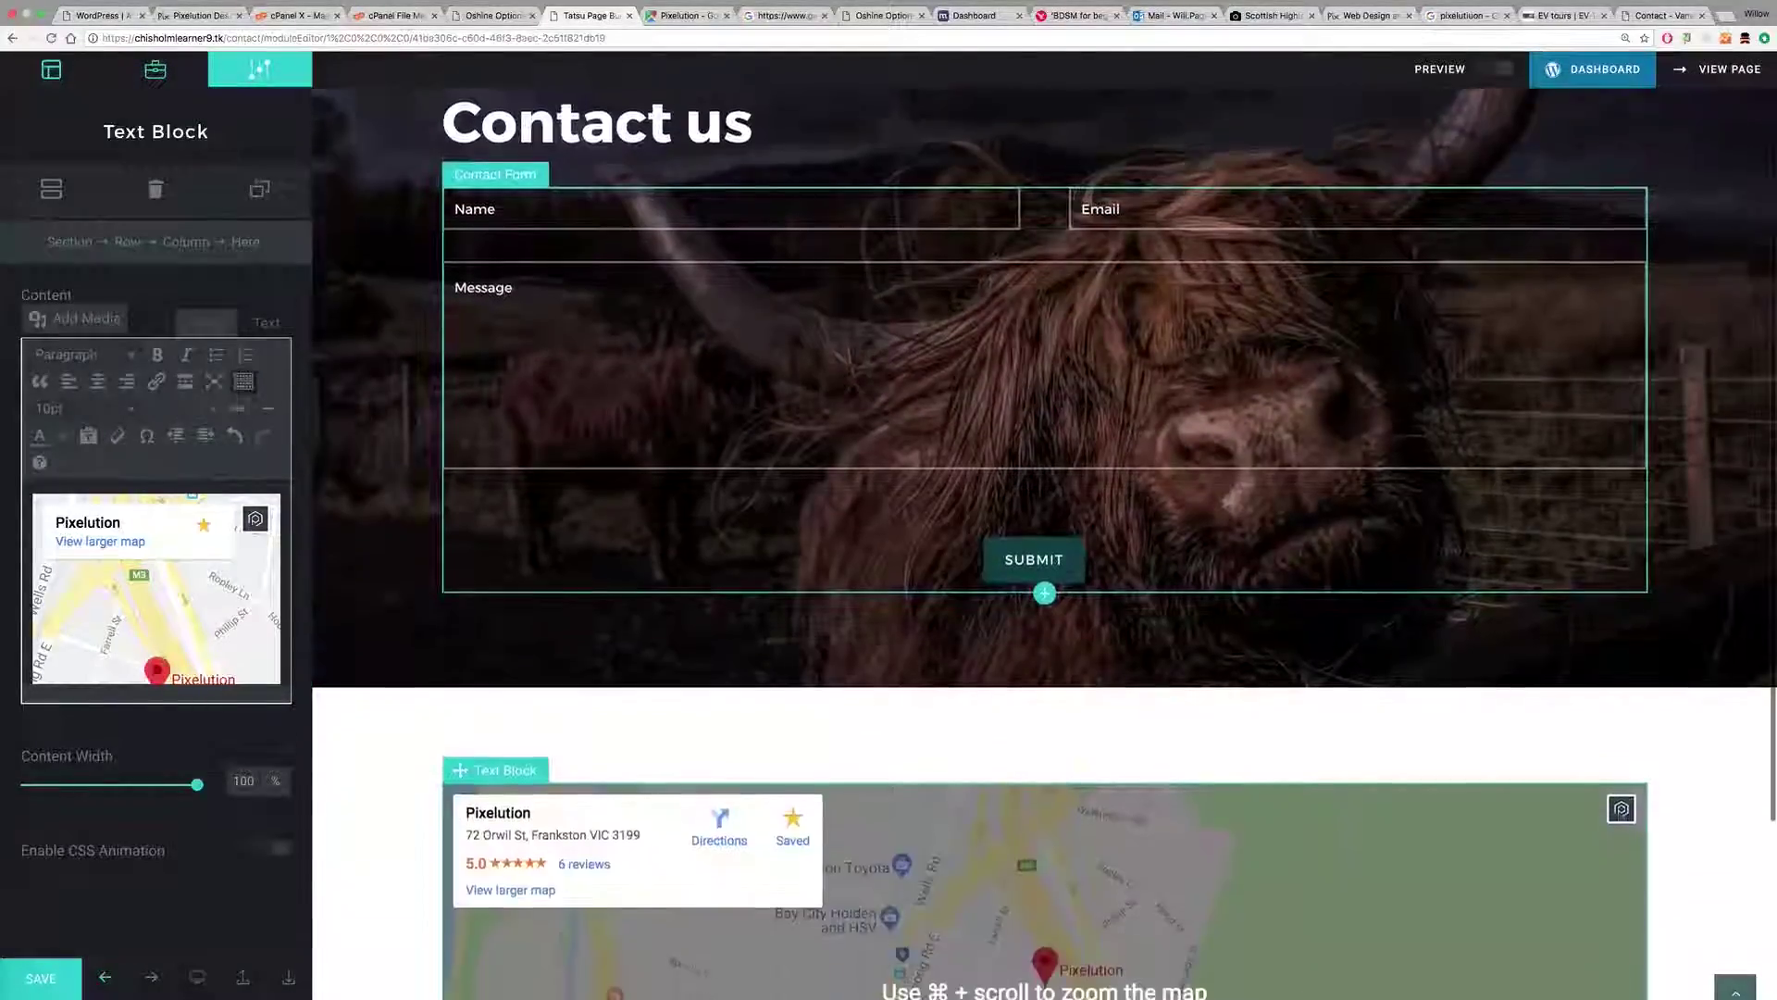
pyautogui.scroll(-1, 1192, 516)
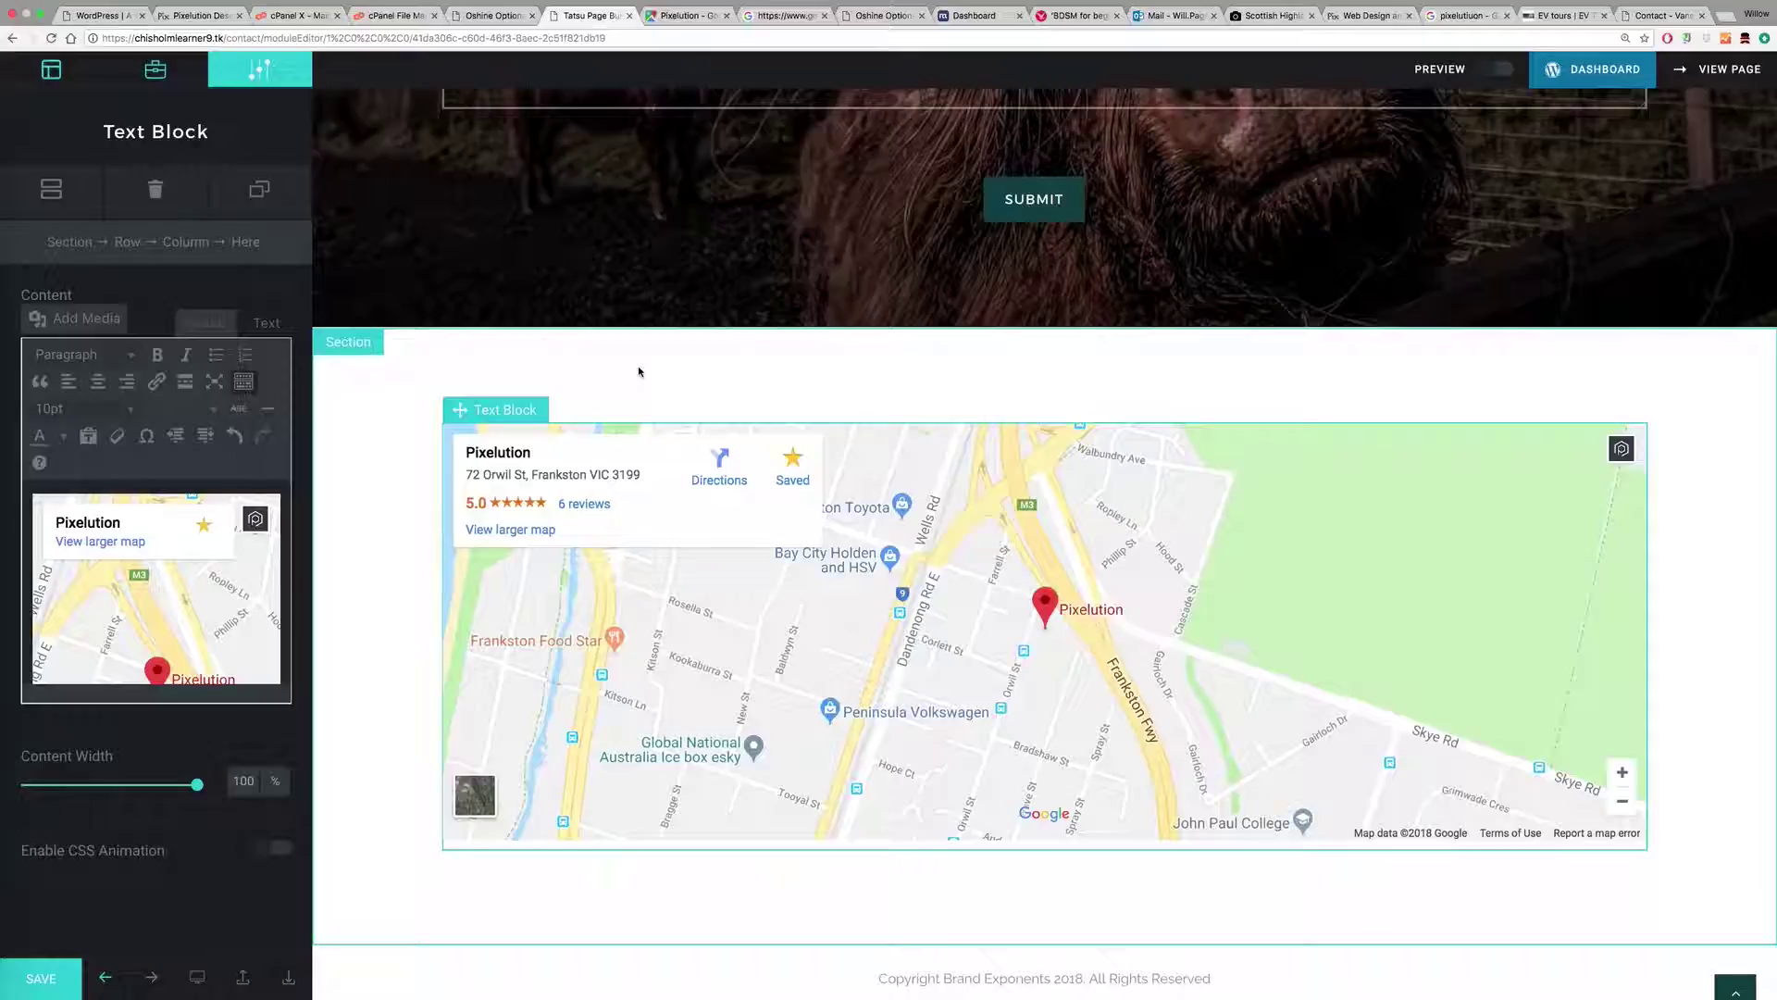
pyautogui.click(492, 359)
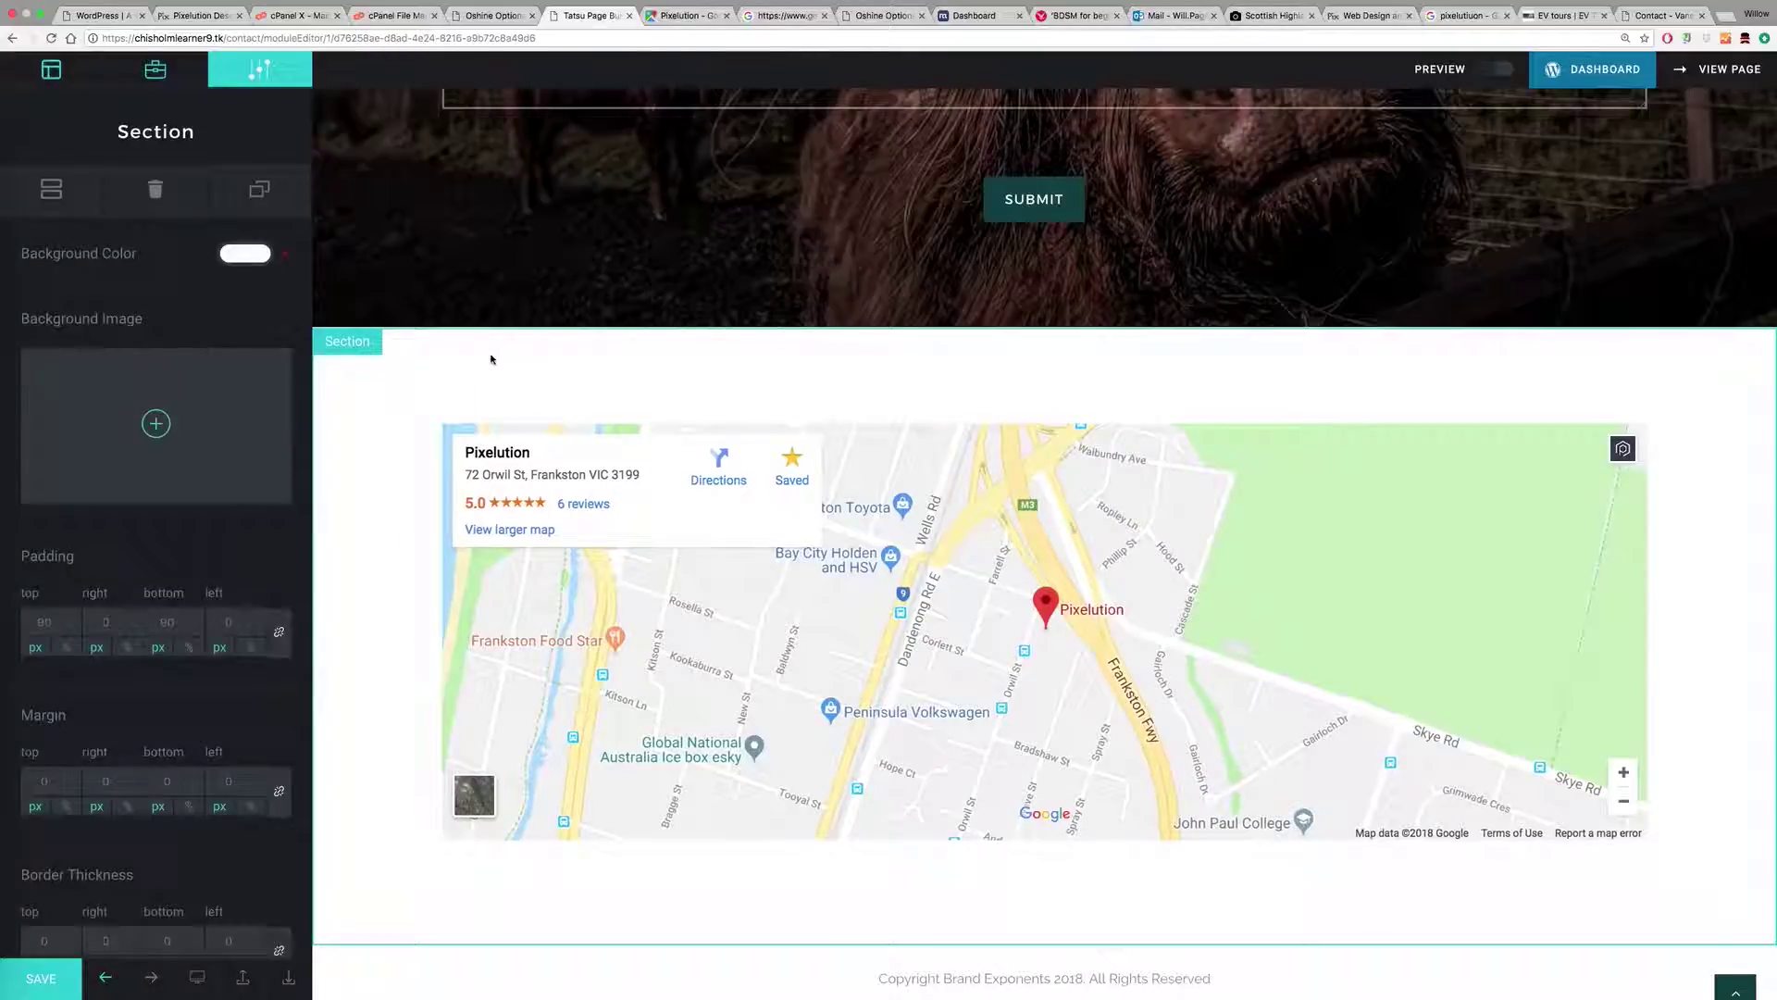
# Step: Duplicate the map section, then delete the duplicate again
pyautogui.click(53, 190)
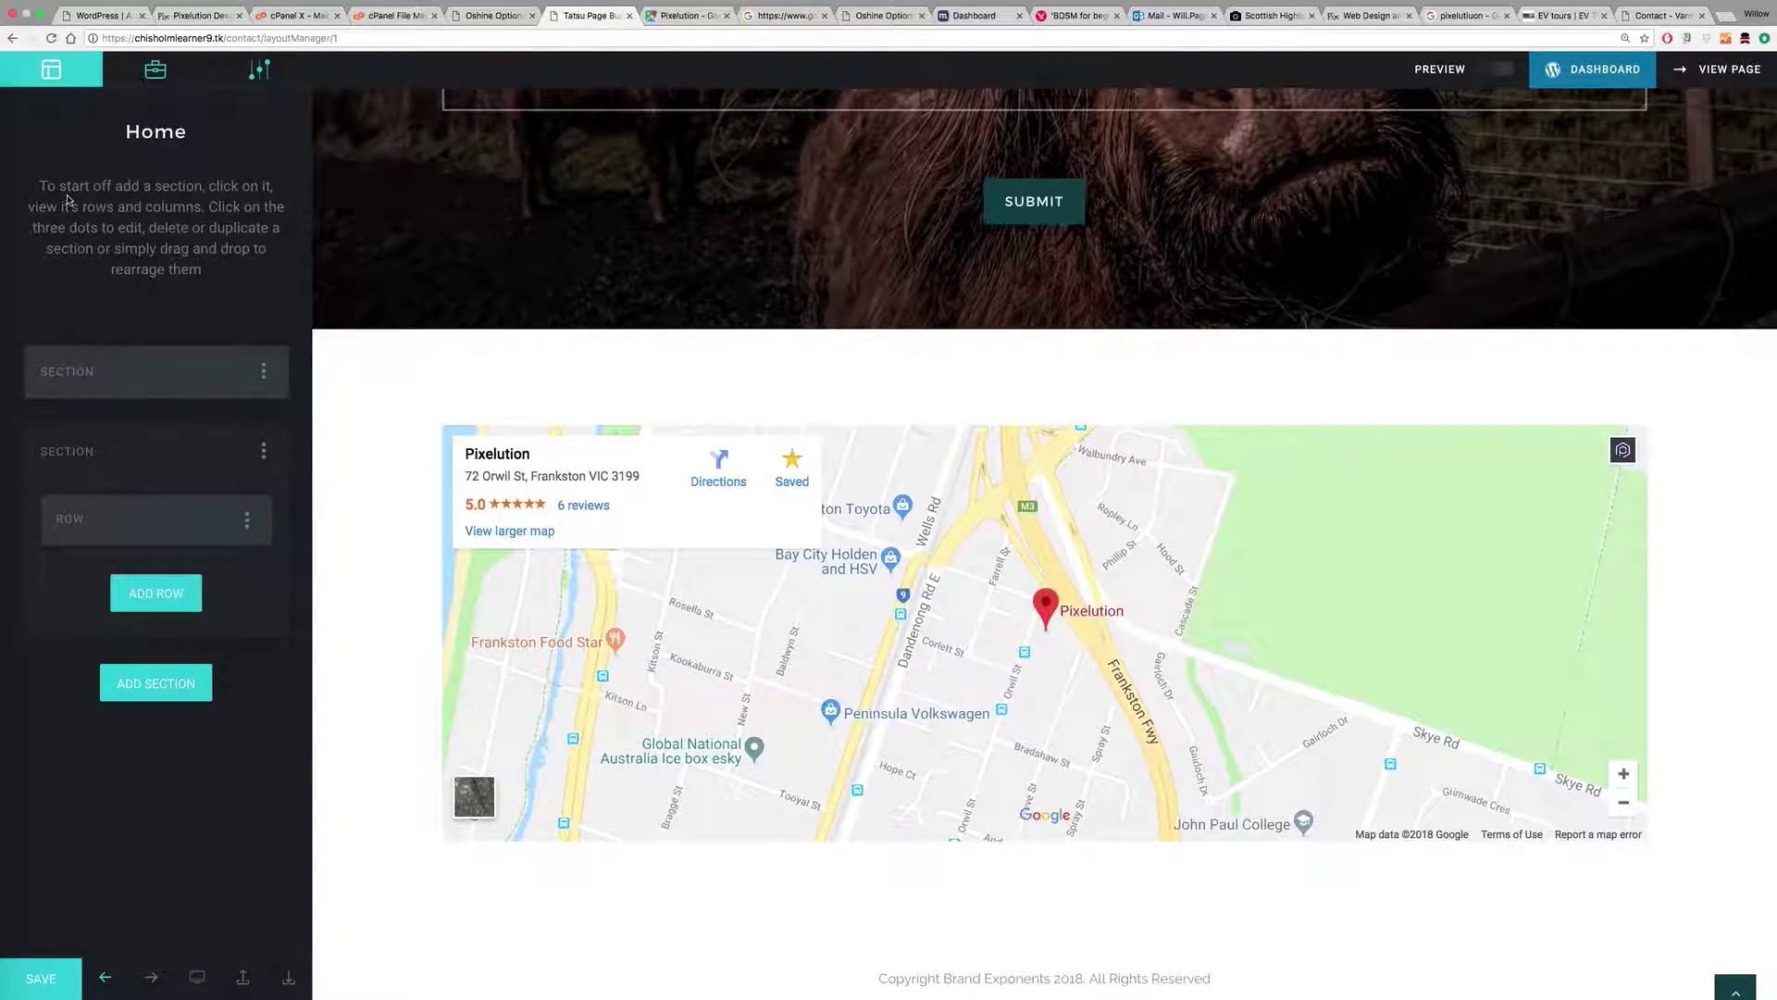
pyautogui.click(475, 347)
pyautogui.click(241, 192)
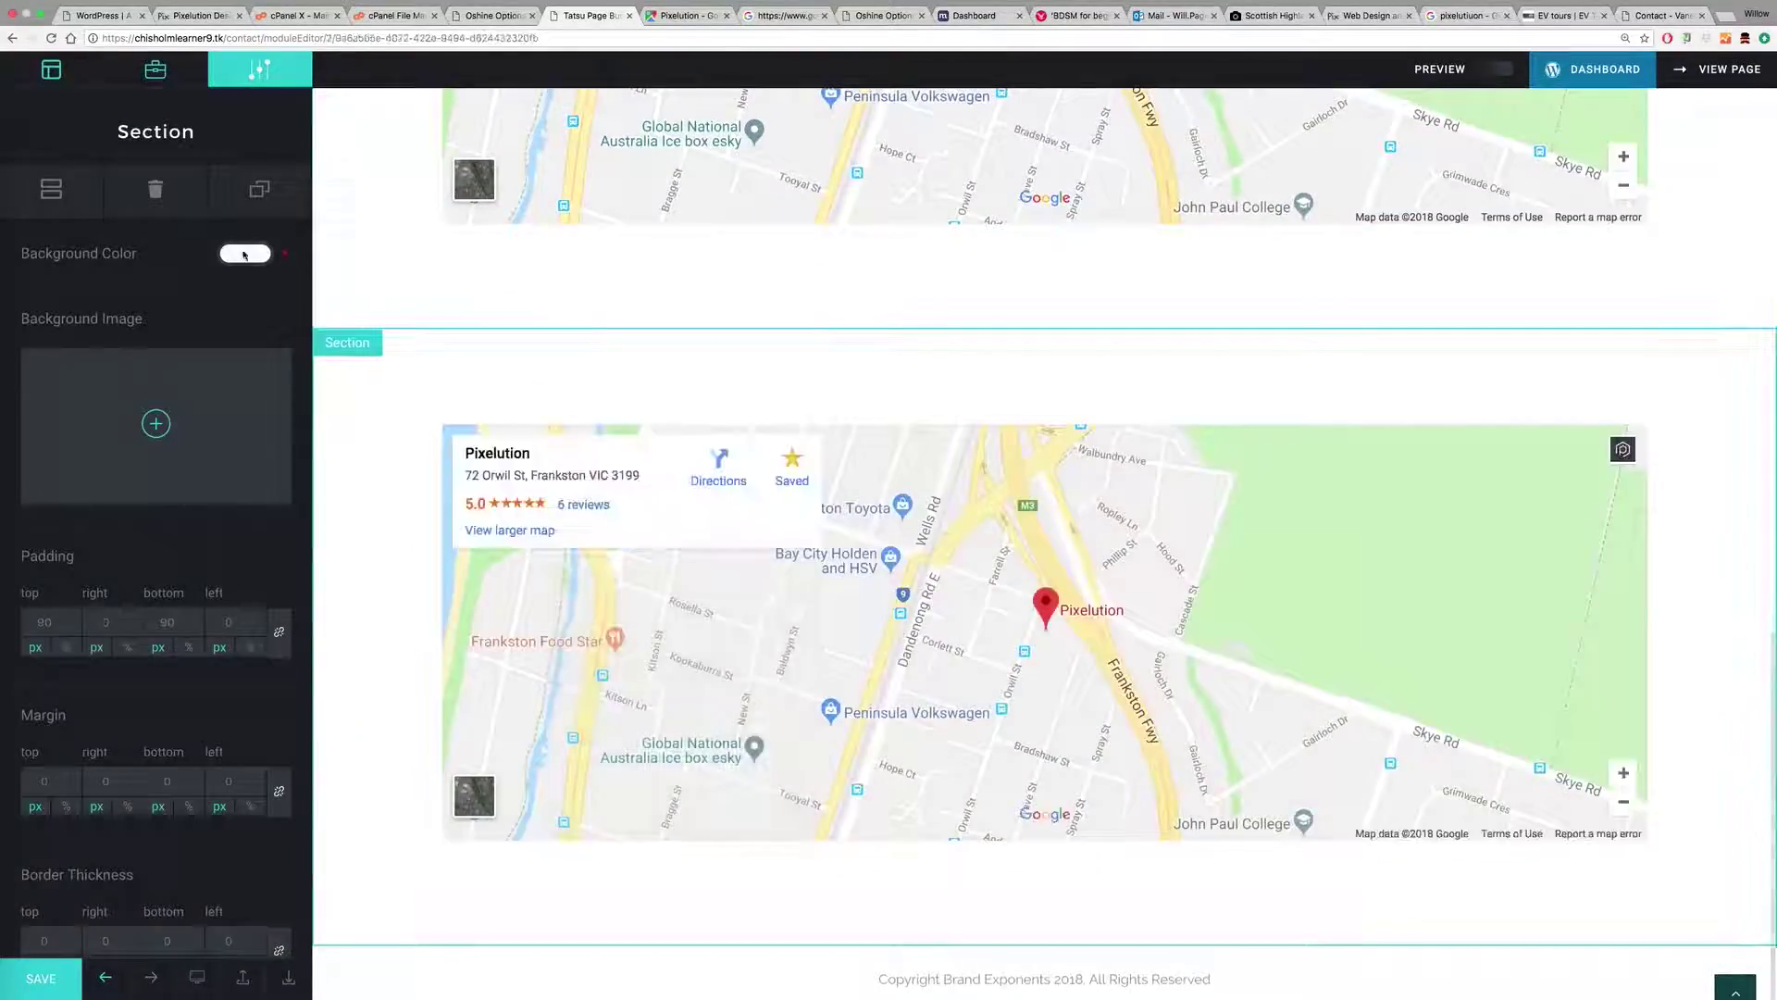
pyautogui.click(155, 189)
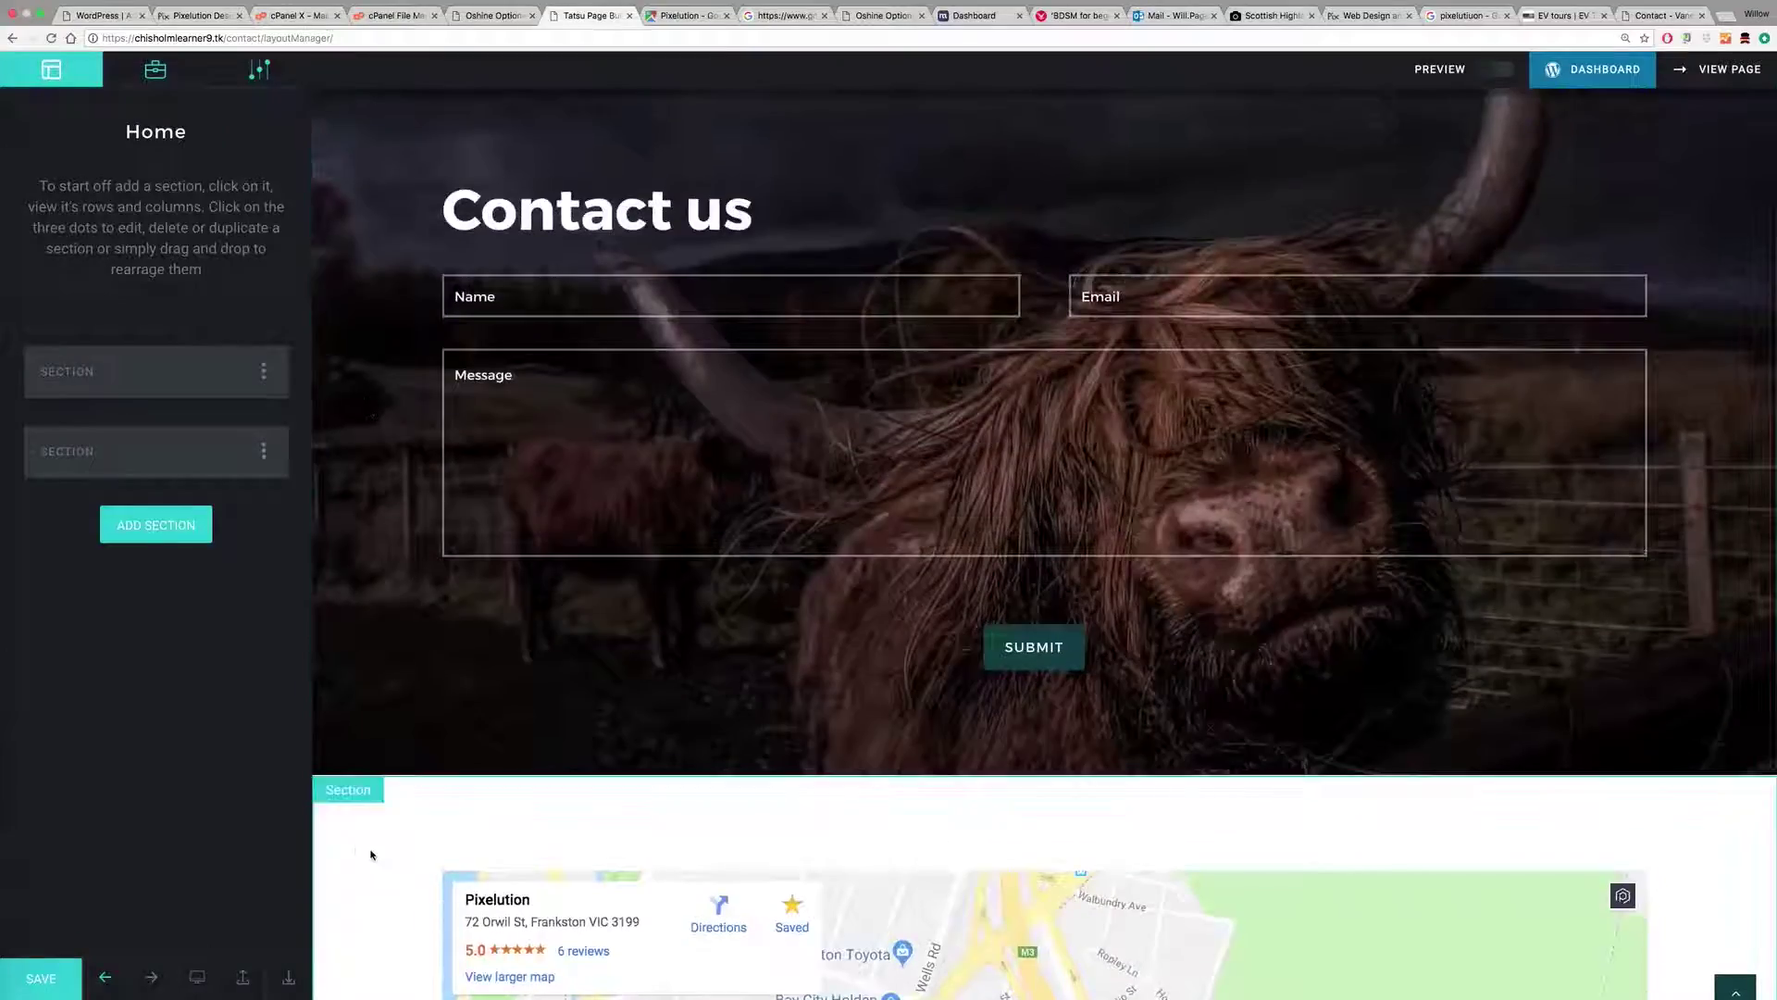
pyautogui.click(373, 853)
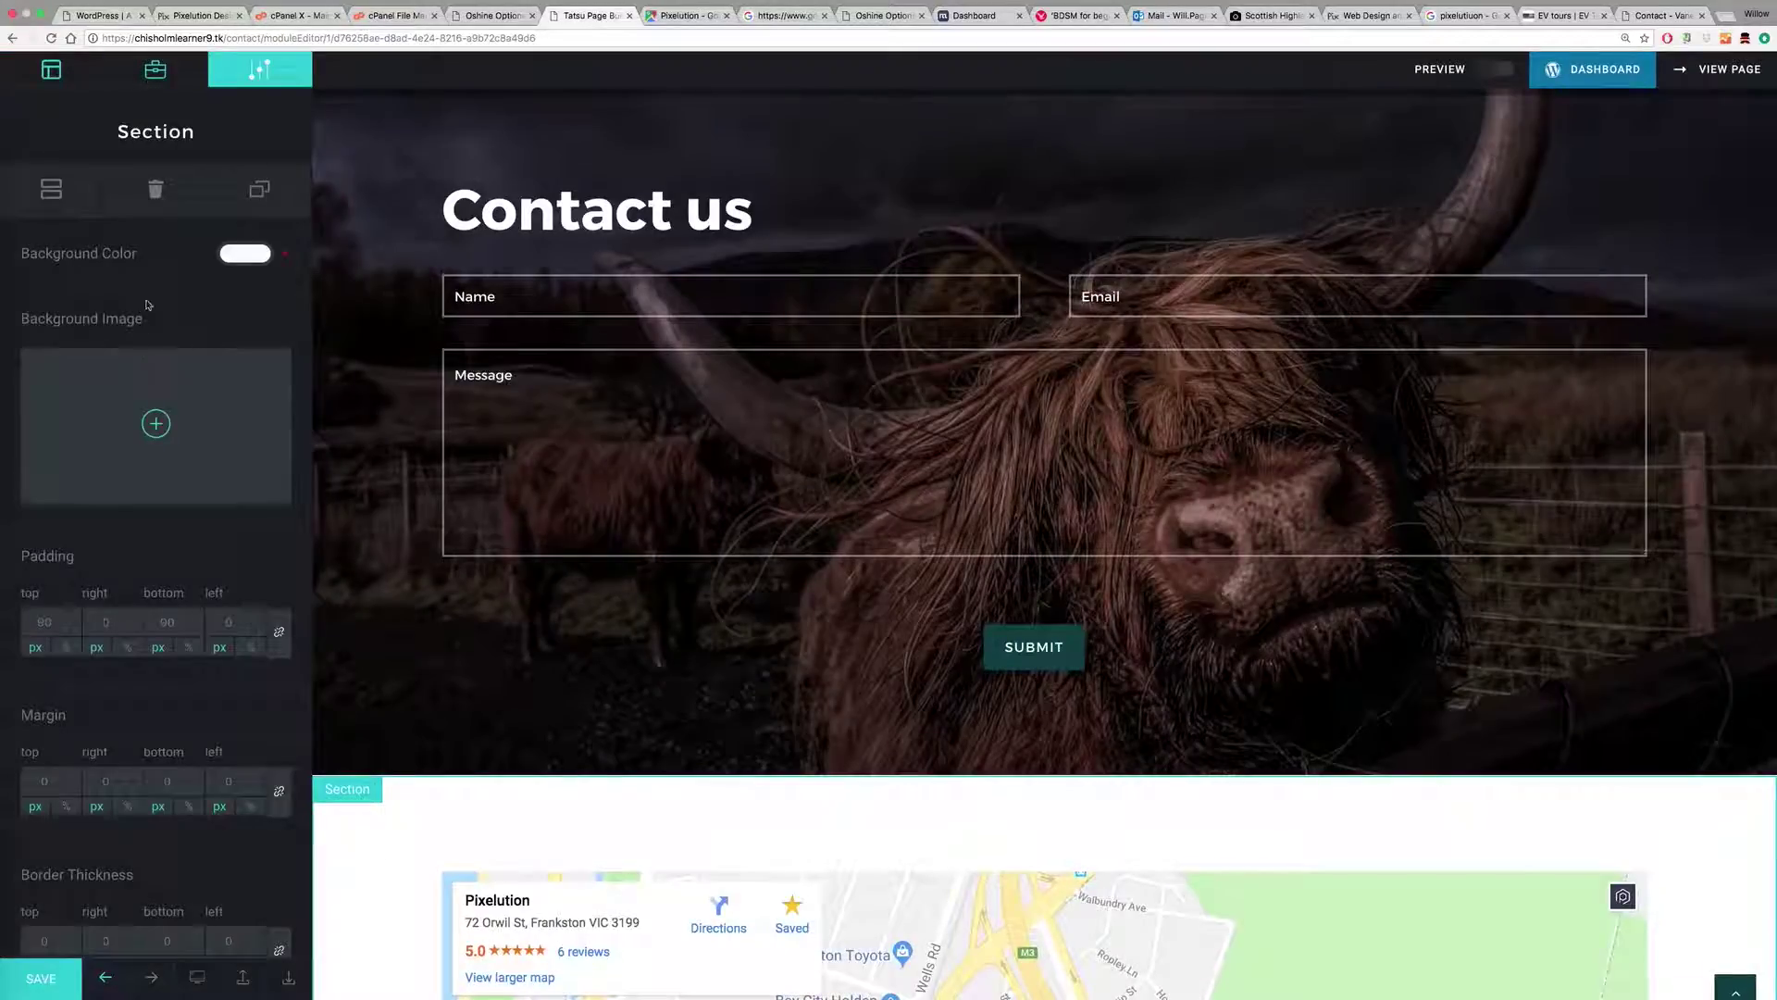
# Step: Add a new row to the map section and split it into two columns
pyautogui.click(51, 189)
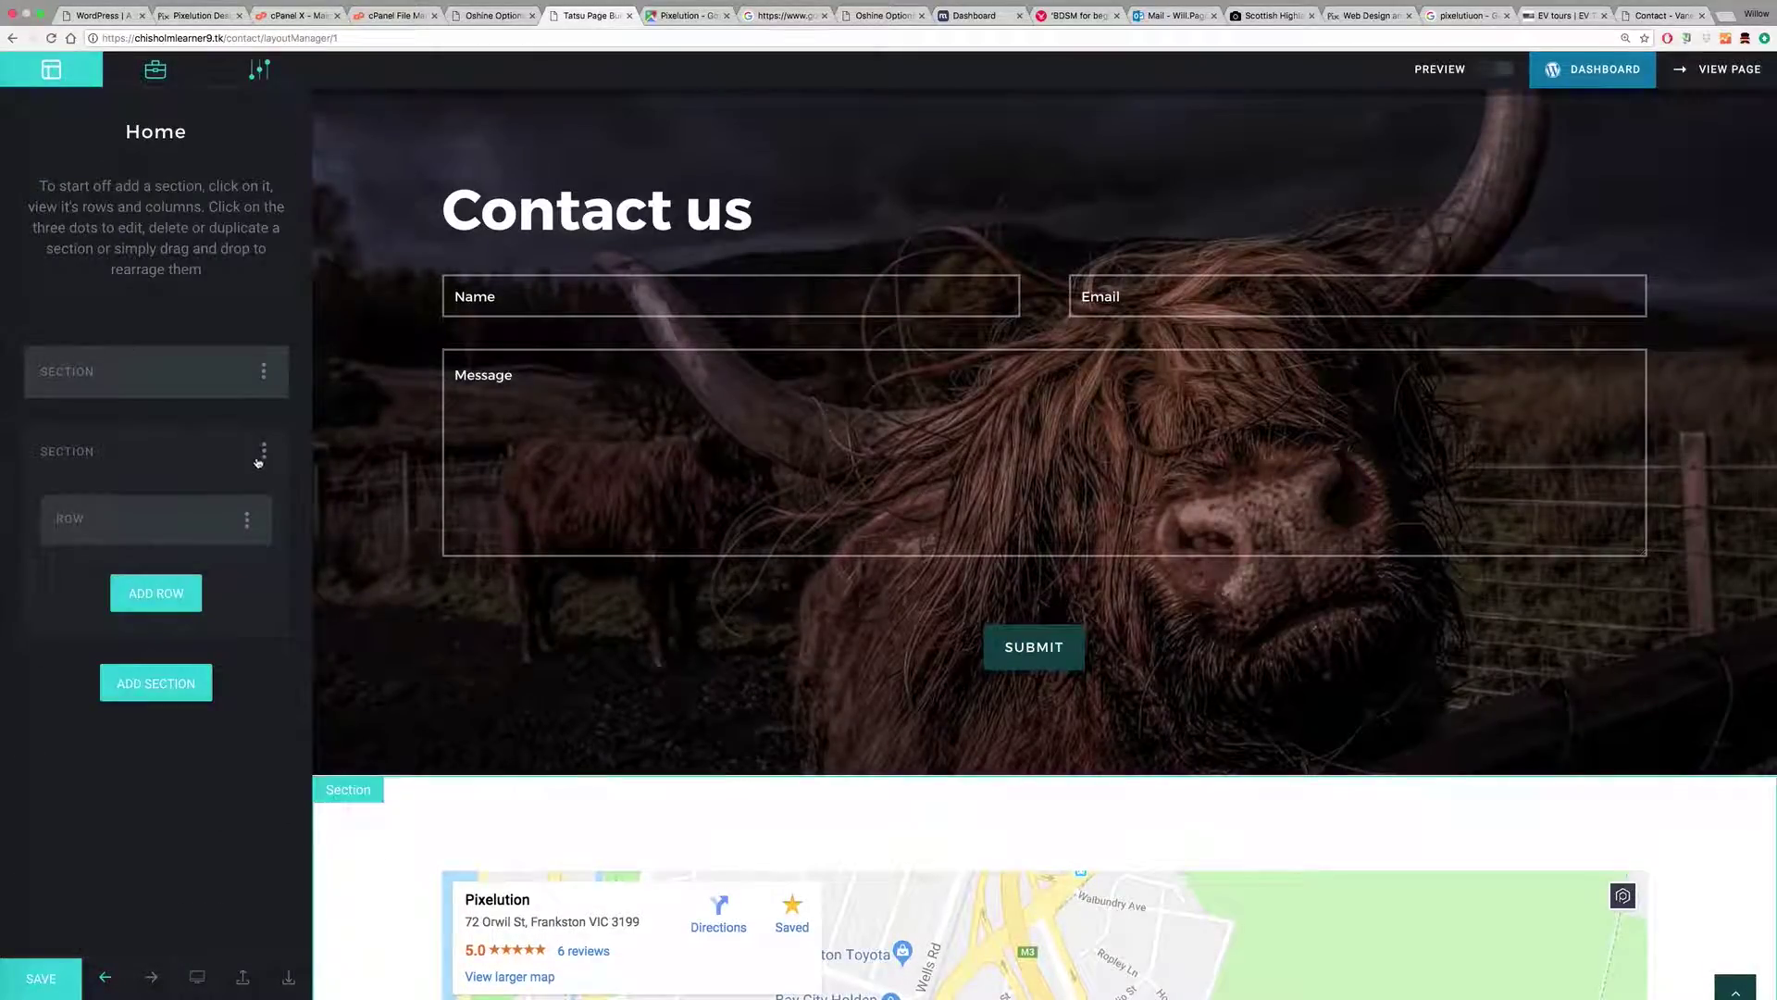
pyautogui.click(246, 519)
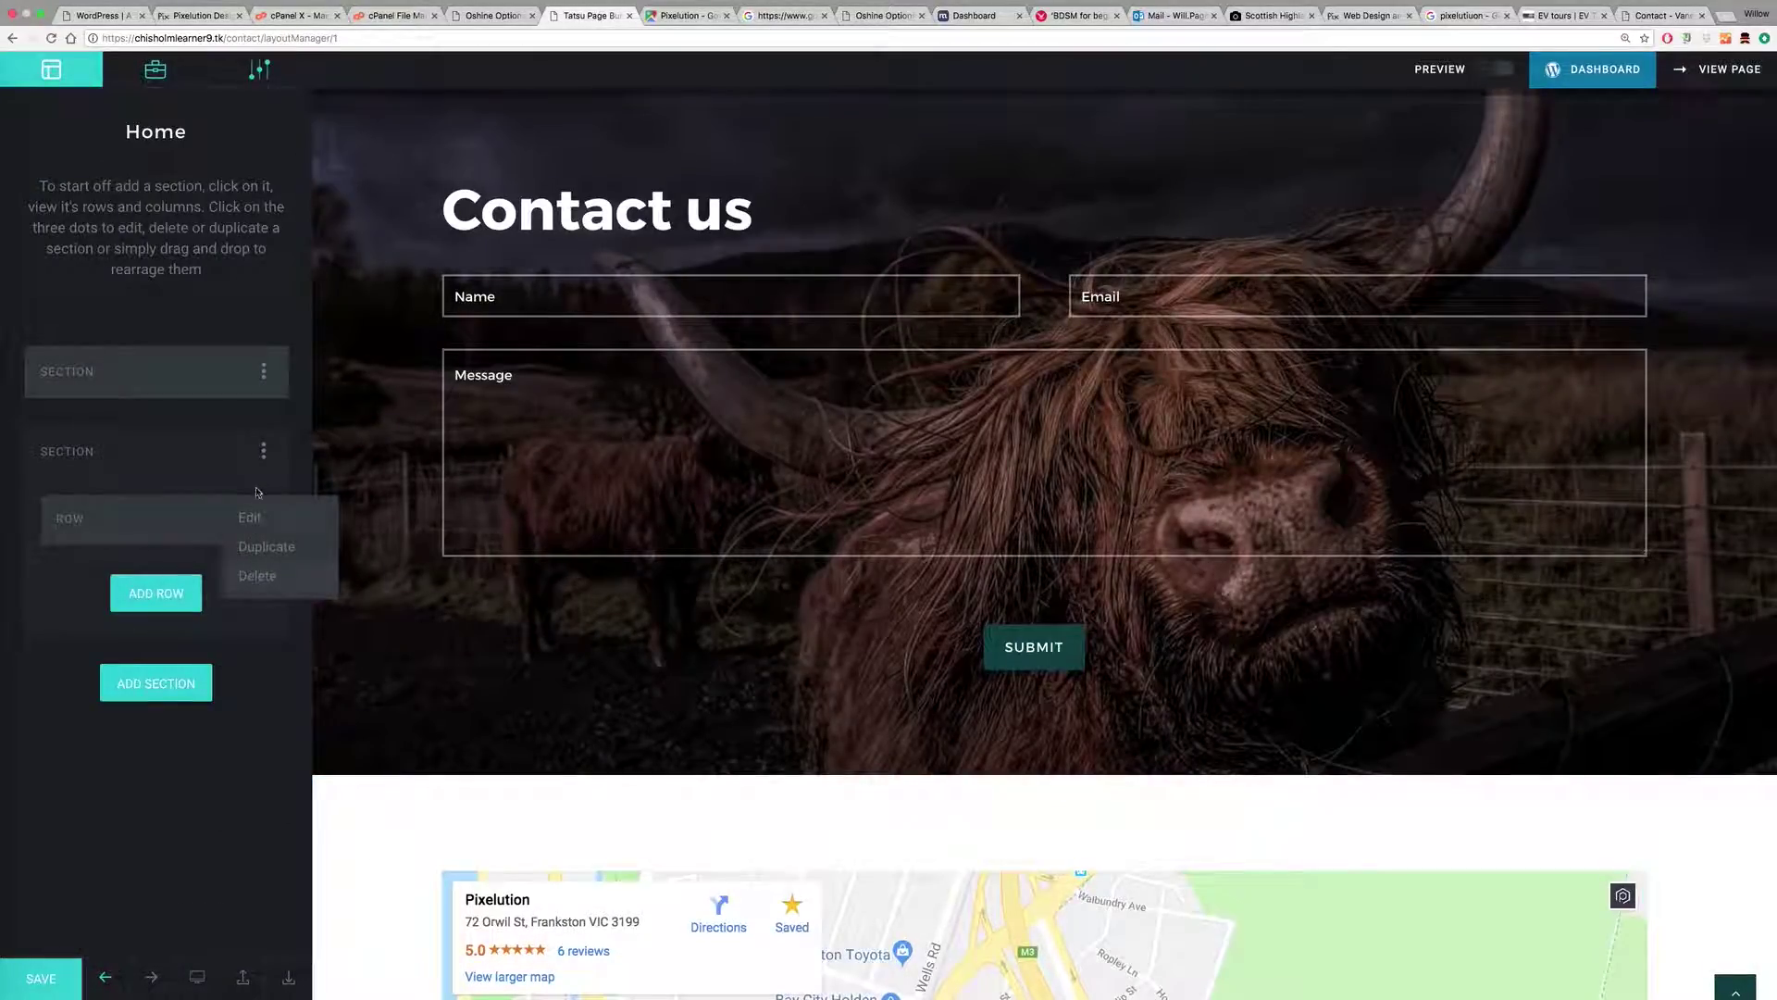
pyautogui.click(263, 451)
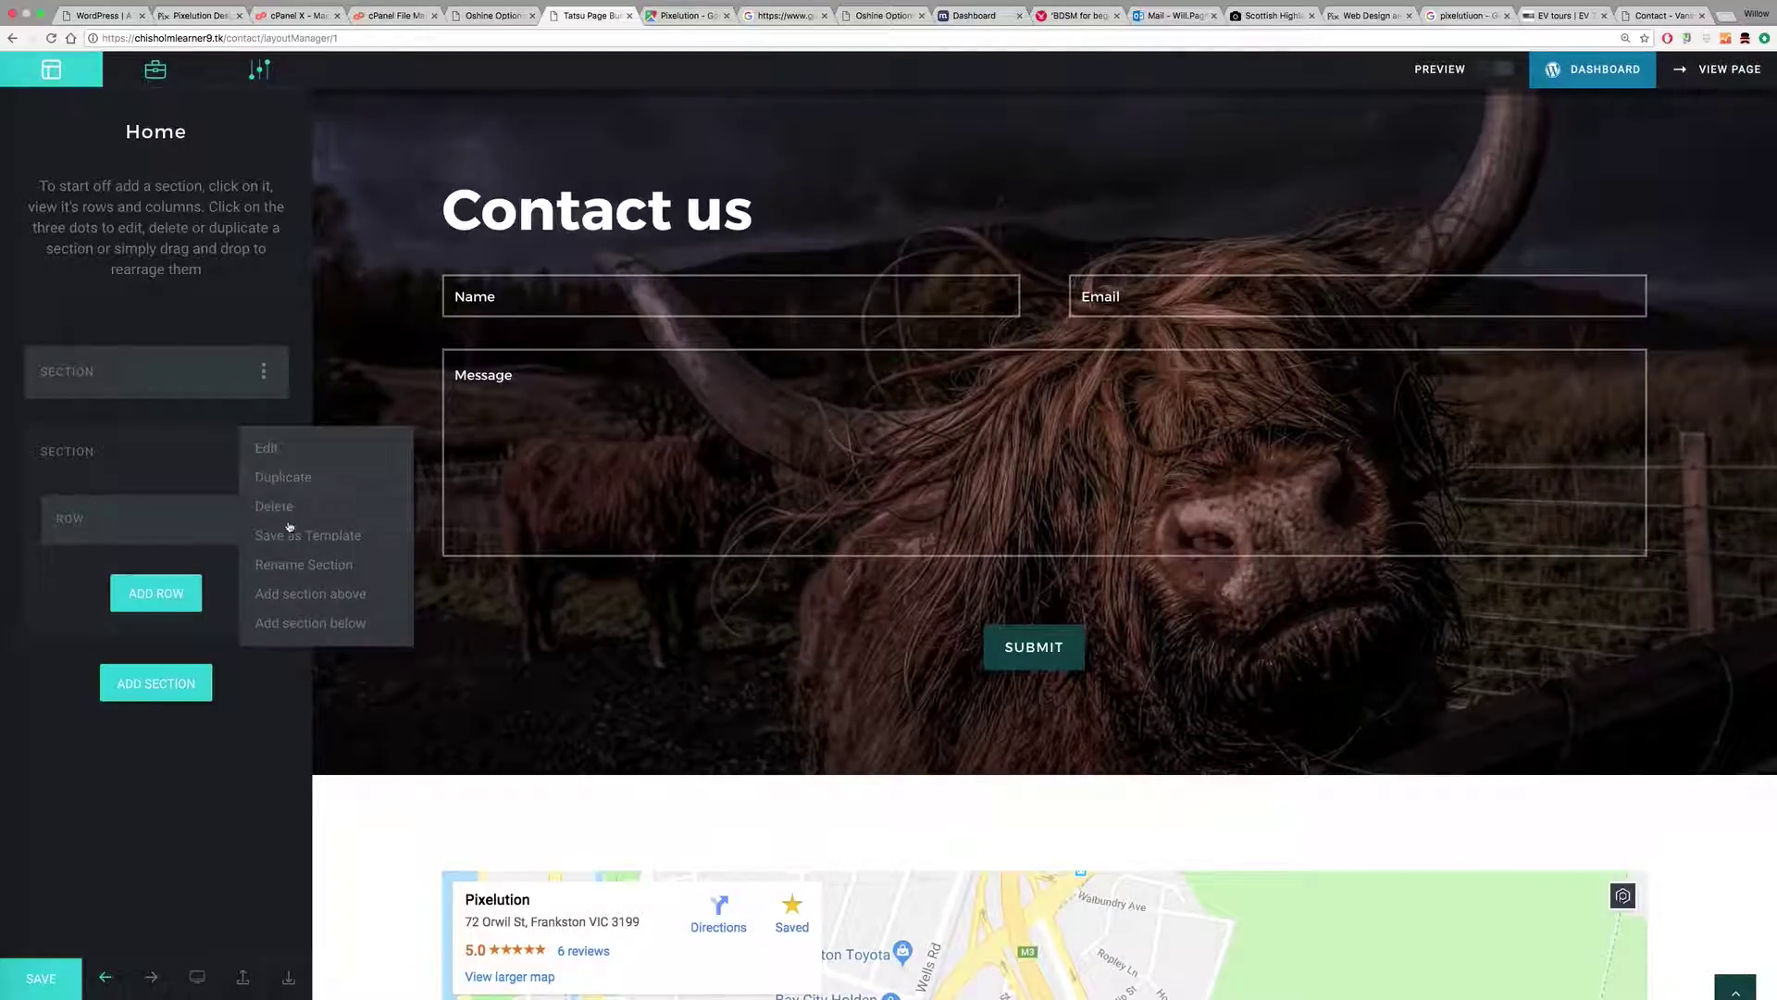
pyautogui.click(179, 595)
pyautogui.click(174, 596)
pyautogui.click(170, 598)
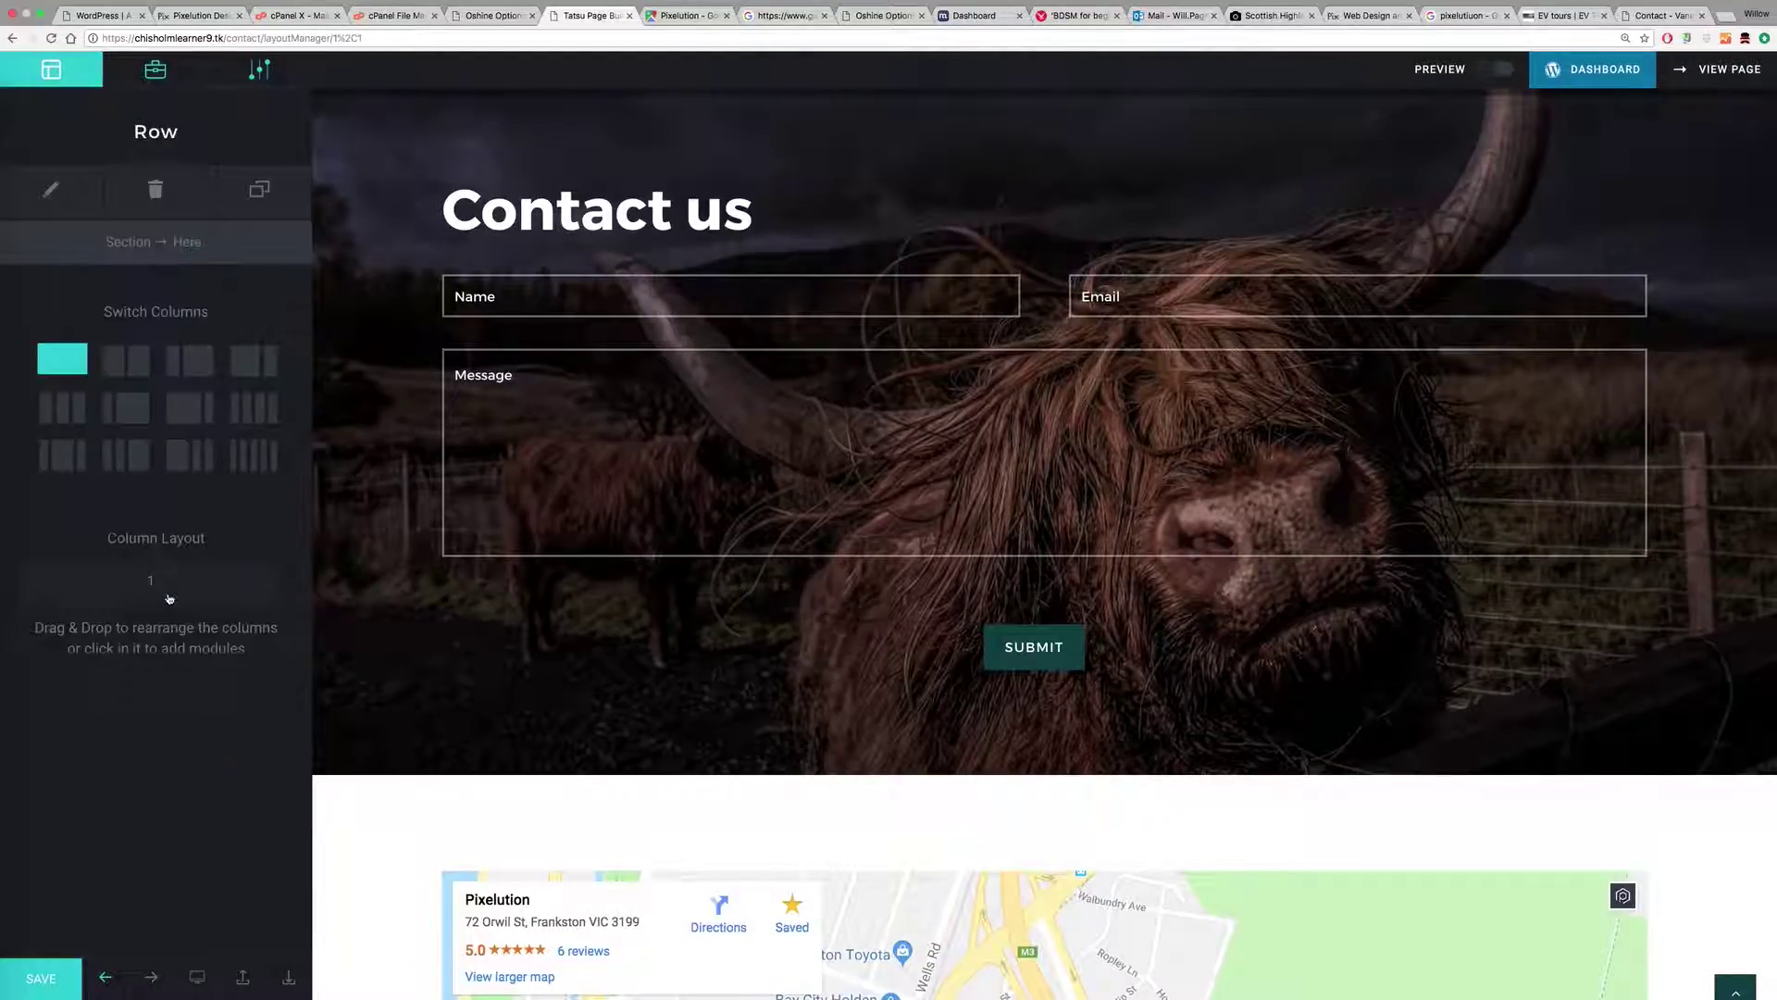
pyautogui.click(130, 363)
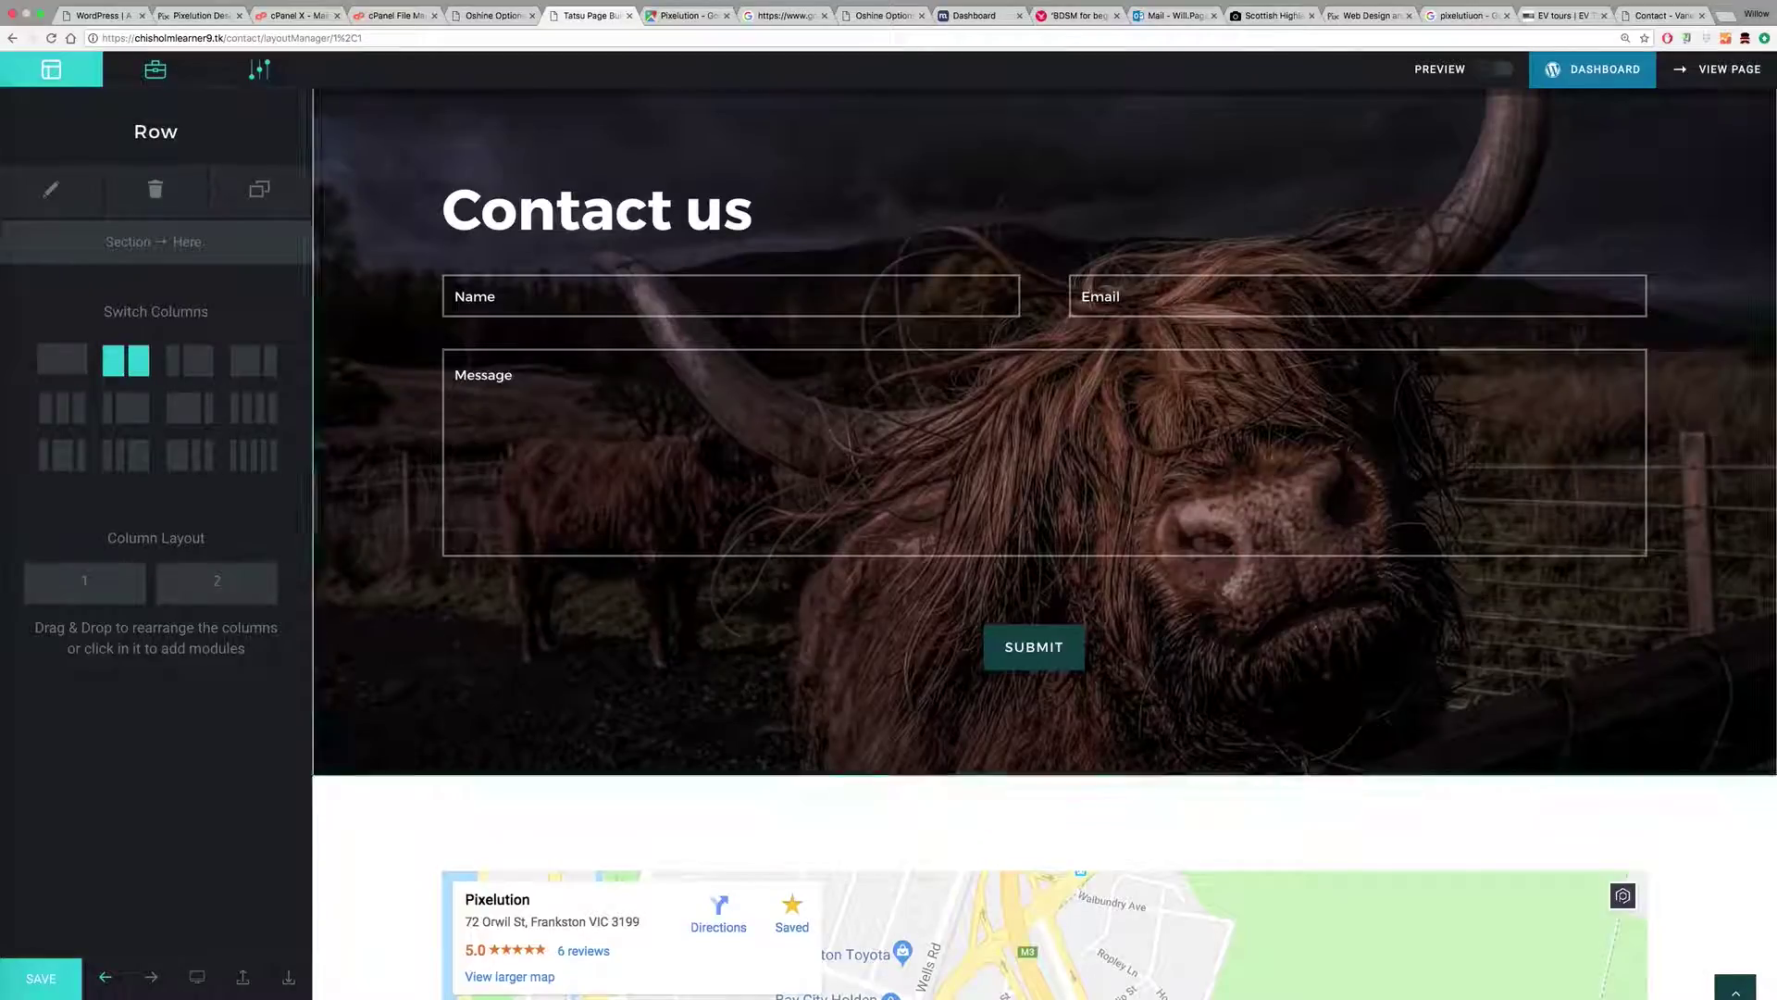
pyautogui.scroll(-8, 364, 640)
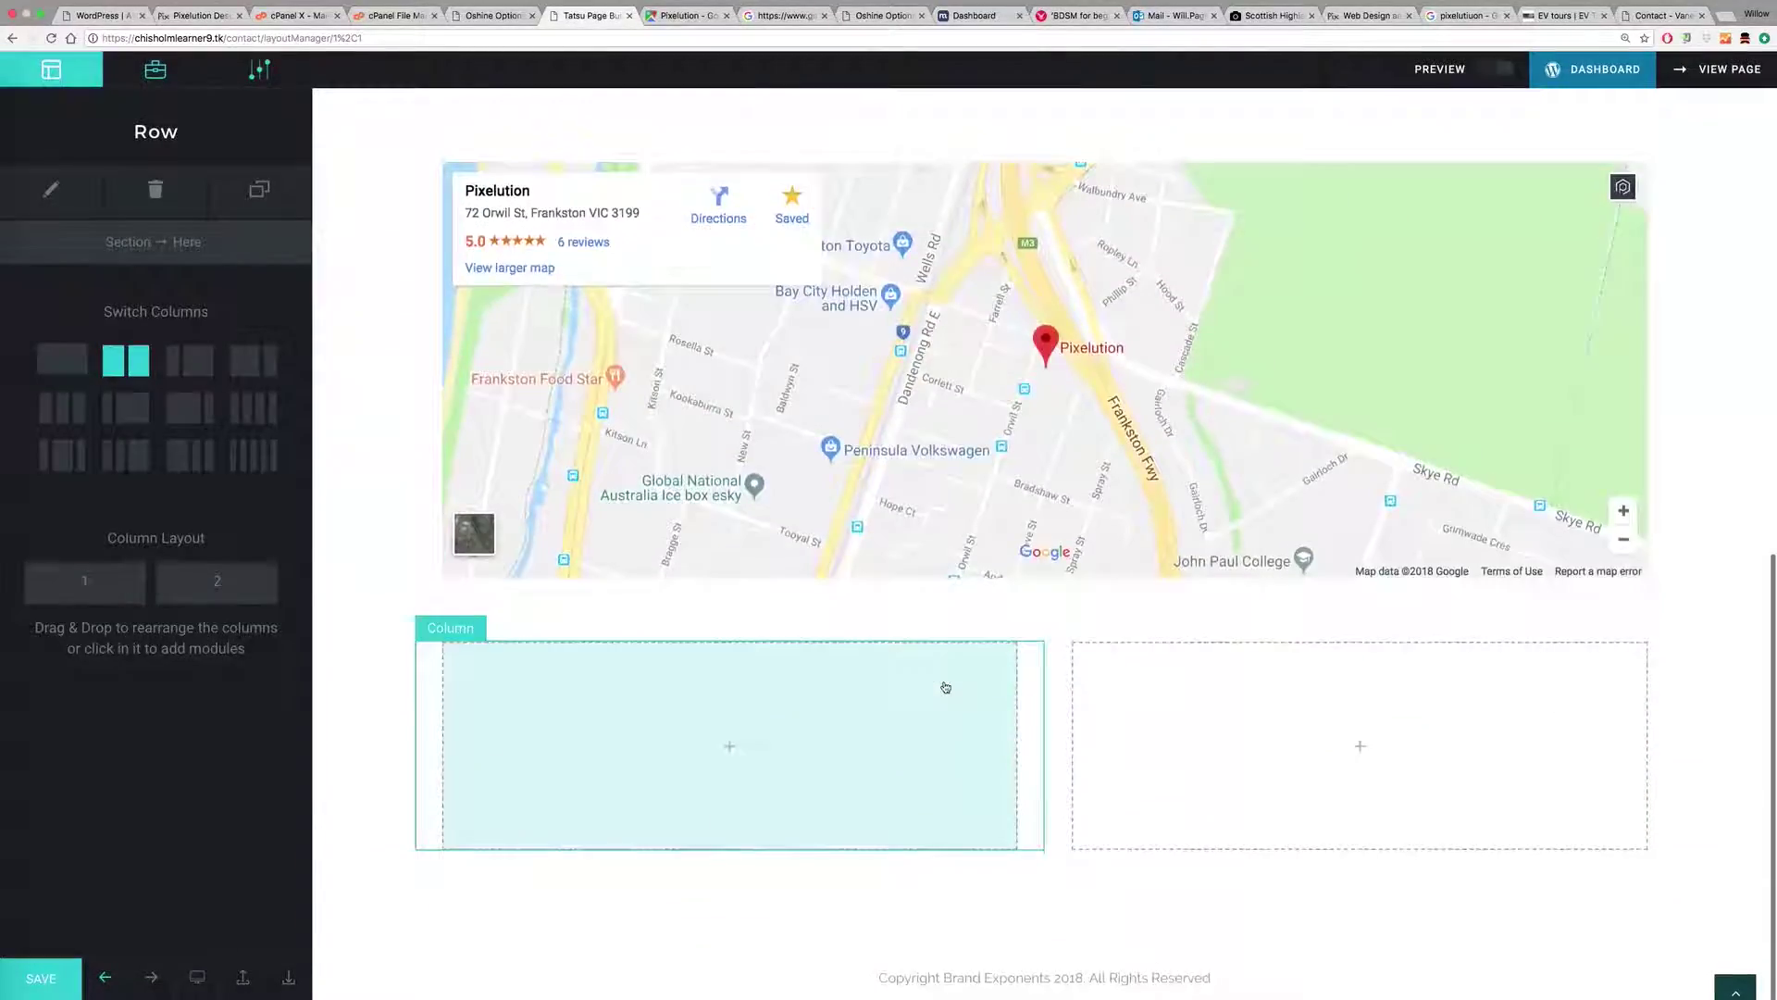
pyautogui.click(463, 161)
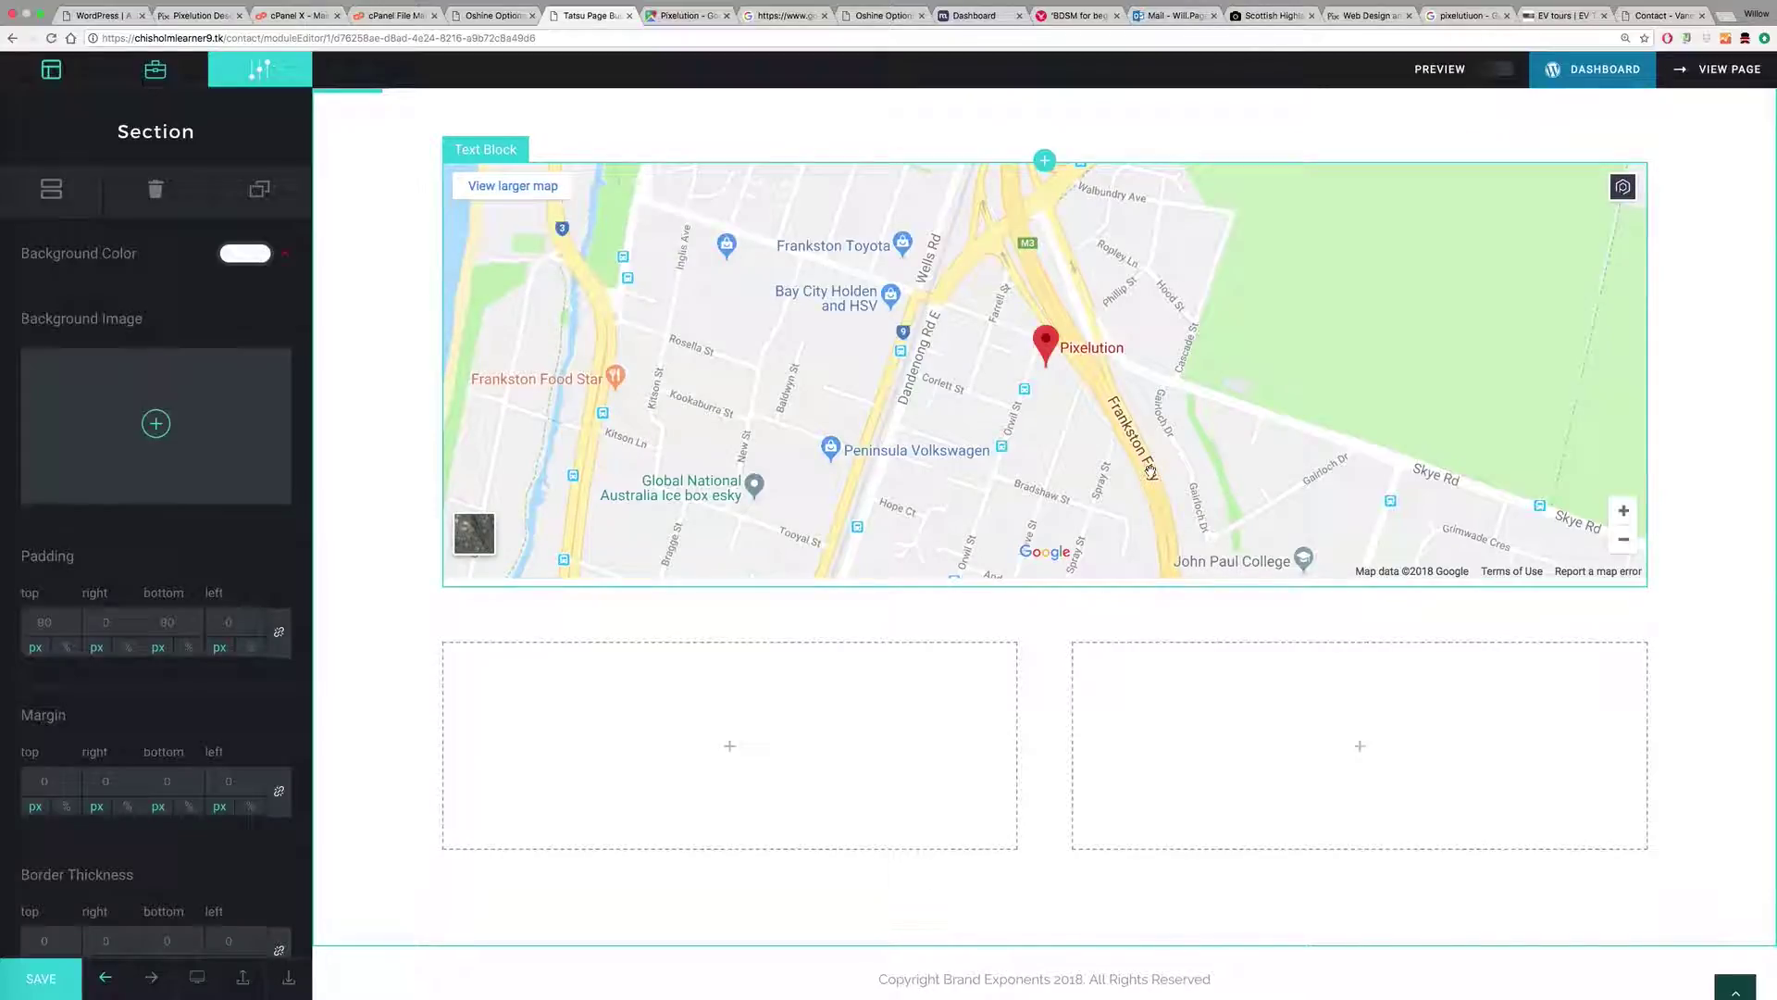
# Step: Add a Text Block to the empty lower-left column
pyautogui.doubleClick(507, 150)
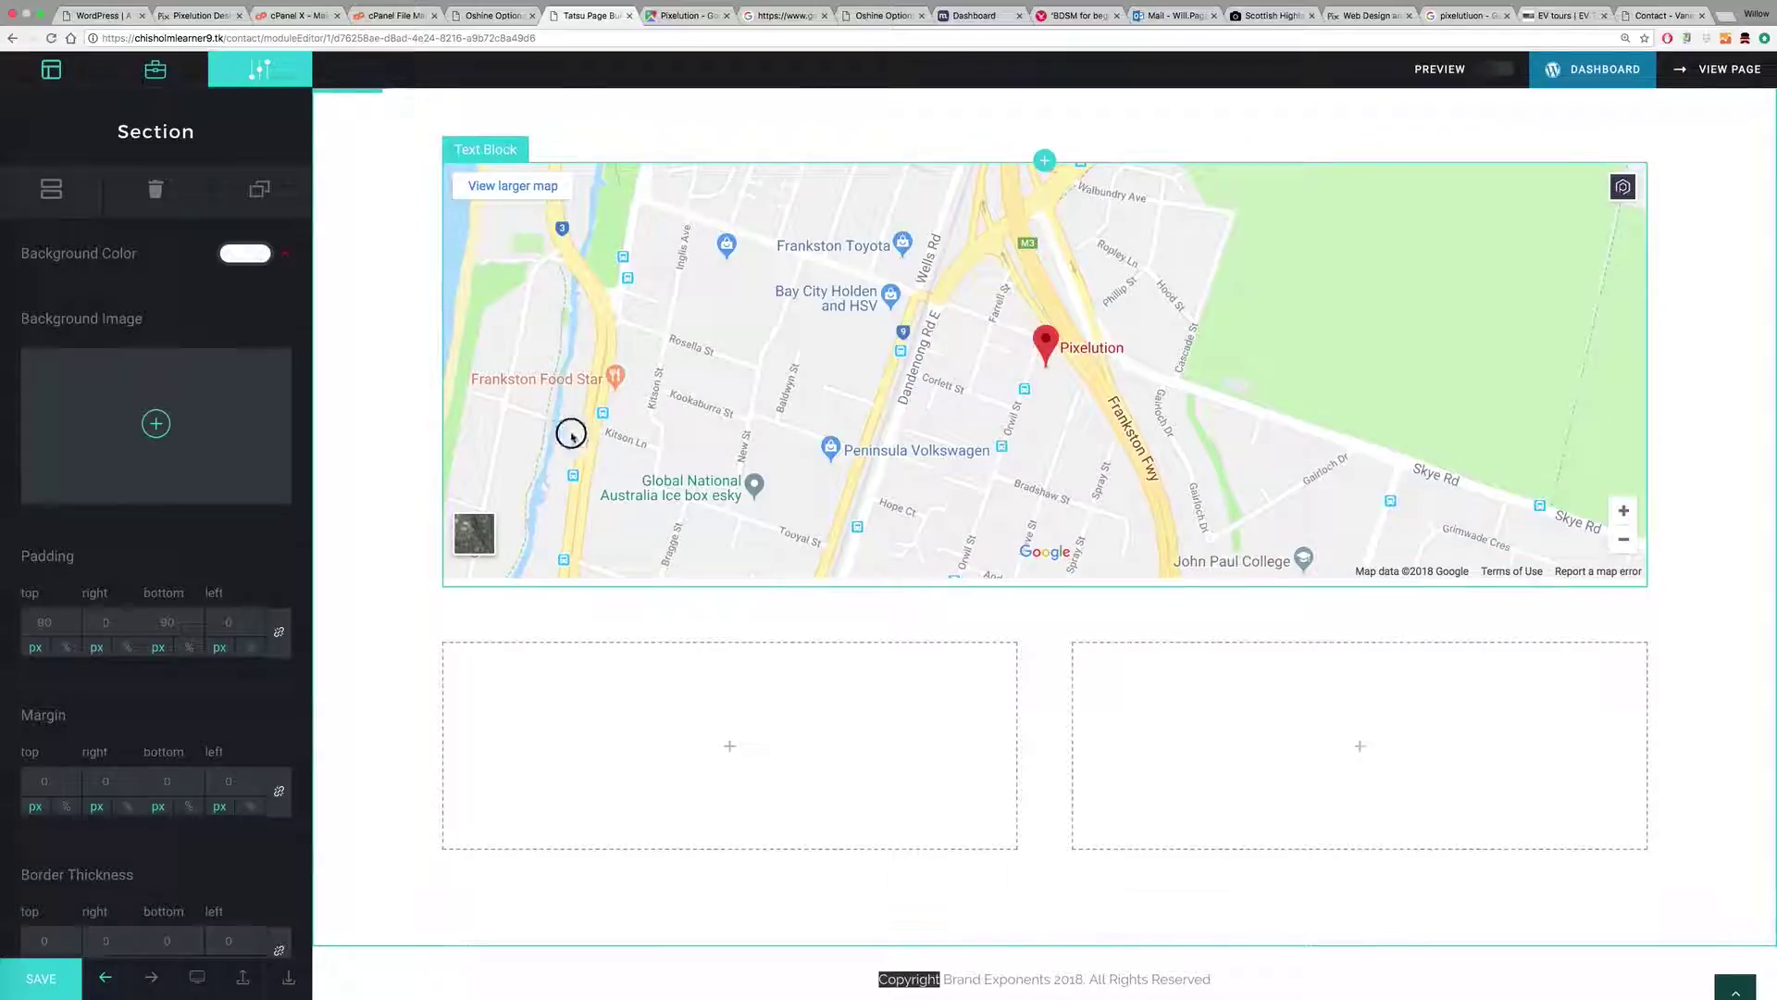
pyautogui.click(52, 189)
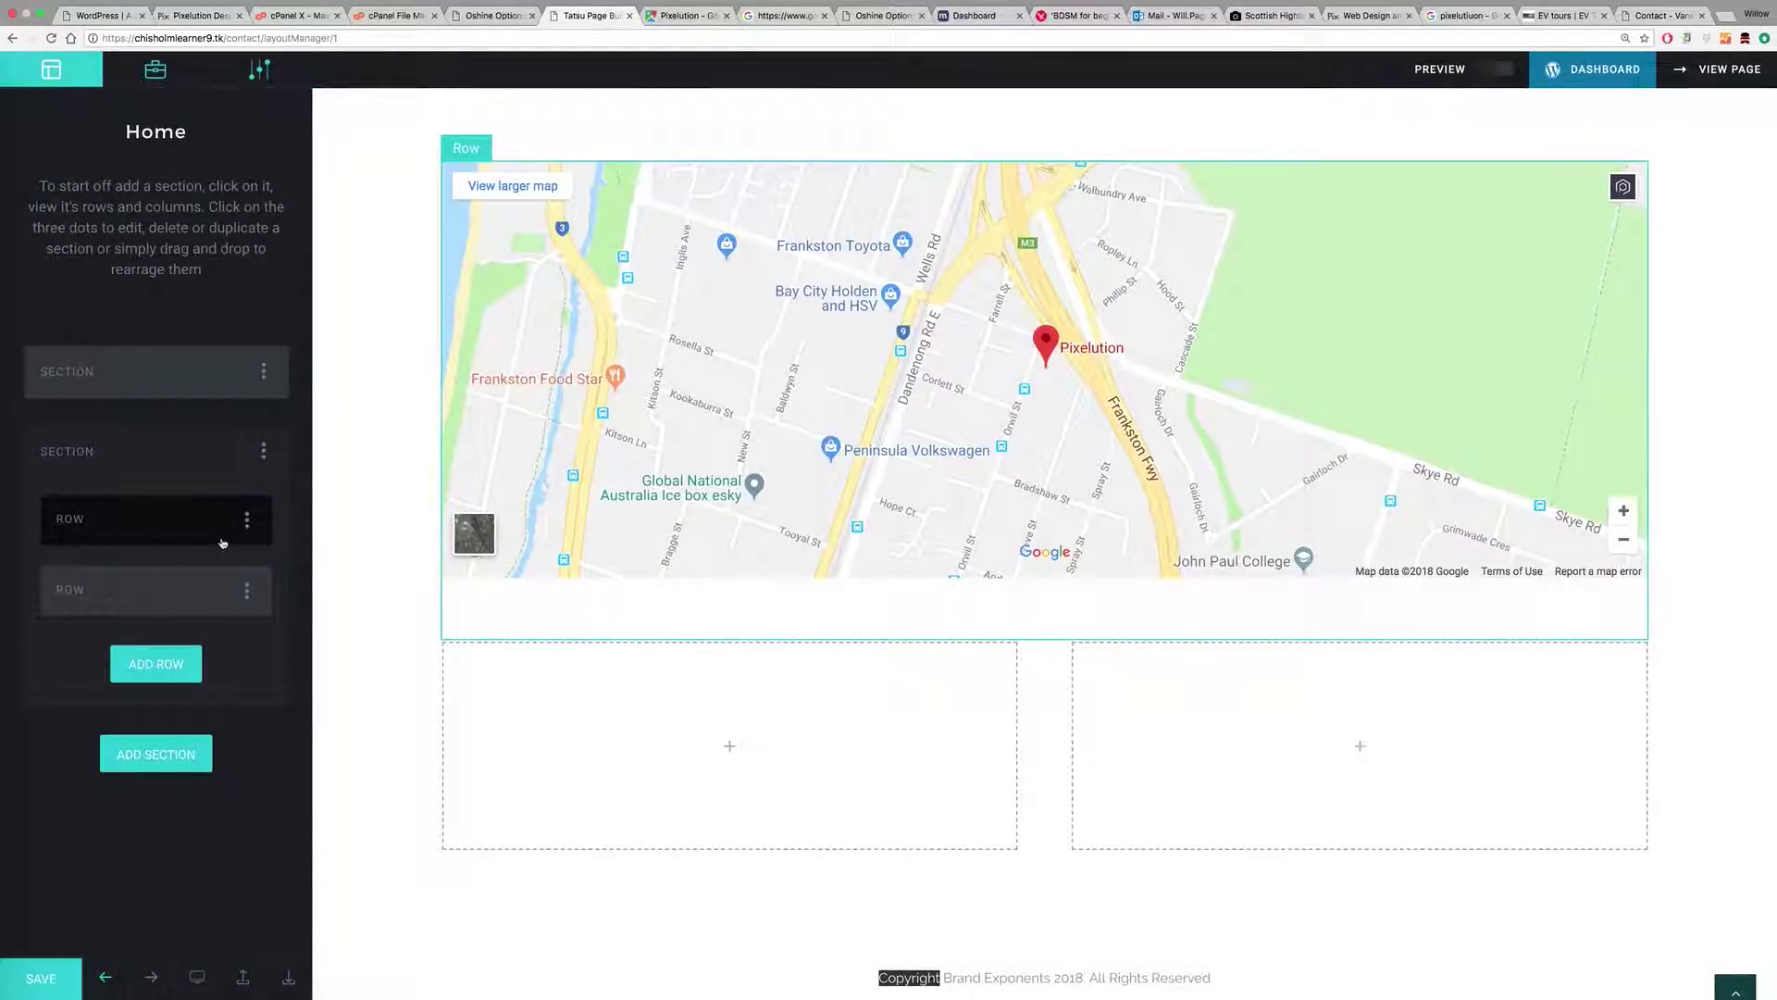
pyautogui.click(246, 519)
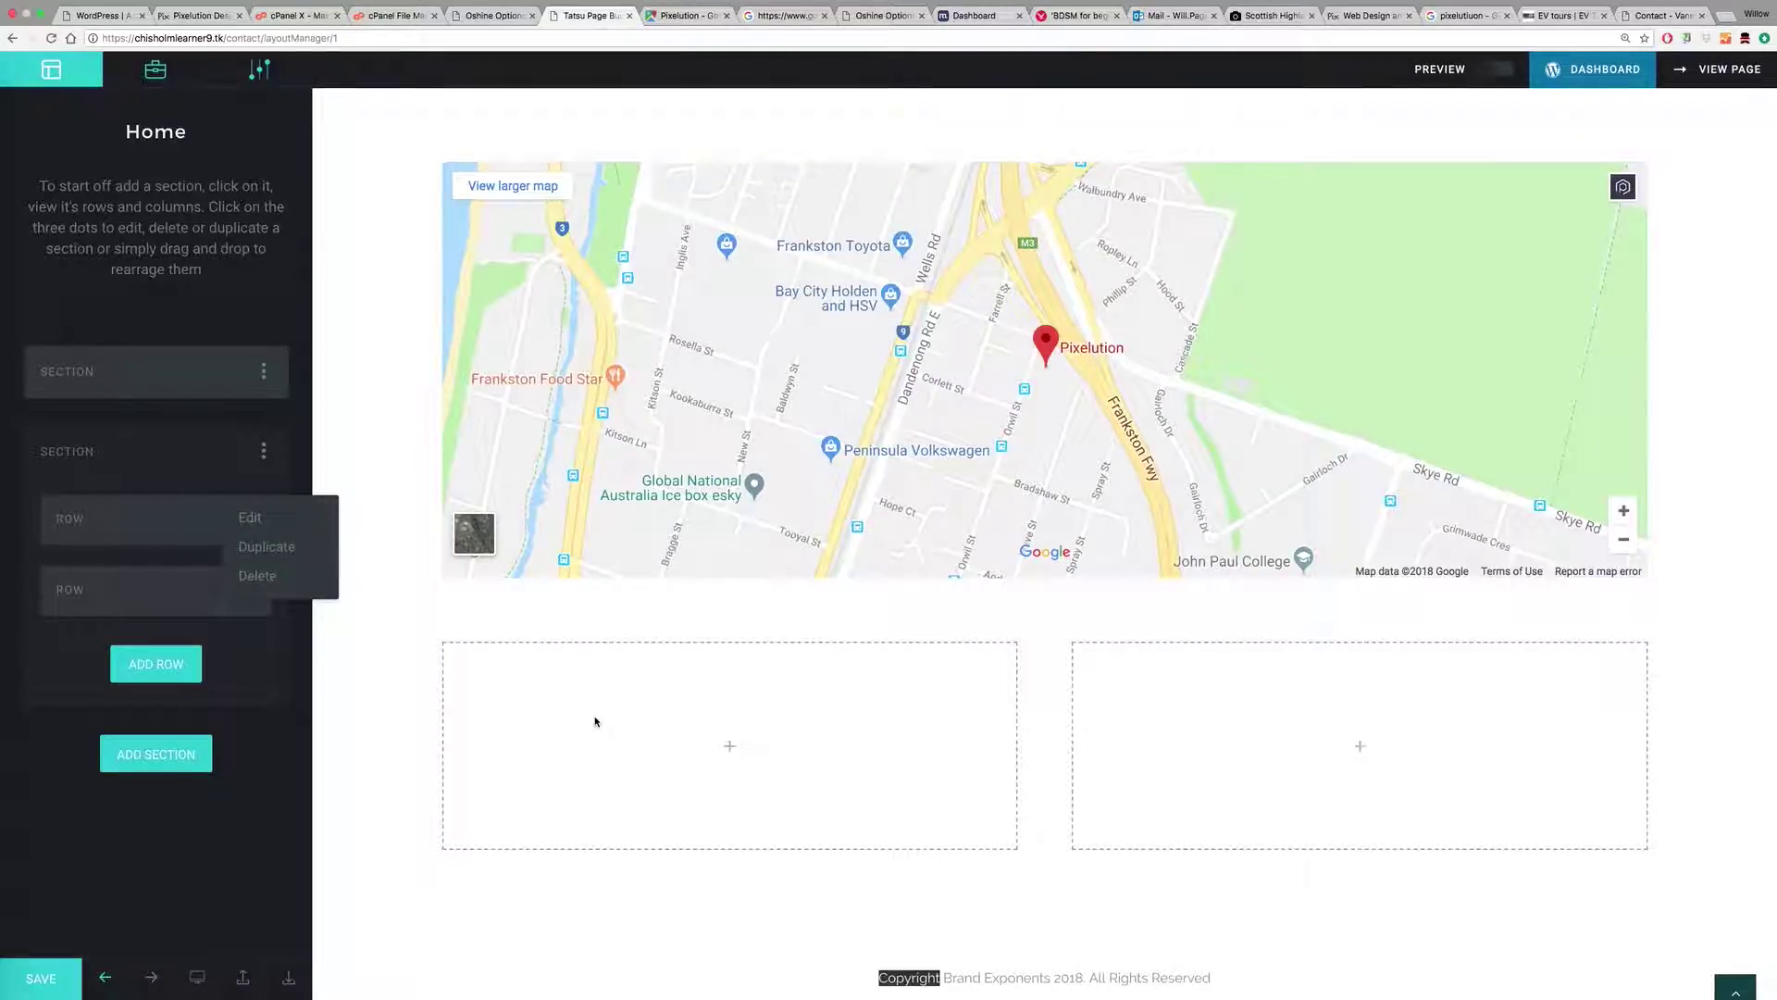
pyautogui.click(732, 743)
pyautogui.click(148, 362)
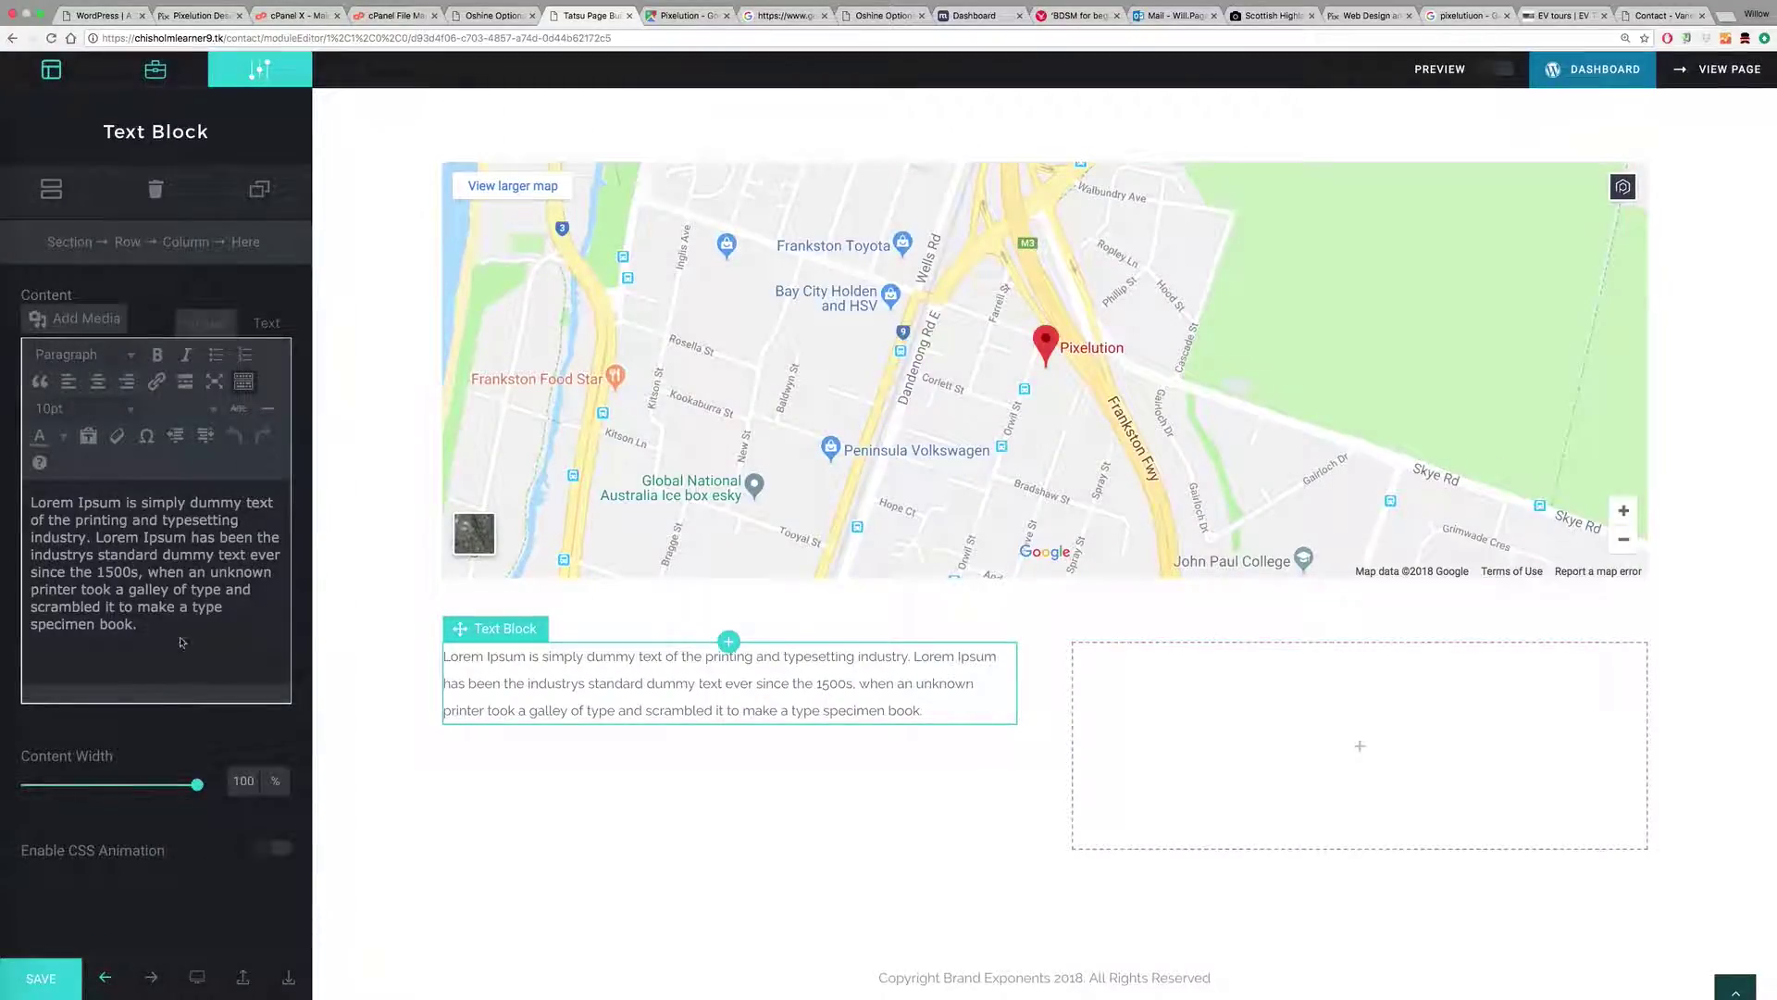
# Step: Paste the map iframe with width 100% and height 300, preview it, then delete the block
pyautogui.click(266, 324)
pyautogui.moveTo(183, 553); pyautogui.dragTo(3, 390)
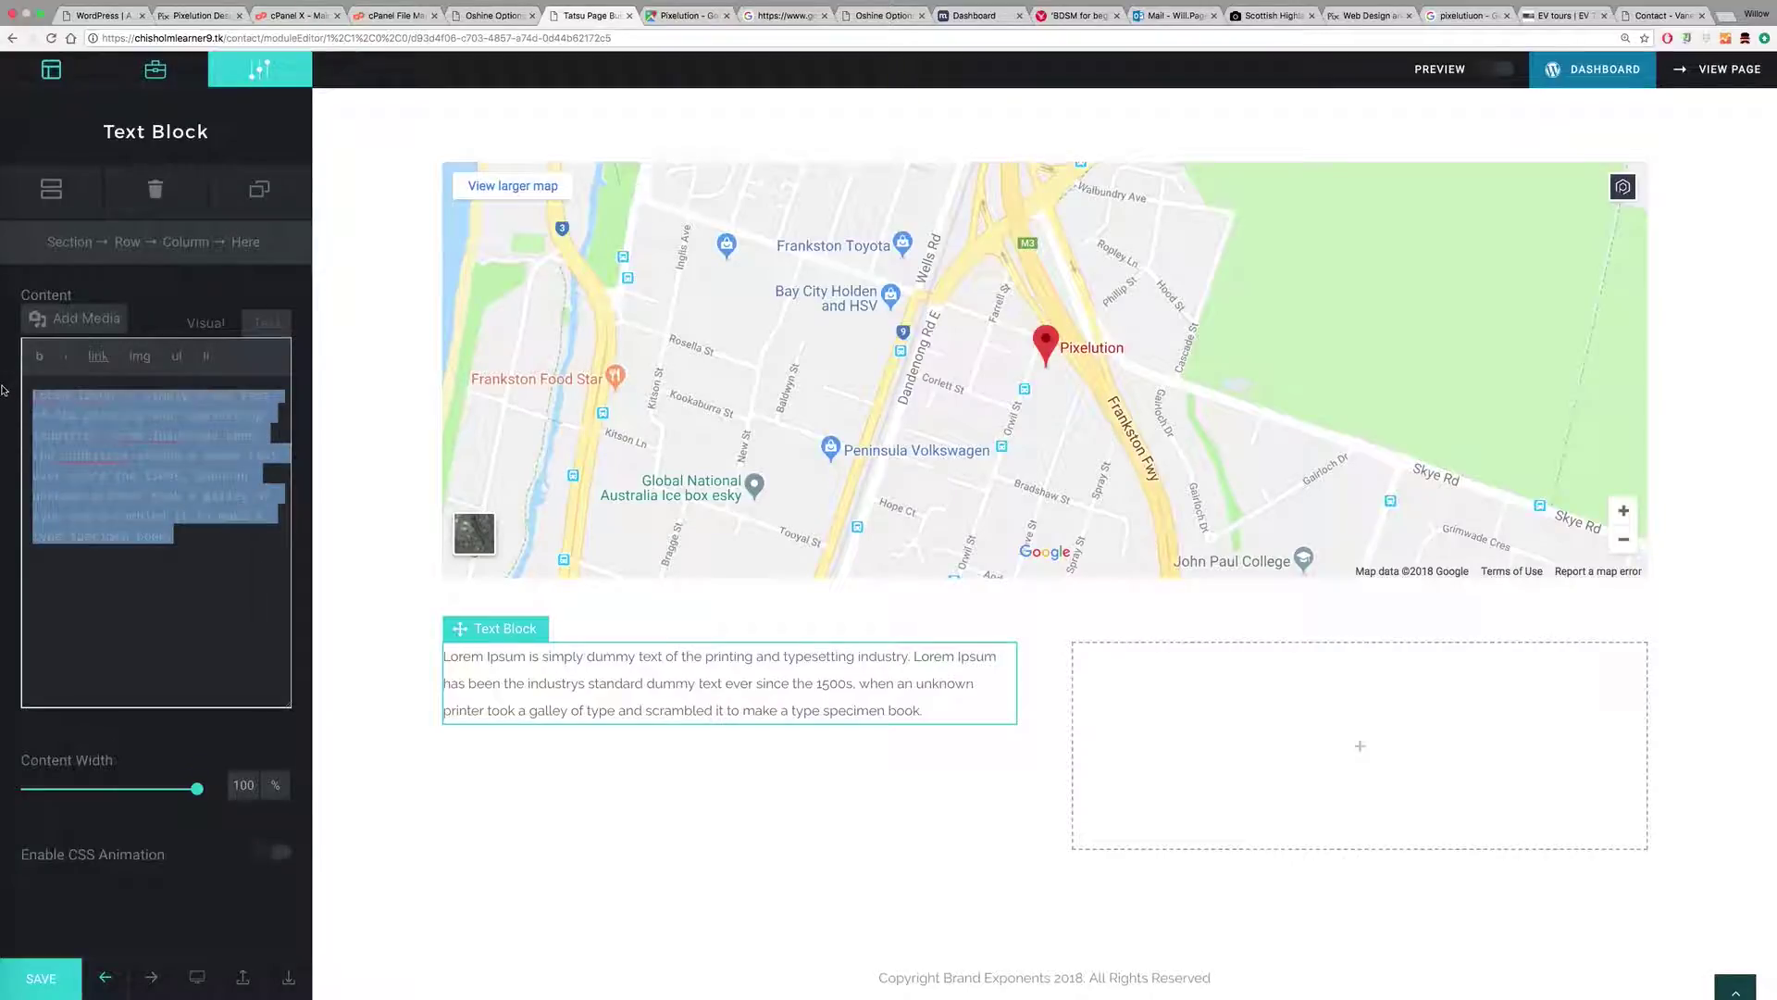
pyautogui.press('super+v')
pyautogui.moveTo(119, 596); pyautogui.dragTo(83, 596)
pyautogui.write('100%')
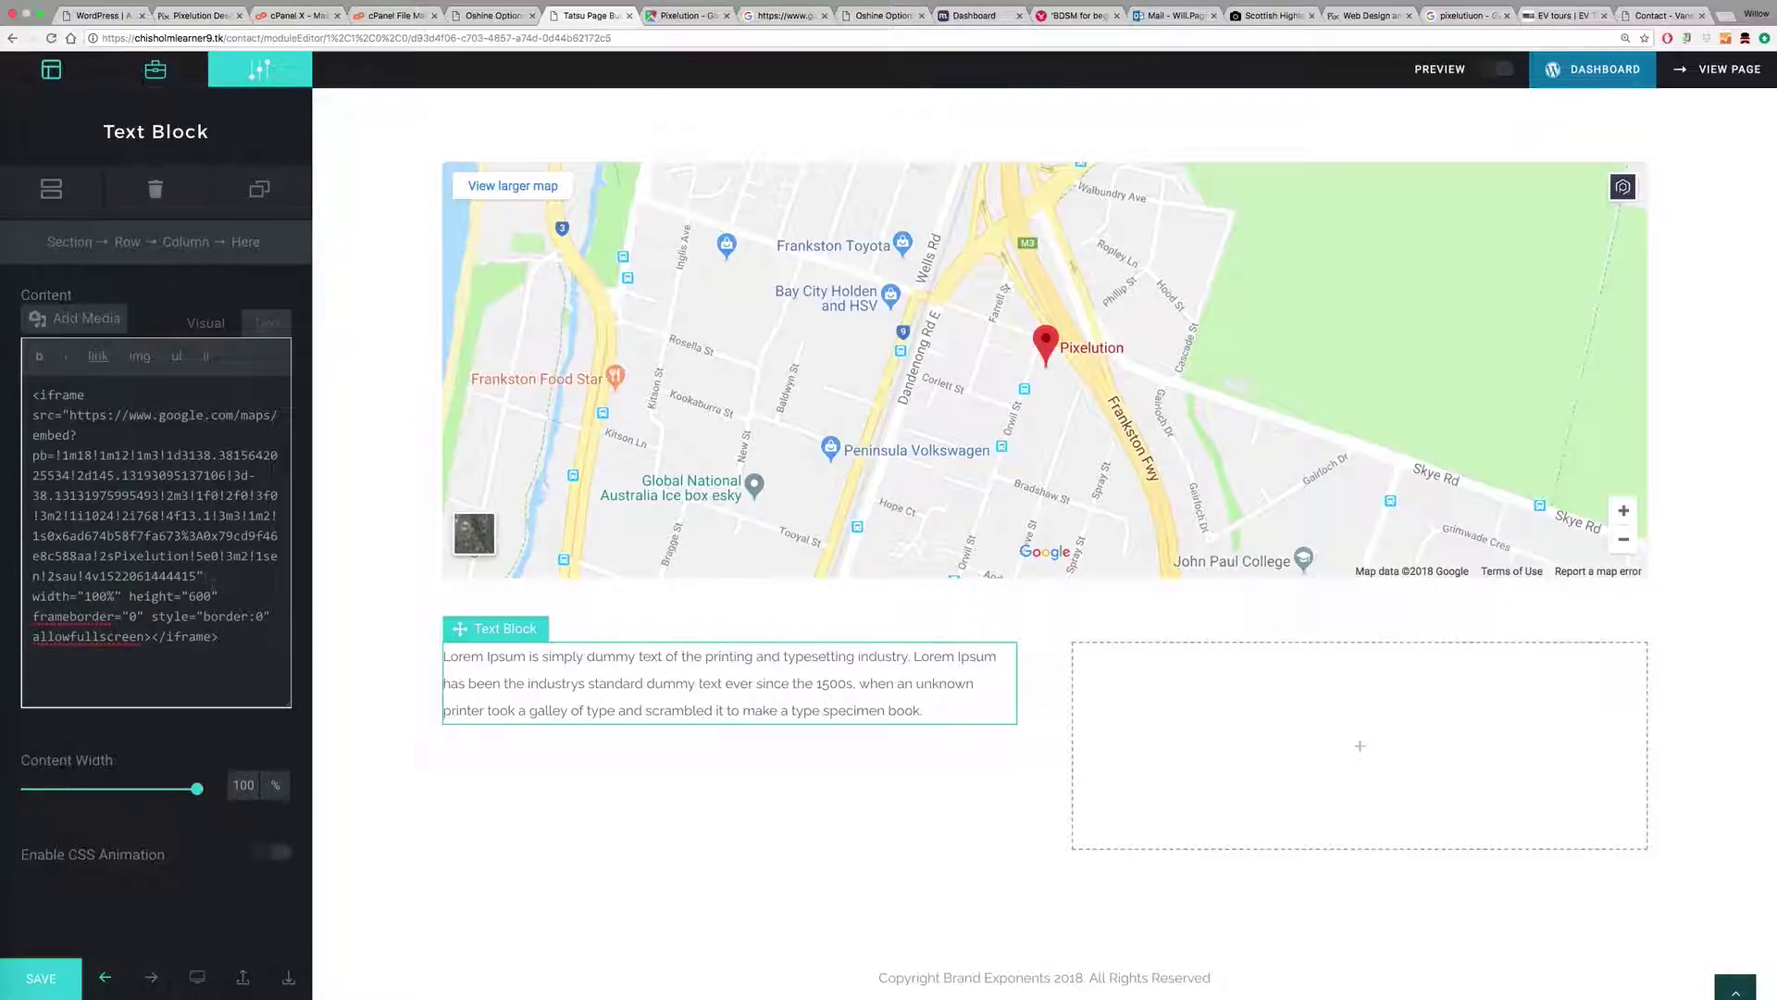
pyautogui.moveTo(213, 596); pyautogui.dragTo(191, 596)
pyautogui.write('3')
pyautogui.click(245, 320)
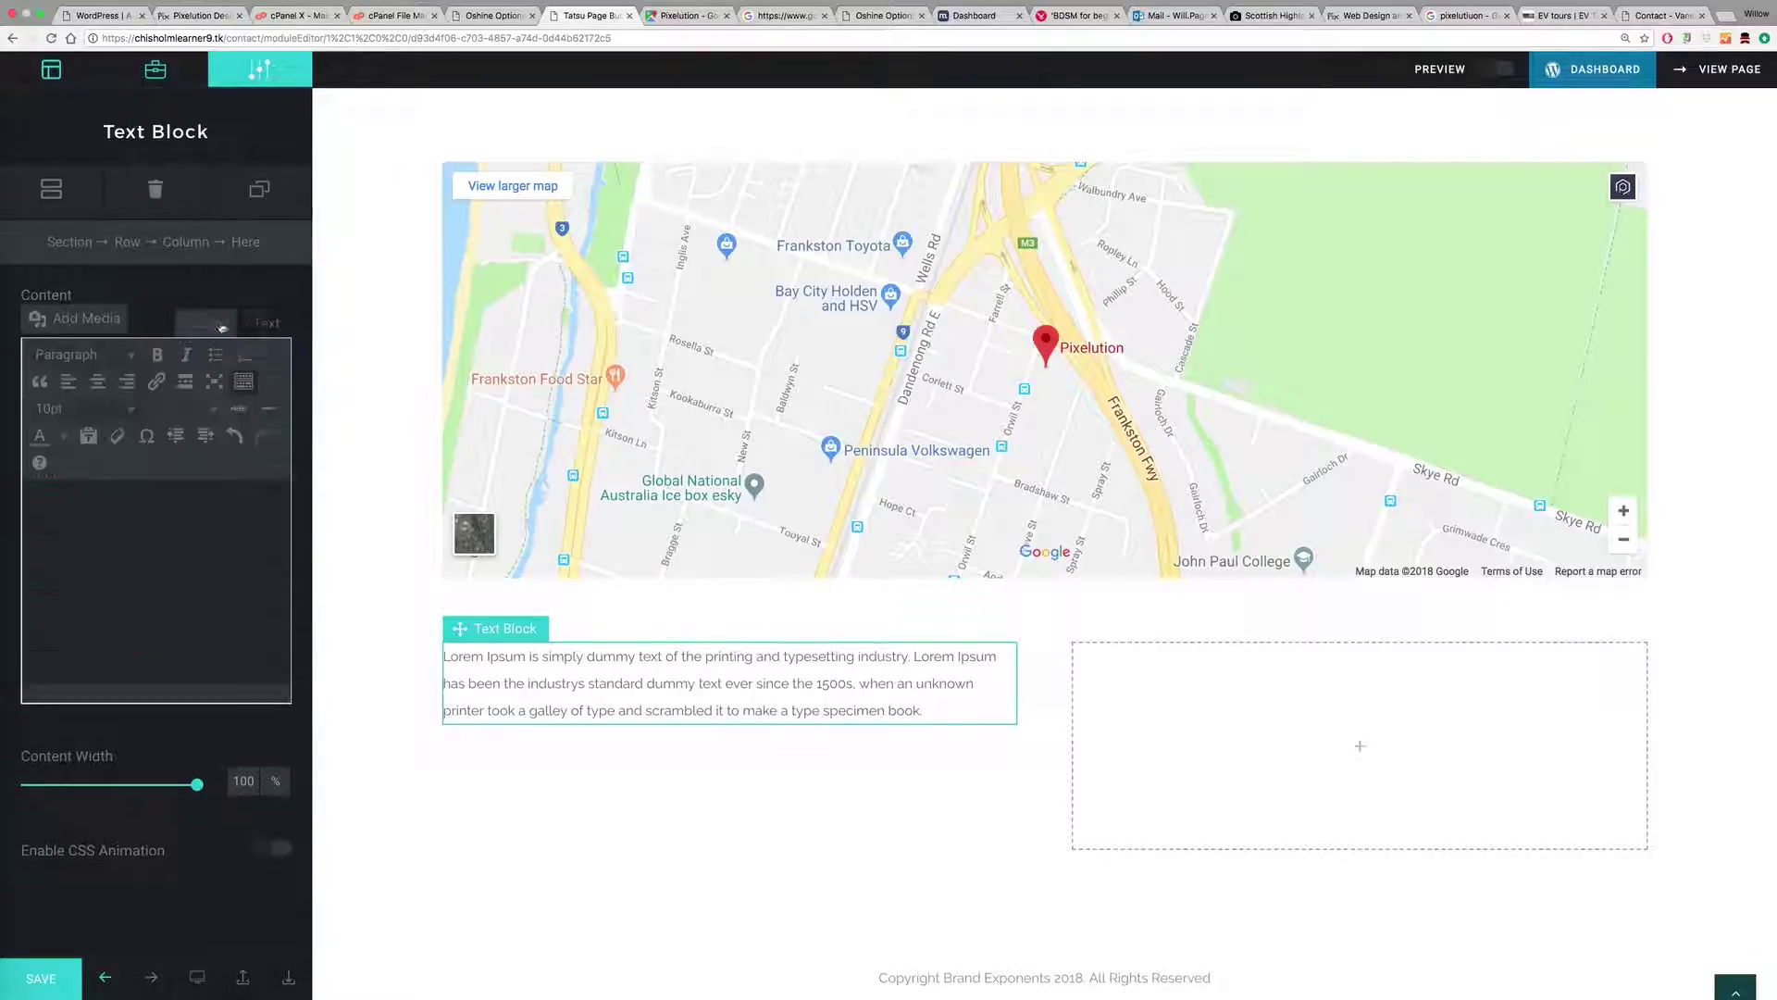
pyautogui.click(268, 330)
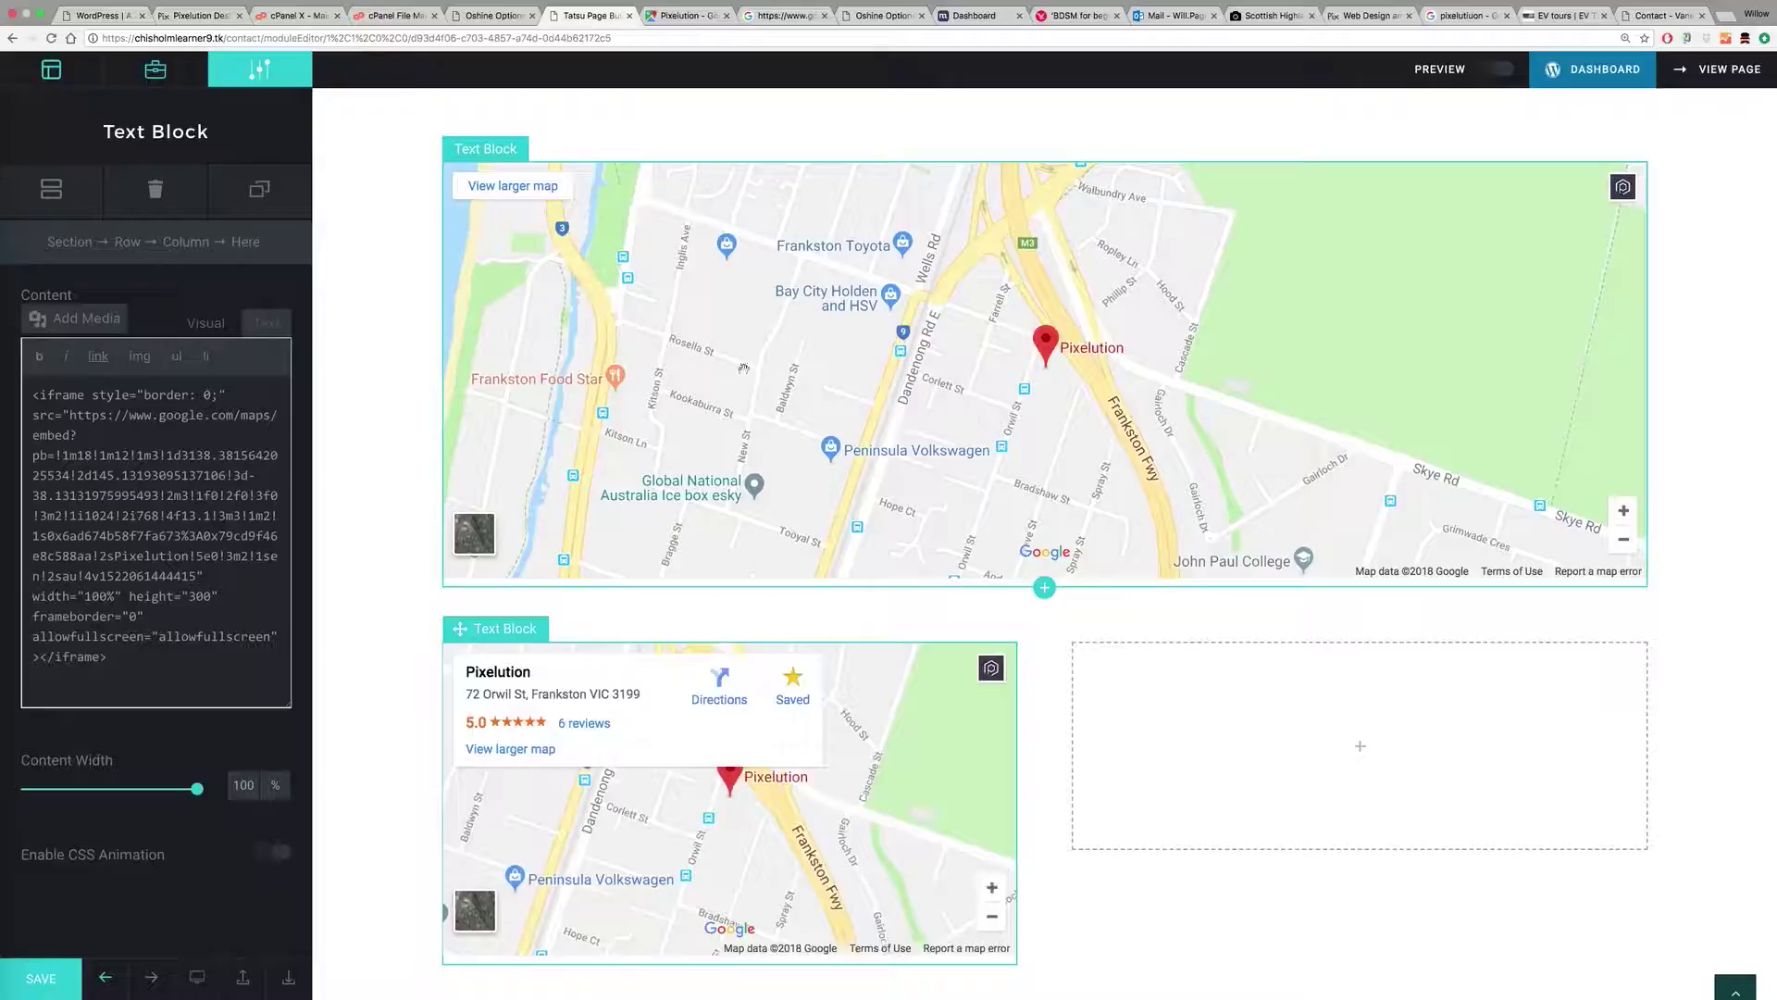
pyautogui.scroll(5, 694, 333)
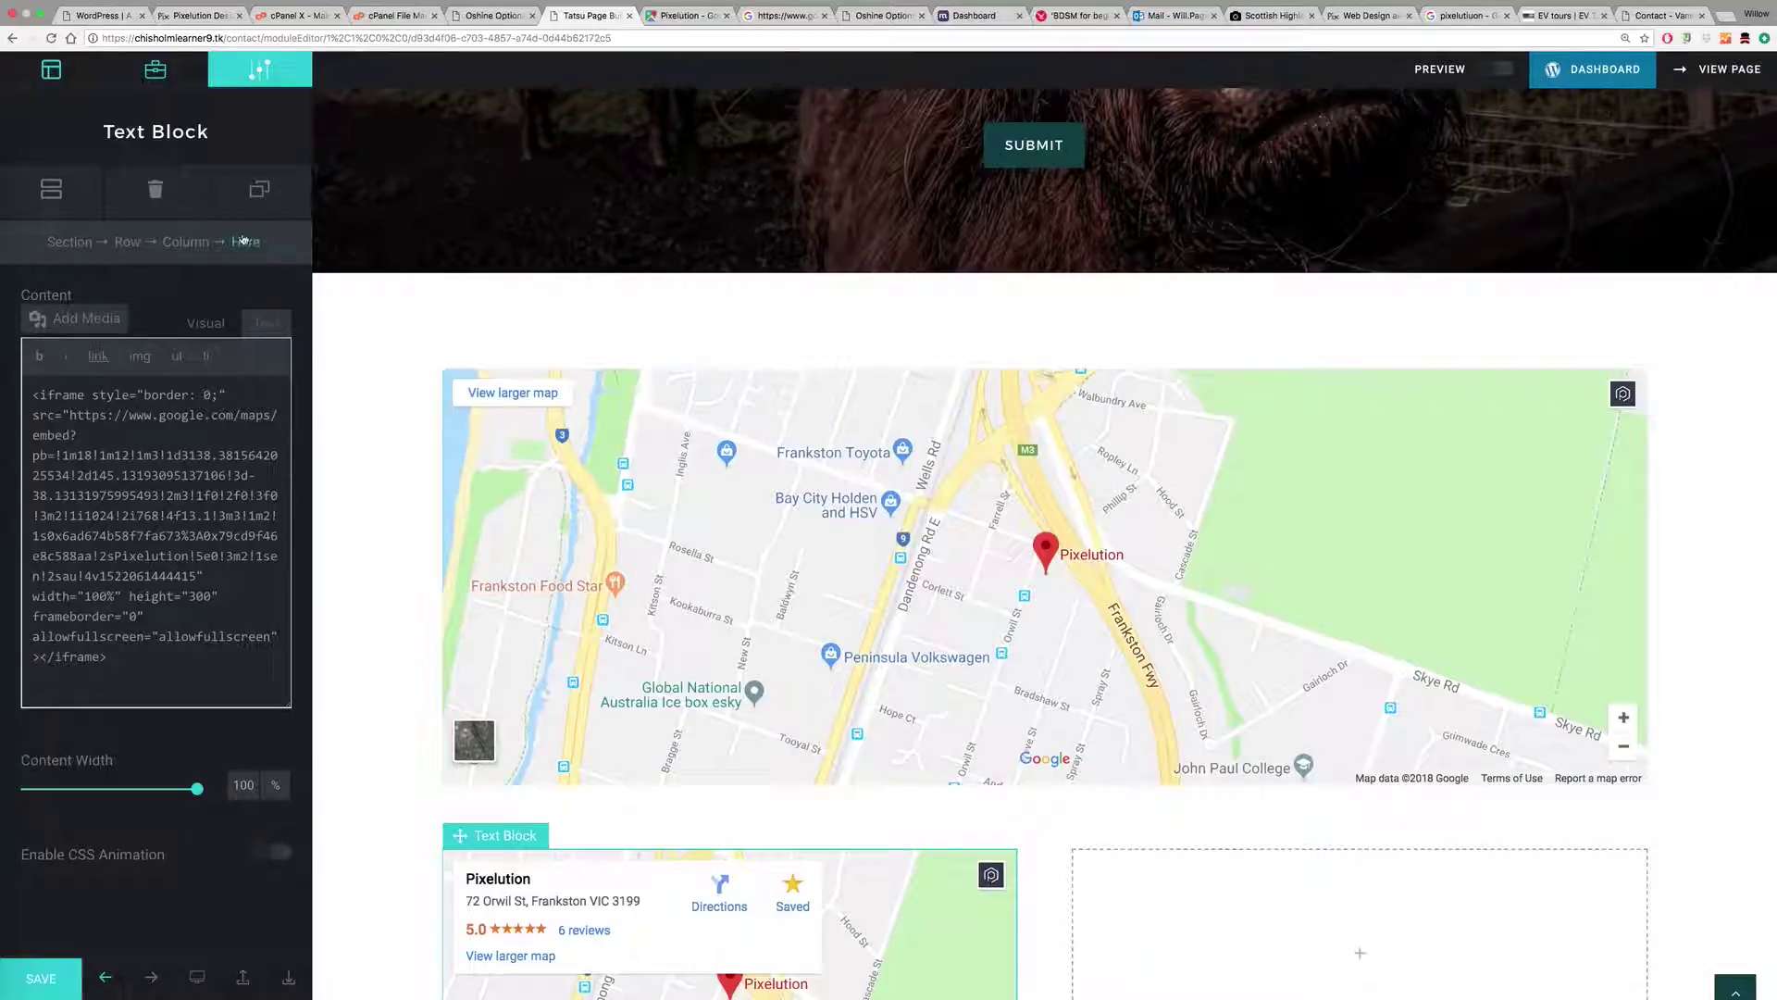
pyautogui.click(165, 192)
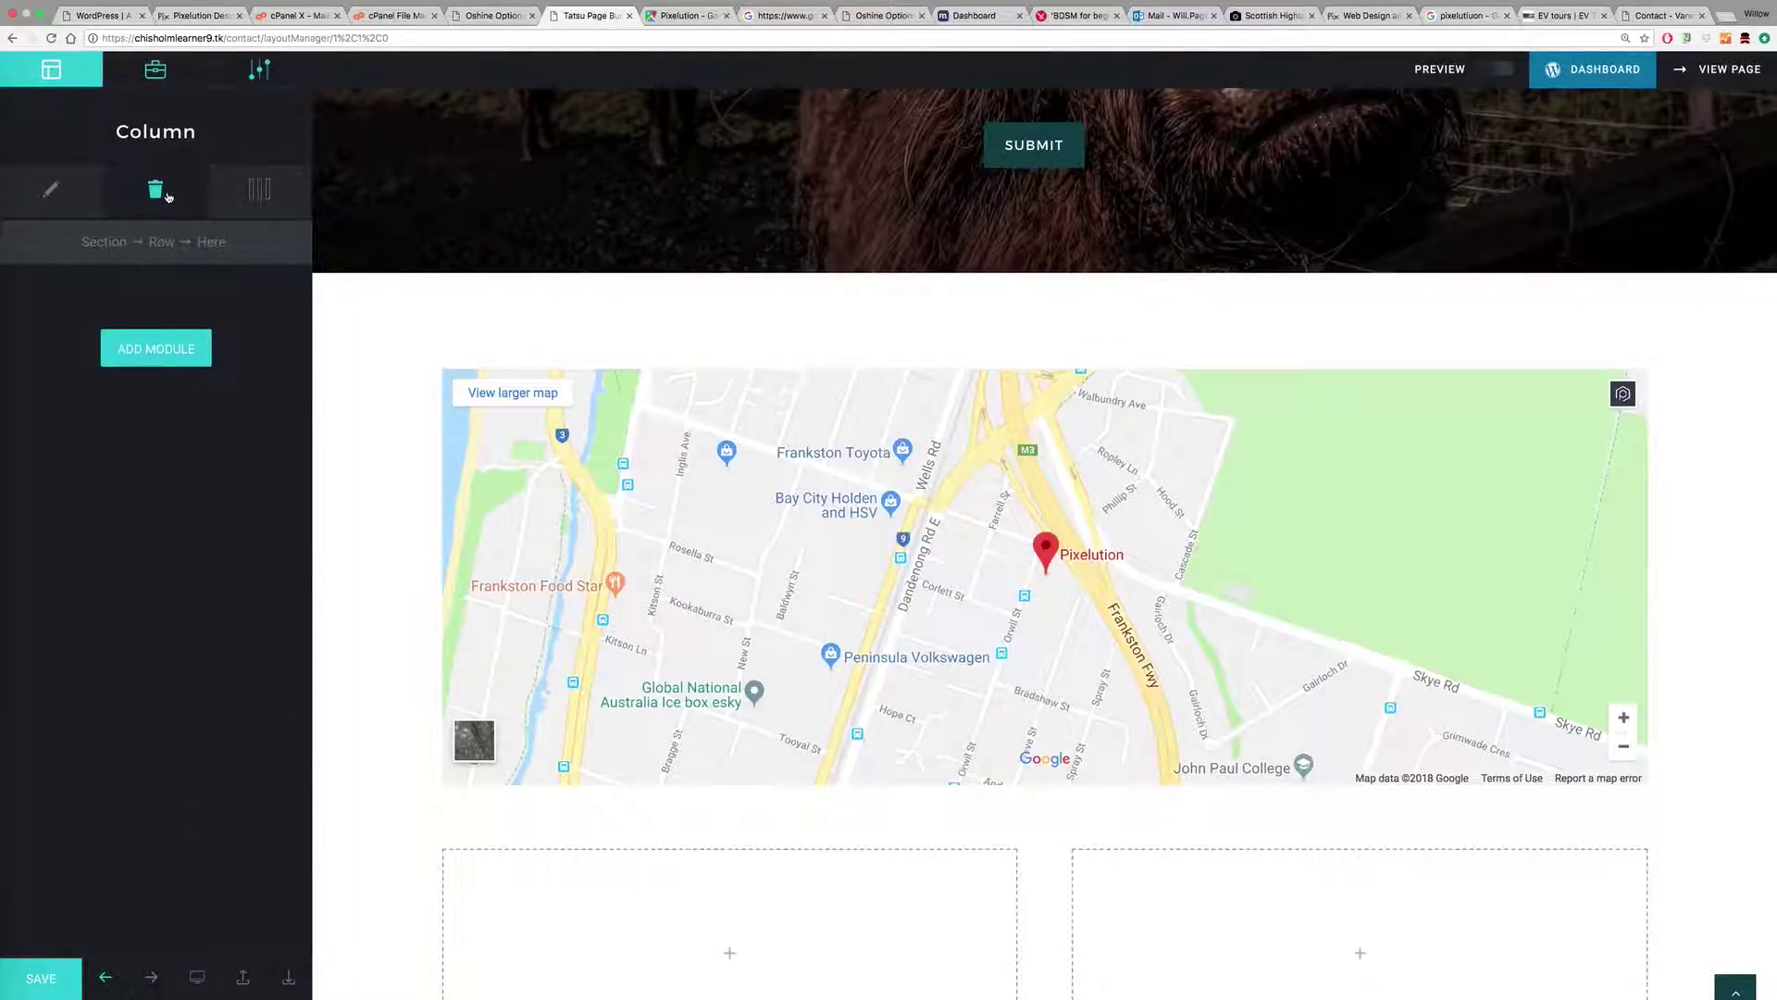
# Step: Undo, then paste the map iframe into the lower-left Text Block at 100% width, 300 height
pyautogui.click(156, 190)
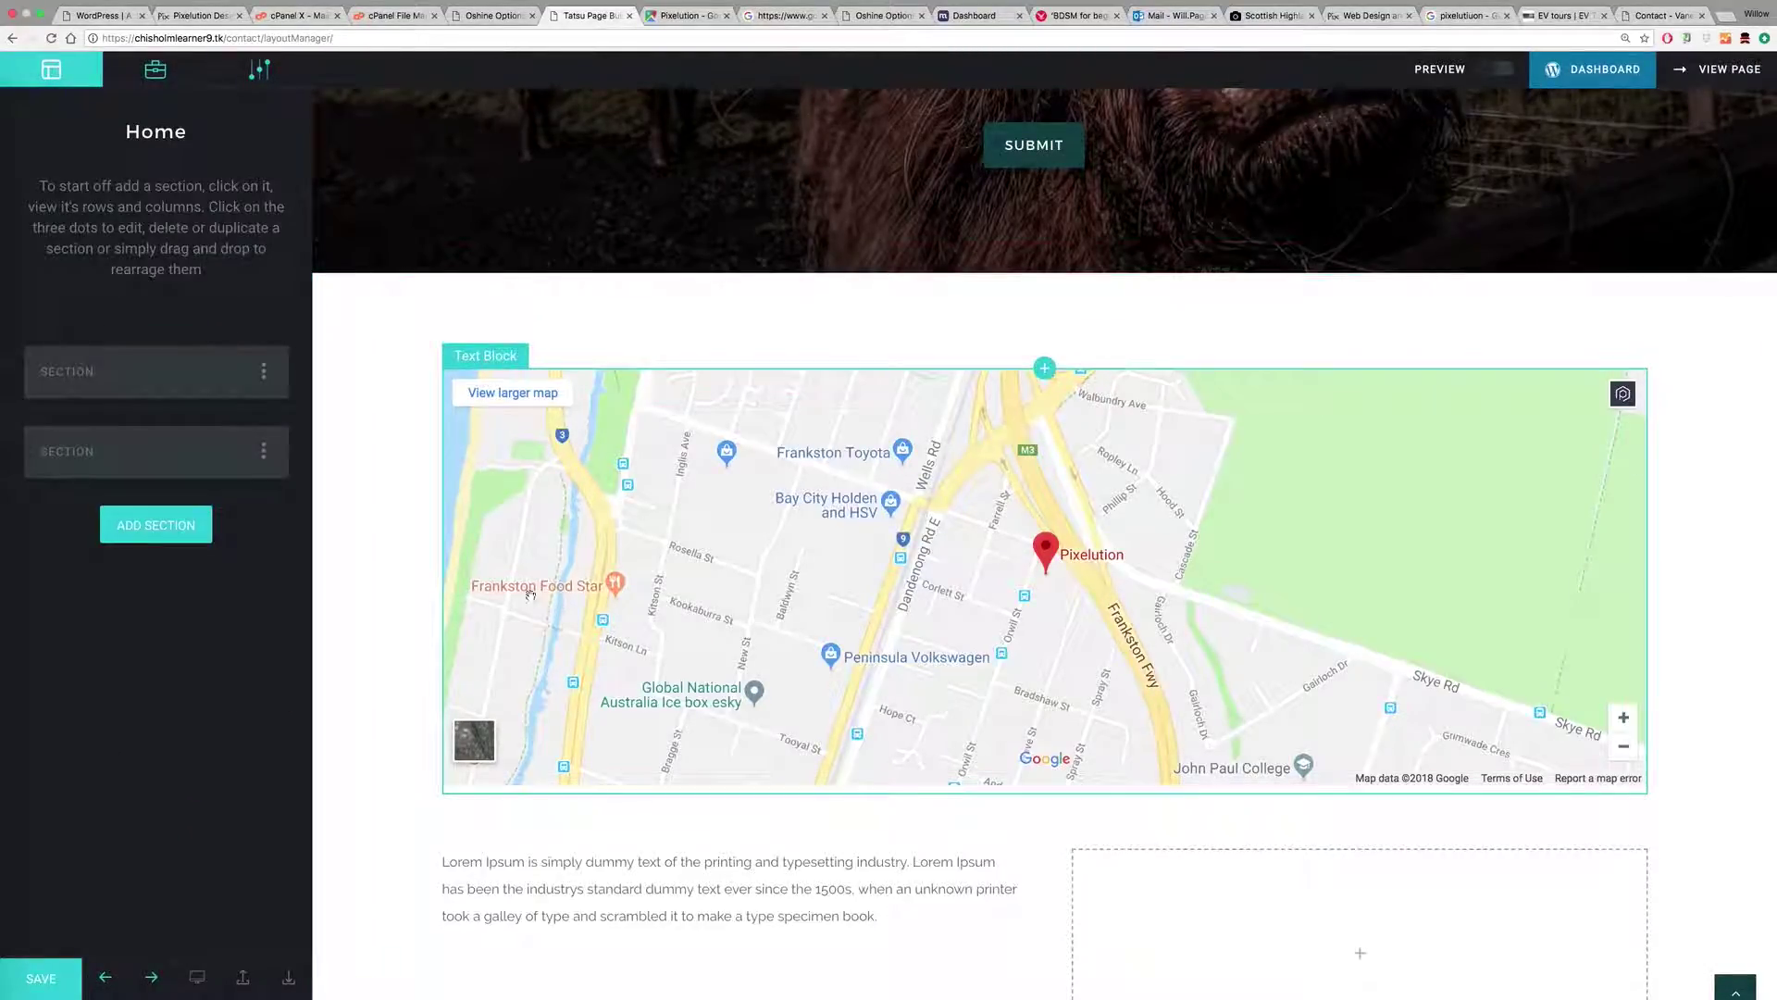
pyautogui.click(459, 865)
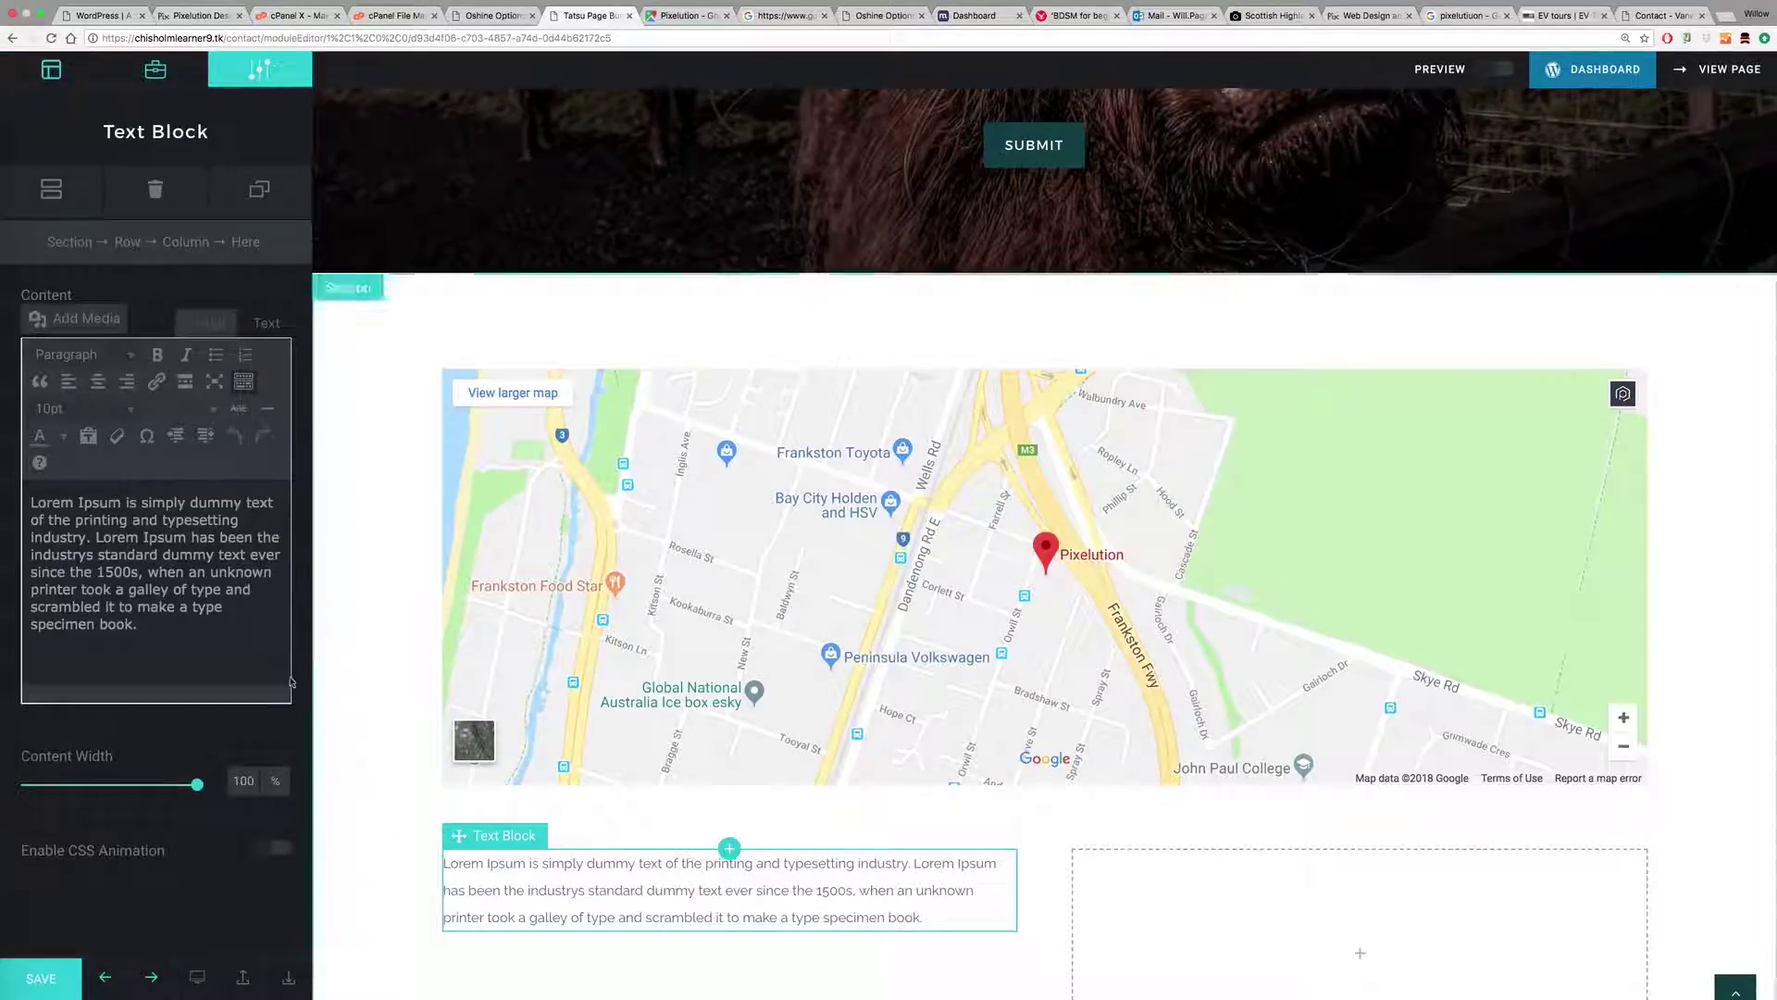
pyautogui.click(267, 322)
pyautogui.moveTo(171, 541); pyautogui.dragTo(27, 389)
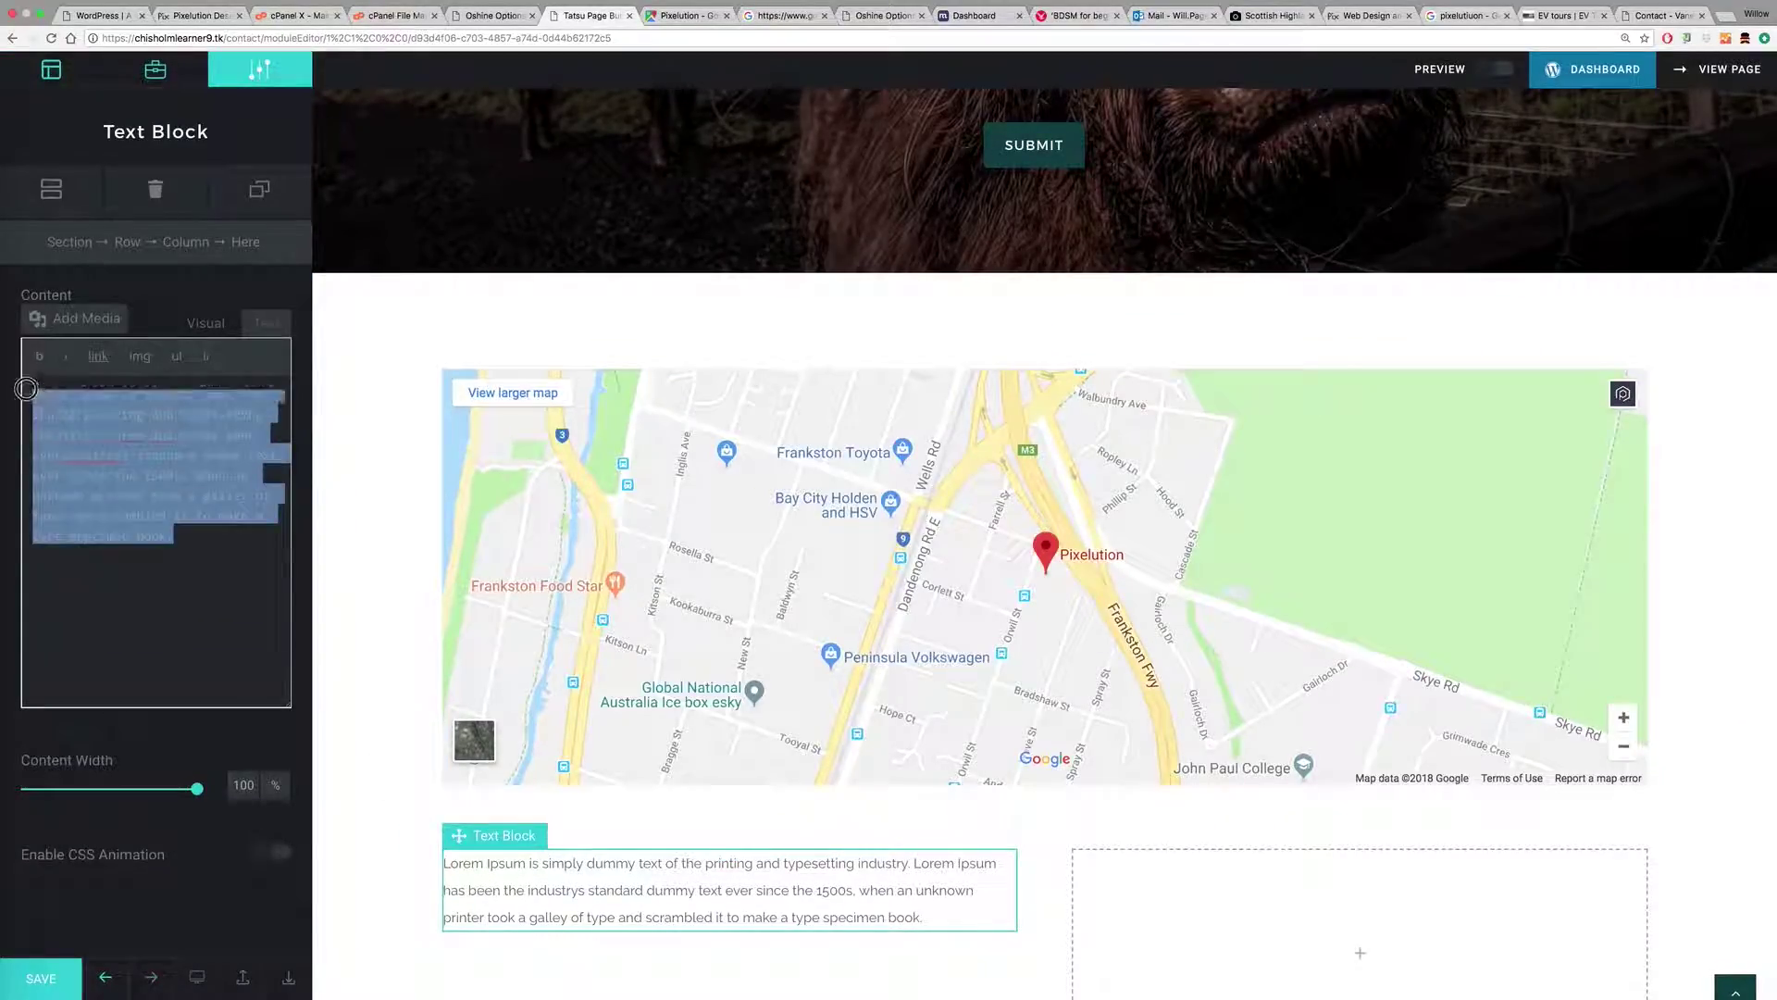
pyautogui.press('super+v')
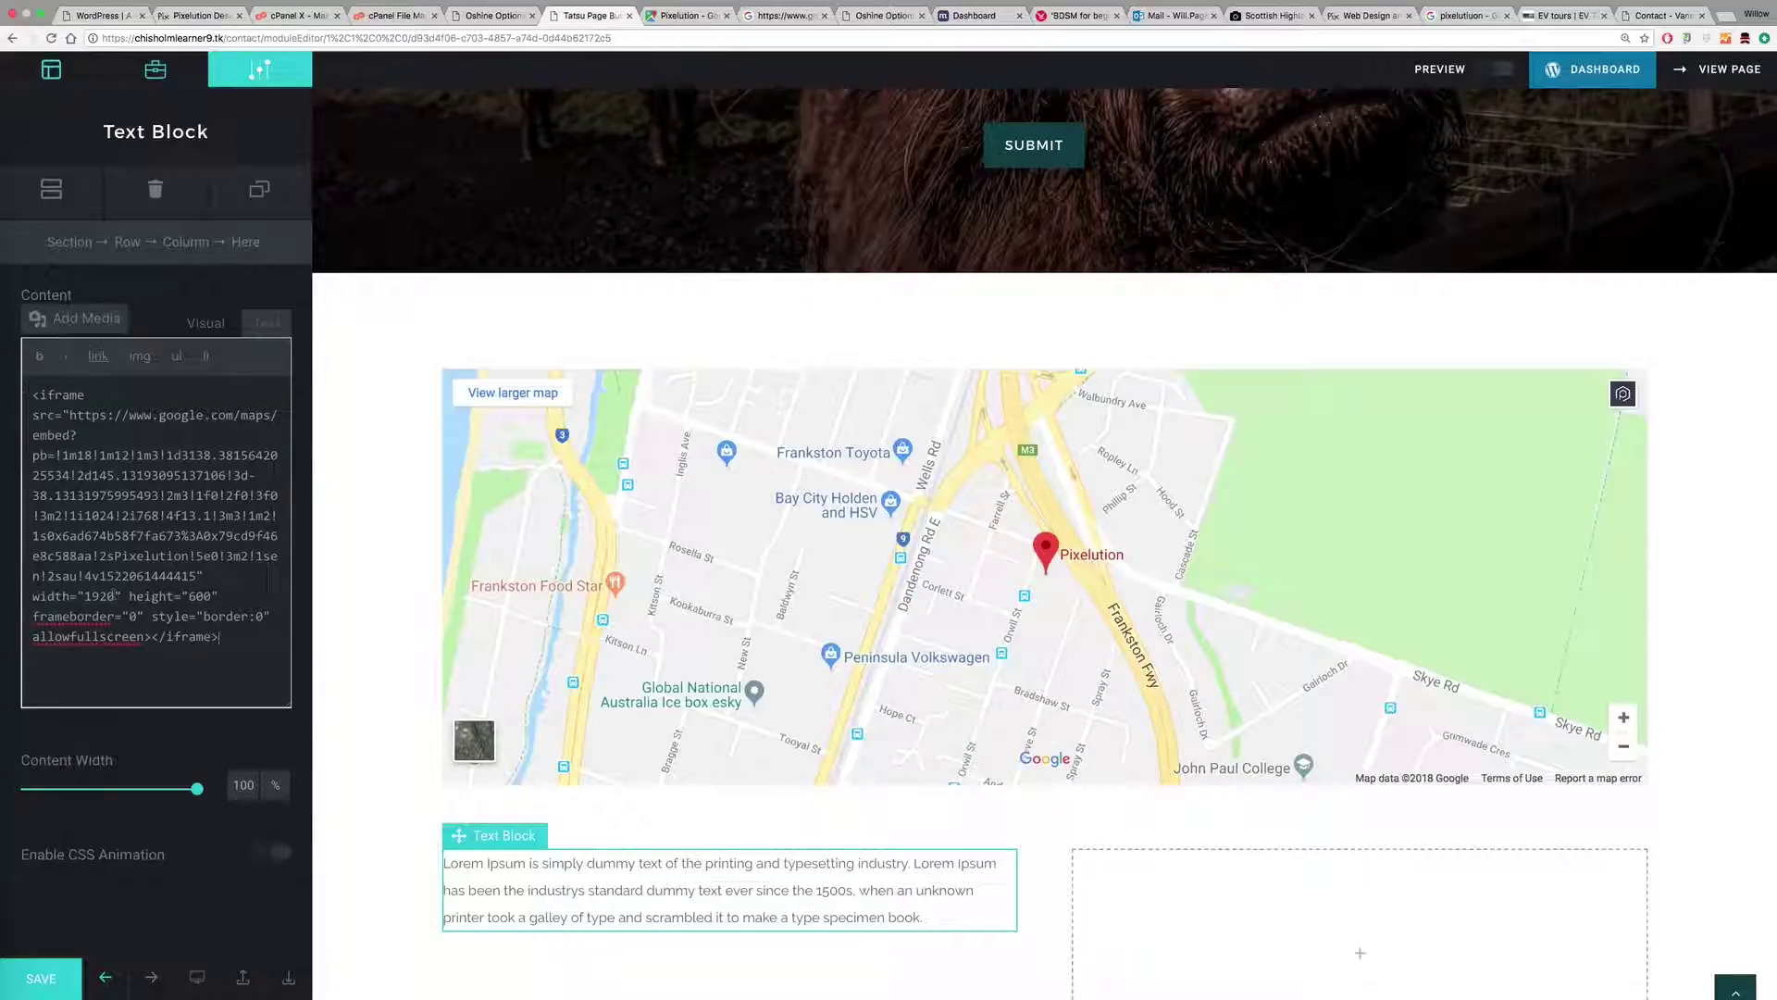
pyautogui.doubleClick(93, 596)
pyautogui.write('1000%')
pyautogui.doubleClick(202, 596)
pyautogui.write('30')
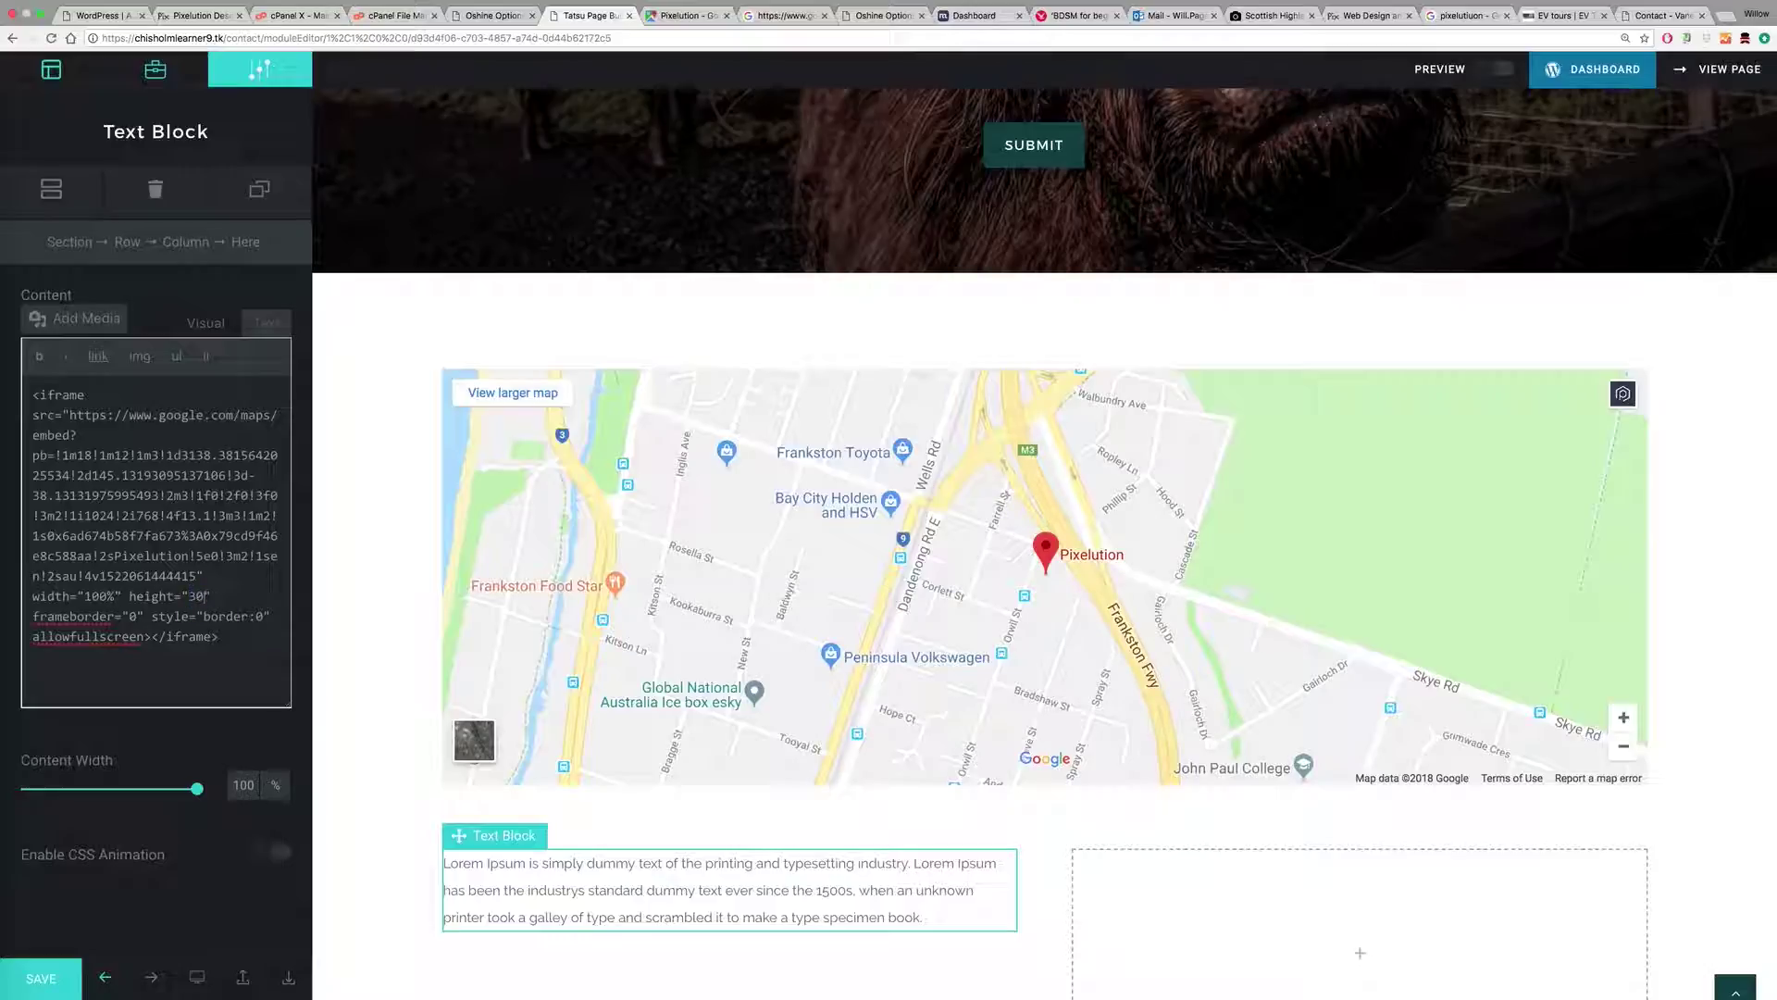
pyautogui.click(203, 323)
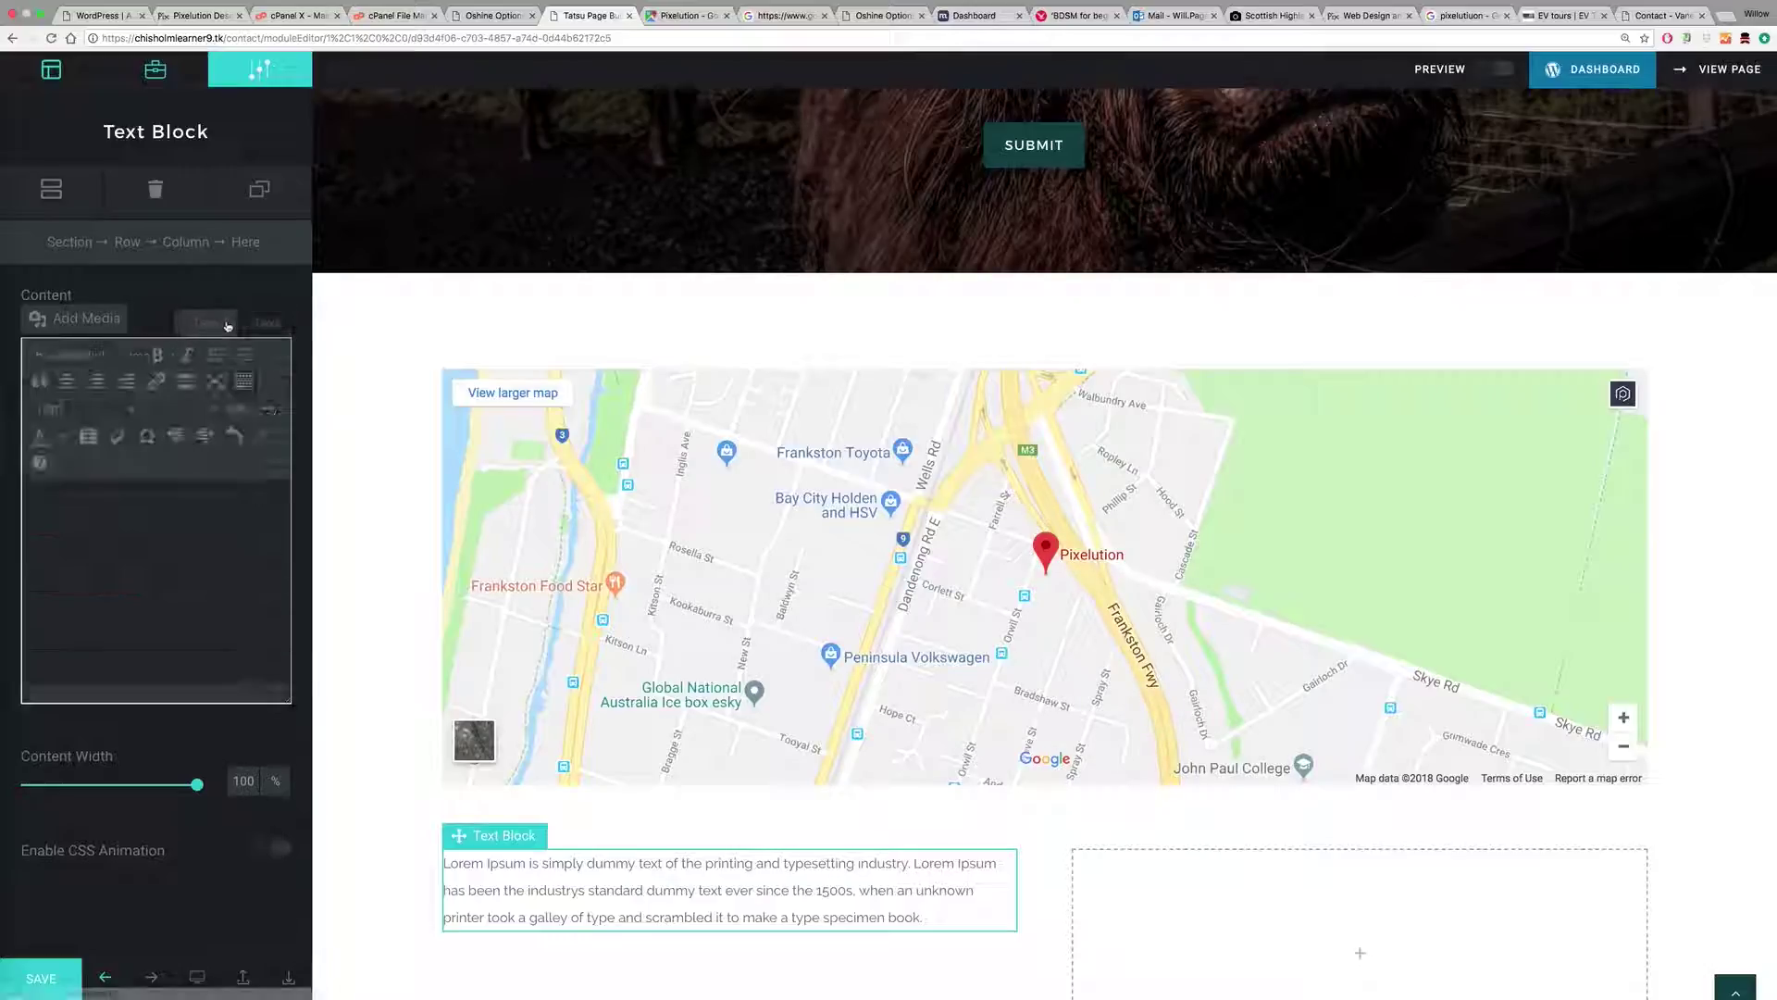
pyautogui.click(267, 321)
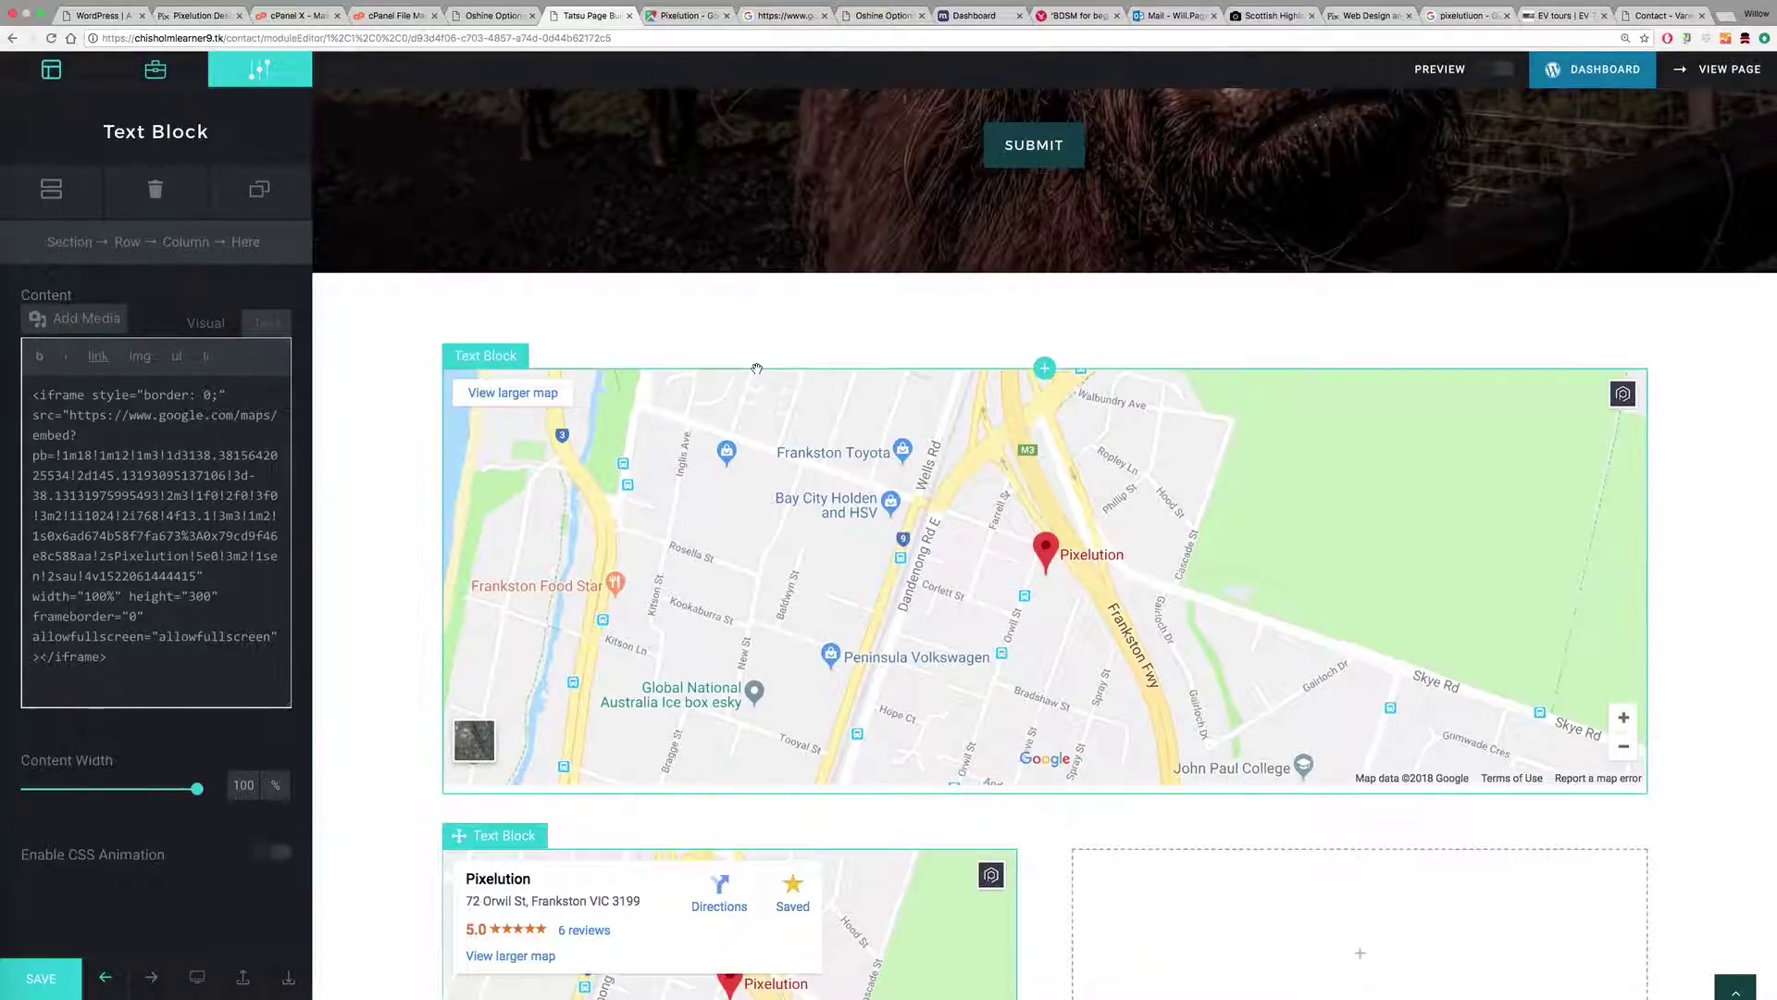
# Step: Delete the full-width map from the top column, then open the right column's module choices
pyautogui.click(511, 368)
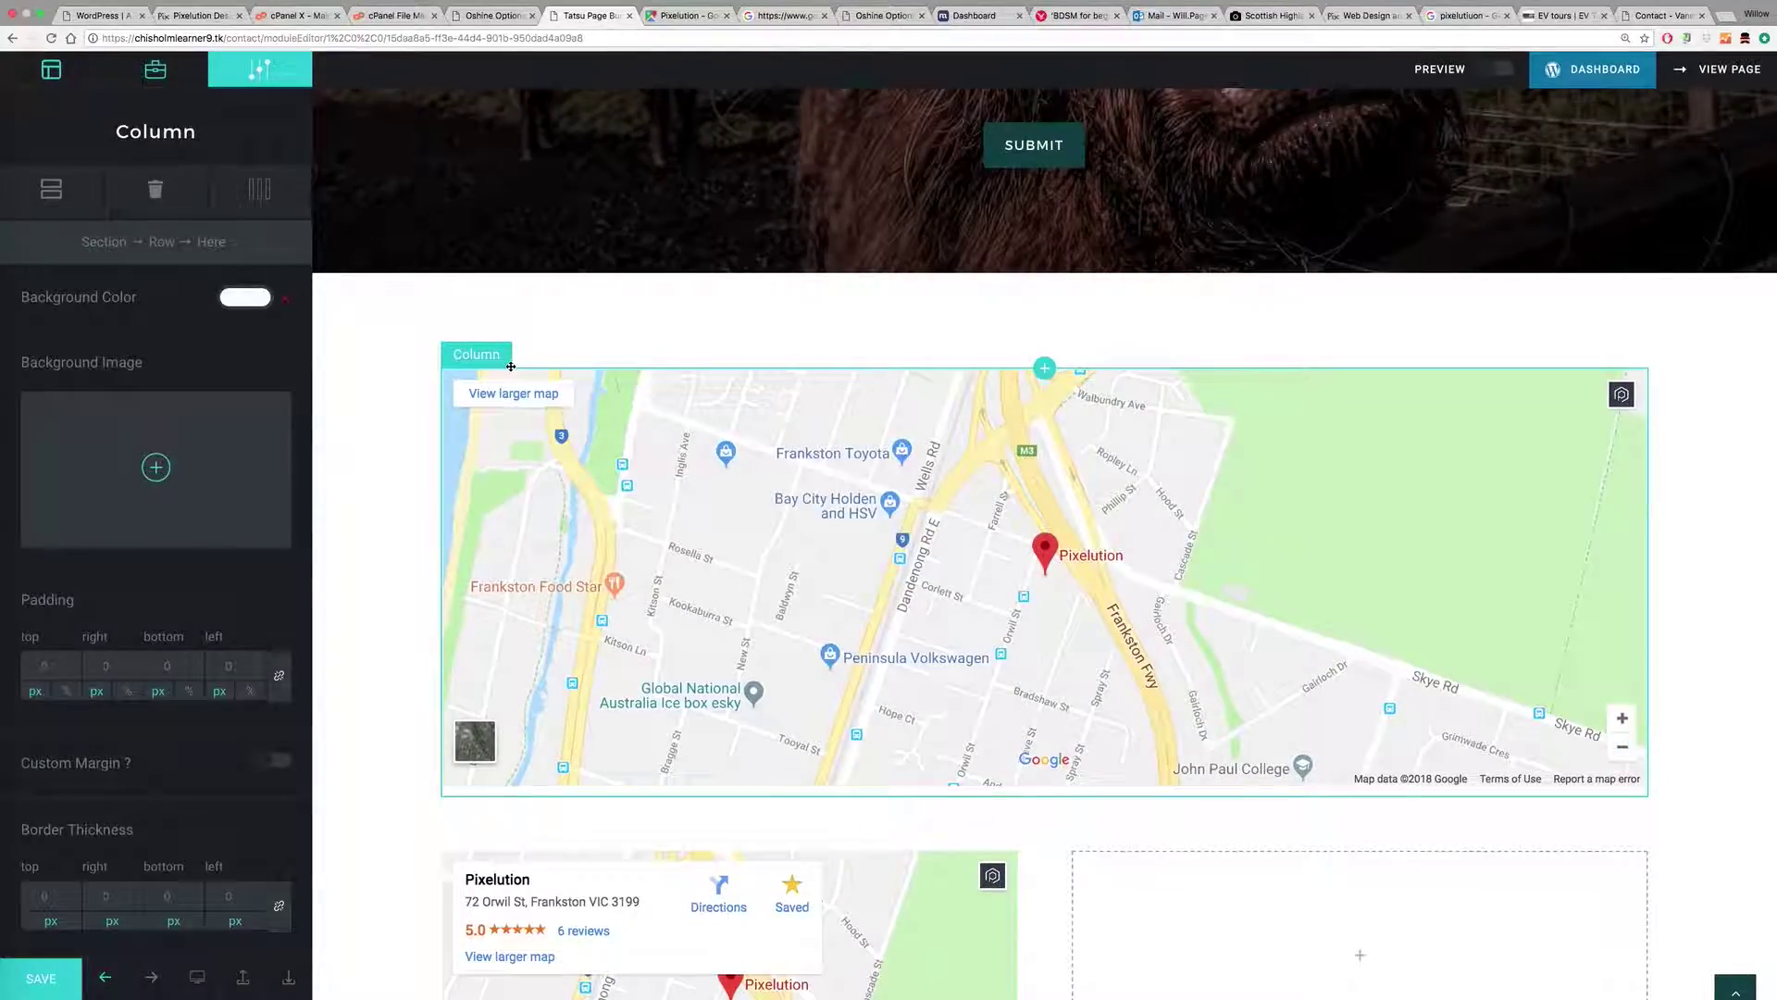
pyautogui.click(155, 189)
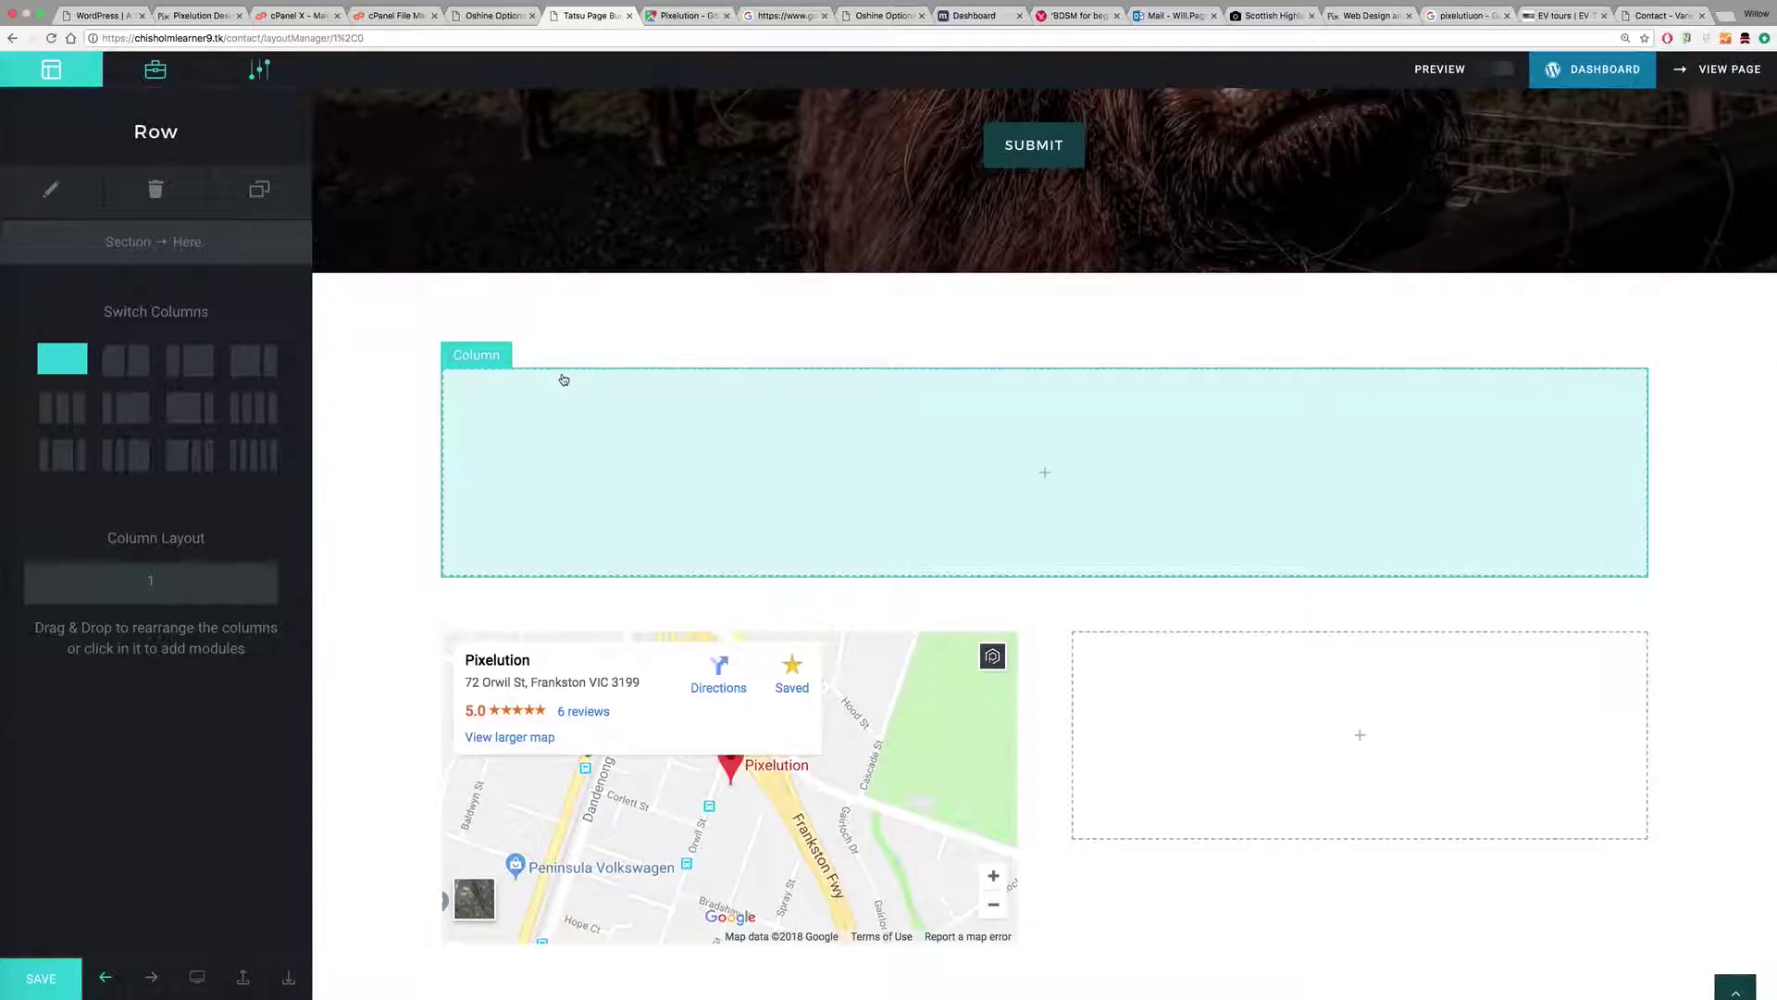
pyautogui.click(536, 367)
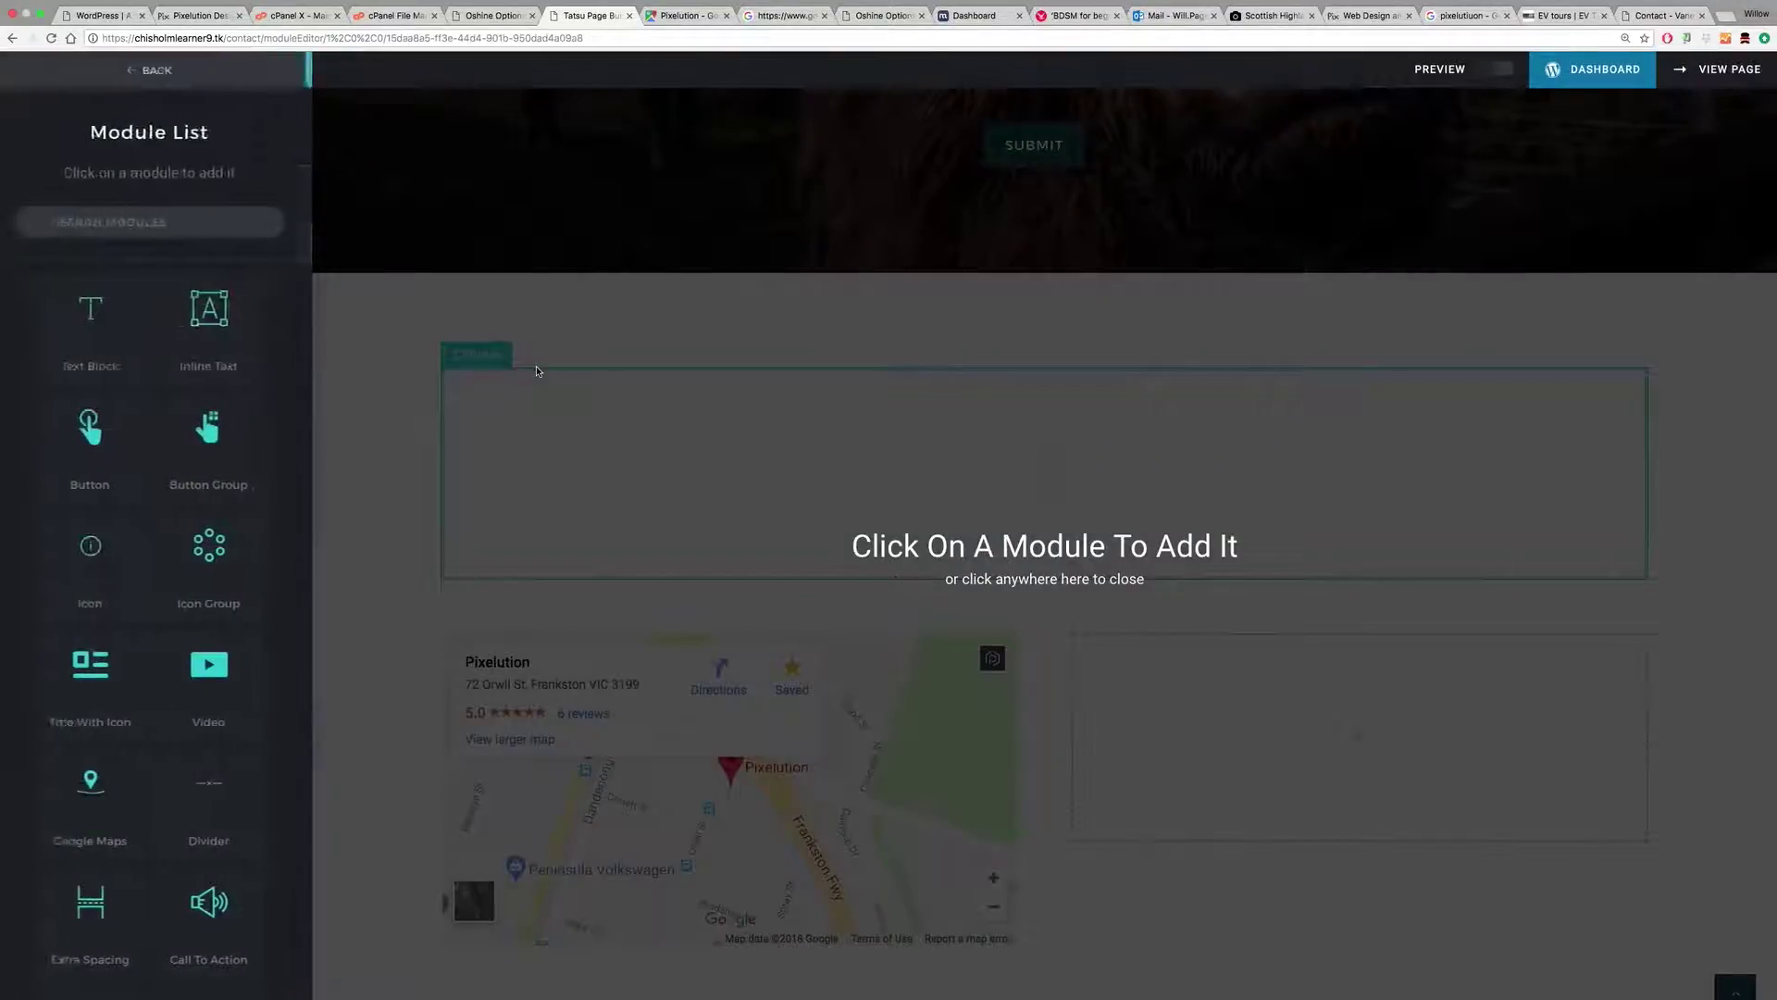
pyautogui.click(428, 341)
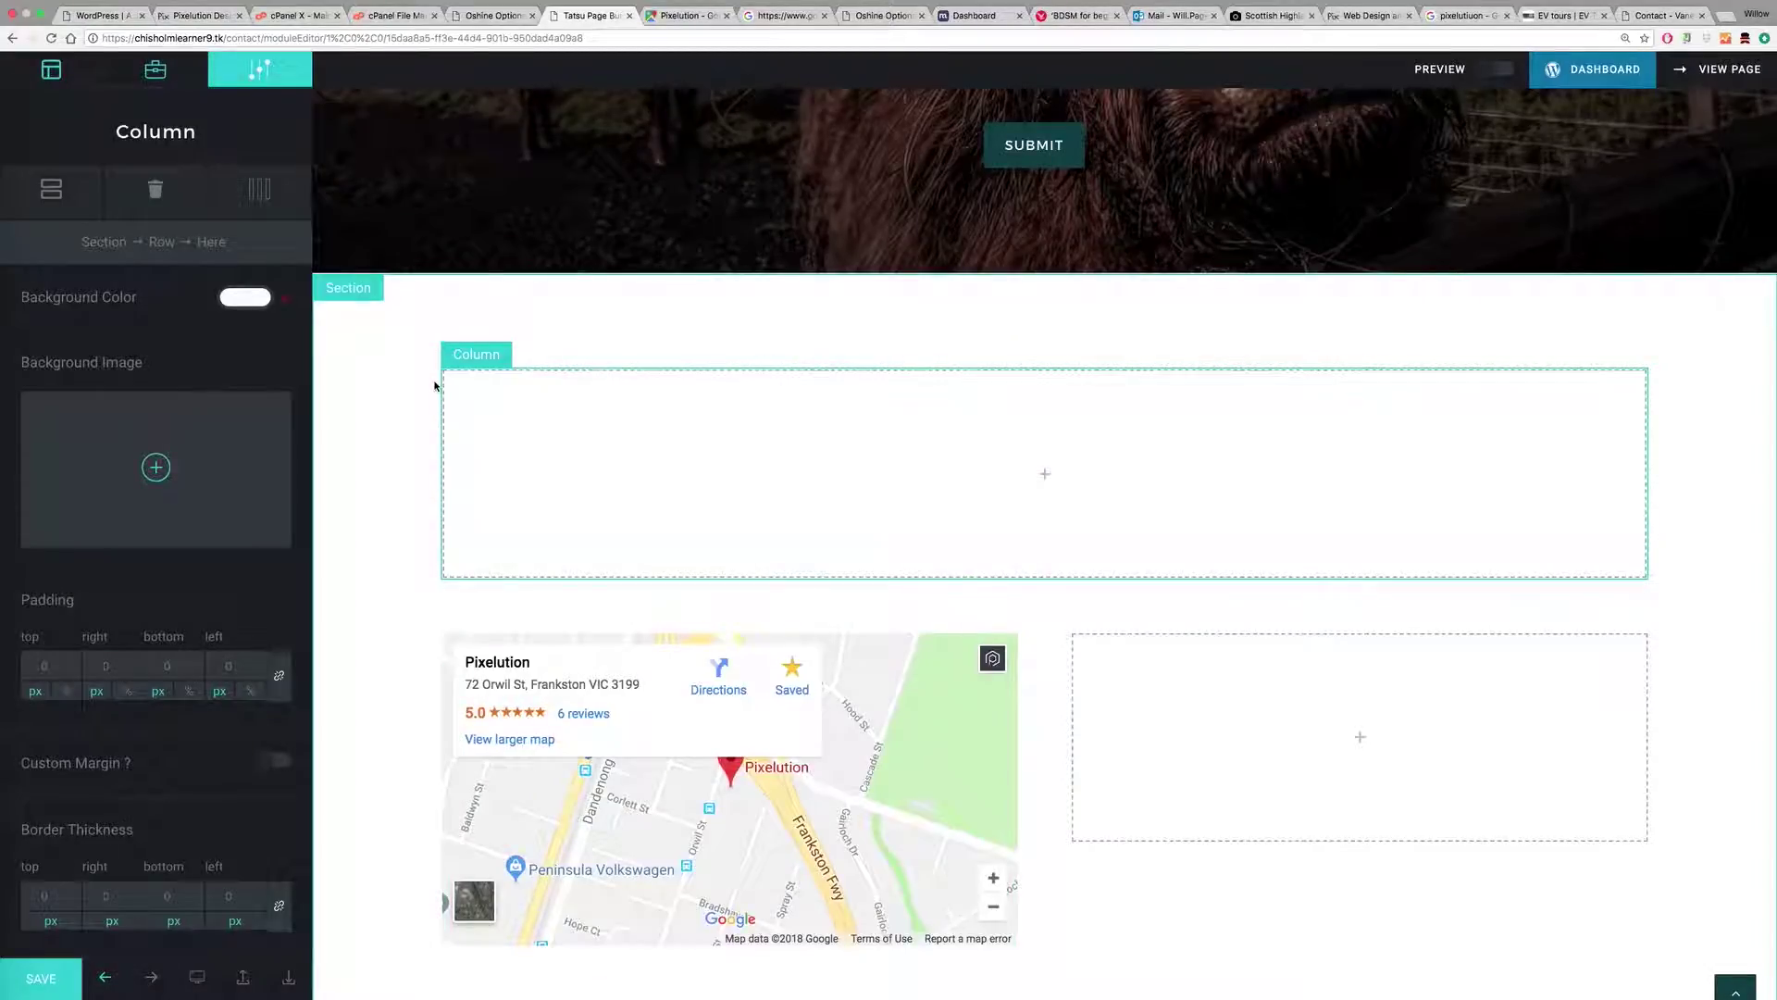
pyautogui.scroll(-2, 710, 469)
pyautogui.click(1173, 607)
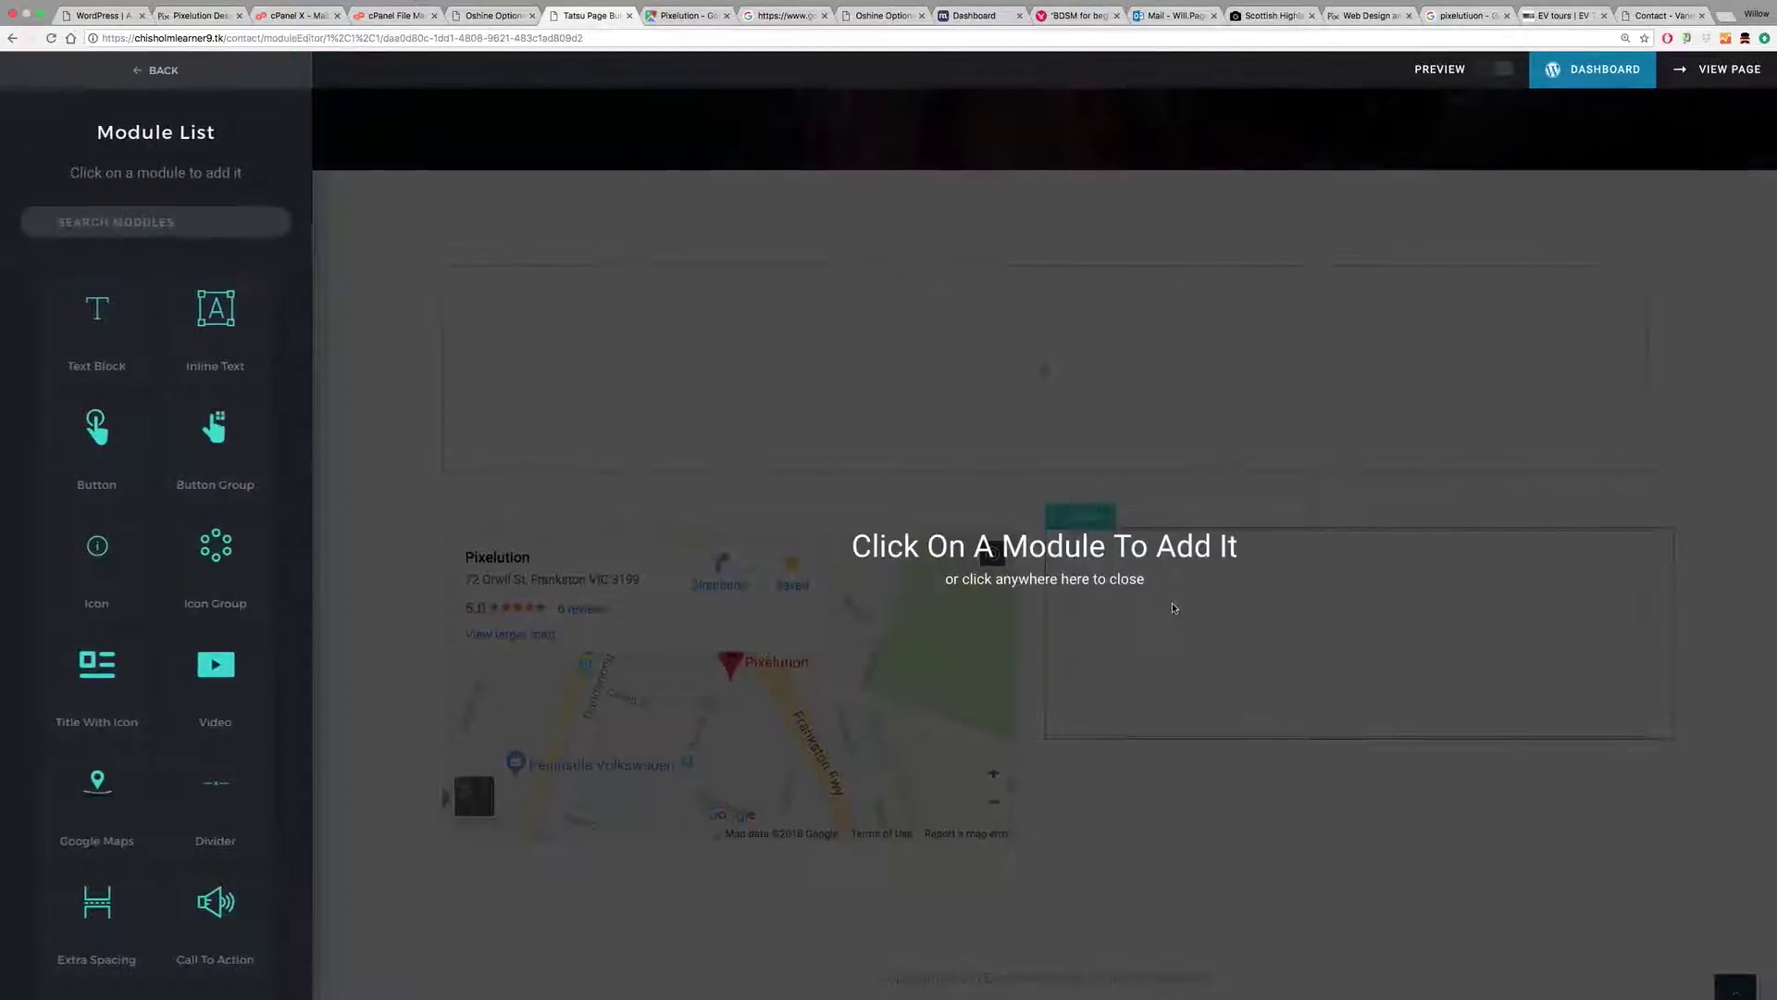
# Step: Add a Text Block listing Pixelution, a phone number and an email address on separate lines
pyautogui.click(115, 349)
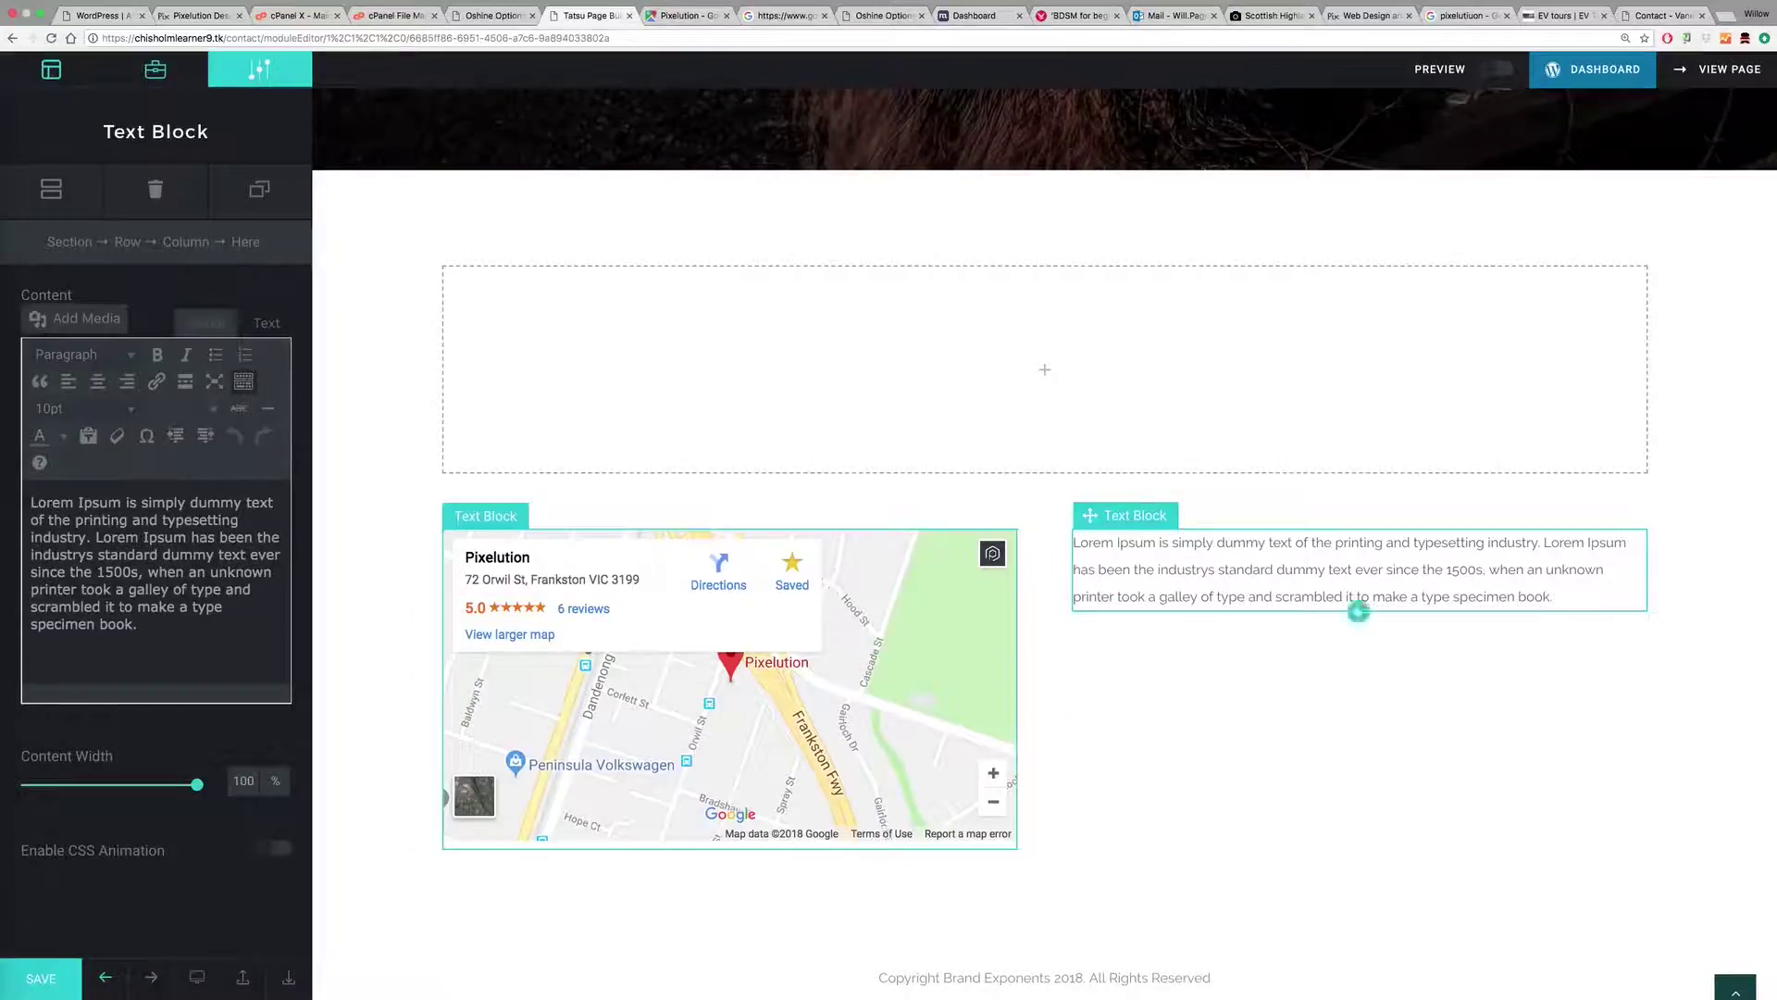
pyautogui.moveTo(30, 502); pyautogui.dragTo(198, 640)
pyautogui.write('Pixelution')
pyautogui.press('Return')
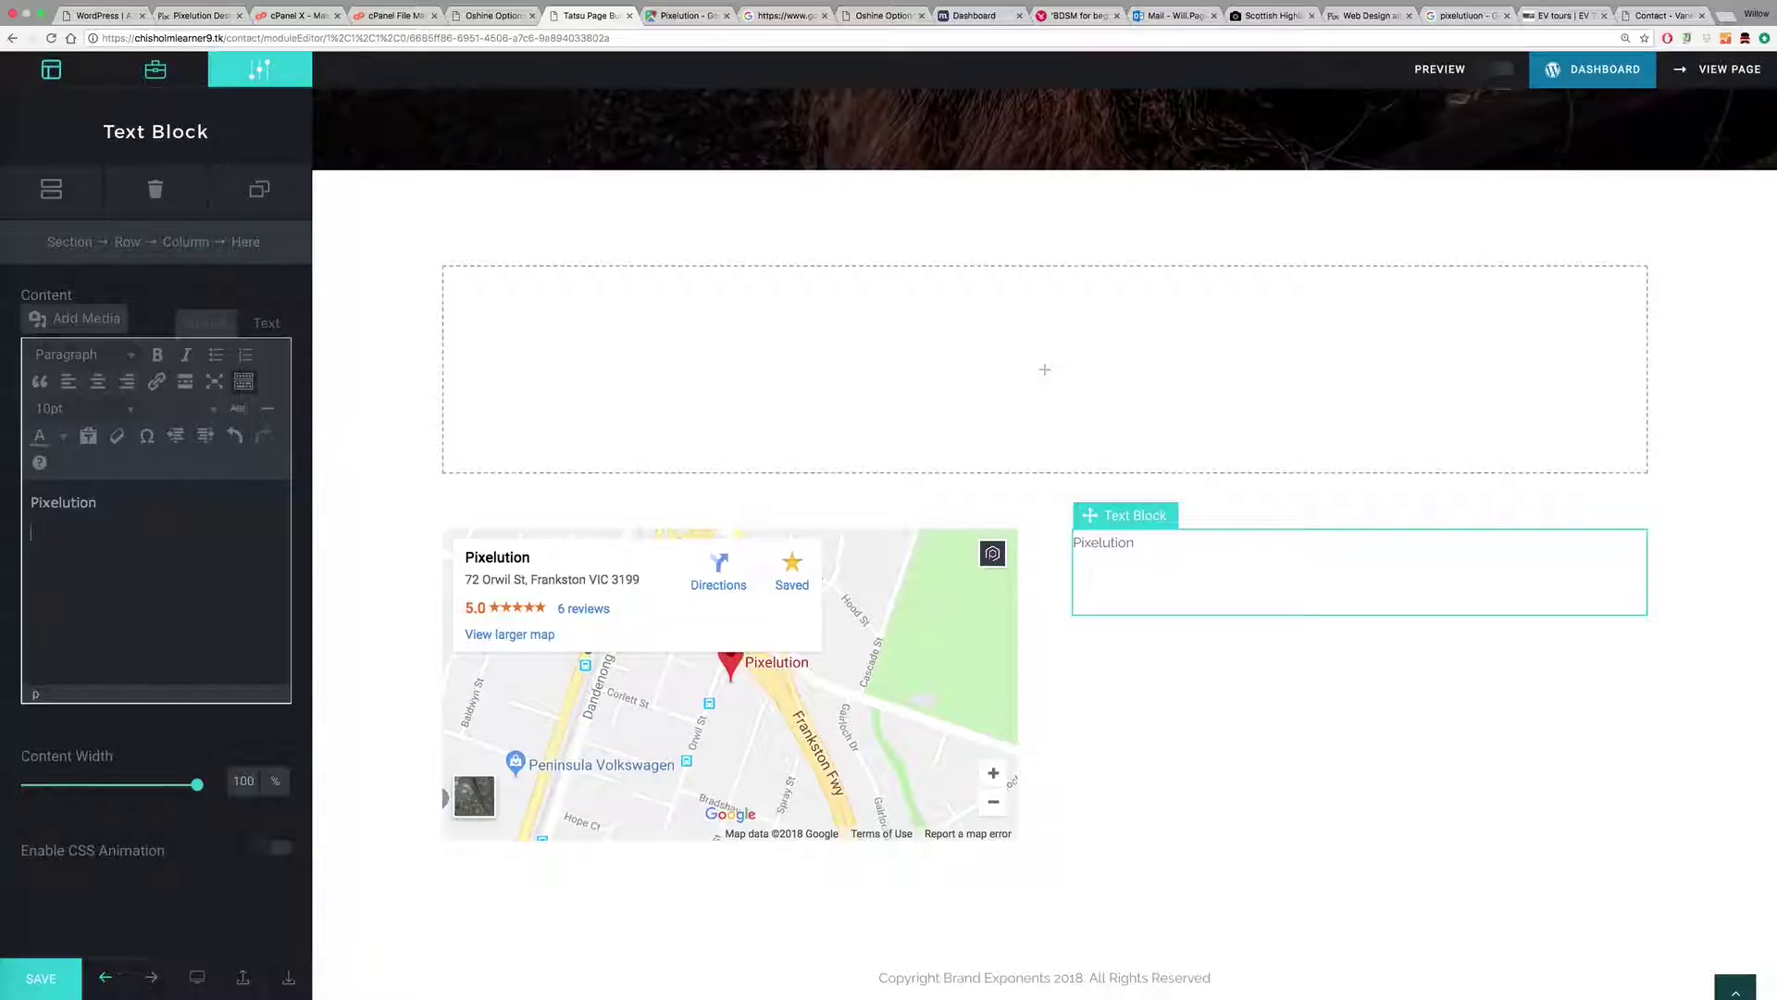
pyautogui.write('il:')
pyautogui.press('Return')
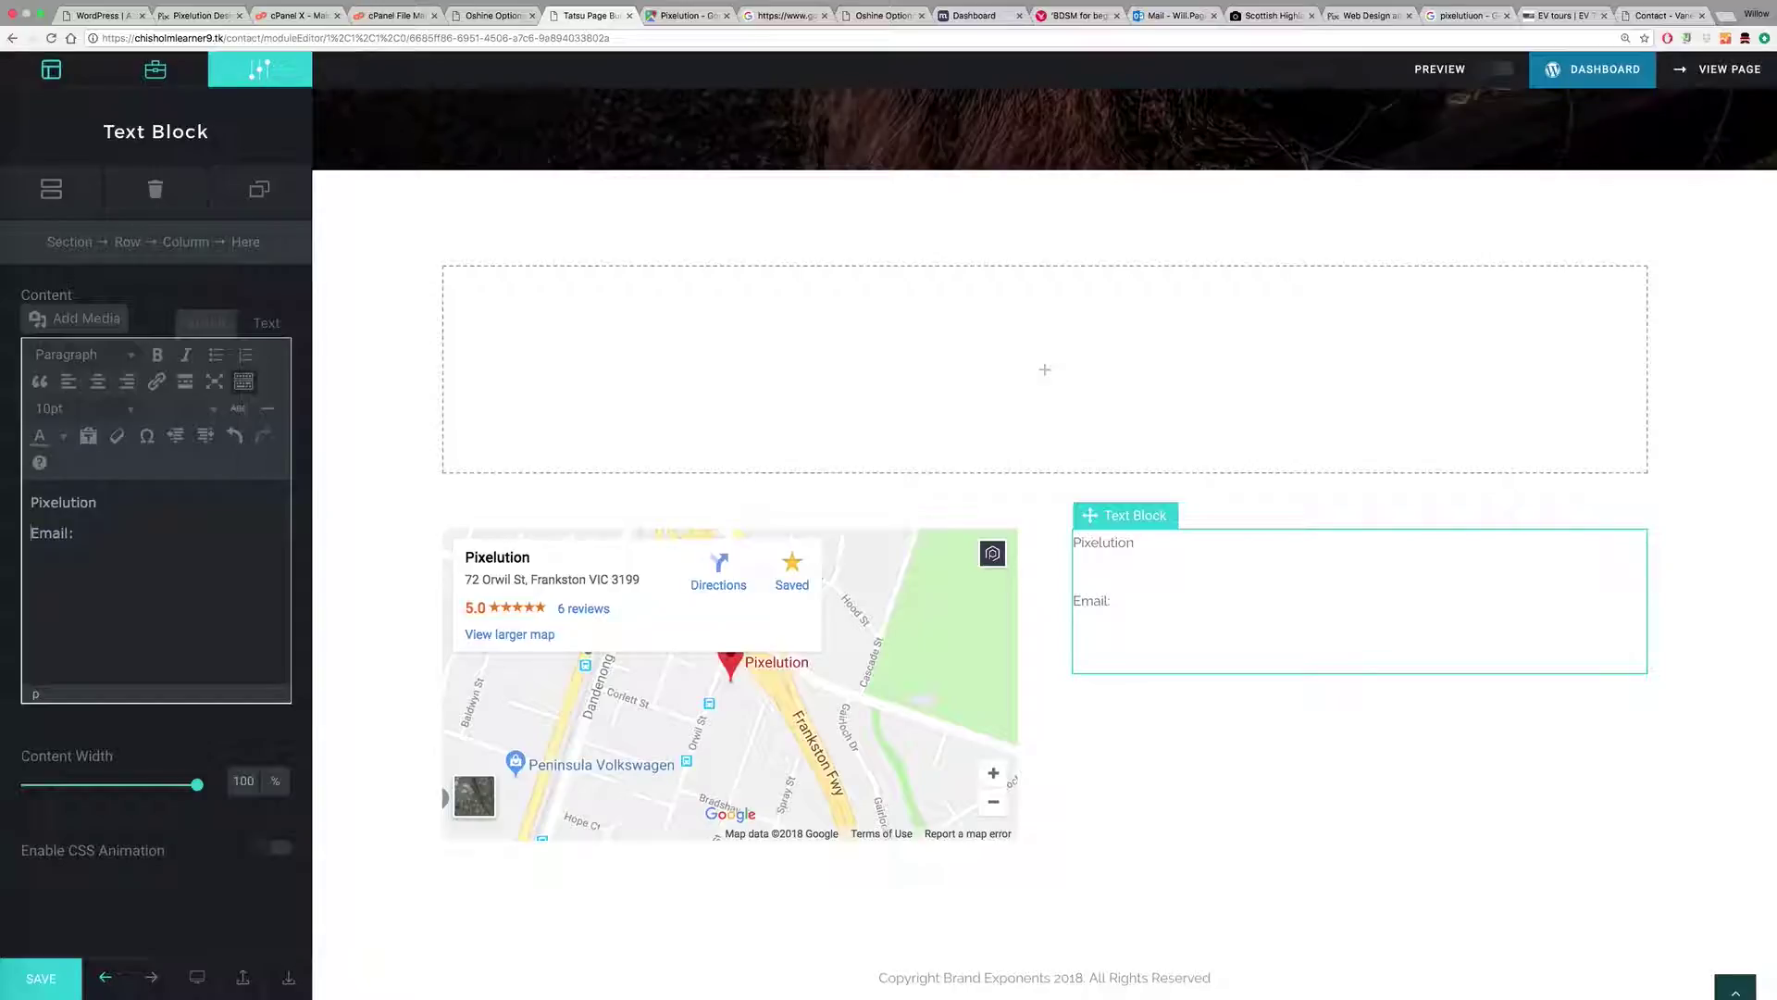
pyautogui.write('Phone:')
pyautogui.press('Return')
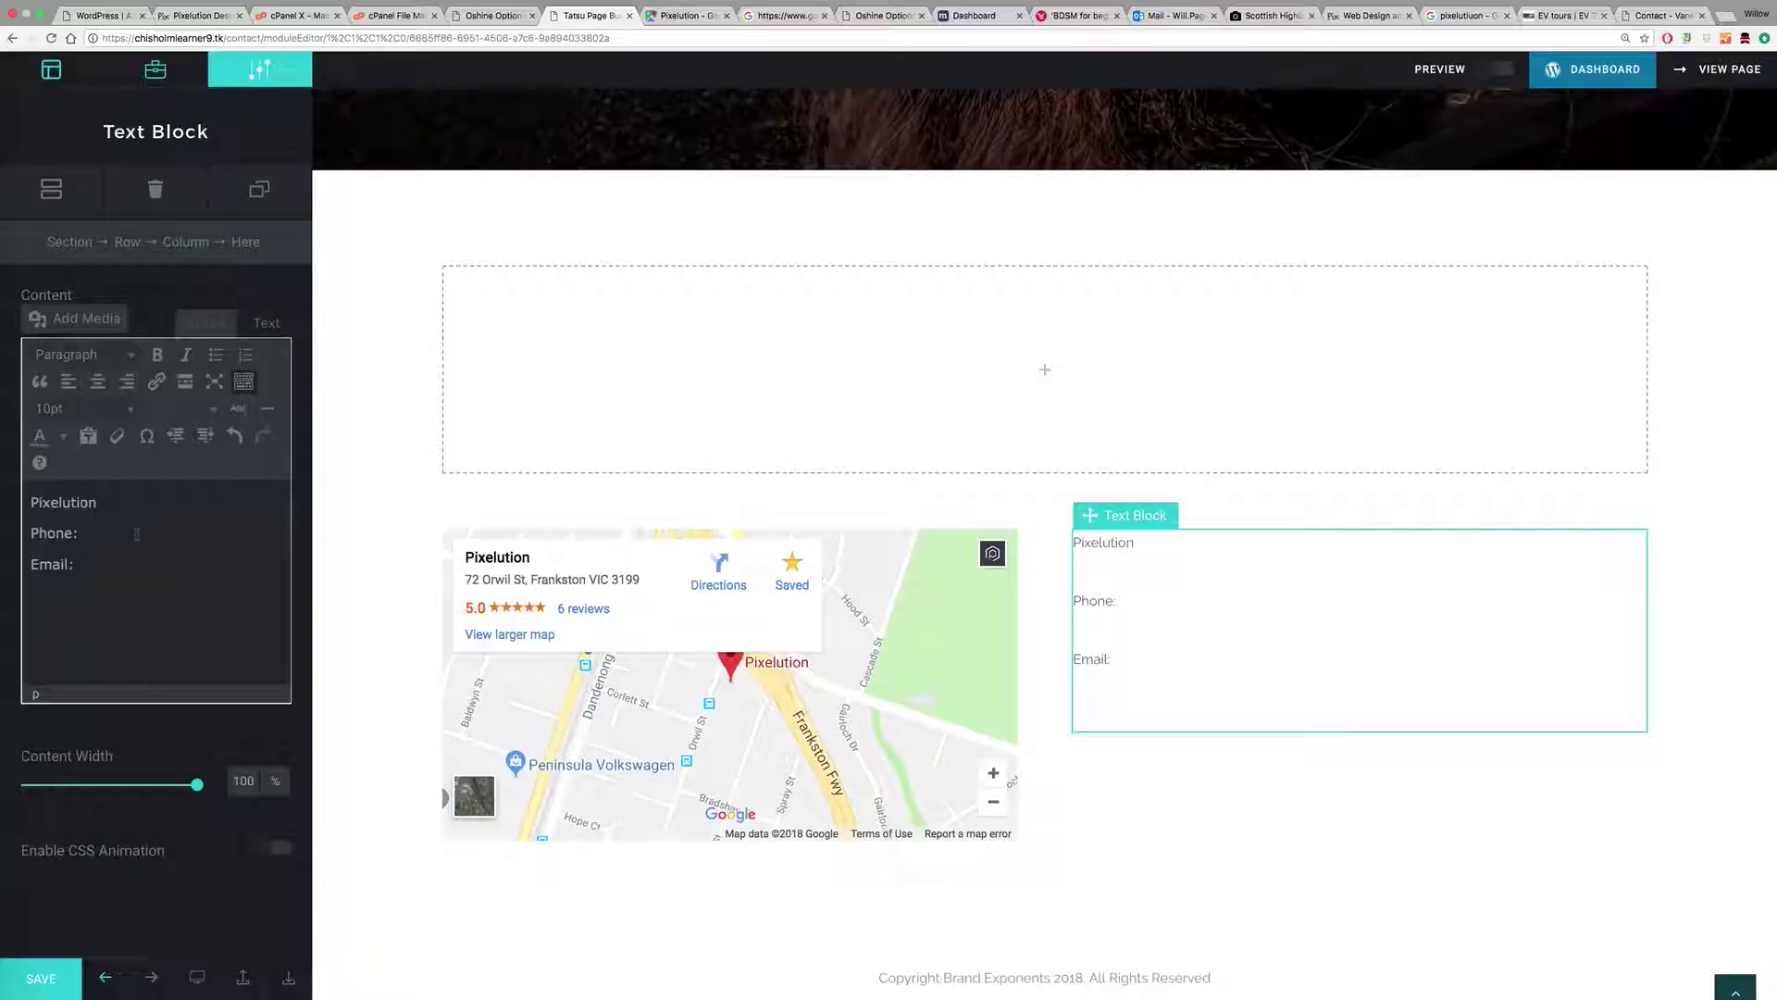
pyautogui.write('1234567 Emai')
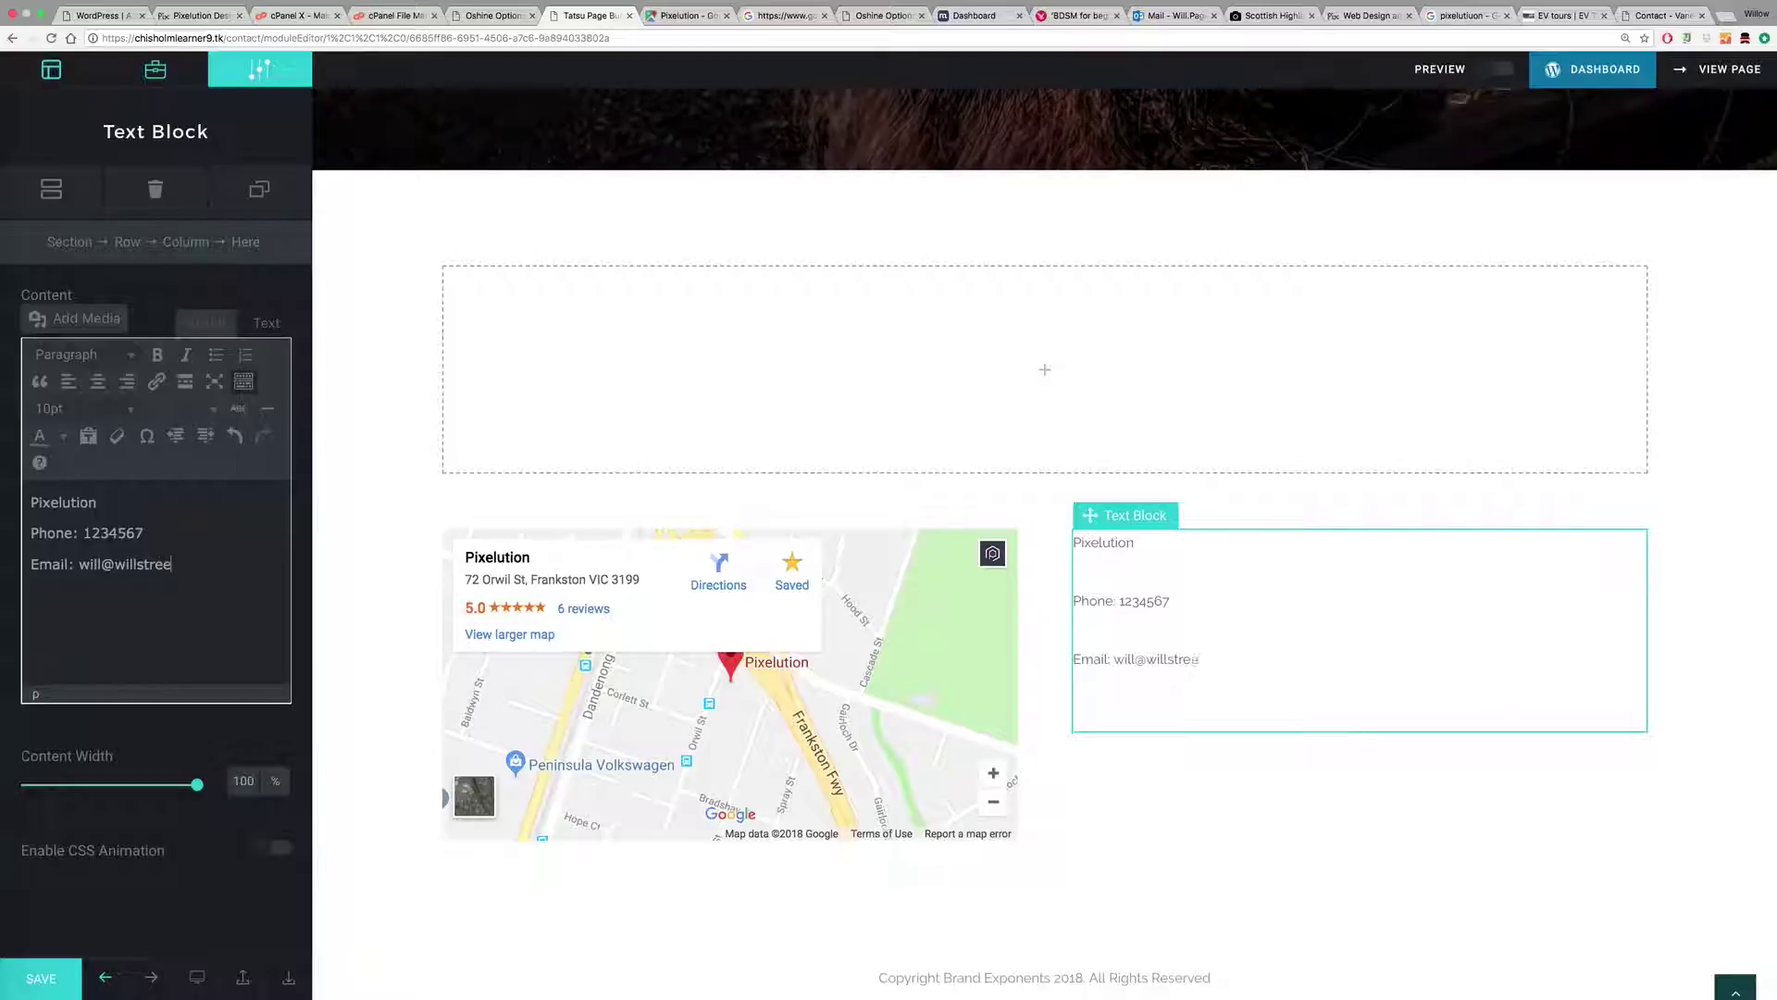
pyautogui.press('Return')
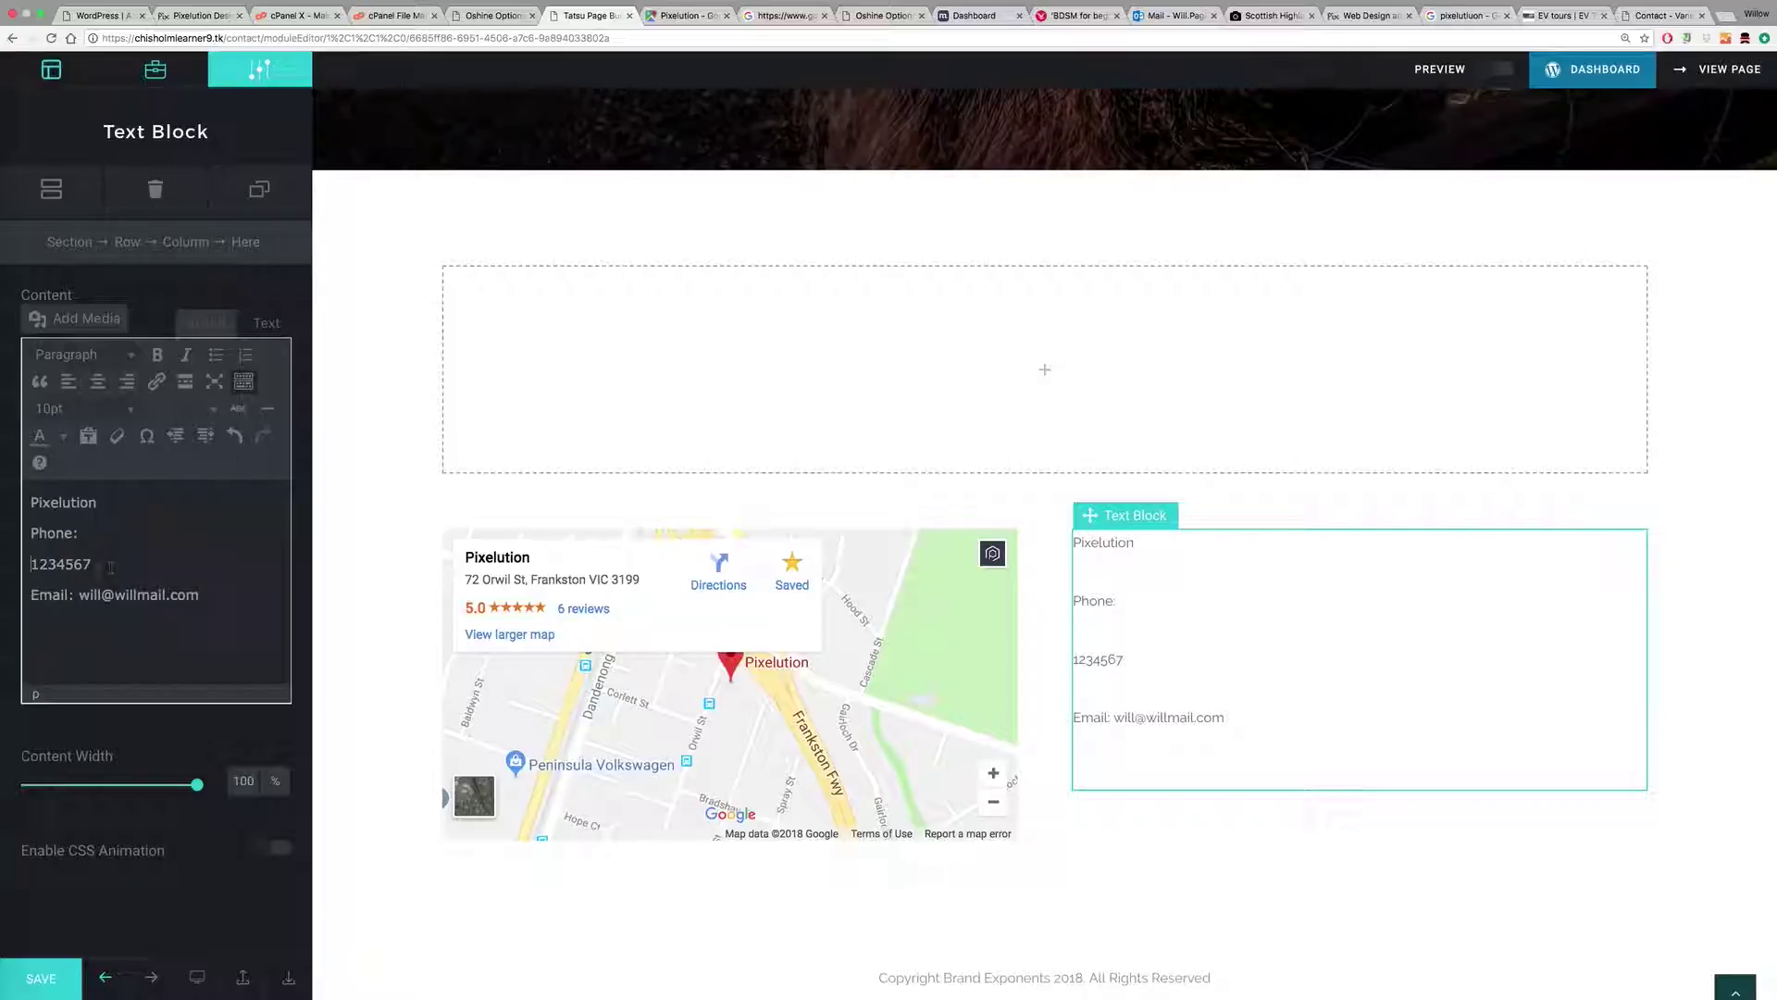
pyautogui.press('Return')
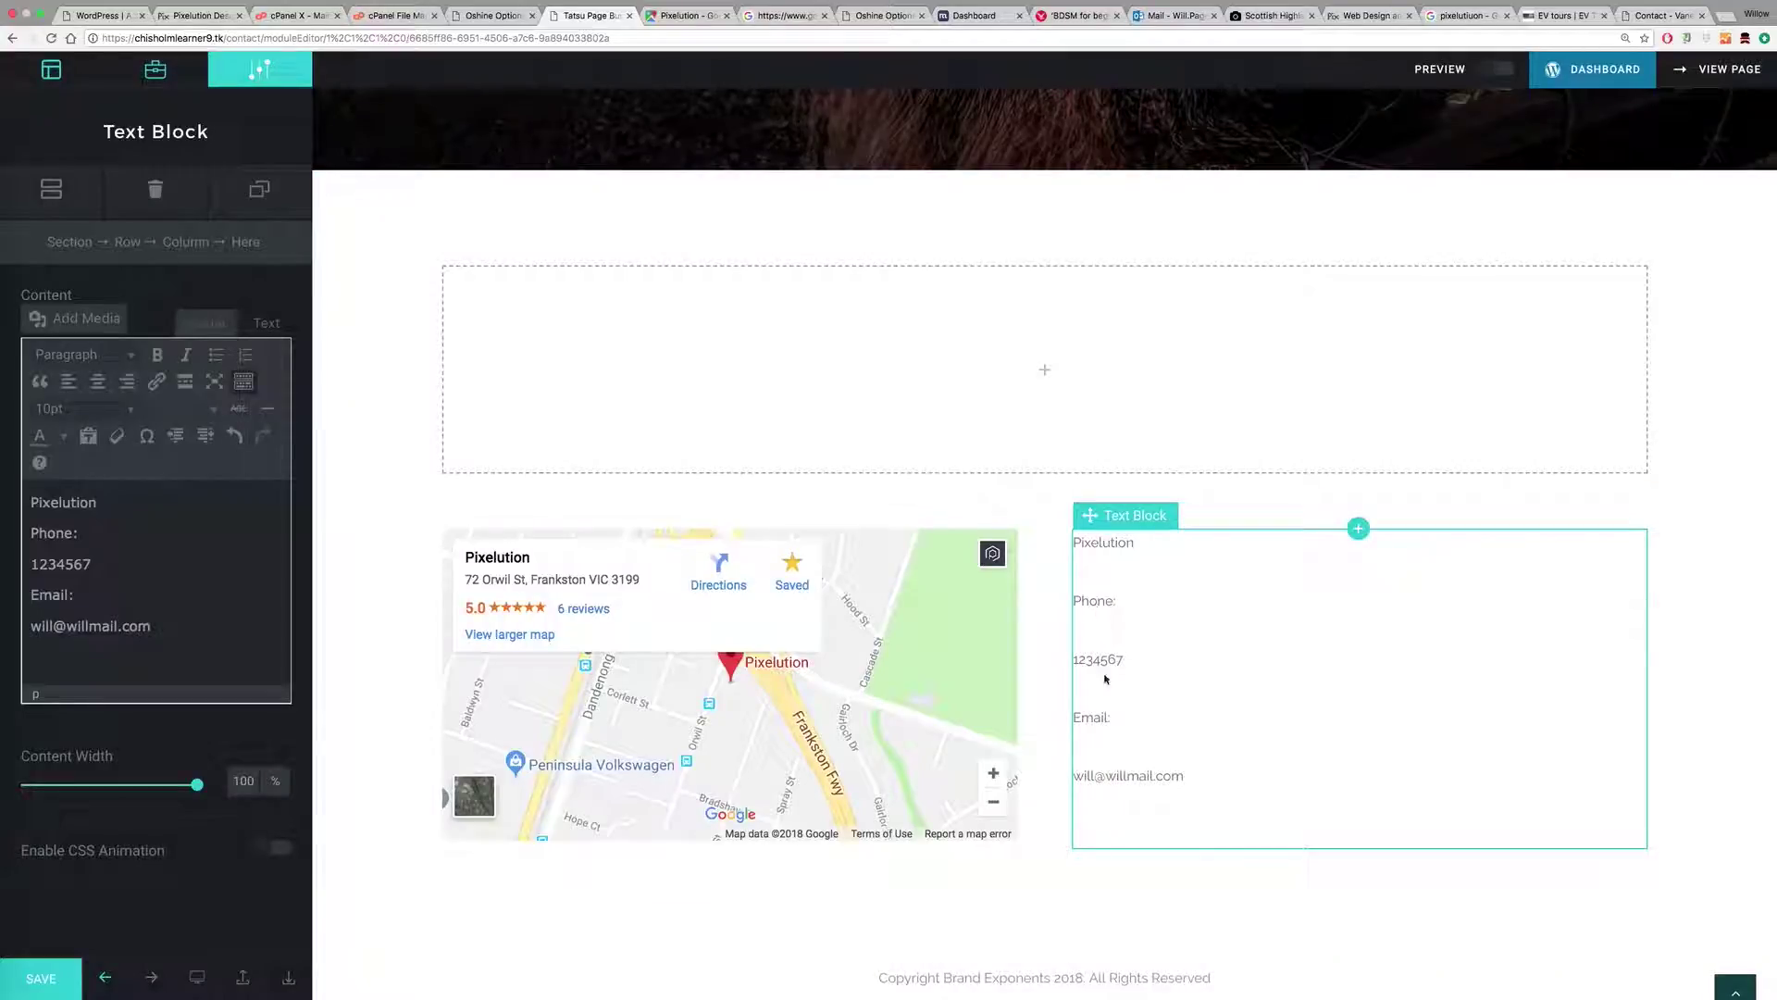
# Step: Remove the blank lines and a stray non-breaking space from the contact text's HTML
pyautogui.click(267, 322)
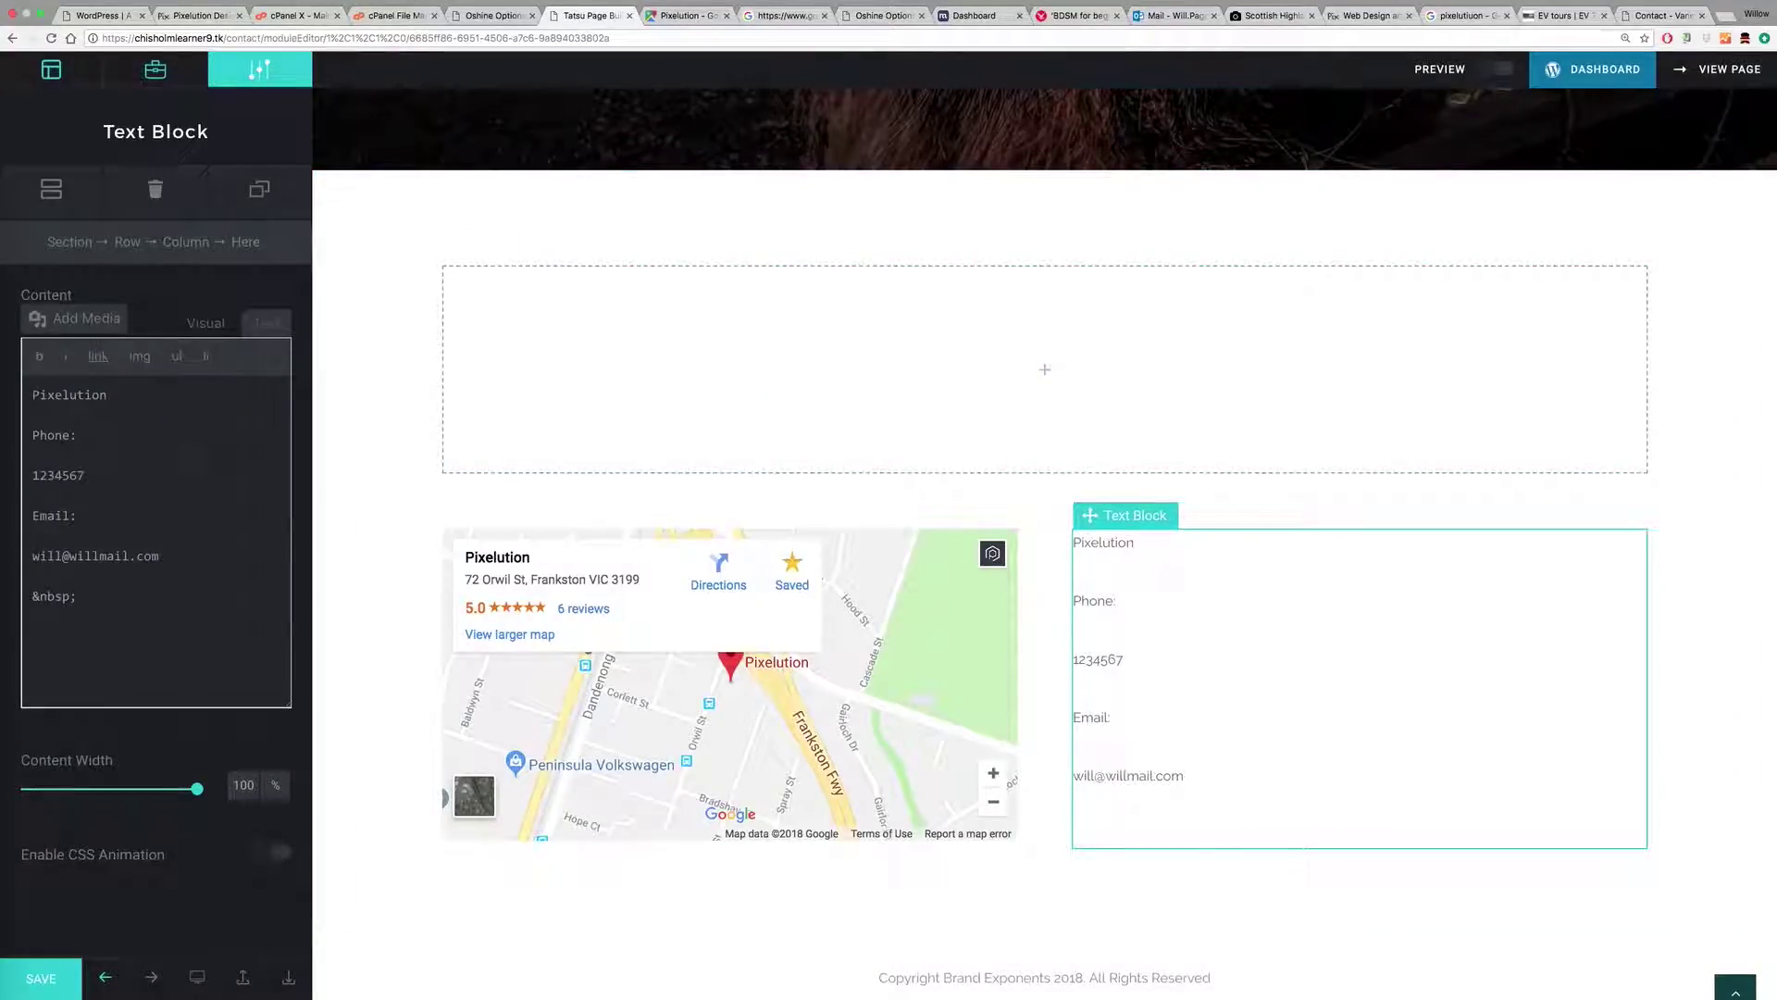
pyautogui.click(29, 473)
pyautogui.press('BackSpace')
pyautogui.click(32, 536)
pyautogui.press('BackSpace')
pyautogui.moveTo(80, 555); pyautogui.dragTo(7, 555)
pyautogui.press('BackSpace')
pyautogui.click(209, 321)
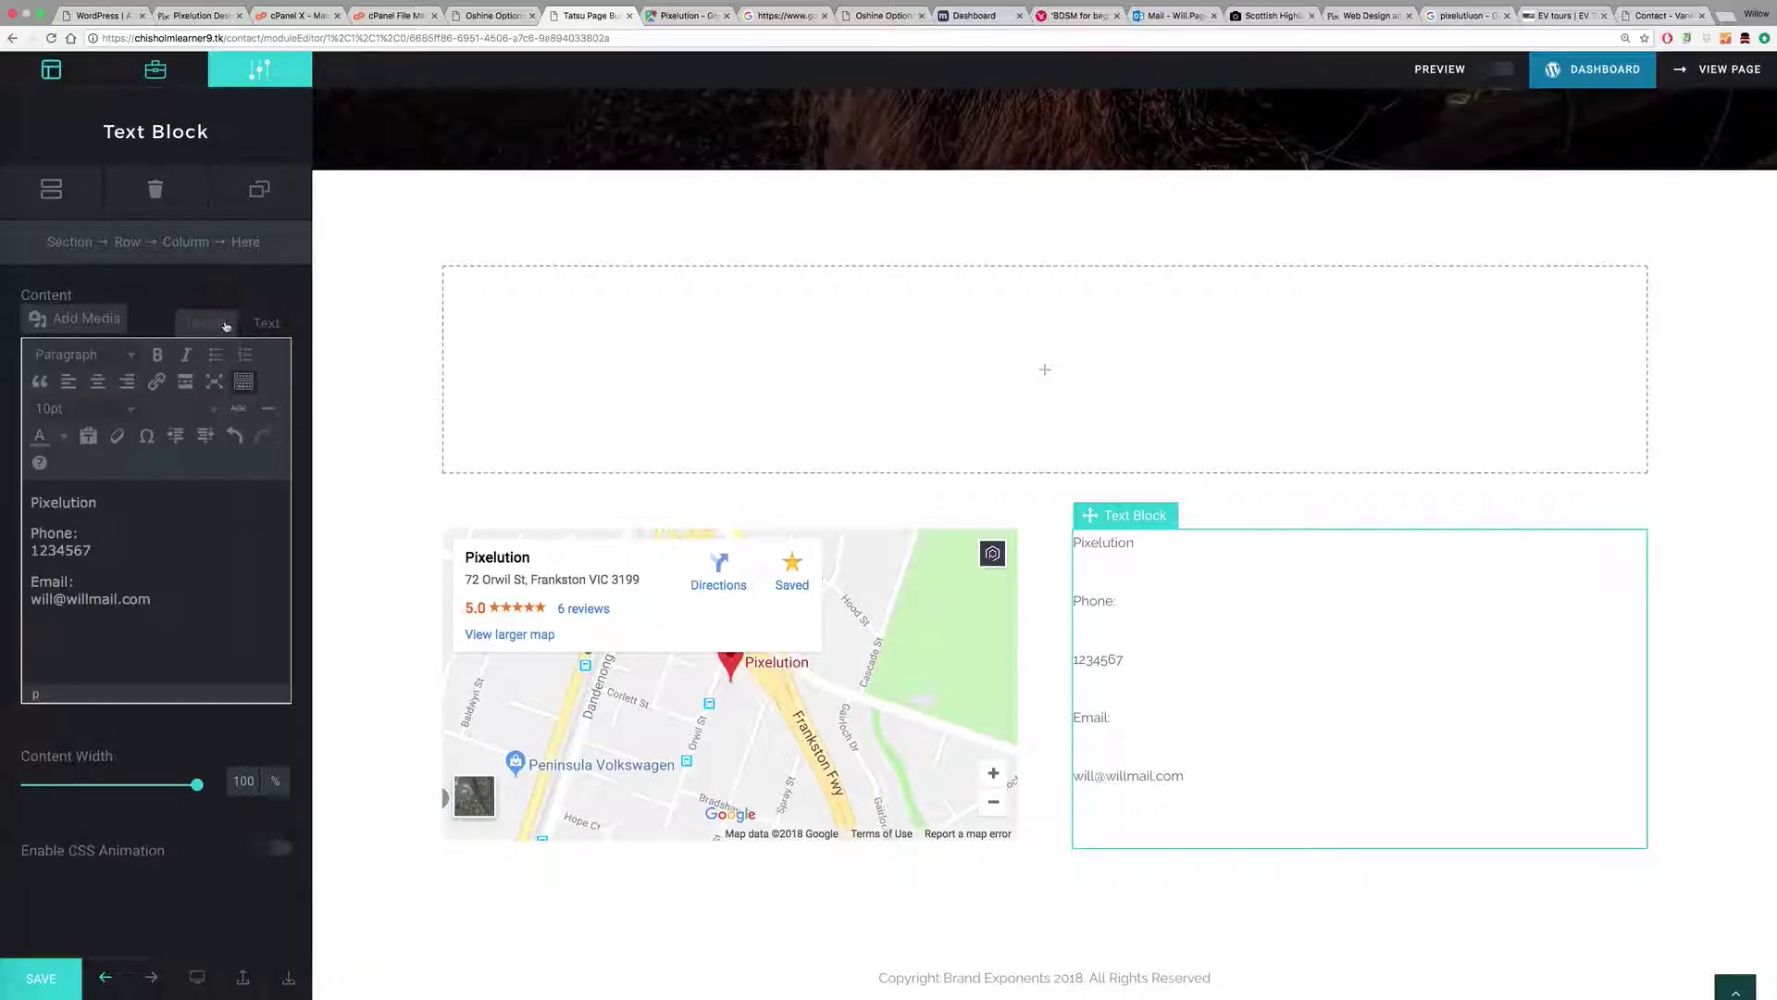
pyautogui.click(266, 322)
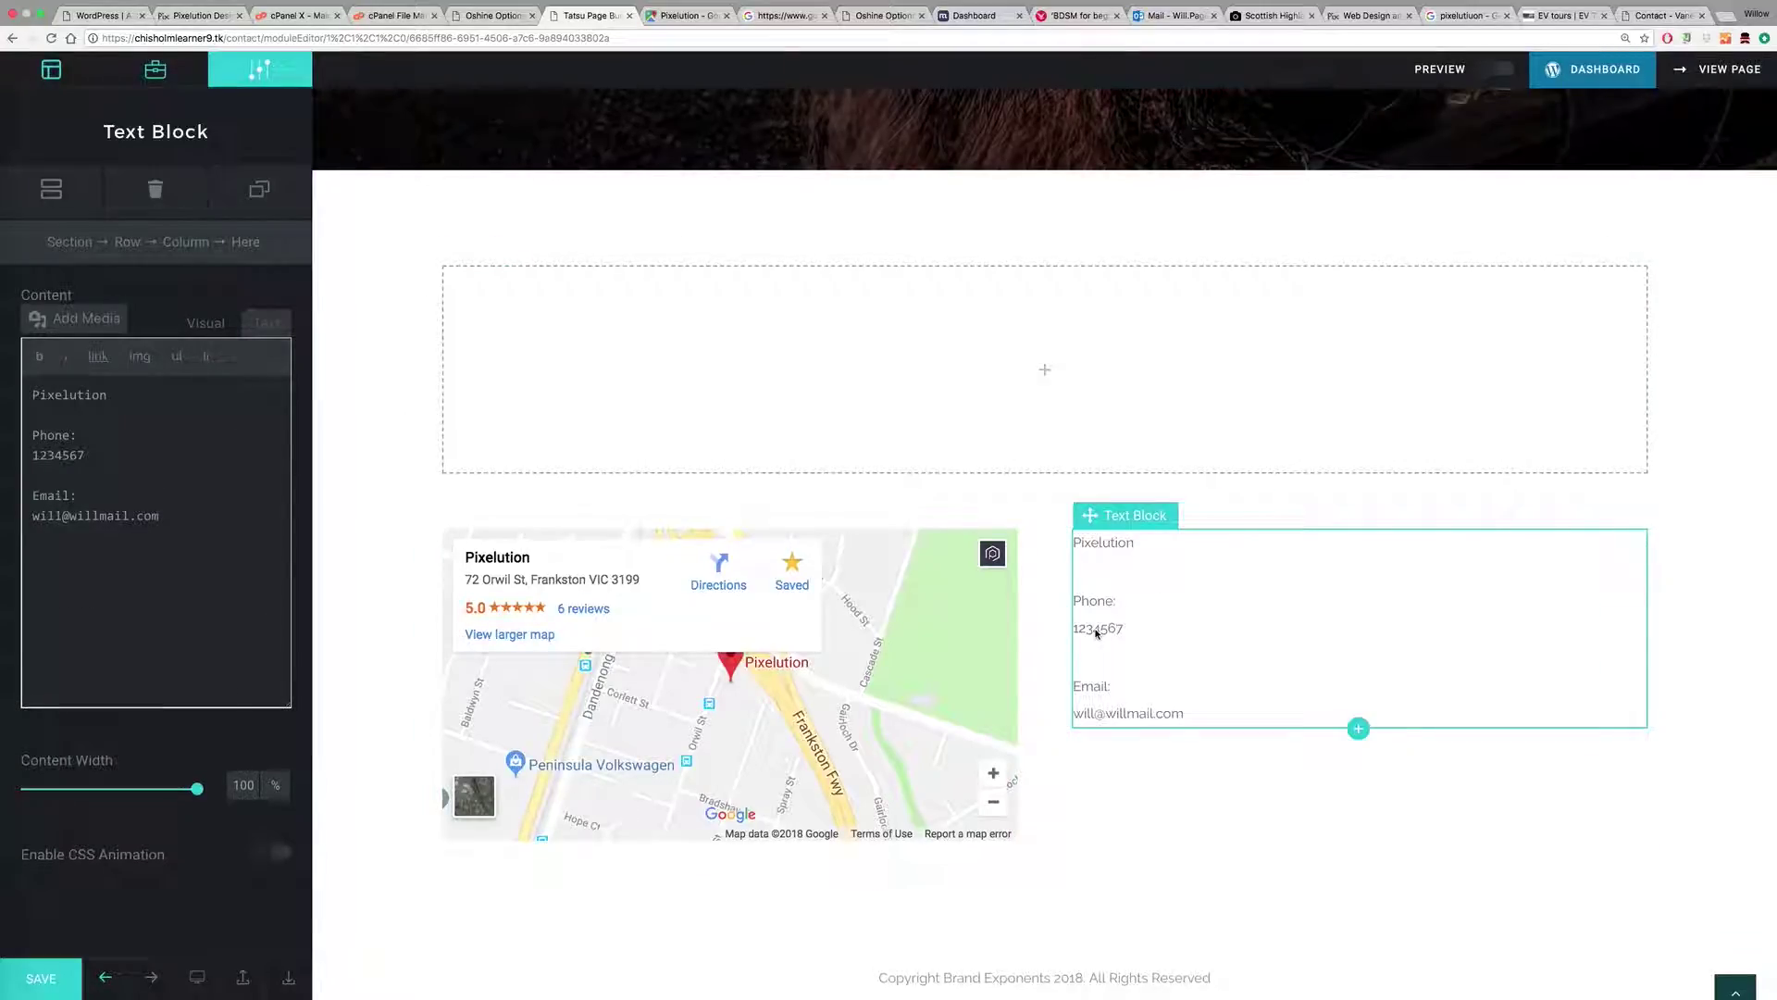
# Step: In the Visual editor, make the 'Pixelution' line a Heading 3
pyautogui.scroll(2, 833, 592)
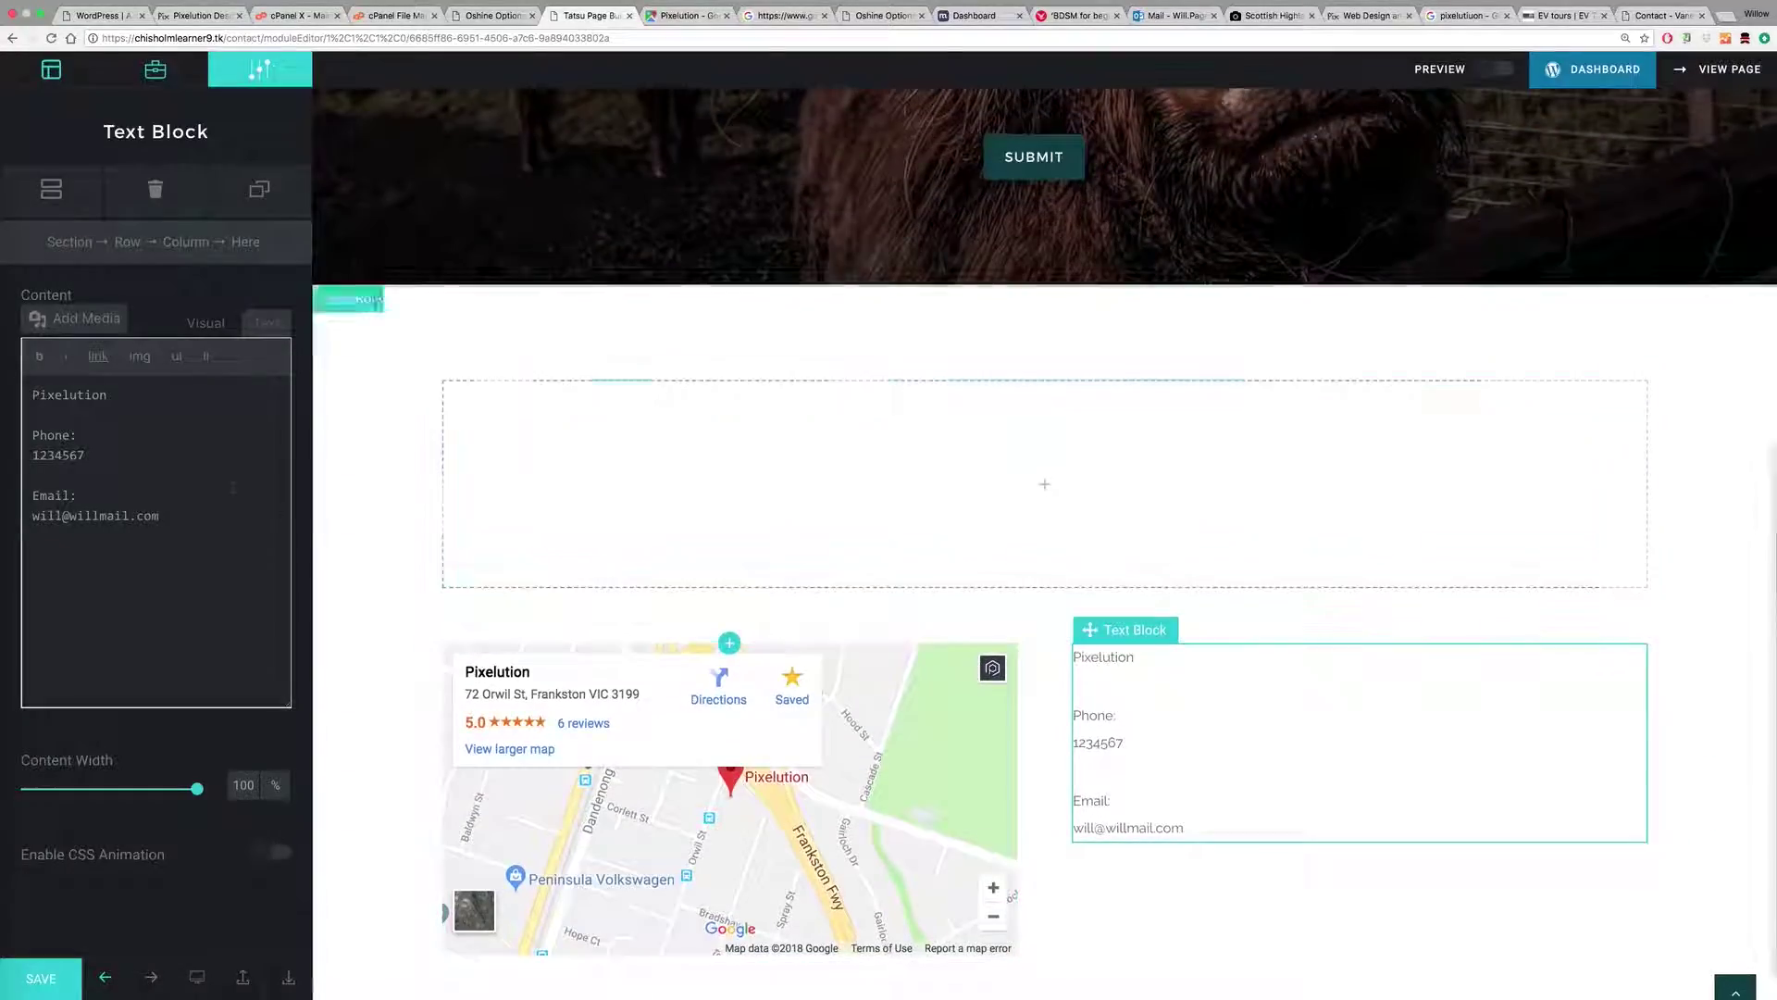
pyautogui.click(205, 323)
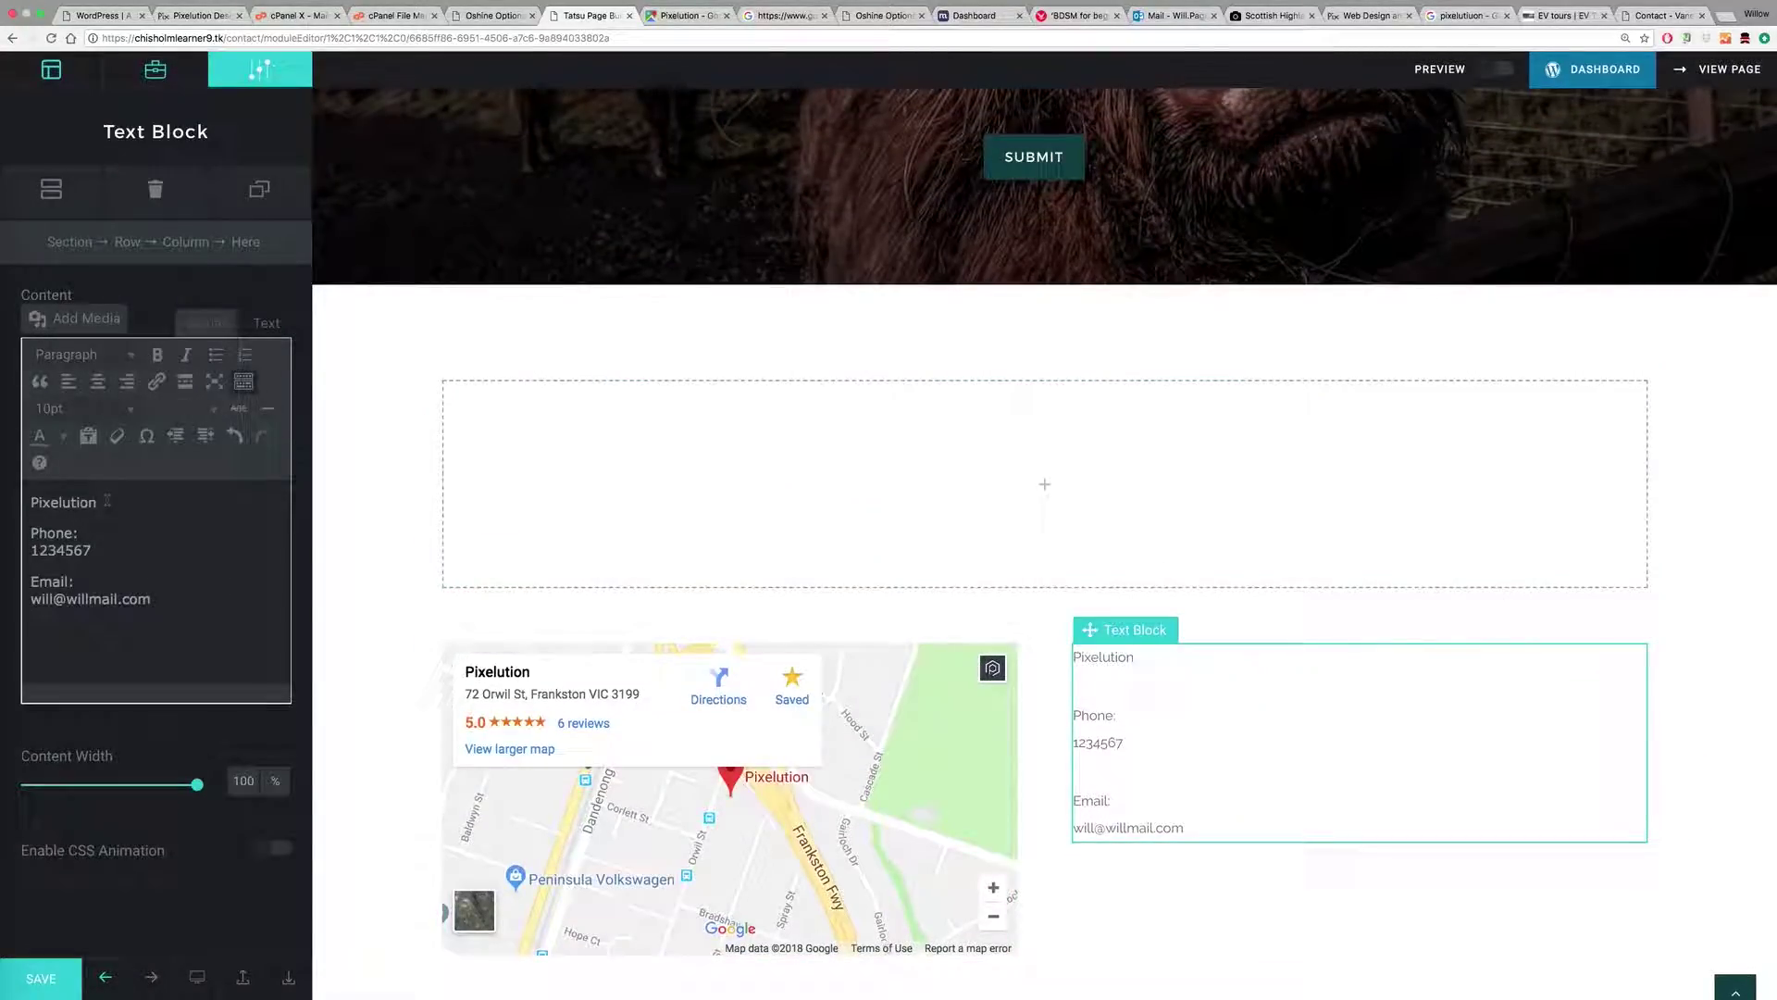
pyautogui.moveTo(107, 500); pyautogui.dragTo(28, 501)
pyautogui.click(70, 355)
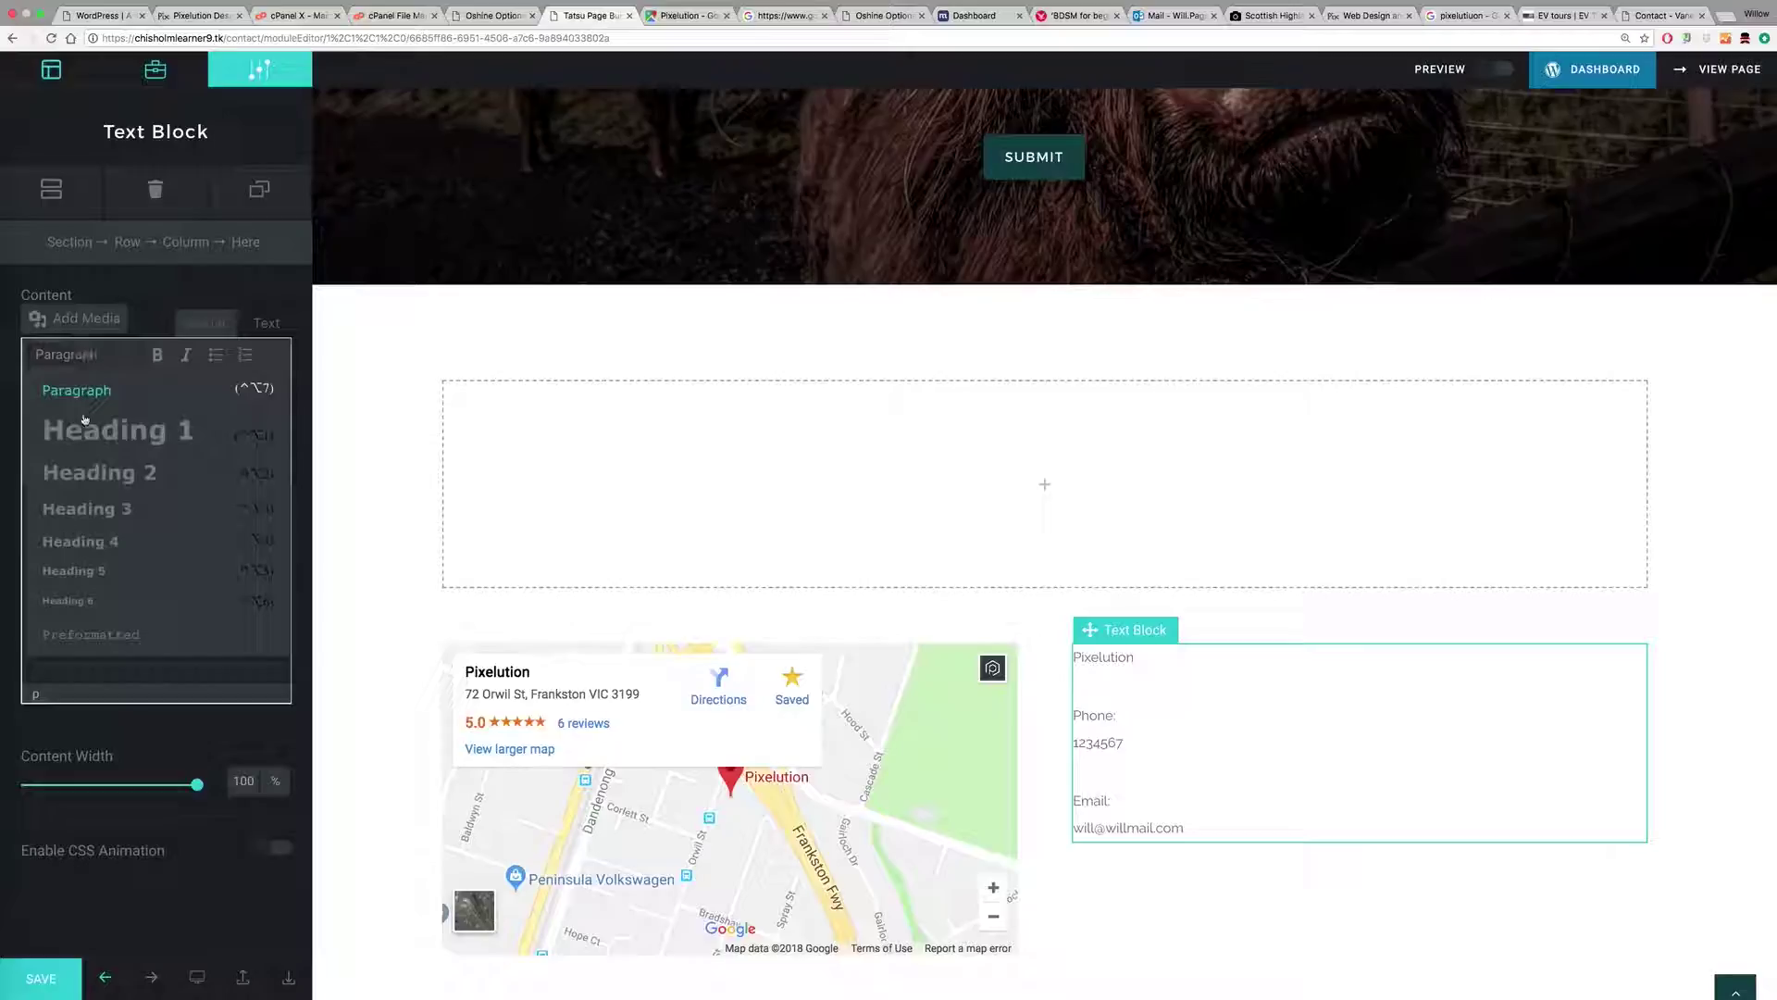
pyautogui.click(79, 506)
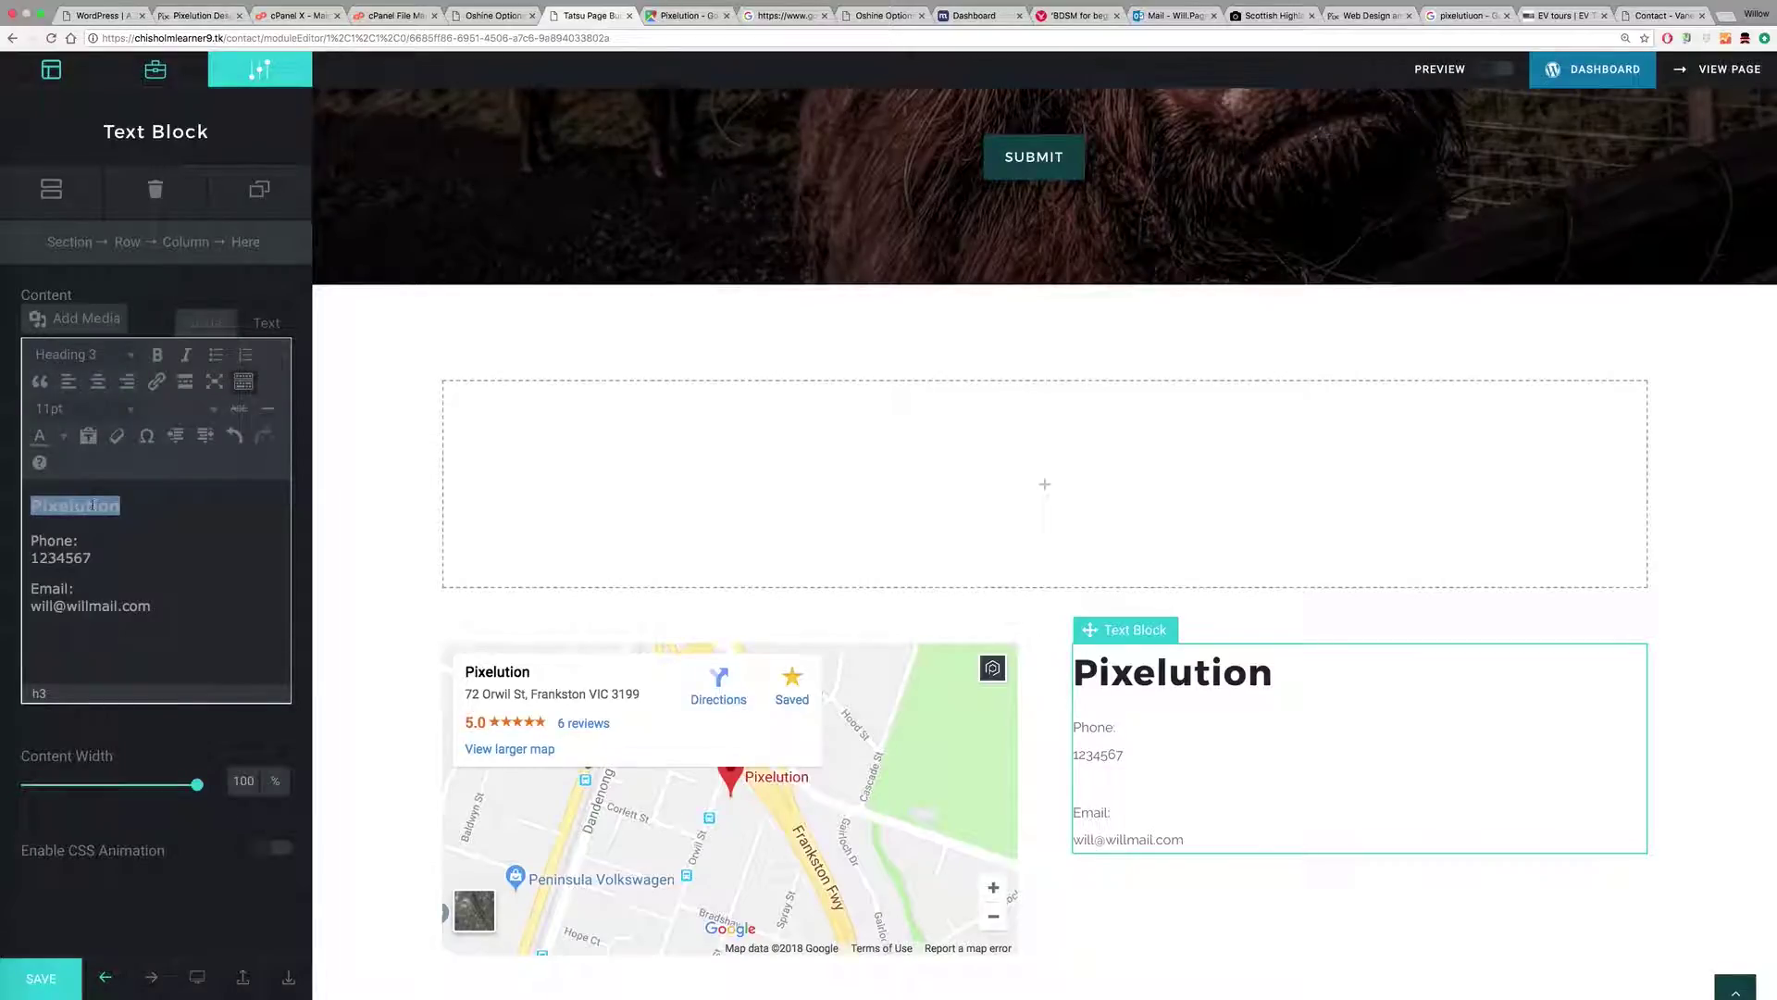
# Step: Bold the 'Phone:' and 'Email:' labels in the contact text block
pyautogui.moveTo(78, 541); pyautogui.dragTo(28, 589)
pyautogui.click(161, 361)
pyautogui.click(158, 361)
pyautogui.click(163, 579)
pyautogui.scroll(-2, 1294, 666)
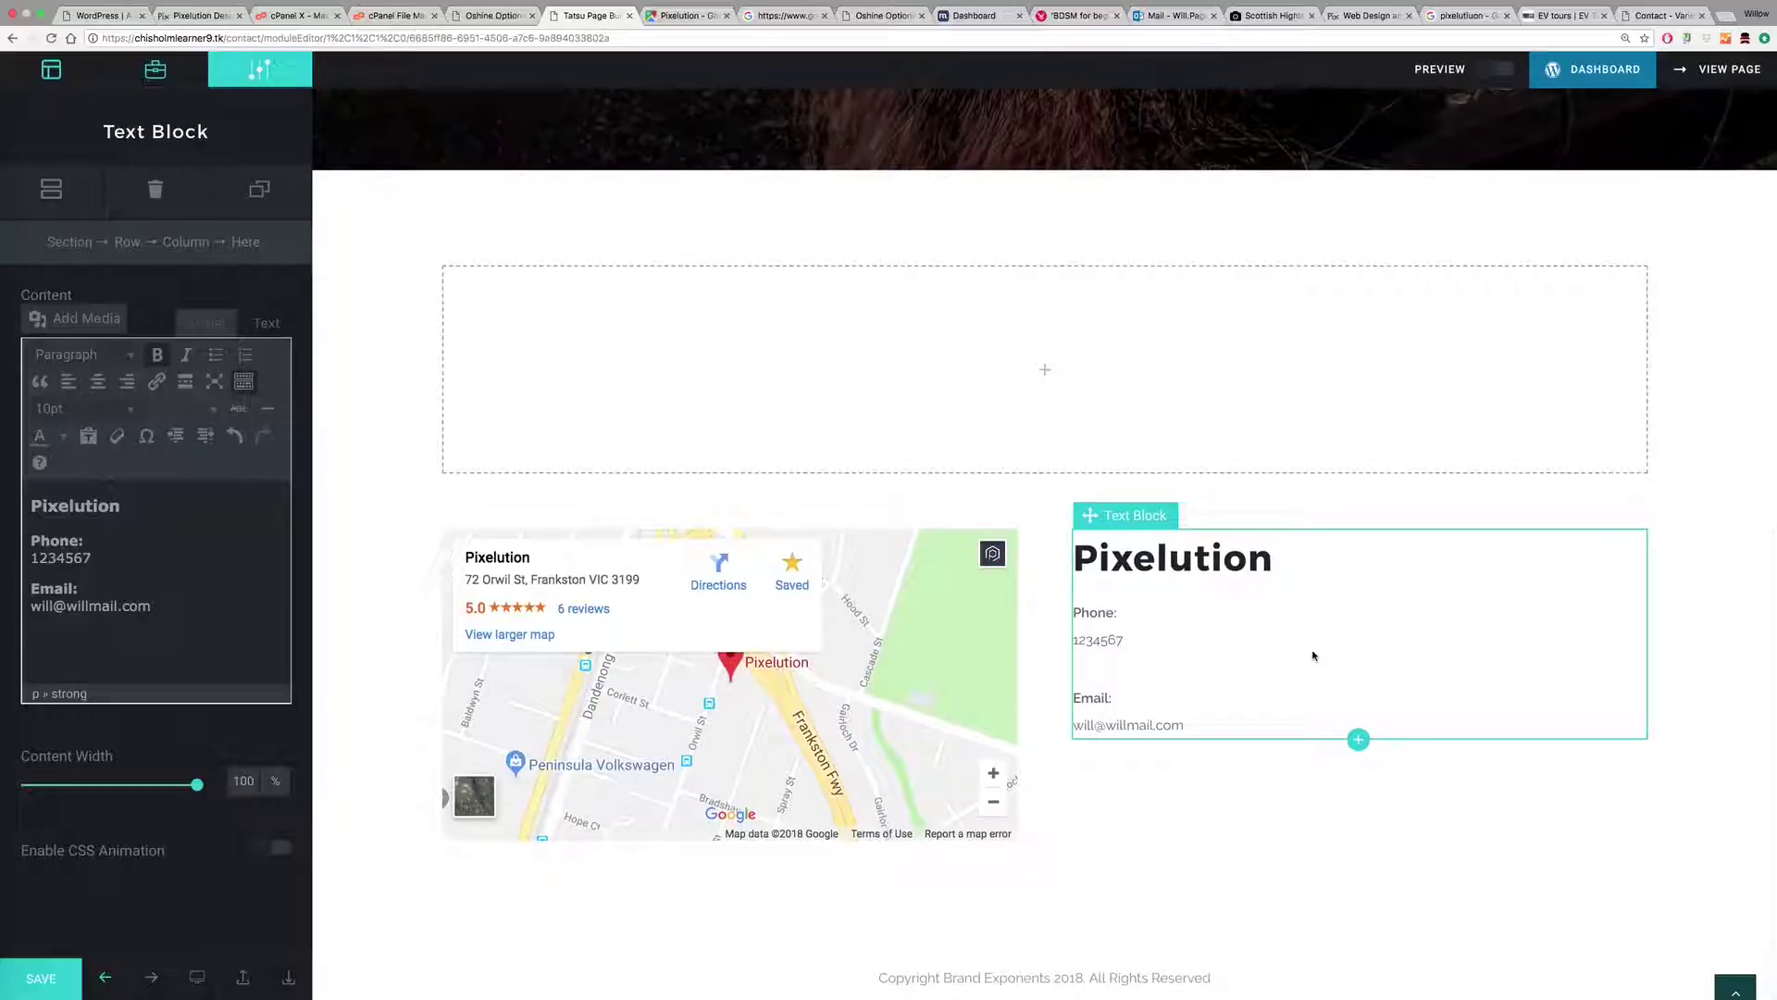
pyautogui.click(1685, 449)
# Step: Delete the empty full-width row above the map from the layout manager
pyautogui.scroll(10, 961, 423)
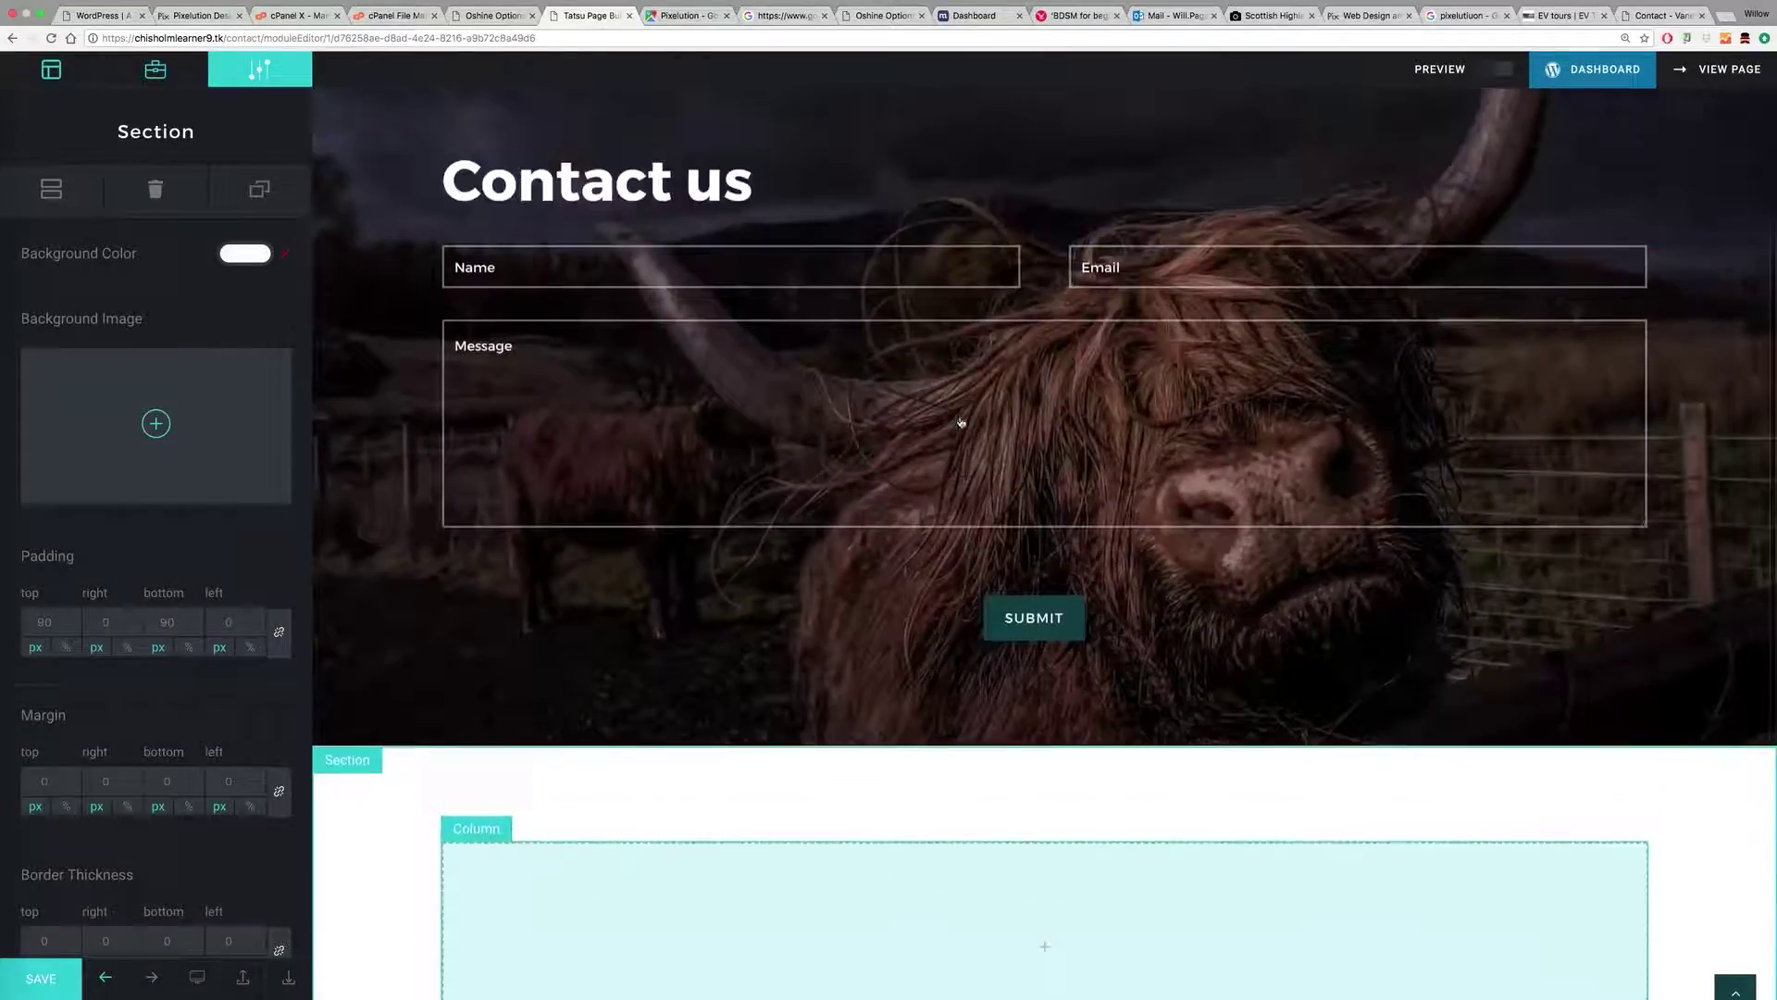
pyautogui.scroll(-9, 960, 421)
pyautogui.scroll(-1, 802, 459)
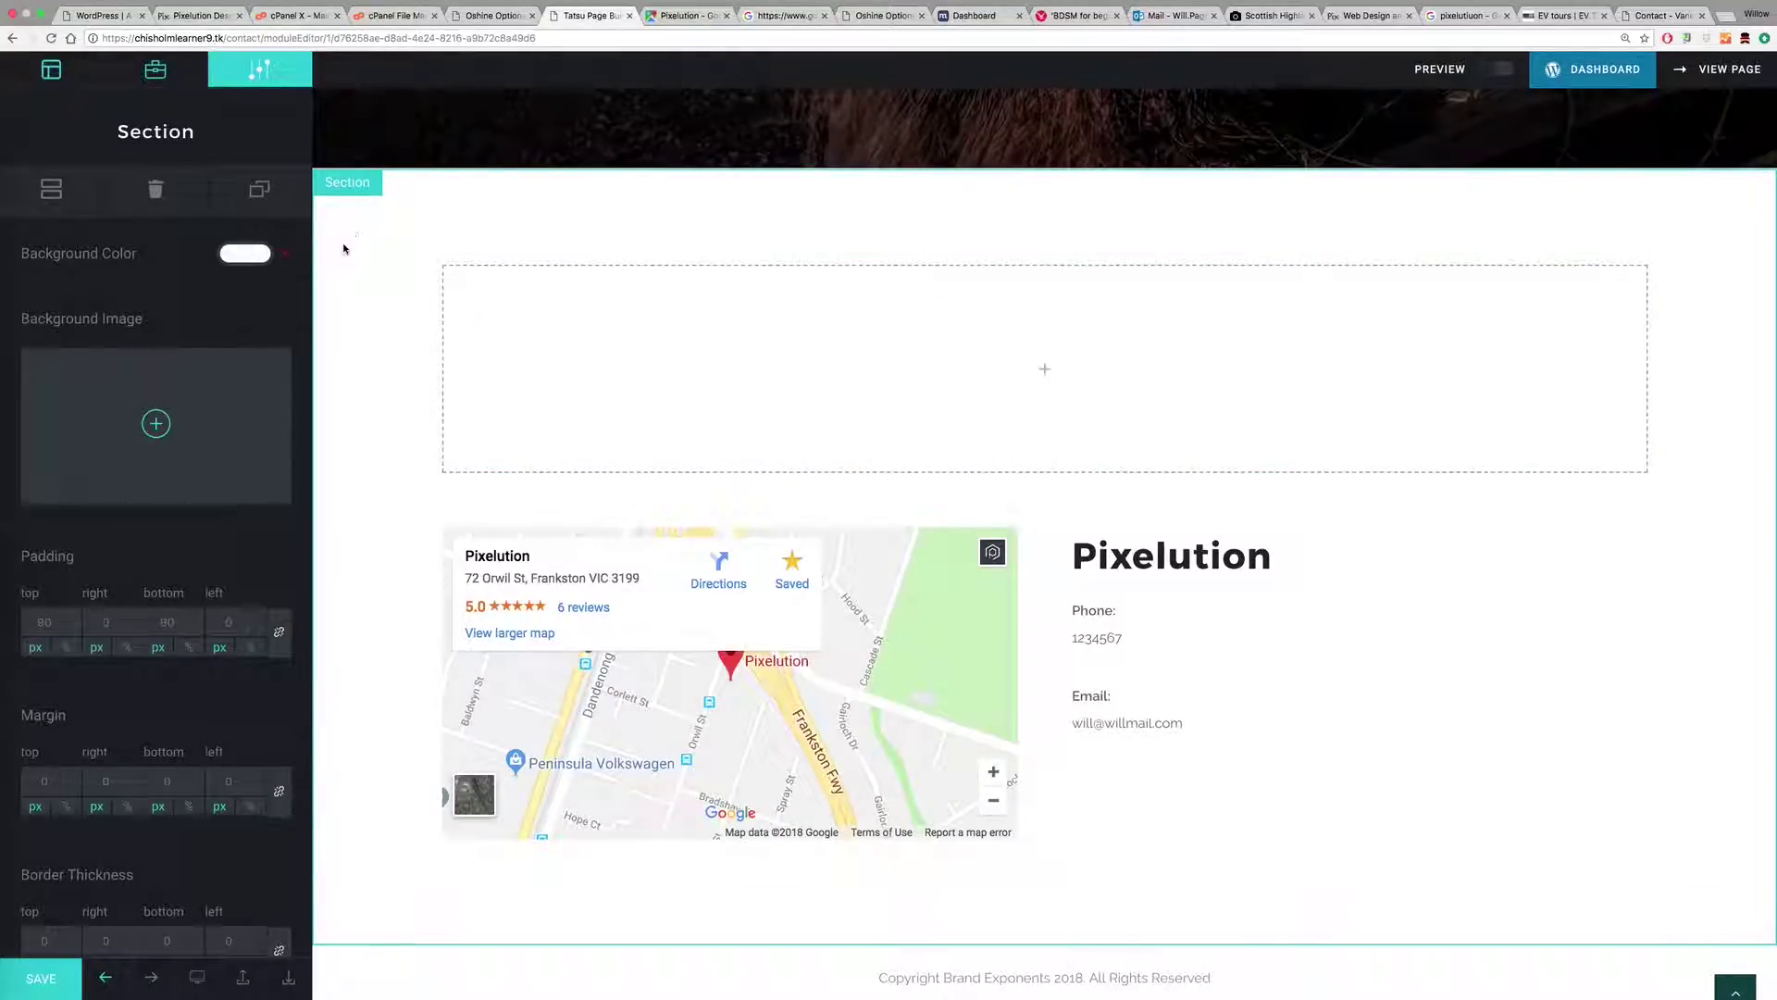
pyautogui.click(81, 200)
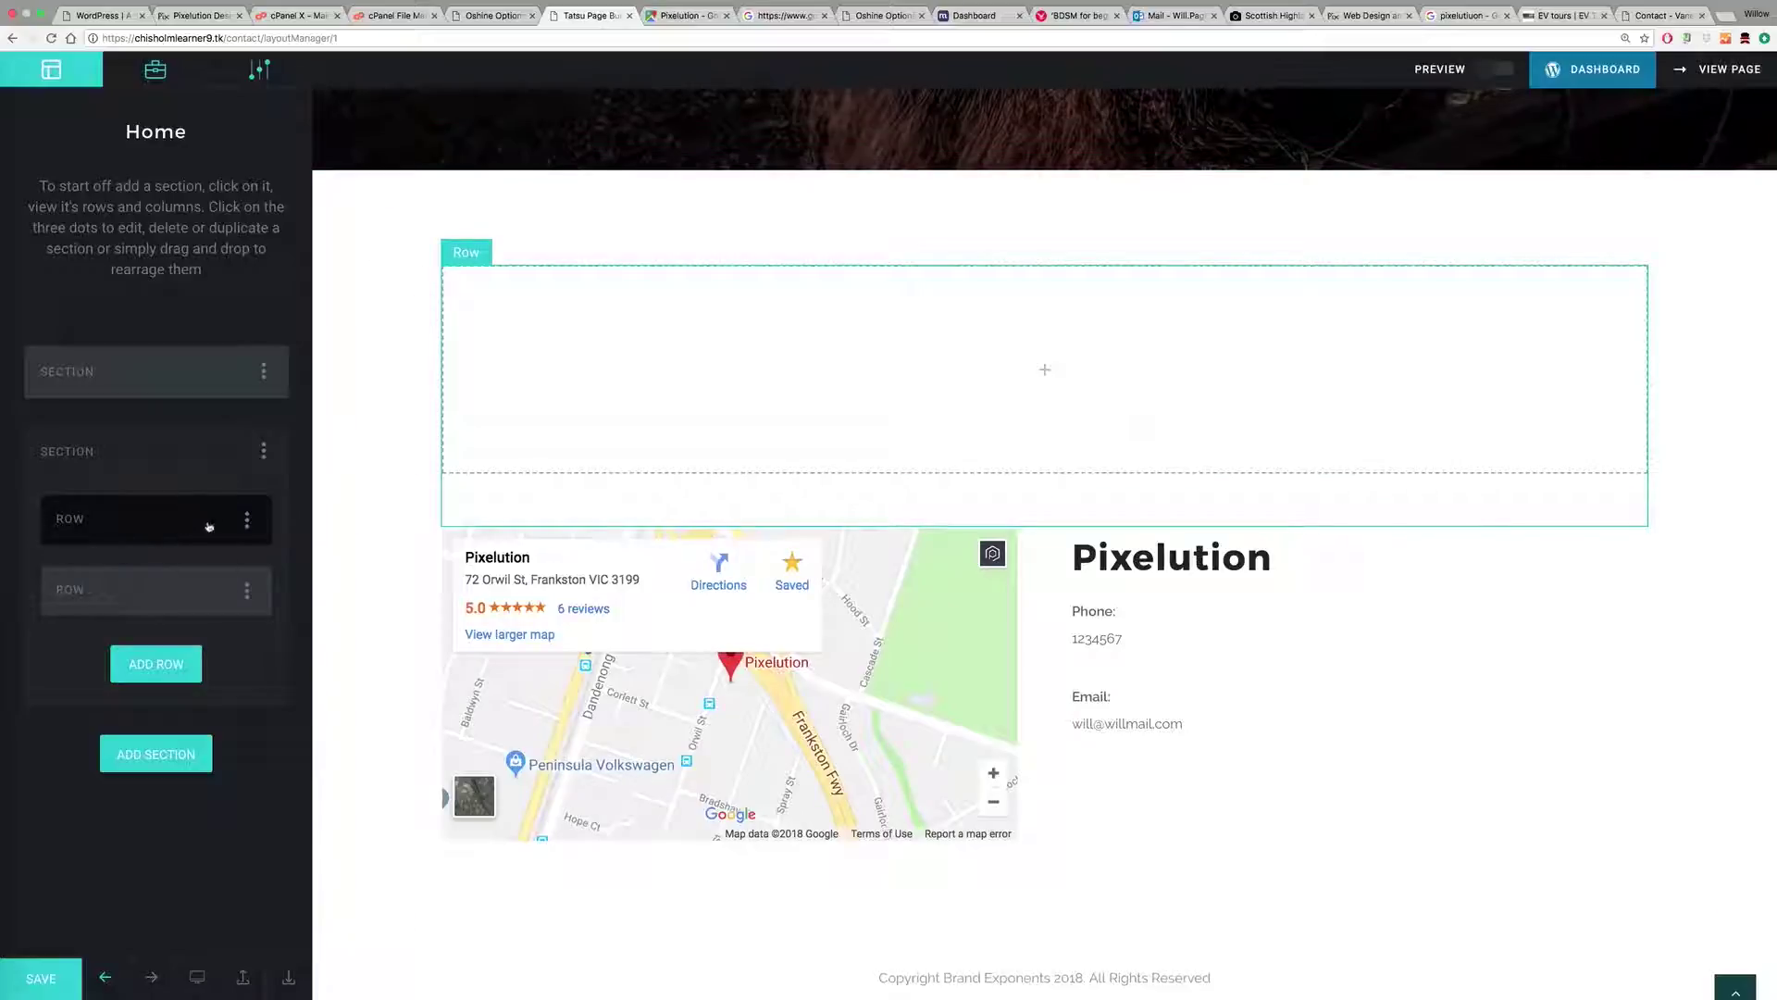
pyautogui.click(247, 520)
pyautogui.click(248, 576)
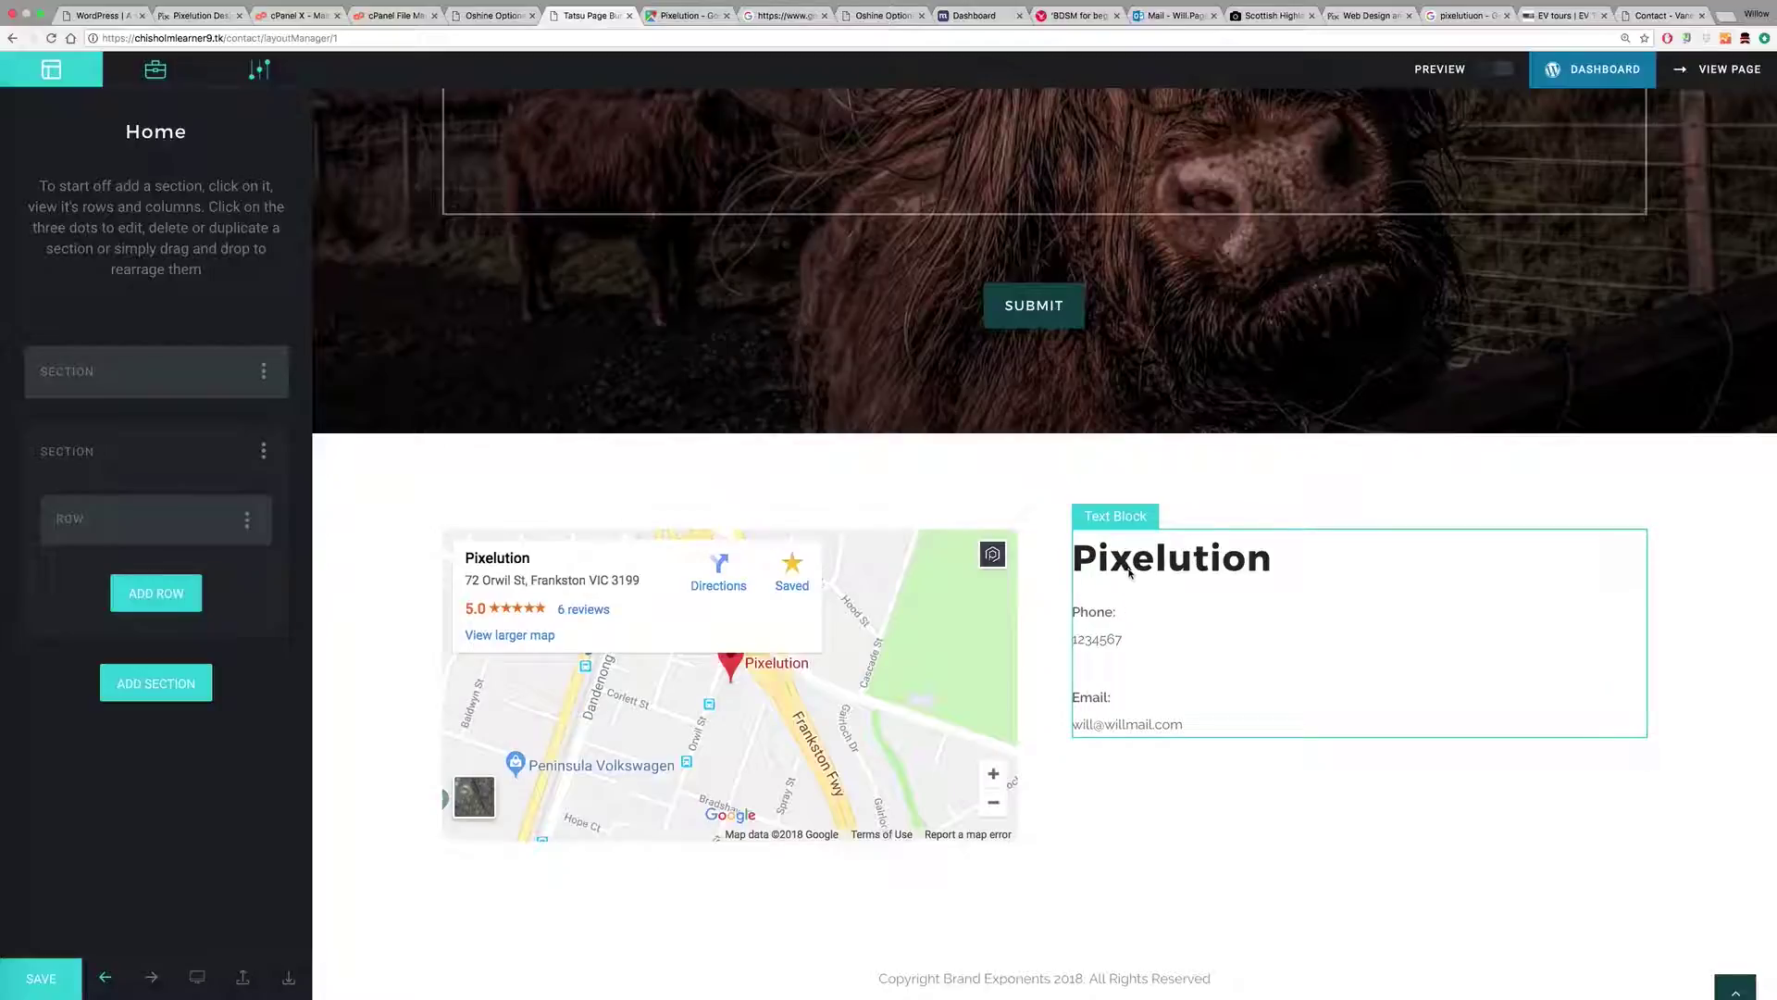
pyautogui.scroll(5, 1134, 567)
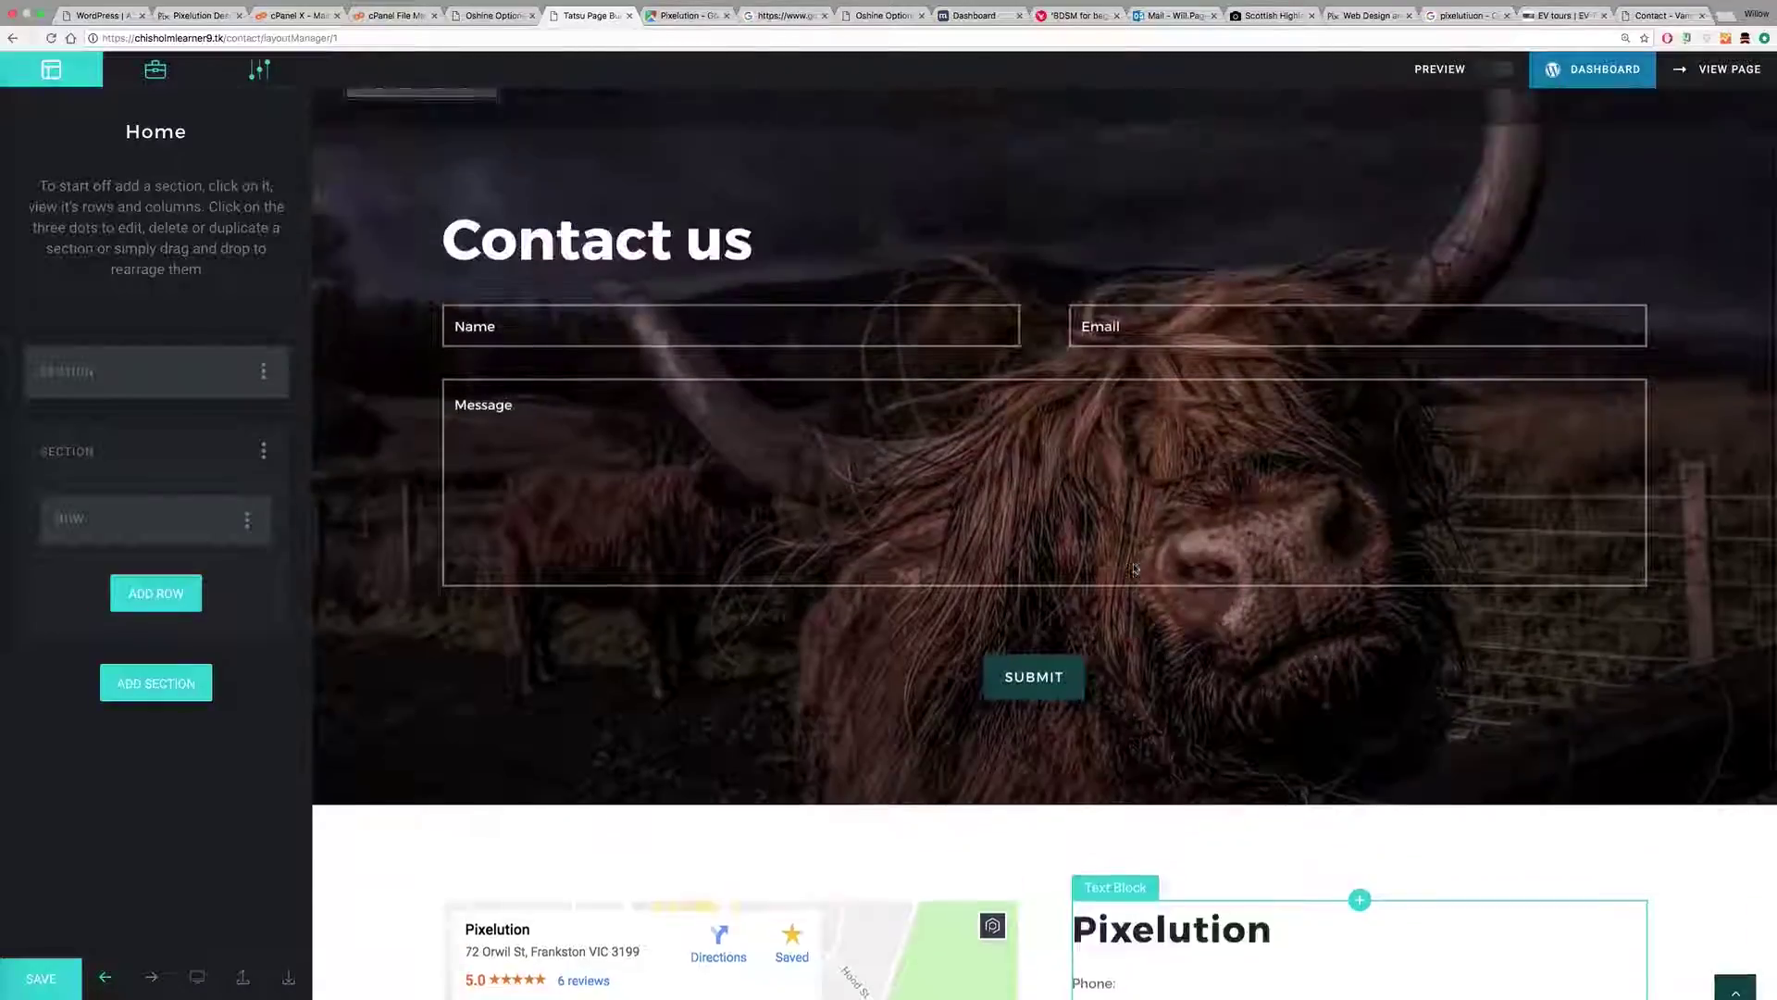
pyautogui.scroll(-5, 1134, 567)
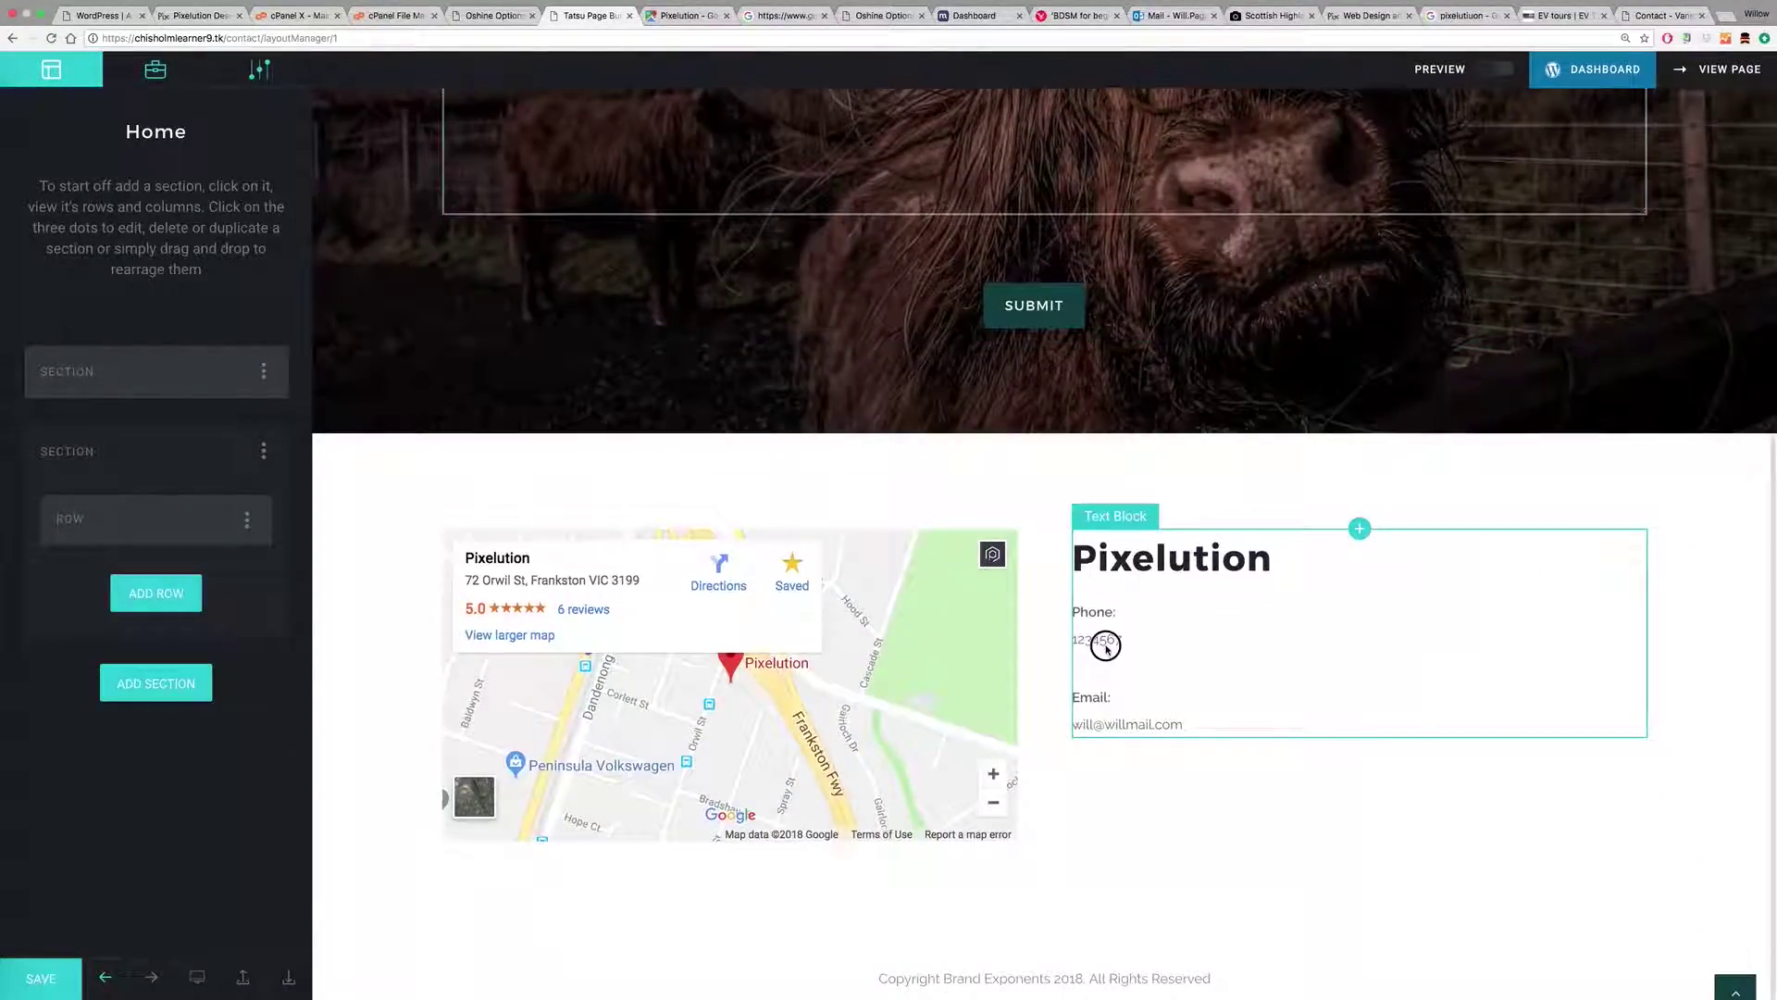
# Step: Link the placeholder phone number to a tel: URL starting 'tel:+03877'
pyautogui.click(1107, 643)
pyautogui.moveTo(99, 554); pyautogui.dragTo(19, 555)
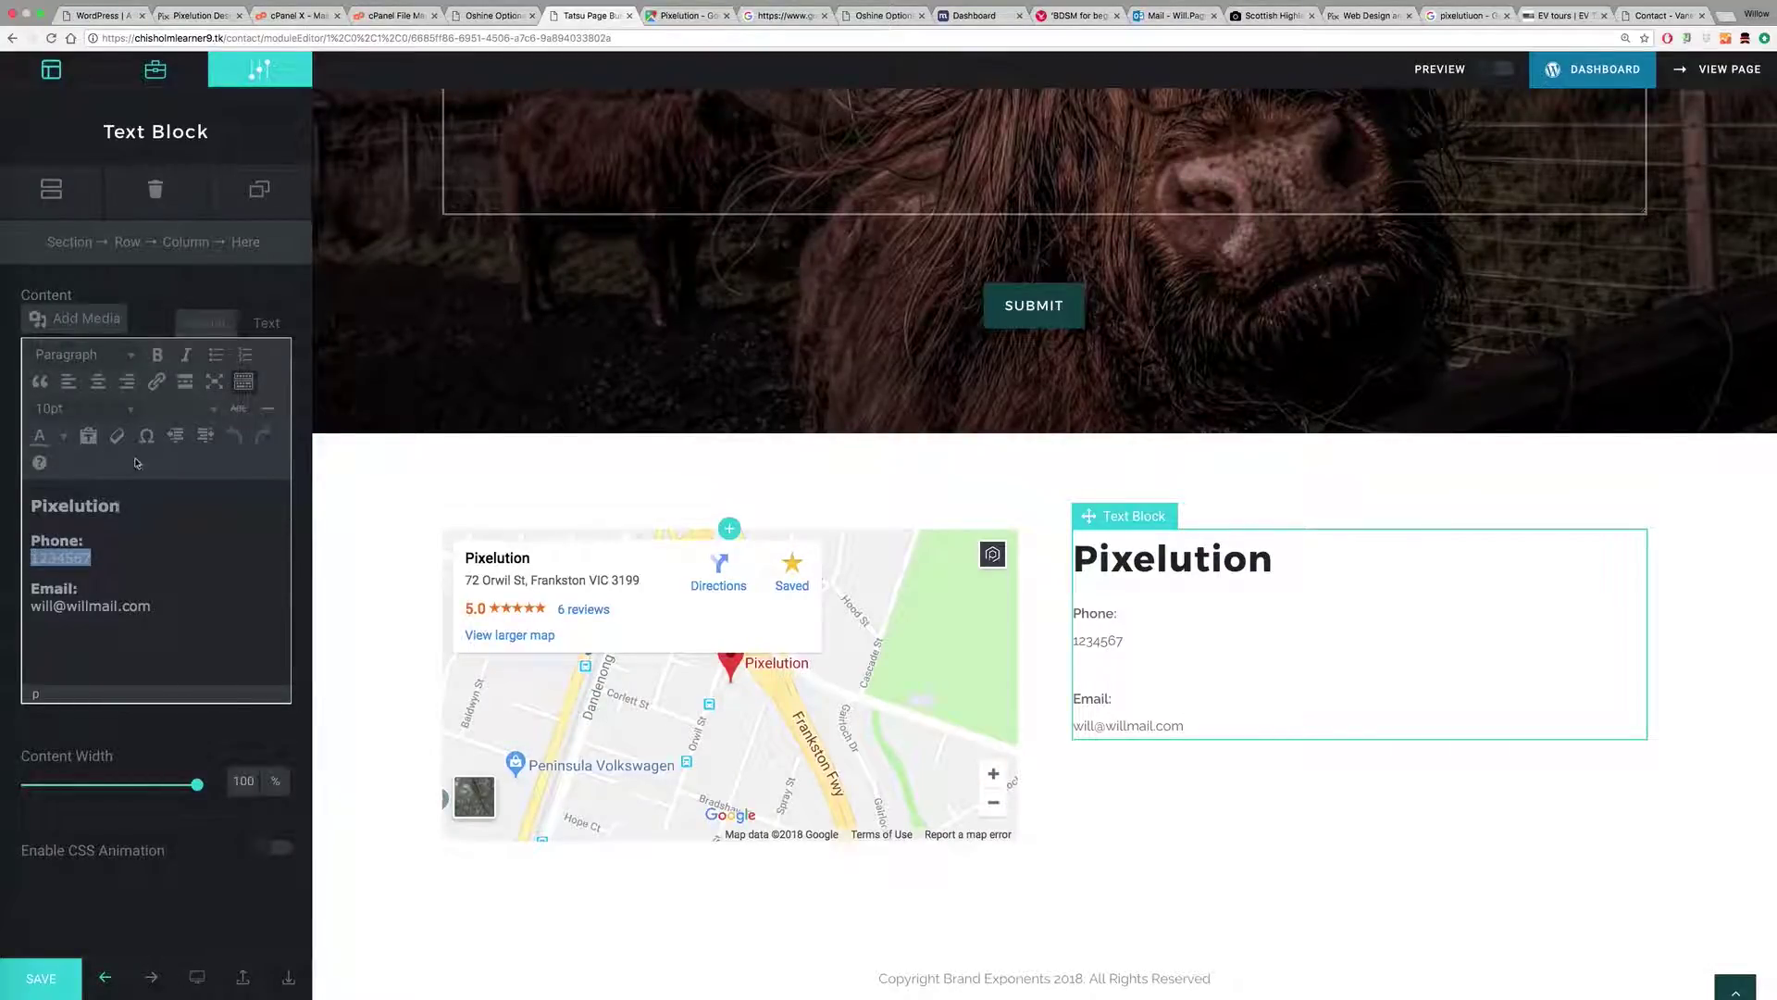
pyautogui.click(156, 383)
pyautogui.click(396, 592)
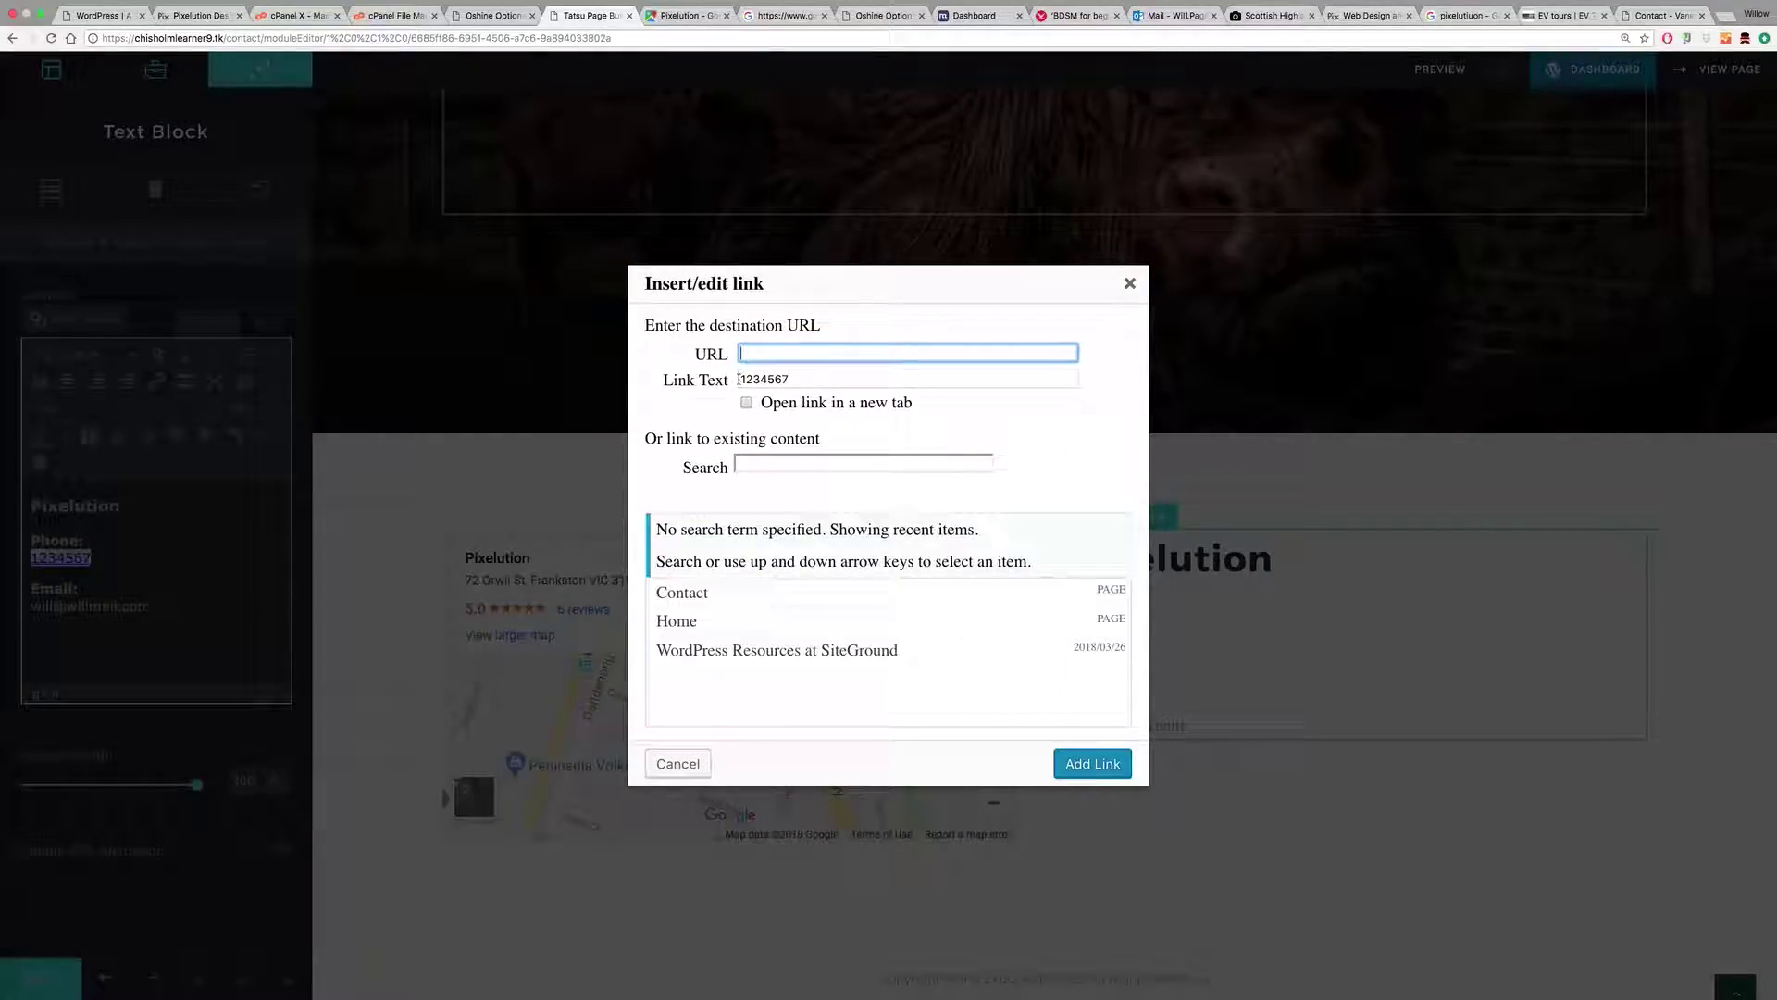
pyautogui.moveTo(788, 379); pyautogui.dragTo(742, 378)
pyautogui.click(742, 378)
pyautogui.click(744, 352)
pyautogui.write('tel:+')
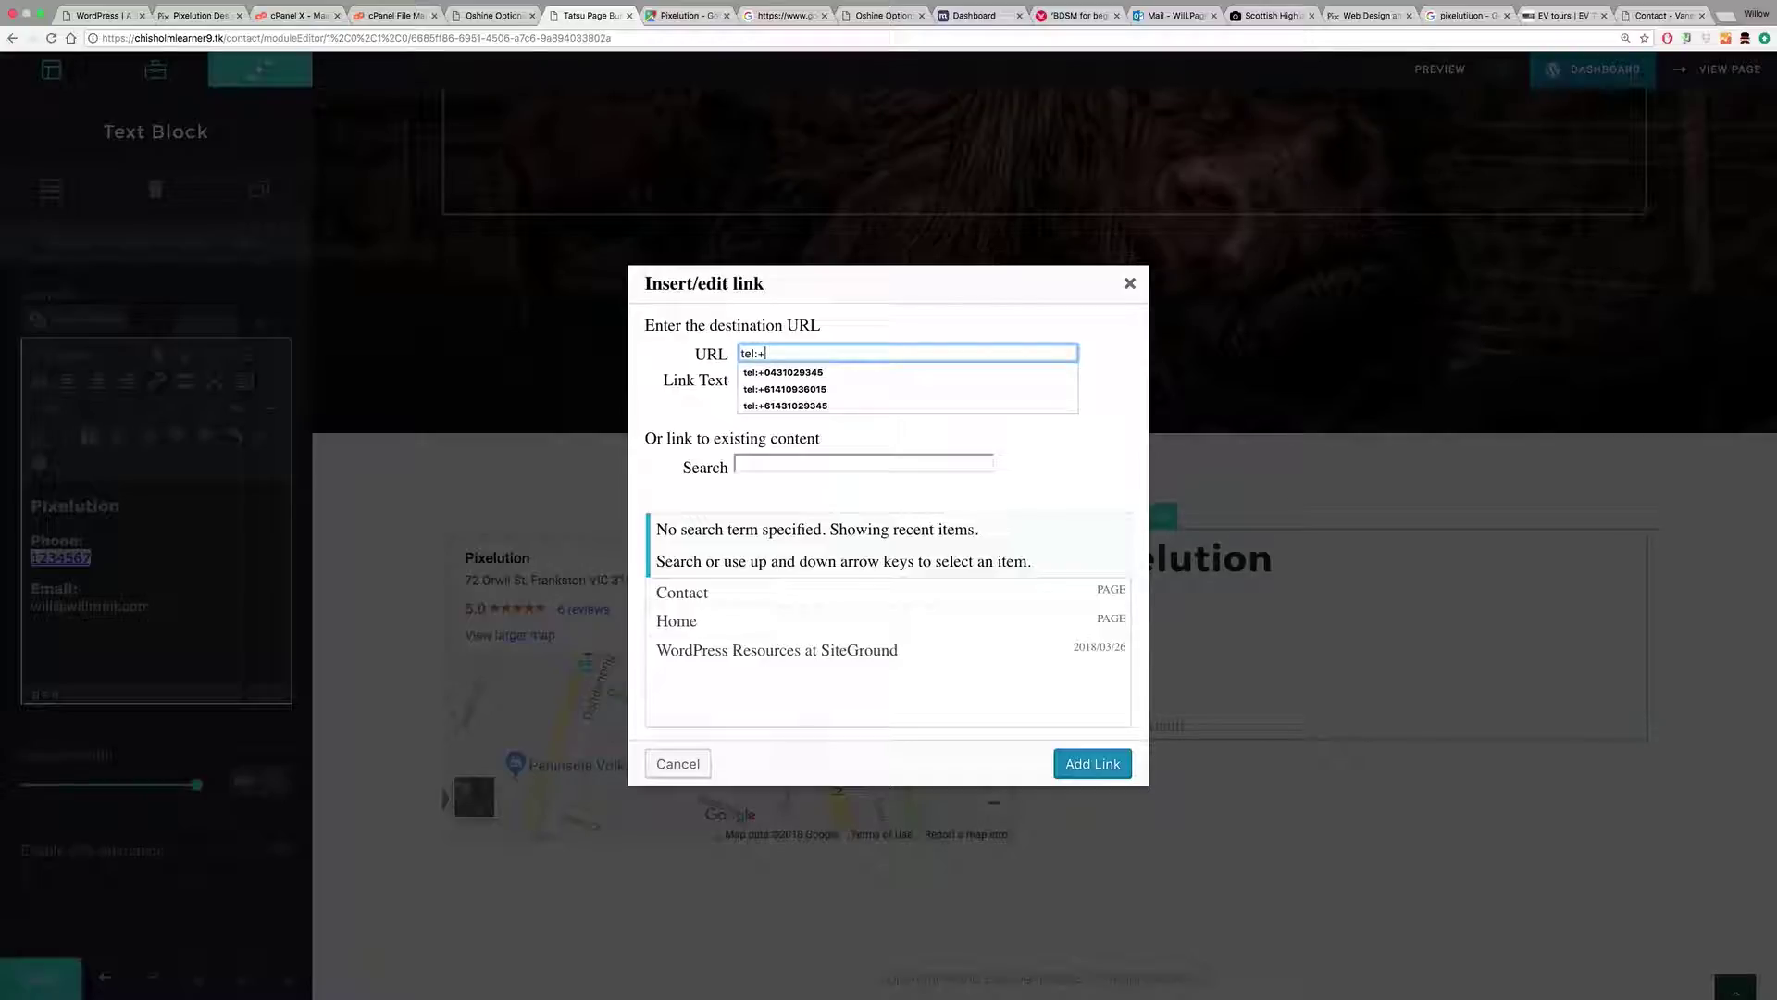
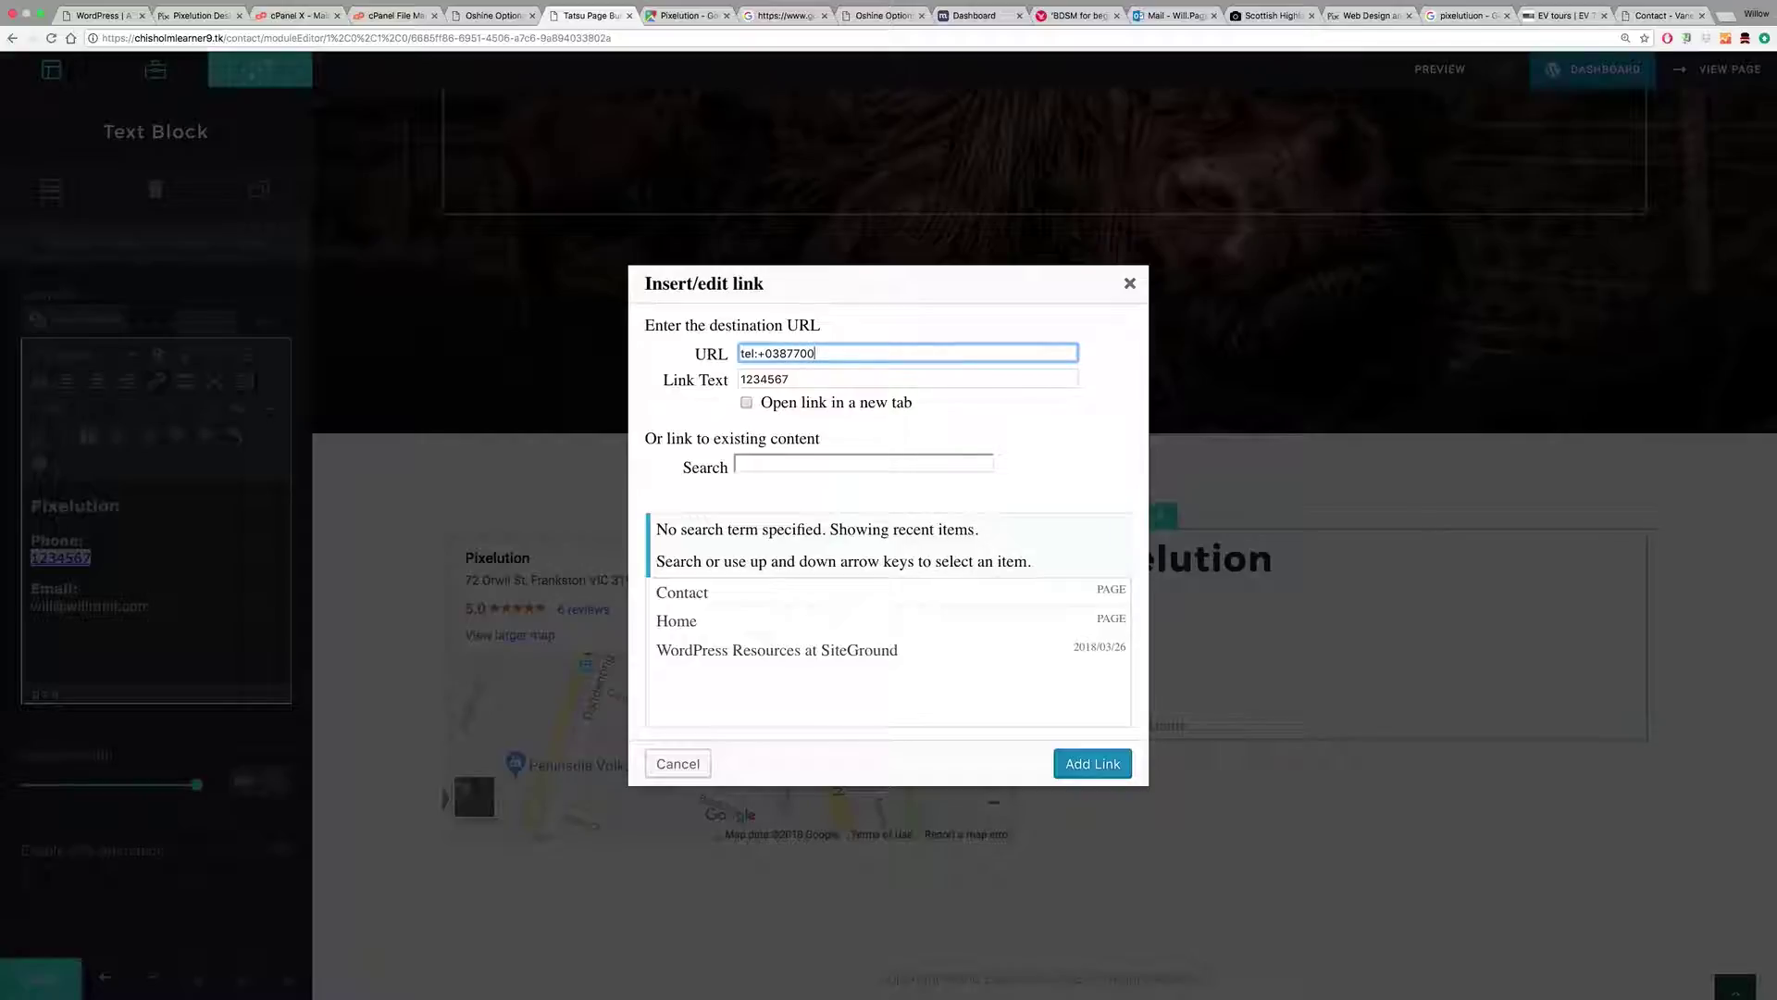
# Step: Replace the link text with the phone digits formatted with '(03)' and add the call link
pyautogui.moveTo(793, 380); pyautogui.dragTo(706, 377)
pyautogui.hotkey('ctrl', 'c')
pyautogui.hotkey('ctrl', 'v')
pyautogui.click(768, 379)
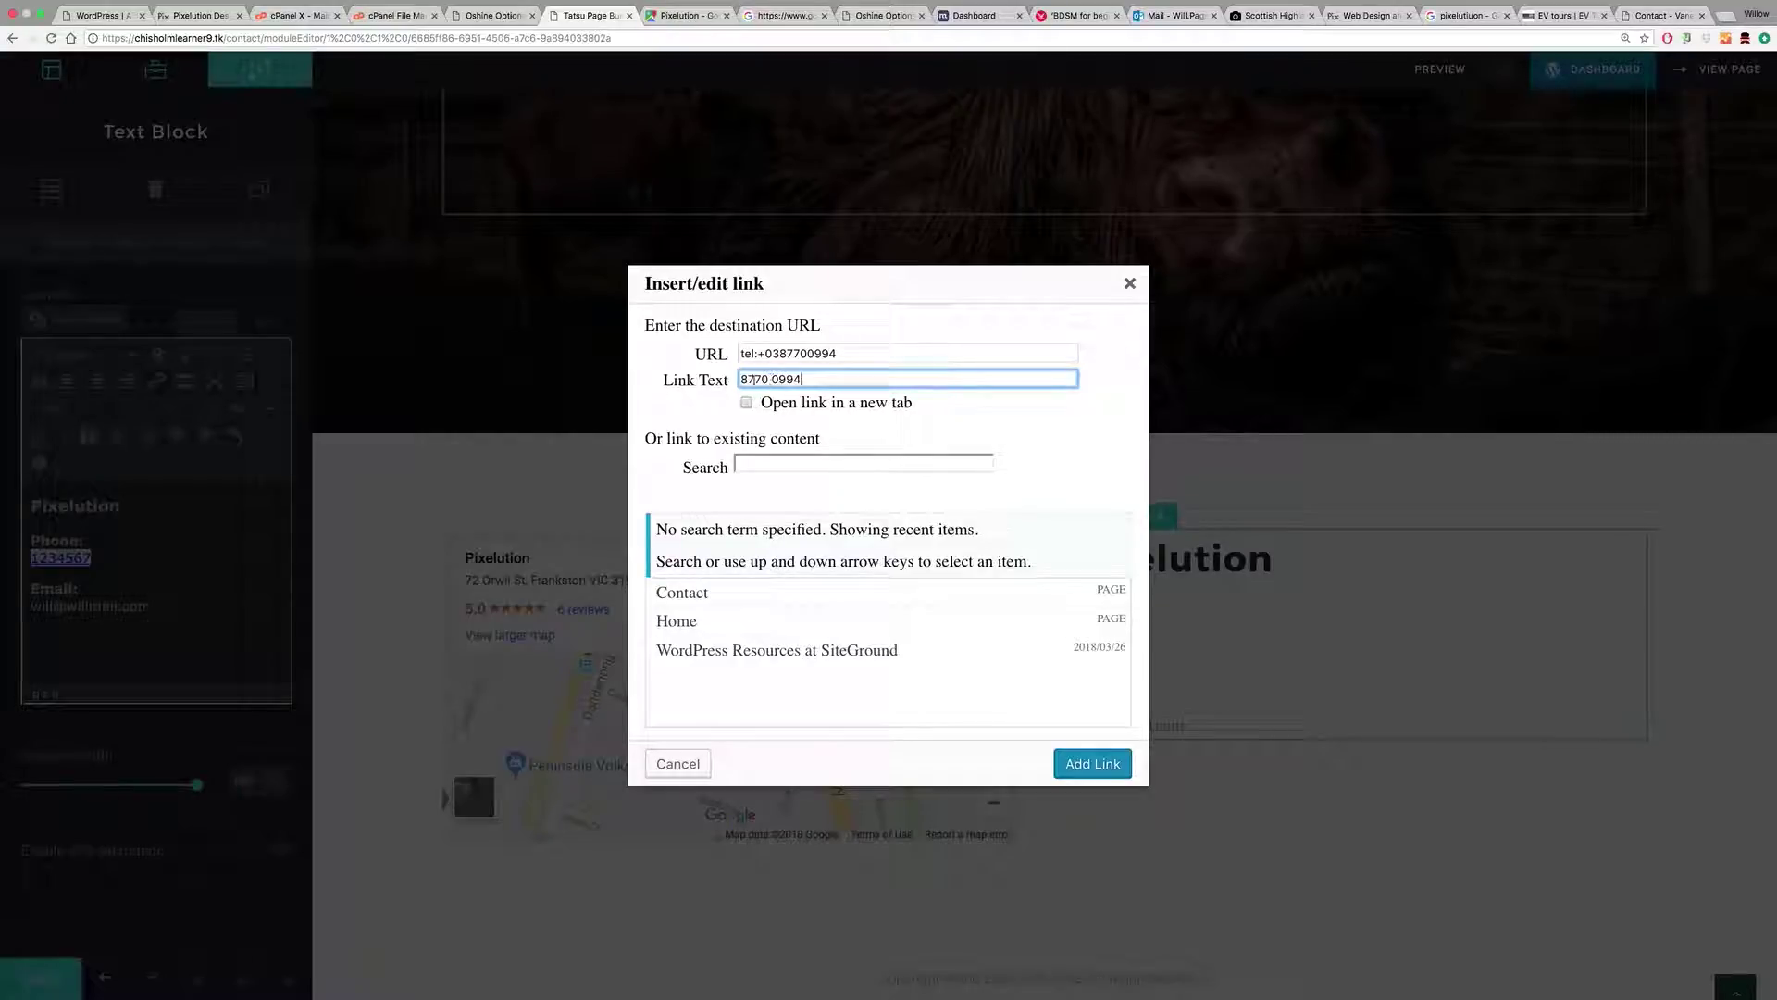
pyautogui.write('(03)')
pyautogui.click(852, 356)
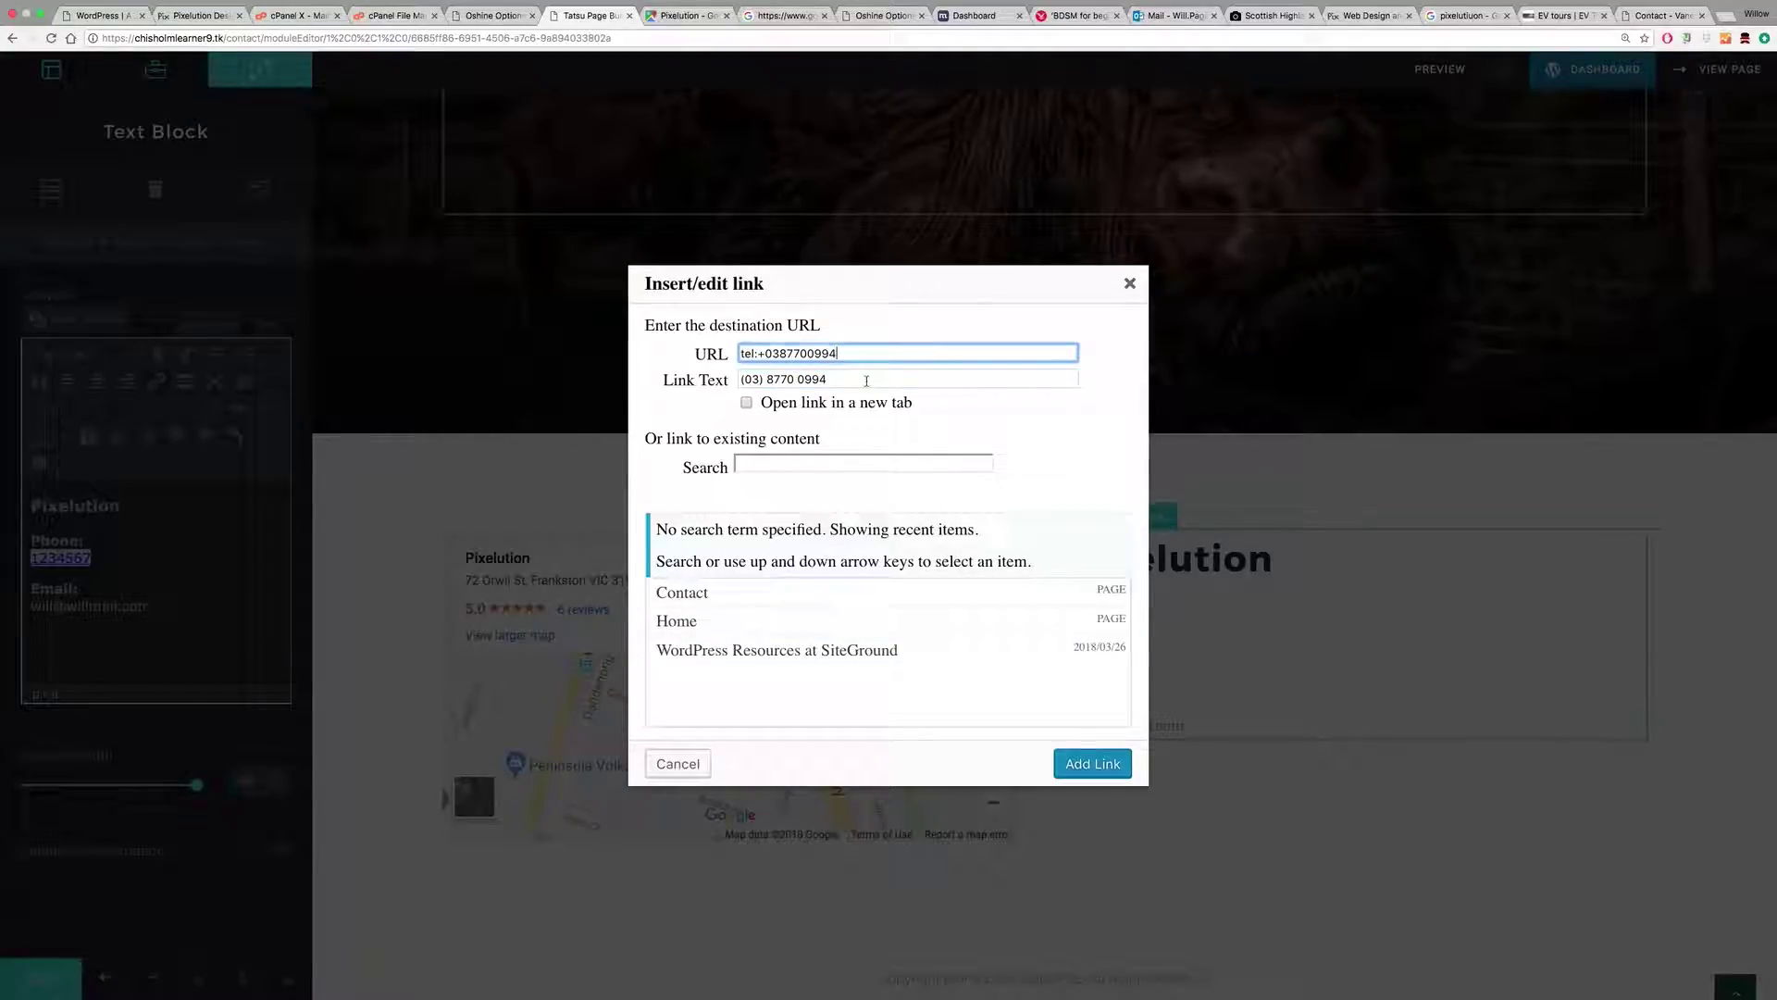
pyautogui.click(865, 380)
pyautogui.click(1079, 763)
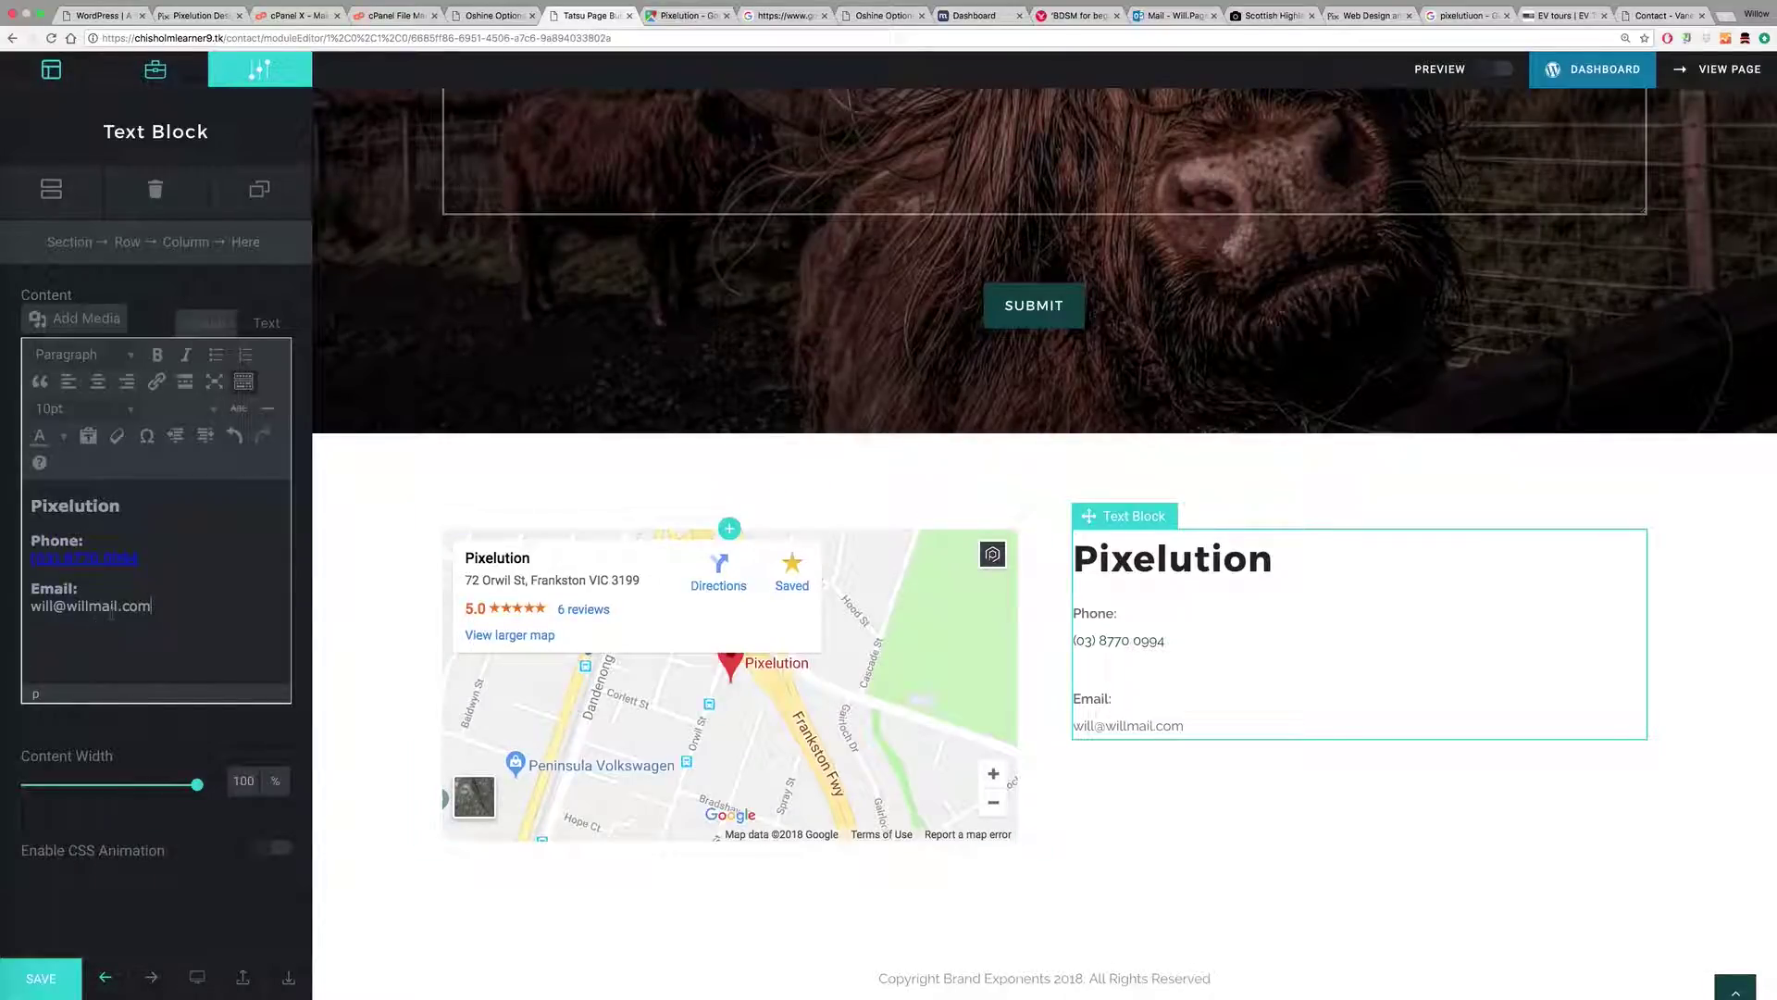
# Step: Turn the email address into a mailto link
pyautogui.moveTo(152, 606); pyautogui.dragTo(29, 607)
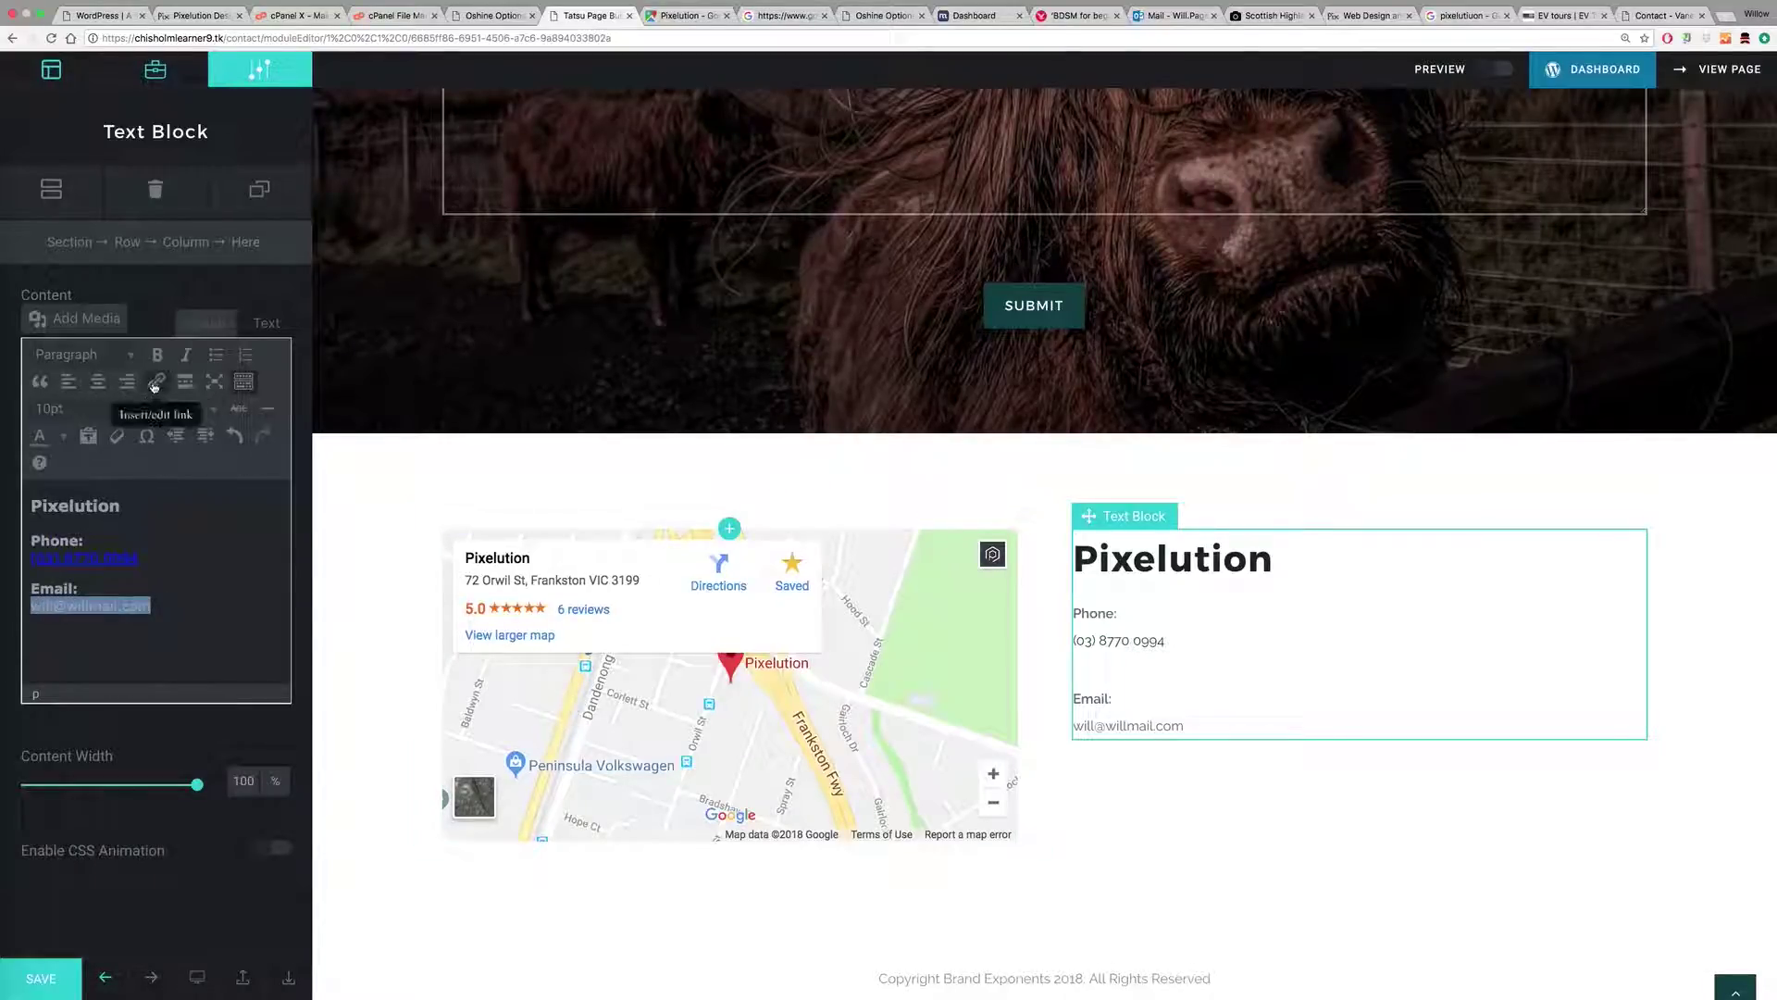
pyautogui.click(156, 382)
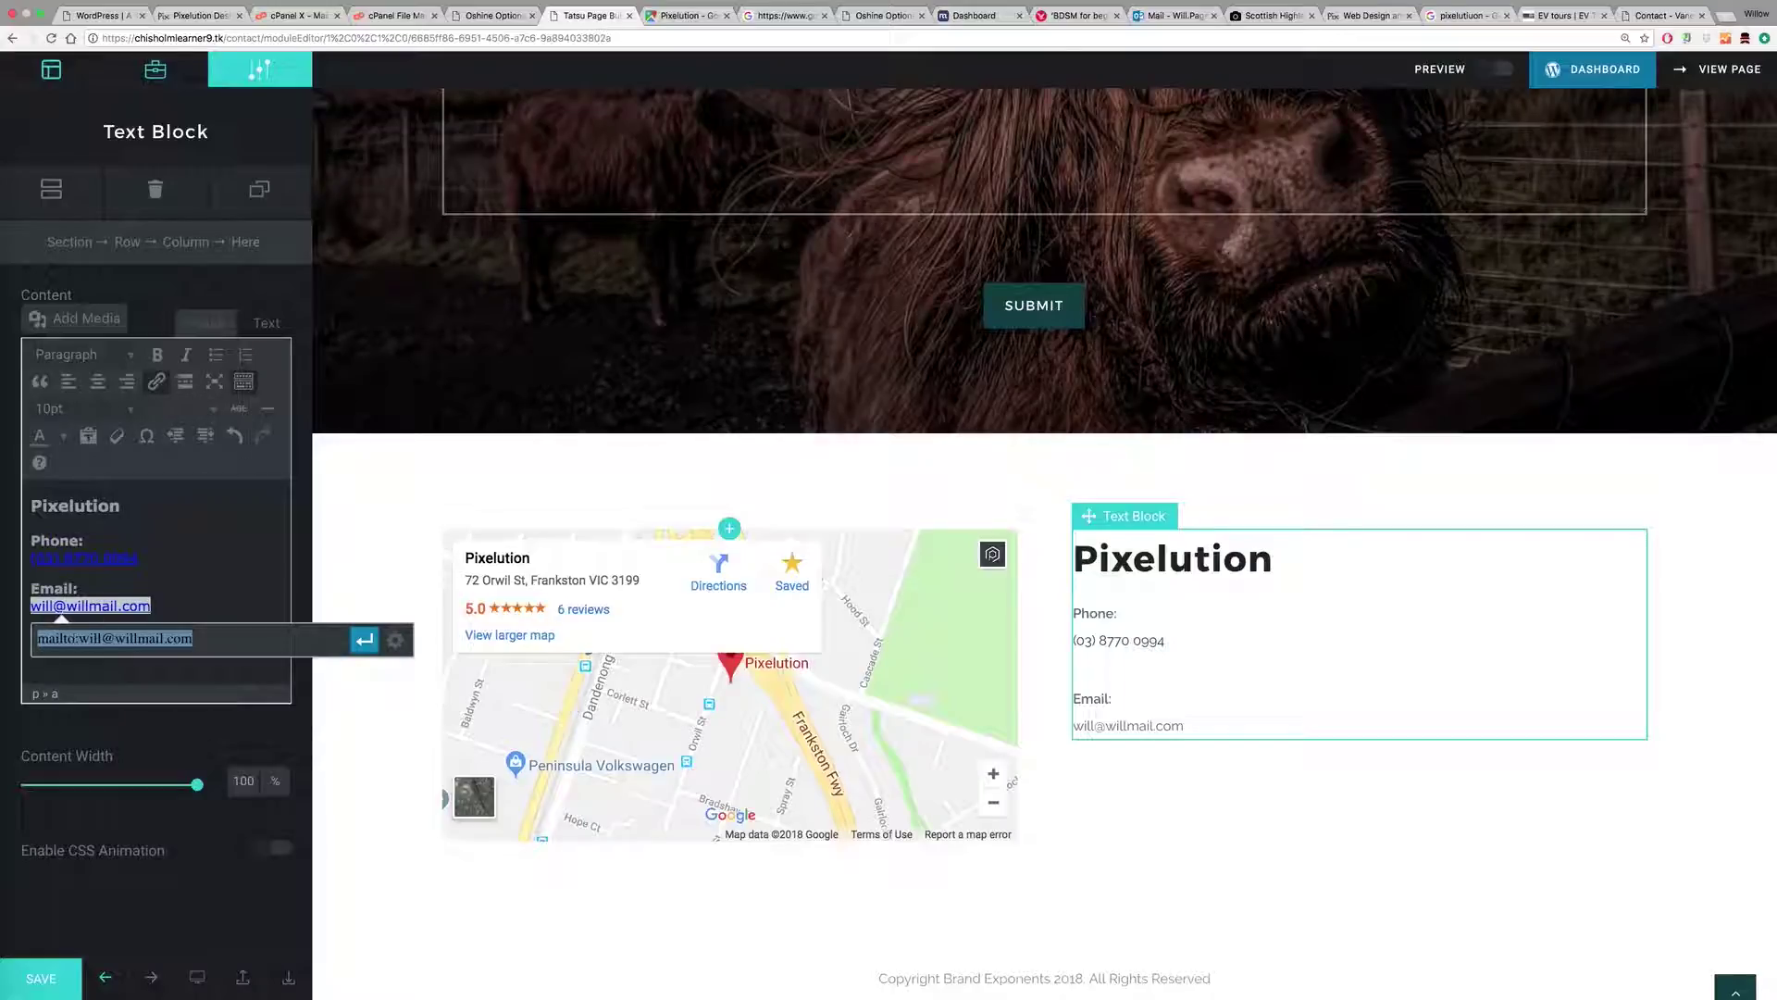
pyautogui.click(364, 639)
pyautogui.moveTo(191, 560); pyautogui.dragTo(28, 558)
pyautogui.click(159, 543)
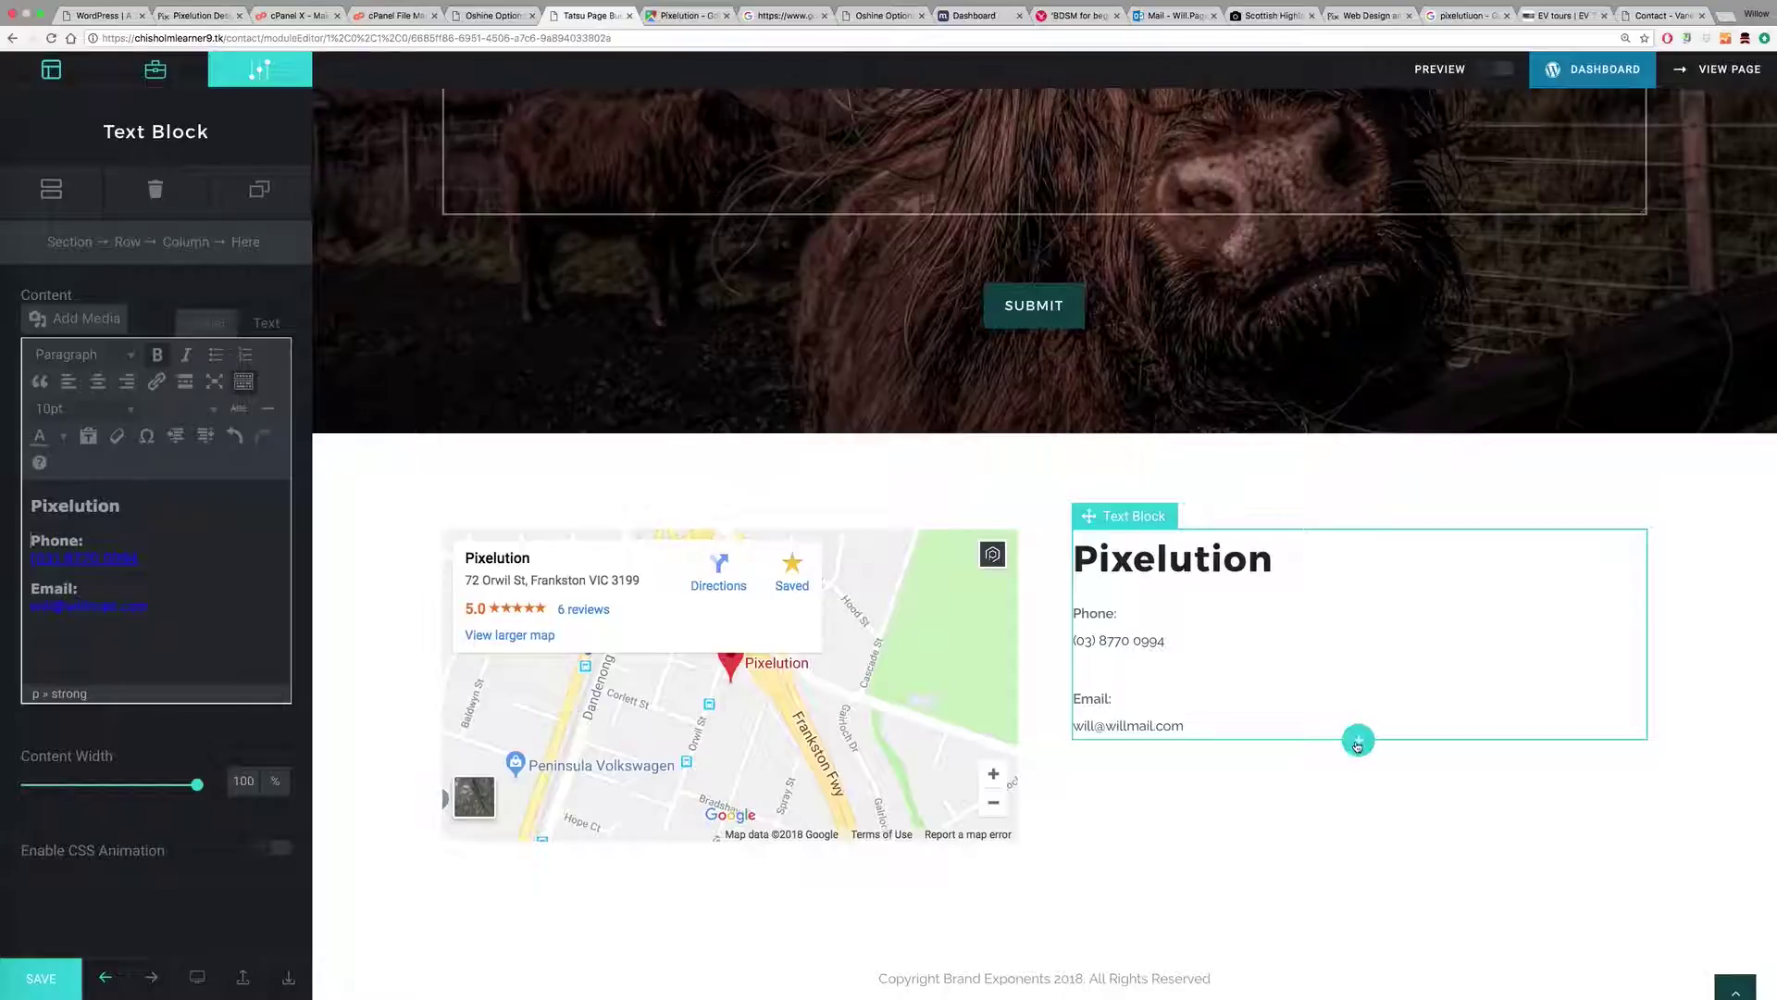
pyautogui.click(1358, 742)
# Step: Add a Lists module below the contact details, discarding an accidental text block
pyautogui.click(70, 313)
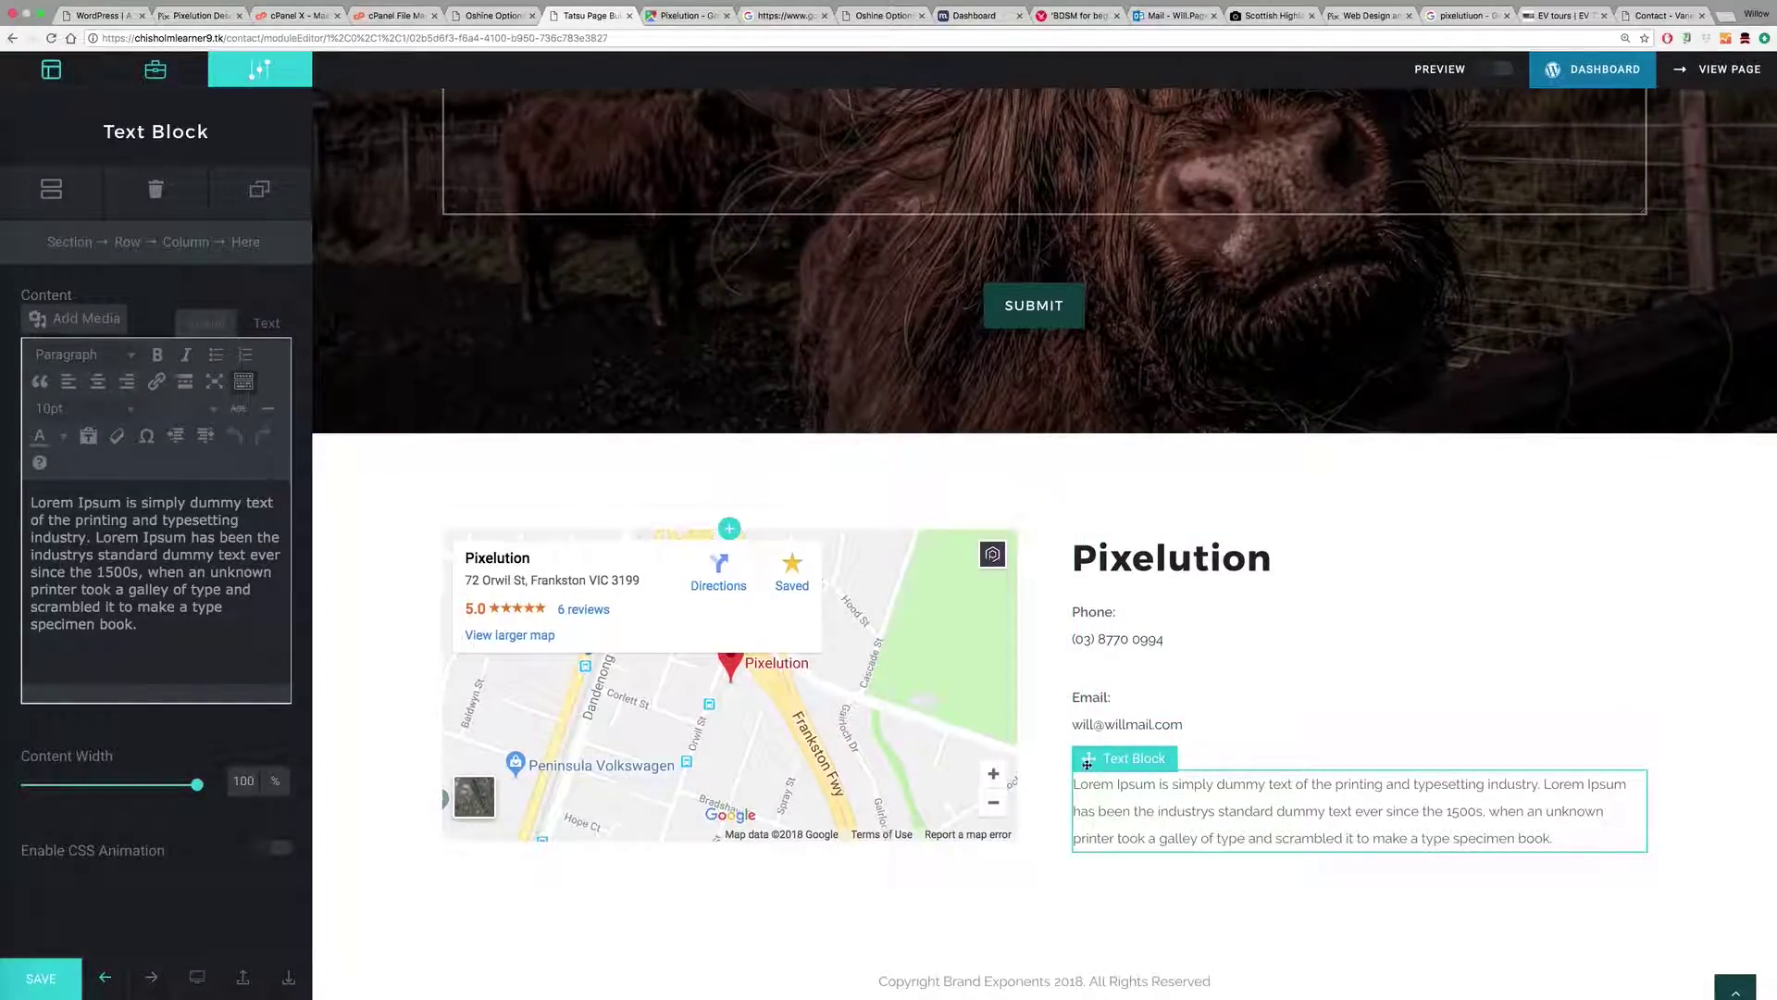
pyautogui.click(158, 192)
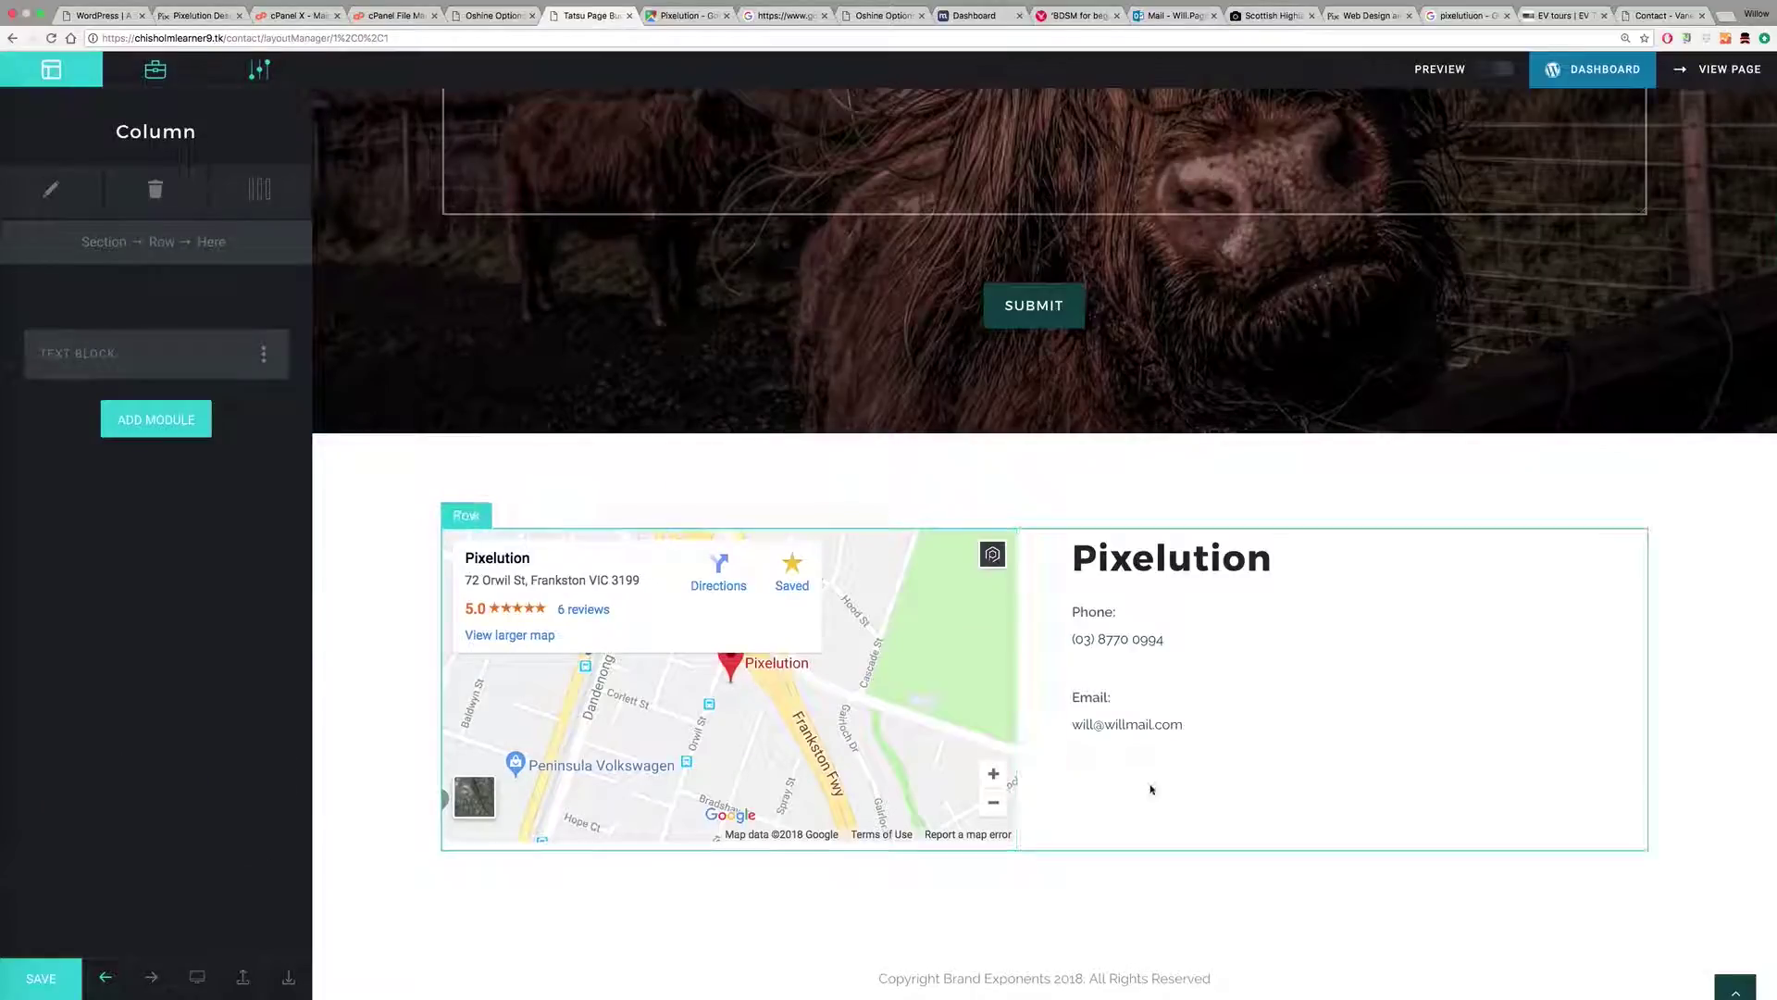
pyautogui.click(1359, 737)
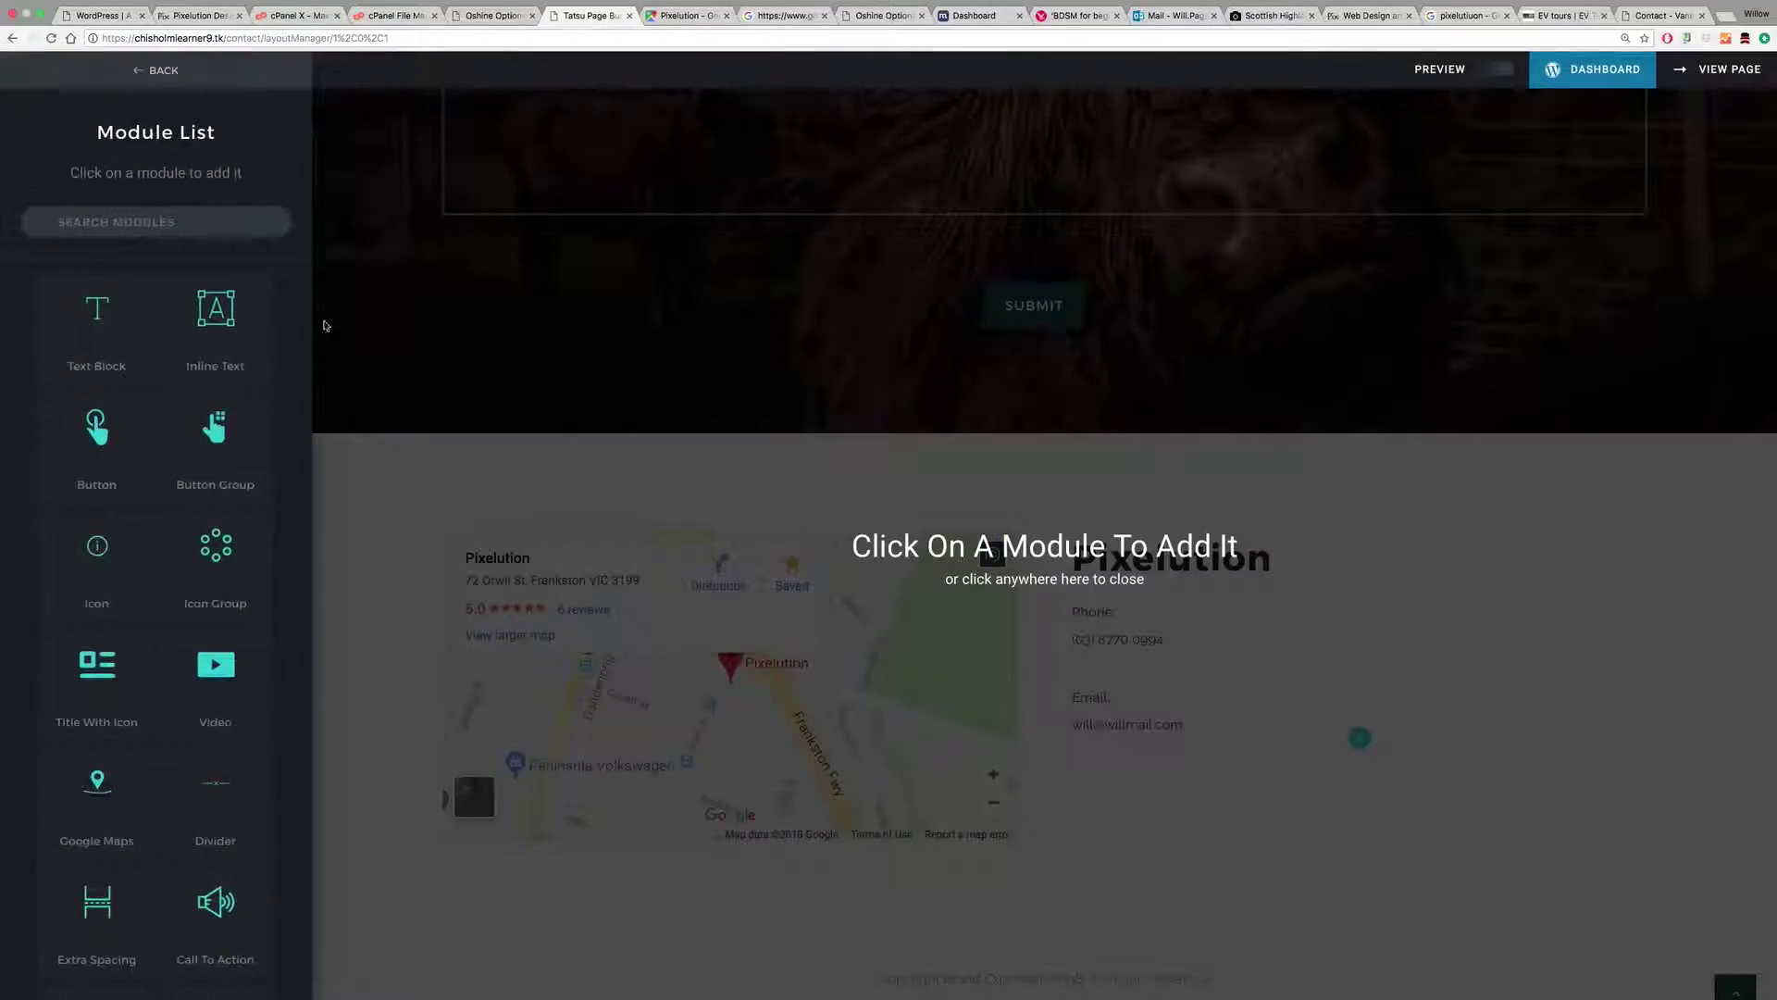
pyautogui.click(120, 220)
pyautogui.write('list')
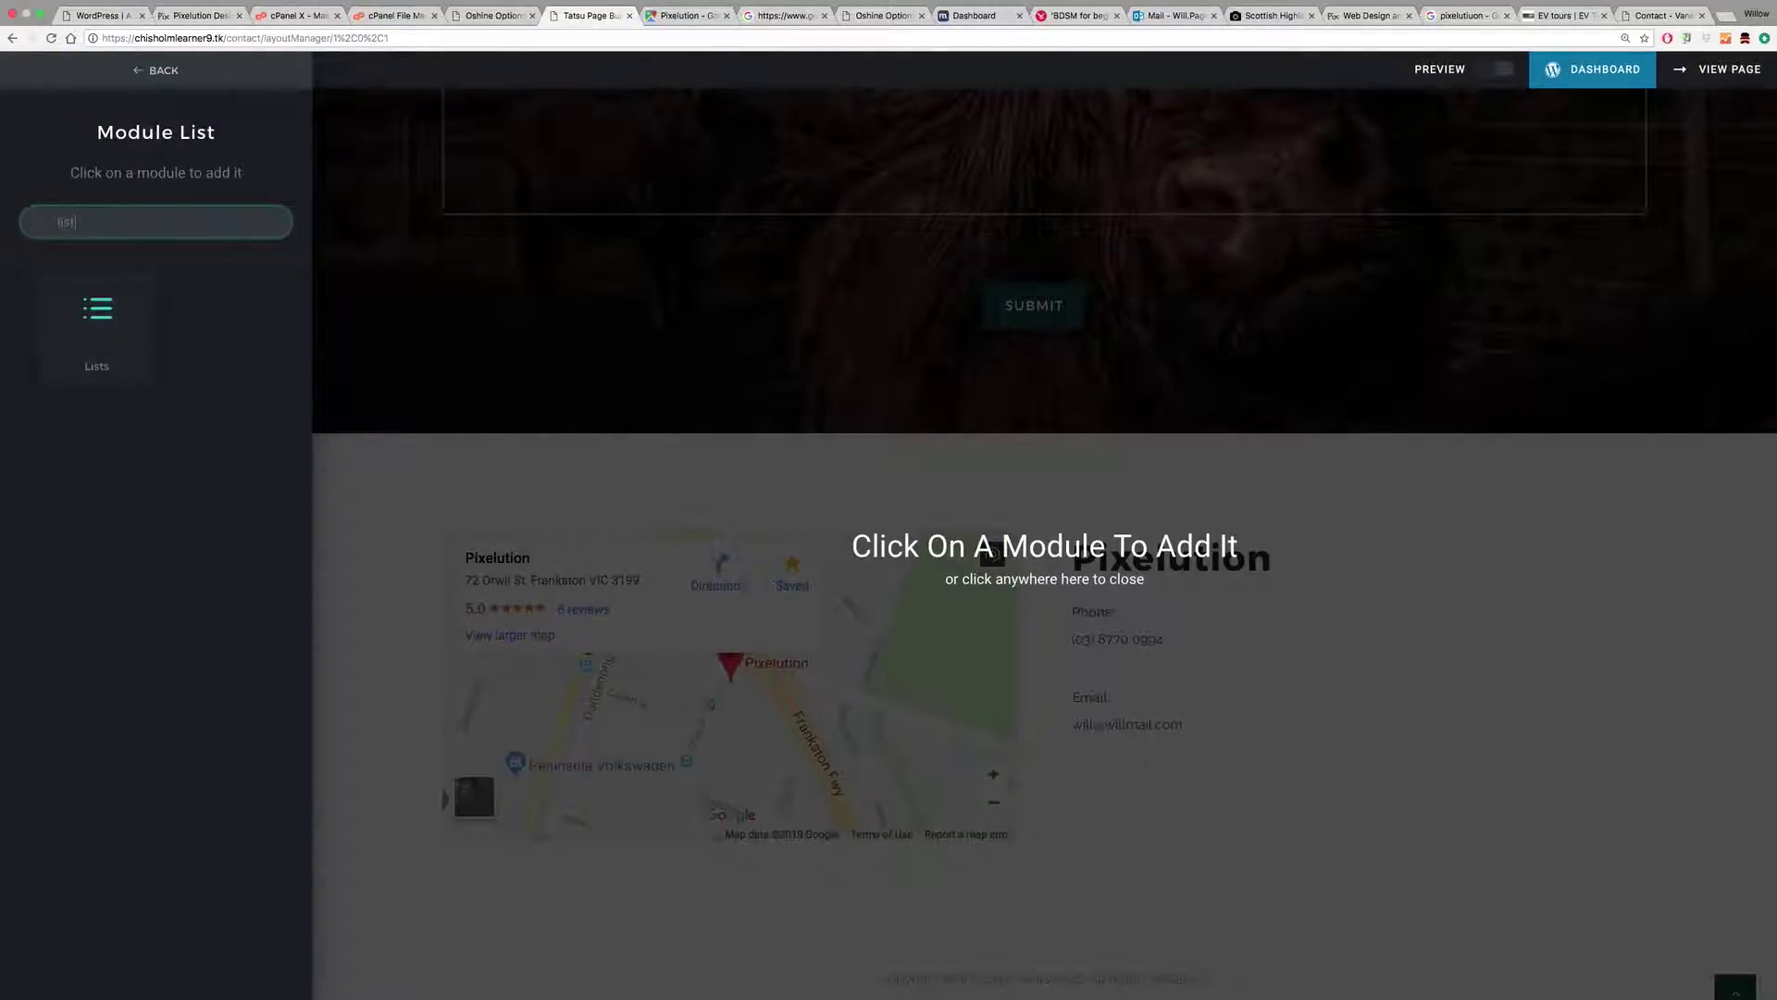
pyautogui.click(127, 318)
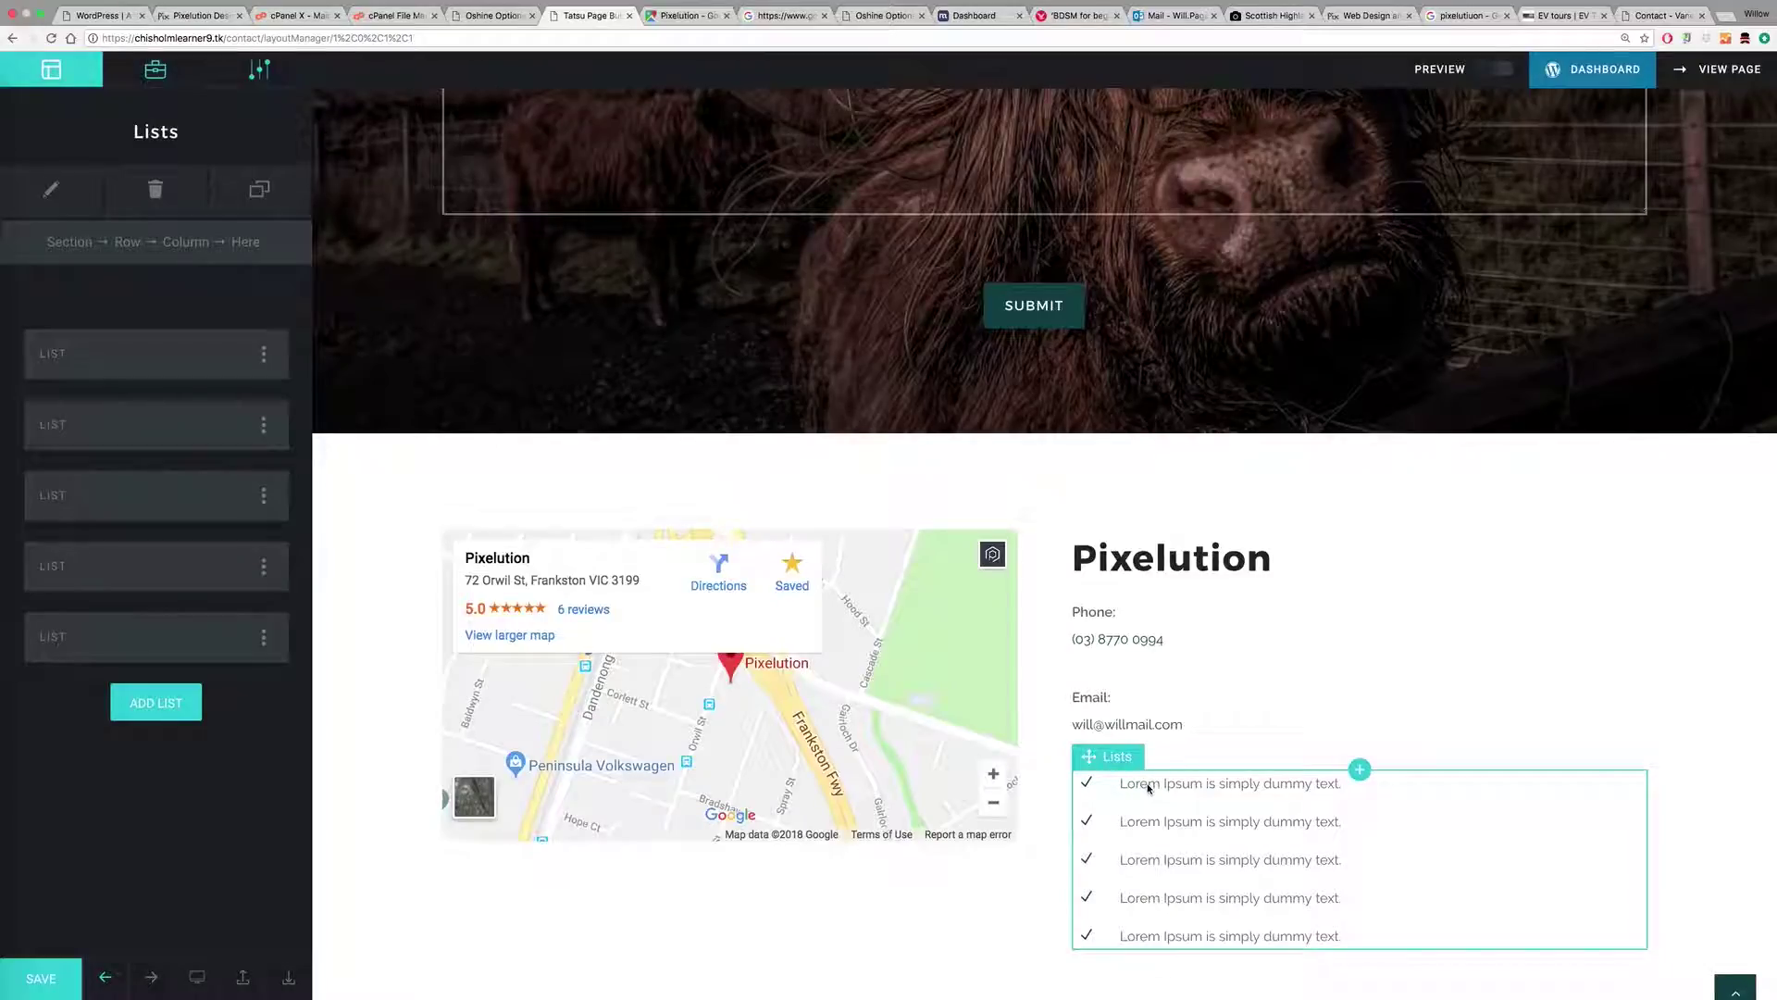
# Step: Give the first list item an envelope 'mail' icon
pyautogui.click(139, 352)
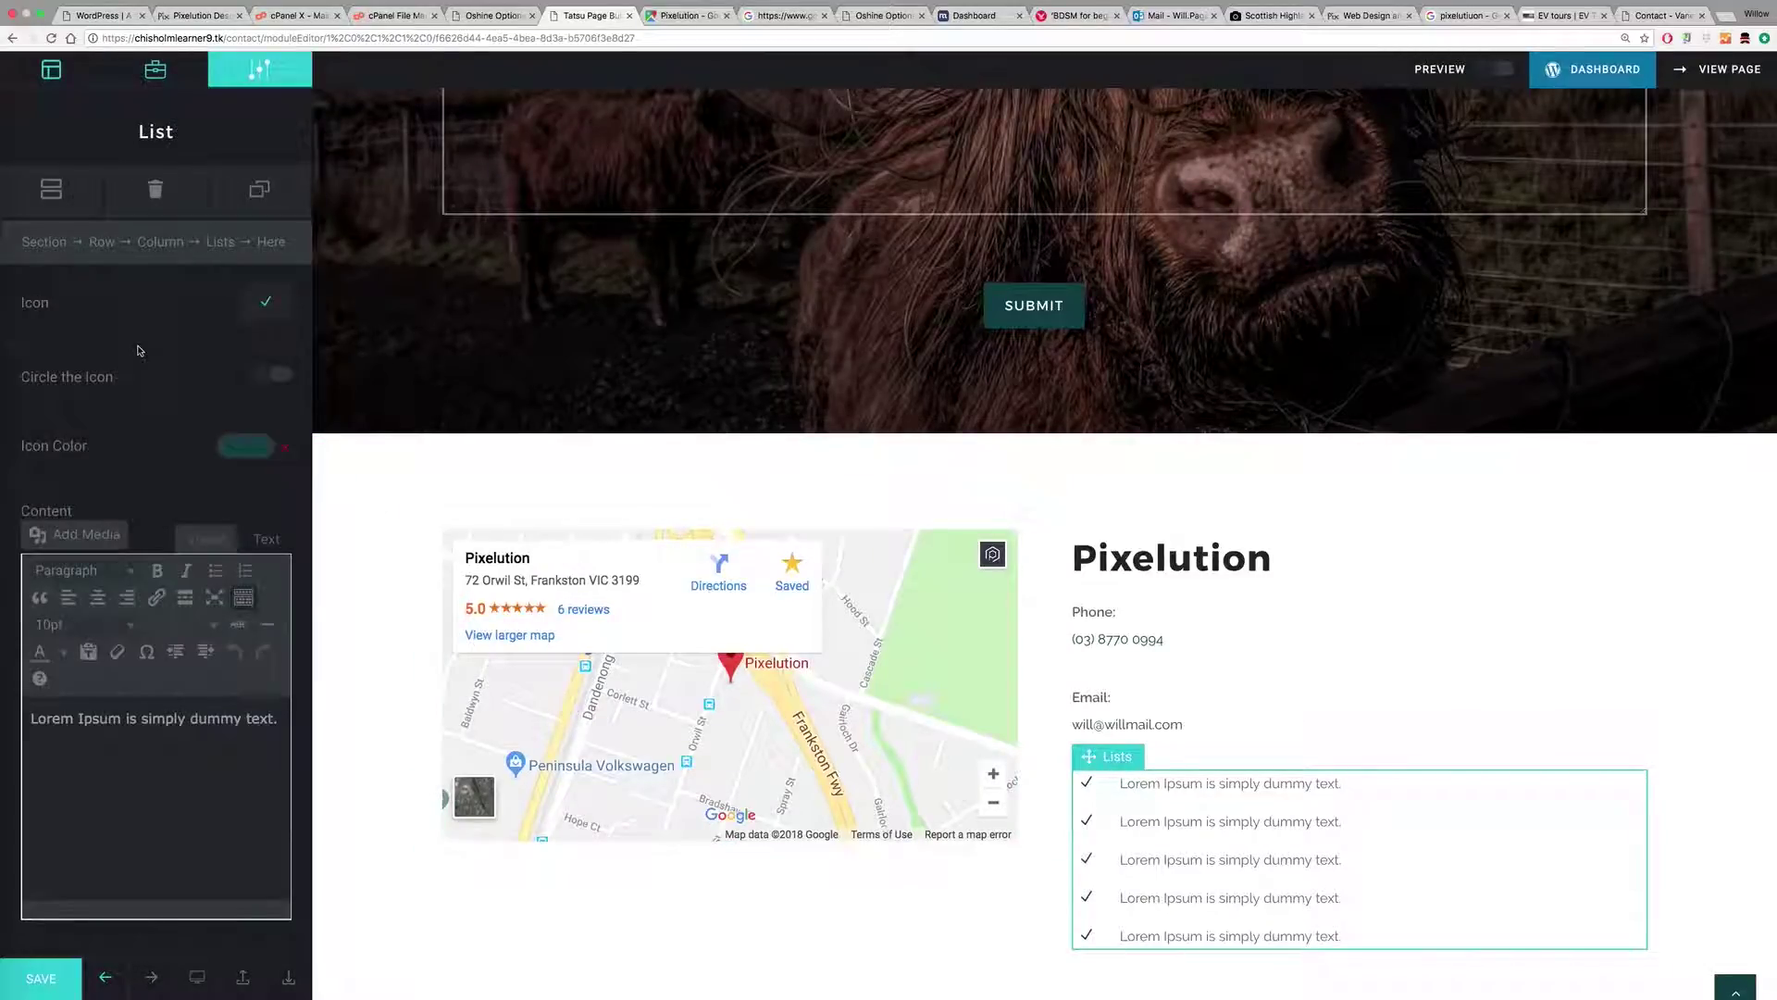
pyautogui.click(259, 309)
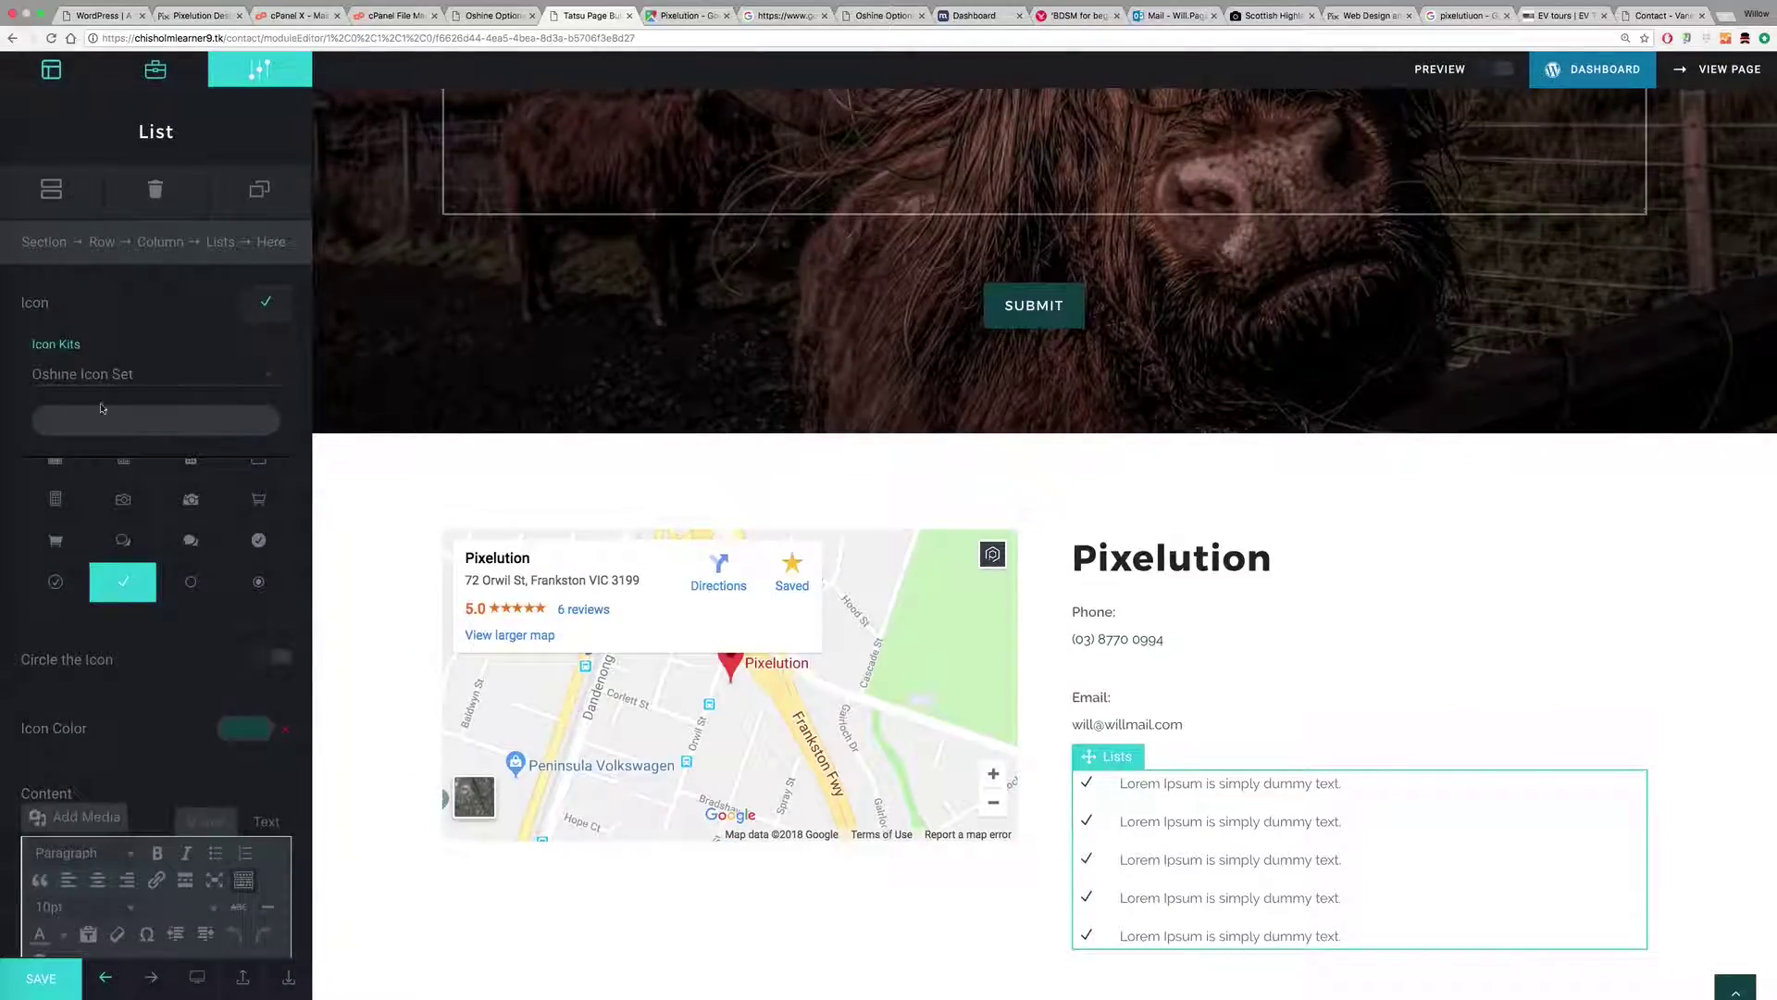
pyautogui.write('mail')
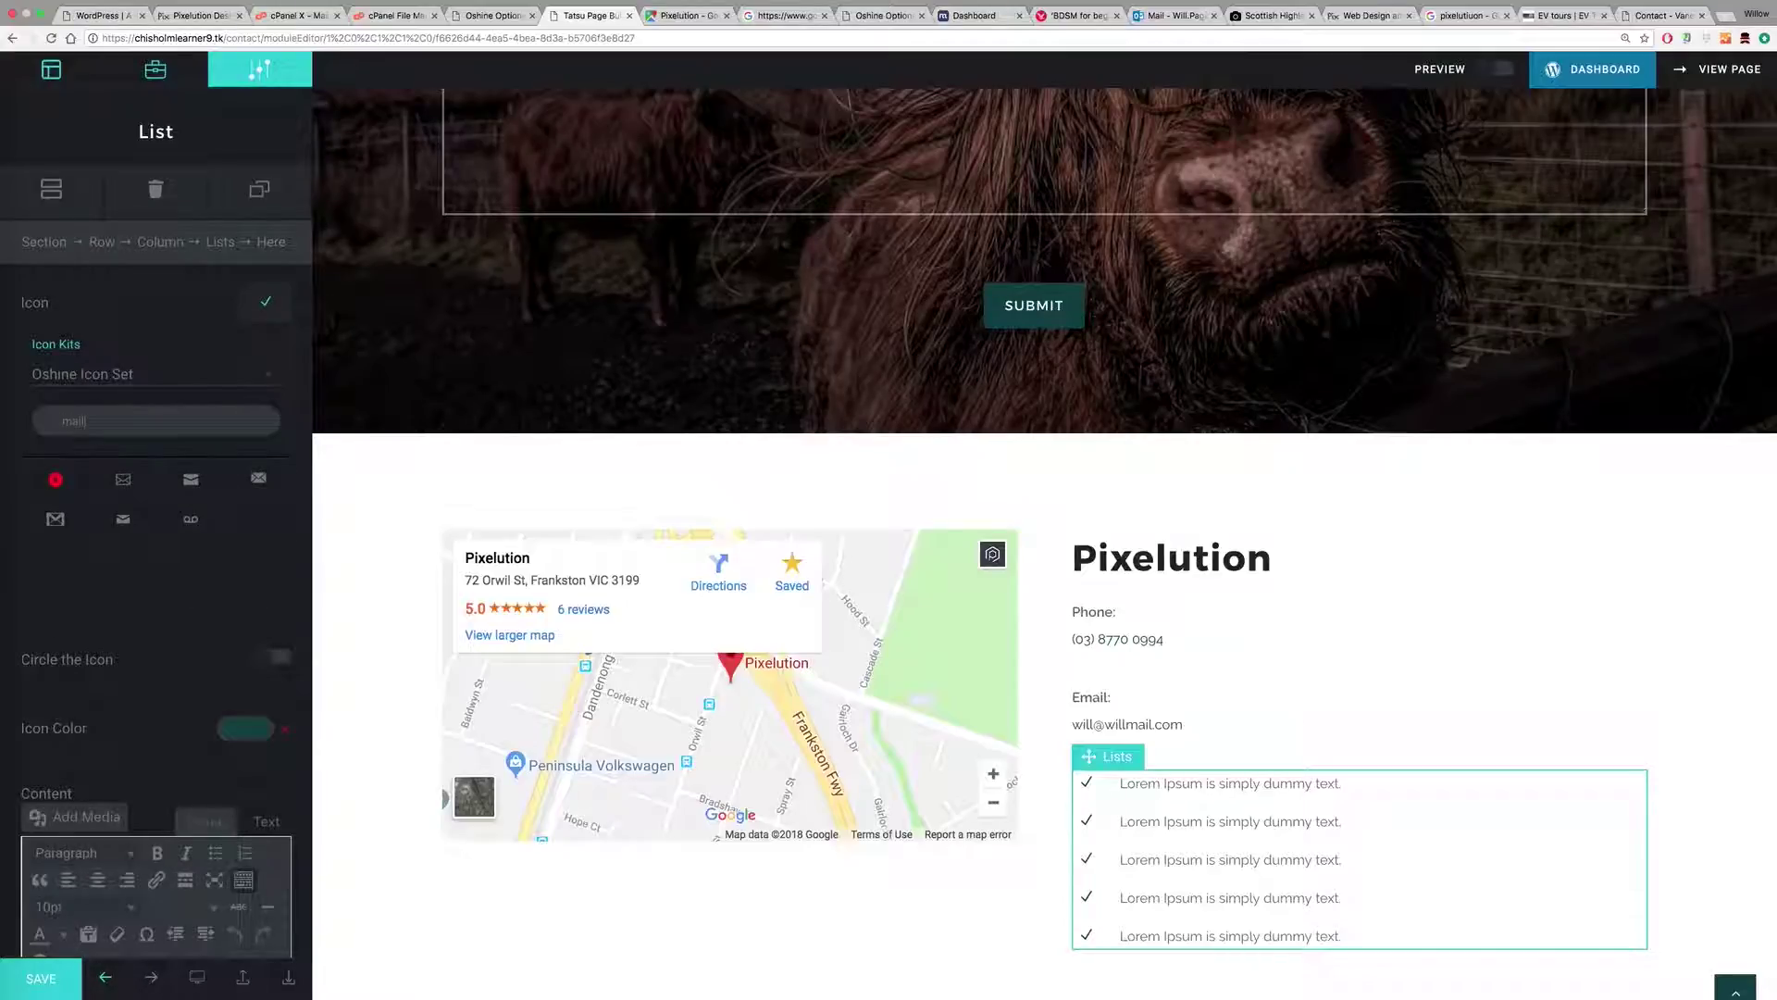
pyautogui.click(211, 488)
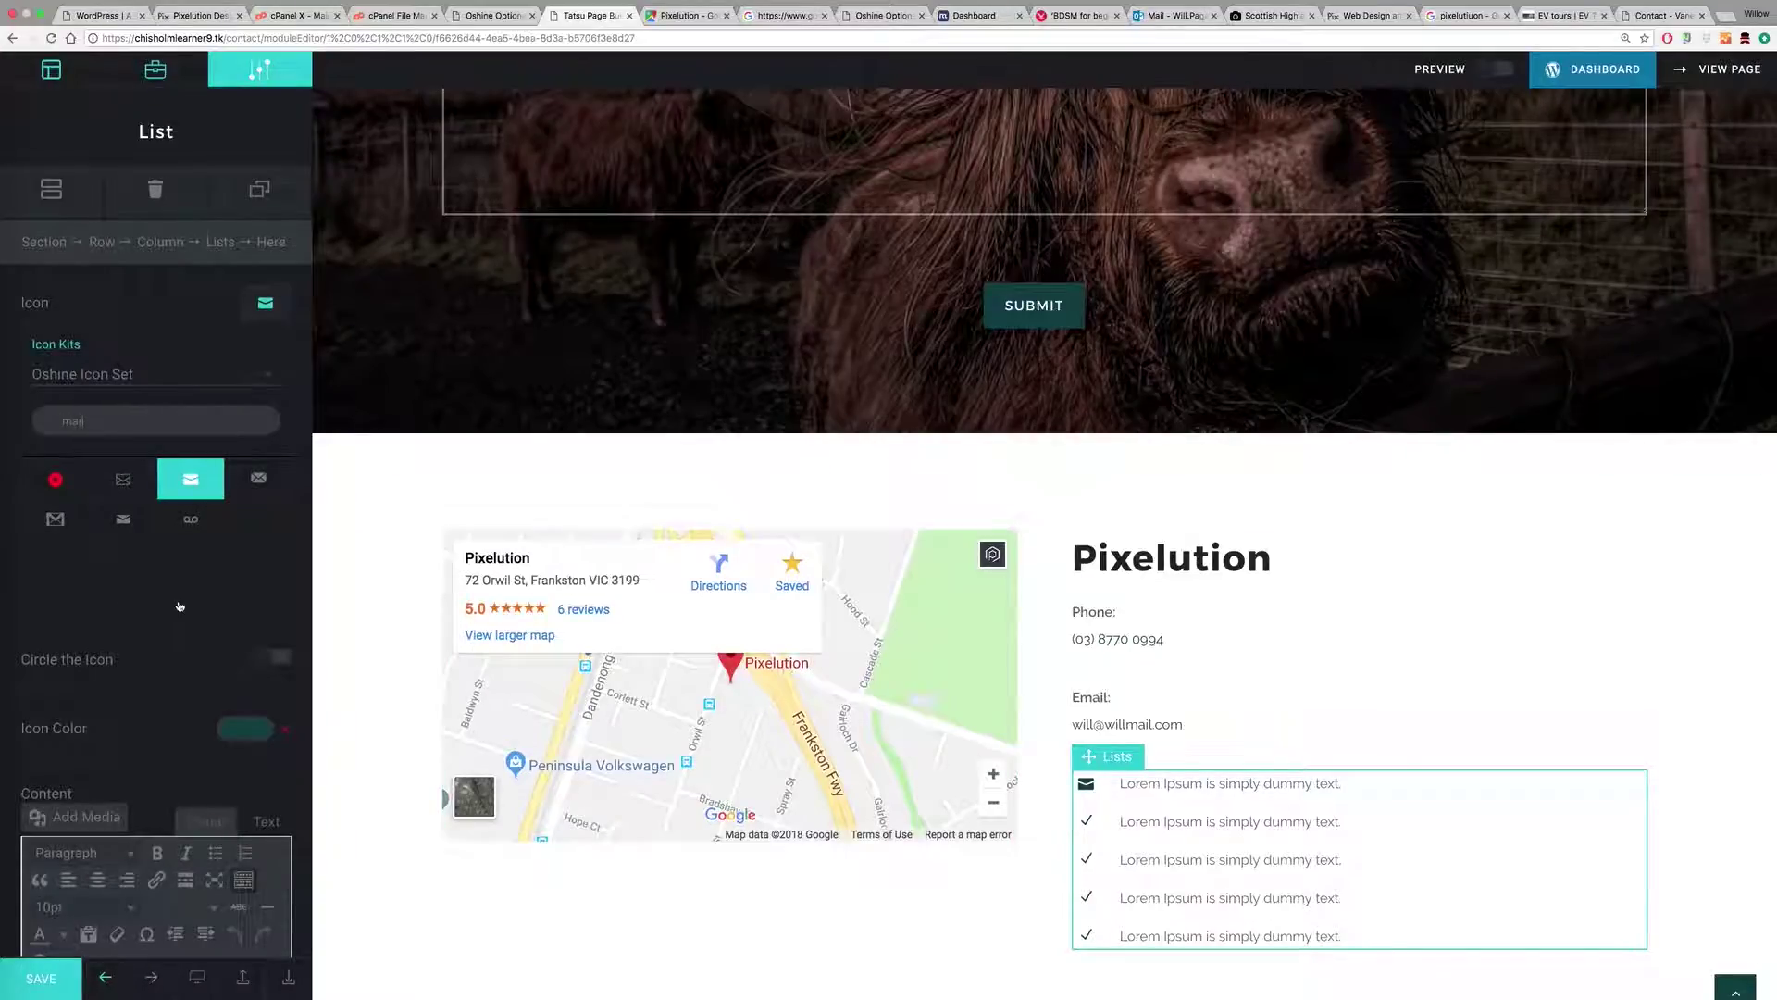
pyautogui.scroll(-3, 176, 608)
pyautogui.moveTo(32, 732); pyautogui.dragTo(279, 737)
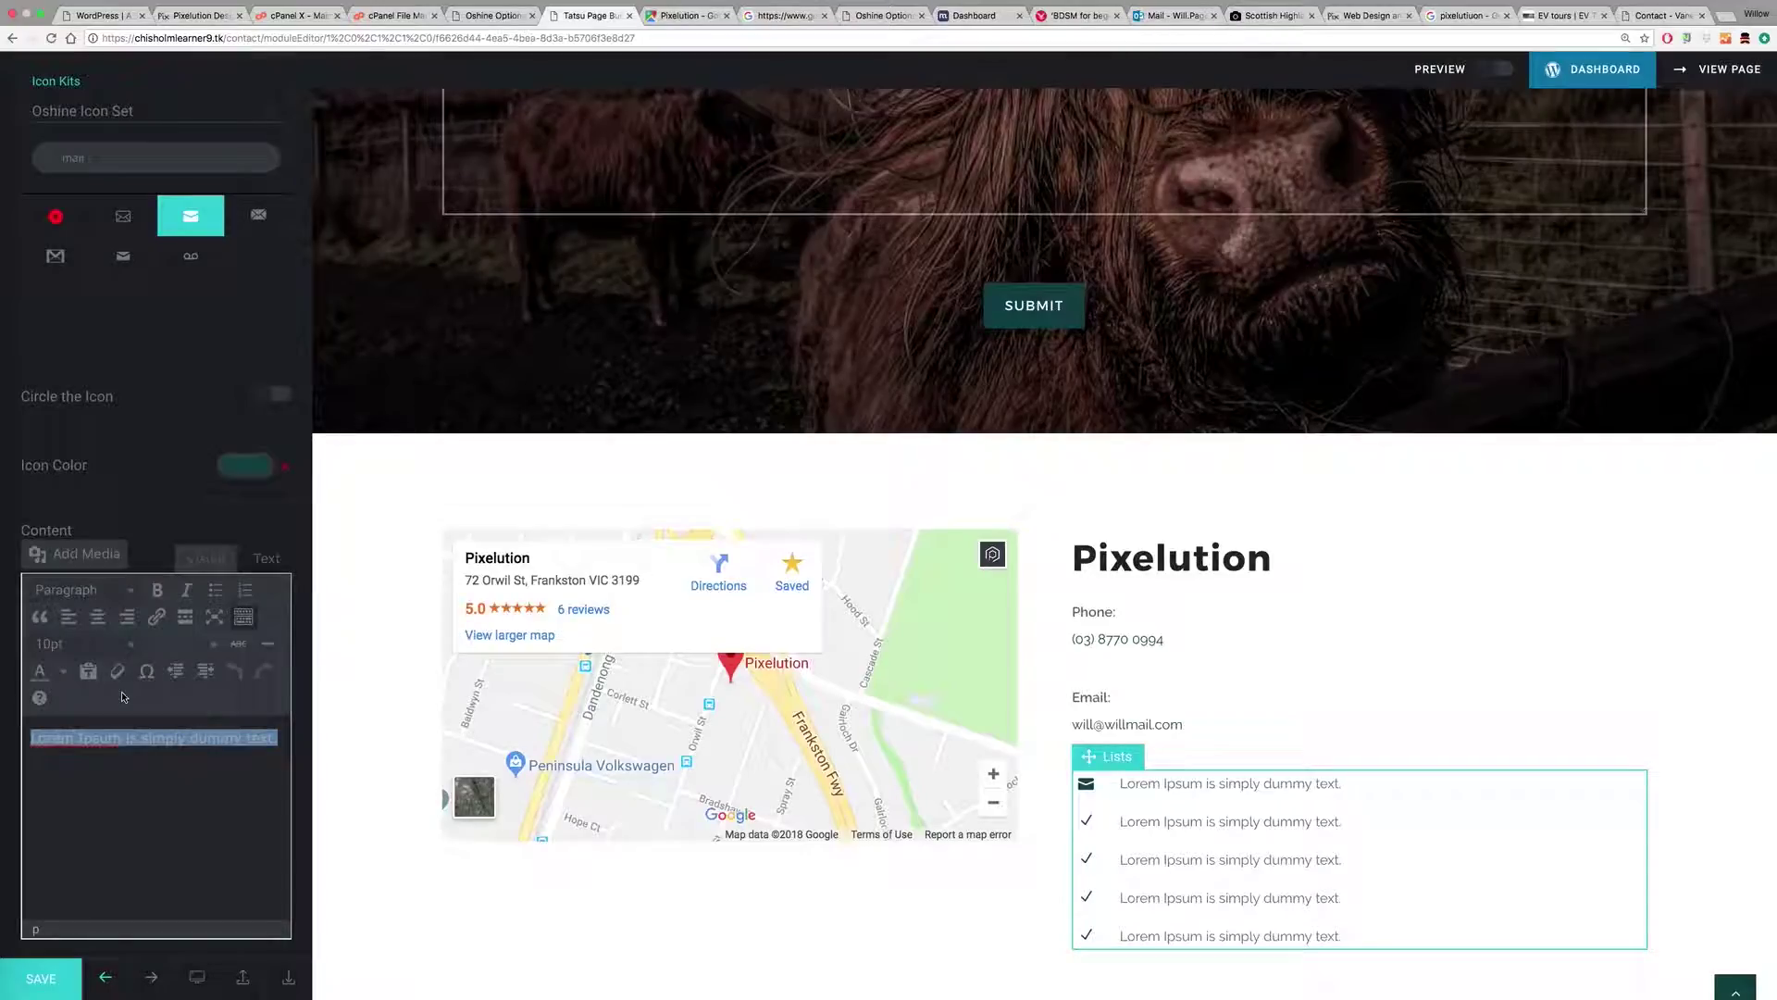
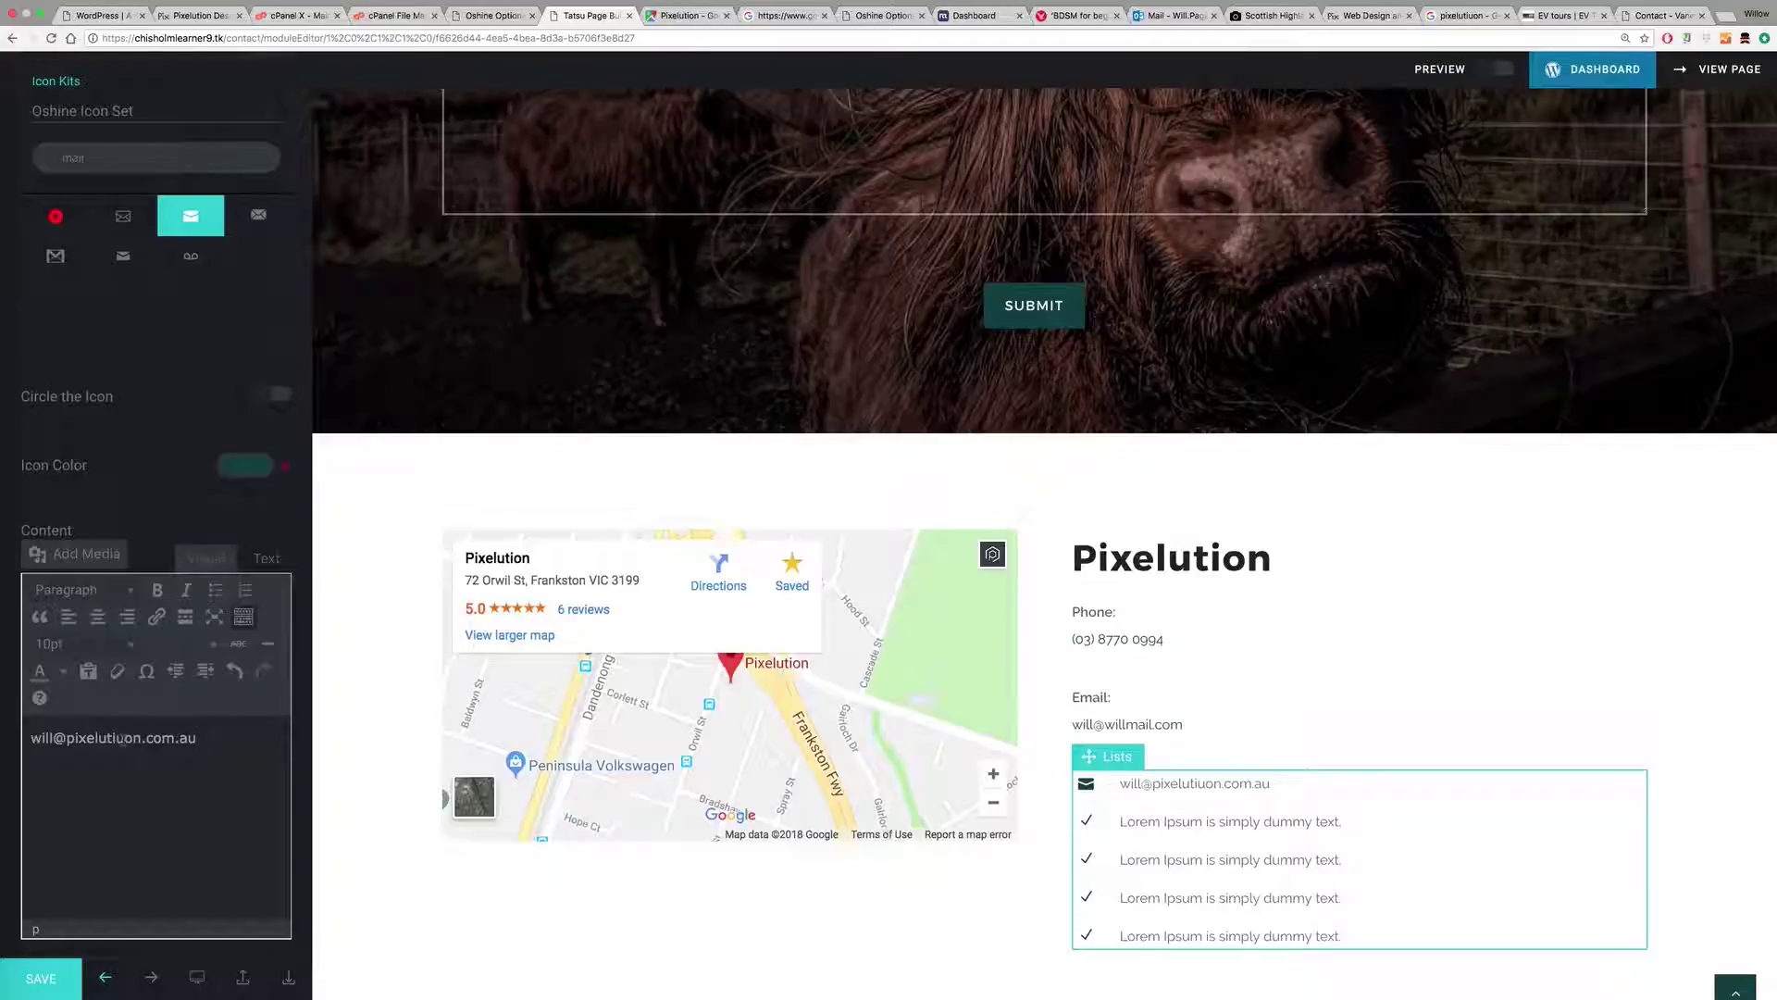
pyautogui.click(123, 737)
pyautogui.press('BackSpace')
# Step: Link the email address as a mailto link, then open the second list item
pyautogui.moveTo(189, 738); pyautogui.dragTo(23, 738)
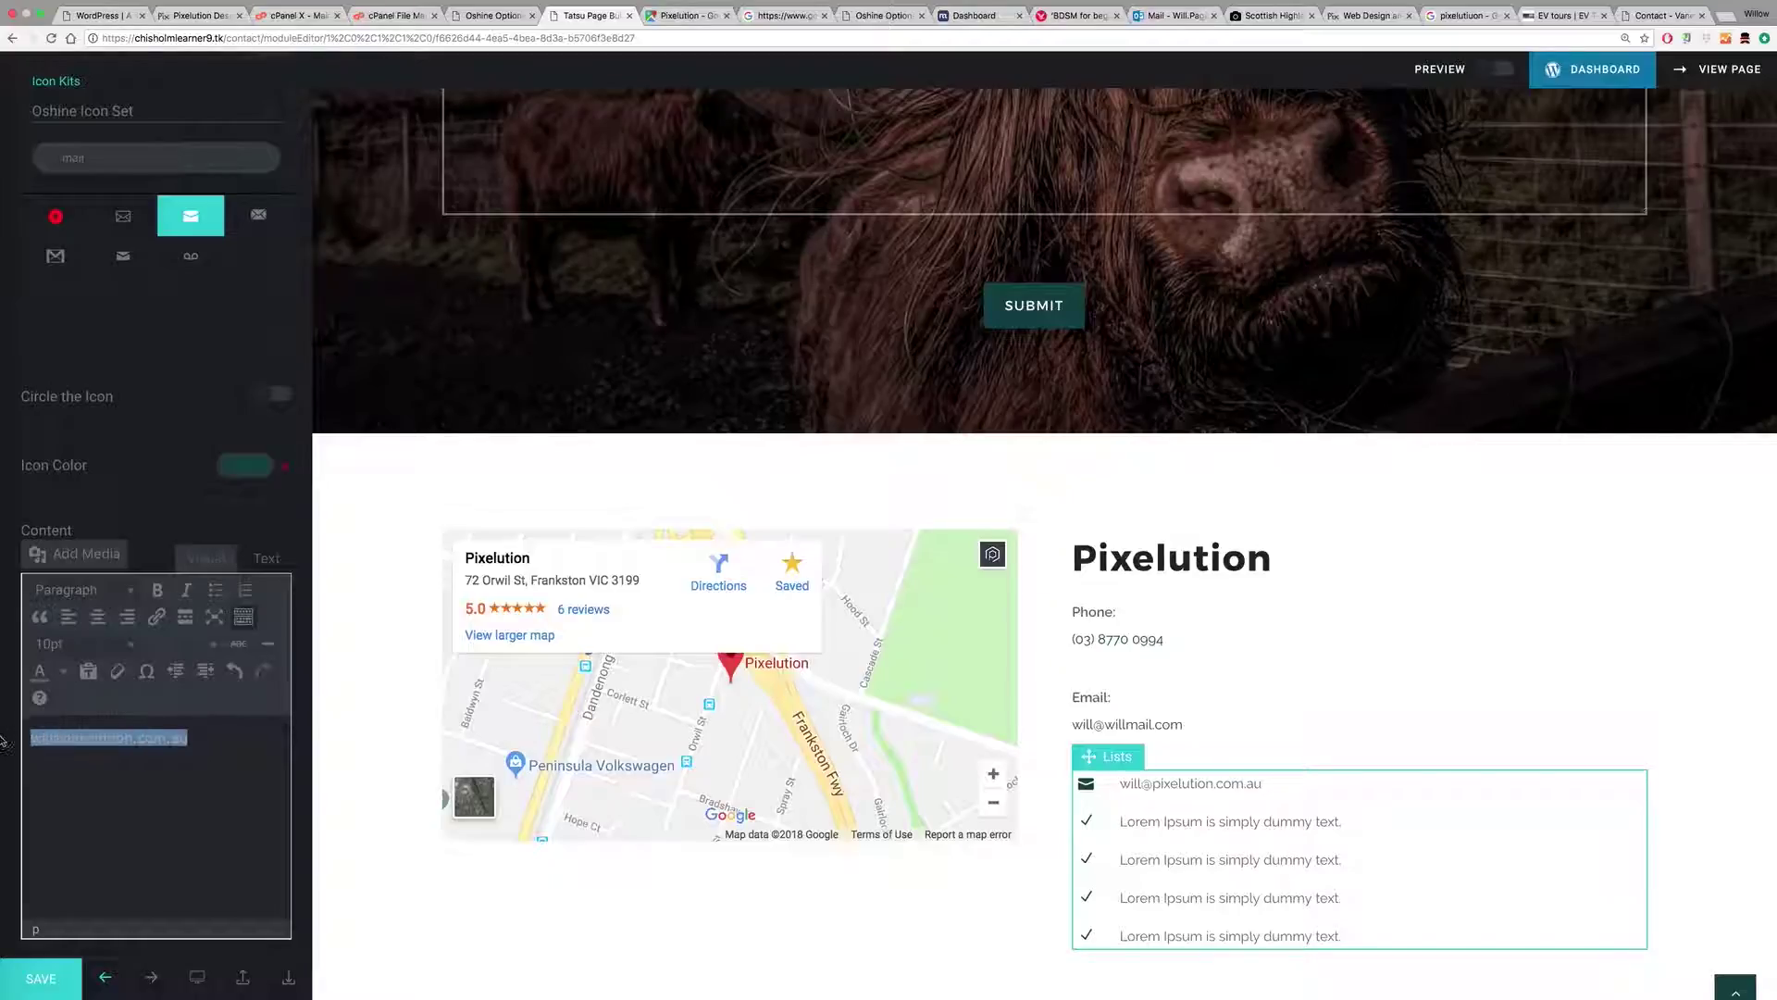
pyautogui.click(157, 616)
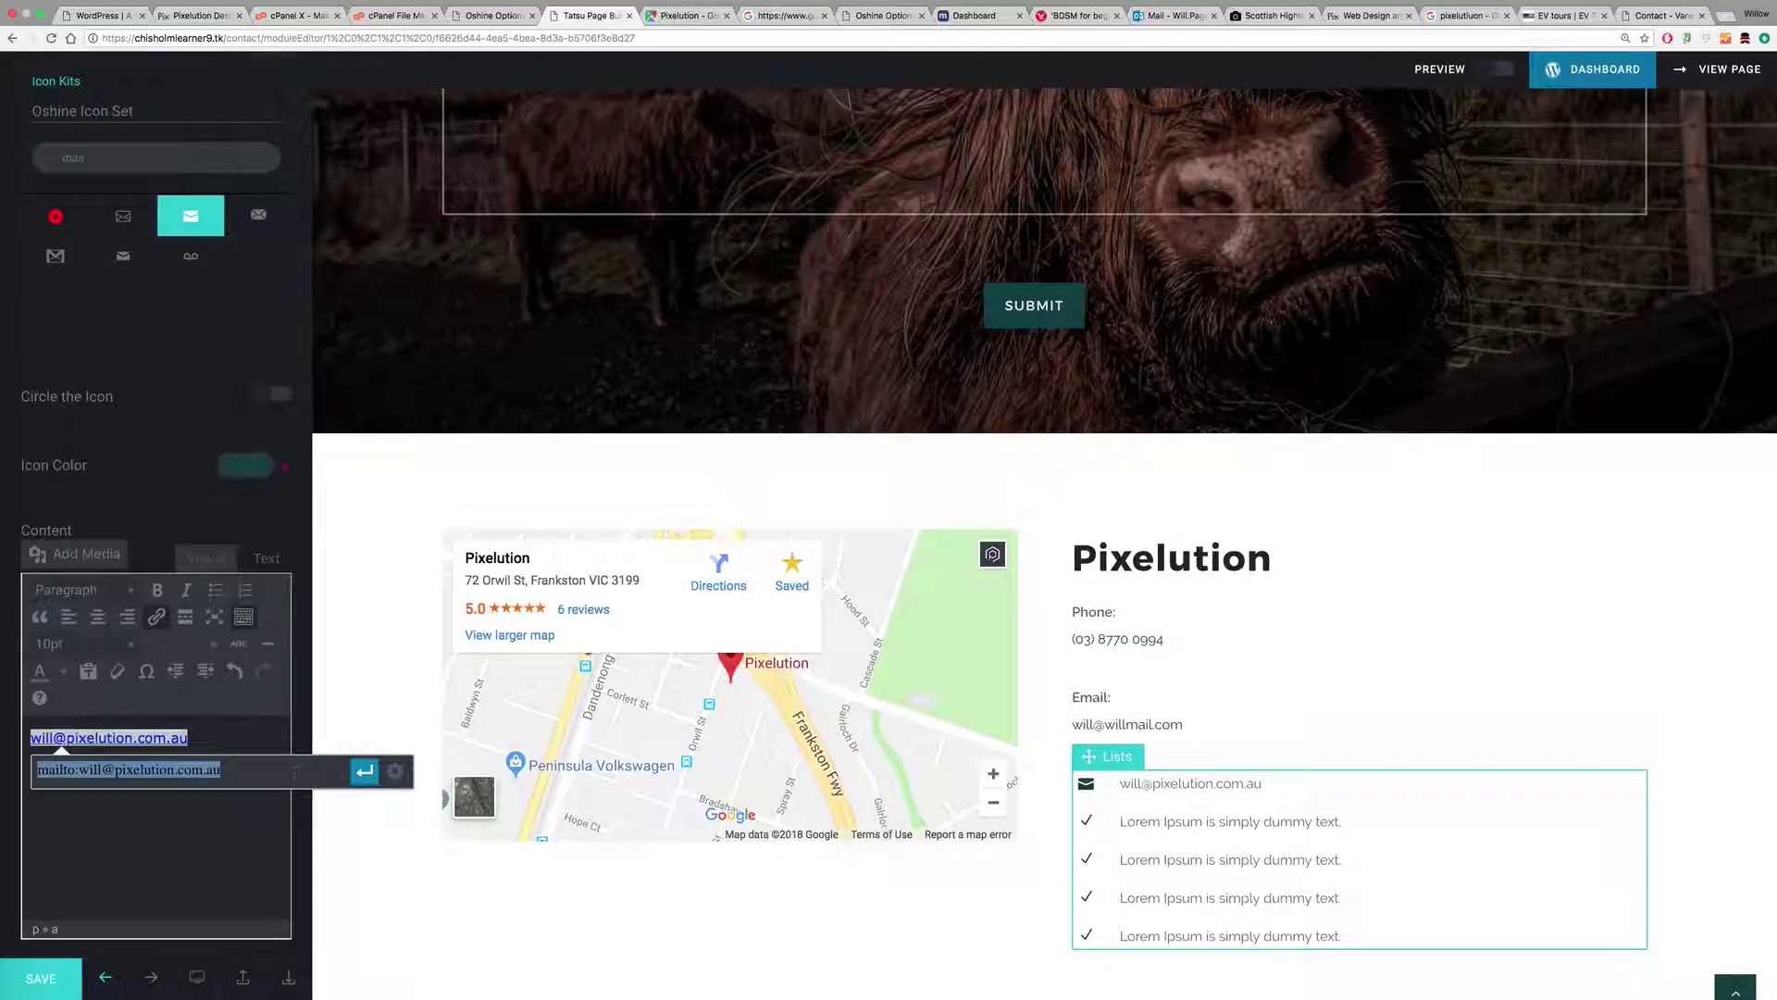
pyautogui.click(364, 771)
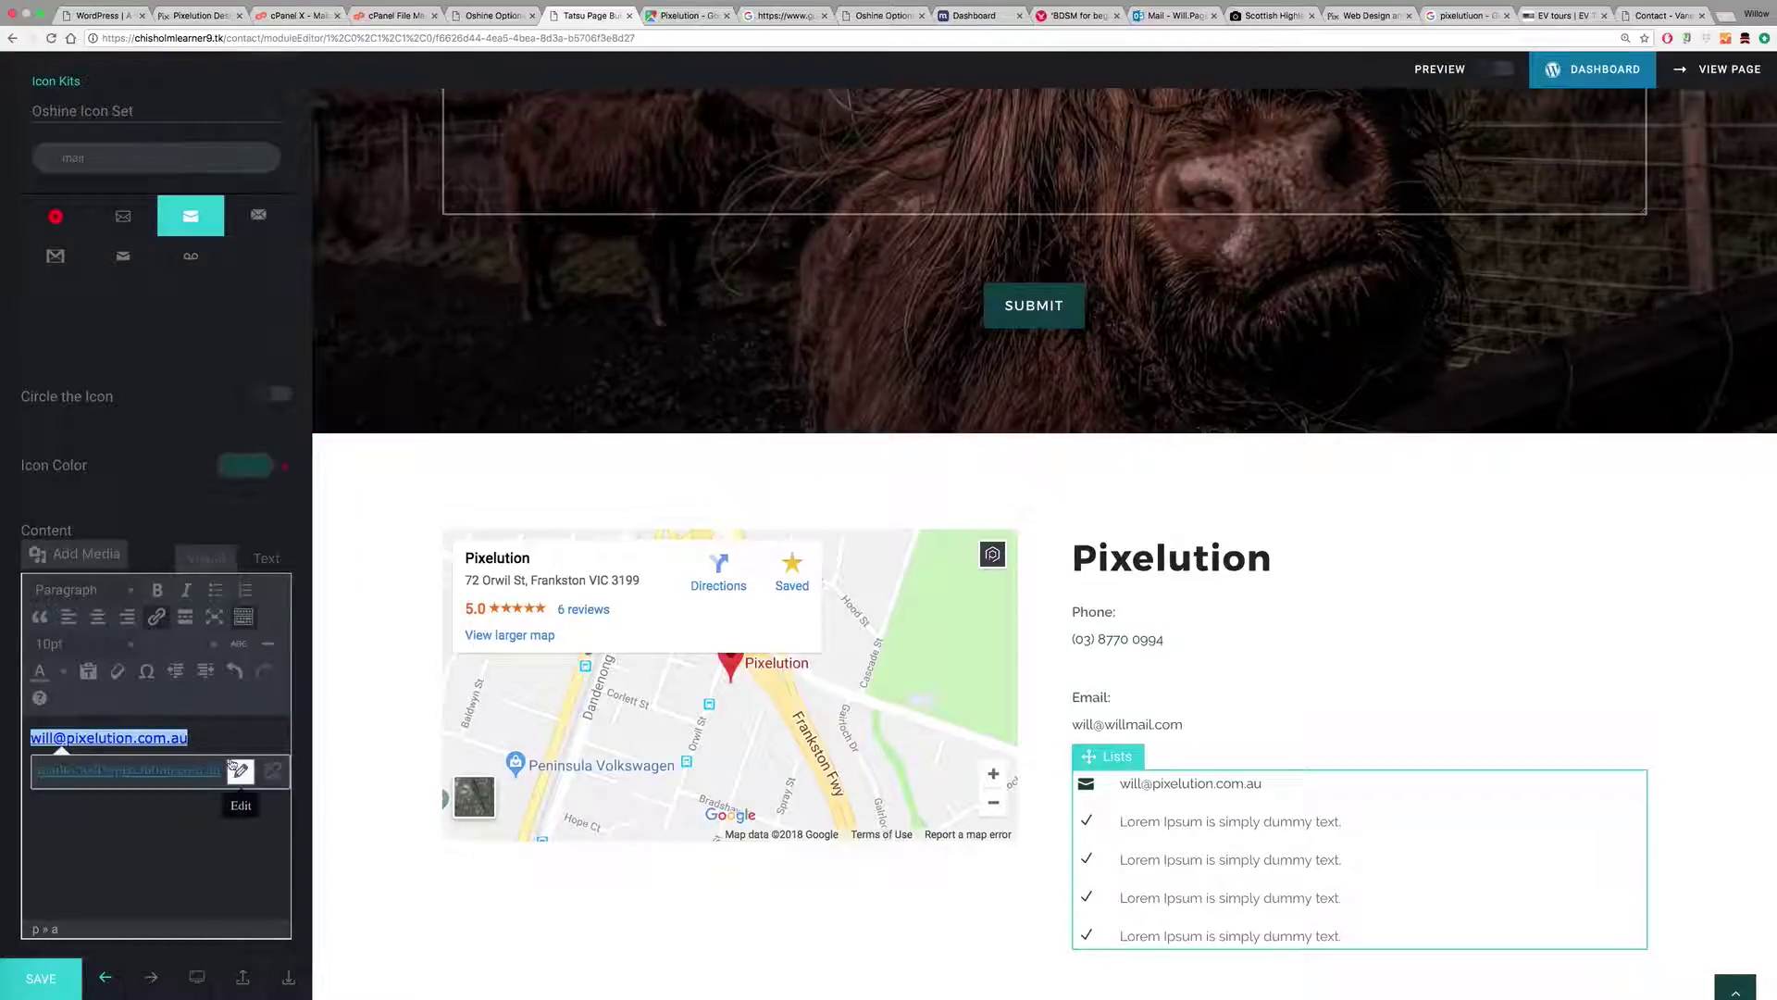
pyautogui.click(1156, 820)
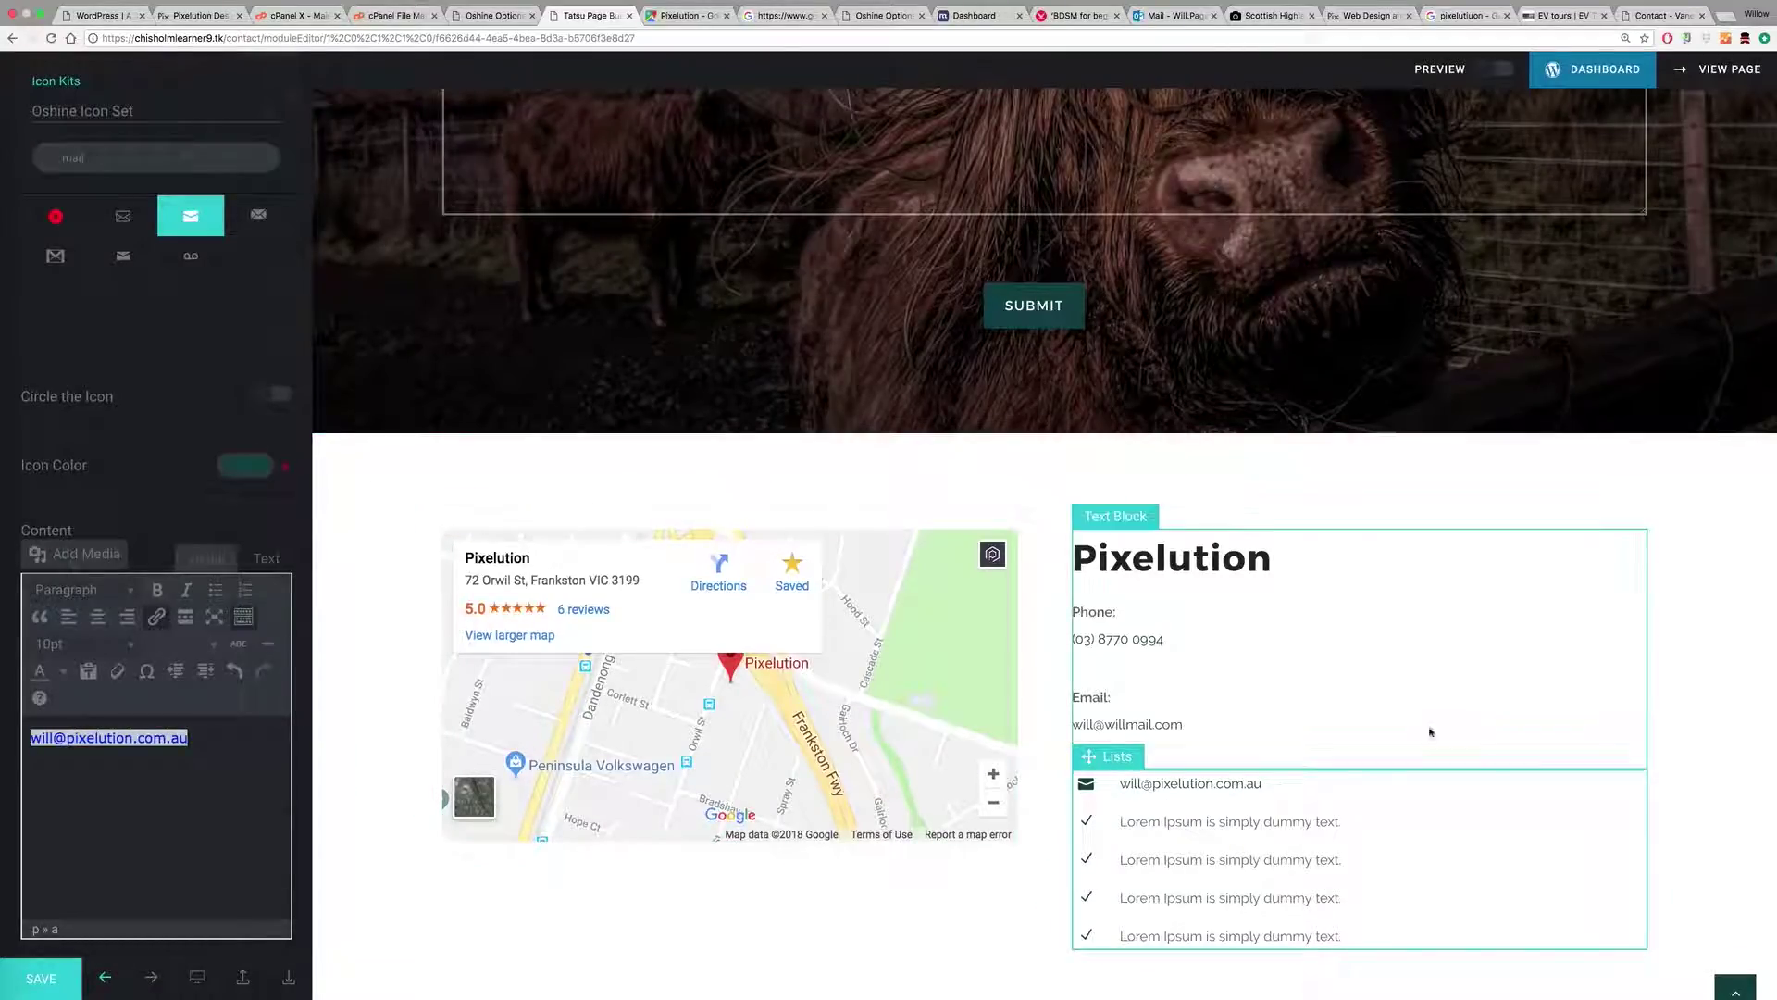
pyautogui.click(1422, 742)
pyautogui.click(1162, 858)
pyautogui.click(157, 423)
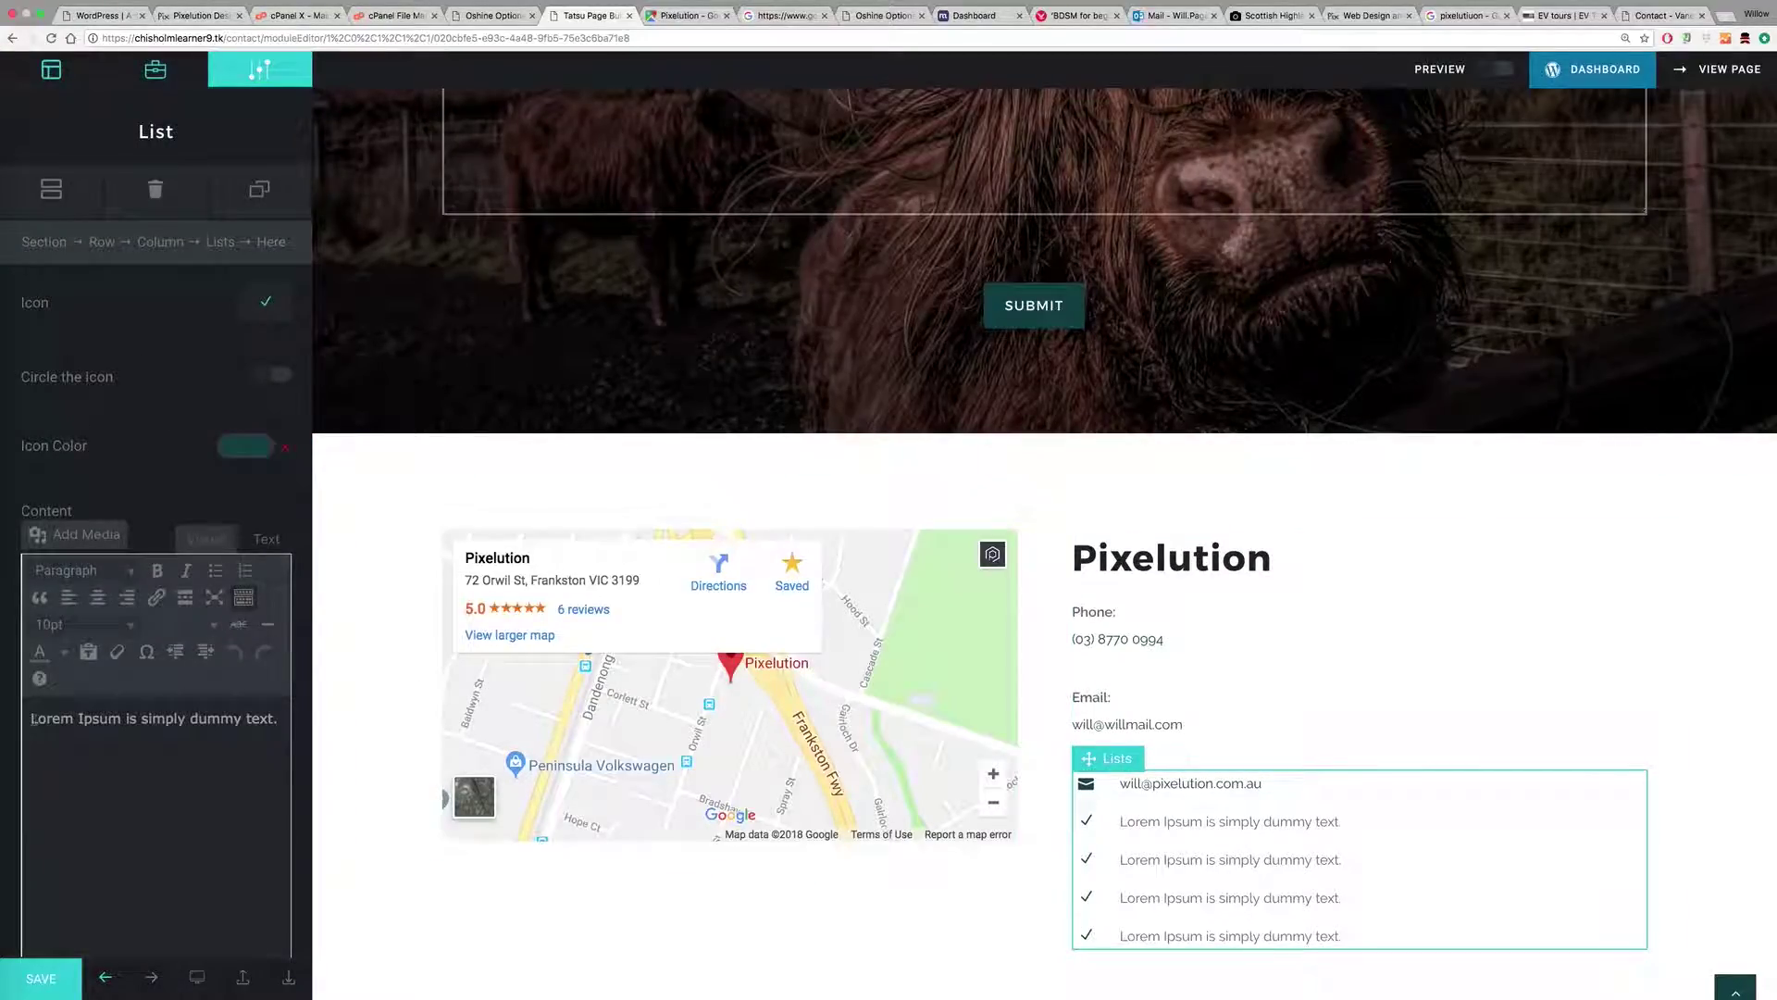
# Step: Set the second list item's icon to the mobile phone icon
pyautogui.click(274, 323)
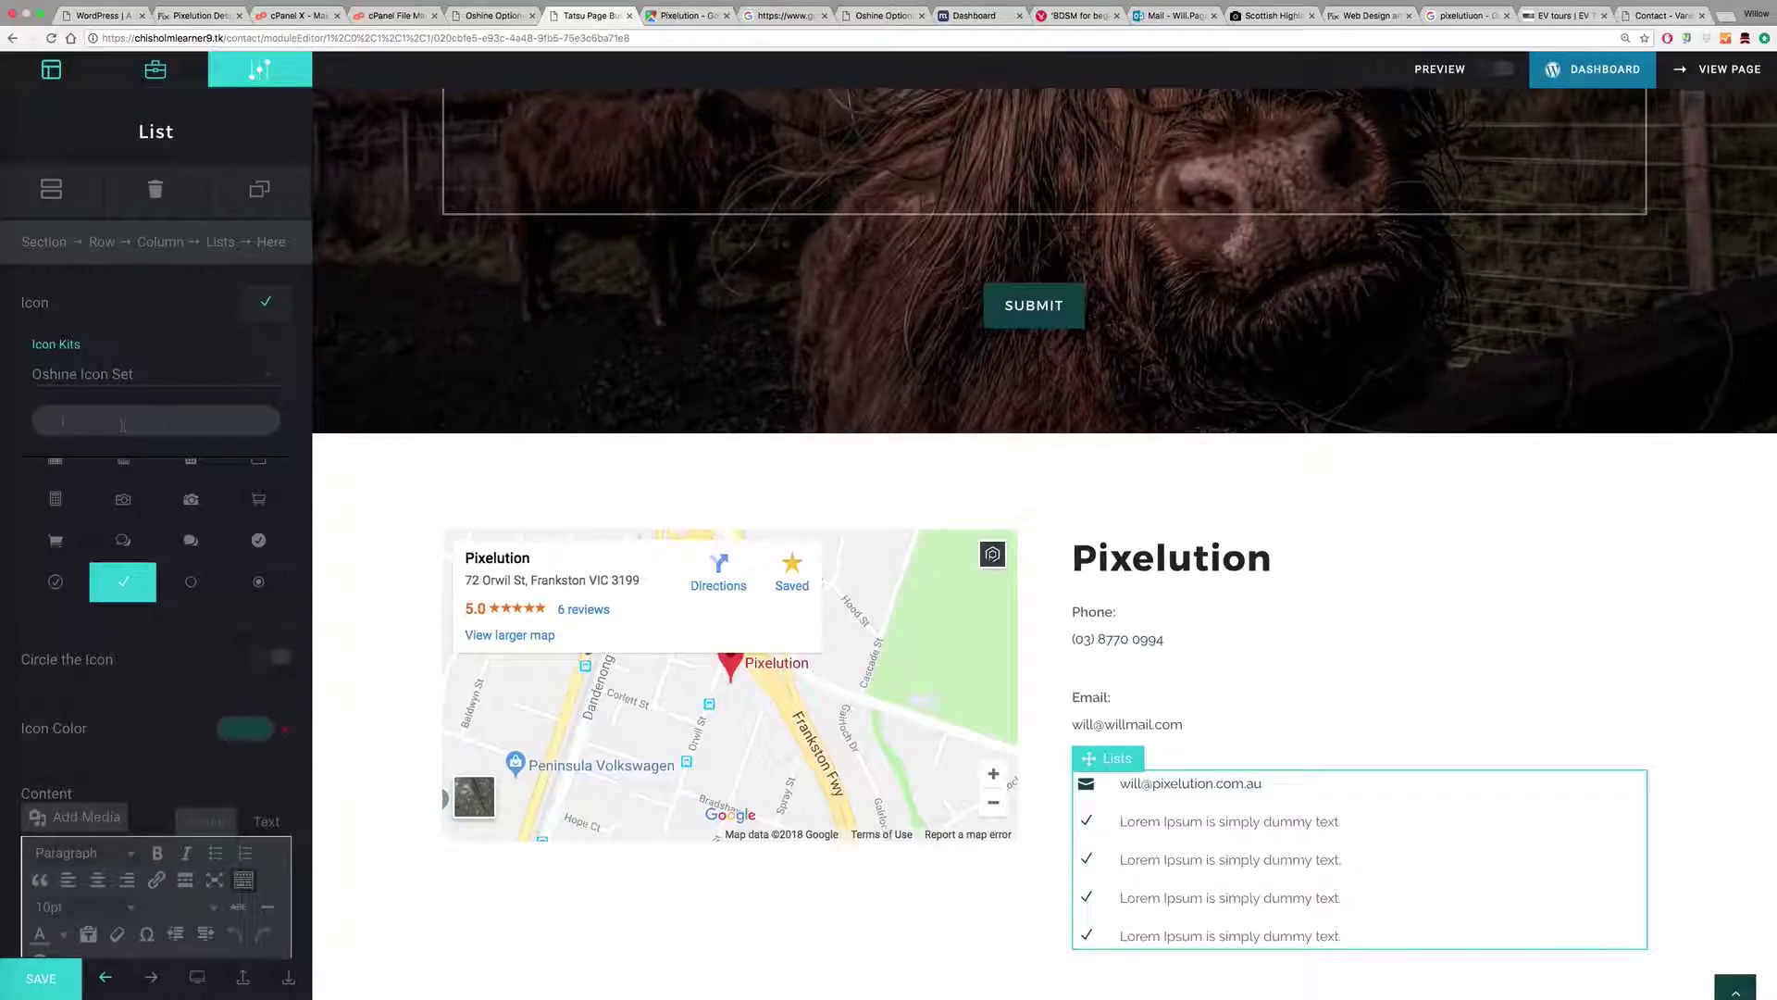
pyautogui.write('phone')
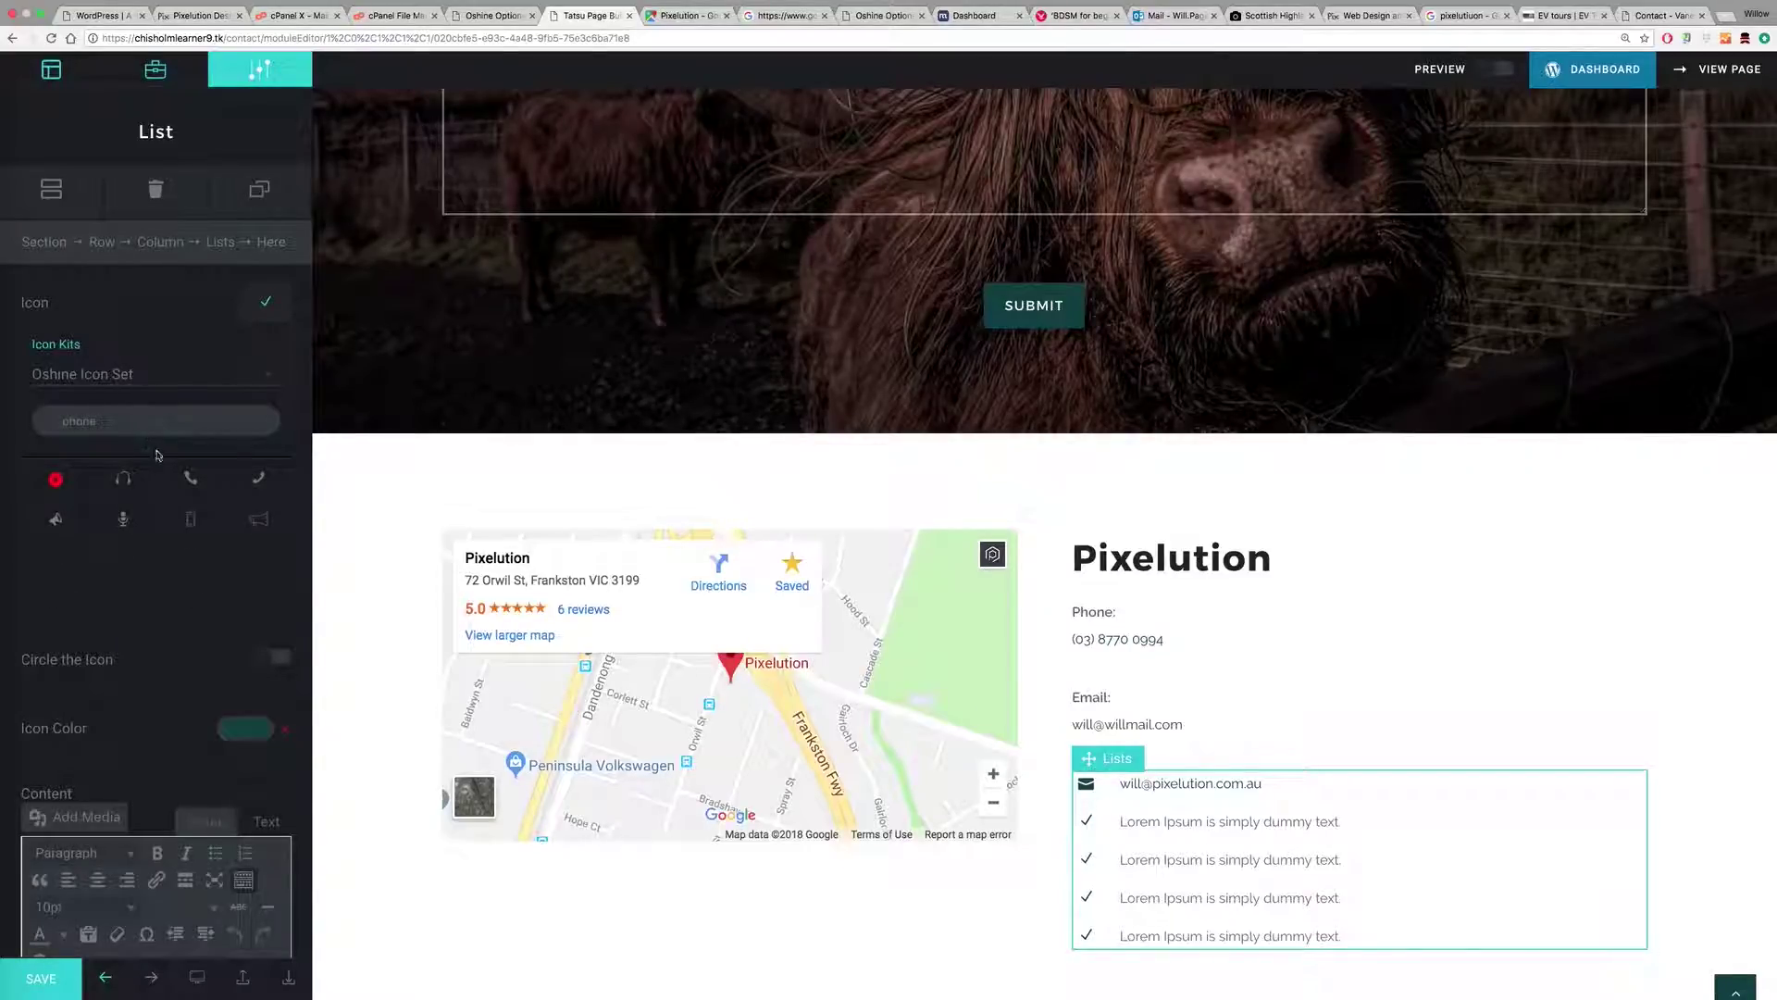
pyautogui.click(191, 525)
pyautogui.moveTo(118, 422); pyautogui.dragTo(5, 413)
pyautogui.write('mobile')
pyautogui.click(191, 479)
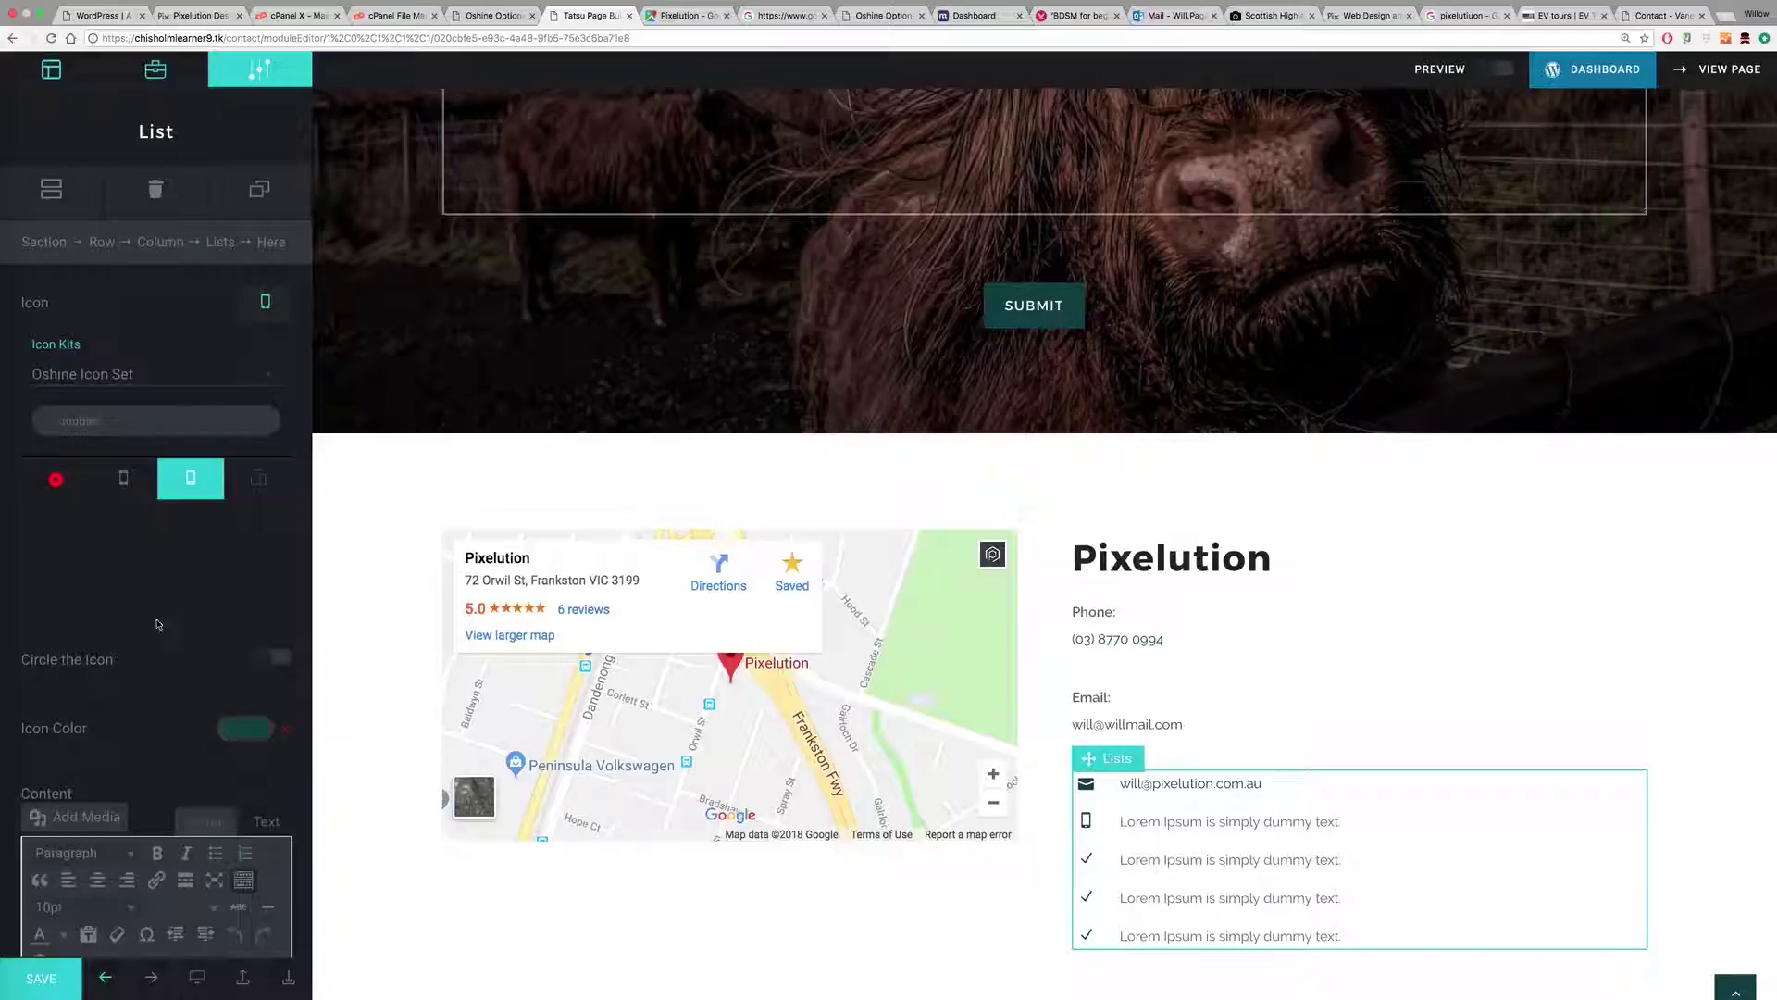
# Step: Copy the phone number link from the text block and select the second item's placeholder text
pyautogui.scroll(-5, 213, 787)
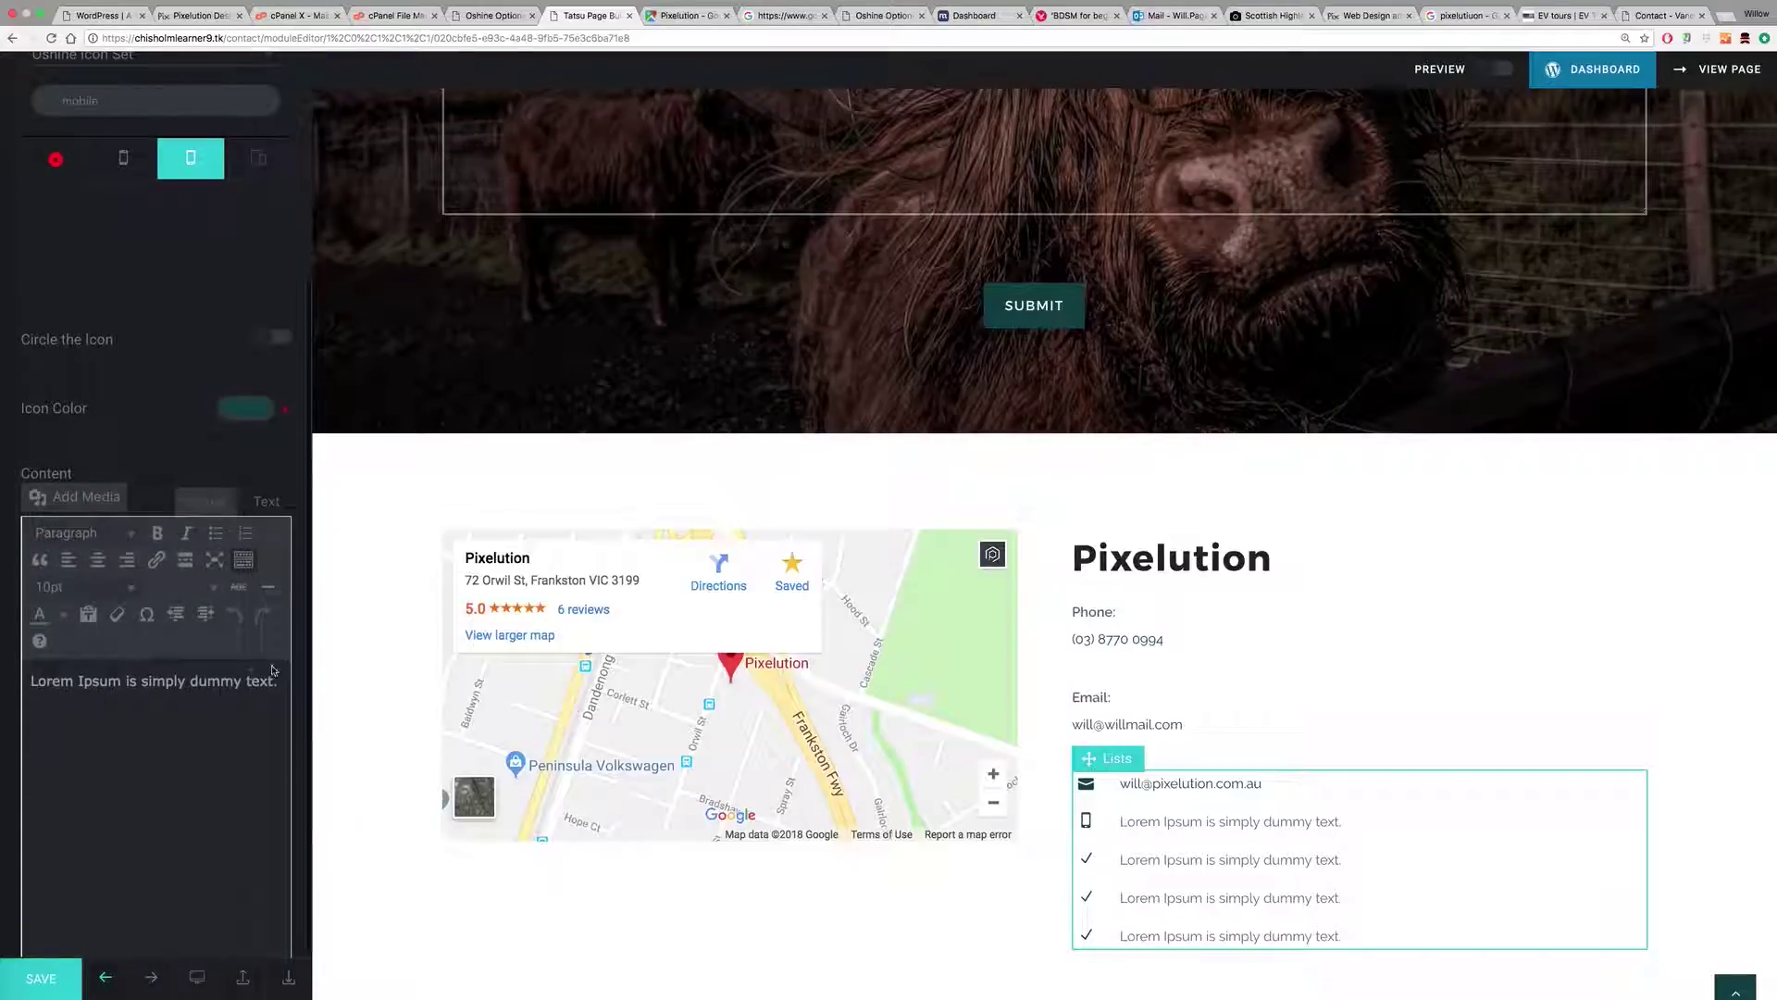
pyautogui.moveTo(277, 682); pyautogui.dragTo(13, 678)
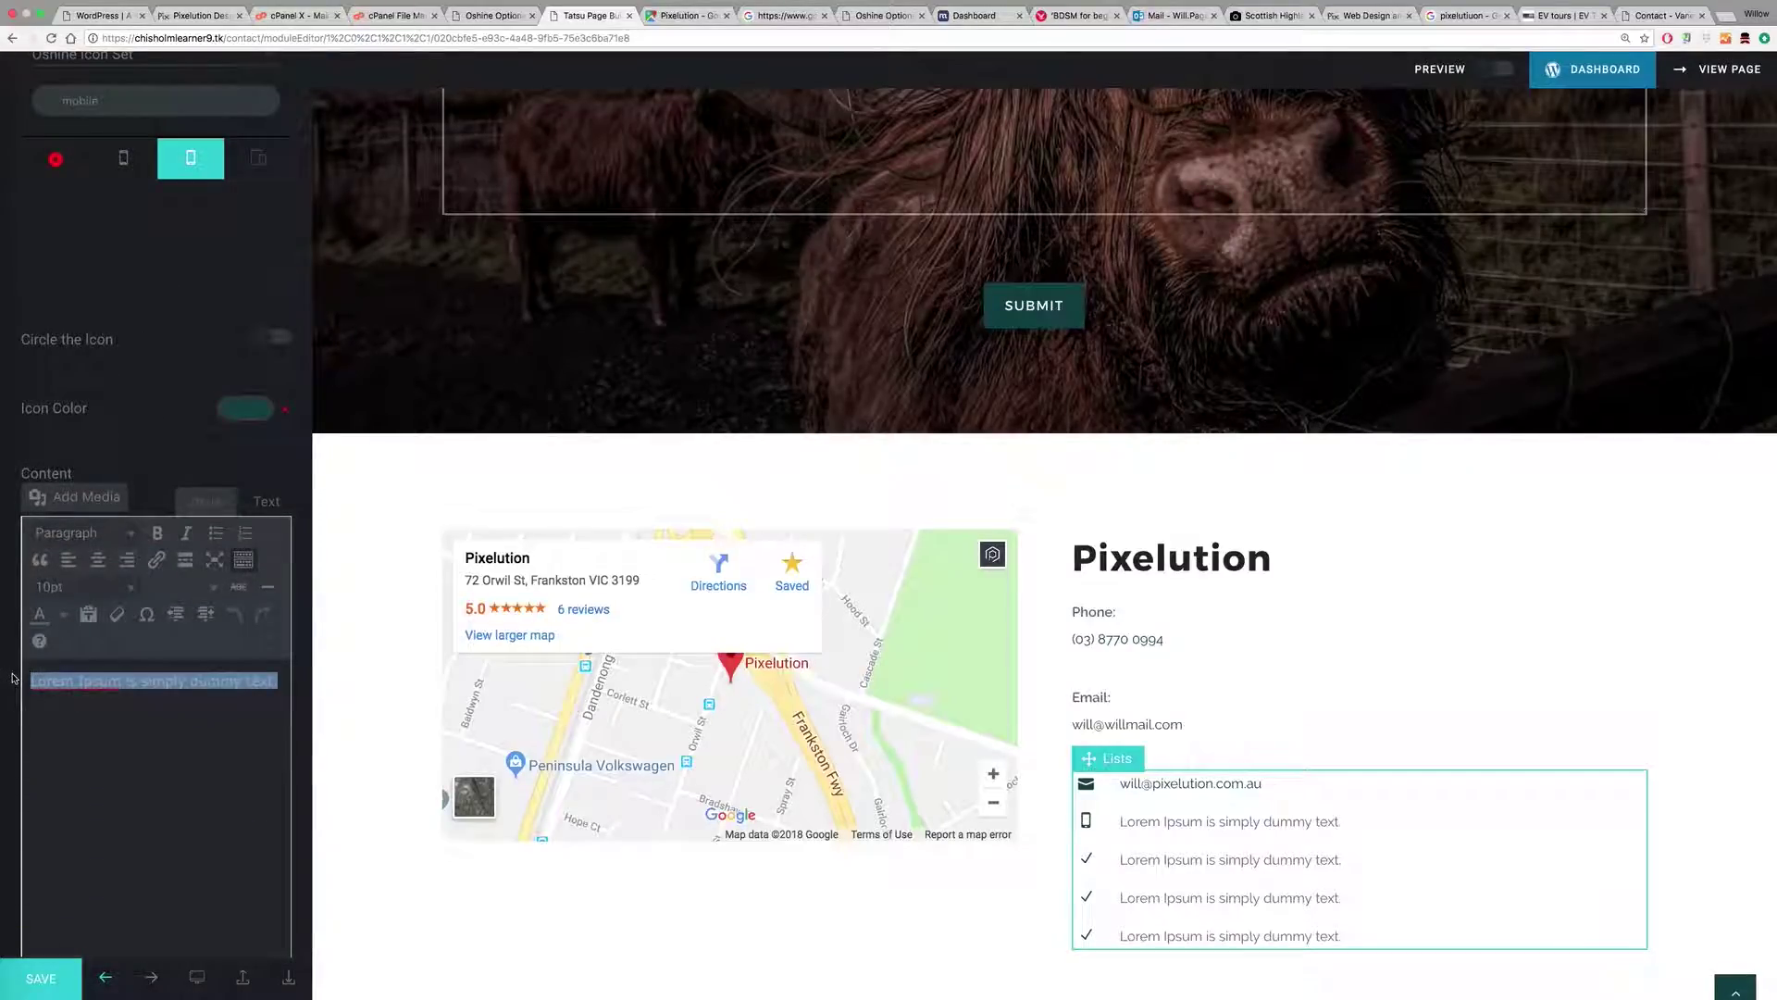
pyautogui.click(1161, 637)
pyautogui.moveTo(139, 557); pyautogui.dragTo(25, 555)
pyautogui.hotkey('ctrl', 'c')
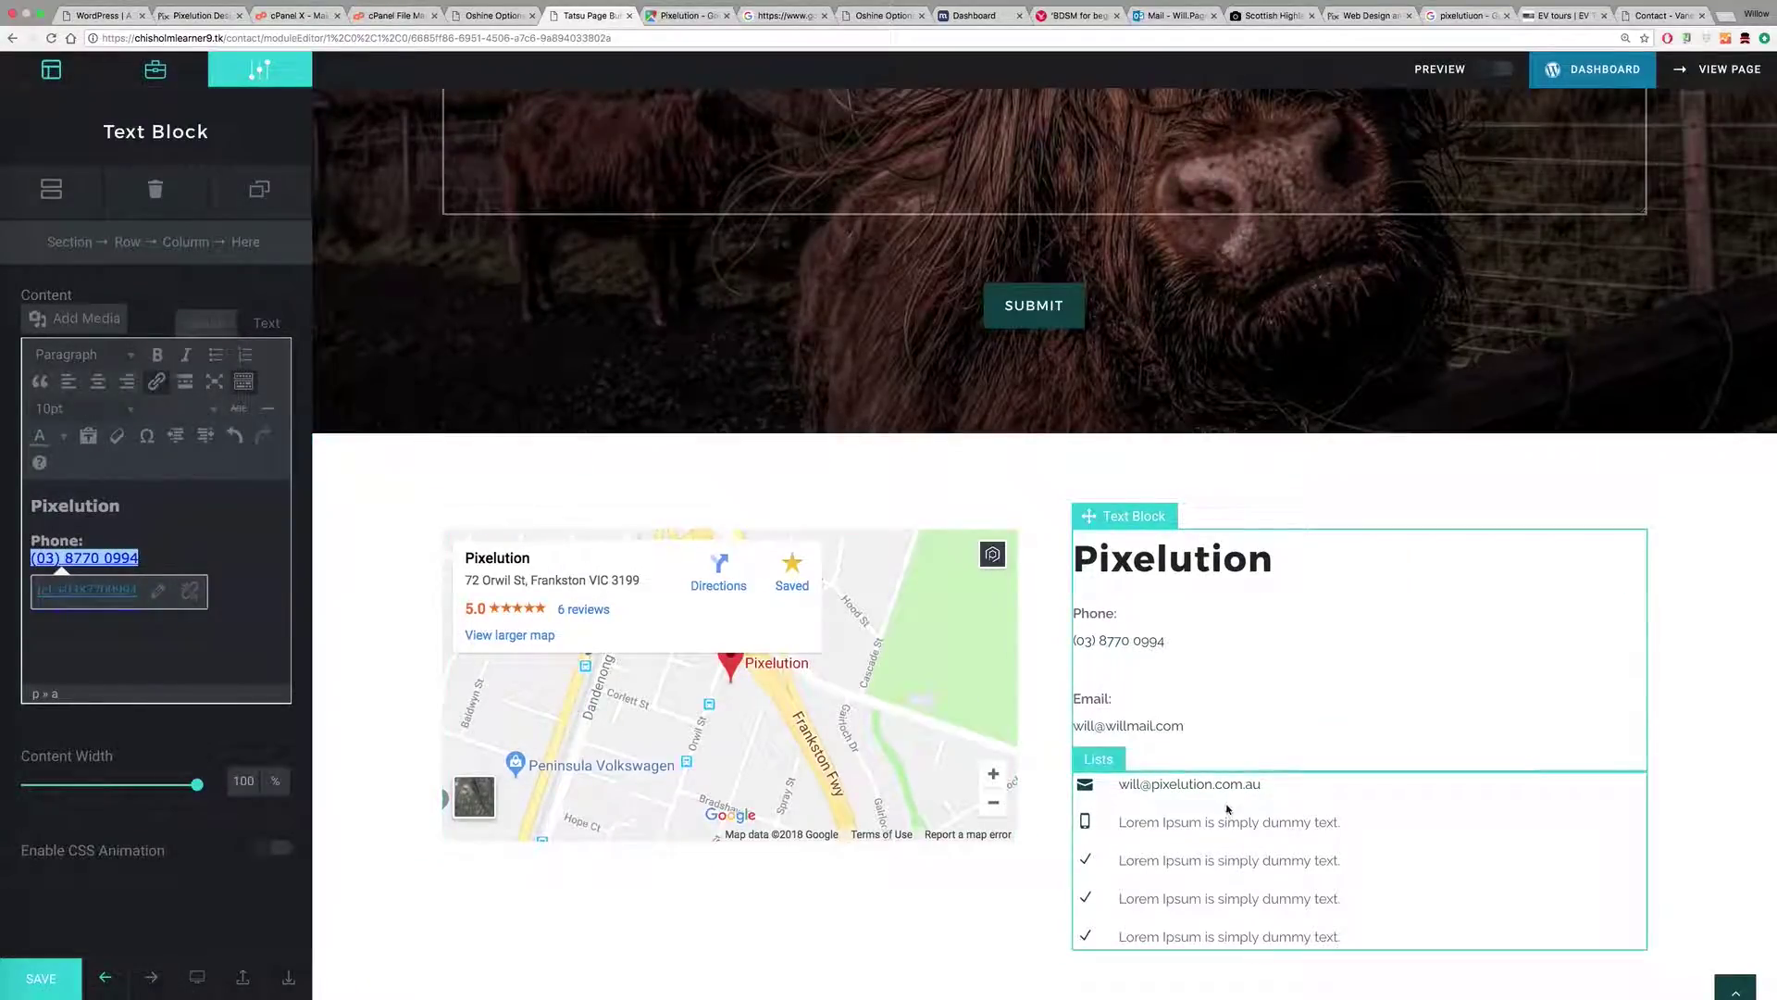
pyautogui.click(1229, 812)
pyautogui.click(150, 436)
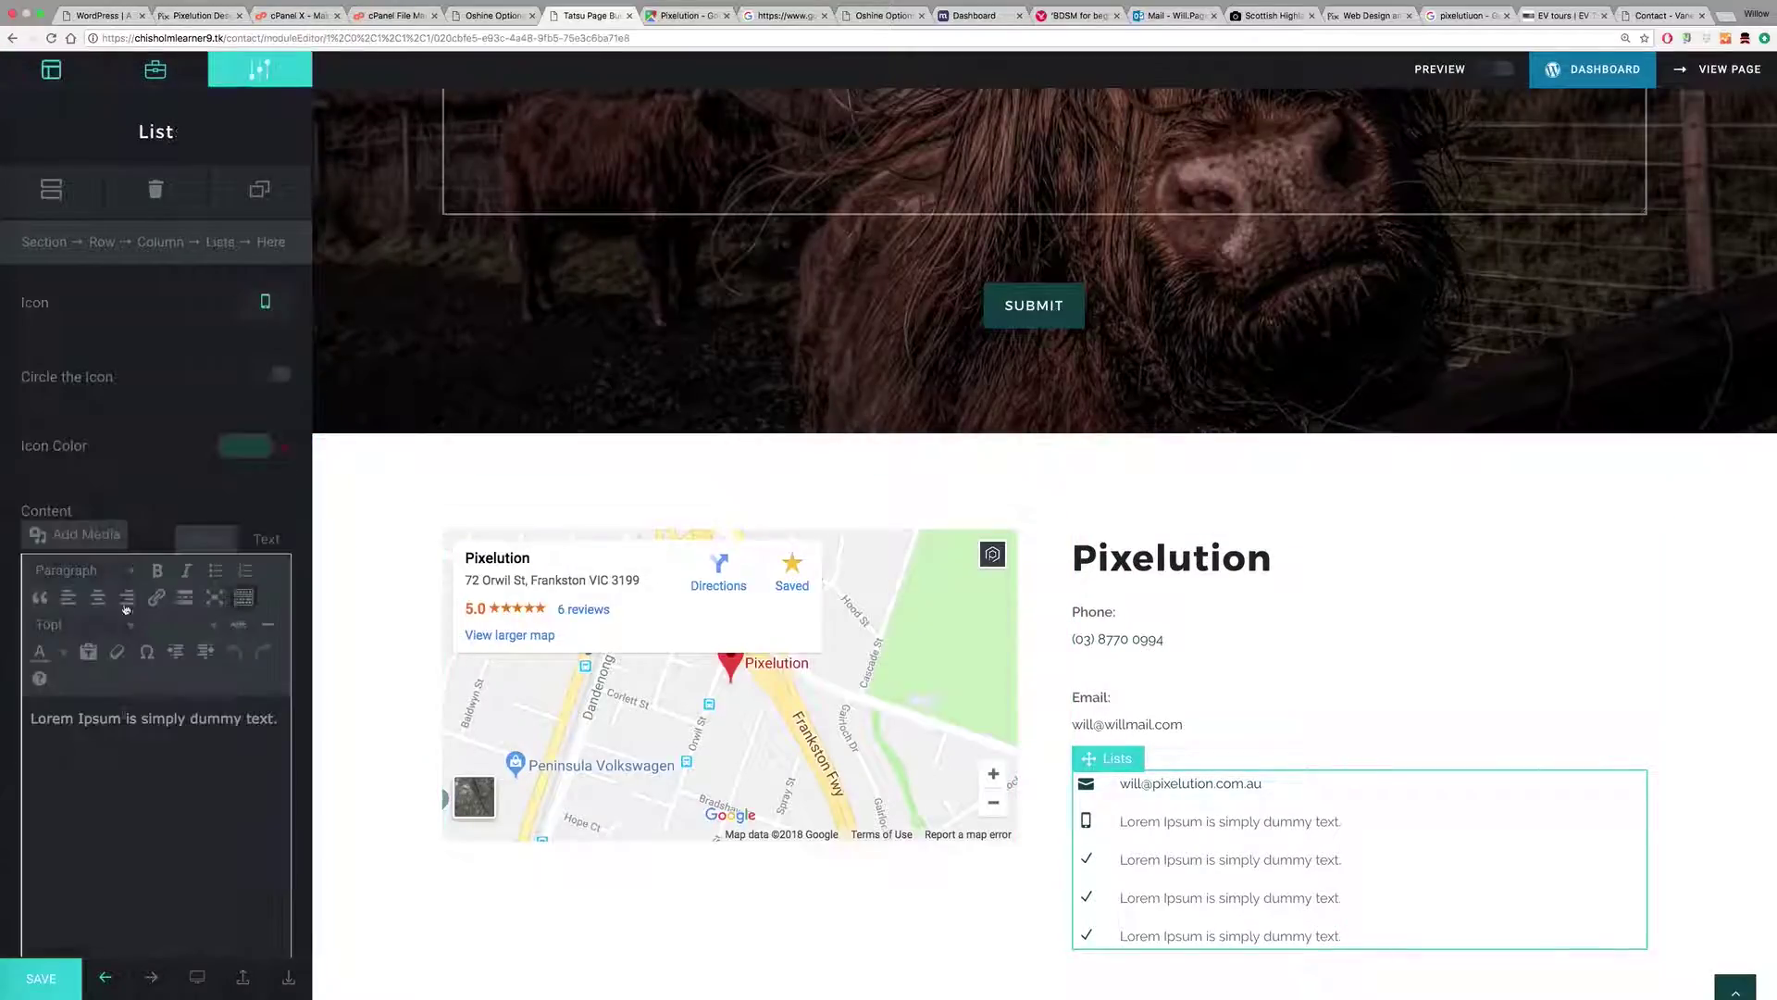
pyautogui.tripleClick(127, 730)
# Step: Paste the phone link into the second list item and delete the Phone and Email lines under Pixelution
pyautogui.hotkey('ctrl', 'v')
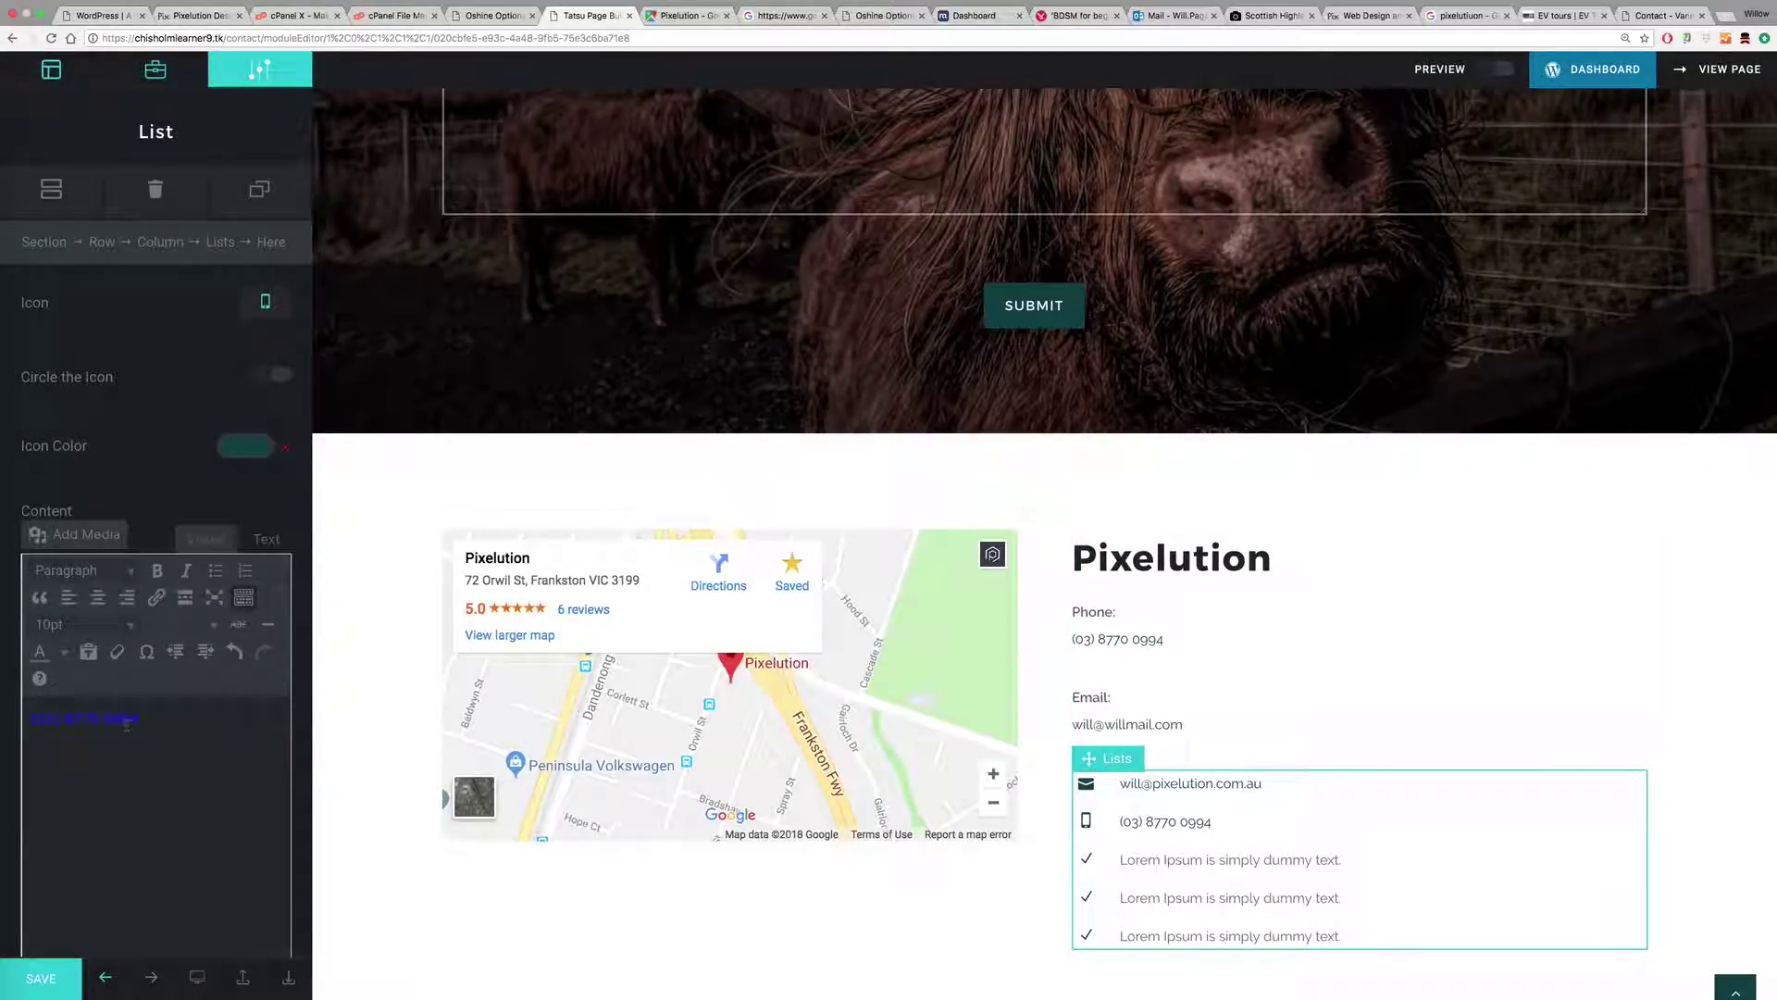
pyautogui.click(1452, 708)
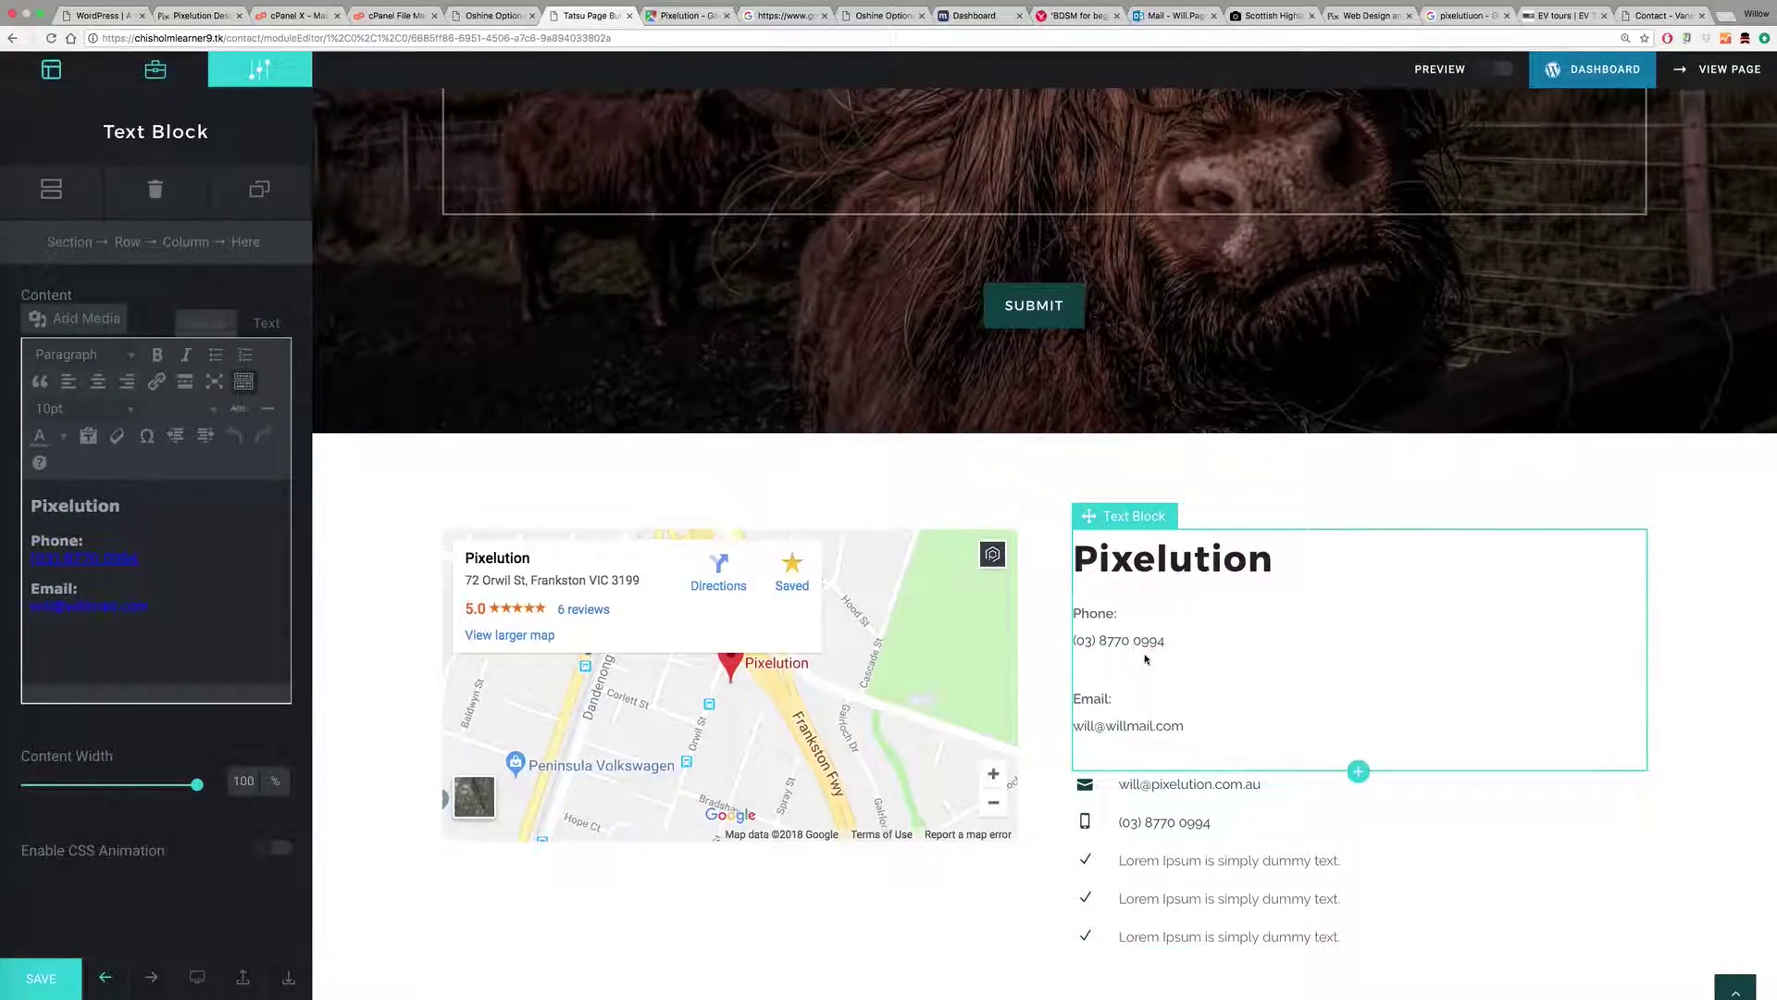
pyautogui.moveTo(153, 611); pyautogui.dragTo(18, 523)
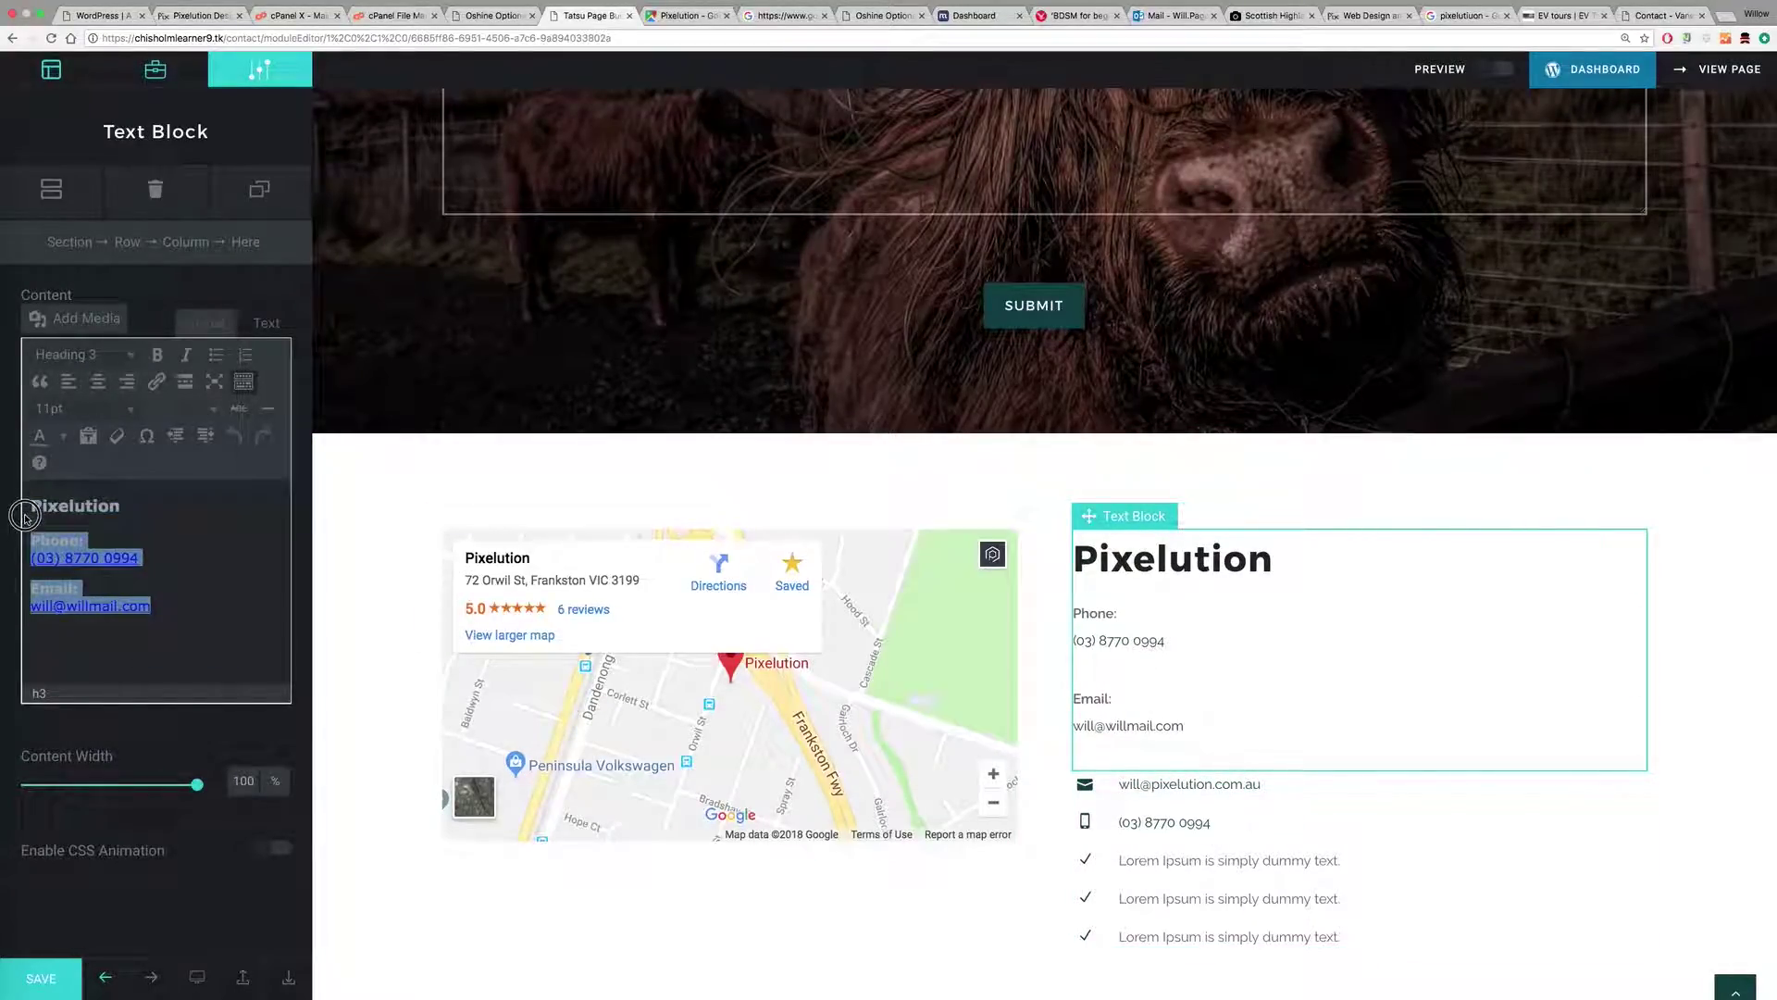
pyautogui.press('BackSpace')
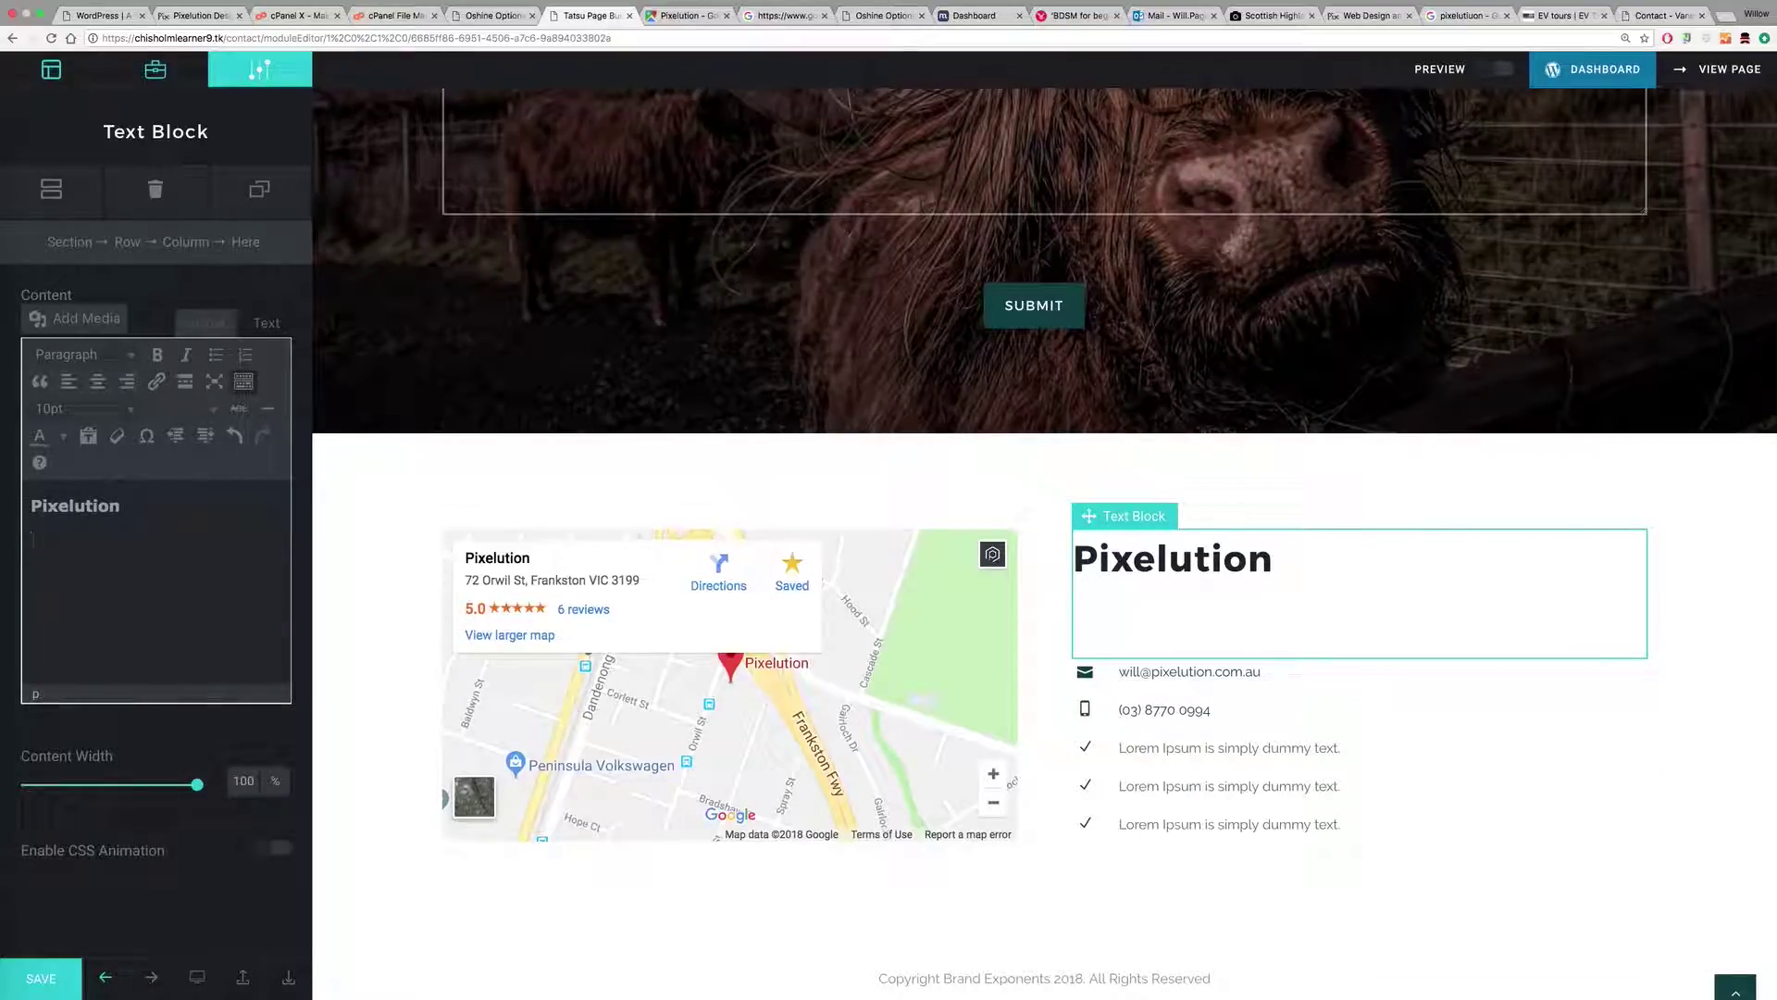
pyautogui.press('BackSpace')
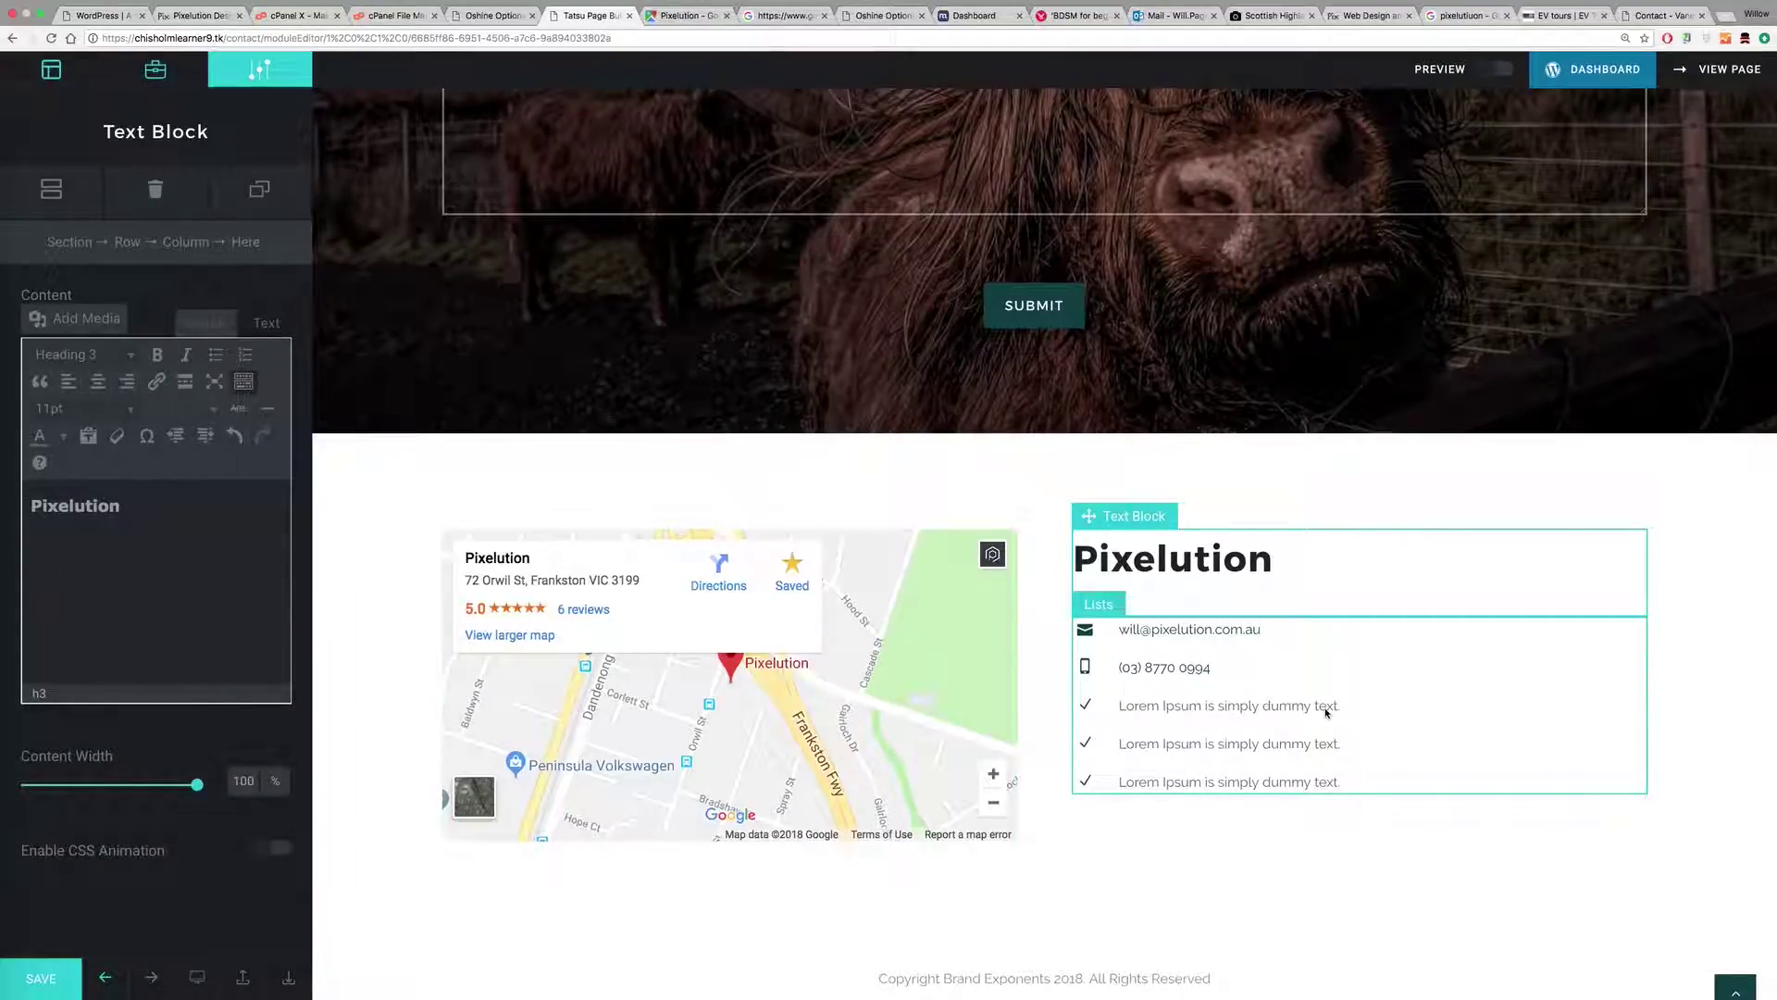
pyautogui.click(1211, 715)
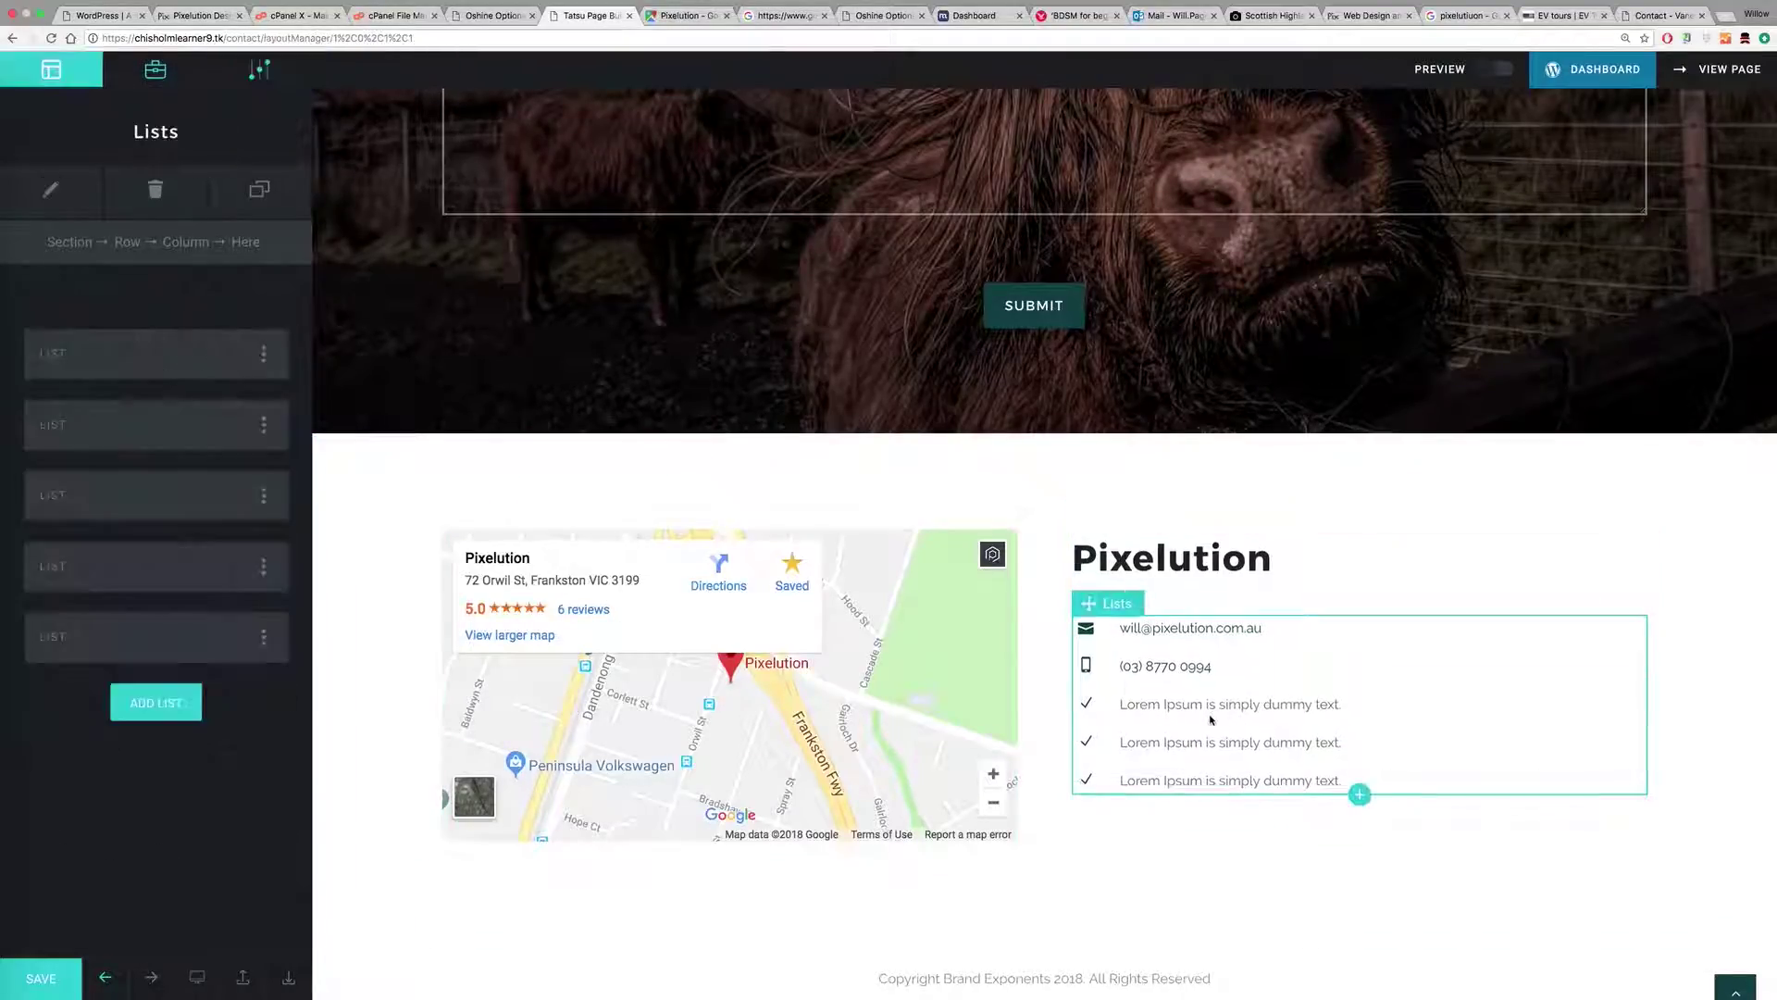
# Step: Delete the three extra Lorem Ipsum list items, leaving only the email and phone entries
pyautogui.click(264, 497)
pyautogui.click(283, 554)
pyautogui.click(262, 497)
pyautogui.click(273, 551)
pyautogui.click(263, 497)
pyautogui.click(273, 554)
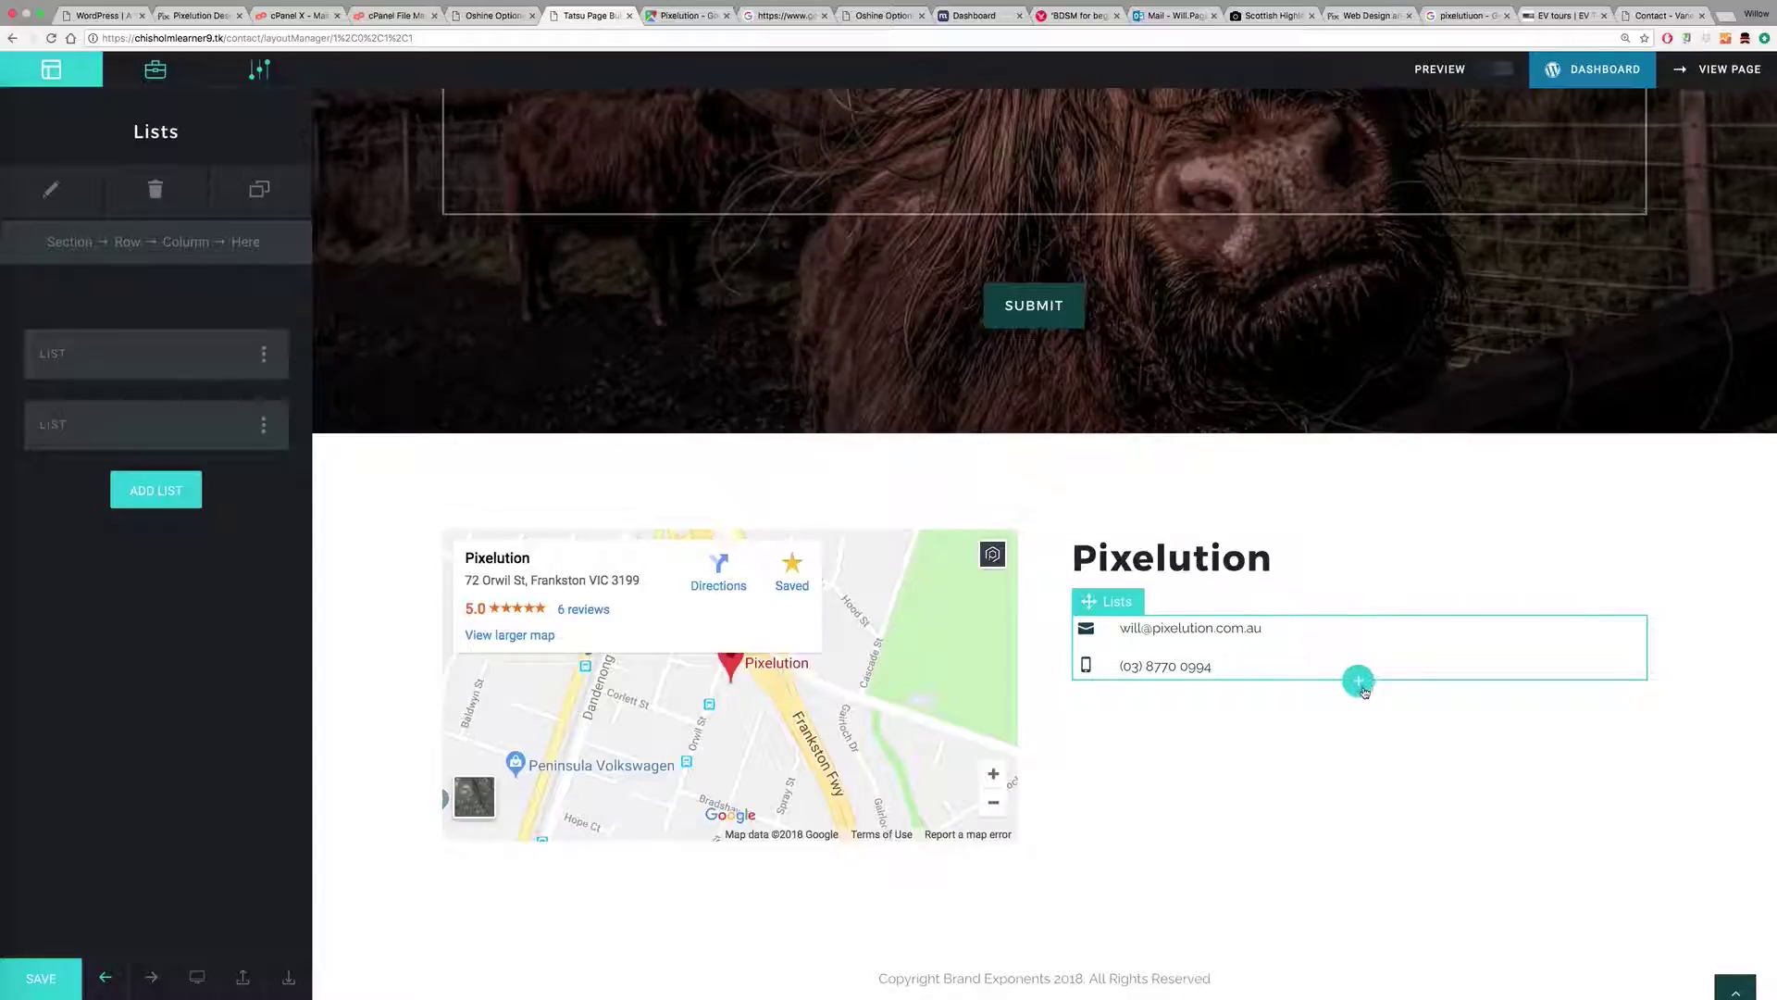
pyautogui.click(1359, 682)
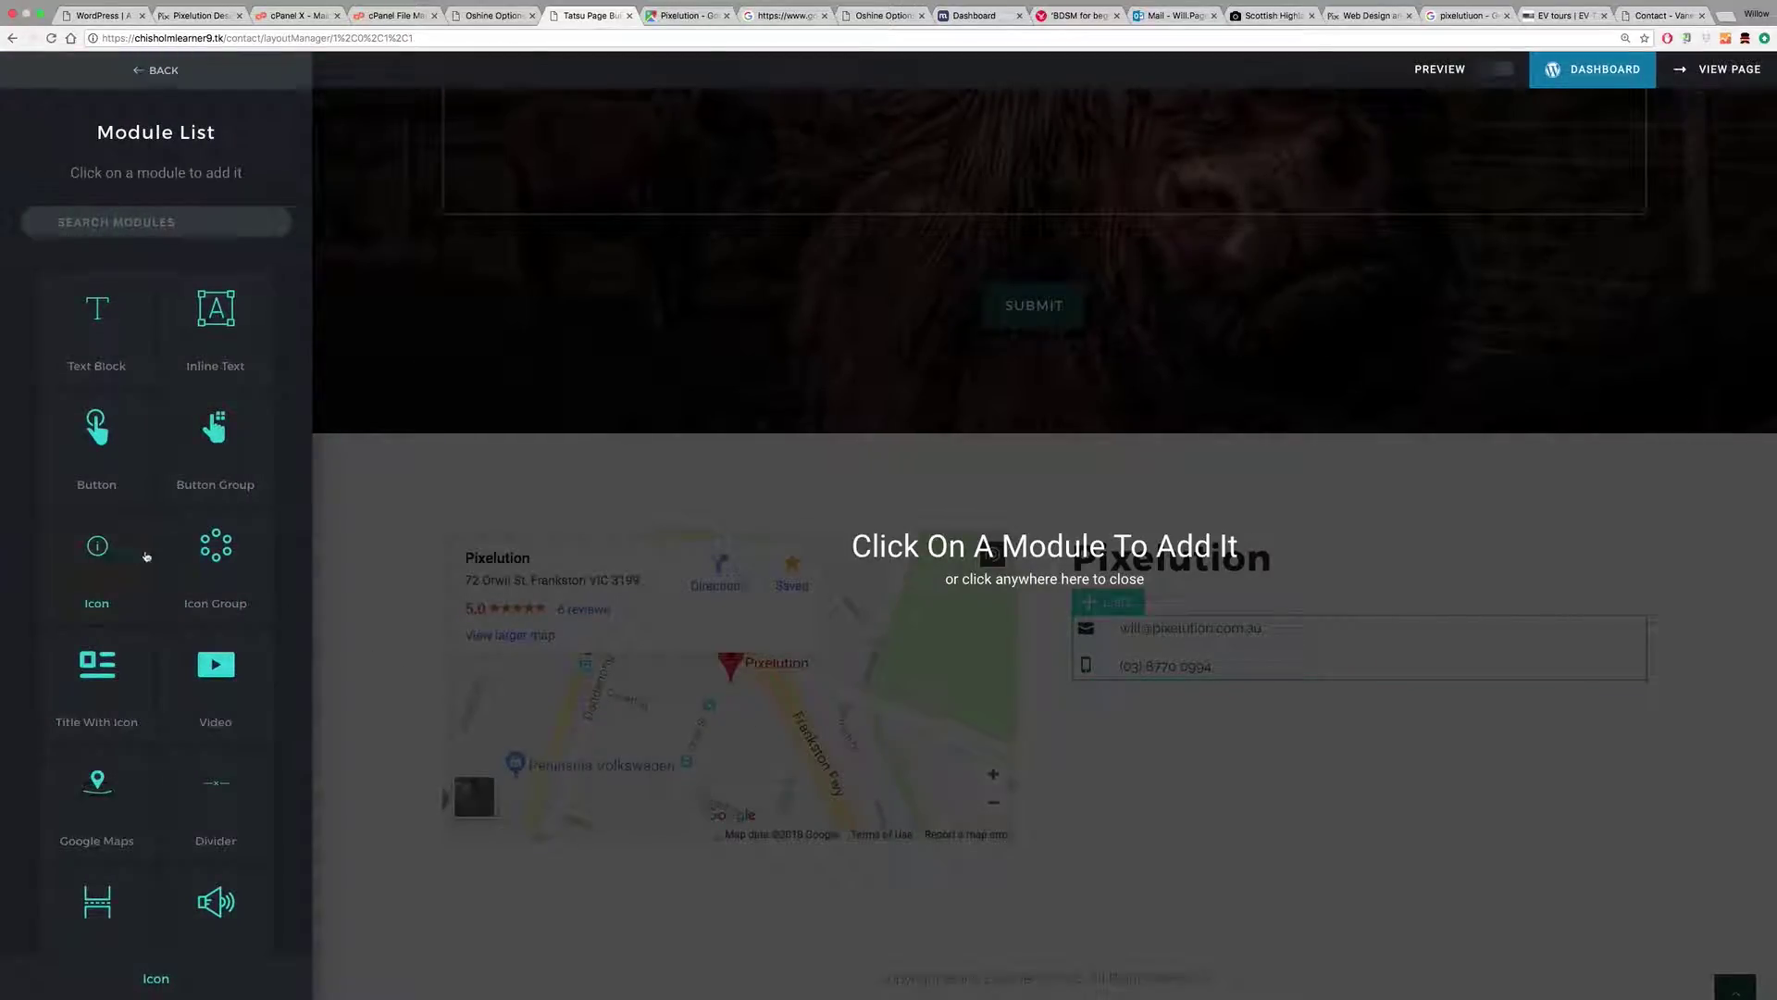
# Step: Add an Icon Group with three icons aligned left, then open the first icon
pyautogui.click(215, 554)
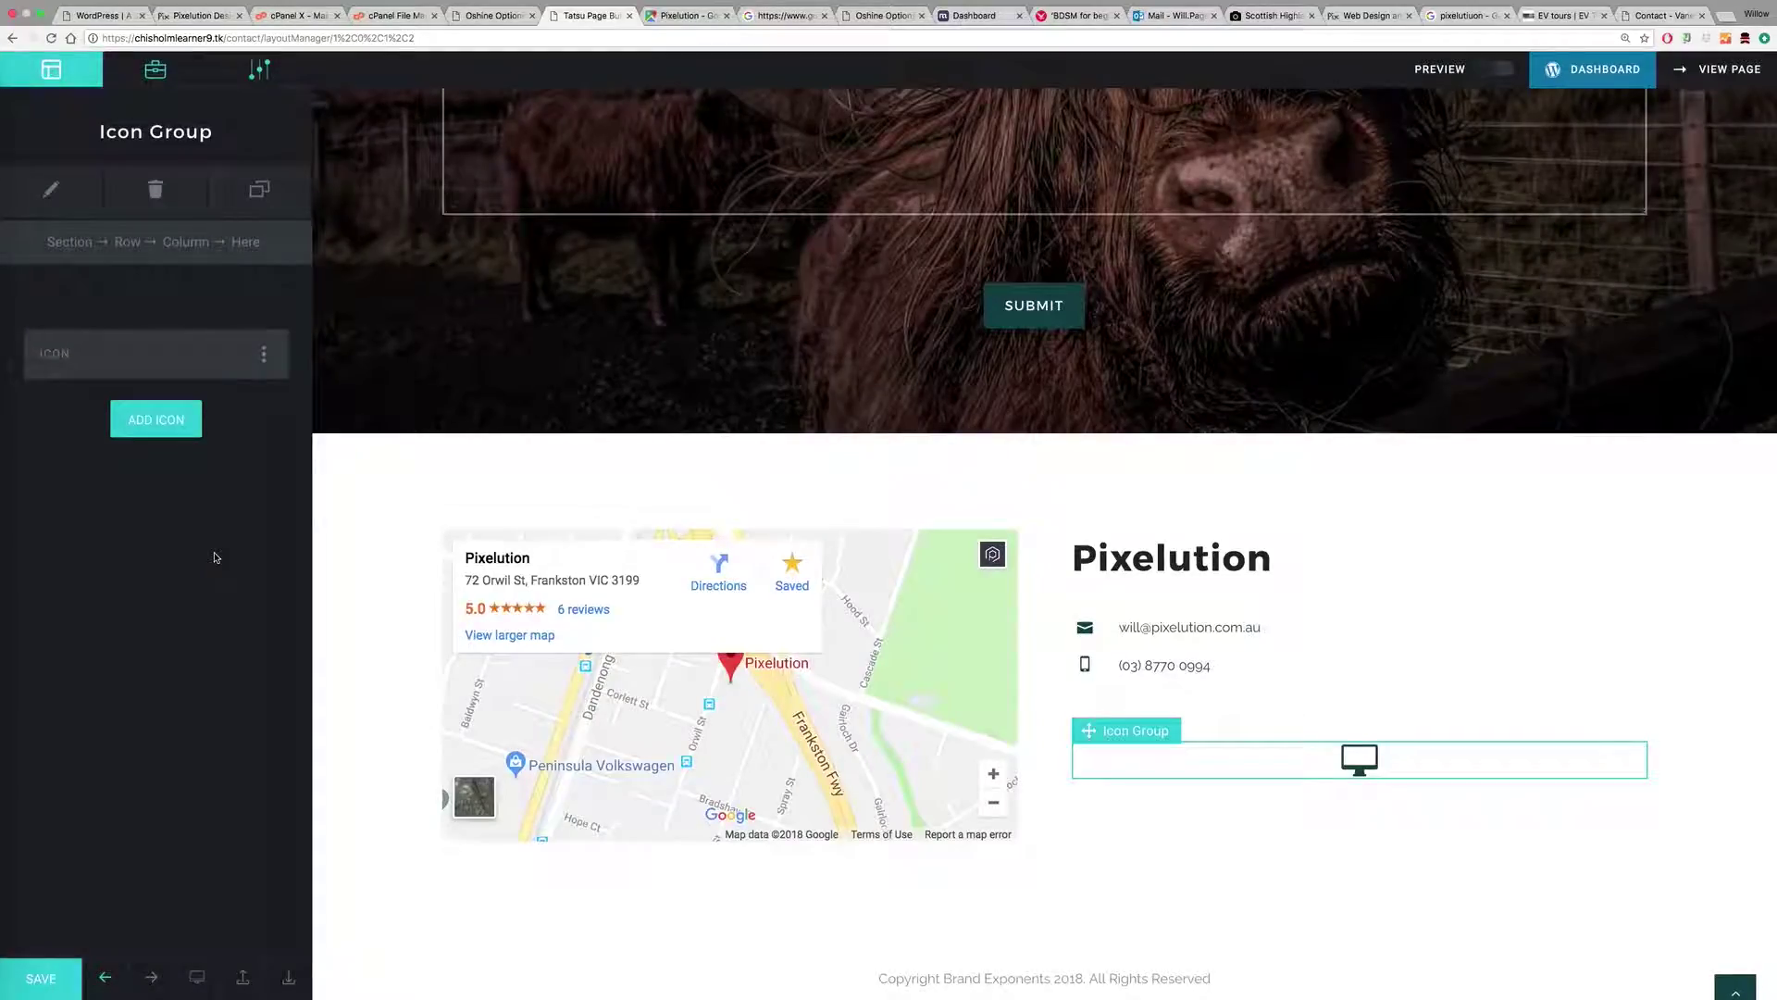
pyautogui.click(198, 421)
pyautogui.click(153, 489)
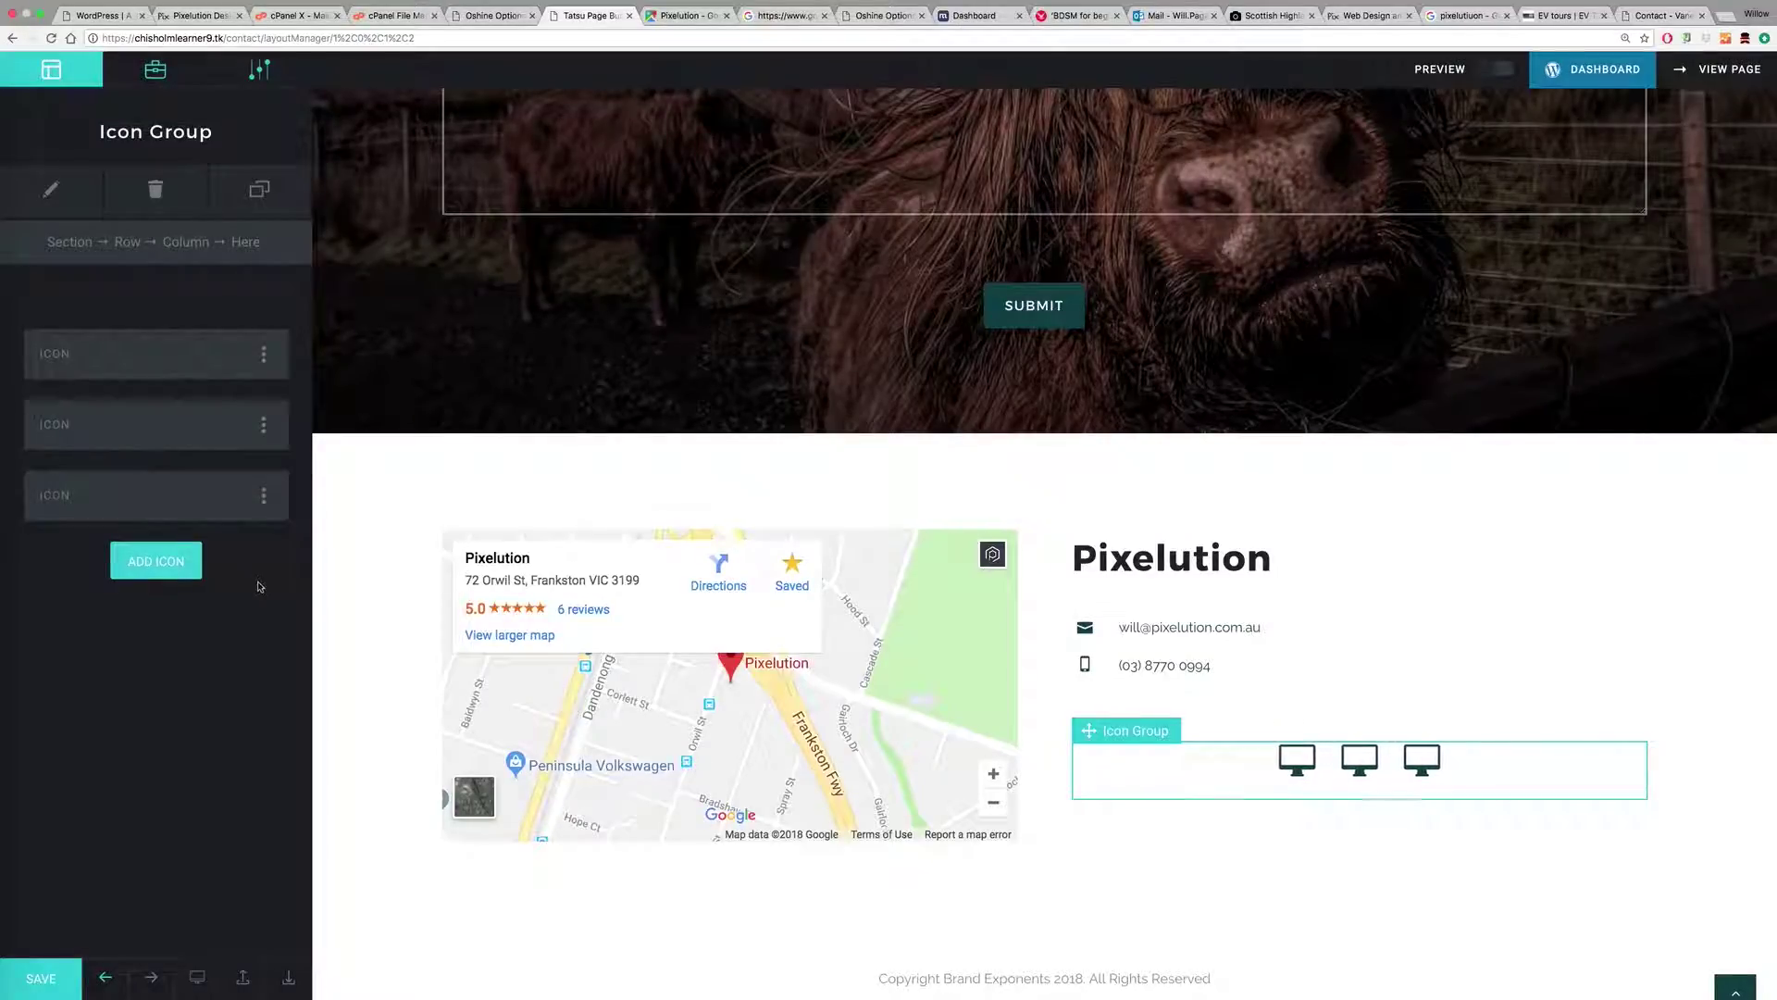
pyautogui.click(51, 188)
pyautogui.click(76, 346)
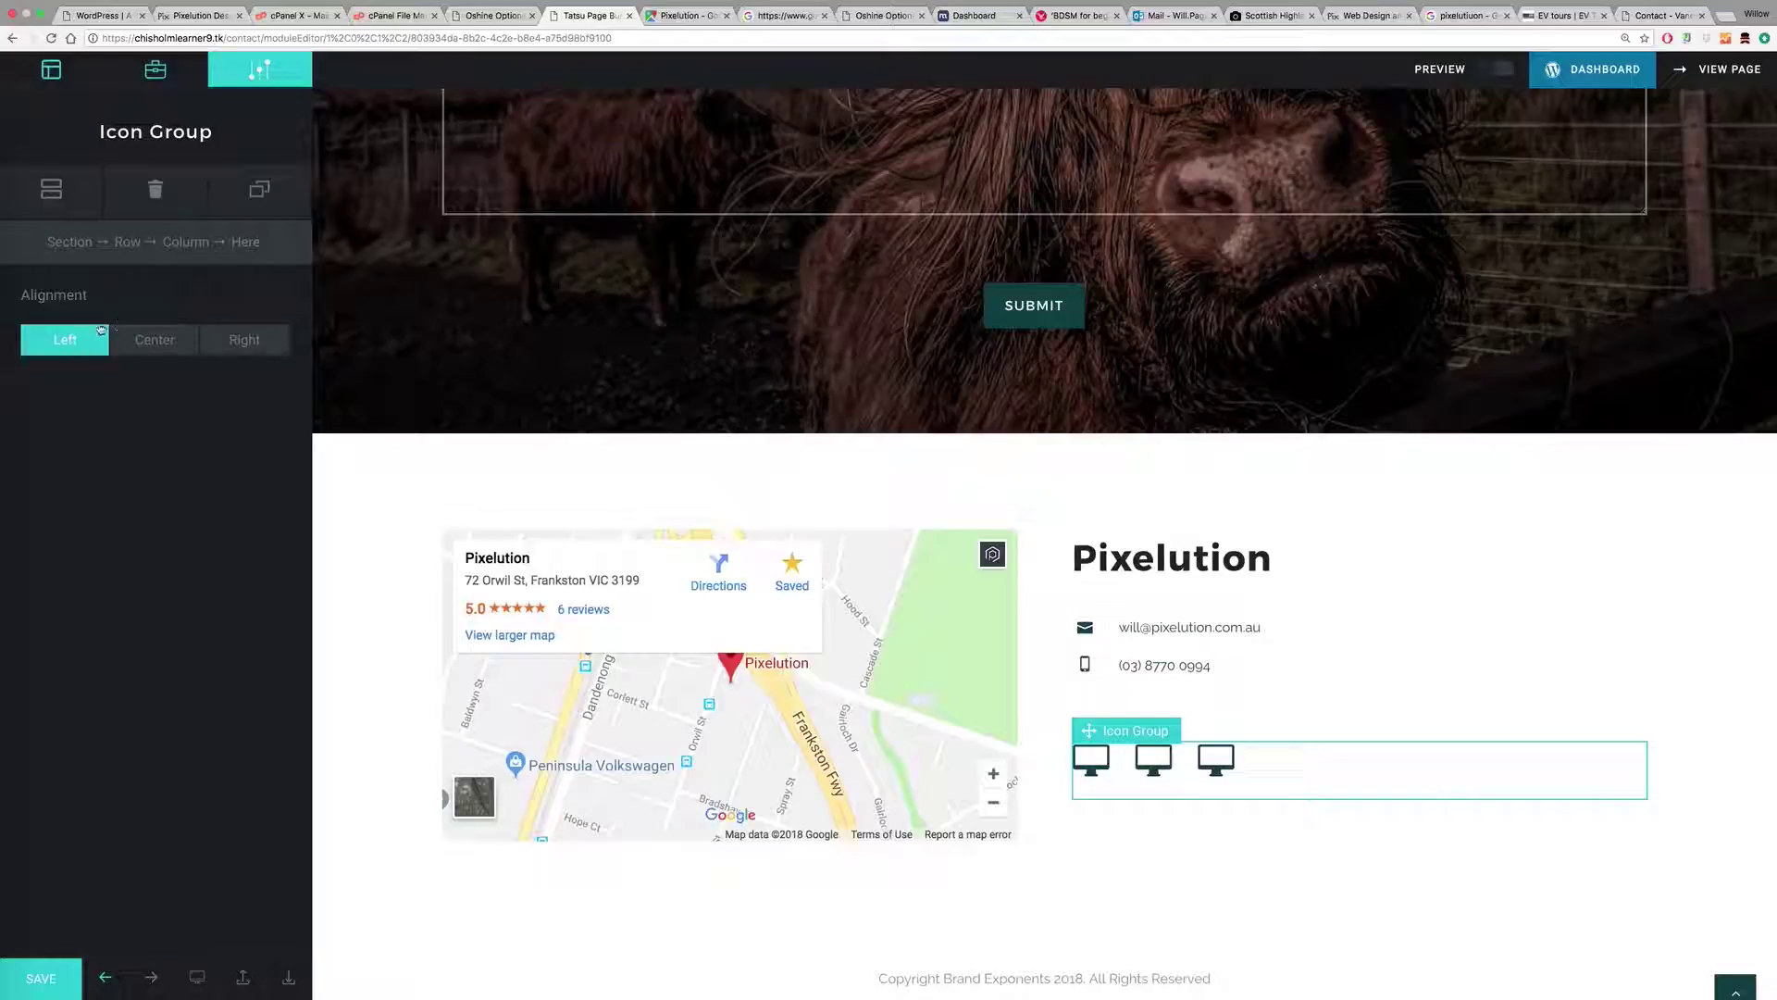
pyautogui.click(51, 188)
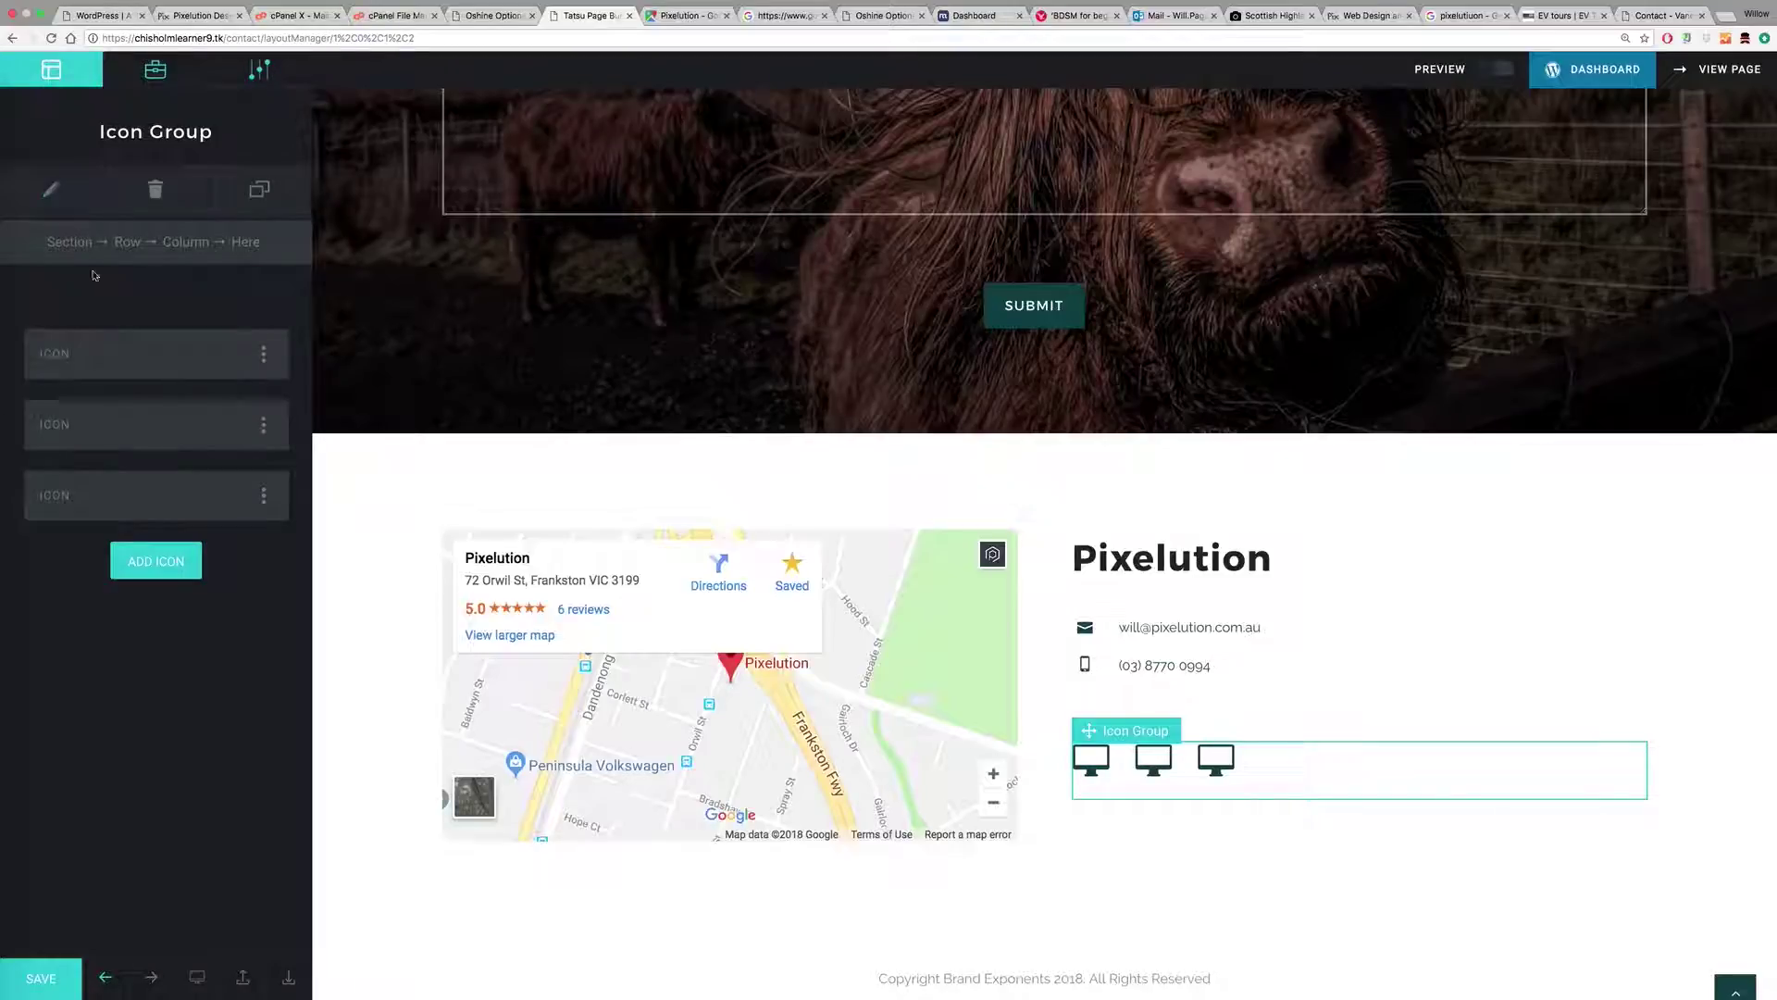
pyautogui.click(138, 352)
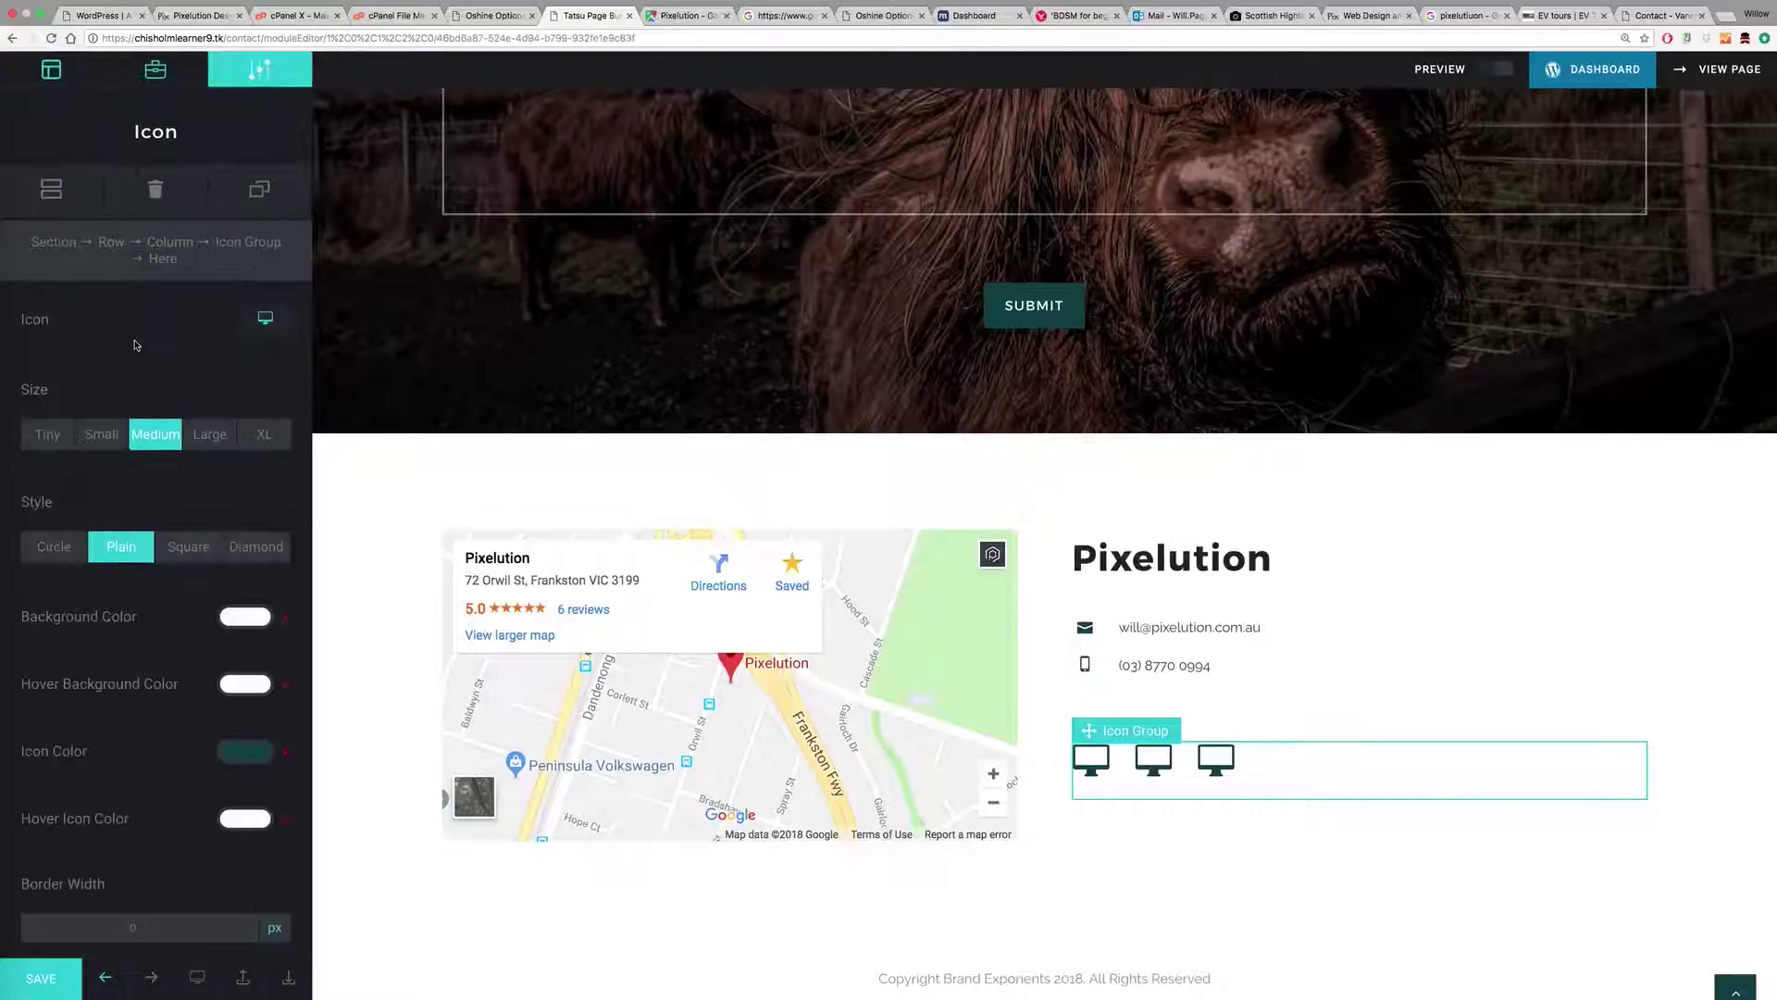
# Step: Make the first icon a small plain Facebook symbol
pyautogui.click(96, 436)
pyautogui.click(48, 434)
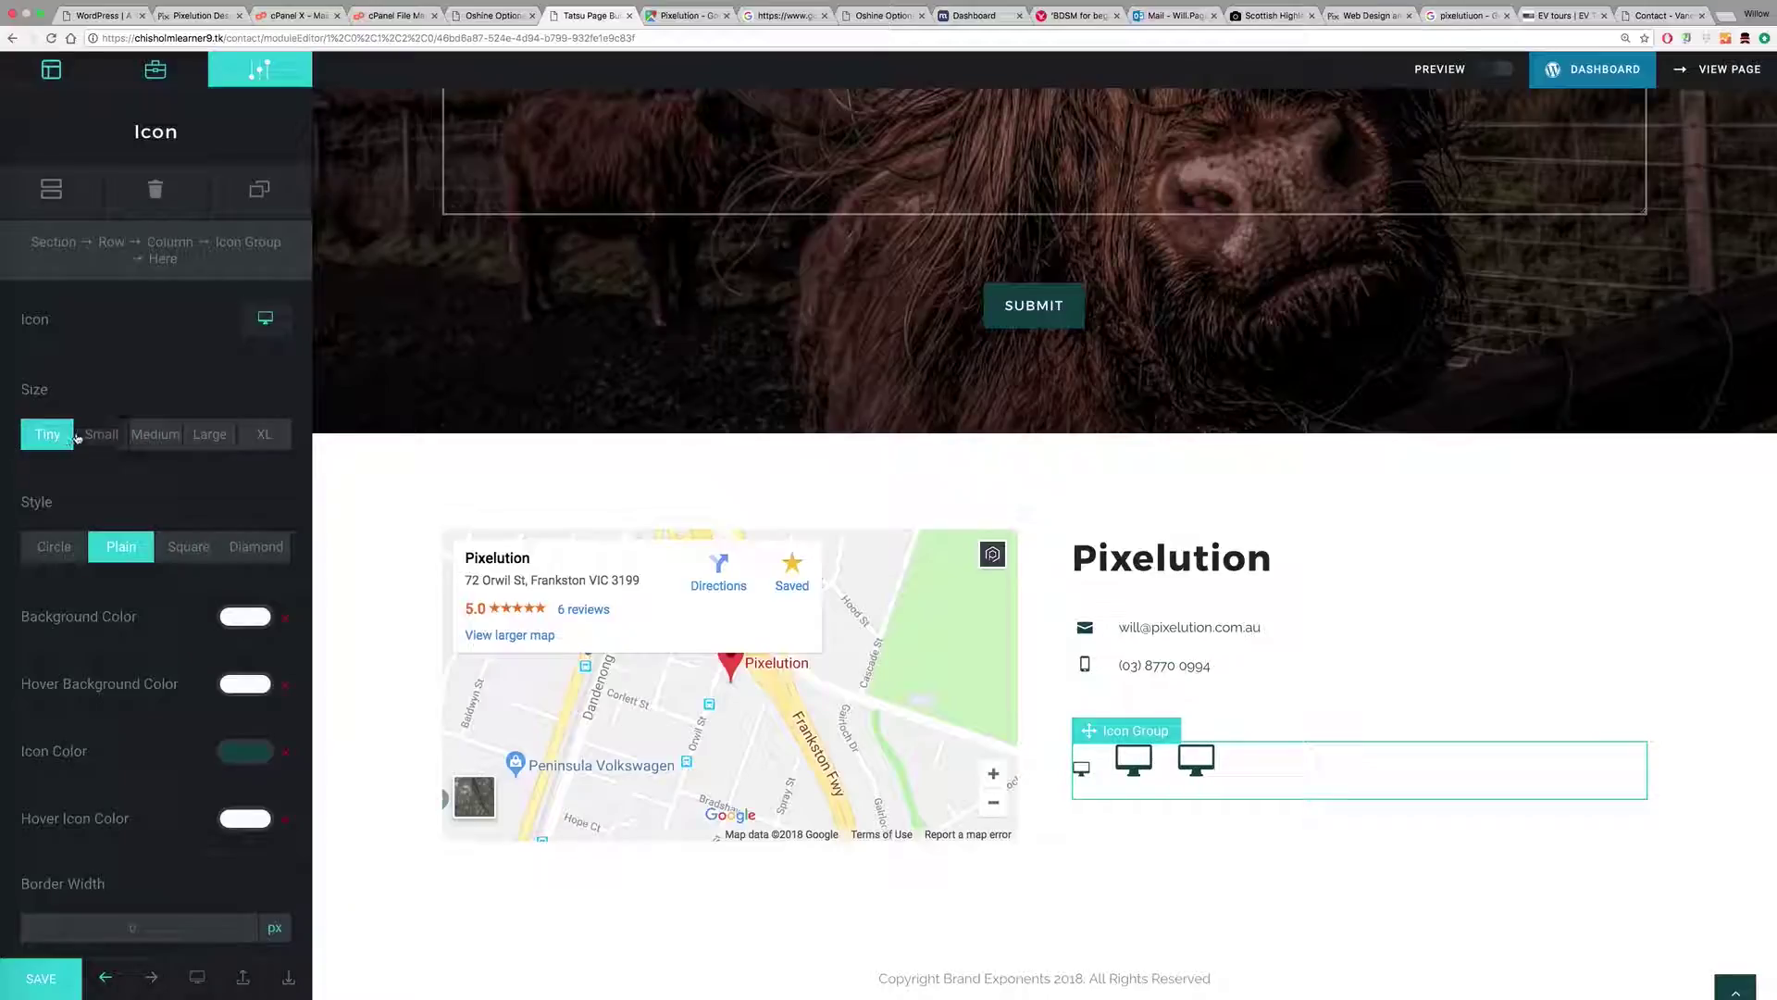
pyautogui.click(94, 436)
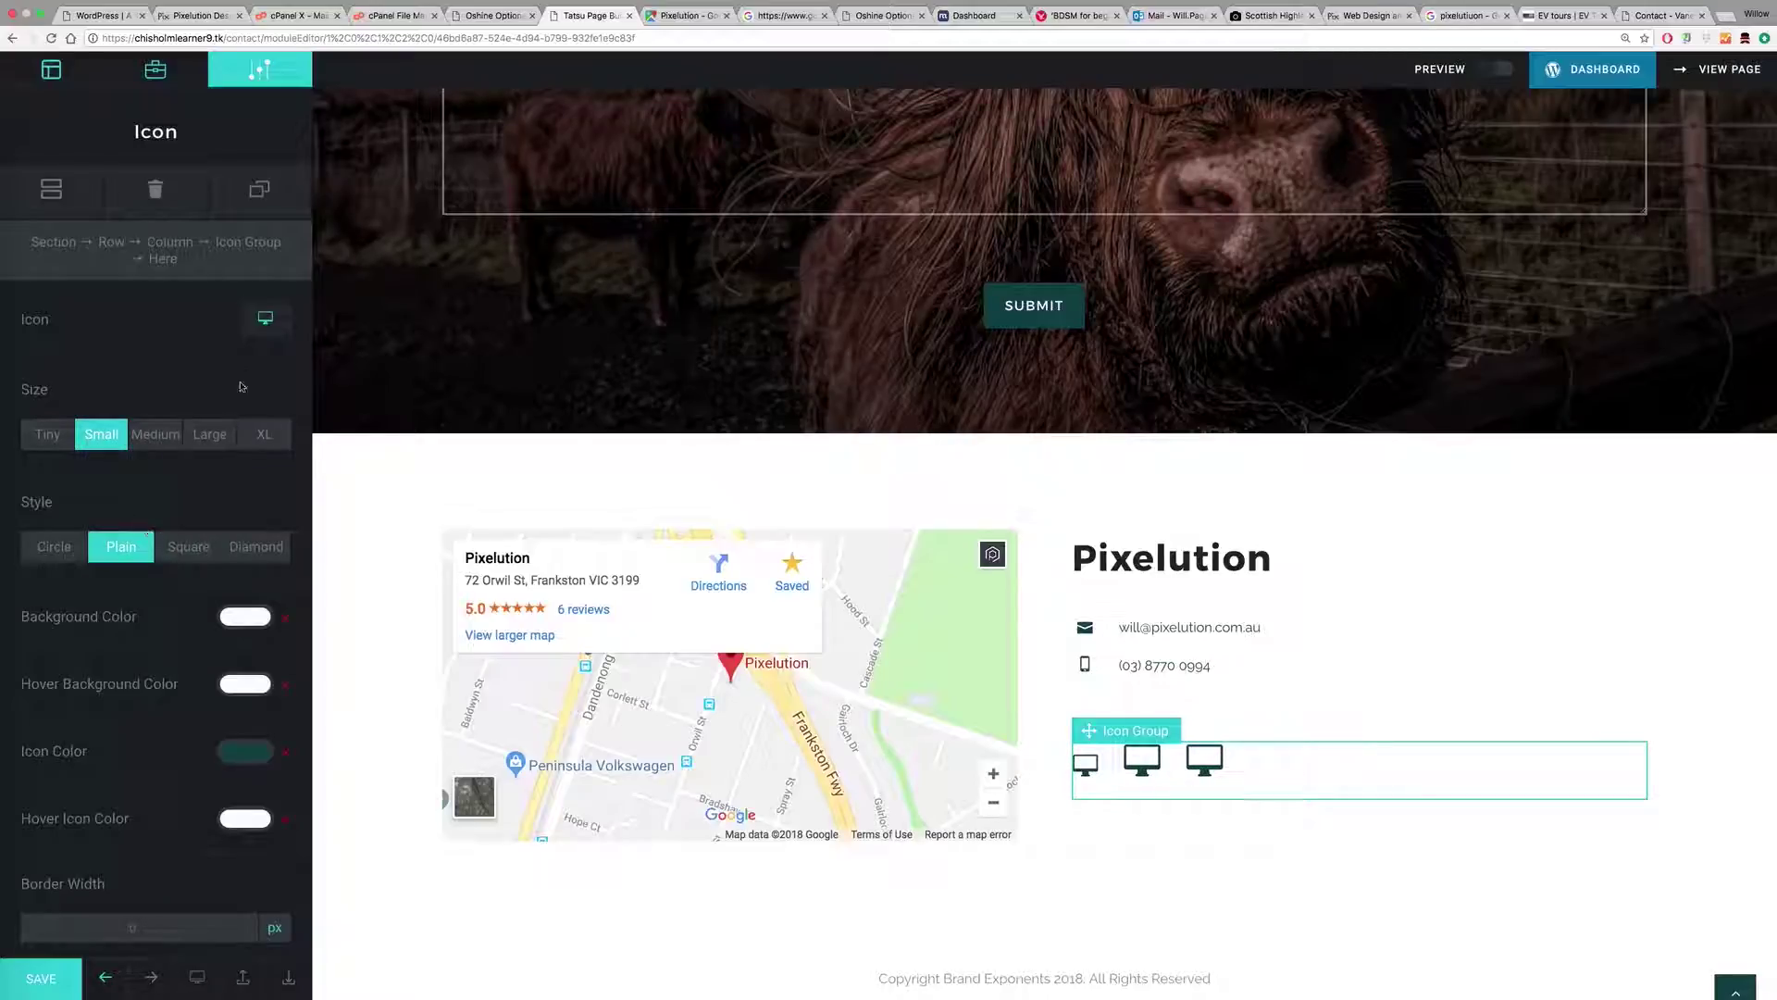
pyautogui.click(265, 318)
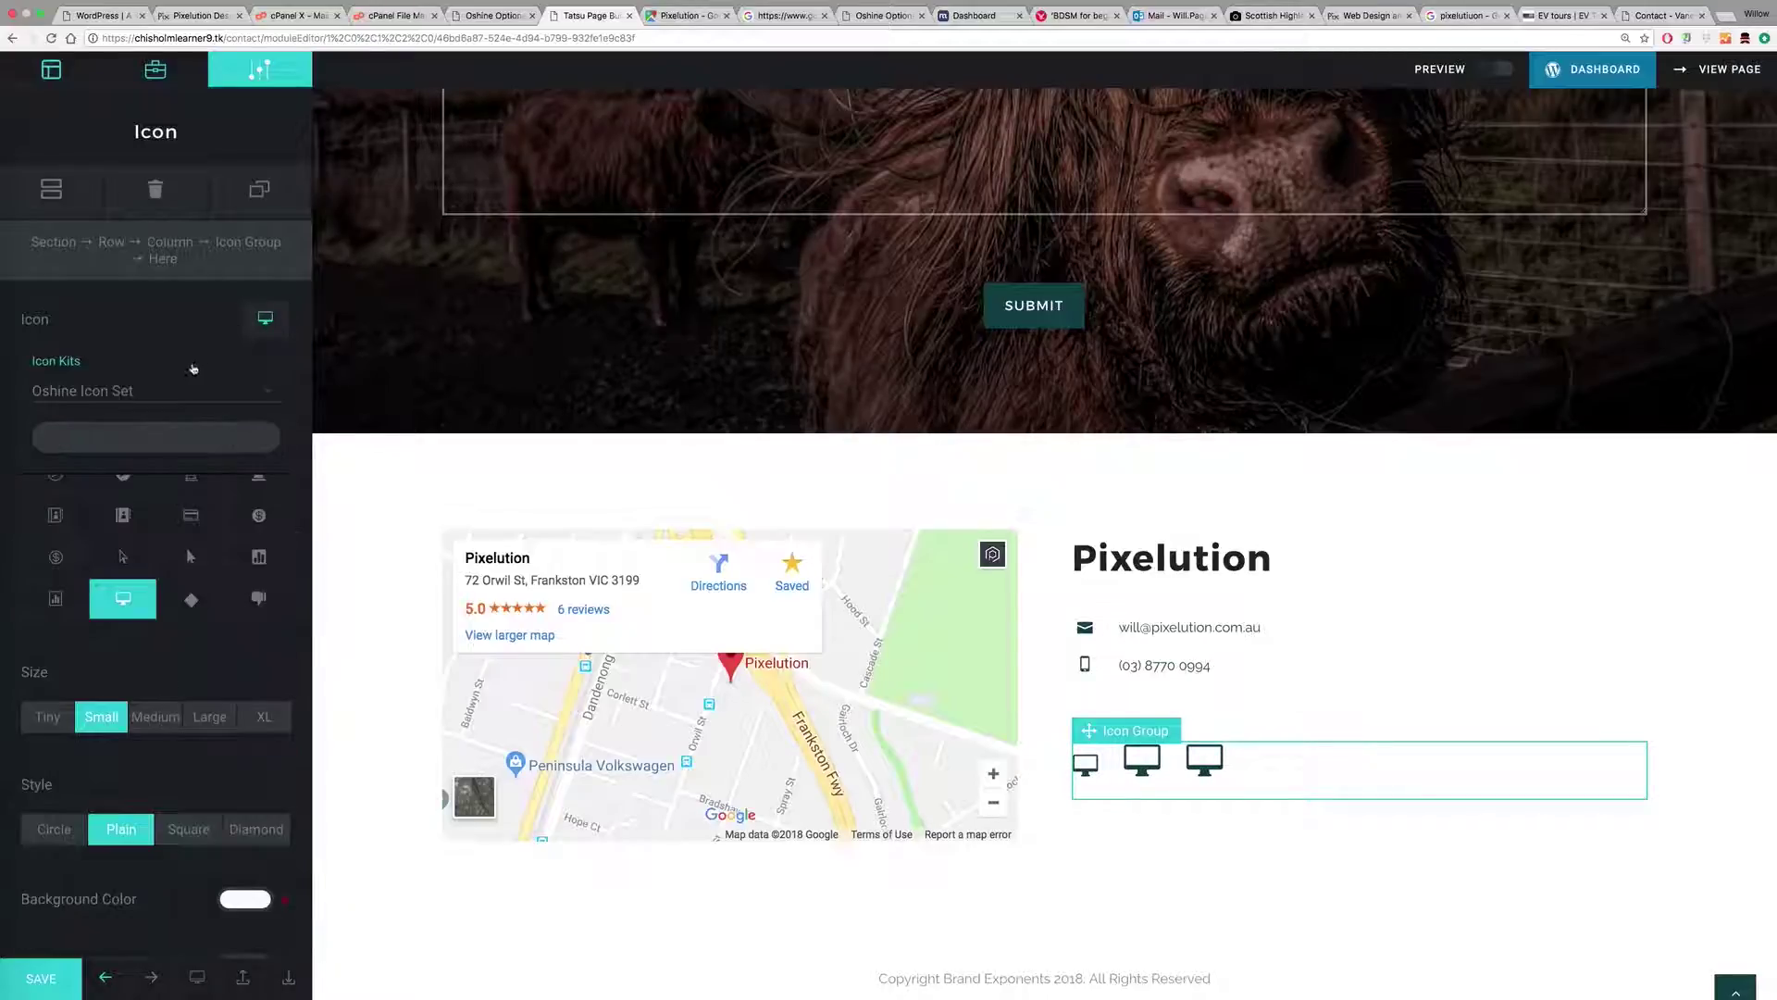
pyautogui.click(119, 424)
pyautogui.write('facebook')
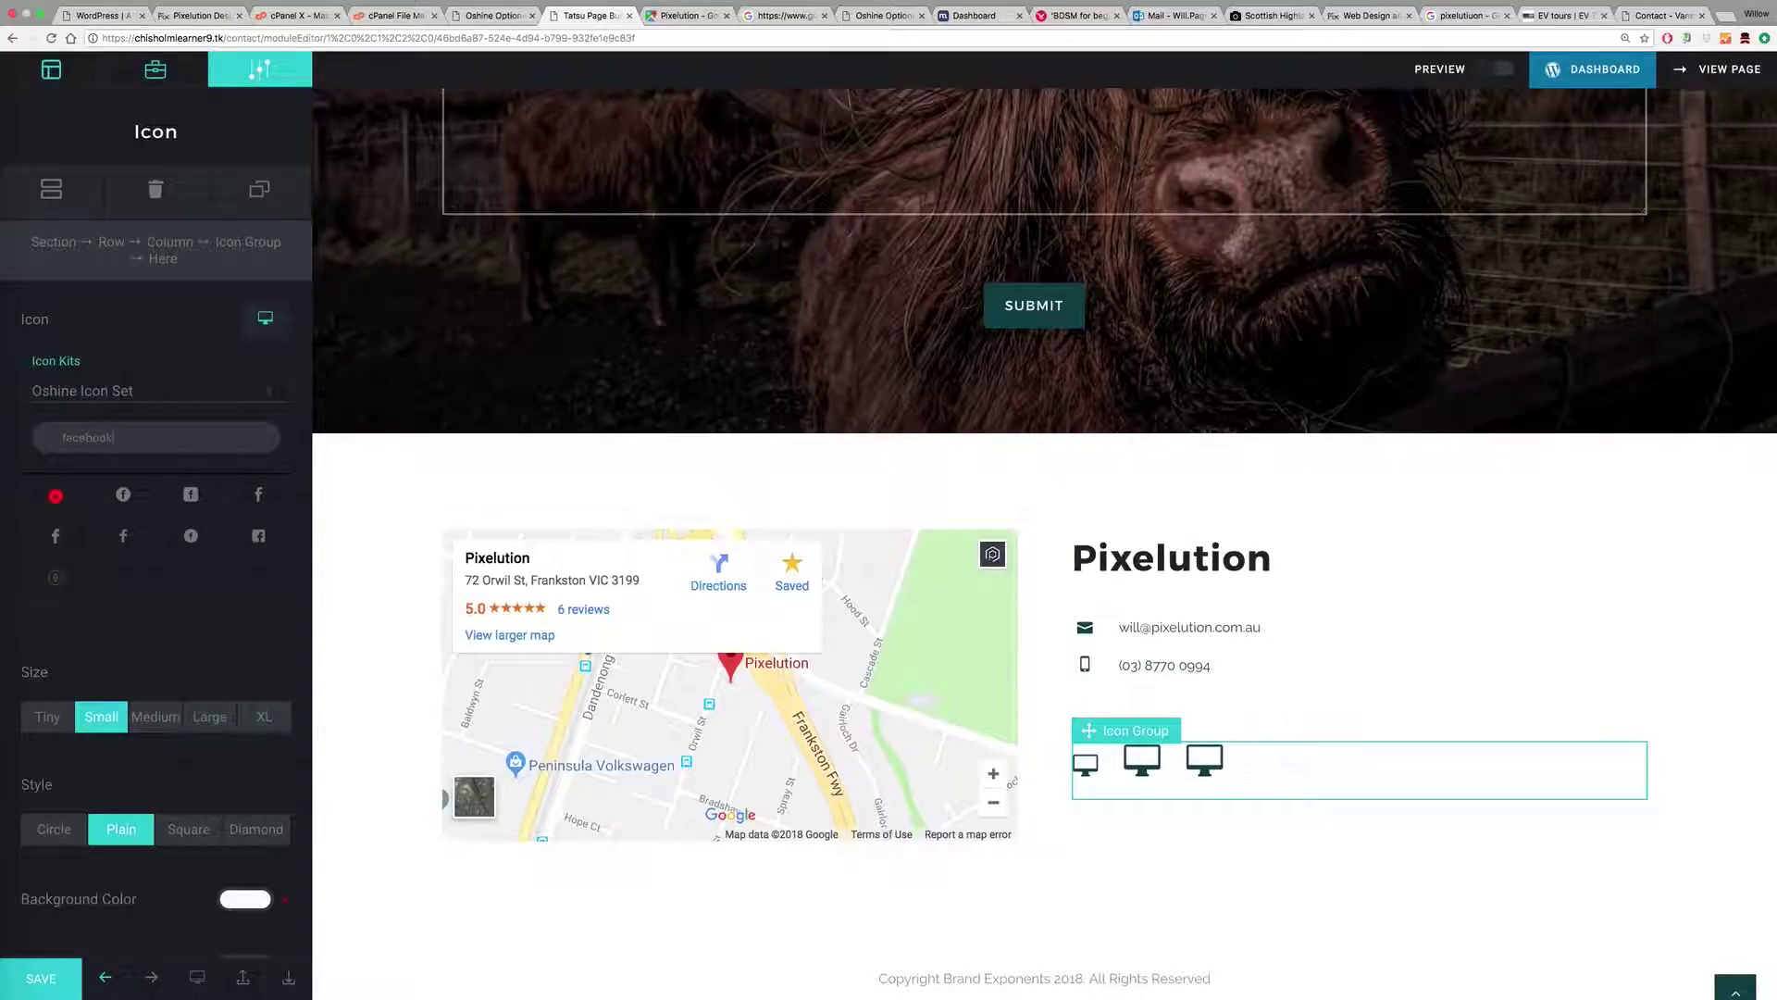
pyautogui.click(184, 492)
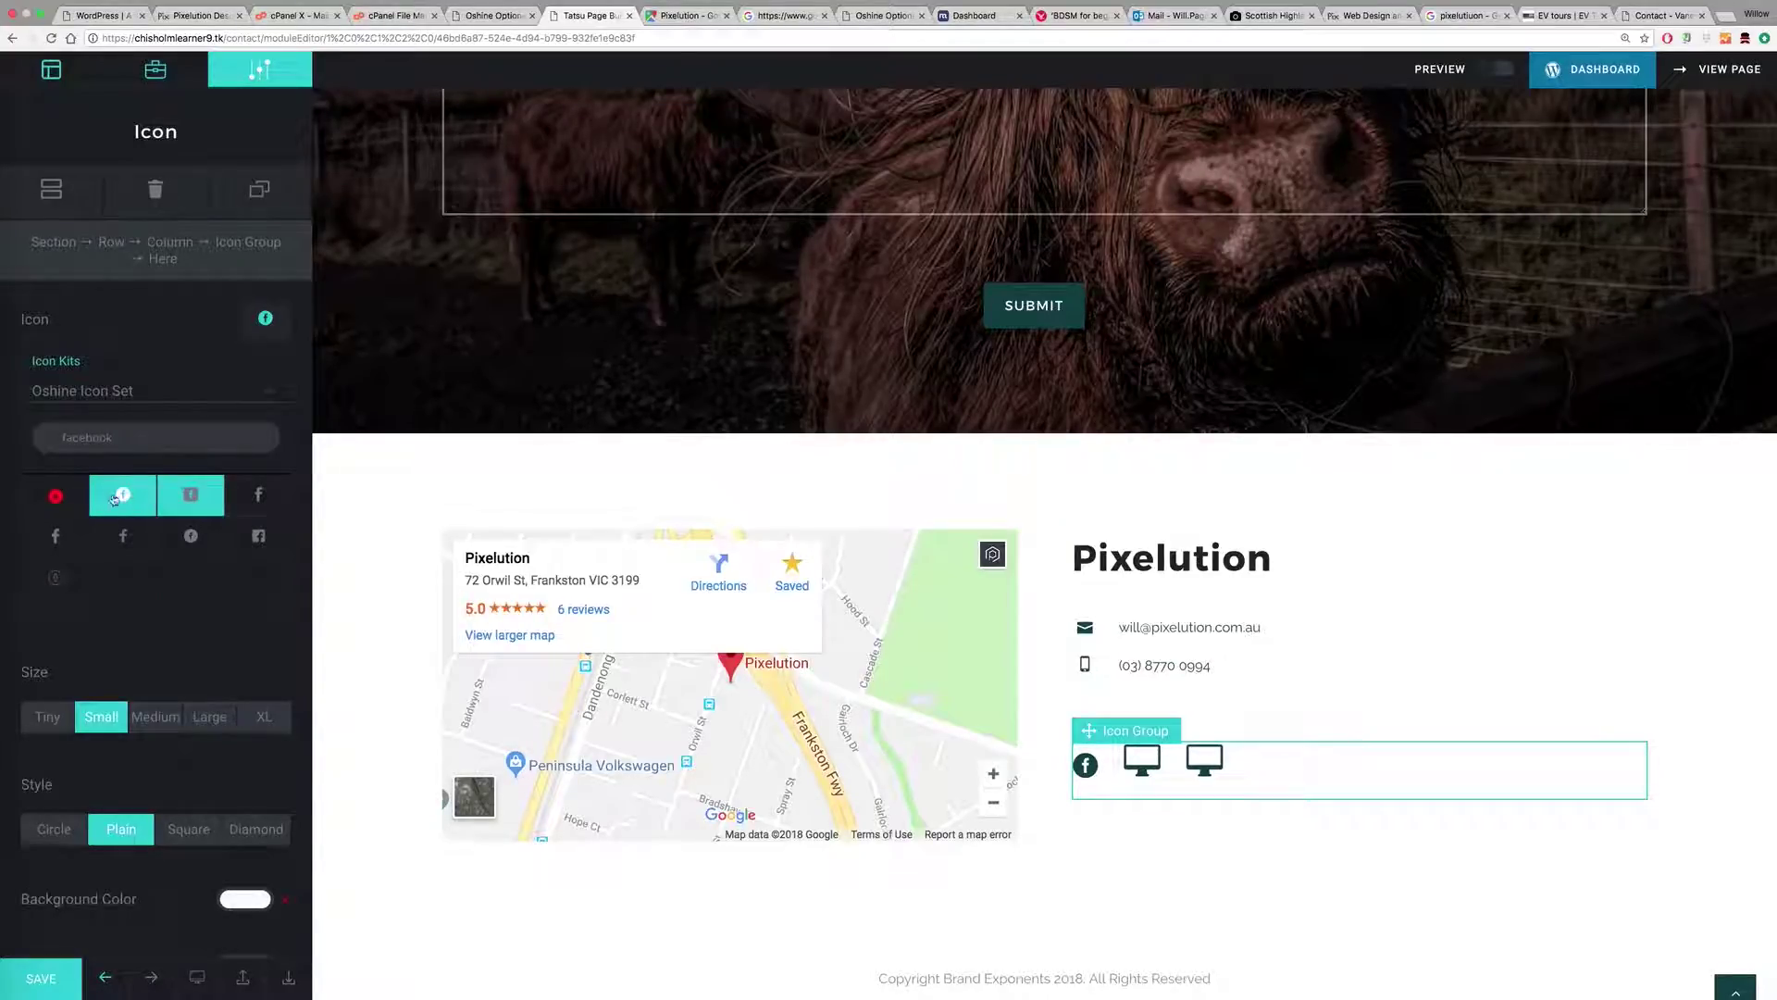
pyautogui.click(76, 535)
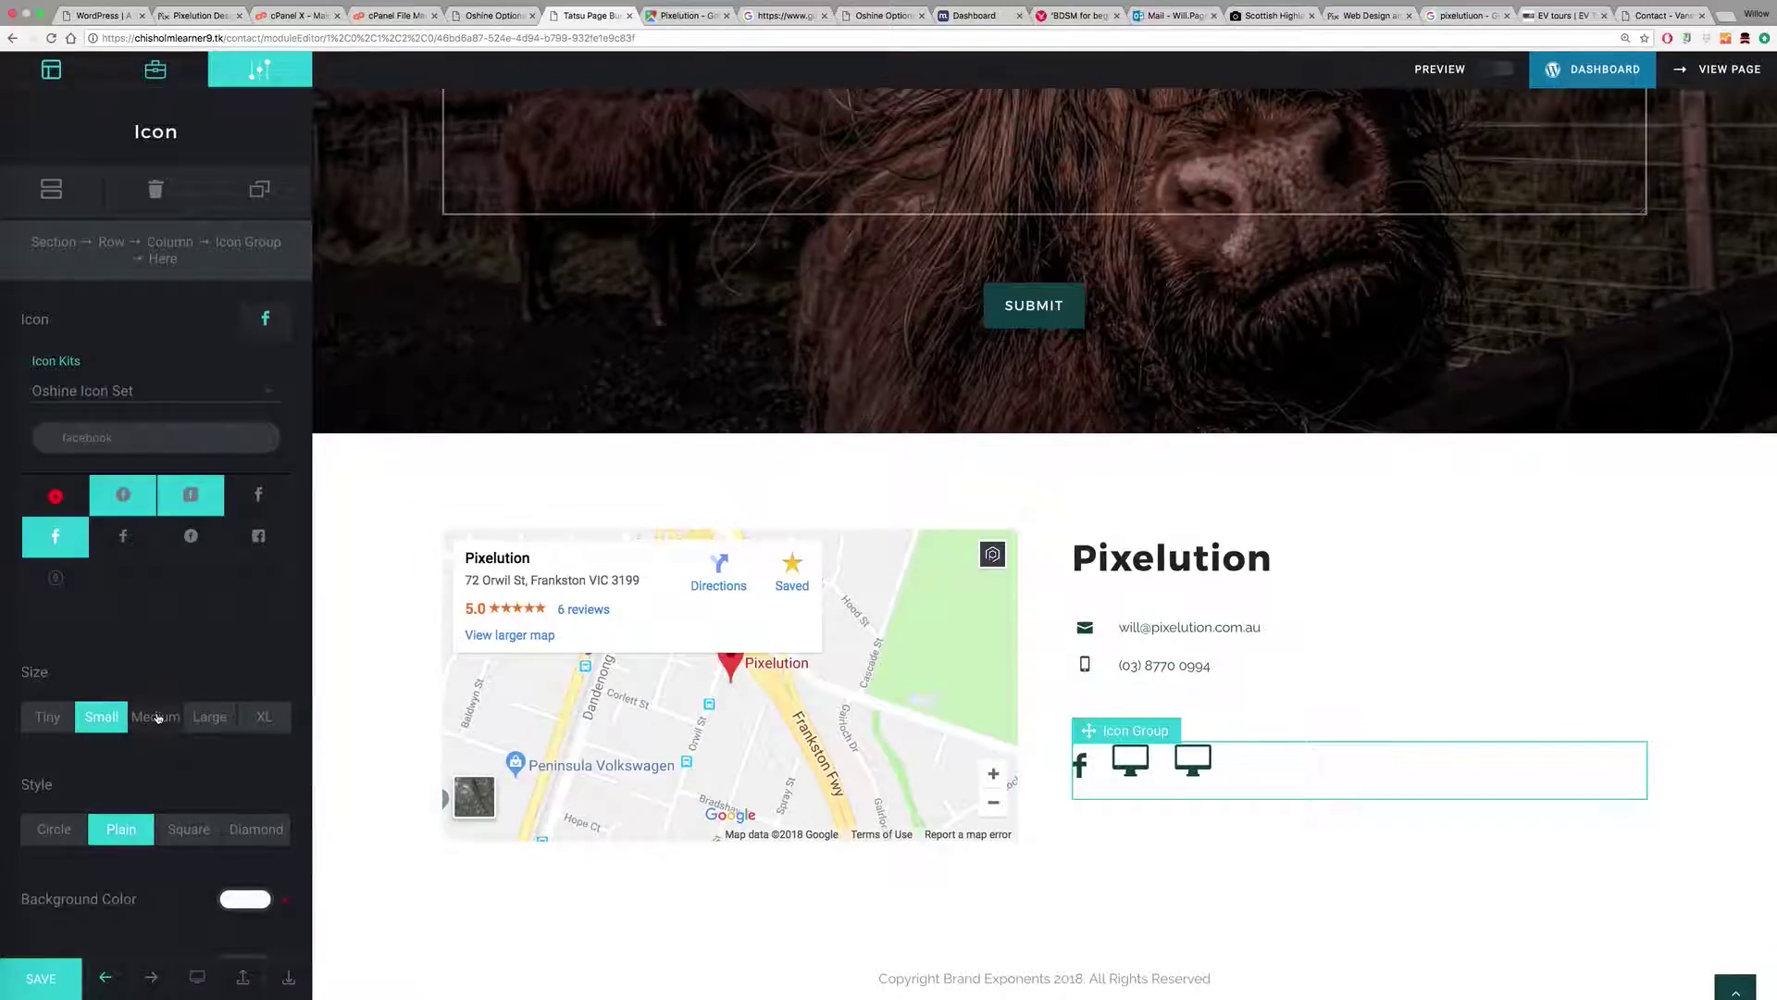
pyautogui.scroll(-10, 162, 704)
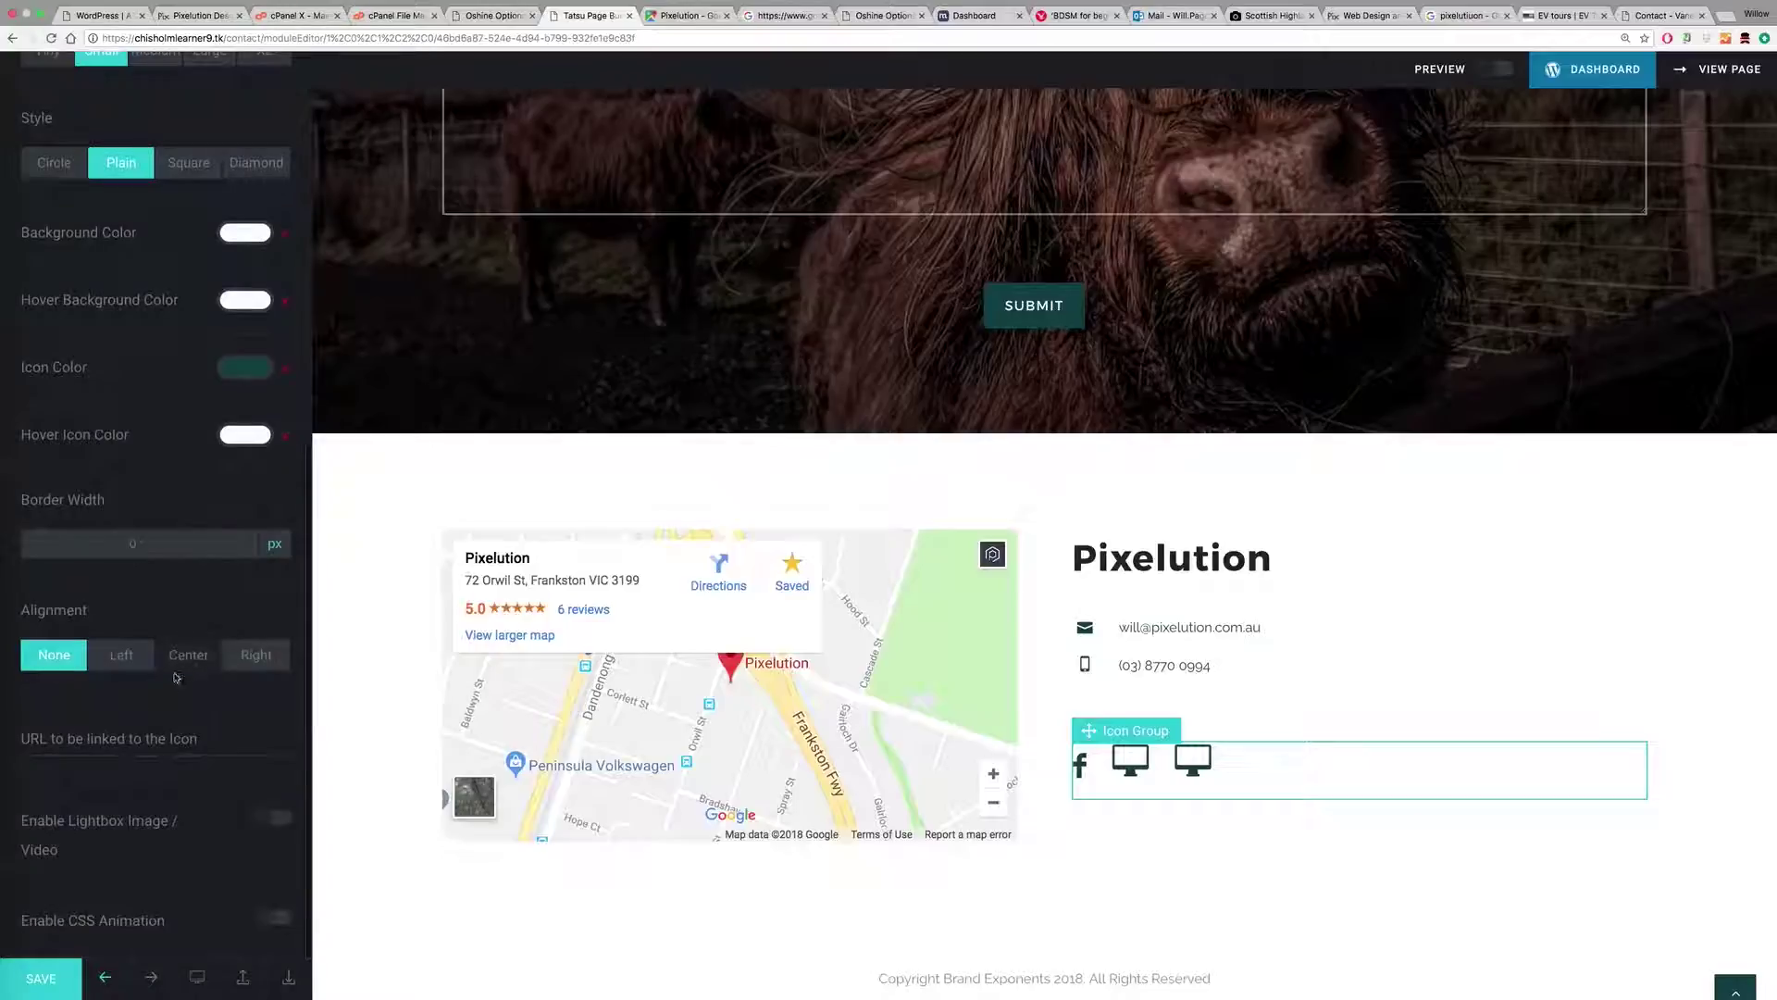
pyautogui.click(102, 738)
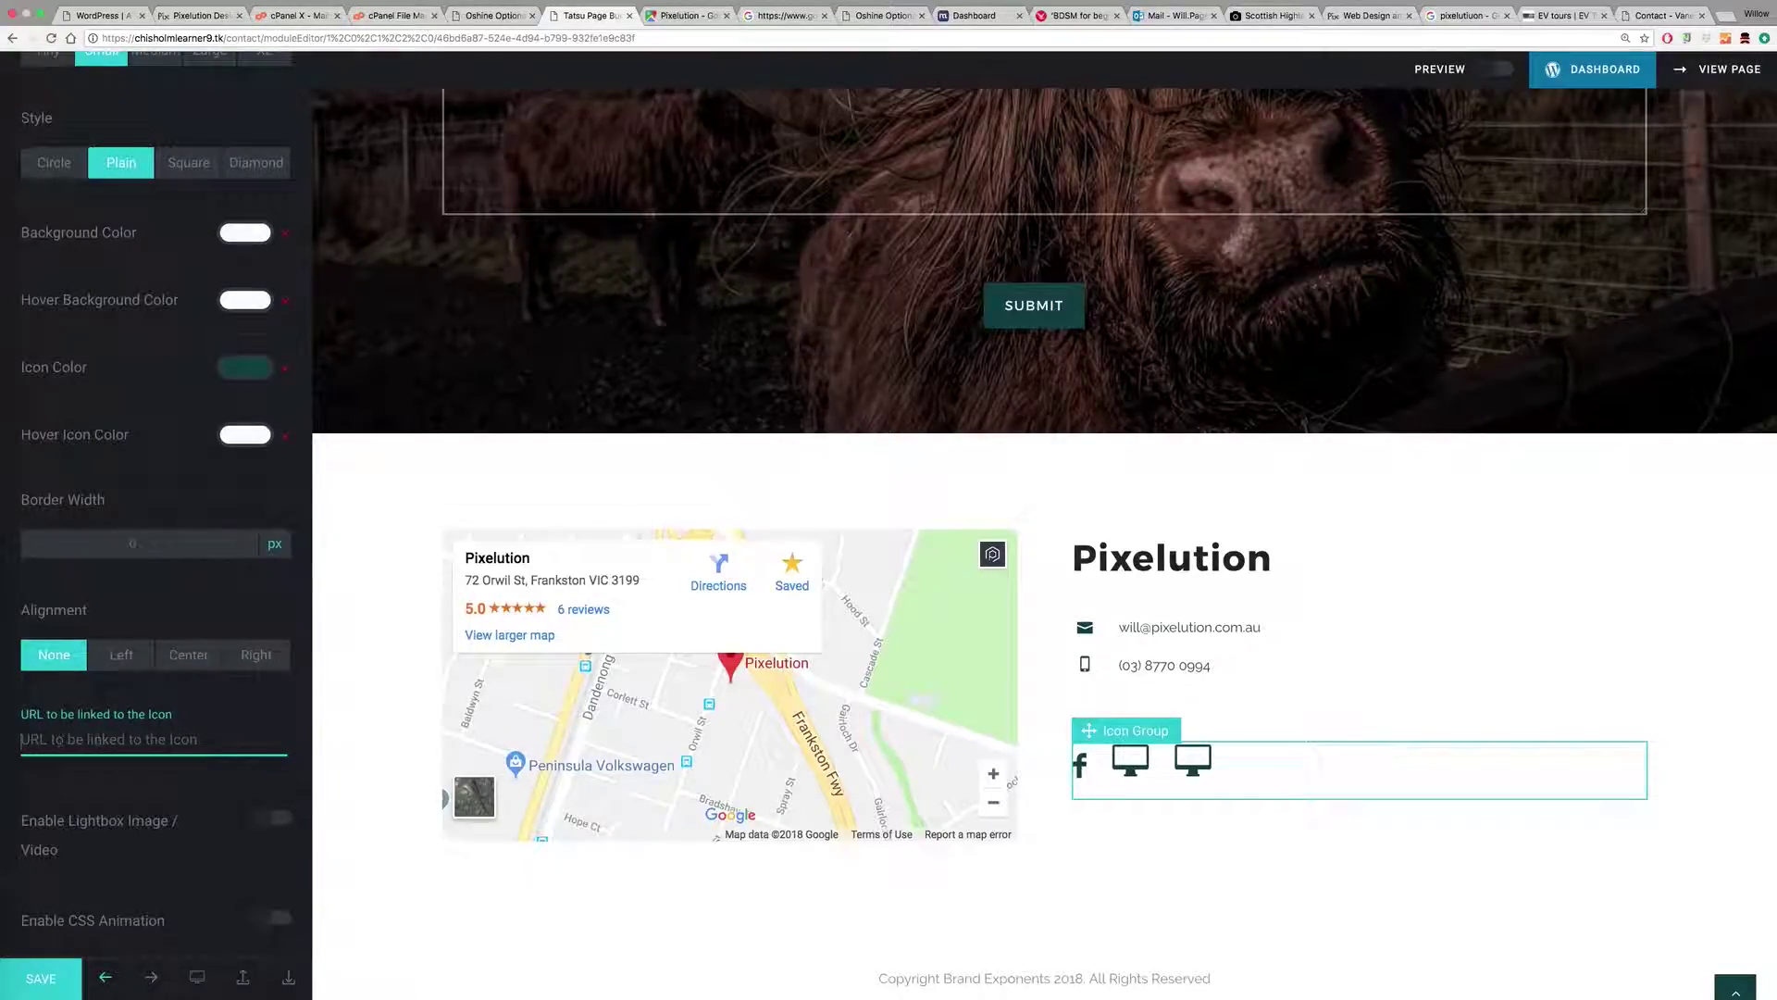
pyautogui.scroll(1, 142, 709)
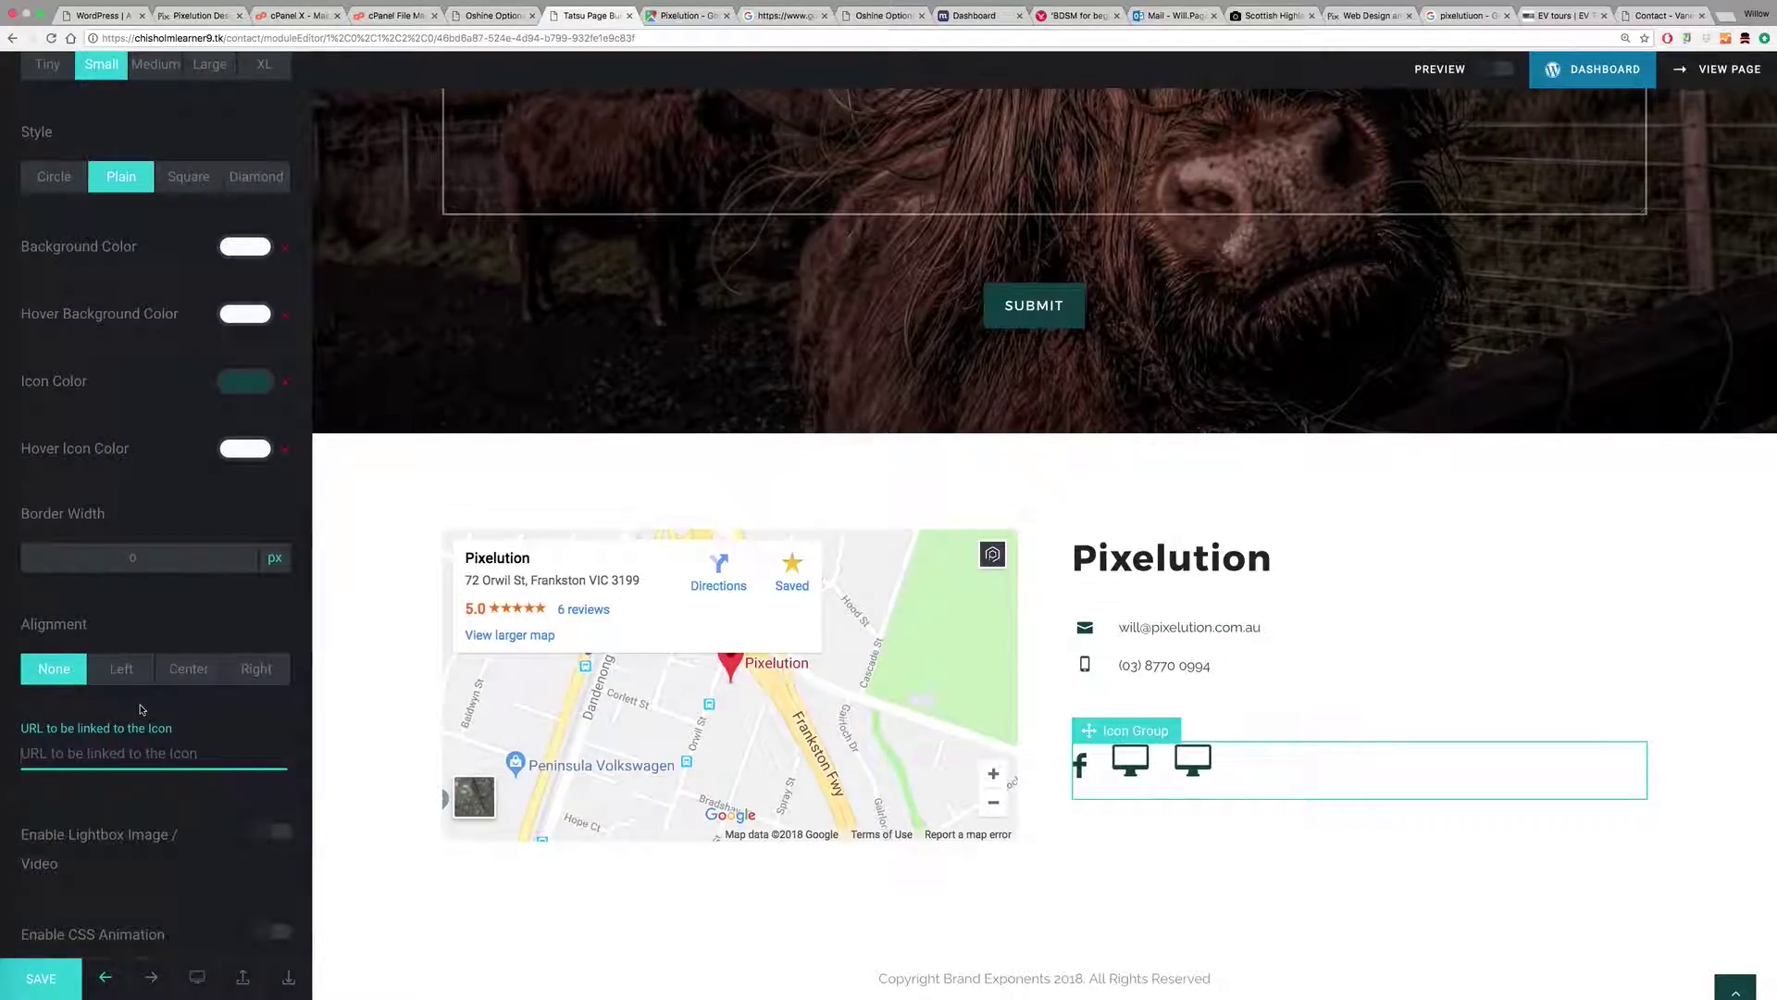
pyautogui.scroll(10, 142, 709)
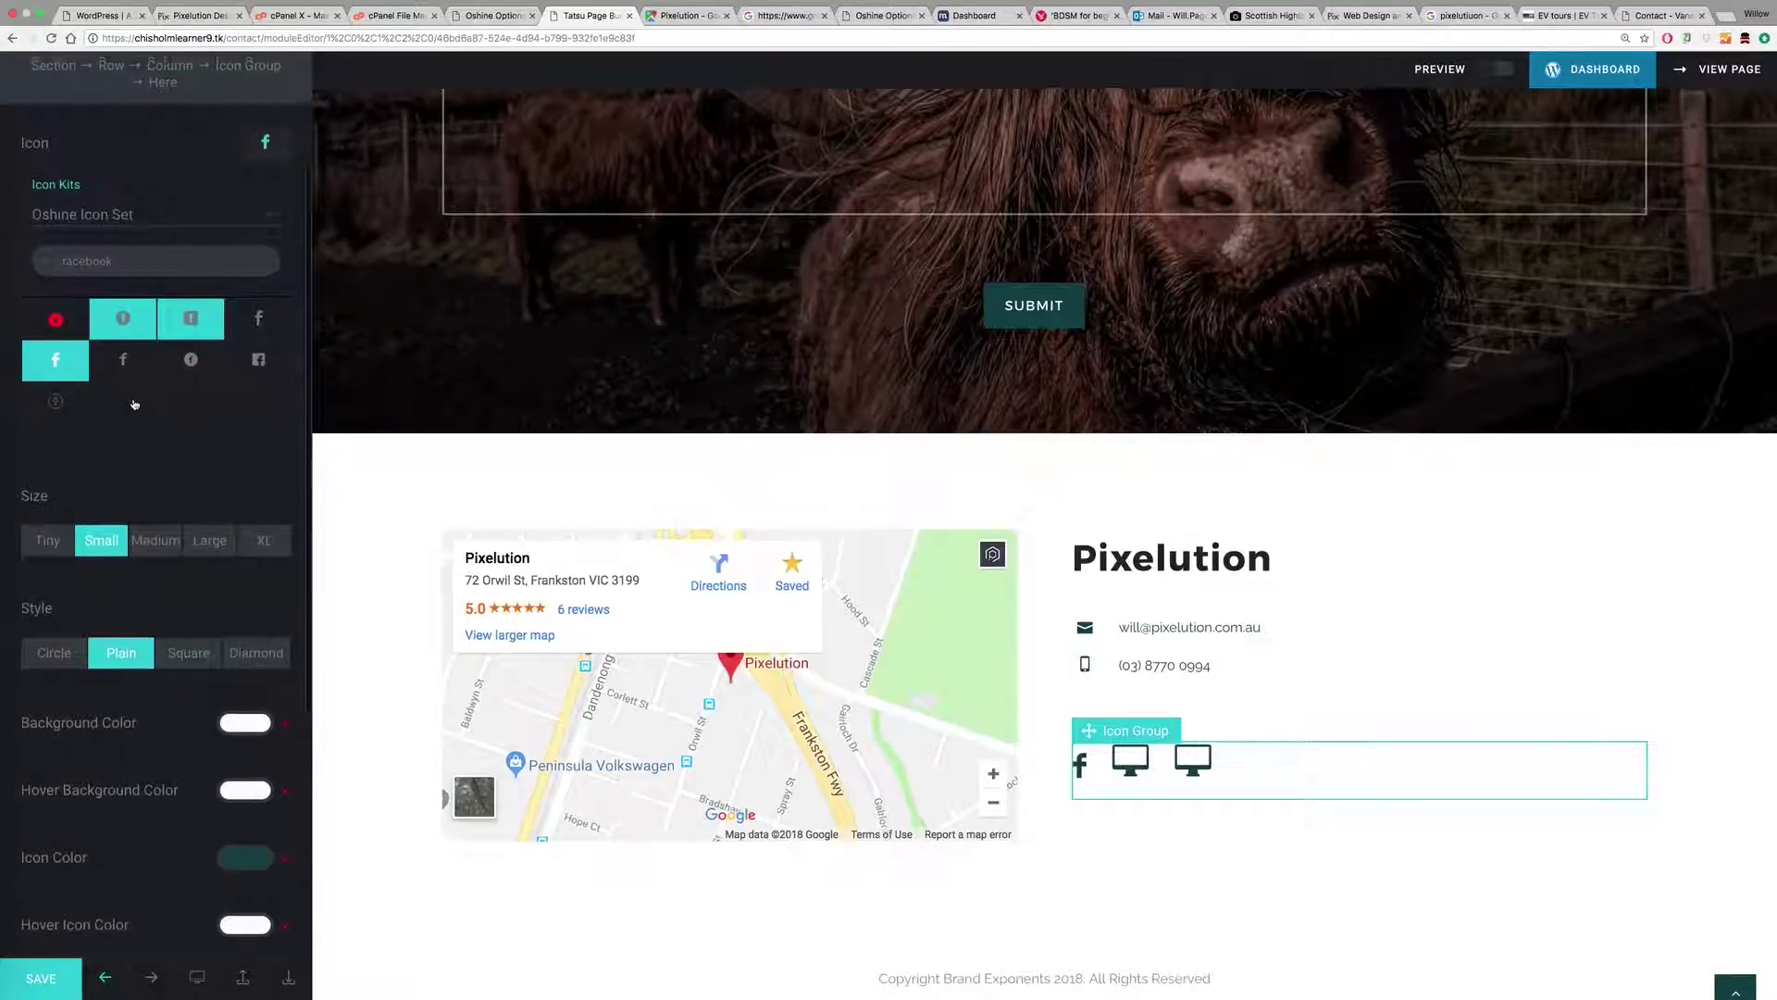
pyautogui.click(248, 65)
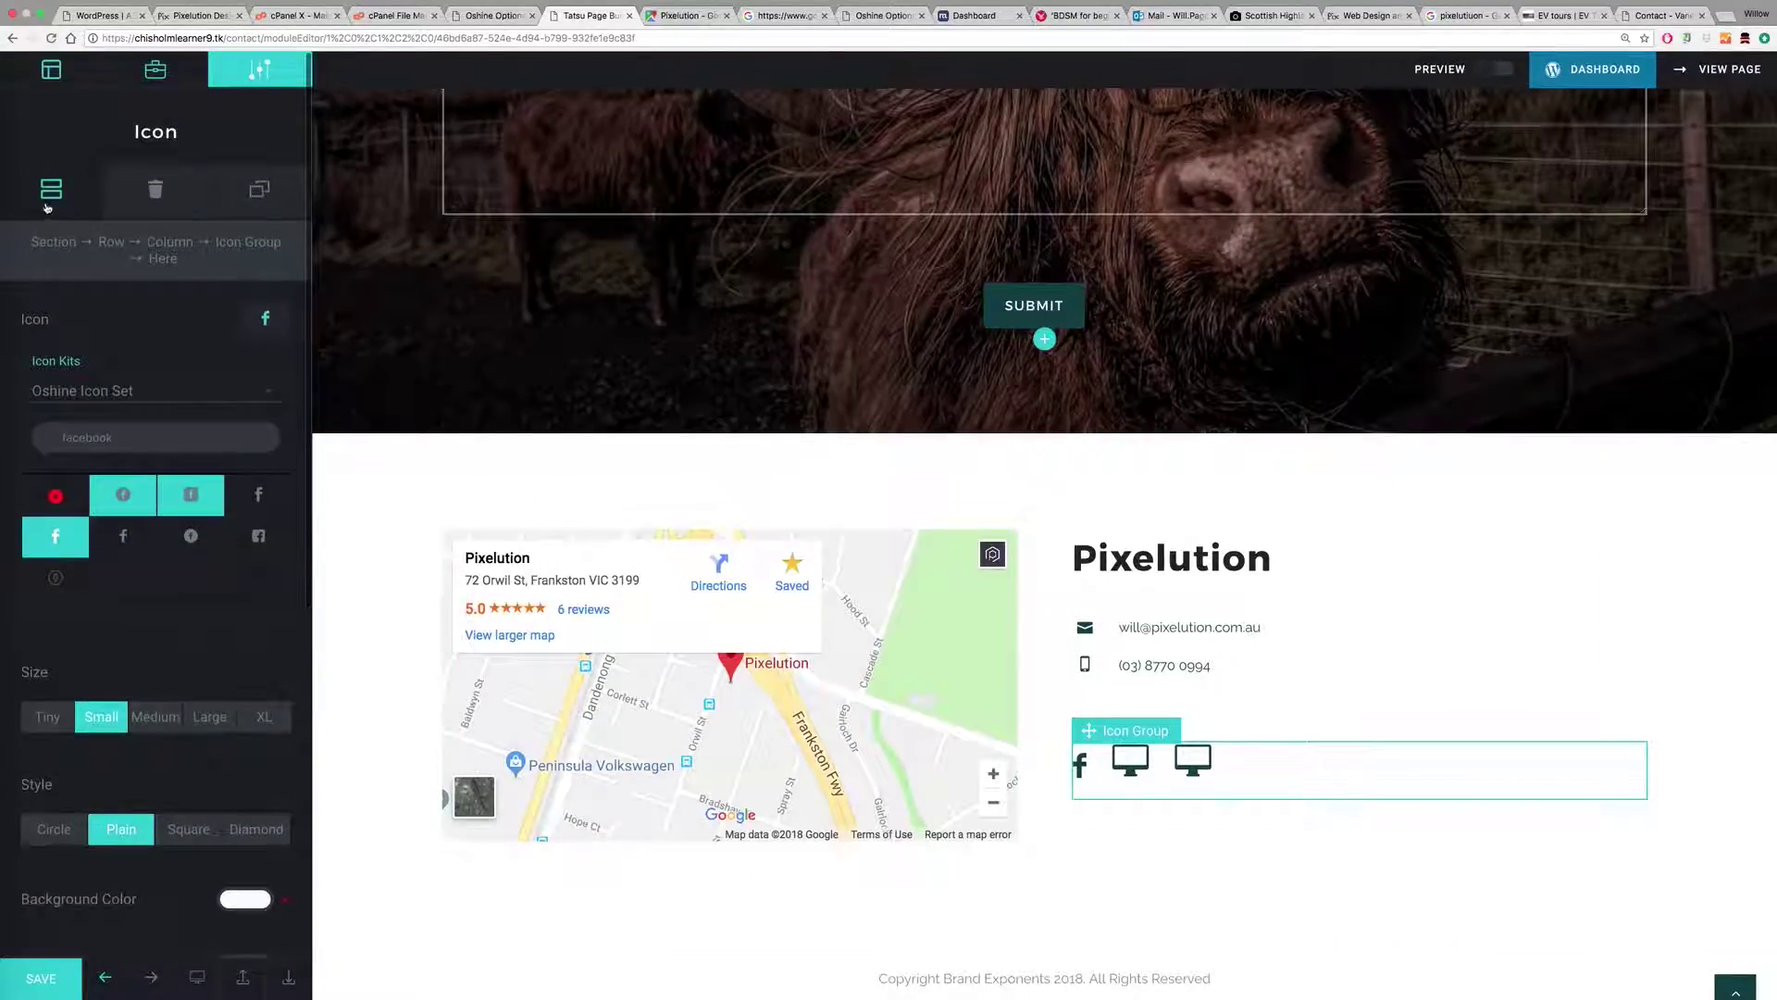
# Step: Change the second icon to a small Instagram icon
pyautogui.click(131, 353)
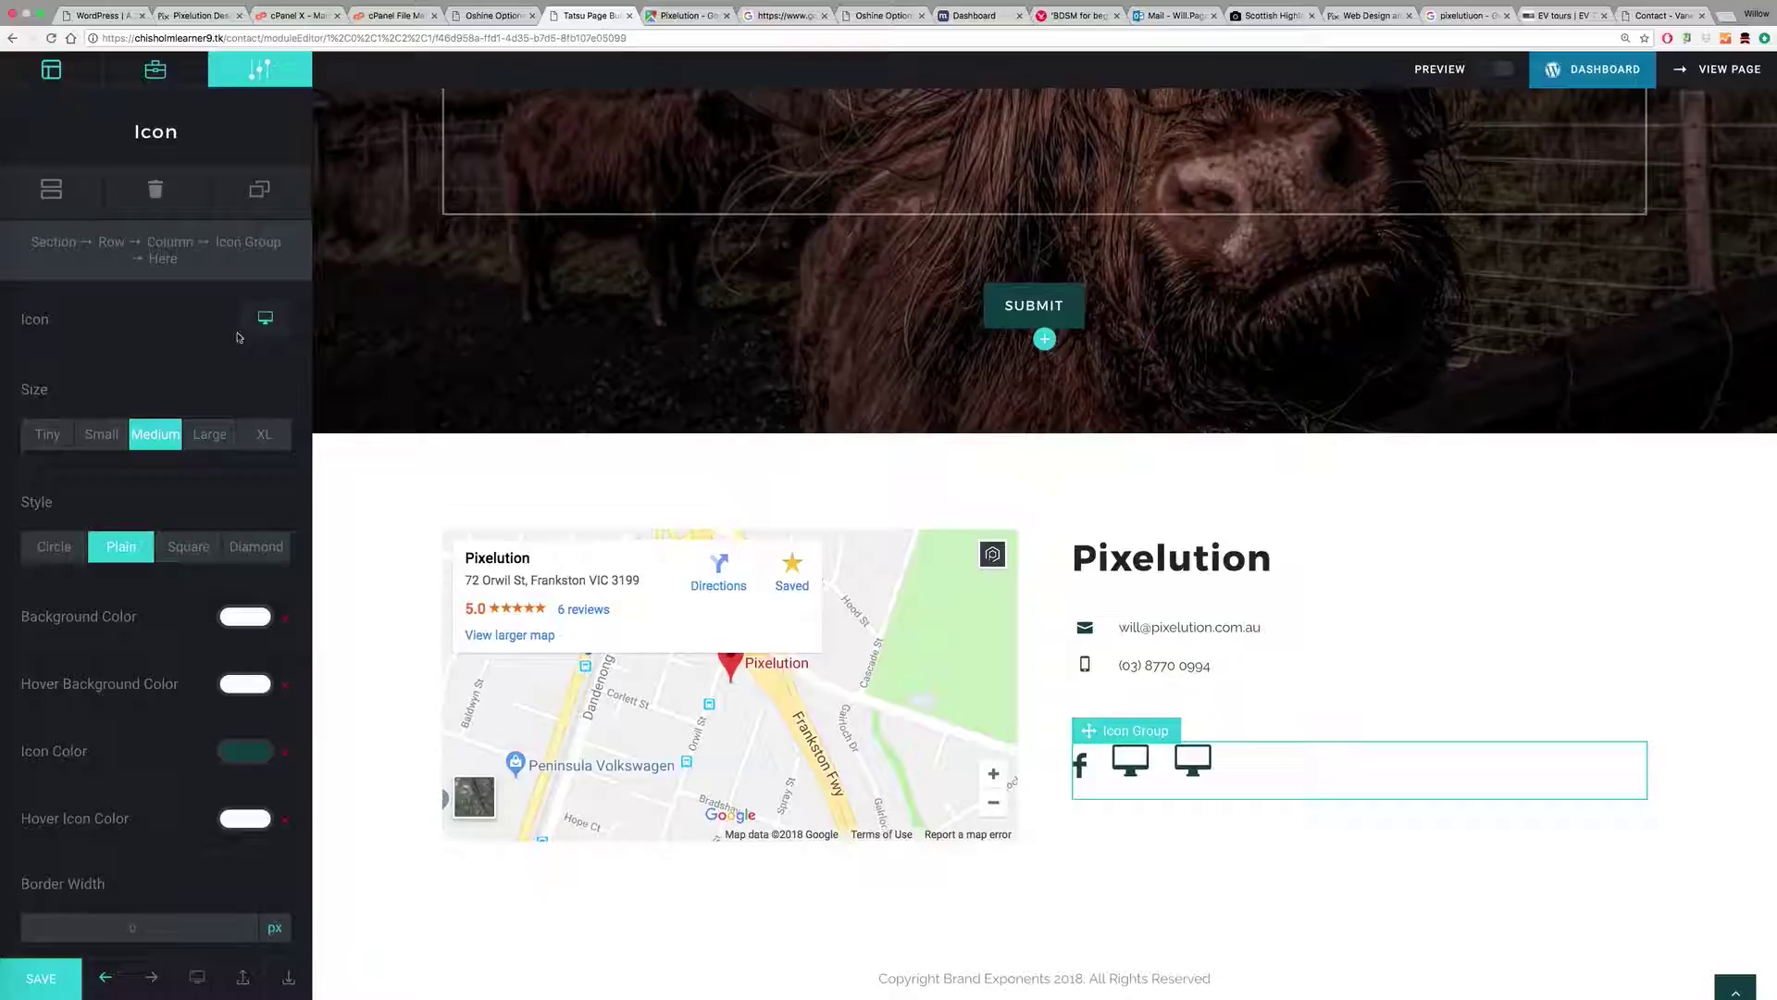
pyautogui.click(265, 319)
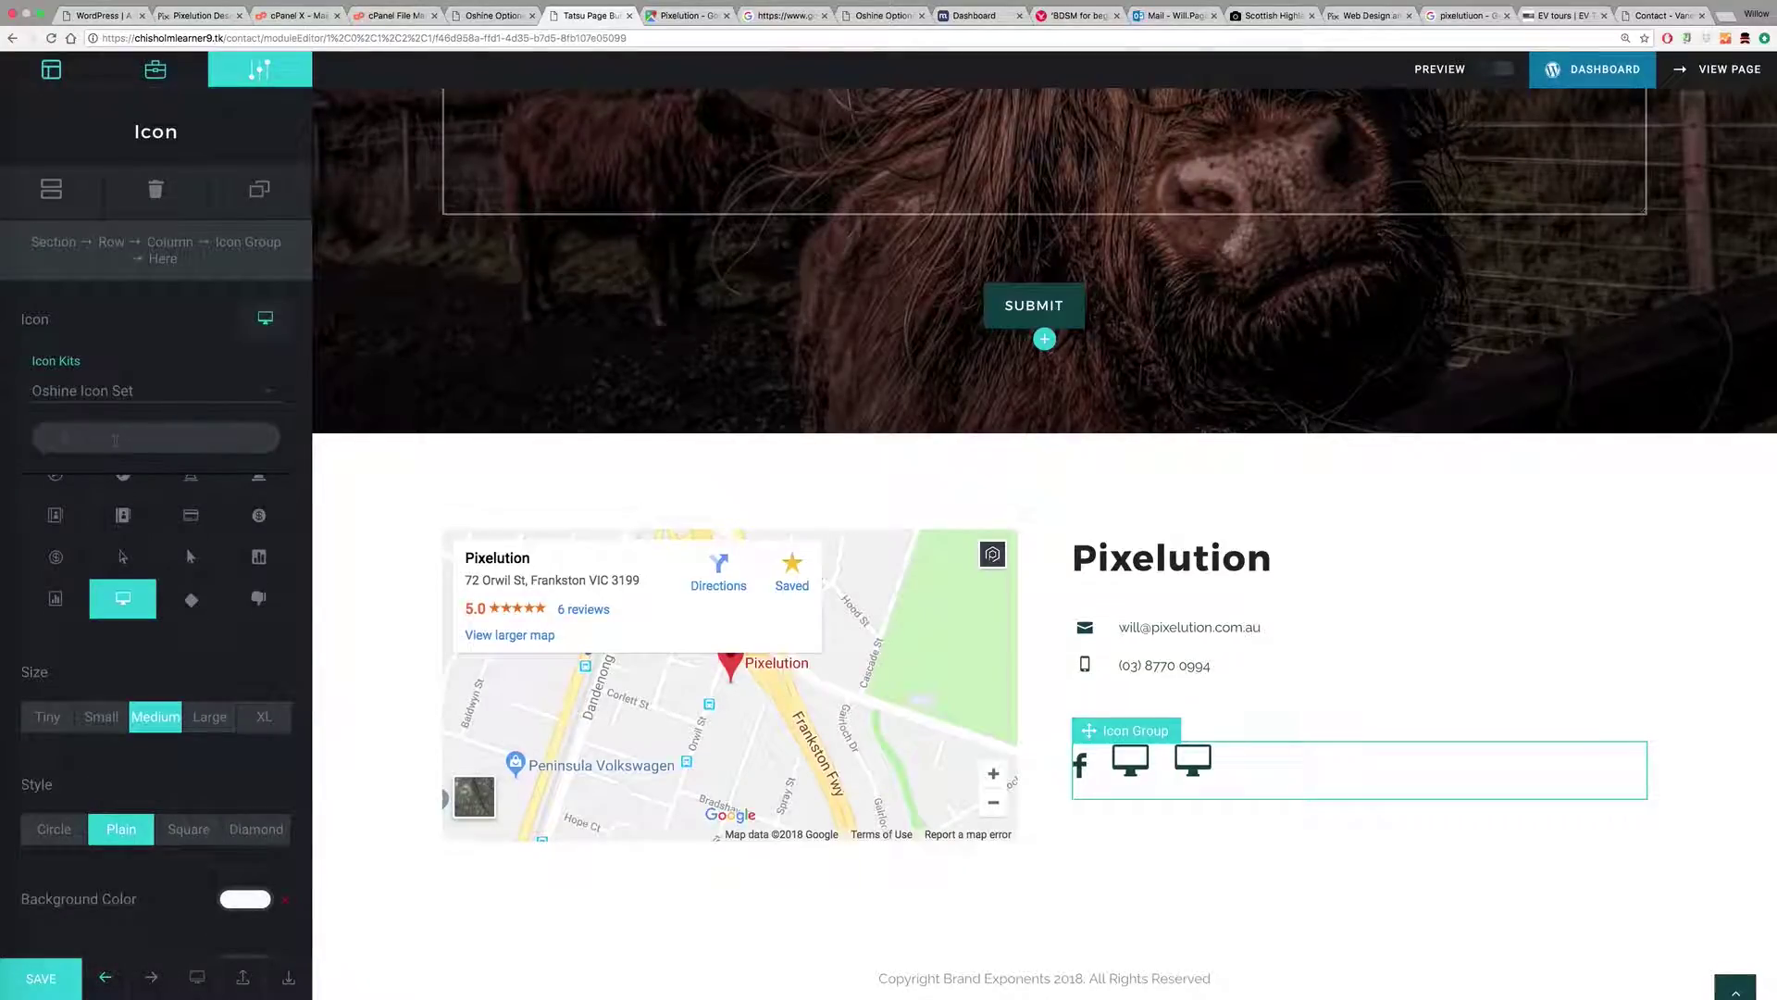
pyautogui.click(115, 441)
pyautogui.write('insta')
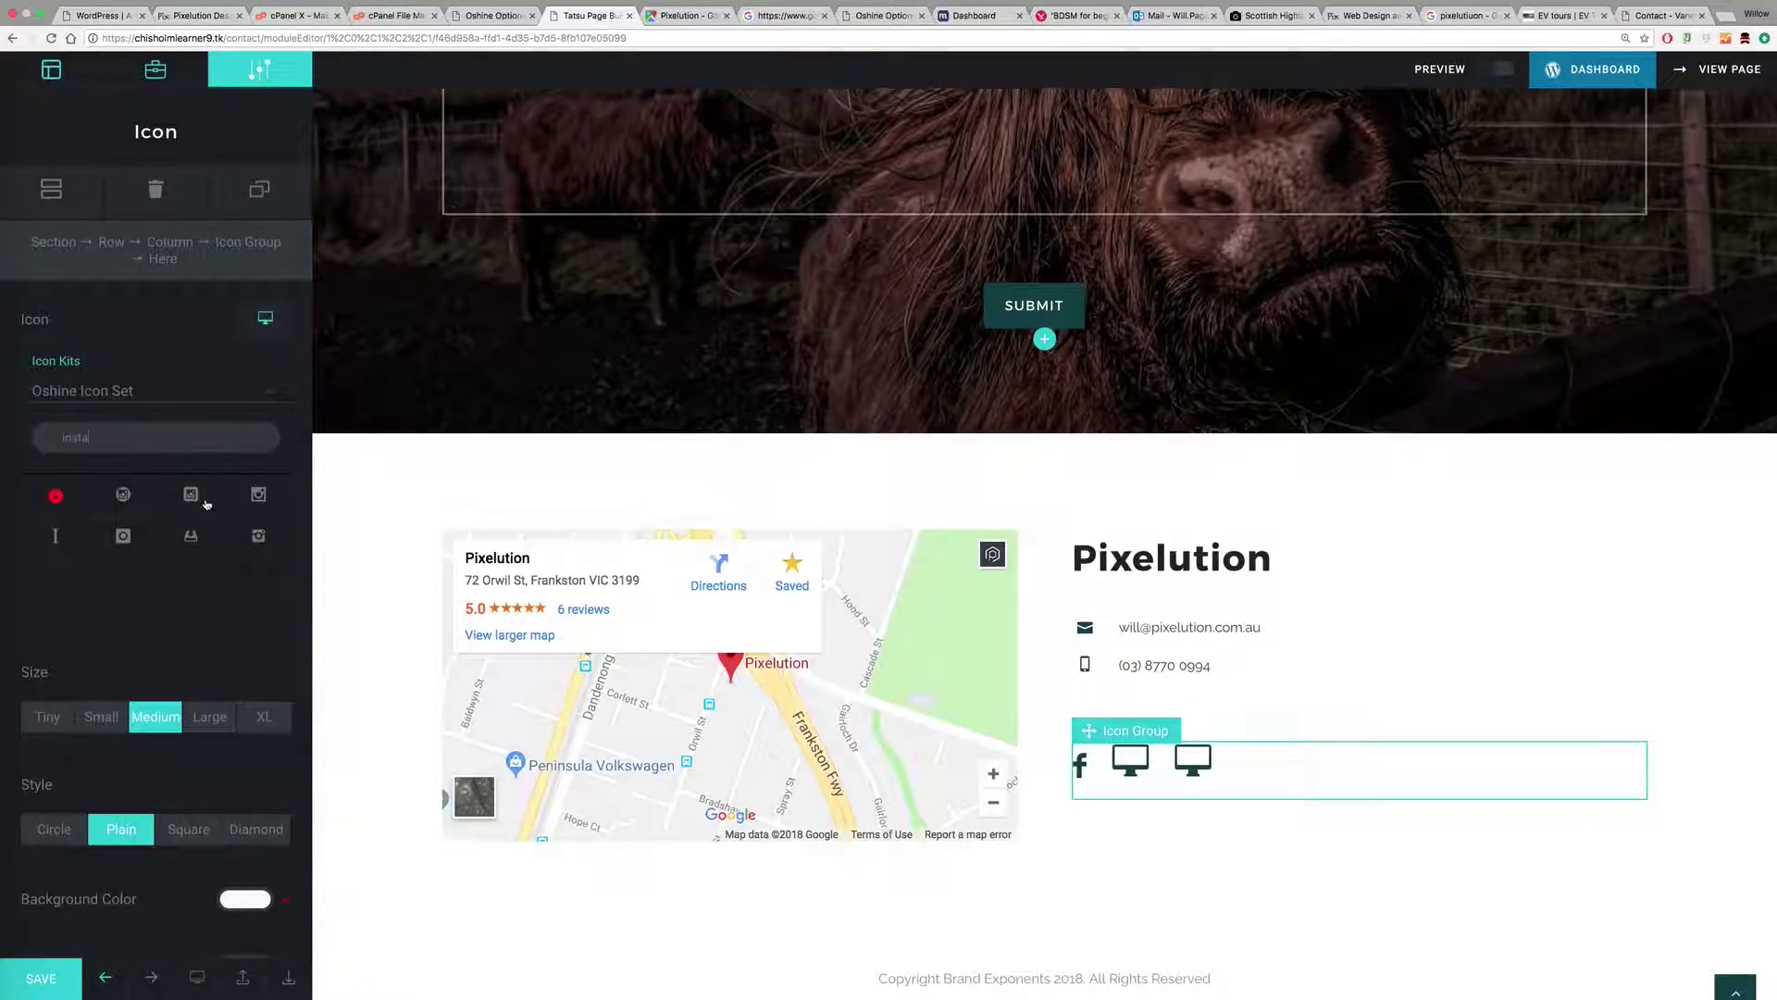
pyautogui.click(259, 538)
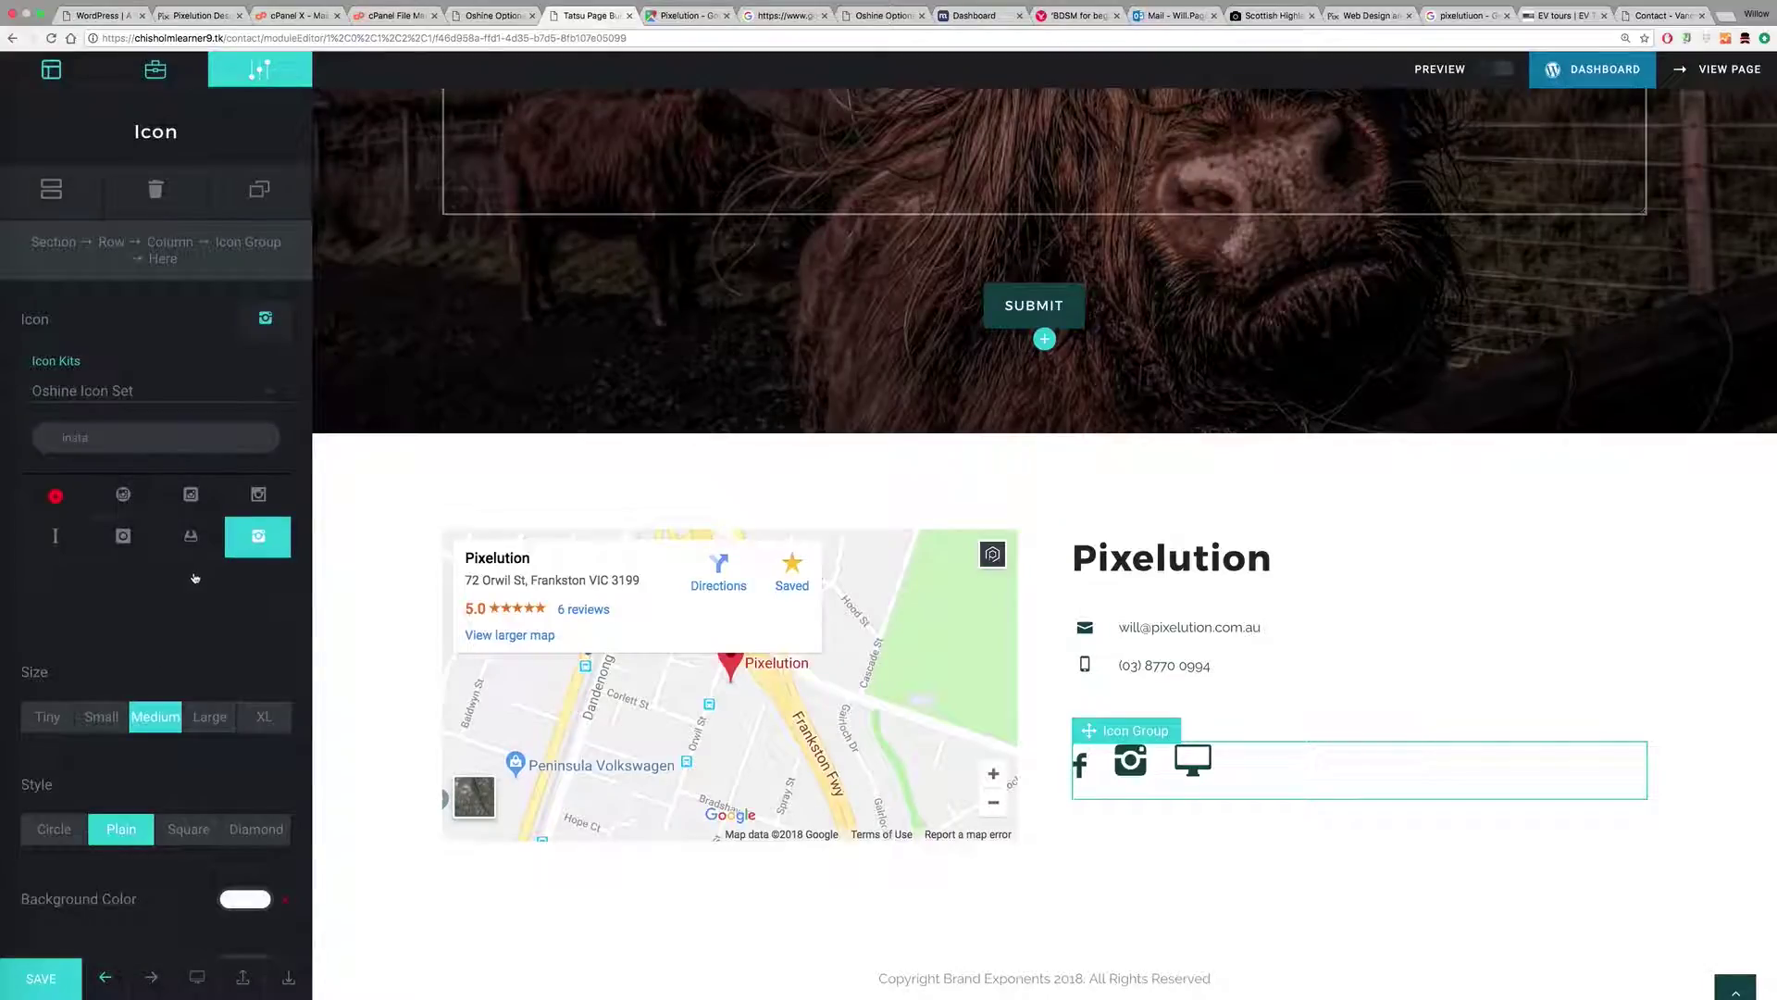
pyautogui.click(104, 713)
pyautogui.click(51, 188)
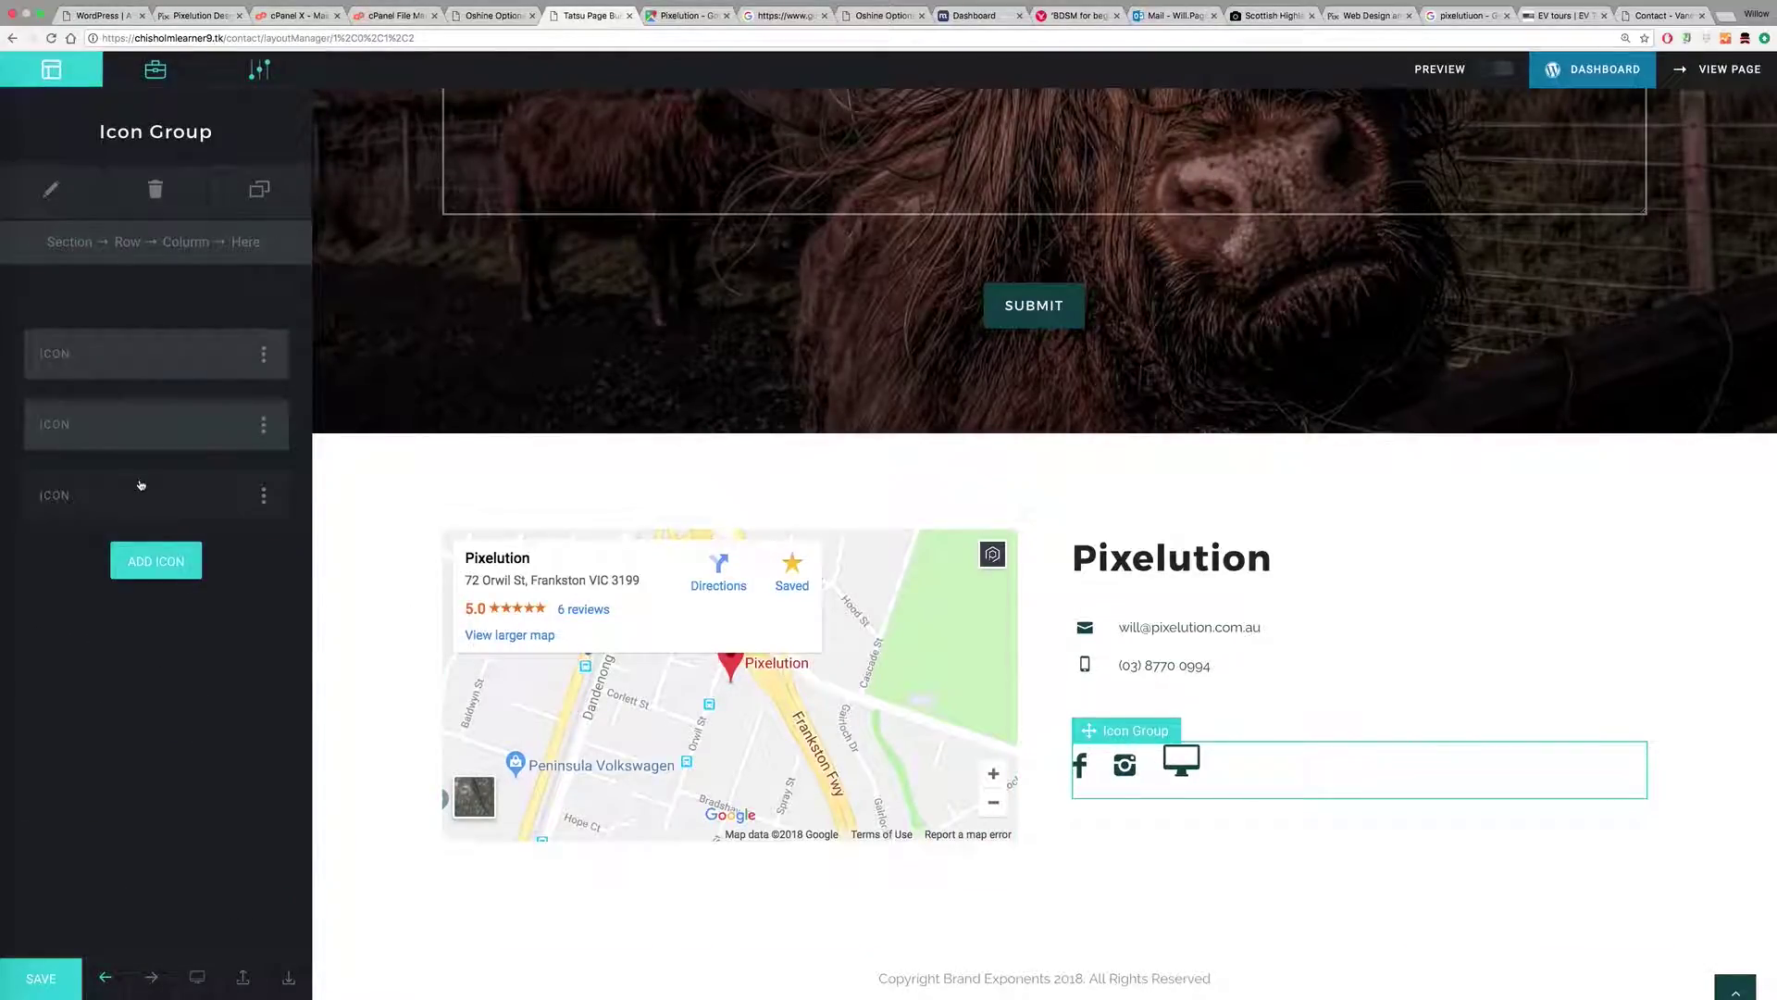
# Step: Change the third icon to a small Pinterest icon
pyautogui.click(143, 485)
pyautogui.click(266, 320)
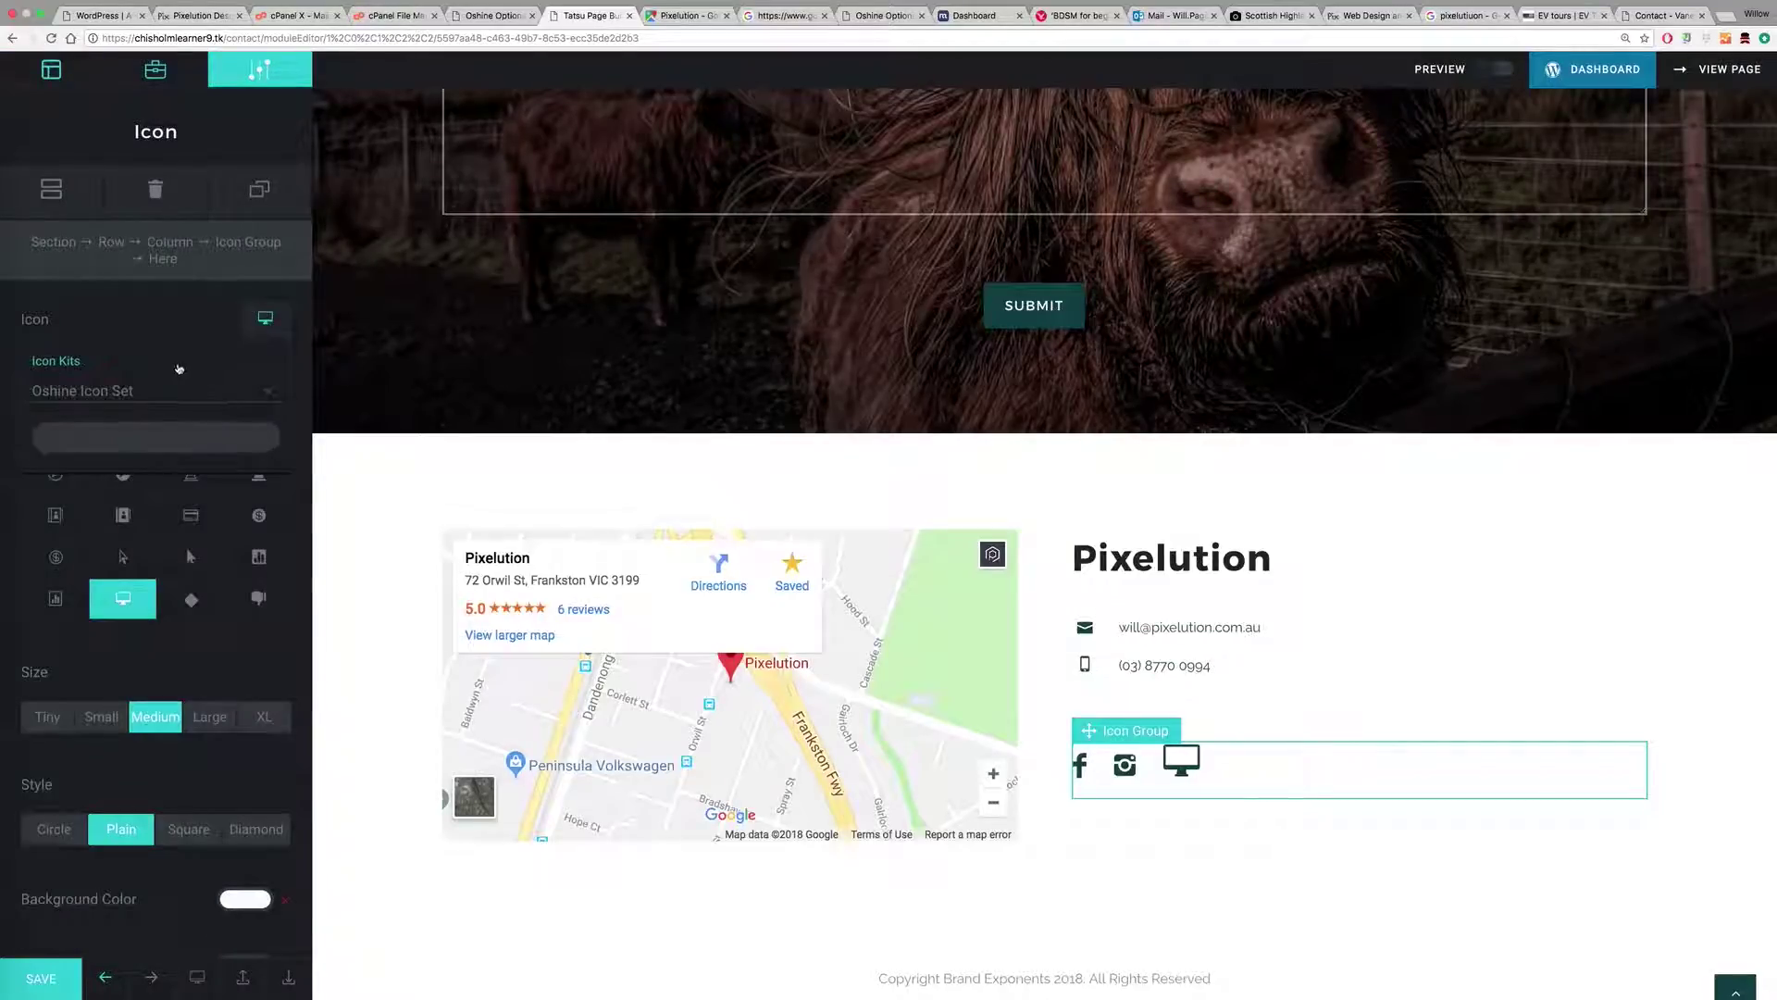
pyautogui.write('pin')
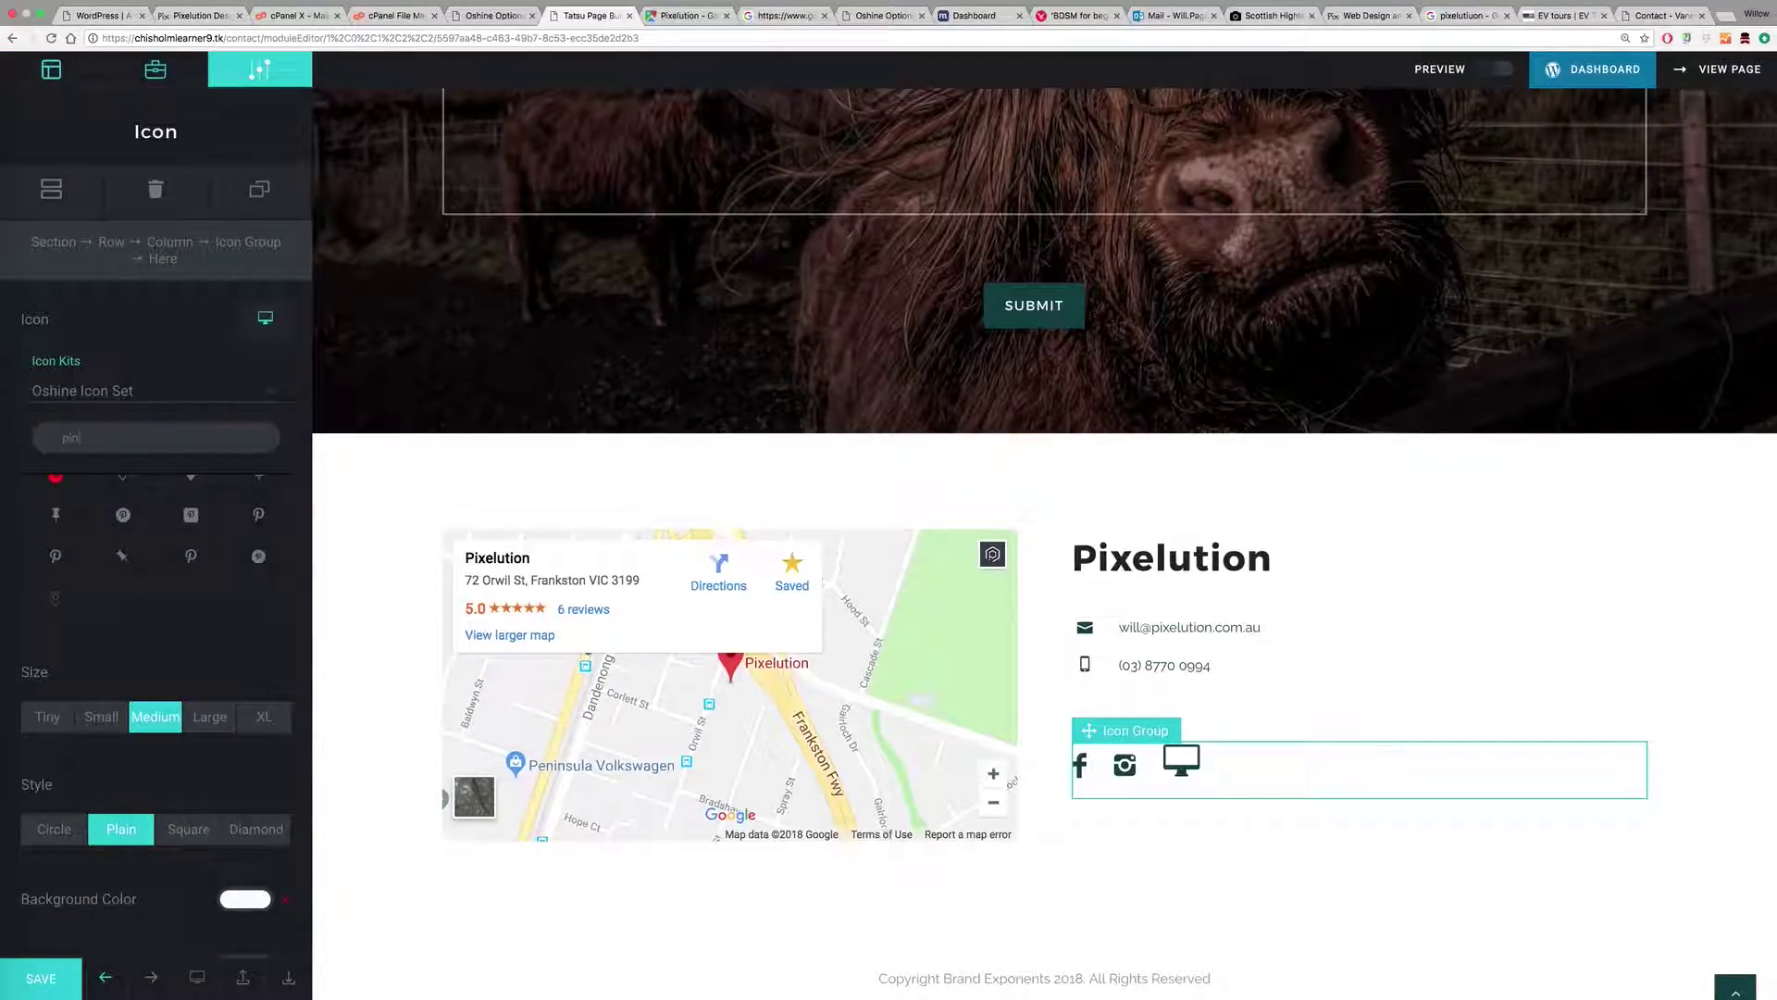
pyautogui.click(196, 560)
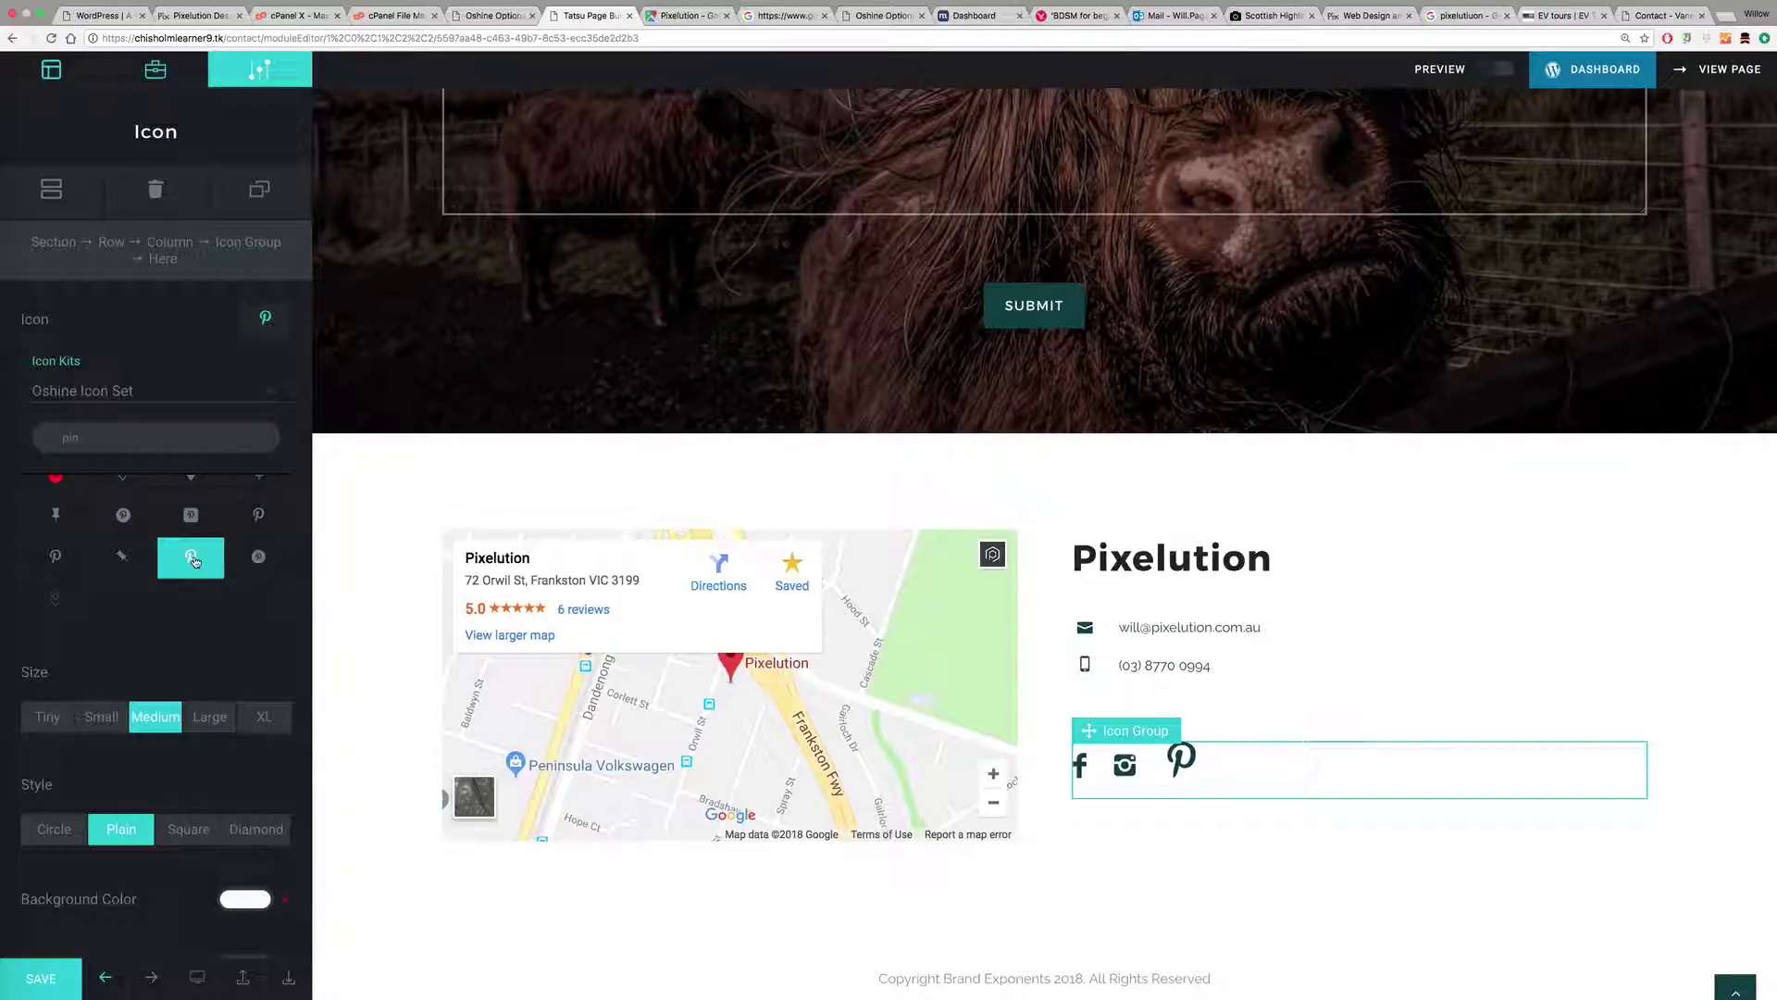
pyautogui.click(101, 716)
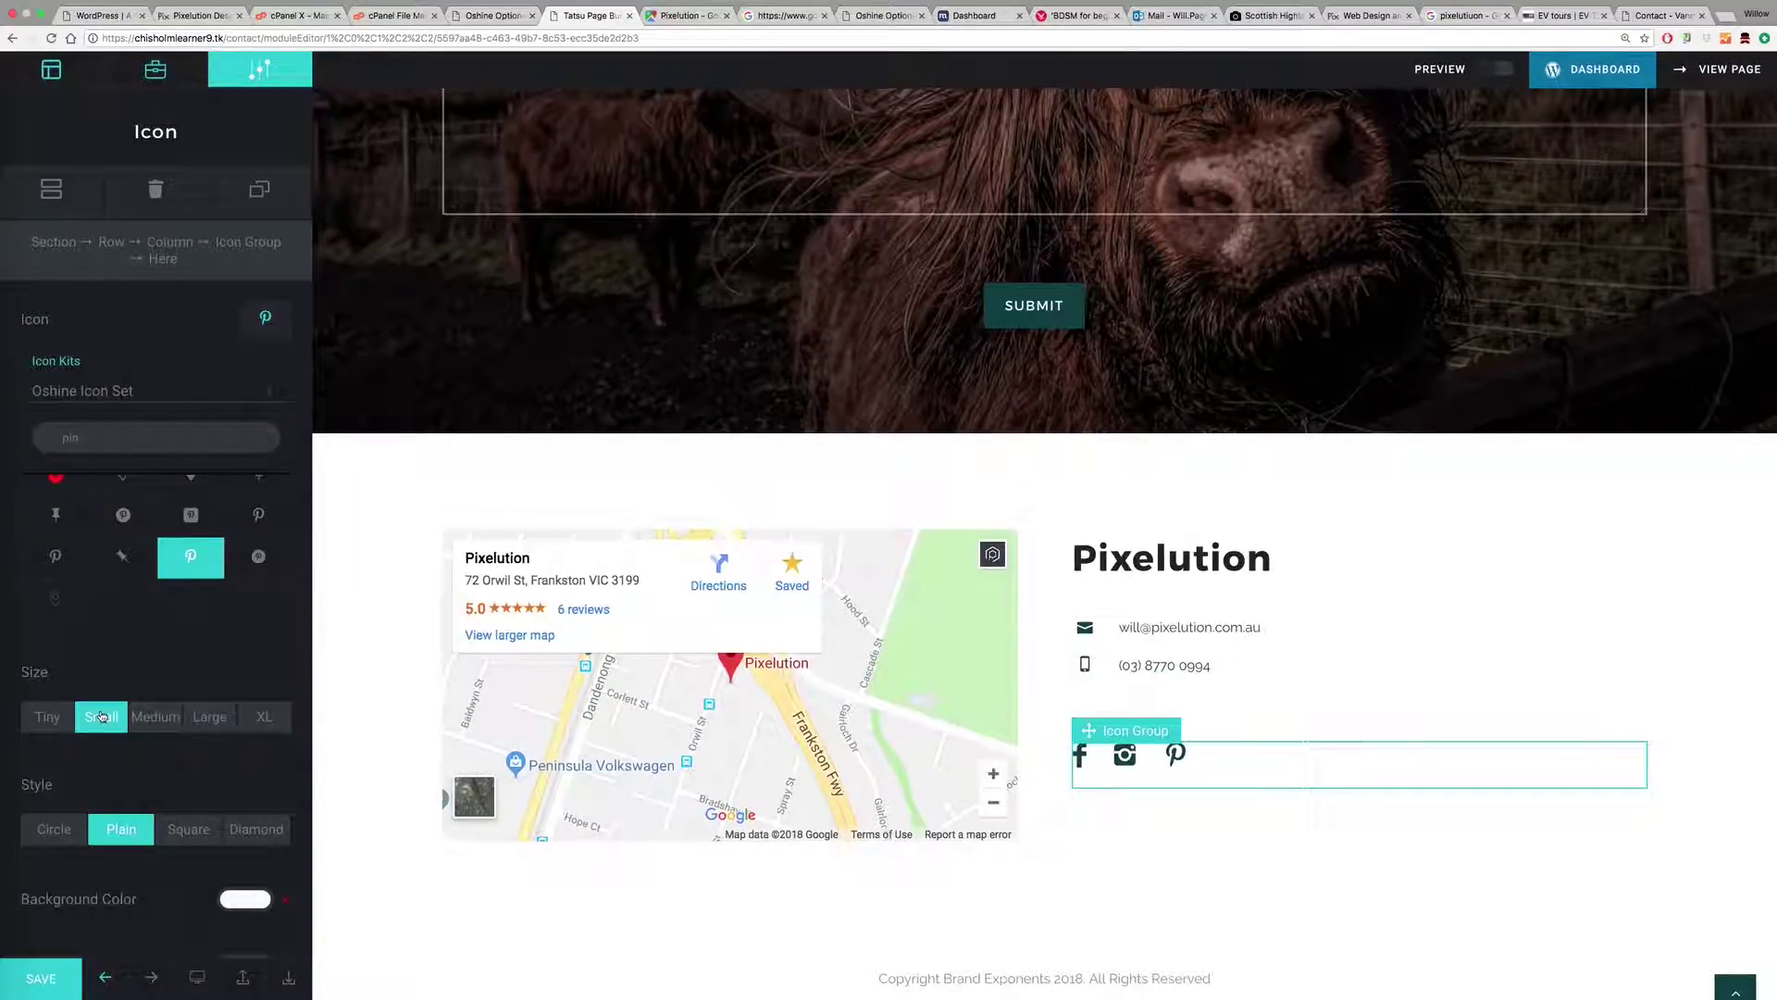
# Step: Save the page and view the live Contact page
pyautogui.scroll(-1, 160, 593)
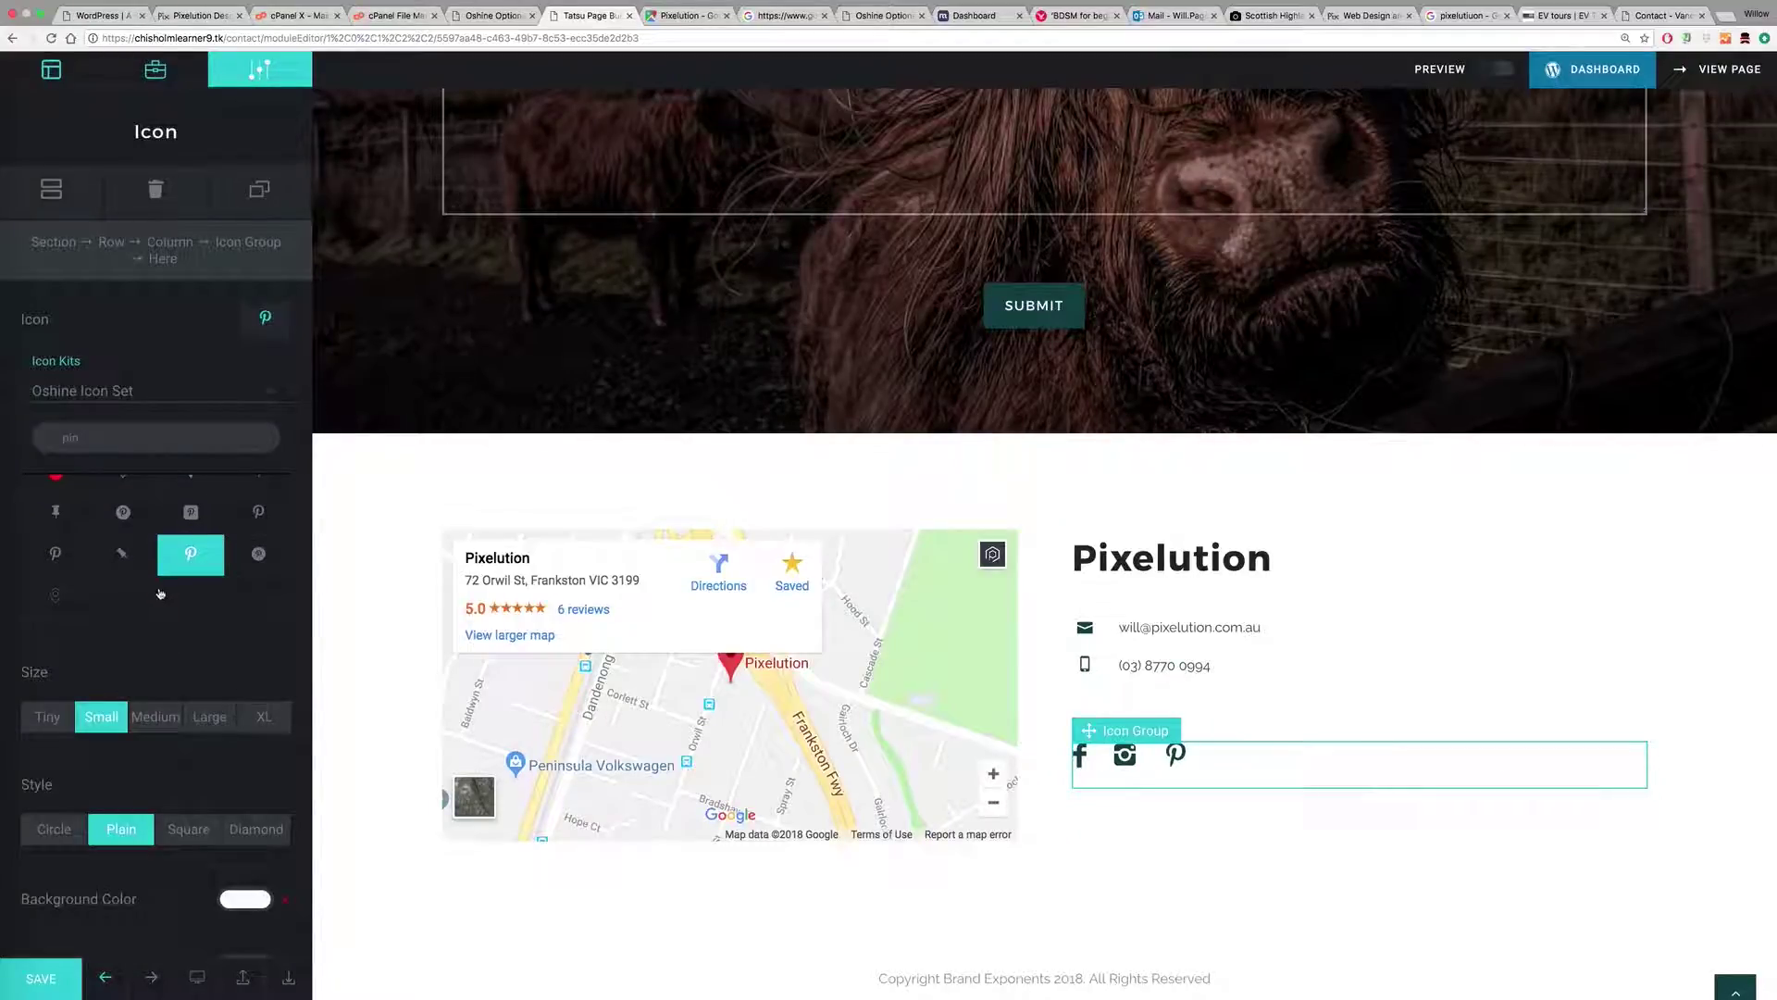
pyautogui.click(42, 977)
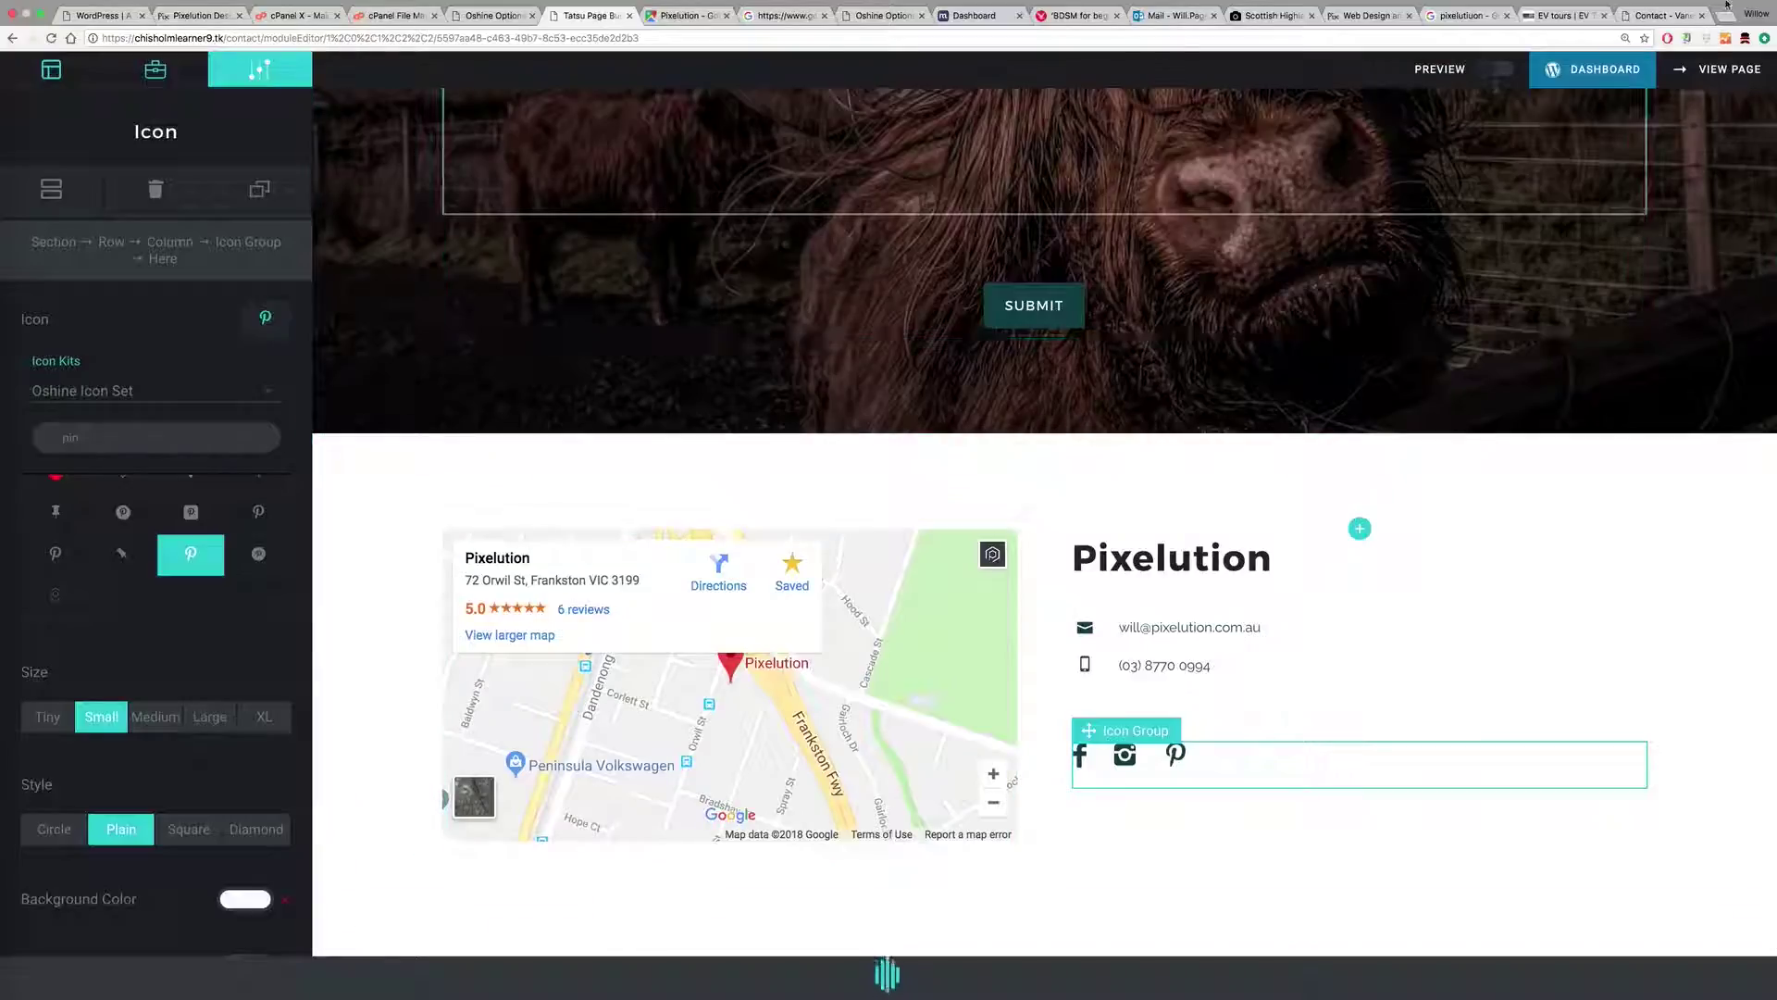
pyautogui.click(1732, 69)
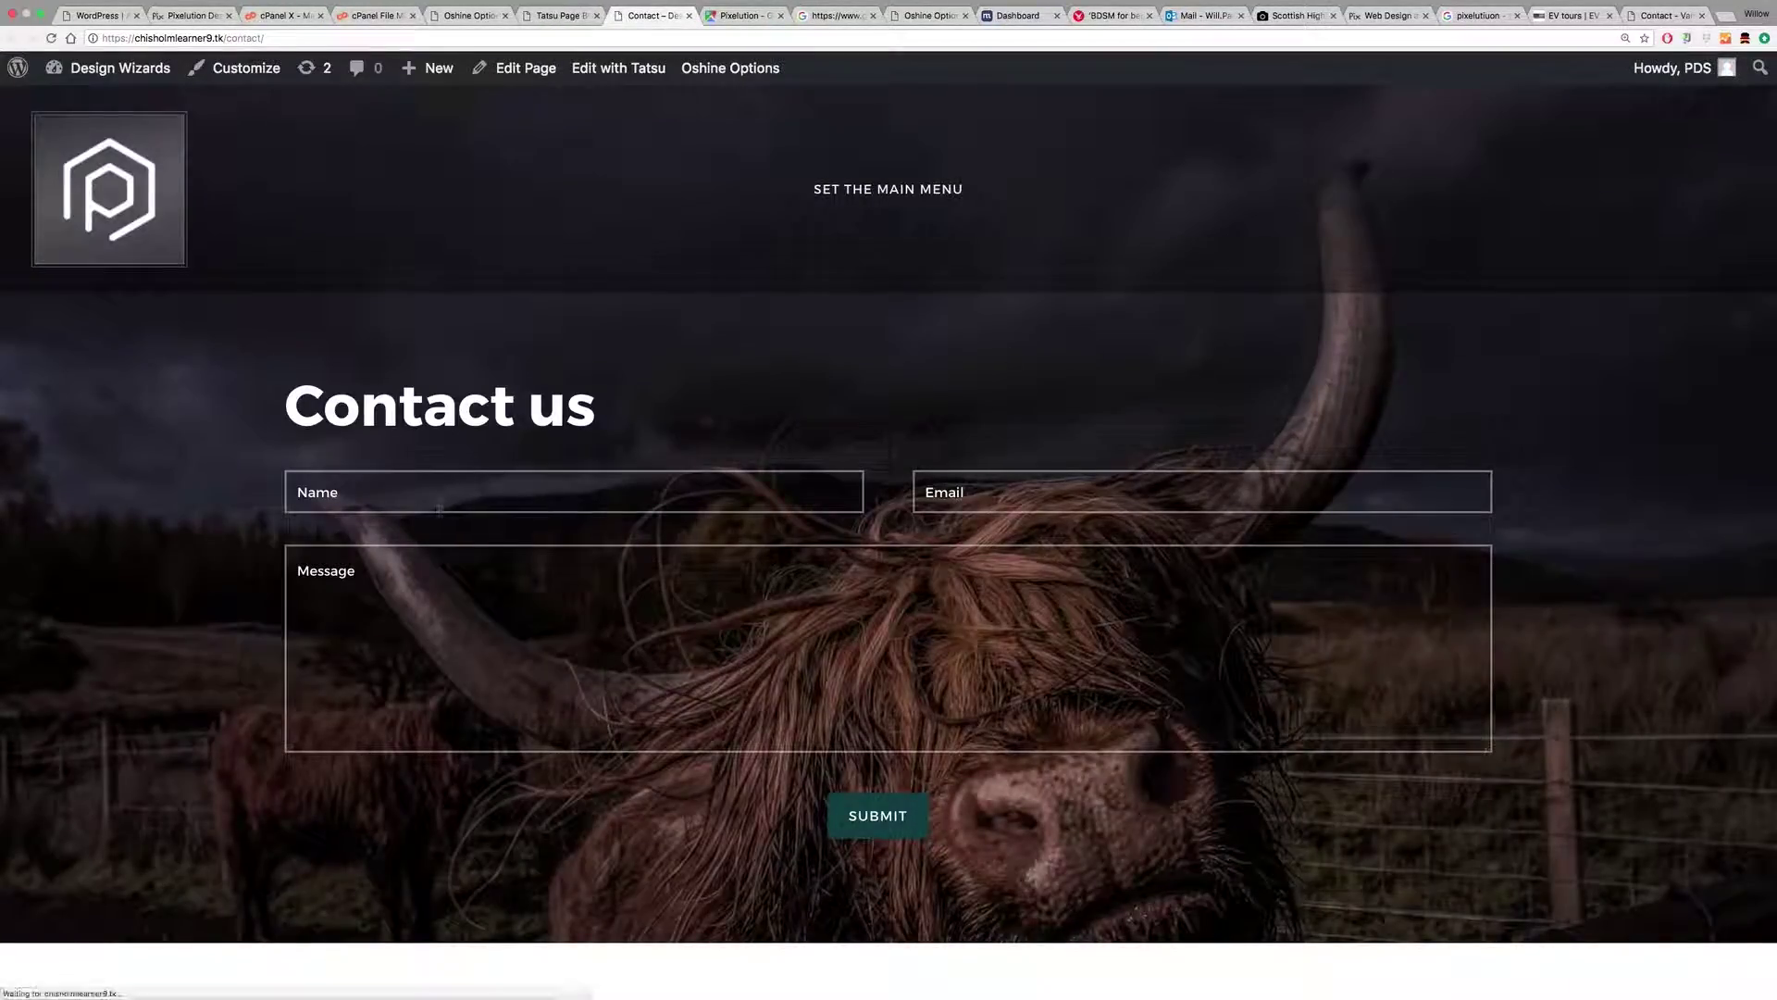
pyautogui.click(480, 579)
pyautogui.click(1040, 485)
pyautogui.write('sfg')
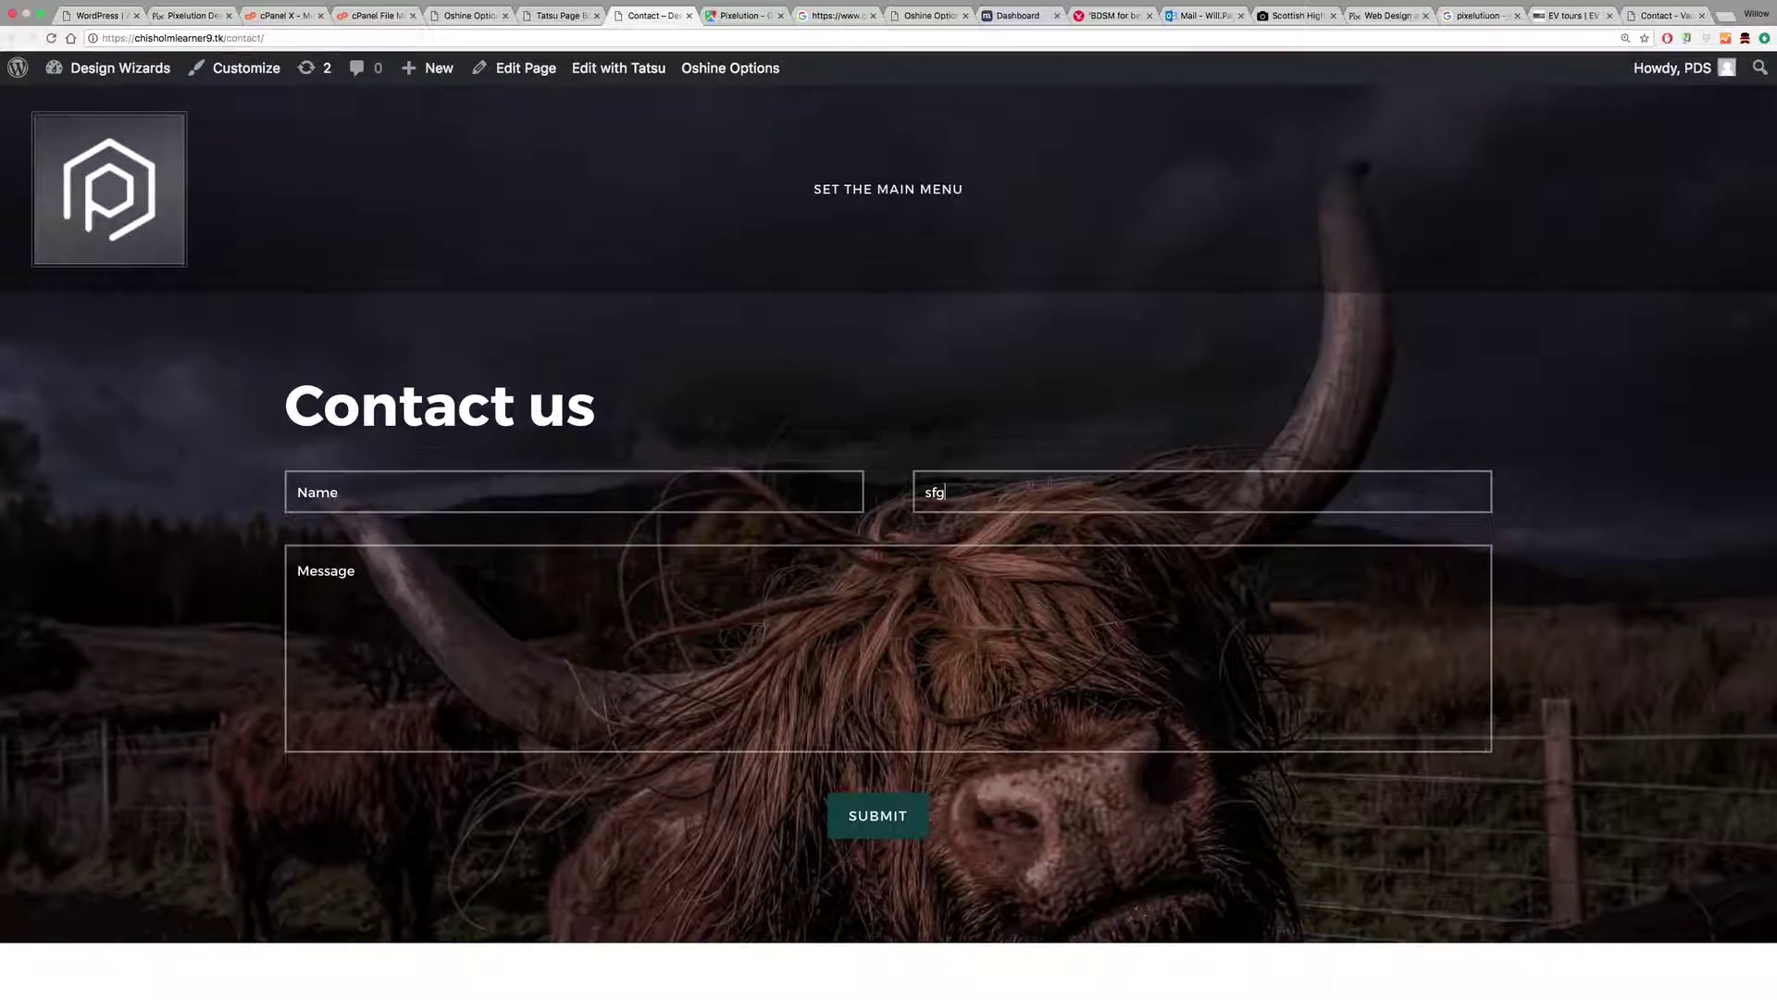
pyautogui.scroll(-6, 1036, 531)
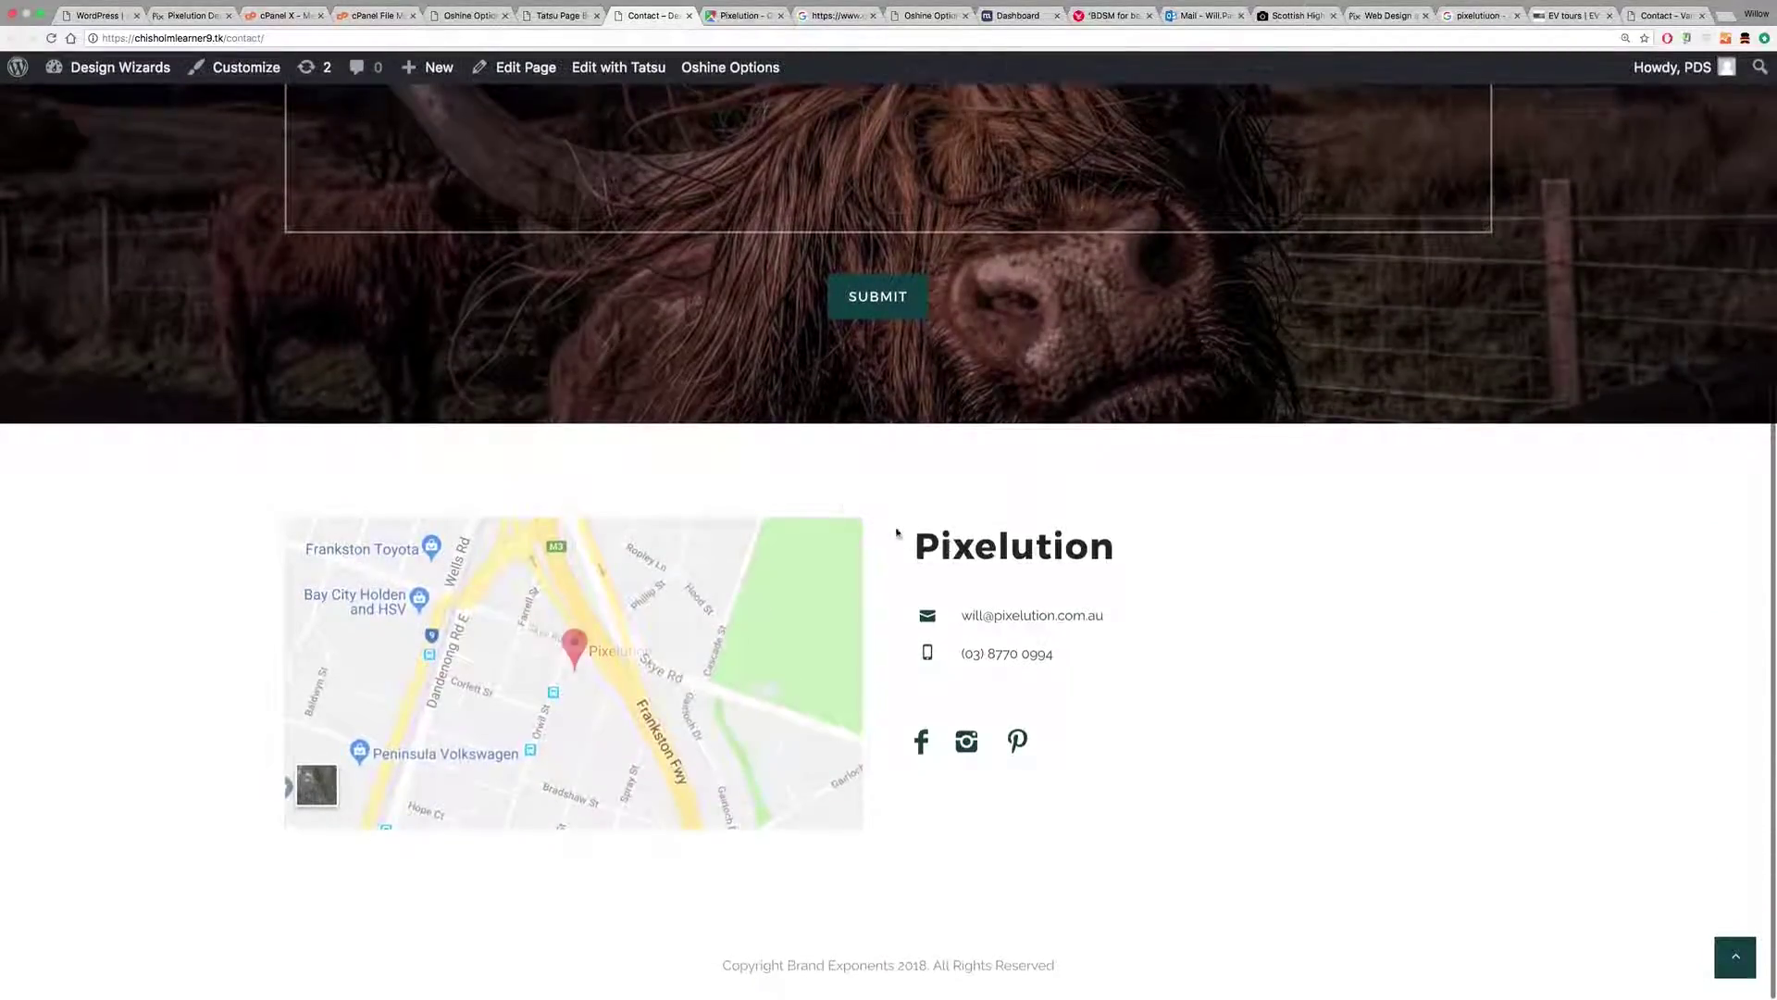
pyautogui.scroll(6, 919, 274)
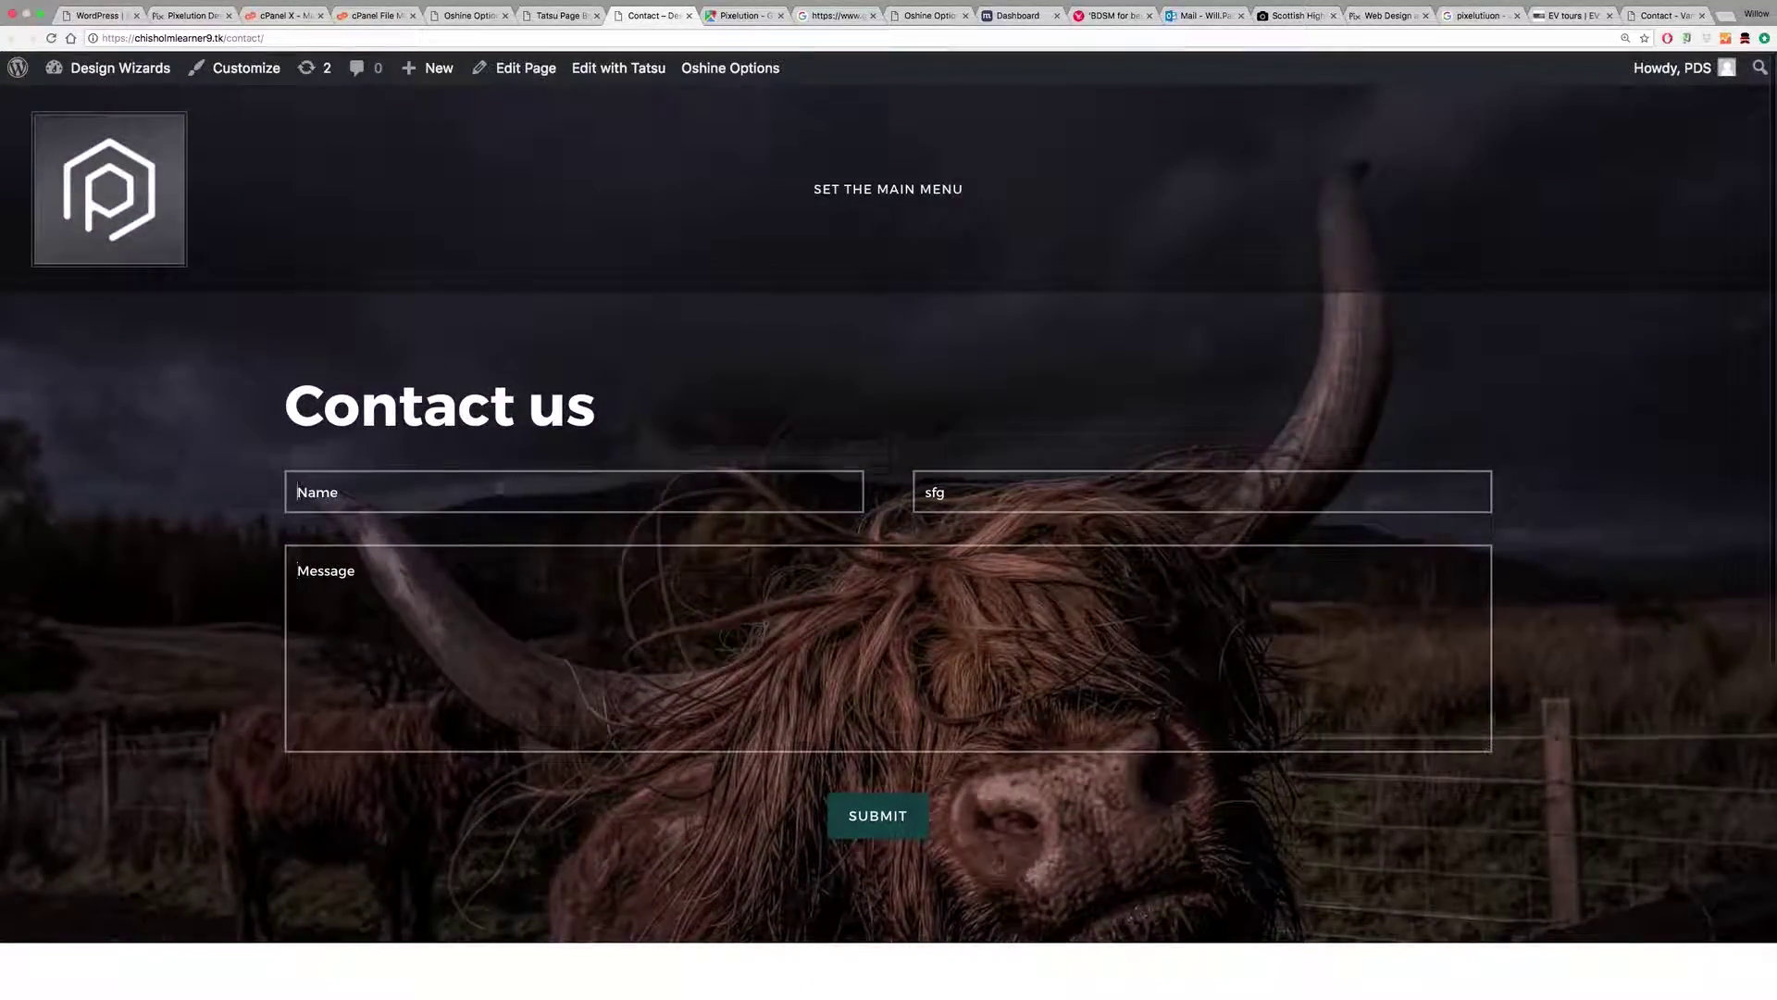
pyautogui.scroll(-6, 1073, 542)
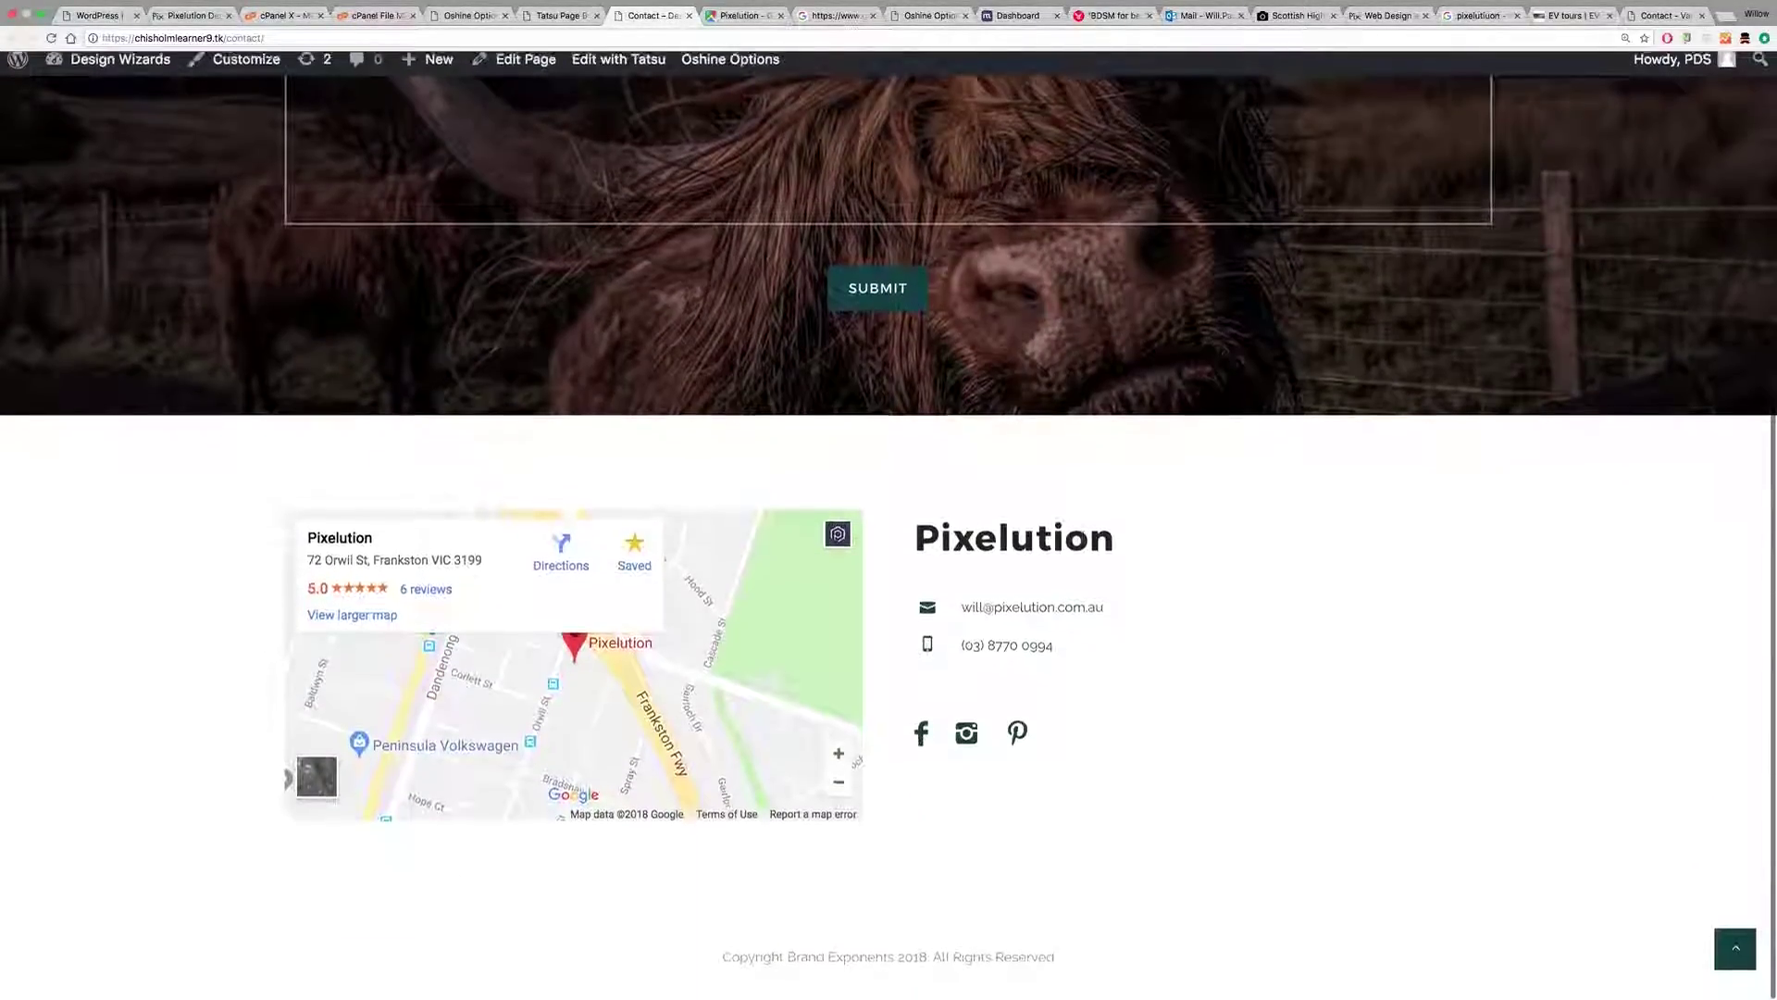
pyautogui.scroll(6, 1081, 546)
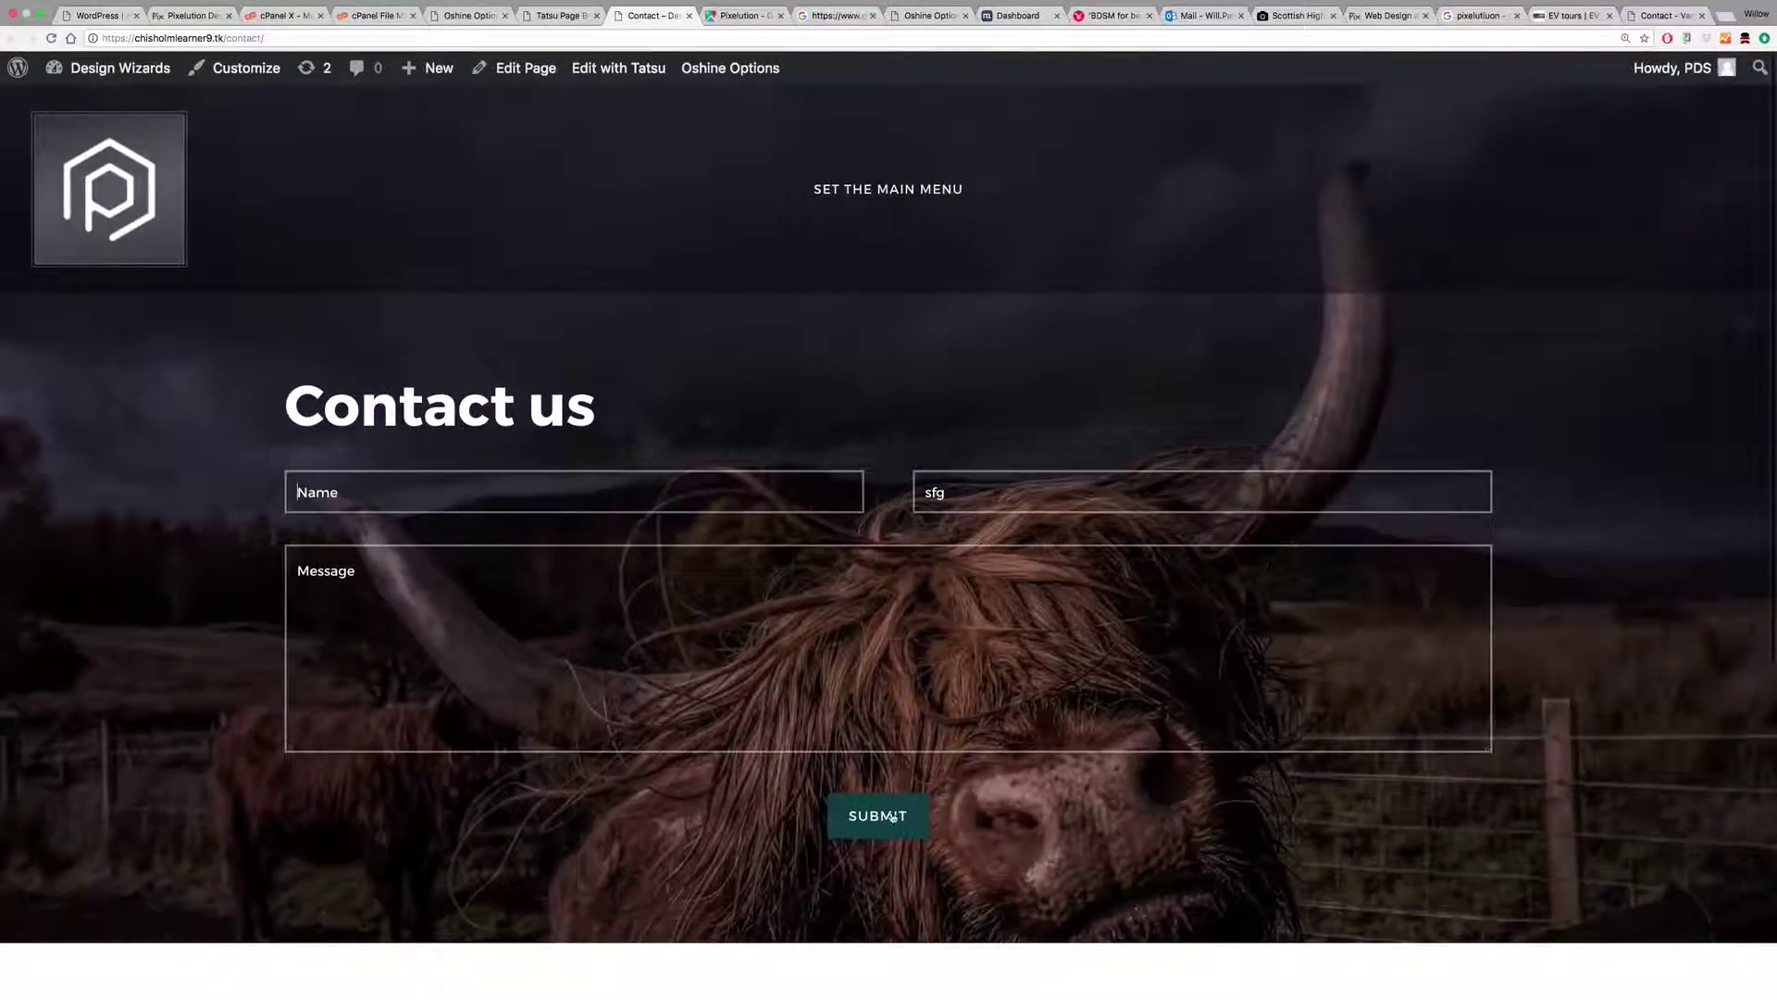
pyautogui.click(559, 16)
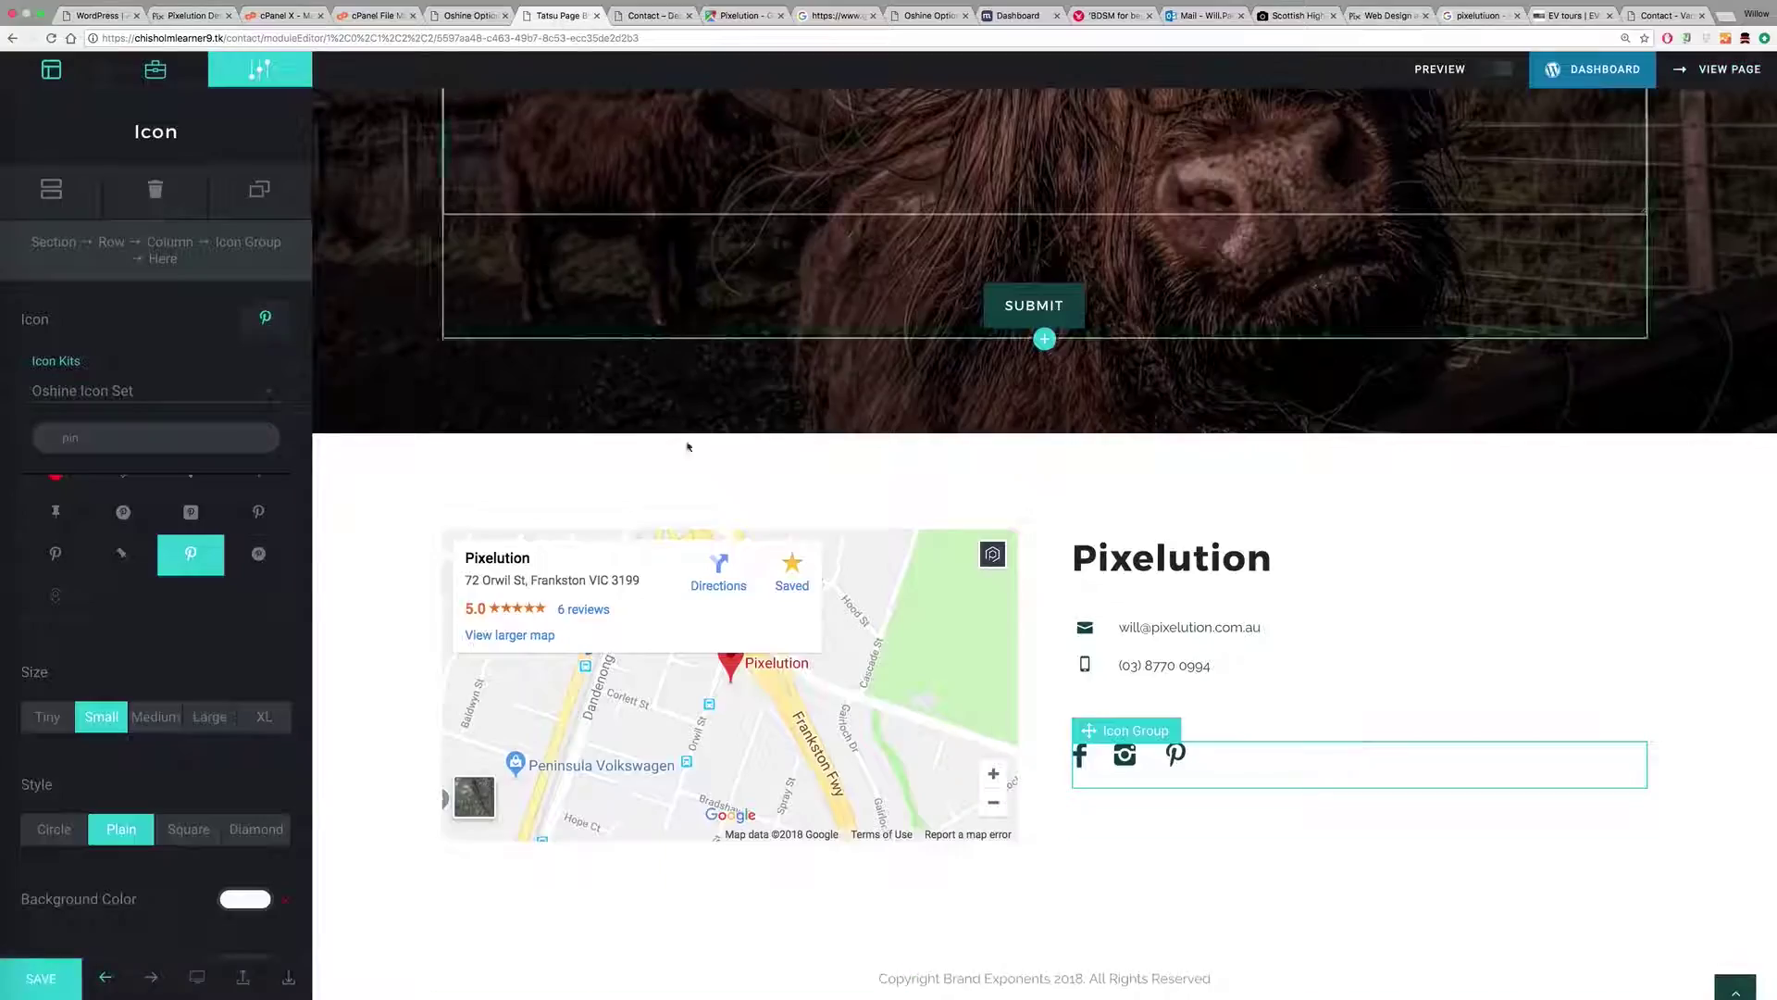
# Step: In the Contact Form module settings, try a Small submit button, then set it back to Medium
pyautogui.click(836, 233)
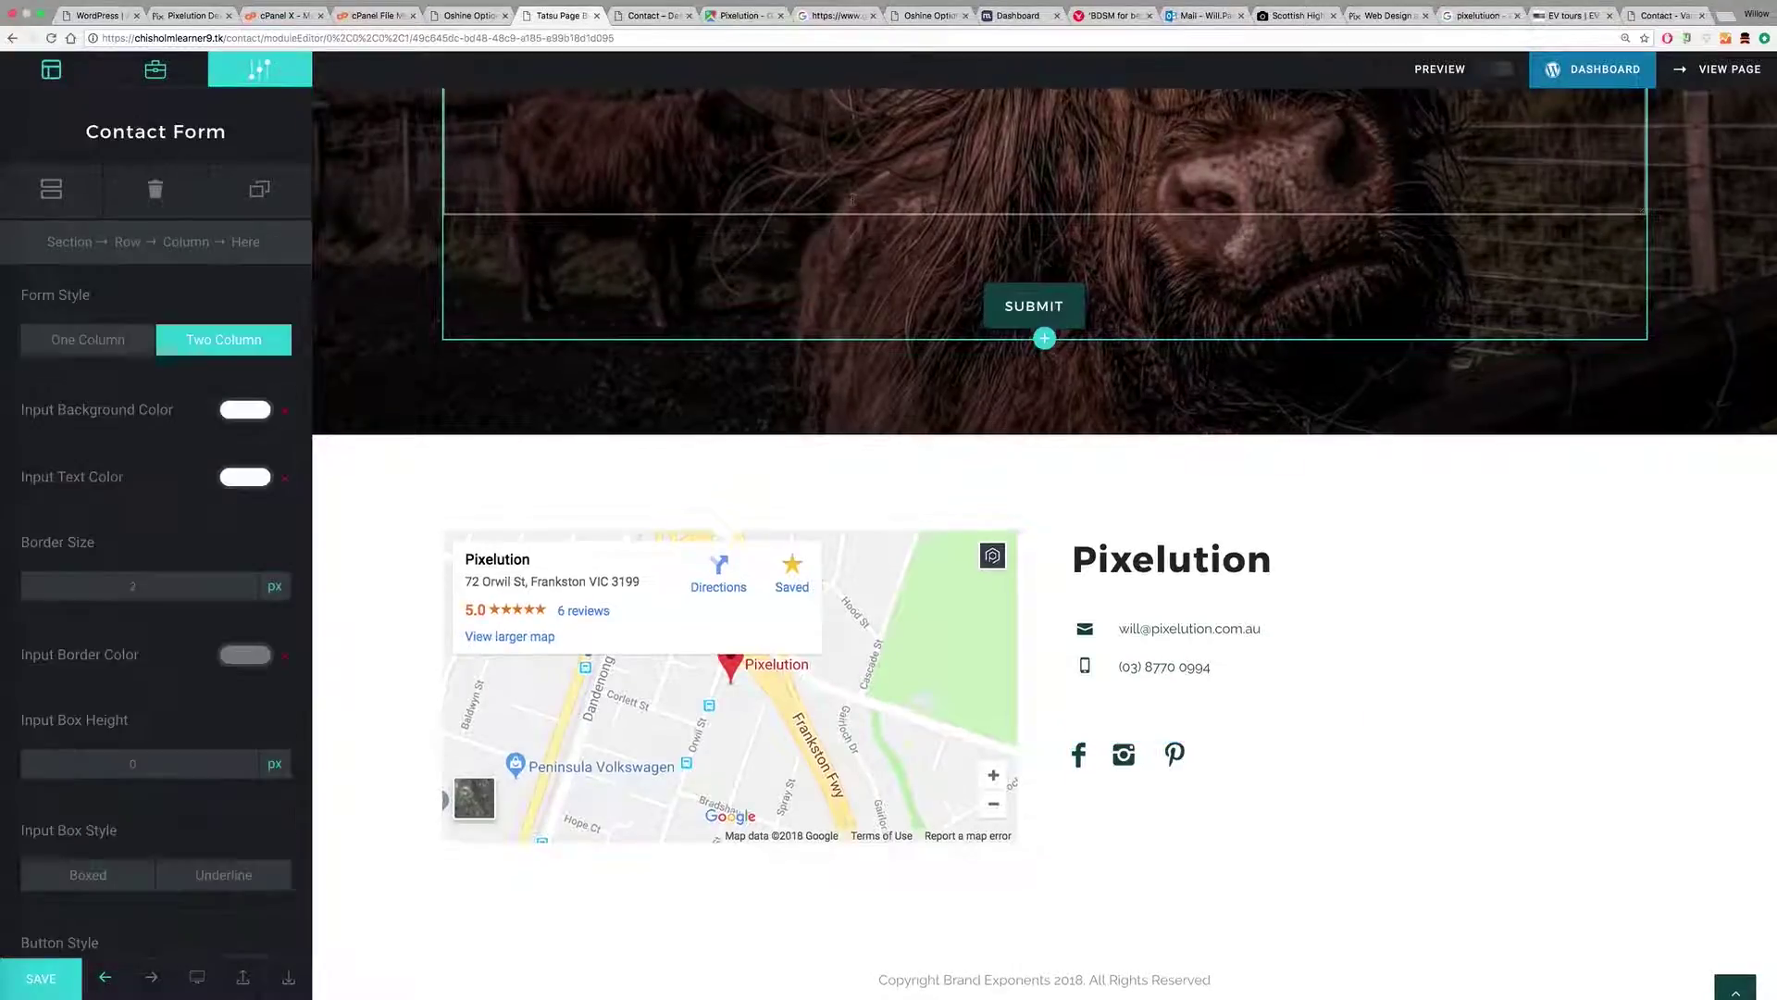
pyautogui.scroll(-3, 140, 706)
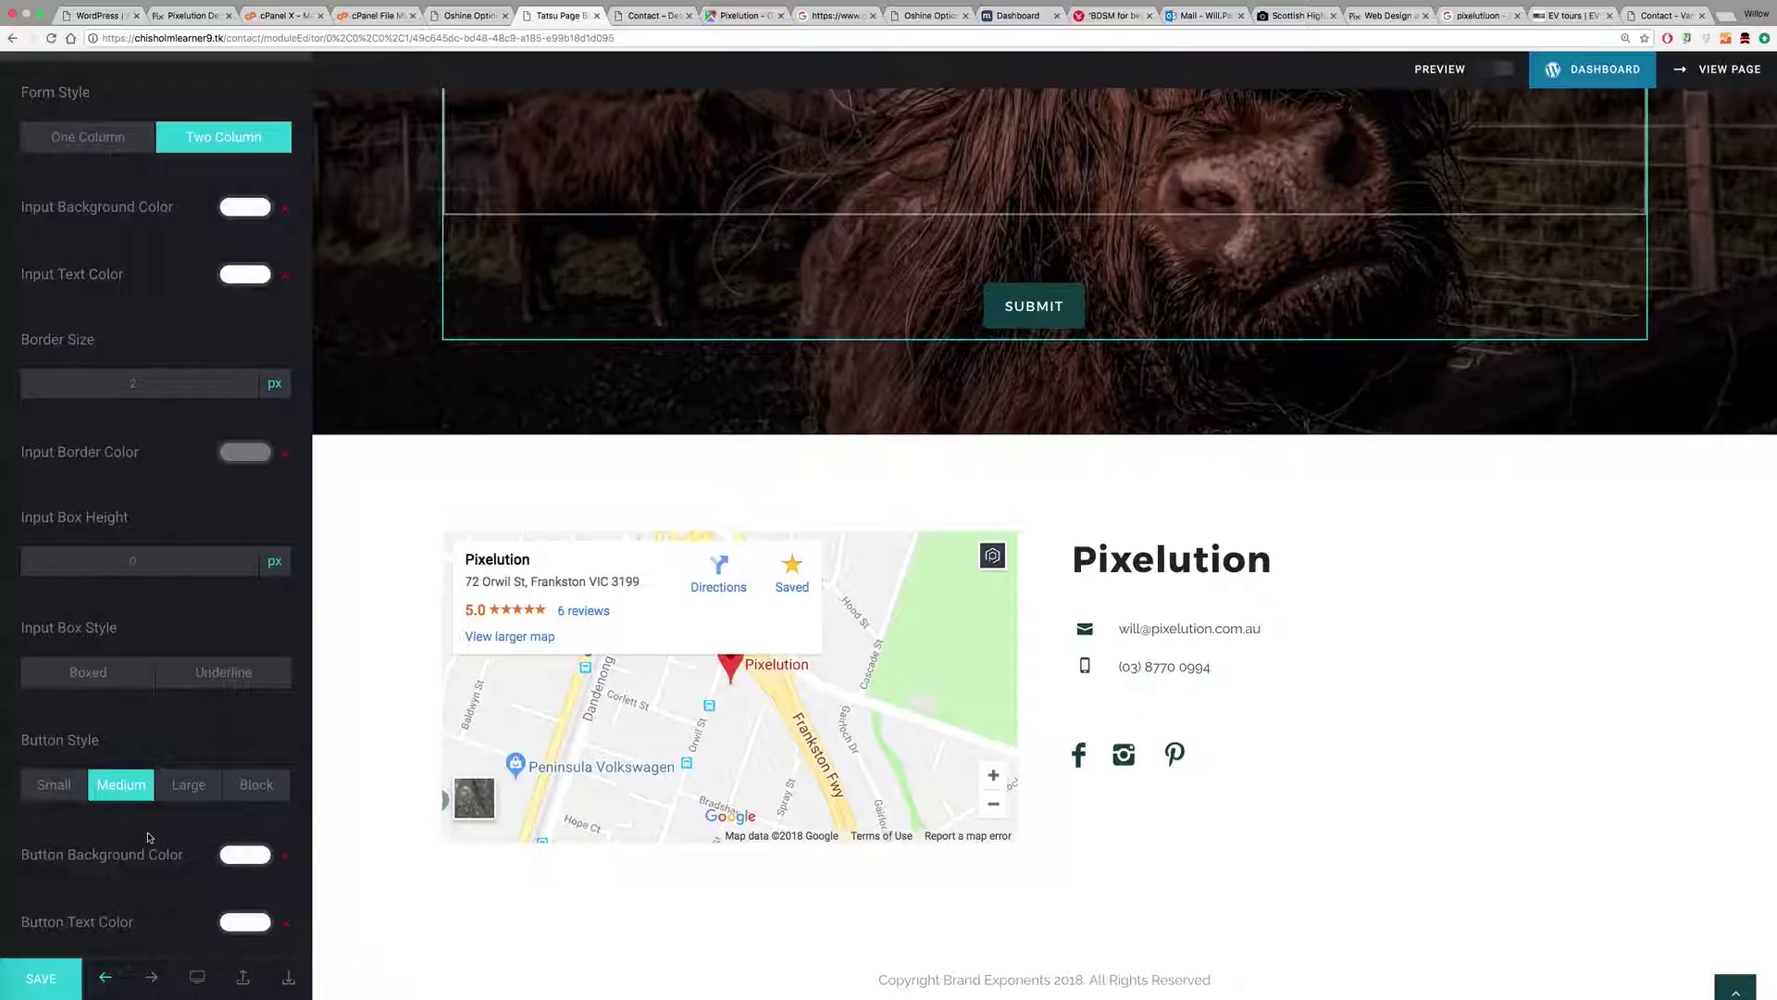
pyautogui.click(68, 790)
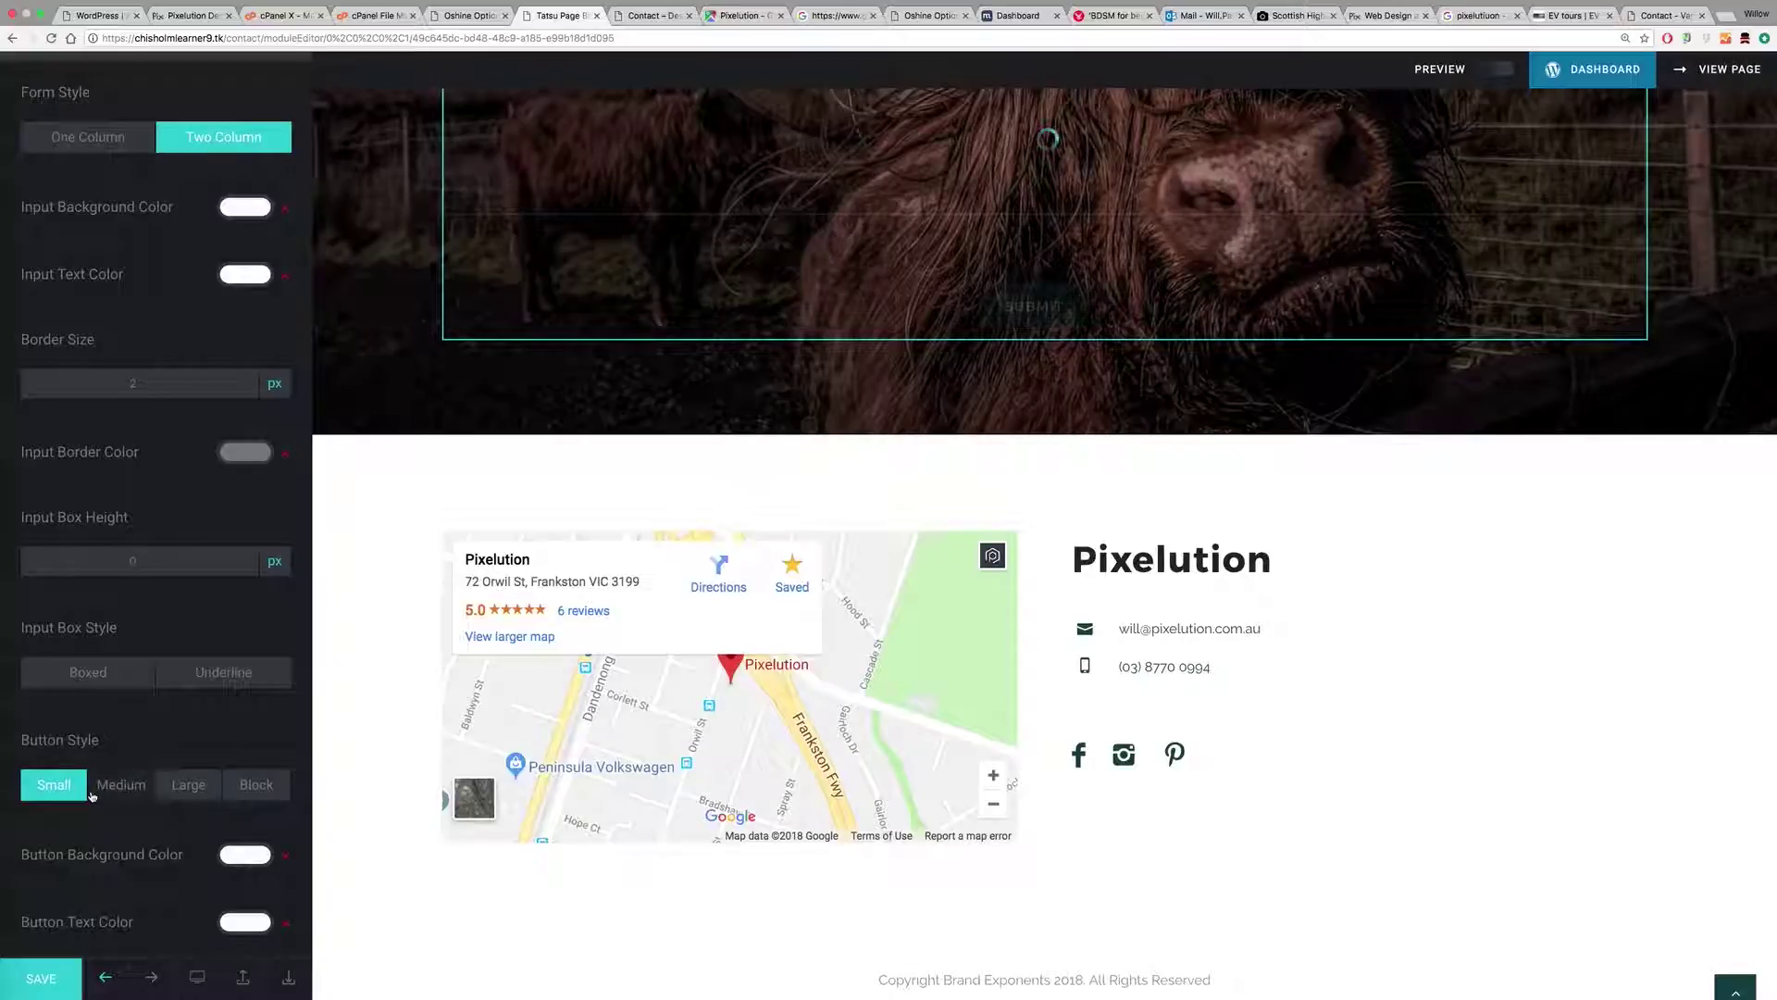
pyautogui.click(109, 787)
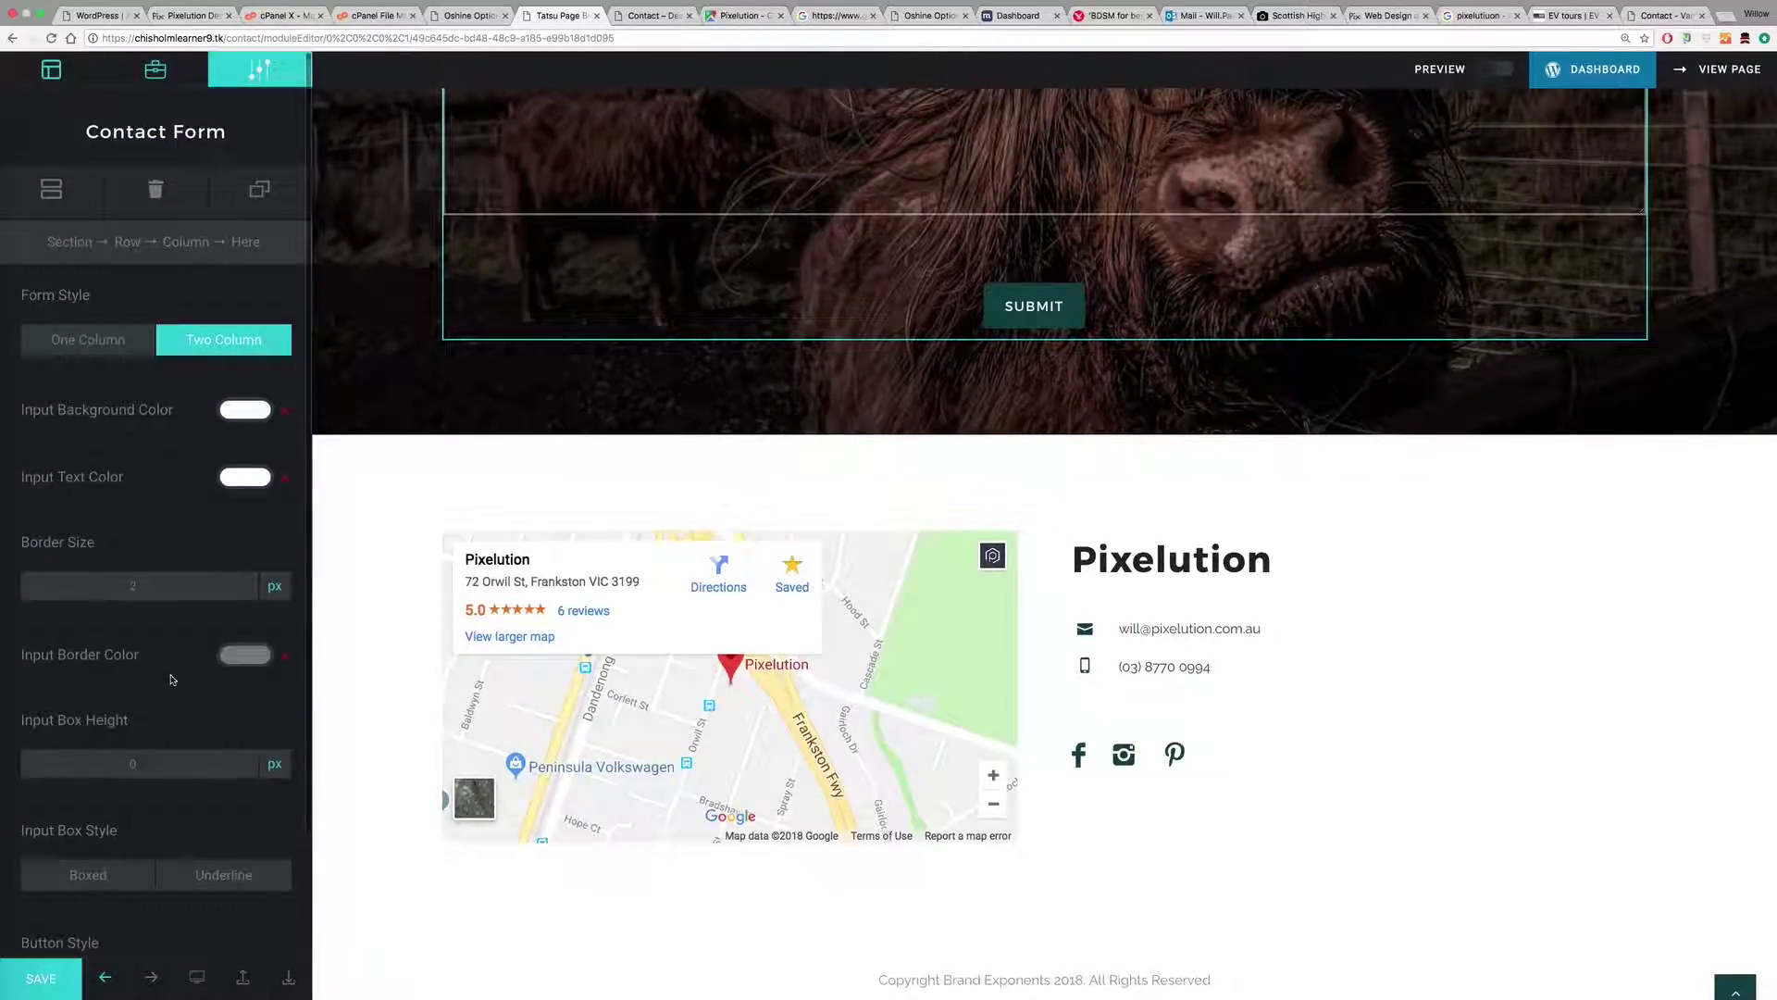
pyautogui.scroll(-3, 186, 695)
# Step: Save the contact form changes, view the live Contact page, and go to the admin dashboard
pyautogui.click(45, 979)
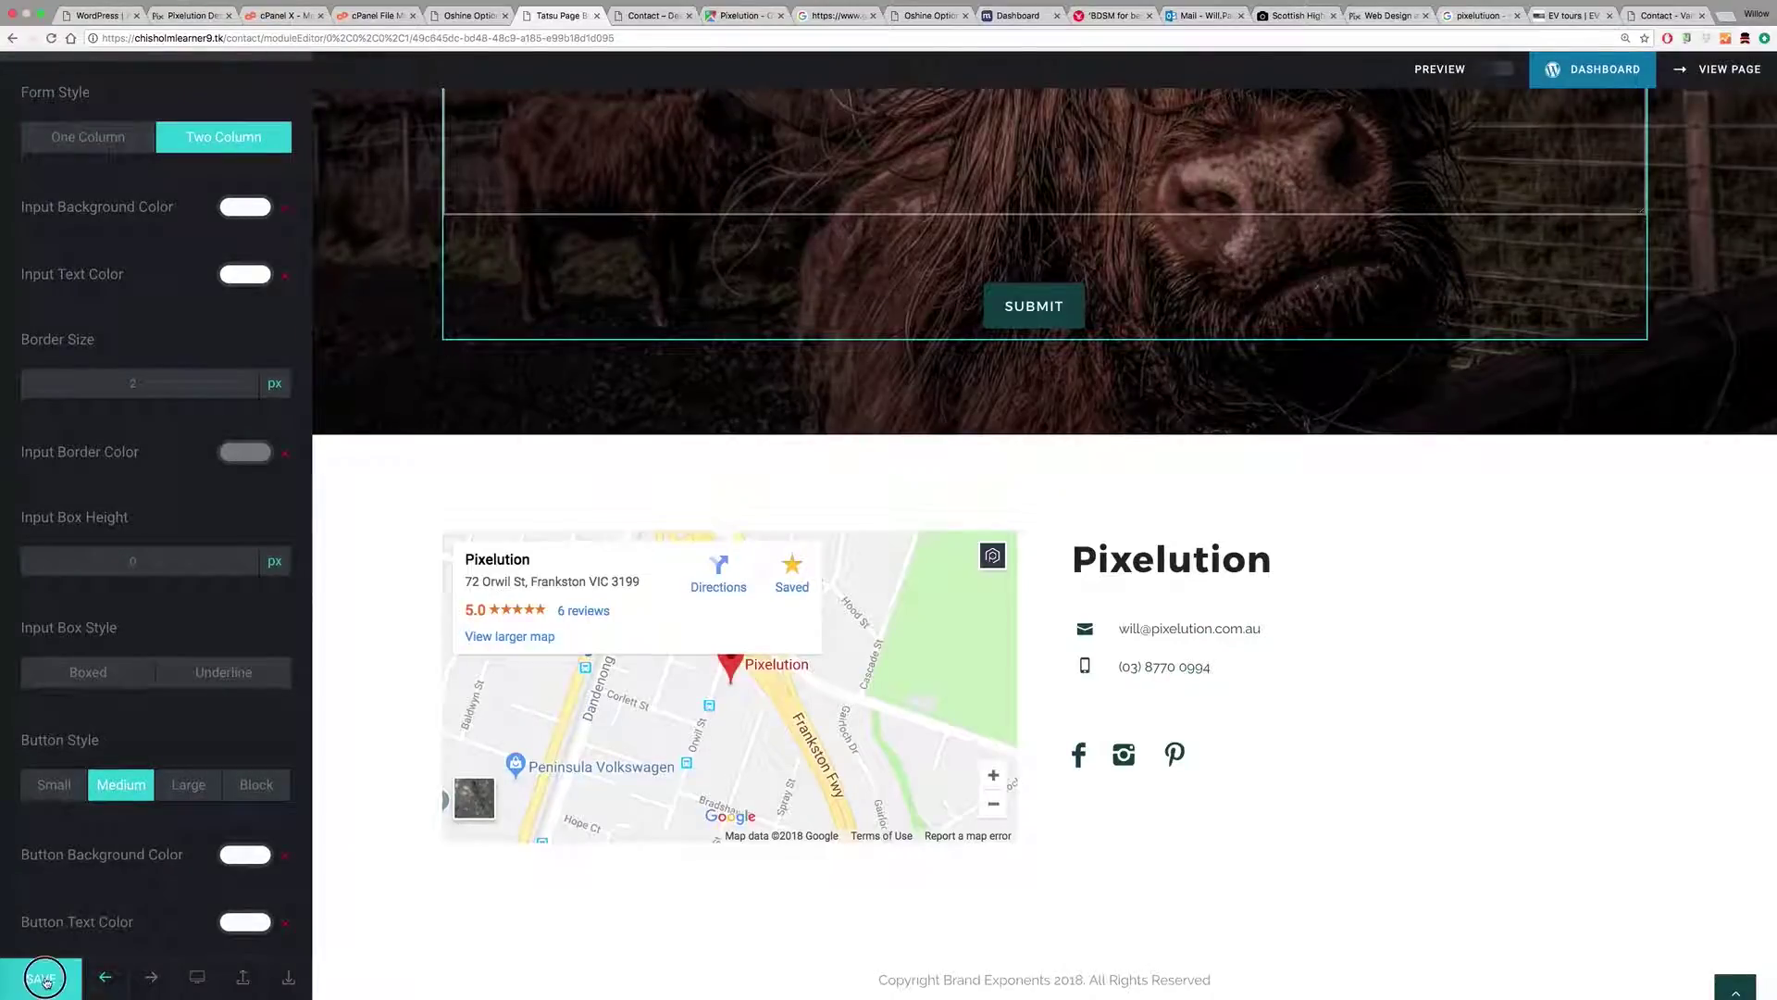
pyautogui.click(659, 20)
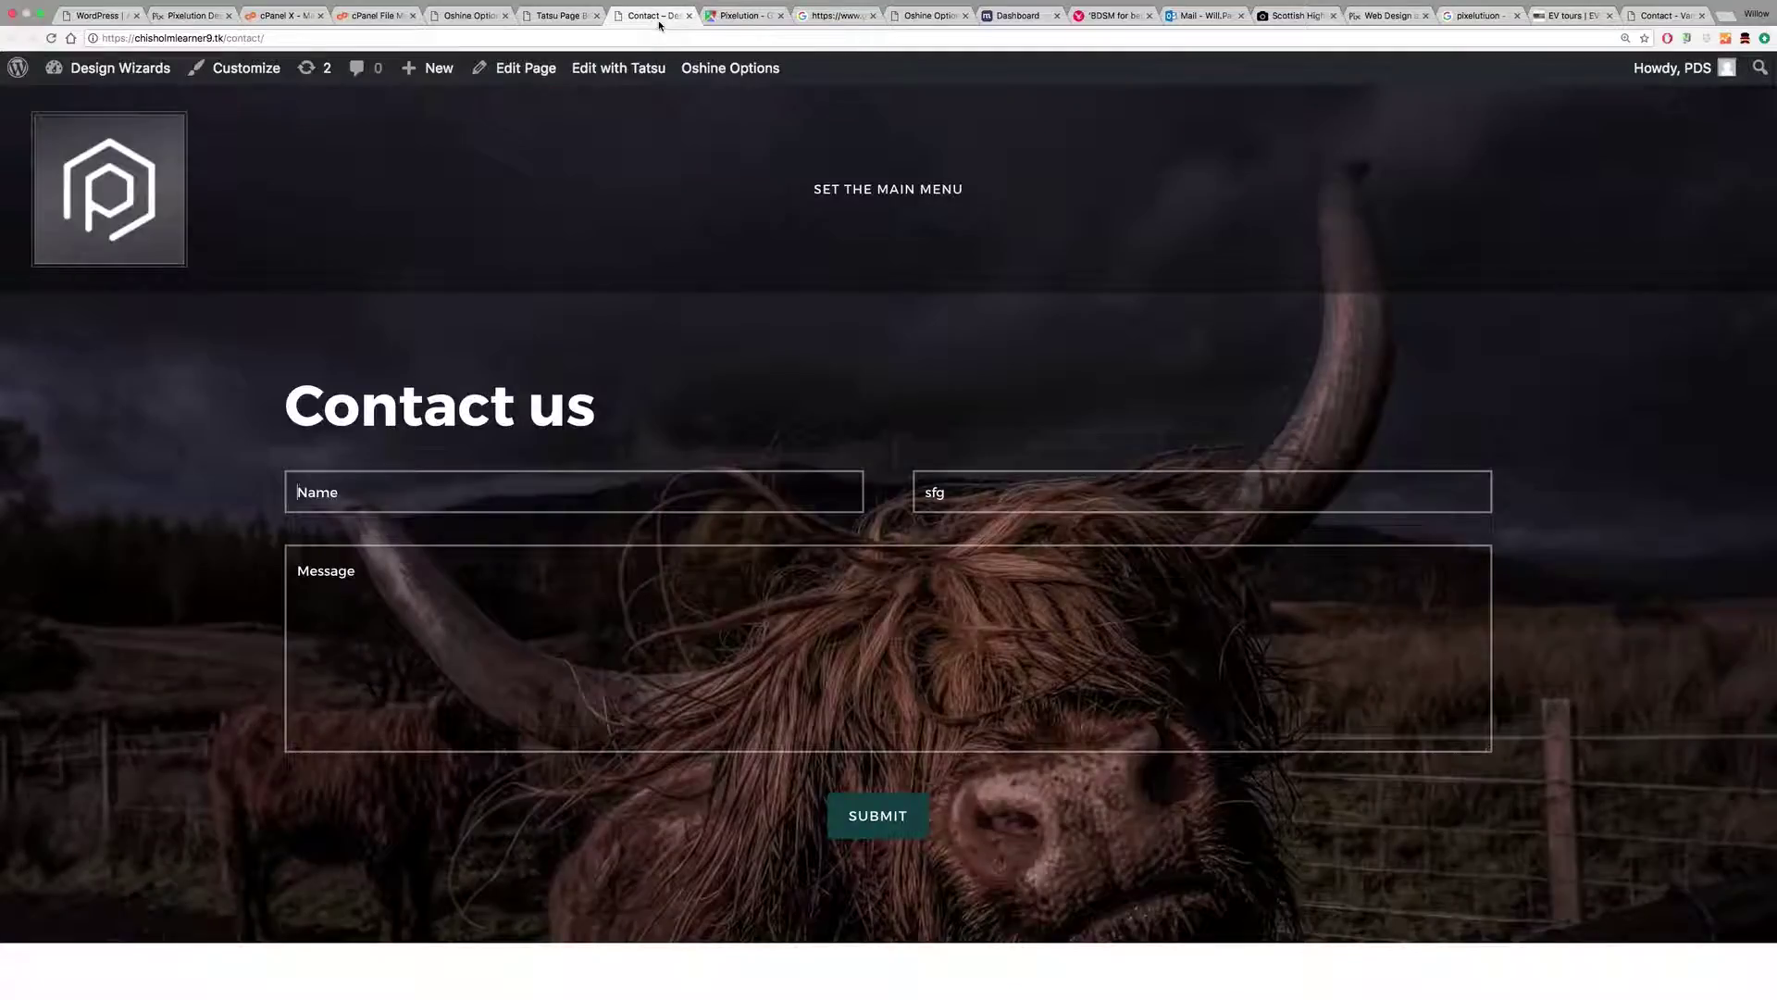
pyautogui.moveTo(102, 68)
pyautogui.click(81, 109)
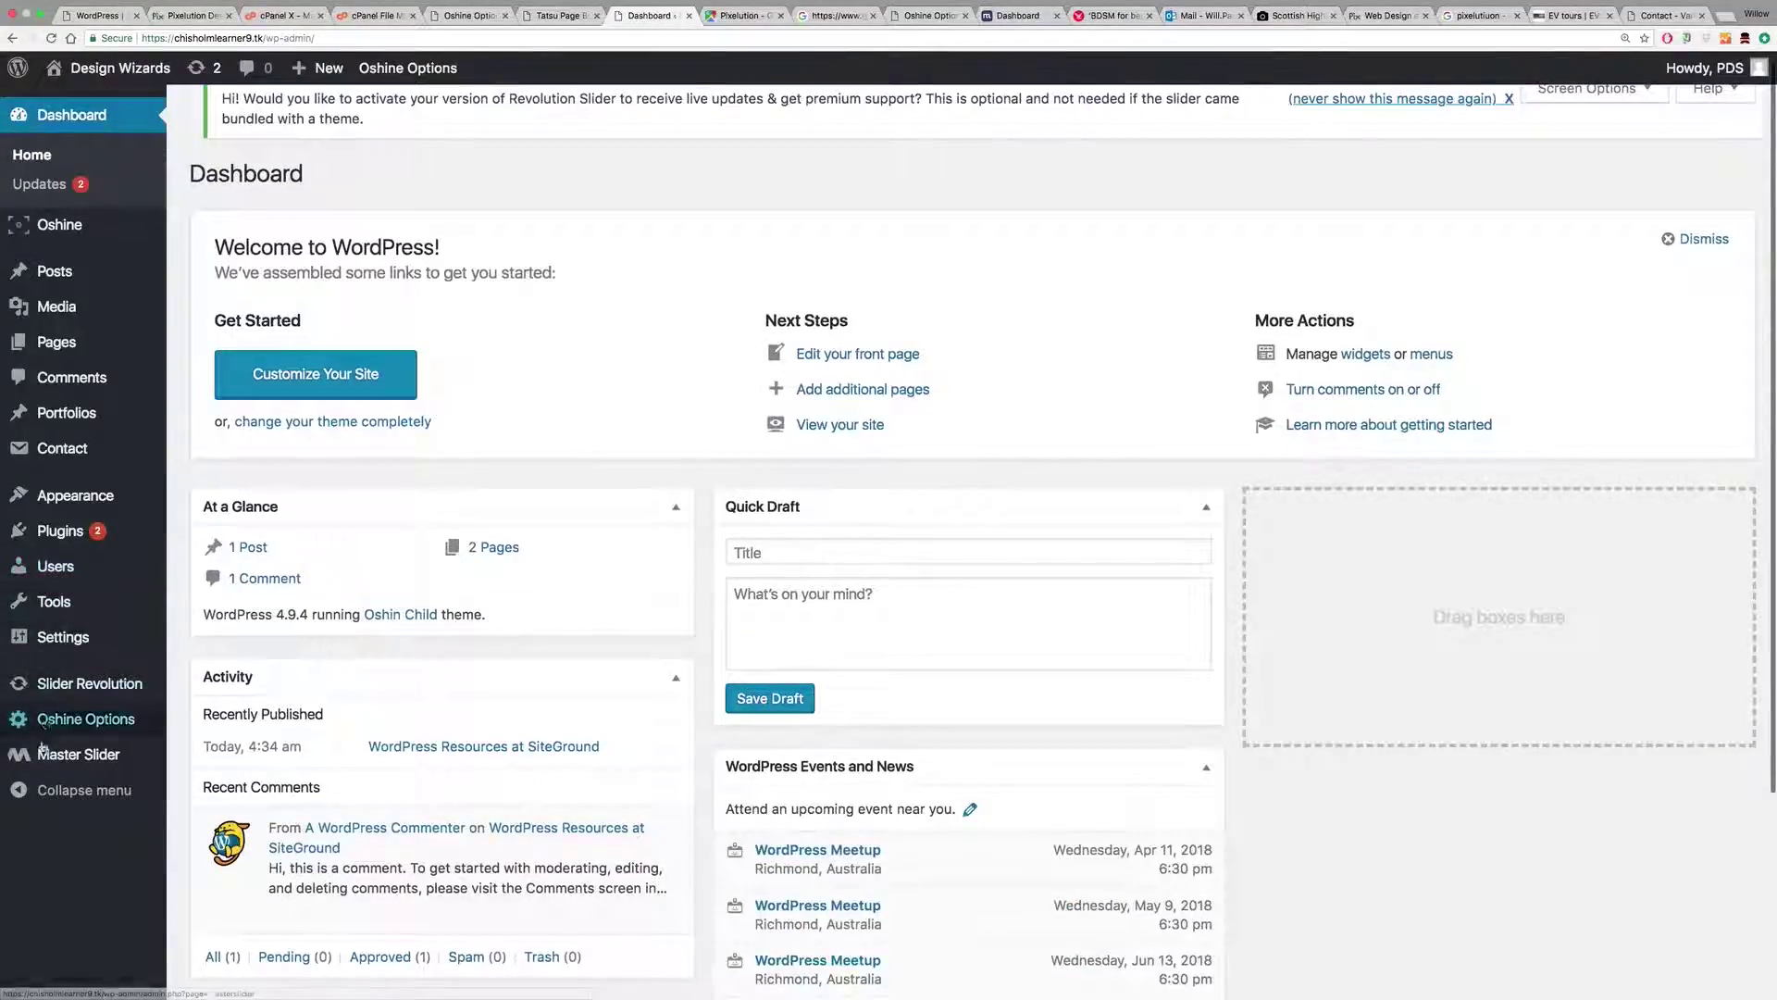
# Step: Enter the site owner's e-mail address in Oshine Contact Settings and save it
pyautogui.moveTo(63, 726)
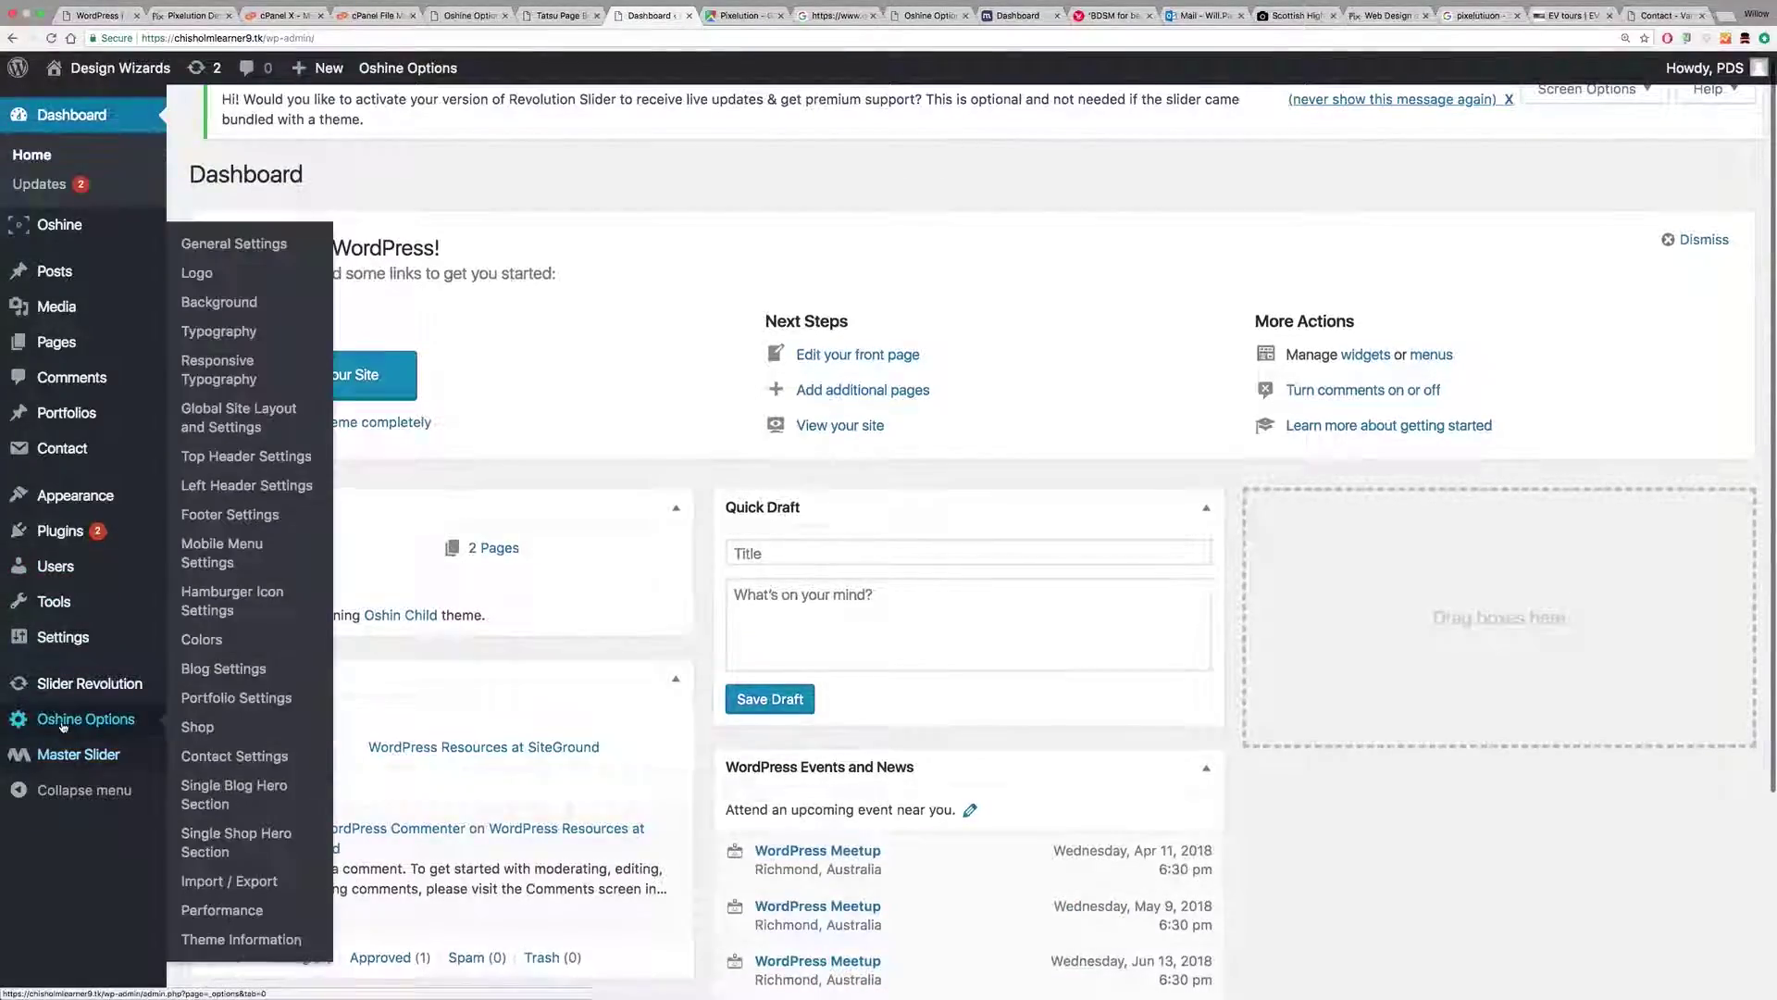
pyautogui.click(236, 756)
pyautogui.scroll(-1, 593, 567)
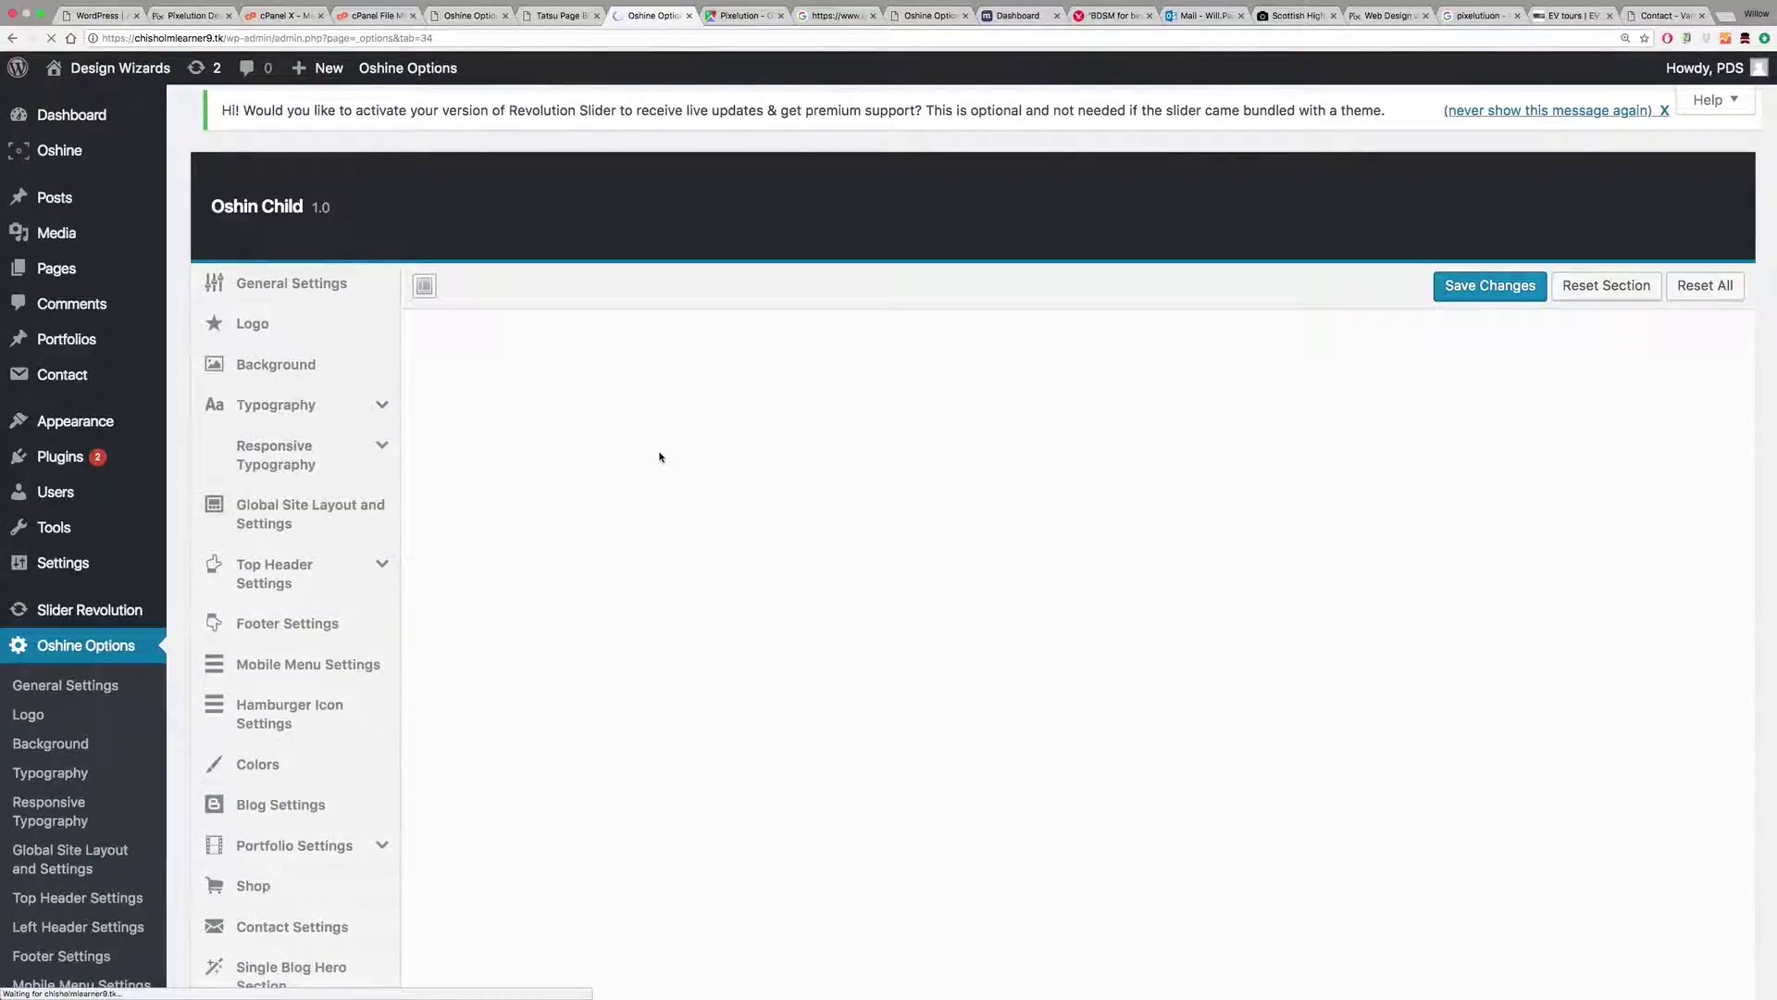
pyautogui.click(824, 440)
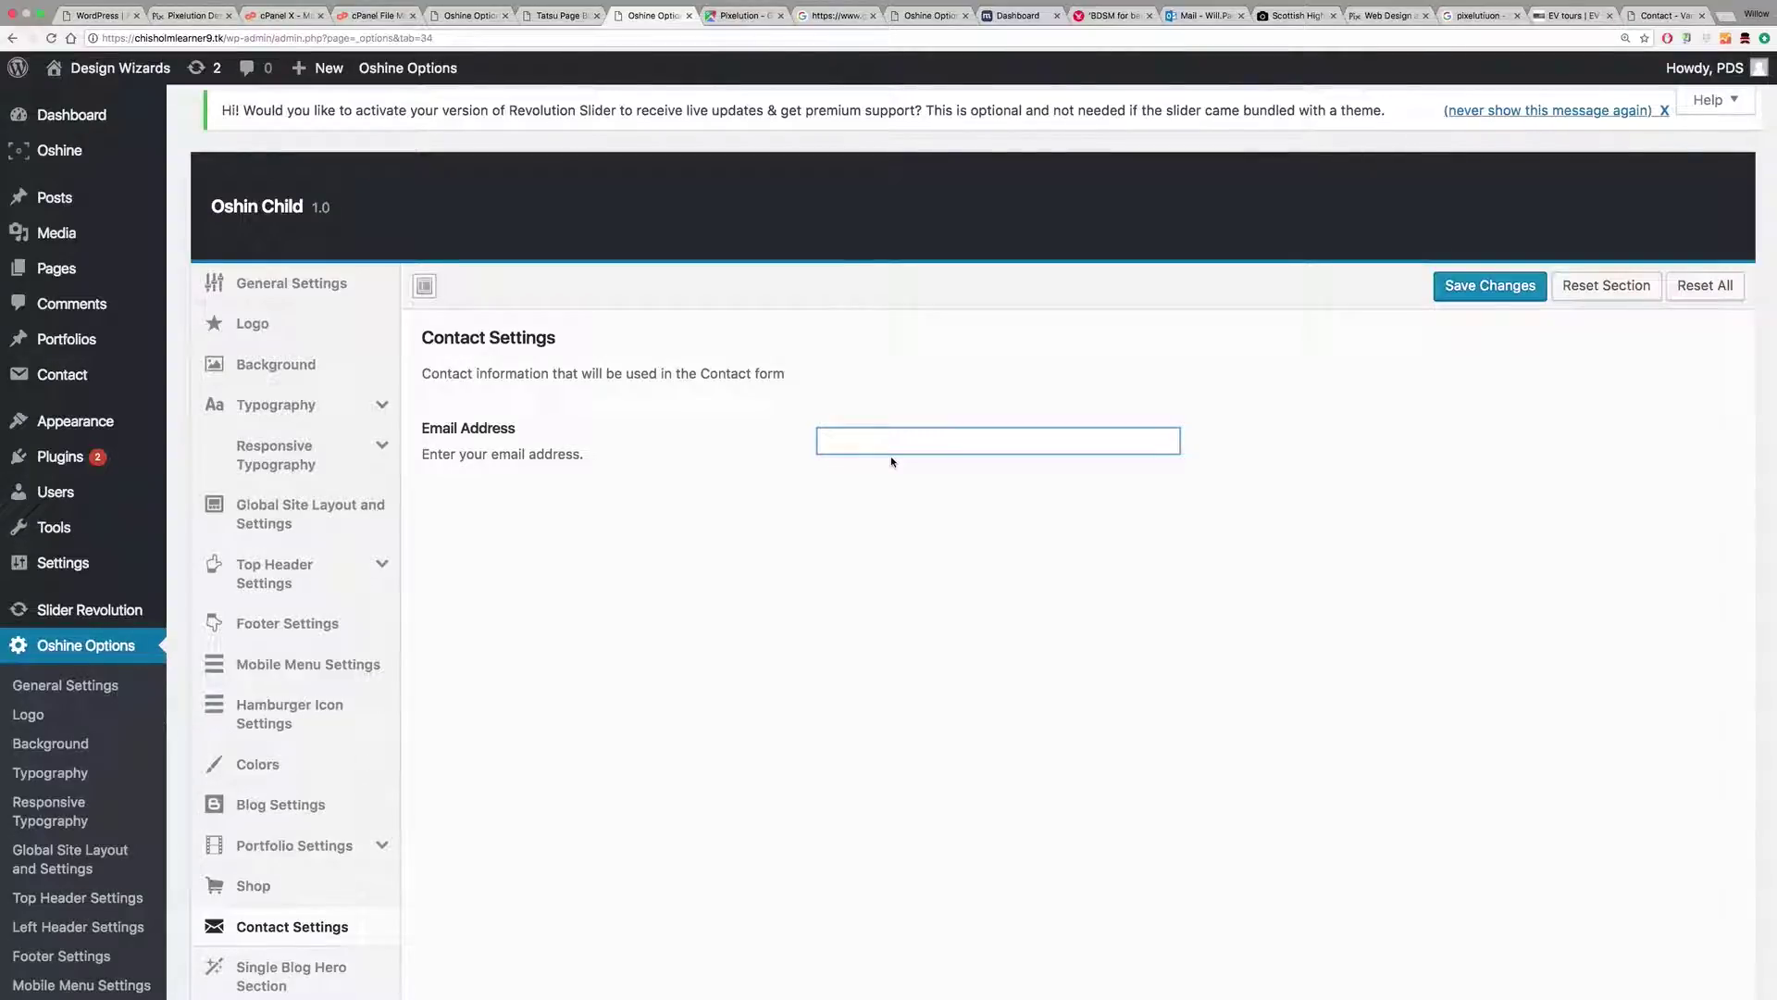
pyautogui.click(1478, 284)
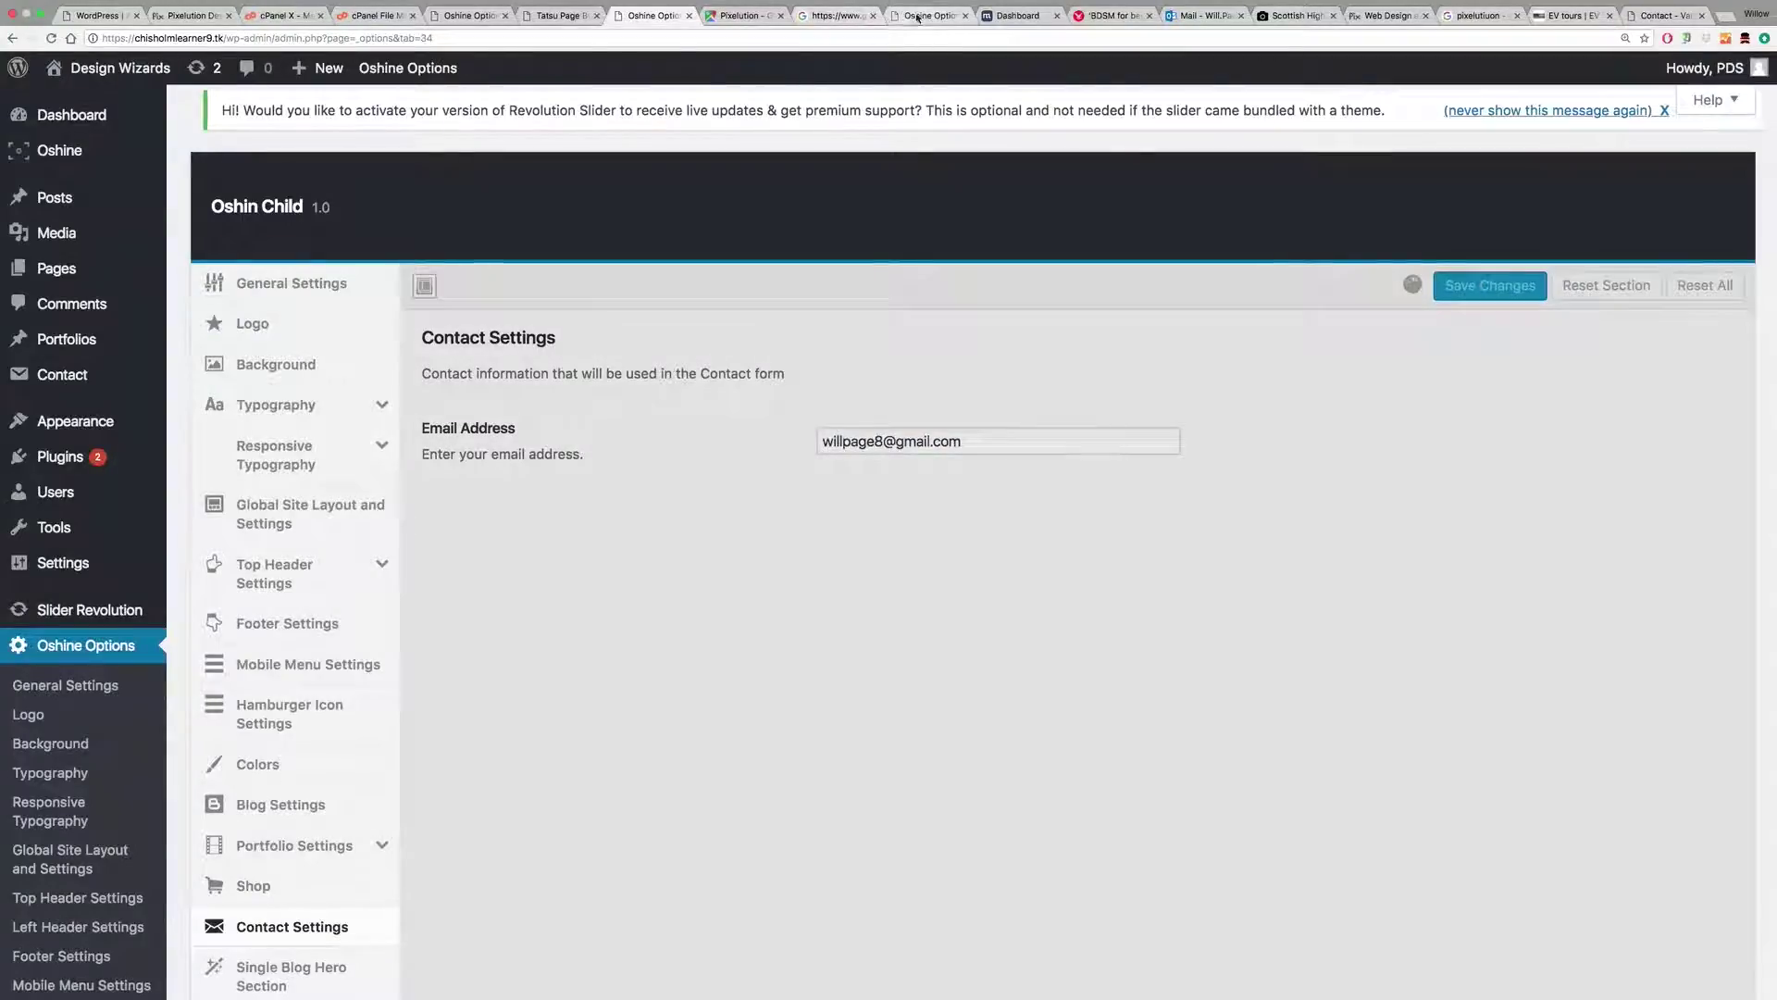
pyautogui.click(917, 16)
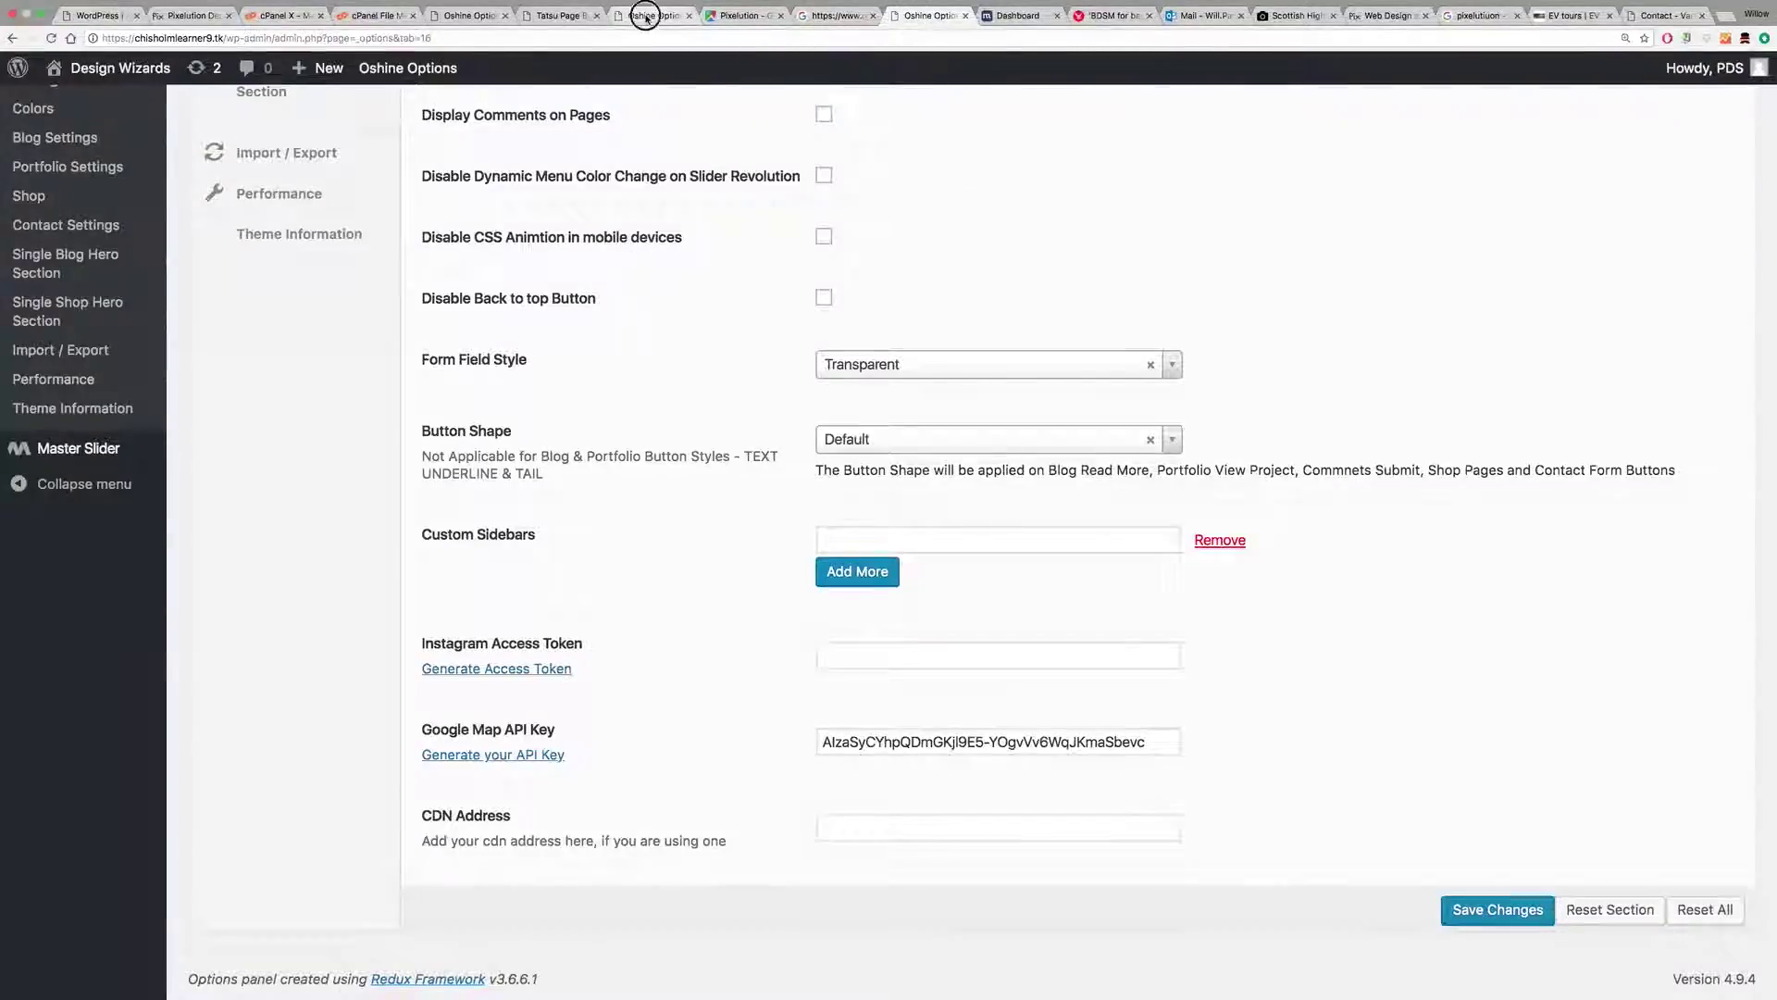
pyautogui.click(646, 16)
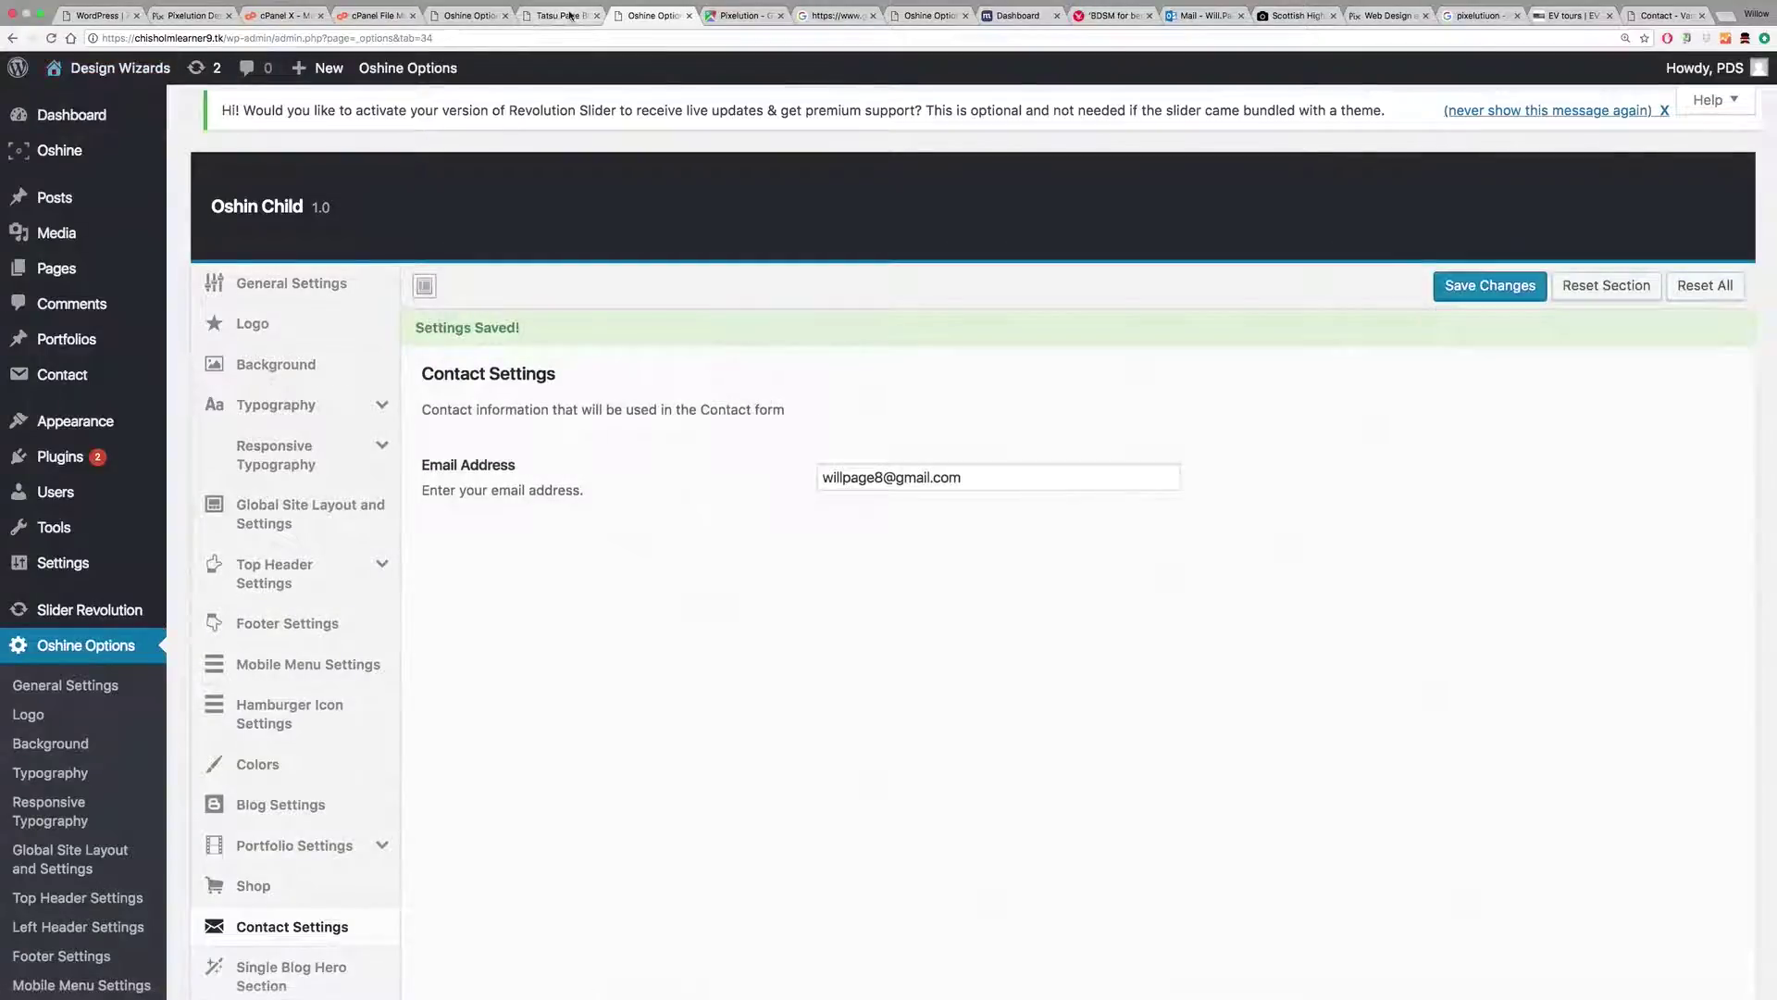
pyautogui.click(572, 16)
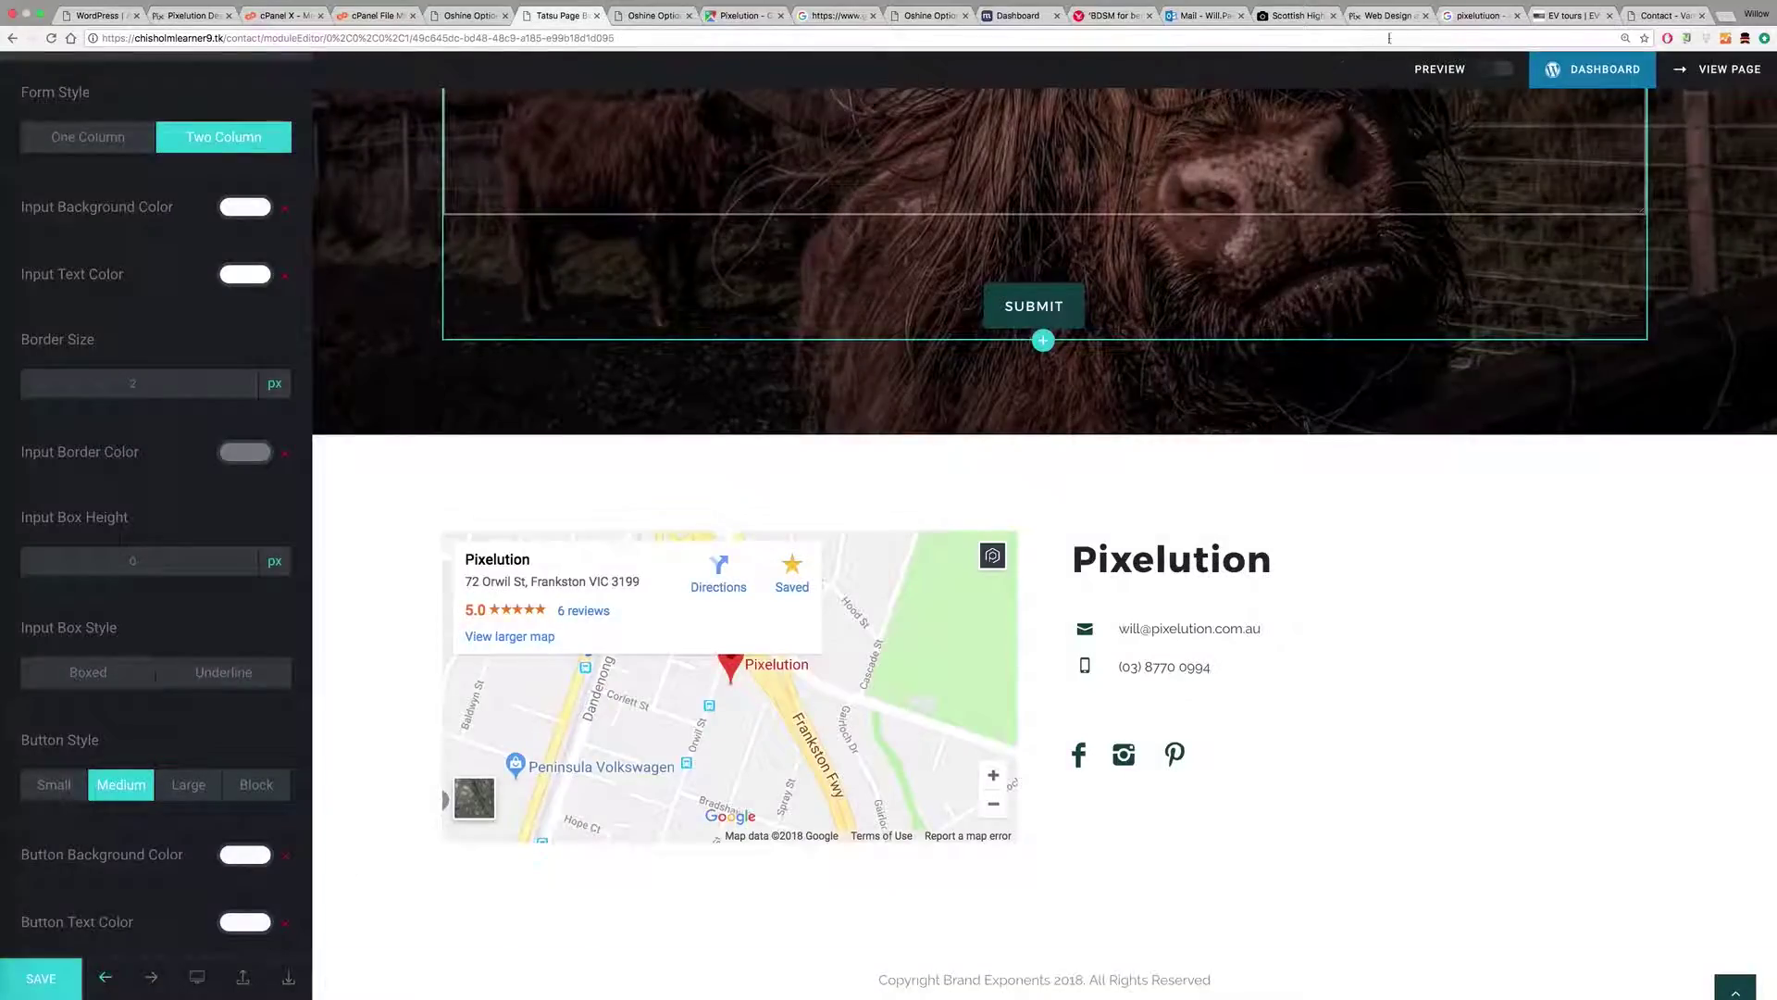
# Step: Submit a 'Hello' test message on the live Contact page form, with name and email autofilled
pyautogui.click(1734, 70)
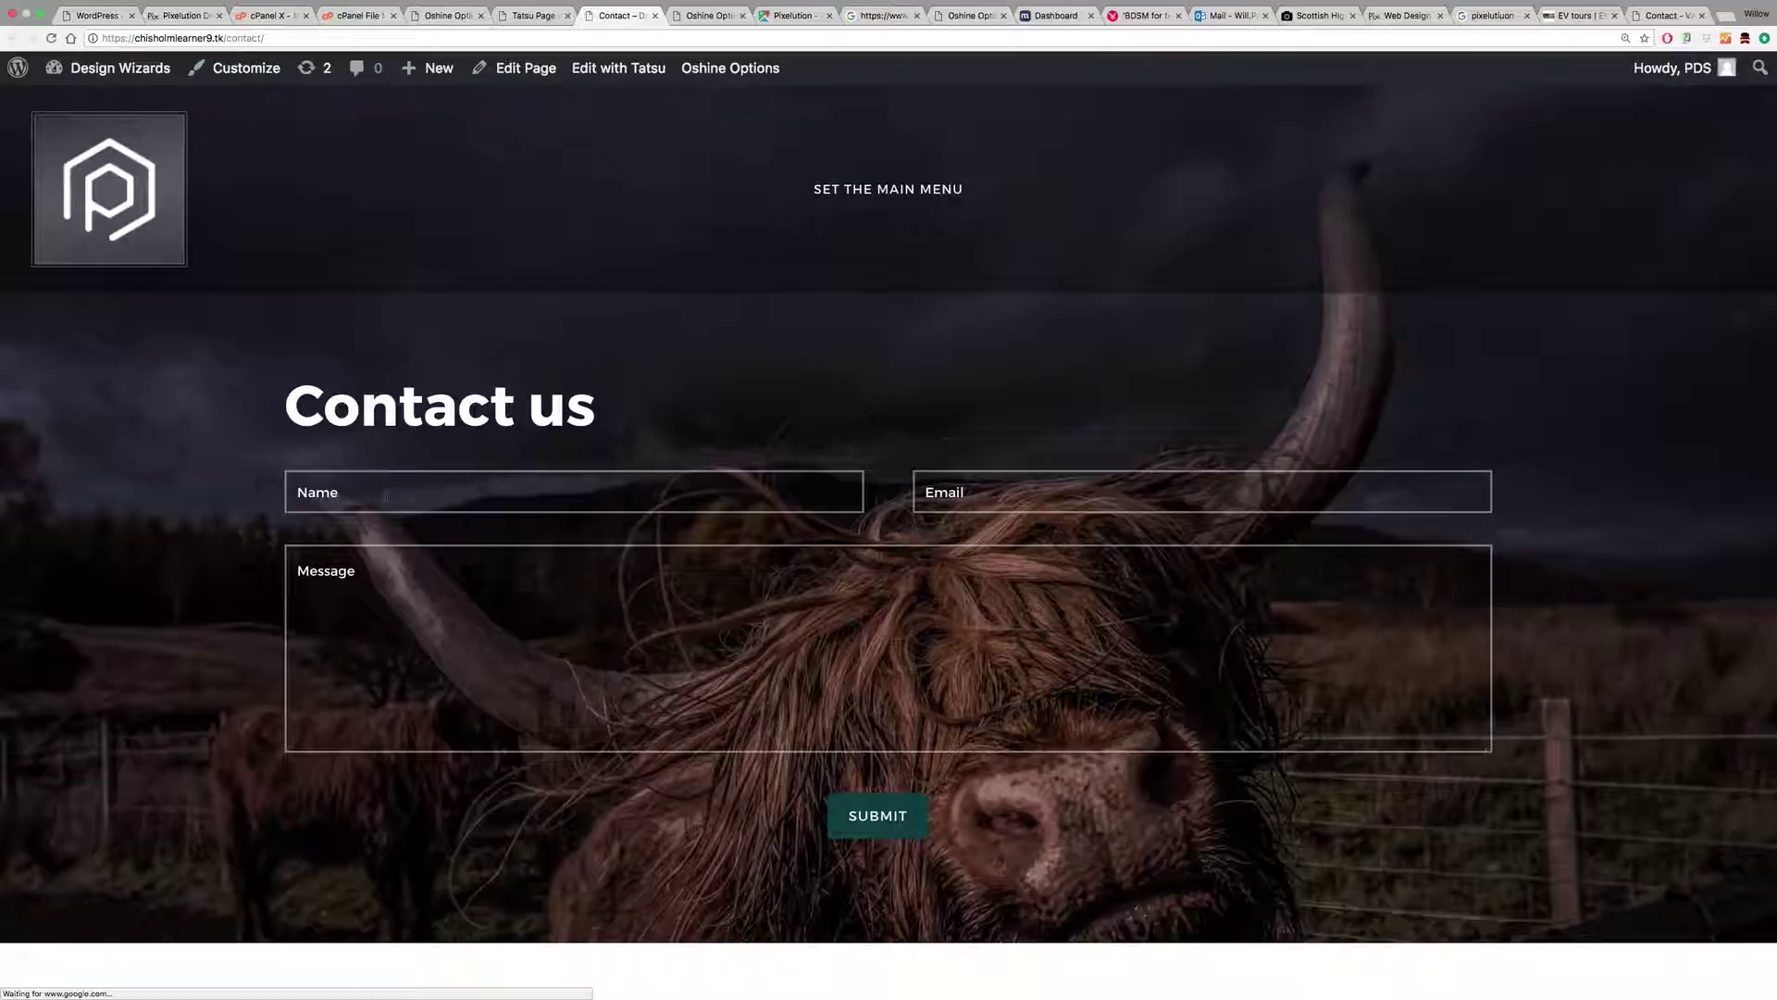
pyautogui.click(386, 495)
pyautogui.write('W')
pyautogui.click(397, 524)
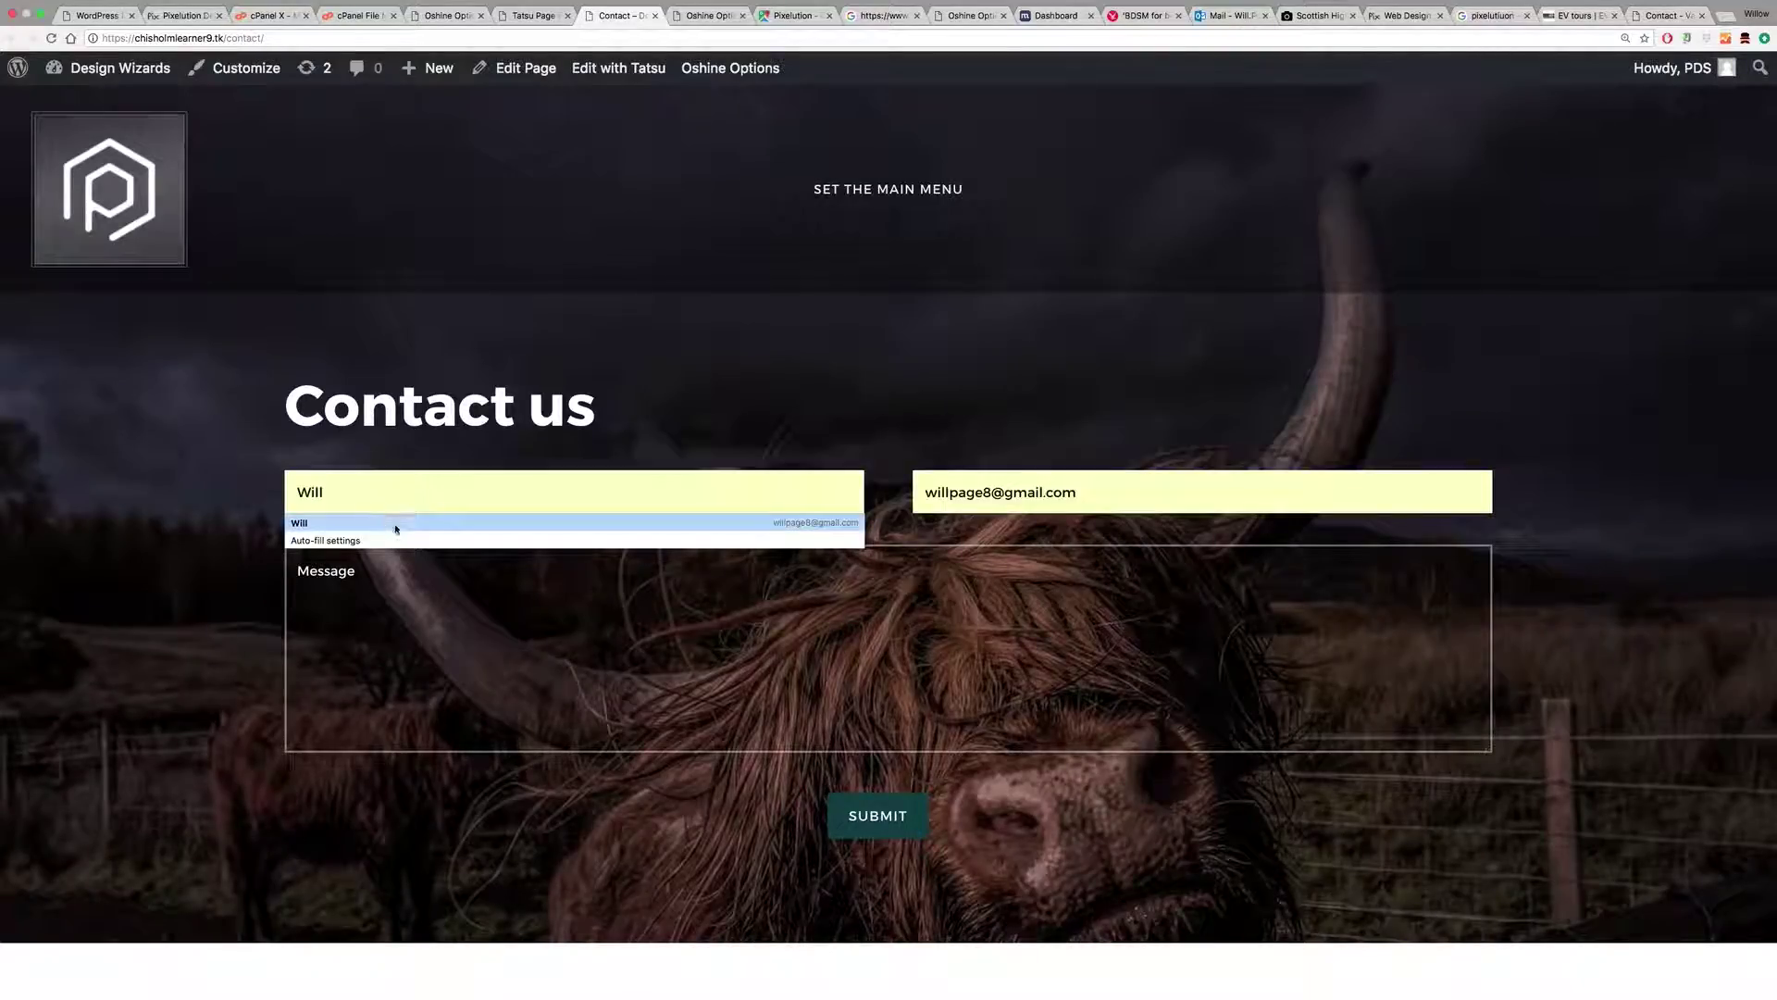
pyautogui.write('Hello')
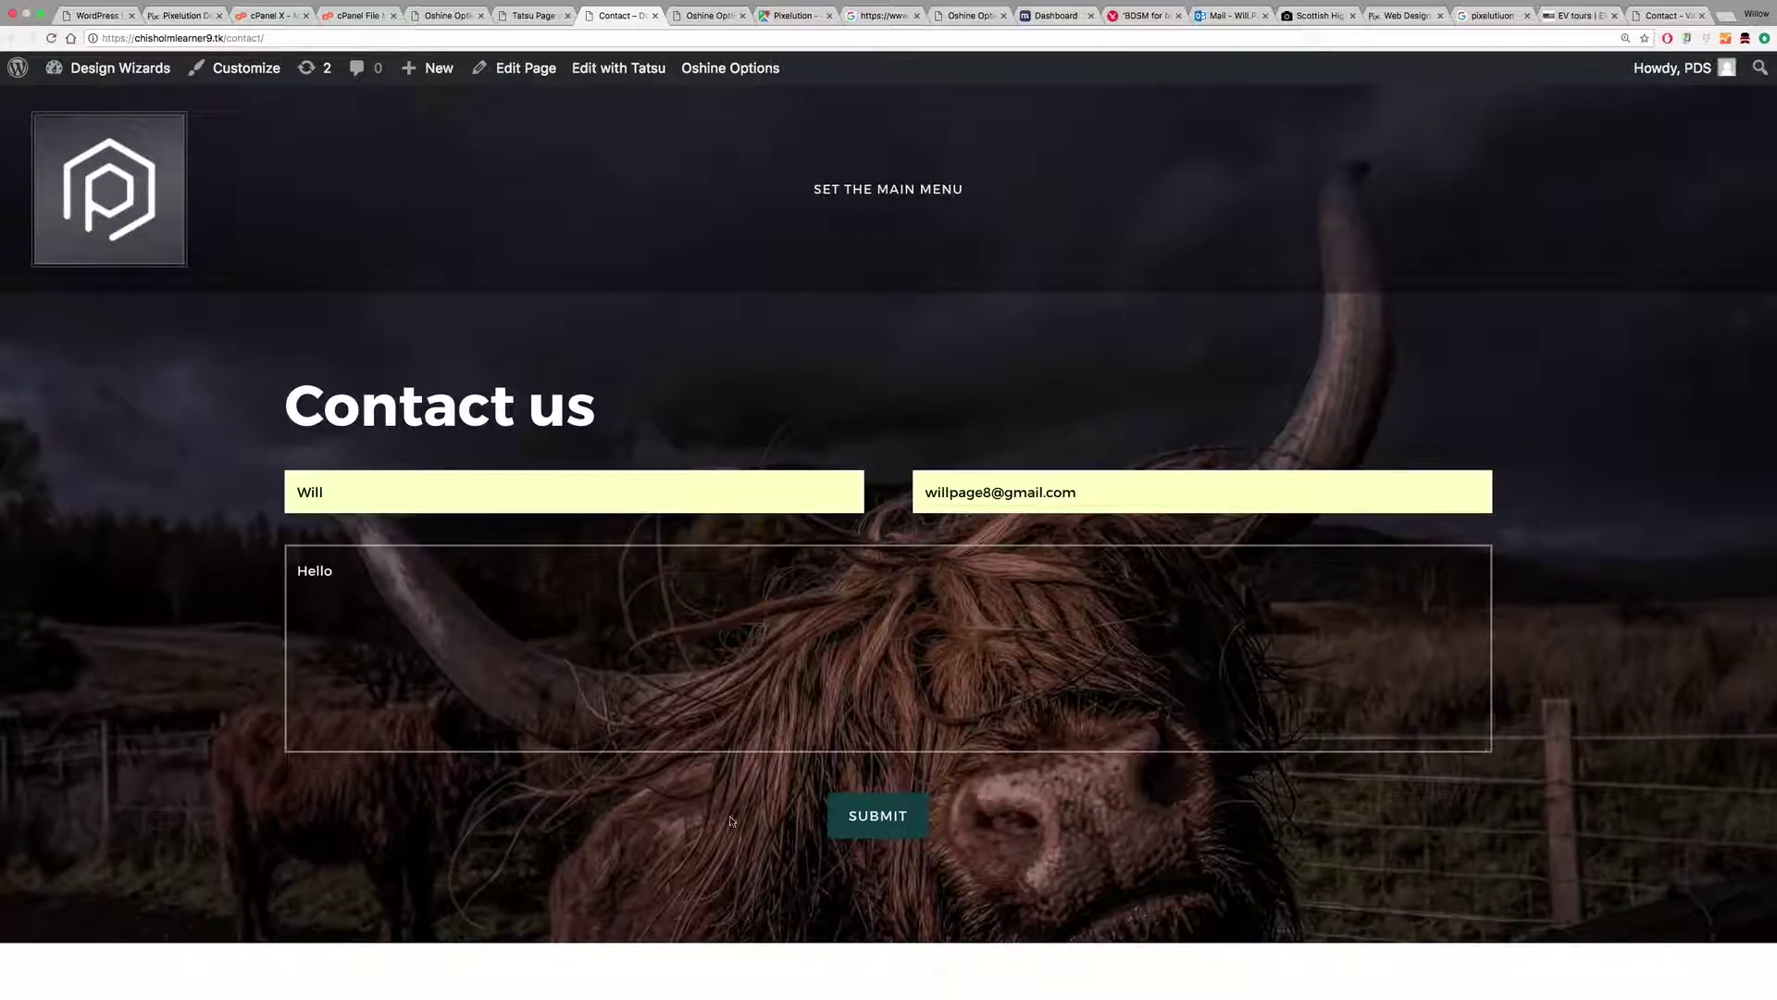
pyautogui.click(885, 825)
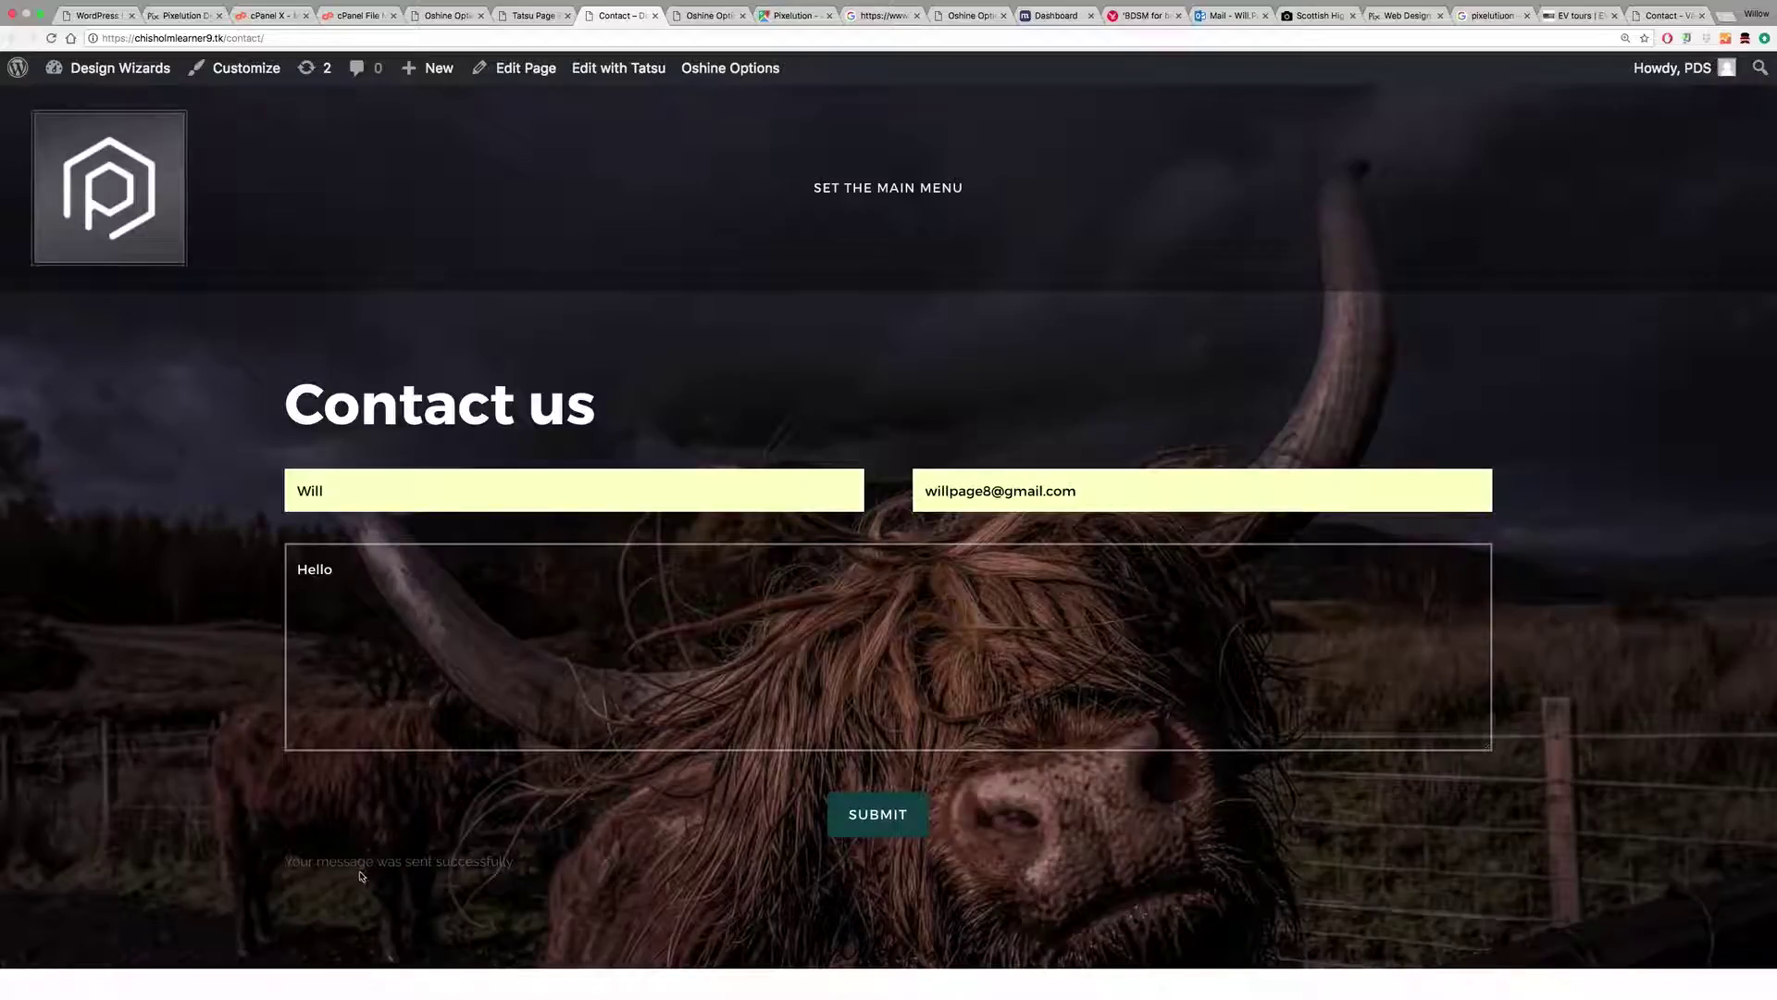
pyautogui.scroll(-6, 680, 746)
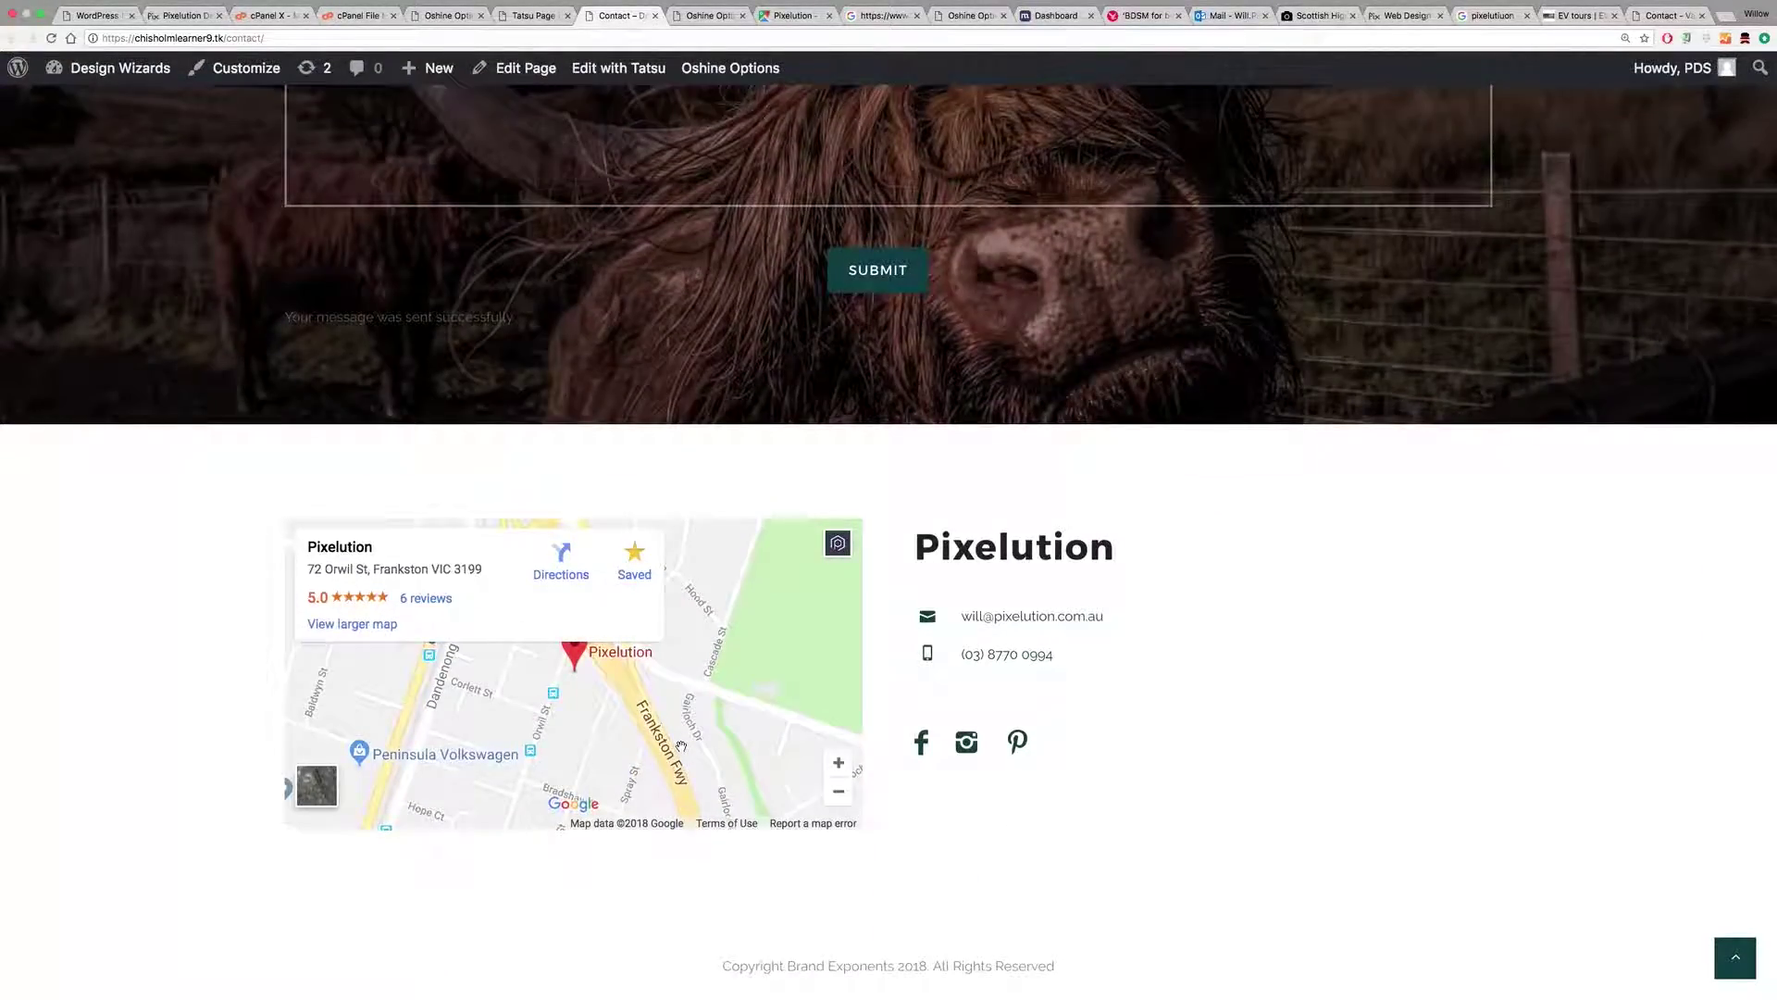
pyautogui.scroll(1, 680, 747)
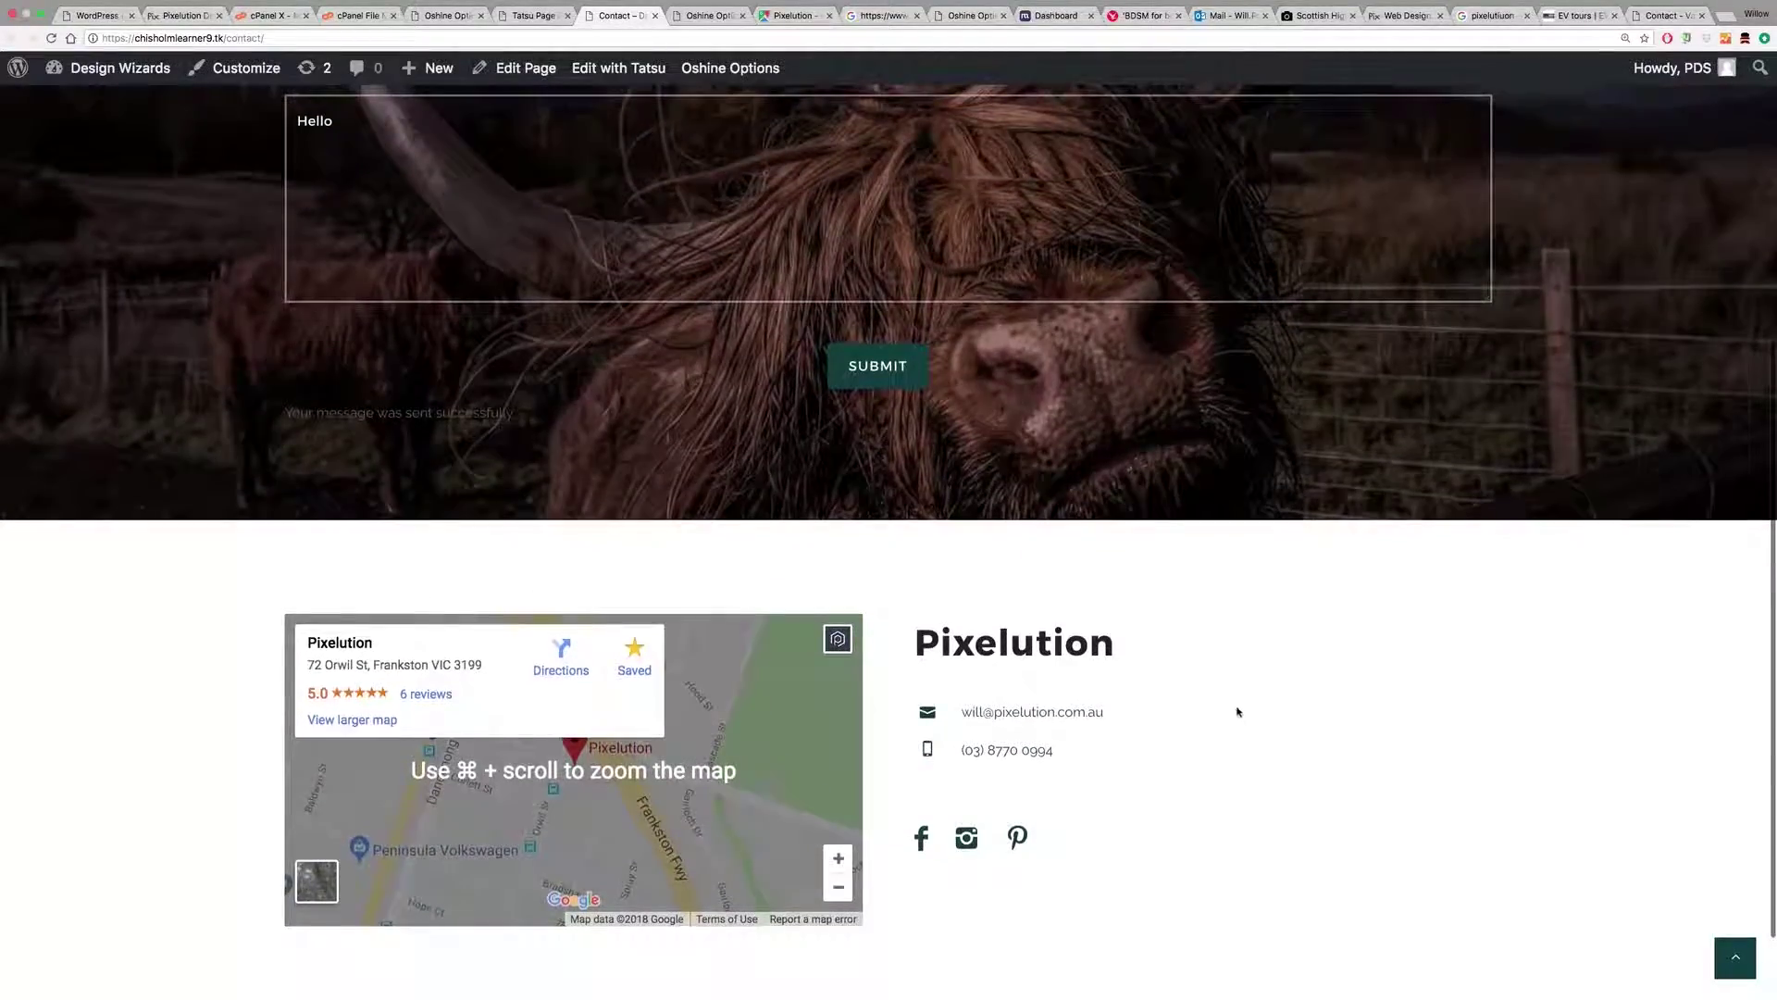
pyautogui.scroll(5, 1182, 564)
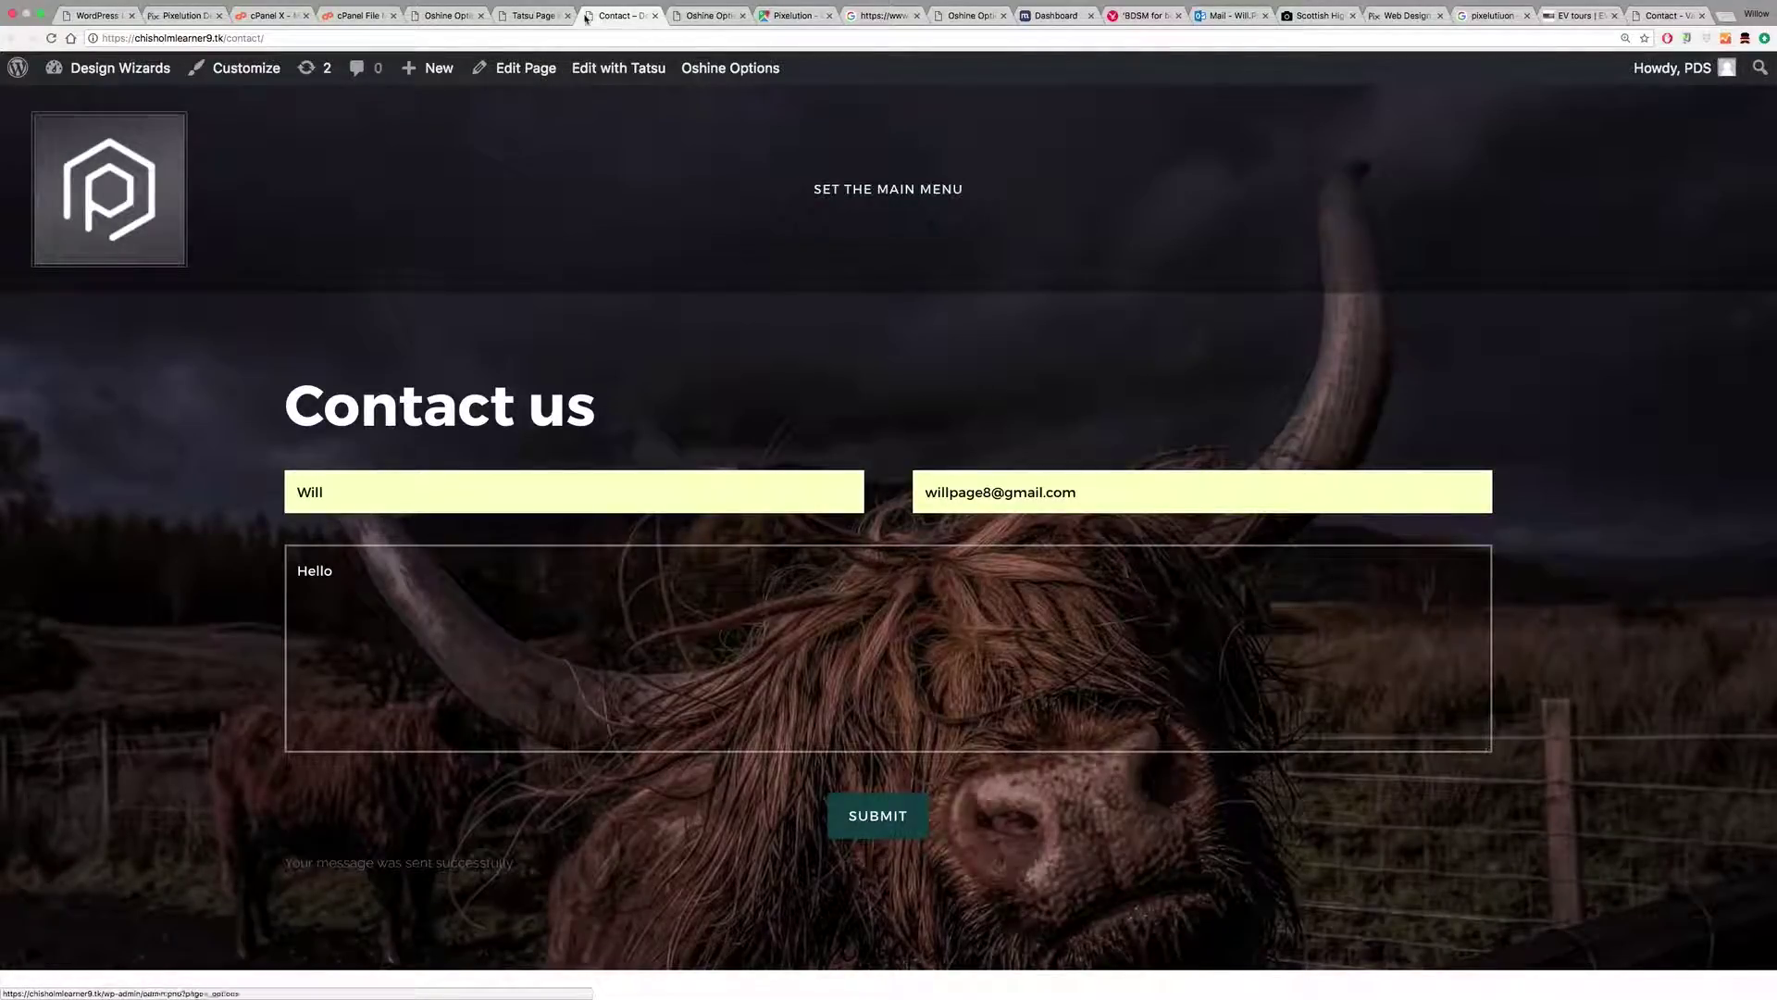
# Step: Create a new menu named 'Main WP v1 0318' in Appearance > Menus
pyautogui.click(709, 16)
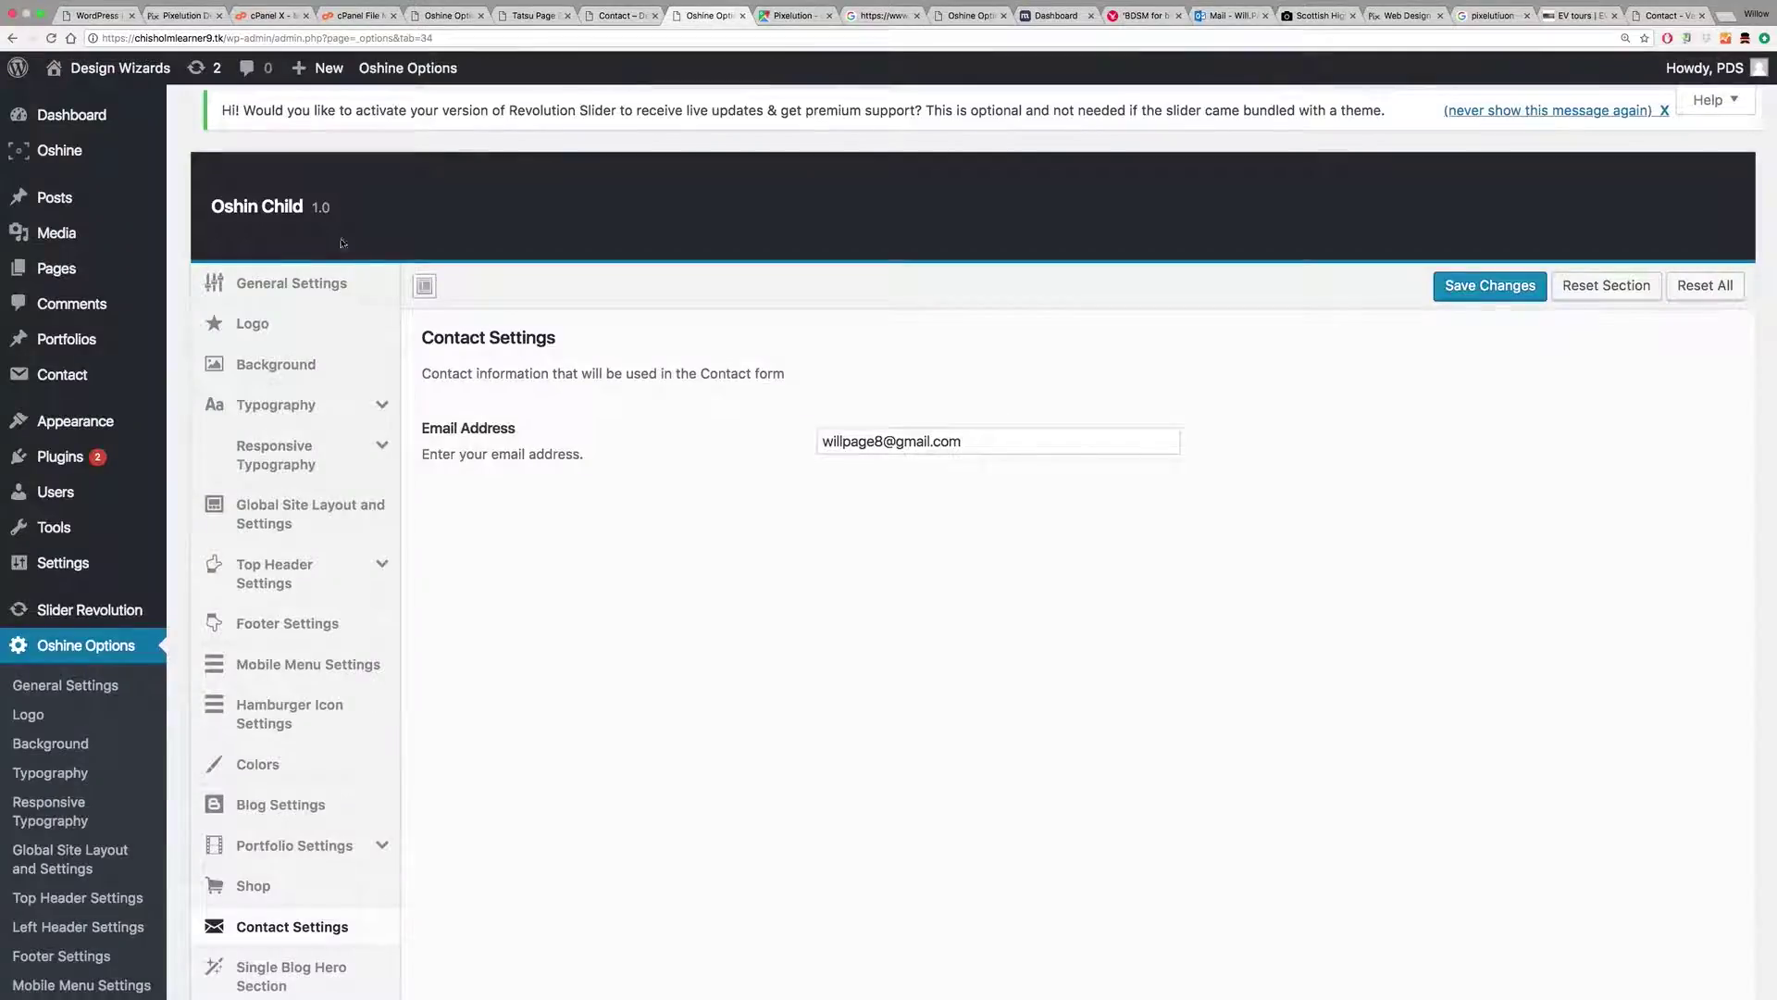
pyautogui.moveTo(65, 435)
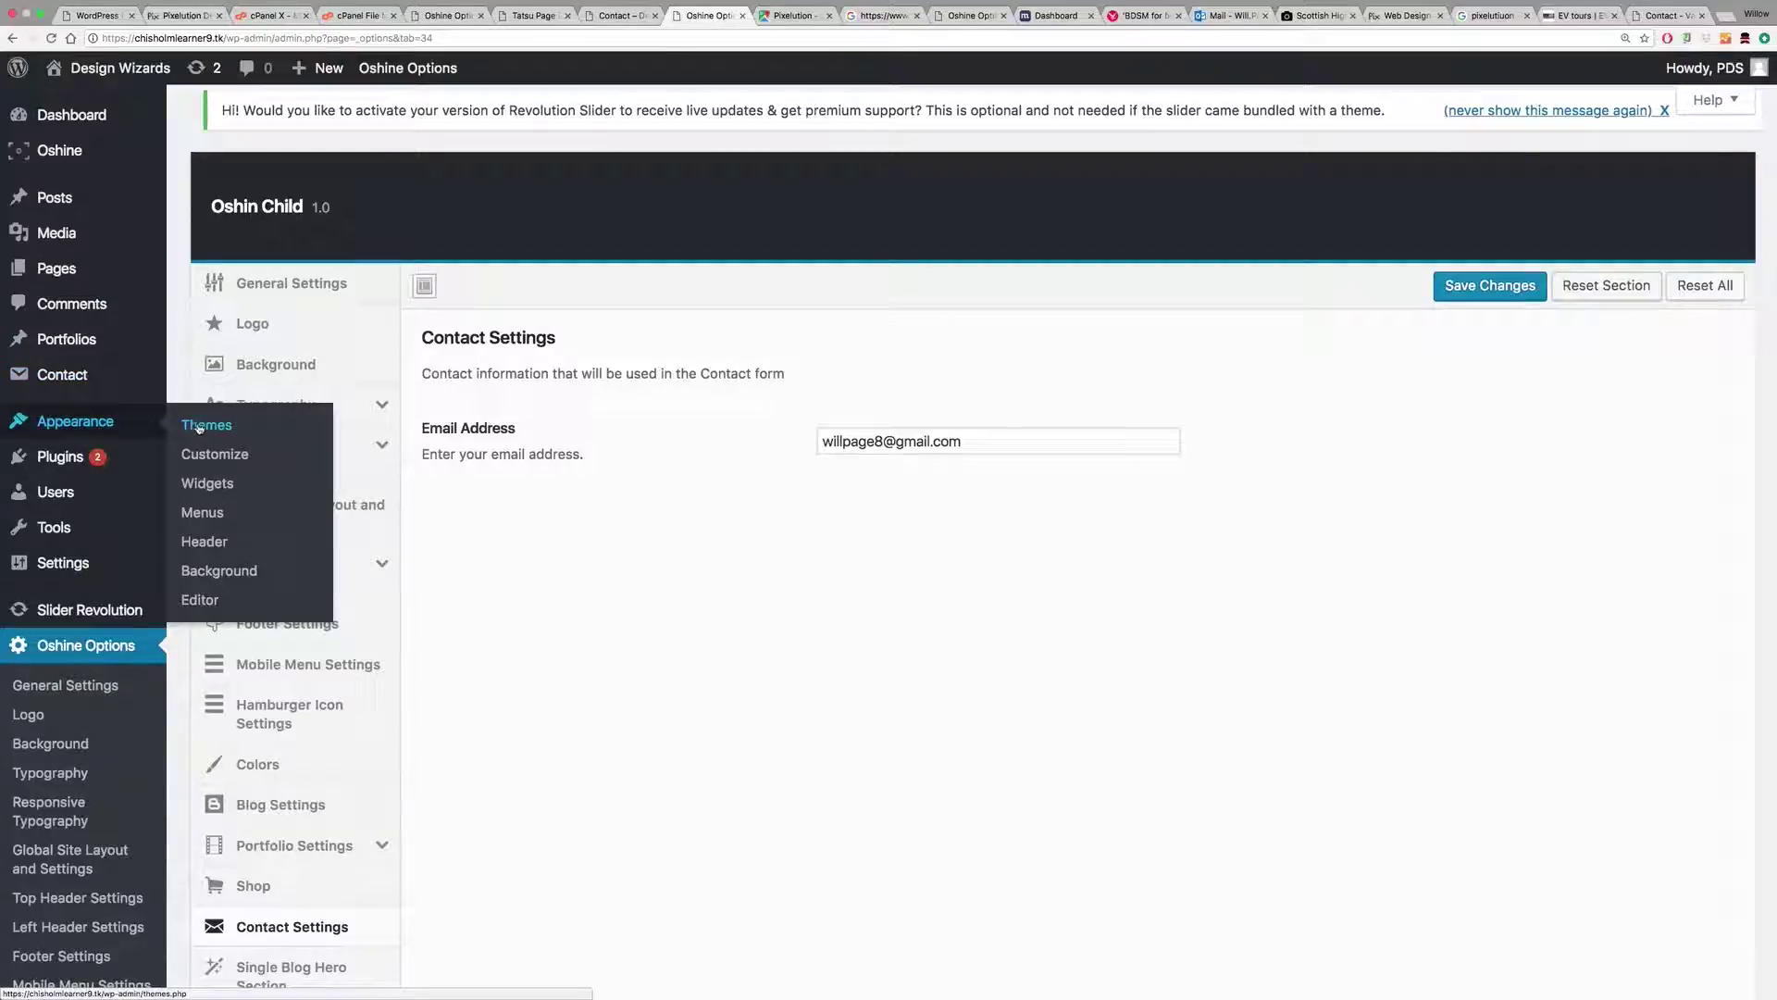
pyautogui.click(200, 514)
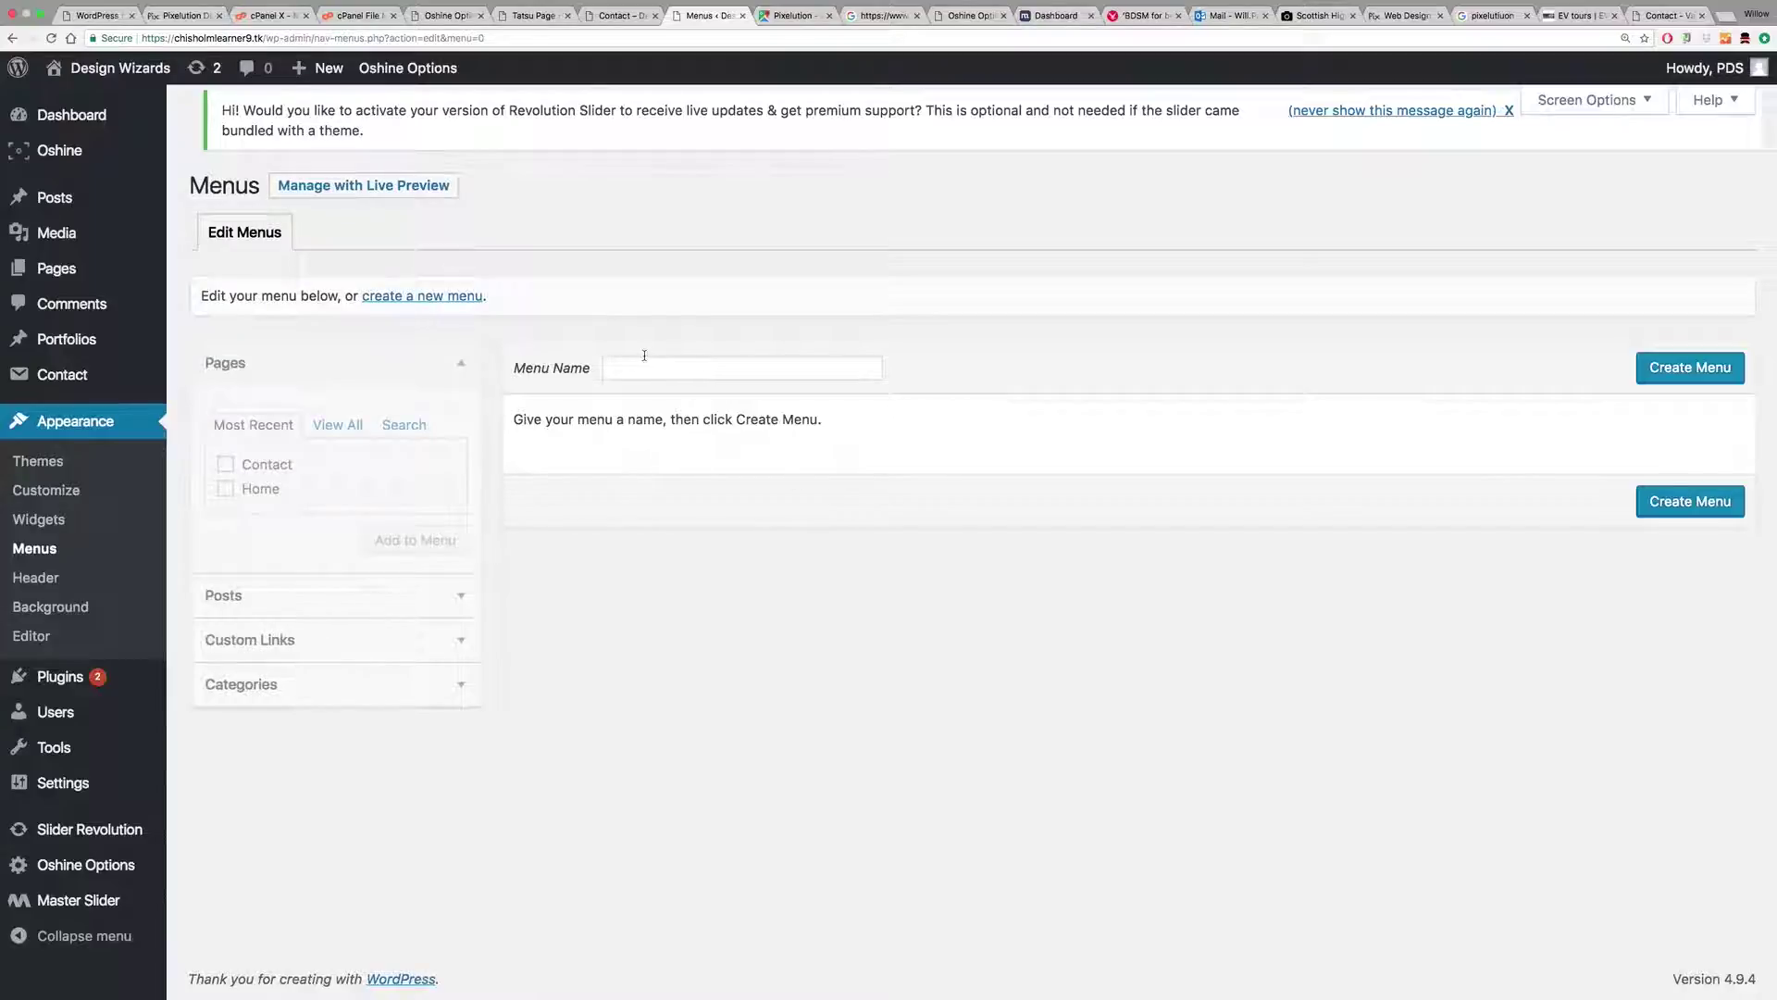
pyautogui.click(646, 369)
pyautogui.write('Mai')
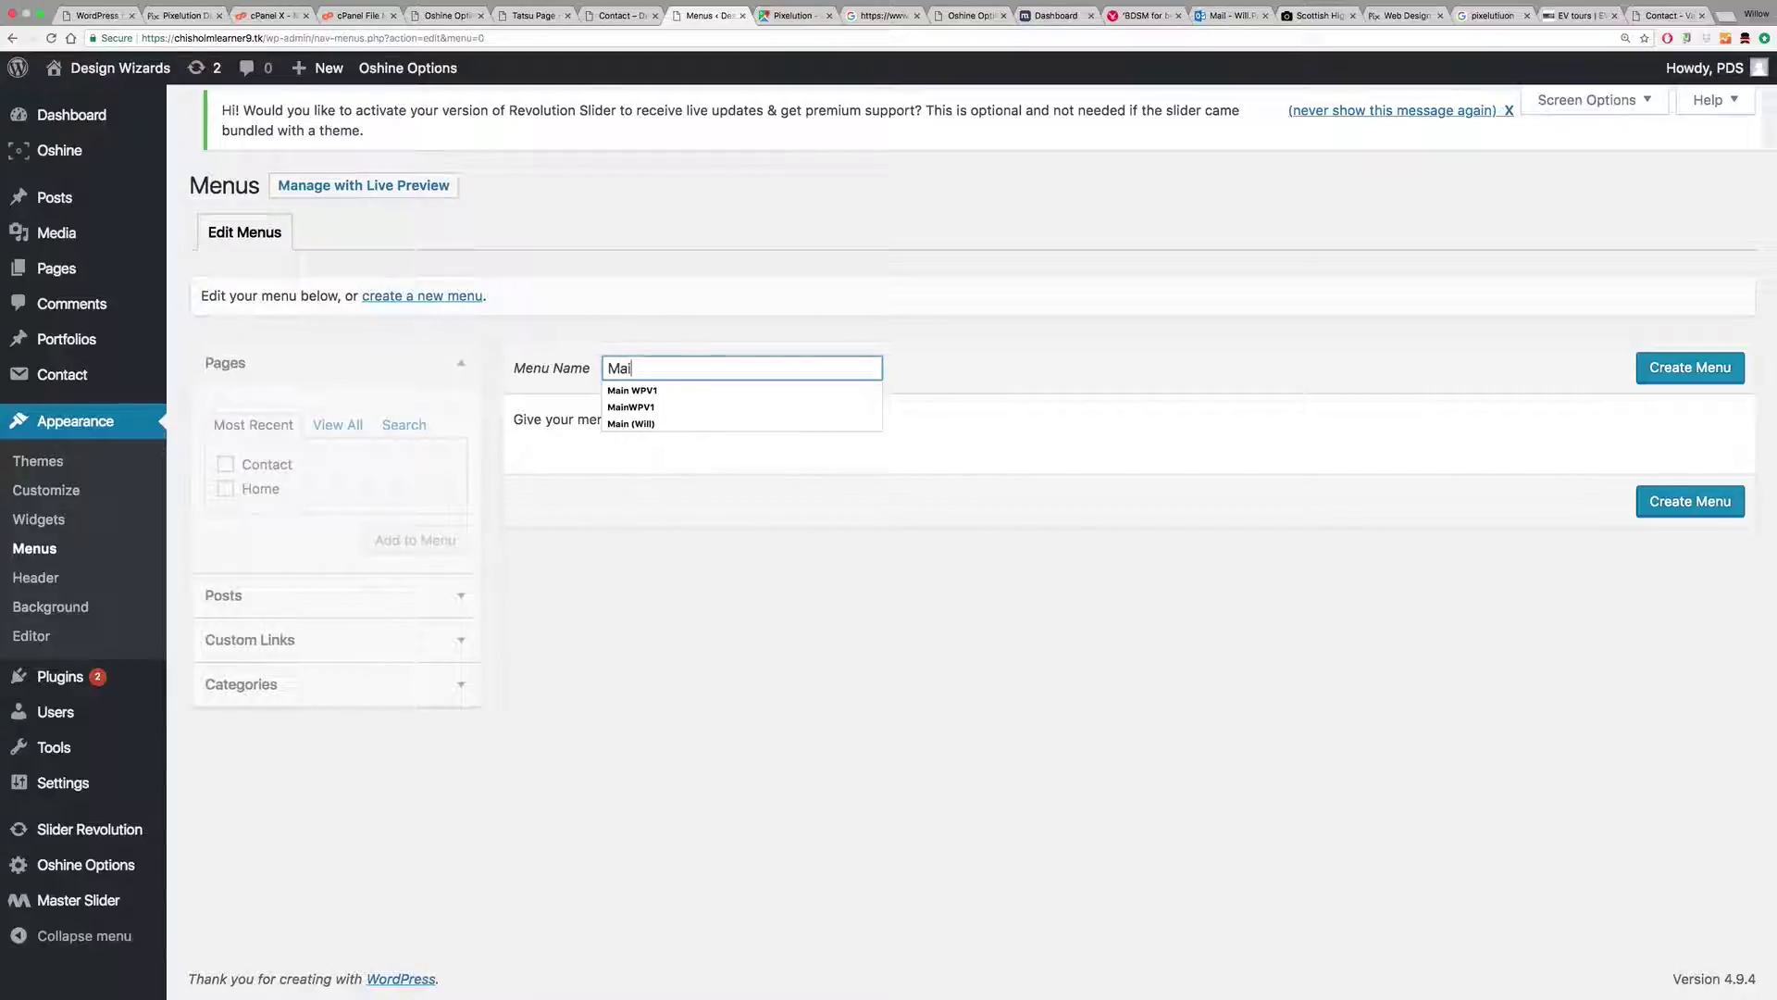
pyautogui.write('n WP')
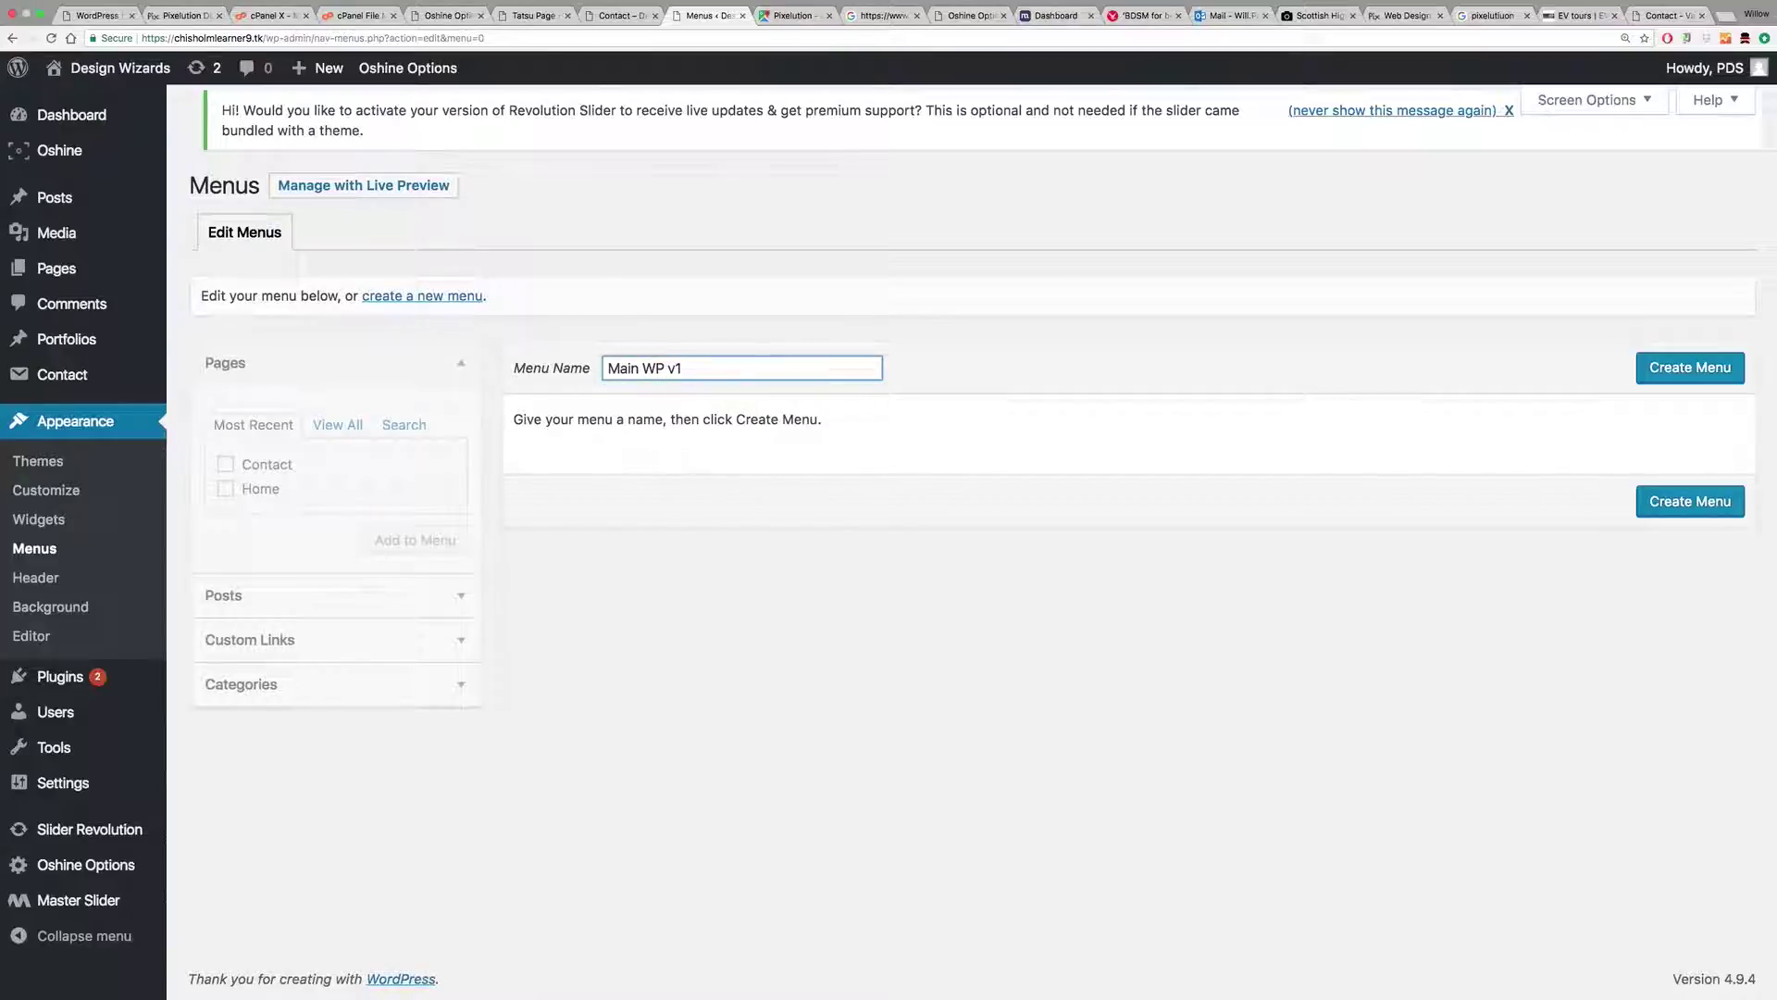
pyautogui.write(' v1 0318')
pyautogui.click(1642, 370)
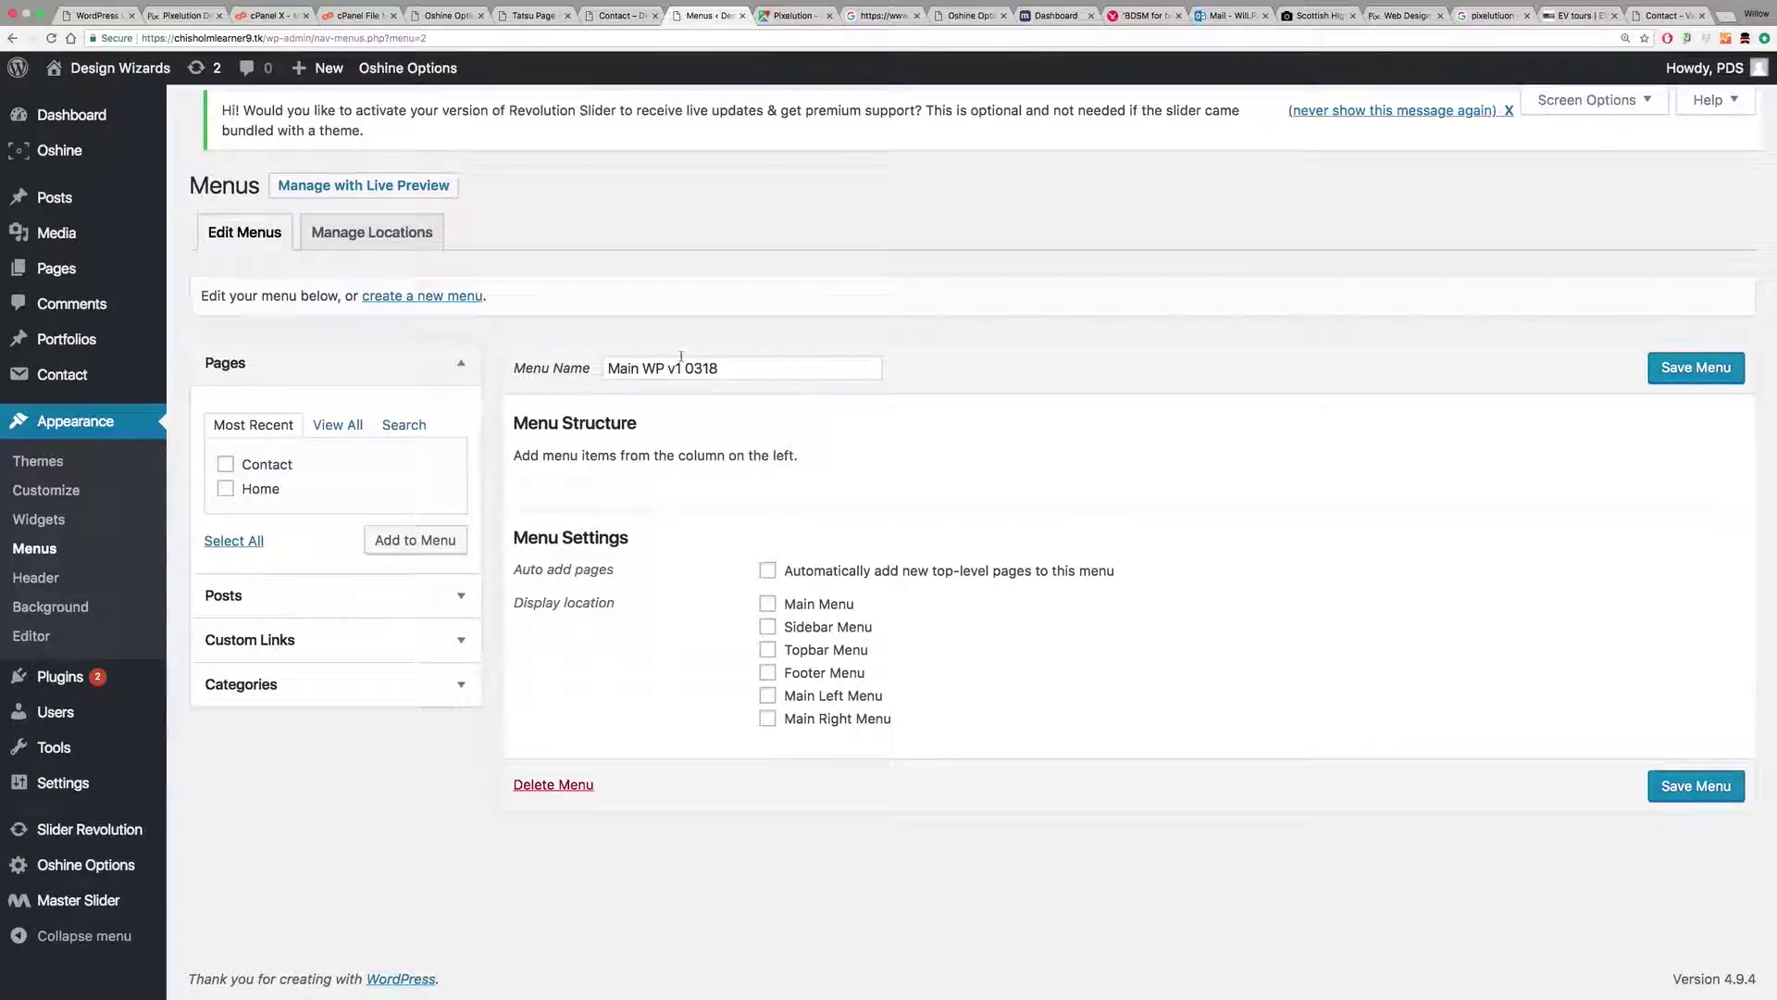
# Step: Add the Contact and Home pages, assign the Main Menu location, and save the menu
pyautogui.click(224, 464)
pyautogui.click(227, 488)
pyautogui.click(407, 540)
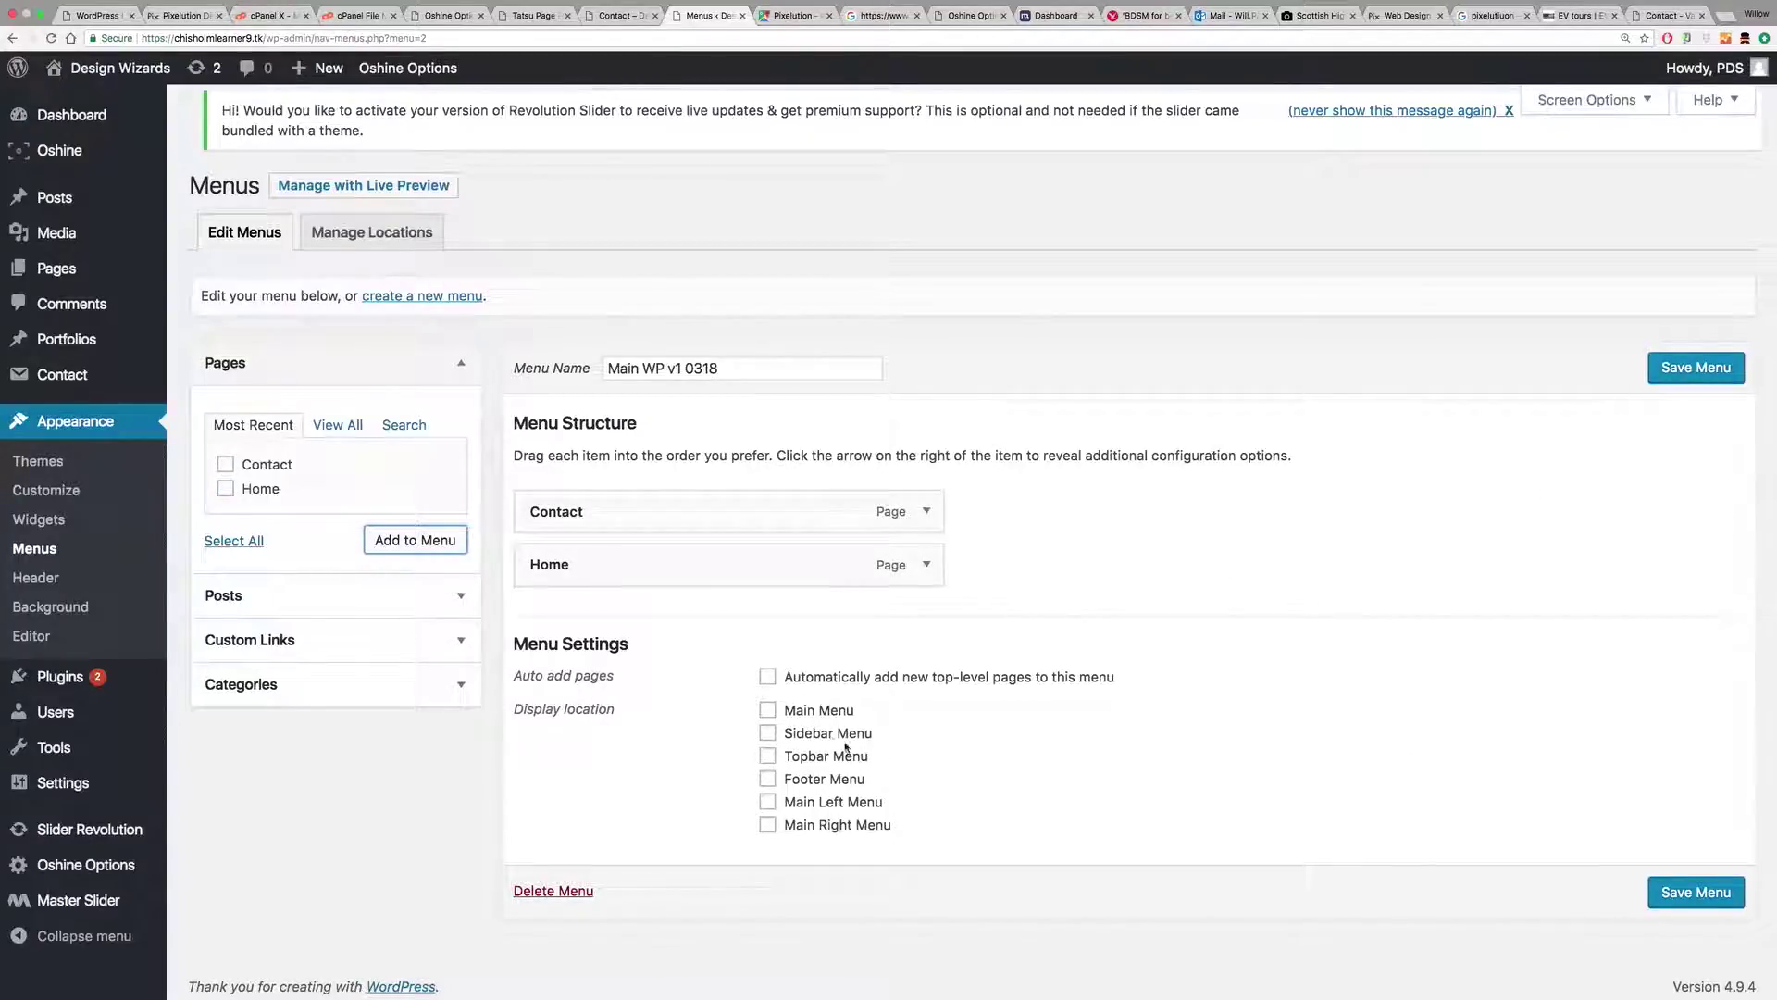
pyautogui.click(769, 711)
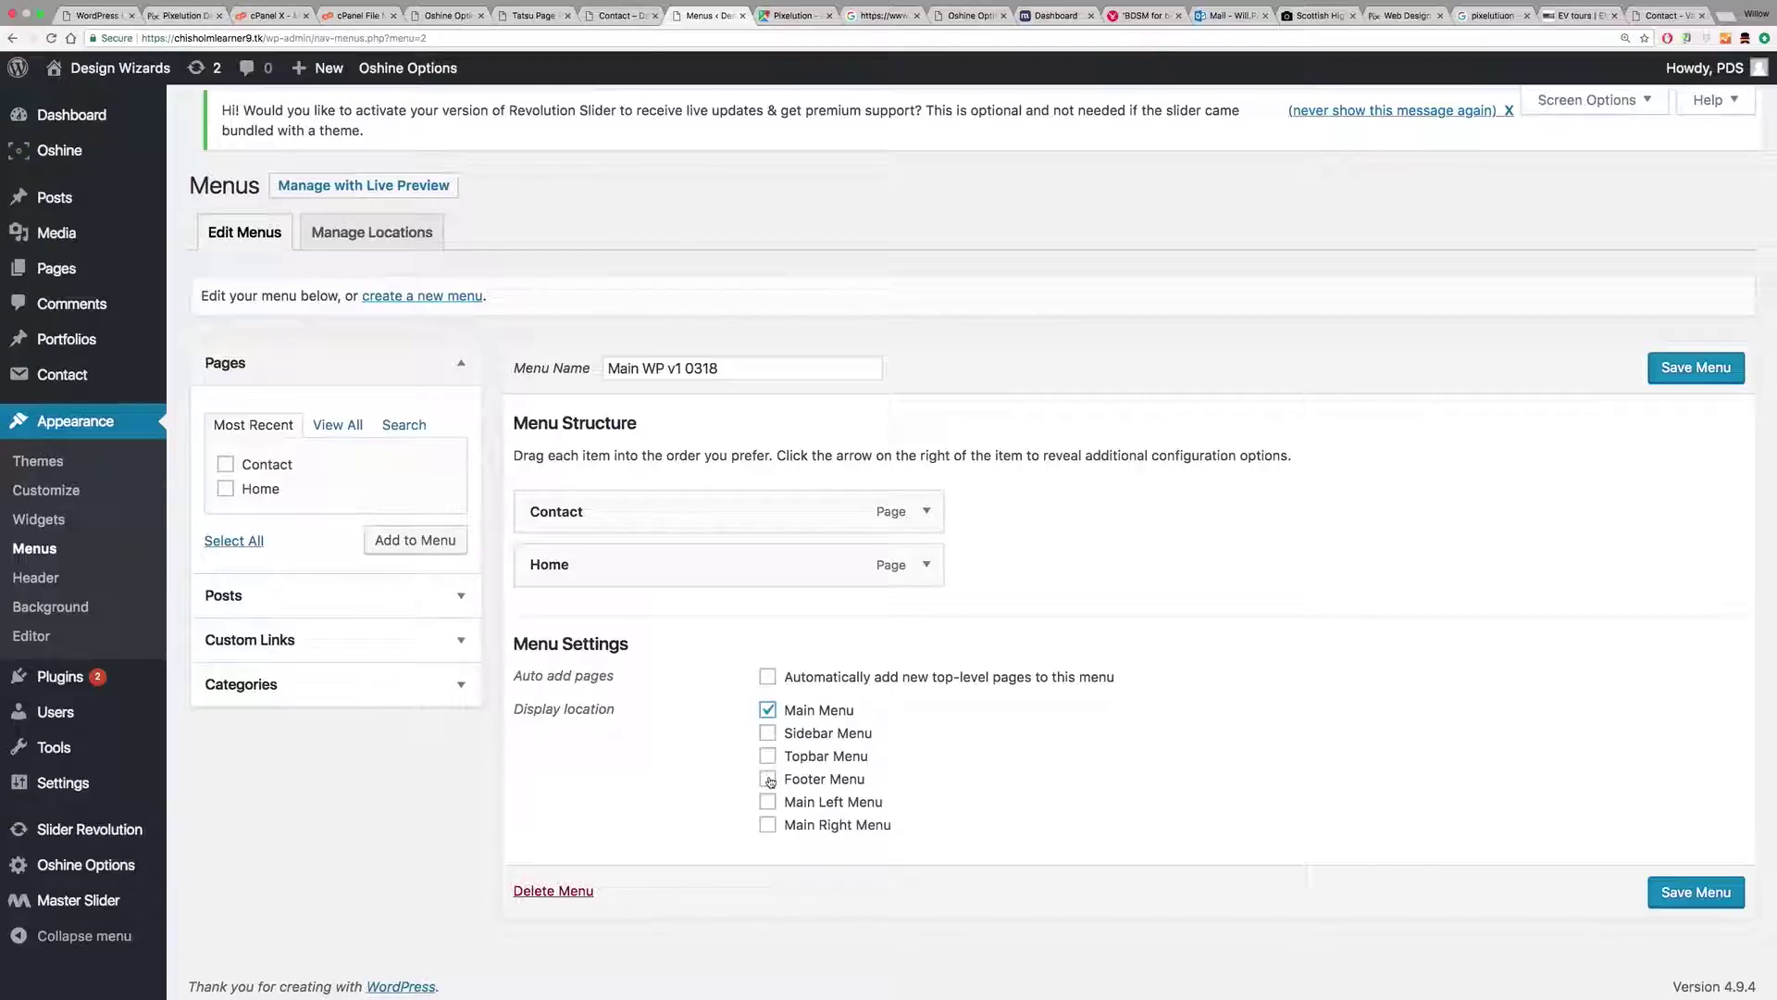
pyautogui.click(1691, 369)
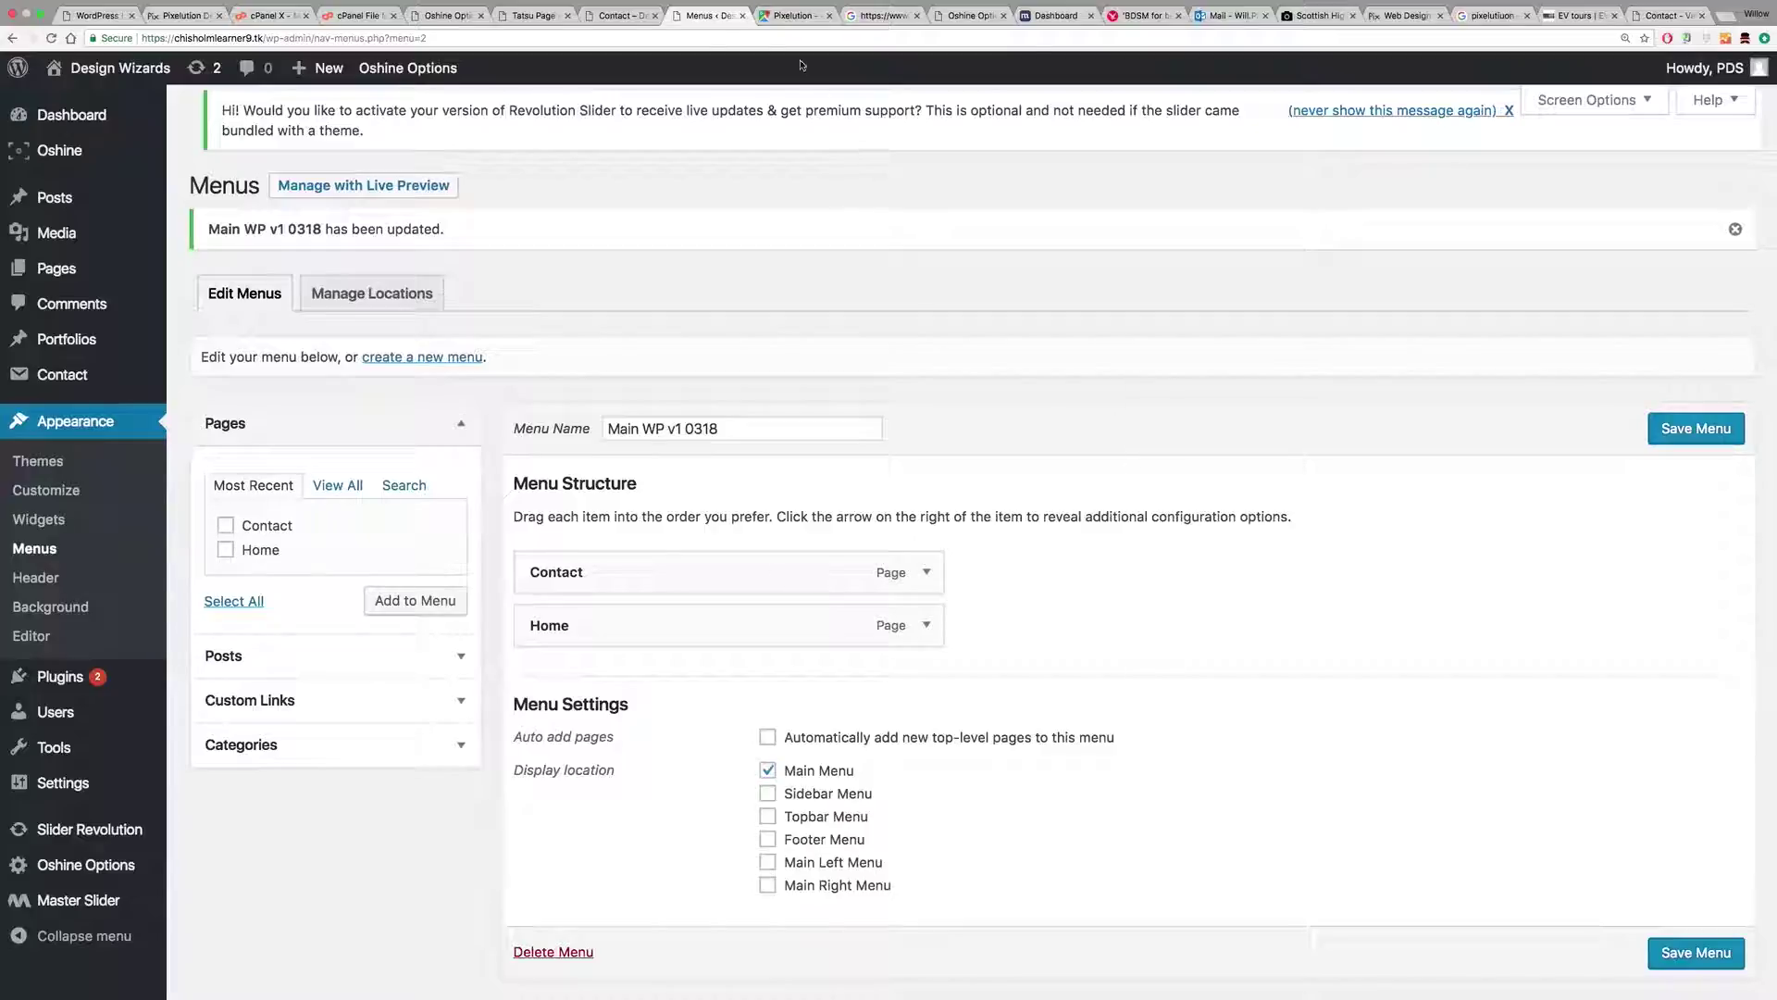
pyautogui.click(603, 16)
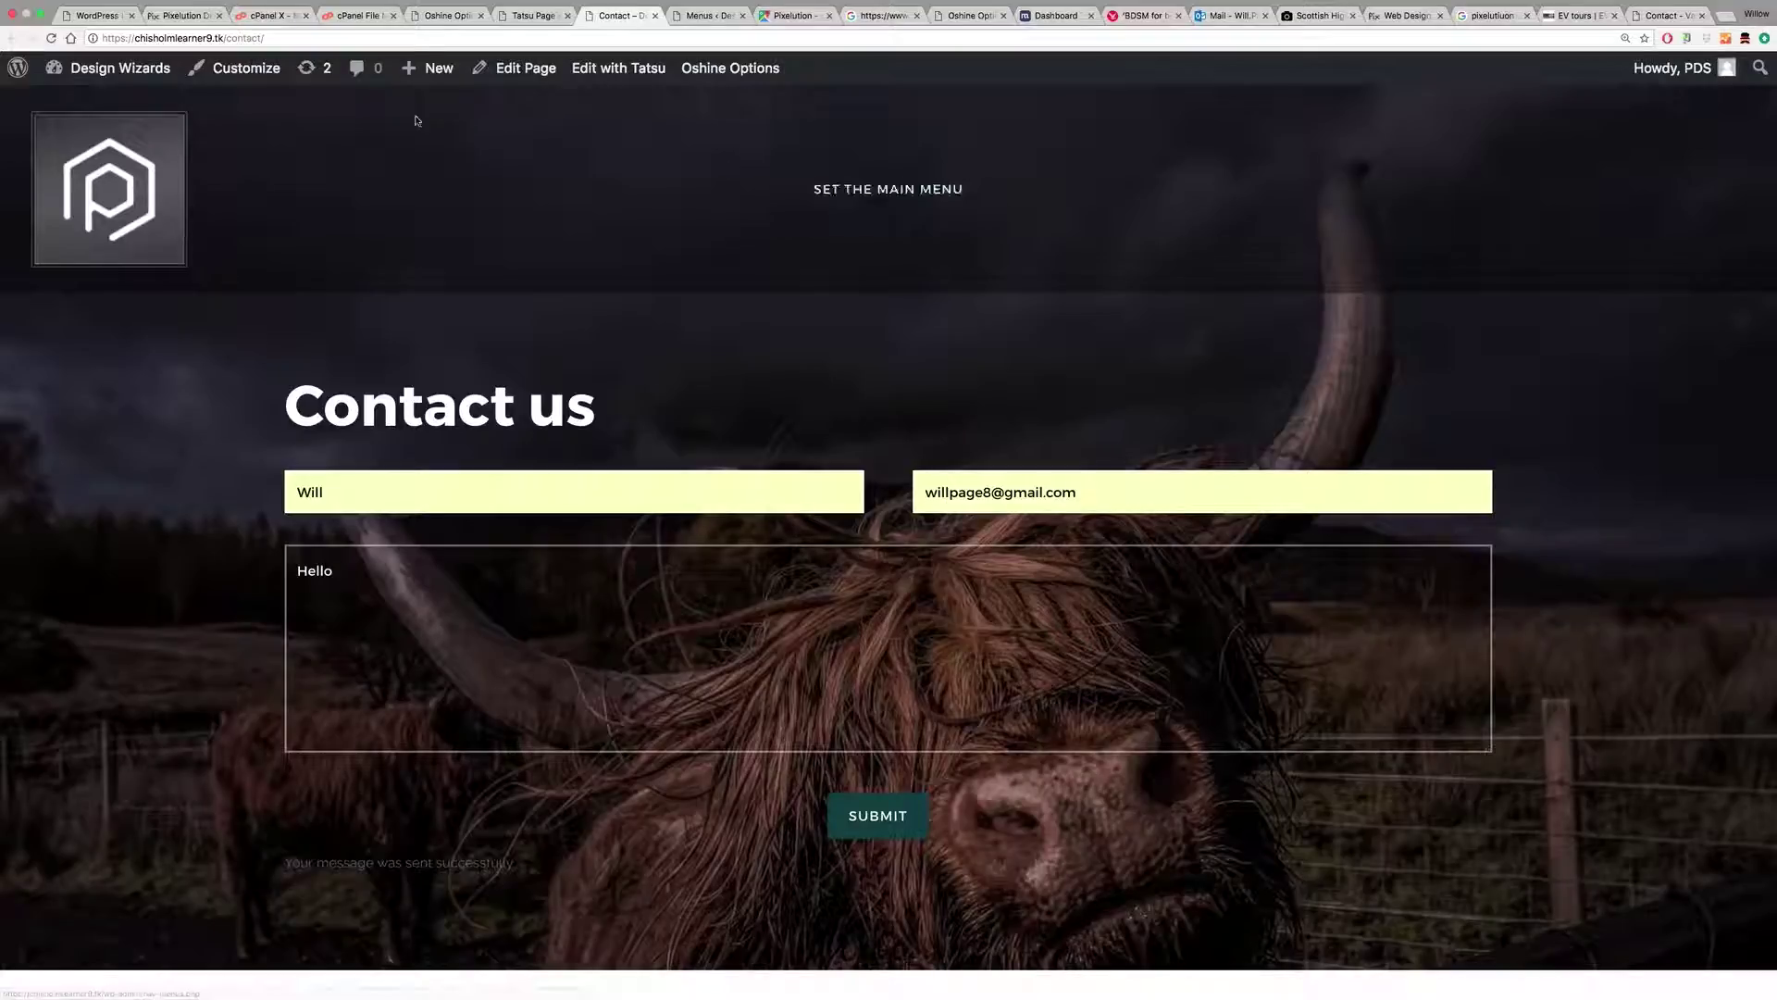
# Step: Reload the live site to confirm the Contact and Home header links, then return to Oshine Options
pyautogui.click(51, 37)
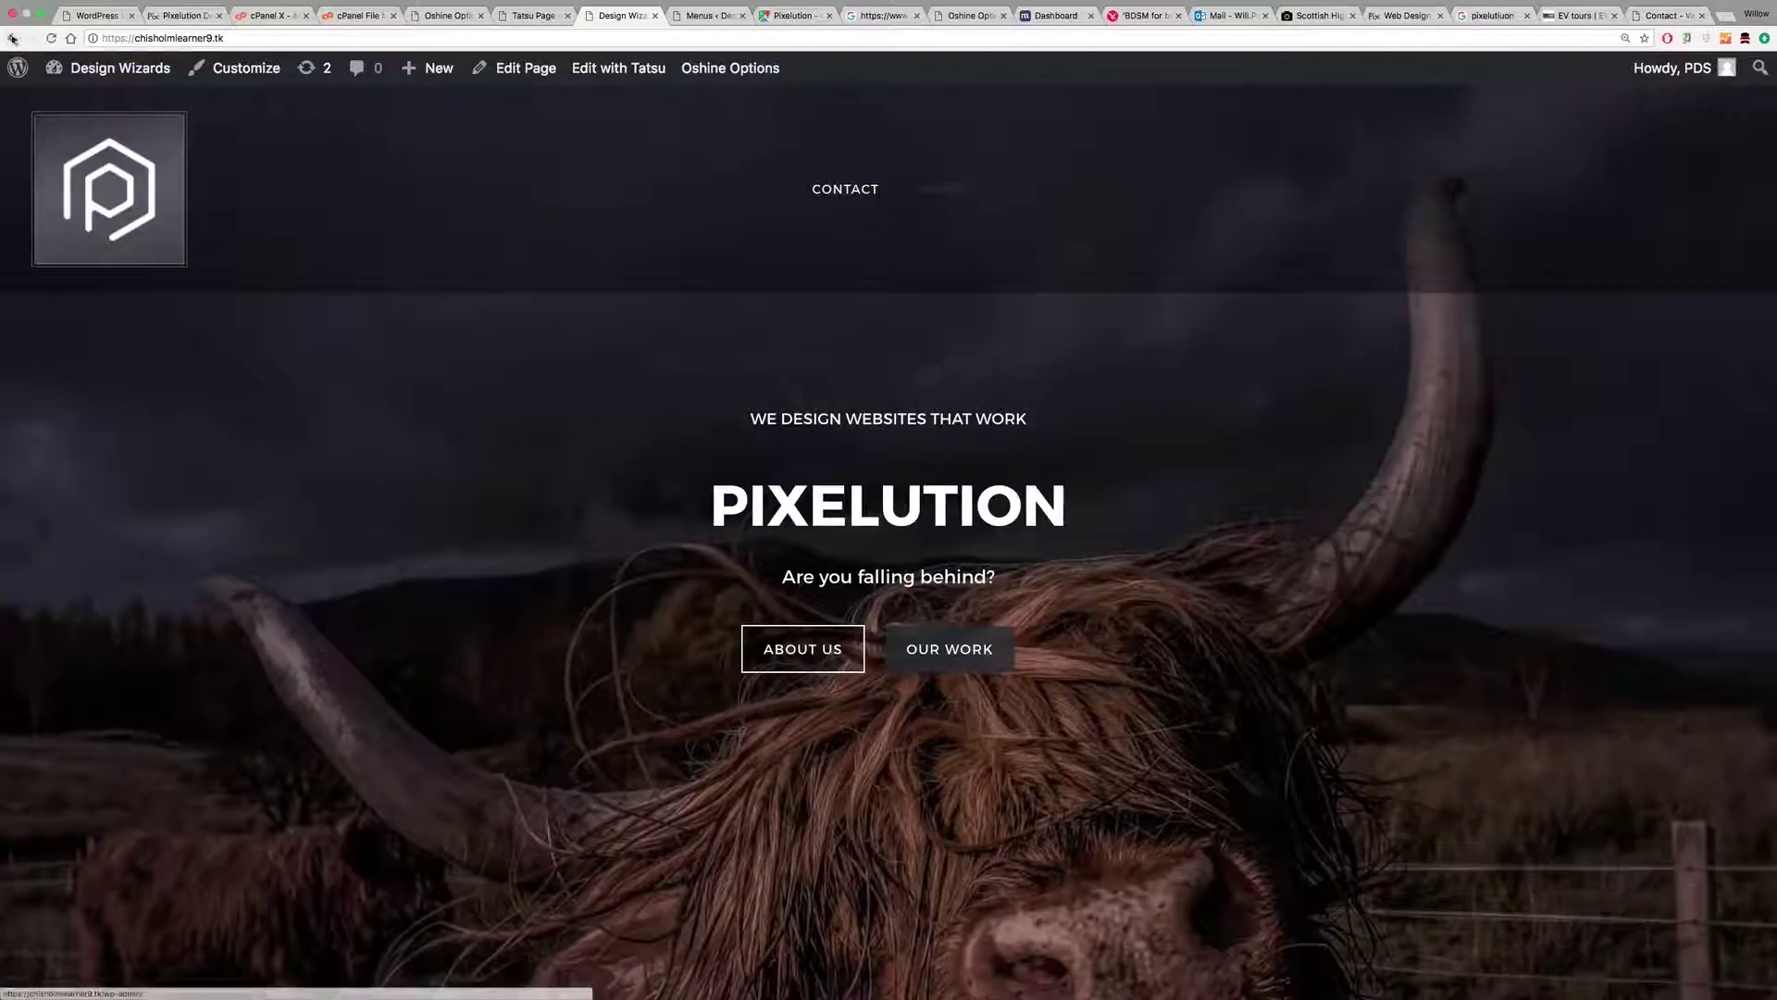
pyautogui.click(15, 40)
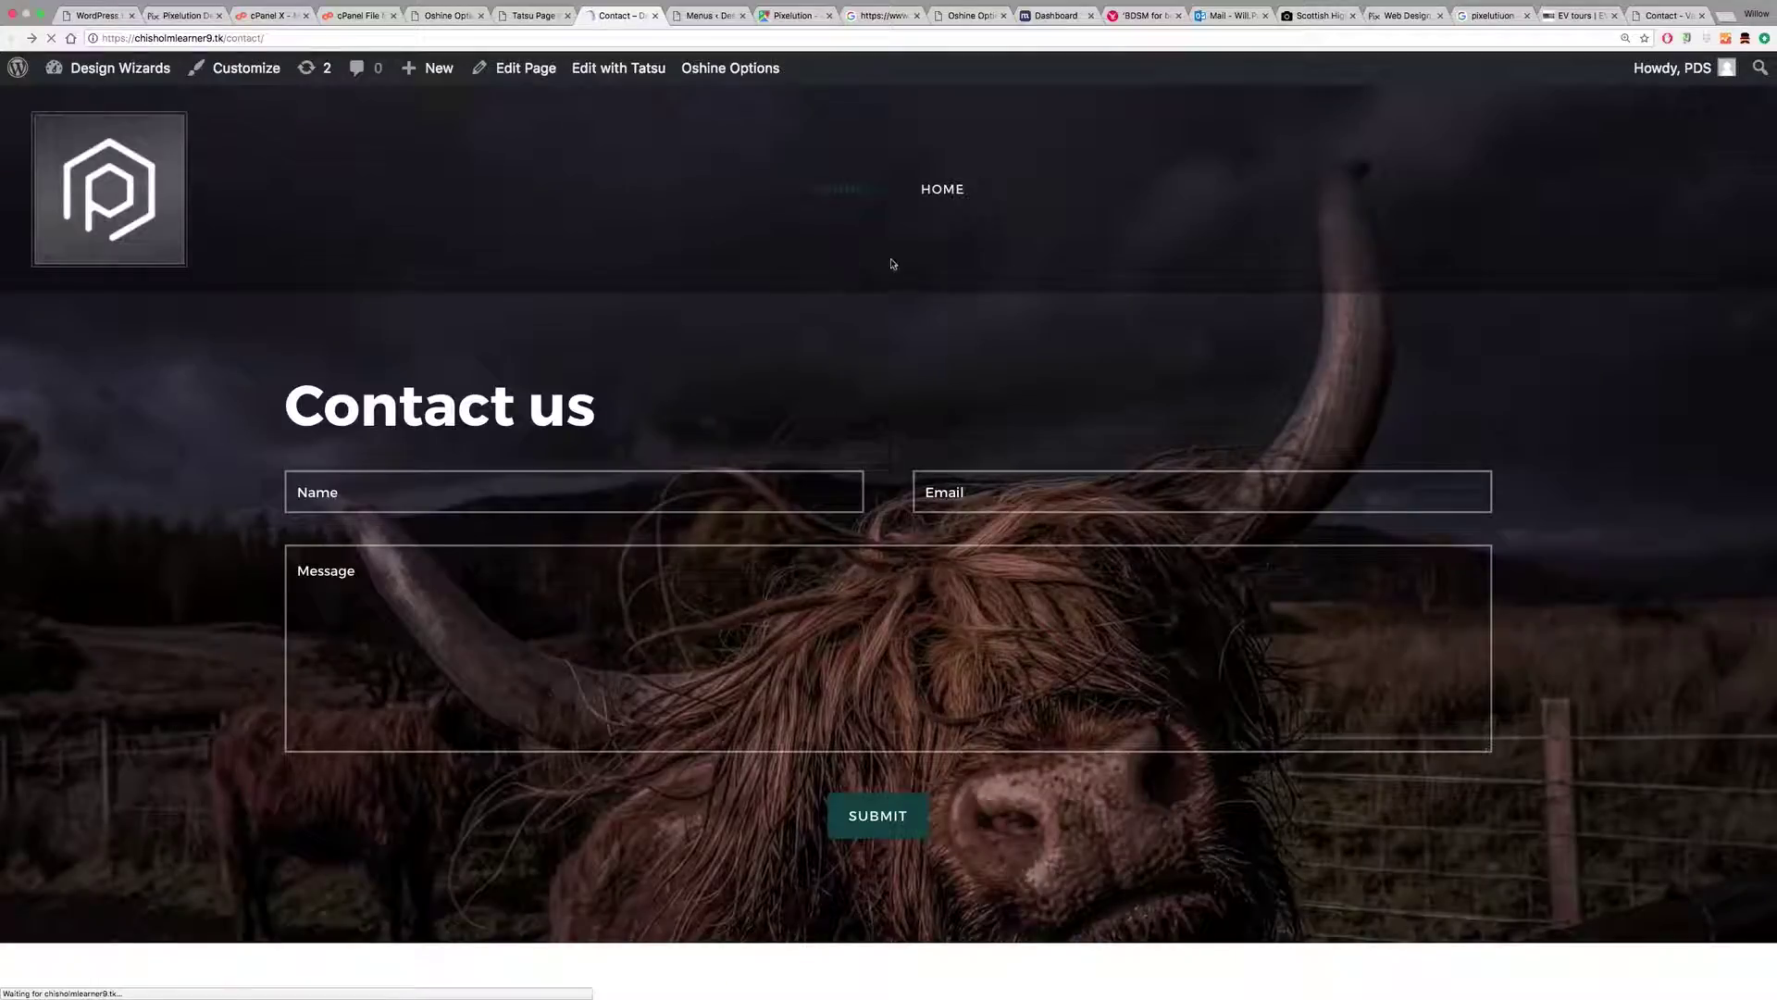
pyautogui.click(537, 34)
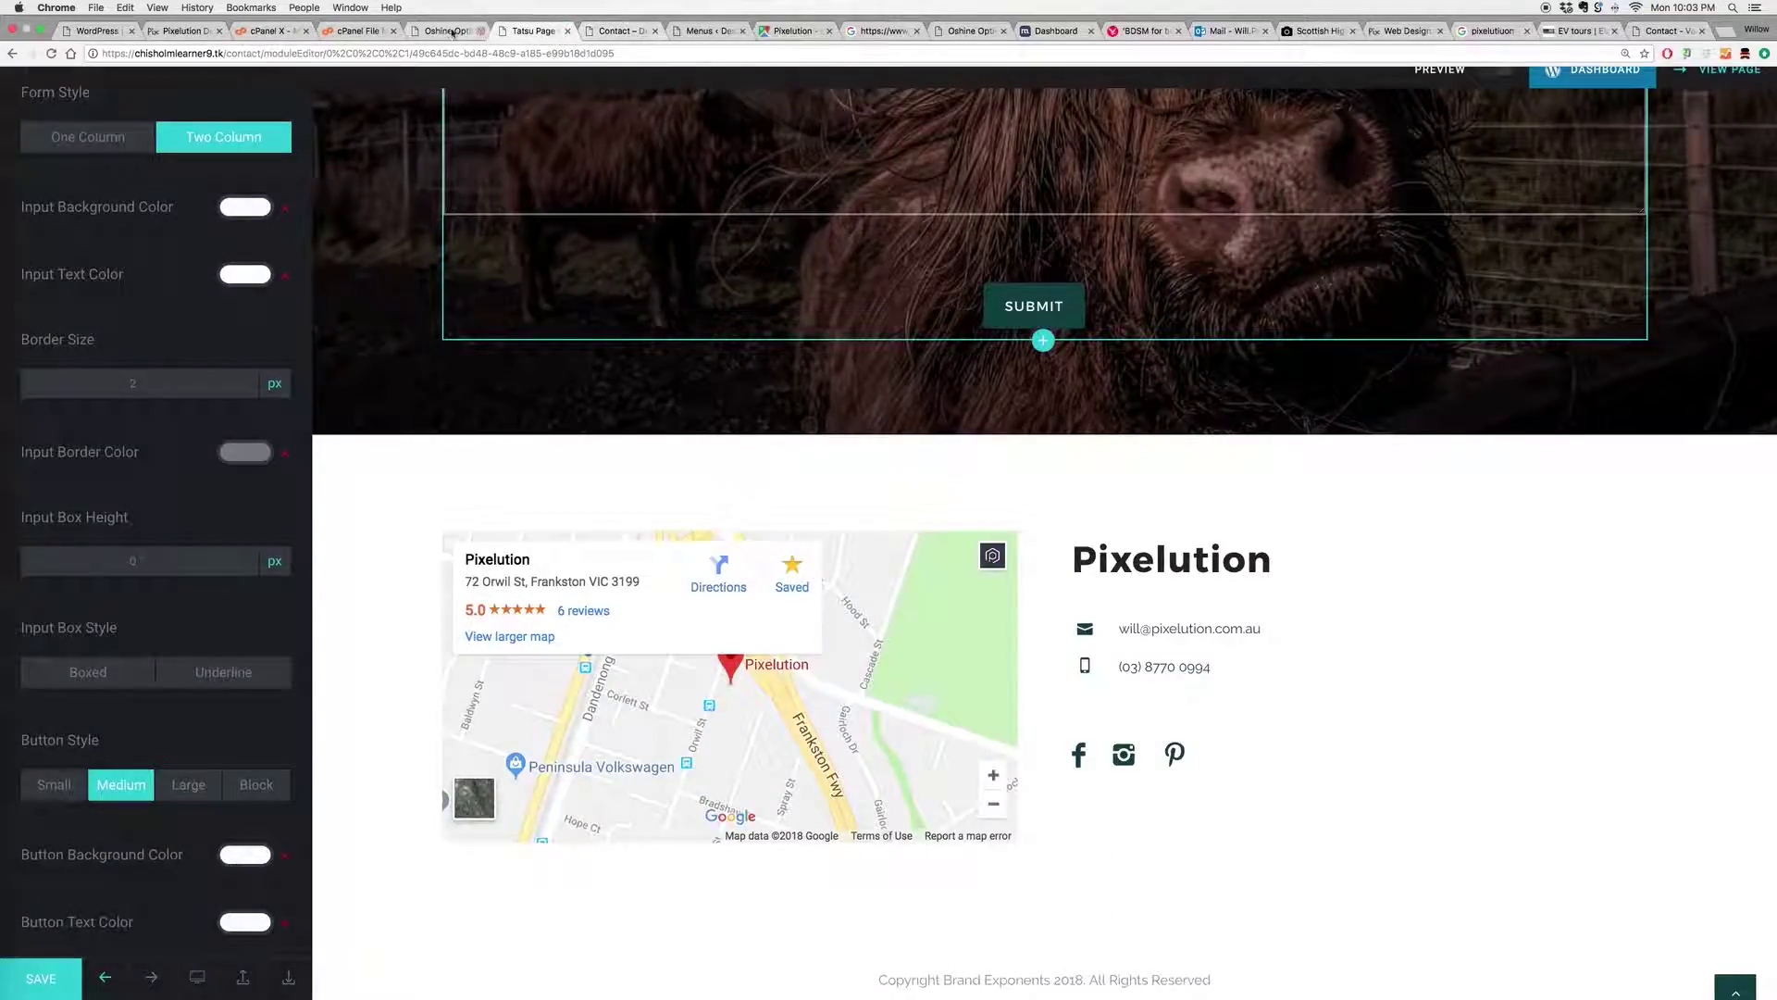
pyautogui.click(449, 31)
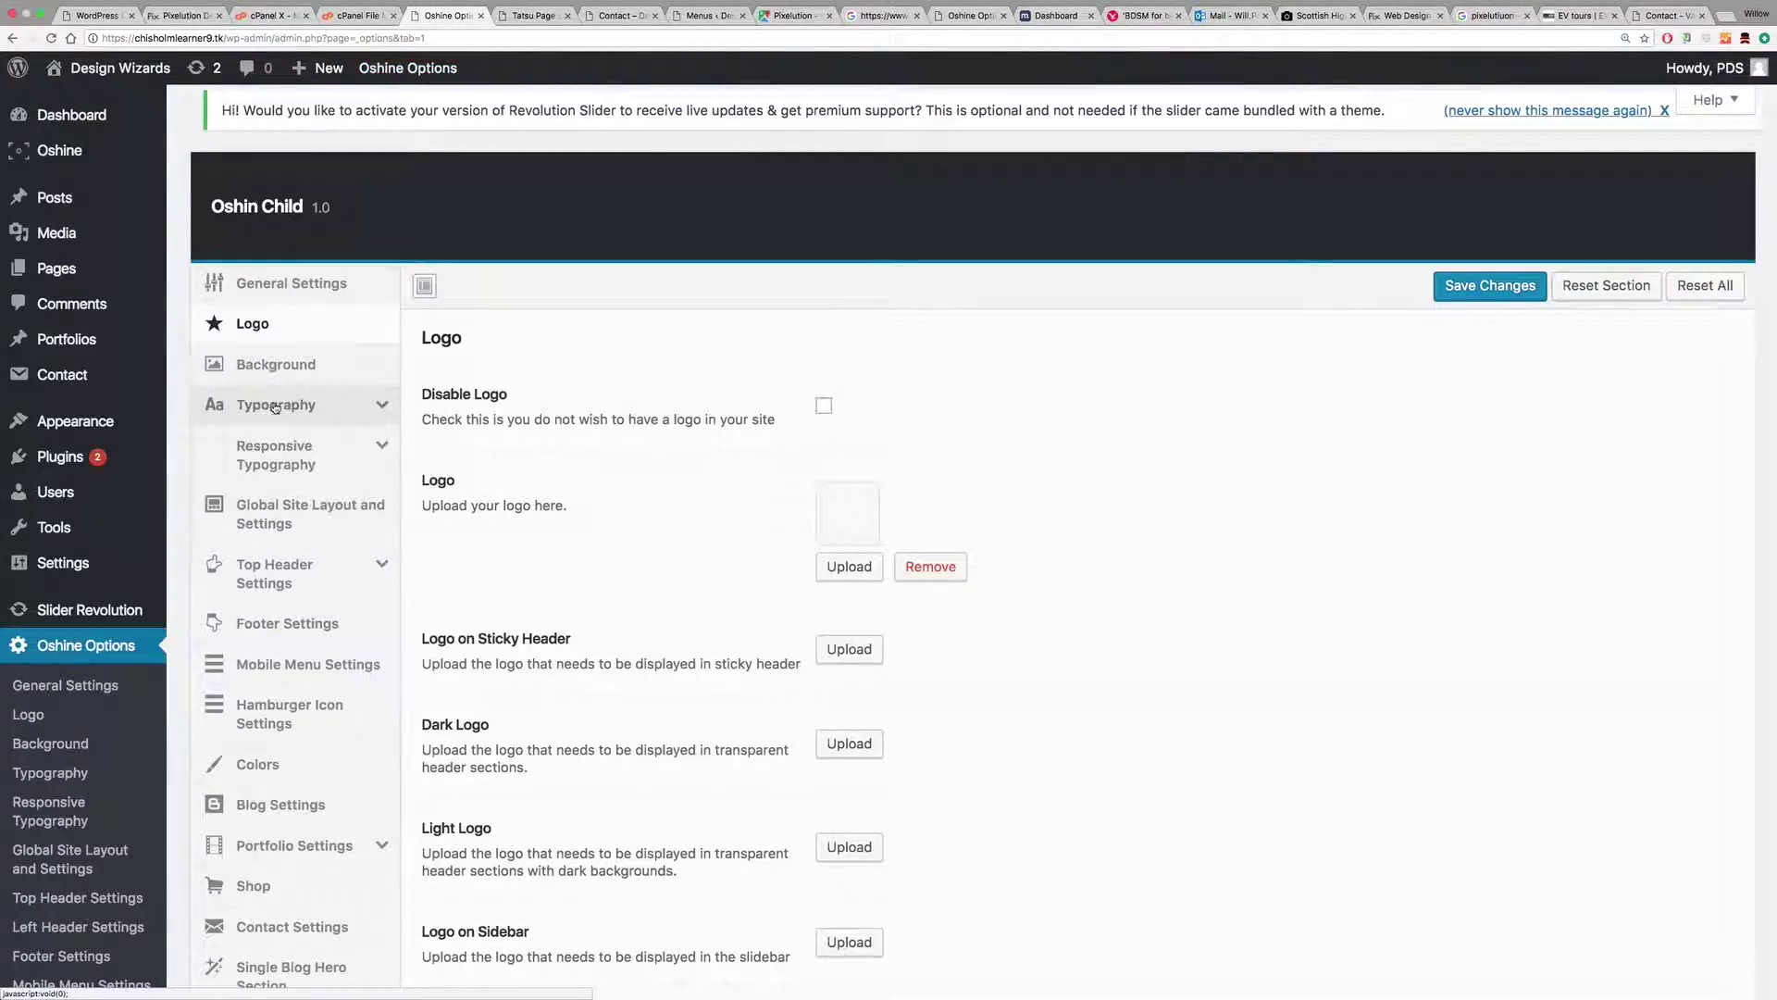
# Step: Set Global Site Layout's Header Layout to Left Header, save, and reload the live Contact page
pyautogui.click(295, 519)
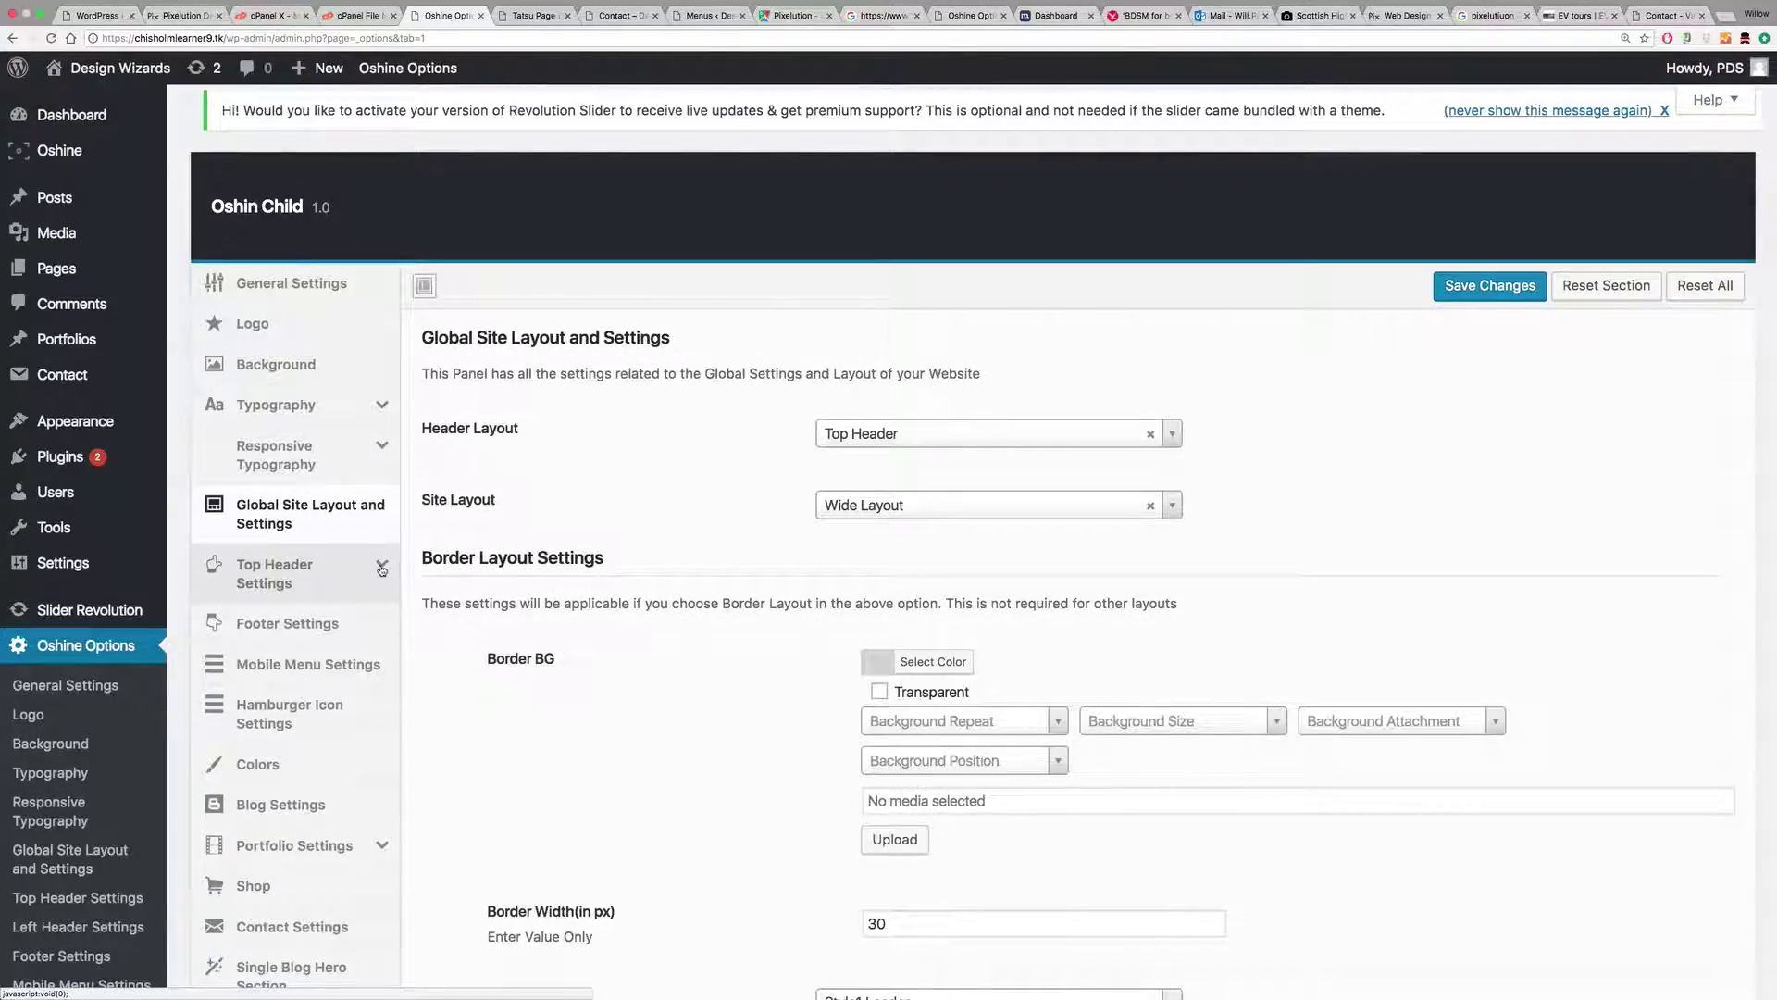
pyautogui.click(937, 435)
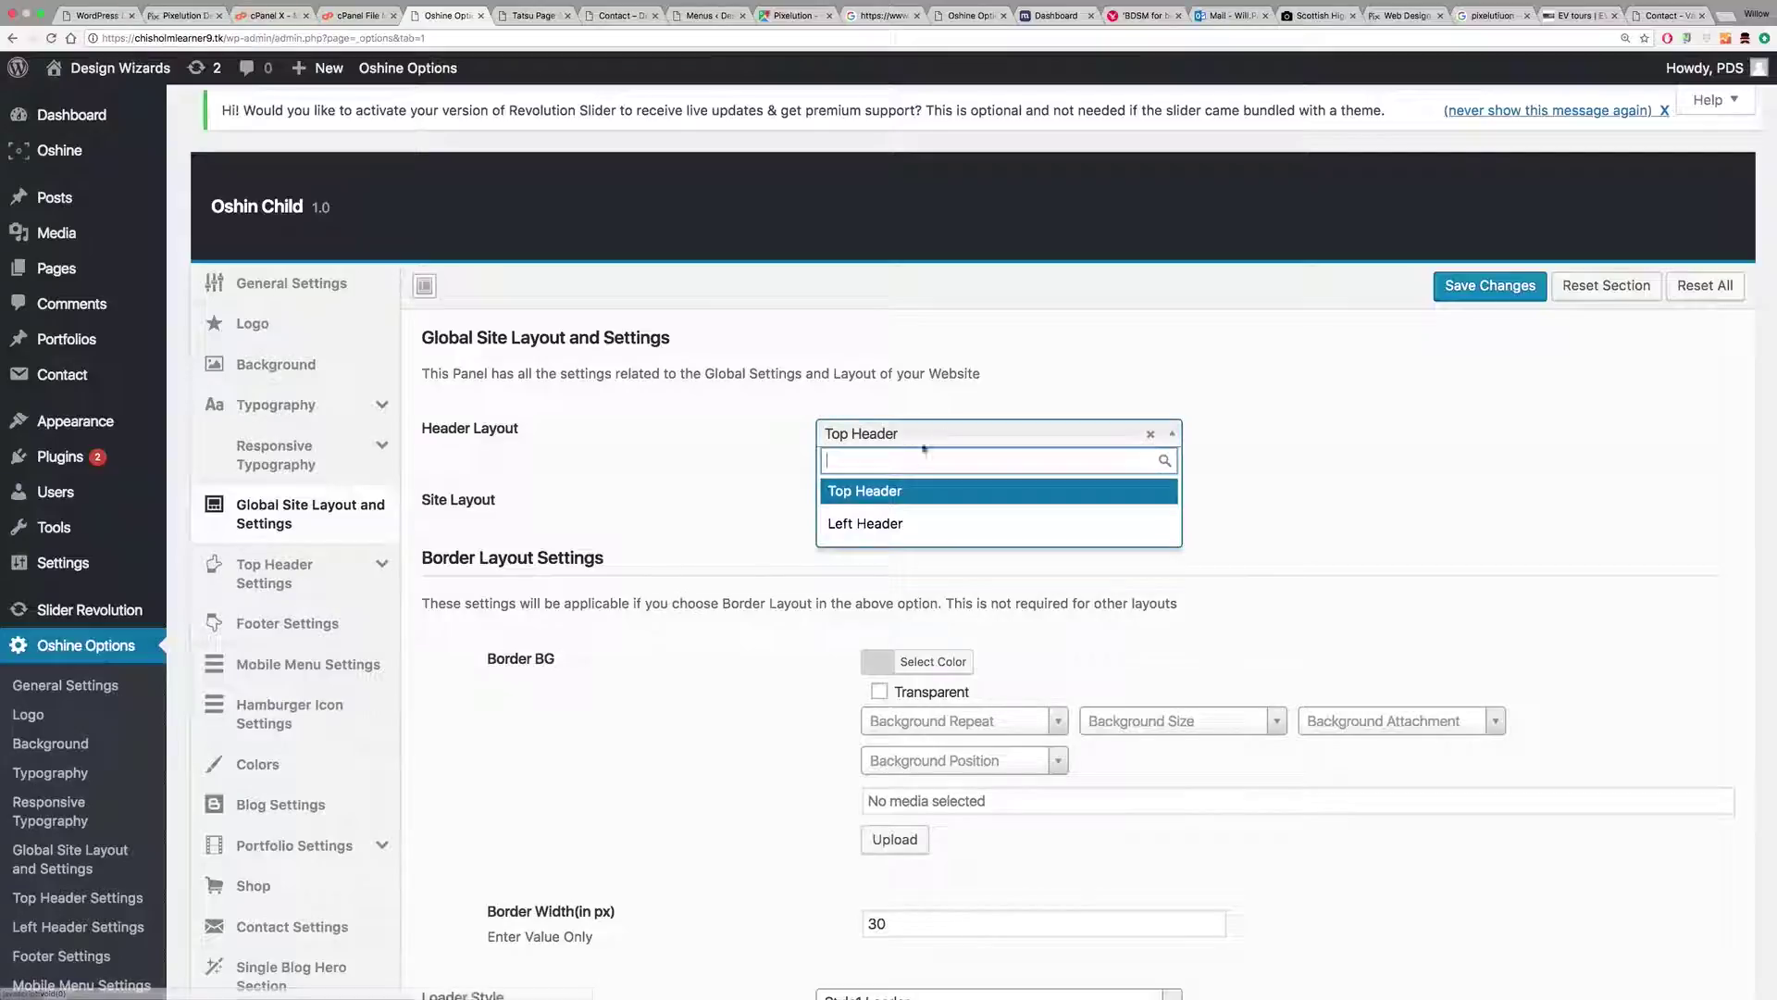
pyautogui.click(864, 524)
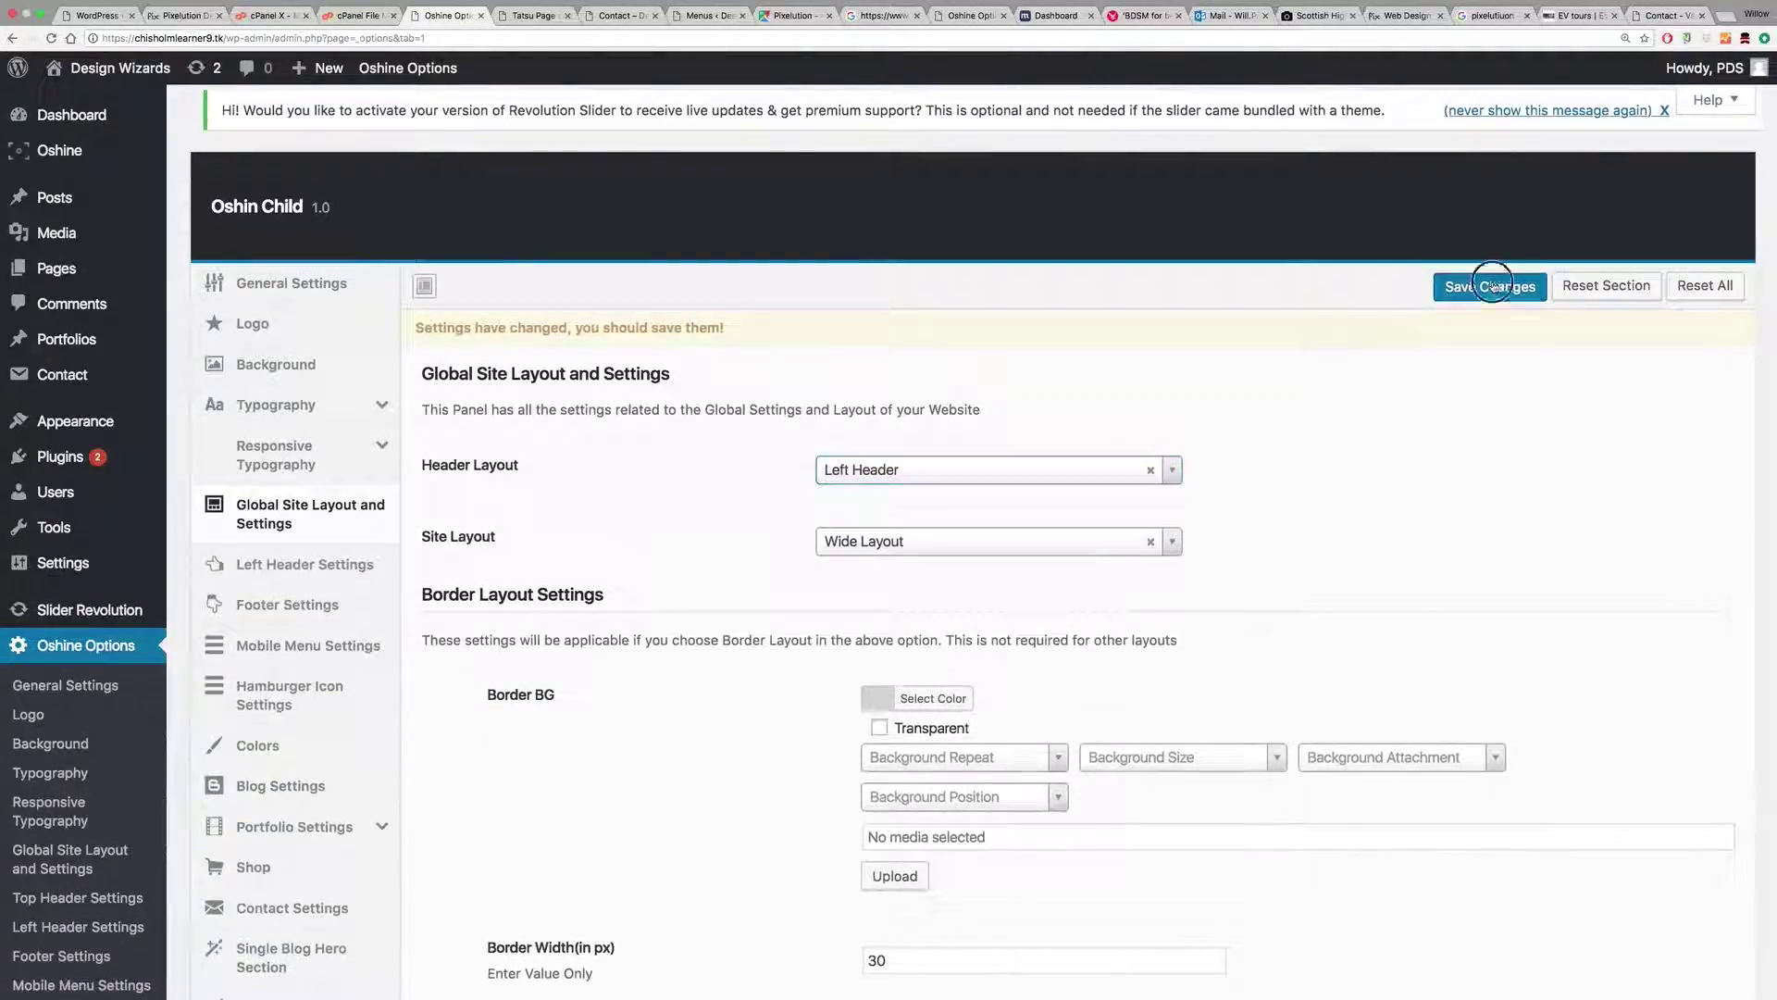
pyautogui.click(1484, 285)
pyautogui.click(699, 18)
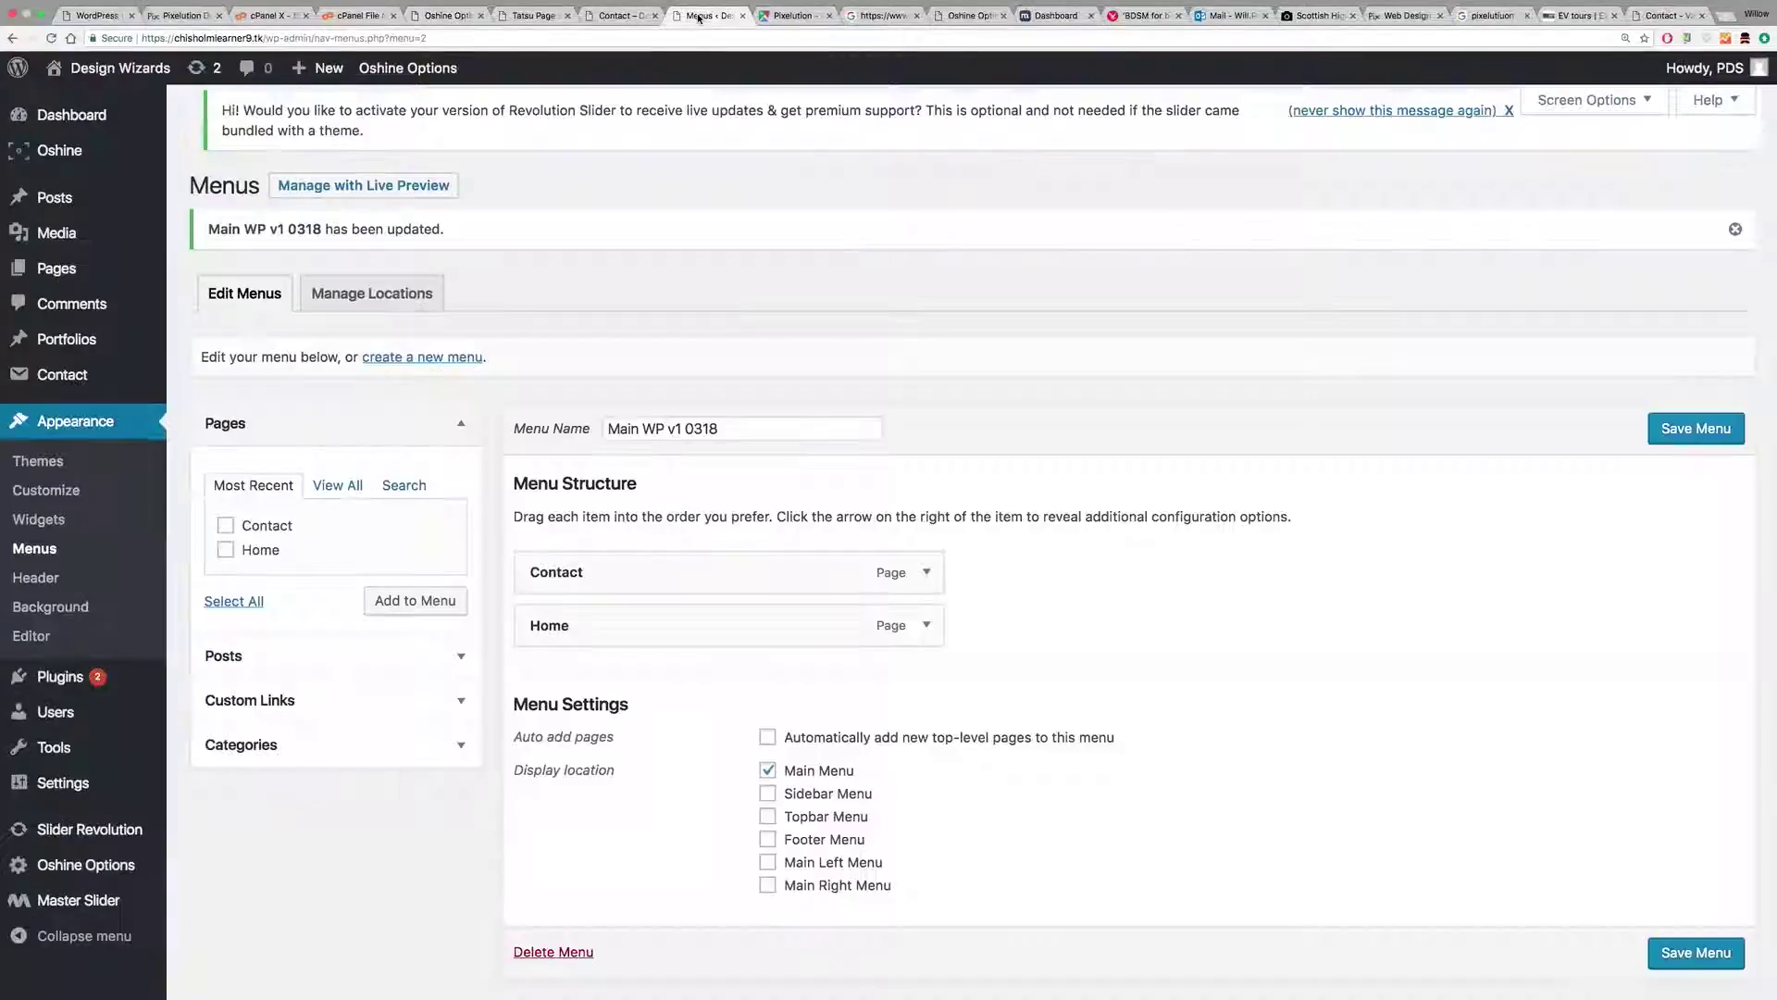
pyautogui.click(623, 17)
pyautogui.press('super+r')
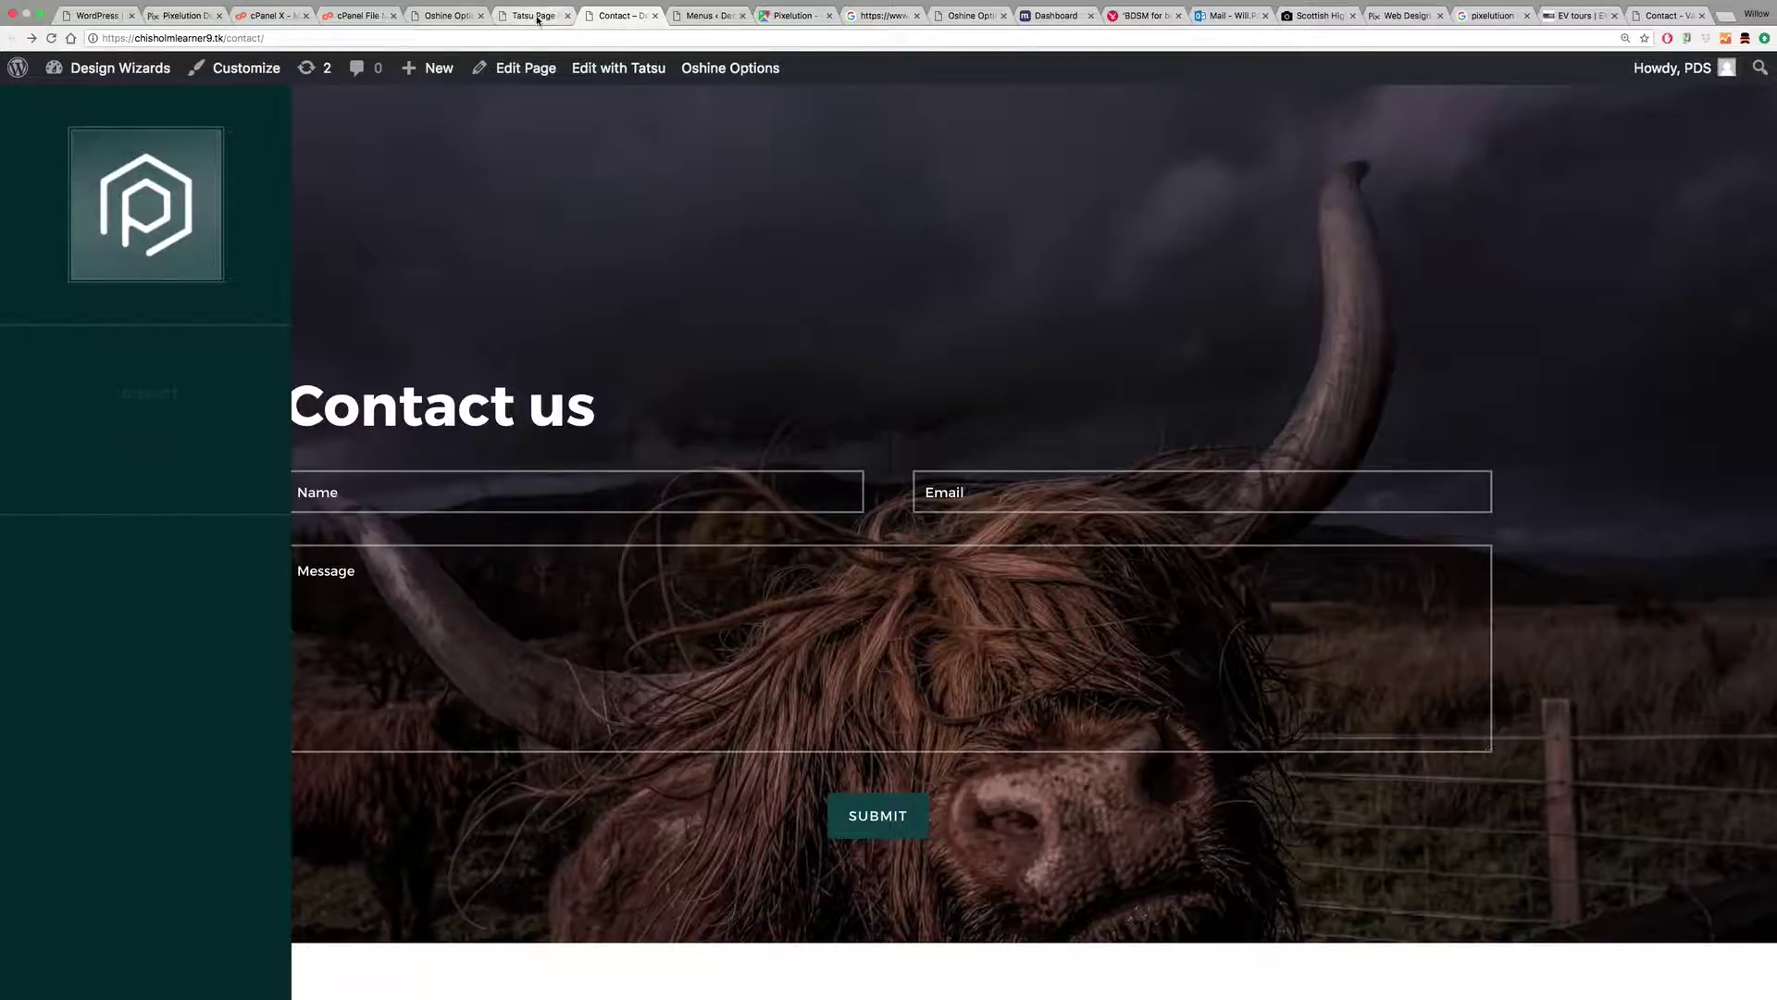
# Step: Change Header Layout back to Top Header and open Top Header Settings > Header Style
pyautogui.click(537, 17)
pyautogui.click(463, 17)
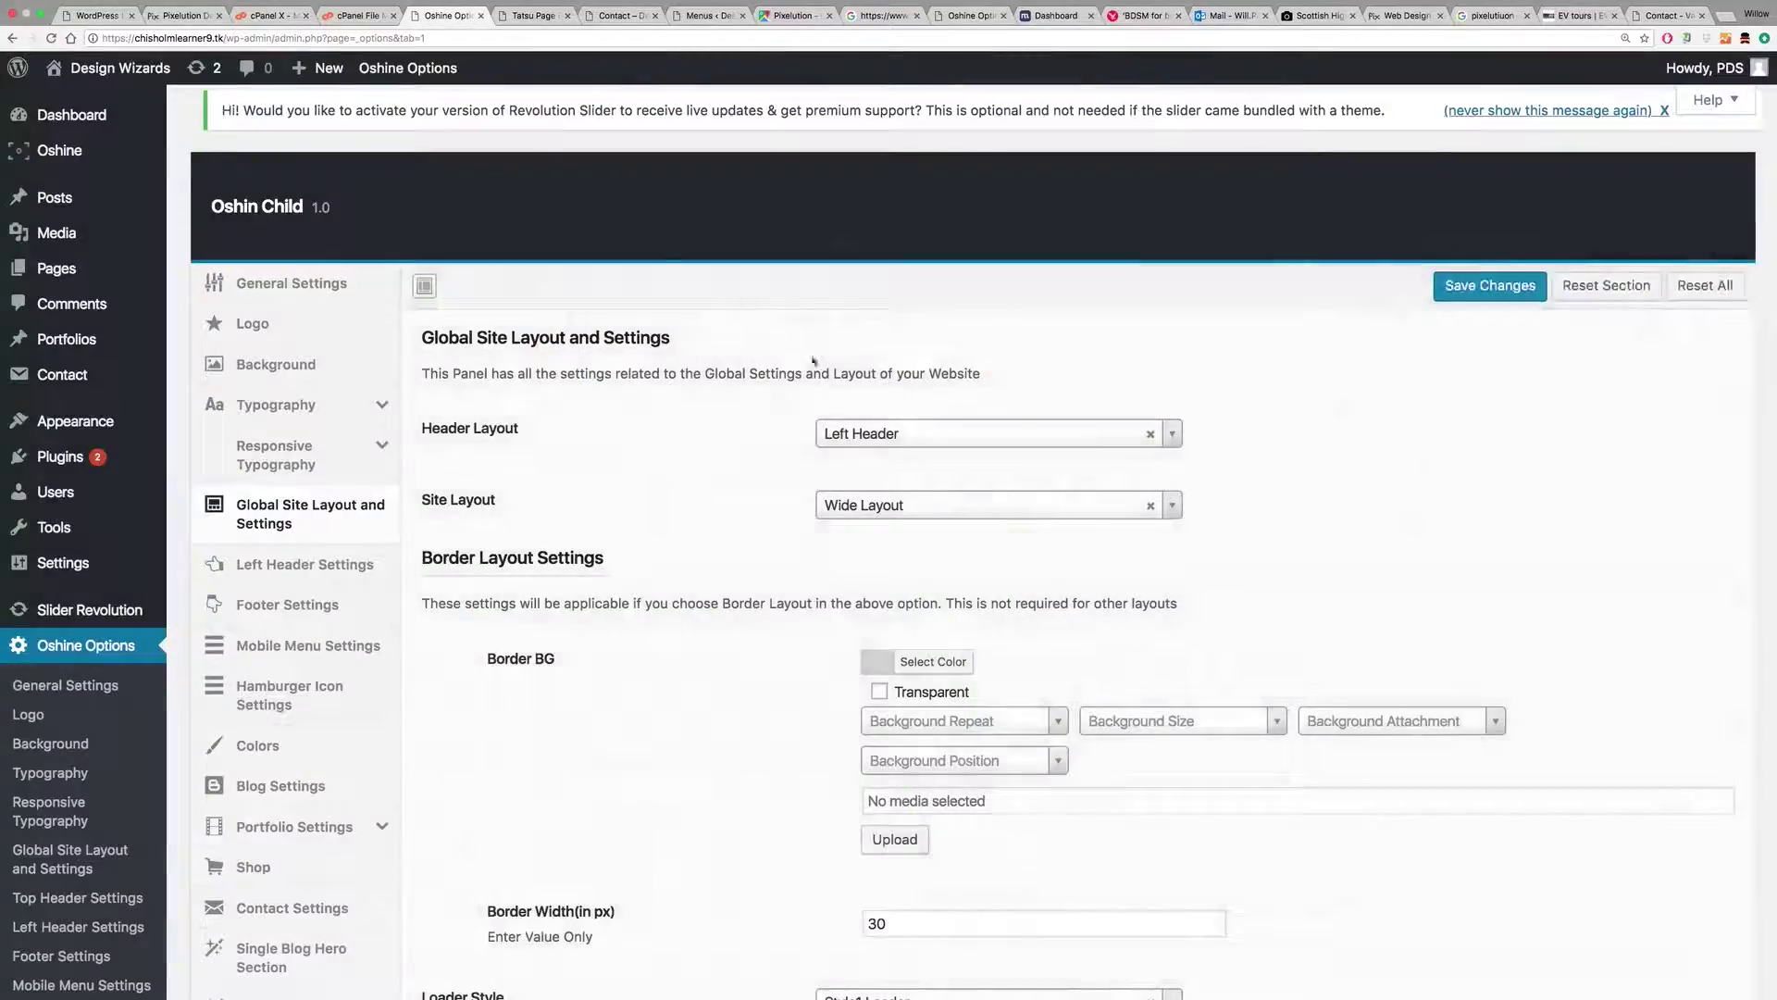
pyautogui.click(890, 433)
pyautogui.click(888, 491)
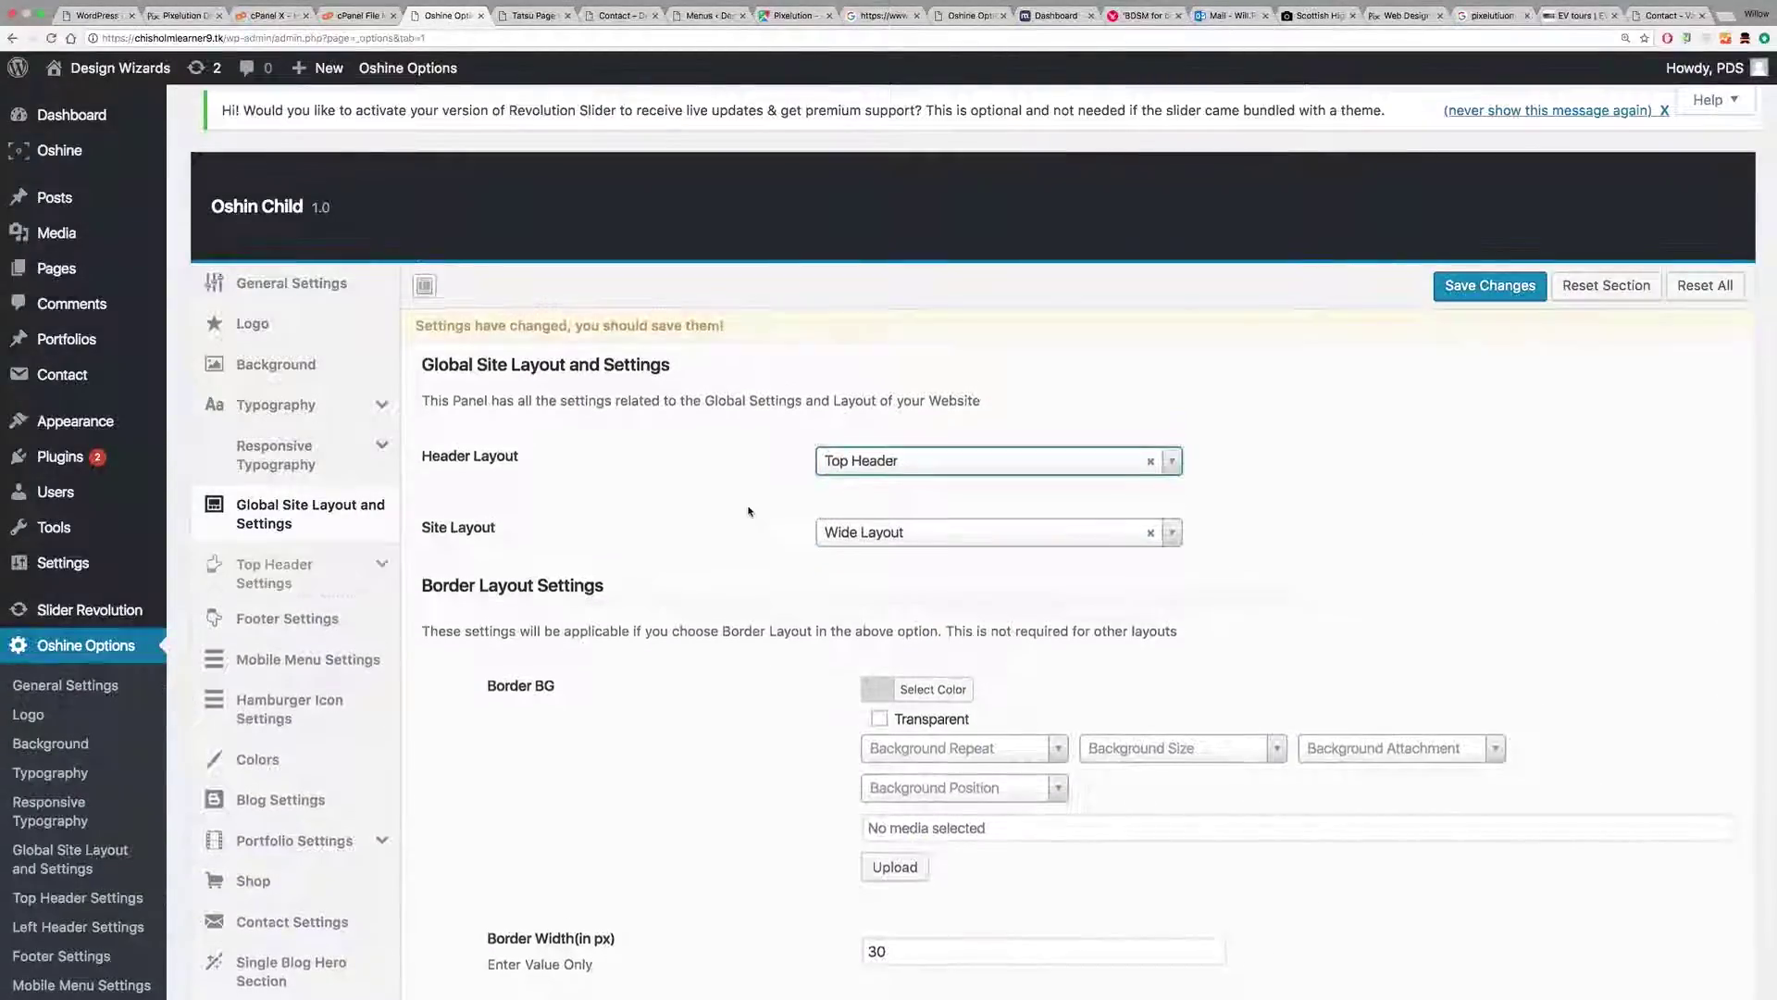
pyautogui.scroll(-6, 750, 508)
pyautogui.scroll(8, 1095, 741)
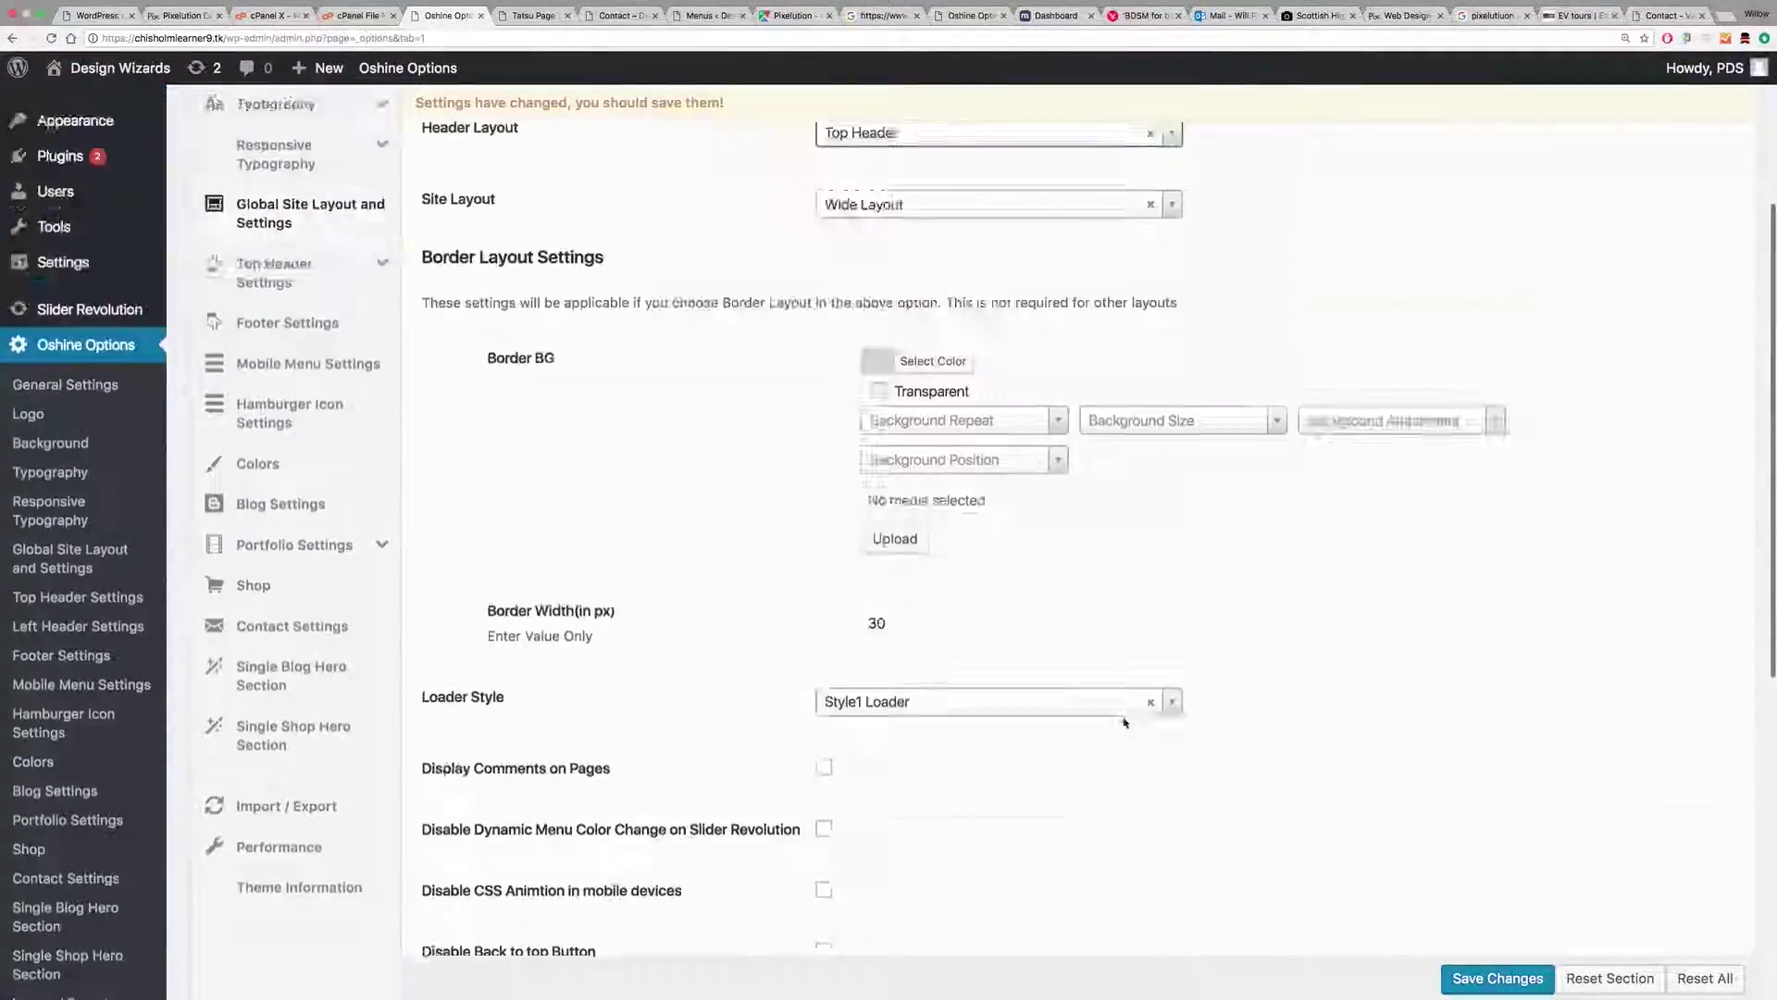
pyautogui.click(370, 573)
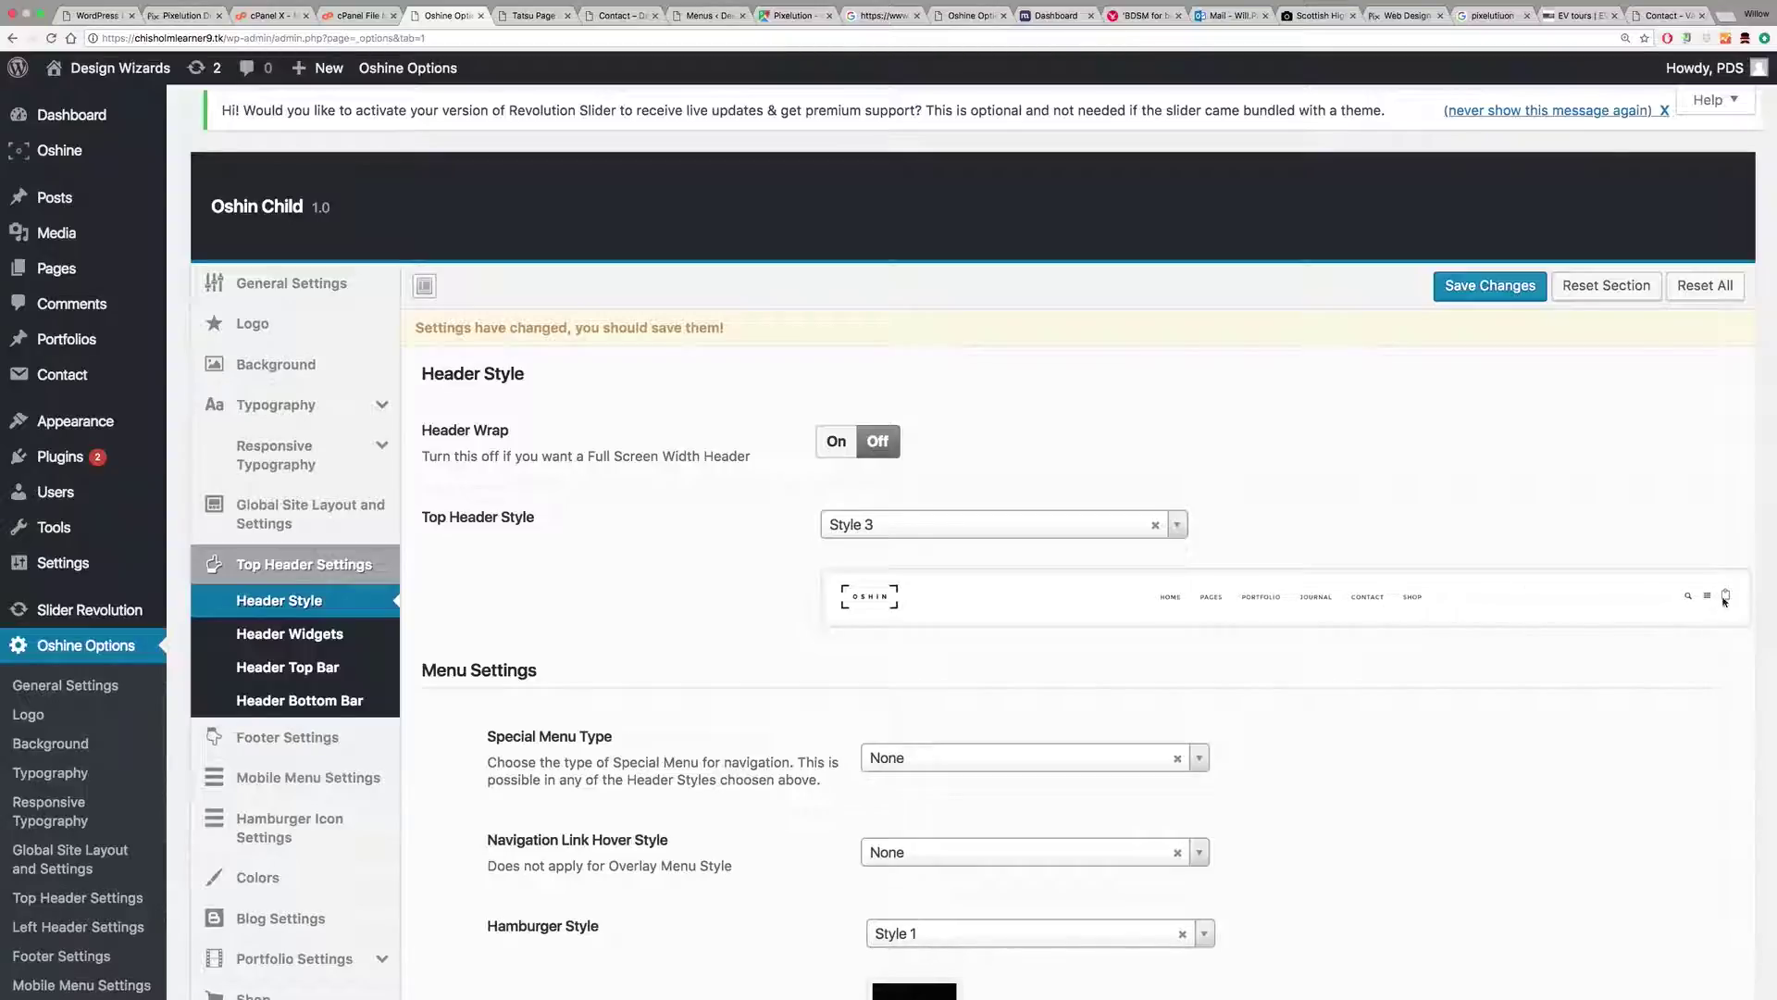
# Step: Set Top Header Style to Style 7 after trying Styles 8 and 9
pyautogui.click(897, 527)
pyautogui.scroll(-5, 916, 648)
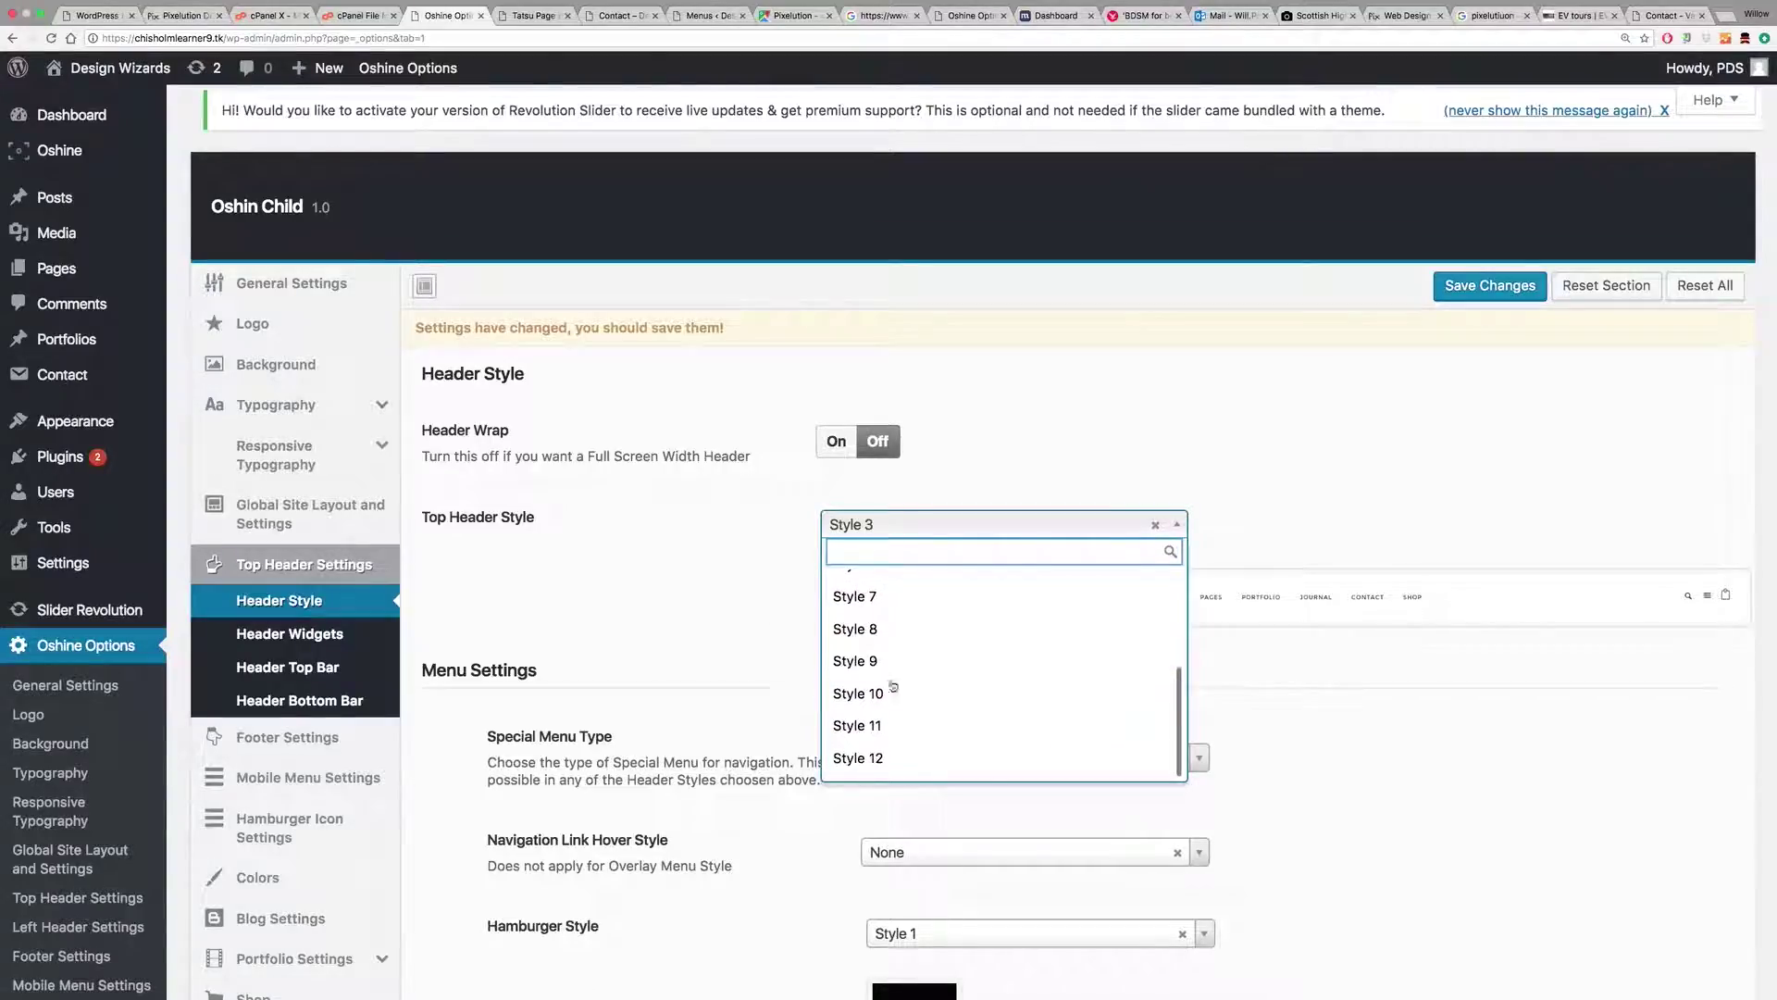
pyautogui.click(910, 630)
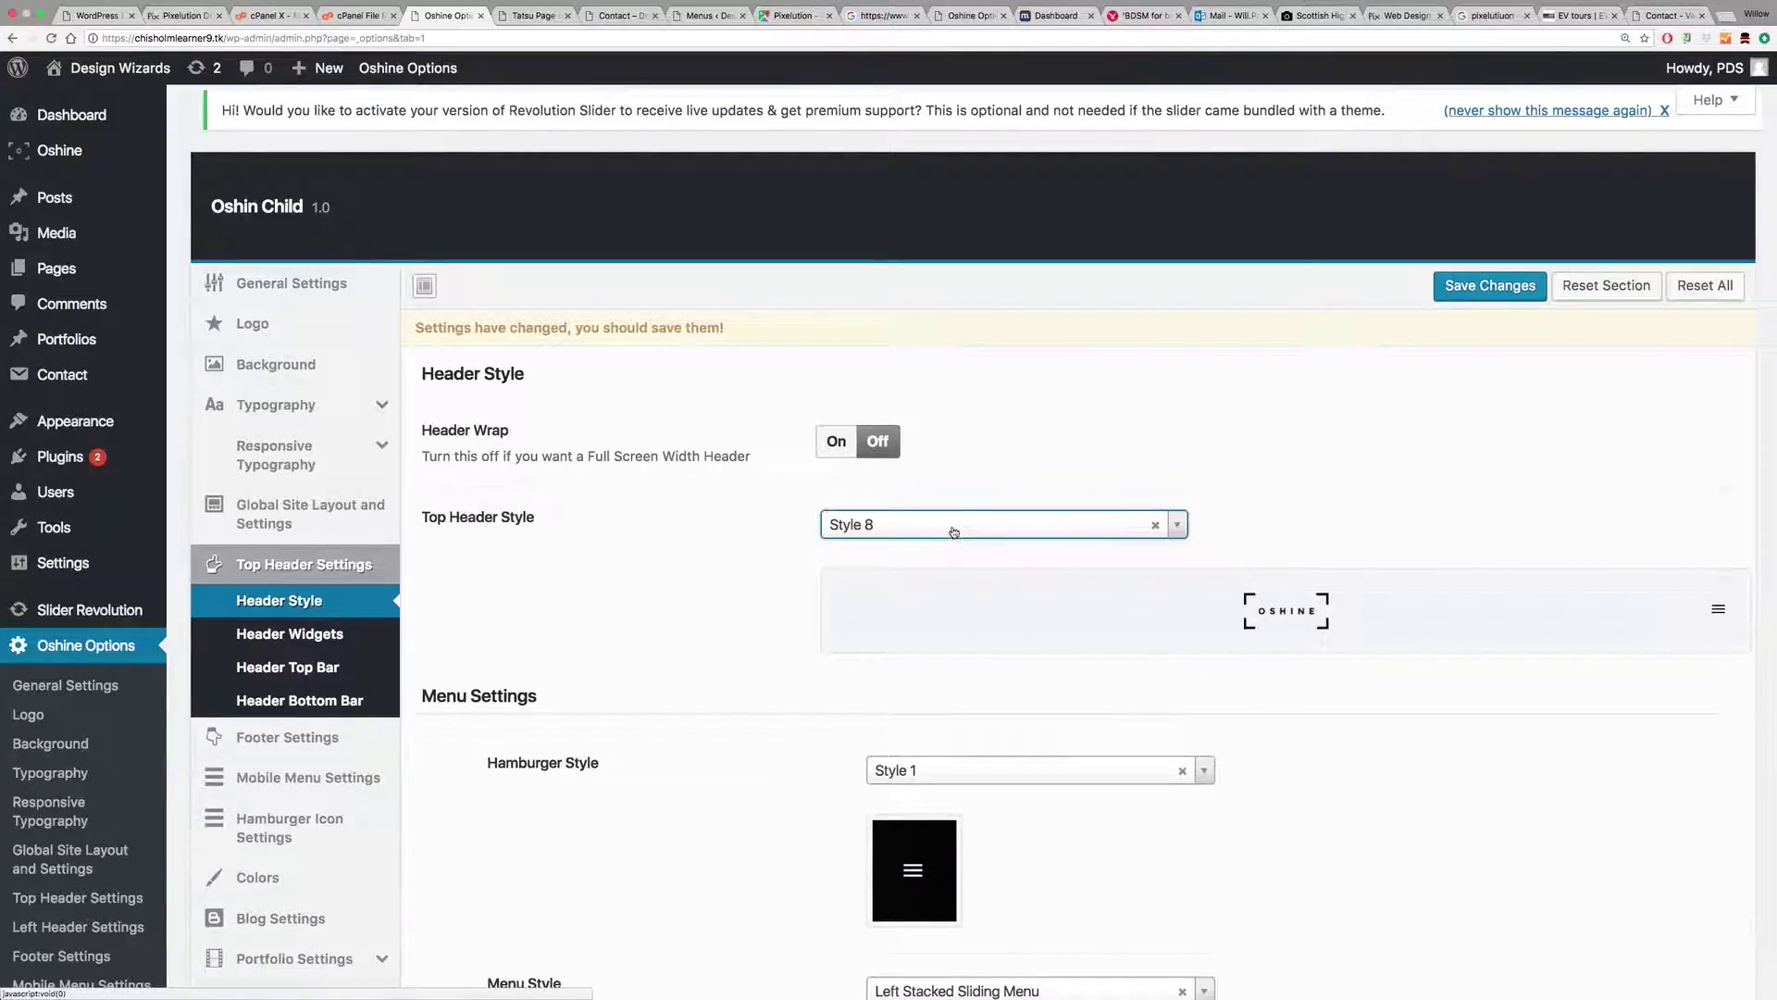
pyautogui.click(1063, 522)
pyautogui.scroll(-5, 895, 729)
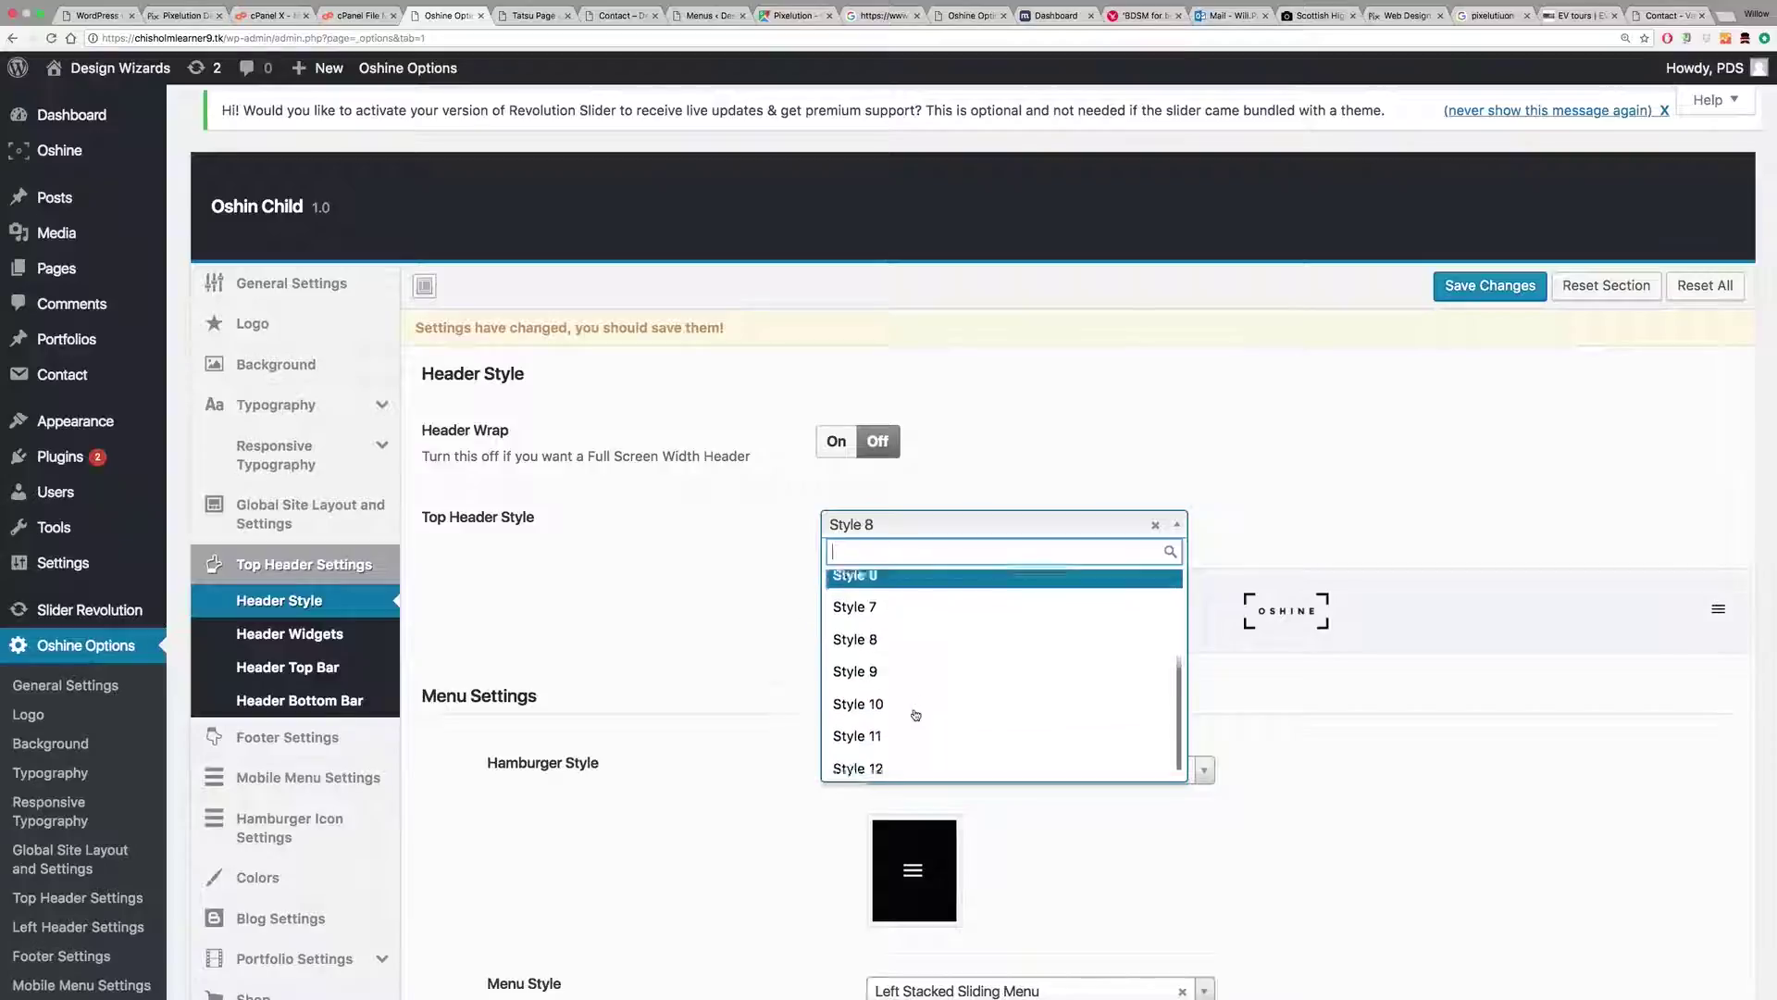
pyautogui.click(910, 663)
pyautogui.click(908, 523)
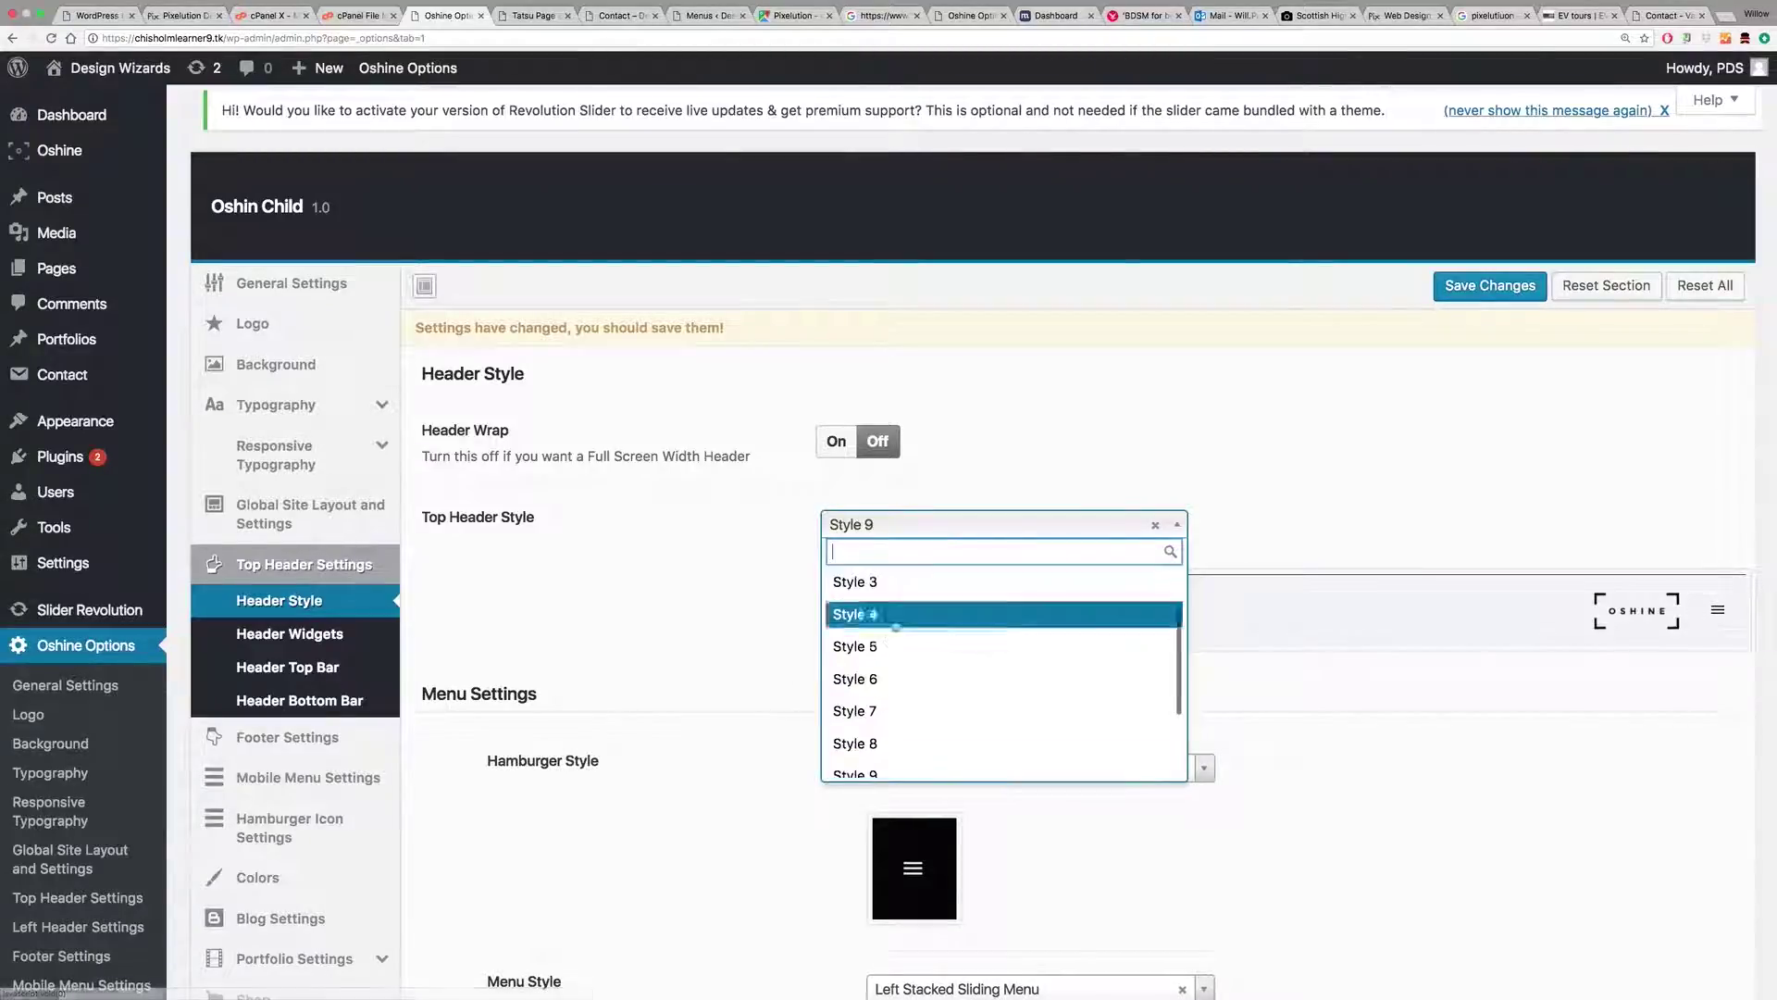
pyautogui.click(891, 721)
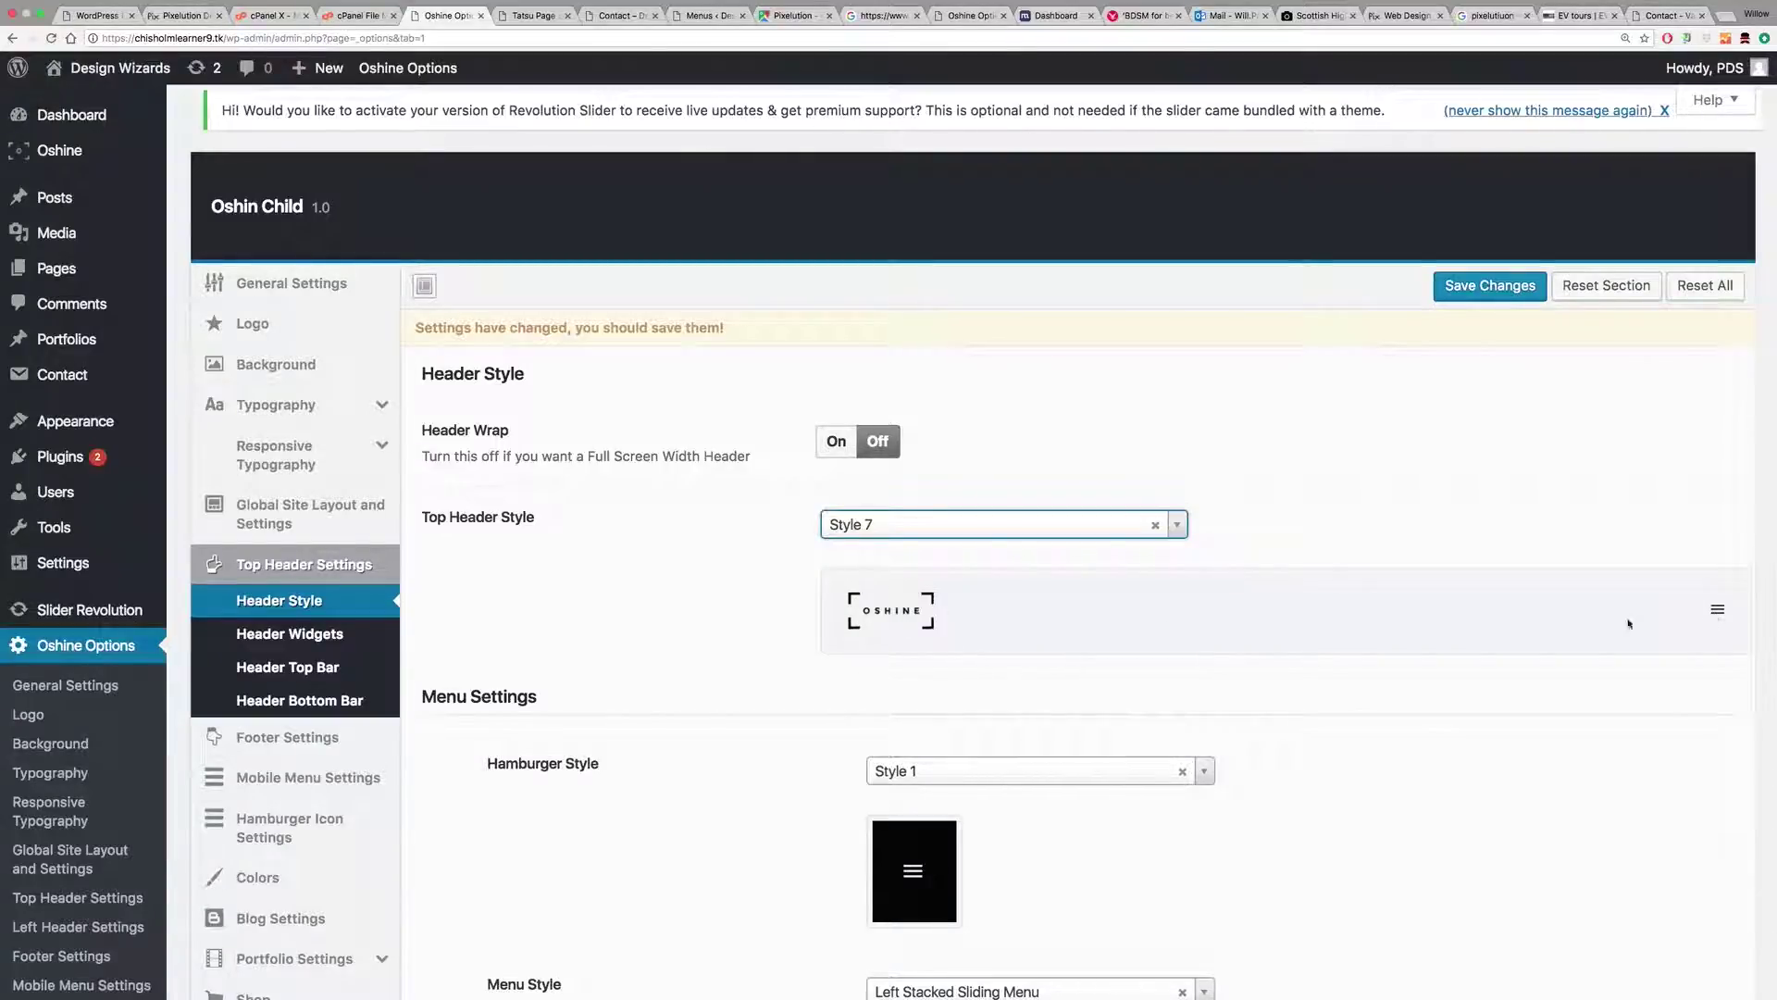
# Step: Choose hamburger Style 5 and the Overlay Horizontal Menu style
pyautogui.scroll(-5, 1400, 620)
pyautogui.click(983, 419)
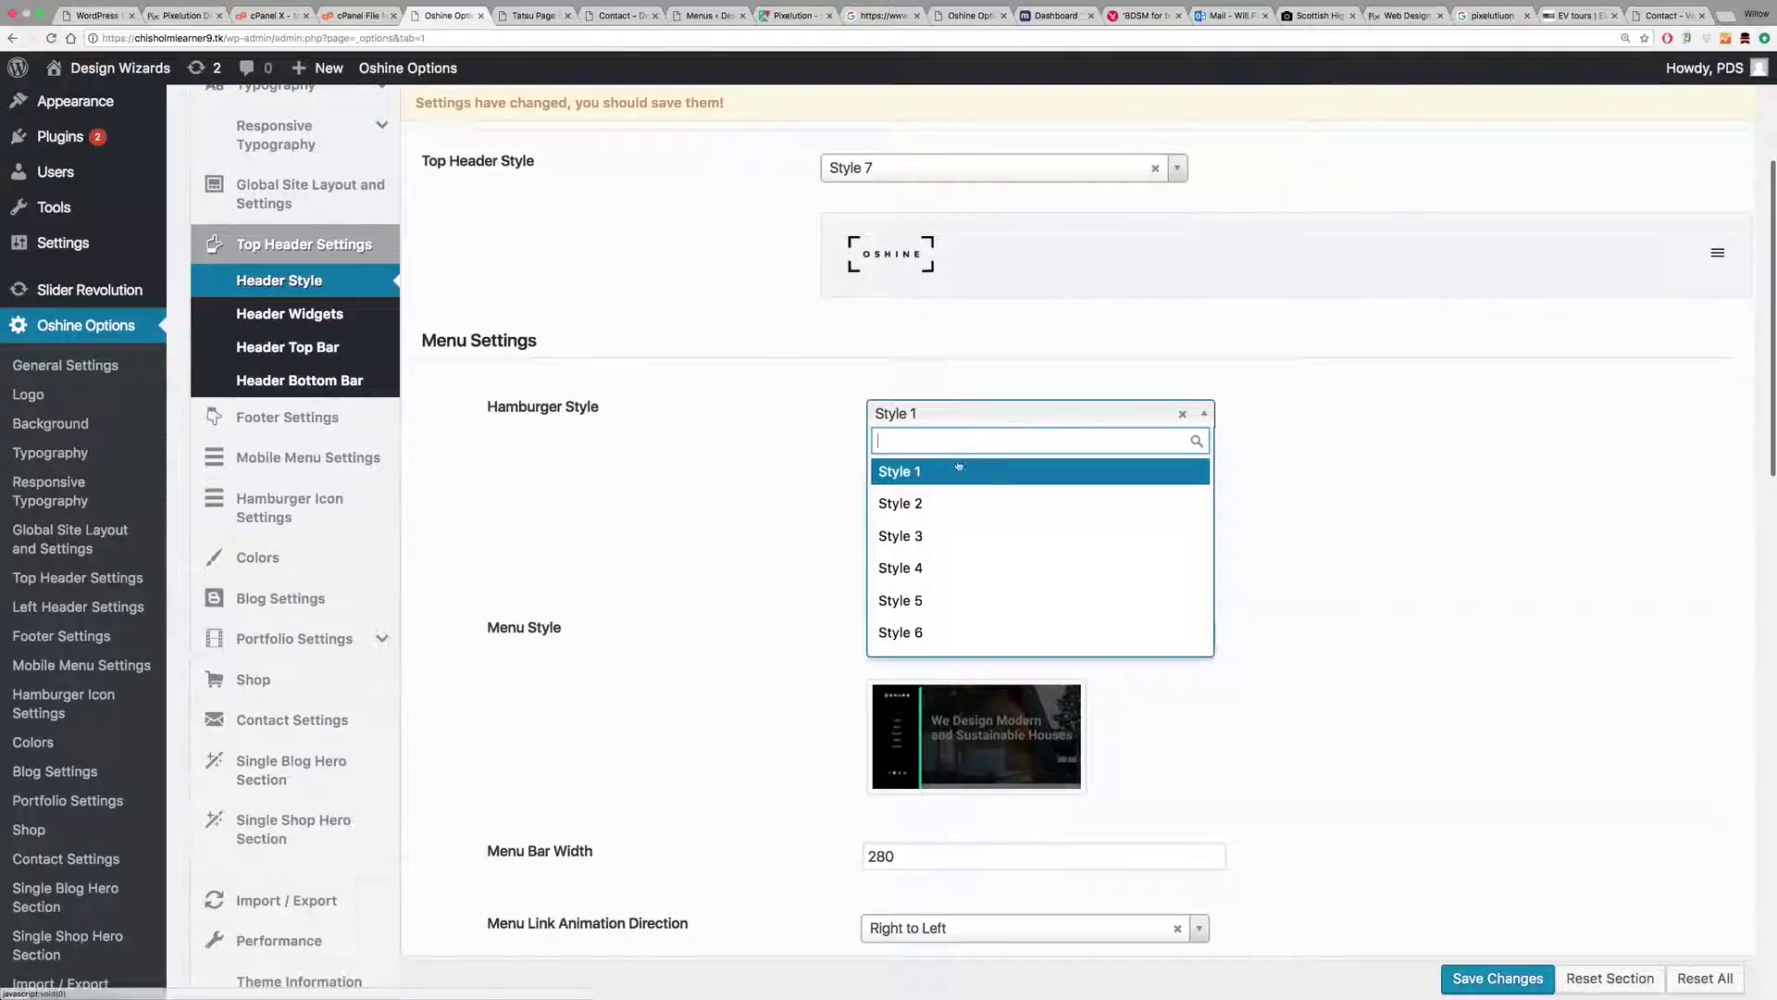
pyautogui.click(940, 599)
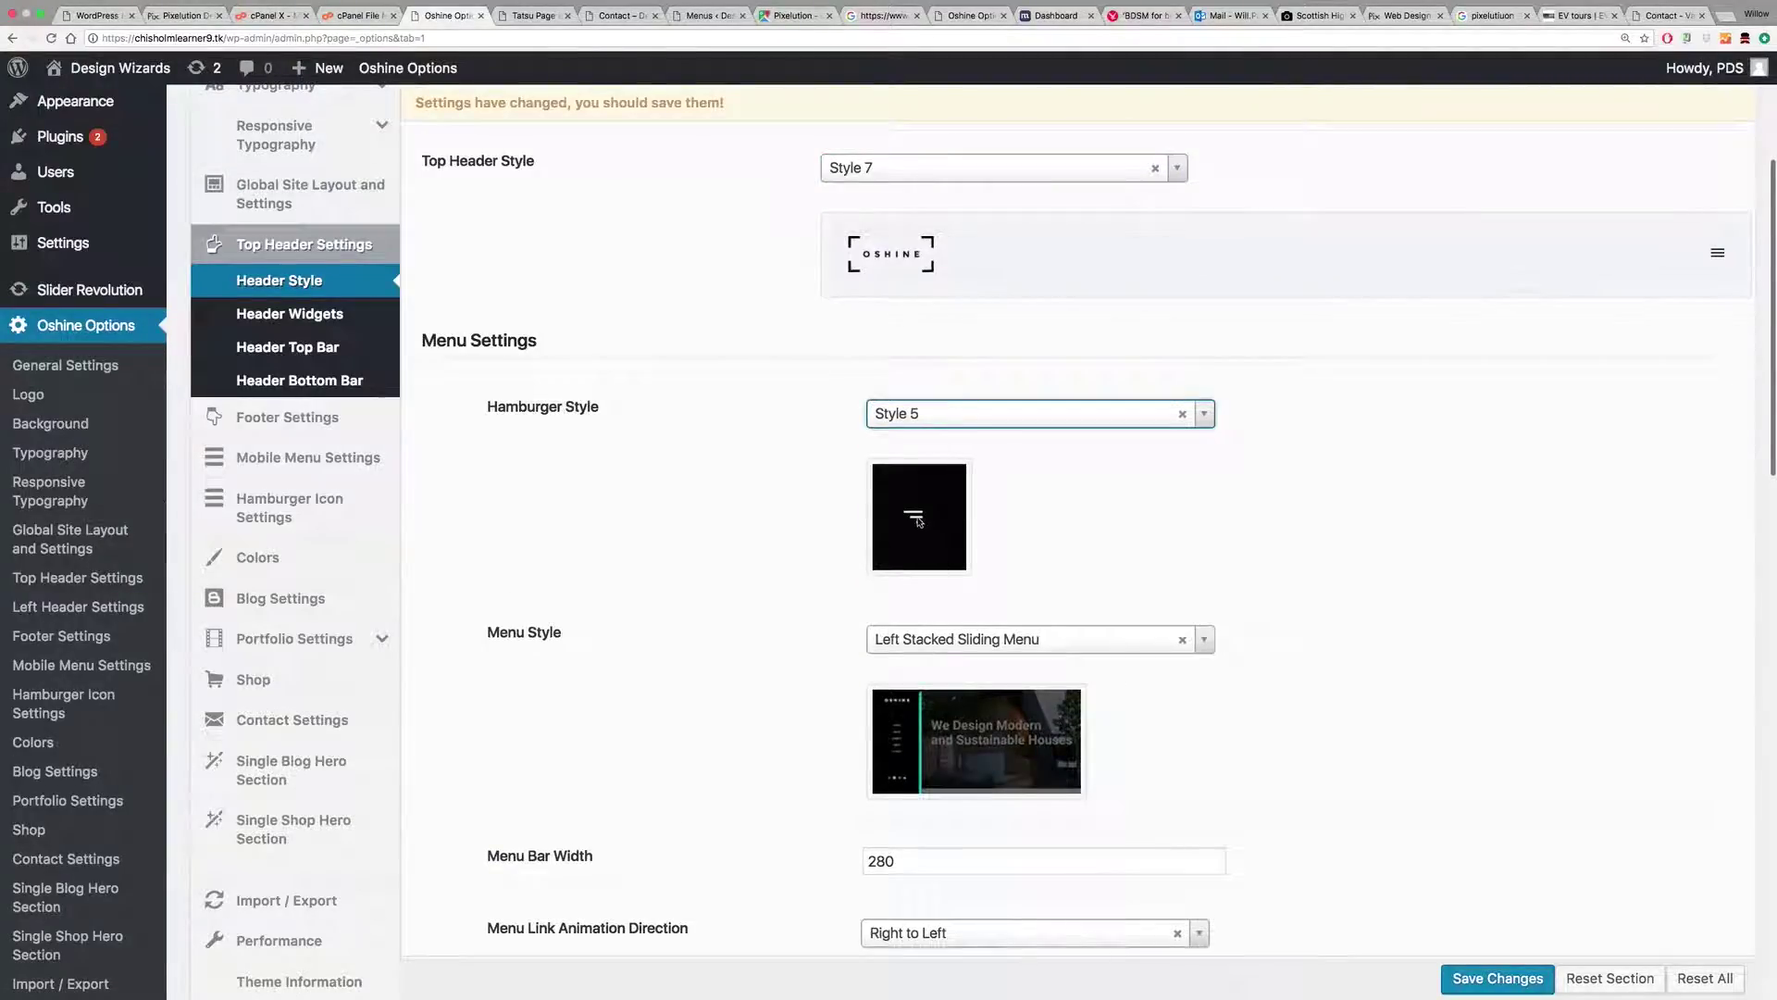
pyautogui.scroll(-5, 1143, 518)
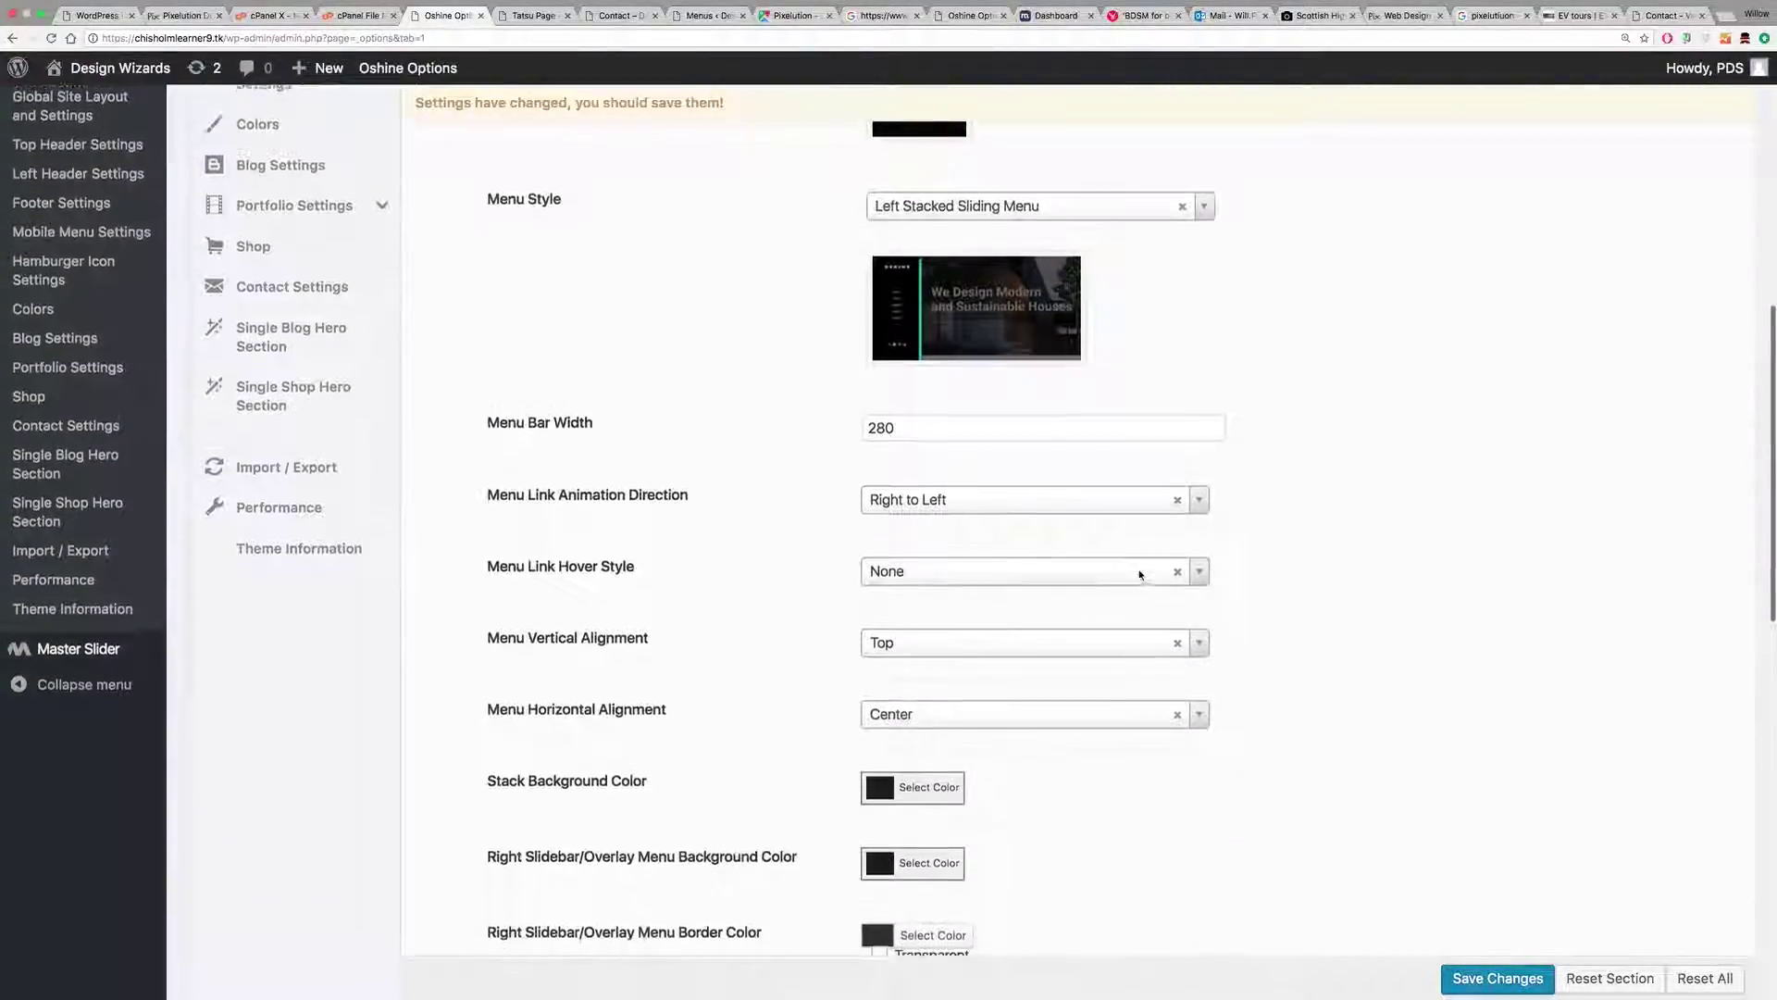
pyautogui.scroll(6, 1139, 575)
pyautogui.scroll(-3, 1140, 575)
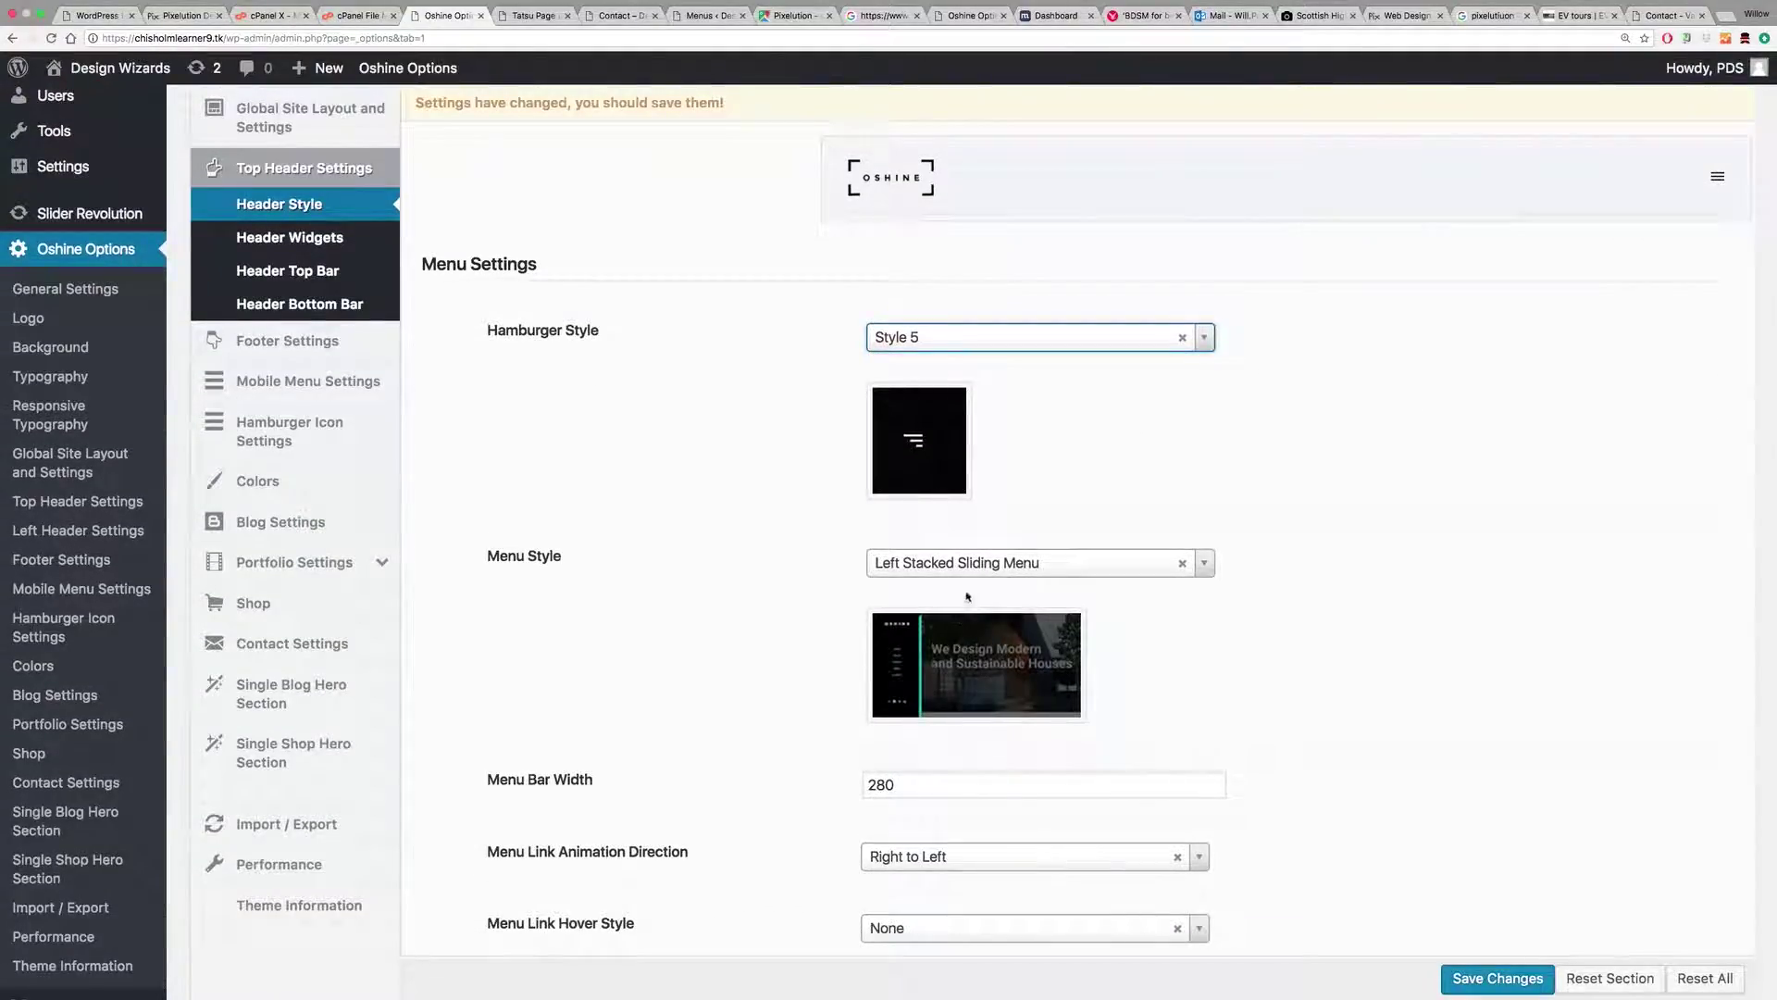
pyautogui.click(986, 563)
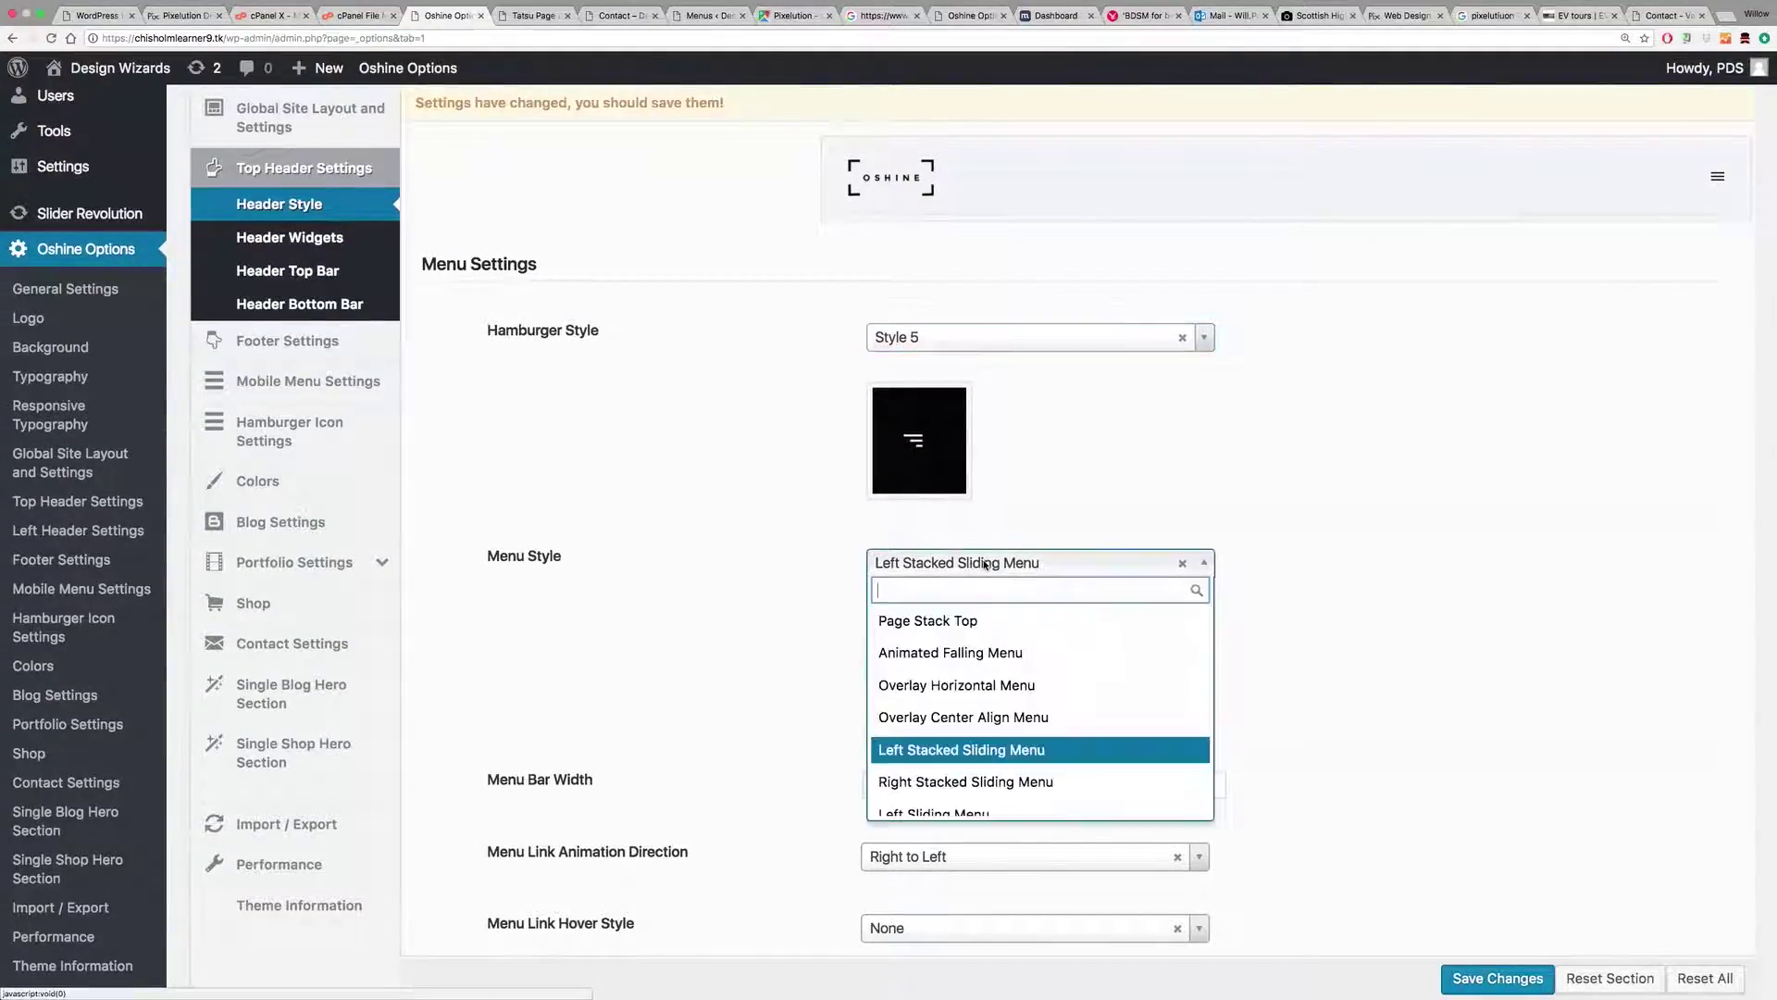
pyautogui.click(985, 686)
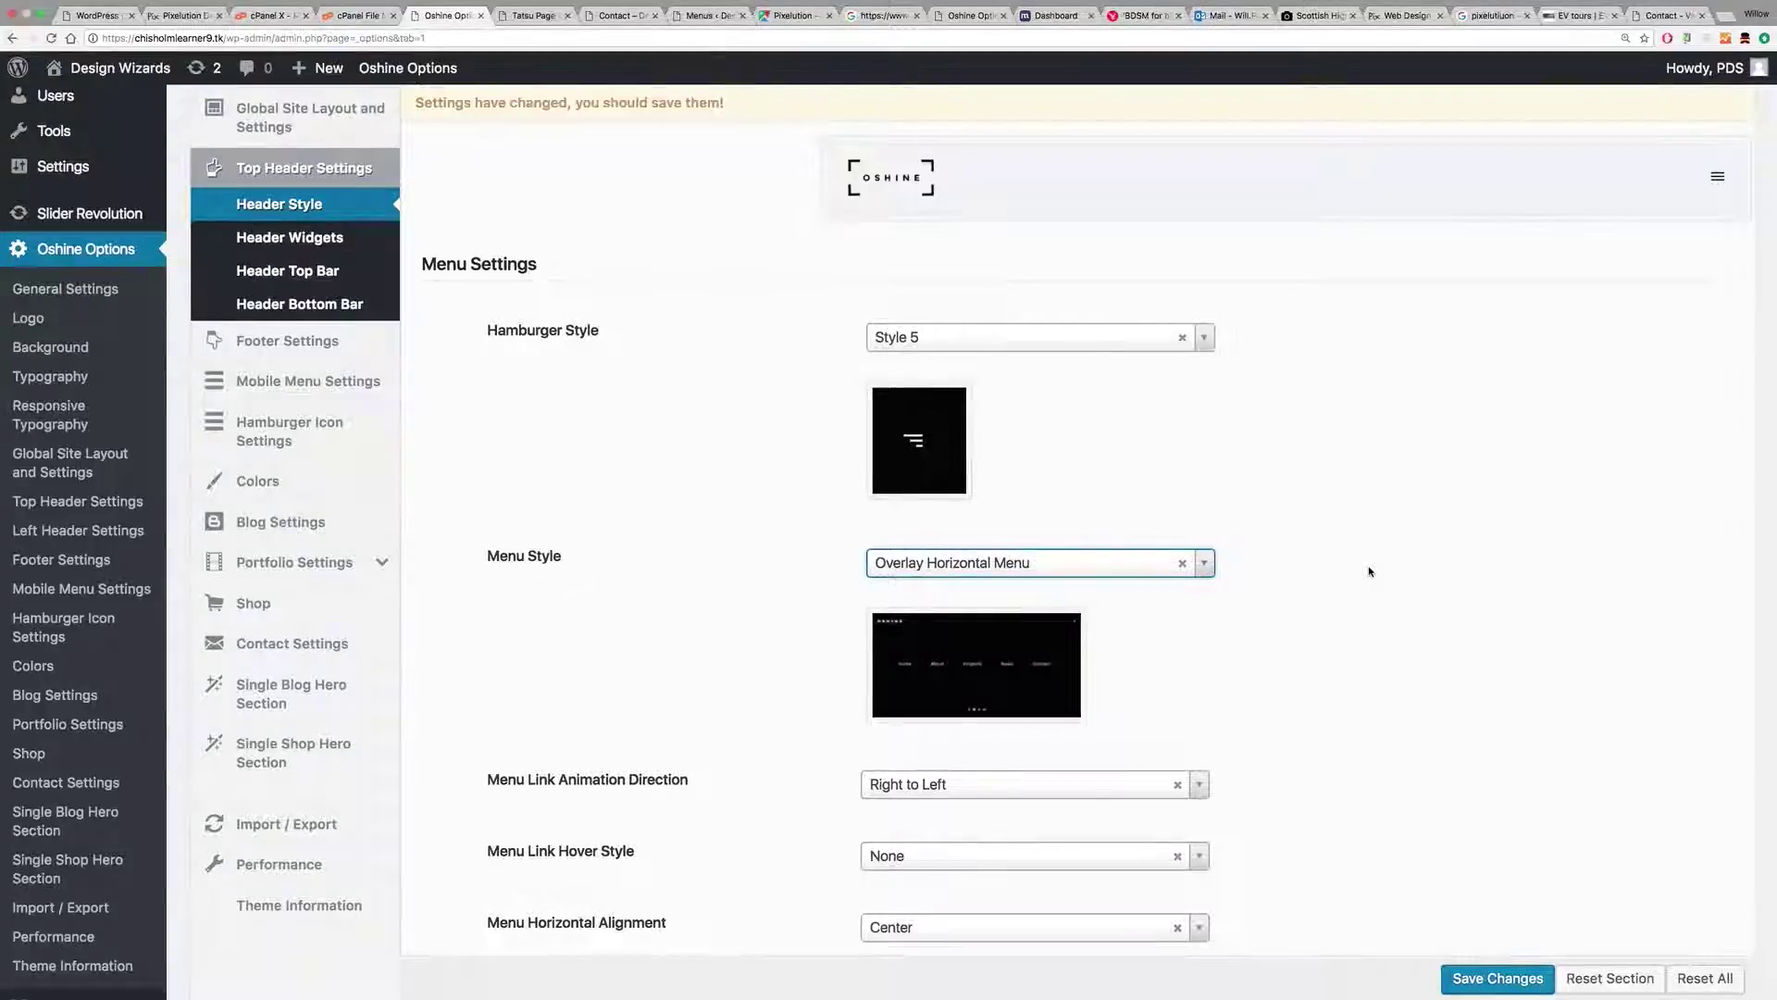
# Step: Give the overlay menu a dark blue-grey background colour and save the header settings
pyautogui.scroll(-7, 1370, 571)
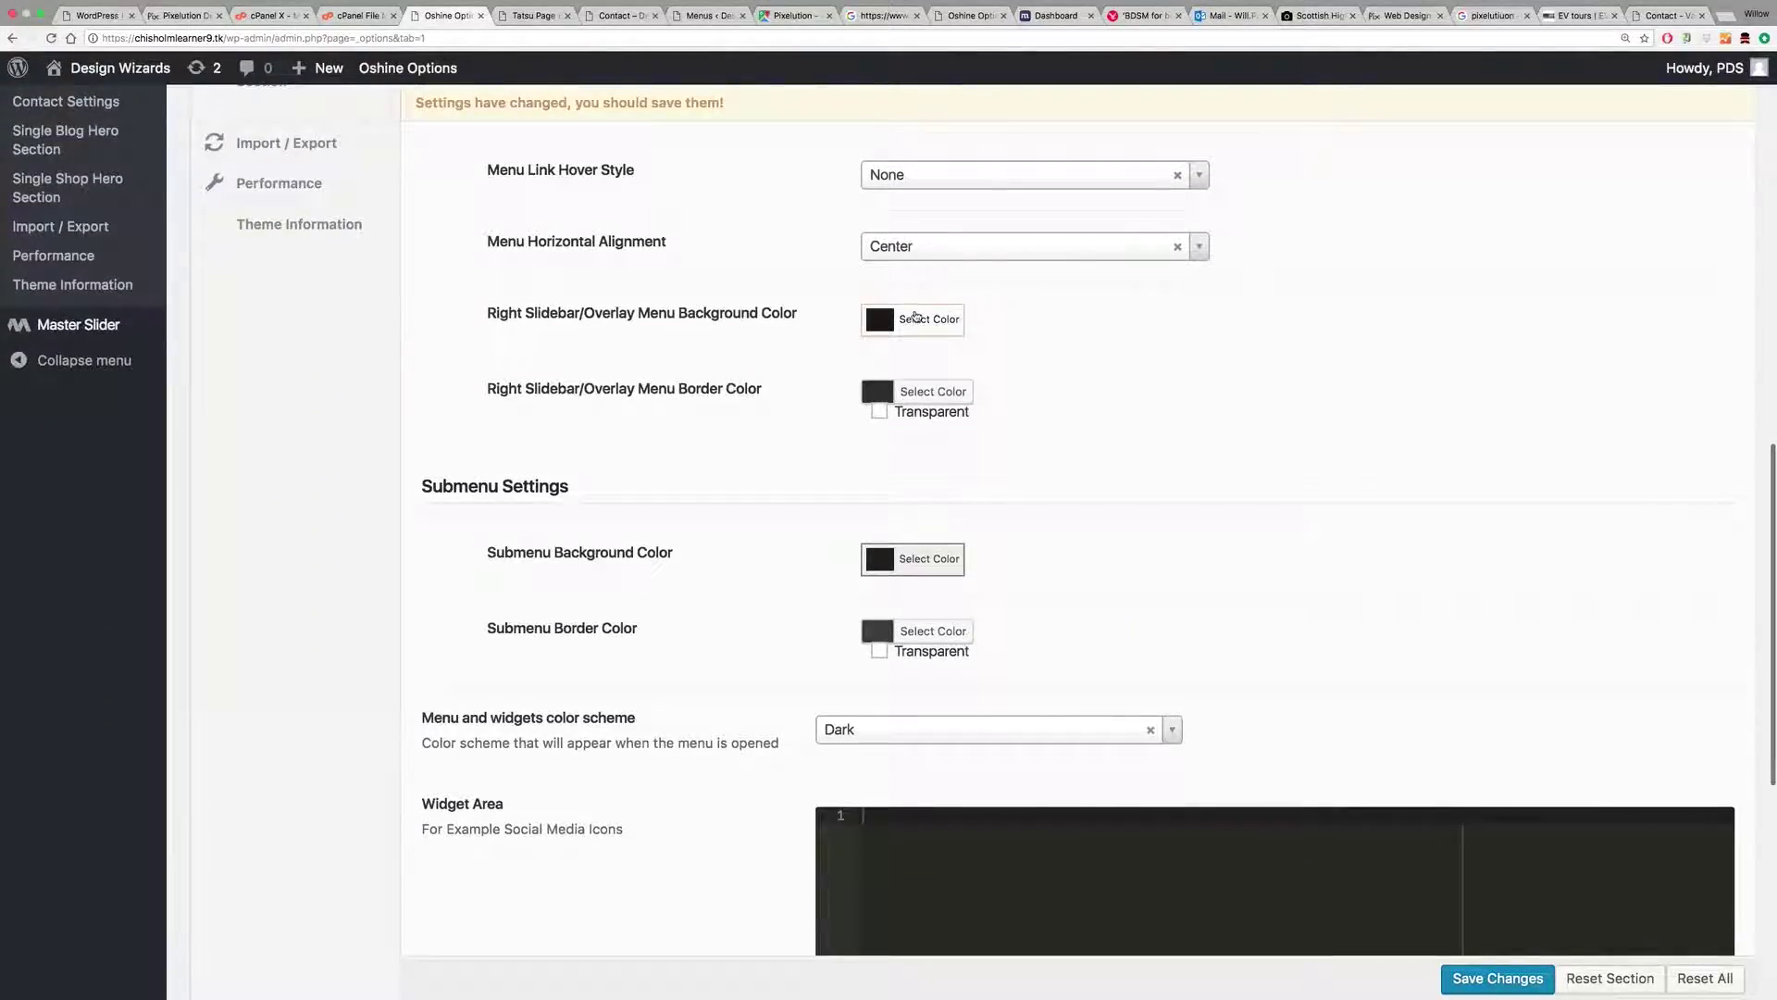
pyautogui.click(922, 320)
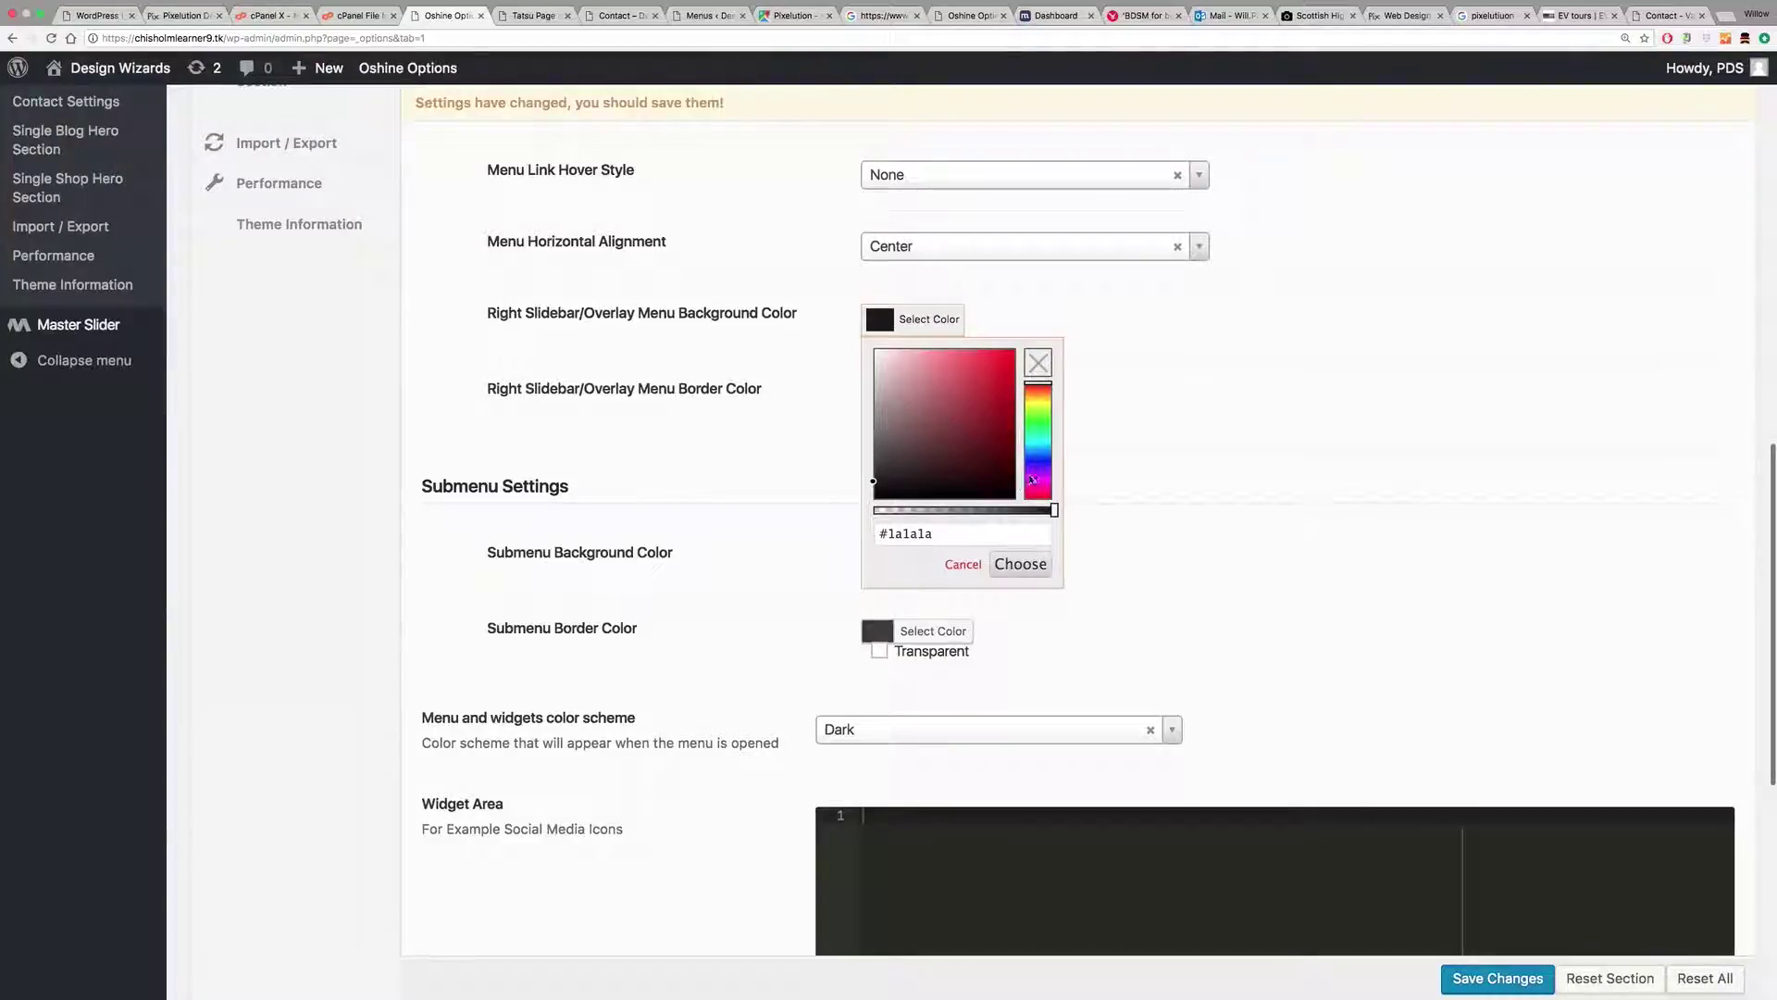
pyautogui.click(1039, 454)
pyautogui.moveTo(937, 476); pyautogui.dragTo(919, 464)
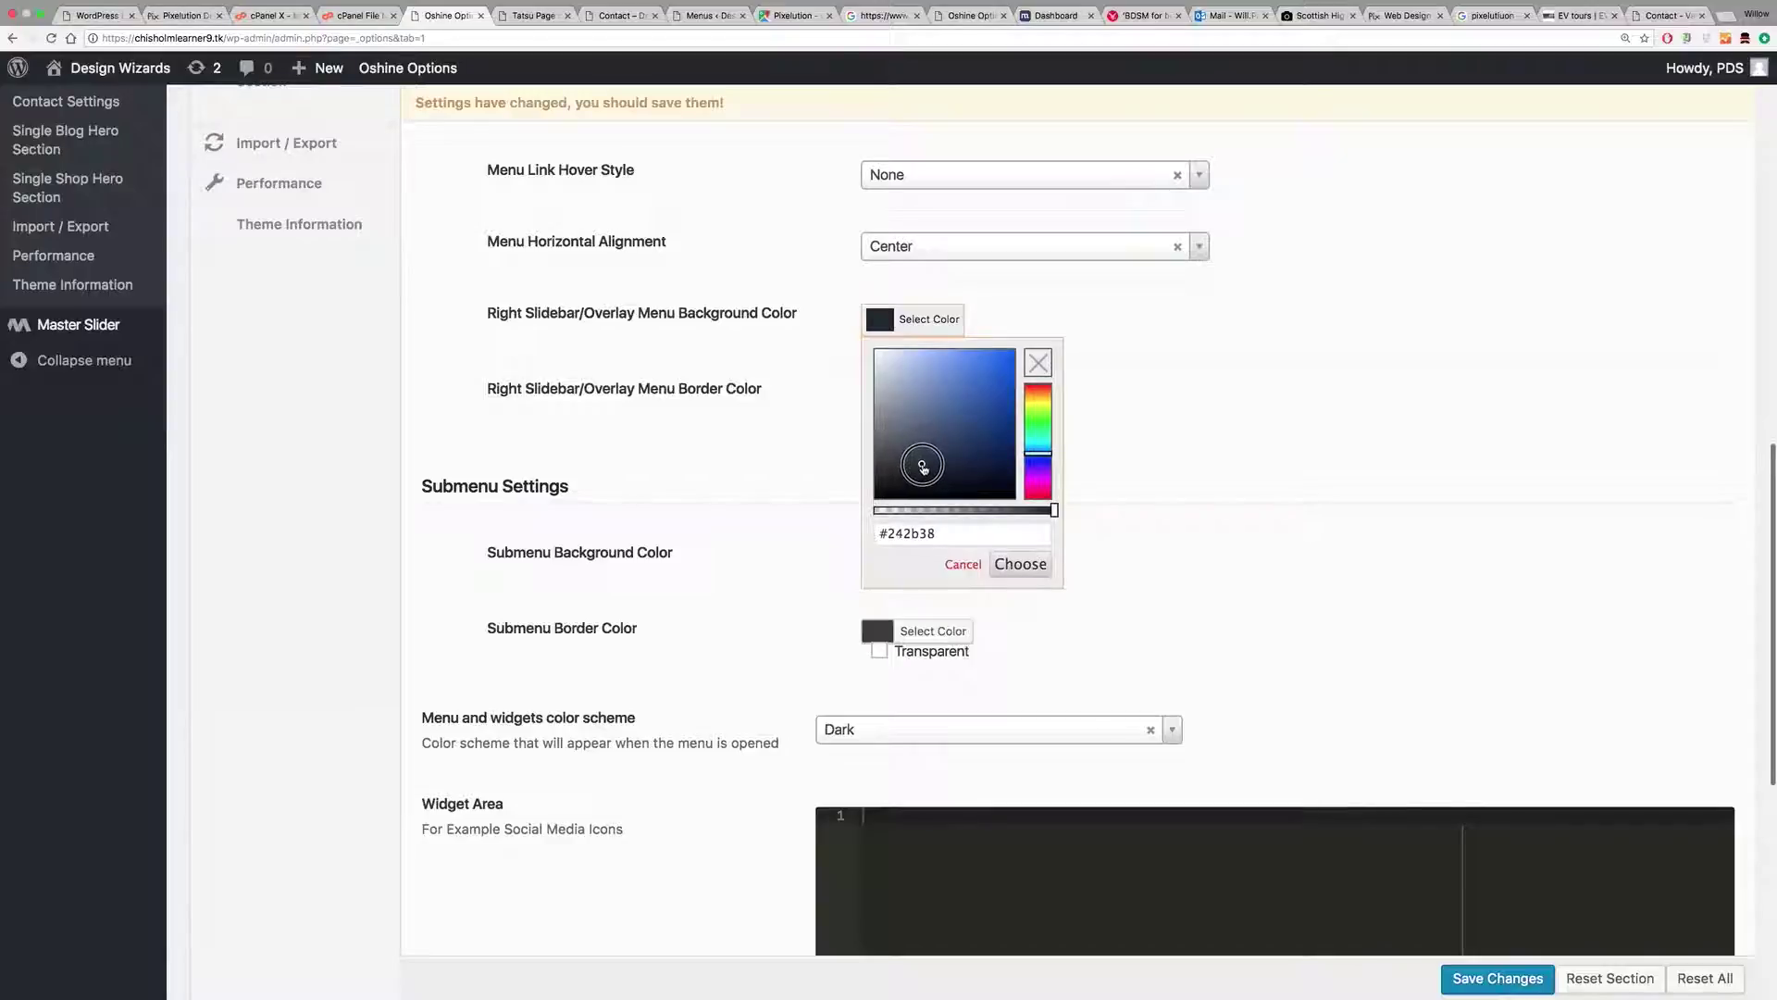
pyautogui.click(1019, 562)
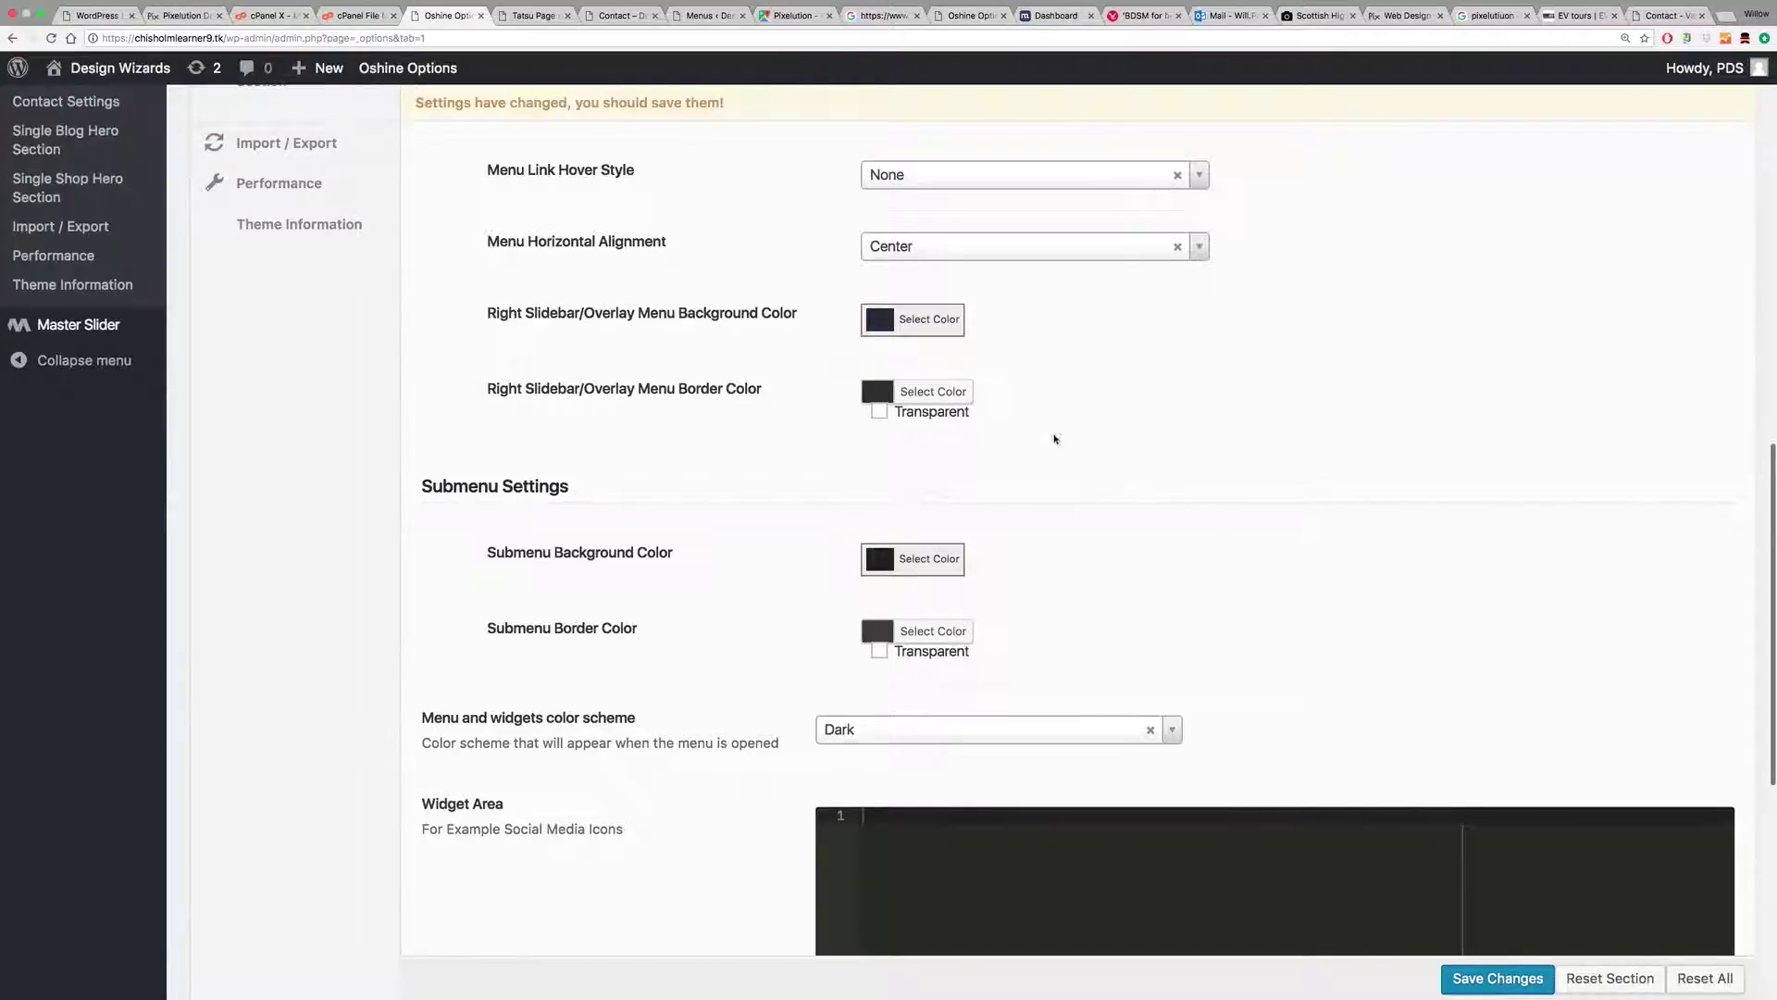
pyautogui.scroll(10, 1068, 473)
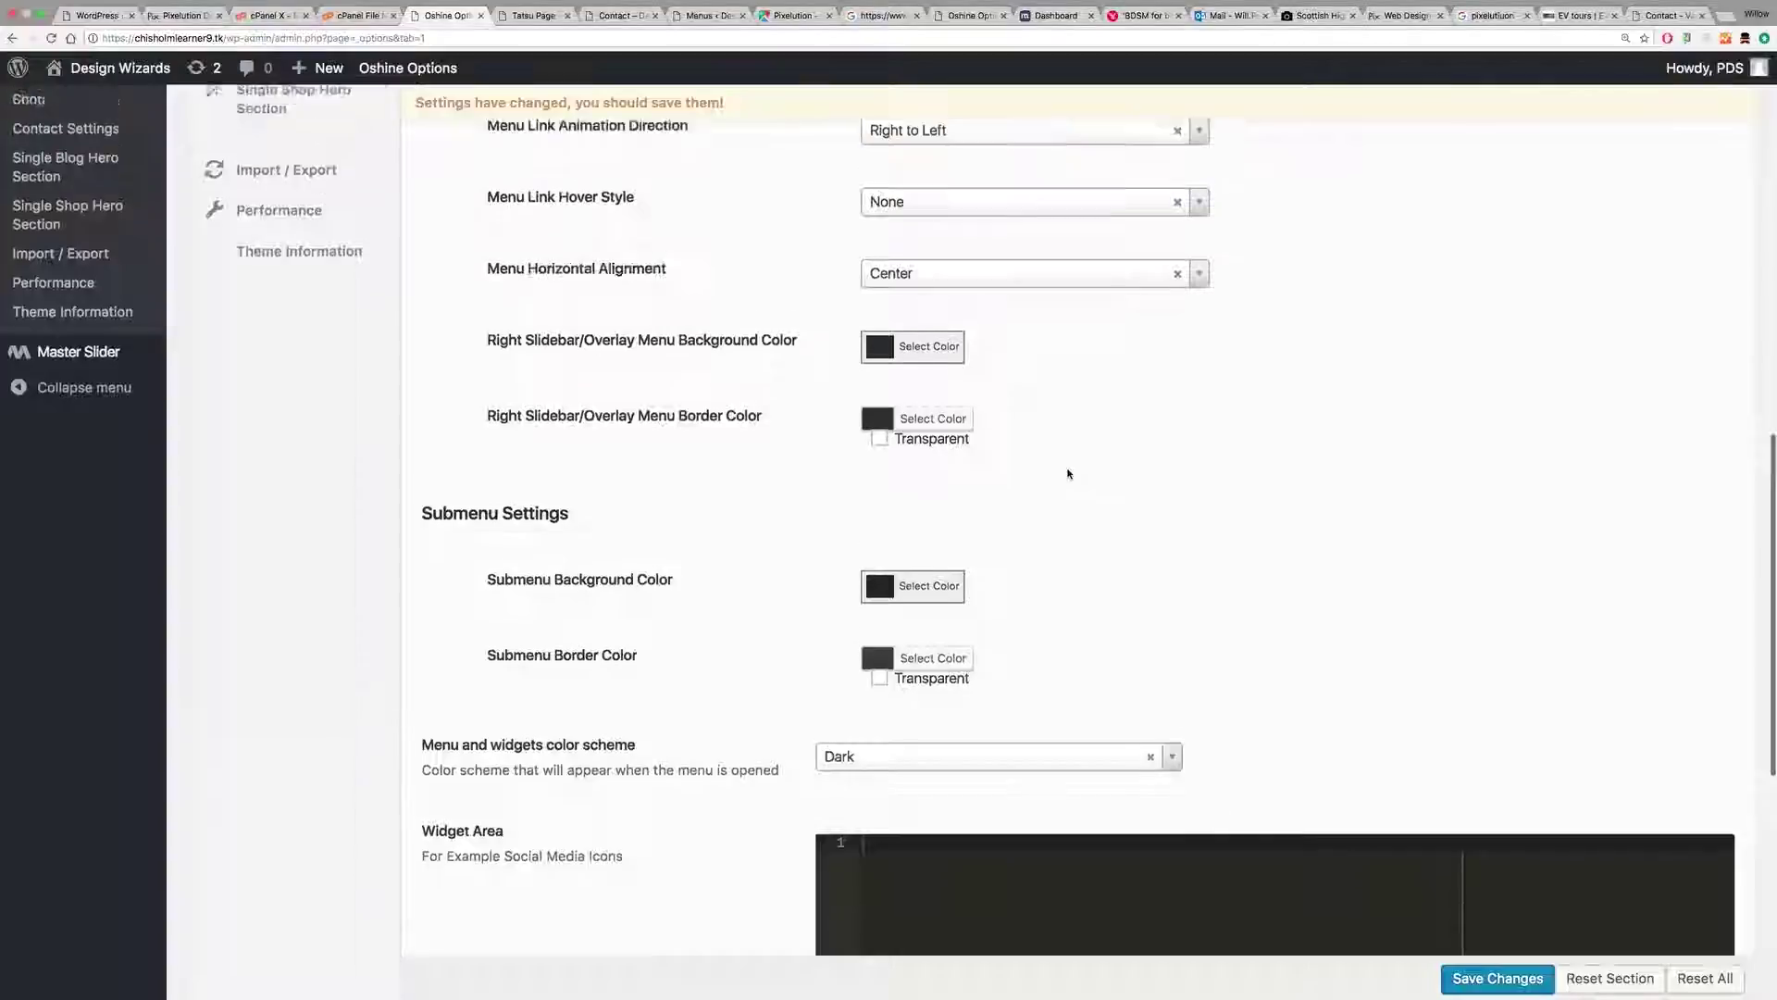
pyautogui.scroll(2, 1068, 472)
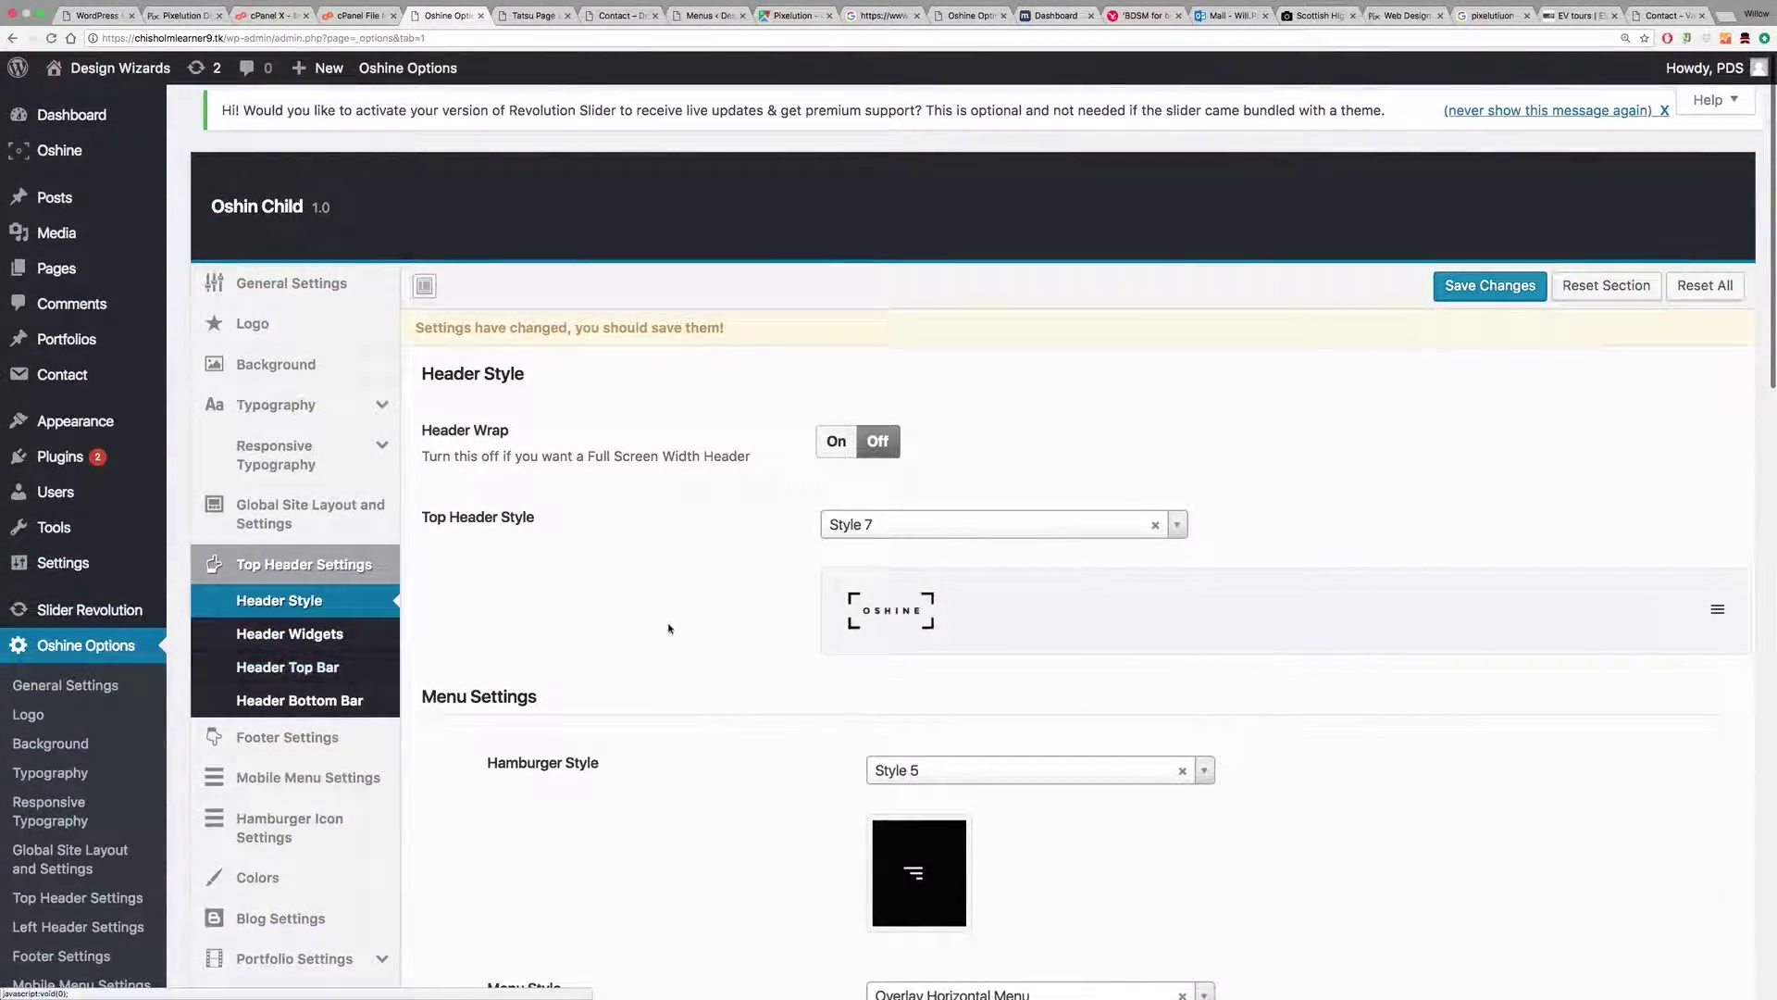
pyautogui.scroll(-8, 685, 629)
pyautogui.scroll(-3, 709, 637)
pyautogui.scroll(7, 709, 630)
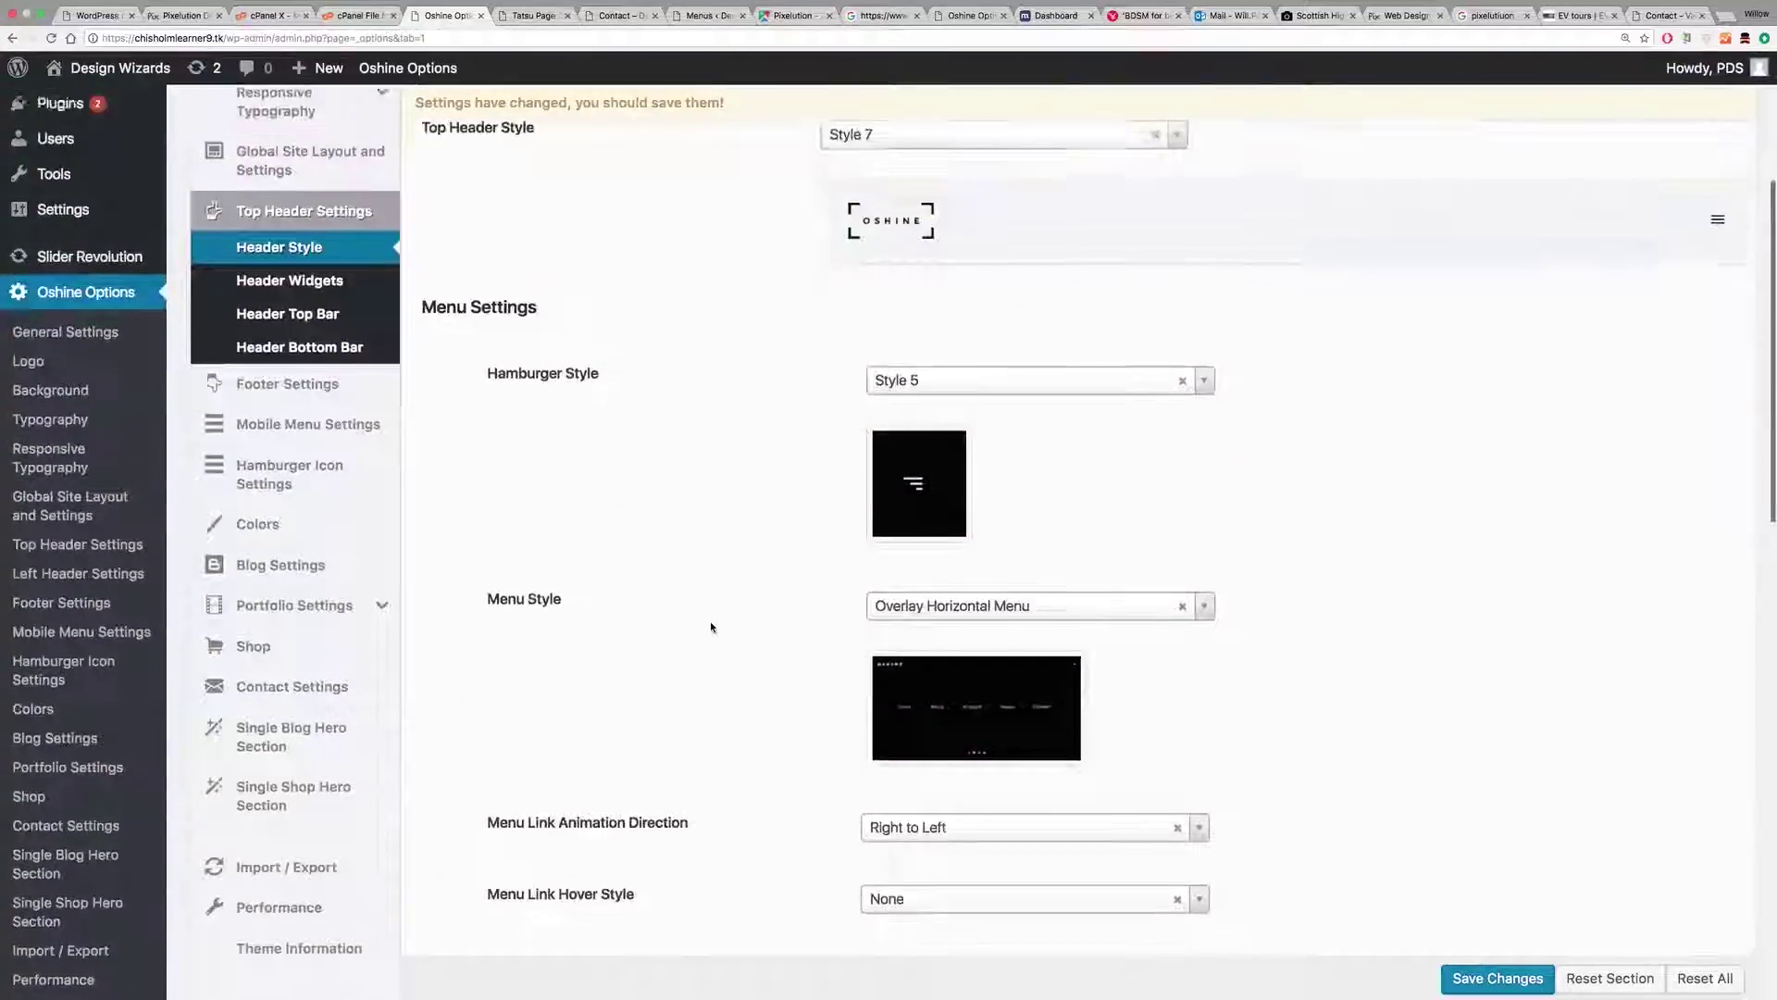
pyautogui.scroll(-10, 711, 627)
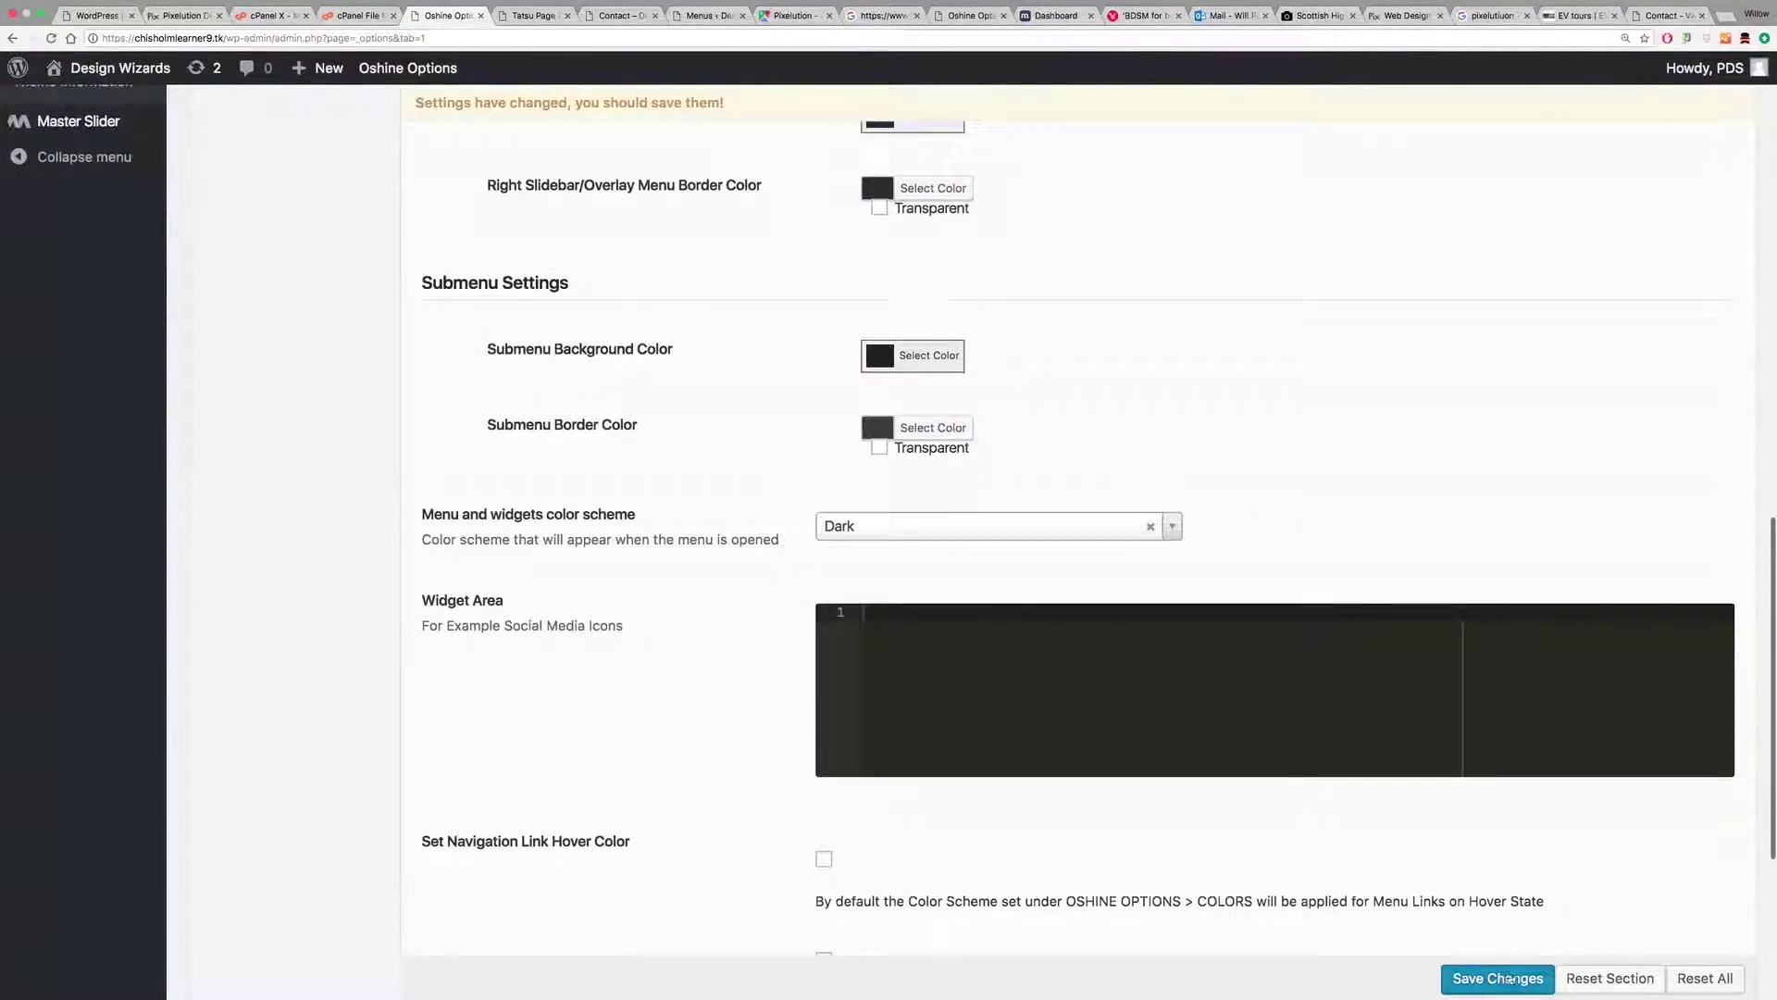
pyautogui.click(1509, 977)
pyautogui.scroll(11, 568, 473)
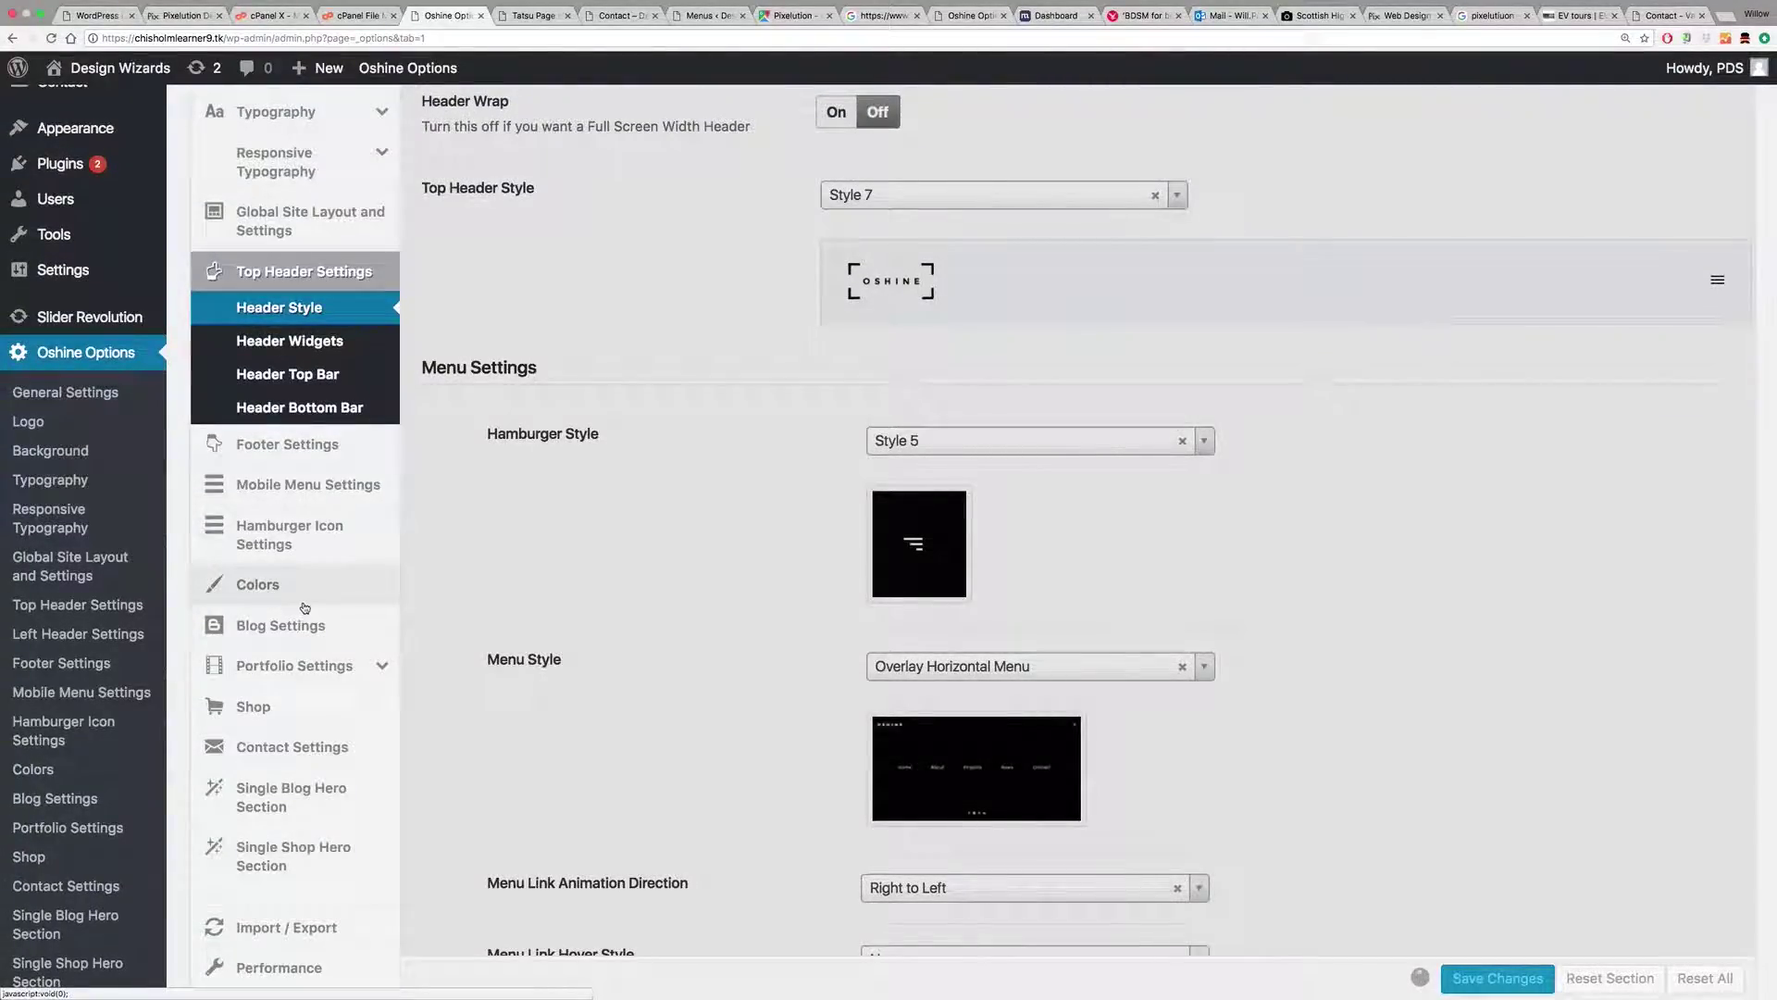
# Step: Set the hamburger icon to width 30, thickness 4 and gap 8, then save the theme options
pyautogui.click(280, 543)
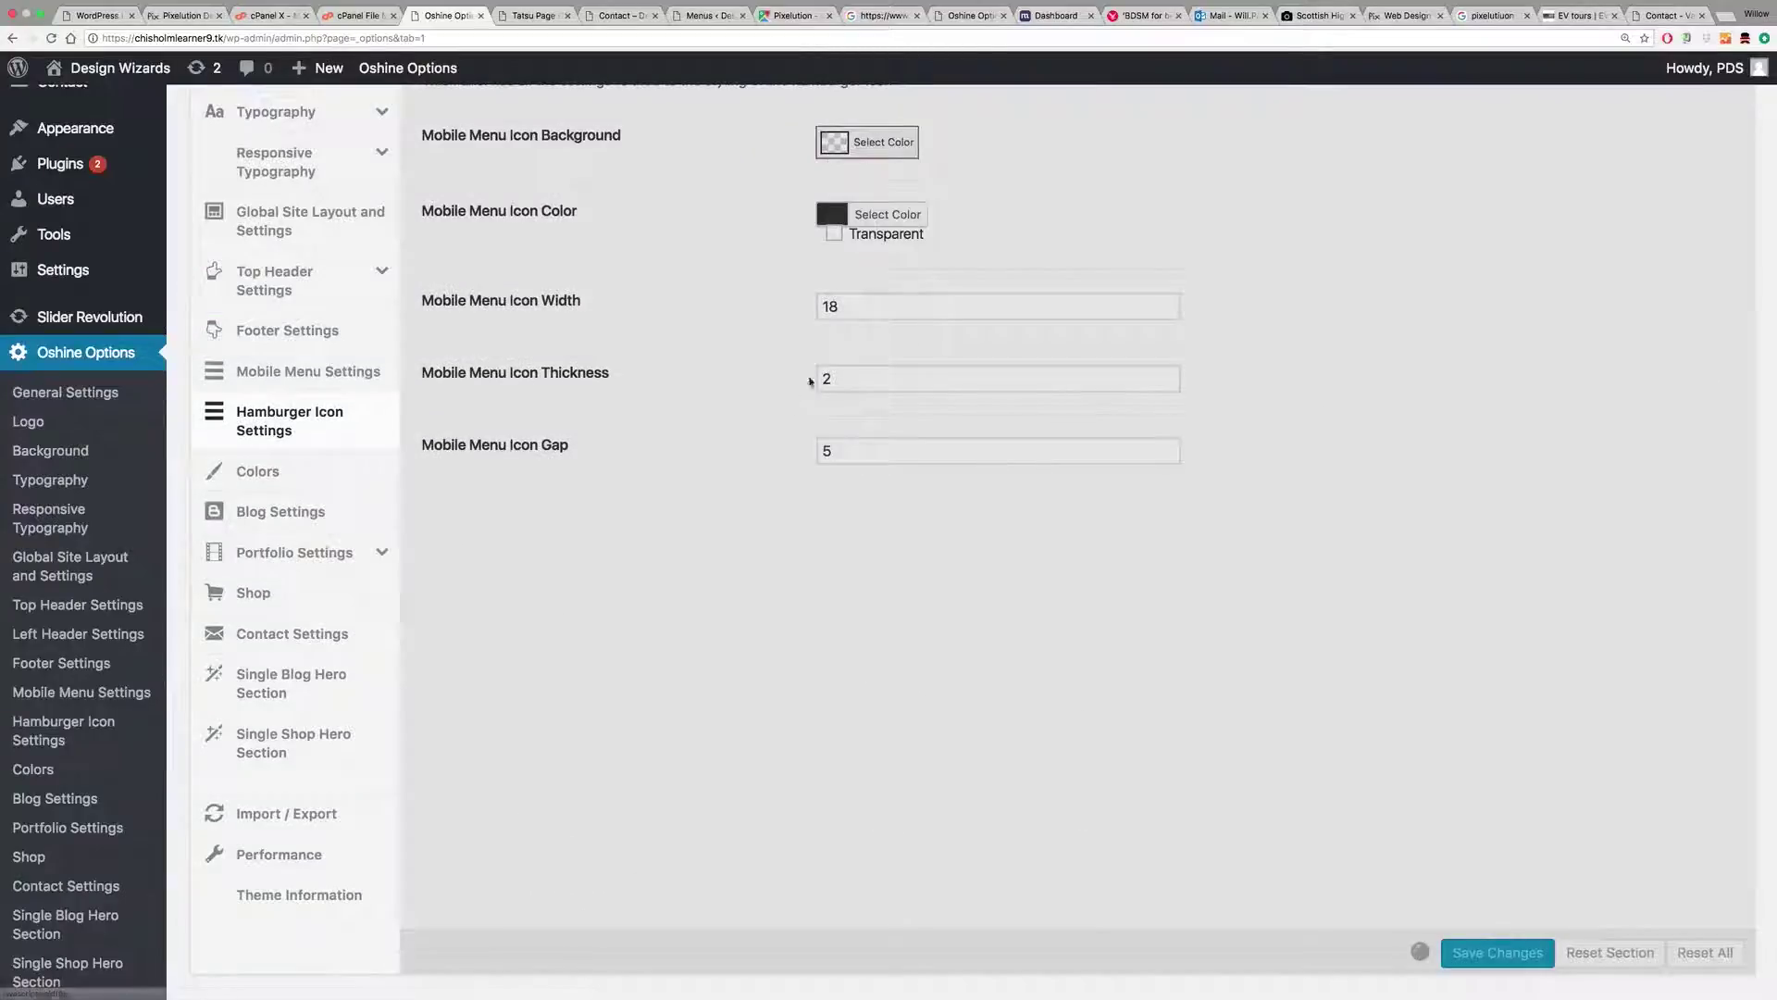
pyautogui.click(845, 307)
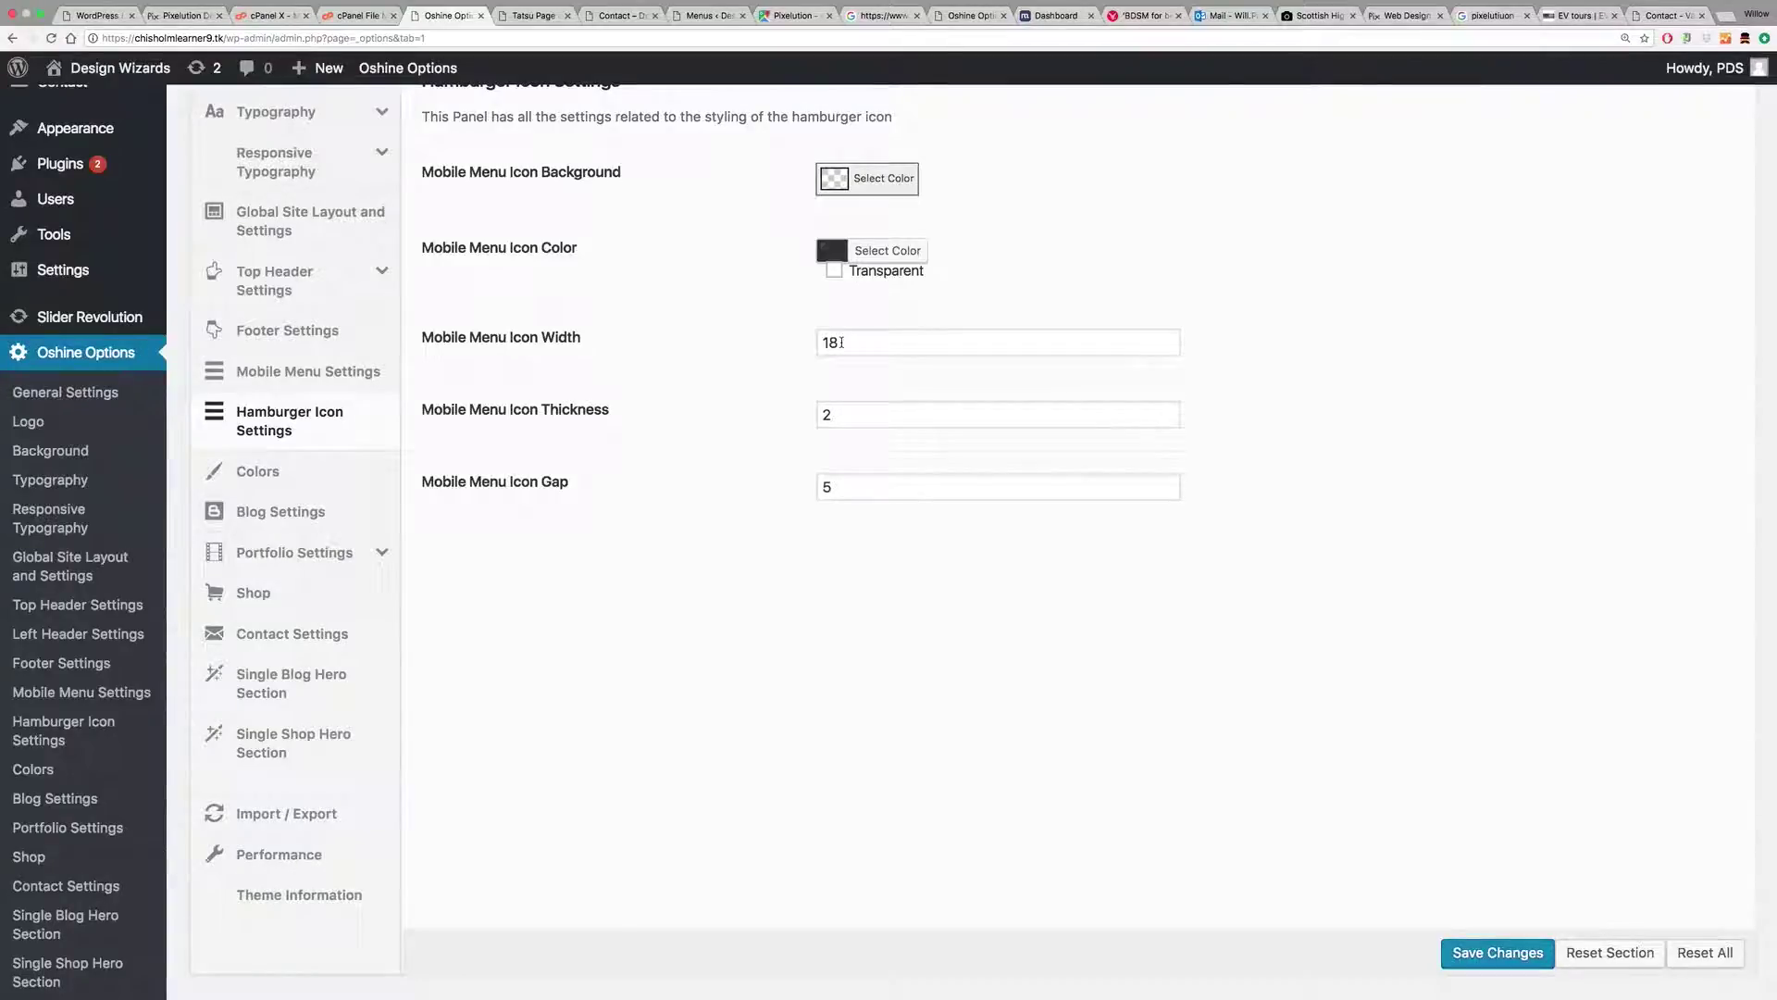
pyautogui.doubleClick(832, 417)
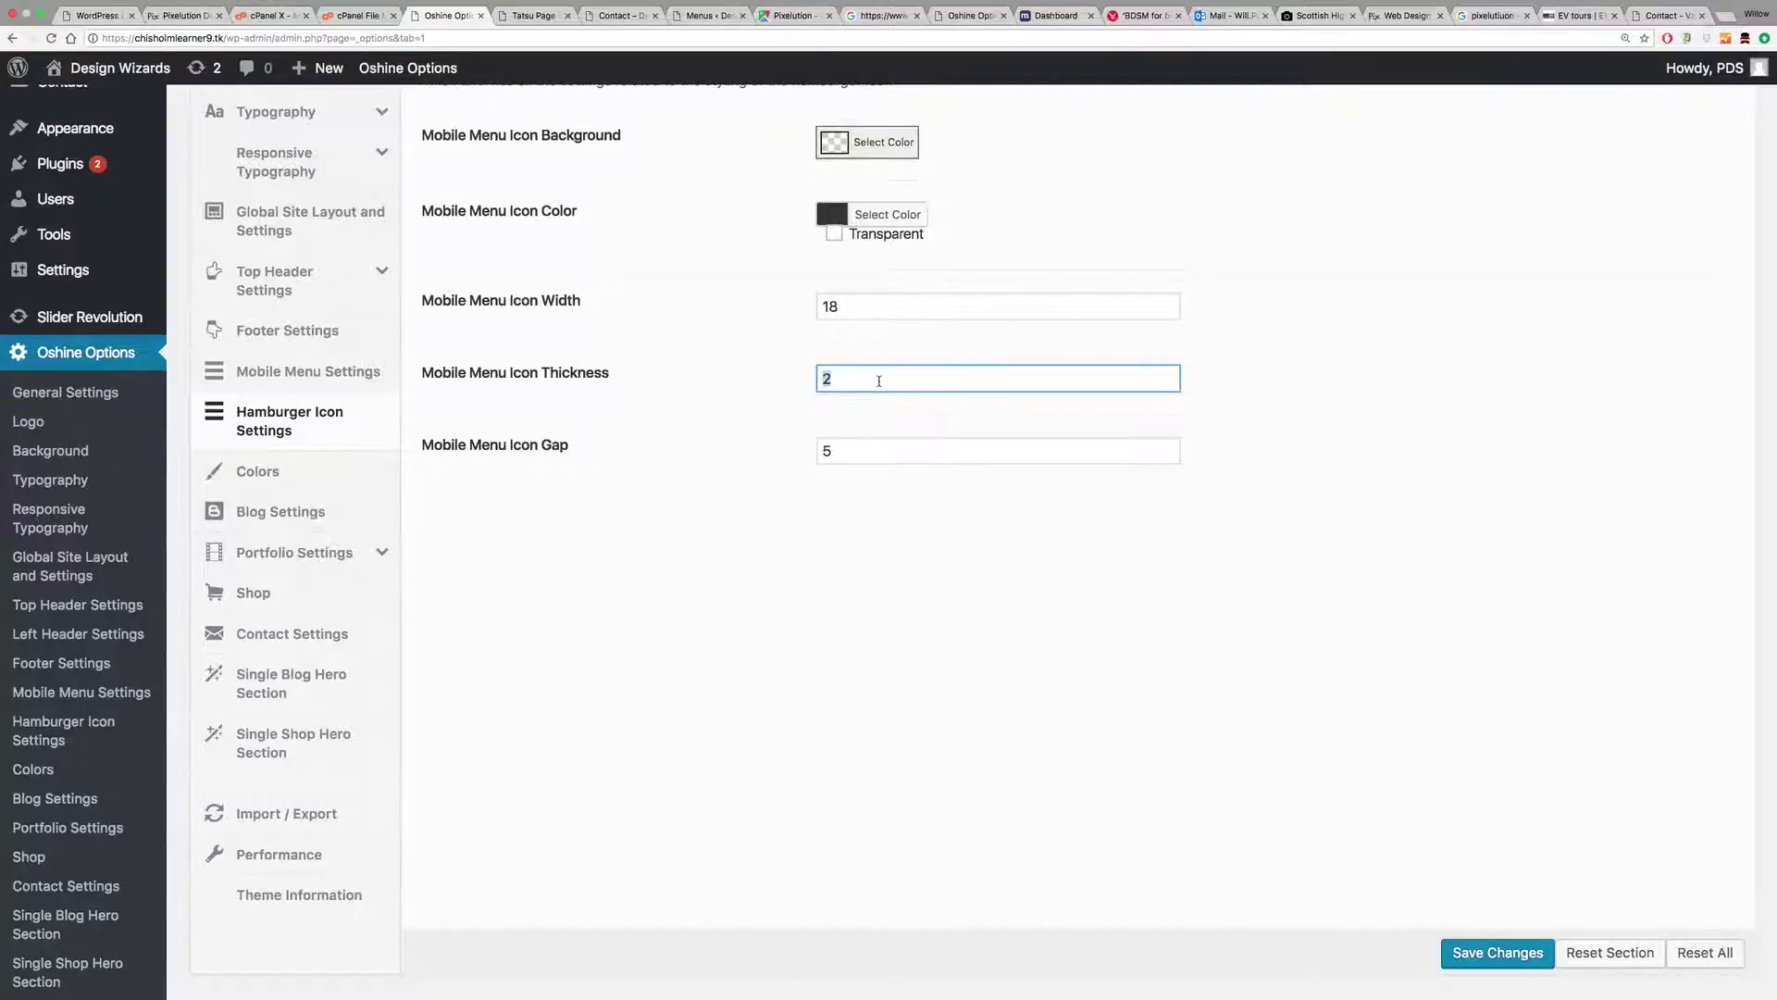
pyautogui.write('4')
pyautogui.scroll(-1, 859, 361)
pyautogui.doubleClick(828, 302)
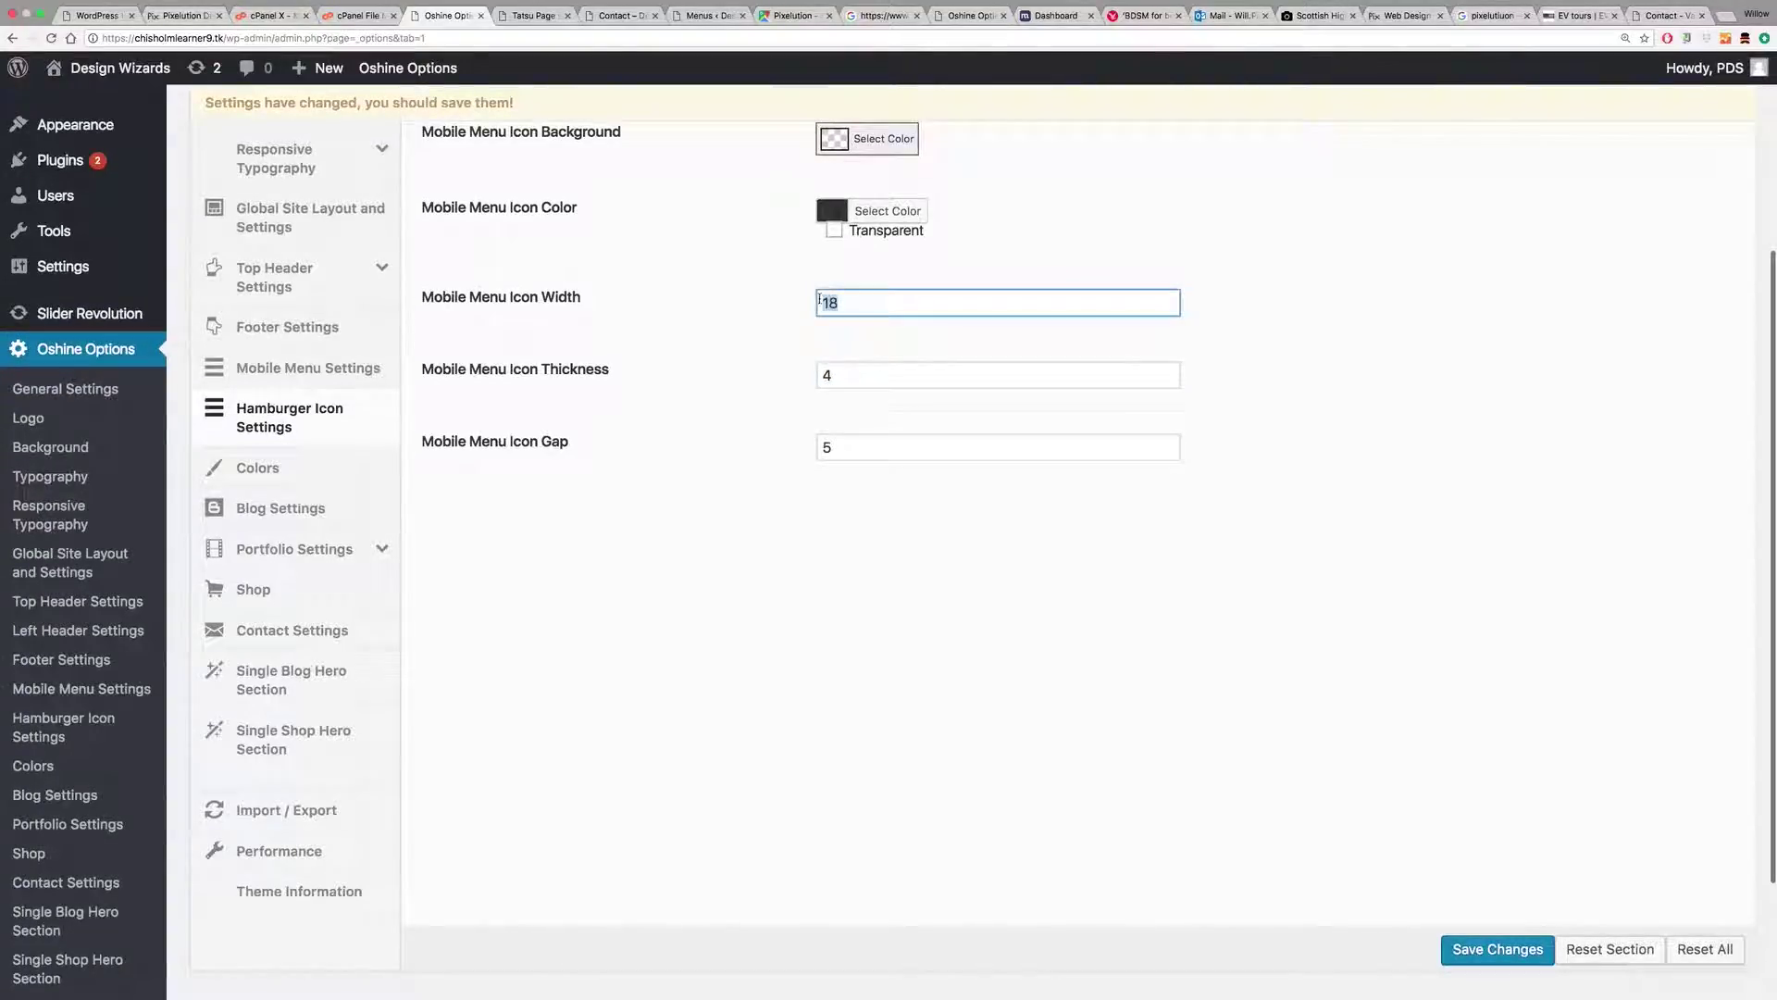
pyautogui.write('30')
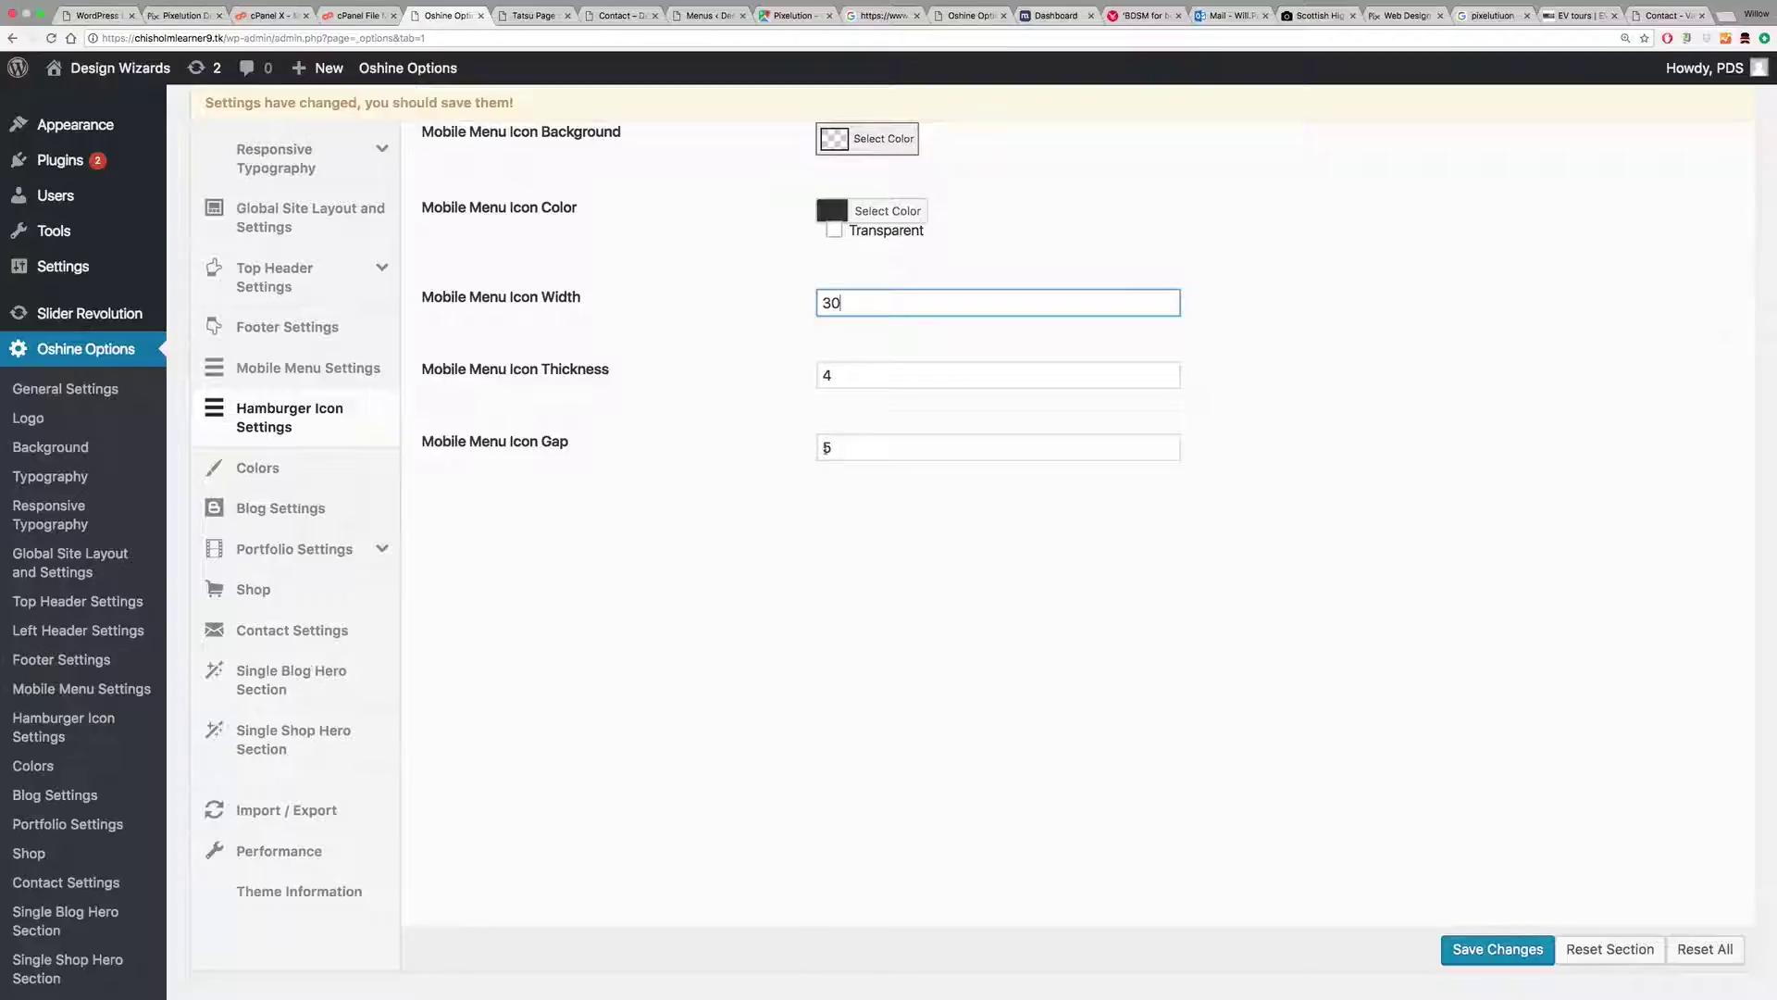
pyautogui.doubleClick(843, 448)
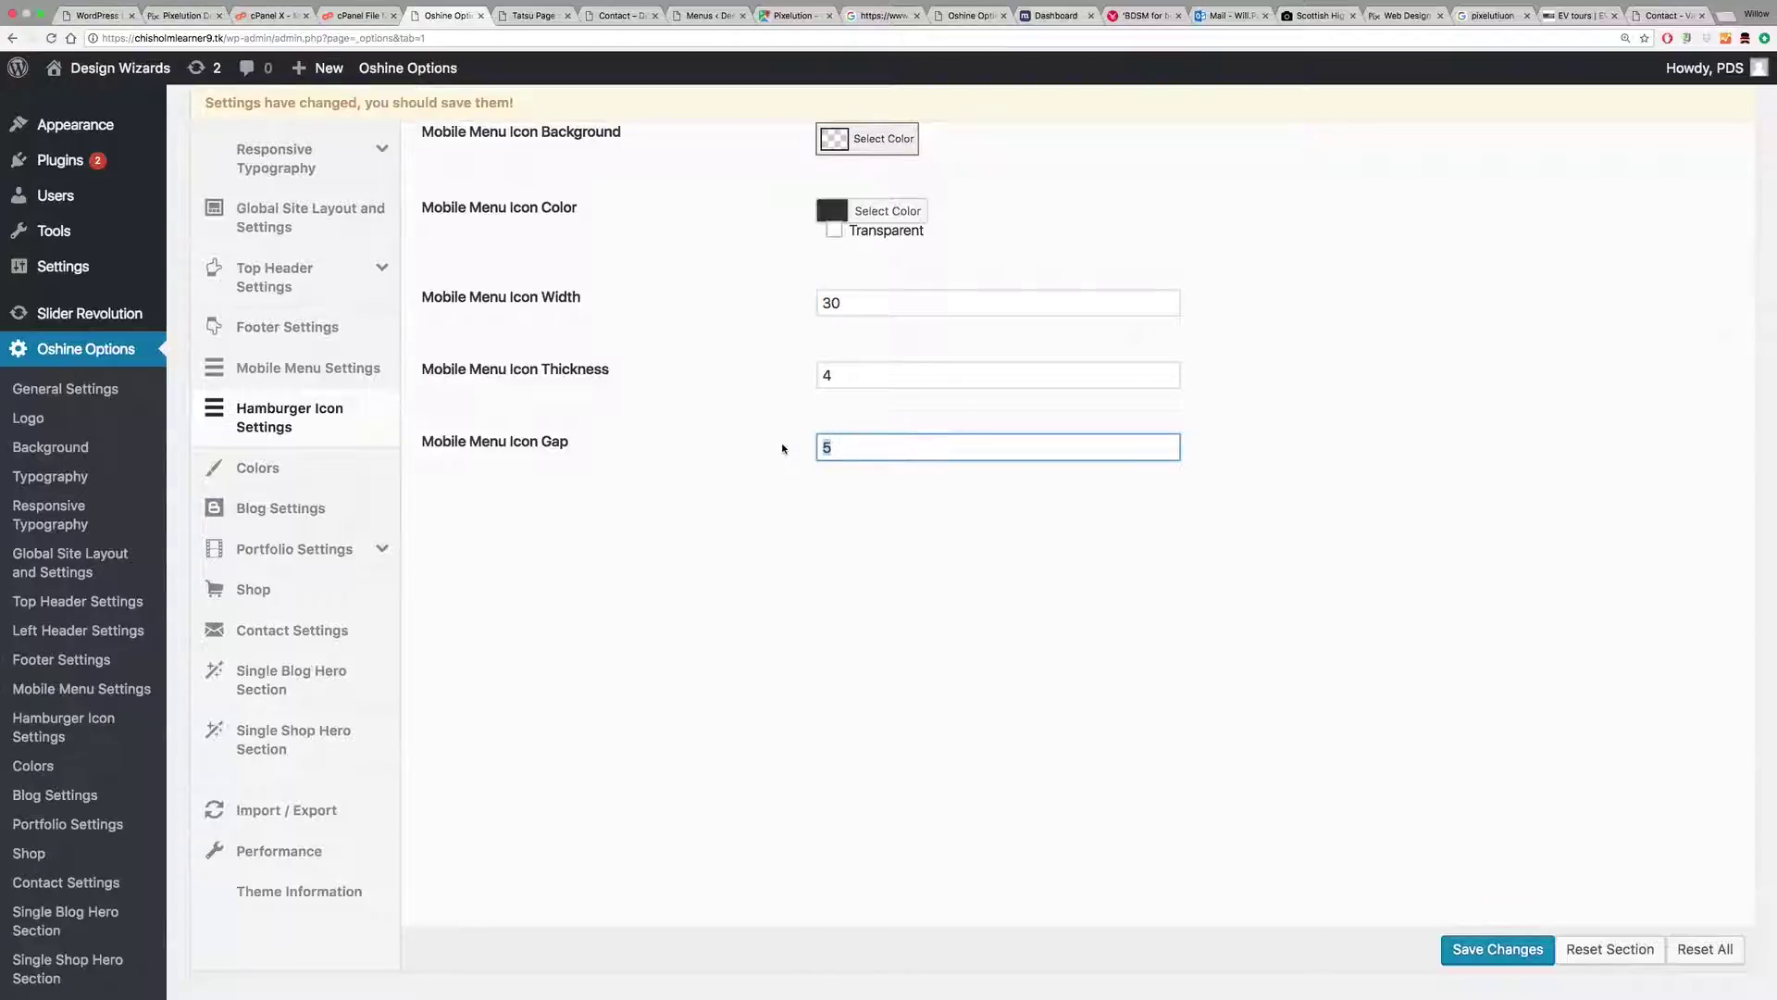
pyautogui.write('8')
pyautogui.click(1489, 951)
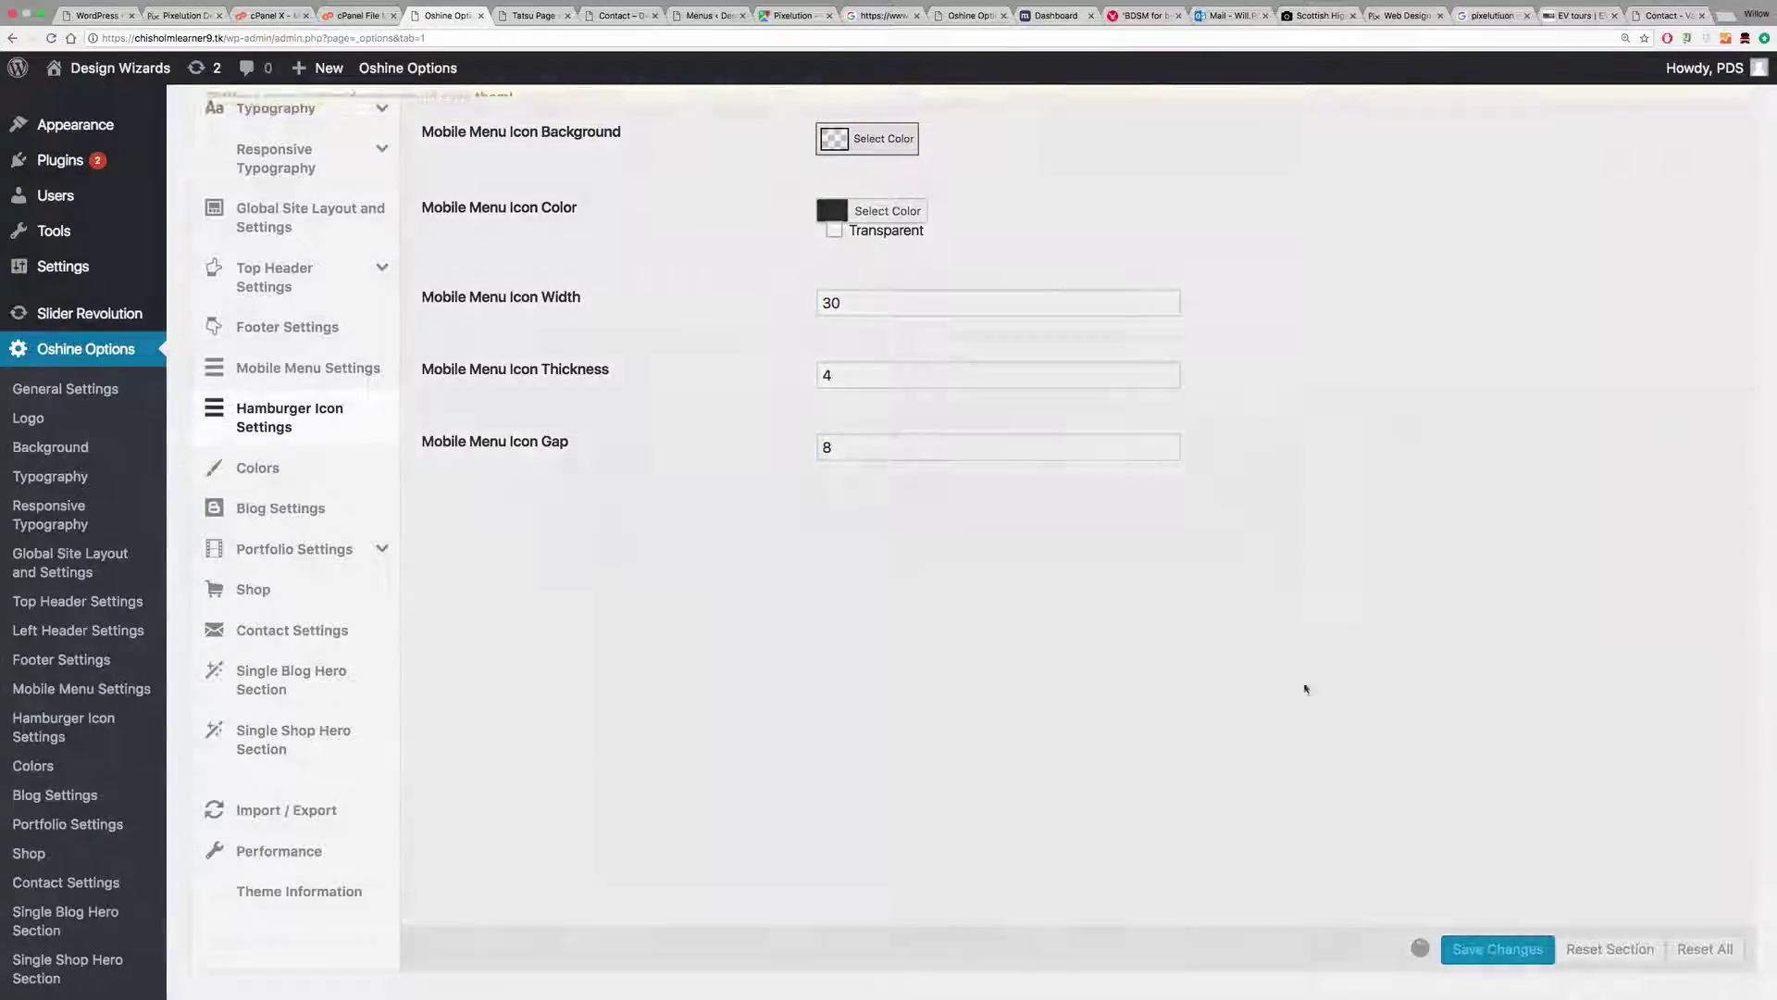
pyautogui.click(618, 16)
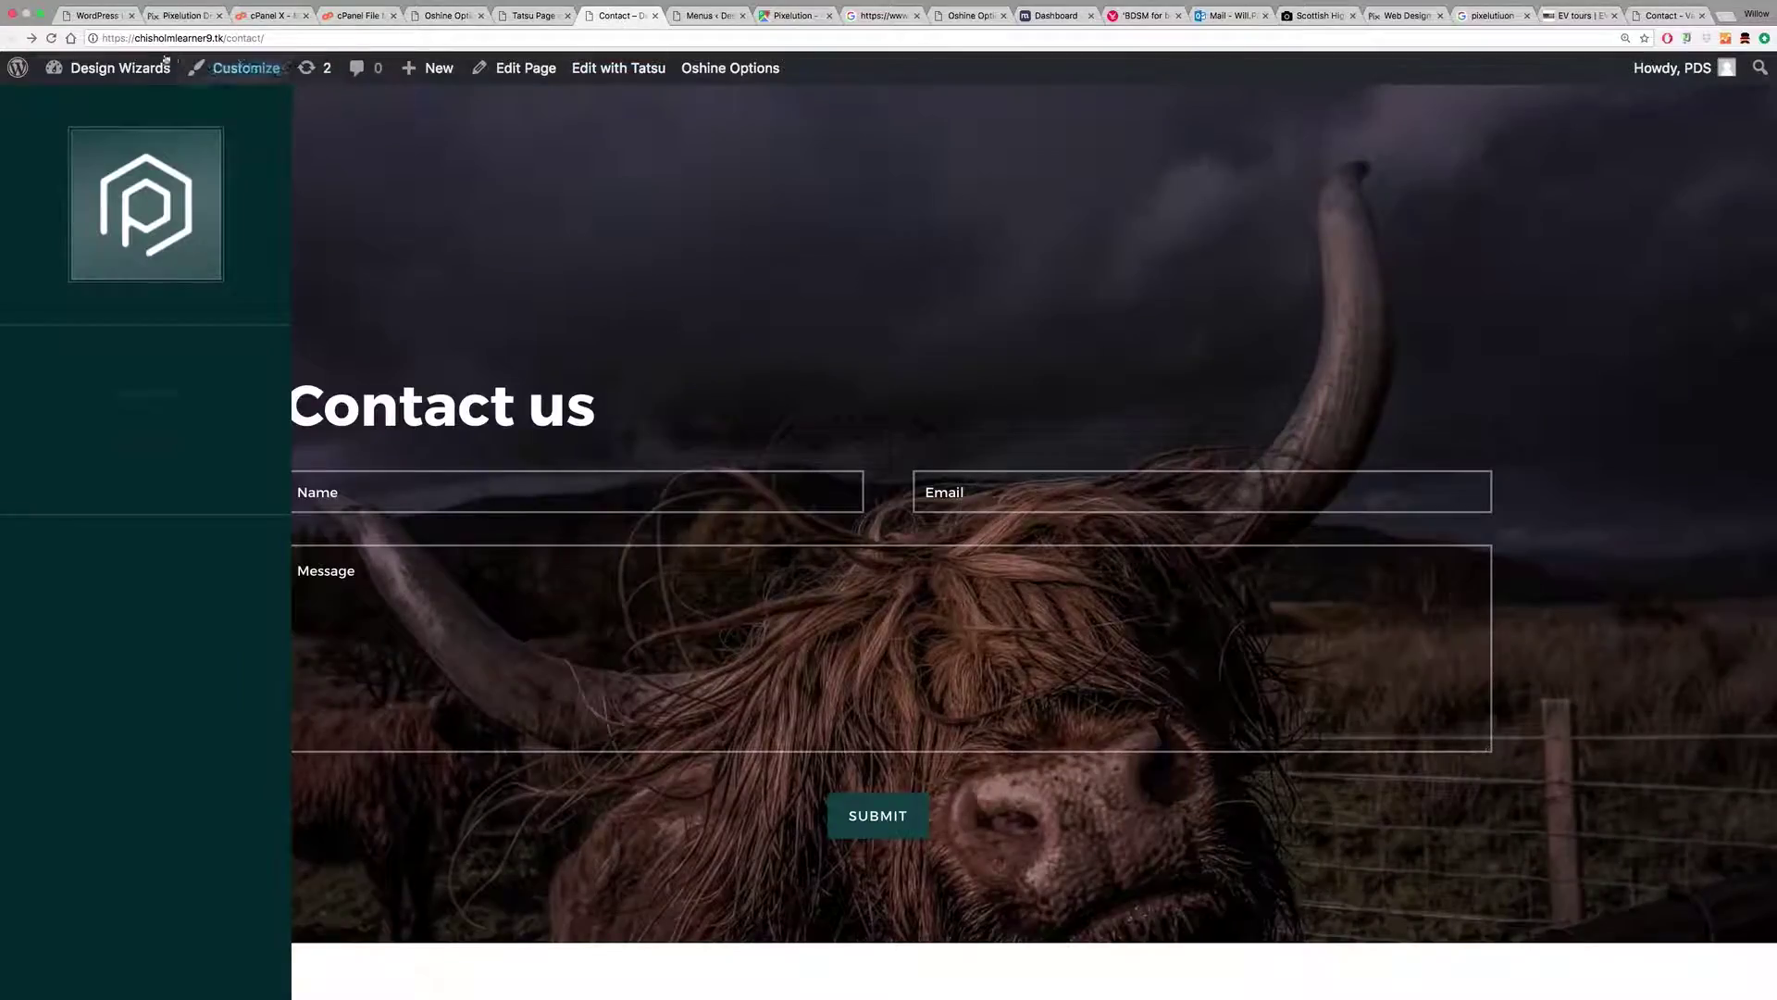
# Step: Reload the Contact page, open and close the overlay menu, then return to Hamburger Icon Settings
pyautogui.click(51, 38)
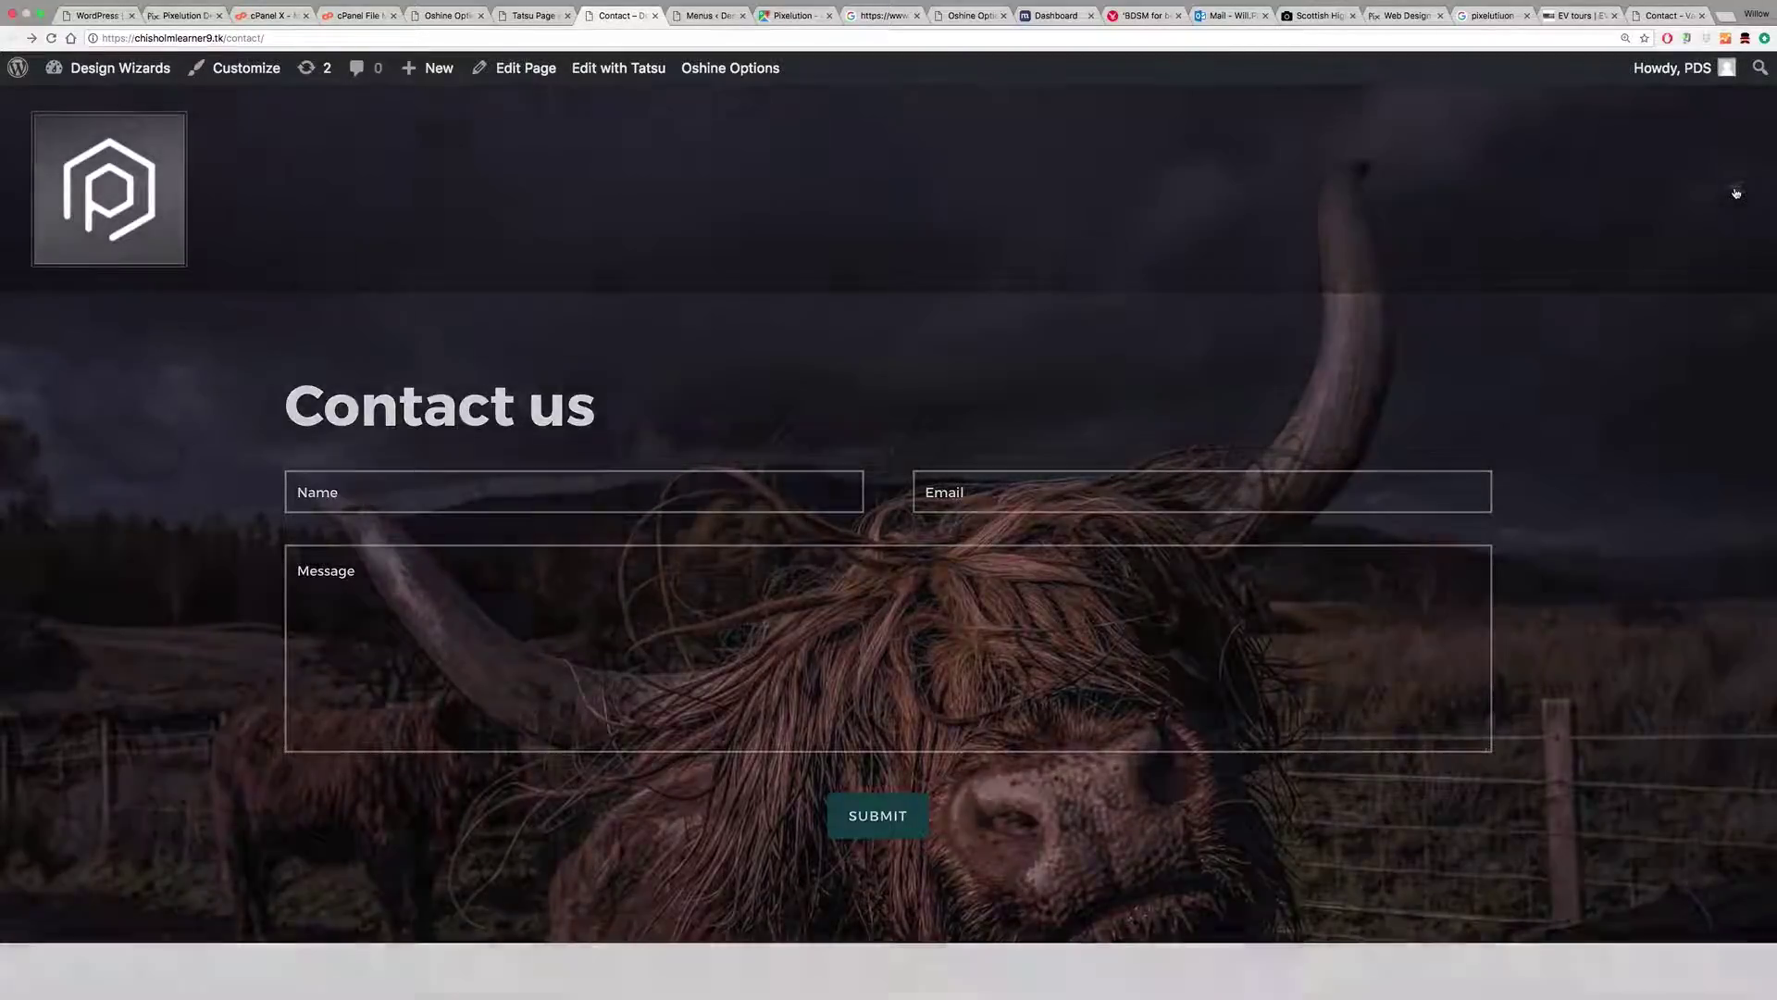
pyautogui.click(1735, 190)
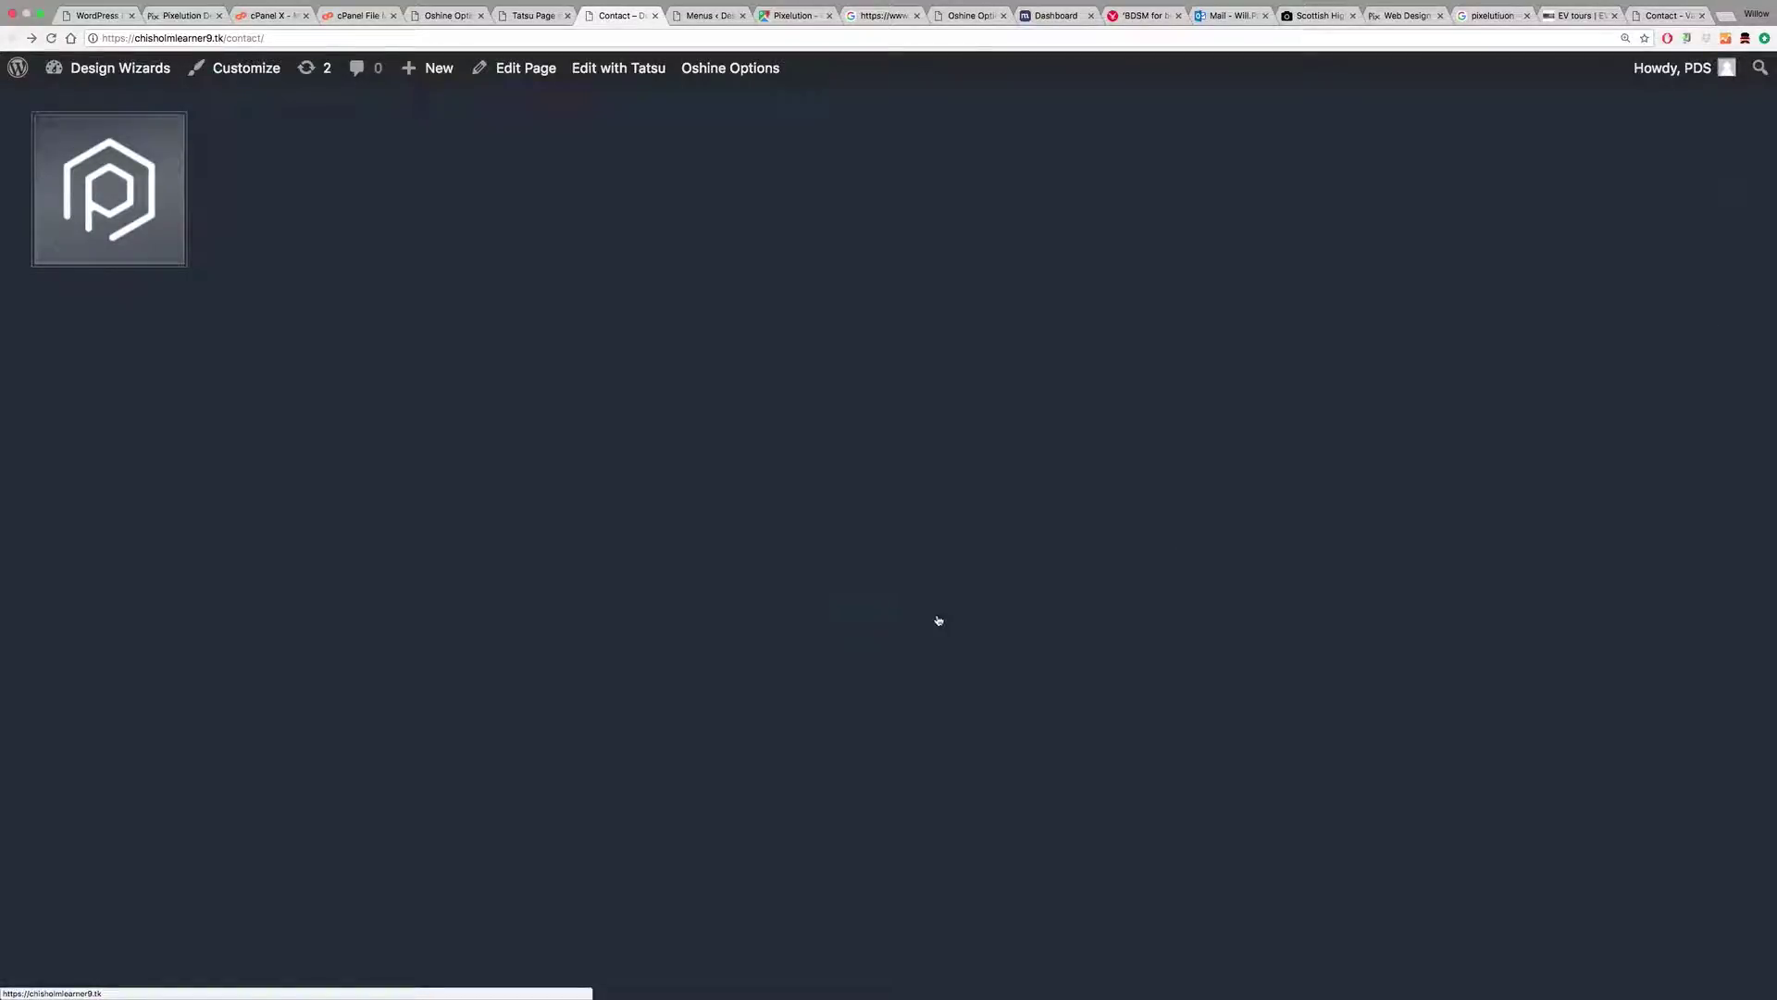
pyautogui.click(1739, 193)
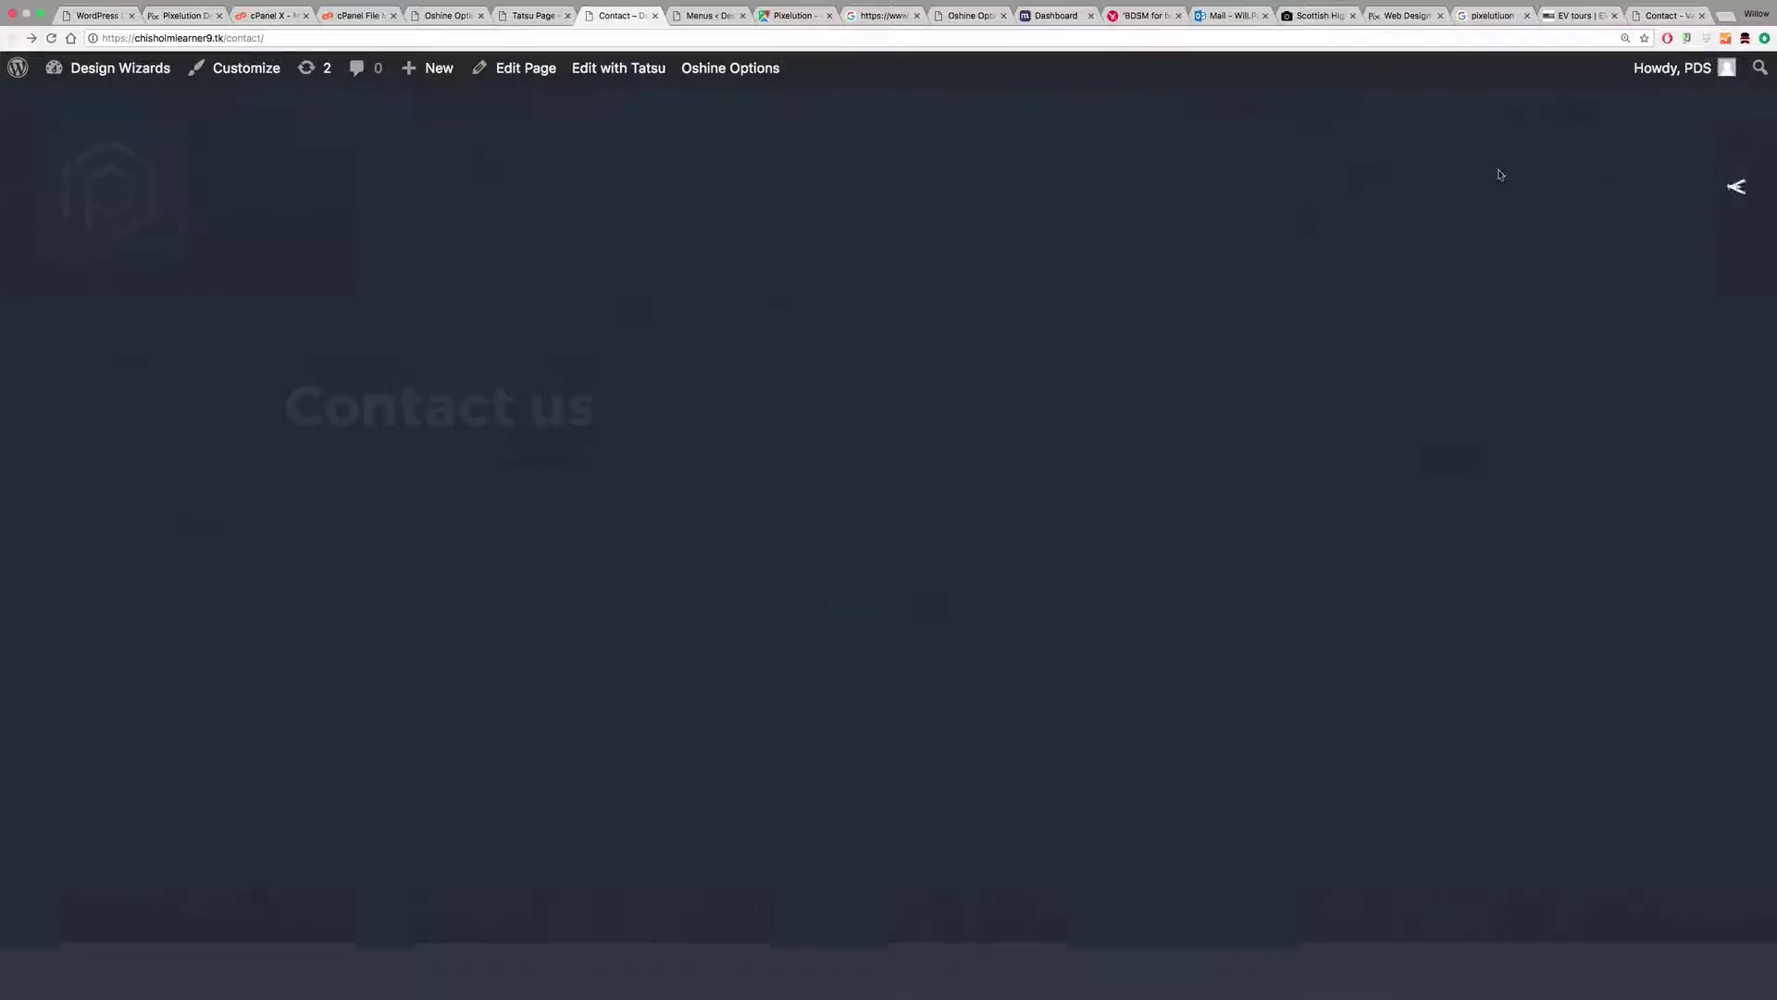
pyautogui.click(537, 16)
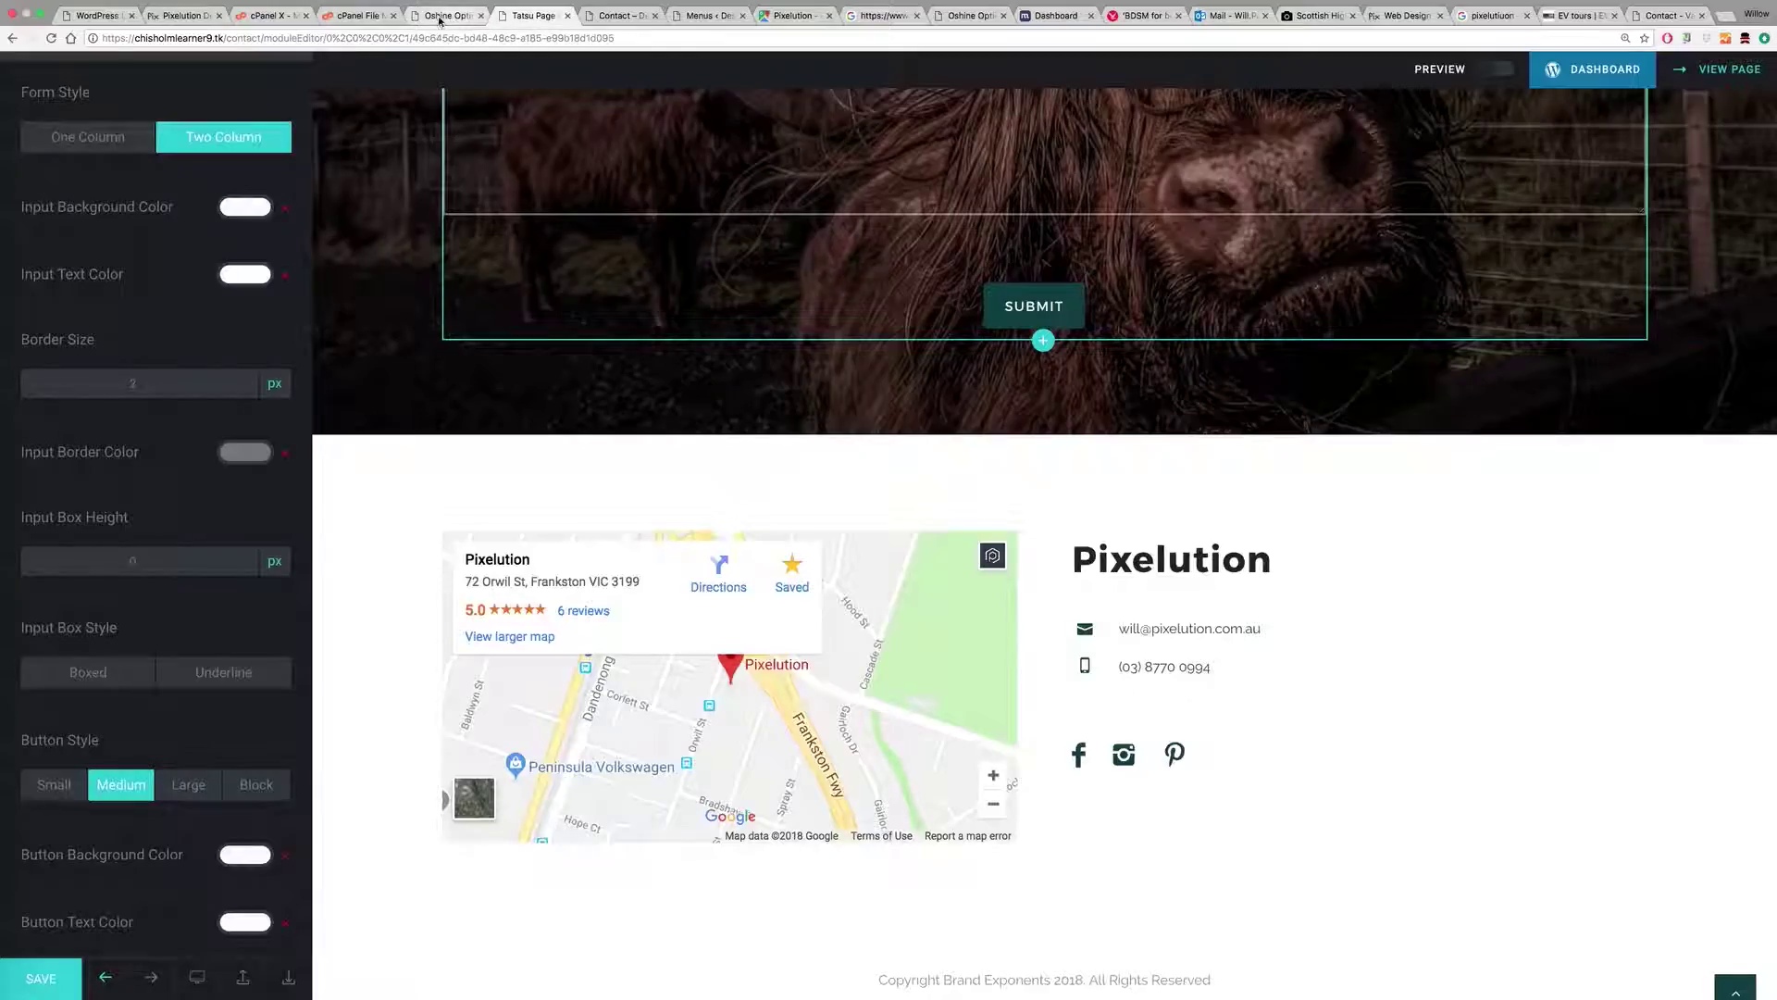
pyautogui.click(449, 16)
pyautogui.scroll(4, 535, 358)
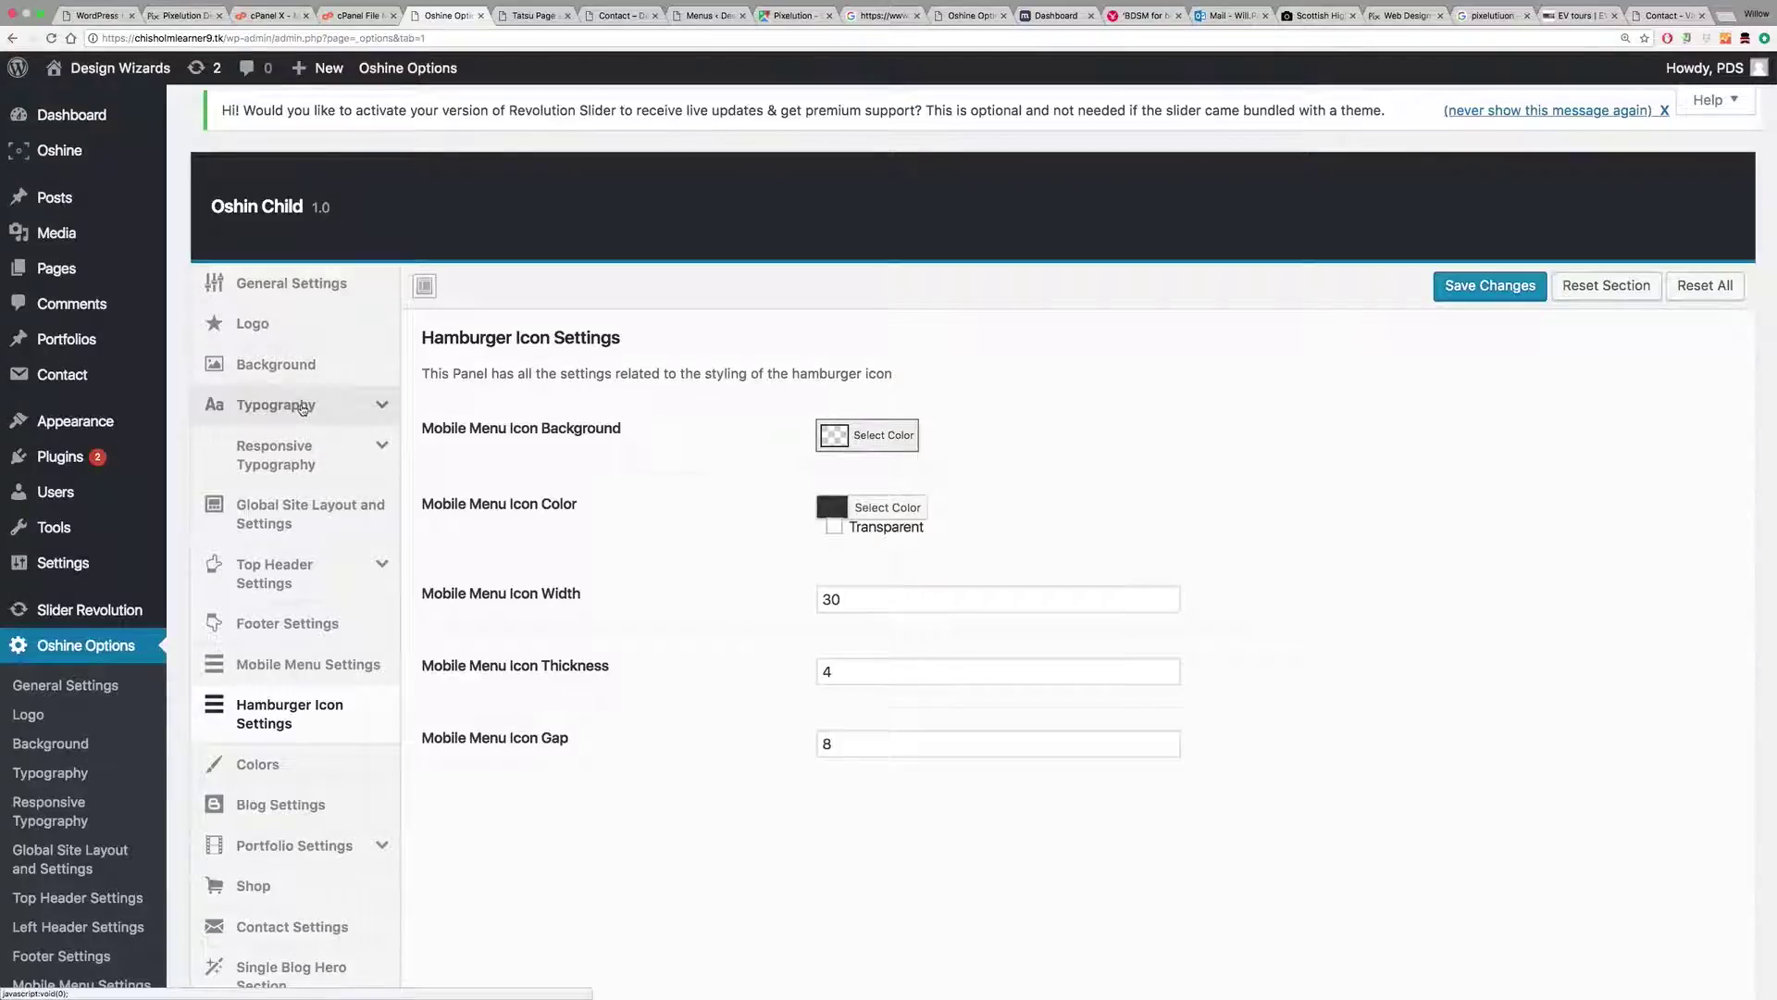
# Step: Set the Main Navigation Menu typography font colour to a light grey and save the options
pyautogui.click(303, 407)
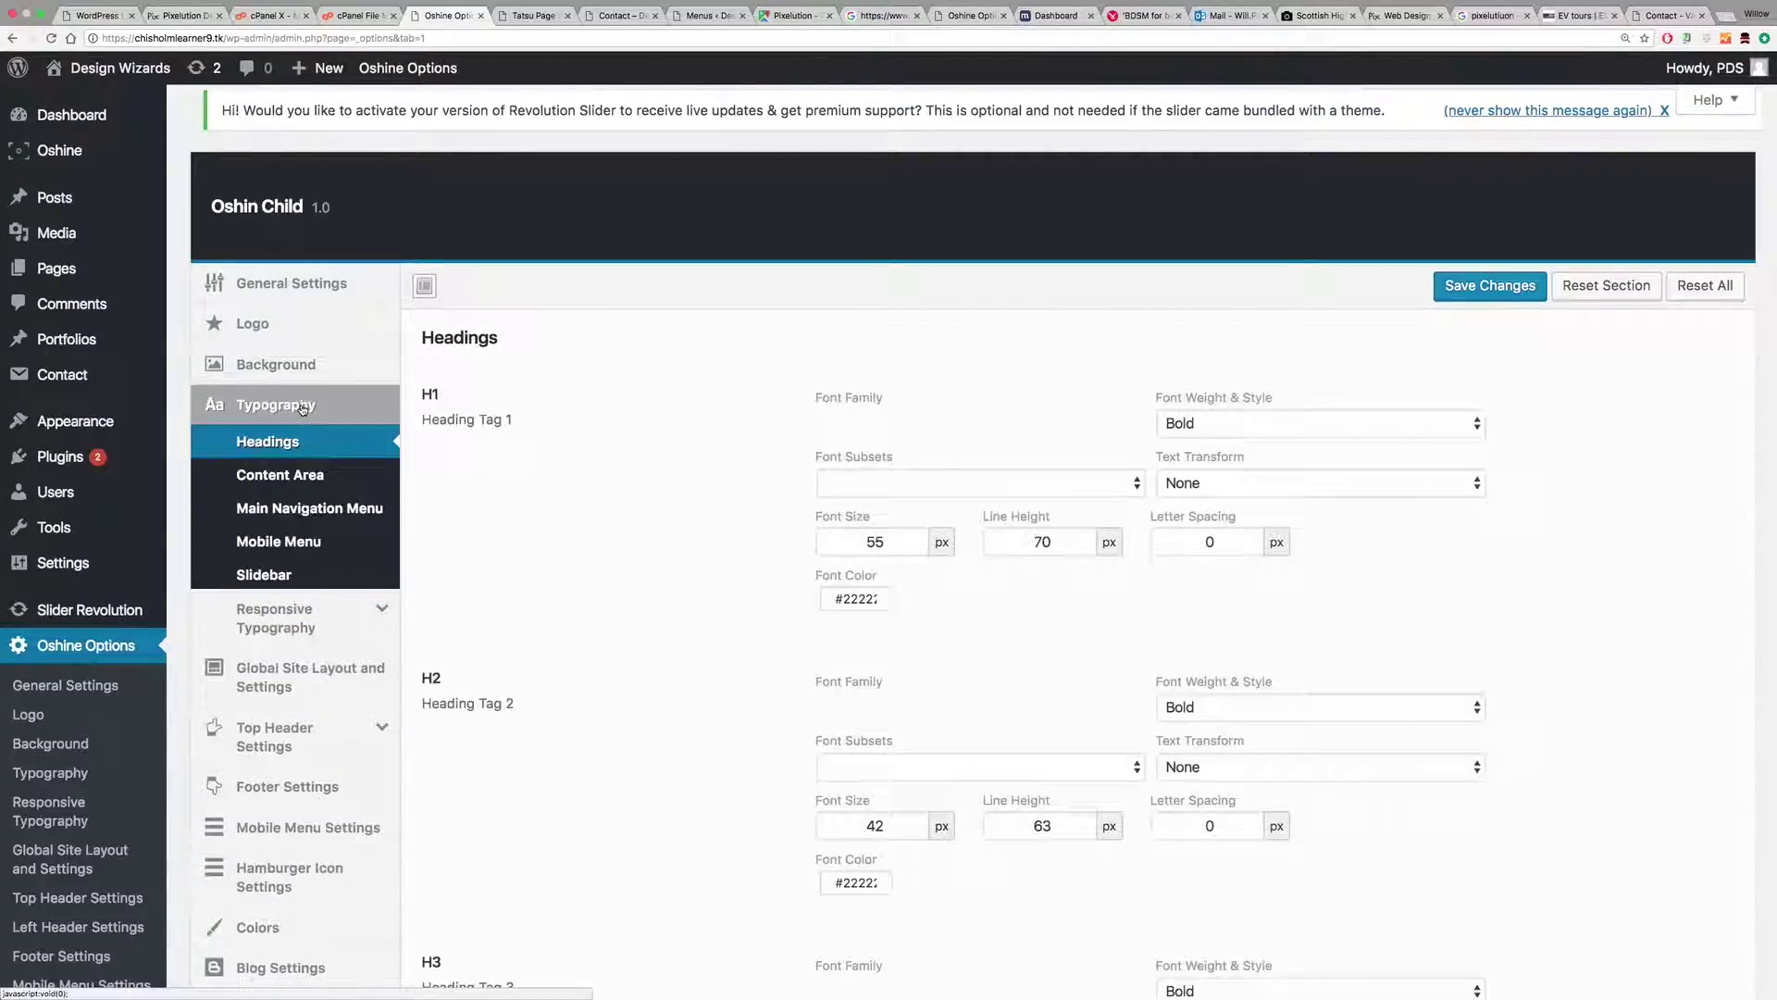
pyautogui.click(300, 517)
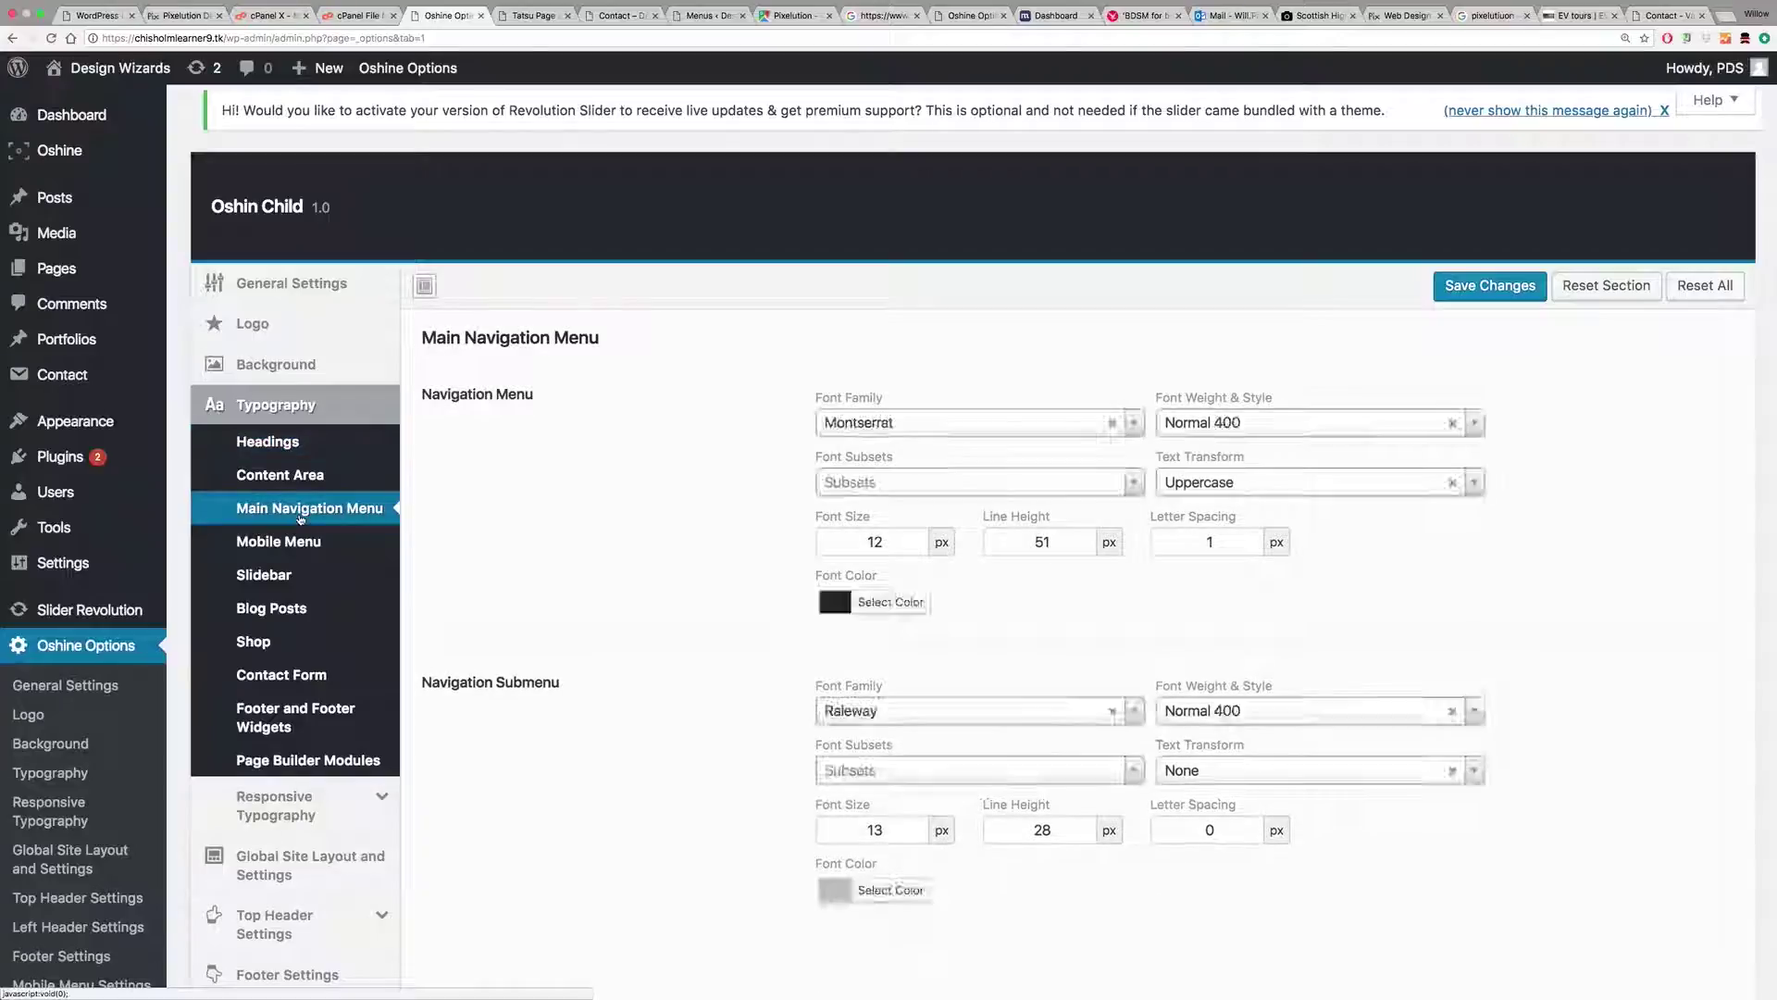
pyautogui.click(889, 603)
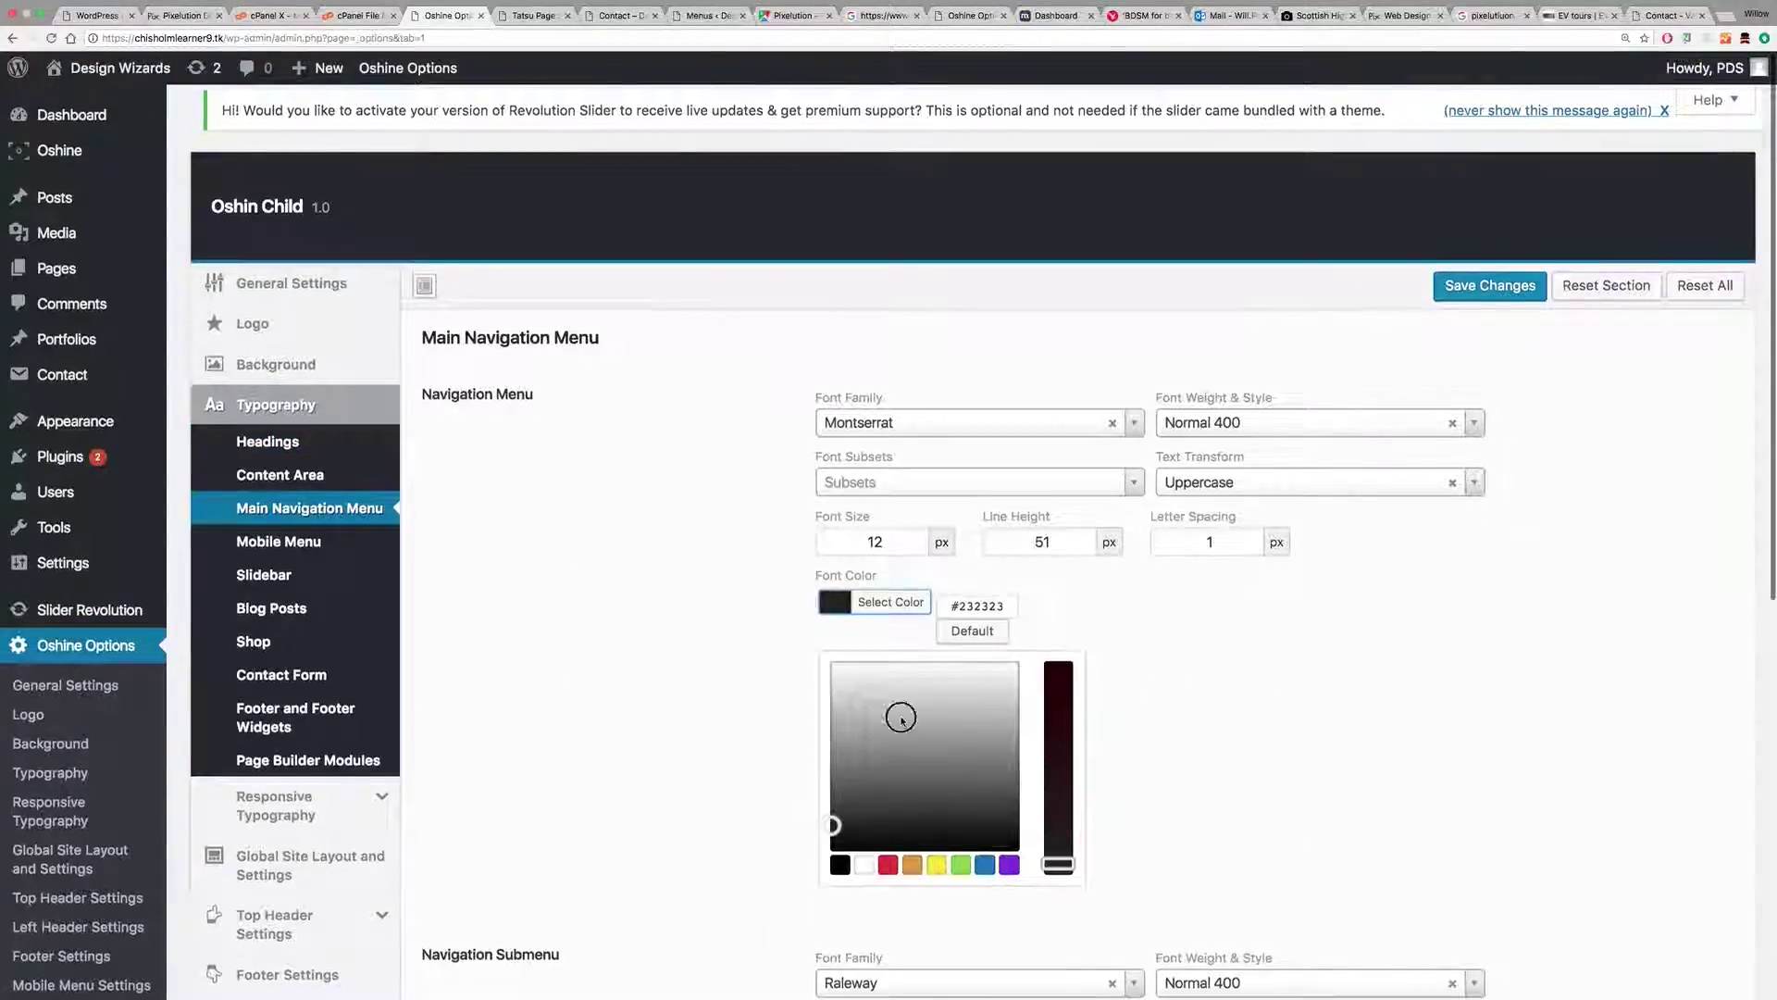
pyautogui.click(831, 696)
pyautogui.moveTo(827, 704)
pyautogui.mouseDown()
pyautogui.moveTo(841, 729)
pyautogui.moveTo(840, 711)
pyautogui.mouseUp()
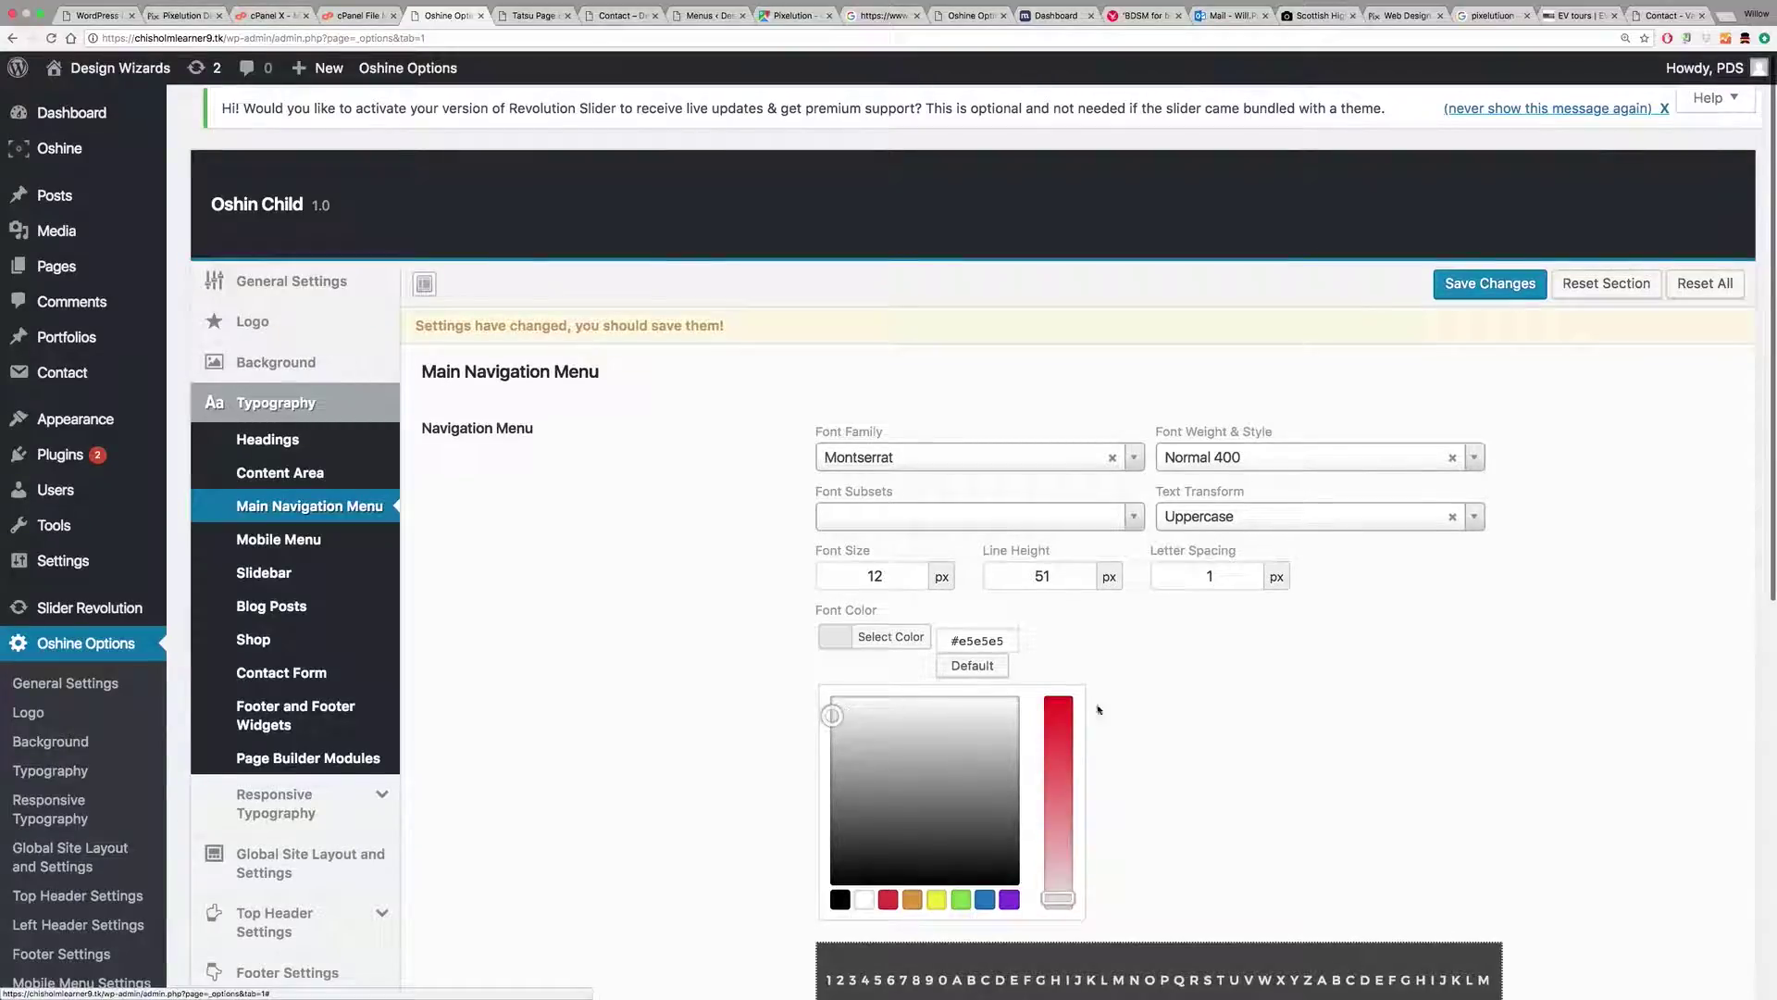
pyautogui.click(1222, 694)
pyautogui.click(1509, 284)
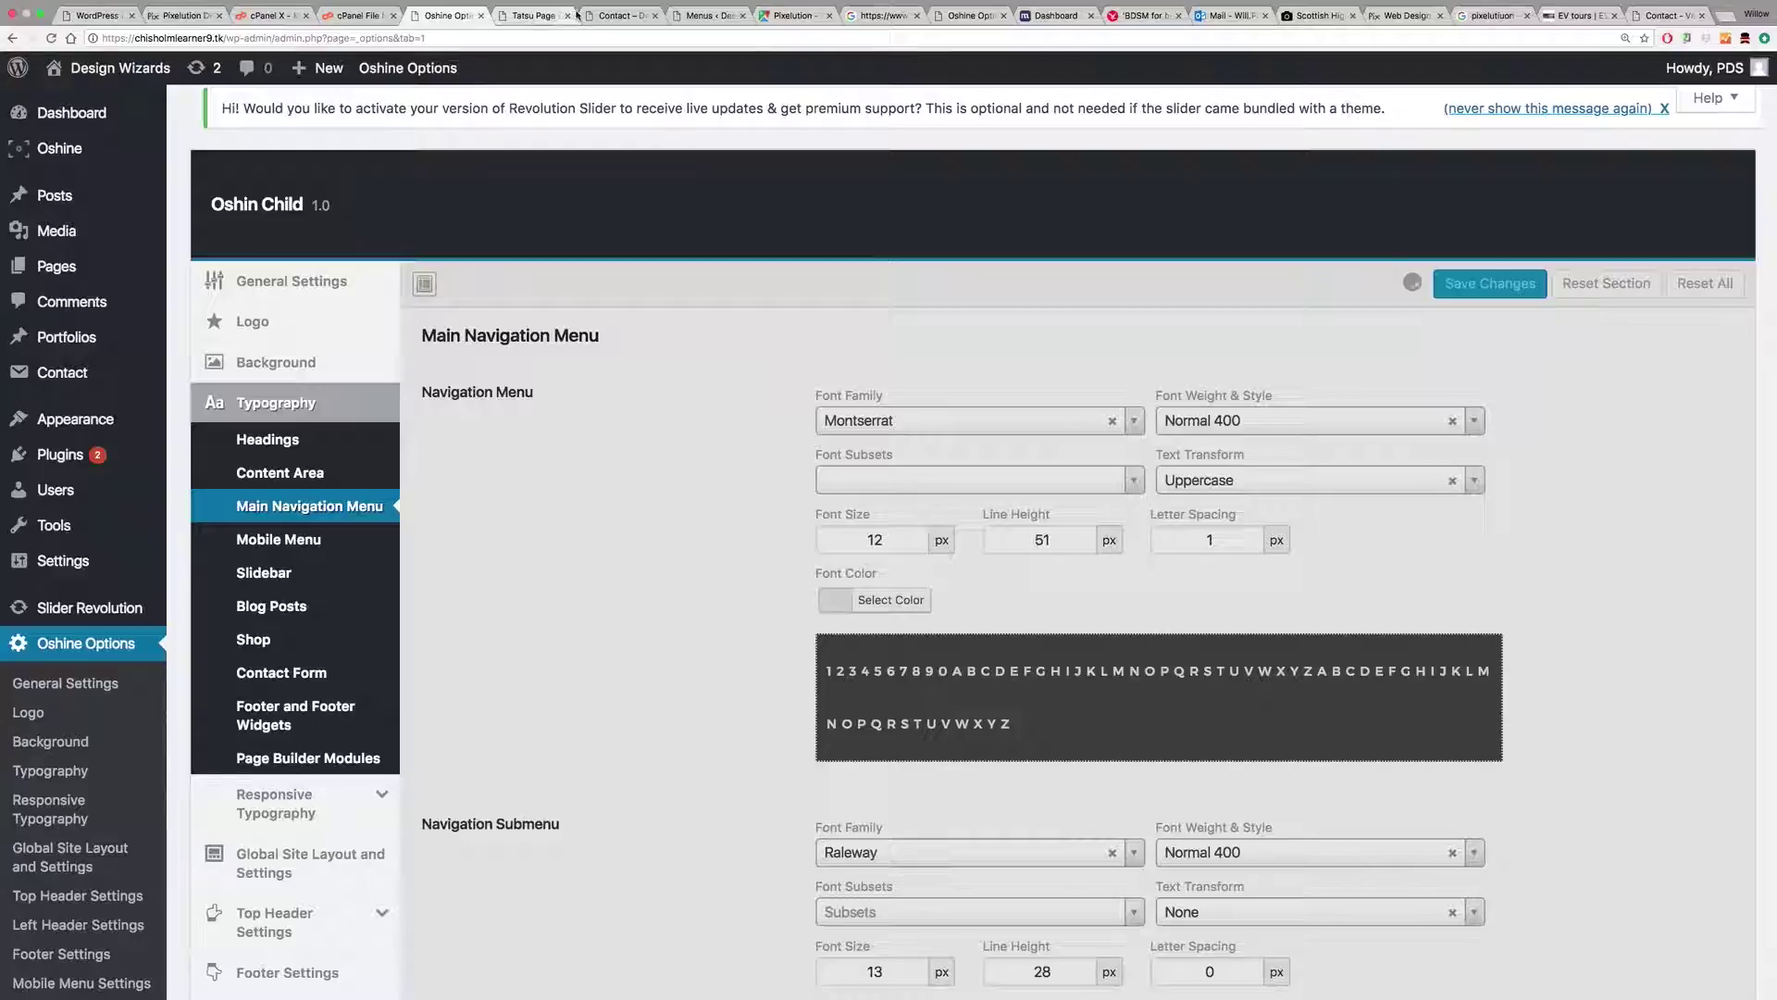
# Step: Reload the Contact page and check the link colour in the hamburger overlay menu
pyautogui.click(617, 16)
pyautogui.click(51, 37)
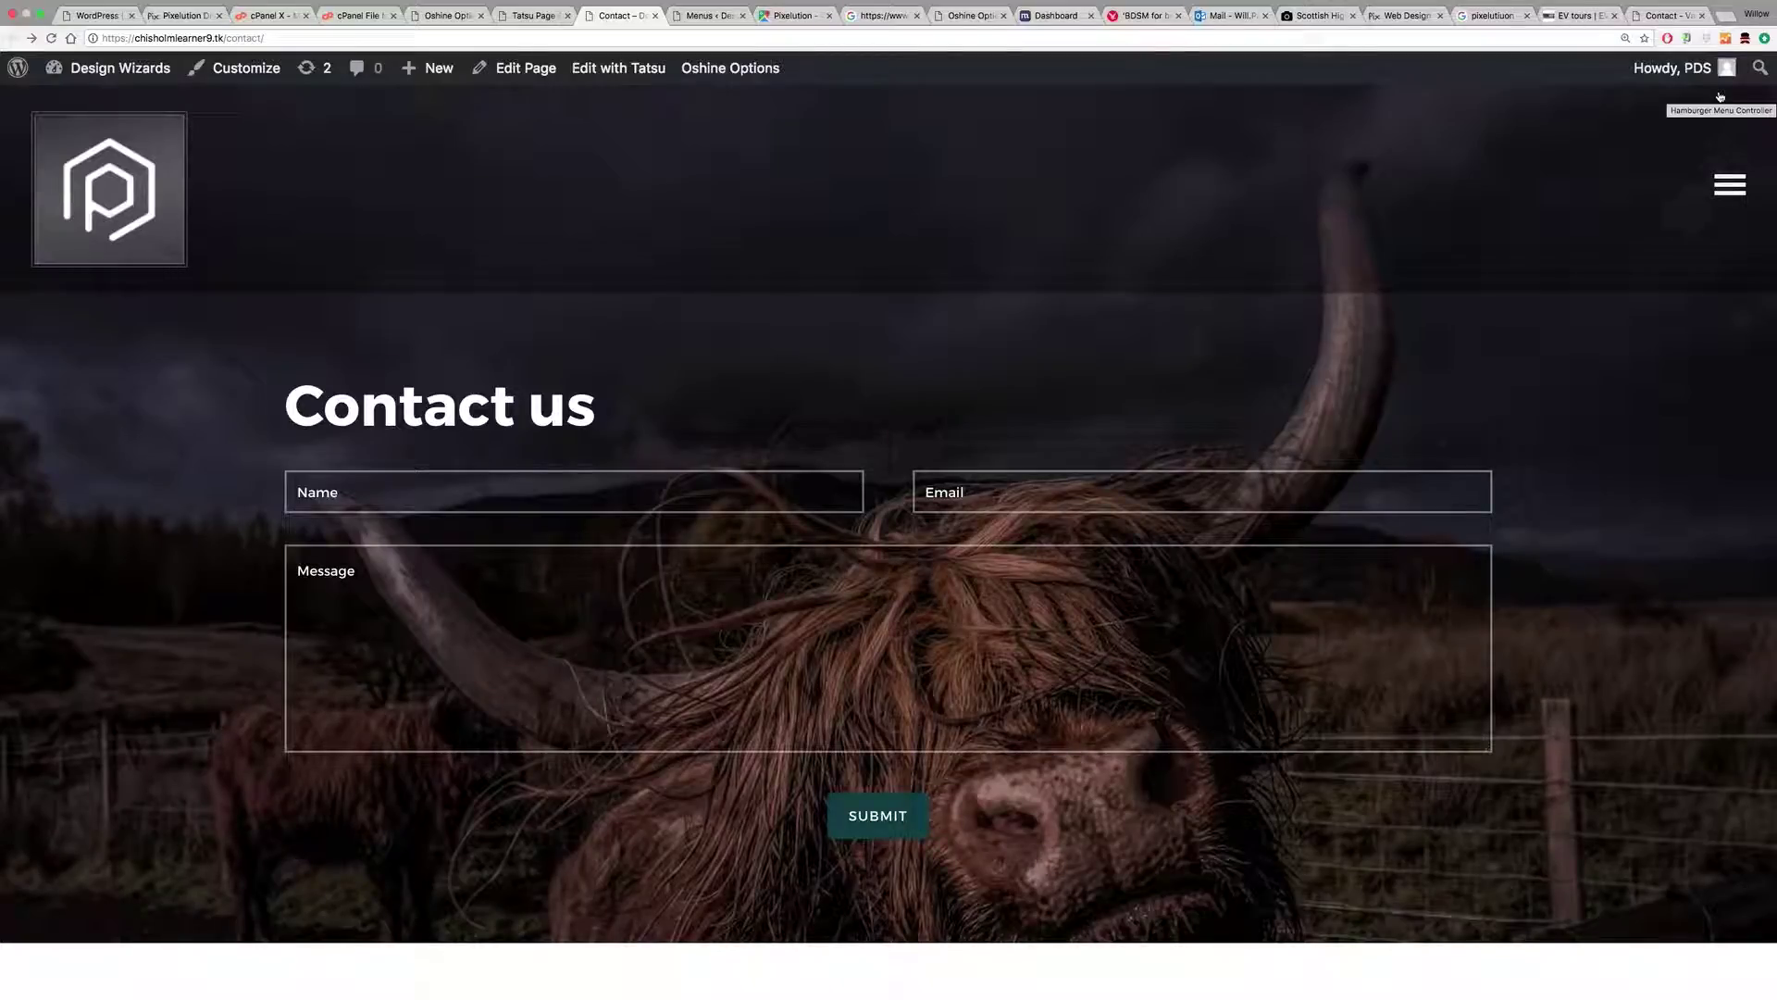
pyautogui.click(1732, 186)
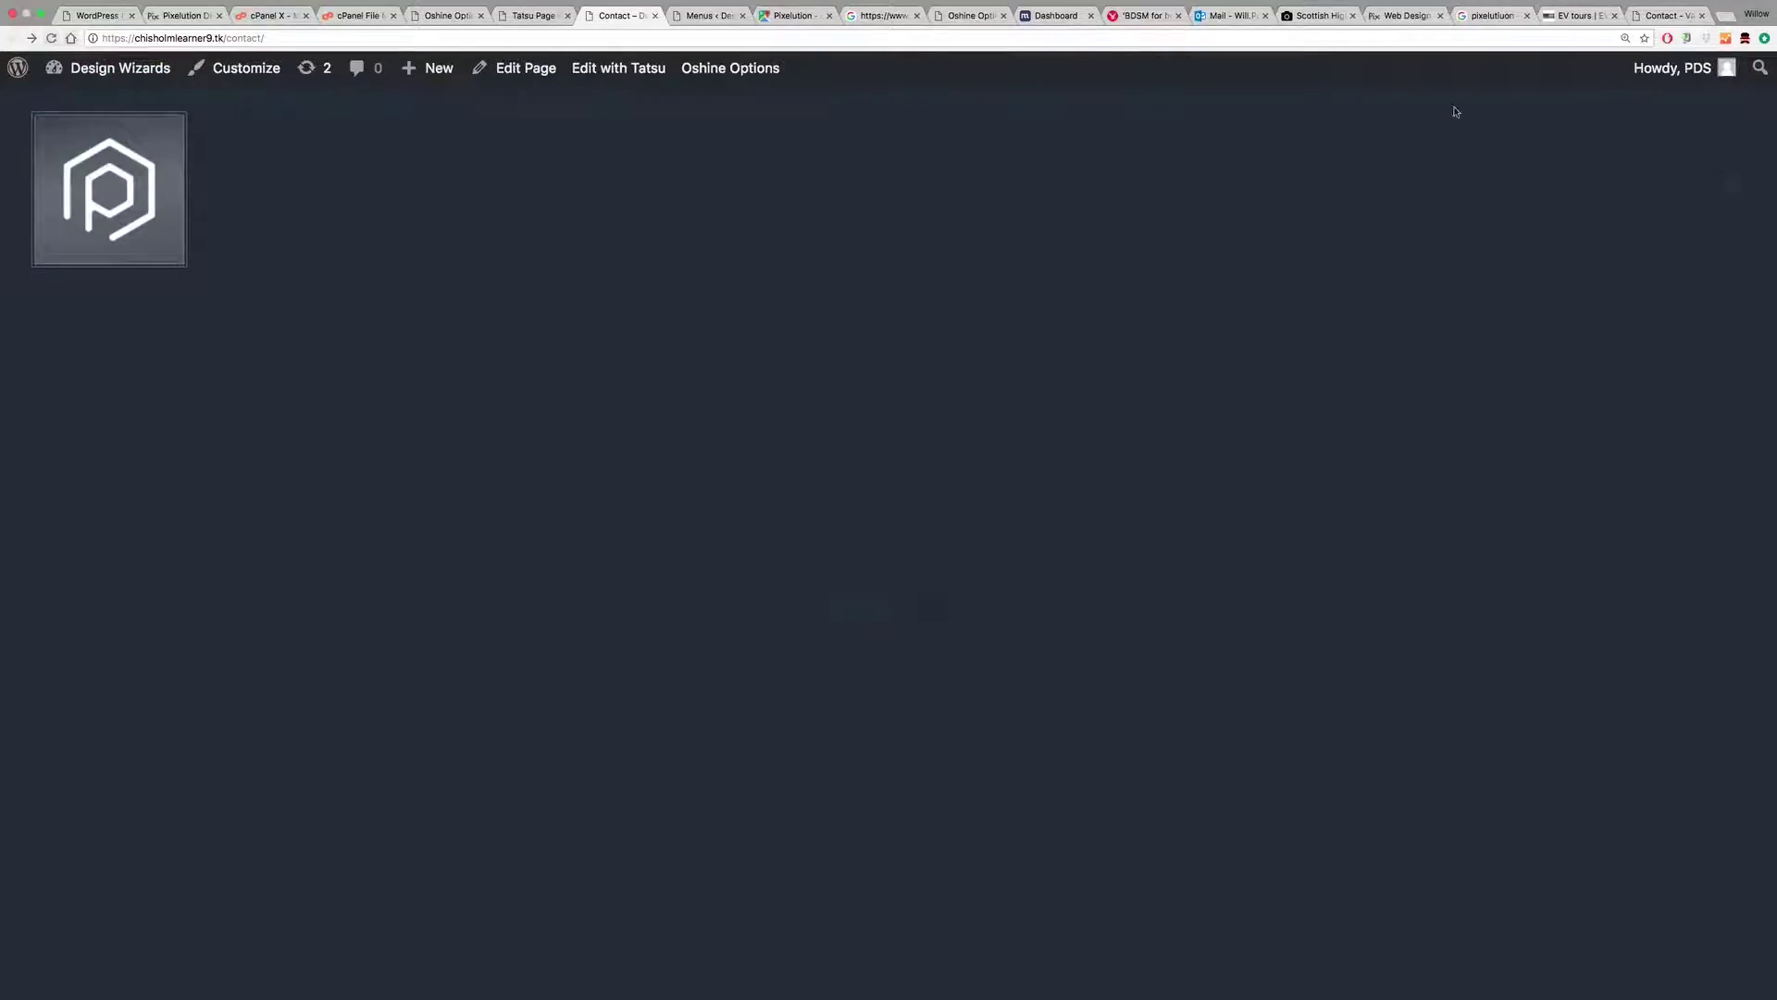
pyautogui.click(1740, 178)
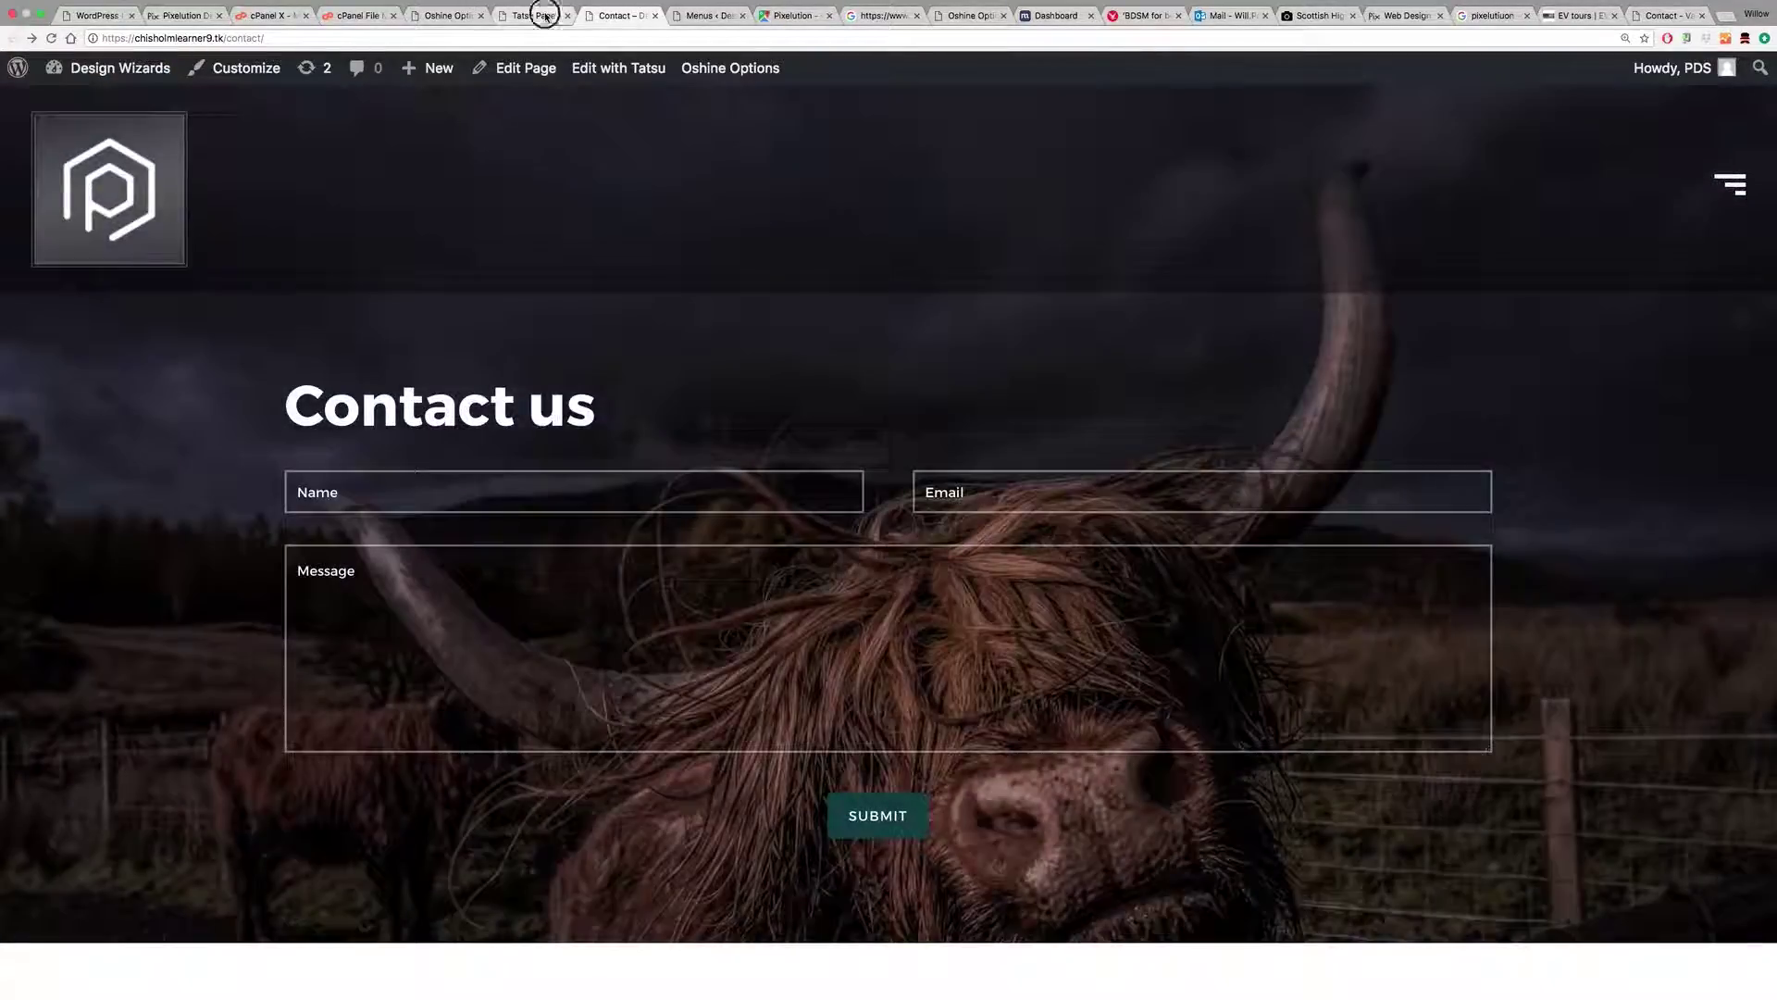
# Step: Save the Oshine theme options again and reload the Contact page
pyautogui.click(544, 16)
pyautogui.click(446, 15)
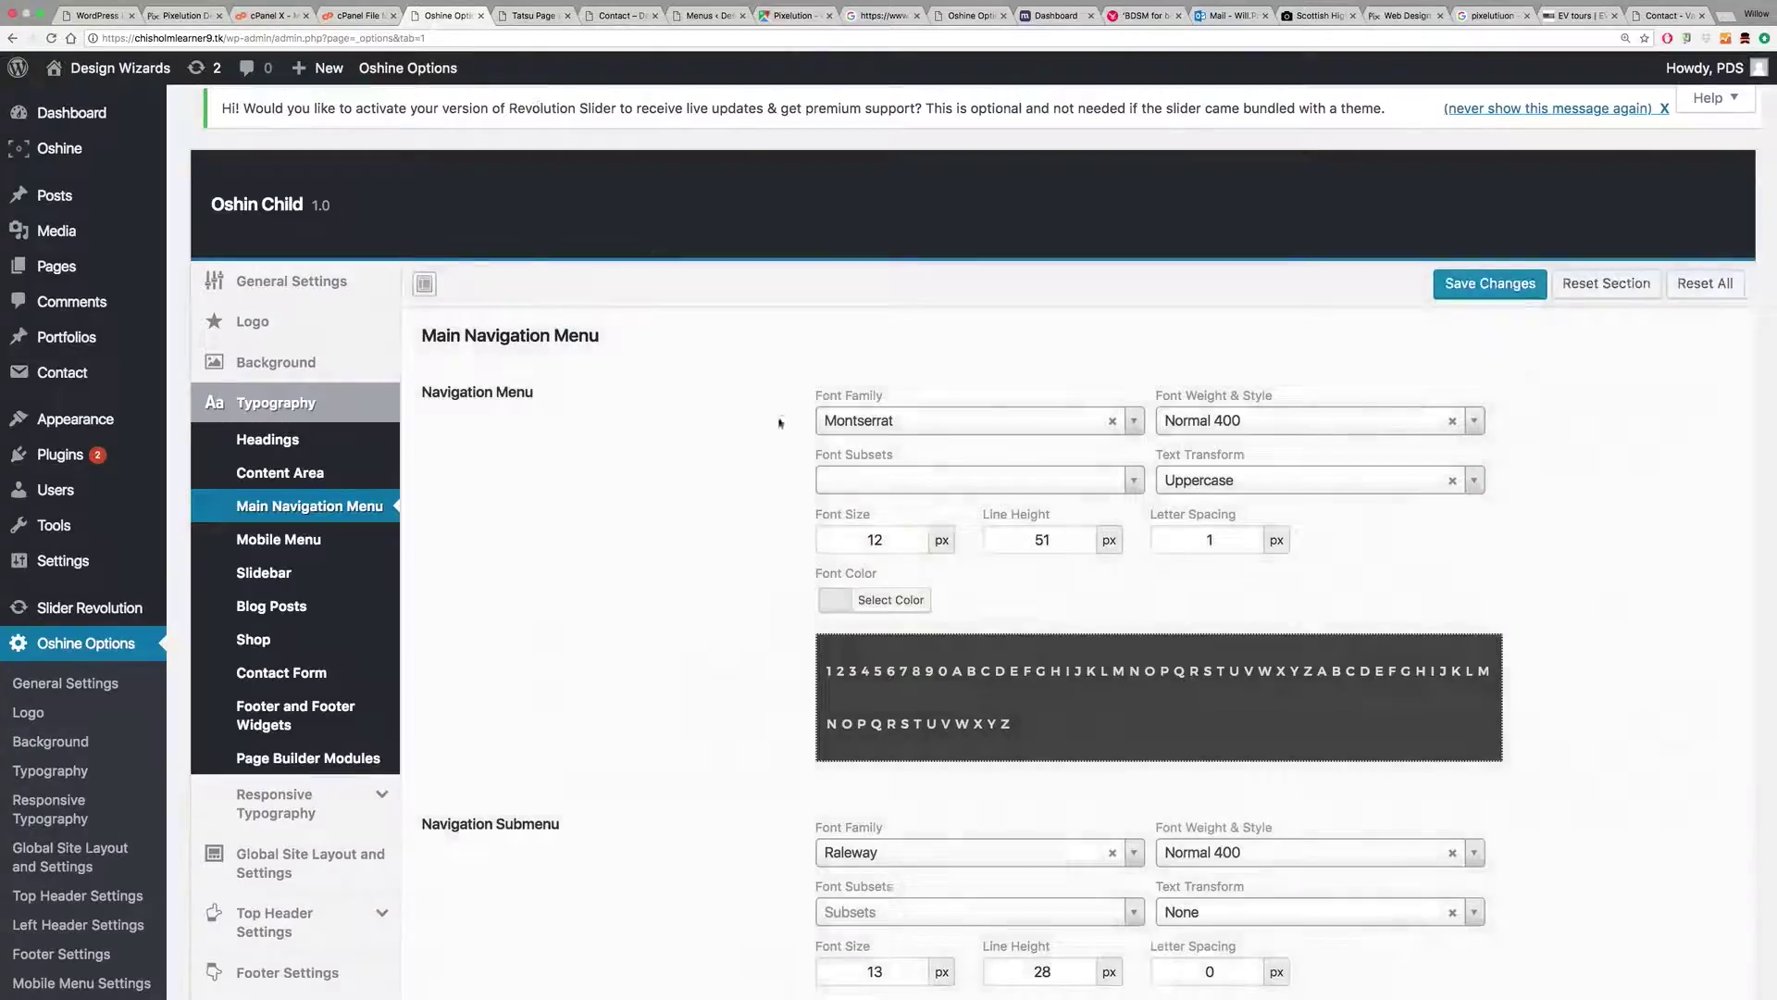
pyautogui.scroll(-5, 858, 575)
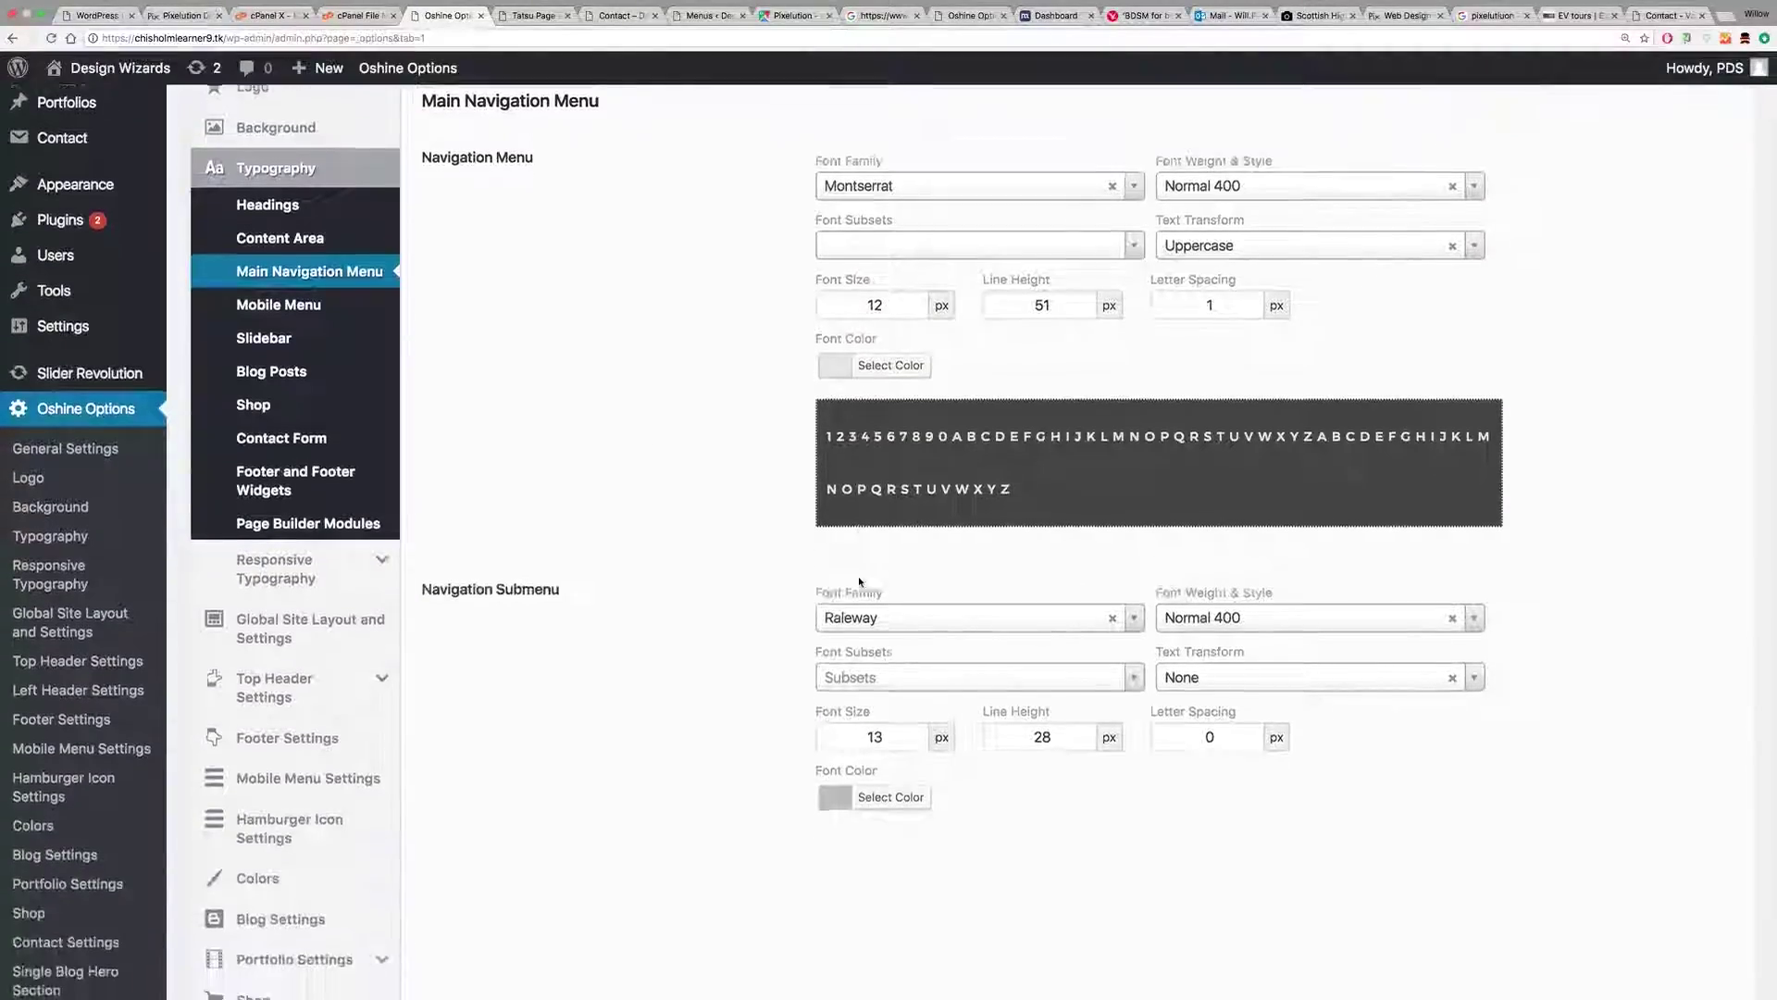
pyautogui.scroll(4, 859, 580)
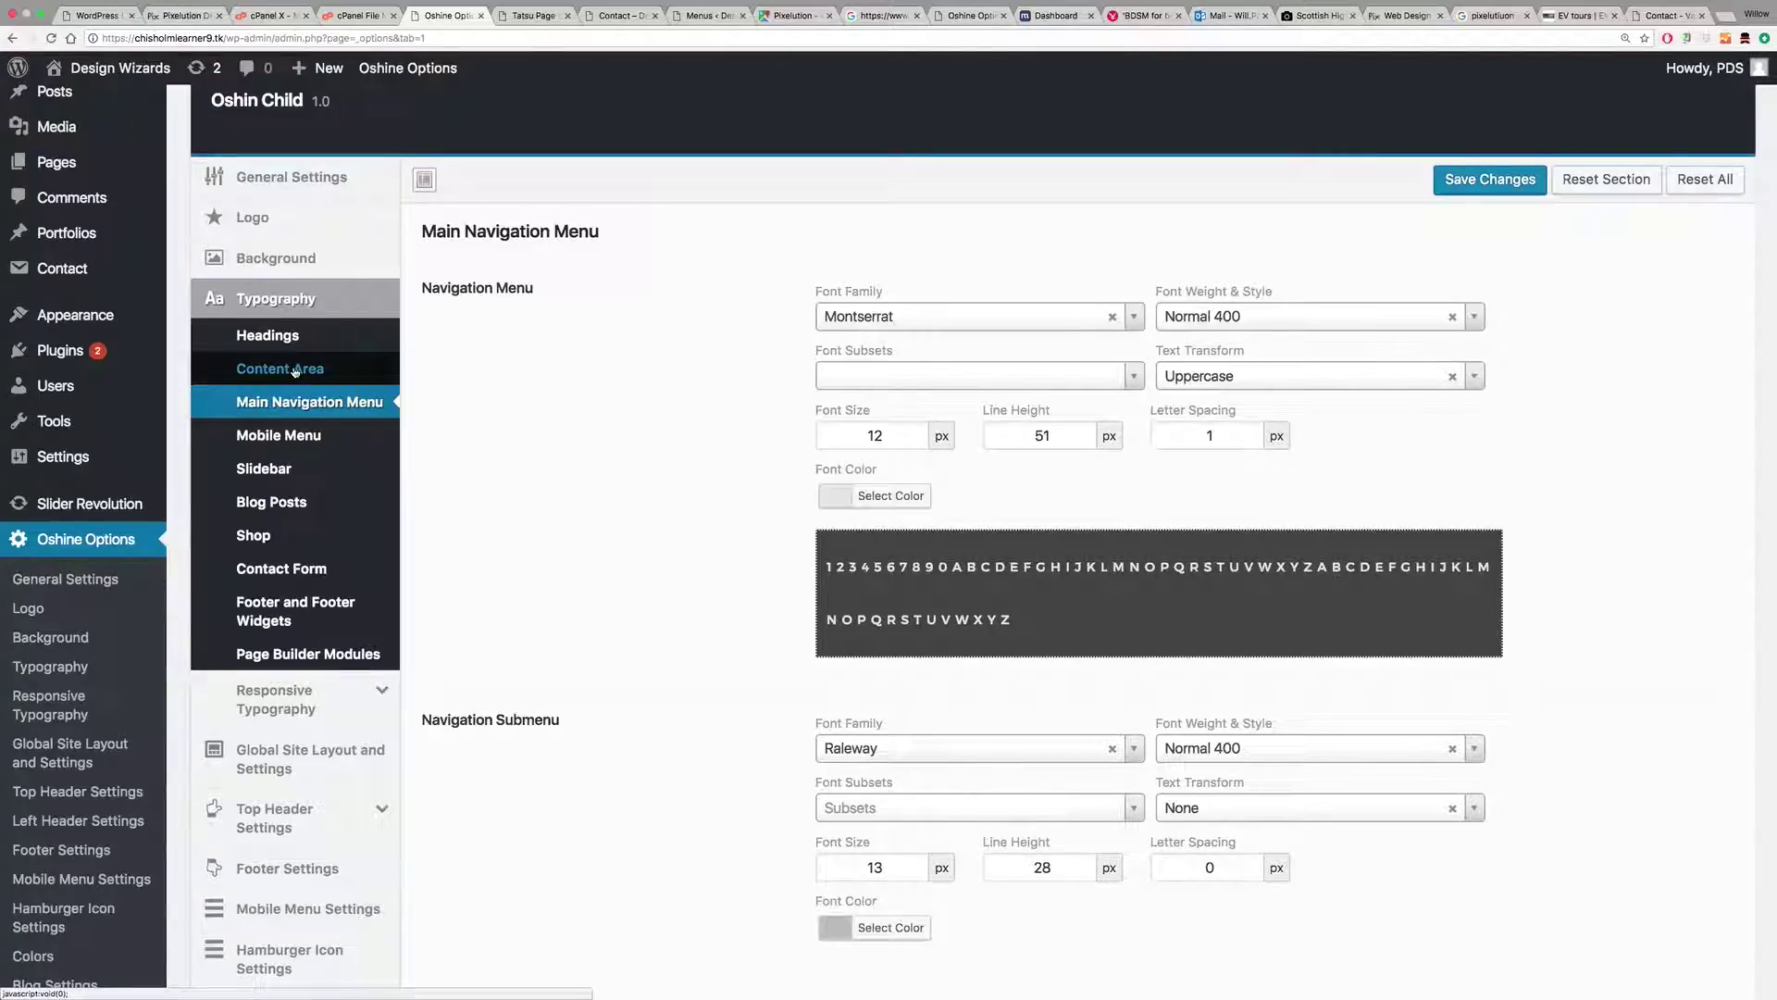
pyautogui.click(1470, 181)
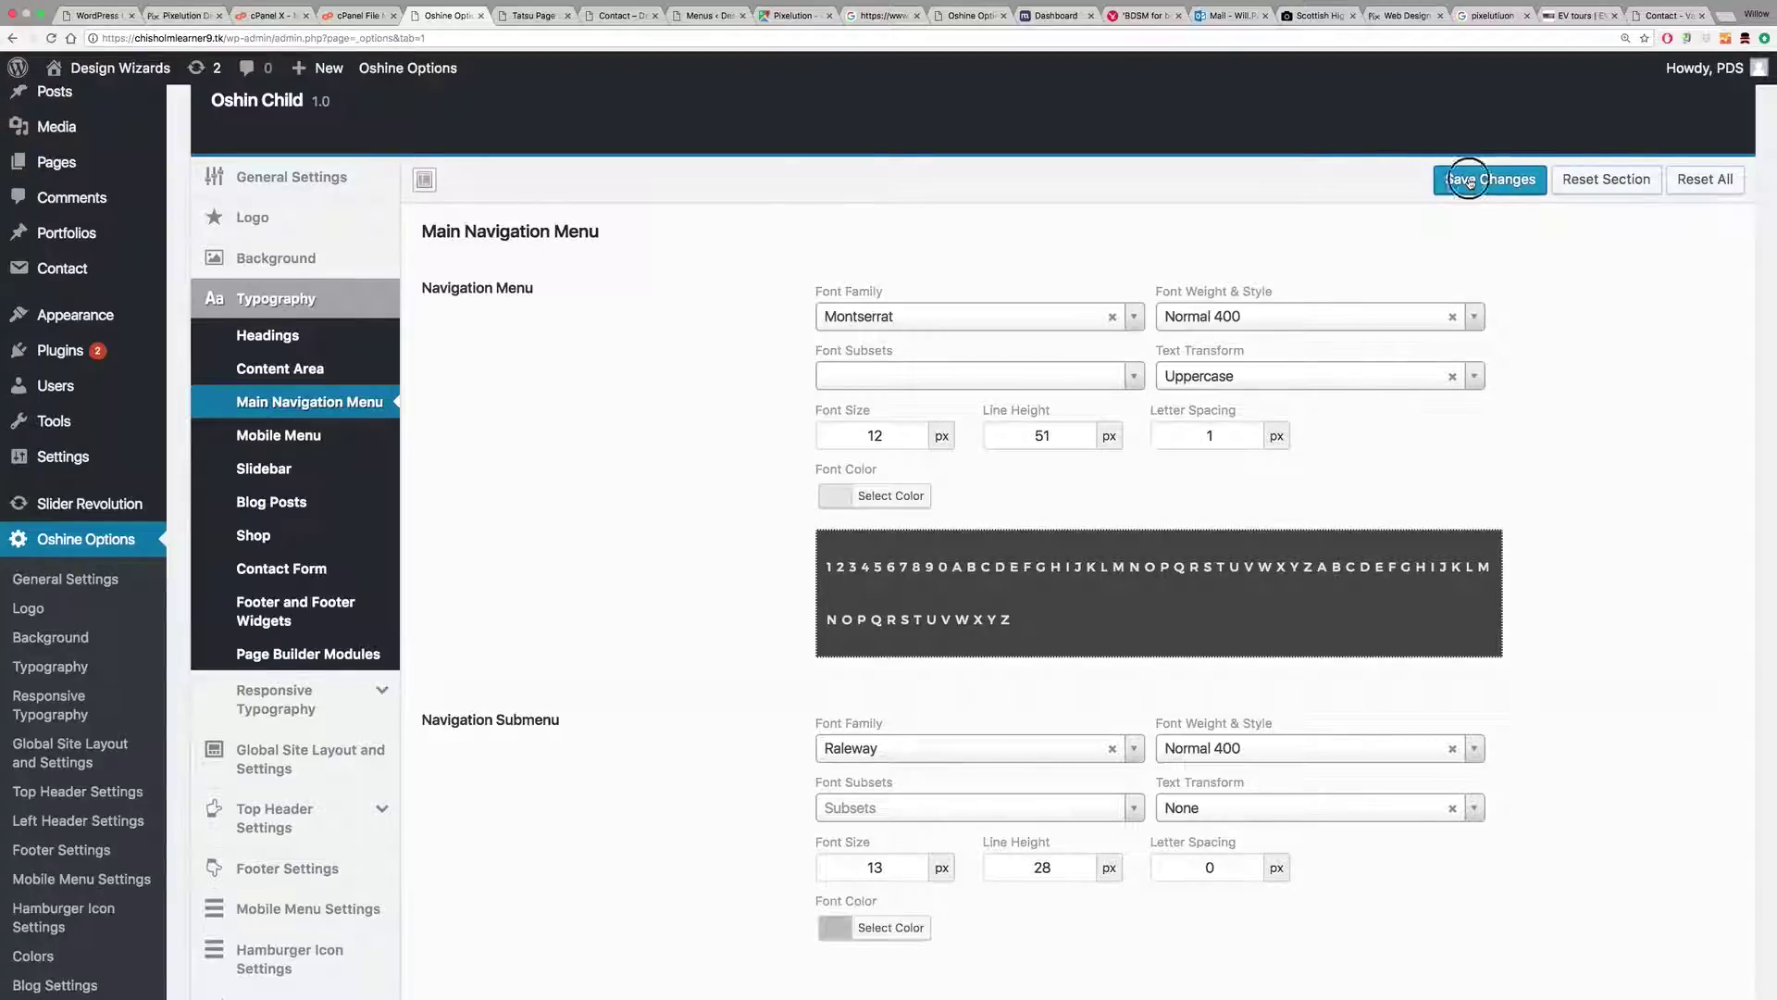
pyautogui.click(613, 17)
pyautogui.click(51, 38)
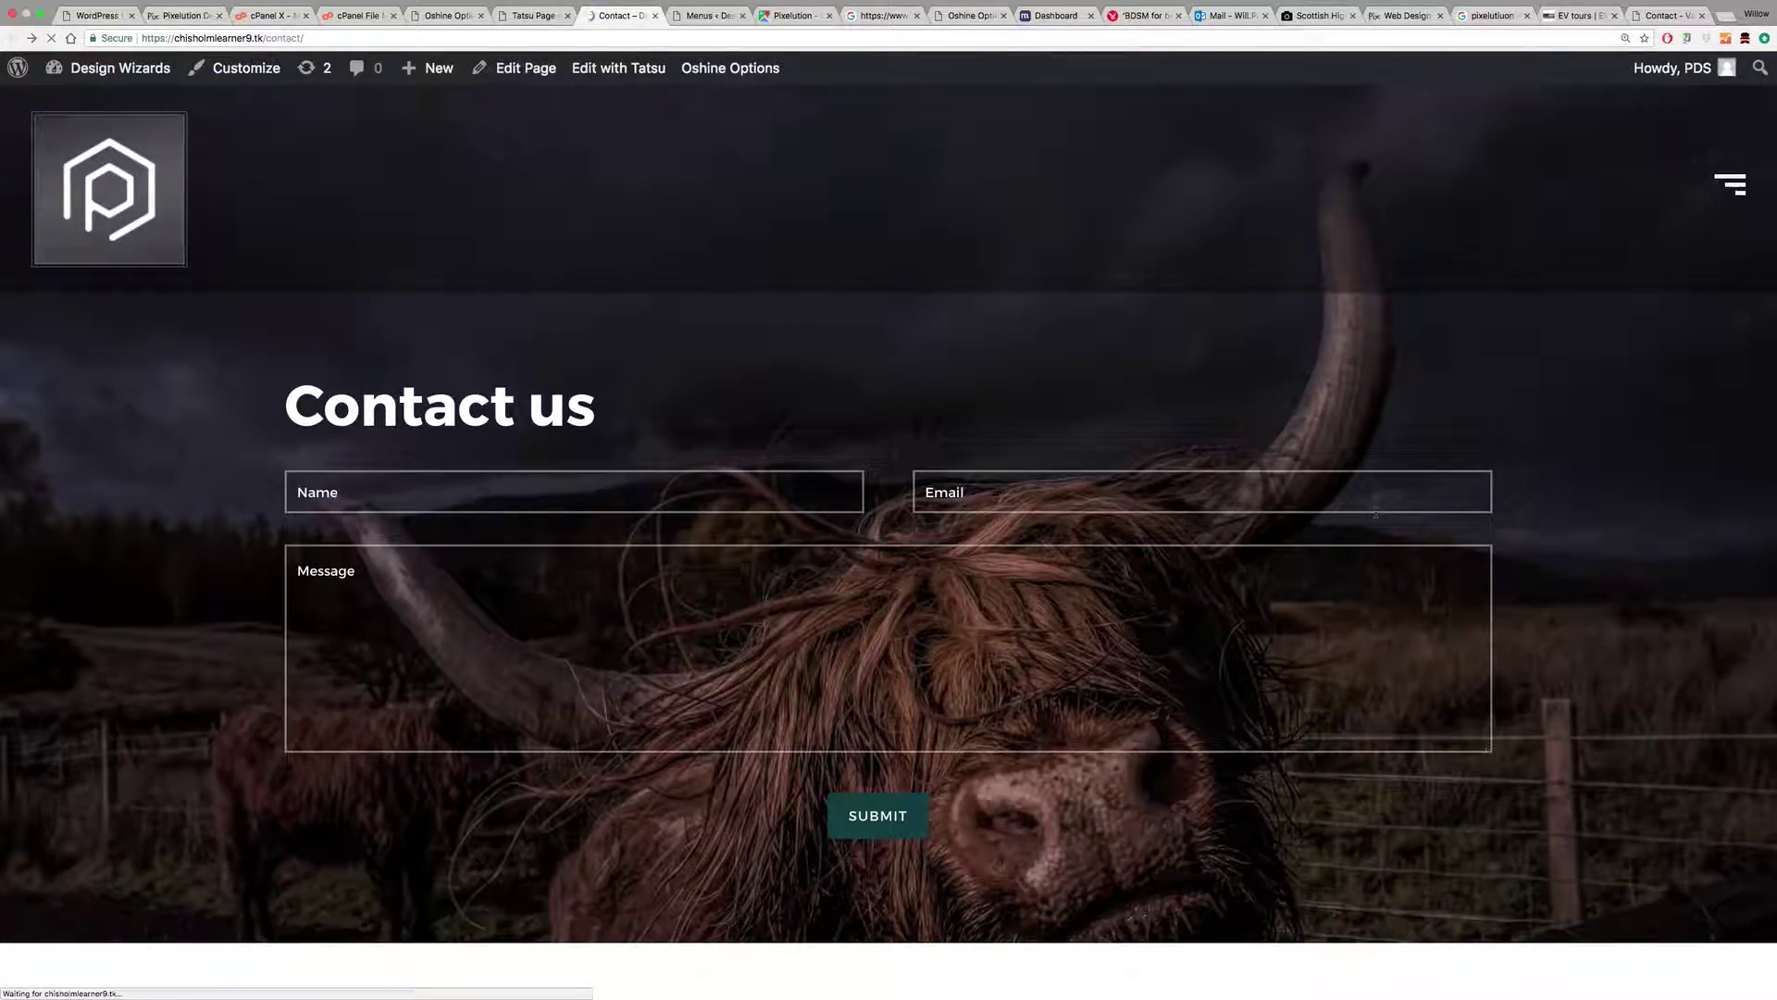
pyautogui.click(1740, 188)
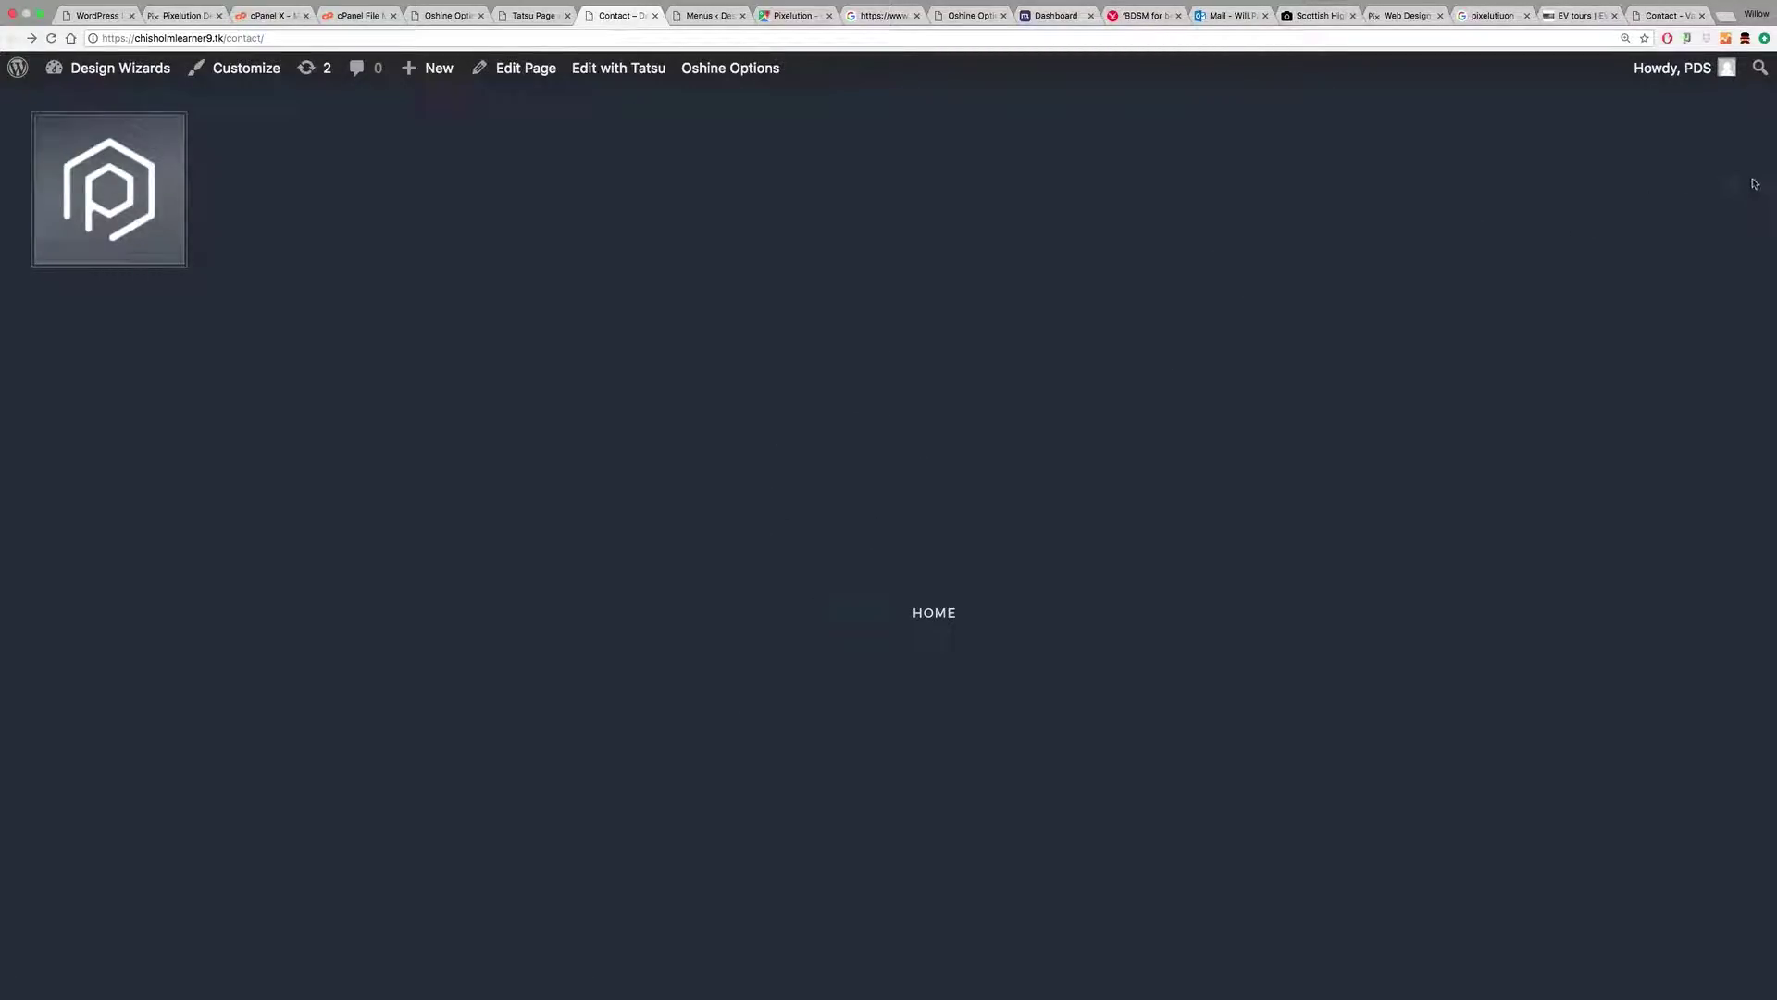
pyautogui.click(1731, 190)
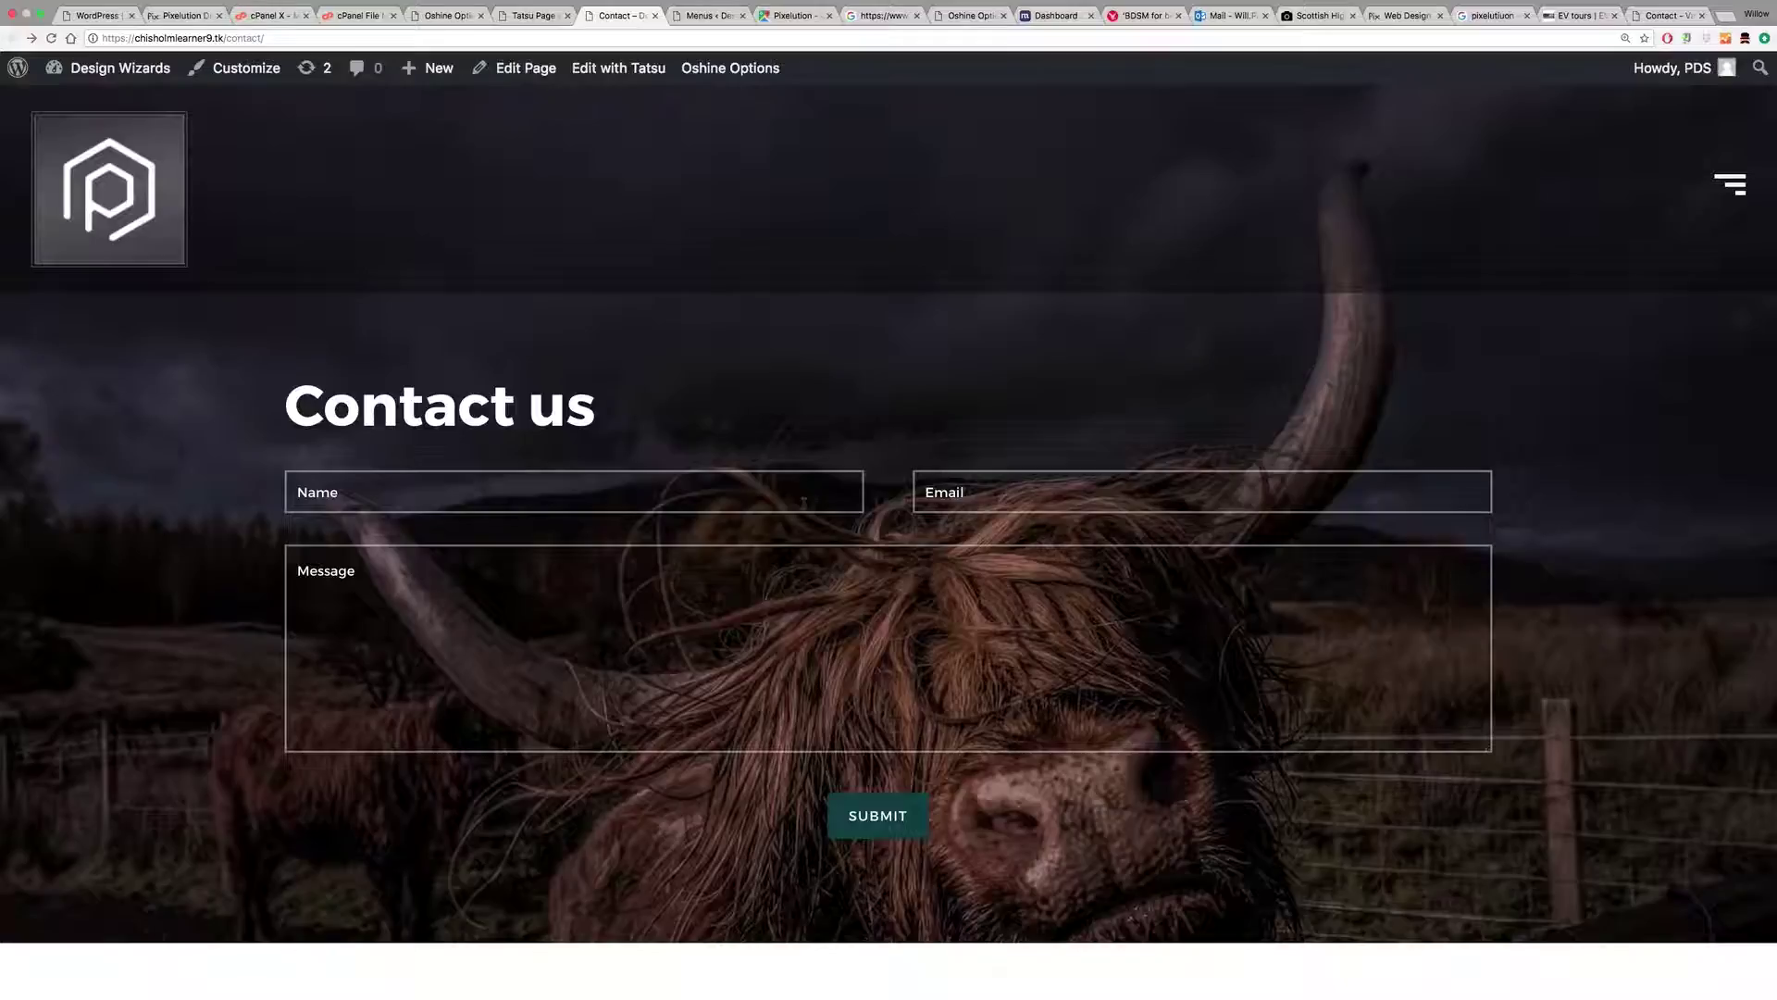
pyautogui.scroll(-4, 839, 508)
pyautogui.scroll(-2, 839, 509)
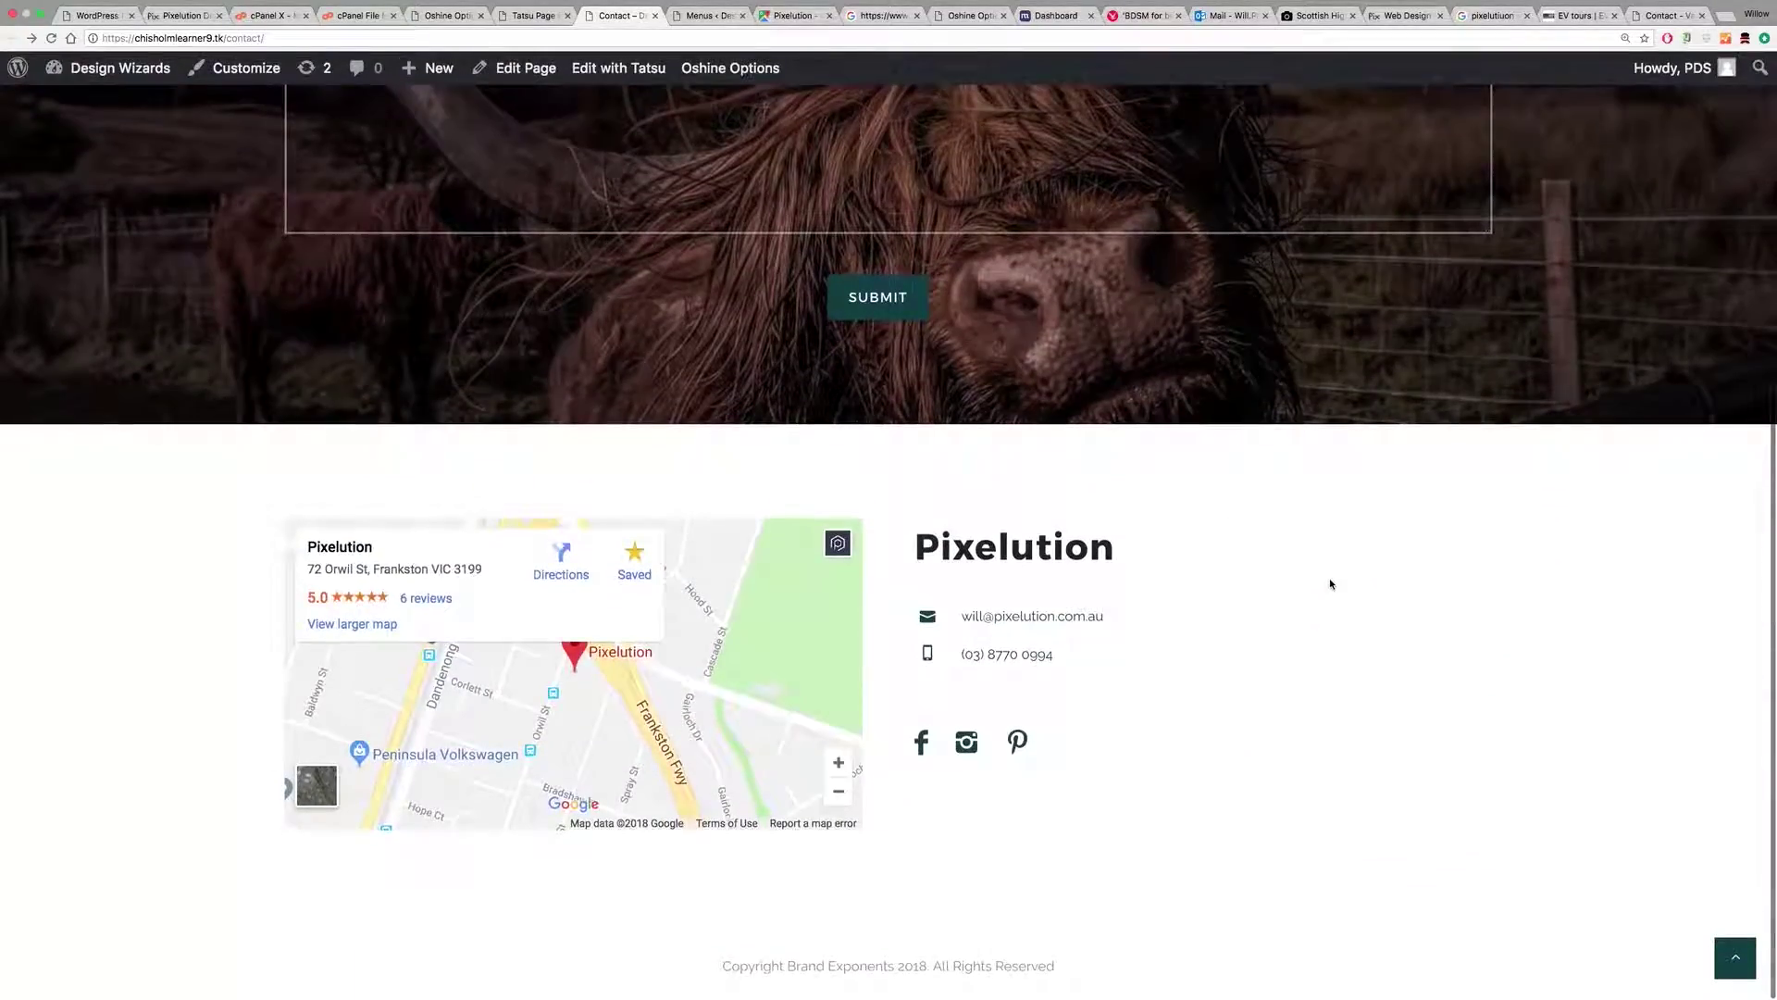
pyautogui.scroll(6, 1330, 584)
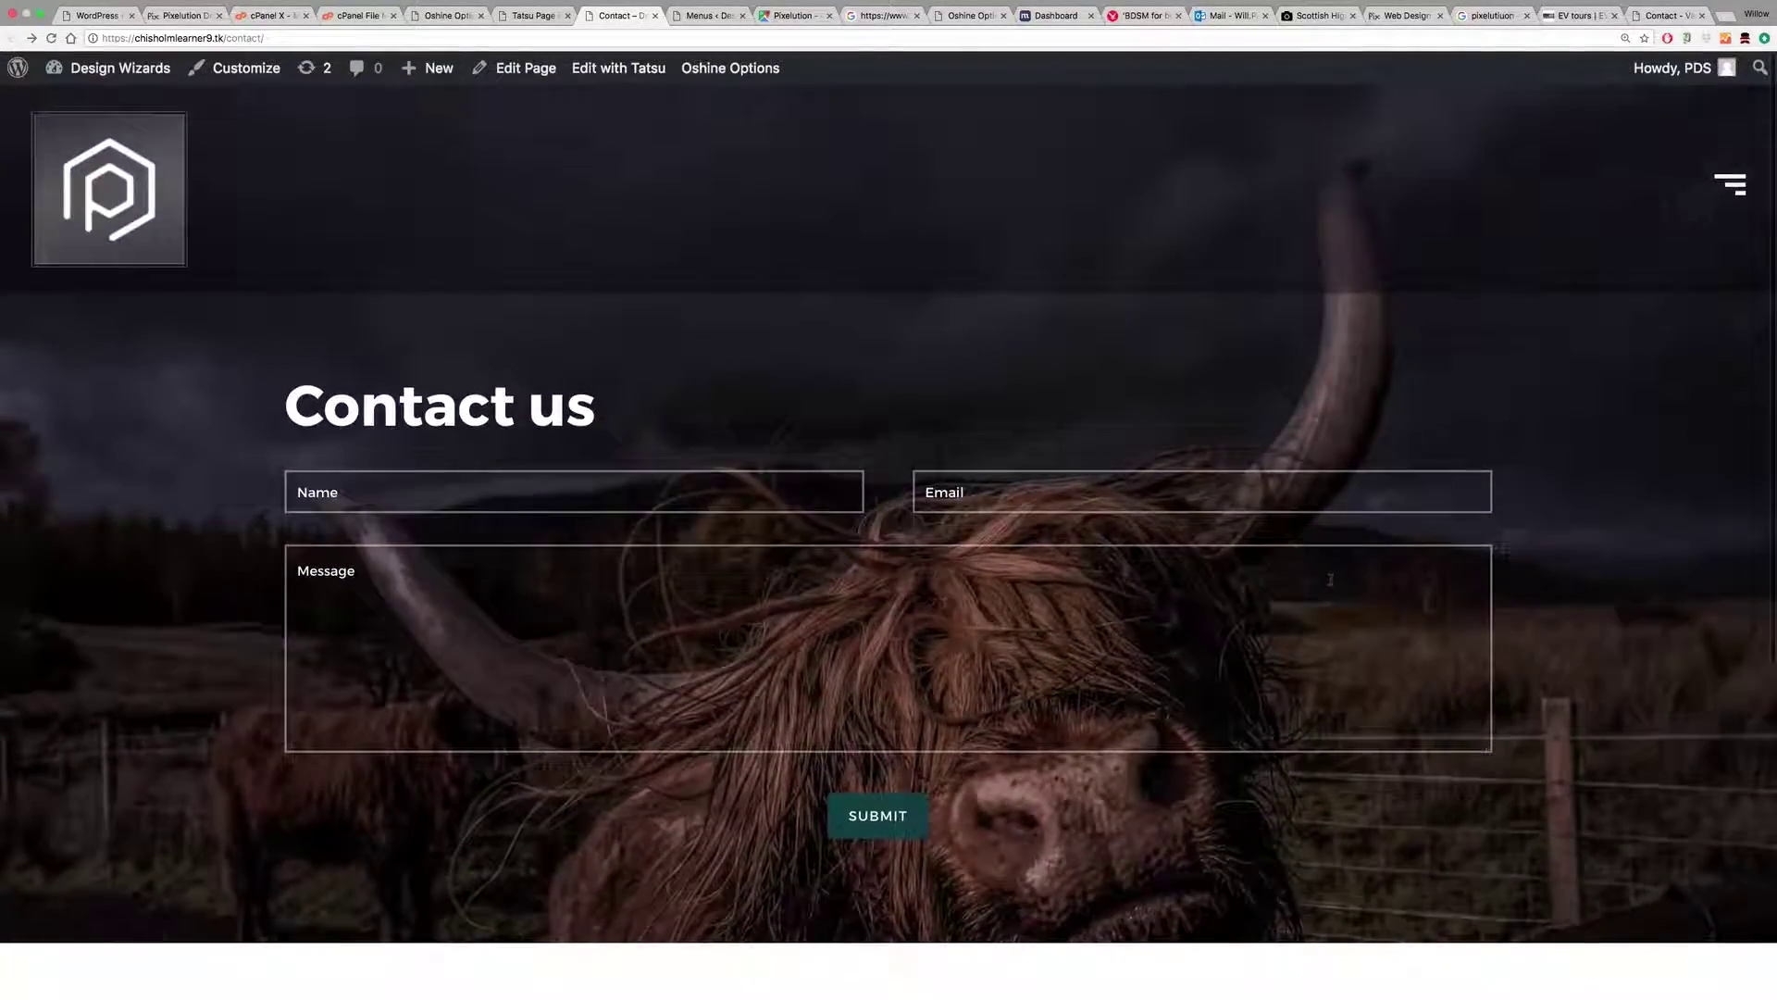